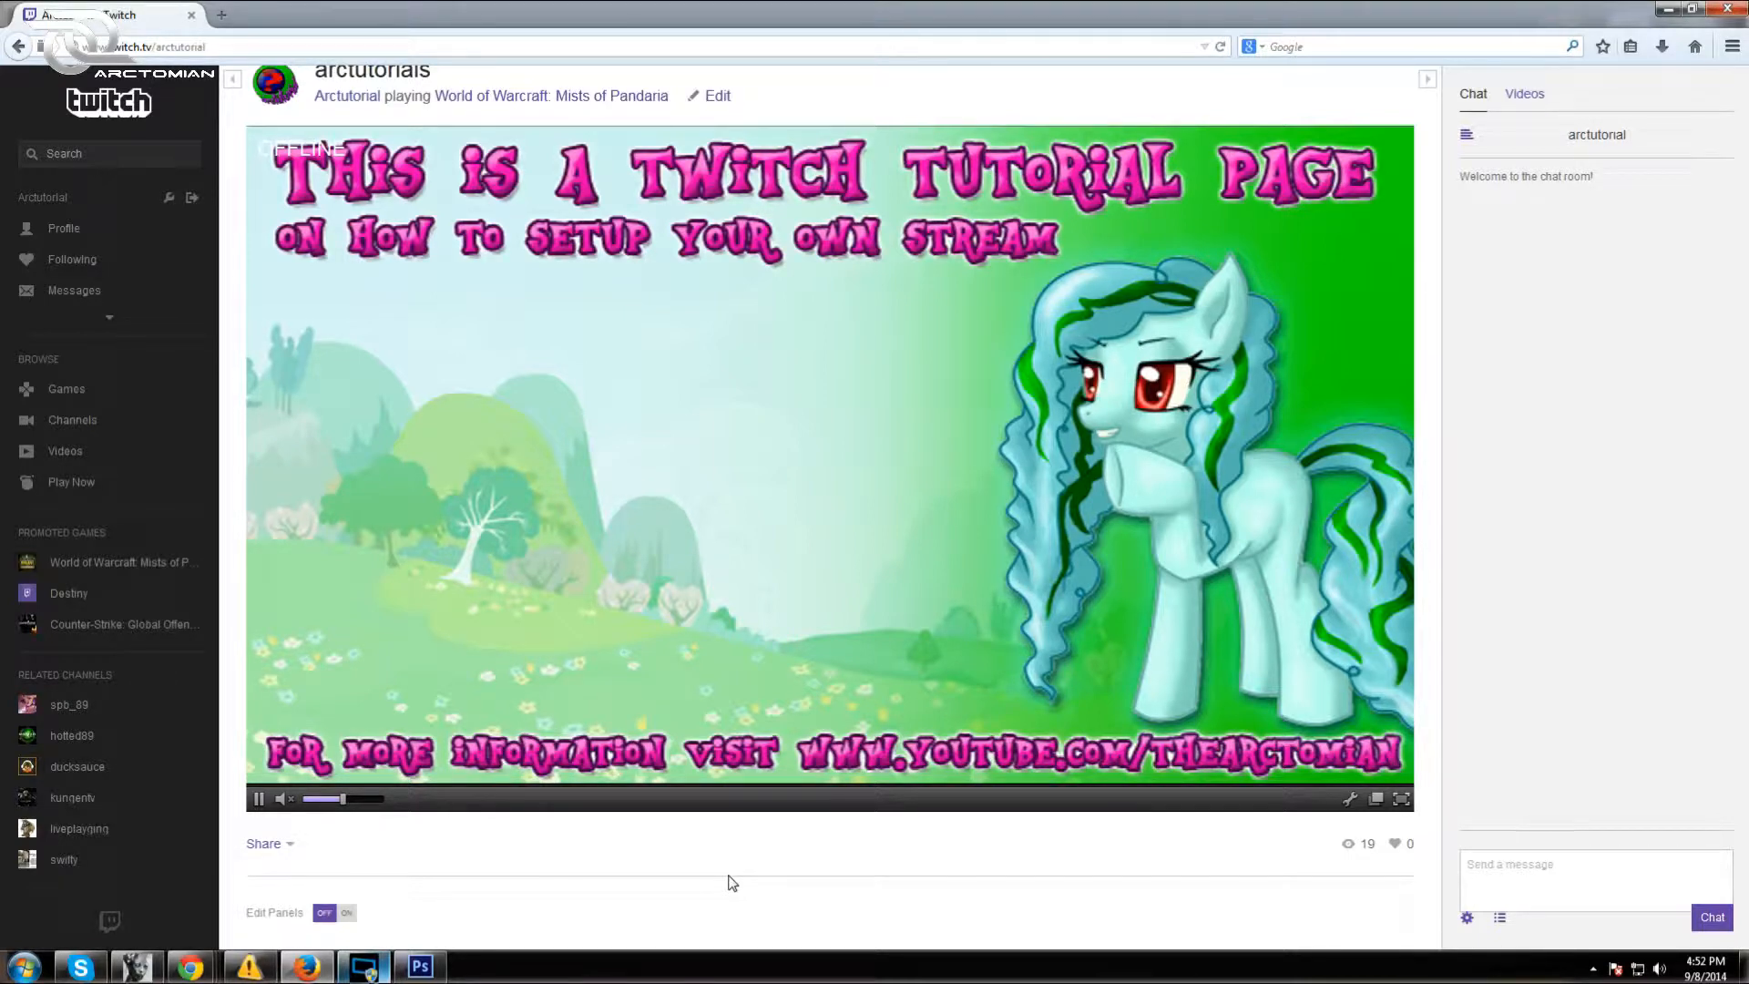
{"action": "scroll", "coordinate": [678, 843], "scroll_direction": "up", "scroll_amount": 1}
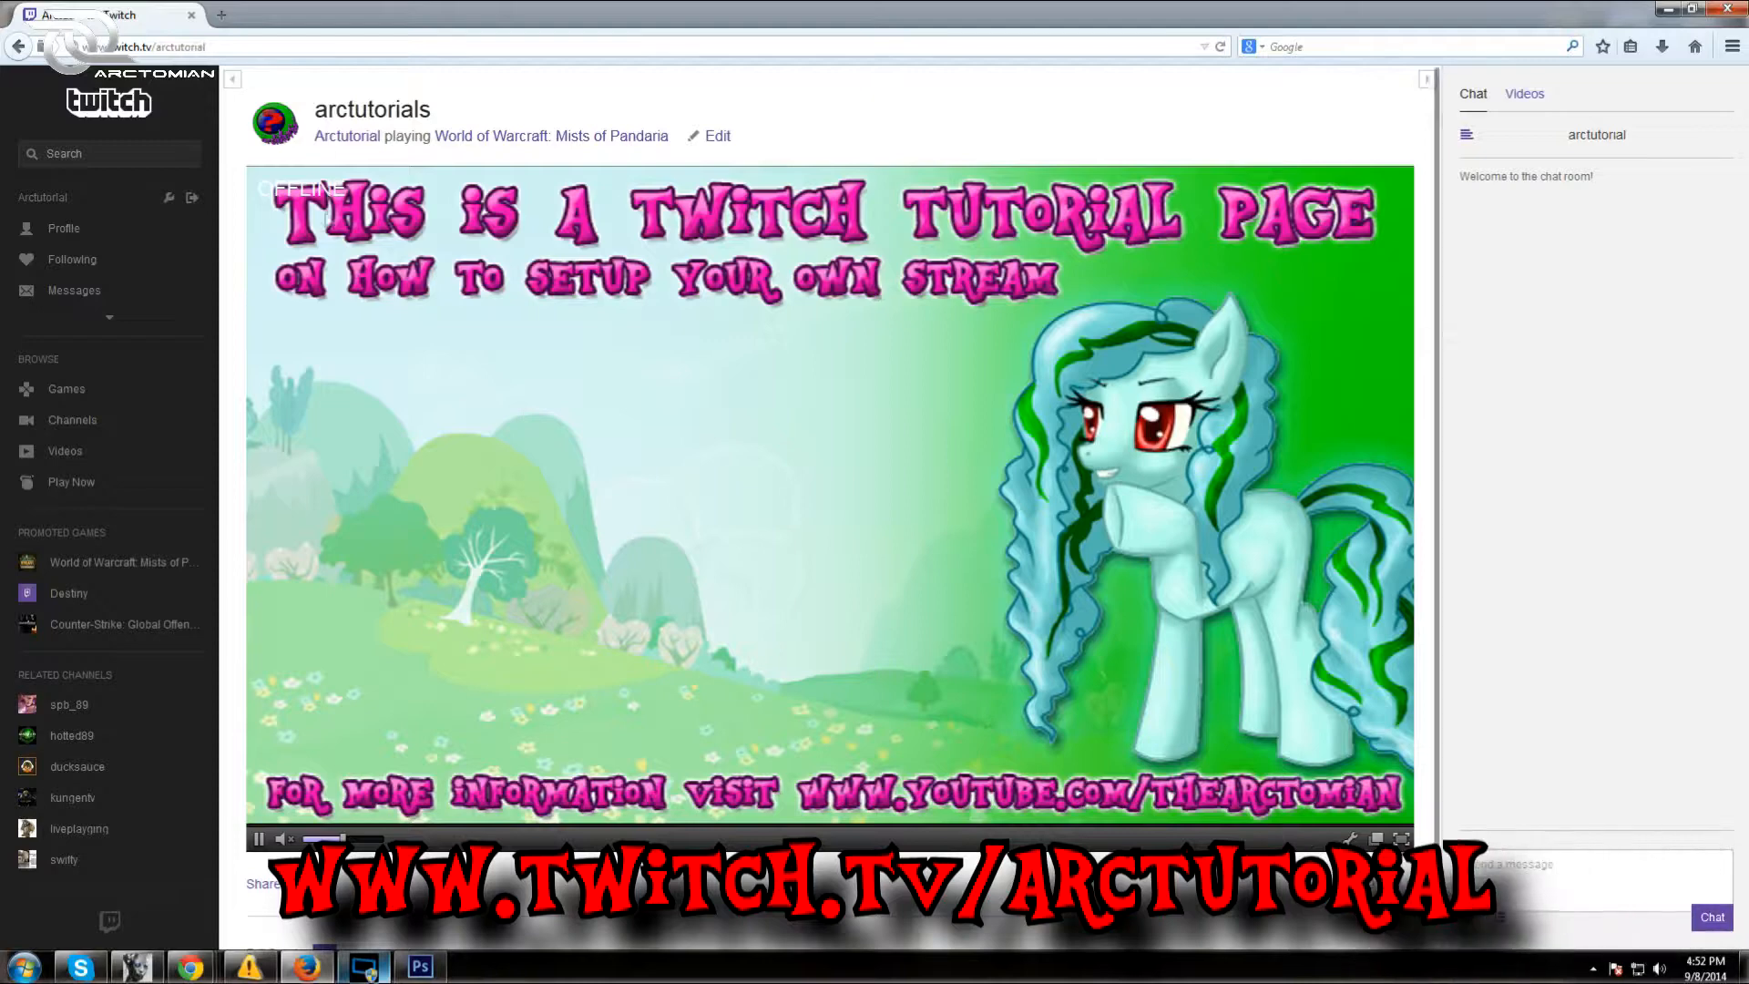
{"action": "scroll", "coordinate": [364, 194], "scroll_direction": "down", "scroll_amount": 1}
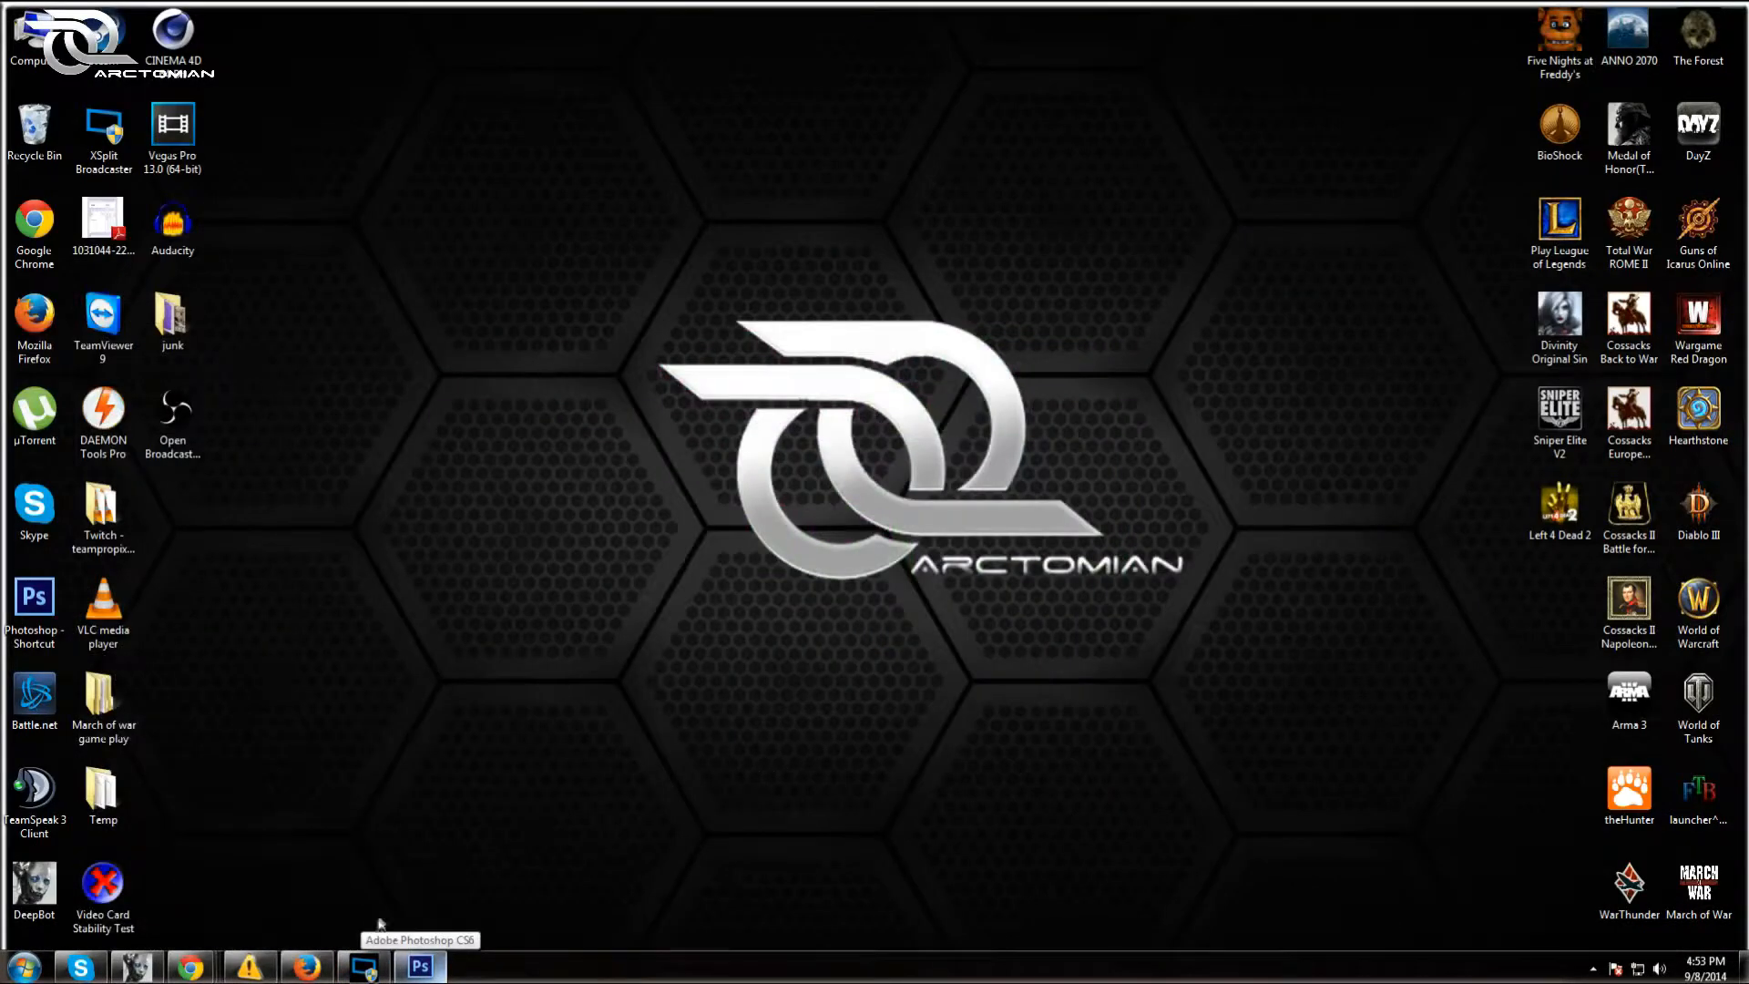
Switch to Photoshop and create a new 480 x 200 pixel RGB document at 72 pixels/inch with white background contents
{"action": "left_click", "coordinate": [420, 966]}
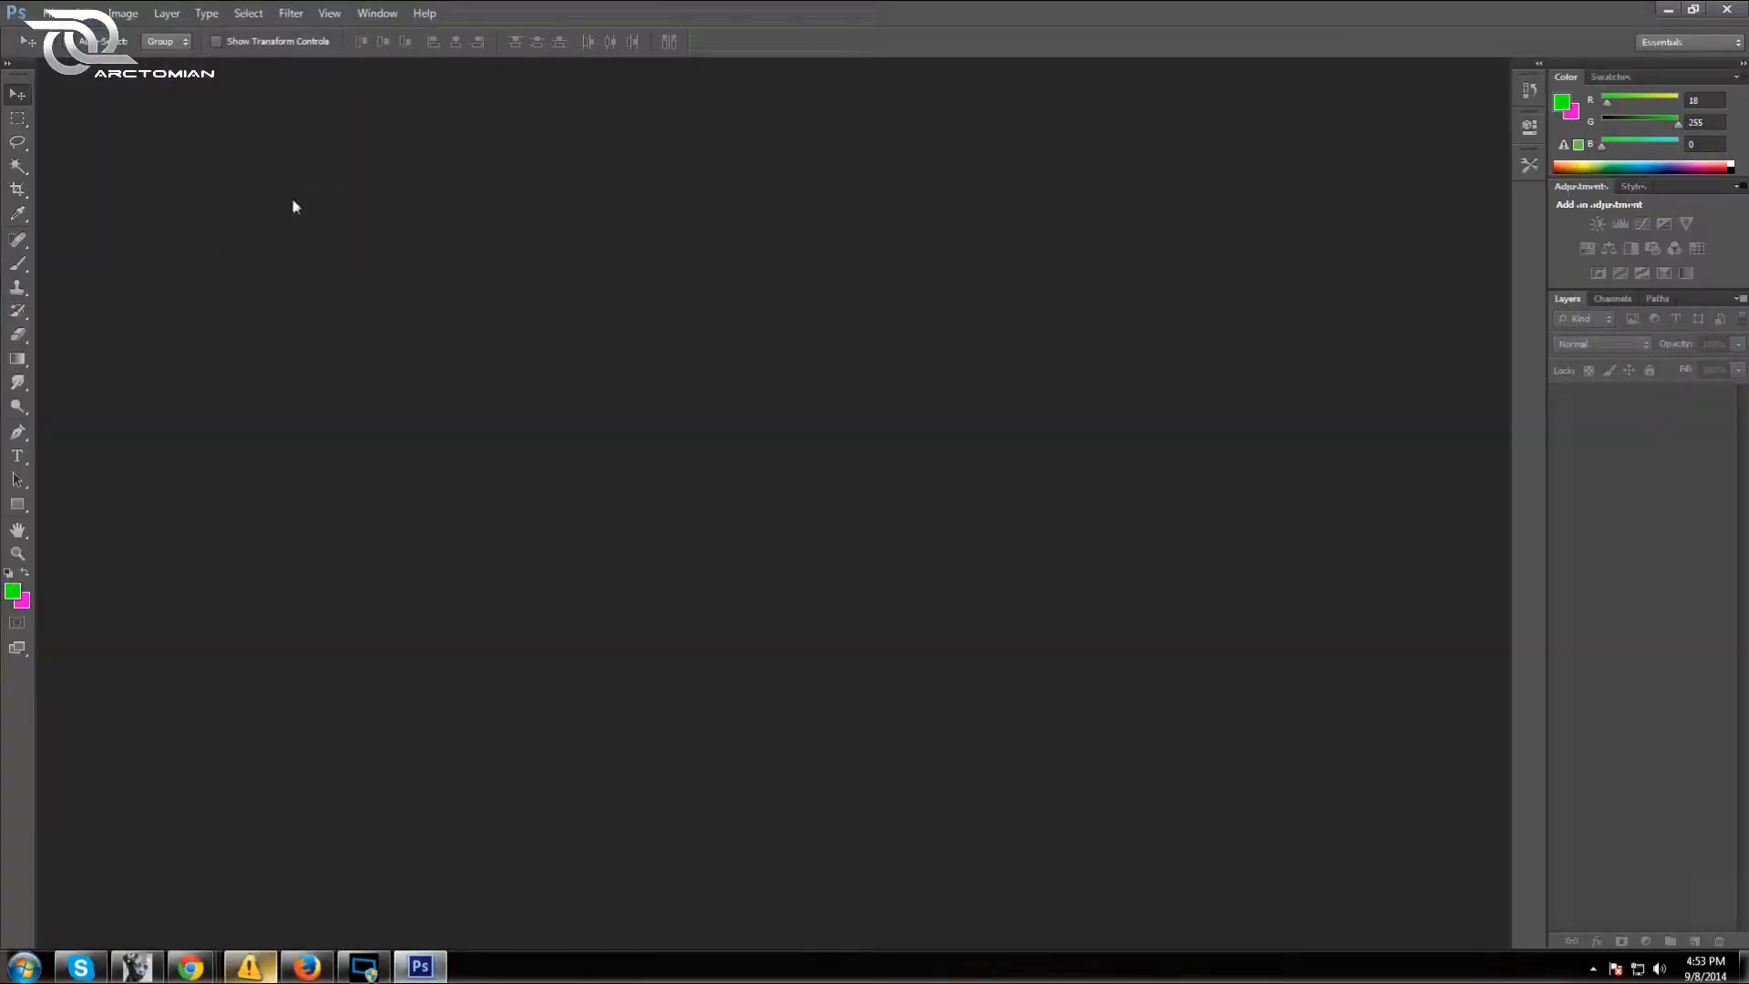
{"action": "left_click", "coordinate": [54, 13]}
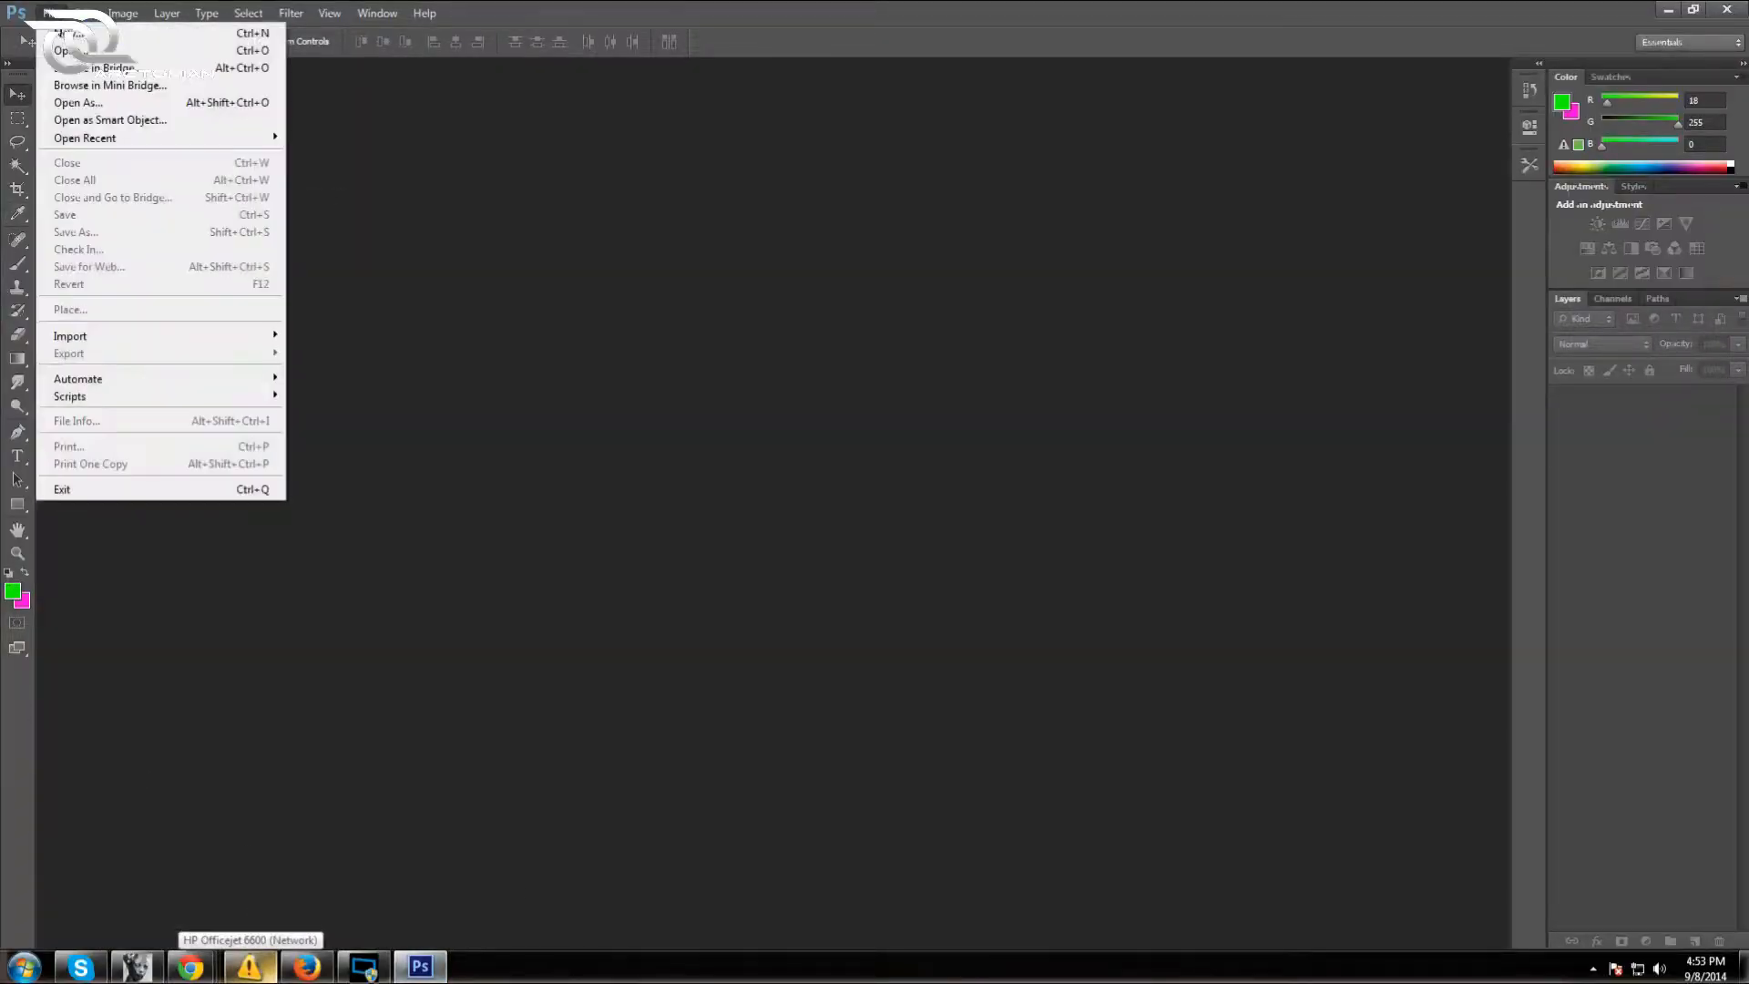
{"action": "left_click", "coordinate": [60, 34]}
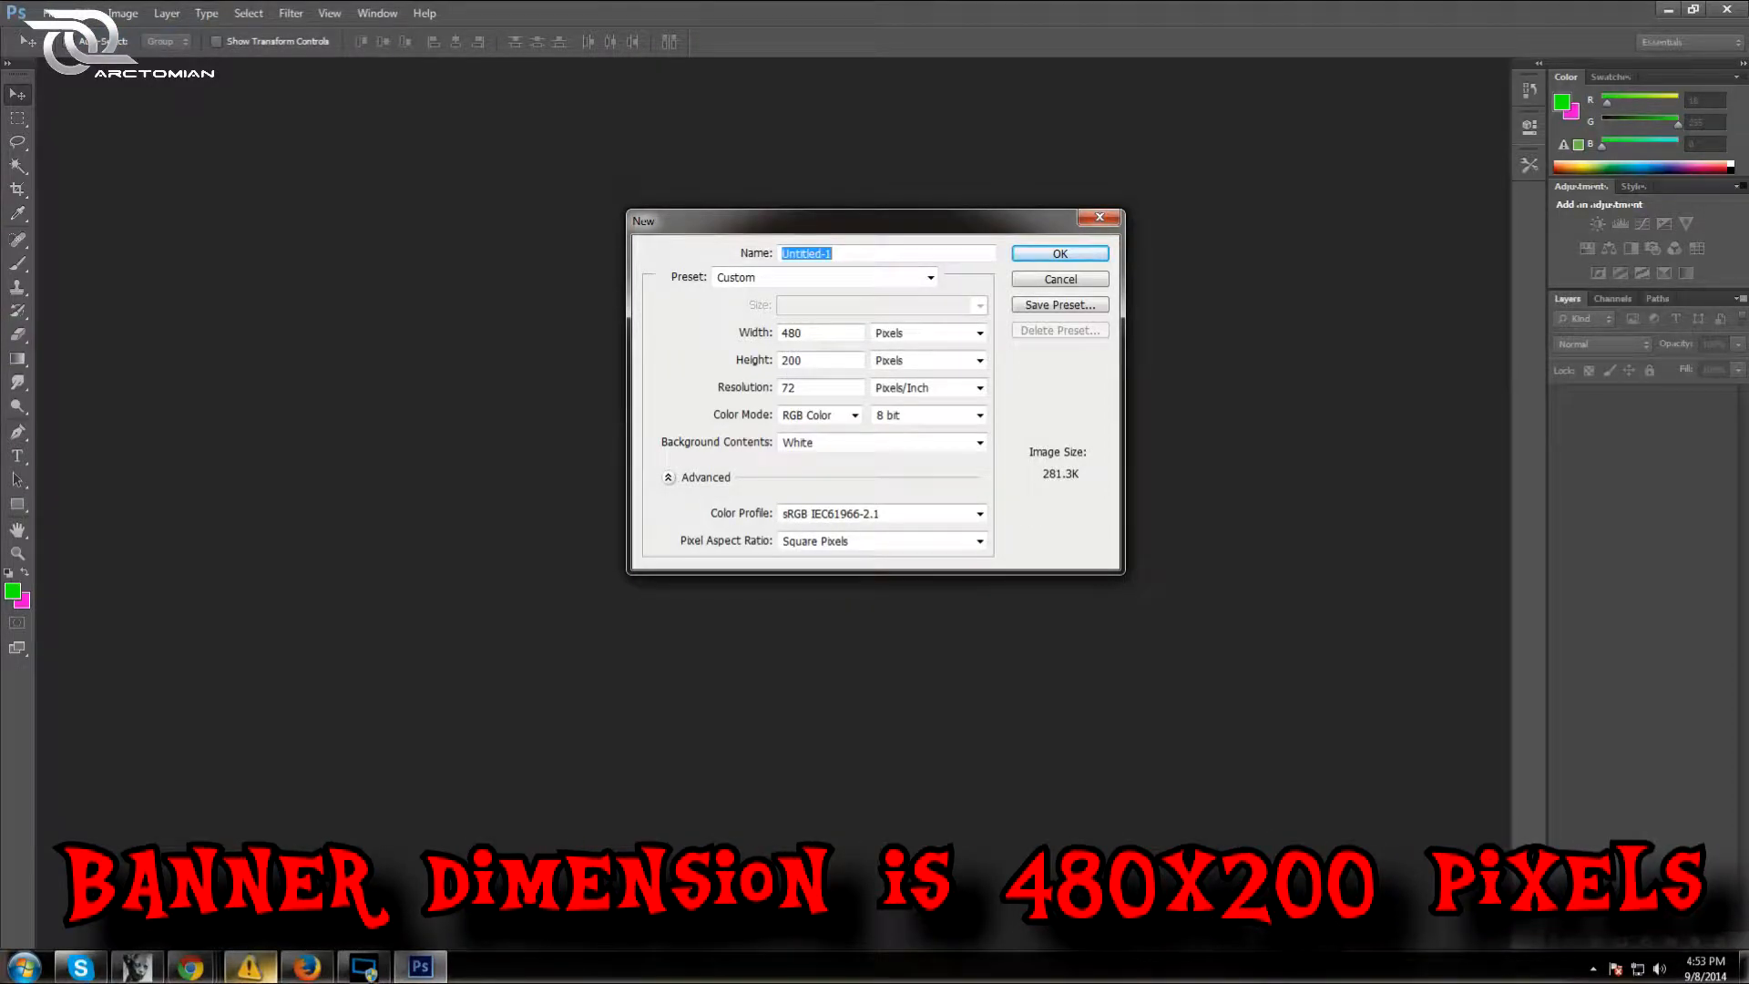
{"action": "left_click", "coordinate": [1038, 257]}
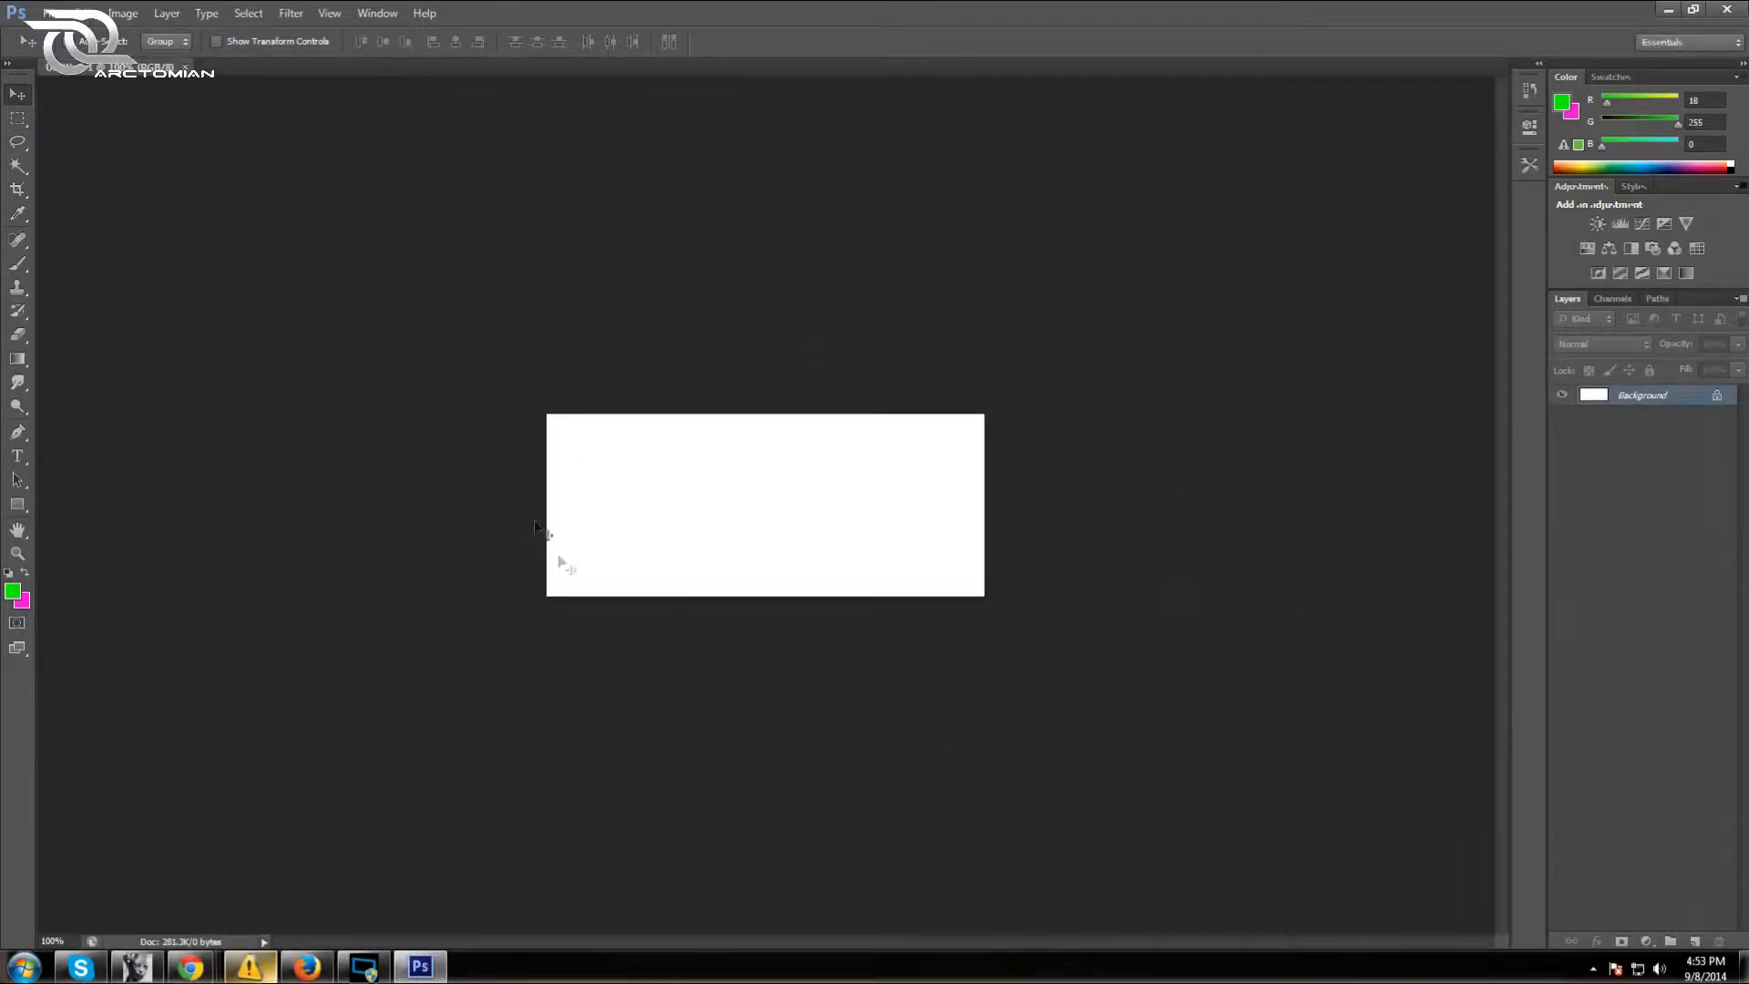
Convert the locked background into a regular layer and clear its whole white area to make the canvas transparent
{"action": "double_click", "coordinate": [1674, 410]}
{"action": "left_click", "coordinate": [1034, 305]}
{"action": "left_click", "coordinate": [18, 118]}
{"action": "left_click_drag", "start_coordinate": [476, 349], "coordinate": [987, 607]}
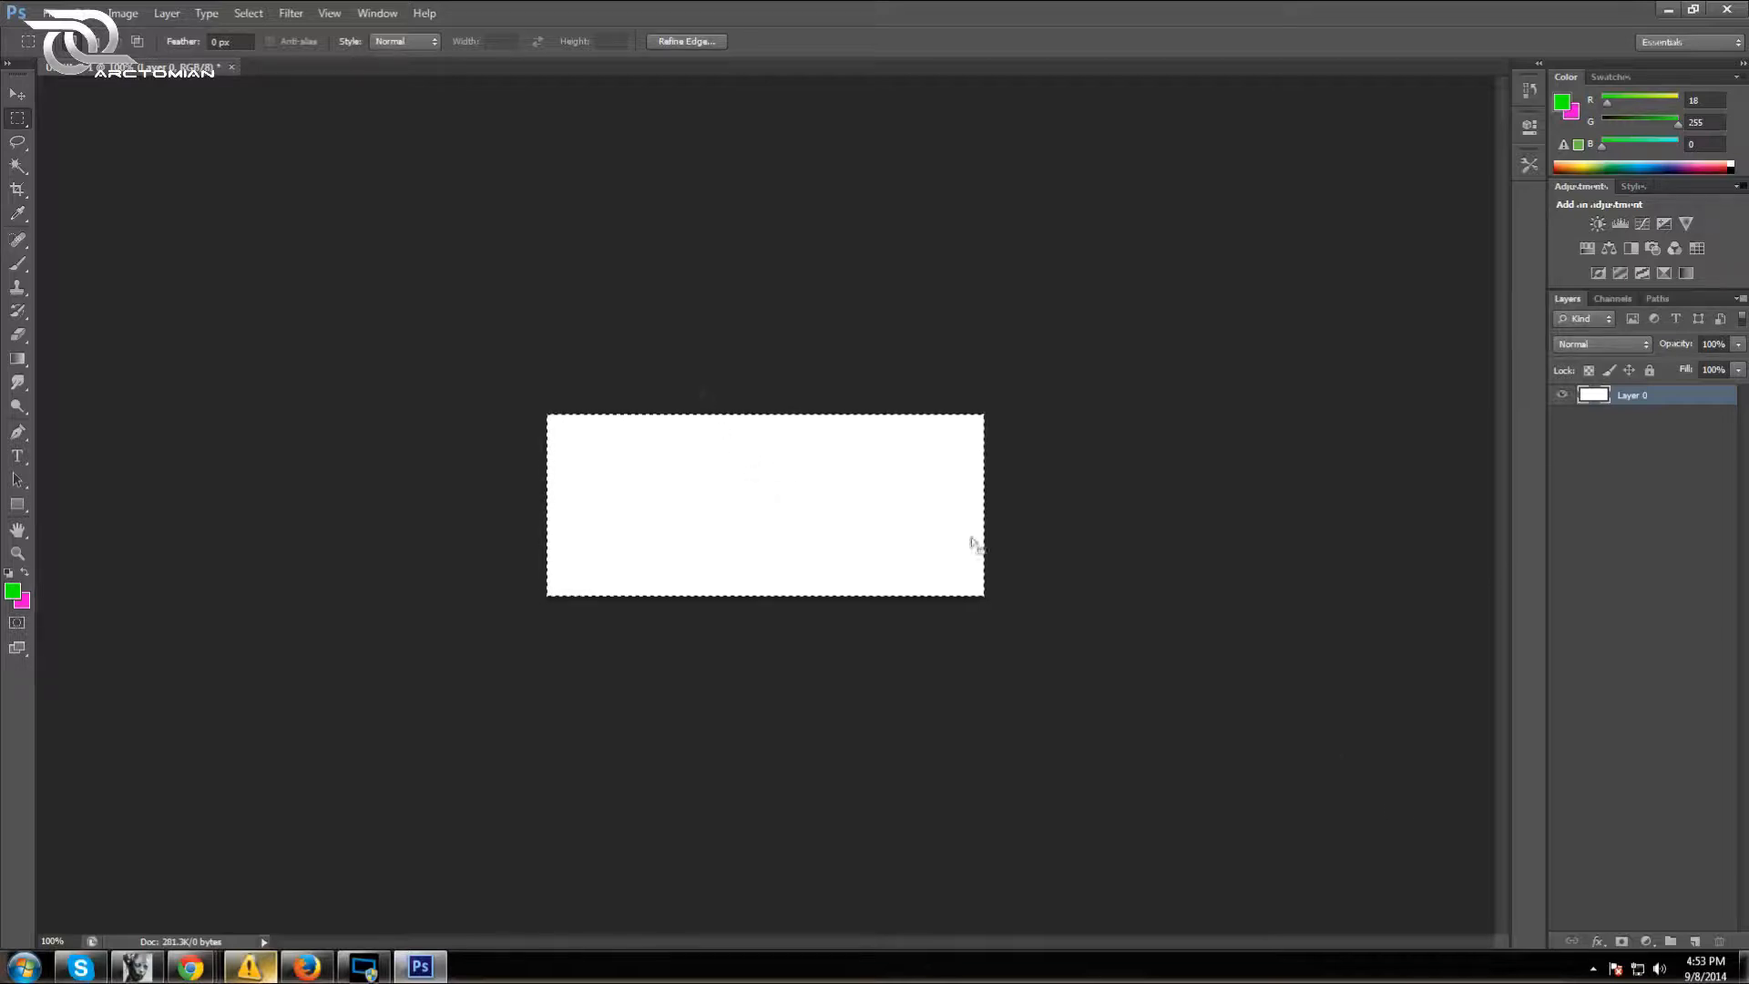
{"action": "key", "text": "Delete"}
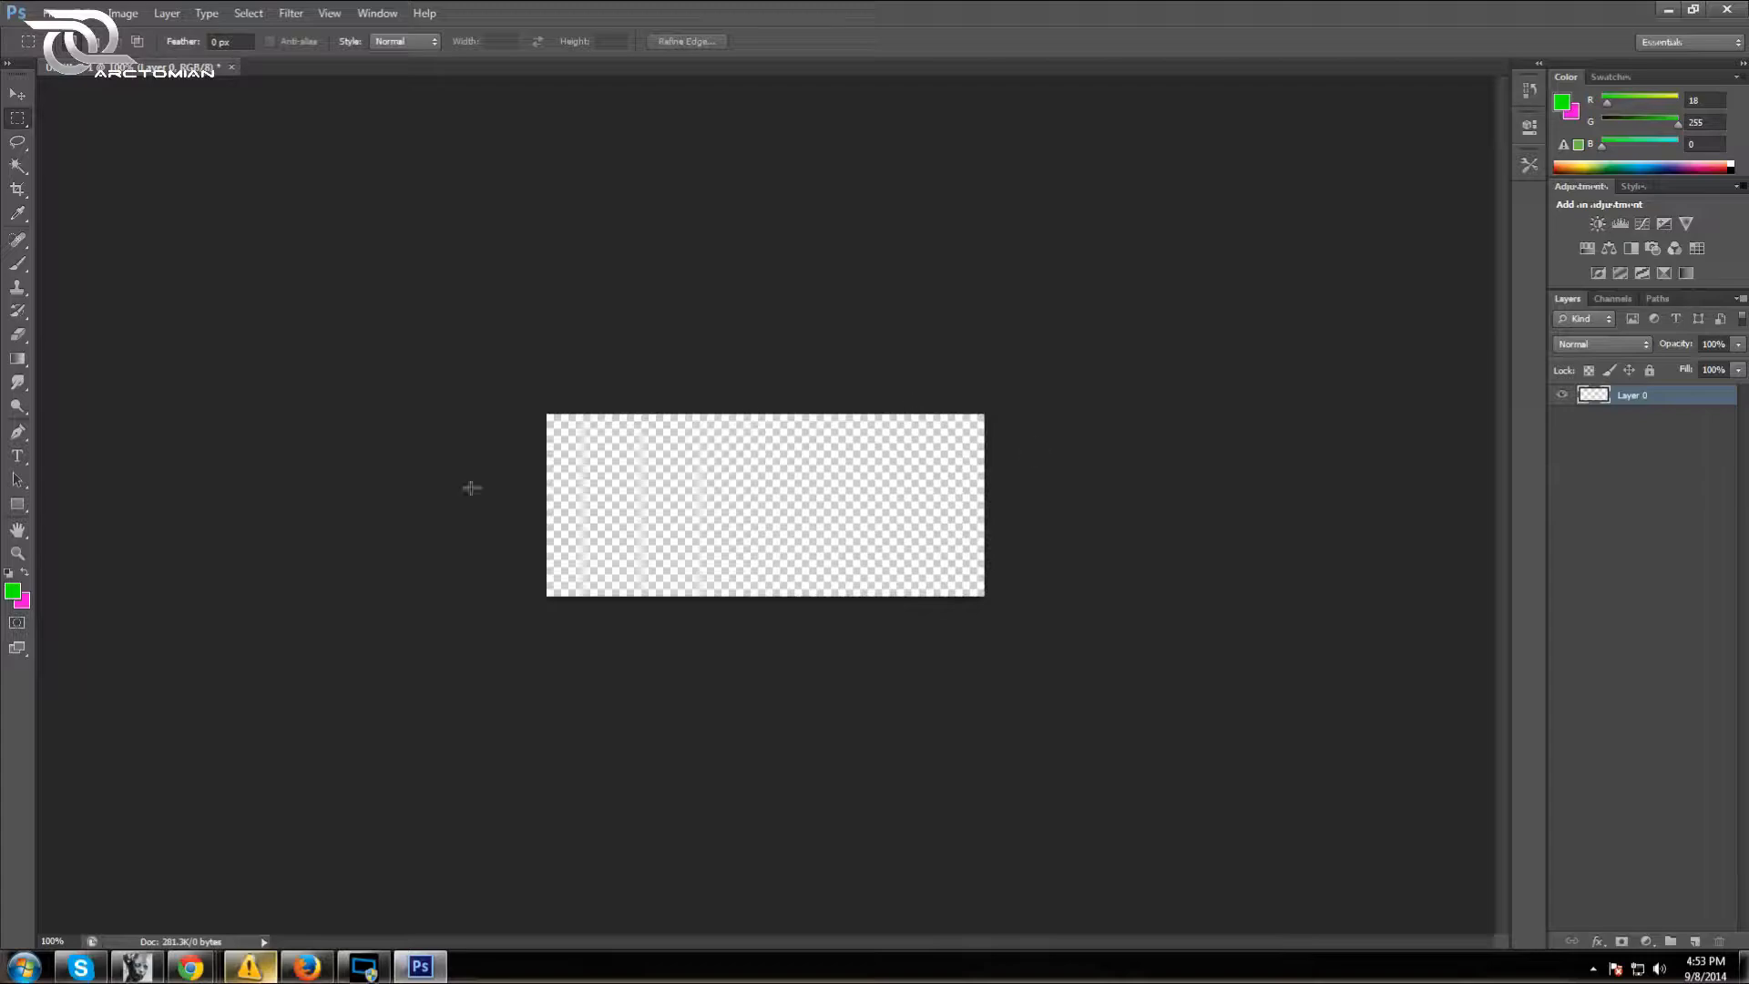
{"action": "left_click", "coordinate": [306, 969]}
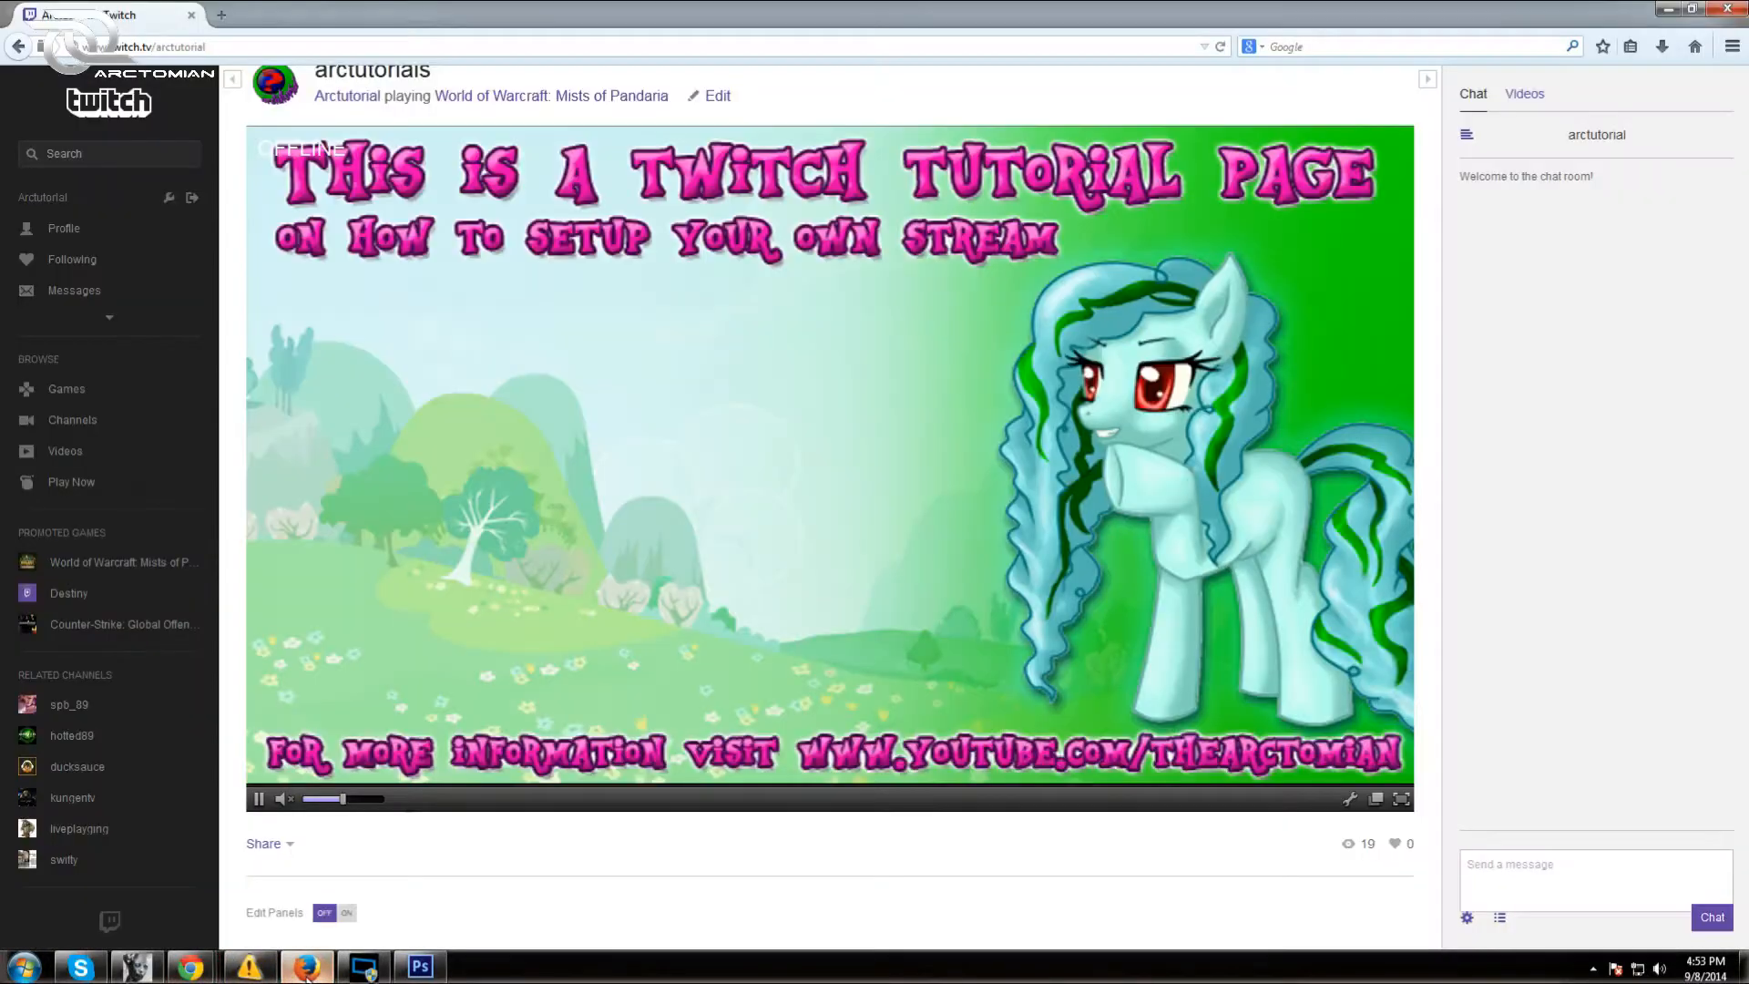
{"action": "left_click", "coordinate": [219, 16]}
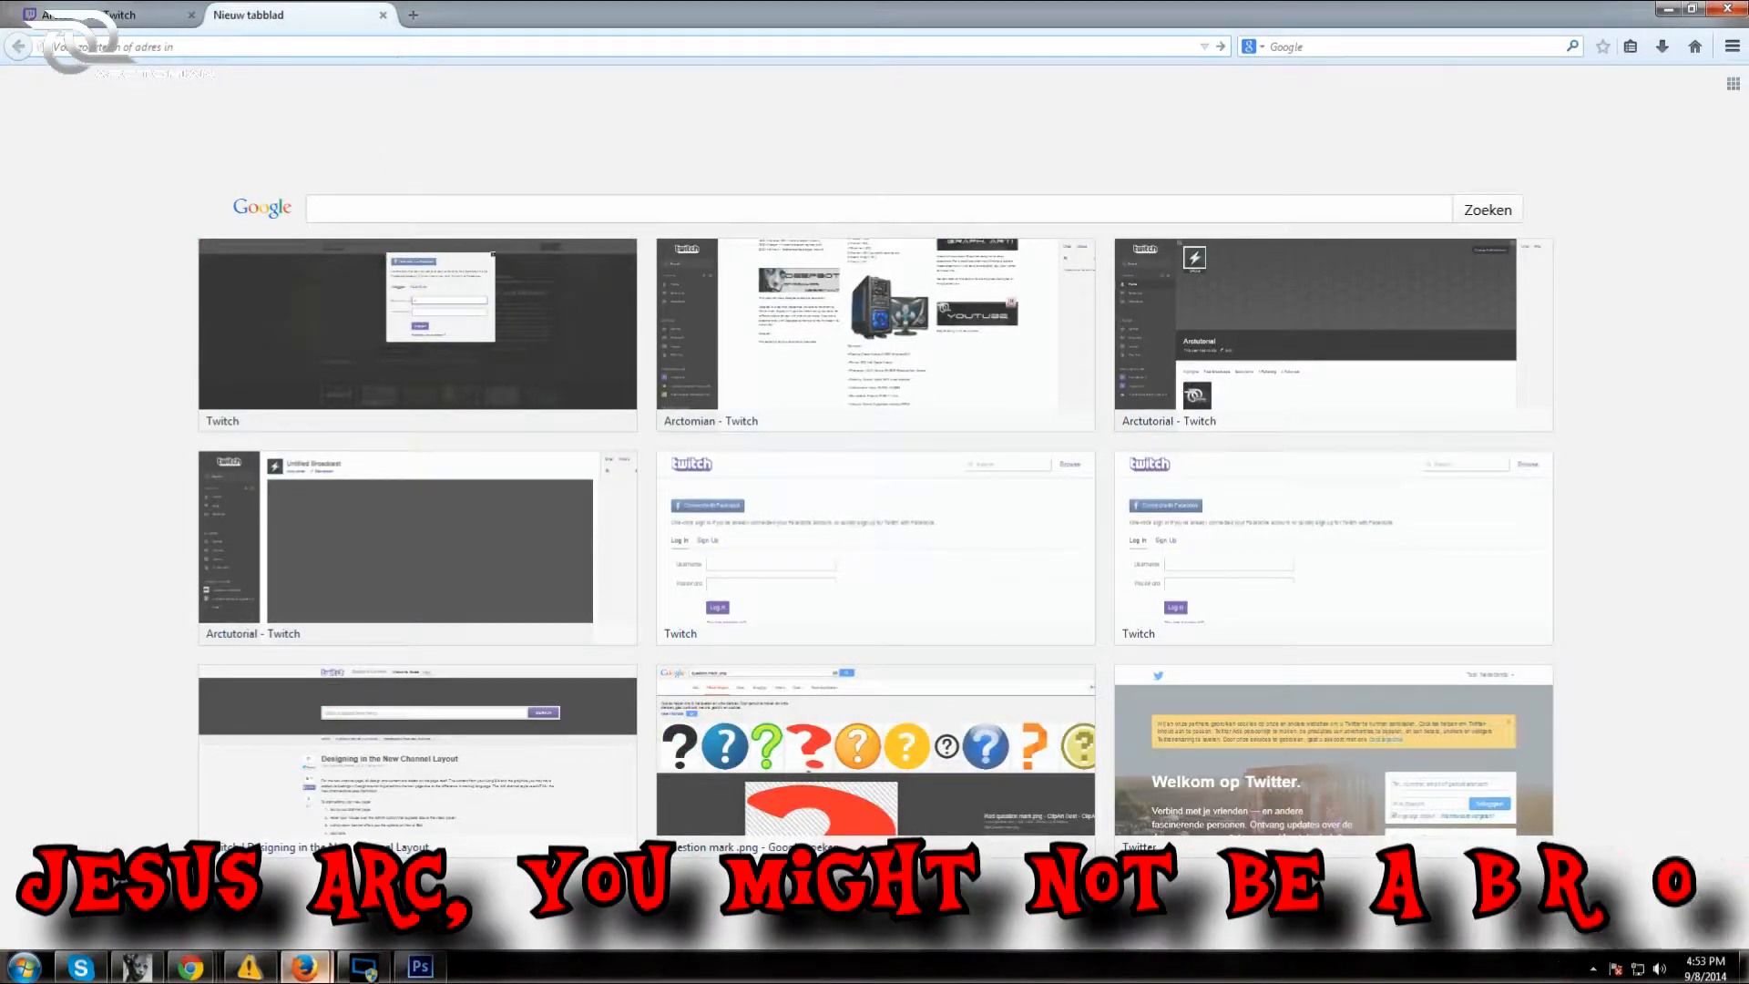
{"action": "type", "text": "www.google.com/"}
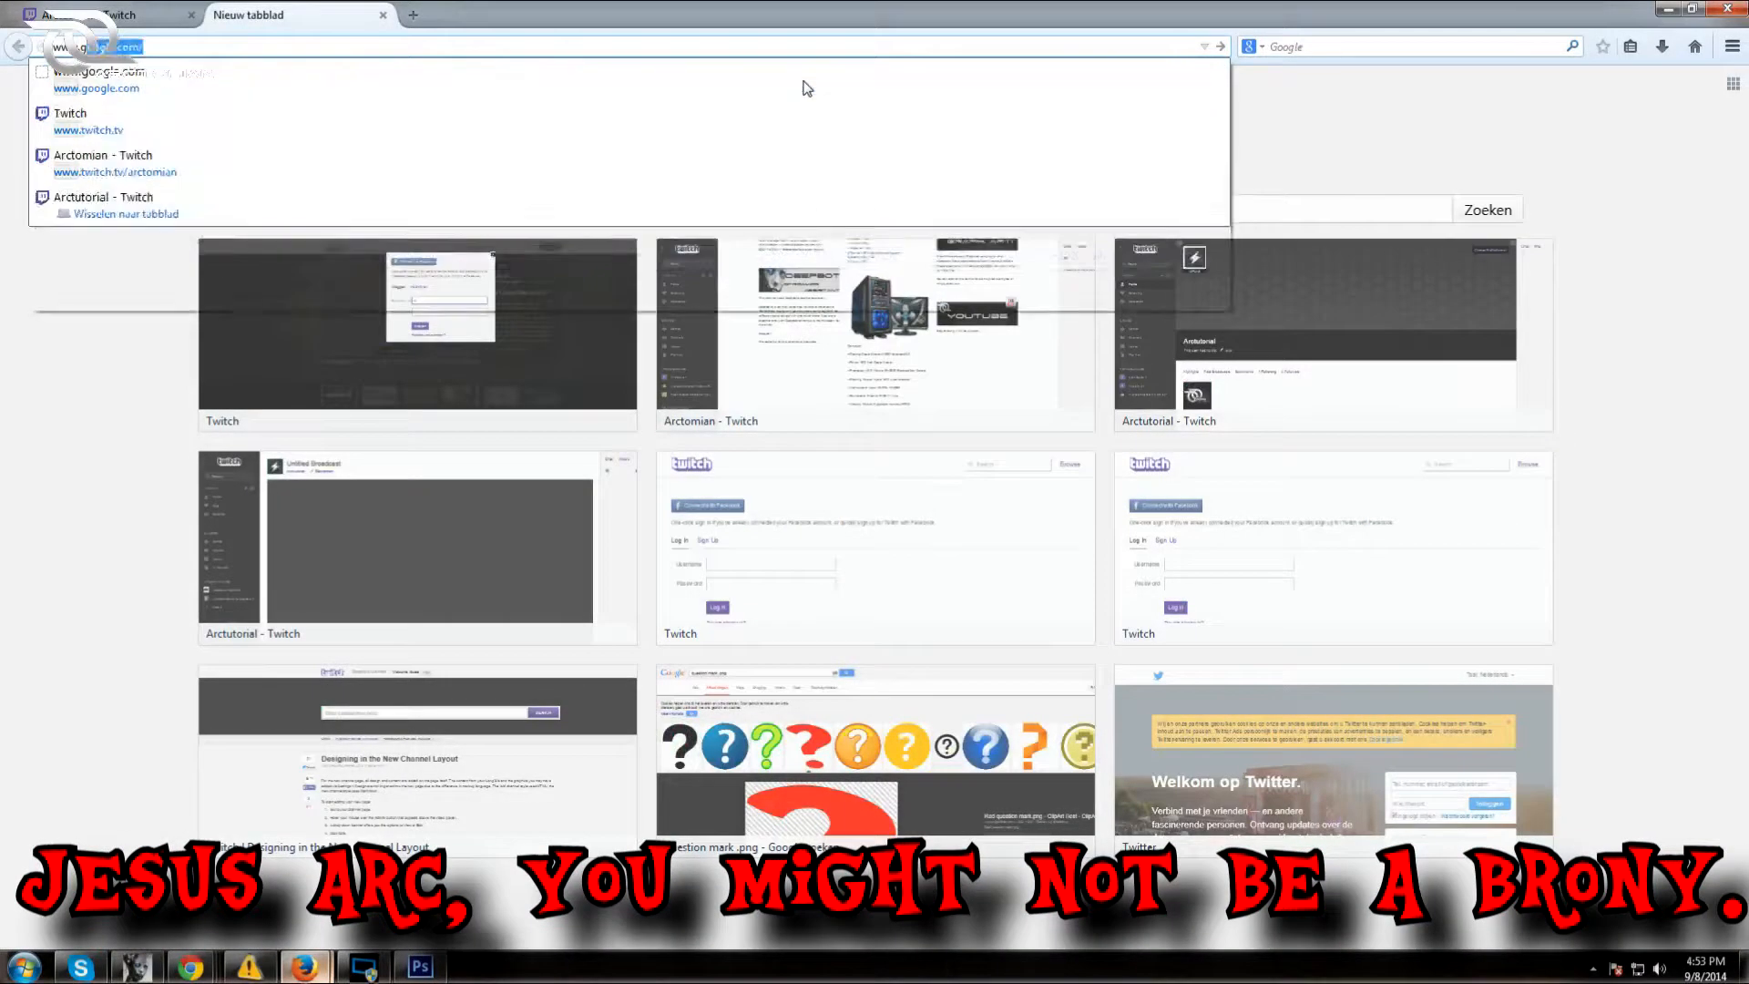
{"action": "key", "text": "Return"}
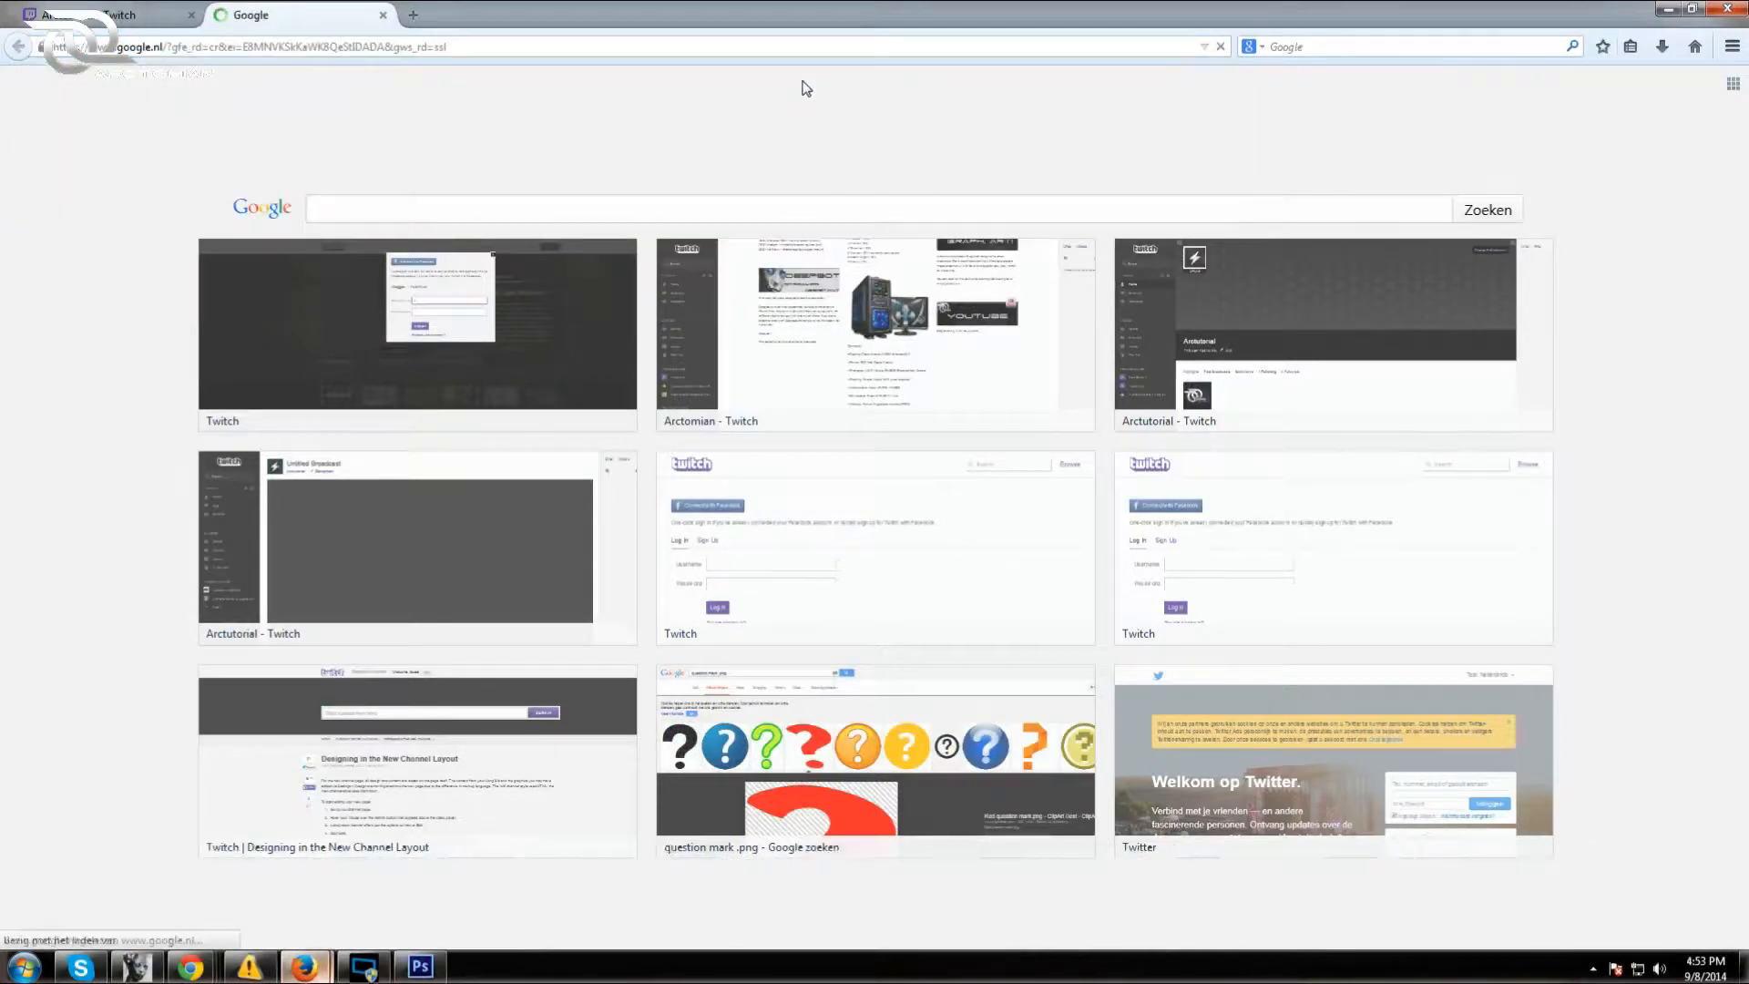
Search Google for "my little pony .png" and show the image results
{"action": "type", "text": "my li"}
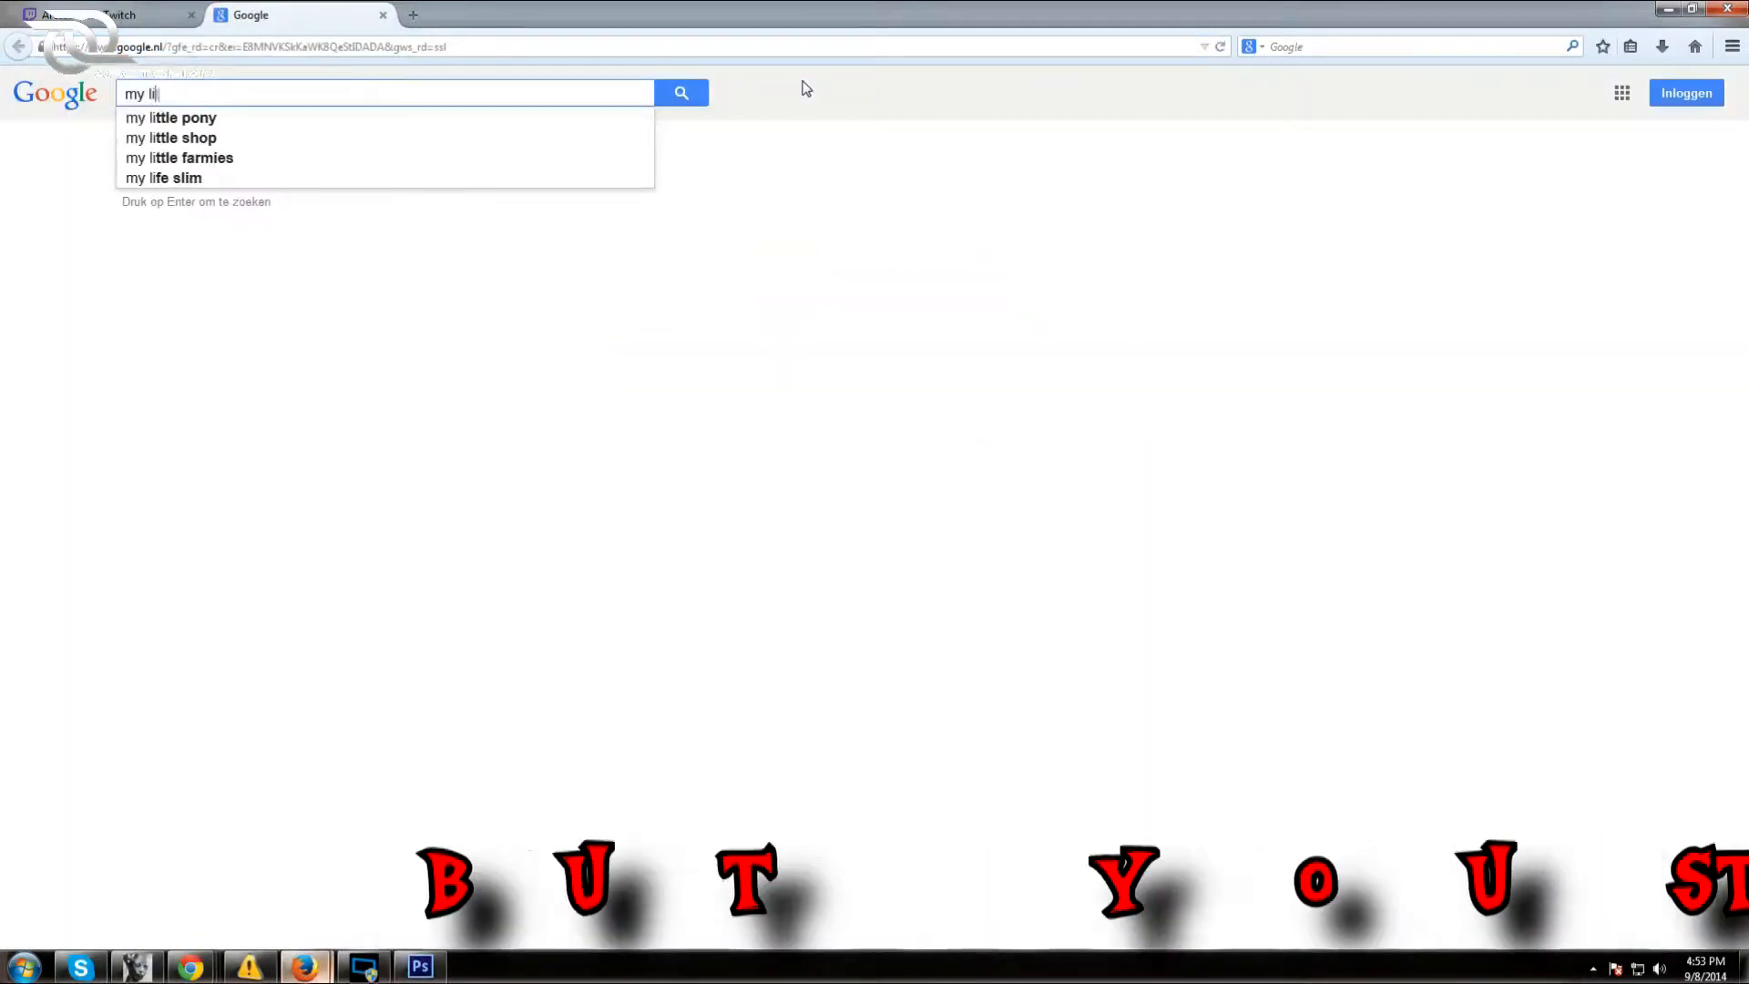
{"action": "type", "text": "ttle pony "}
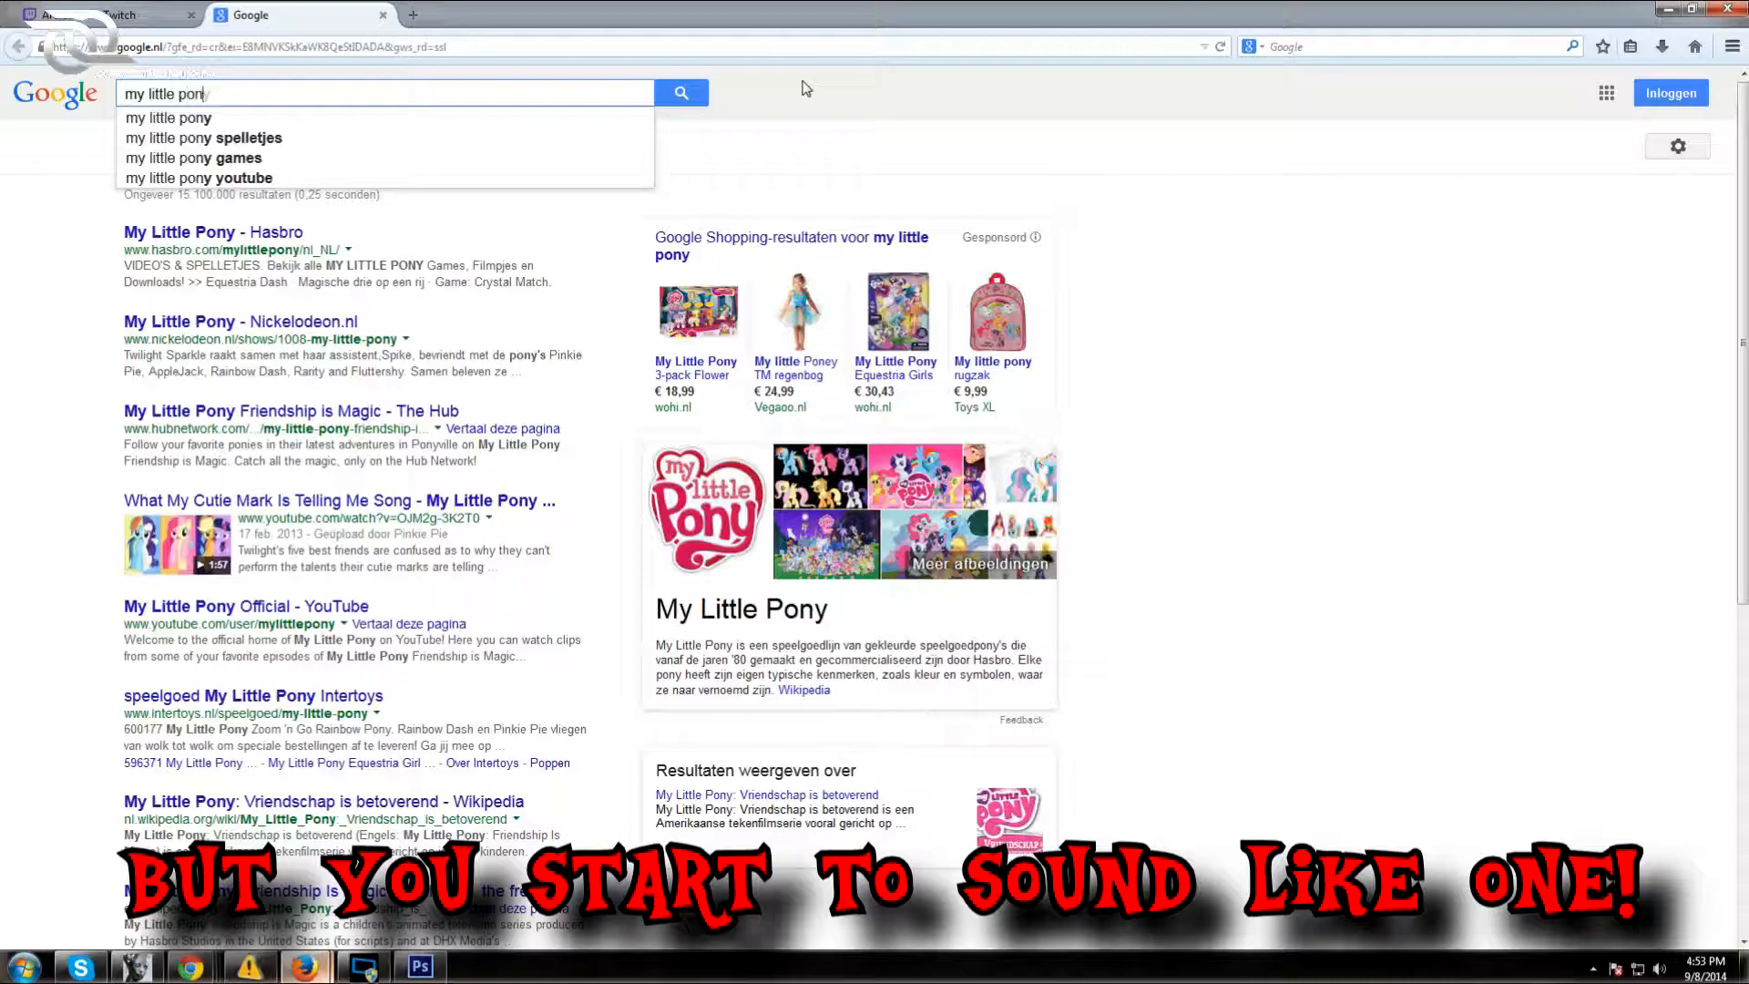
{"action": "type", "text": ".png"}
{"action": "key", "text": "Return"}
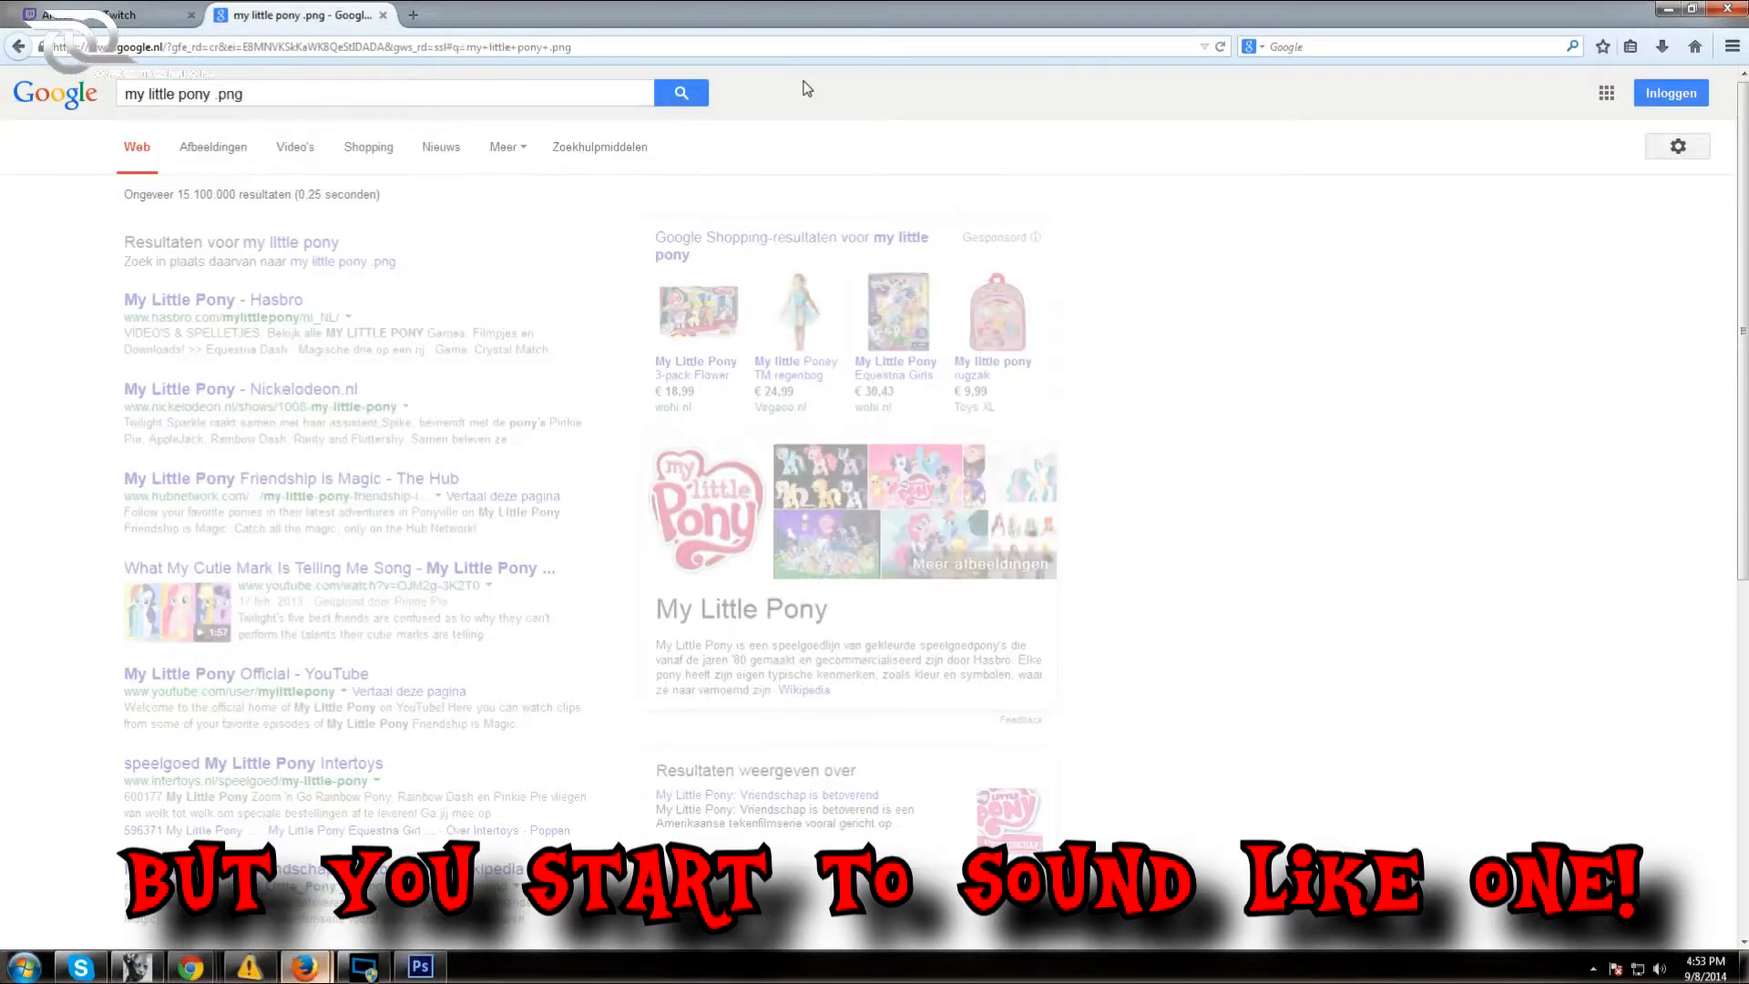
{"action": "left_click", "coordinate": [213, 153]}
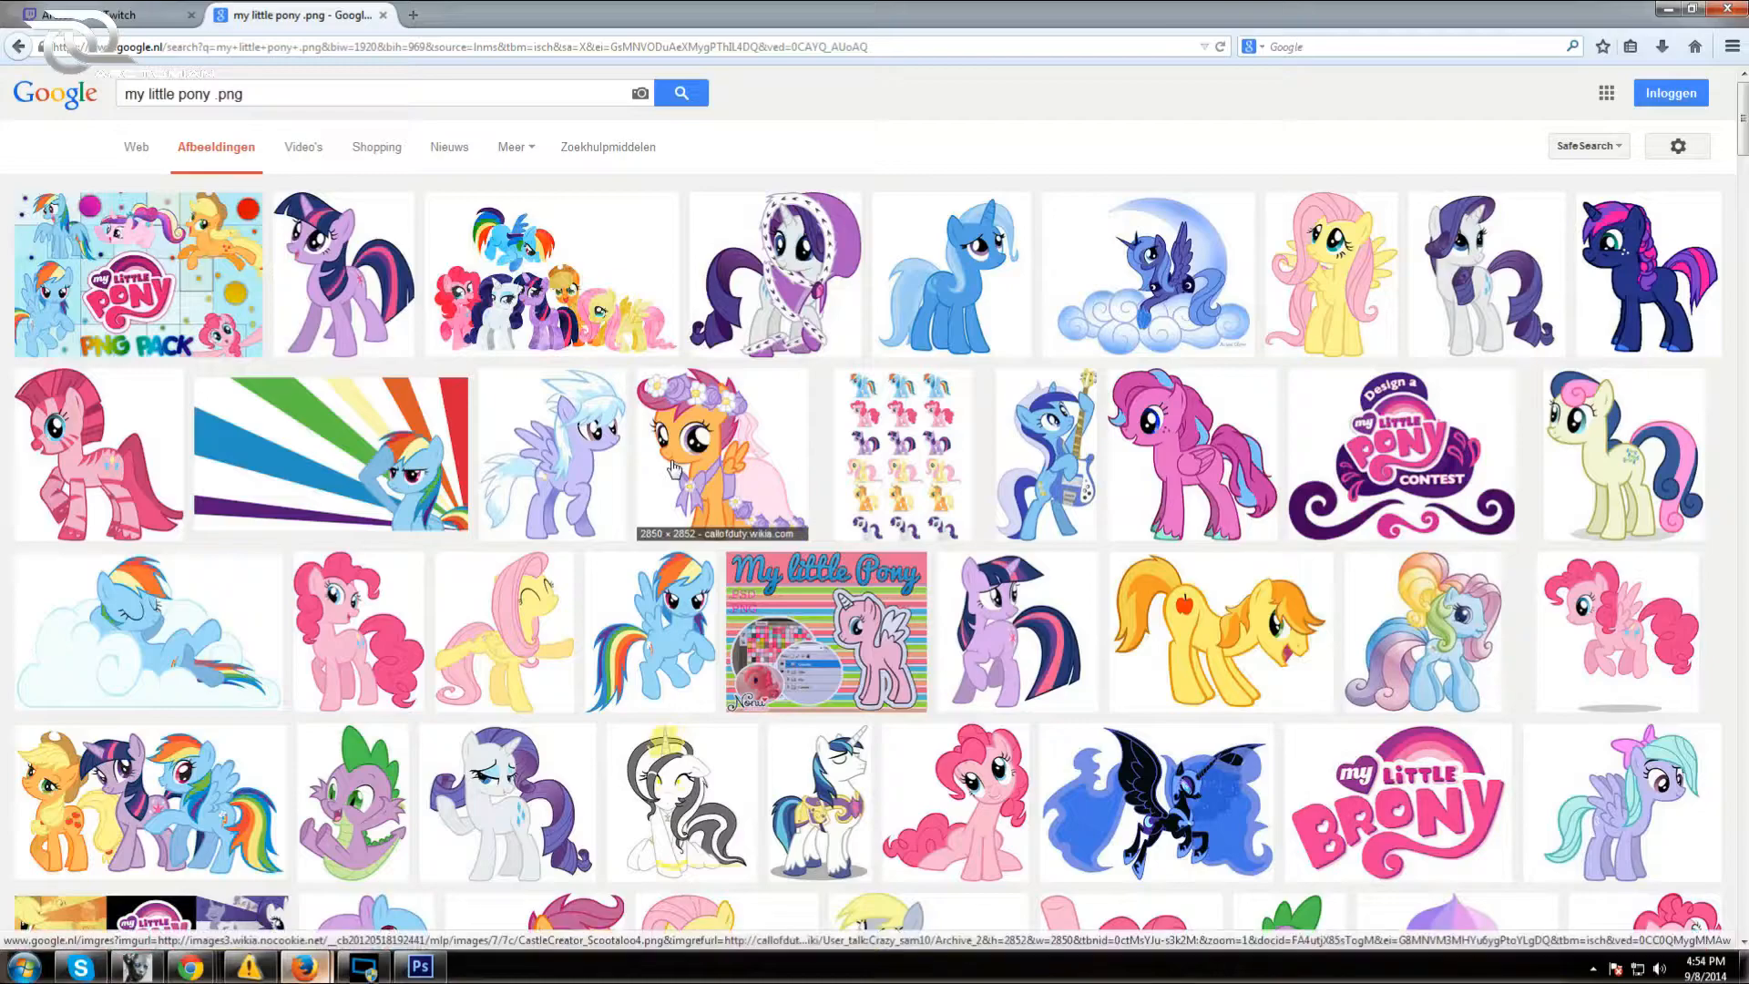
Save the picture of the blue pony asleep on a cloud as a PNG image named "sleeping pony" in the bits folder
{"action": "scroll", "coordinate": [674, 469], "scroll_direction": "down", "scroll_amount": 2}
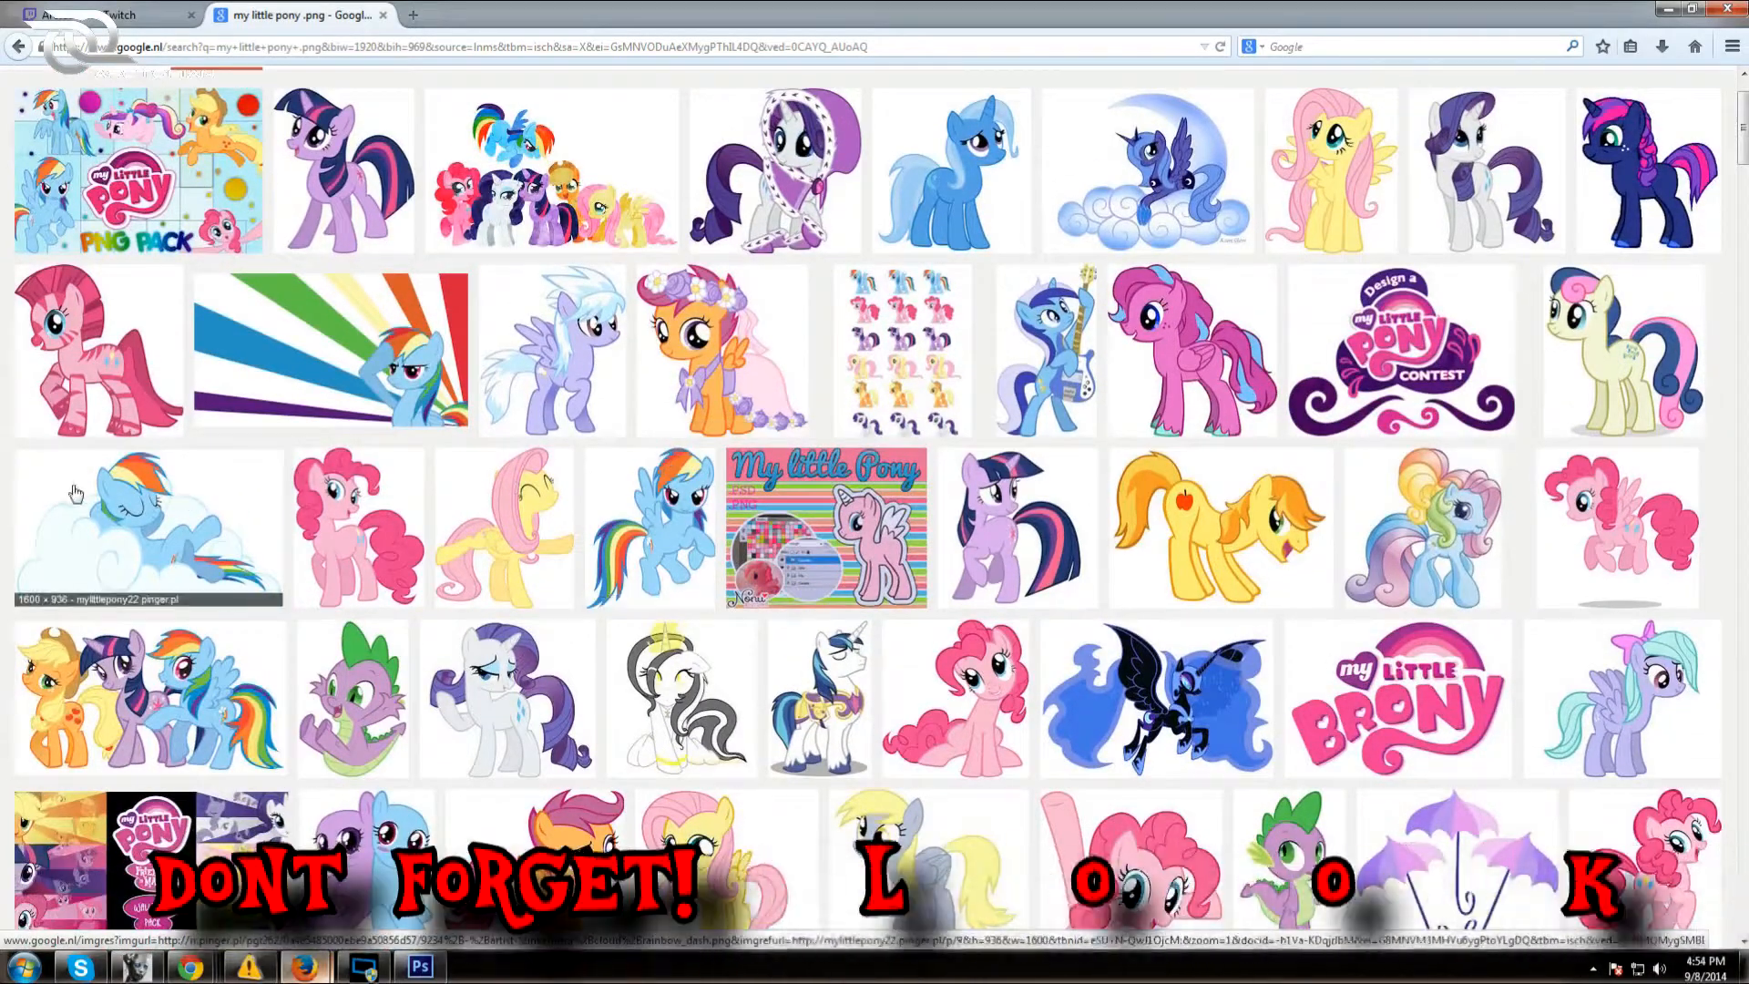
{"action": "left_click", "coordinate": [86, 506]}
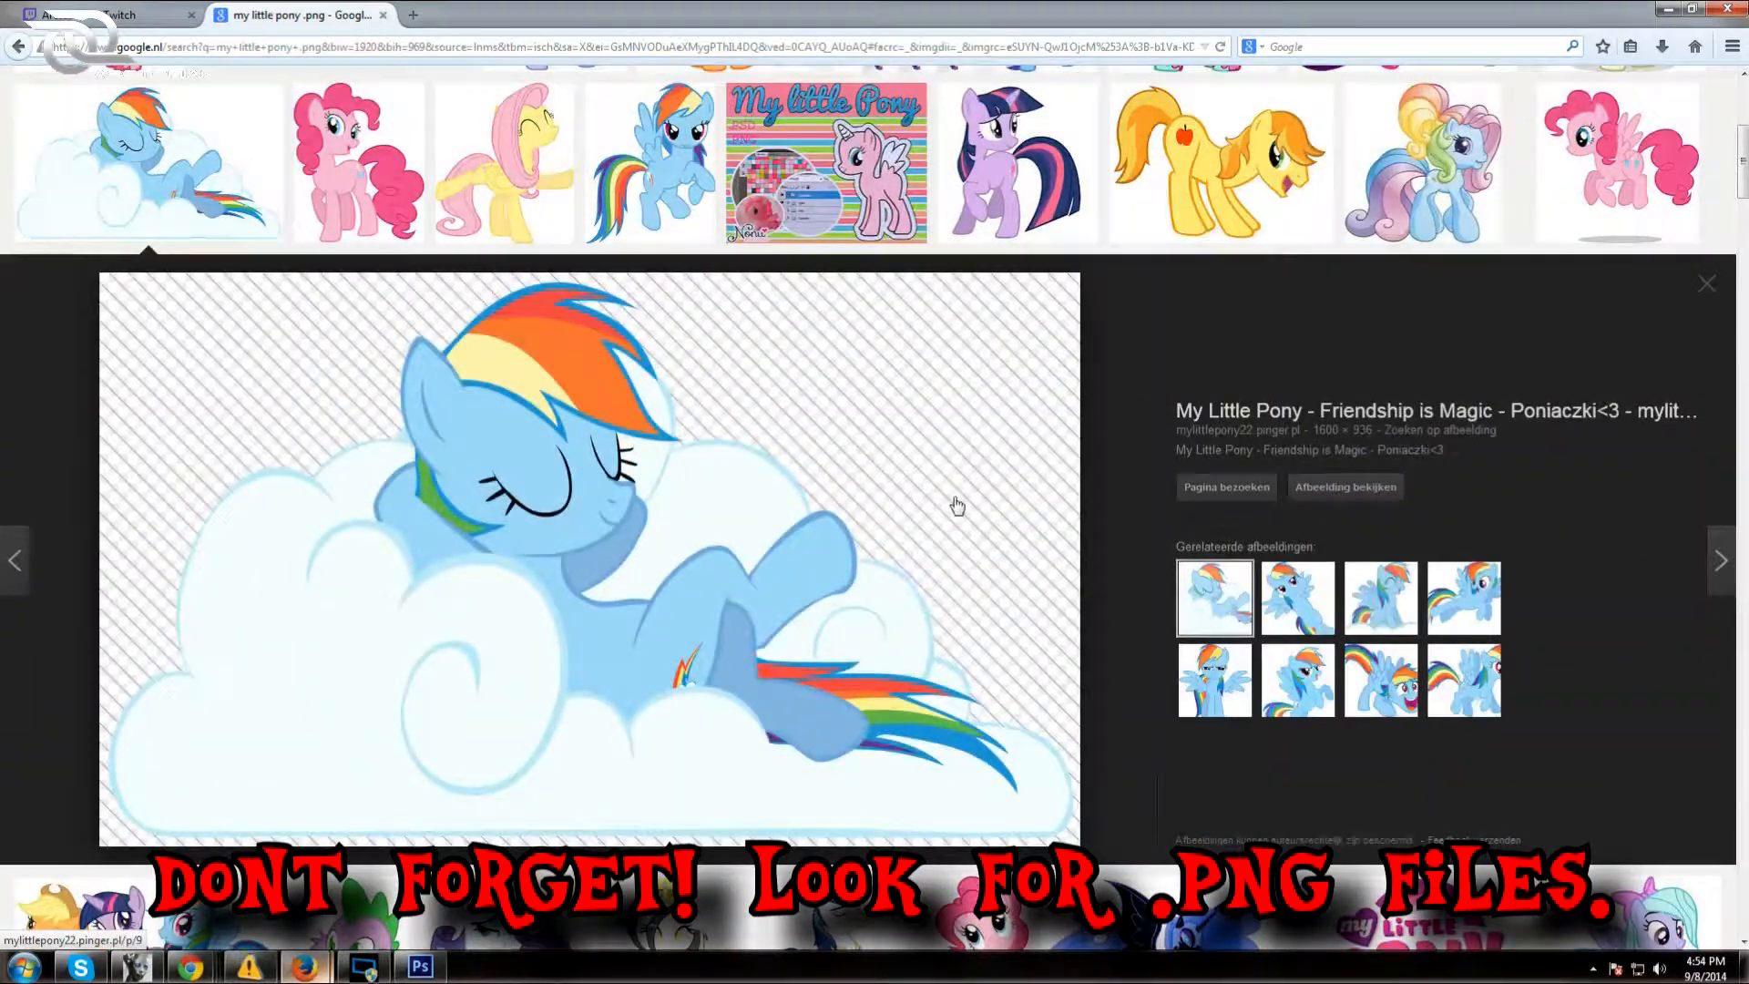
{"action": "right_click", "coordinate": [557, 521]}
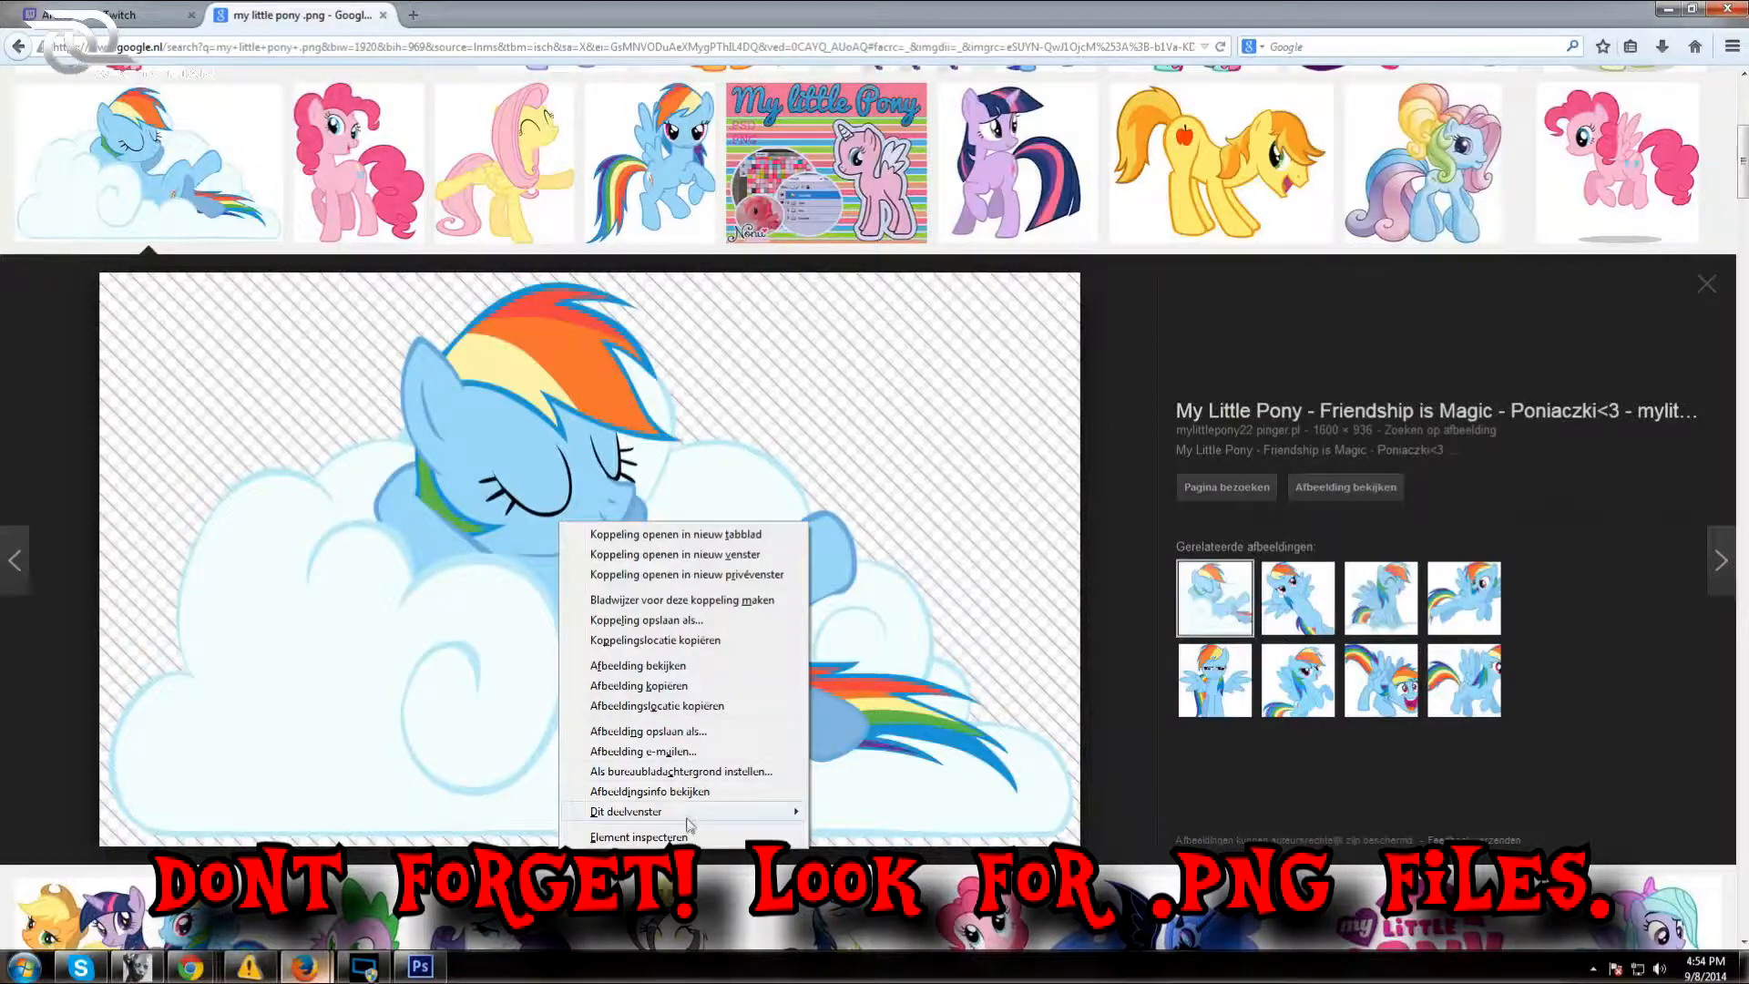
{"action": "left_click", "coordinate": [714, 707]}
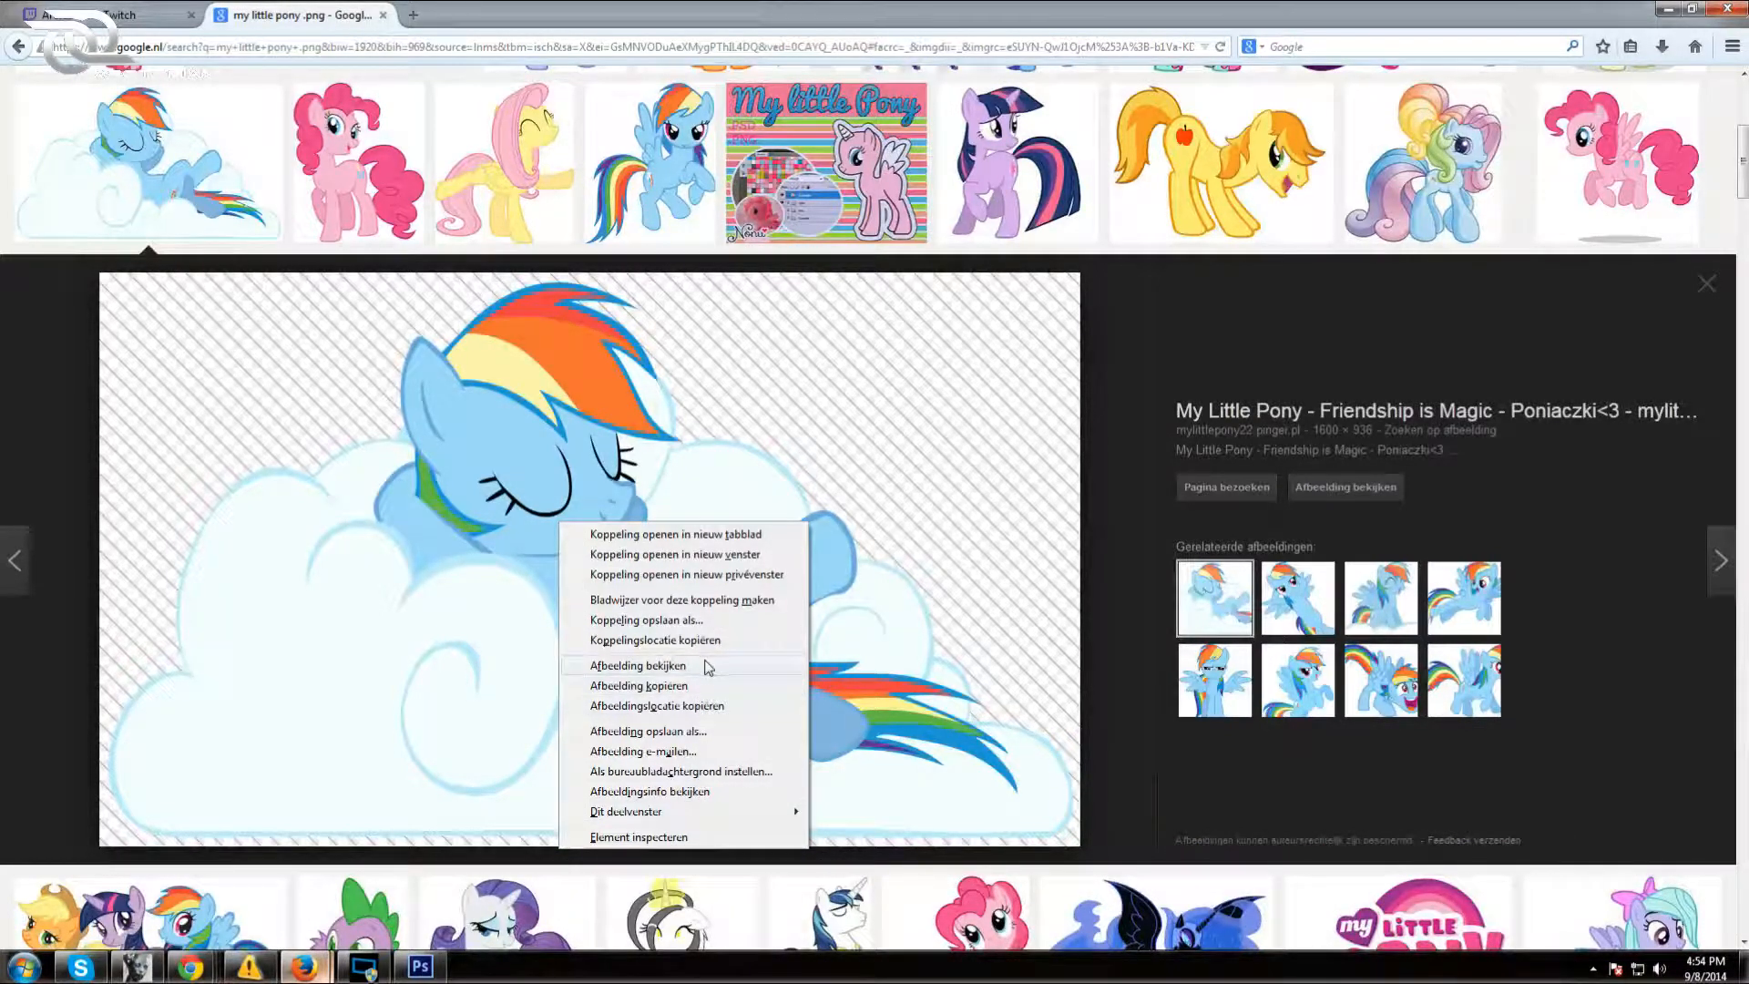
{"action": "left_click", "coordinate": [690, 731]}
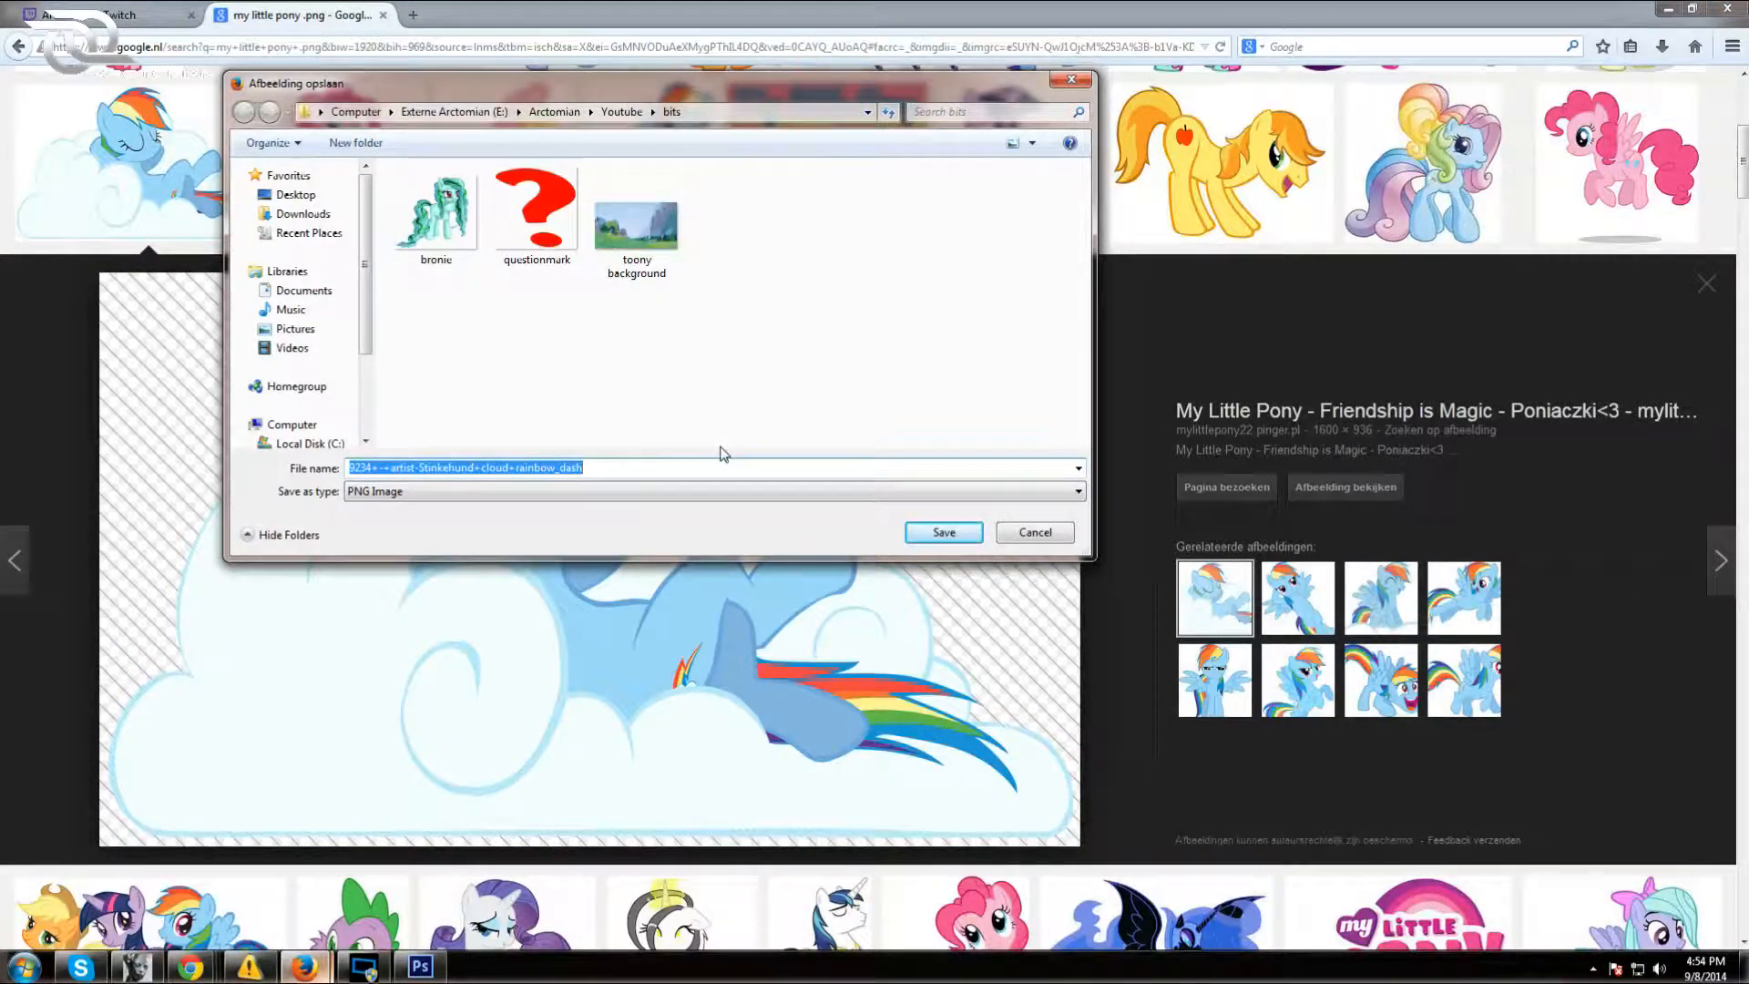
{"action": "type", "text": "sleeping pony"}
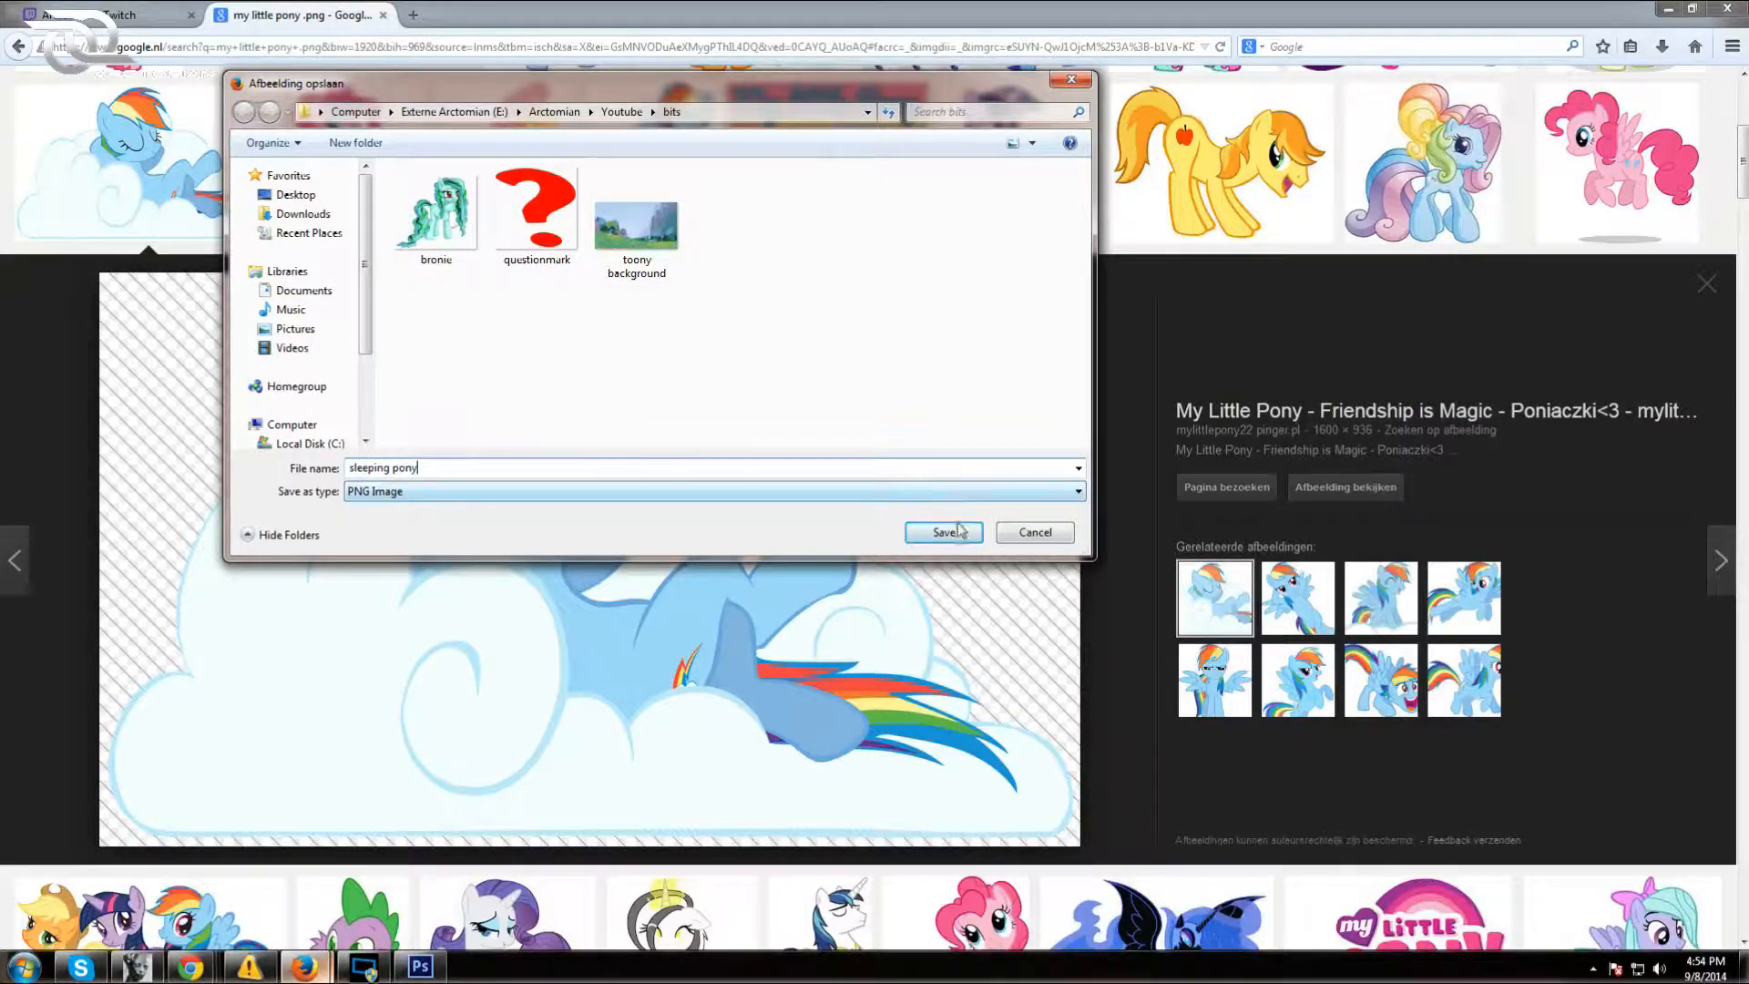
{"action": "left_click", "coordinate": [957, 531]}
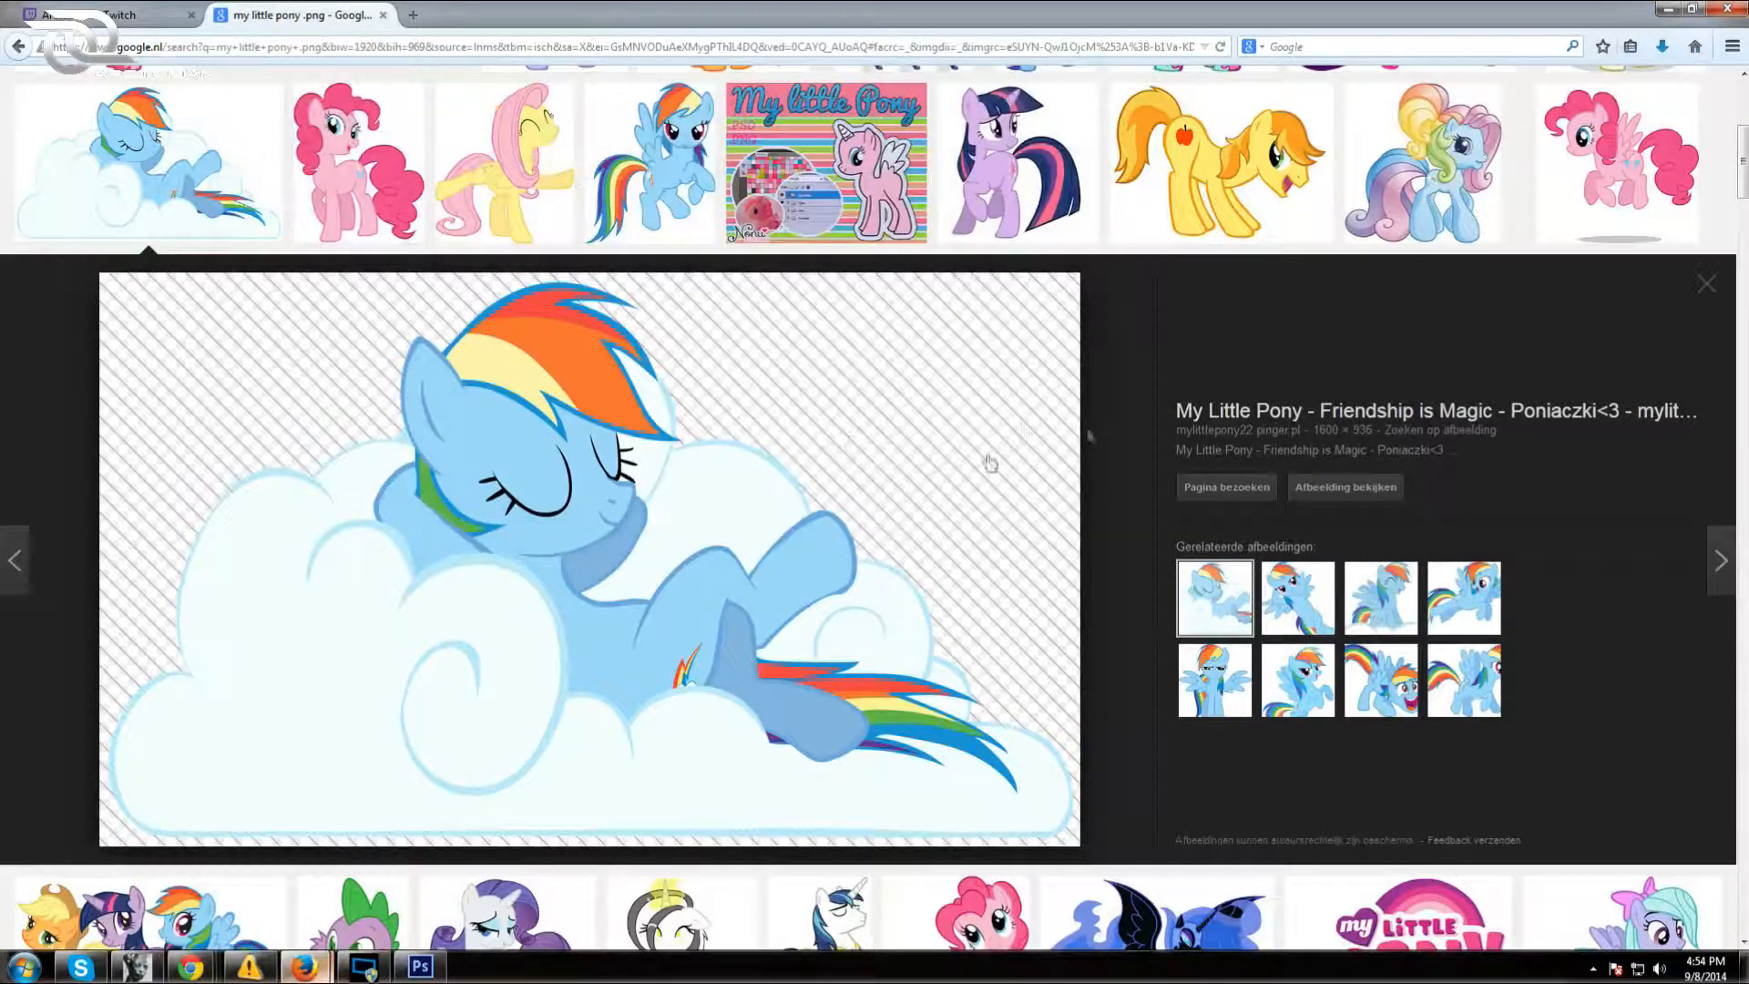
Switch back to Photoshop and open the "sleeping pony" image from the bits folder
{"action": "left_click", "coordinate": [1668, 9]}
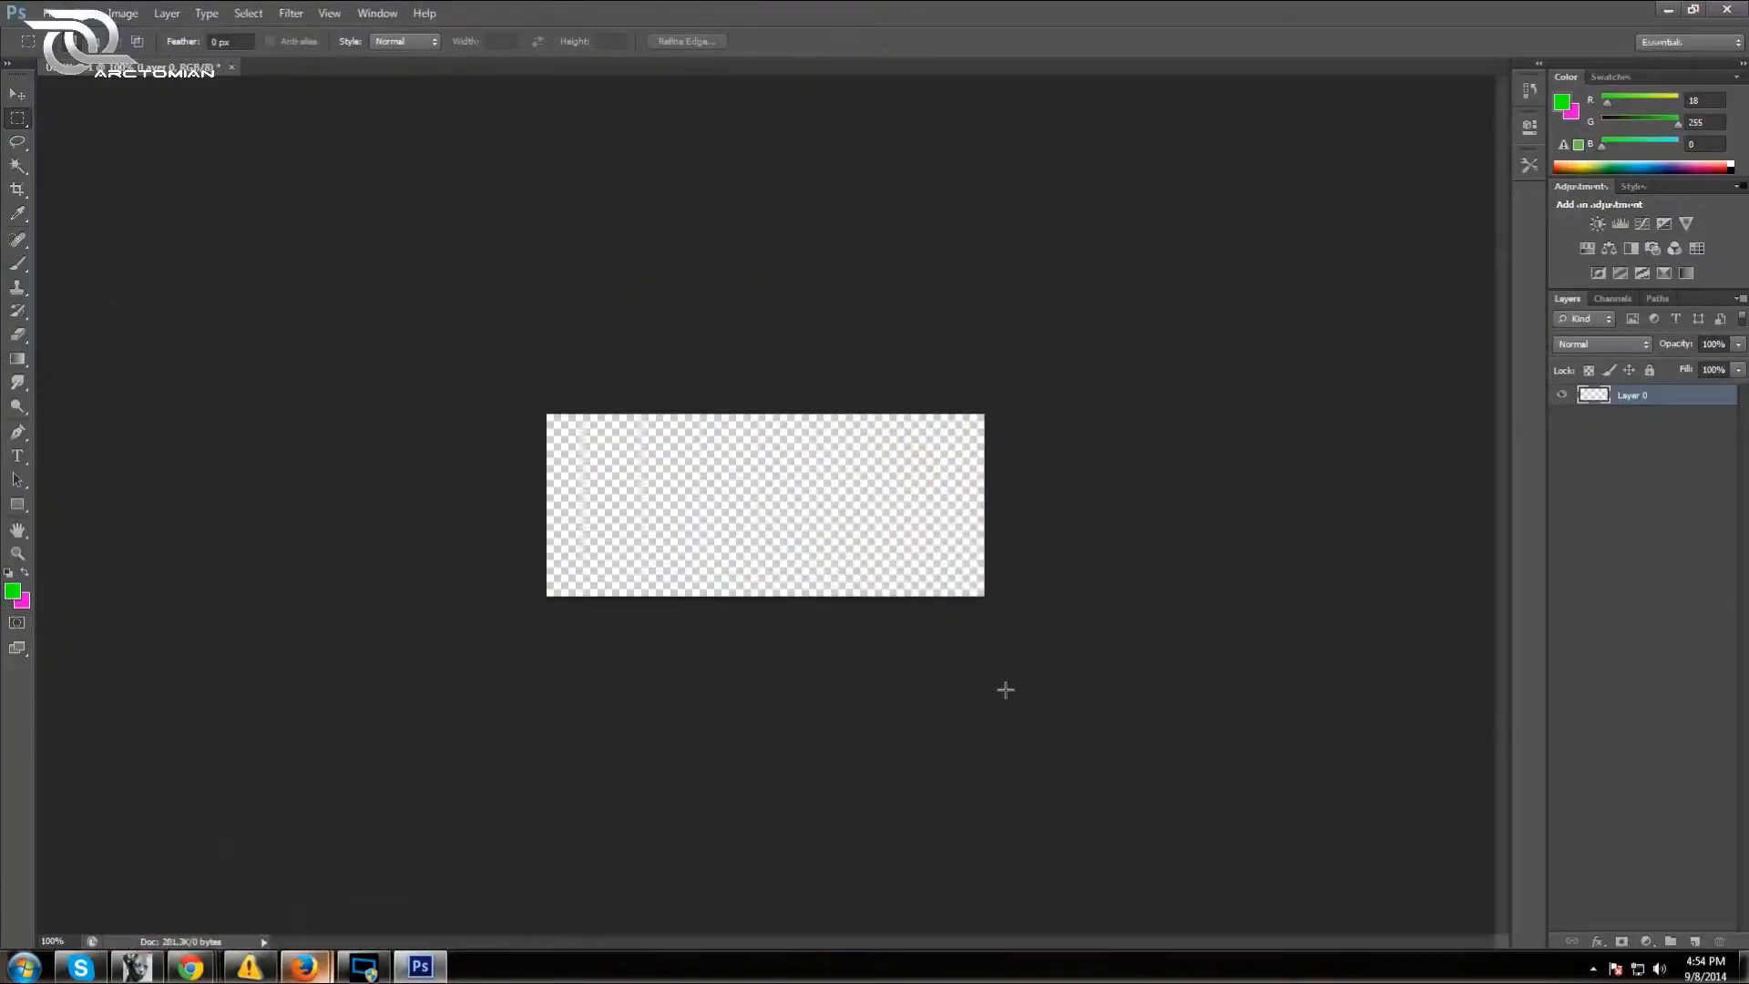
{"action": "left_click", "coordinate": [52, 13]}
{"action": "left_click", "coordinate": [66, 47]}
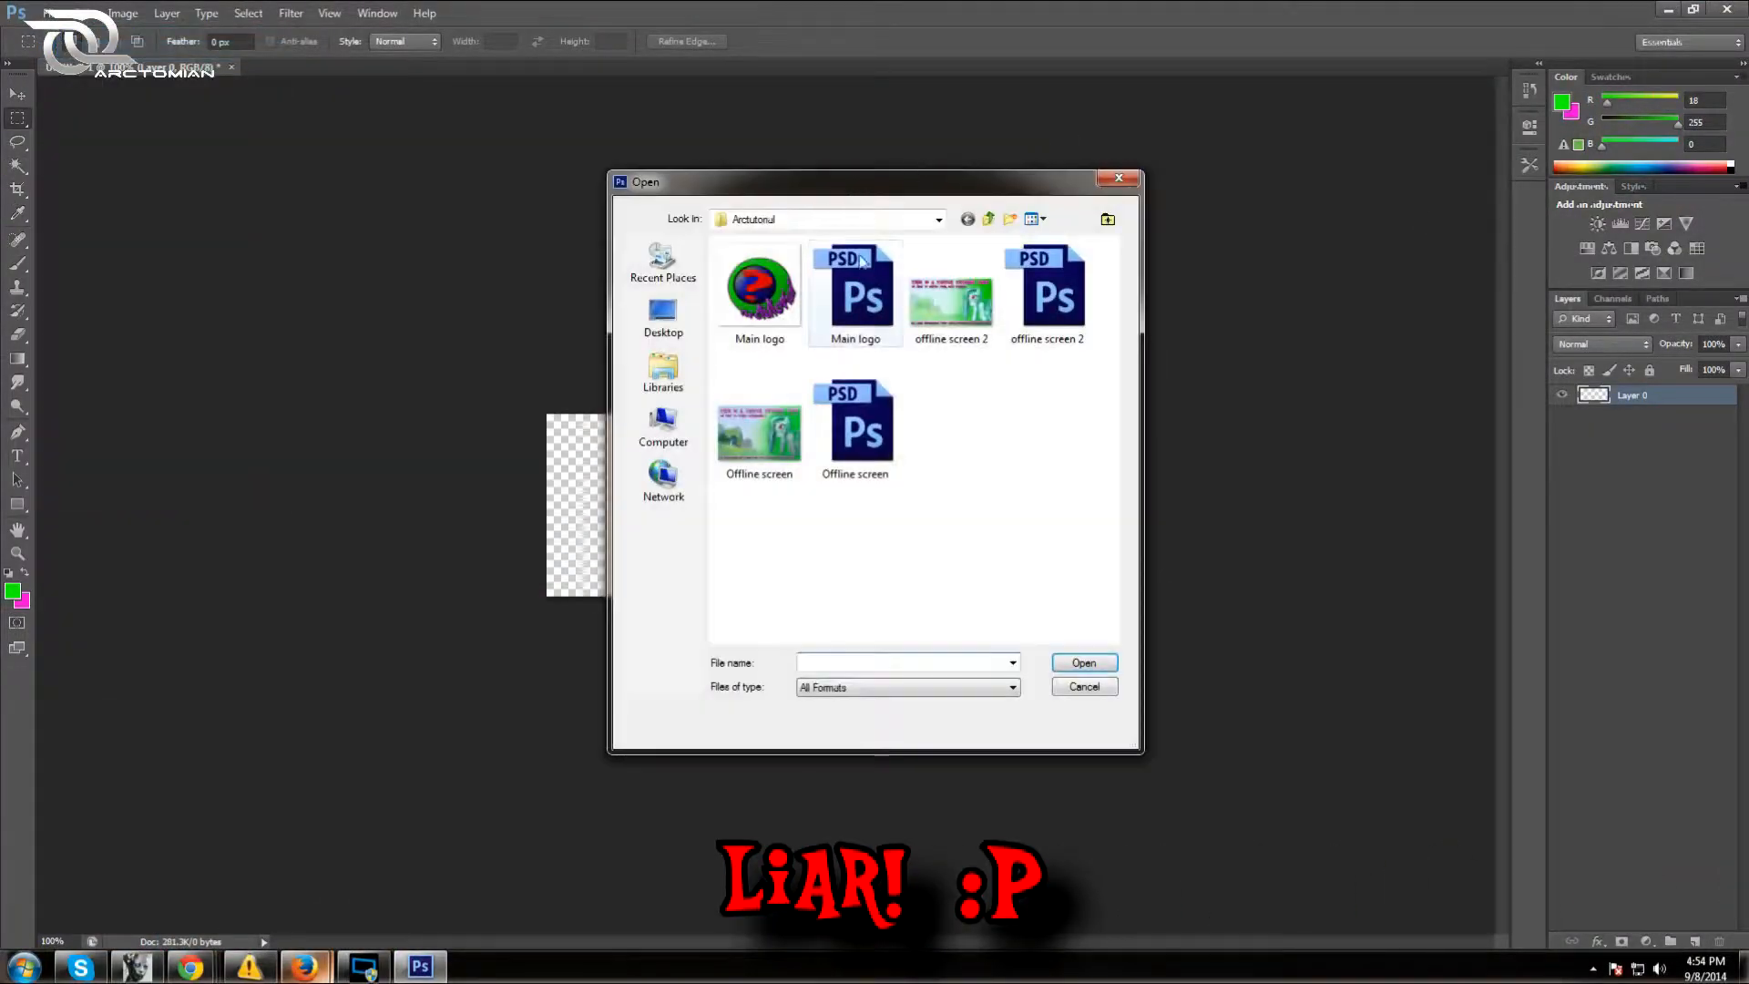
{"action": "left_click", "coordinate": [988, 219]}
{"action": "double_click", "coordinate": [763, 323]}
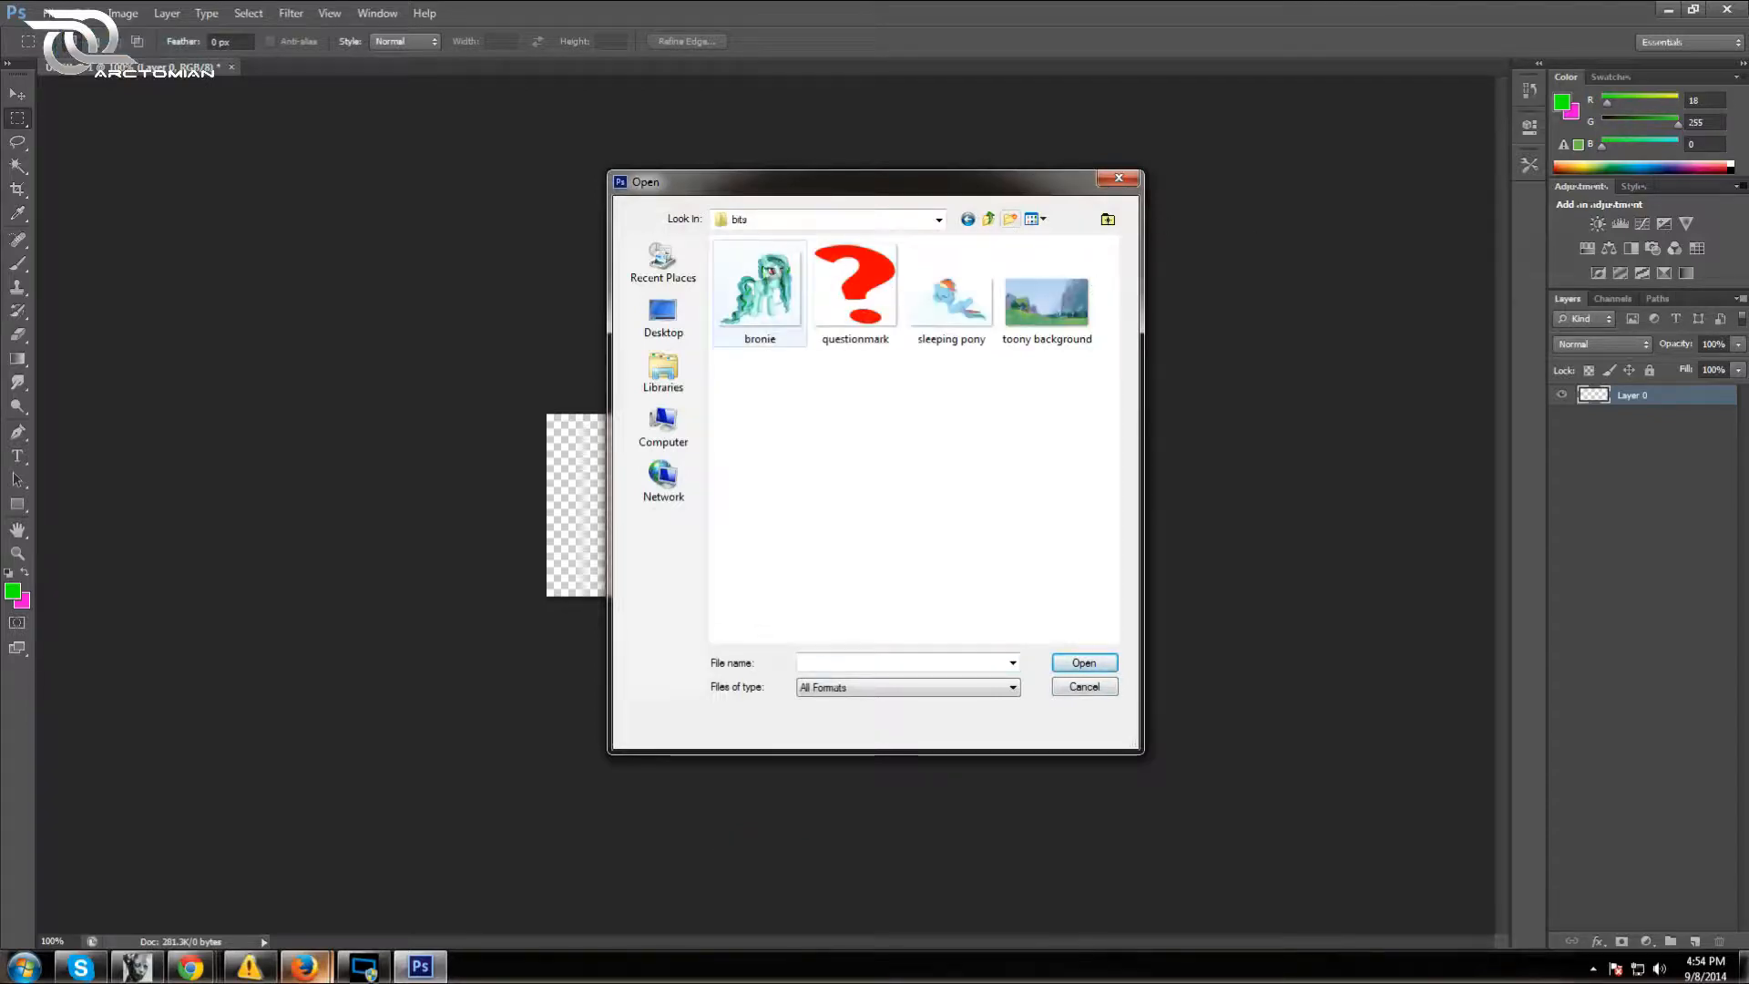
{"action": "left_click", "coordinate": [951, 291]}
{"action": "left_click", "coordinate": [1082, 664]}
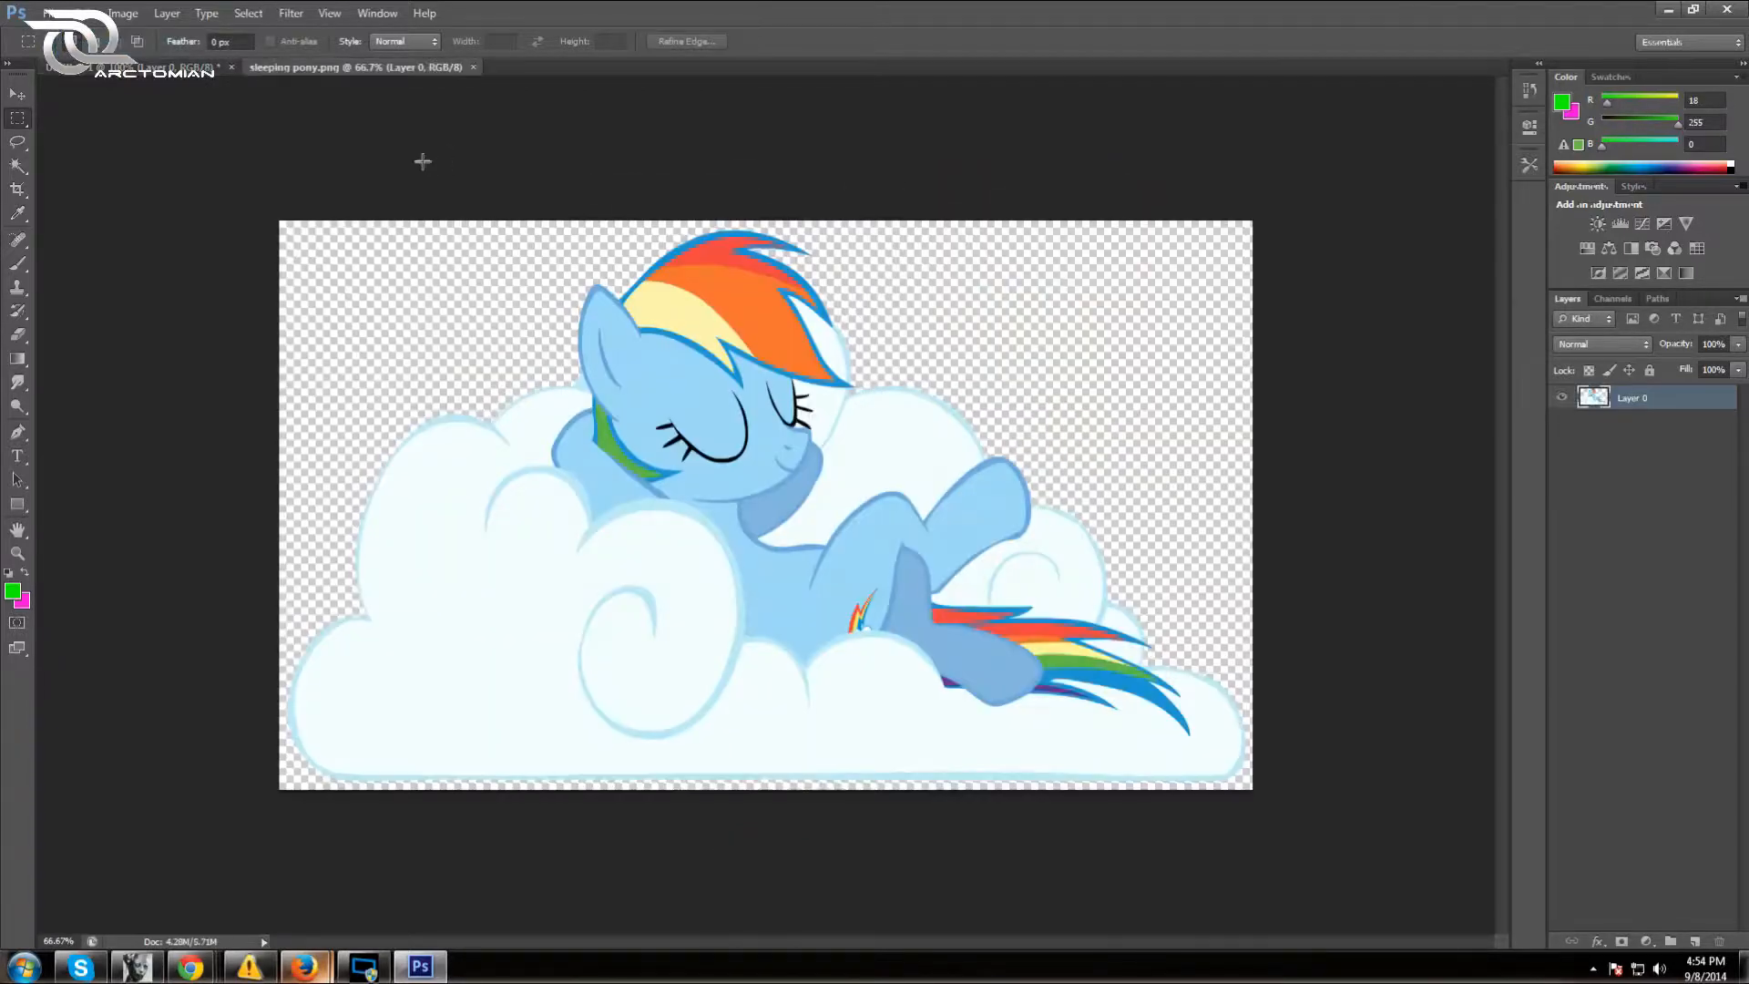
Float the sleeping pony document, copy its picture into the banner document with the Move tool, and close the source image
{"action": "left_click_drag", "start_coordinate": [355, 67], "coordinate": [1048, 273]}
{"action": "key", "text": "v"}
{"action": "left_click_drag", "start_coordinate": [1227, 513], "coordinate": [819, 492]}
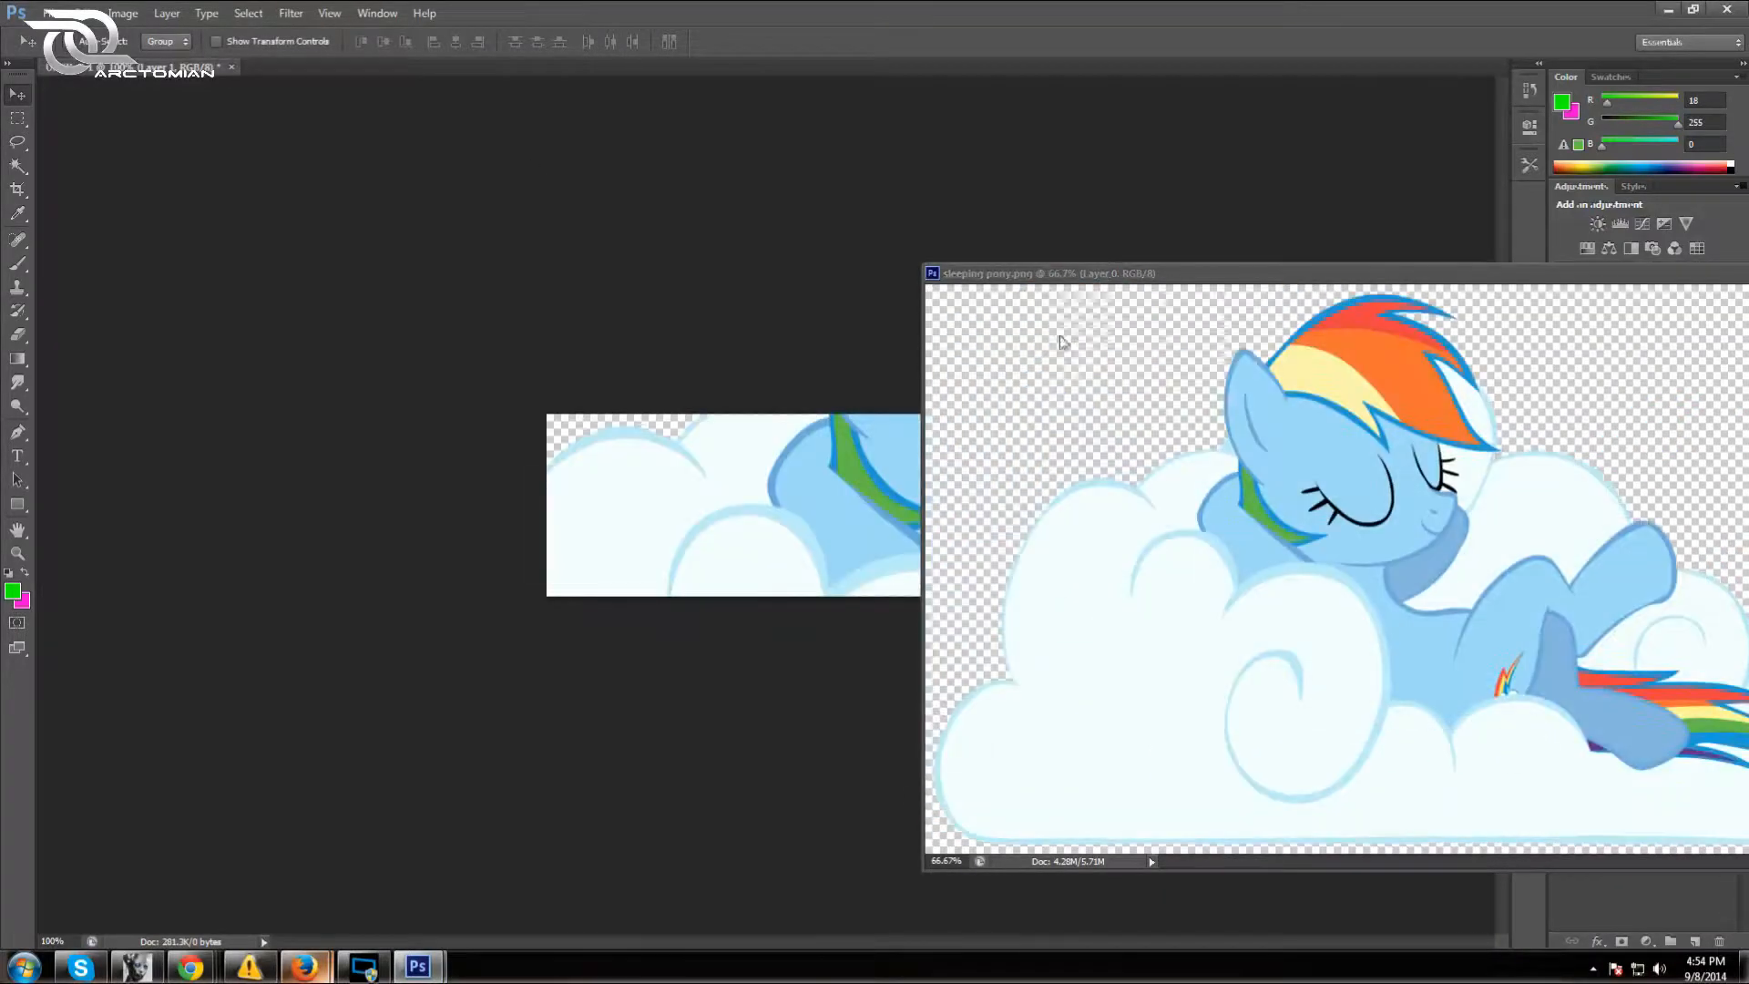
{"action": "left_click_drag", "start_coordinate": [1104, 274], "coordinate": [653, 249]}
{"action": "left_click", "coordinate": [1353, 240]}
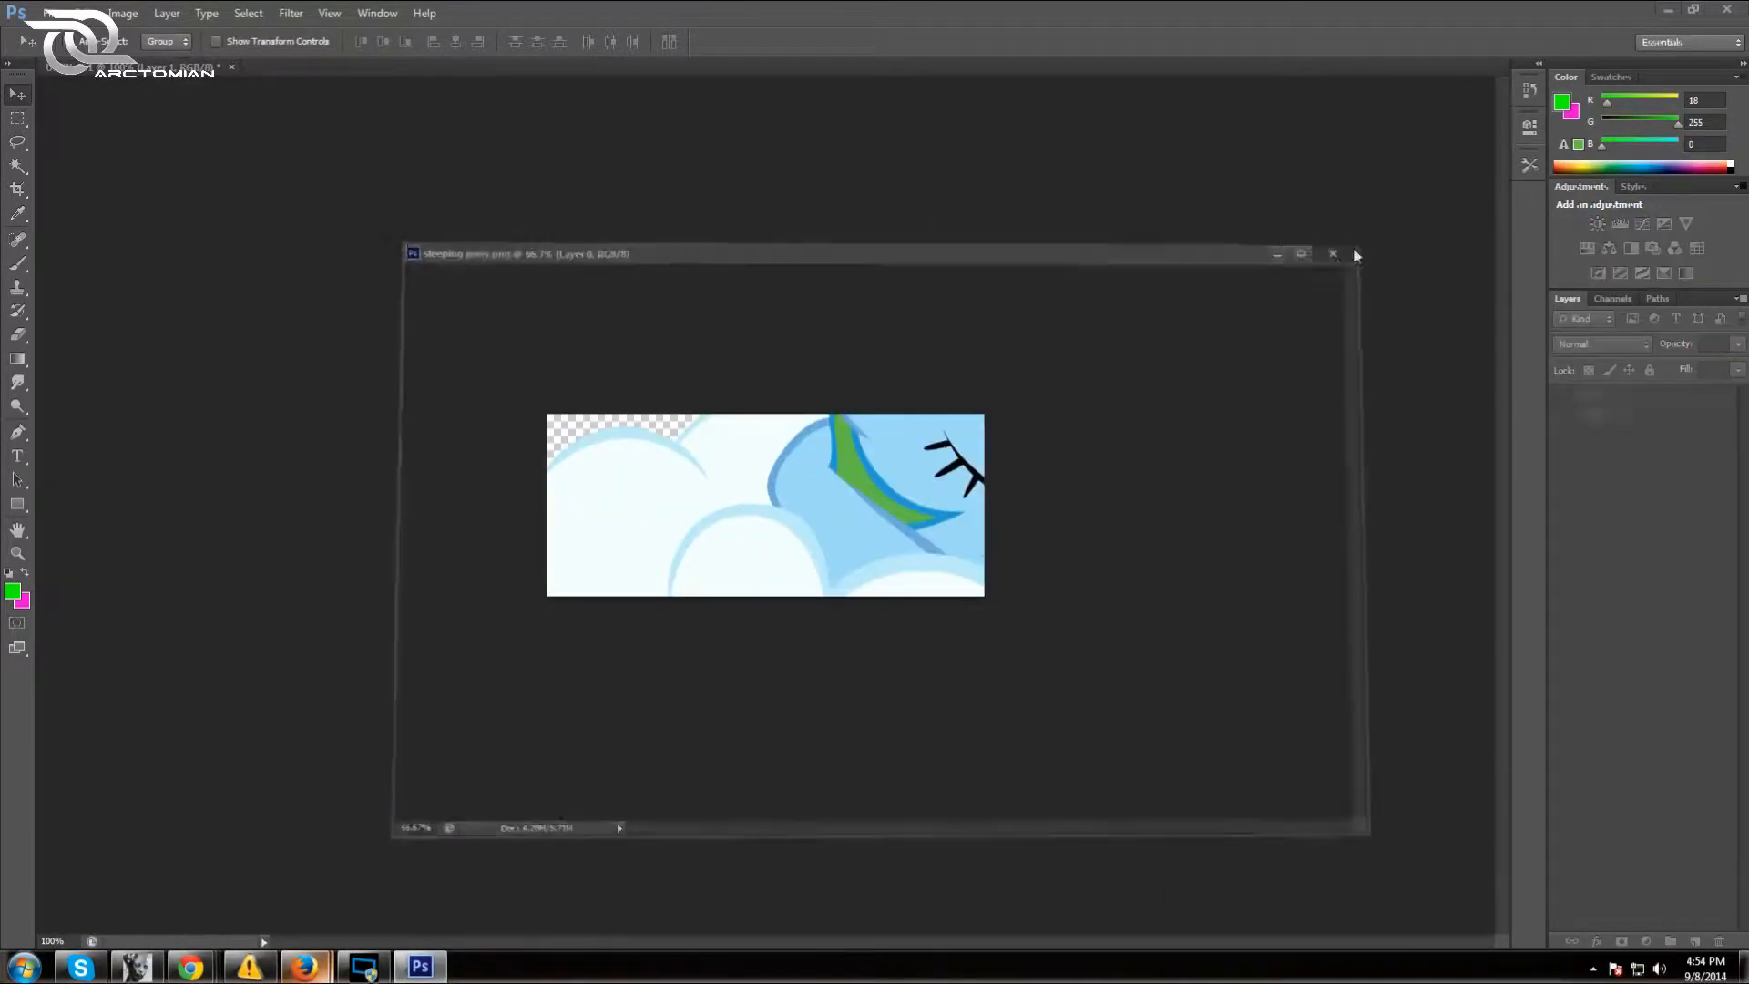
Scale the pony layer down to about 30% of the banner's width and place it in the canvas's upper-left corner
{"action": "left_click", "coordinate": [82, 13]}
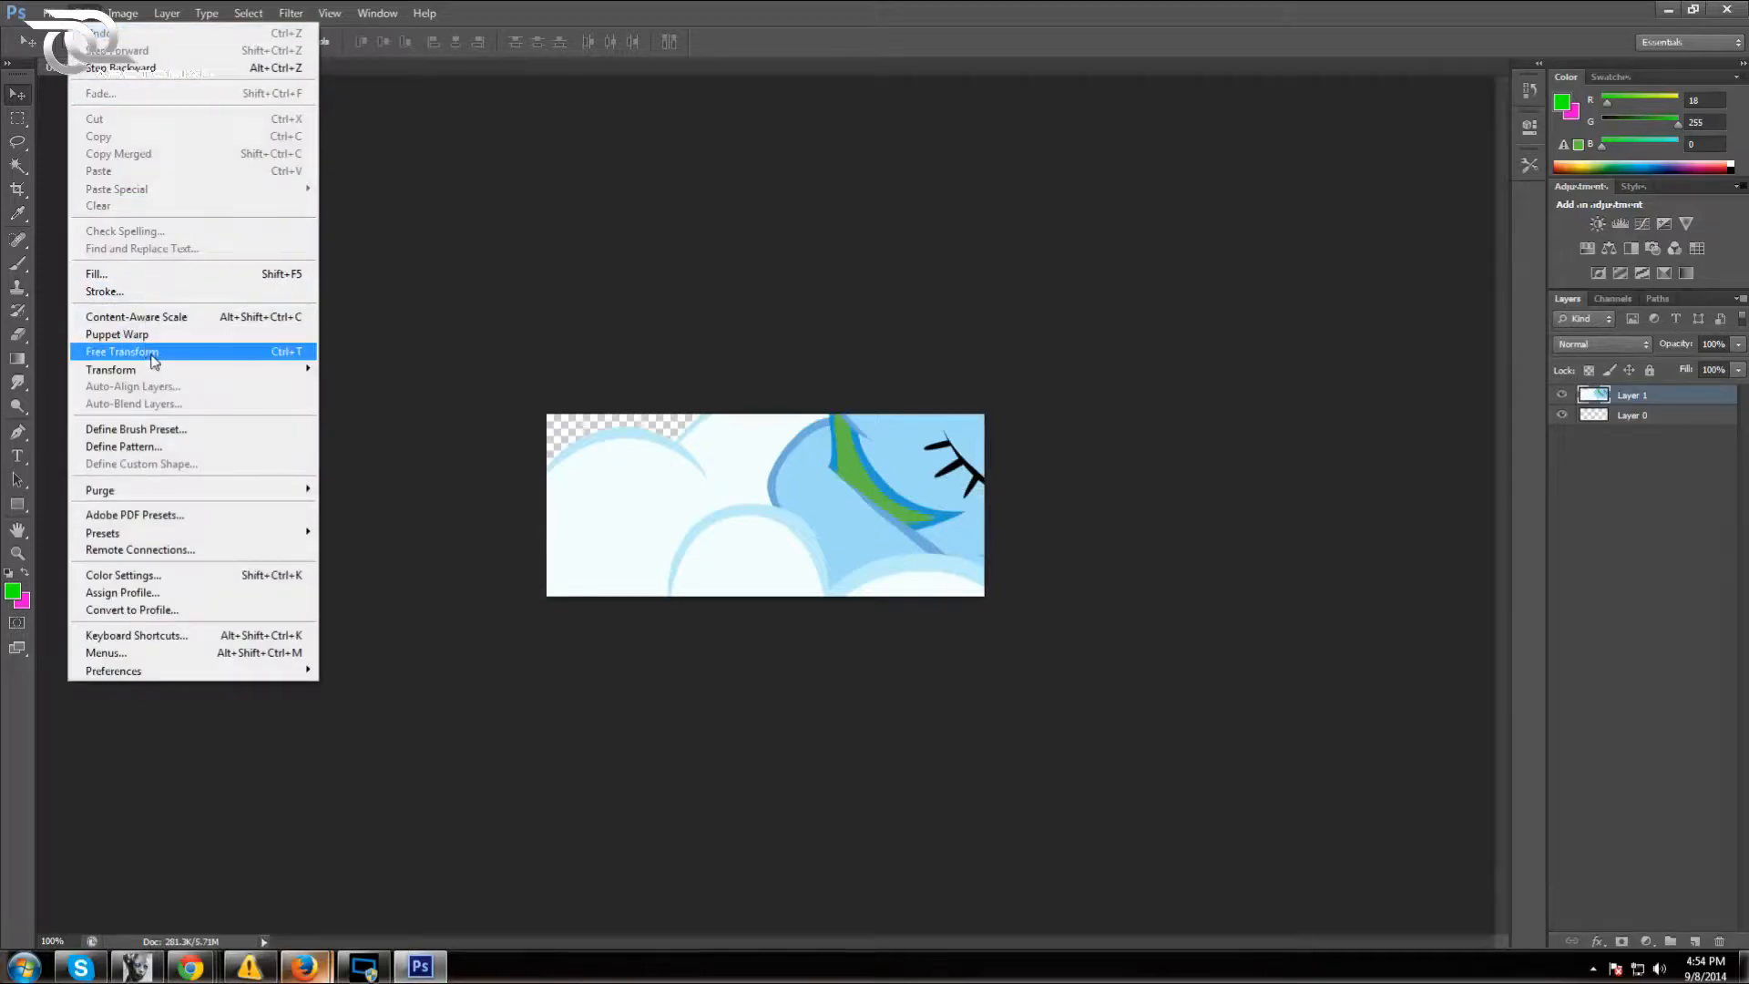
{"action": "mouse_move", "coordinate": [210, 372]}
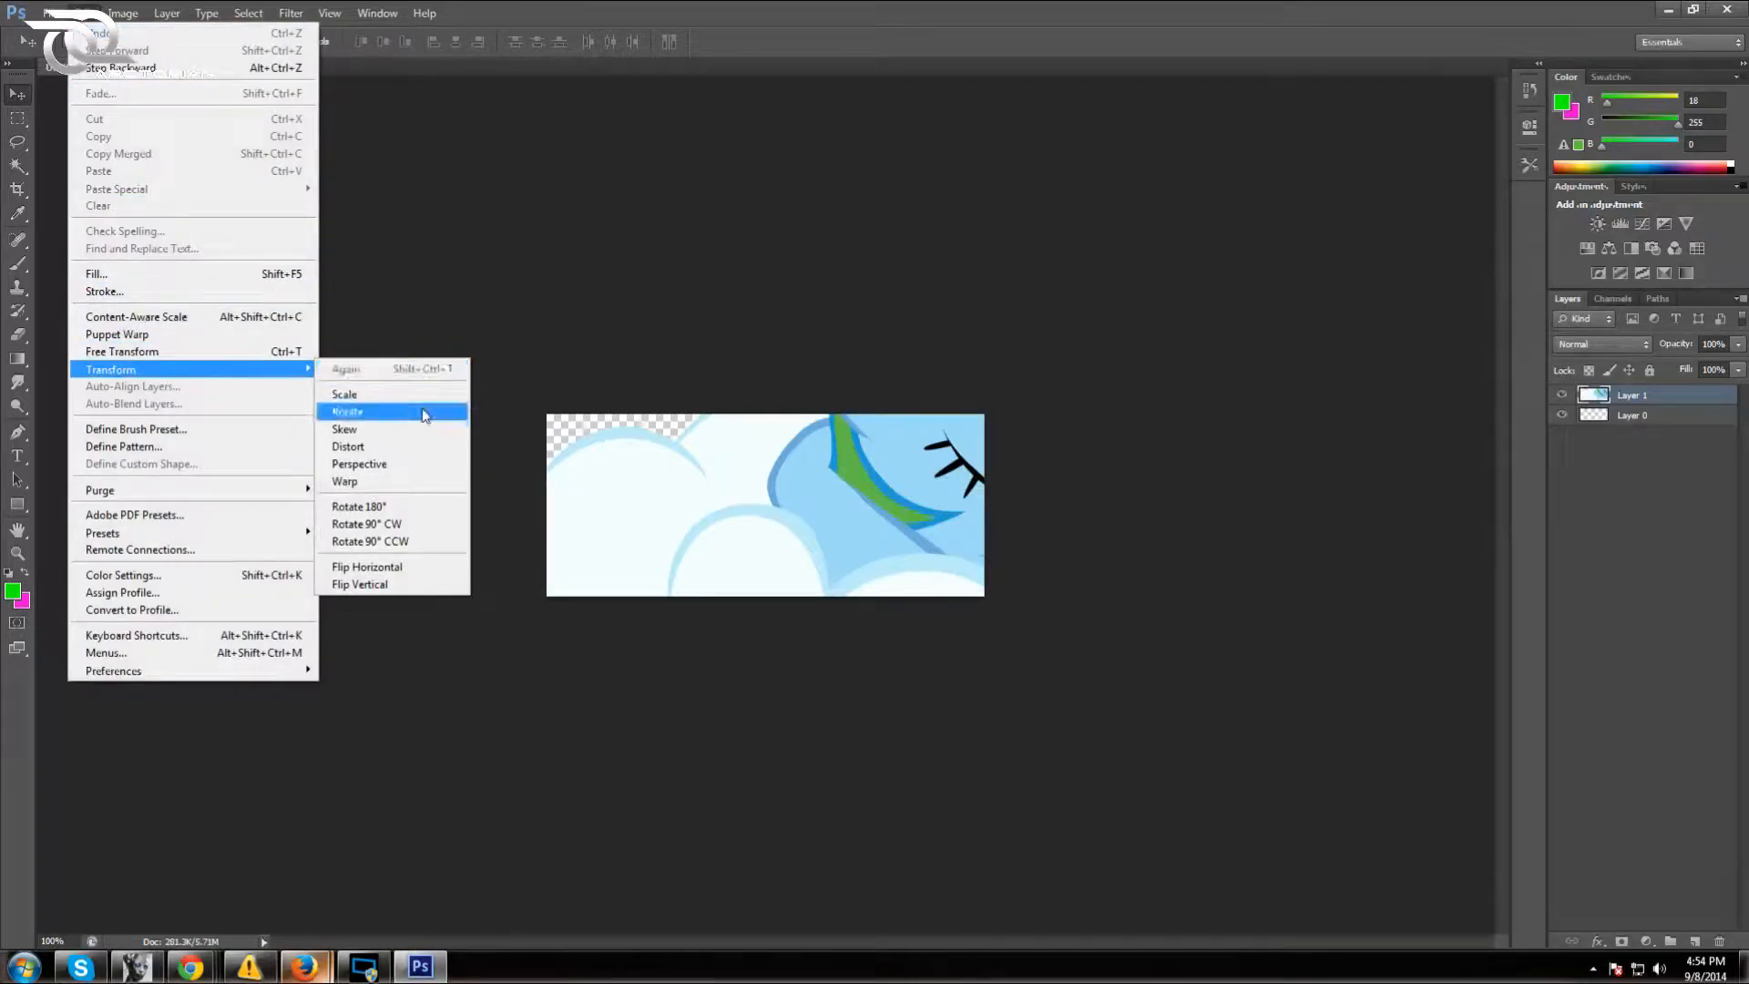
{"action": "left_click", "coordinate": [421, 394]}
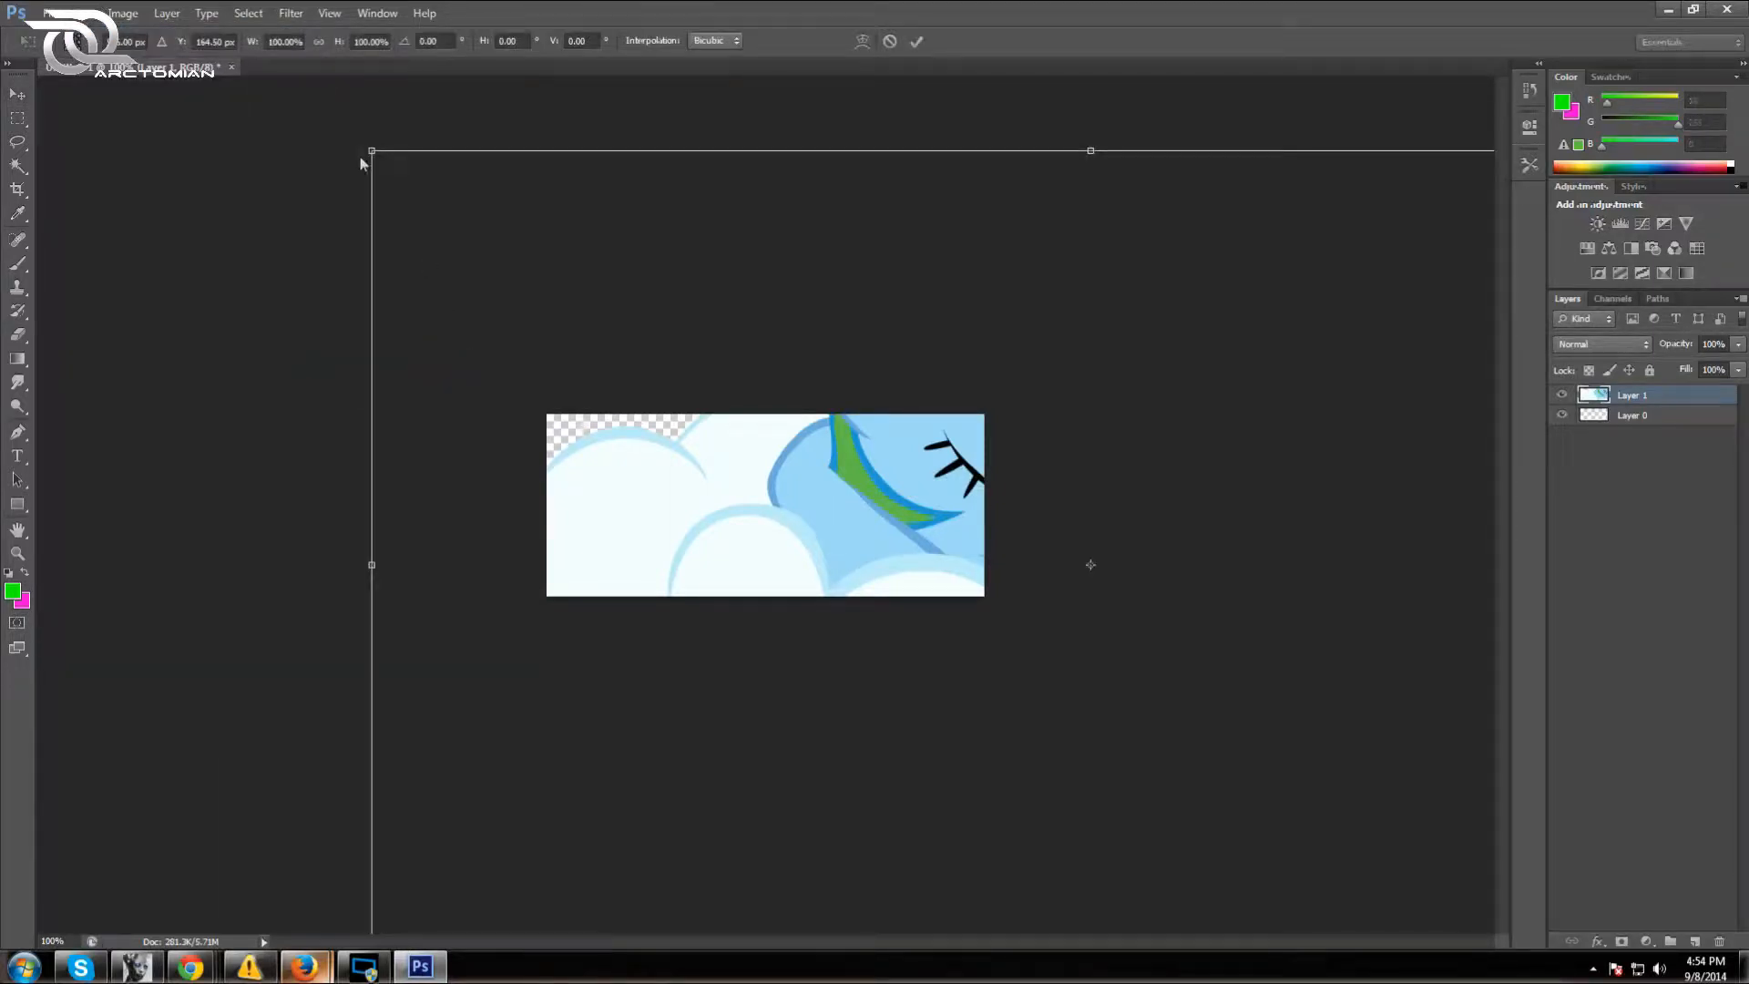
{"action": "left_click_drag", "start_coordinate": [372, 150], "coordinate": [976, 684]}
{"action": "left_click_drag", "start_coordinate": [1048, 744], "coordinate": [494, 403]}
{"action": "left_click_drag", "start_coordinate": [418, 351], "coordinate": [583, 459]}
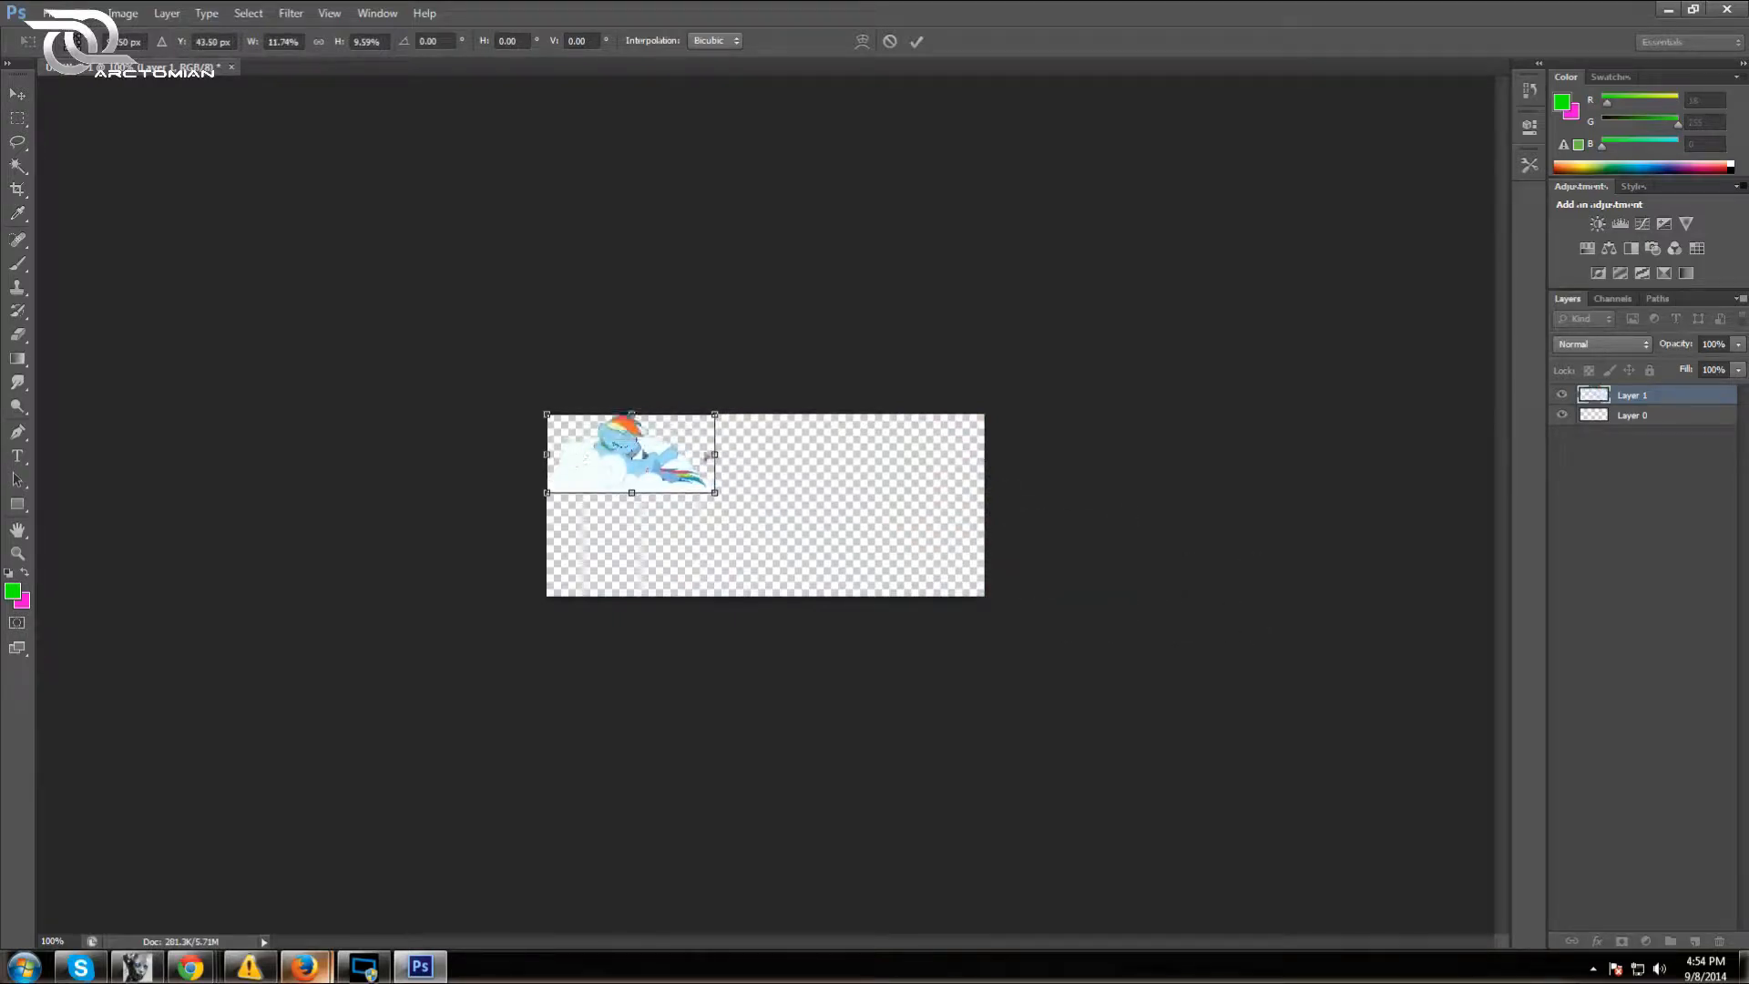
{"action": "left_click_drag", "start_coordinate": [714, 492], "coordinate": [680, 478]}
{"action": "left_click", "coordinate": [917, 41]}
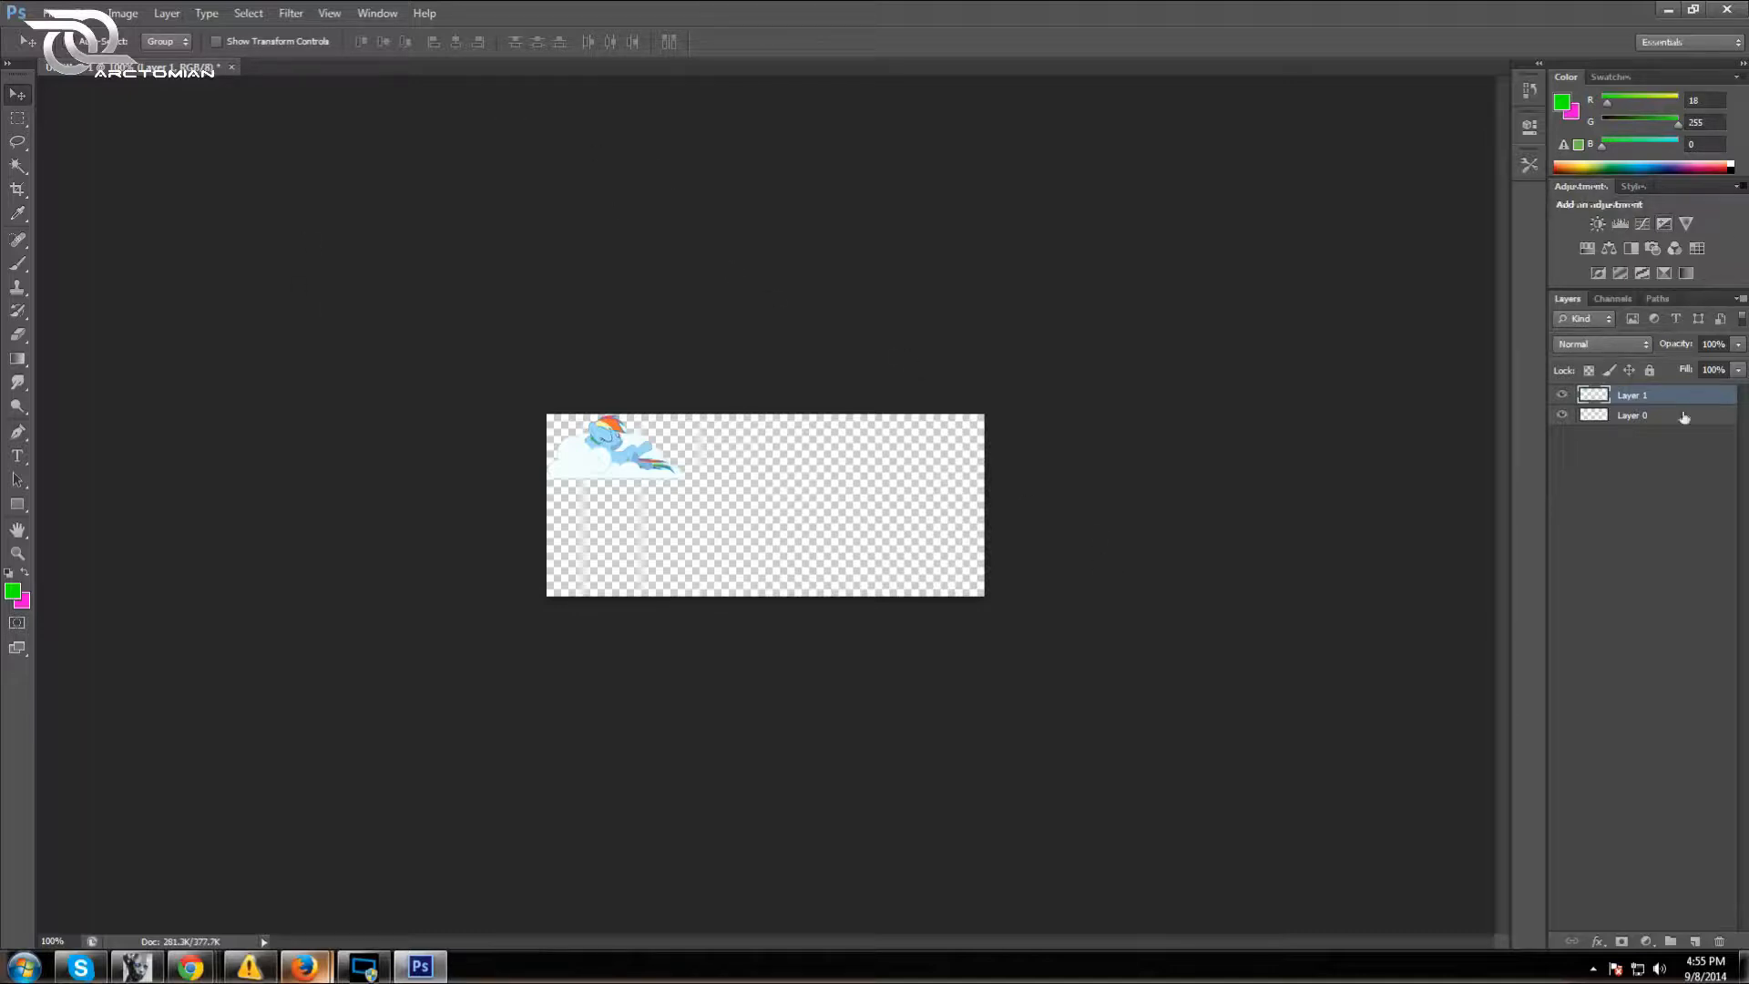
Rename the layer holding the sleeping pony picture to "pony"
{"action": "double_click", "coordinate": [1630, 400]}
{"action": "type", "text": "Pony"}
{"action": "key", "text": "Return"}
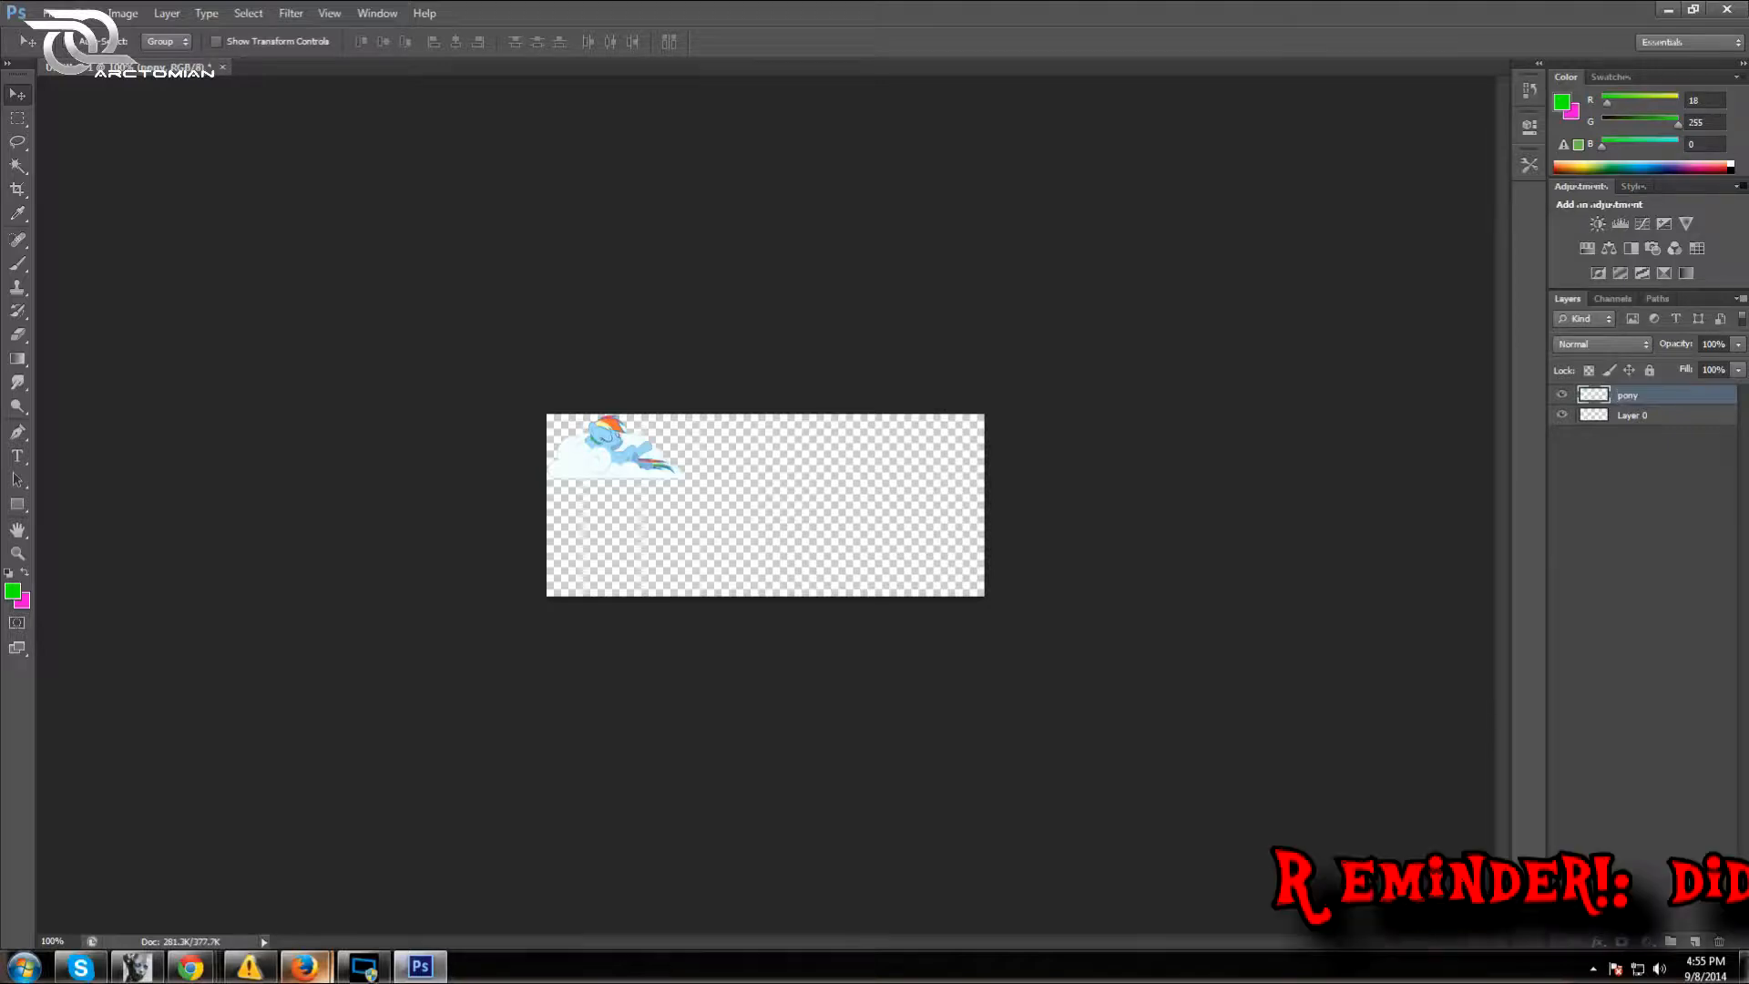
Create a new layer named "background" and place it directly beneath the pony layer
{"action": "left_click", "coordinate": [166, 13]}
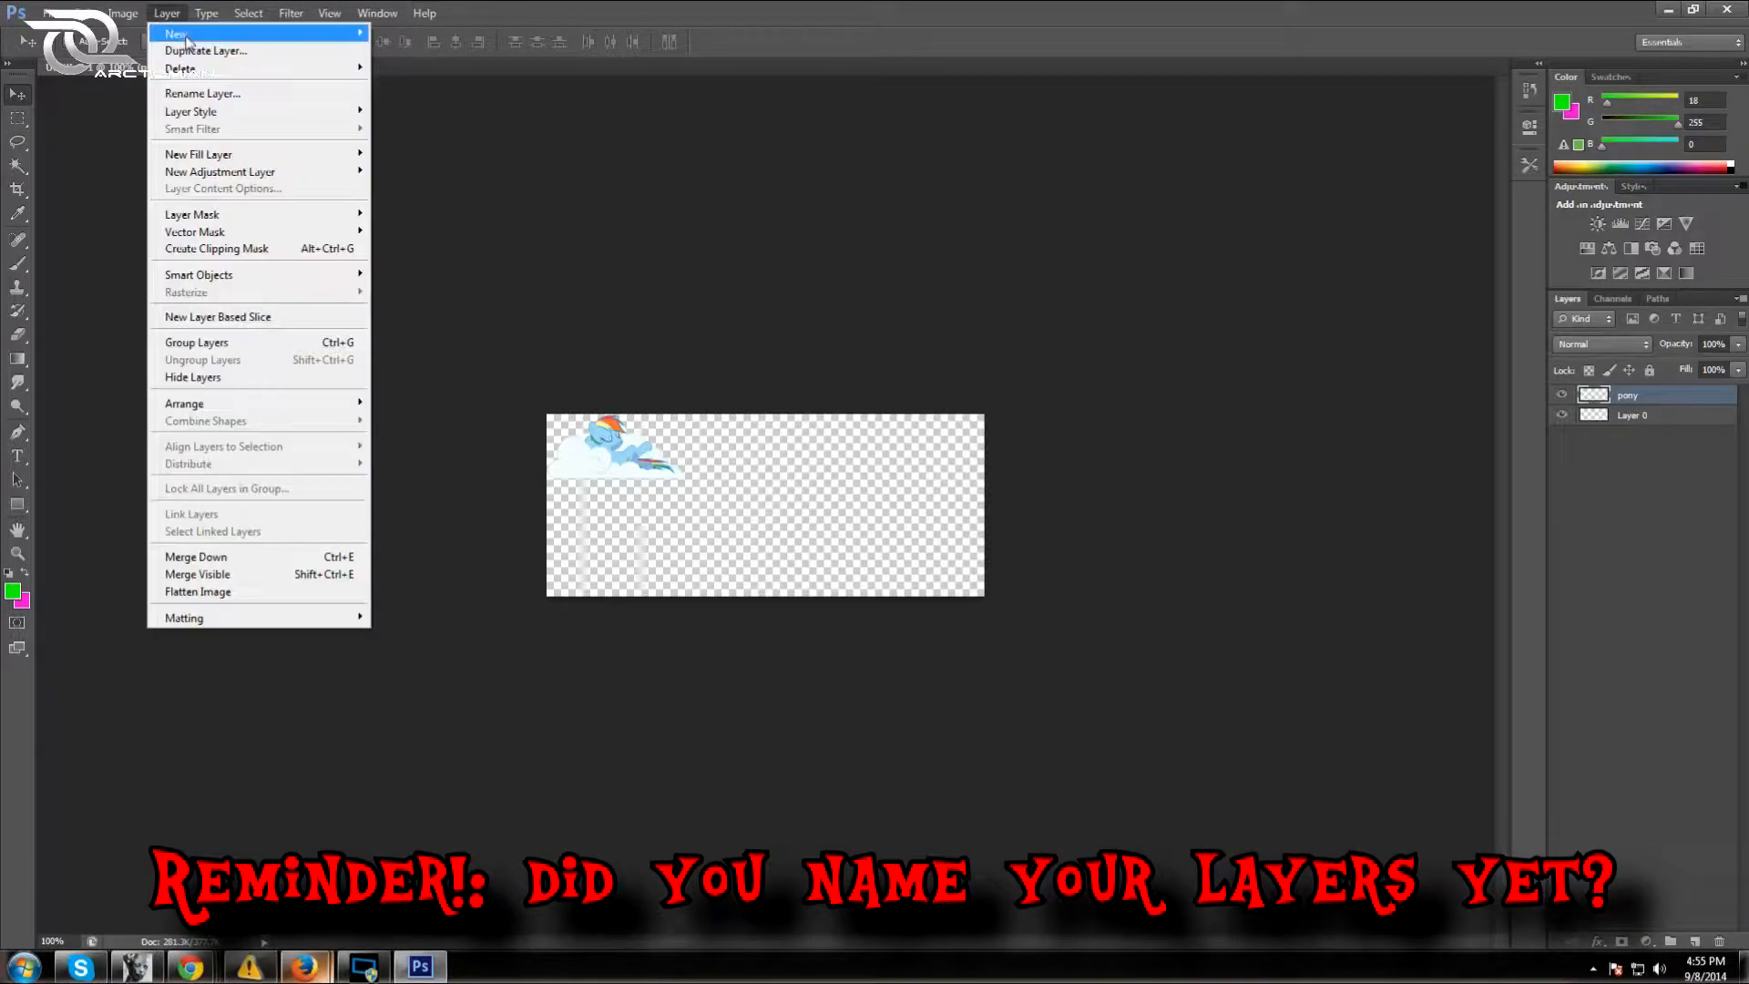
{"action": "mouse_move", "coordinate": [188, 36]}
{"action": "left_click", "coordinate": [401, 34]}
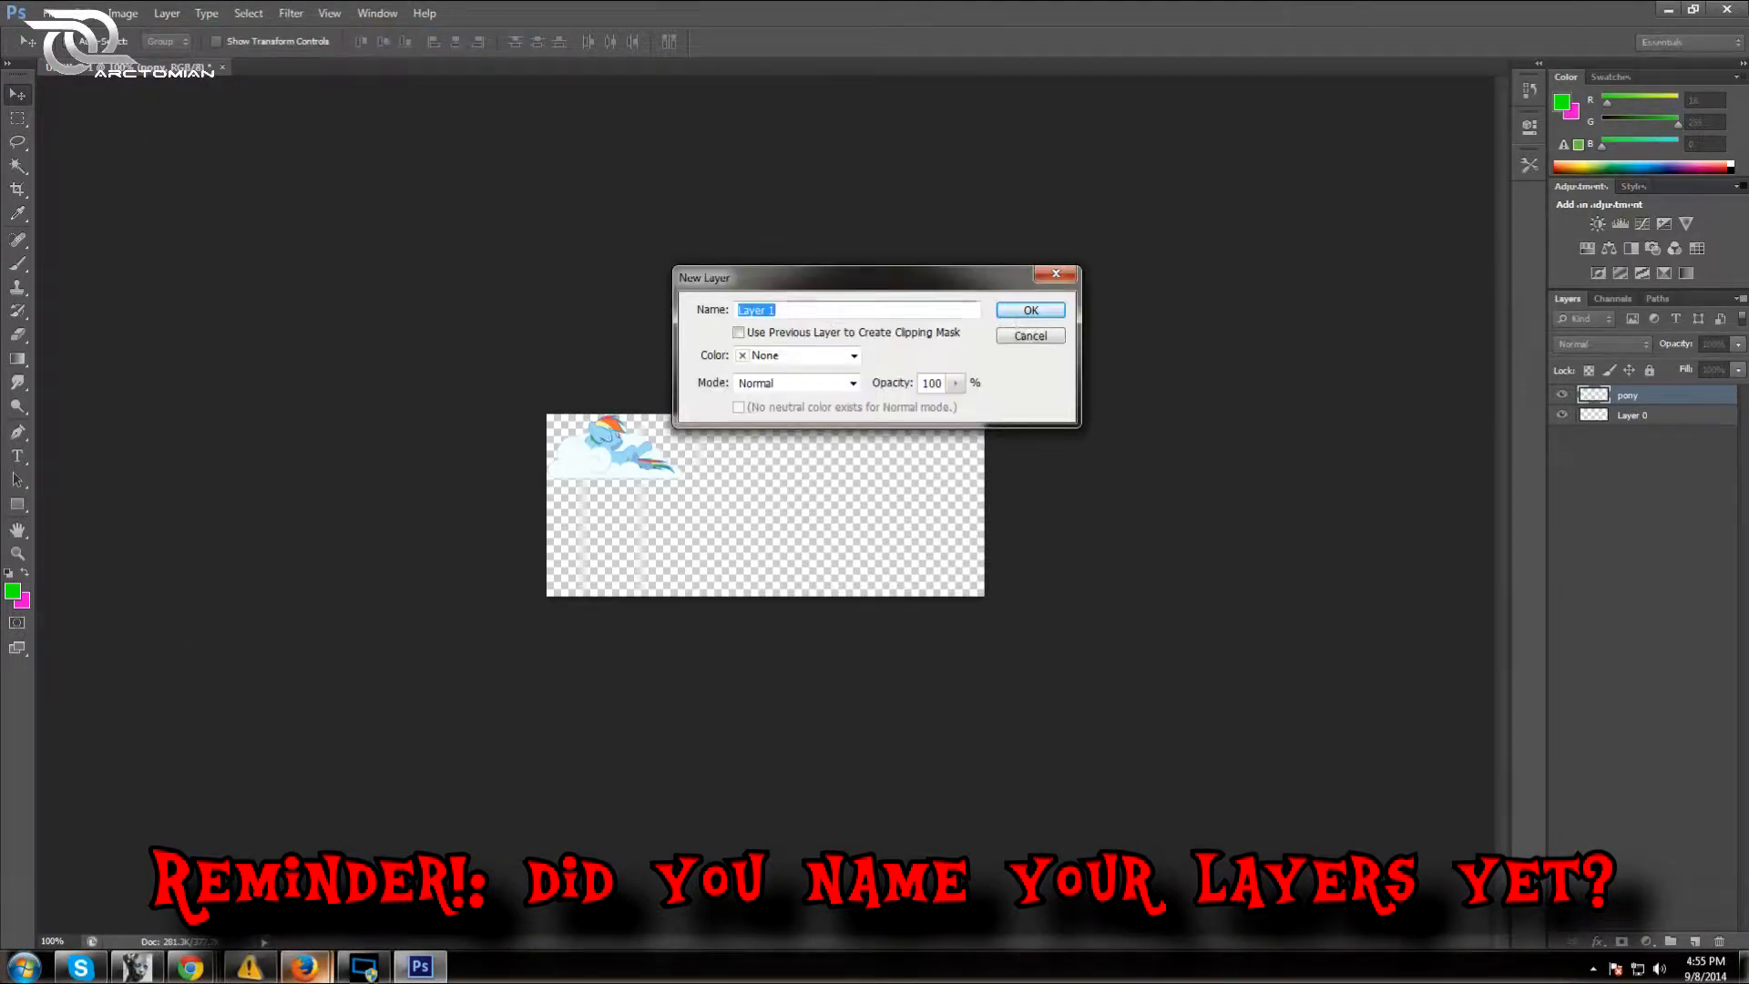
{"action": "type", "text": "background"}
{"action": "key", "text": "Return"}
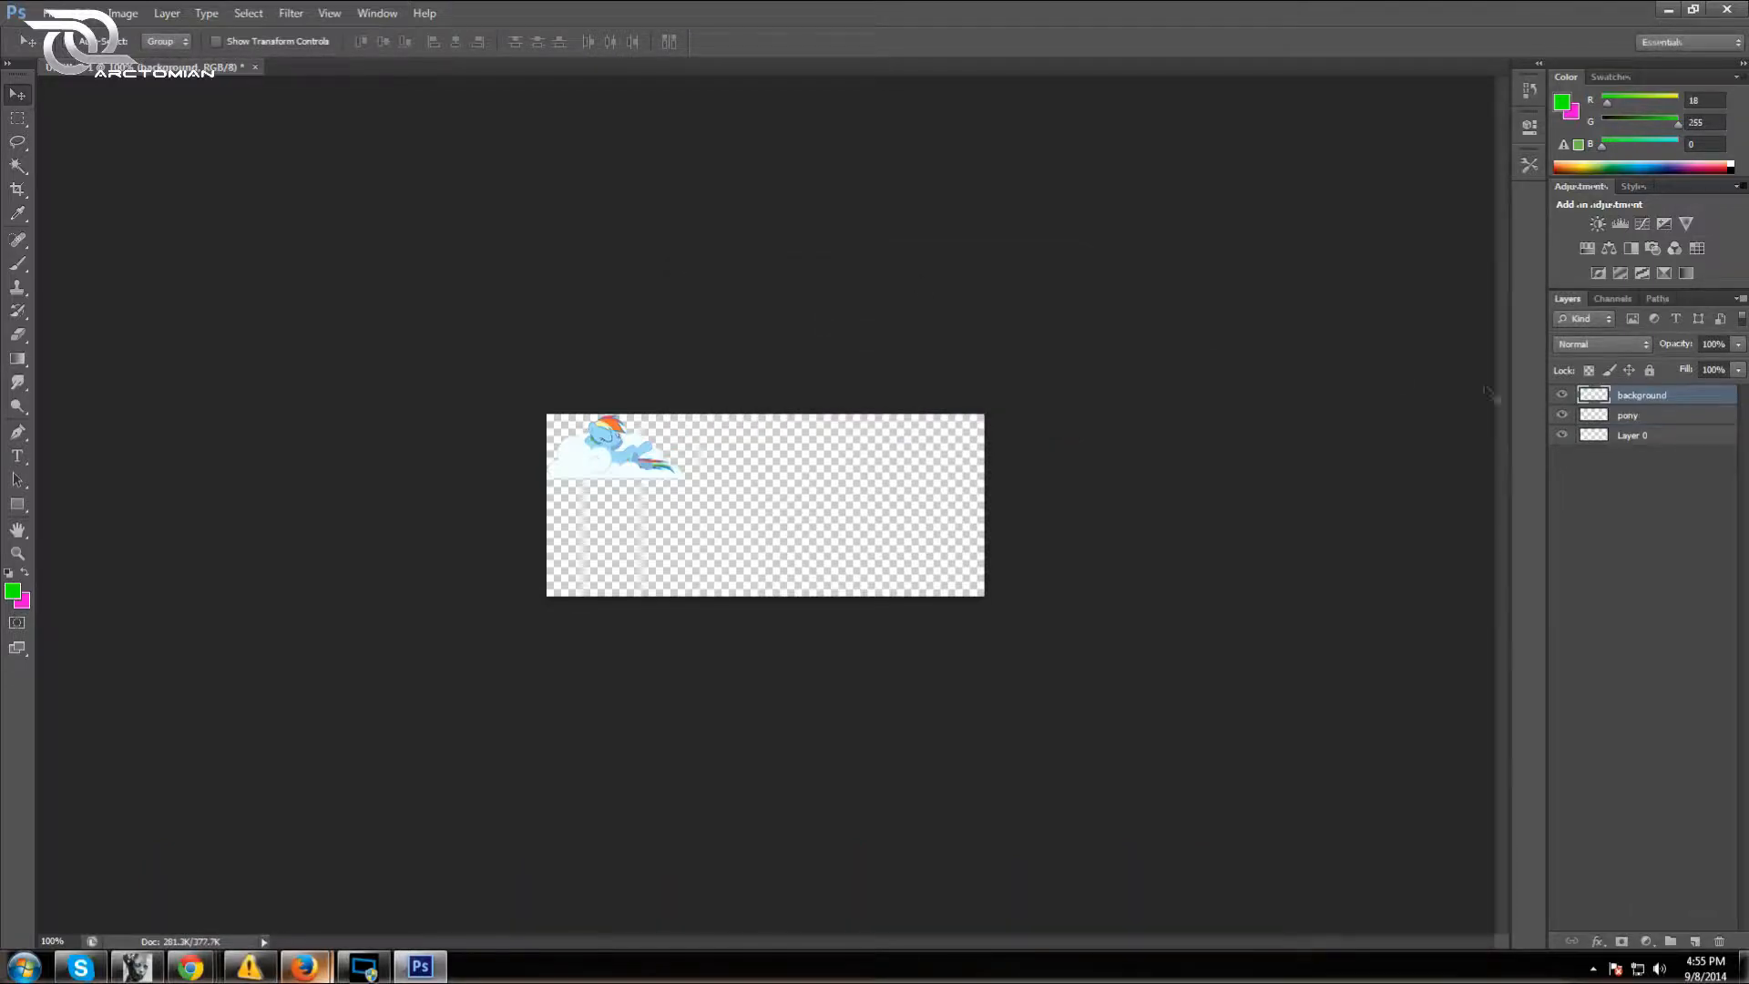
{"action": "left_click_drag", "start_coordinate": [1643, 399], "coordinate": [1641, 427]}
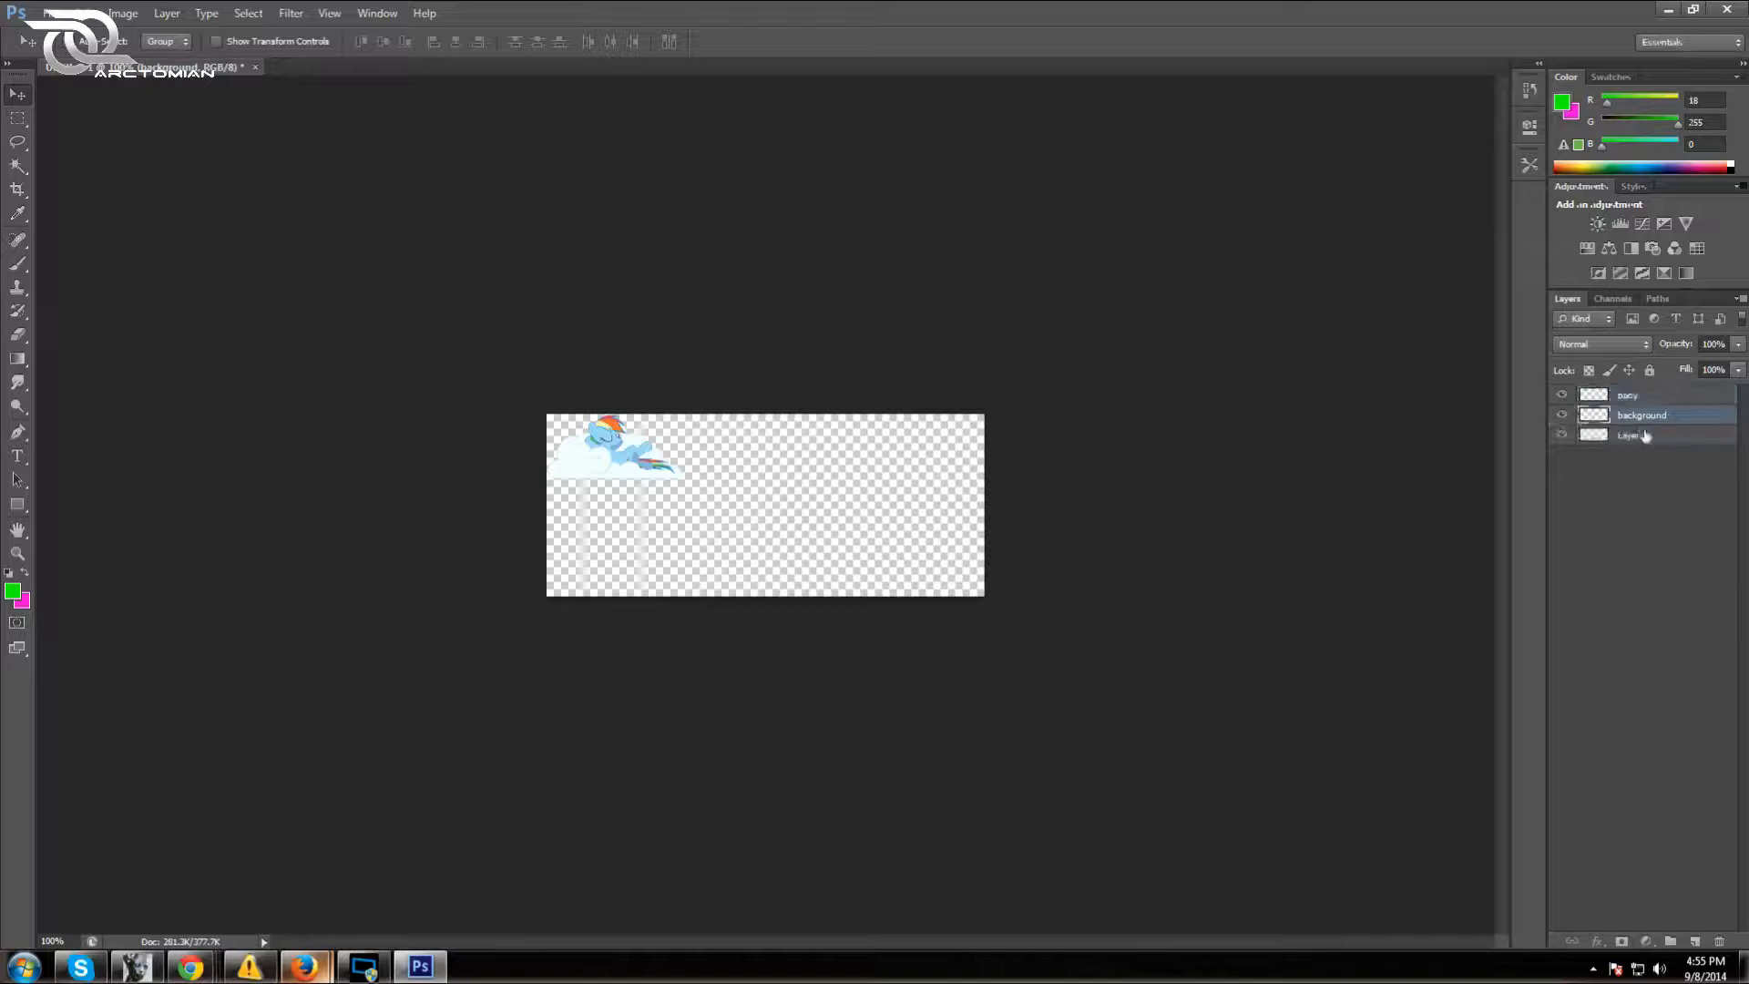
Make a rectangular selection about 17 x 6.5 cm across the full canvas width, leaving out a thin strip along the upper edge
{"action": "left_click", "coordinate": [18, 118]}
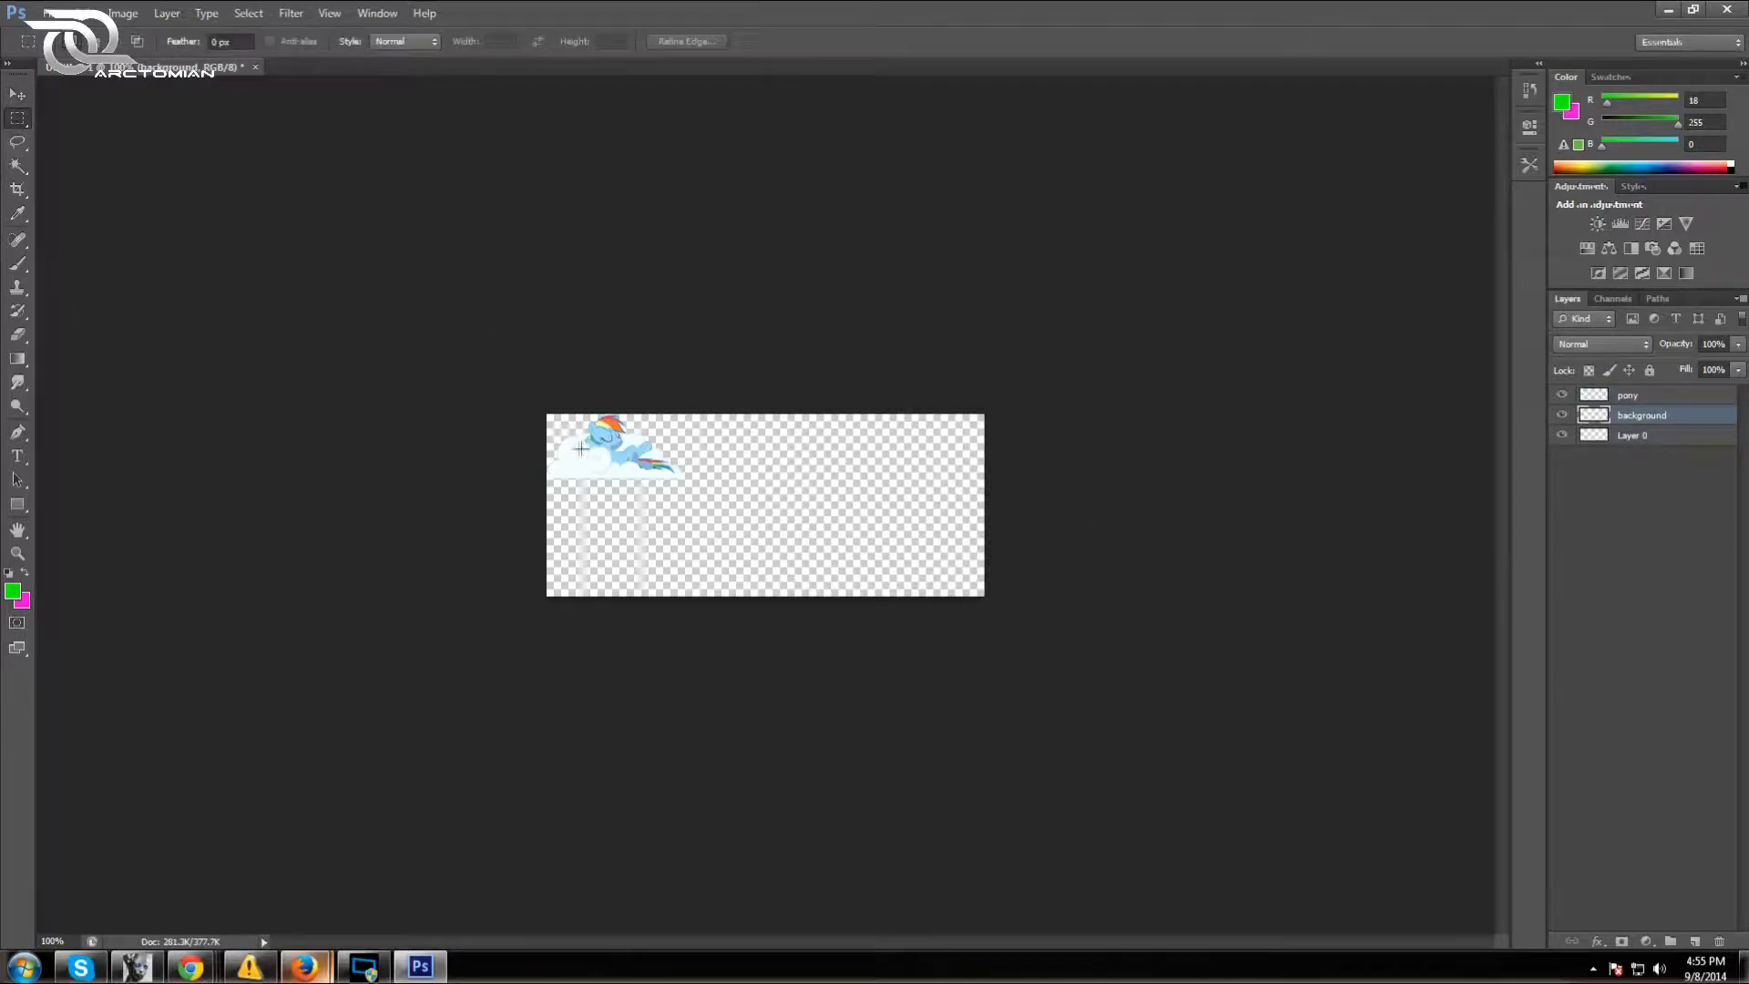
{"action": "left_click_drag", "start_coordinate": [544, 435], "coordinate": [1027, 636]}
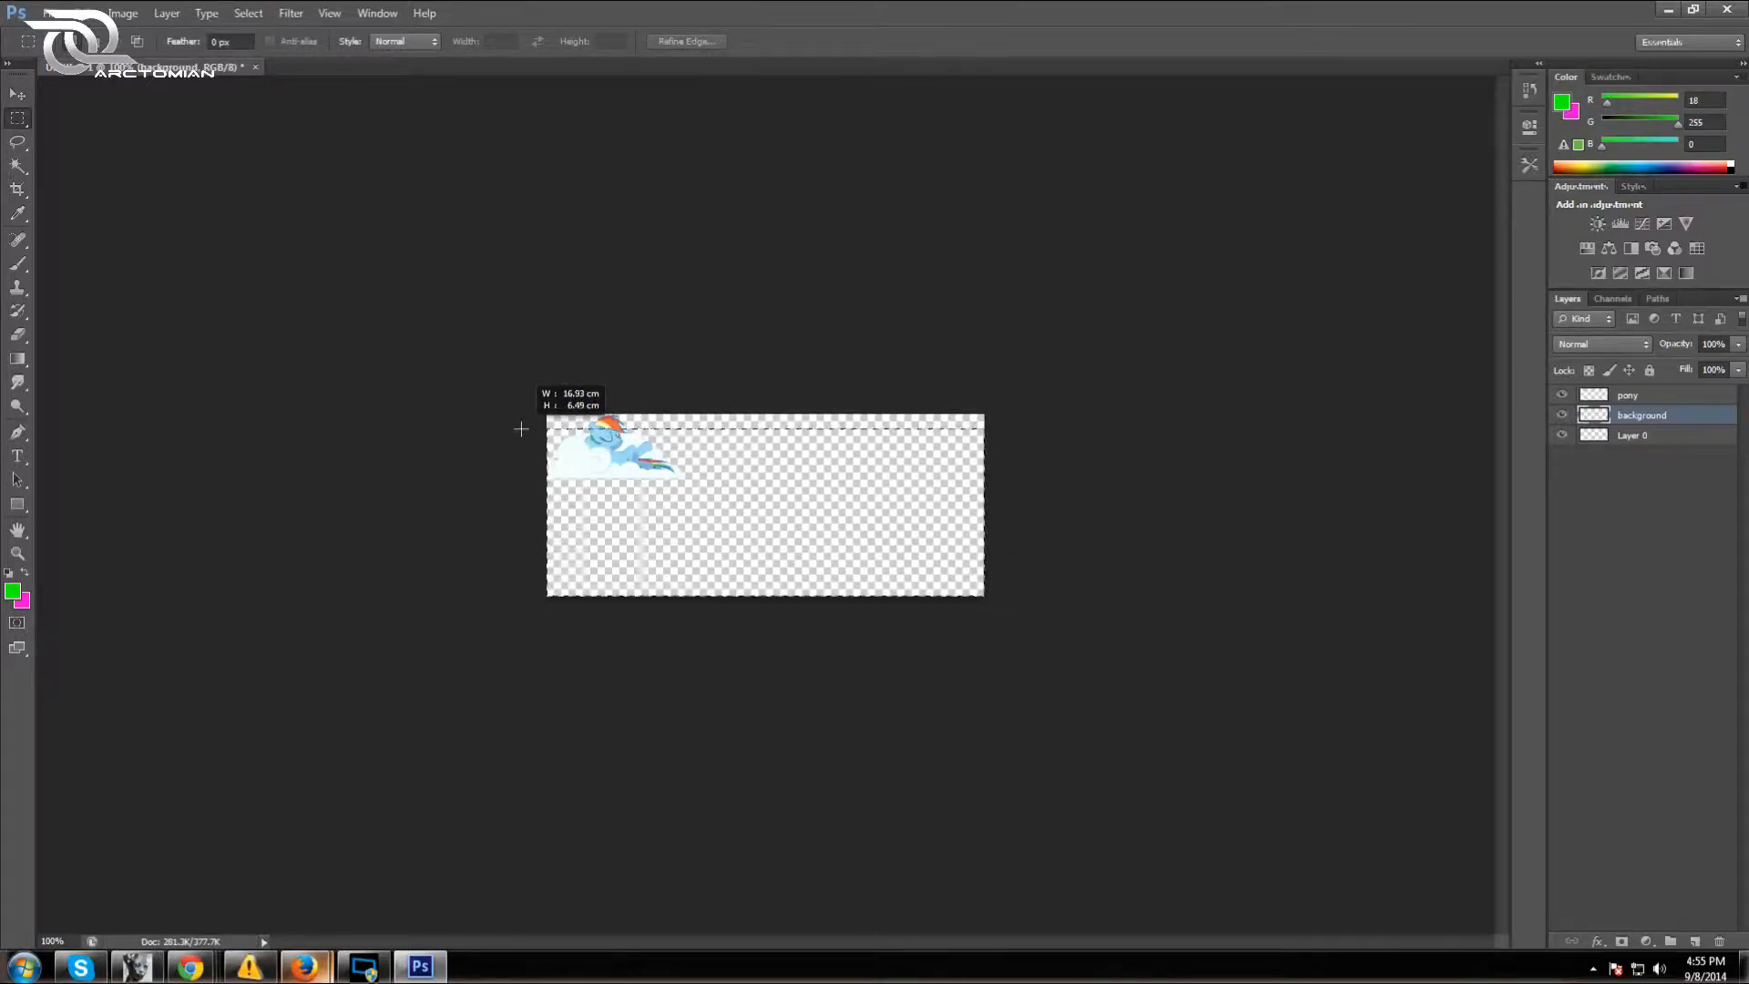
{"action": "left_click_drag", "start_coordinate": [519, 430], "coordinate": [520, 430]}
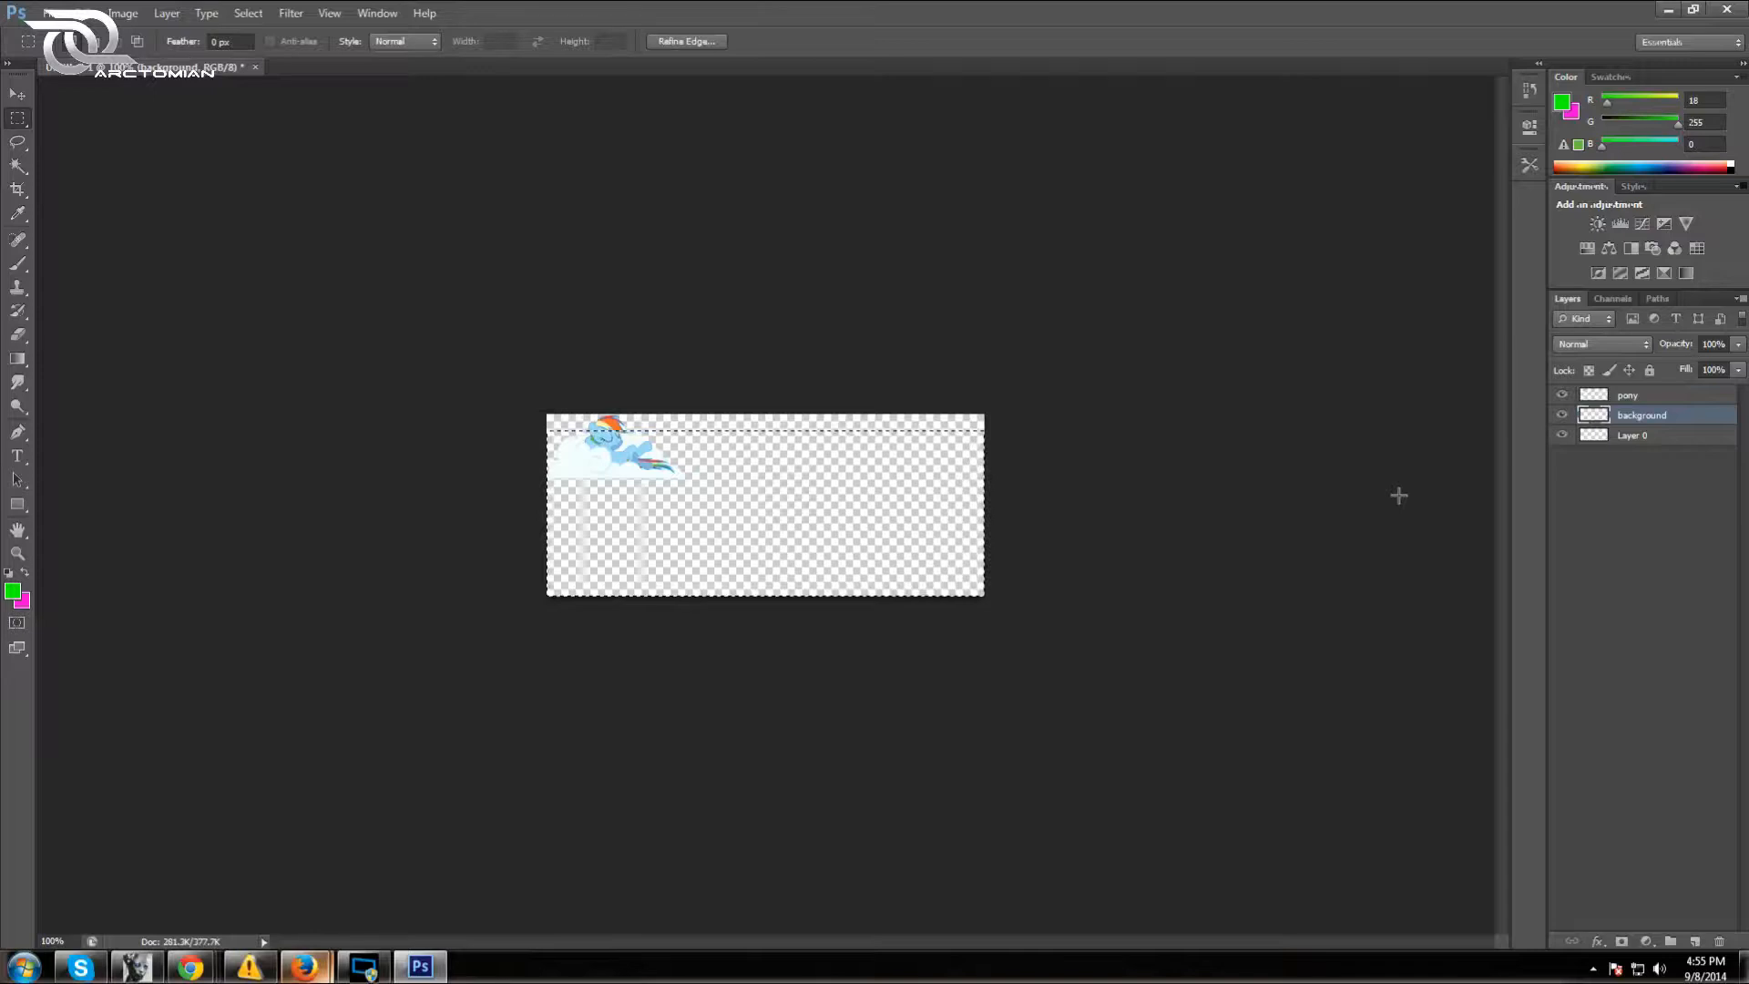
Set the foreground color to bright blue (2400ff)
{"action": "left_click", "coordinate": [13, 591]}
{"action": "left_click_drag", "start_coordinate": [1409, 332], "coordinate": [1409, 364]}
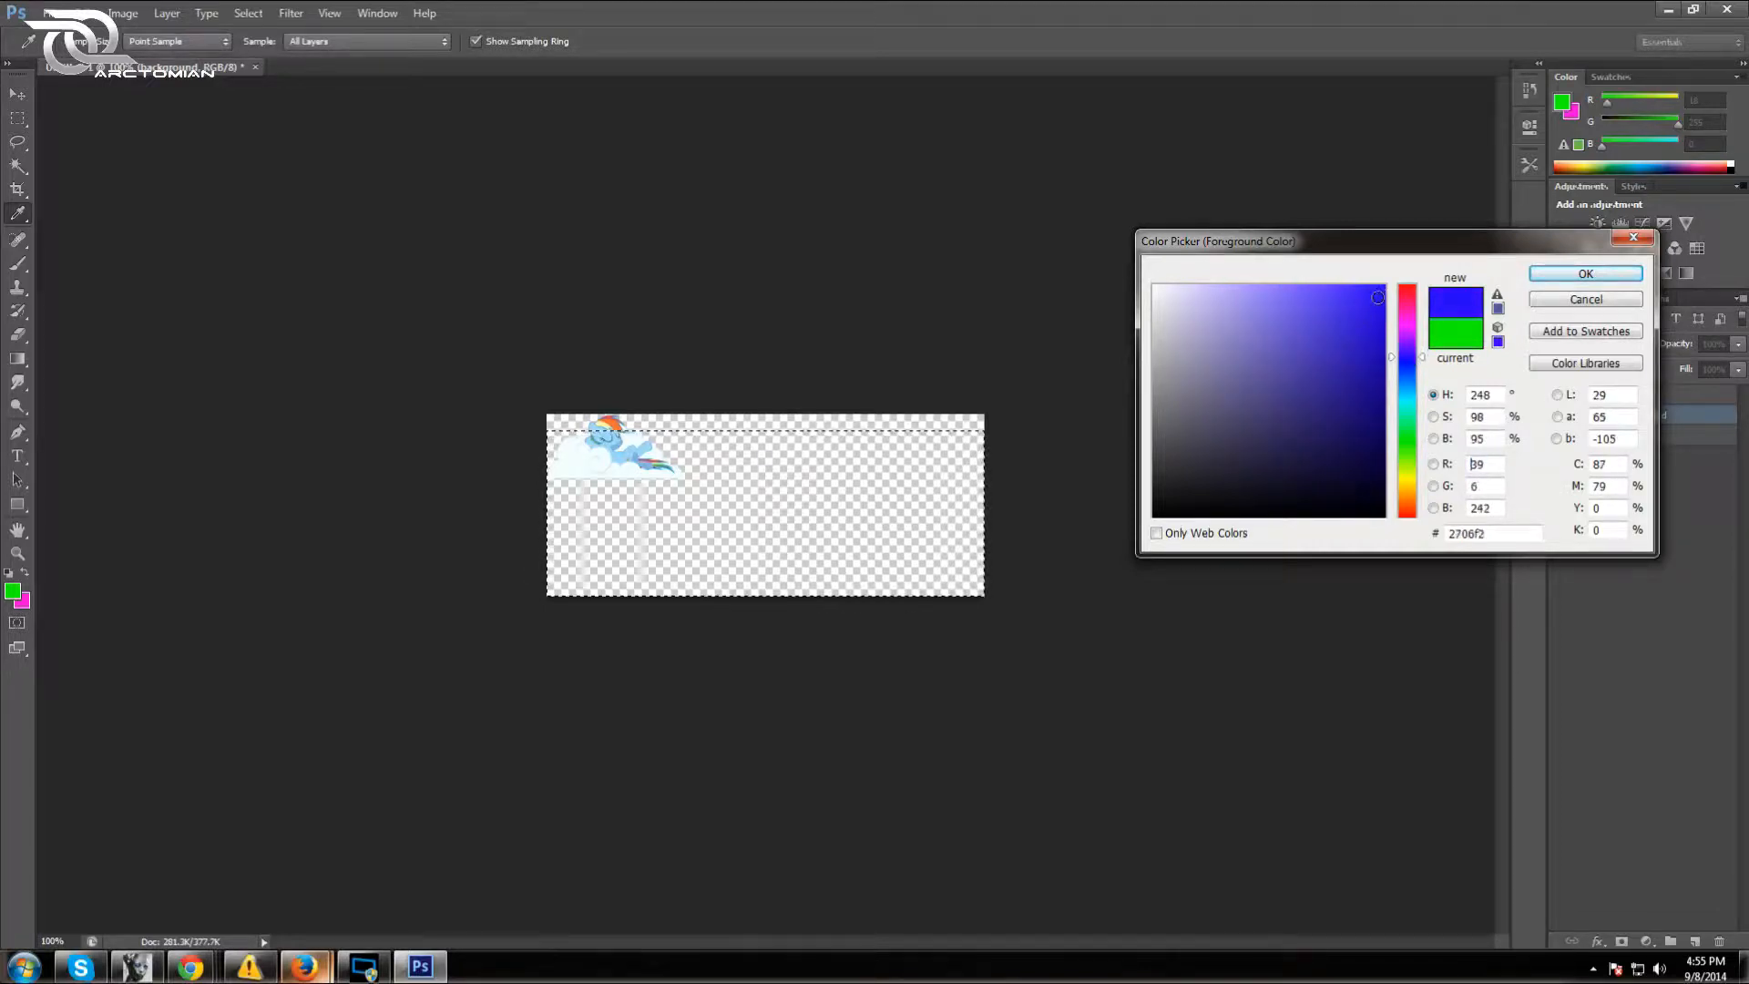
{"action": "left_click", "coordinate": [1586, 273]}
{"action": "key", "text": "m"}
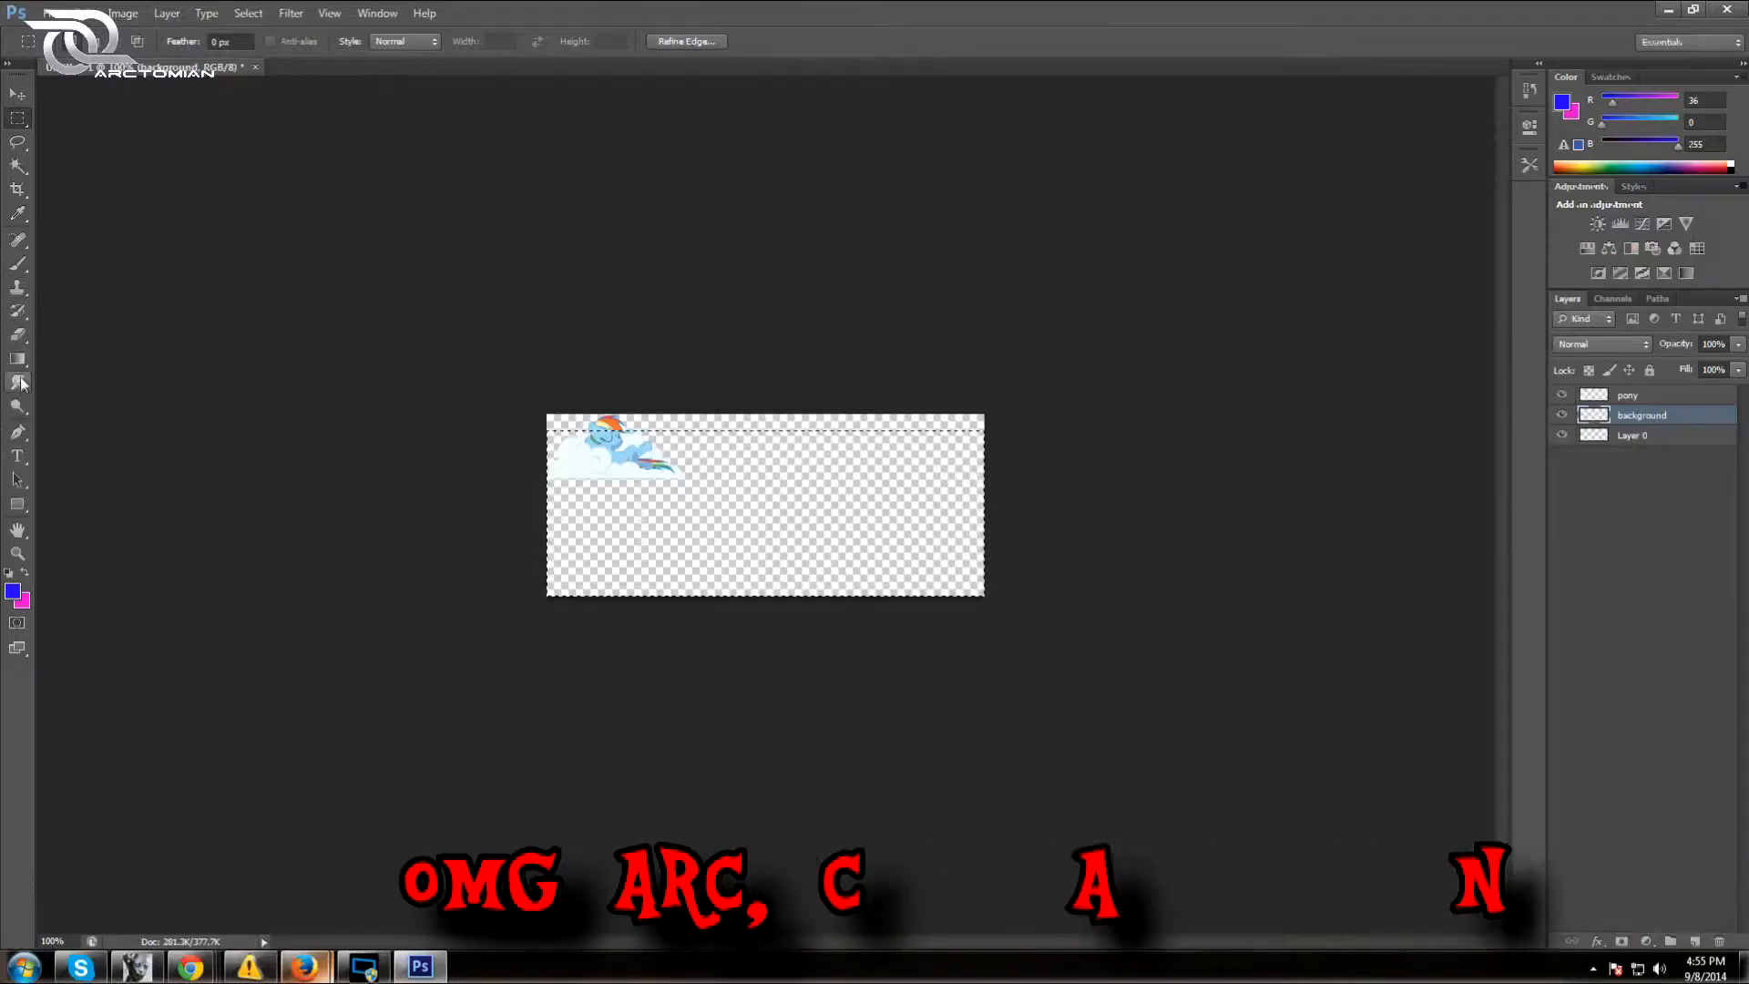
Fill the rectangular selection on the background layer with blue using the Paint Bucket tool, and deselect
{"action": "left_click", "coordinate": [17, 358]}
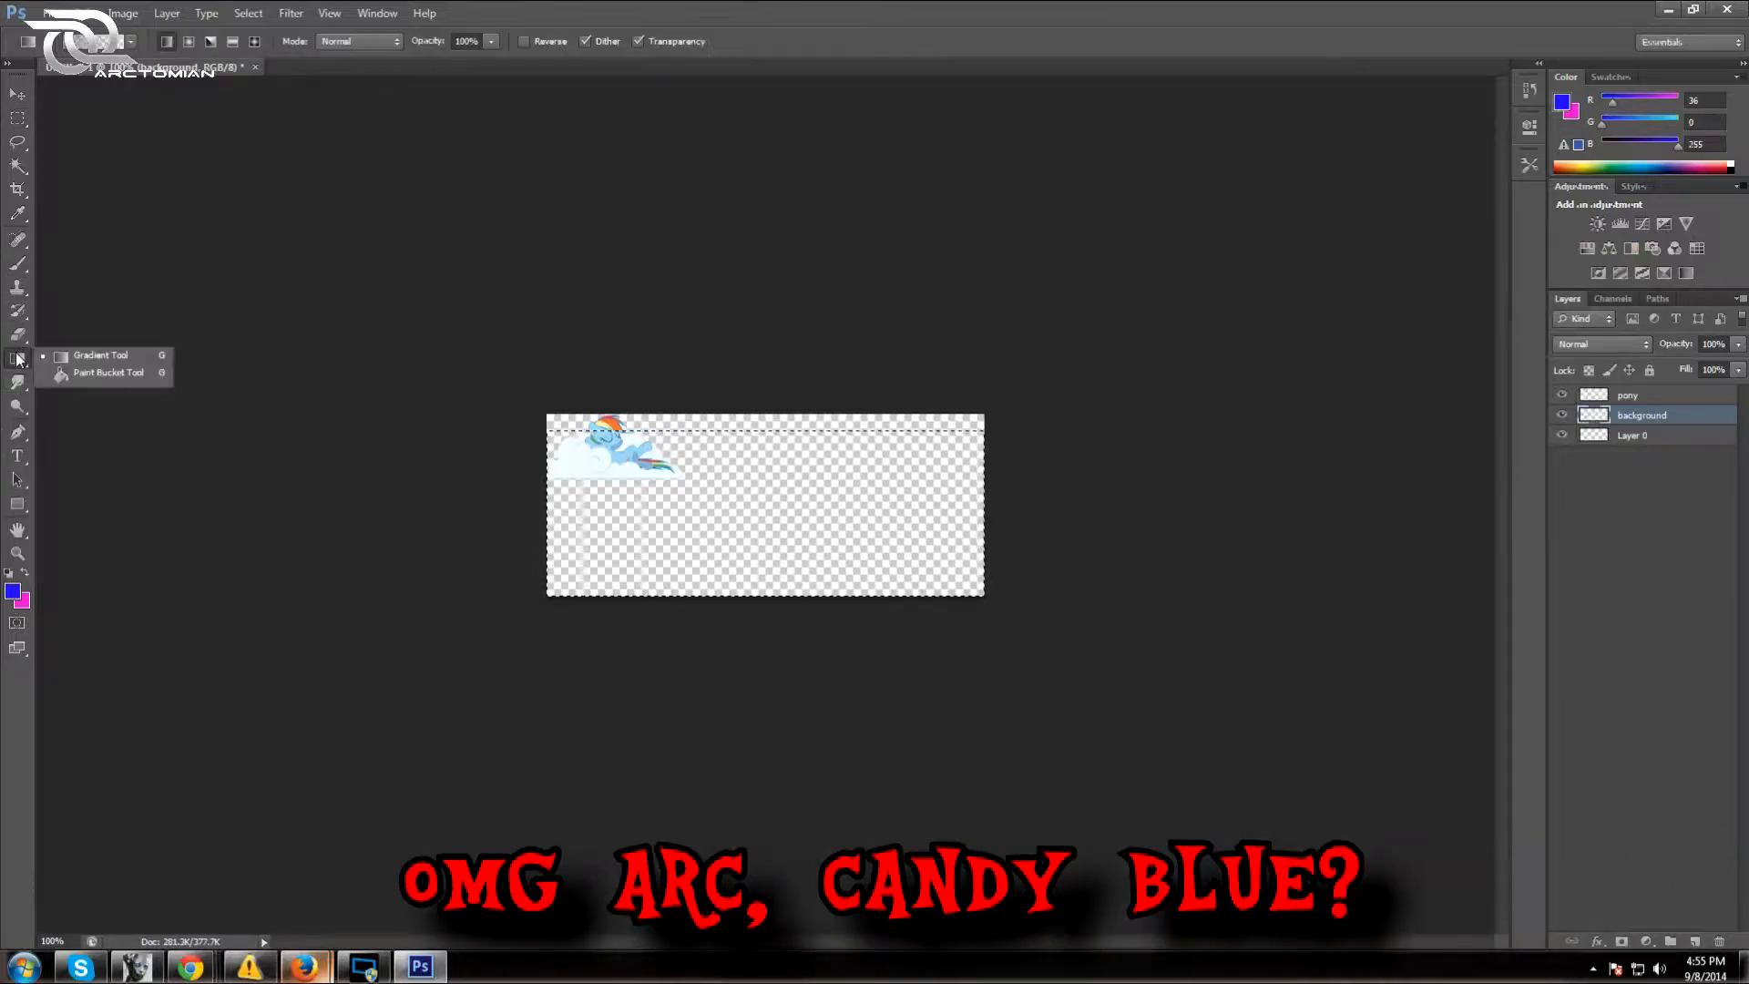
{"action": "left_click", "coordinate": [133, 373]}
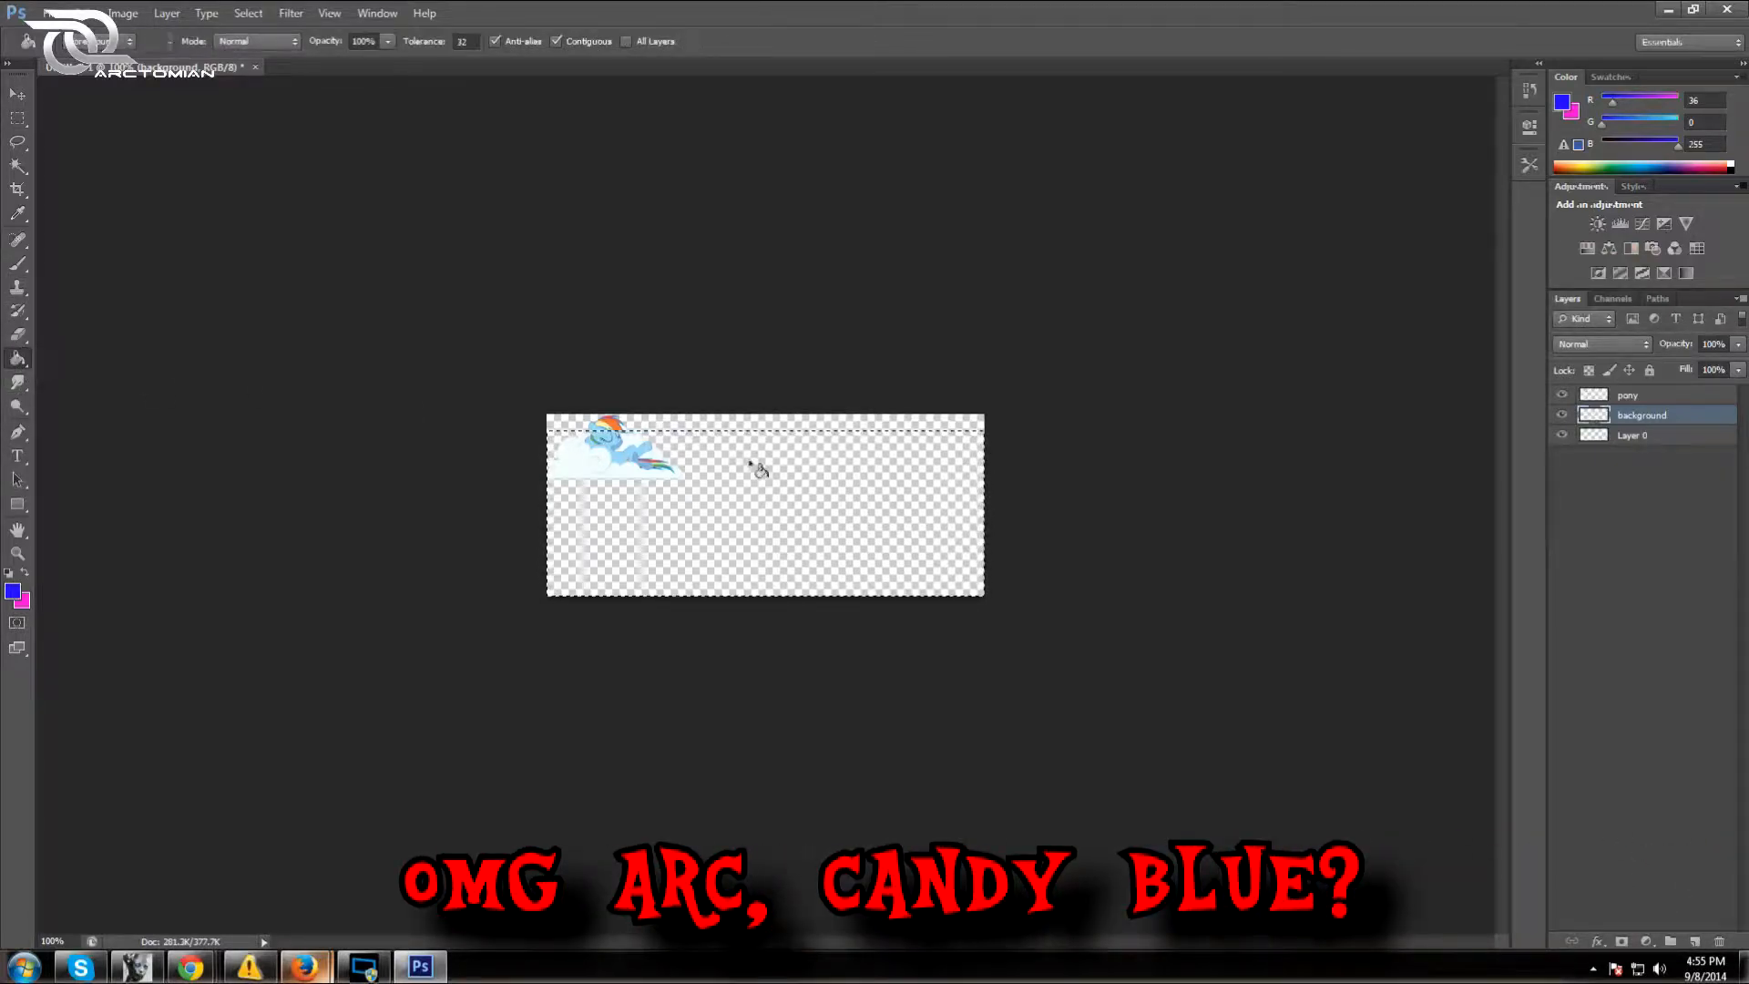
{"action": "left_click", "coordinate": [808, 512]}
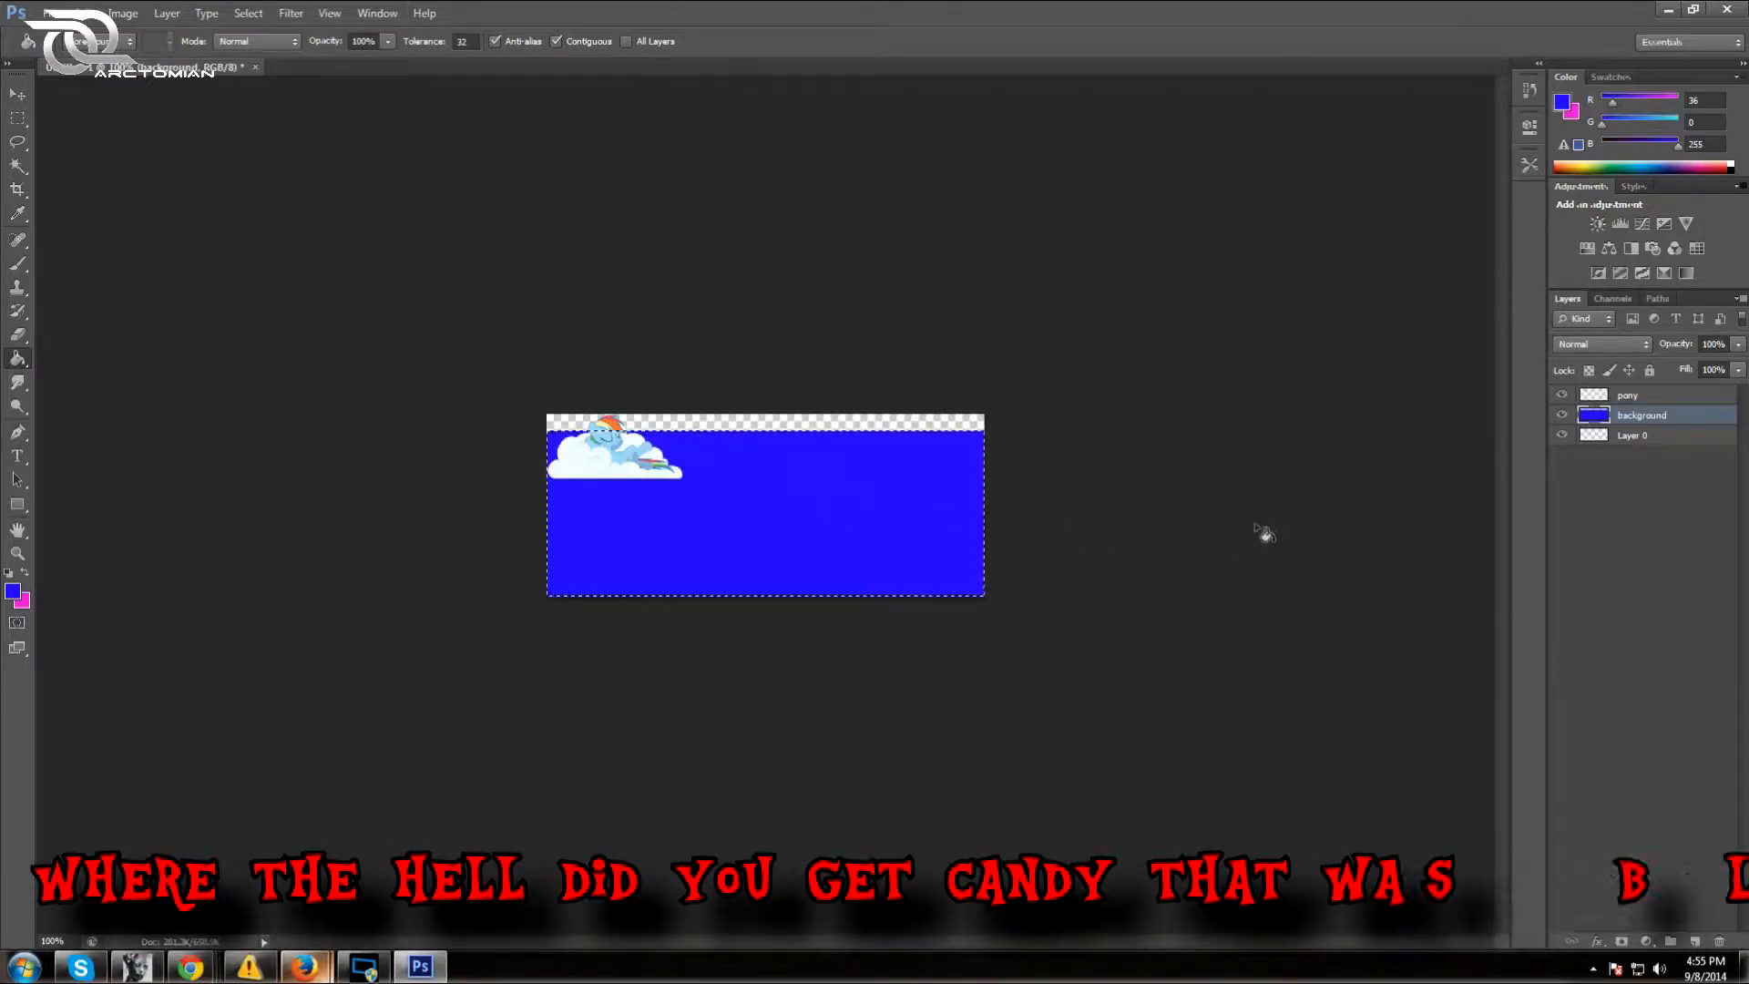
{"action": "left_click", "coordinate": [25, 125]}
{"action": "left_click", "coordinate": [930, 353]}
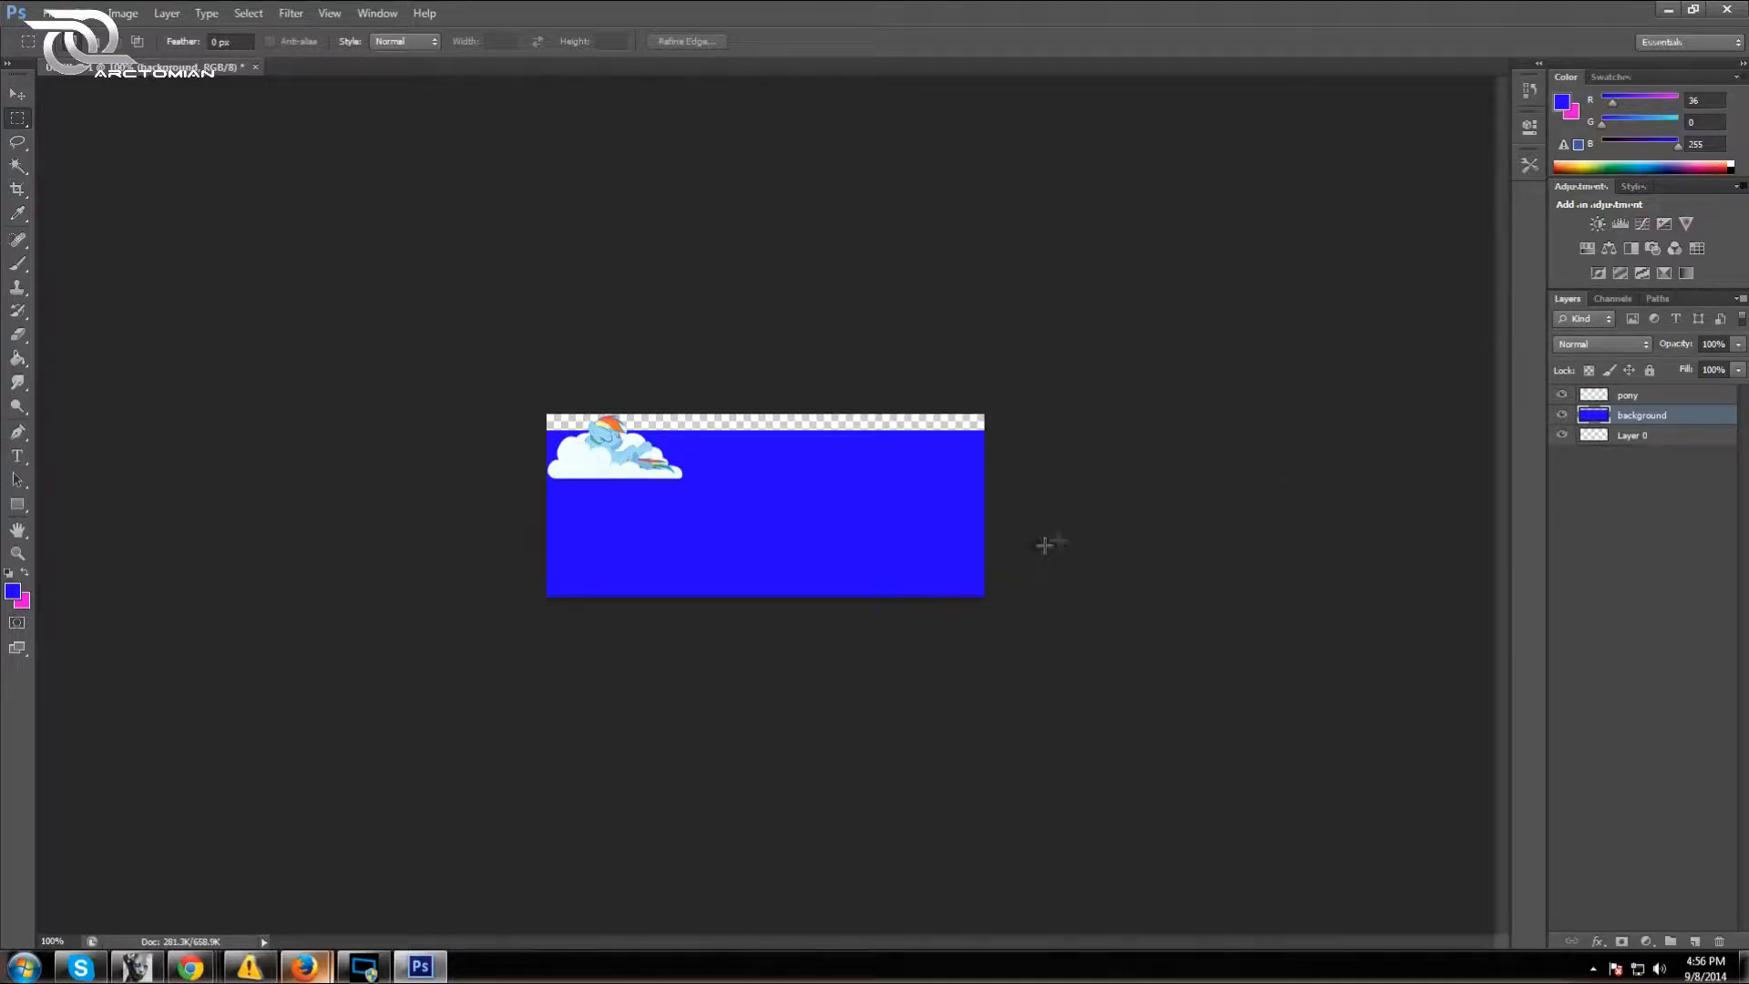
{"action": "left_click", "coordinate": [1635, 401]}
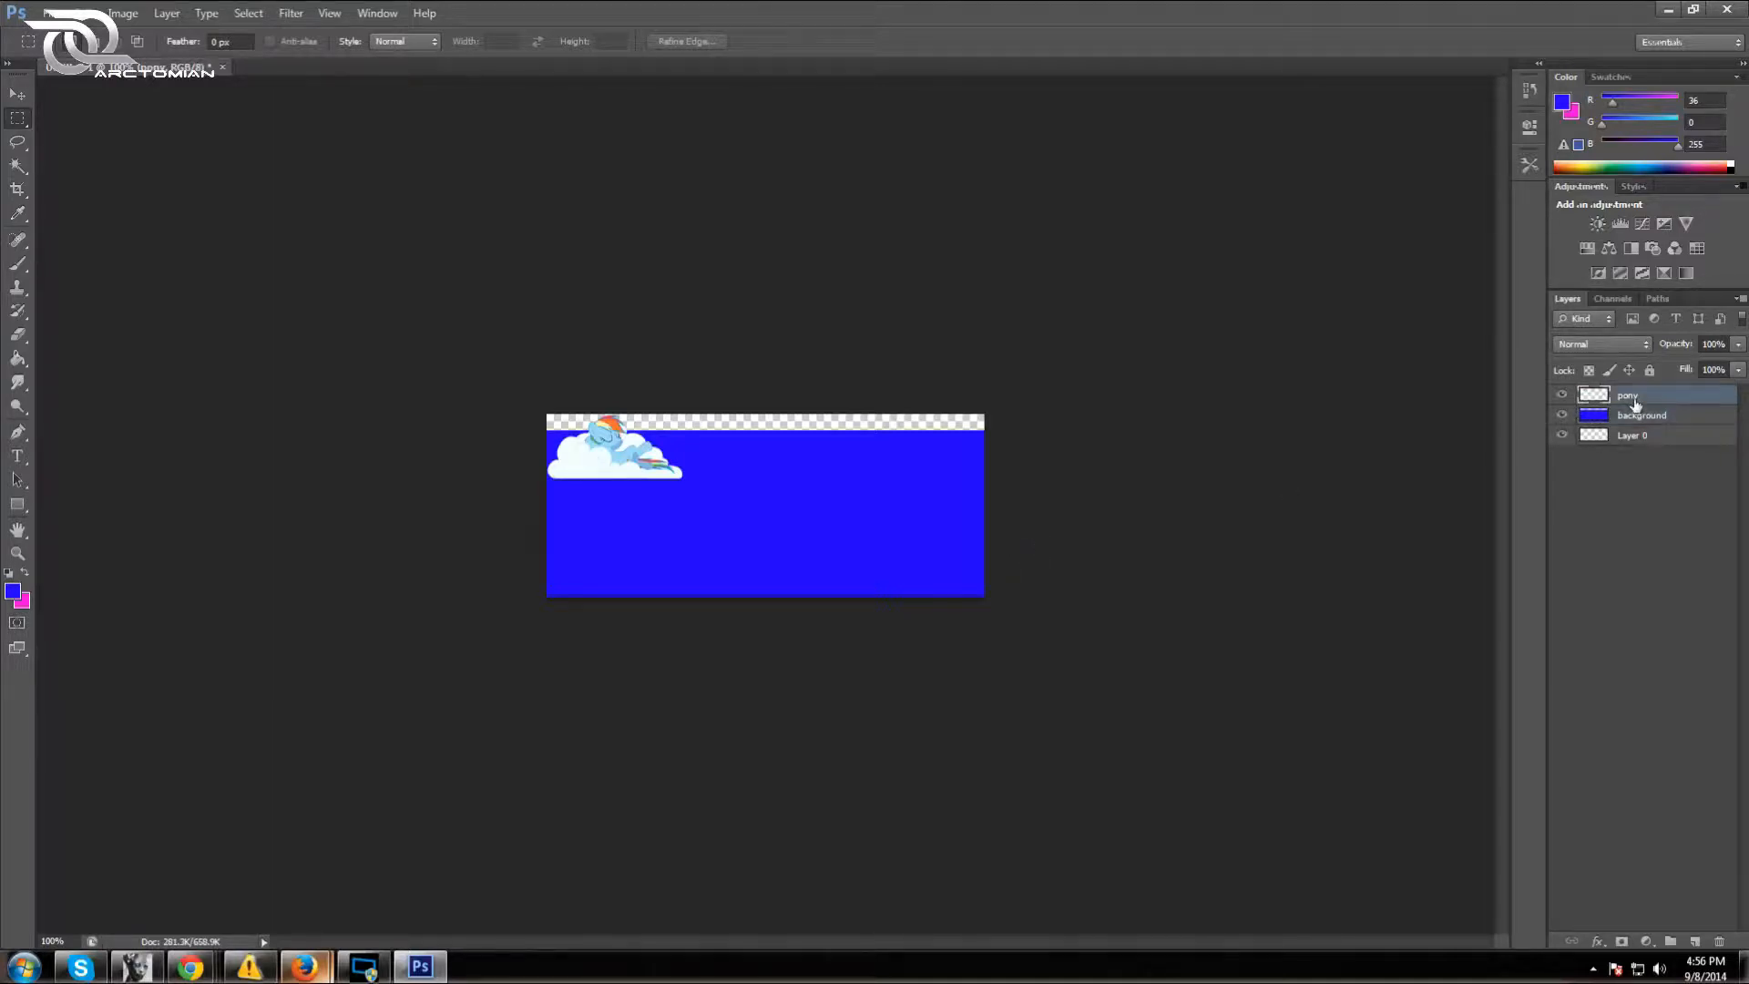
{"action": "right_click", "coordinate": [1637, 402]}
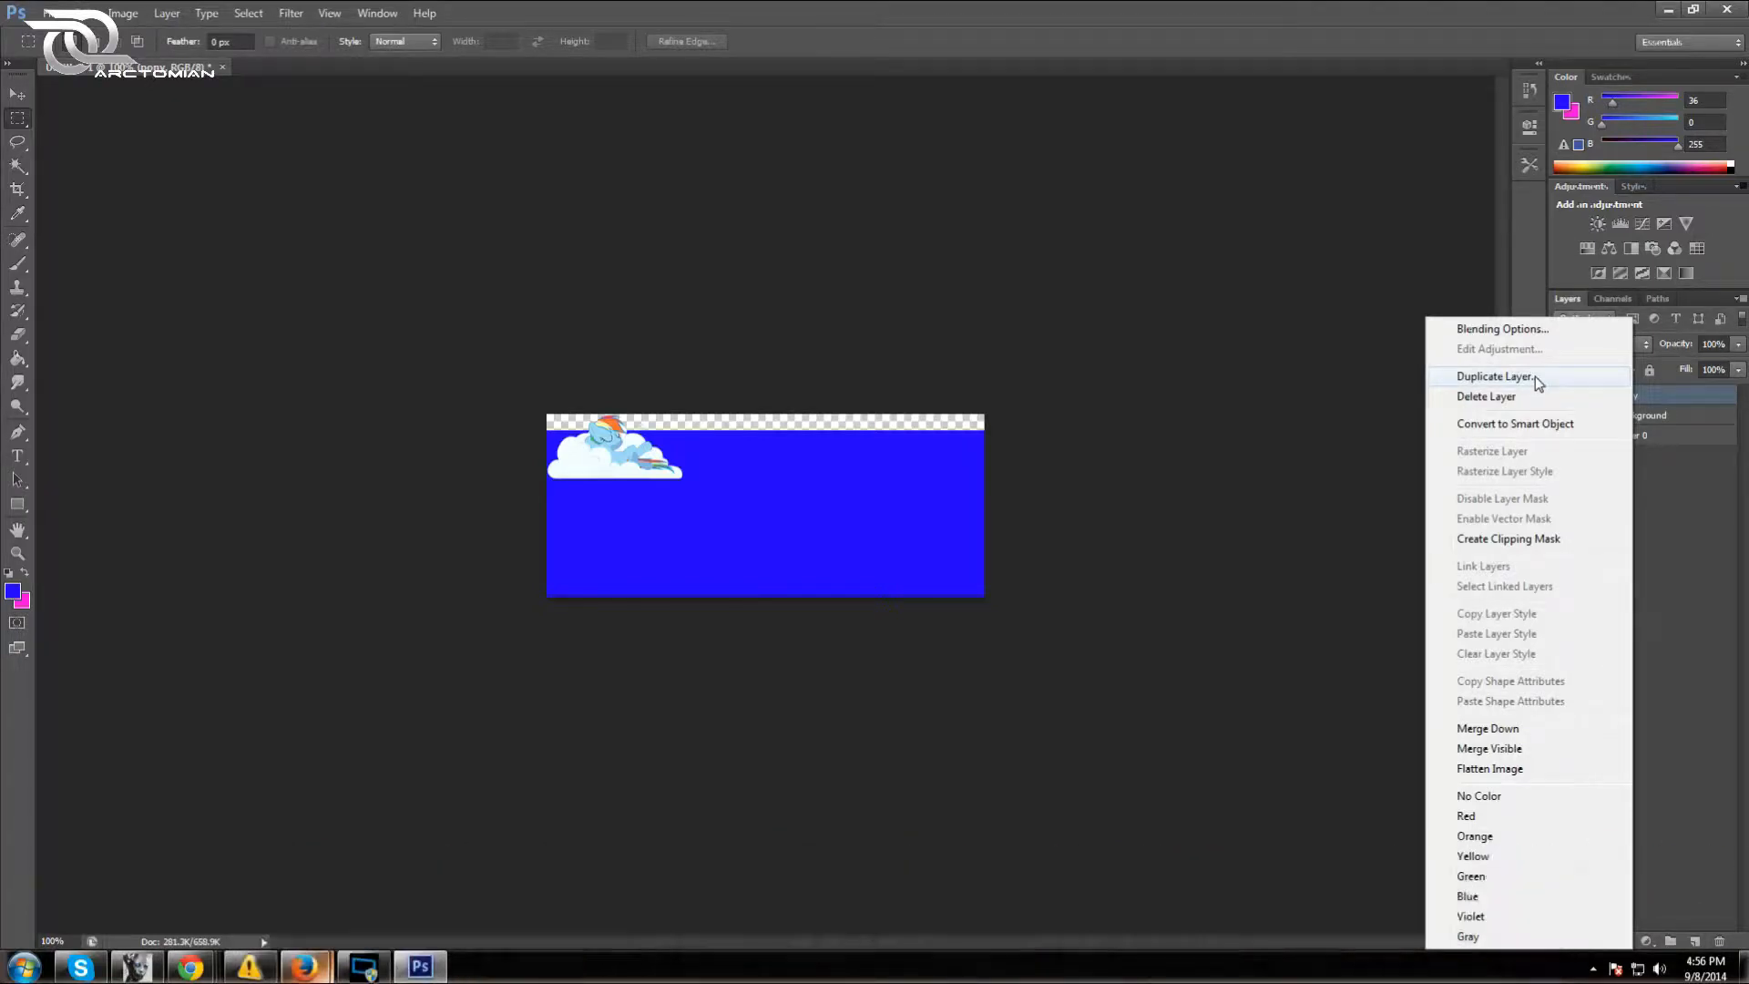
{"action": "left_click", "coordinate": [1167, 368]}
{"action": "left_click", "coordinate": [875, 369]}
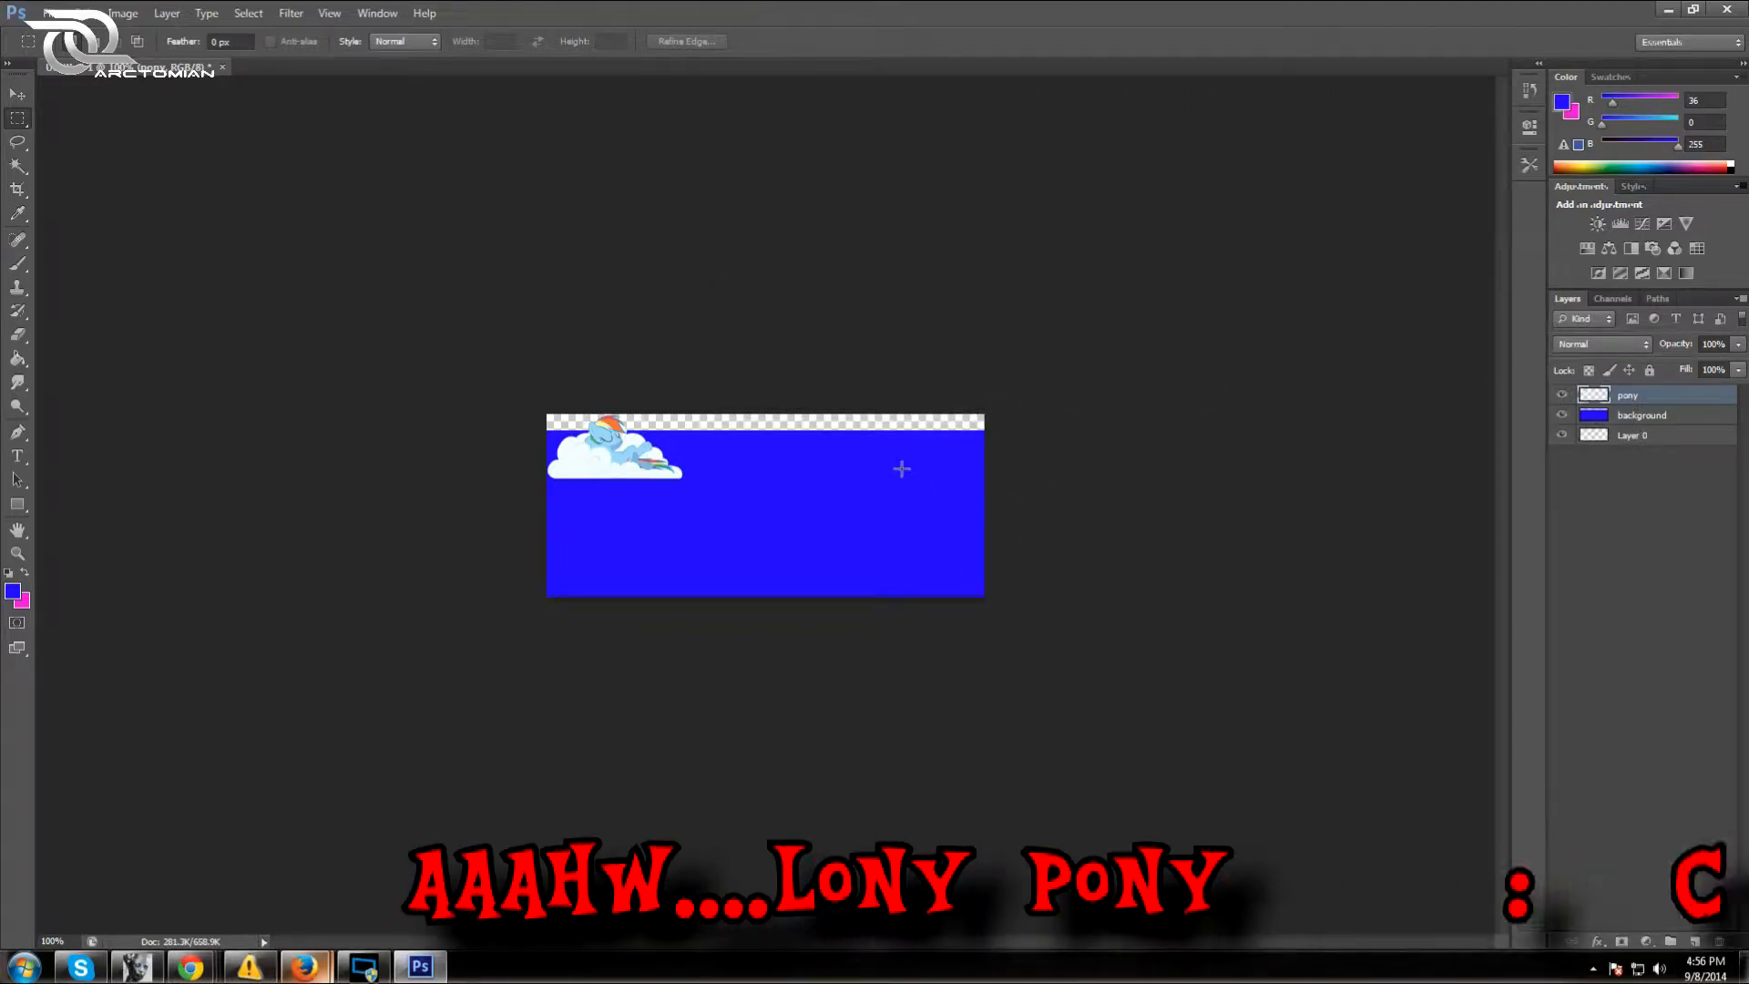
Draw a small elliptical selection in the lower-right corner of the blue area using the Elliptical Marquee tool
{"action": "right_click", "coordinate": [12, 130]}
{"action": "left_click", "coordinate": [93, 133]}
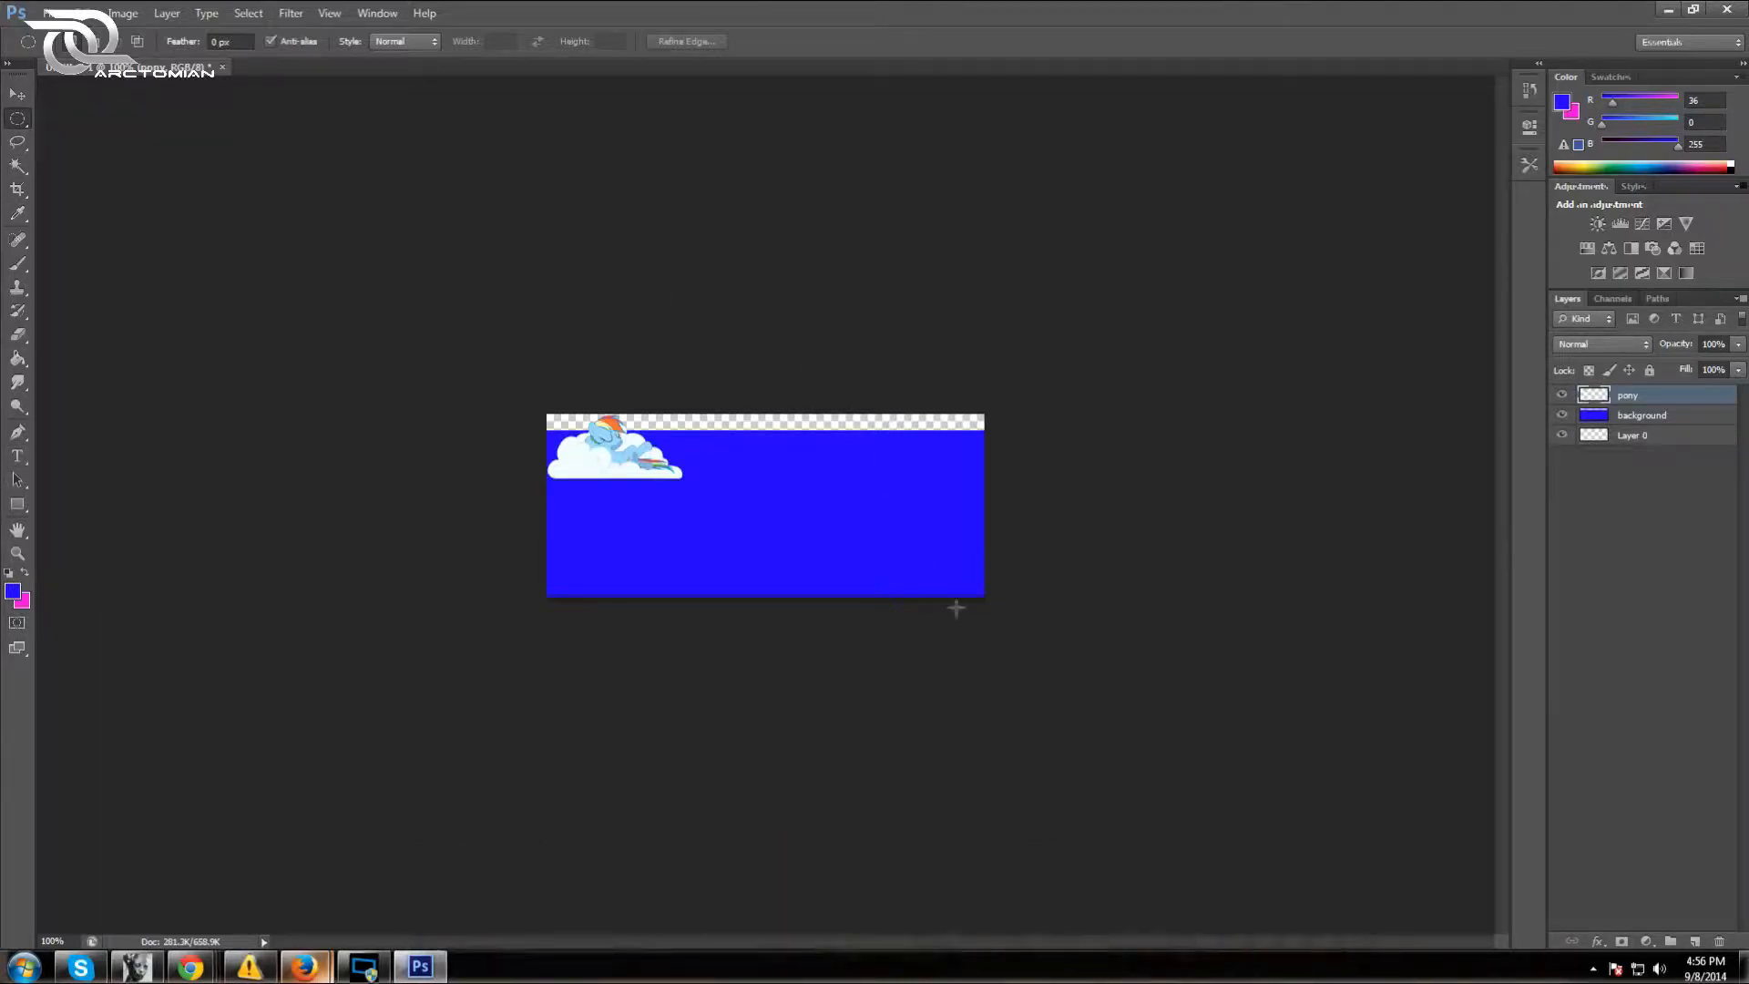
{"action": "left_click_drag", "start_coordinate": [981, 592], "coordinate": [945, 560]}
Delete the blue inside the elliptical selection from the background layer and deselect
{"action": "left_click", "coordinate": [1658, 417]}
{"action": "key", "text": "Delete"}
{"action": "key", "text": "ctrl+d"}
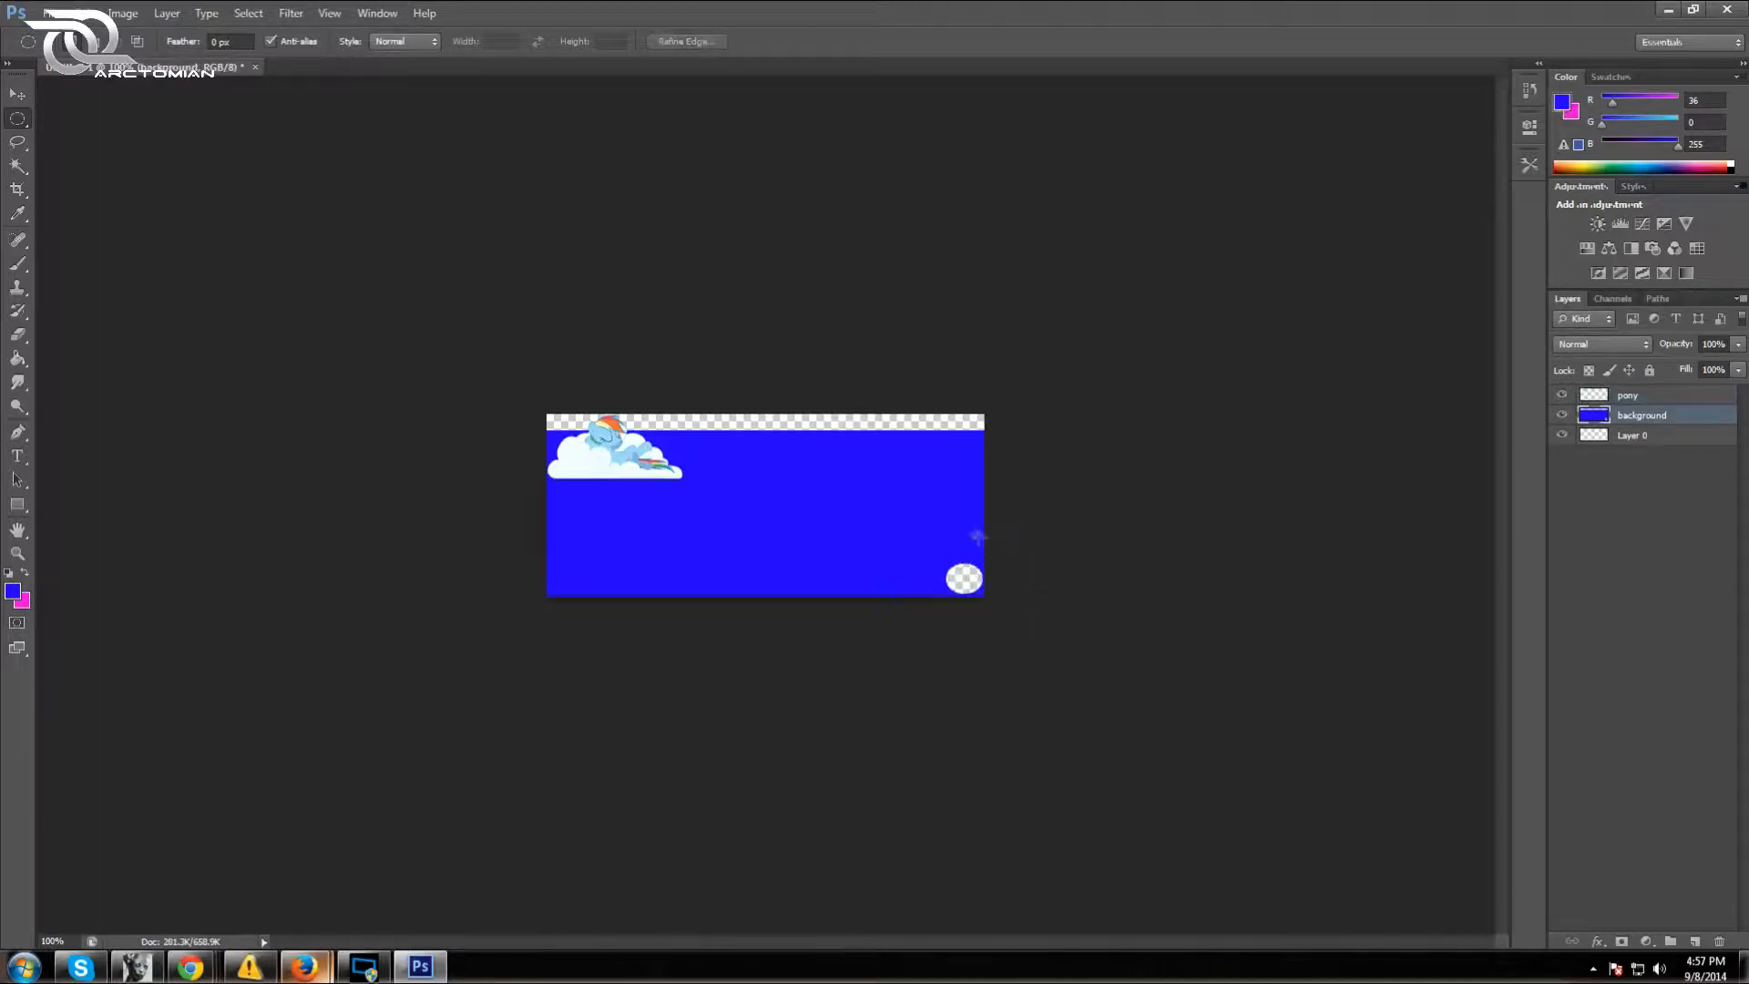
Try to draw a smaller elliptical selection directly above the cut-out ellipse
{"action": "left_click_drag", "start_coordinate": [975, 546], "coordinate": [952, 524]}
{"action": "key", "text": "ctrl+d"}
{"action": "left_click_drag", "start_coordinate": [976, 550], "coordinate": [949, 533]}
{"action": "key", "text": "ctrl+d"}
{"action": "key", "text": "ctrl+d"}
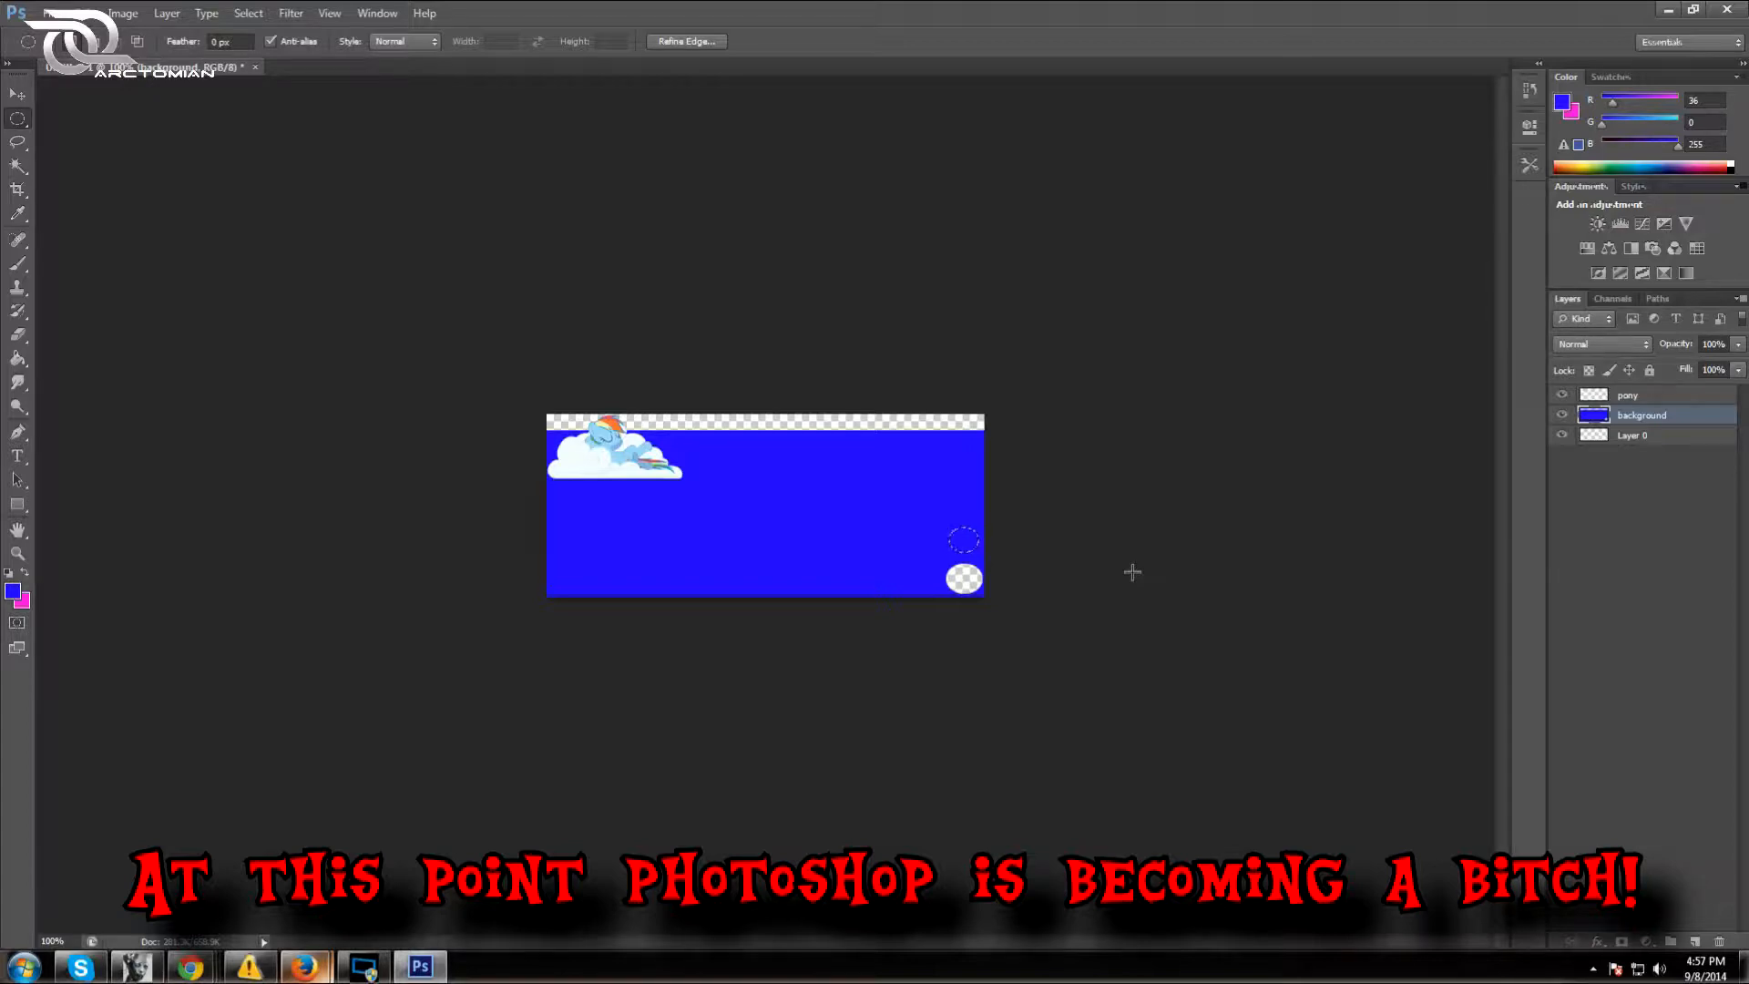
Step back through the history to the elliptical selection in the lower-right corner, before the blue inside it was deleted
{"action": "left_click", "coordinate": [81, 13]}
{"action": "left_click", "coordinate": [111, 67]}
{"action": "left_click", "coordinate": [80, 13]}
{"action": "left_click", "coordinate": [111, 68]}
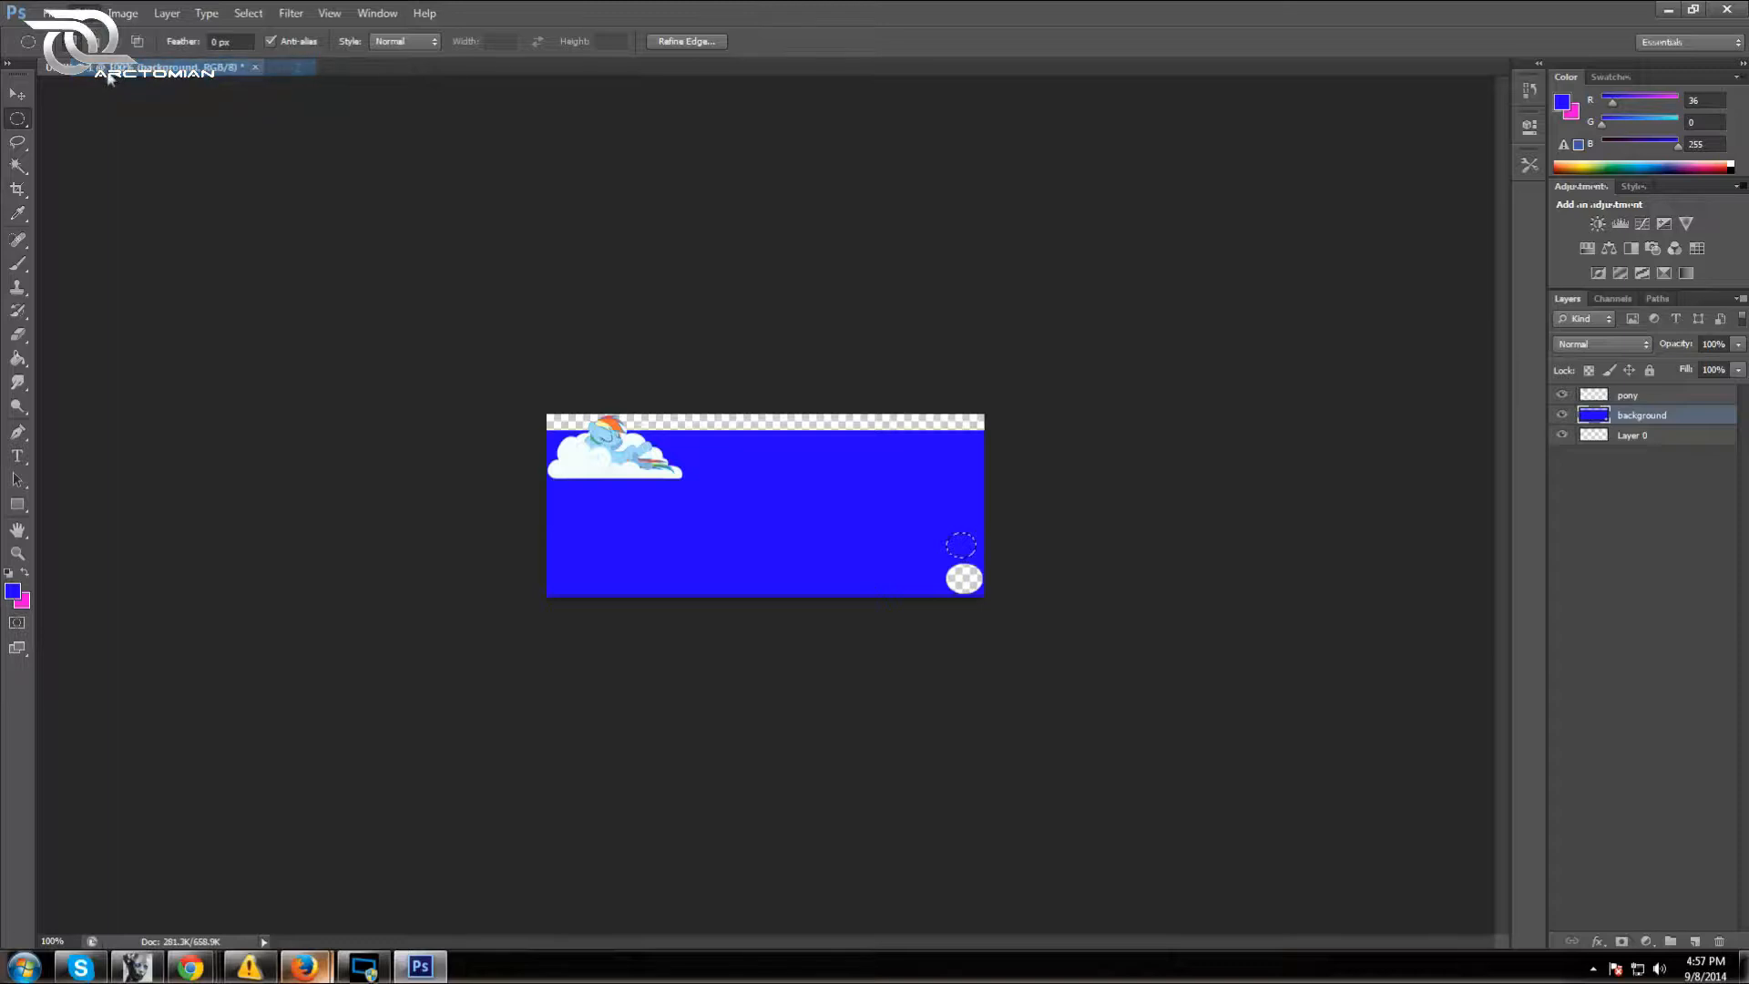
{"action": "left_click", "coordinate": [80, 12]}
{"action": "left_click", "coordinate": [112, 67]}
{"action": "left_click", "coordinate": [80, 13]}
{"action": "left_click", "coordinate": [111, 67]}
{"action": "left_click", "coordinate": [80, 13]}
{"action": "left_click", "coordinate": [111, 50]}
{"action": "left_click", "coordinate": [81, 13]}
{"action": "left_click", "coordinate": [102, 69]}
{"action": "left_click", "coordinate": [80, 13]}
{"action": "left_click", "coordinate": [109, 68]}
{"action": "left_click", "coordinate": [81, 12]}
{"action": "left_click", "coordinate": [109, 68]}
{"action": "left_click", "coordinate": [82, 13]}
{"action": "left_click", "coordinate": [108, 50]}
{"action": "left_click", "coordinate": [82, 13]}
{"action": "left_click", "coordinate": [102, 50]}
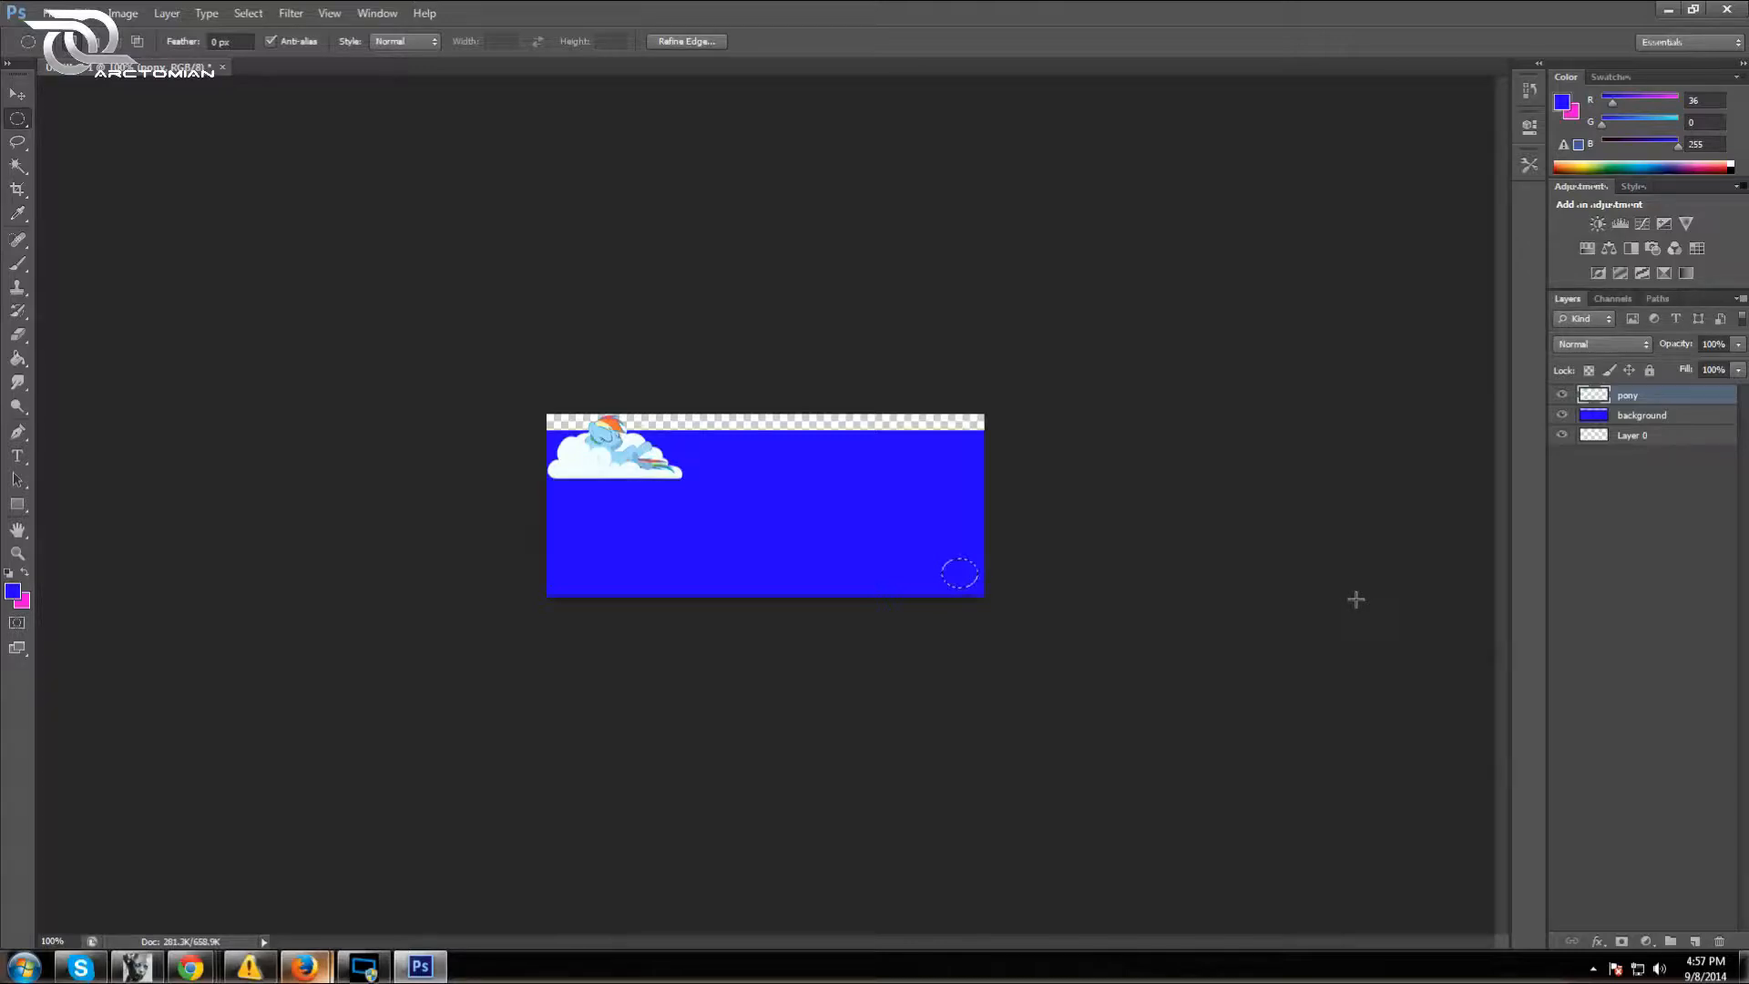
Cut the selected ellipse out of the background layer, and cut a second, smaller ellipse directly above it
{"action": "left_click", "coordinate": [1673, 418]}
{"action": "key", "text": "Delete"}
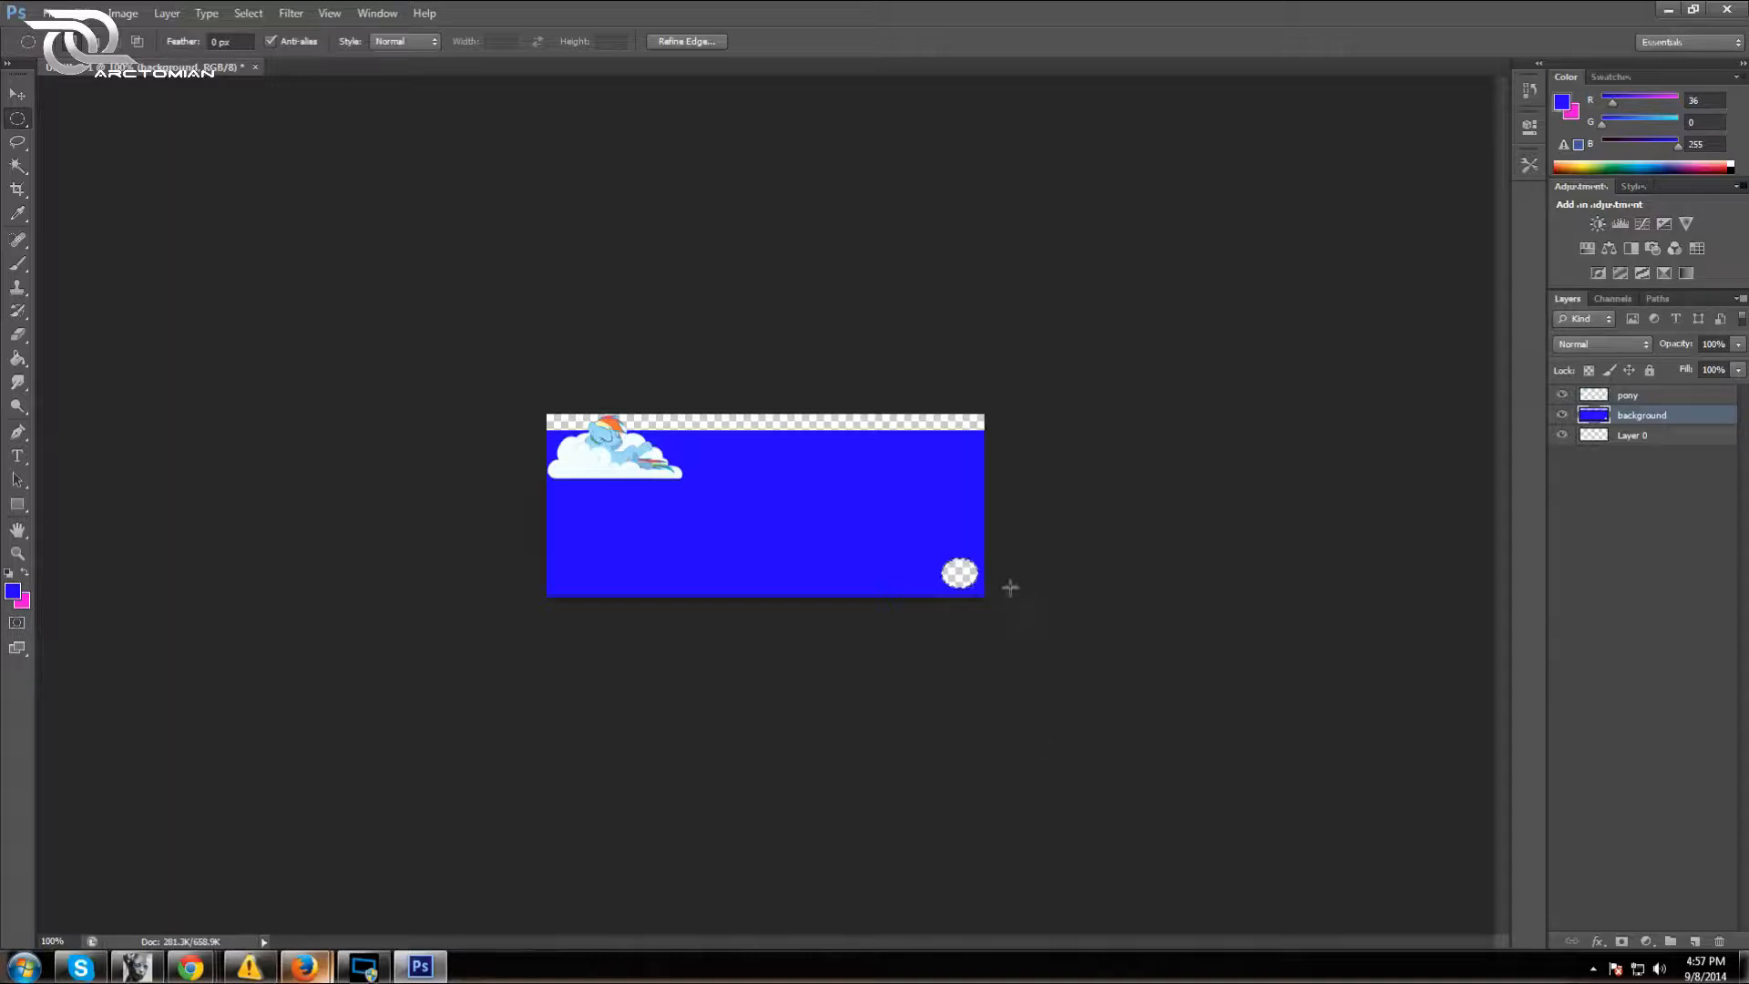
{"action": "left_click_drag", "start_coordinate": [939, 527], "coordinate": [964, 550]}
{"action": "left_click_drag", "start_coordinate": [926, 507], "coordinate": [949, 526]}
{"action": "key", "text": "Delete"}
{"action": "key", "text": "ctrl+d"}
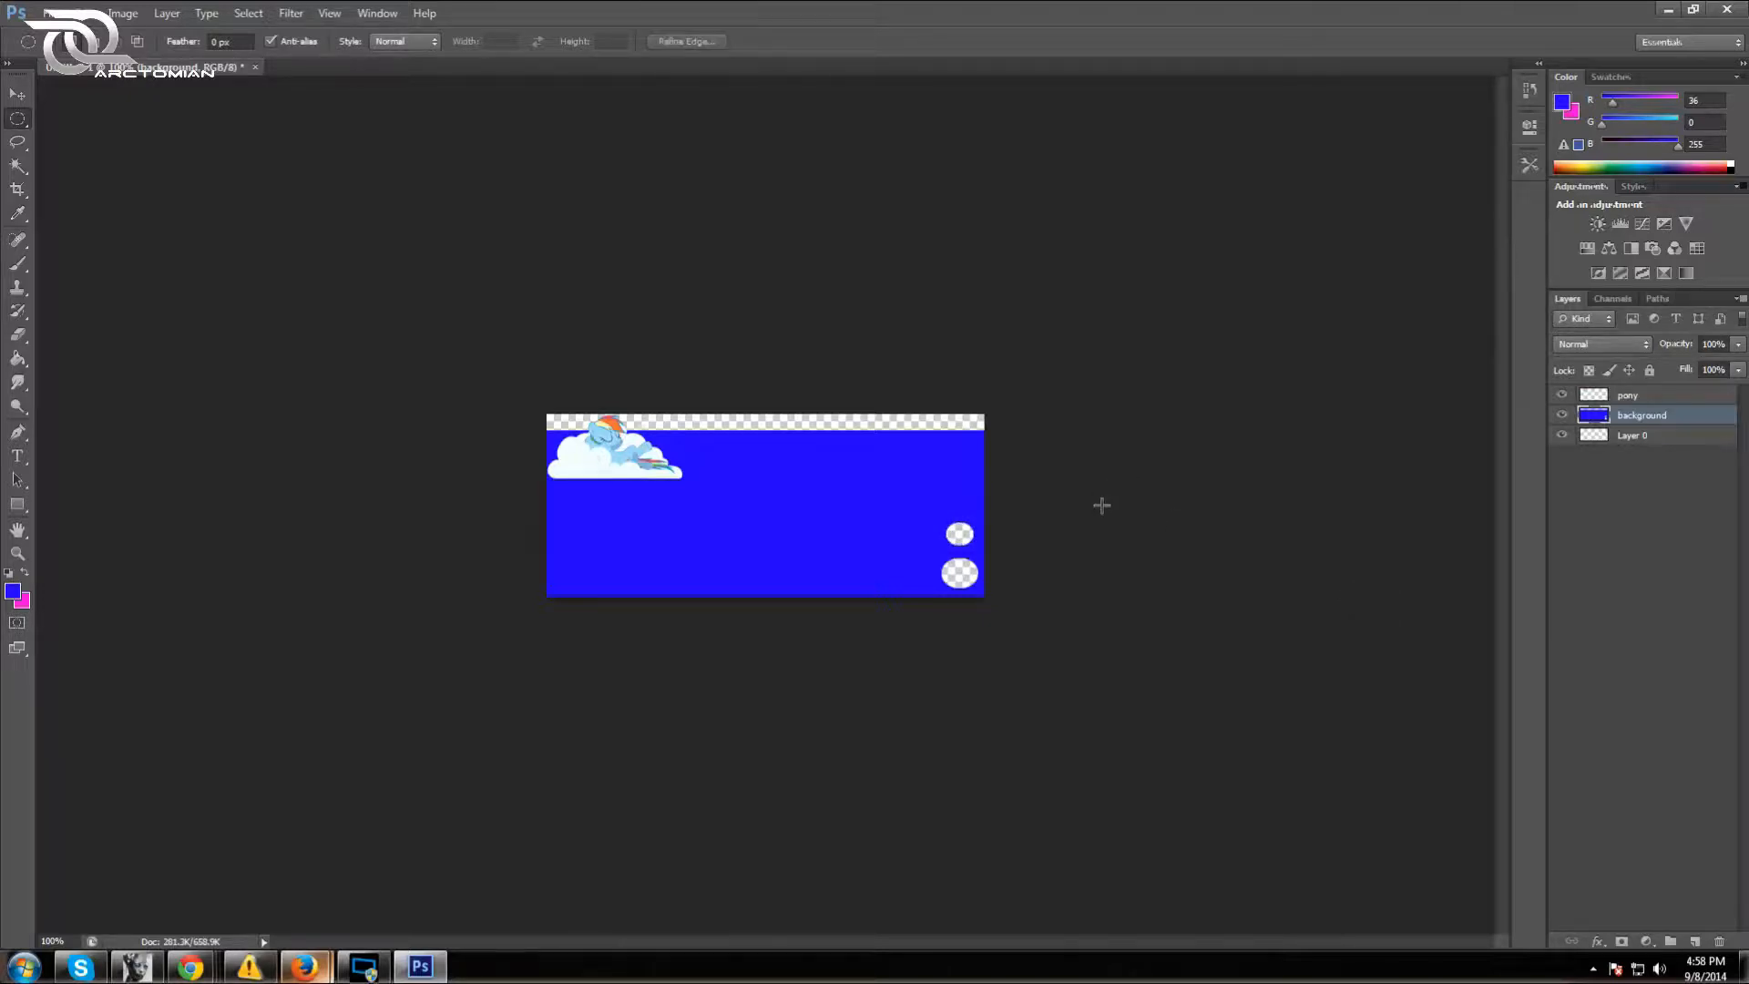
Cut two more progressively smaller ellipses out of the background layer, stacked above the existing two, and deselect
{"action": "left_click_drag", "start_coordinate": [966, 502], "coordinate": [950, 490]}
{"action": "key", "text": "Delete"}
{"action": "key", "text": "ctrl+d"}
{"action": "left_click_drag", "start_coordinate": [963, 477], "coordinate": [952, 466]}
{"action": "key", "text": "Down"}
{"action": "key", "text": "Down"}
{"action": "key", "text": "Down"}
{"action": "key", "text": "Down"}
{"action": "key", "text": "Down"}
{"action": "key", "text": "Down"}
{"action": "key", "text": "Down"}
{"action": "key", "text": "ctrl+d"}
Draw a rectangular selection enclosing all four cut-out ellipses
{"action": "right_click", "coordinate": [18, 122]}
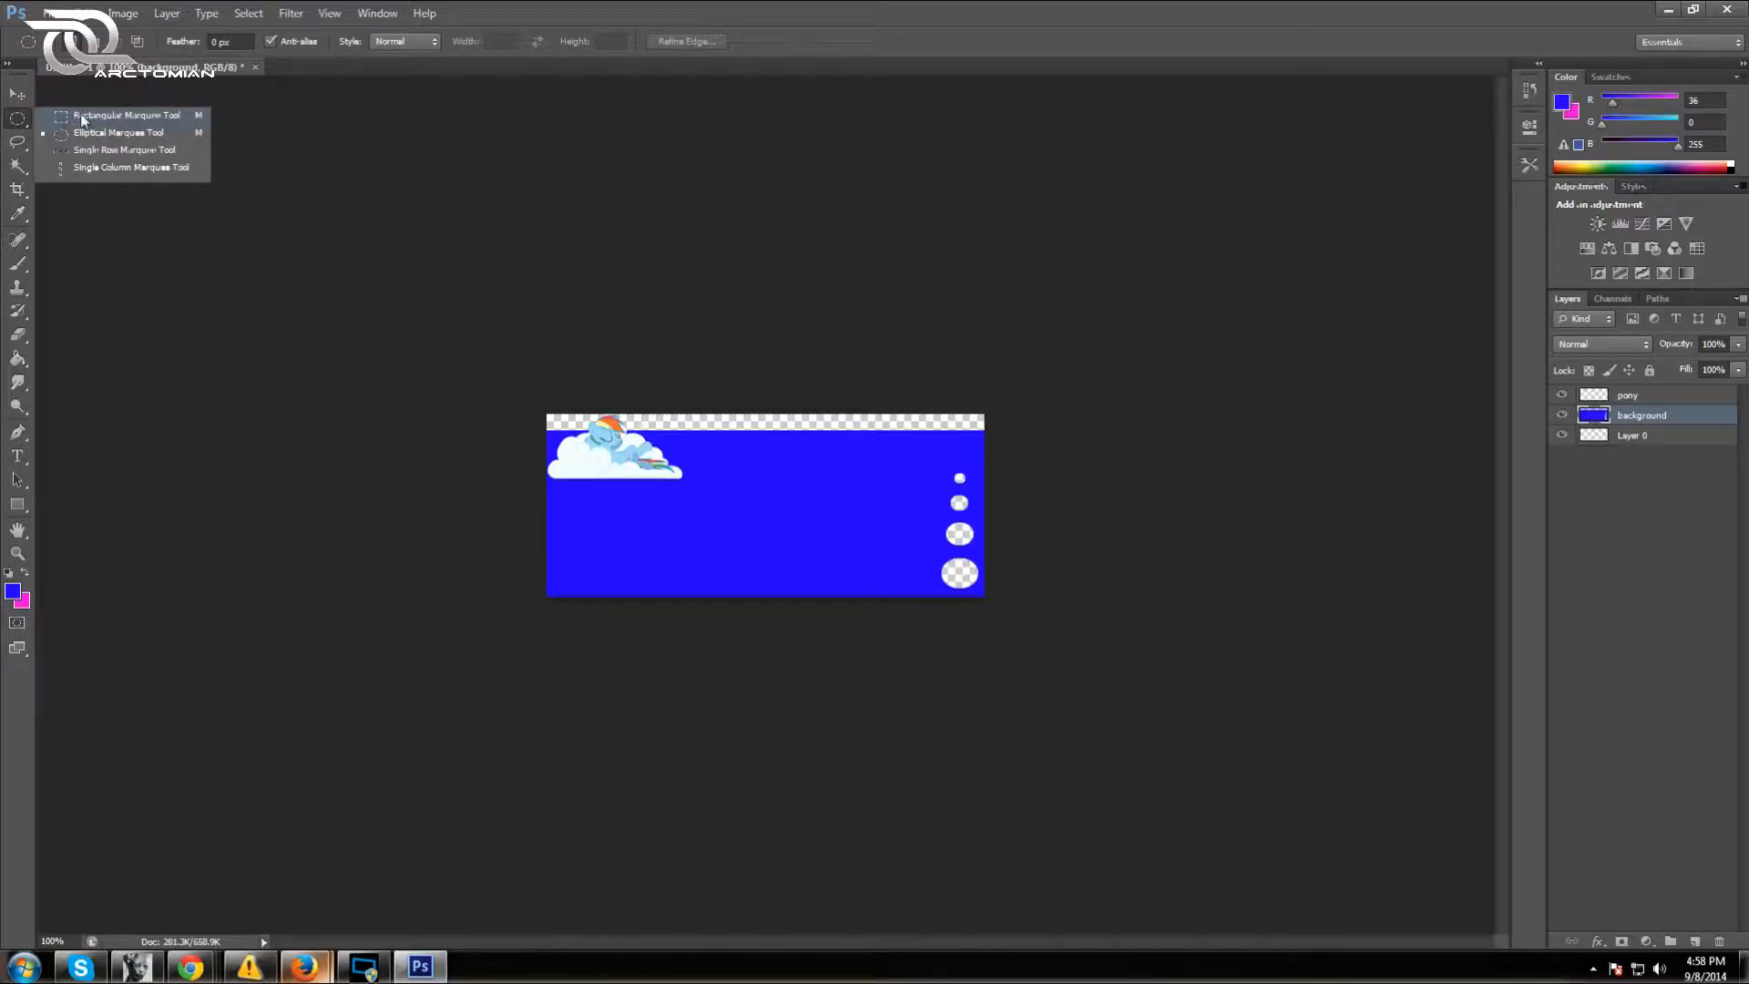
{"action": "left_click", "coordinate": [82, 115]}
{"action": "left_click_drag", "start_coordinate": [939, 451], "coordinate": [979, 589]}
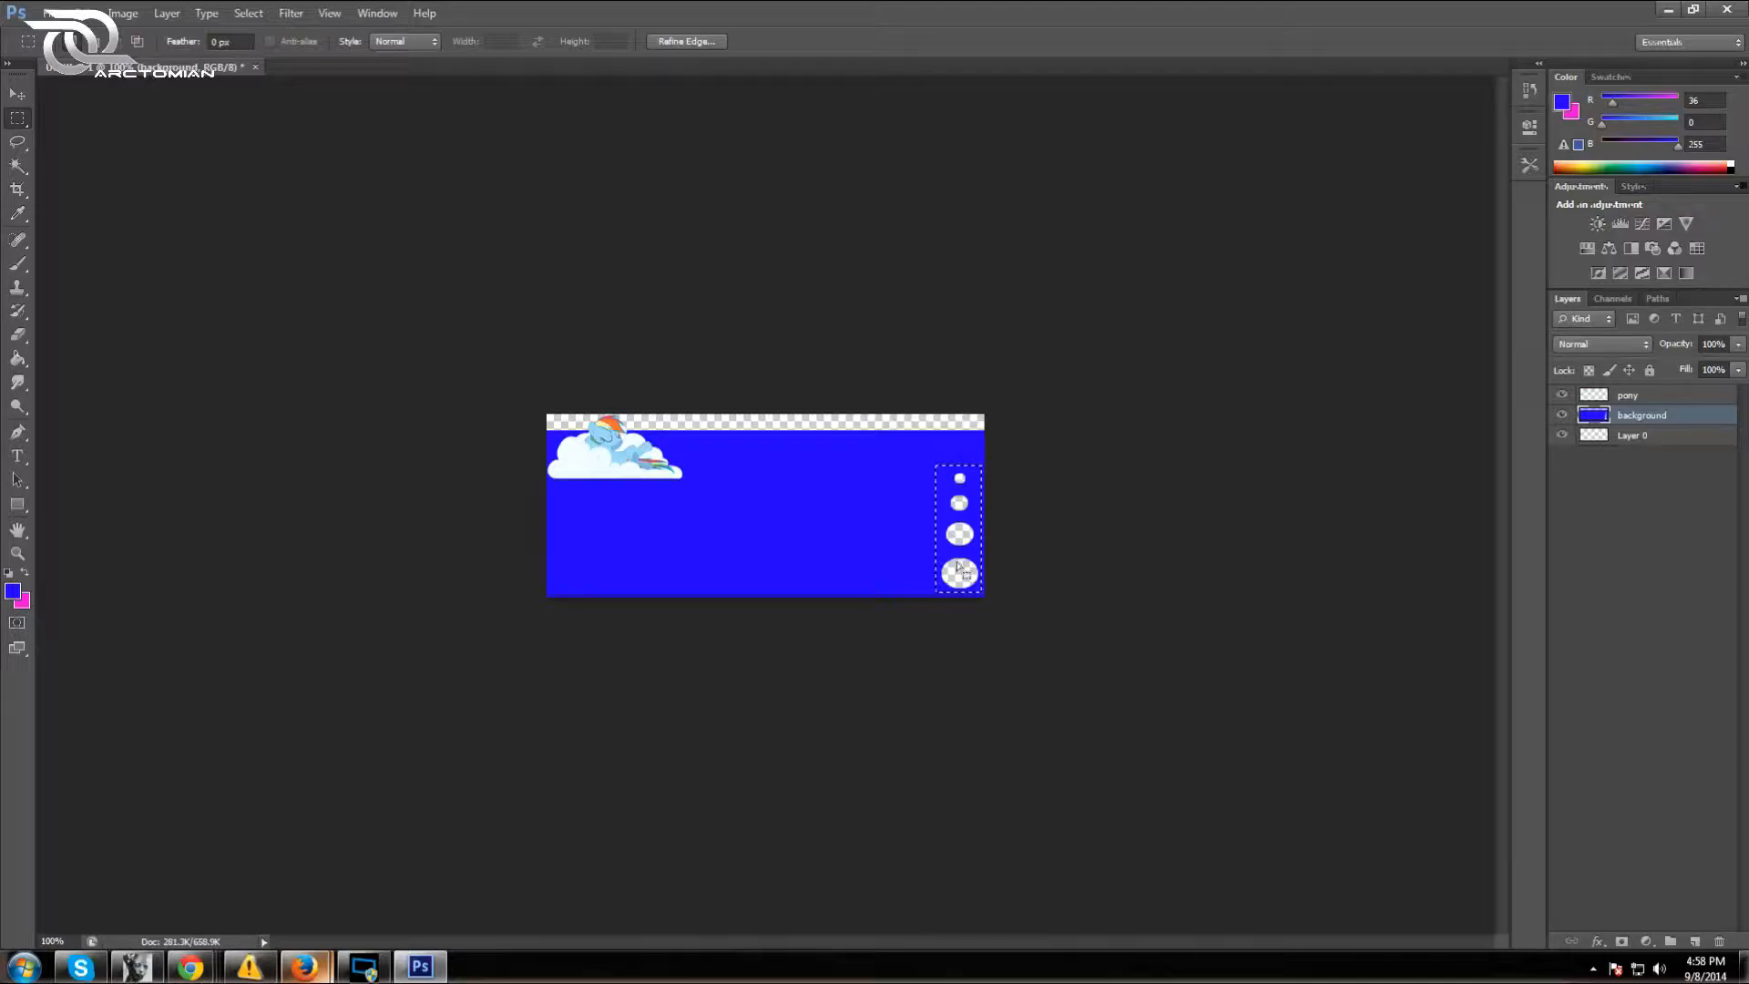
Create a new layer named "circle background" and place it directly beneath the background layer
{"action": "left_click", "coordinate": [167, 12]}
{"action": "mouse_move", "coordinate": [339, 43]}
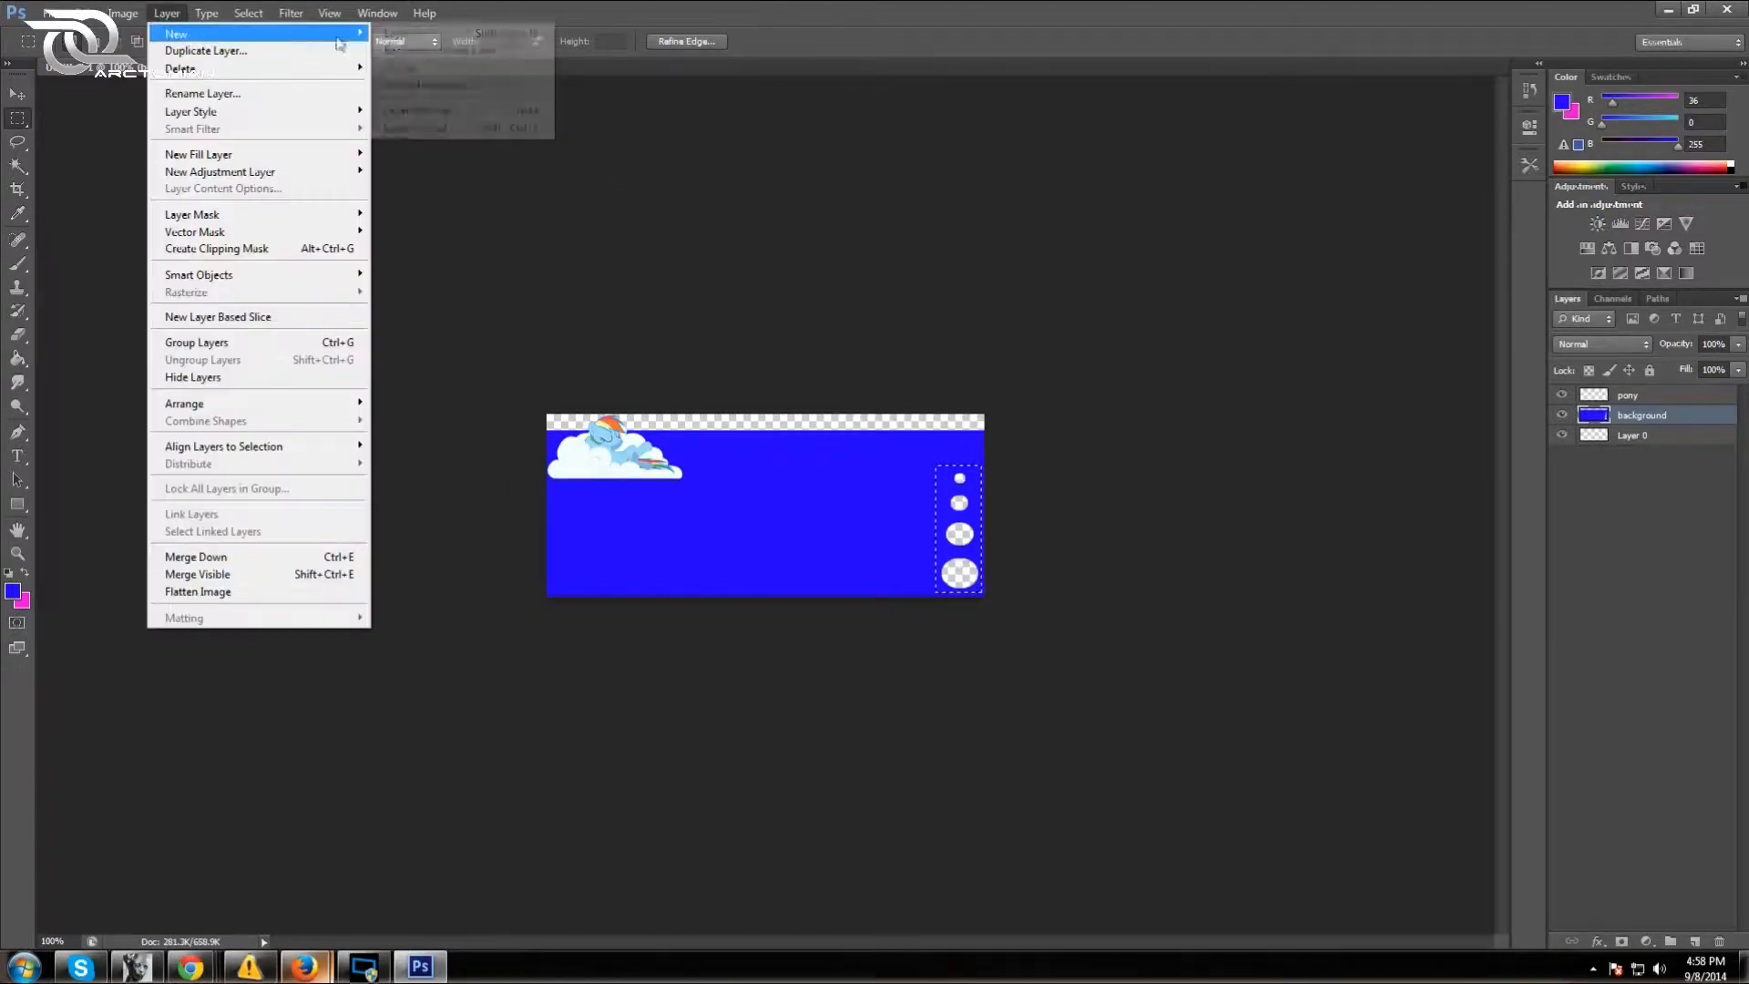
{"action": "left_click", "coordinate": [401, 34]}
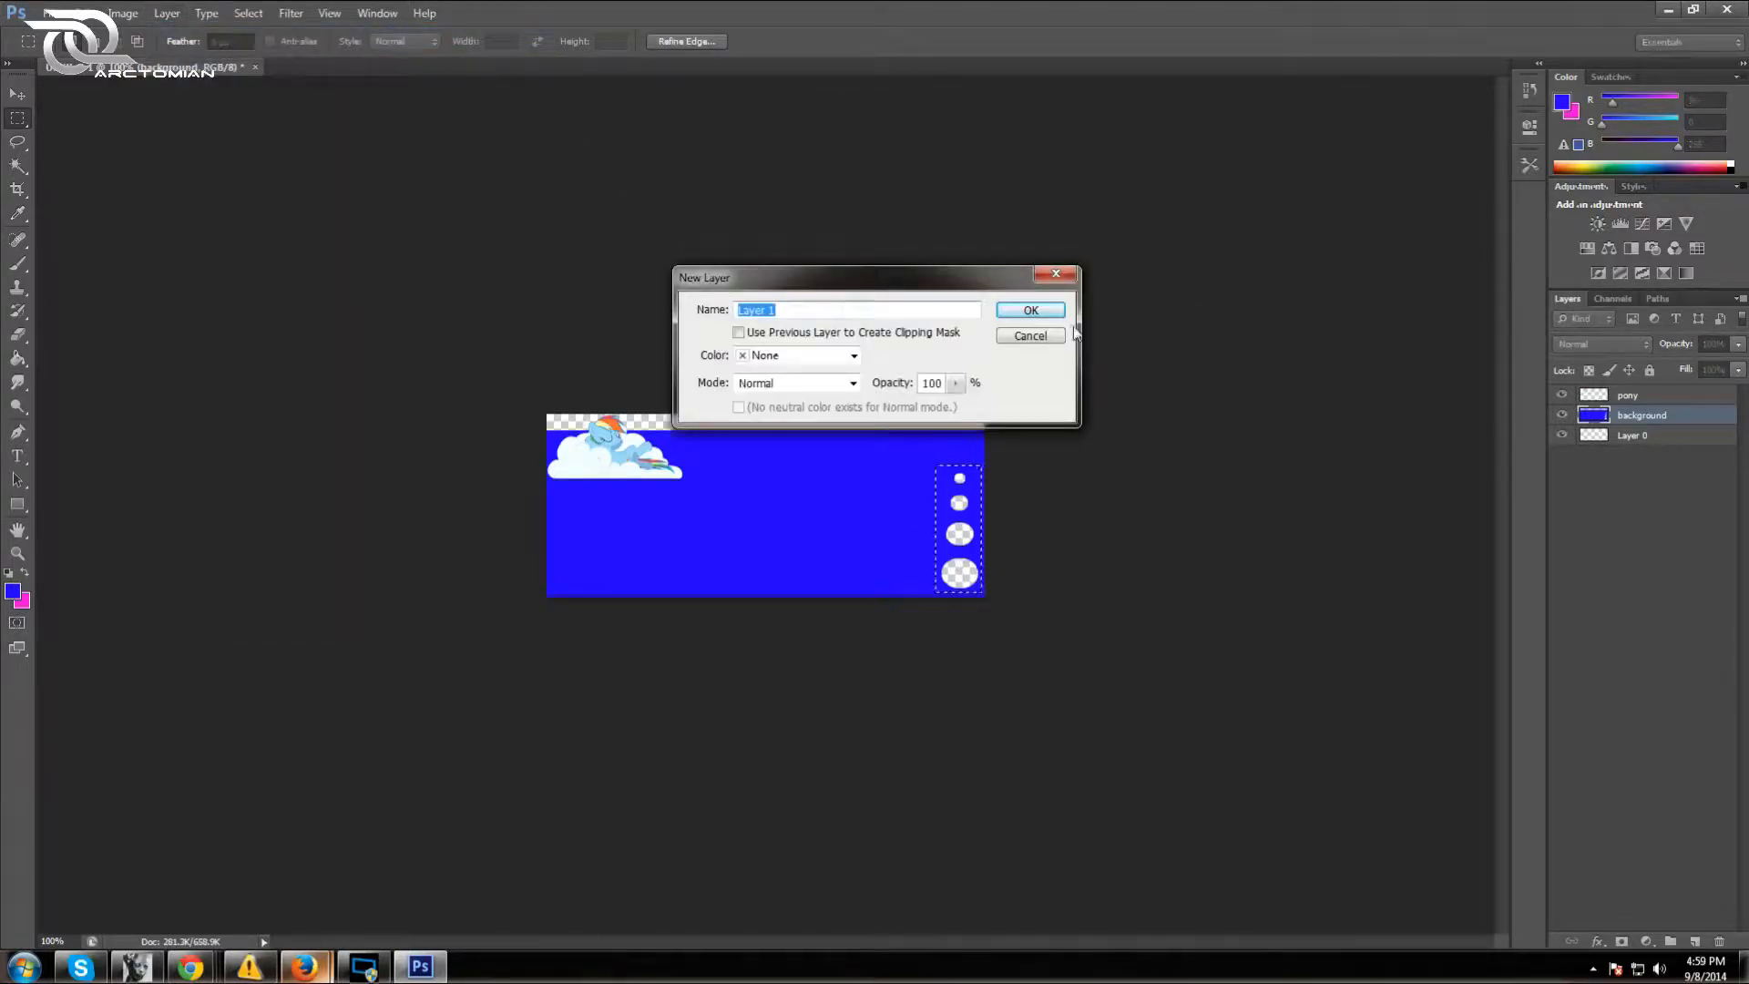
{"action": "type", "text": "circle background"}
{"action": "key", "text": "Return"}
{"action": "left_click_drag", "start_coordinate": [1653, 422], "coordinate": [1631, 441]}
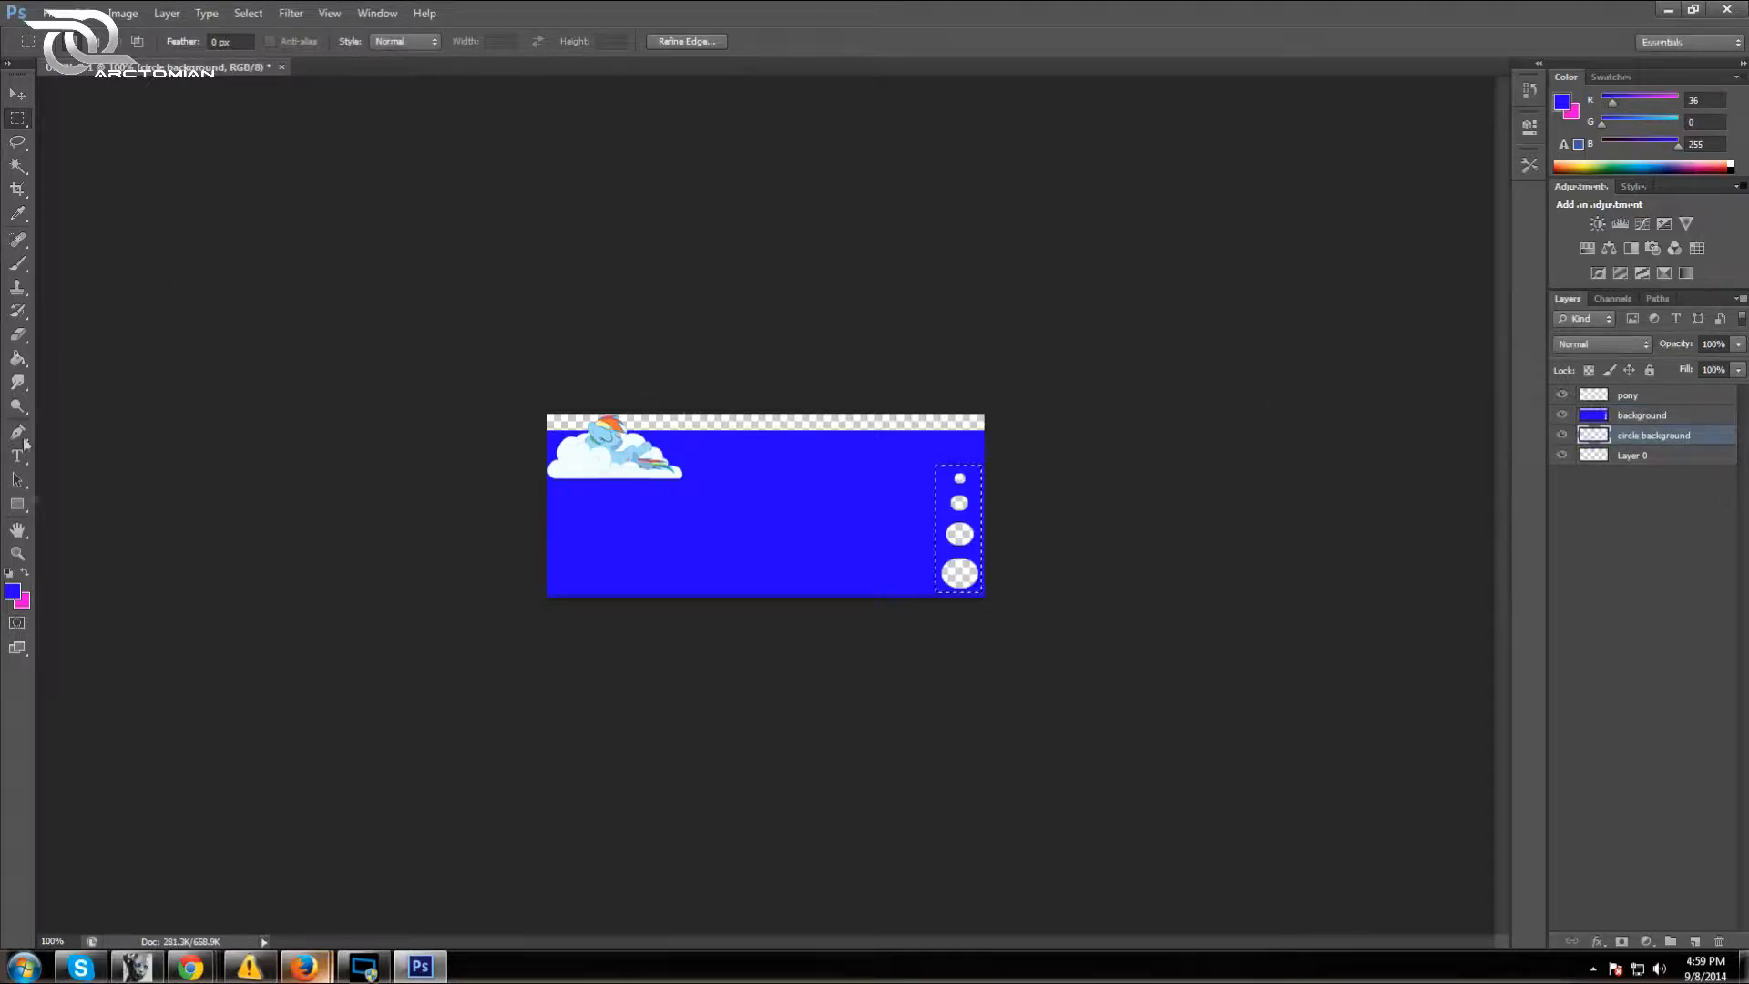
Set the foreground color to yellow (fcff00)
{"action": "left_click", "coordinate": [13, 592]}
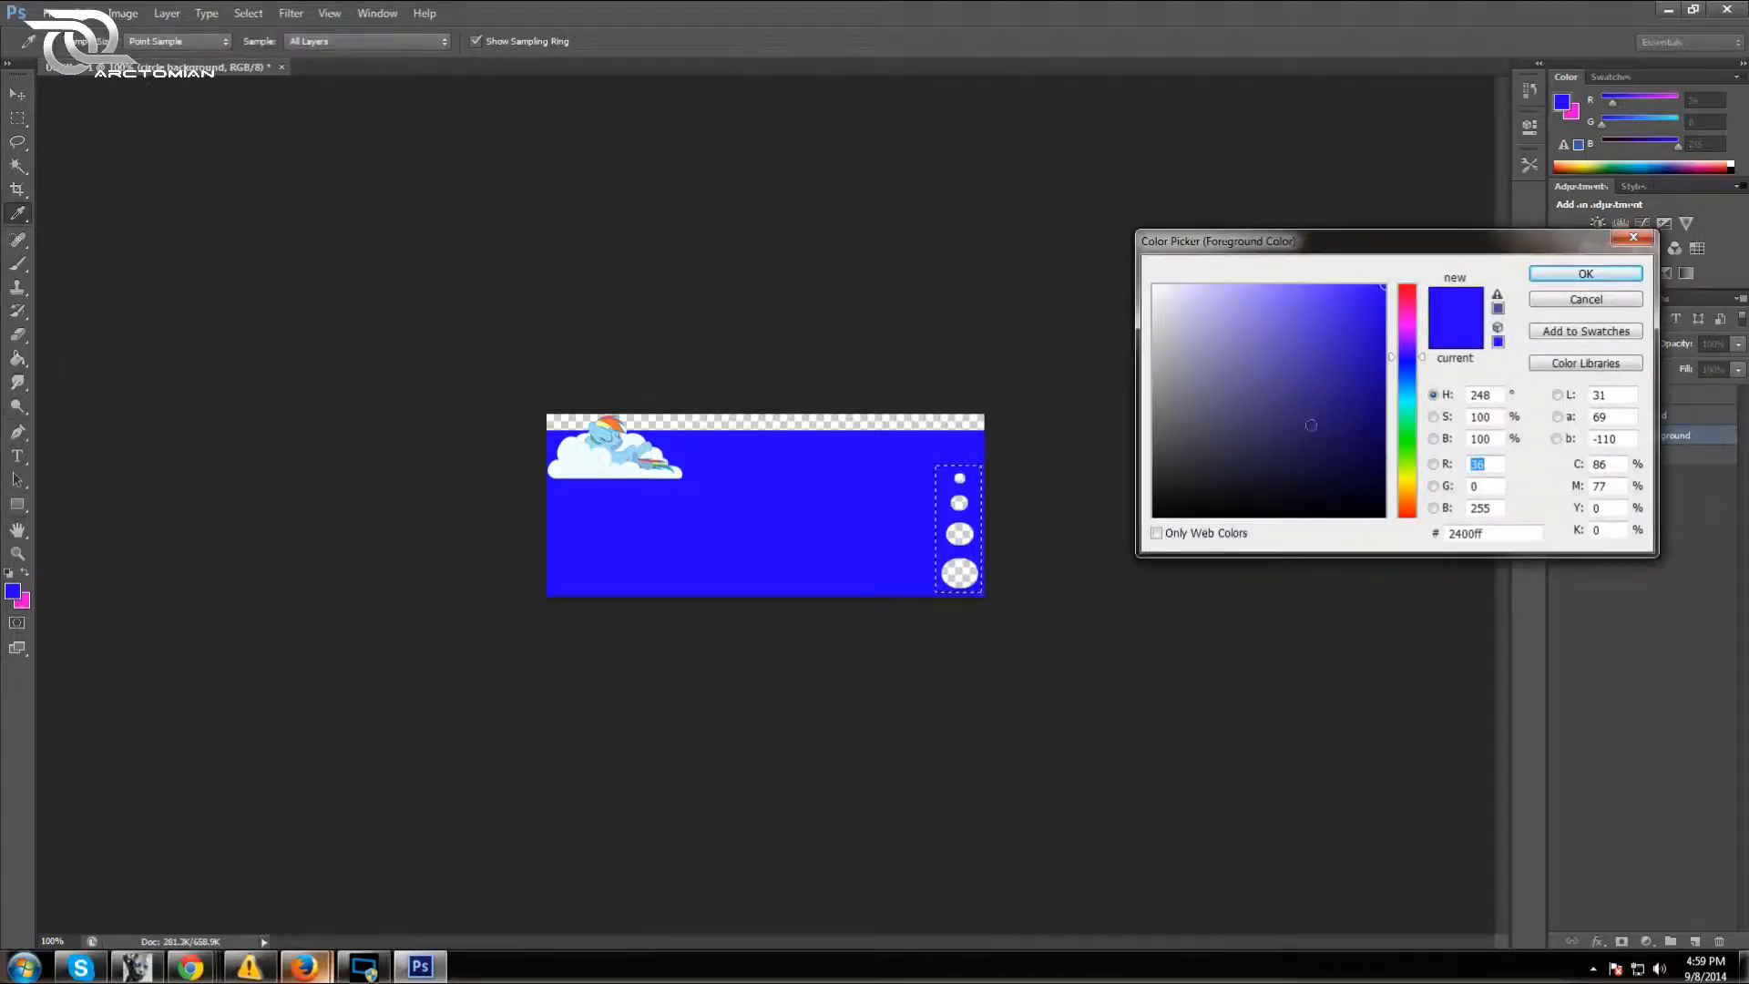
{"action": "left_click_drag", "start_coordinate": [1409, 469], "coordinate": [1410, 486]}
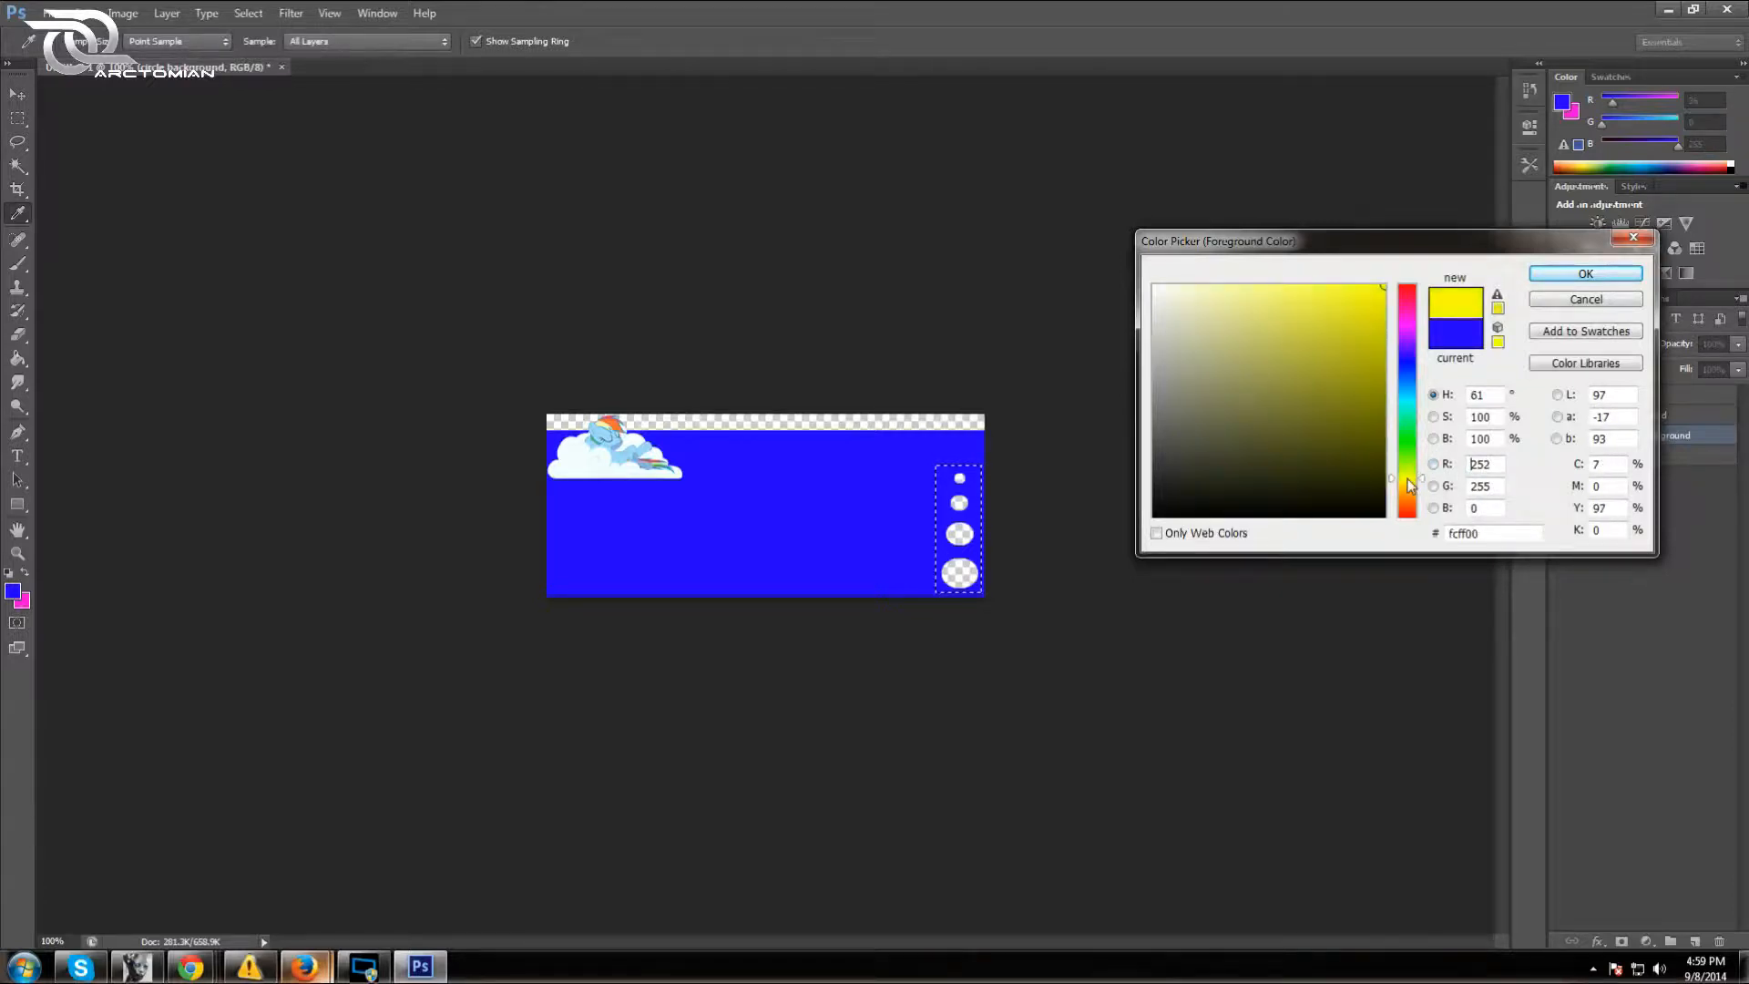
{"action": "left_click", "coordinate": [1575, 275]}
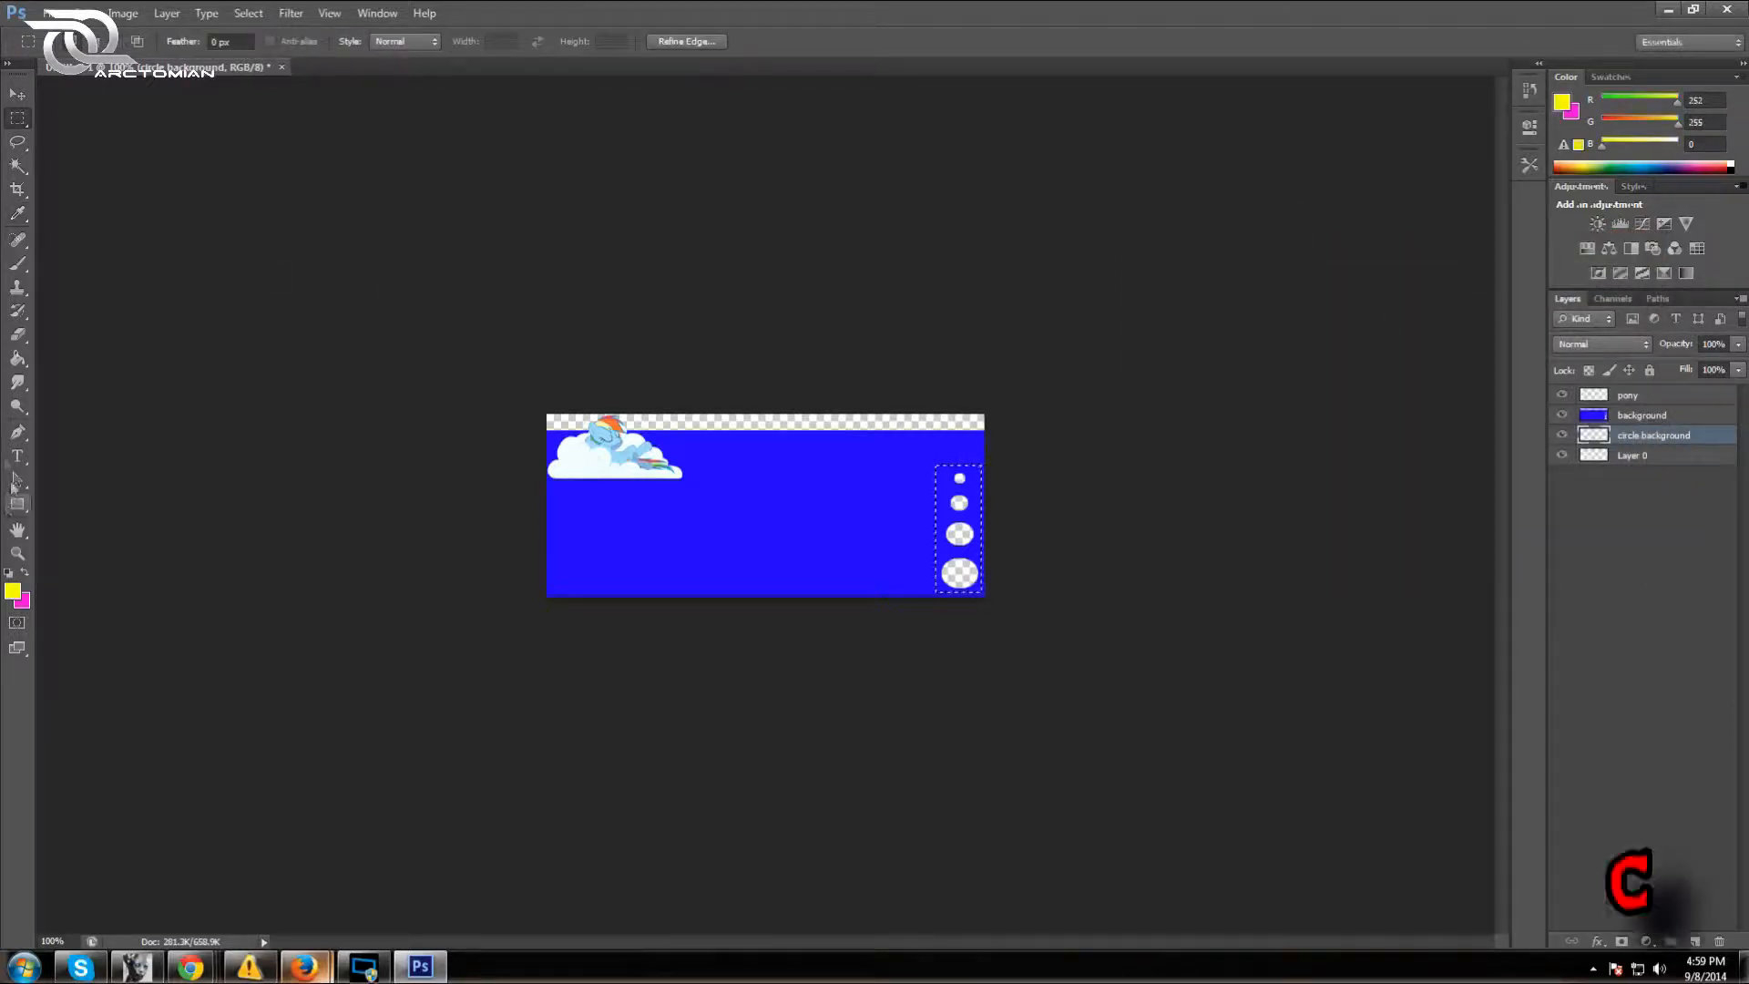
Fill the rectangular selection on the circle background layer with yellow using the Paint Bucket tool, and deselect
{"action": "left_click", "coordinate": [19, 361]}
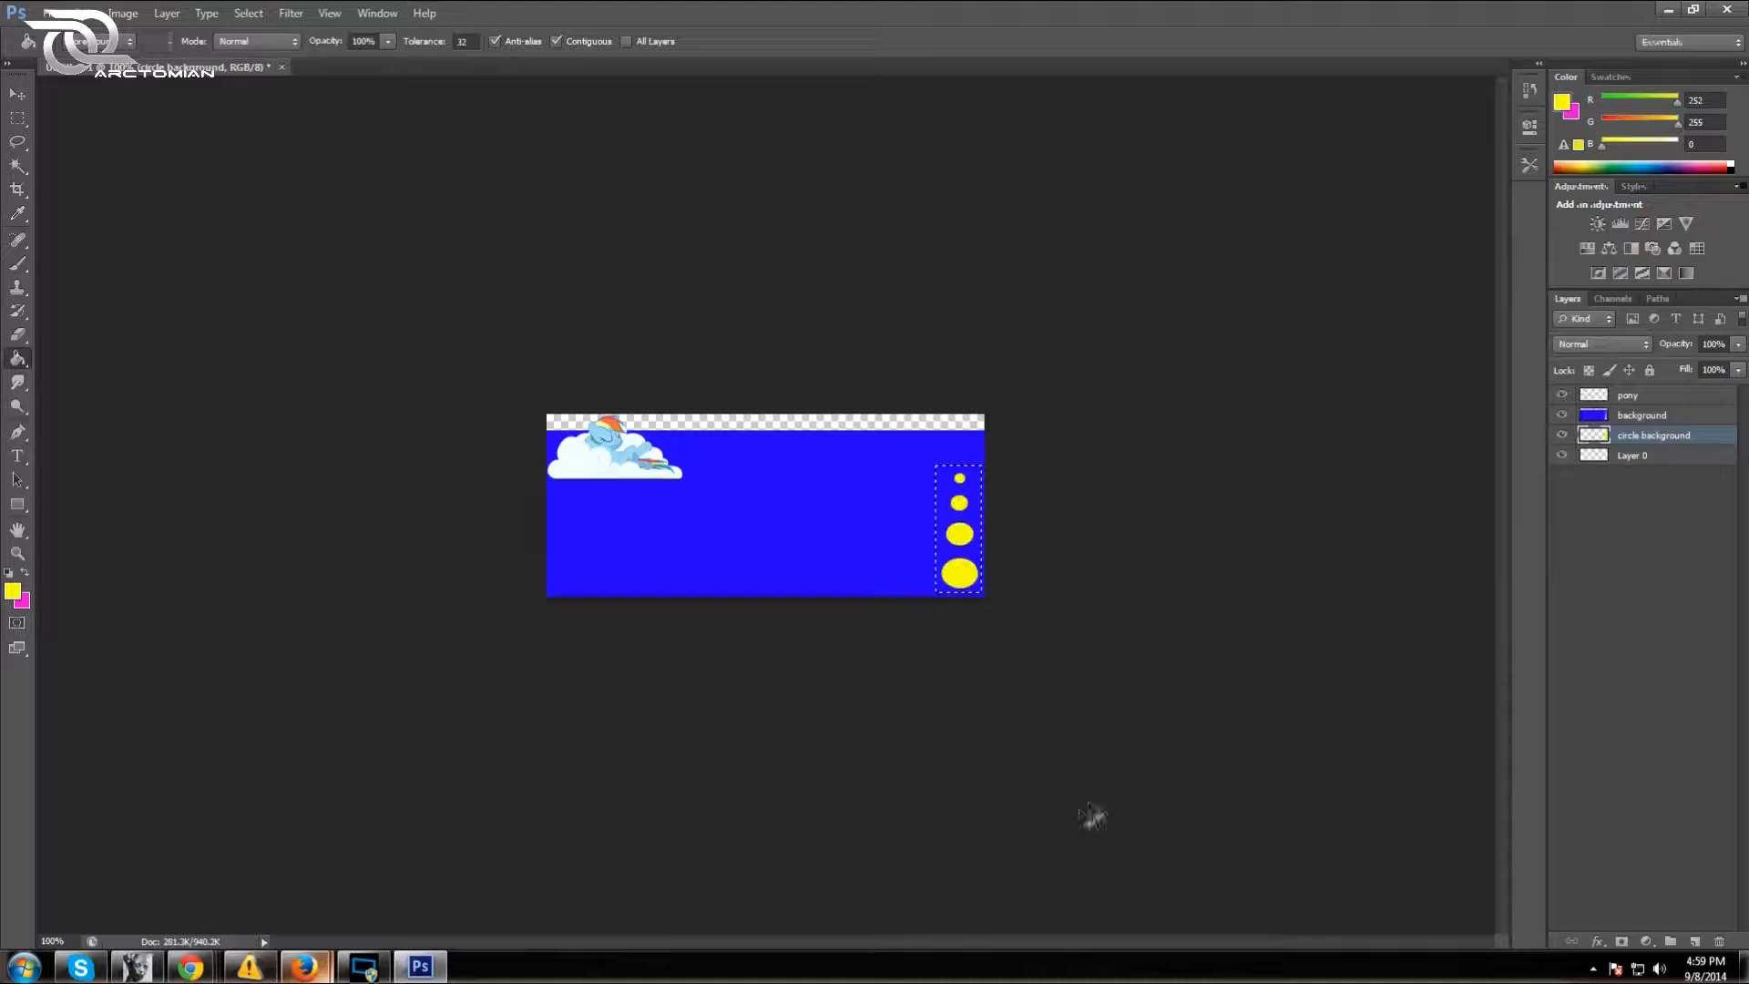
{"action": "left_click", "coordinate": [15, 124]}
{"action": "left_click", "coordinate": [1151, 607]}
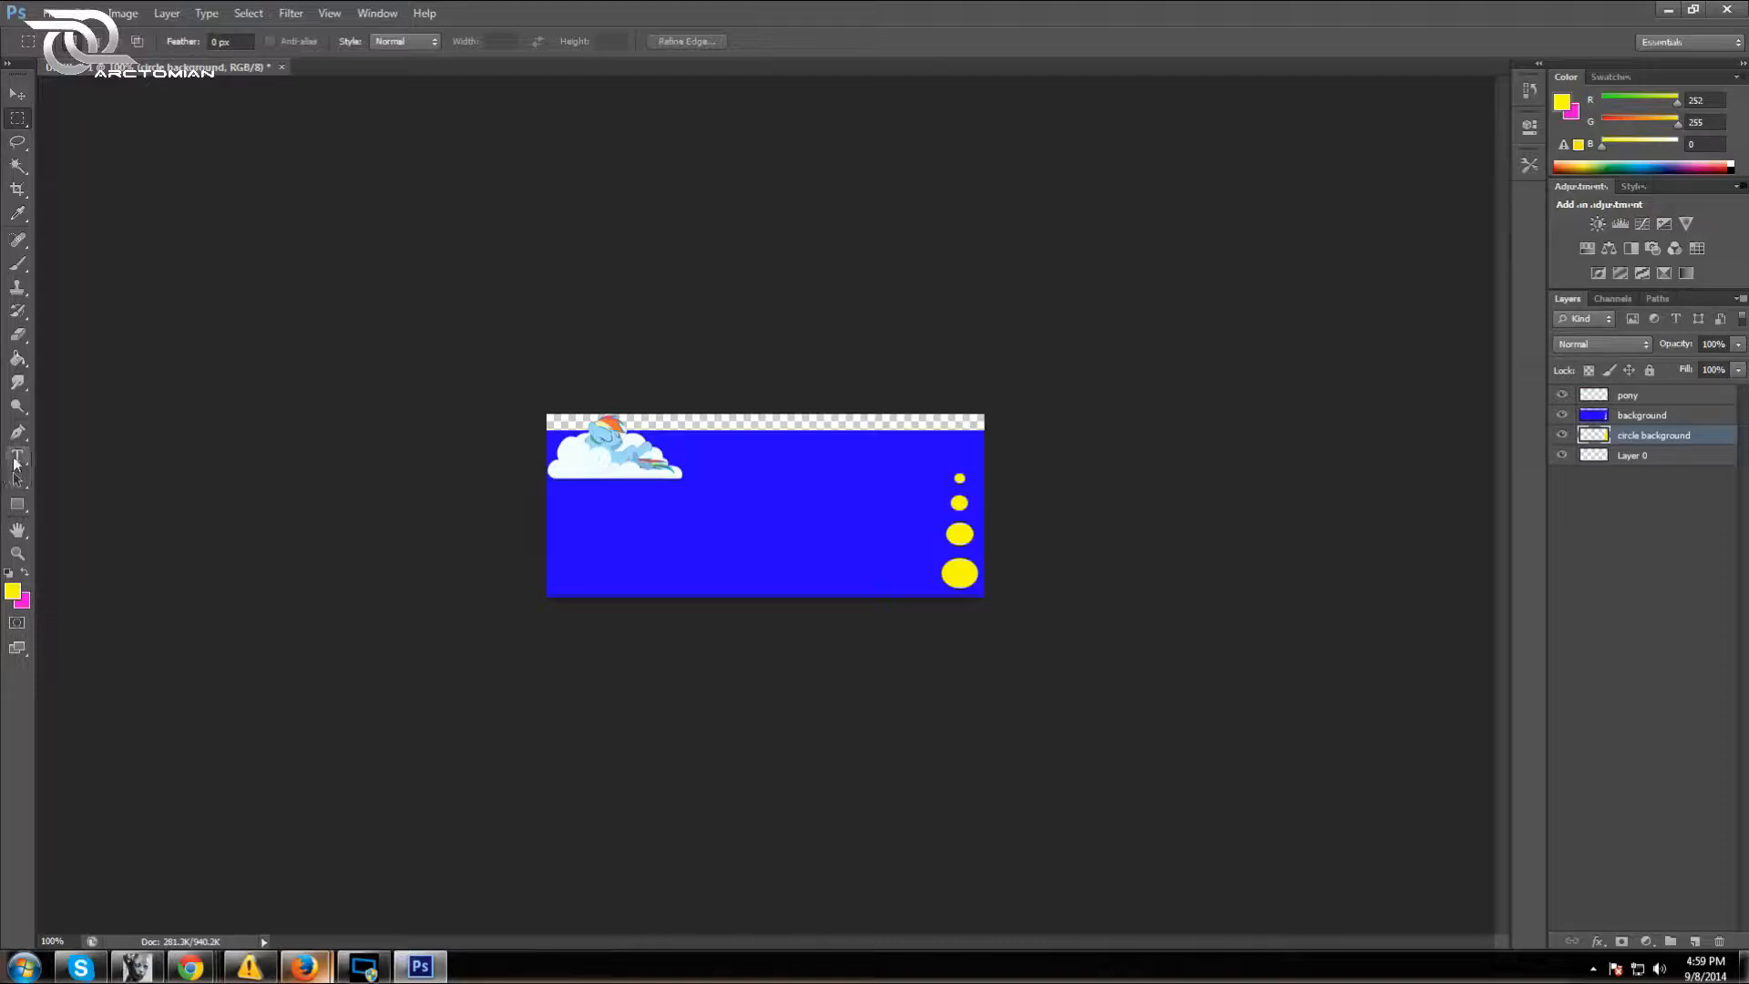
Start a text line in the lower left of the blue background and set the text color to magenta (ff00d8)
{"action": "left_click", "coordinate": [15, 457]}
{"action": "left_click", "coordinate": [572, 550]}
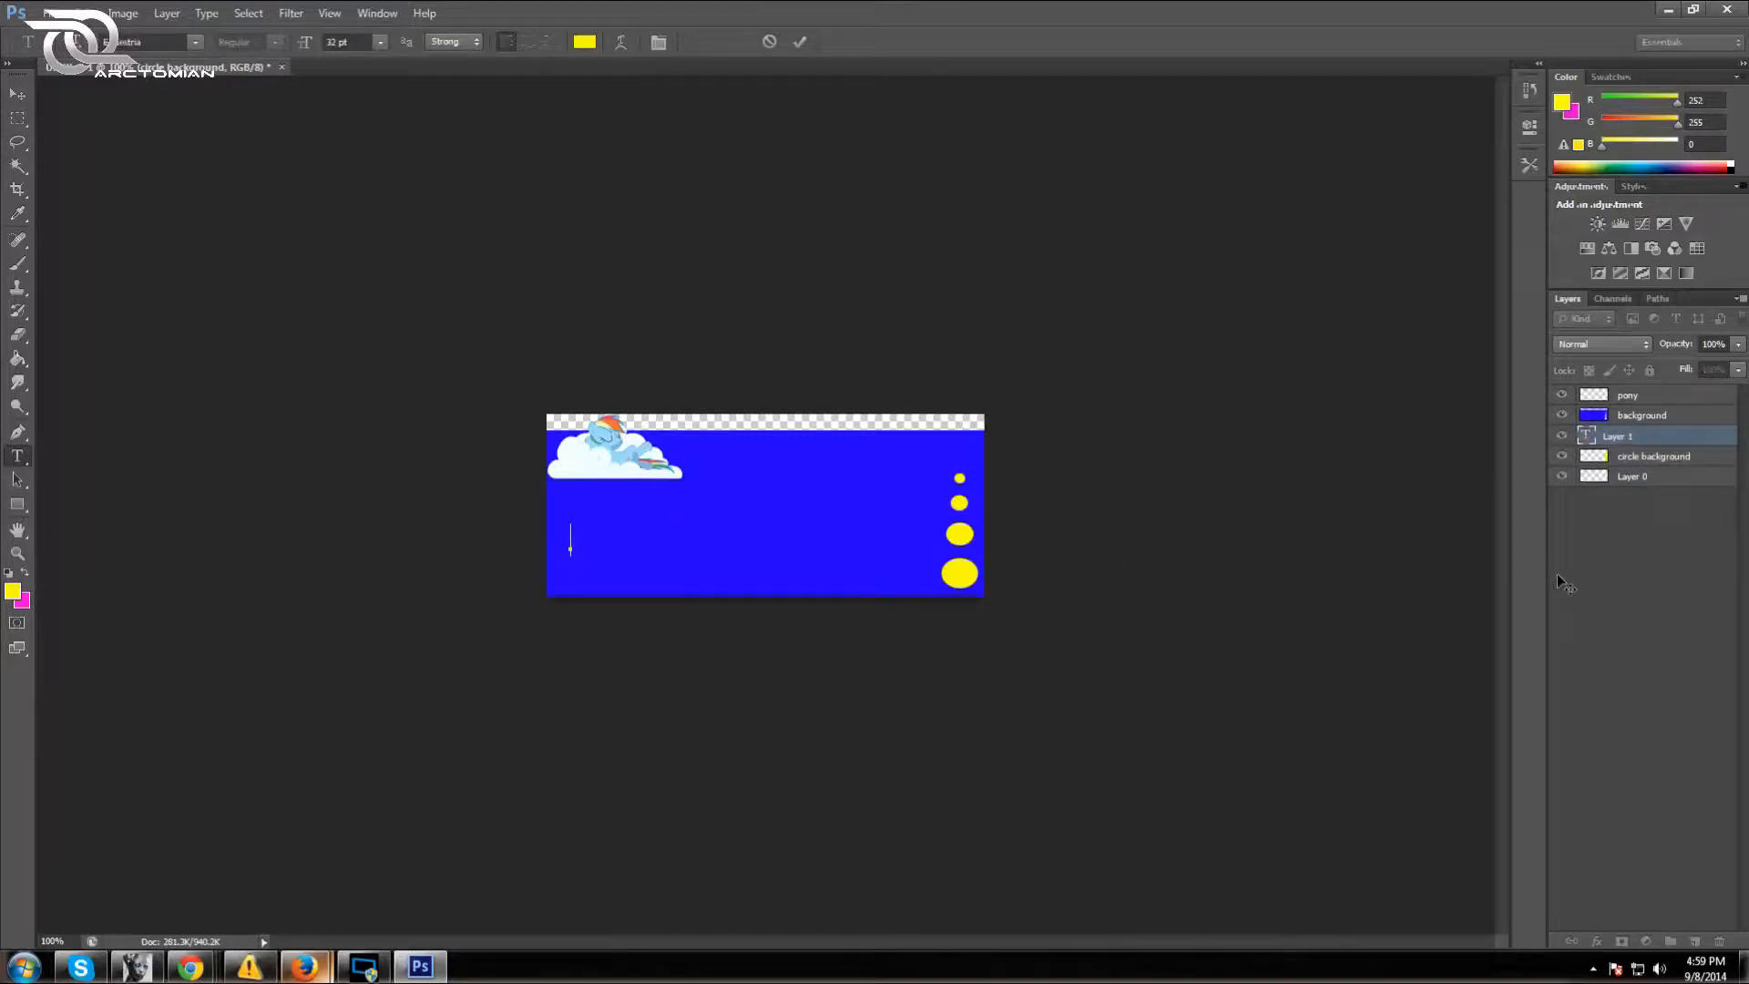
{"action": "left_click", "coordinate": [584, 43]}
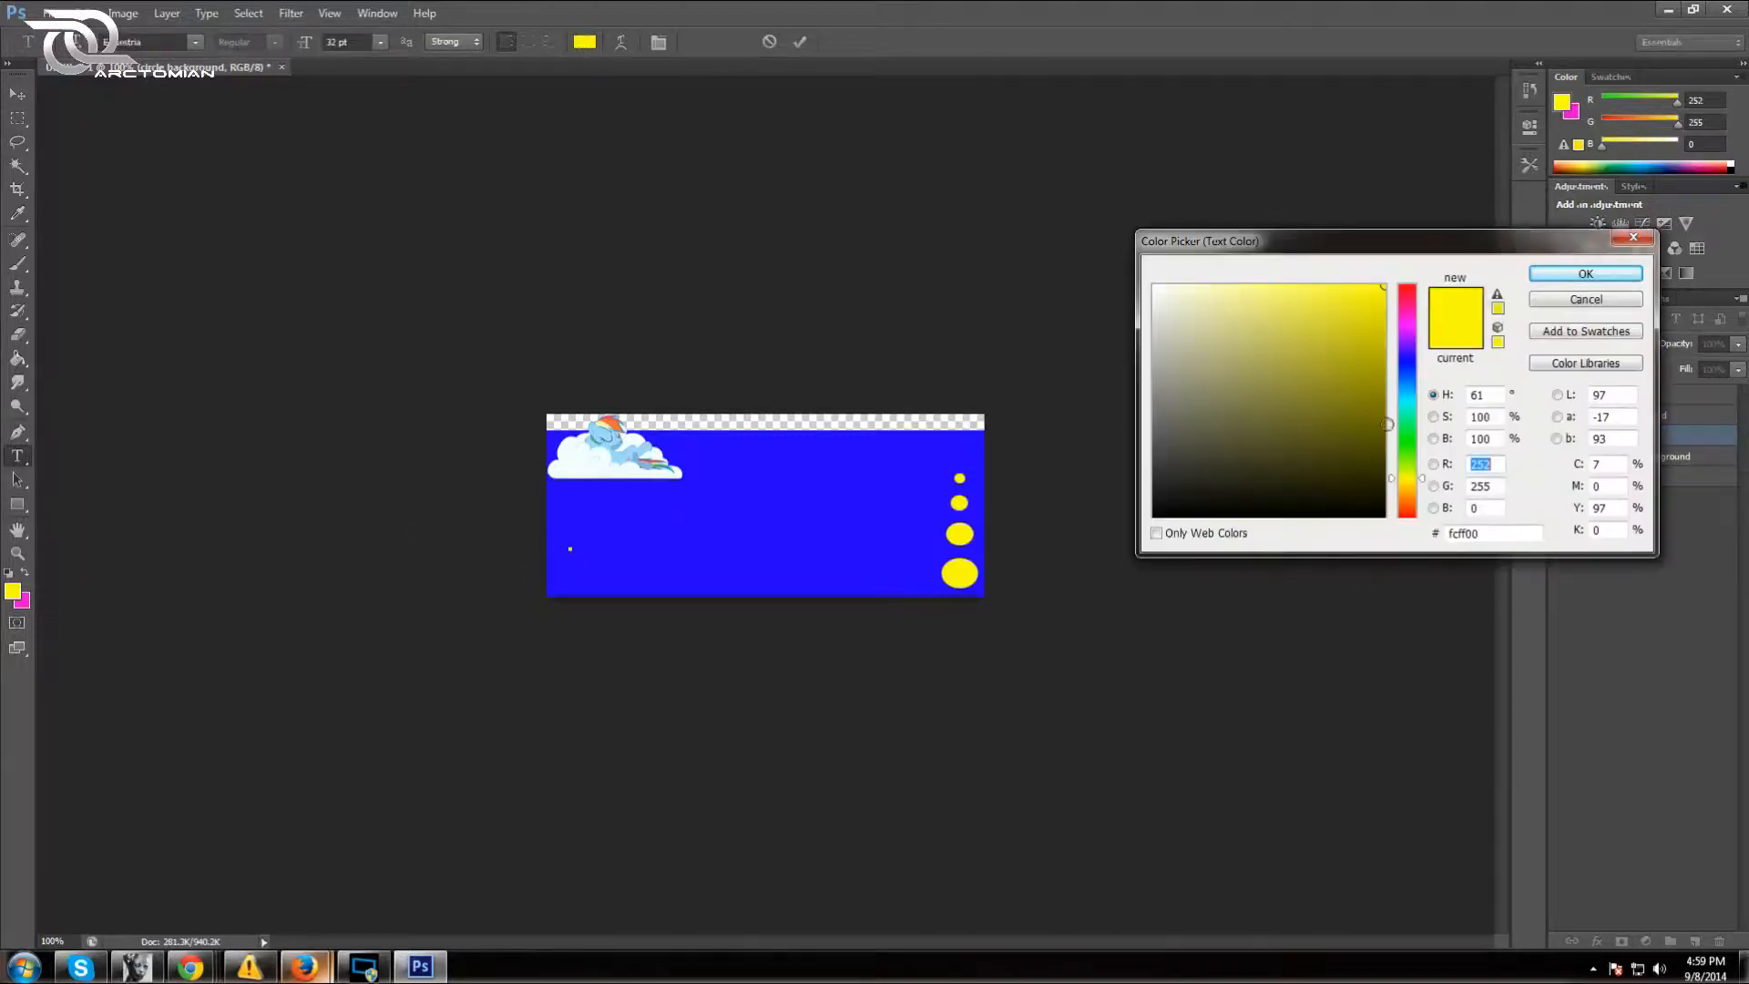
{"action": "left_click", "coordinate": [1408, 318]}
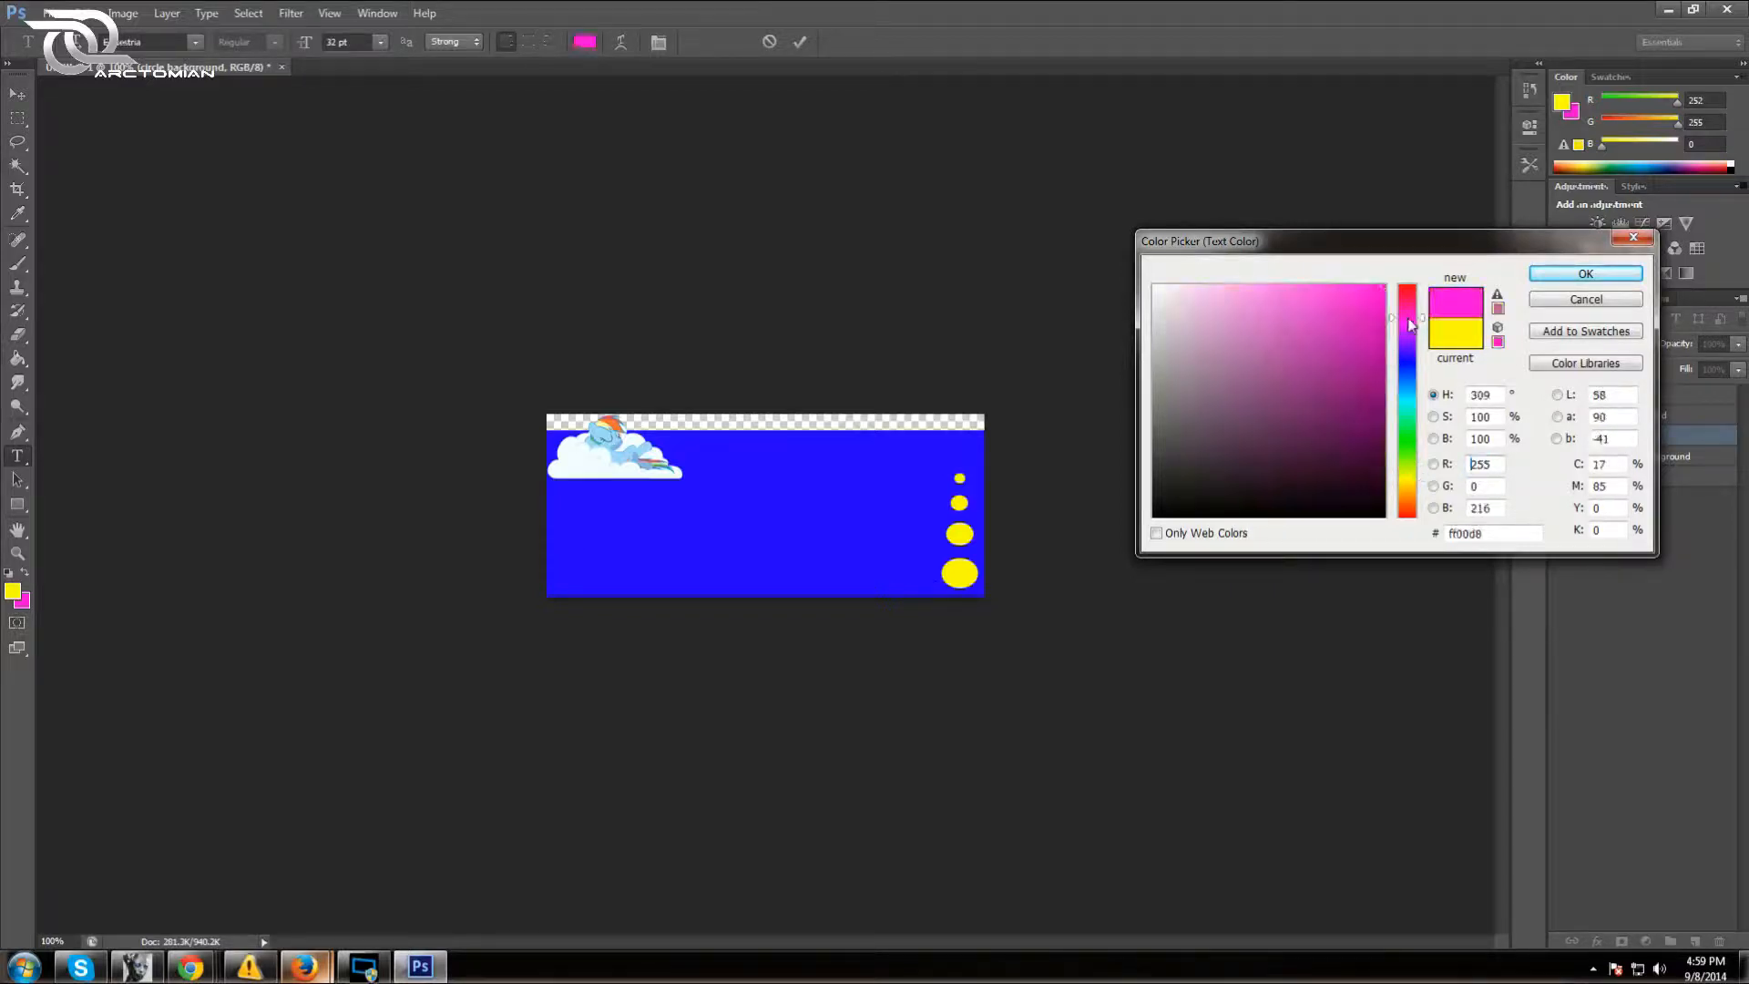
{"action": "left_click", "coordinate": [1586, 273]}
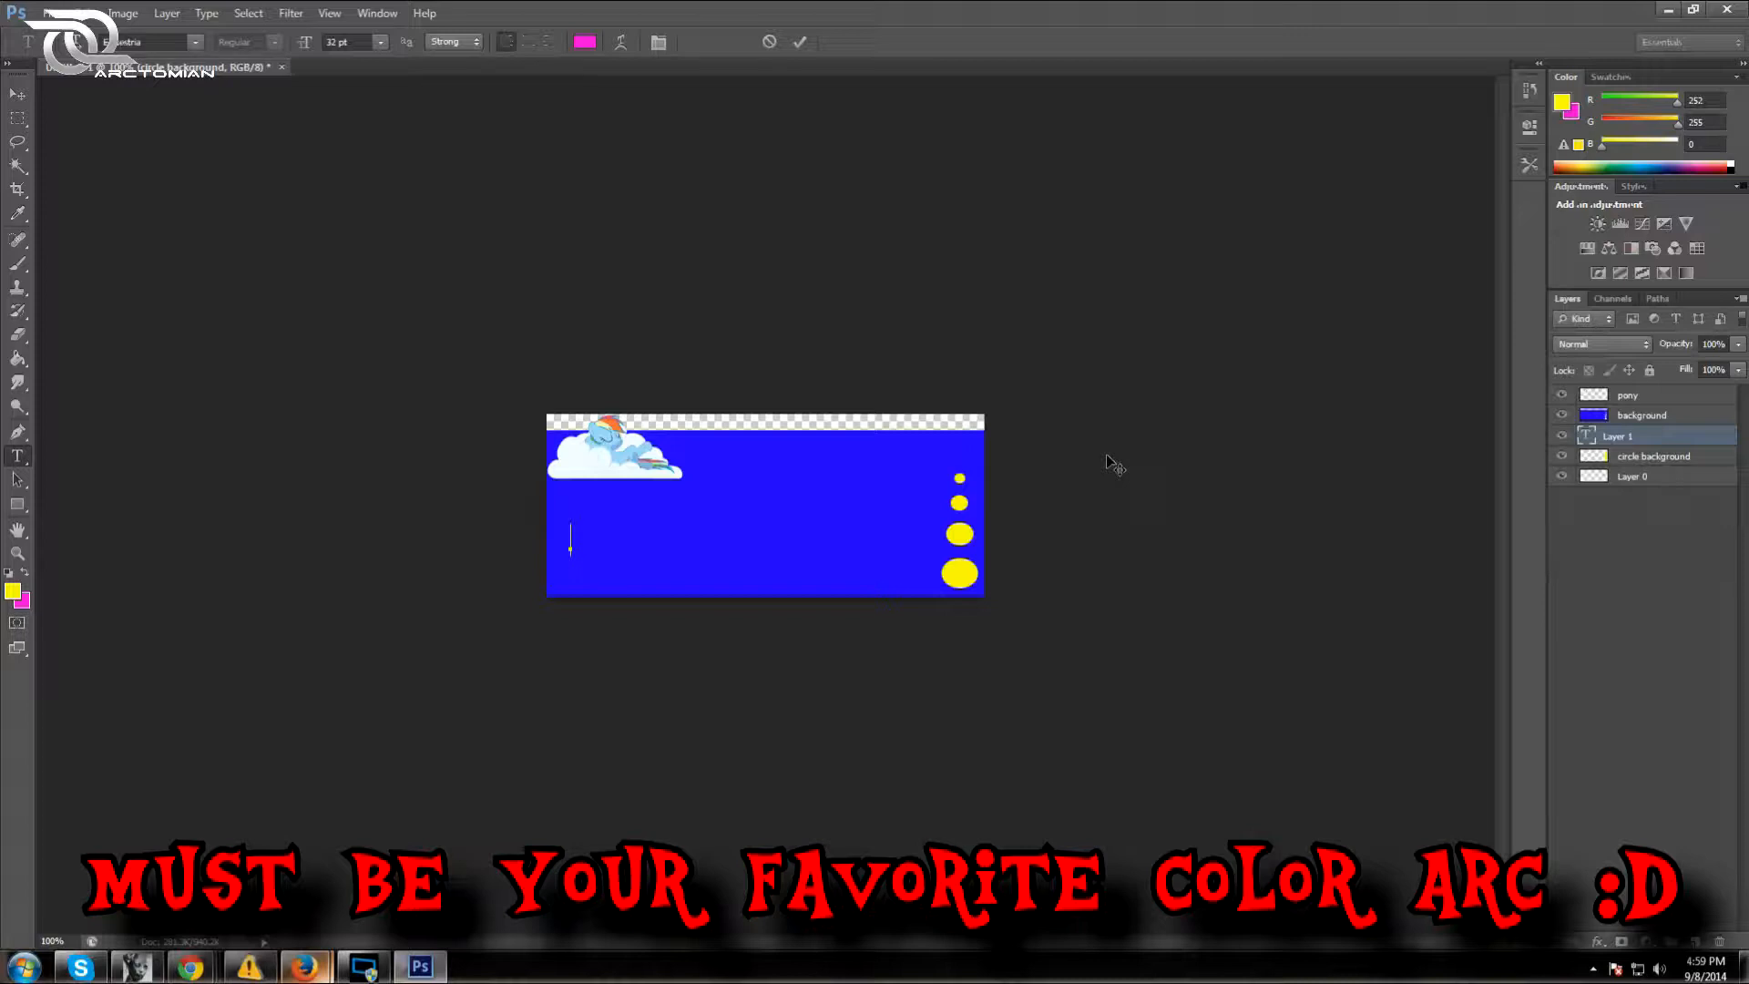
Enter the text "About Arctutorials" and place its layer directly above the background layer
{"action": "type", "text": "____"}
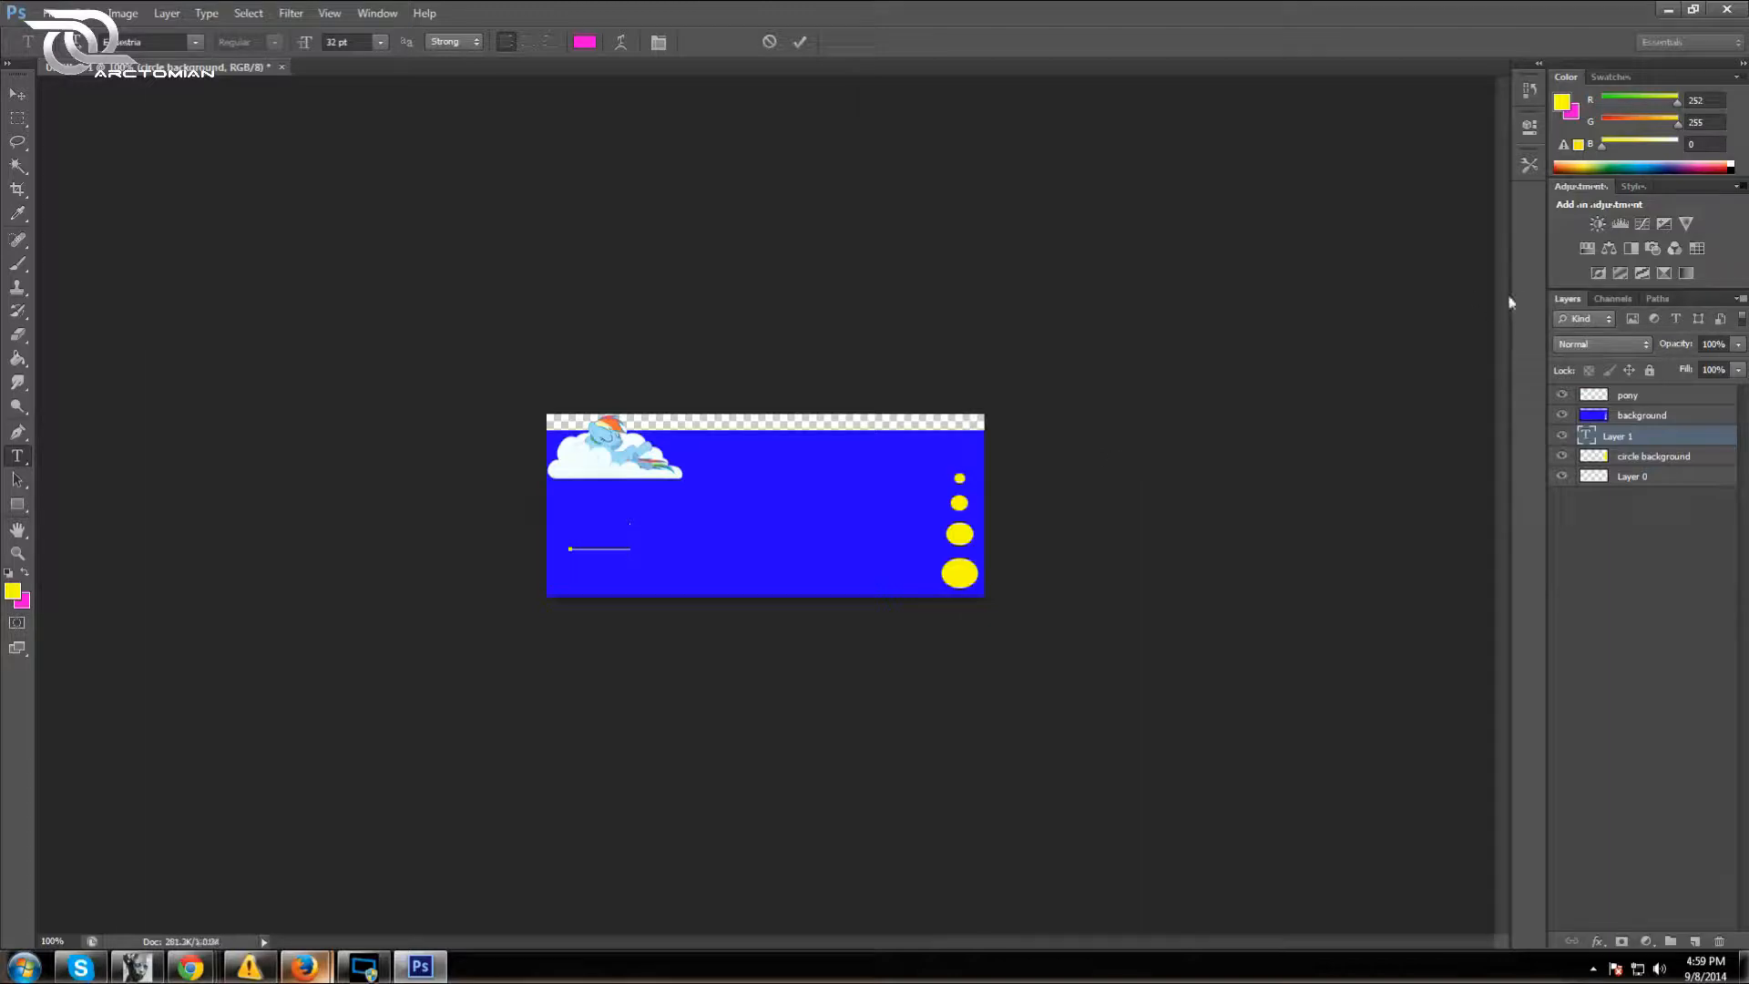
{"action": "left_click_drag", "start_coordinate": [1651, 451], "coordinate": [1649, 419]}
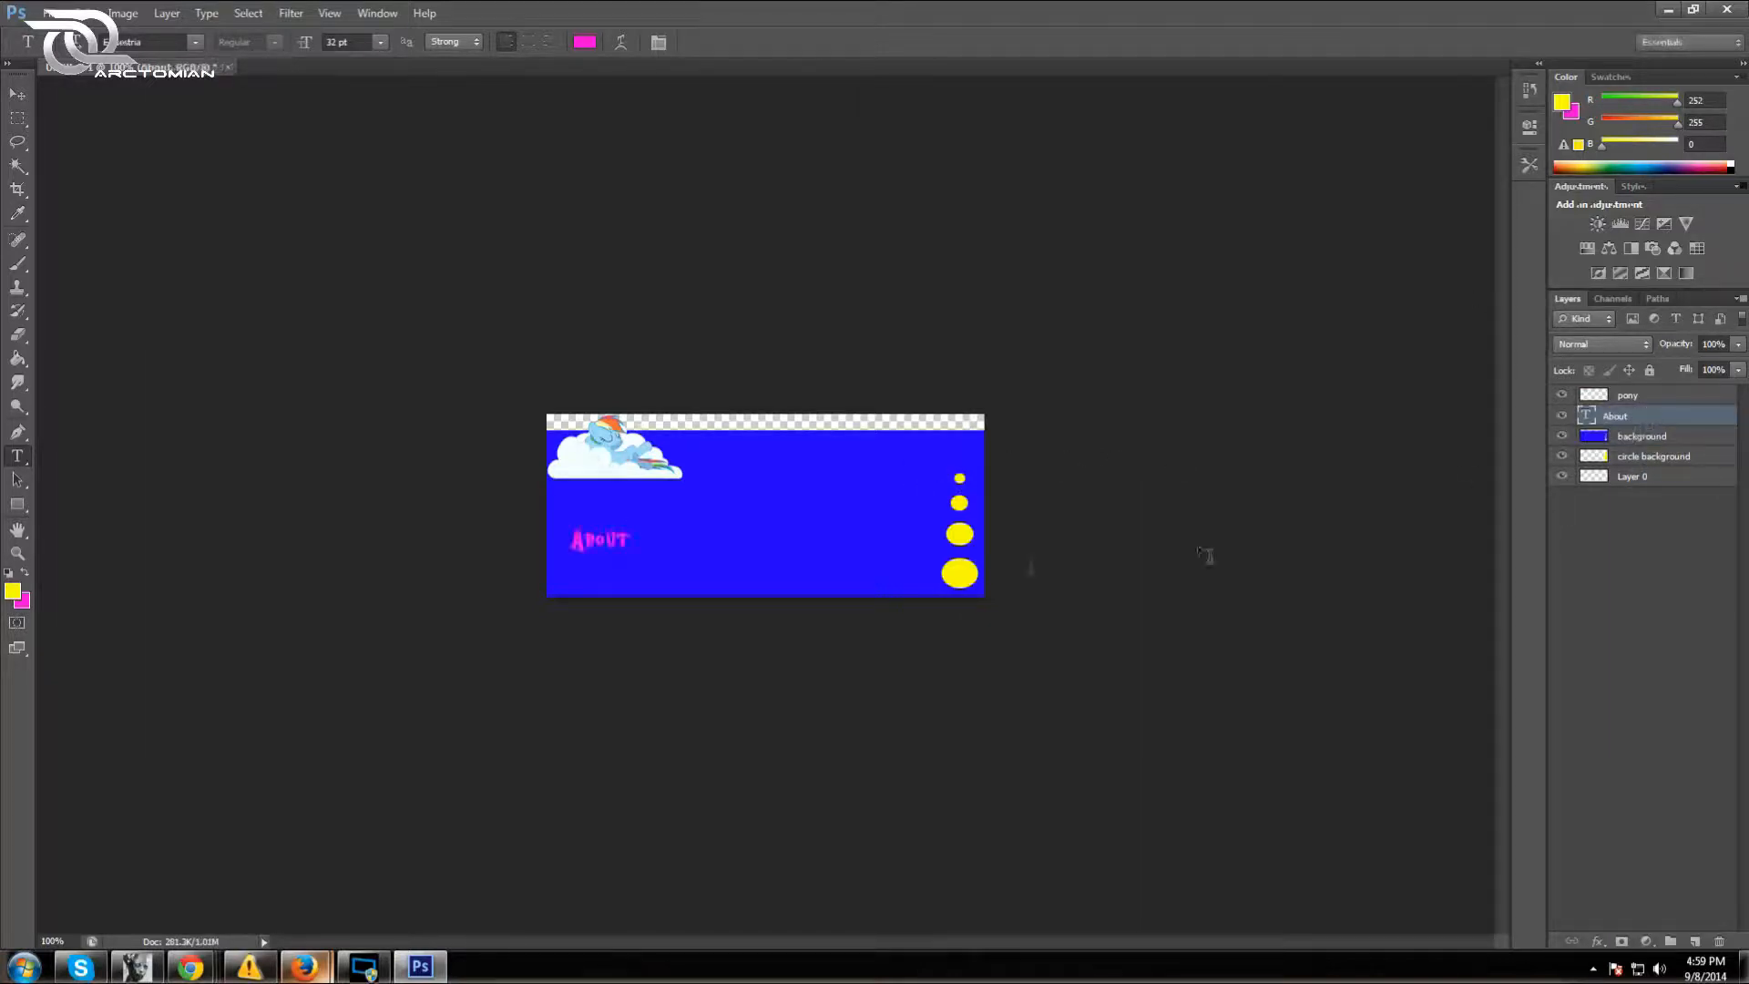
{"action": "left_click", "coordinate": [627, 537]}
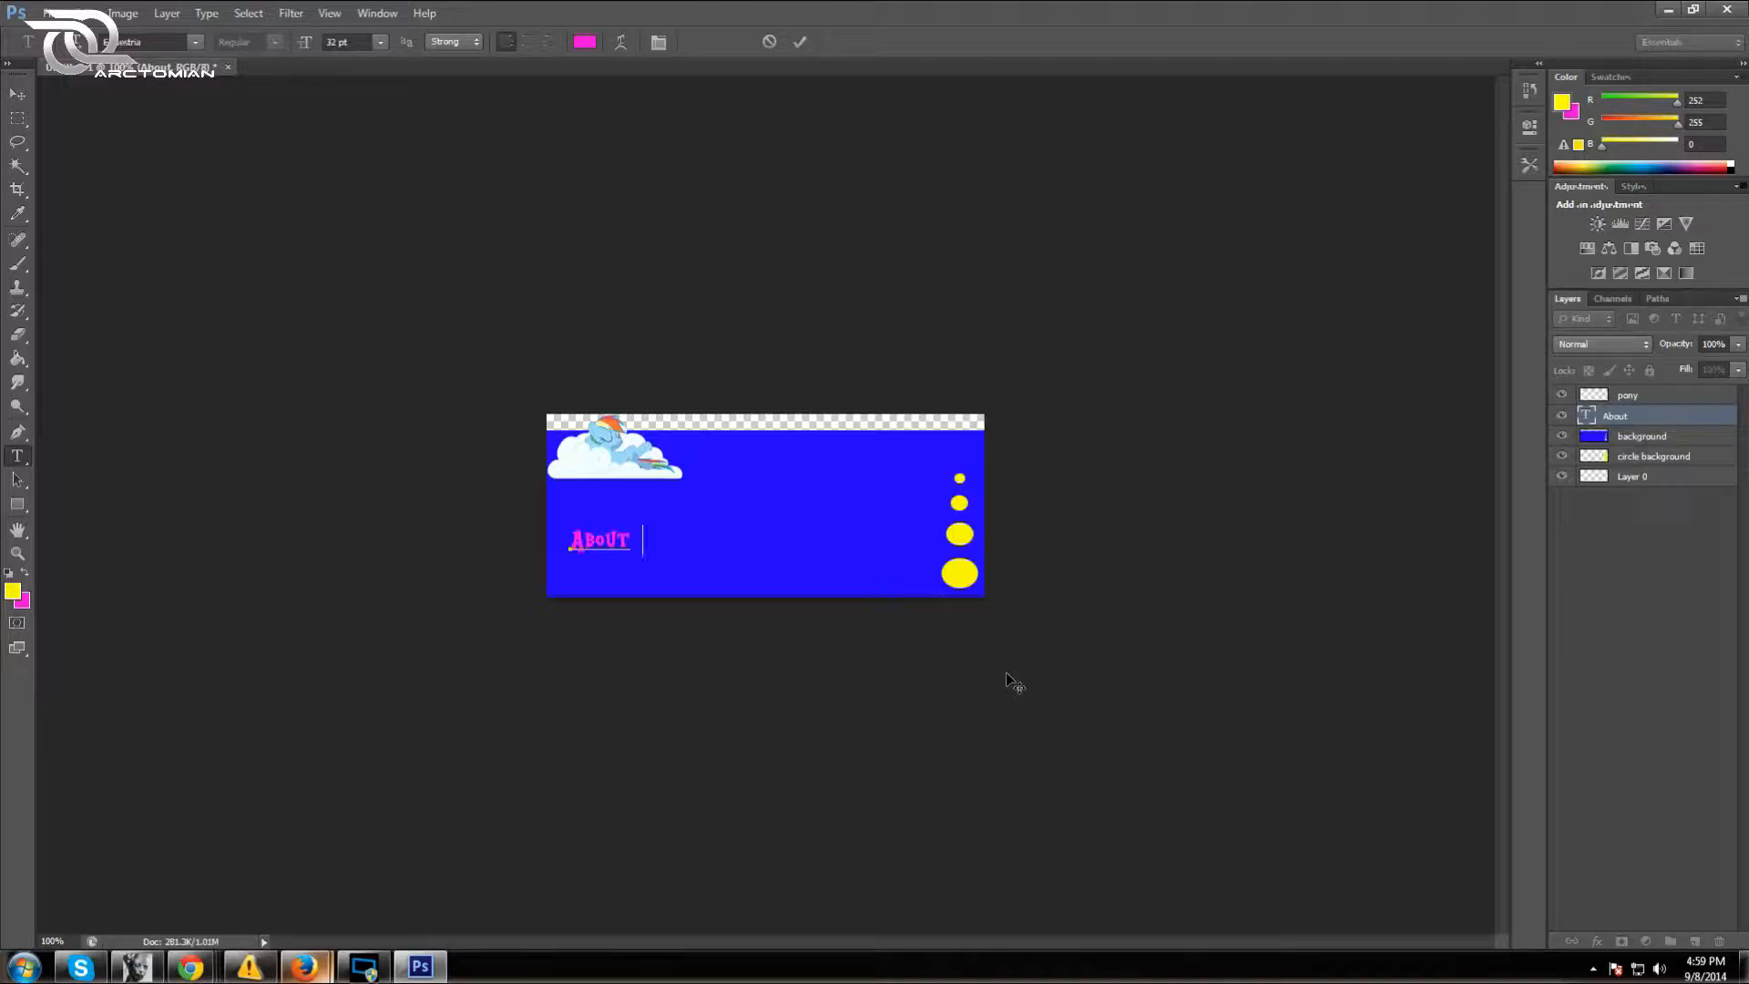
{"action": "type", "text": "ARCTUTORIALS"}
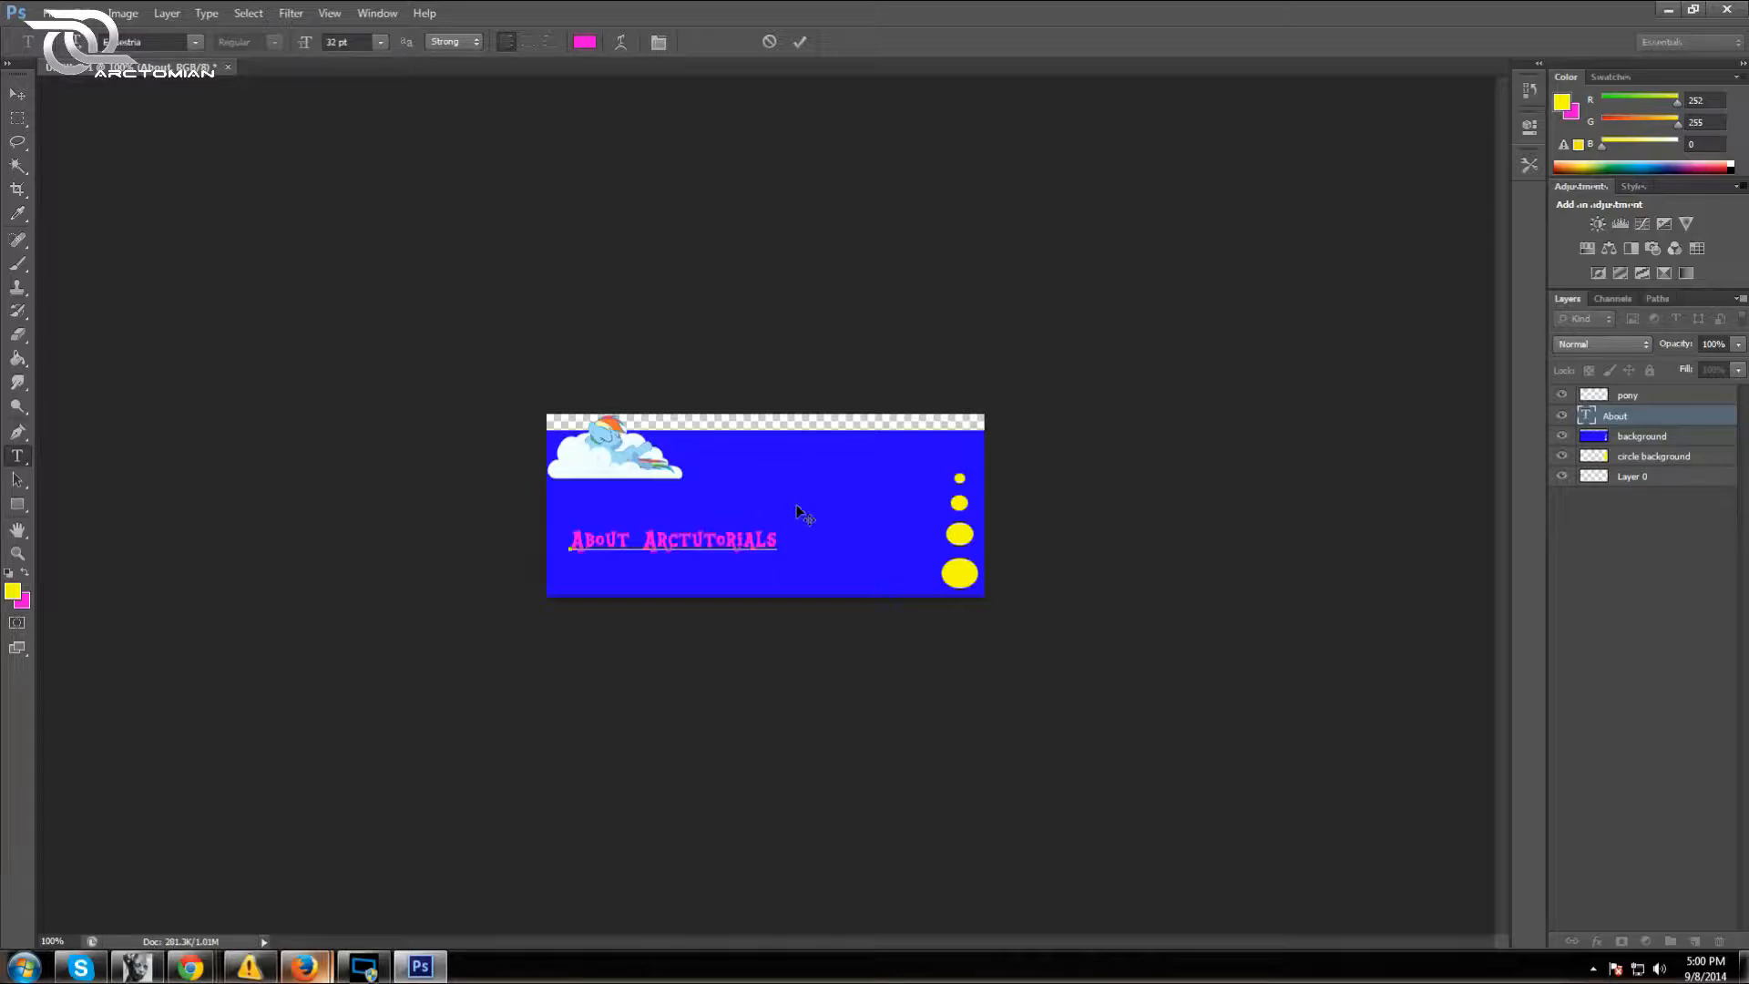
Enlarge the whole "About Arctutorials" text, trying 48 pt and settling on 60 pt
{"action": "key", "text": "ctrl+a"}
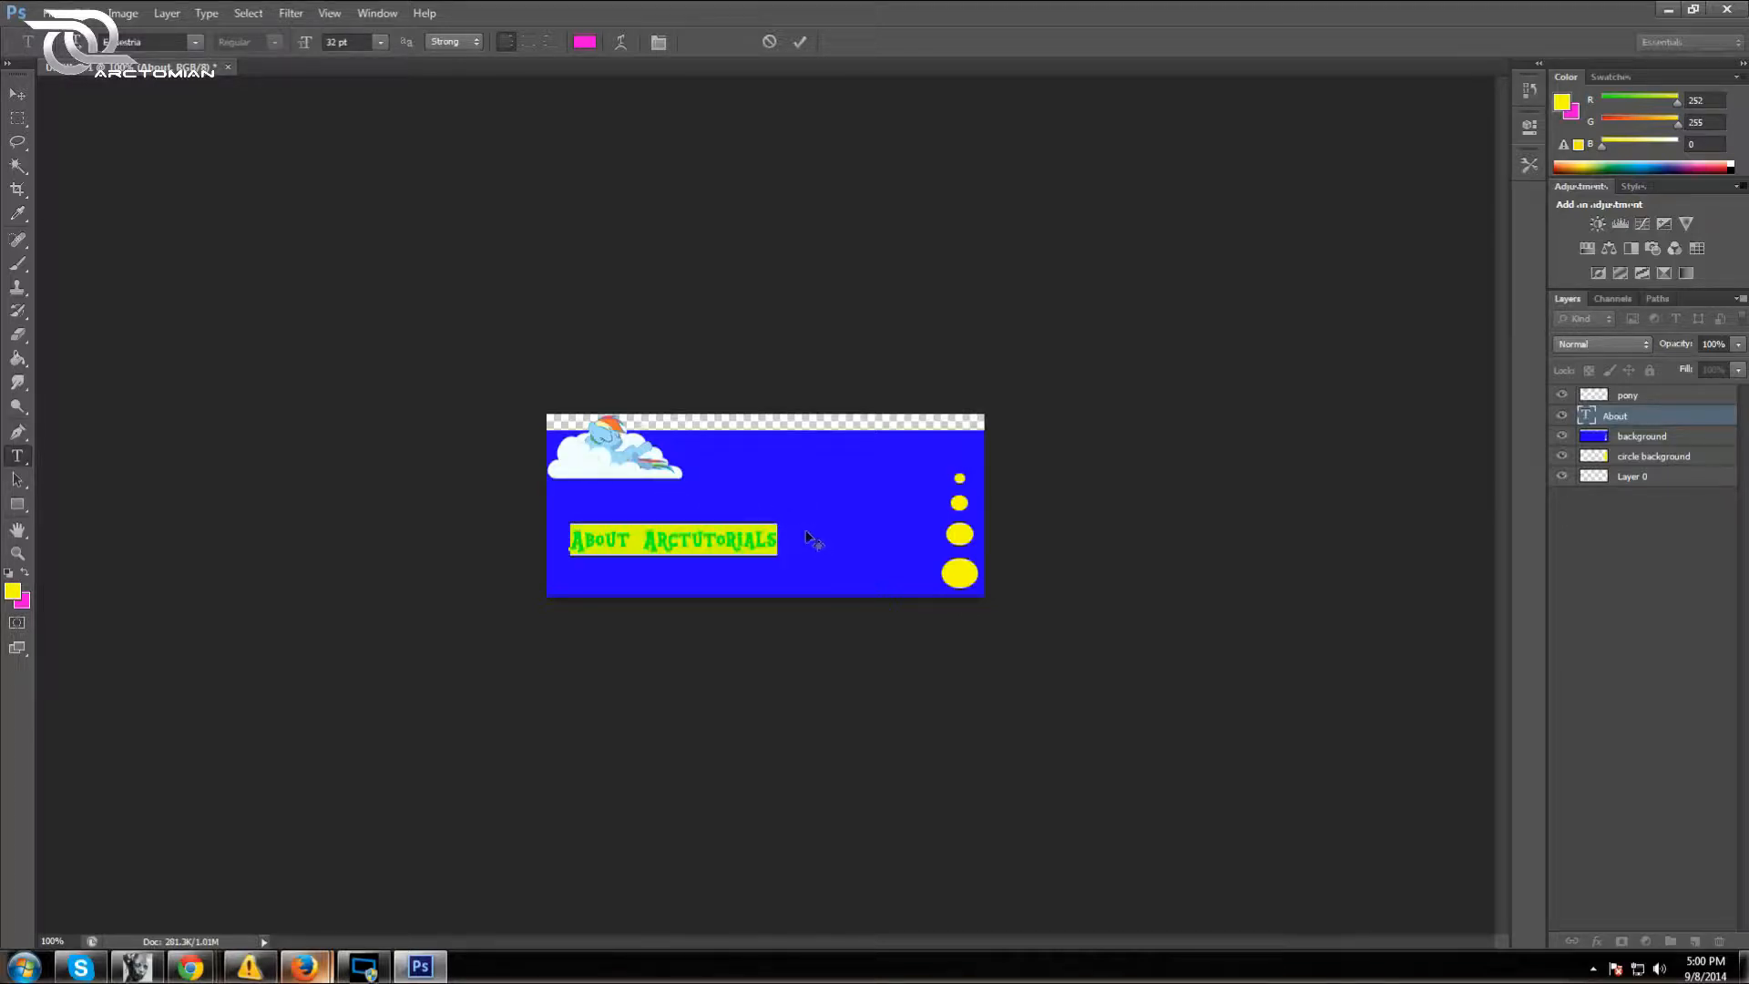
{"action": "left_click", "coordinate": [380, 42]}
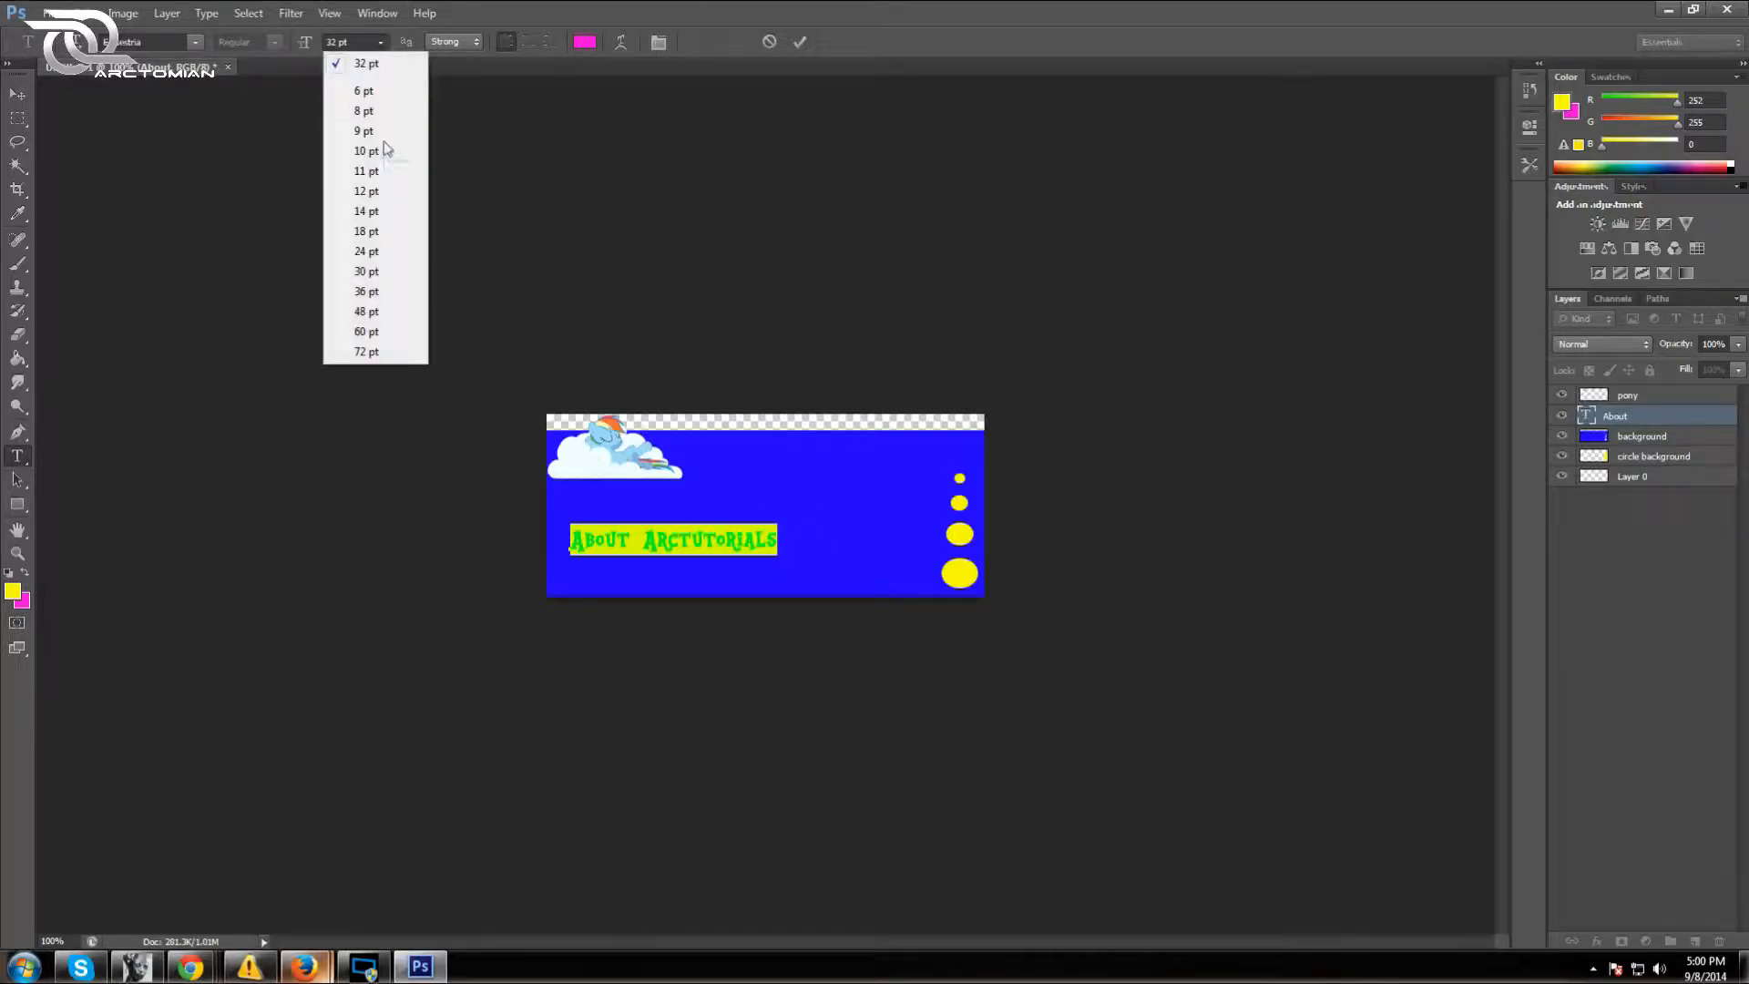
{"action": "left_click", "coordinate": [376, 311]}
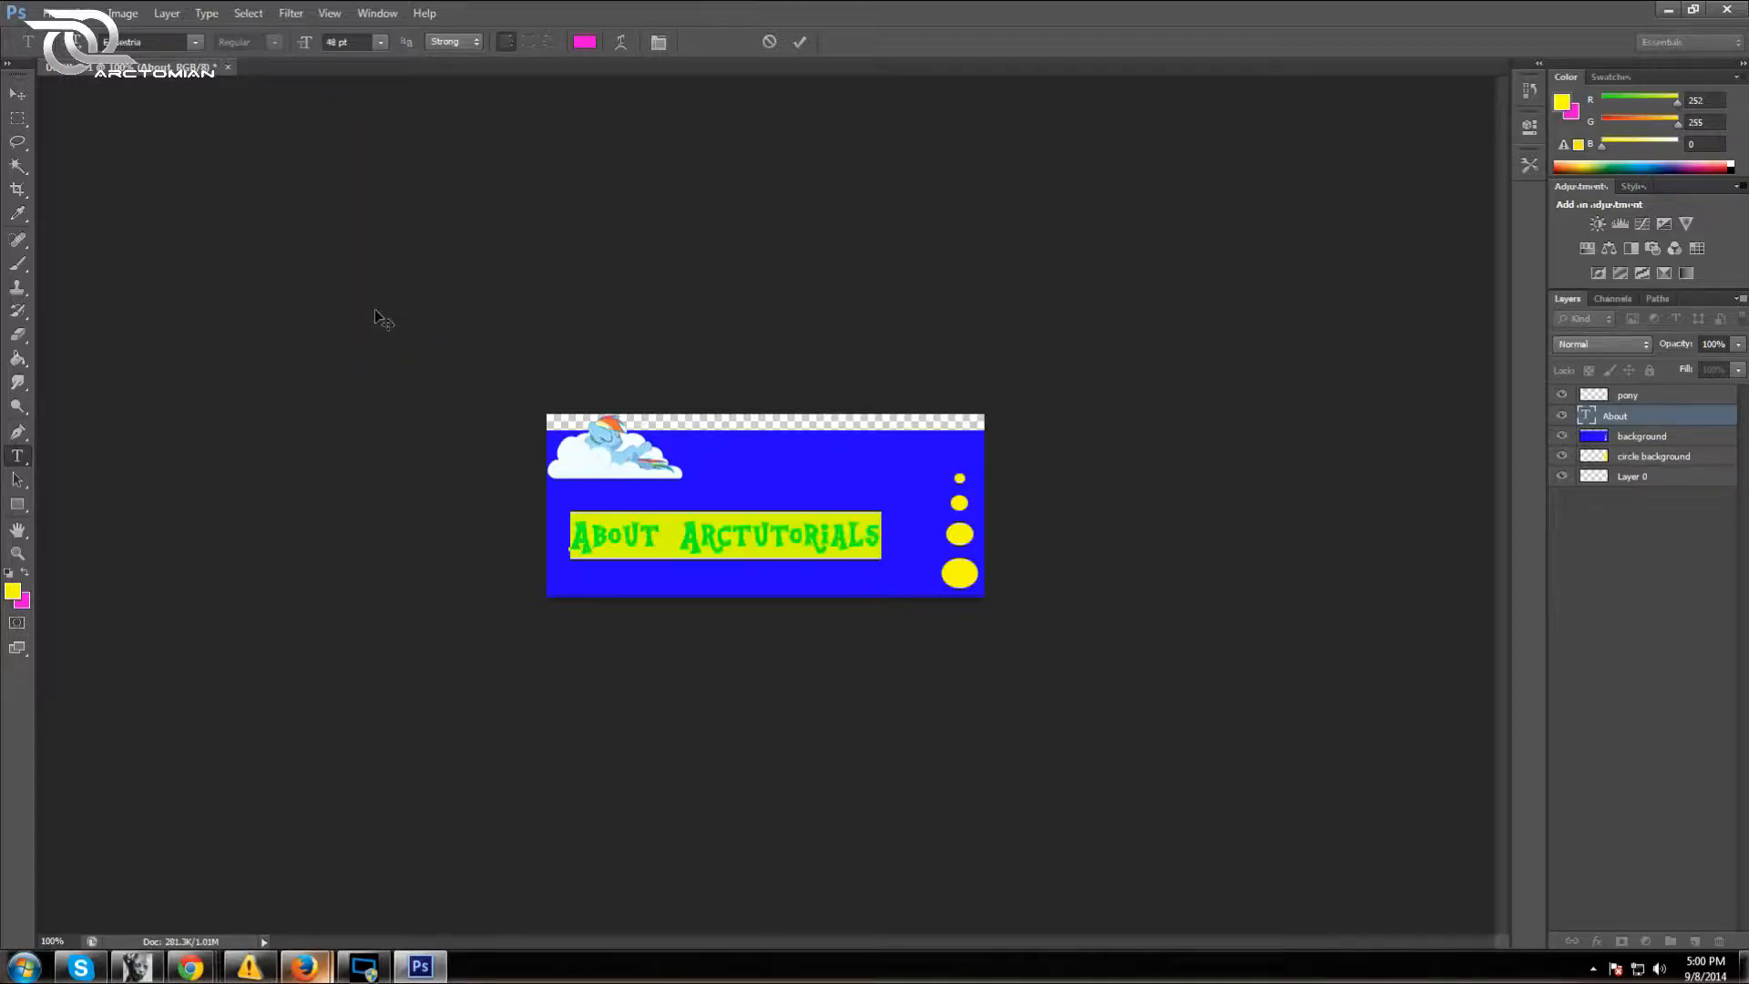
{"action": "left_click", "coordinate": [379, 41]}
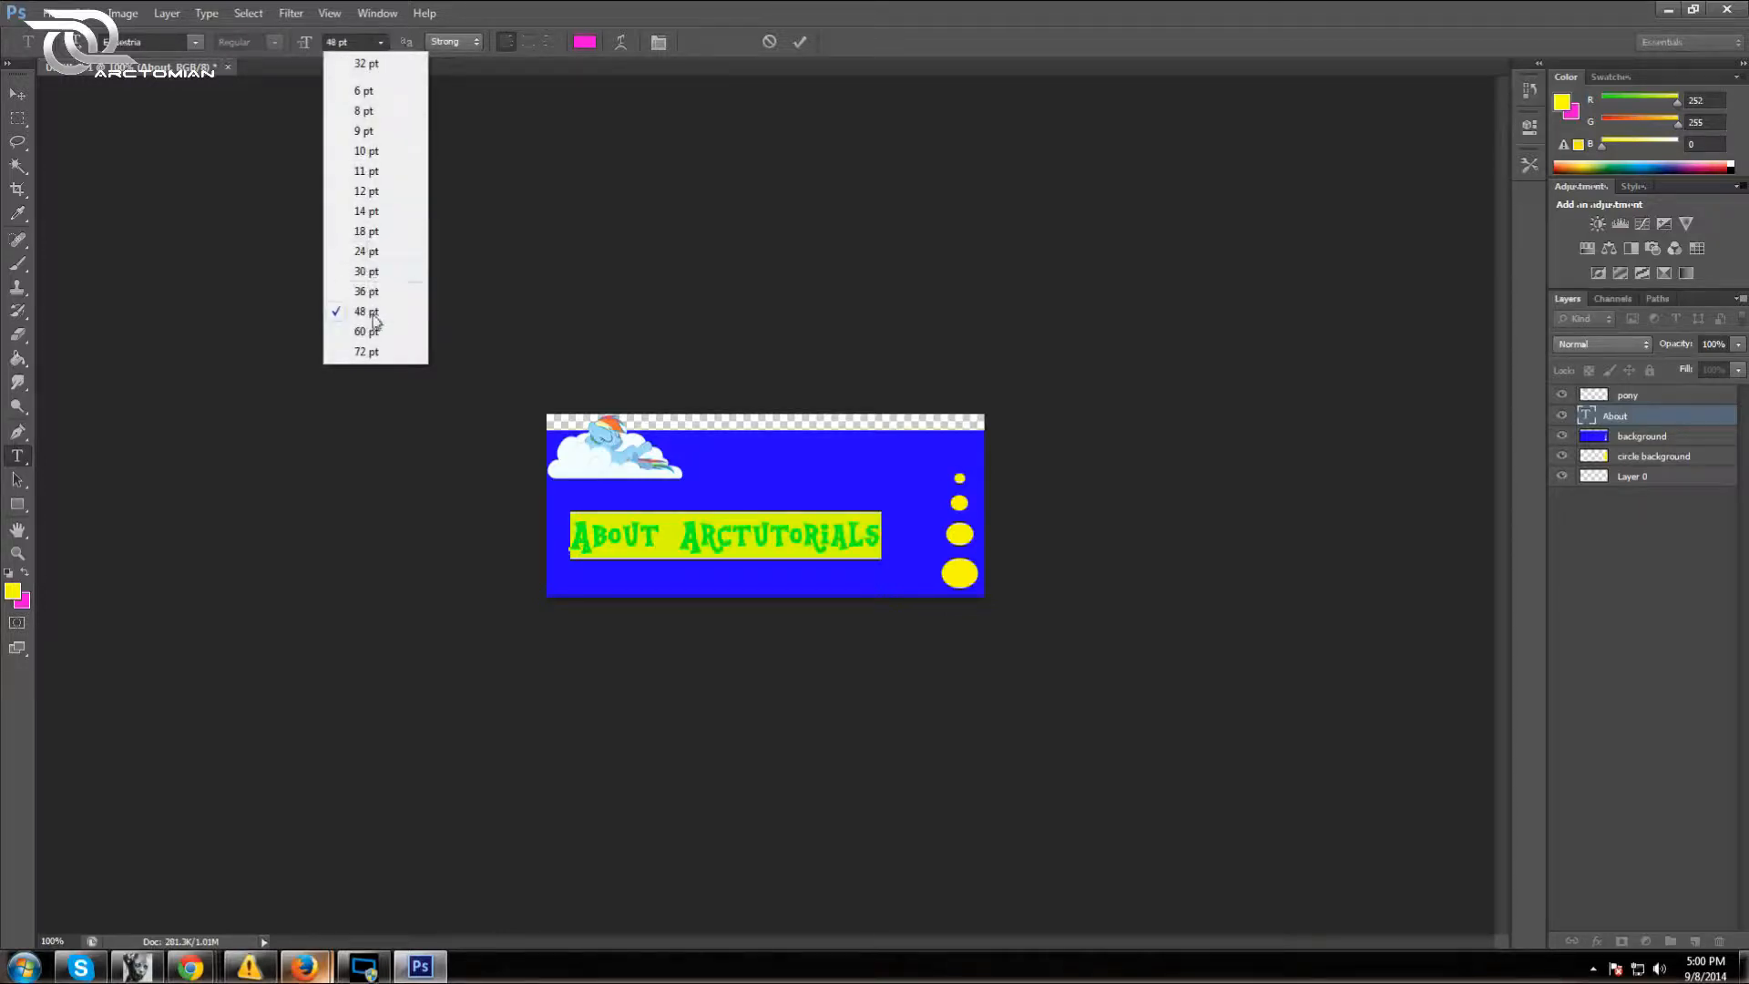
{"action": "left_click", "coordinate": [374, 343]}
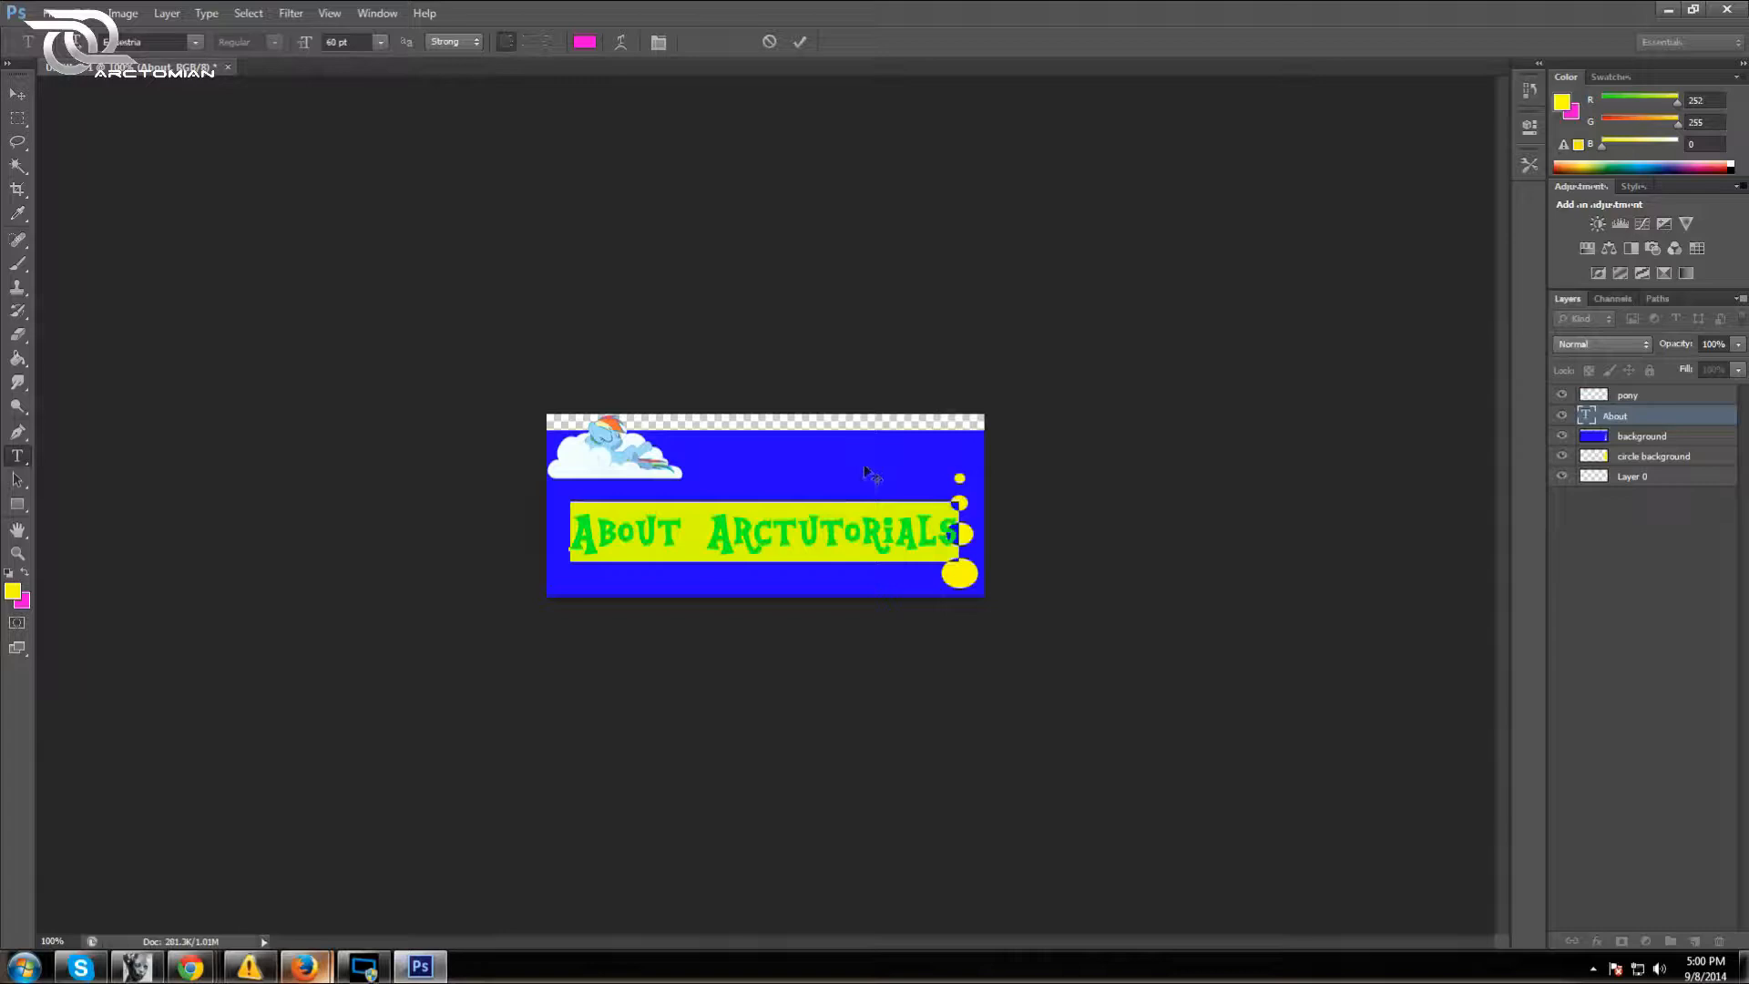
{"action": "left_click", "coordinate": [799, 42]}
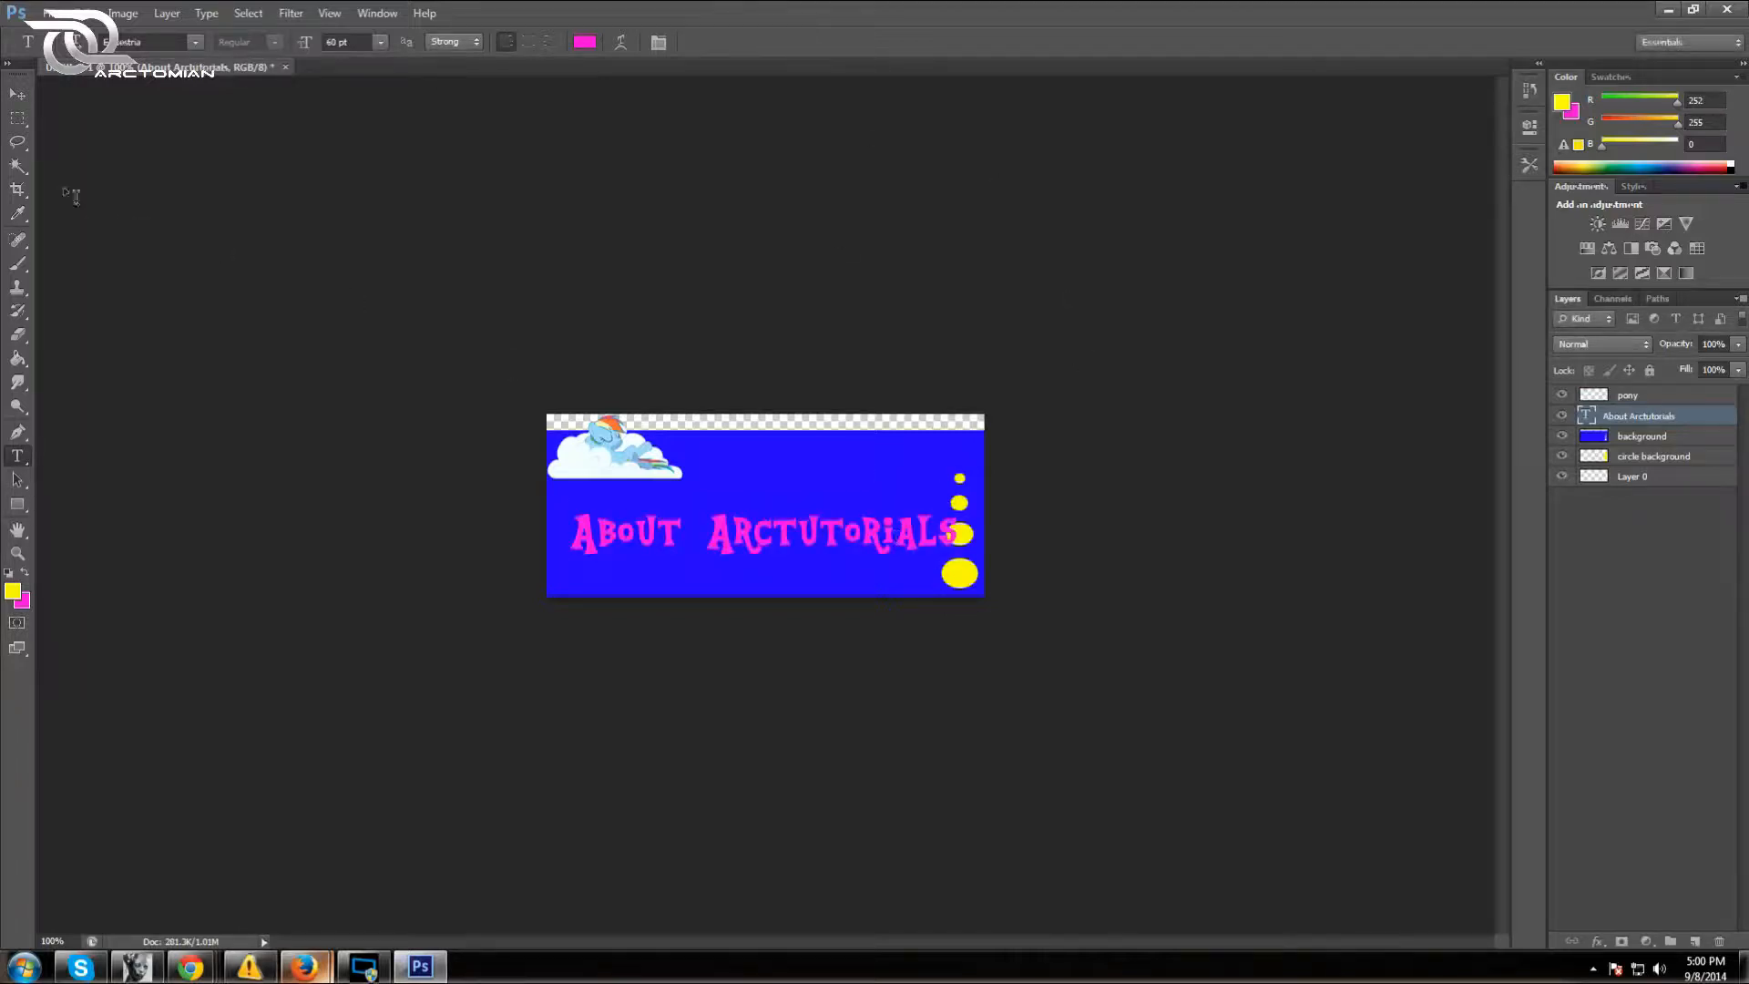
Nudge the "About Arctutorials" text left until it clears the yellow ellipses, and slightly lower on the blue background
{"action": "left_click", "coordinate": [17, 118]}
{"action": "key", "text": "v"}
{"action": "key", "text": "Left"}
{"action": "key", "text": "Left"}
{"action": "key", "text": "Up"}
{"action": "key", "text": "Up"}
{"action": "key", "text": "Up"}
{"action": "key", "text": "Up"}
{"action": "key", "text": "Up"}
{"action": "key", "text": "Up"}
{"action": "key", "text": "Up"}
{"action": "key", "text": "Up"}
{"action": "key", "text": "Up"}
{"action": "key", "text": "Up"}
{"action": "key", "text": "Left"}
{"action": "key", "text": "Left"}
{"action": "key", "text": "Left"}
{"action": "key", "text": "Left"}
{"action": "key", "text": "Left"}
{"action": "key", "text": "Left"}
{"action": "key", "text": "Left"}
{"action": "key", "text": "Left"}
{"action": "key", "text": "Left"}
{"action": "key", "text": "Left"}
{"action": "key", "text": "Left"}
{"action": "key", "text": "Left"}
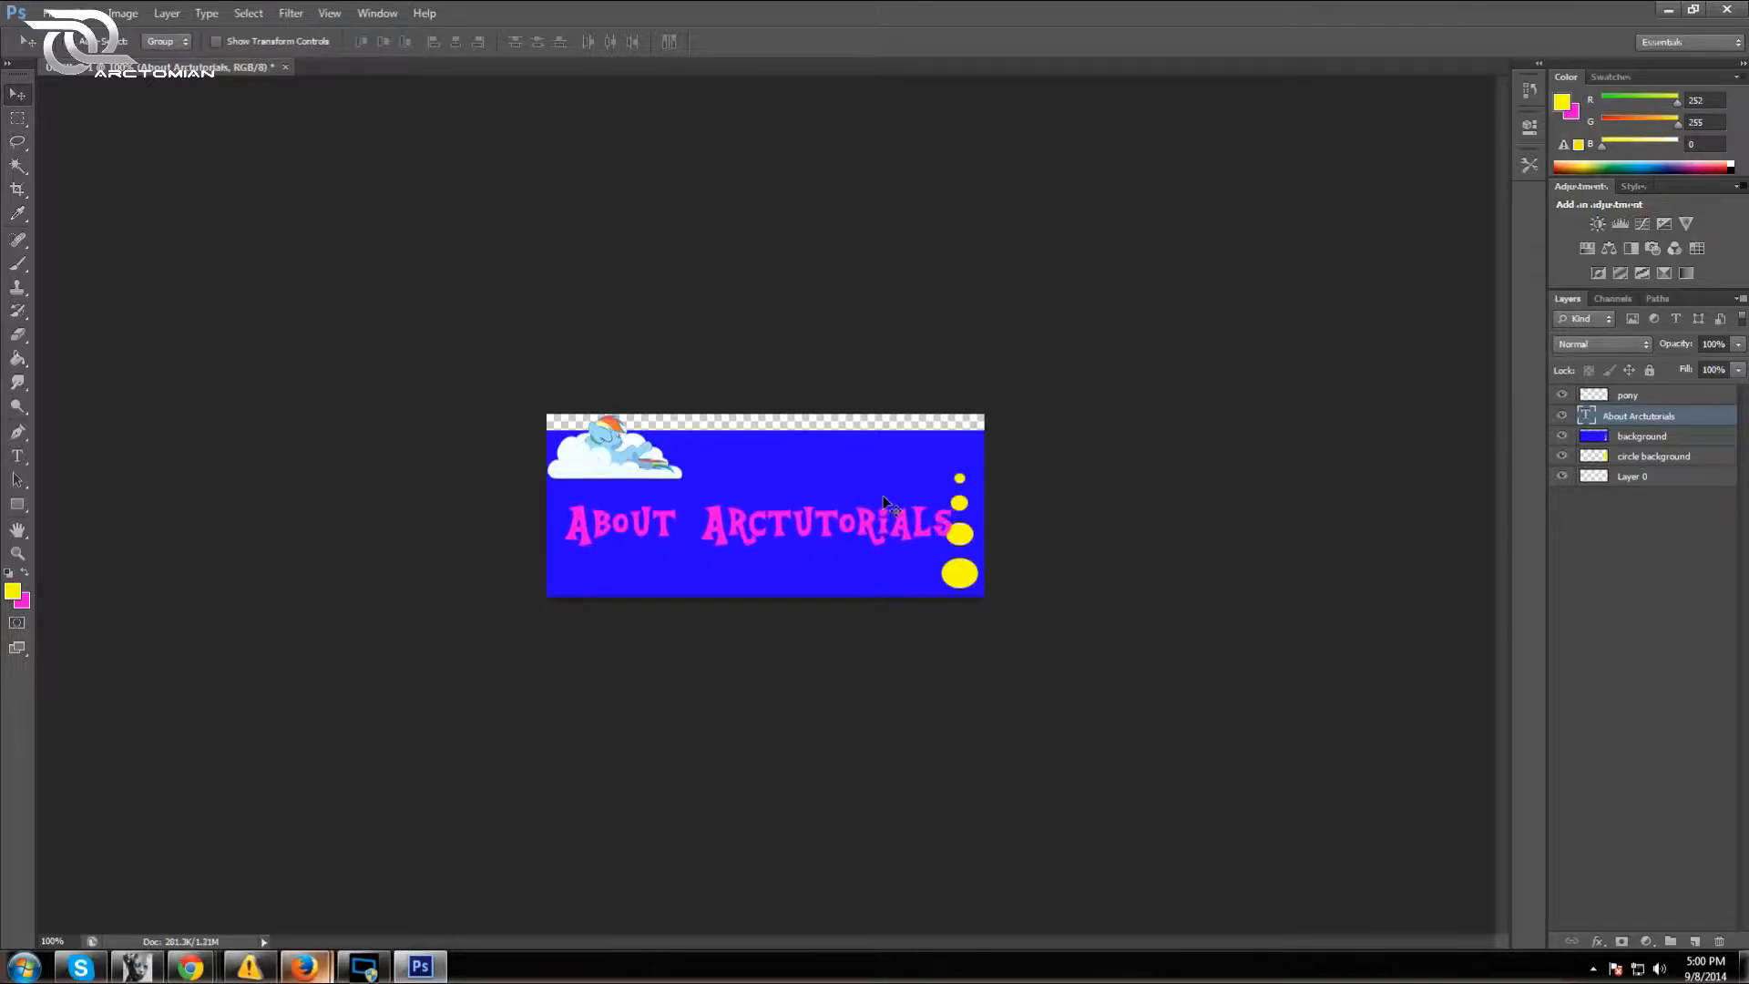
{"action": "key", "text": "Left"}
{"action": "key", "text": "Left"}
{"action": "key", "text": "Left"}
{"action": "key", "text": "Left"}
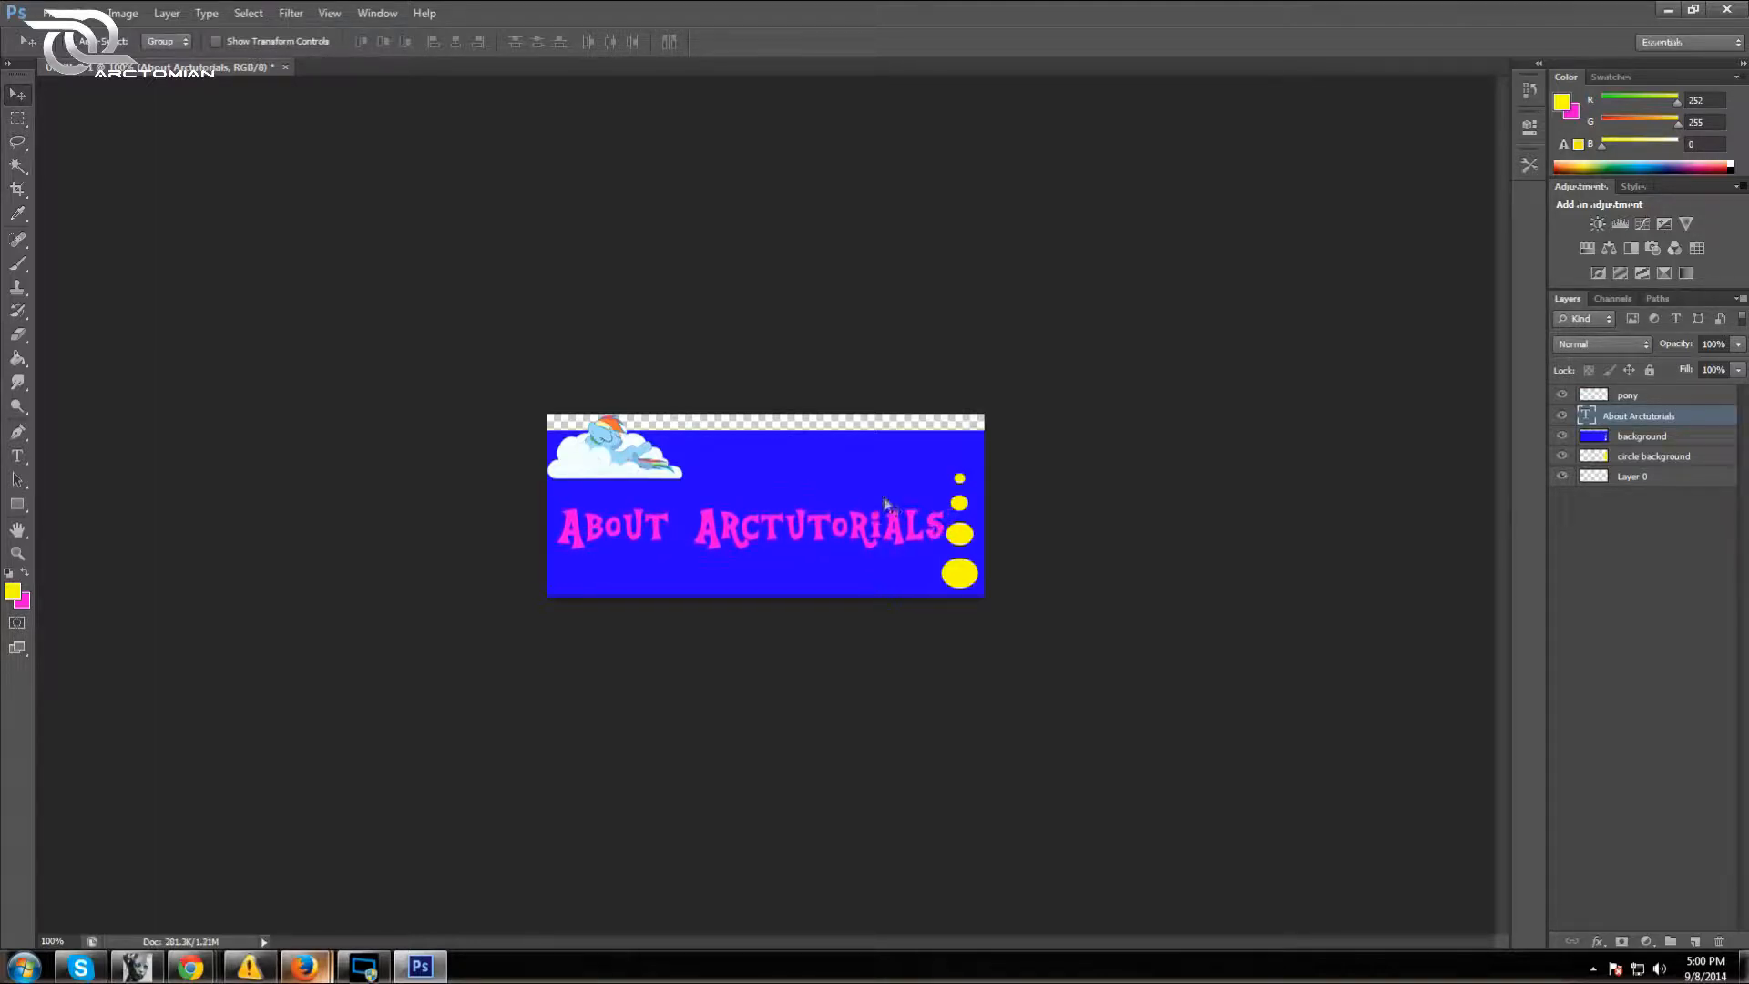
{"action": "key", "text": "Up"}
{"action": "key", "text": "Up"}
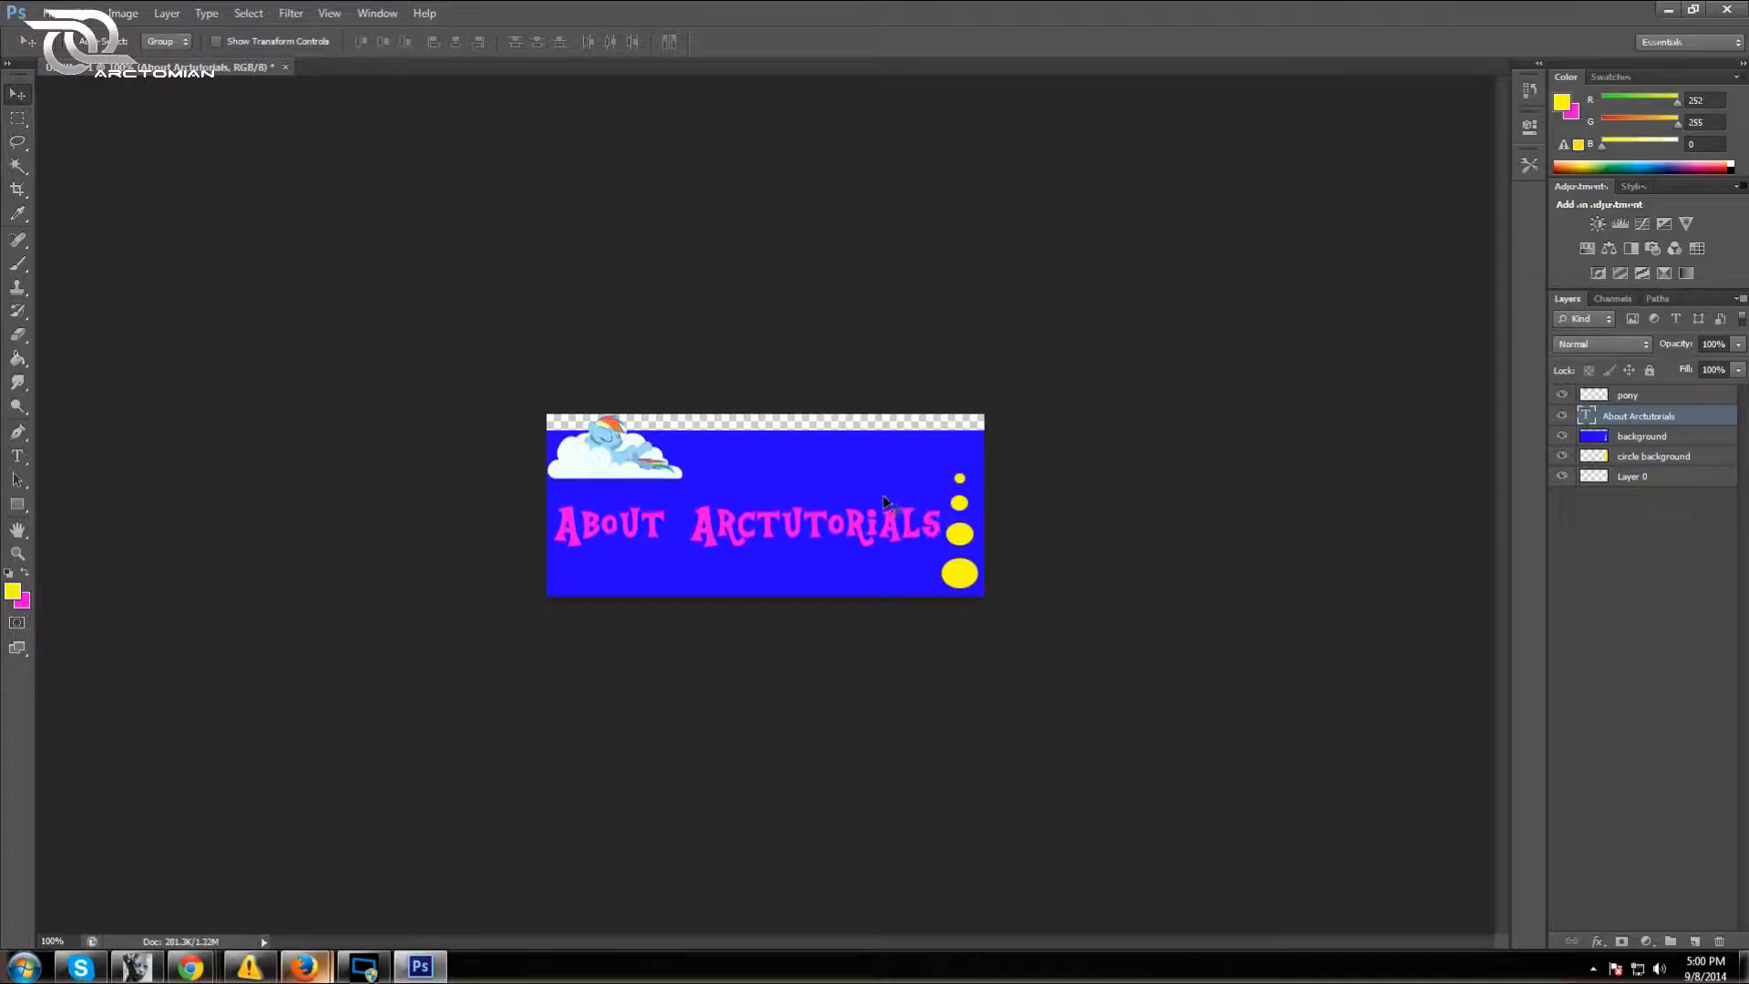
{"action": "key", "text": "Down"}
{"action": "key", "text": "Down"}
{"action": "key", "text": "Down"}
{"action": "key", "text": "Down"}
{"action": "key", "text": "Down"}
{"action": "key", "text": "Left"}
{"action": "key", "text": "Left"}
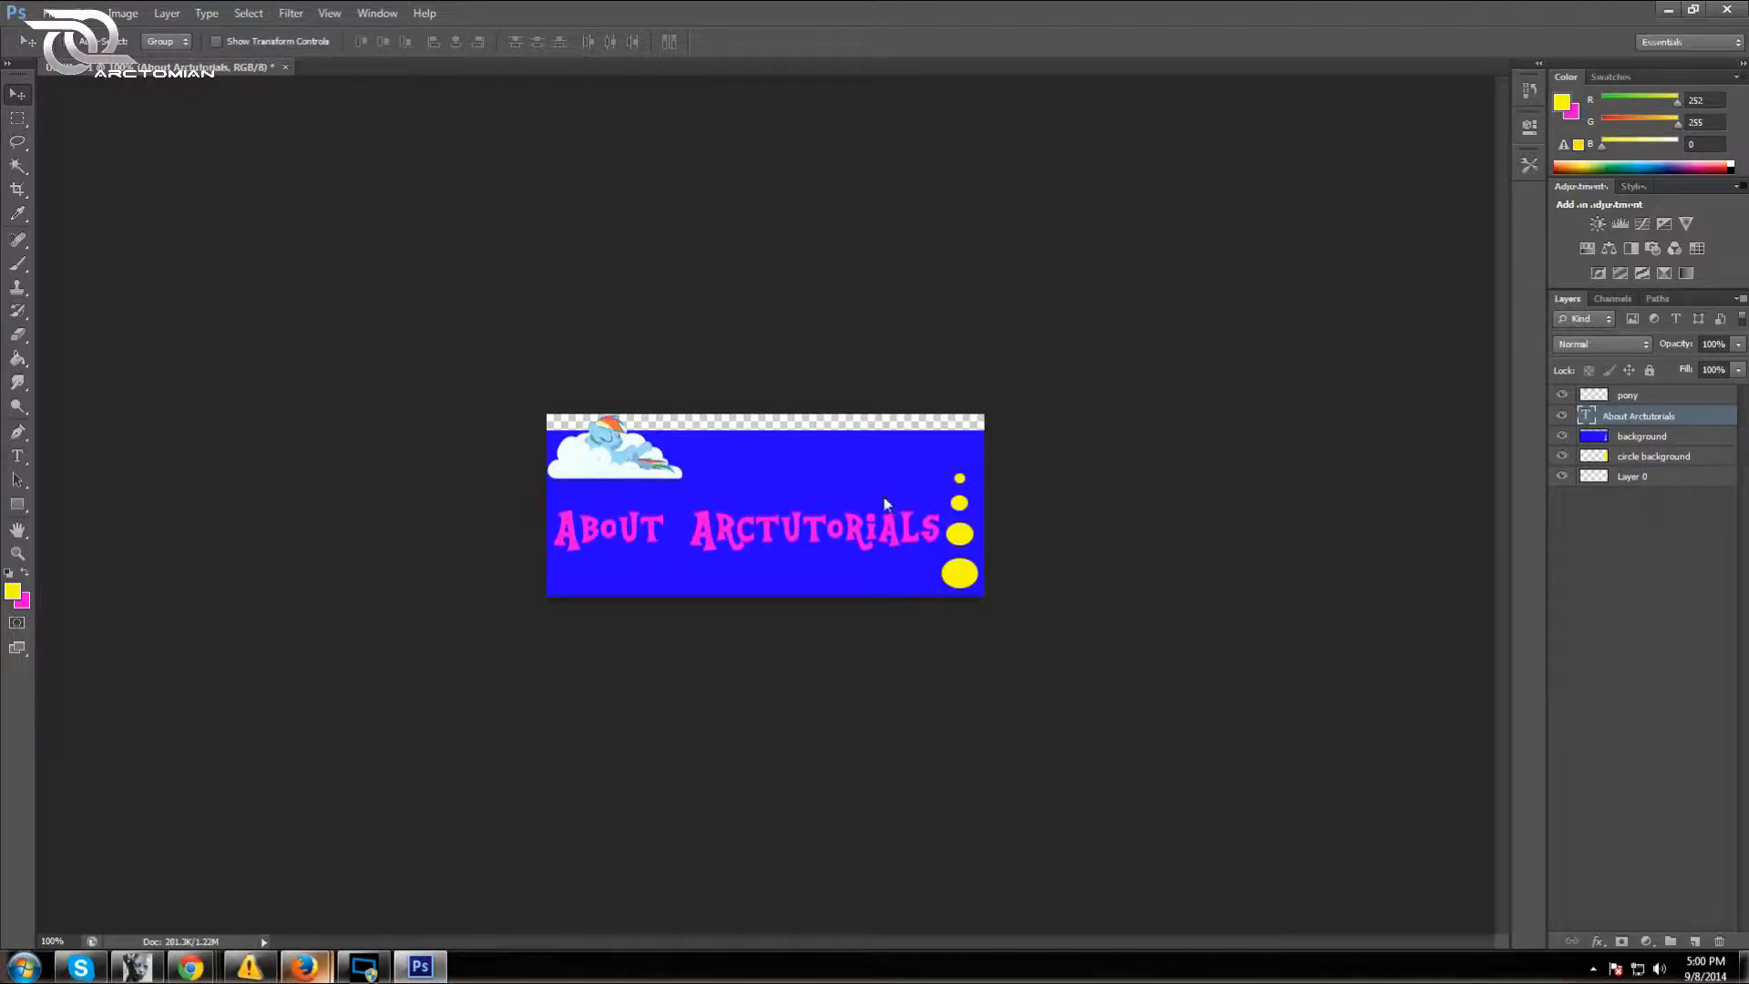
{"action": "key", "text": "Down"}
{"action": "key", "text": "Down"}
{"action": "key", "text": "Down"}
{"action": "key", "text": "Down"}
{"action": "key", "text": "Down"}
{"action": "key", "text": "Down"}
{"action": "key", "text": "Down"}
{"action": "key", "text": "Down"}
{"action": "key", "text": "Down"}
{"action": "key", "text": "Down"}
{"action": "key", "text": "Down"}
{"action": "key", "text": "Down"}
{"action": "key", "text": "Down"}
{"action": "key", "text": "Down"}
{"action": "key", "text": "Down"}
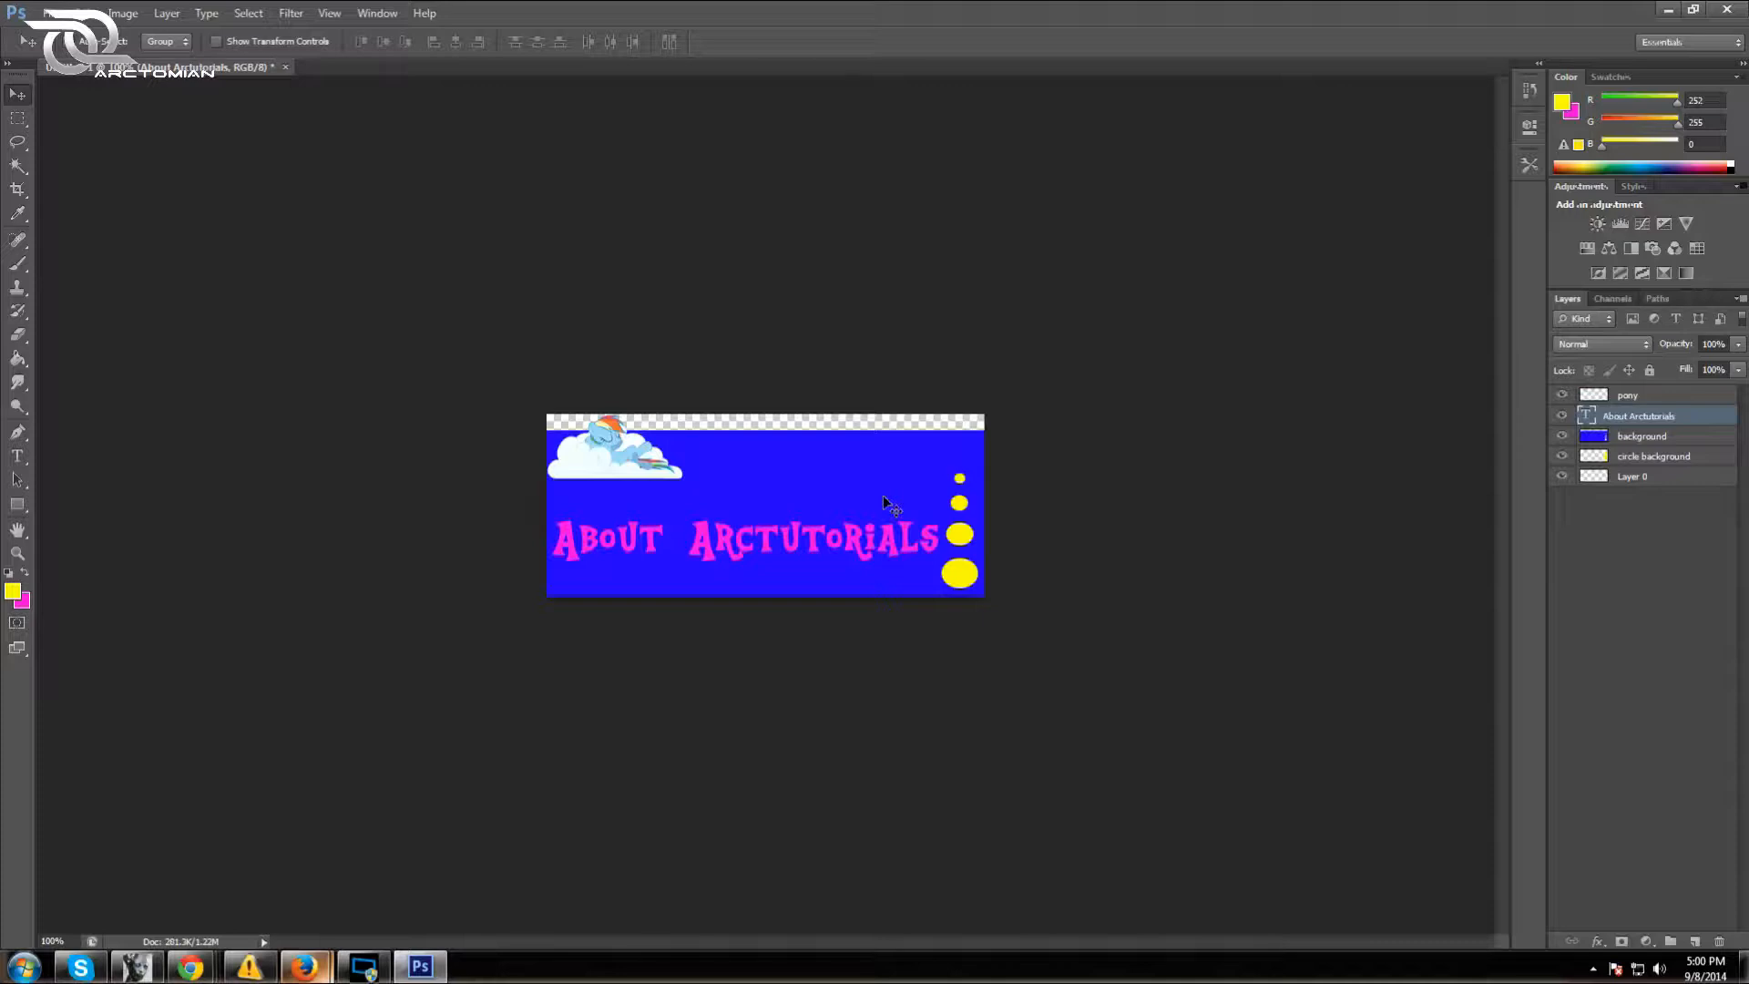
{"action": "key", "text": "Down"}
{"action": "key", "text": "Down"}
{"action": "key", "text": "Down"}
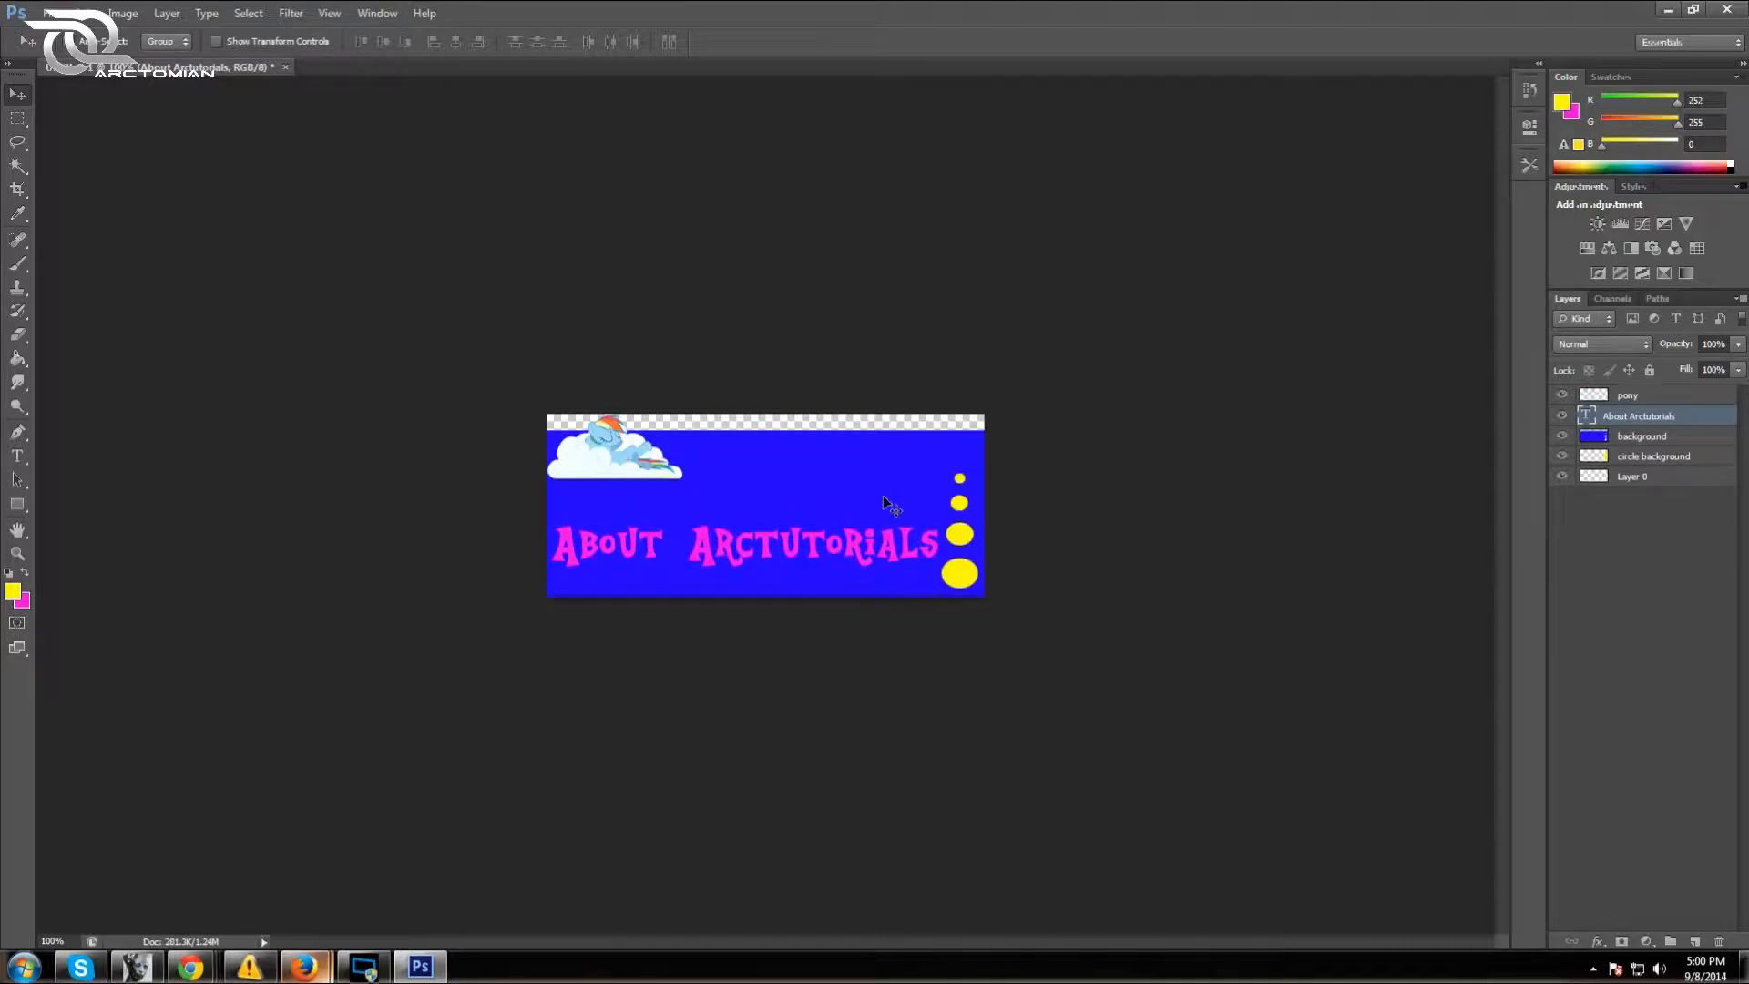
Scale the background layer down vertically so its upper edge sits just above the base of the pony's cloud
{"action": "left_click", "coordinate": [1631, 436]}
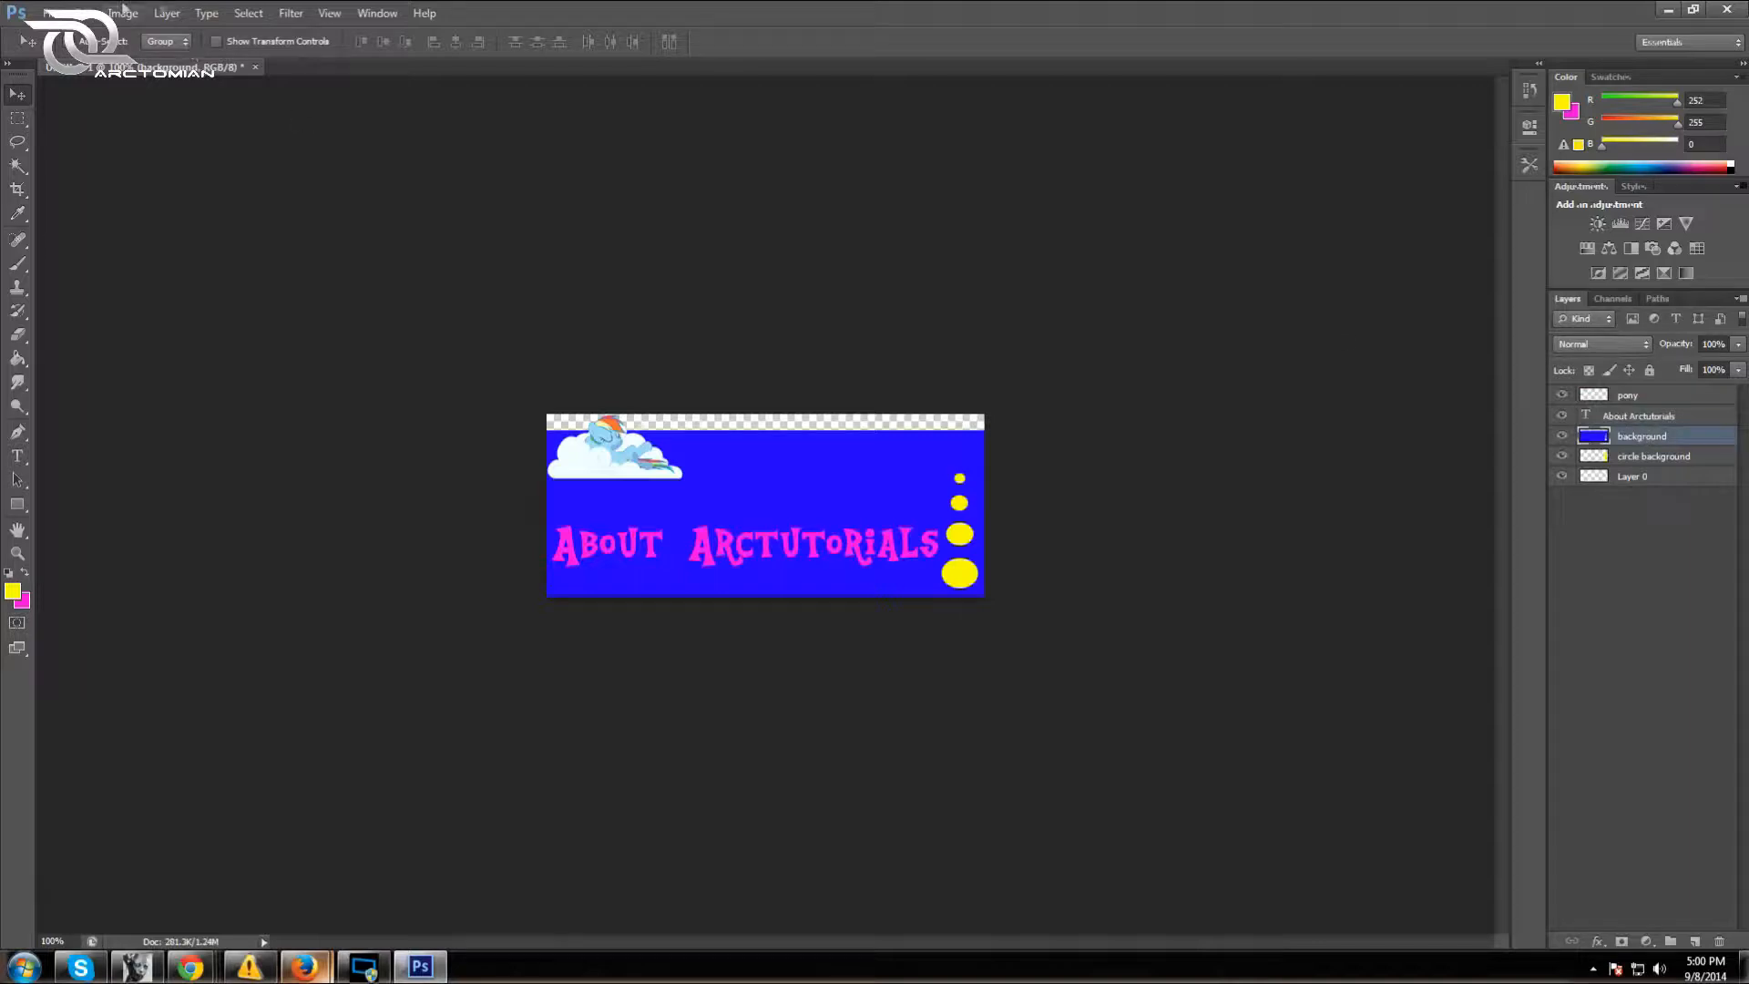
{"action": "left_click", "coordinate": [82, 13]}
{"action": "mouse_move", "coordinate": [222, 369]}
{"action": "left_click", "coordinate": [339, 393]}
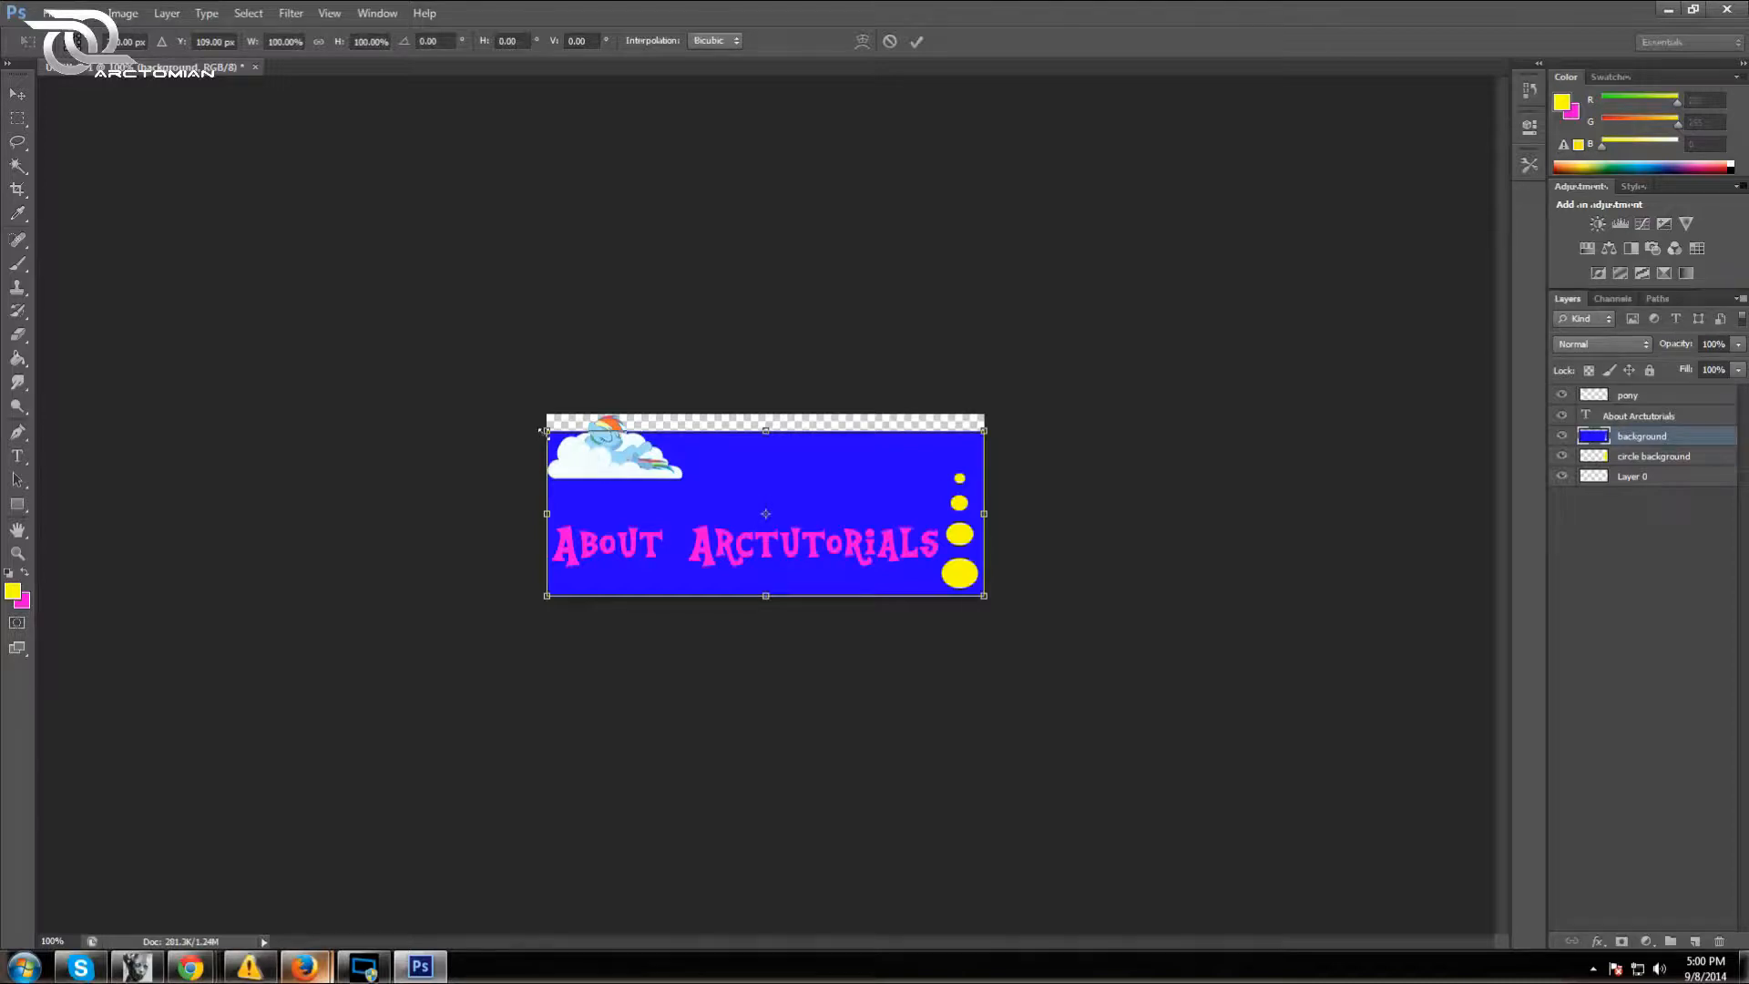
{"action": "left_click_drag", "start_coordinate": [543, 431], "coordinate": [535, 476]}
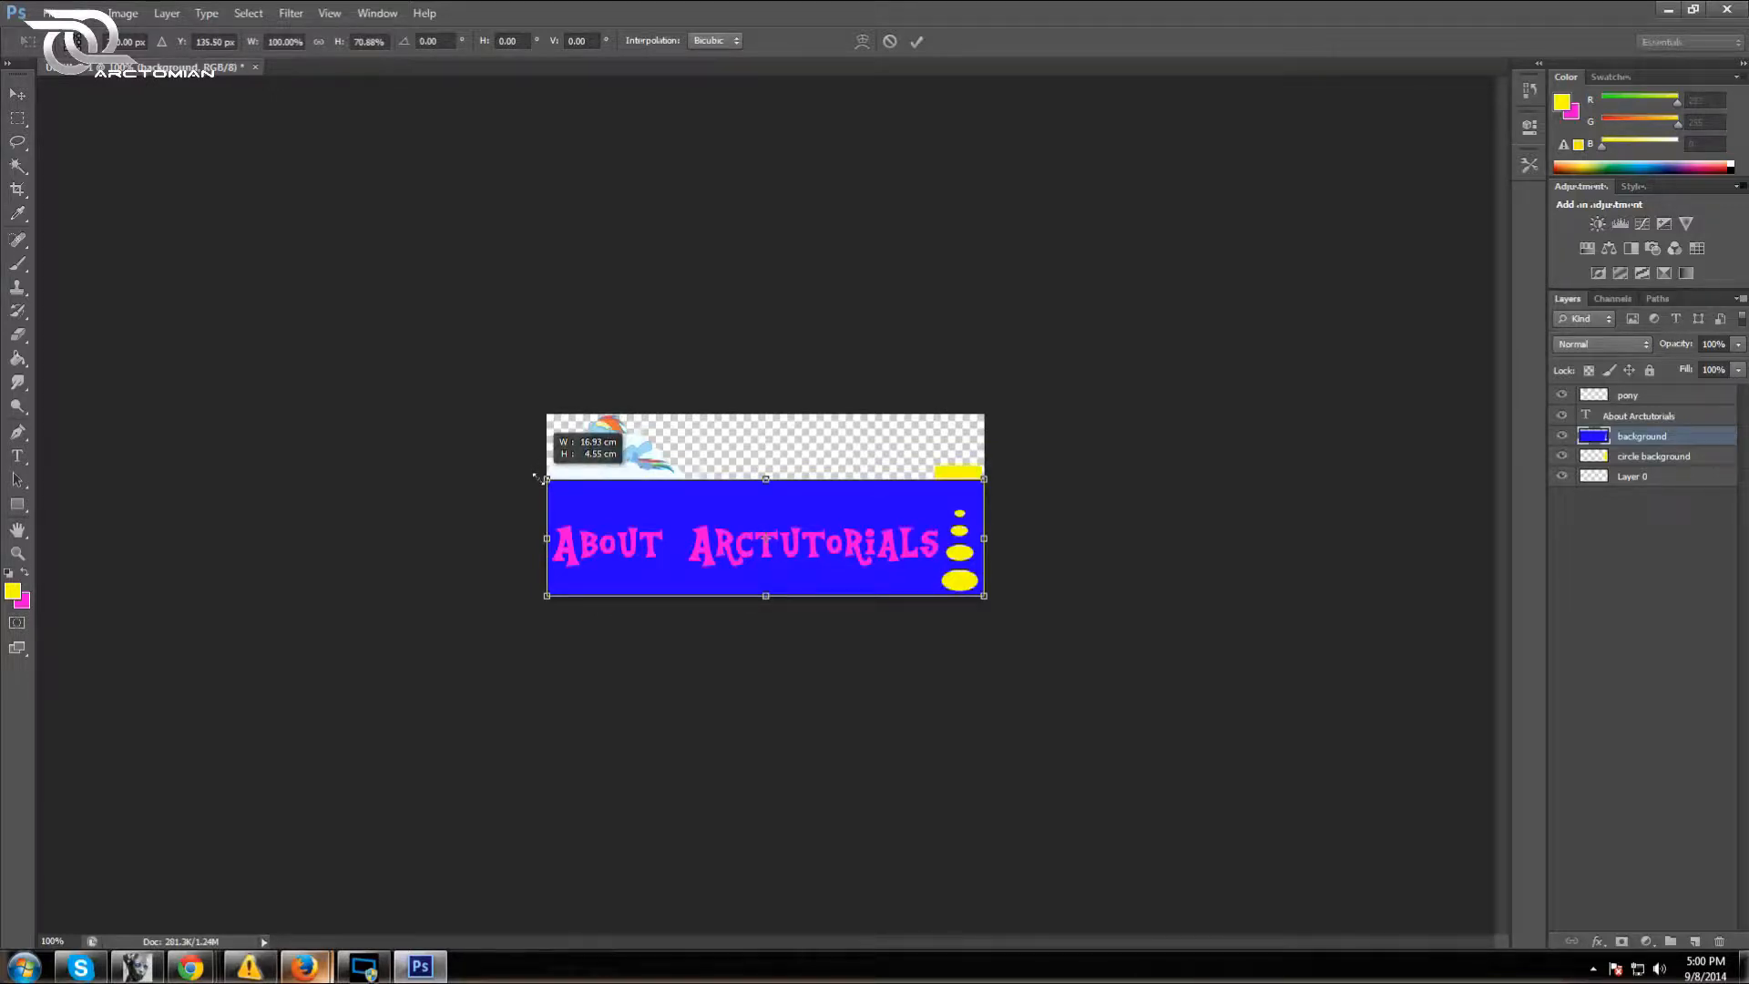
{"action": "left_click_drag", "start_coordinate": [537, 477], "coordinate": [537, 477]}
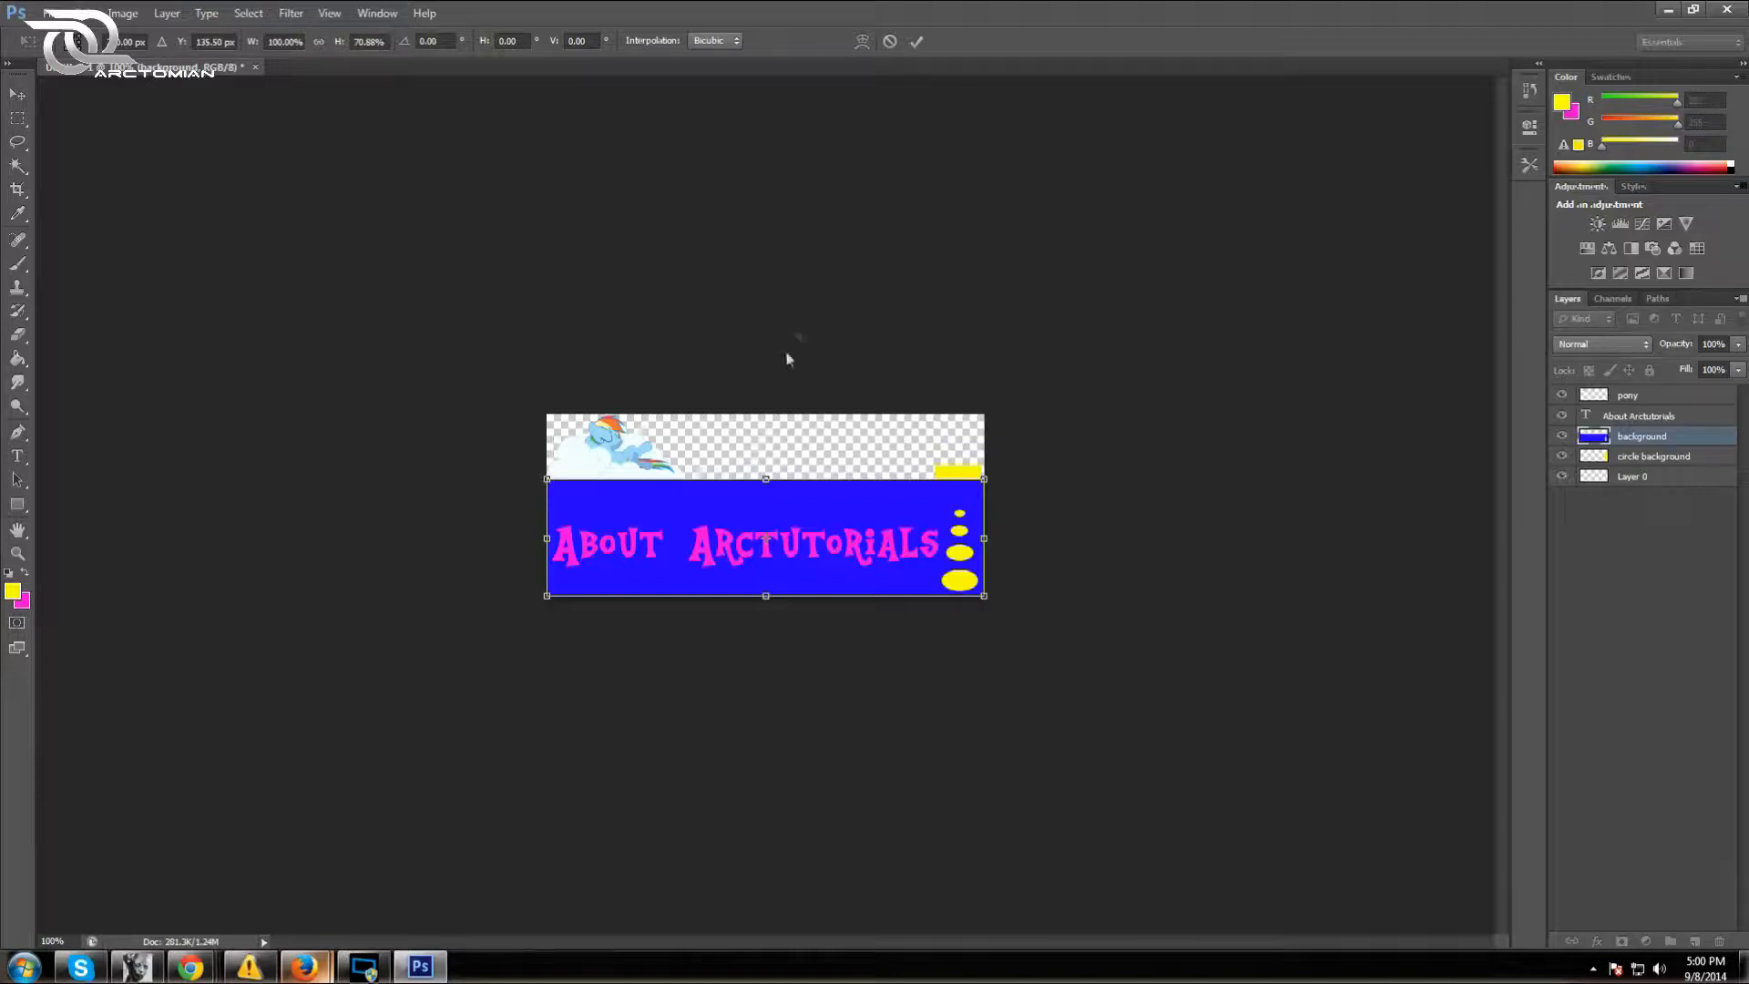
{"action": "left_click_drag", "start_coordinate": [761, 474], "coordinate": [764, 463]}
{"action": "left_click_drag", "start_coordinate": [986, 533], "coordinate": [988, 537]}
{"action": "left_click", "coordinate": [917, 41]}
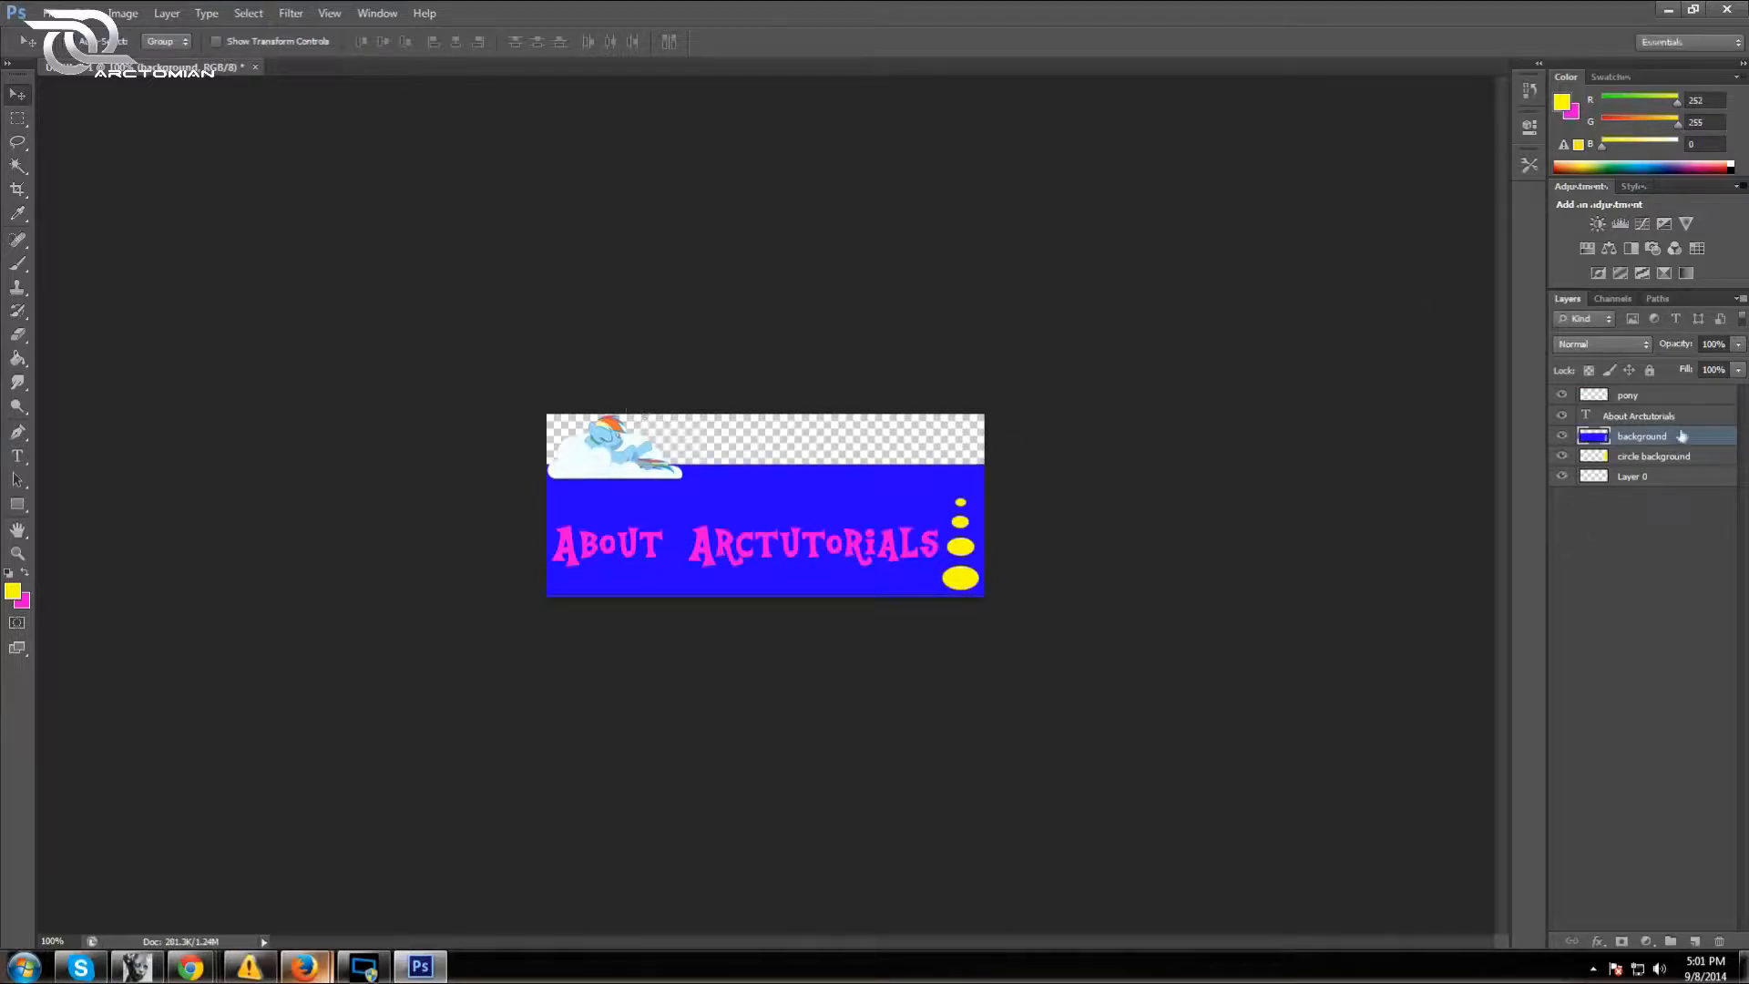
Nudge the pony layer slightly right and down, away from the canvas edge
{"action": "left_click", "coordinate": [1636, 395]}
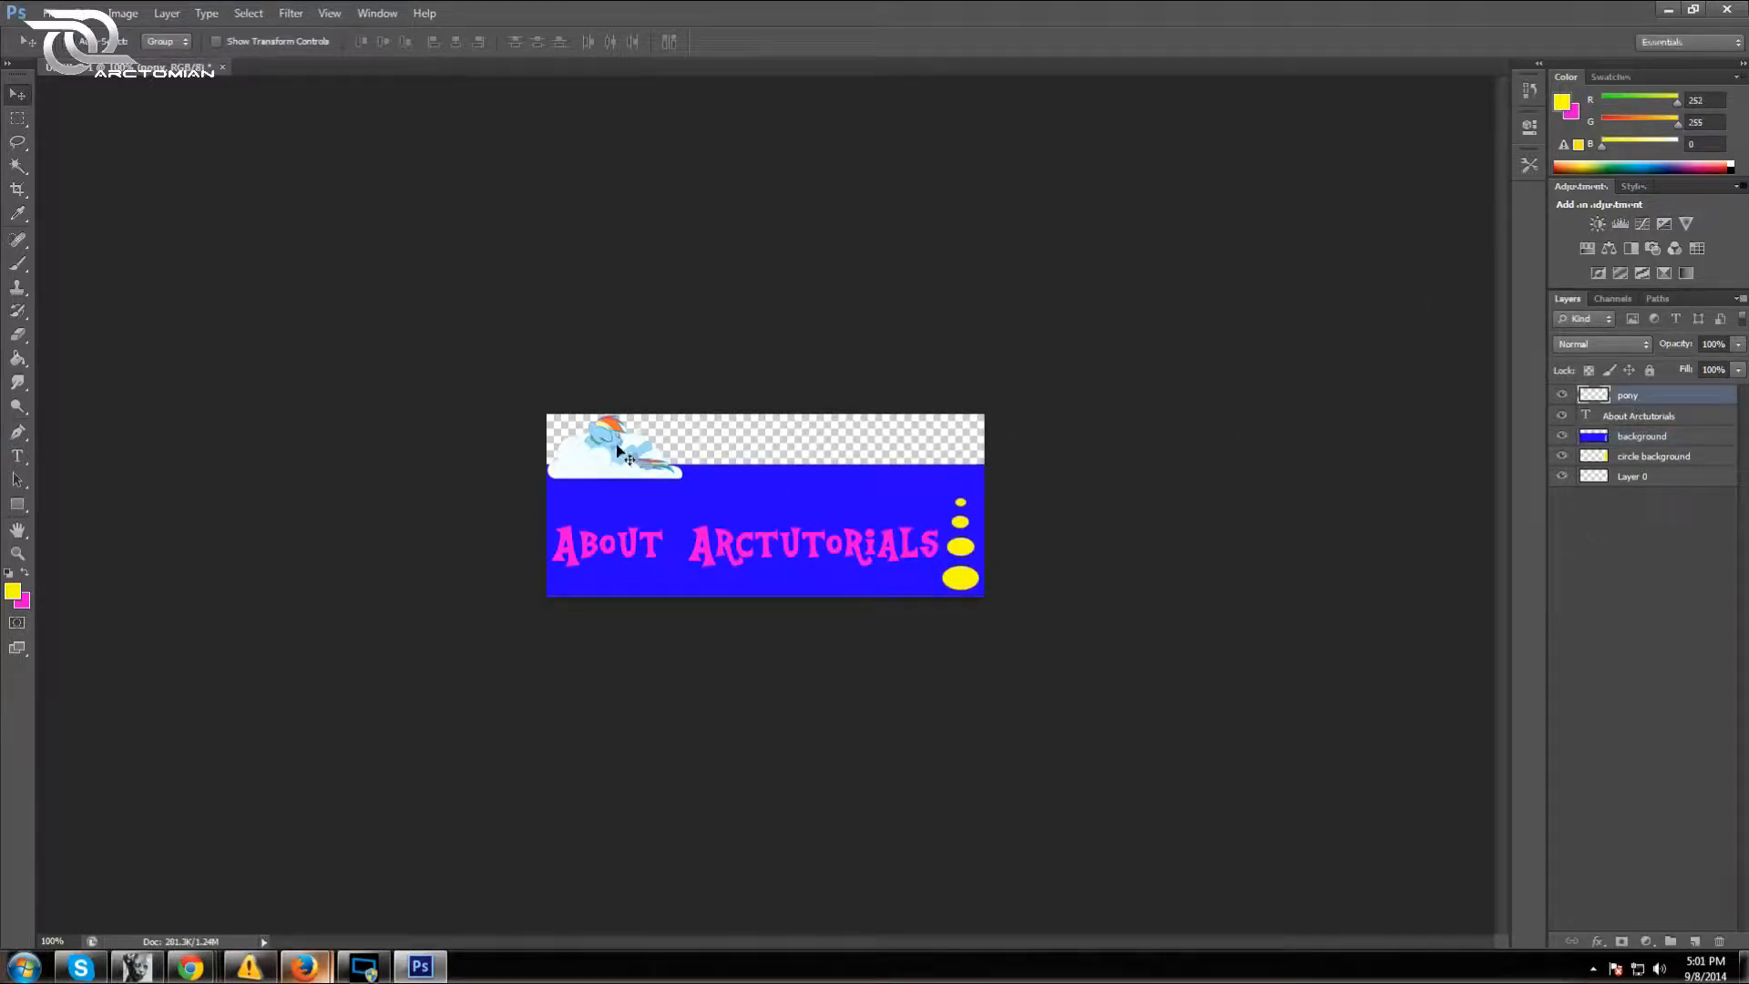
{"action": "key", "text": "Right"}
{"action": "key", "text": "Right"}
{"action": "key", "text": "Down"}
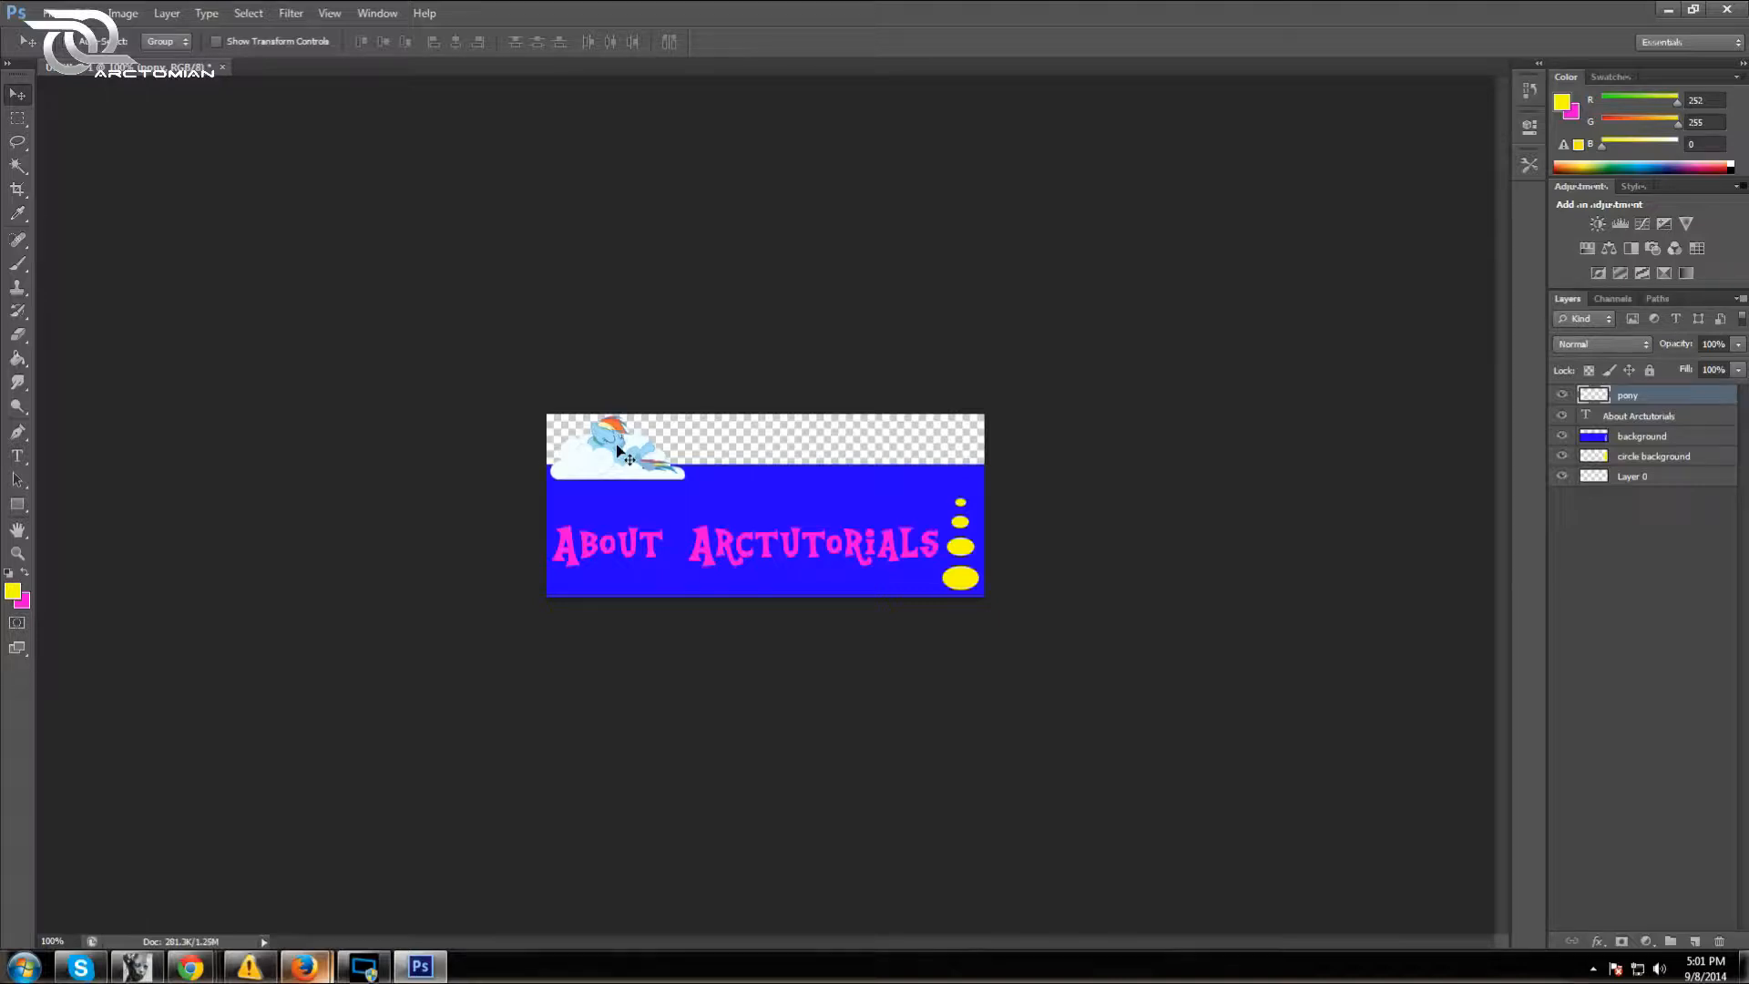
Set the font size of the "About Arctutorials" text to 56 pt
{"action": "left_click", "coordinate": [18, 457]}
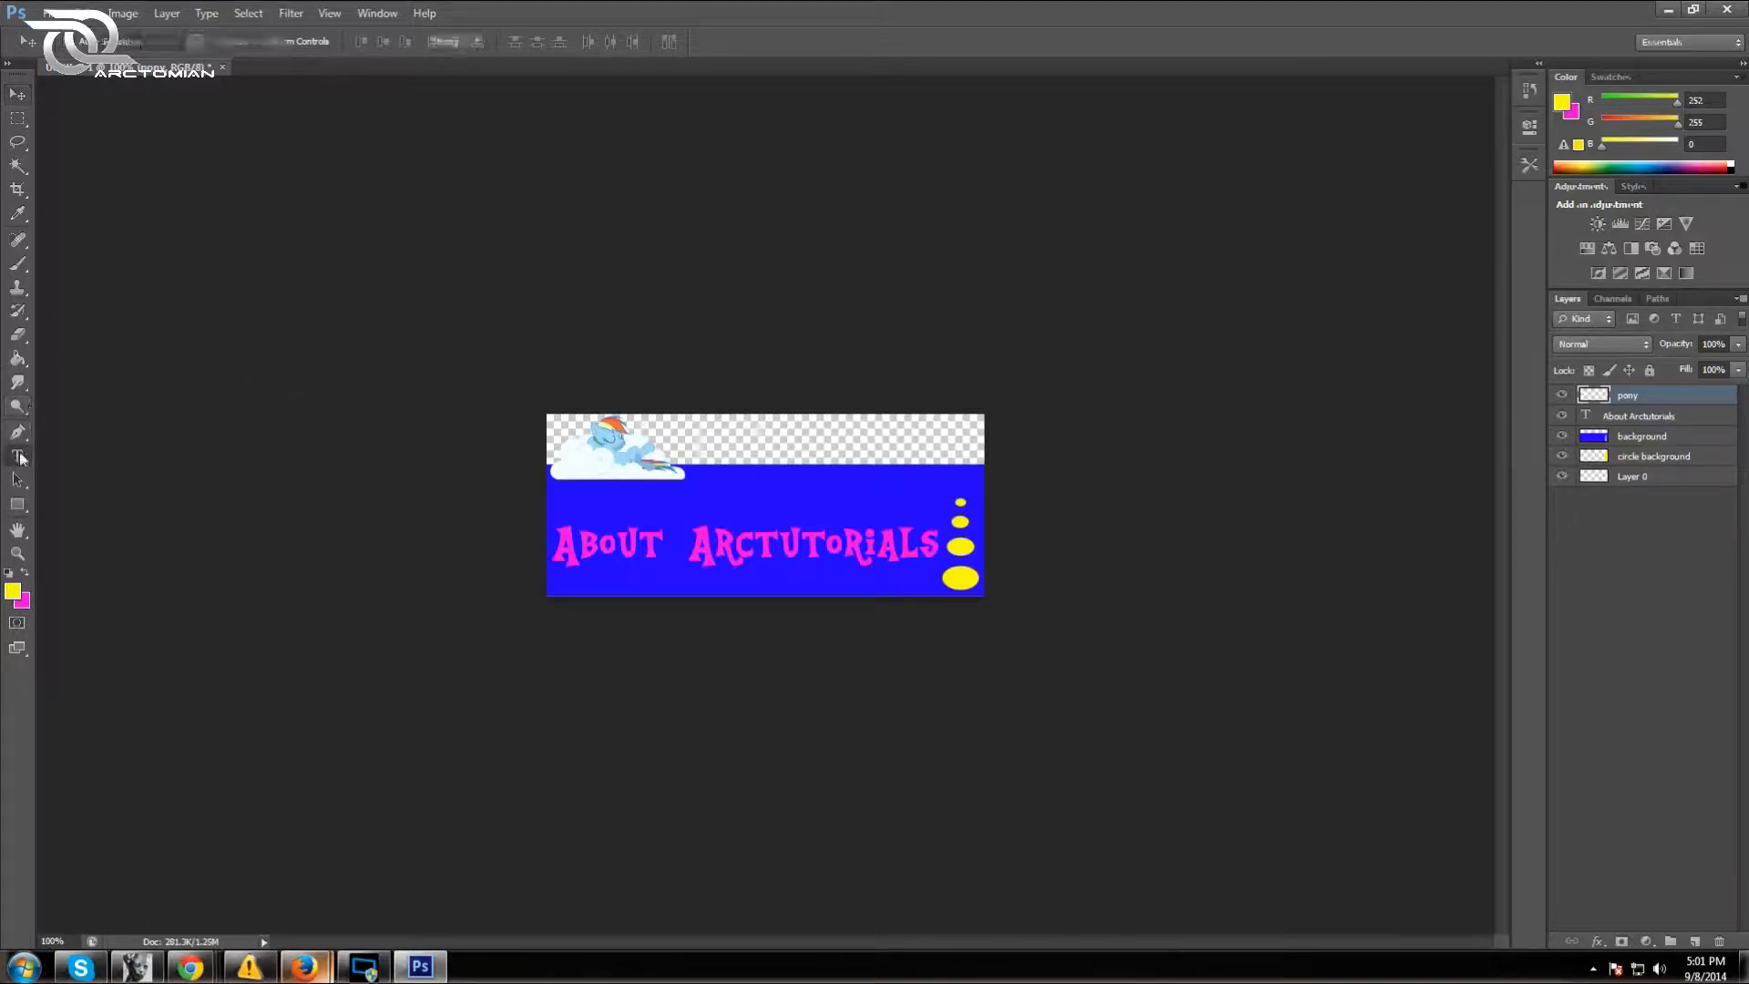
{"action": "left_click_drag", "start_coordinate": [940, 545], "coordinate": [441, 488]}
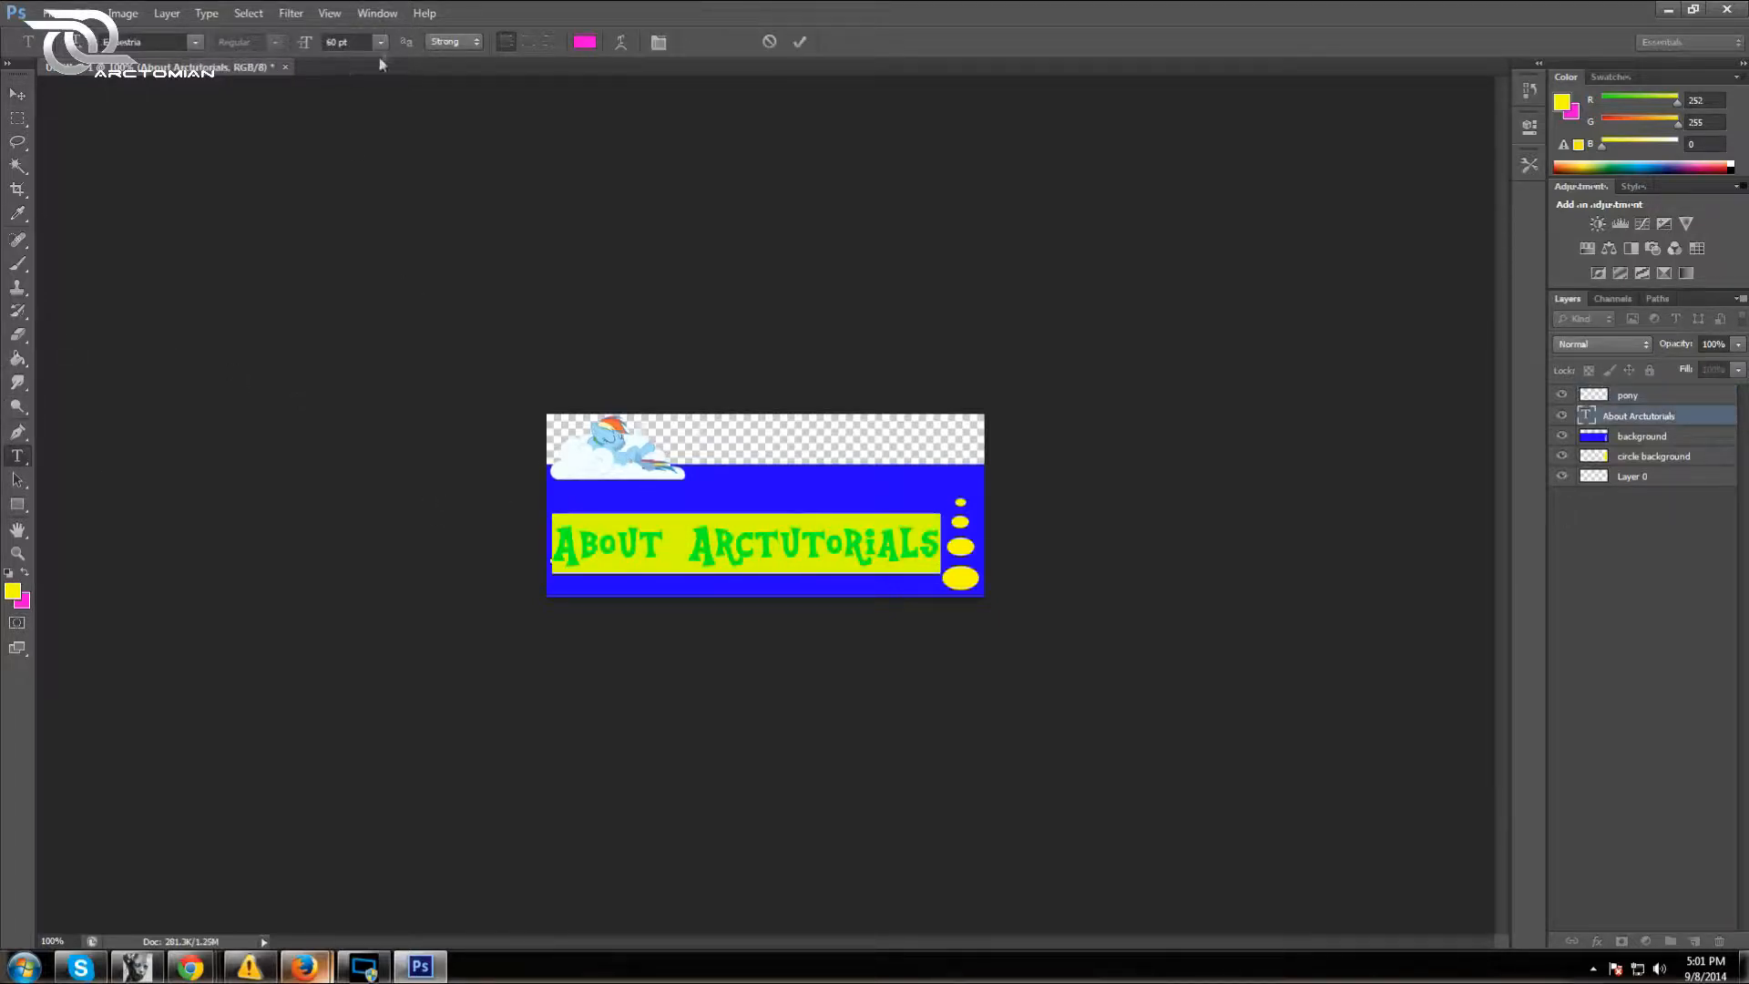
{"action": "left_click", "coordinate": [340, 42]}
{"action": "type", "text": "56"}
{"action": "key", "text": "Return"}
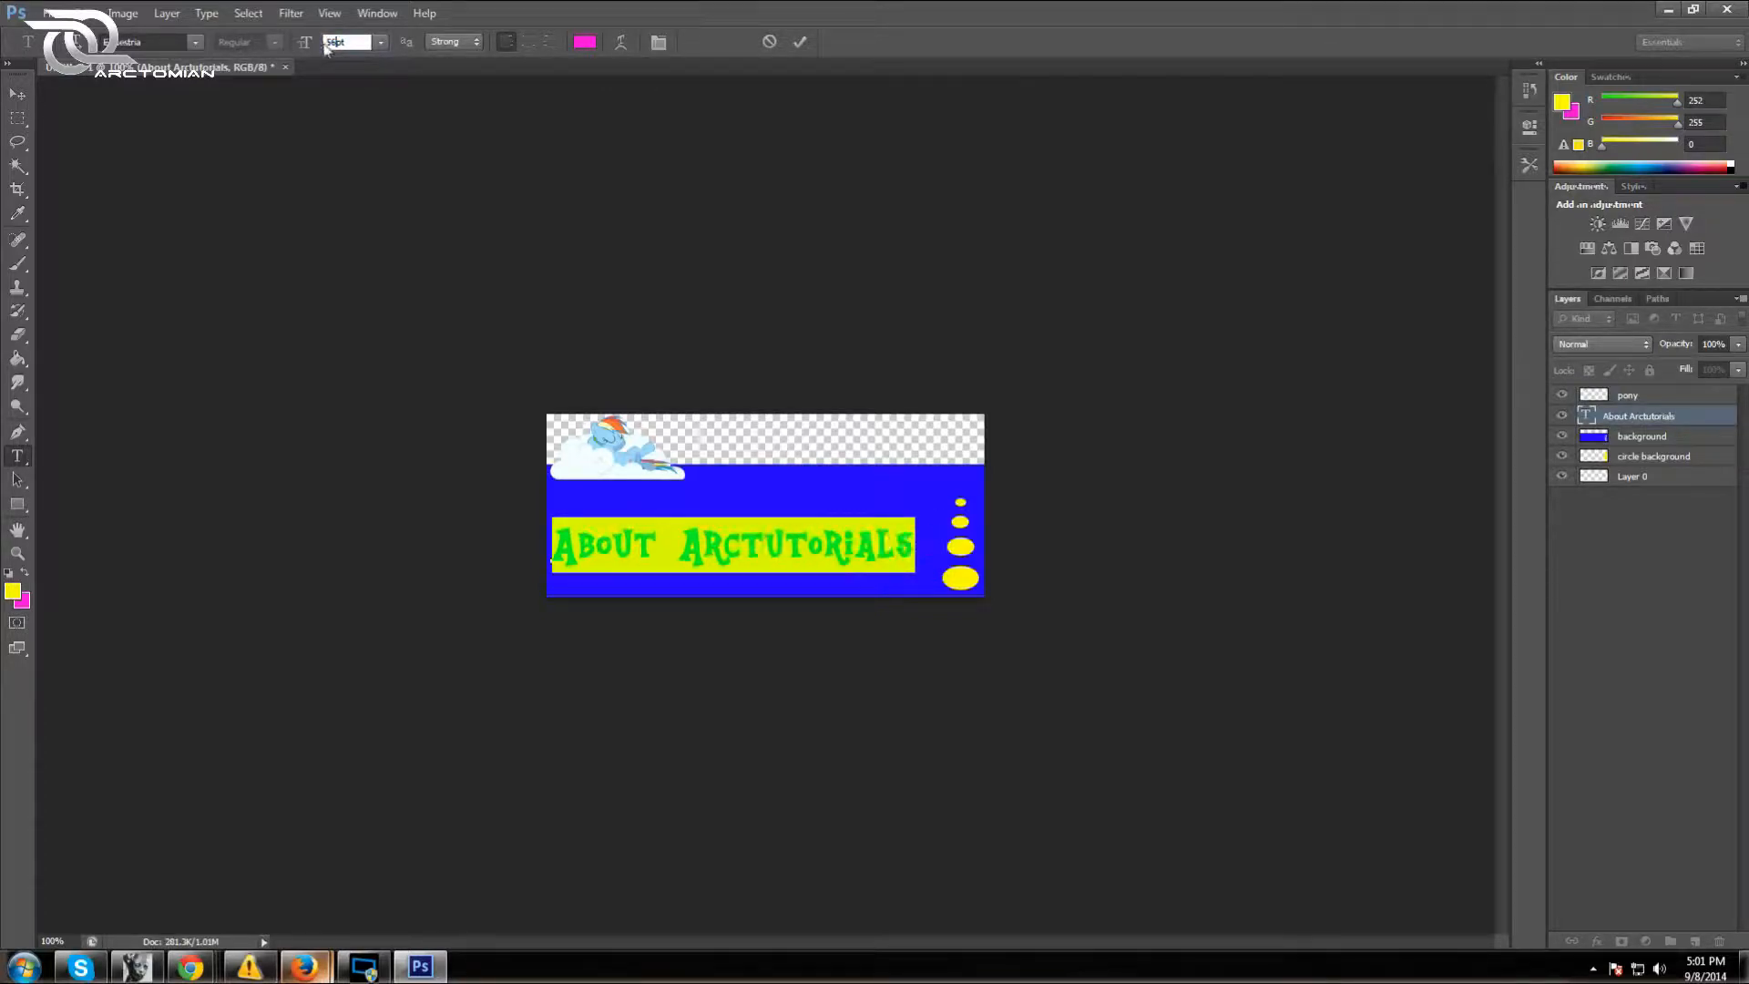
{"action": "left_click", "coordinate": [808, 42]}
Nudge the "About Arctutorials" text right and slightly up to center it between the canvas edge and the ellipses
{"action": "left_click", "coordinate": [18, 94]}
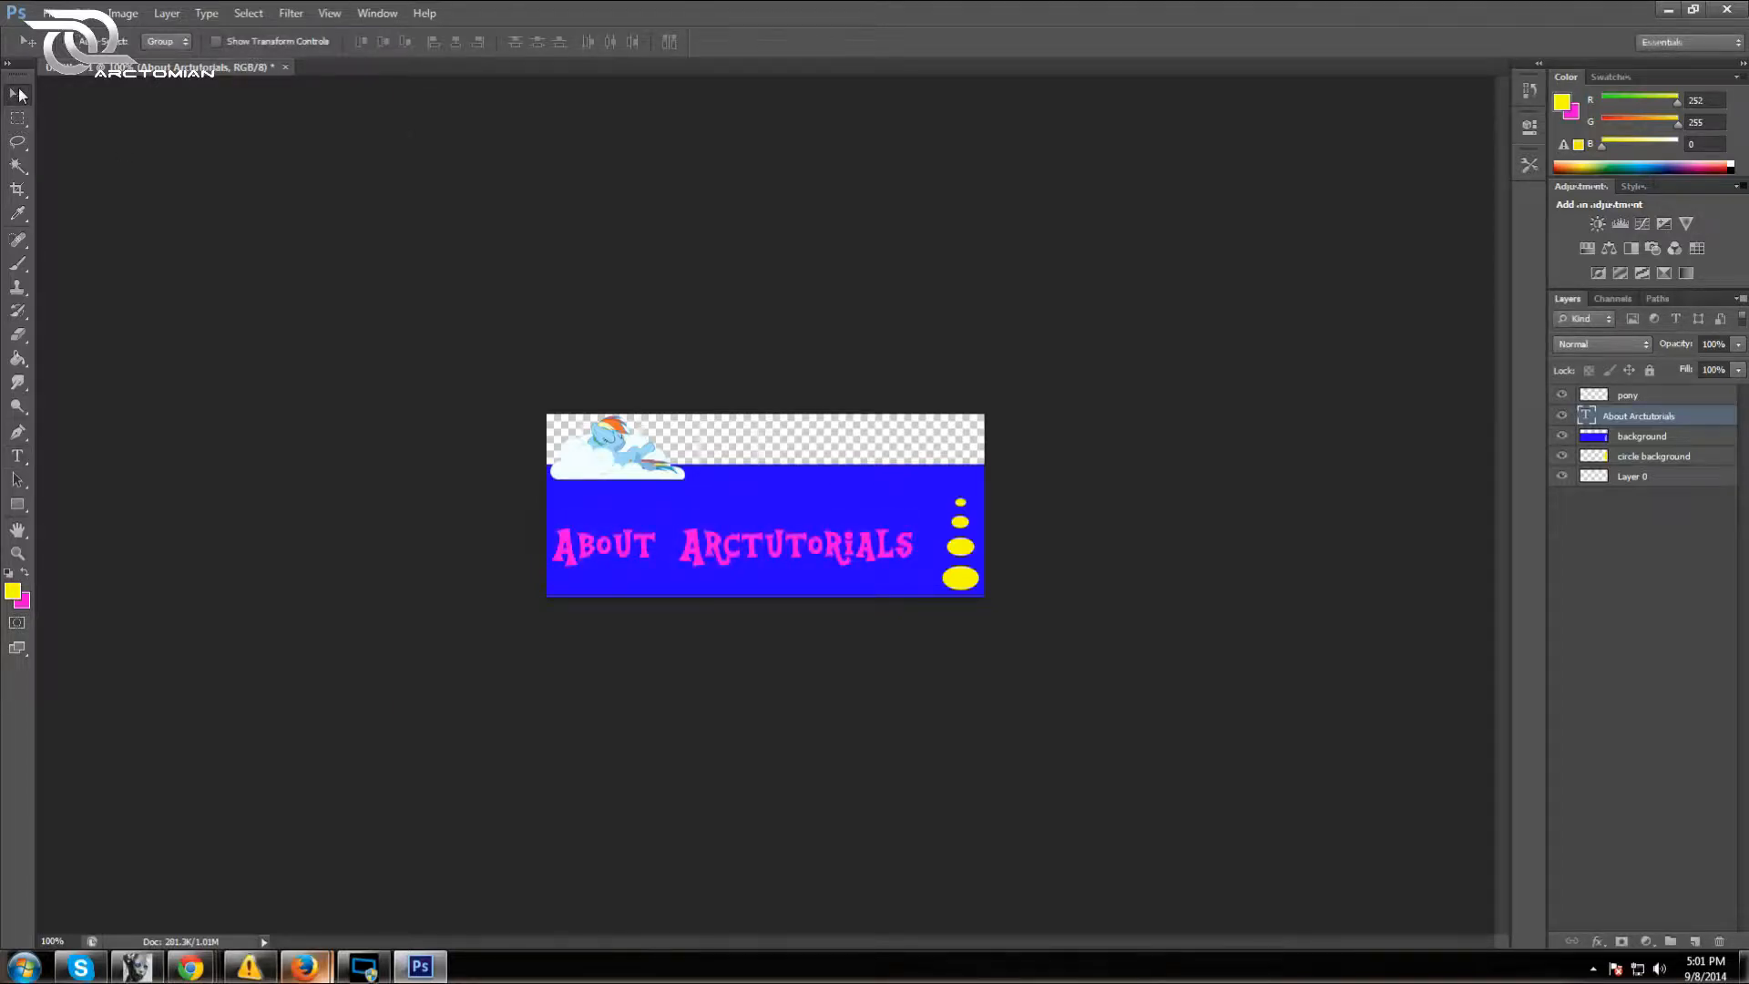
{"action": "key", "text": "Right"}
{"action": "key", "text": "Right"}
{"action": "key", "text": "Right"}
{"action": "key", "text": "Right"}
{"action": "key", "text": "Right"}
{"action": "key", "text": "Right"}
{"action": "key", "text": "Right"}
{"action": "key", "text": "Up"}
{"action": "key", "text": "Up"}
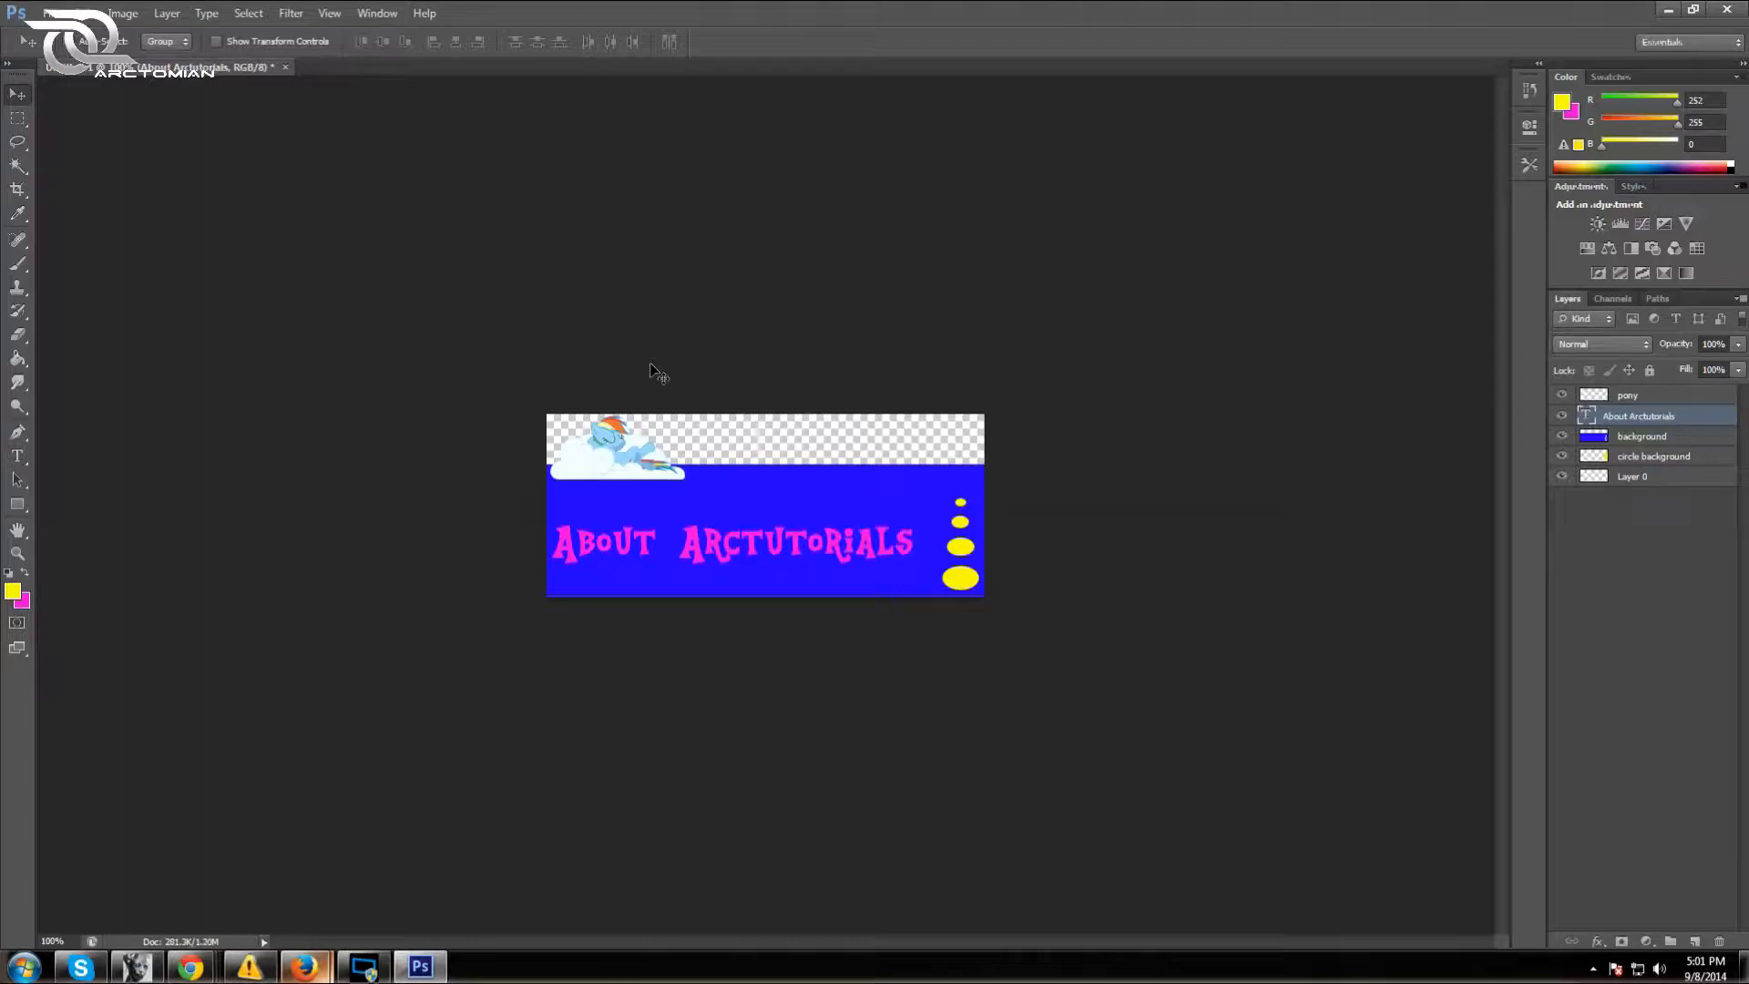
{"action": "key", "text": "Right"}
{"action": "key", "text": "Right"}
{"action": "key", "text": "Right"}
{"action": "key", "text": "Right"}
{"action": "key", "text": "Right"}
{"action": "key", "text": "Right"}
{"action": "key", "text": "Right"}
{"action": "key", "text": "Right"}
{"action": "key", "text": "Up"}
{"action": "key", "text": "Up"}
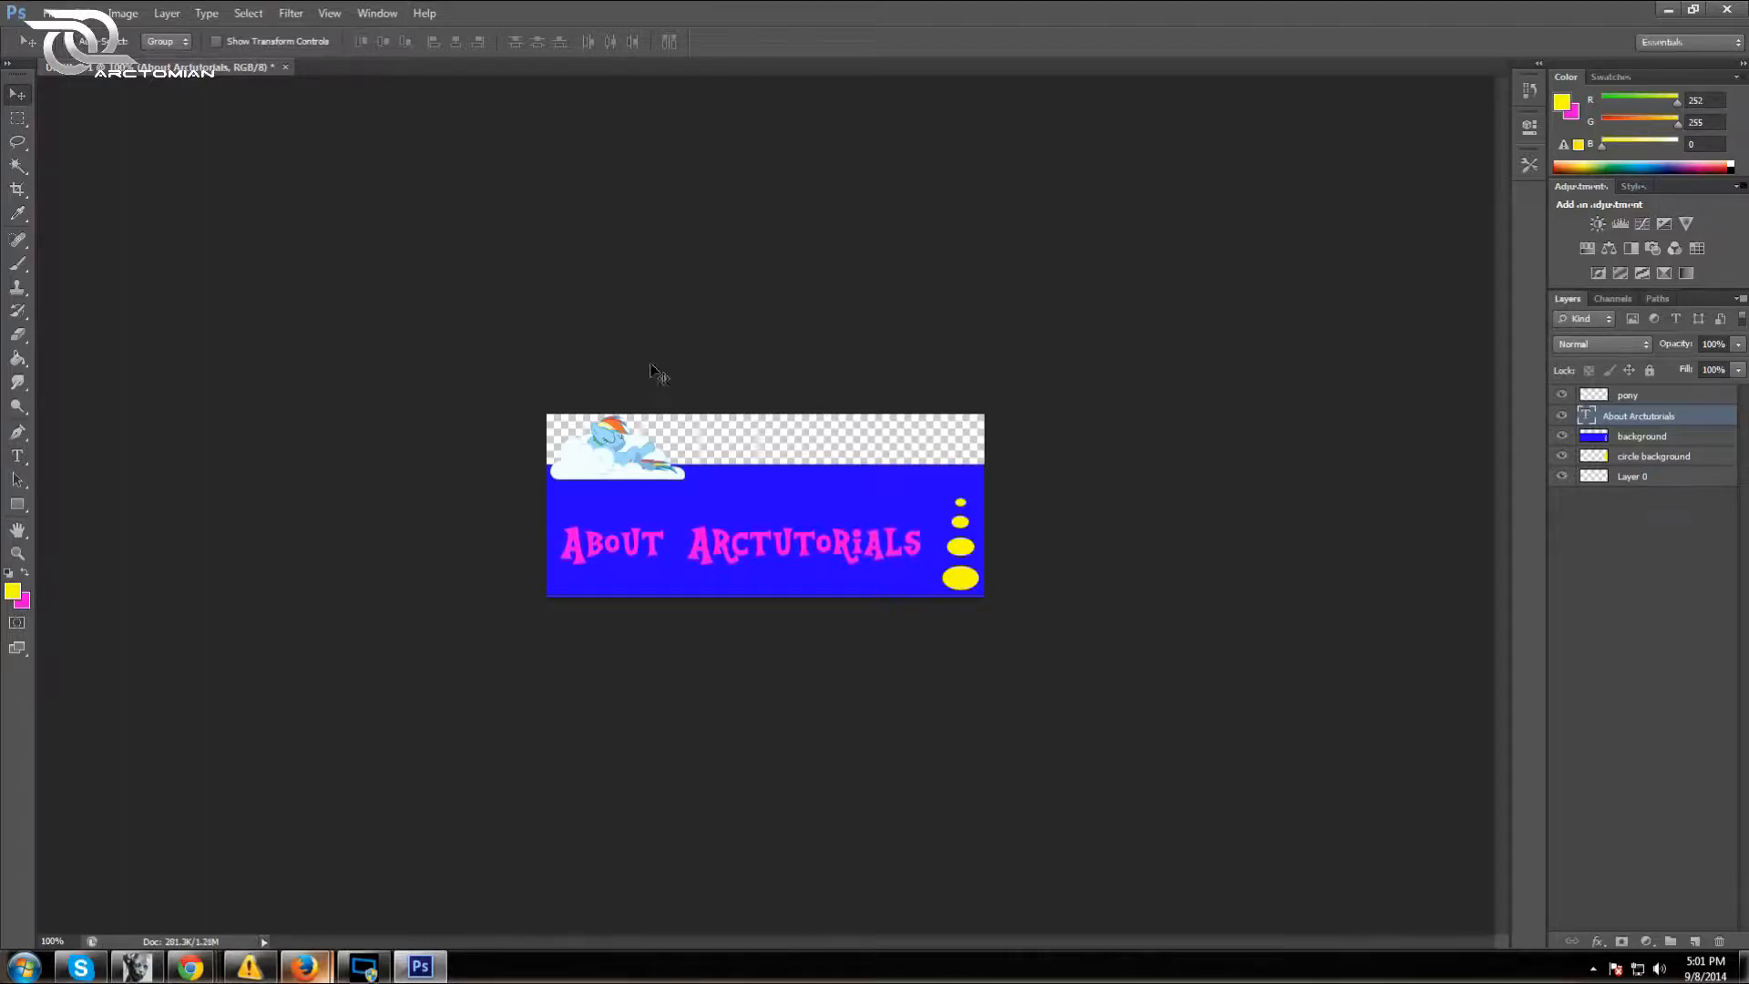
{"action": "key", "text": "Up"}
{"action": "key", "text": "Up"}
{"action": "key", "text": "Up"}
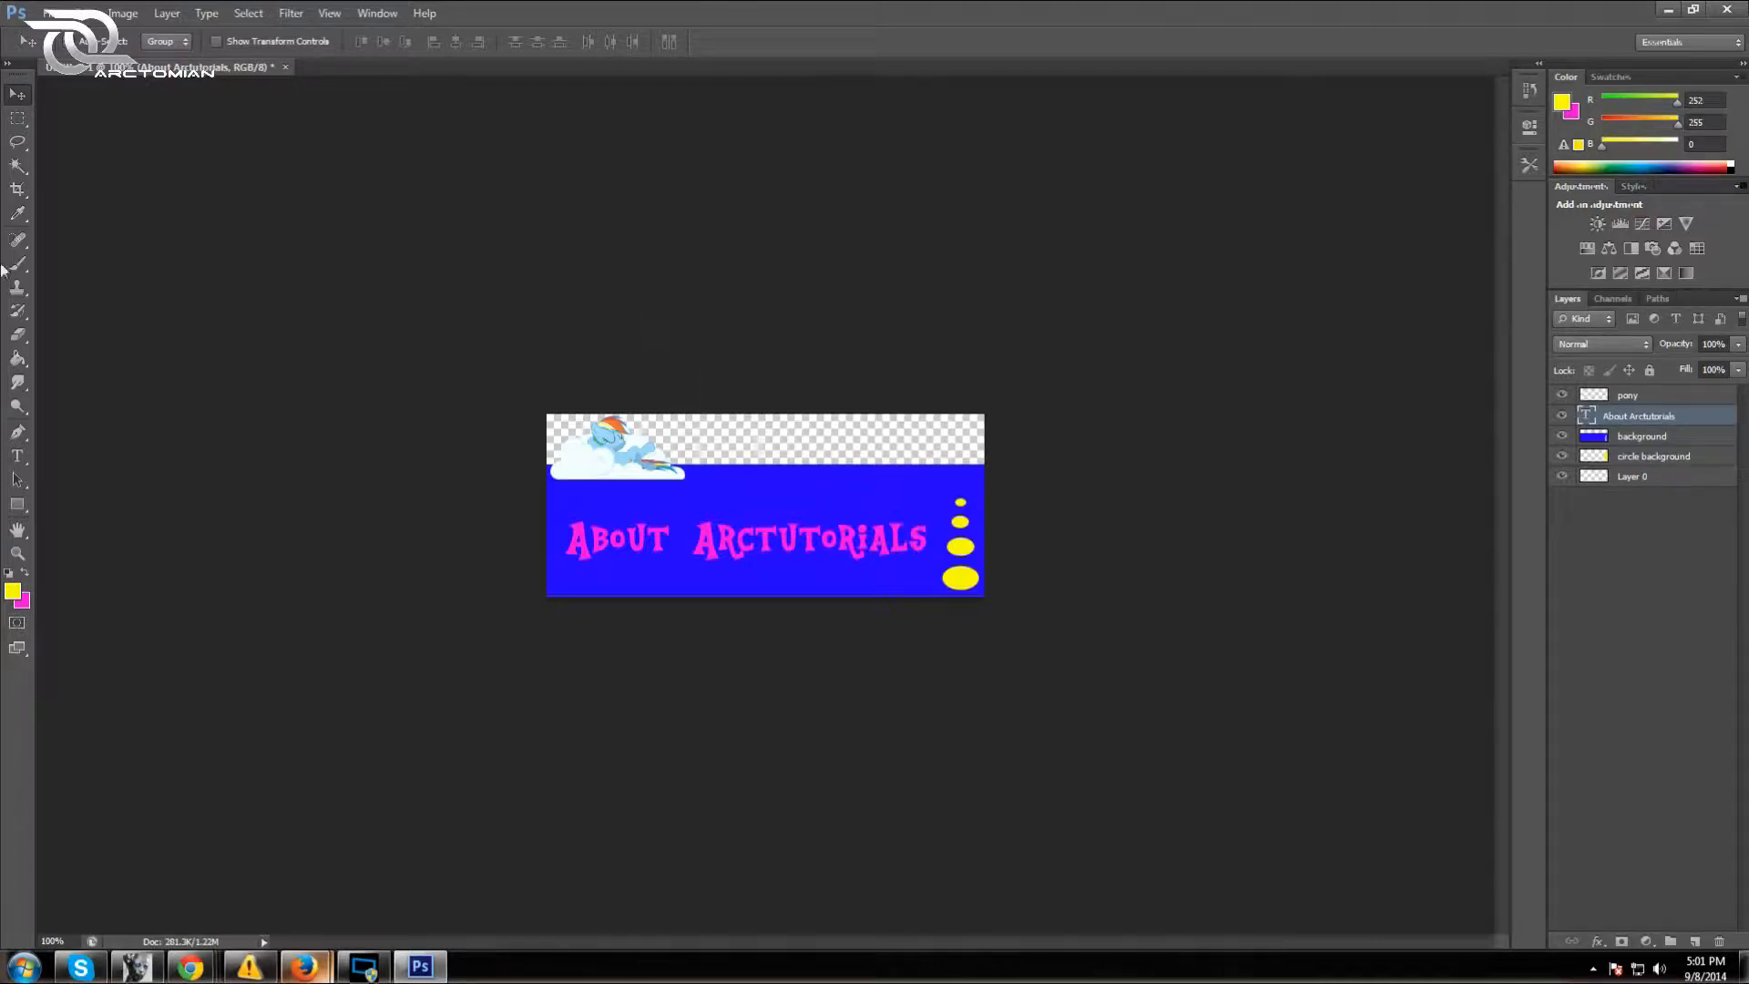
Cut a circular notch from the background and circle background layers at the blue area's upper edge, directly above the yellow ellipses
{"action": "left_click", "coordinate": [15, 125]}
{"action": "left_click", "coordinate": [79, 134]}
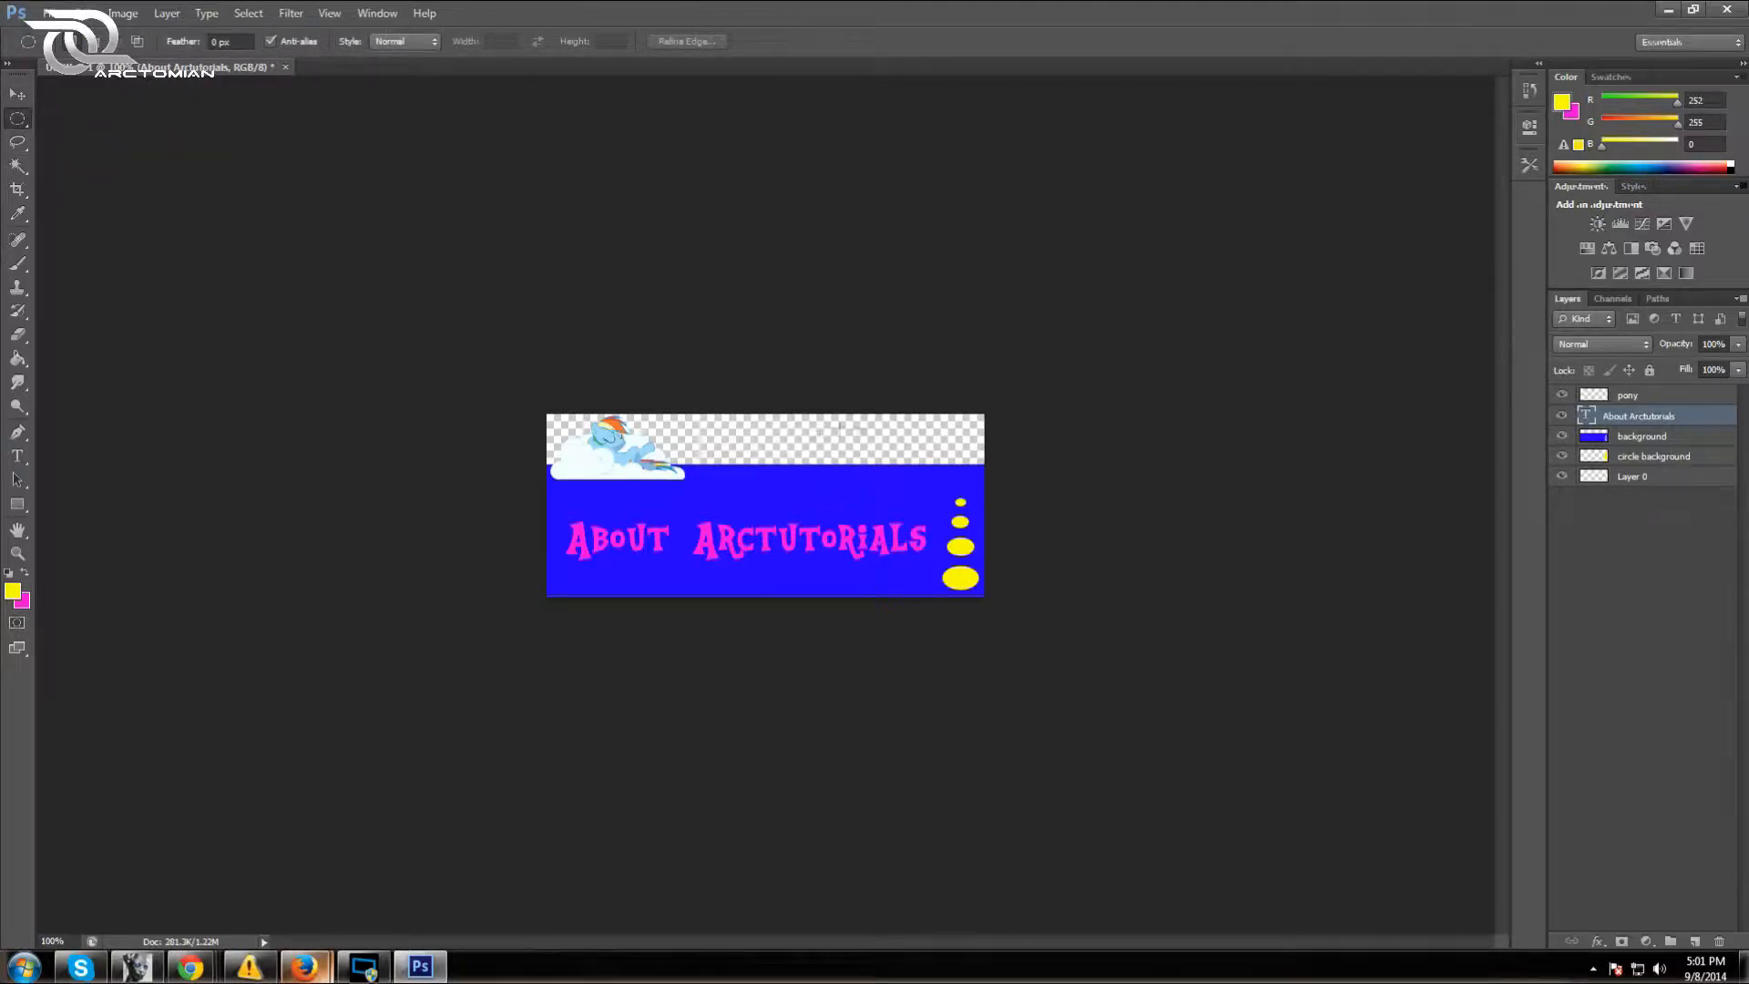
{"action": "left_click_drag", "start_coordinate": [916, 436], "coordinate": [969, 476]}
{"action": "left_click", "coordinate": [942, 445]}
{"action": "left_click_drag", "start_coordinate": [942, 446], "coordinate": [980, 476]}
{"action": "left_click", "coordinate": [1645, 437]}
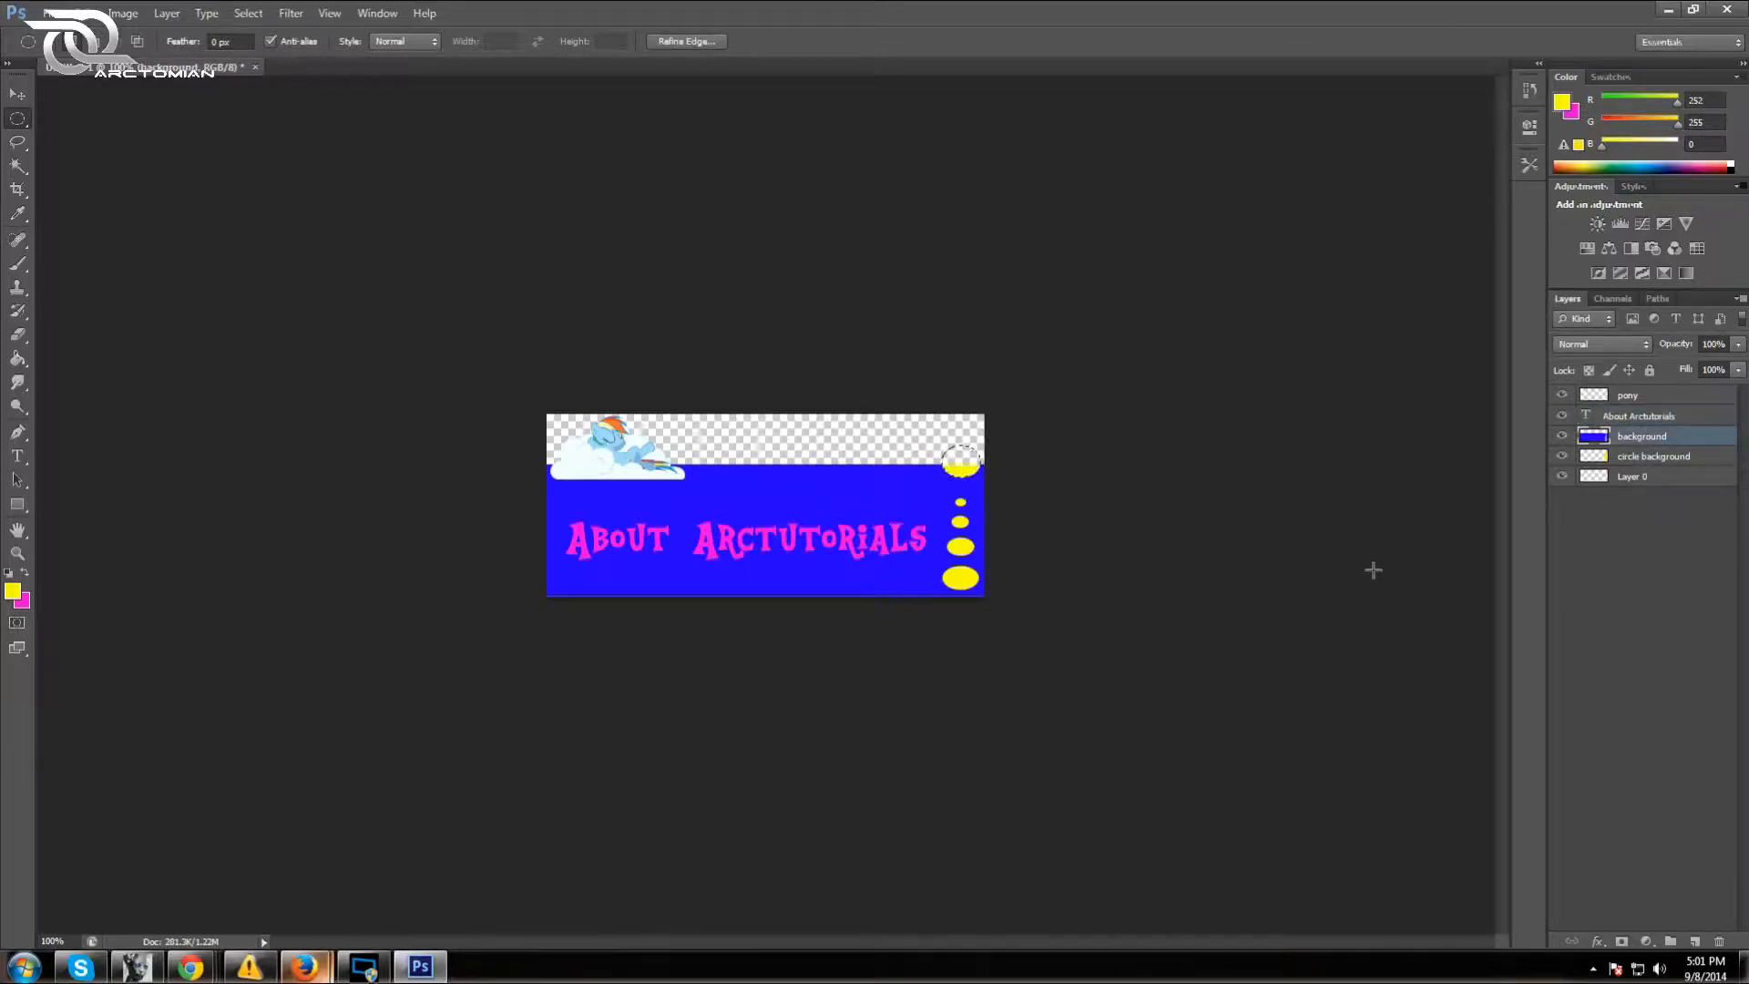
{"action": "left_click", "coordinate": [1672, 455]}
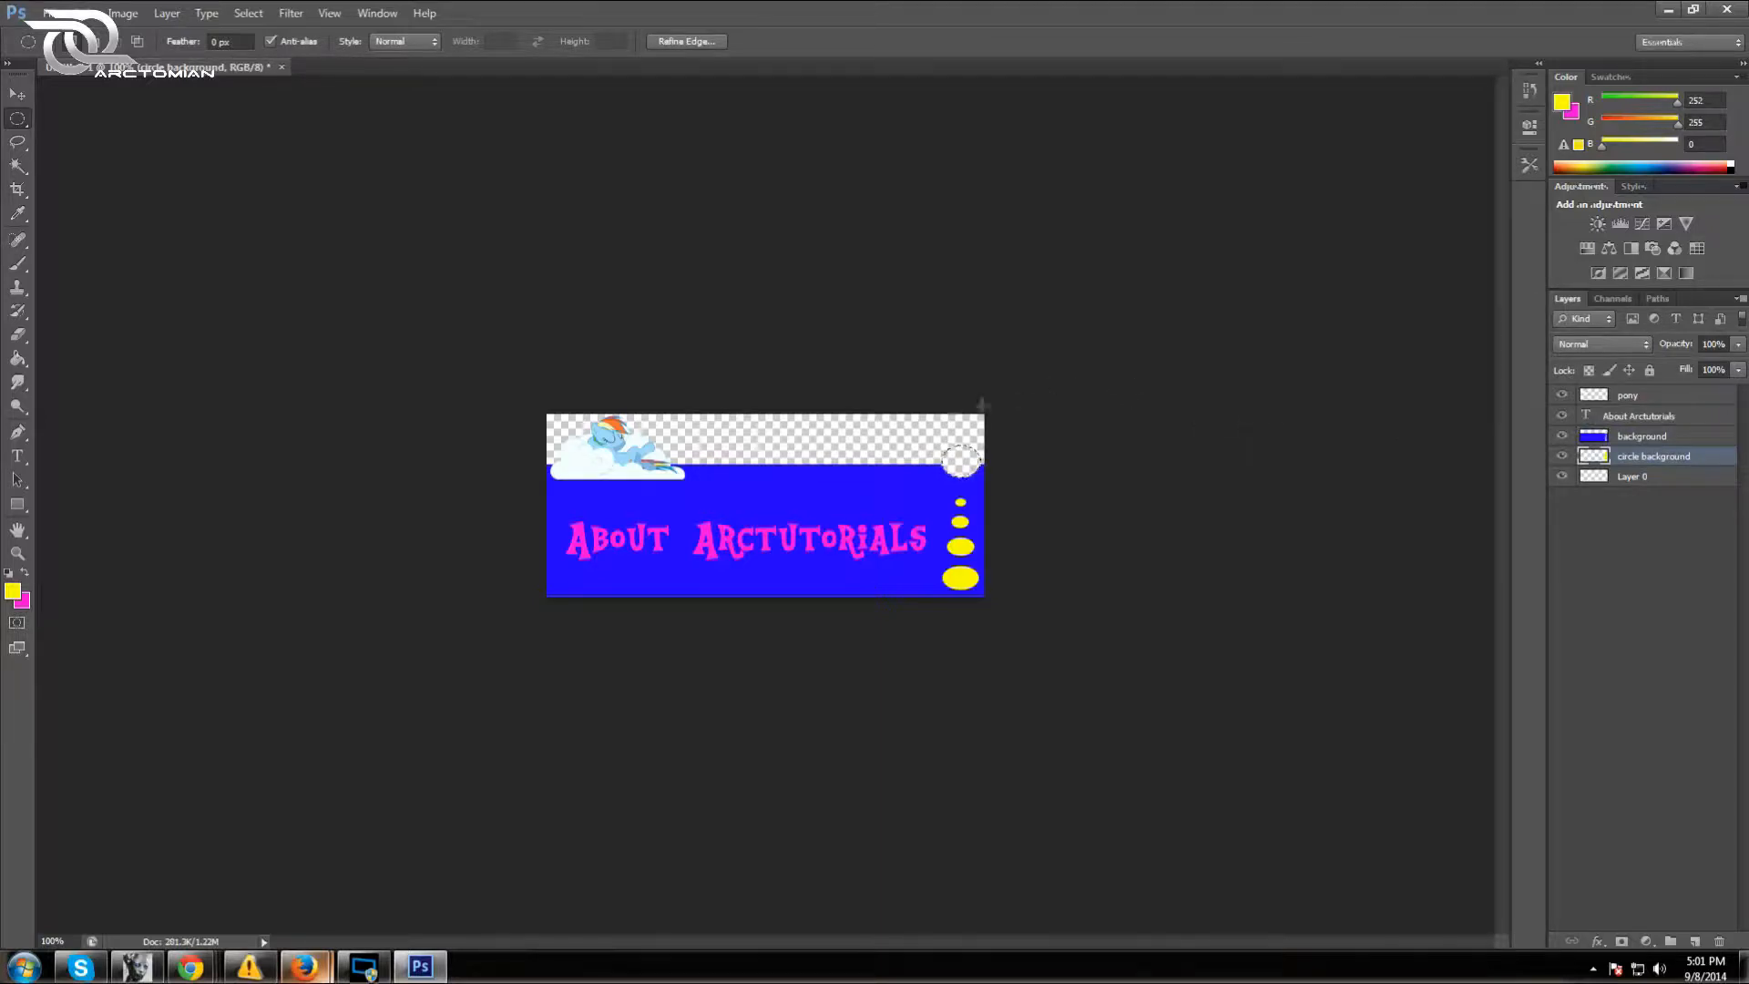
Cut a second, slightly smaller circular notch from the circle background and background layers, just left of the first one
{"action": "left_click_drag", "start_coordinate": [889, 448], "coordinate": [924, 472]}
{"action": "key", "text": "Right"}
{"action": "key", "text": "Right"}
{"action": "key", "text": "Right"}
{"action": "key", "text": "Right"}
{"action": "key", "text": "Right"}
{"action": "key", "text": "Right"}
{"action": "key", "text": "Right"}
{"action": "left_click", "coordinate": [1626, 437]}
{"action": "left_click", "coordinate": [909, 405]}
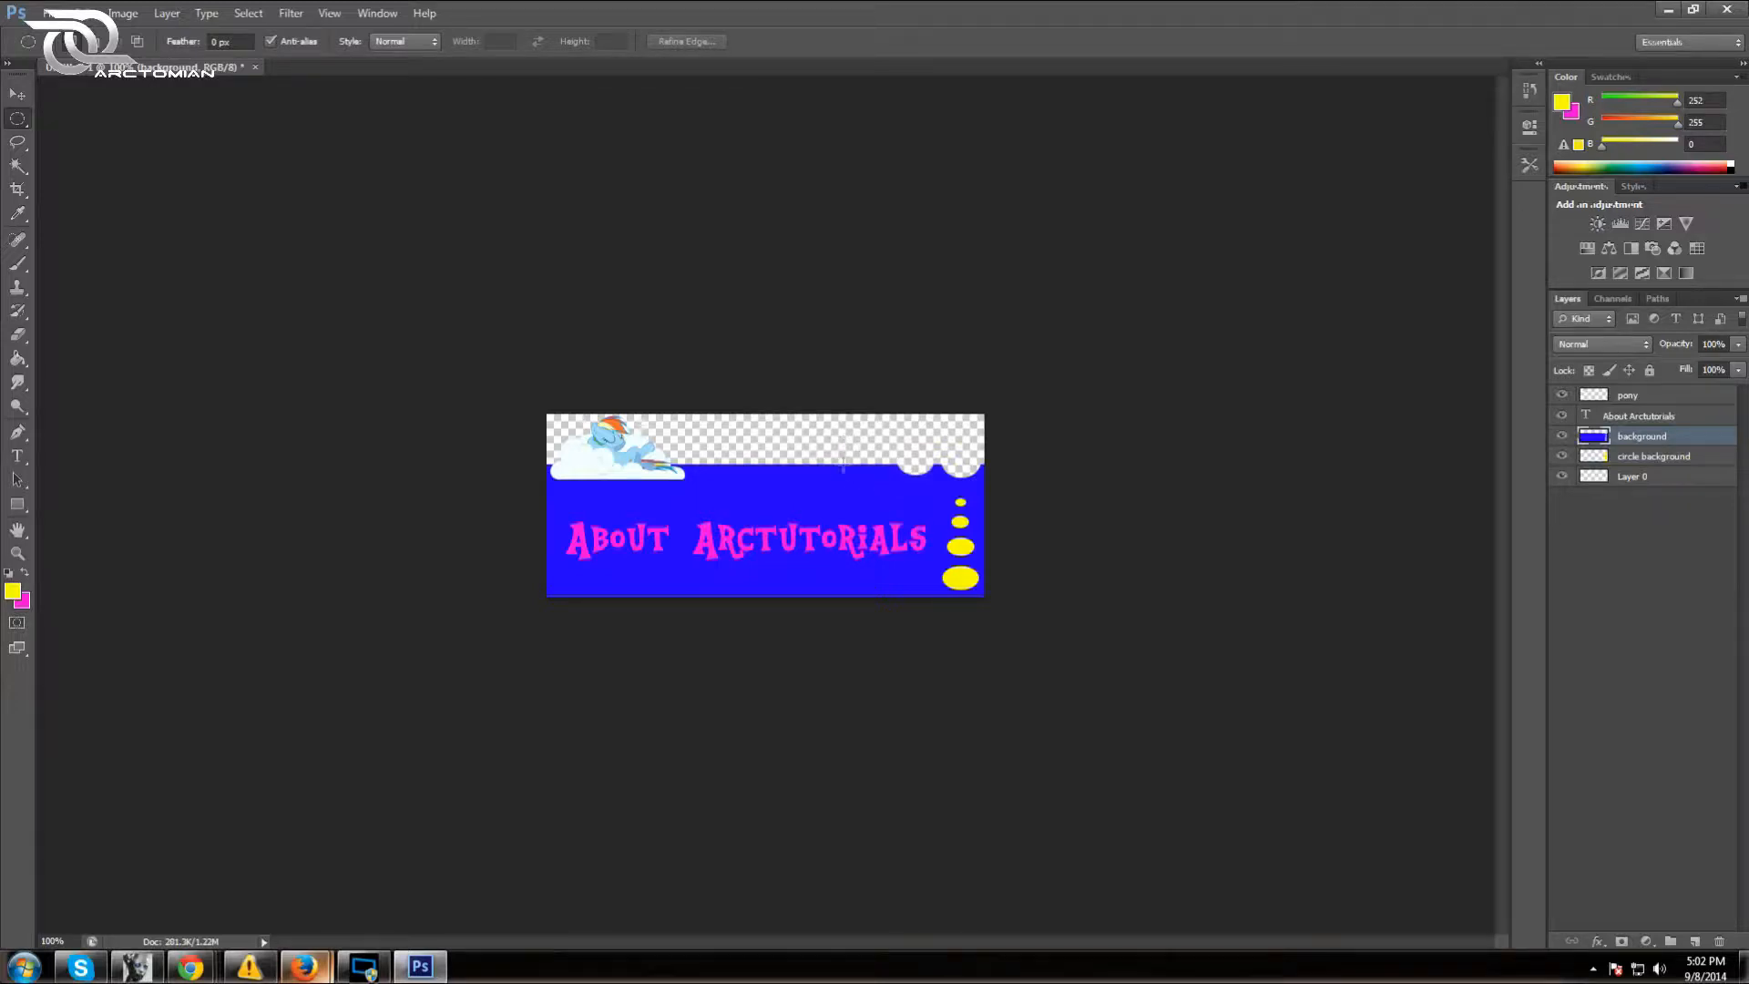
Cut two more progressively smaller circular notches from the background layer's upper edge, continuing leftward, and clear the selection
{"action": "left_click_drag", "start_coordinate": [866, 480], "coordinate": [834, 454]}
{"action": "left_click", "coordinate": [850, 456]}
{"action": "left_click_drag", "start_coordinate": [870, 478], "coordinate": [865, 461]}
{"action": "left_click", "coordinate": [879, 473]}
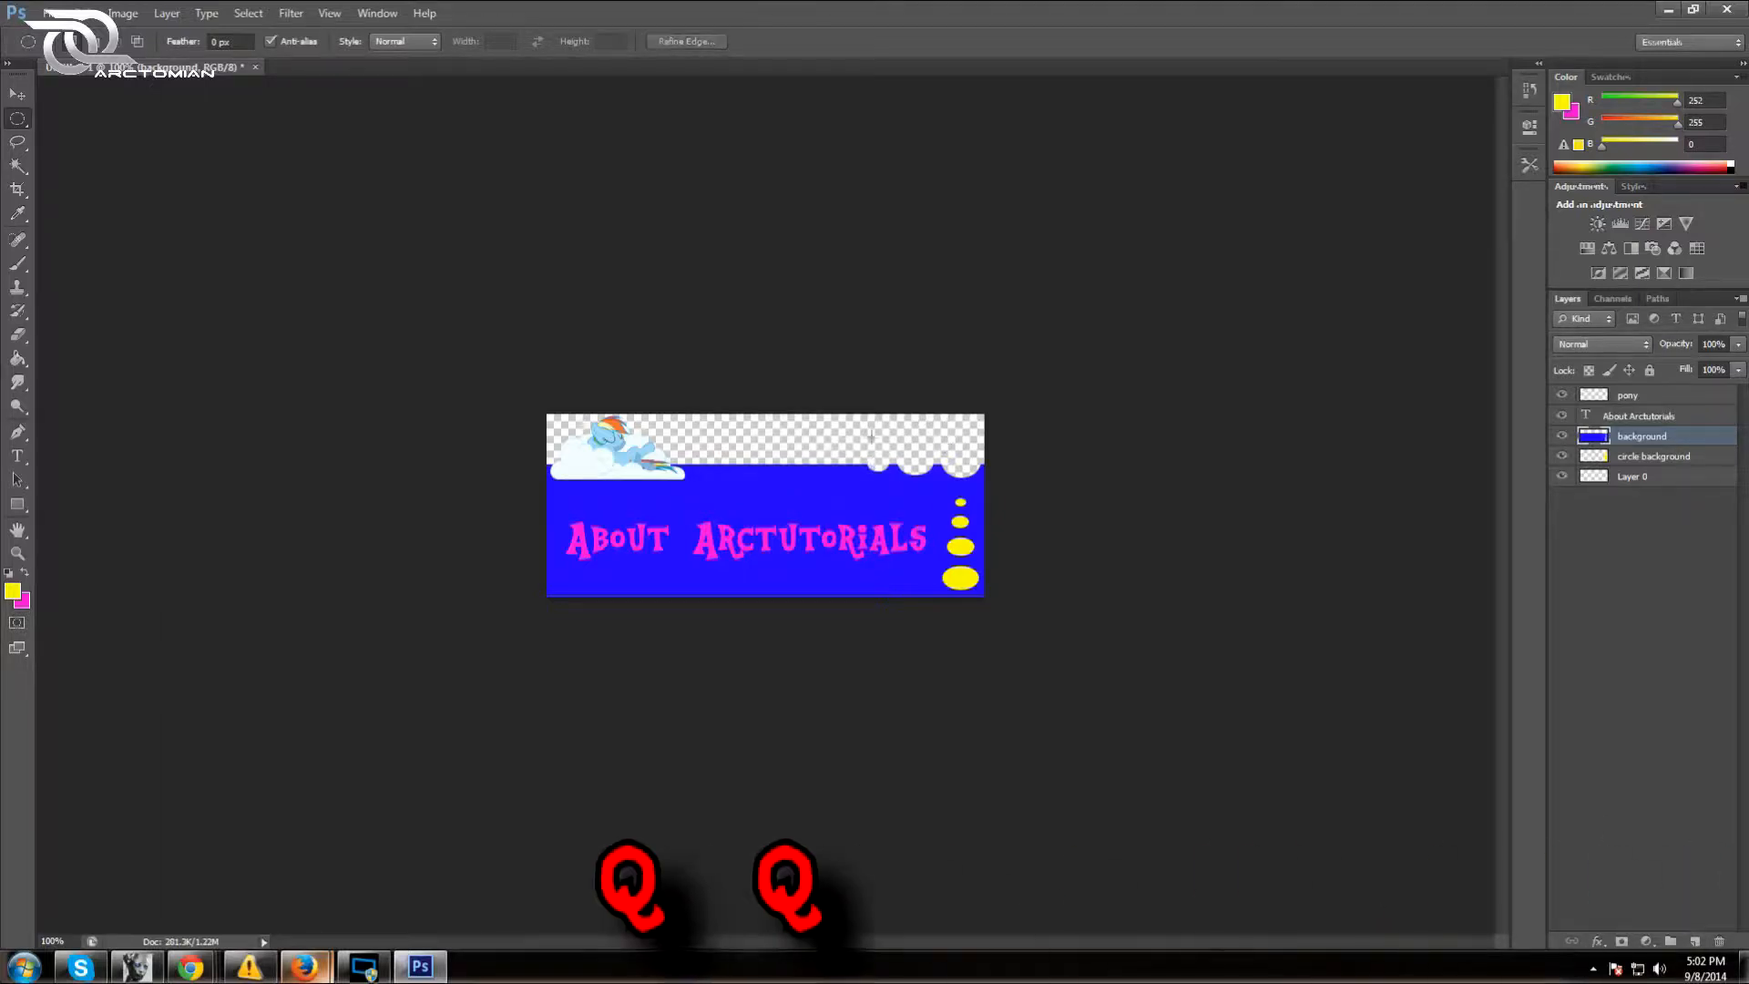
{"action": "left_click_drag", "start_coordinate": [819, 443], "coordinate": [833, 454]}
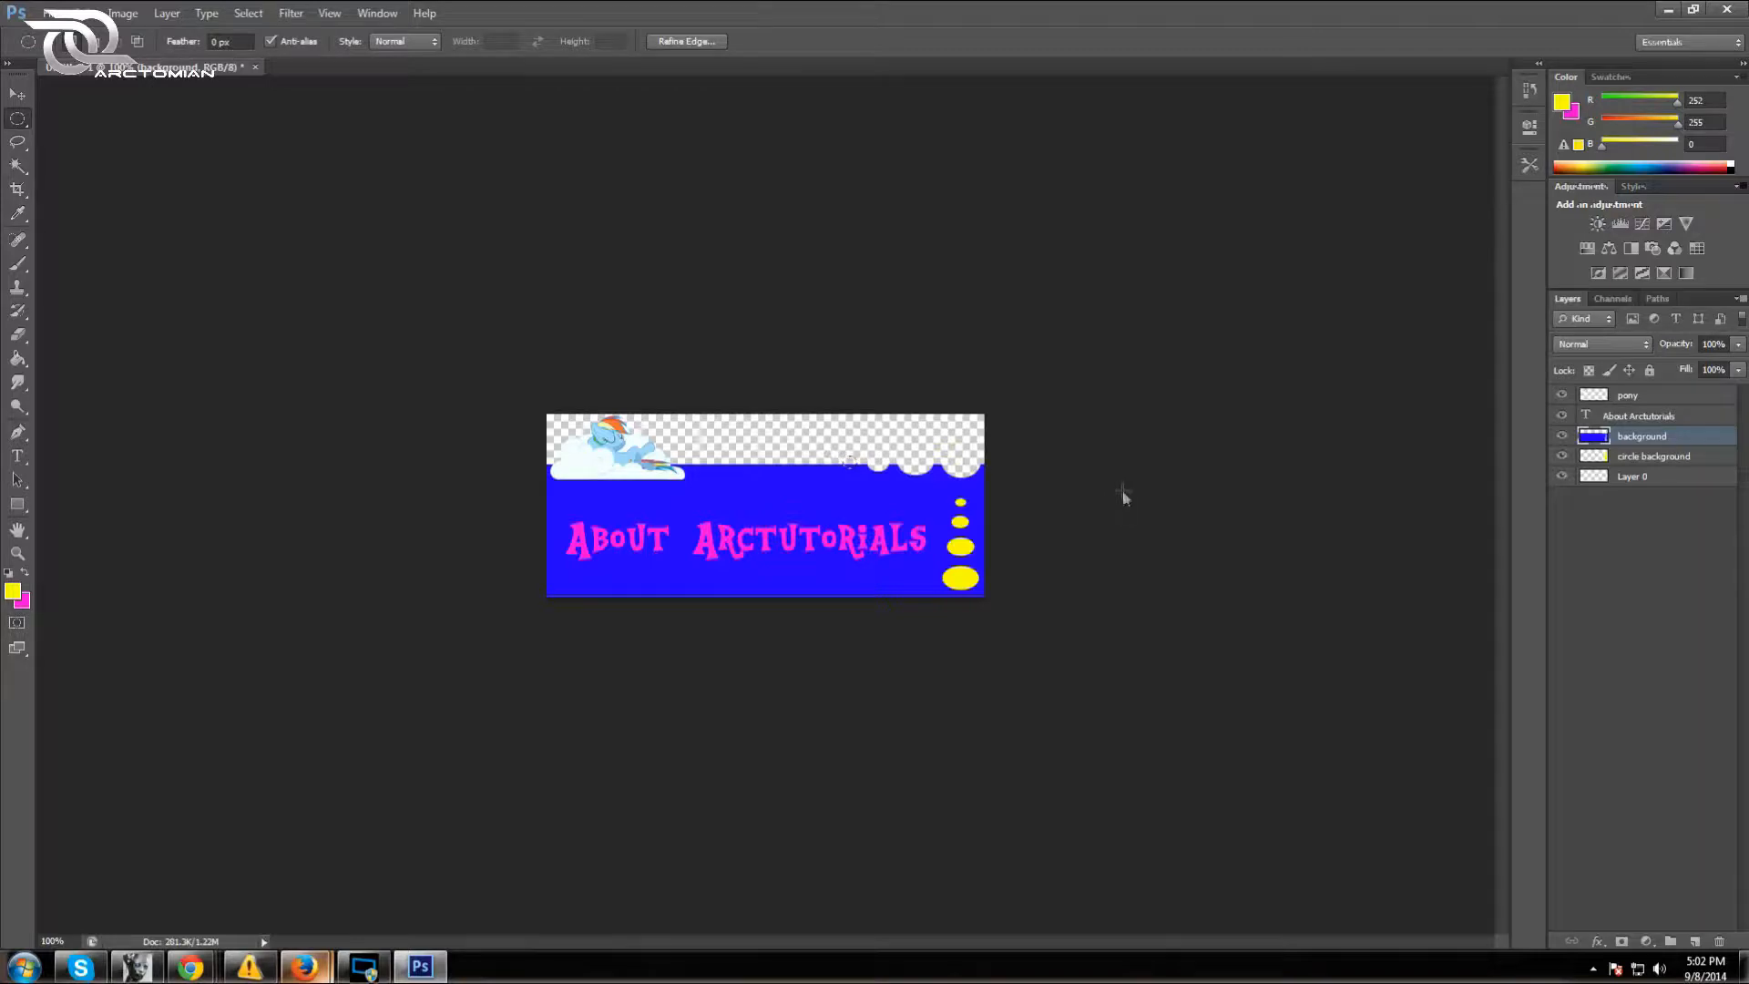
{"action": "left_click", "coordinate": [1025, 470]}
Open the layer style of the "About Arctutorials" text, leave Bevel & Emboss off, and enable a Stroke effect
{"action": "left_click", "coordinate": [1621, 418]}
{"action": "right_click", "coordinate": [1621, 417]}
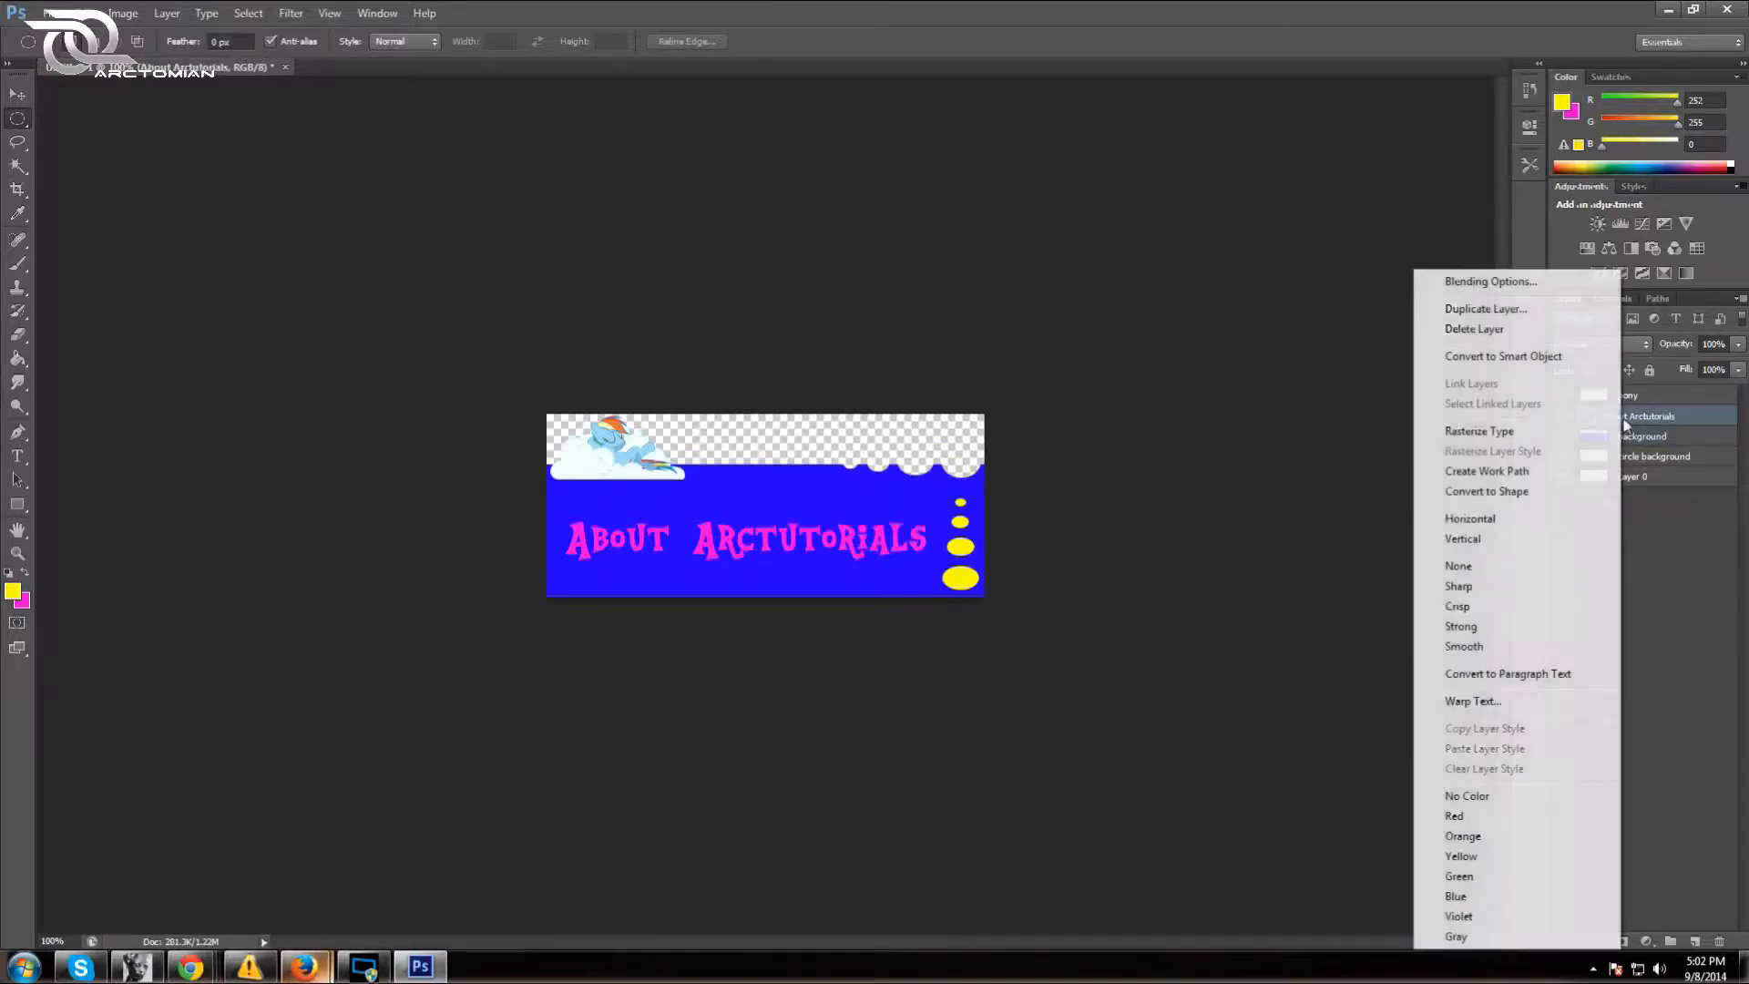
{"action": "left_click", "coordinate": [1505, 286]}
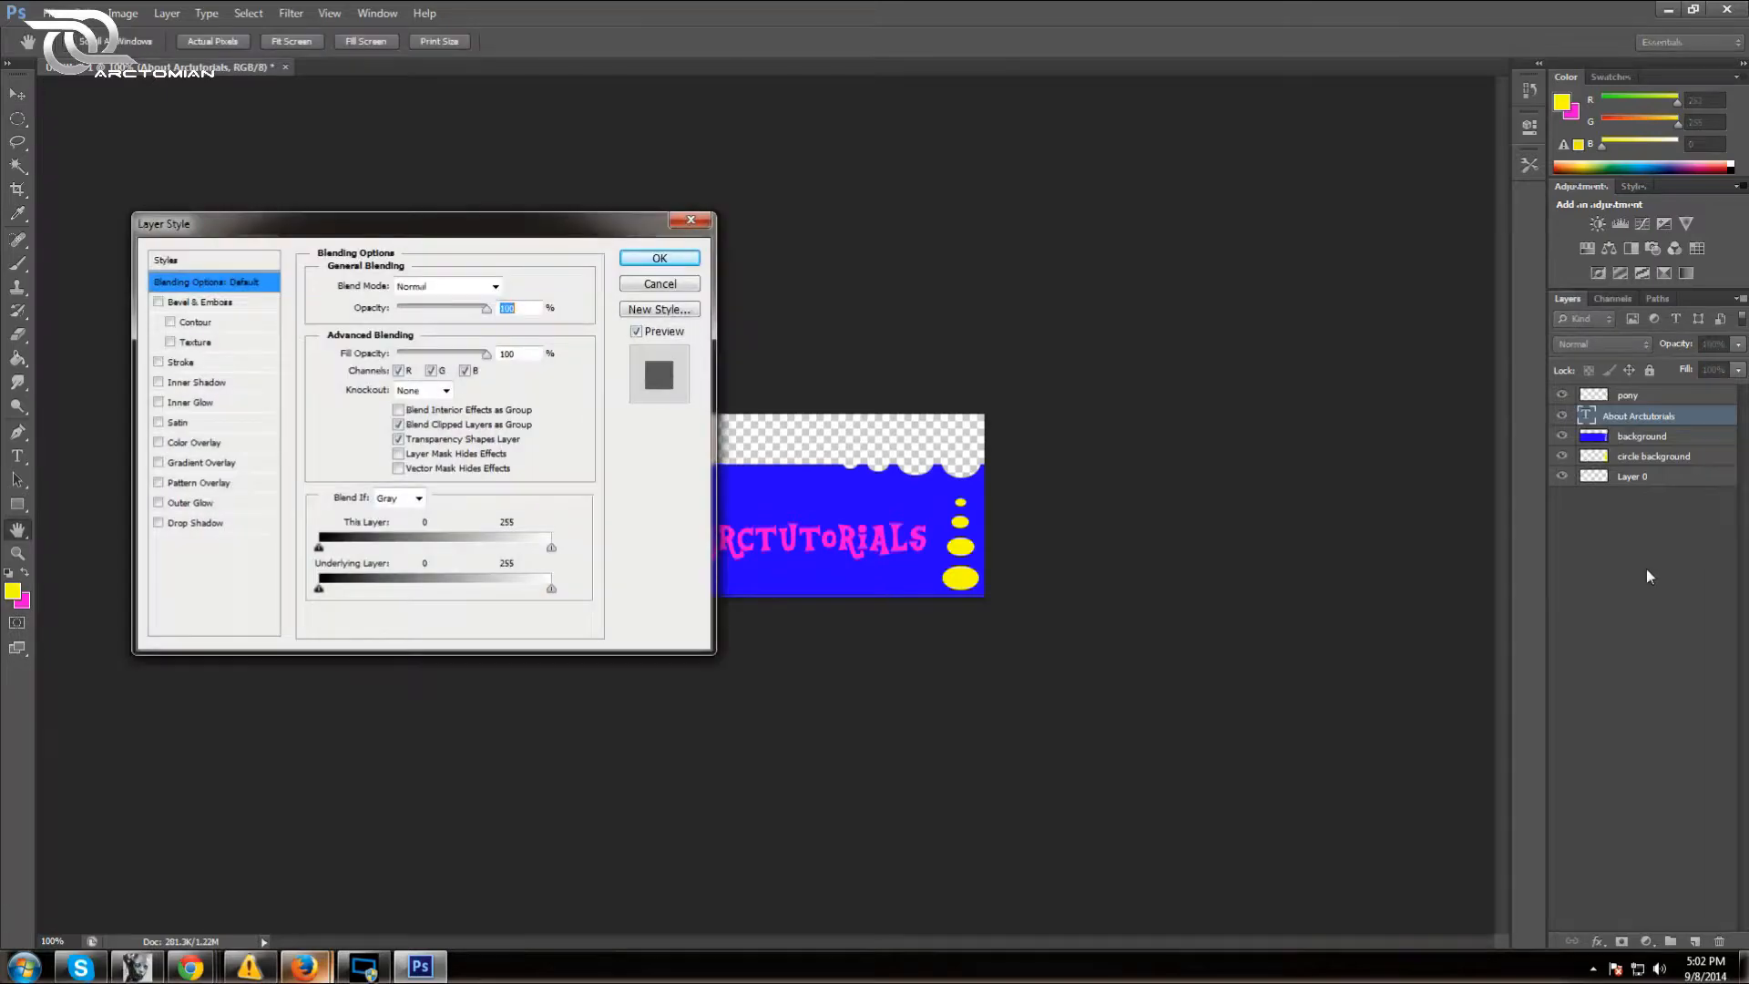
{"action": "left_click_drag", "start_coordinate": [499, 231], "coordinate": [1367, 265]}
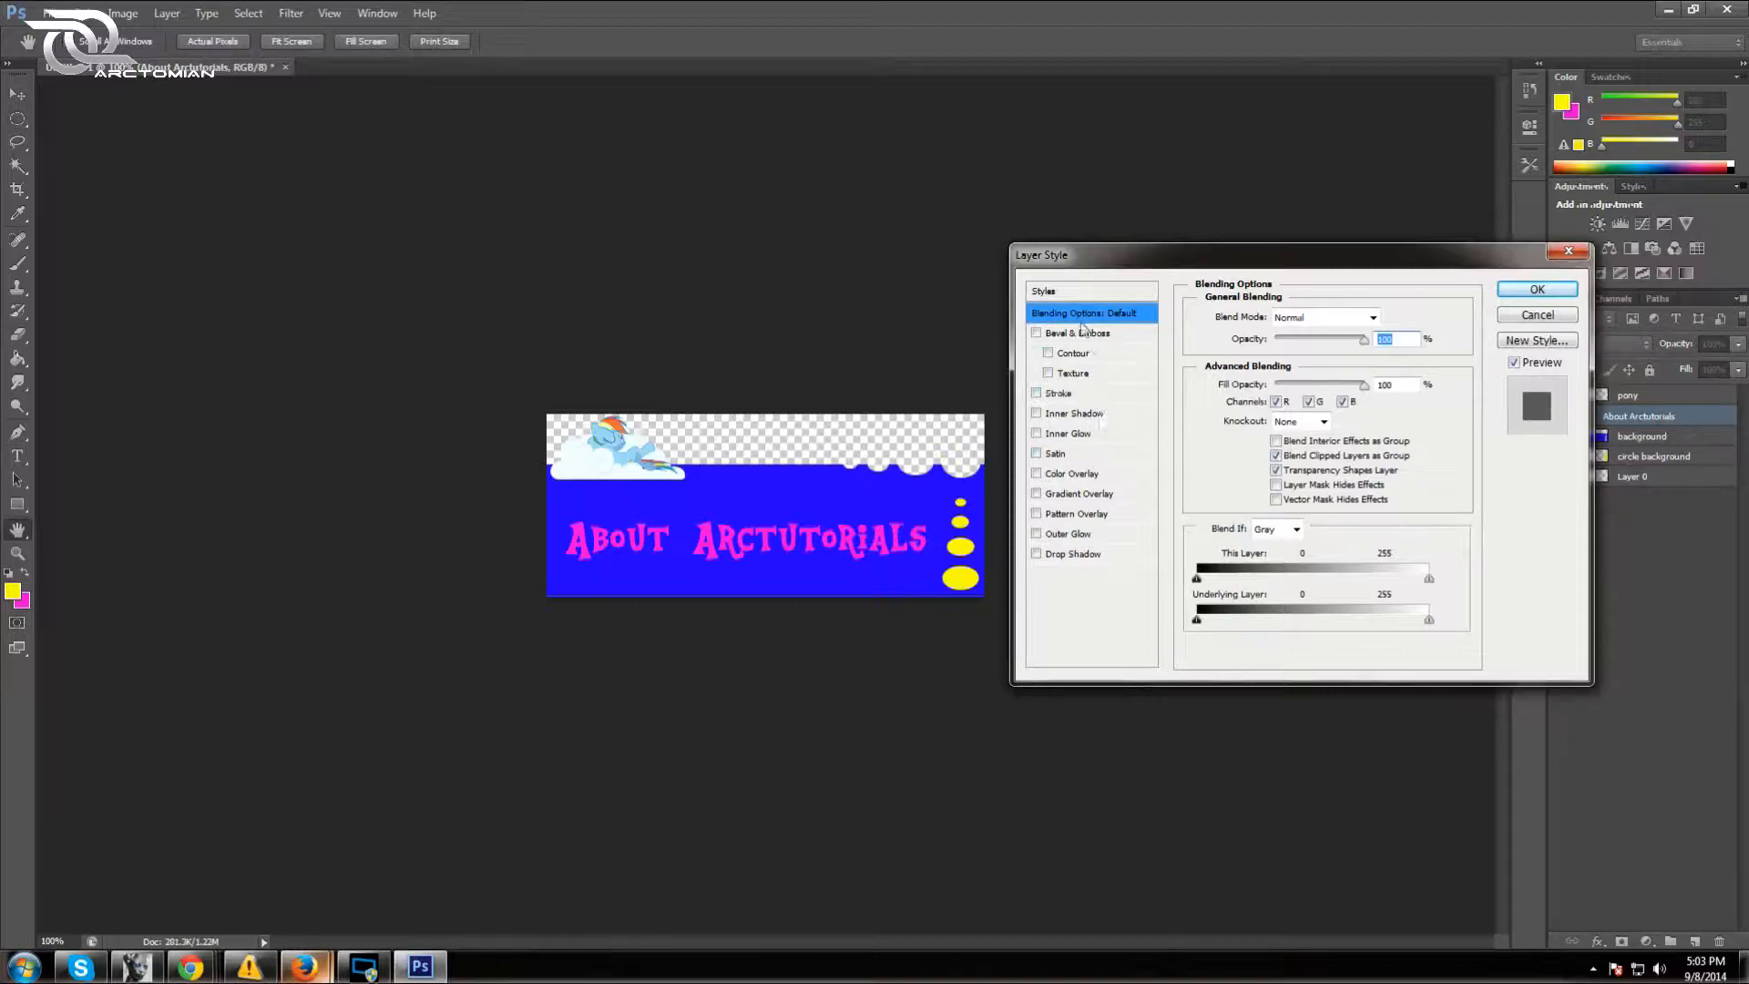
{"action": "left_click", "coordinate": [1035, 334]}
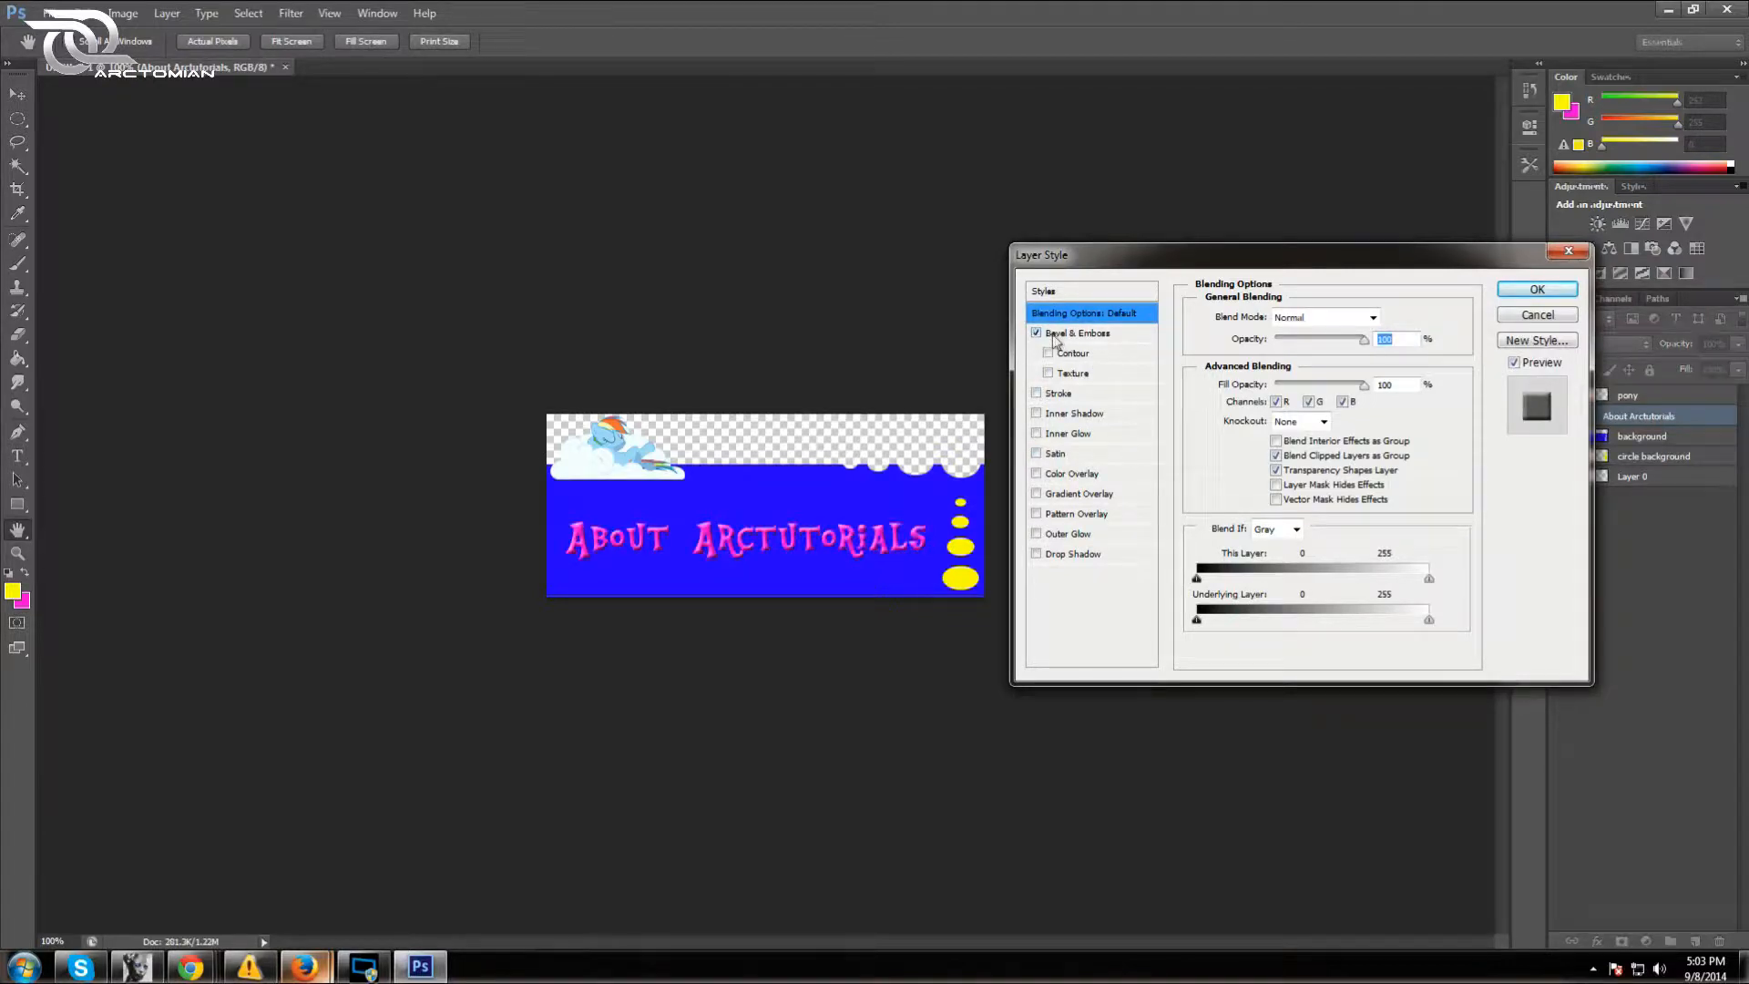
{"action": "left_click", "coordinate": [1036, 334]}
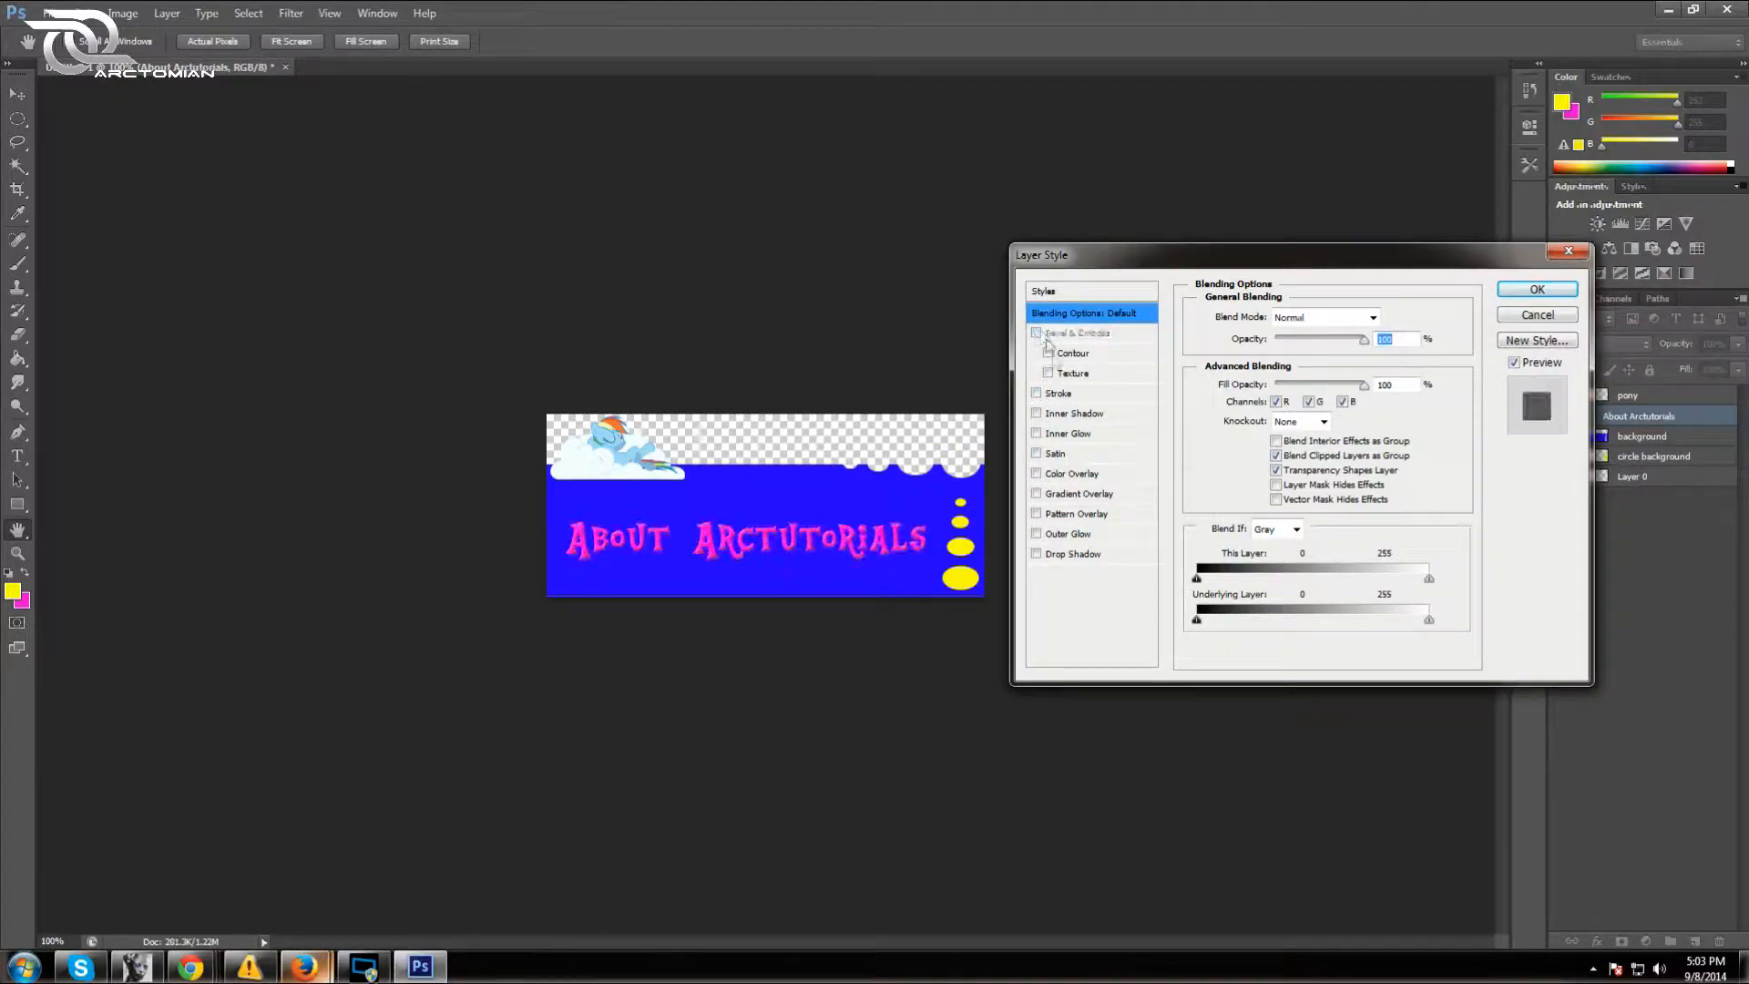
{"action": "left_click", "coordinate": [1036, 393]}
{"action": "left_click", "coordinate": [1060, 394]}
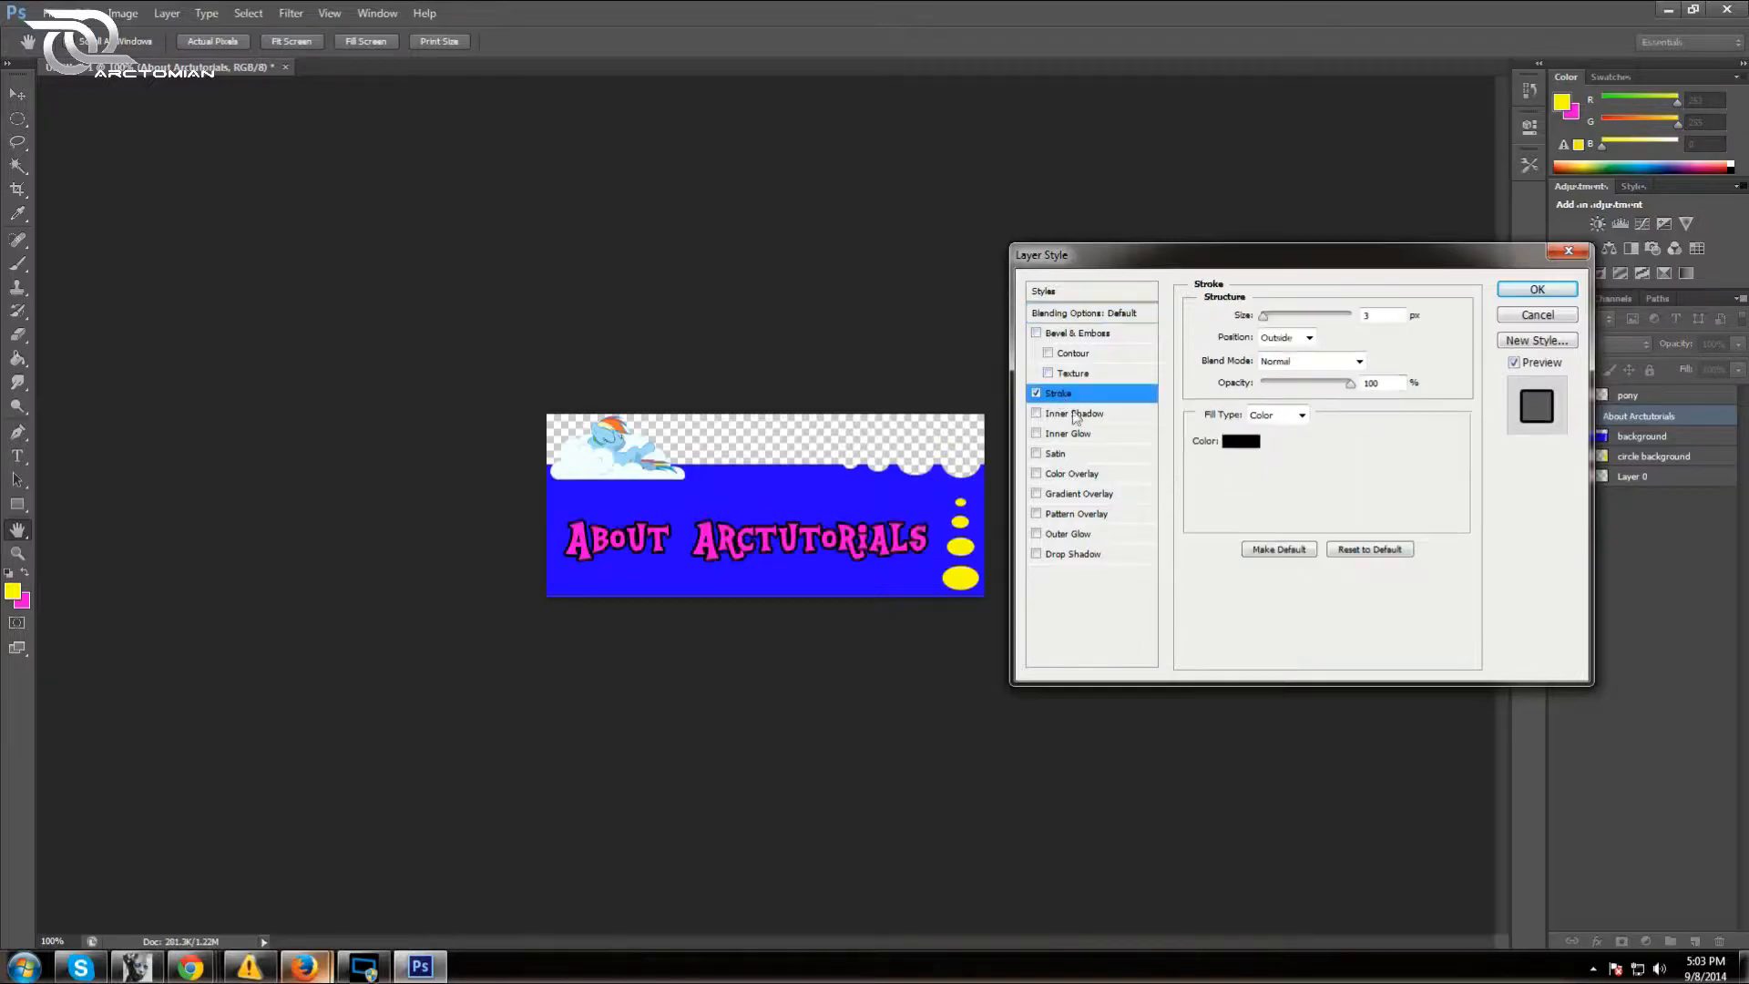
Set the text's stroke color to cyan 00f0ff
{"action": "left_click", "coordinate": [1240, 441]}
{"action": "left_click", "coordinate": [1308, 398]}
{"action": "left_click_drag", "start_coordinate": [1307, 398], "coordinate": [1385, 285]}
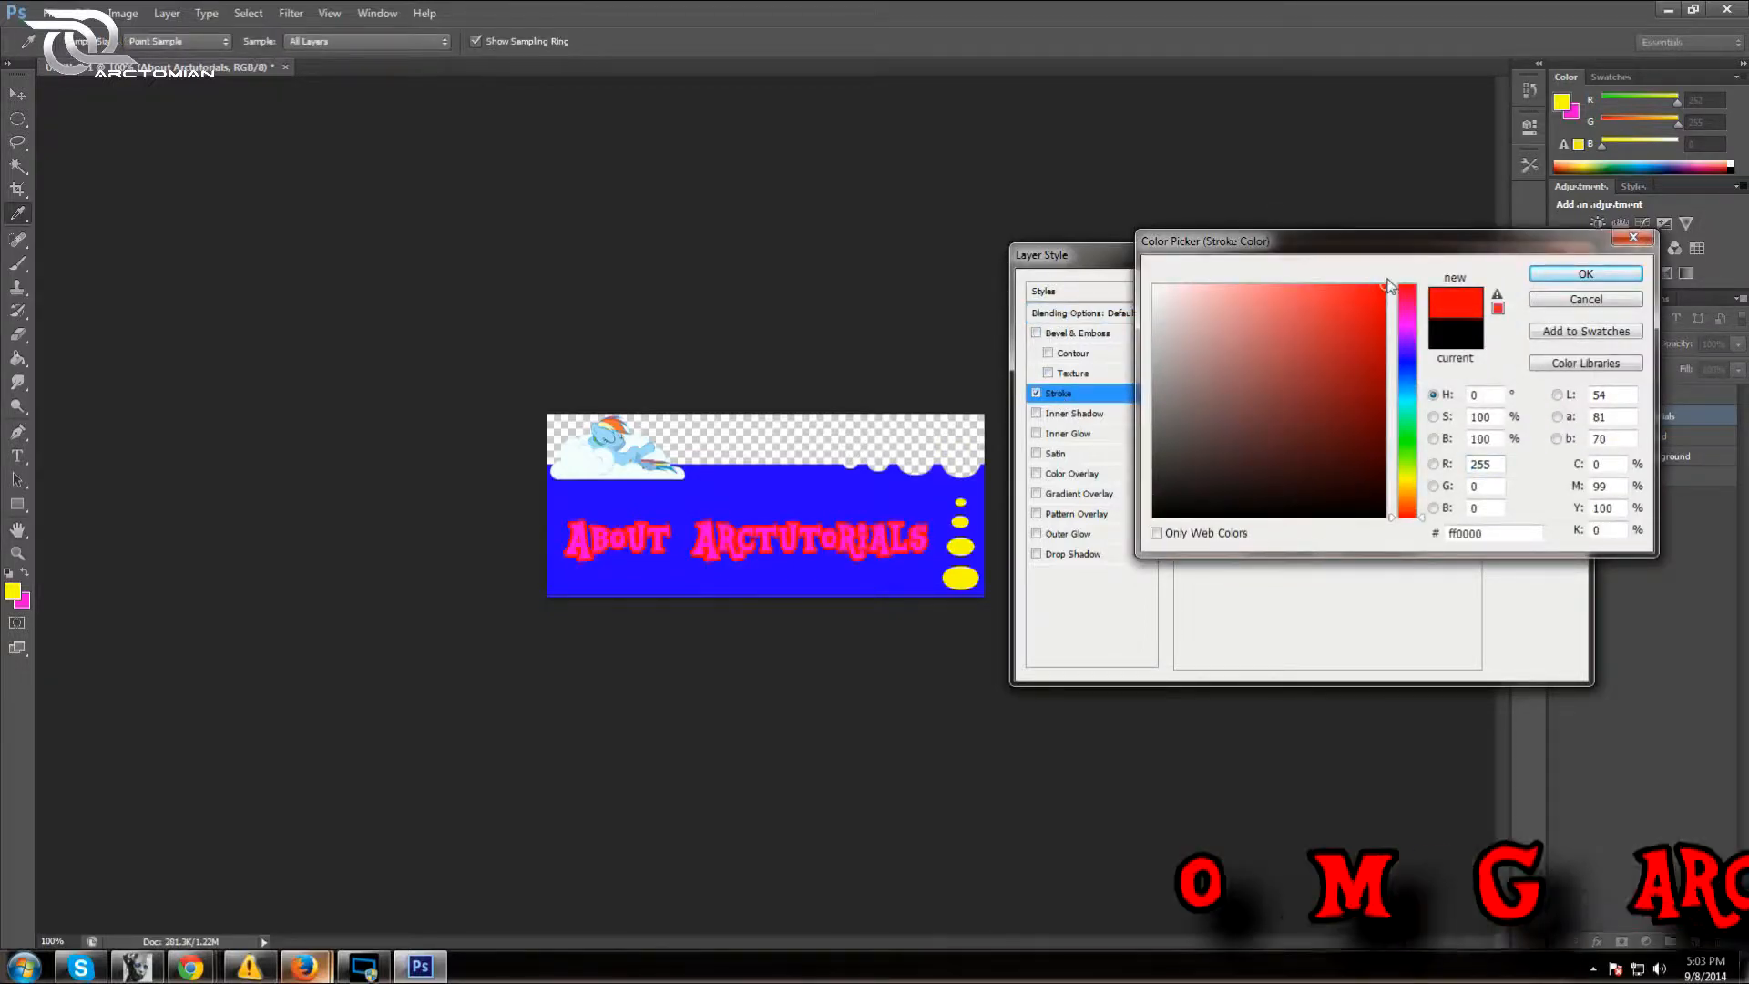
{"action": "left_click_drag", "start_coordinate": [1414, 481], "coordinate": [1410, 456]}
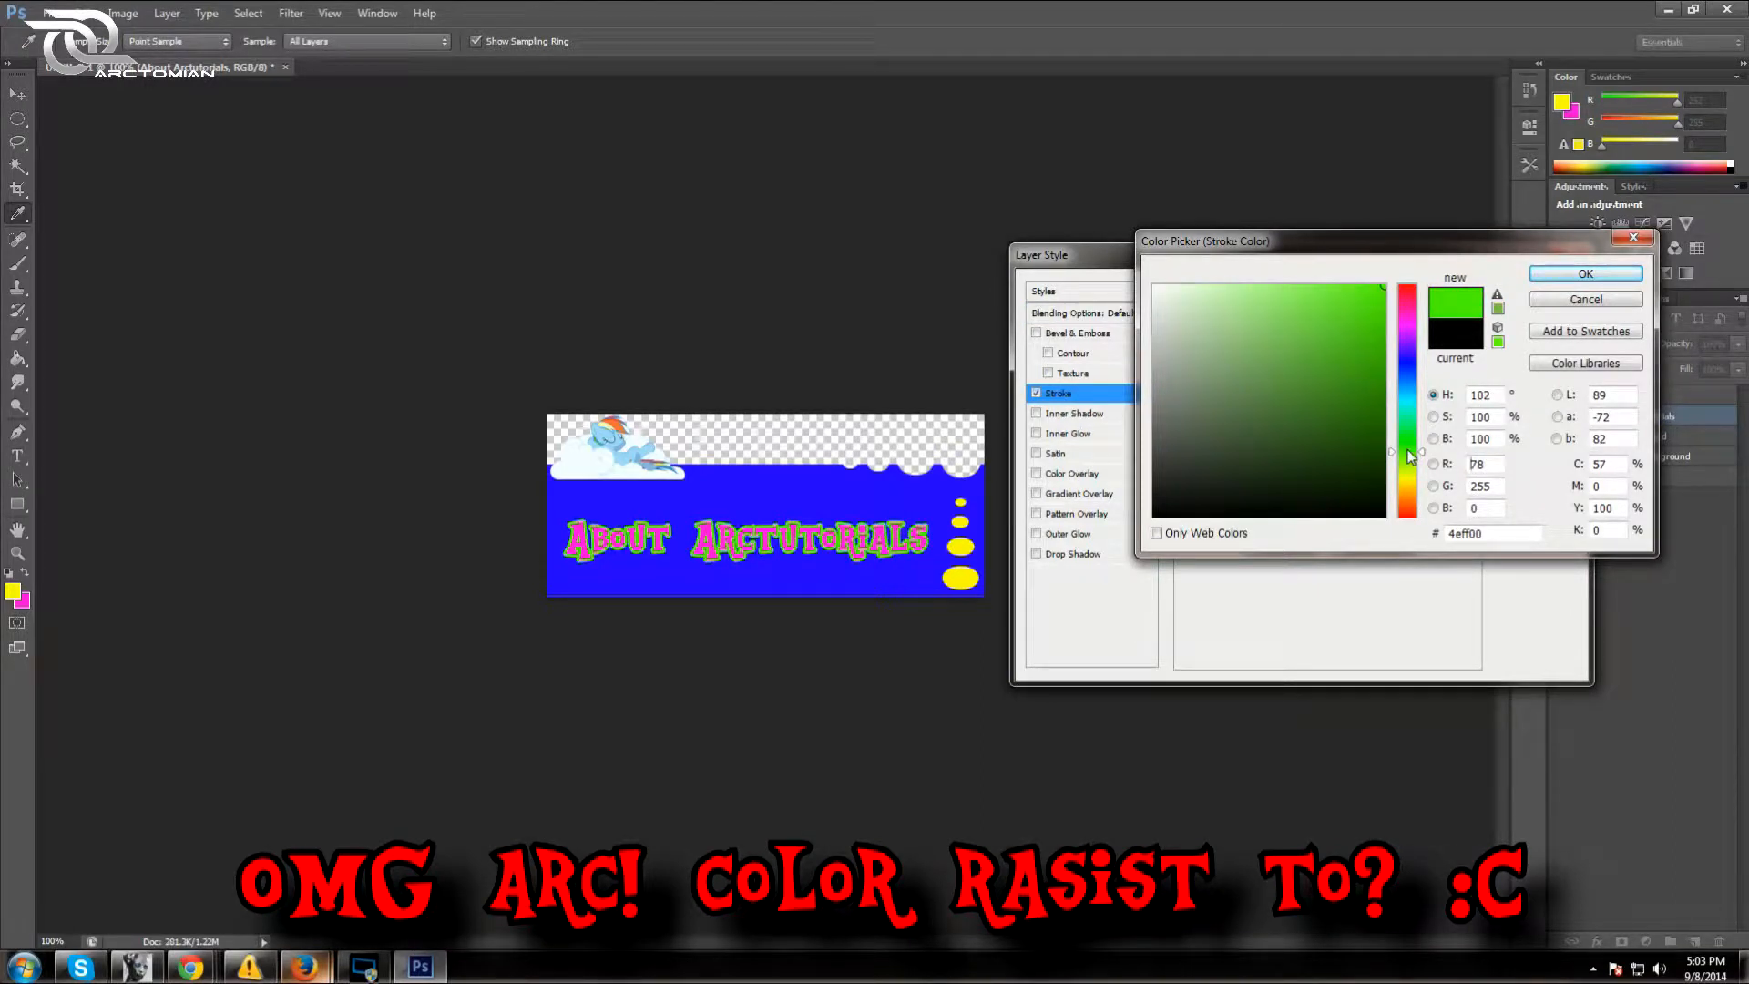
{"action": "left_click_drag", "start_coordinate": [1409, 452], "coordinate": [1412, 405]}
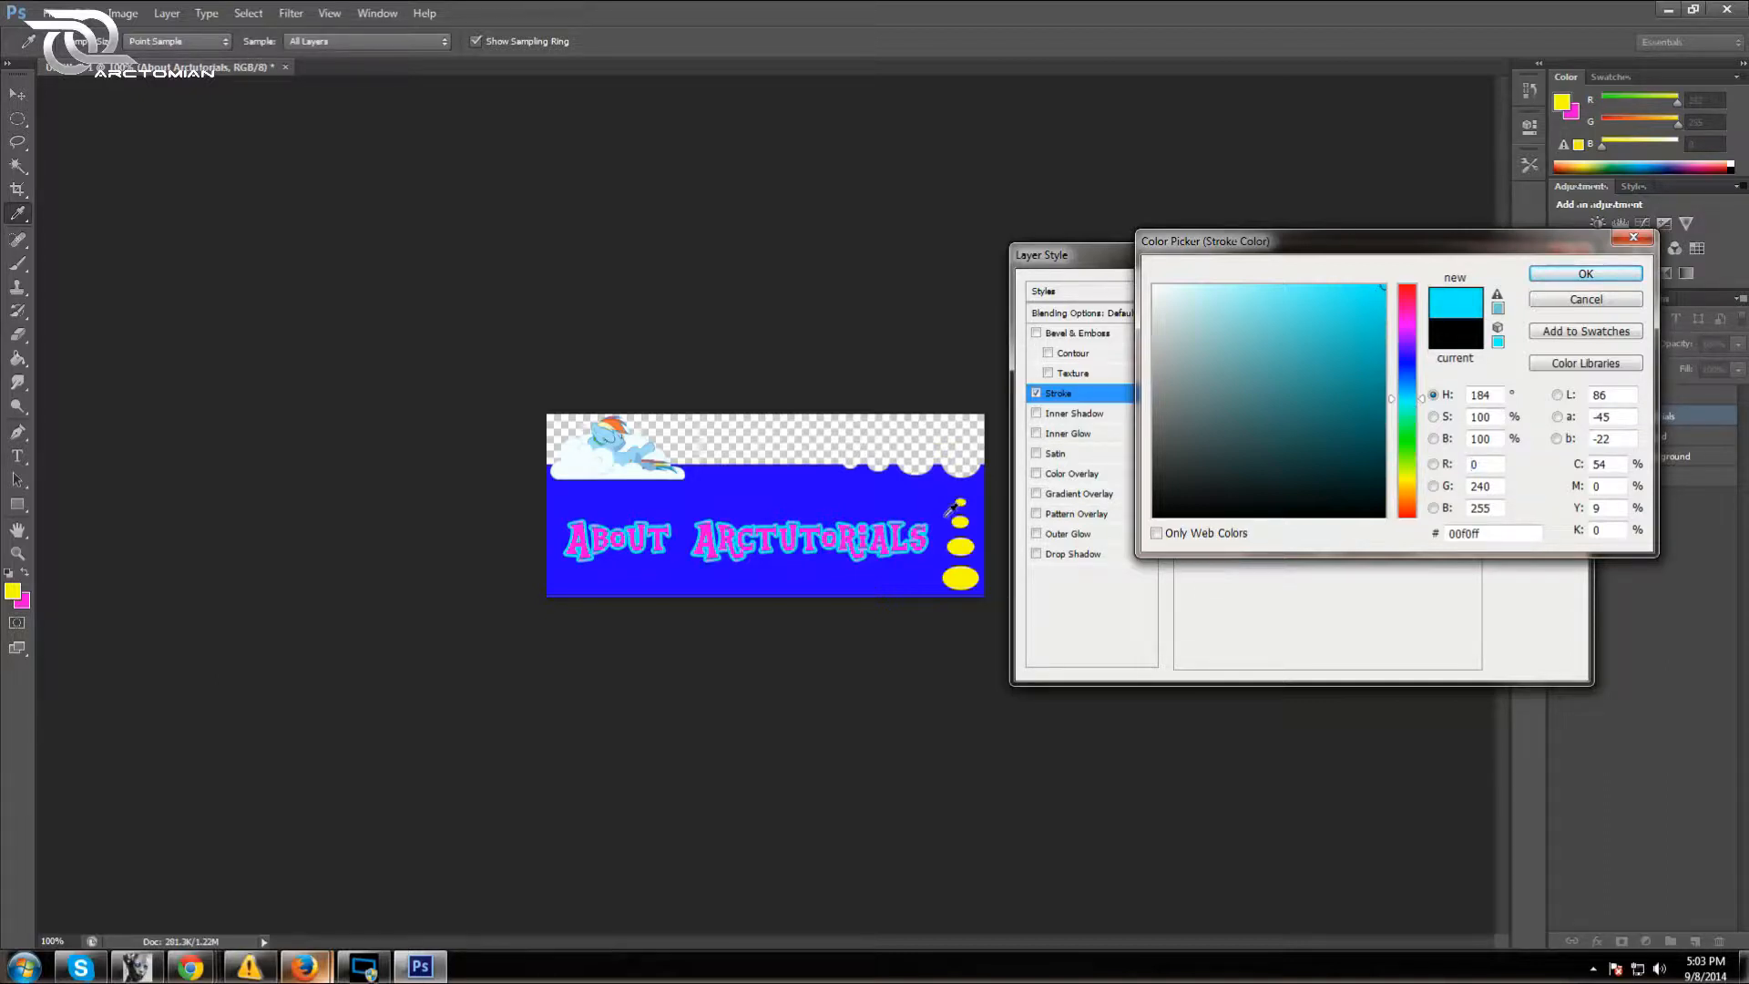
{"action": "left_click", "coordinate": [1590, 274]}
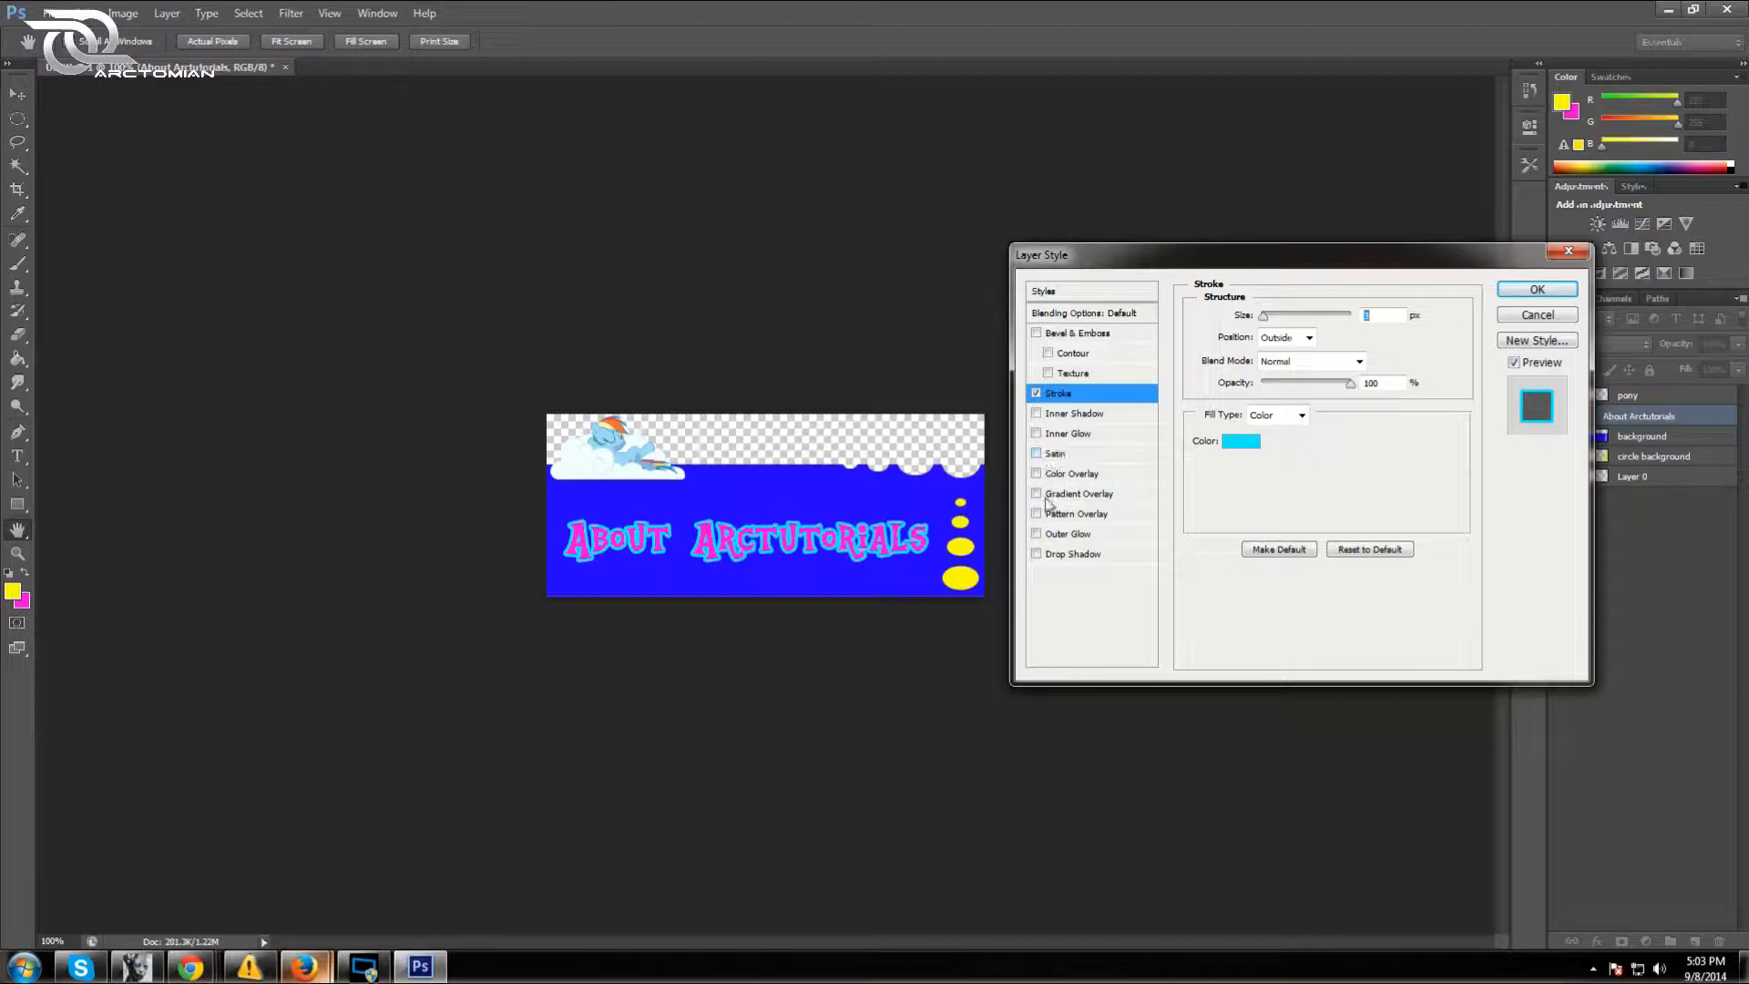
Add a Gradient Overlay to the text with the gray-to-transparent gradient and lower its opacity to roughly half
{"action": "left_click", "coordinate": [1037, 493]}
{"action": "left_click", "coordinate": [1069, 496]}
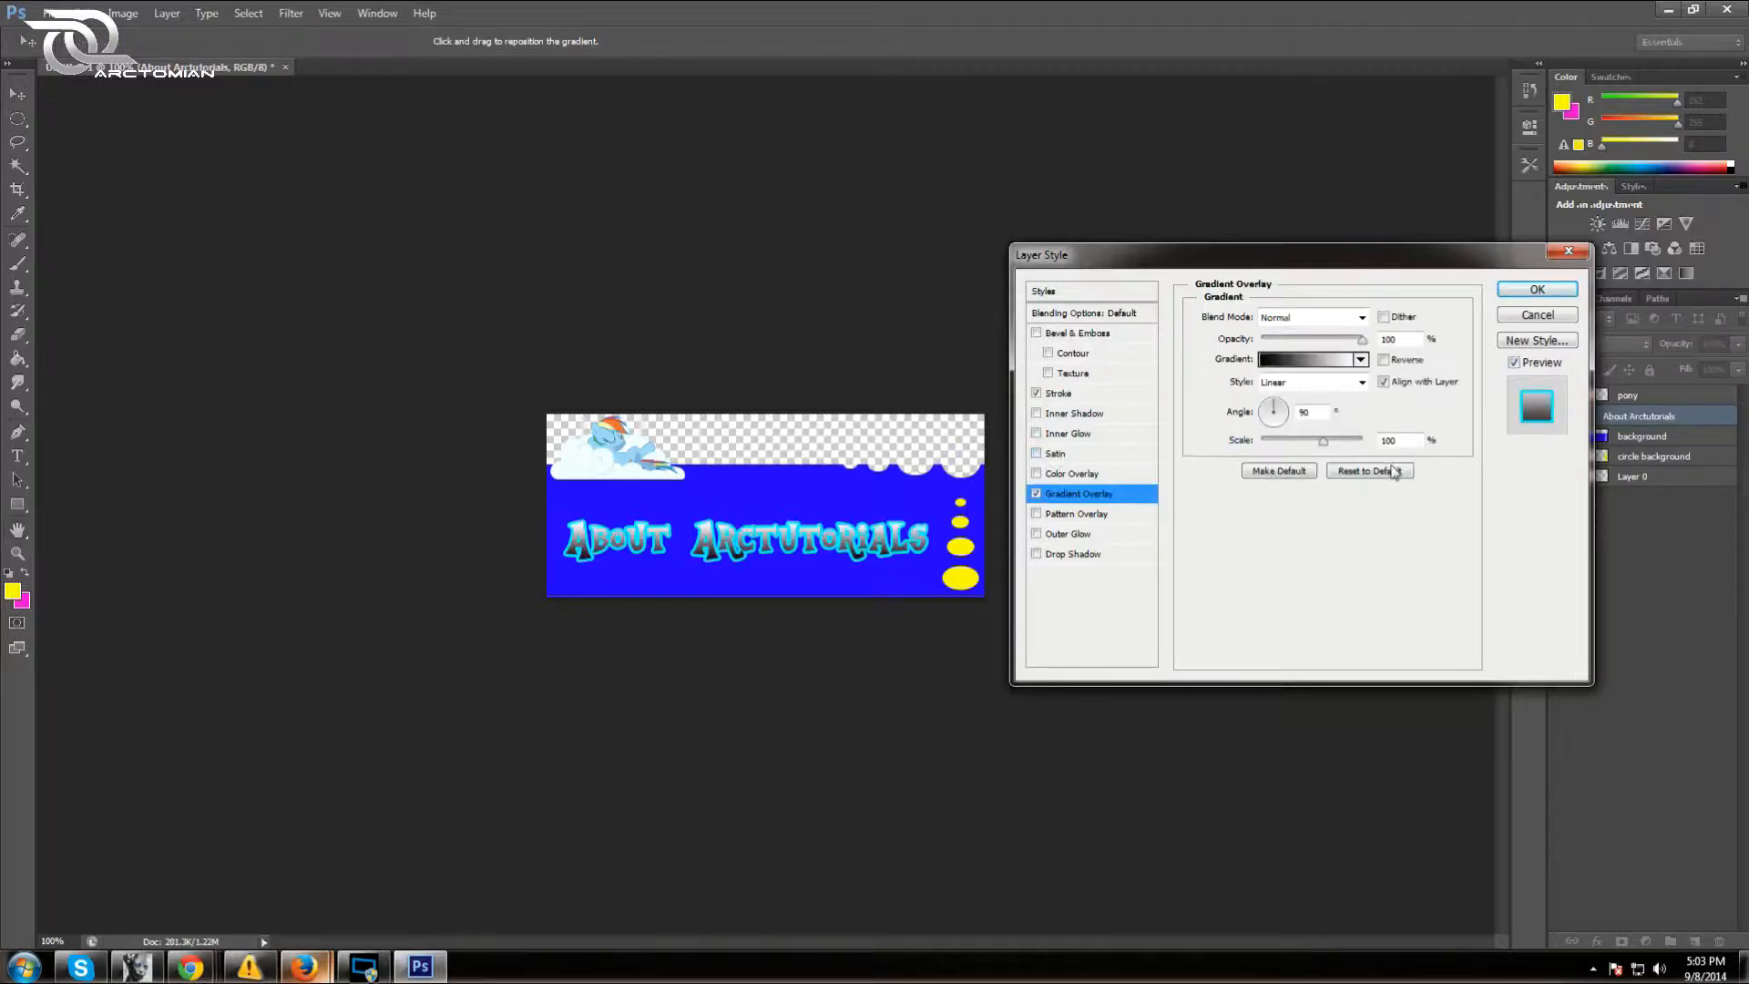
{"action": "left_click", "coordinate": [1361, 360]}
{"action": "left_click", "coordinate": [1314, 454]}
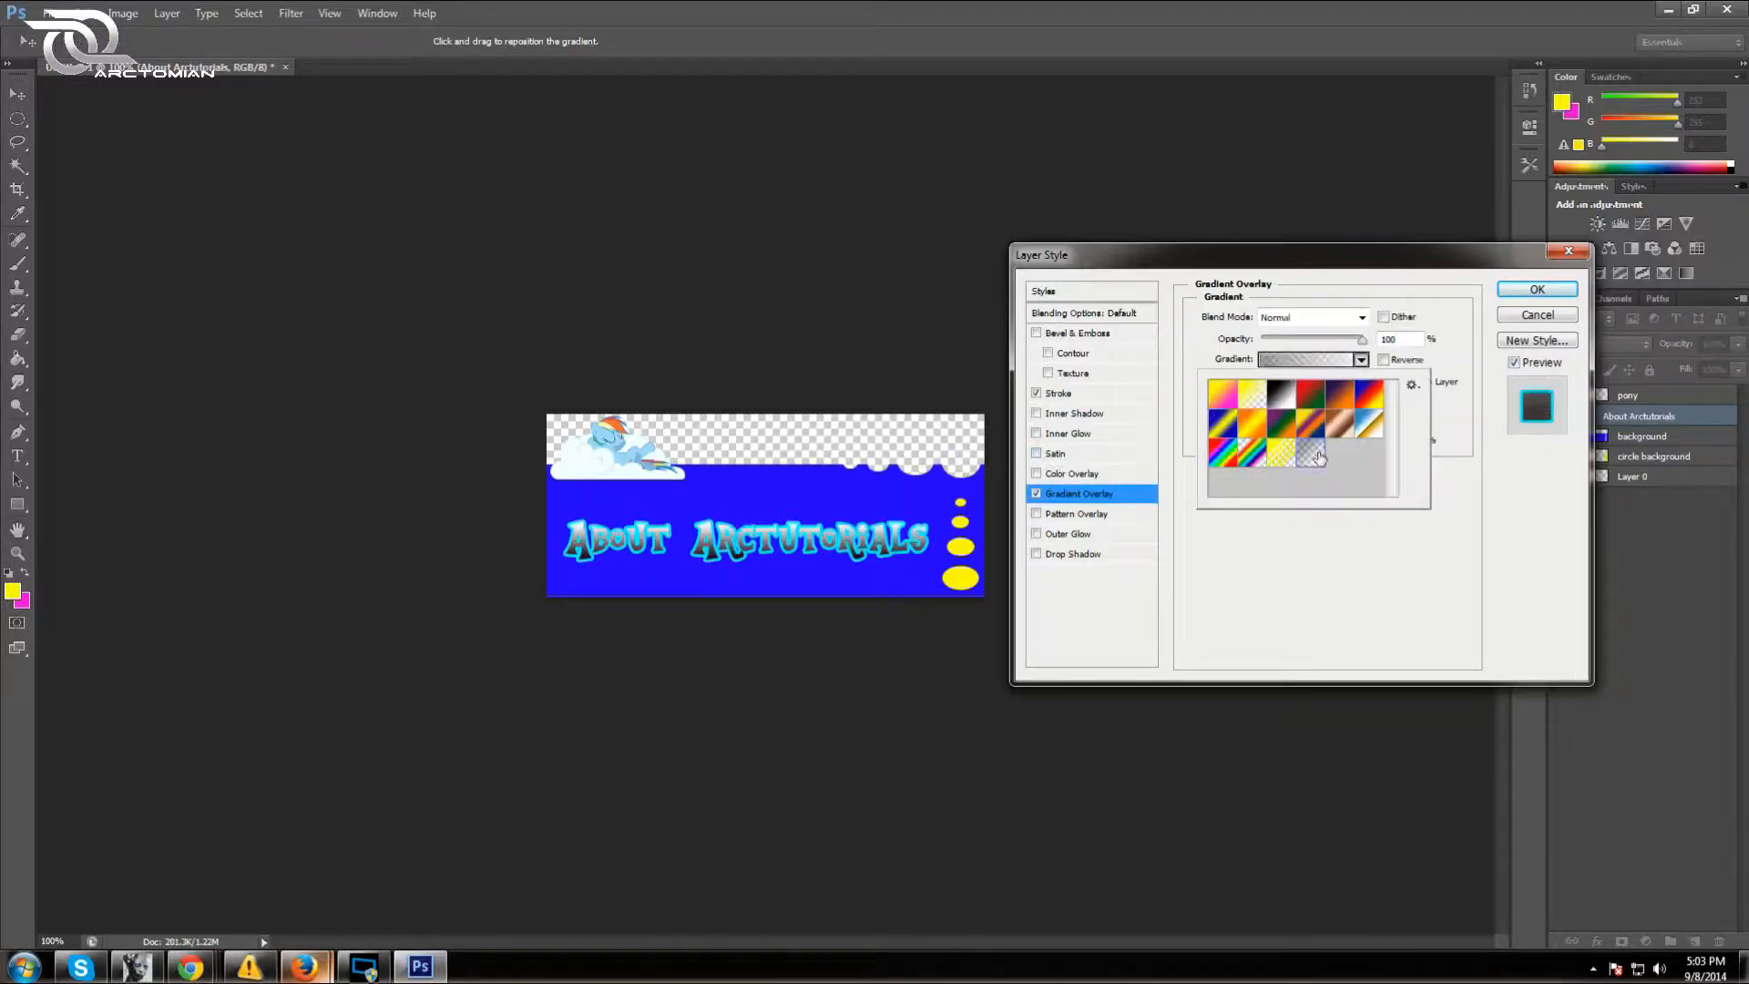
{"action": "left_click", "coordinate": [1348, 626]}
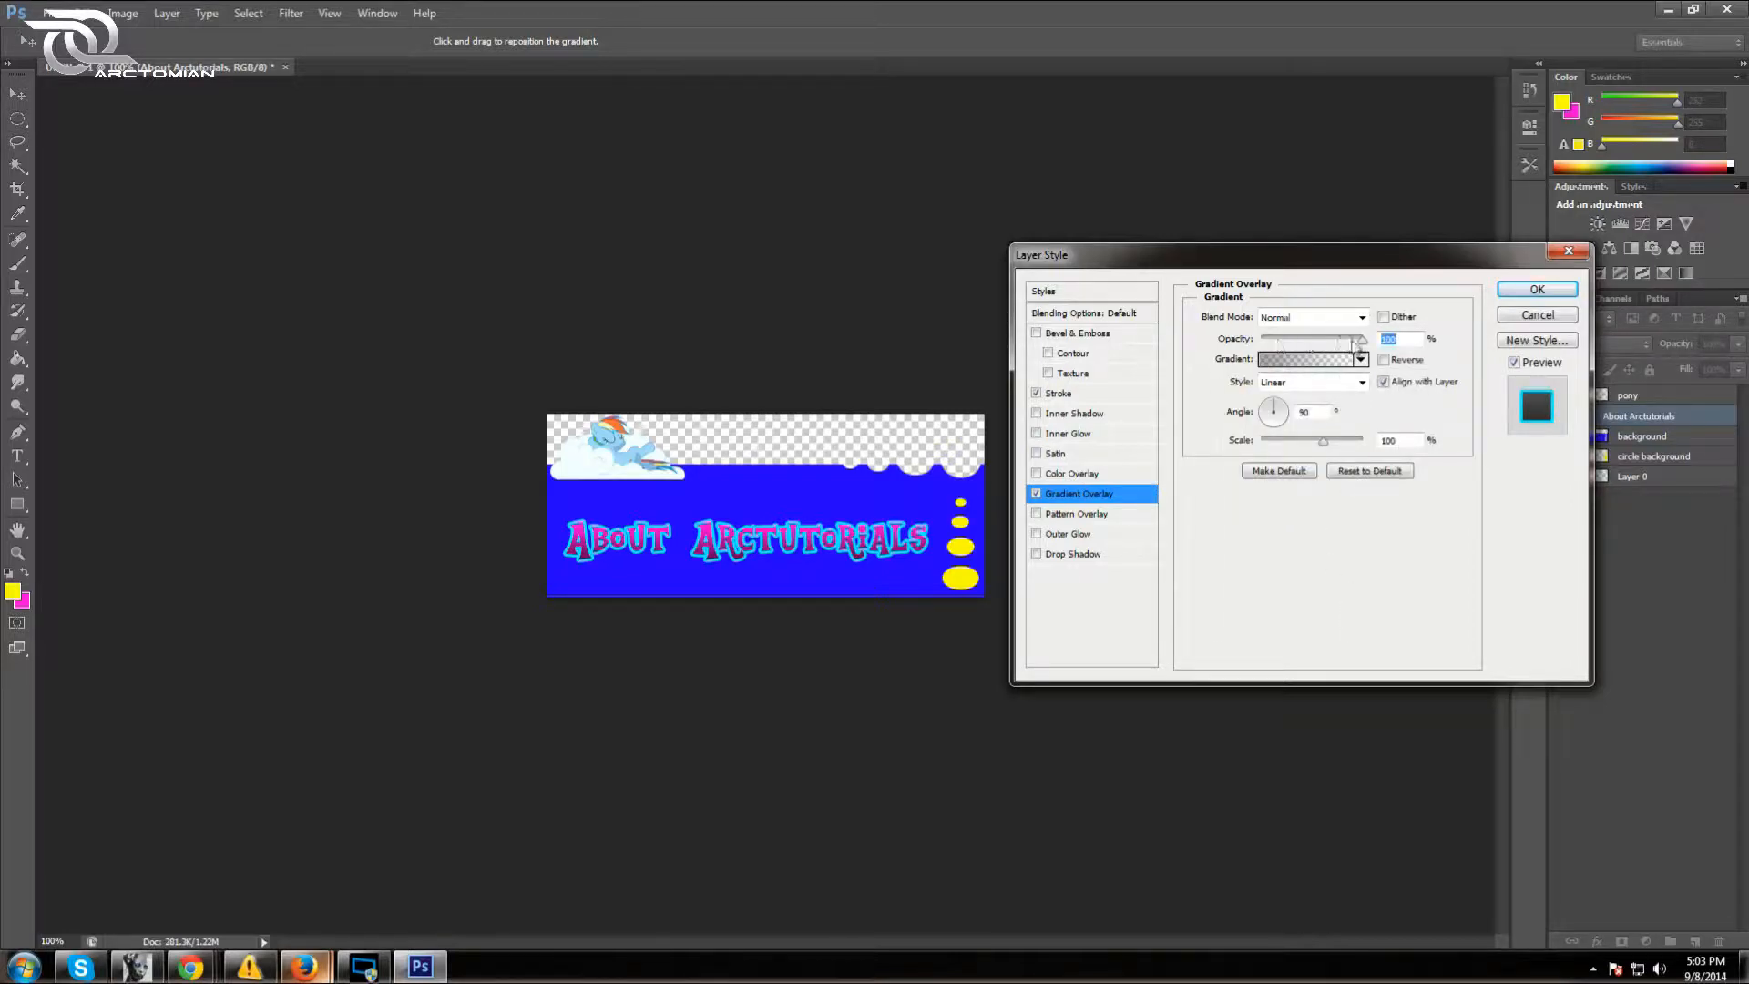
{"action": "left_click_drag", "start_coordinate": [1363, 345], "coordinate": [1317, 355]}
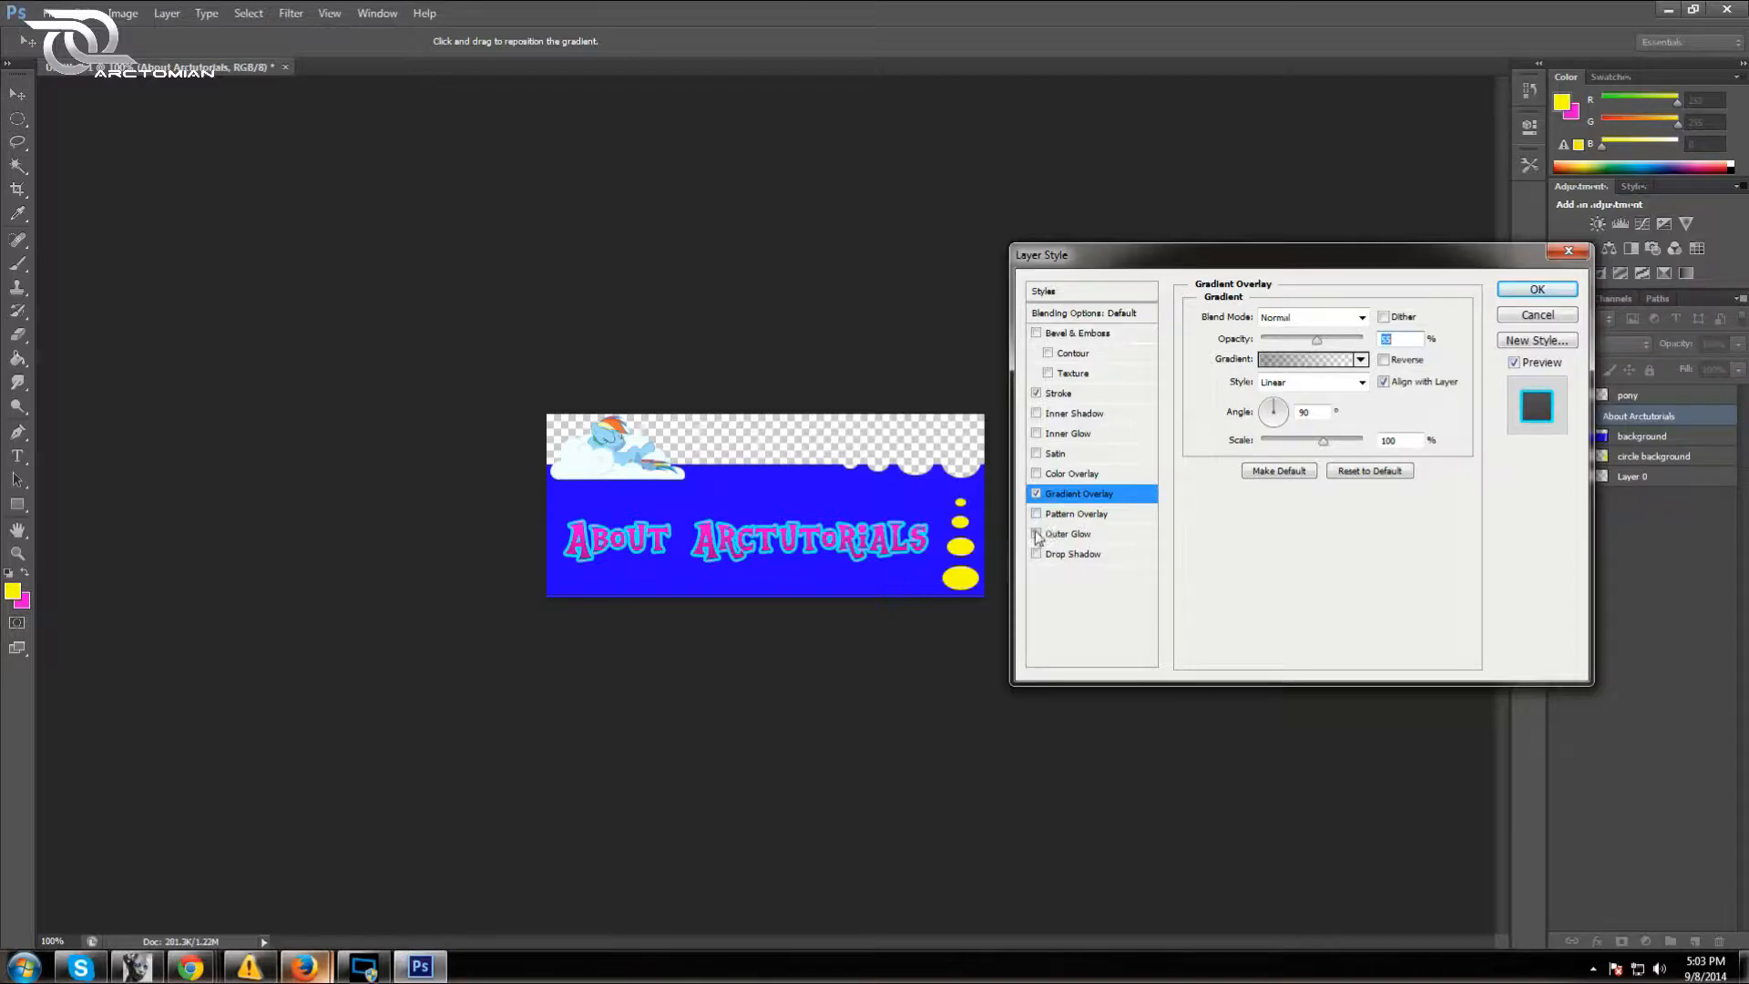
Add an Outer Glow to the text with a spread of 34% and a size of 14 px
{"action": "left_click", "coordinate": [1081, 537]}
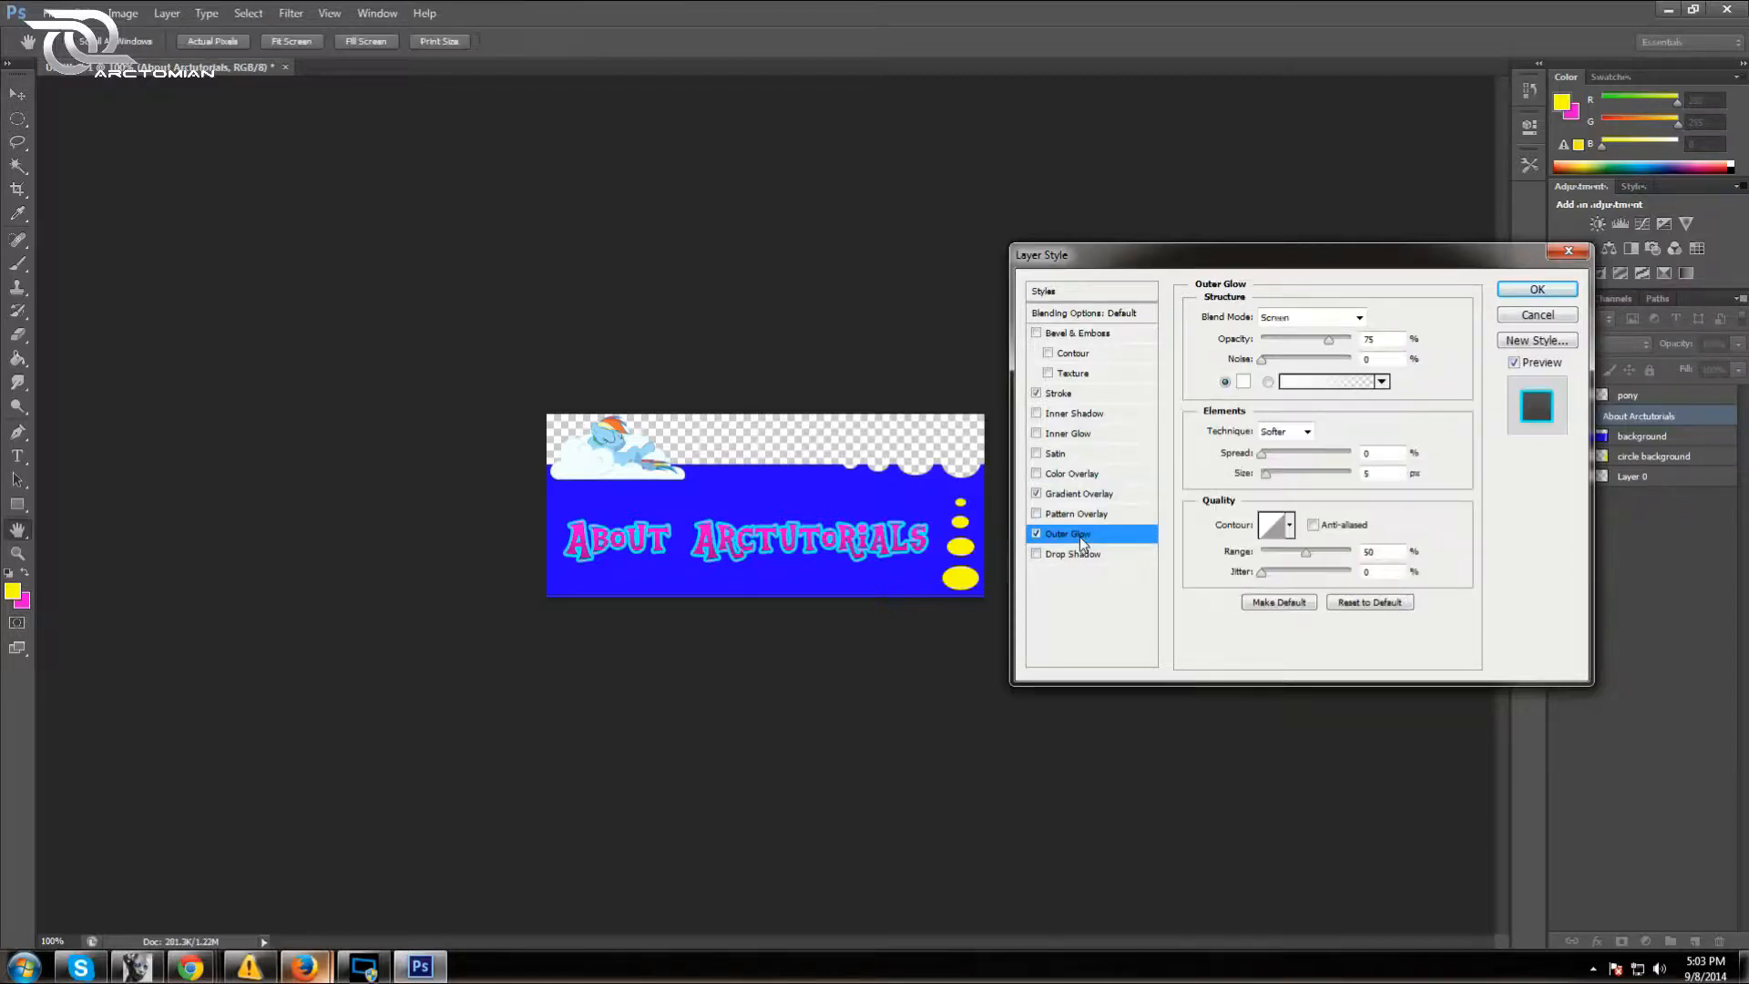
{"action": "mouse_move", "coordinate": [1263, 461]}
{"action": "left_mouse_down"}
{"action": "mouse_move", "coordinate": [1325, 462]}
{"action": "mouse_move", "coordinate": [1272, 477]}
{"action": "left_mouse_up"}
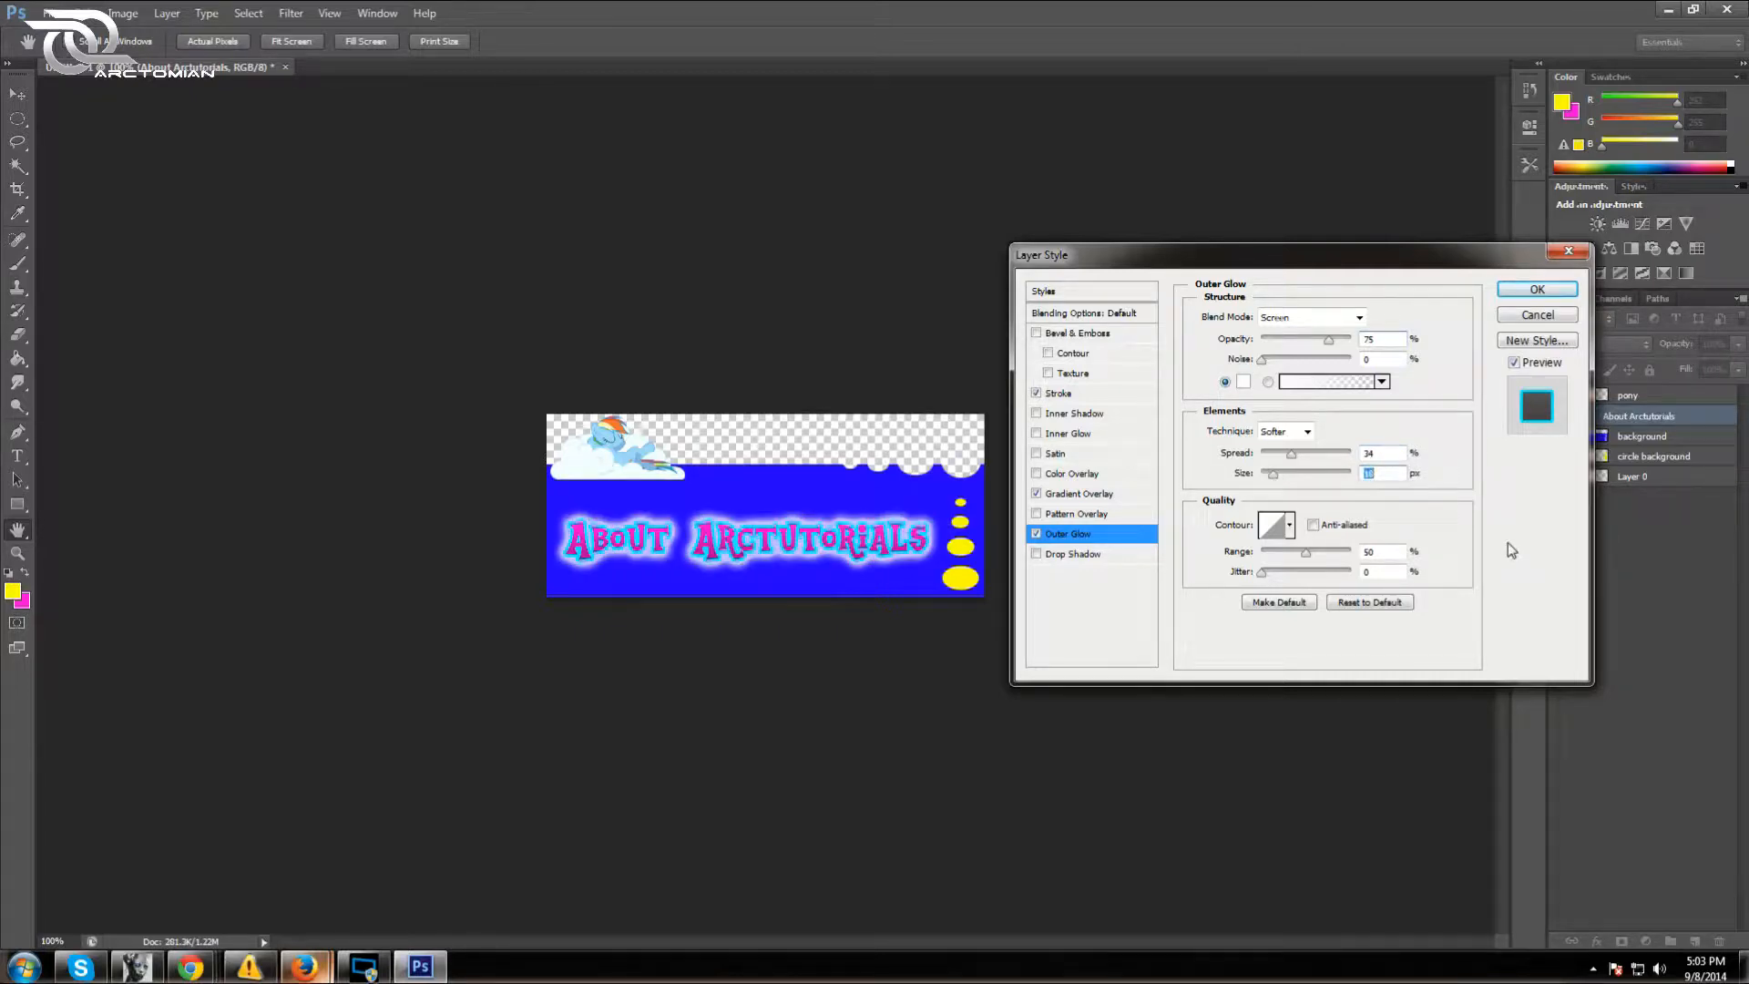
{"action": "type", "text": "16"}
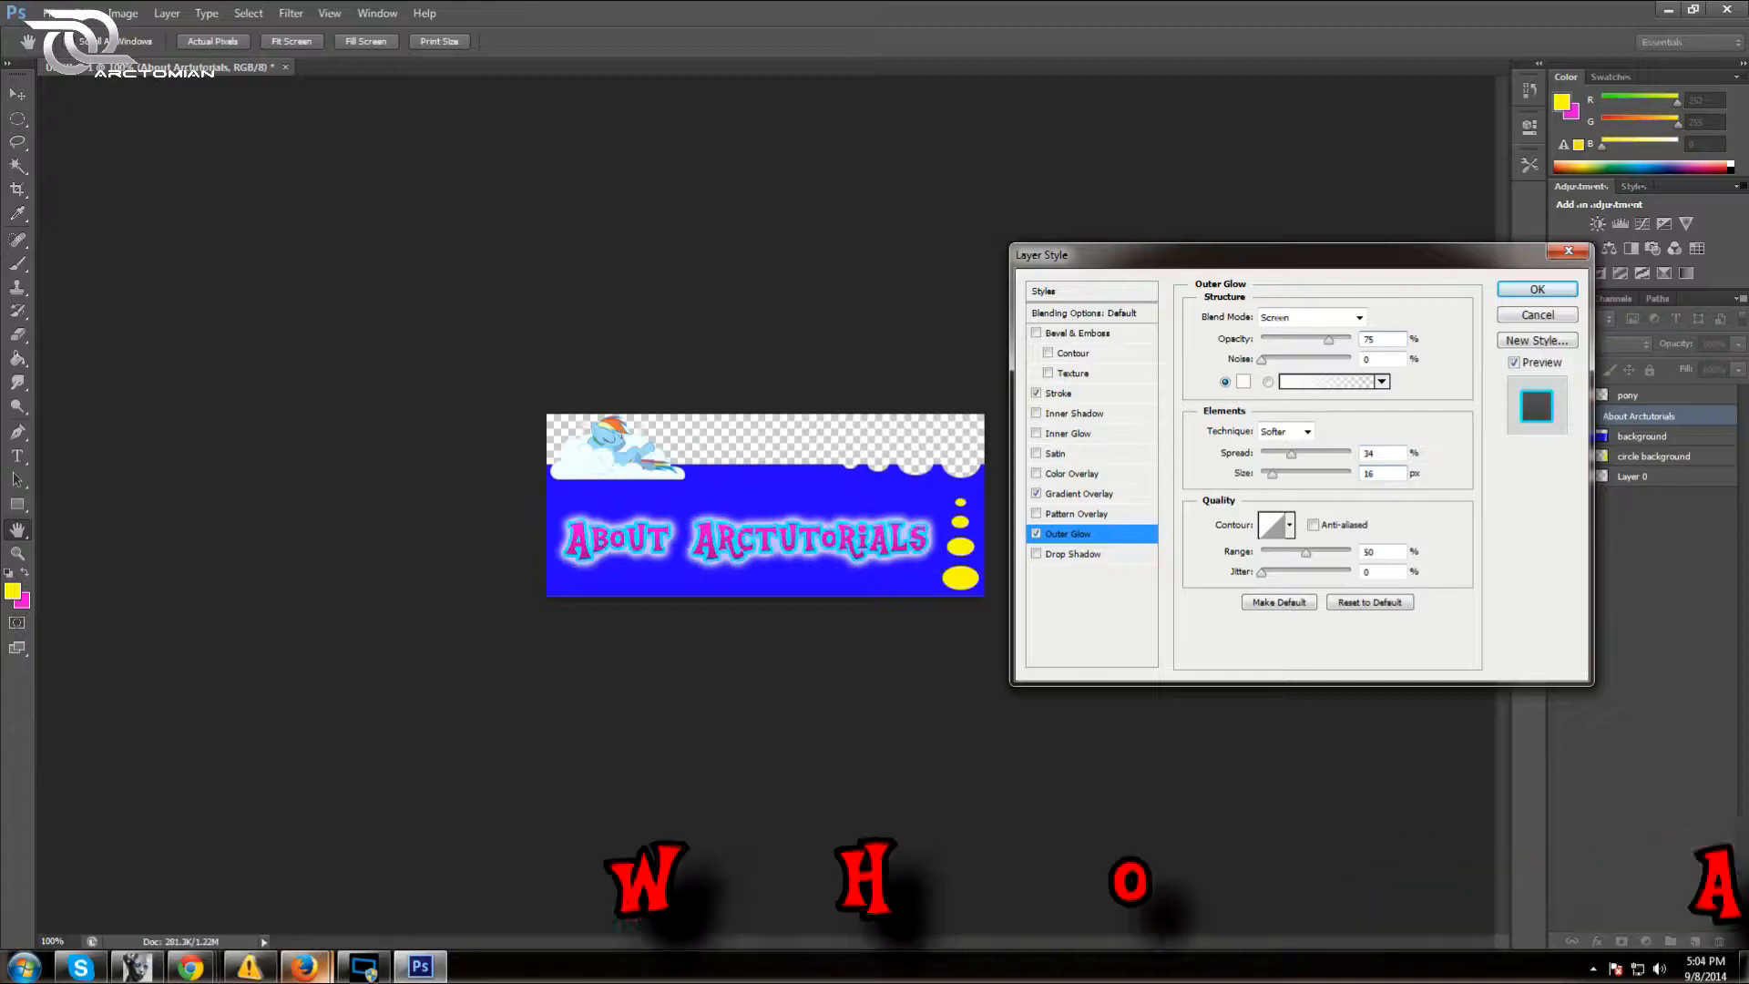
{"action": "key", "text": "BackSpace"}
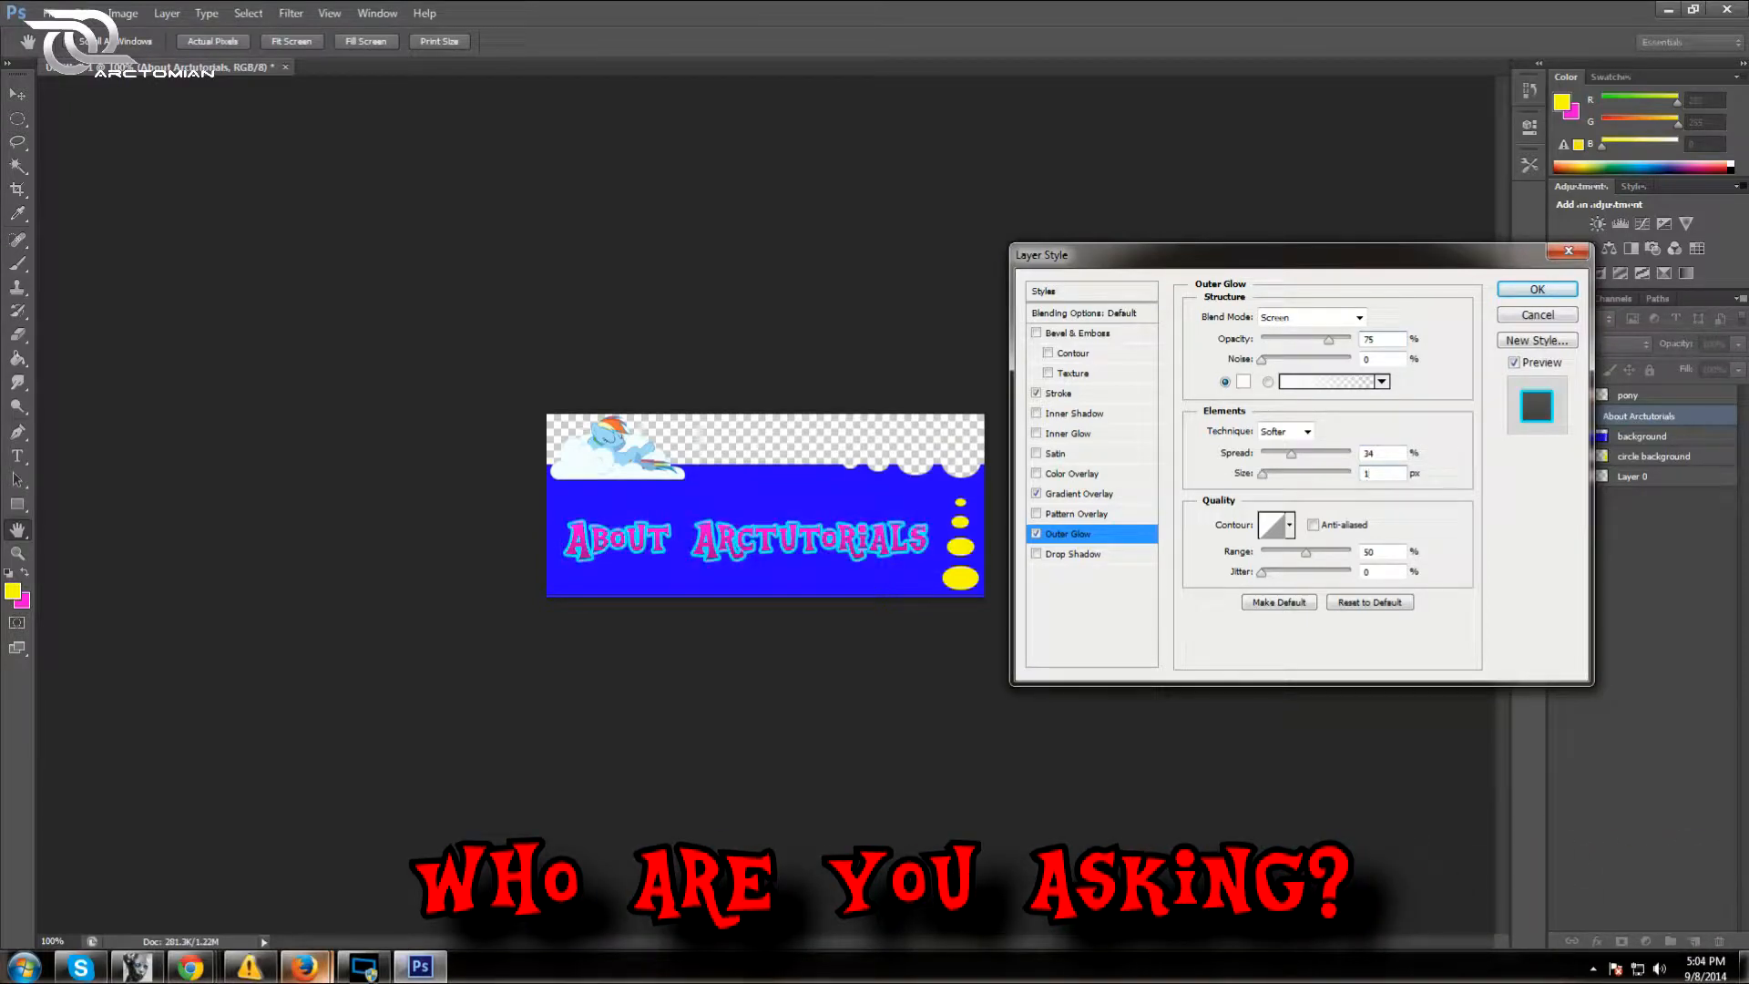
{"action": "type", "text": "14"}
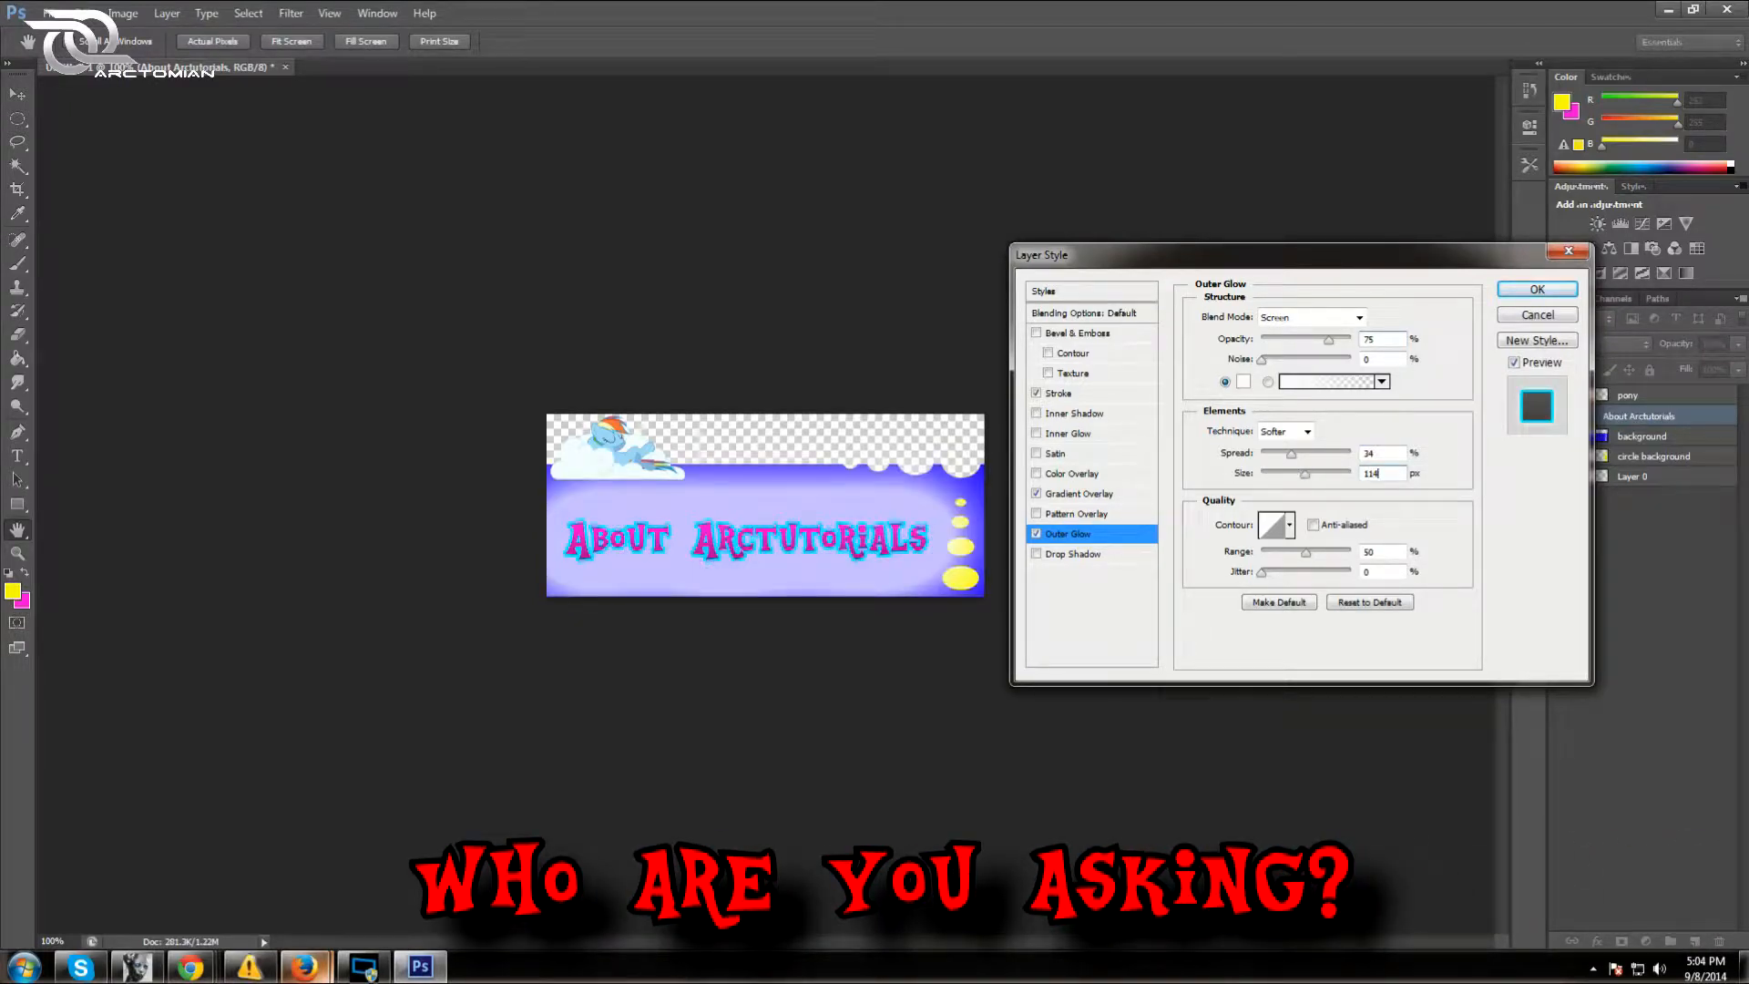
{"action": "key", "text": "BackSpace"}
{"action": "key", "text": "BackSpace"}
{"action": "type", "text": "4"}
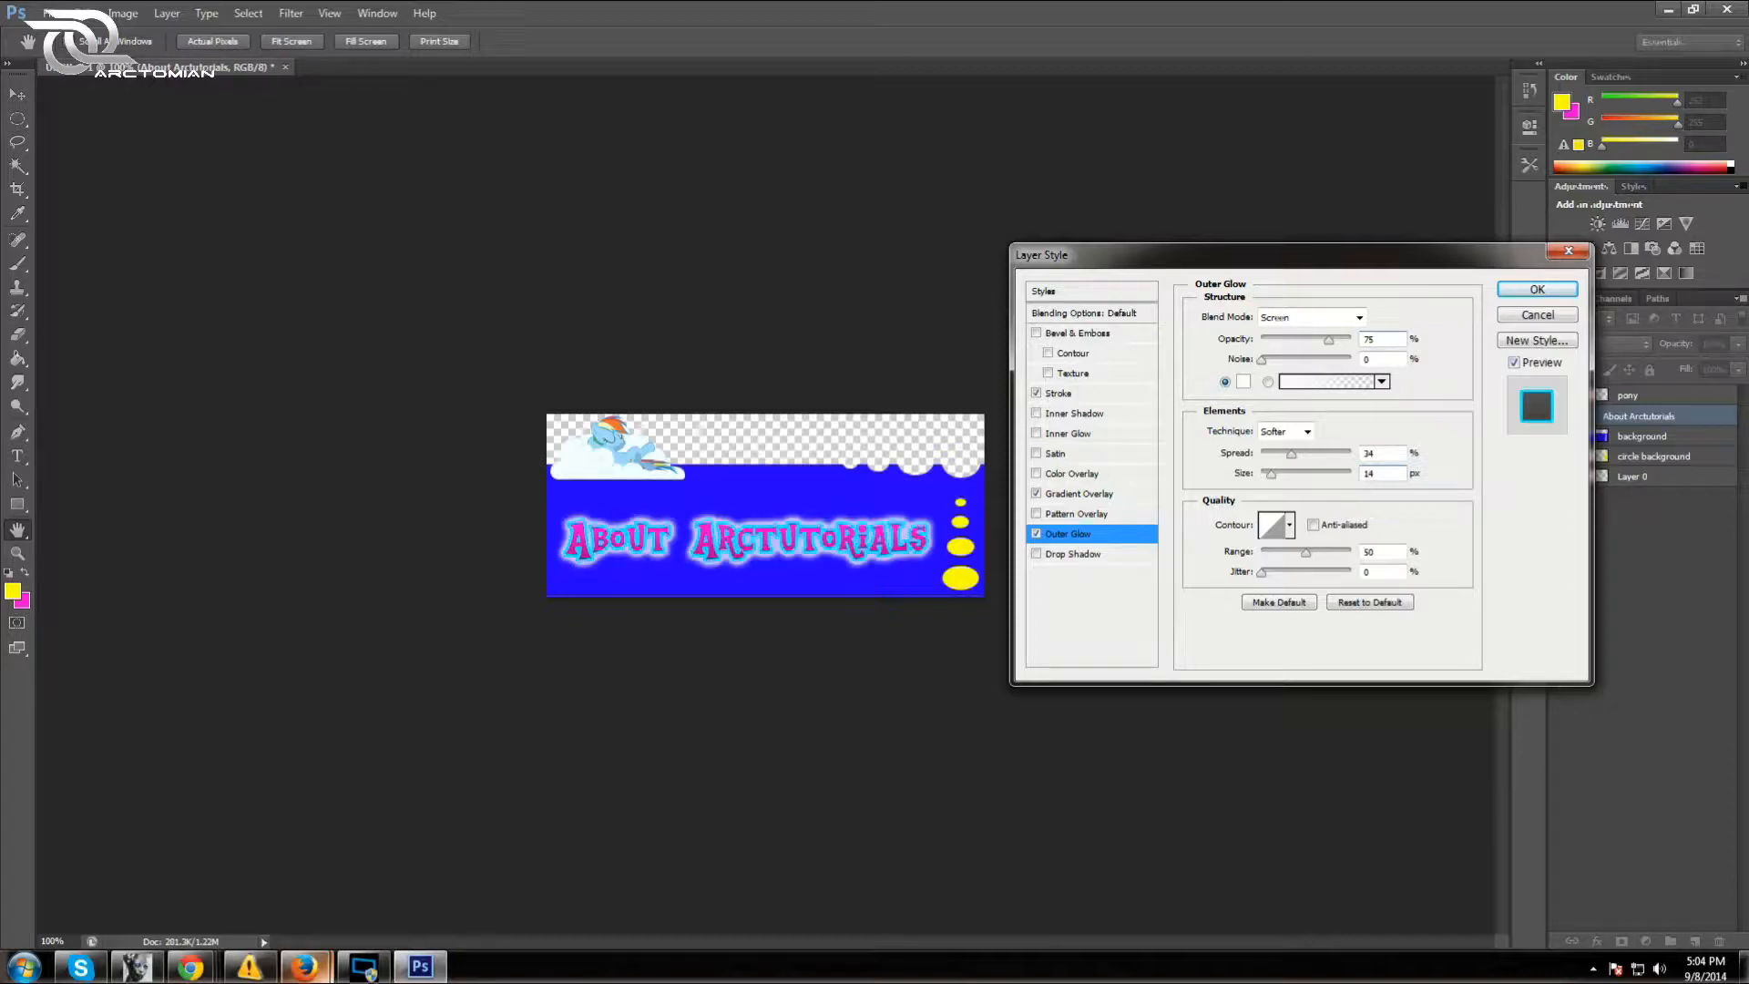
Set the text's outer glow color to bright red (R 255, G 0, B 6), after trying pink, magenta and blue
{"action": "left_click", "coordinate": [1244, 381]}
{"action": "left_click_drag", "start_coordinate": [1412, 339], "coordinate": [1412, 323]}
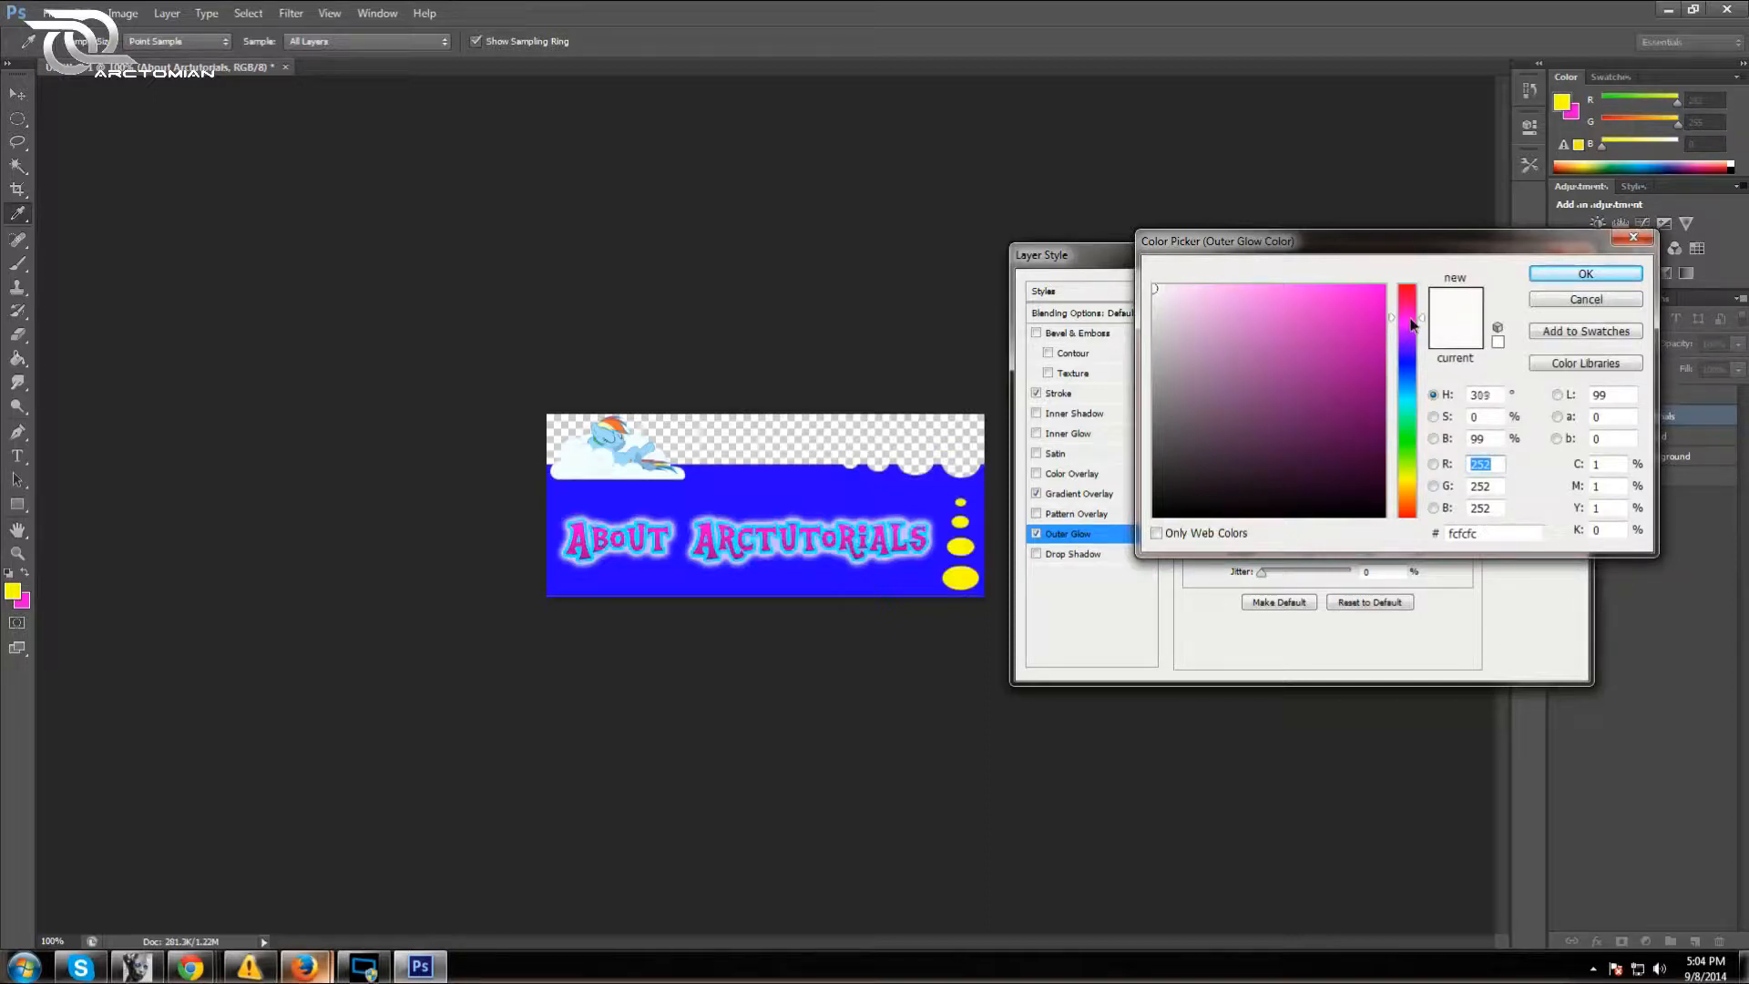
{"action": "left_click", "coordinate": [1252, 293]}
{"action": "left_click_drag", "start_coordinate": [1253, 293], "coordinate": [1274, 292]}
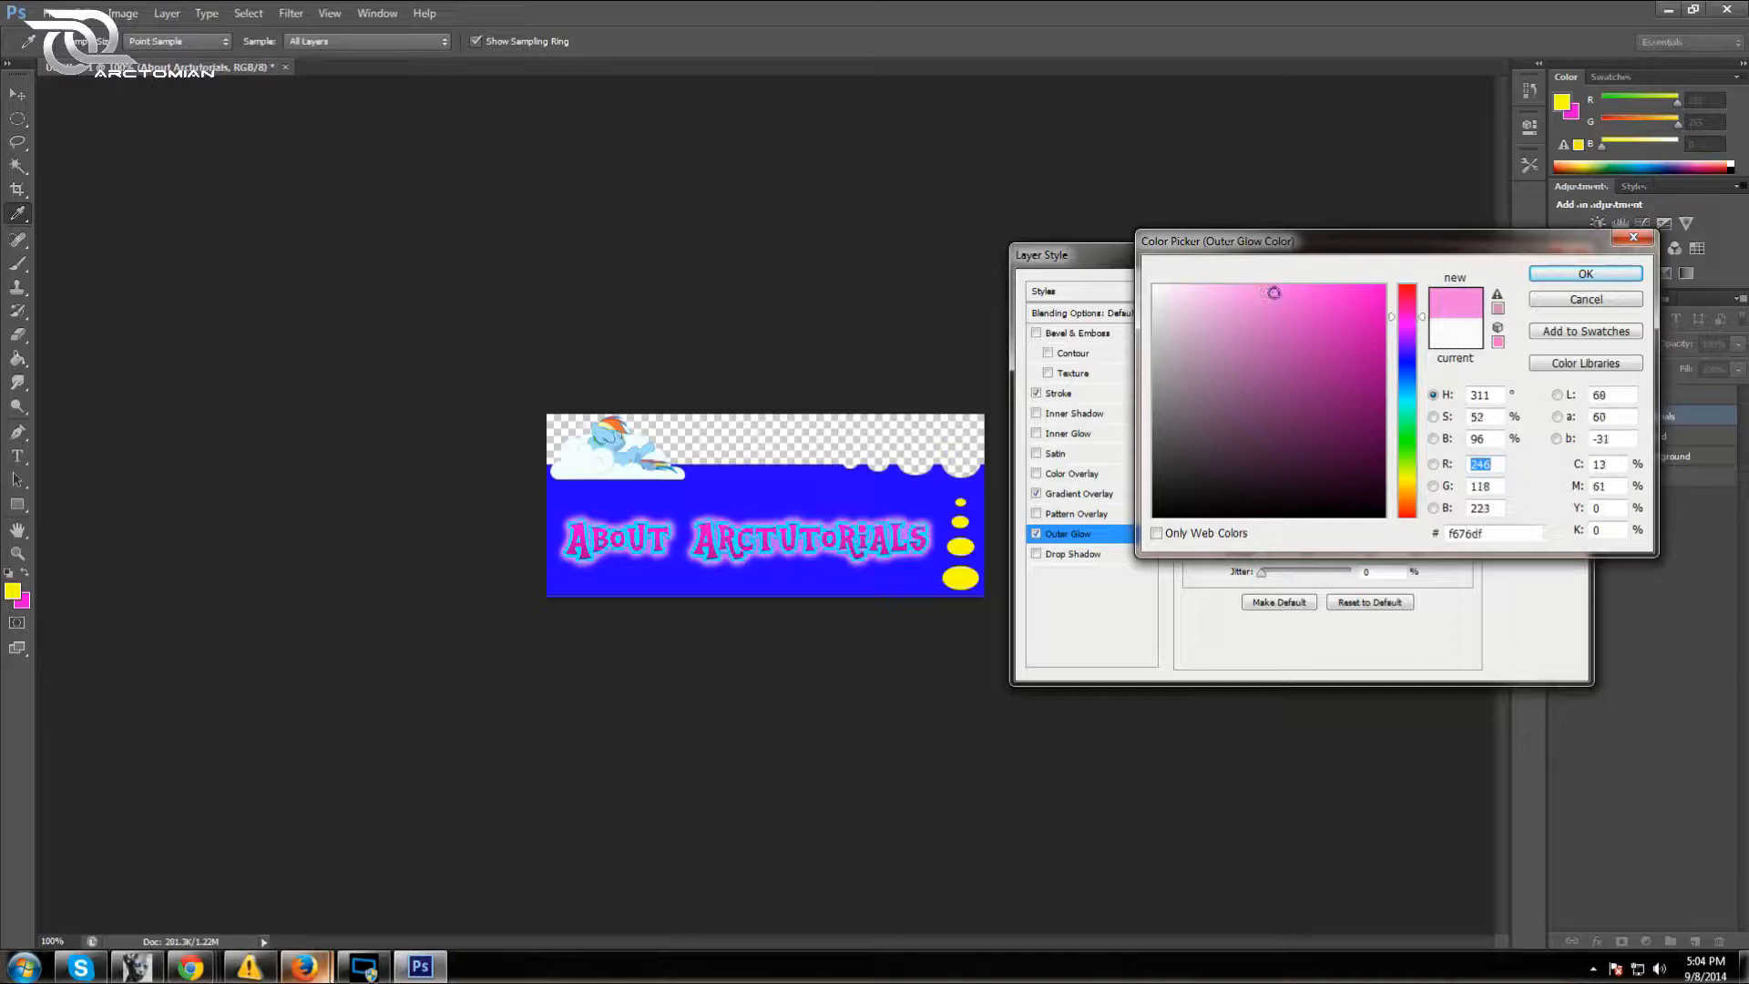
{"action": "left_click_drag", "start_coordinate": [1279, 292], "coordinate": [1280, 293]}
{"action": "mouse_move", "coordinate": [1365, 311]}
{"action": "left_mouse_down"}
{"action": "mouse_move", "coordinate": [1377, 434]}
{"action": "mouse_move", "coordinate": [1375, 313]}
{"action": "mouse_move", "coordinate": [1374, 330]}
{"action": "left_mouse_up"}
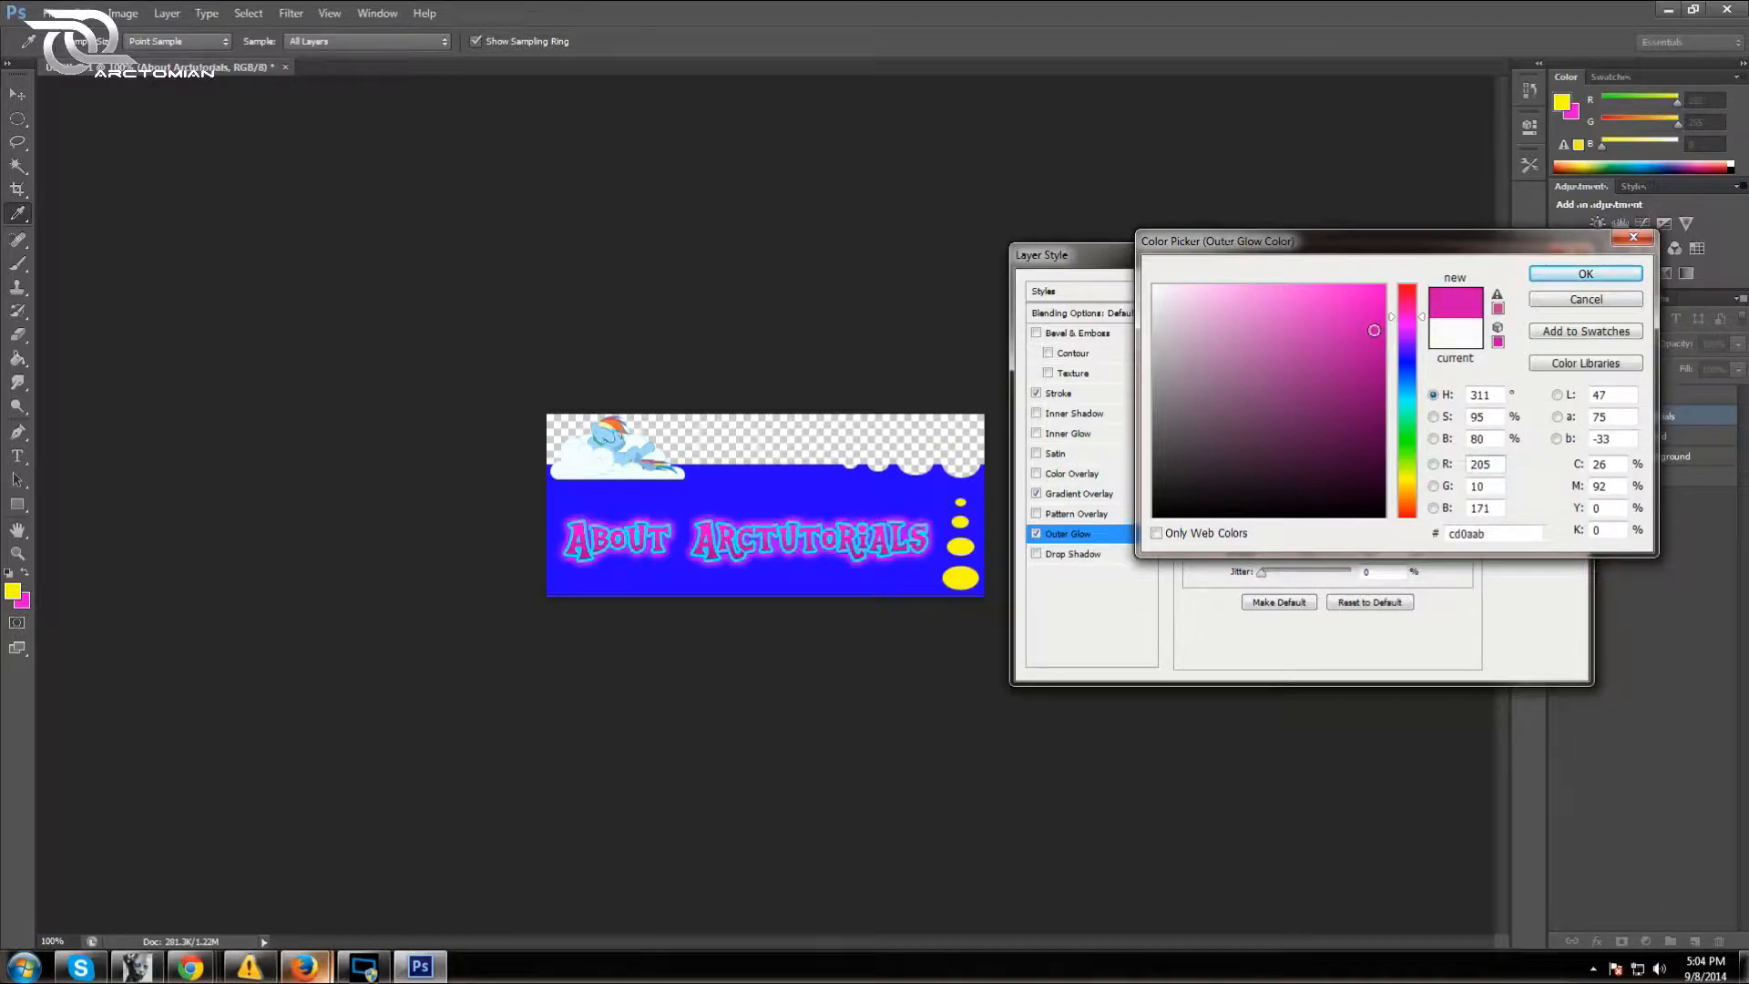
{"action": "left_click", "coordinate": [1419, 363]}
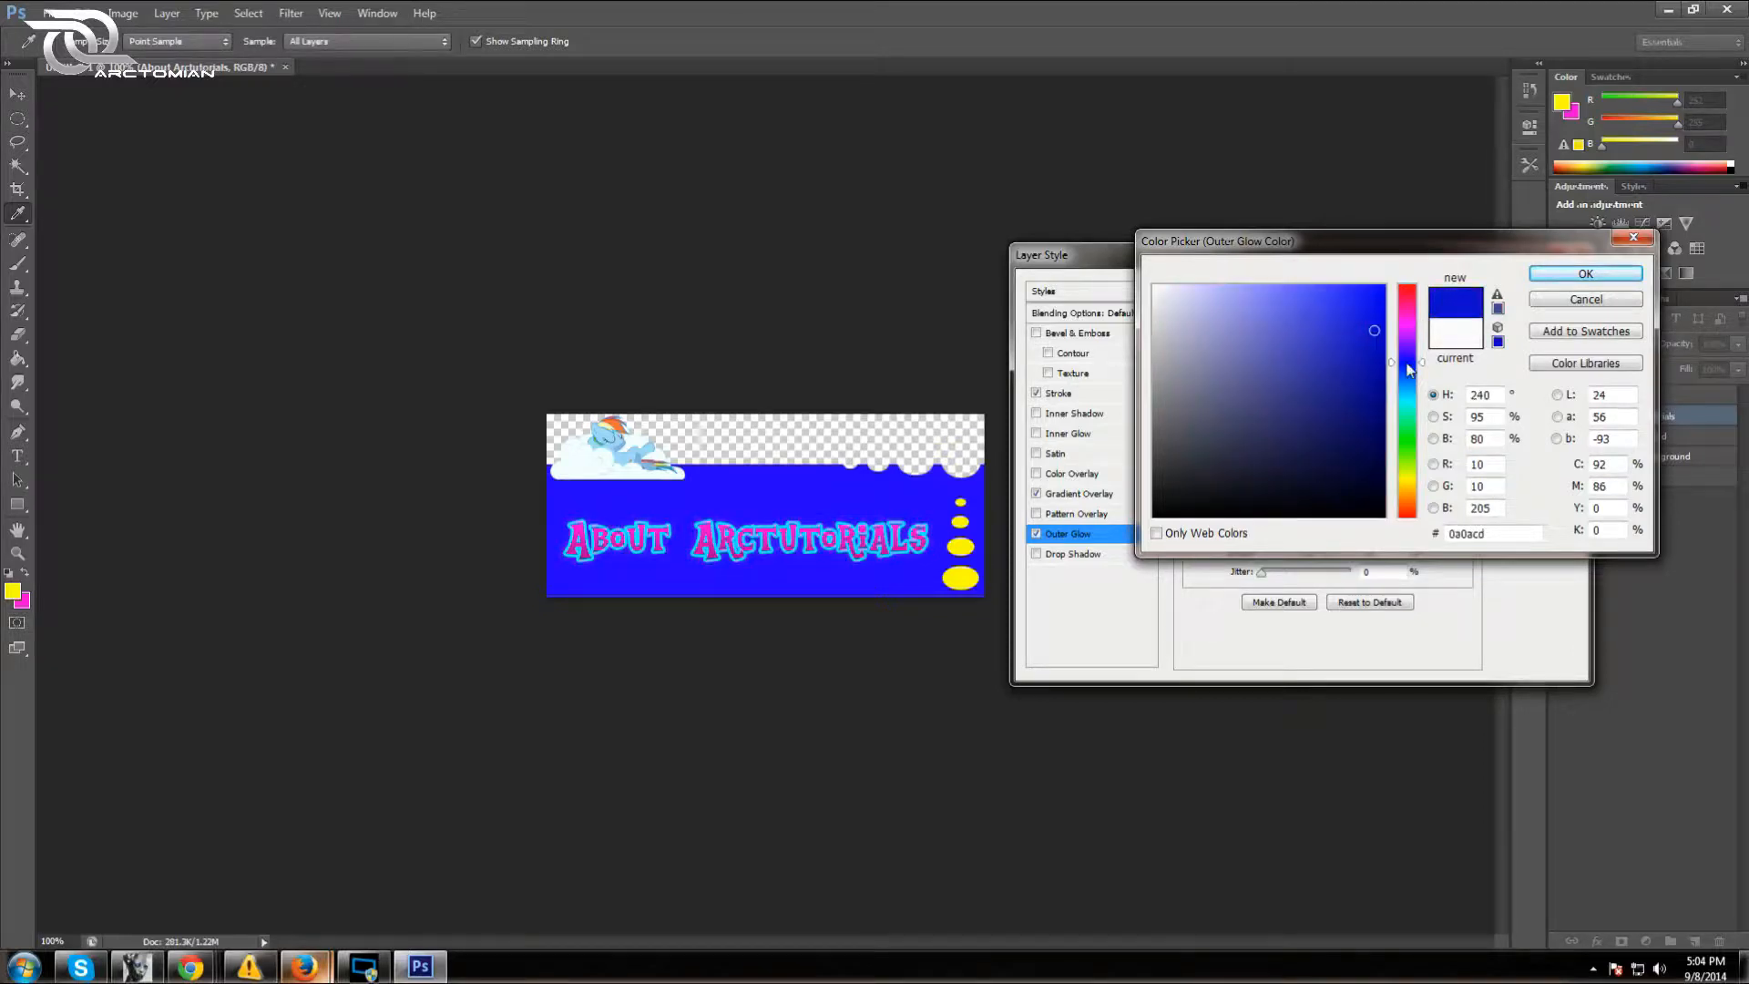
{"action": "mouse_move", "coordinate": [1410, 368]}
{"action": "left_mouse_down"}
{"action": "mouse_move", "coordinate": [1412, 286]}
{"action": "mouse_move", "coordinate": [1377, 295]}
{"action": "mouse_move", "coordinate": [1388, 282]}
{"action": "left_mouse_up"}
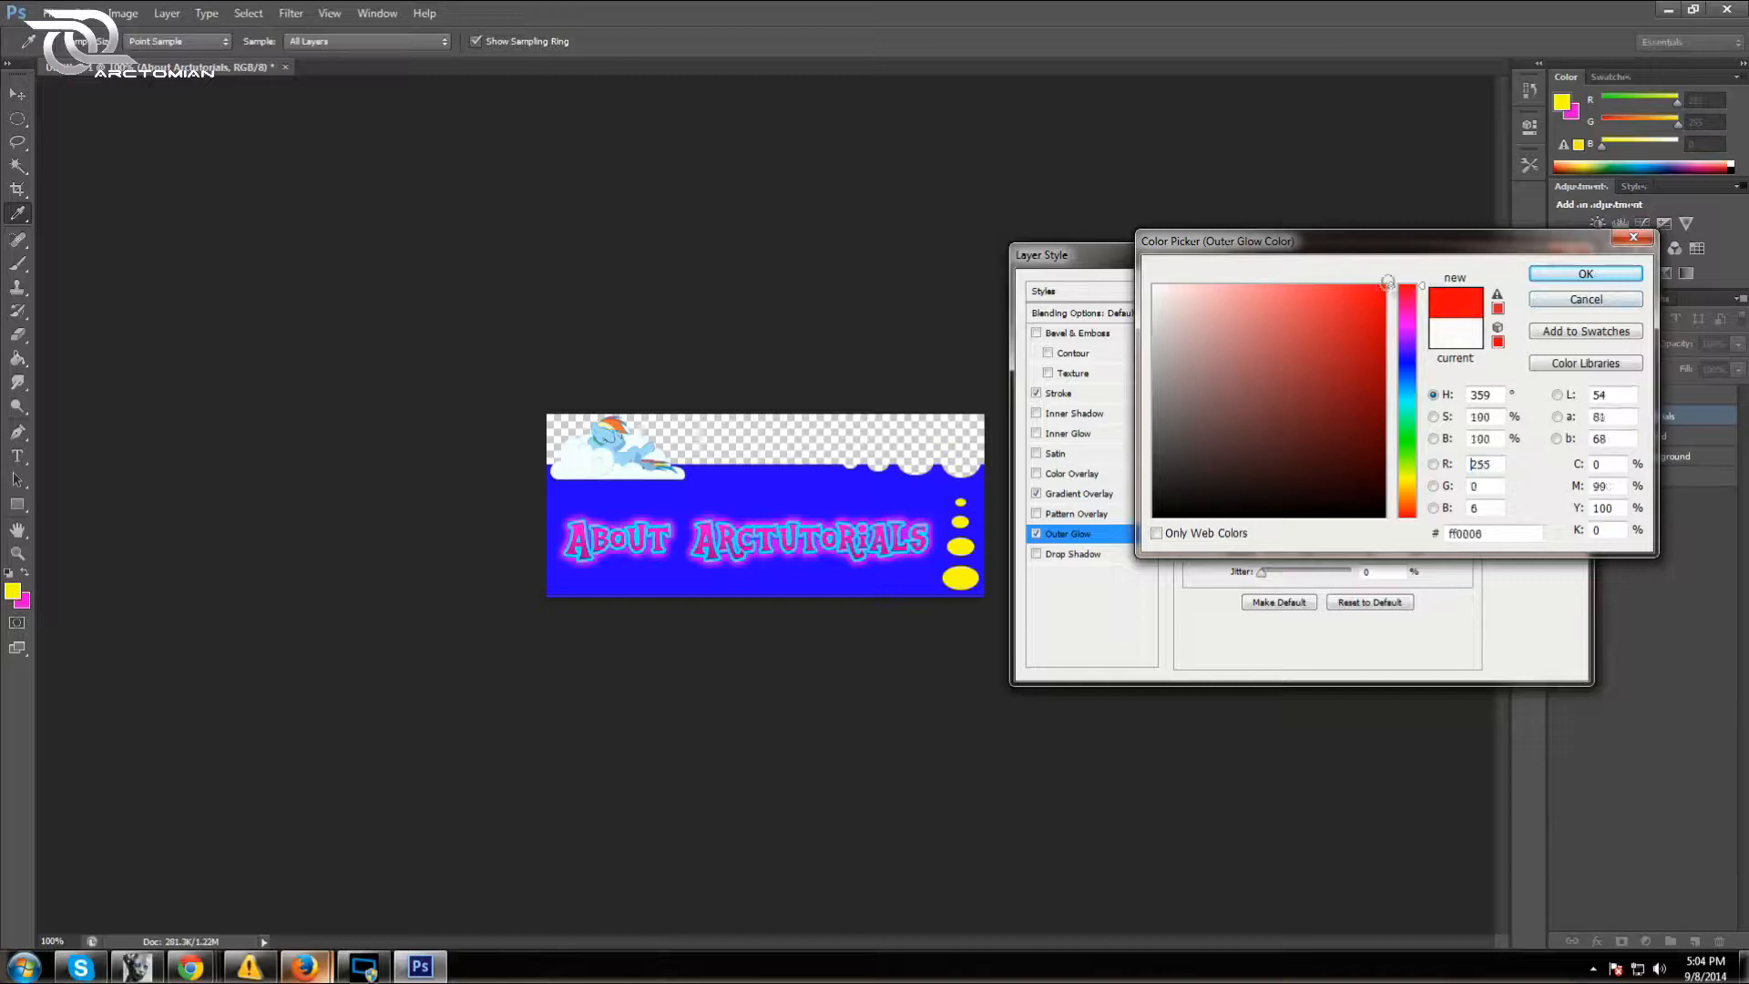
{"action": "left_click", "coordinate": [1586, 274]}
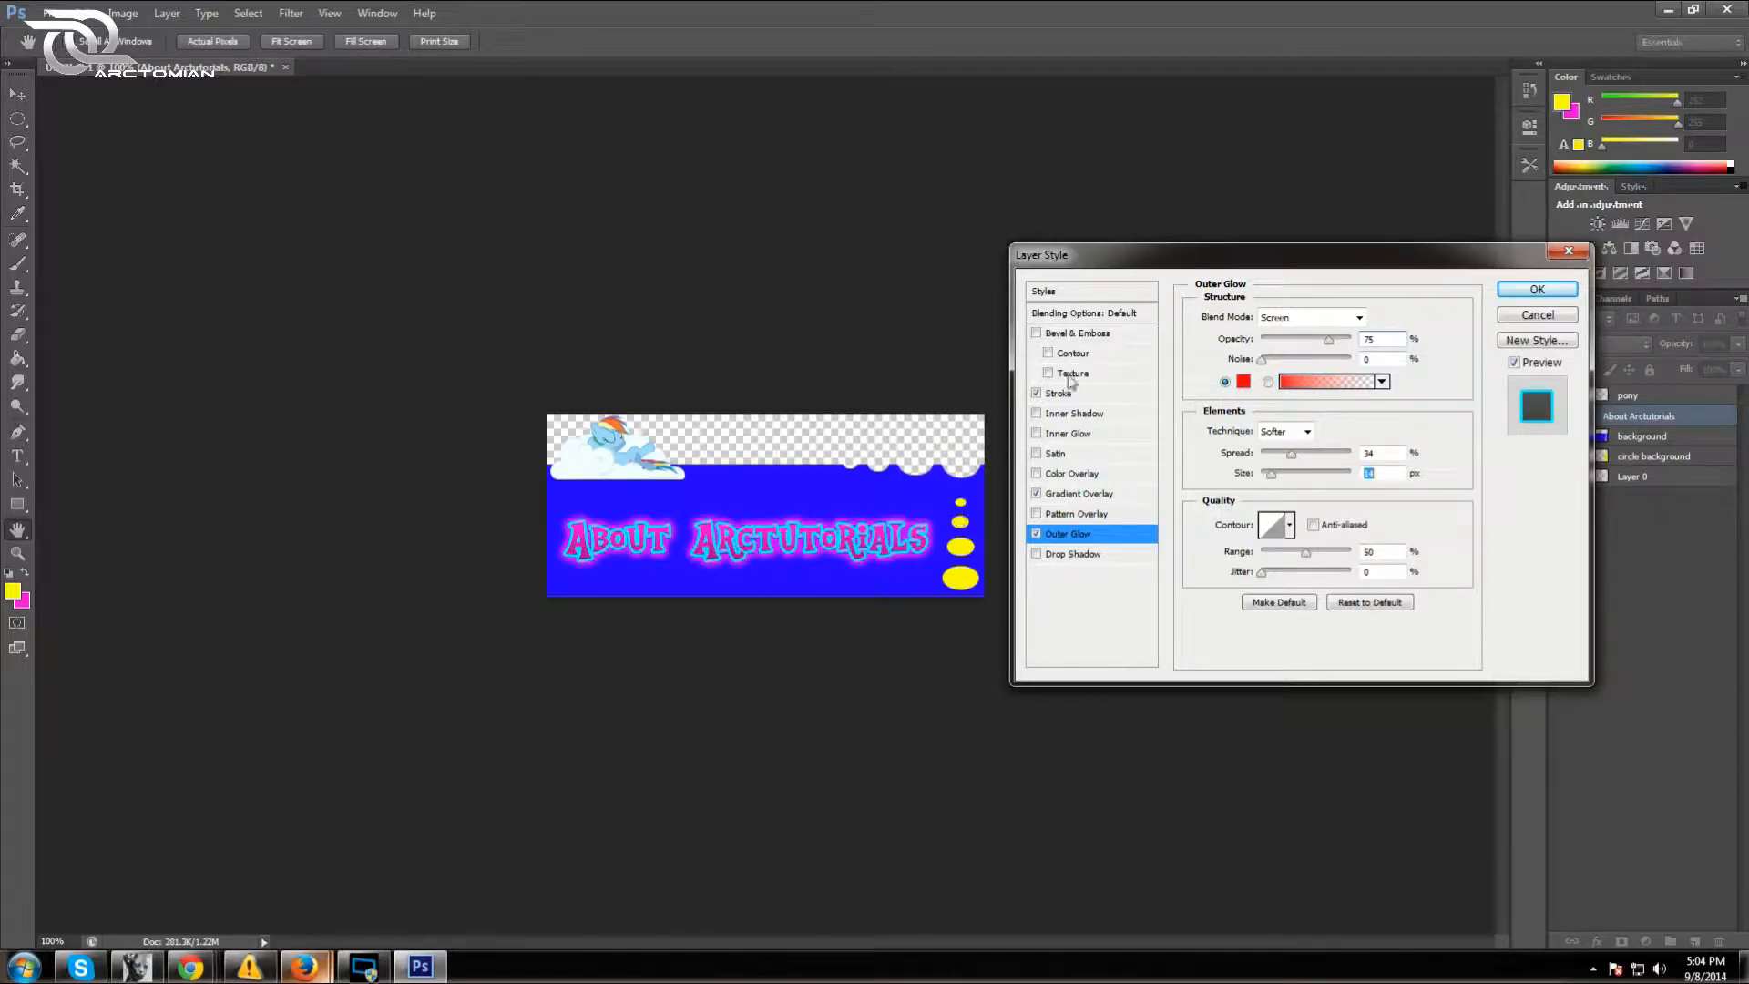
Try a Bevel & Emboss effect with reduced depth on the text and disable it again
{"action": "left_click", "coordinate": [1035, 332]}
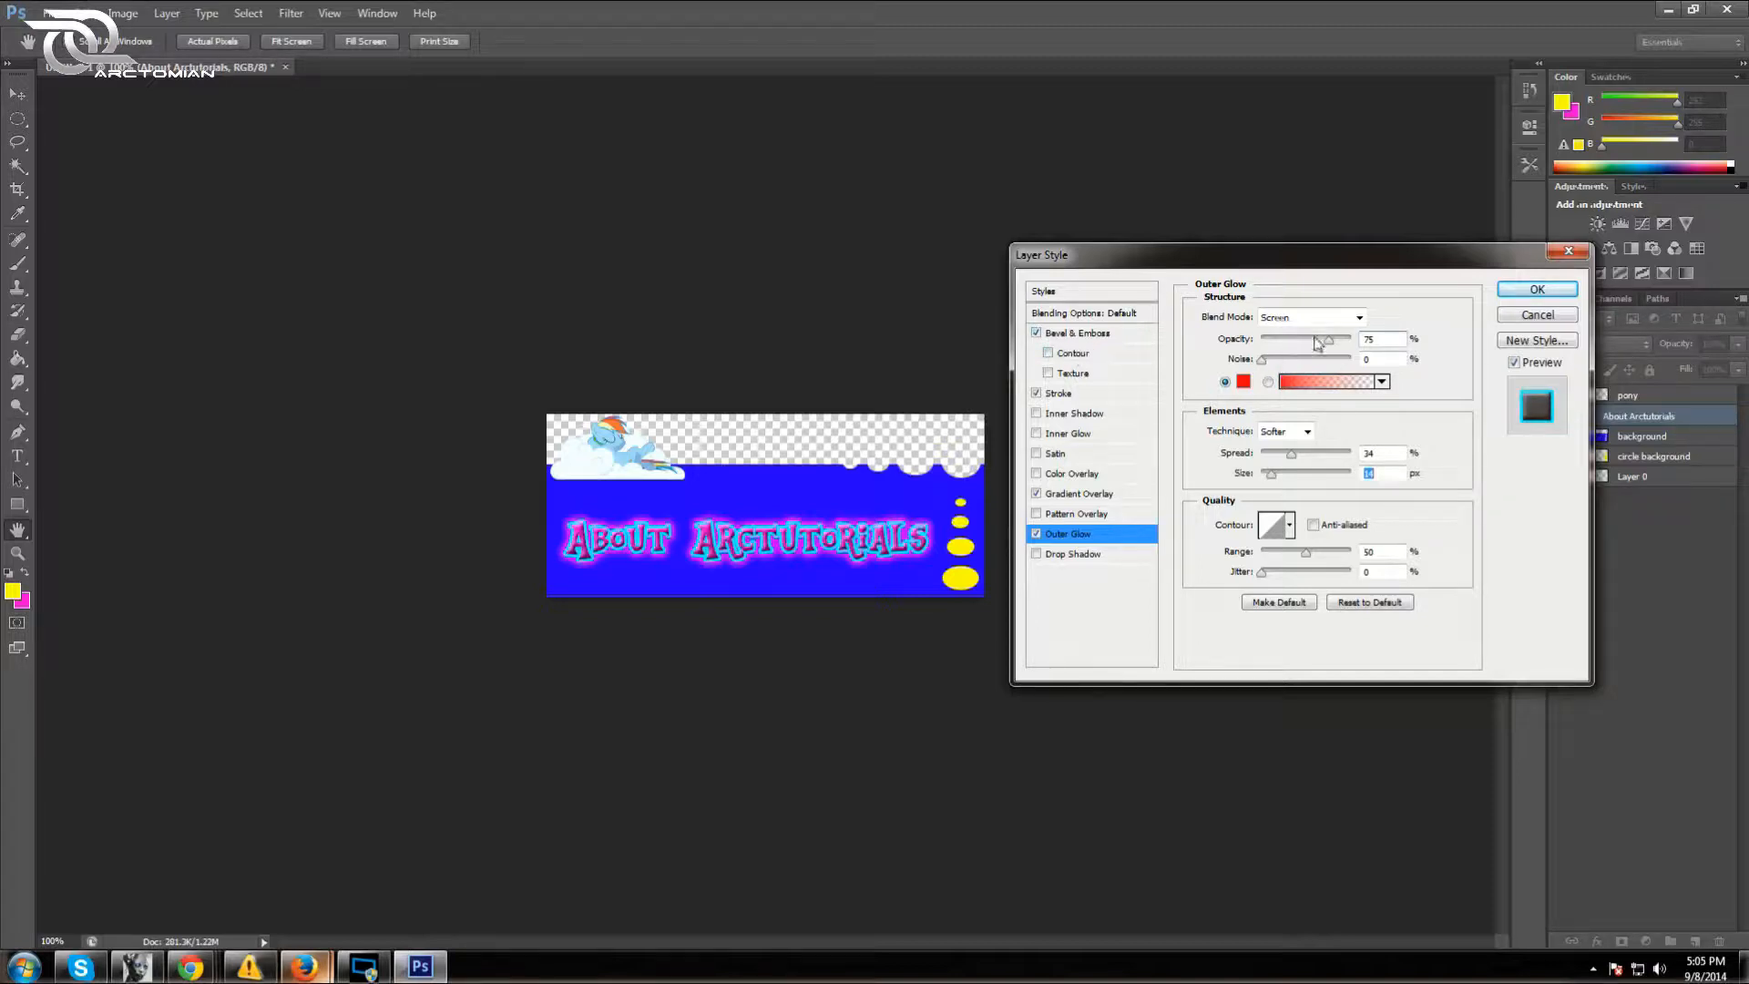
{"action": "left_click", "coordinate": [1073, 333]}
{"action": "left_click_drag", "start_coordinate": [1277, 362], "coordinate": [1273, 368]}
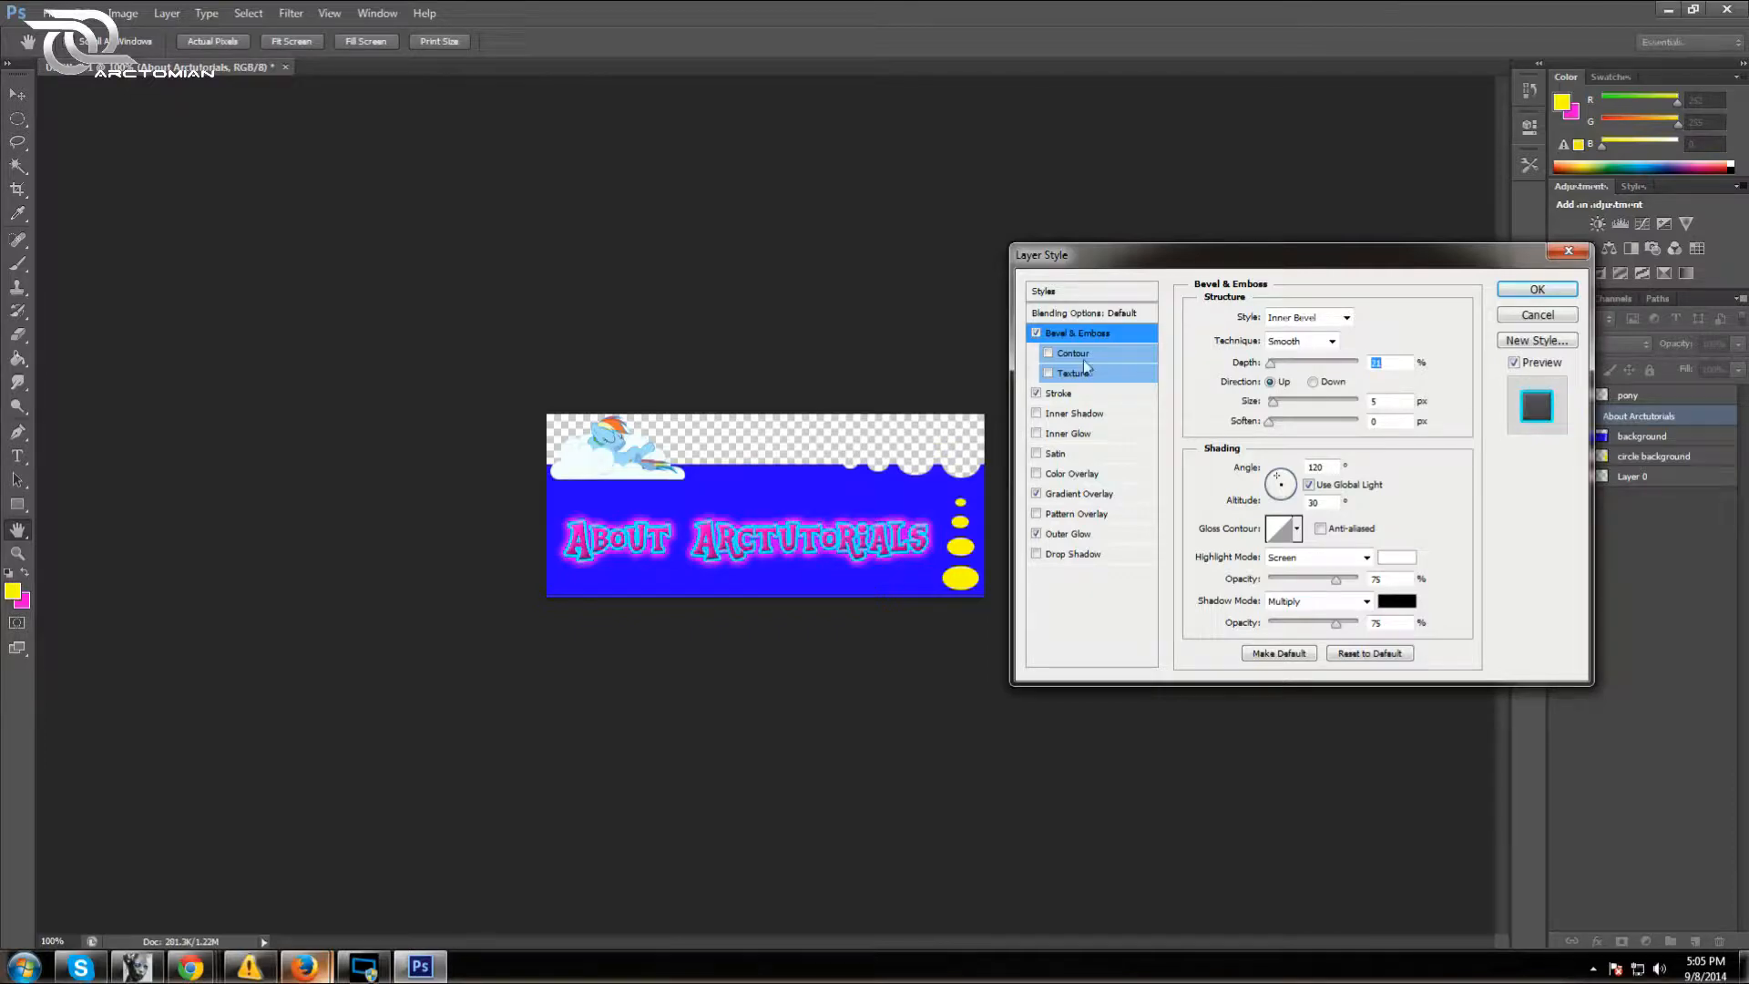
{"action": "left_click", "coordinate": [1037, 333]}
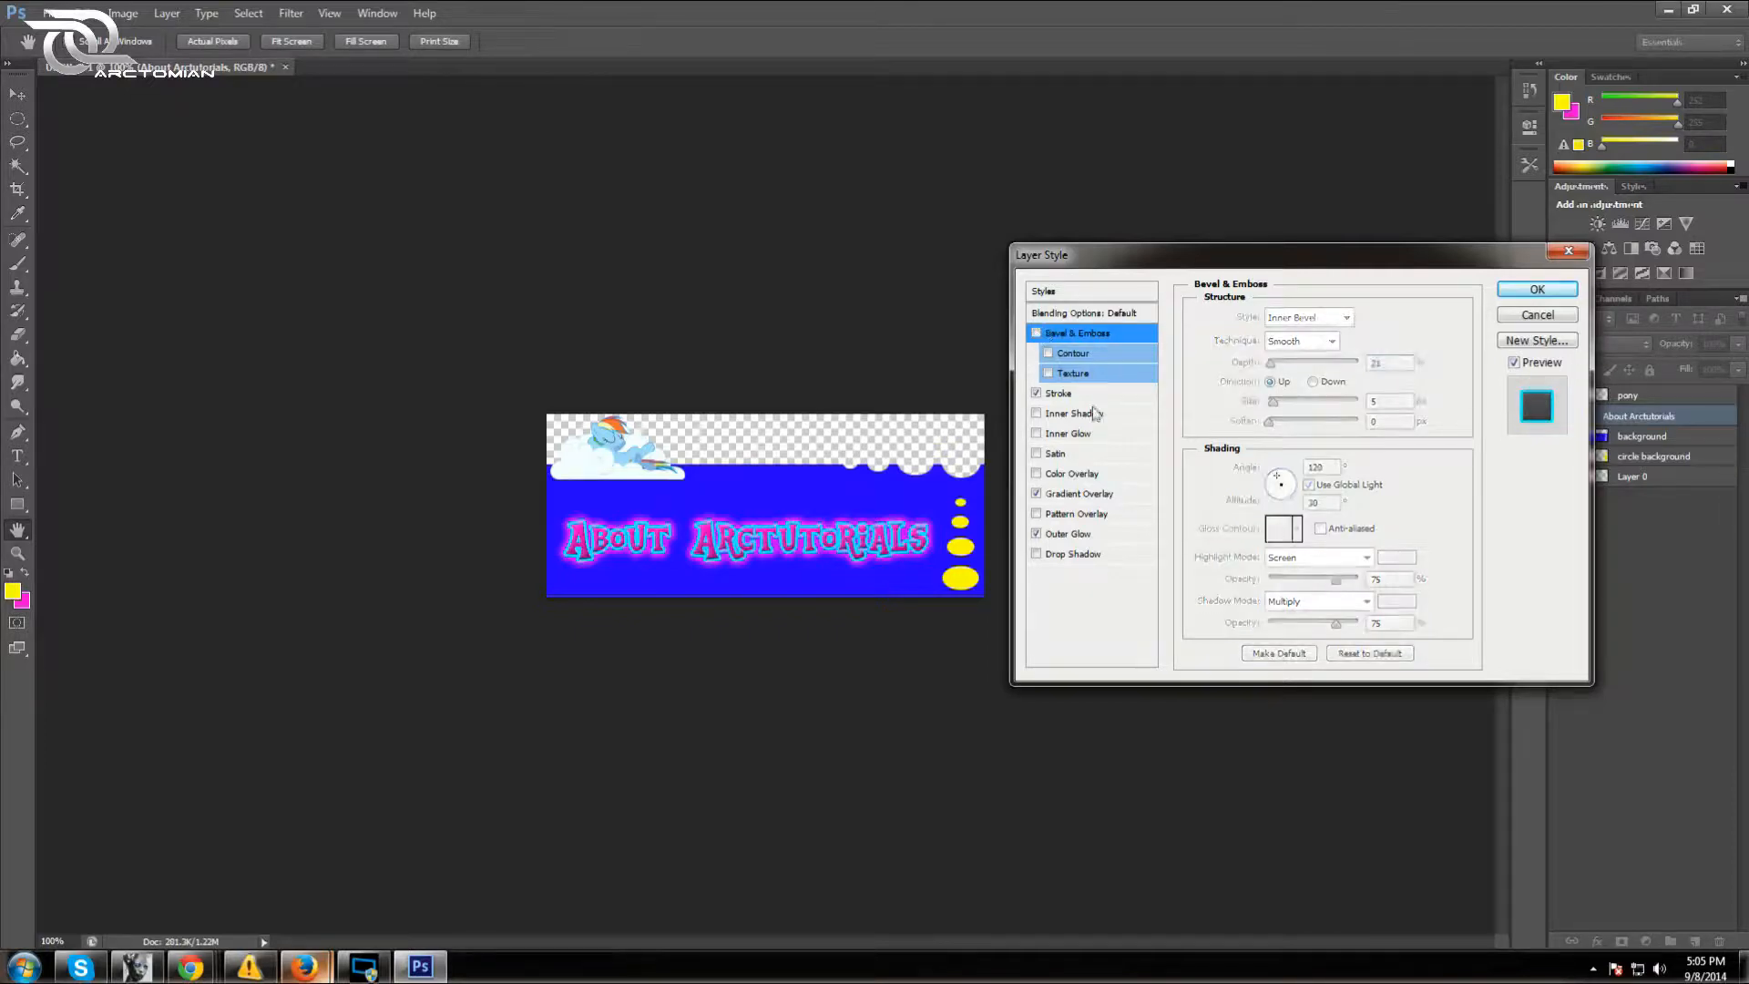
Add a Drop Shadow to the text with 100% opacity, 7 px distance, 9% spread and an enlarged size, and apply the styles
{"action": "left_click", "coordinate": [1037, 554]}
{"action": "left_click", "coordinate": [1091, 556]}
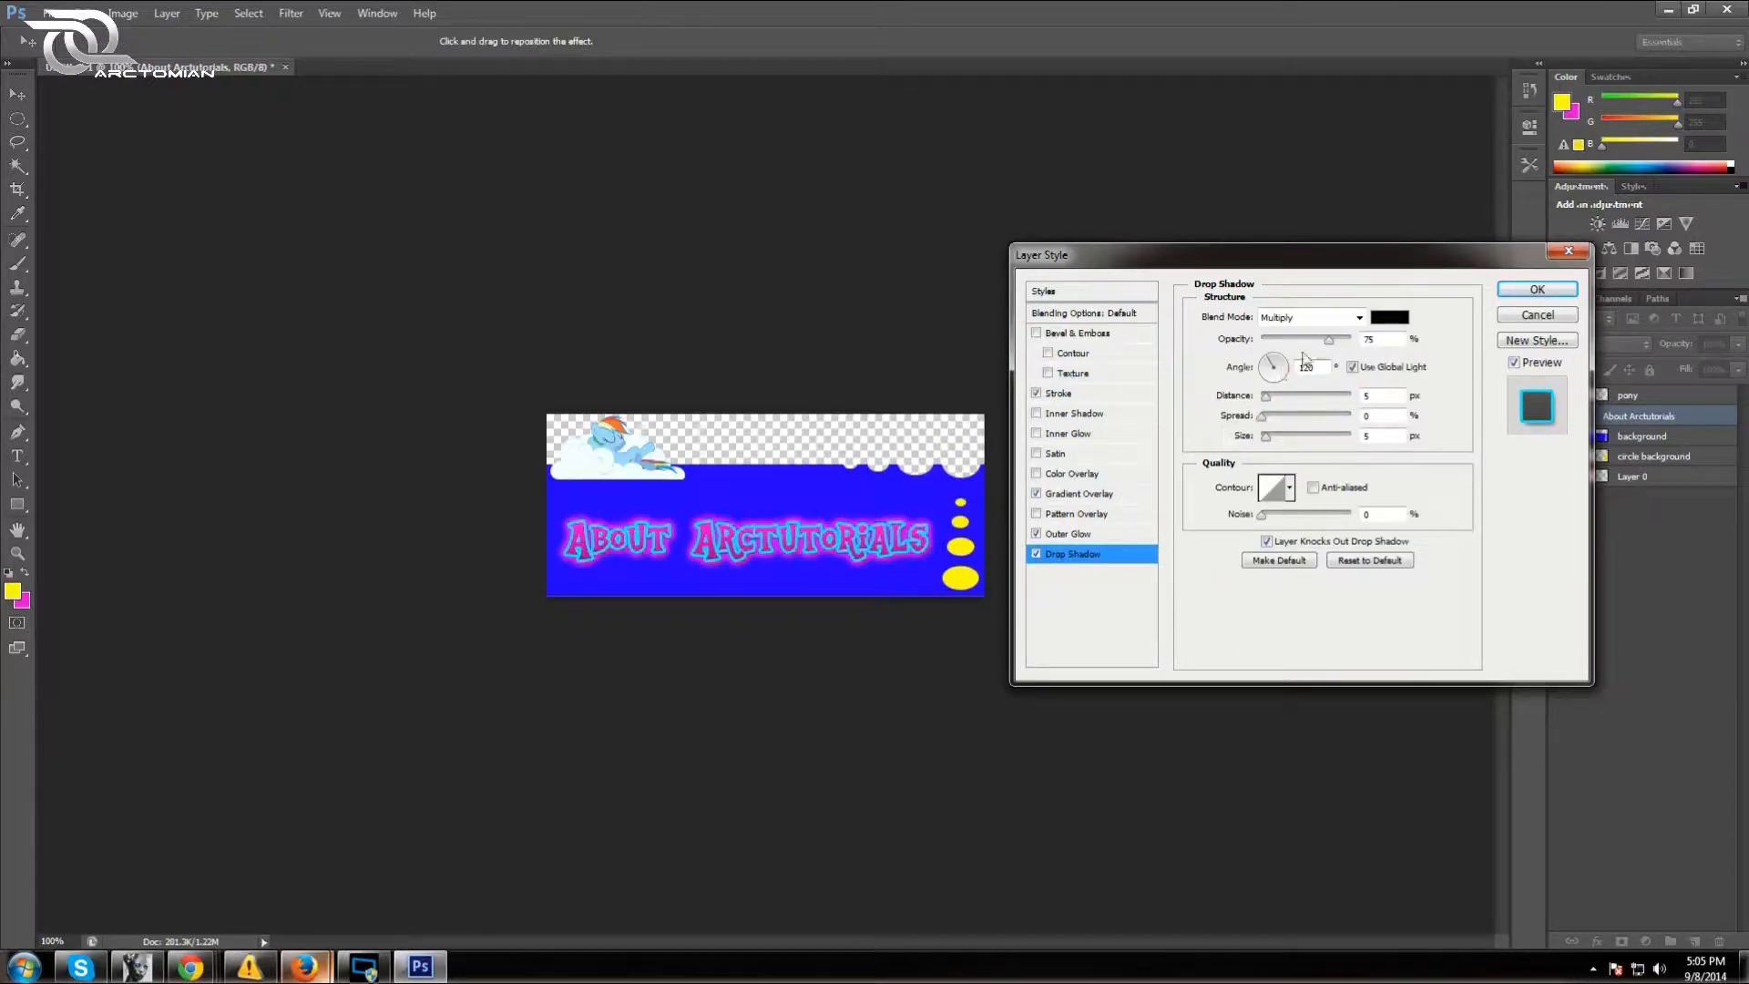
{"action": "left_click_drag", "start_coordinate": [1331, 344], "coordinate": [1356, 343]}
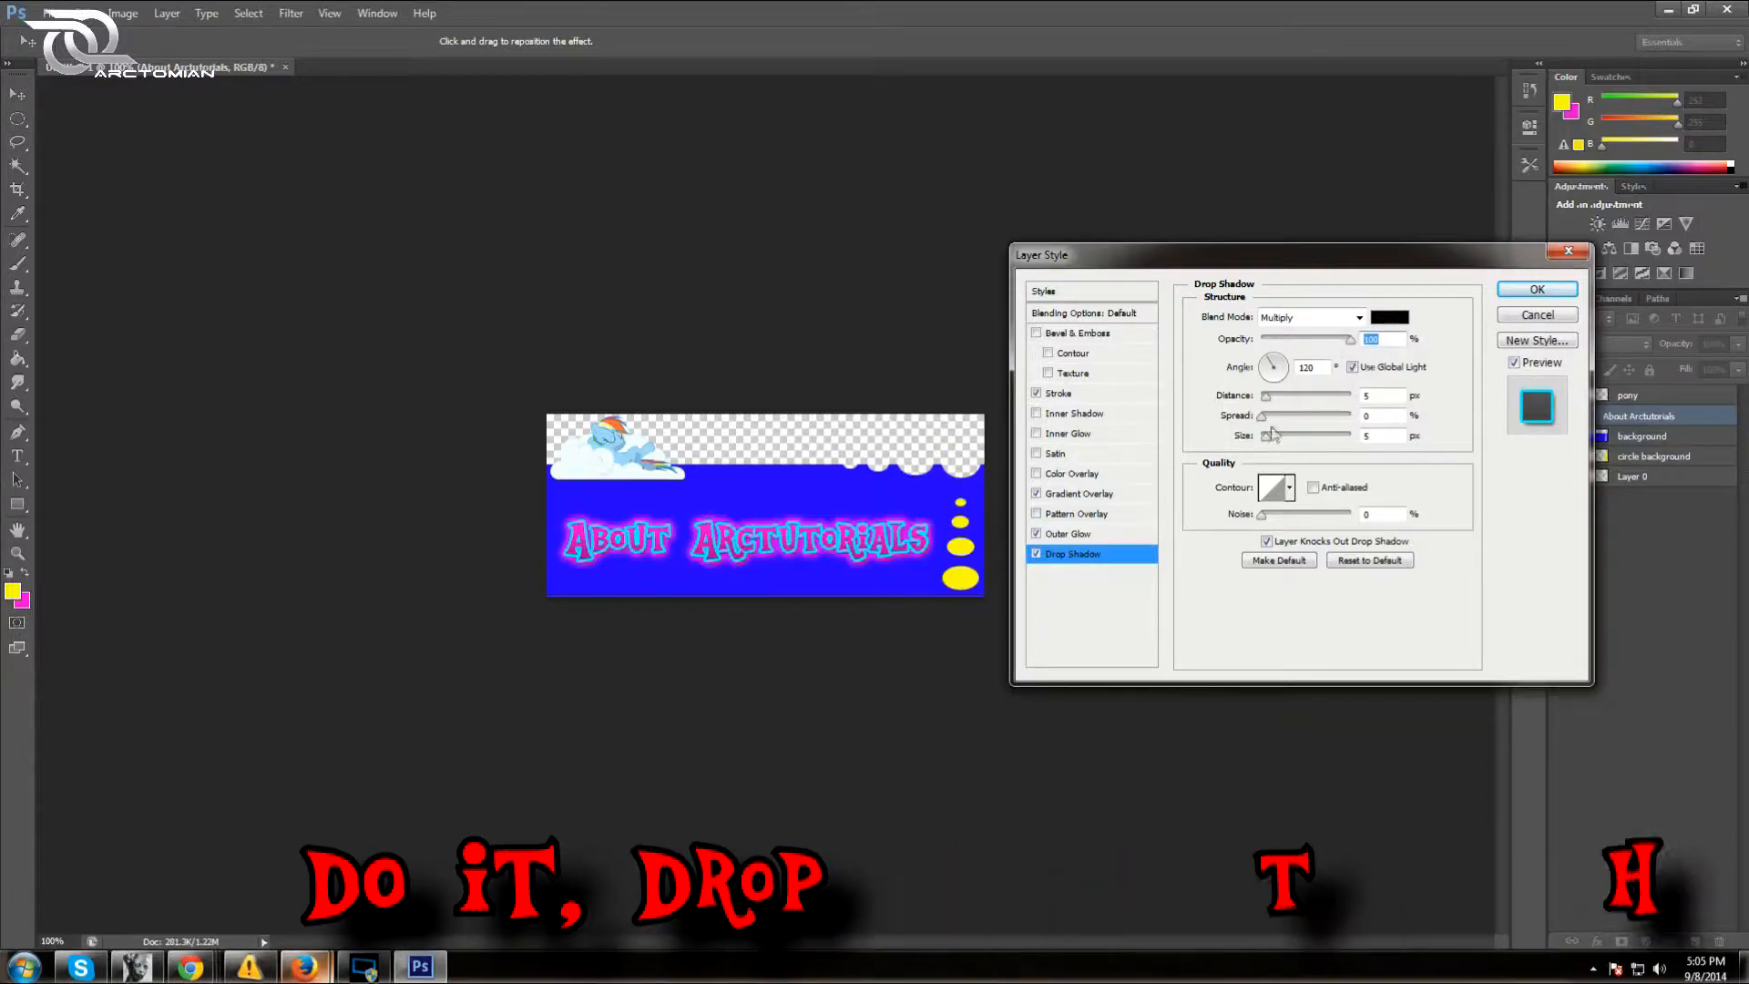
{"action": "left_click_drag", "start_coordinate": [1266, 398], "coordinate": [1275, 402]}
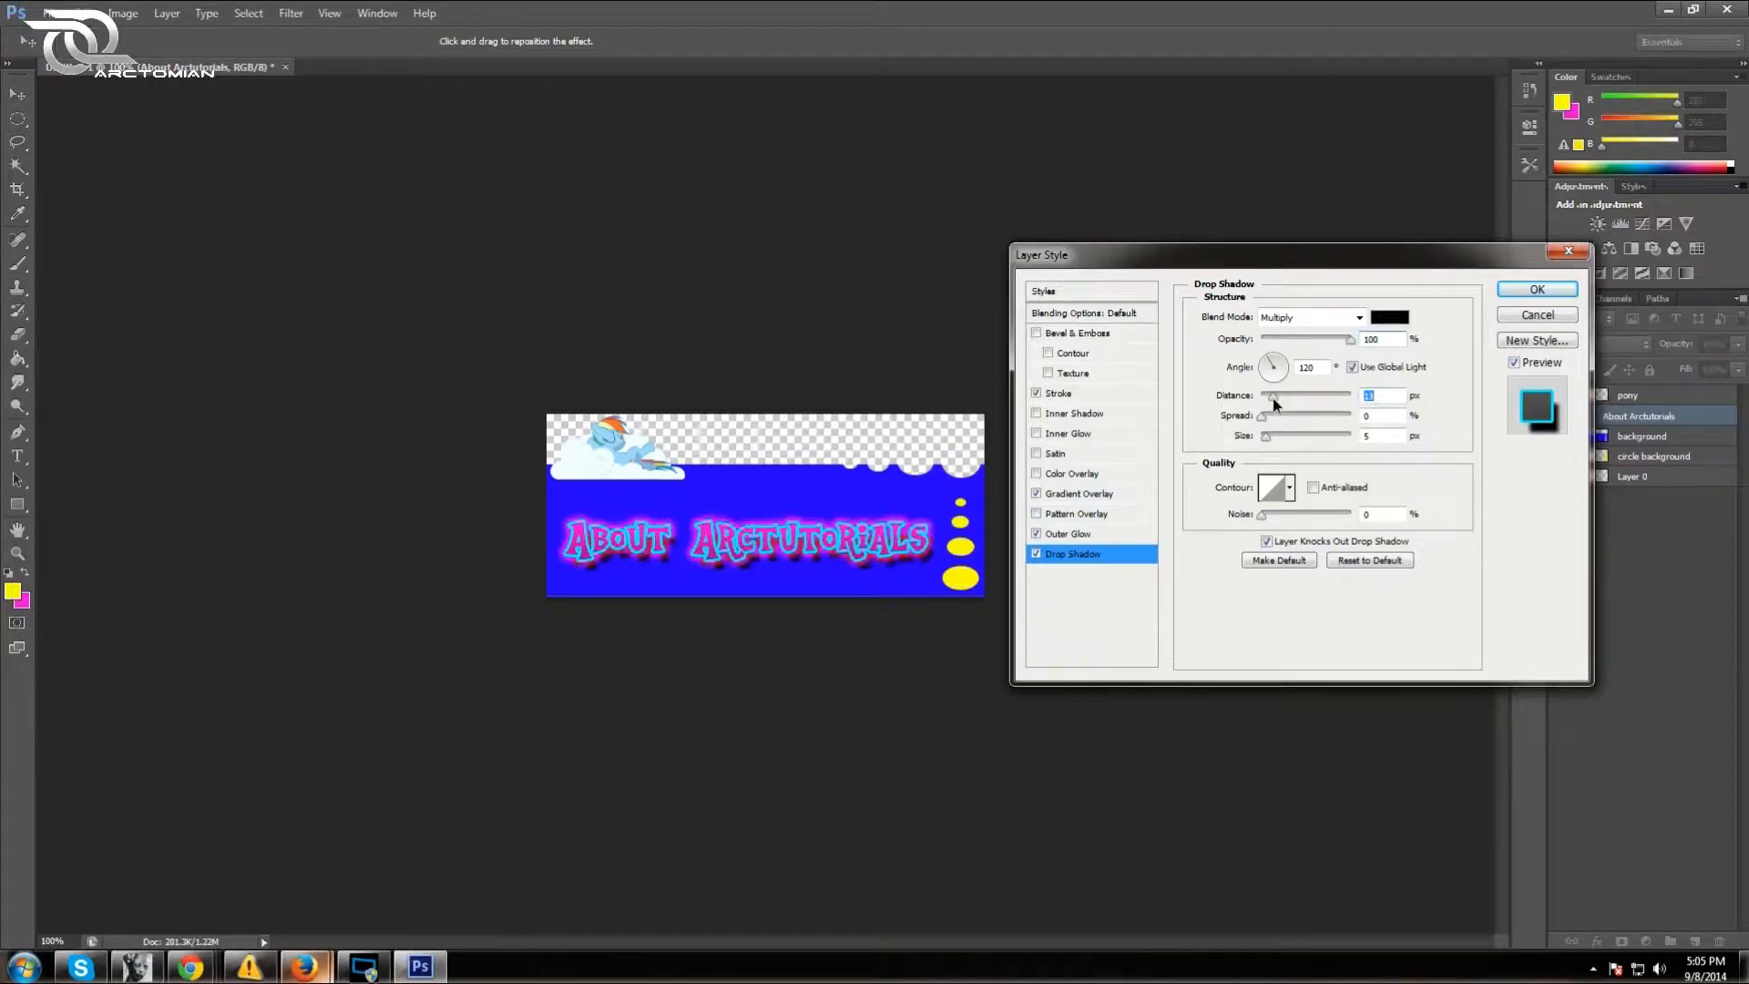
{"action": "left_click_drag", "start_coordinate": [1273, 403], "coordinate": [1268, 401]}
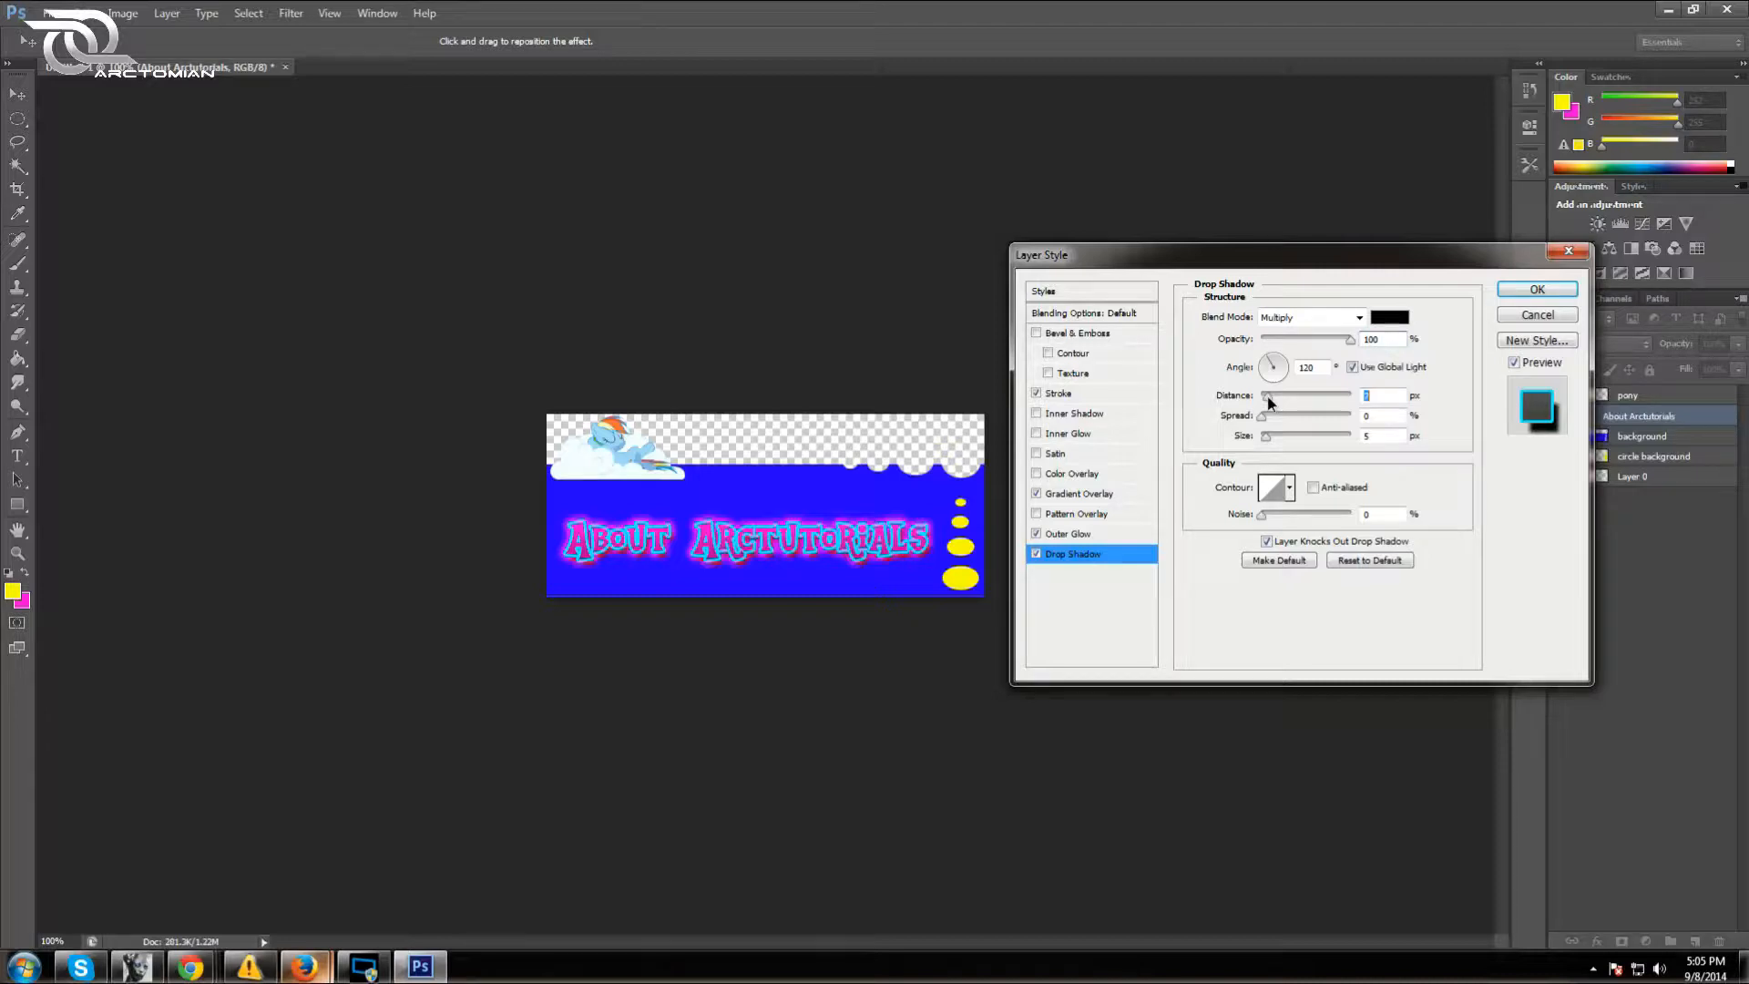
{"action": "left_click_drag", "start_coordinate": [1262, 417], "coordinate": [1289, 441]}
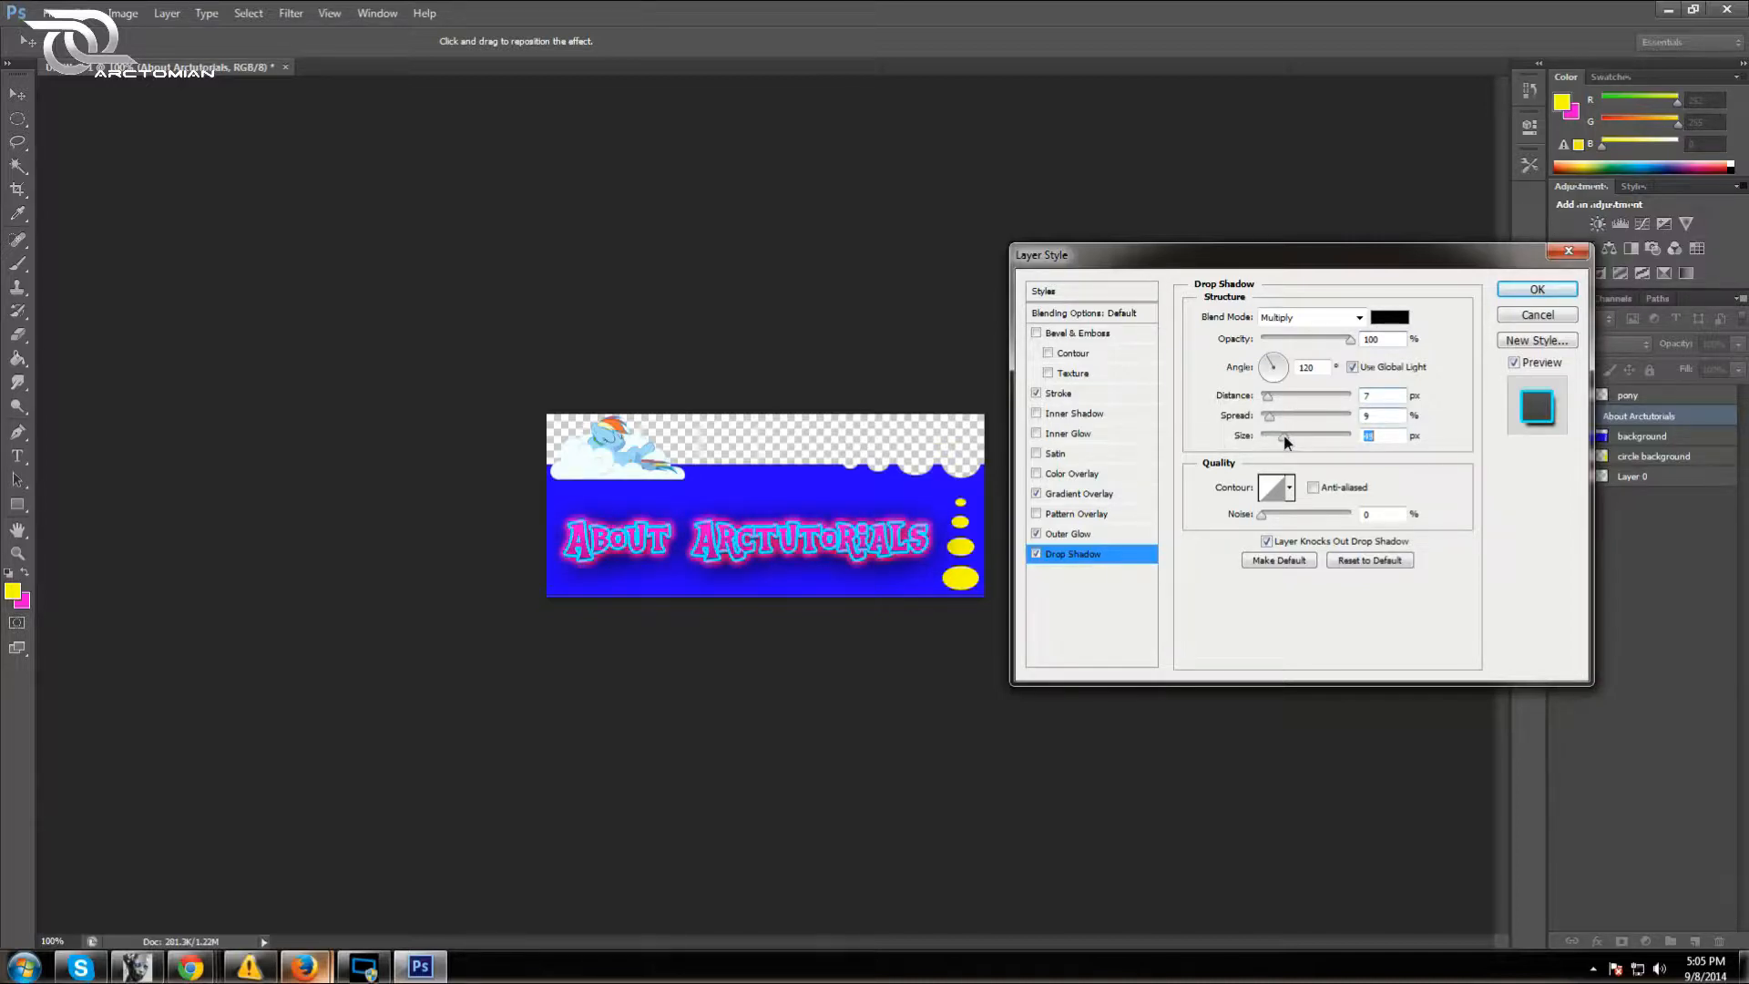
{"action": "left_click_drag", "start_coordinate": [1289, 443], "coordinate": [1289, 443]}
{"action": "left_click", "coordinate": [1538, 290]}
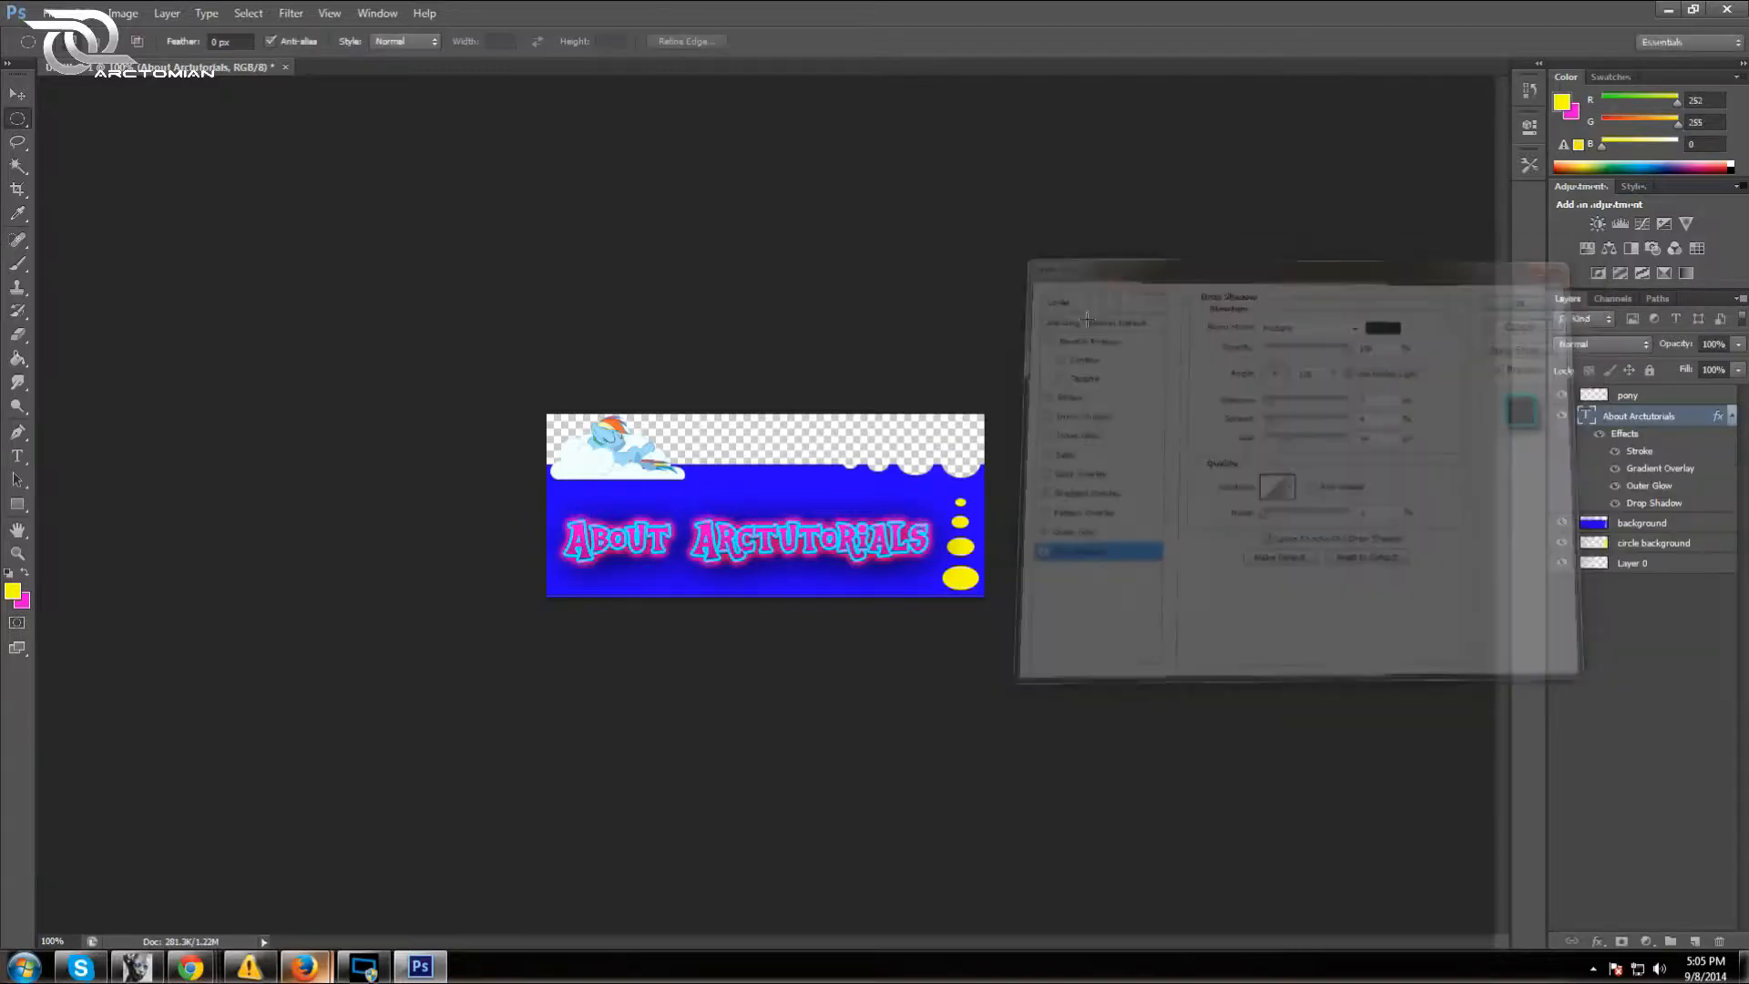
Add an Inner Shadow to the circle background layer with 35% opacity, 16° angle, 30 px distance, 29% choke and 43 px size
{"action": "left_click", "coordinate": [1650, 542]}
{"action": "right_click", "coordinate": [1651, 540]}
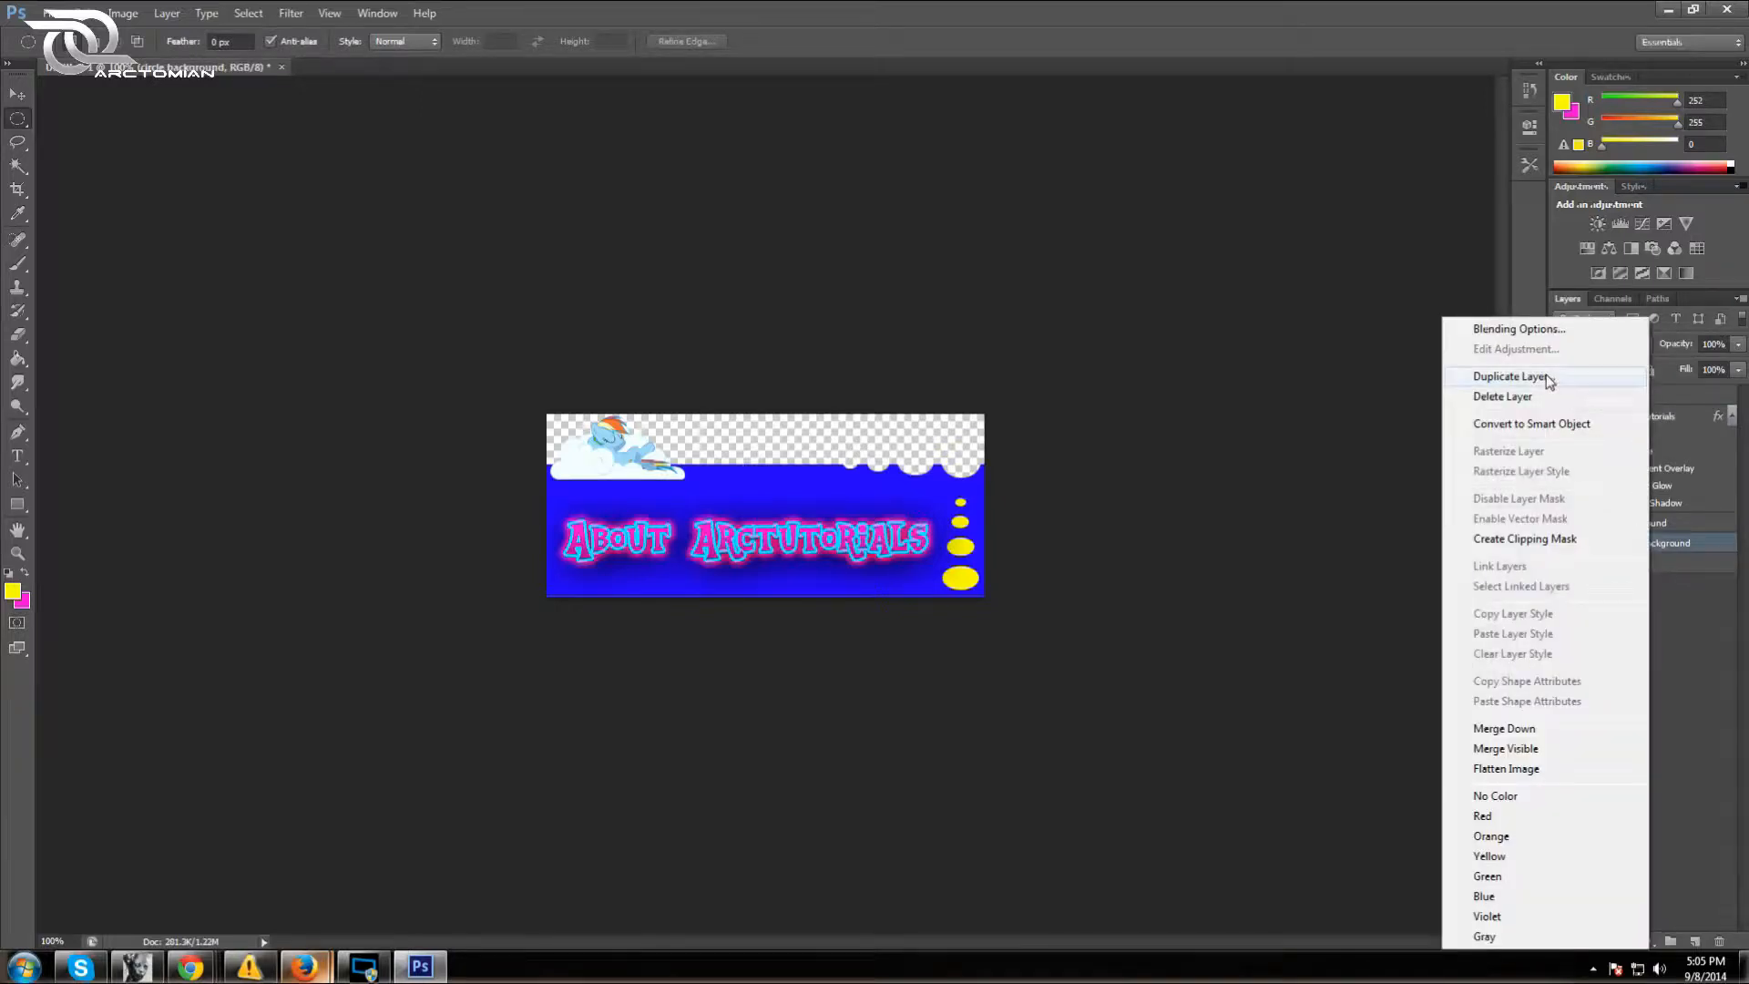
{"action": "left_click", "coordinate": [1519, 329]}
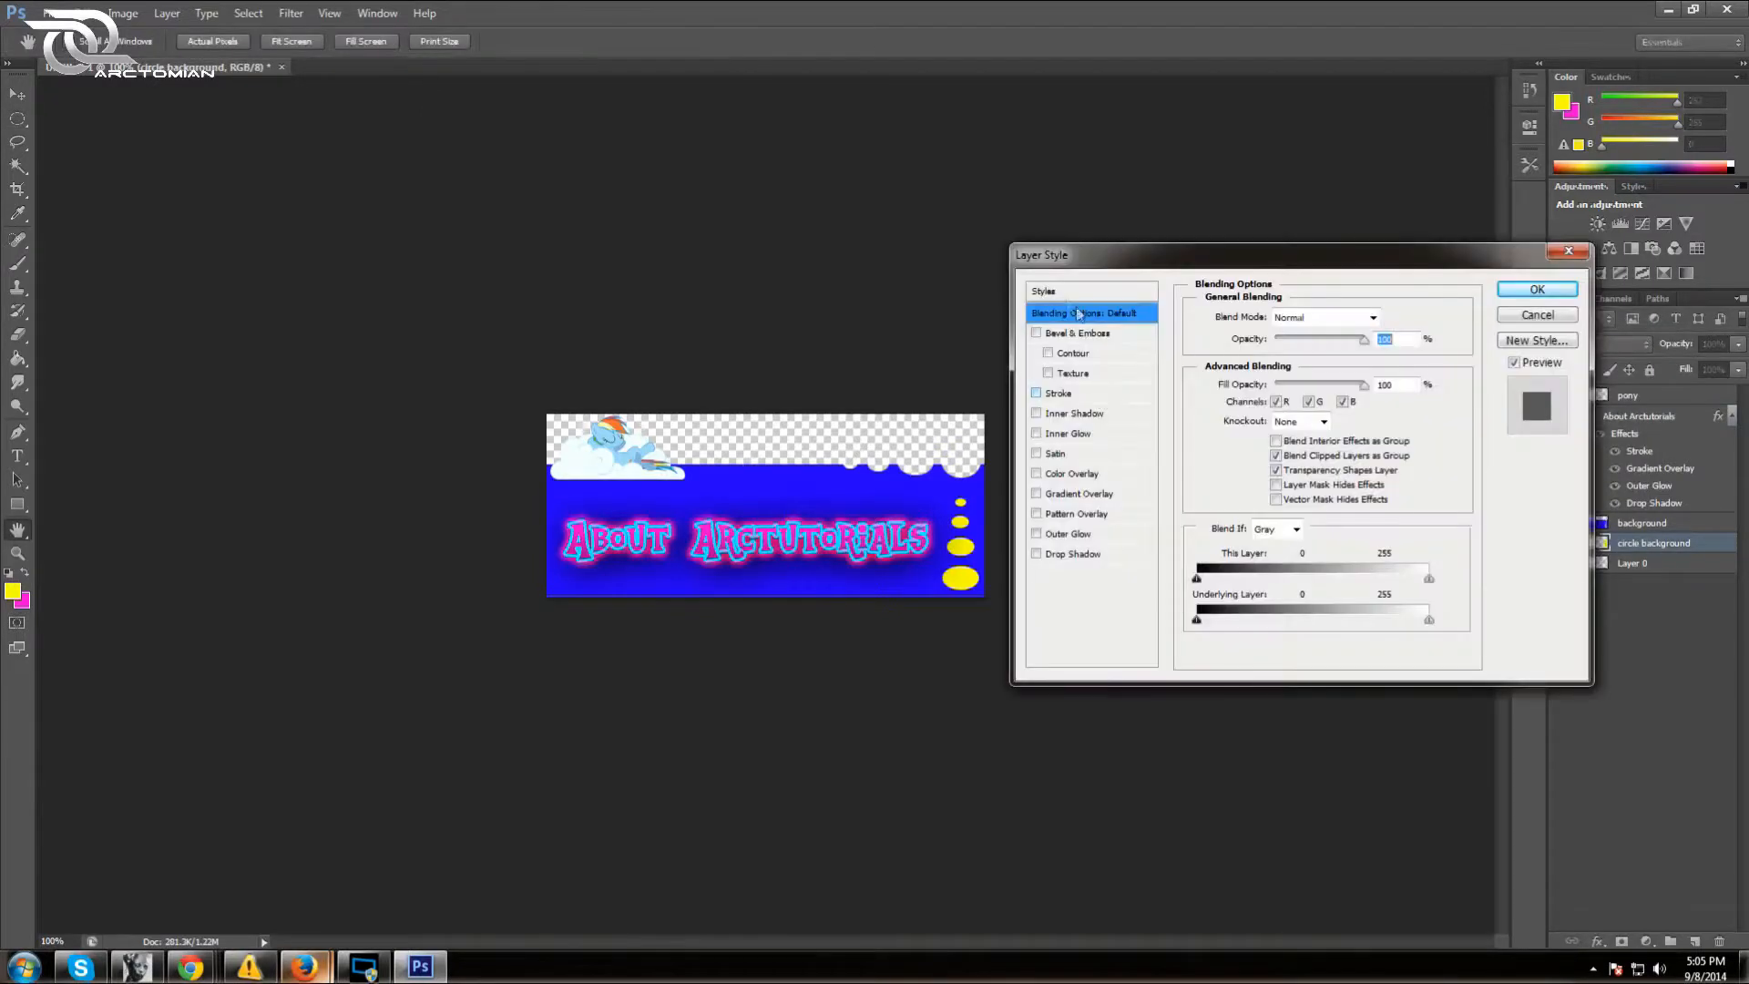
{"action": "left_click", "coordinate": [1075, 414]}
{"action": "left_click_drag", "start_coordinate": [1266, 397], "coordinate": [1284, 447]}
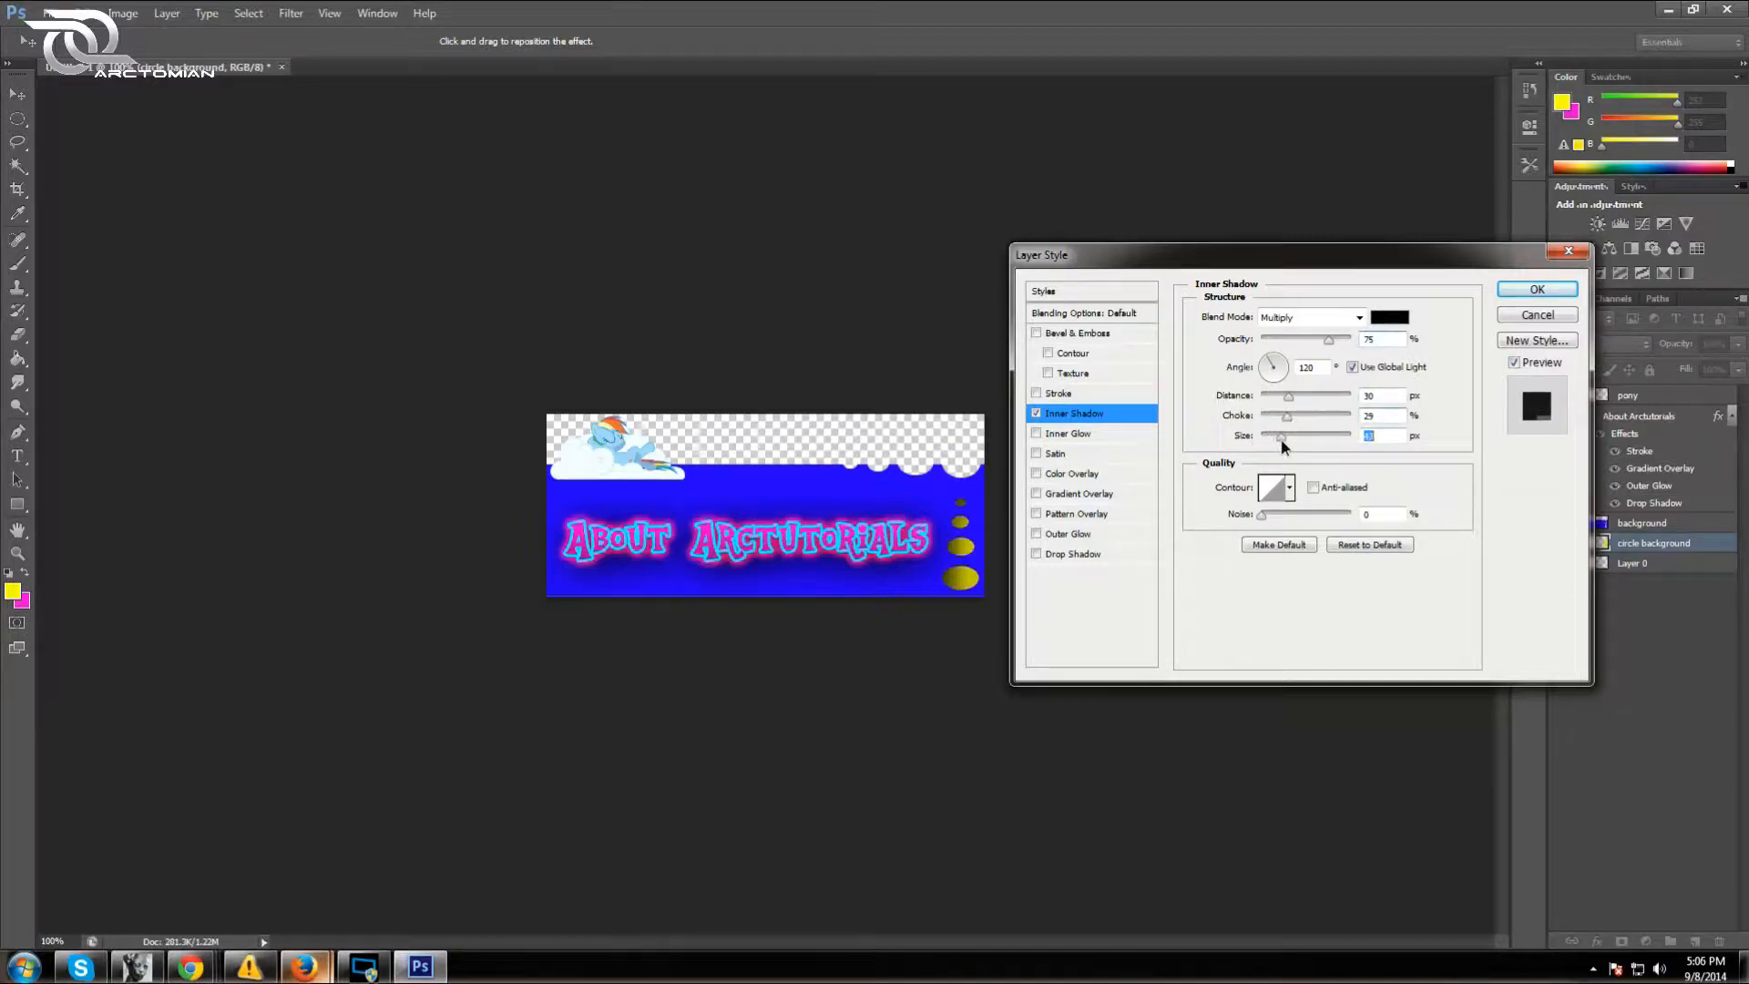
{"action": "left_click_drag", "start_coordinate": [1326, 349], "coordinate": [1297, 353]}
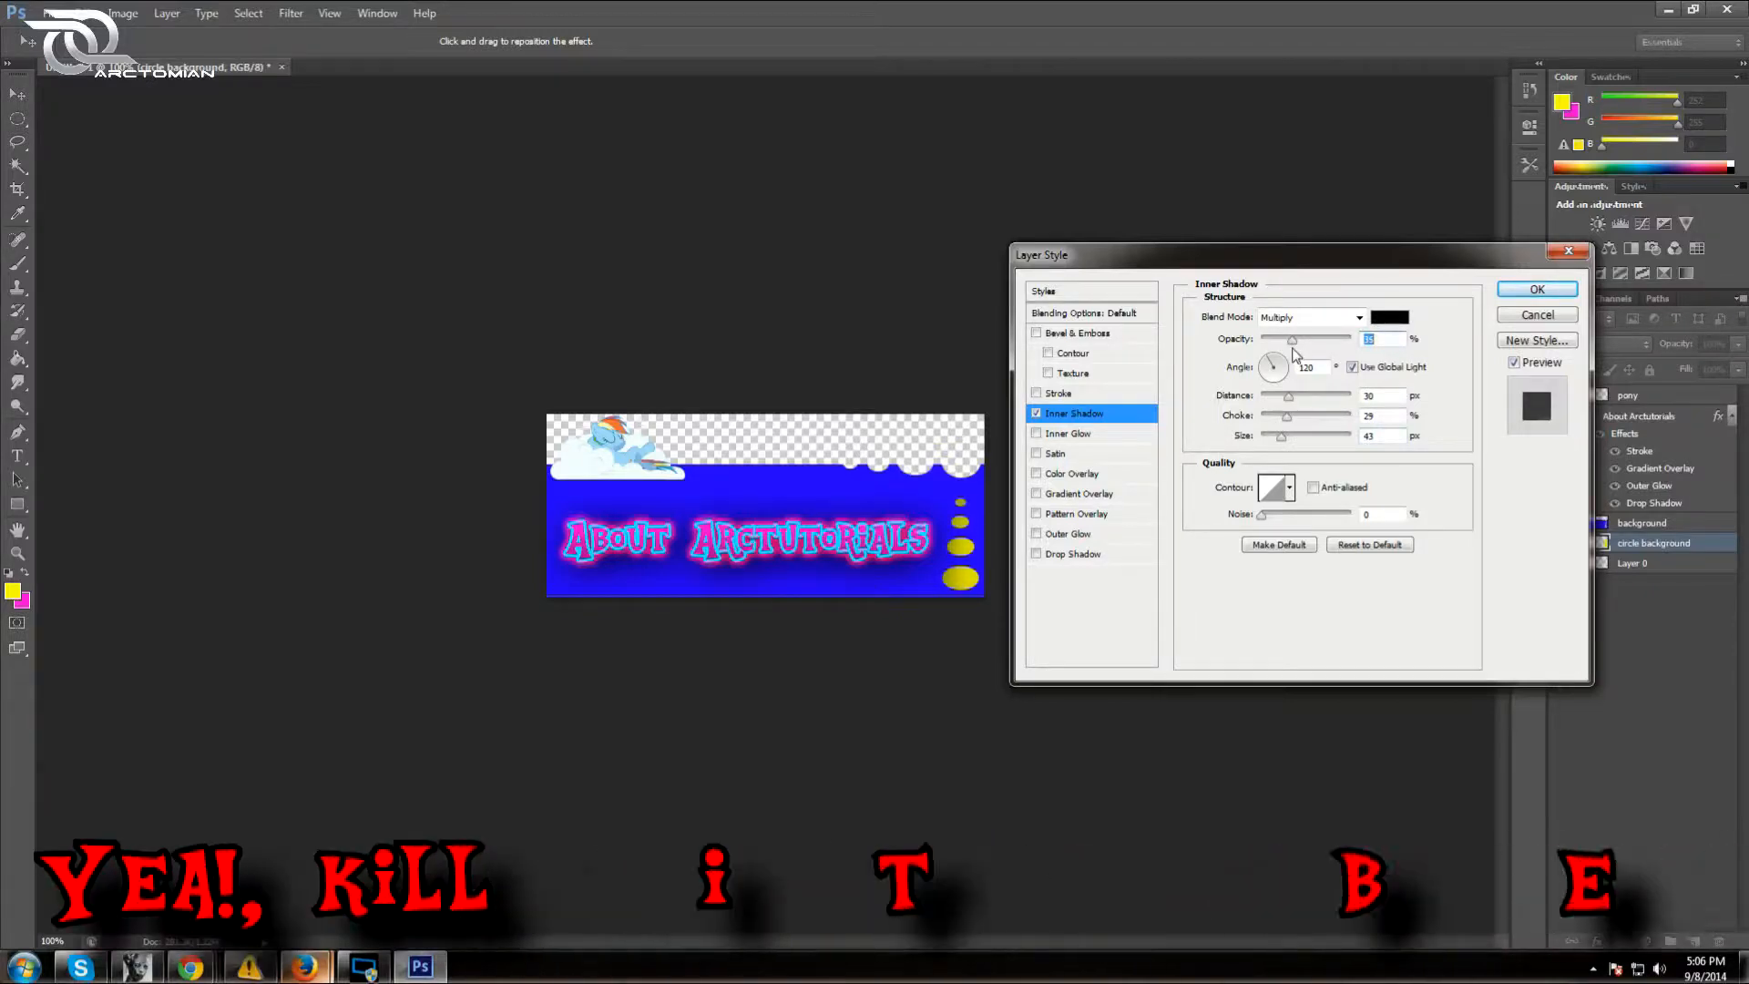
{"action": "left_click", "coordinate": [1286, 375]}
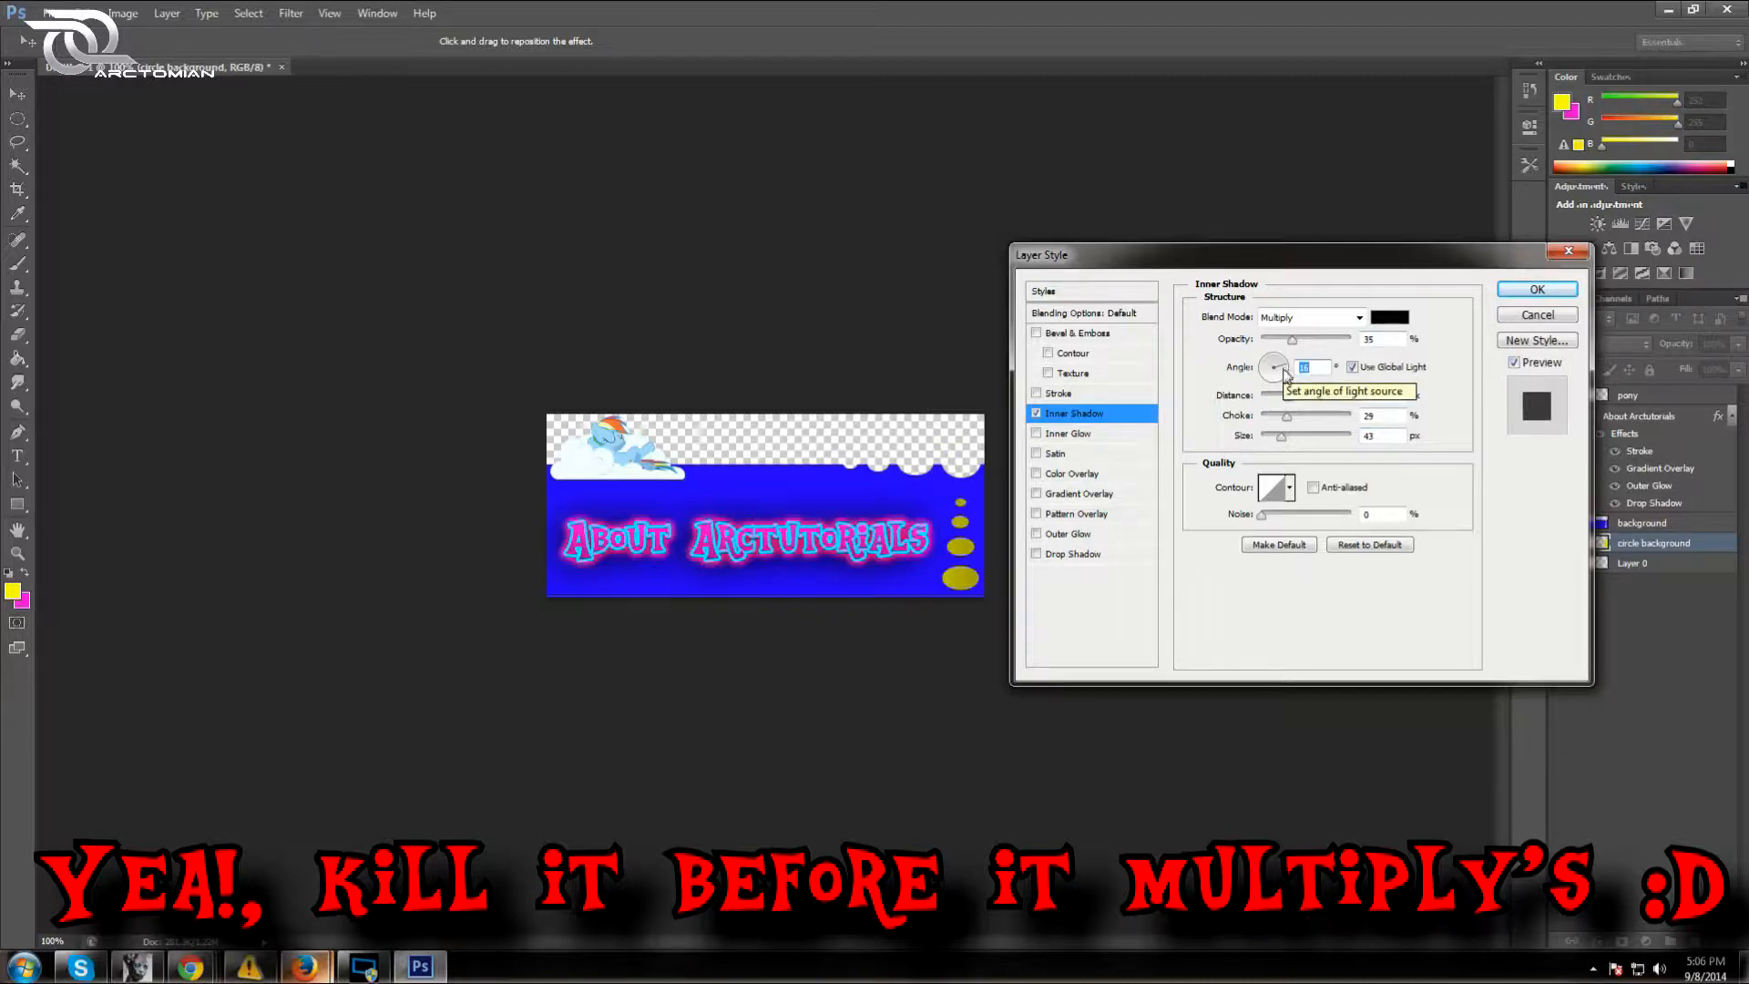
Add a Bevel & Emboss effect to the circle background layer with a depth of 450% and a slightly increased size
{"action": "left_click", "coordinate": [1036, 332]}
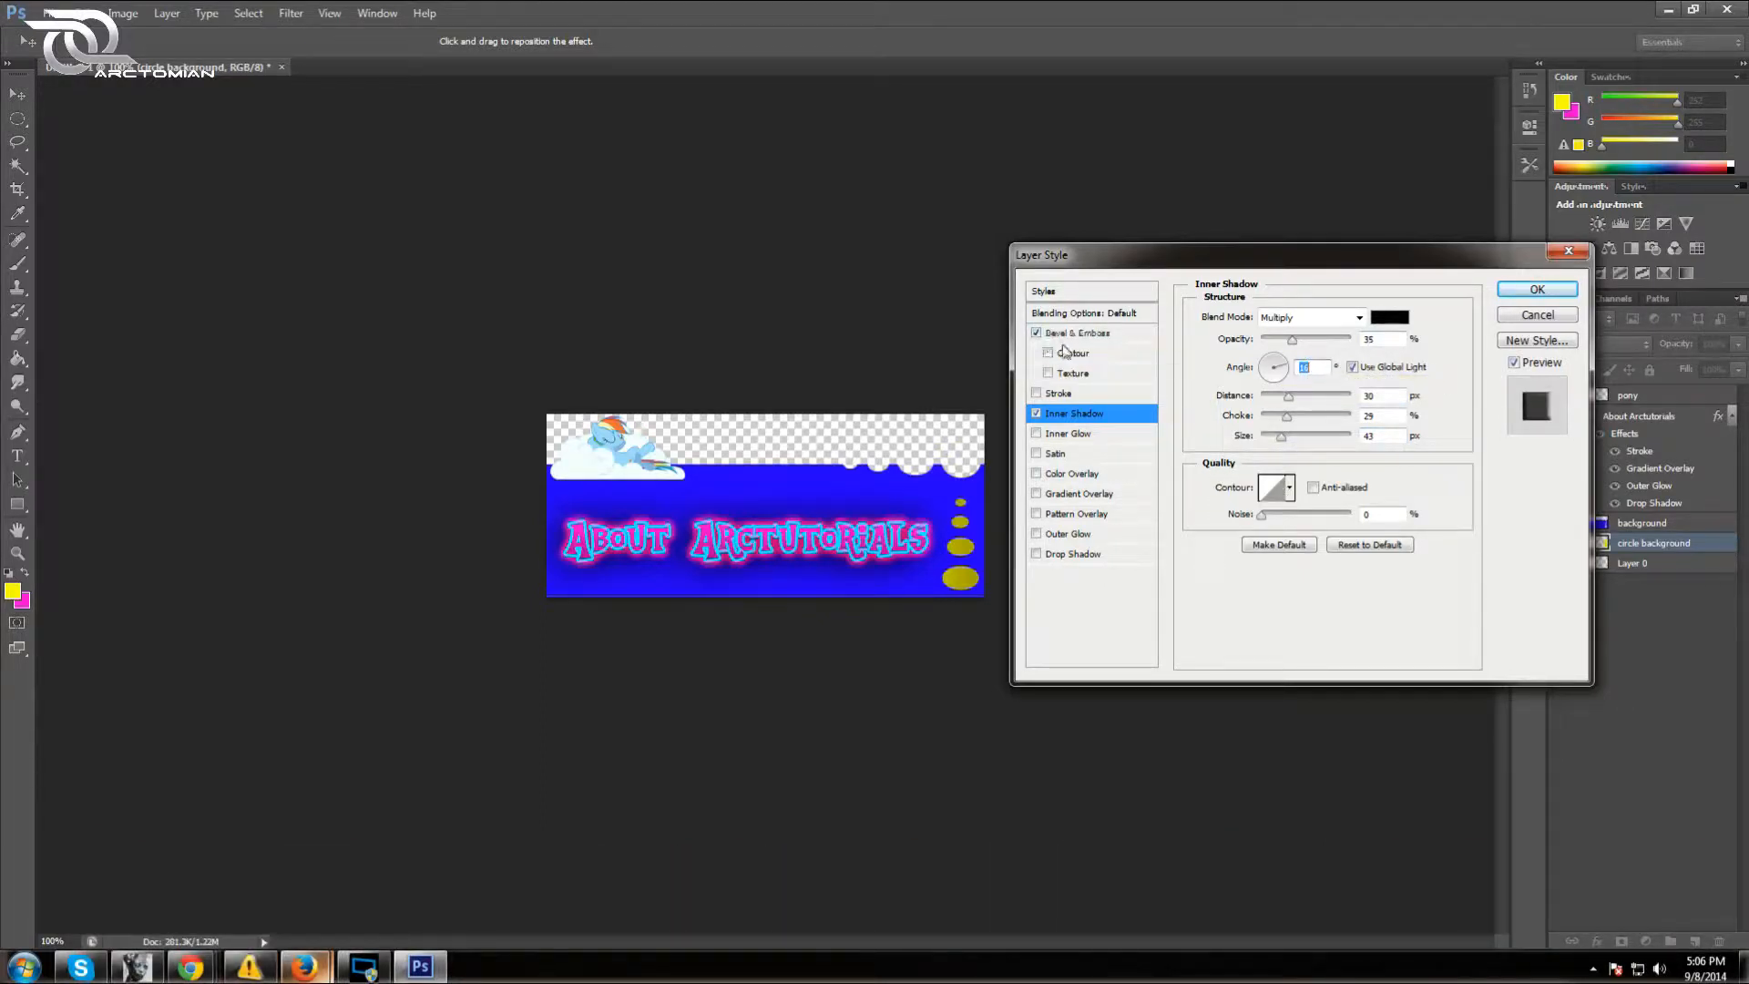
{"action": "left_click", "coordinate": [1121, 335]}
{"action": "left_click_drag", "start_coordinate": [1280, 369], "coordinate": [1297, 371]}
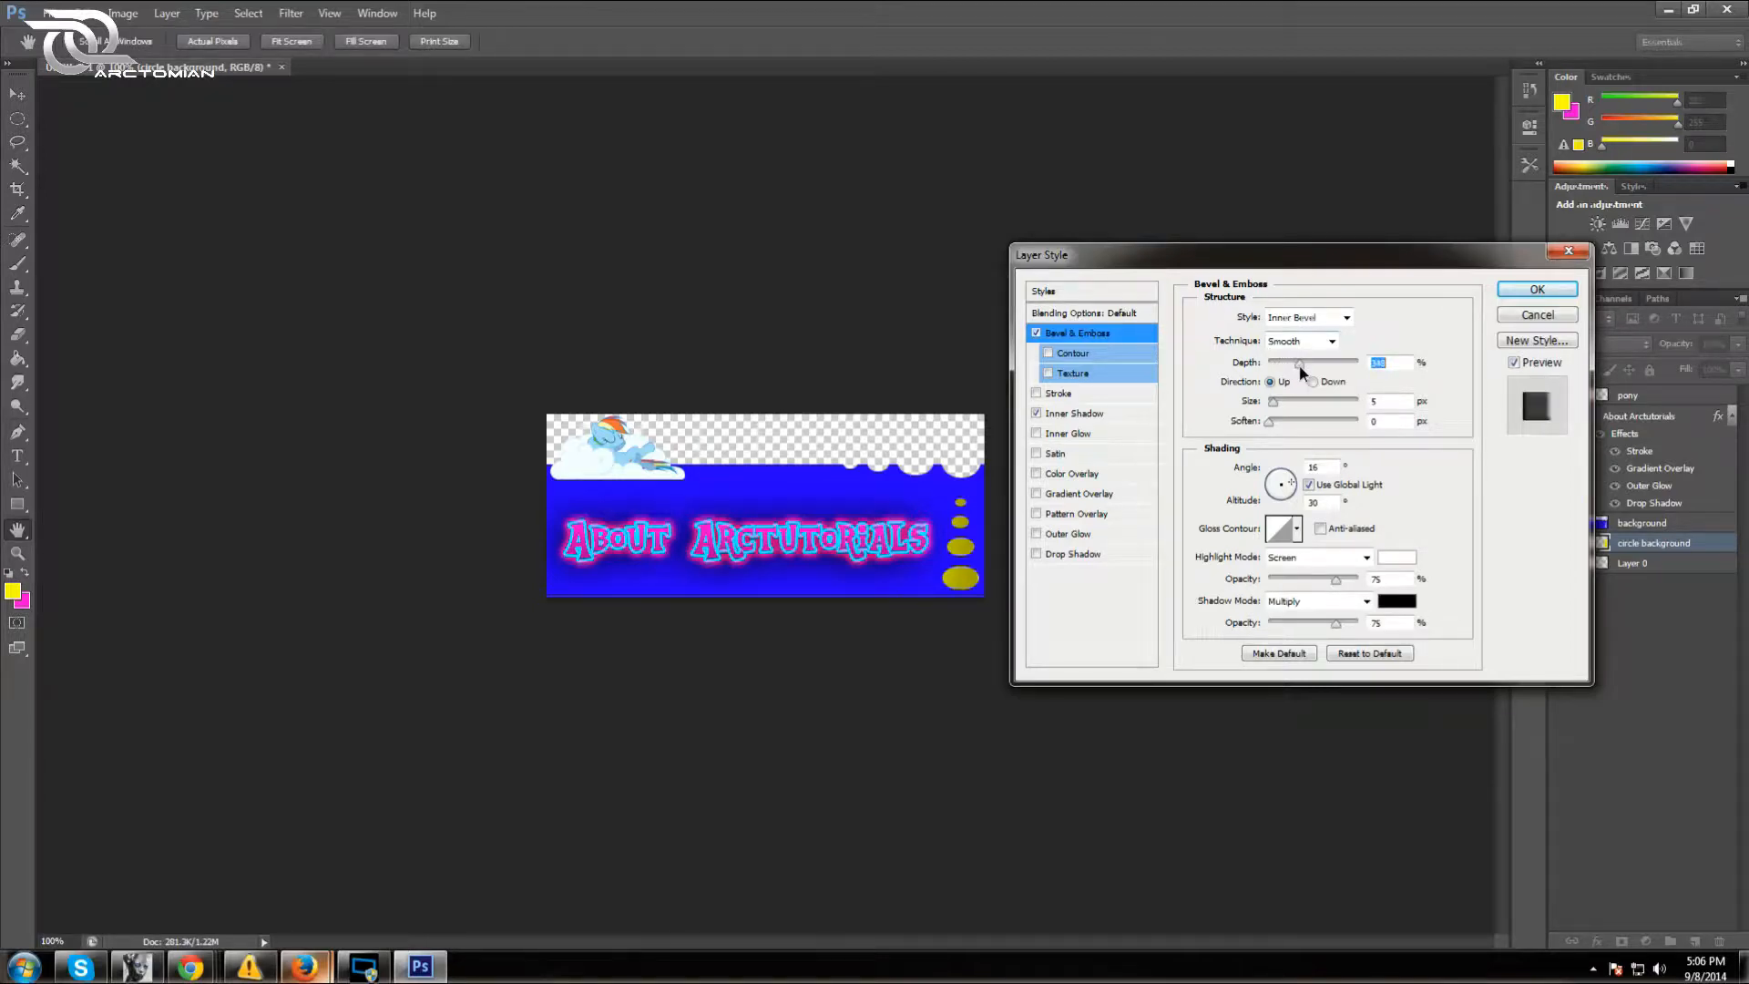
{"action": "left_click_drag", "start_coordinate": [1301, 372], "coordinate": [1308, 372]}
{"action": "left_click_drag", "start_coordinate": [1276, 404], "coordinate": [1278, 411]}
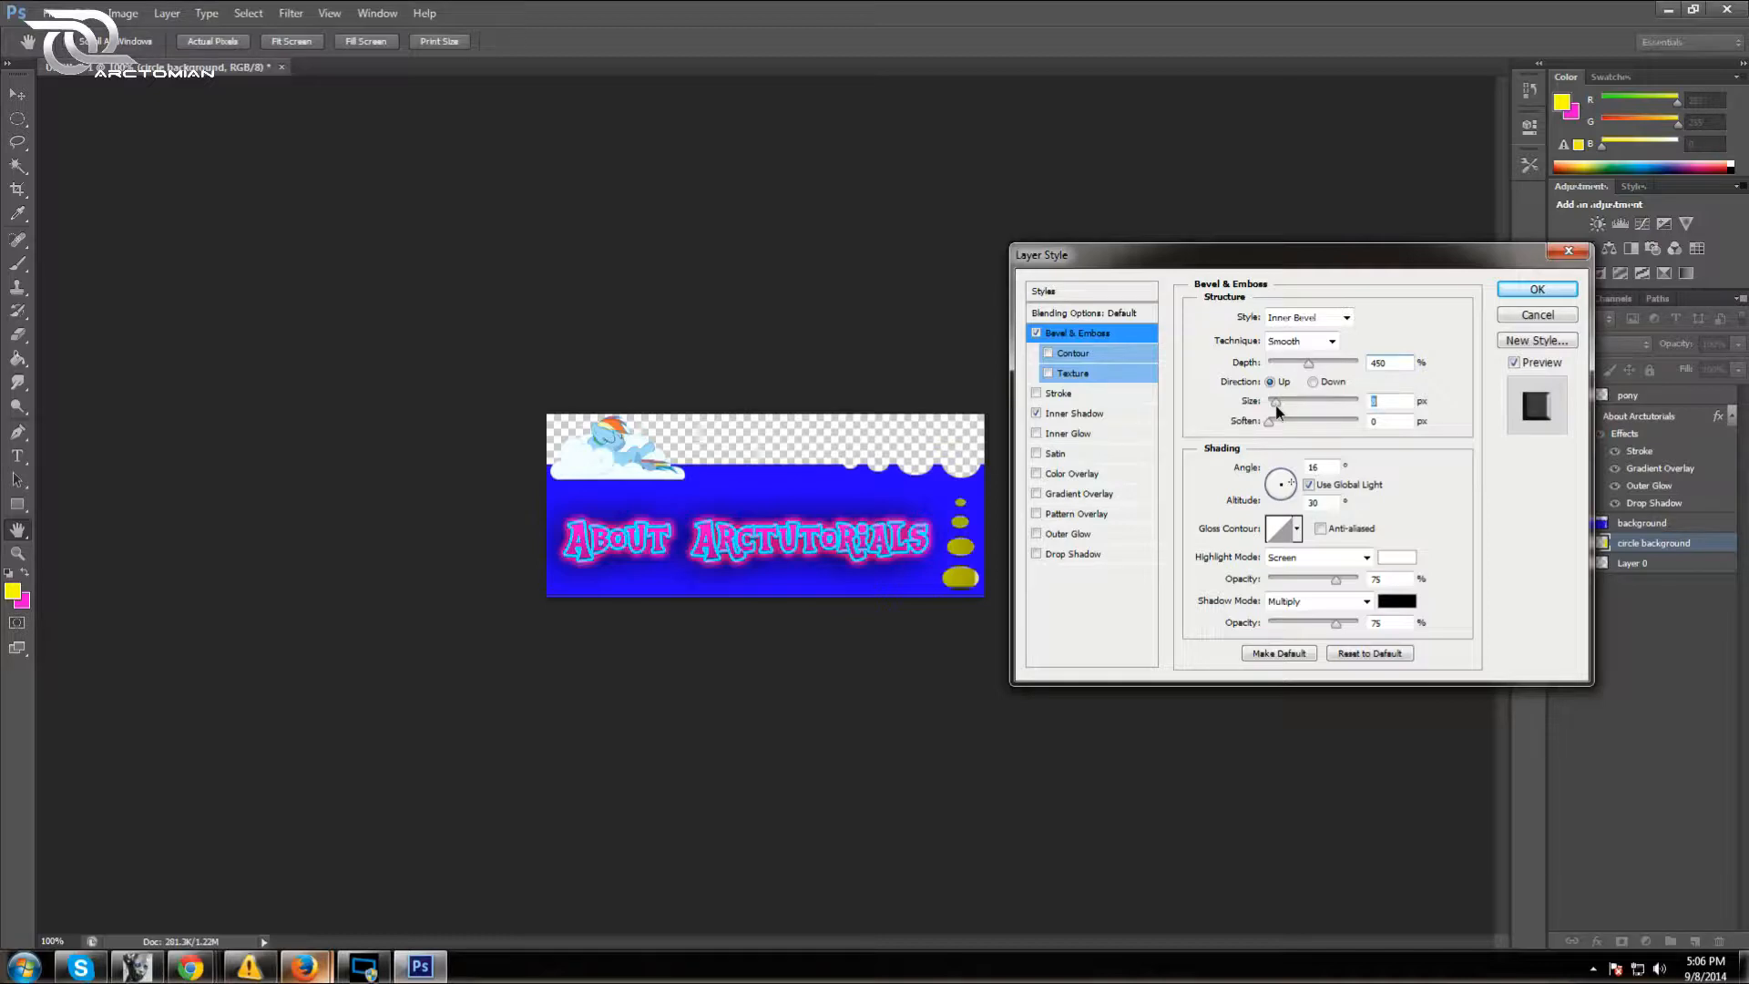
Set the circles' bevel shadow color to bright green (4eff00)
{"action": "left_click", "coordinate": [1394, 601]}
{"action": "left_click", "coordinate": [1410, 451]}
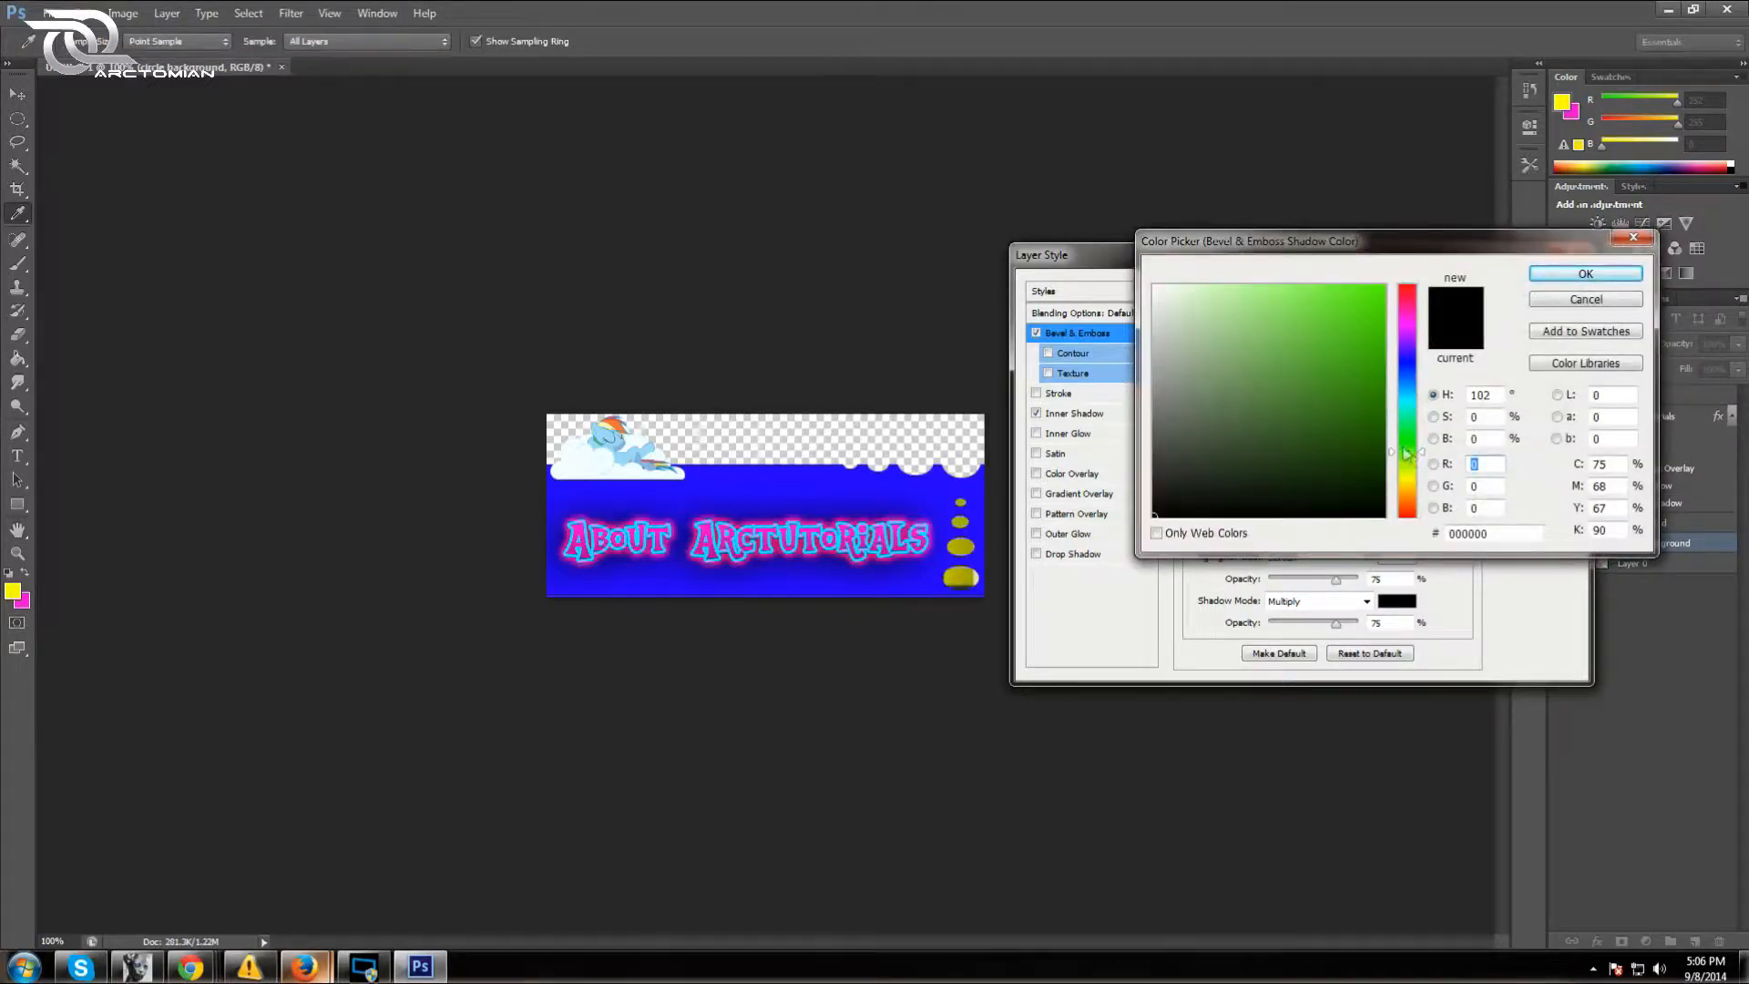
{"action": "left_click", "coordinate": [1384, 287]}
{"action": "left_click", "coordinate": [1592, 277]}
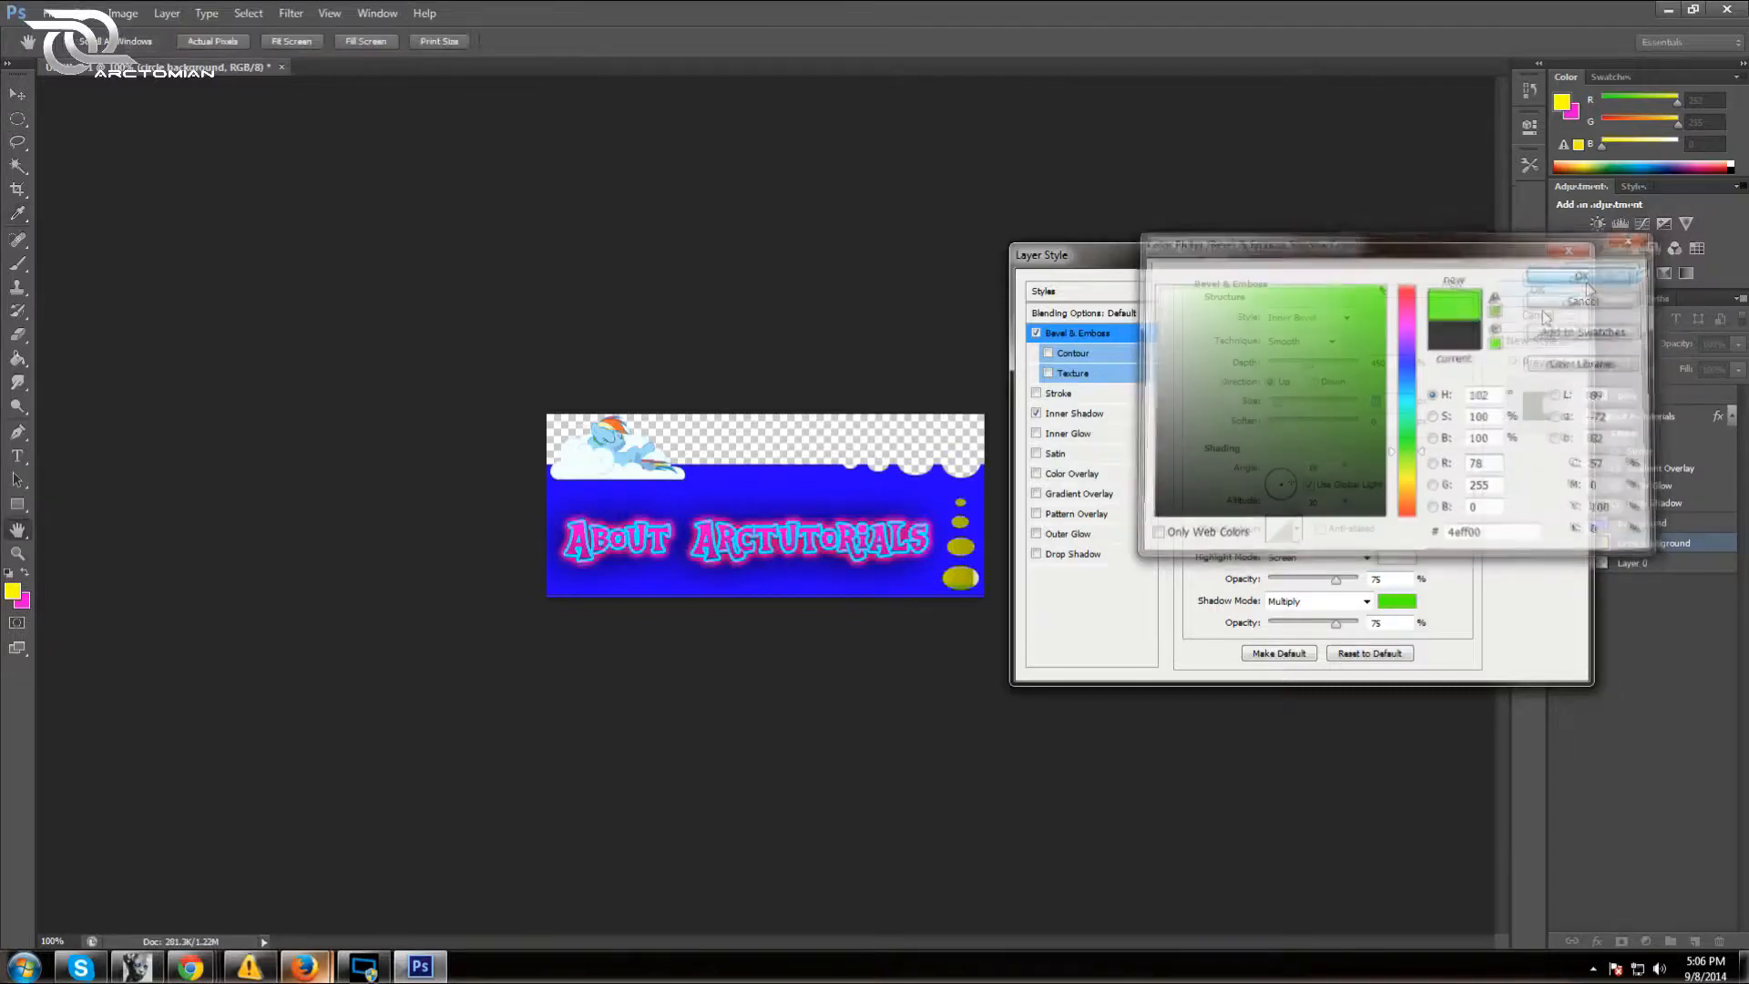
Set the circles' bevel size to 13 px and soften to 14 px, and apply the layer style
{"action": "left_click_drag", "start_coordinate": [1279, 403], "coordinate": [1280, 411]}
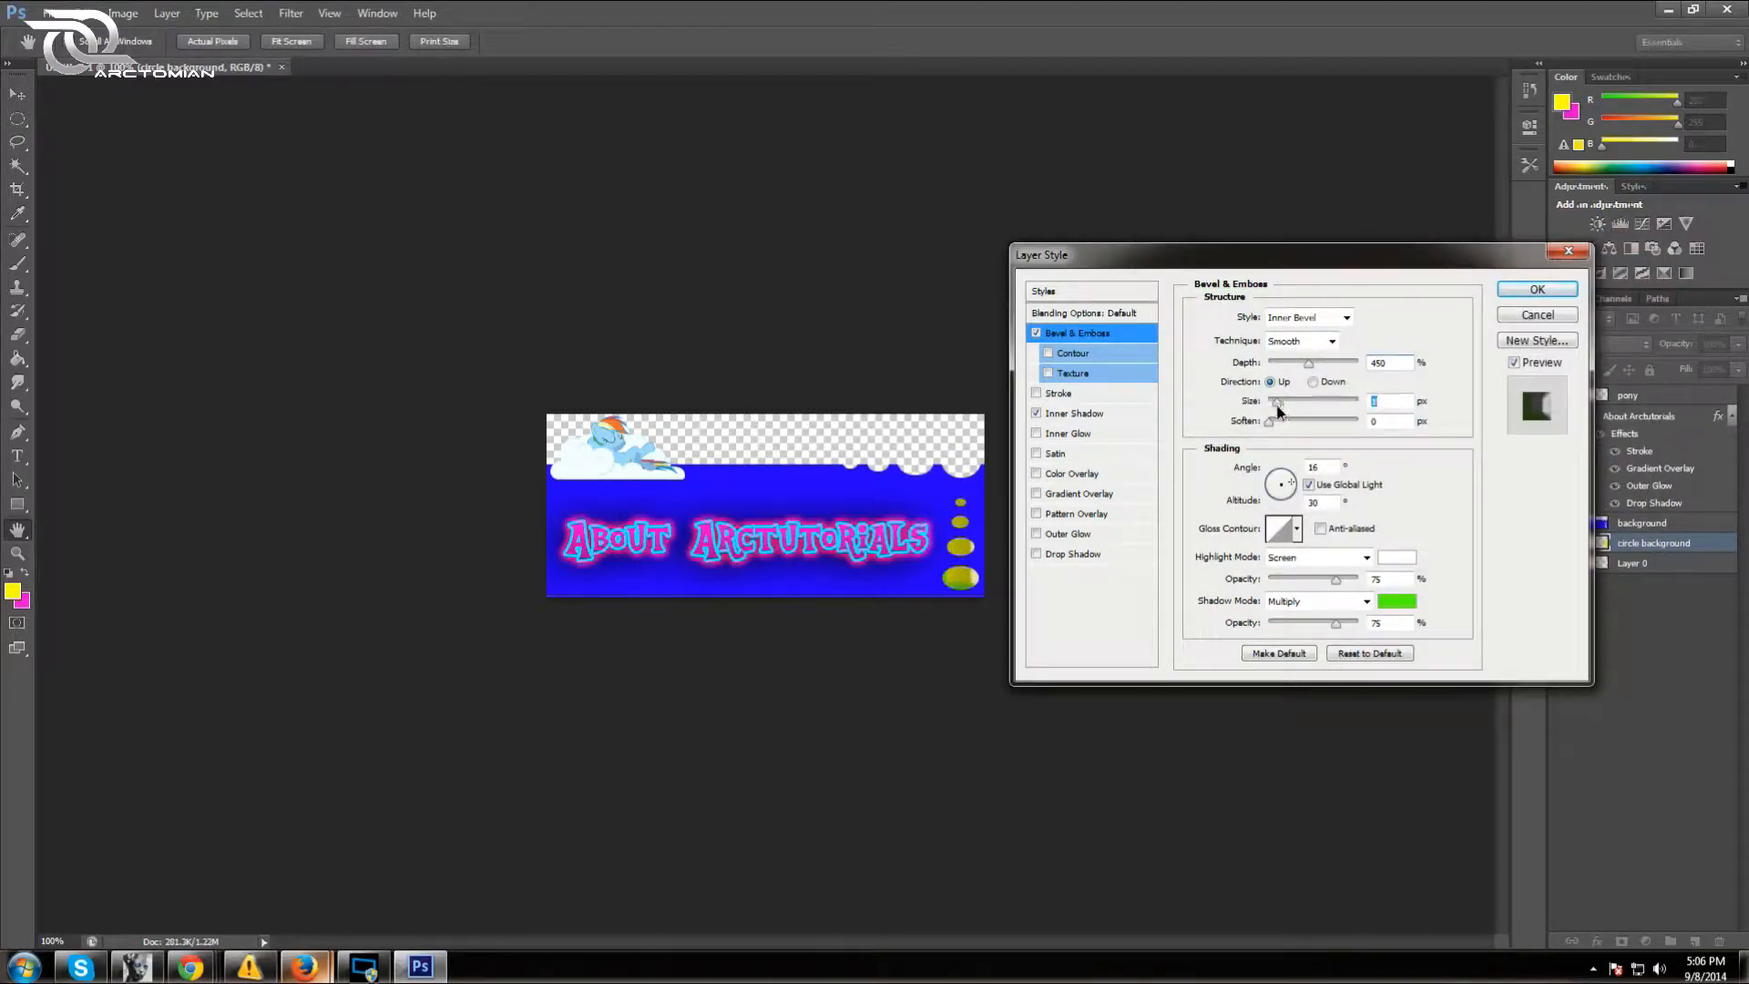
{"action": "left_click_drag", "start_coordinate": [1269, 423], "coordinate": [1345, 440]}
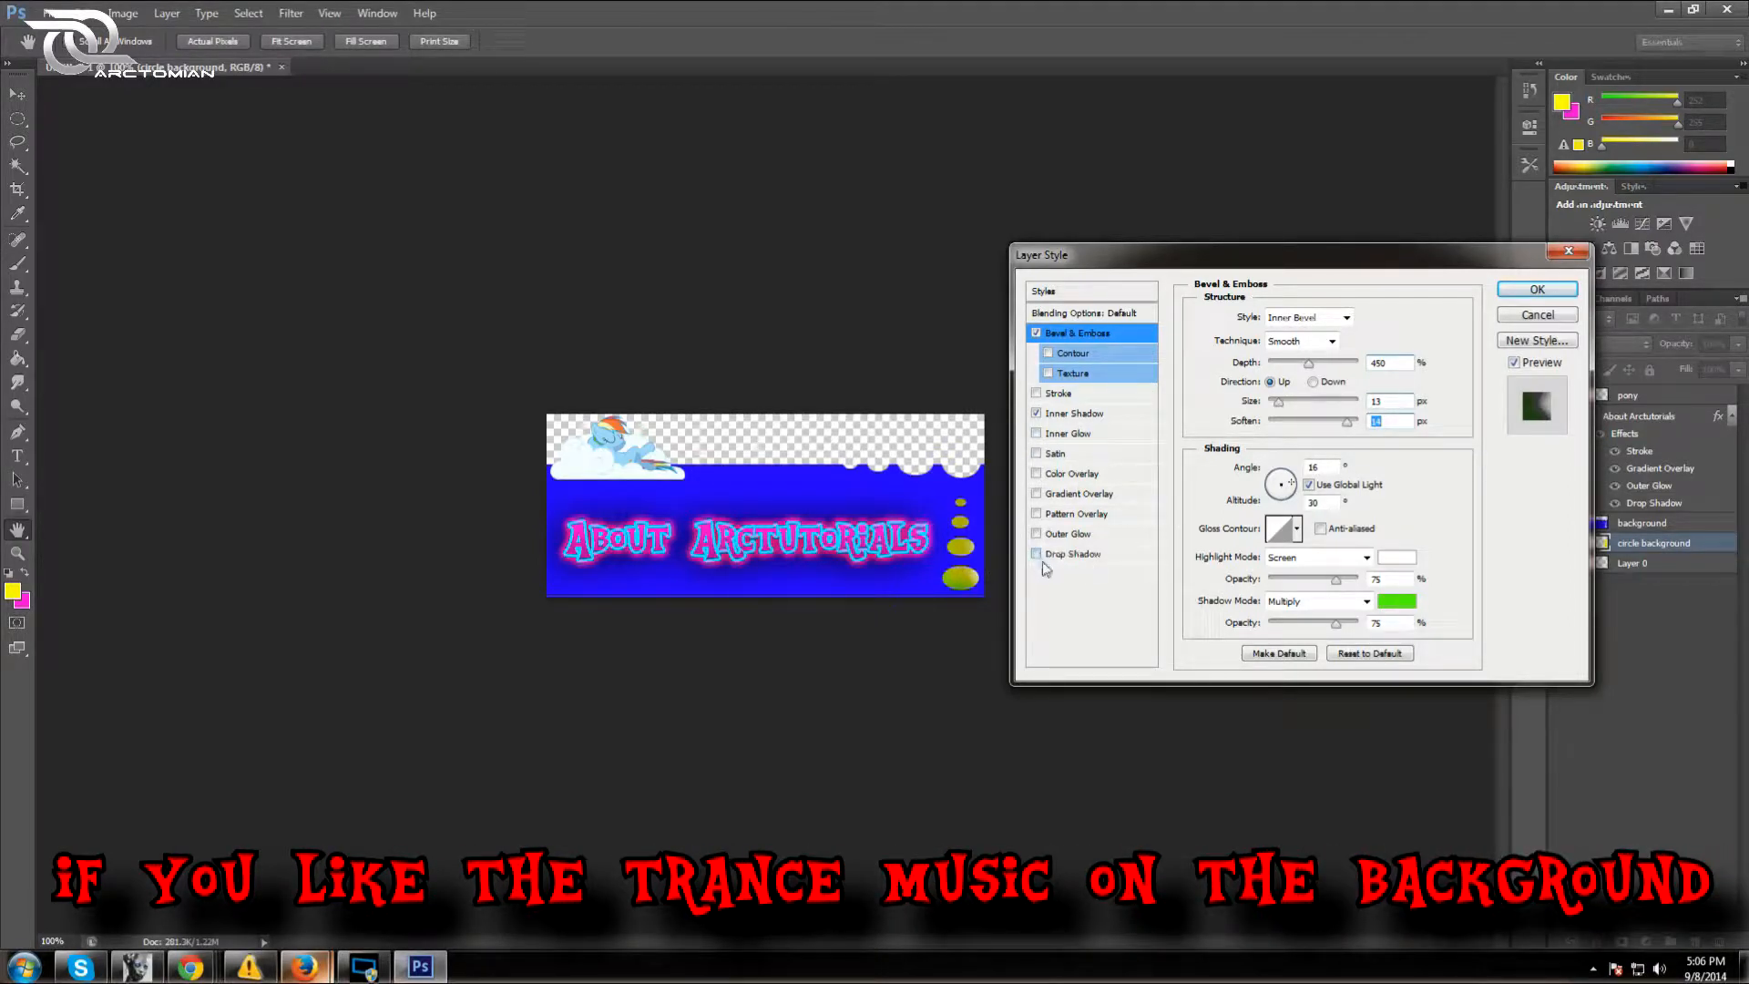
{"action": "left_click", "coordinate": [1537, 289]}
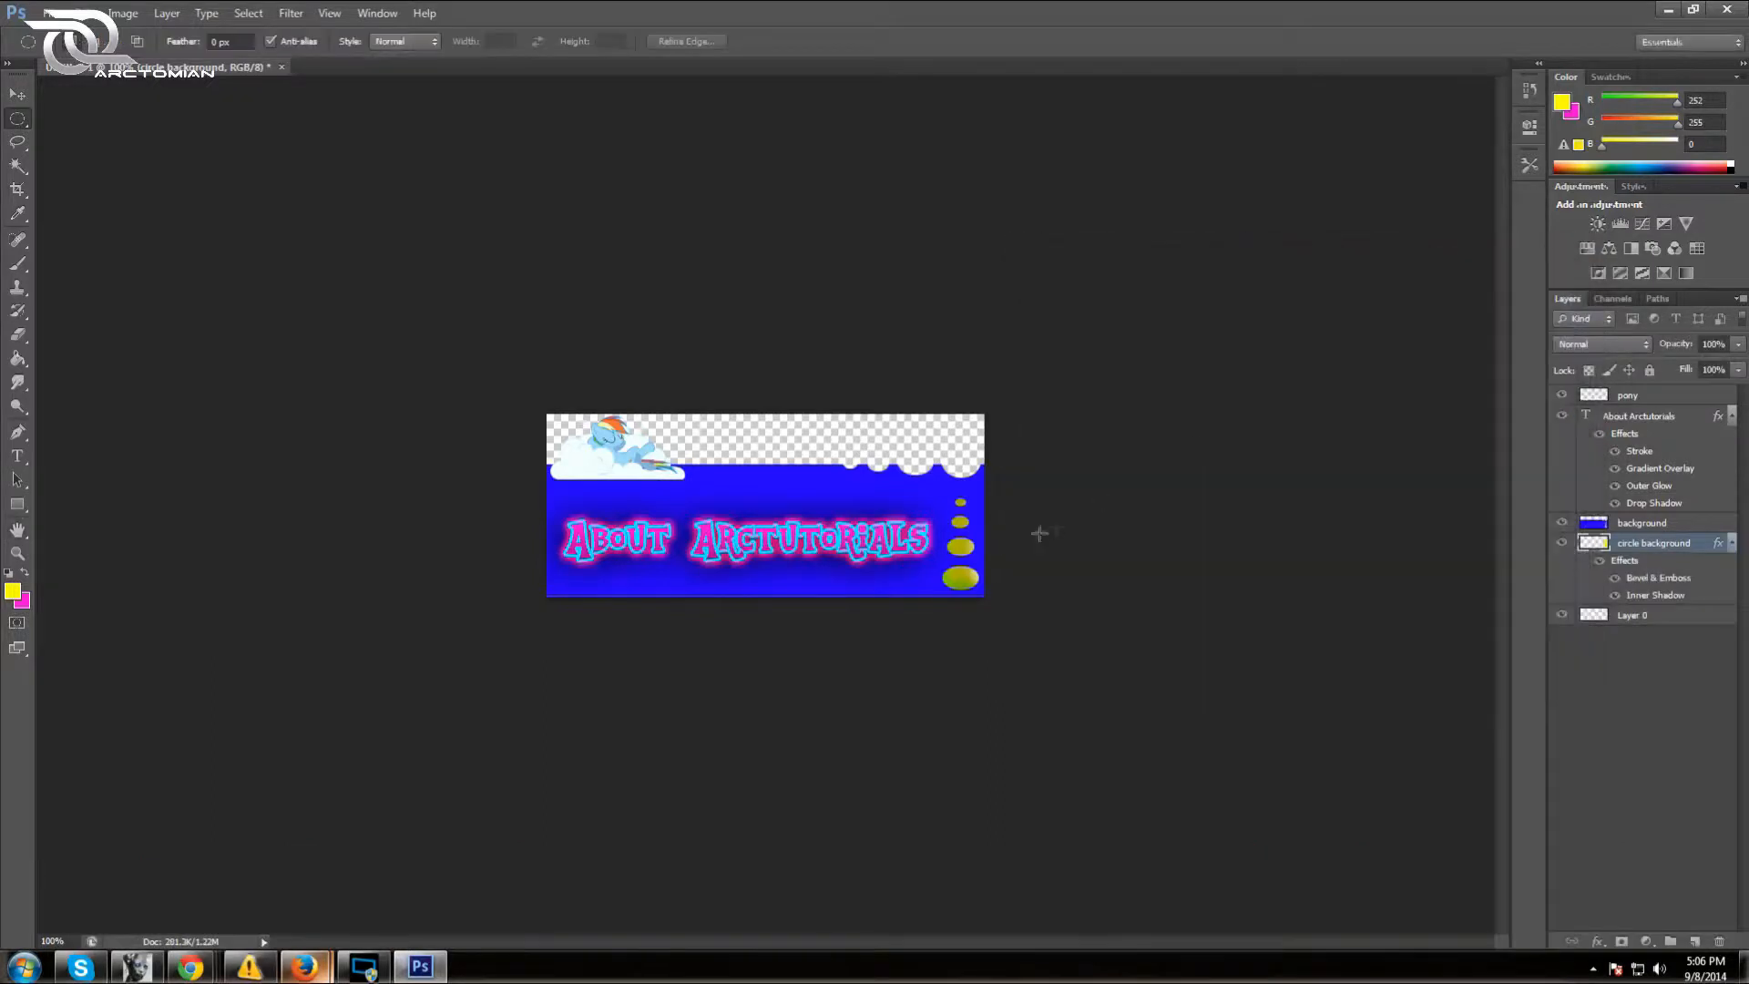
Add a Stroke effect with a size of 1 px to the background layer
{"action": "right_click", "coordinate": [1662, 514]}
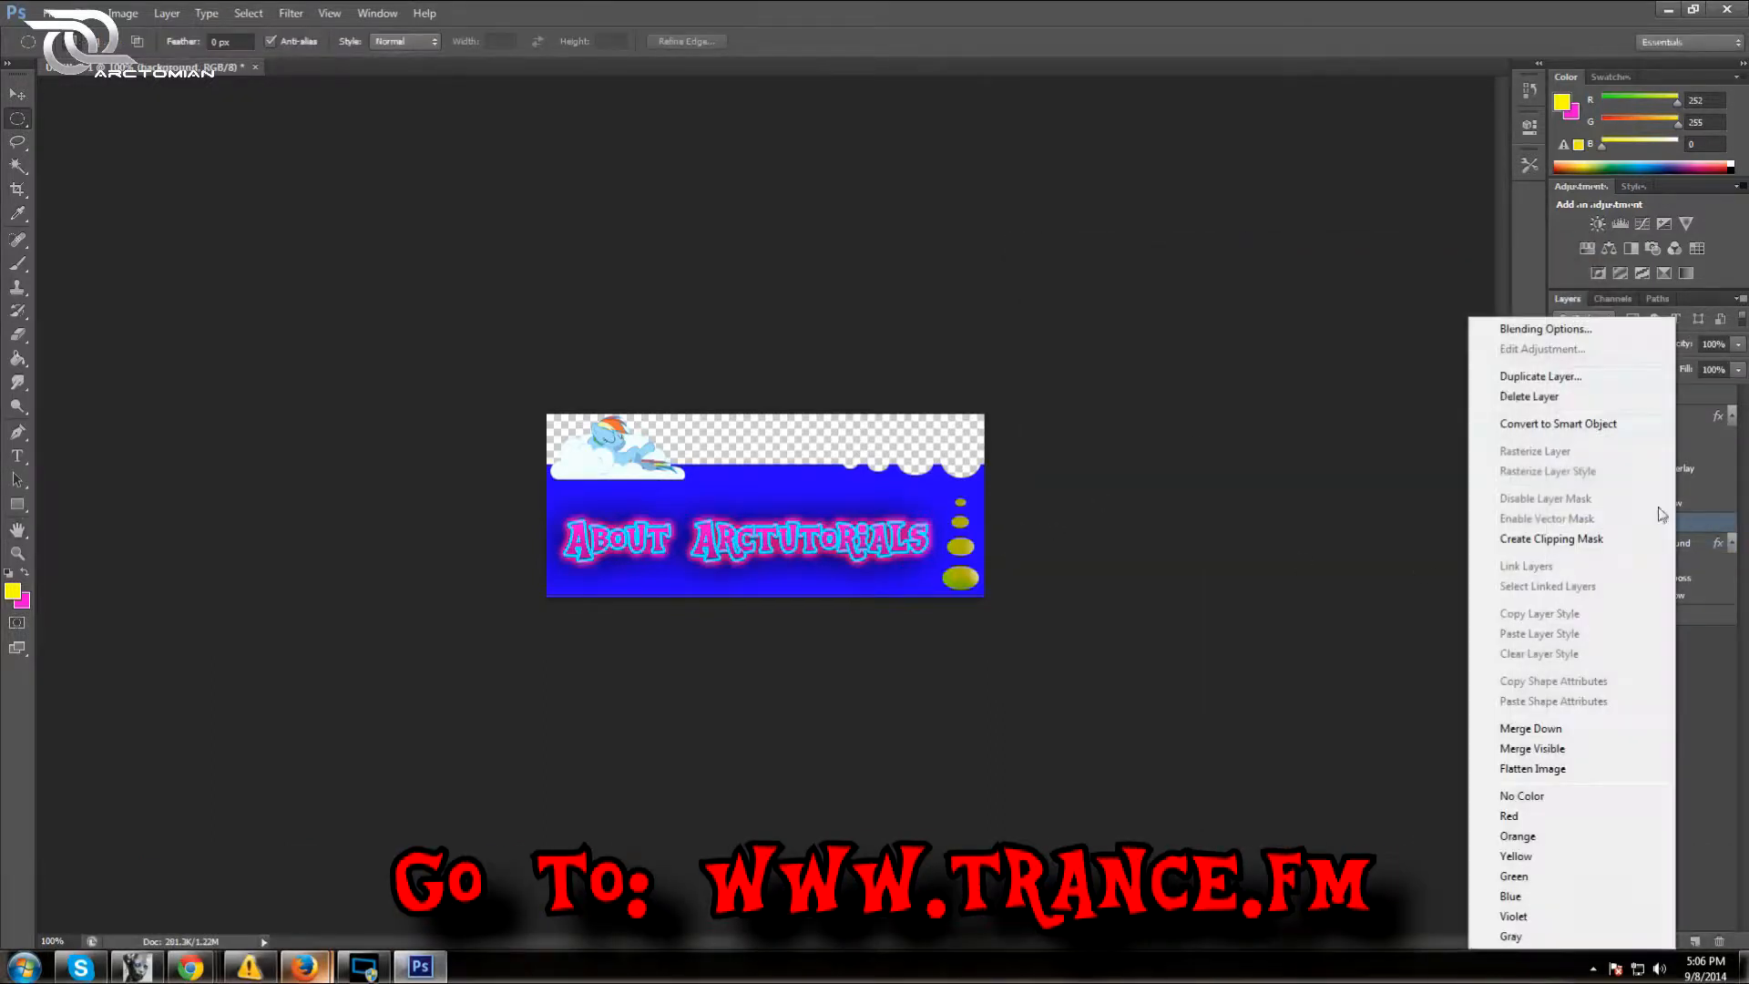
{"action": "left_click", "coordinate": [1545, 328]}
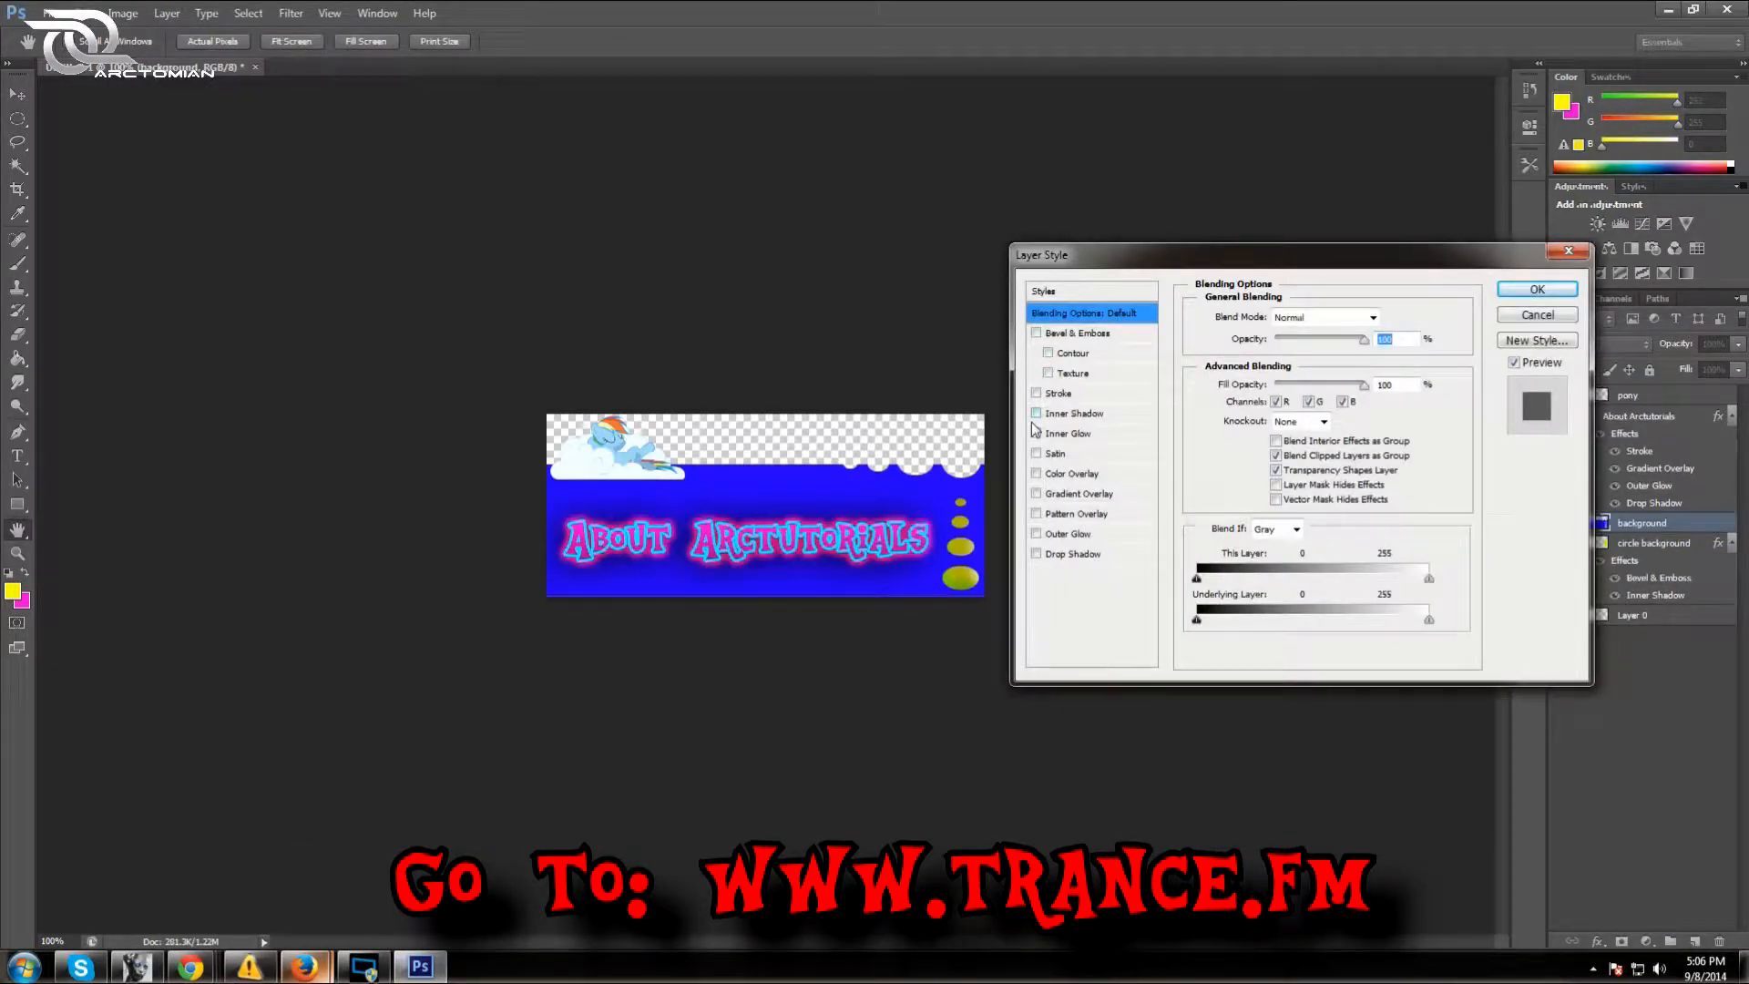
{"action": "left_click", "coordinate": [1057, 393]}
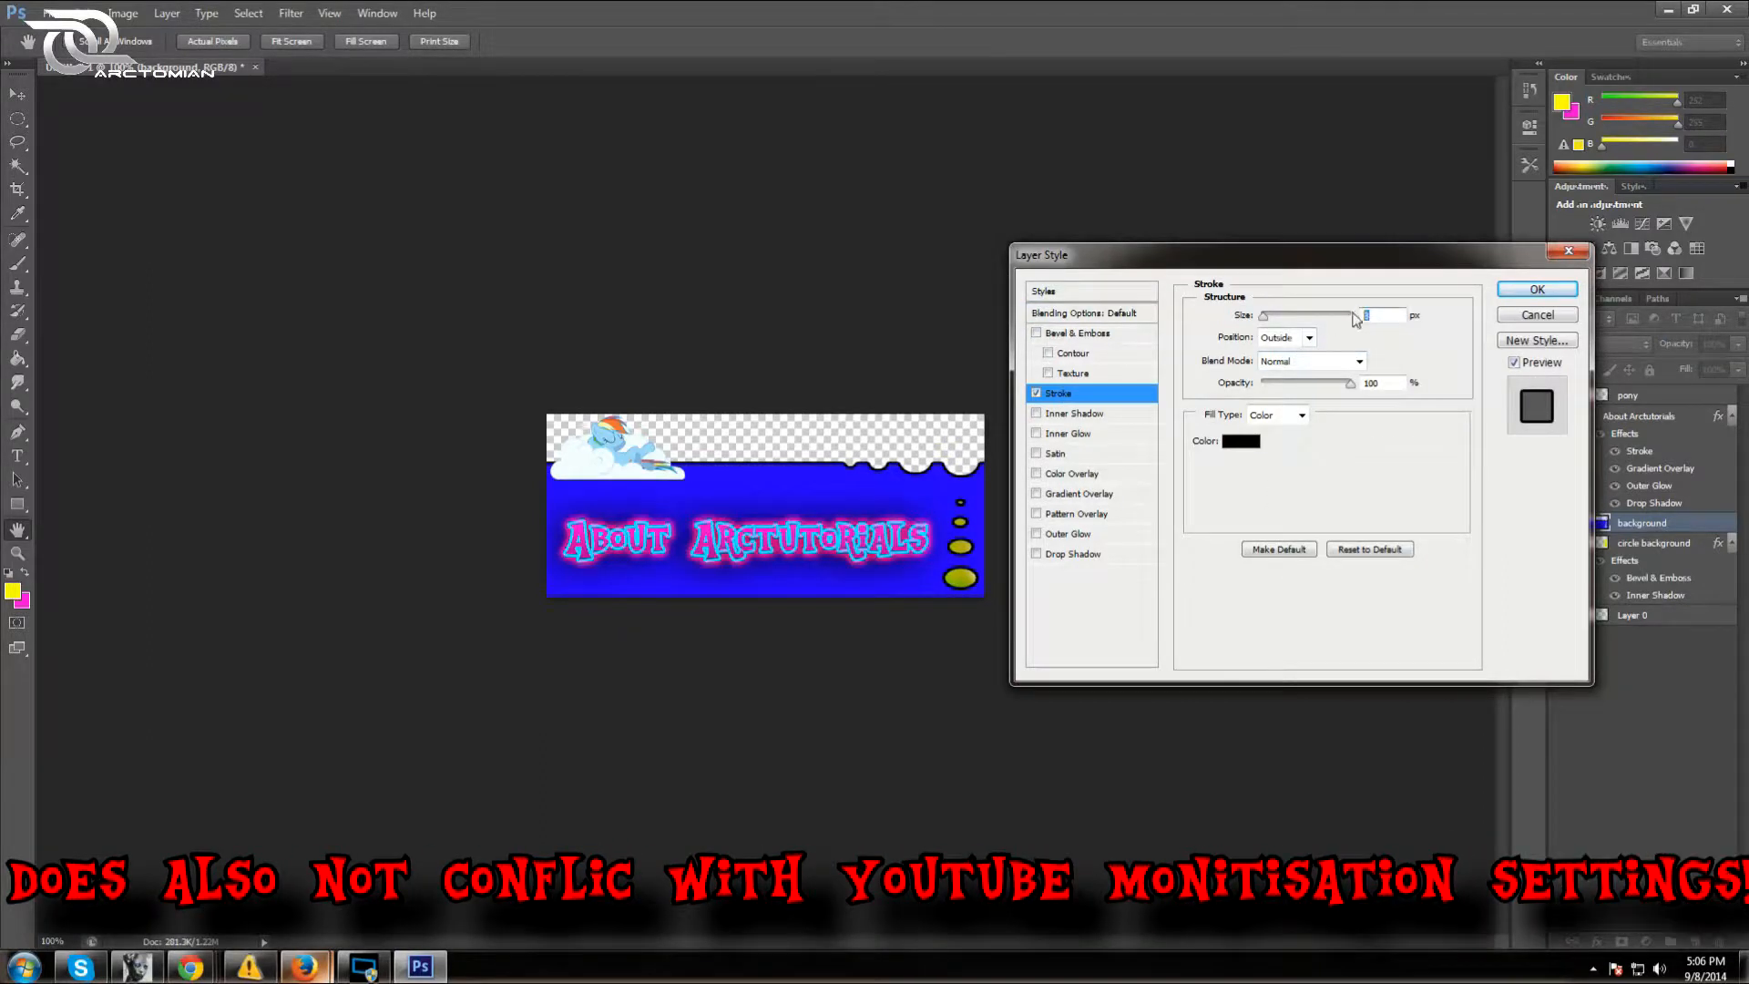
{"action": "type", "text": "1"}
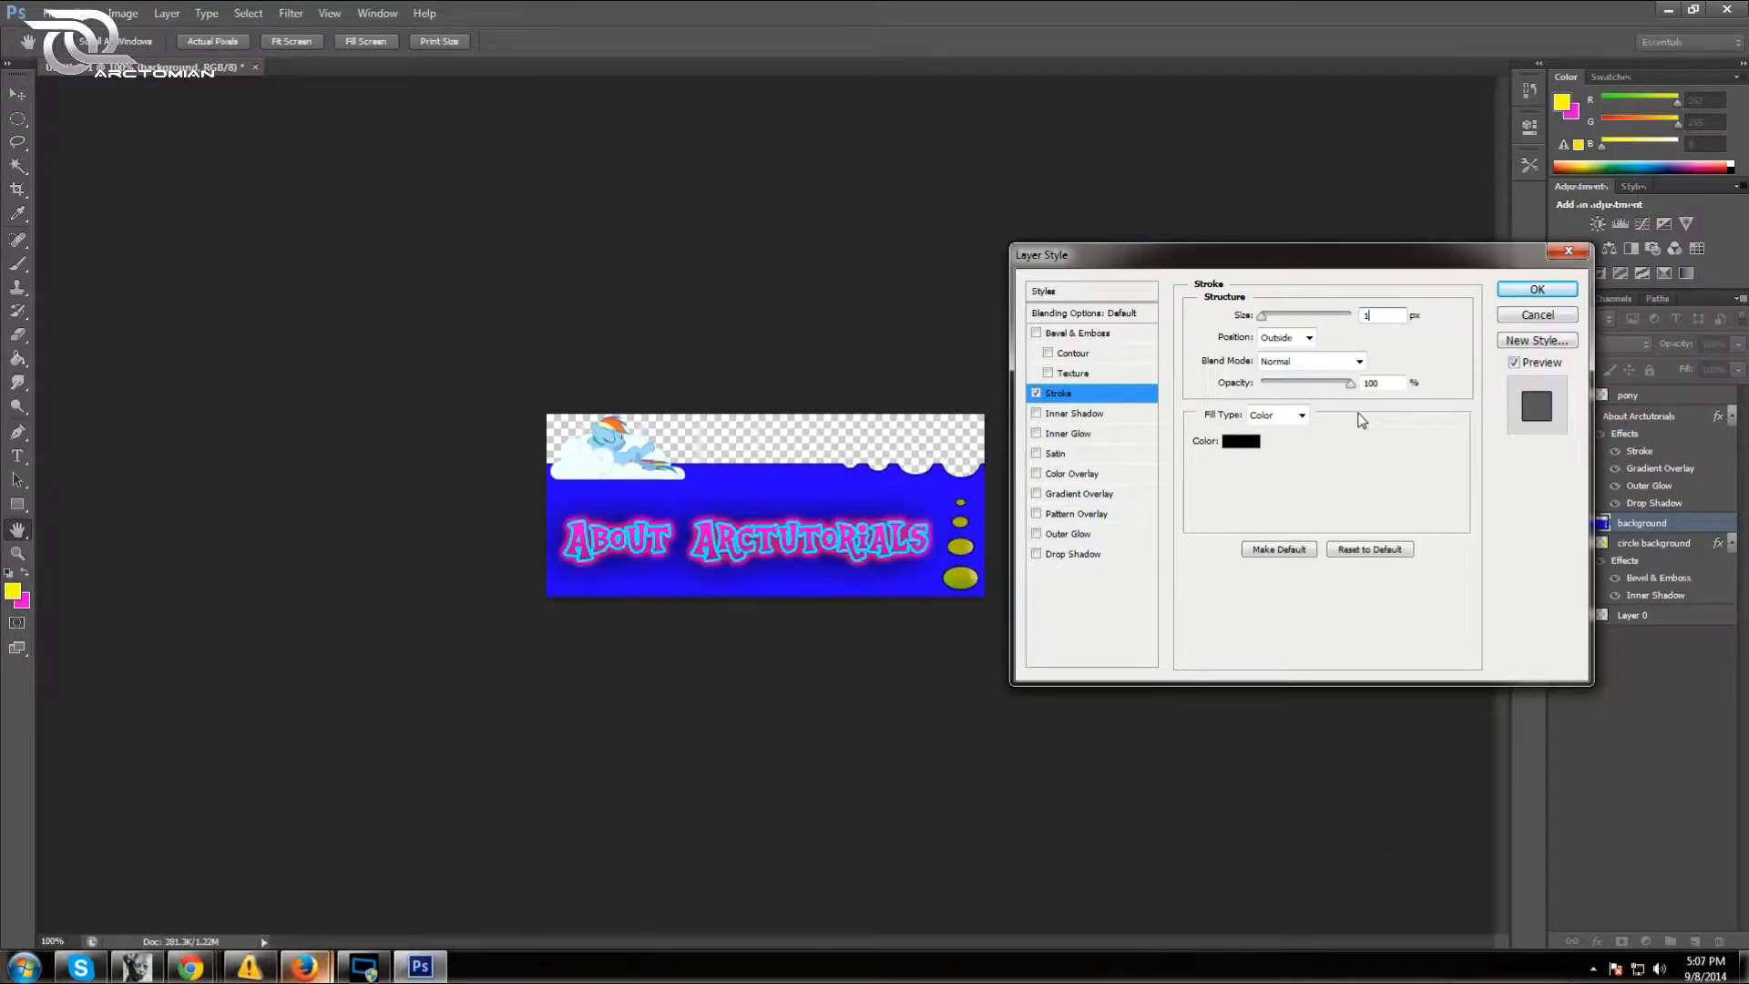
Set the background's stroke color to pure red (ff0000), after trying cyan and purple
{"action": "left_click", "coordinate": [1241, 441]}
{"action": "left_click_drag", "start_coordinate": [1348, 309], "coordinate": [1404, 255]}
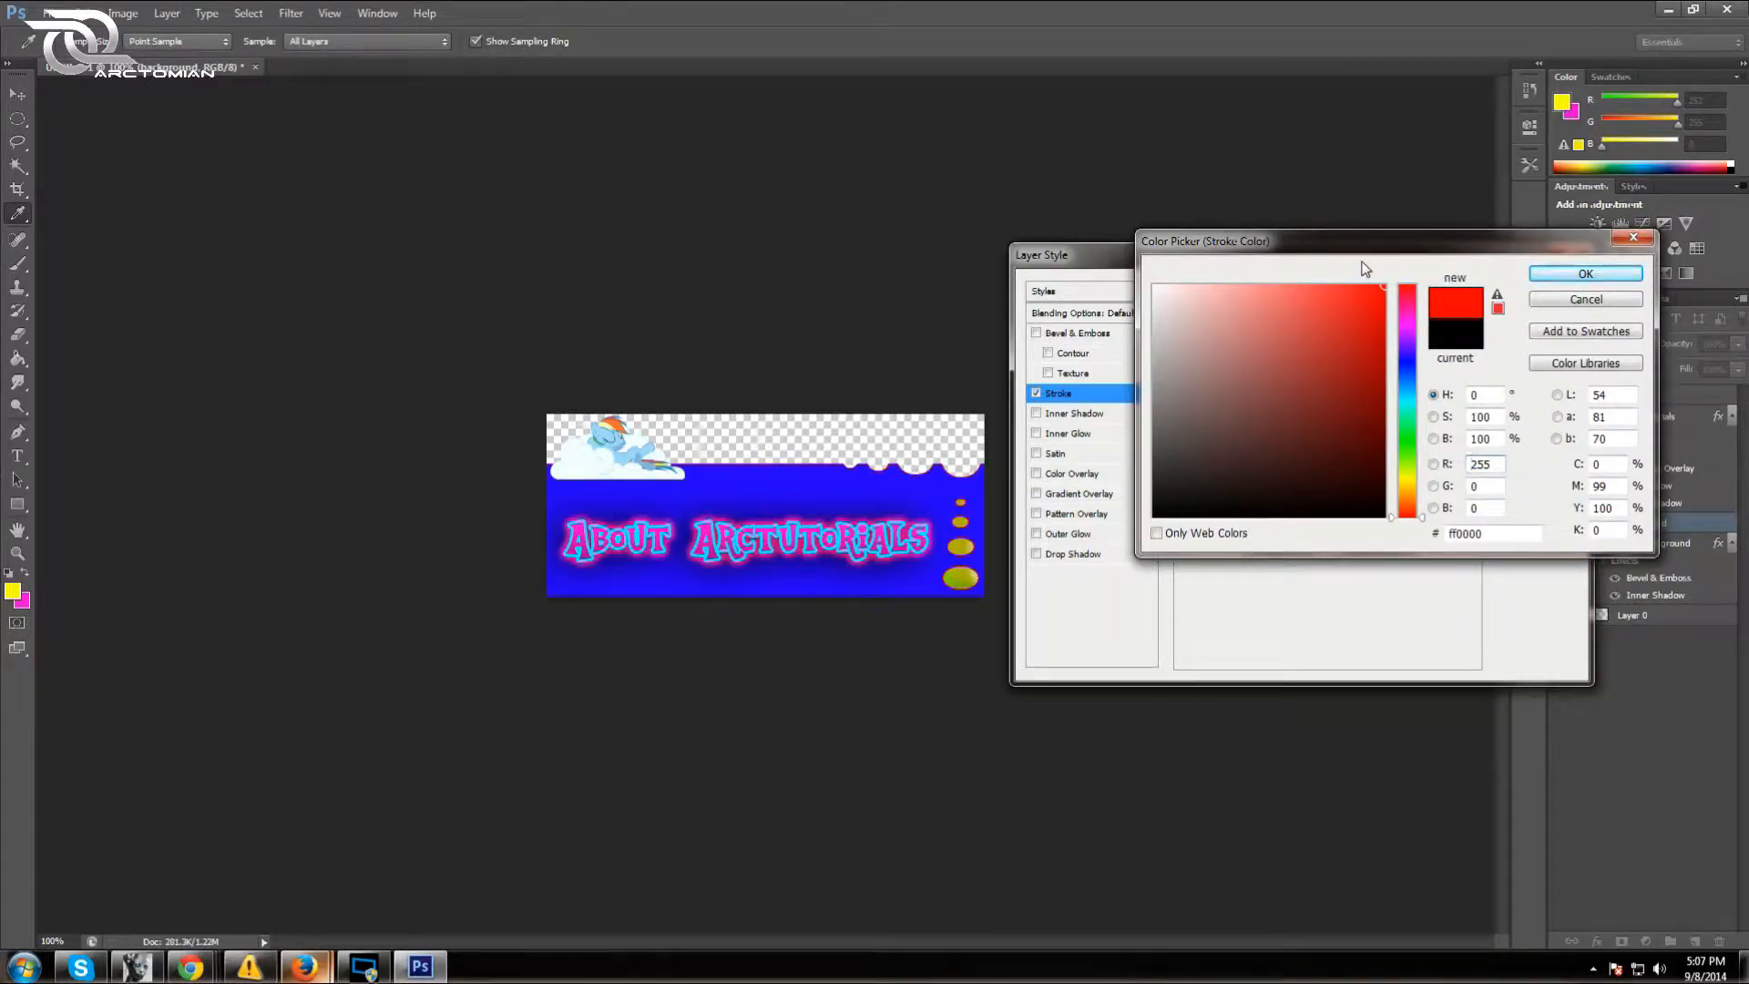
{"action": "left_click", "coordinate": [1409, 401]}
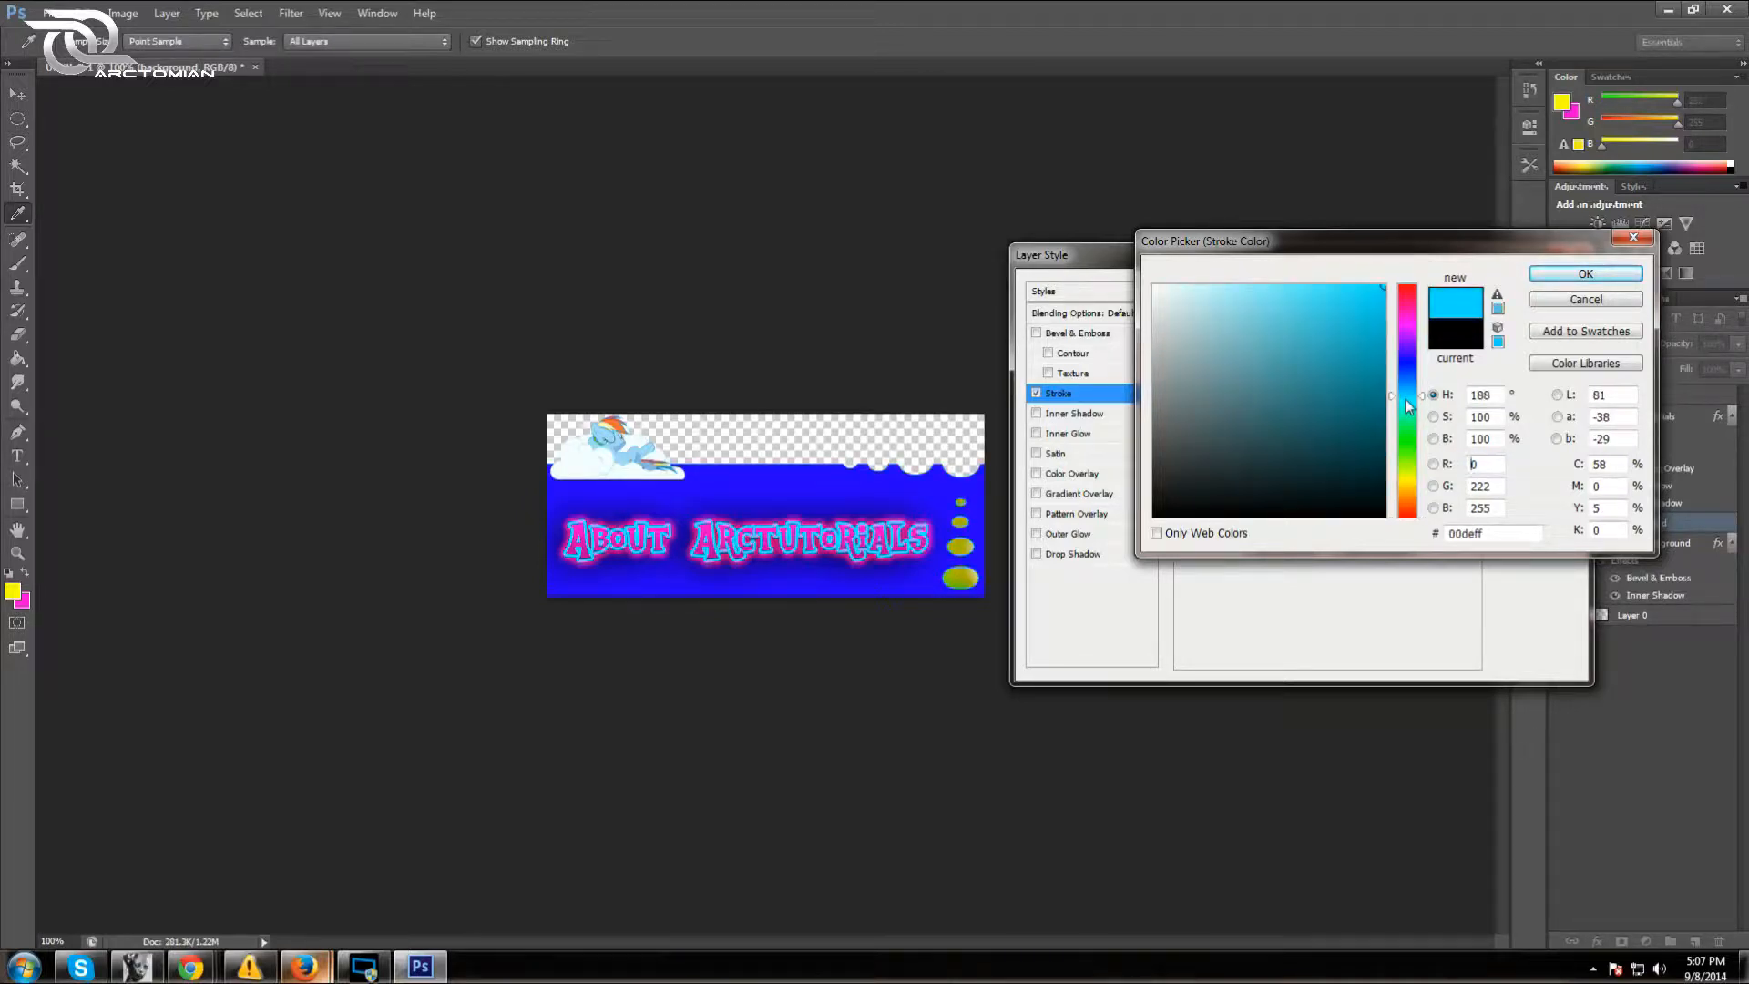
{"action": "left_click_drag", "start_coordinate": [1407, 478], "coordinate": [1408, 529]}
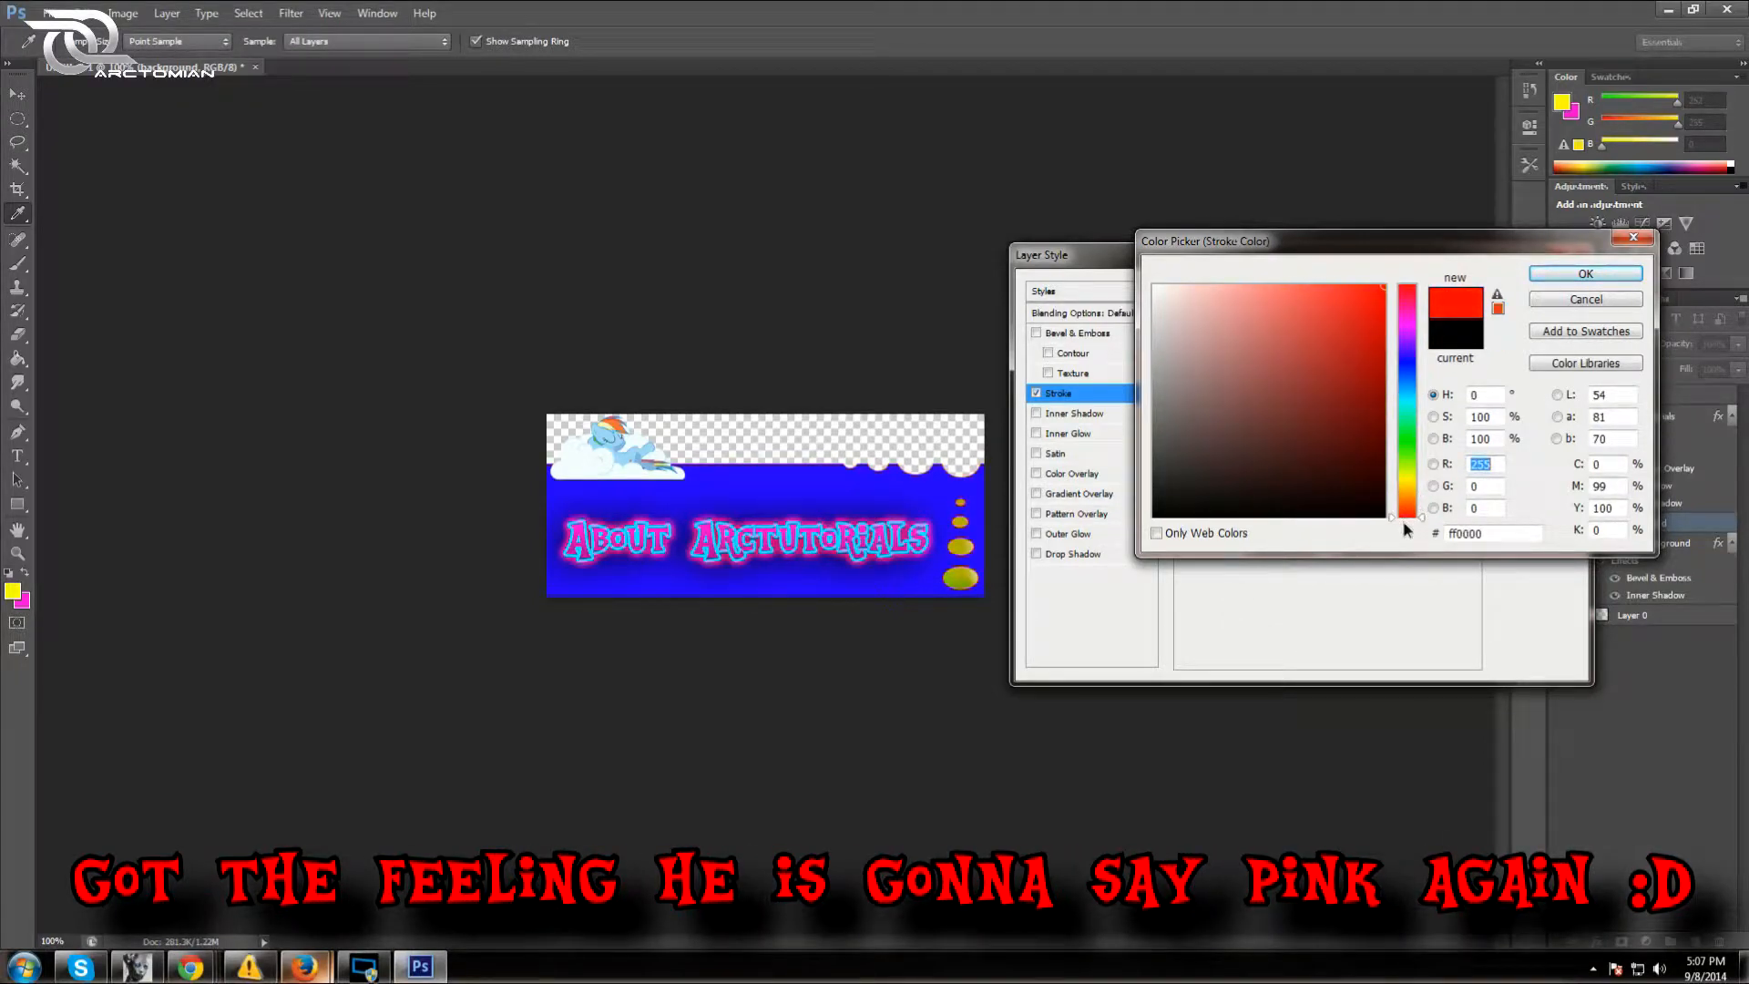
{"action": "left_click", "coordinate": [1409, 399]}
{"action": "left_click", "coordinate": [1409, 348]}
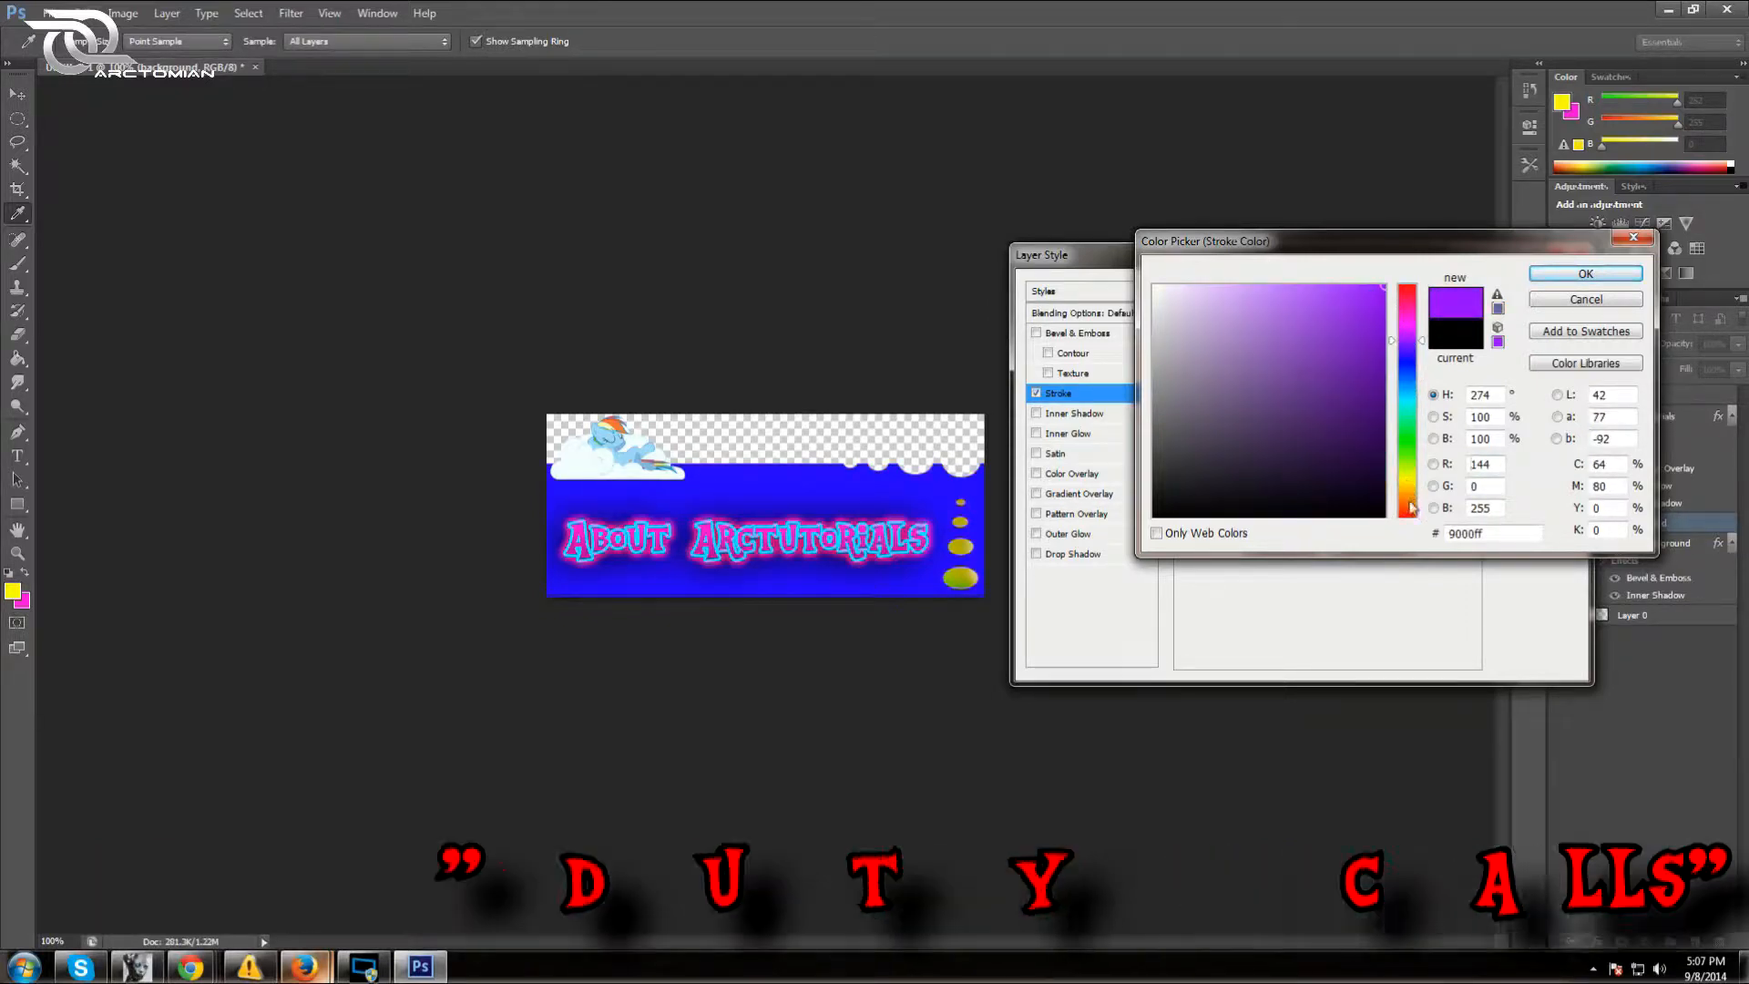
{"action": "left_click_drag", "start_coordinate": [1408, 507], "coordinate": [1411, 529]}
{"action": "left_click", "coordinate": [1612, 279]}
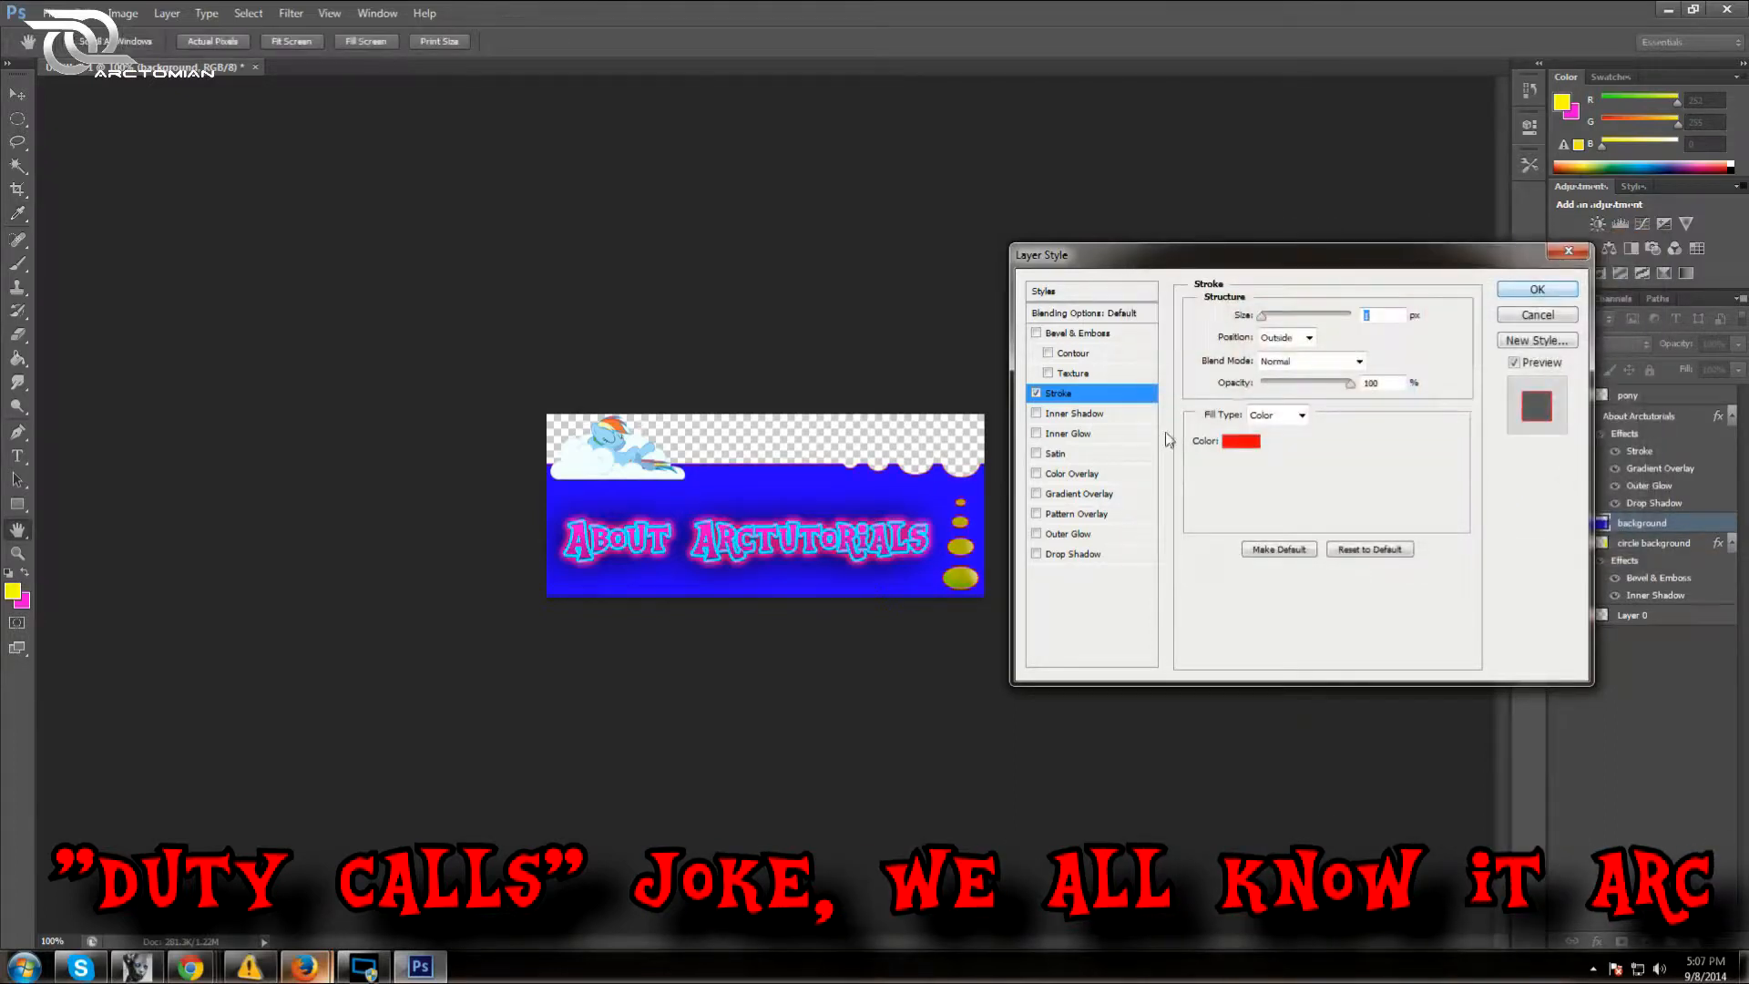
Try a 2 px stroke on the background layer and set it back to 1 px
{"action": "type", "text": "2"}
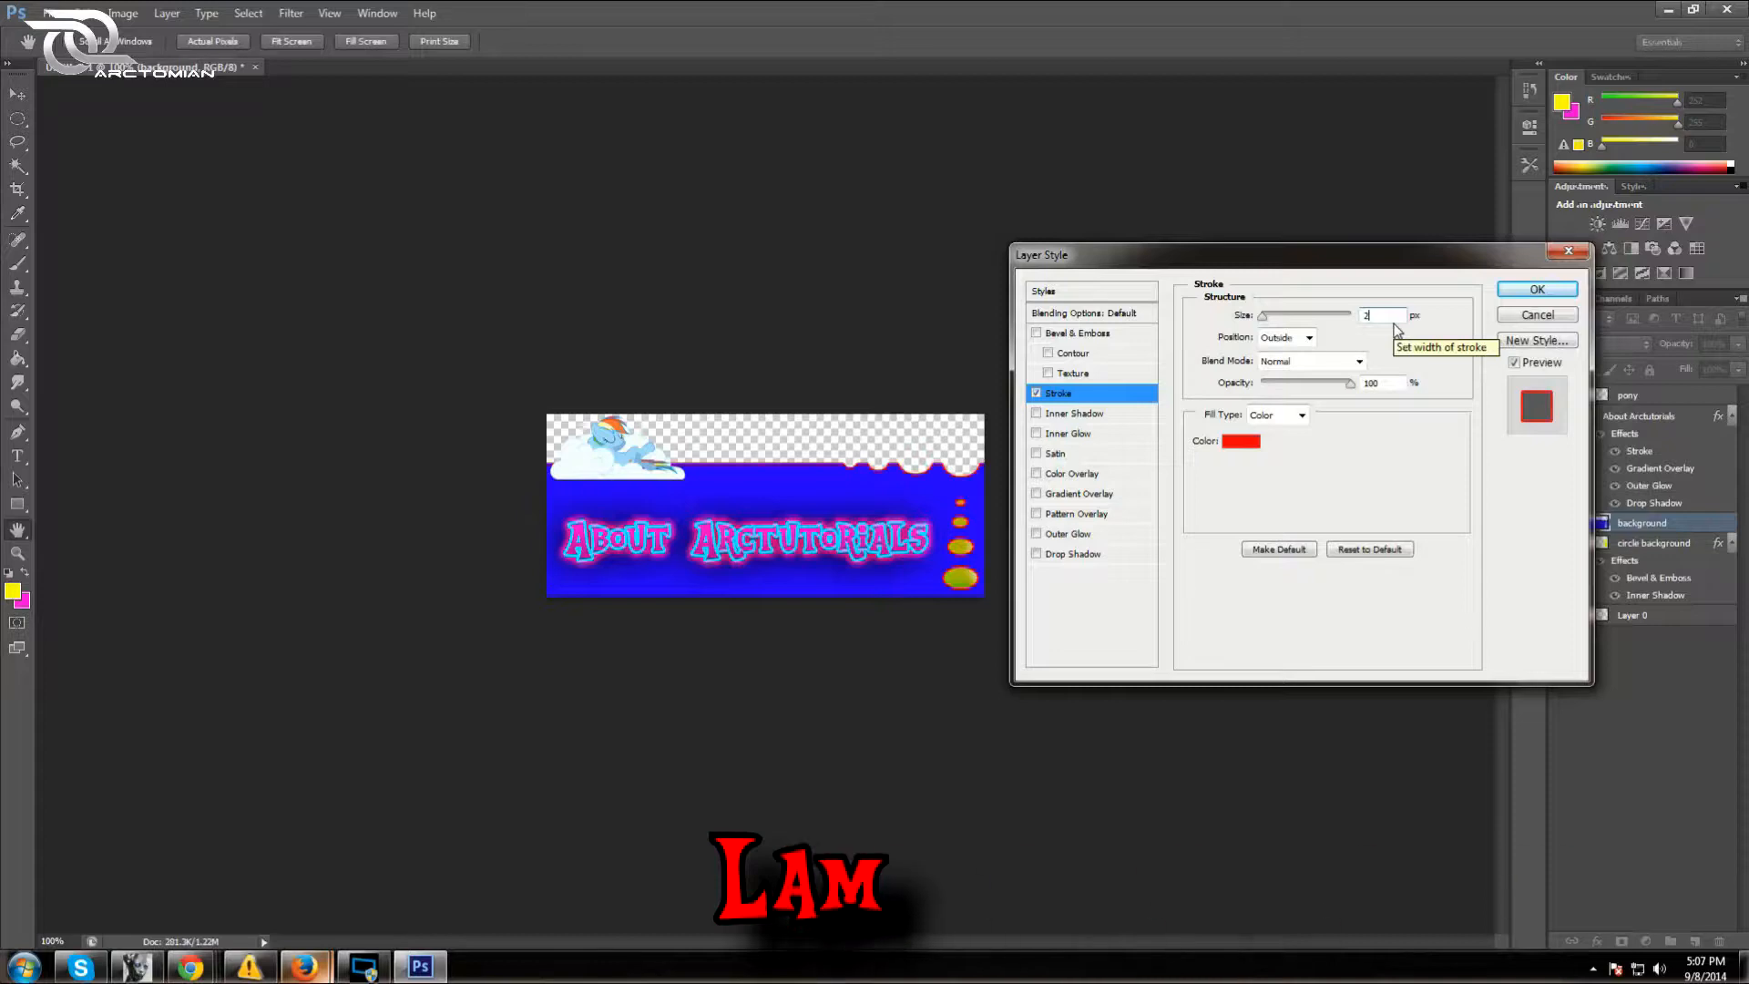
{"action": "key", "text": "BackSpace"}
{"action": "type", "text": "1"}
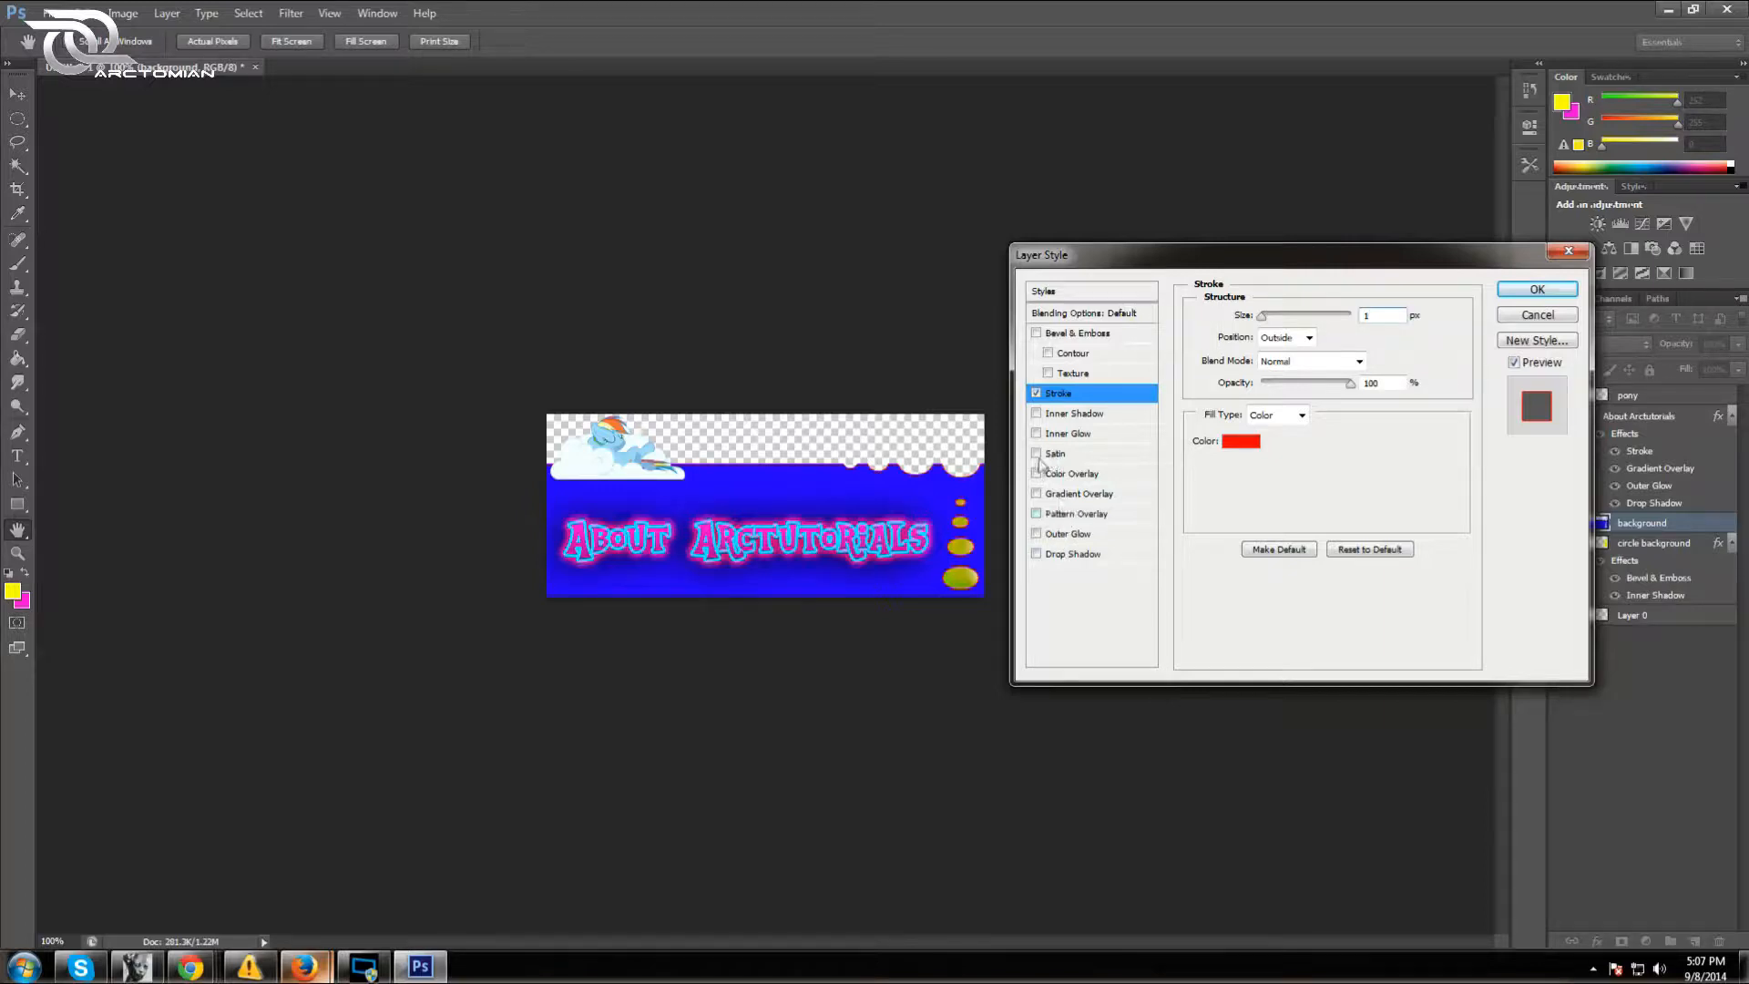
Add a Gradient Overlay effect to the background layer, trying the Transparent Stripes and orange presets before choosing the blue-yellow-blue gradient
{"action": "left_click", "coordinate": [1043, 493]}
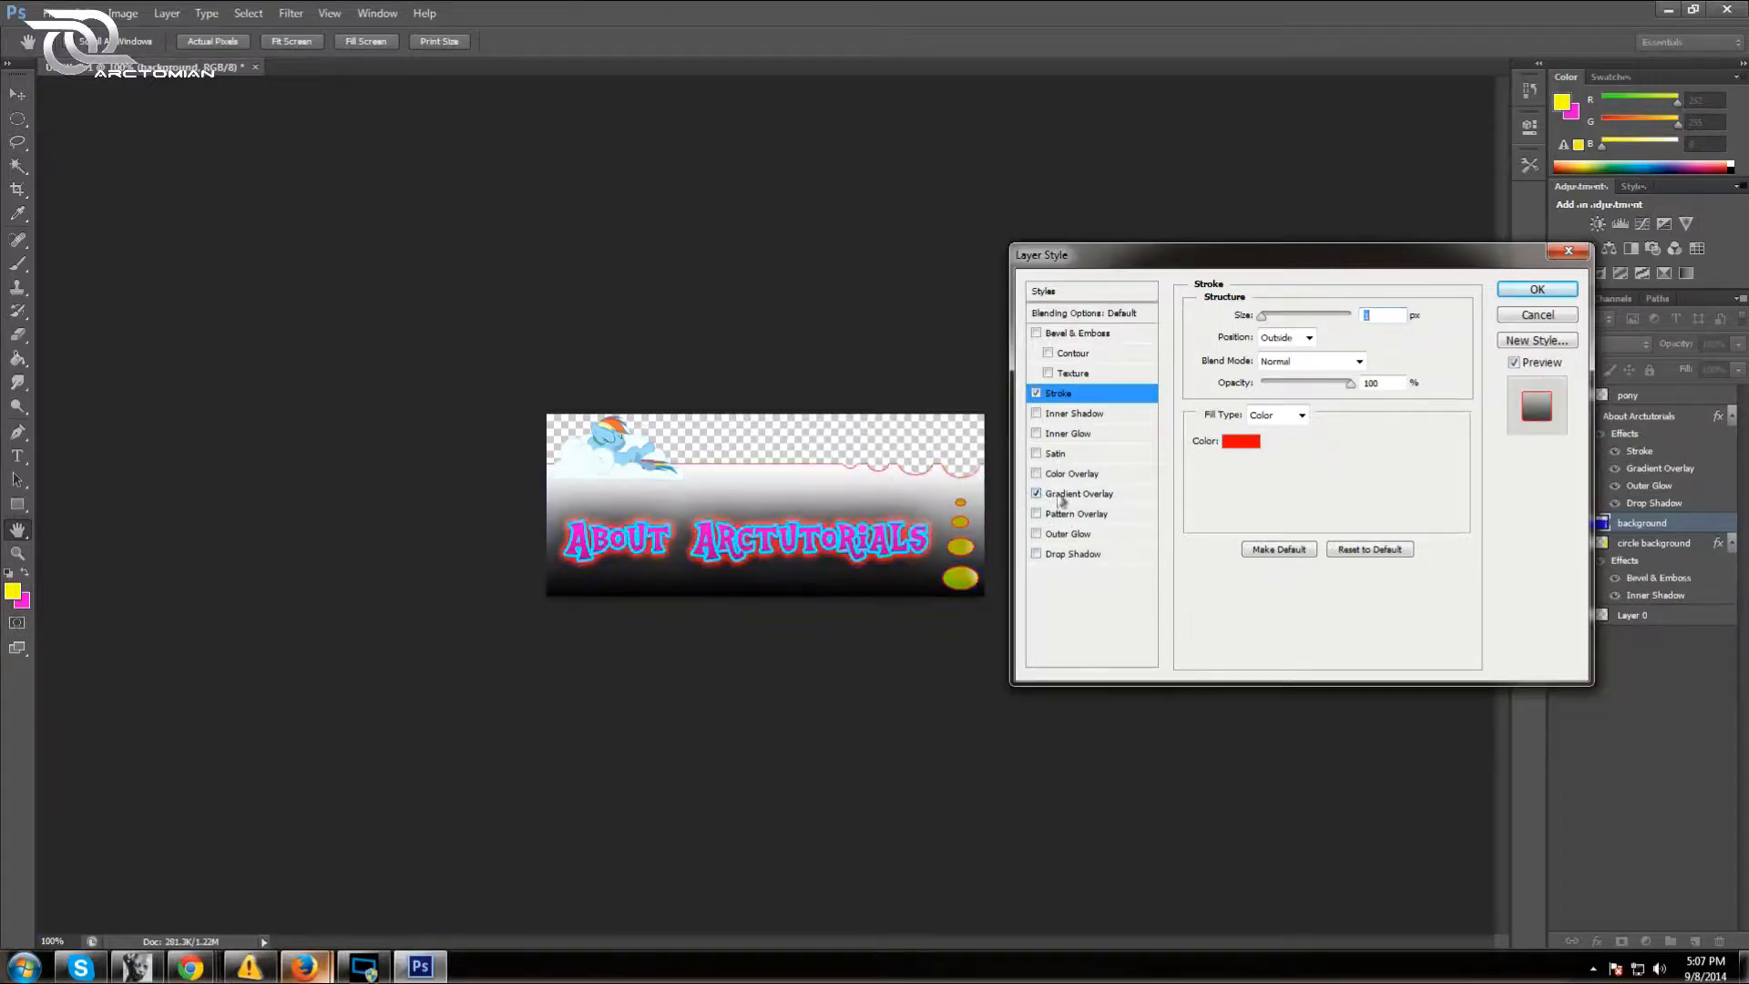
{"action": "left_click", "coordinate": [1361, 359]}
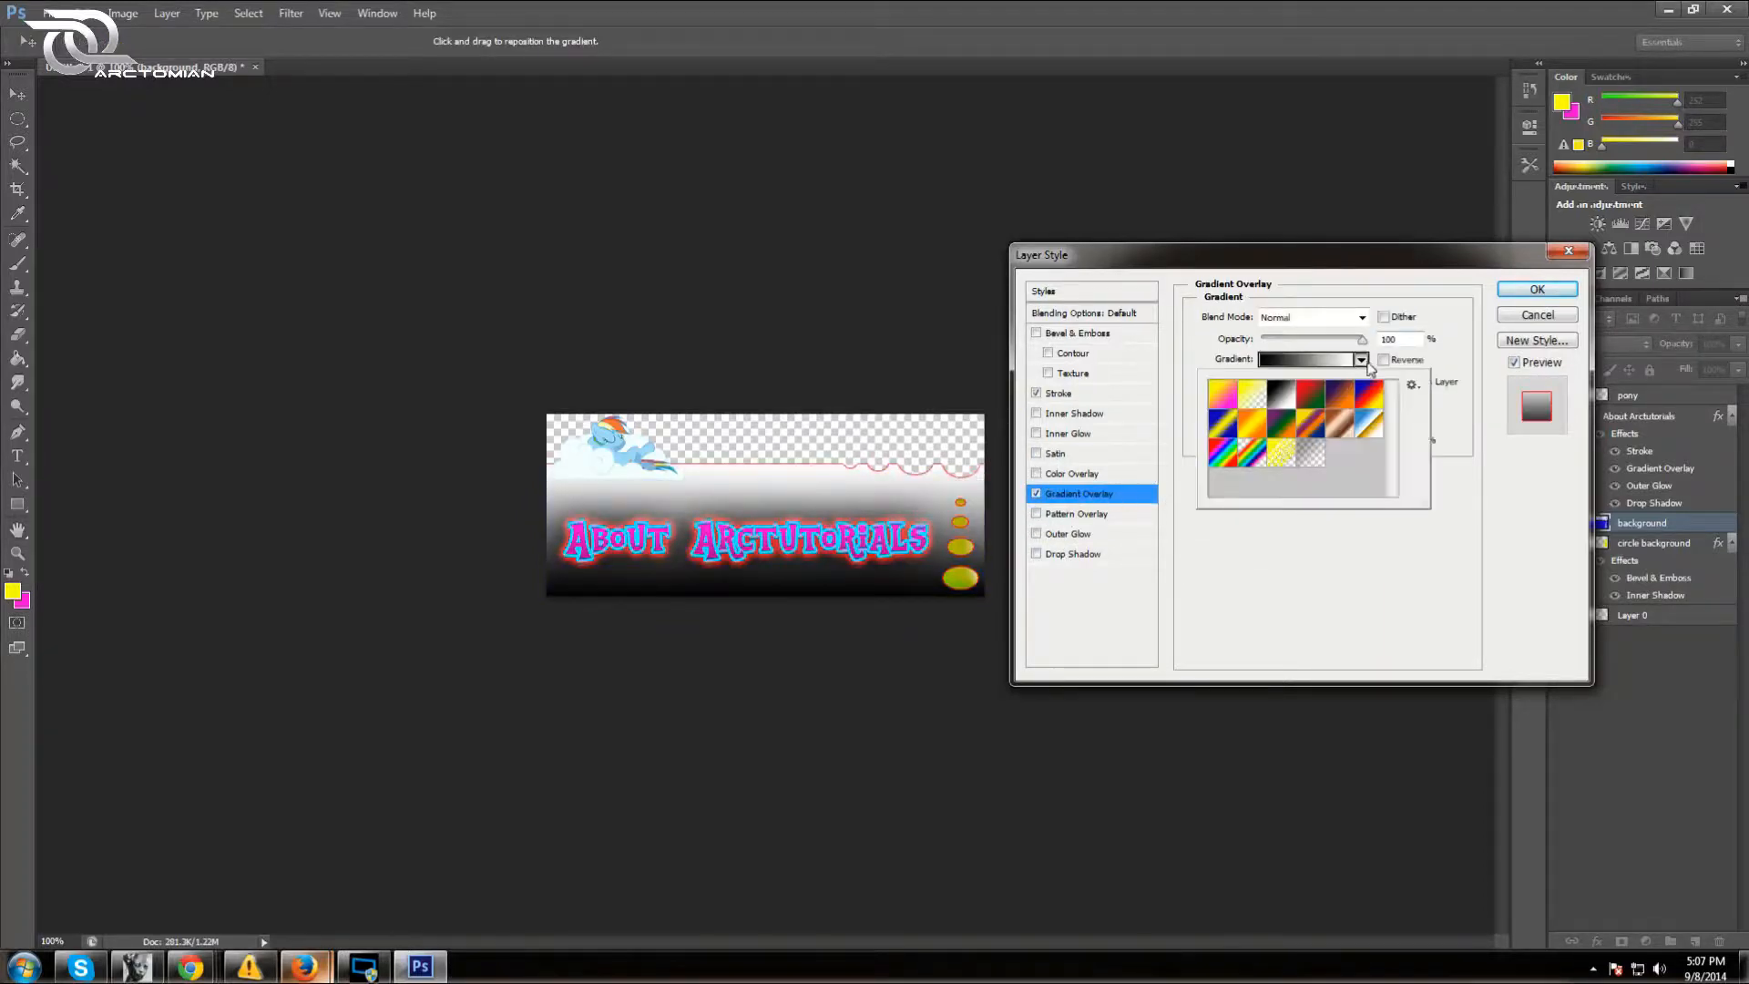
{"action": "left_click", "coordinate": [1311, 453]}
{"action": "left_click", "coordinate": [1284, 457]}
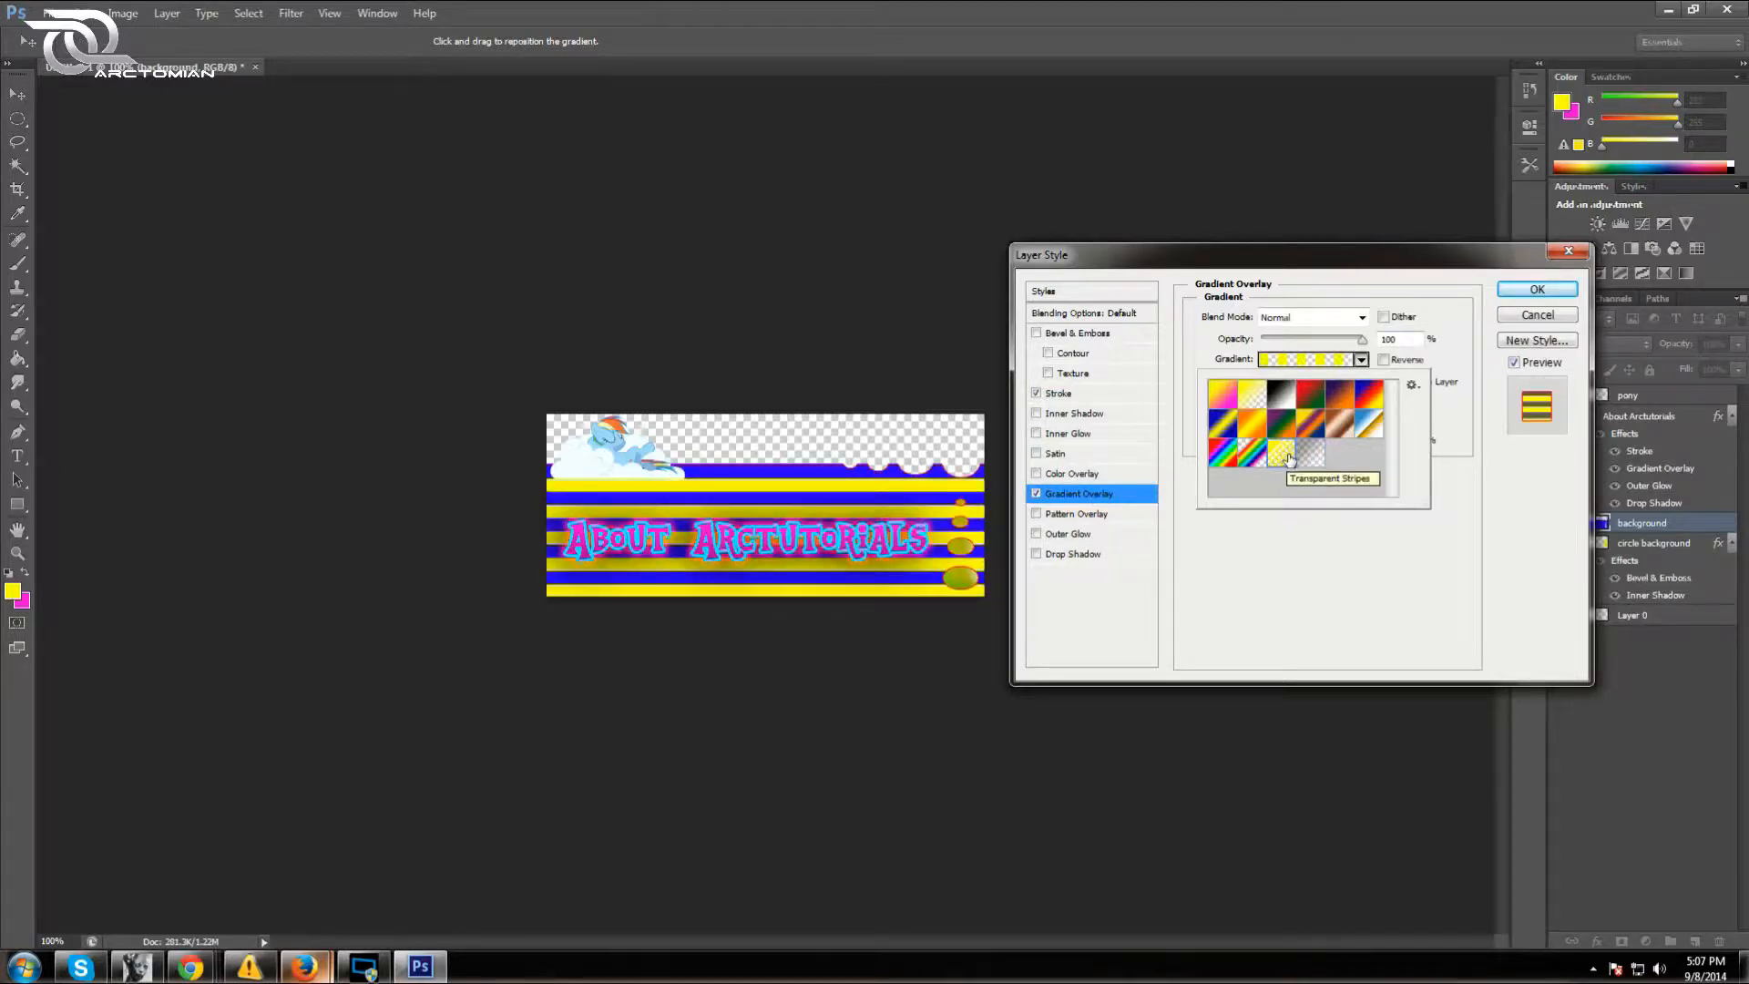
{"action": "left_click", "coordinate": [1310, 425]}
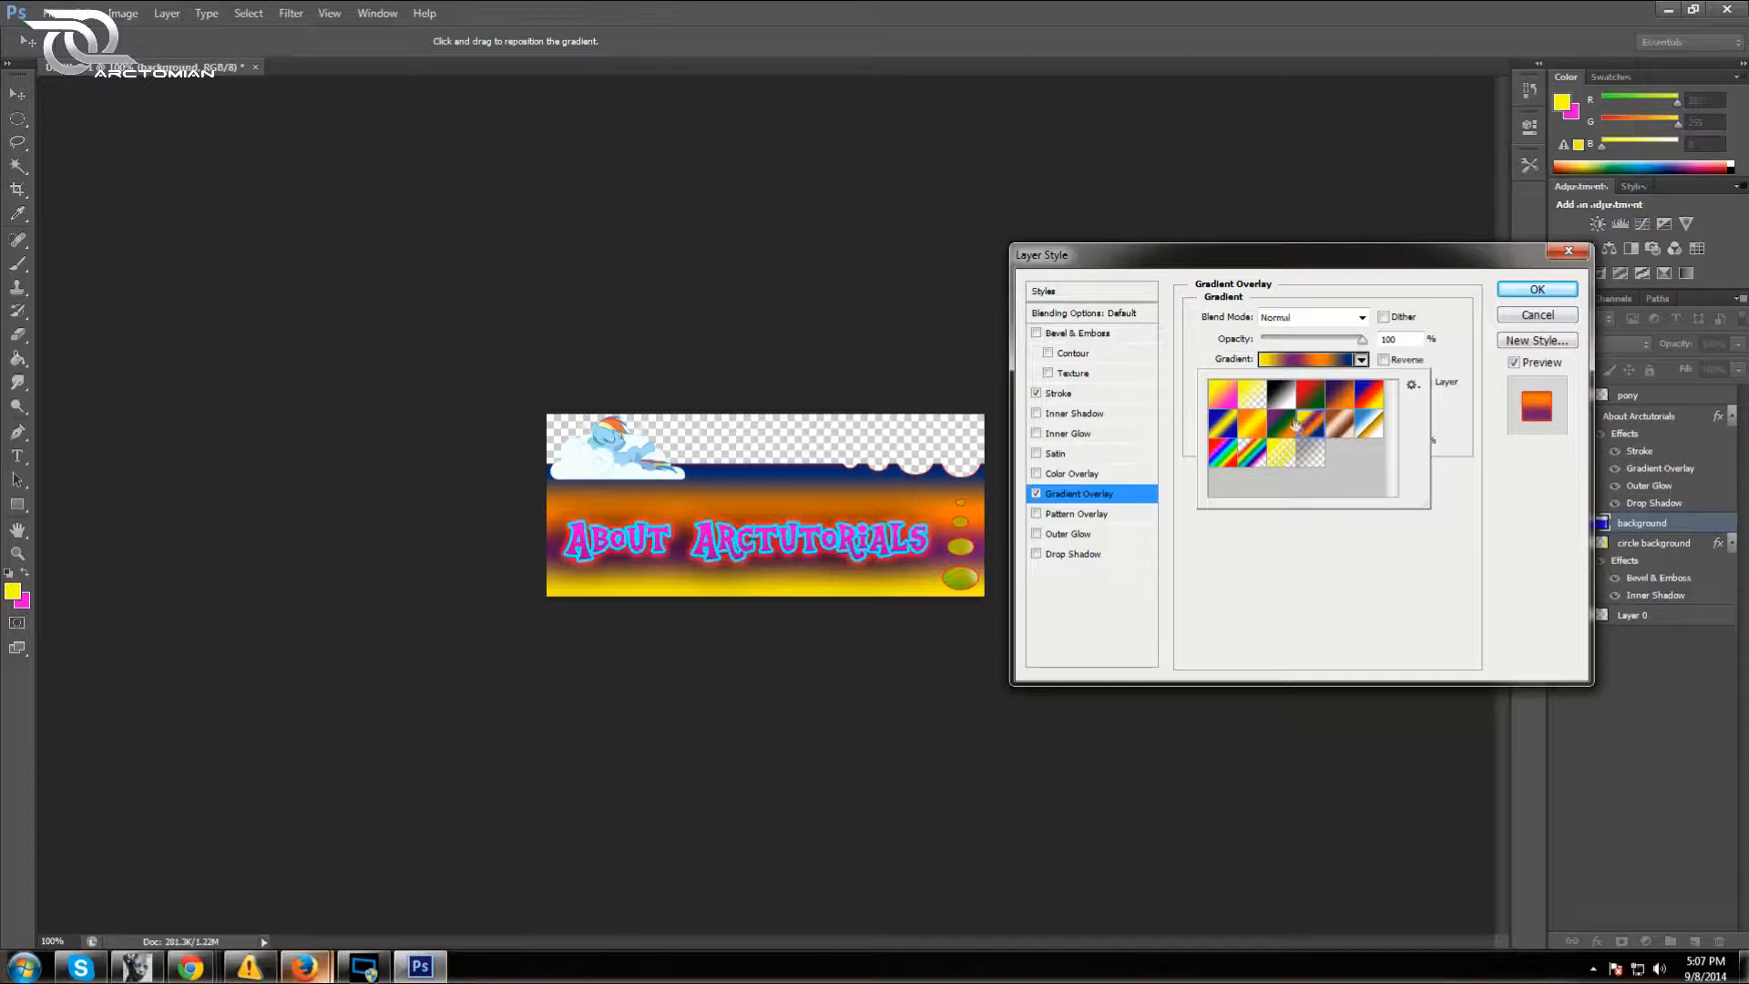
{"action": "left_click", "coordinate": [1275, 434]}
{"action": "left_click", "coordinate": [1251, 423]}
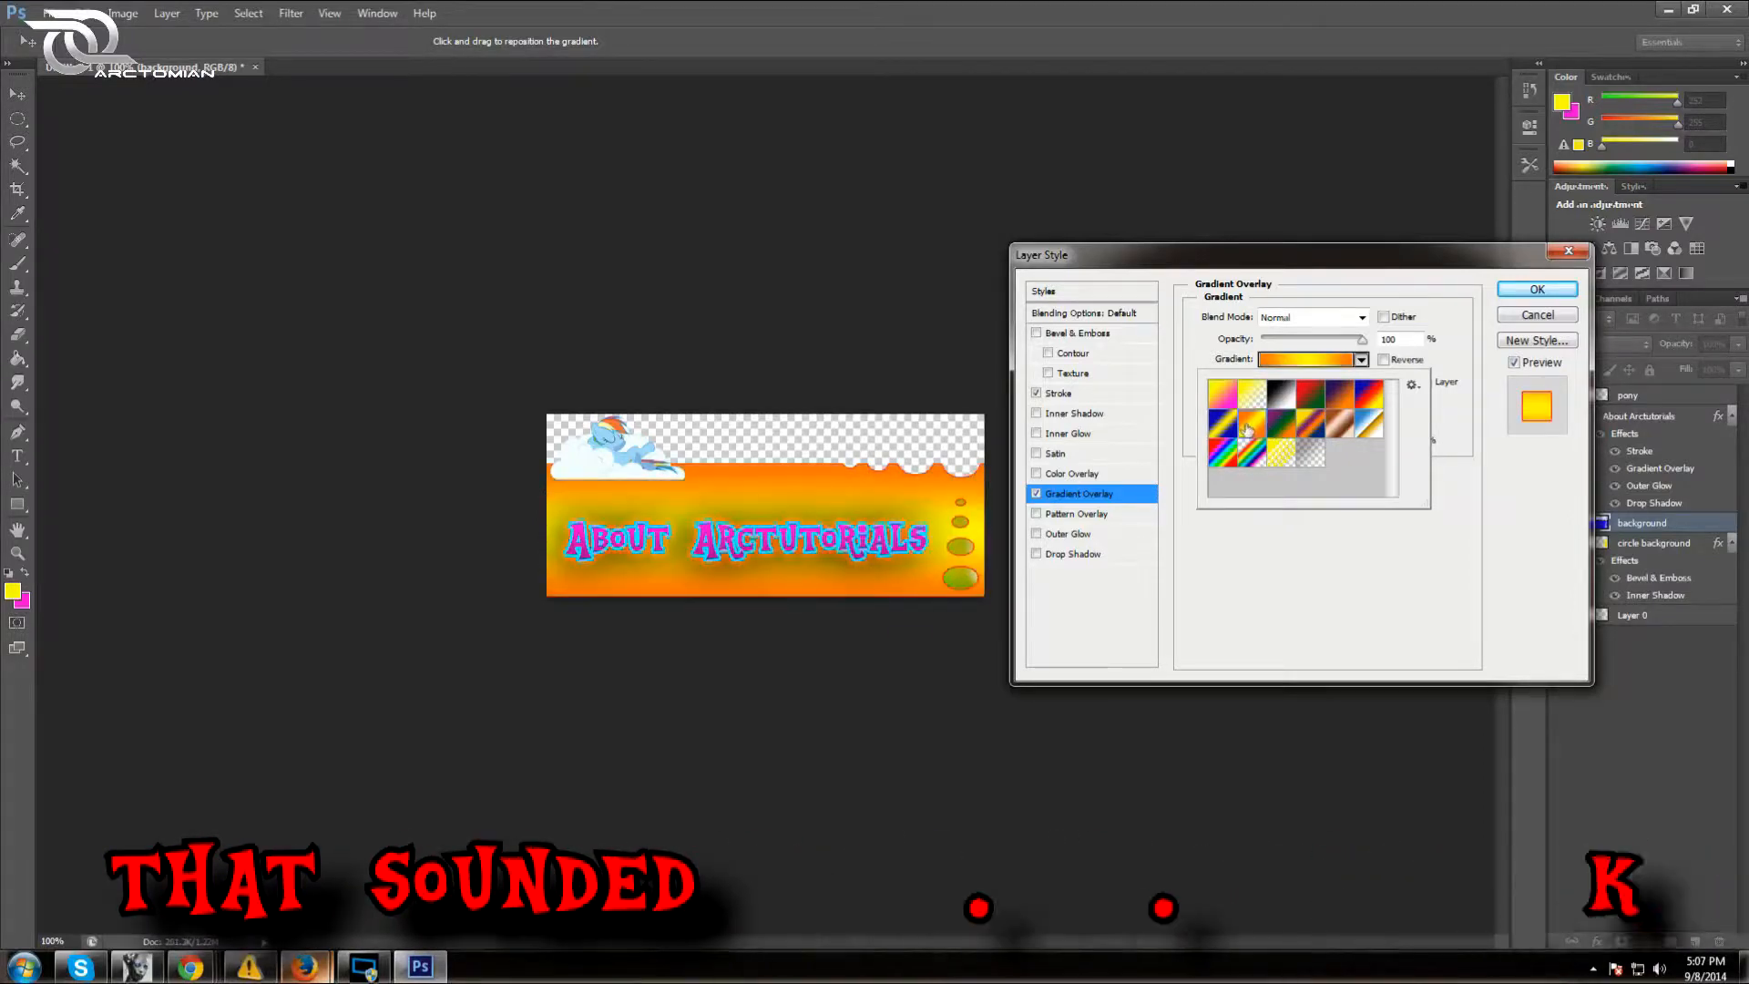
{"action": "left_click", "coordinate": [1224, 422]}
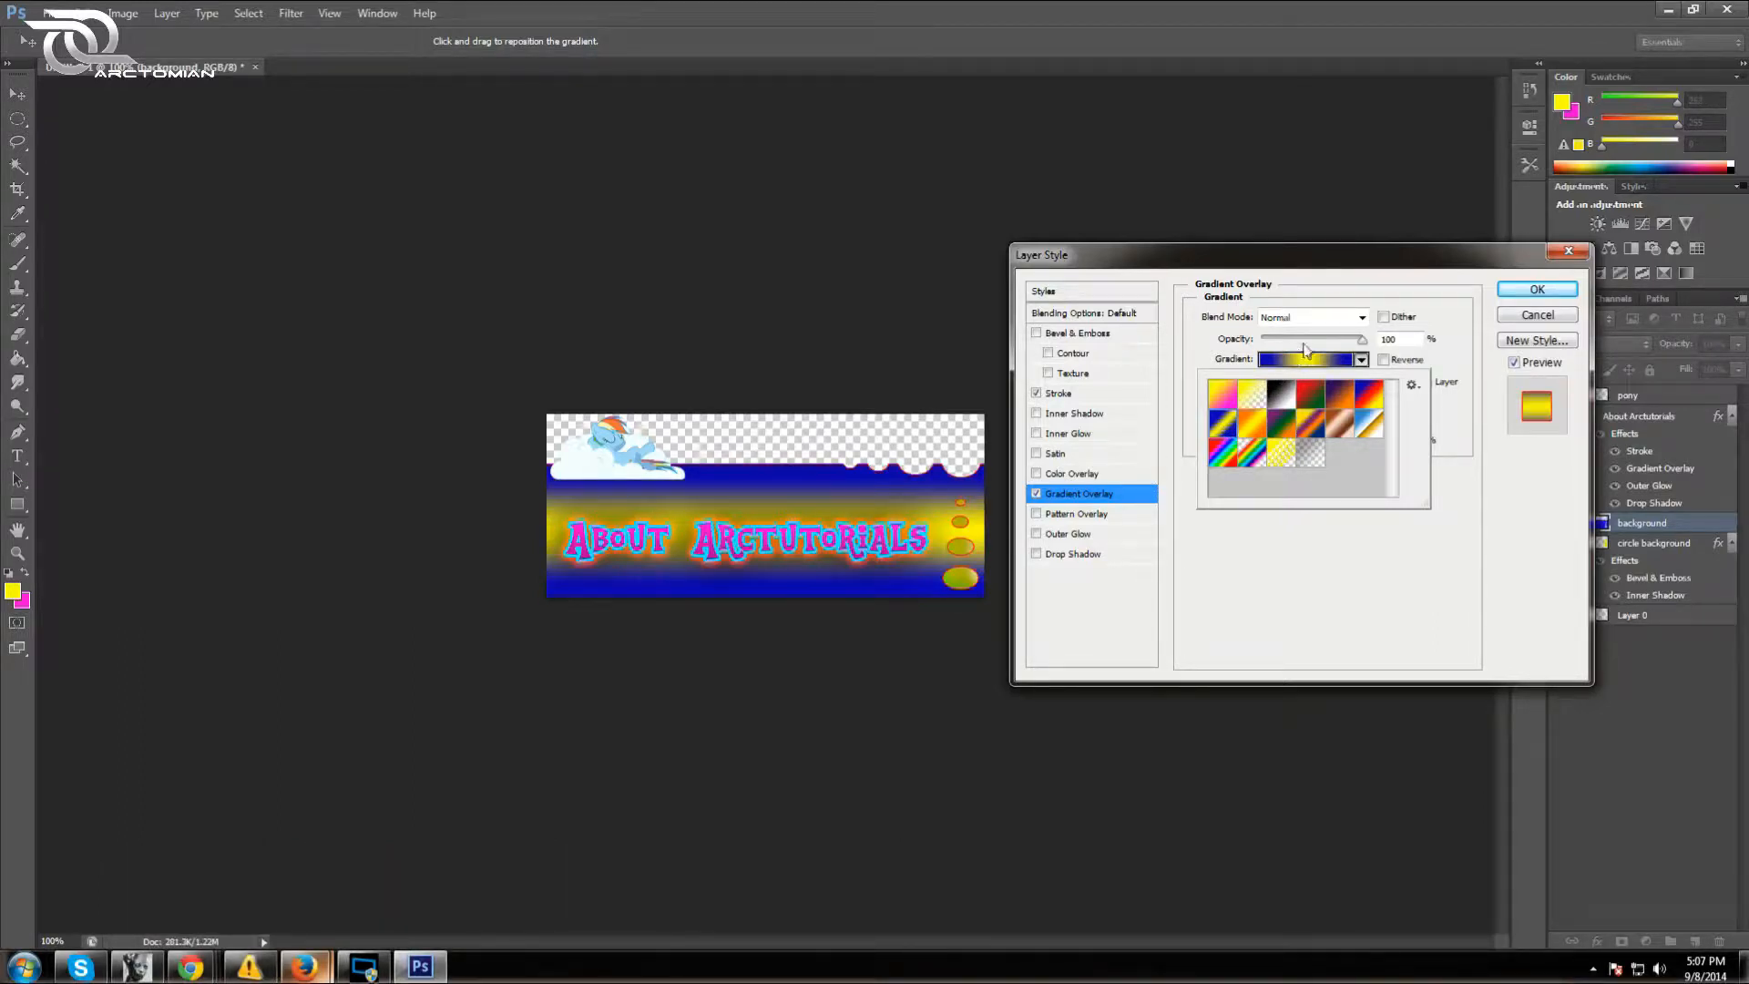
Compare a few other gradient presets, return to the blue-yellow-blue one, and apply the background's layer style
{"action": "left_click", "coordinate": [1348, 405]}
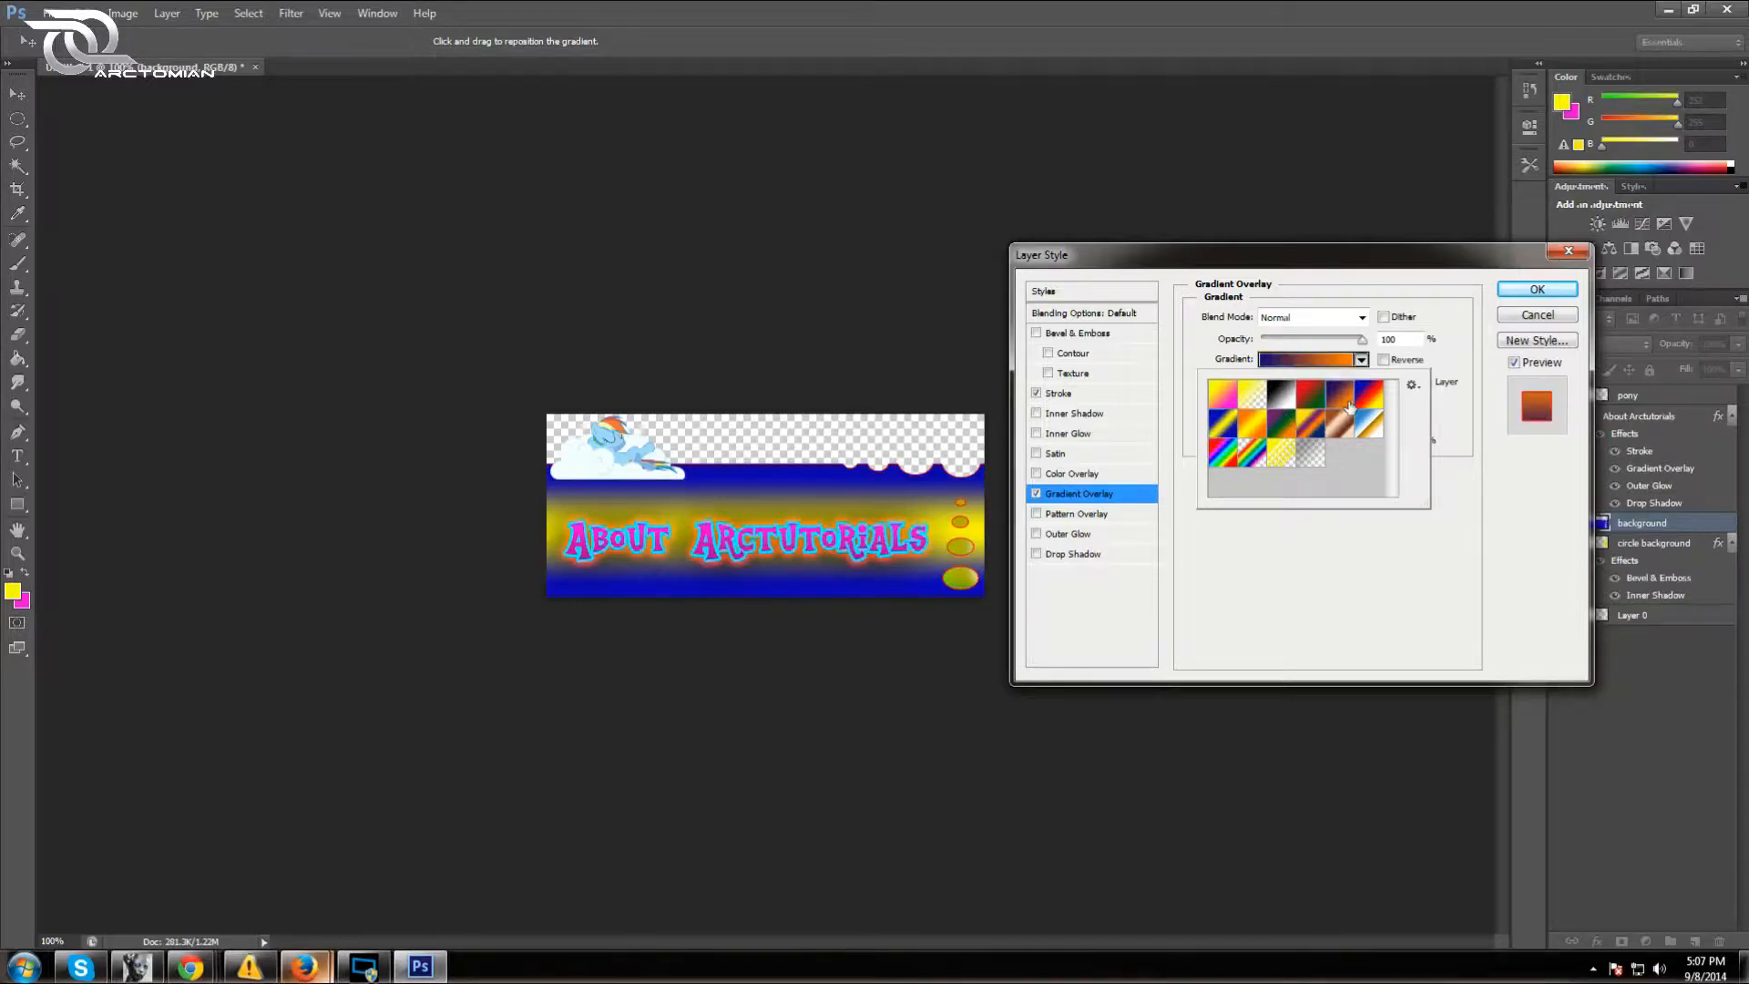
{"action": "left_click", "coordinate": [1292, 420]}
{"action": "left_click", "coordinate": [1254, 421]}
{"action": "left_click", "coordinate": [1231, 422]}
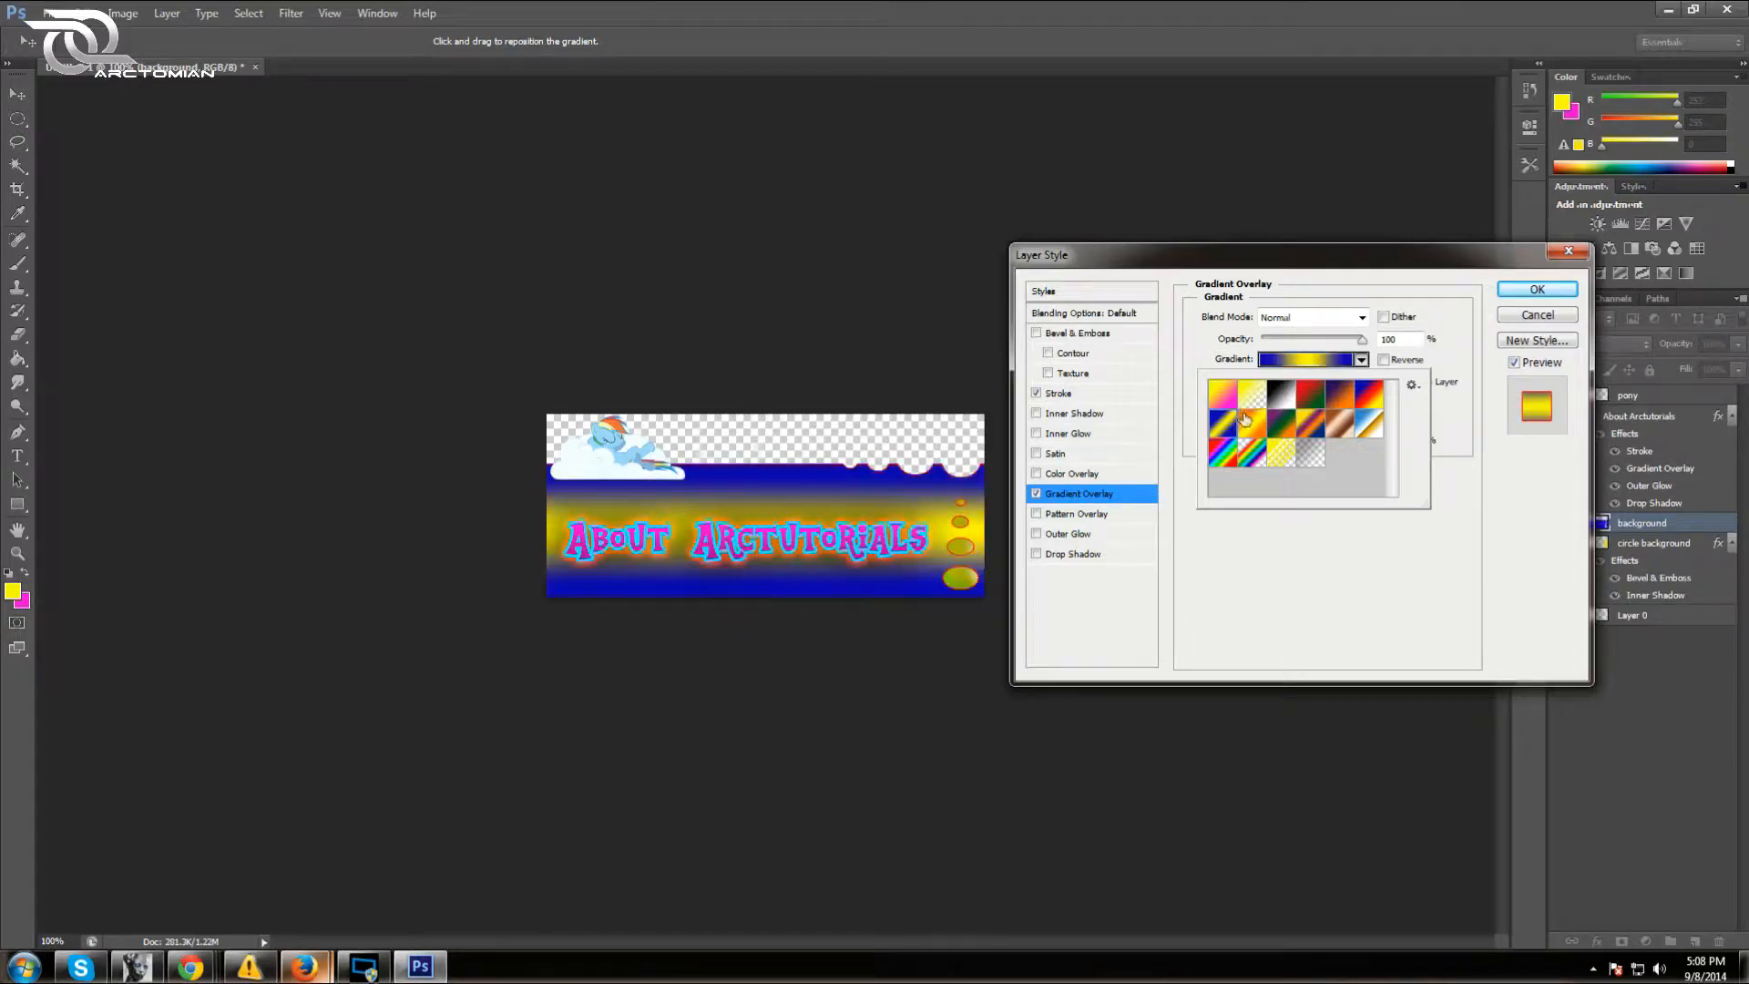
{"action": "left_click", "coordinate": [1537, 289]}
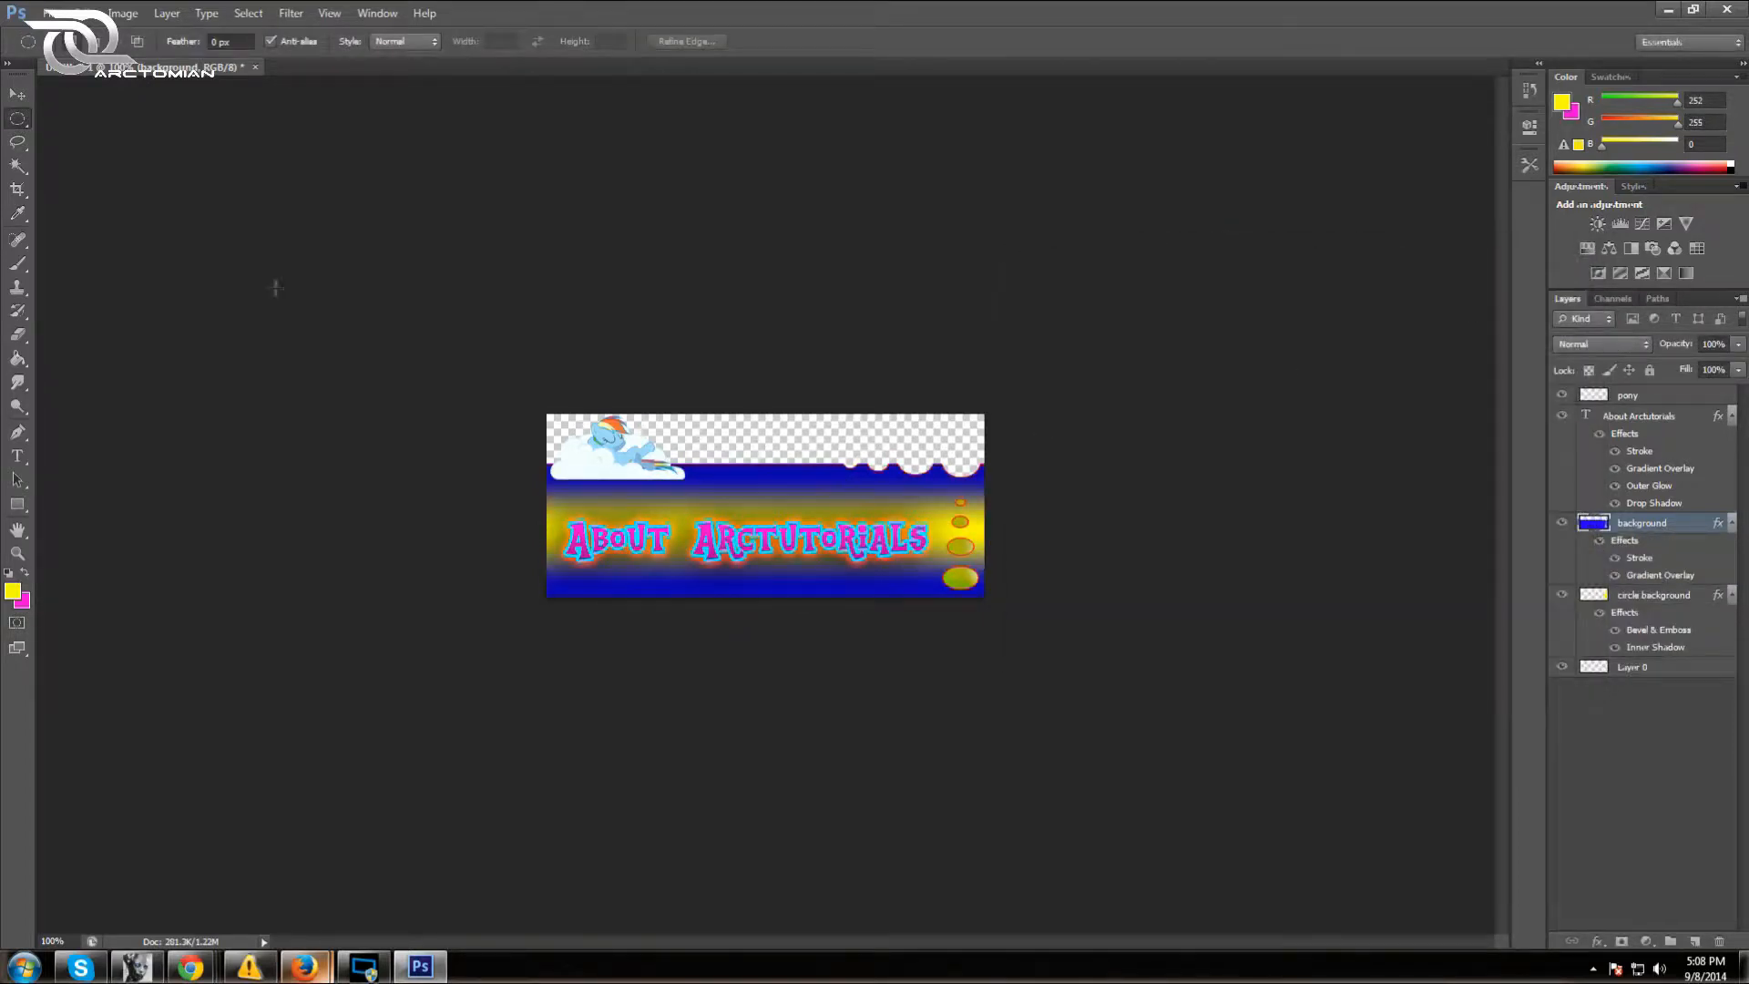
Nudge the "About Arctutorials" text layer up by about 9 px
{"action": "left_click", "coordinate": [17, 94]}
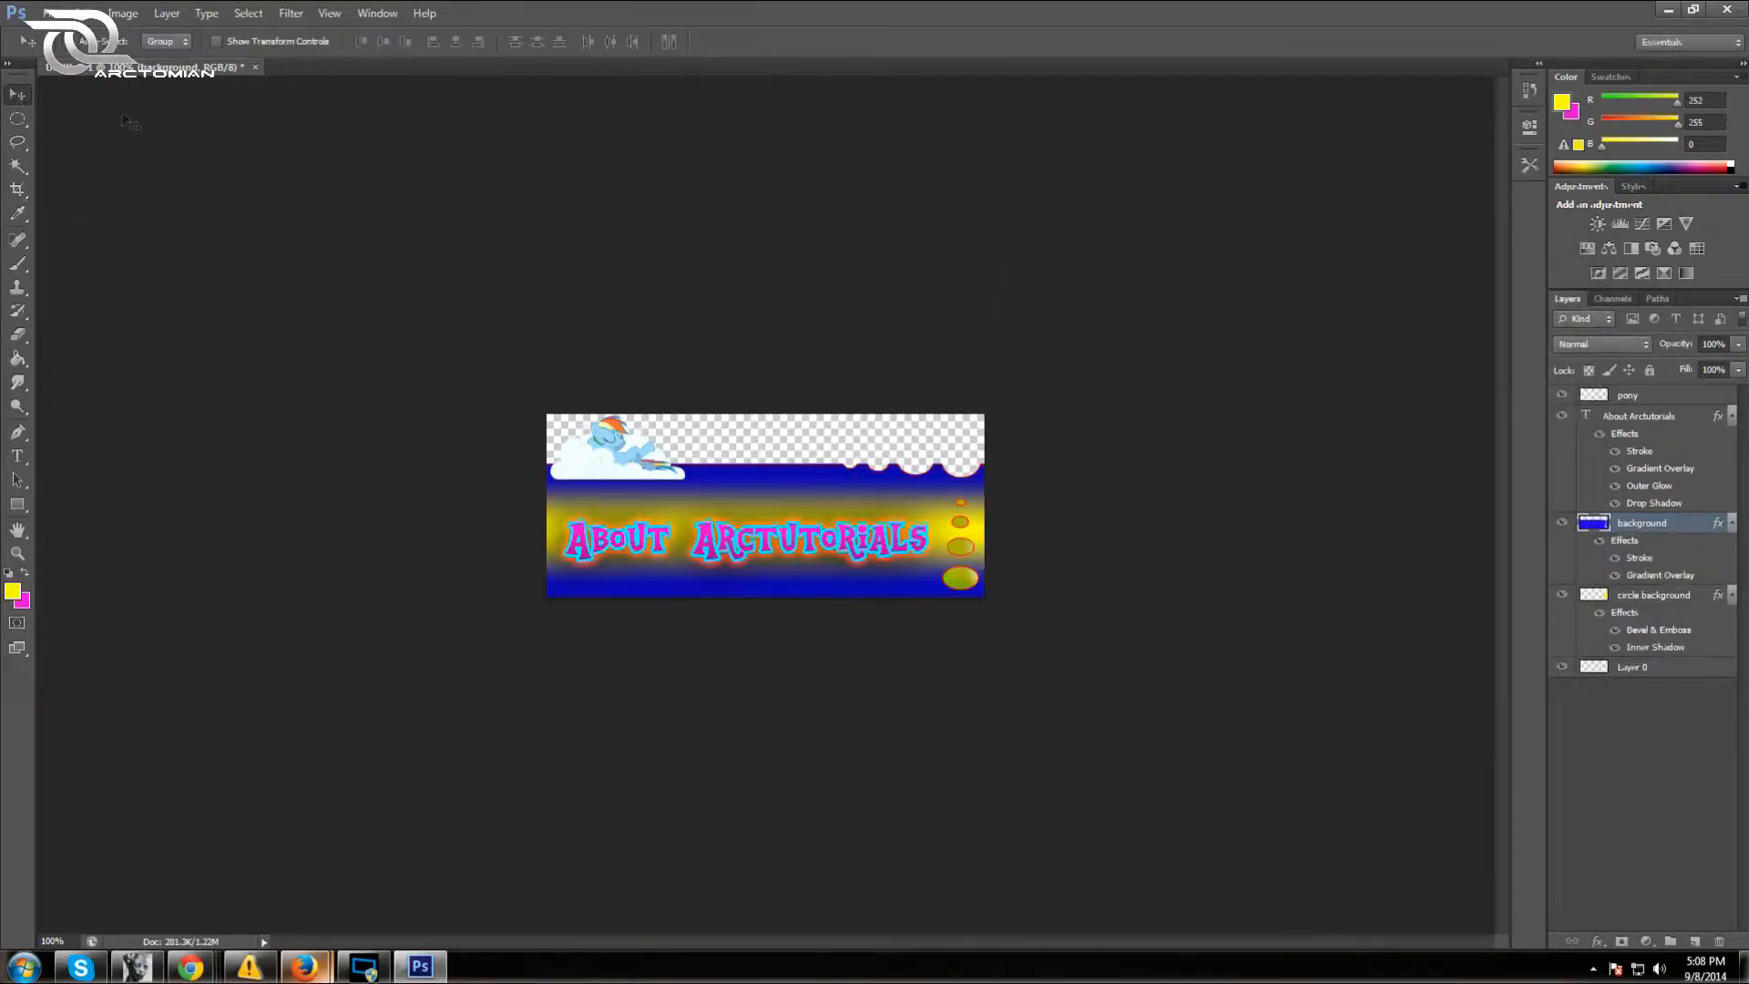
{"action": "left_click", "coordinate": [1658, 424]}
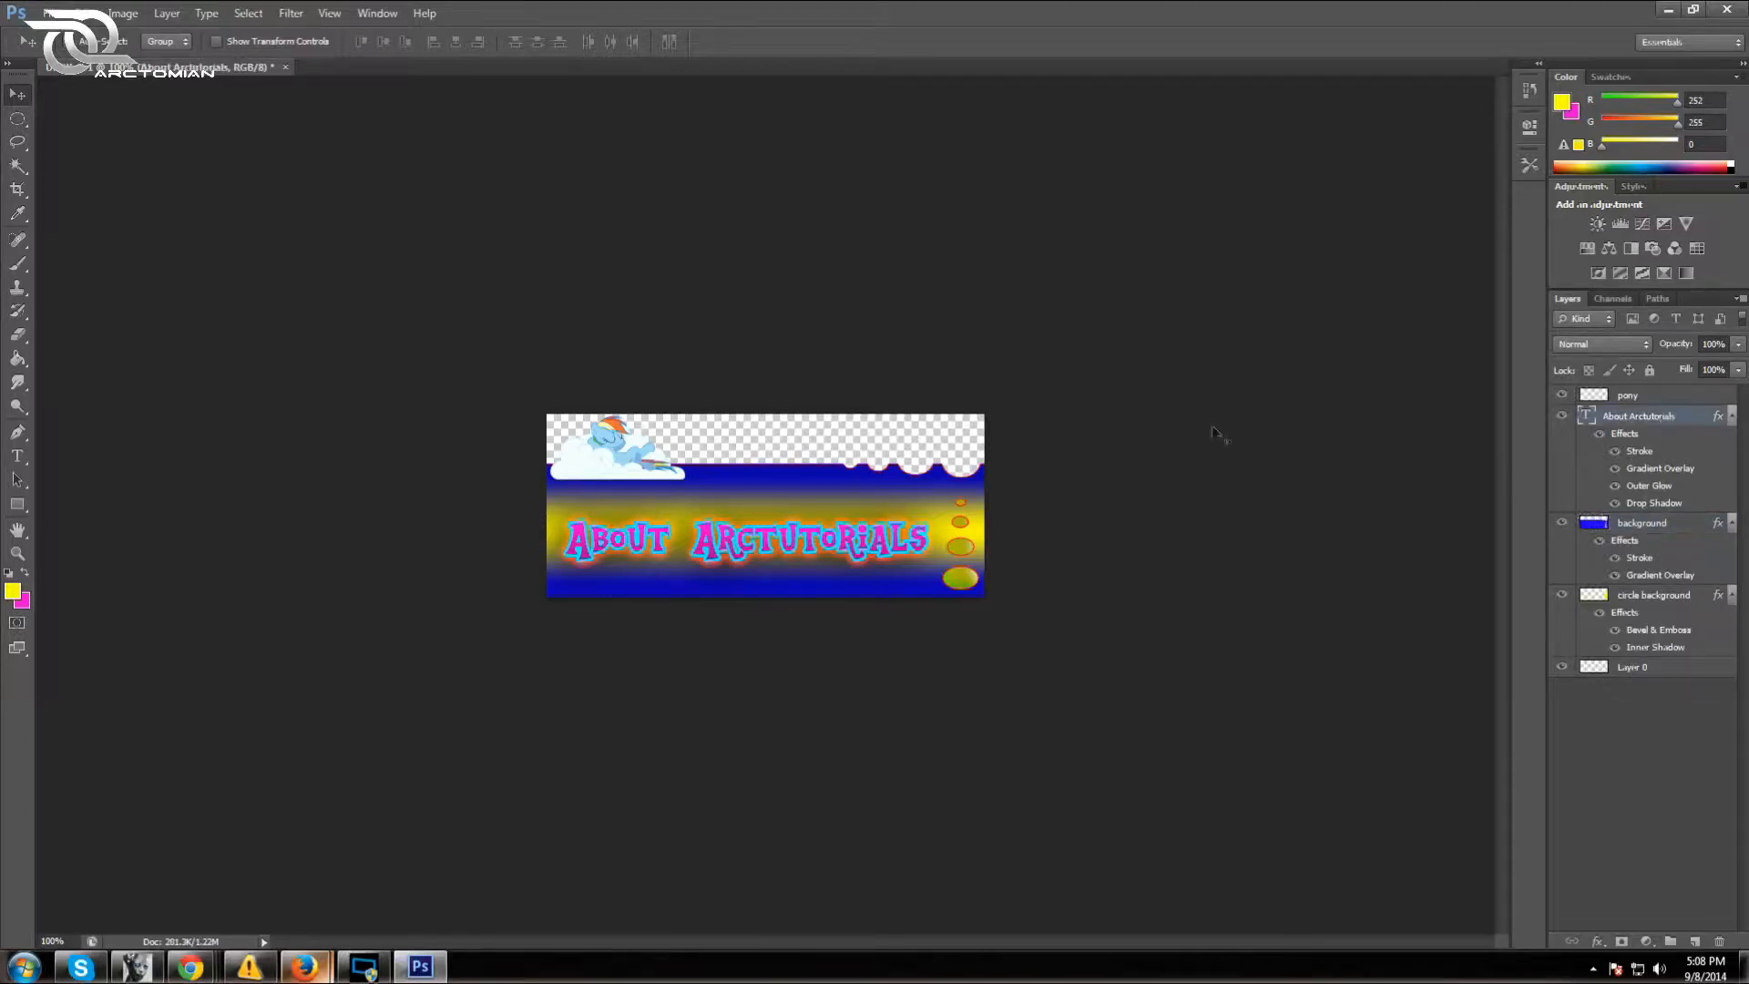
{"action": "key", "text": "Up"}
{"action": "key", "text": "Up"}
{"action": "key", "text": "Up"}
{"action": "key", "text": "Up"}
{"action": "key", "text": "Up"}
{"action": "key", "text": "Up"}
{"action": "key", "text": "Up"}
{"action": "key", "text": "Up"}
{"action": "key", "text": "Up"}
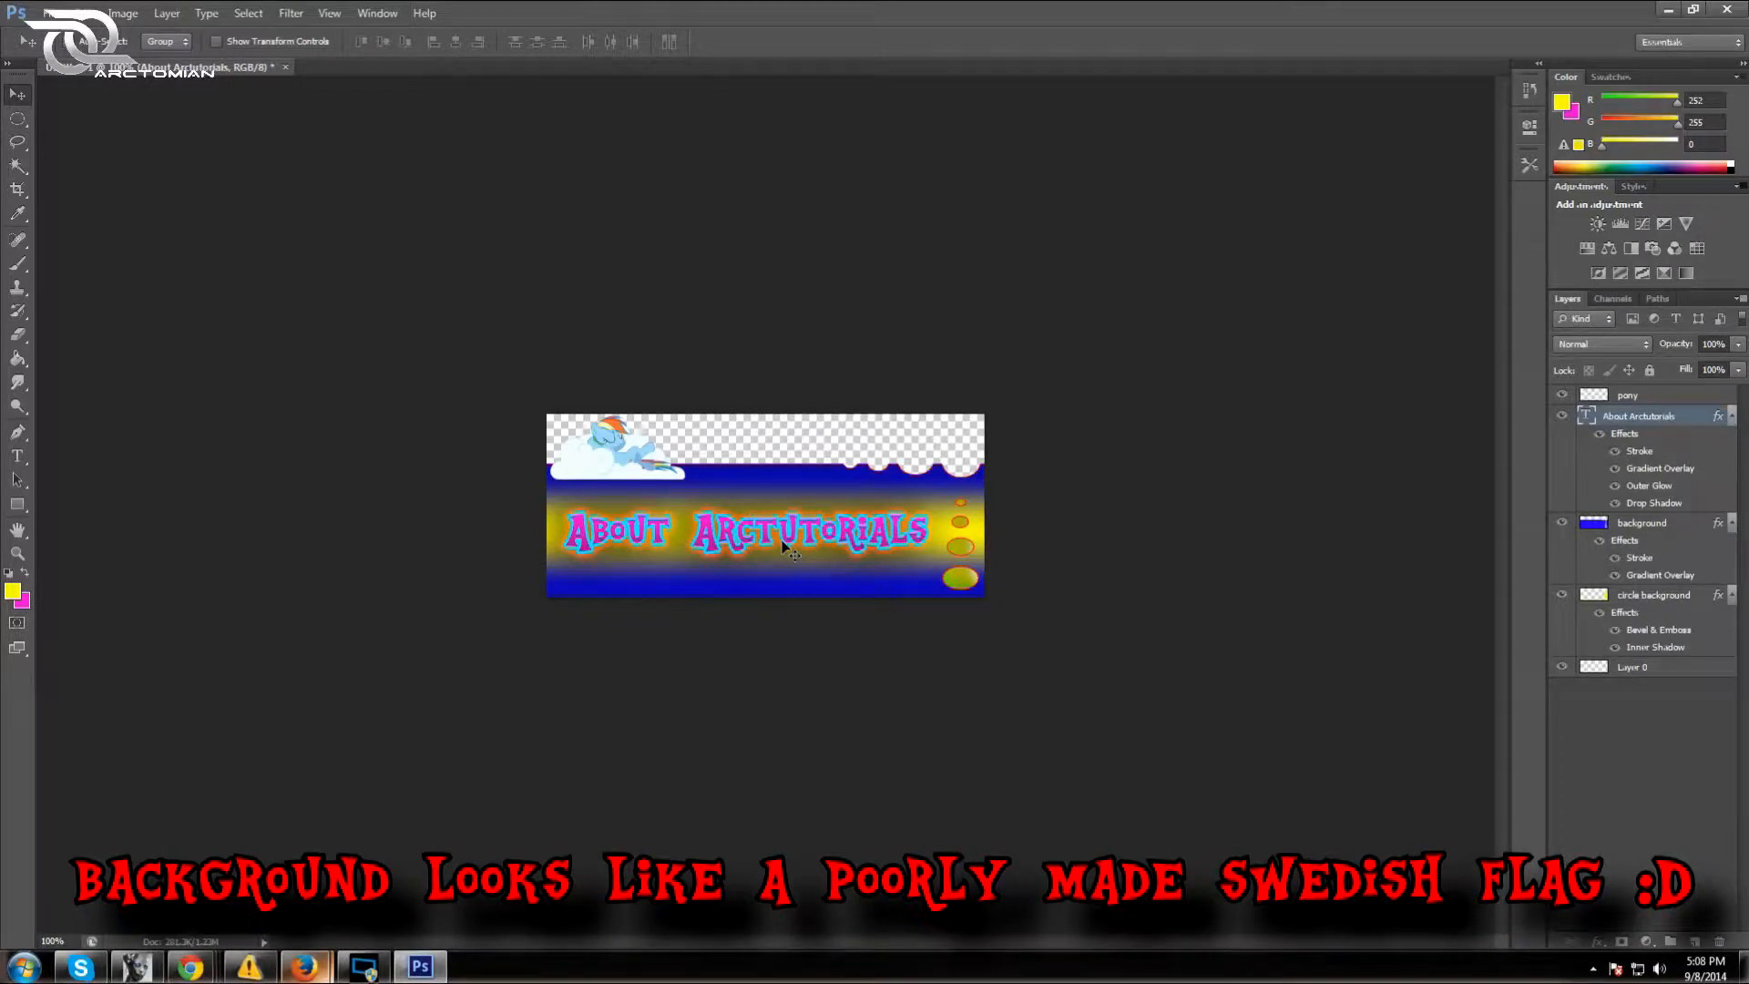
Set the background layer's stroke color to orange (ff7200) and apply the layer style
{"action": "left_click", "coordinate": [1639, 523]}
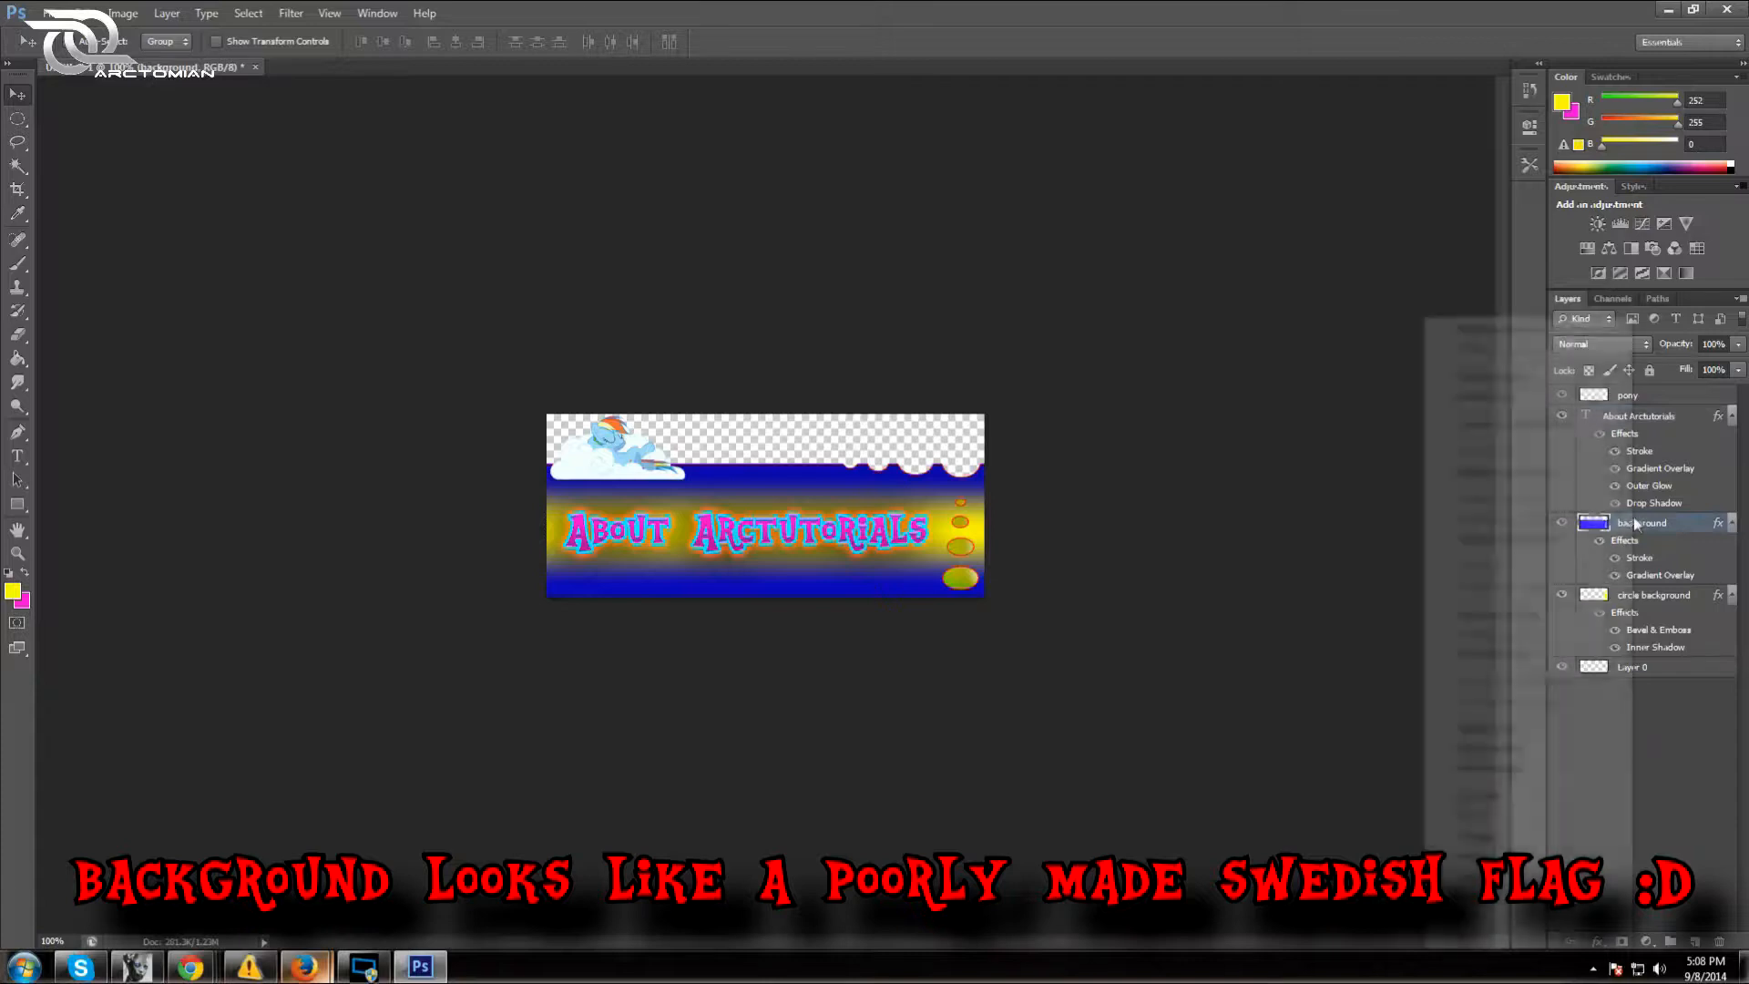
{"action": "right_click", "coordinate": [1640, 523]}
{"action": "left_click", "coordinate": [965, 379]}
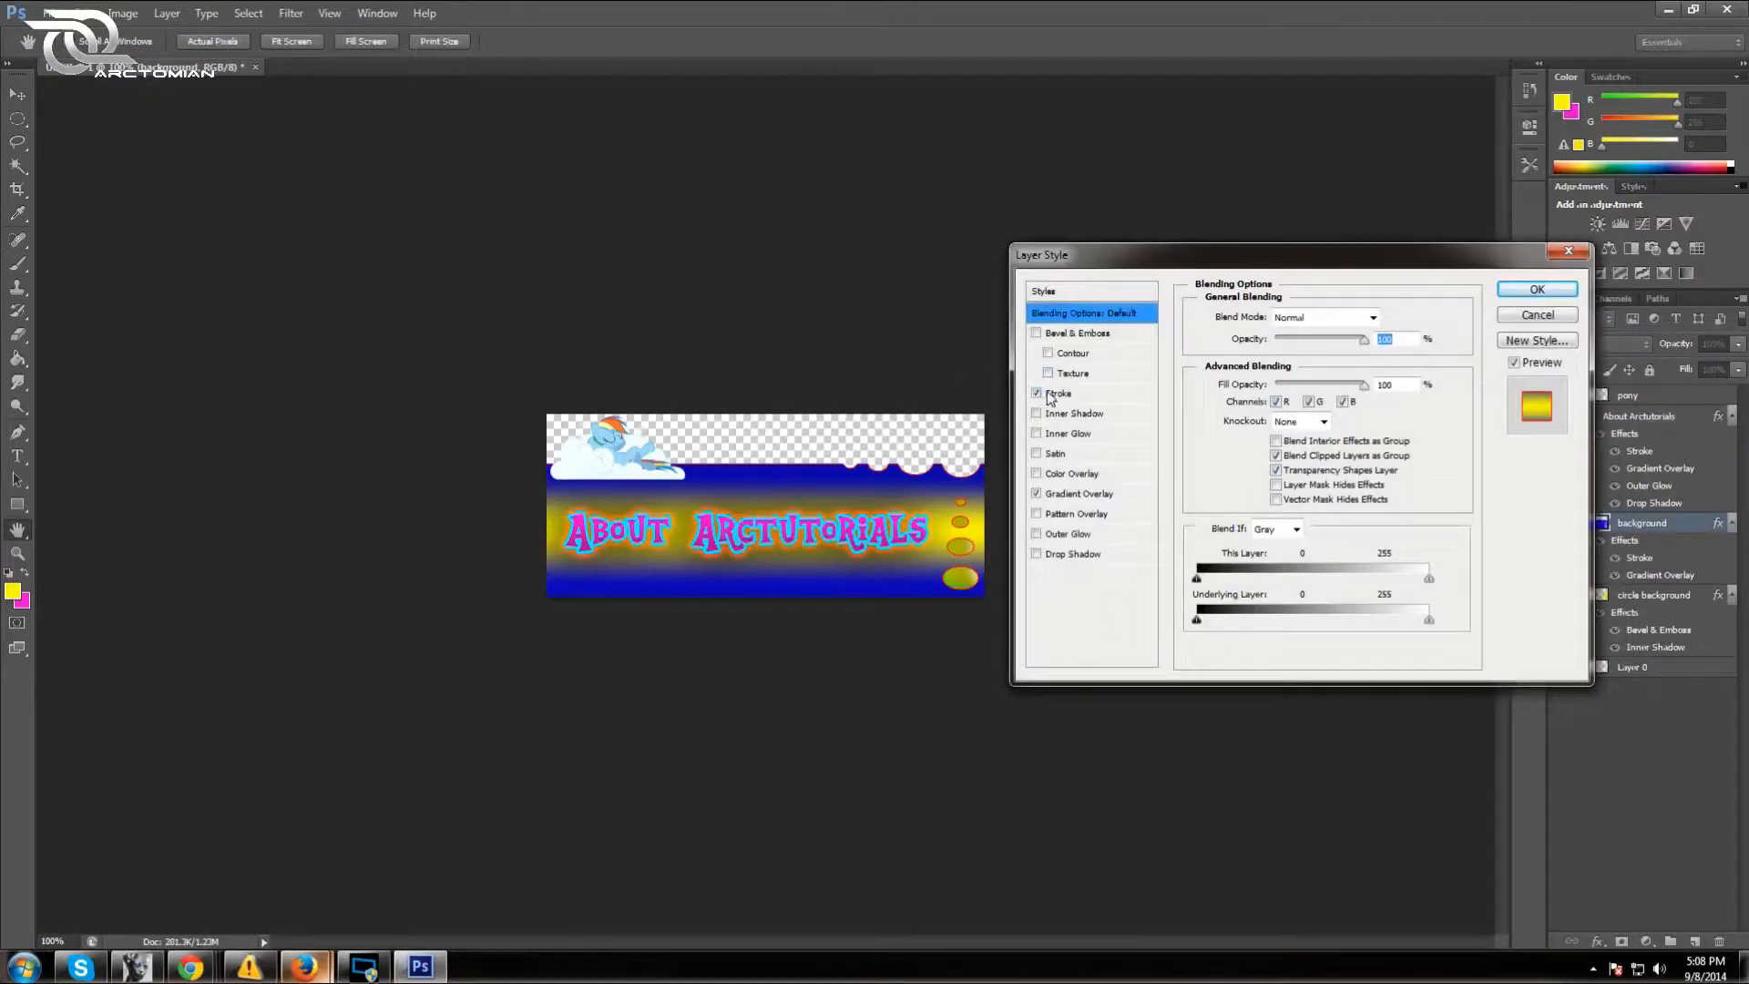
{"action": "left_click", "coordinate": [1055, 393]}
{"action": "left_click", "coordinate": [1246, 441]}
{"action": "left_click_drag", "start_coordinate": [1184, 474], "coordinate": [1135, 553]}
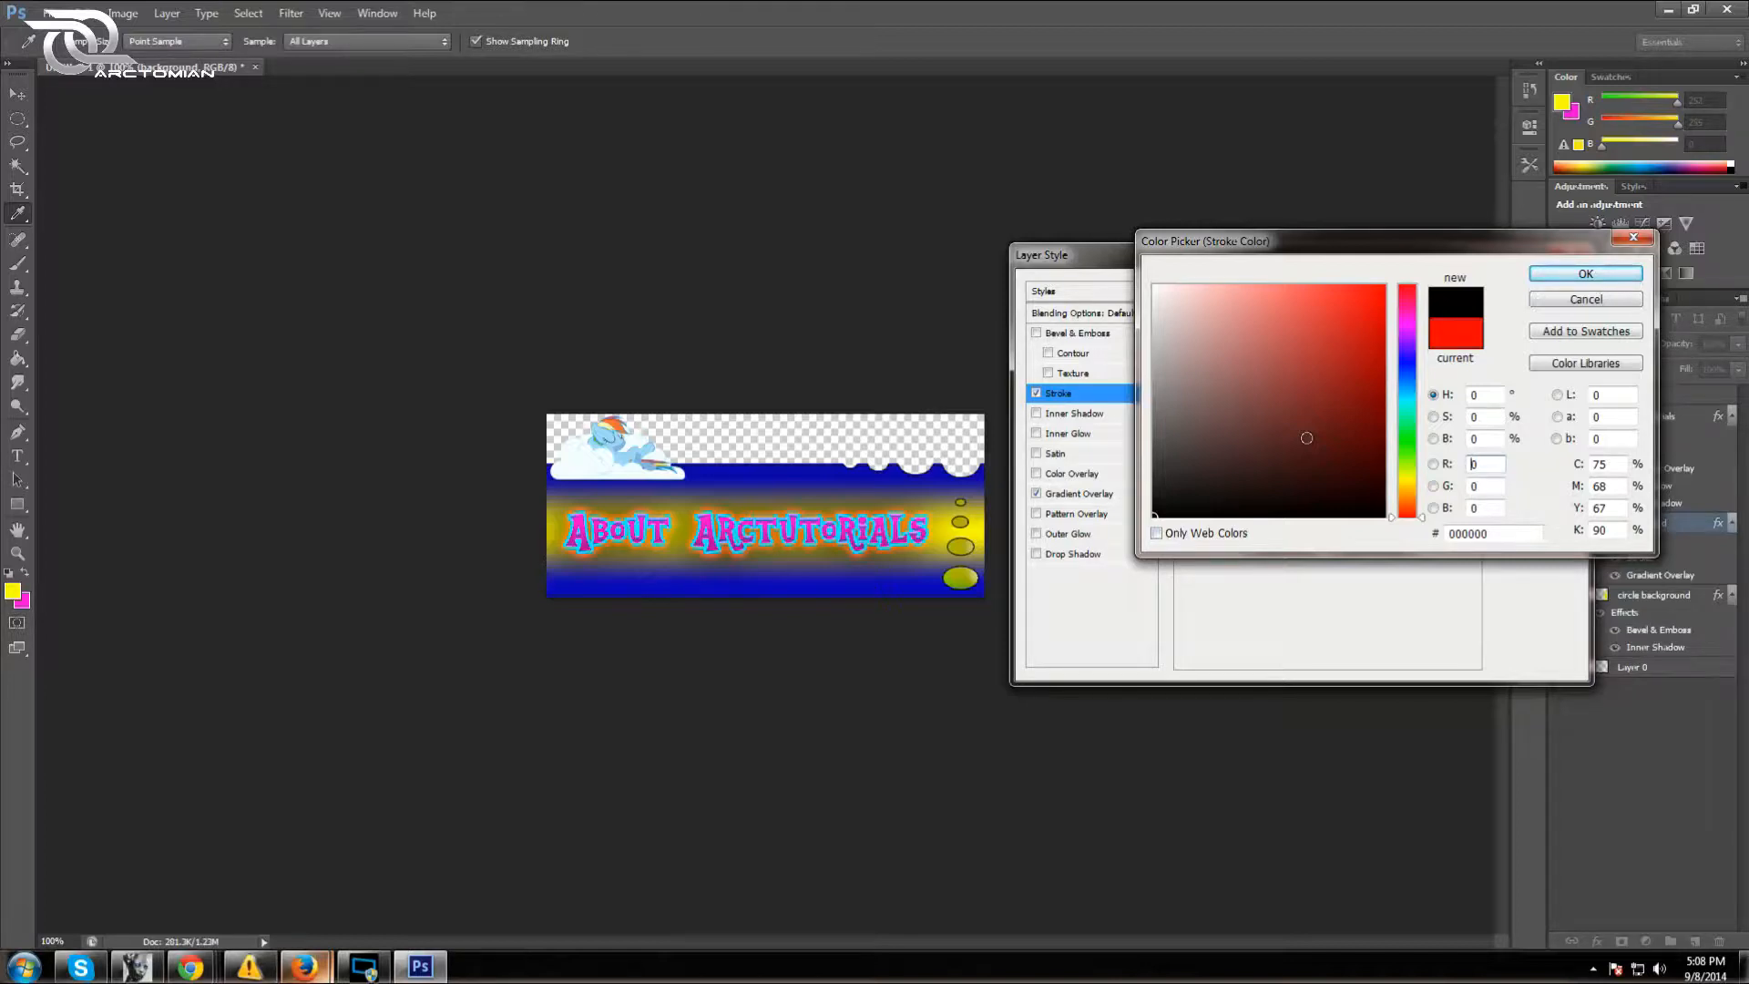
{"action": "mouse_move", "coordinate": [1418, 500]}
{"action": "left_mouse_down"}
{"action": "mouse_move", "coordinate": [1413, 483]}
{"action": "mouse_move", "coordinate": [1413, 507]}
{"action": "left_mouse_up"}
{"action": "left_click_drag", "start_coordinate": [1380, 410], "coordinate": [1386, 284]}
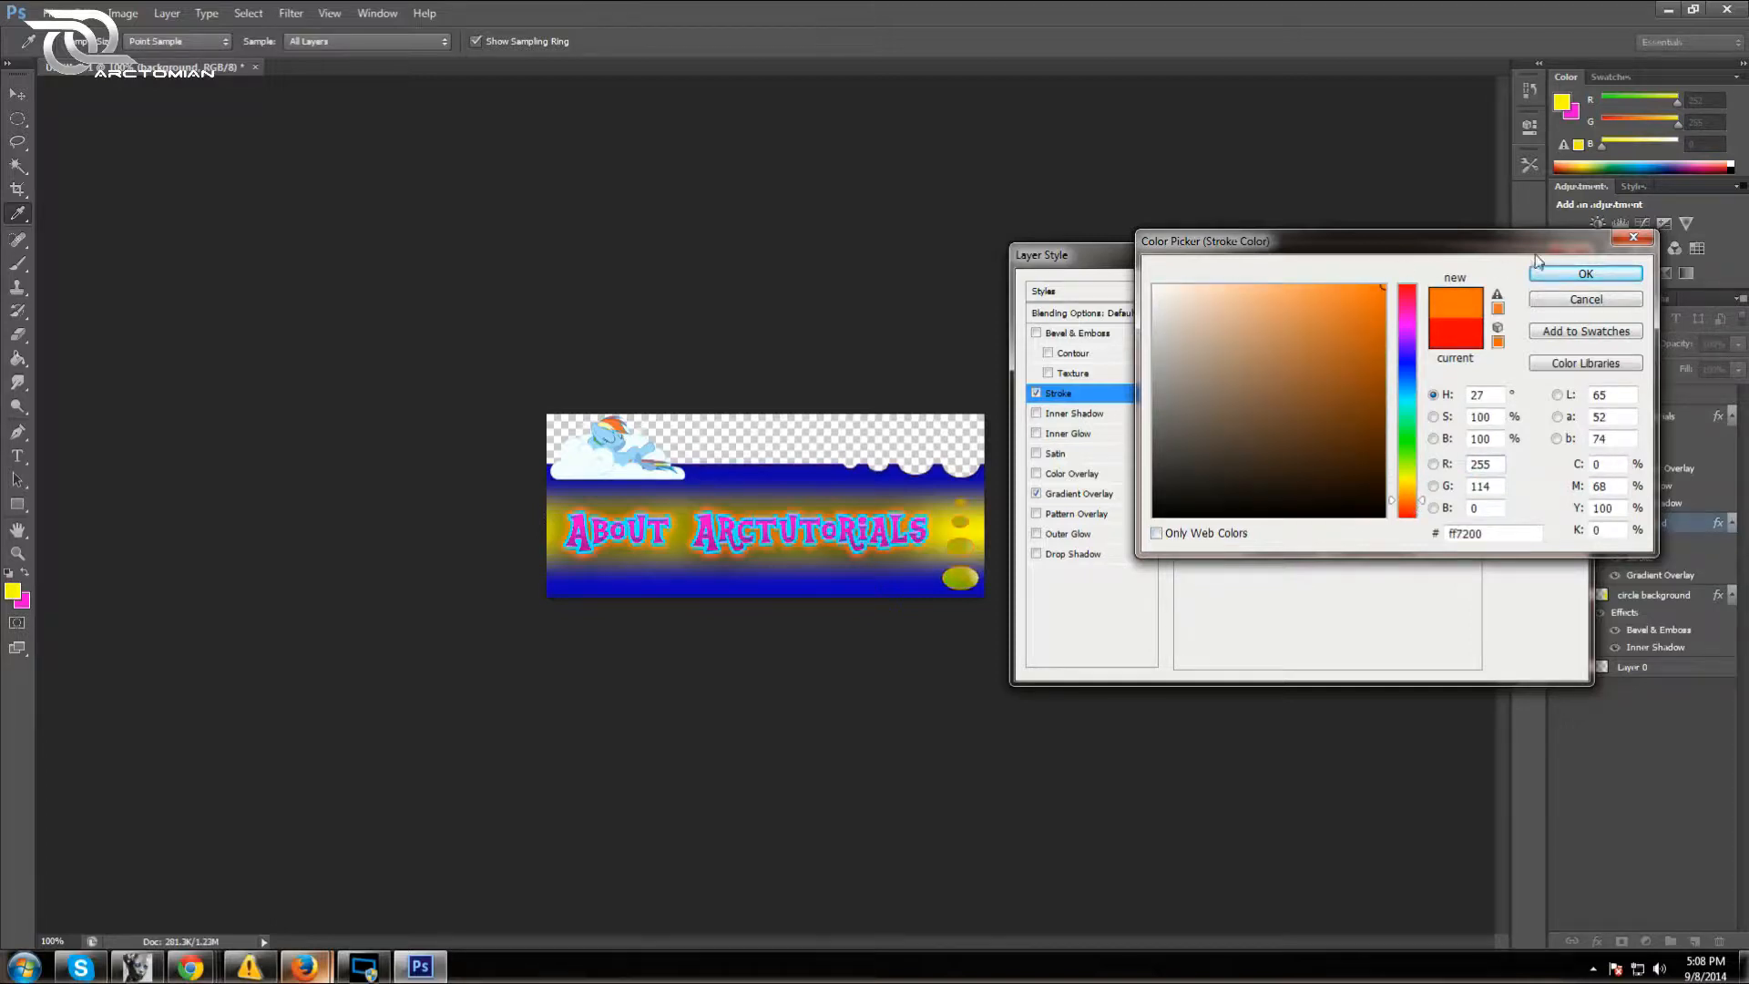
{"action": "left_click", "coordinate": [1563, 274]}
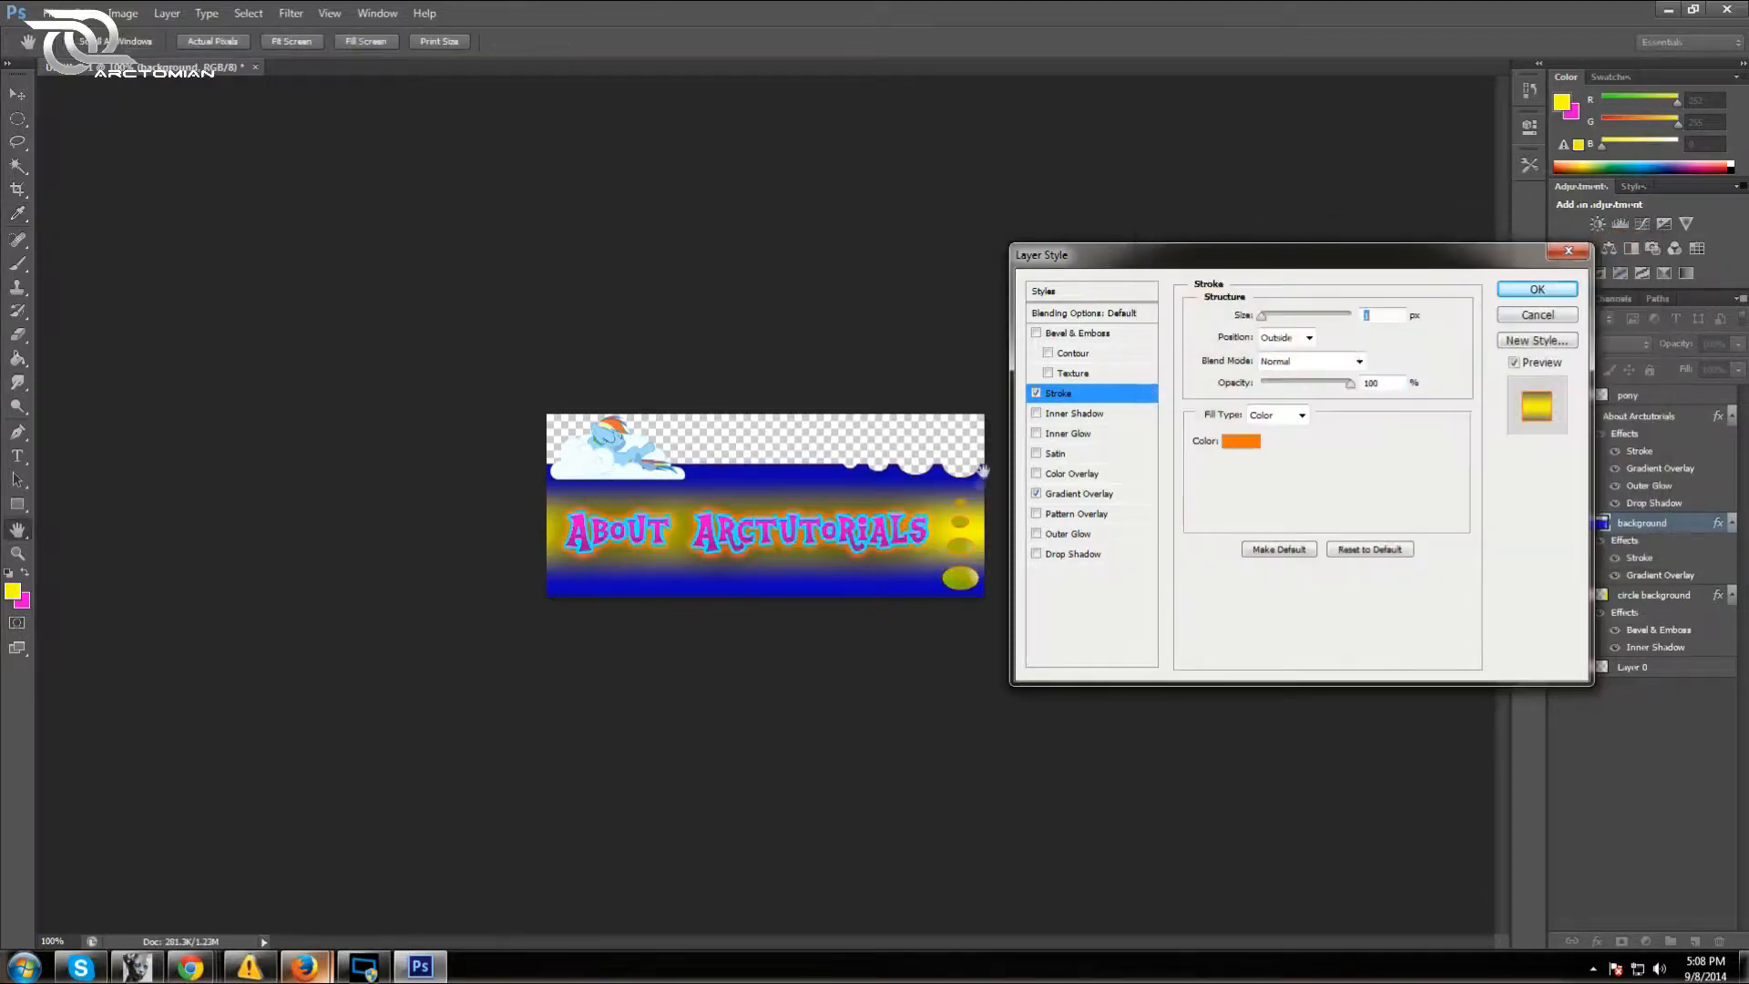
{"action": "left_click", "coordinate": [1536, 289]}
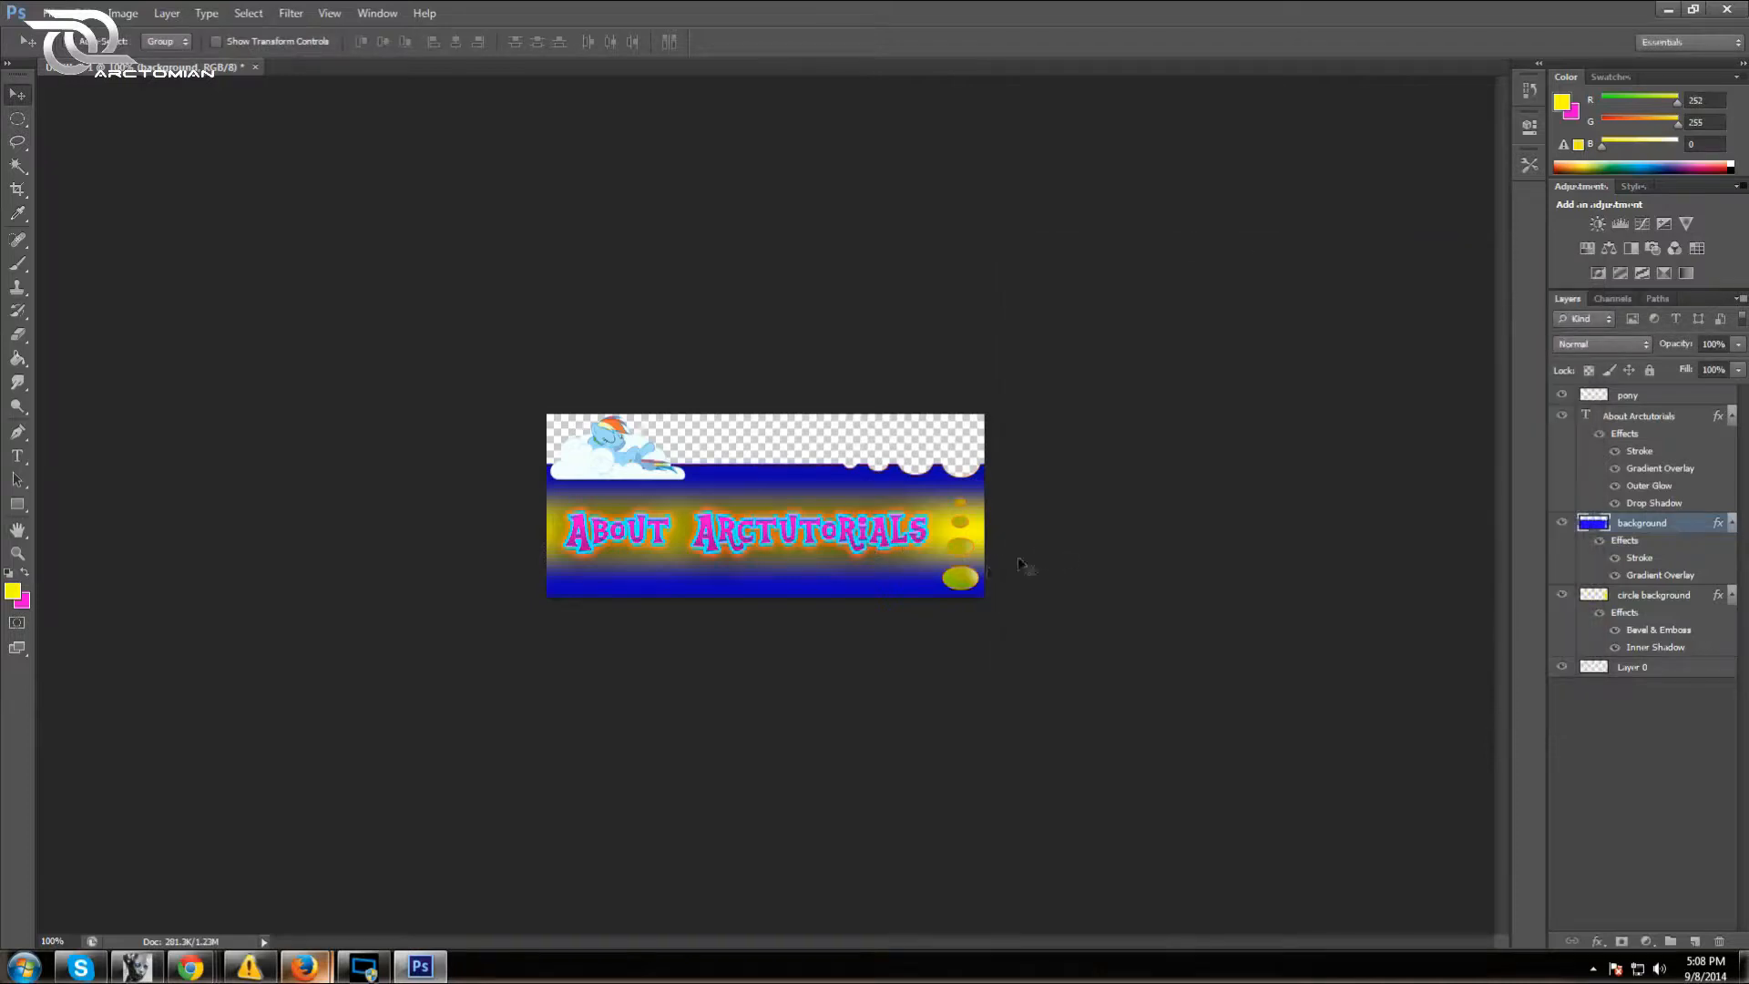
Sample the pony's light blue (9edbf8) and fill the ellipses on the circle background layer with it
{"action": "left_click", "coordinate": [1623, 597]}
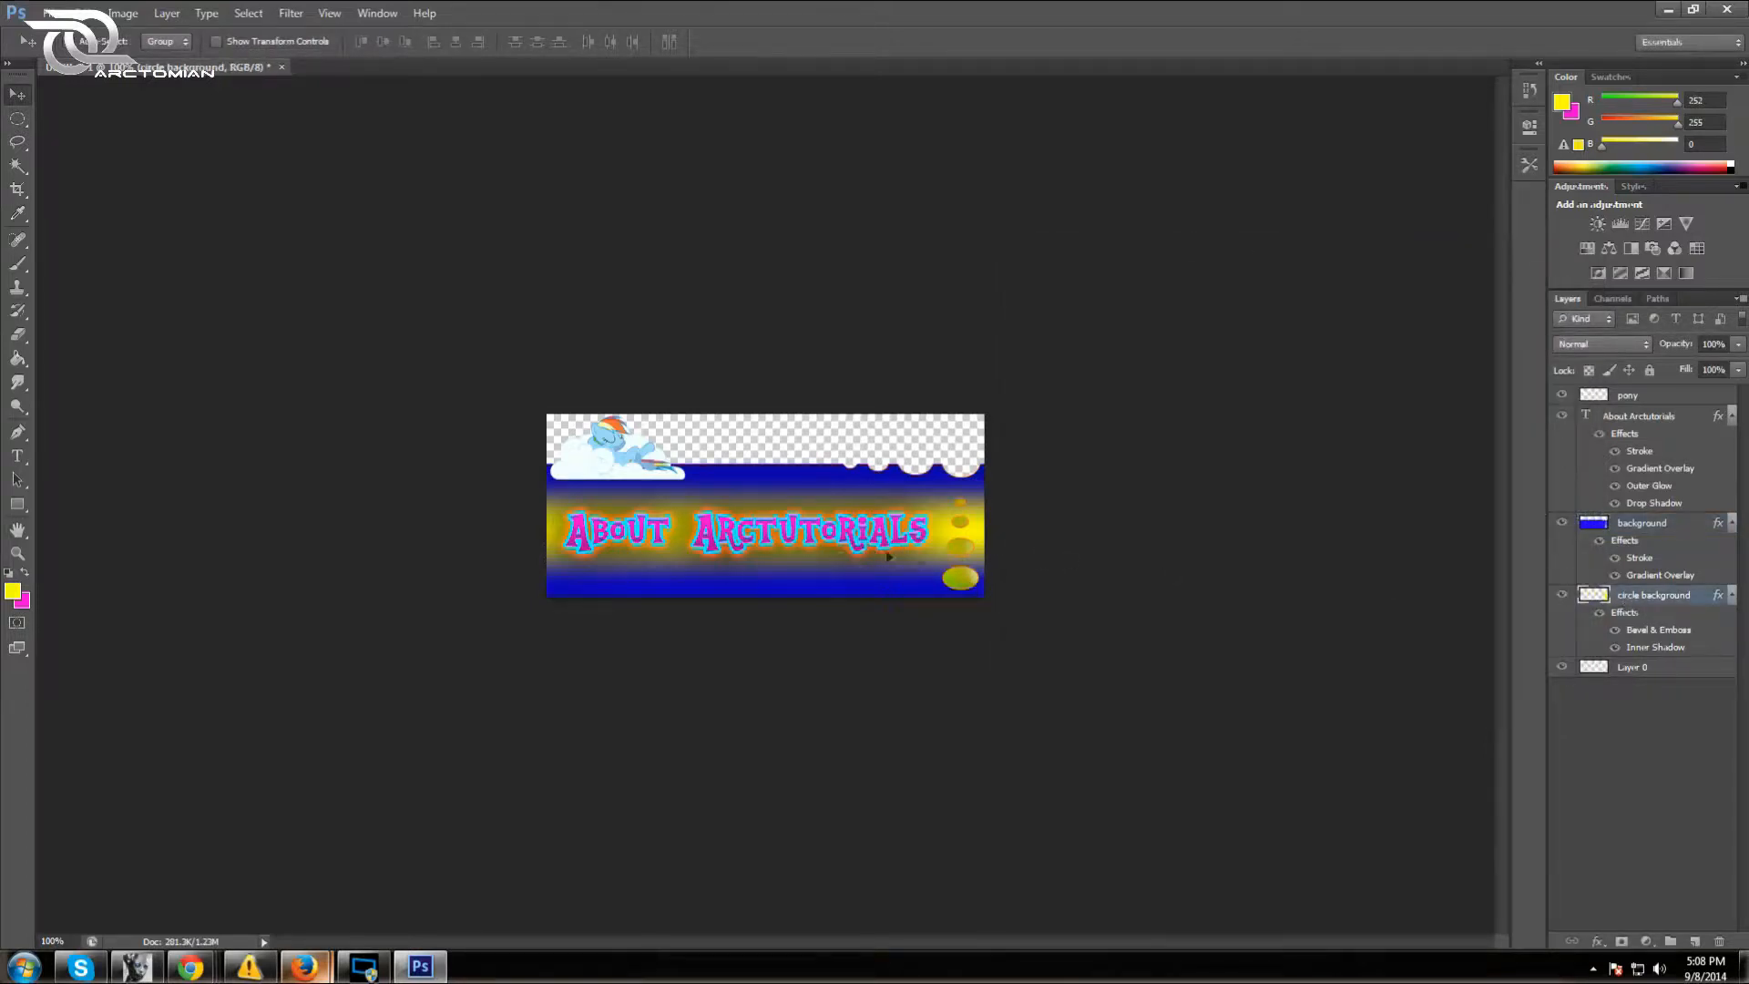
{"action": "left_click", "coordinate": [12, 592]}
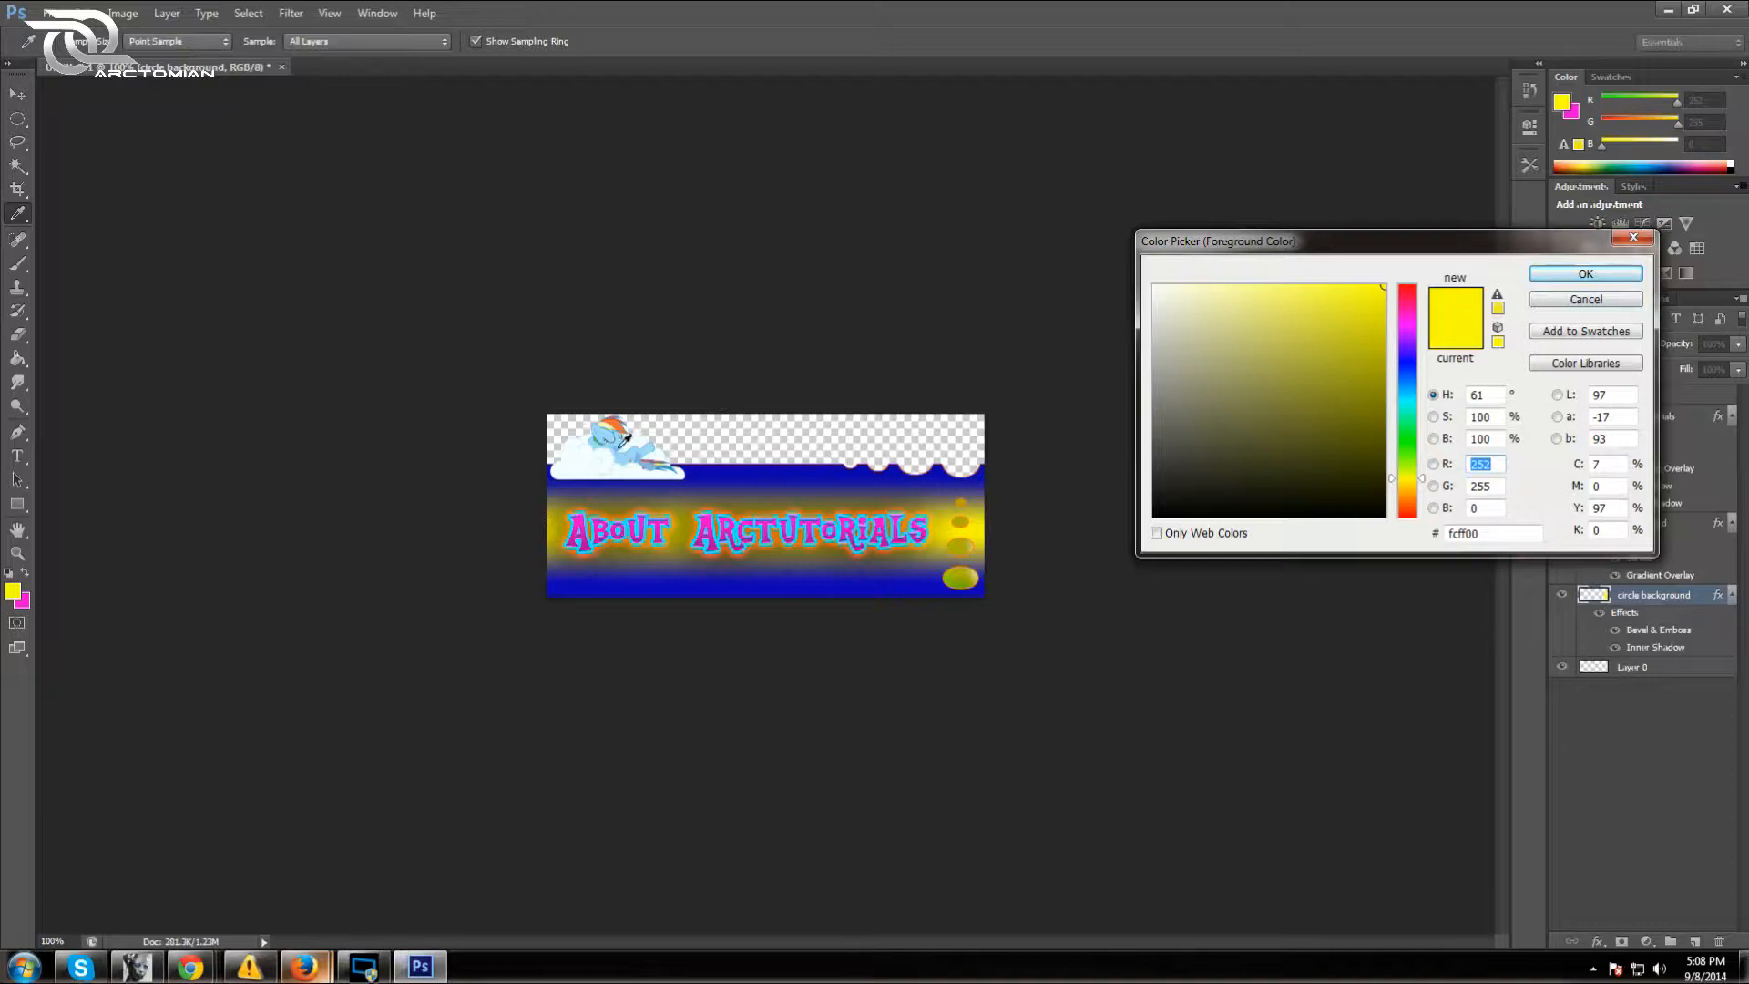
{"action": "left_click", "coordinate": [641, 444]}
{"action": "key", "text": "v"}
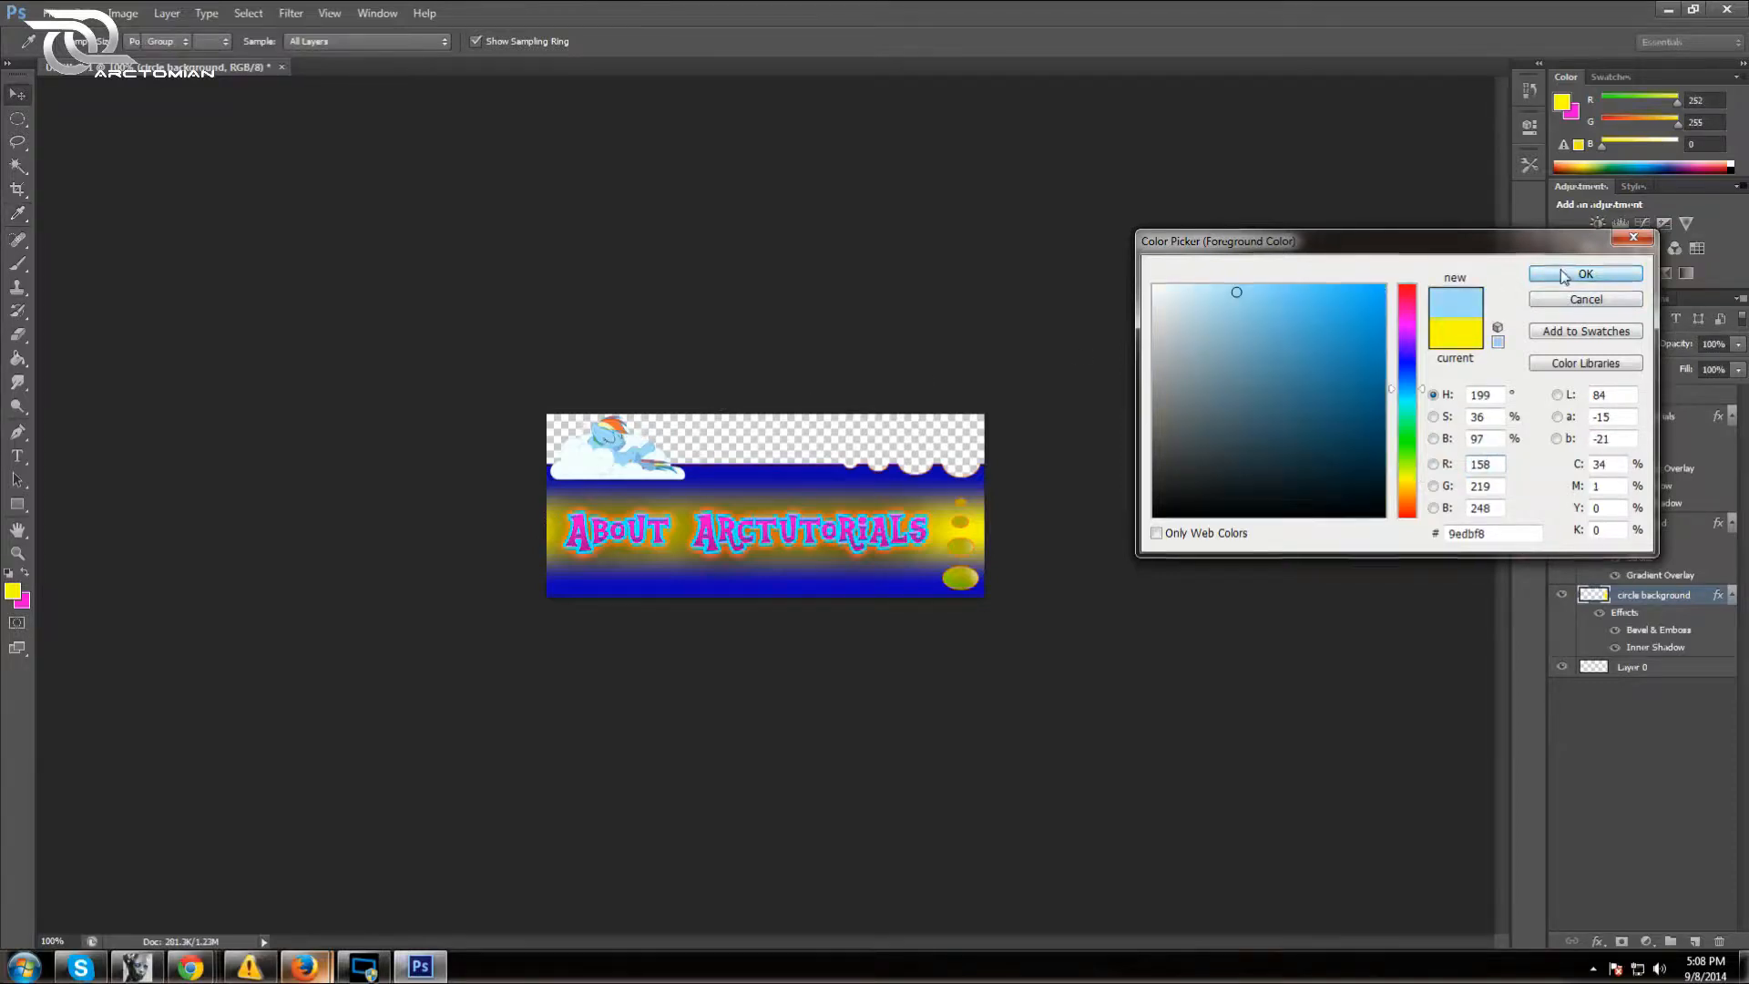
{"action": "left_click", "coordinate": [1565, 273]}
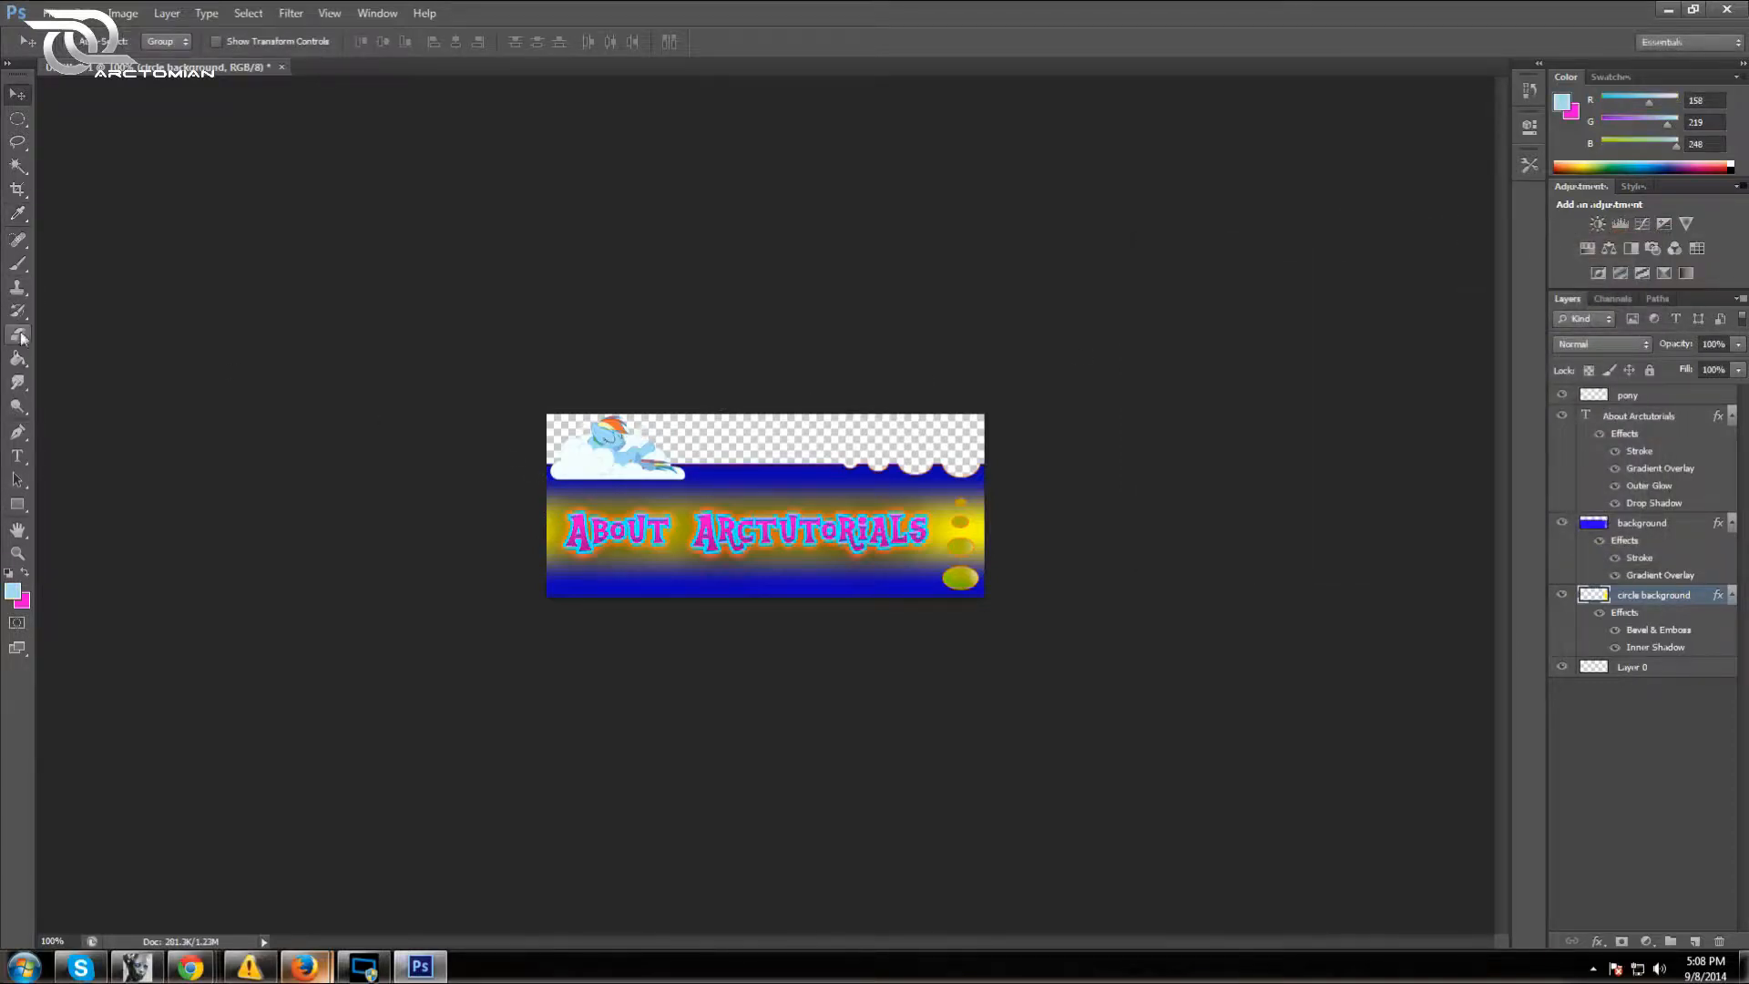
{"action": "left_click", "coordinate": [18, 361]}
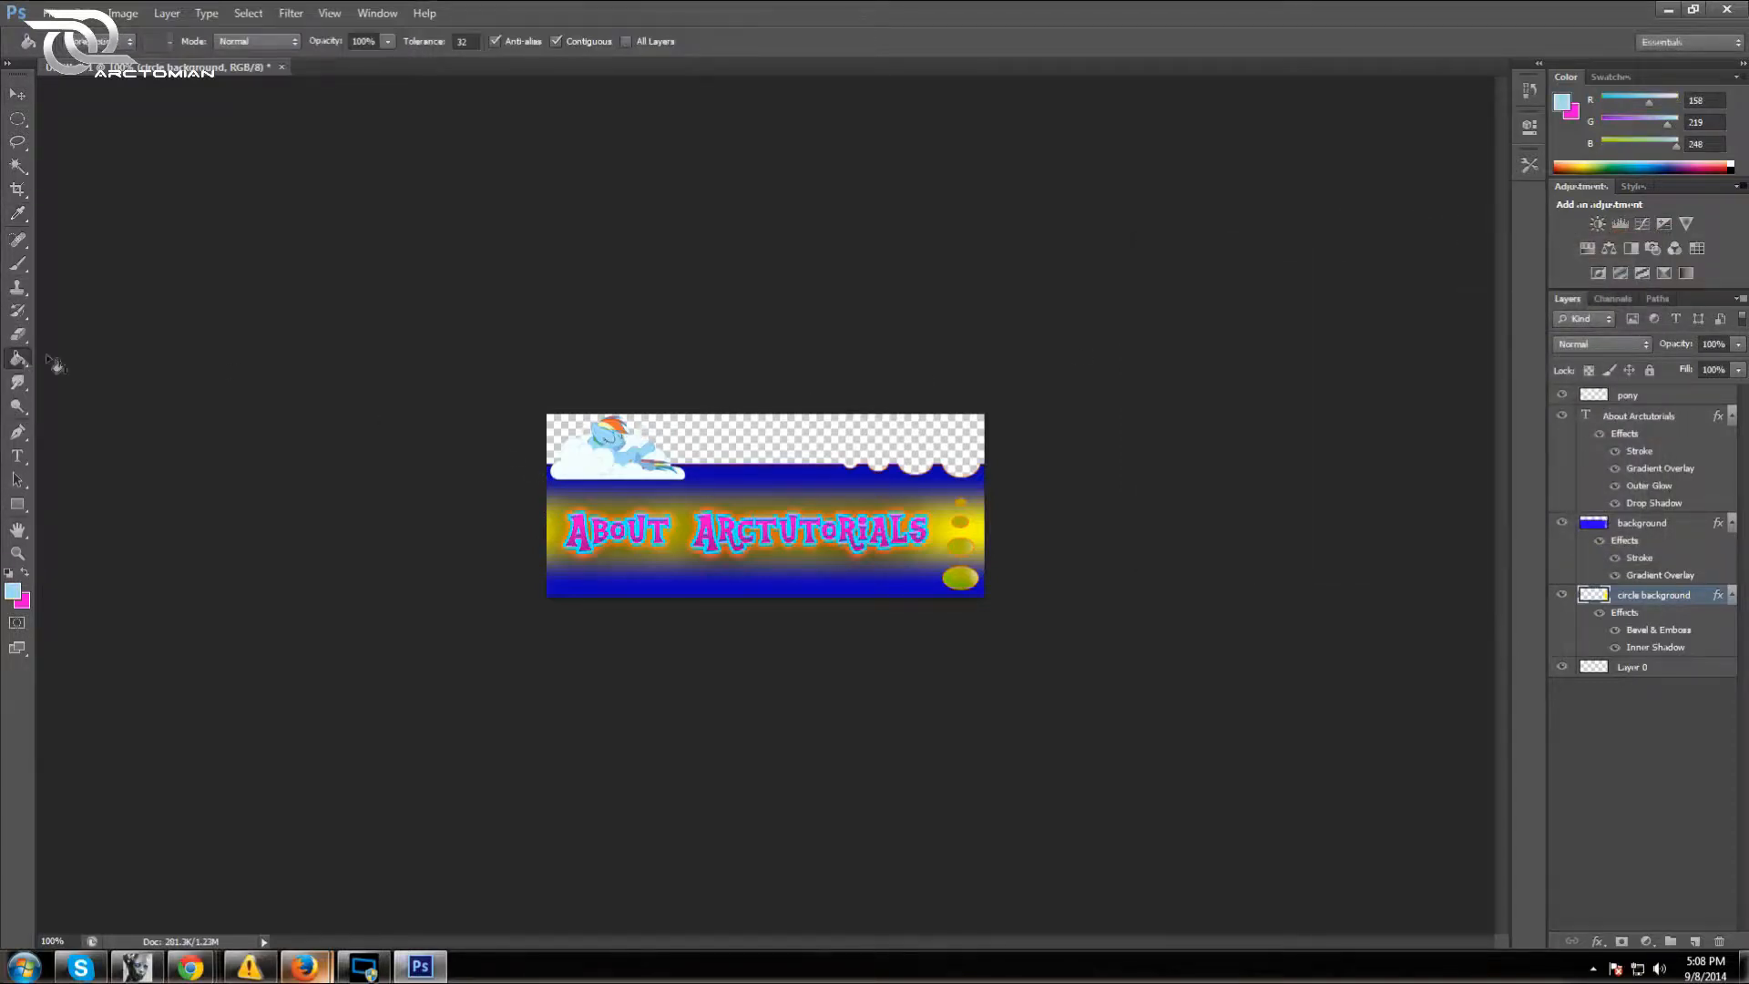
{"action": "left_click", "coordinate": [962, 581]}
Sample the magenta (fa00d4) of the text and fill the ellipses on the circle background layer with it
{"action": "left_click", "coordinate": [13, 591]}
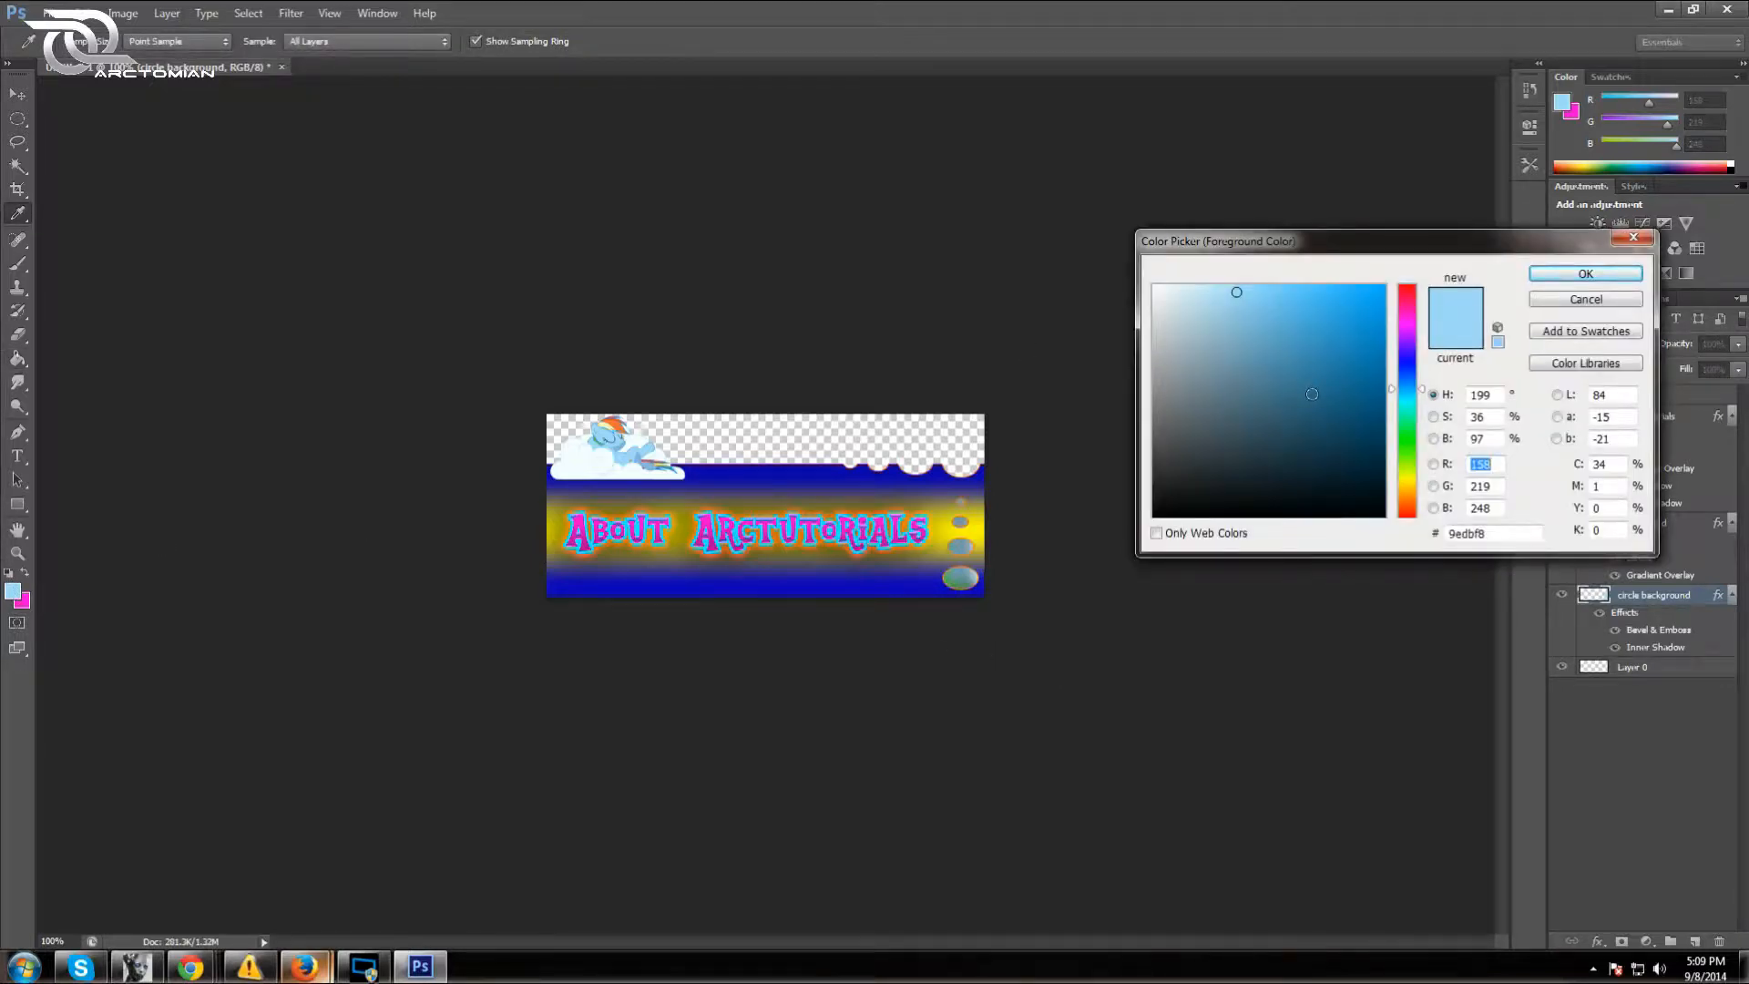
{"action": "left_click", "coordinate": [901, 513]}
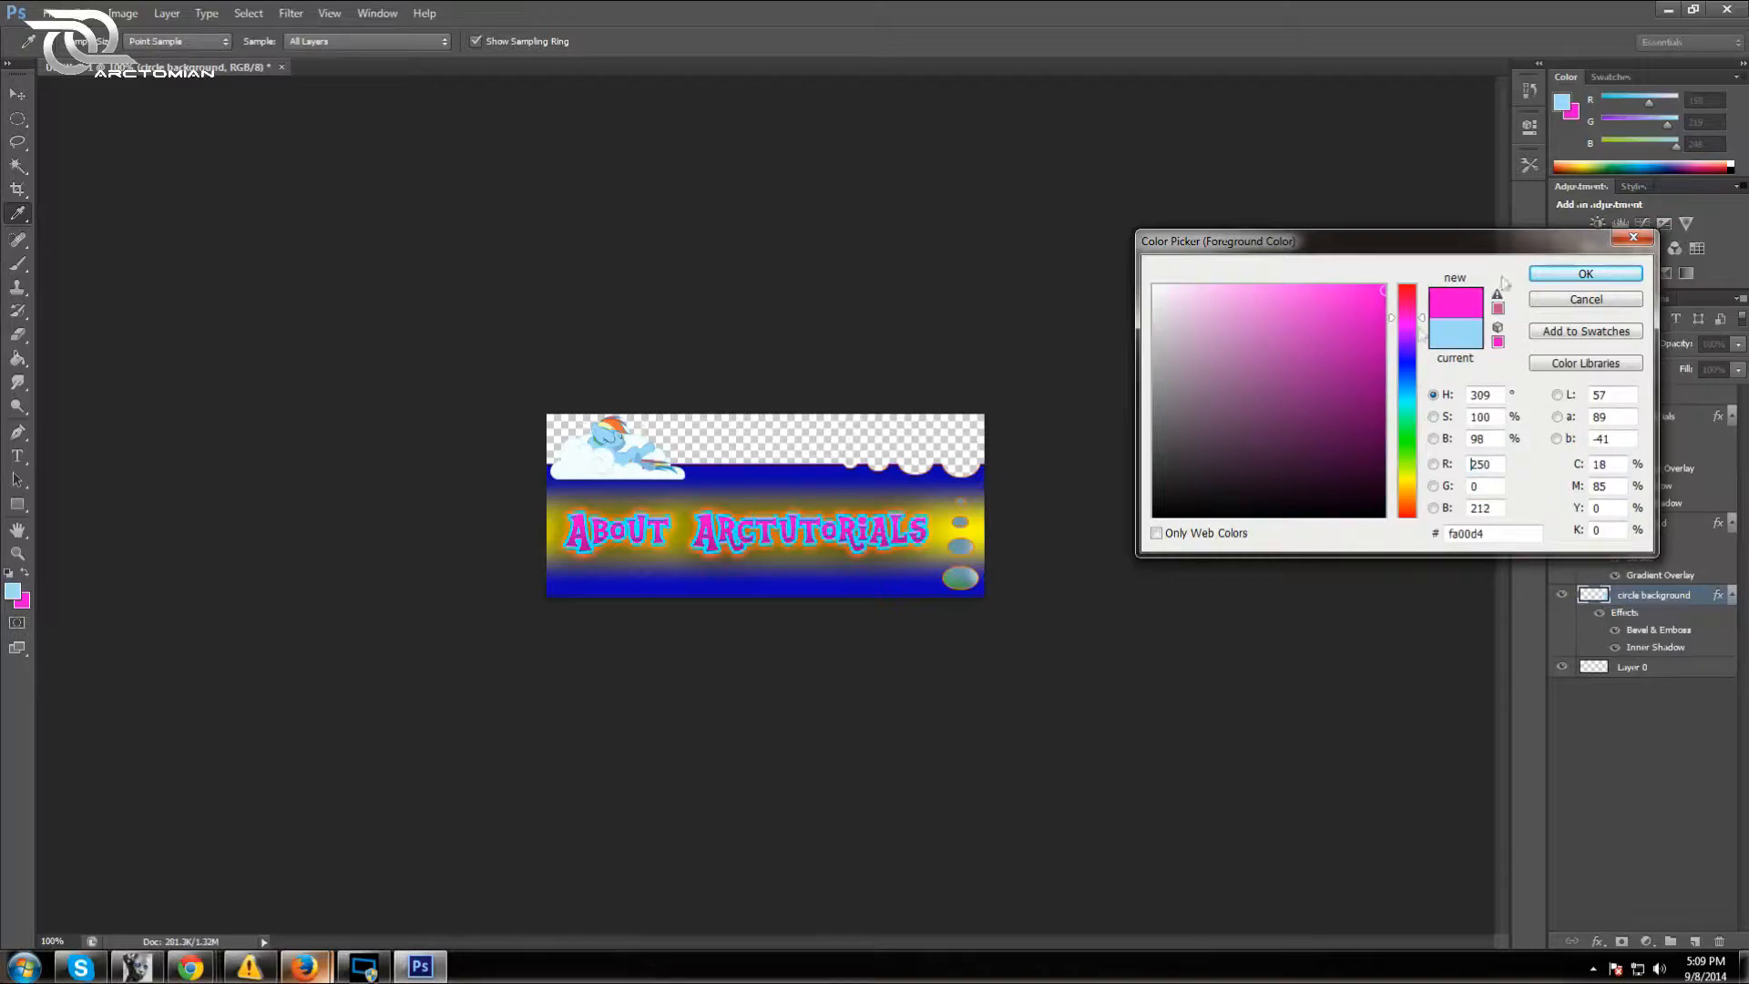
{"action": "left_click", "coordinate": [961, 578]}
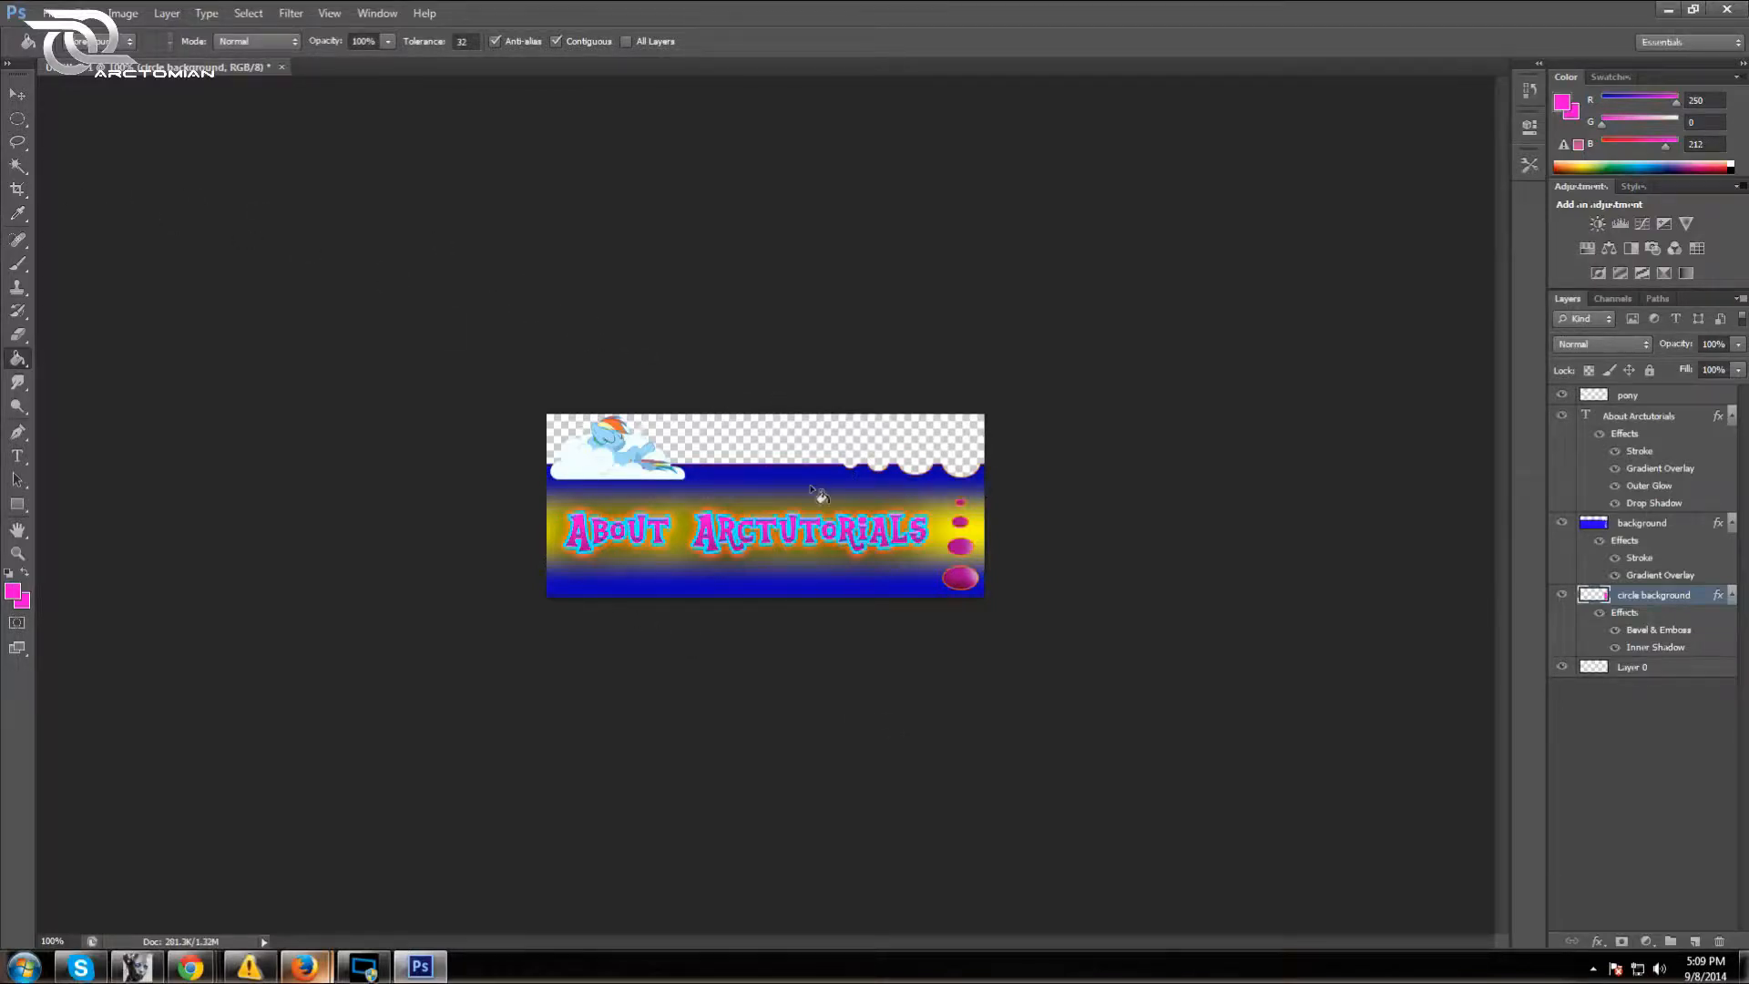
Cut an elliptical notch out of the background layer's bottom edge near the left corner
{"action": "left_click", "coordinate": [18, 119]}
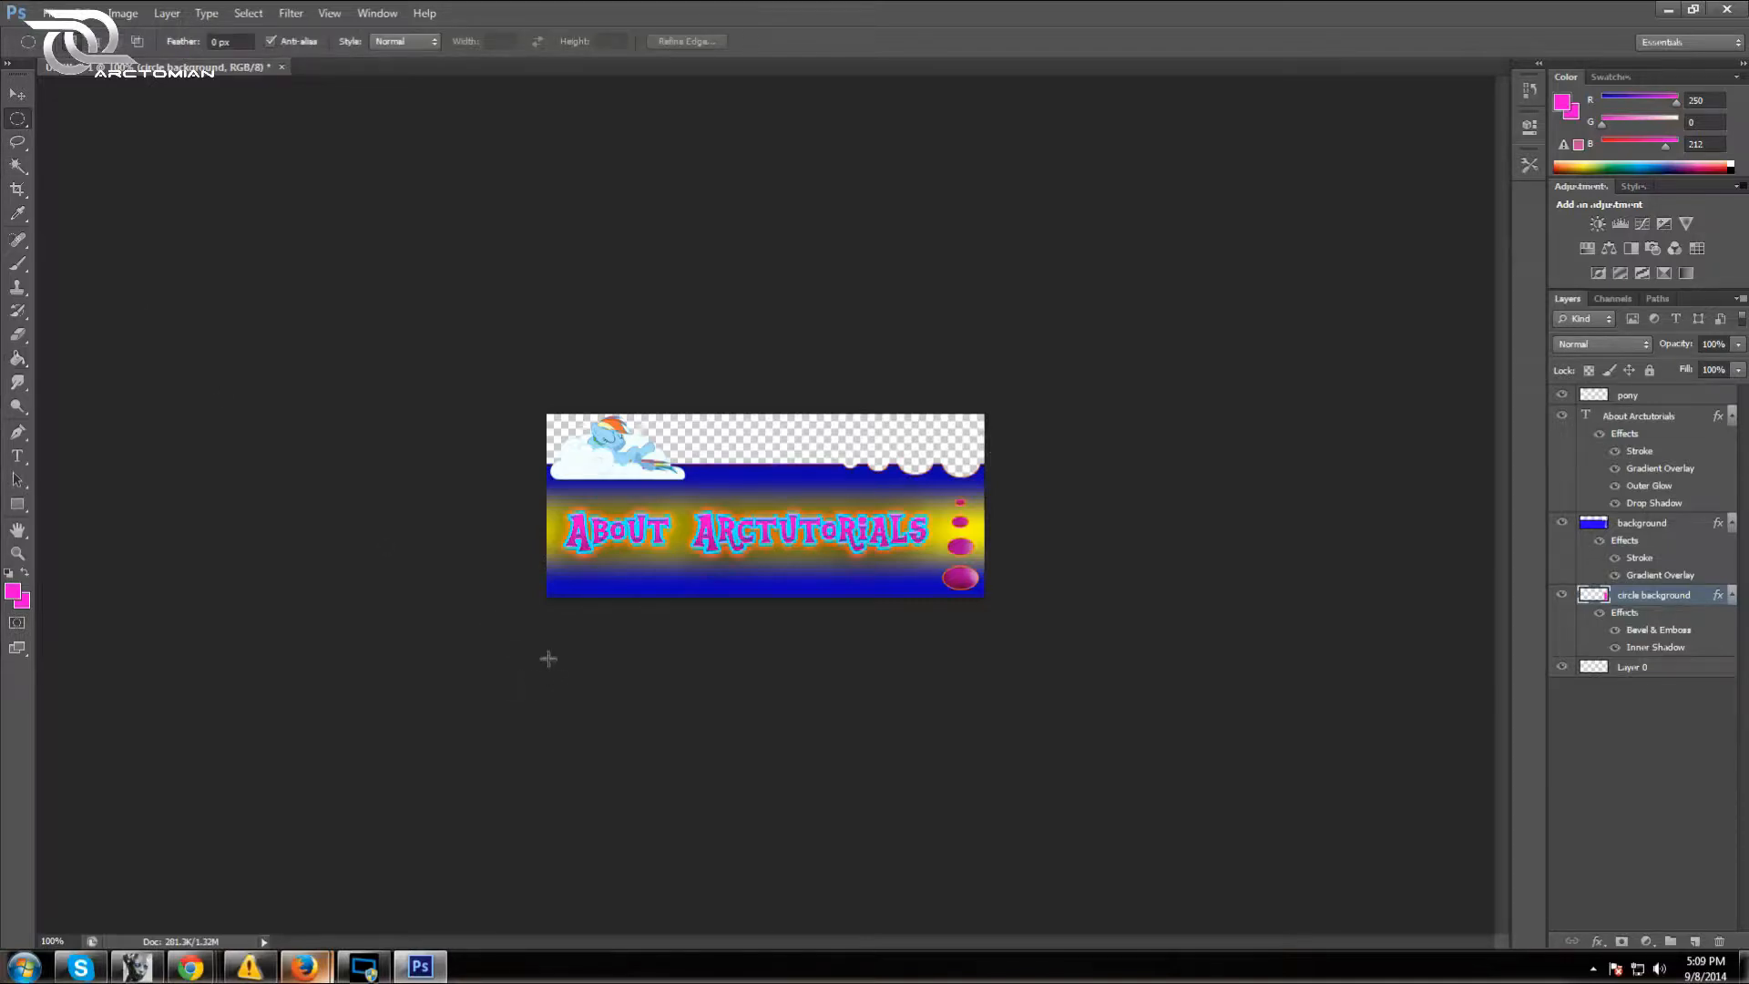
{"action": "left_click_drag", "start_coordinate": [542, 635], "coordinate": [594, 580]}
{"action": "left_click", "coordinate": [1017, 420]}
{"action": "mouse_move", "coordinate": [944, 447]}
{"action": "left_mouse_down"}
{"action": "mouse_move", "coordinate": [978, 476]}
{"action": "mouse_move", "coordinate": [966, 467]}
{"action": "left_mouse_up"}
{"action": "left_click_drag", "start_coordinate": [954, 468], "coordinate": [566, 599]}
{"action": "left_click", "coordinate": [1696, 525]}
{"action": "key", "text": "Delete"}
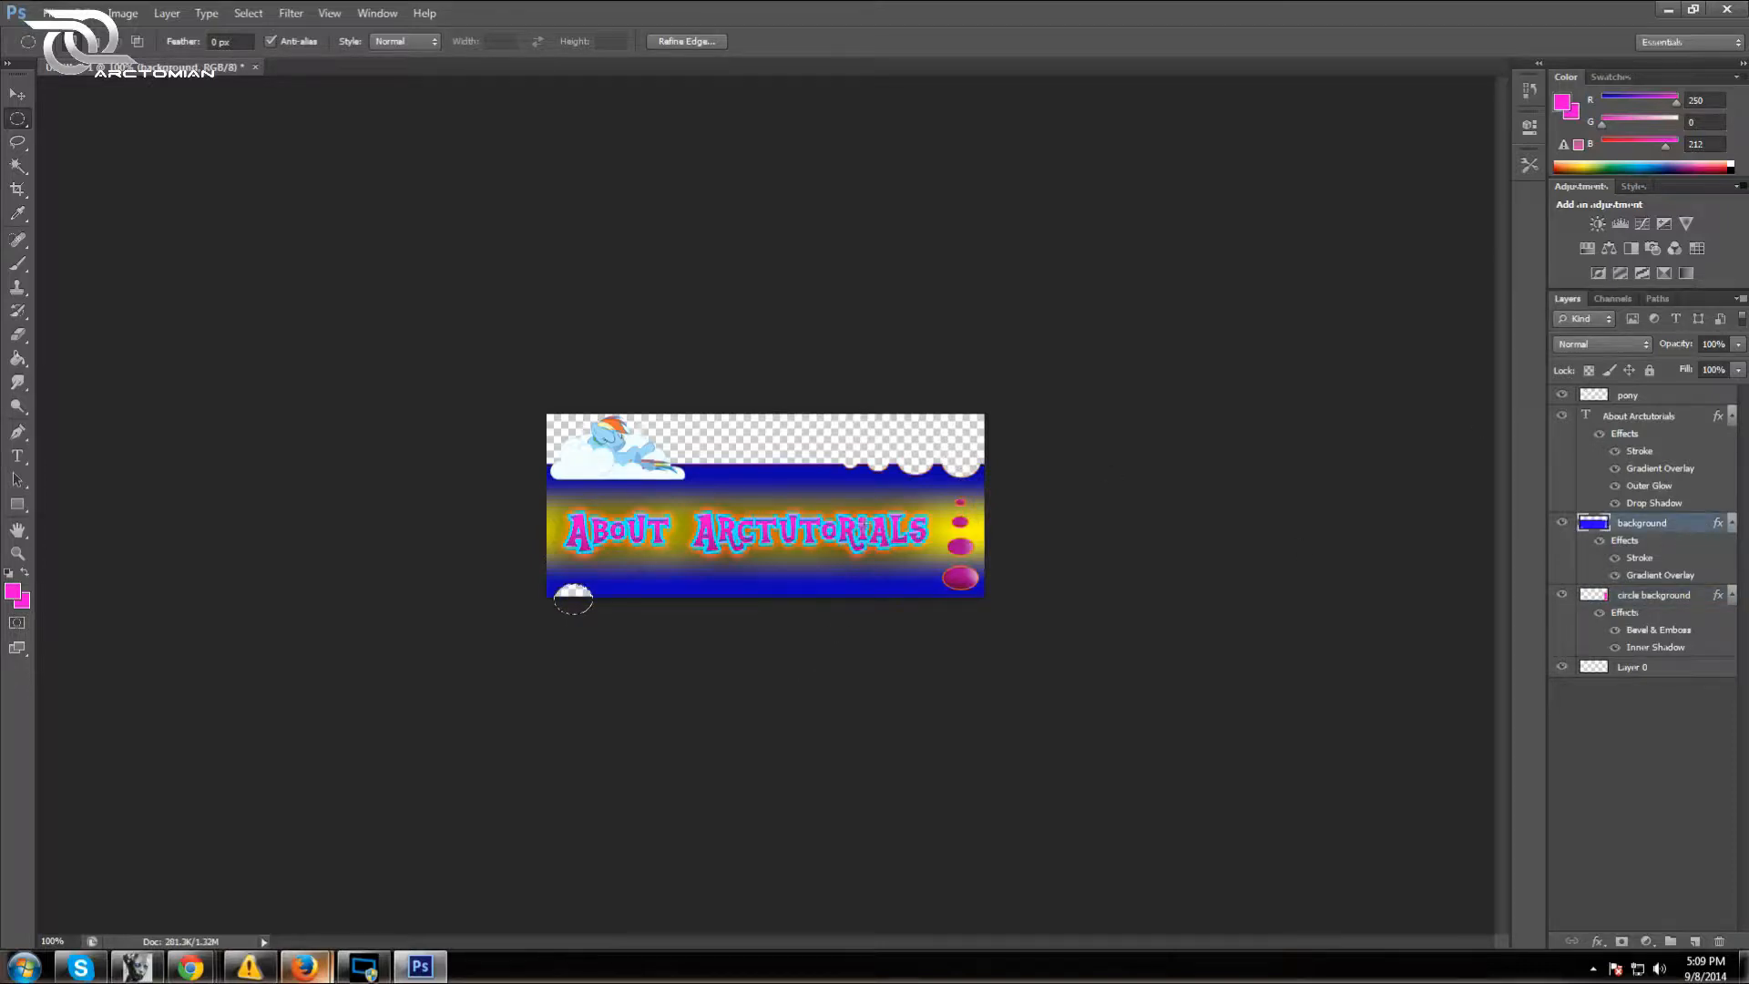
Cut two more, progressively smaller elliptical notches out of the background's bottom edge, to the right of the first
{"action": "left_click", "coordinate": [900, 439]}
{"action": "left_click_drag", "start_coordinate": [896, 444], "coordinate": [626, 602]}
{"action": "key", "text": "Delete"}
{"action": "key", "text": "ctrl+d"}
{"action": "left_click_drag", "start_coordinate": [865, 436], "coordinate": [652, 597]}
{"action": "key", "text": "Delete"}
{"action": "key", "text": "ctrl+d"}
Step back through the third notch's edits and redo it with an elliptical selection on the background's bottom edge
{"action": "left_click", "coordinate": [81, 13]}
{"action": "left_click", "coordinate": [116, 67]}
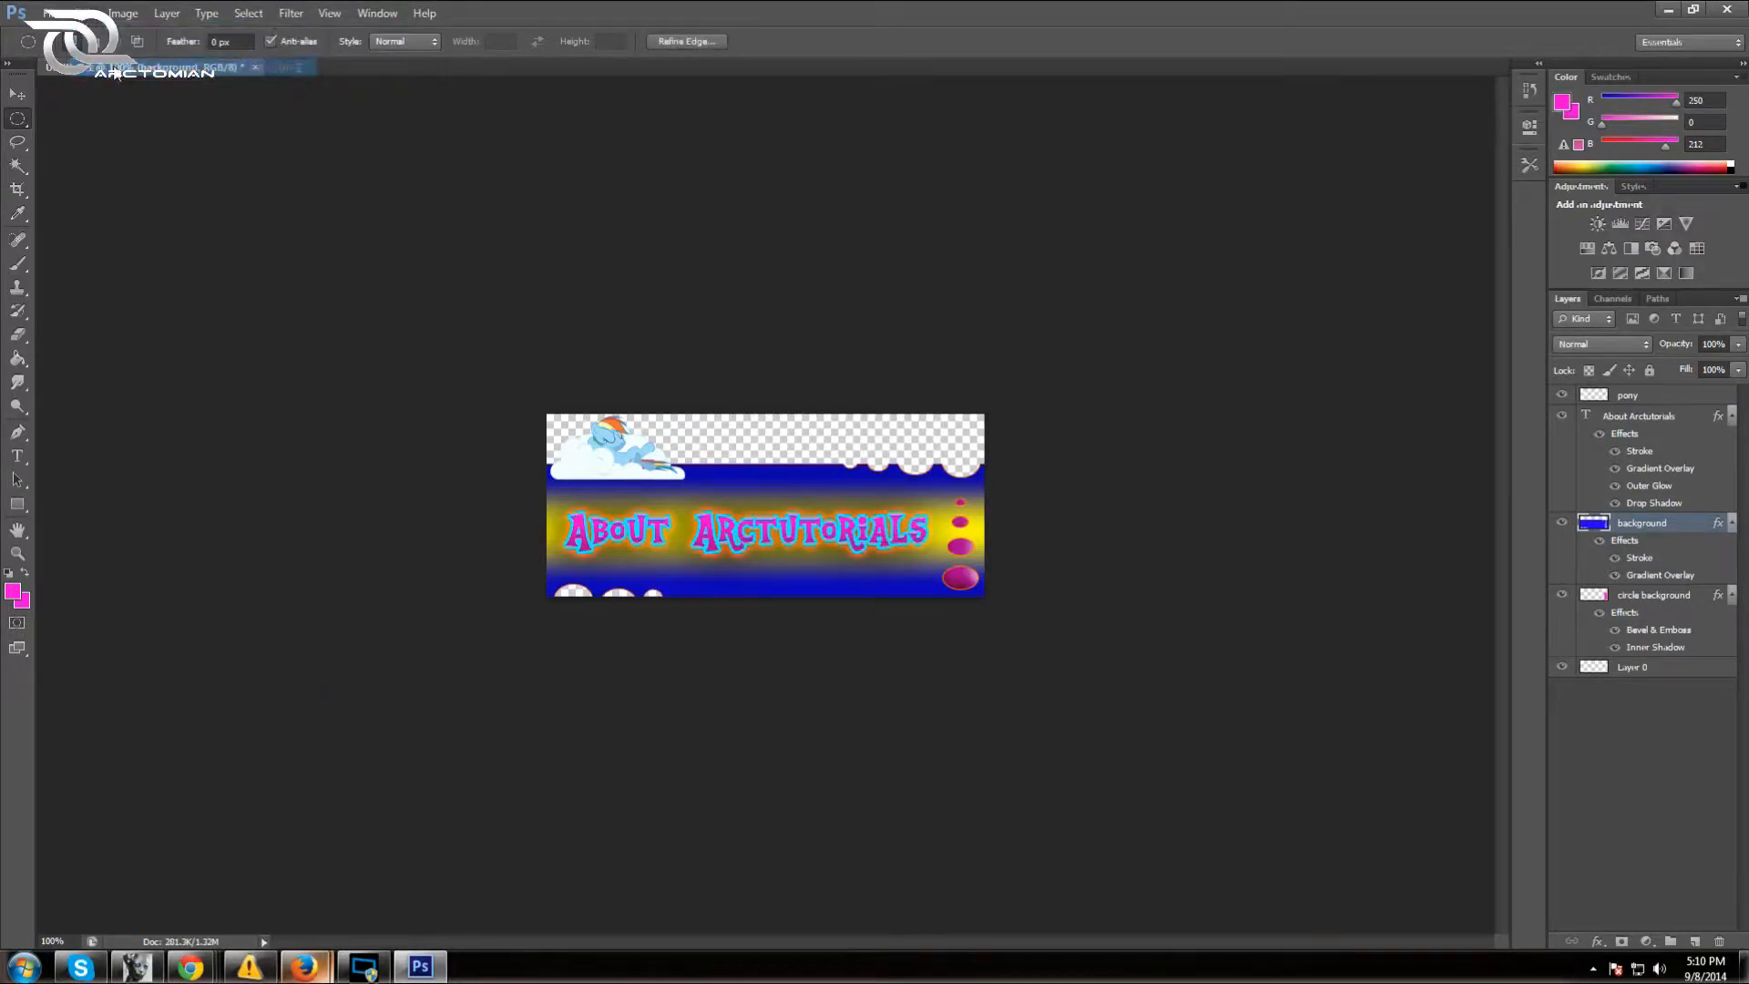
{"action": "left_click", "coordinate": [80, 13]}
{"action": "left_click", "coordinate": [116, 67]}
{"action": "left_click_drag", "start_coordinate": [859, 449], "coordinate": [633, 595]}
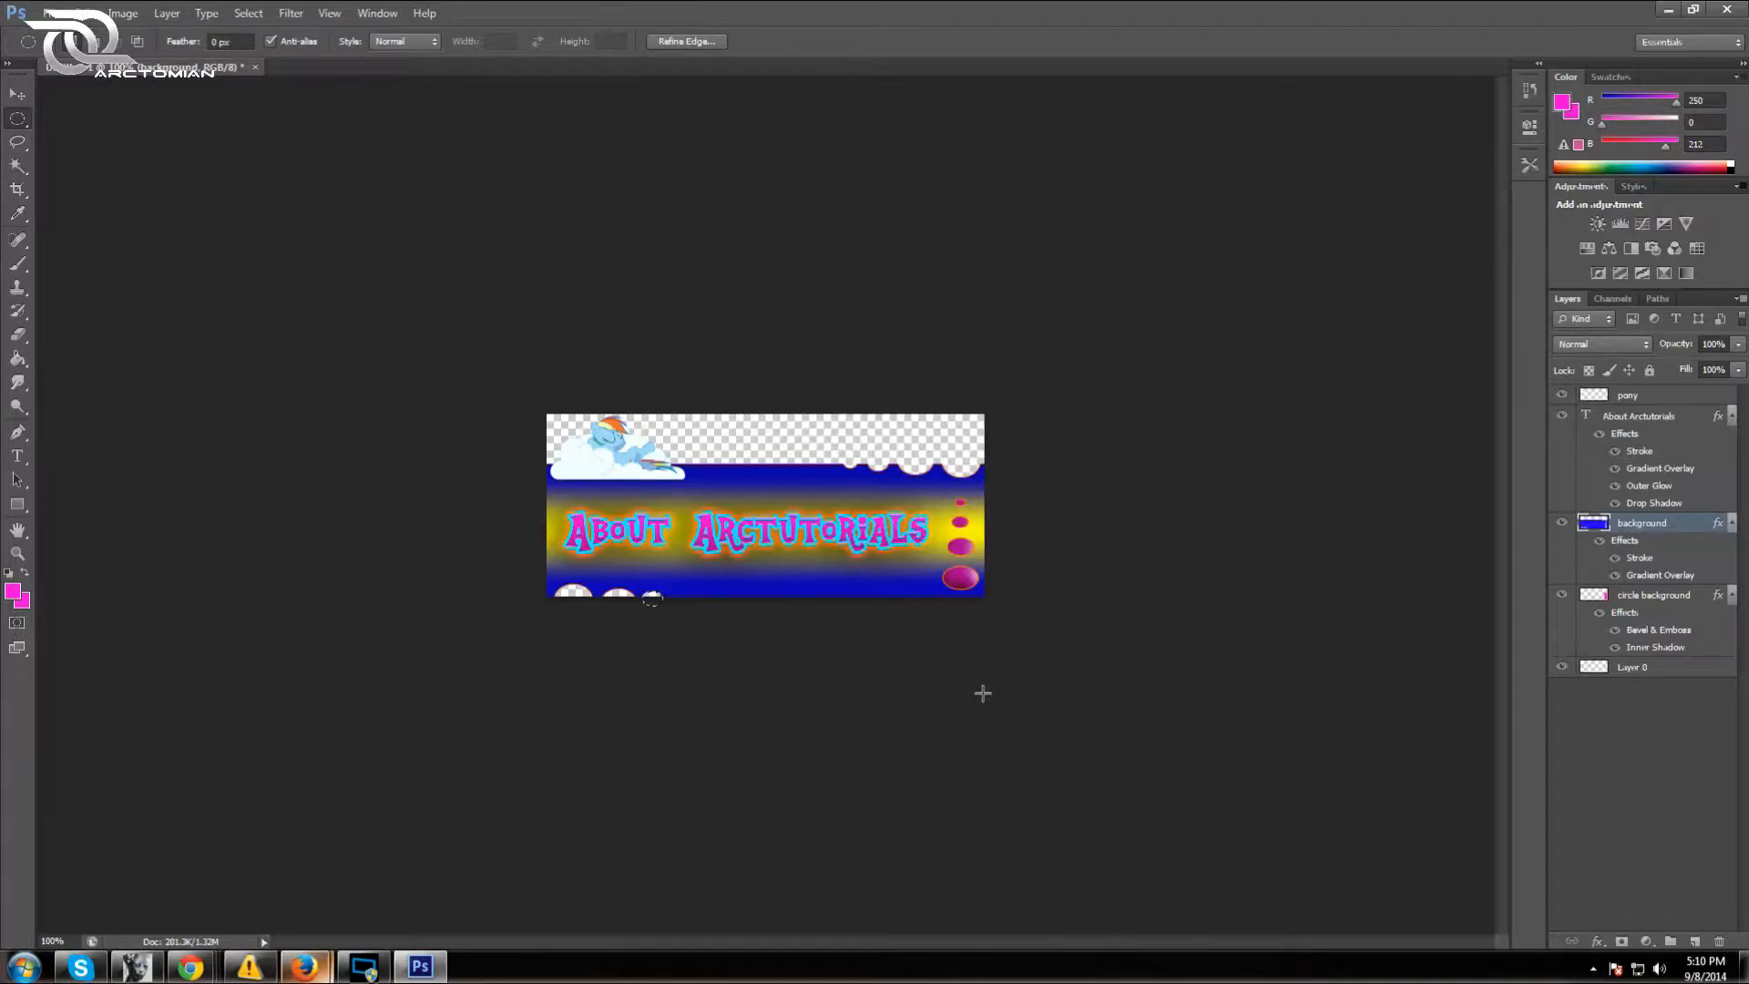
Step back through the trial edits and cut a fourth, smallest notch to the right of the third, leaving nothing selected
{"action": "left_click", "coordinate": [813, 453]}
{"action": "left_click", "coordinate": [78, 13]}
{"action": "left_click", "coordinate": [118, 67]}
{"action": "left_click", "coordinate": [78, 12]}
{"action": "left_click", "coordinate": [119, 67]}
{"action": "left_click", "coordinate": [78, 13]}
{"action": "left_click", "coordinate": [118, 66]}
{"action": "left_click", "coordinate": [731, 265]}
{"action": "left_click_drag", "start_coordinate": [808, 419], "coordinate": [678, 597]}
{"action": "left_click", "coordinate": [1053, 401]}
Add a Satin effect to the background layer and set its color to white (ffffff)
{"action": "right_click", "coordinate": [1656, 522]}
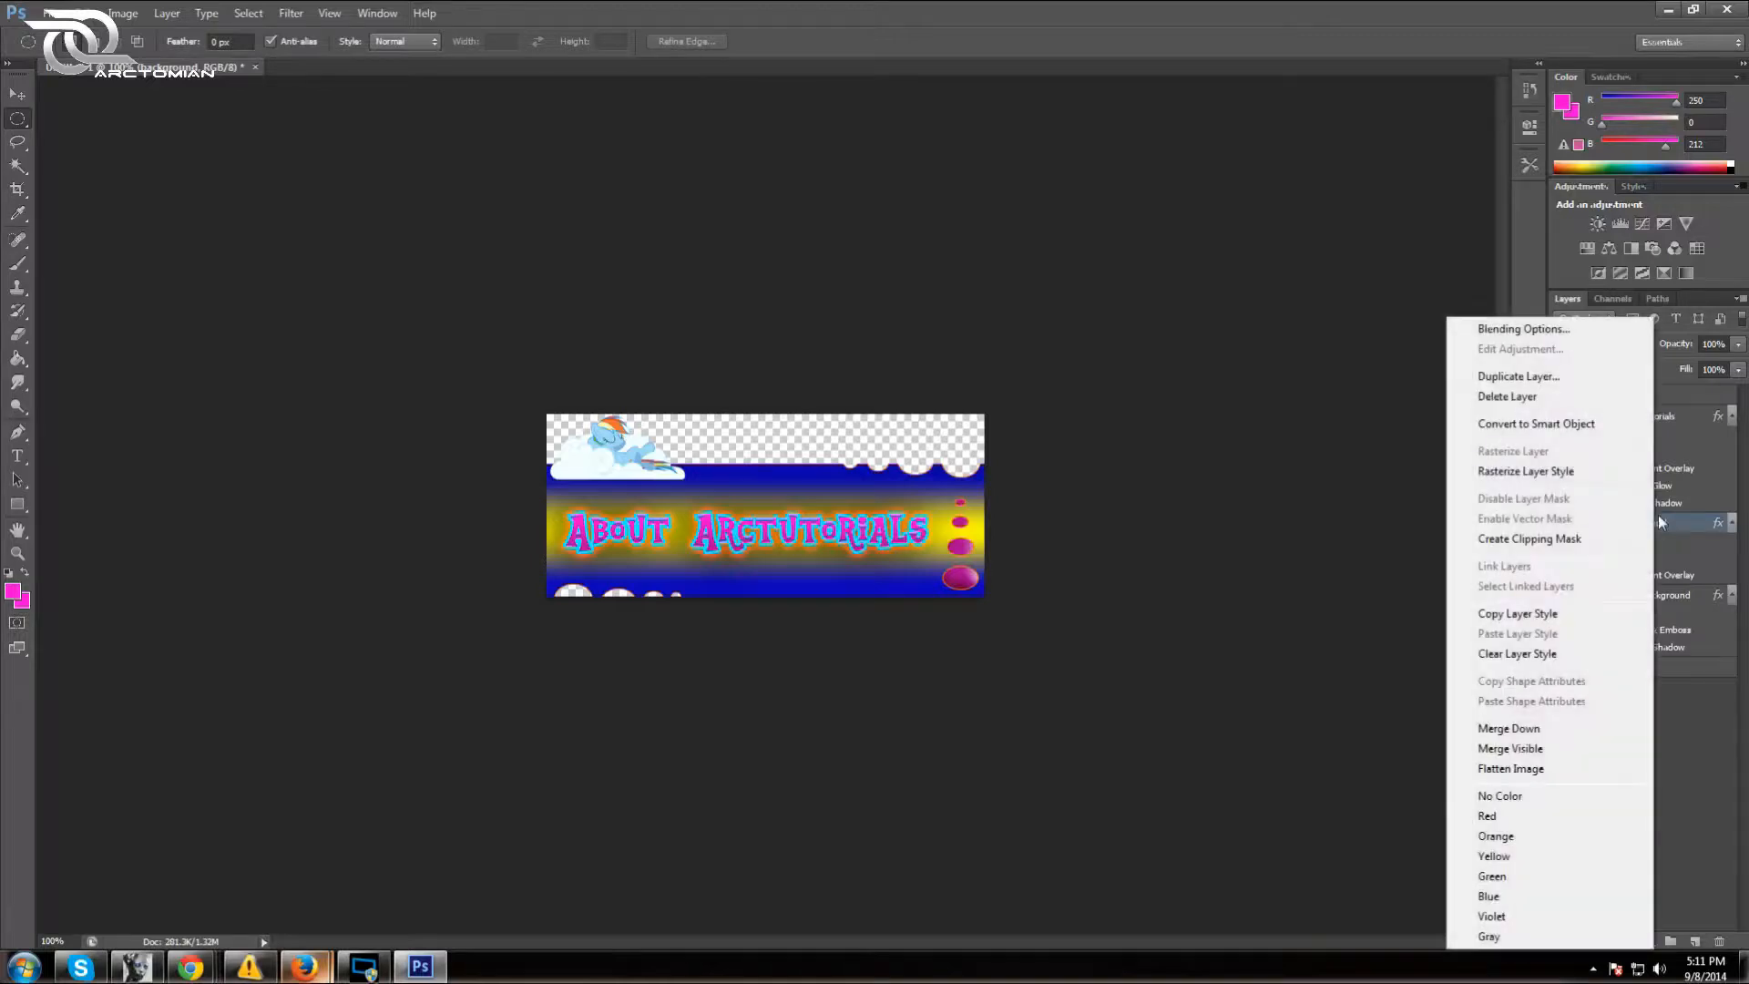
{"action": "left_click", "coordinate": [1538, 328]}
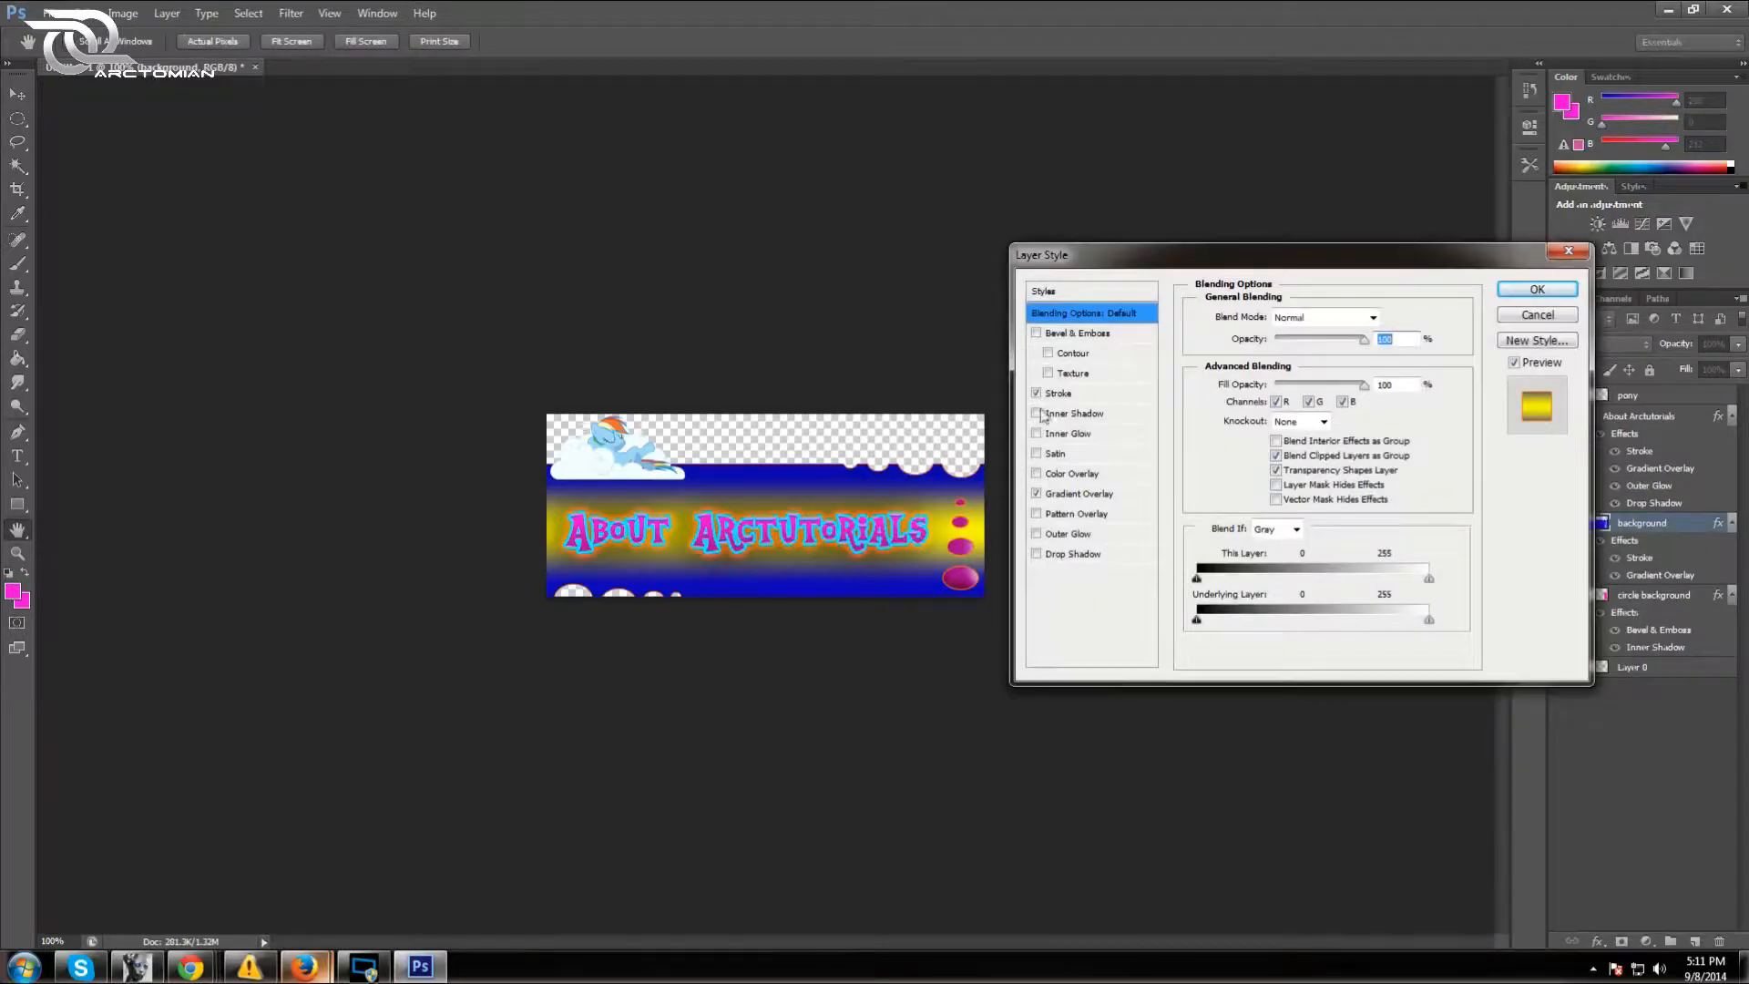
{"action": "left_click", "coordinate": [1057, 454]}
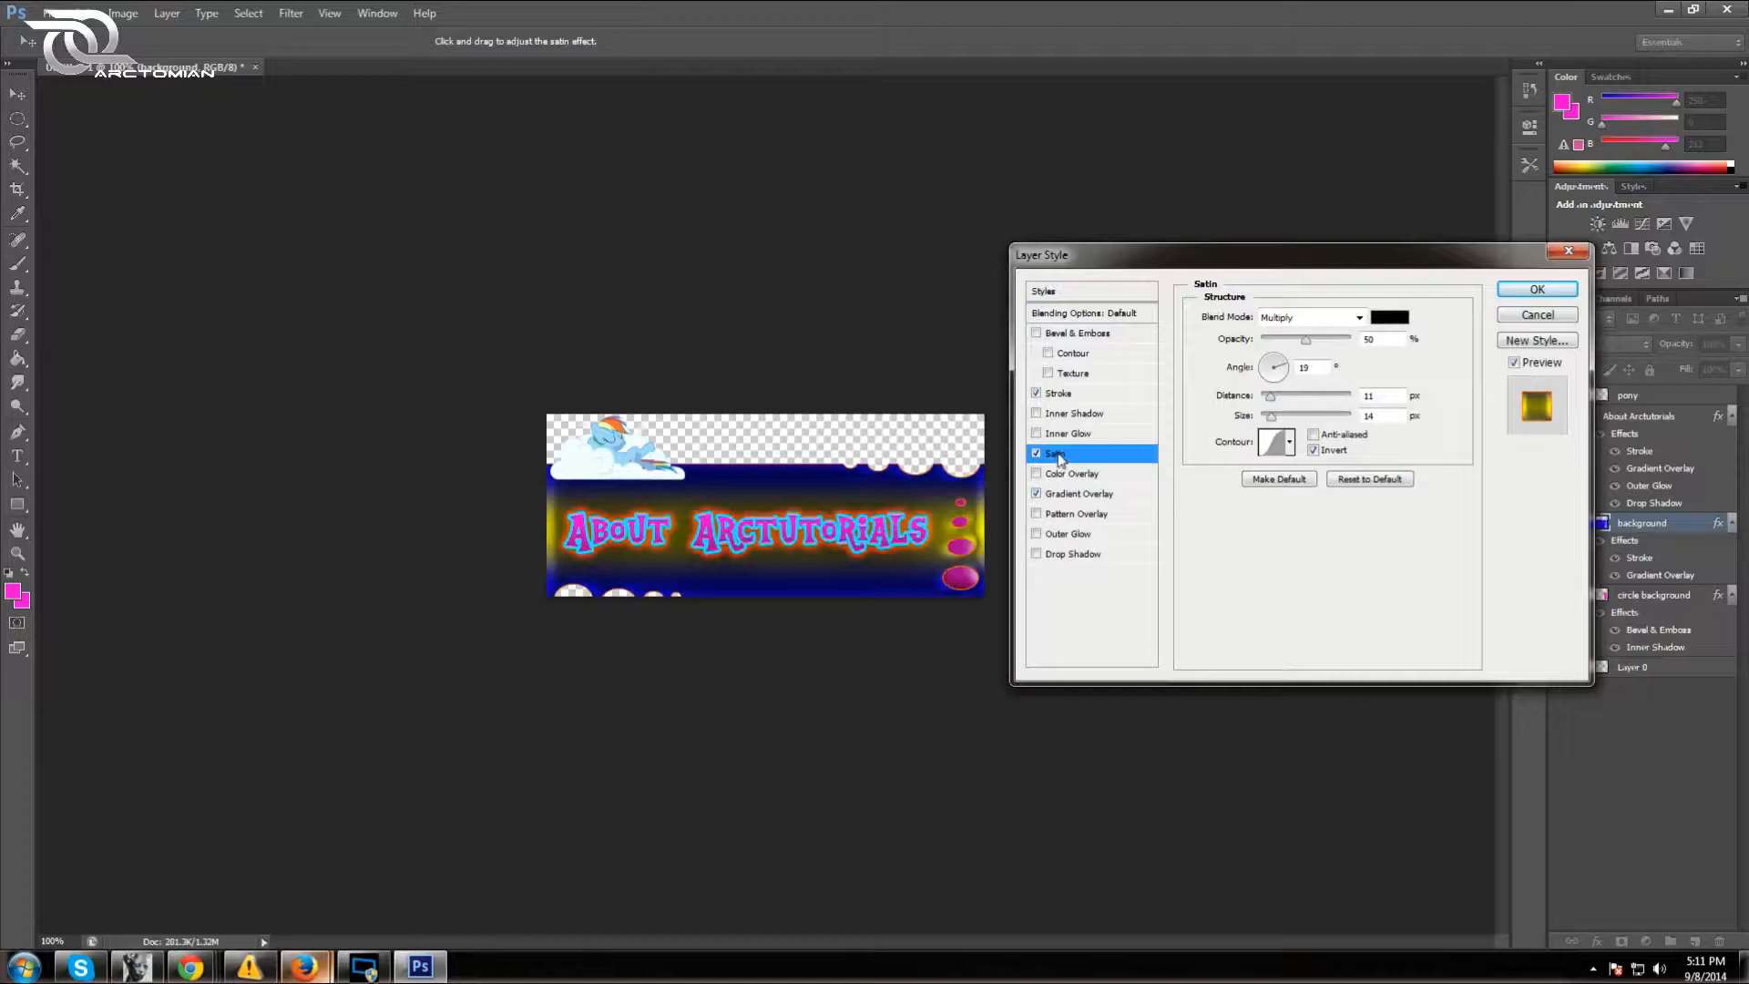
{"action": "left_click", "coordinate": [1389, 318]}
{"action": "mouse_move", "coordinate": [1257, 401]}
{"action": "left_mouse_down"}
{"action": "mouse_move", "coordinate": [1096, 304]}
{"action": "mouse_move", "coordinate": [1113, 268]}
{"action": "left_mouse_up"}
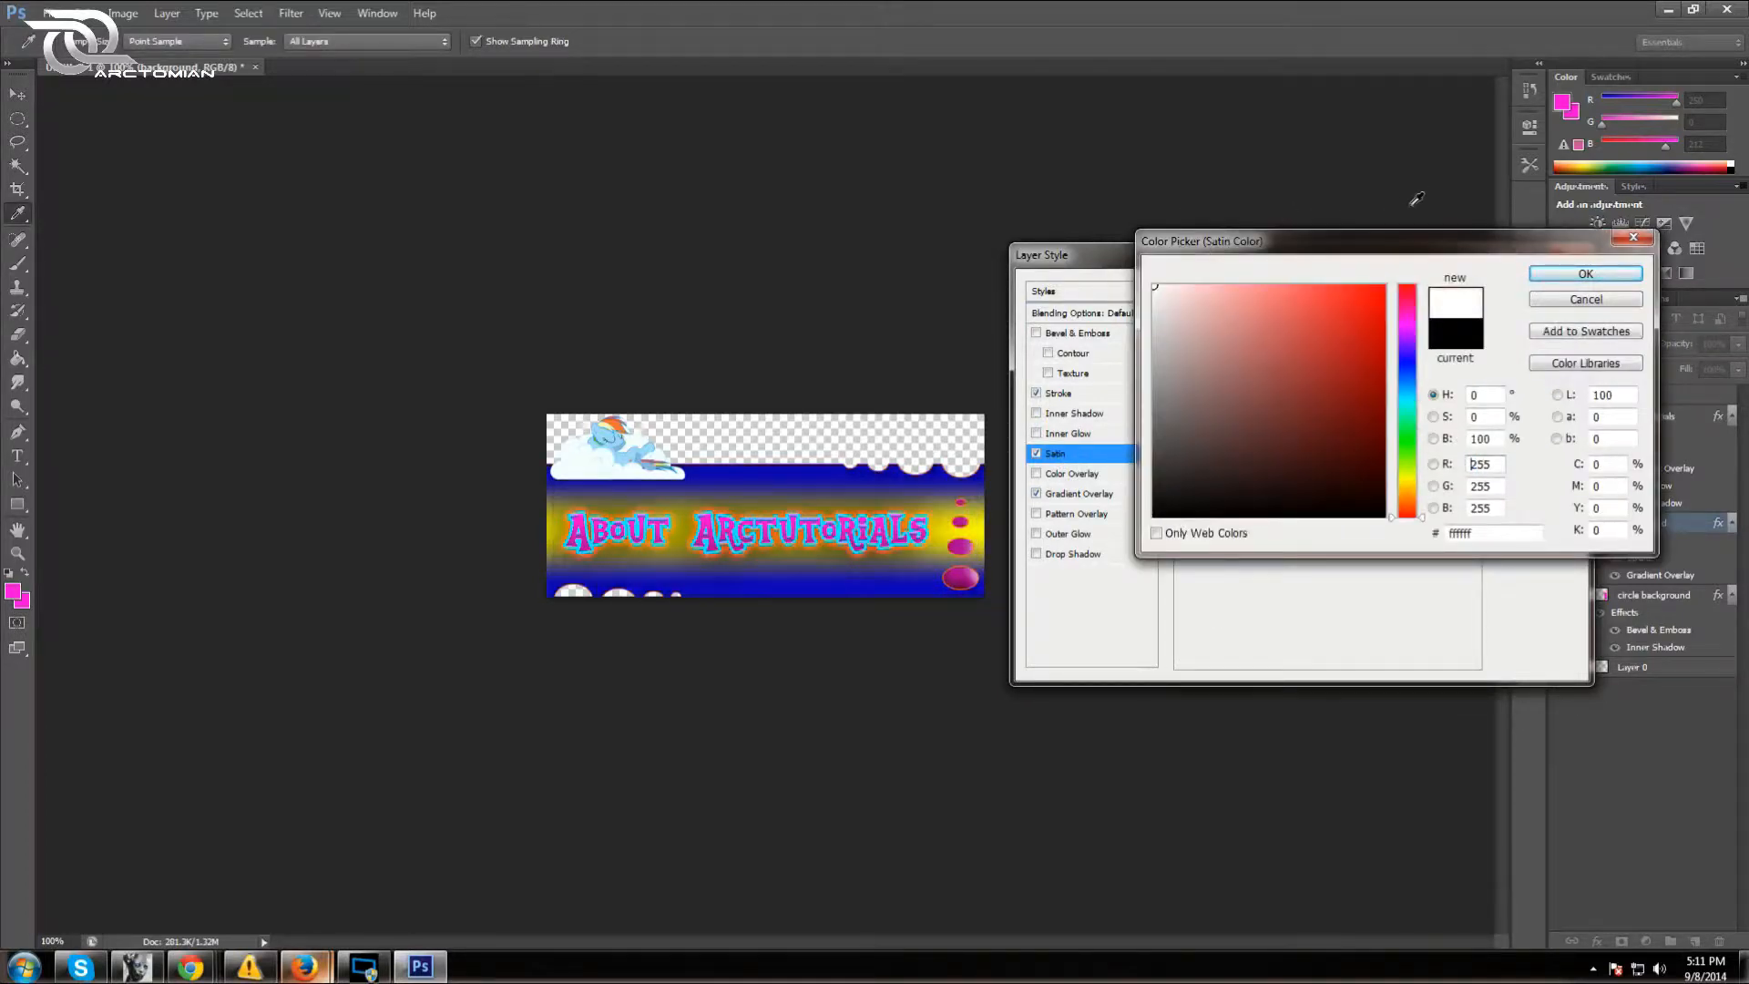
{"action": "left_click", "coordinate": [1585, 275]}
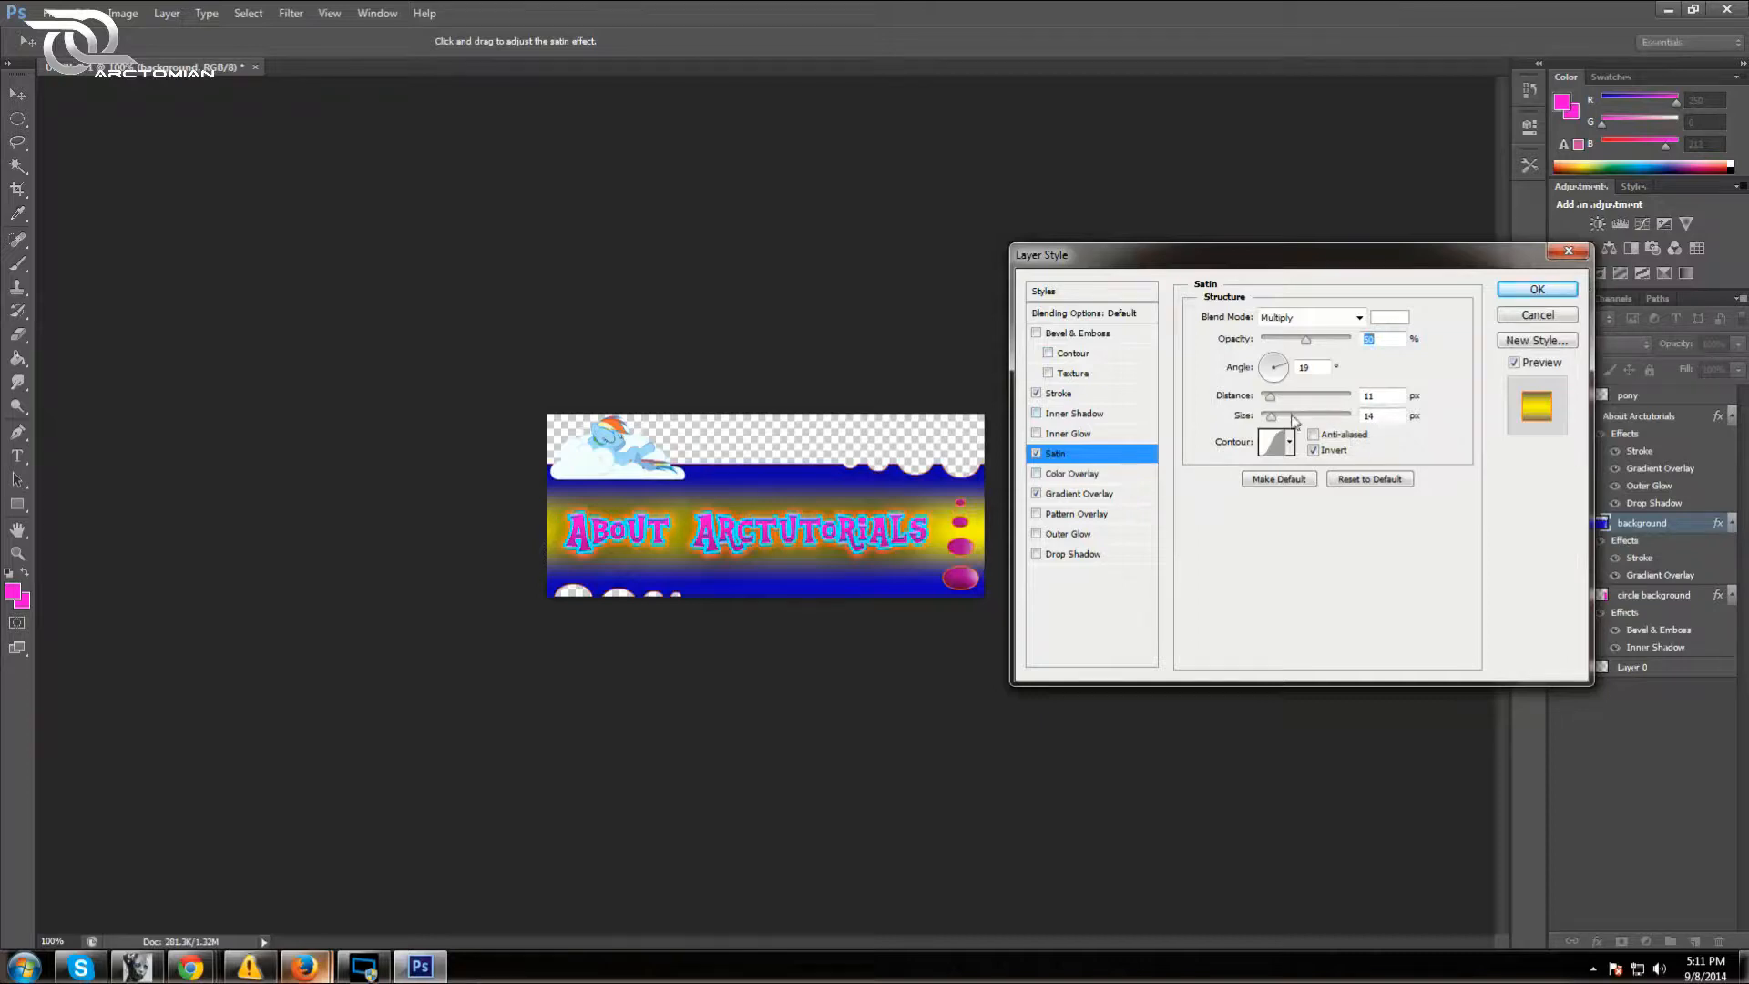
Try the Satin effect with 85 px distance, 120 px size, 34% opacity and another contour, and switch it off
{"action": "left_click_drag", "start_coordinate": [1270, 408], "coordinate": [1371, 346]}
{"action": "left_click", "coordinate": [1289, 444]}
{"action": "left_click", "coordinate": [1304, 510]}
{"action": "left_click", "coordinate": [1403, 449]}
{"action": "left_click_drag", "start_coordinate": [1346, 338], "coordinate": [1293, 351]}
{"action": "left_click", "coordinate": [1038, 454]}
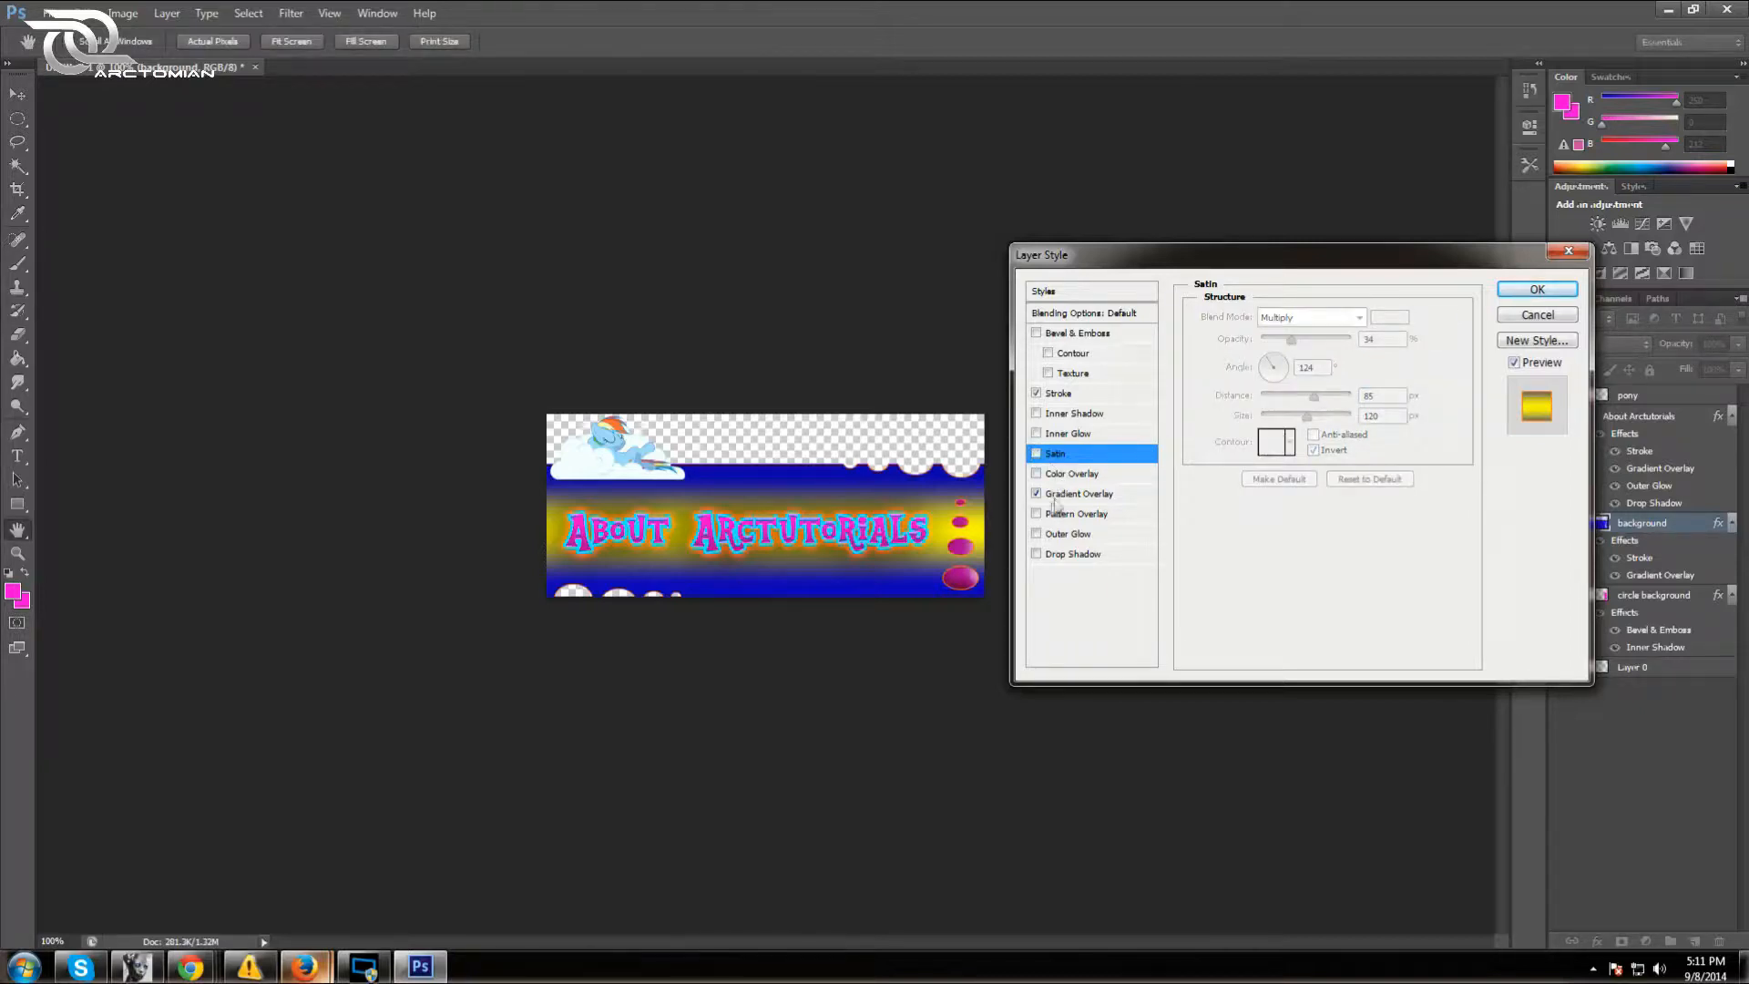
Add an Inner Shadow to the background layer with 100% opacity, 3 px distance, 8% choke and 13 px size
{"action": "left_click", "coordinate": [1036, 415]}
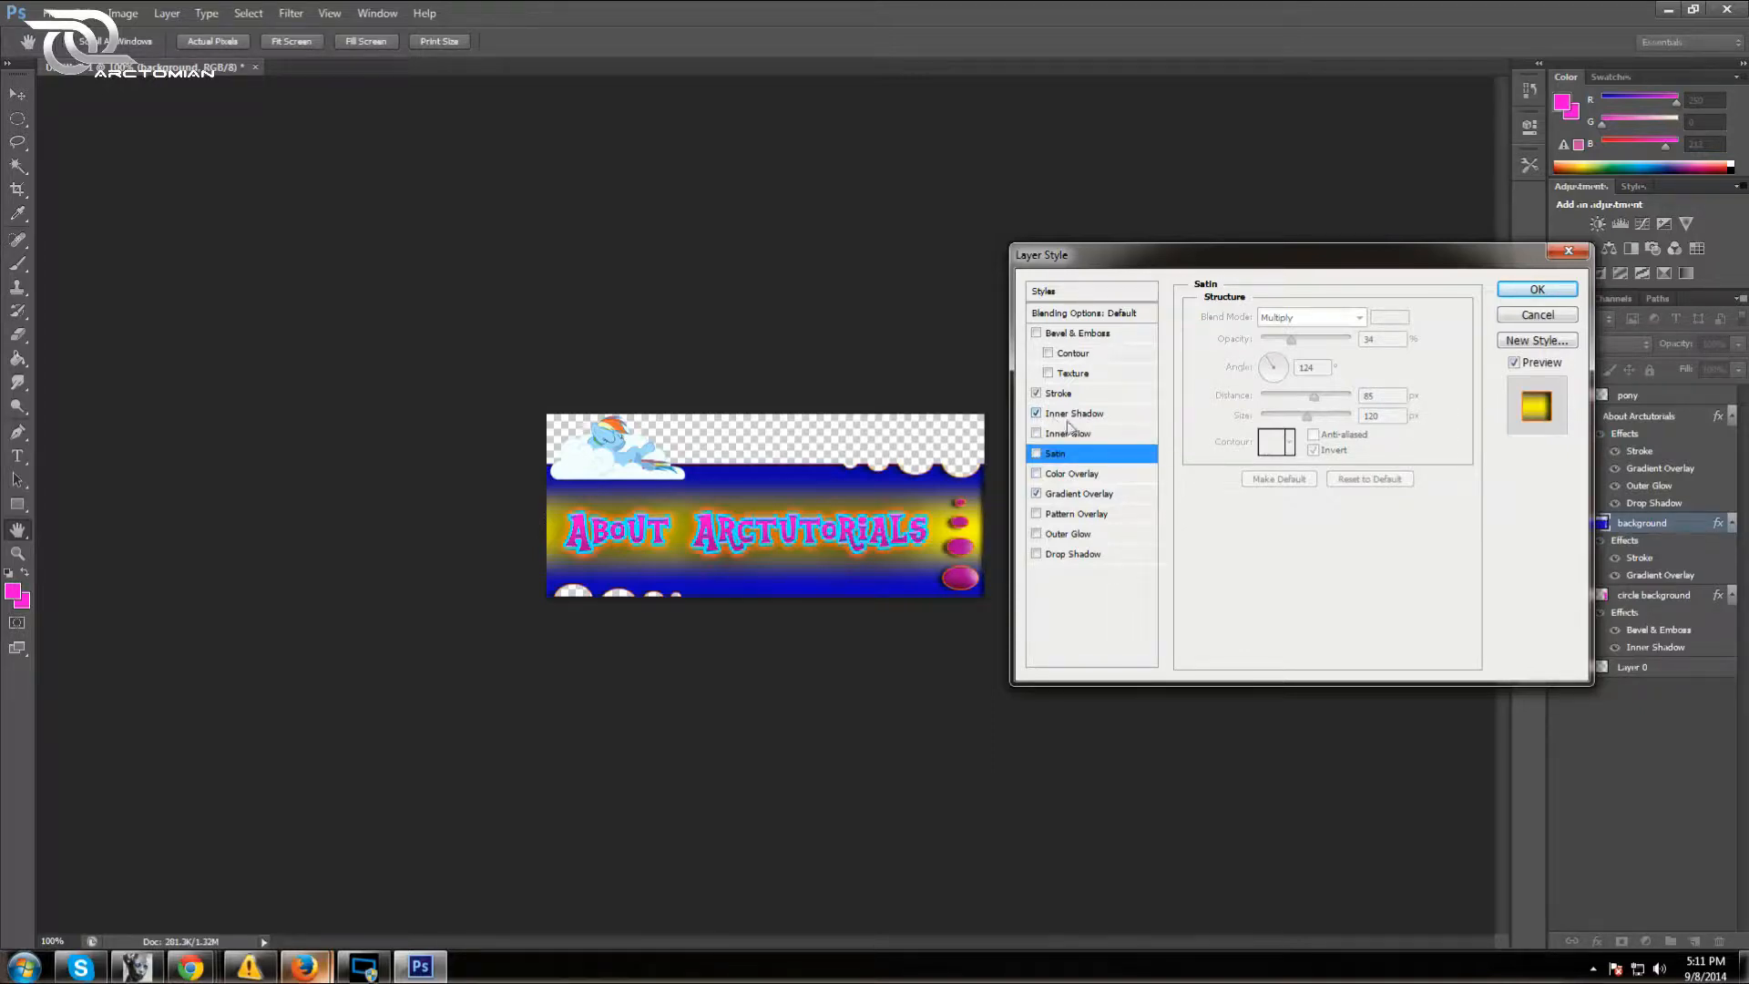
{"action": "left_click", "coordinate": [1080, 414]}
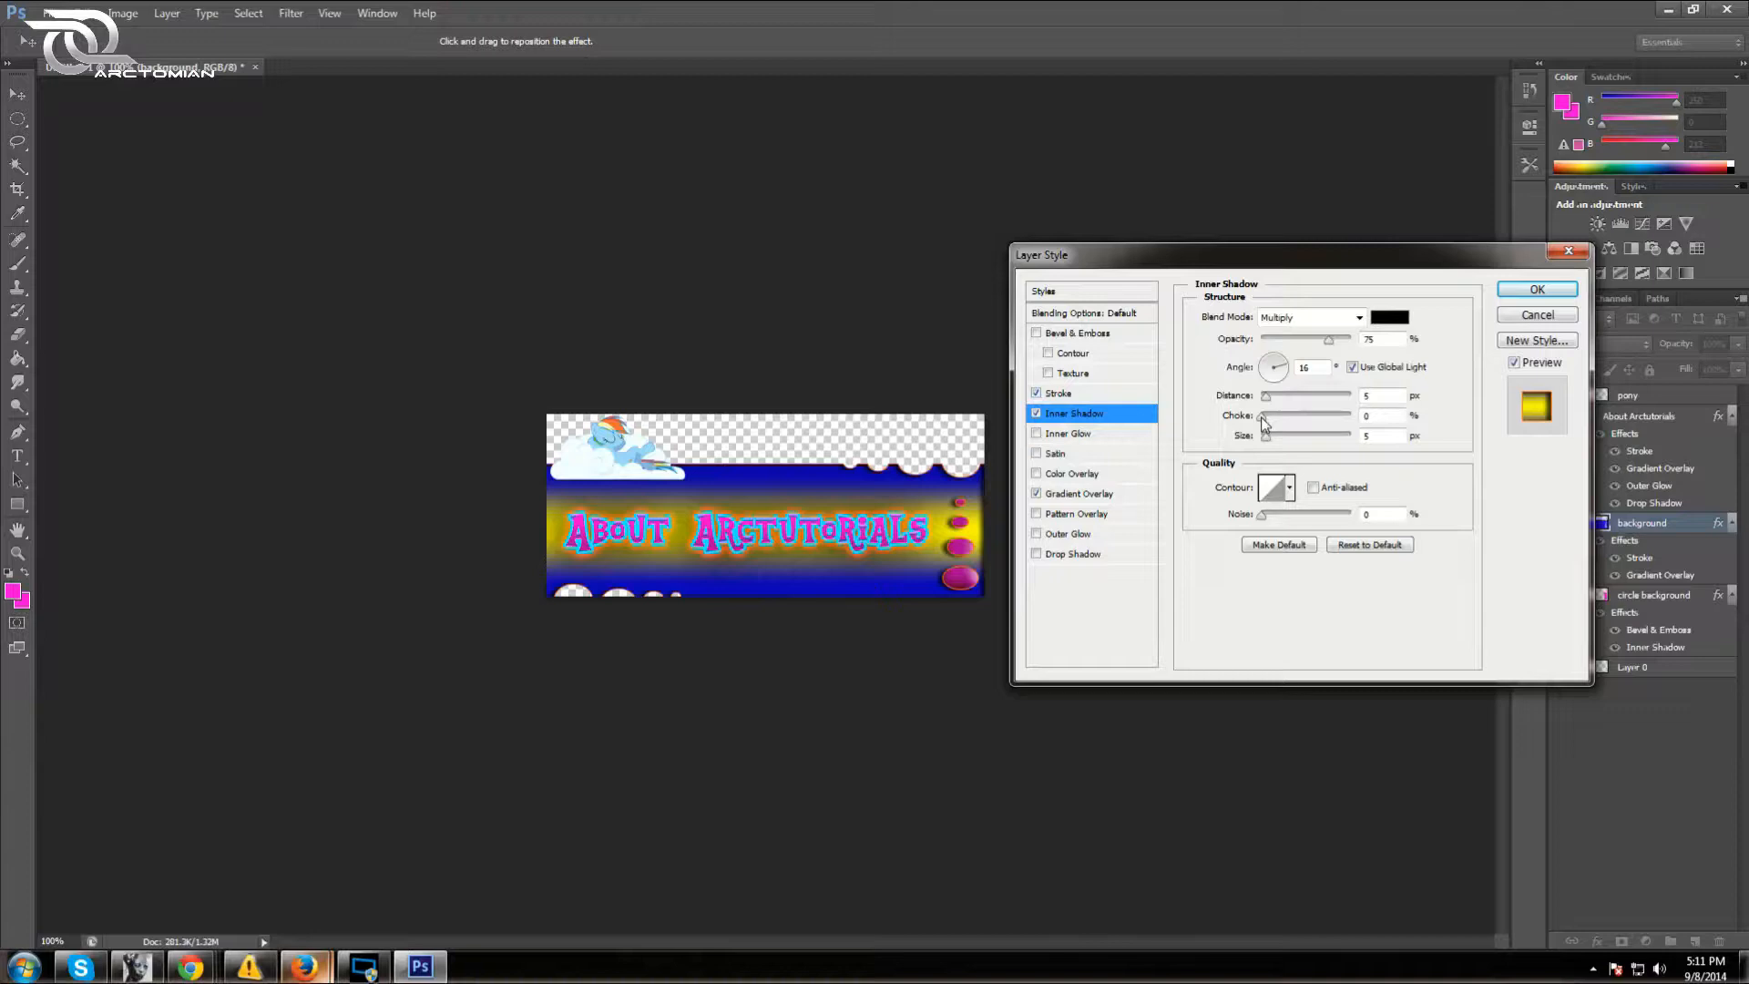
{"action": "left_click_drag", "start_coordinate": [1267, 397], "coordinate": [1266, 400]}
{"action": "left_click_drag", "start_coordinate": [1268, 406], "coordinate": [1269, 404]}
{"action": "left_click_drag", "start_coordinate": [1329, 339], "coordinate": [1361, 354]}
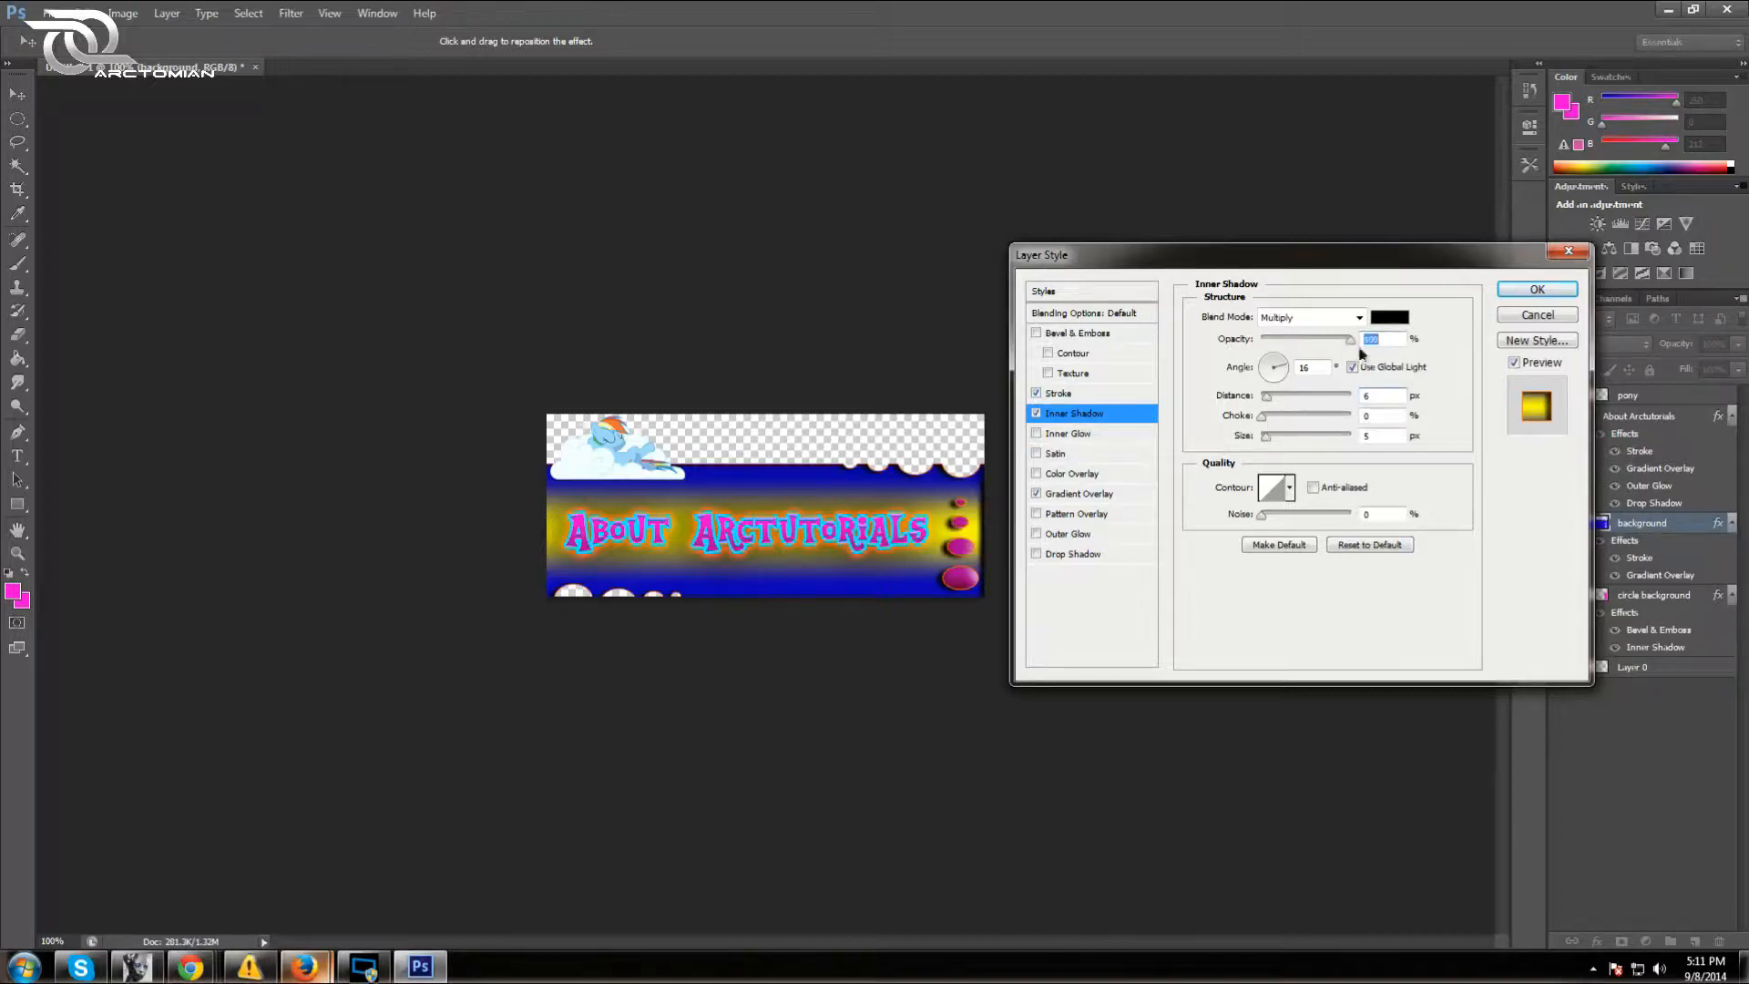
{"action": "left_click", "coordinate": [1263, 417]}
{"action": "left_click_drag", "start_coordinate": [1260, 414], "coordinate": [1271, 437]}
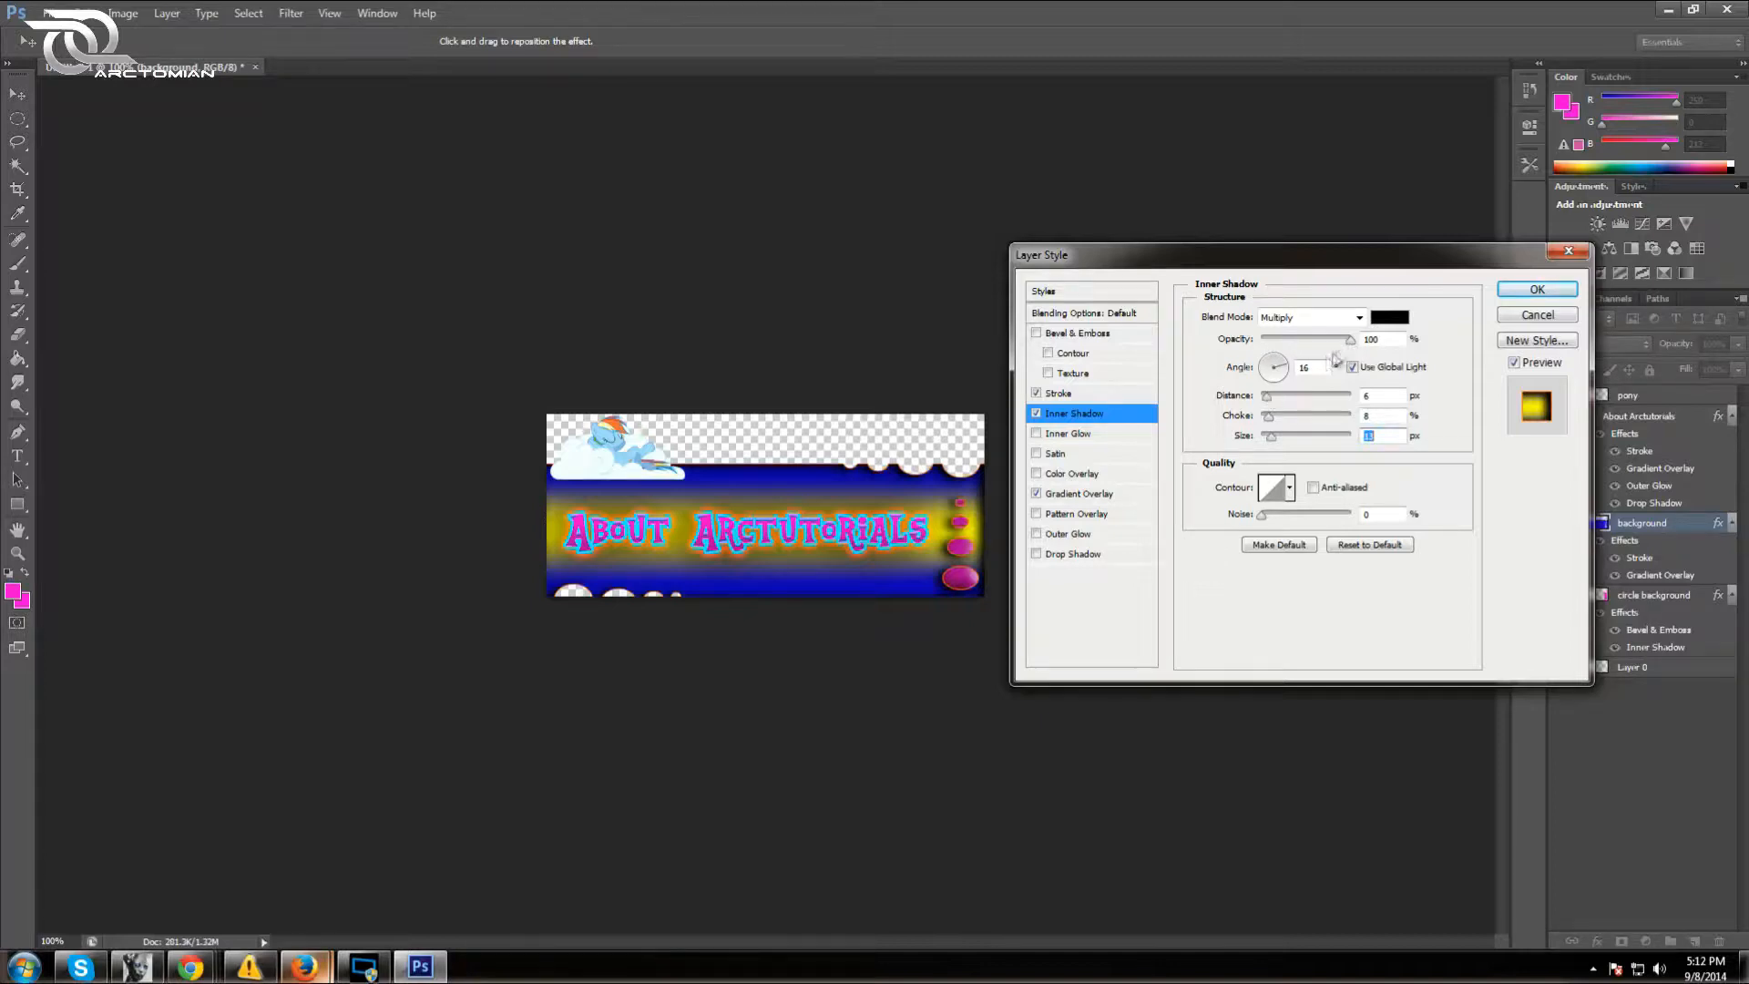
{"action": "left_click_drag", "start_coordinate": [1269, 404], "coordinate": [1263, 407]}
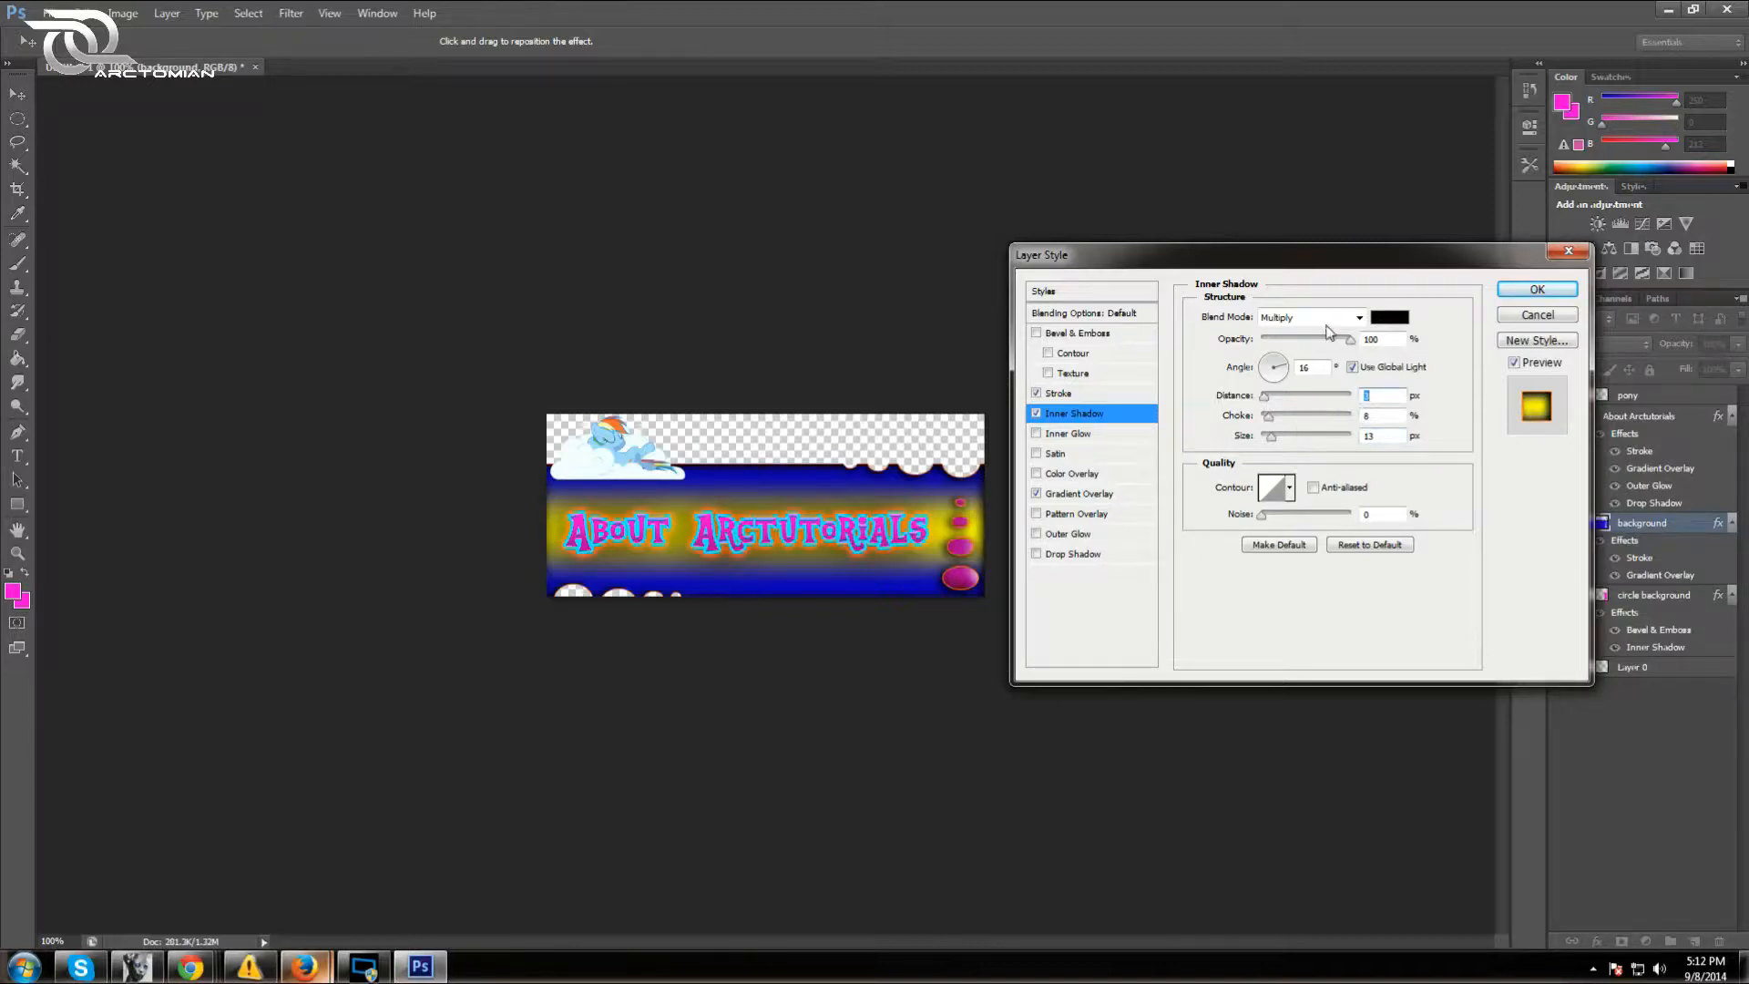
Try the preset contours on the Inner Shadow, including Rounded Steps and Ring - Double, and return to the linear contour
{"action": "left_click", "coordinate": [1290, 486]}
{"action": "left_click", "coordinate": [1305, 560]}
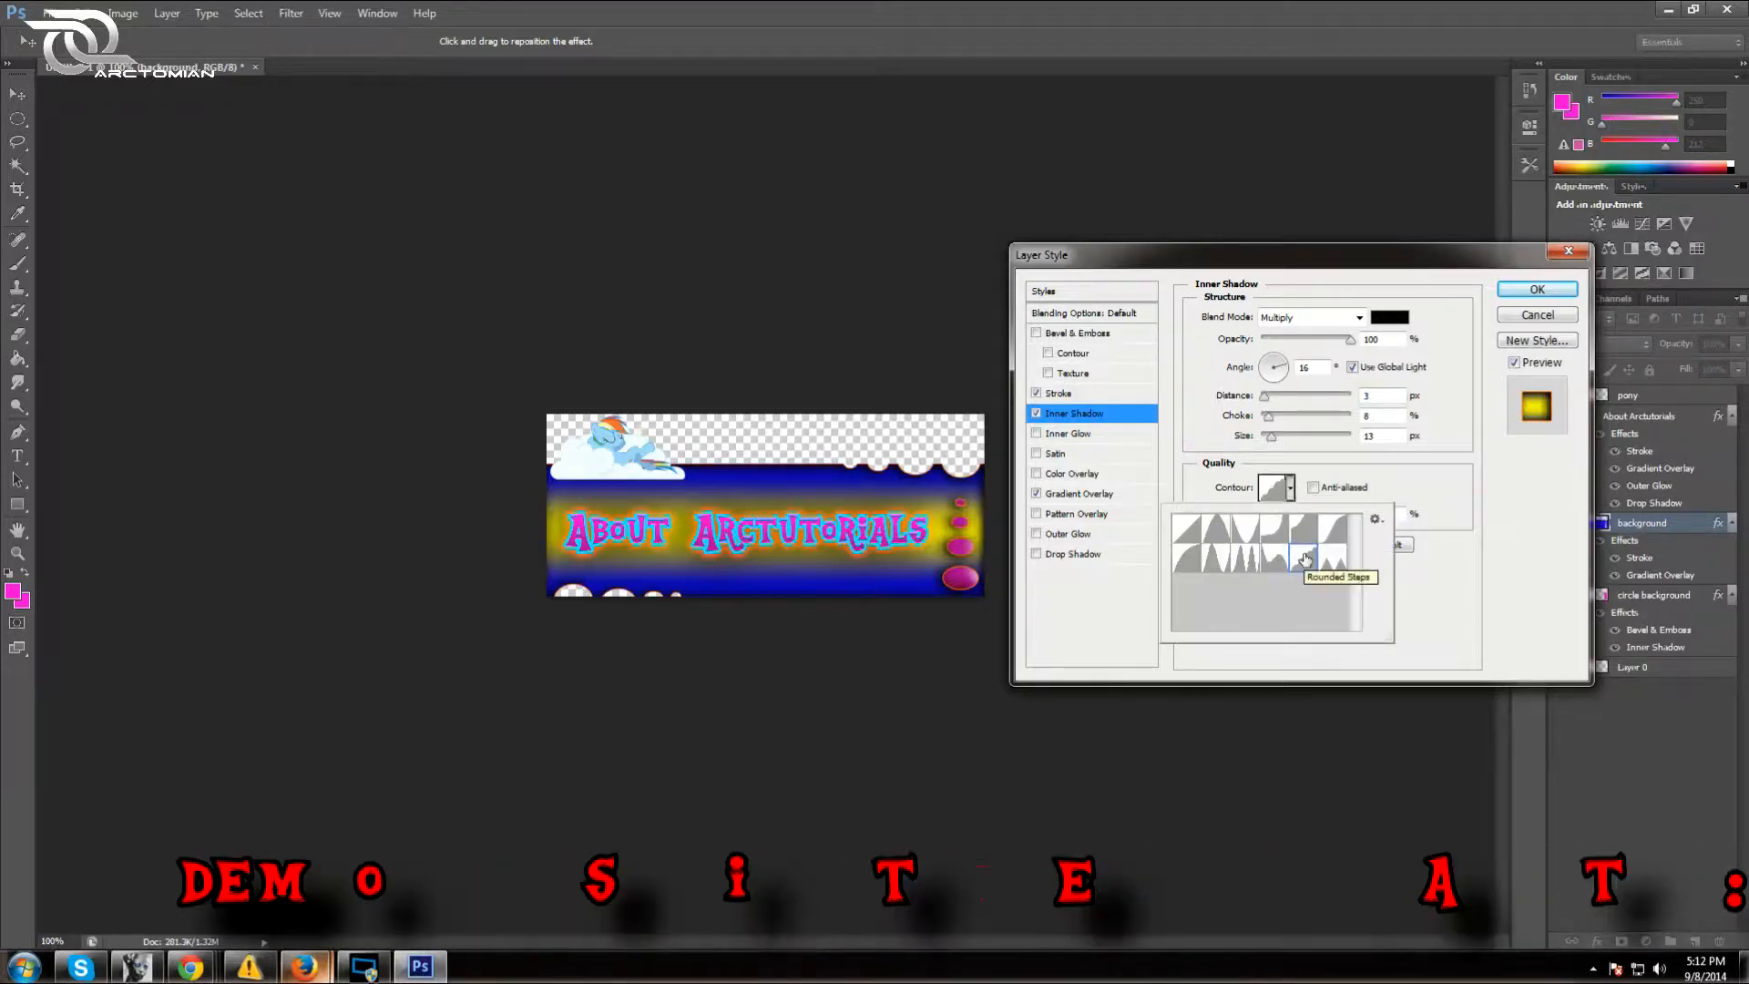
{"action": "left_click", "coordinate": [1275, 558]}
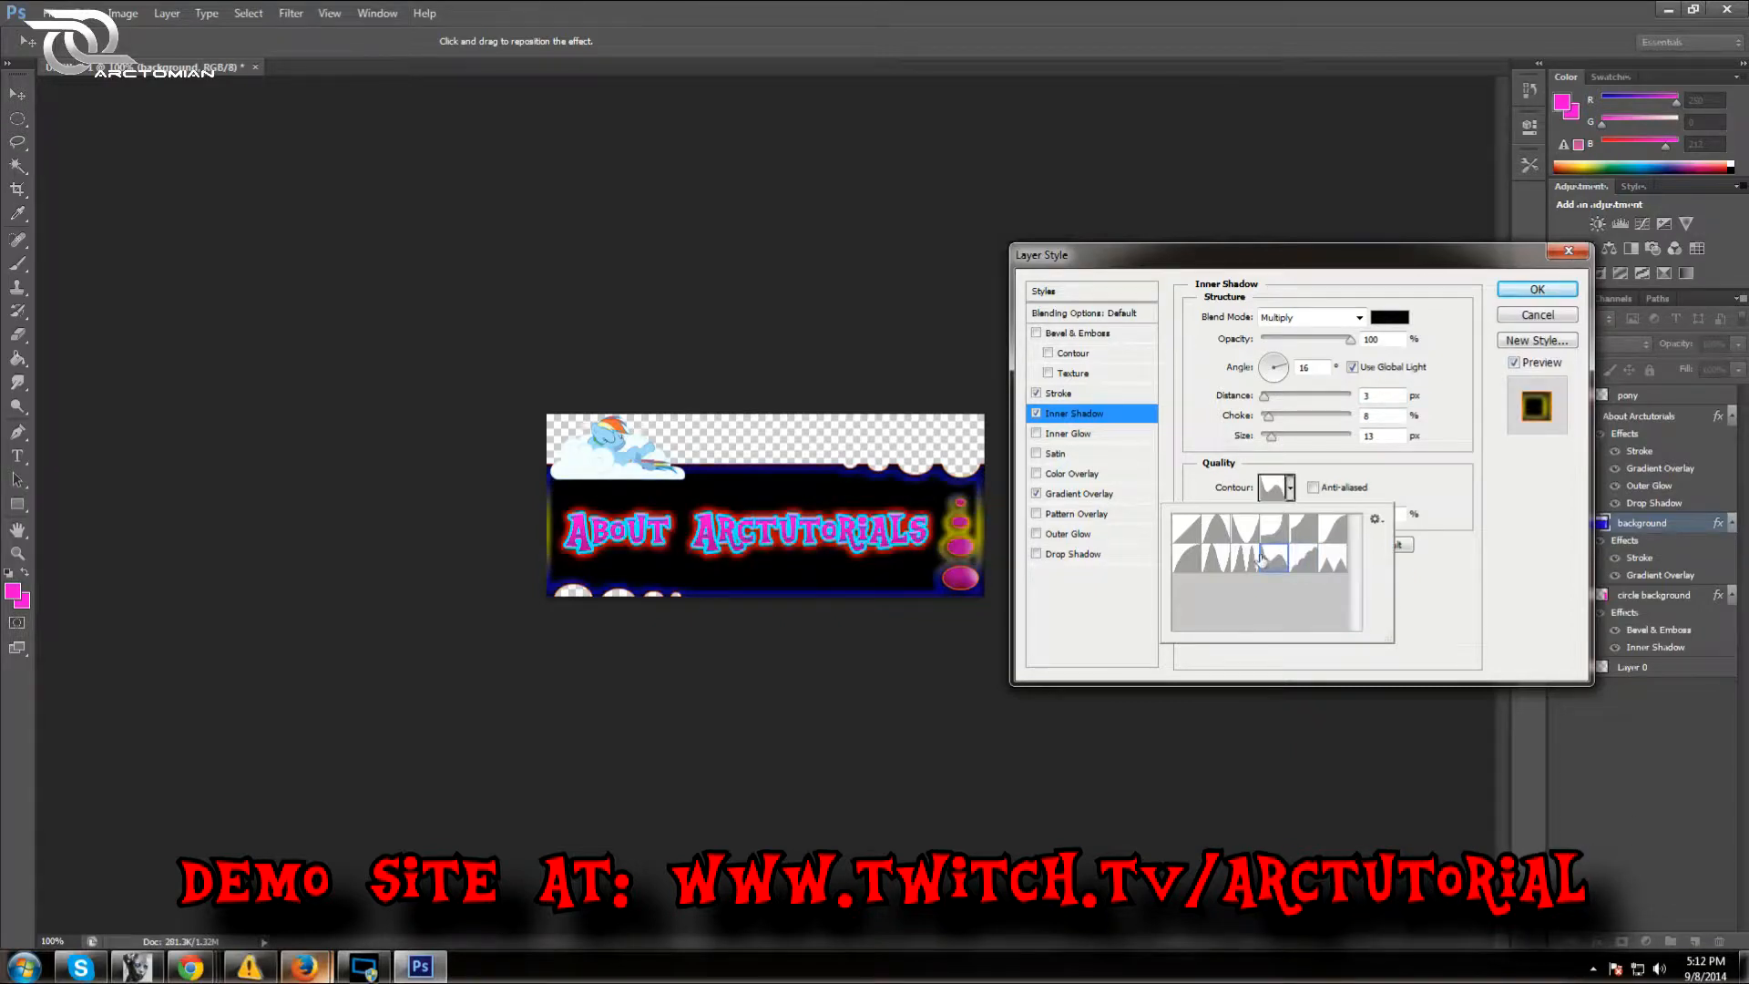
{"action": "left_click", "coordinate": [1246, 557]}
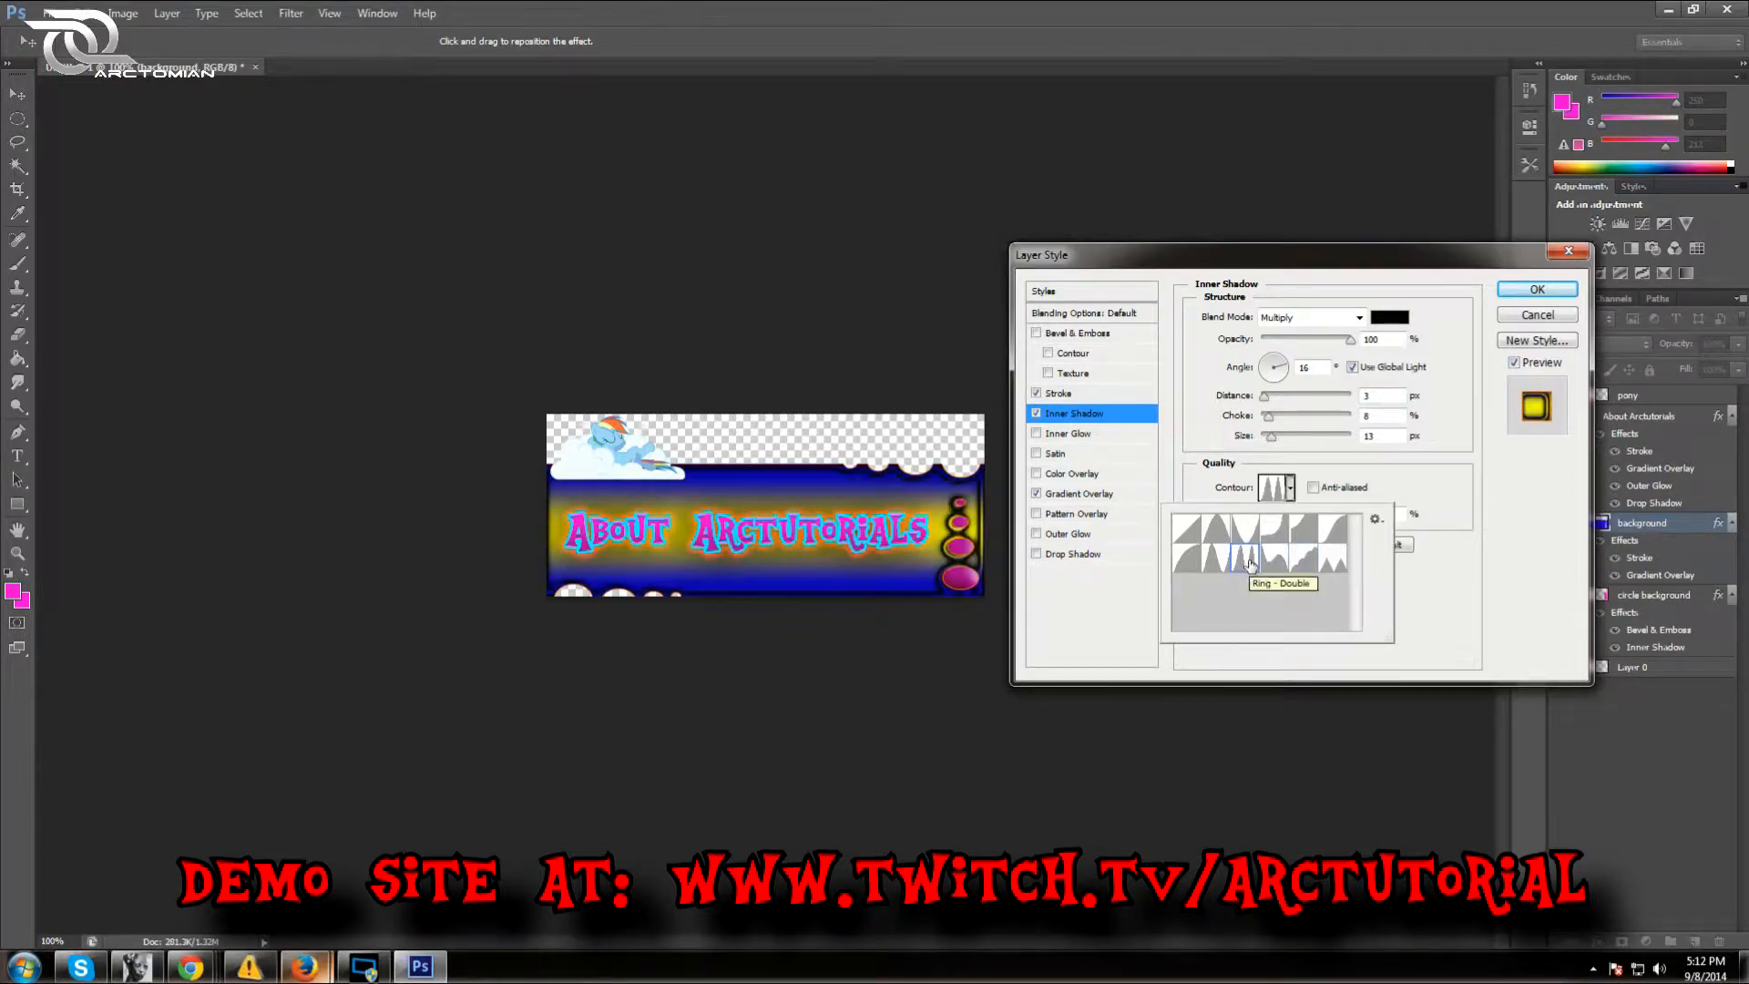
{"action": "left_click", "coordinate": [1216, 558]}
{"action": "left_click", "coordinate": [1185, 565]}
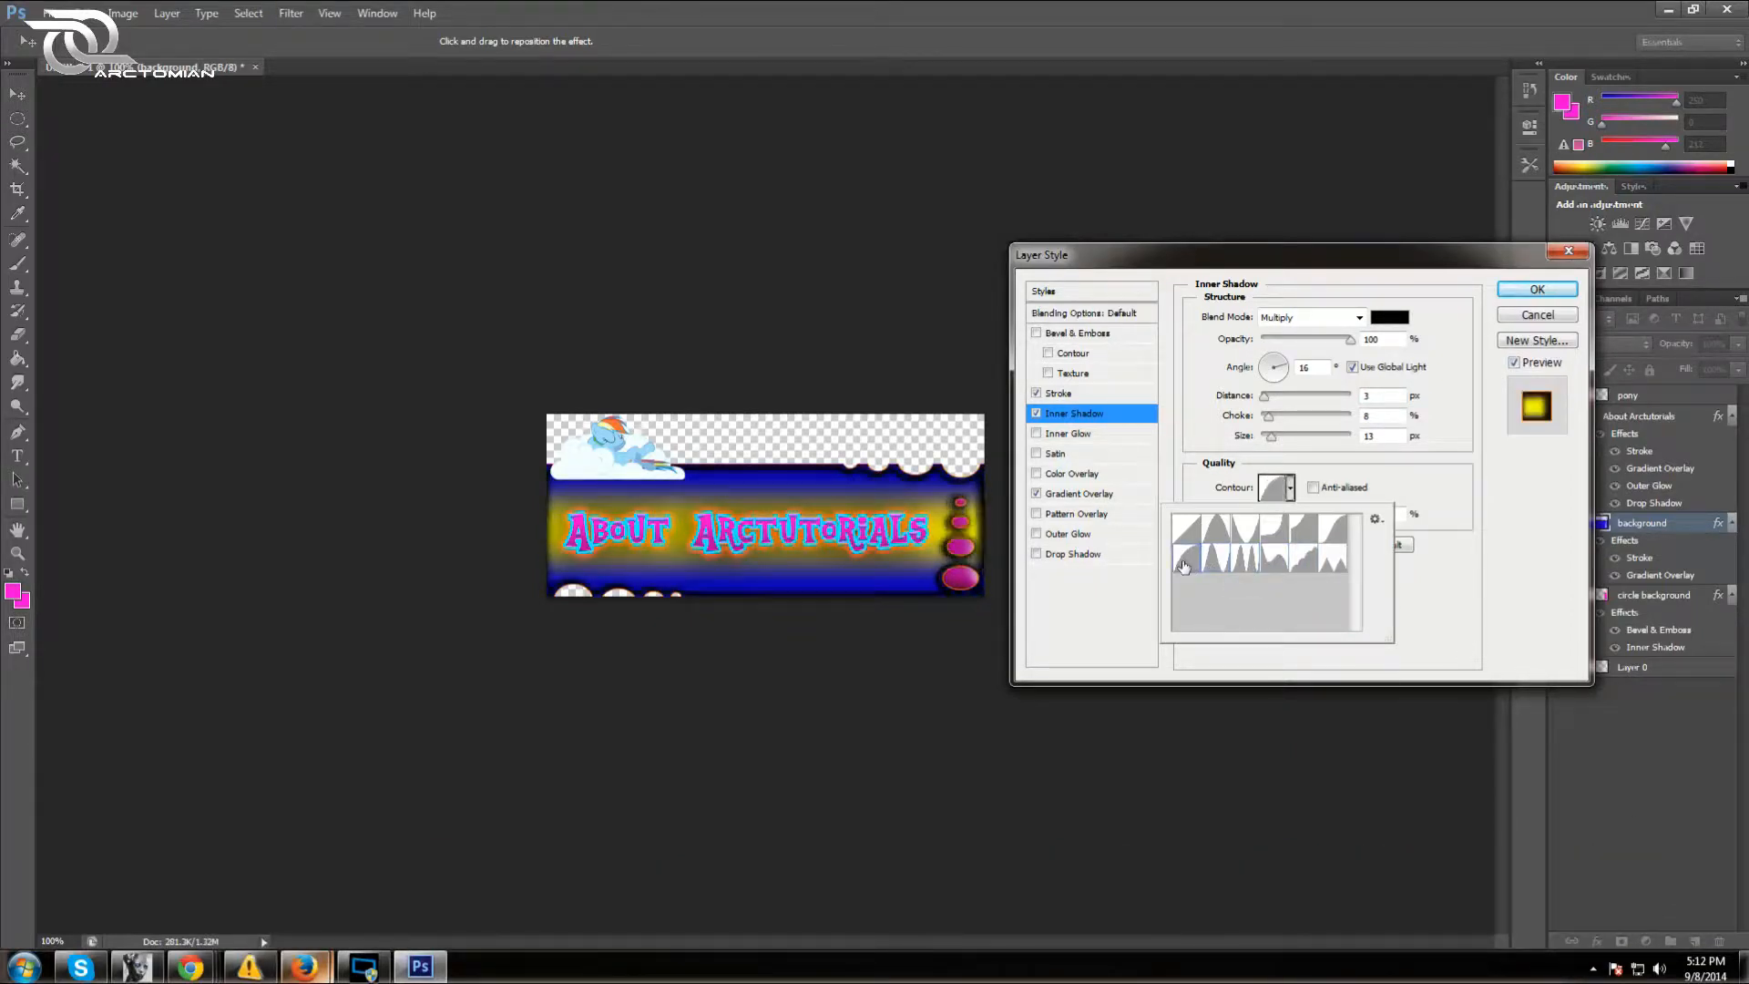
{"action": "left_click", "coordinate": [1197, 538]}
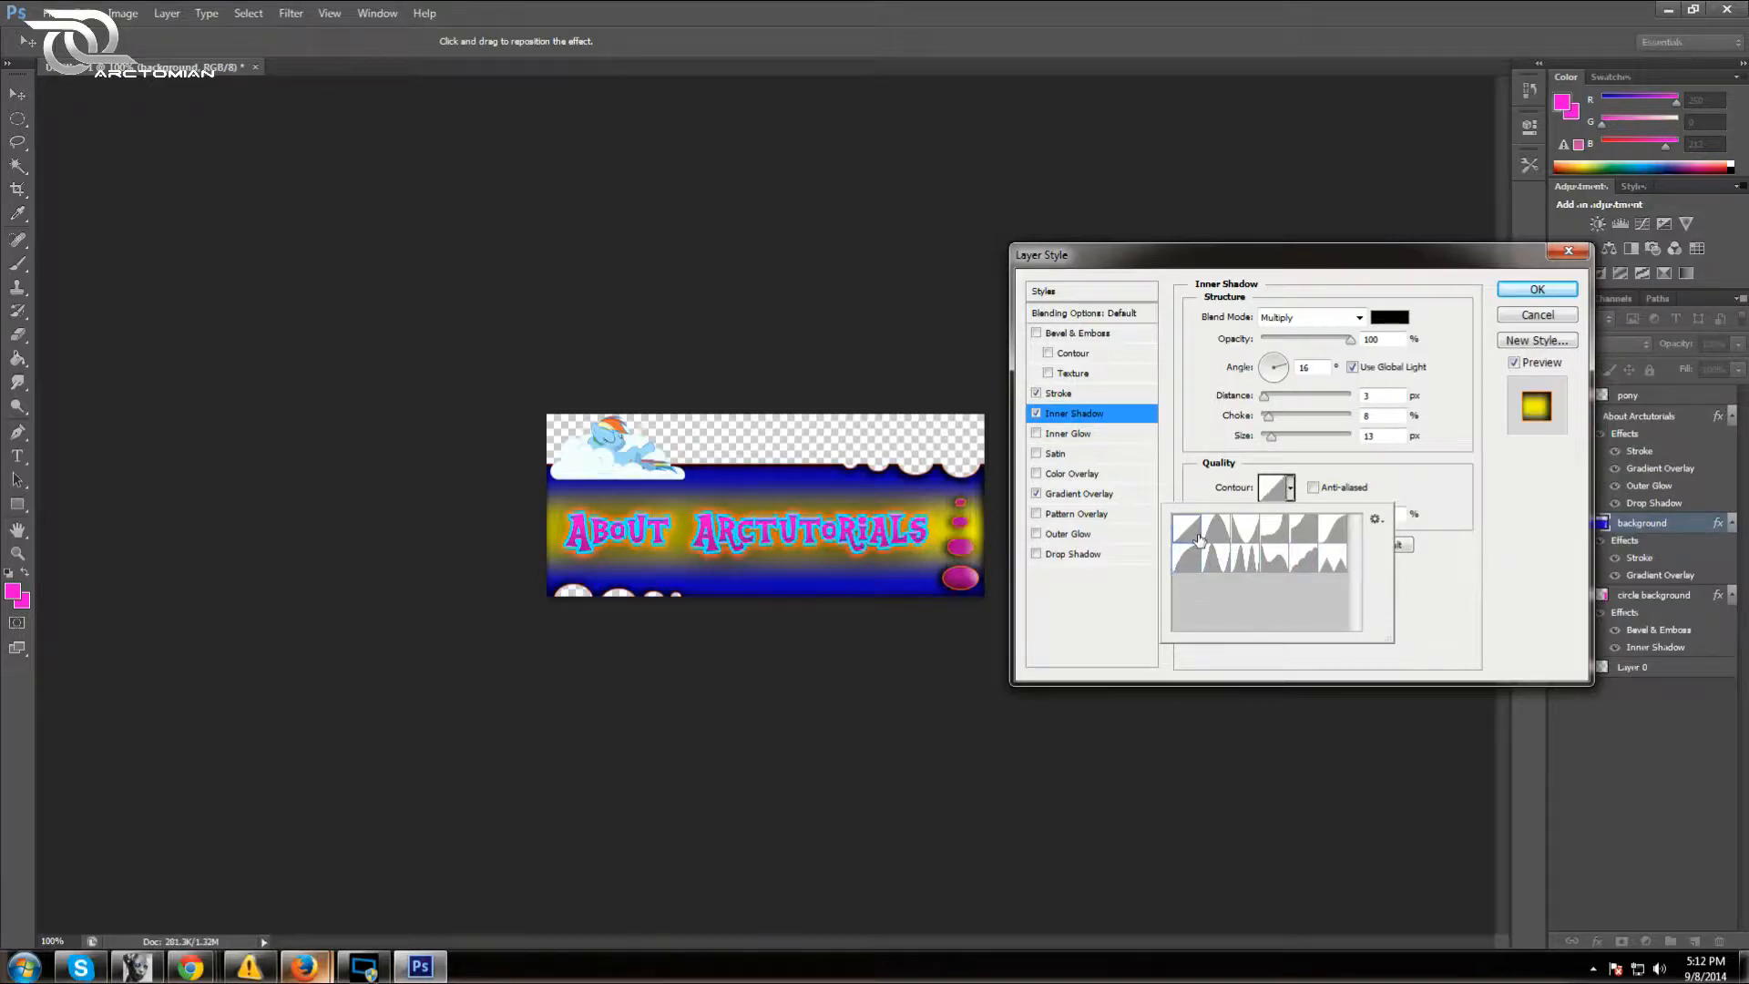
{"action": "left_click", "coordinate": [1216, 530]}
{"action": "left_click", "coordinate": [1246, 530]}
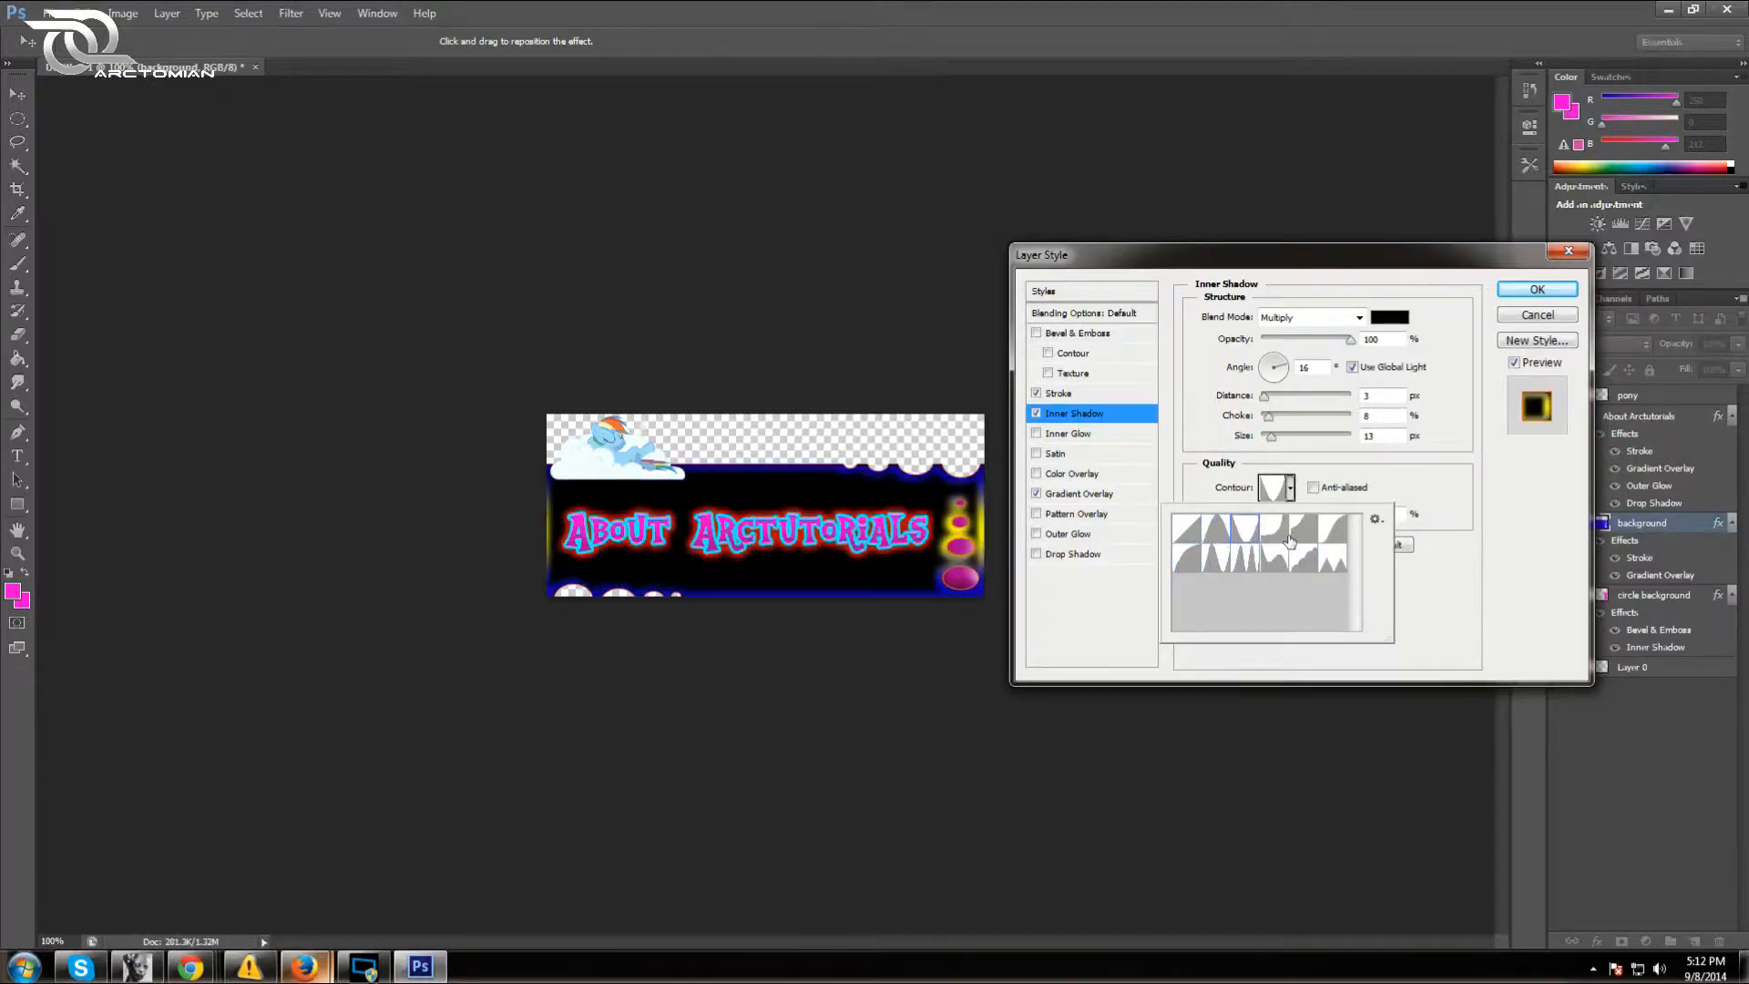
{"action": "left_click", "coordinate": [1287, 538]}
{"action": "left_click", "coordinate": [1315, 539]}
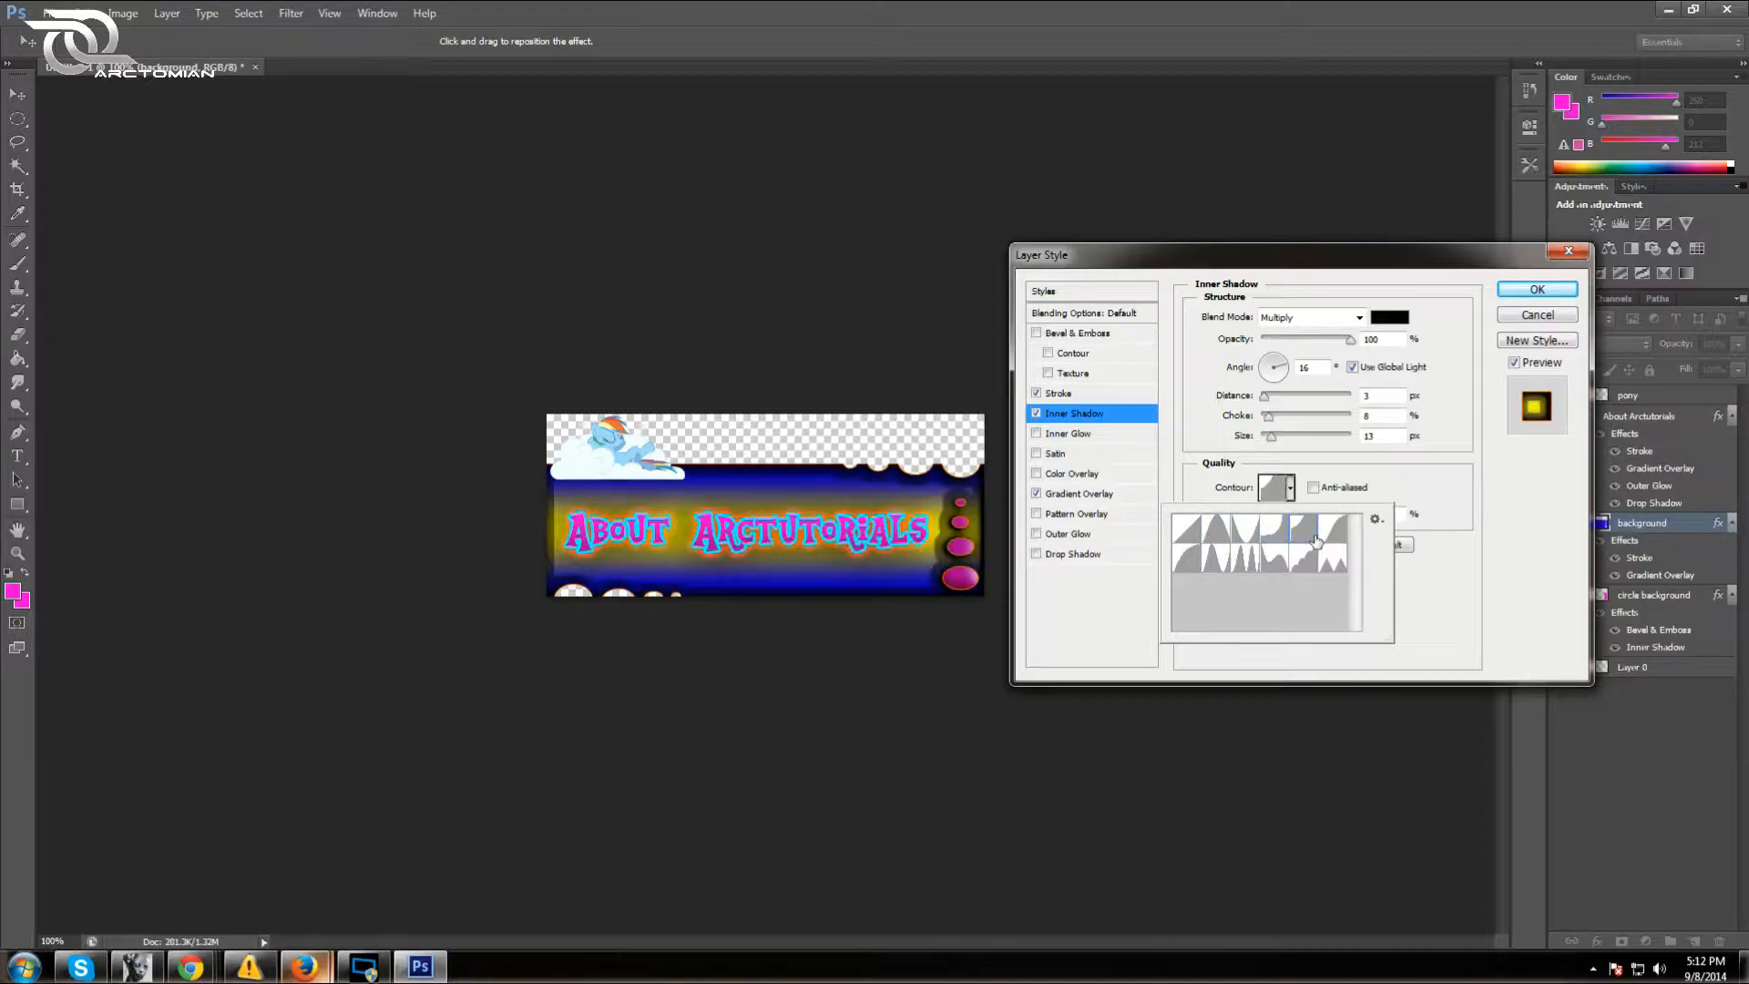
{"action": "left_click", "coordinate": [1326, 536]}
{"action": "left_click", "coordinate": [1332, 557]}
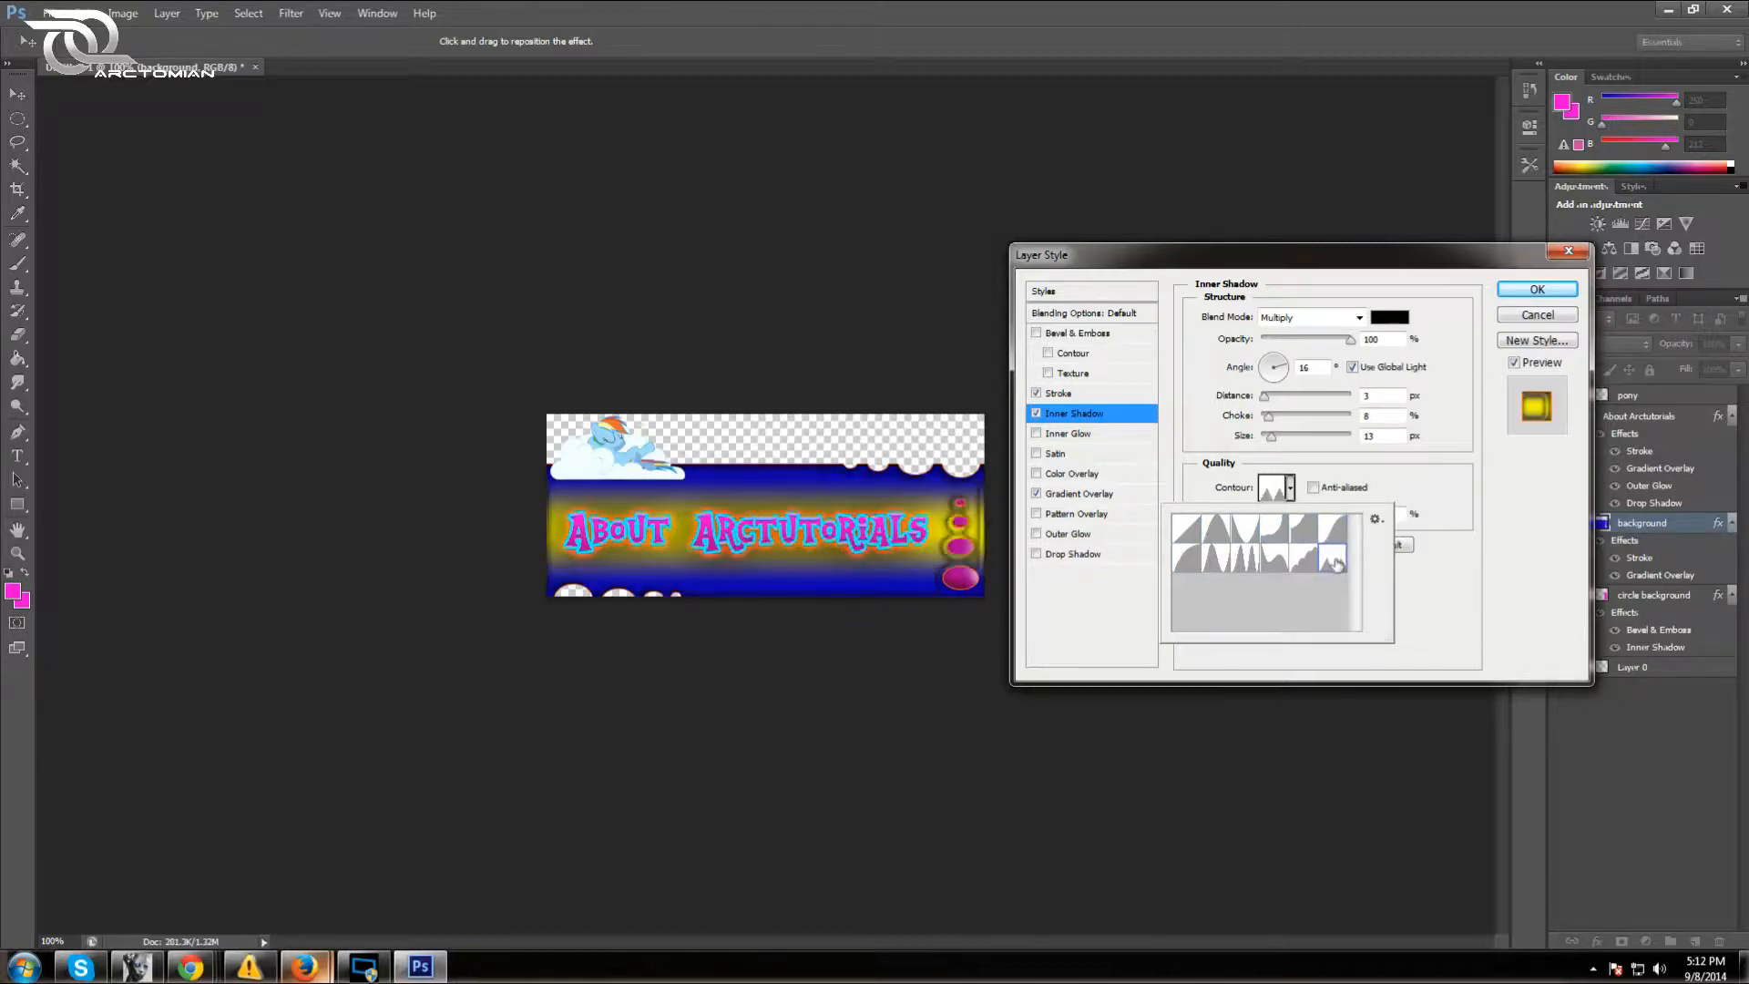
{"action": "left_click", "coordinate": [1196, 533]}
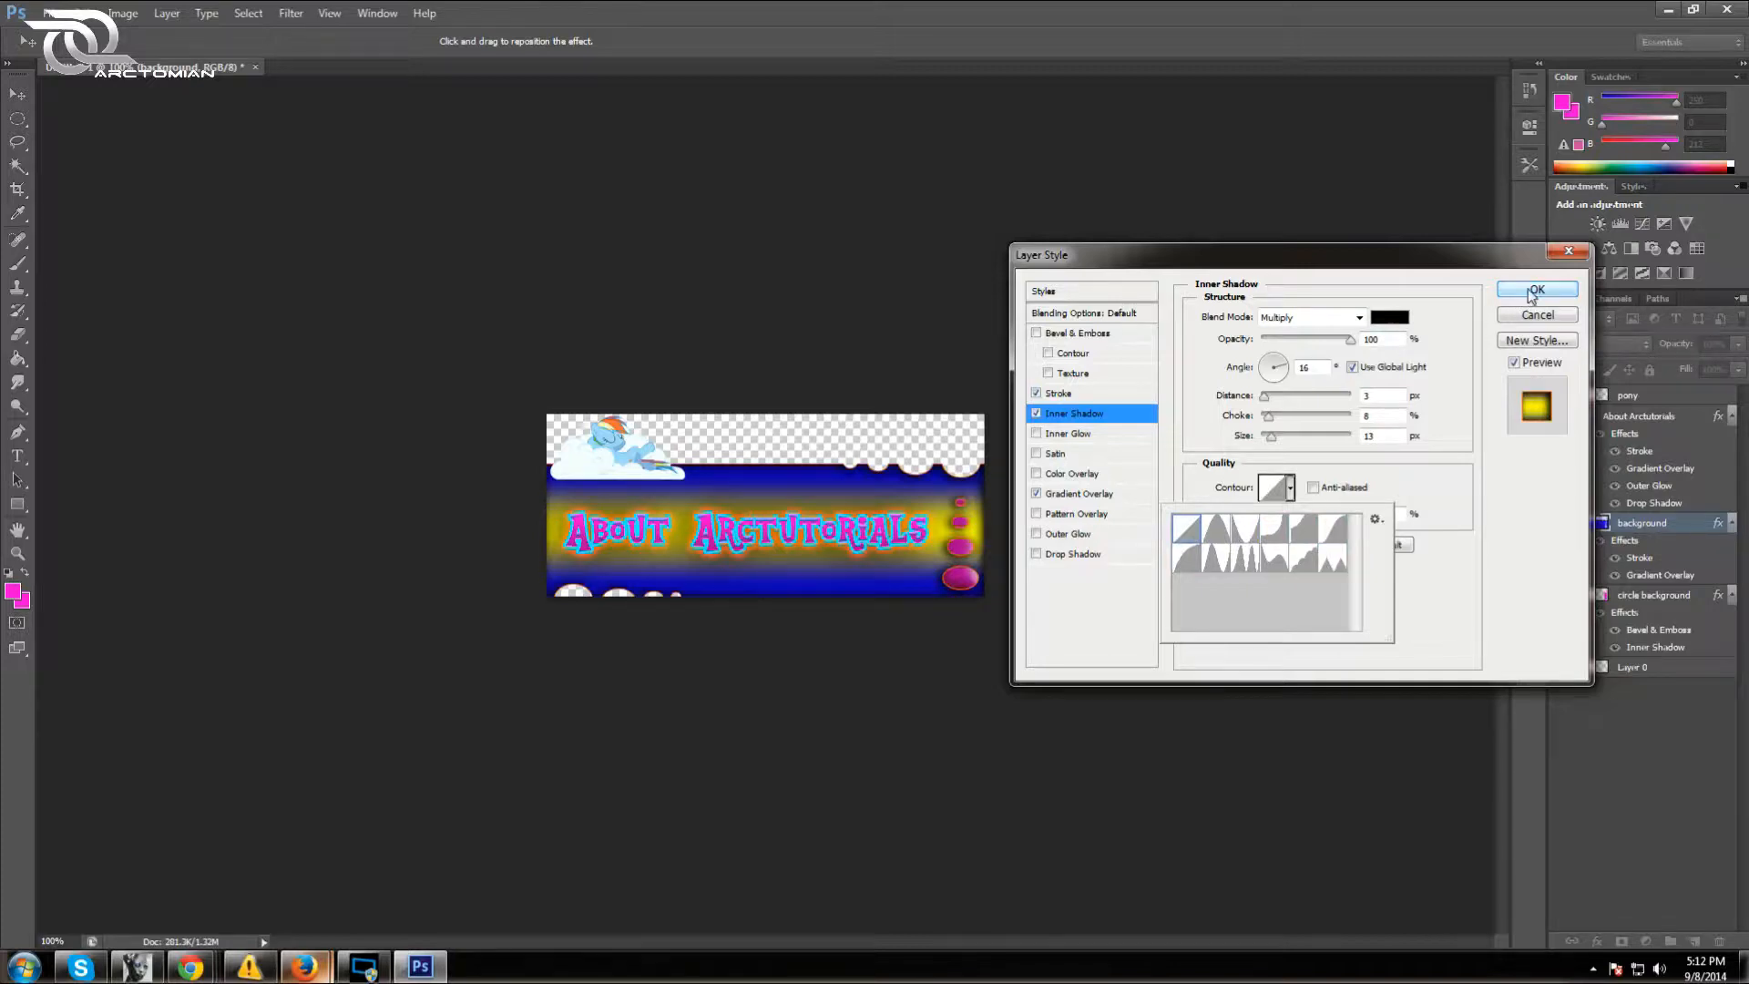
Set the Inner Shadow color to dark purple (2e1940) and apply the background's layer style
{"action": "left_click", "coordinate": [1389, 317]}
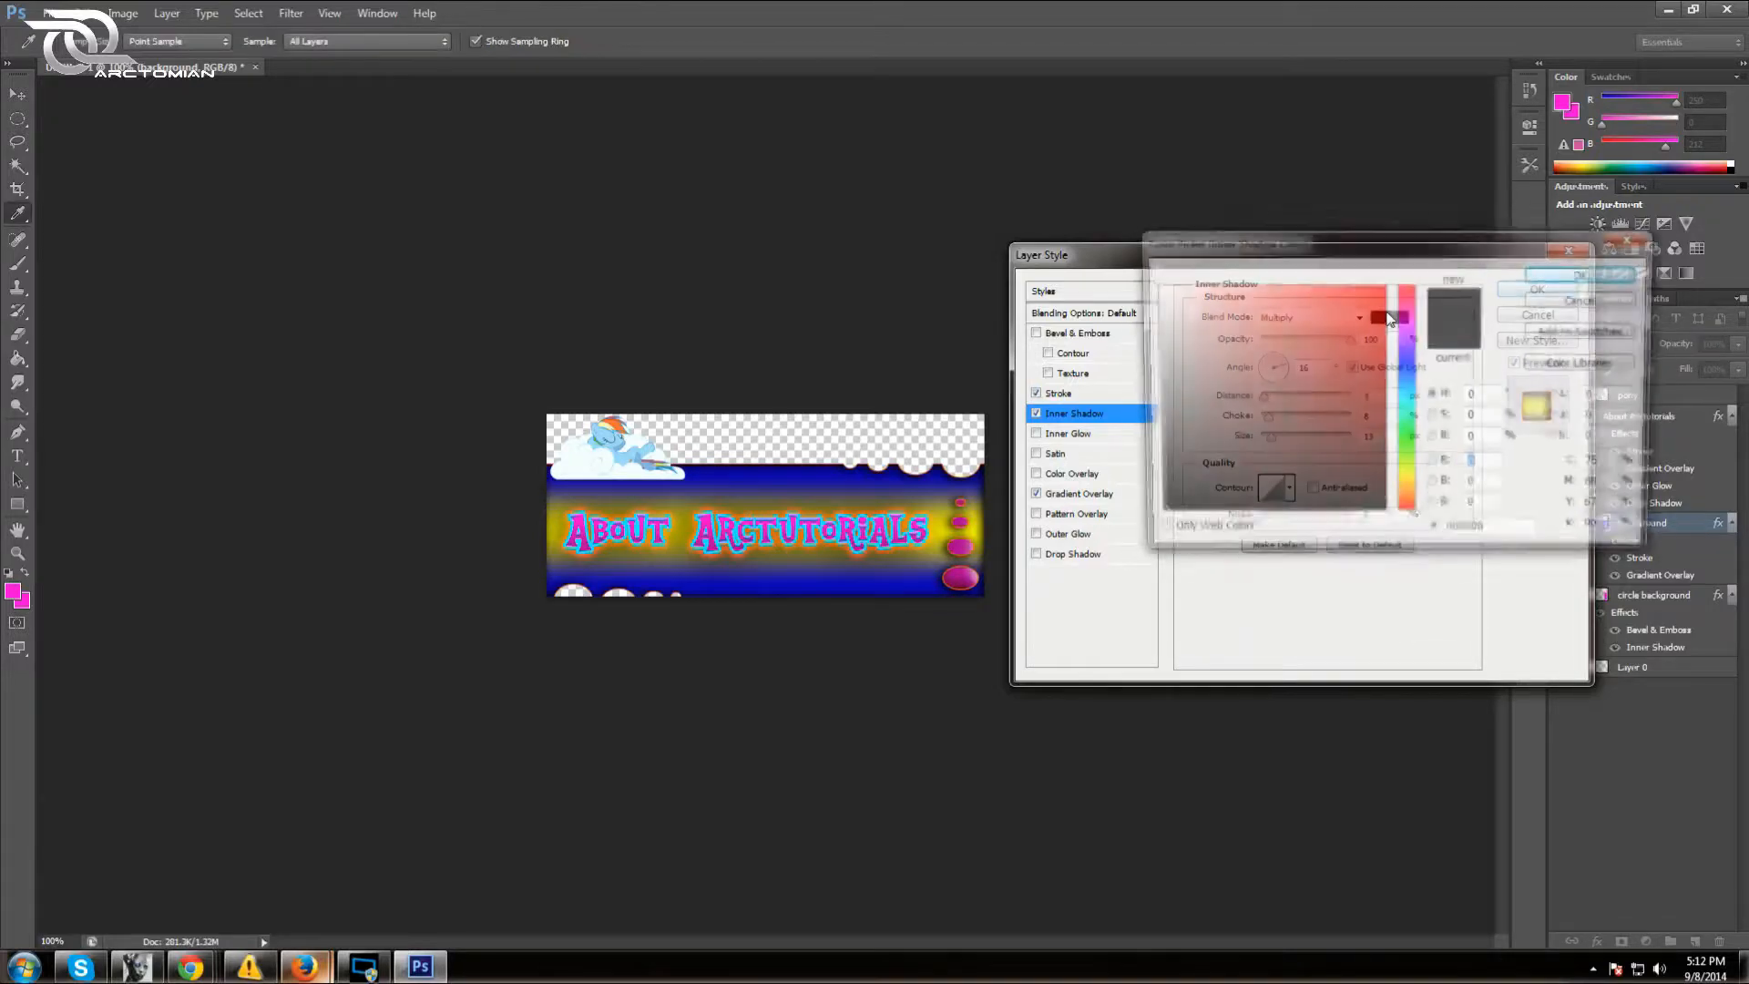
{"action": "left_click", "coordinate": [1382, 281]}
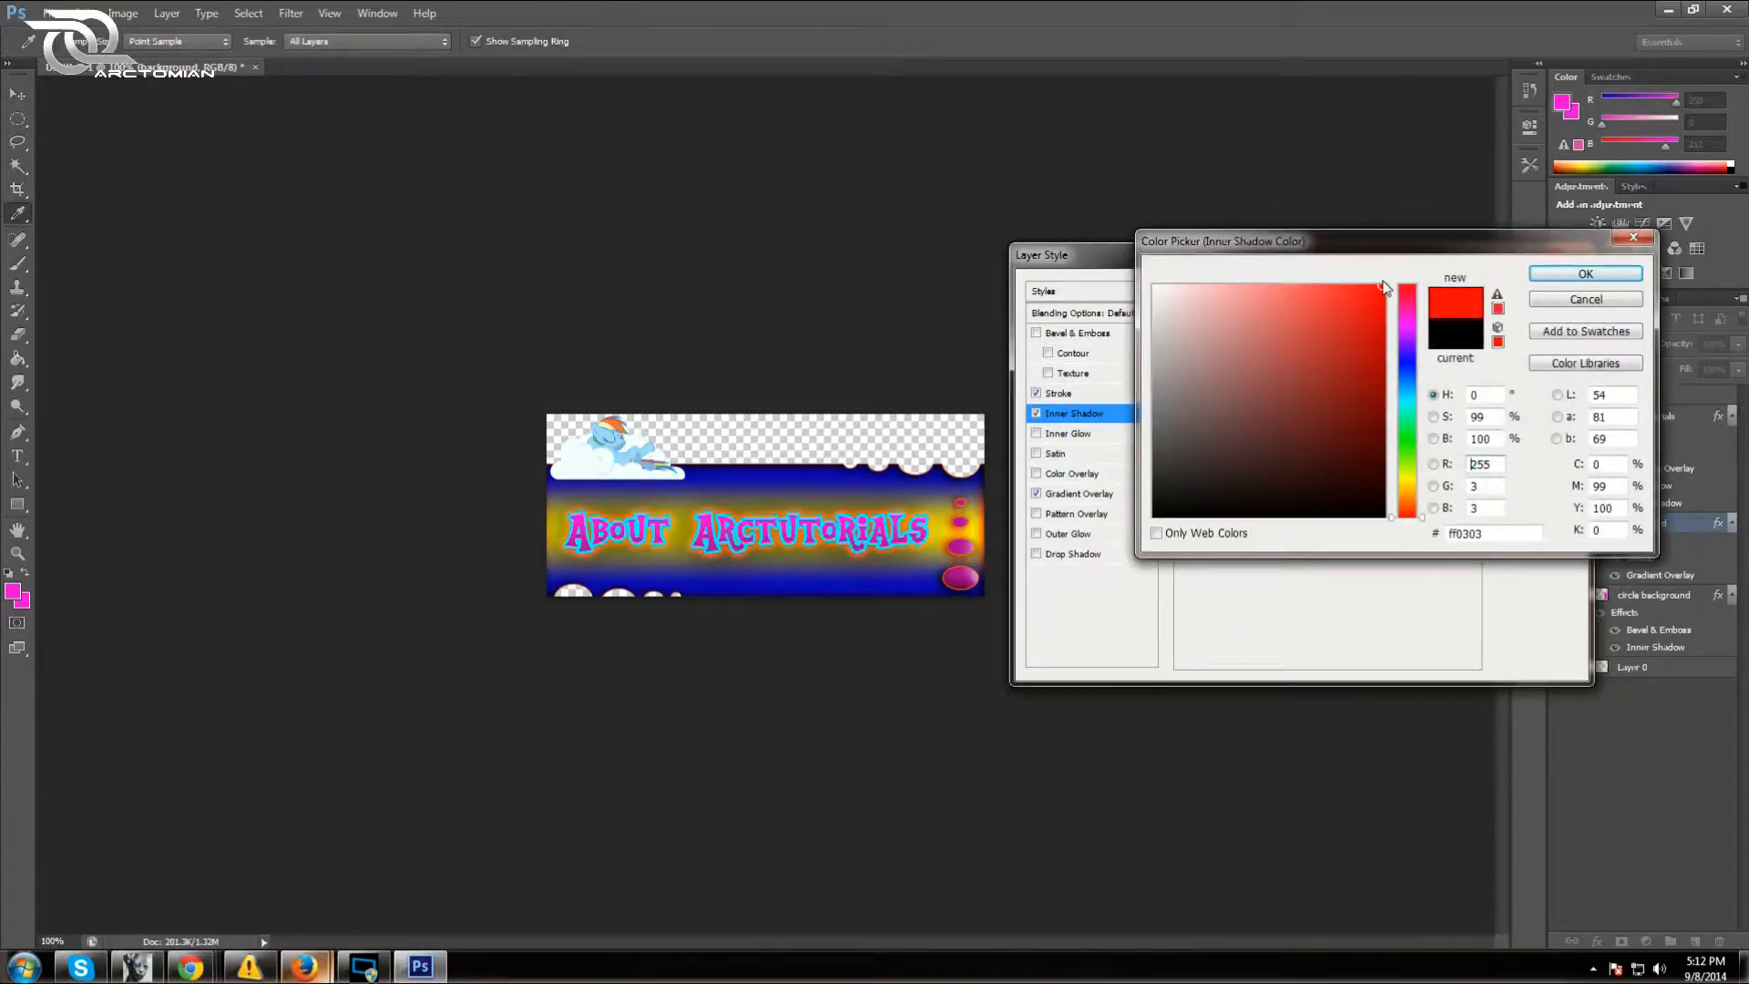
{"action": "left_click_drag", "start_coordinate": [1410, 379], "coordinate": [1408, 343]}
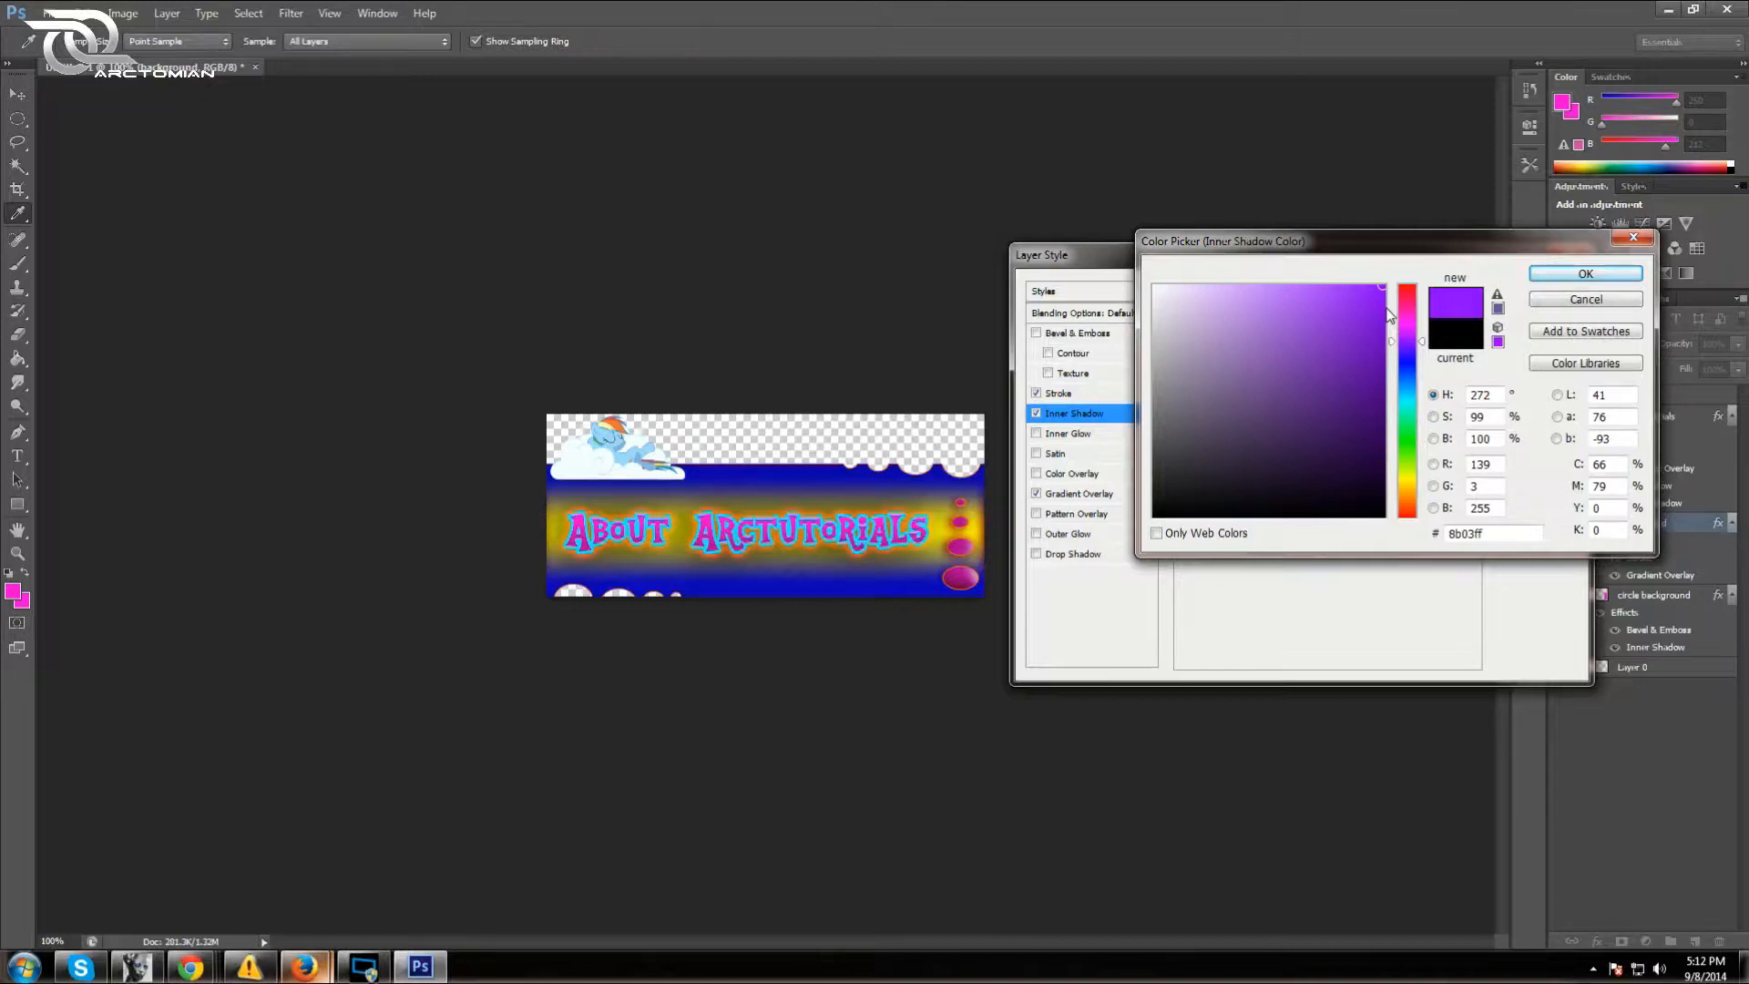
{"action": "mouse_move", "coordinate": [1384, 313]}
{"action": "left_mouse_down"}
{"action": "mouse_move", "coordinate": [1239, 484]}
{"action": "mouse_move", "coordinate": [1330, 491]}
{"action": "mouse_move", "coordinate": [1293, 459]}
{"action": "left_mouse_up"}
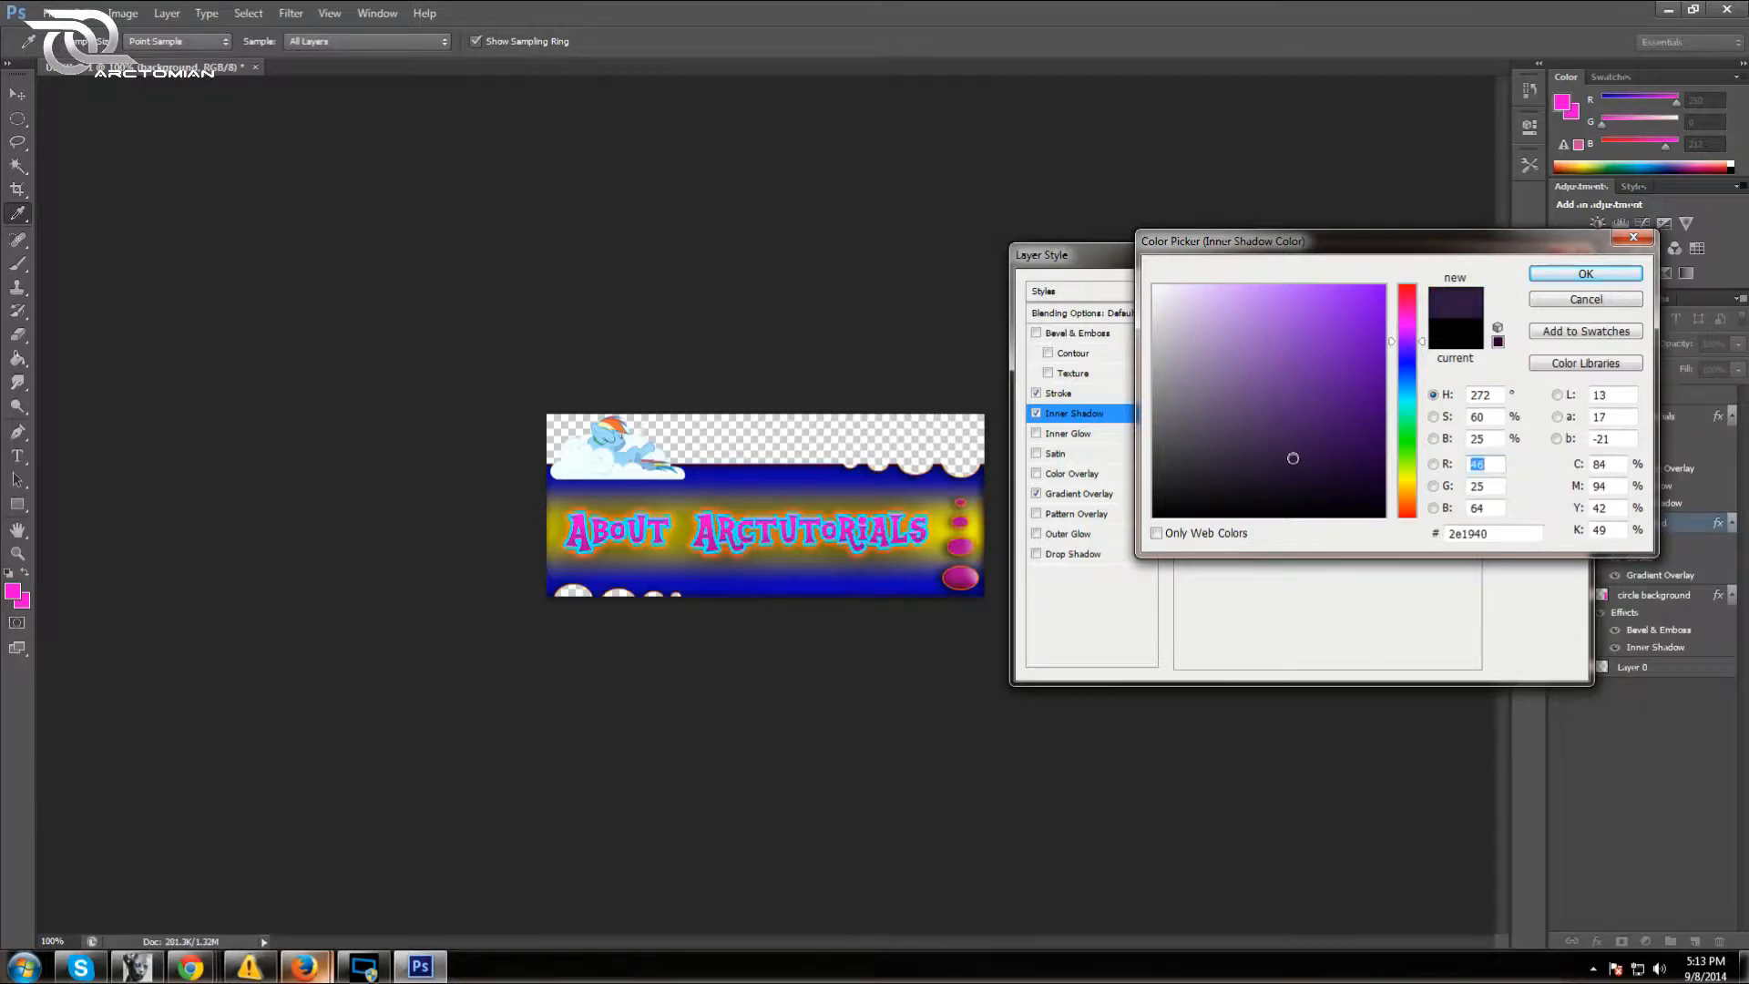
{"action": "left_click", "coordinate": [1585, 273]}
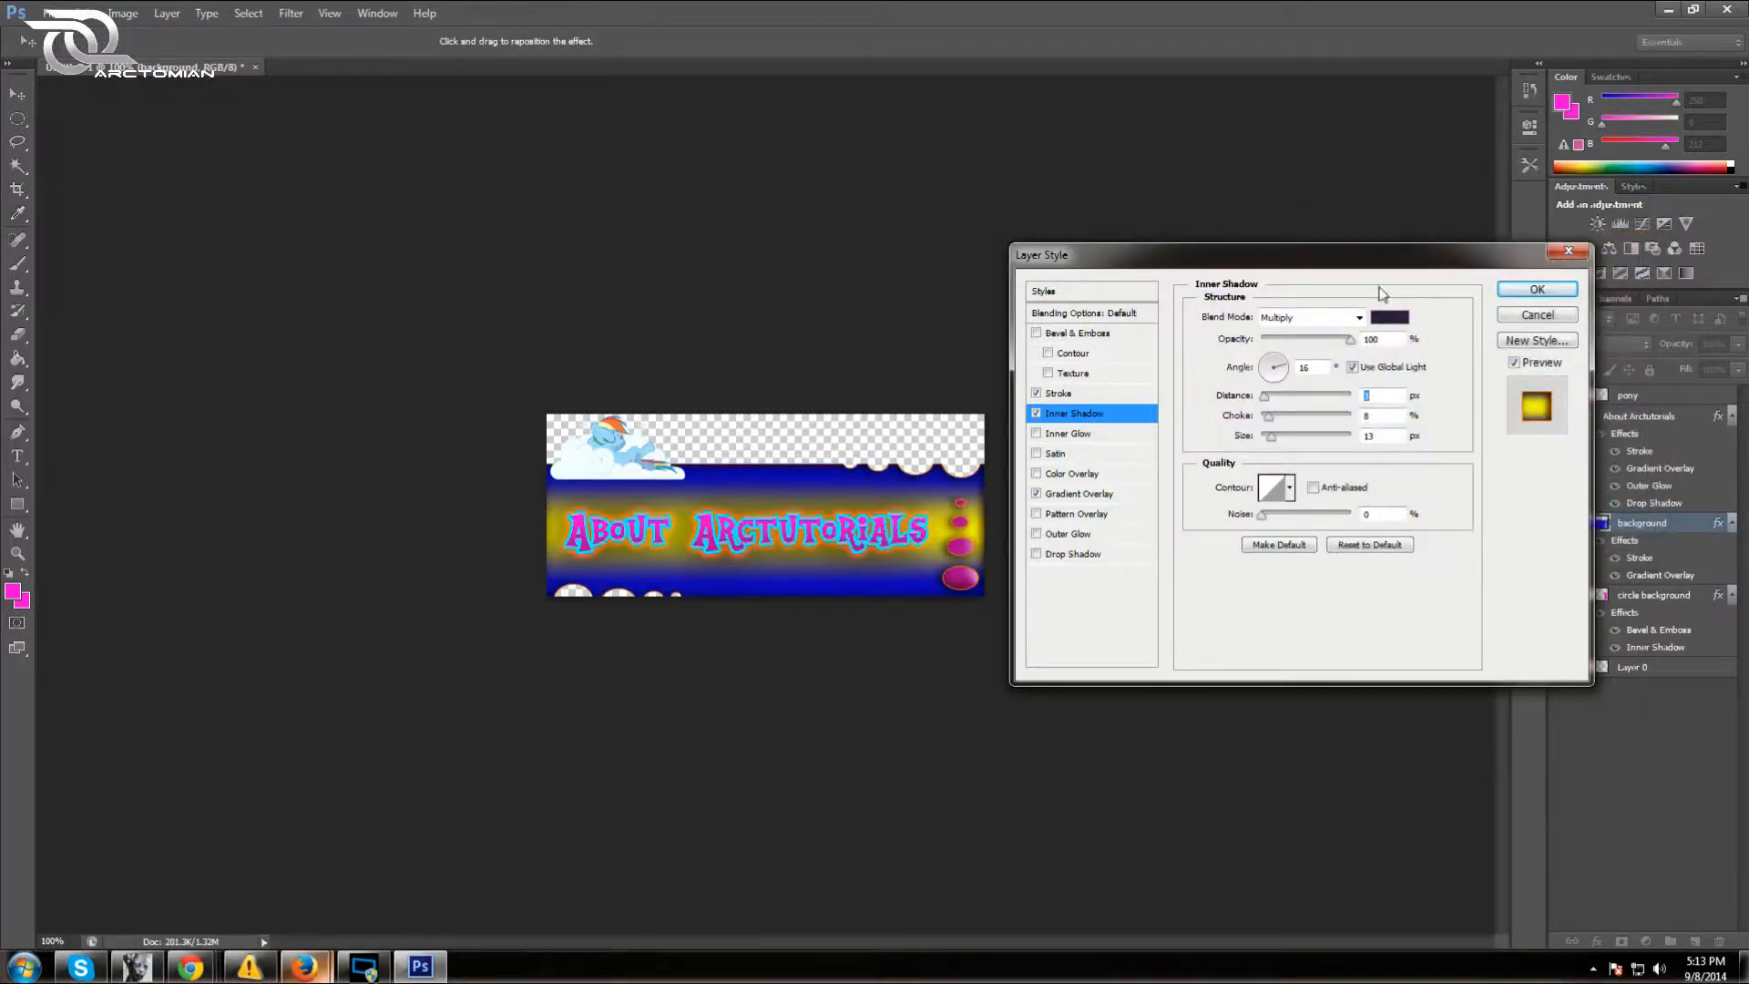
{"action": "left_click", "coordinate": [1509, 290]}
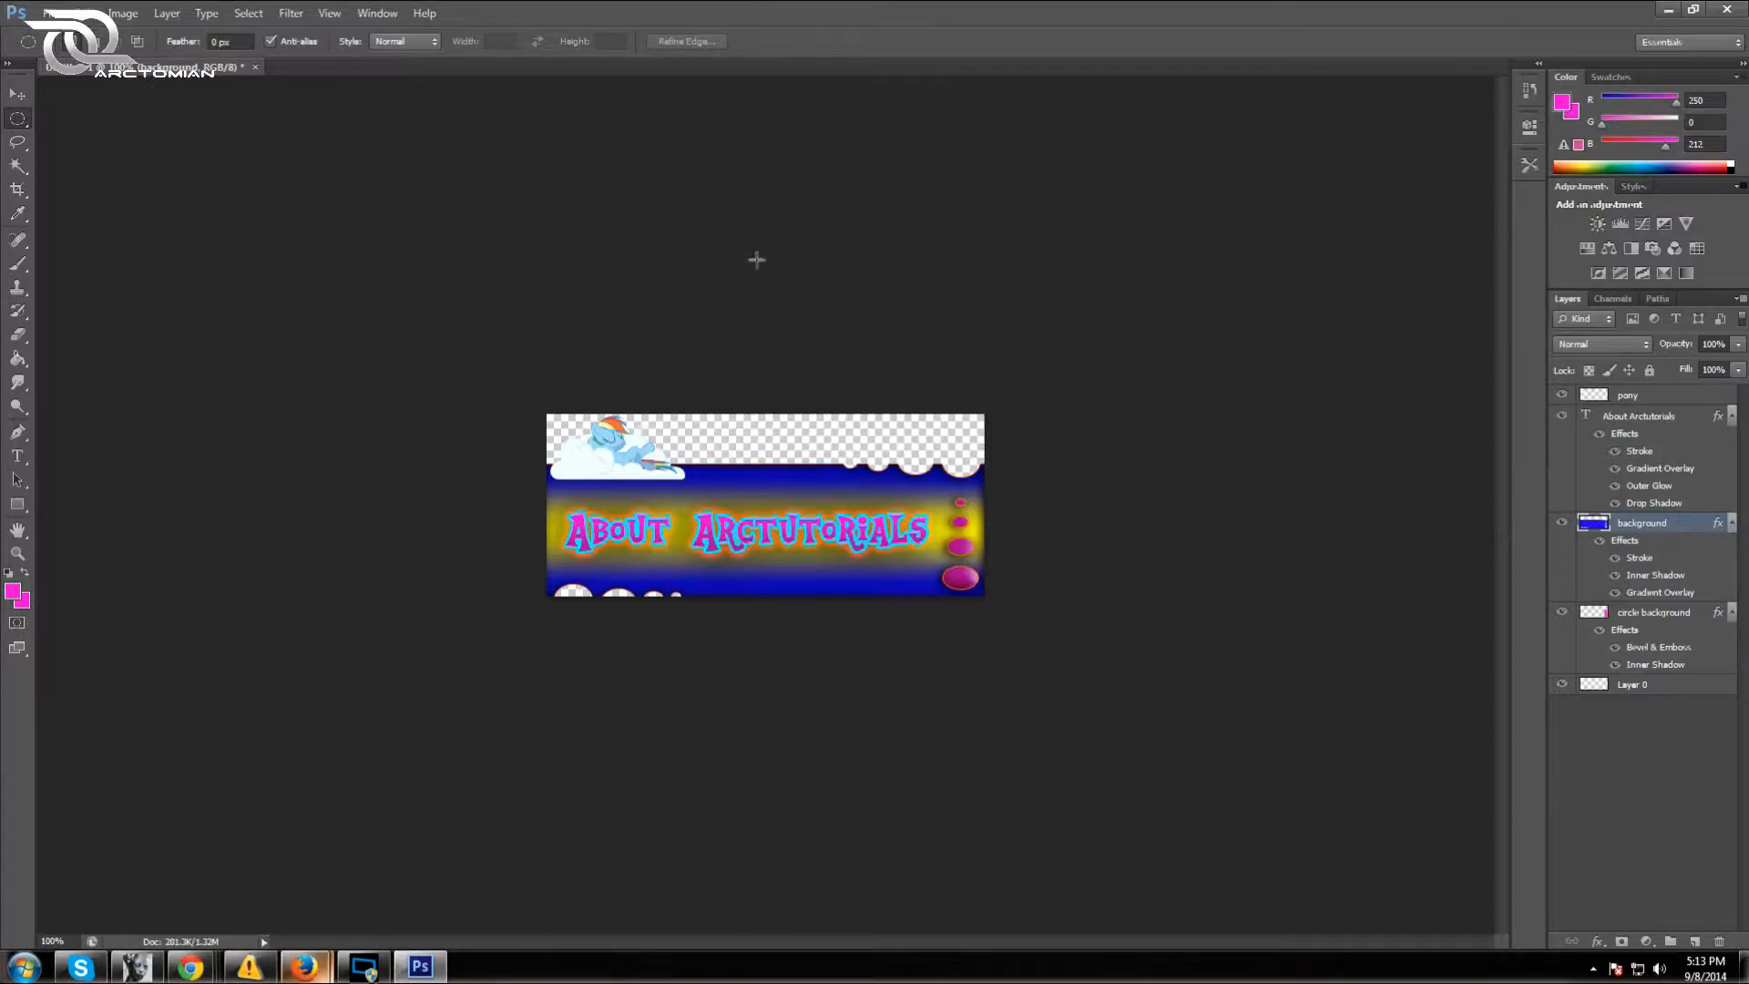
Save the banner as a Photoshop PSD named "banner about" in the Arctutorial folder, with Maximize Compatibility on
{"action": "left_click", "coordinate": [57, 12]}
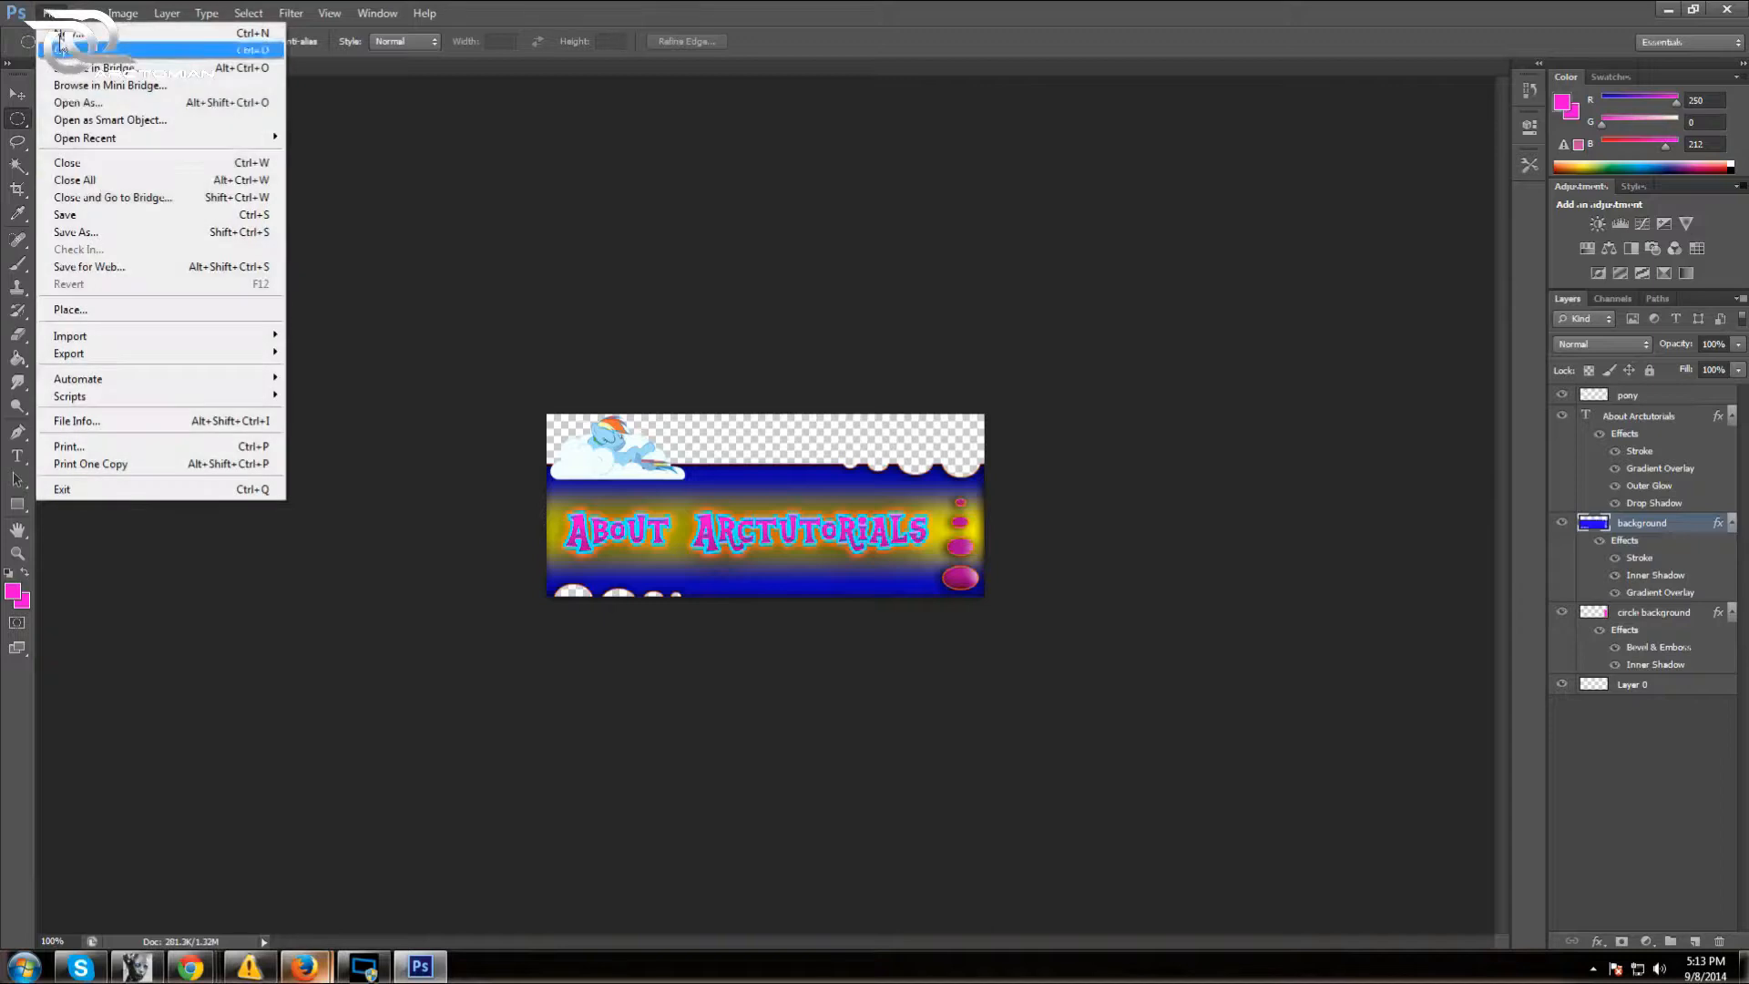
{"action": "left_click", "coordinate": [118, 230]}
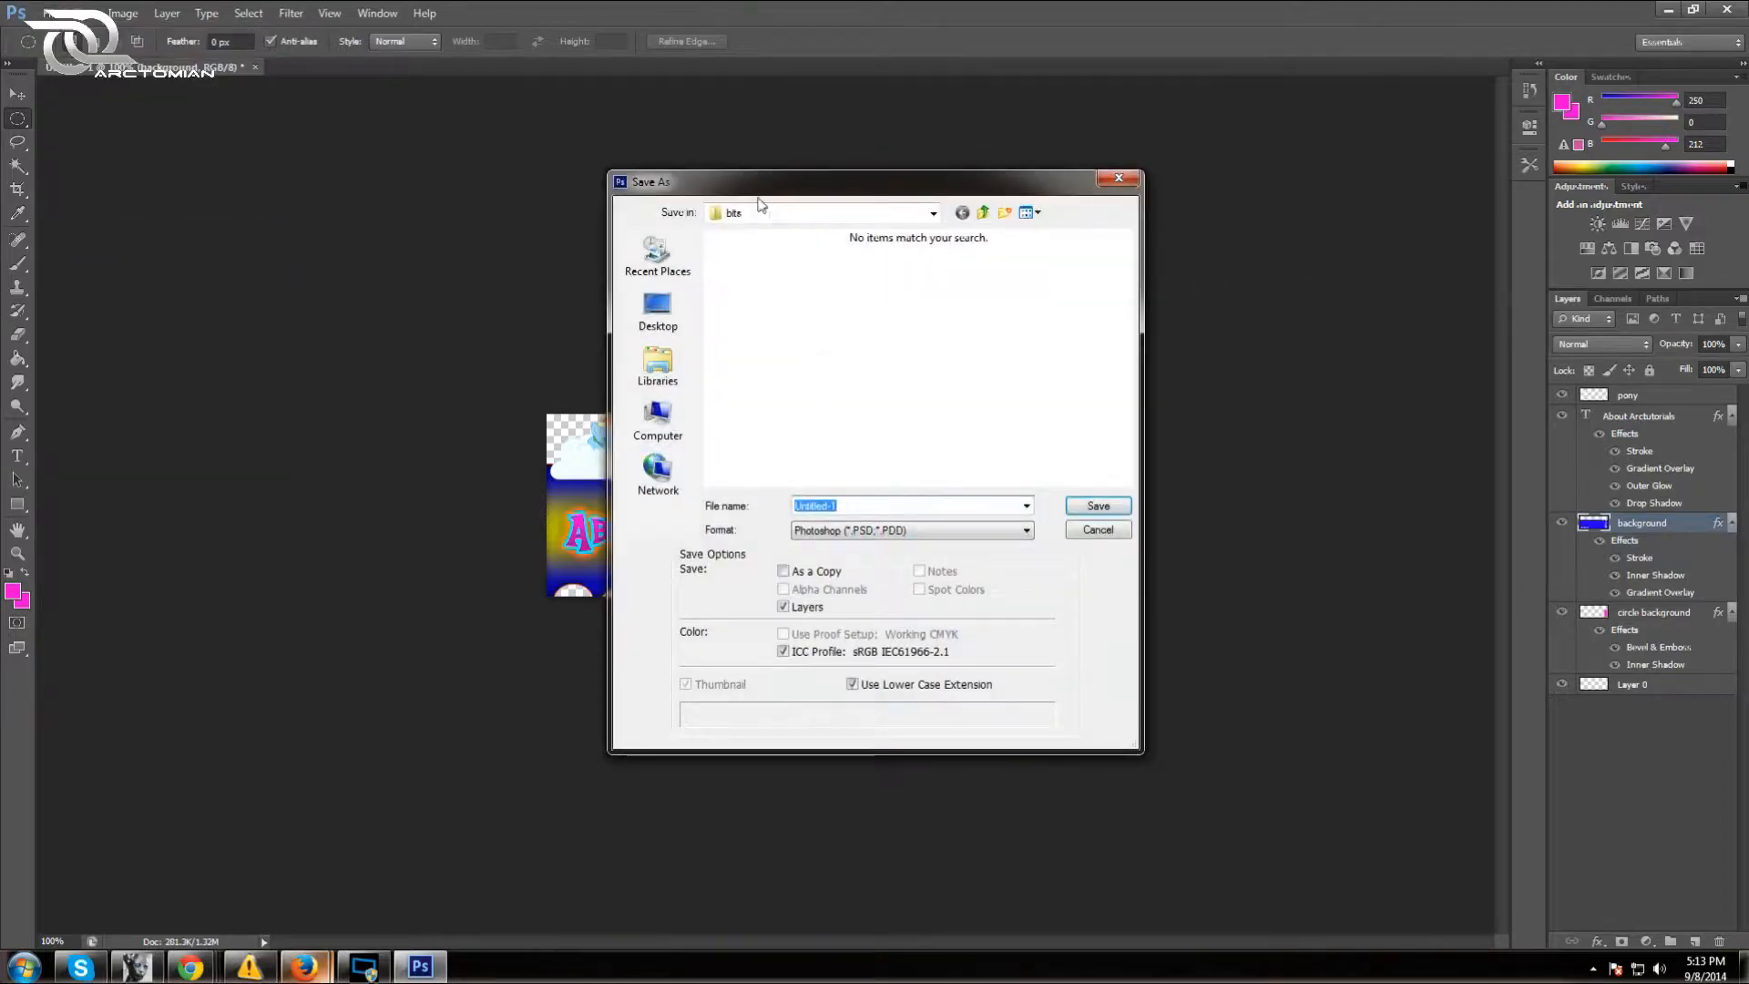
{"action": "left_click", "coordinate": [982, 215]}
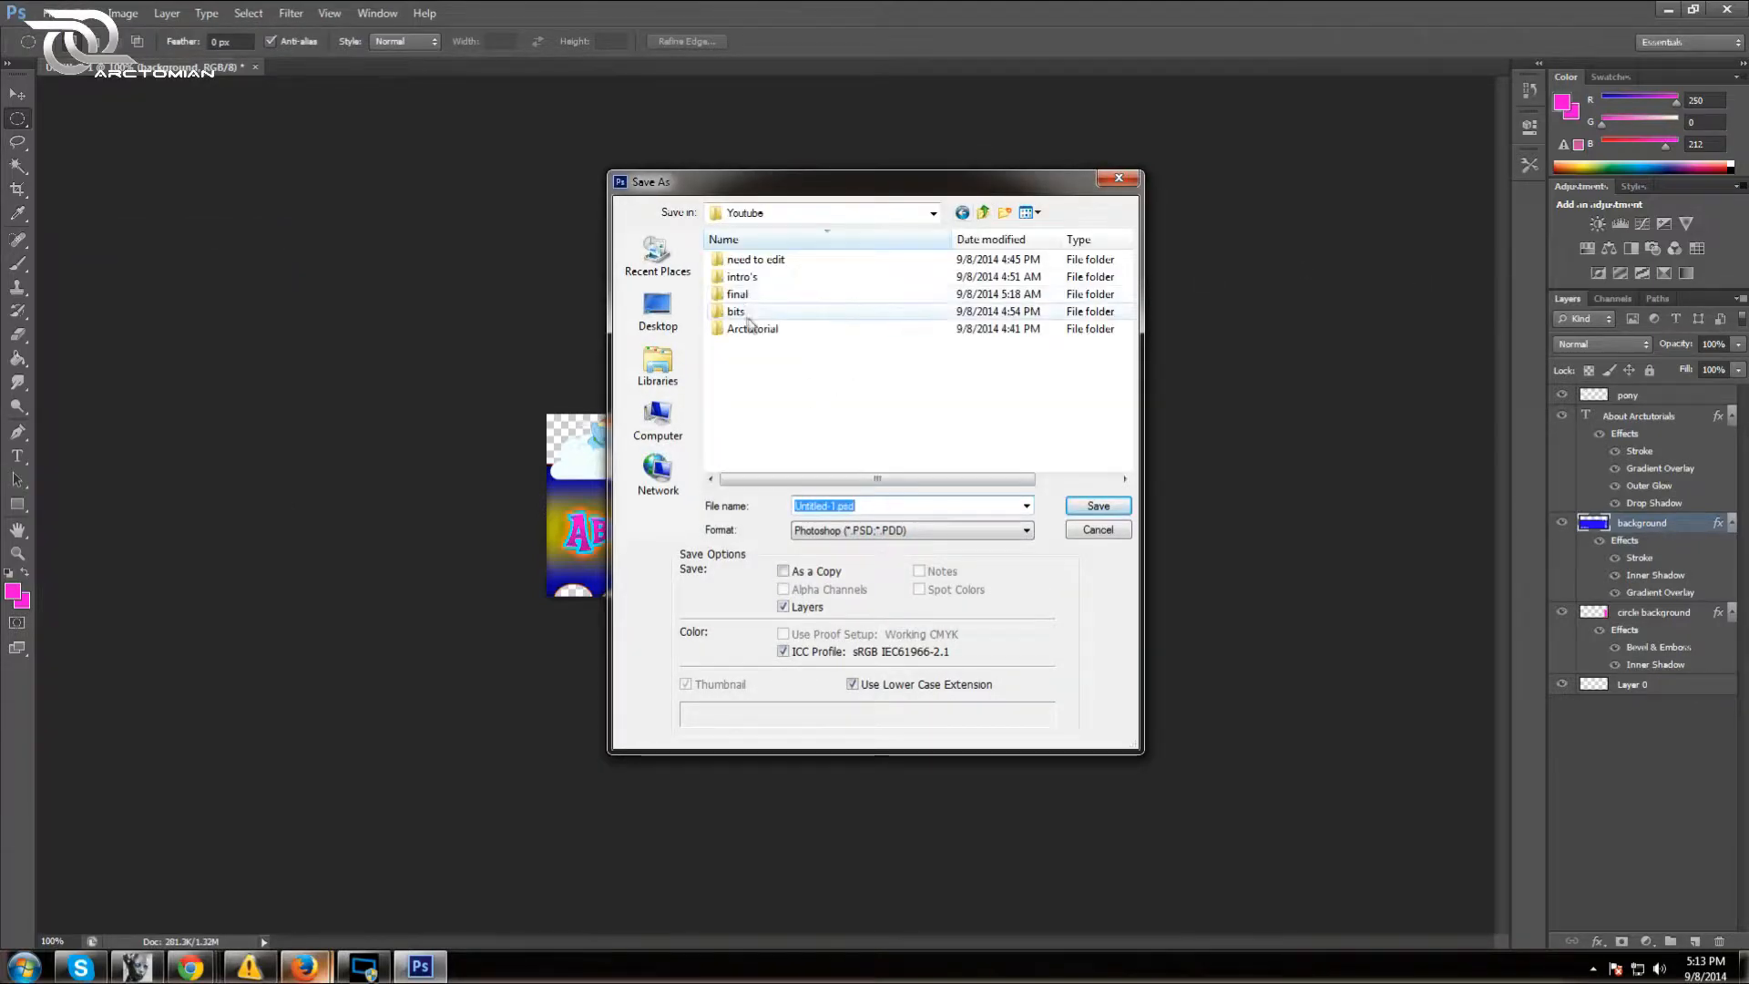
{"action": "double_click", "coordinate": [792, 305]}
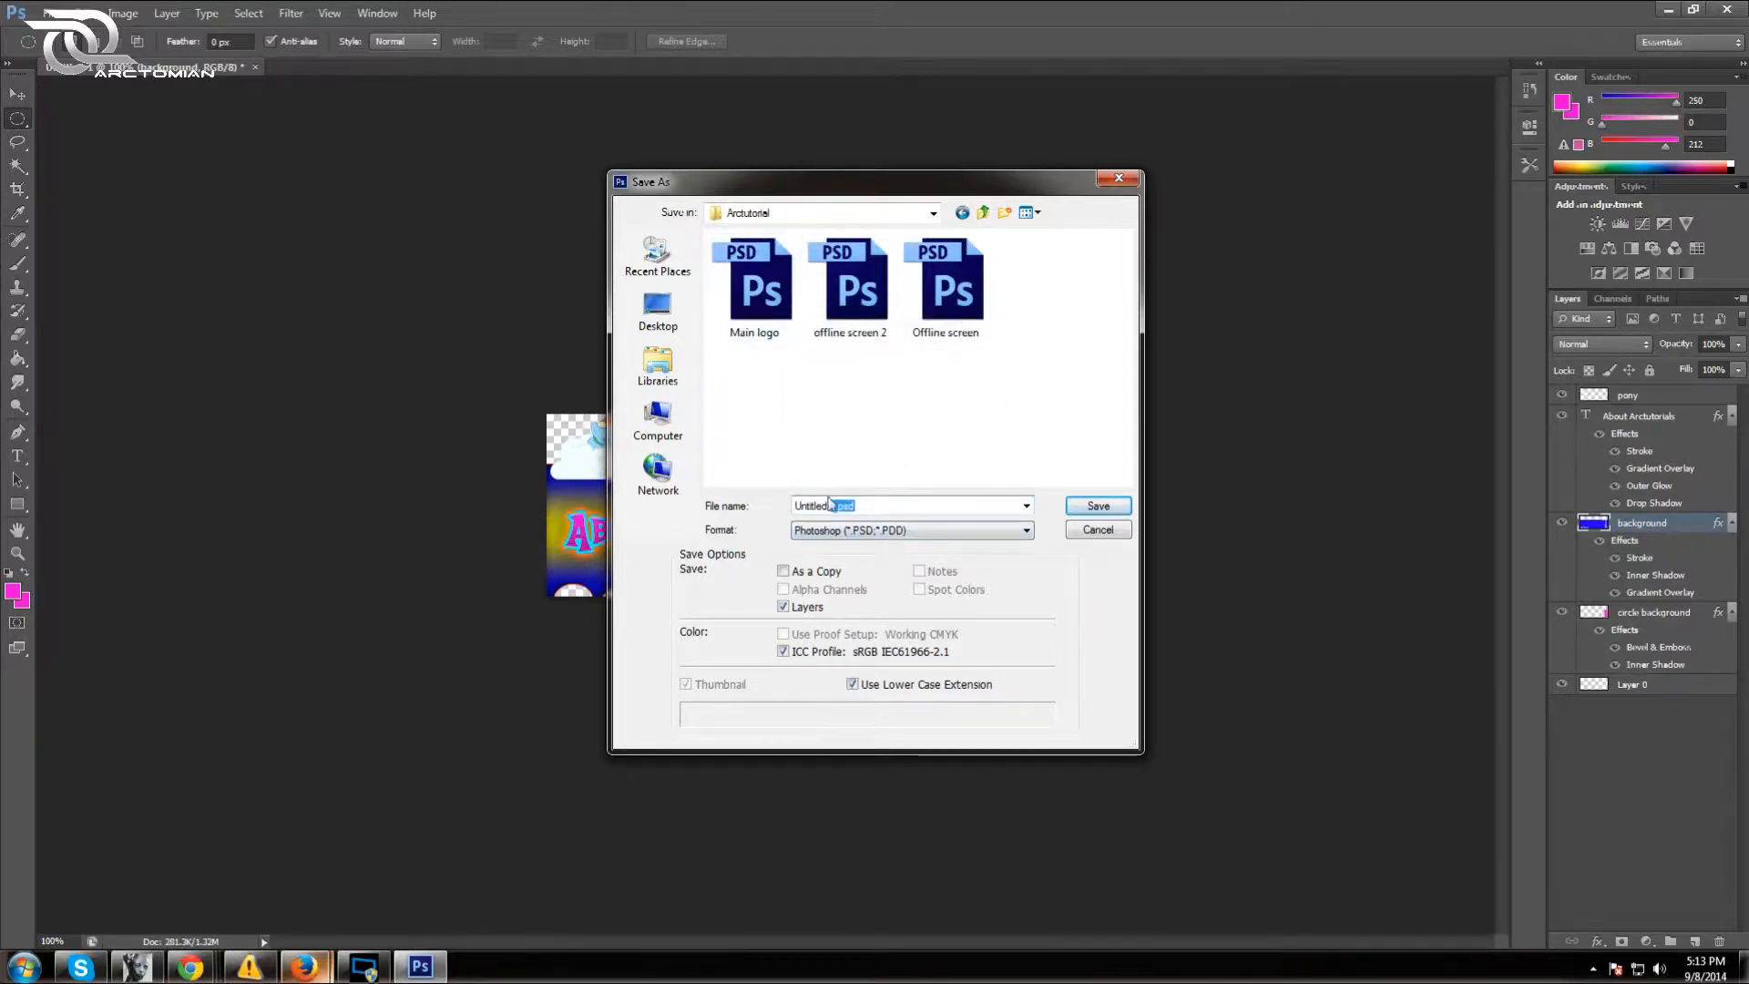
{"action": "mouse_move", "coordinate": [814, 506]}
{"action": "left_mouse_down"}
{"action": "mouse_move", "coordinate": [795, 509]}
{"action": "mouse_move", "coordinate": [828, 507]}
{"action": "left_mouse_up"}
{"action": "key", "text": "BackSpace"}
{"action": "key", "text": "BackSpace"}
{"action": "key", "text": "BackSpace"}
{"action": "key", "text": "BackSpace"}
{"action": "key", "text": "BackSpace"}
{"action": "key", "text": "BackSpace"}
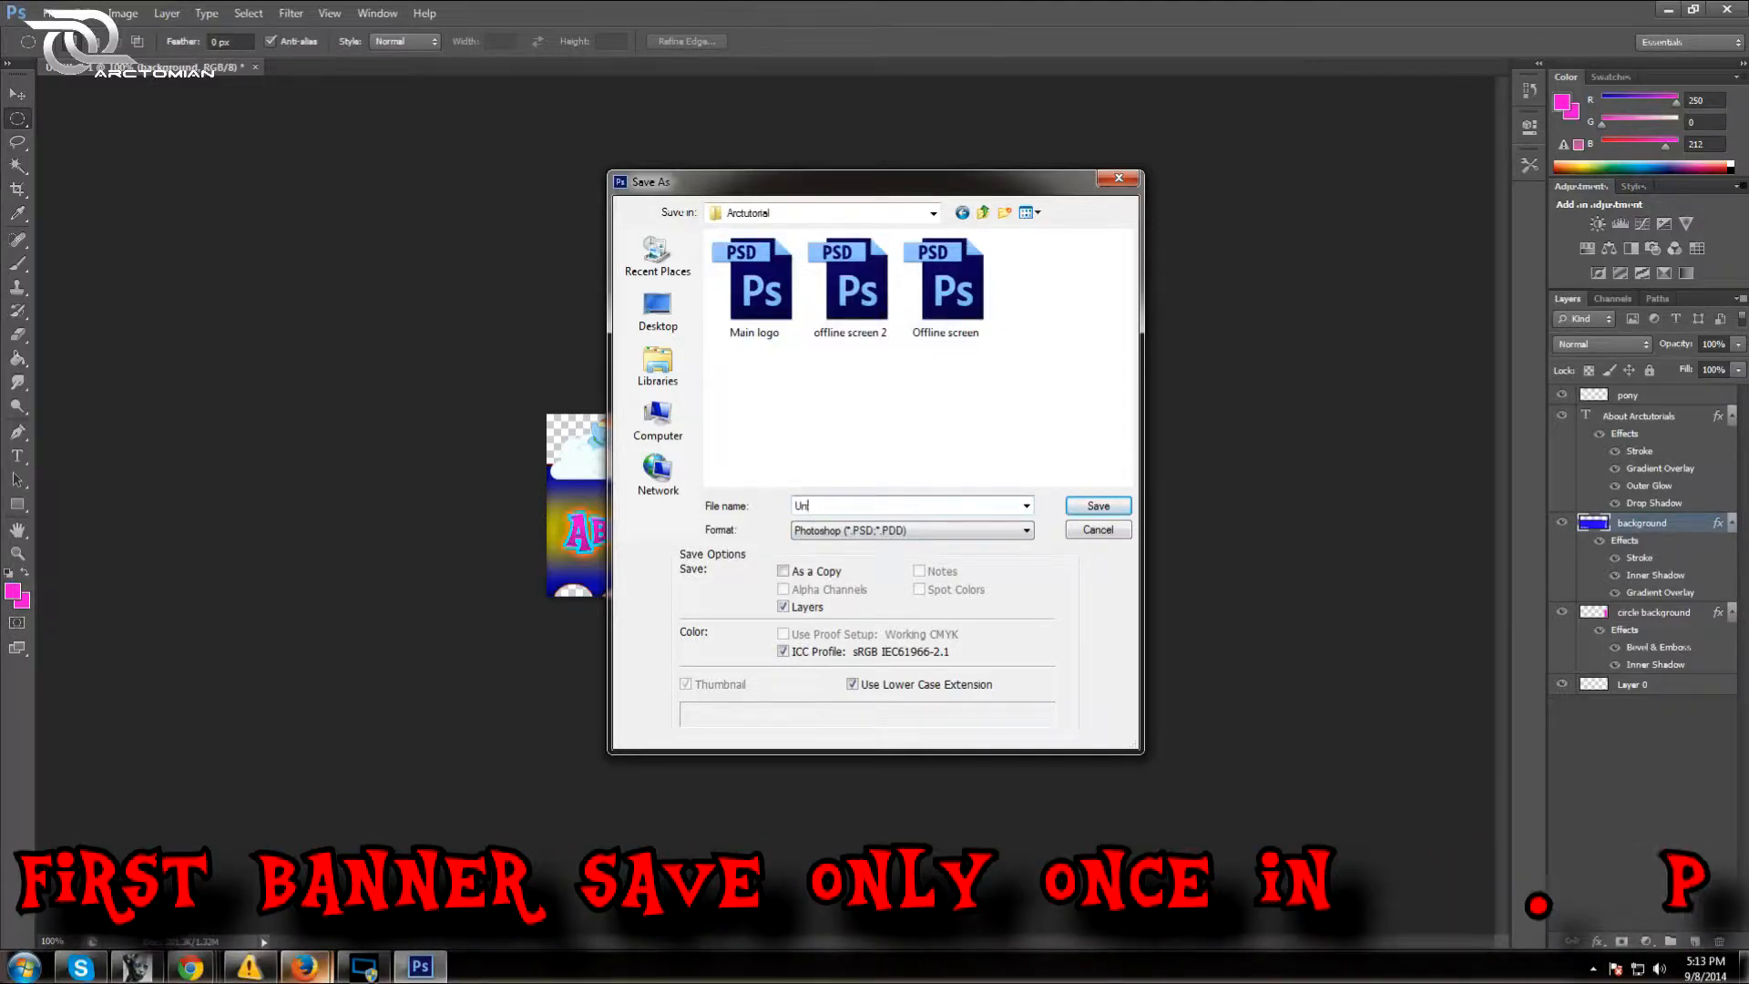
{"action": "key", "text": "BackSpace"}
{"action": "key", "text": "BackSpace"}
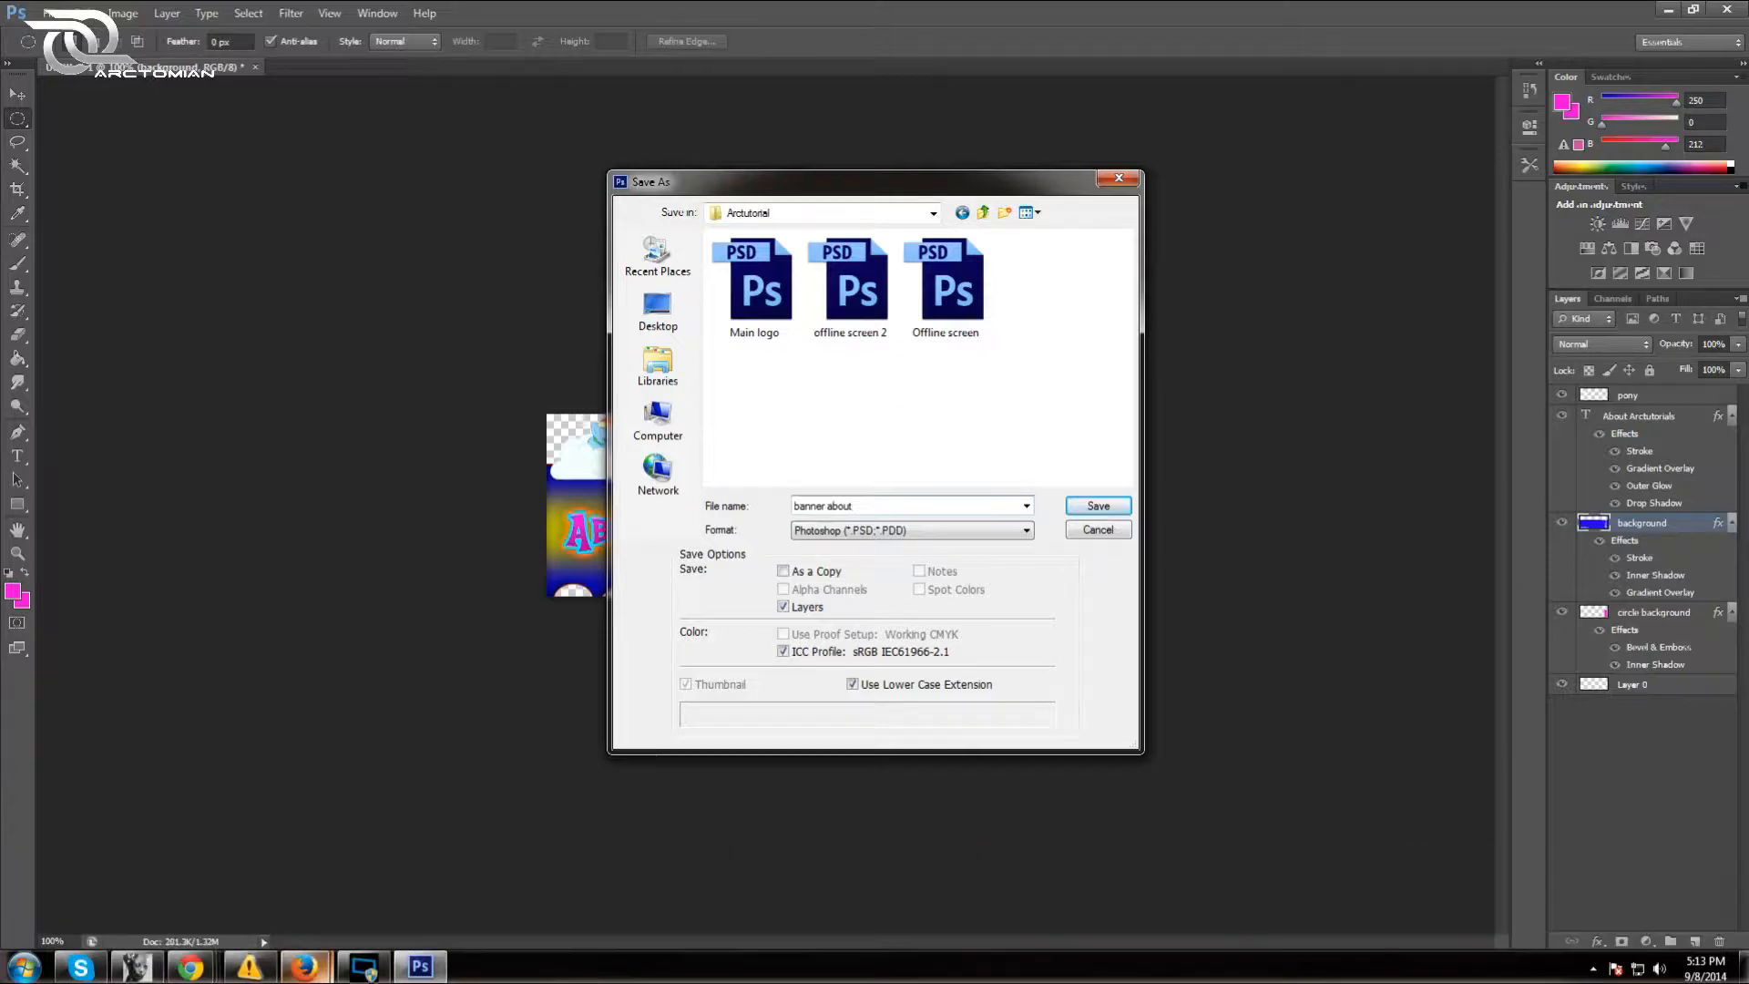
{"action": "left_click", "coordinate": [1100, 506]}
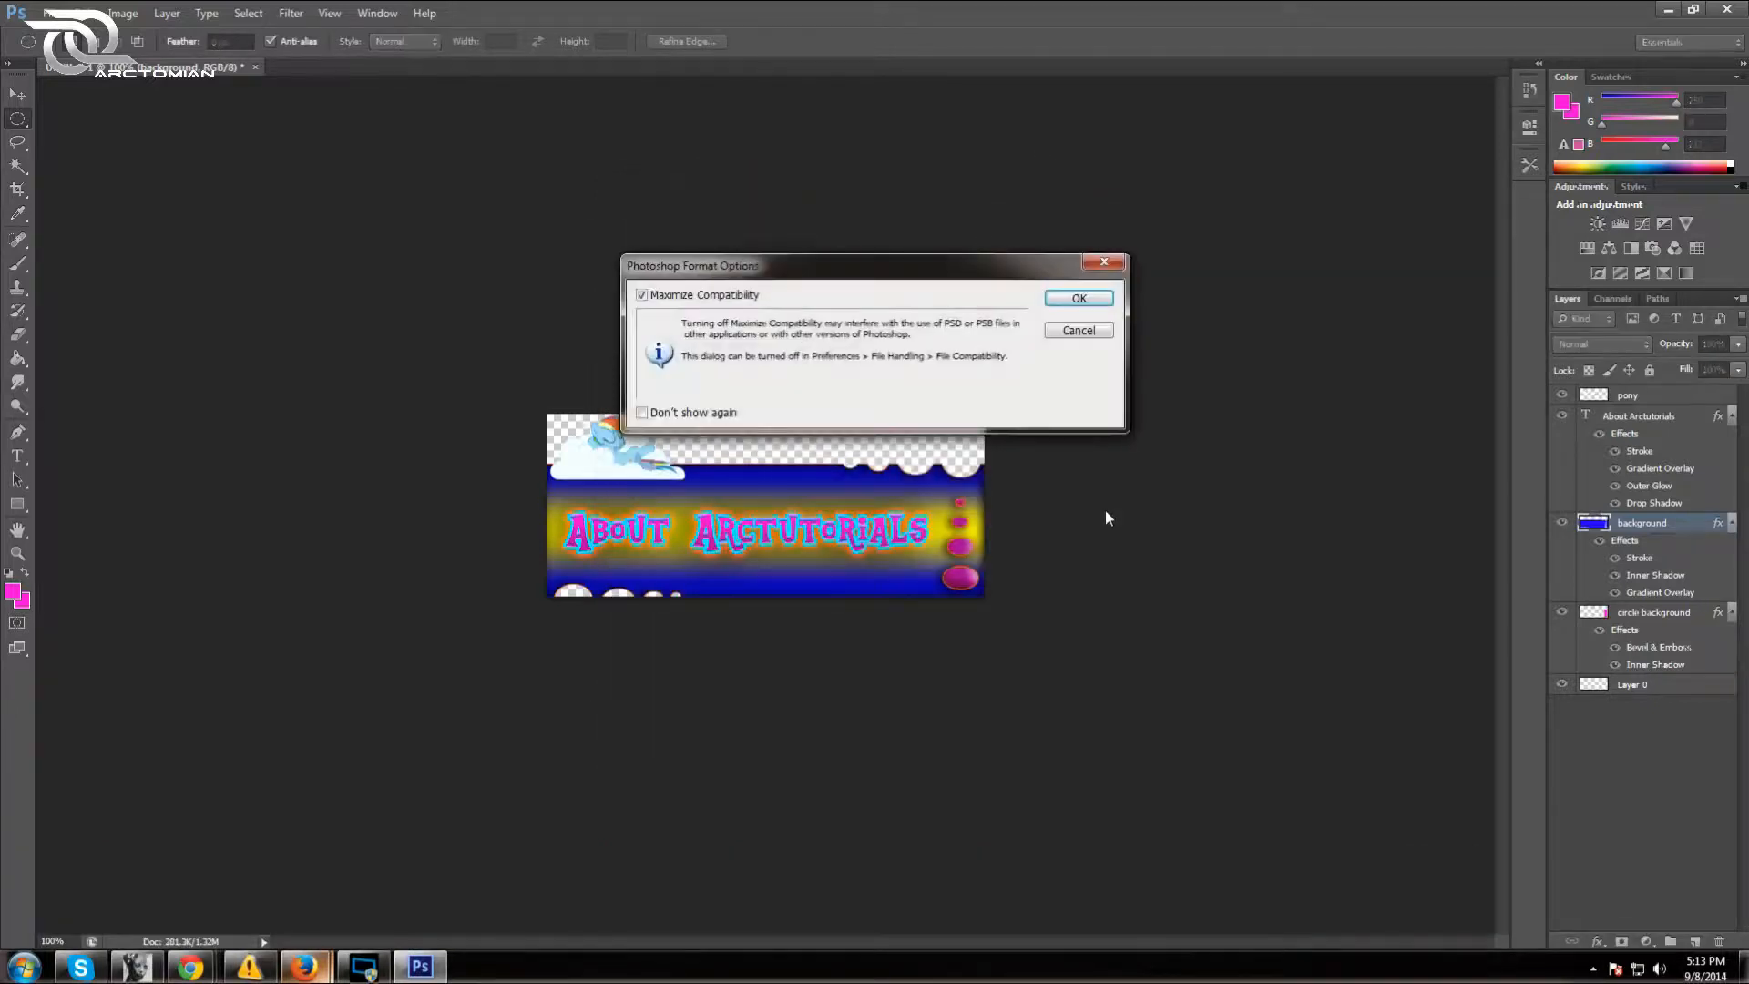
{"action": "left_click", "coordinate": [1082, 300]}
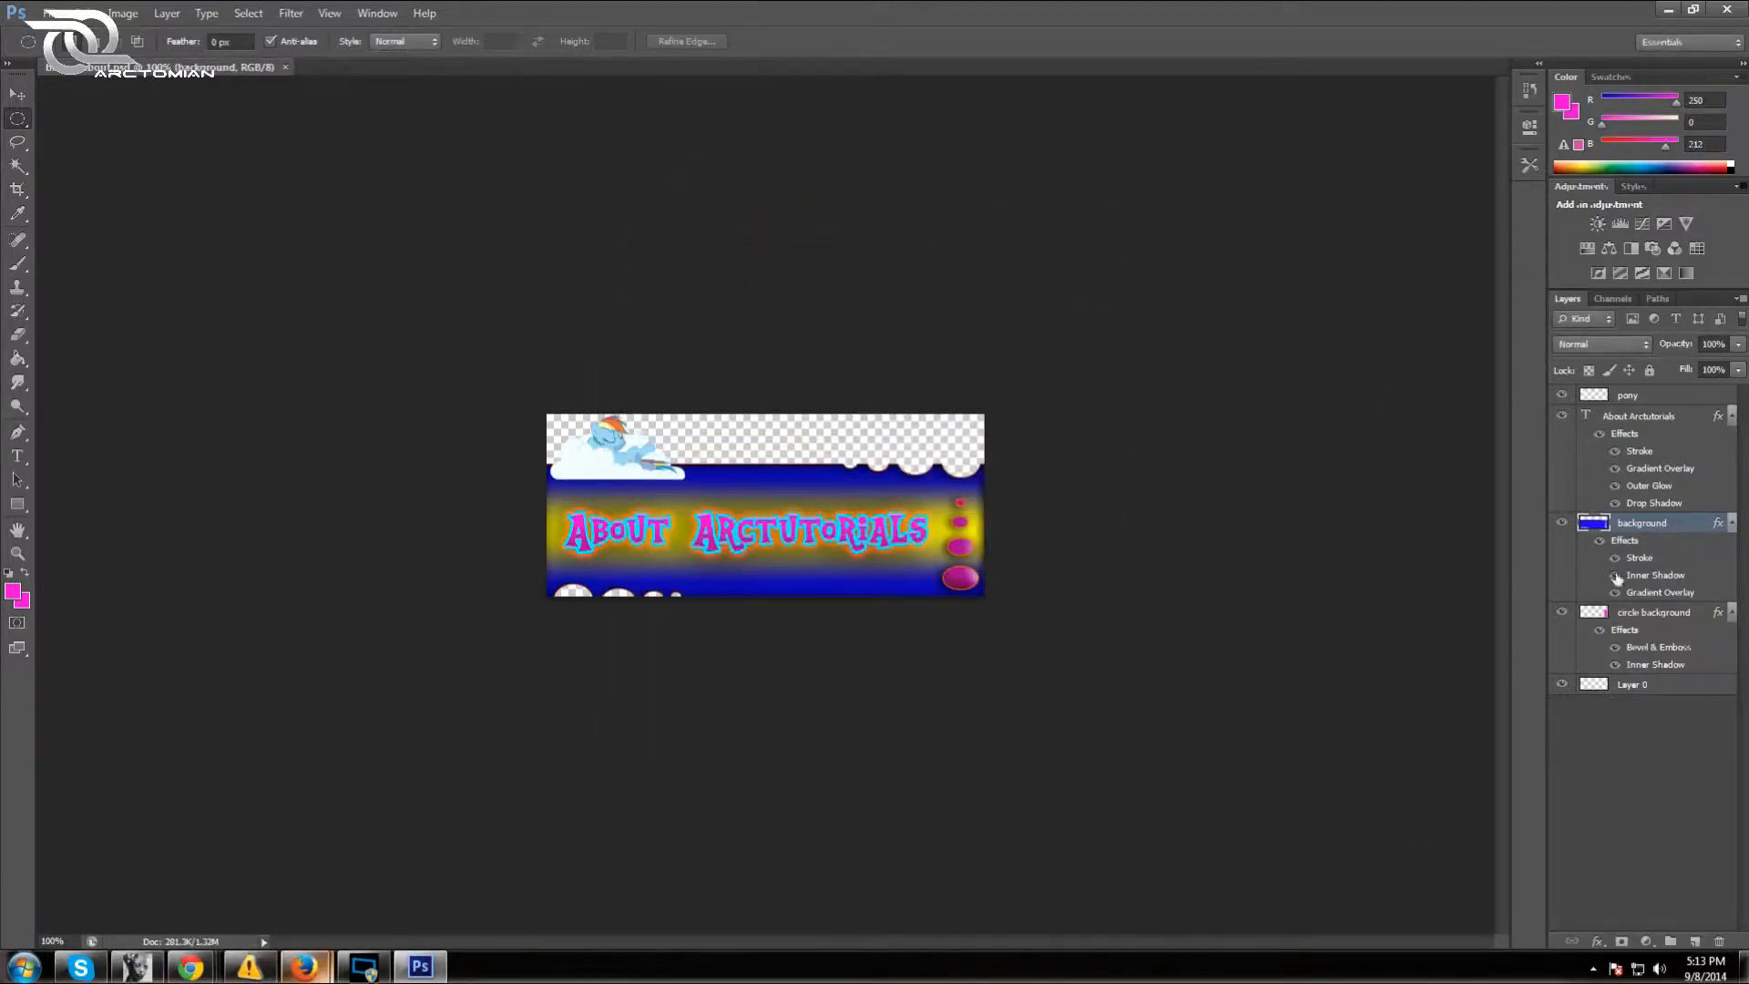
Collapse the effects lists of the background and About Arctutorials layers
{"action": "left_click", "coordinate": [1731, 525]}
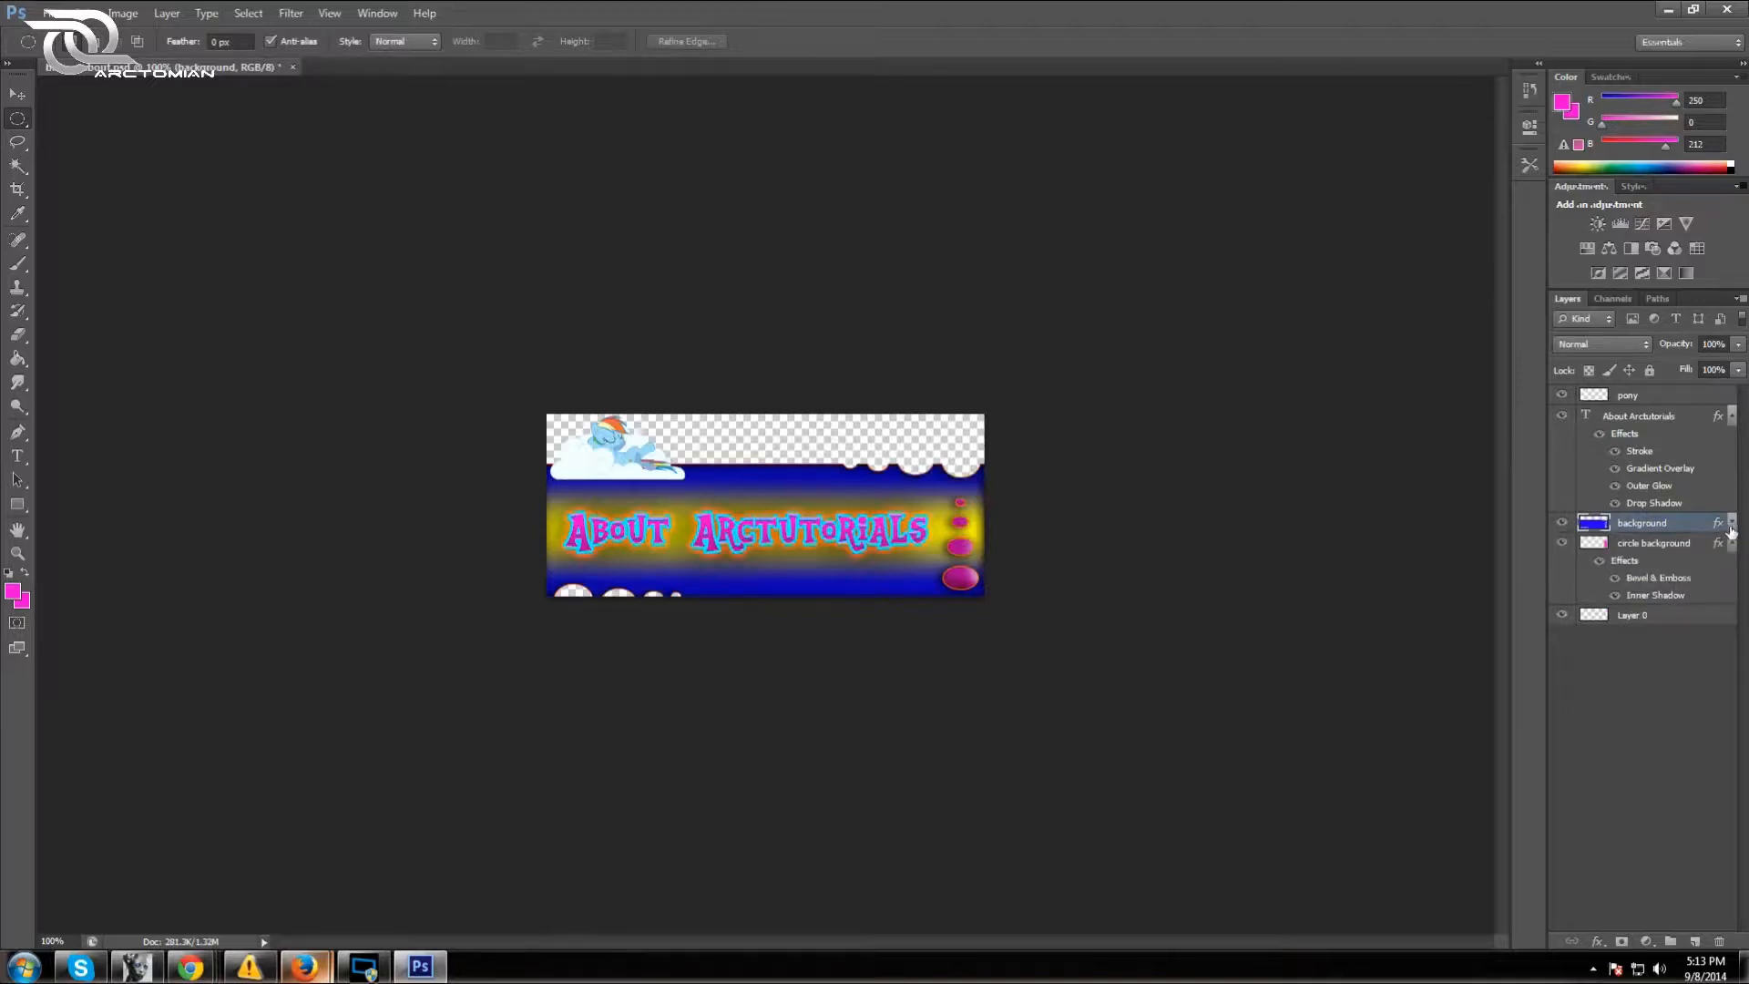
{"action": "left_click", "coordinate": [1732, 419]}
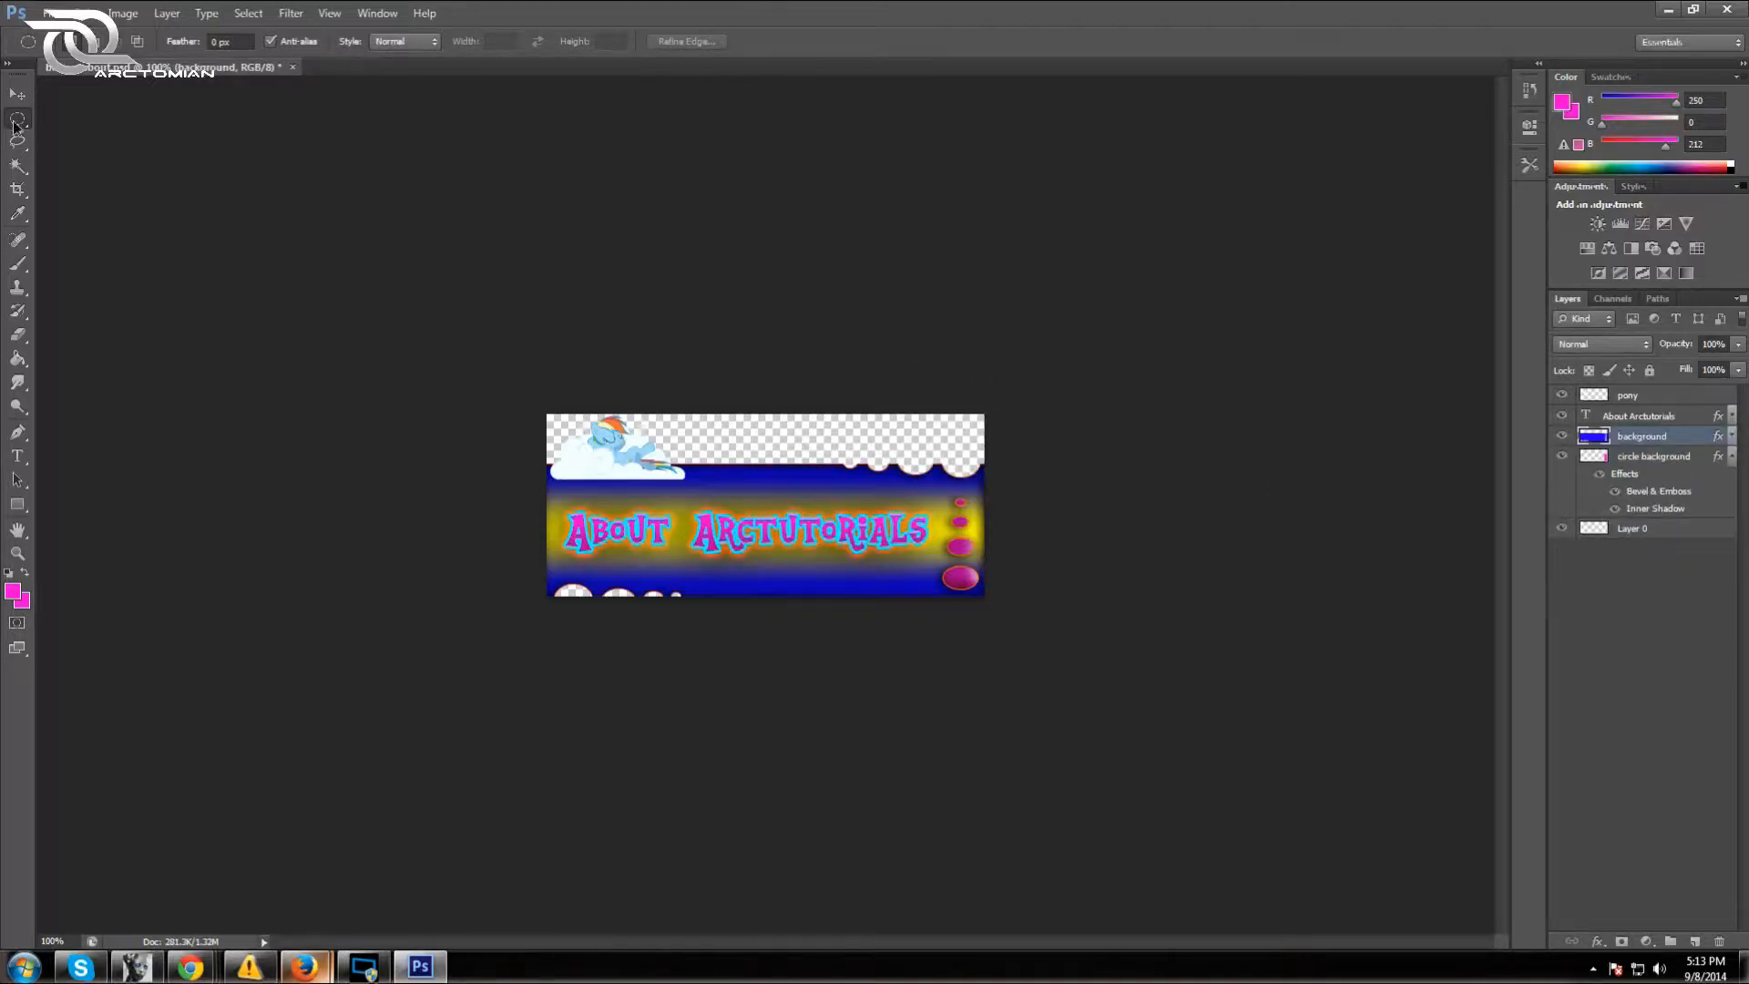
Clear an elliptical area of the background layer around the right end of the pony's cloud
{"action": "left_click", "coordinate": [18, 553]}
{"action": "left_click", "coordinate": [584, 474]}
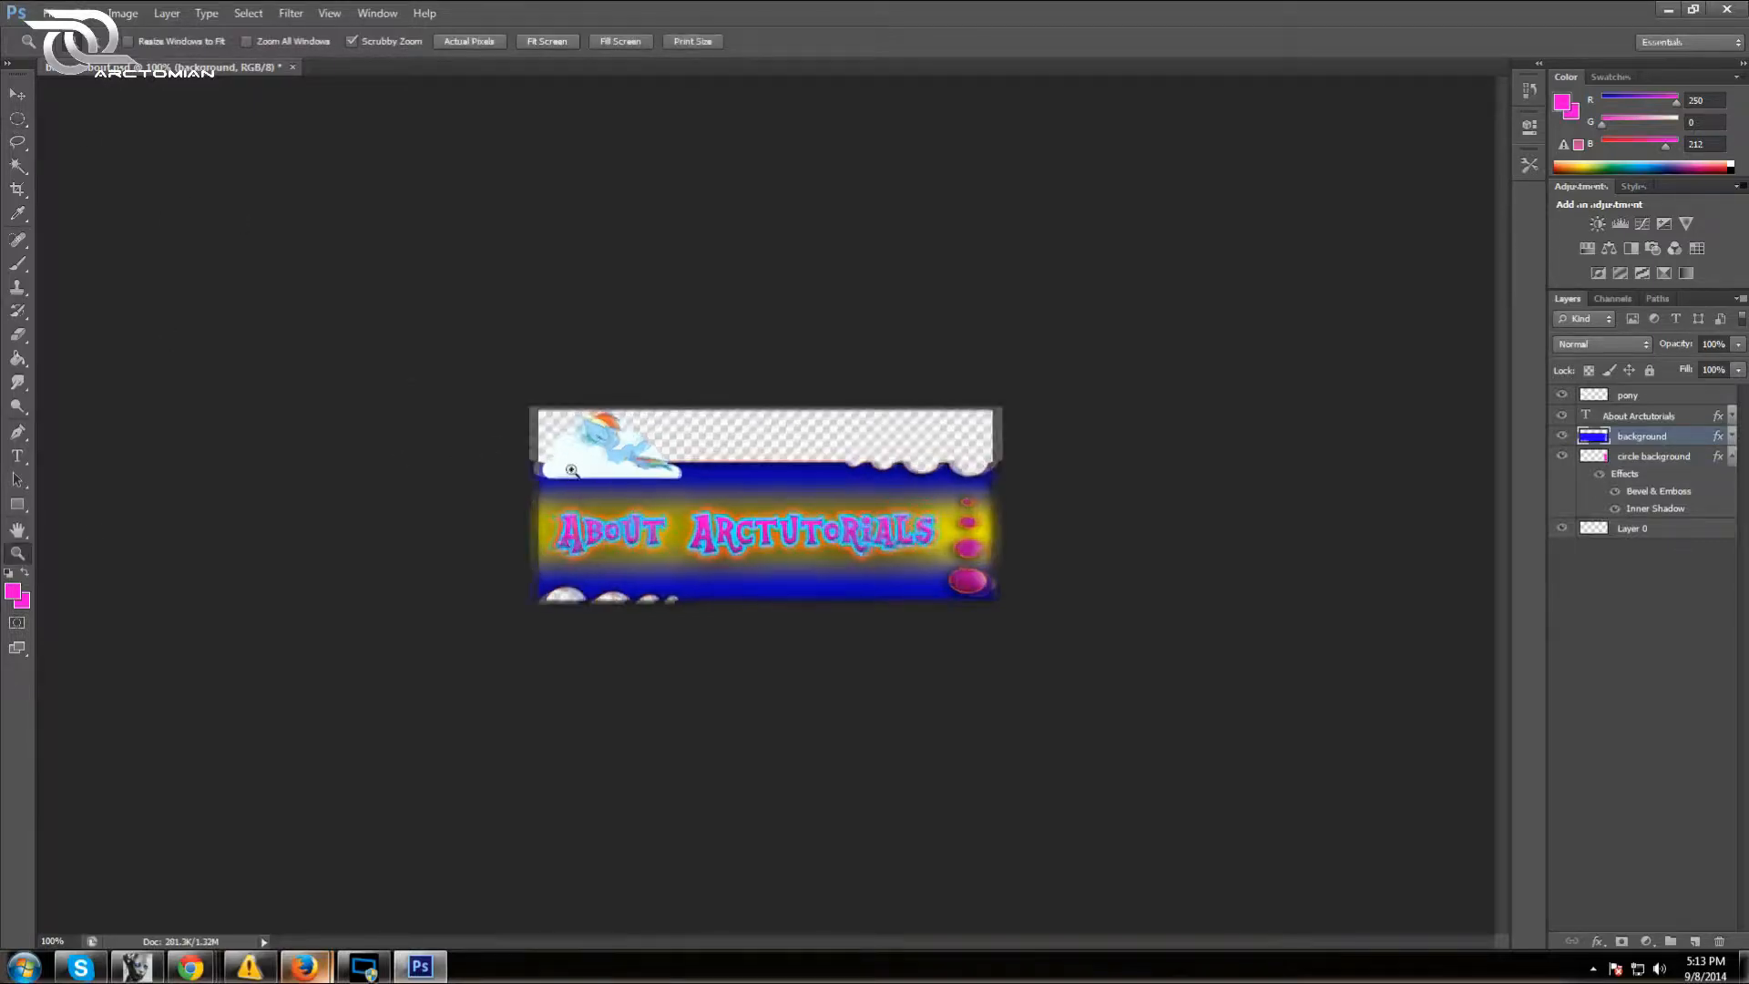
{"action": "key", "text": "ctrl+plus"}
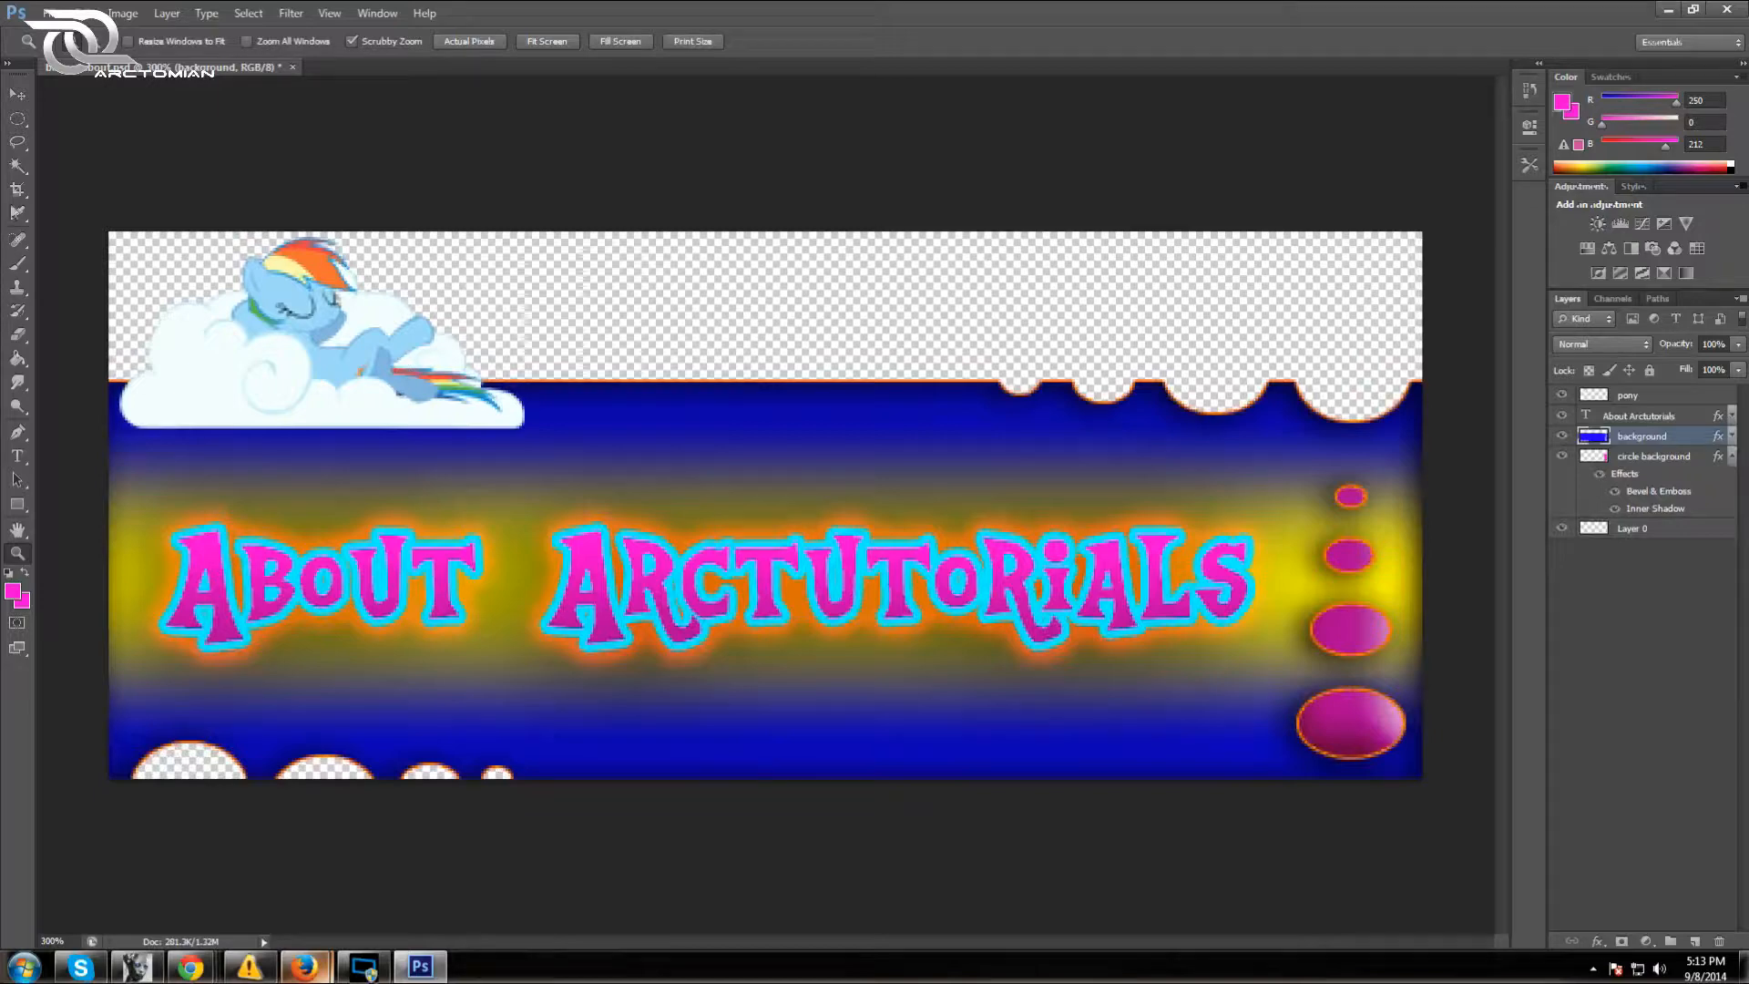
{"action": "left_click", "coordinate": [15, 124]}
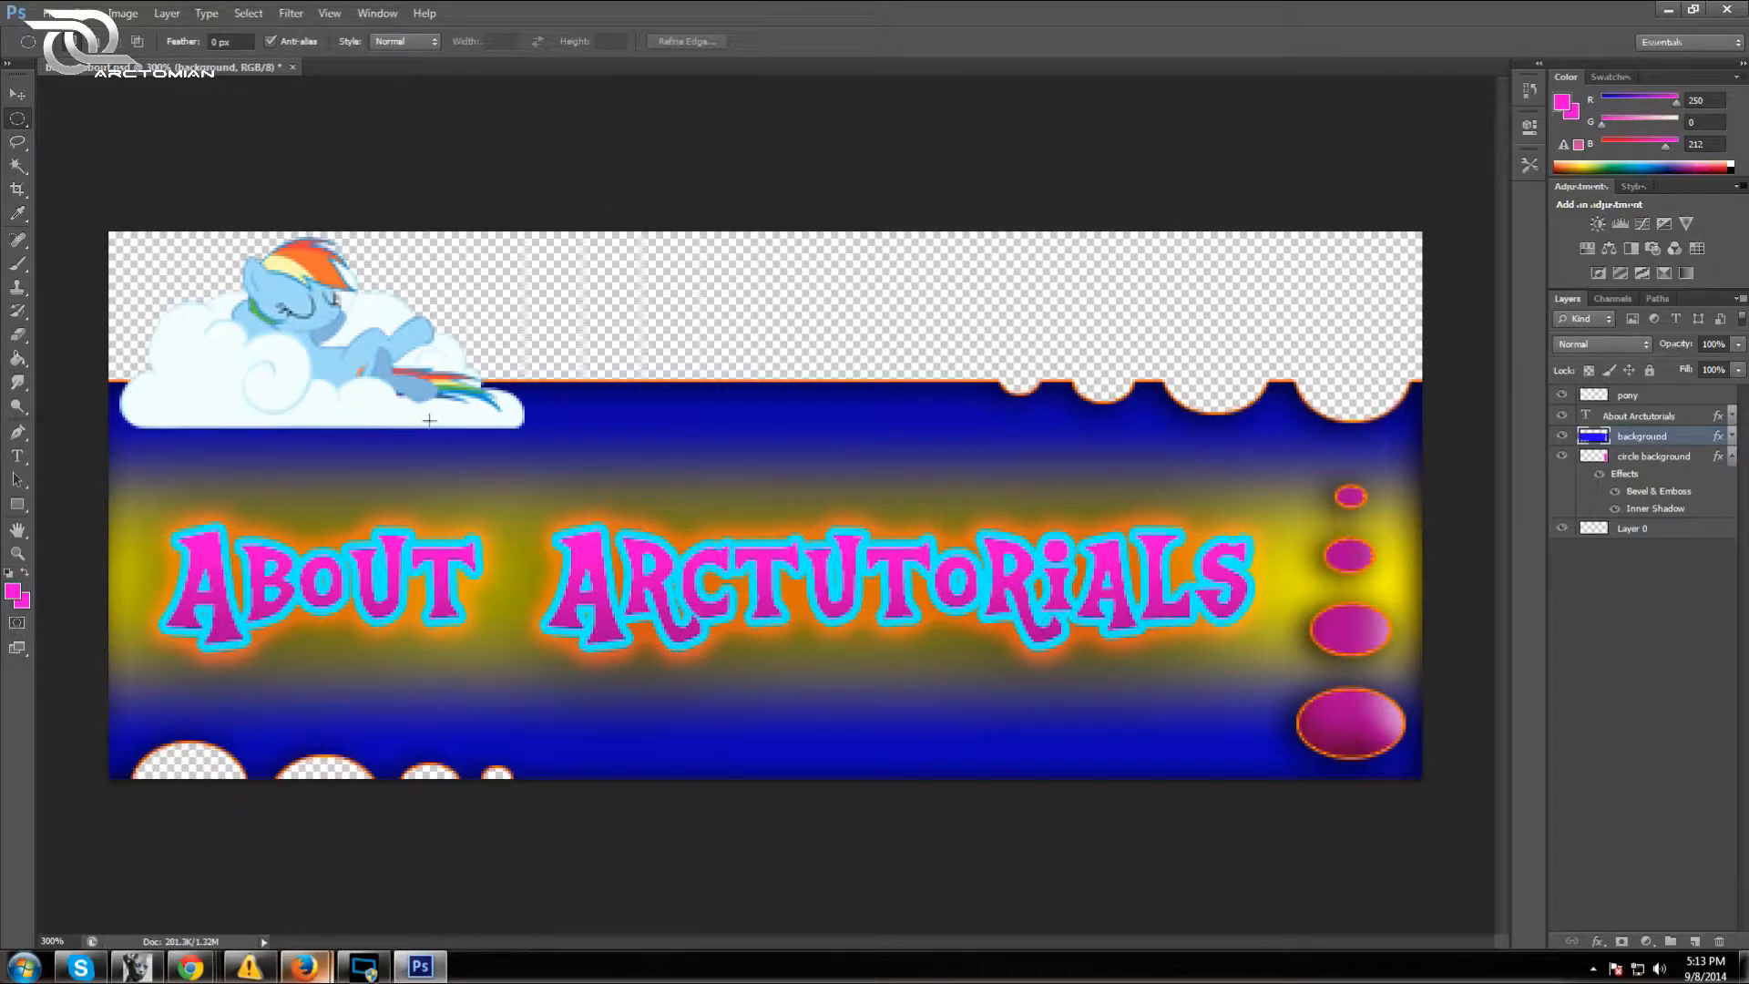
{"action": "left_click_drag", "start_coordinate": [470, 392], "coordinate": [522, 431]}
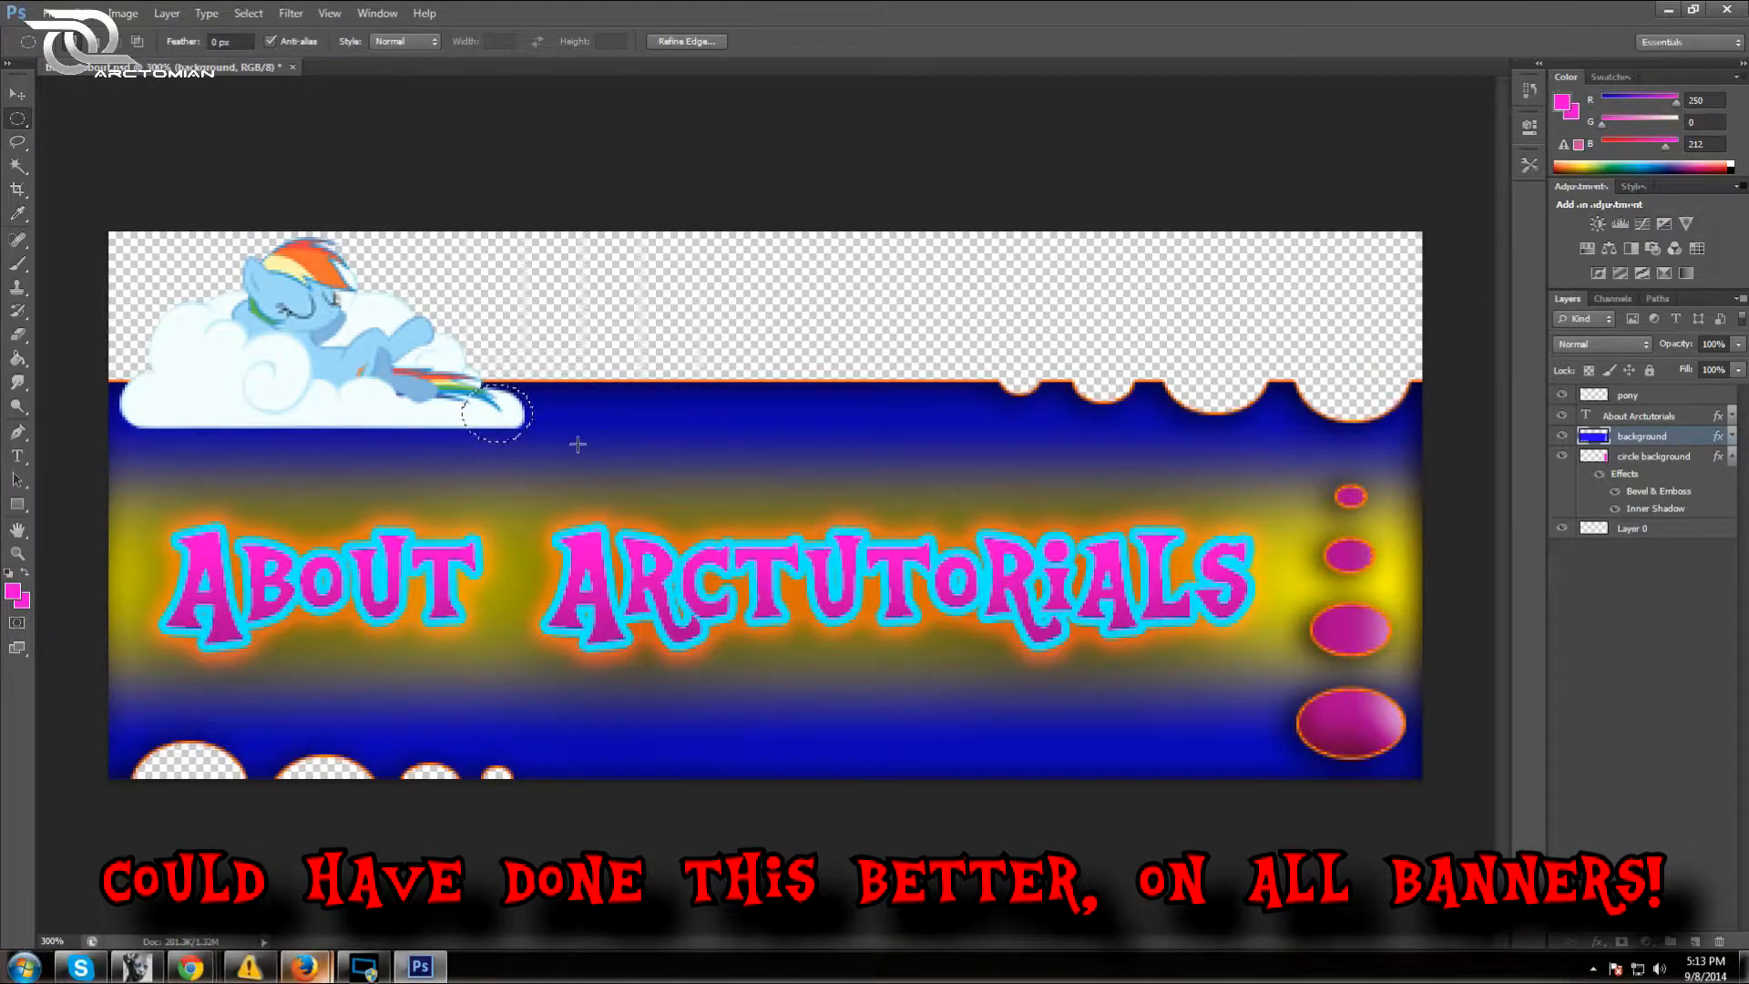
{"action": "key", "text": "Delete"}
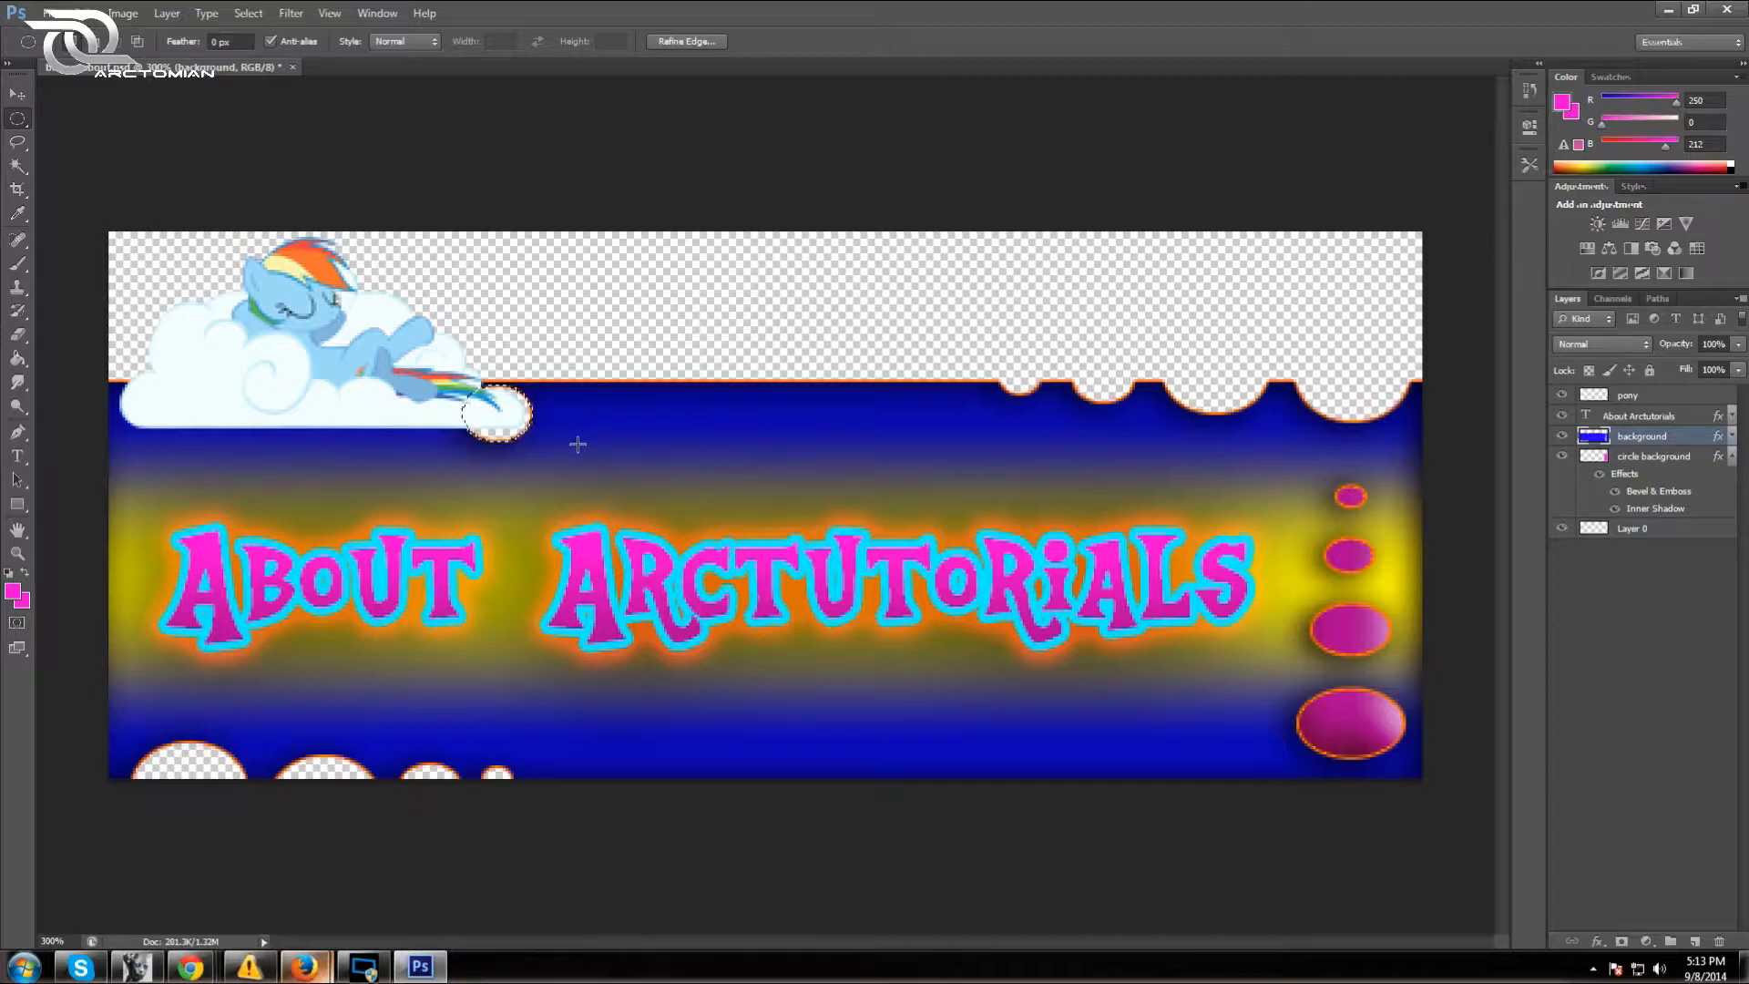
Move the elliptical selection to the cloud's left end and clear the background layer there
{"action": "left_click_drag", "start_coordinate": [507, 399], "coordinate": [157, 409]}
{"action": "key", "text": "Up"}
{"action": "key", "text": "Up"}
{"action": "key", "text": "Up"}
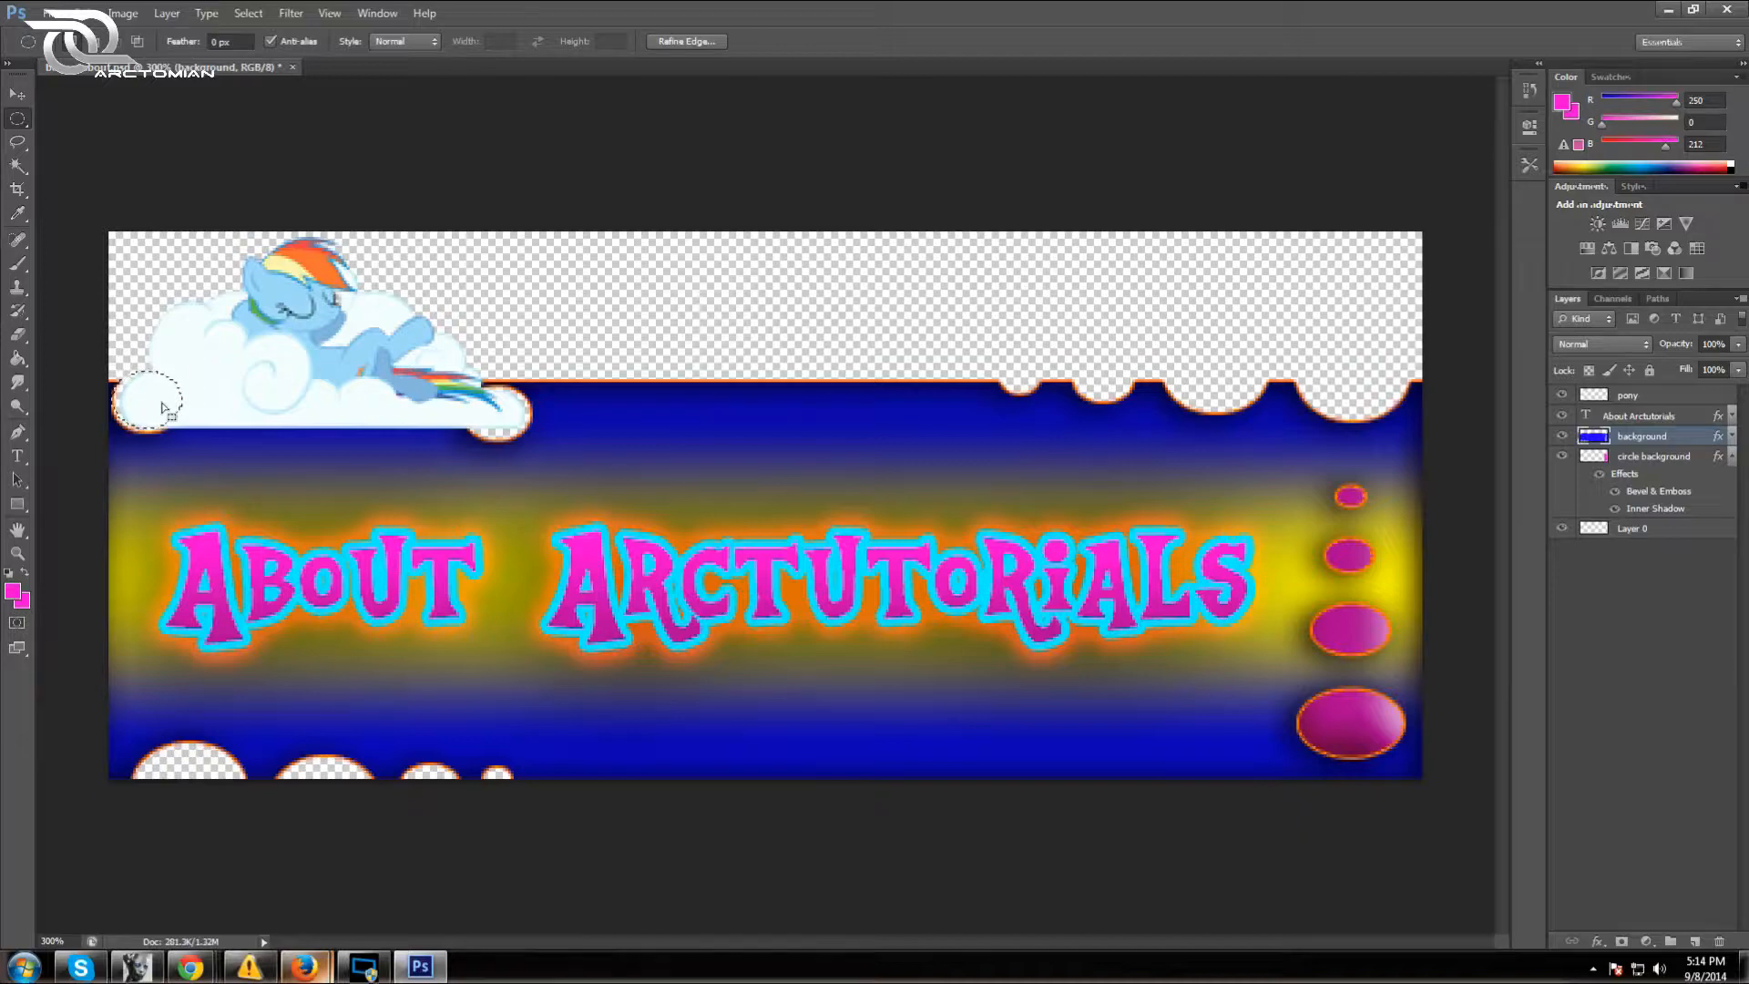
Clear a rectangular strip of the background layer along the cloud's bottom edge, between the two rounded ends
{"action": "left_click_drag", "start_coordinate": [16, 119], "coordinate": [84, 122]}
{"action": "left_click_drag", "start_coordinate": [130, 404], "coordinate": [521, 440]}
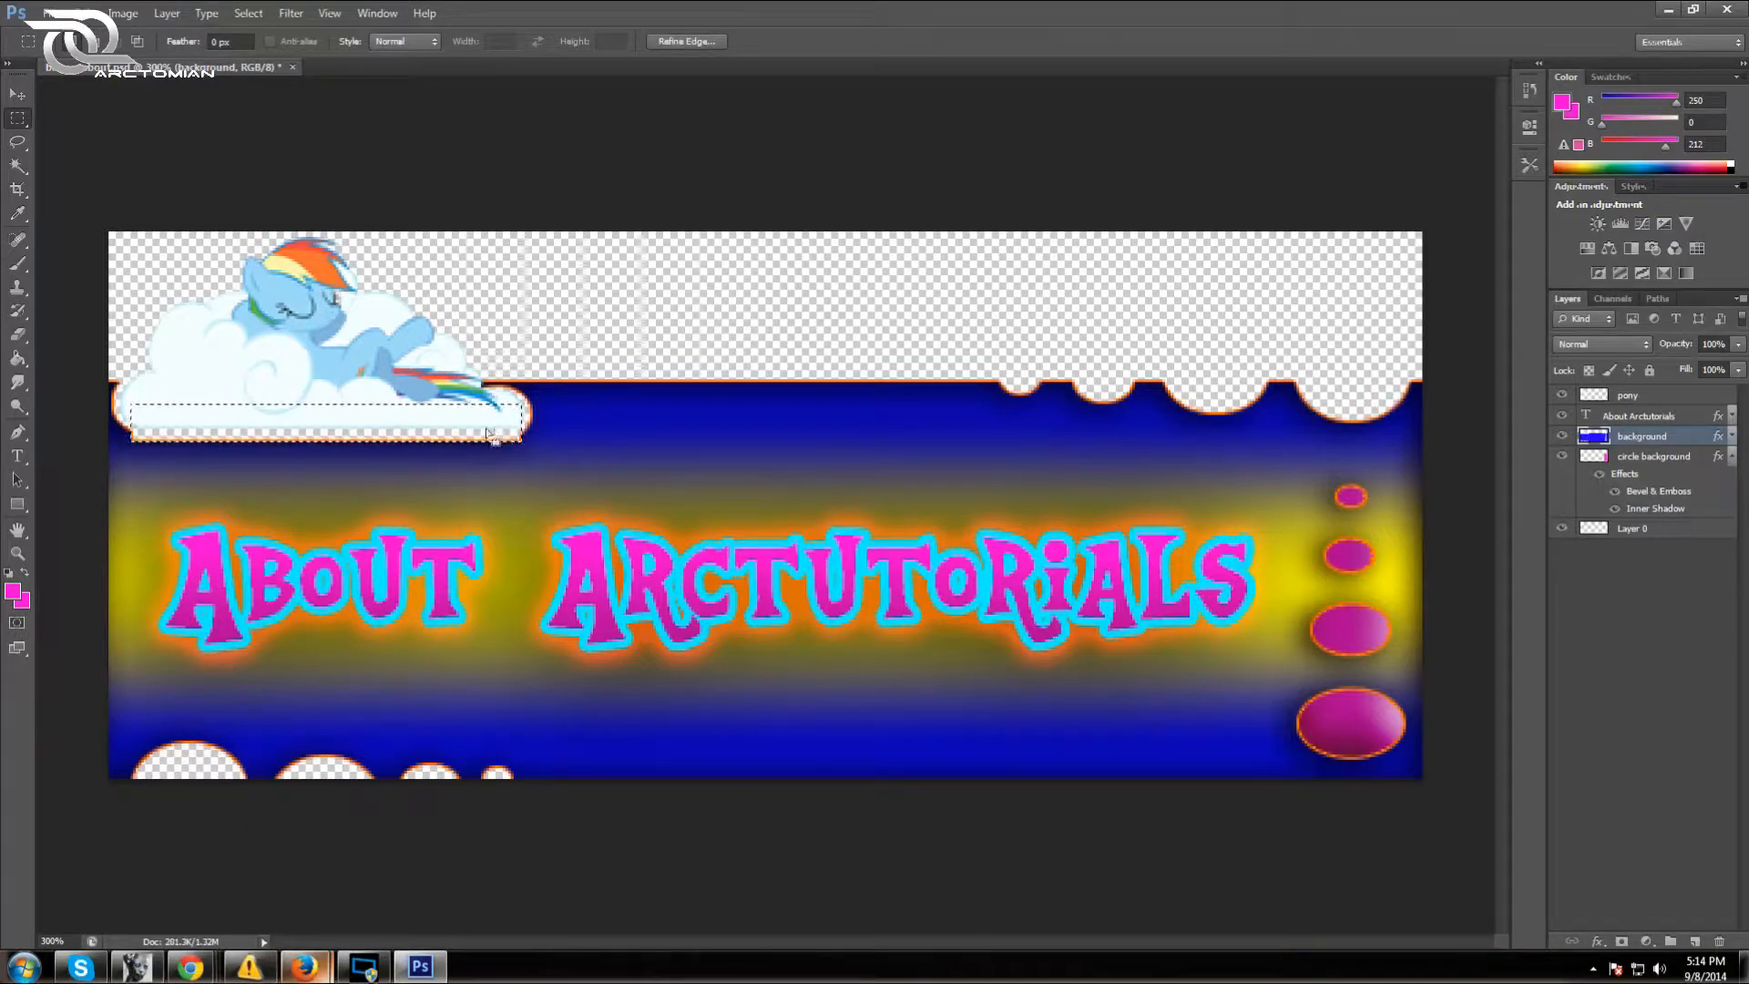
{"action": "left_click", "coordinate": [85, 13]}
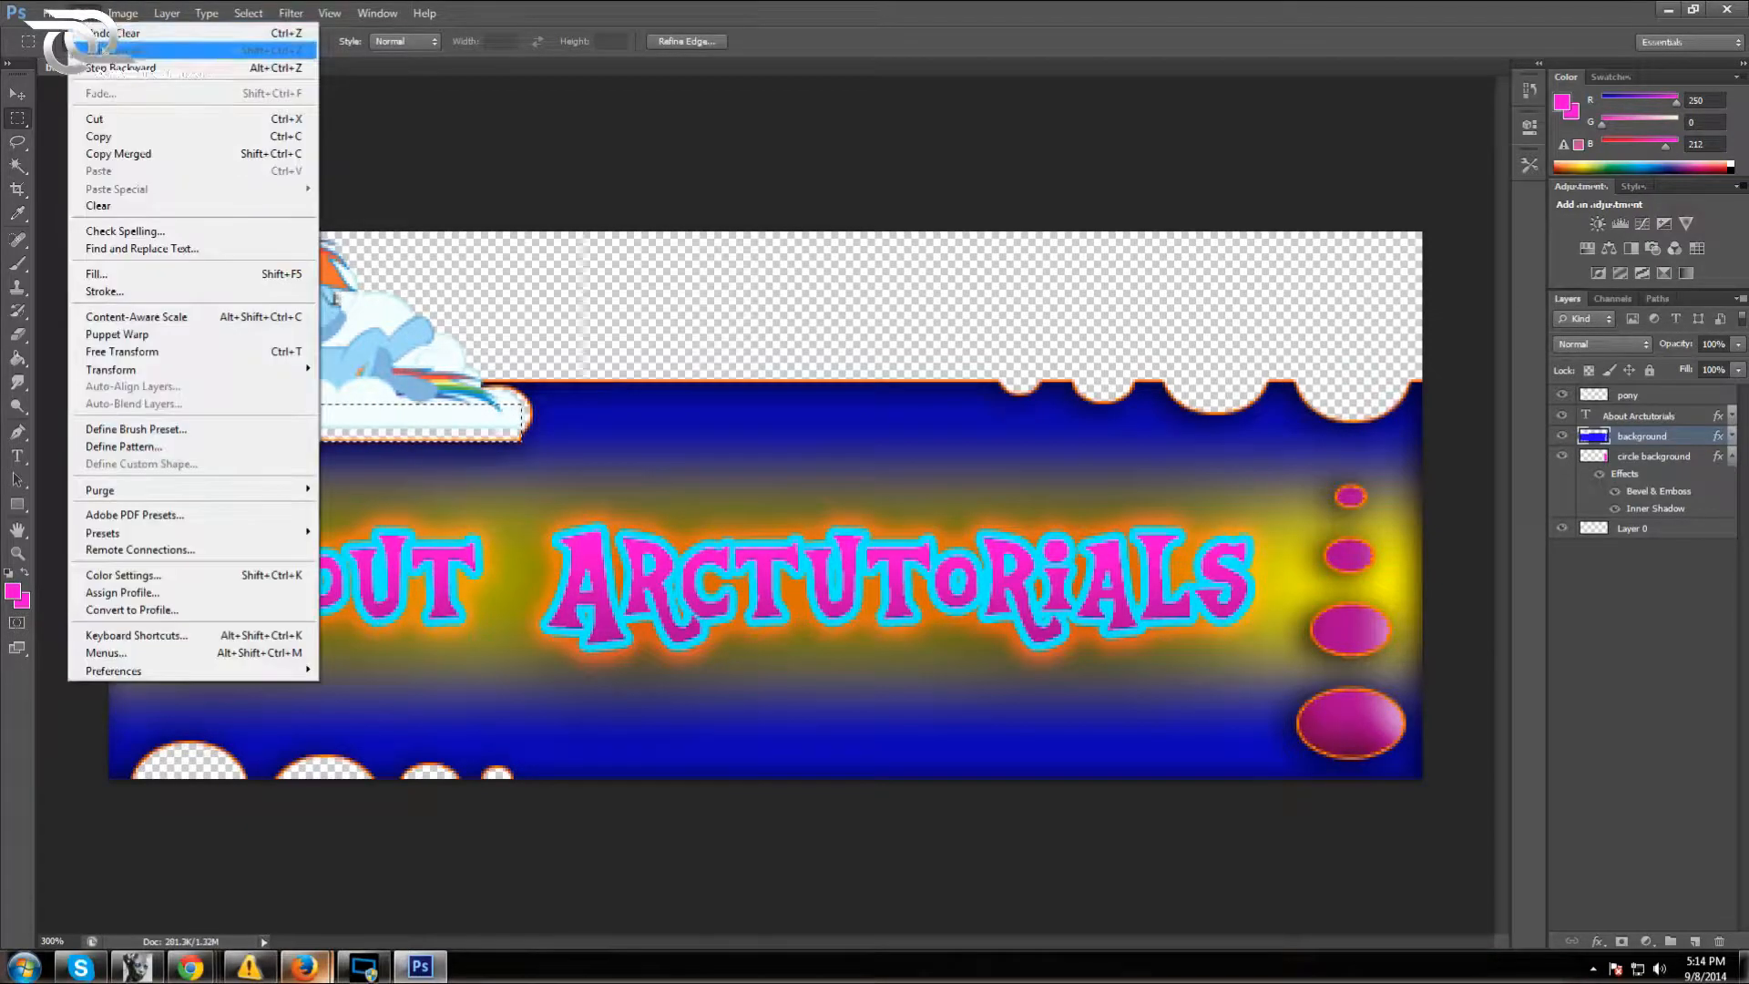
{"action": "left_click", "coordinate": [136, 68]}
{"action": "key", "text": "Up"}
{"action": "key", "text": "Up"}
{"action": "key", "text": "Delete"}
{"action": "key", "text": "Down"}
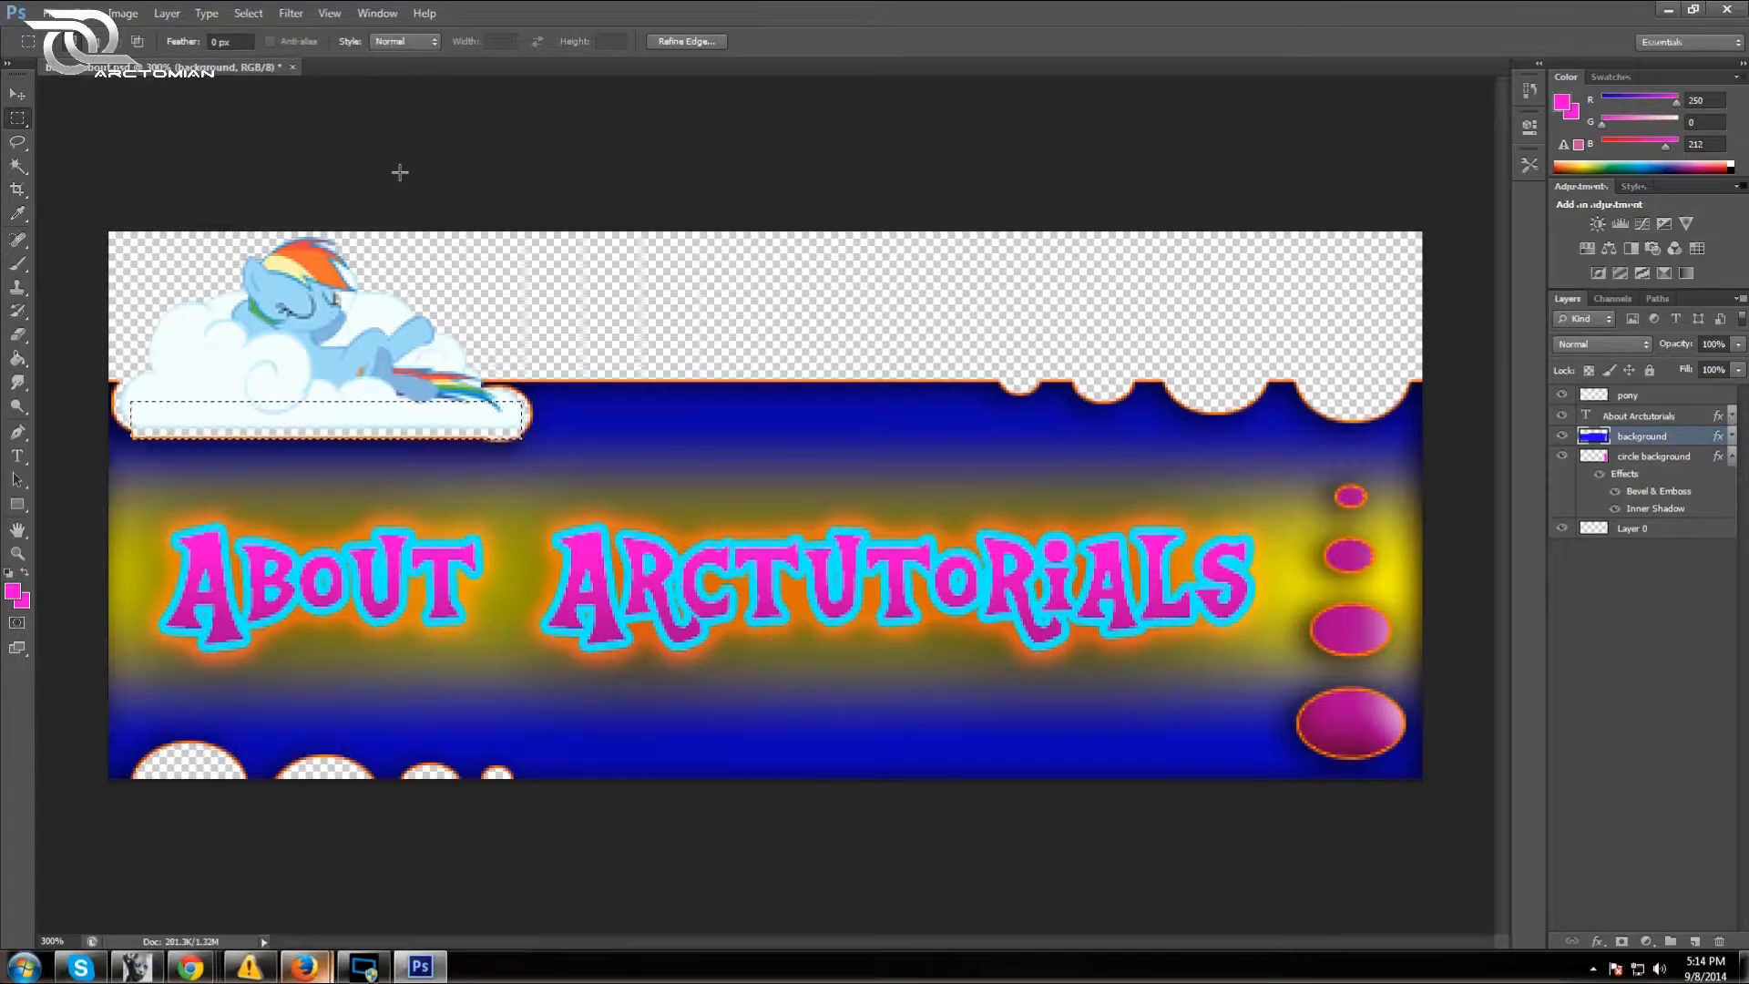
{"action": "key", "text": "Down"}
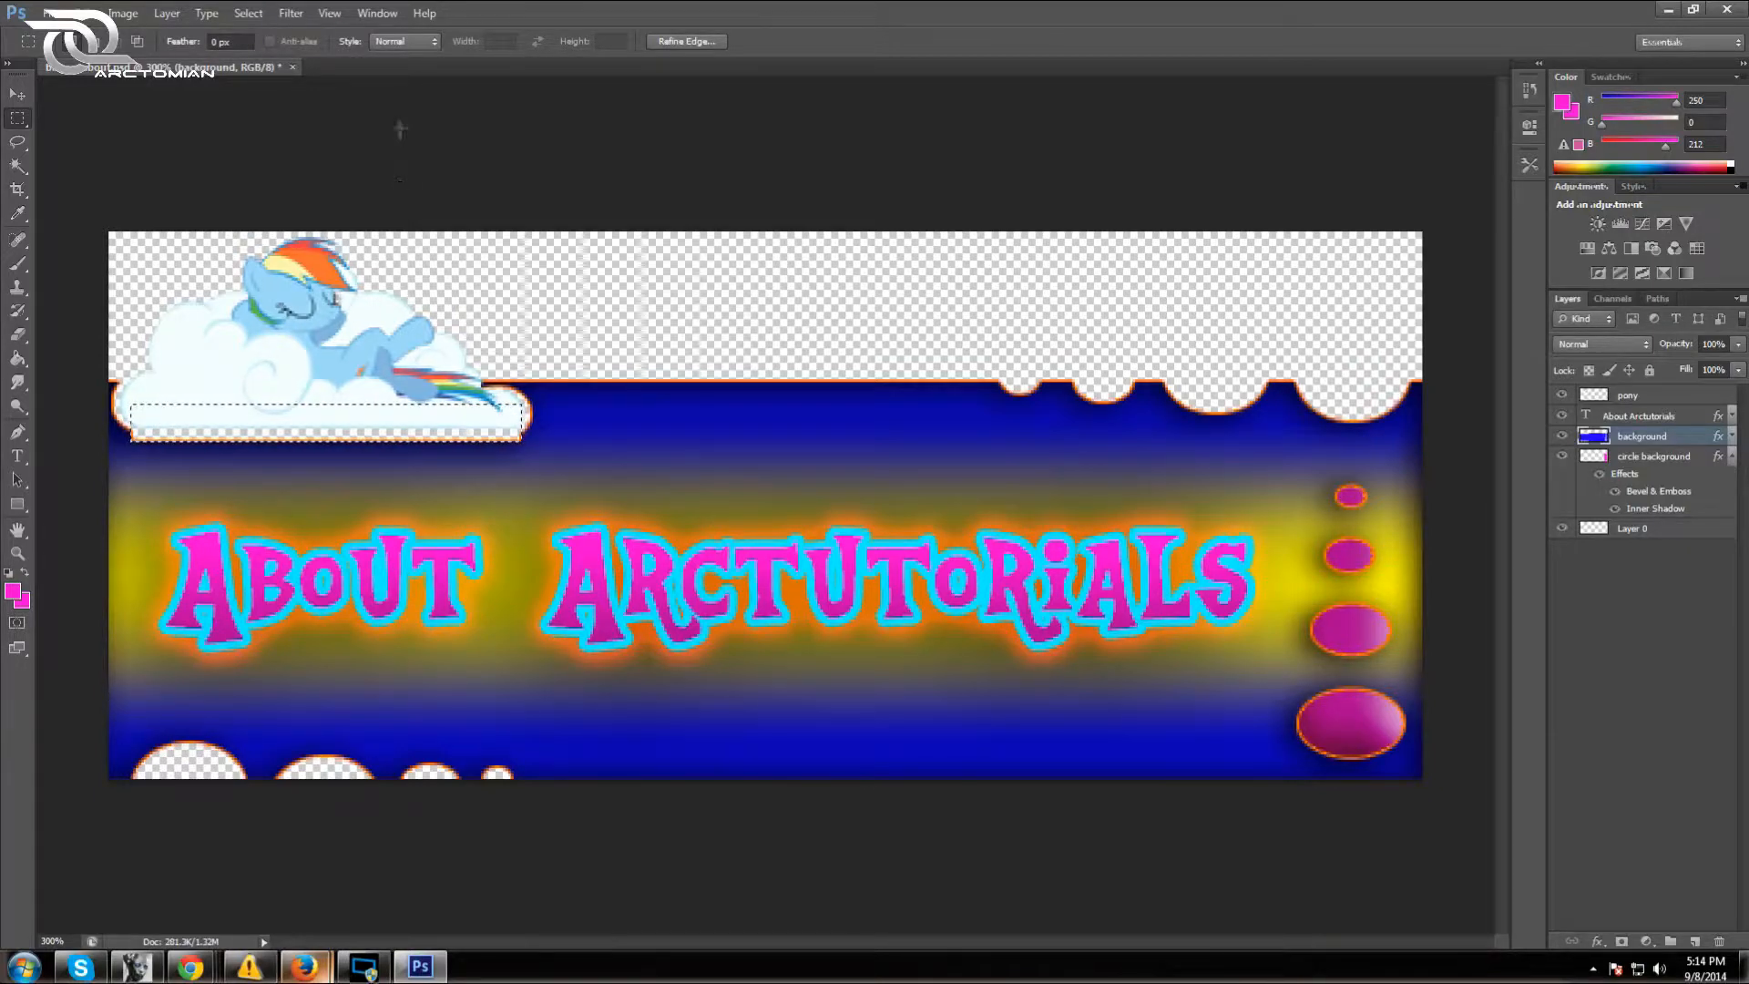
Reshape the cutout at the cloud's right end by clearing a small, precisely nudged elliptical area of the background layer
{"action": "right_click", "coordinate": [17, 118]}
{"action": "left_click", "coordinate": [114, 133]}
{"action": "left_click_drag", "start_coordinate": [507, 407], "coordinate": [464, 367]}
{"action": "left_click_drag", "start_coordinate": [486, 392], "coordinate": [508, 425]}
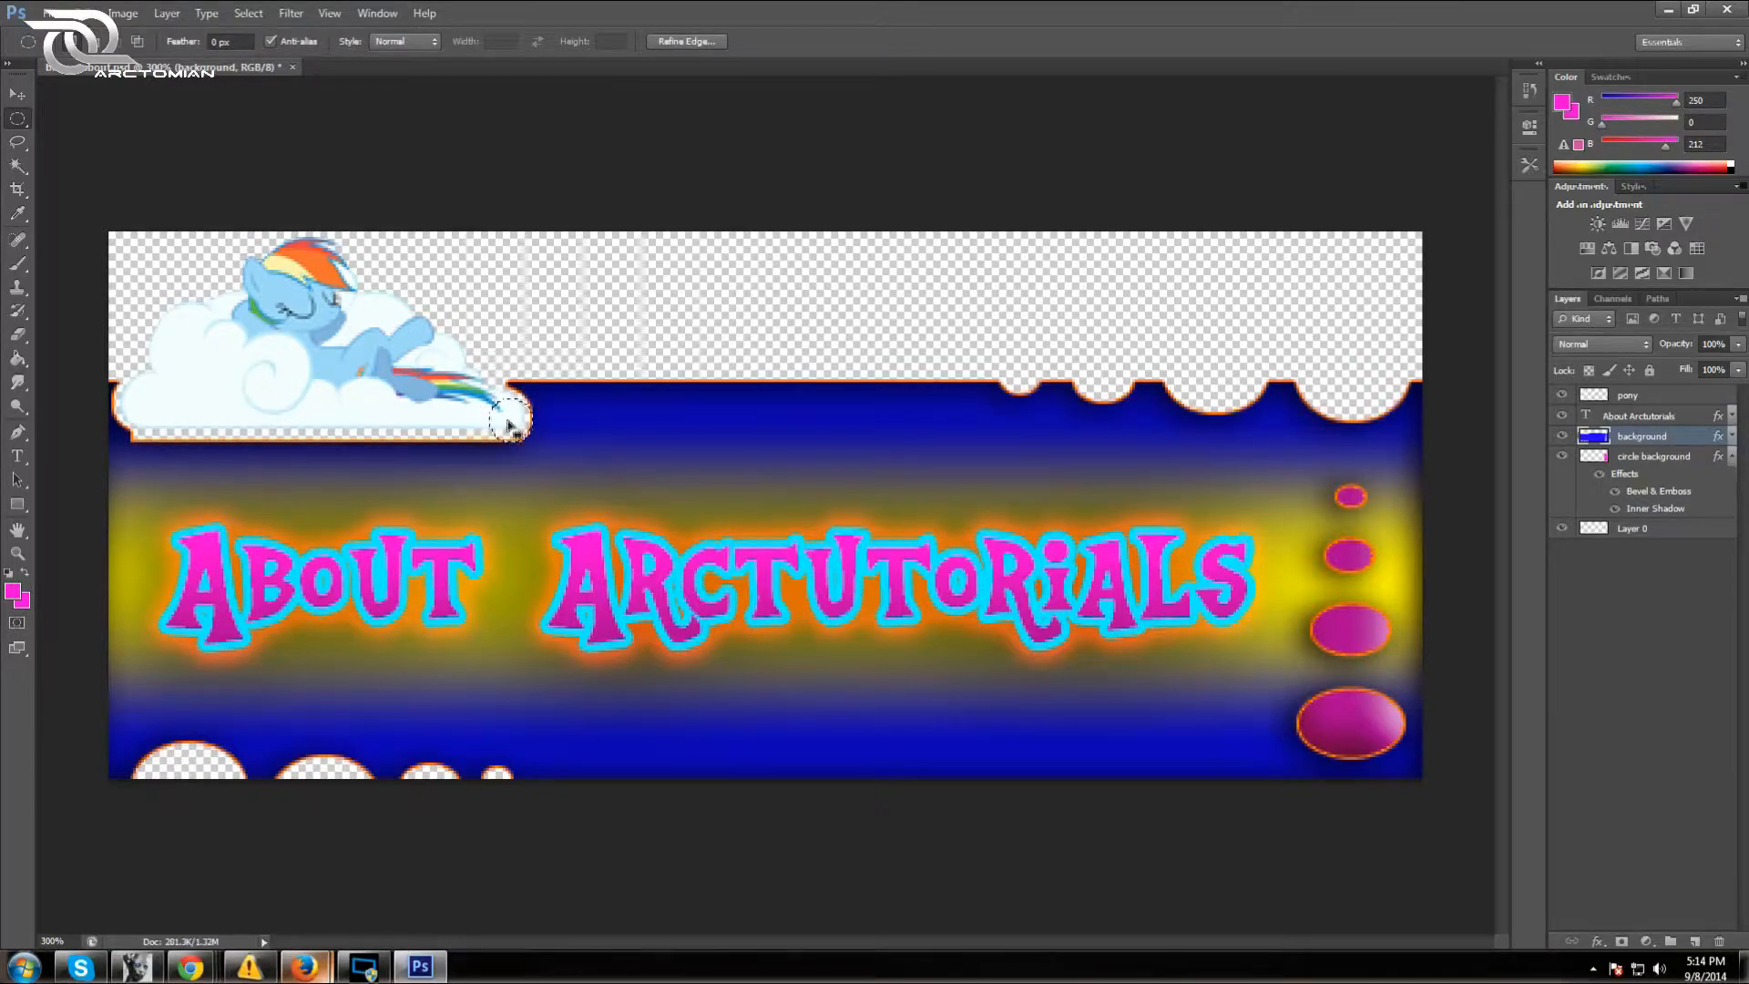
{"action": "key", "text": "ctrl+d"}
{"action": "left_click_drag", "start_coordinate": [486, 397], "coordinate": [532, 437]}
{"action": "key", "text": "Right"}
{"action": "key", "text": "Right"}
{"action": "key", "text": "Down"}
{"action": "key", "text": "Up"}
{"action": "key", "text": "Up"}
{"action": "key", "text": "Up"}
{"action": "key", "text": "Up"}
{"action": "key", "text": "Left"}
{"action": "key", "text": "Left"}
{"action": "key", "text": "Down"}
{"action": "key", "text": "Down"}
{"action": "key", "text": "Right"}
{"action": "key", "text": "Delete"}
{"action": "left_click", "coordinate": [514, 423]}
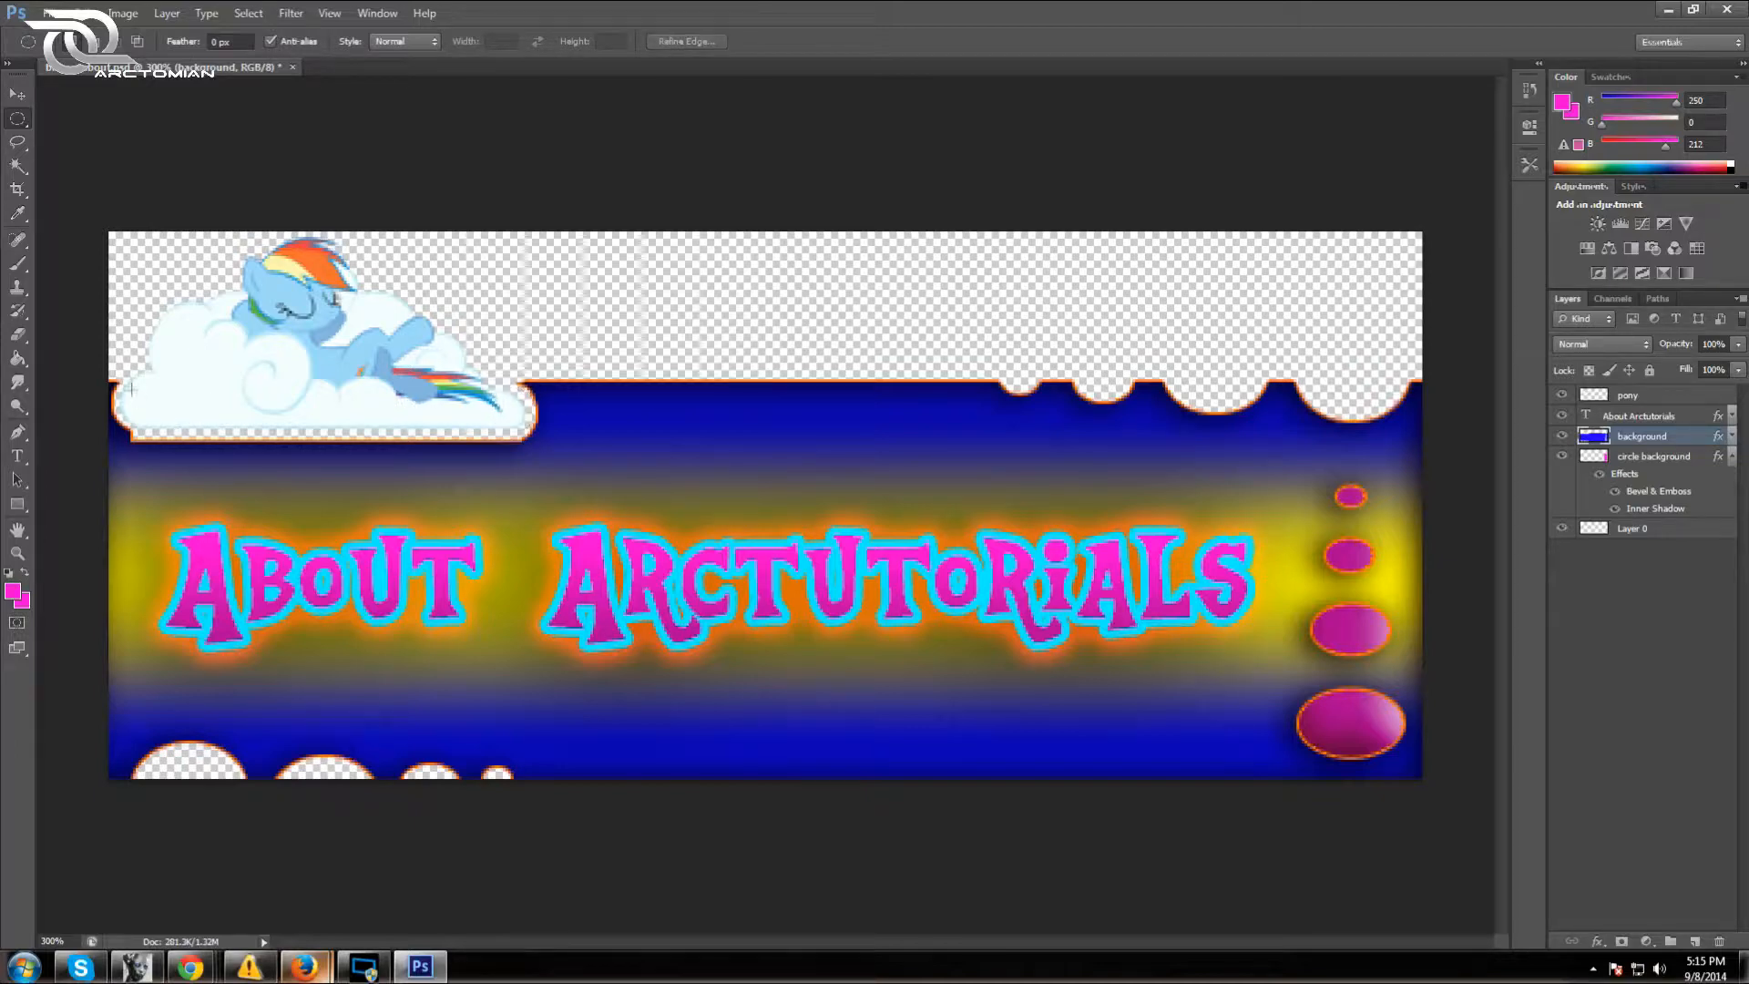
Round off the background cutout at the cloud's left end with the elliptical selection and deselect
{"action": "left_click_drag", "start_coordinate": [228, 435], "coordinate": [159, 423]}
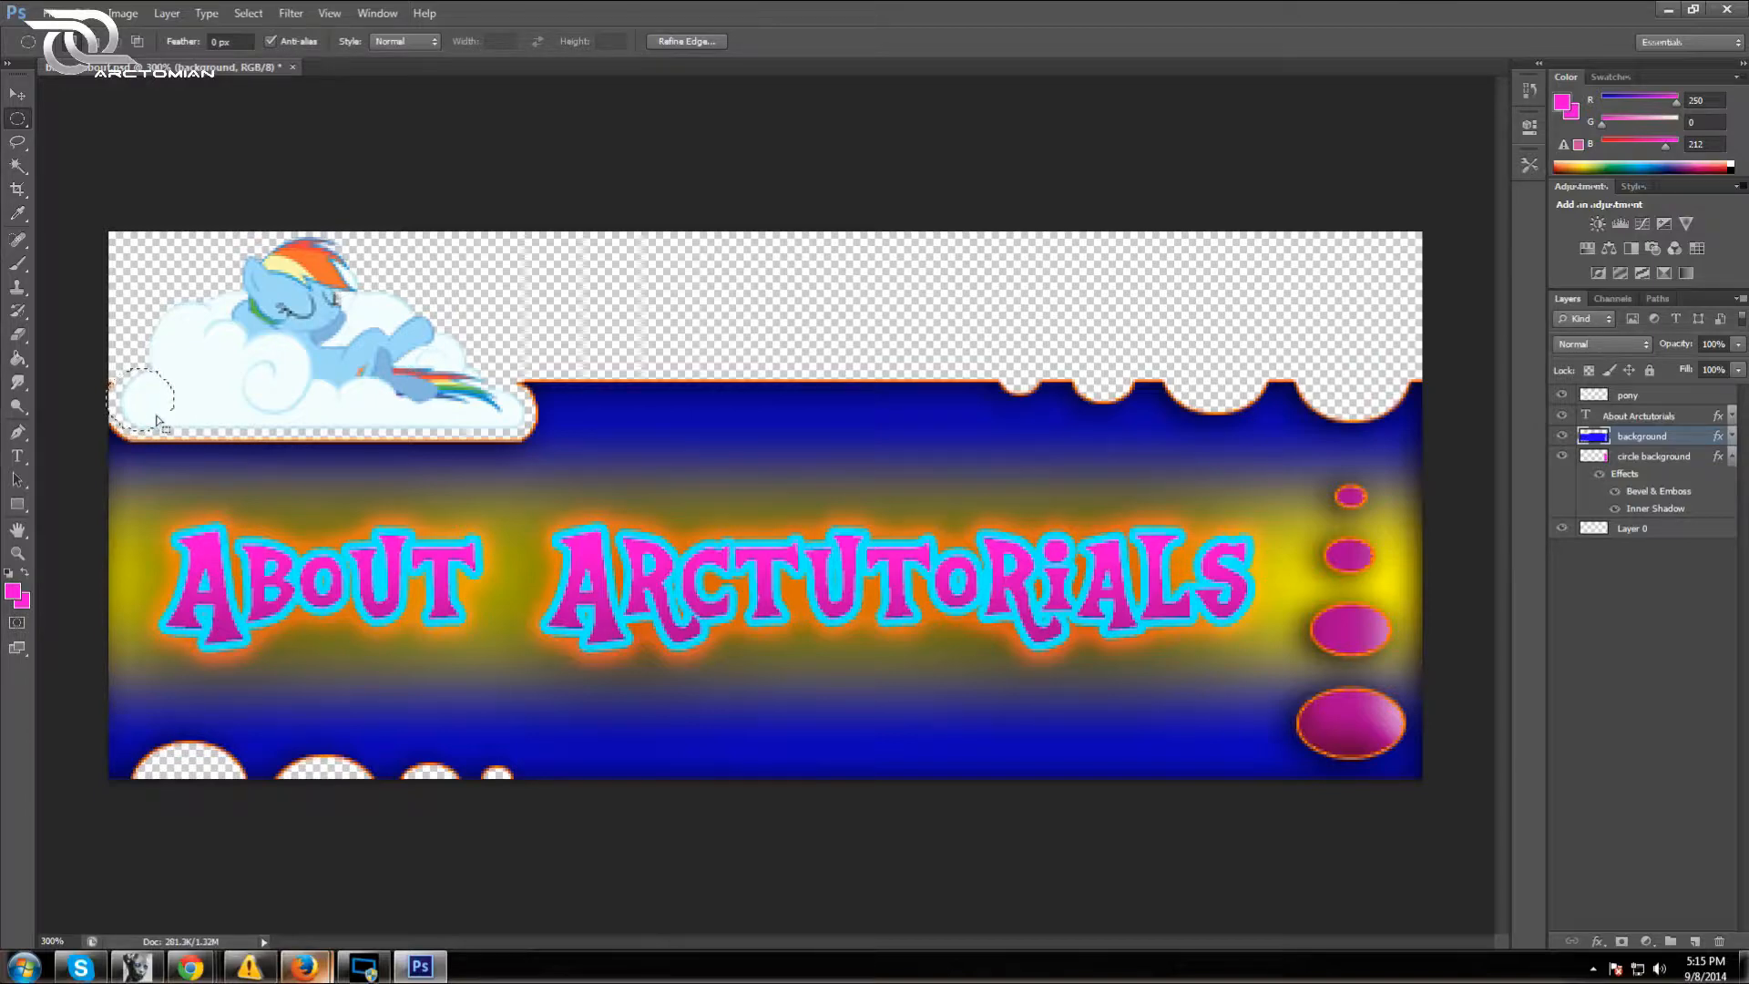
{"action": "left_click", "coordinate": [612, 219]}
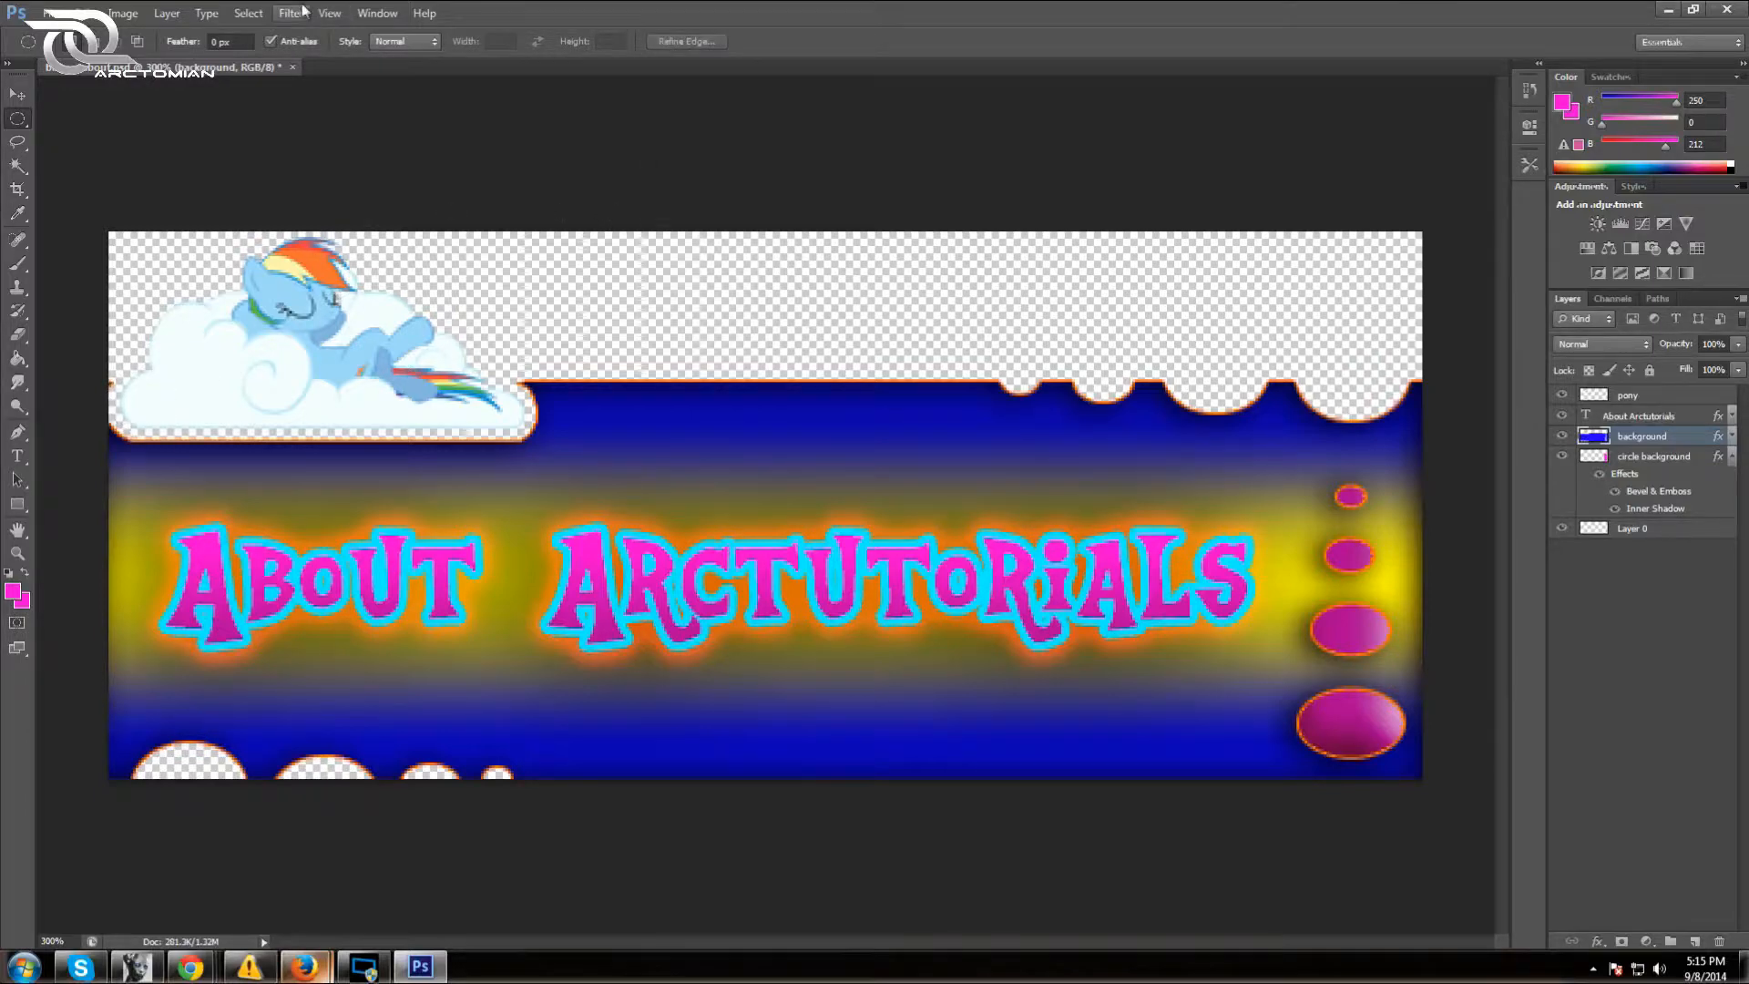
Add a 1 px outside Stroke to the pony layer
{"action": "left_click", "coordinate": [329, 13]}
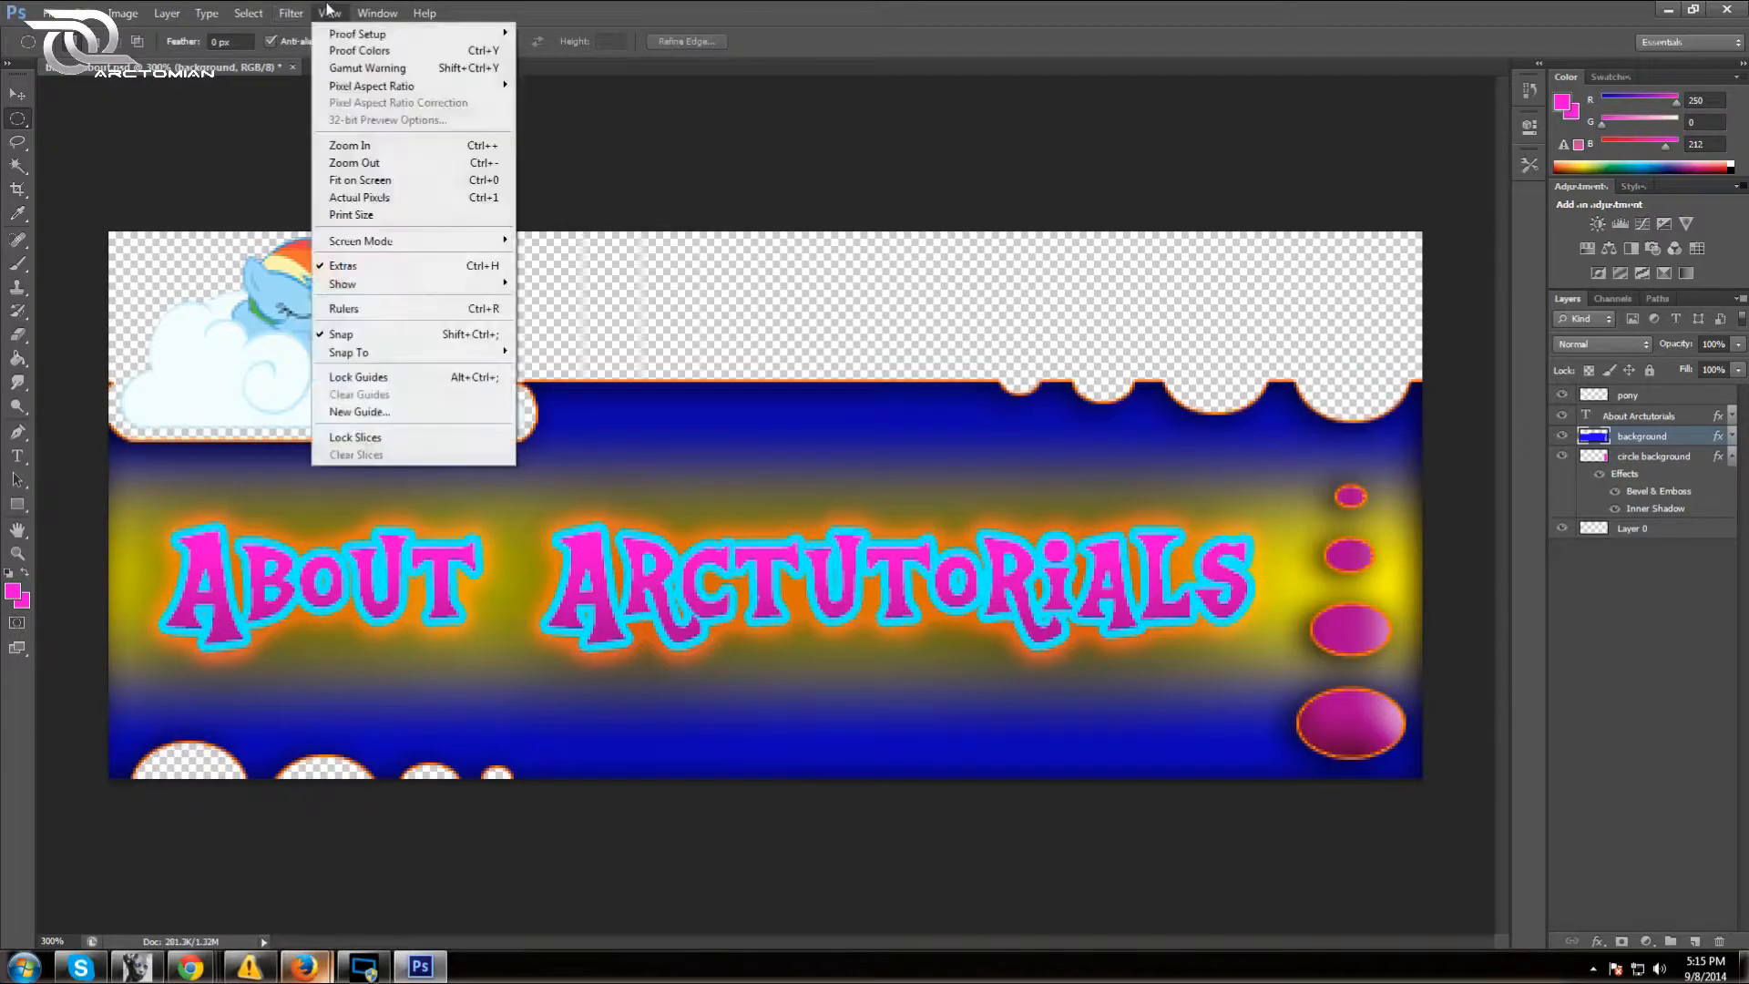
{"action": "left_click", "coordinate": [419, 163]}
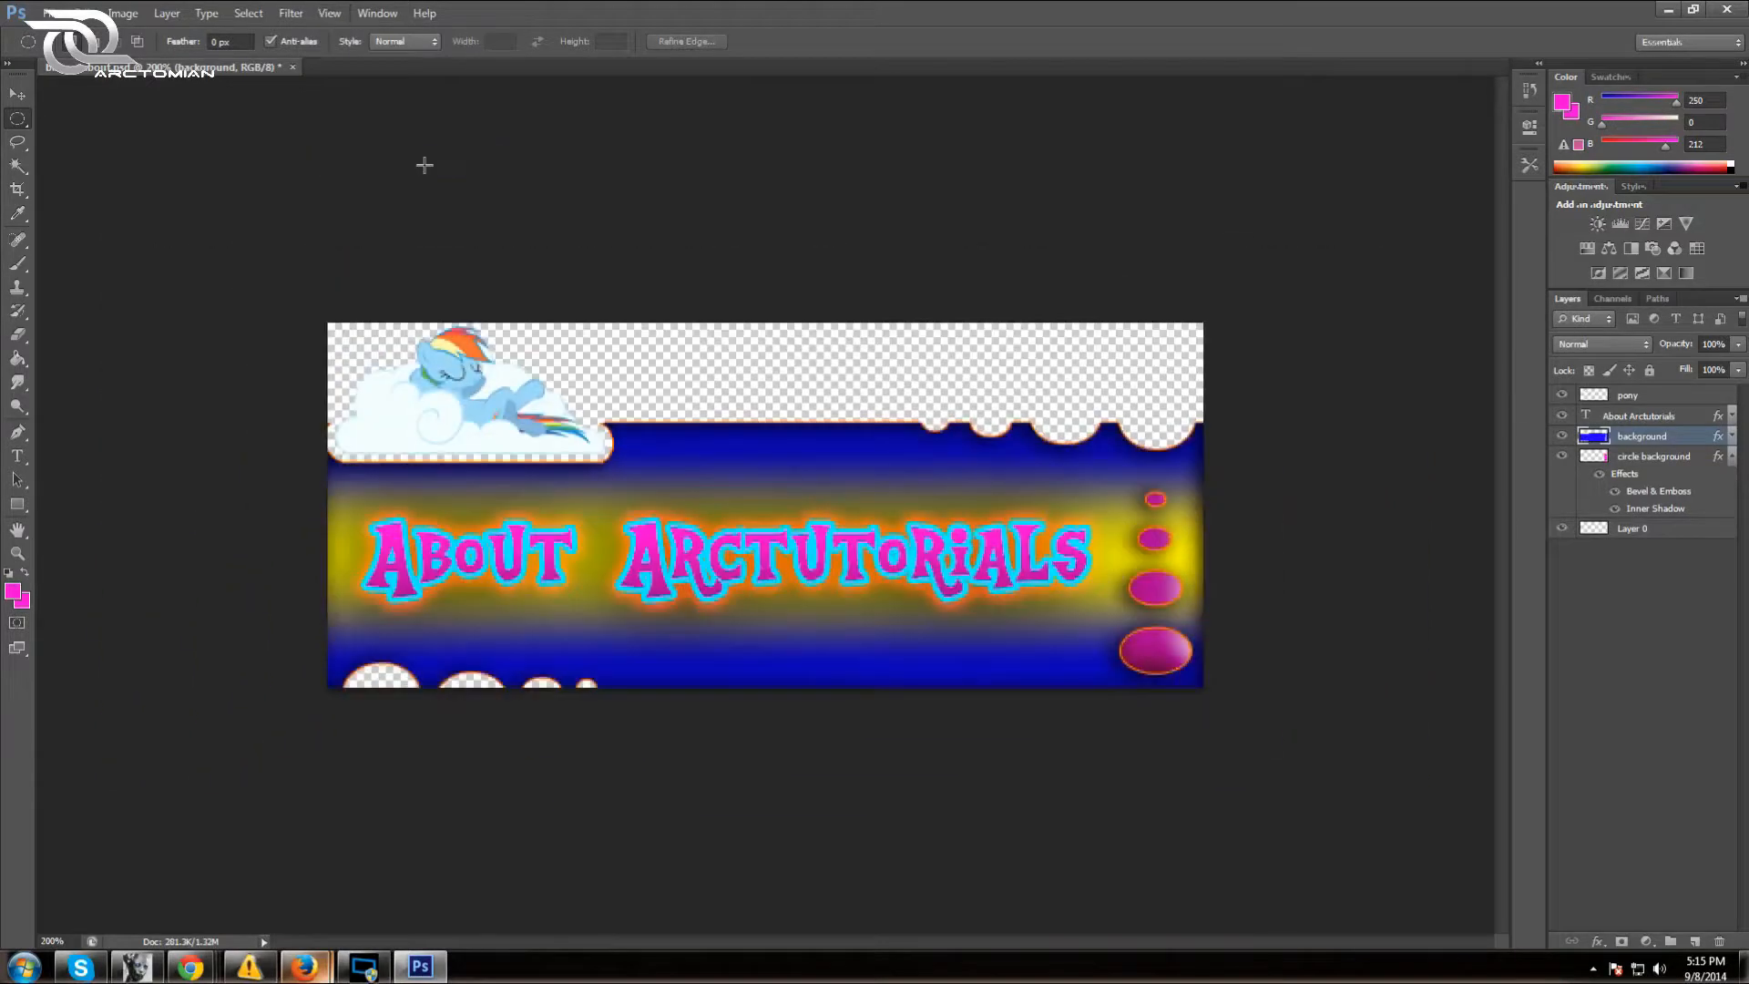
{"action": "left_click", "coordinate": [329, 12]}
{"action": "left_click", "coordinate": [385, 164]}
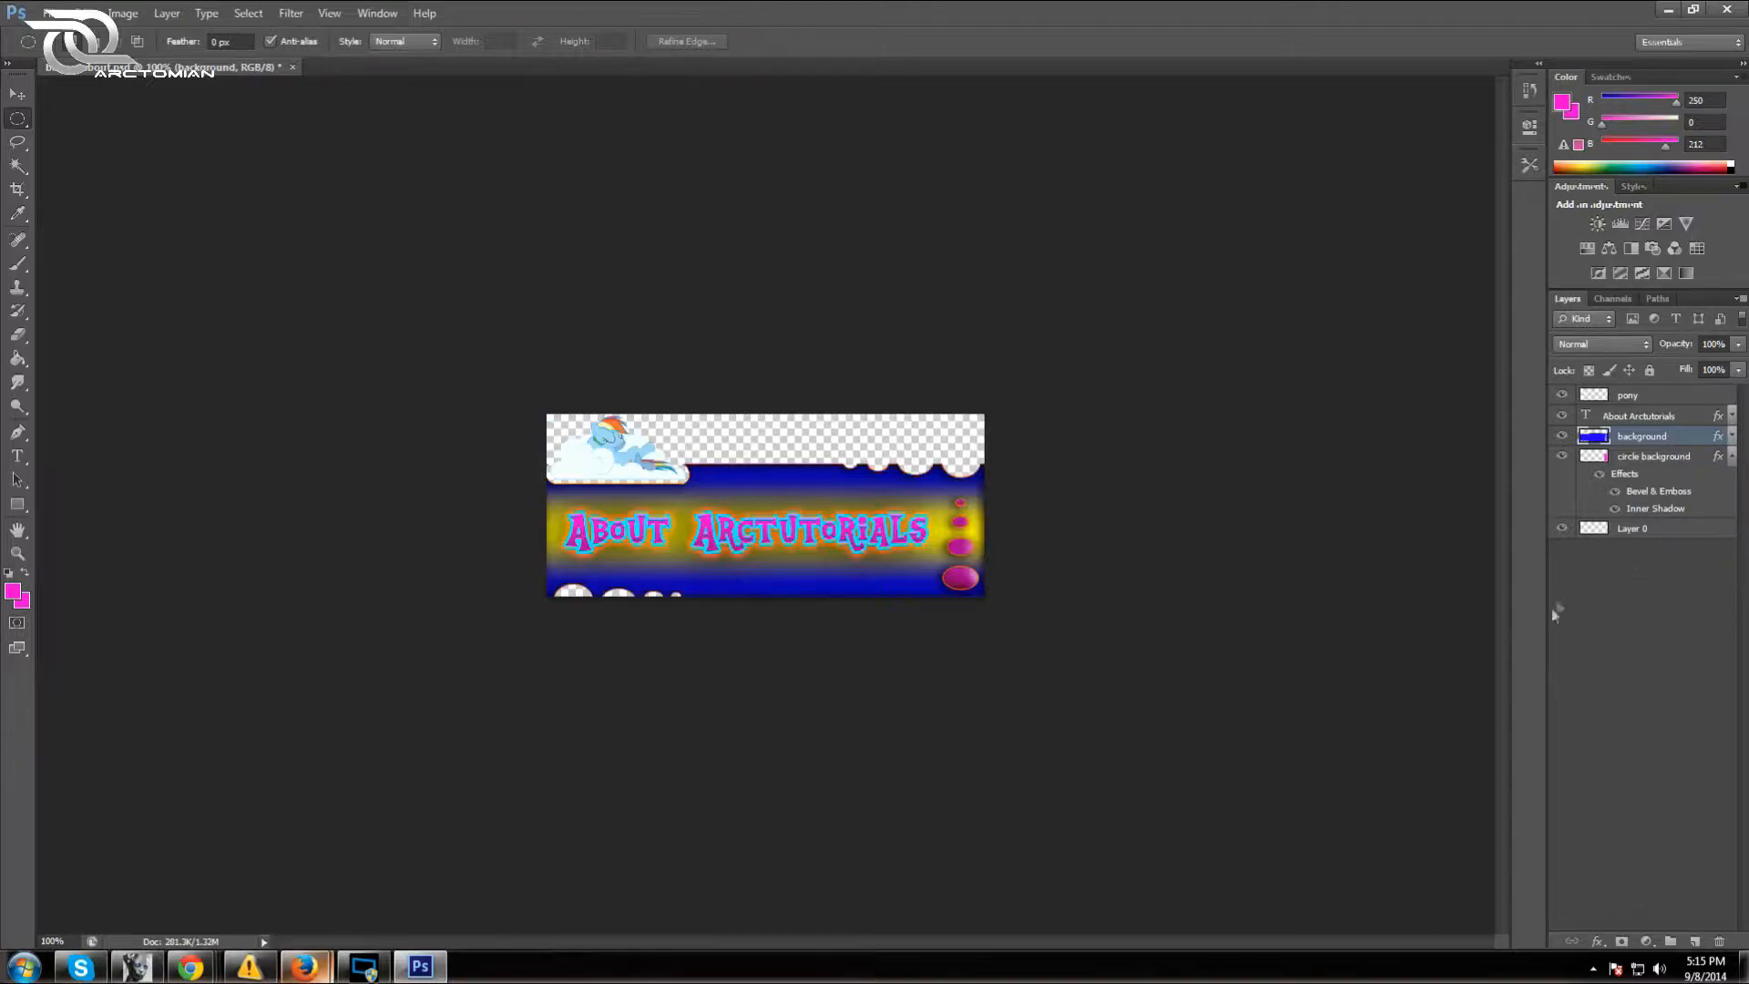
{"action": "left_click", "coordinate": [1647, 395]}
{"action": "right_click", "coordinate": [1651, 395]}
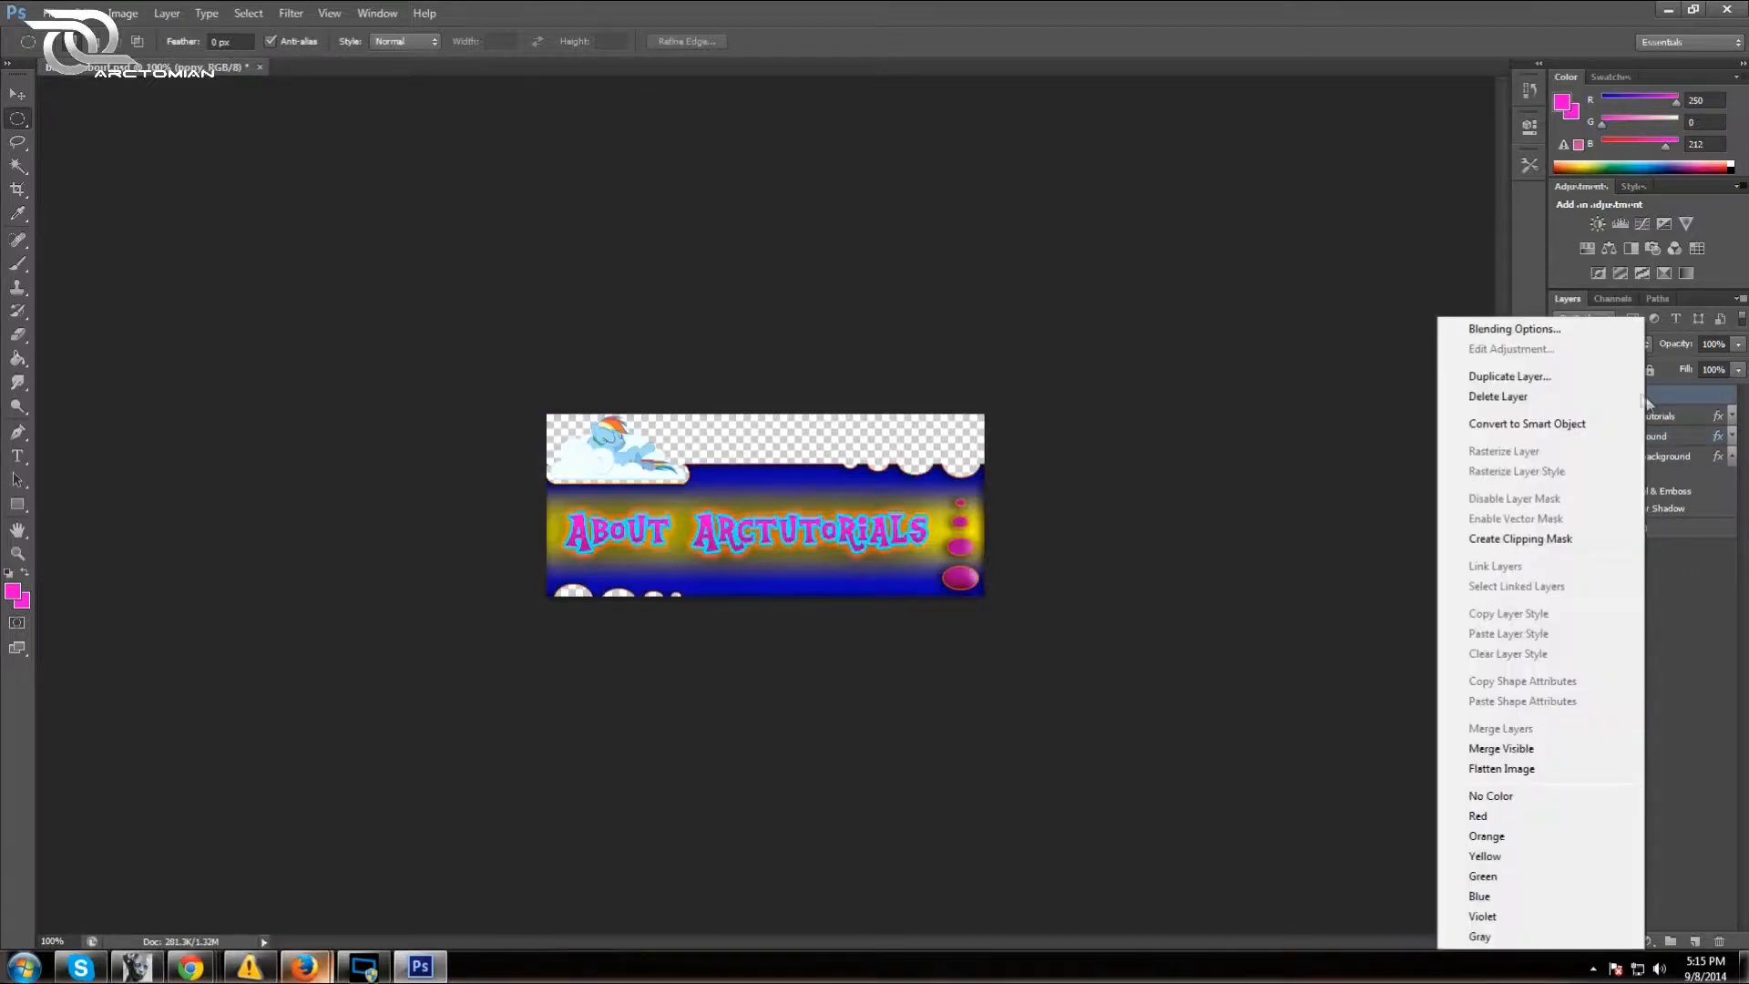
{"action": "left_click", "coordinate": [1553, 333]}
{"action": "left_click", "coordinate": [1037, 393]}
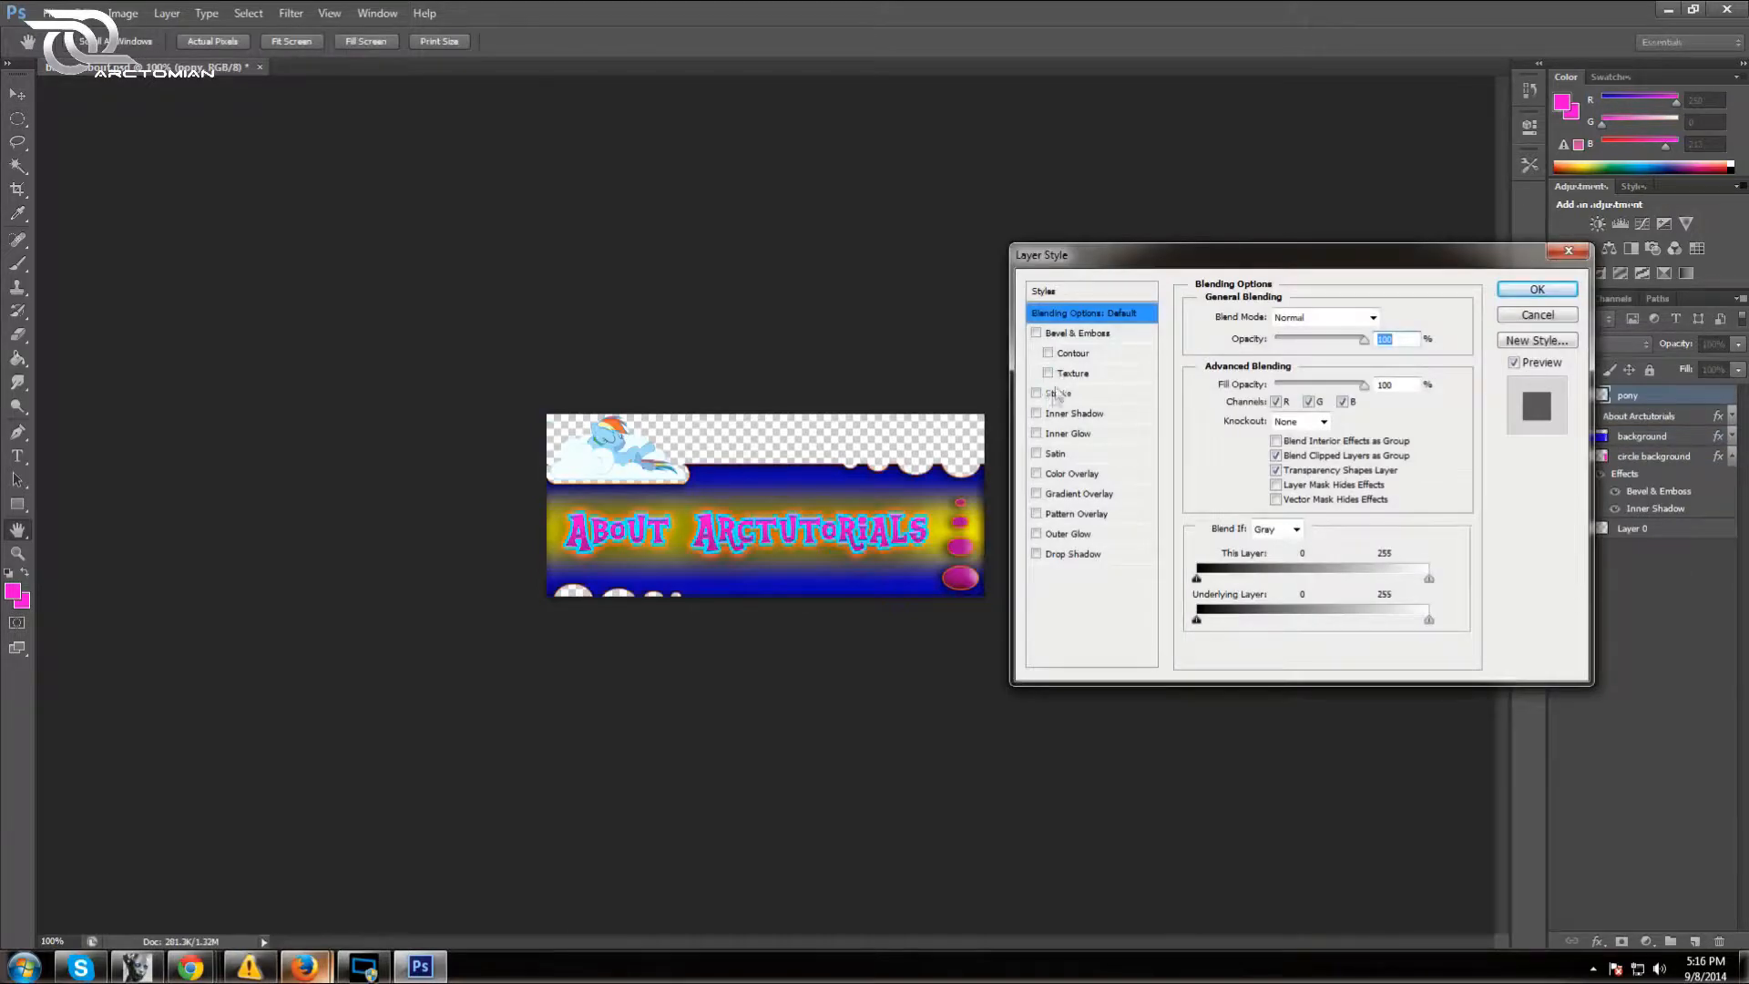
{"action": "left_click", "coordinate": [1057, 395]}
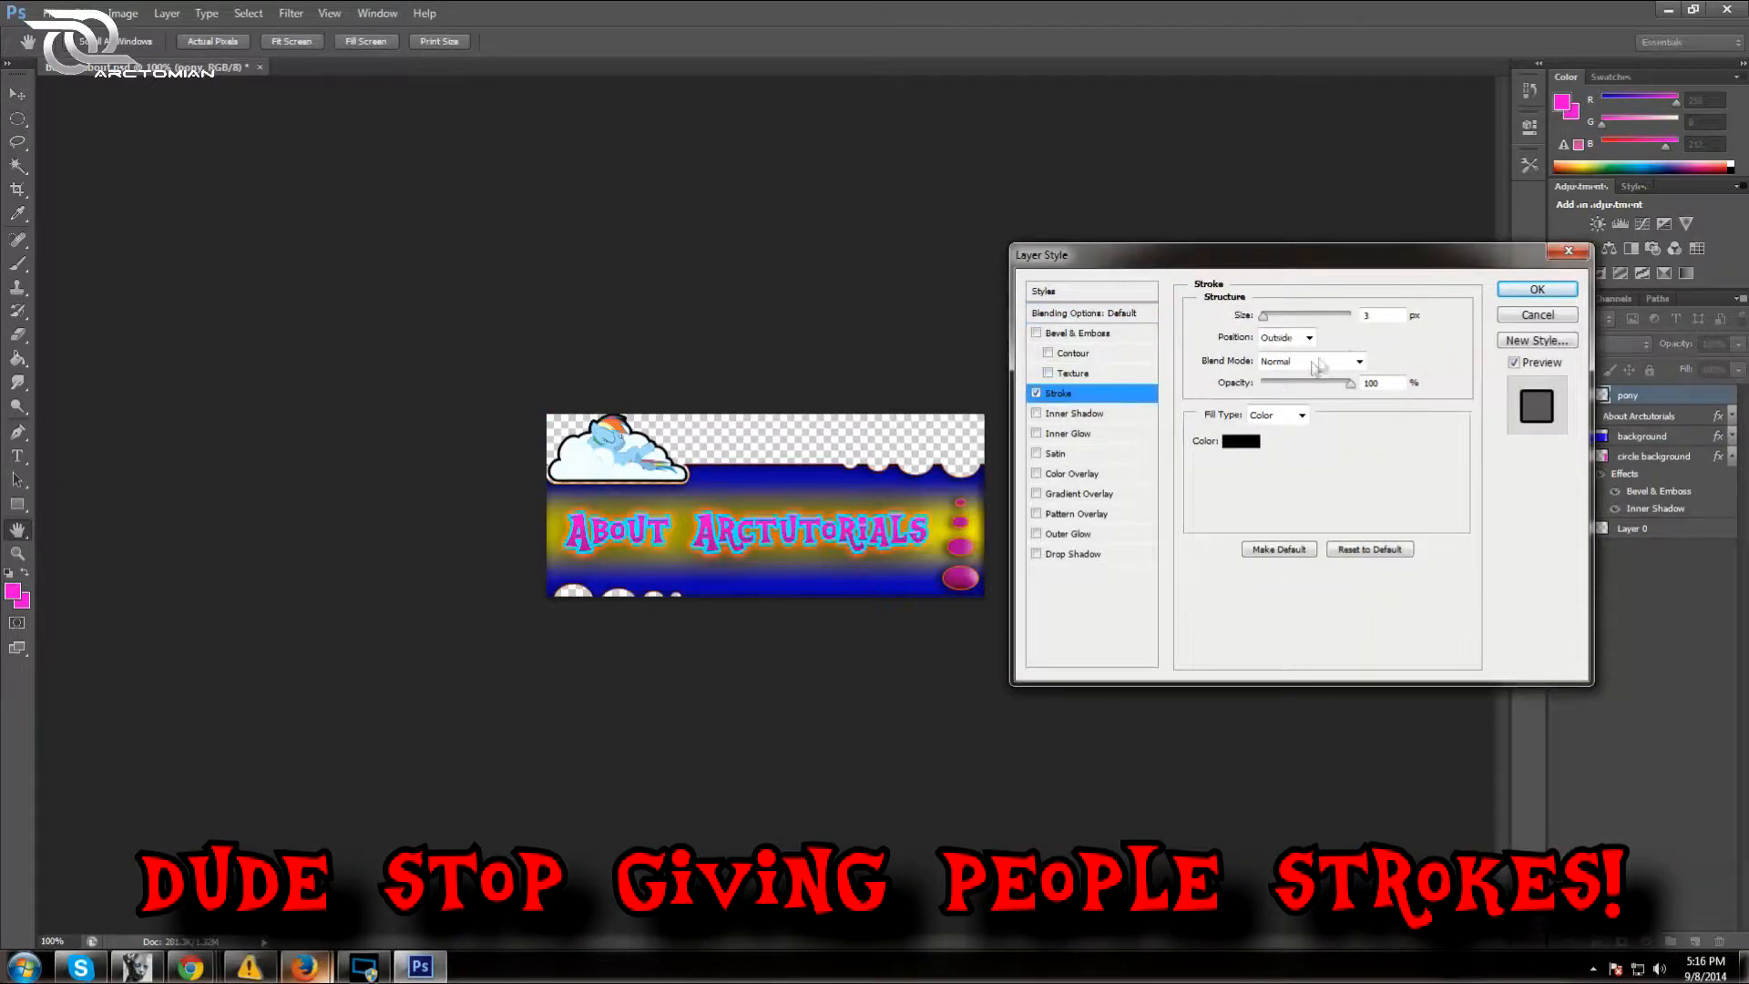
{"action": "type", "text": "1"}
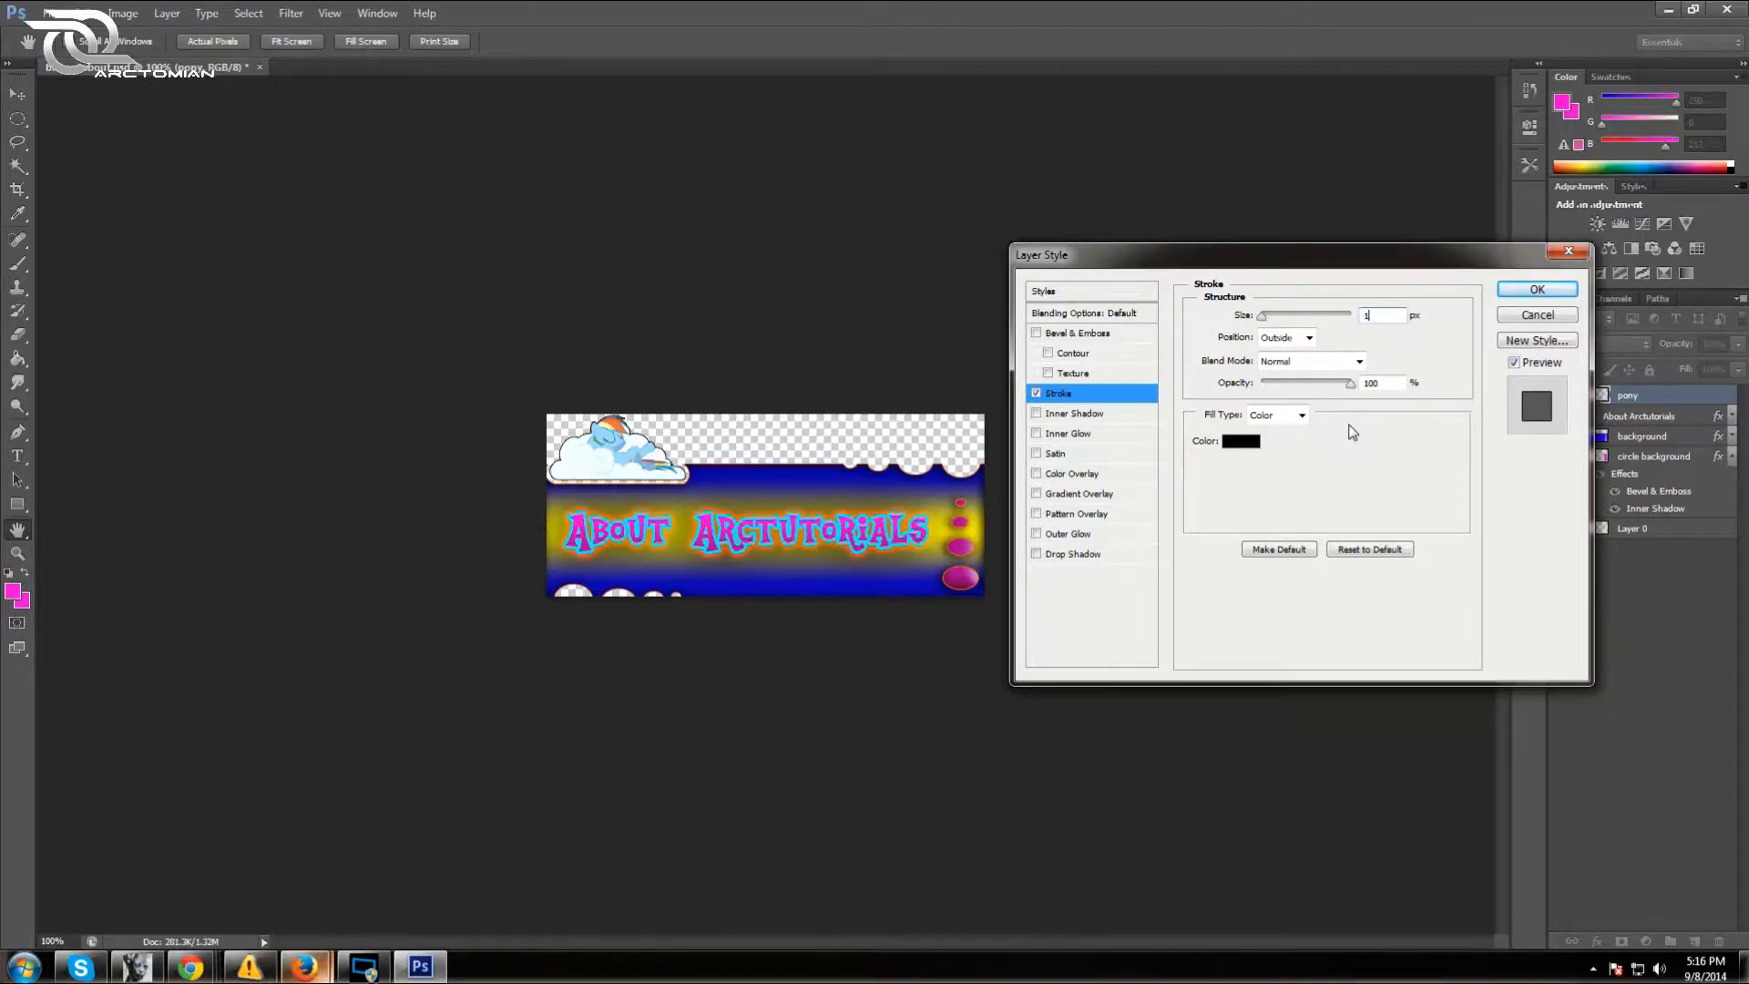
Set the pony's stroke color to bright magenta-purple (d803ff)
{"action": "left_click", "coordinate": [1239, 443]}
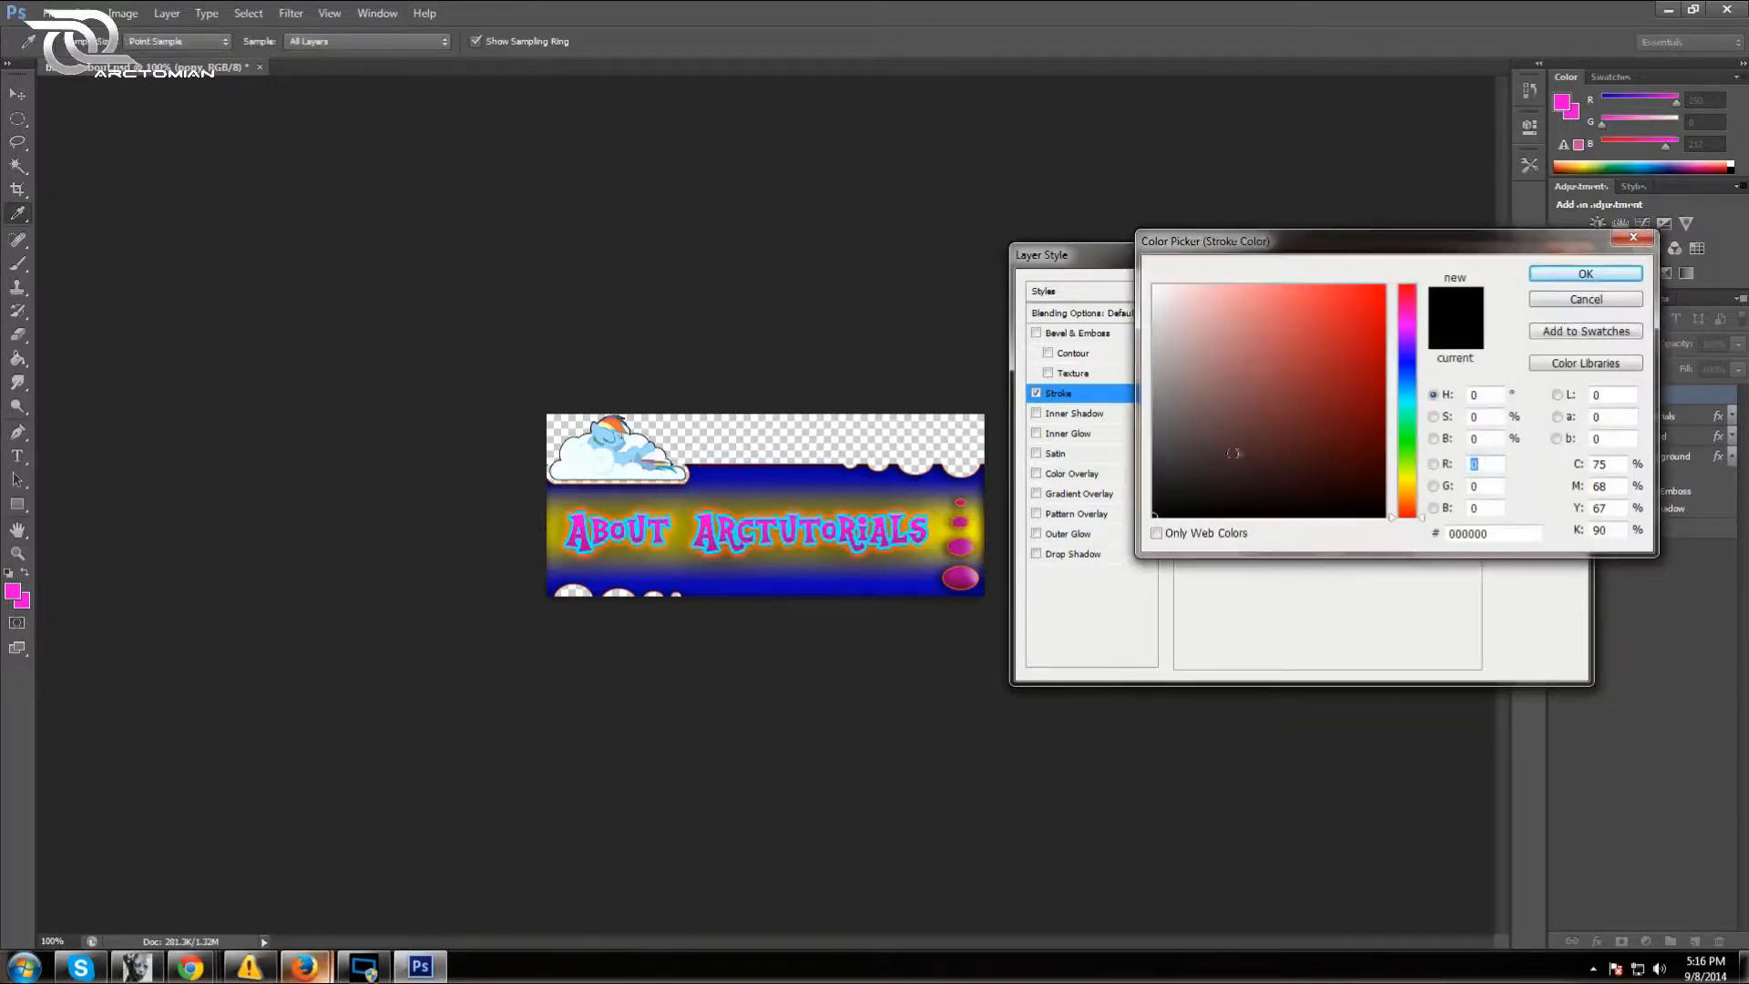
{"action": "left_click", "coordinate": [1388, 282]}
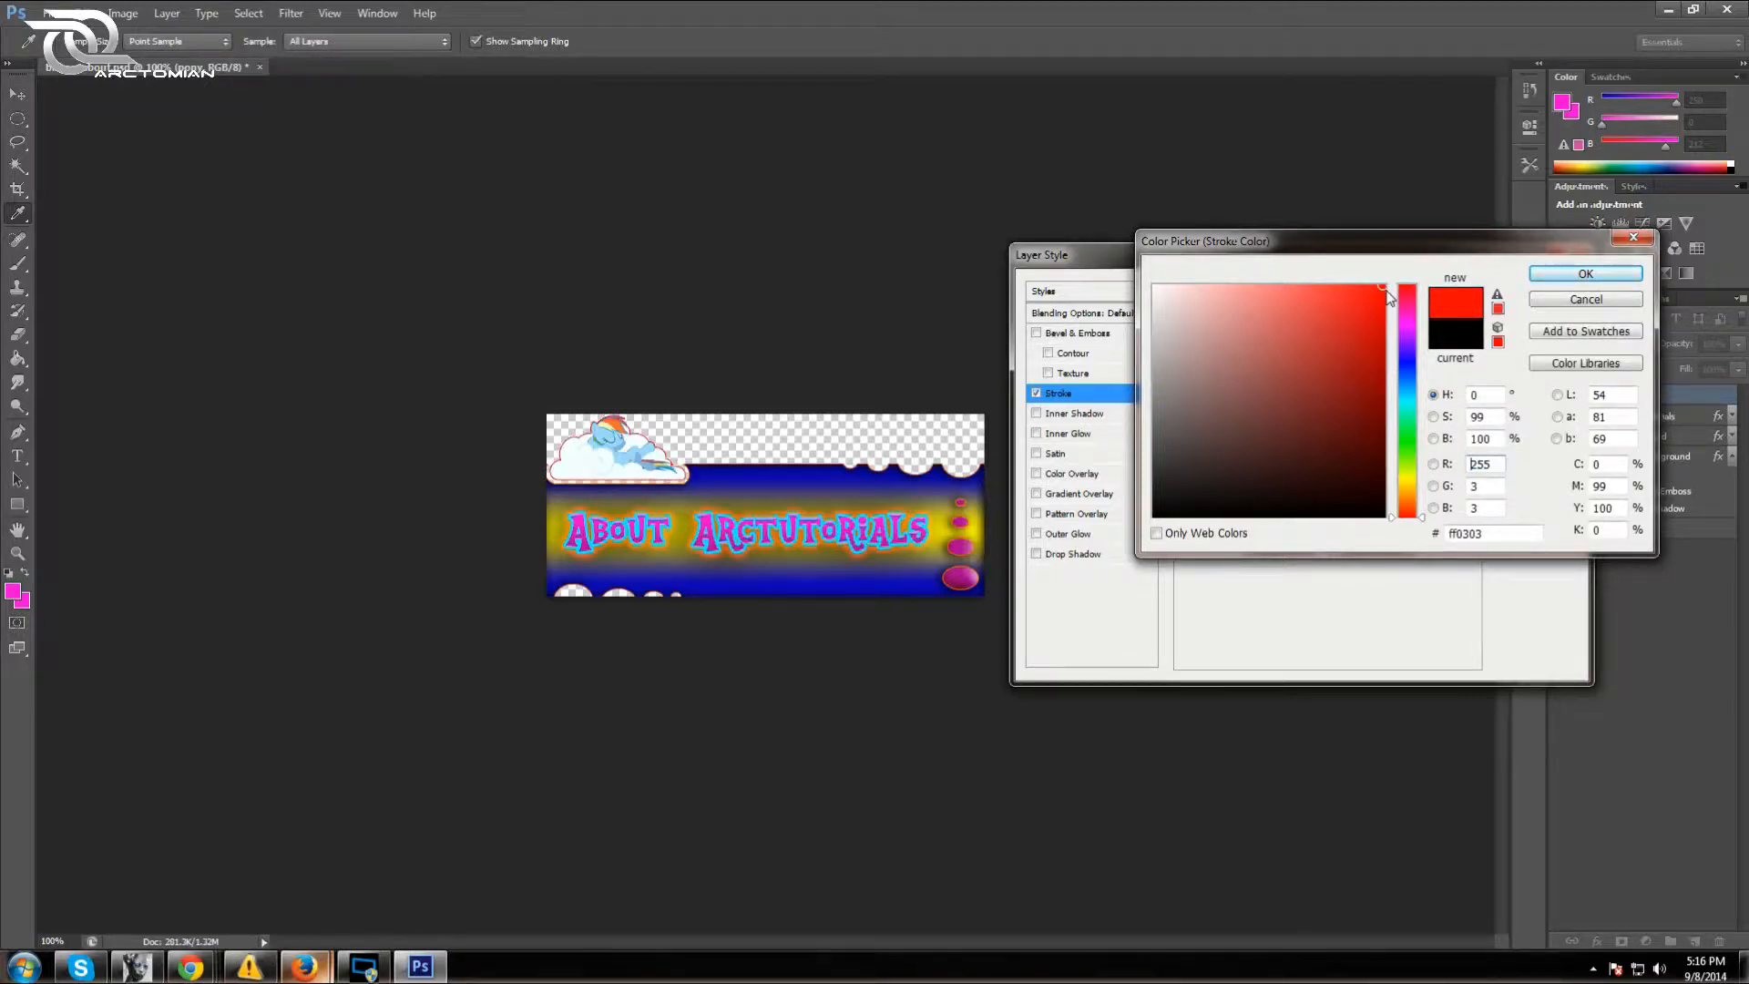
{"action": "left_click", "coordinate": [1408, 330]}
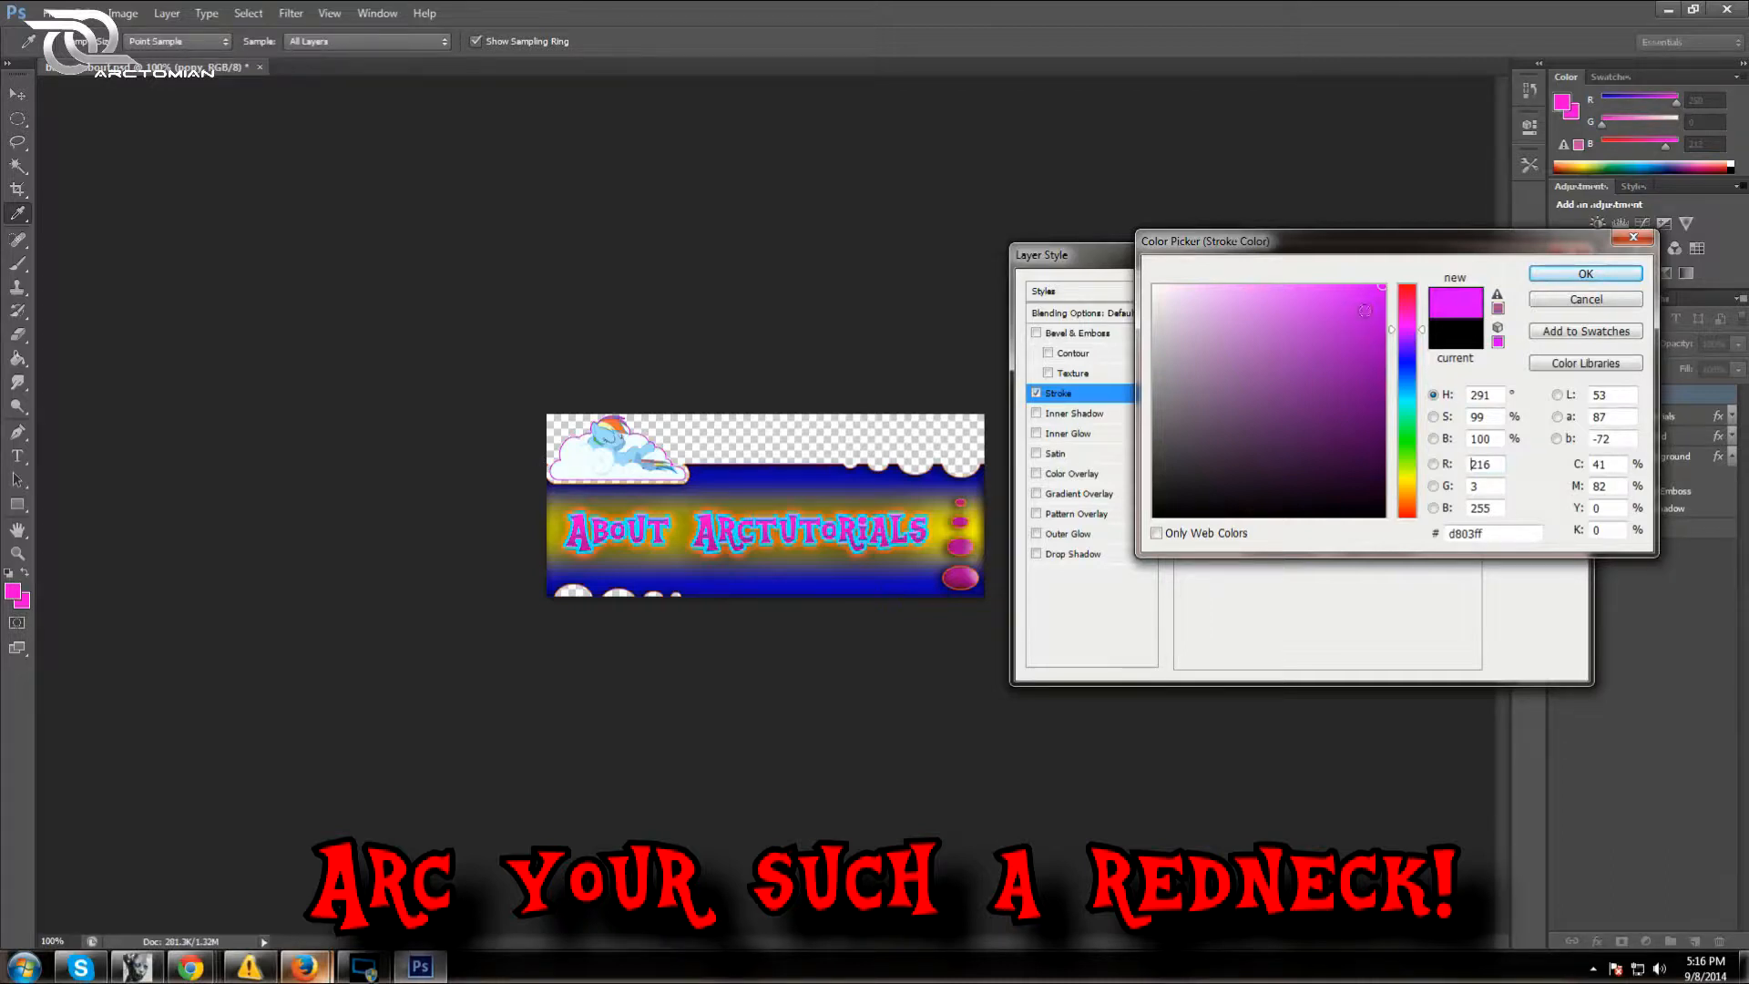
{"action": "left_click", "coordinate": [1567, 275]}
Add a Drop Shadow to the pony layer with 100% opacity, 132° angle, 6 px distance and 6 px size
{"action": "left_click", "coordinate": [1041, 555]}
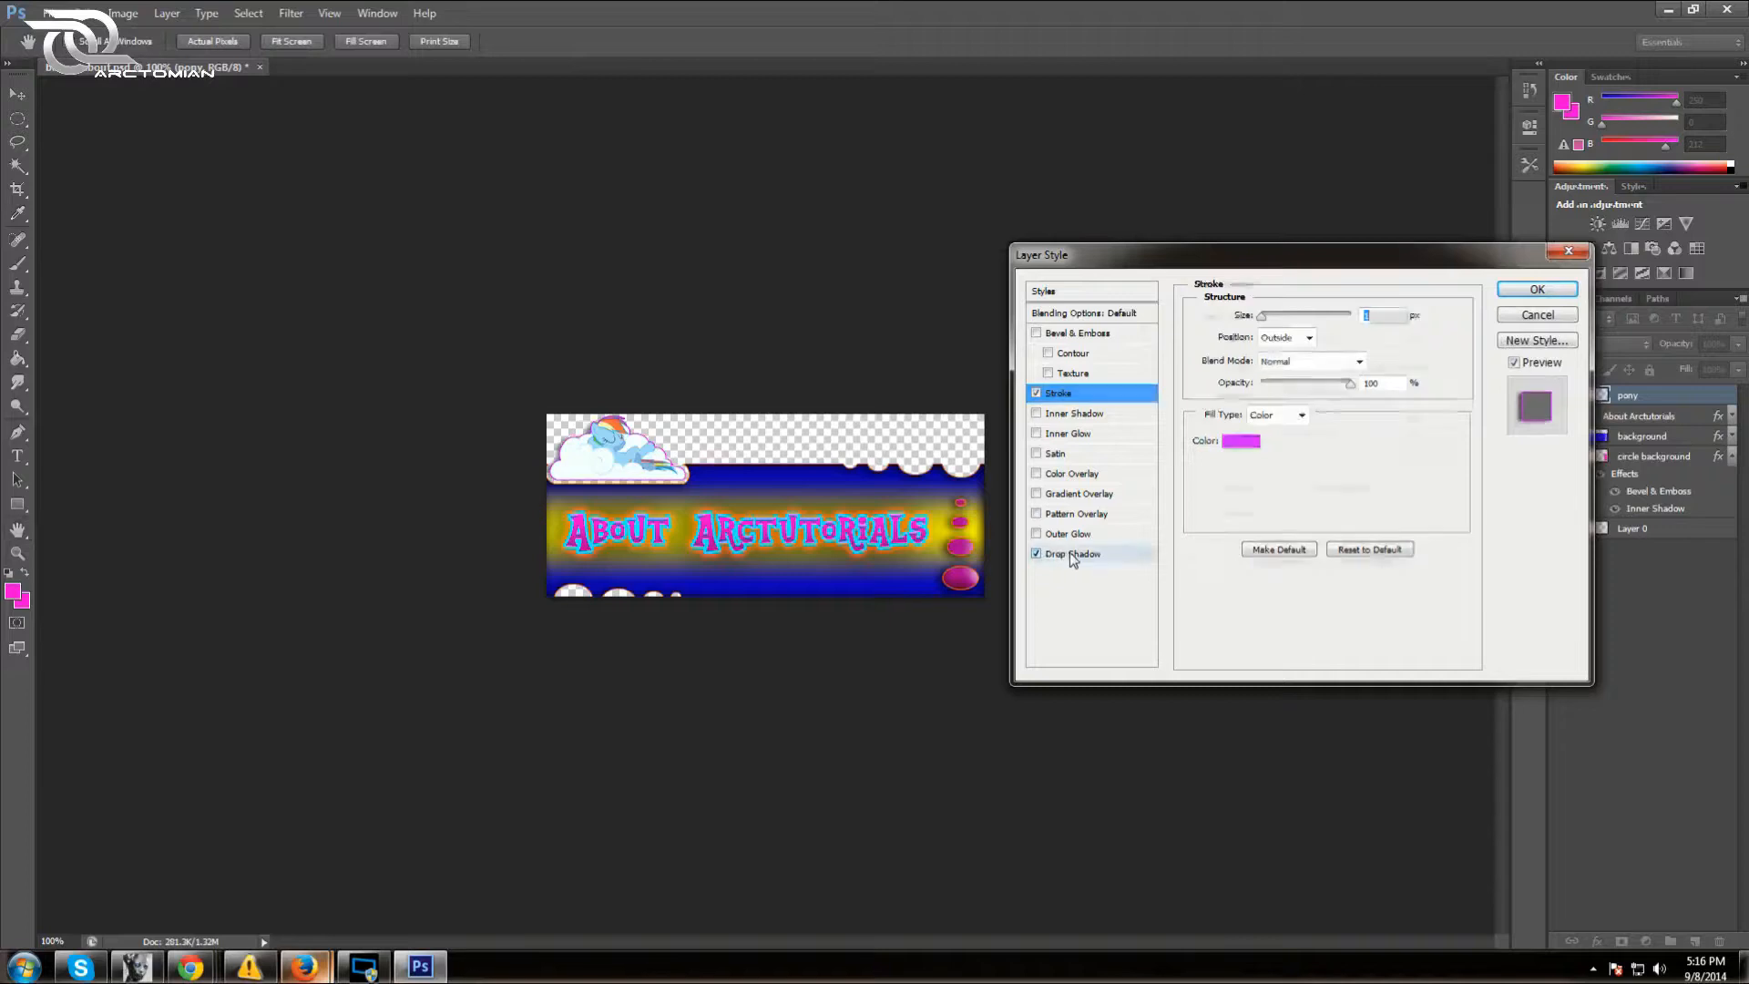
{"action": "left_click", "coordinate": [1072, 554]}
{"action": "left_click_drag", "start_coordinate": [1330, 339], "coordinate": [1363, 340]}
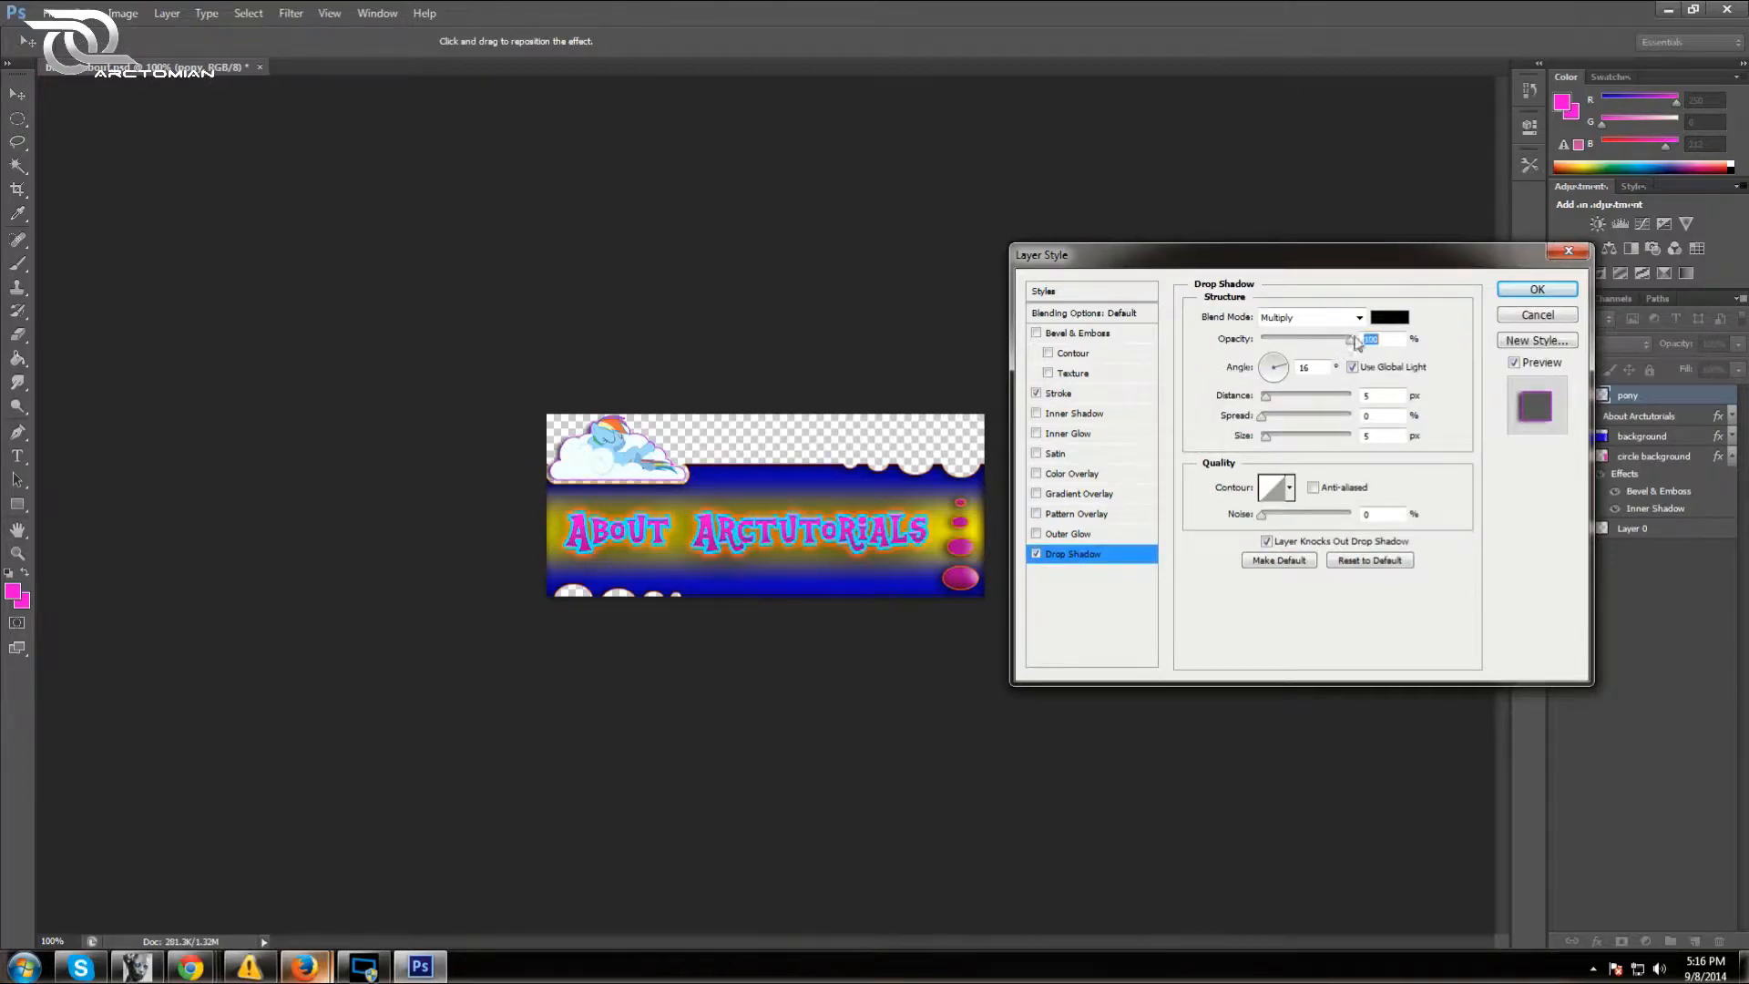
{"action": "left_click_drag", "start_coordinate": [1265, 440], "coordinate": [1273, 443]}
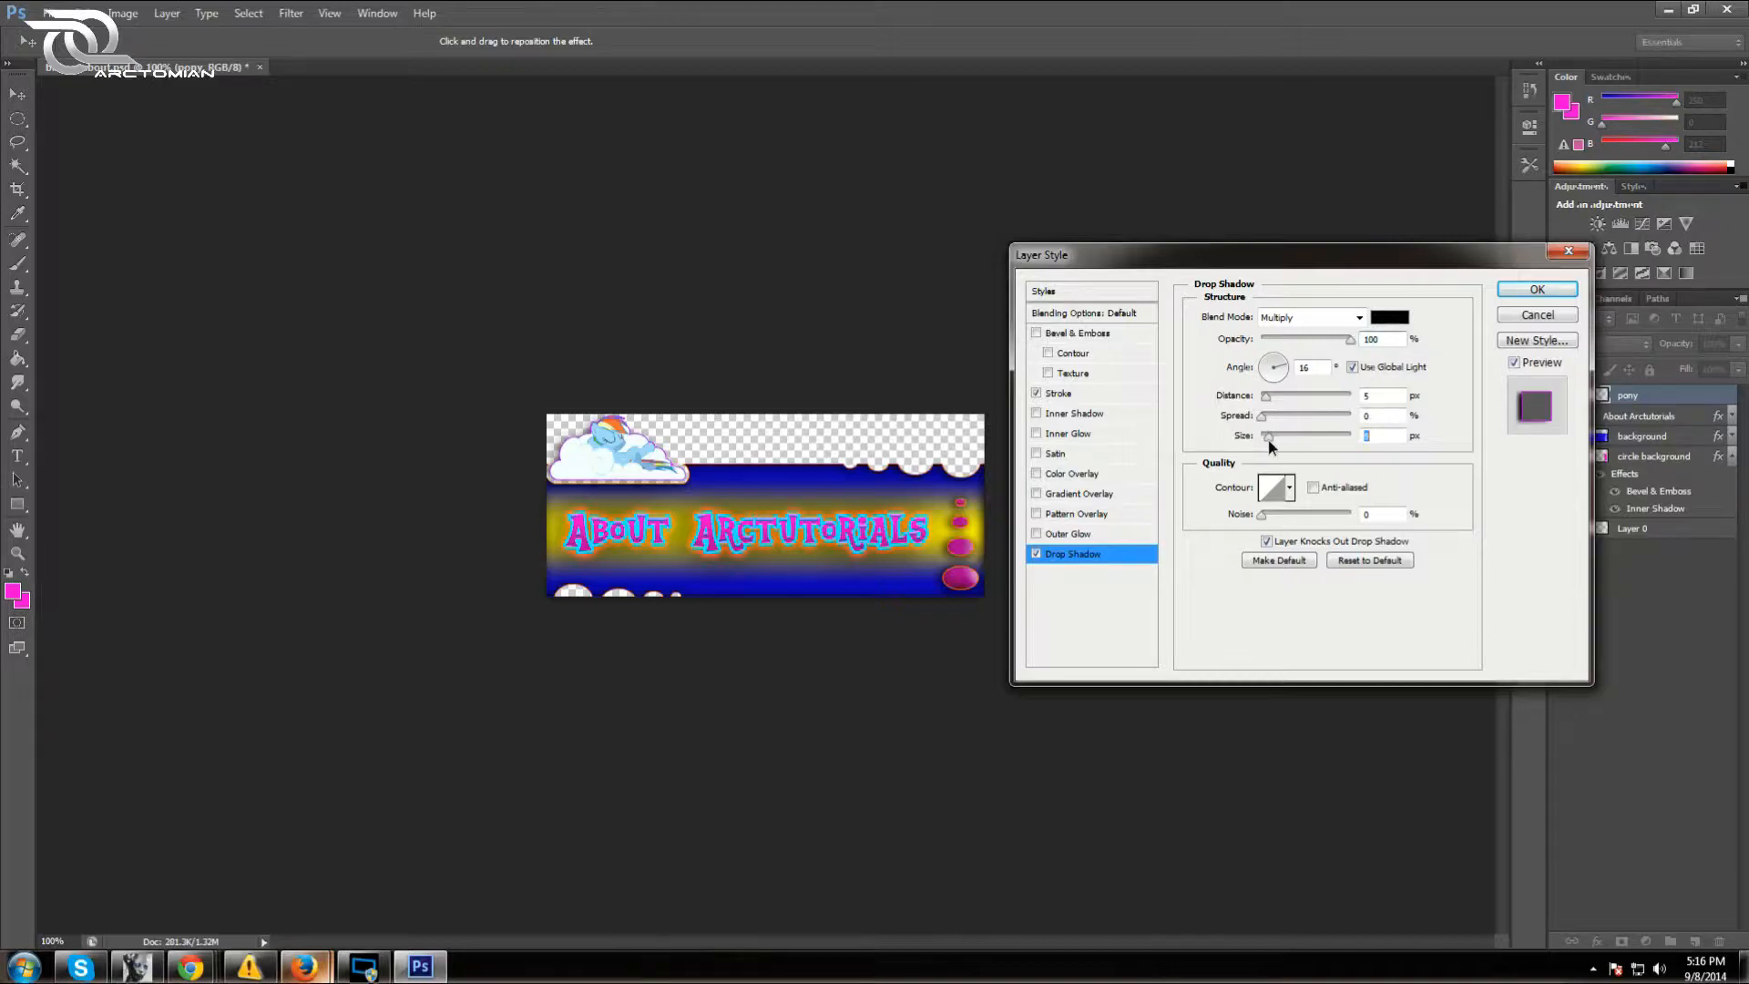
{"action": "left_click_drag", "start_coordinate": [1267, 397], "coordinate": [1270, 398]}
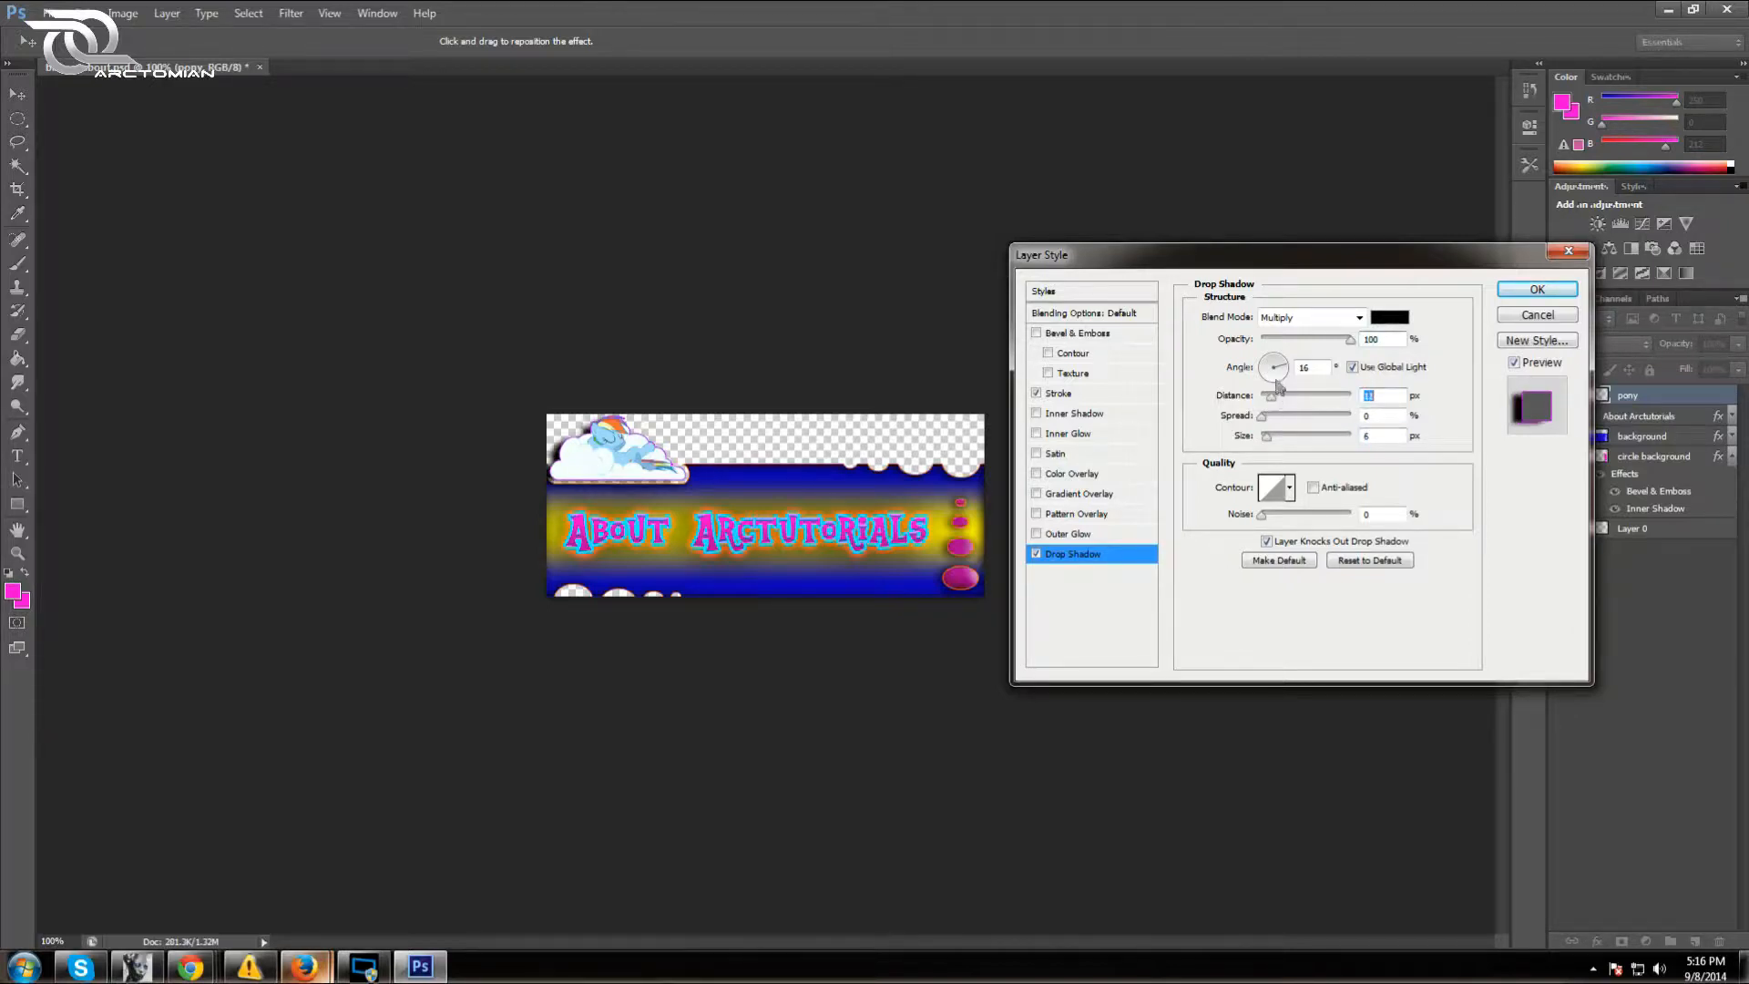
{"action": "left_click", "coordinate": [1275, 379]}
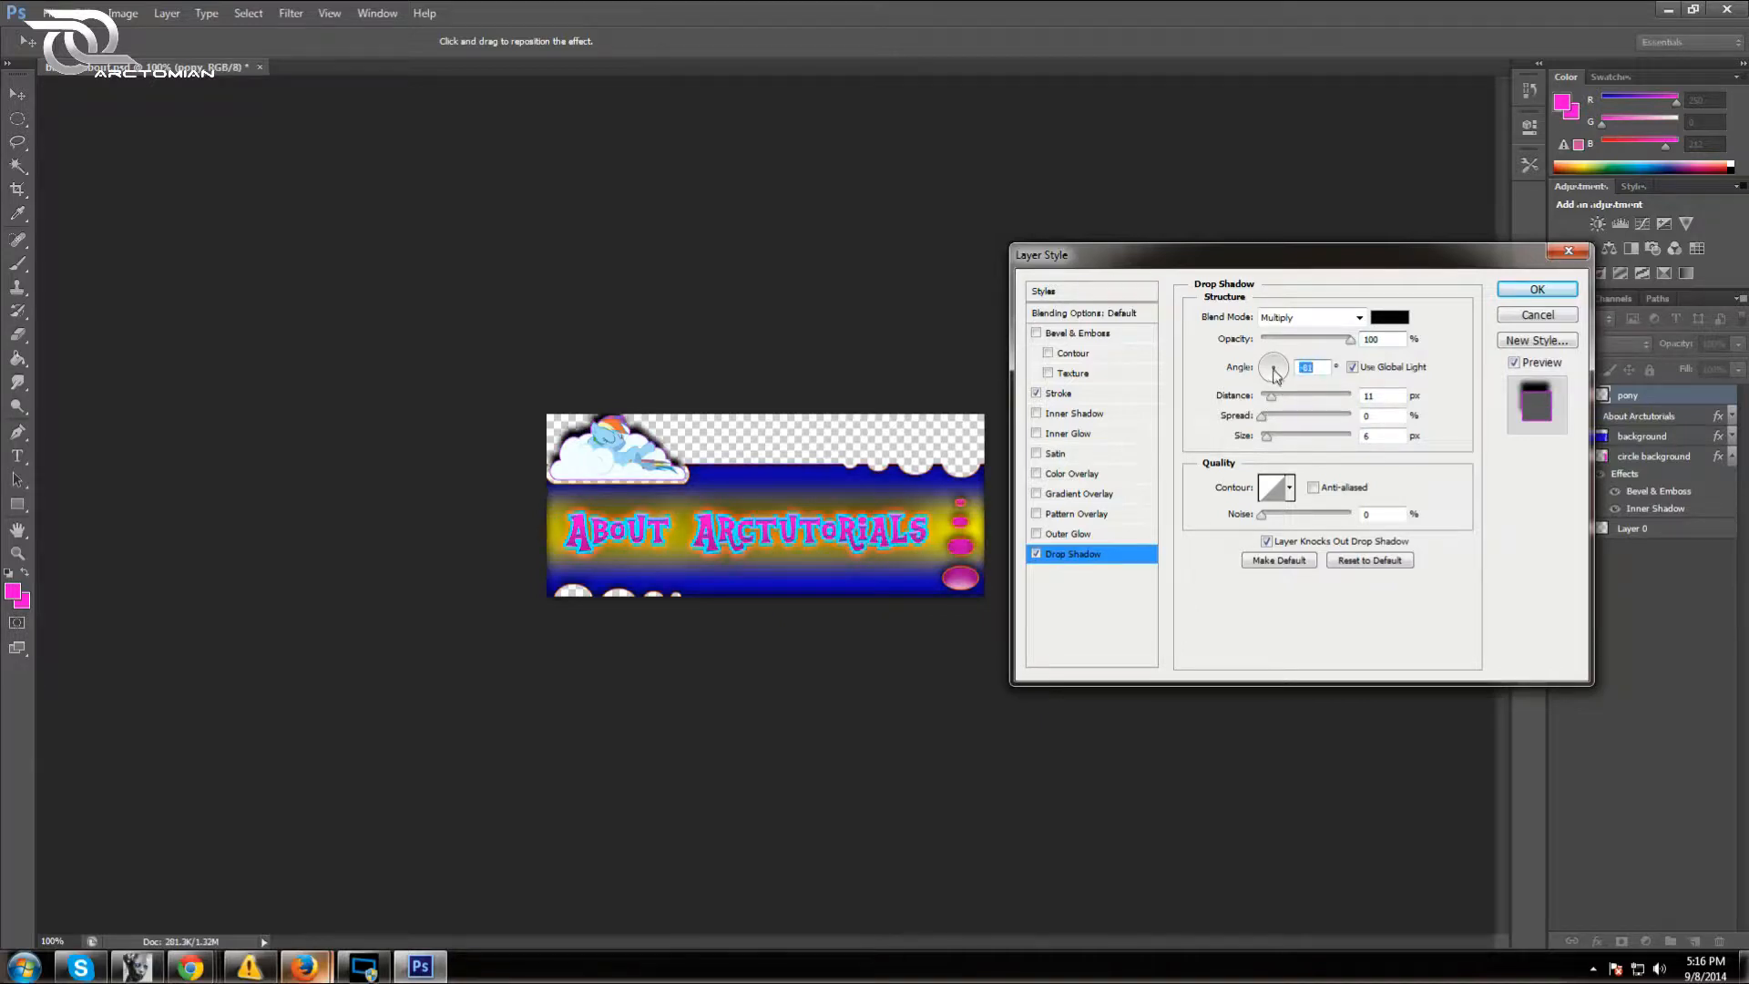
{"action": "left_click_drag", "start_coordinate": [1275, 372], "coordinate": [1271, 367]}
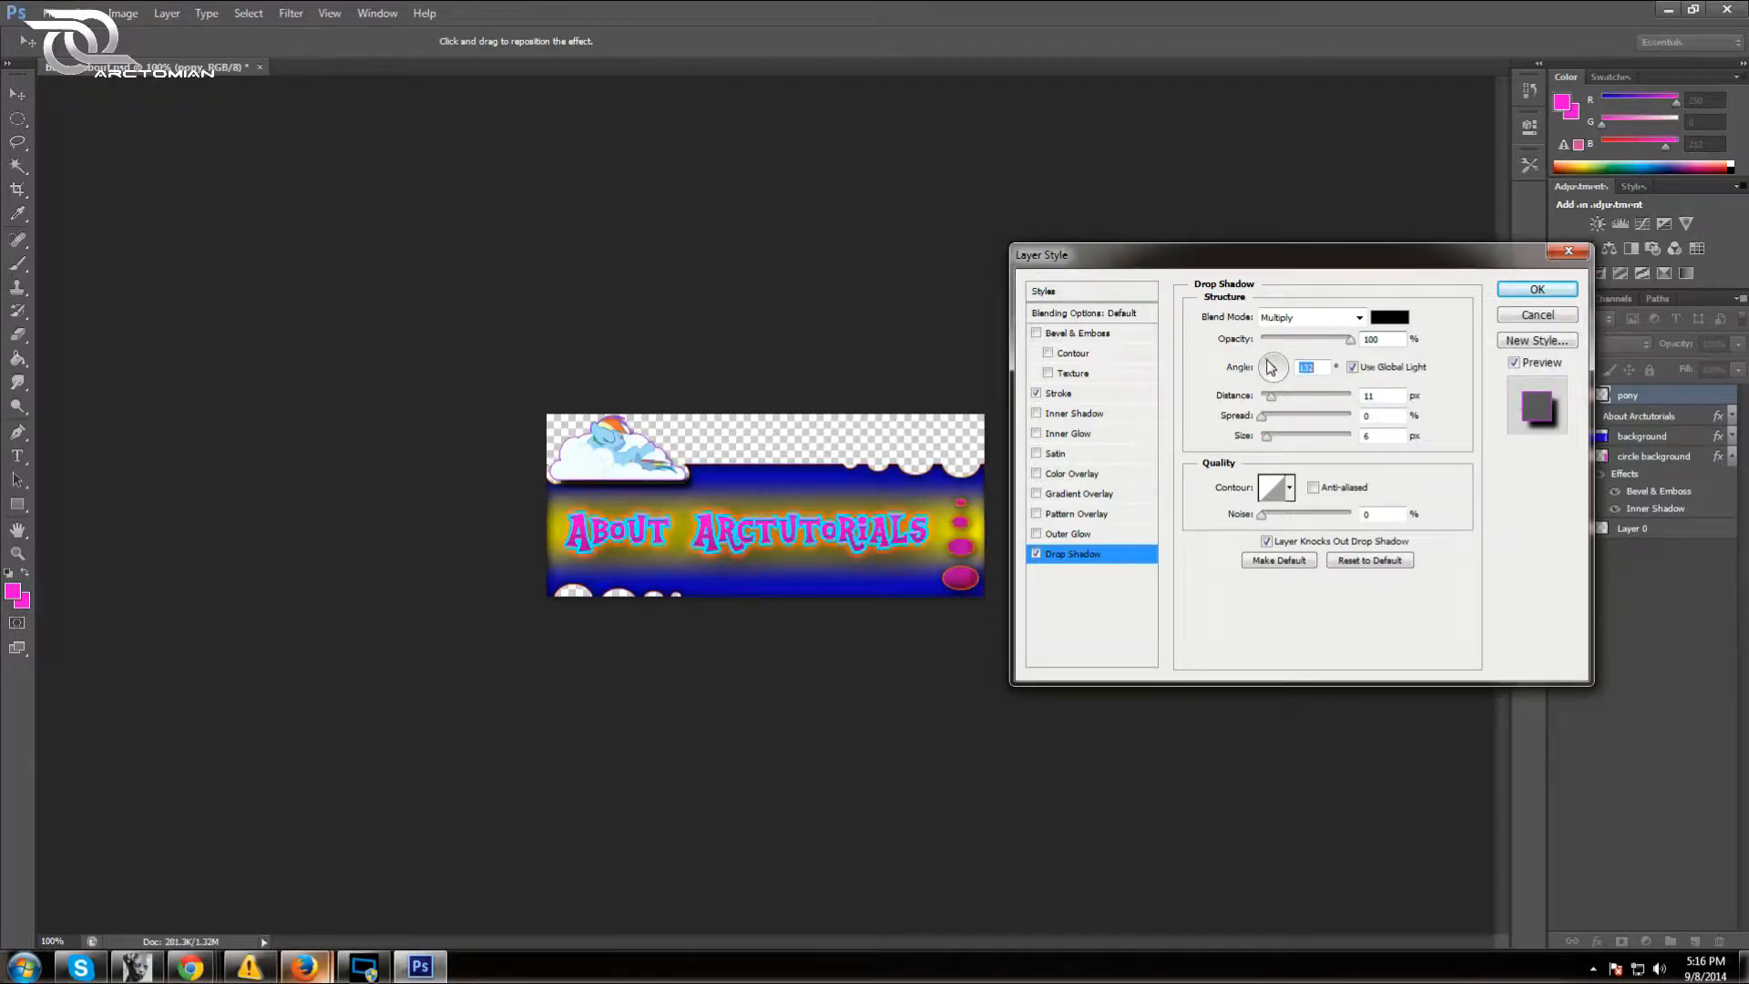
{"action": "left_click_drag", "start_coordinate": [1271, 398], "coordinate": [1267, 404]}
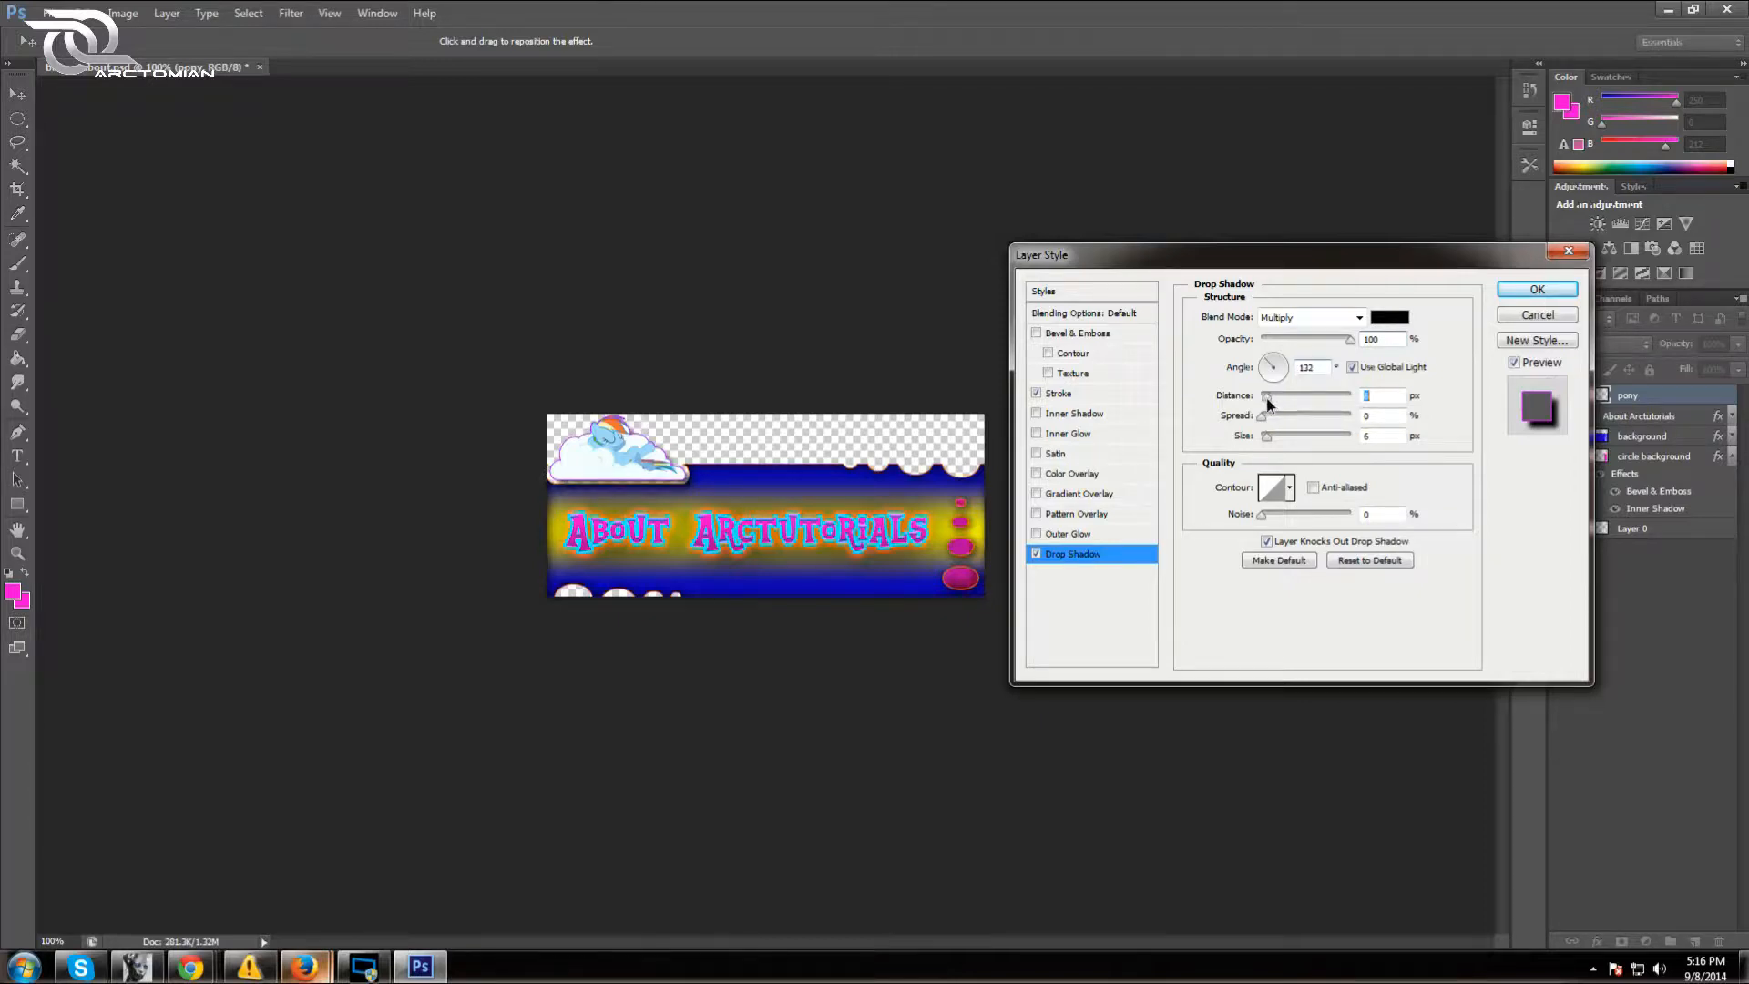
{"action": "left_click_drag", "start_coordinate": [1268, 402], "coordinate": [1269, 405]}
Give the pony's drop shadow the rounded-steps contour, a 5 px distance and 100% opacity
{"action": "left_click", "coordinate": [1289, 488]}
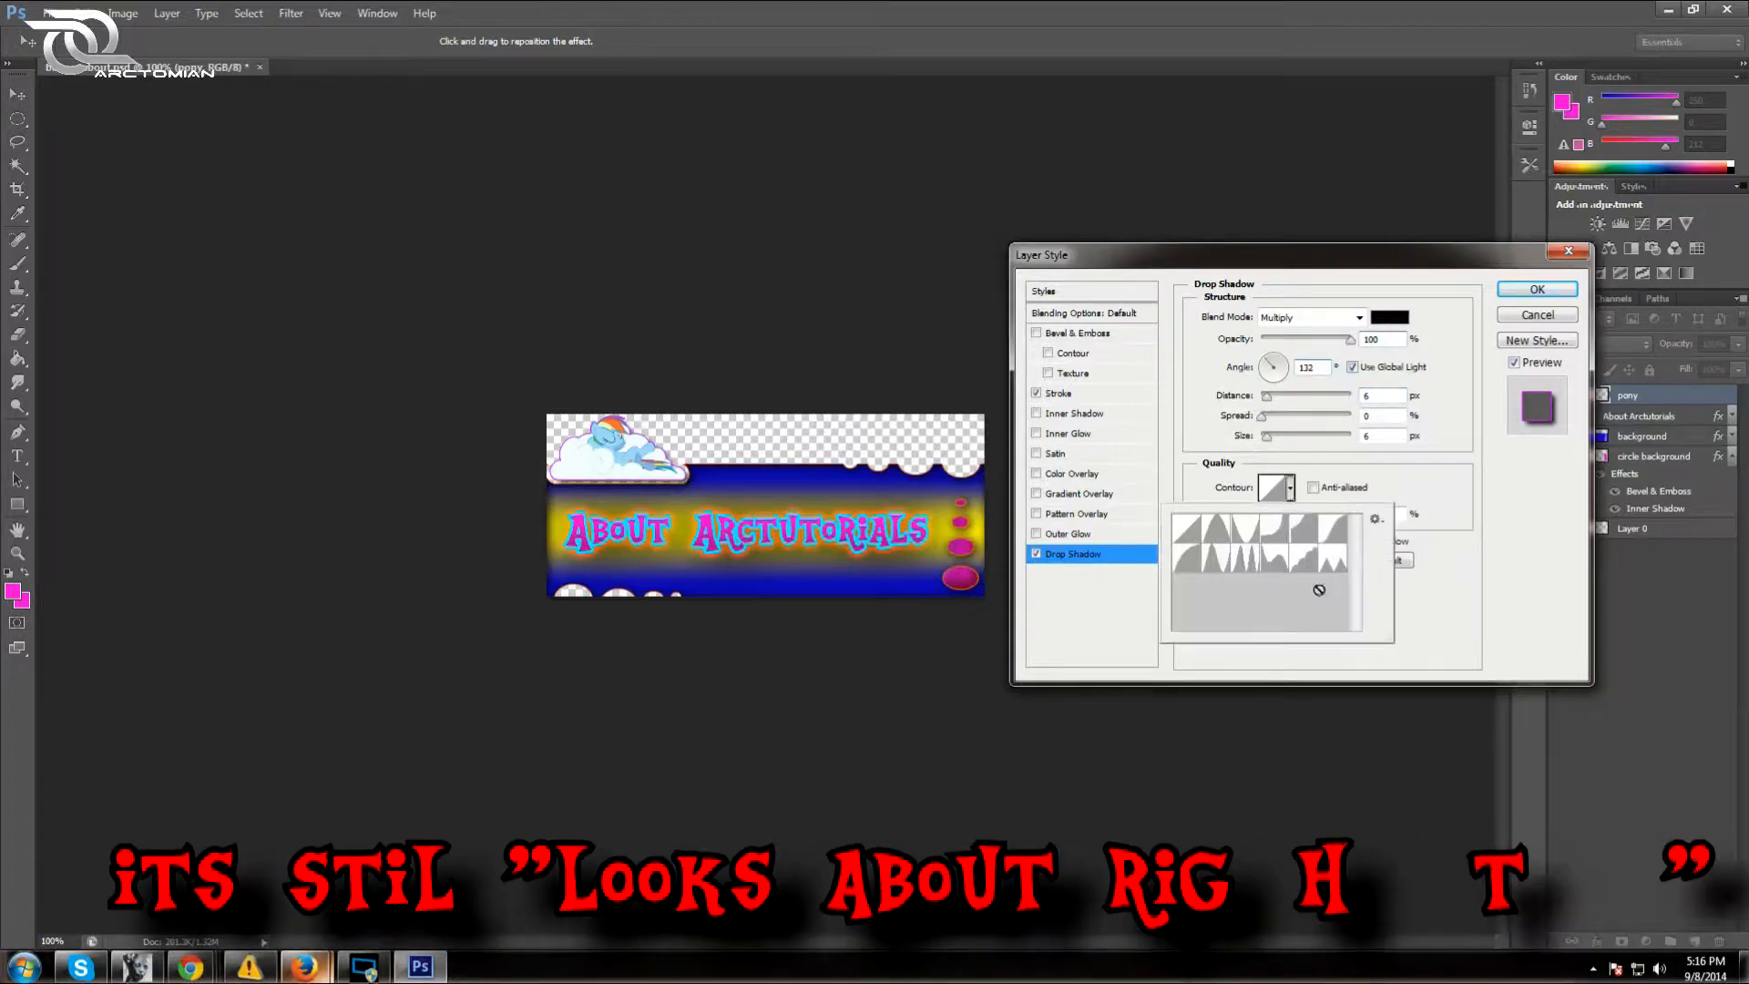
{"action": "left_click", "coordinate": [1304, 557]}
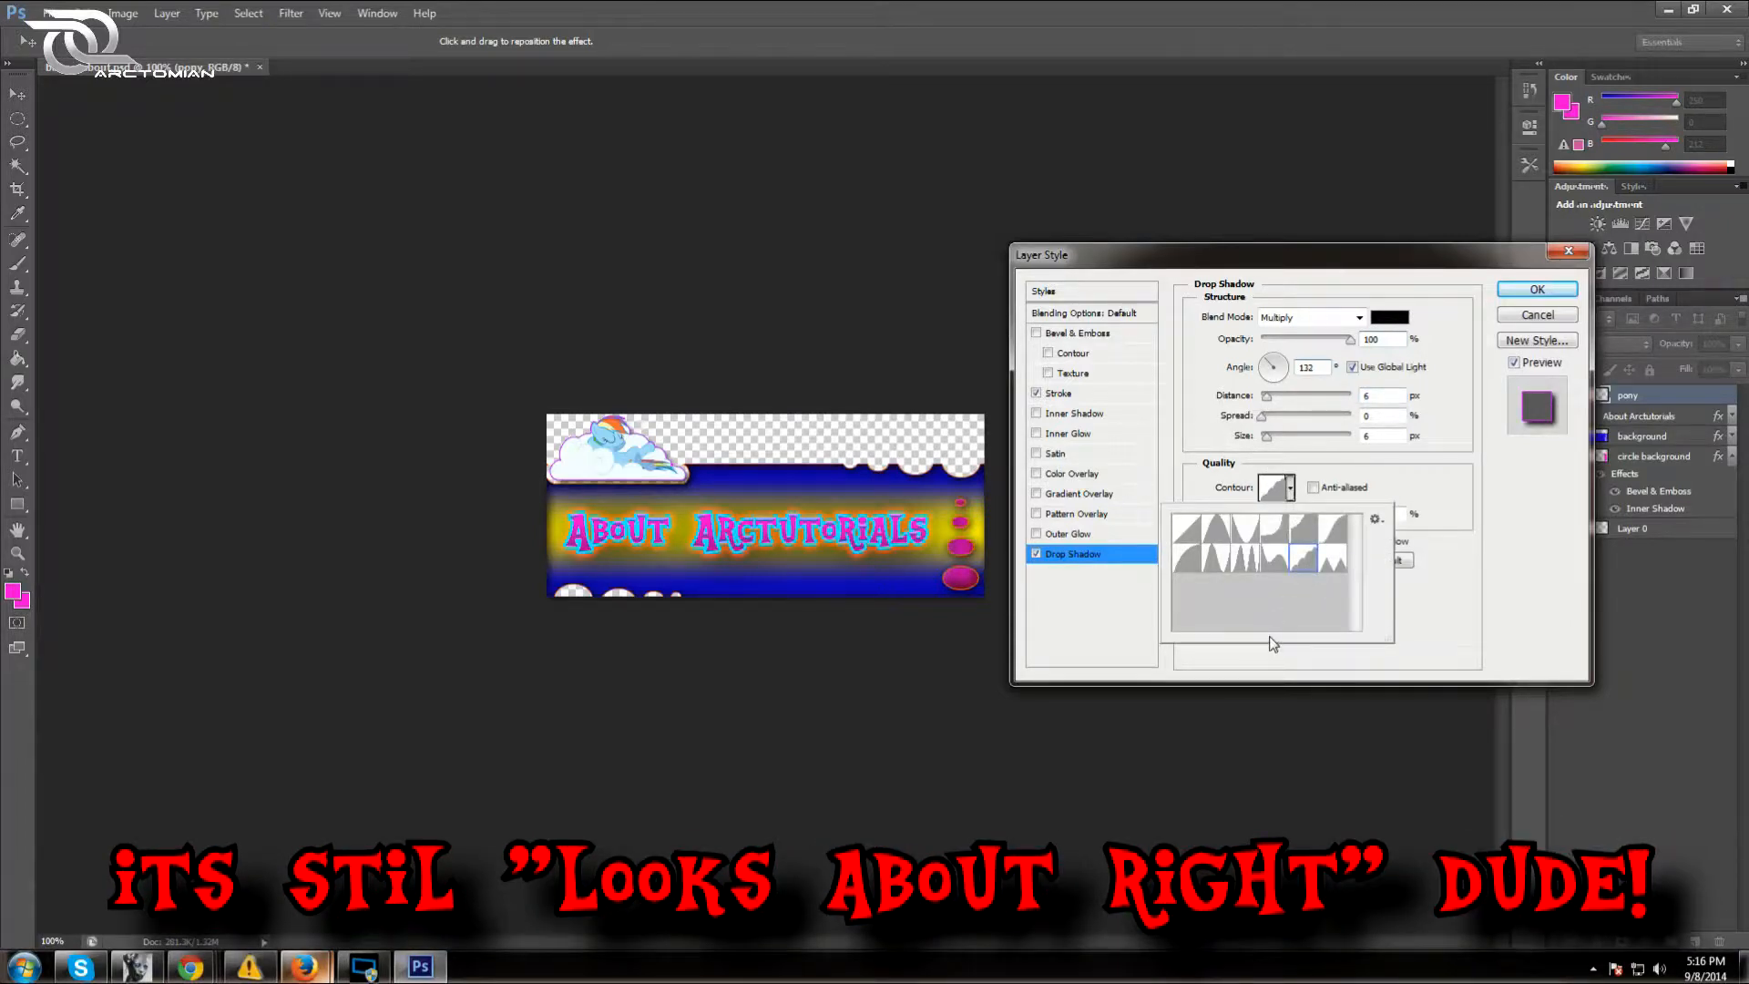
{"action": "left_click", "coordinate": [1265, 402]}
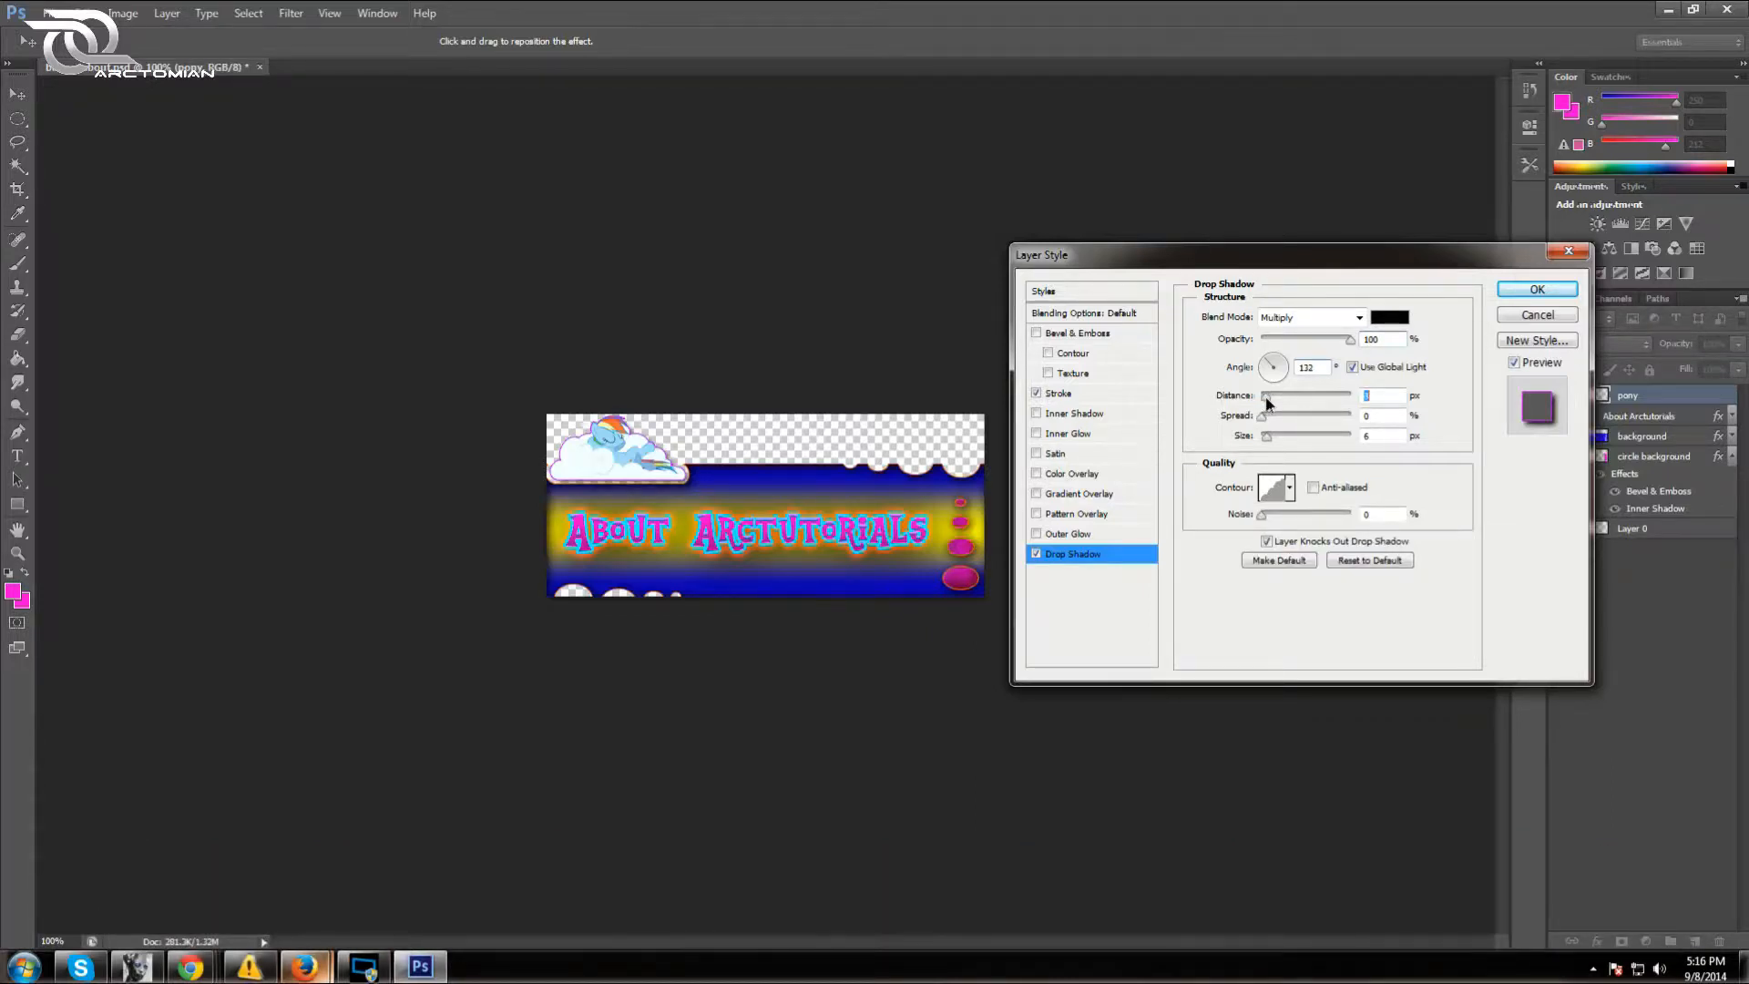
{"action": "left_click", "coordinate": [1352, 341]}
Try the Inner Shadow and Satin effects on the pony layer and turn them off again
{"action": "left_click", "coordinate": [1037, 414]}
{"action": "left_click", "coordinate": [1038, 414]}
{"action": "left_click", "coordinate": [1037, 454]}
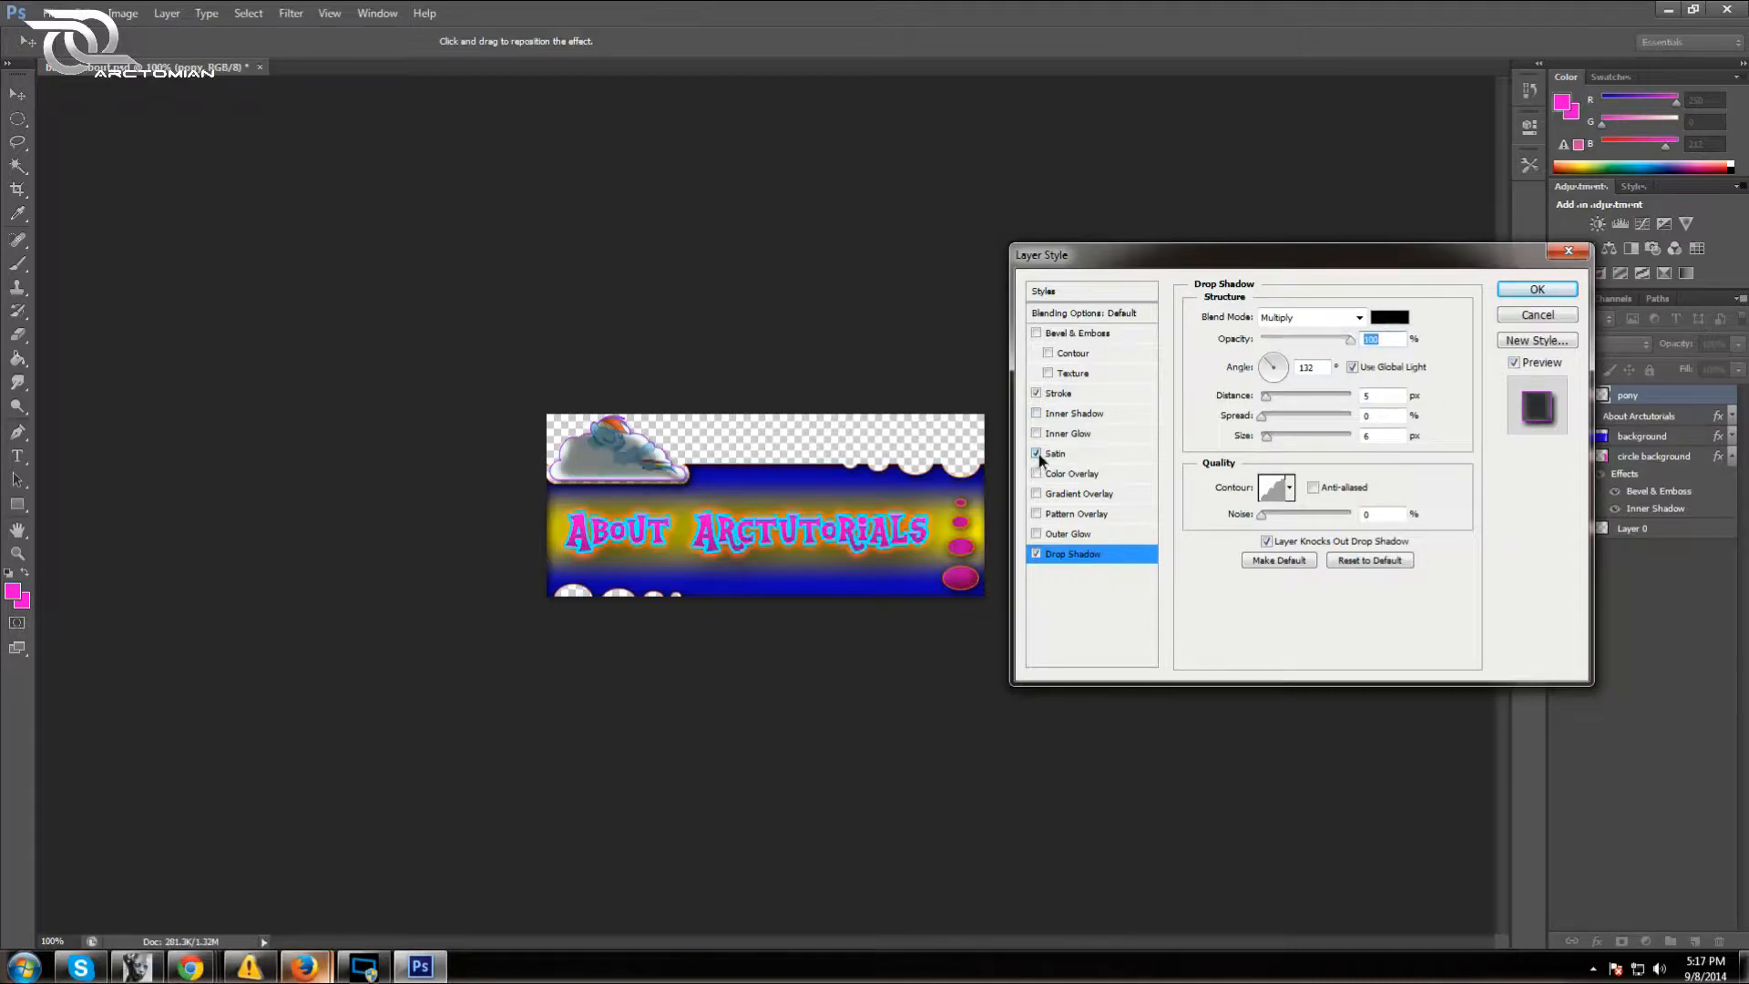
{"action": "left_click", "coordinate": [1039, 456]}
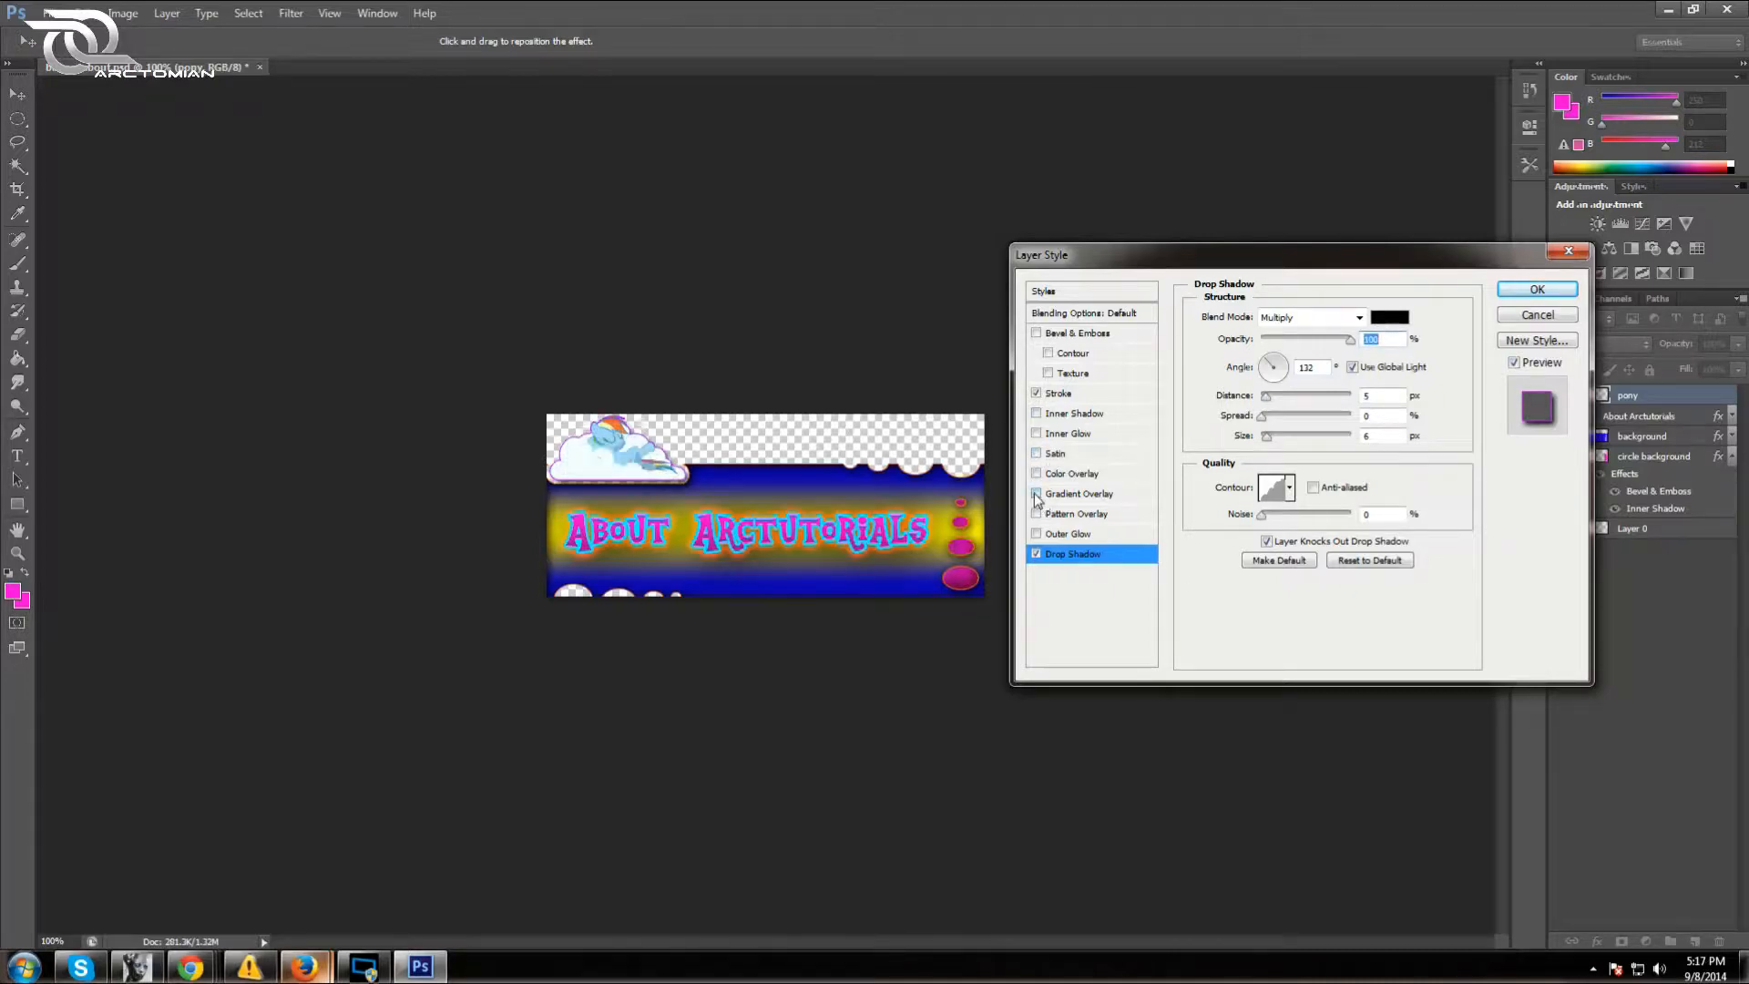
Apply the pony's layer style and collapse the effects lists of the circle background and pony layers
{"action": "left_click", "coordinate": [1536, 289]}
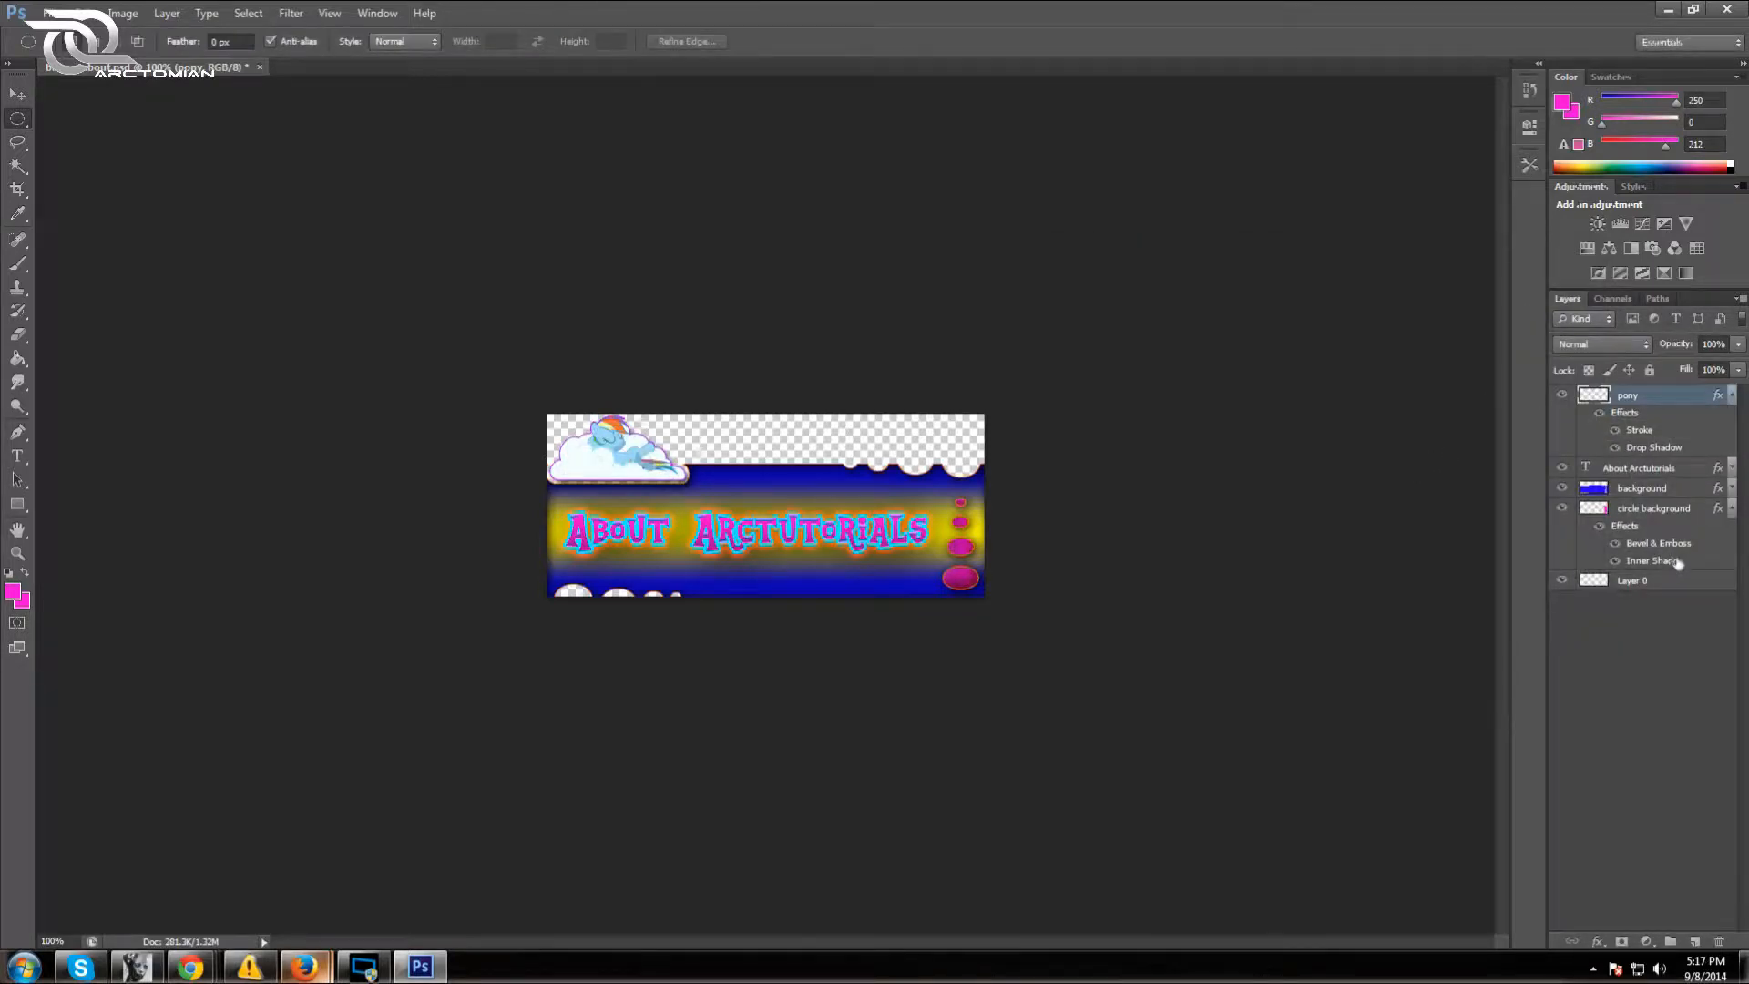
{"action": "left_click", "coordinate": [1731, 508]}
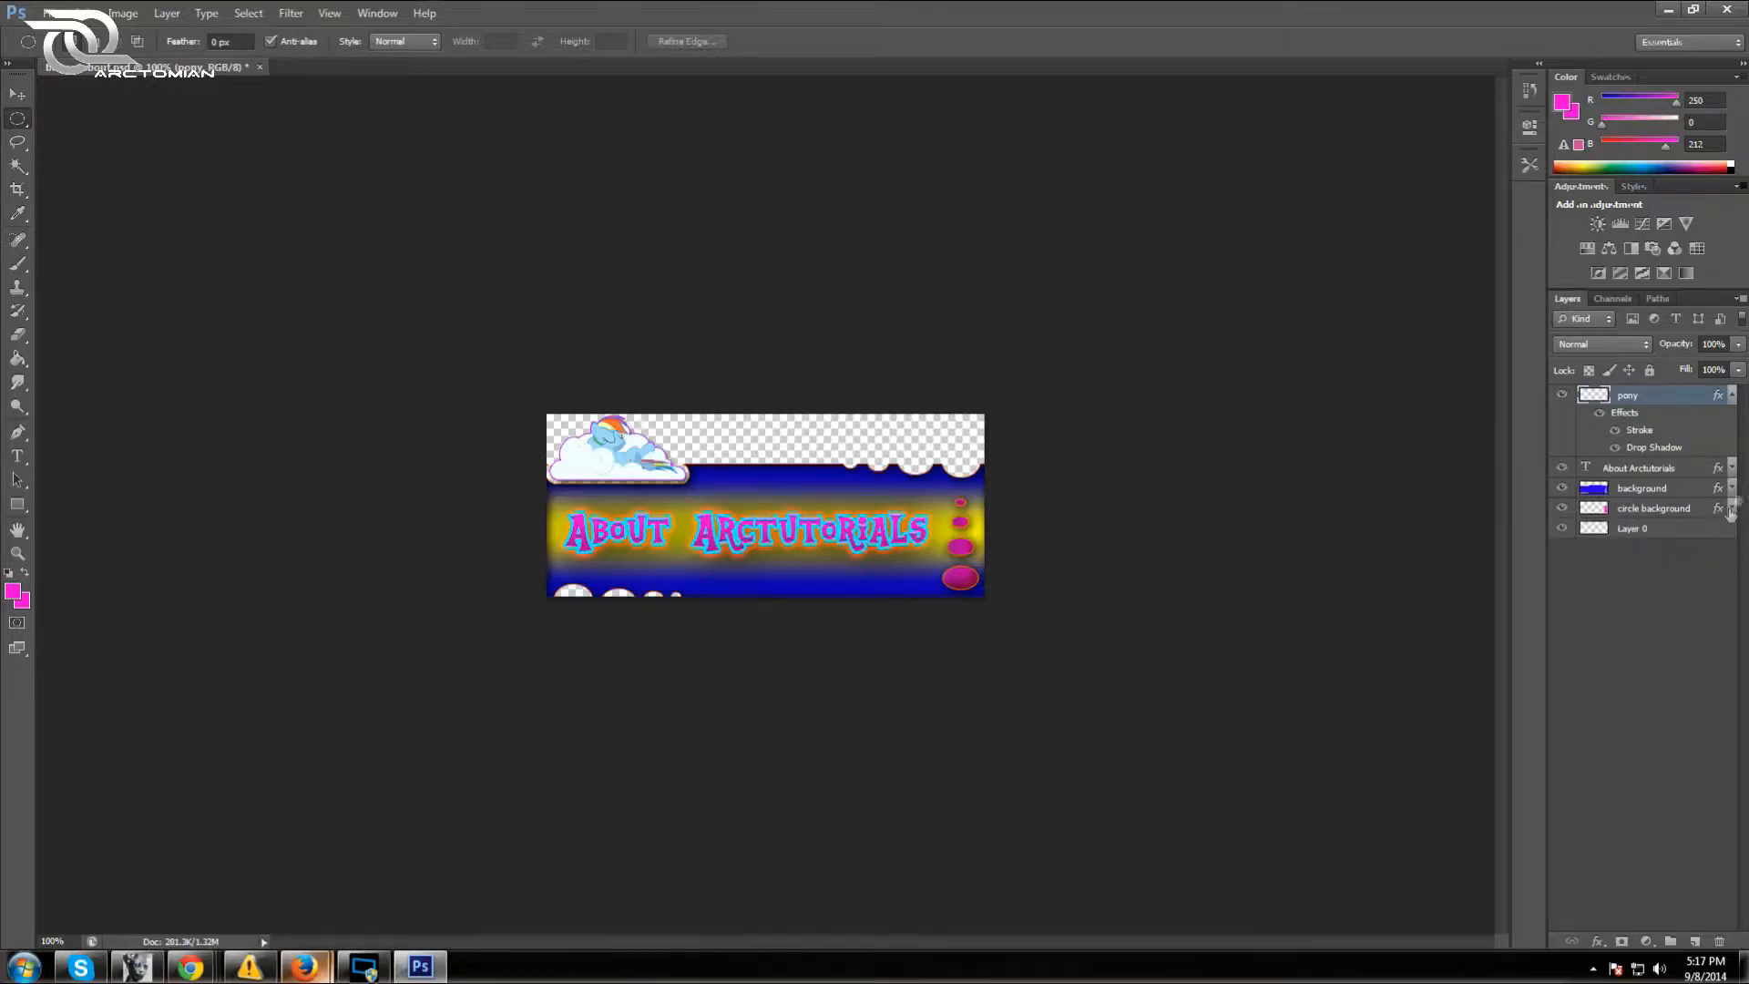
{"action": "left_click", "coordinate": [1732, 399]}
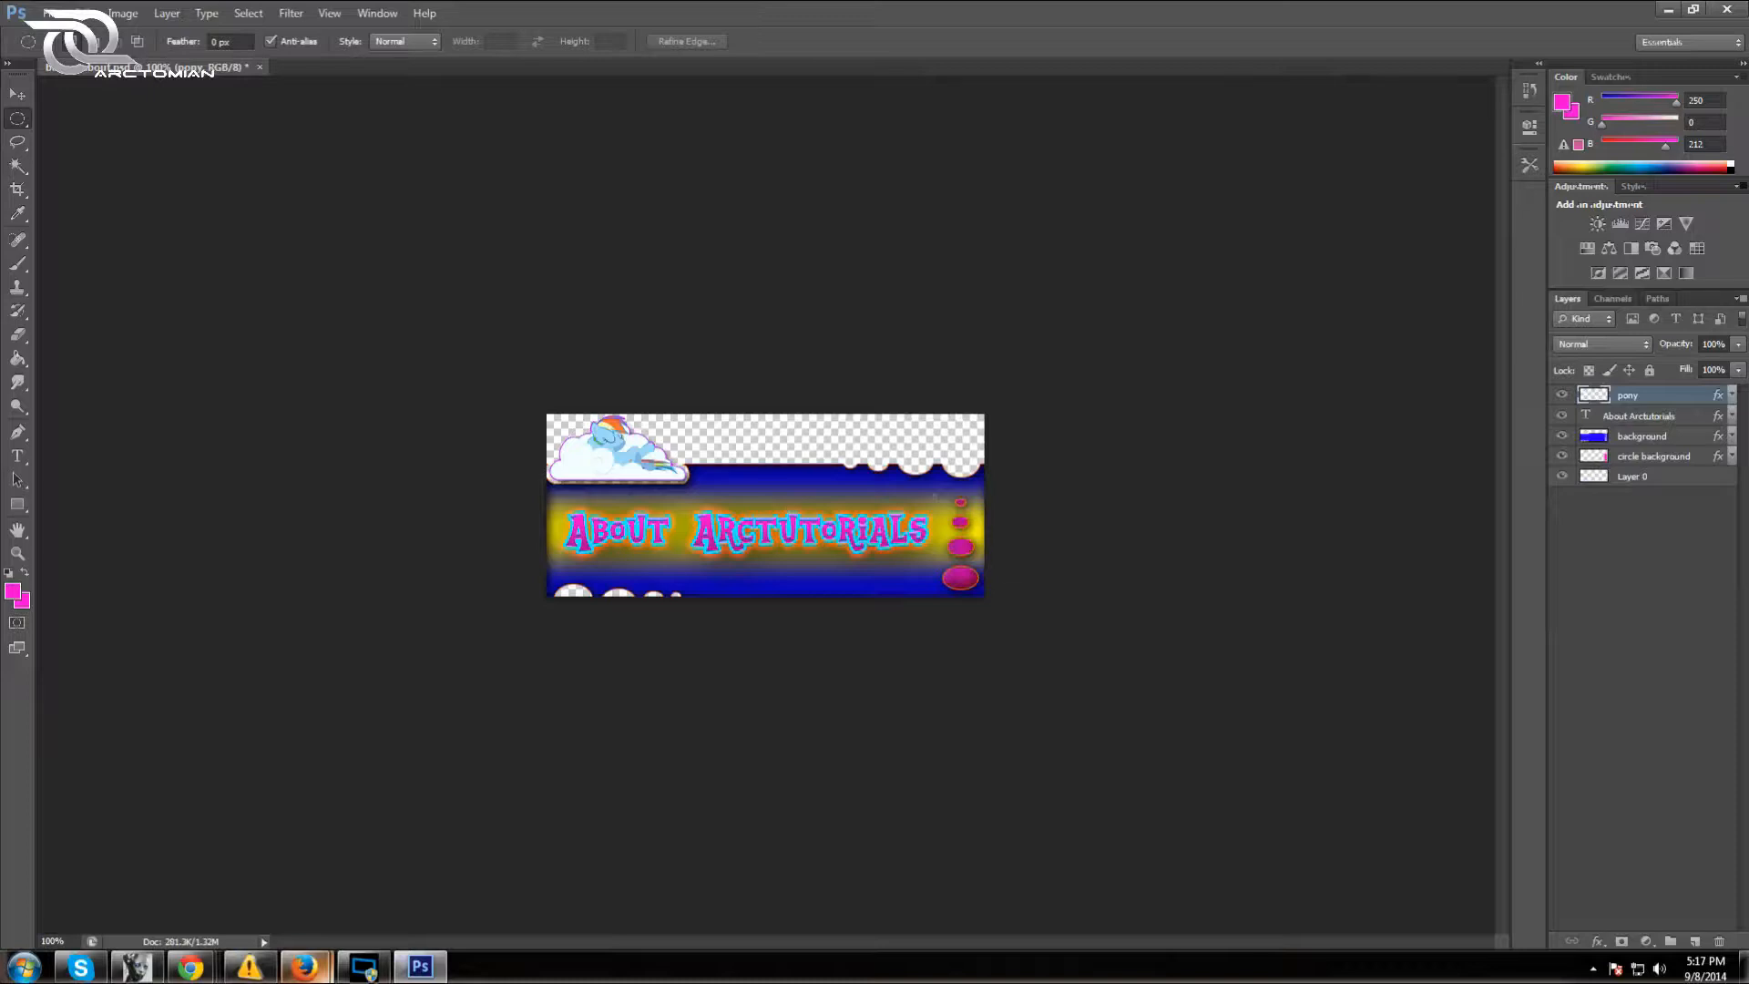
Save a PNG copy of the banner as banner about.png in the Arctutorial folder
{"action": "left_click", "coordinate": [55, 13]}
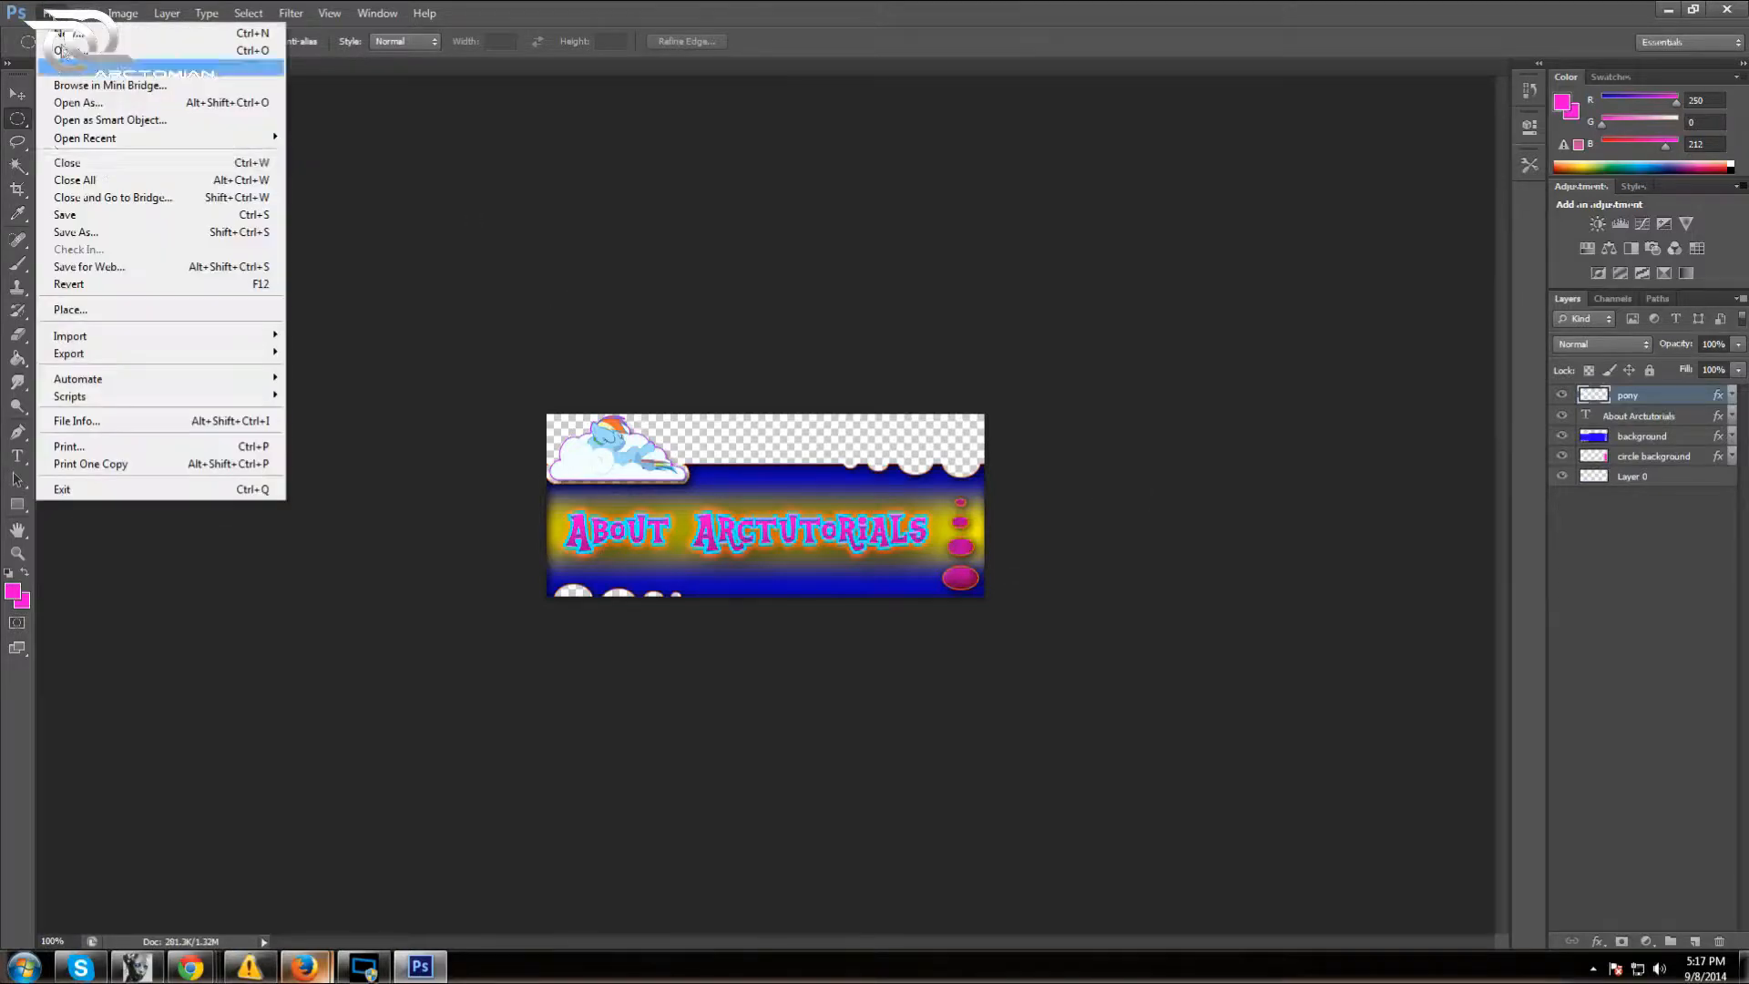
{"action": "left_click", "coordinate": [121, 233]}
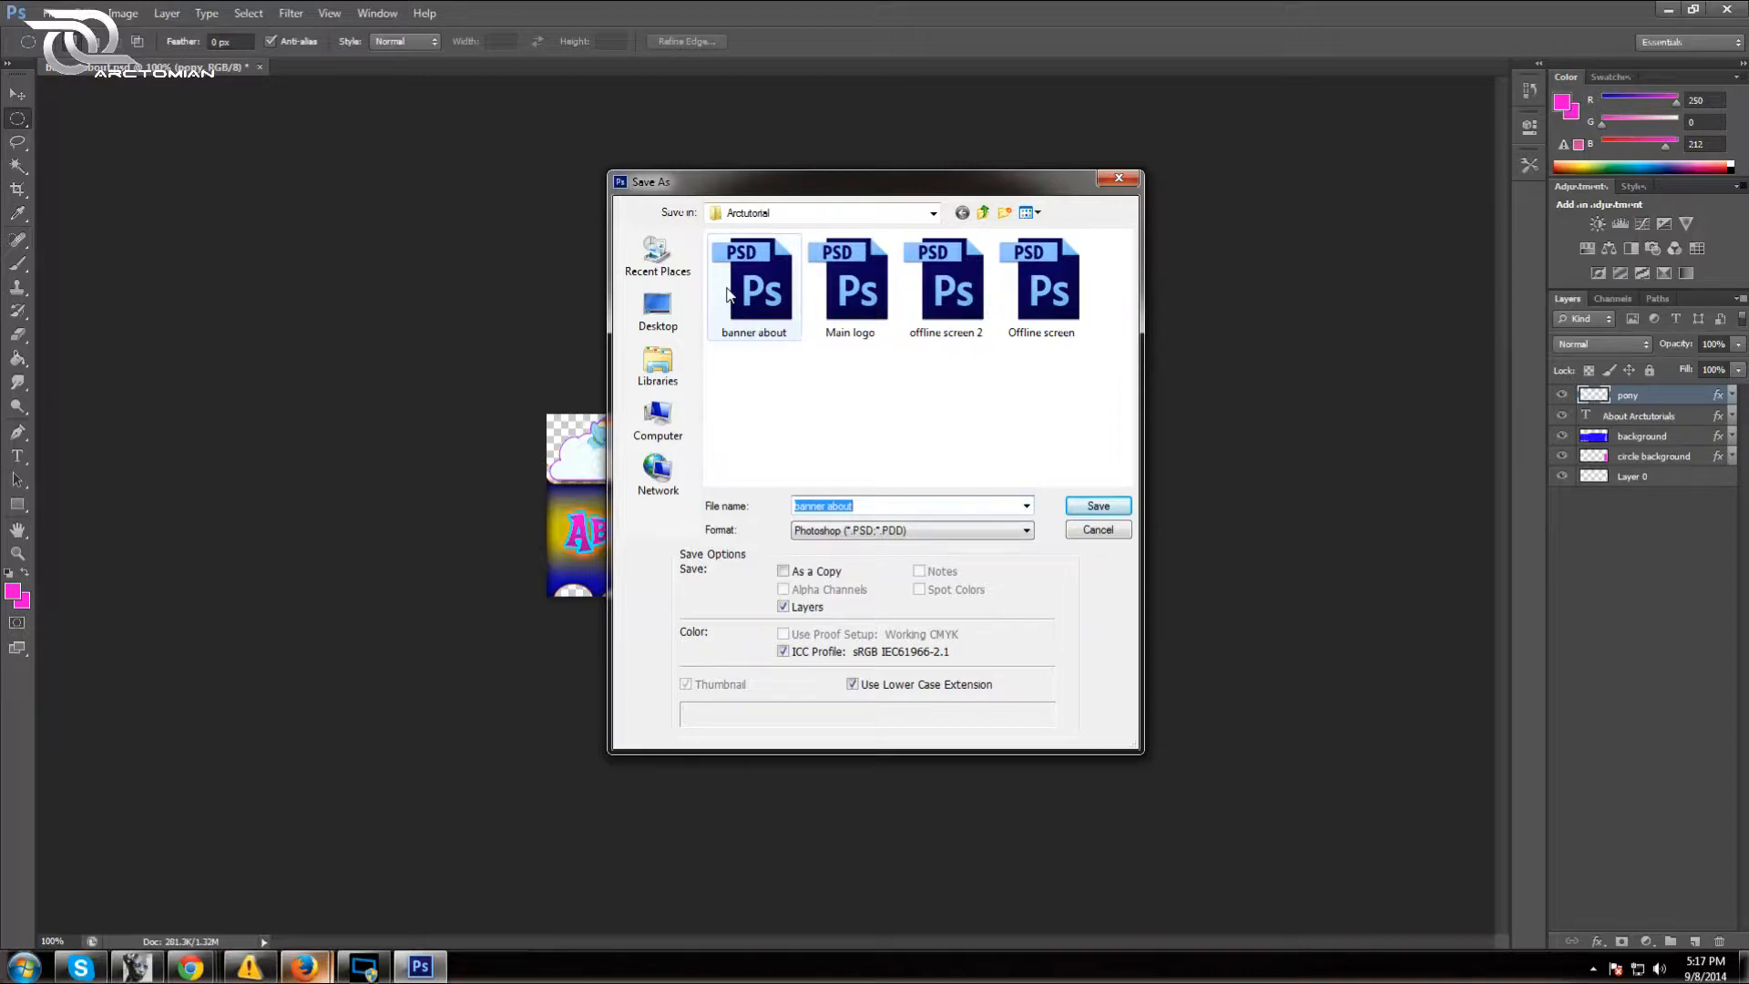
{"action": "left_click", "coordinate": [902, 531]}
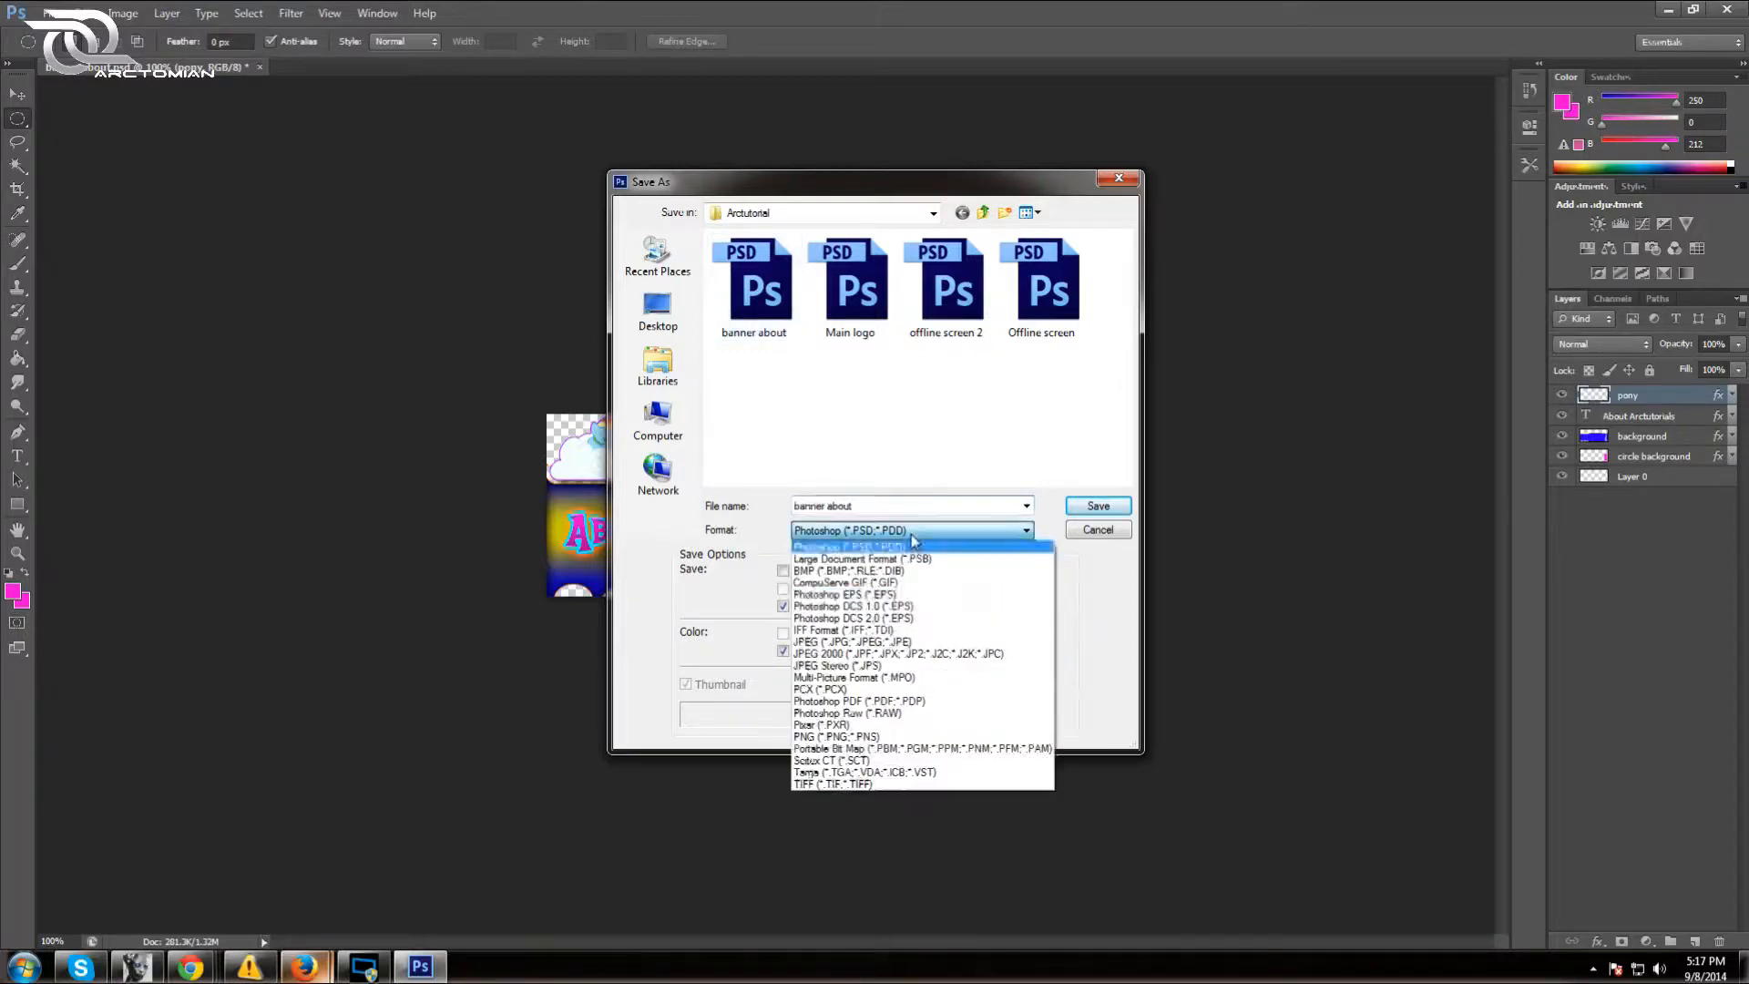
{"action": "left_click", "coordinate": [848, 737]}
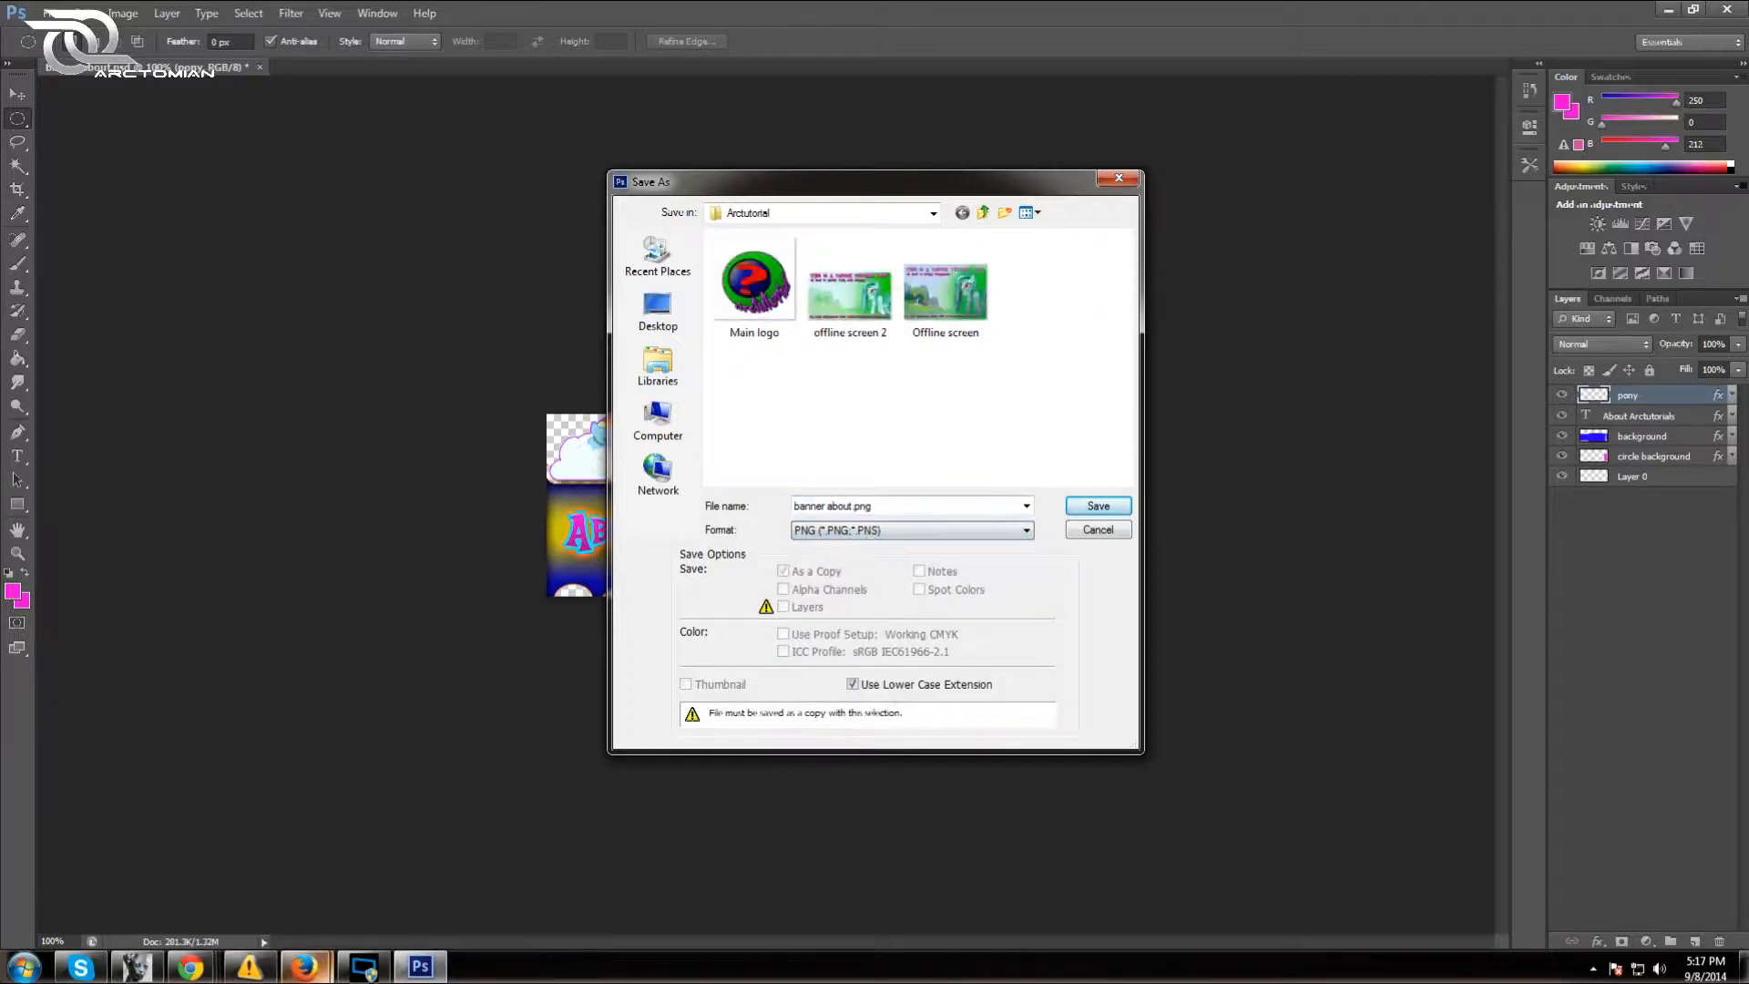
{"action": "left_click", "coordinate": [1089, 507]}
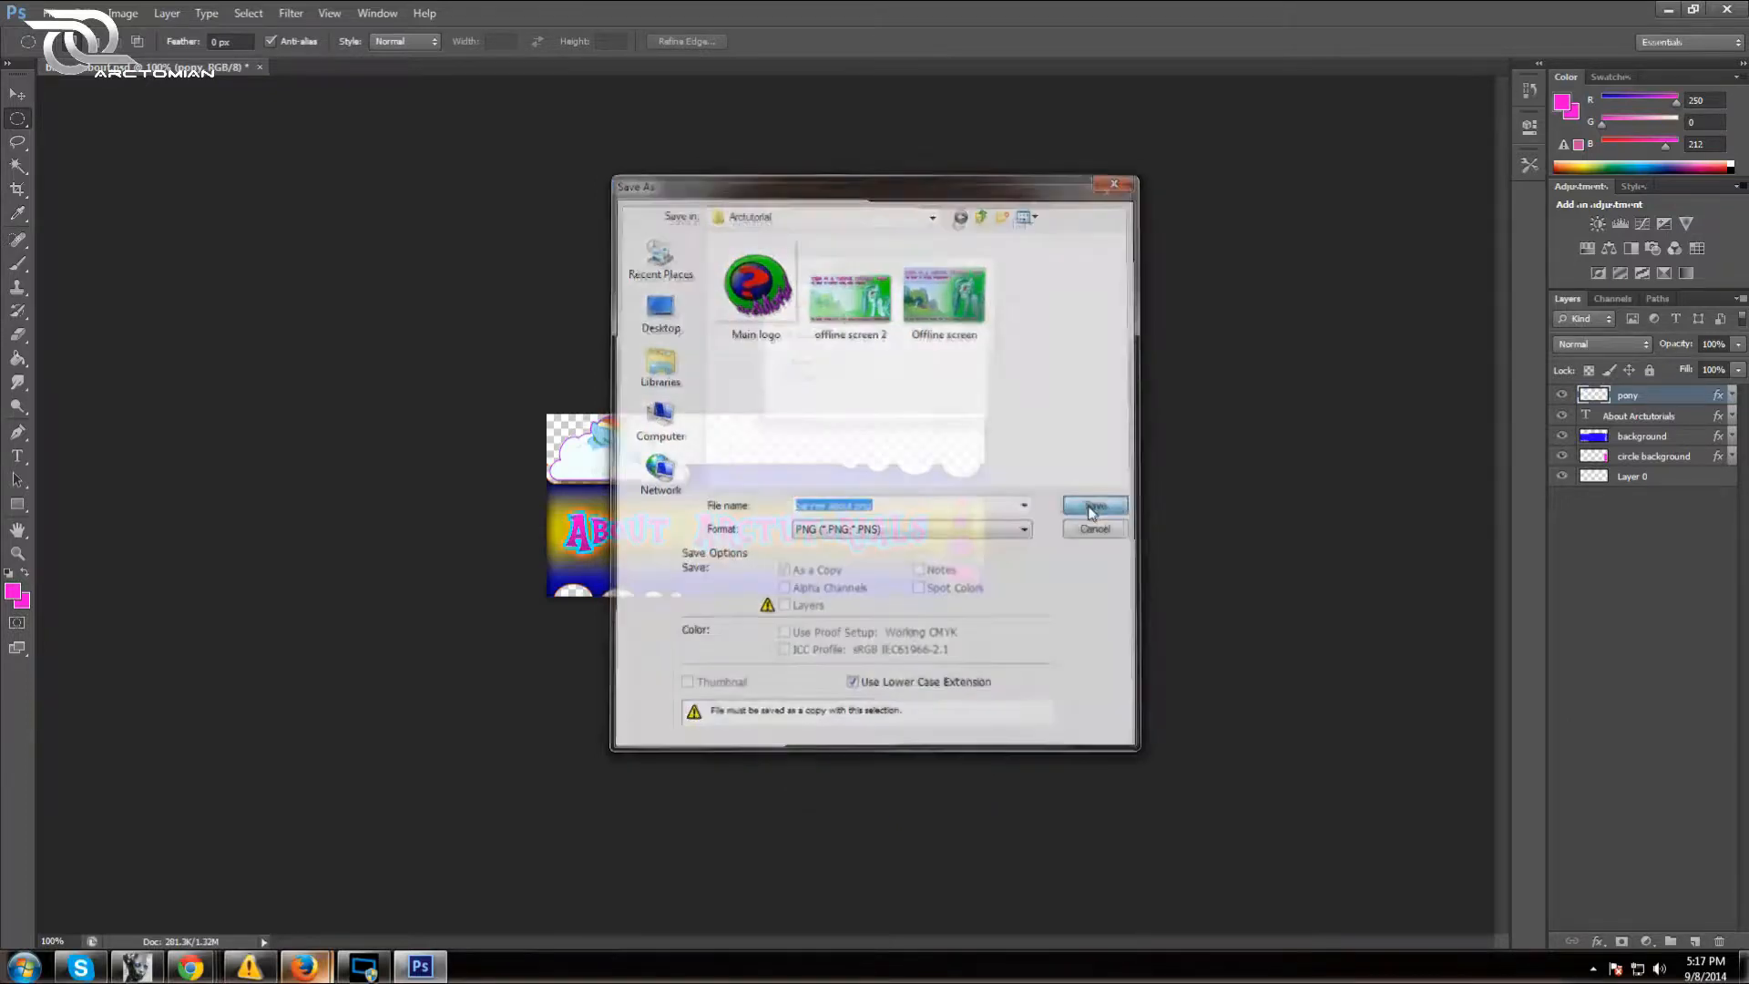
{"action": "left_click", "coordinate": [899, 305]}
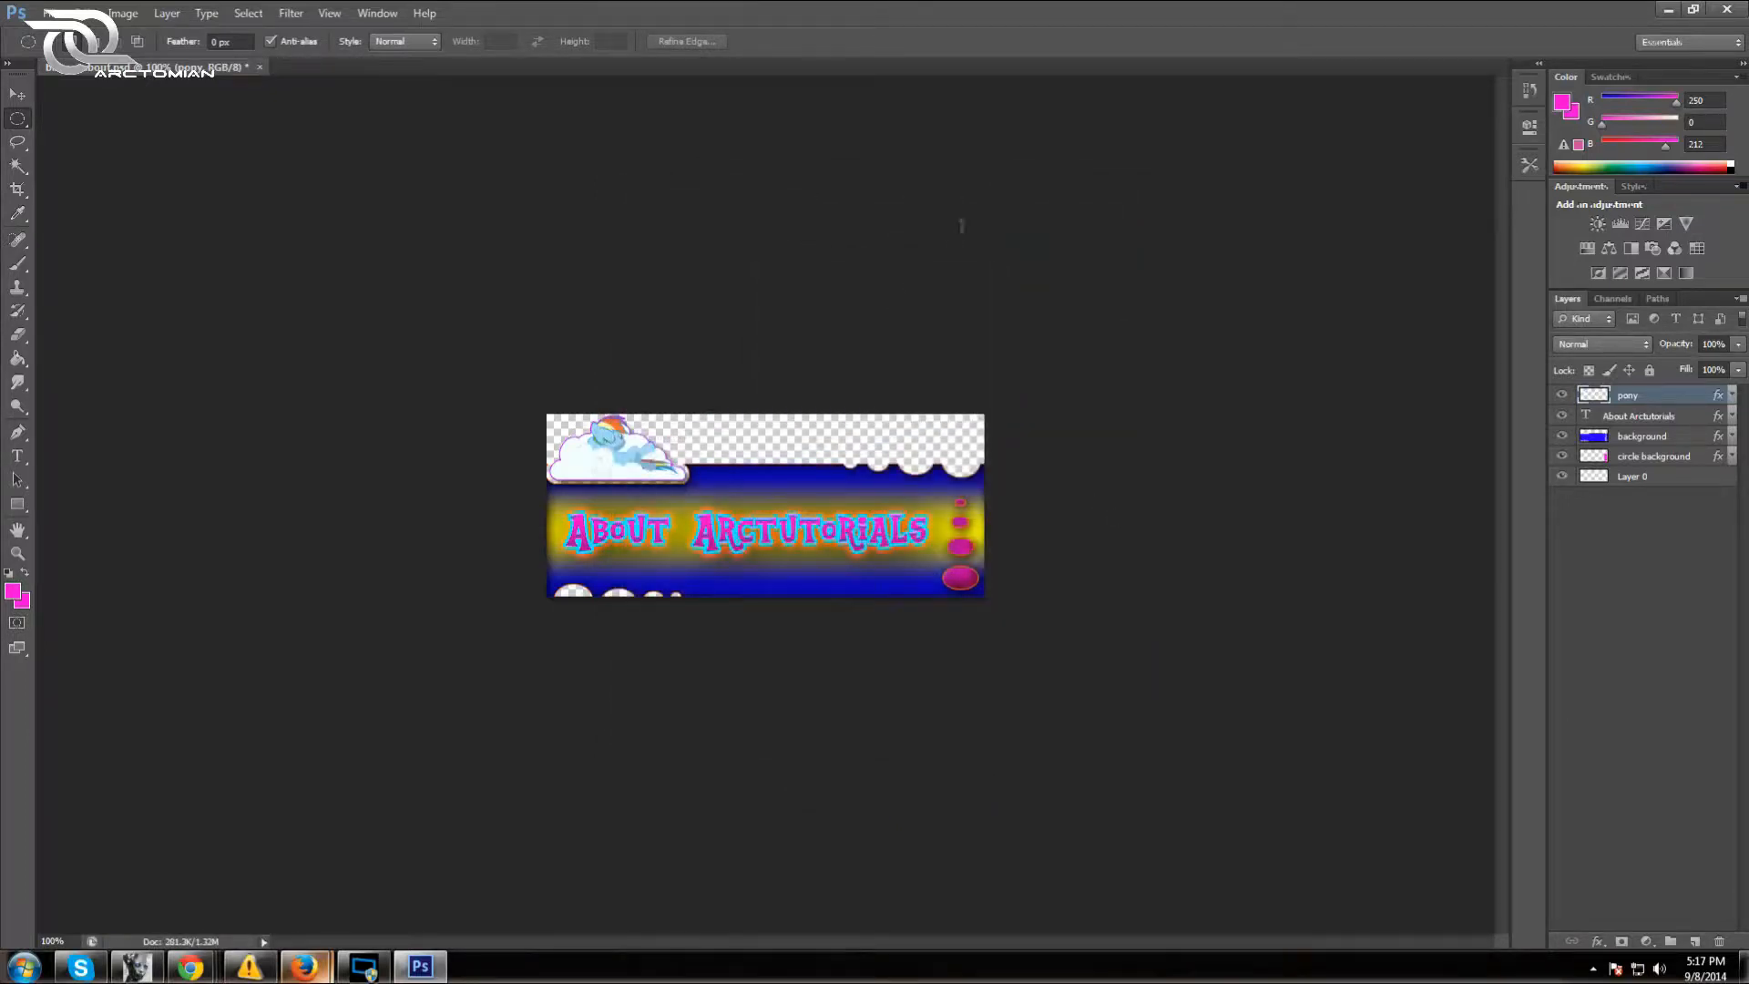
Minimize Photoshop and switch to the Arctutorial Twitch channel page in Firefox
{"action": "left_click", "coordinate": [1668, 9]}
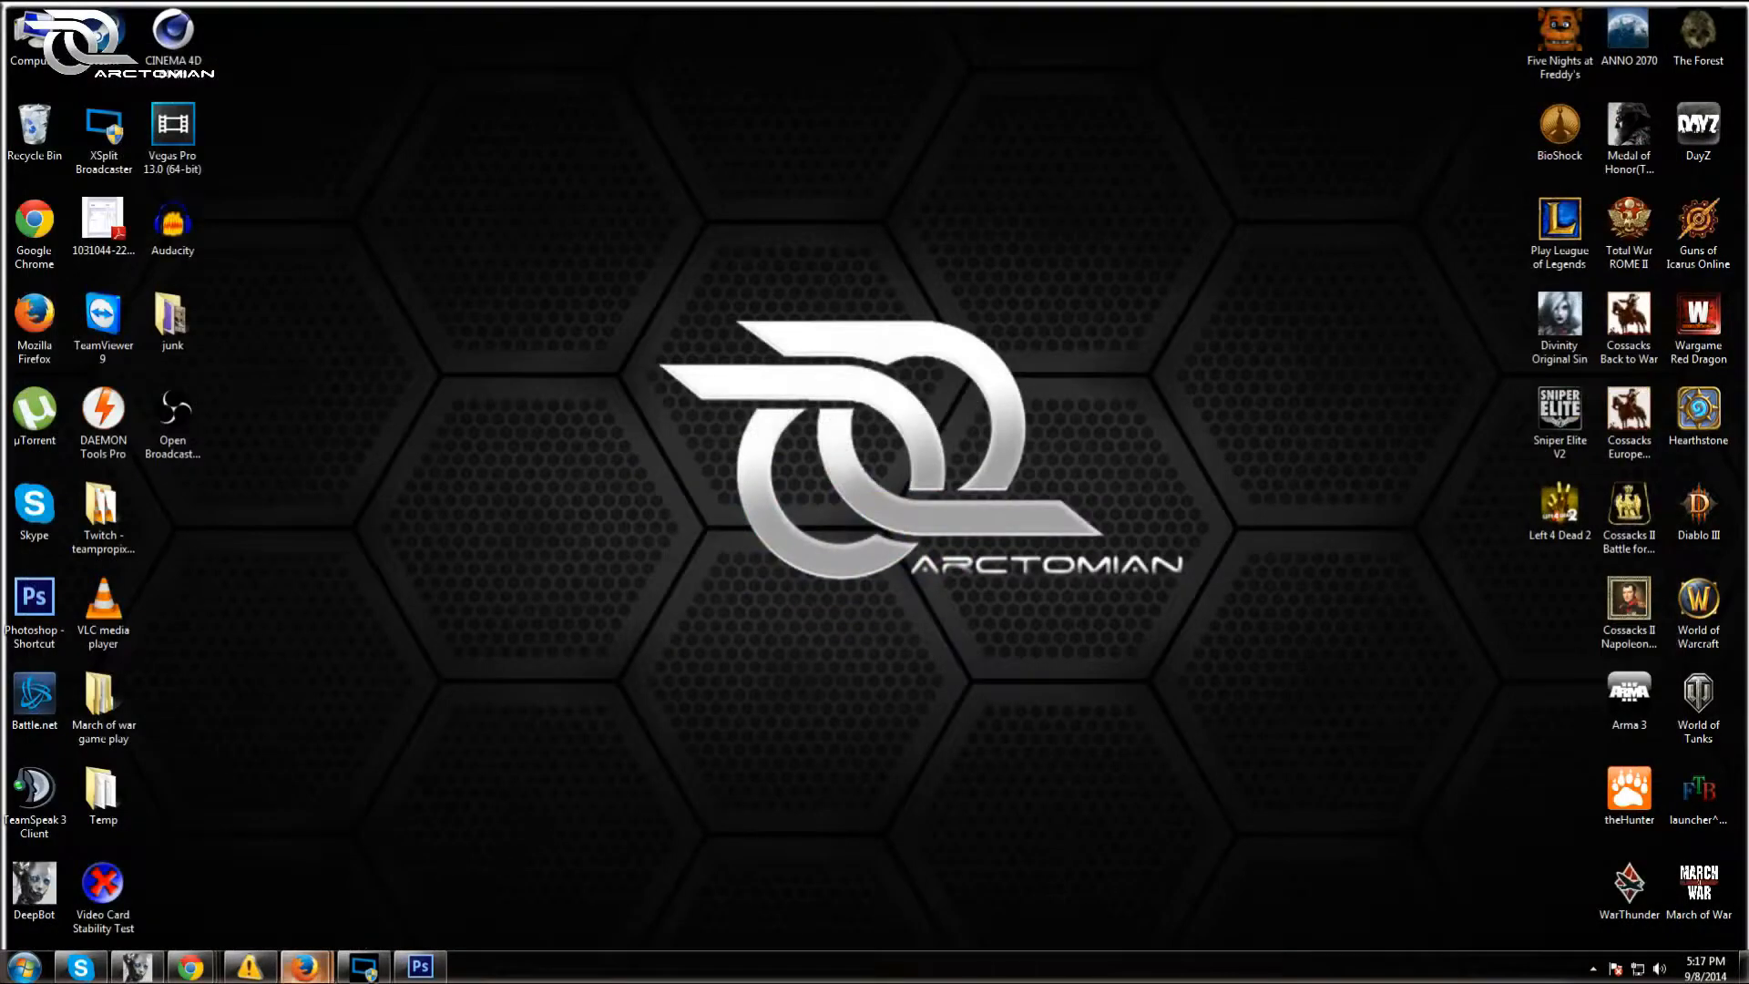
{"action": "mouse_move", "coordinate": [312, 971]}
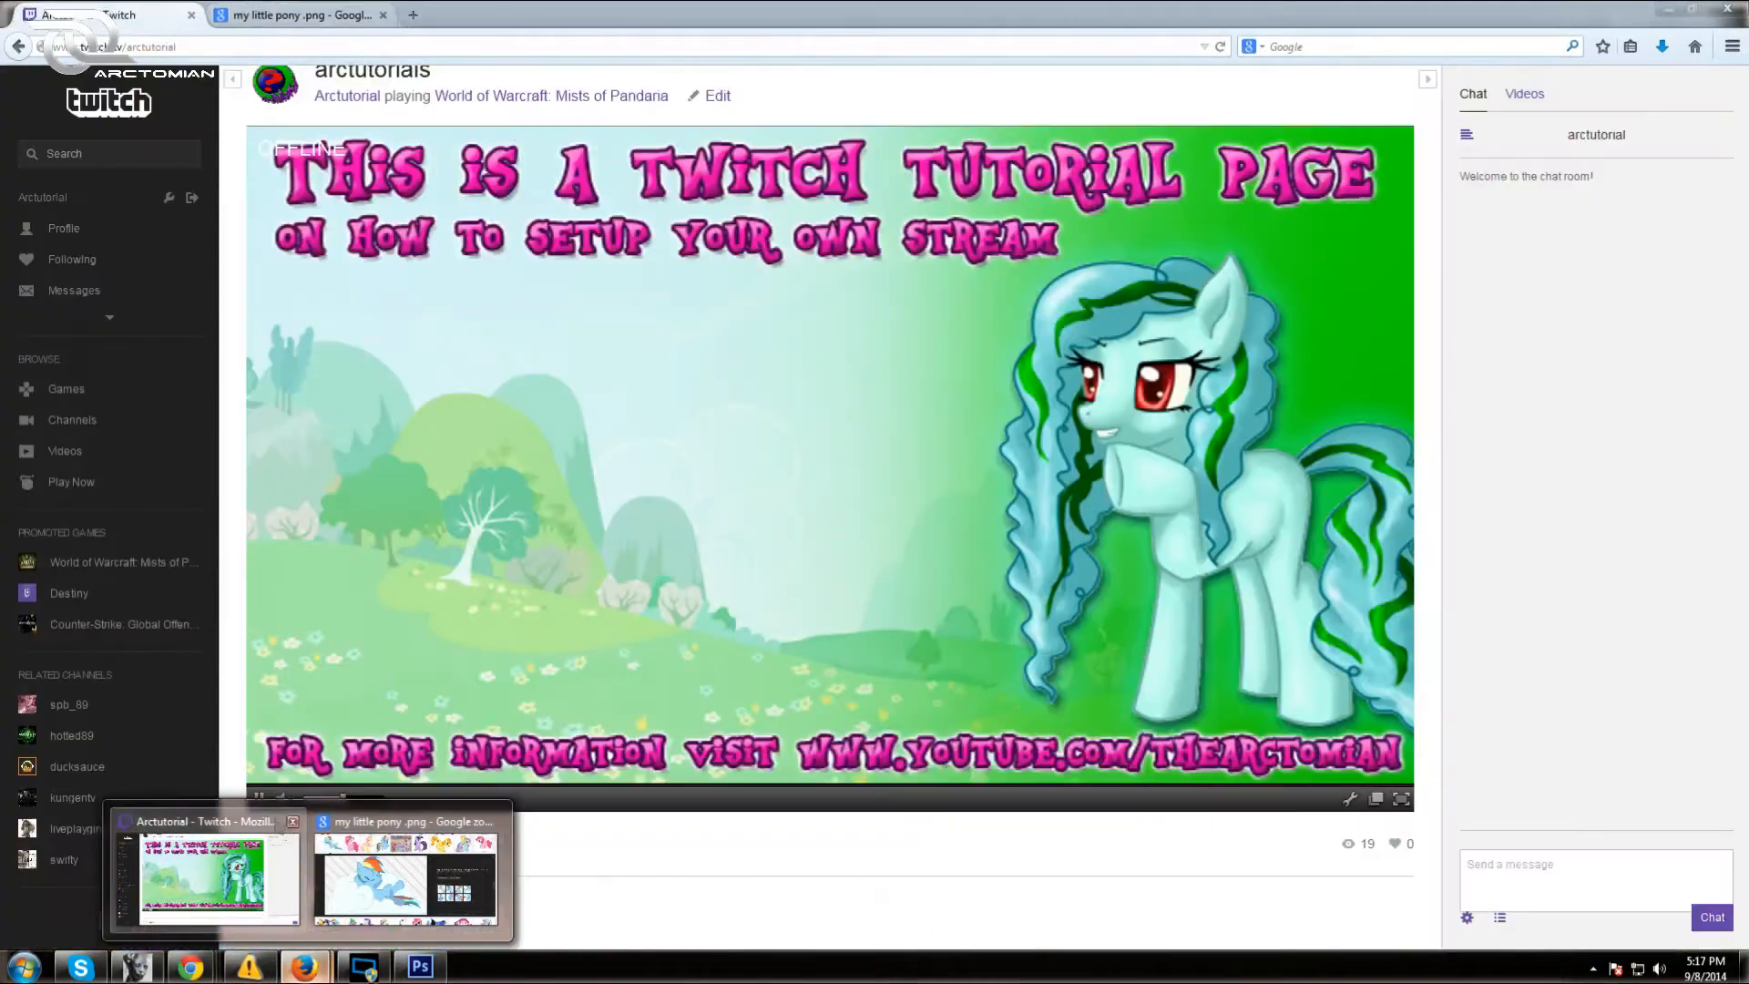
{"action": "left_click", "coordinate": [279, 826]}
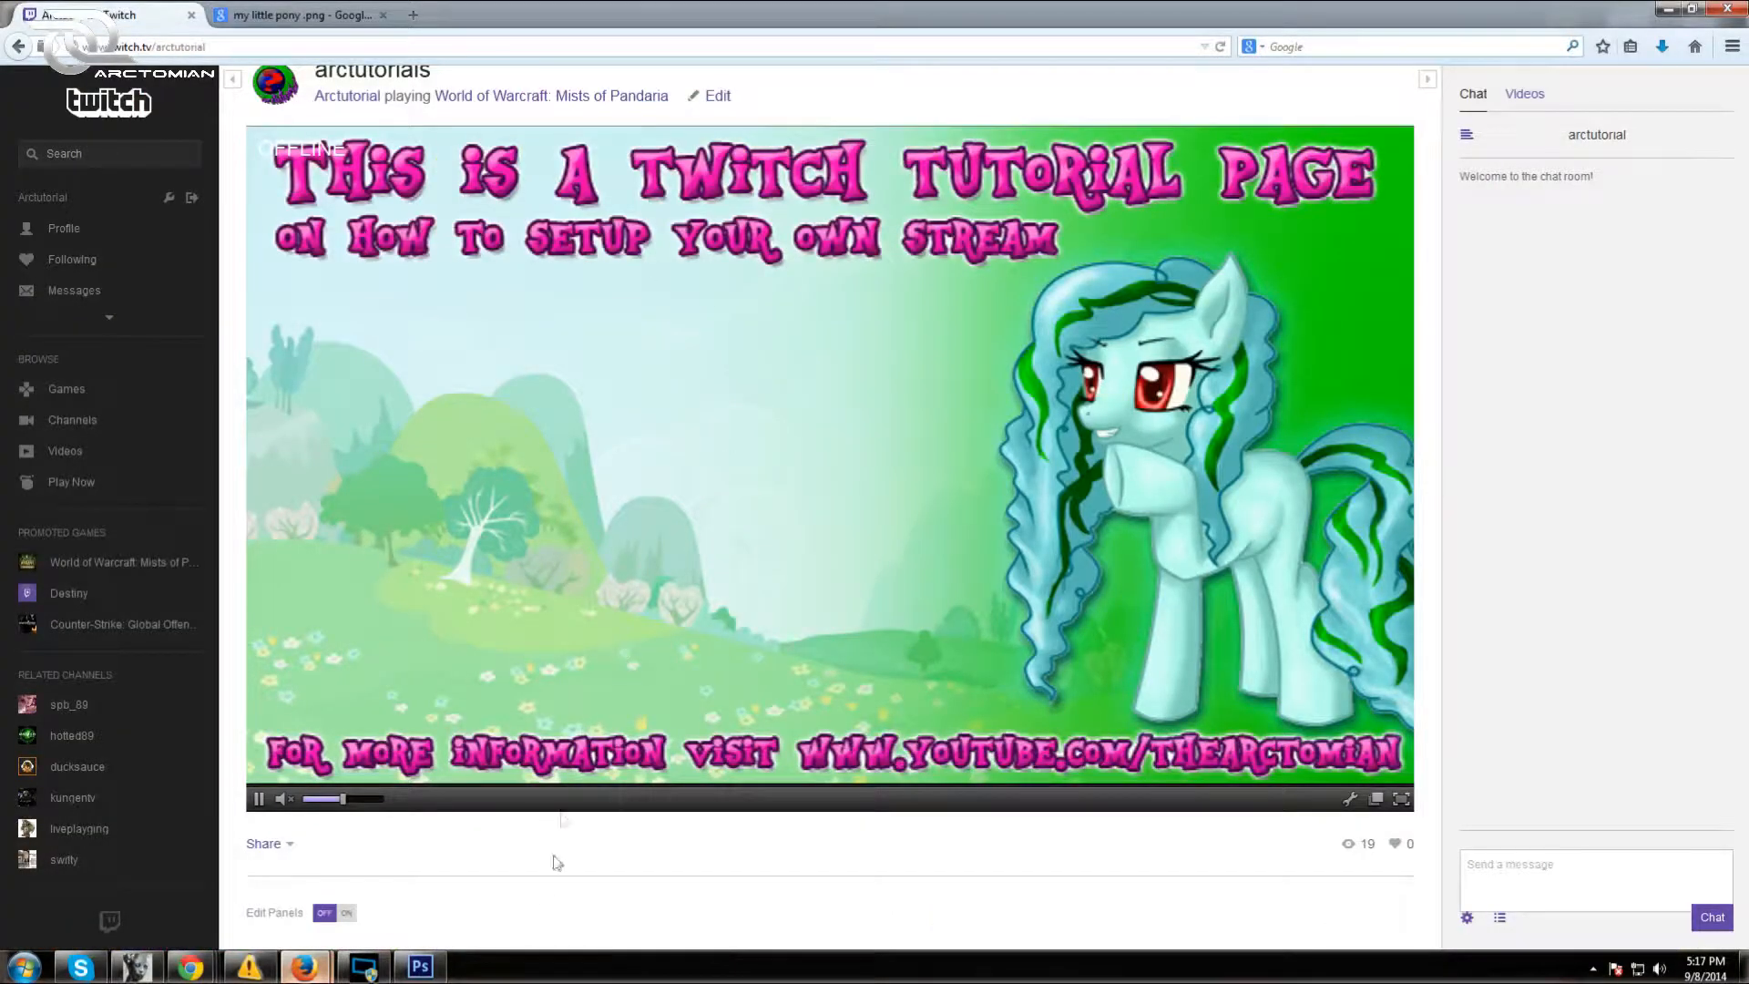
Turn on panel editing below the Twitch stream and add a new panel
{"action": "left_click", "coordinate": [346, 913]}
{"action": "scroll", "coordinate": [751, 847], "scroll_direction": "down", "scroll_amount": 5}
{"action": "left_click", "coordinate": [825, 711]}
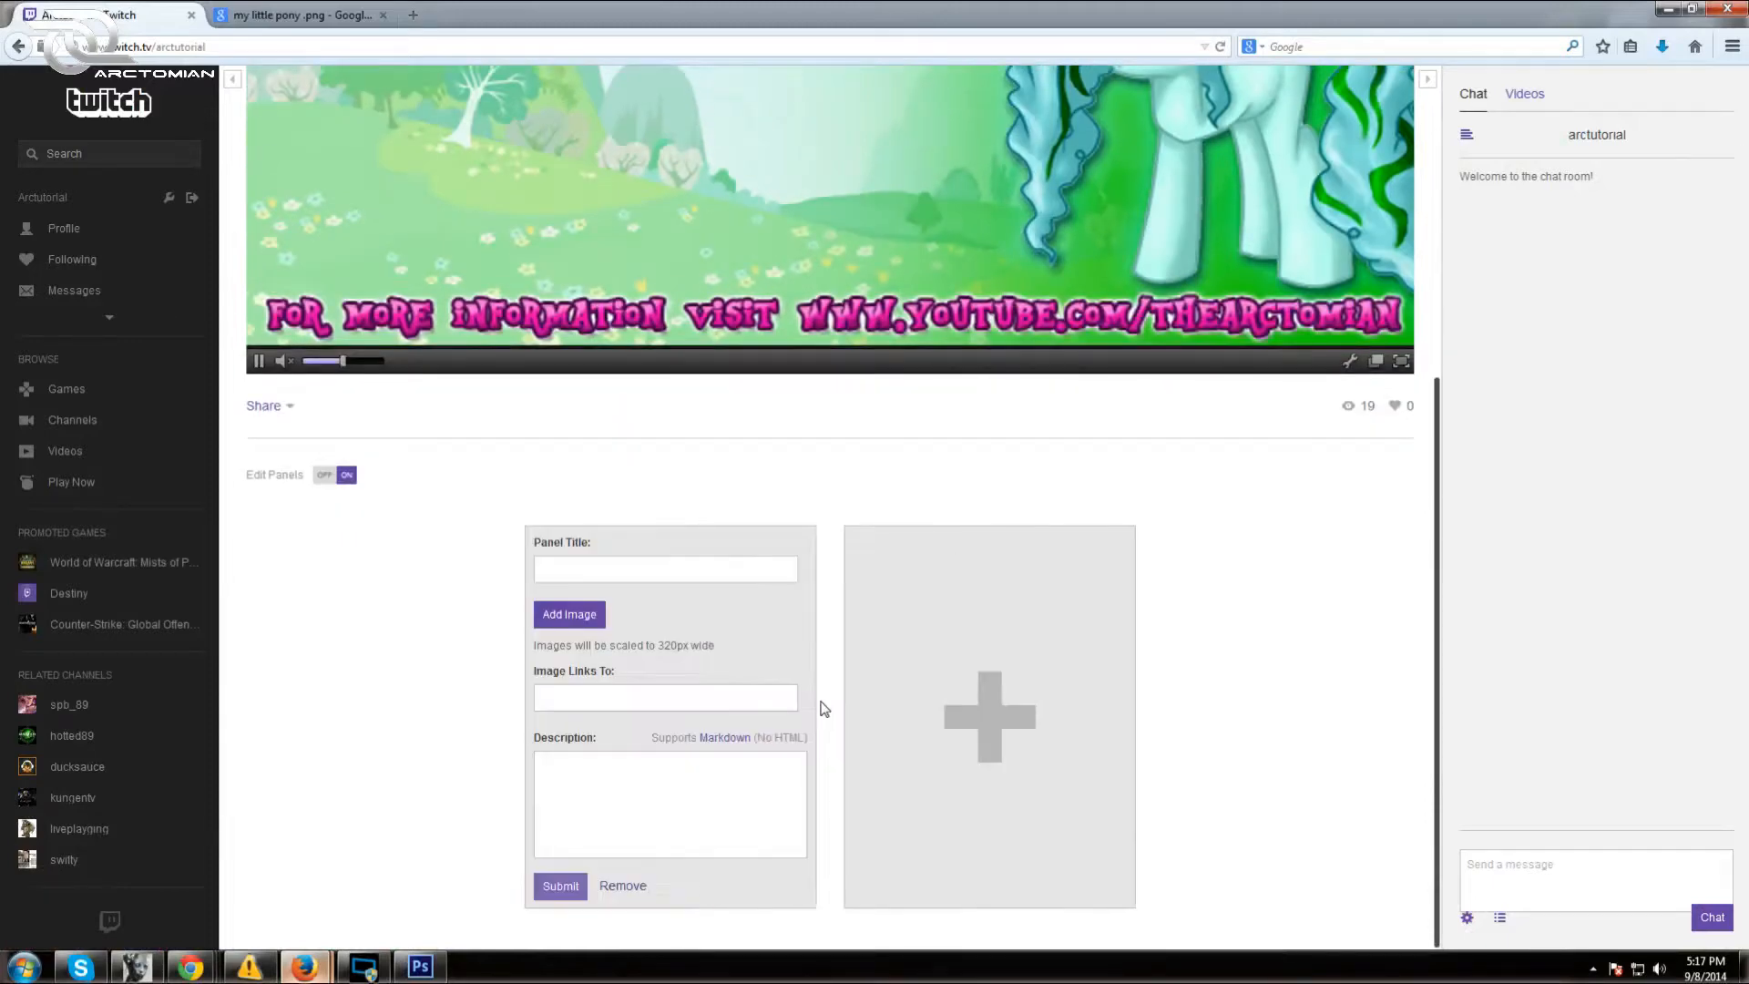
Upload the banner about PNG as the new panel's image and extend the crop area over the whole banner
{"action": "left_click", "coordinate": [570, 614]}
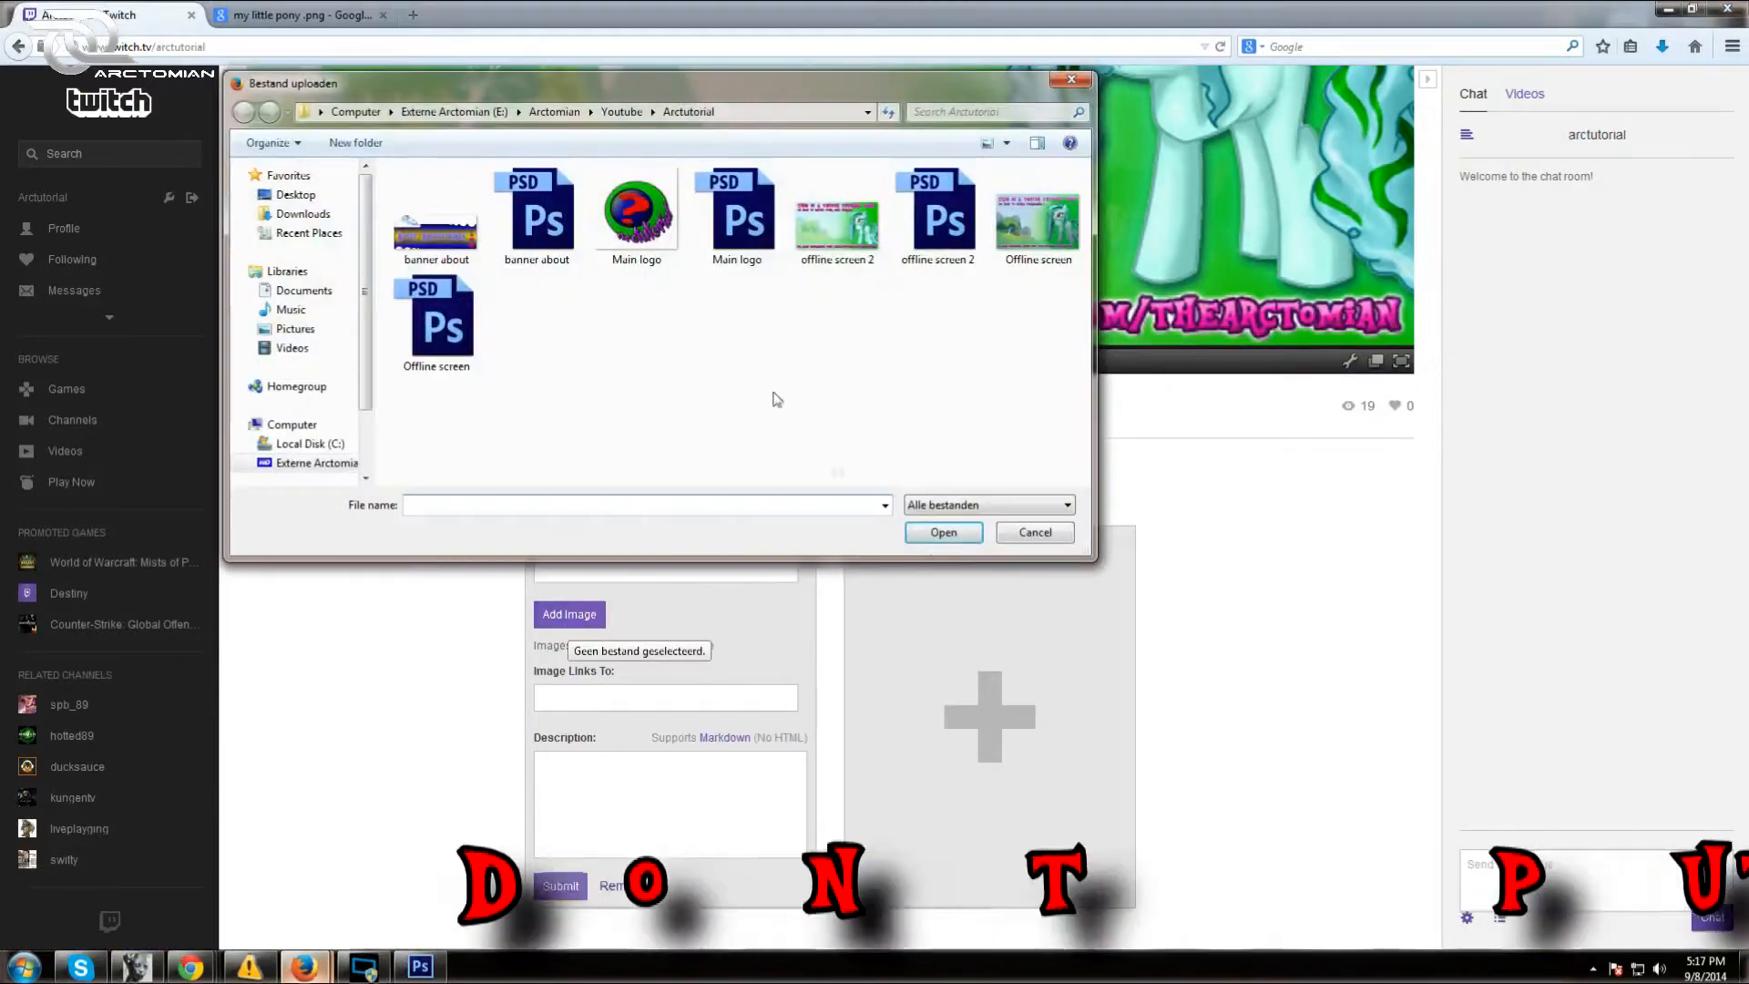
{"action": "left_click", "coordinate": [441, 226]}
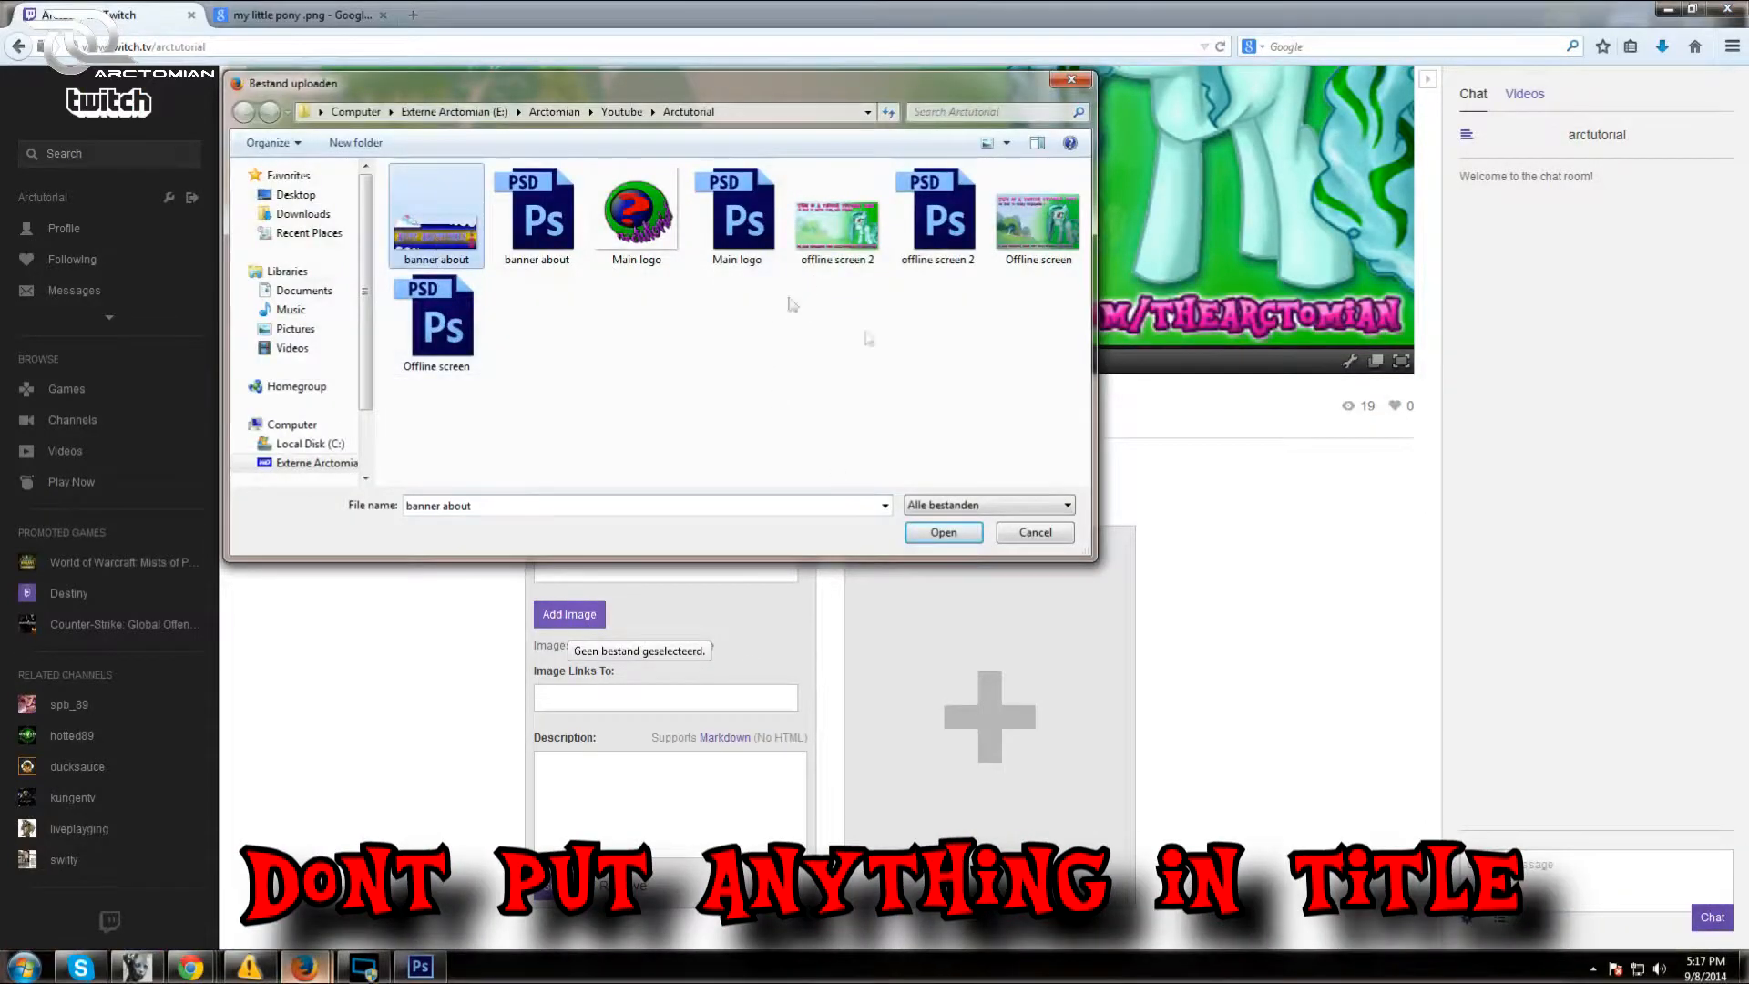
{"action": "left_click", "coordinate": [935, 533]}
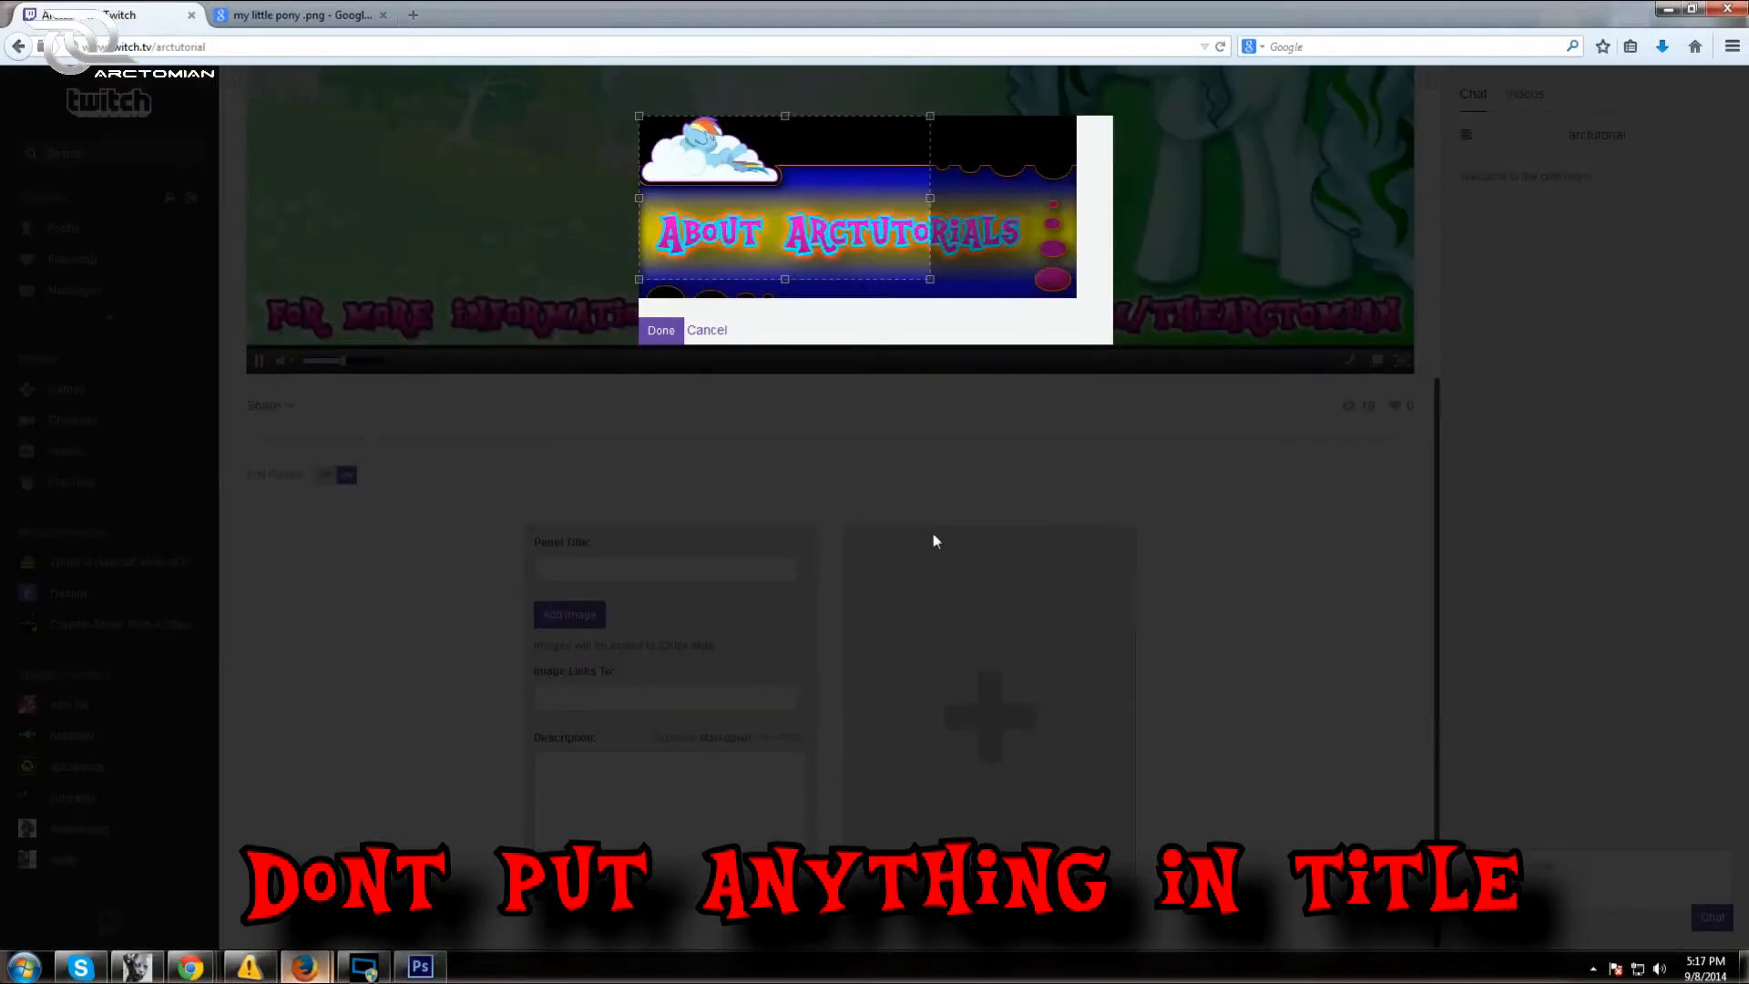
{"action": "left_click_drag", "start_coordinate": [930, 198], "coordinate": [1076, 198]}
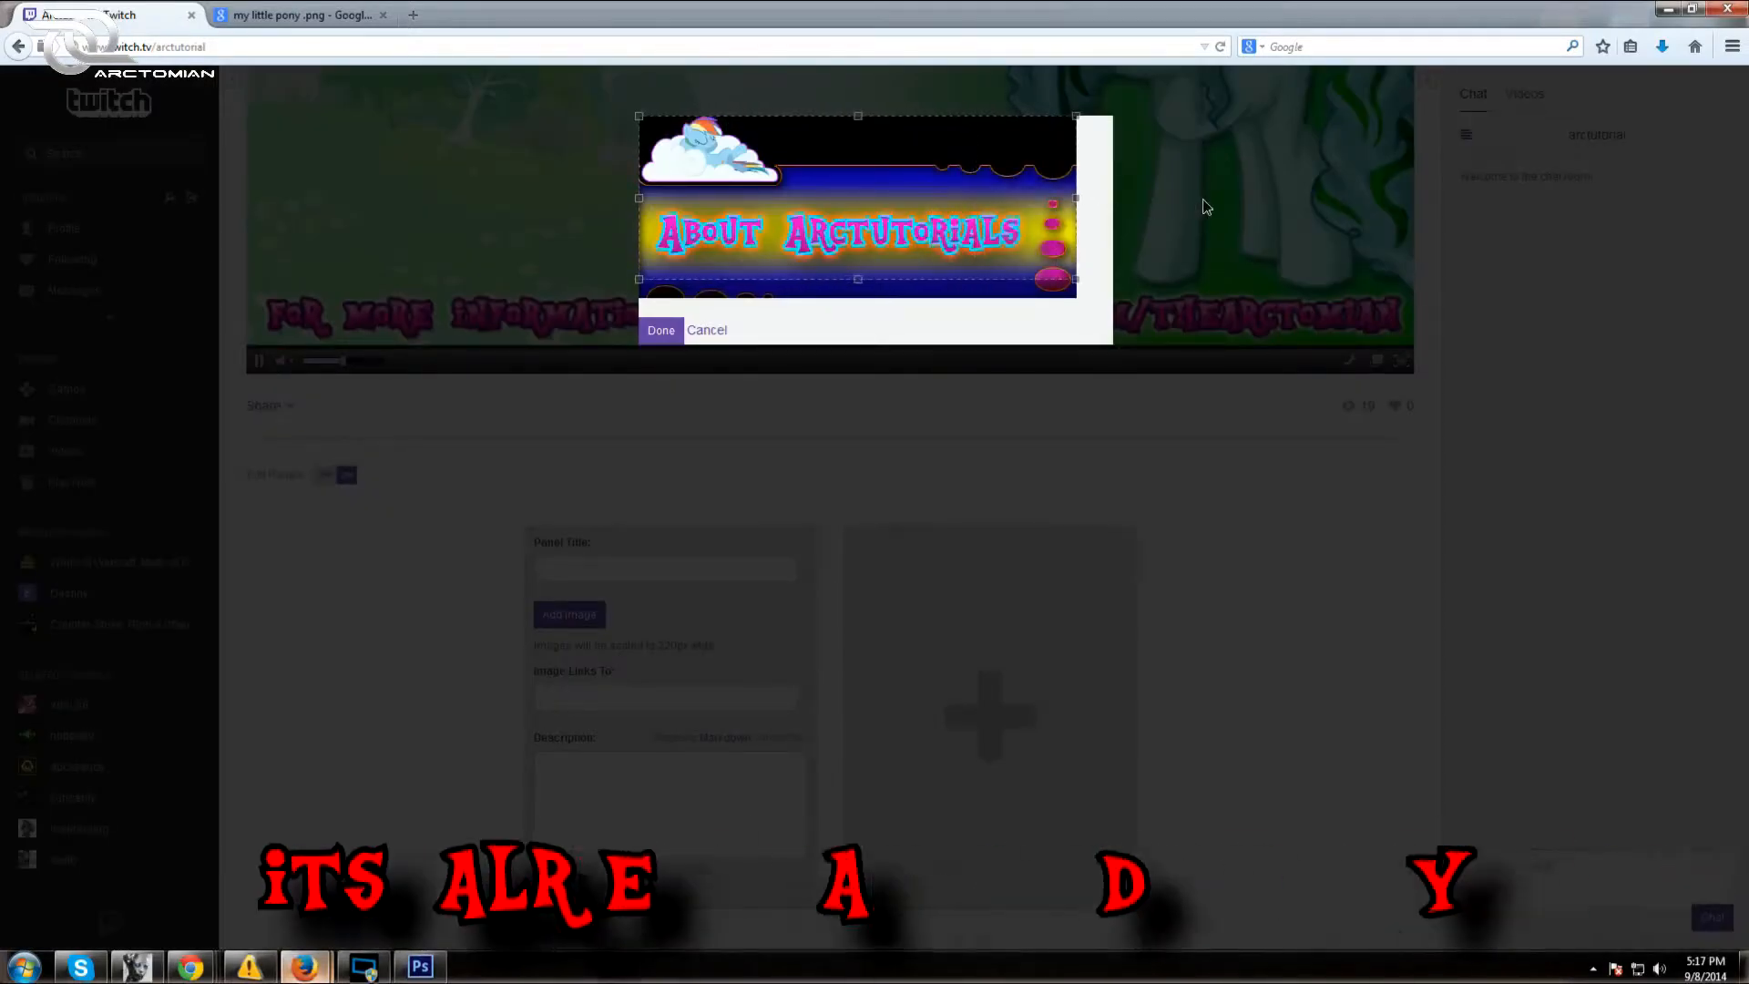
{"action": "left_click_drag", "start_coordinate": [856, 279], "coordinate": [865, 342]}
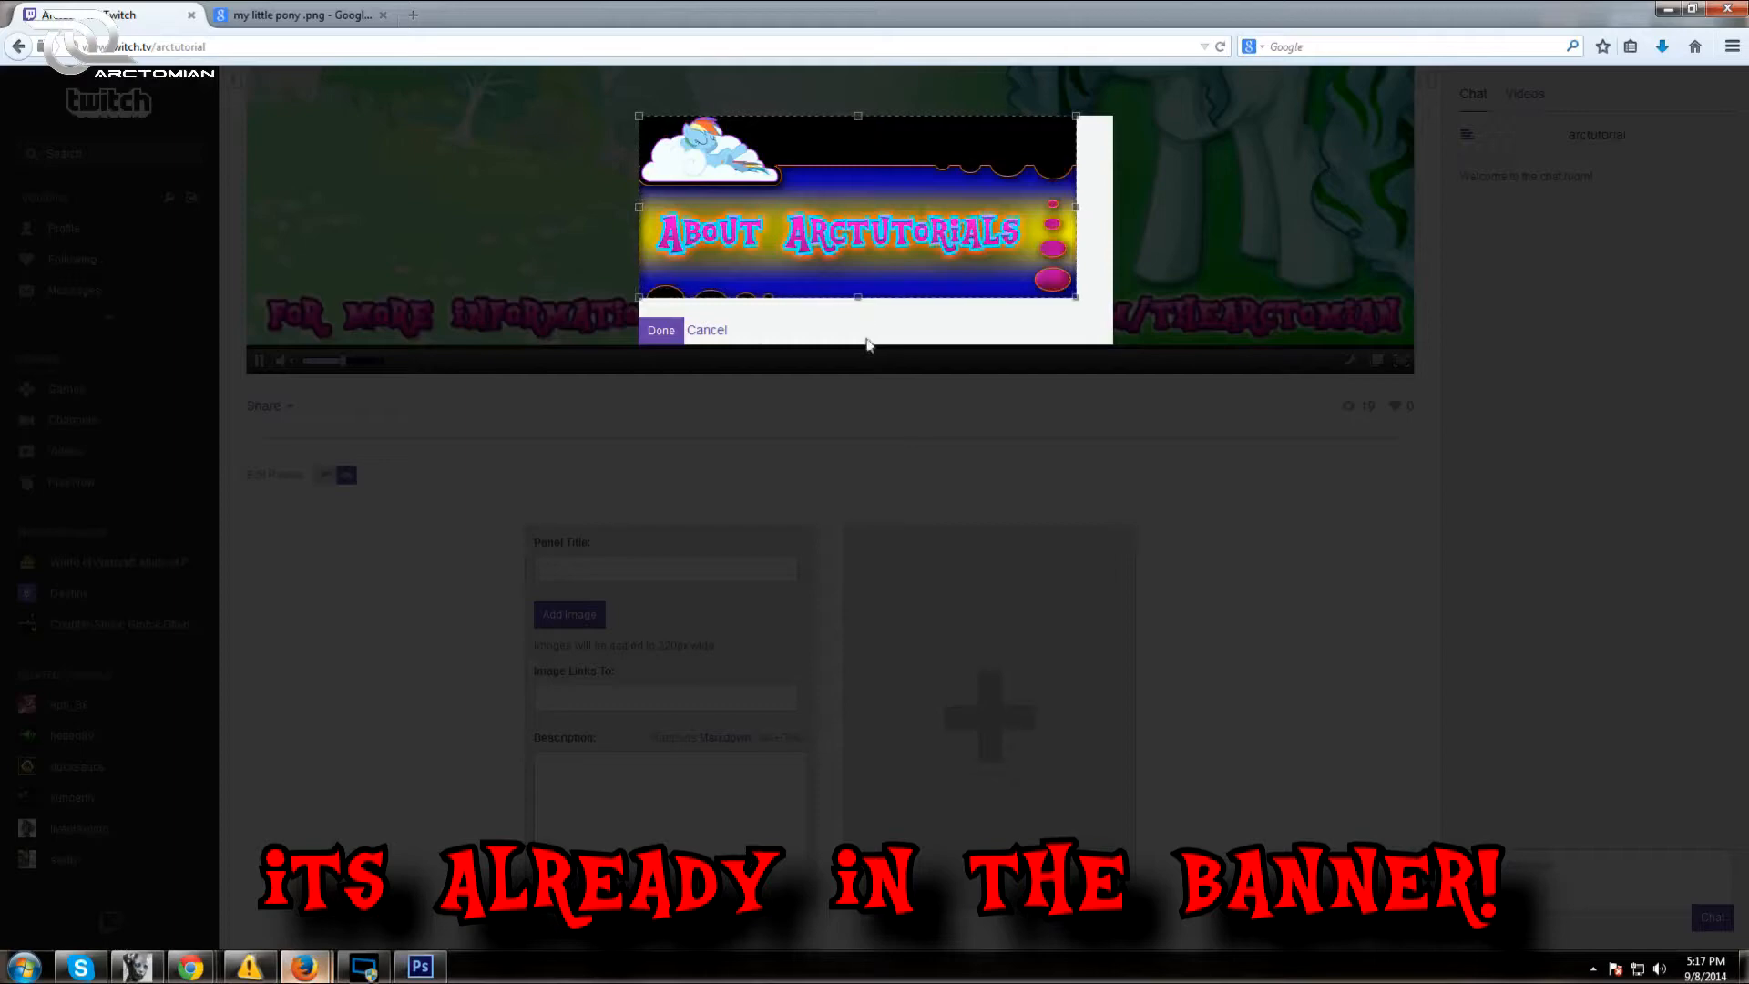
Apply the banner image crop and begin the panel description with "Arctutorials Is a Youtube episode about hto"
{"action": "left_click", "coordinate": [661, 330]}
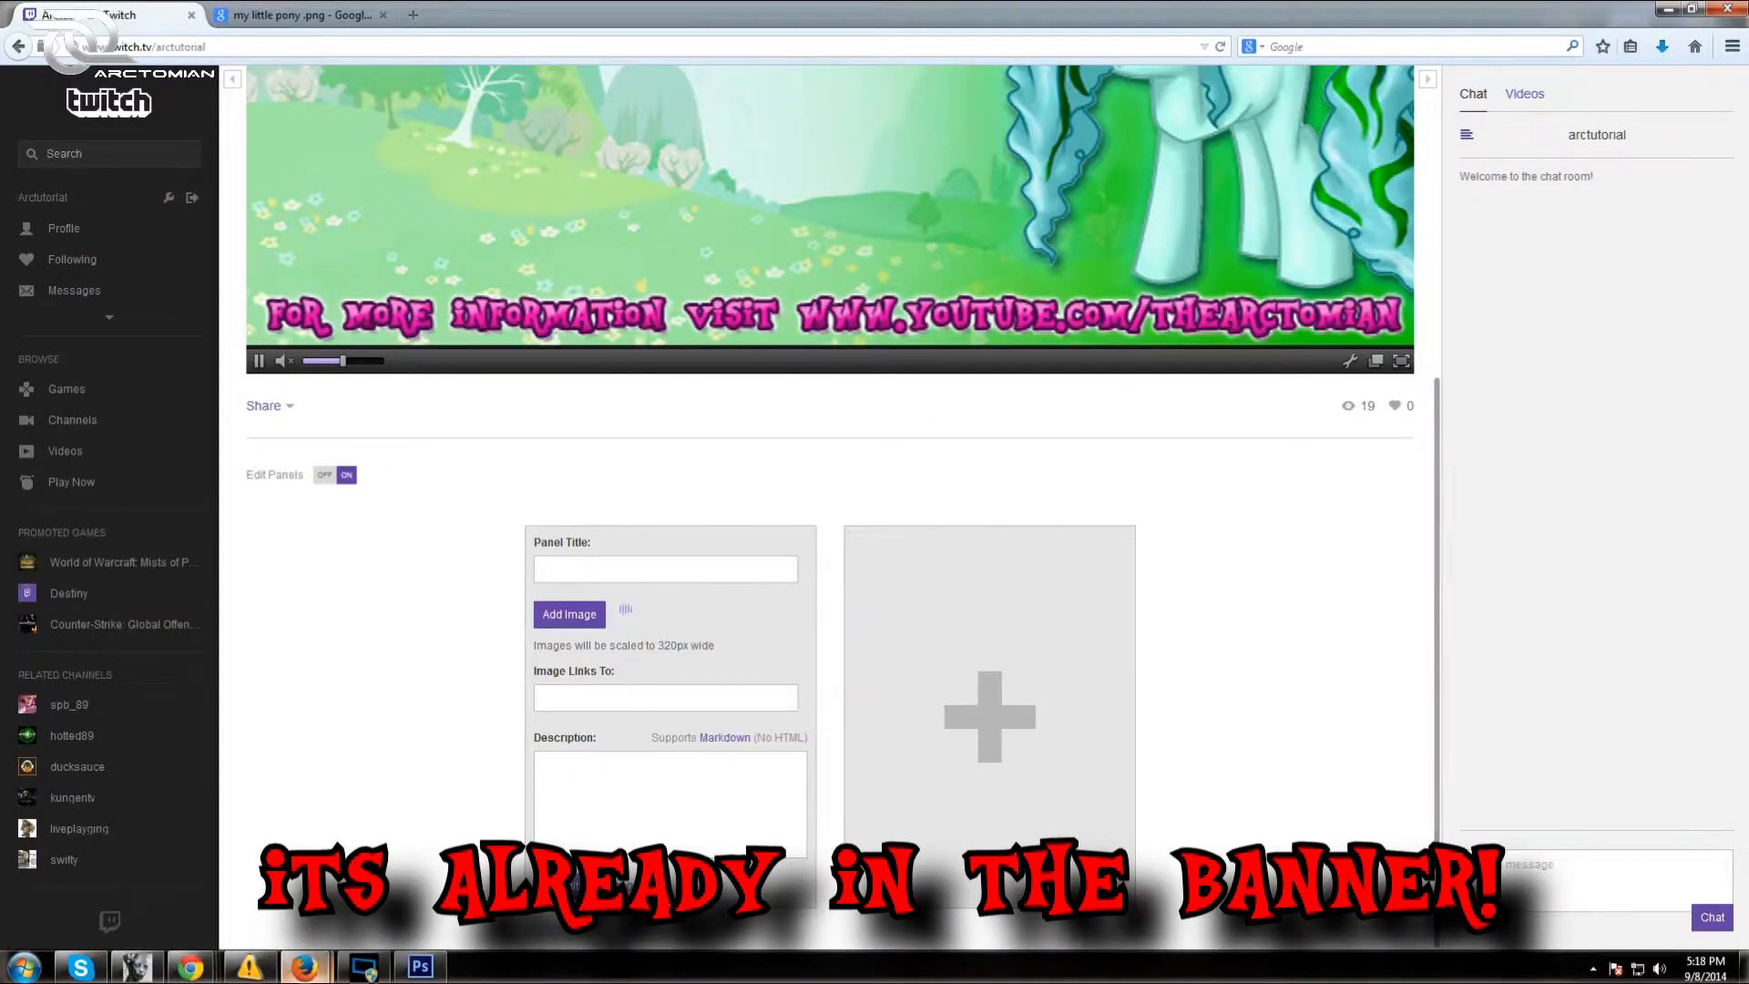
{"action": "left_click", "coordinate": [670, 794]}
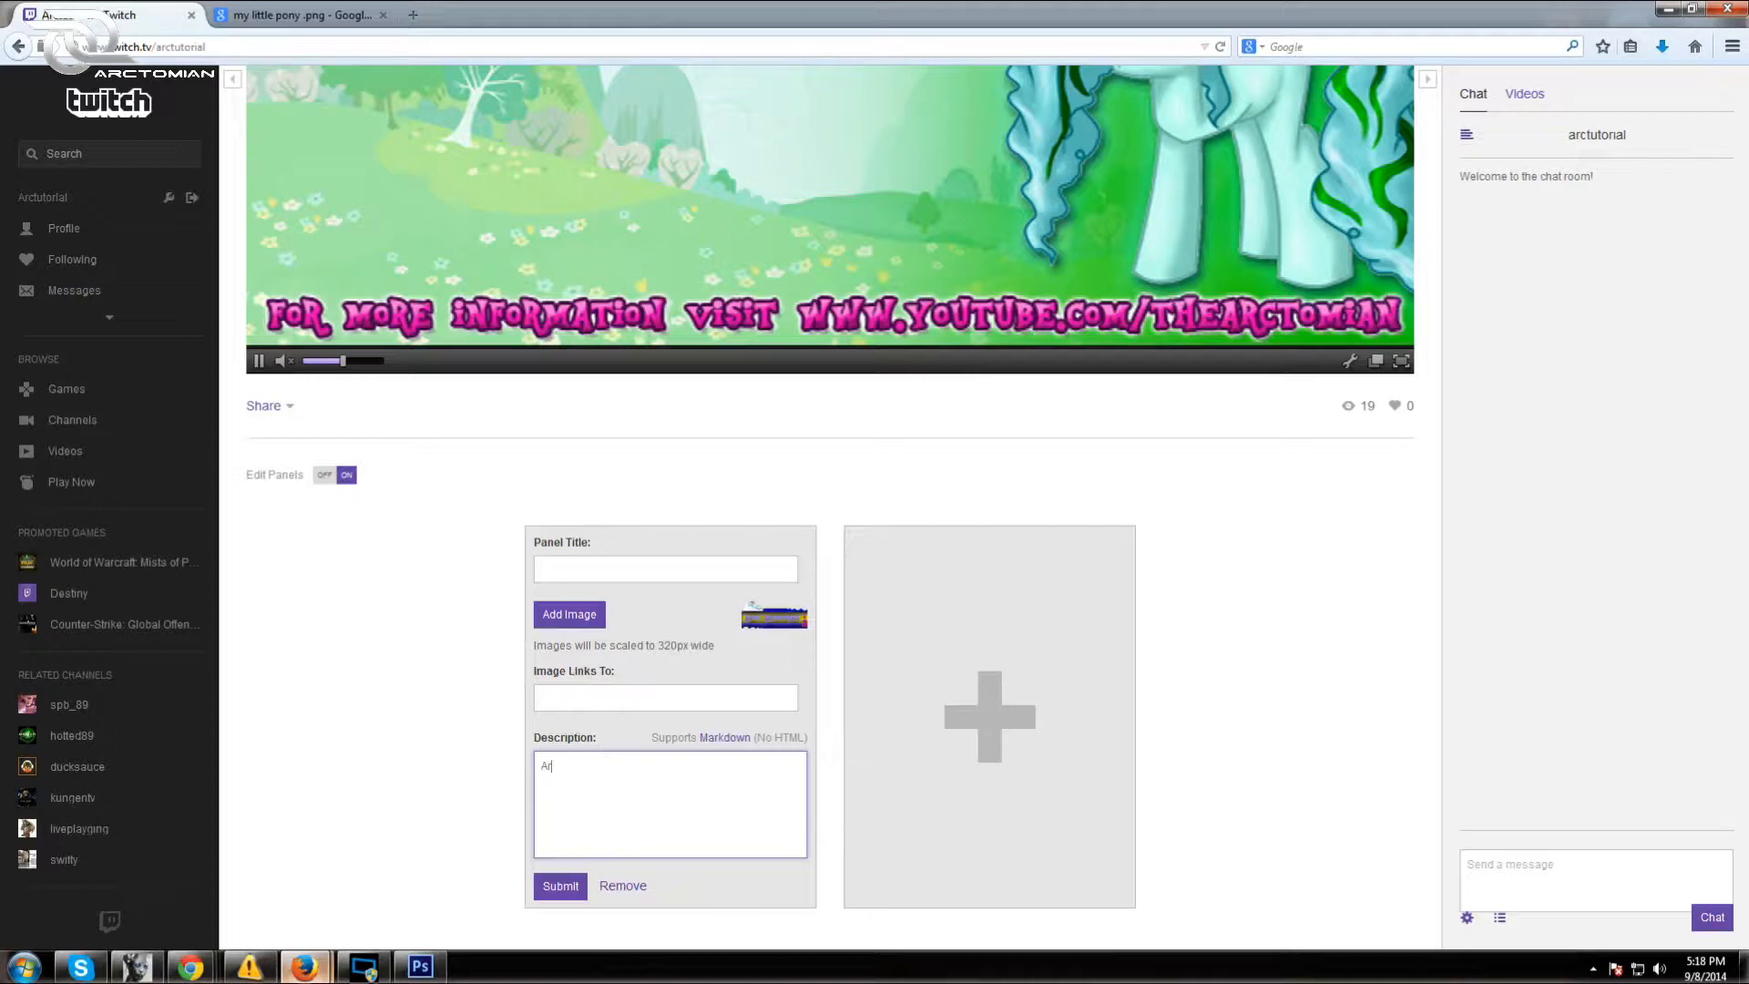
{"action": "type", "text": "utorials Is a Youtube explo"}
{"action": "key", "text": "BackSpace"}
{"action": "type", "text": "pisode about hto"}
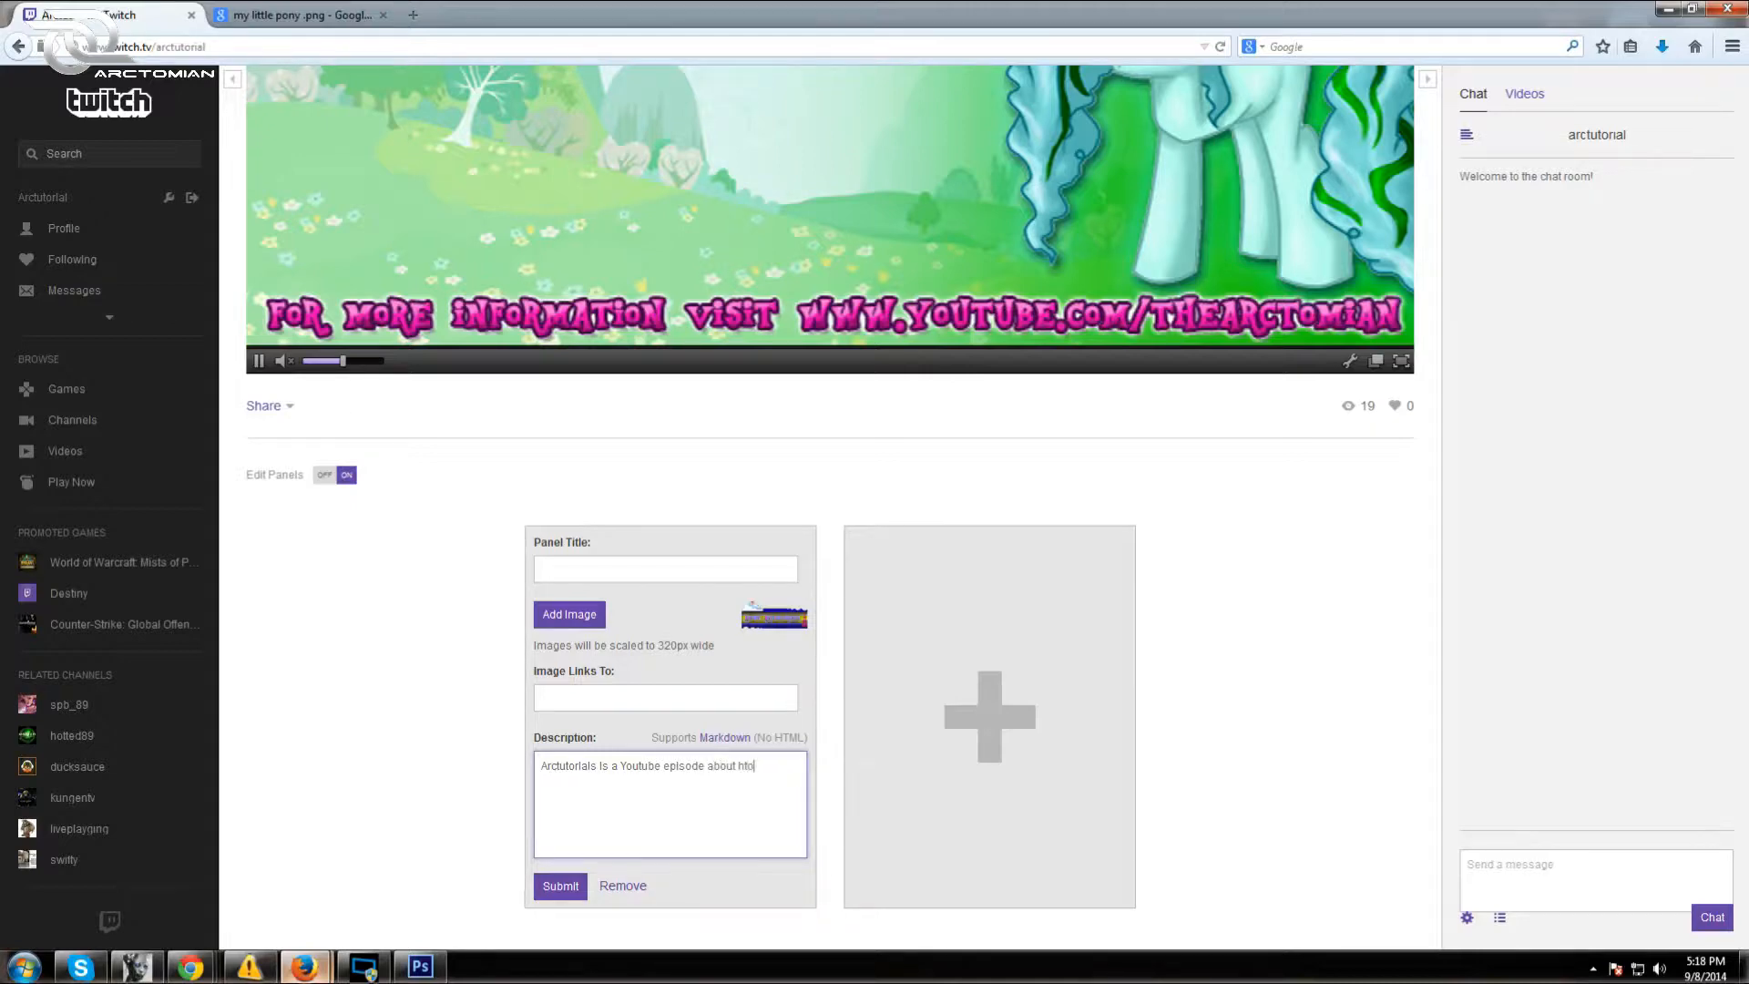
Continue the description with "to start up your own stream from A to Z, From the basic twitch settings to advanced CSS alert notifications."
{"action": "type", "text": " to start up your own st"}
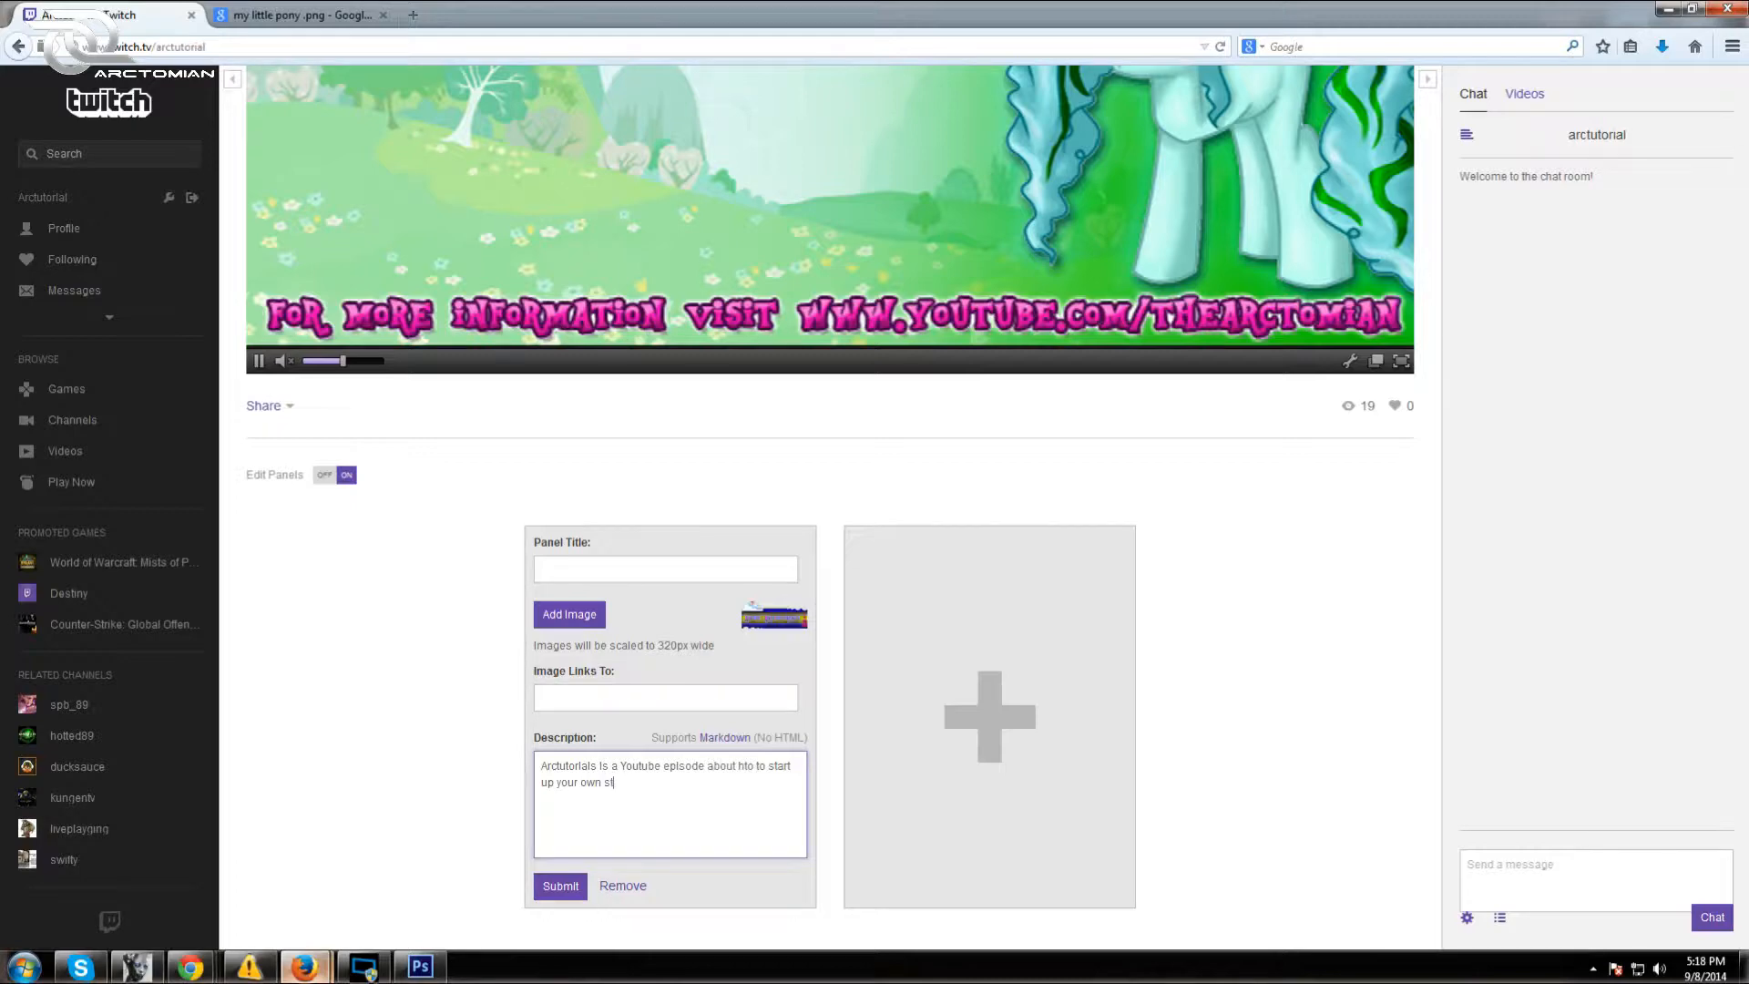
{"action": "type", "text": "ream from A to Z, From"}
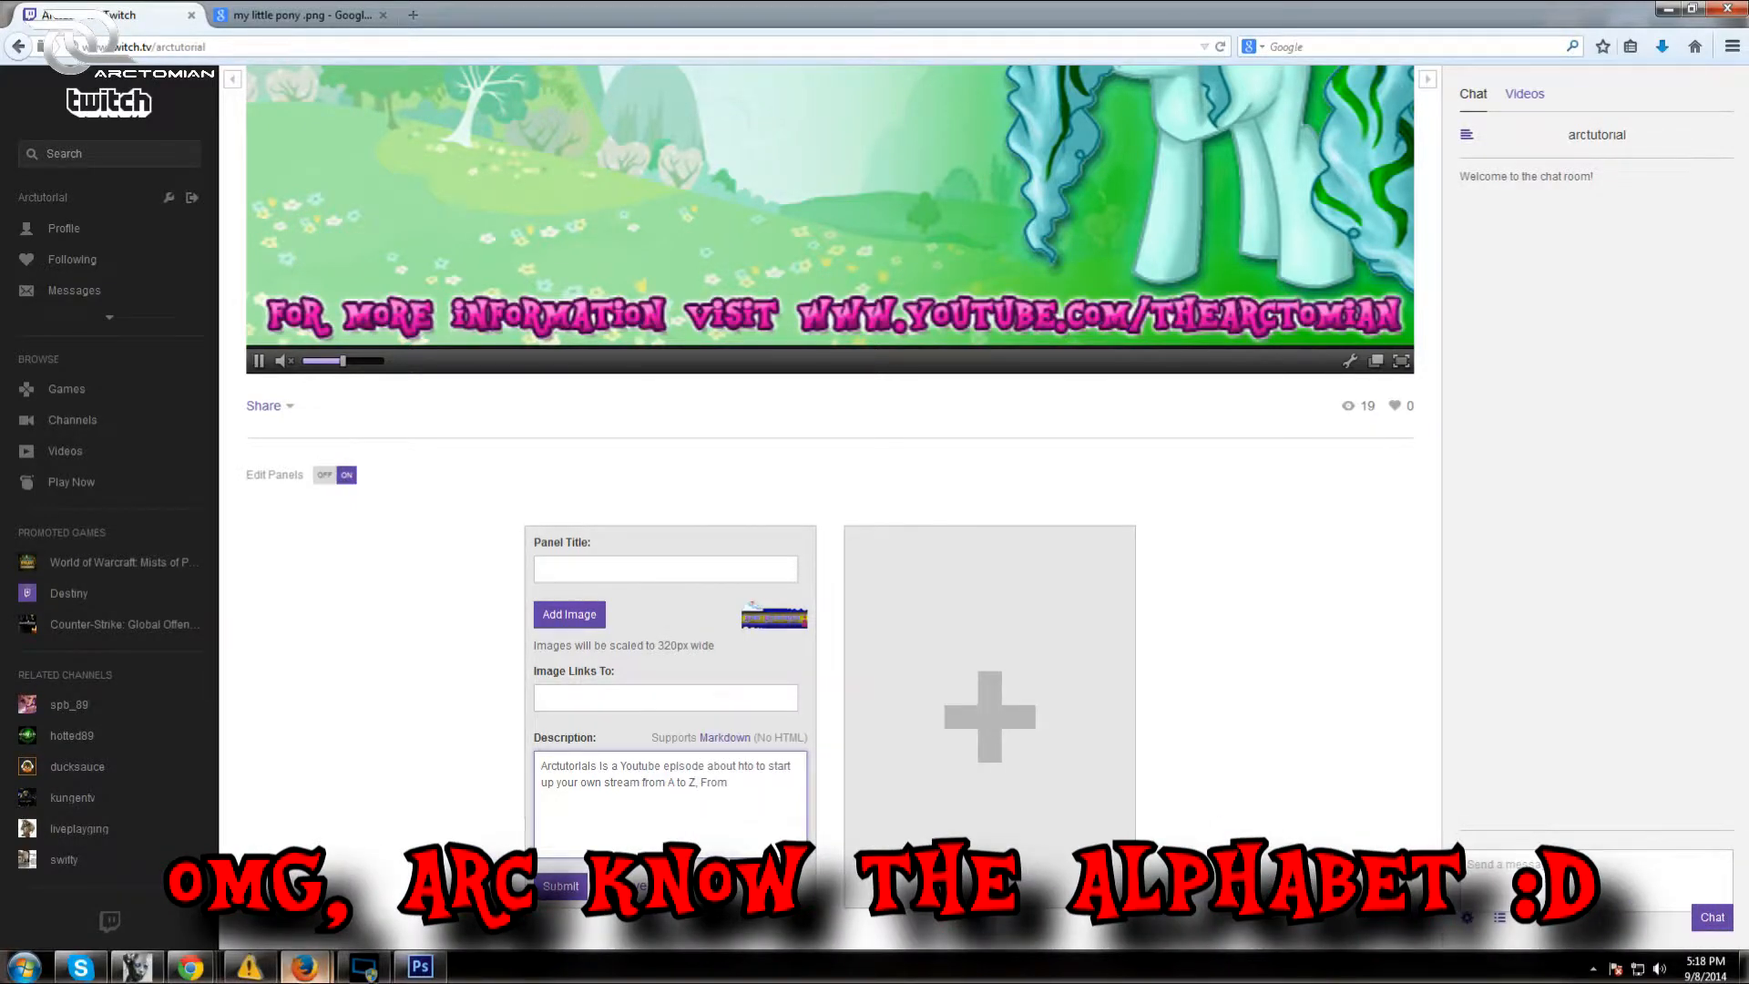
{"action": "type", "text": " the basic trwitch"}
{"action": "key", "text": "BackSpace"}
{"action": "key", "text": "BackSpace"}
{"action": "key", "text": "BackSpace"}
{"action": "type", "text": "witch settings to advanc"}
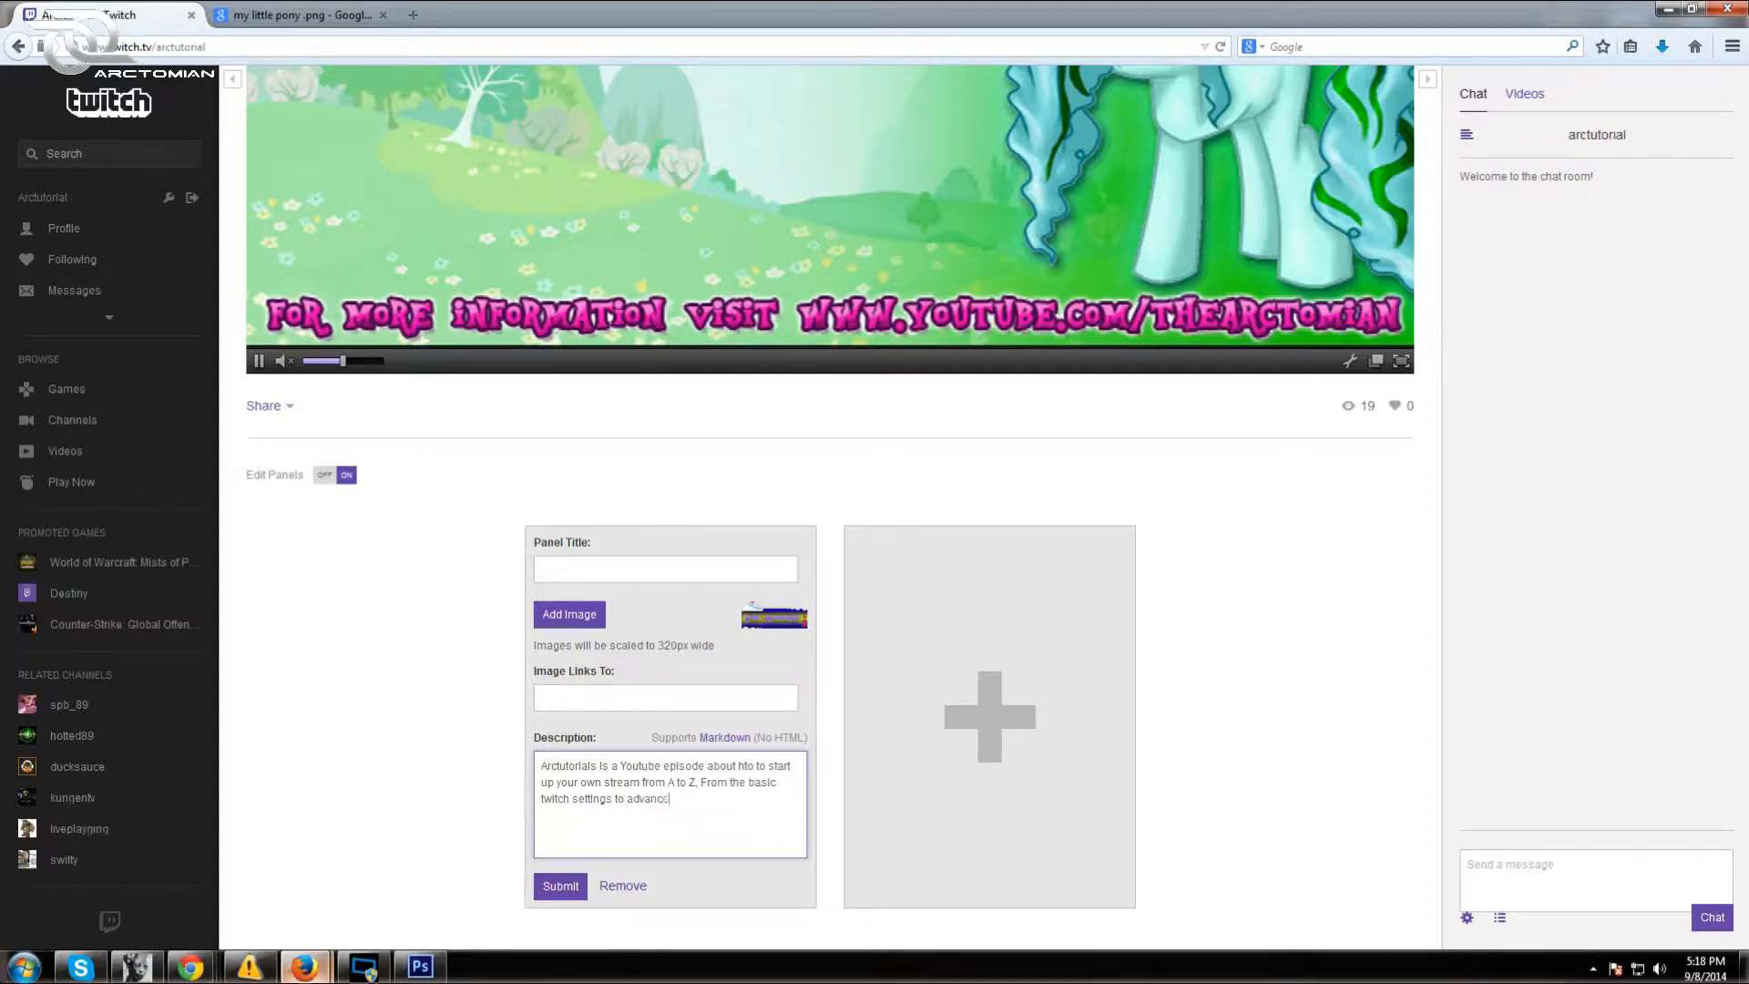
{"action": "type", "text": "ed CSS"}
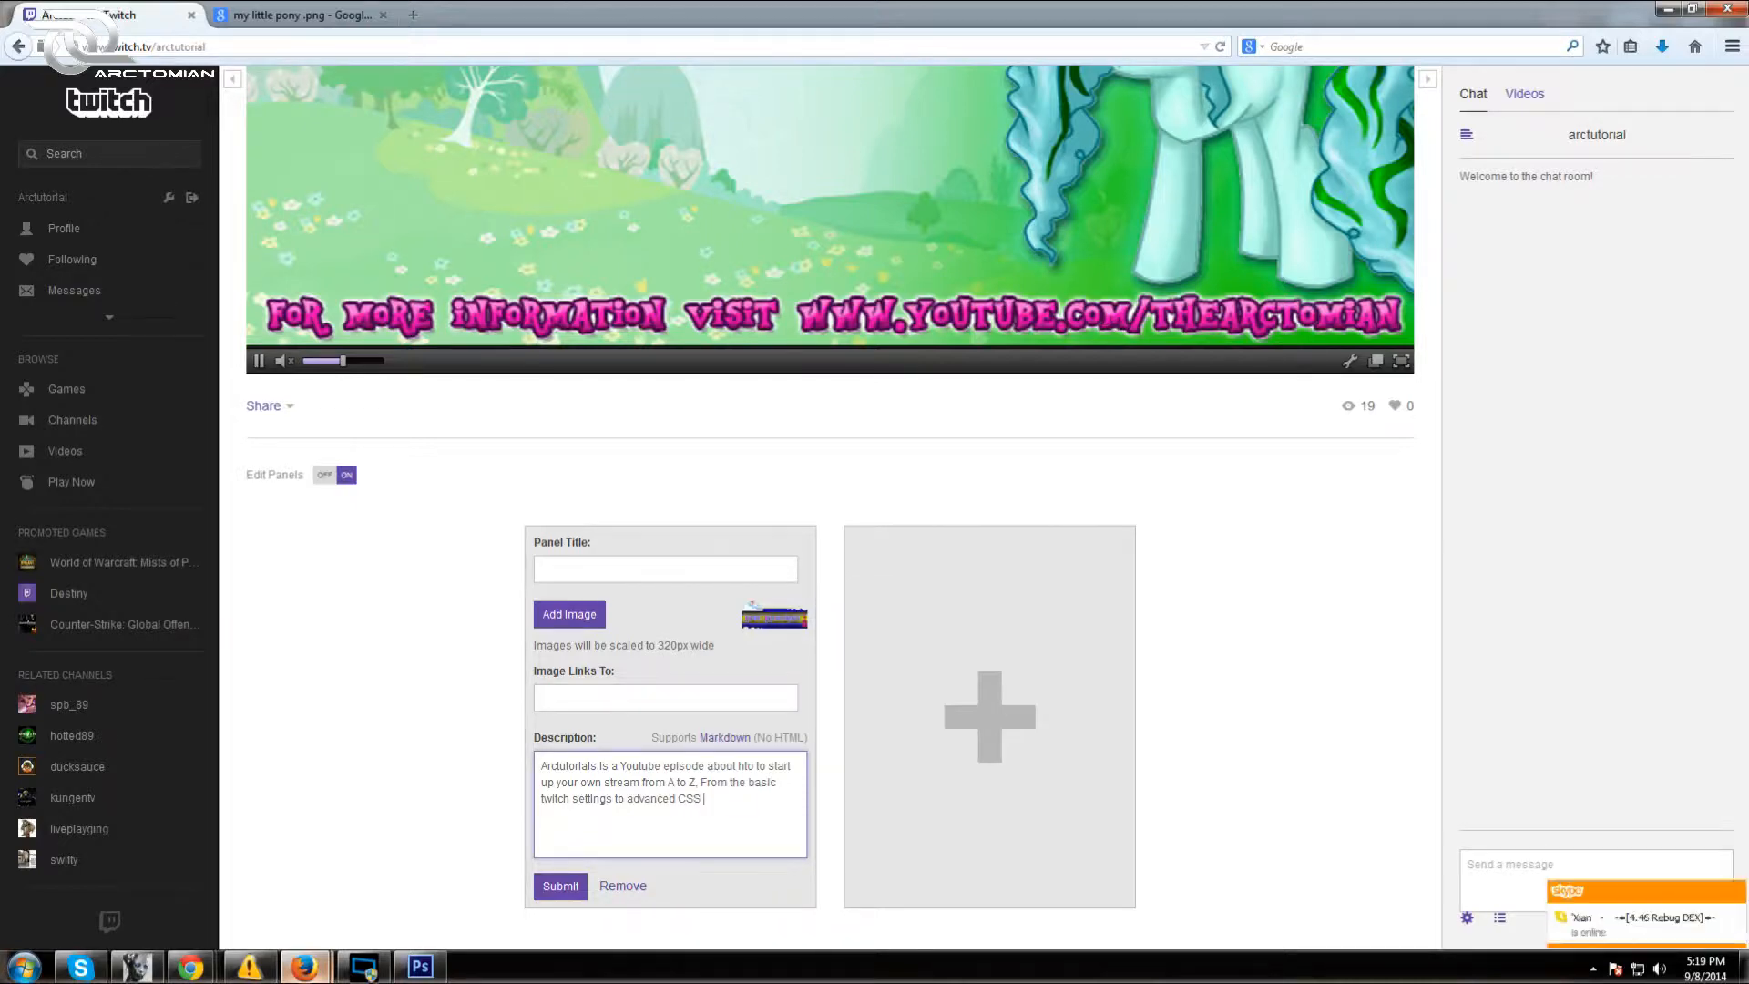
{"action": "type", "text": " alert notifi"}
{"action": "type", "text": "catio"}
Add a second paragraph: "Arctutorials is a Project made by the streamer Arctomian. If you wish to contact him then we sugest"
{"action": "type", "text": "t"}
{"action": "type", "text": "utorials Is "}
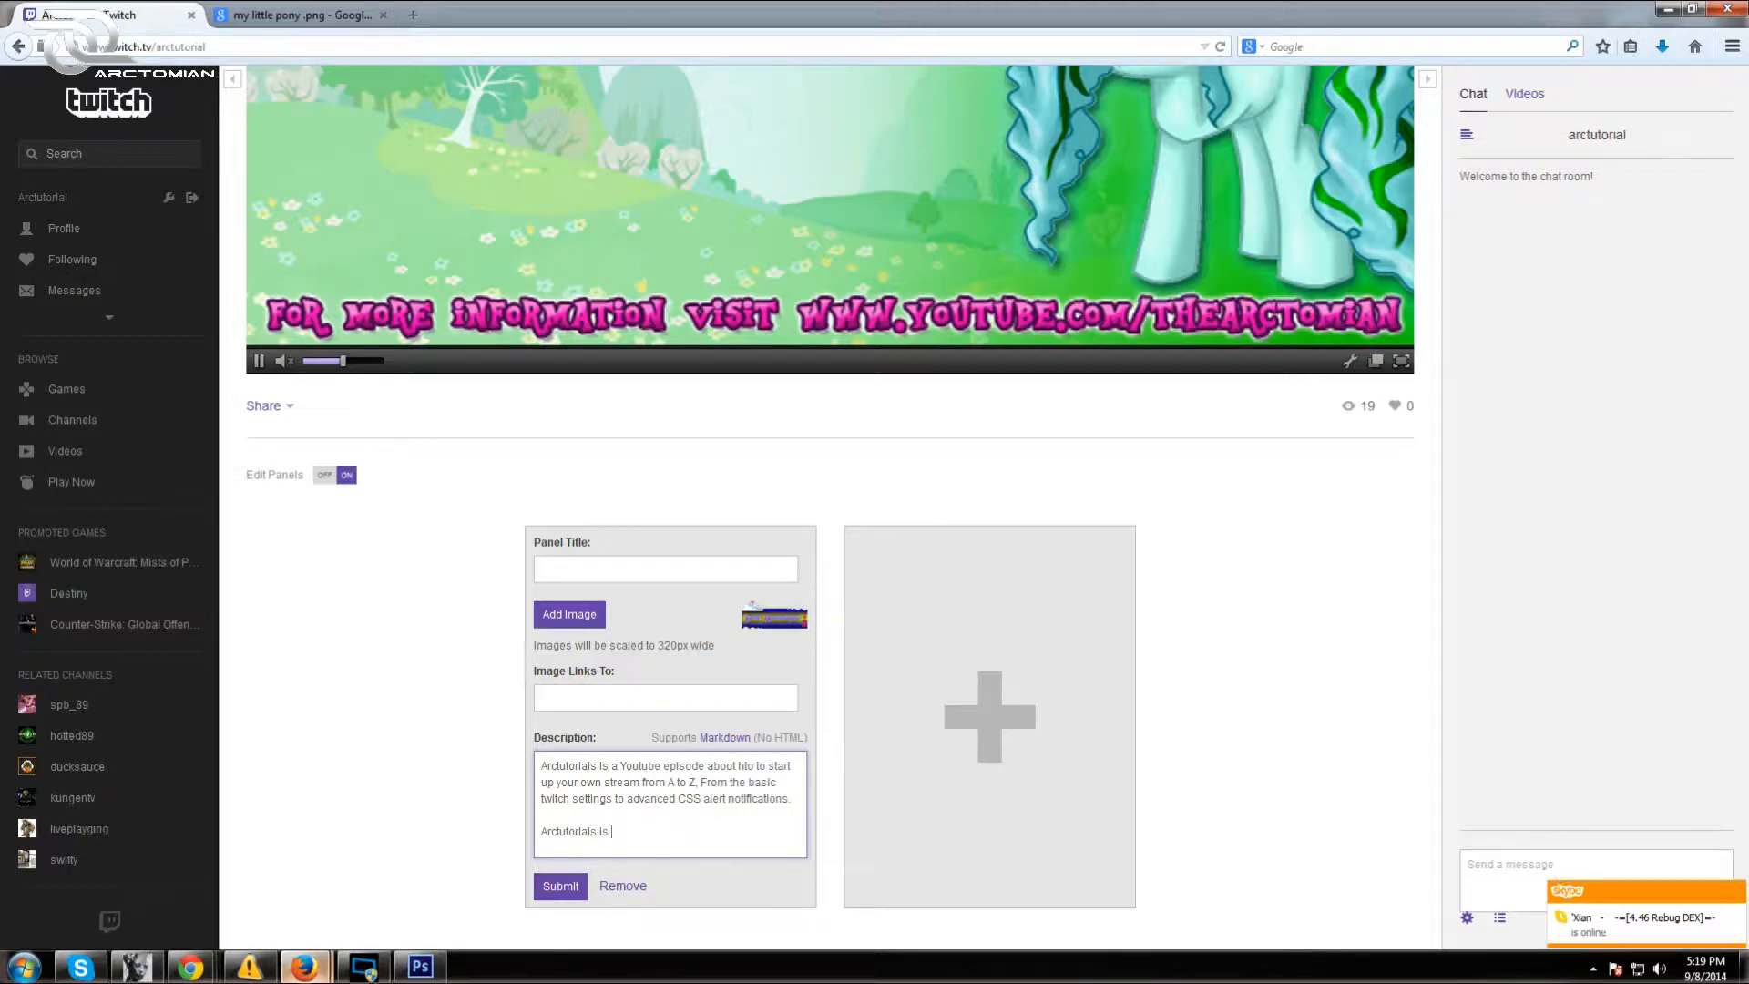
{"action": "type", "text": "a "}
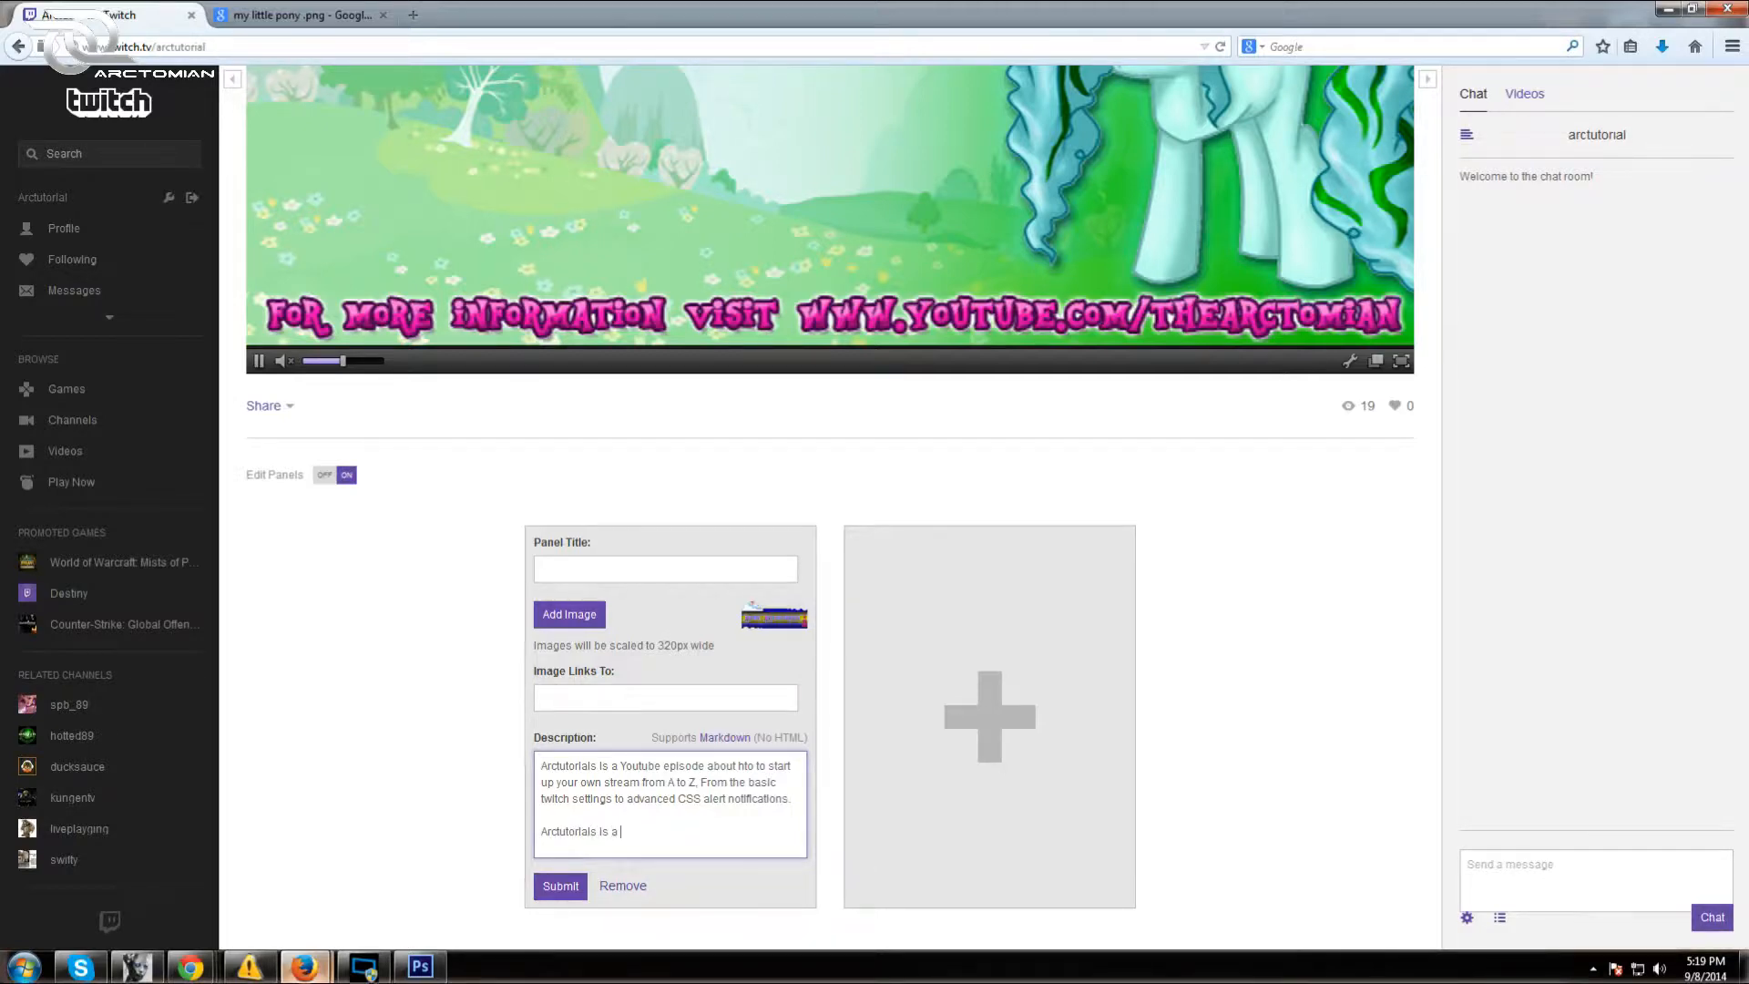
{"action": "type", "text": "Project made by the streamer Arctomi"}
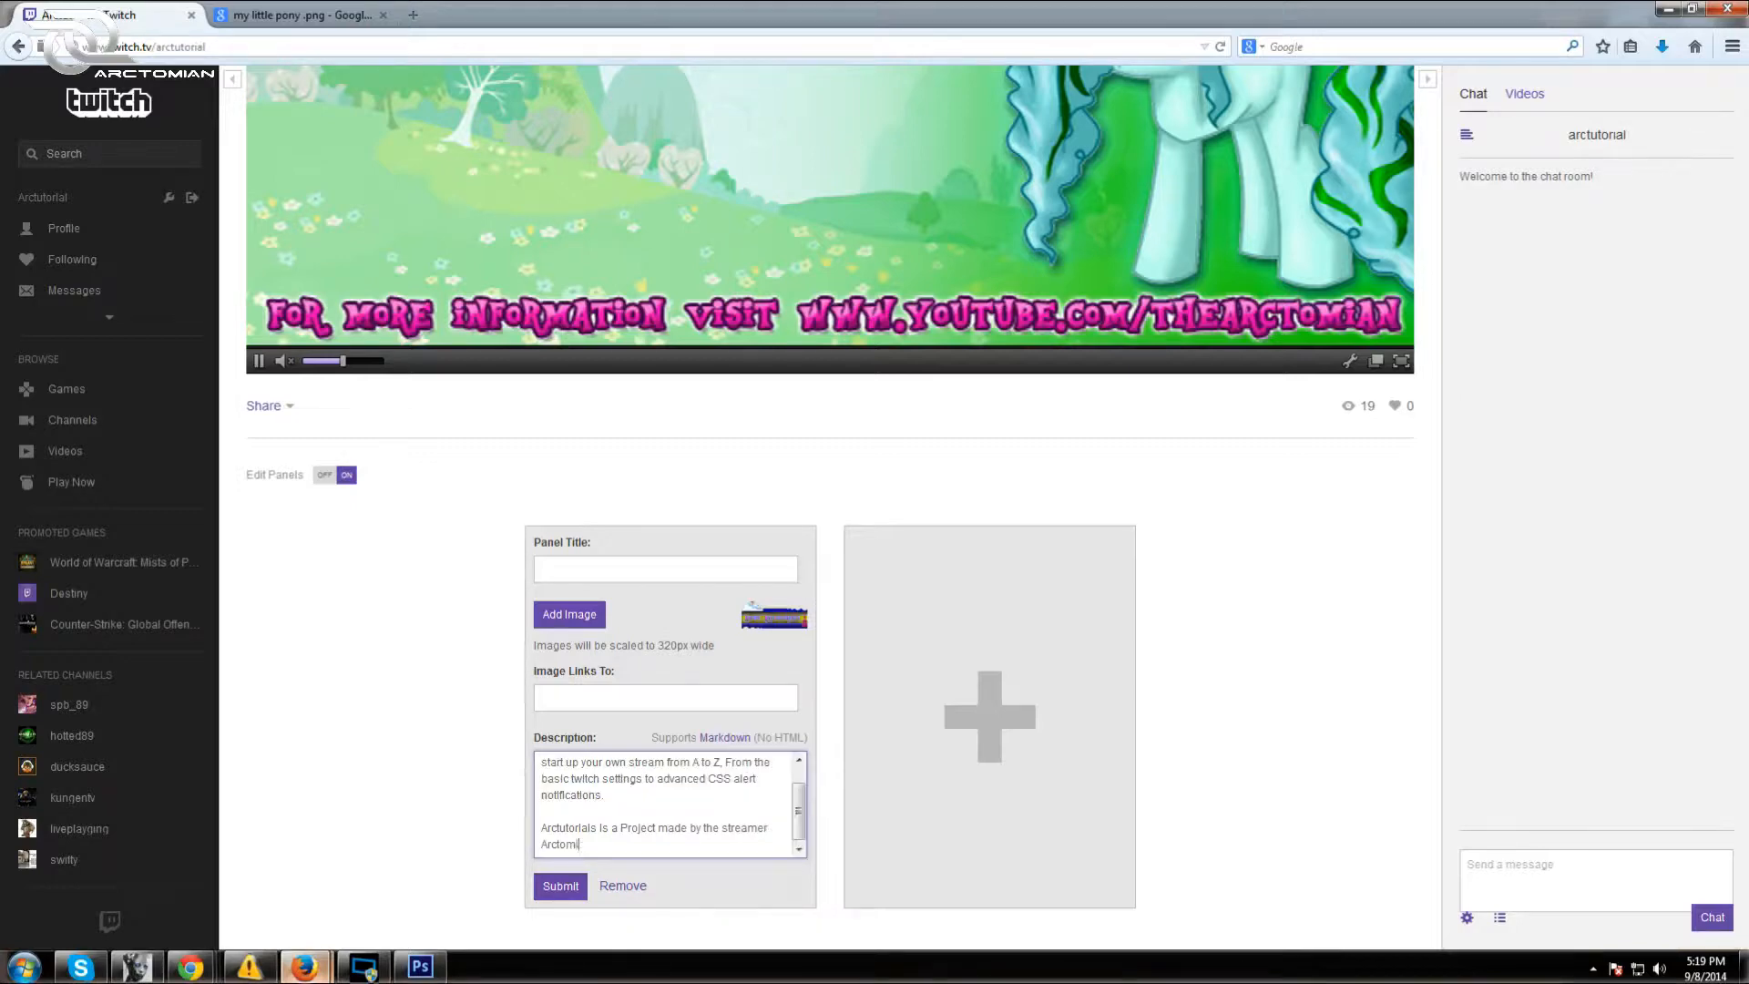
{"action": "type", "text": "an. If"}
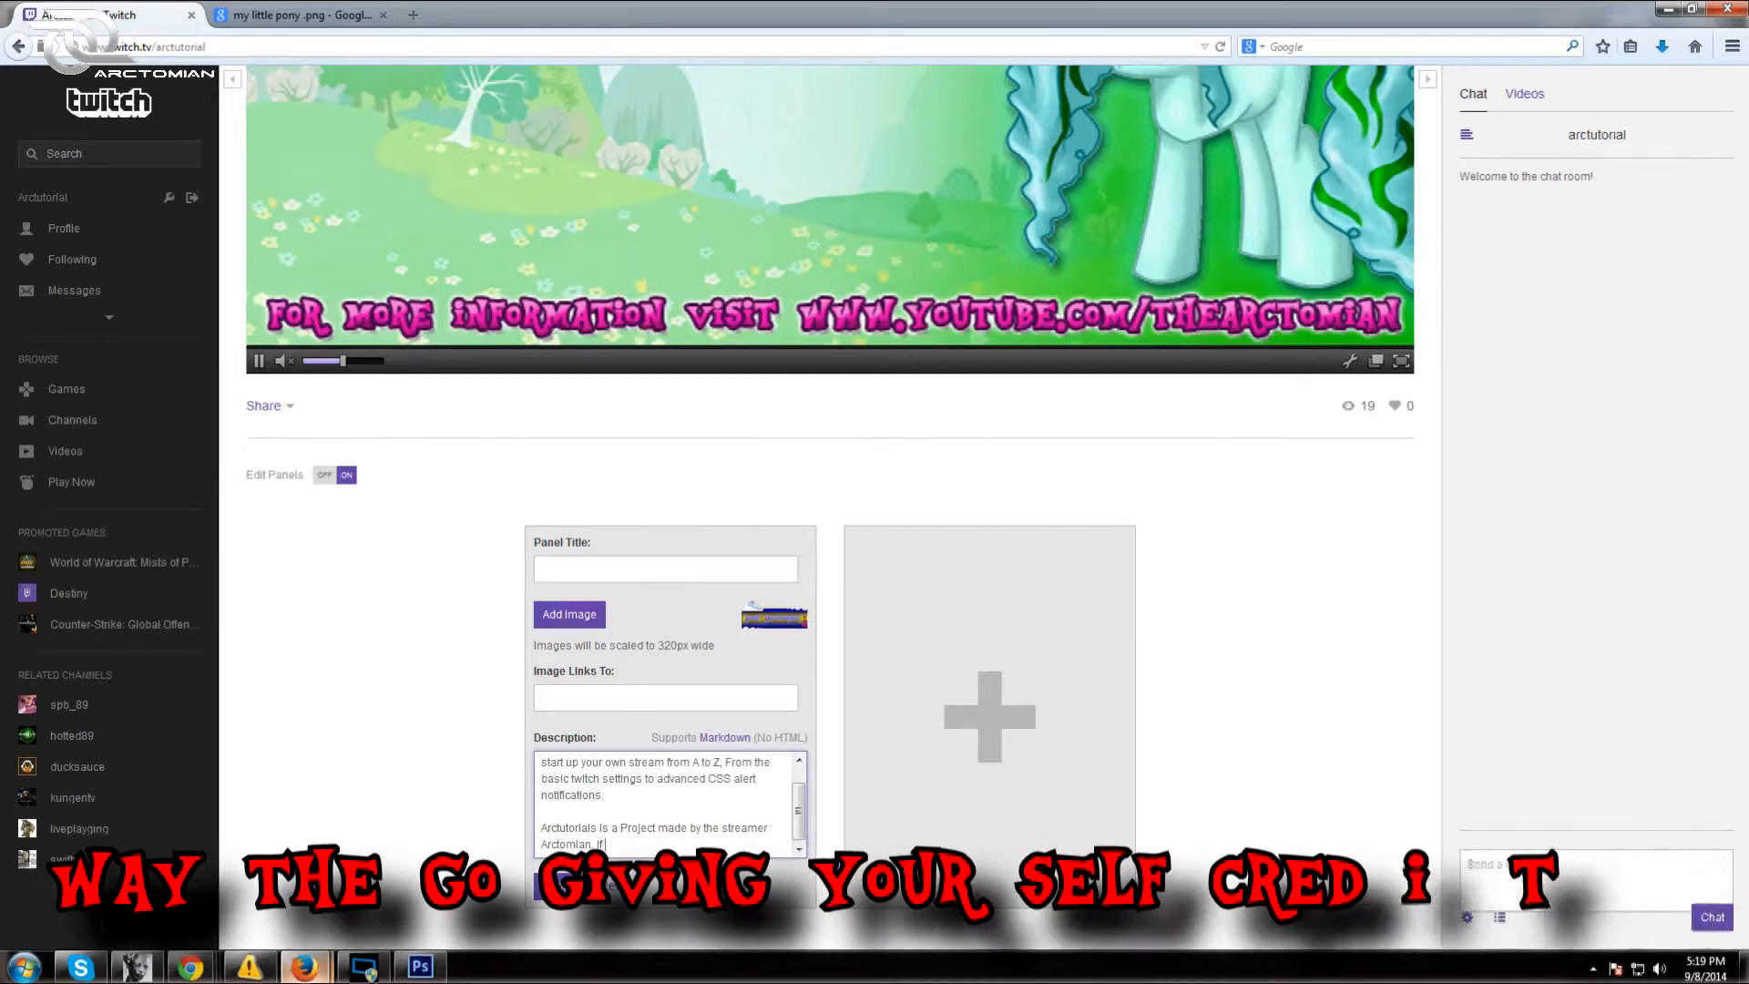
{"action": "type", "text": " you wish to"}
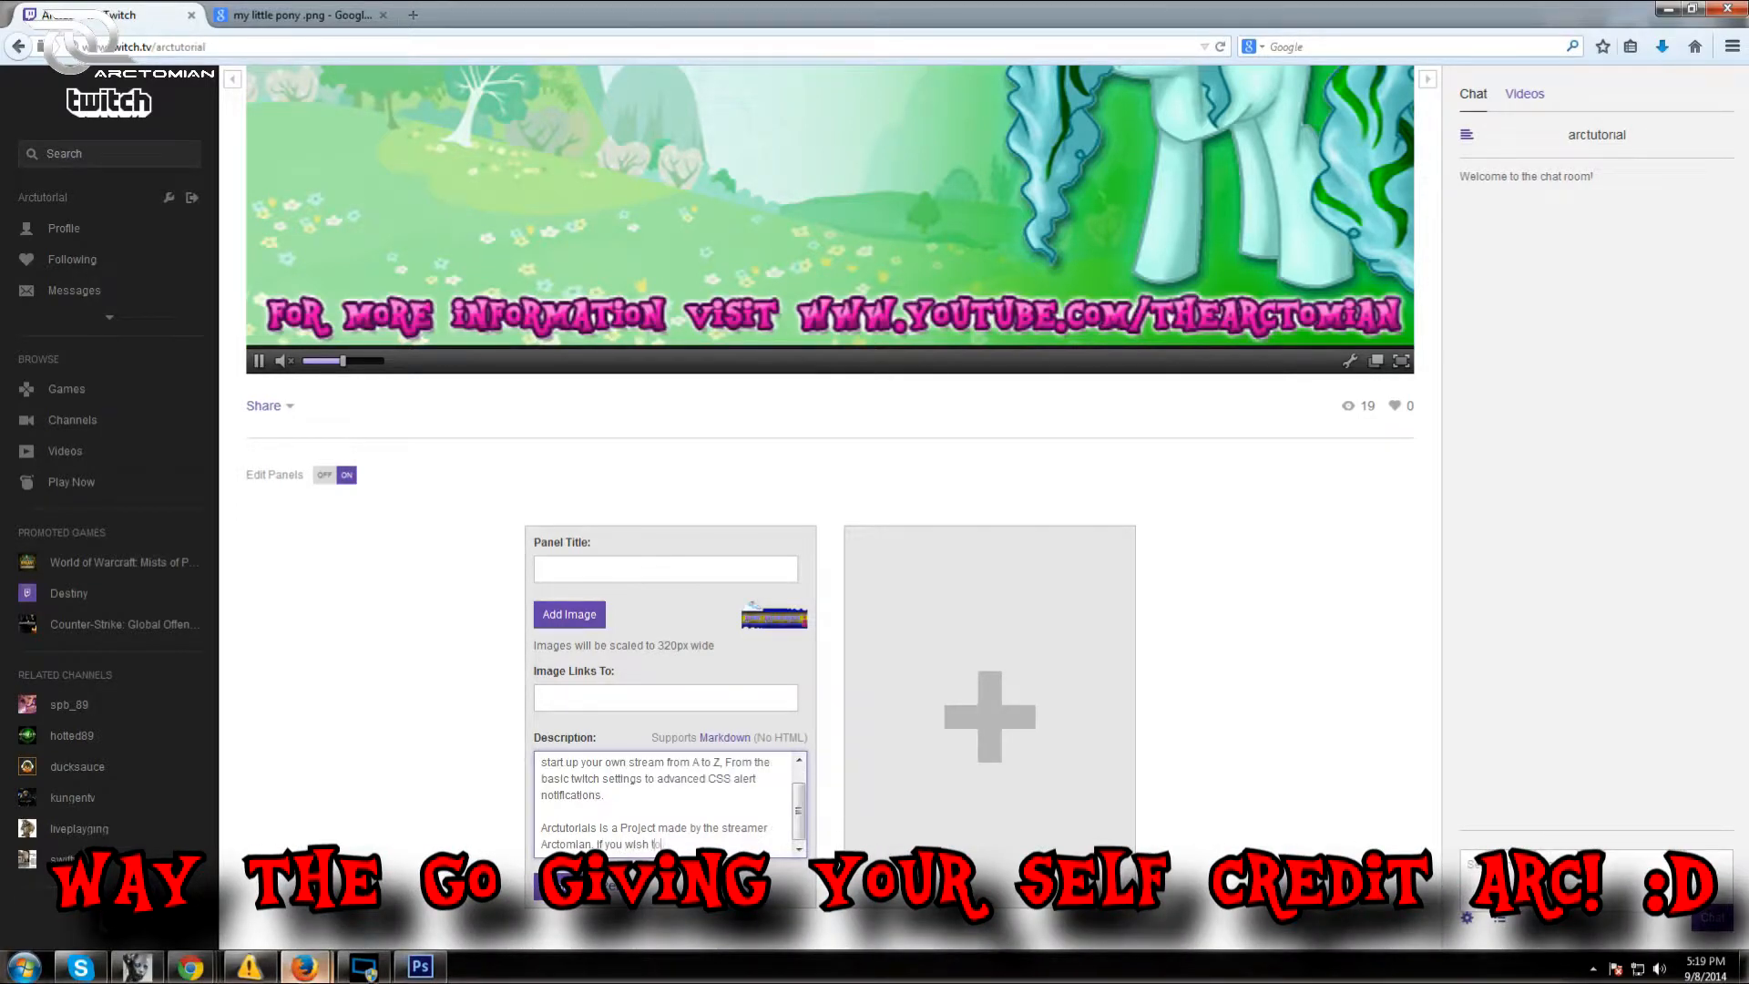
{"action": "type", "text": " contact h"}
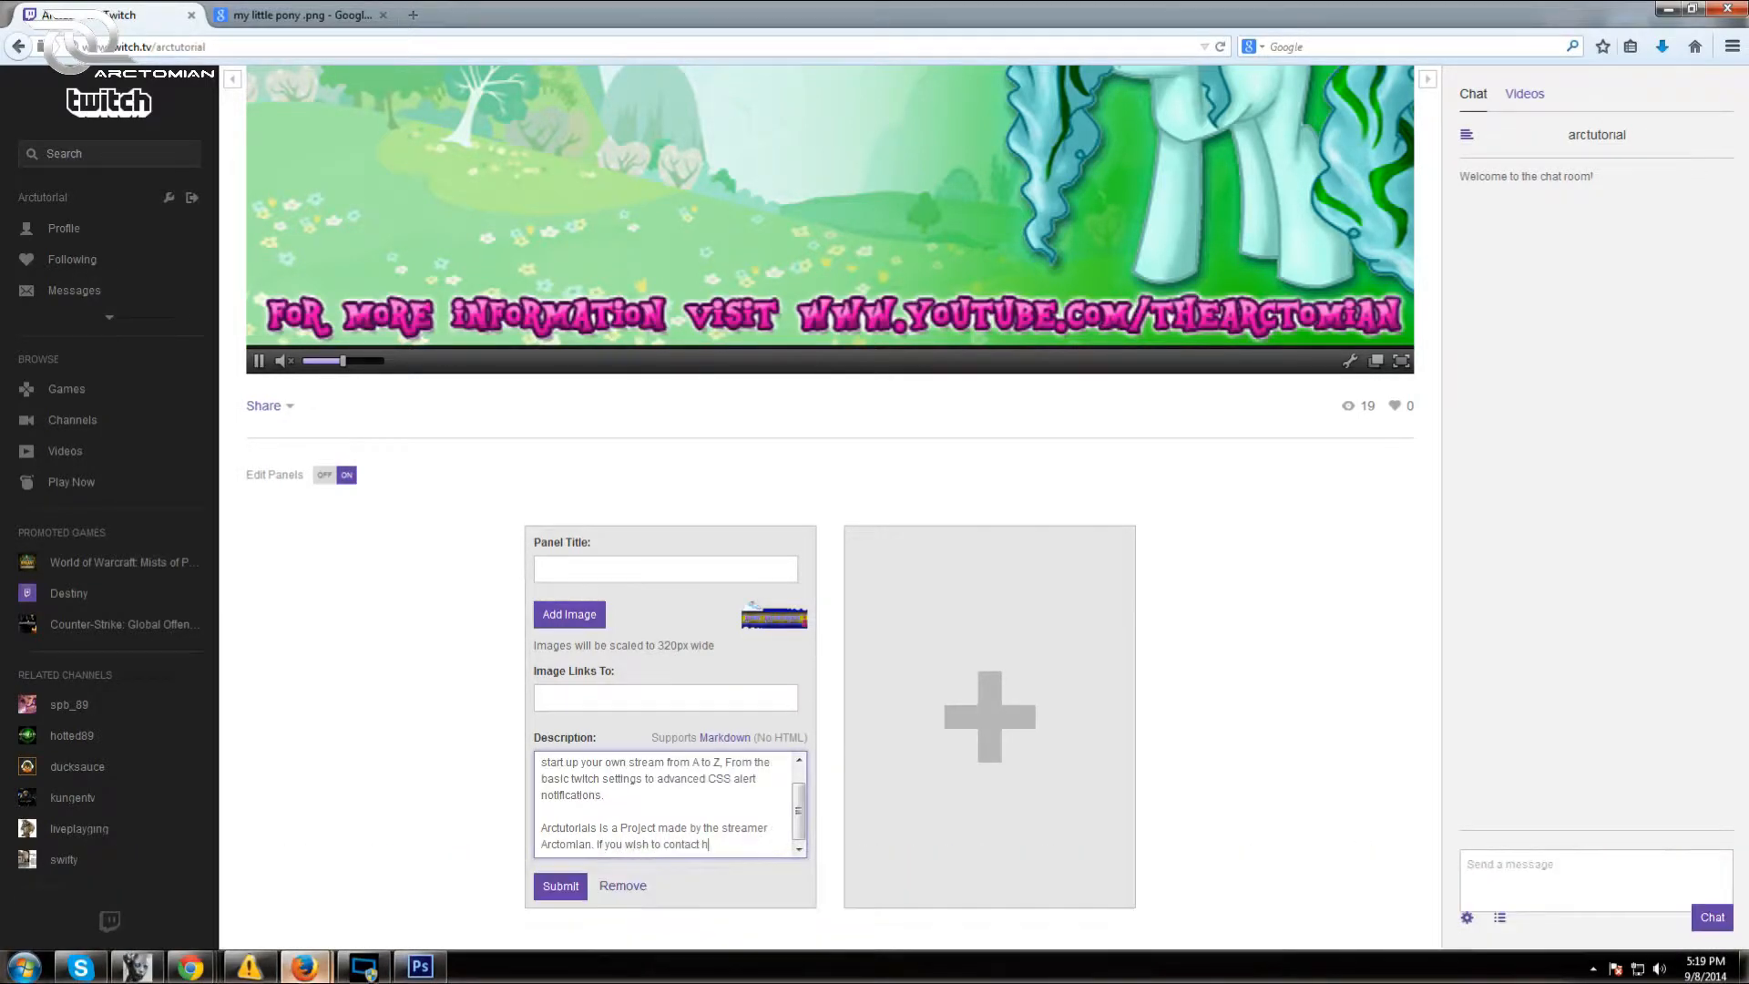
{"action": "type", "text": "im then we sugest "}
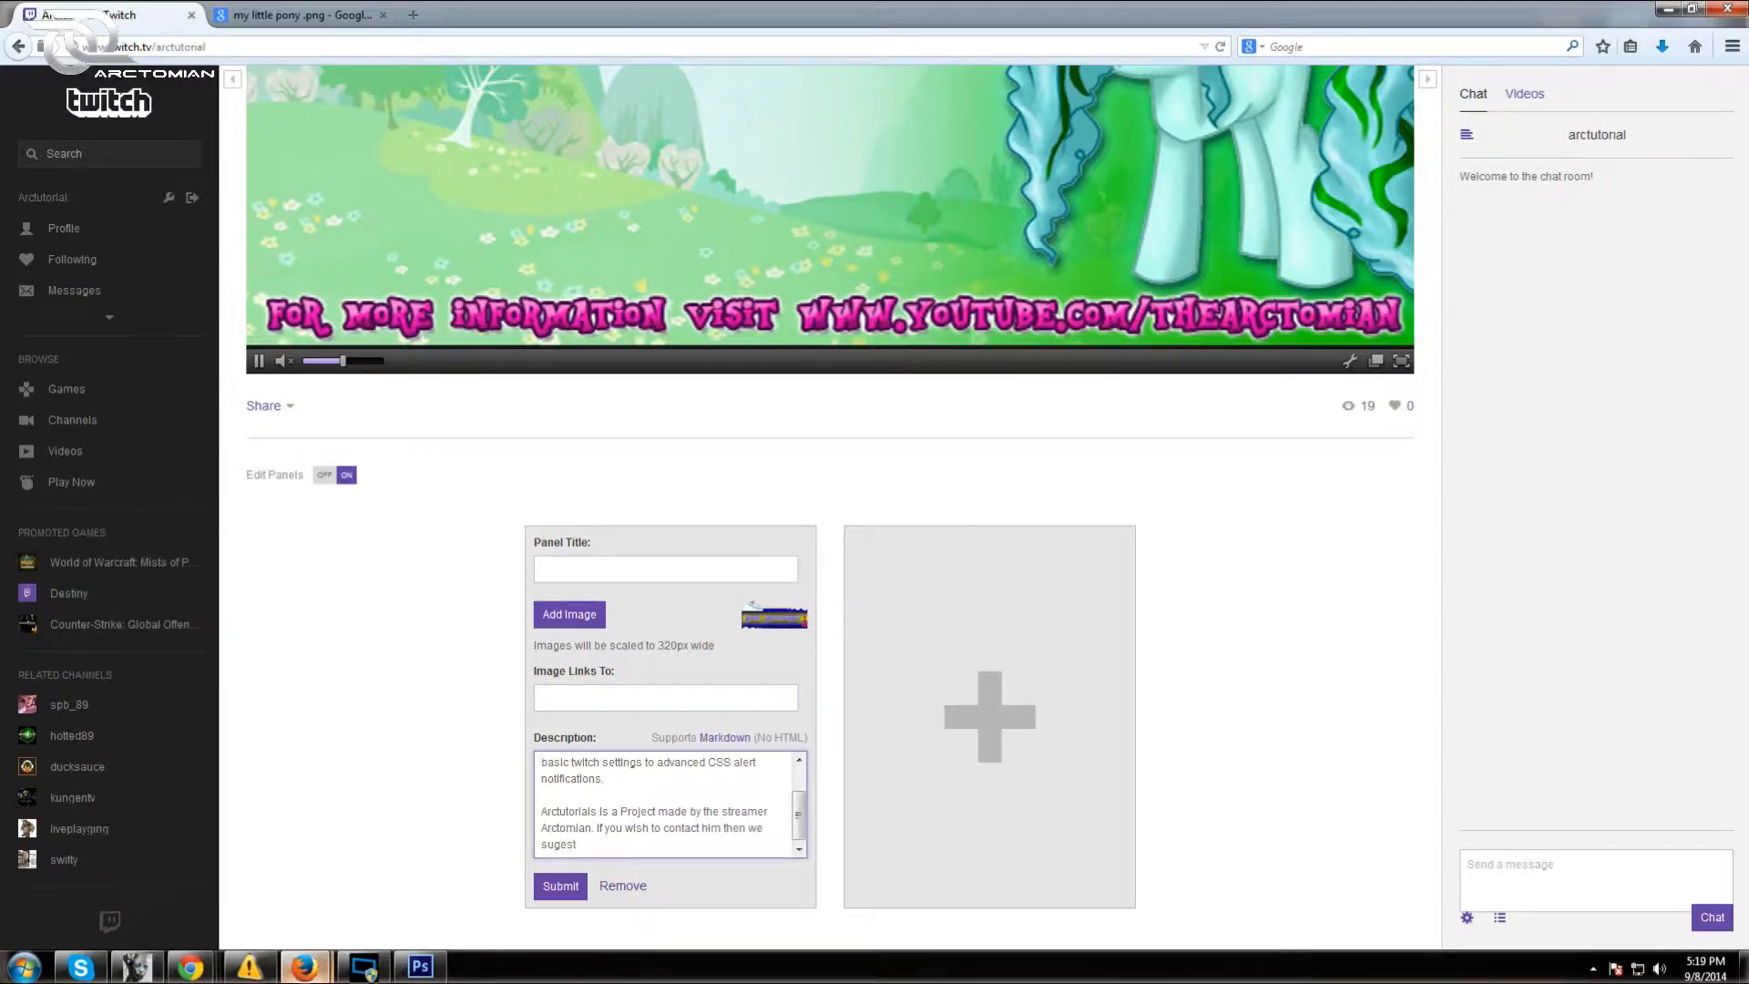
Finish the second paragraph with "you go to his stream channel. simply click here:" and leave a blank line below it
{"action": "type", "text": "you go to his stream achann"}
{"action": "key", "text": "BackSpace"}
{"action": "key", "text": "BackSpace"}
{"action": "key", "text": "BackSpace"}
{"action": "key", "text": "BackSpace"}
{"action": "key", "text": "BackSpace"}
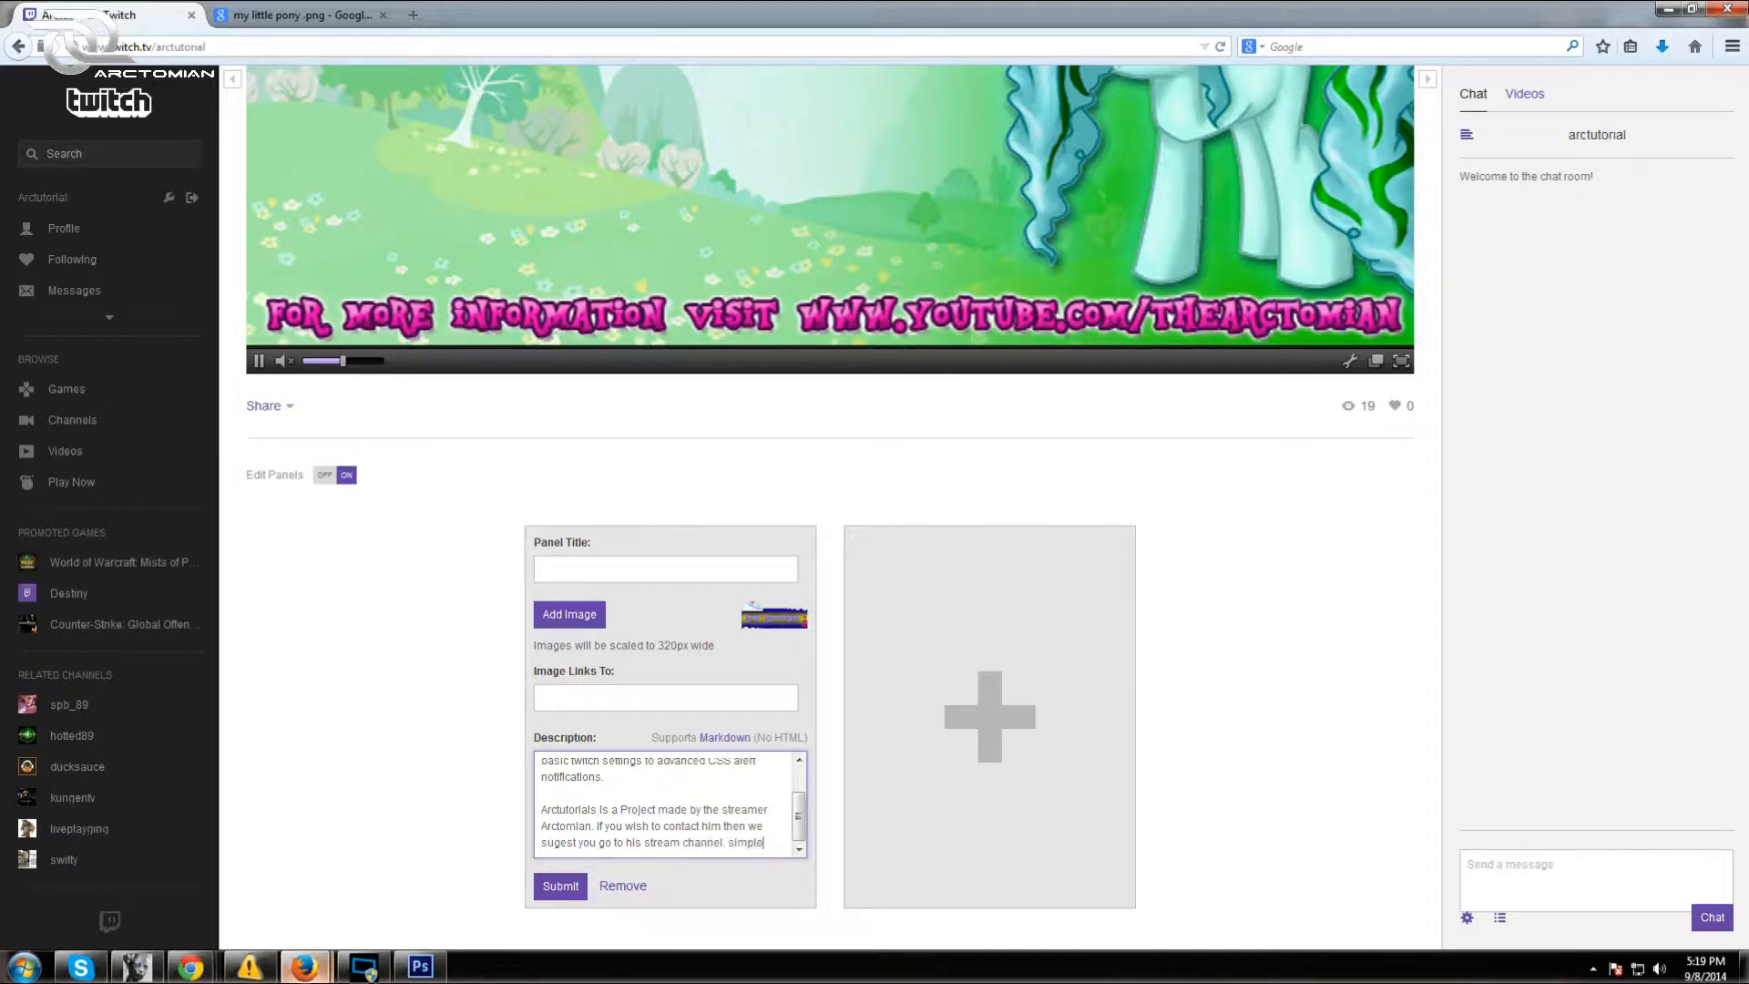
{"action": "key", "text": "BackSpace"}
{"action": "type", "text": "y click h"}
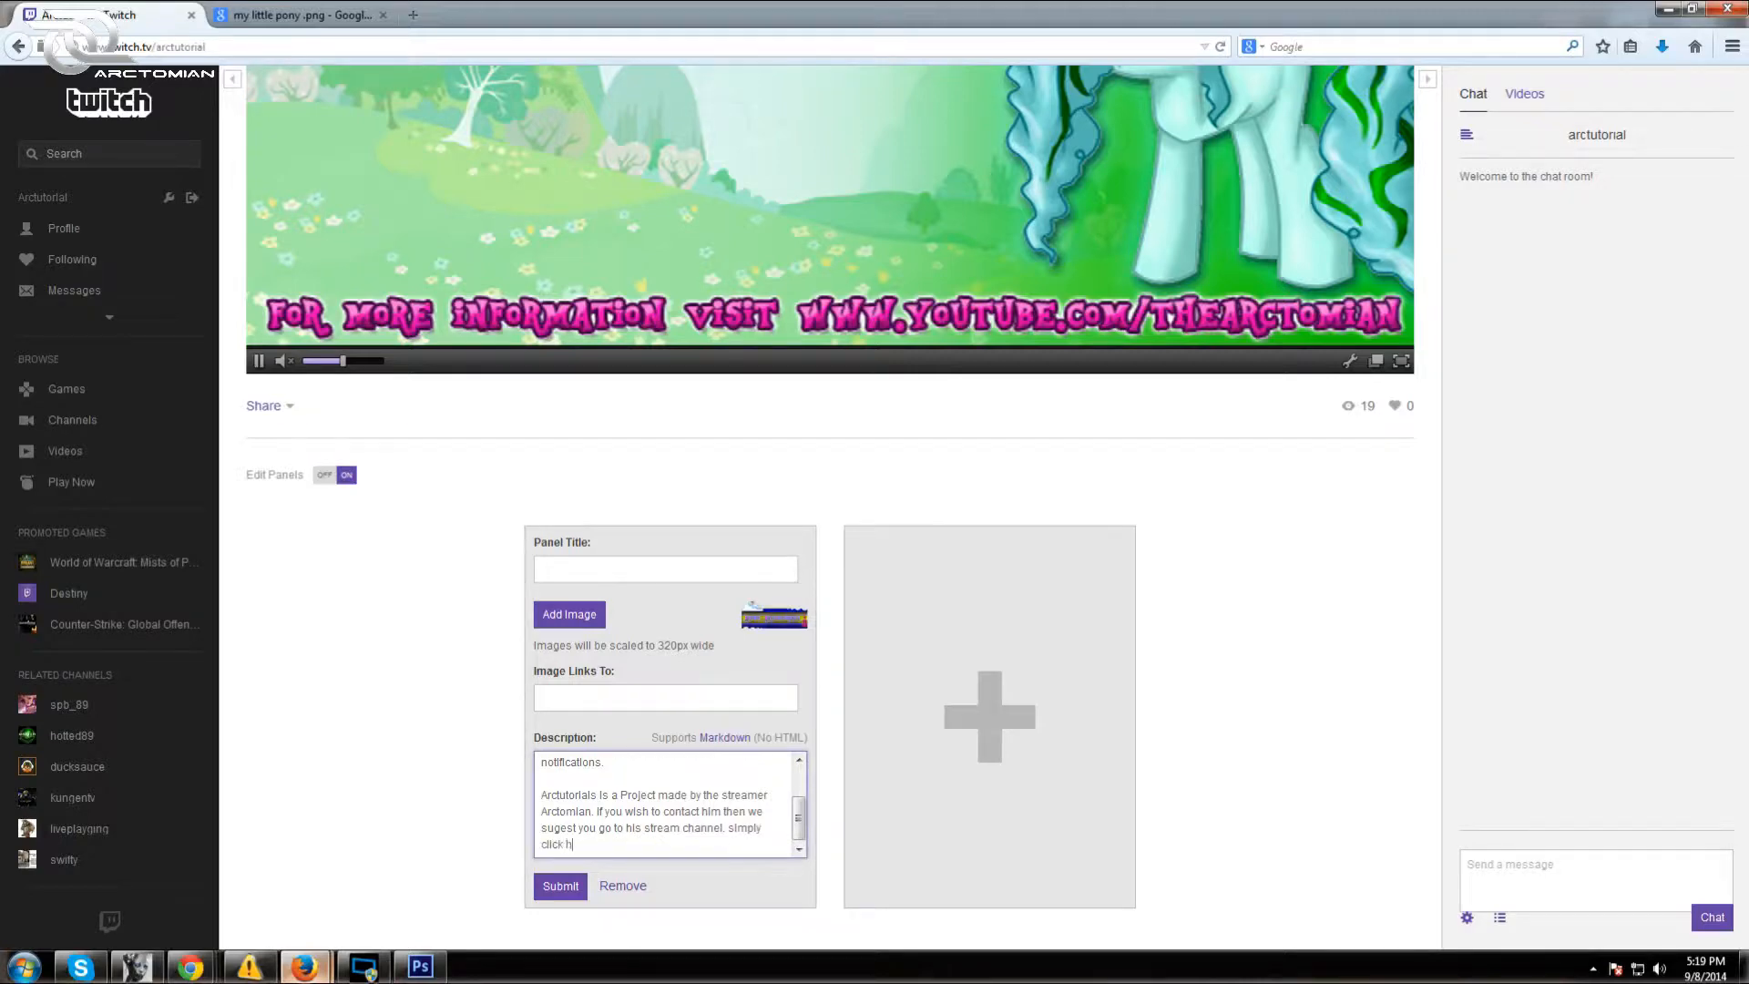
{"action": "type", "text": "ere:"}
{"action": "key", "text": "Return"}
{"action": "key", "text": "Return"}
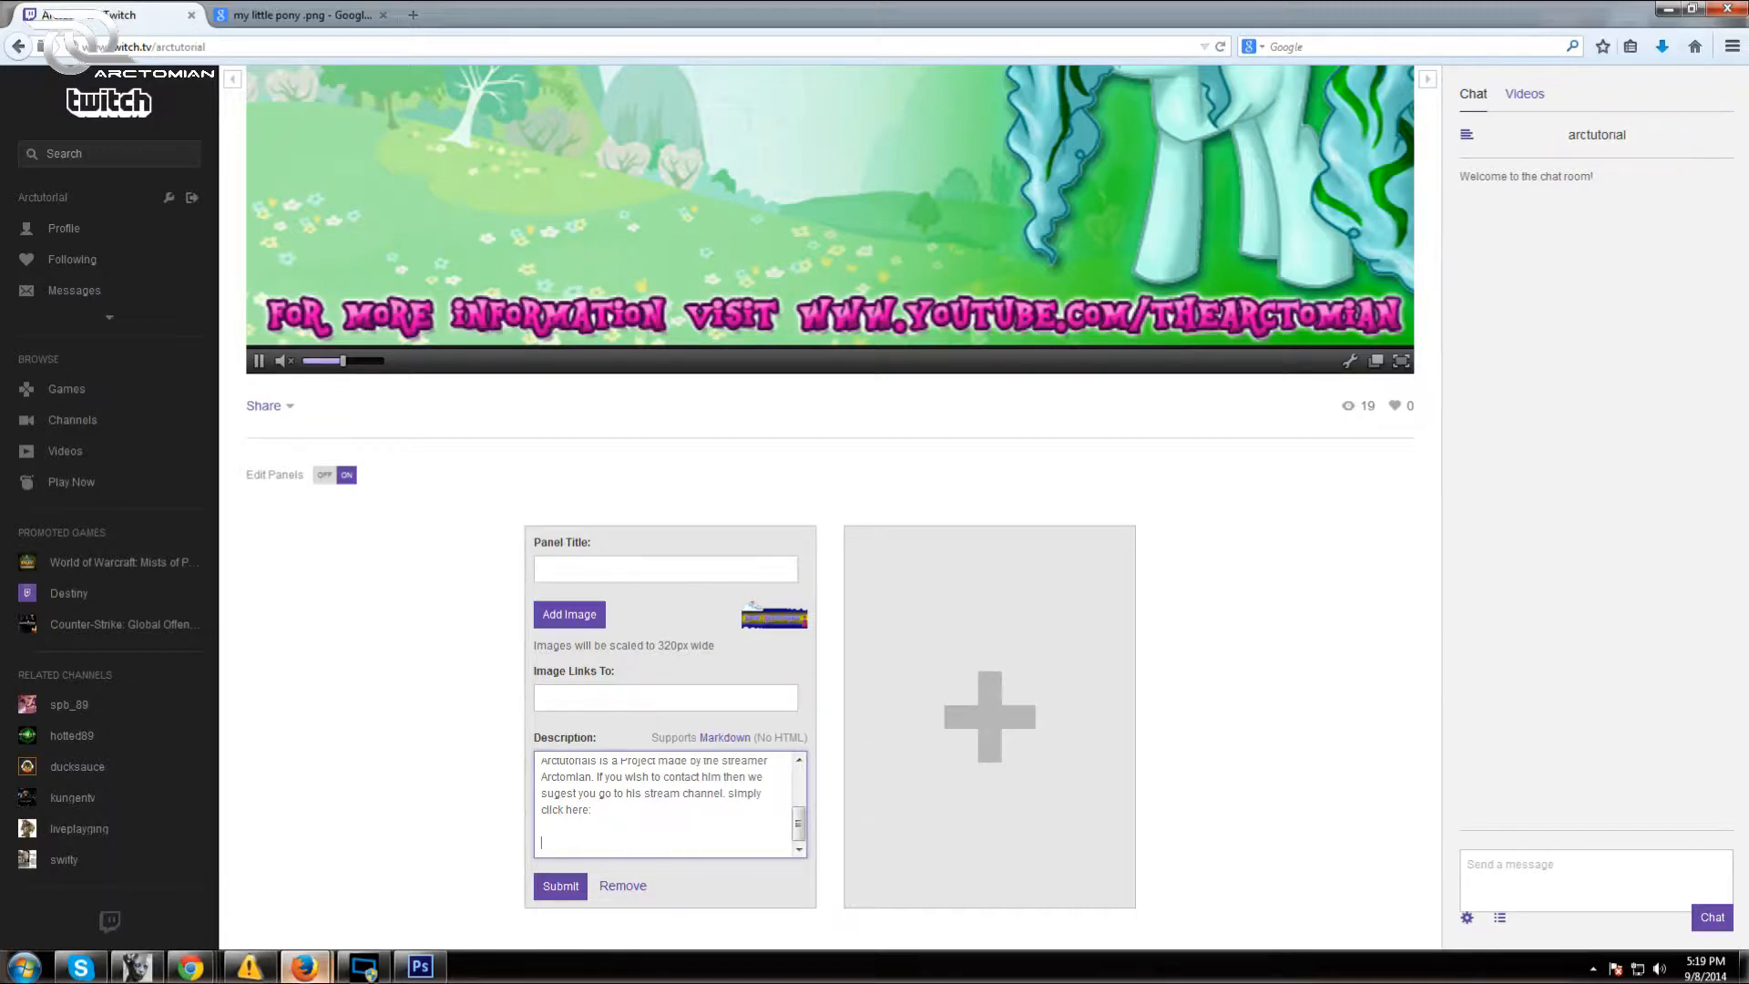
Switch to Chrome and copy the web address of the Arctomian Twitch channel page
{"action": "mouse_move", "coordinate": [190, 967]}
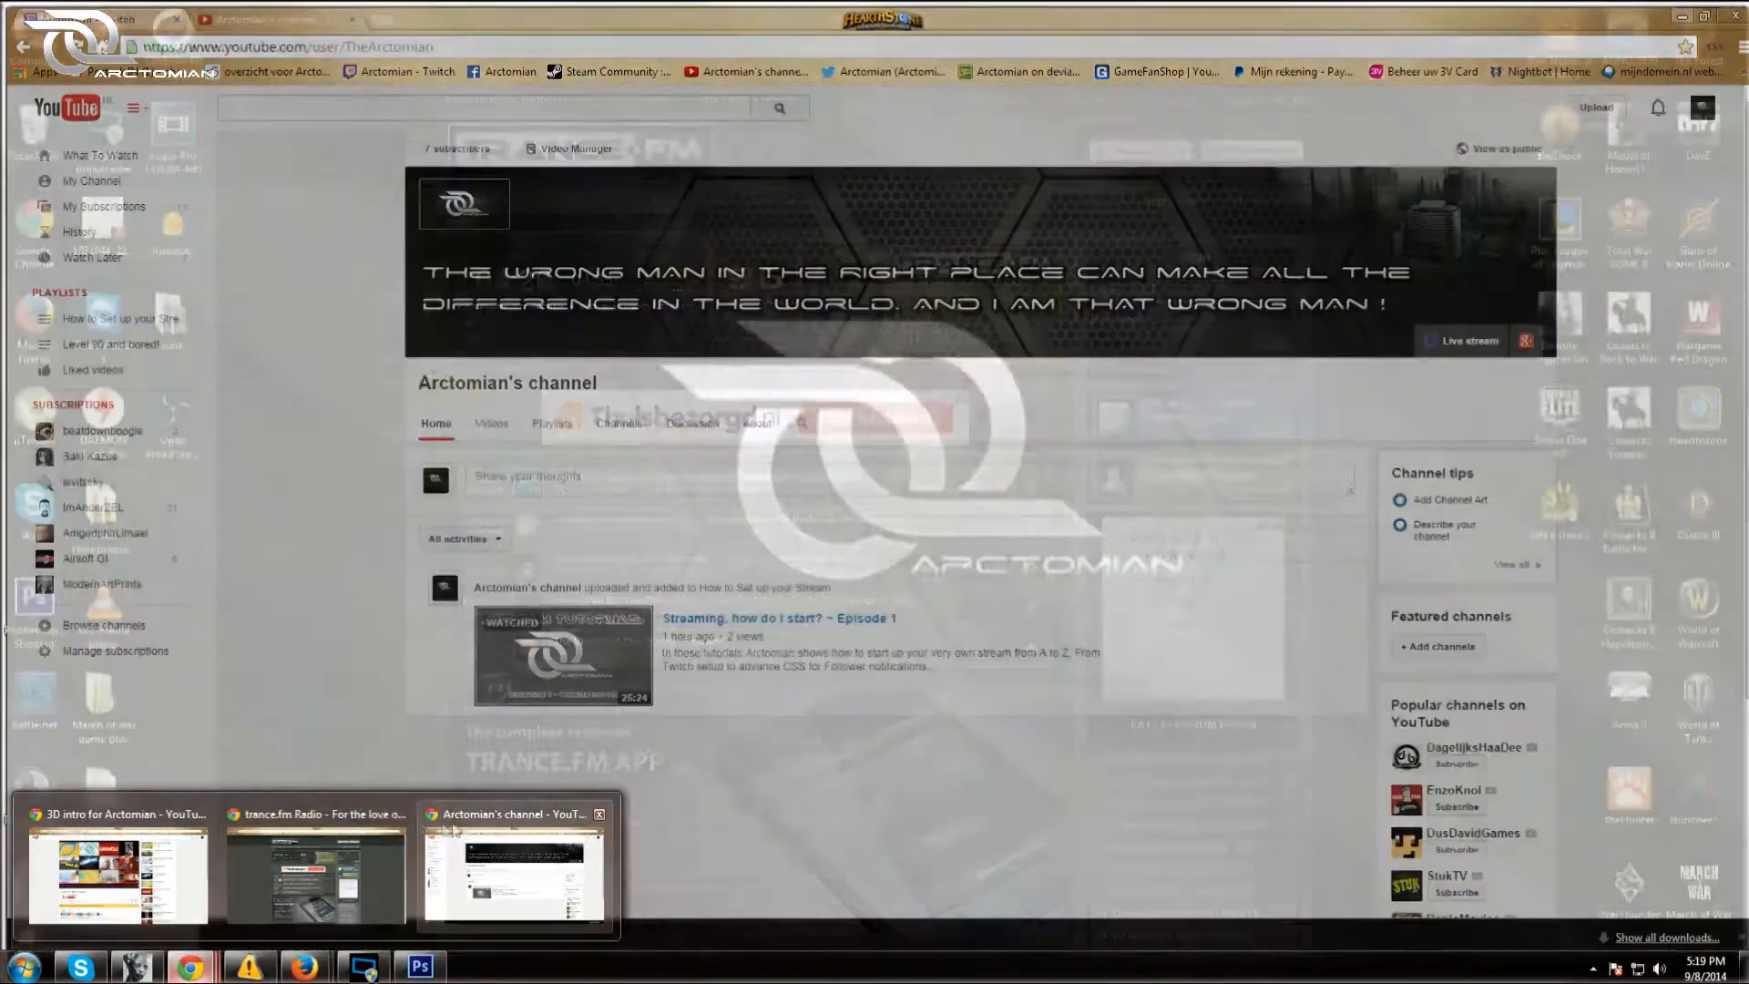
{"action": "left_click", "coordinate": [452, 829]}
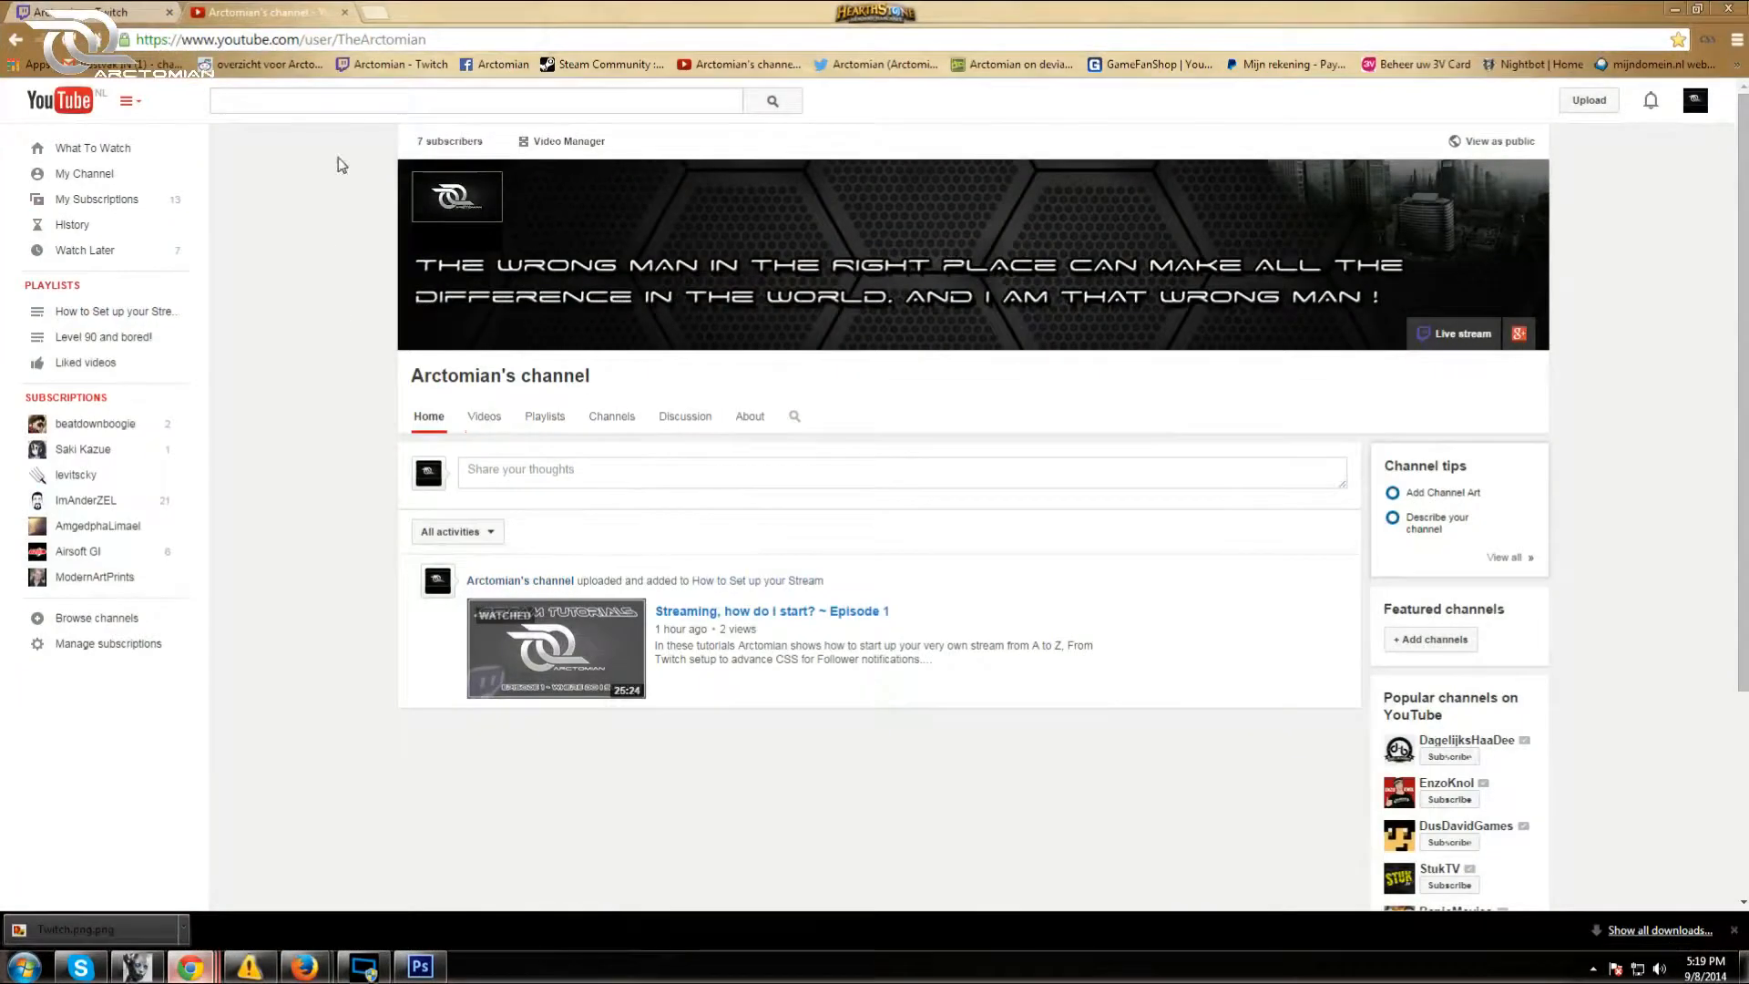
{"action": "left_click", "coordinate": [102, 9]}
{"action": "scroll", "coordinate": [699, 600], "scroll_direction": "up", "scroll_amount": 8}
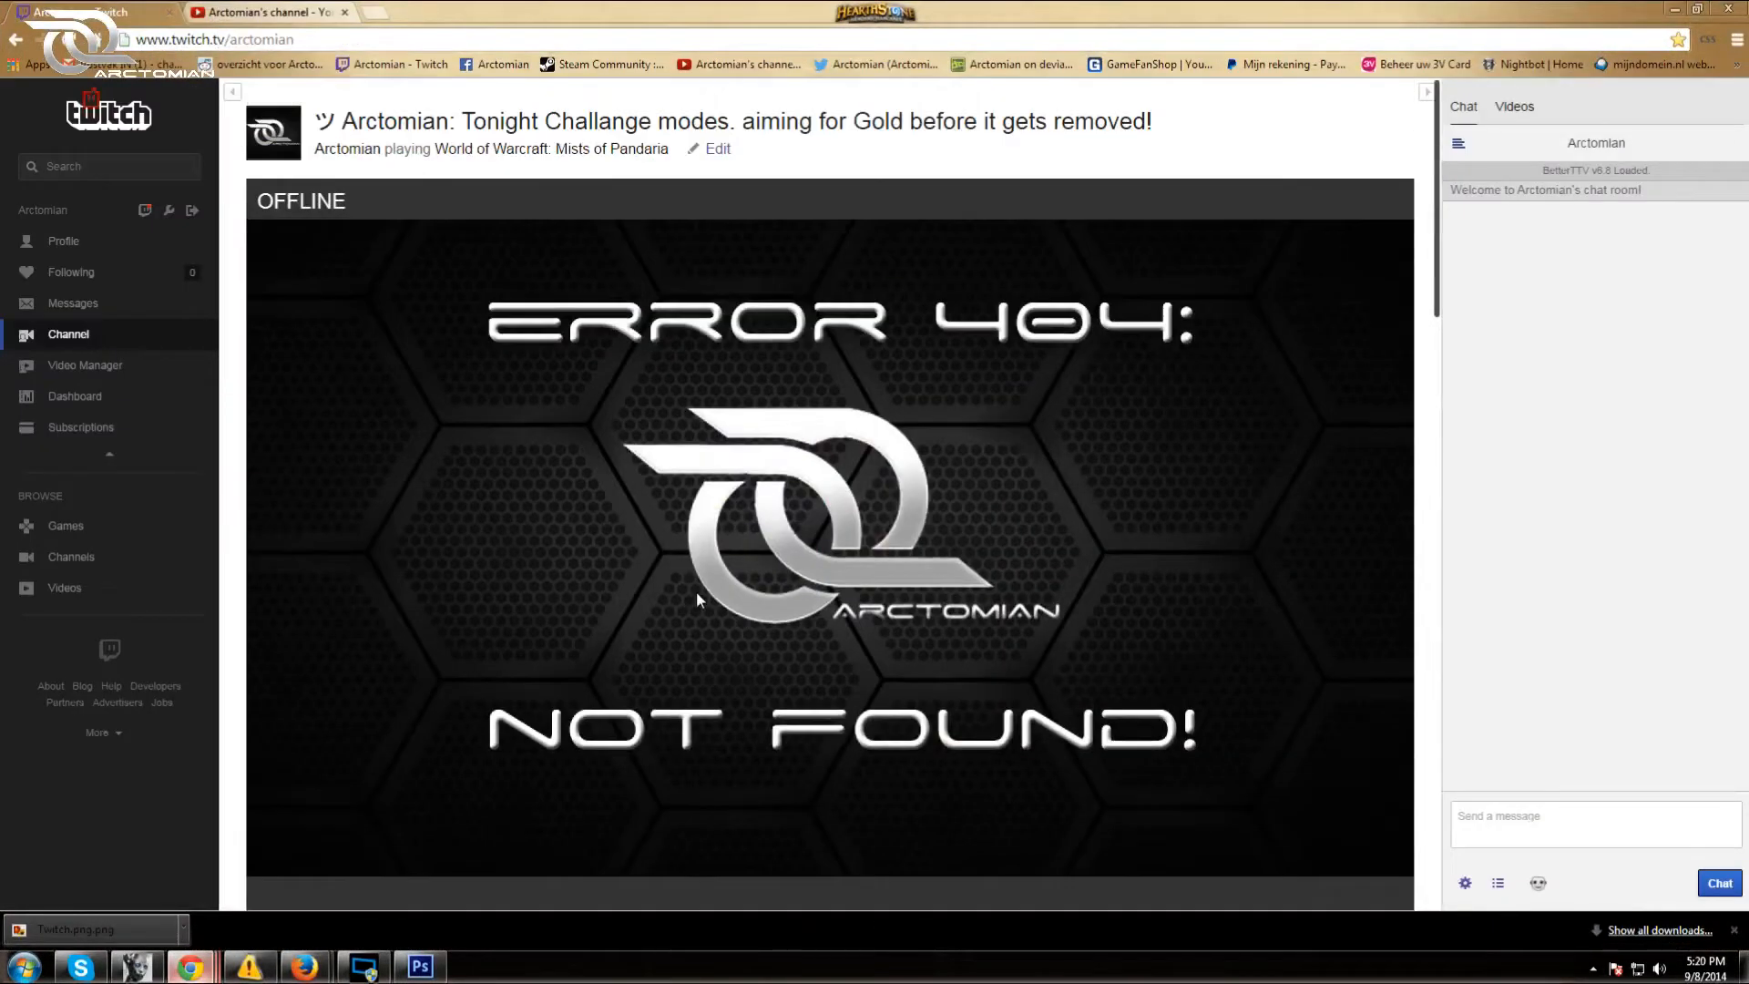
{"action": "scroll", "coordinate": [699, 600], "scroll_direction": "down", "scroll_amount": 10}
{"action": "scroll", "coordinate": [699, 601], "scroll_direction": "down", "scroll_amount": 10}
{"action": "scroll", "coordinate": [417, 226], "scroll_direction": "up", "scroll_amount": 15}
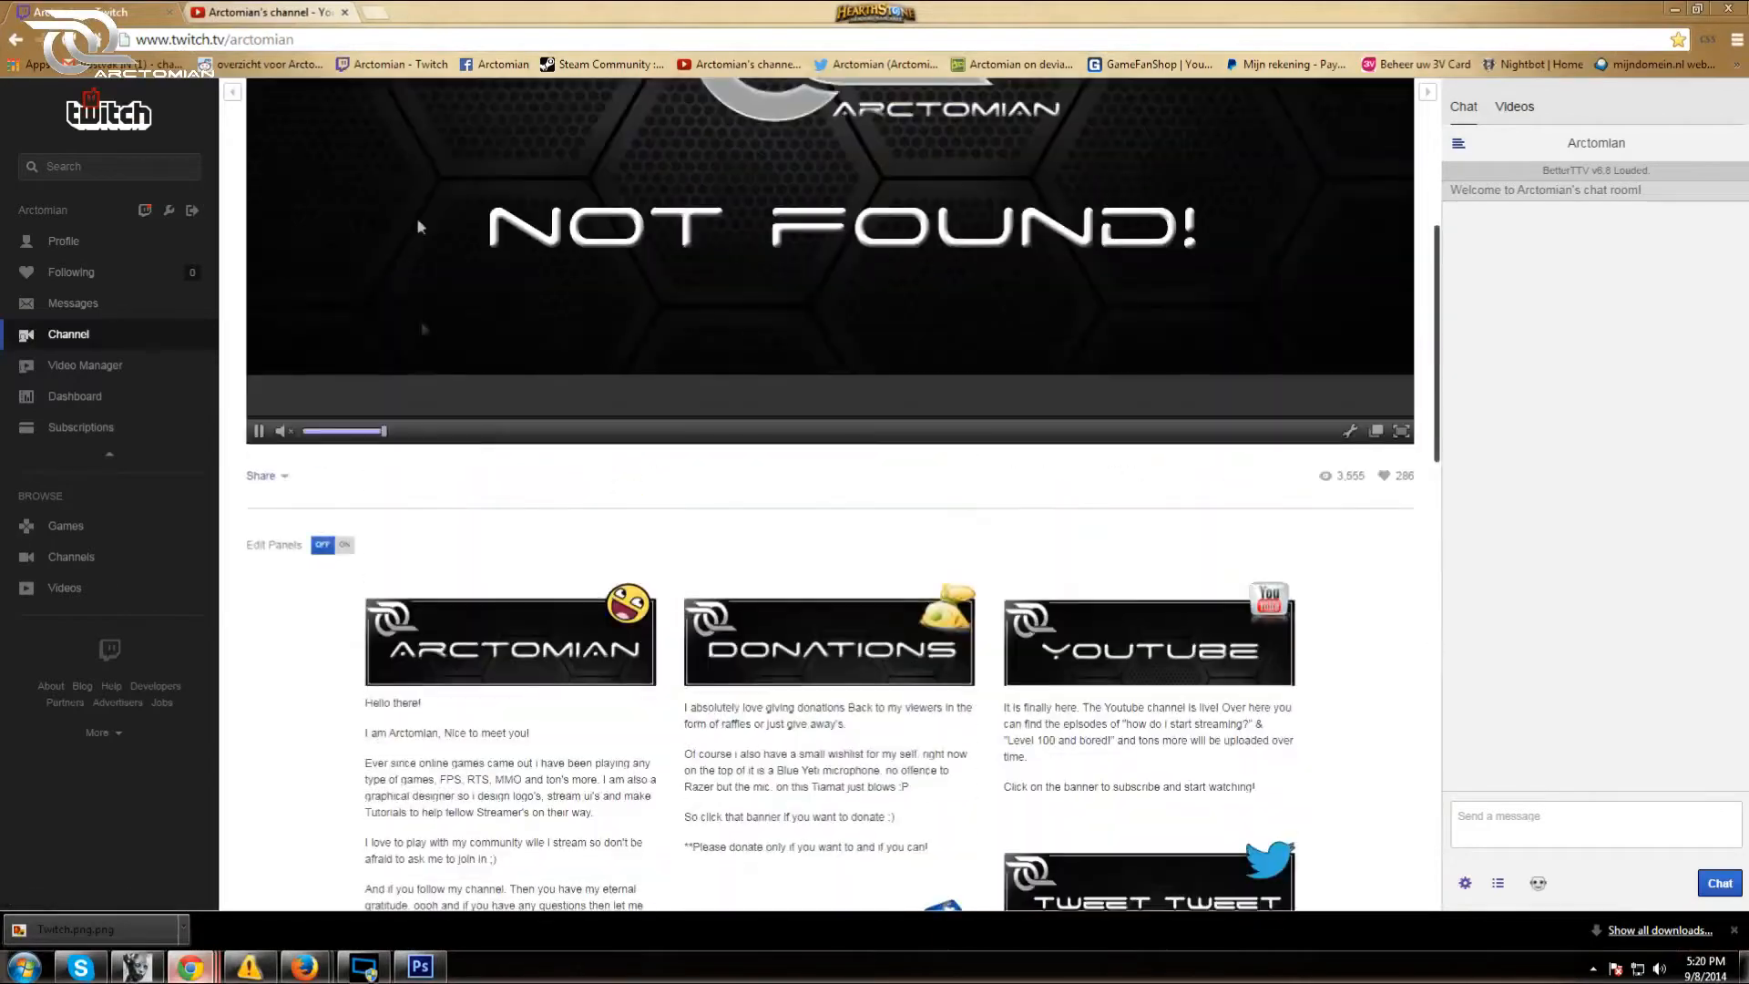
{"action": "left_click", "coordinate": [315, 39]}
{"action": "right_click", "coordinate": [318, 35]}
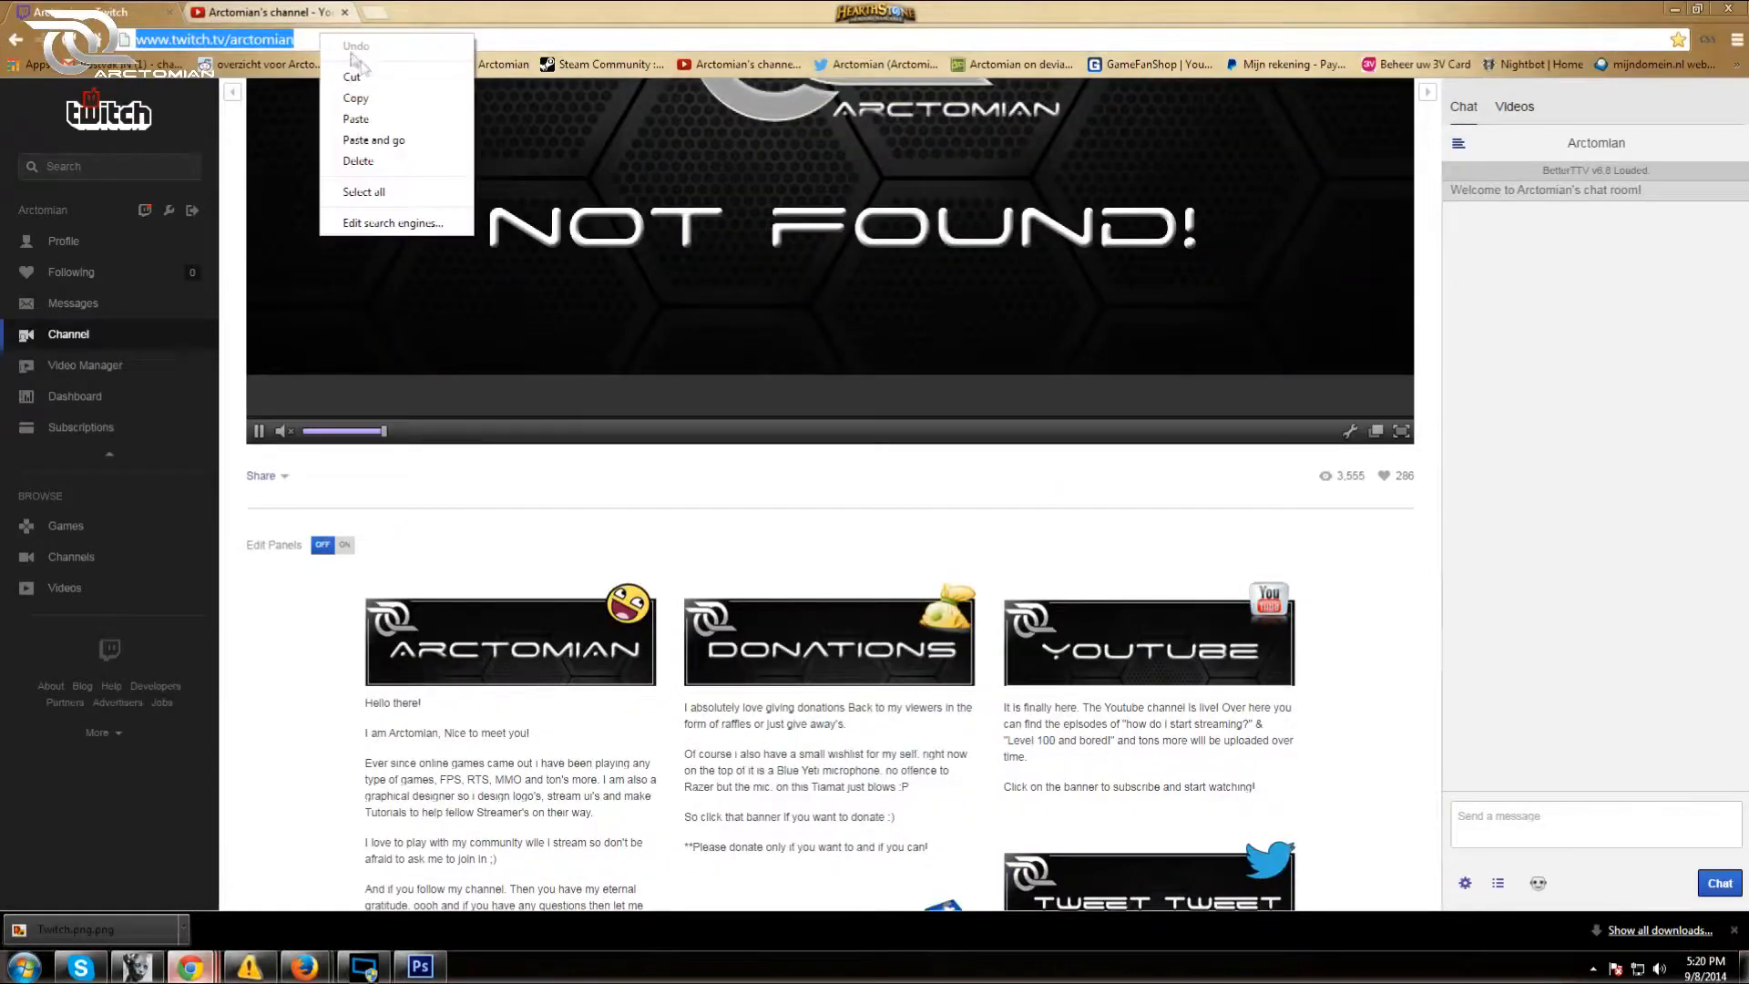
{"action": "left_click", "coordinate": [381, 97]}
Back in Firefox, paste the channel address at the end of the description, submit the panel and turn panel editing off
{"action": "left_click", "coordinate": [1675, 9]}
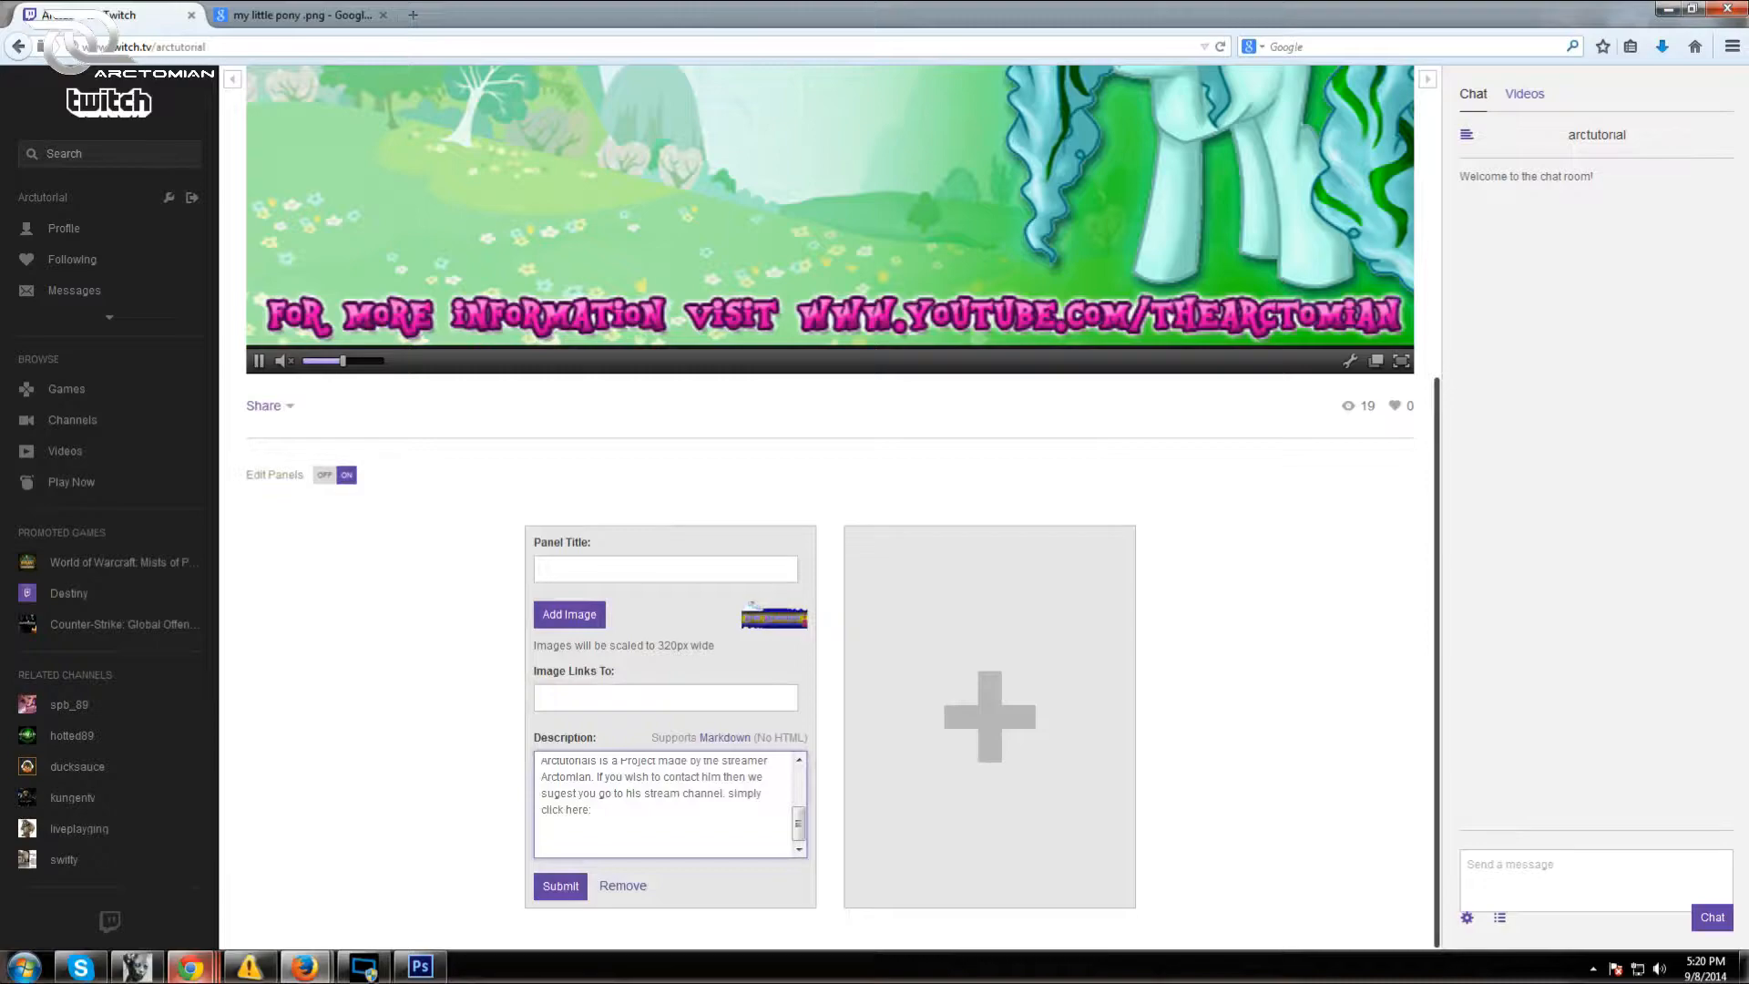
{"action": "key", "text": "ctrl+v"}
{"action": "left_click", "coordinate": [577, 888]}
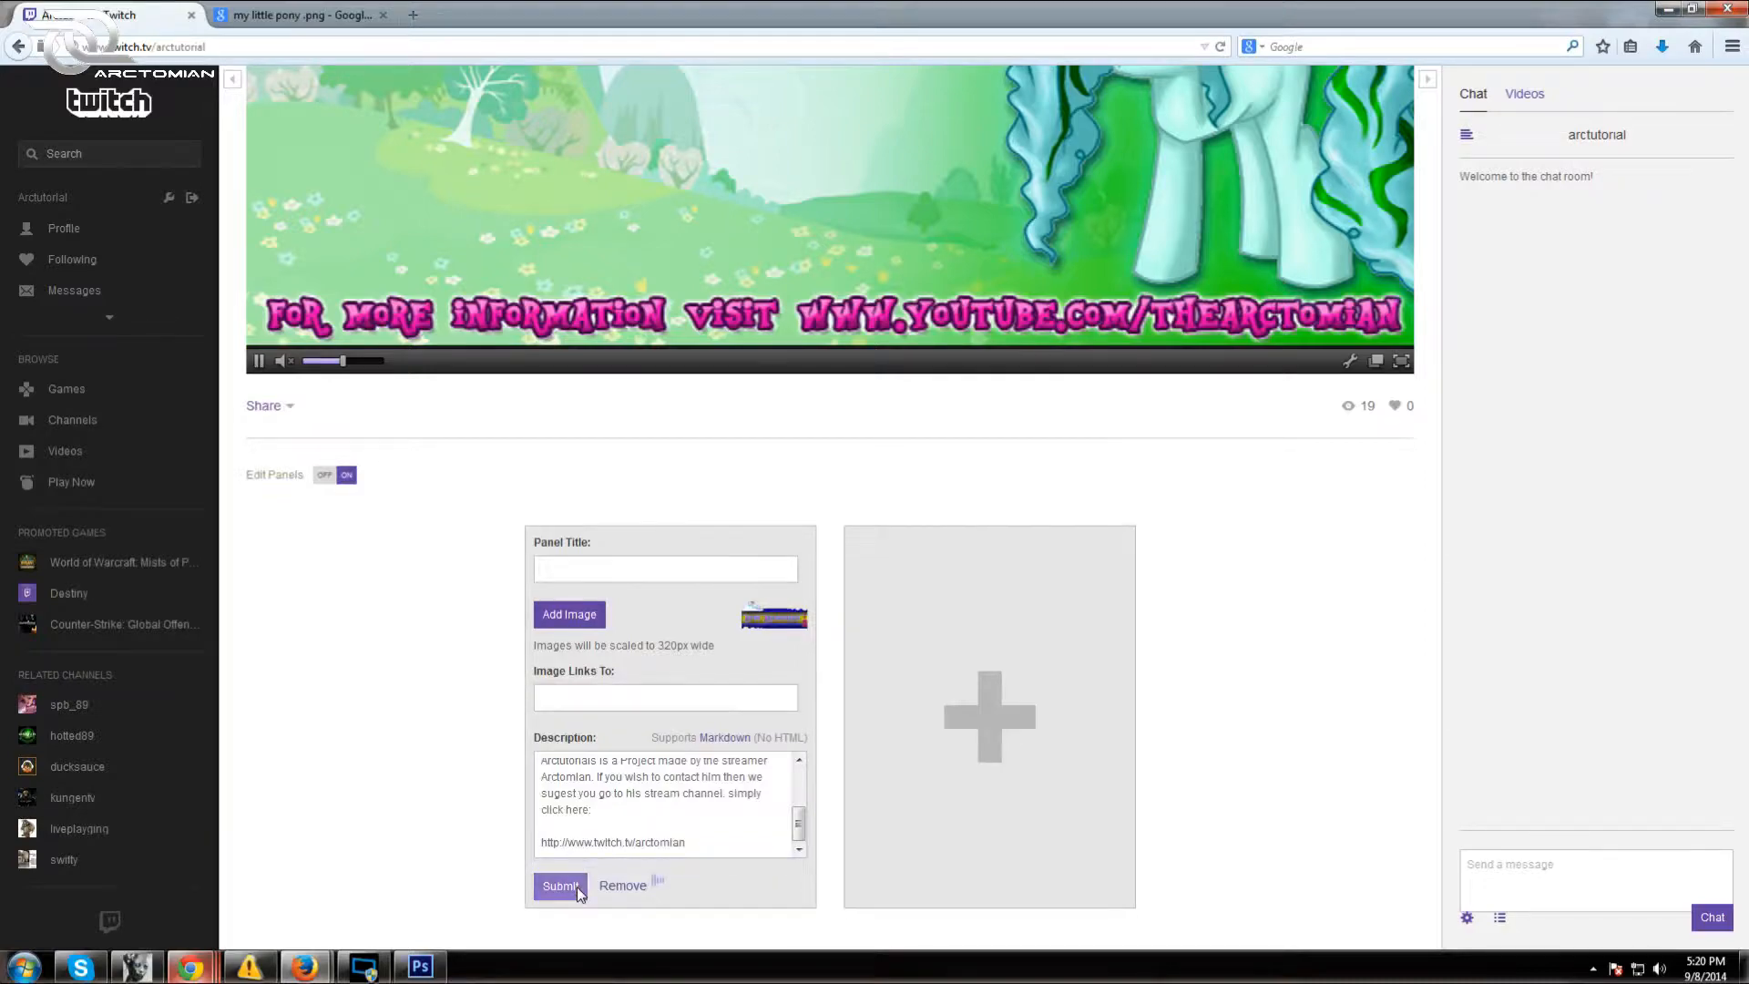
{"action": "left_click", "coordinate": [349, 476]}
{"action": "scroll", "coordinate": [865, 743], "scroll_direction": "down", "scroll_amount": 3}
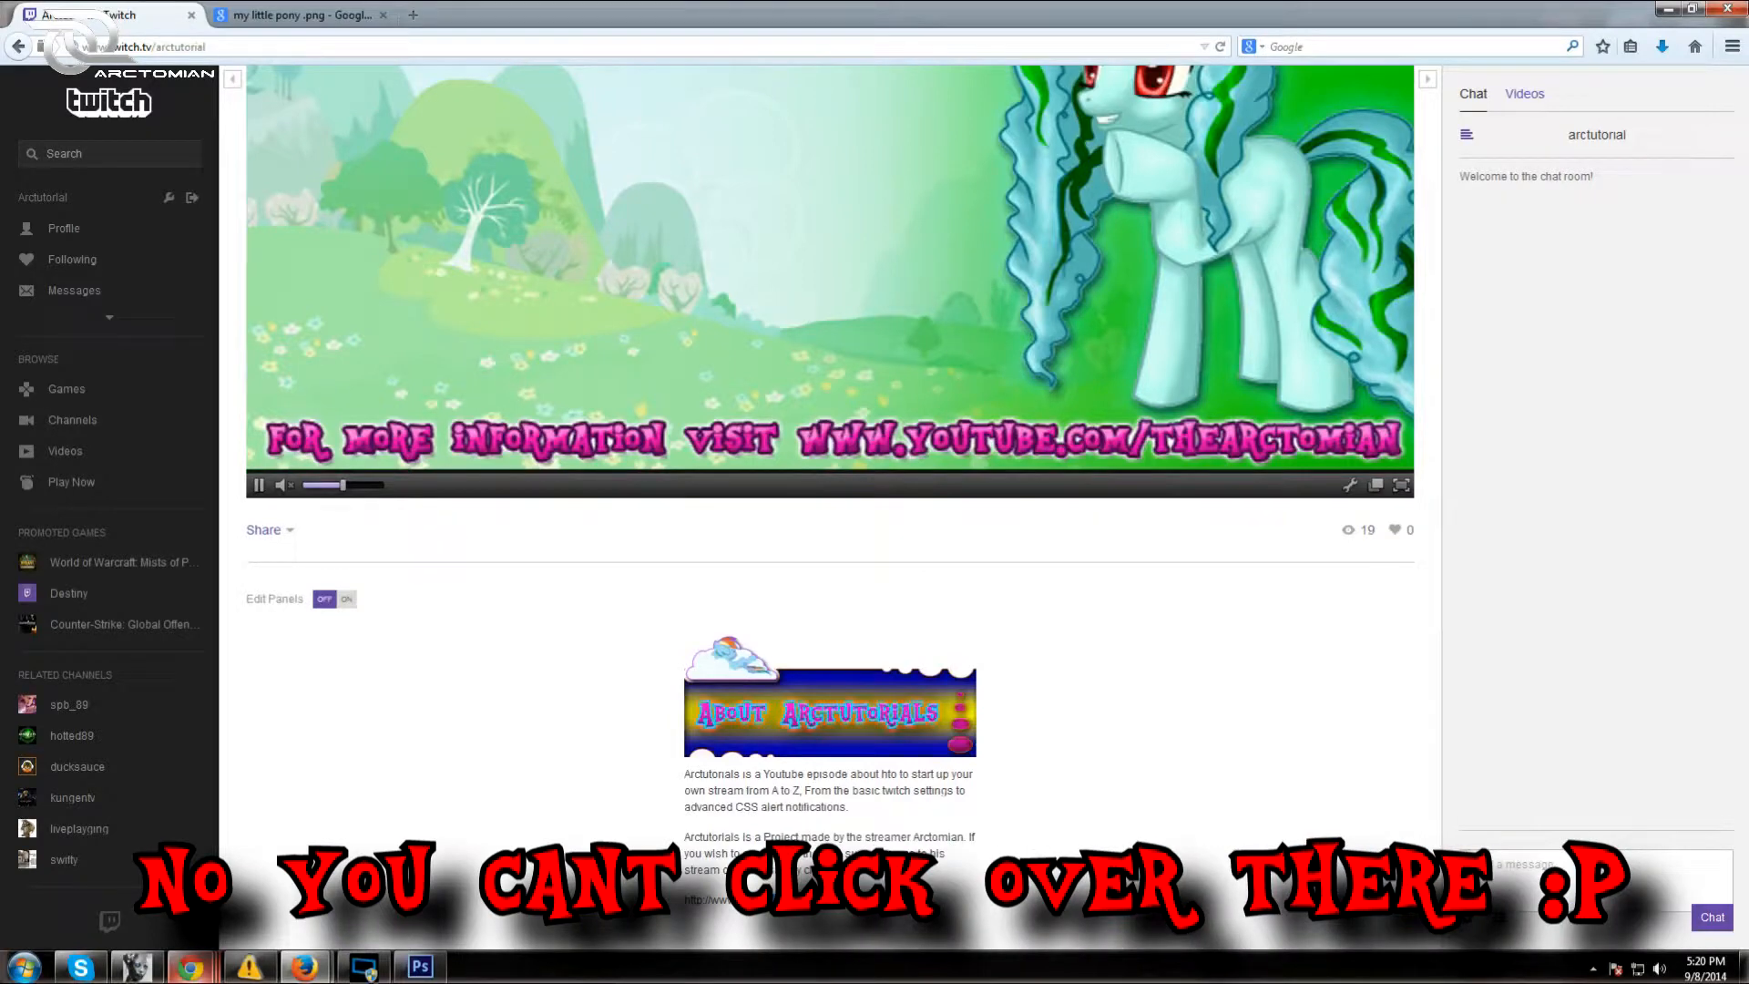
{"action": "mouse_move", "coordinate": [708, 912]}
{"action": "left_mouse_down"}
{"action": "mouse_move", "coordinate": [684, 908]}
{"action": "mouse_move", "coordinate": [703, 901]}
{"action": "left_mouse_up"}
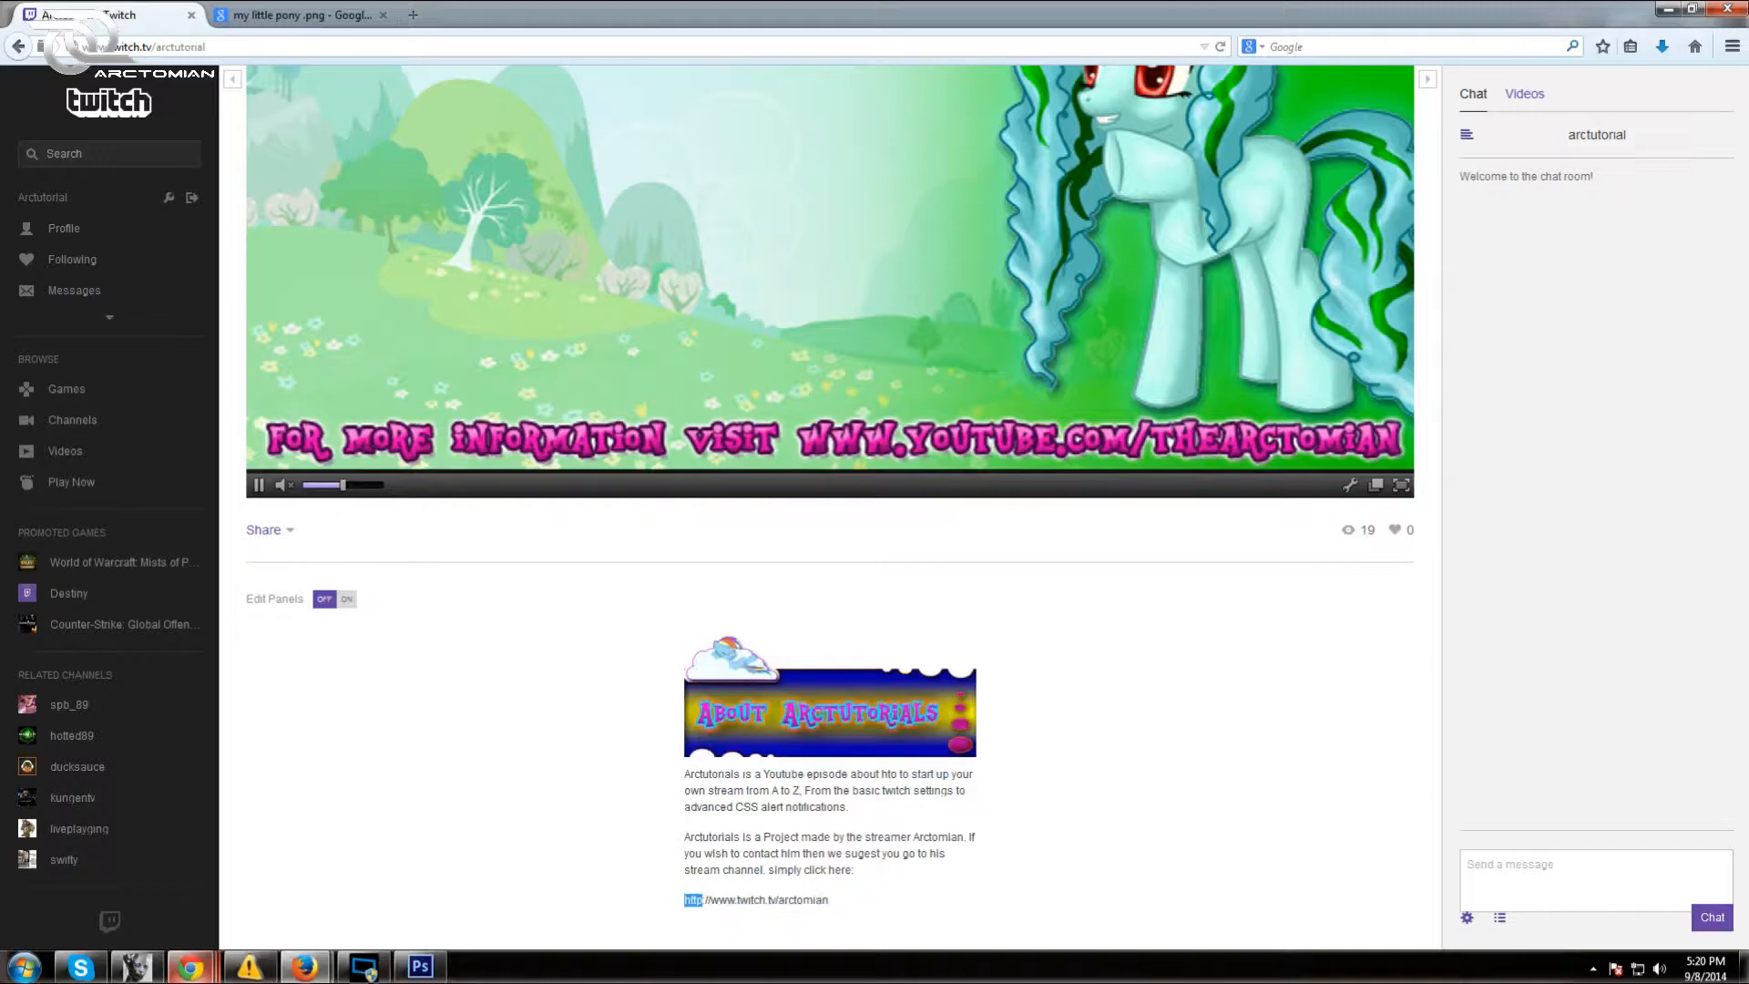
{"action": "left_click", "coordinate": [323, 599]}
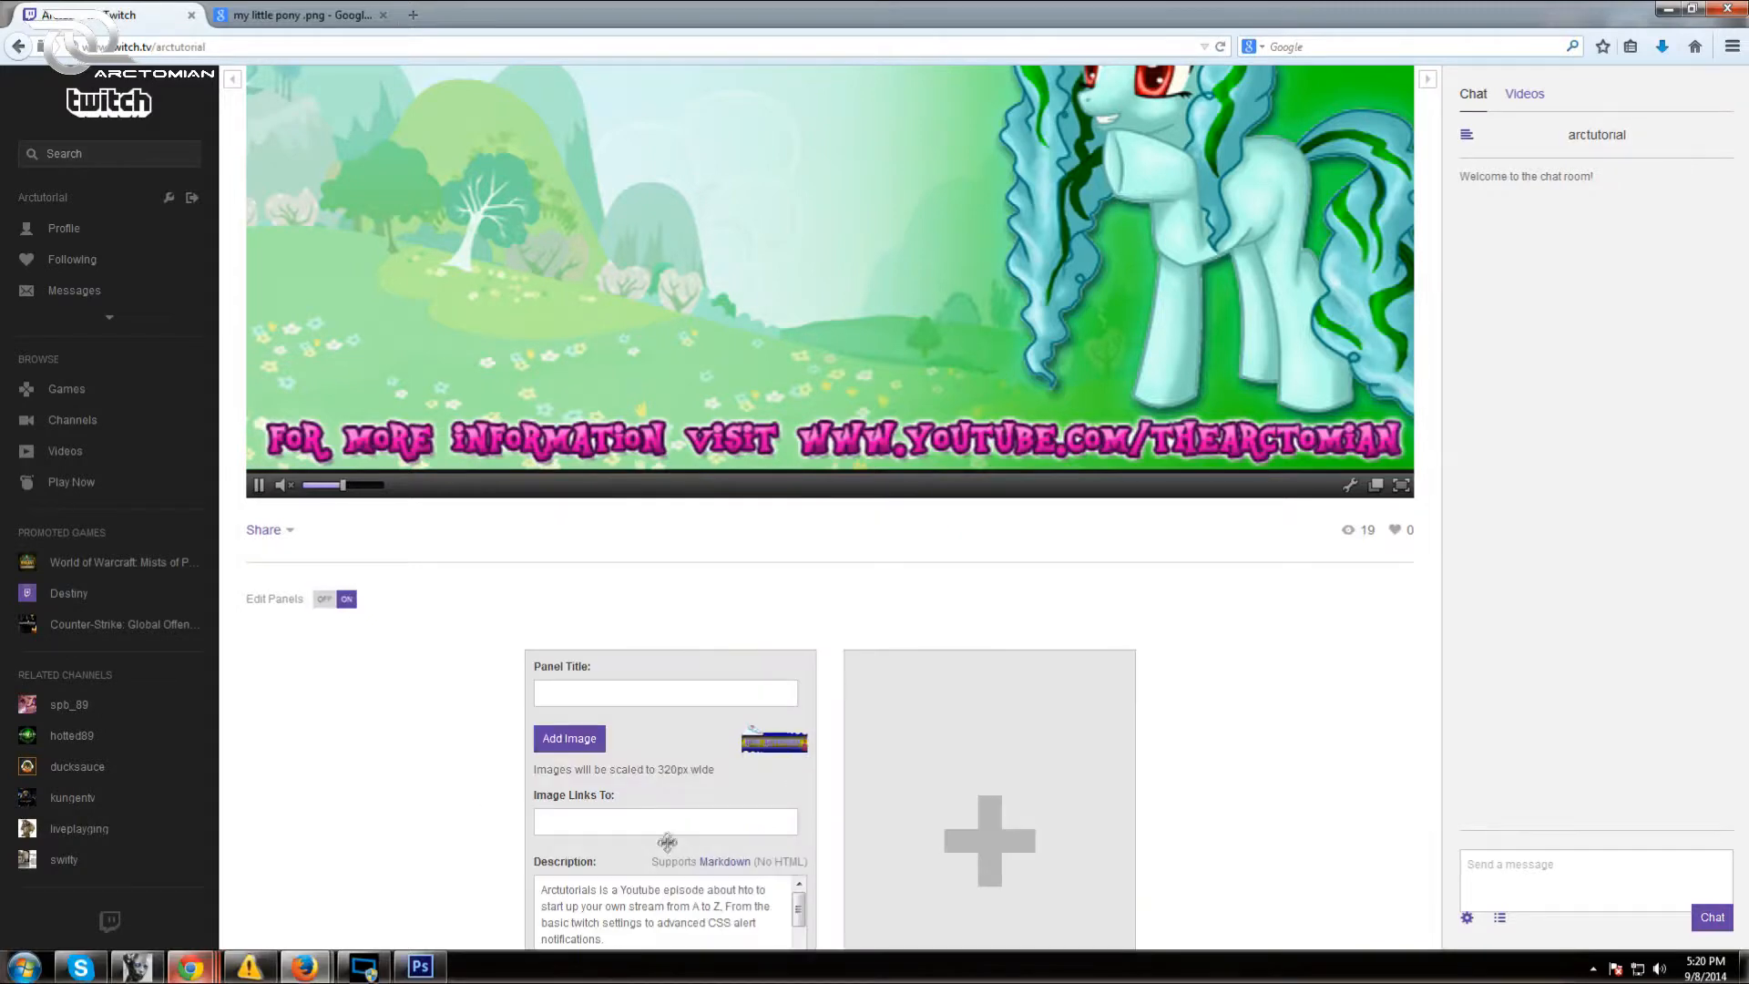
{"action": "scroll", "coordinate": [351, 609], "scroll_direction": "down", "scroll_amount": 3}
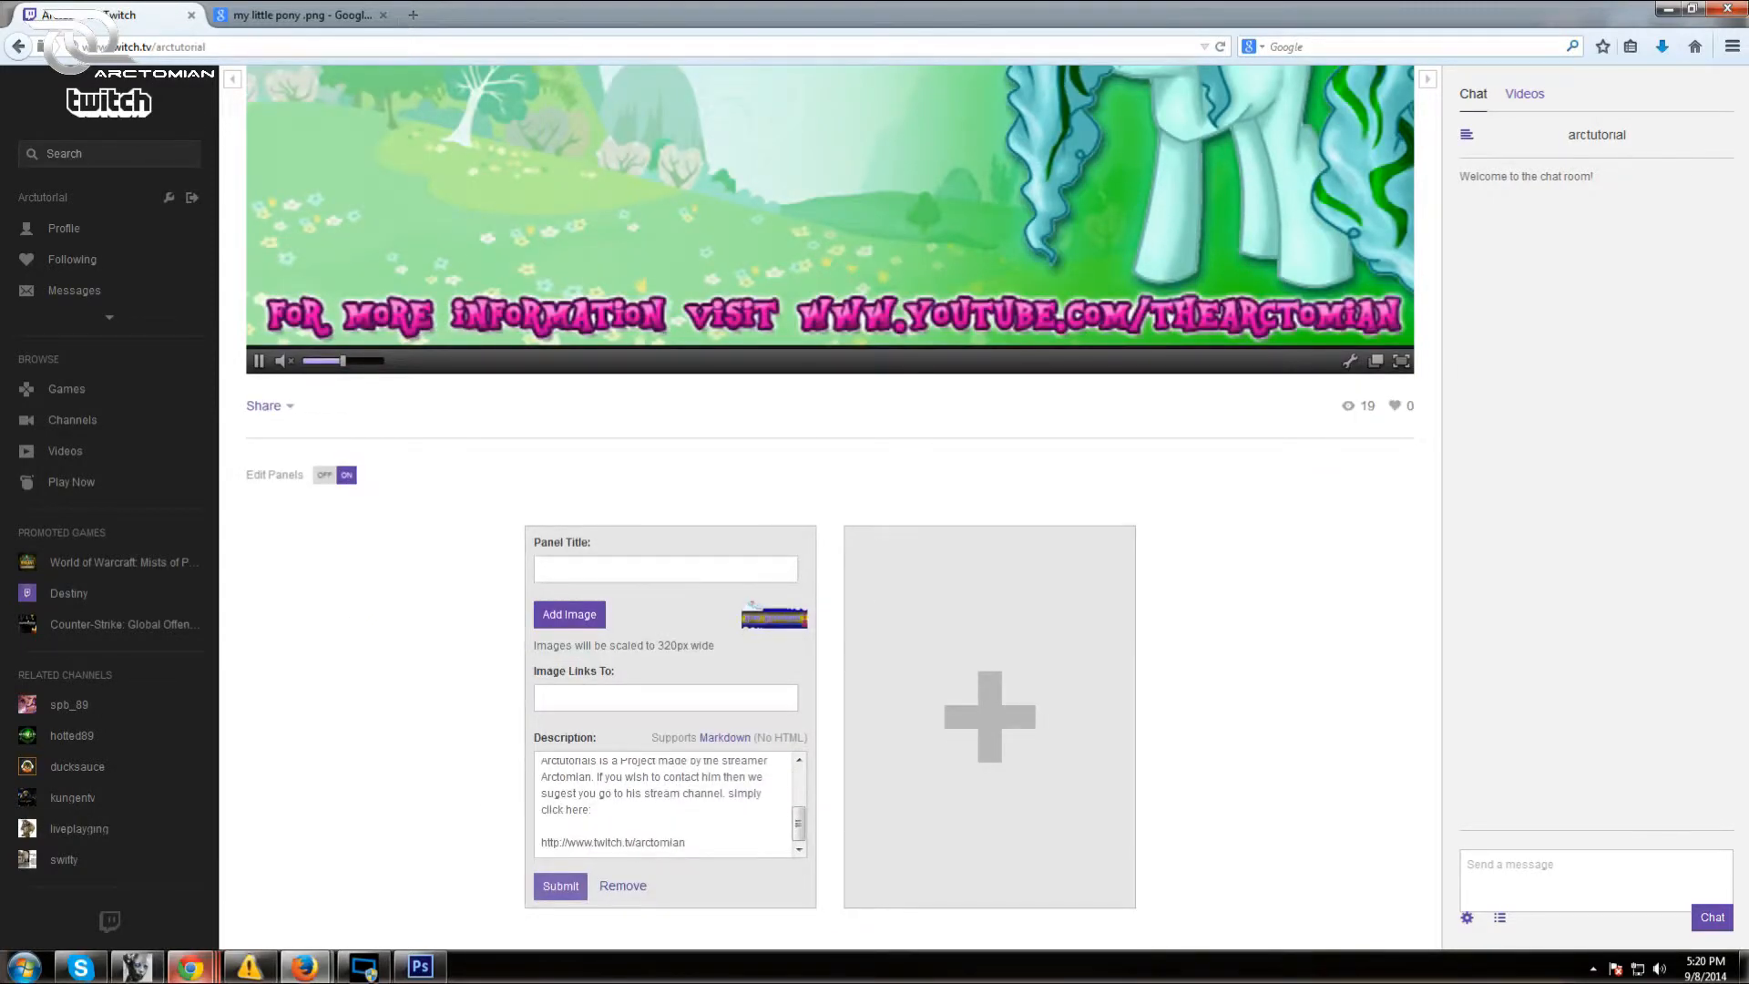
{"action": "left_click", "coordinate": [687, 842]}
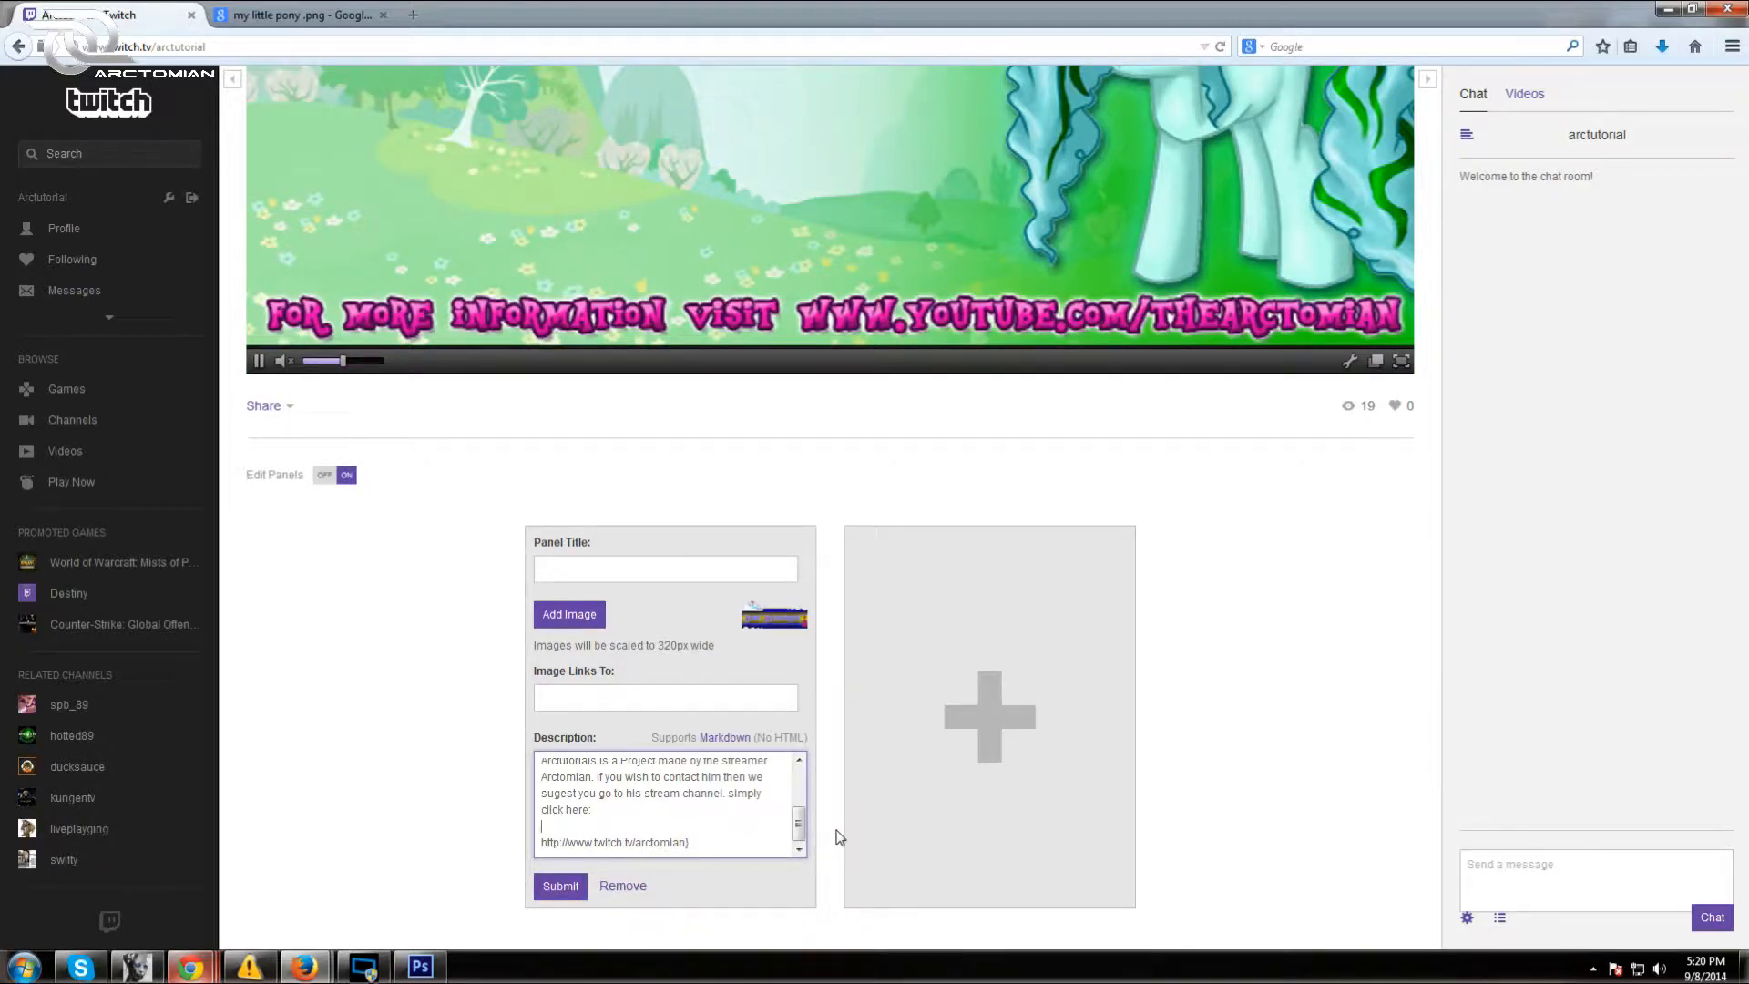
{"action": "type", "text": "("}
{"action": "type", "text": "["}
{"action": "type", "text": "Arctomian"}
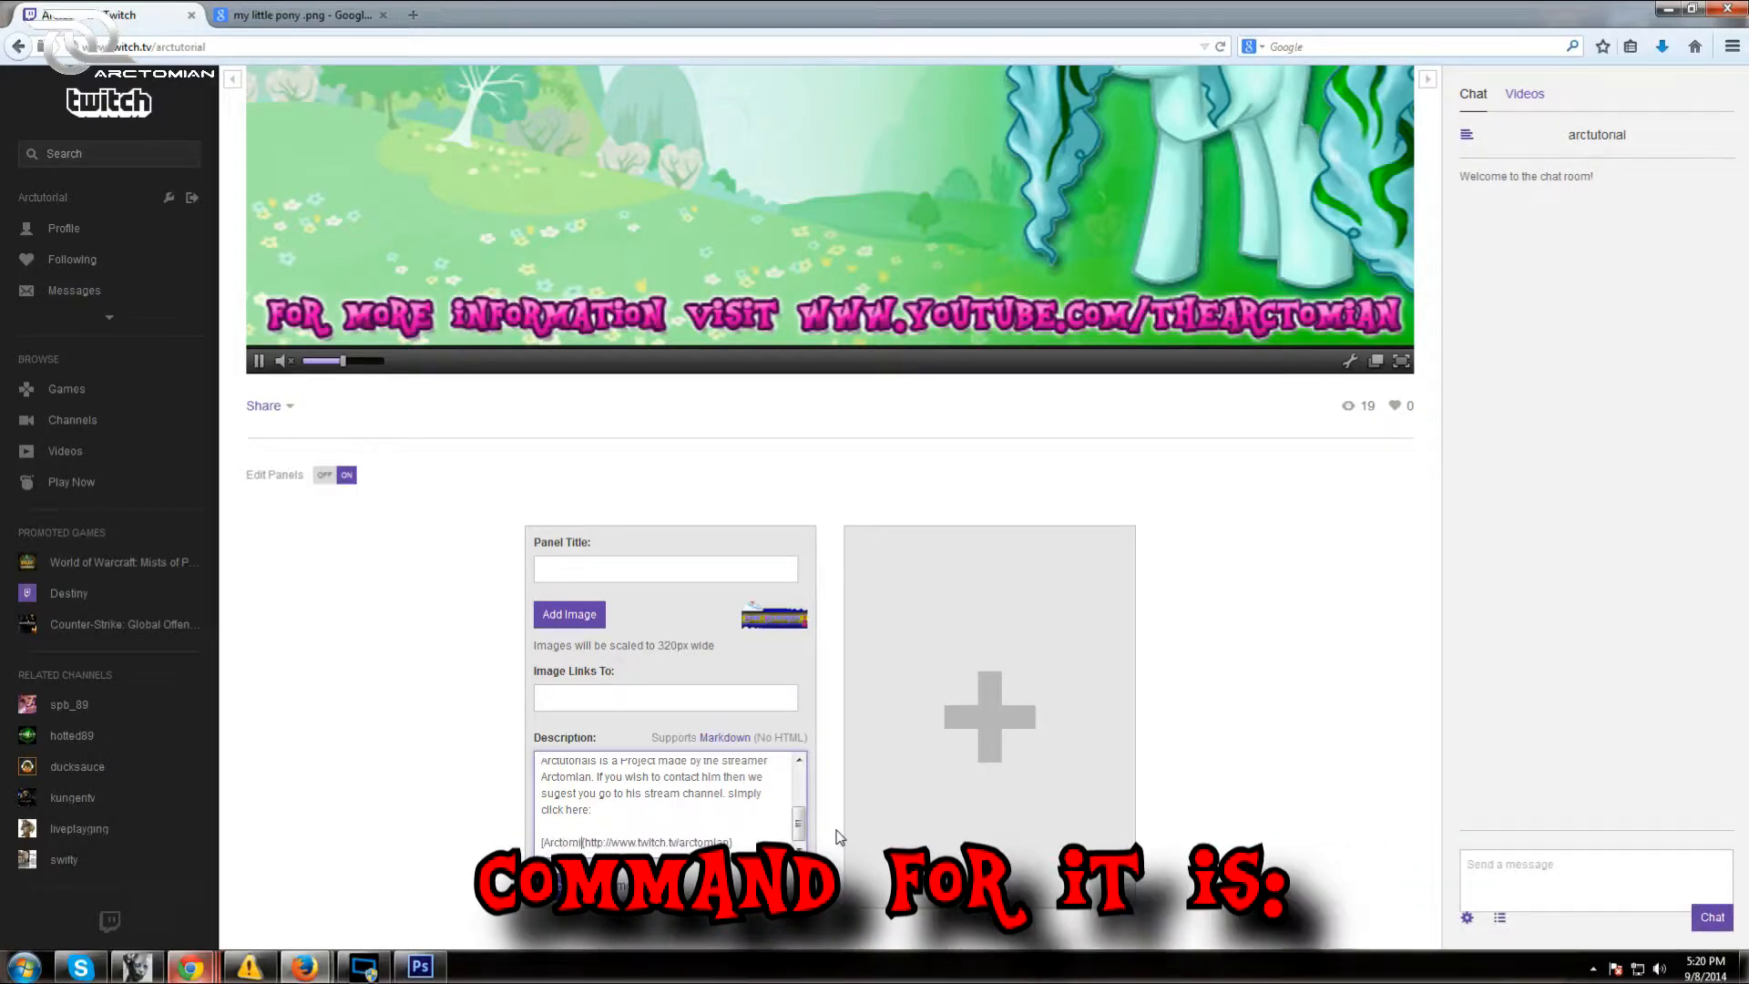
{"action": "type", "text": "]"}
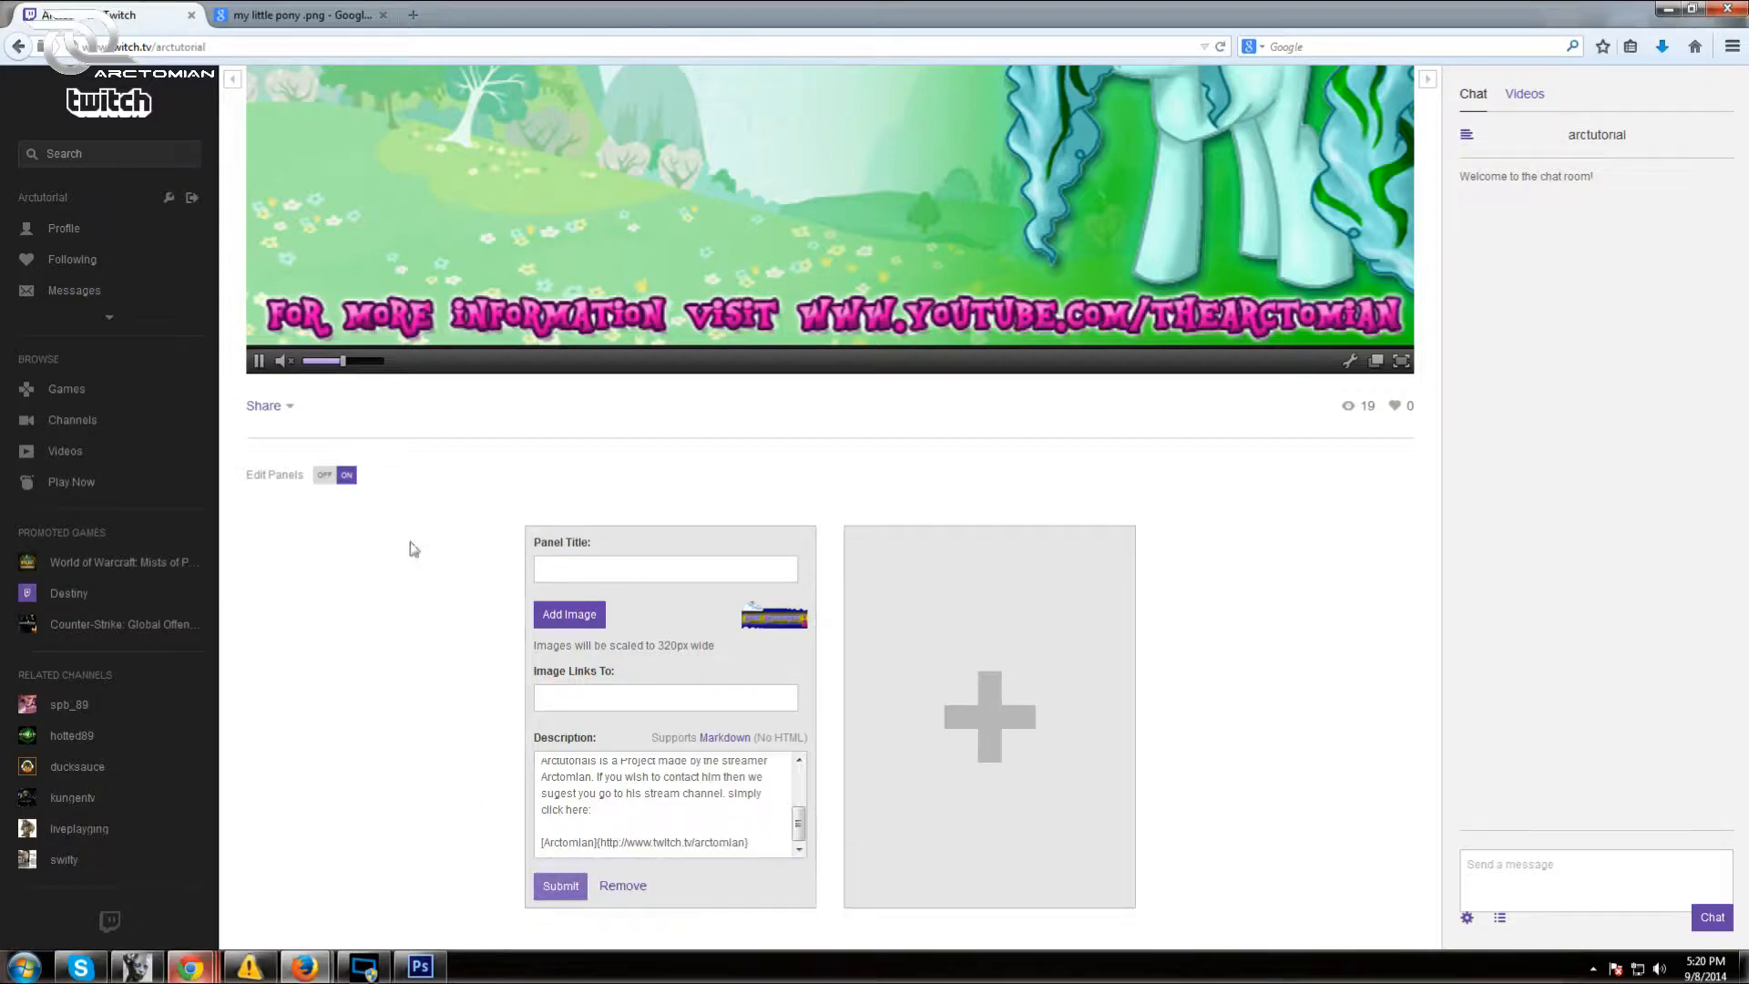
{"action": "scroll", "coordinate": [571, 494], "scroll_direction": "up", "scroll_amount": 4}
{"action": "scroll", "coordinate": [696, 592], "scroll_direction": "down", "scroll_amount": 3}
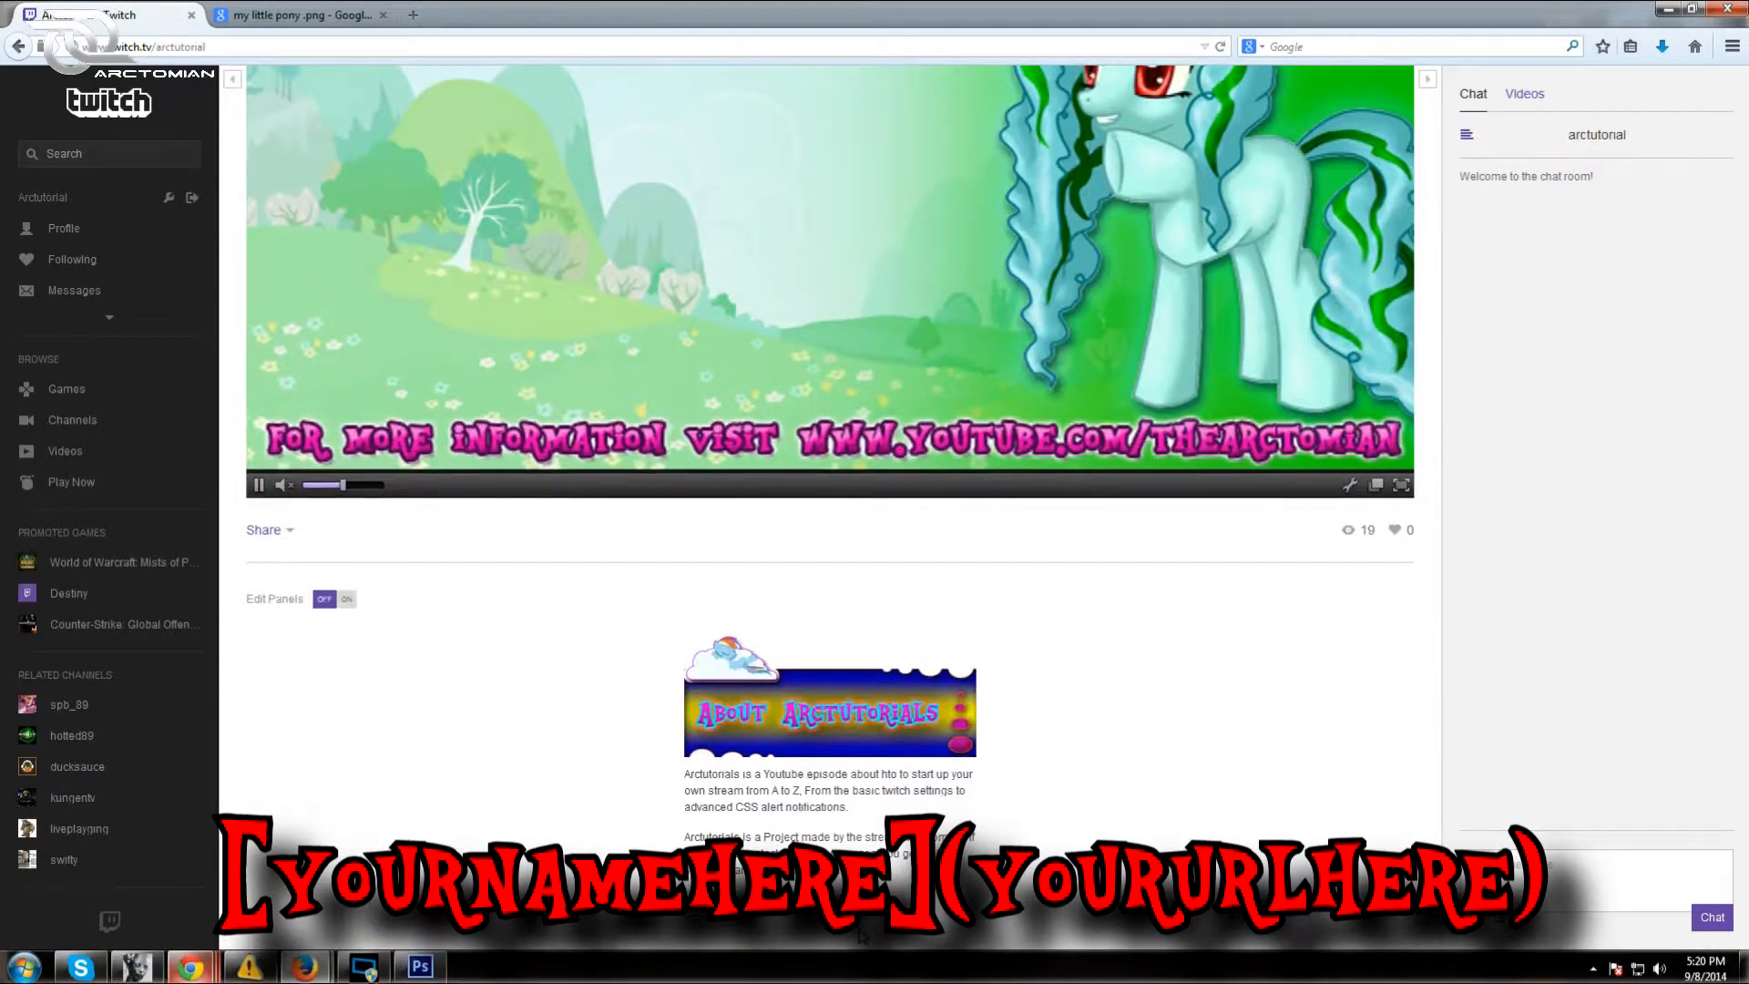
{"action": "scroll", "coordinate": [830, 410], "scroll_direction": "up", "scroll_amount": 3}
Switch to Chrome, turn on panel editing on the Arctomian Twitch channel and look through its panel forms
{"action": "mouse_move", "coordinate": [249, 966]}
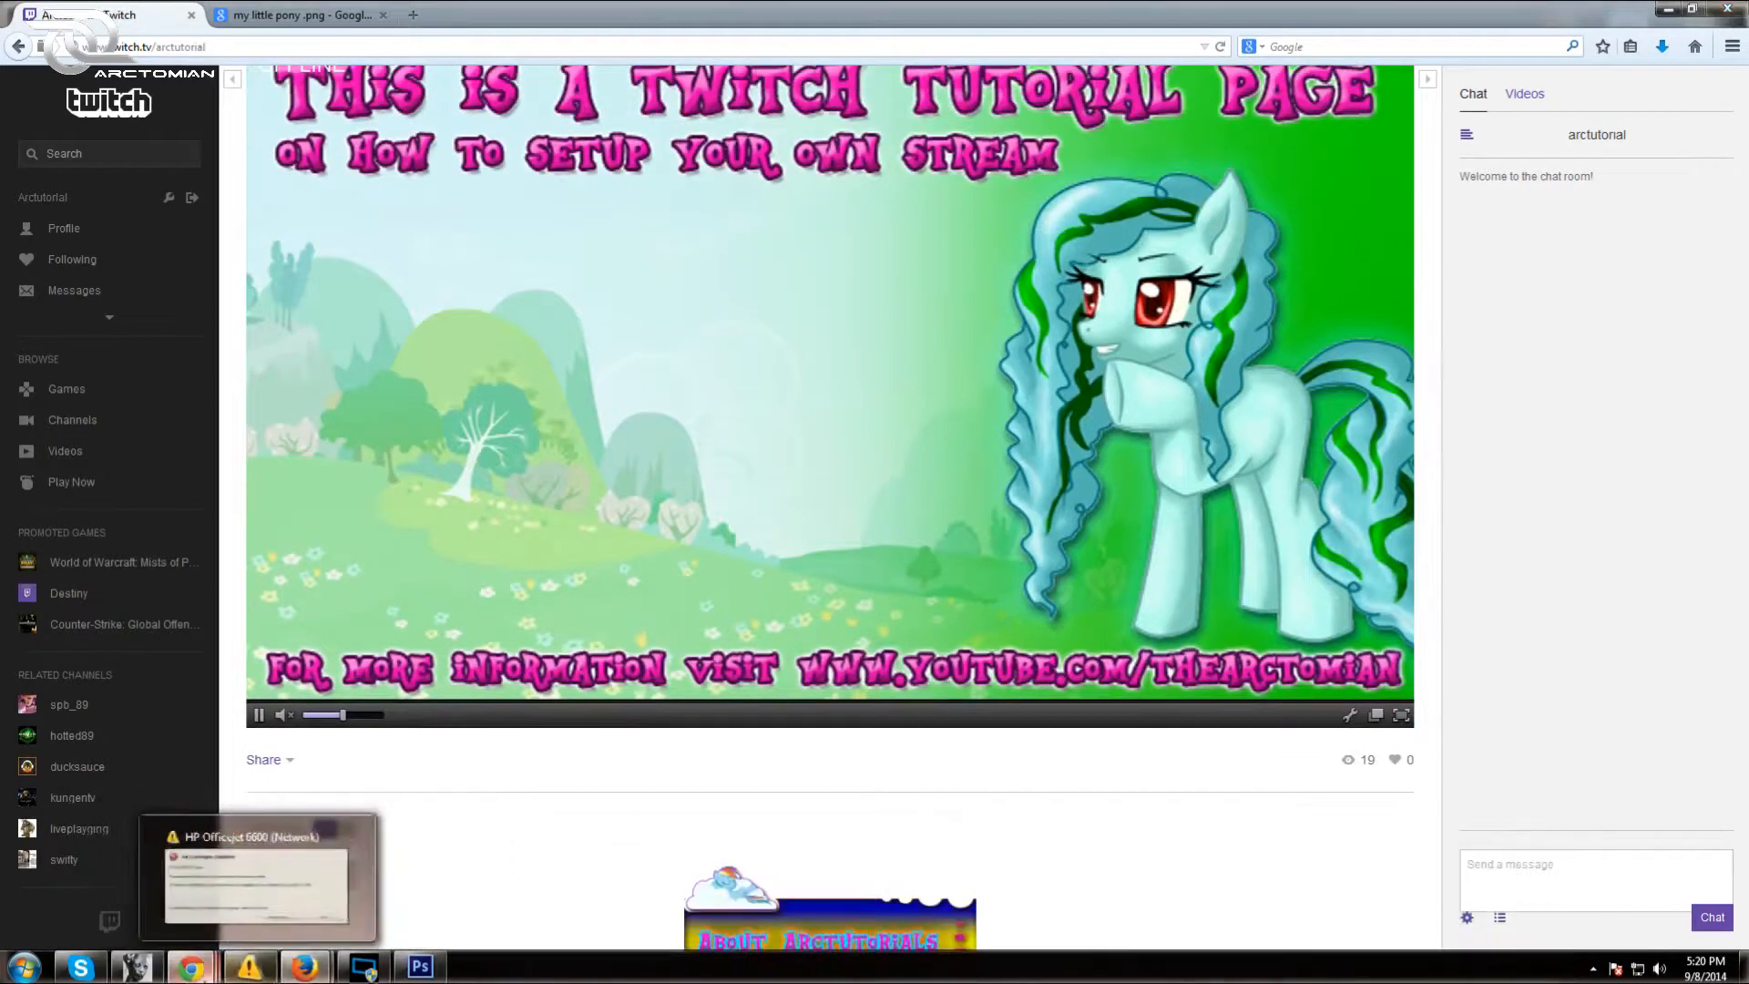
{"action": "mouse_move", "coordinate": [191, 965]}
{"action": "left_click", "coordinate": [484, 811]}
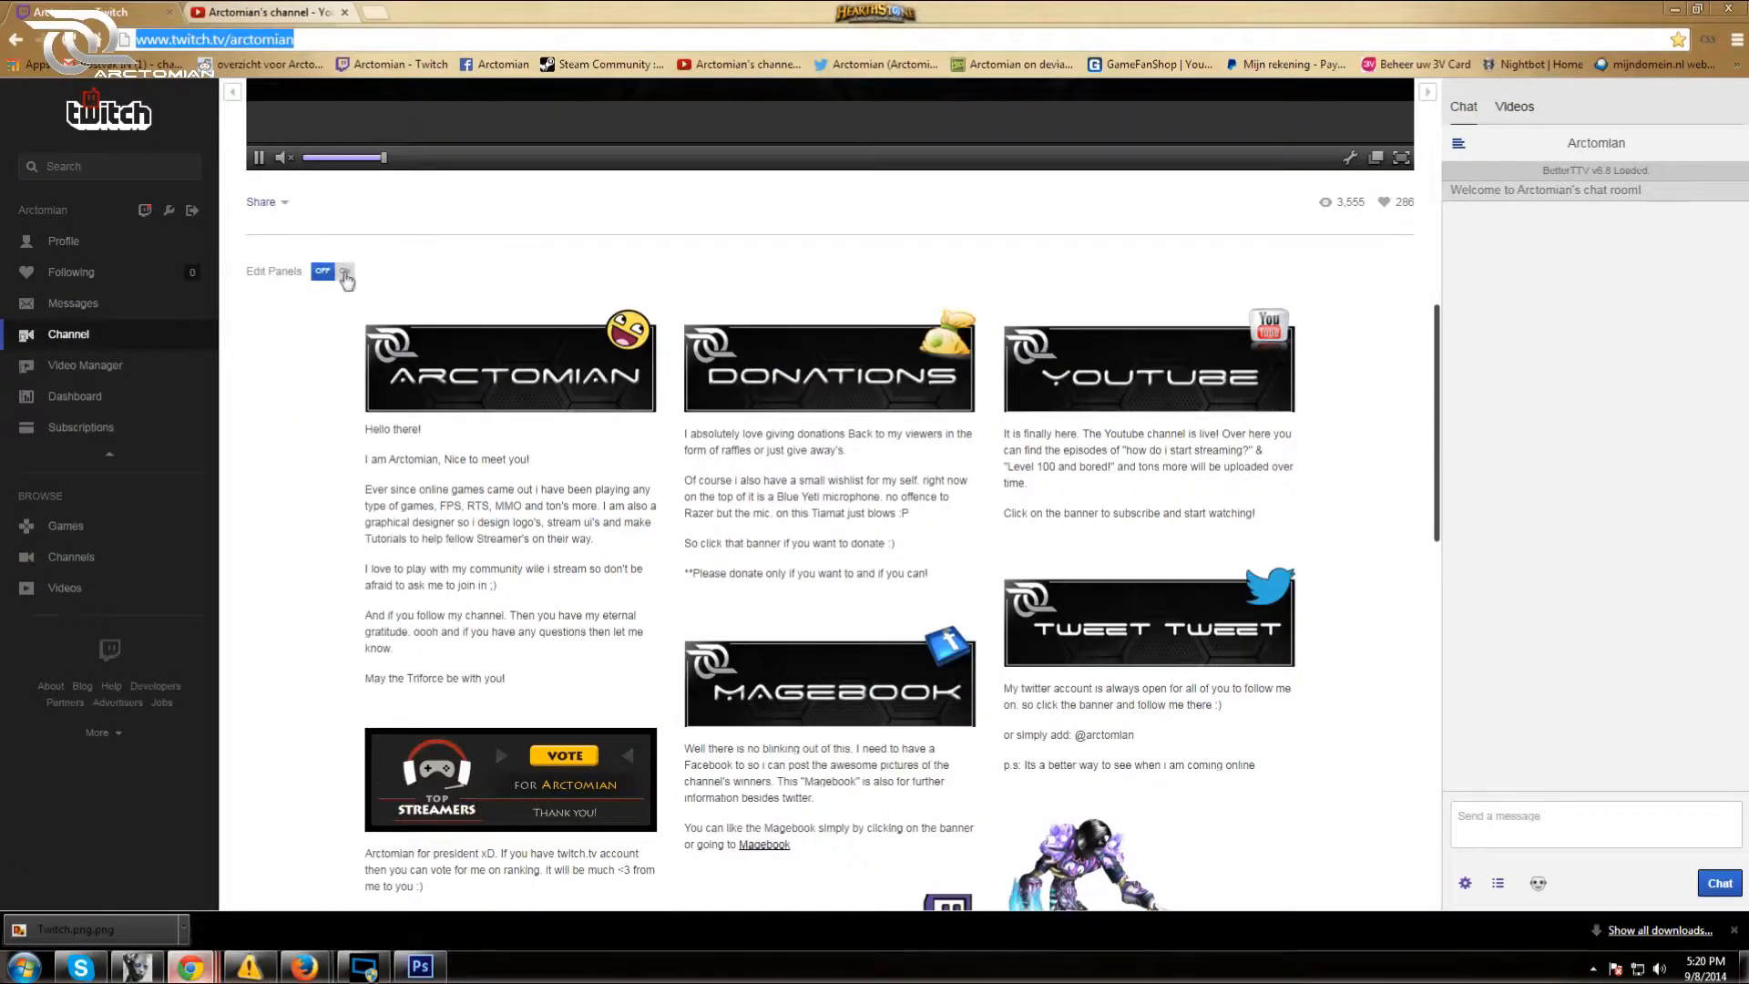
{"action": "left_click", "coordinate": [346, 273]}
{"action": "scroll", "coordinate": [319, 523], "scroll_direction": "down", "scroll_amount": 10}
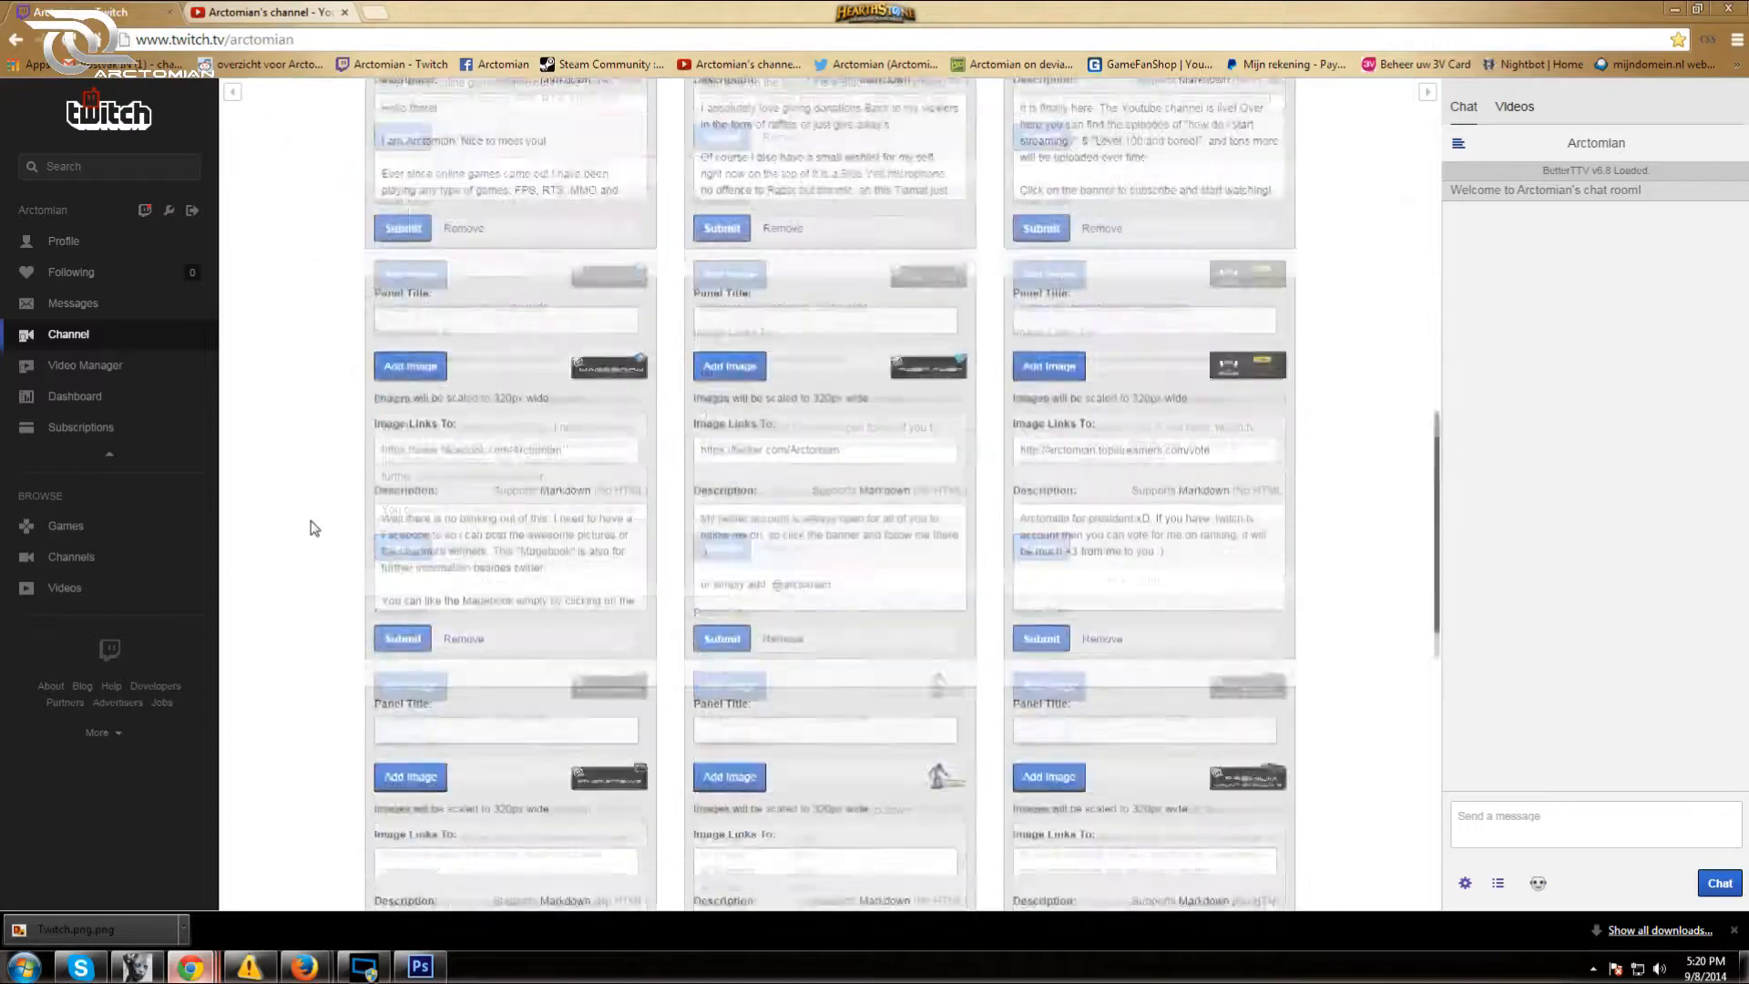
Look through the remaining panel forms on the Arctomian channel, including their image links and Markdown descriptions
{"action": "scroll", "coordinate": [365, 610], "scroll_direction": "down", "scroll_amount": 5}
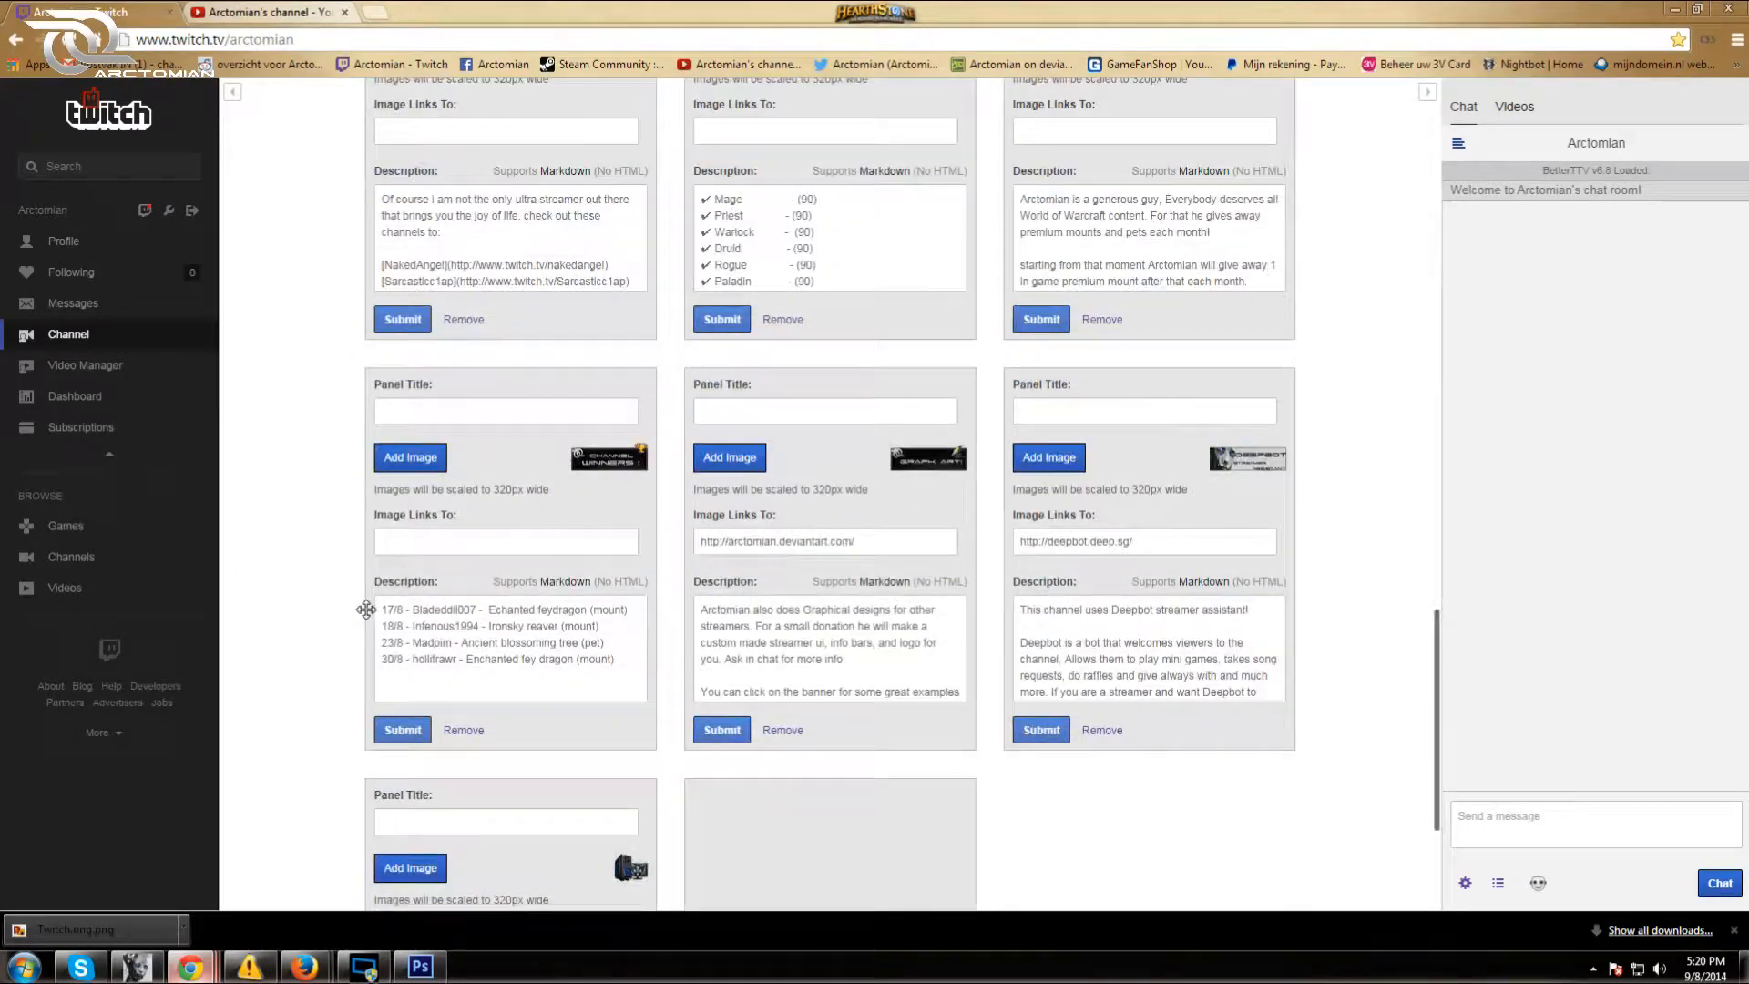
{"action": "scroll", "coordinate": [357, 617], "scroll_direction": "down", "scroll_amount": 4}
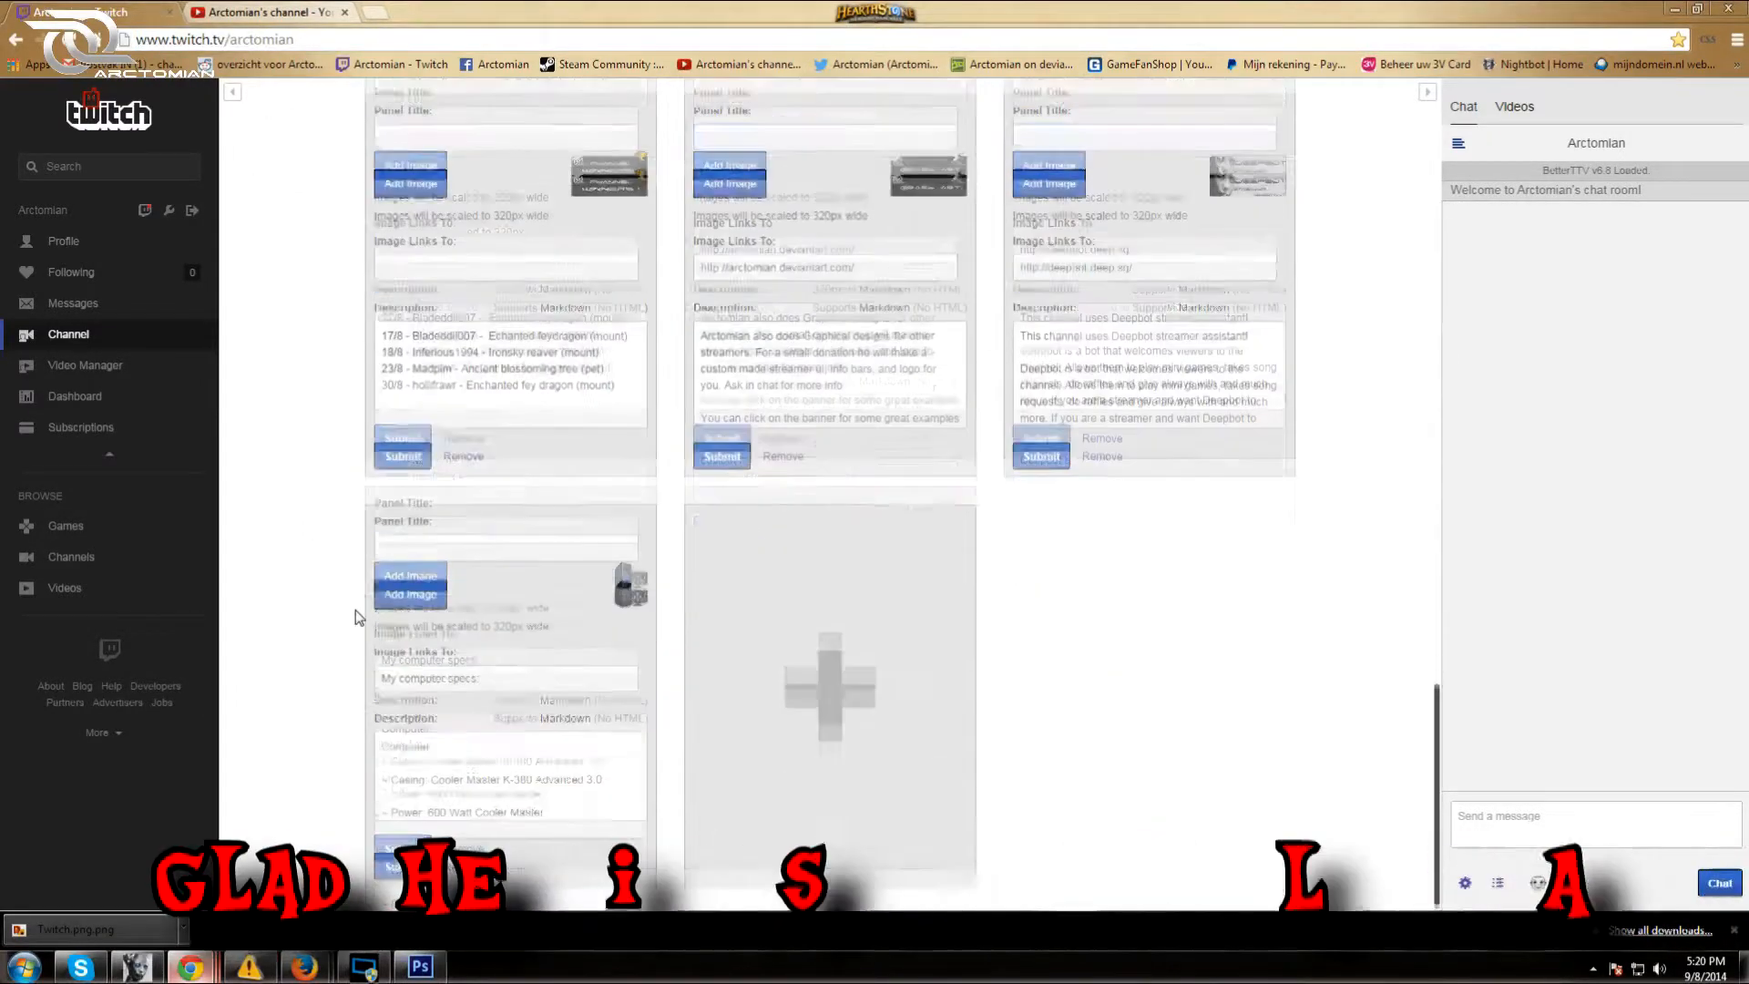
{"action": "scroll", "coordinate": [357, 617], "scroll_direction": "up", "scroll_amount": 5}
{"action": "scroll", "coordinate": [357, 617], "scroll_direction": "up", "scroll_amount": 3}
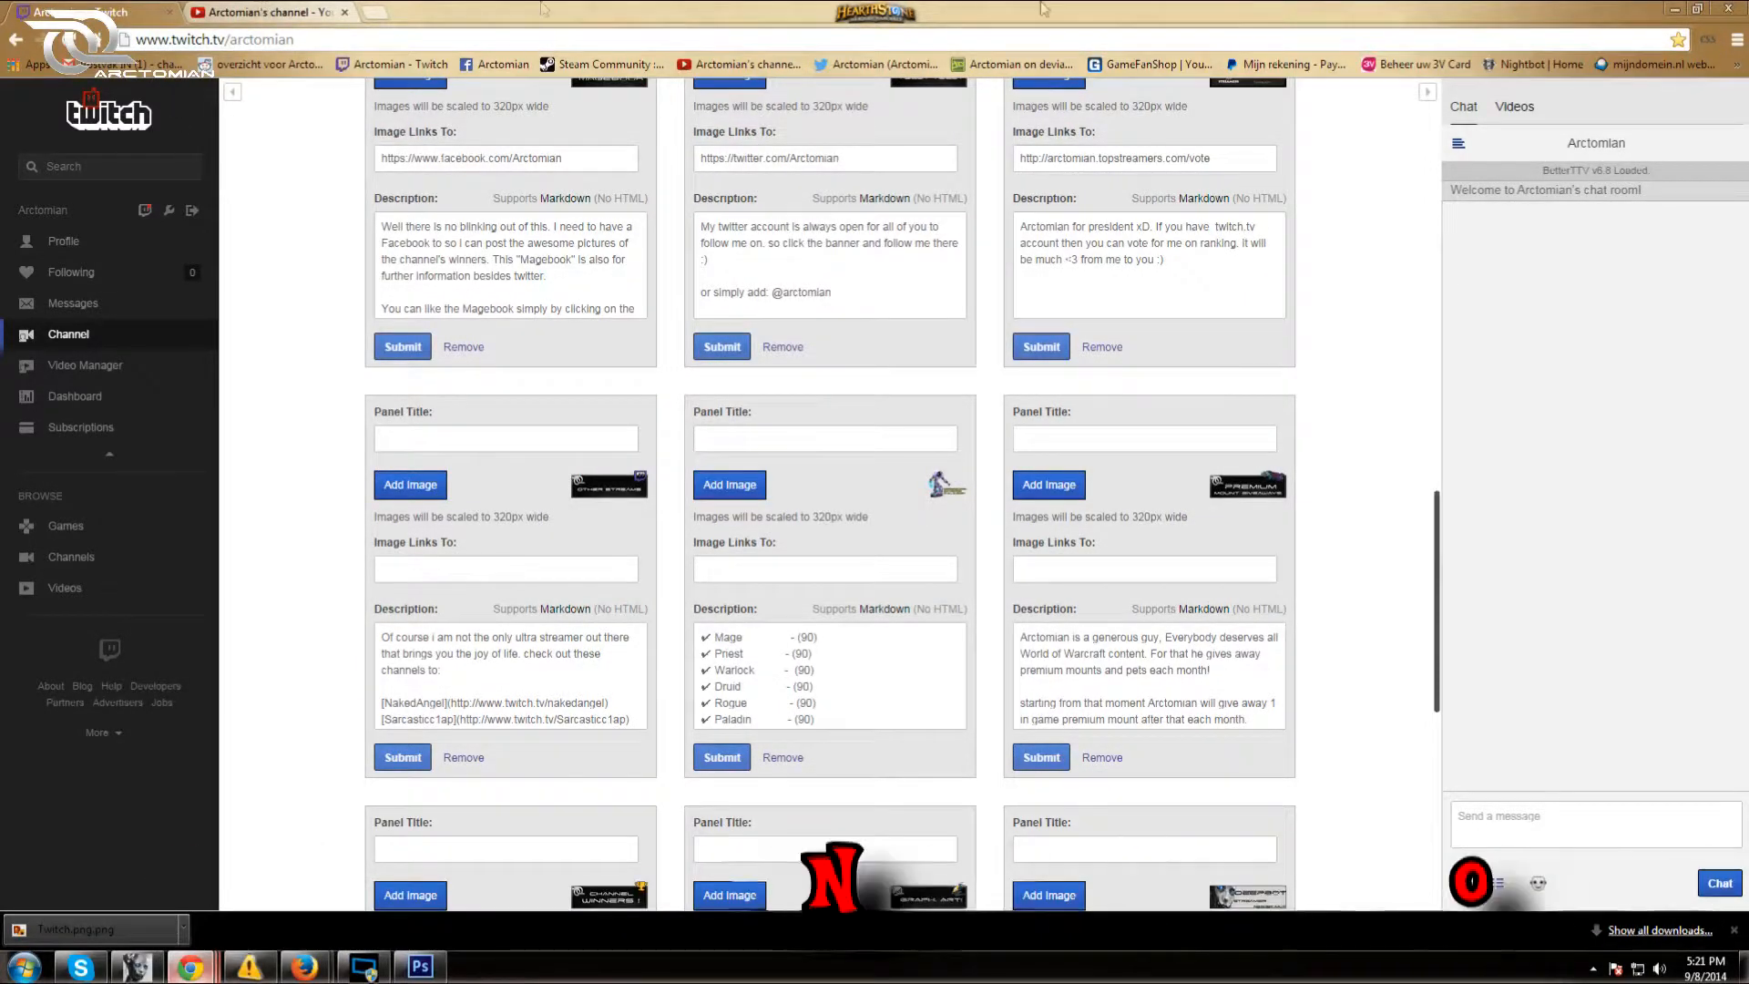
Back in Firefox, turn on panel editing, retype the parentheses around the description's link address and submit the panel
{"action": "left_click", "coordinate": [1675, 8]}
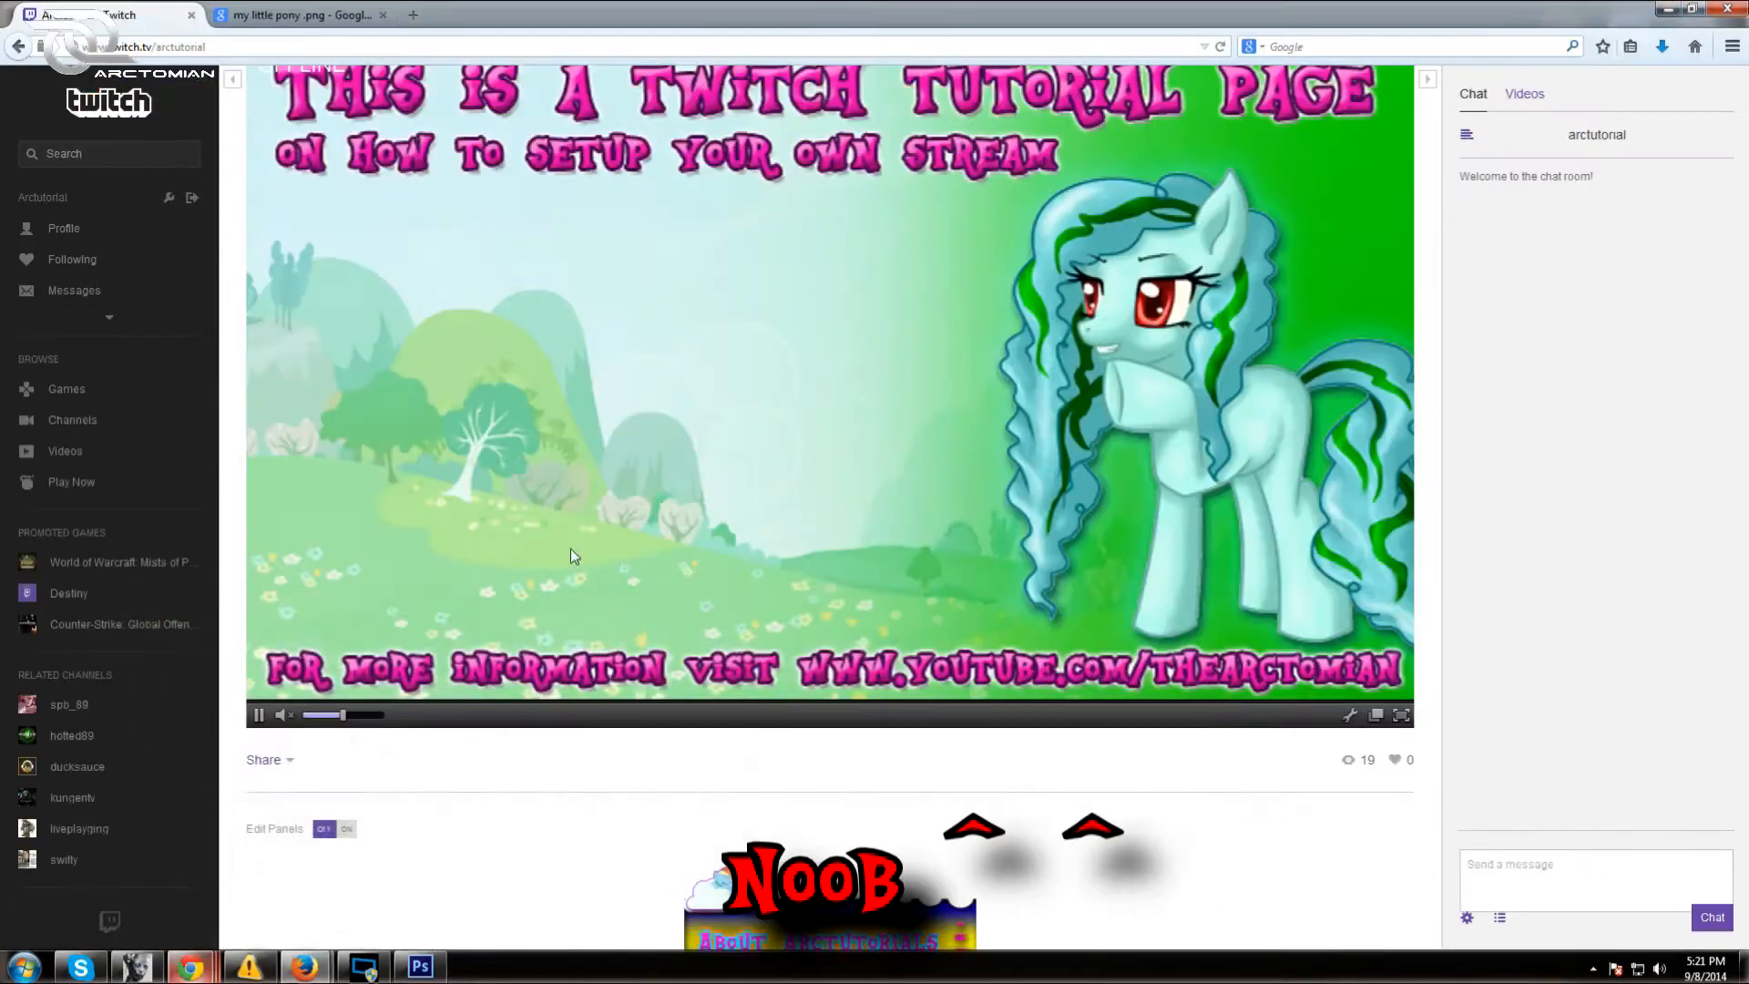
{"action": "left_click", "coordinate": [348, 829]}
{"action": "scroll", "coordinate": [710, 802], "scroll_direction": "down", "scroll_amount": 4}
{"action": "scroll", "coordinate": [665, 811], "scroll_direction": "down", "scroll_amount": 2}
{"action": "left_click", "coordinate": [754, 852]}
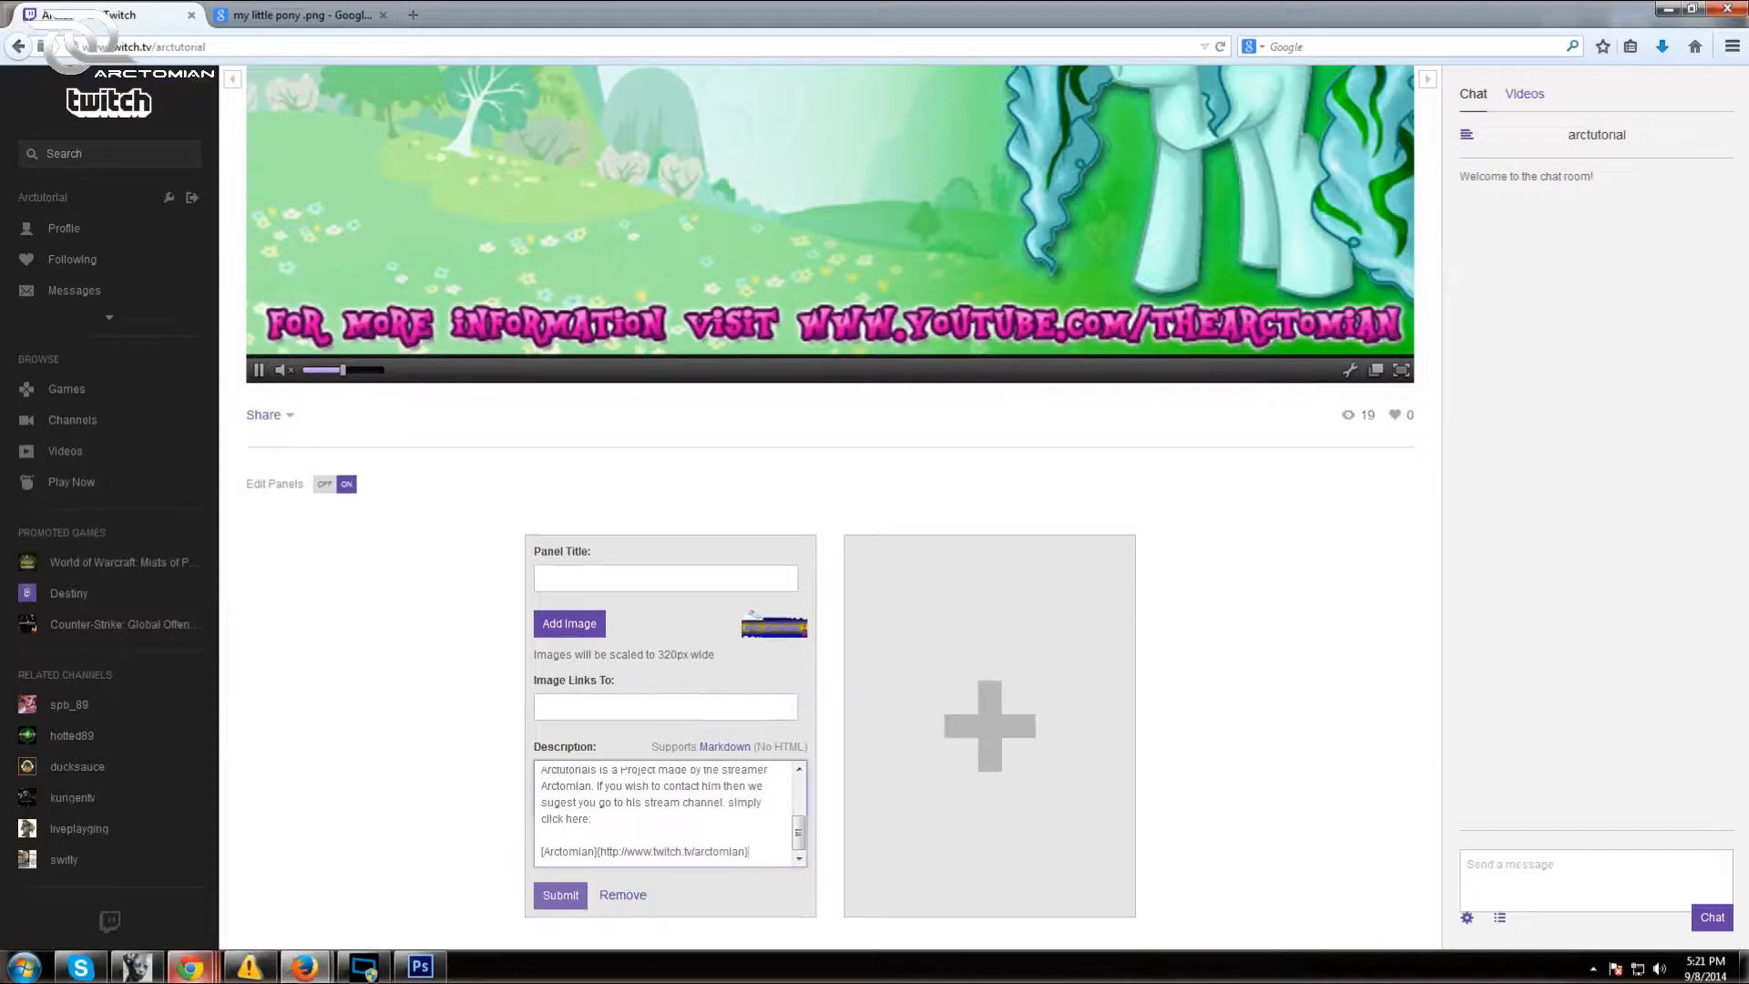
{"action": "key", "text": "BackSpace"}
{"action": "type", "text": ")"}
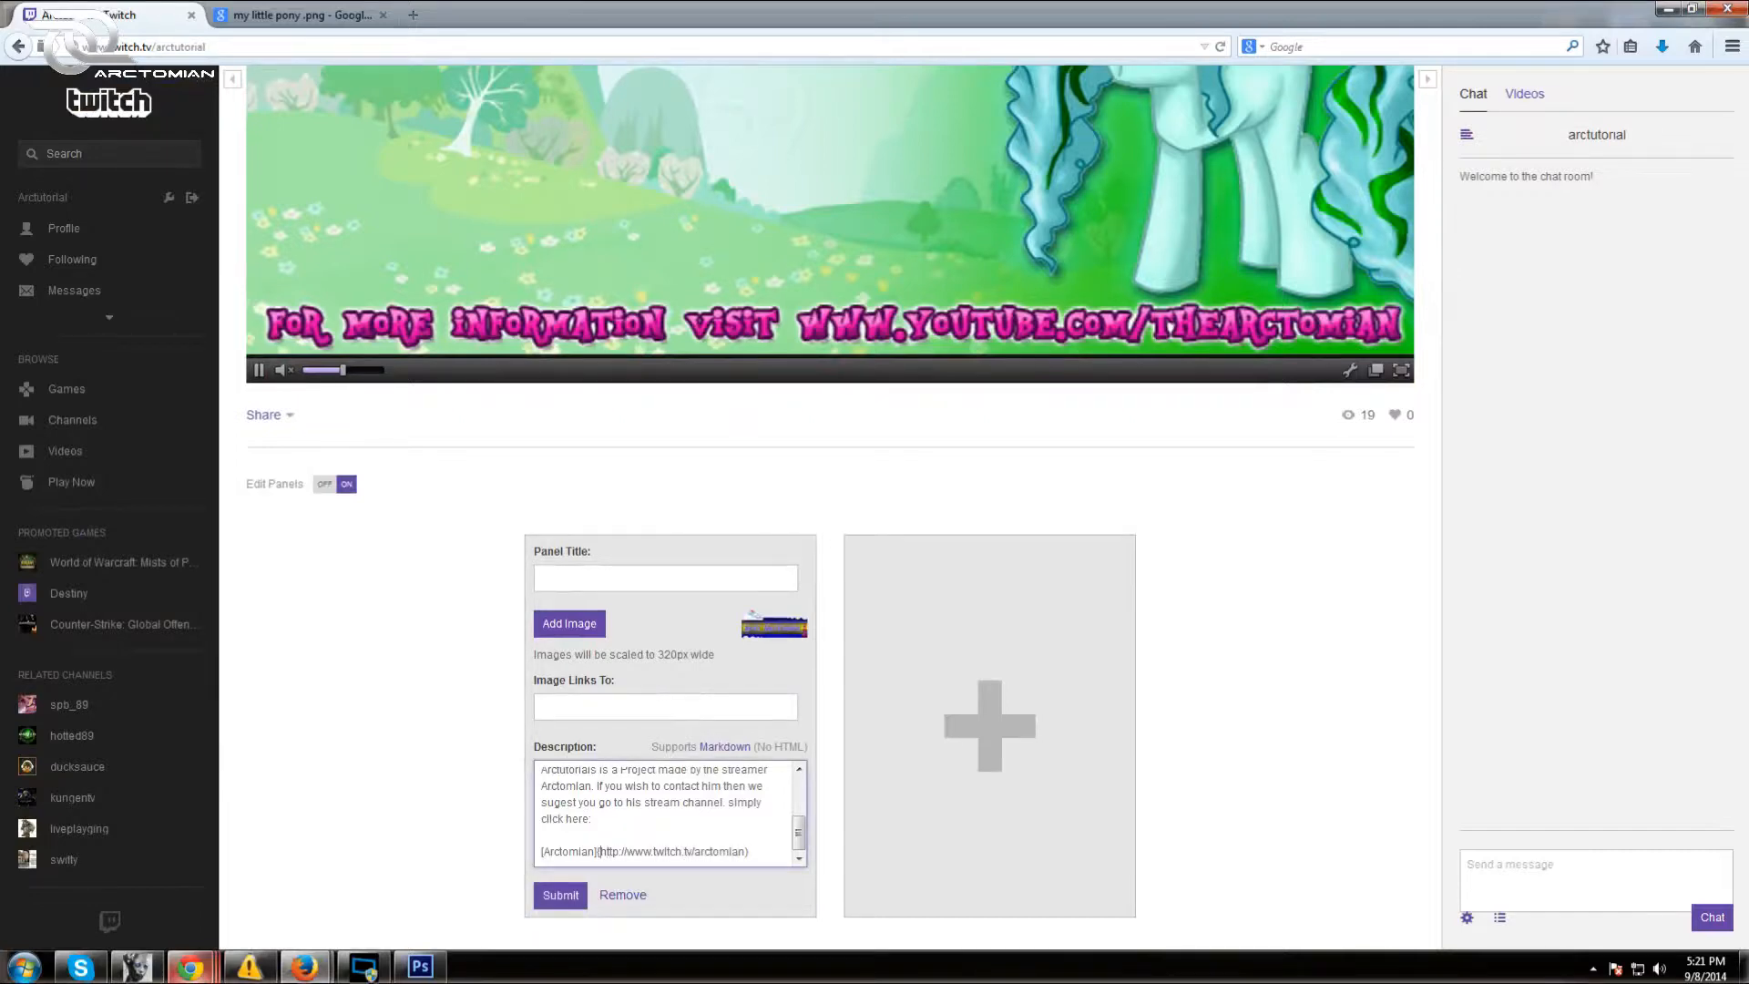
{"action": "key", "text": "BackSpace"}
{"action": "type", "text": "("}
{"action": "left_click", "coordinate": [553, 898]}
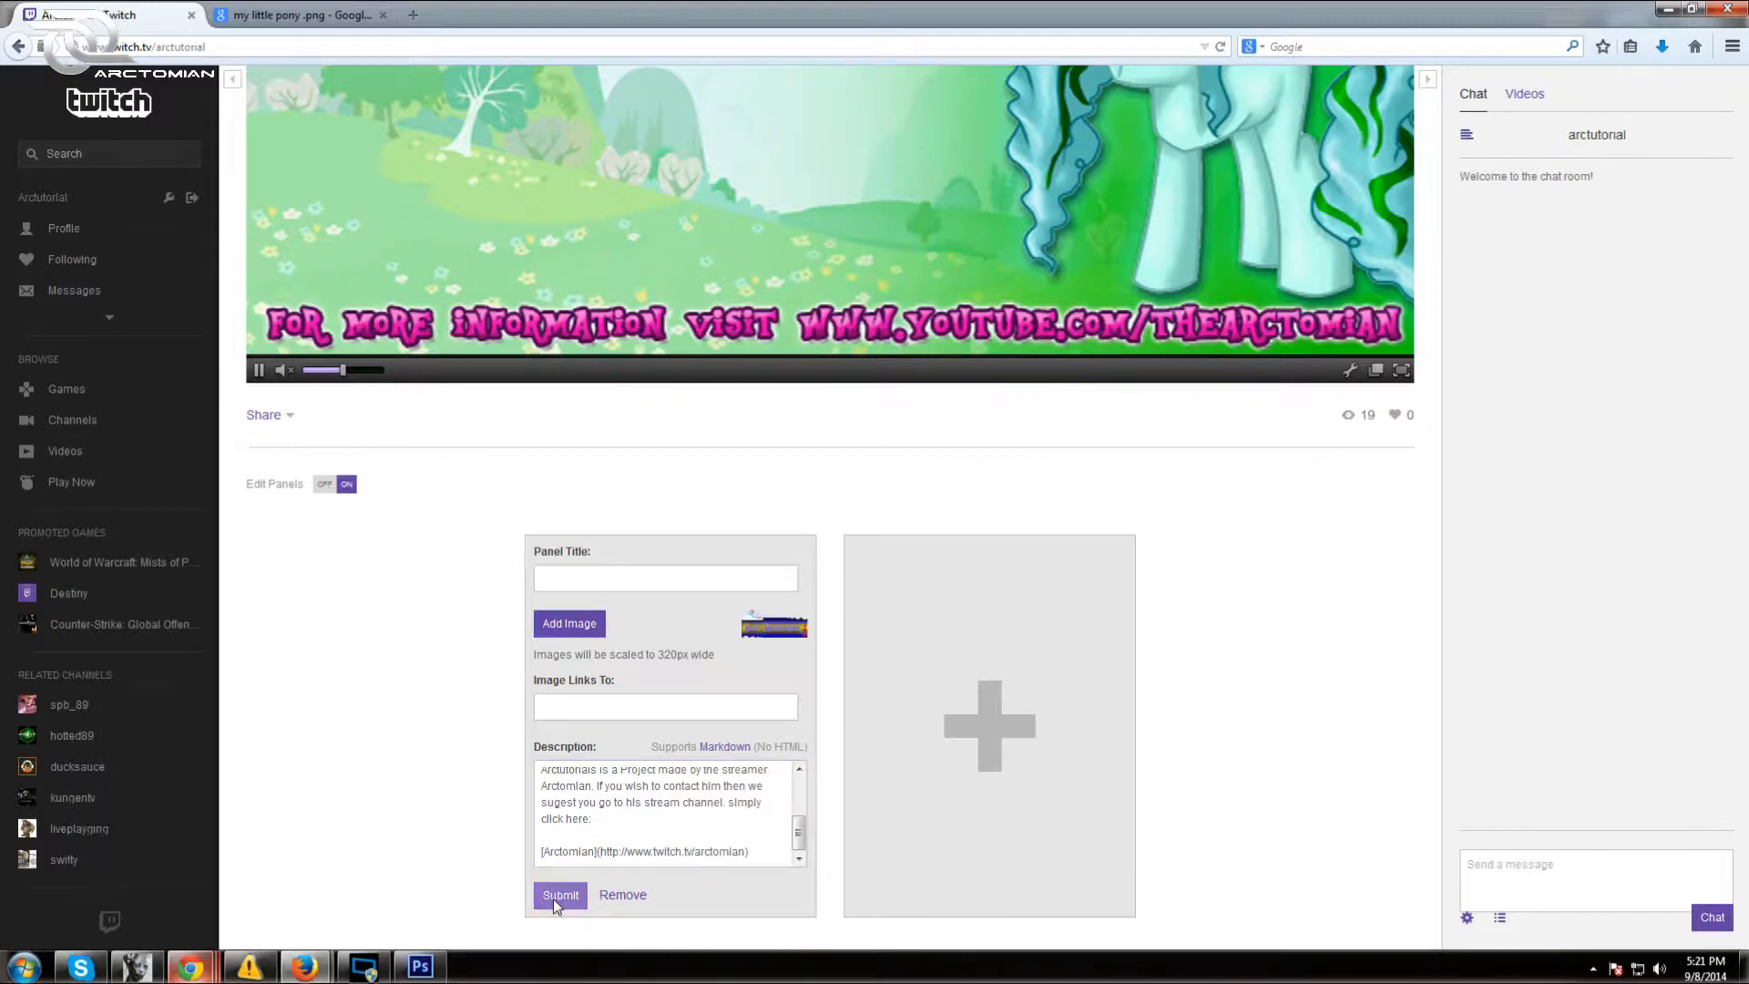
Turn panel editing off and test the Arctomian link in the finished panel
{"action": "left_click", "coordinate": [344, 492]}
{"action": "scroll", "coordinate": [605, 561], "scroll_direction": "down", "scroll_amount": 3}
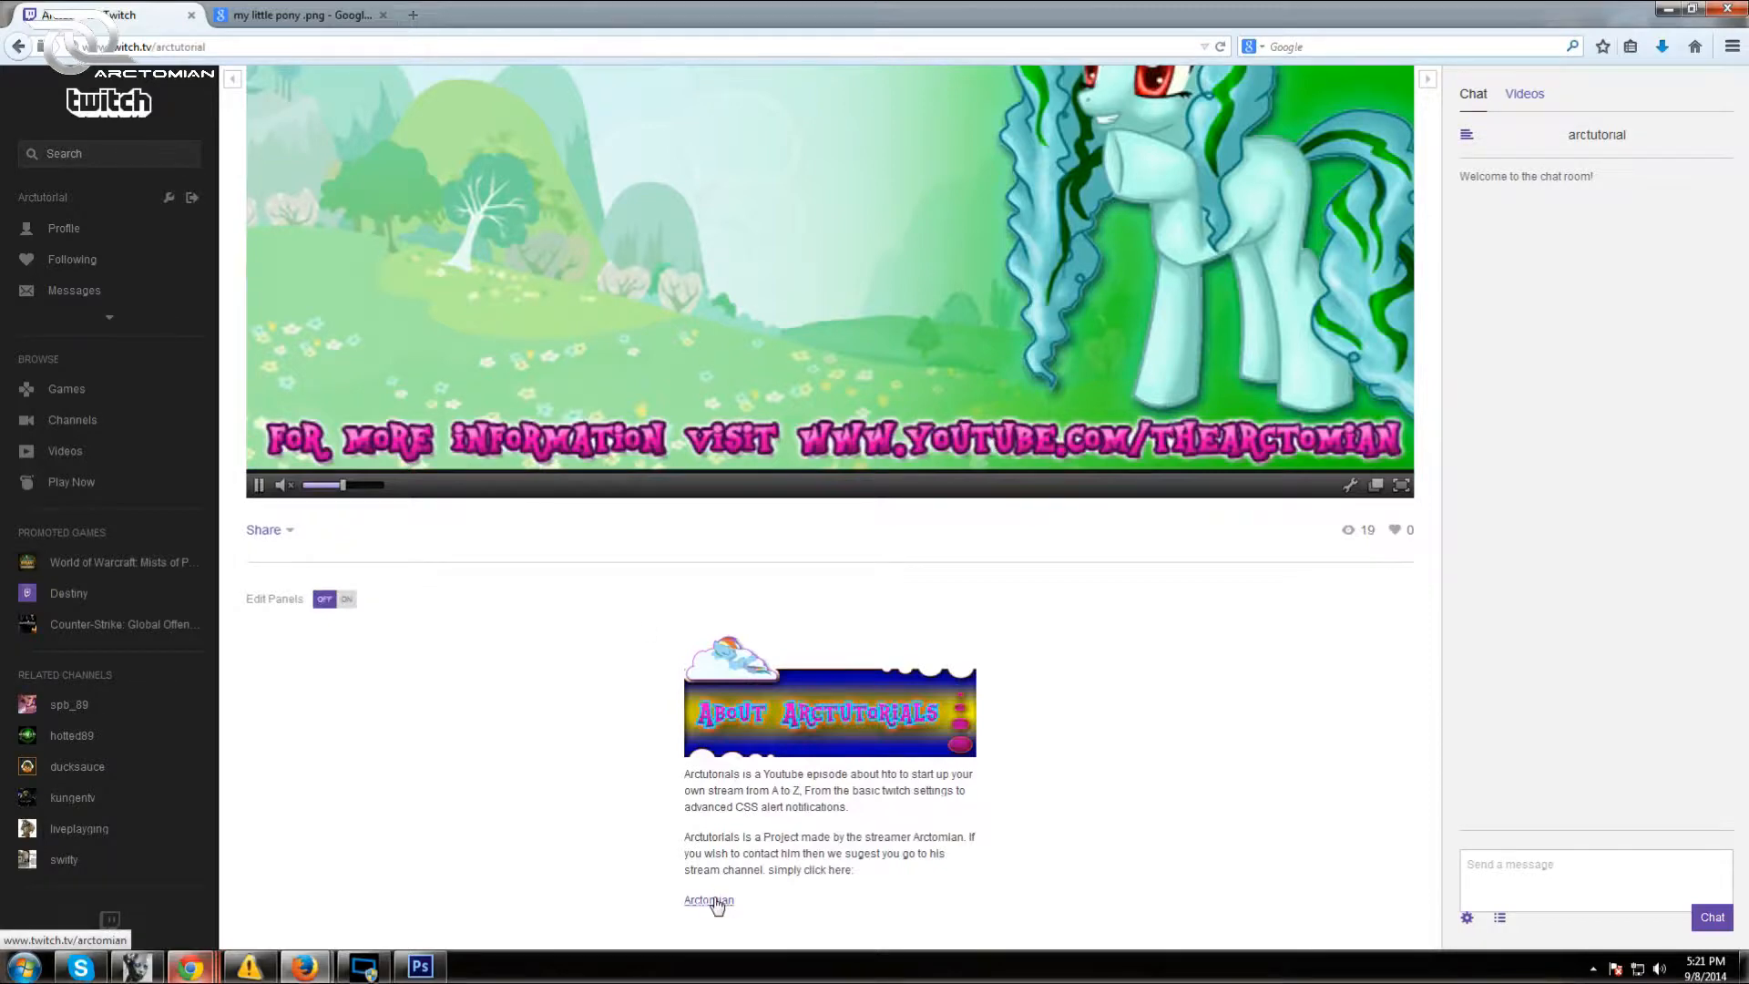
{"action": "left_click", "coordinate": [716, 901]}
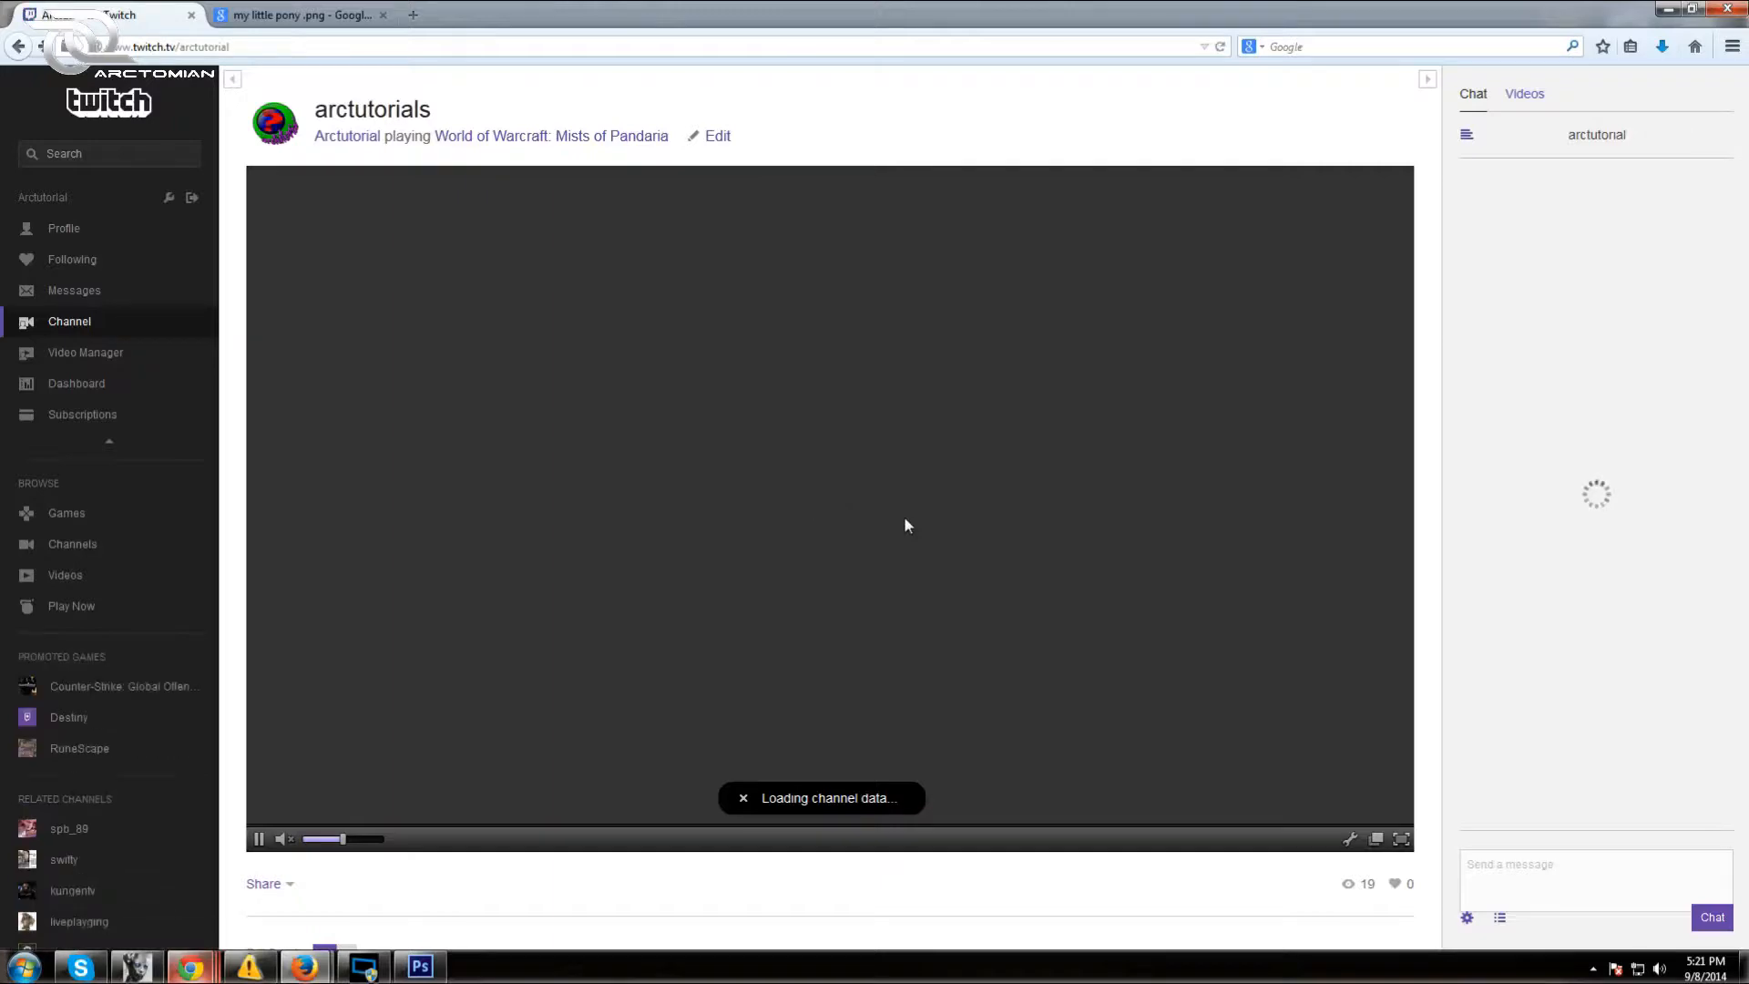
On the arctutorial channel, turn on panel editing and add a blank line after the Arctomian link in the description
{"action": "scroll", "coordinate": [904, 518], "scroll_direction": "down", "scroll_amount": 3}
{"action": "scroll", "coordinate": [905, 526], "scroll_direction": "down", "scroll_amount": 3}
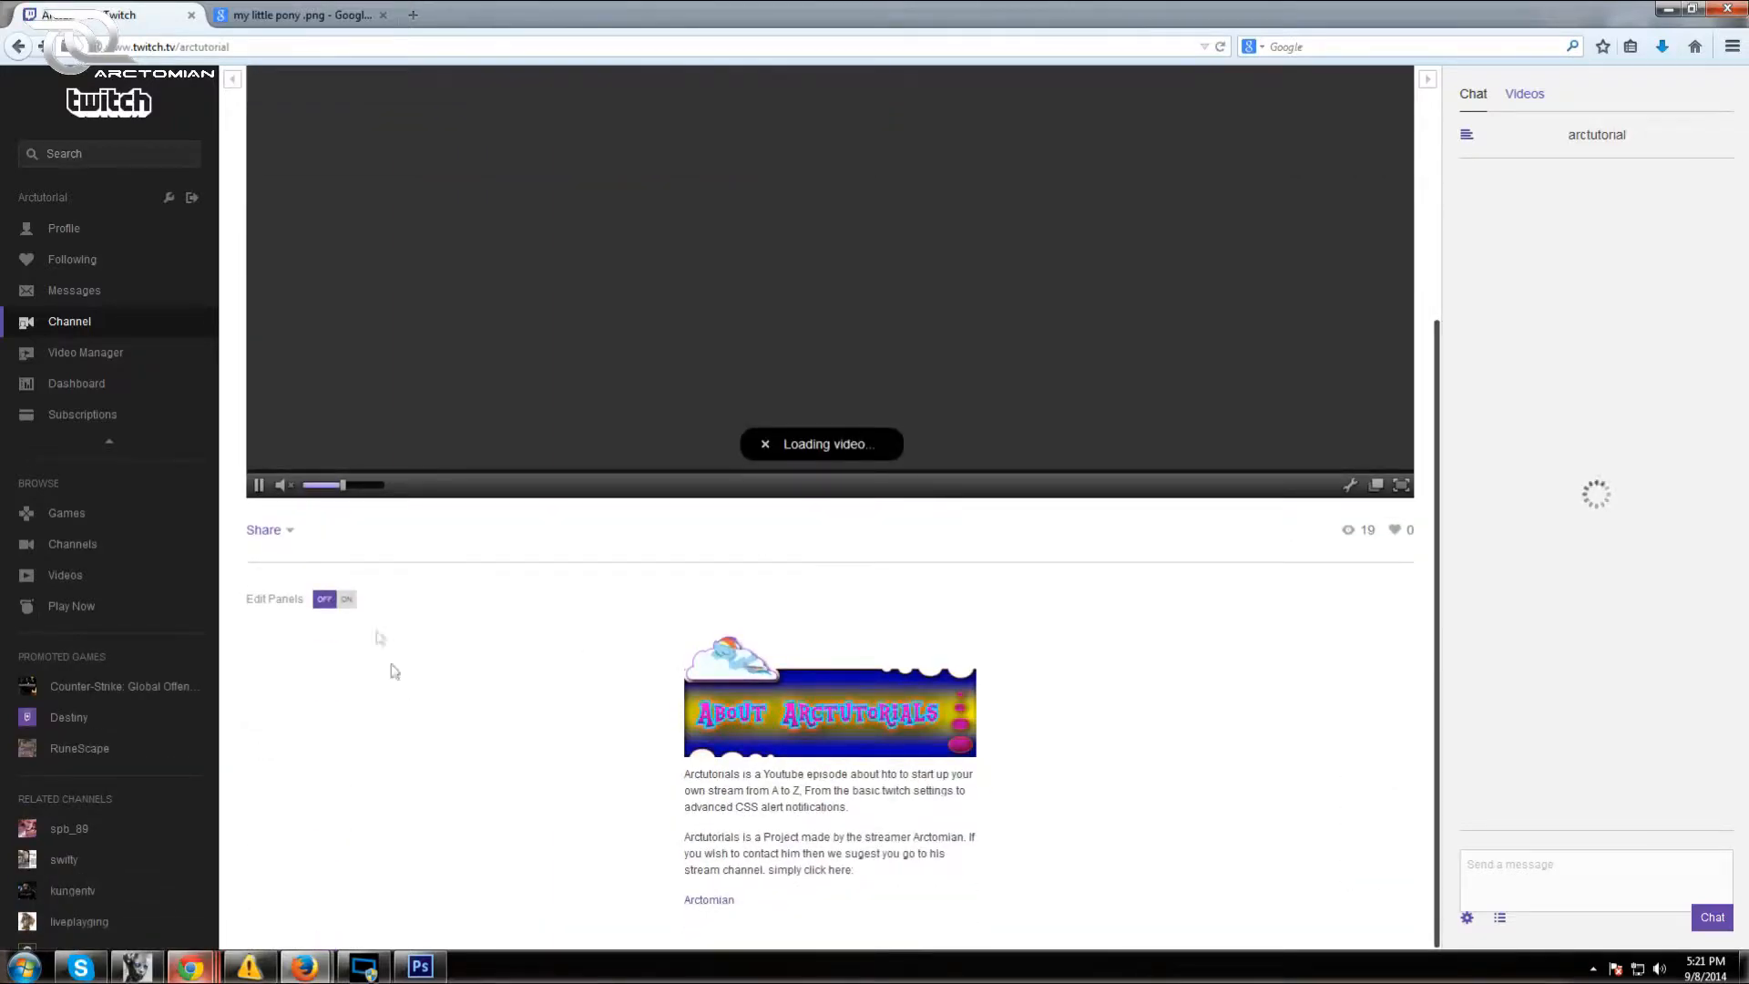
{"action": "left_click", "coordinate": [347, 604]}
{"action": "scroll", "coordinate": [360, 701], "scroll_direction": "down", "scroll_amount": 2}
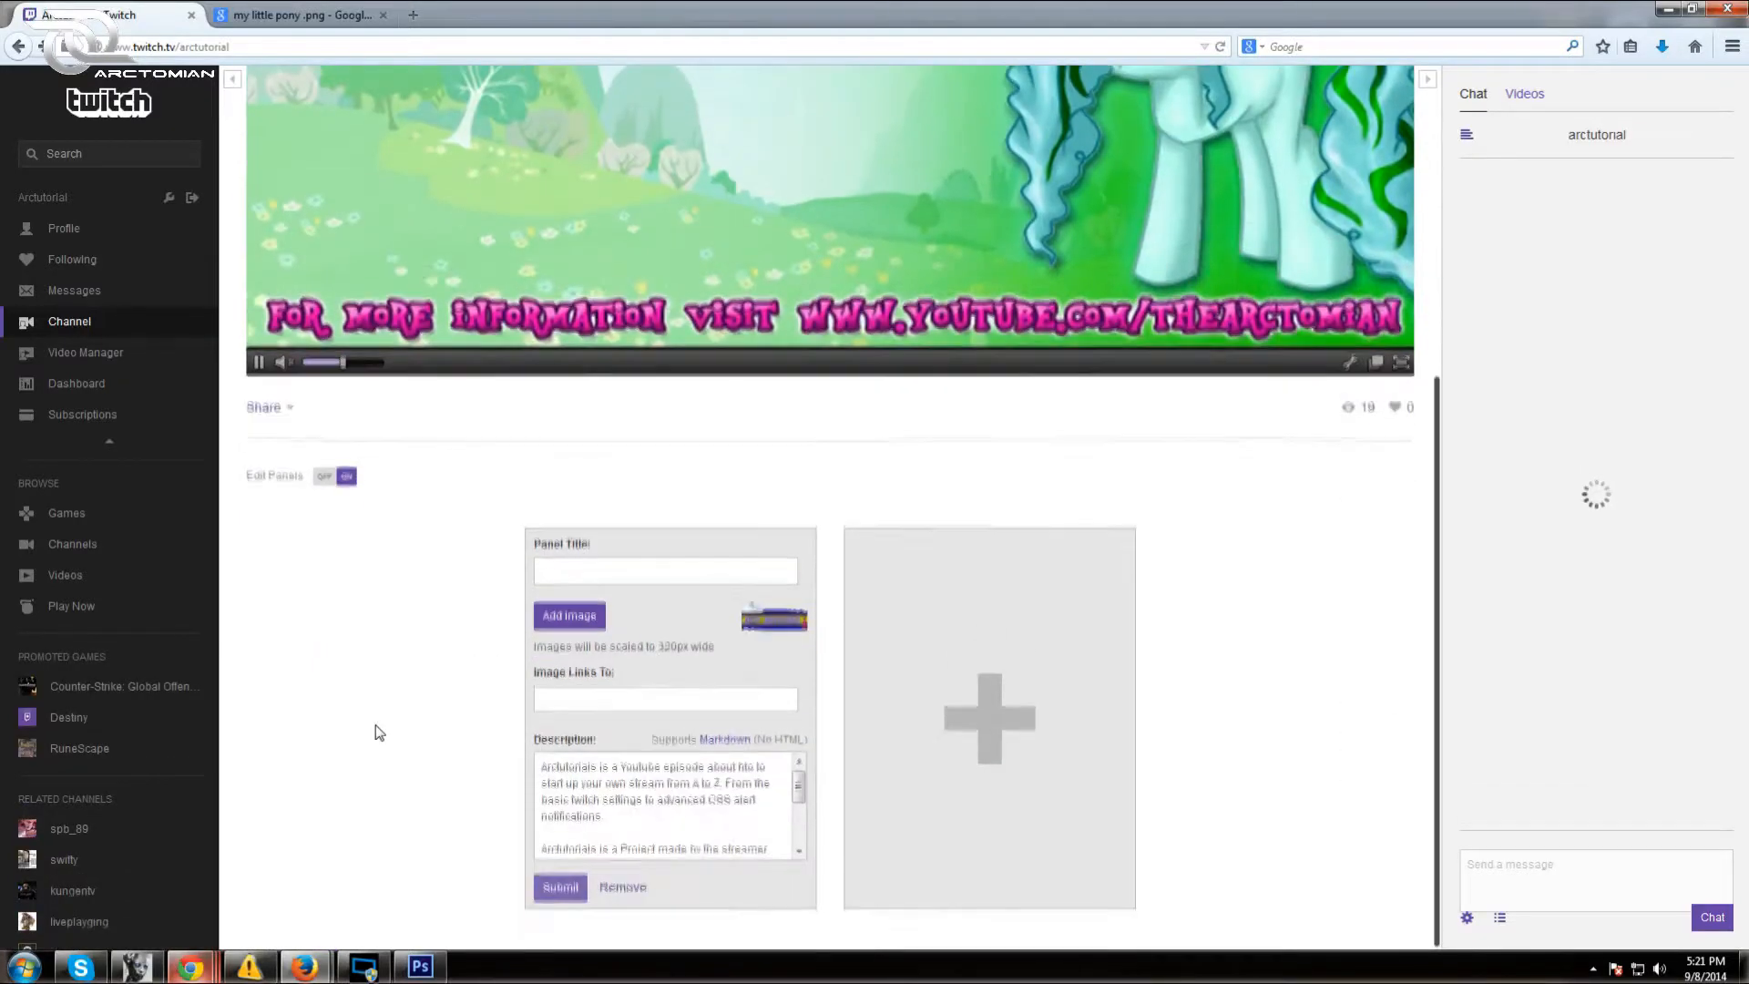
{"action": "scroll", "coordinate": [677, 756], "scroll_direction": "down", "scroll_amount": 2}
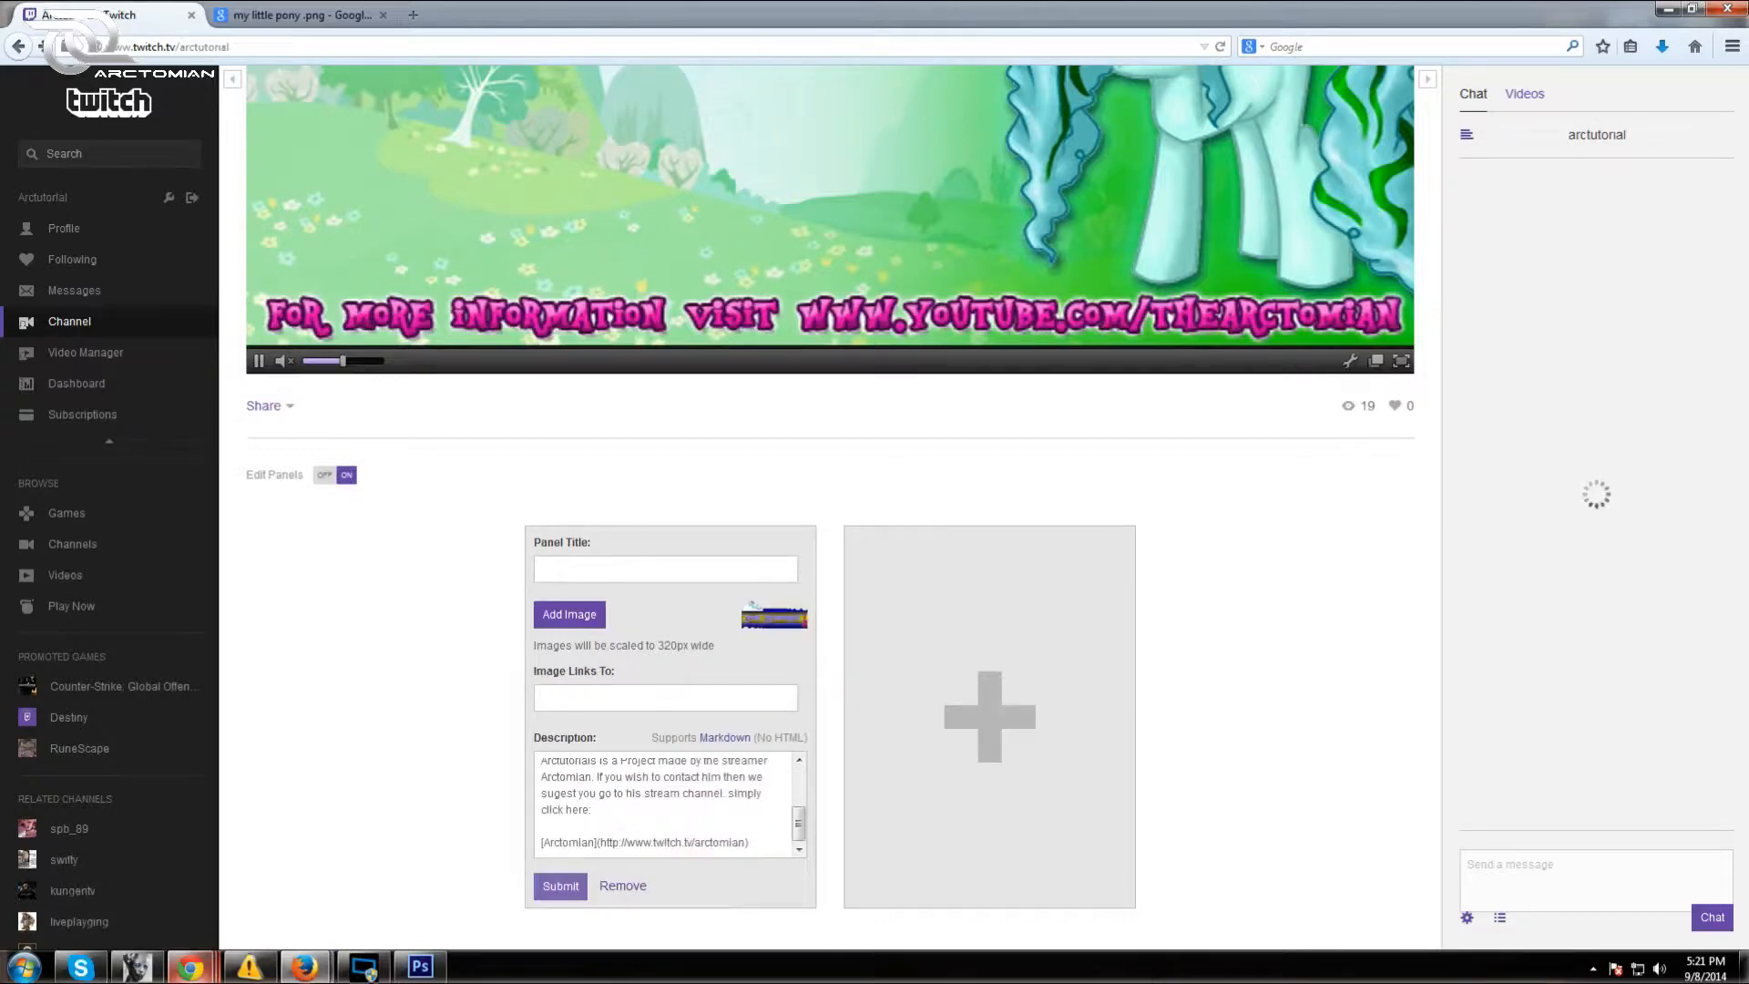
{"action": "key", "text": "Return"}
{"action": "key", "text": "Return"}
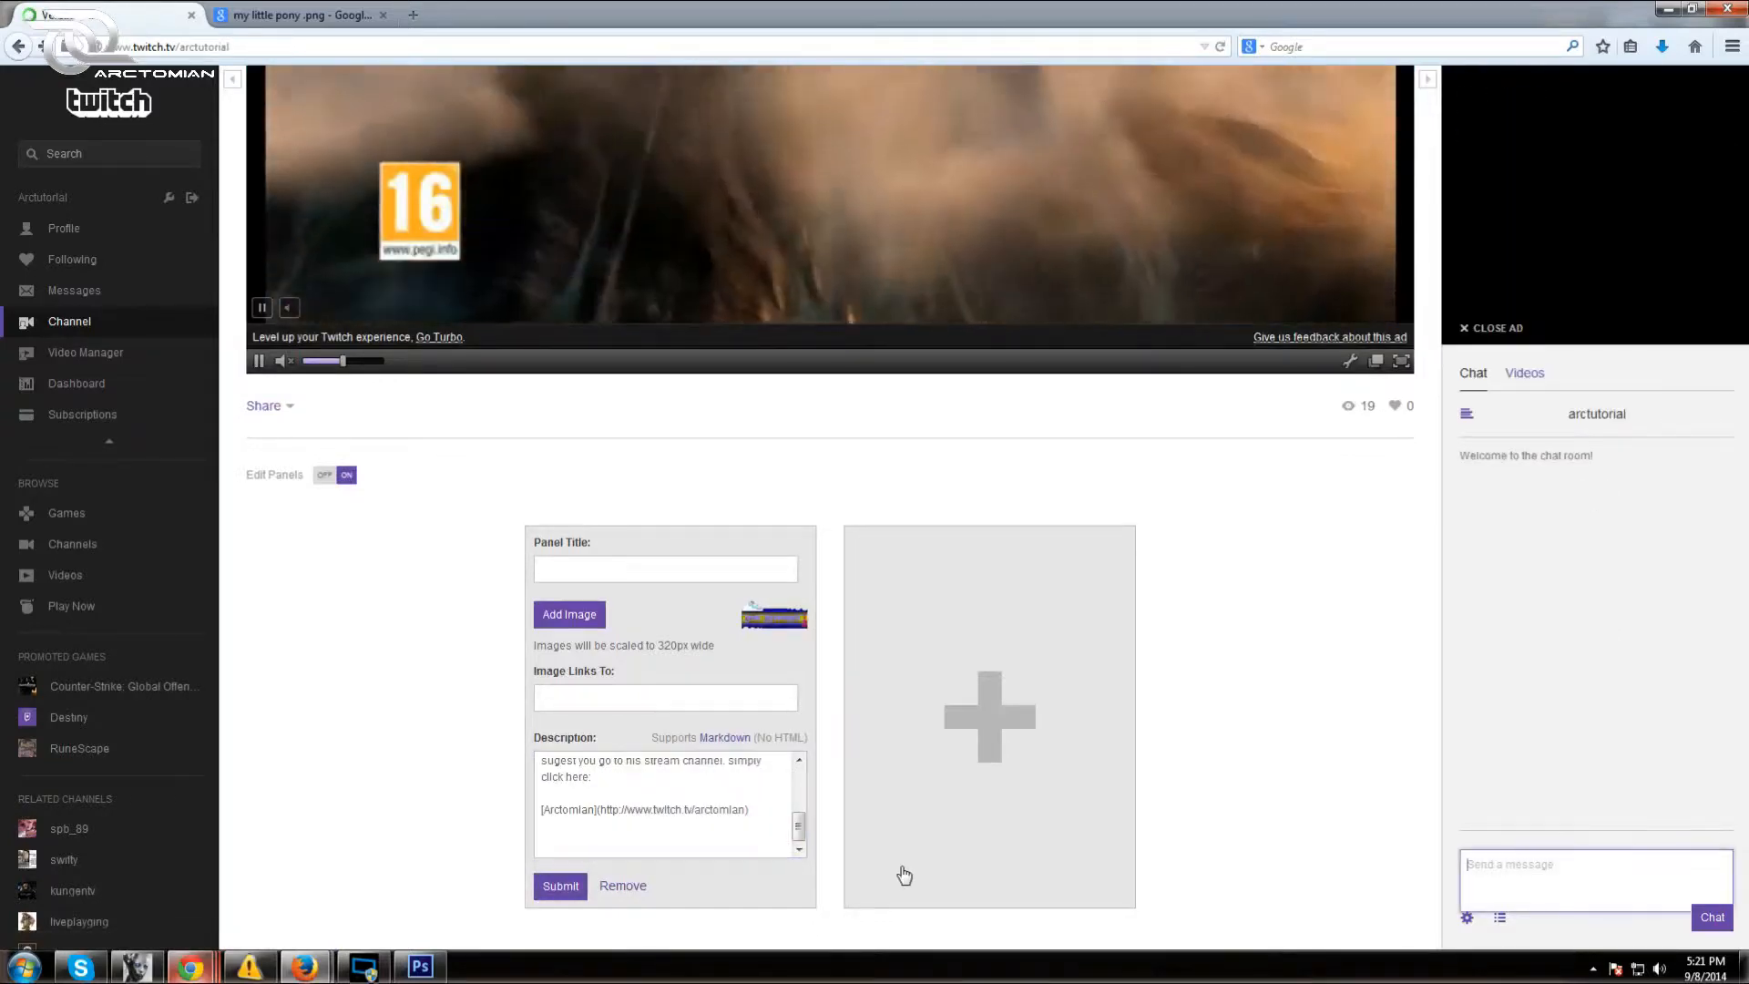
Write "Note!: This channel is not being streamed on!" at the end of the panel description
{"action": "type", "text": "Note:"}
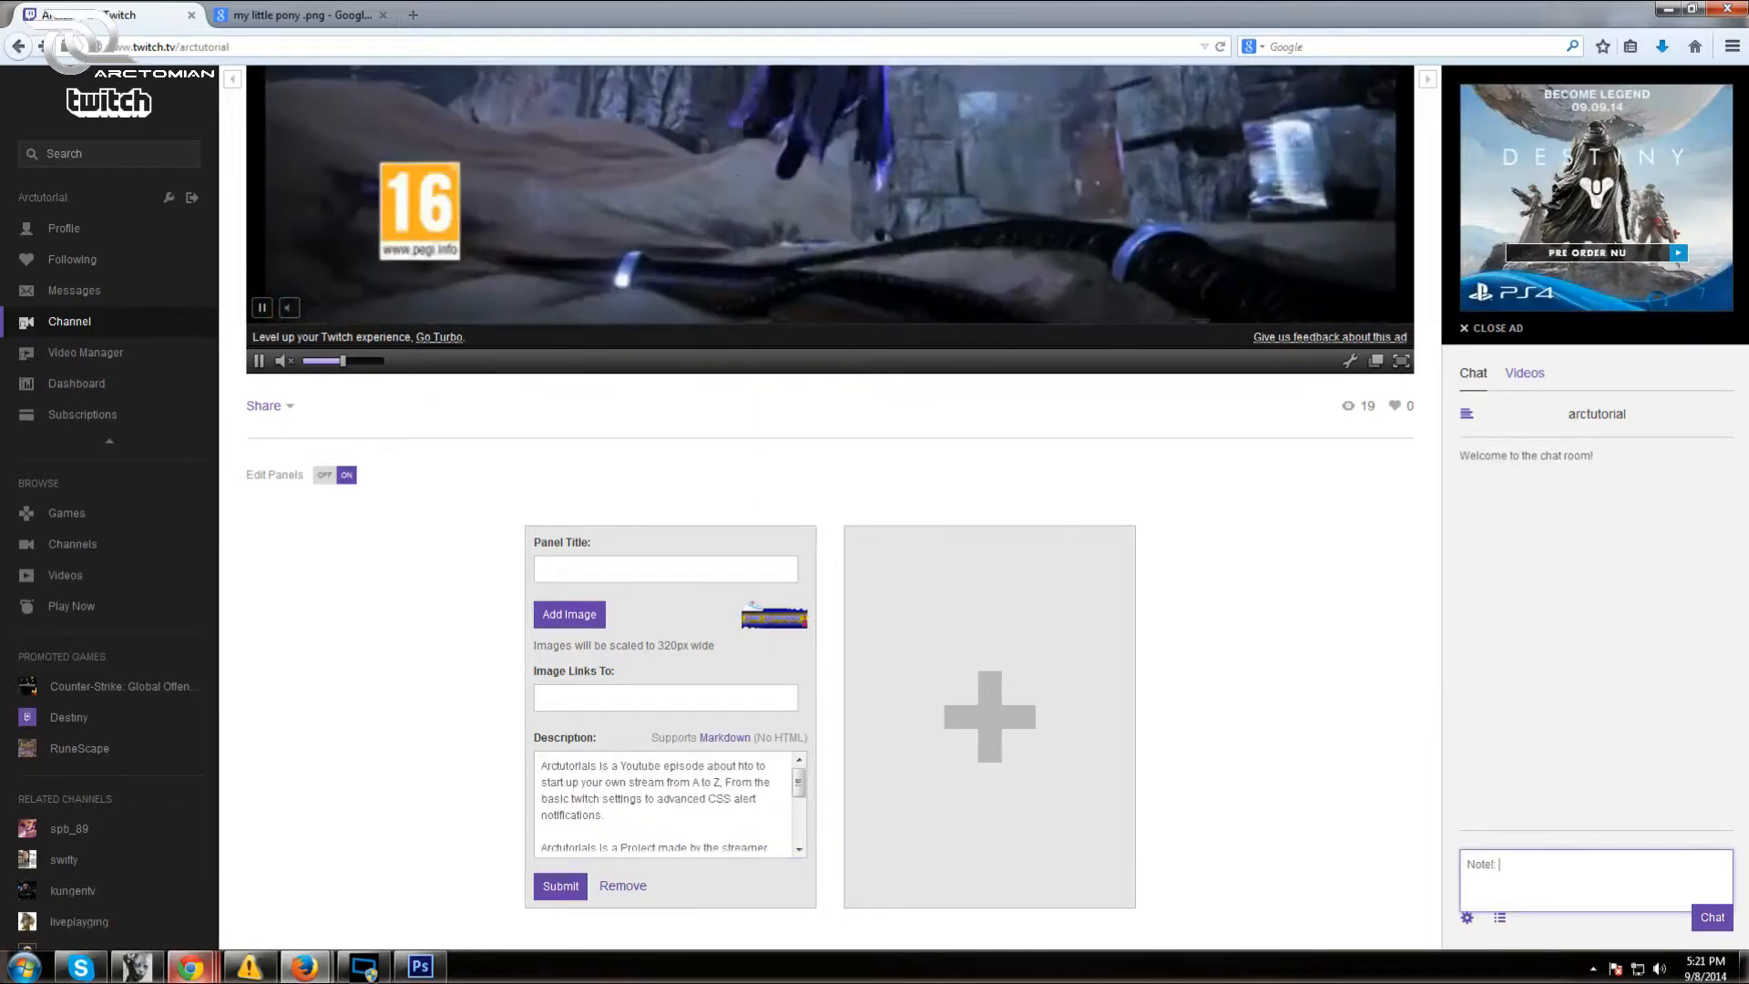
{"action": "left_click", "coordinate": [543, 843]}
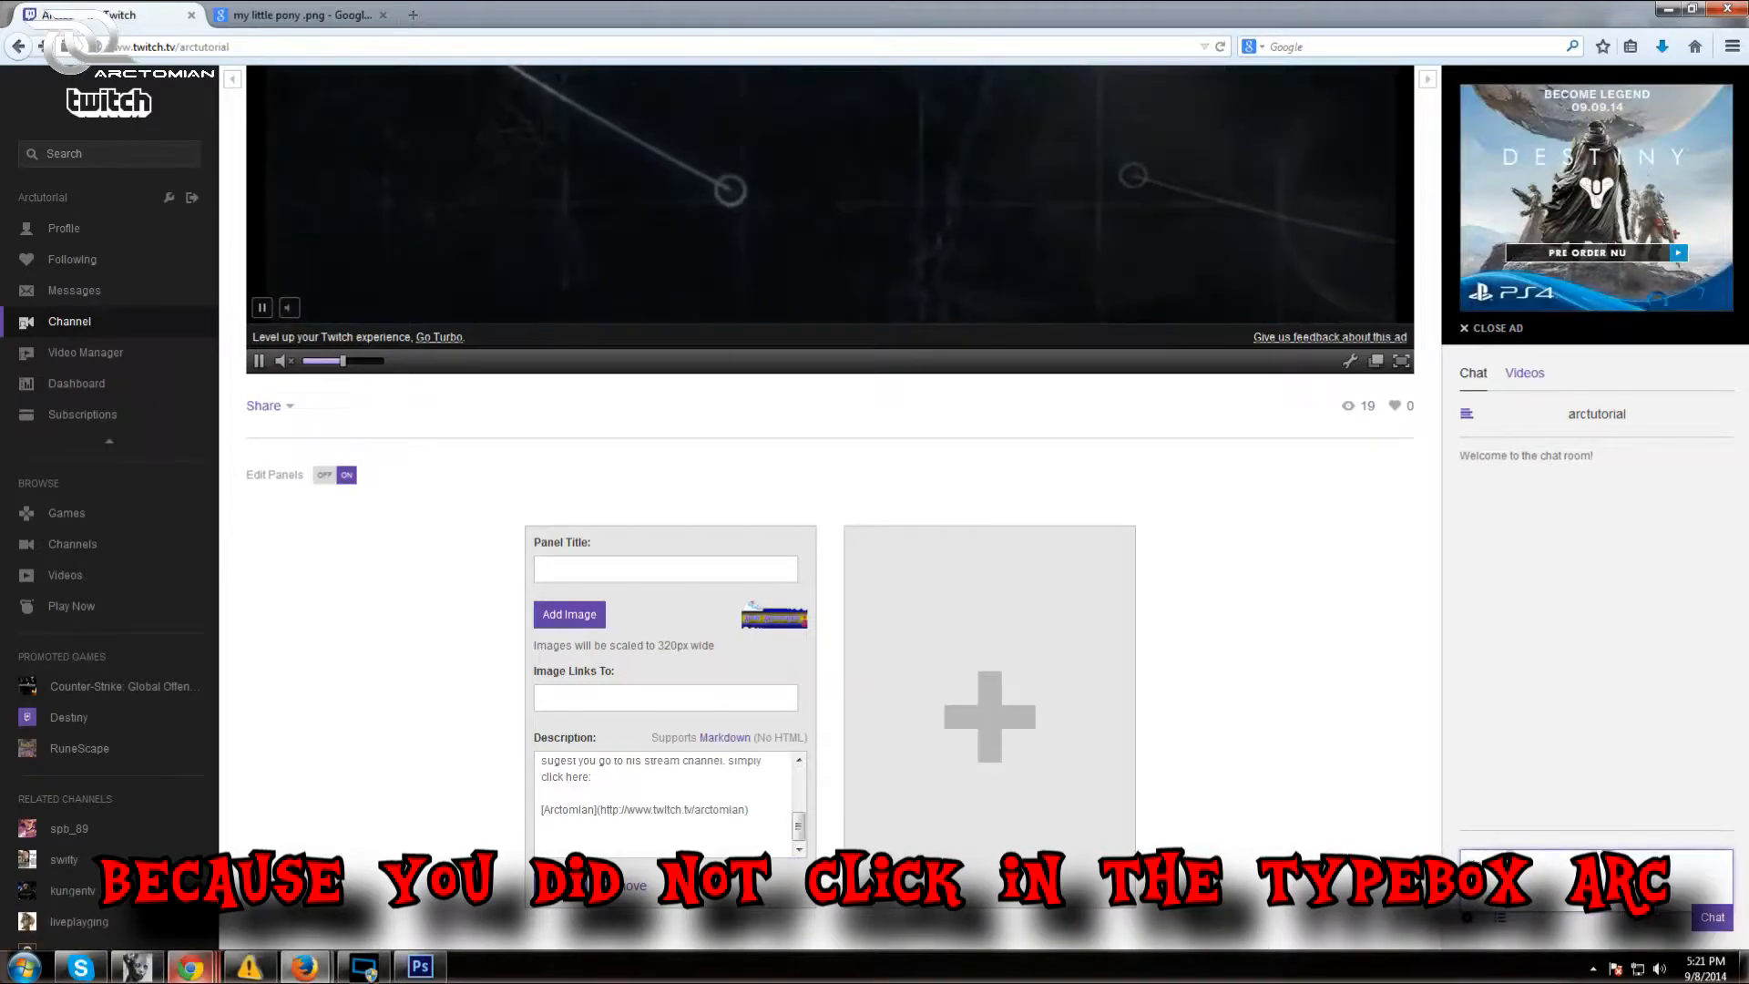
{"action": "type", "text": "Note"}
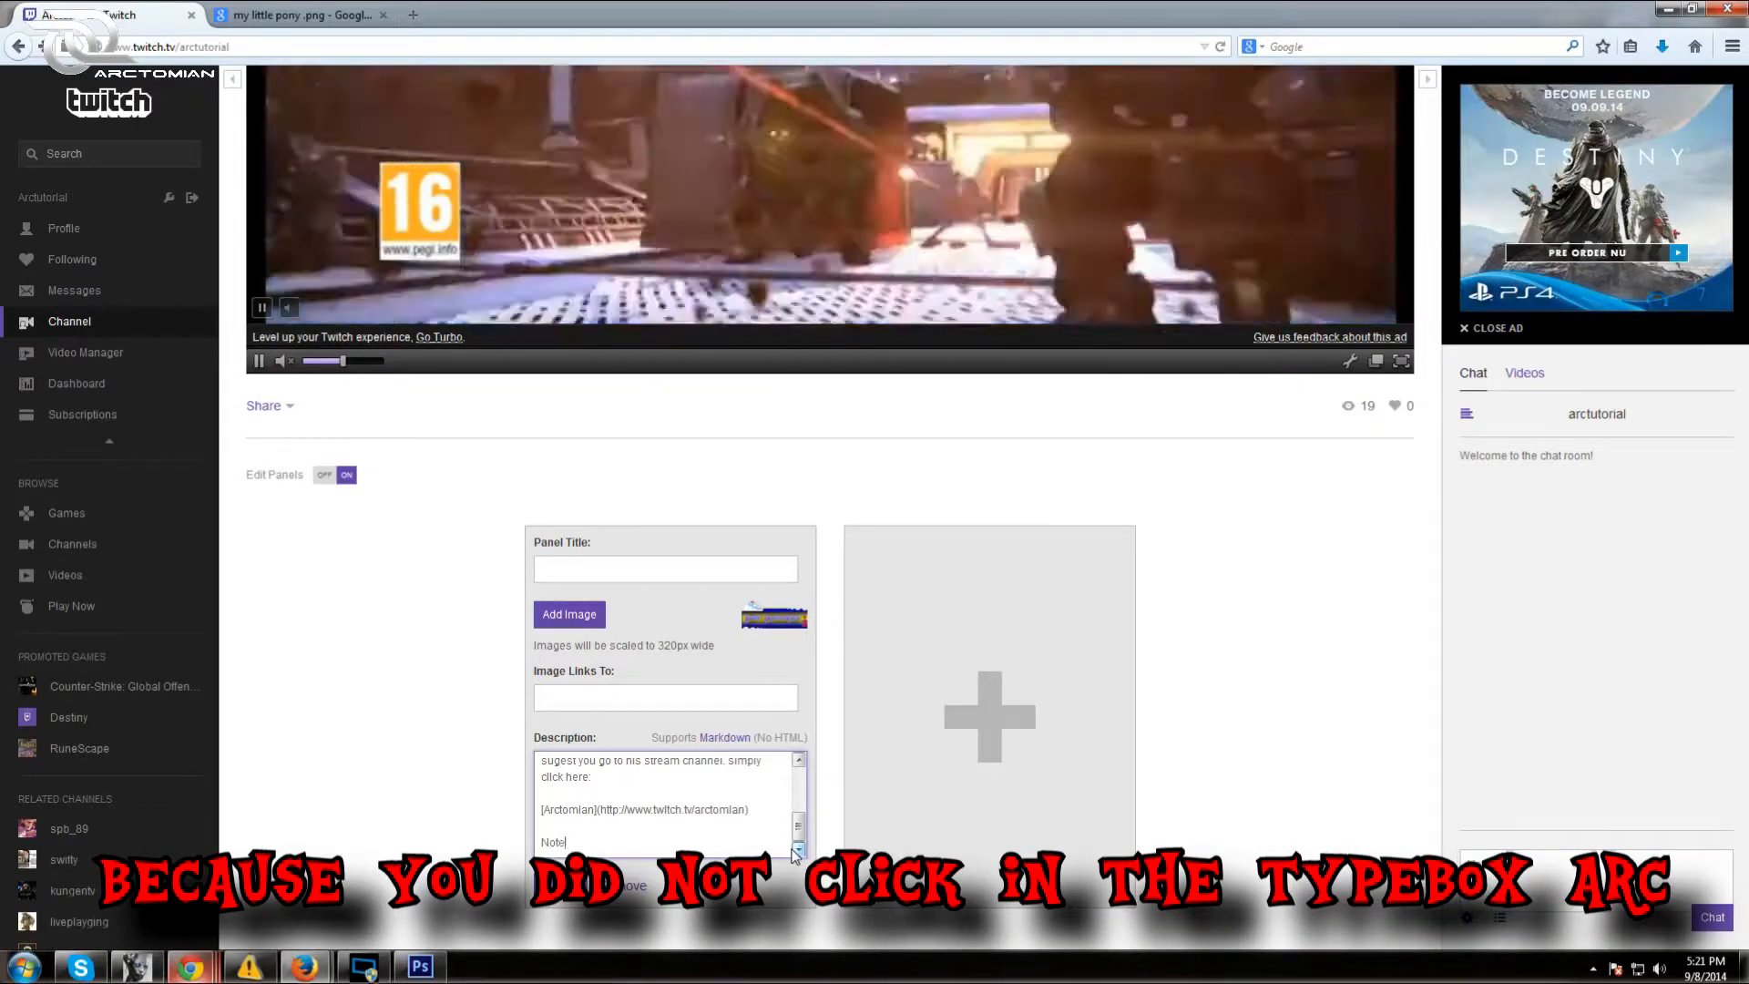
{"action": "type", "text": "!:"}
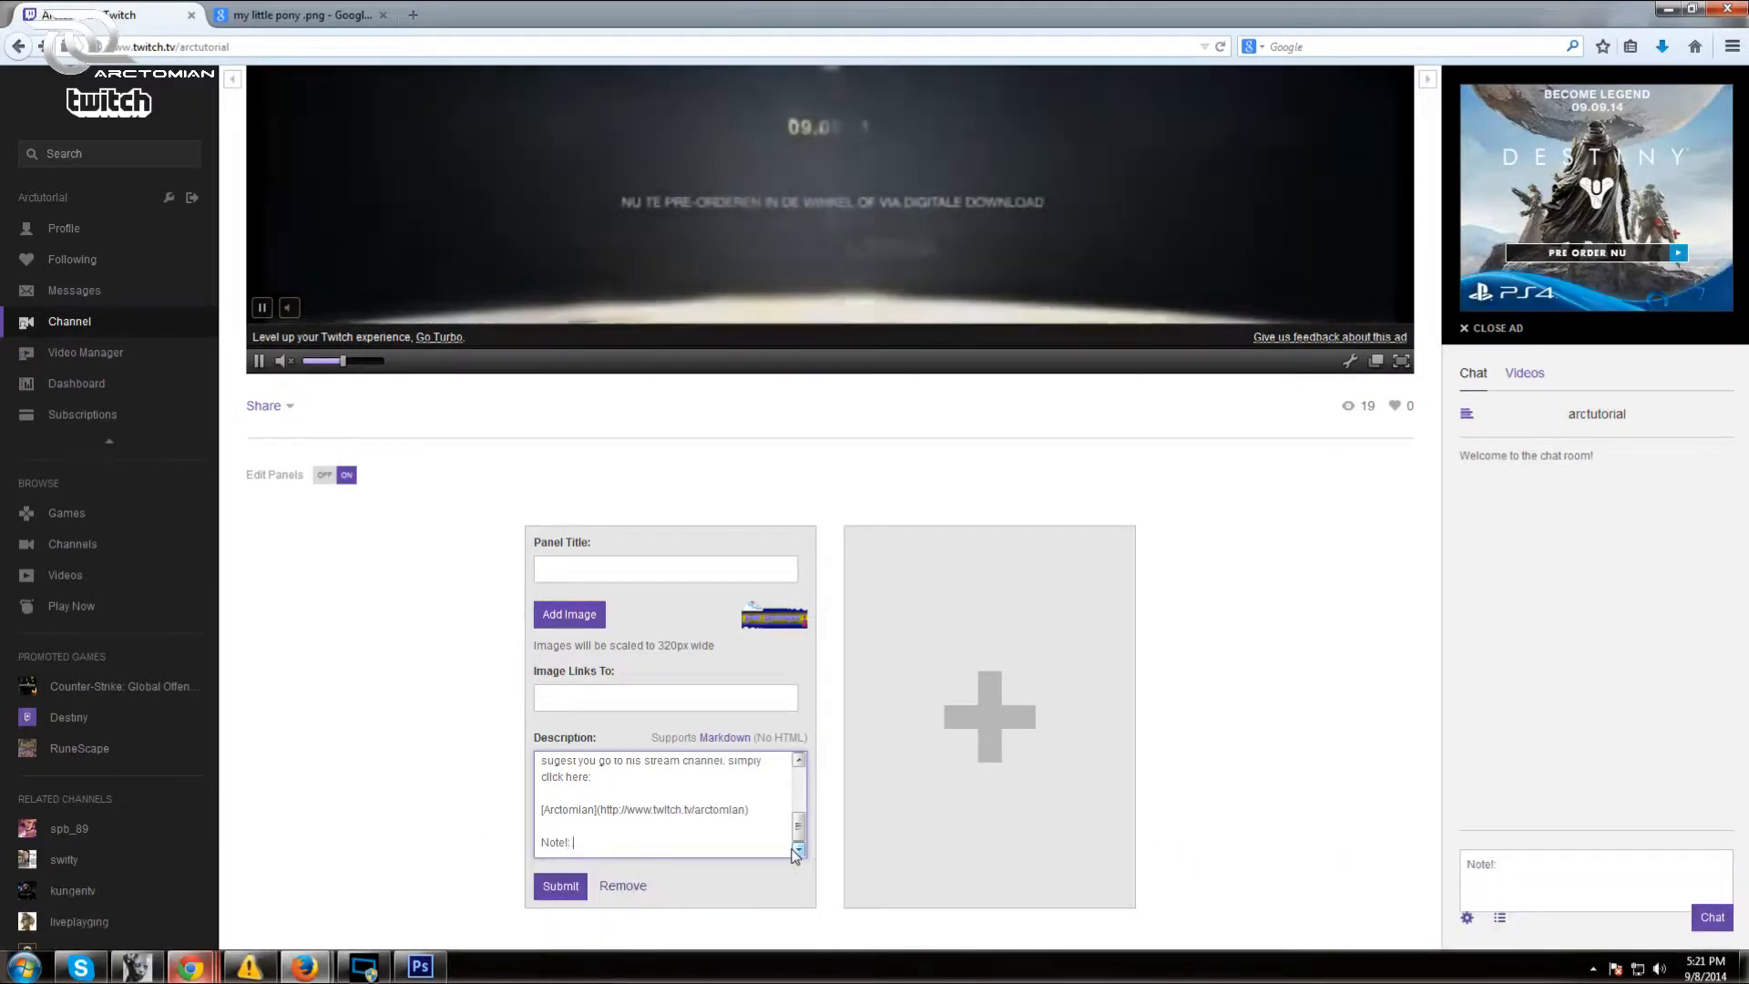
{"action": "type", "text": " Th"}
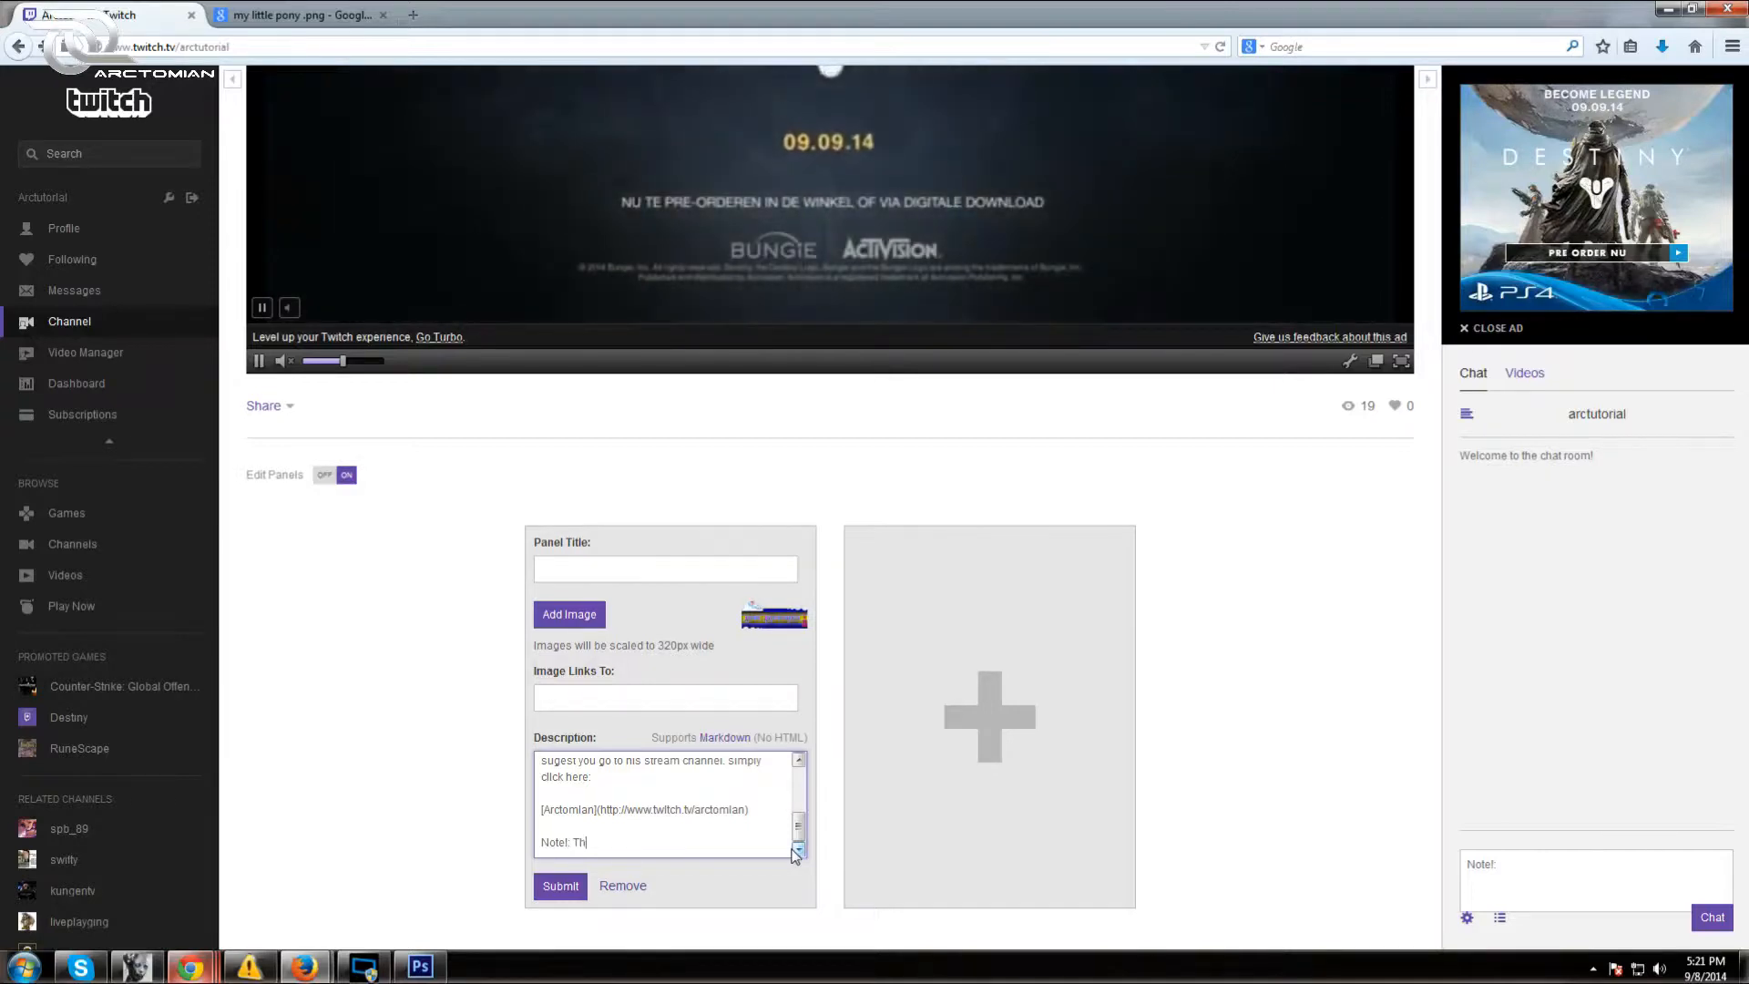
{"action": "type", "text": "is channel is"}
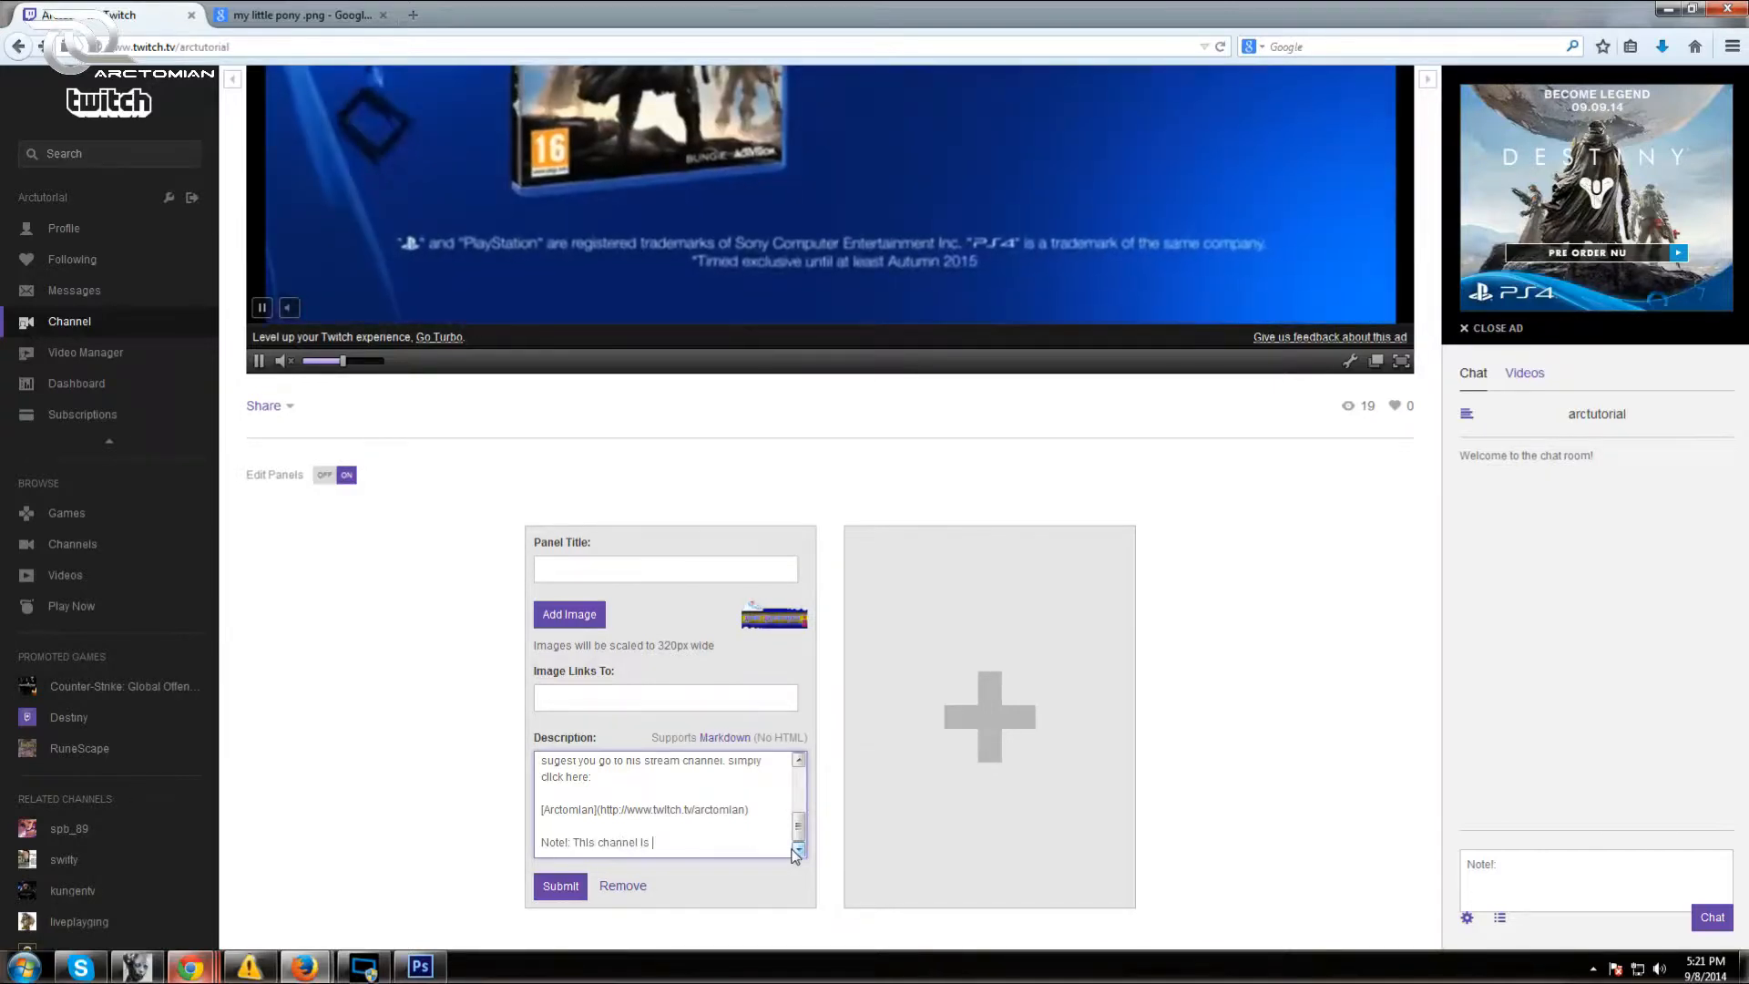
{"action": "type", "text": " not bein"}
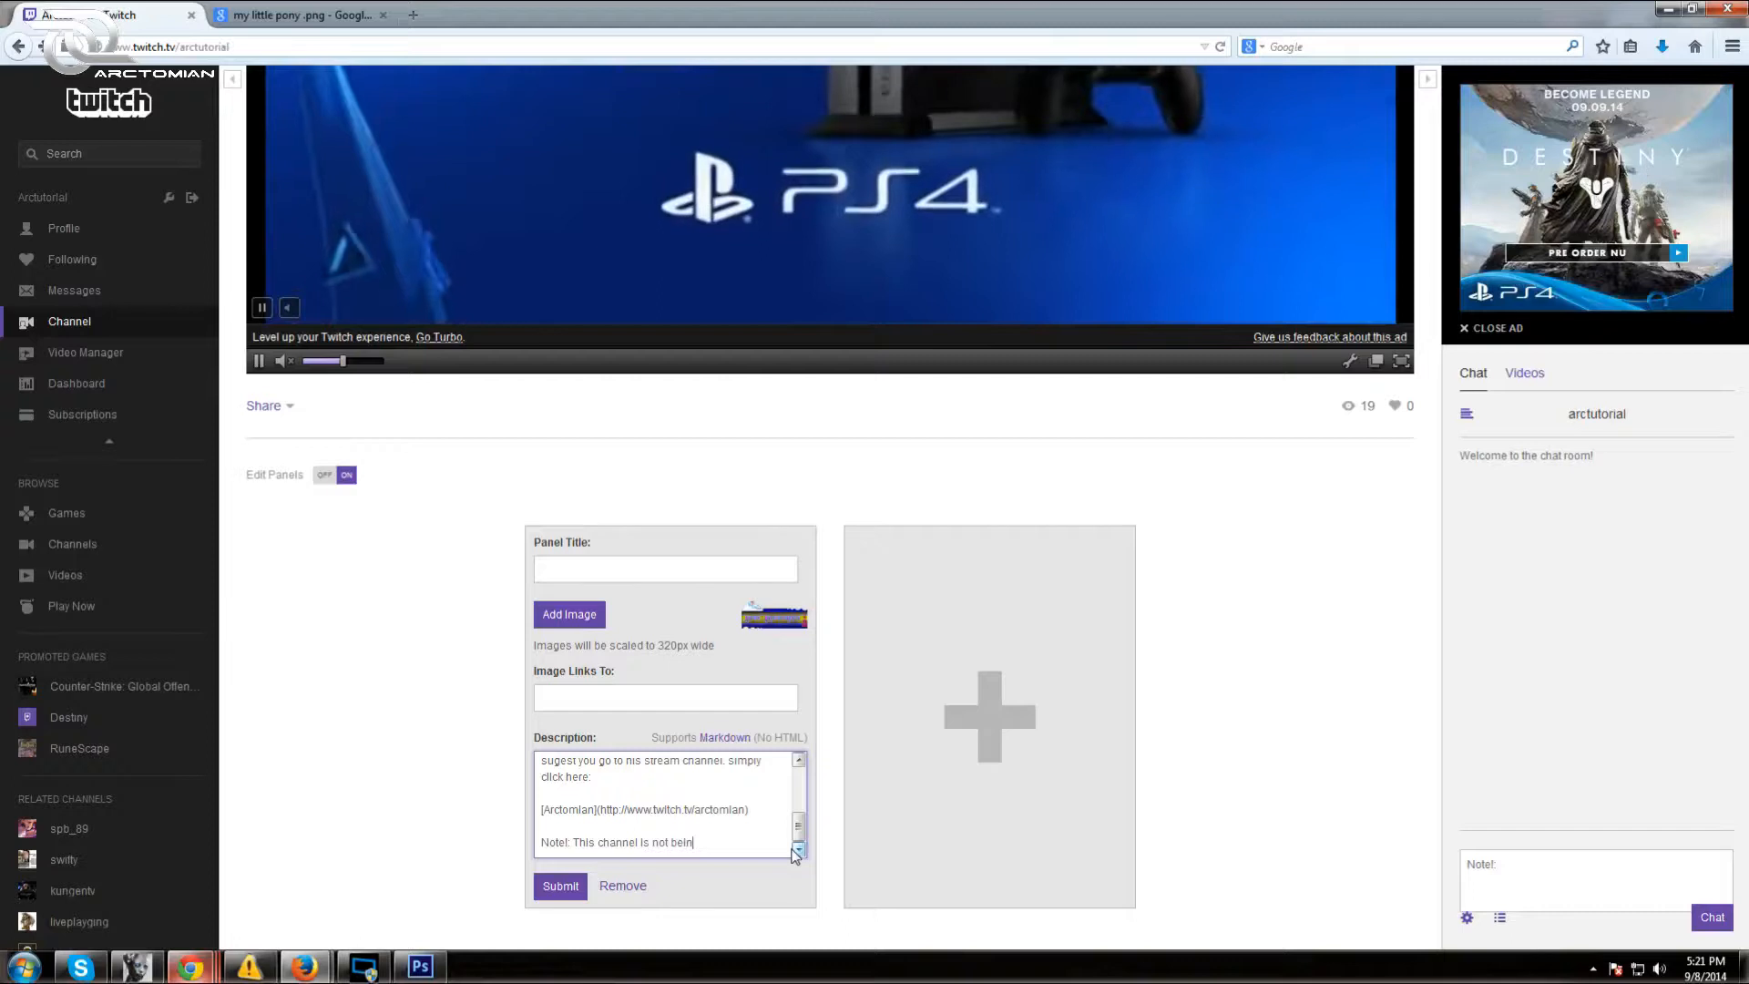
{"action": "type", "text": "g streamed on!"}
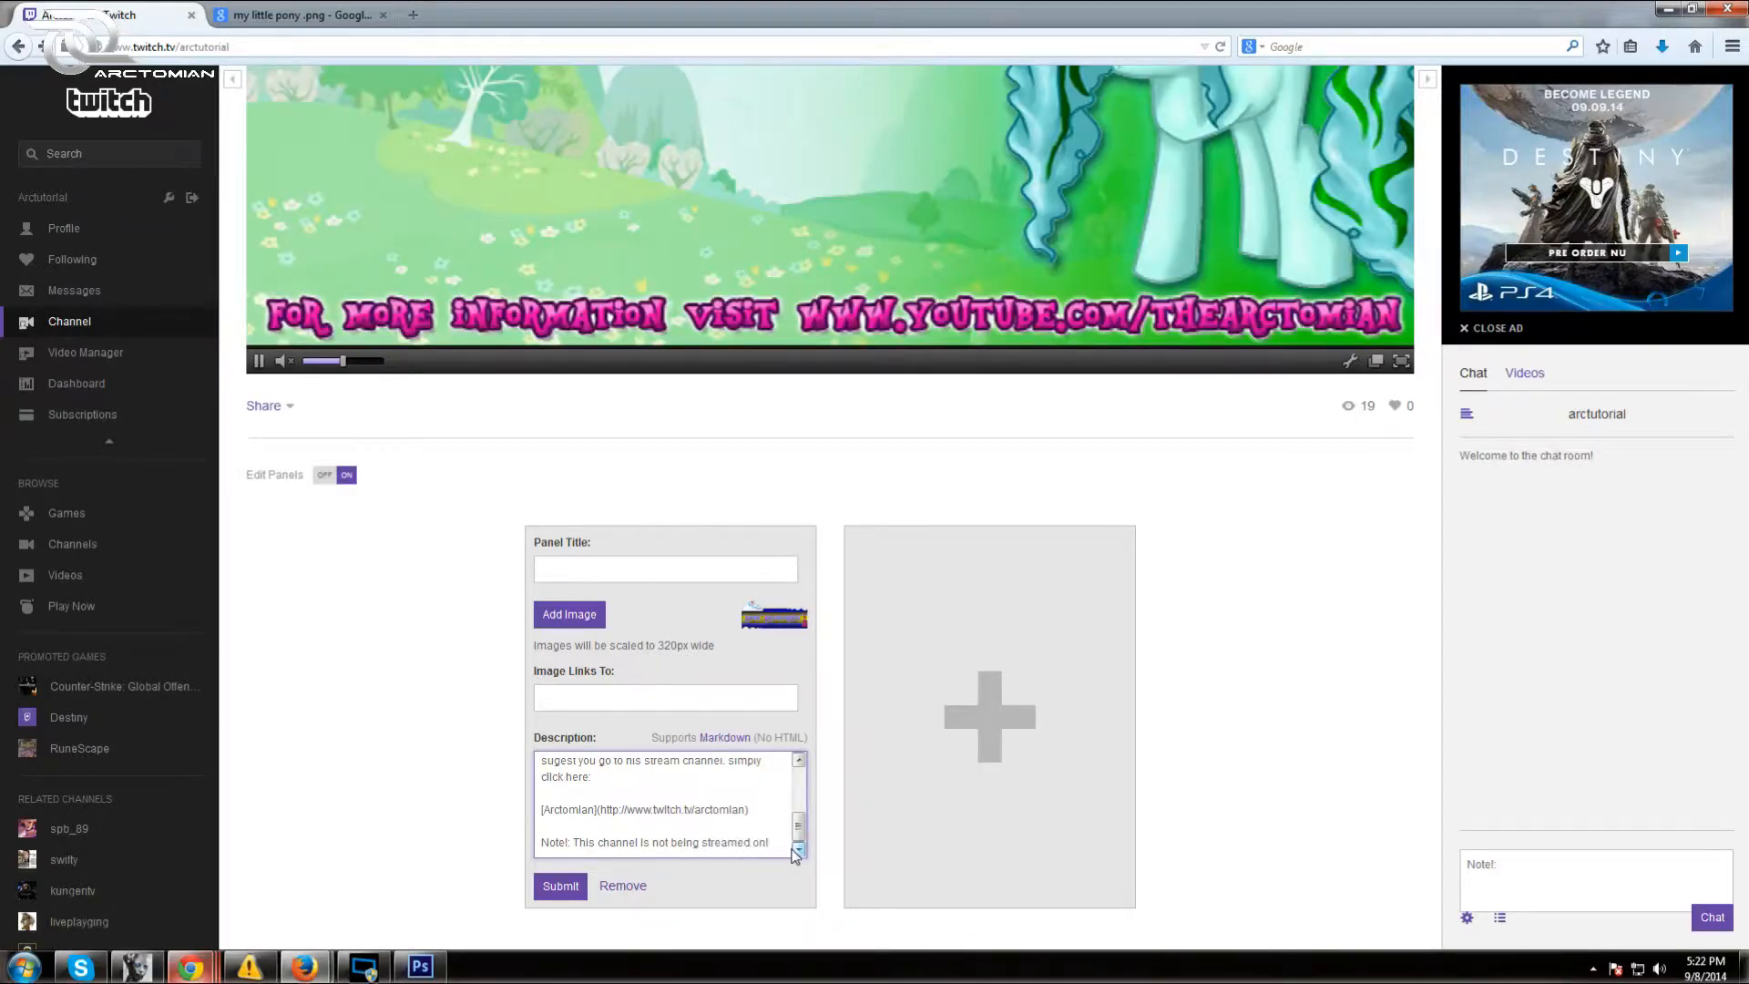
{"action": "left_click_drag", "start_coordinate": [747, 809], "coordinate": [613, 809]}
{"action": "right_click", "coordinate": [627, 808]}
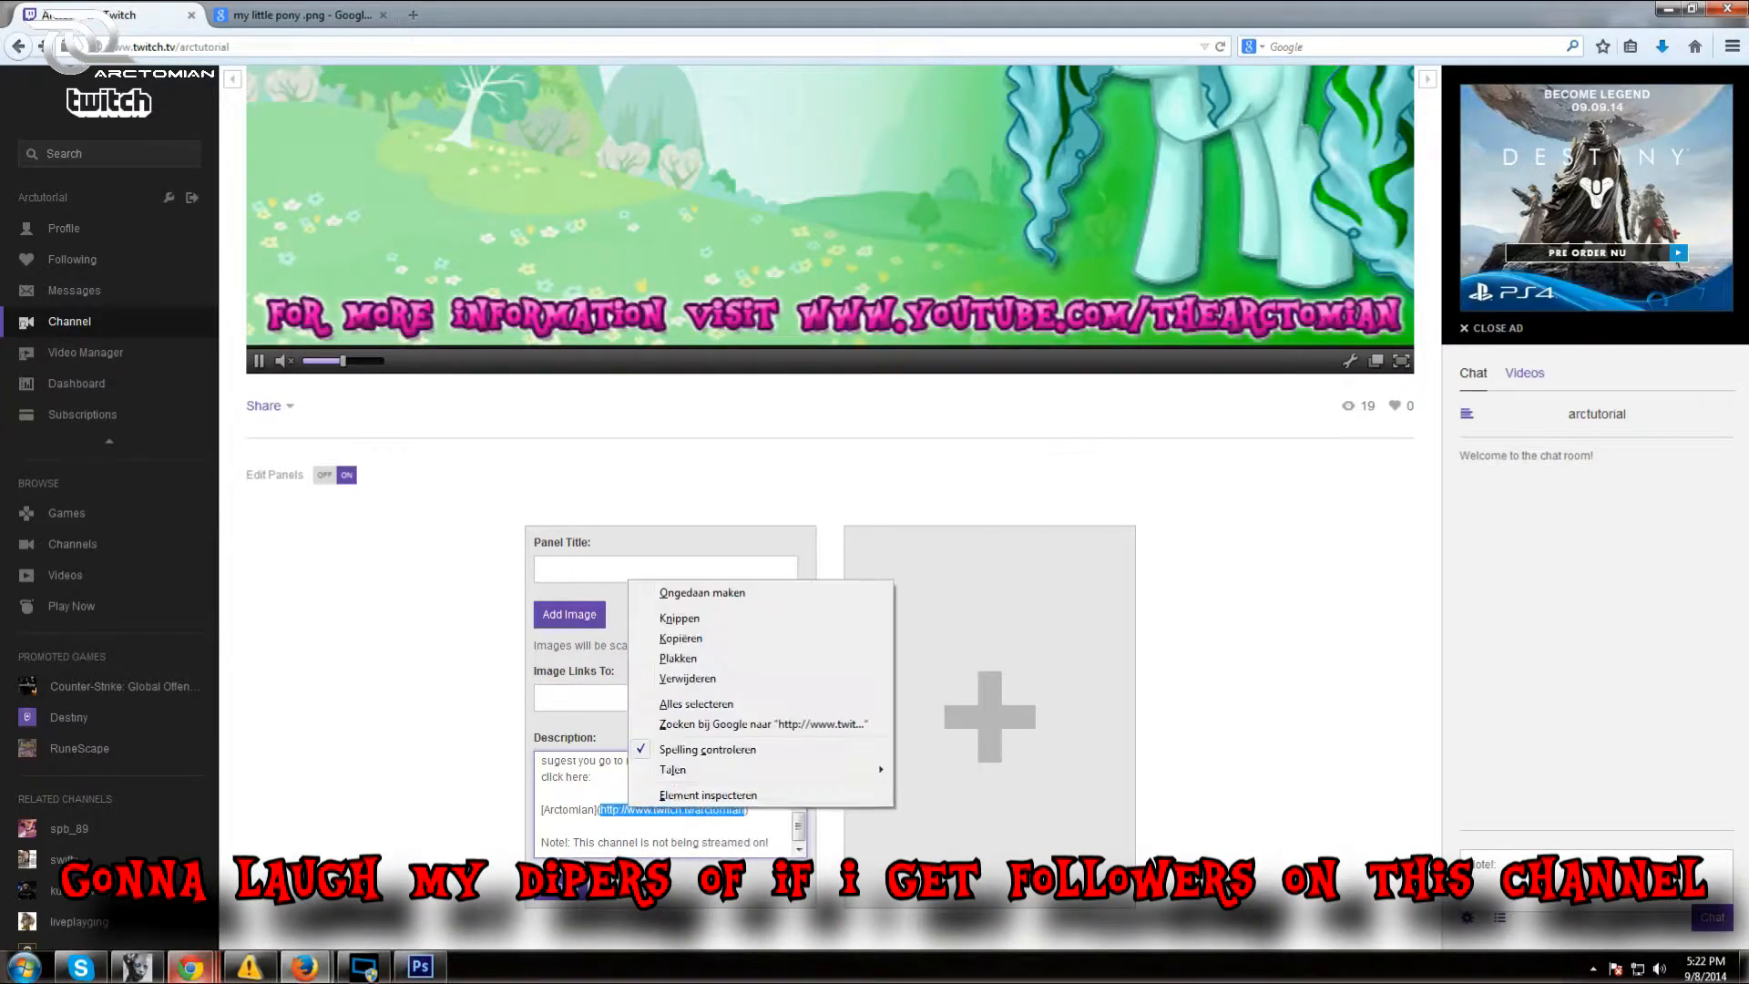
{"action": "left_click", "coordinate": [715, 638]}
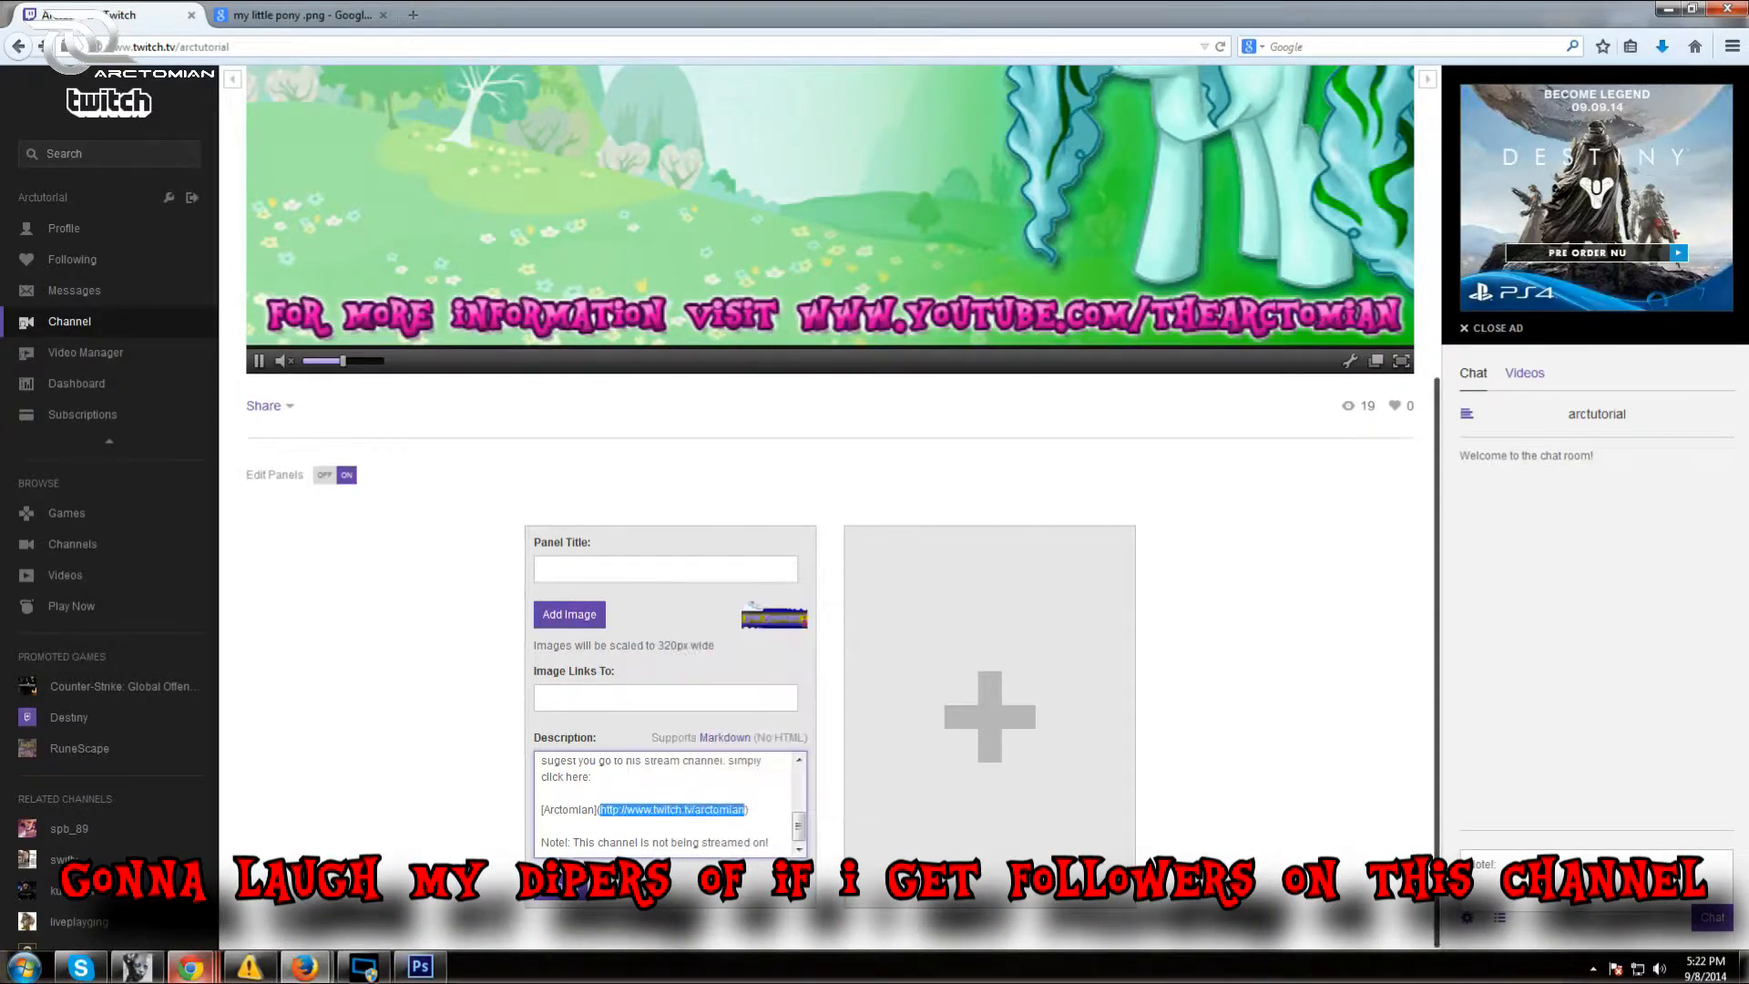
{"action": "left_click", "coordinate": [726, 699]}
{"action": "type", "text": "http://www.twitch.tv/arctomian"}
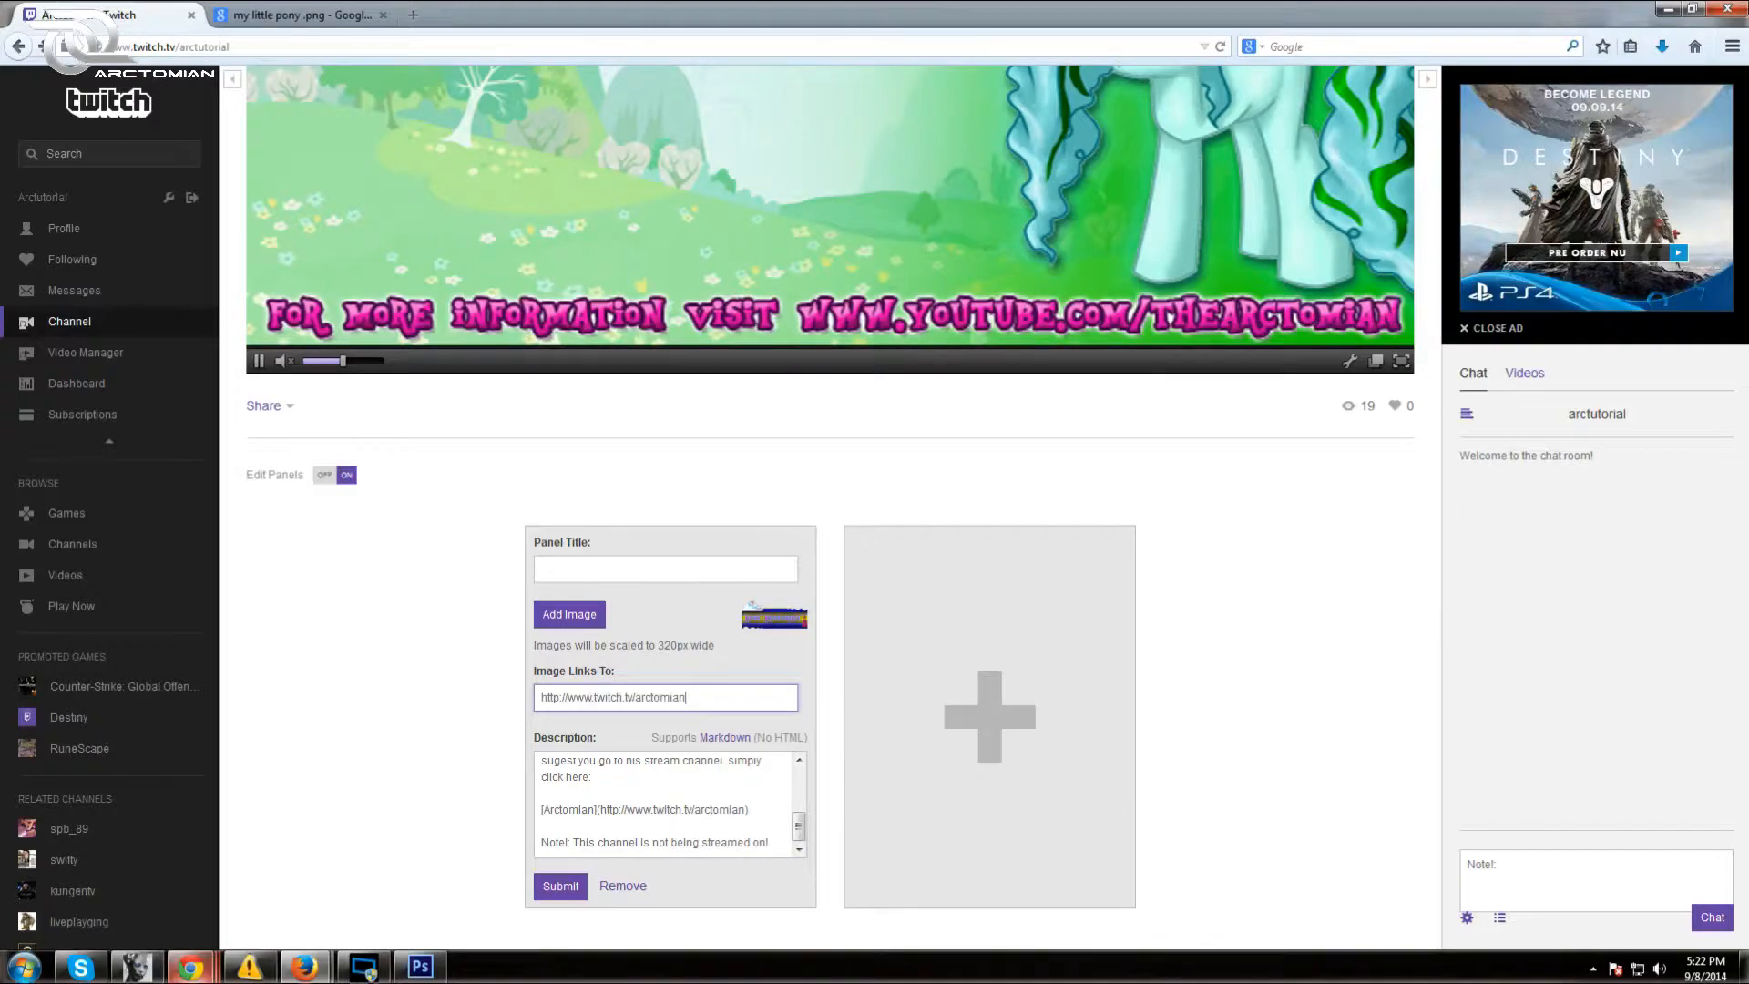
{"action": "left_click", "coordinate": [557, 883]}
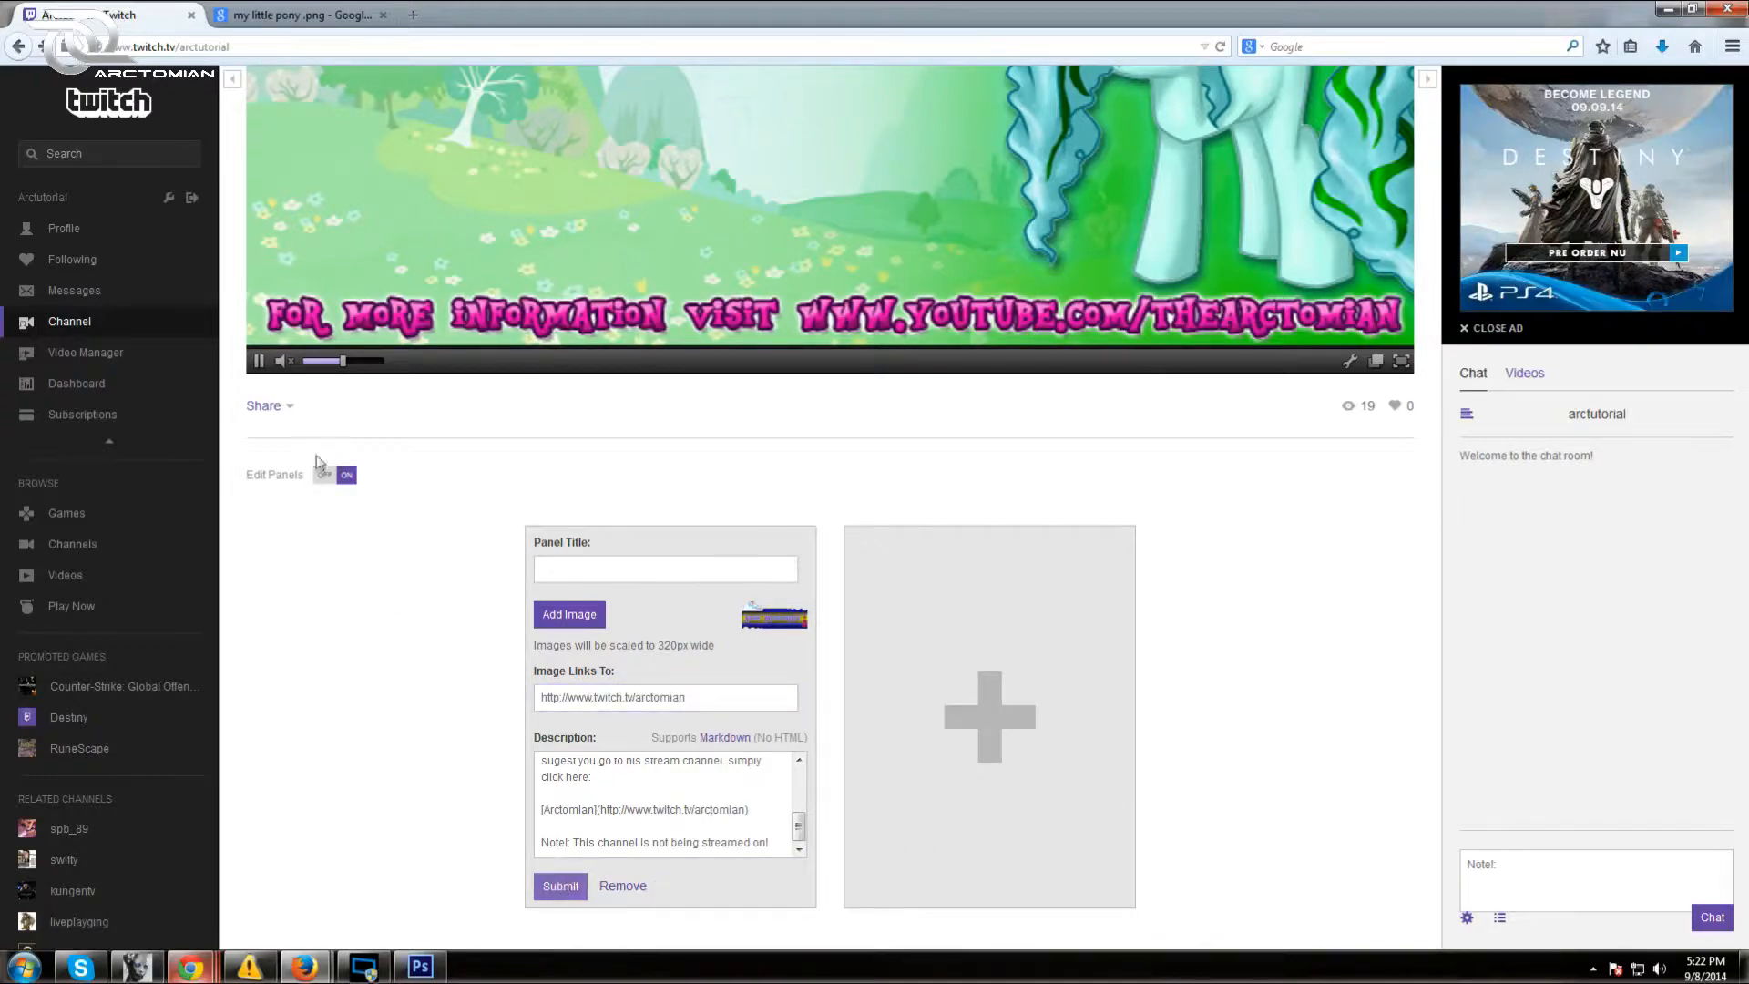
Turn panel editing off and view the finished panel with its linked banner and note
{"action": "left_click", "coordinate": [351, 474]}
{"action": "scroll", "coordinate": [615, 654], "scroll_direction": "down", "scroll_amount": 3}
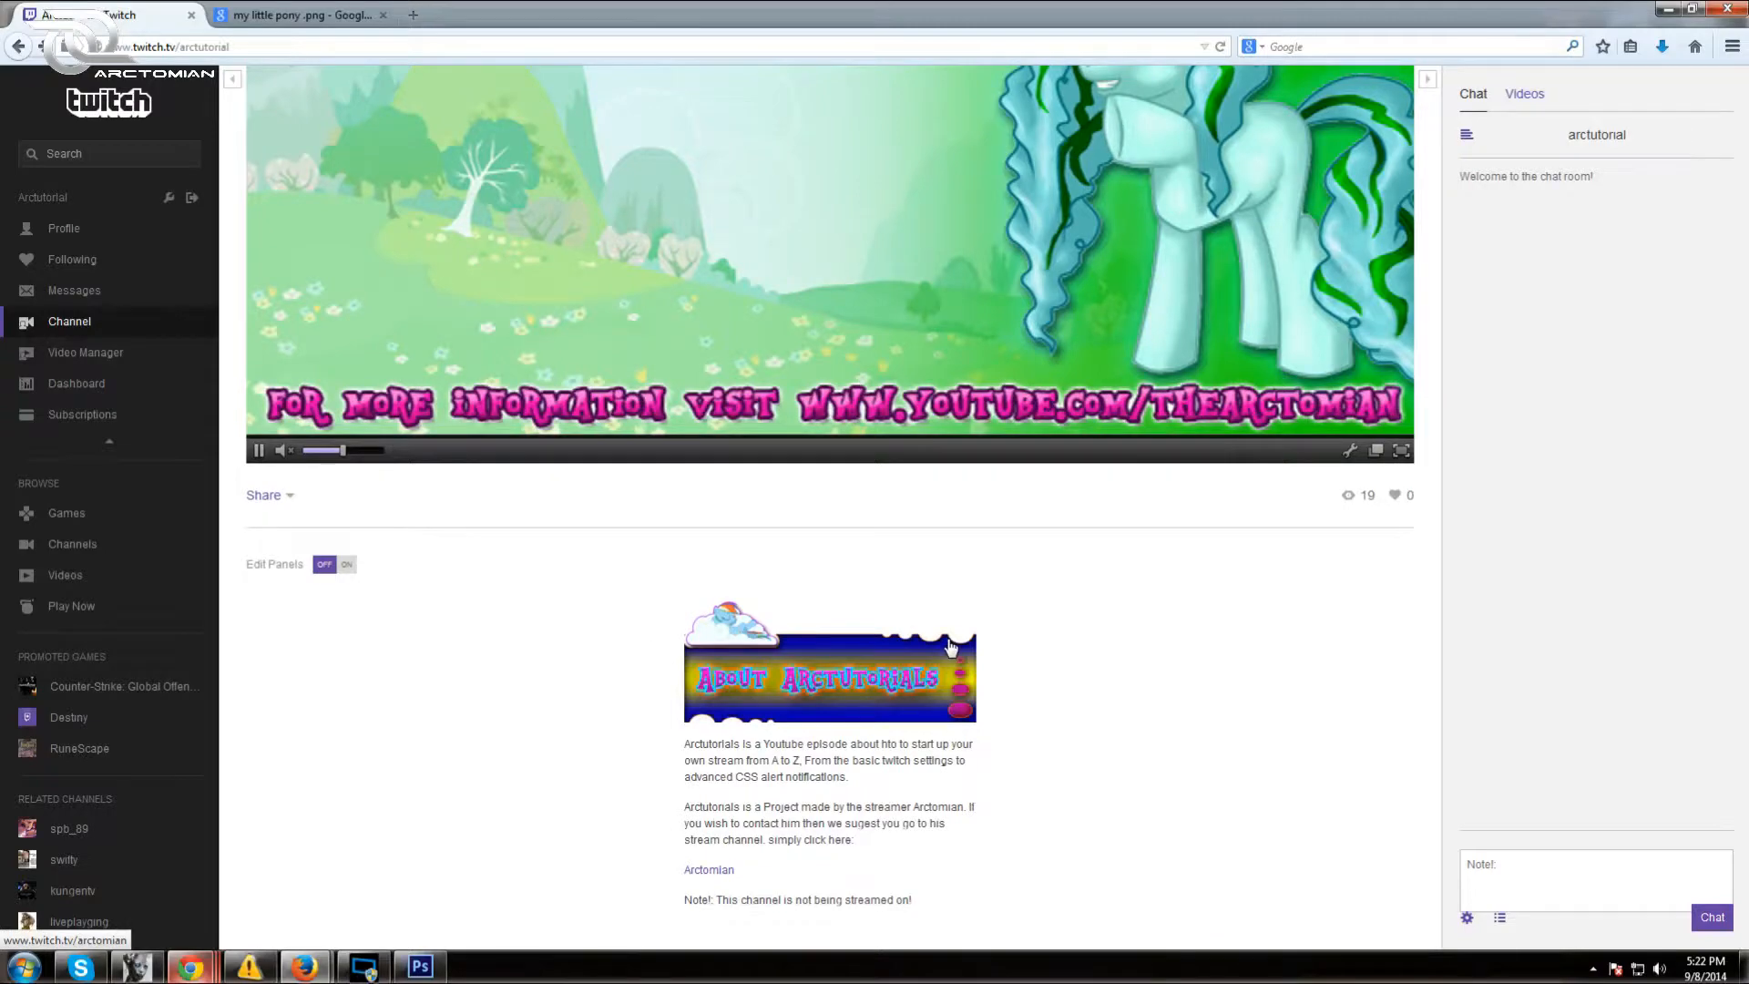
{"action": "scroll", "coordinate": [911, 592], "scroll_direction": "up", "scroll_amount": 5}
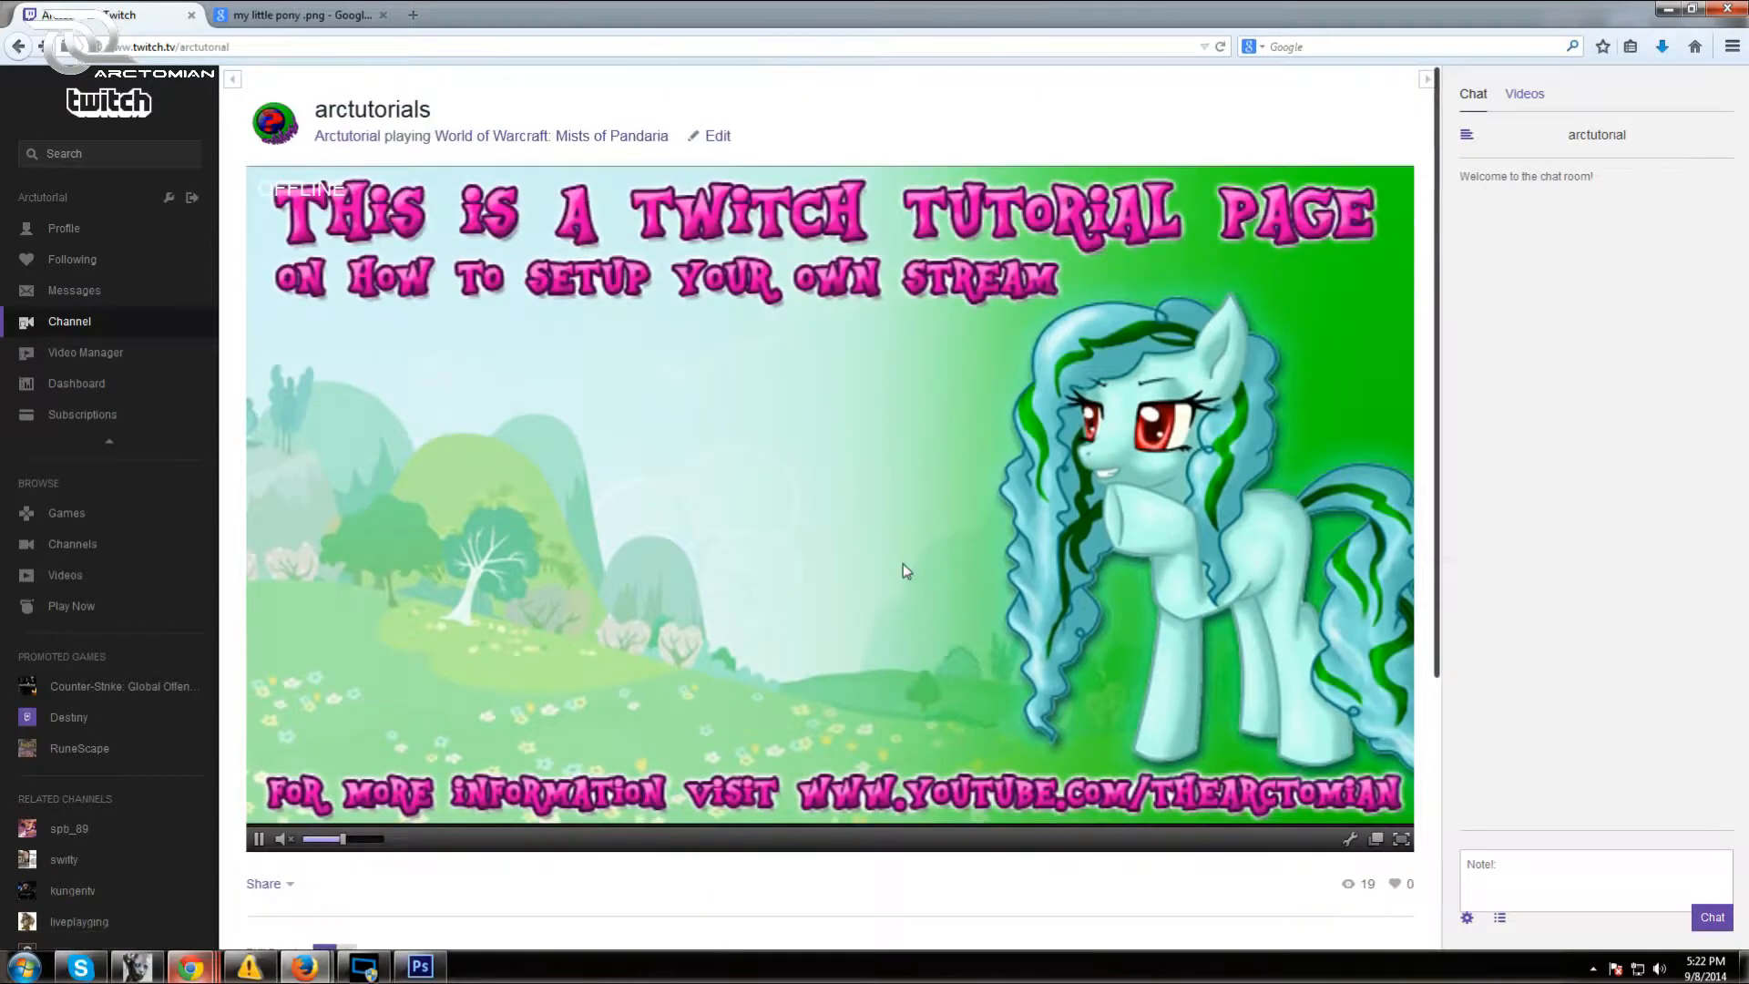
Switch to Photoshop and close banner about.psd without saving the changes
{"action": "left_click", "coordinate": [1665, 9]}
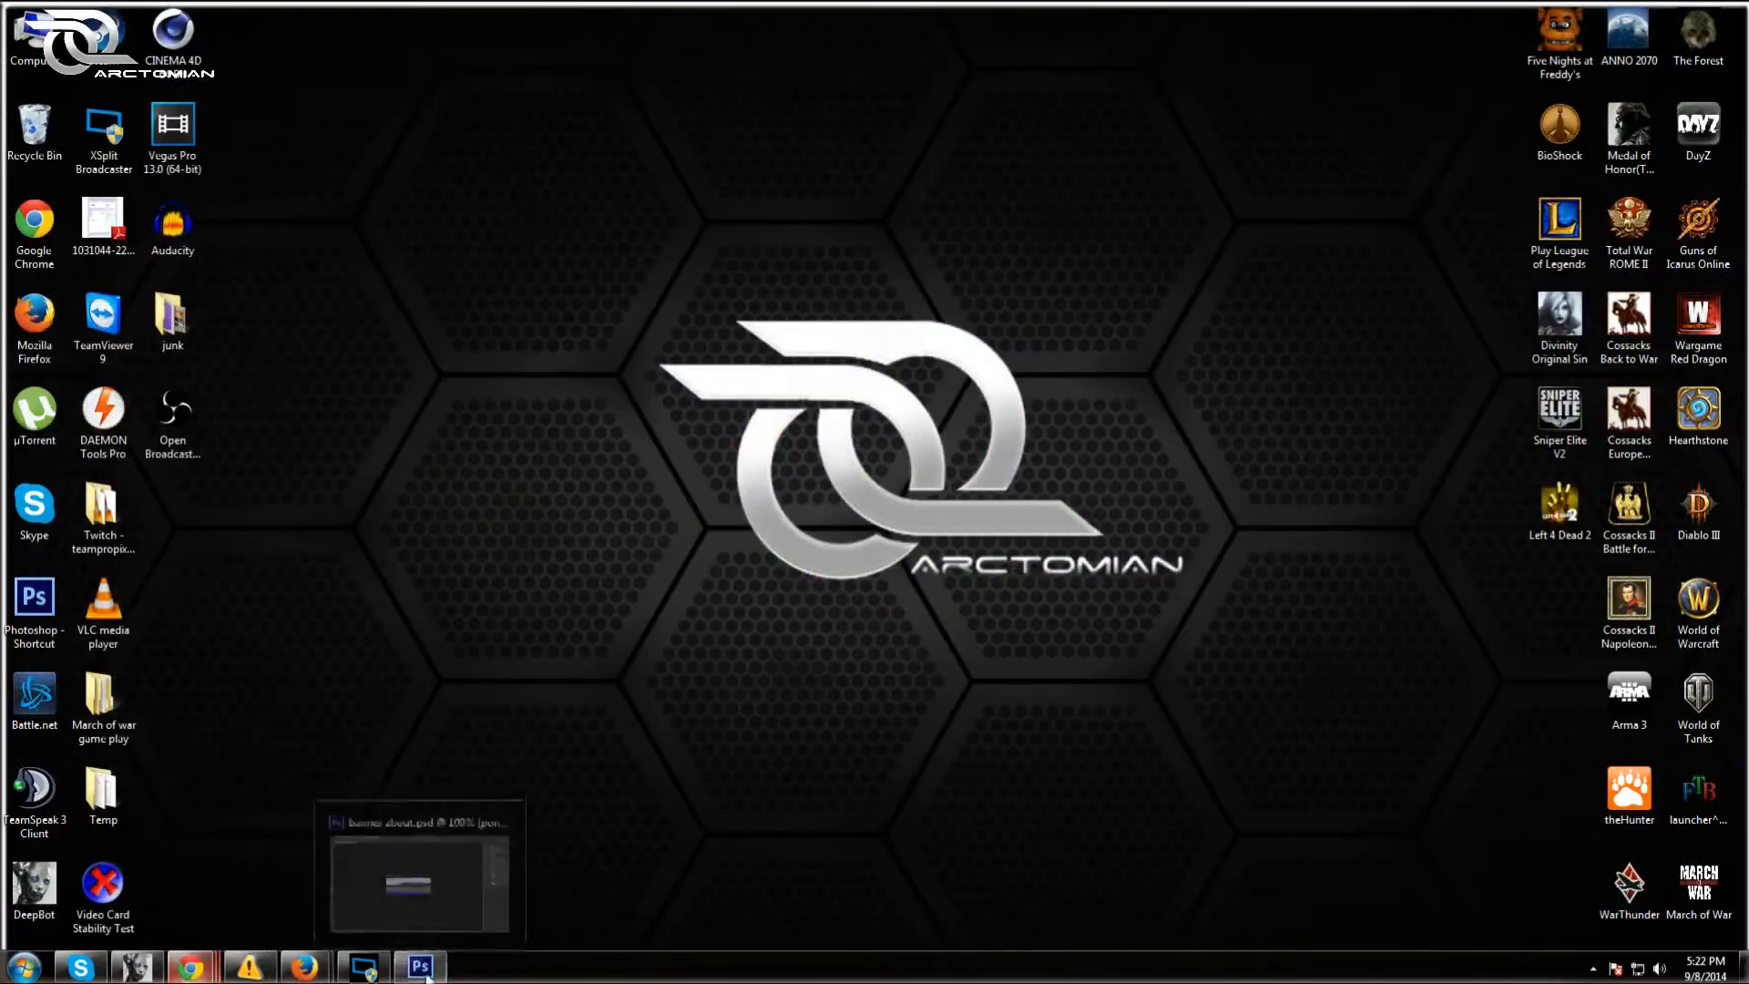
{"action": "left_click", "coordinate": [420, 966]}
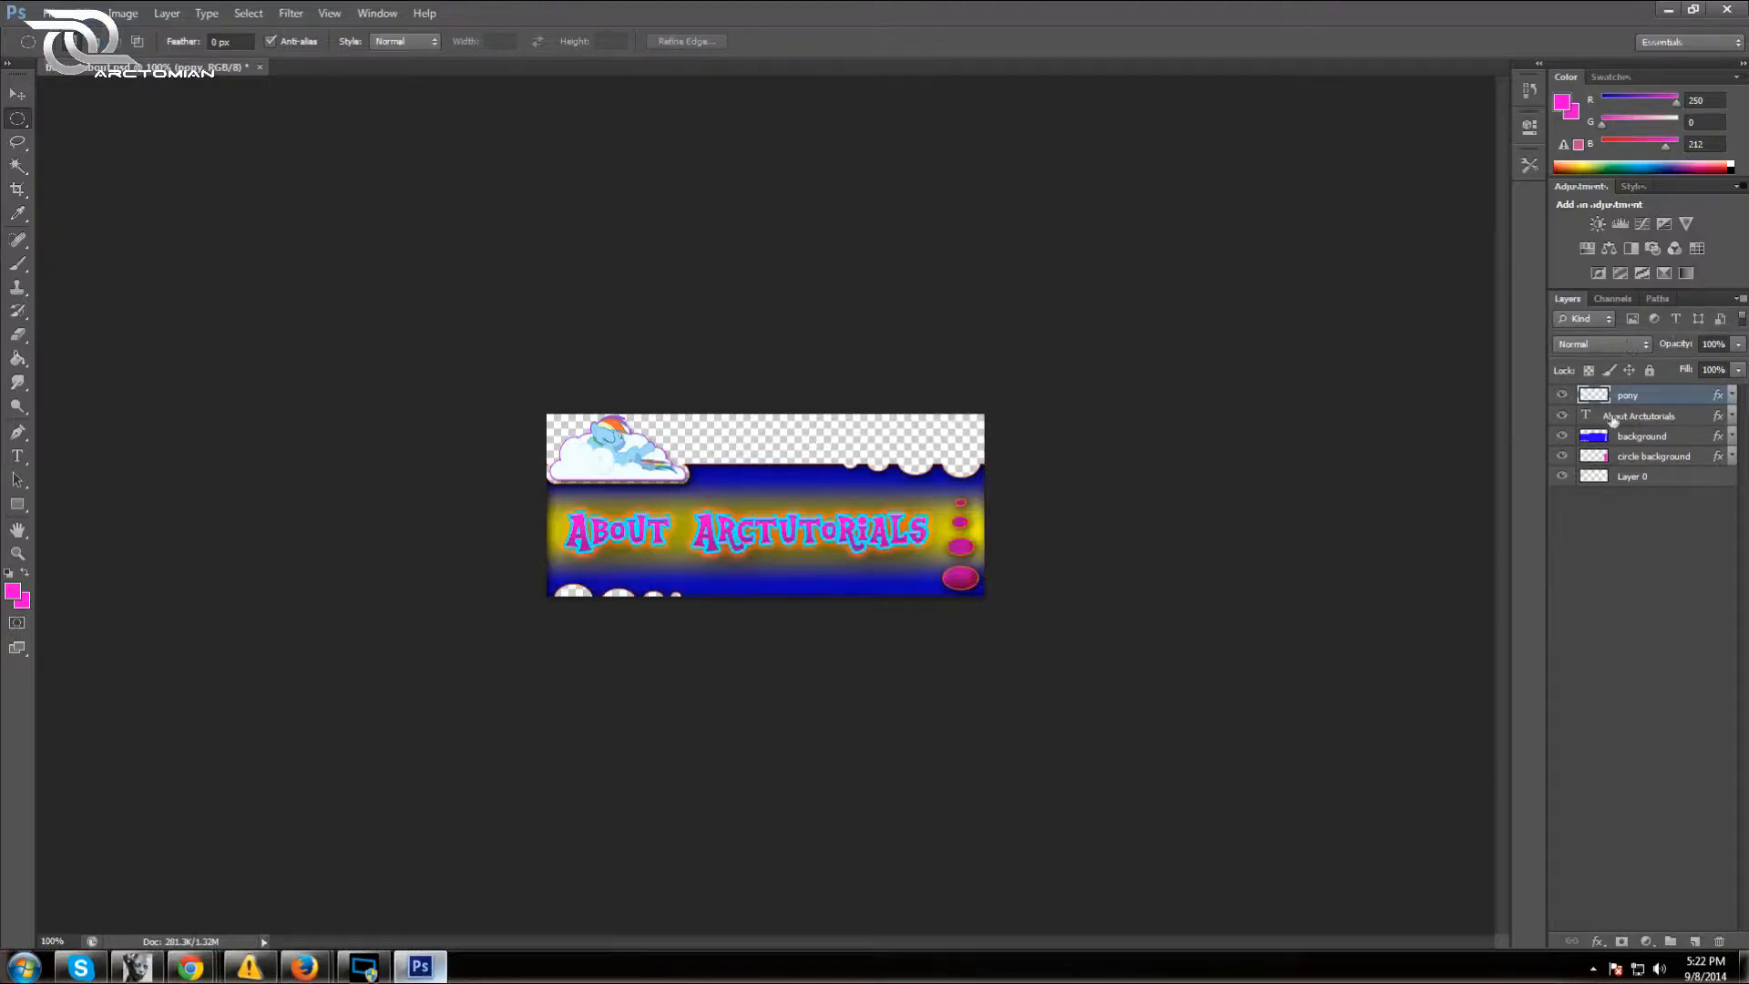
{"action": "left_click", "coordinate": [259, 67]}
{"action": "left_click", "coordinate": [898, 367]}
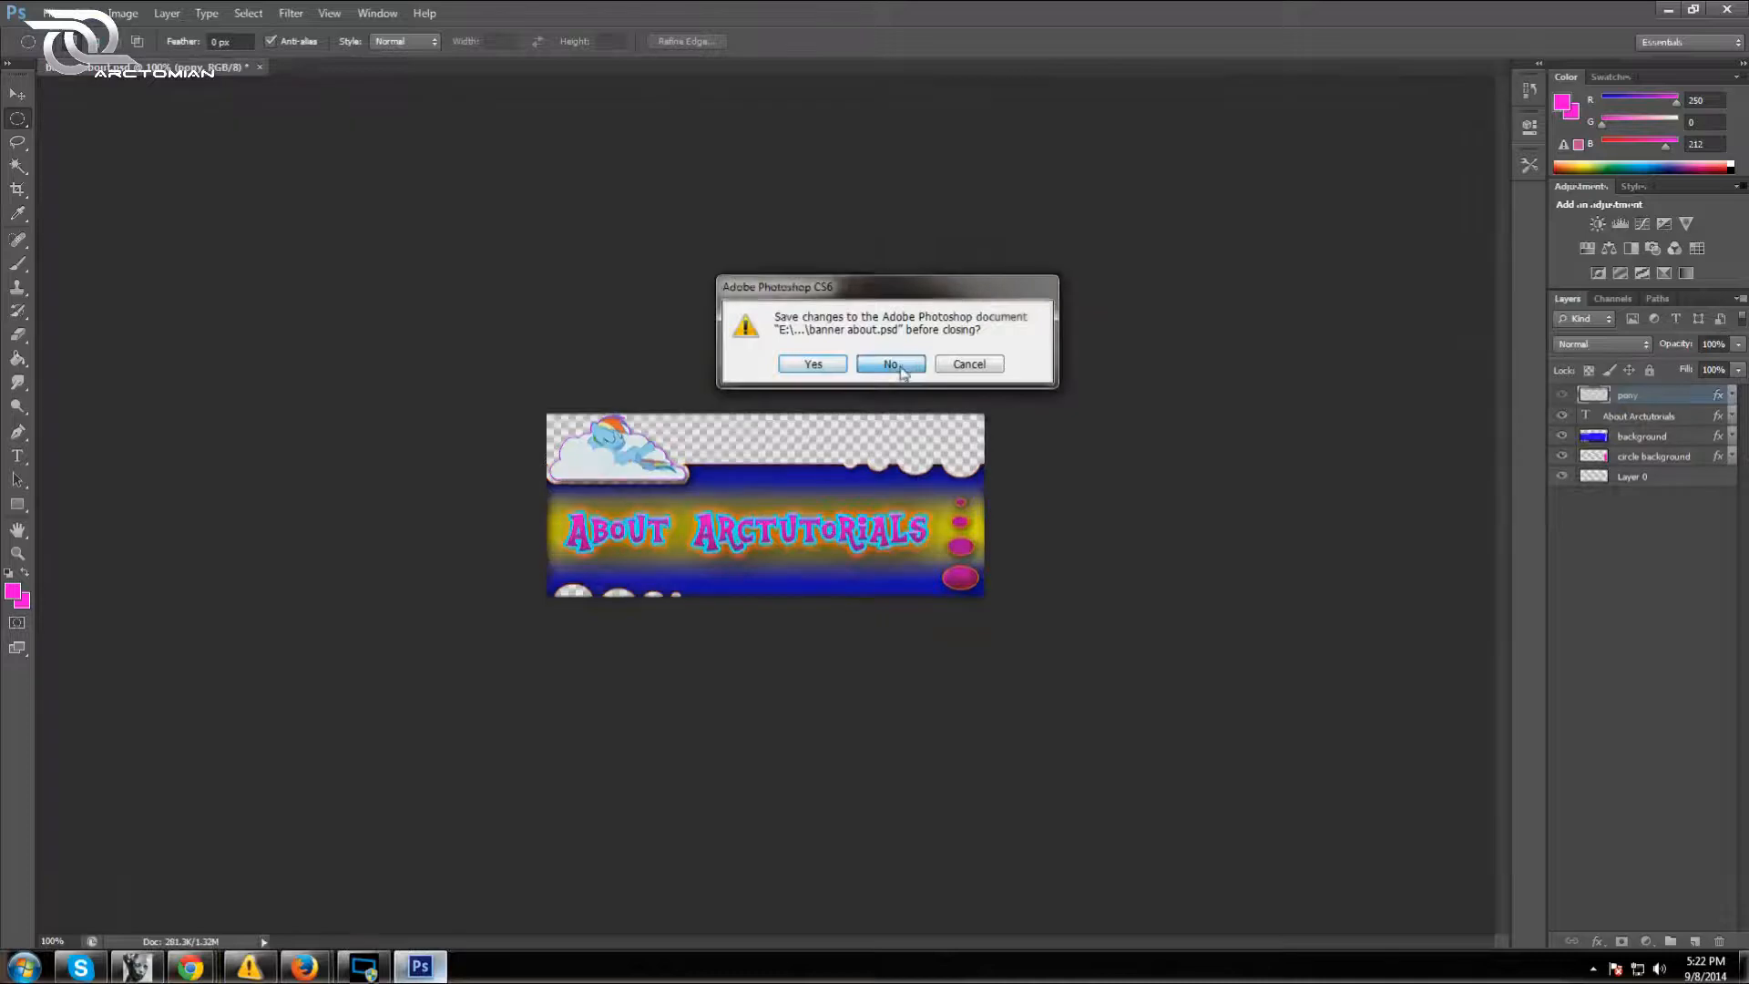
Open the banner about PSD file from the Arctutorial folder
{"action": "left_click", "coordinate": [53, 13]}
{"action": "left_click", "coordinate": [69, 47]}
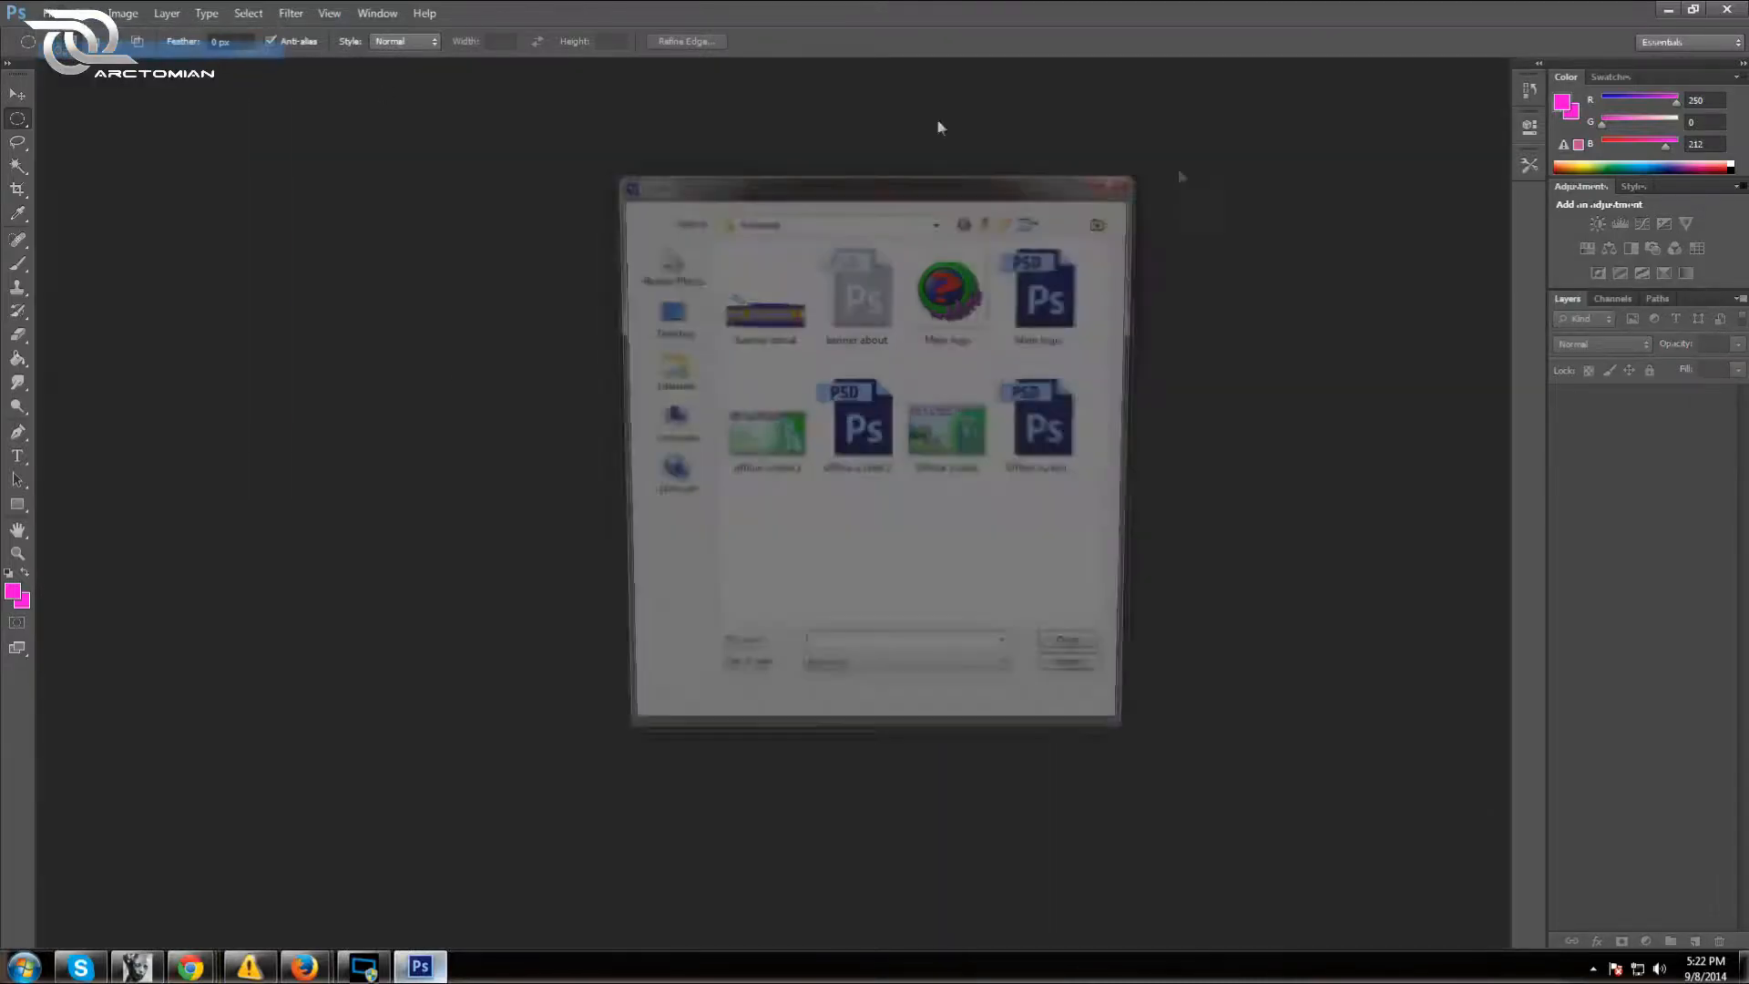
{"action": "left_click", "coordinate": [855, 291]}
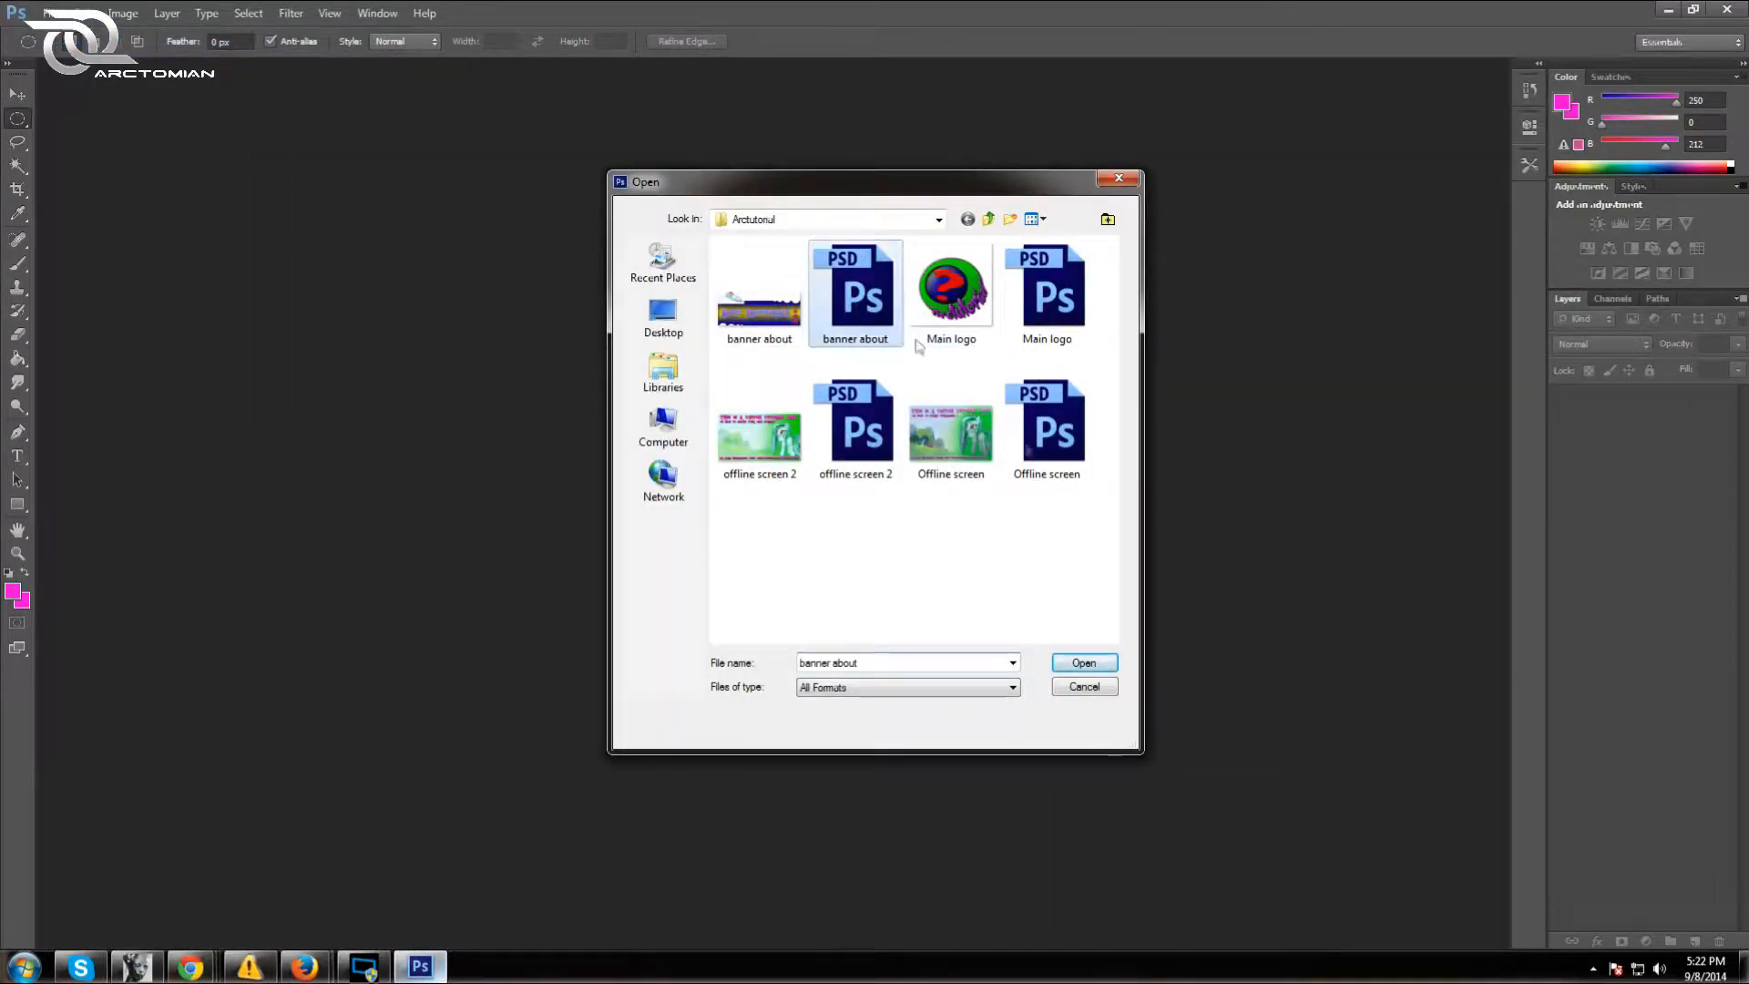
{"action": "left_click", "coordinate": [1084, 662]}
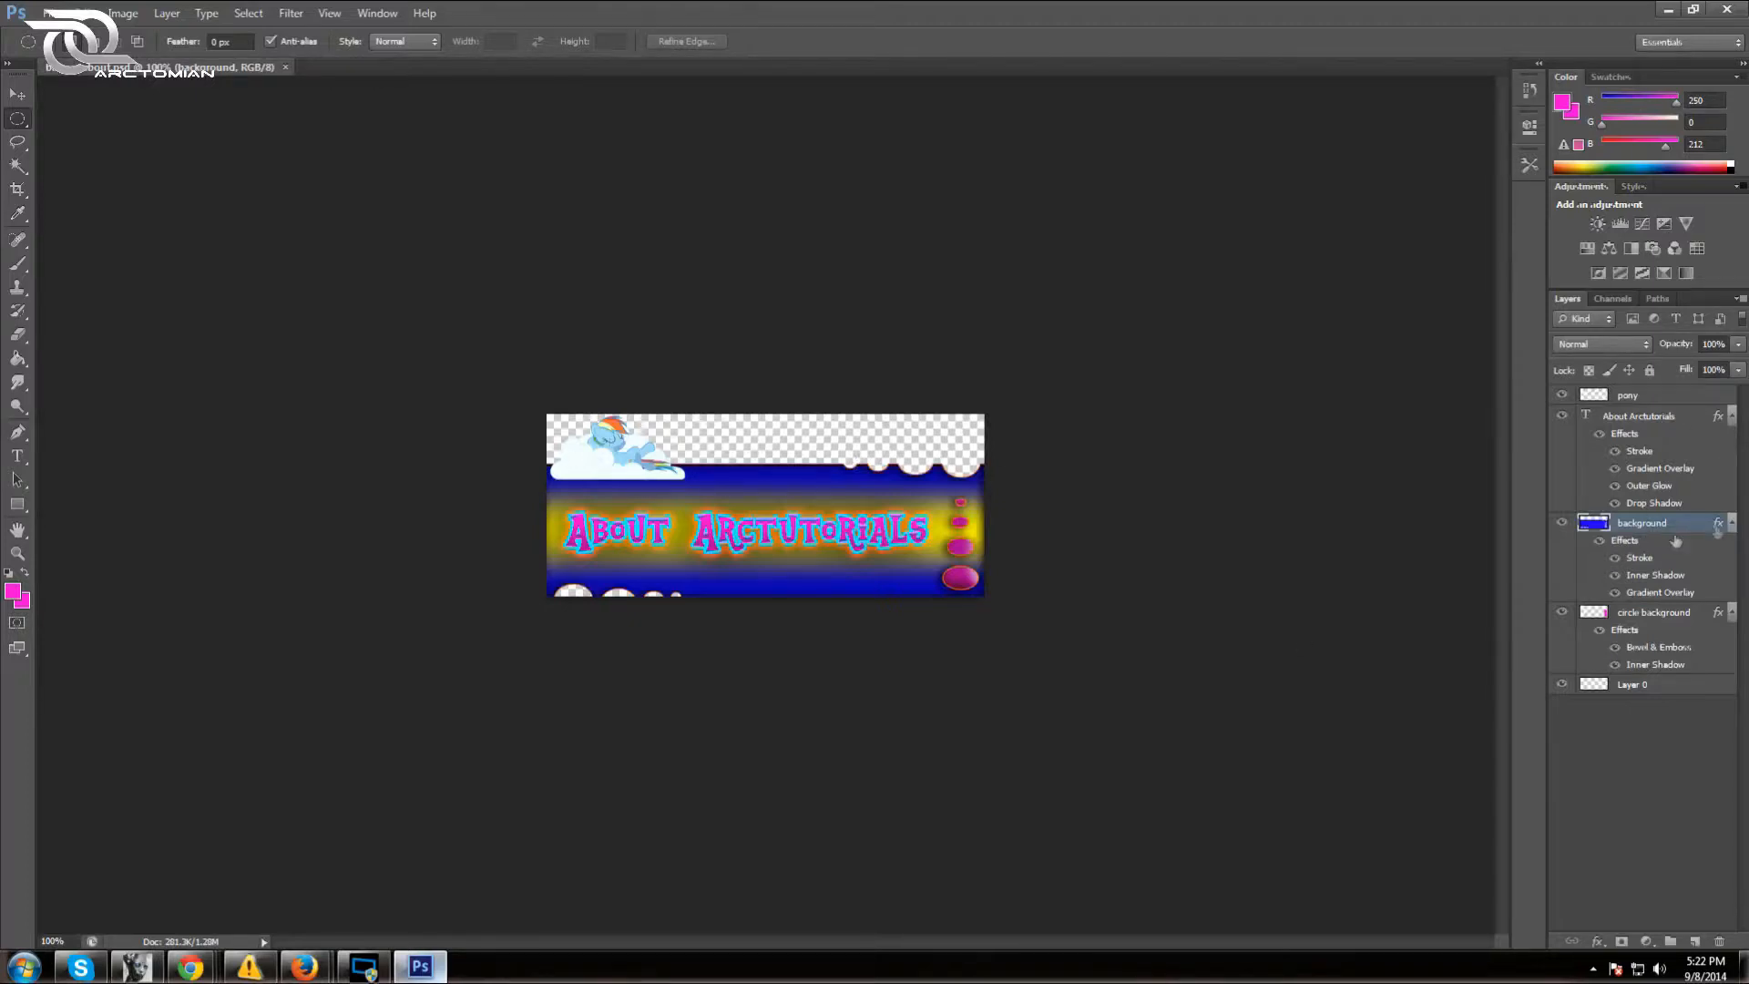
Collapse the effects lists of the background, circle background and About Arctutorials layers
{"action": "left_click", "coordinate": [1730, 524]}
{"action": "left_click", "coordinate": [1733, 545]}
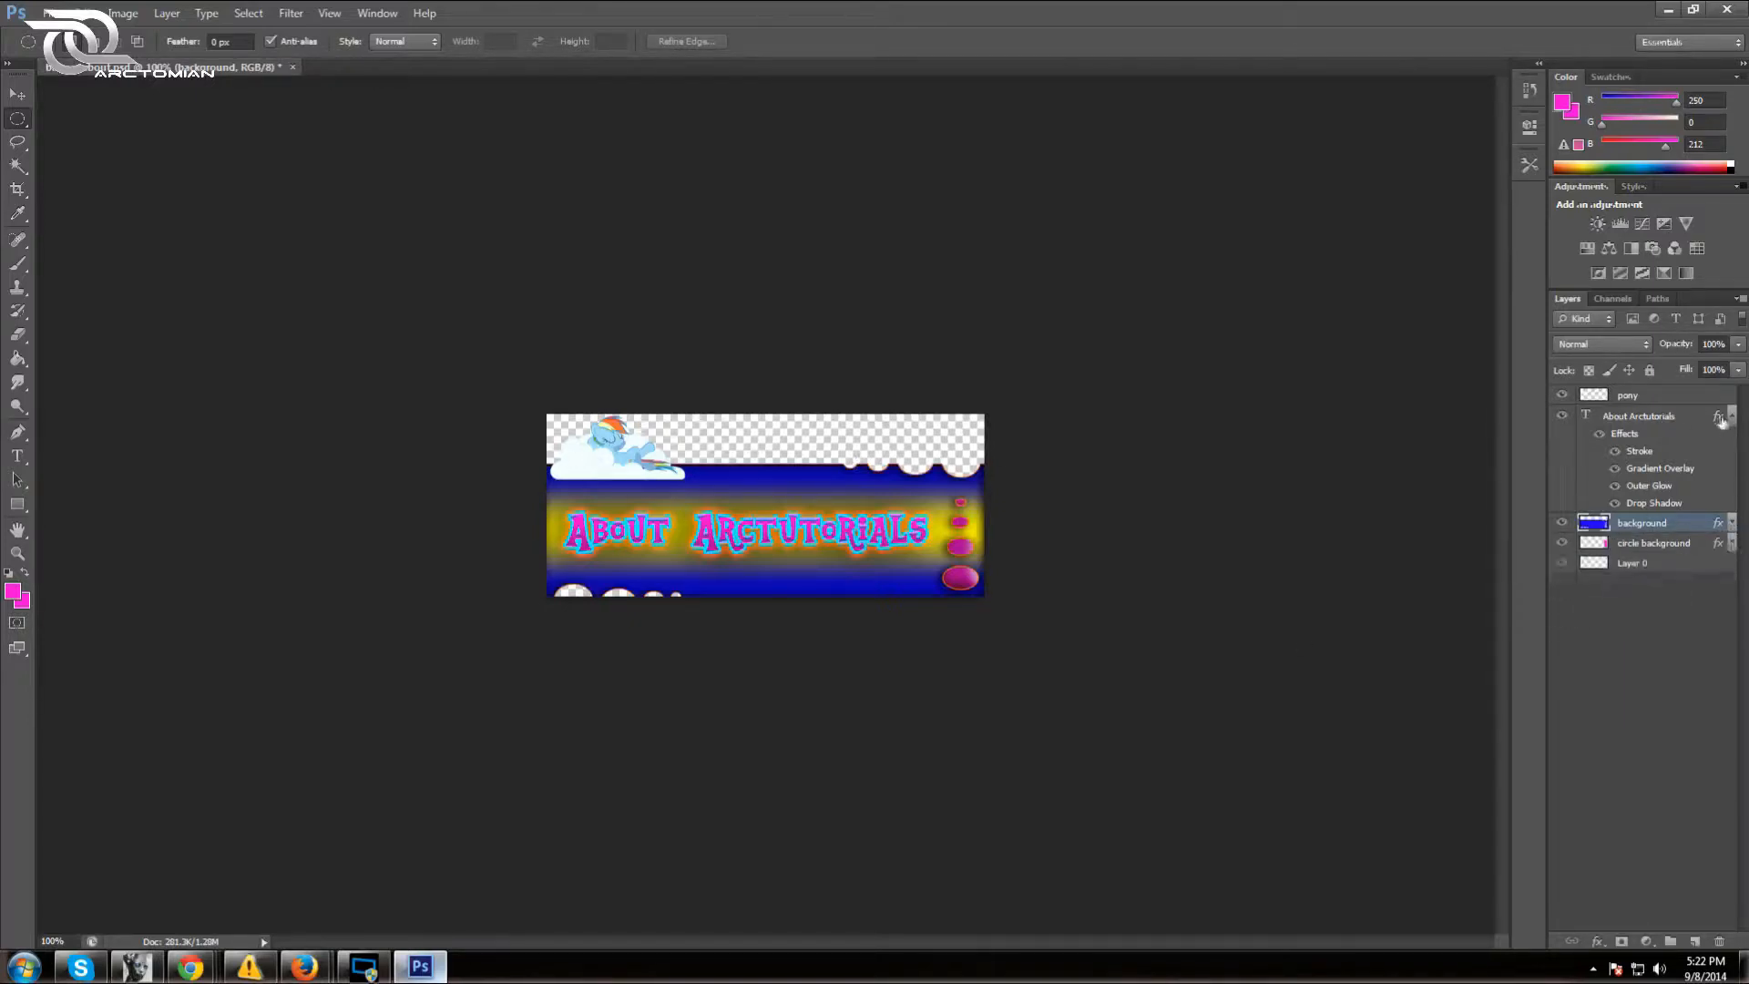
{"action": "left_click", "coordinate": [1730, 414]}
Delete the pony layer from the banner
{"action": "left_click", "coordinate": [1649, 396]}
{"action": "right_click", "coordinate": [1649, 397]}
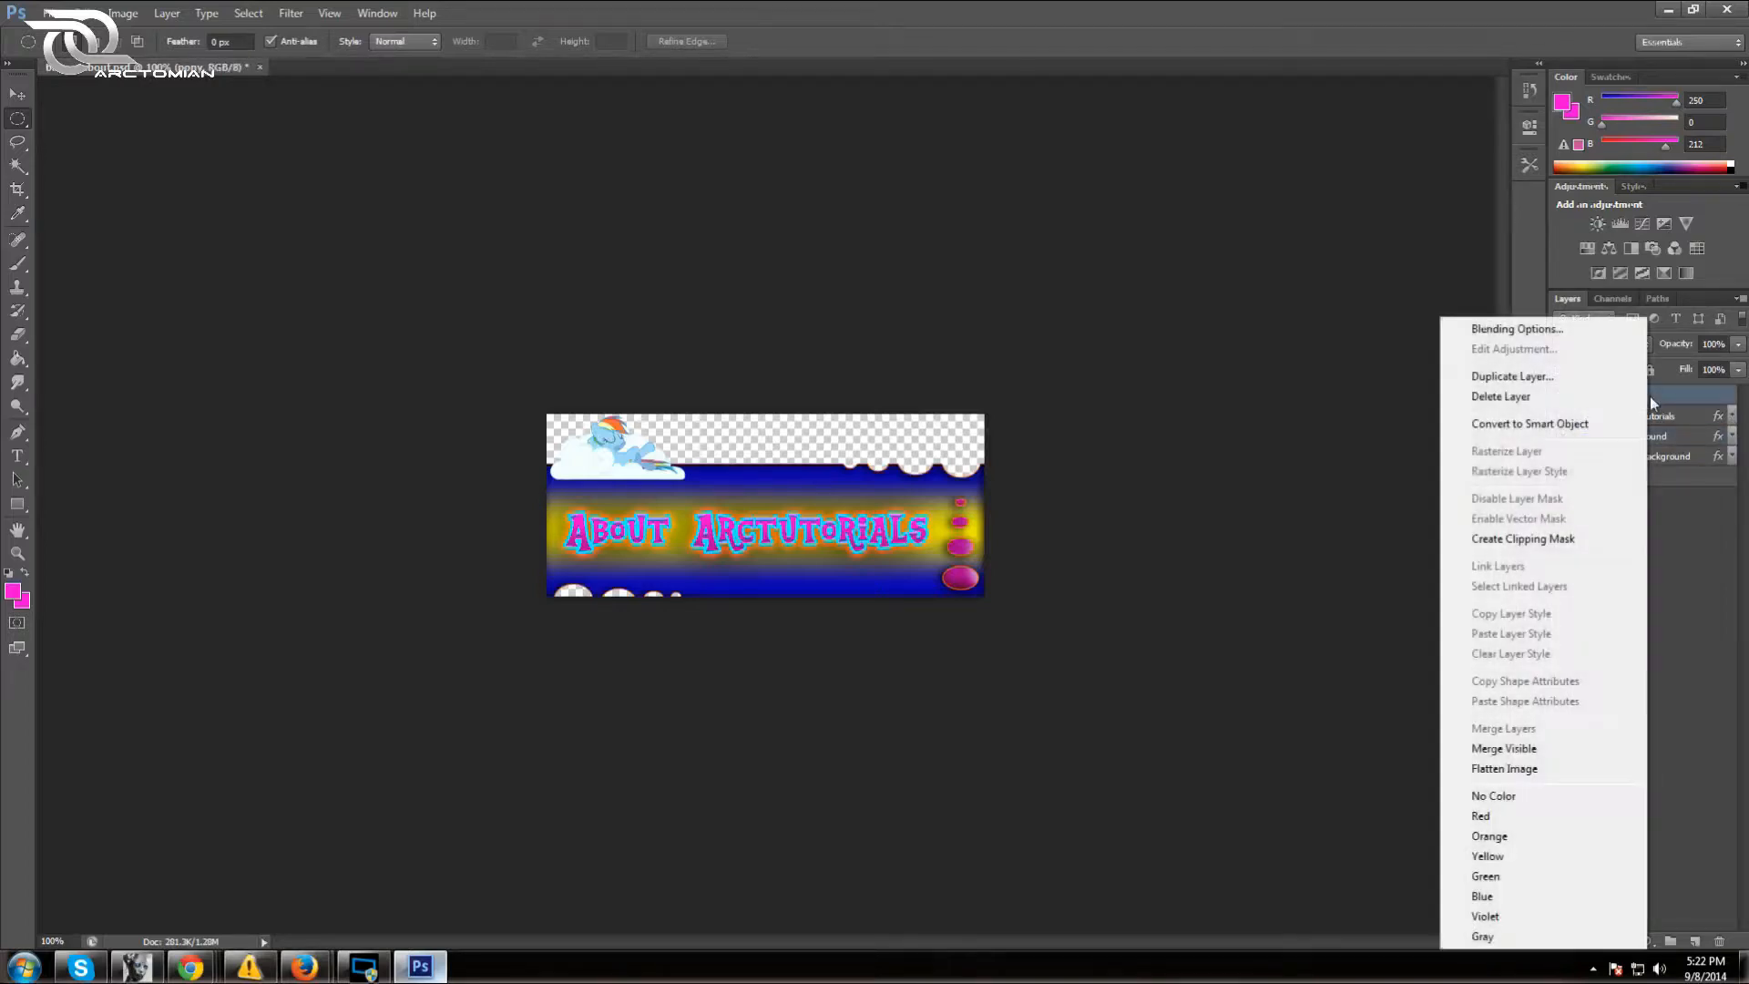
{"action": "left_click", "coordinate": [1500, 396]}
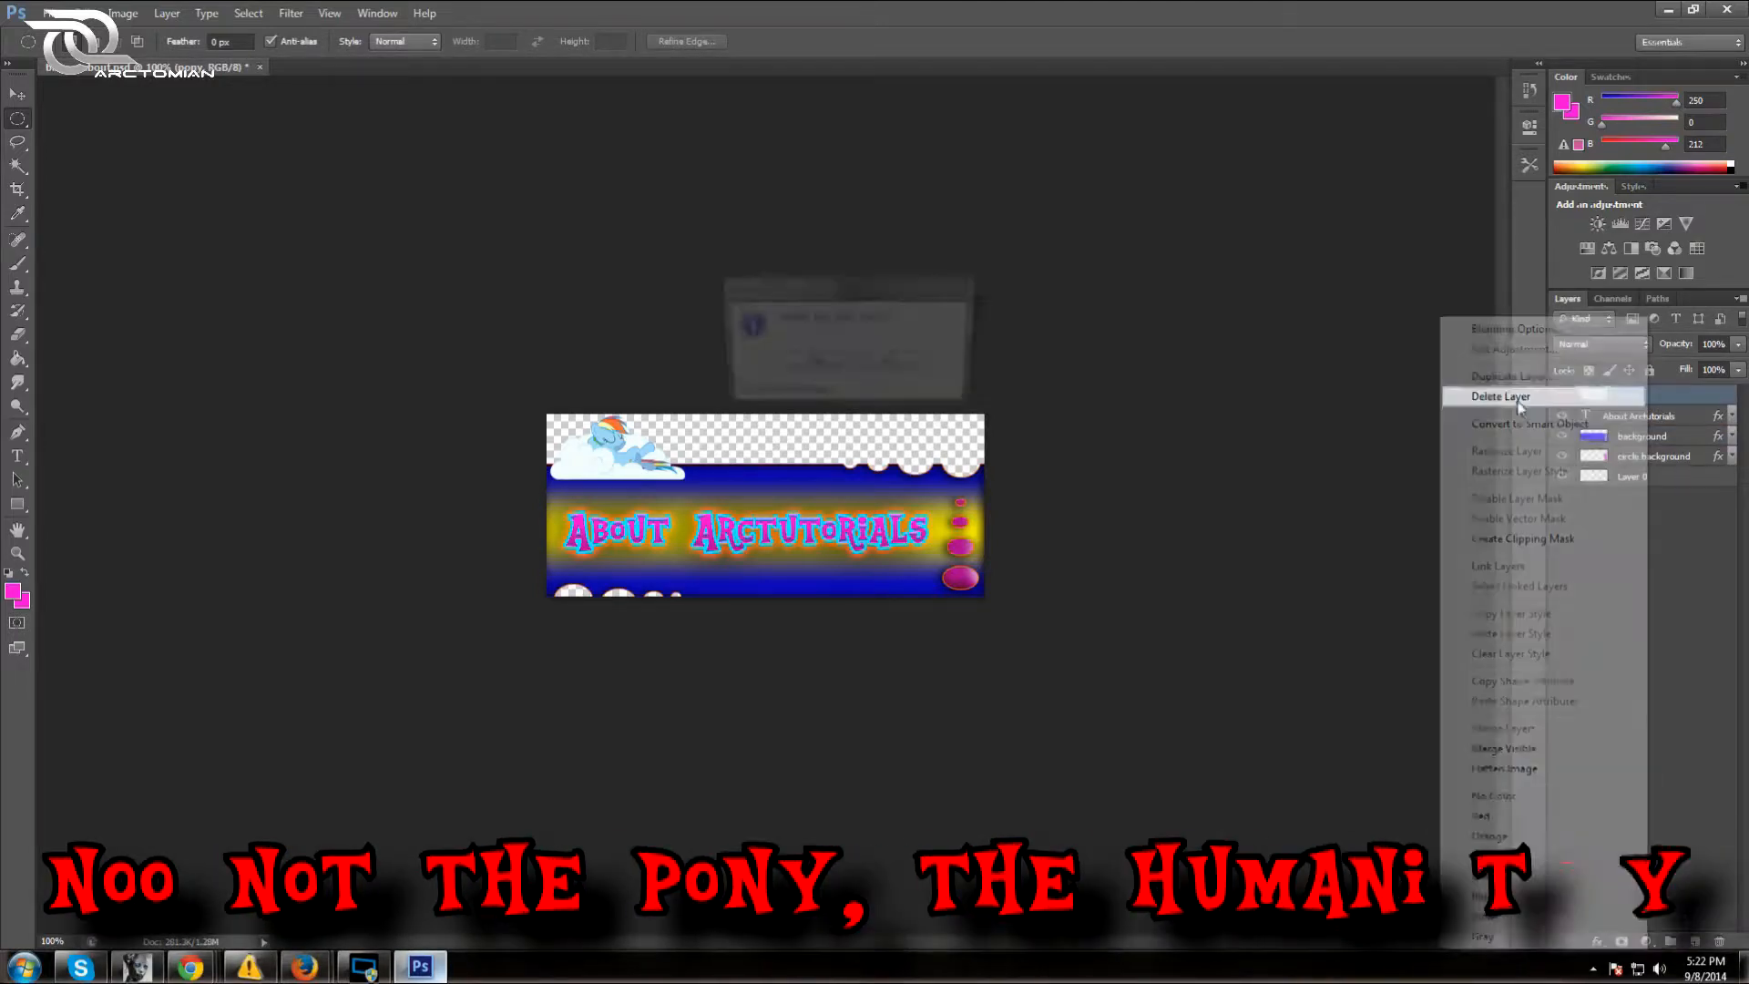
{"action": "left_click", "coordinate": [800, 364]}
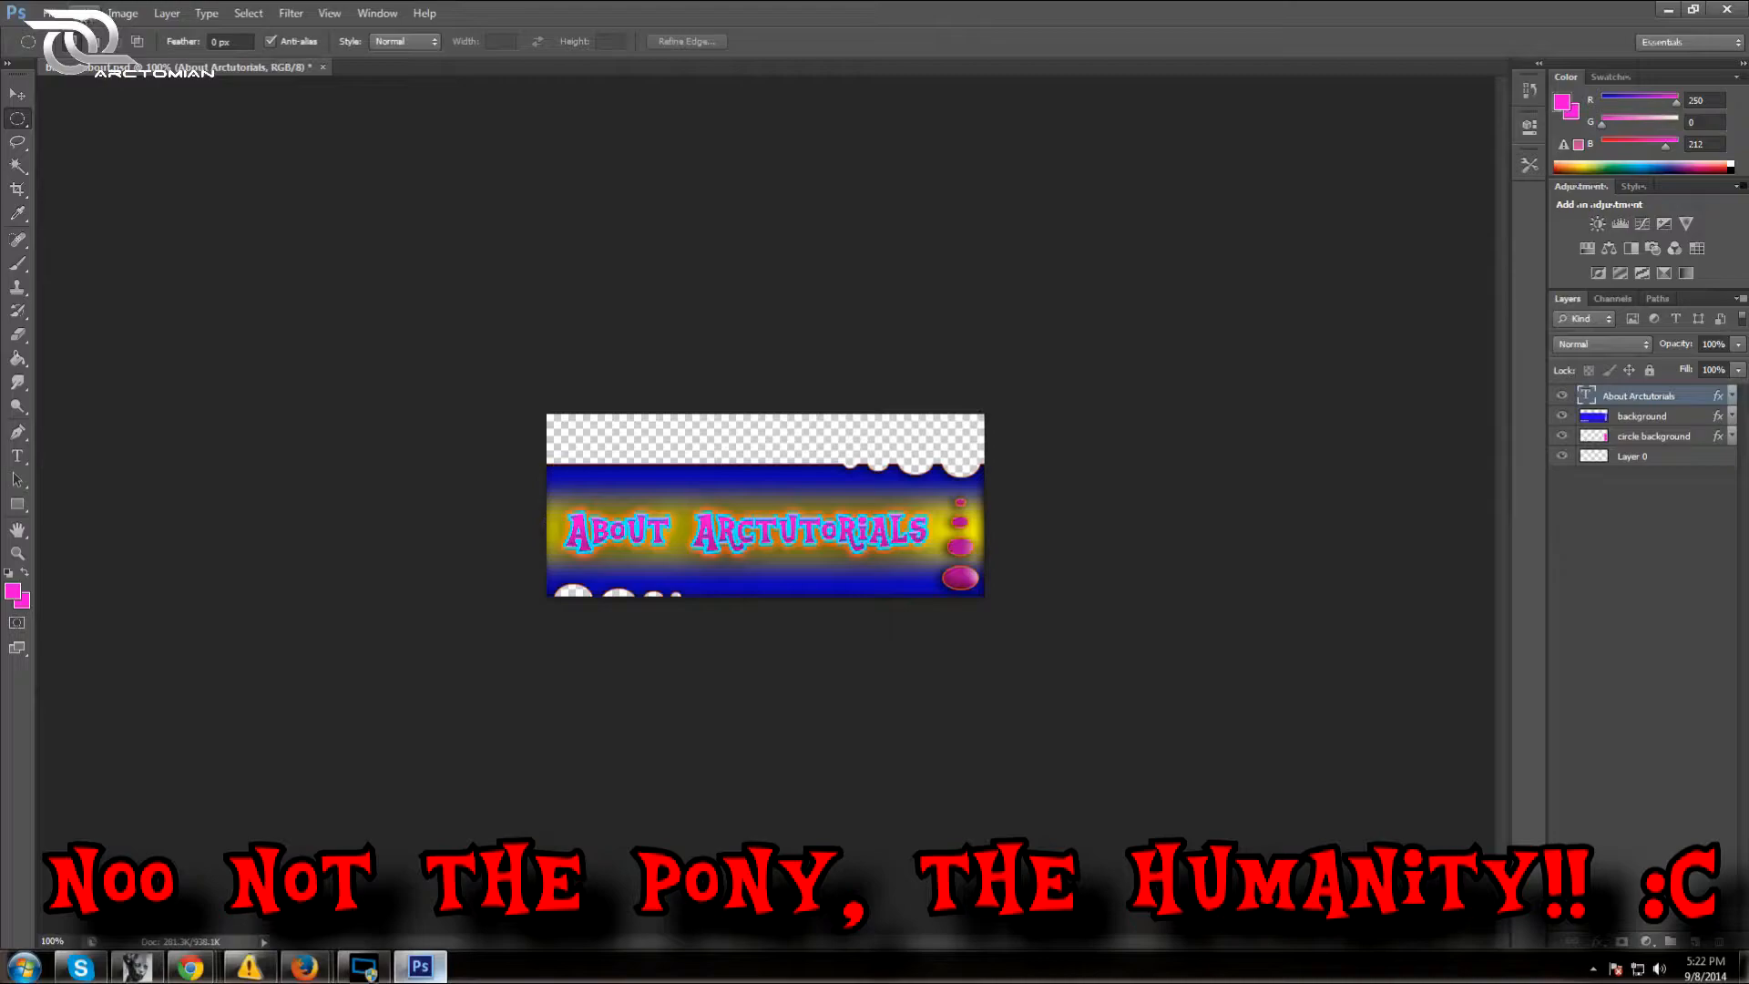
Switch to Firefox and preview the orange pony with the purple mane from the "my little pony .png" image results
{"action": "mouse_move", "coordinate": [305, 965]}
{"action": "left_click", "coordinate": [410, 874]}
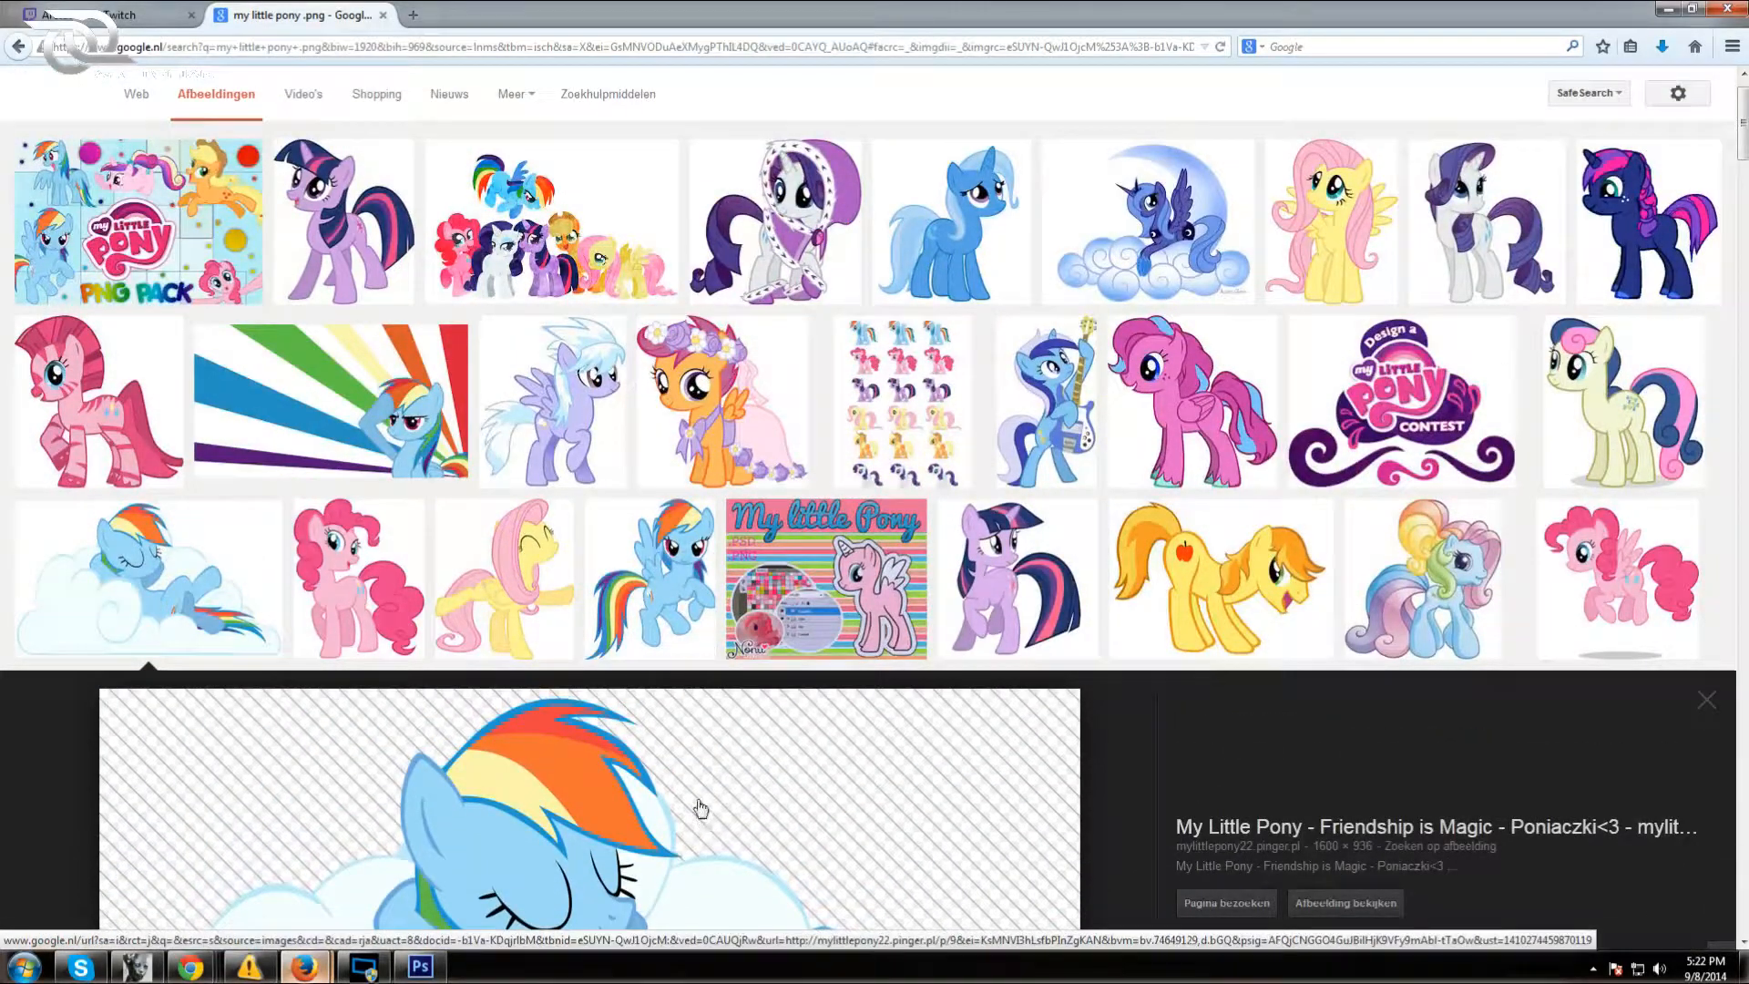
{"action": "scroll", "coordinate": [700, 808], "scroll_direction": "up", "scroll_amount": 1}
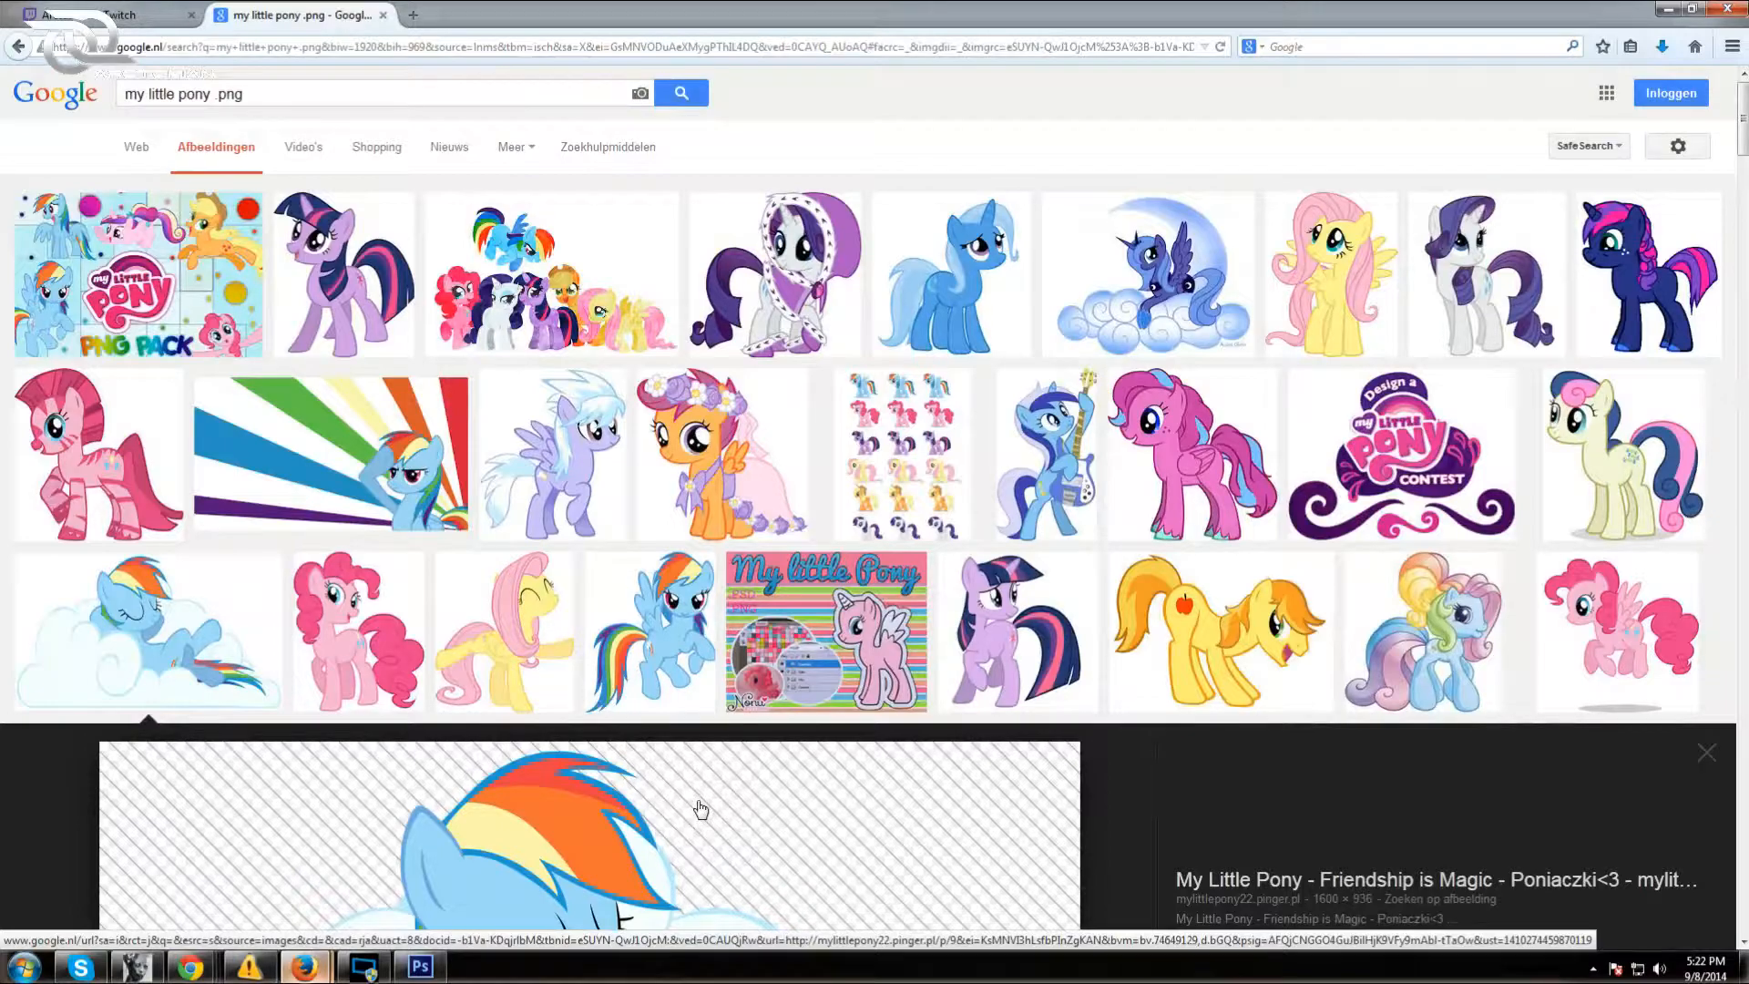
{"action": "scroll", "coordinate": [701, 808], "scroll_direction": "down", "scroll_amount": 10}
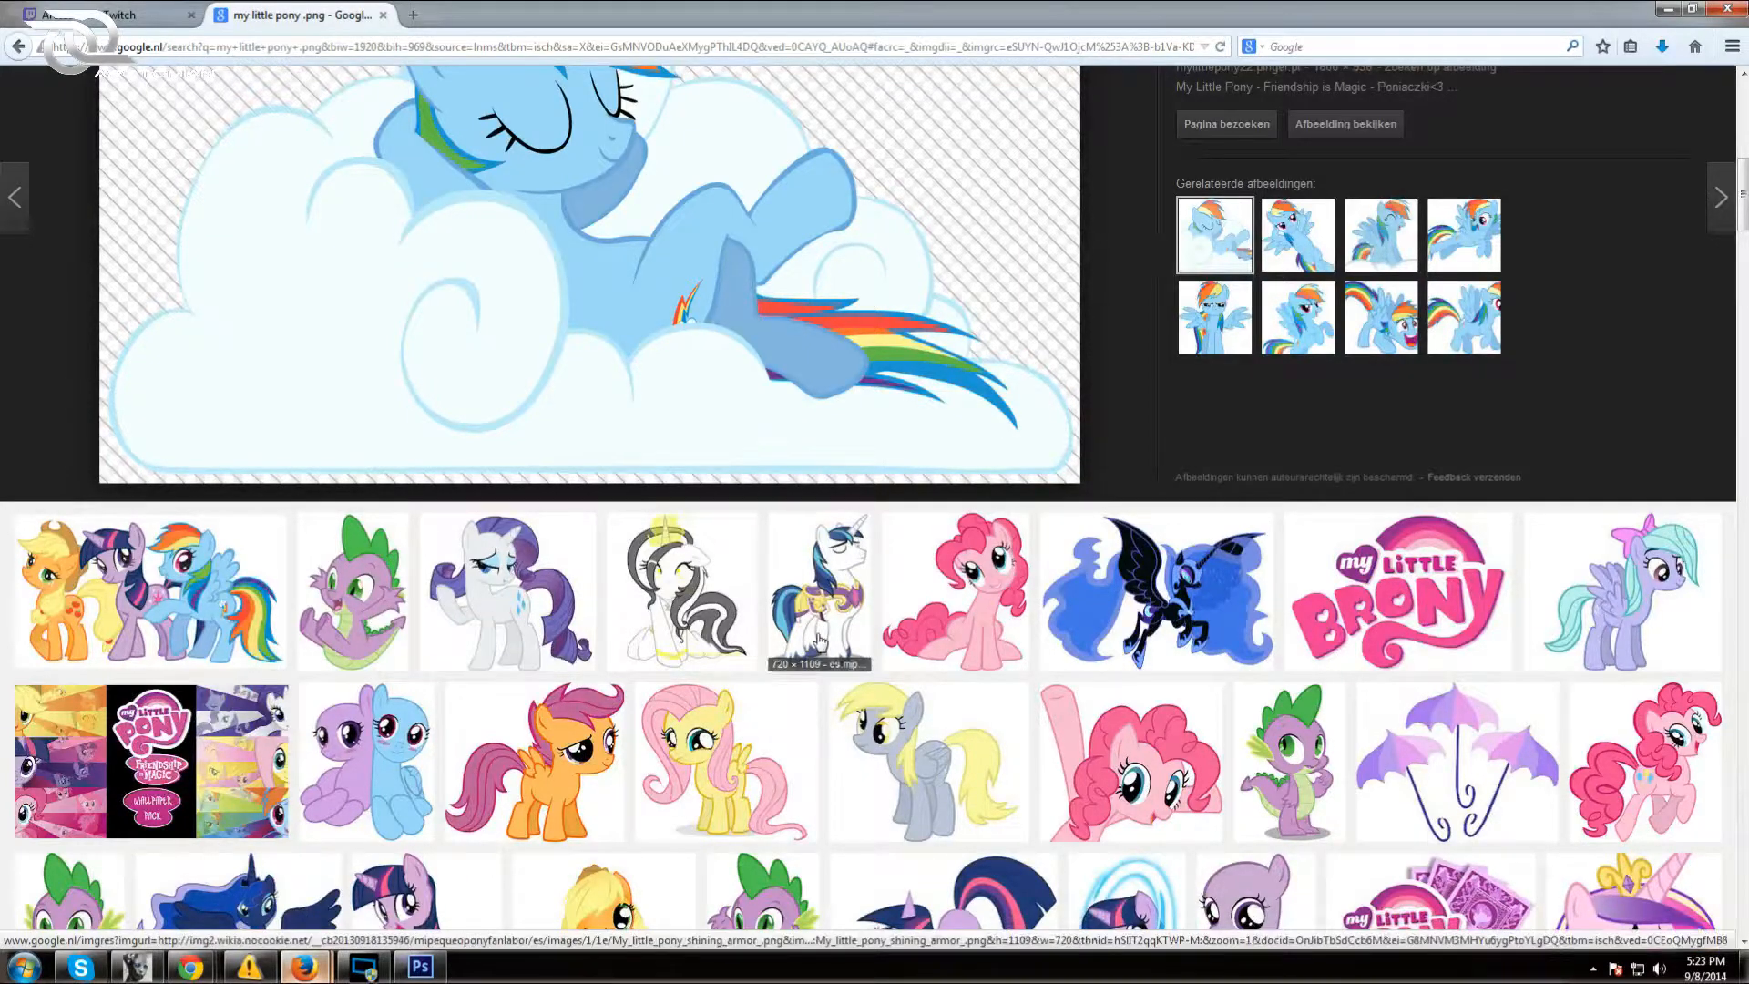
{"action": "scroll", "coordinate": [815, 629], "scroll_direction": "down", "scroll_amount": 3}
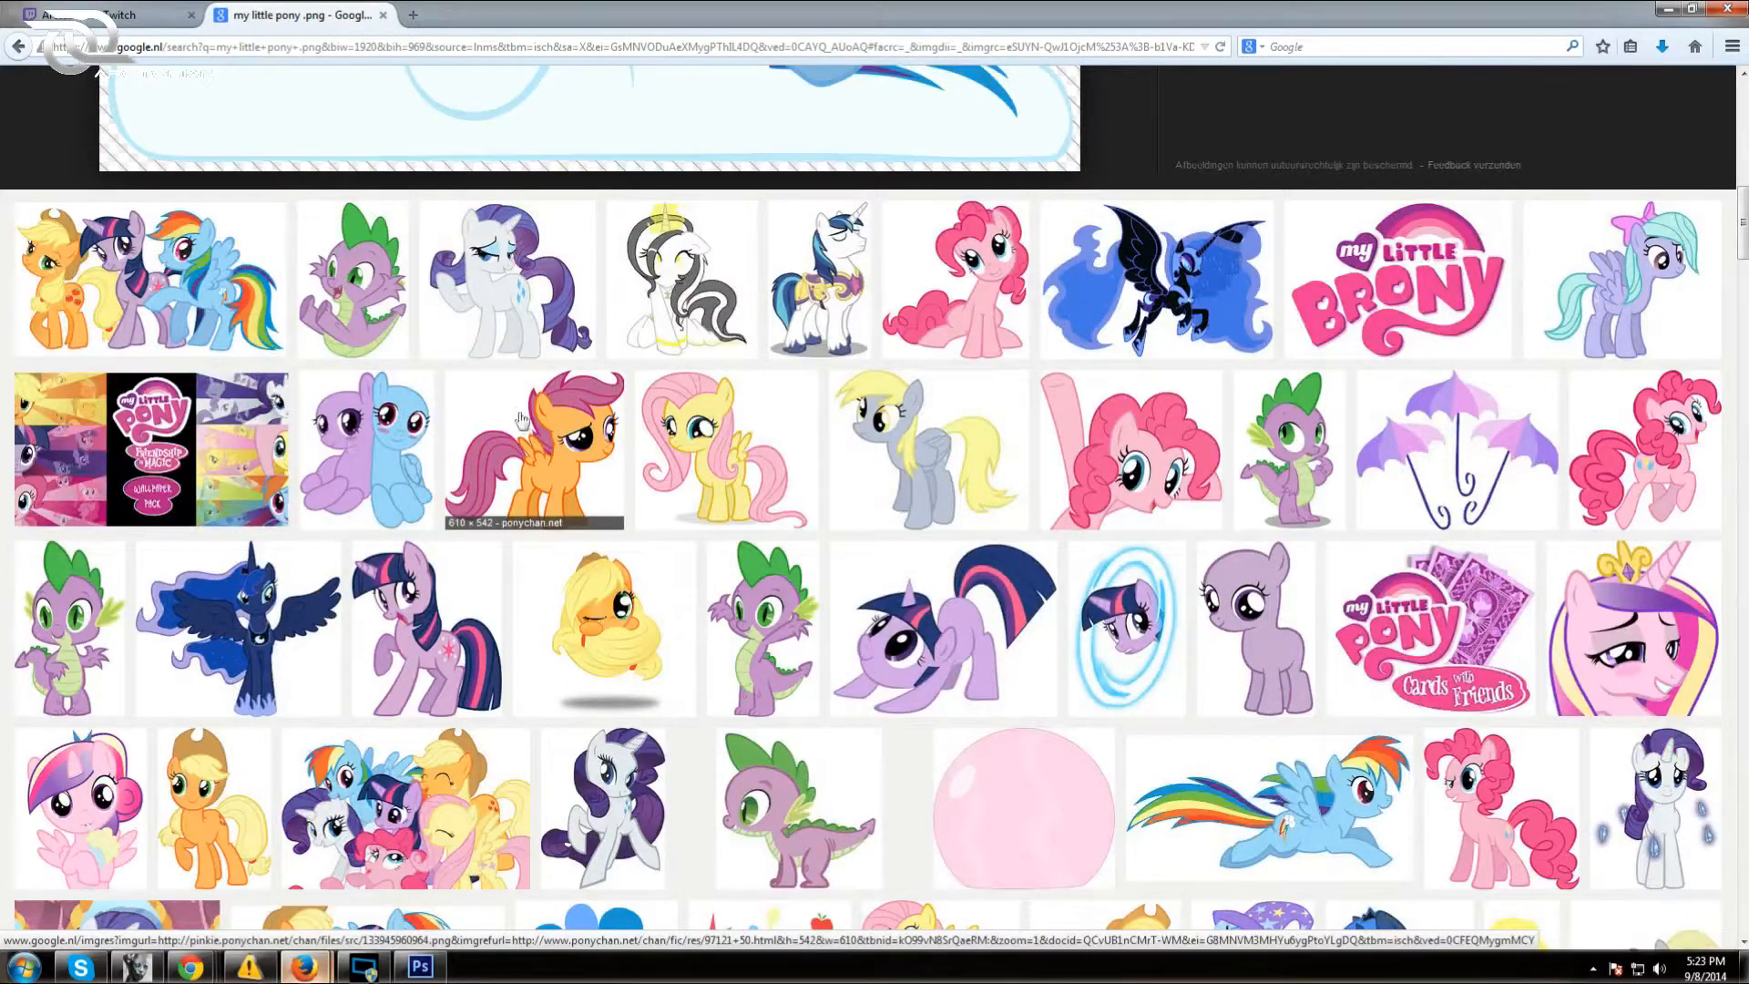
{"action": "left_click", "coordinate": [536, 448]}
Save the previewed pony image as a PNG named "pony twitter" in the bits folder
{"action": "right_click", "coordinate": [640, 513]}
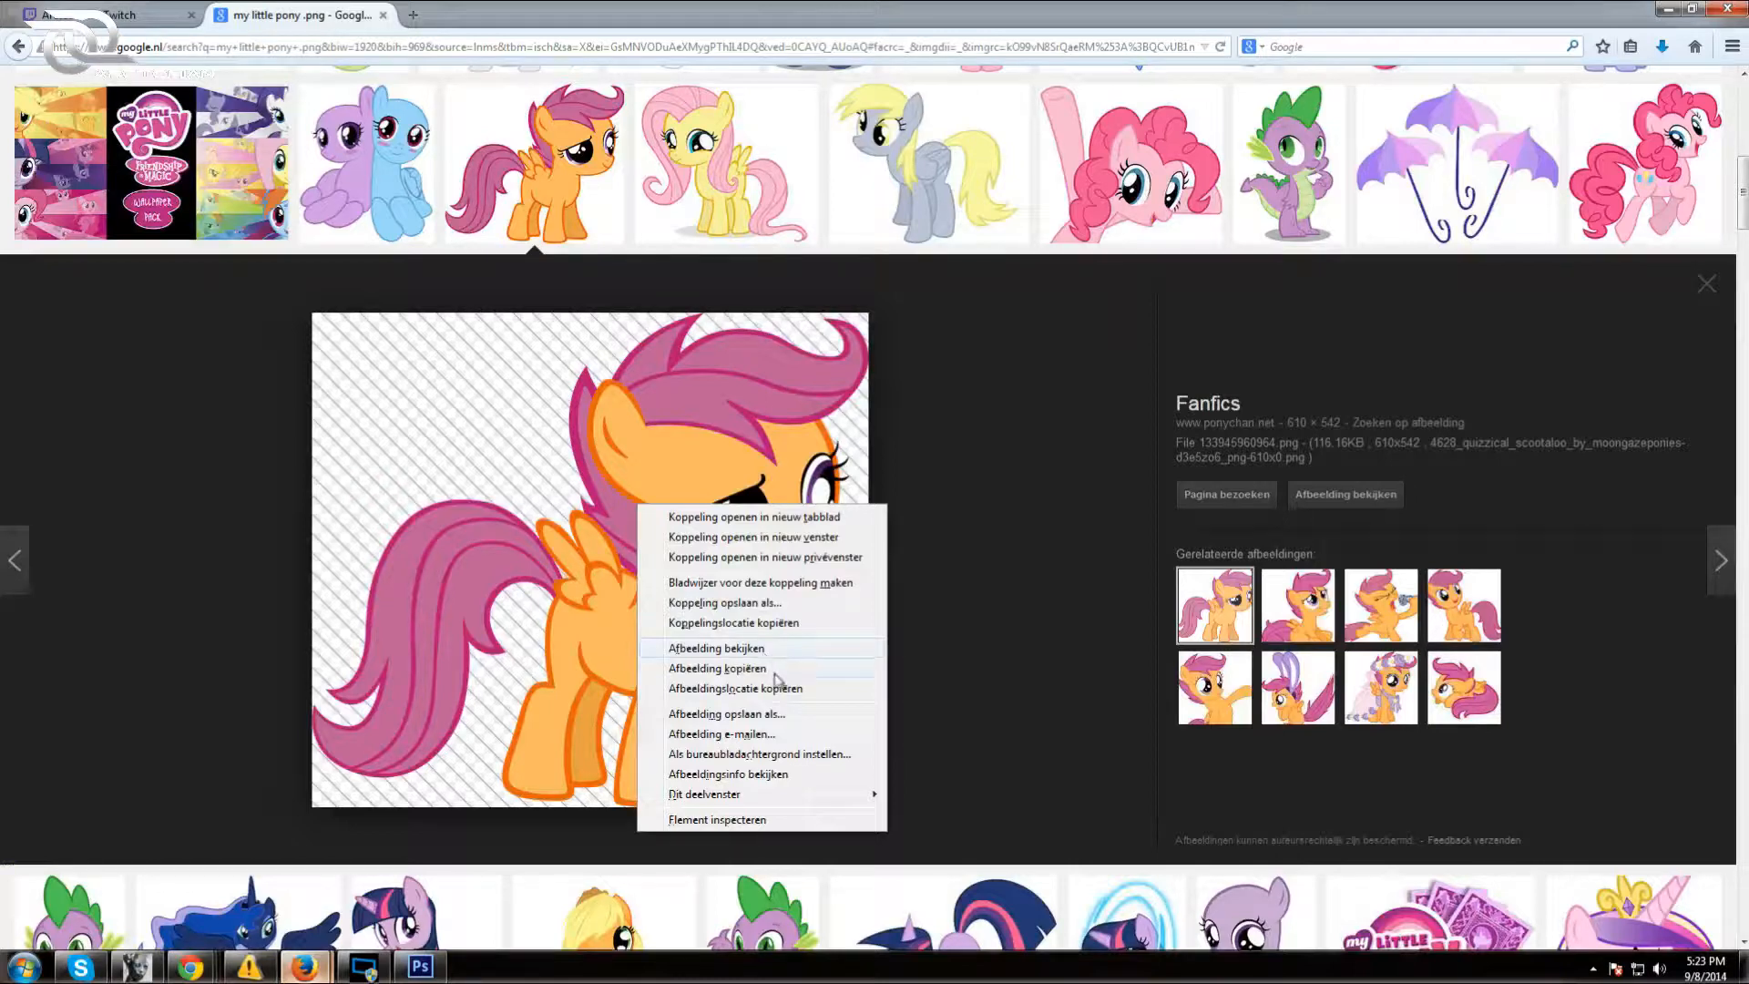
{"action": "left_click", "coordinate": [790, 714]}
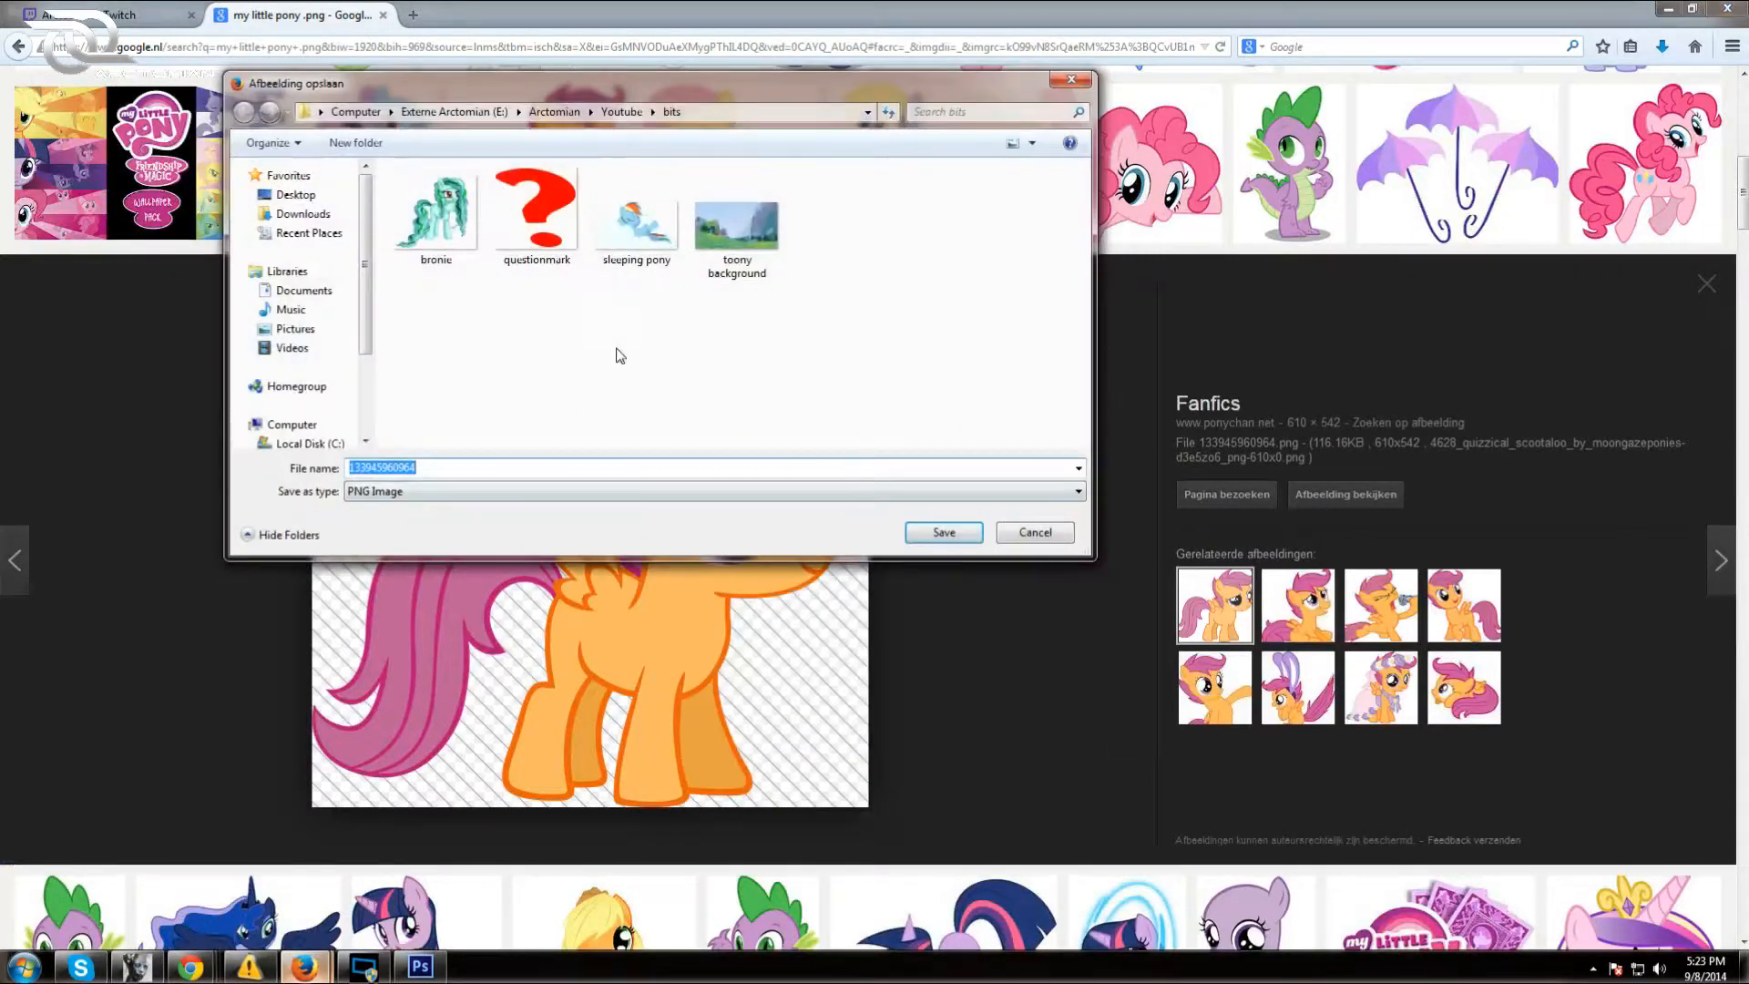
{"action": "type", "text": "pony twitter"}
{"action": "left_click", "coordinate": [943, 532]}
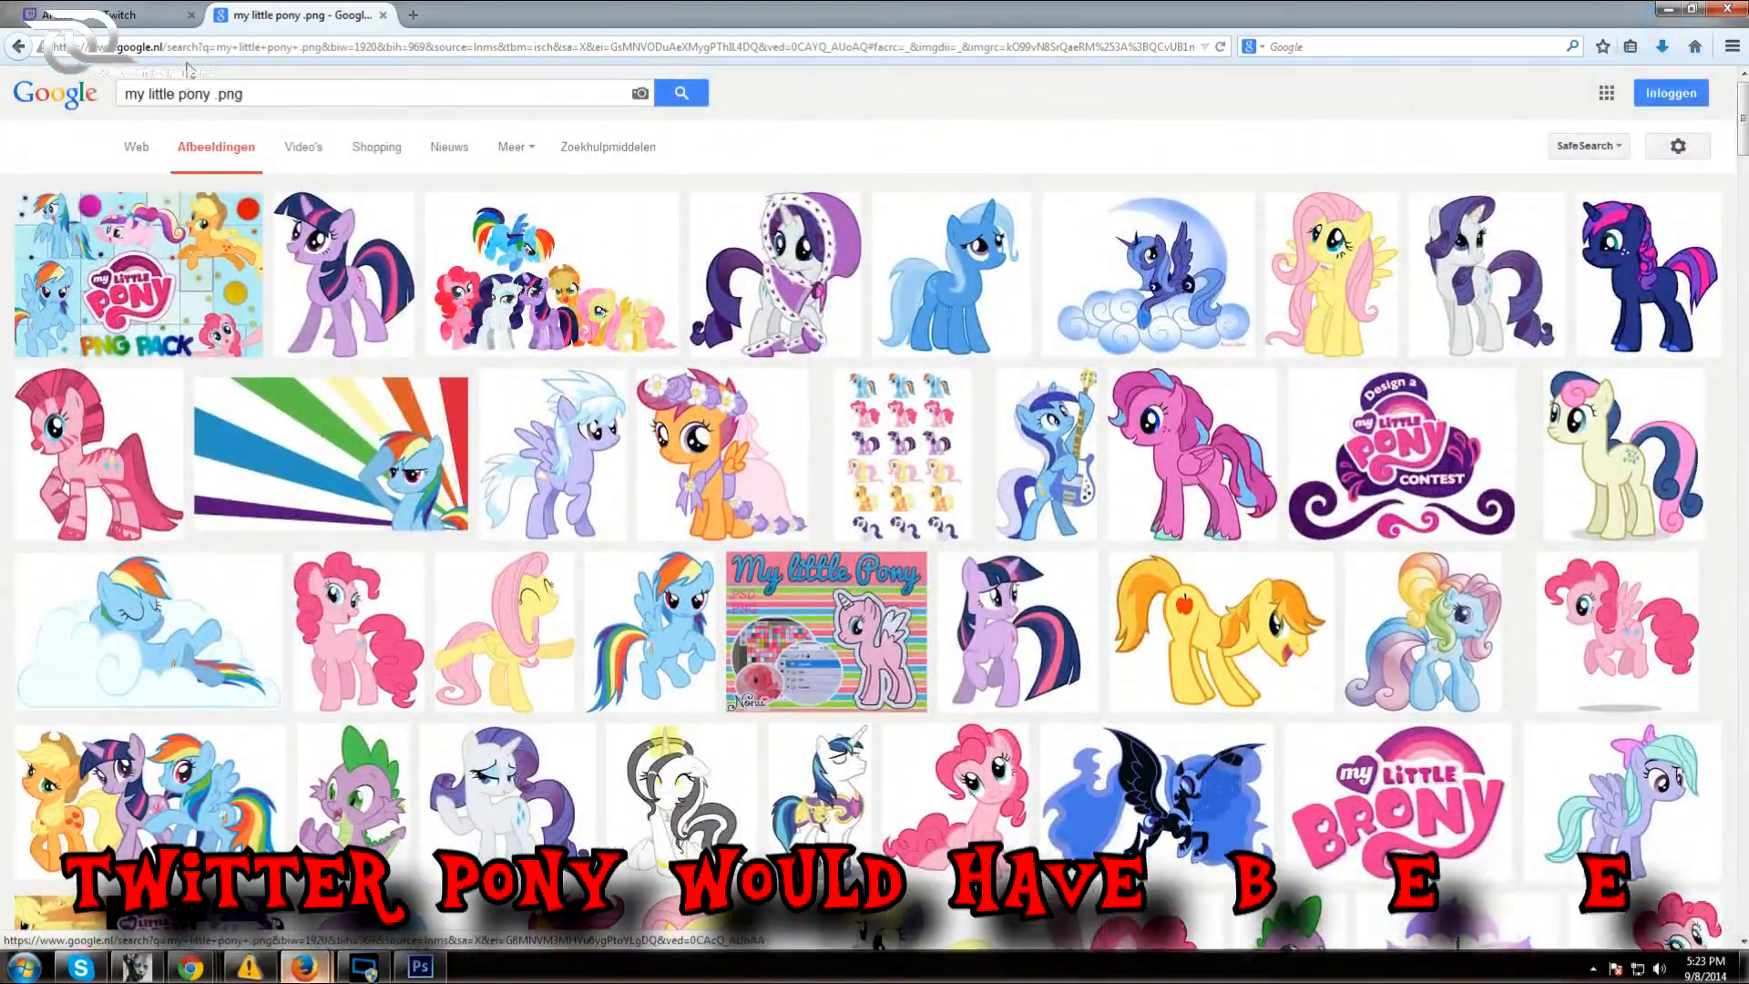
Search Google Images for "twitter toon logo .png" and look through the results
{"action": "left_click_drag", "start_coordinate": [209, 94], "coordinate": [82, 94]}
{"action": "type", "text": "twi"}
{"action": "type", "text": "tter to"}
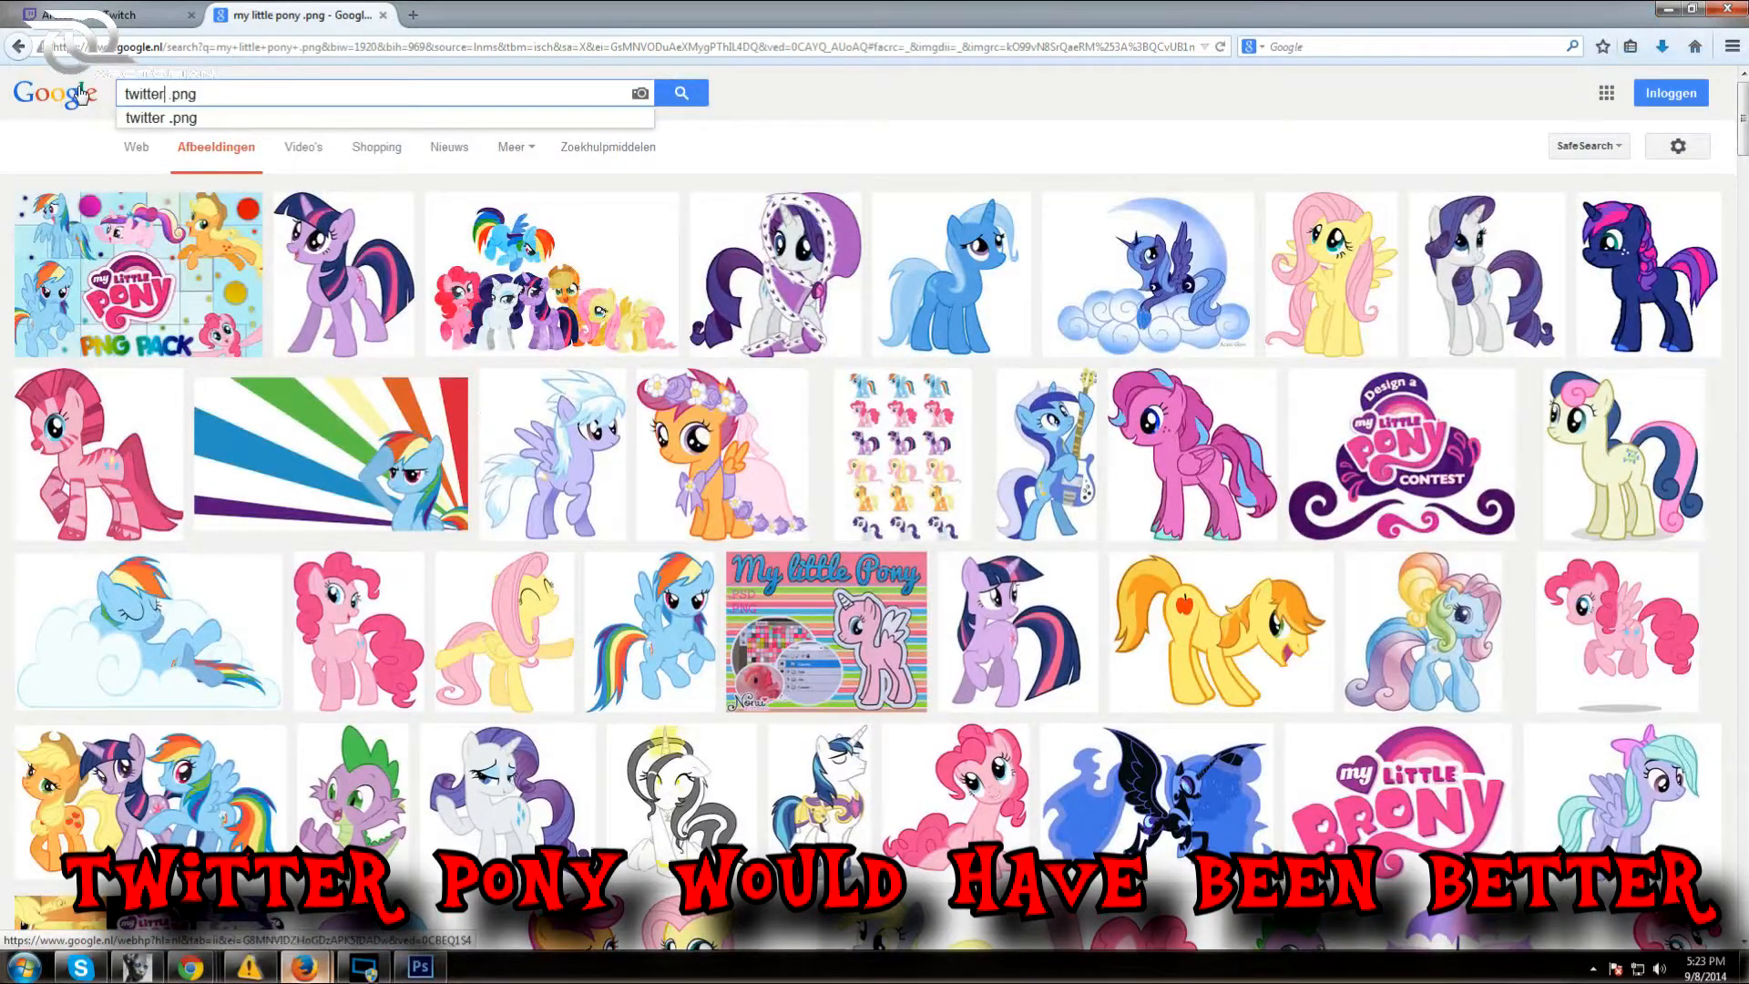
{"action": "type", "text": "on logo"}
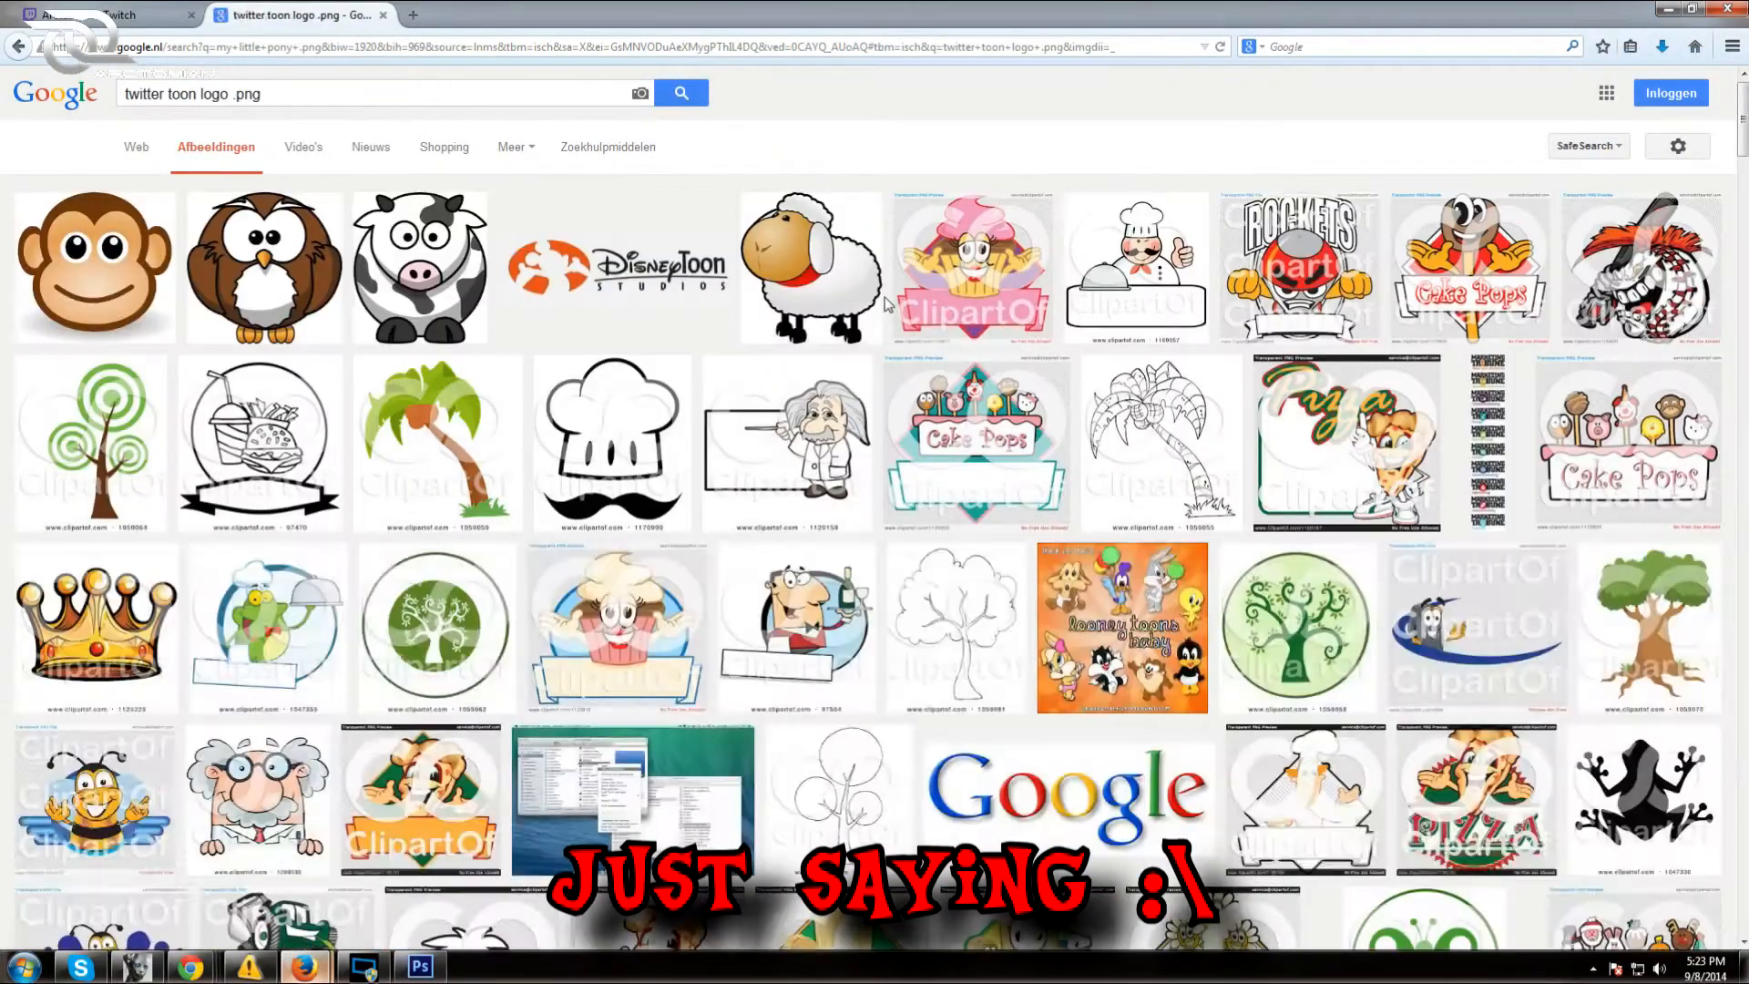
{"action": "scroll", "coordinate": [1314, 454], "scroll_direction": "down", "scroll_amount": 6}
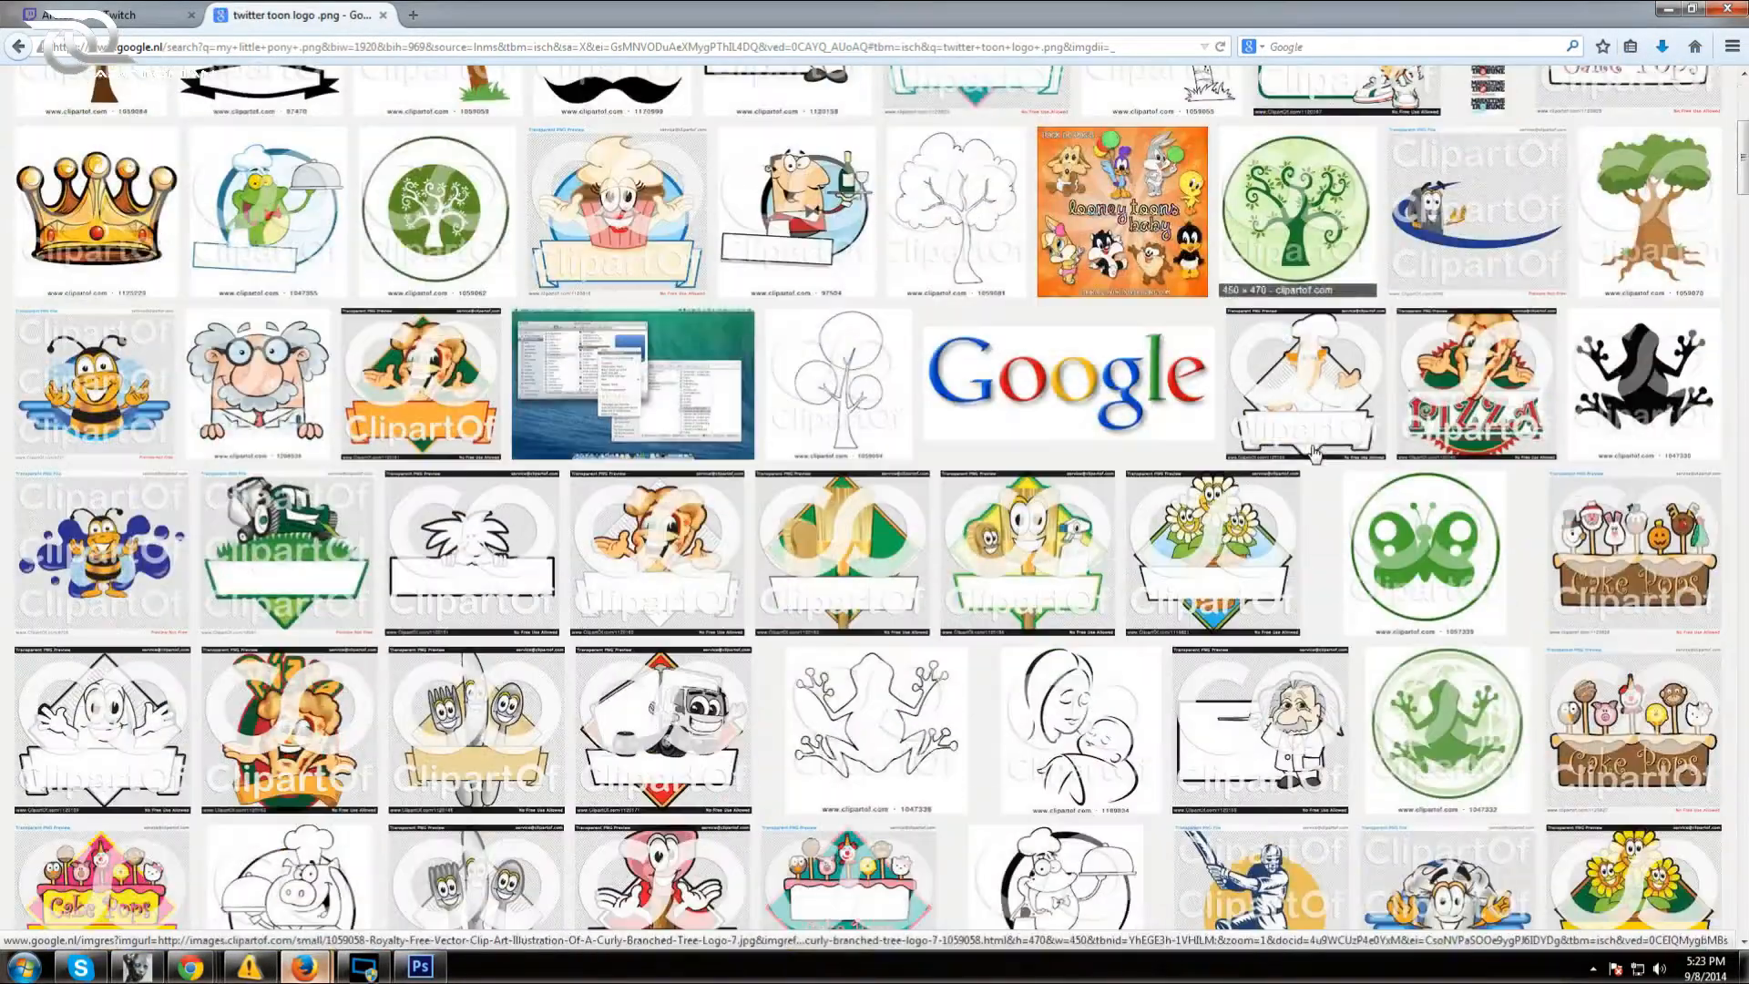
{"action": "scroll", "coordinate": [1314, 454], "scroll_direction": "up", "scroll_amount": 6}
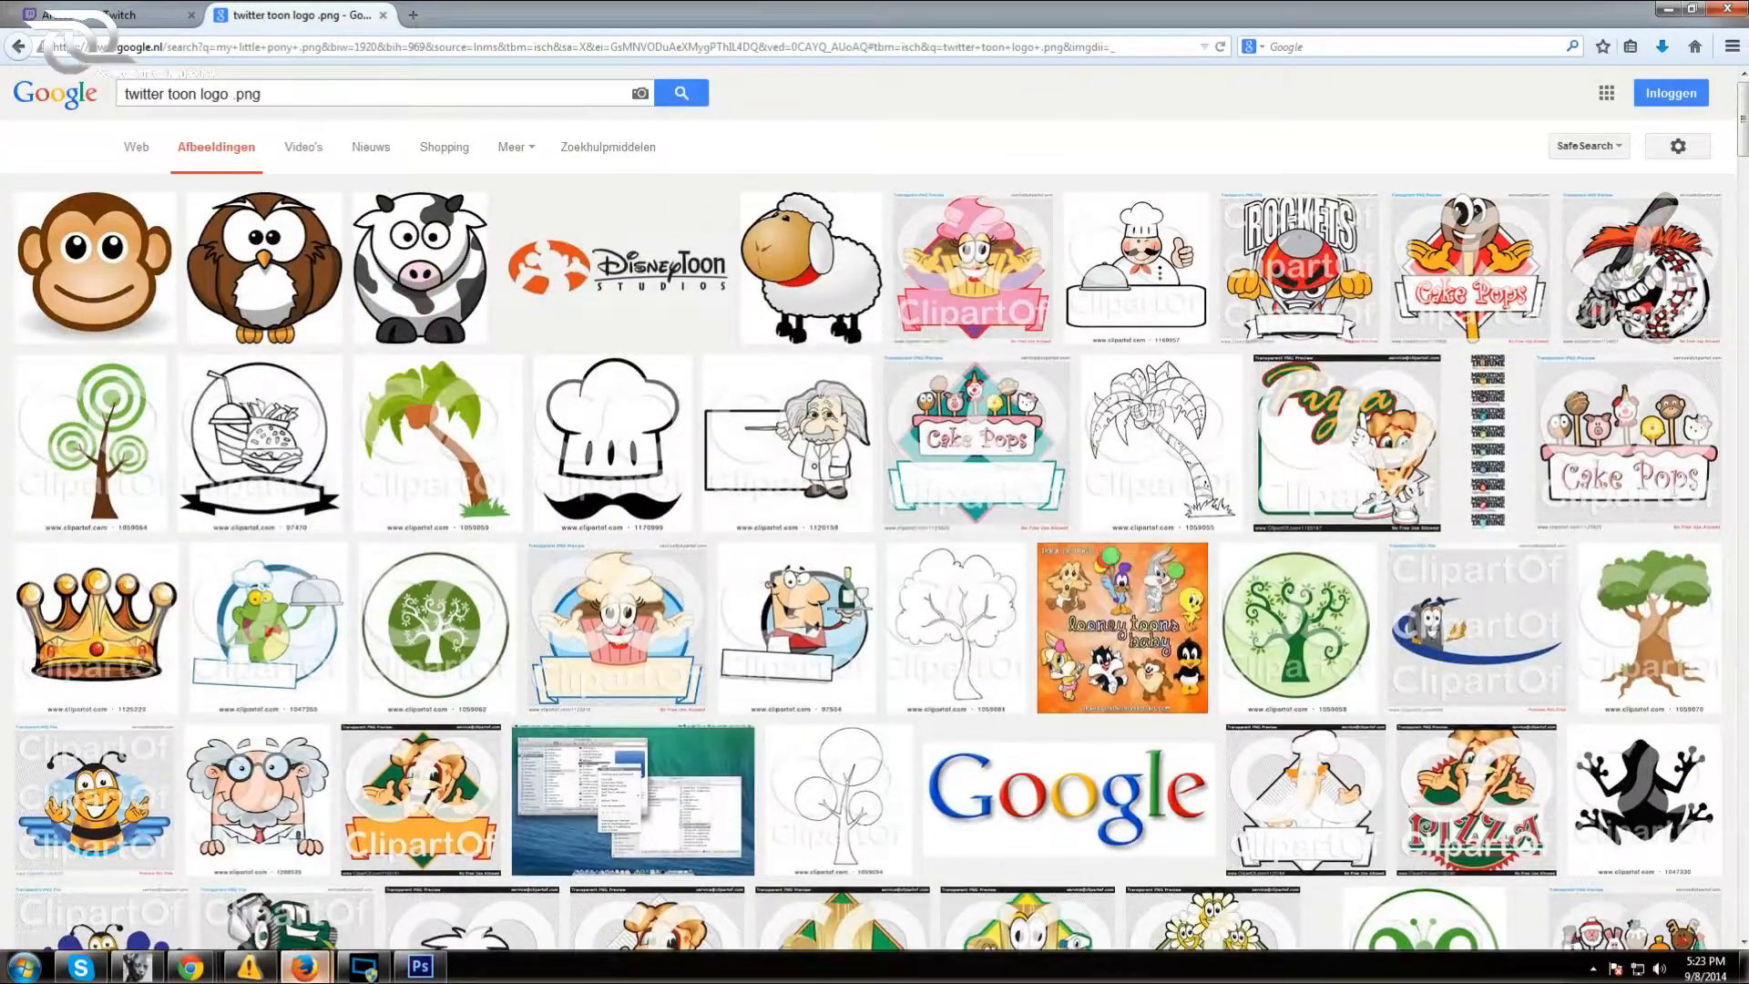
Change the image search to "twitter logo .png" and preview the blue bird with the open orange beak
{"action": "left_click_drag", "start_coordinate": [196, 94], "coordinate": [179, 94]}
{"action": "key", "text": "BackSpace"}
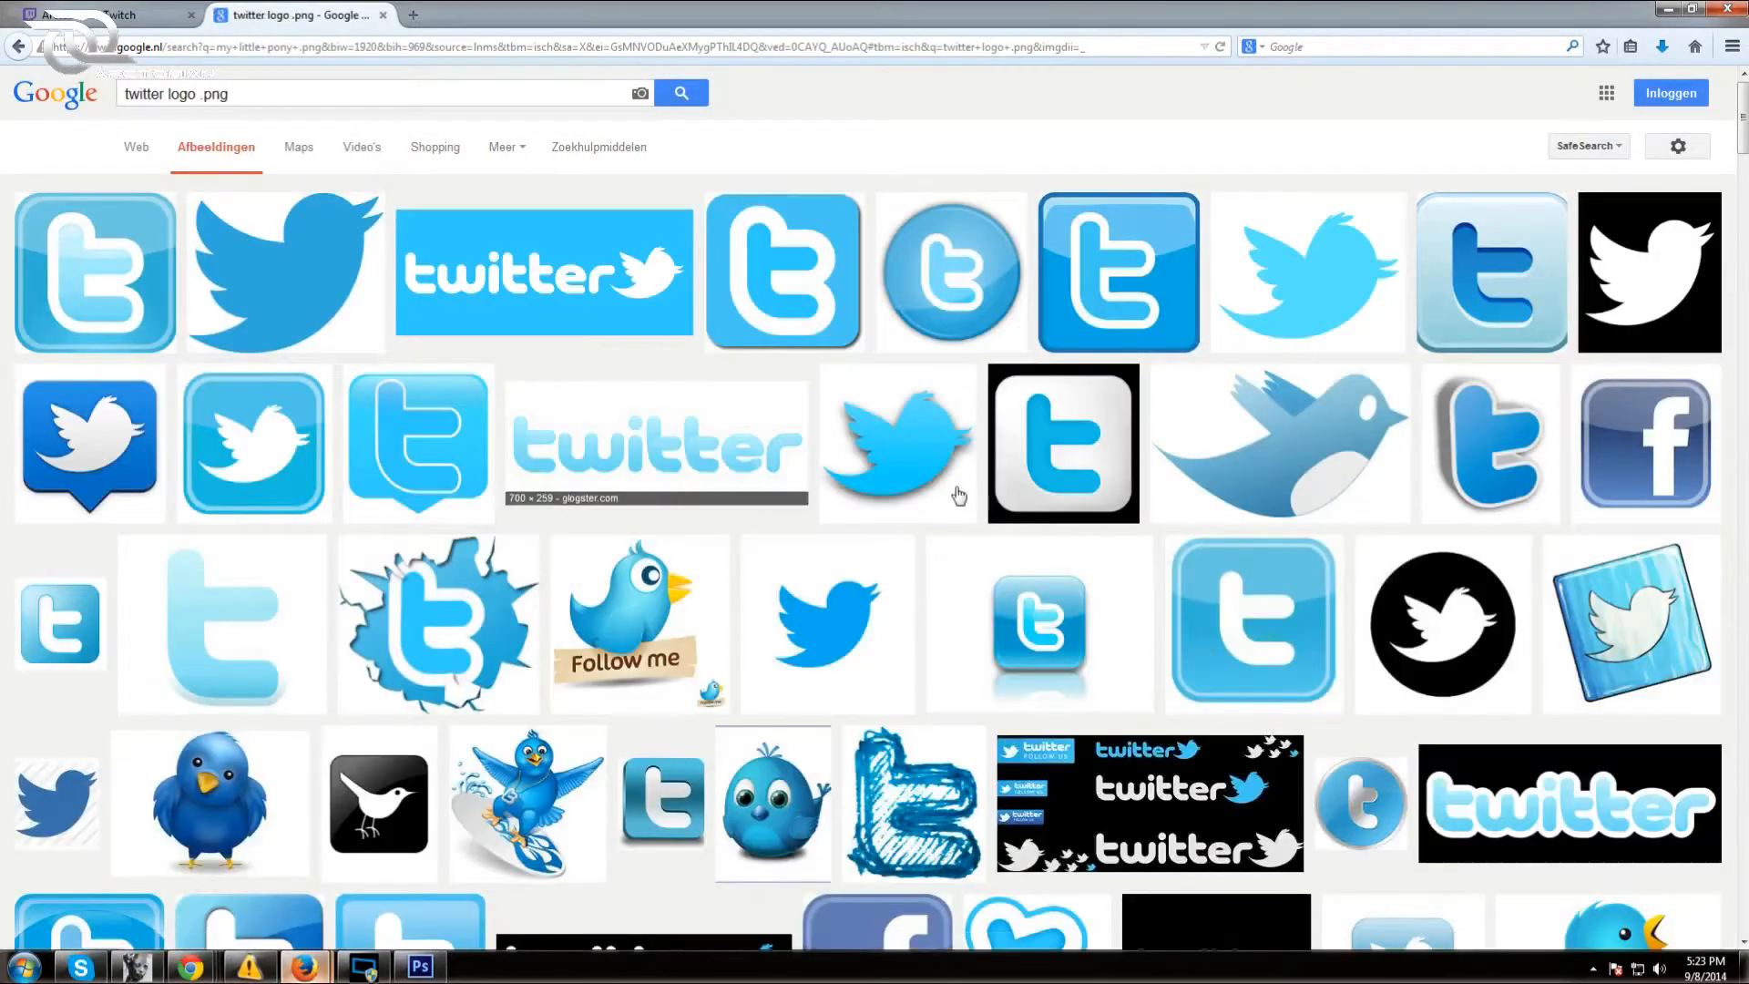
{"action": "scroll", "coordinate": [958, 495], "scroll_direction": "down", "scroll_amount": 5}
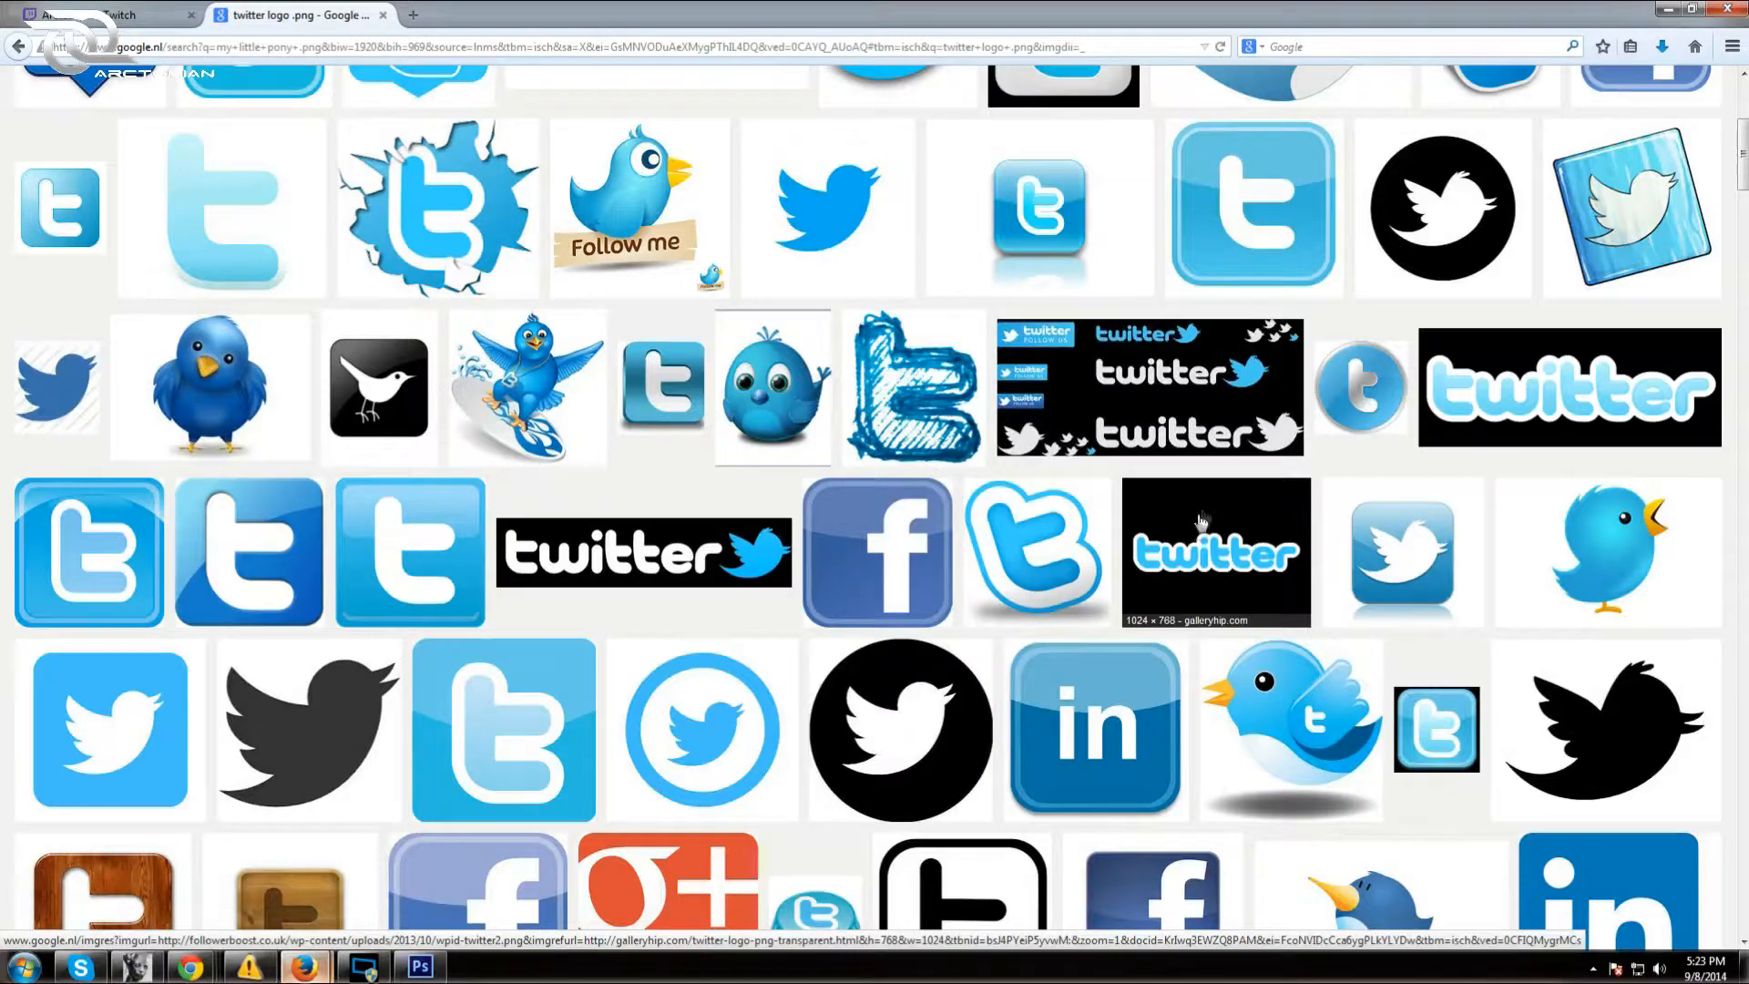
{"action": "left_click", "coordinate": [1592, 546]}
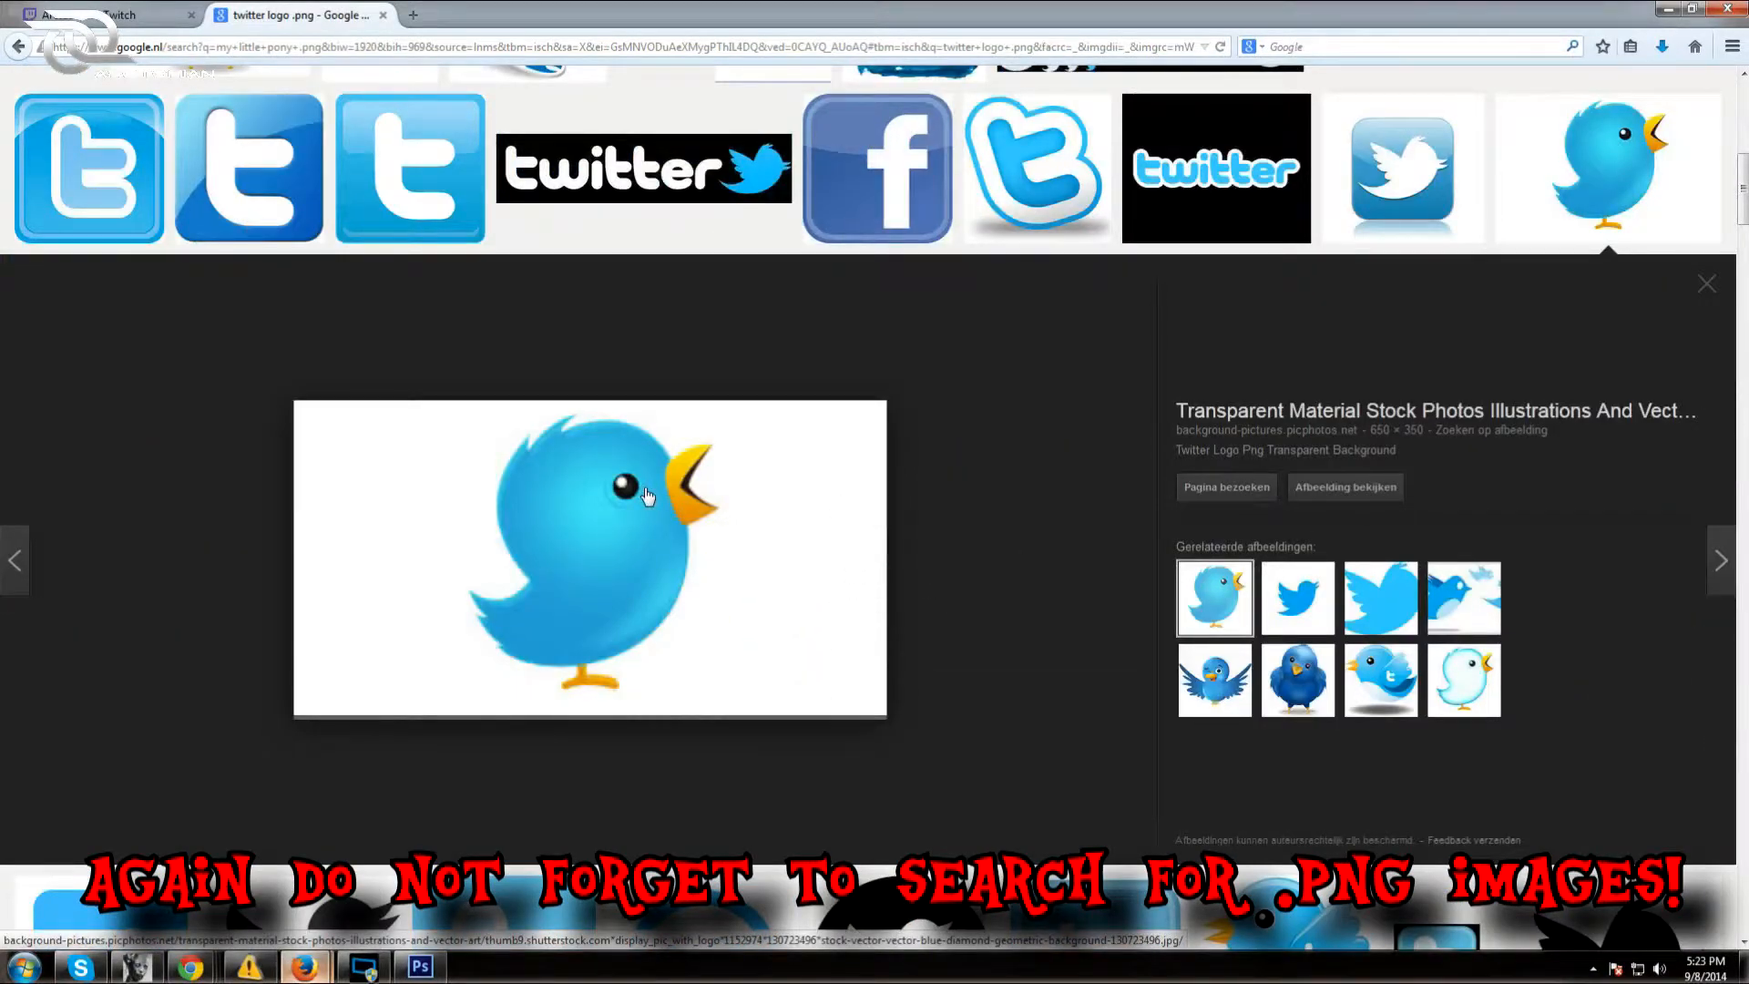
Save the previewed bird image as a PNG named "twitter logo" in the bits folder
{"action": "right_click", "coordinate": [612, 564]}
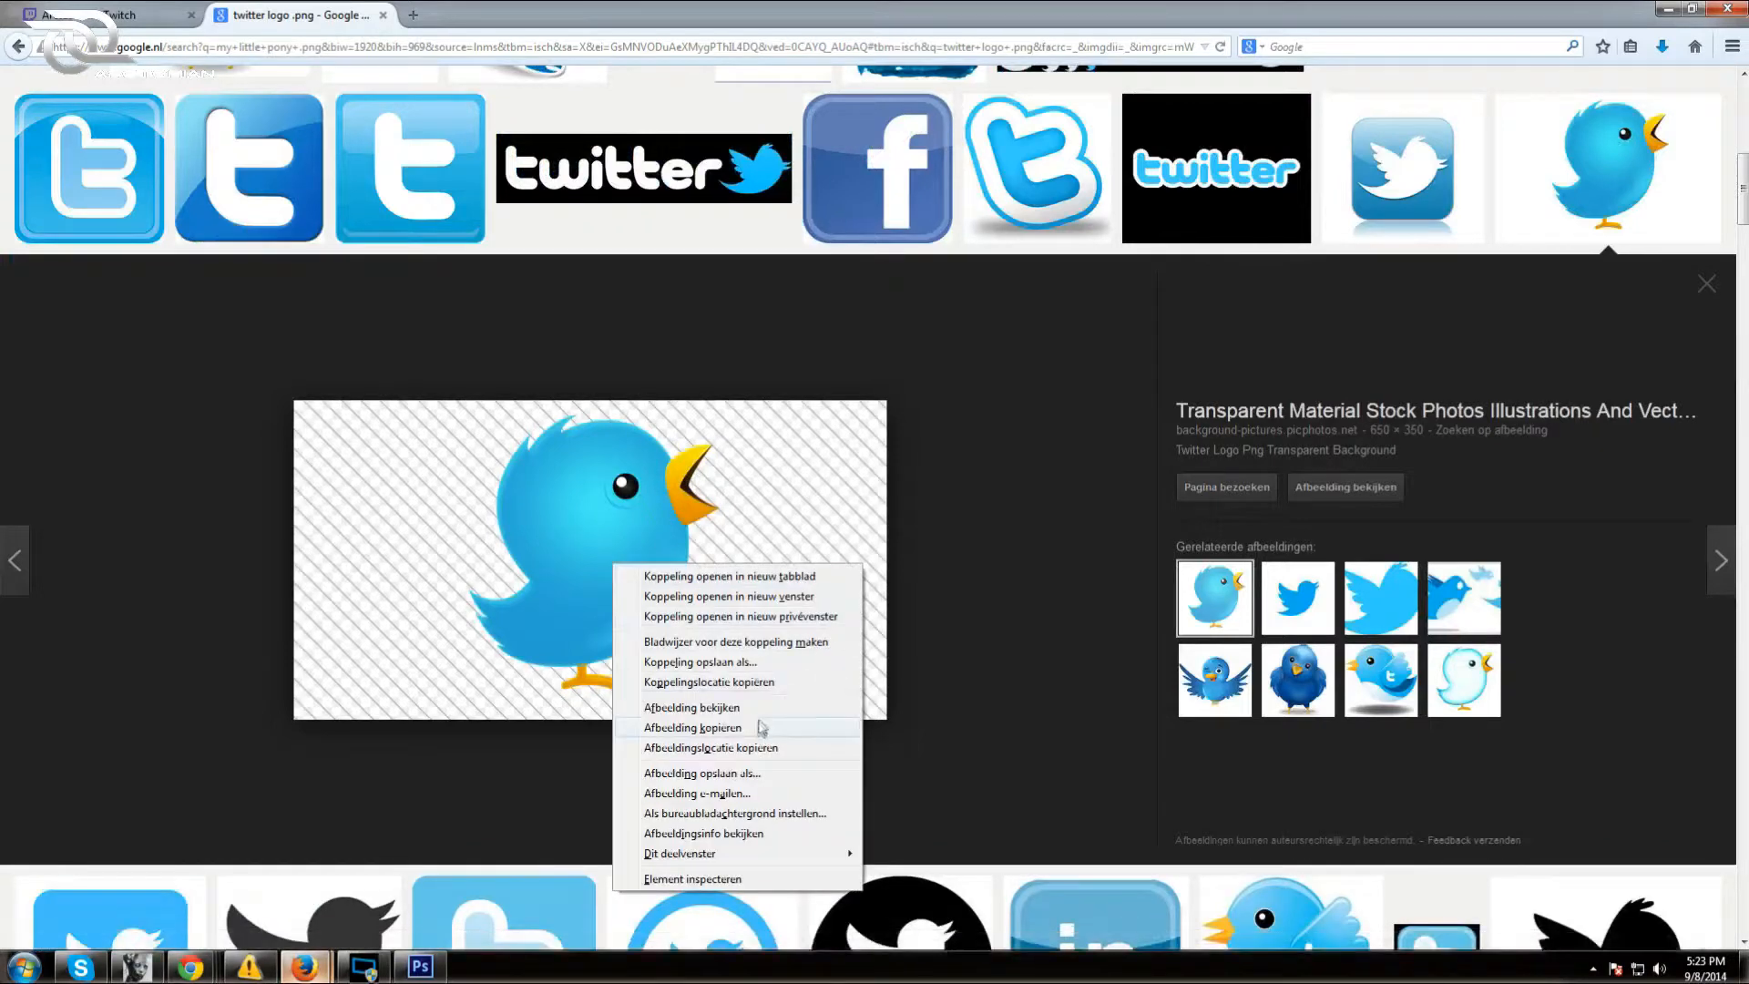
{"action": "left_click", "coordinate": [738, 772]}
{"action": "type", "text": "twitter logo"}
{"action": "key", "text": "ctrl+a"}
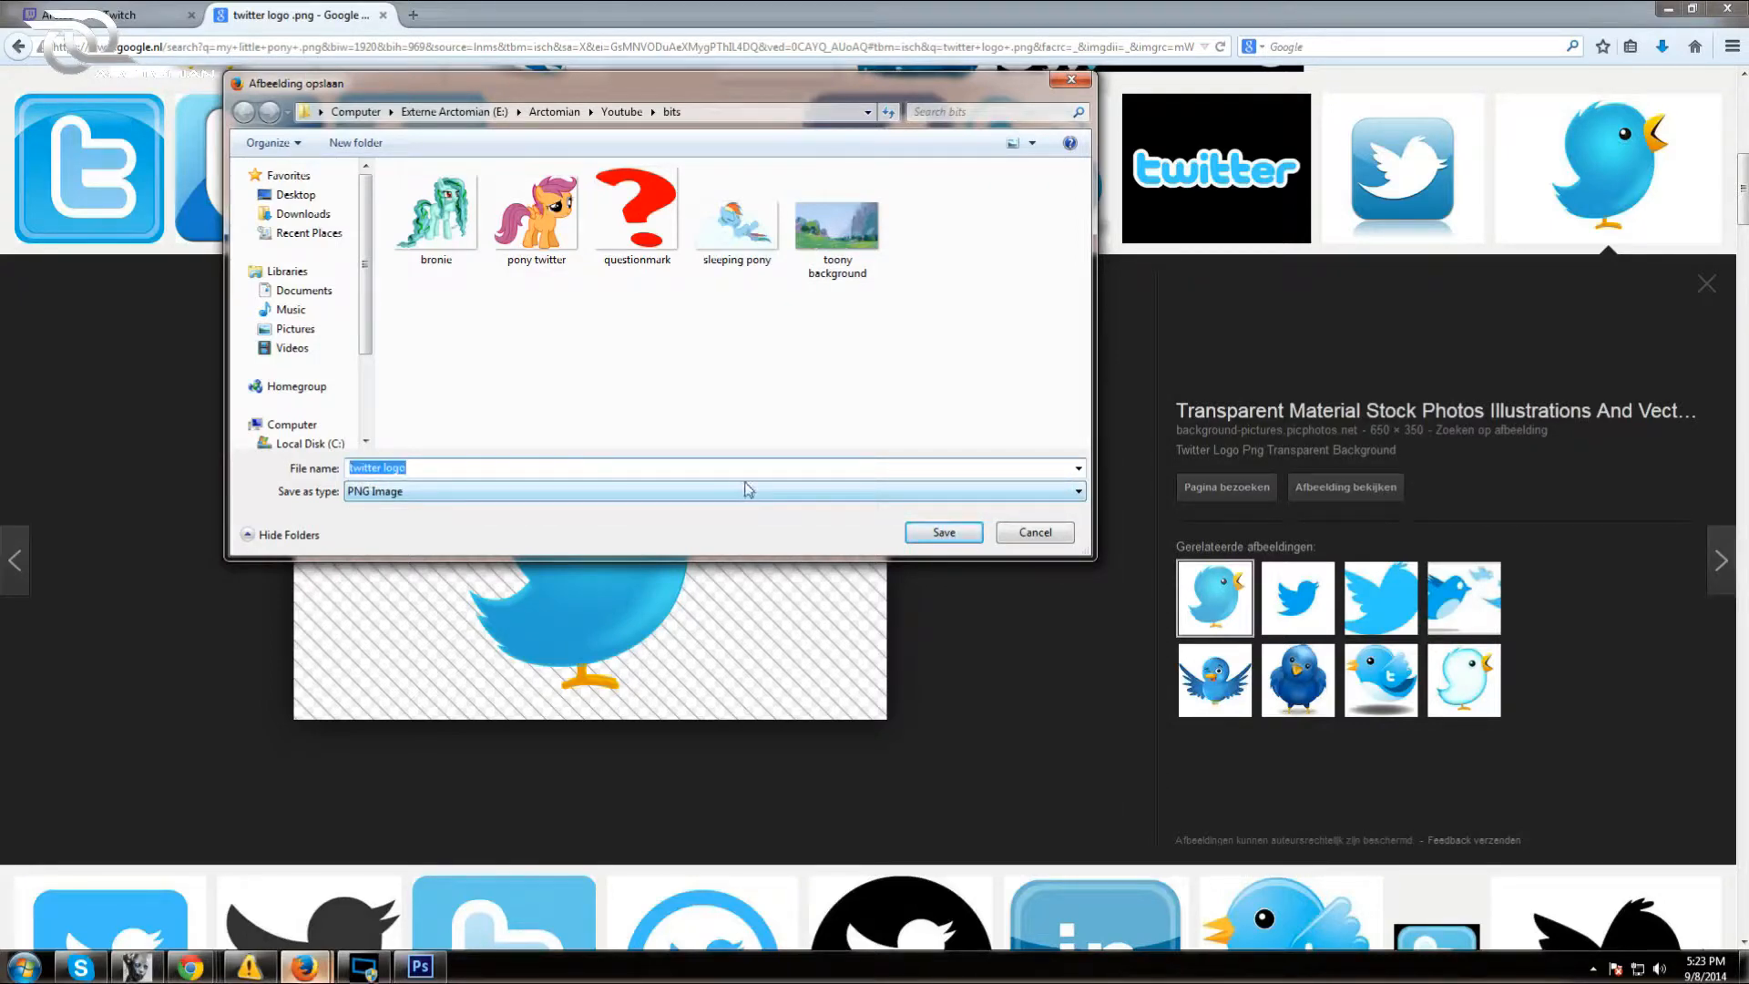
{"action": "left_click", "coordinate": [944, 532]}
Switch to Photoshop and open the pony twitter image from the bits folder
{"action": "left_click", "coordinate": [1667, 9]}
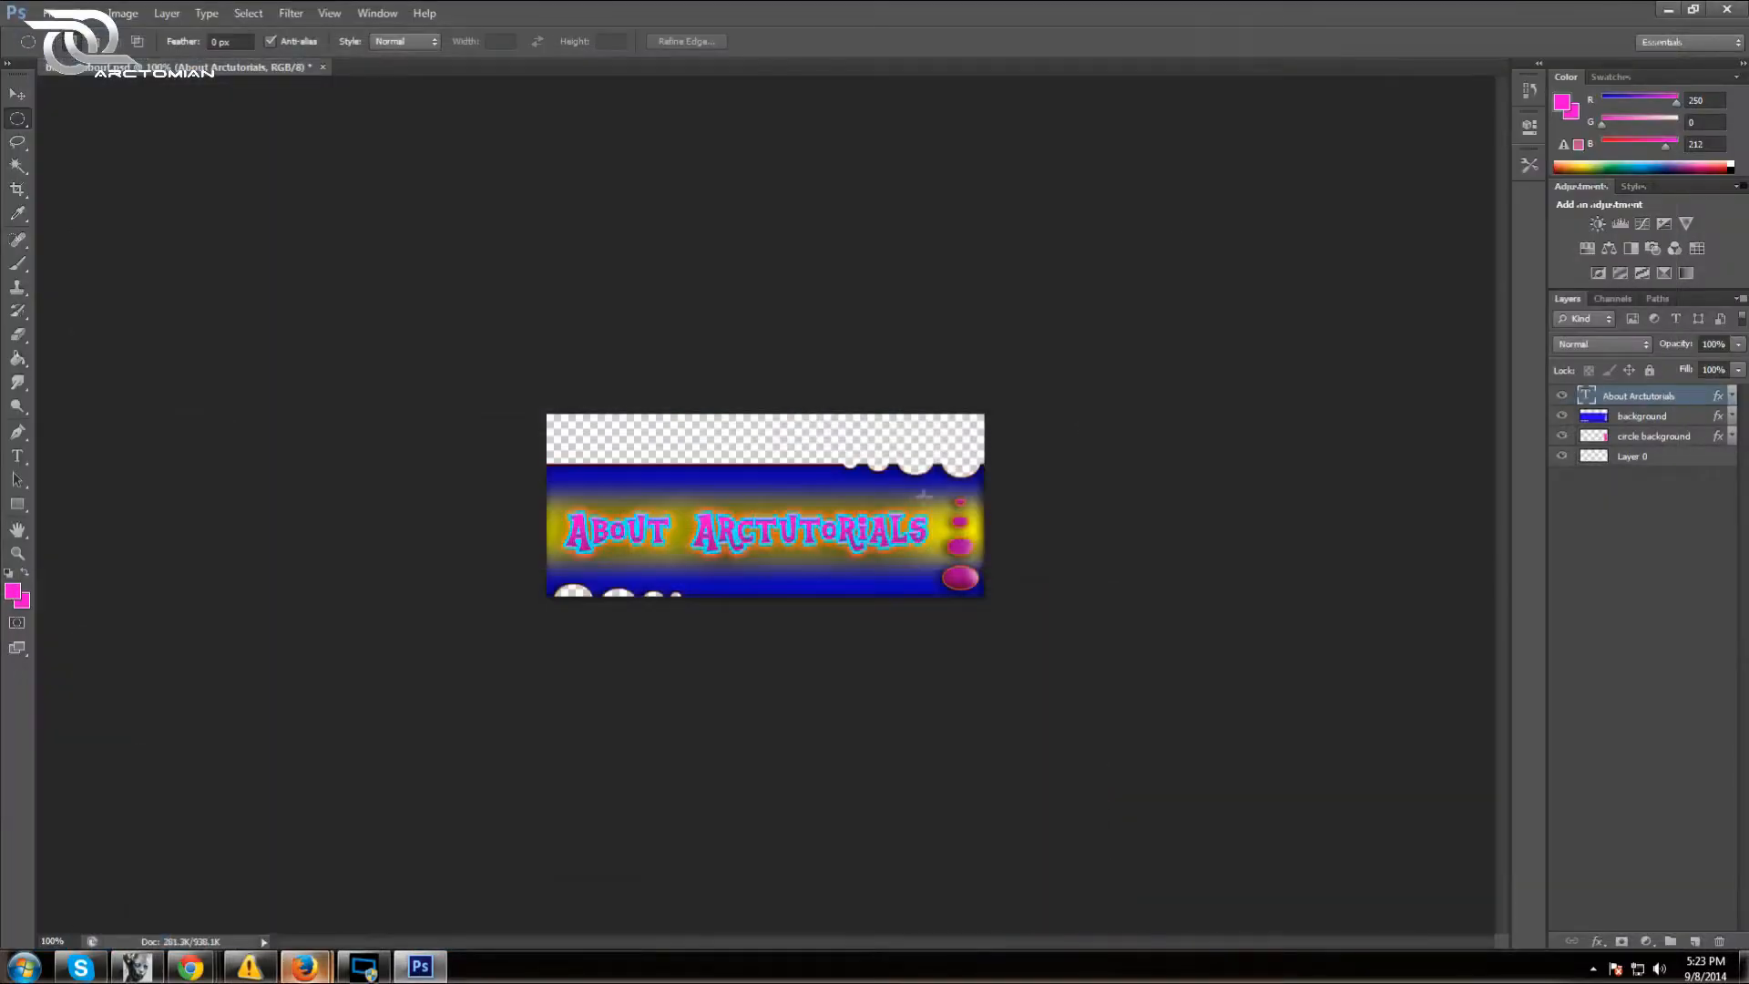
{"action": "left_click", "coordinate": [55, 12]}
{"action": "left_click", "coordinate": [72, 43]}
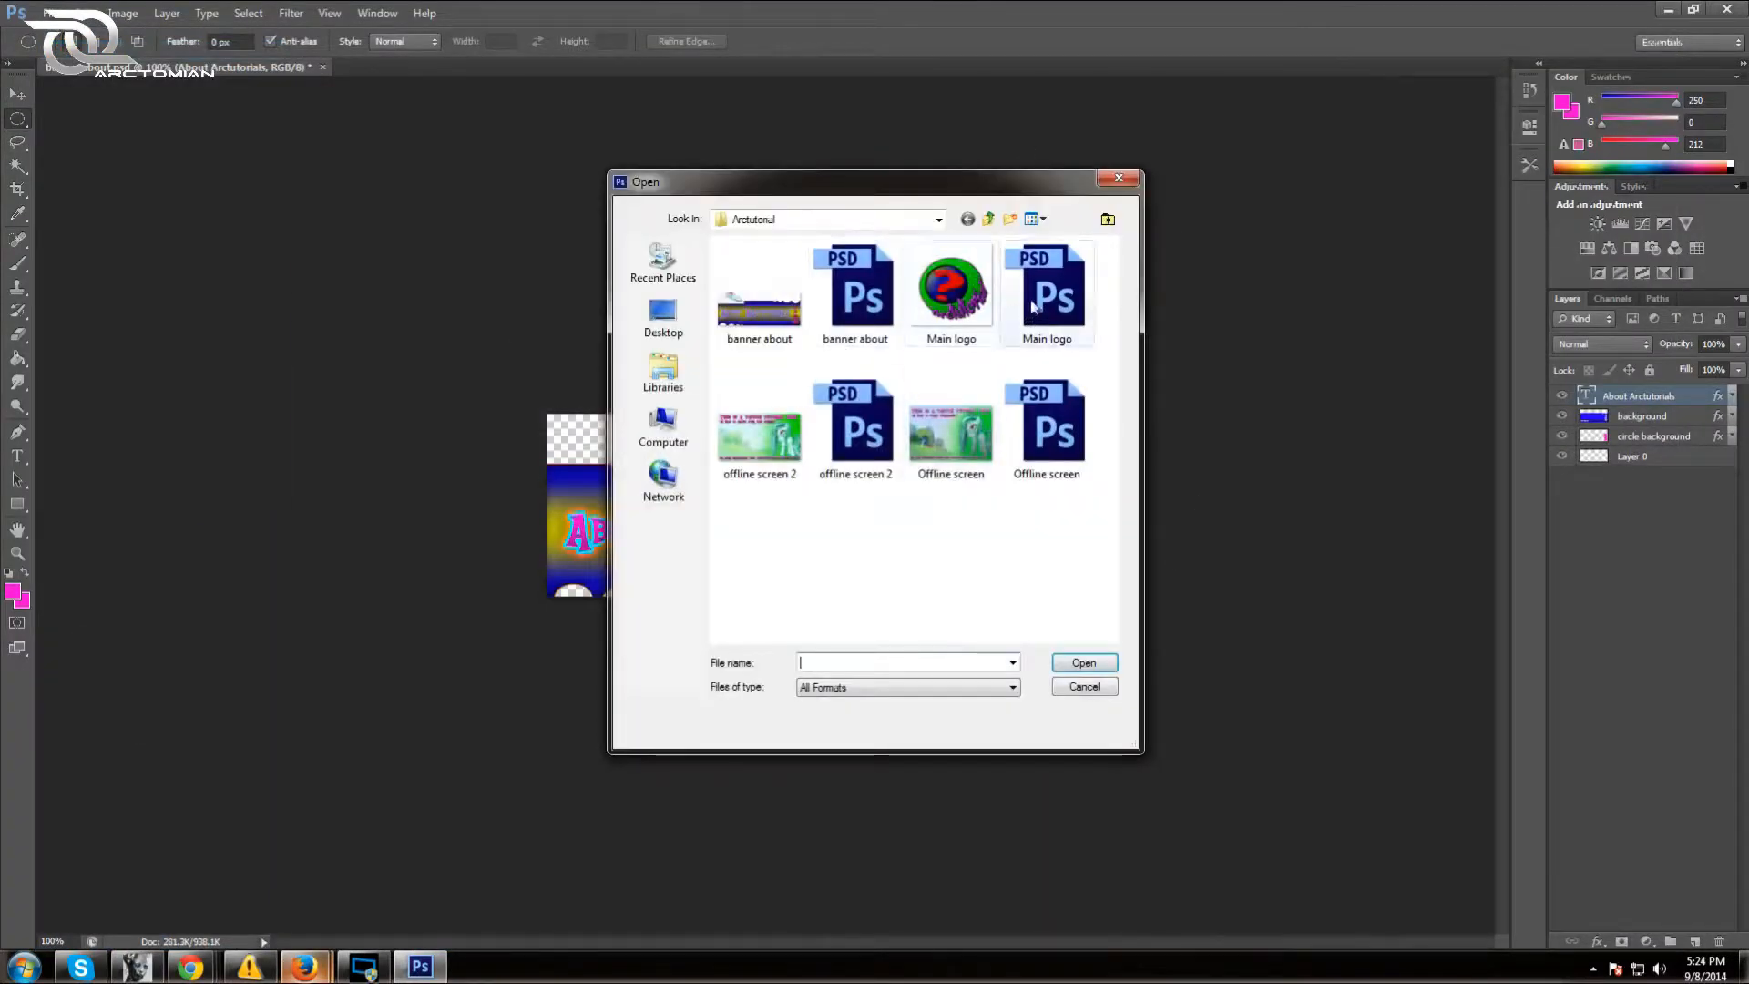
{"action": "left_click", "coordinate": [990, 219]}
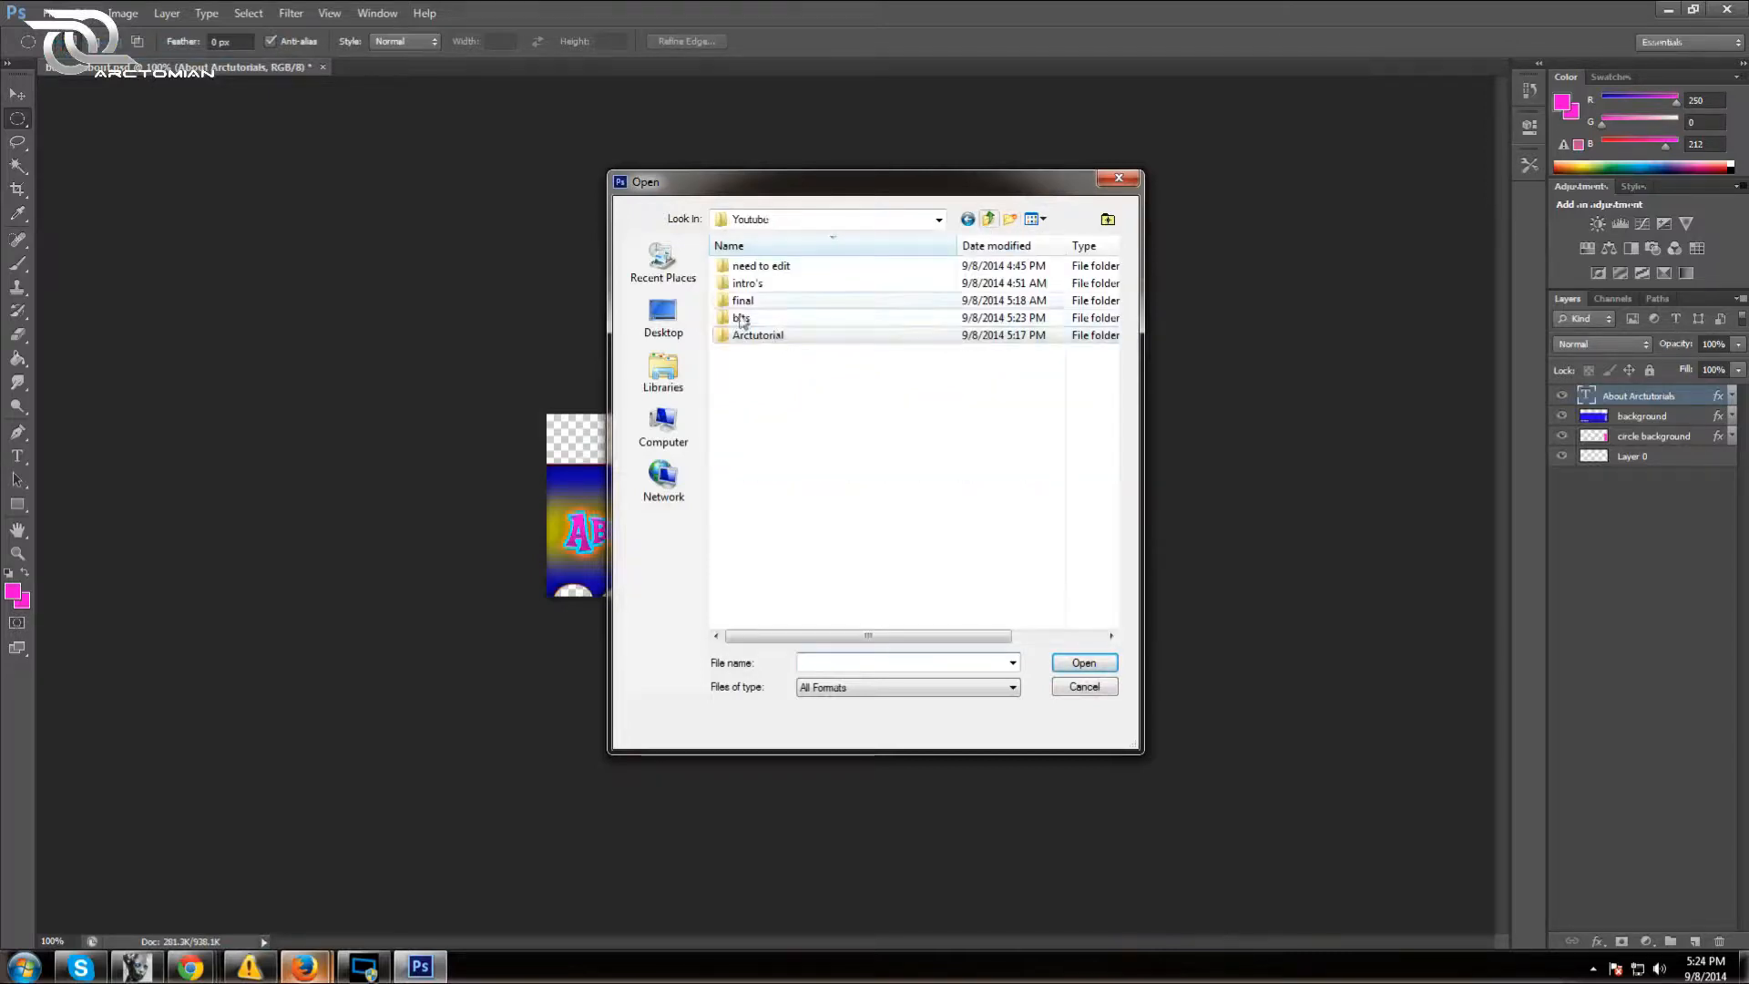
{"action": "double_click", "coordinate": [742, 319]}
{"action": "left_click", "coordinate": [858, 301]}
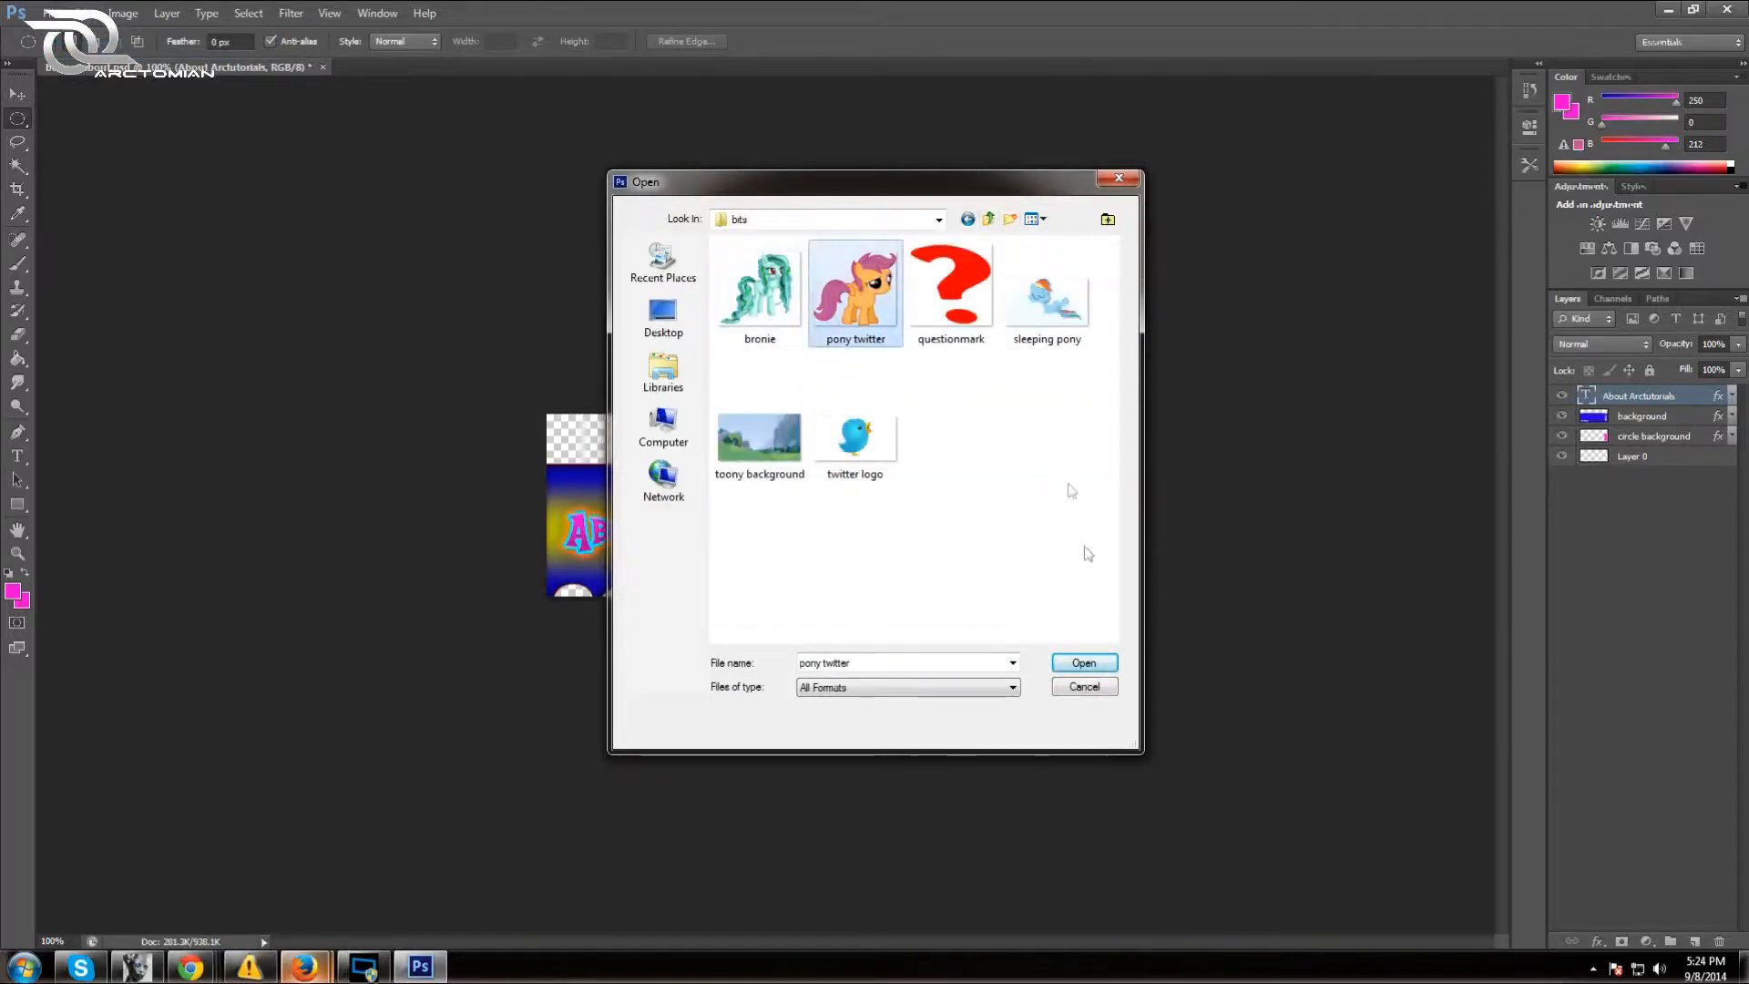
{"action": "left_click", "coordinate": [1096, 671]}
Float the pony twitter document, copy its pony onto the banner with the Move tool, and close the pony document
{"action": "left_click_drag", "start_coordinate": [485, 68], "coordinate": [867, 236]}
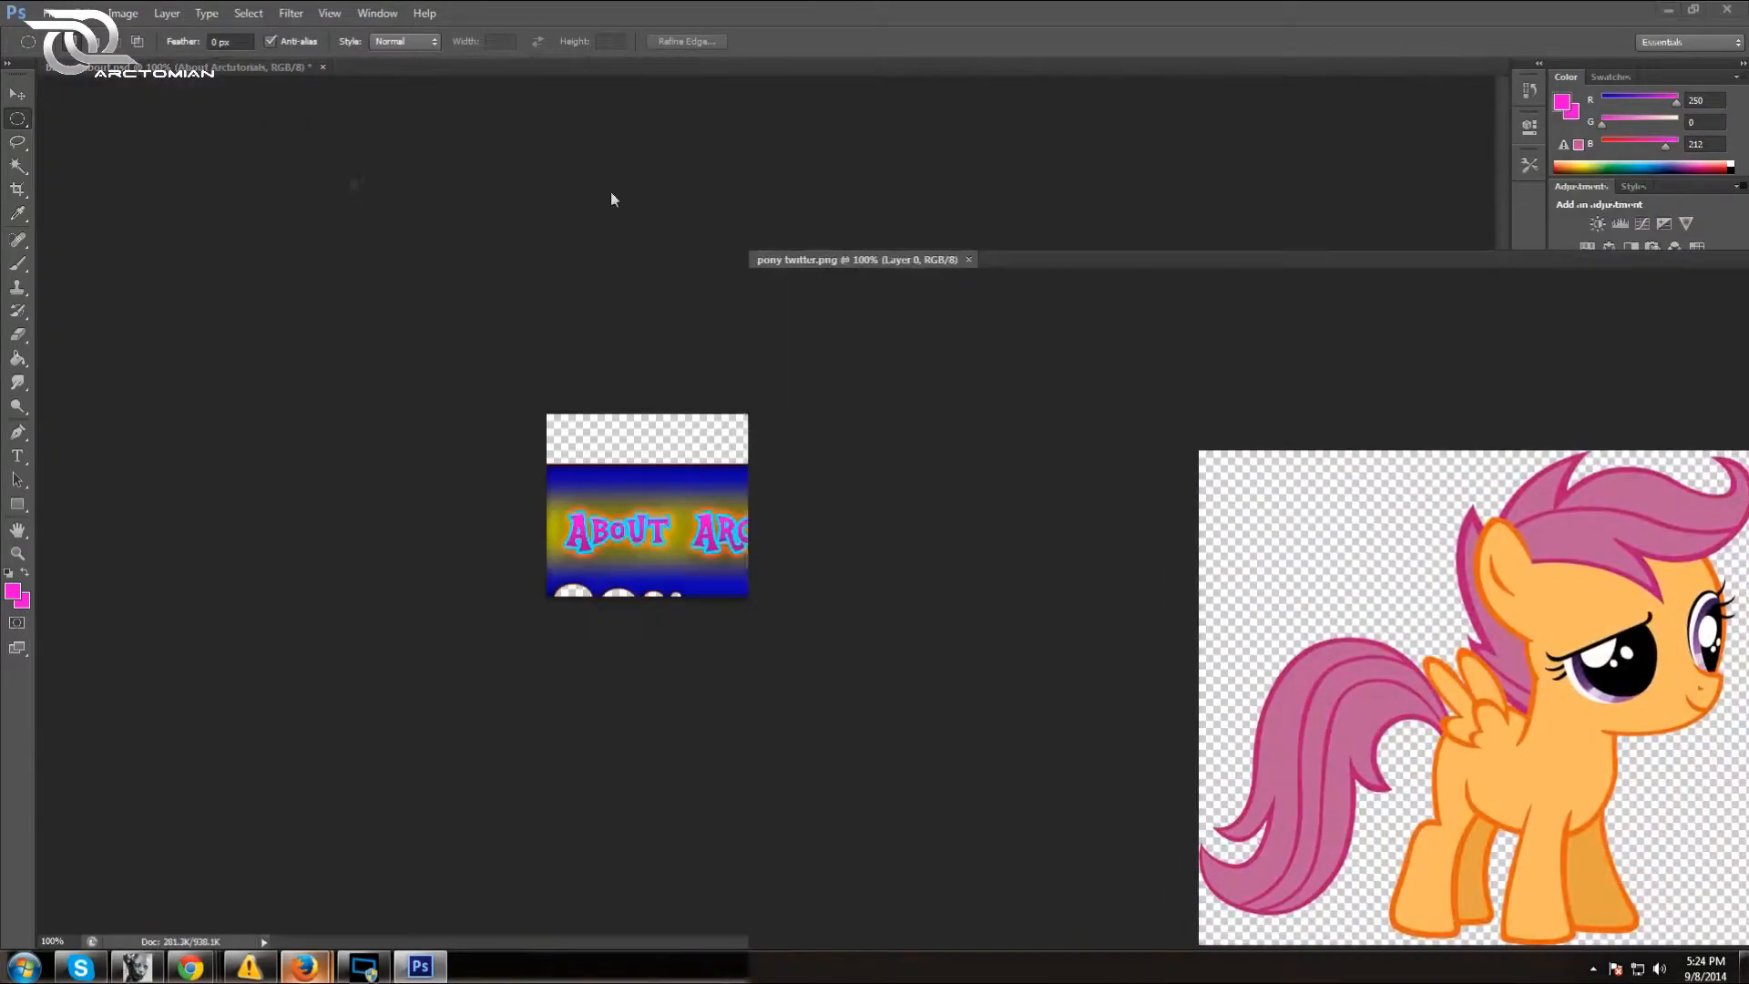
{"action": "key", "text": "v"}
{"action": "left_click_drag", "start_coordinate": [878, 391], "coordinate": [654, 488]}
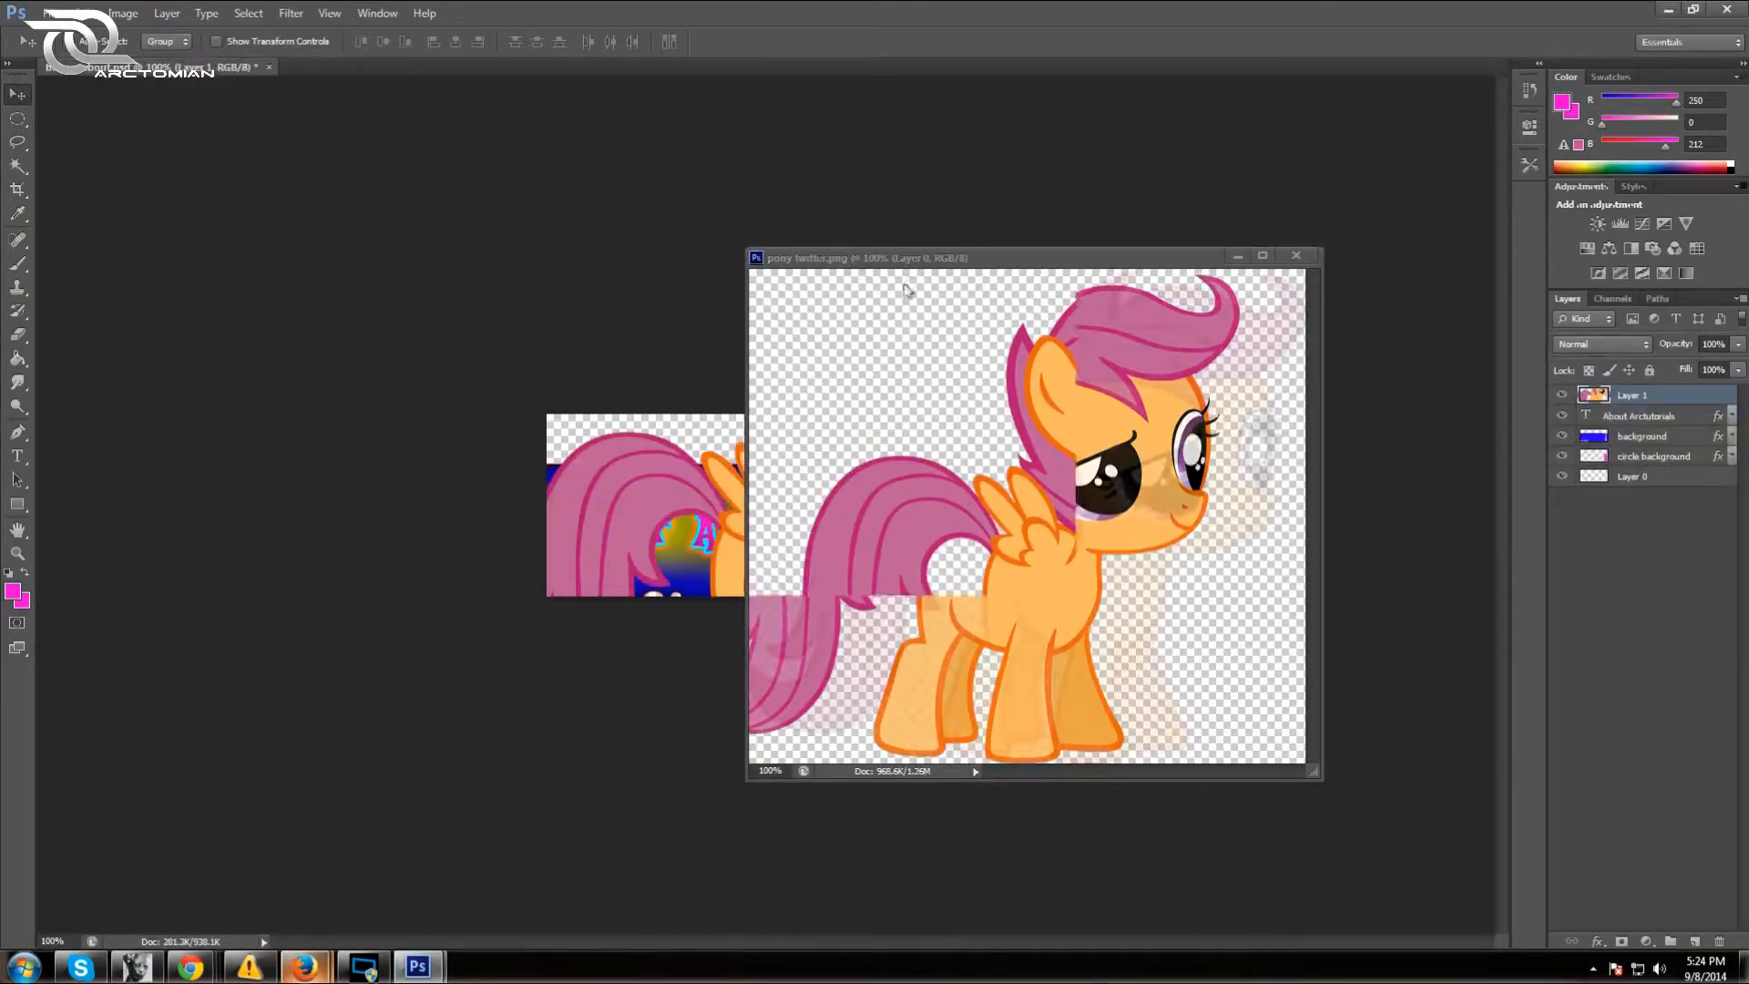
{"action": "left_click_drag", "start_coordinate": [934, 261], "coordinate": [685, 246]}
{"action": "left_click", "coordinate": [1045, 243]}
{"action": "left_click", "coordinate": [1043, 243]}
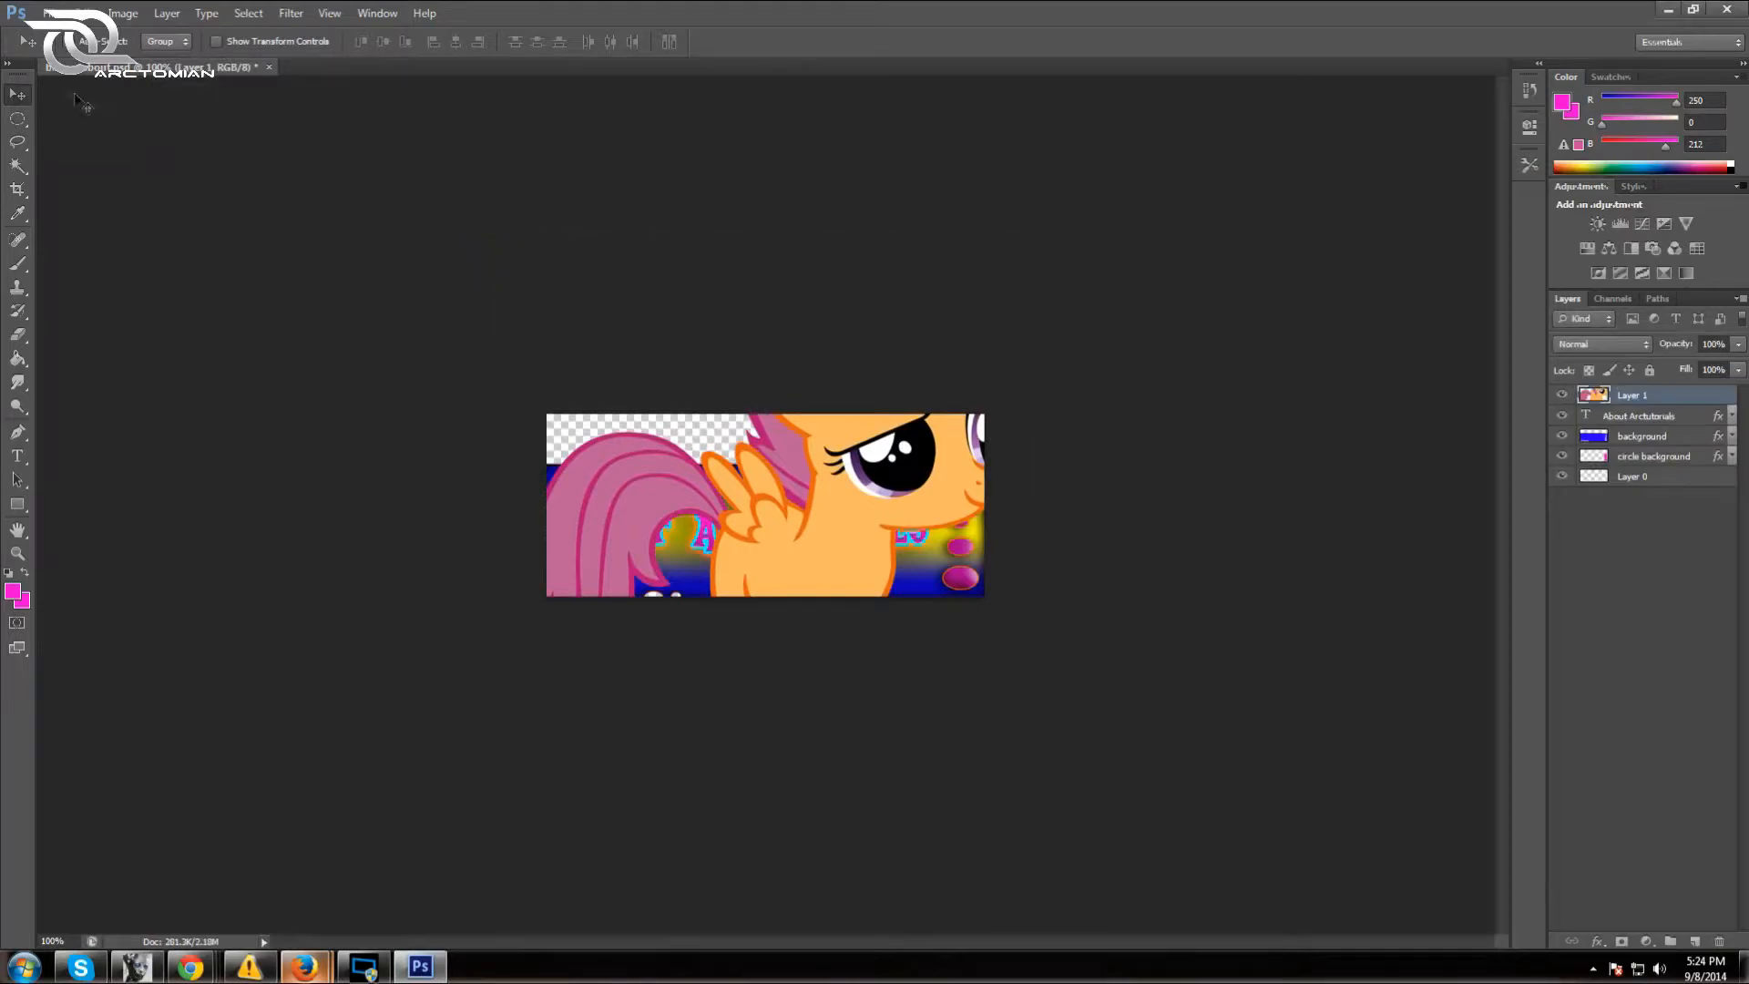
Scale the pony to about 16.6% width and 12% height and stand it on the blue band's upper-left edge
{"action": "left_click", "coordinate": [85, 12]}
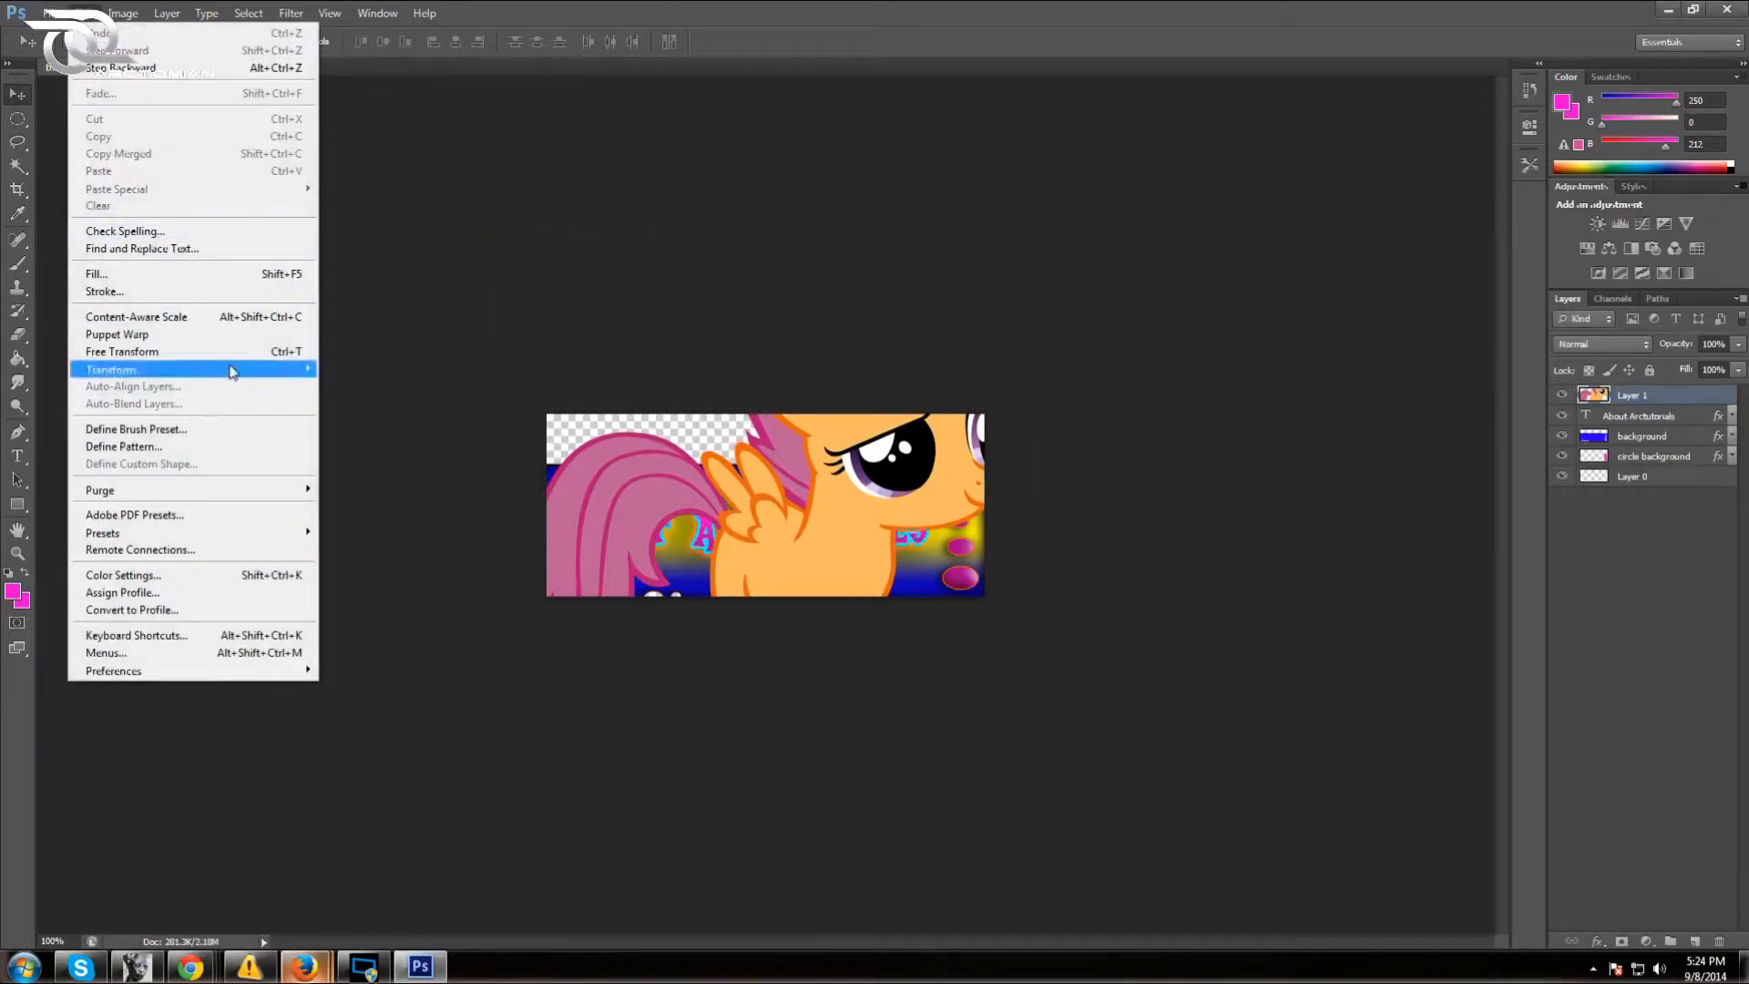
{"action": "mouse_move", "coordinate": [231, 369]}
{"action": "left_click", "coordinate": [346, 393]}
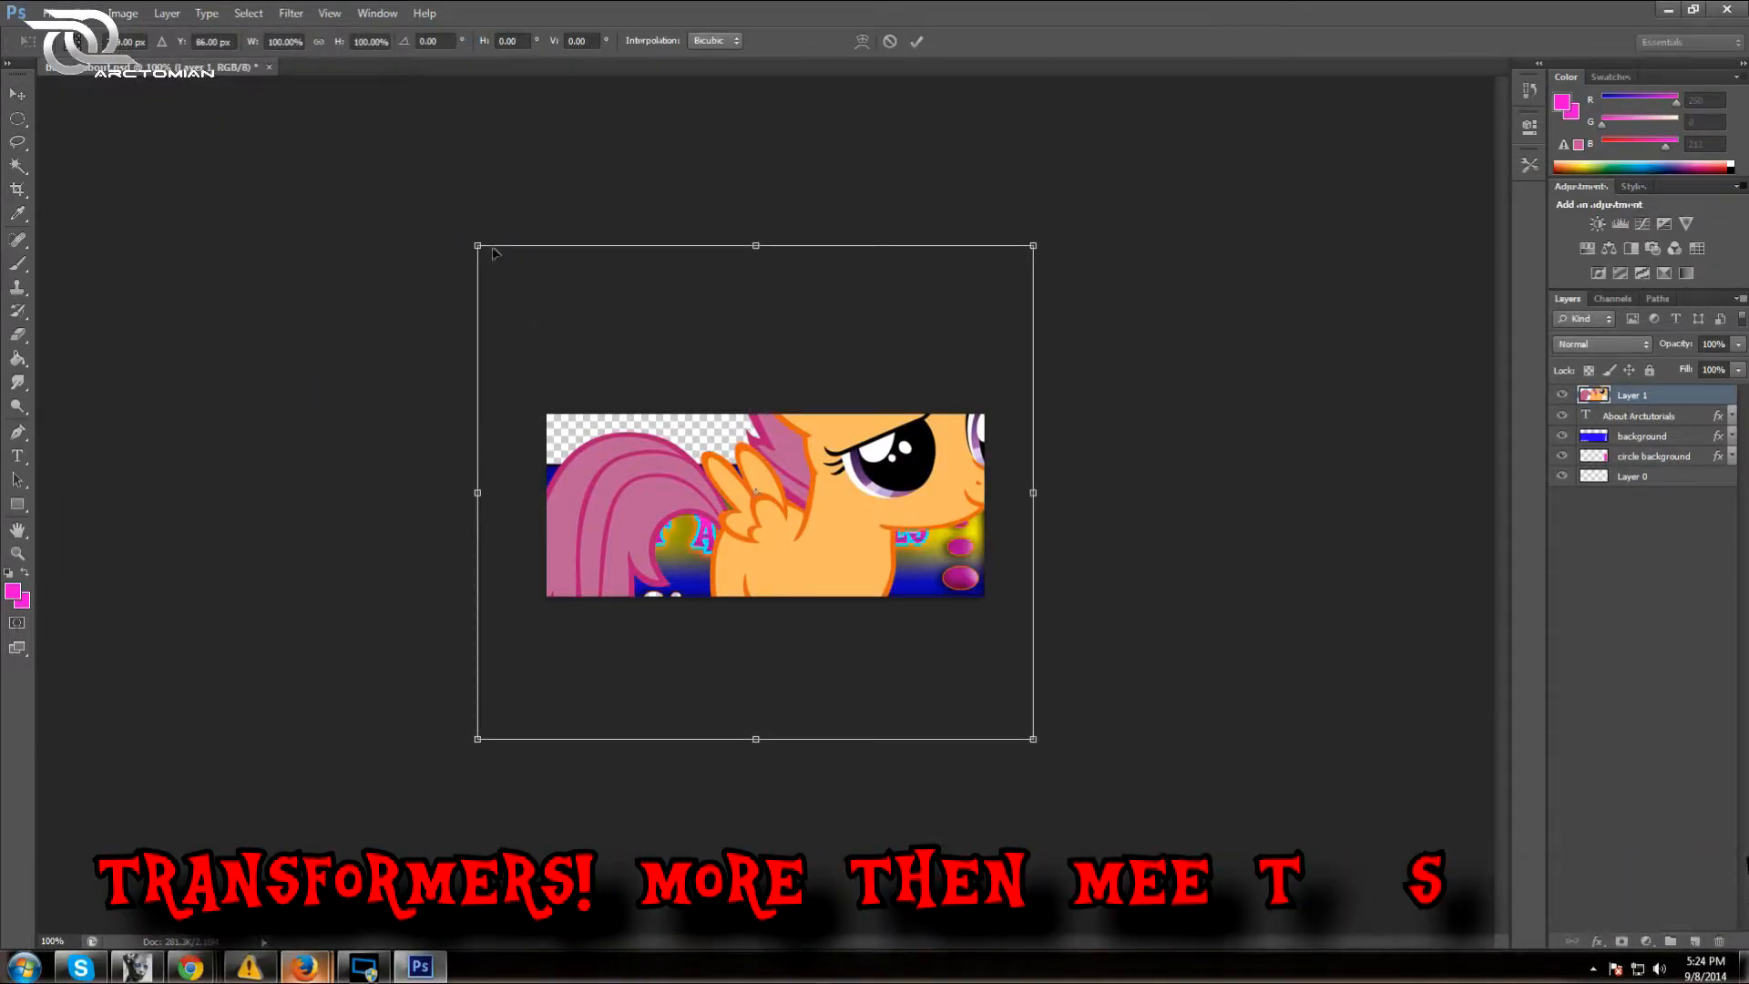
{"action": "left_click_drag", "start_coordinate": [498, 260], "coordinate": [557, 428]}
{"action": "left_click_drag", "start_coordinate": [675, 401], "coordinate": [610, 458]}
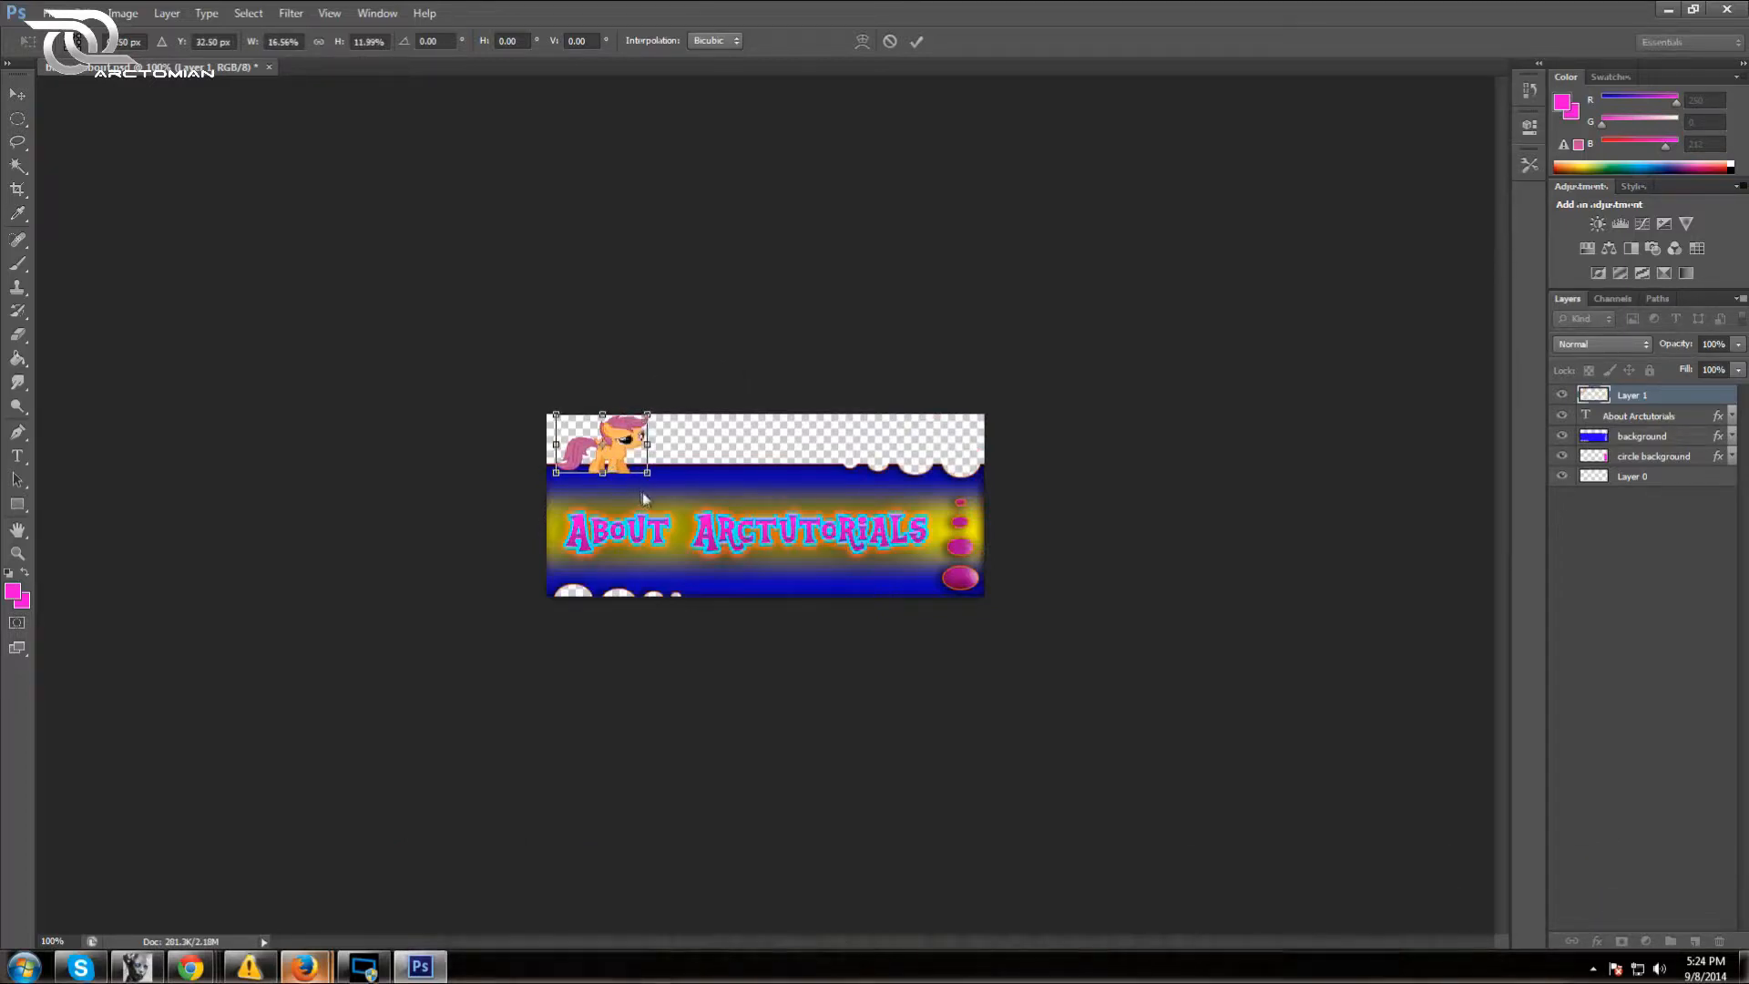
{"action": "key", "text": "Down"}
{"action": "key", "text": "Down"}
{"action": "key", "text": "Down"}
{"action": "key", "text": "Left"}
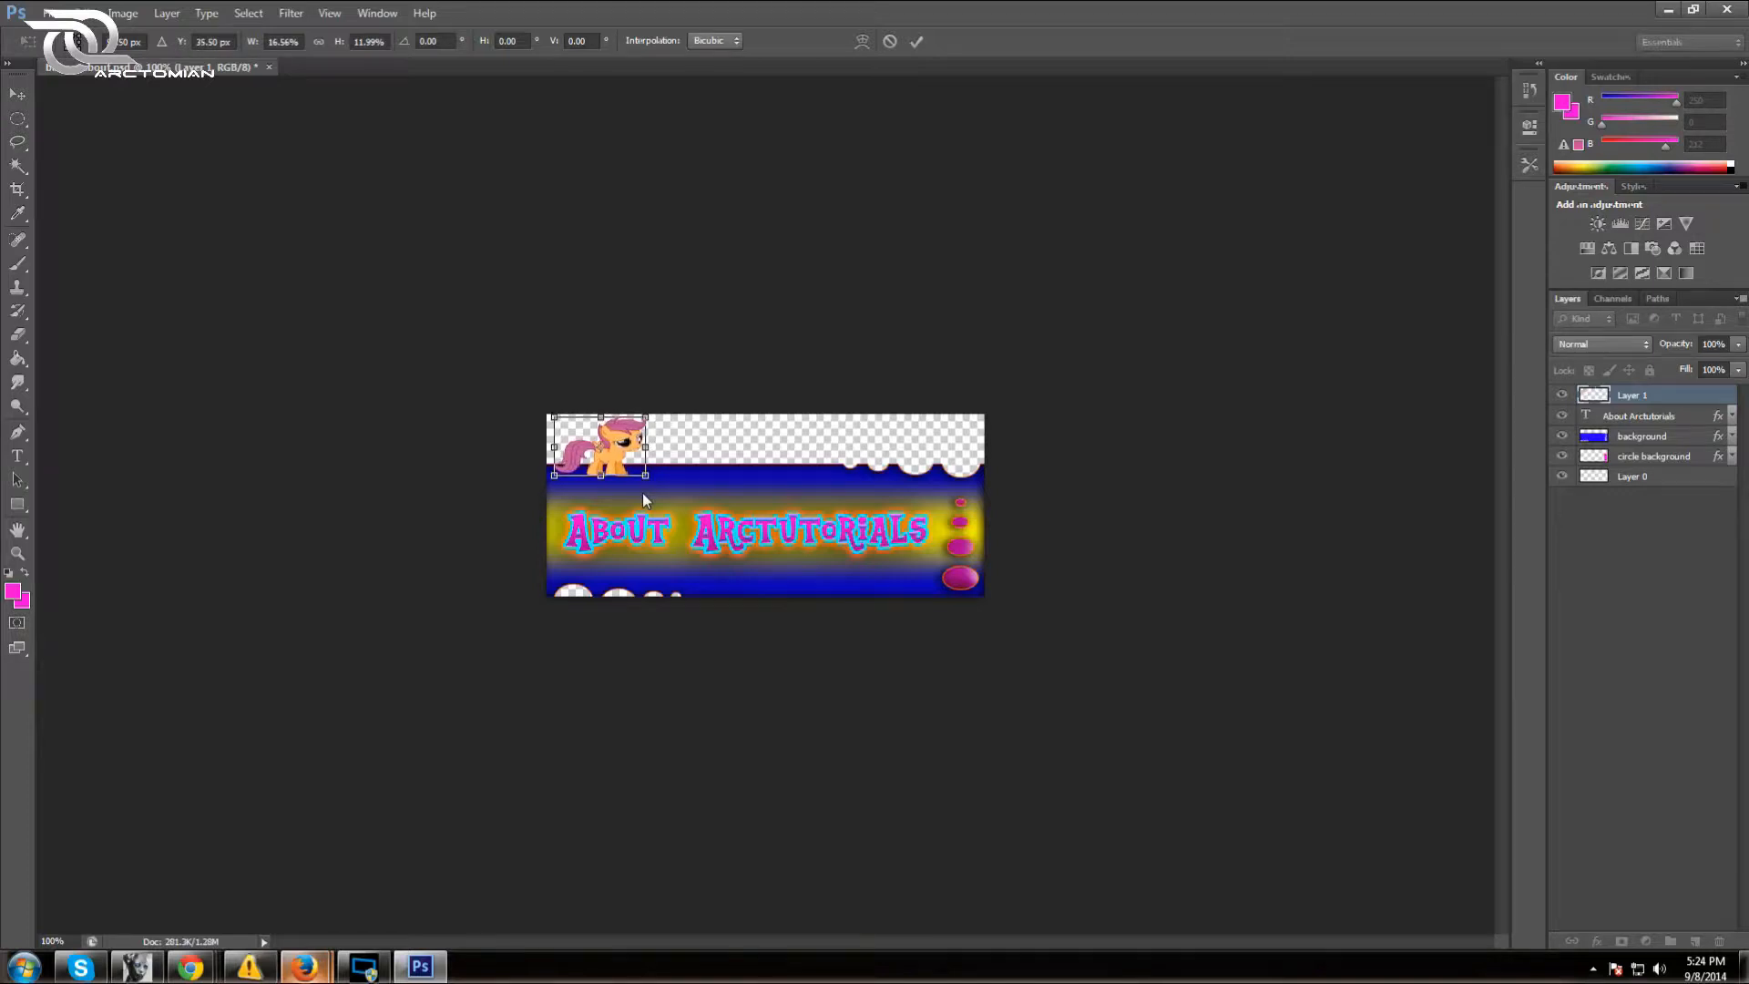
{"action": "left_click", "coordinate": [919, 42]}
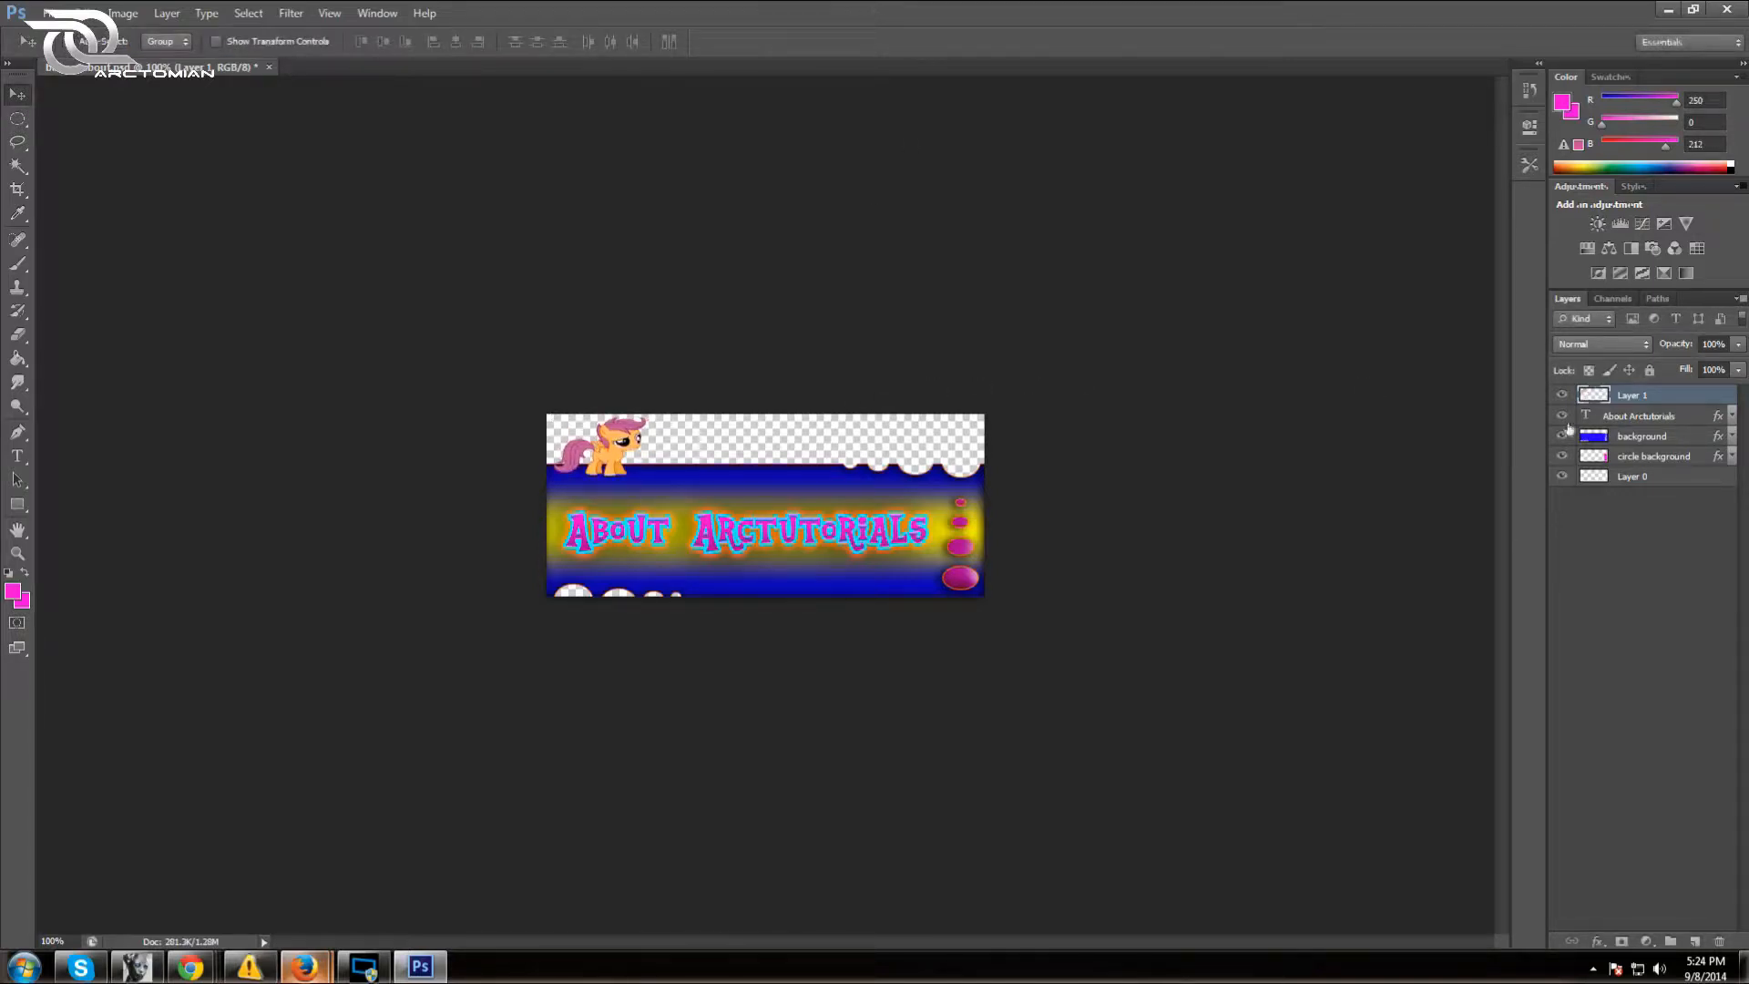
Rename the new pony image's layer to "pony"
{"action": "double_click", "coordinate": [1628, 395]}
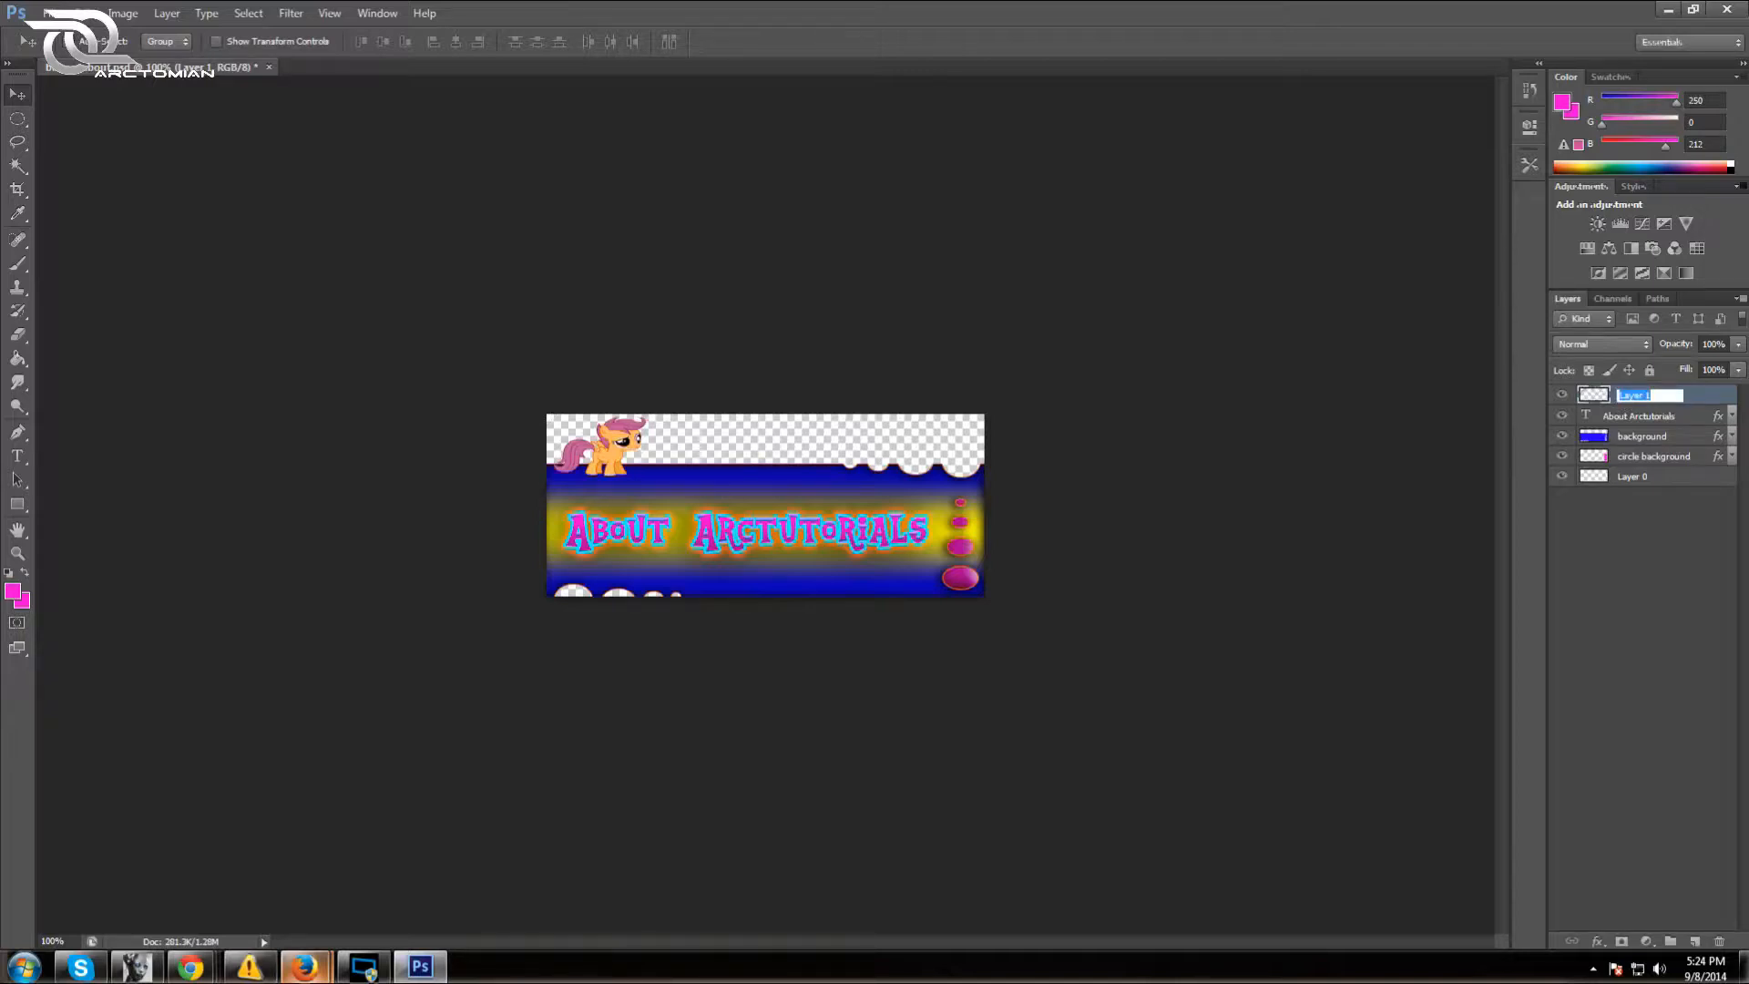
{"action": "type", "text": "pony"}
{"action": "key", "text": "Return"}
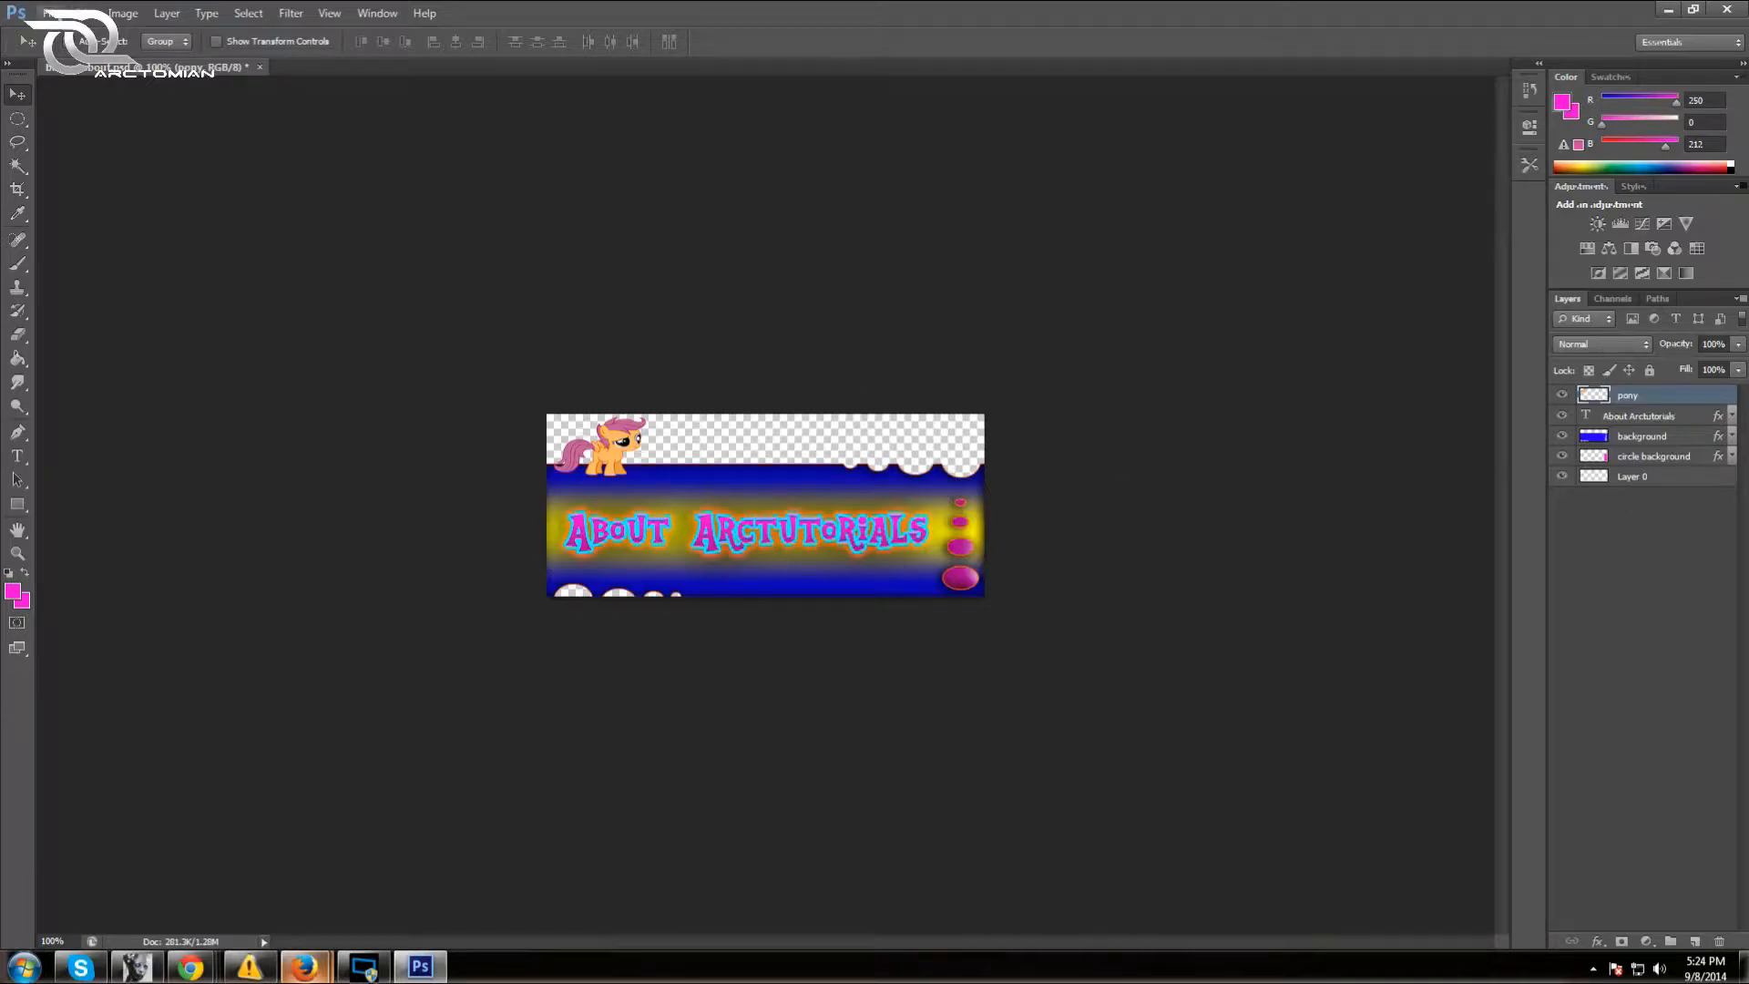
Open the twitter logo image from the bits folder
{"action": "left_click", "coordinate": [52, 14]}
{"action": "left_click", "coordinate": [114, 50]}
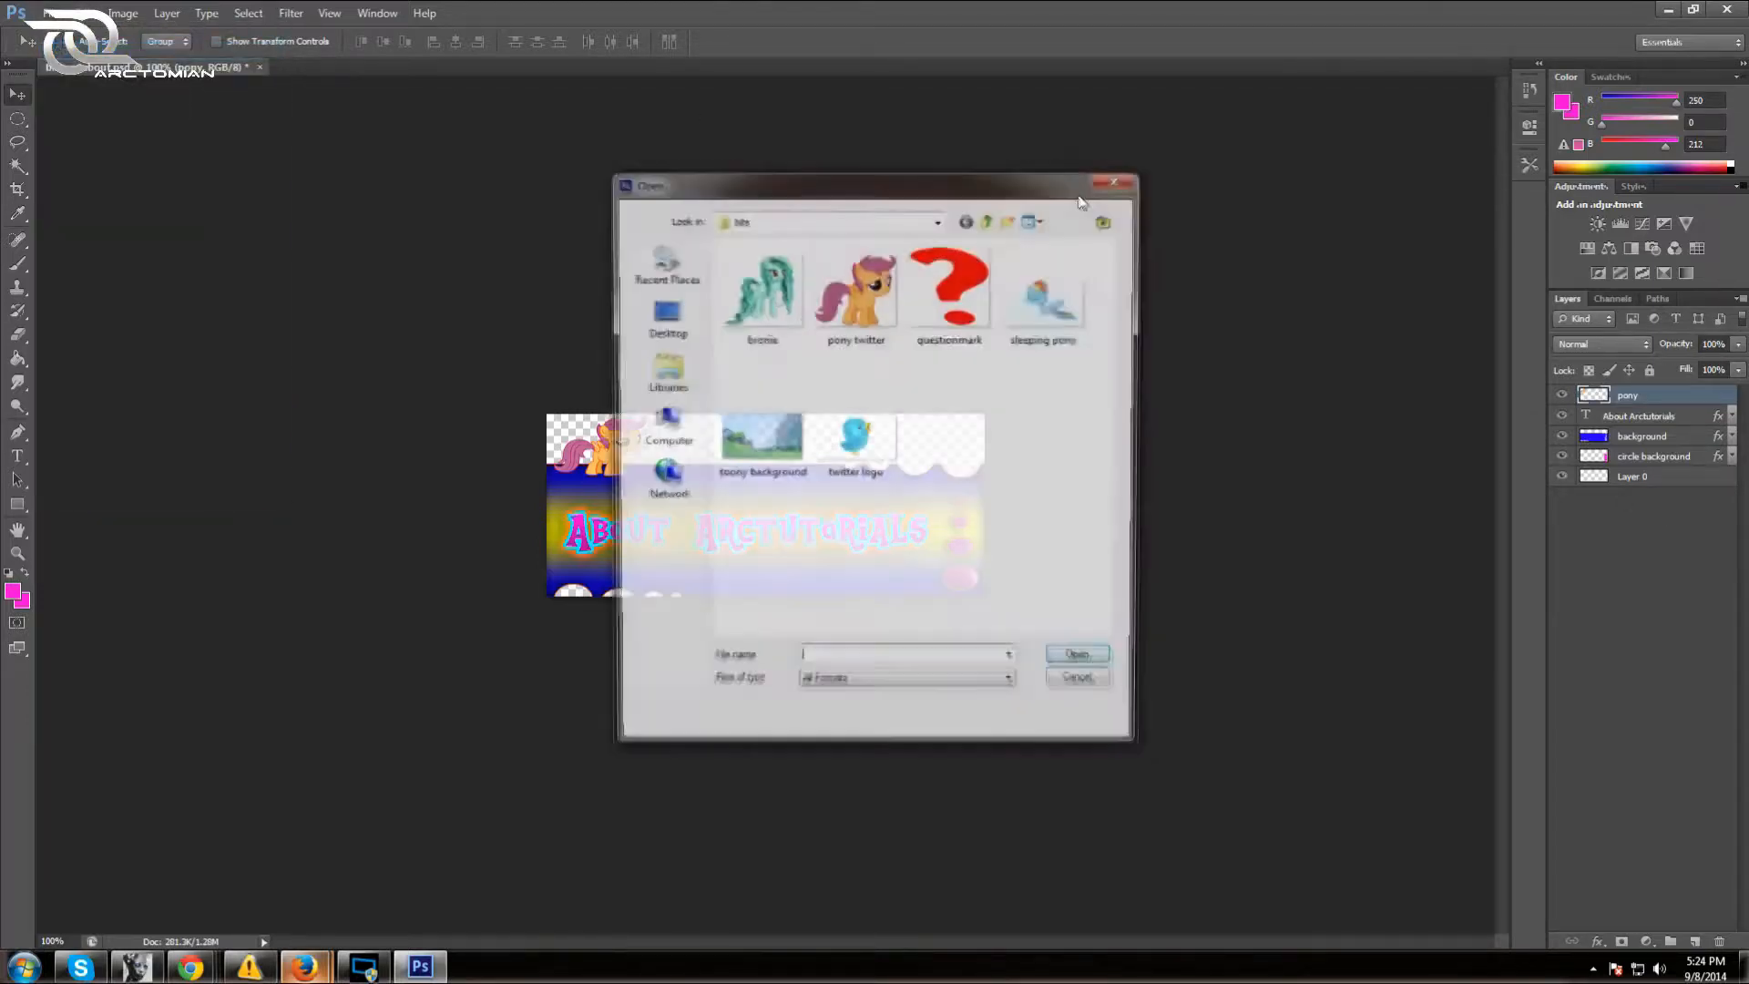
{"action": "left_click", "coordinate": [888, 447]}
{"action": "left_click", "coordinate": [1108, 665]}
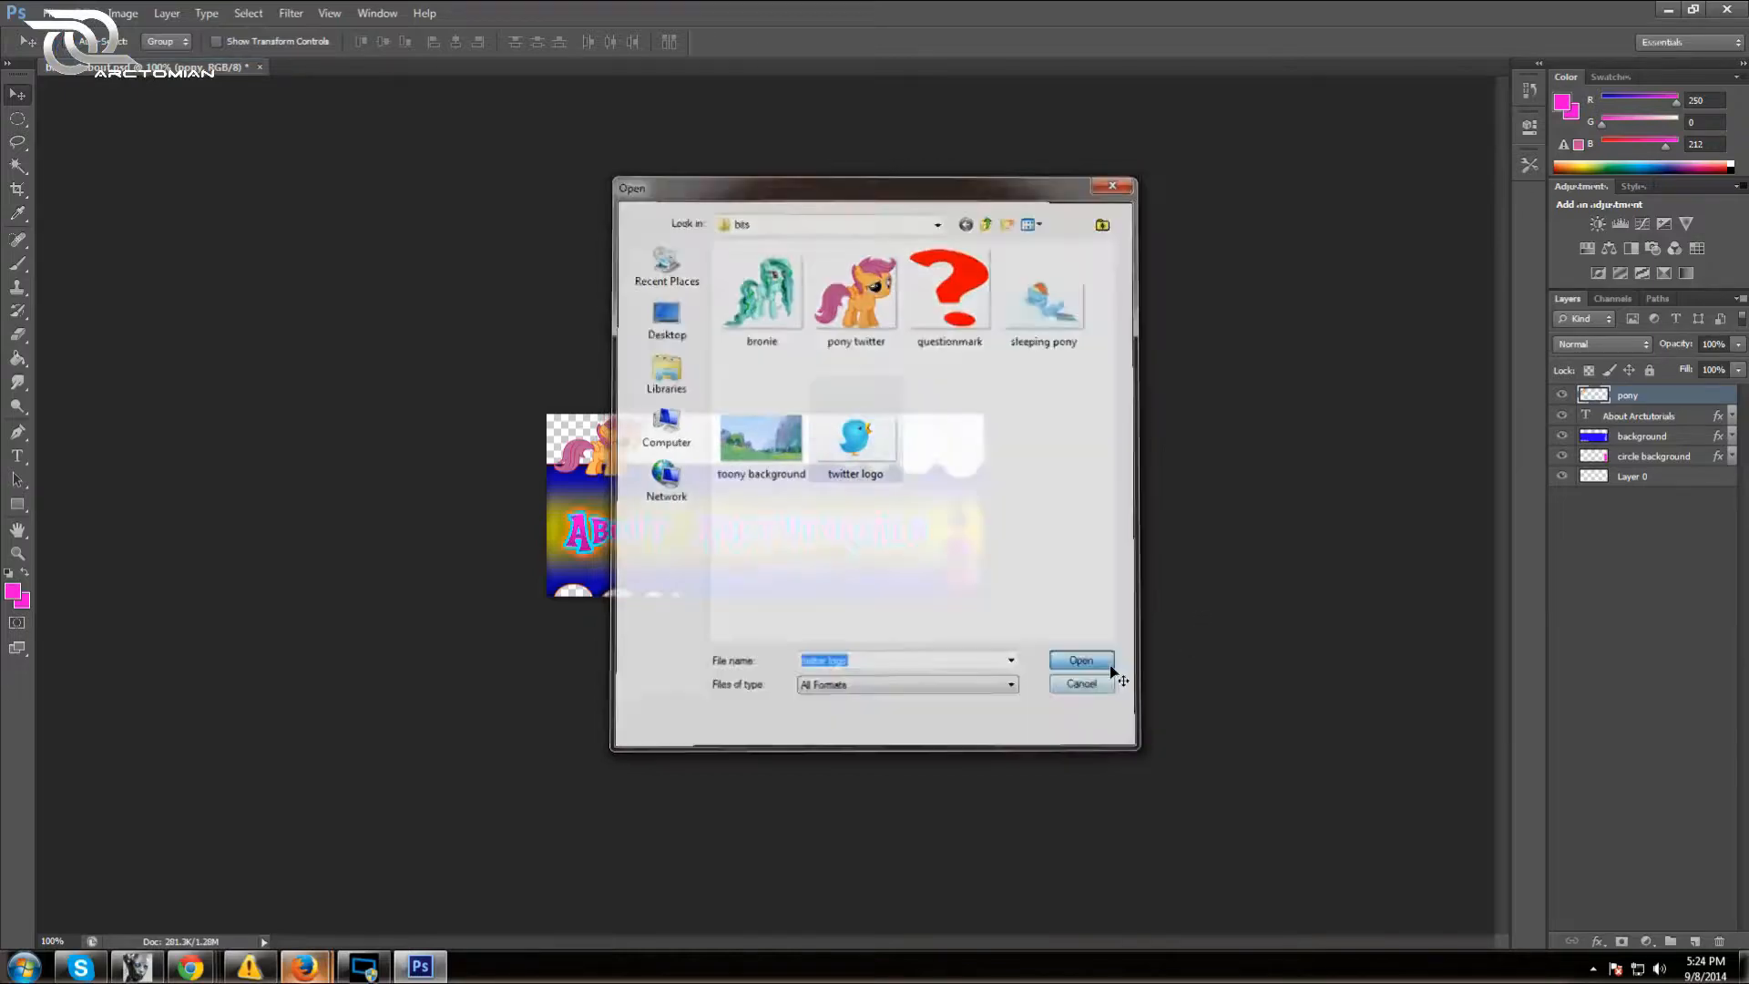
Float the twitter logo document, copy its bird onto the banner with the Move tool, and close the logo document
{"action": "left_click_drag", "start_coordinate": [361, 70], "coordinate": [1025, 314]}
{"action": "left_click_drag", "start_coordinate": [1259, 455], "coordinate": [796, 406]}
{"action": "left_click_drag", "start_coordinate": [1373, 311], "coordinate": [1374, 332]}
{"action": "left_click", "coordinate": [1543, 336]}
{"action": "left_click_drag", "start_coordinate": [883, 455], "coordinate": [849, 460]}
Scale the Twitter bird down to less than the pony's height and place it just beside the pony on the blue band's upper edge
{"action": "left_click", "coordinate": [80, 12]}
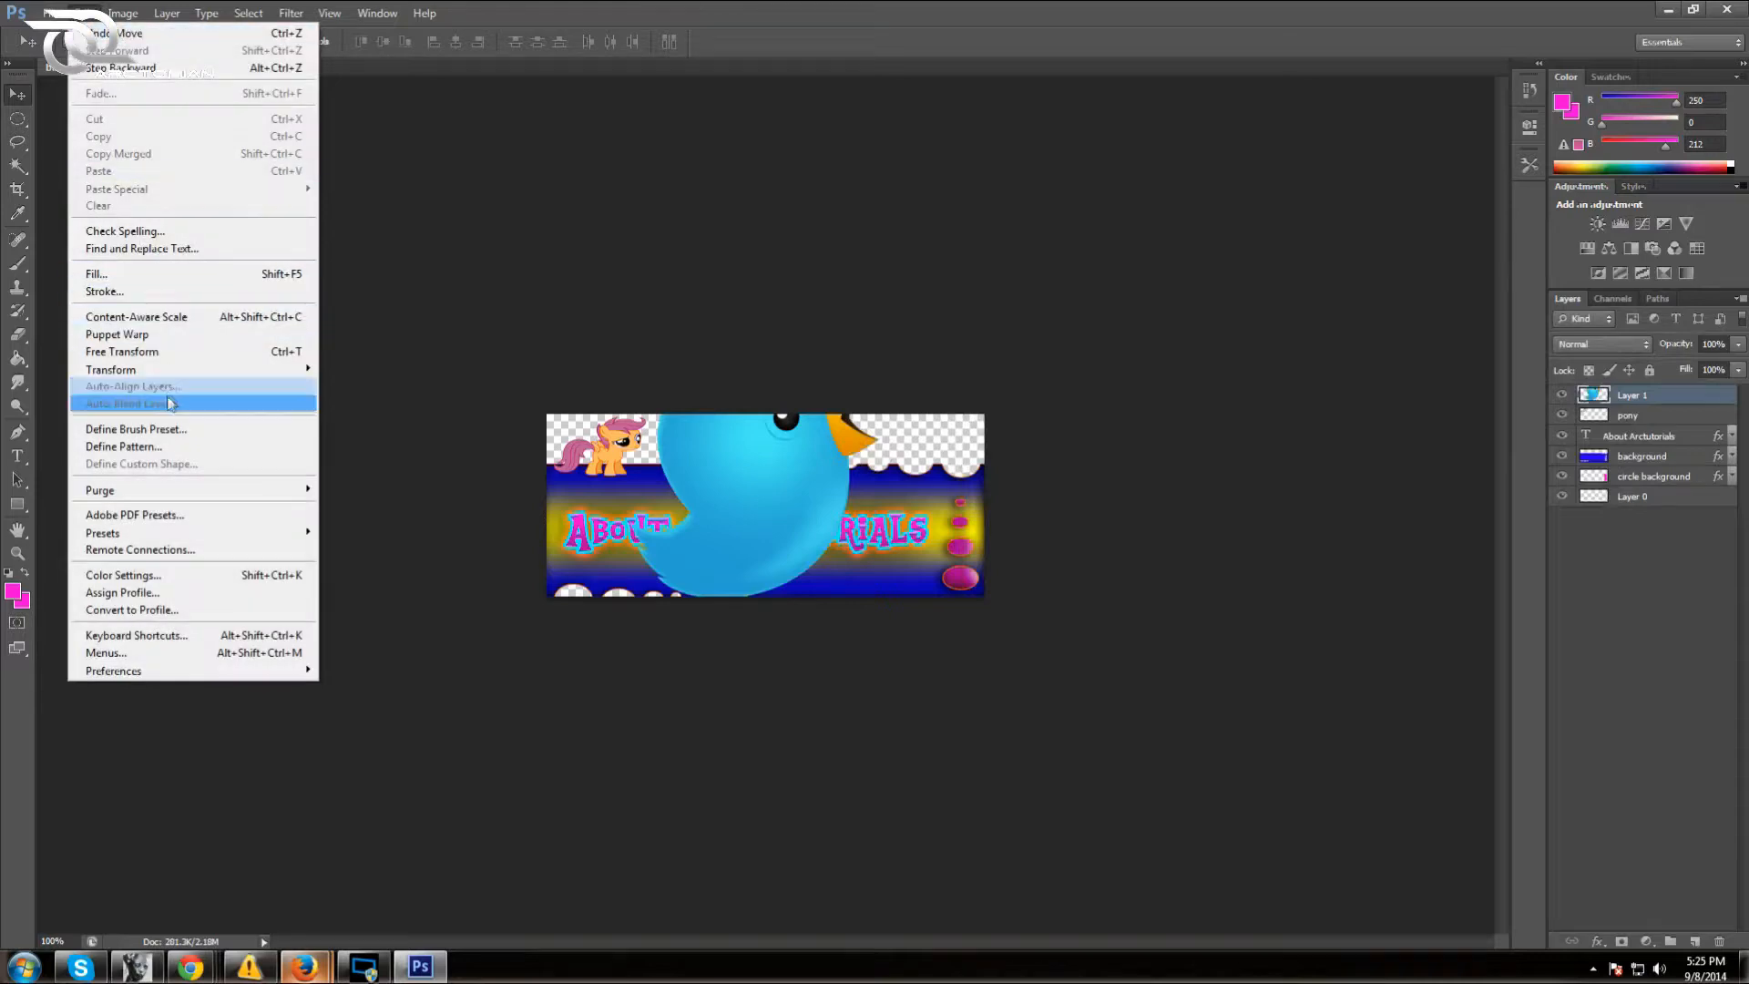
{"action": "mouse_move", "coordinate": [182, 373]}
{"action": "left_click", "coordinate": [351, 393]}
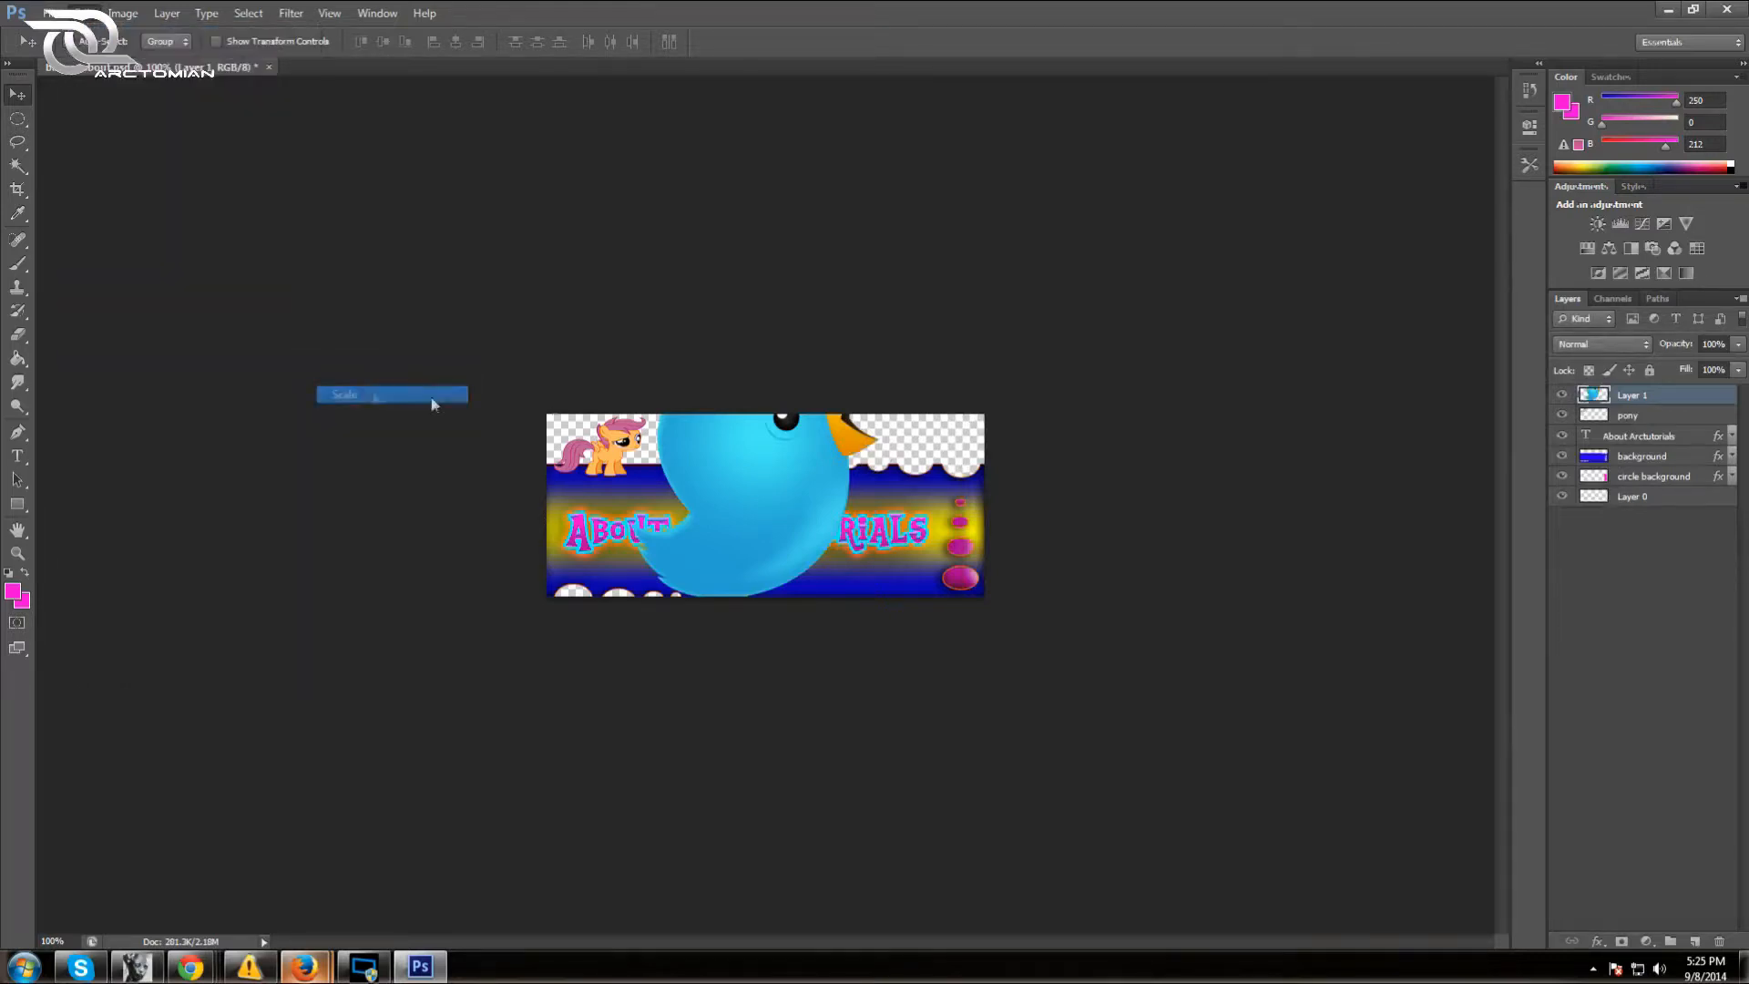
{"action": "left_click_drag", "start_coordinate": [627, 347], "coordinate": [685, 433]}
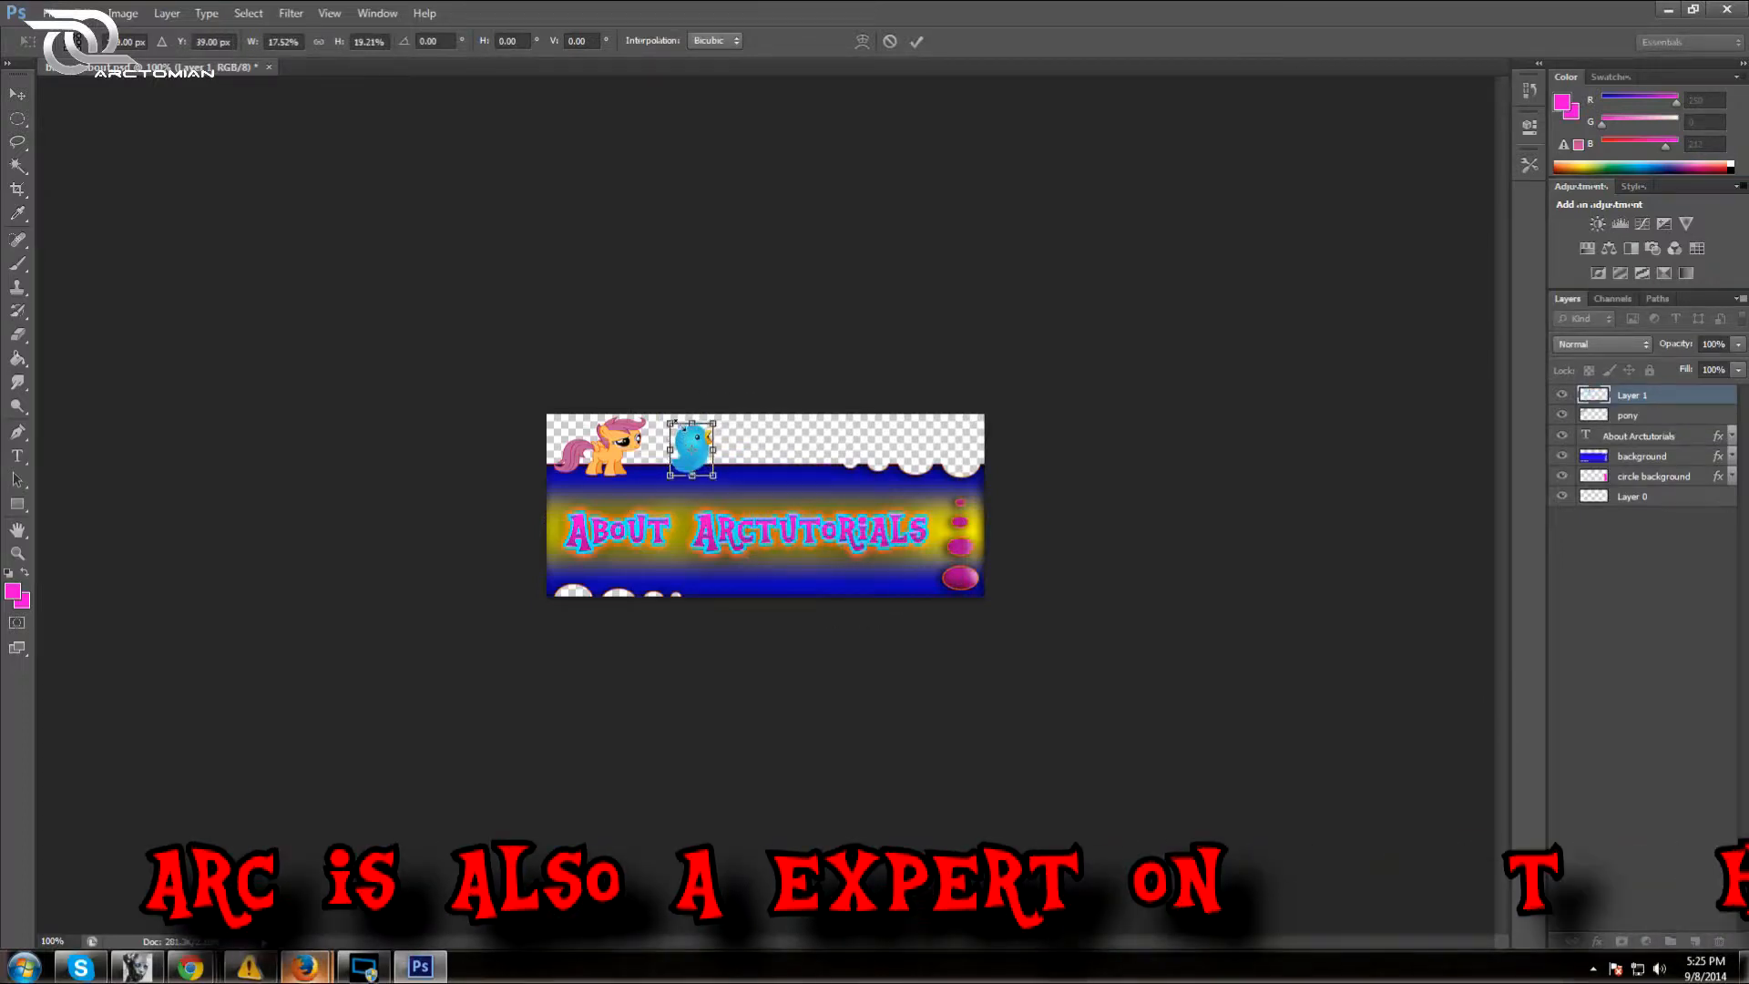
{"action": "left_click_drag", "start_coordinate": [668, 421], "coordinate": [681, 436]}
{"action": "left_click", "coordinate": [916, 41]}
{"action": "left_click_drag", "start_coordinate": [714, 475], "coordinate": [675, 467]}
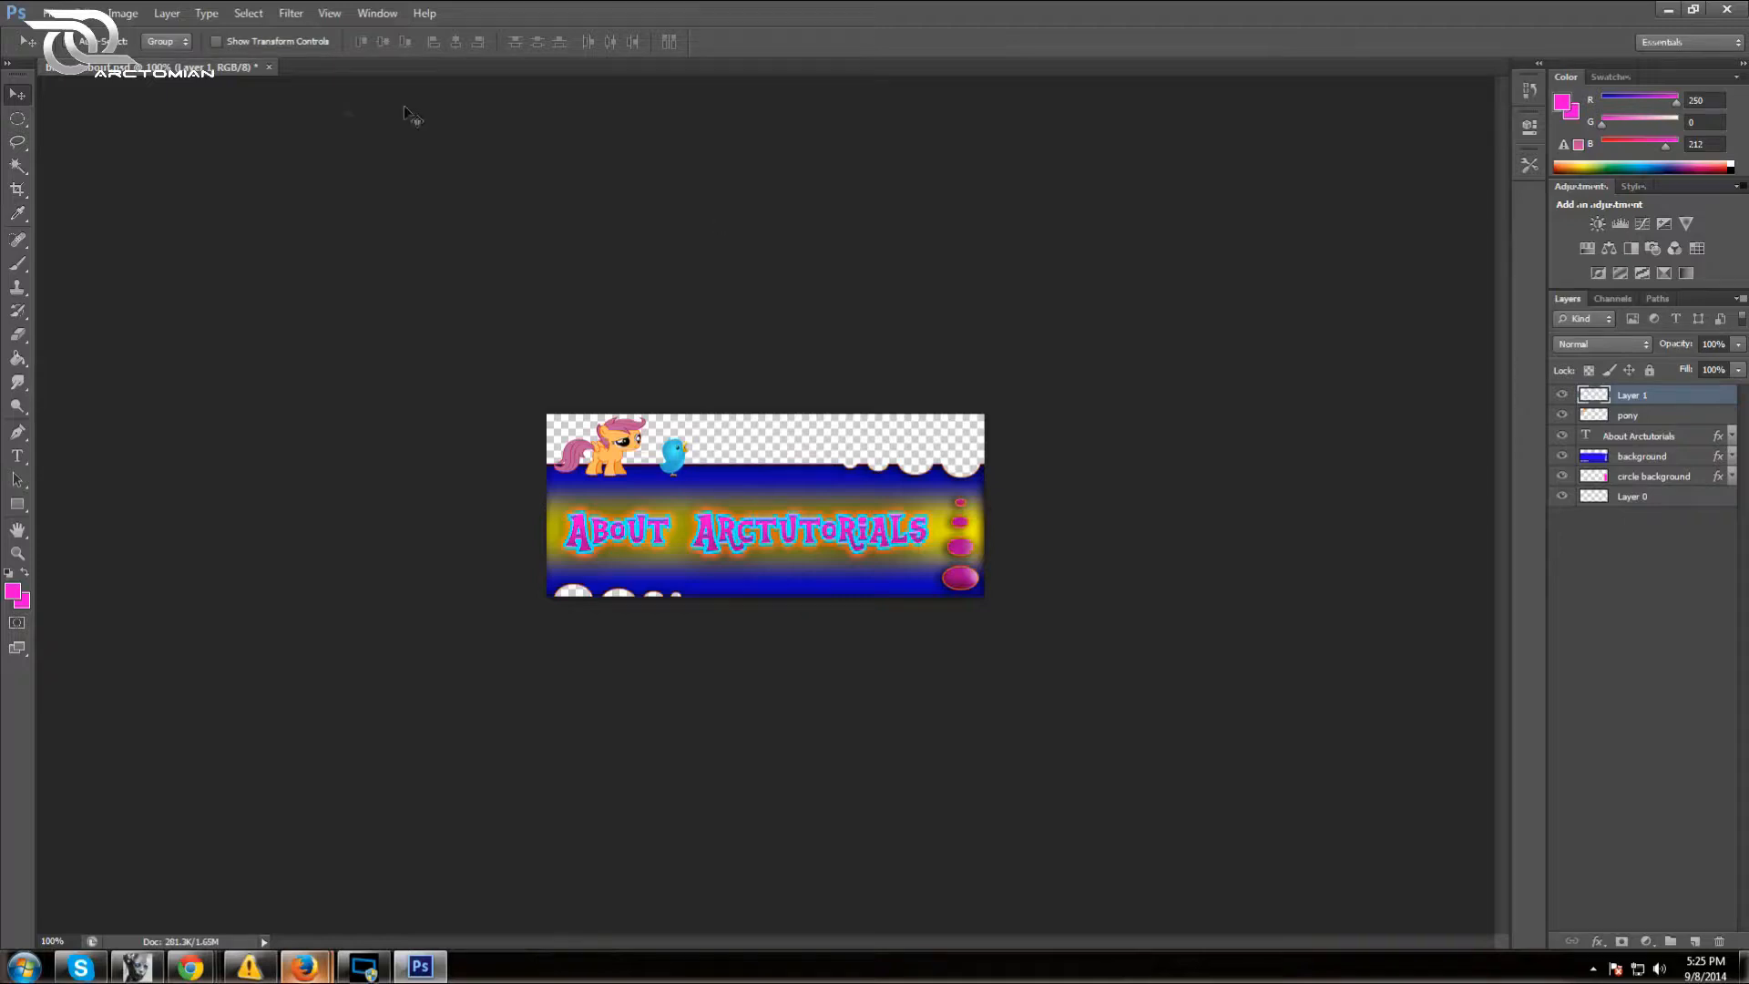
Flip the Twitter bird horizontally to face the pony and move it closer to the pony's face
{"action": "left_click", "coordinate": [74, 12]}
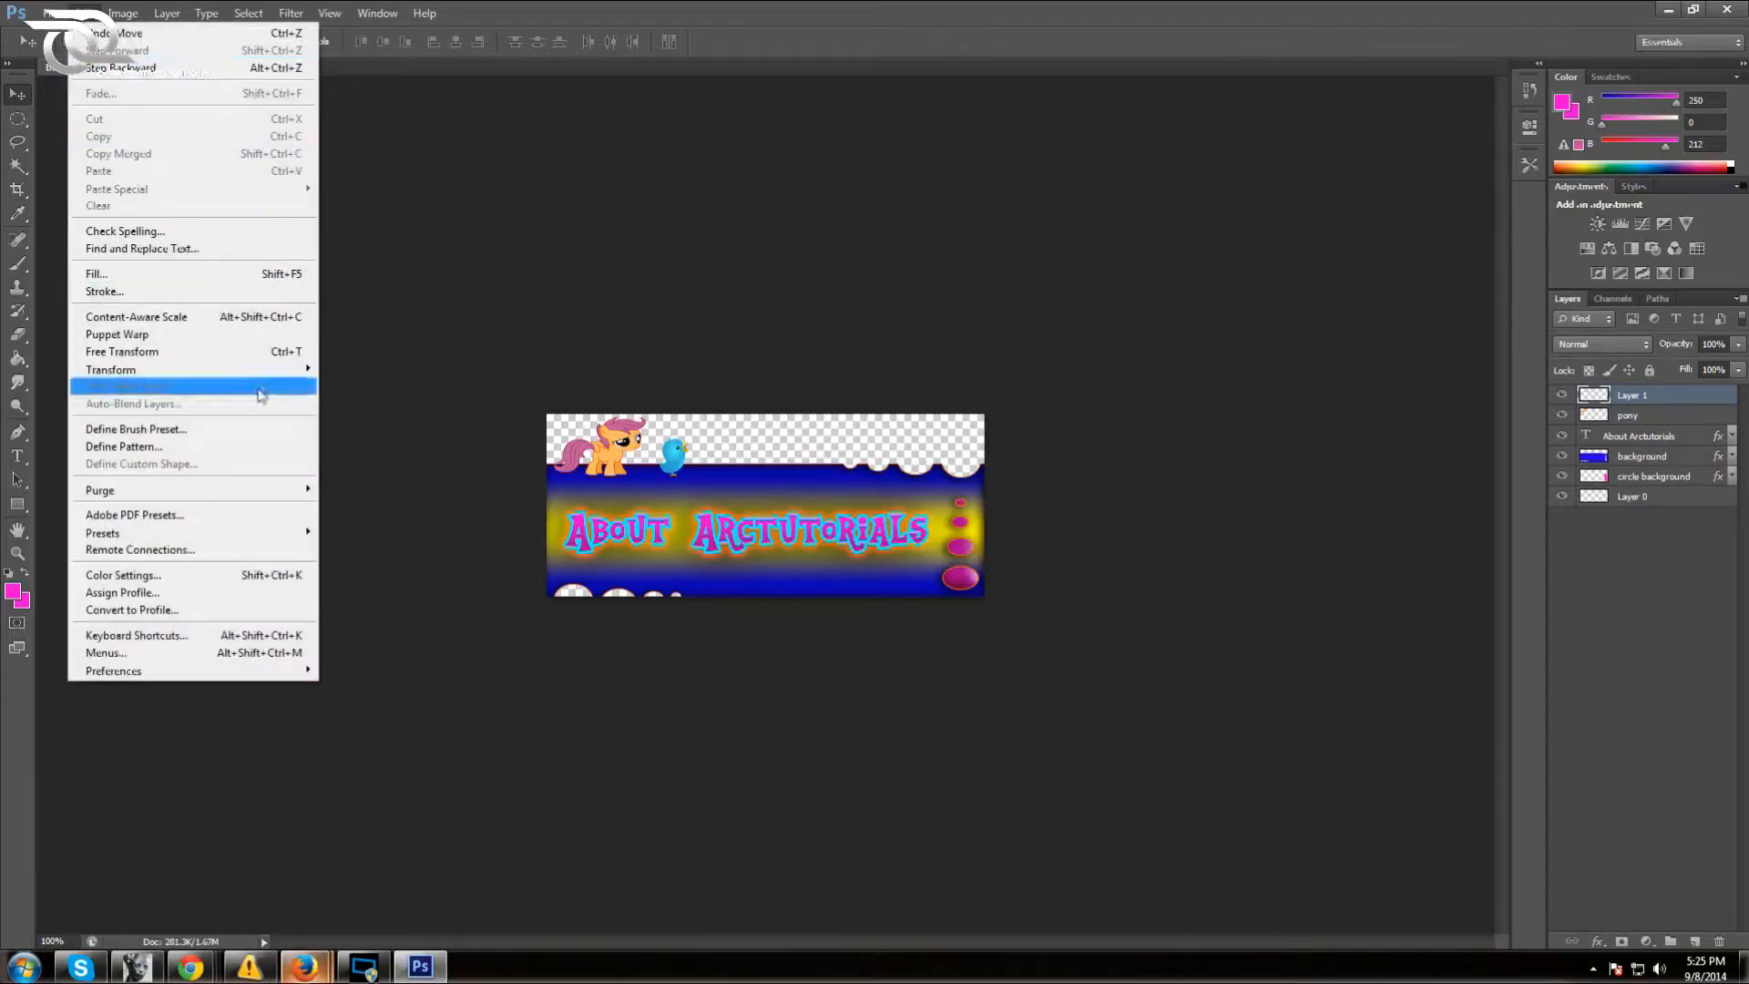
{"action": "mouse_move", "coordinate": [290, 372]}
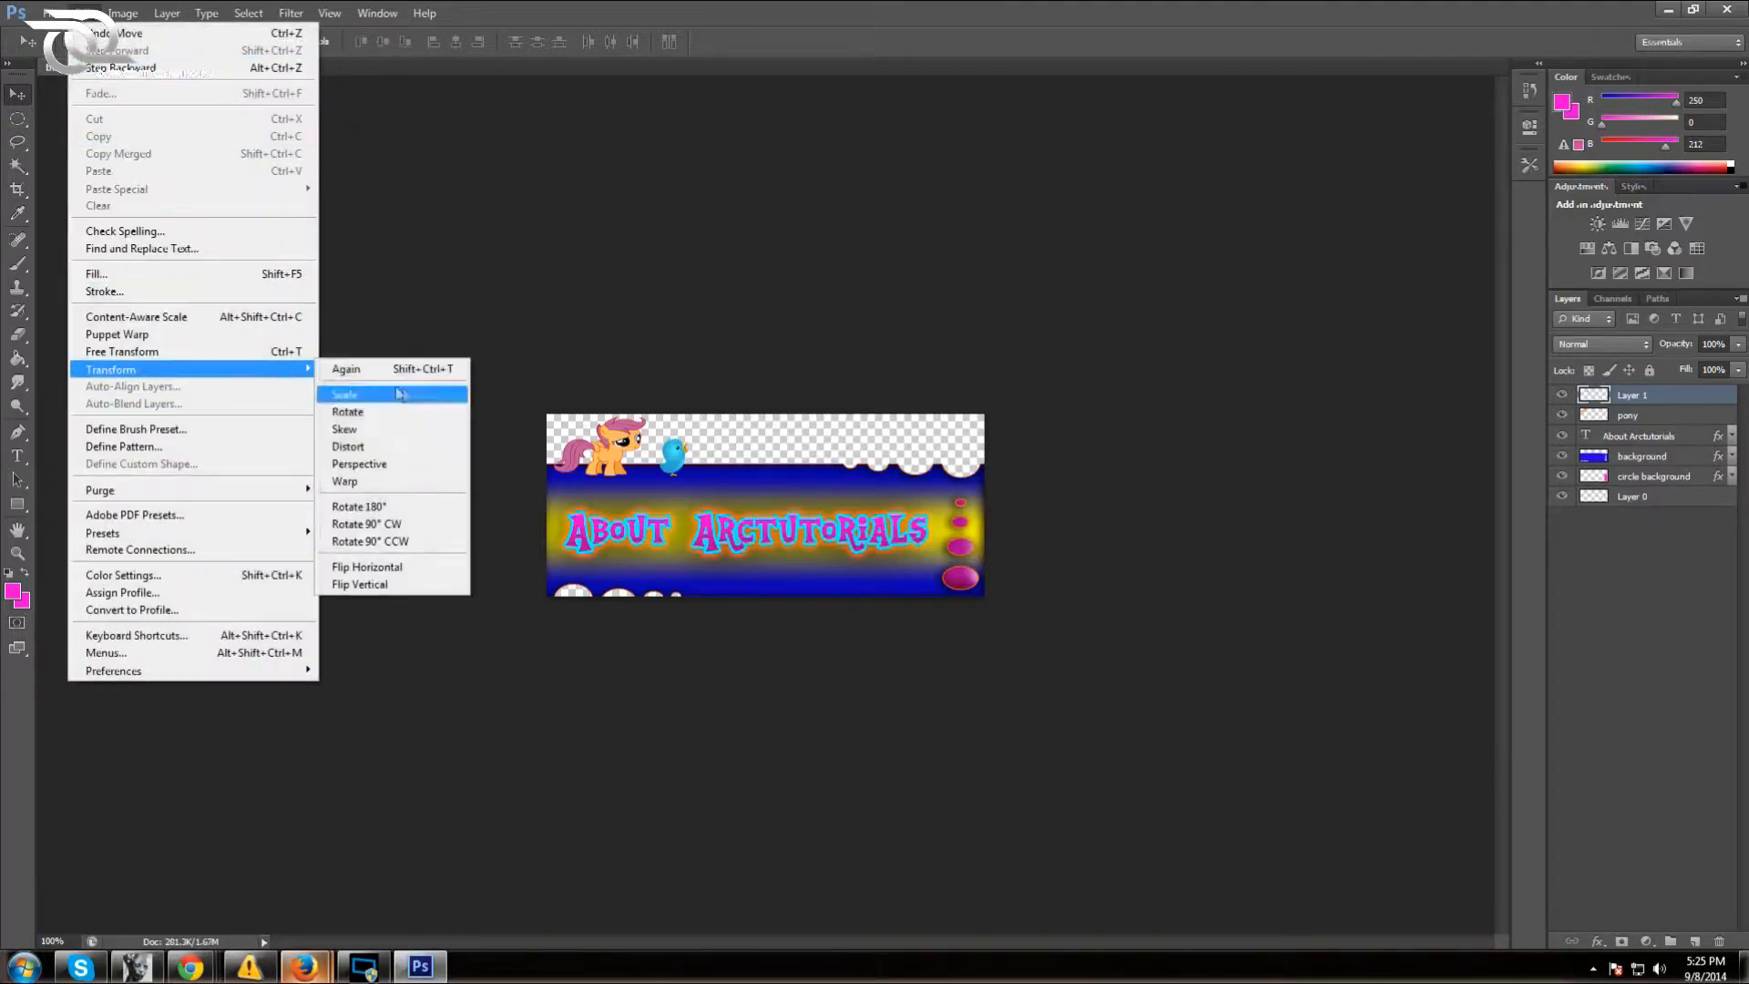
{"action": "left_click", "coordinate": [432, 566]}
{"action": "left_click_drag", "start_coordinate": [676, 464], "coordinate": [666, 464]}
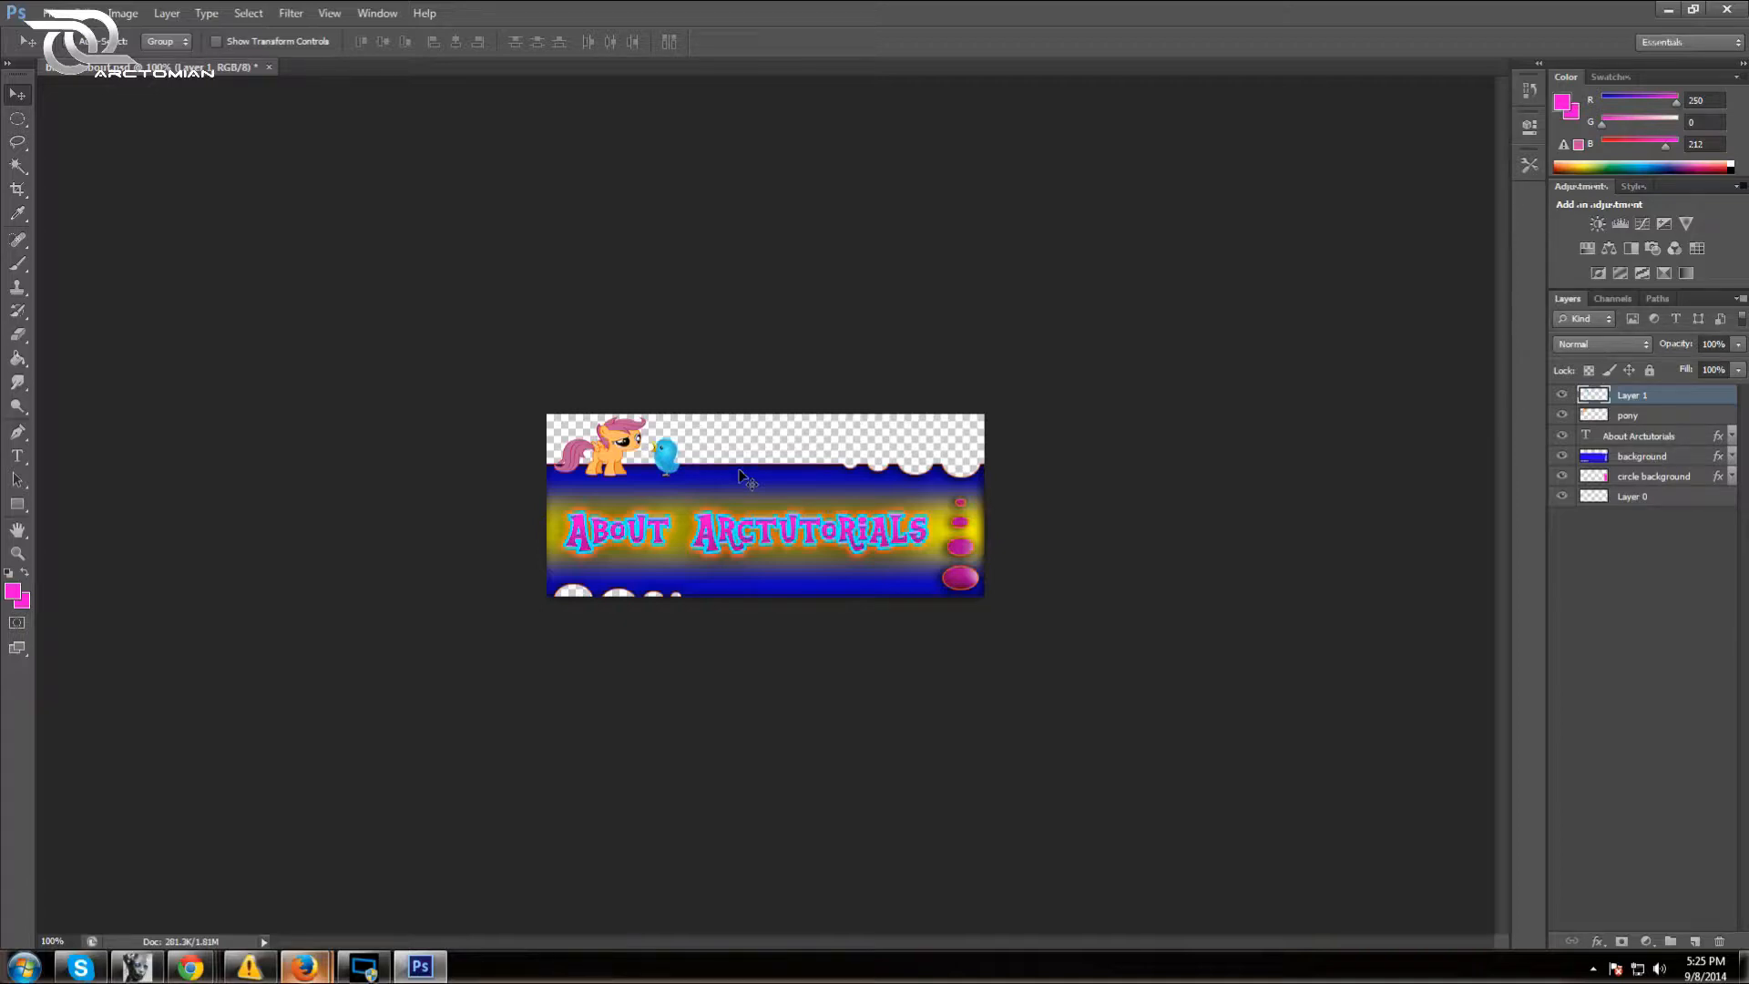
Rename the Twitter bird's layer to "twitter logo"
{"action": "double_click", "coordinate": [1630, 397]}
{"action": "type", "text": "twitter logo"}
{"action": "key", "text": "Return"}
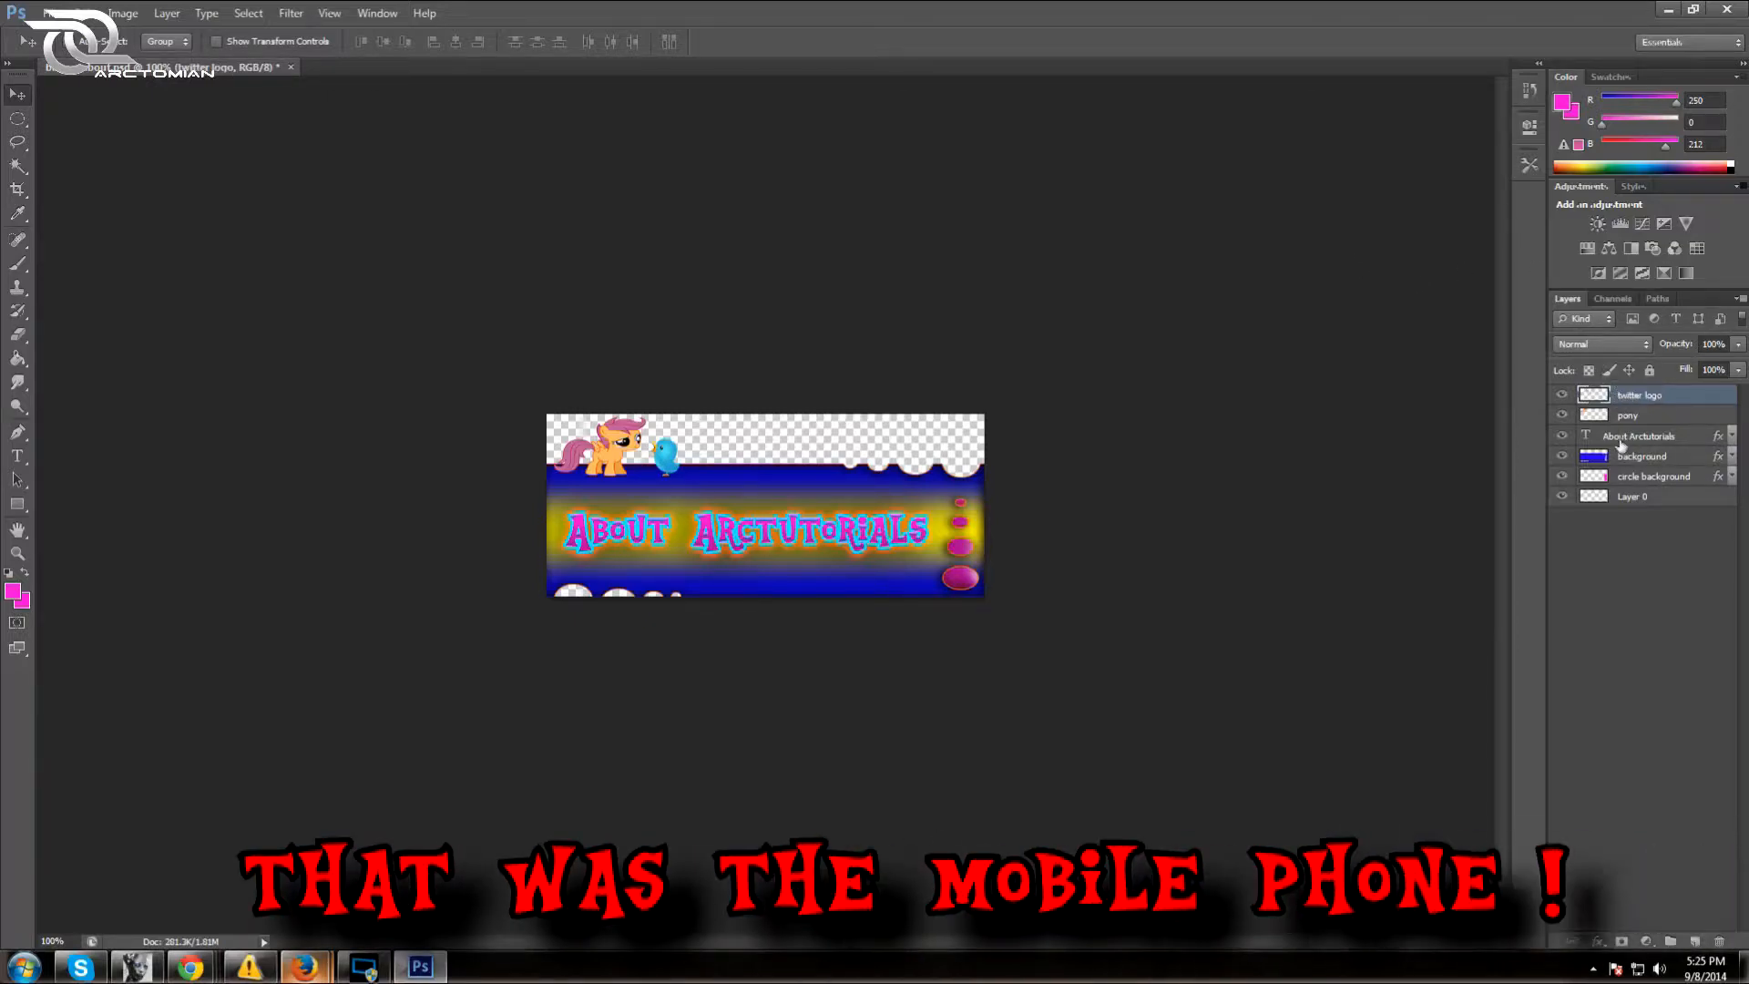
Replace the banner's "About Arctutorials" text with "Tweet tweet me !" using the Type tool
{"action": "left_click", "coordinate": [1642, 462]}
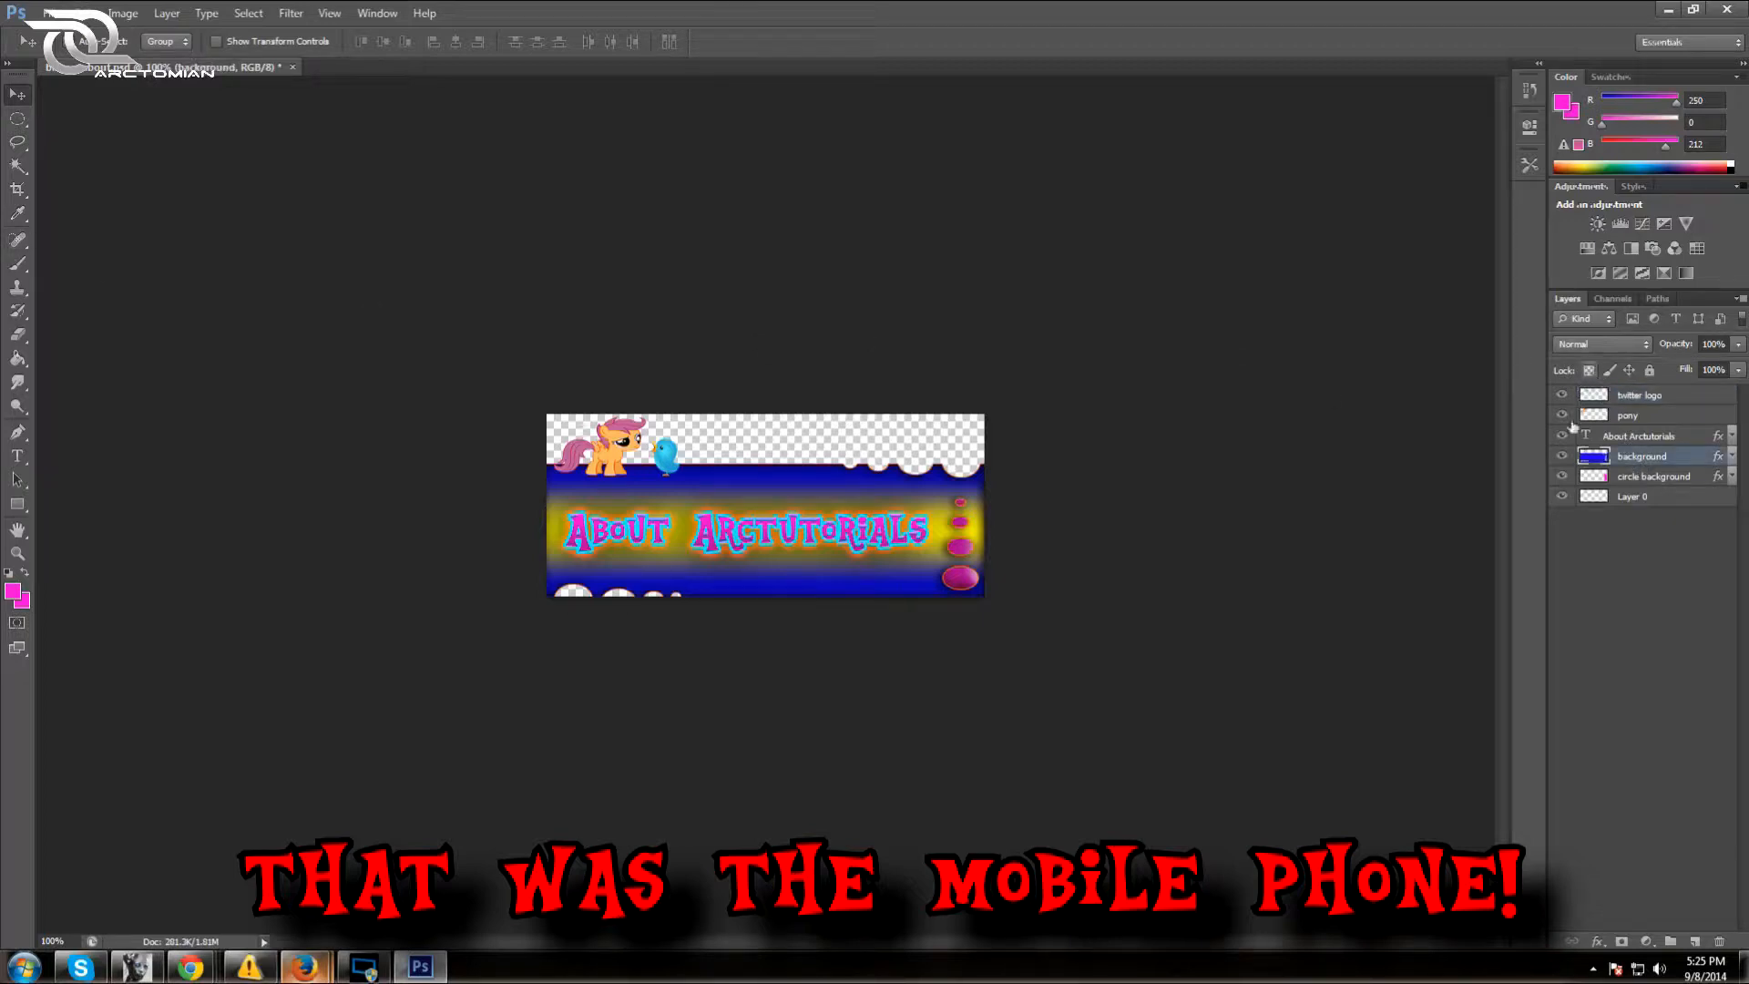
{"action": "left_click", "coordinate": [1633, 437]}
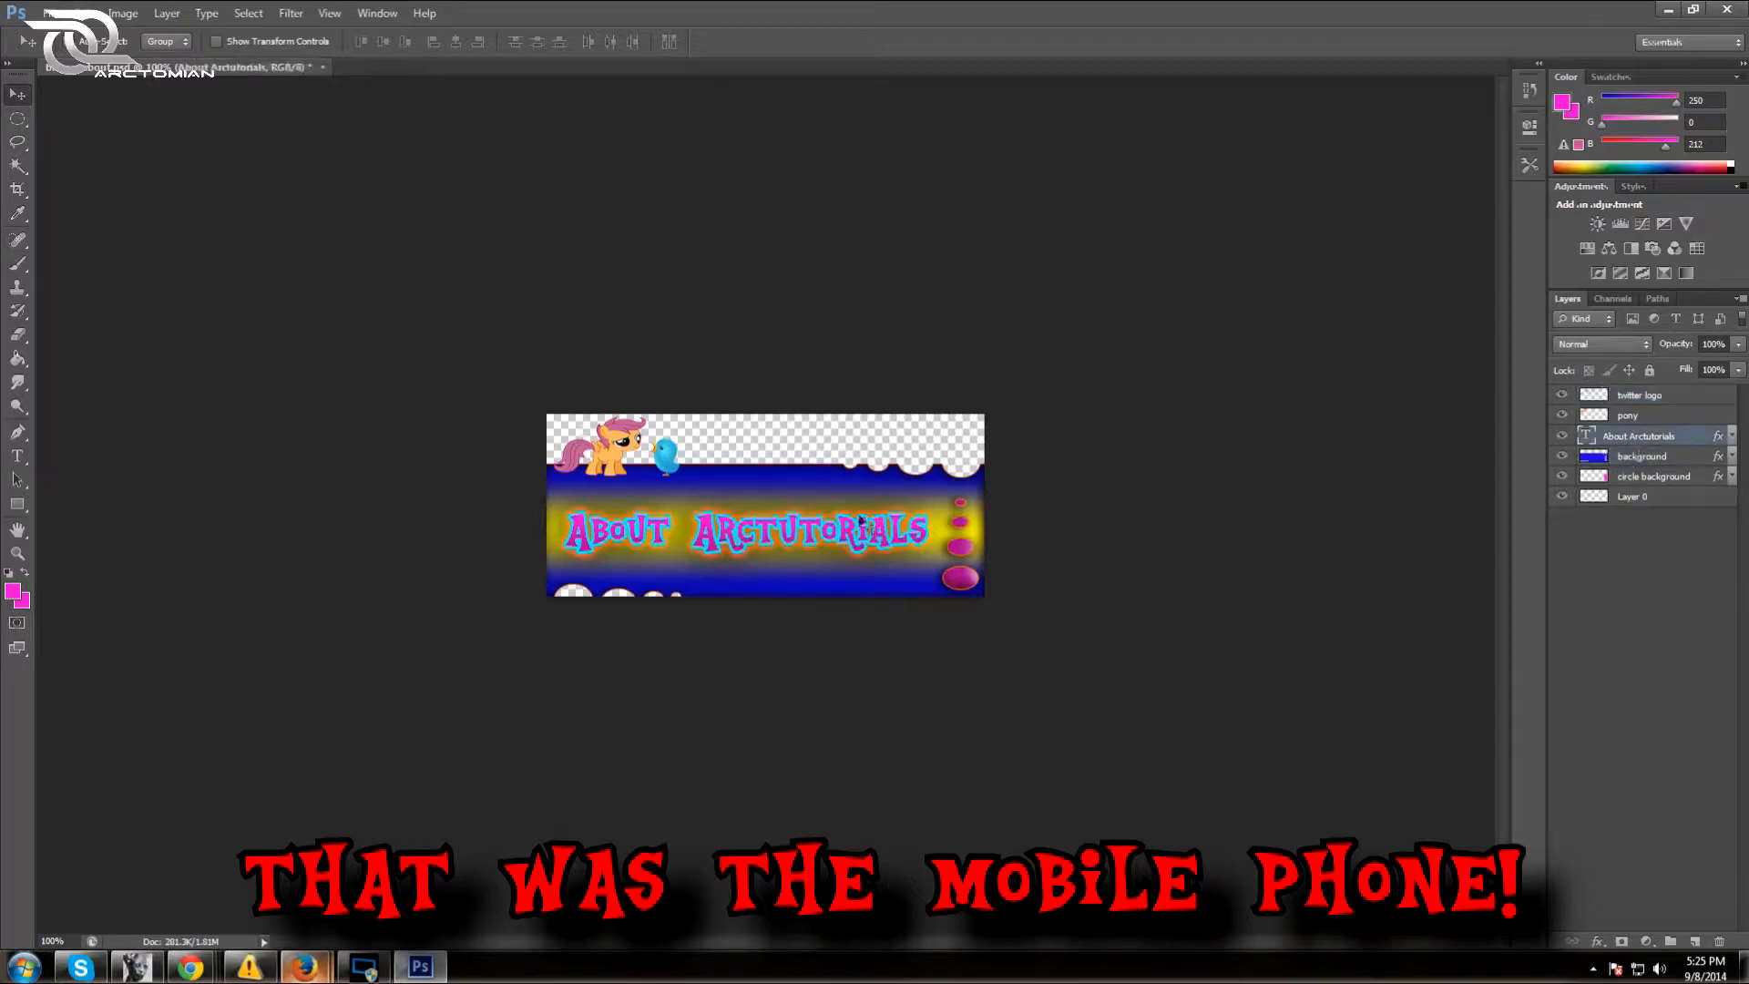
{"action": "left_click", "coordinate": [18, 455]}
{"action": "left_click_drag", "start_coordinate": [931, 532], "coordinate": [535, 545]}
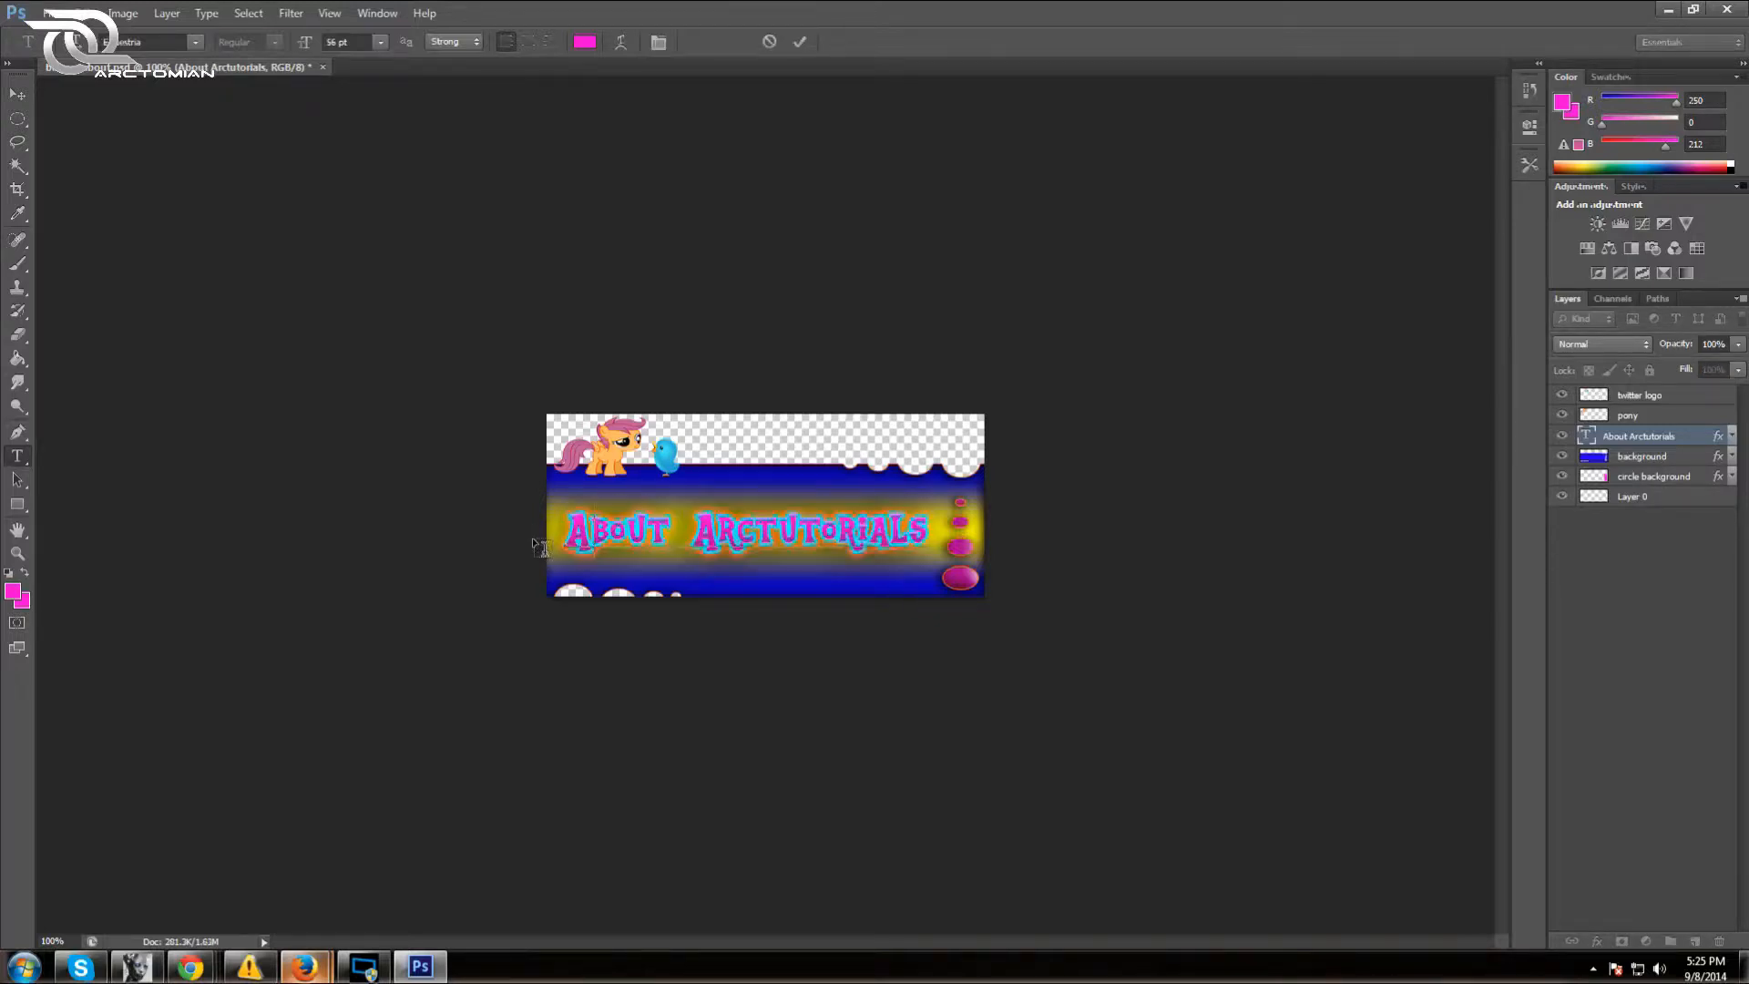
{"action": "type", "text": "TWE"}
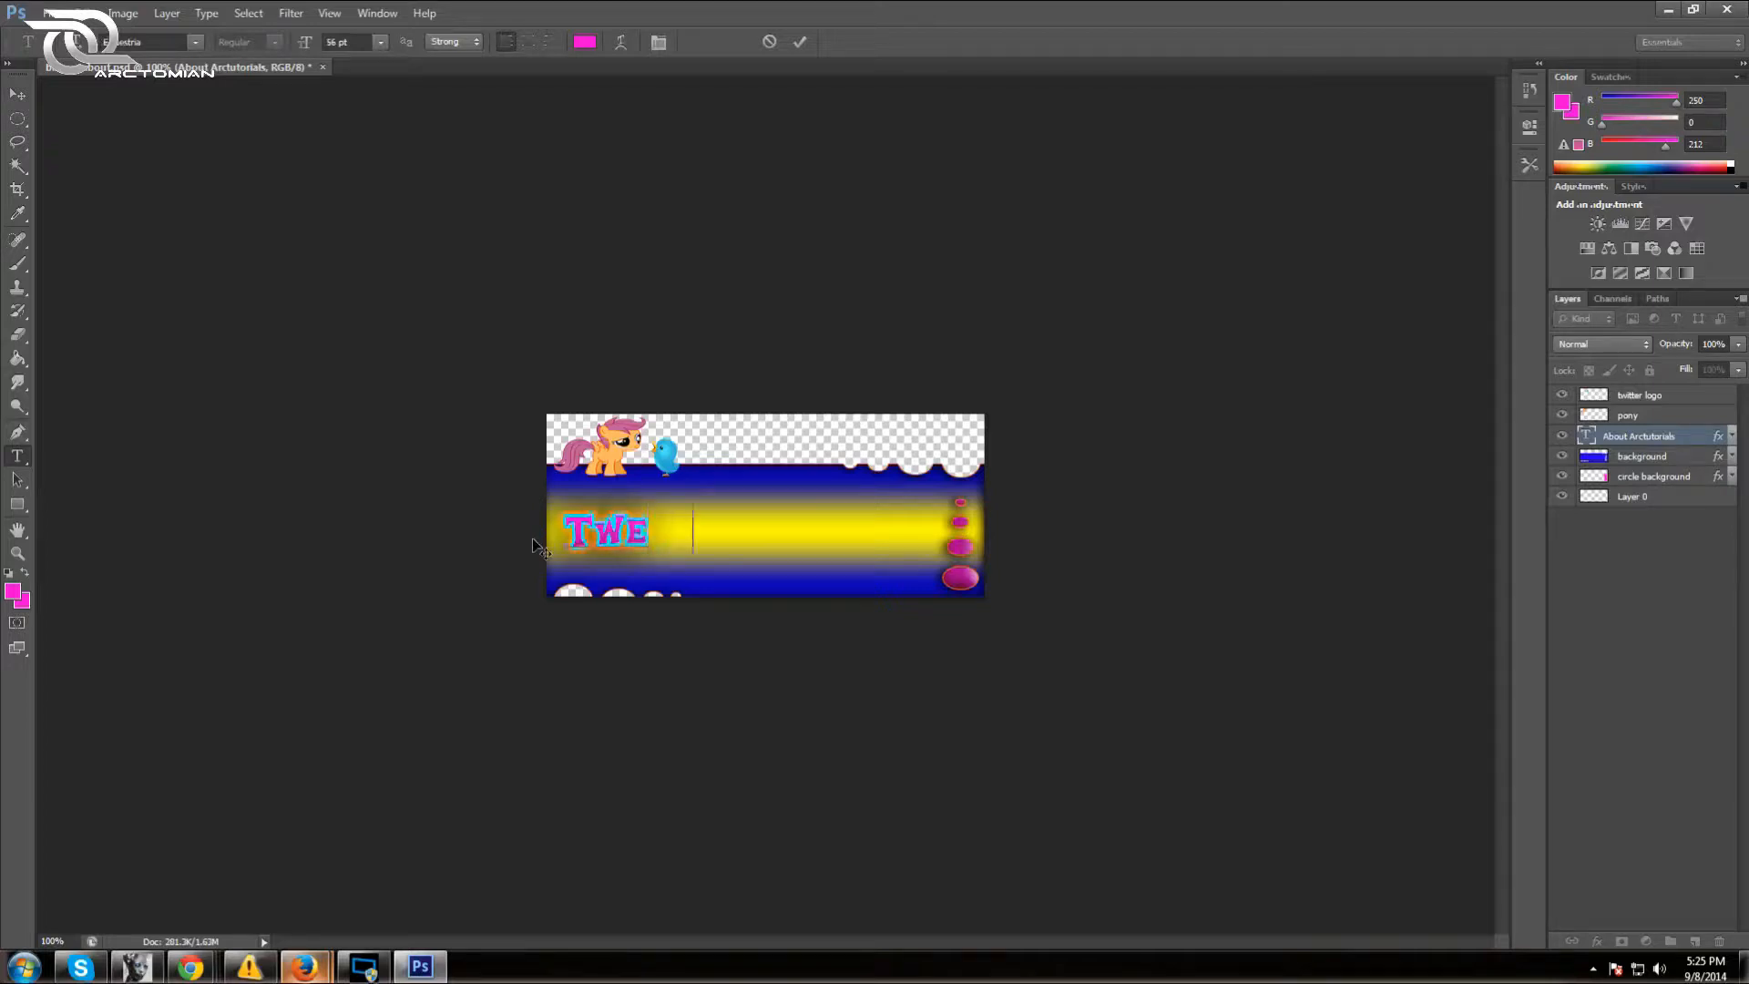
{"action": "type", "text": "ET ME"}
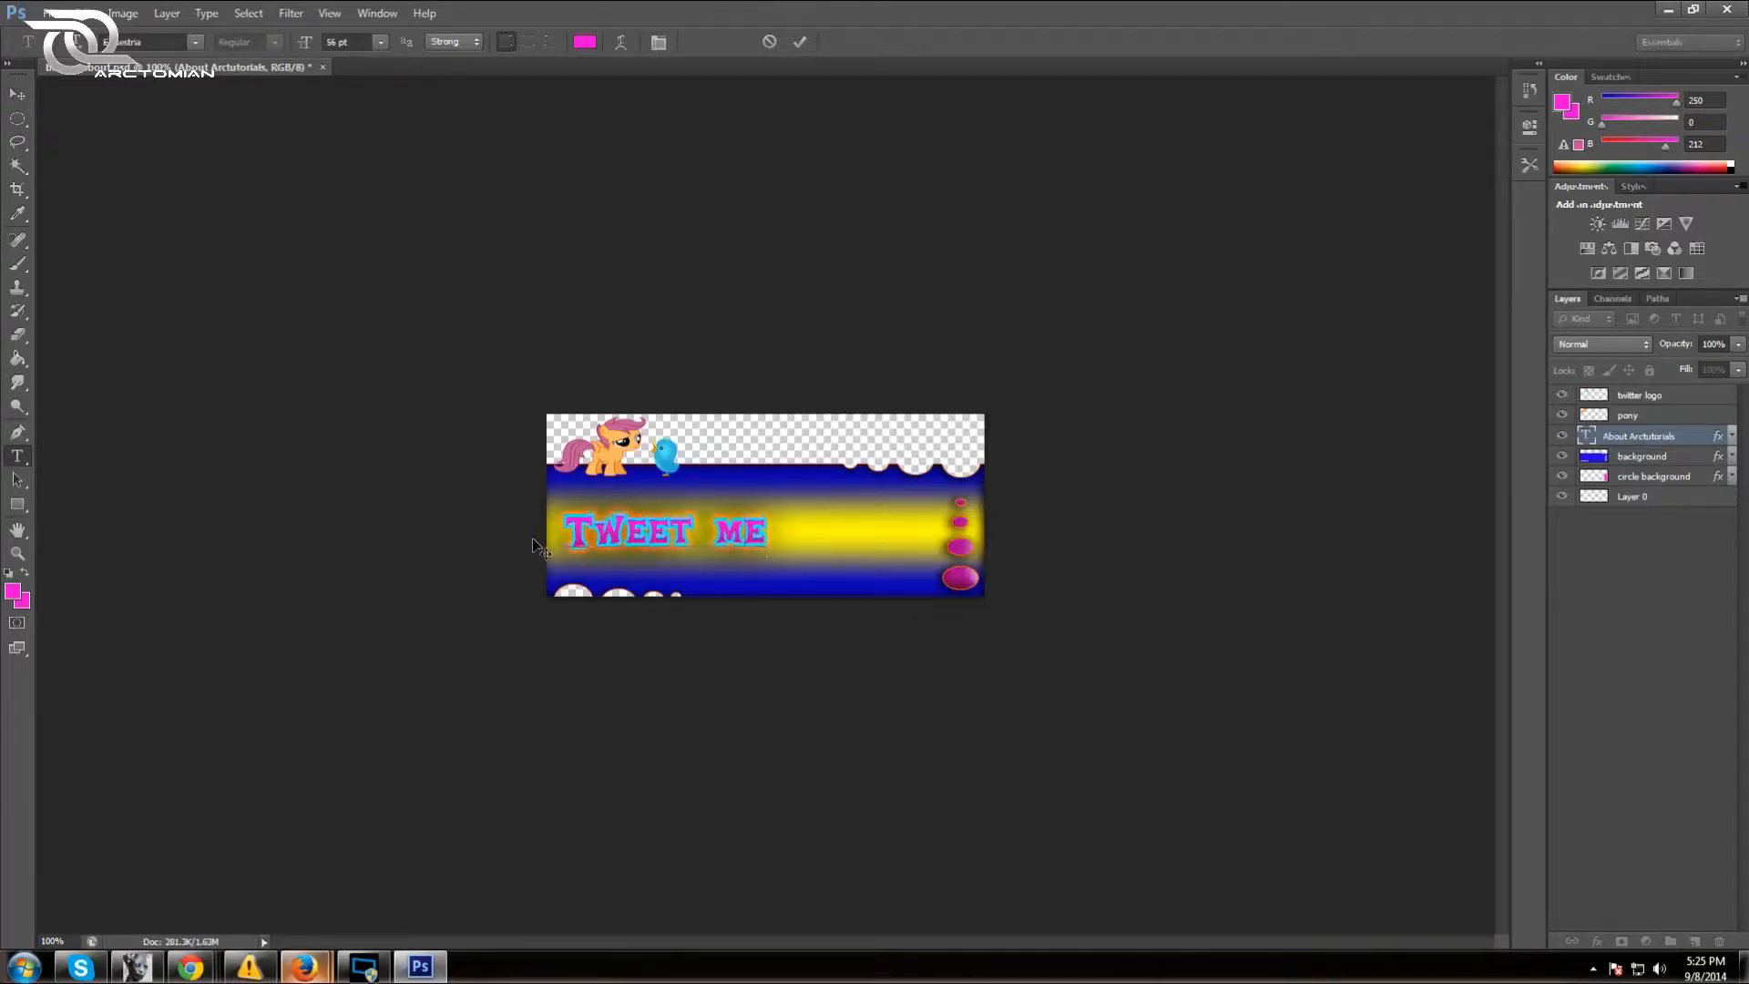
{"action": "key", "text": "Left"}
{"action": "key", "text": "Left"}
{"action": "type", "text": "TWEET"}
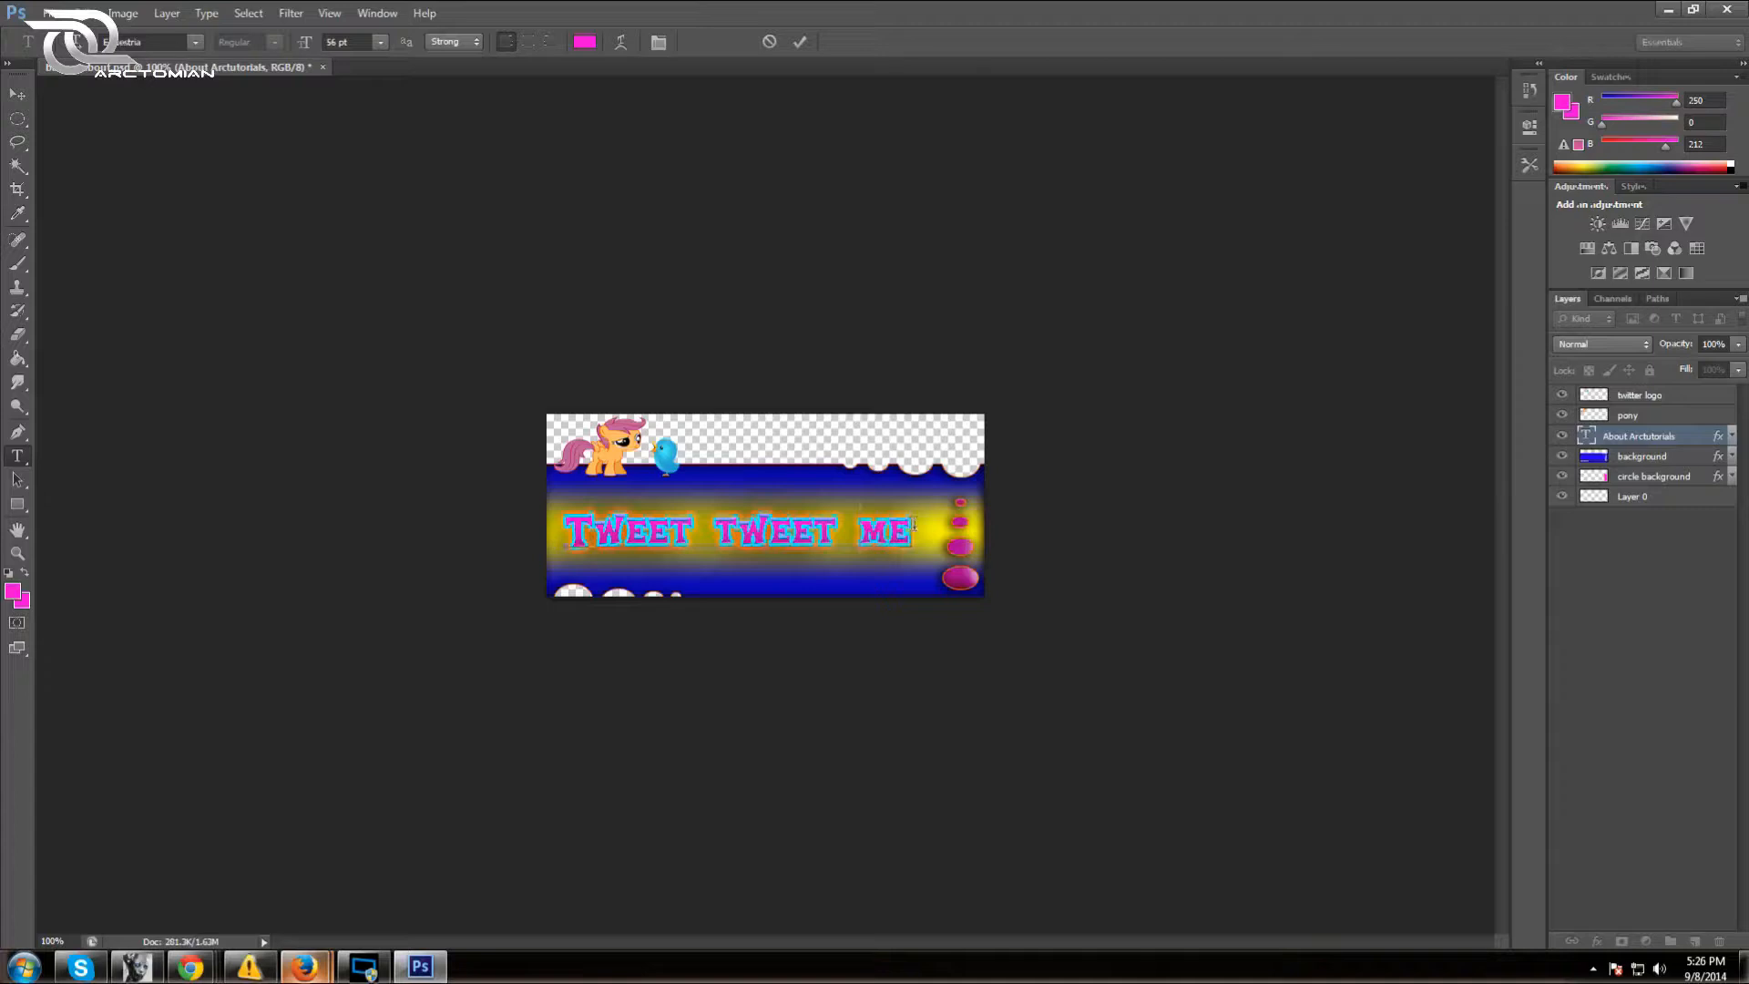
{"action": "type", "text": "!"}
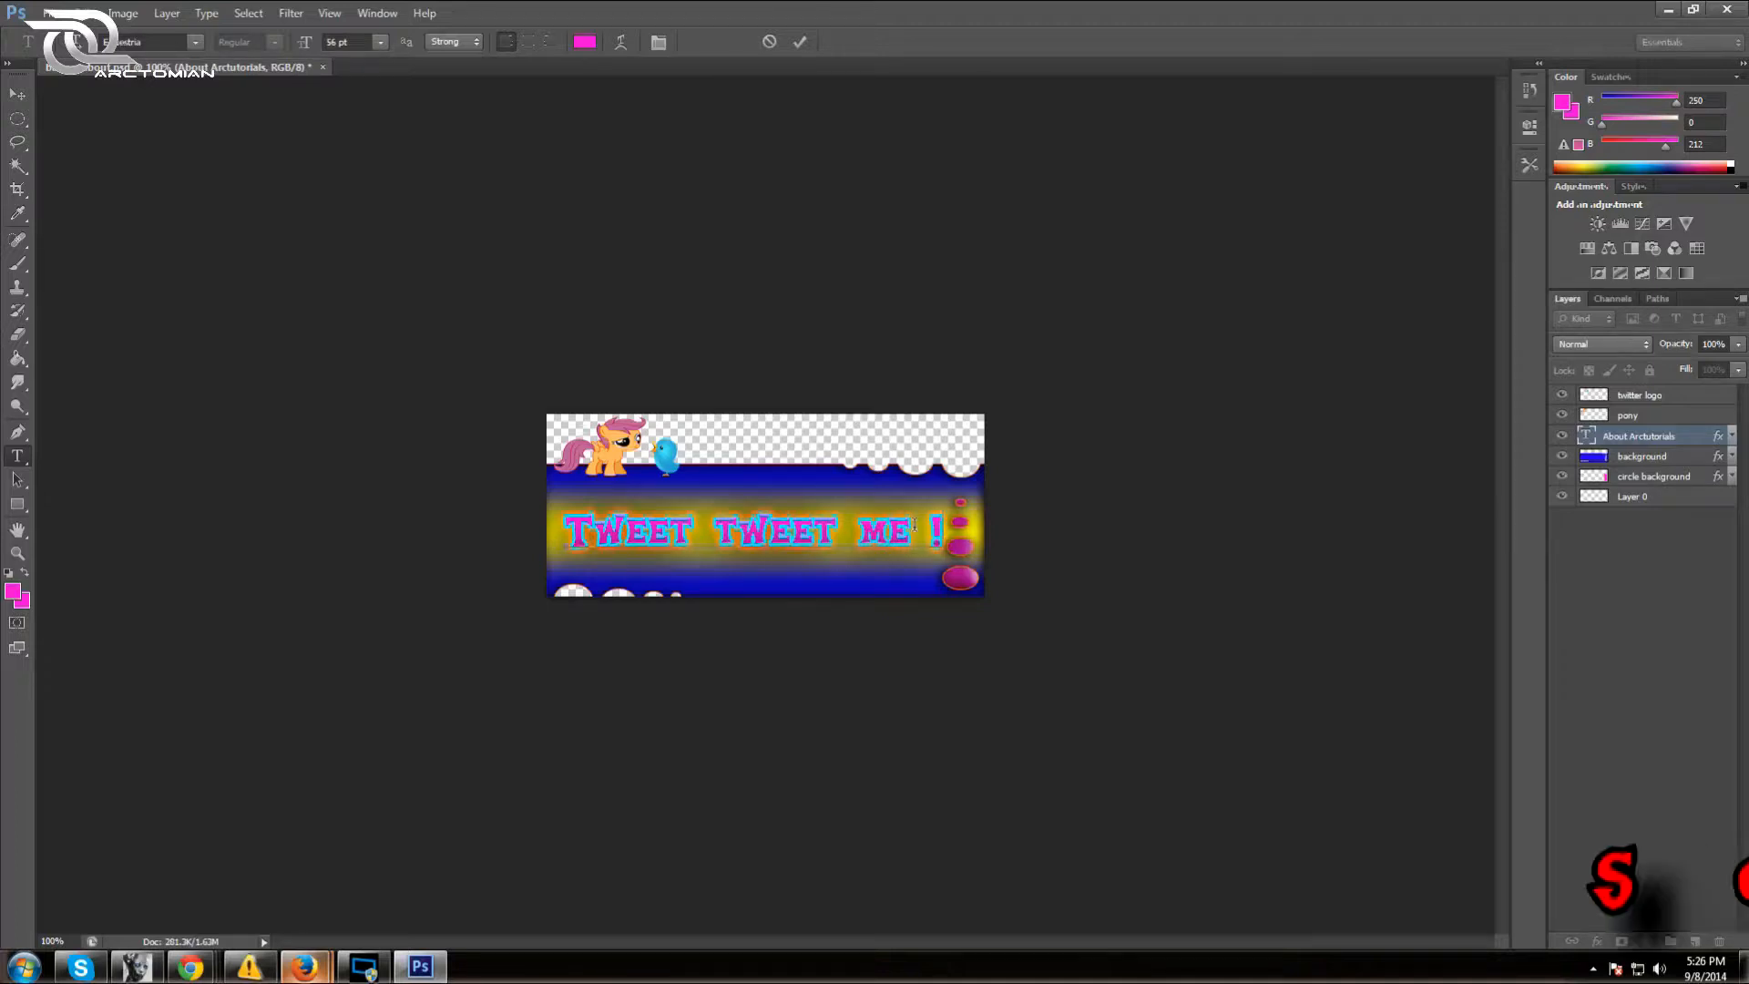
{"action": "left_click", "coordinate": [801, 41]}
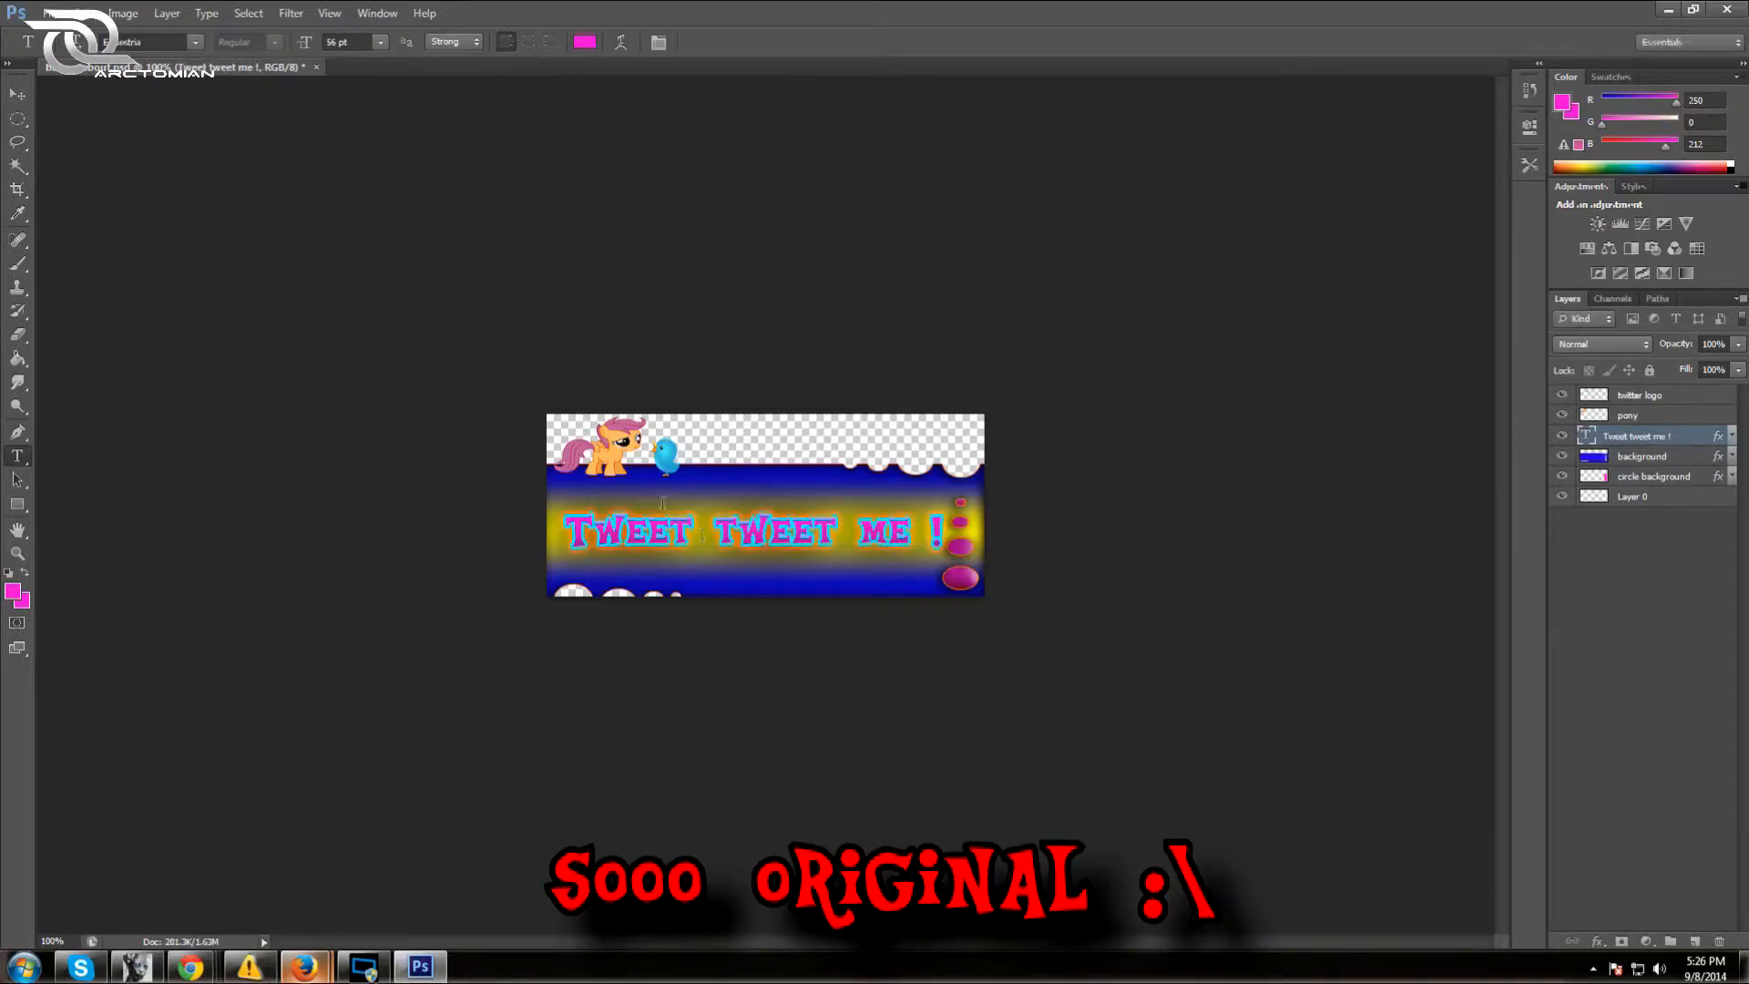
Nudge the "Tweet tweet me !" text slightly left so it clears the pink circles
{"action": "left_click", "coordinate": [18, 94]}
{"action": "key", "text": "Left"}
{"action": "key", "text": "Left"}
{"action": "key", "text": "Left"}
{"action": "key", "text": "Left"}
{"action": "key", "text": "Left"}
{"action": "key", "text": "Left"}
{"action": "key", "text": "Left"}
{"action": "key", "text": "Left"}
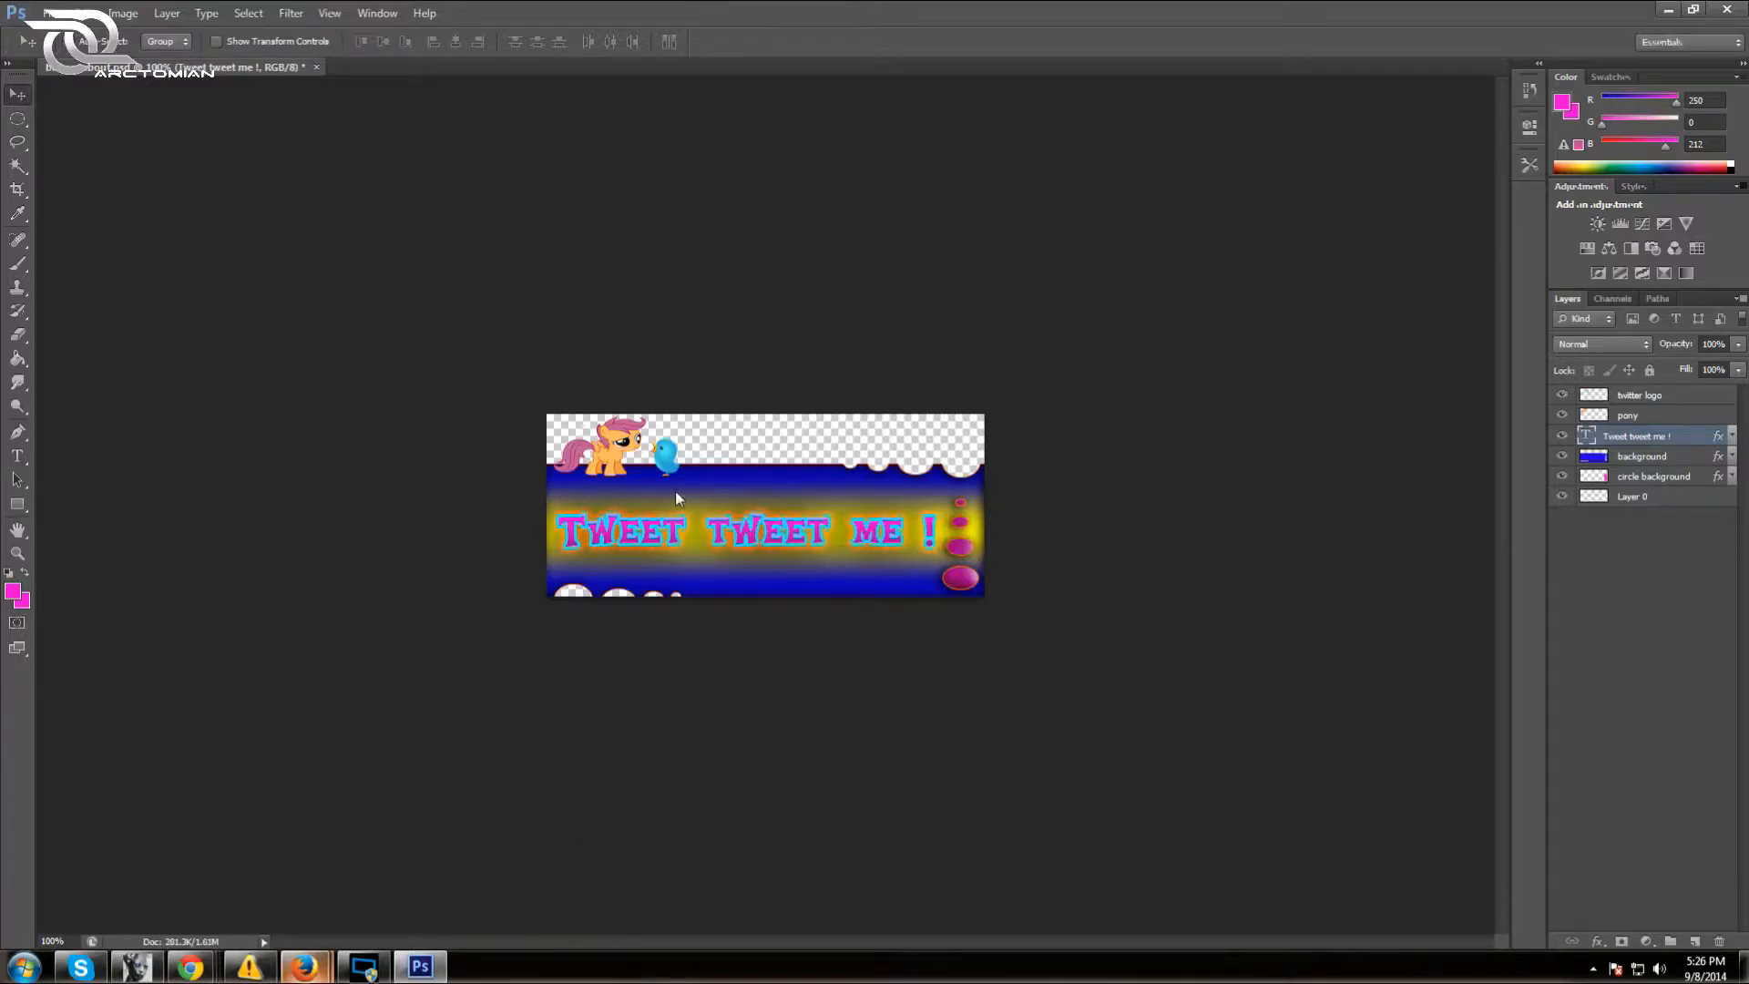
{"action": "key", "text": "Right"}
{"action": "key", "text": "Right"}
Set the foreground color to bright green #4aff19 and fill the background layer's band with it using the Paint Bucket
{"action": "left_click", "coordinate": [1654, 459]}
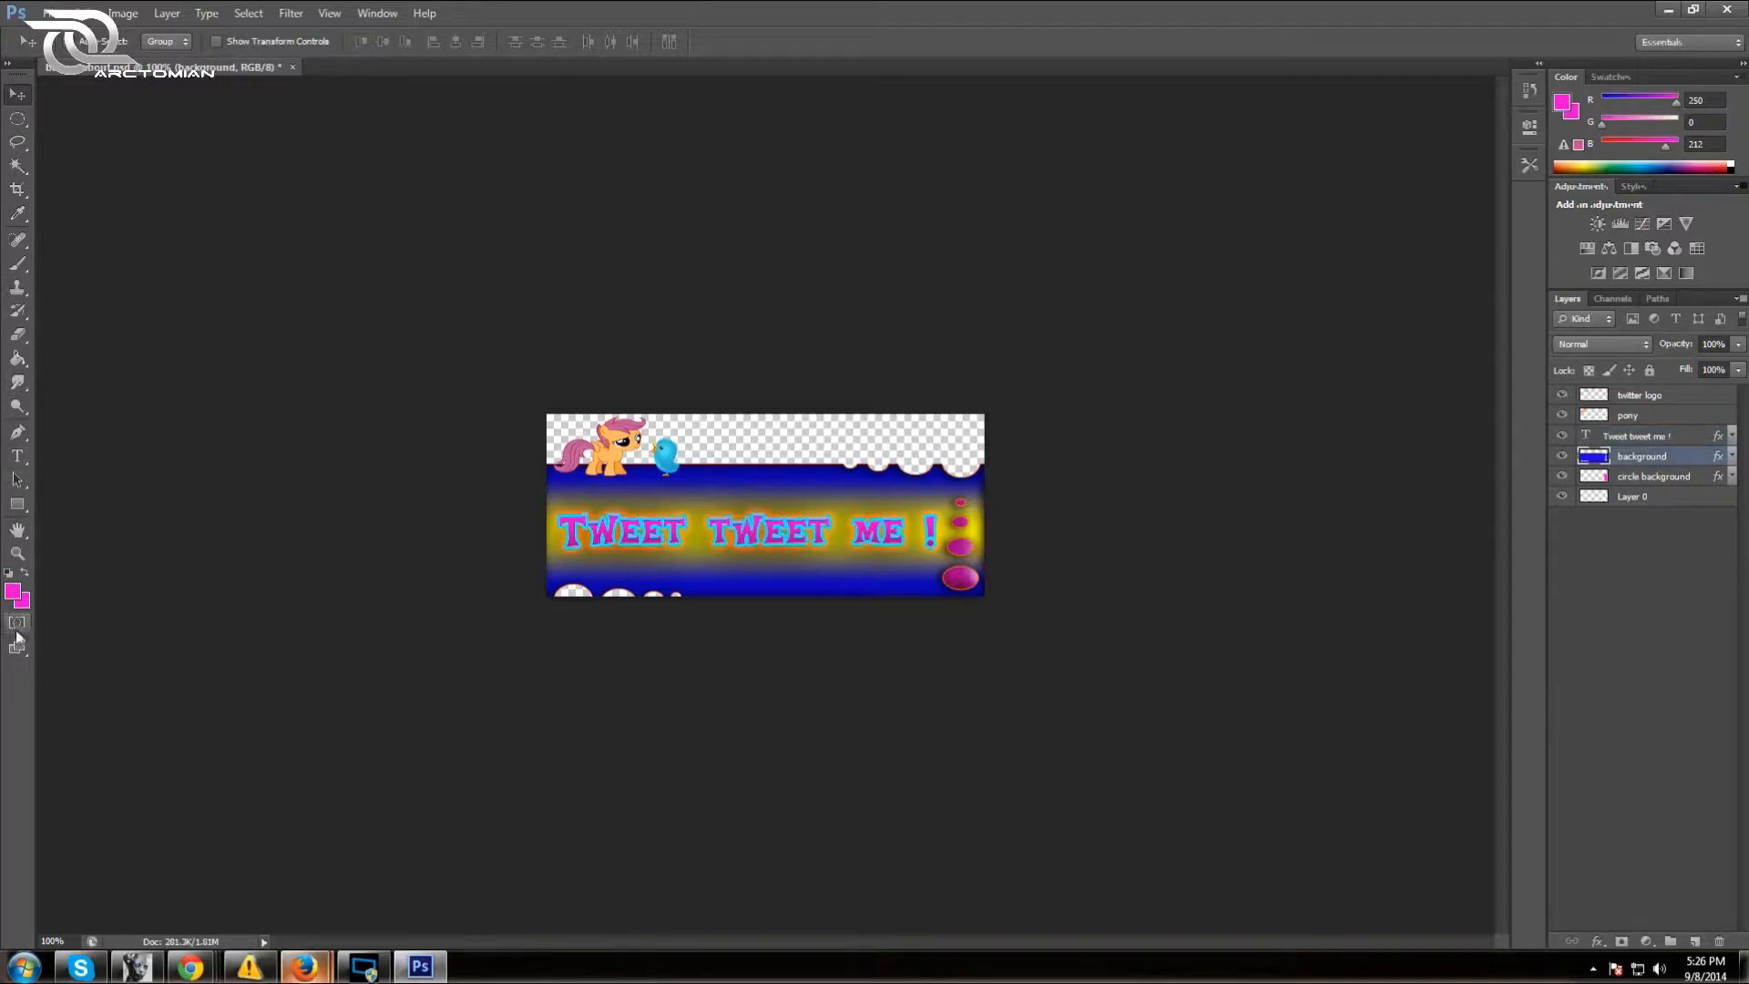
{"action": "left_click", "coordinate": [15, 594]}
{"action": "left_click", "coordinate": [1302, 420]}
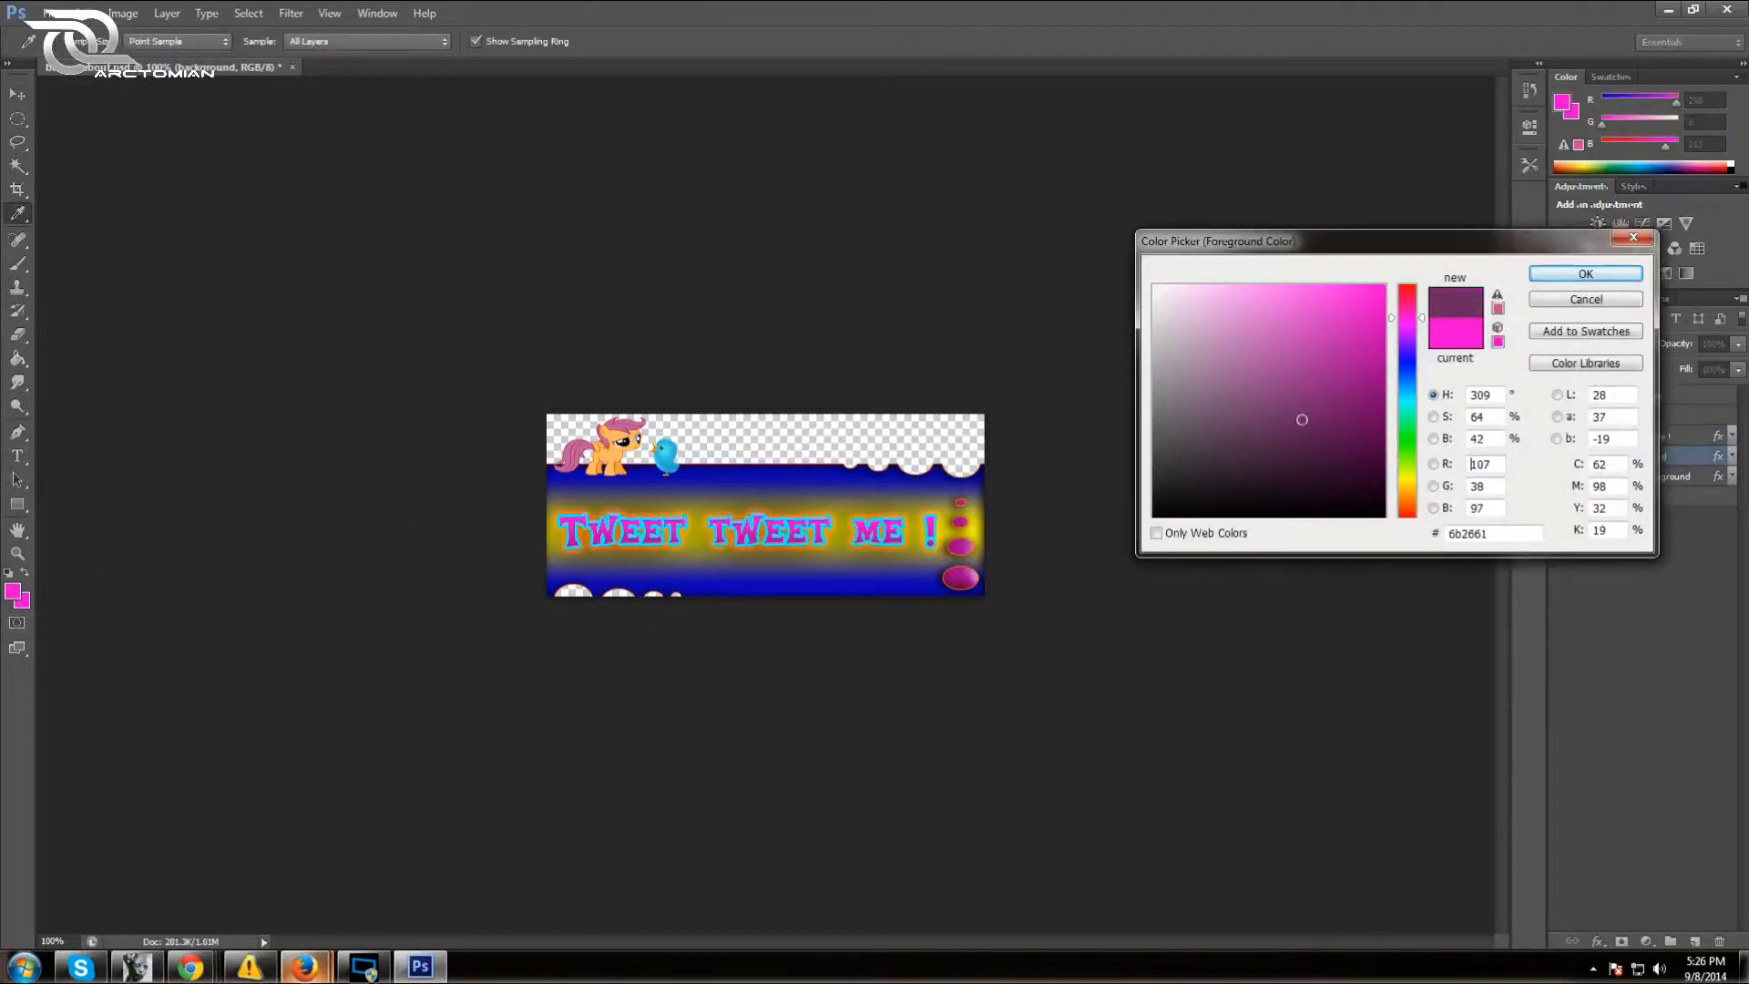
{"action": "left_click", "coordinate": [1411, 448]}
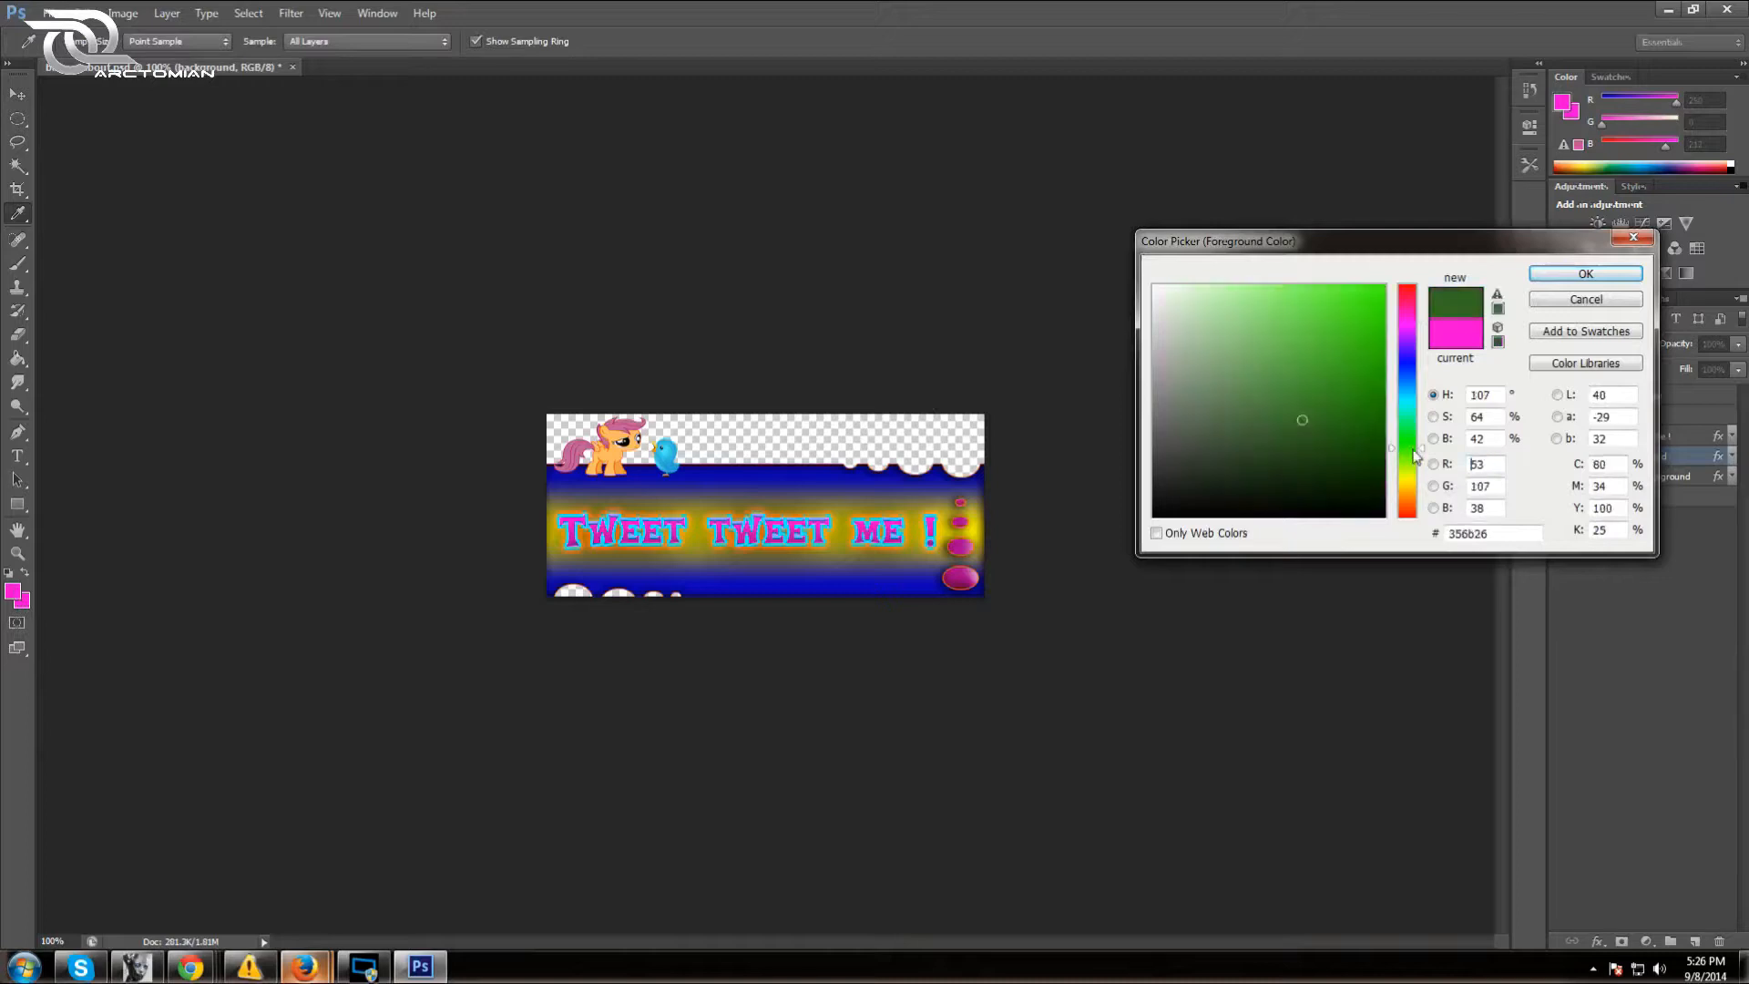
{"action": "left_click", "coordinate": [1367, 285]}
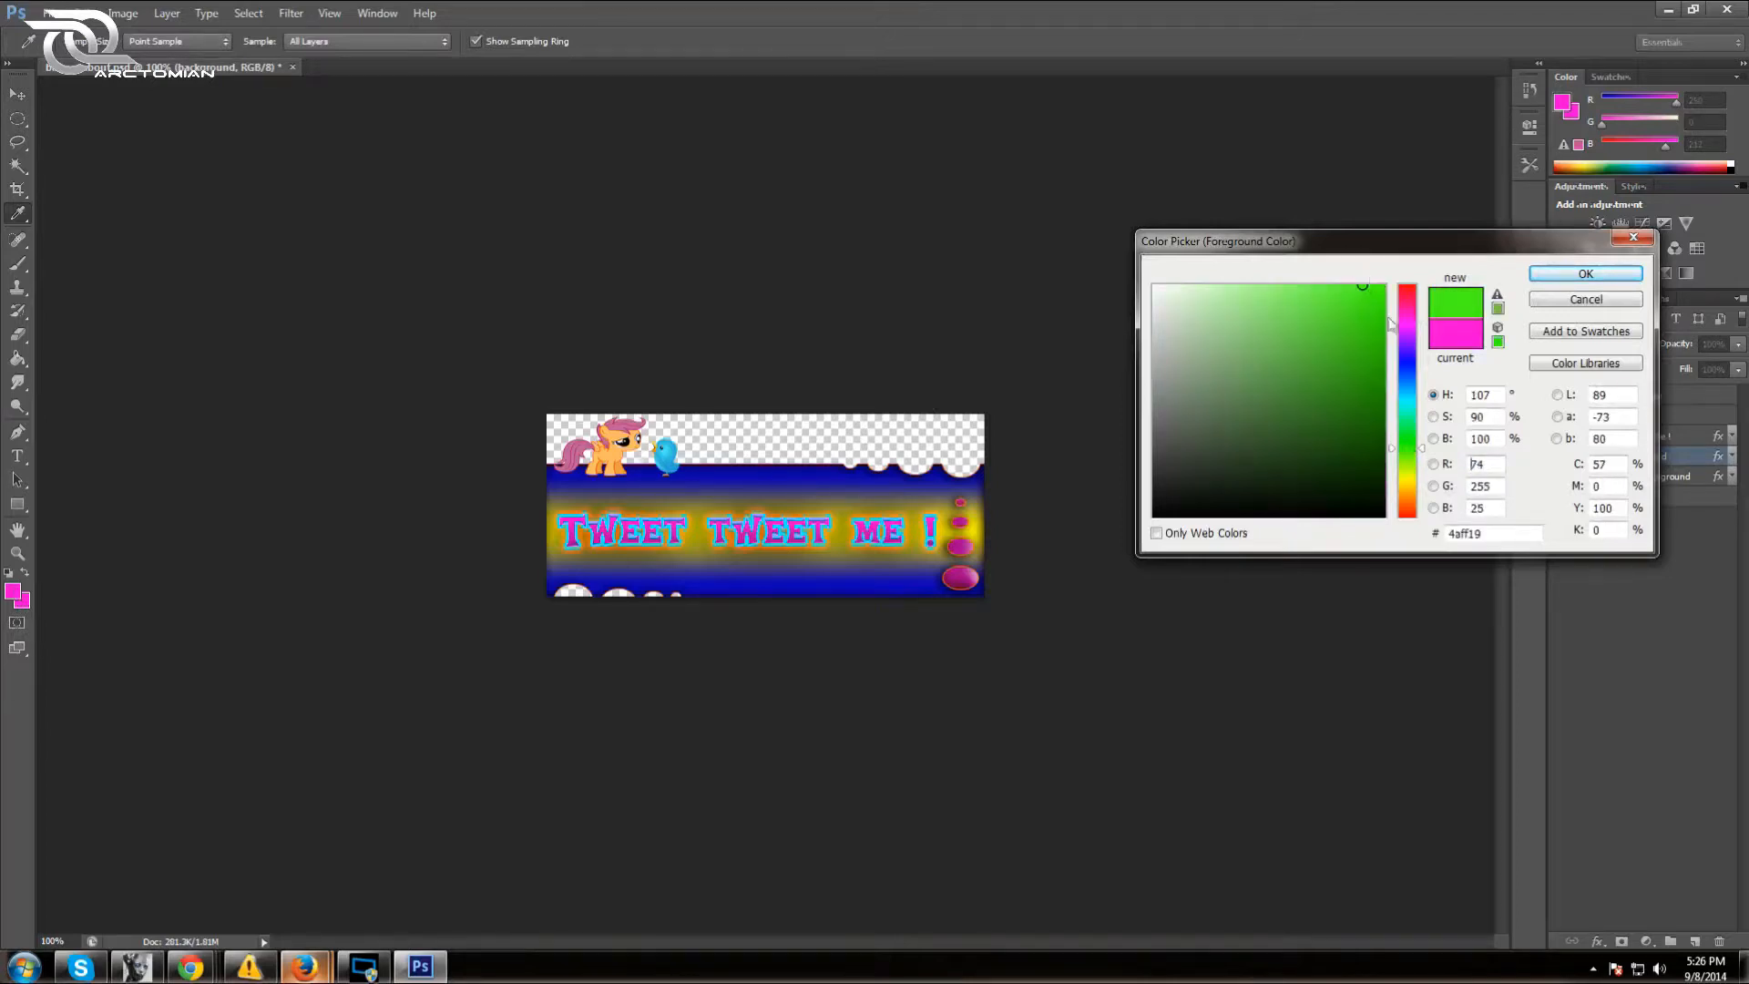
{"action": "left_click", "coordinate": [1586, 273]}
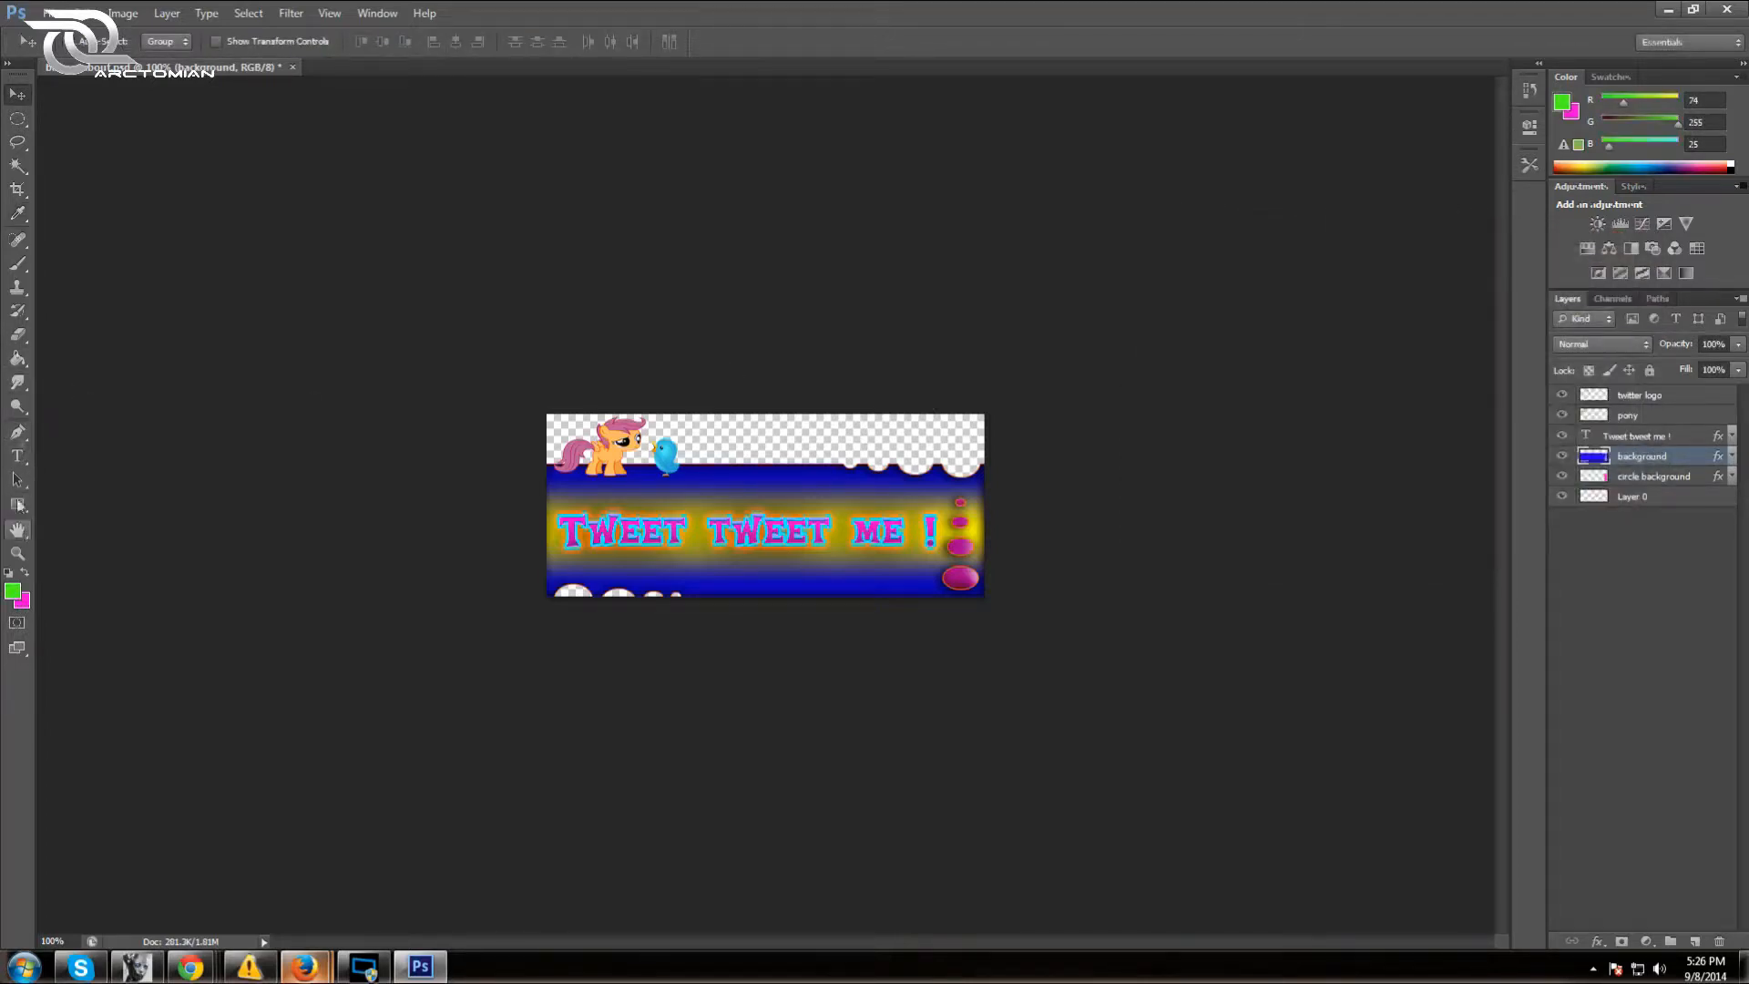
{"action": "left_click", "coordinate": [18, 358]}
{"action": "left_click", "coordinate": [758, 481]}
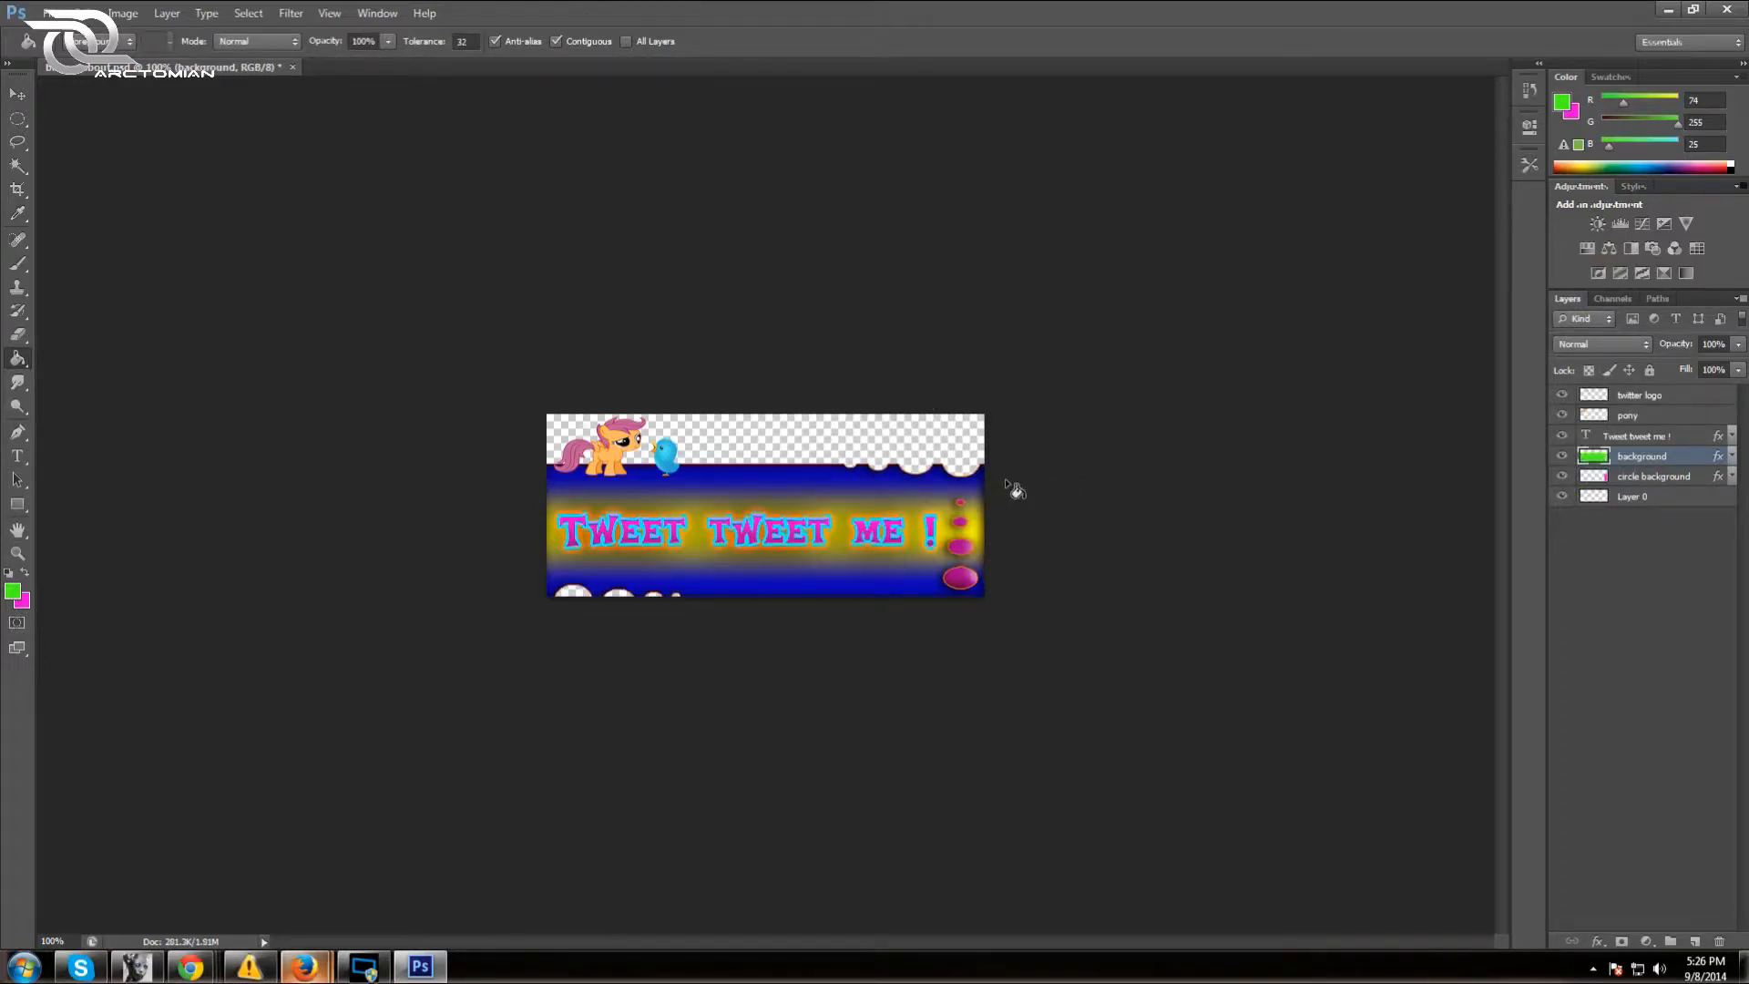
Change the background layer's Gradient Overlay to the semi-transparent grey preset that lets the green fill show through
{"action": "right_click", "coordinate": [1639, 461]}
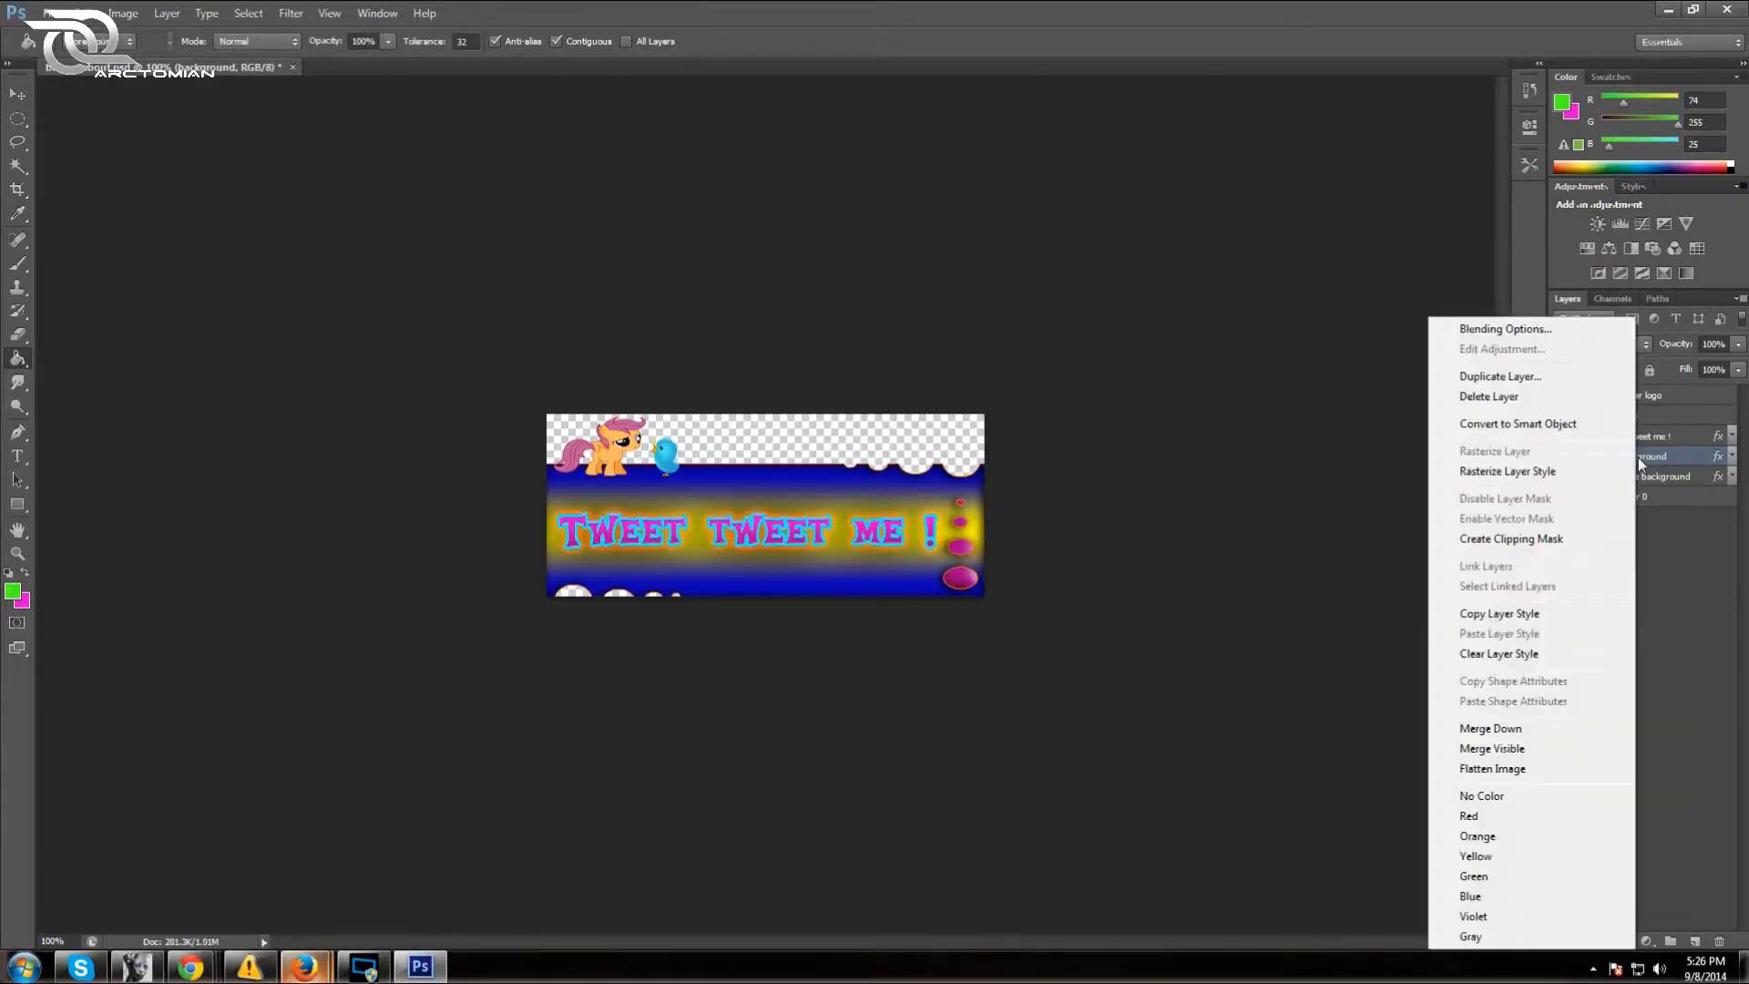
{"action": "left_click", "coordinate": [1727, 466]}
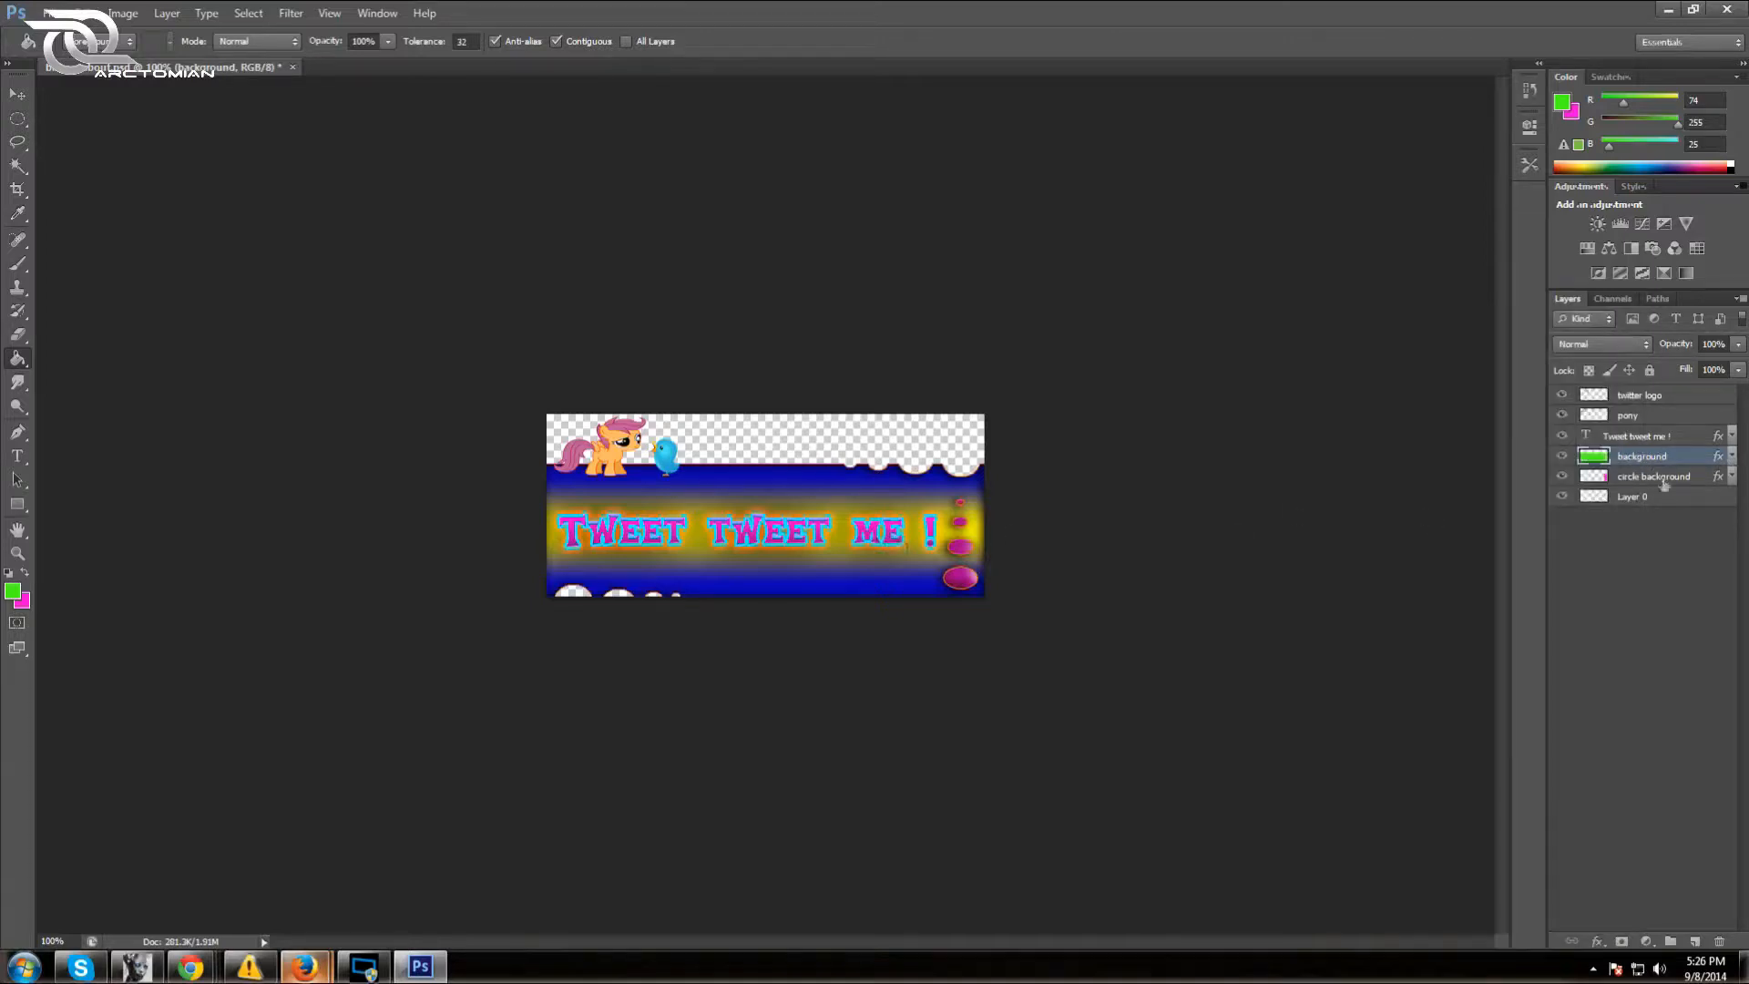
{"action": "left_click", "coordinate": [1733, 462]}
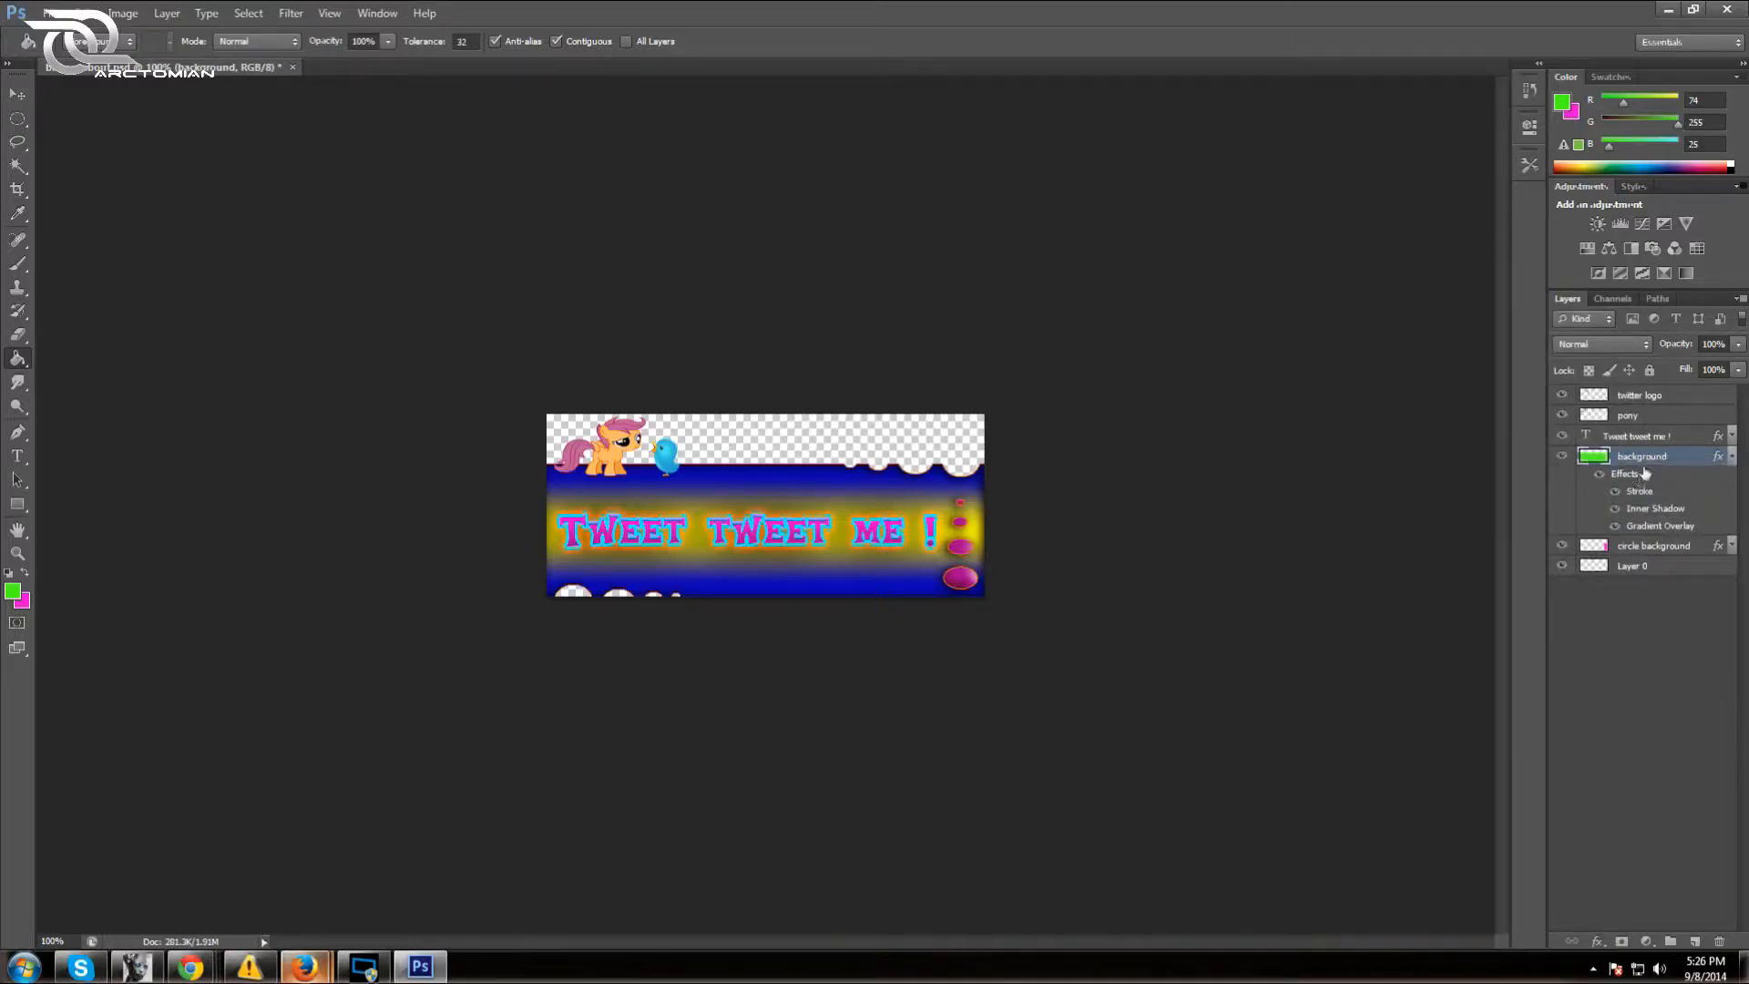
{"action": "right_click", "coordinate": [1651, 466]}
{"action": "left_click", "coordinate": [1454, 333]}
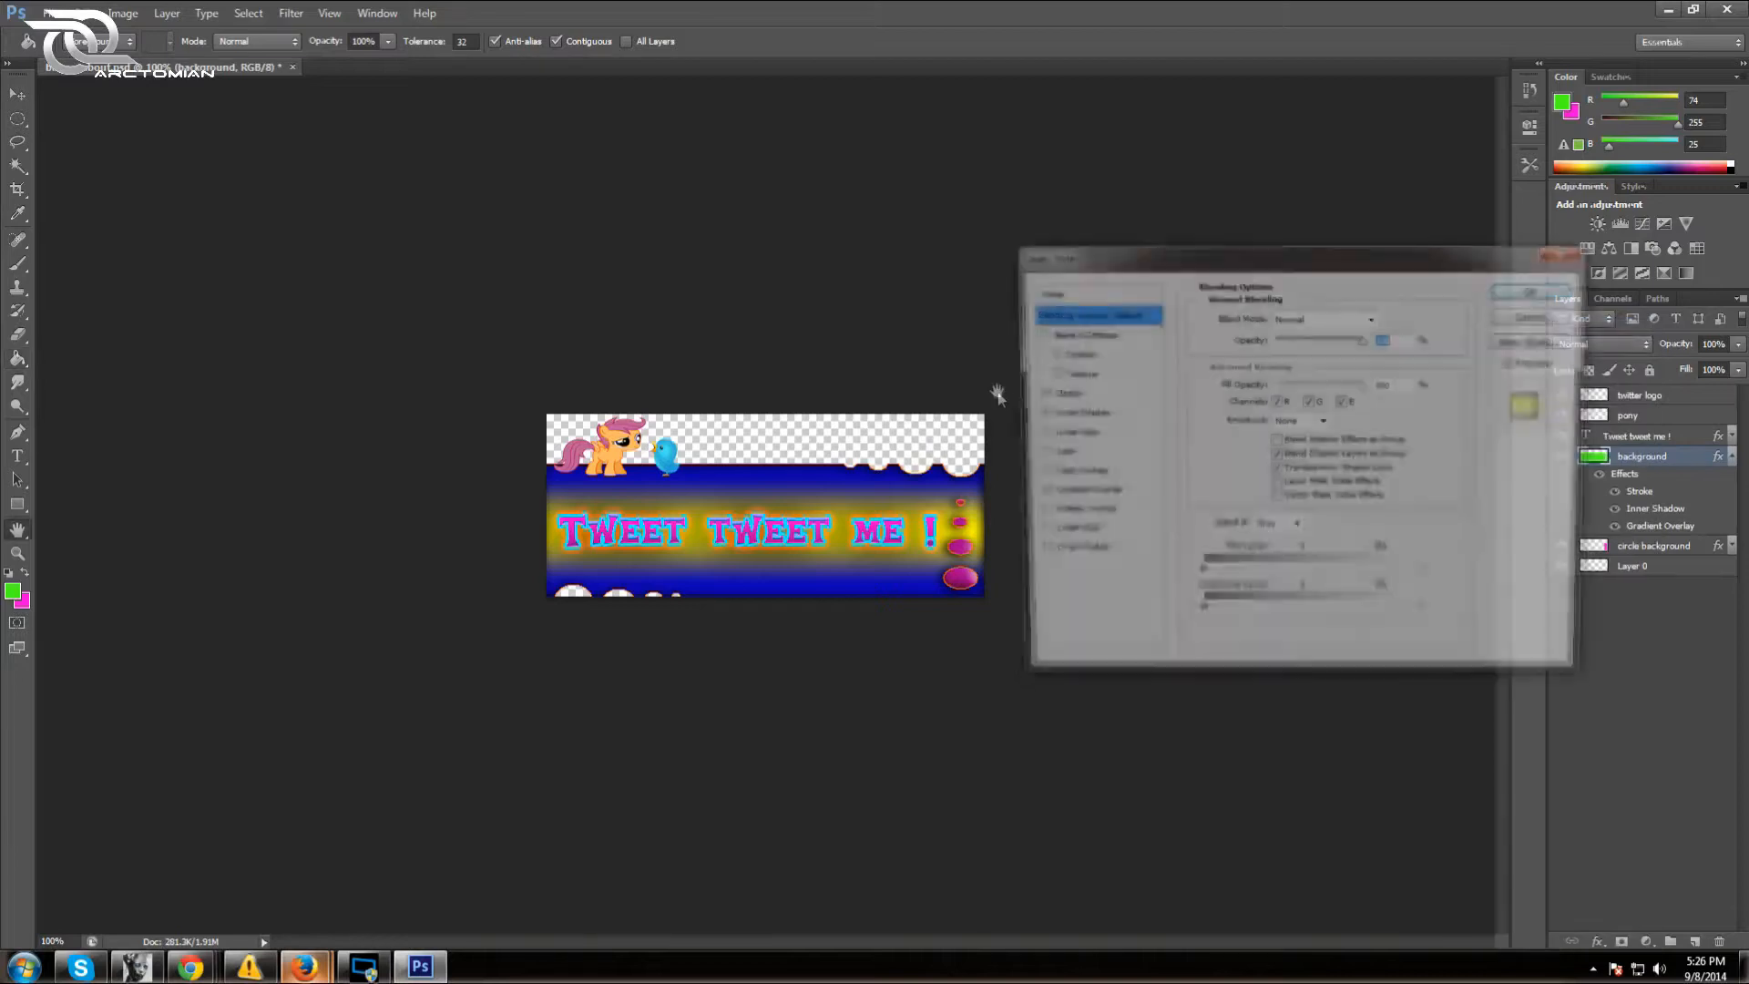
{"action": "left_click", "coordinate": [1075, 493]}
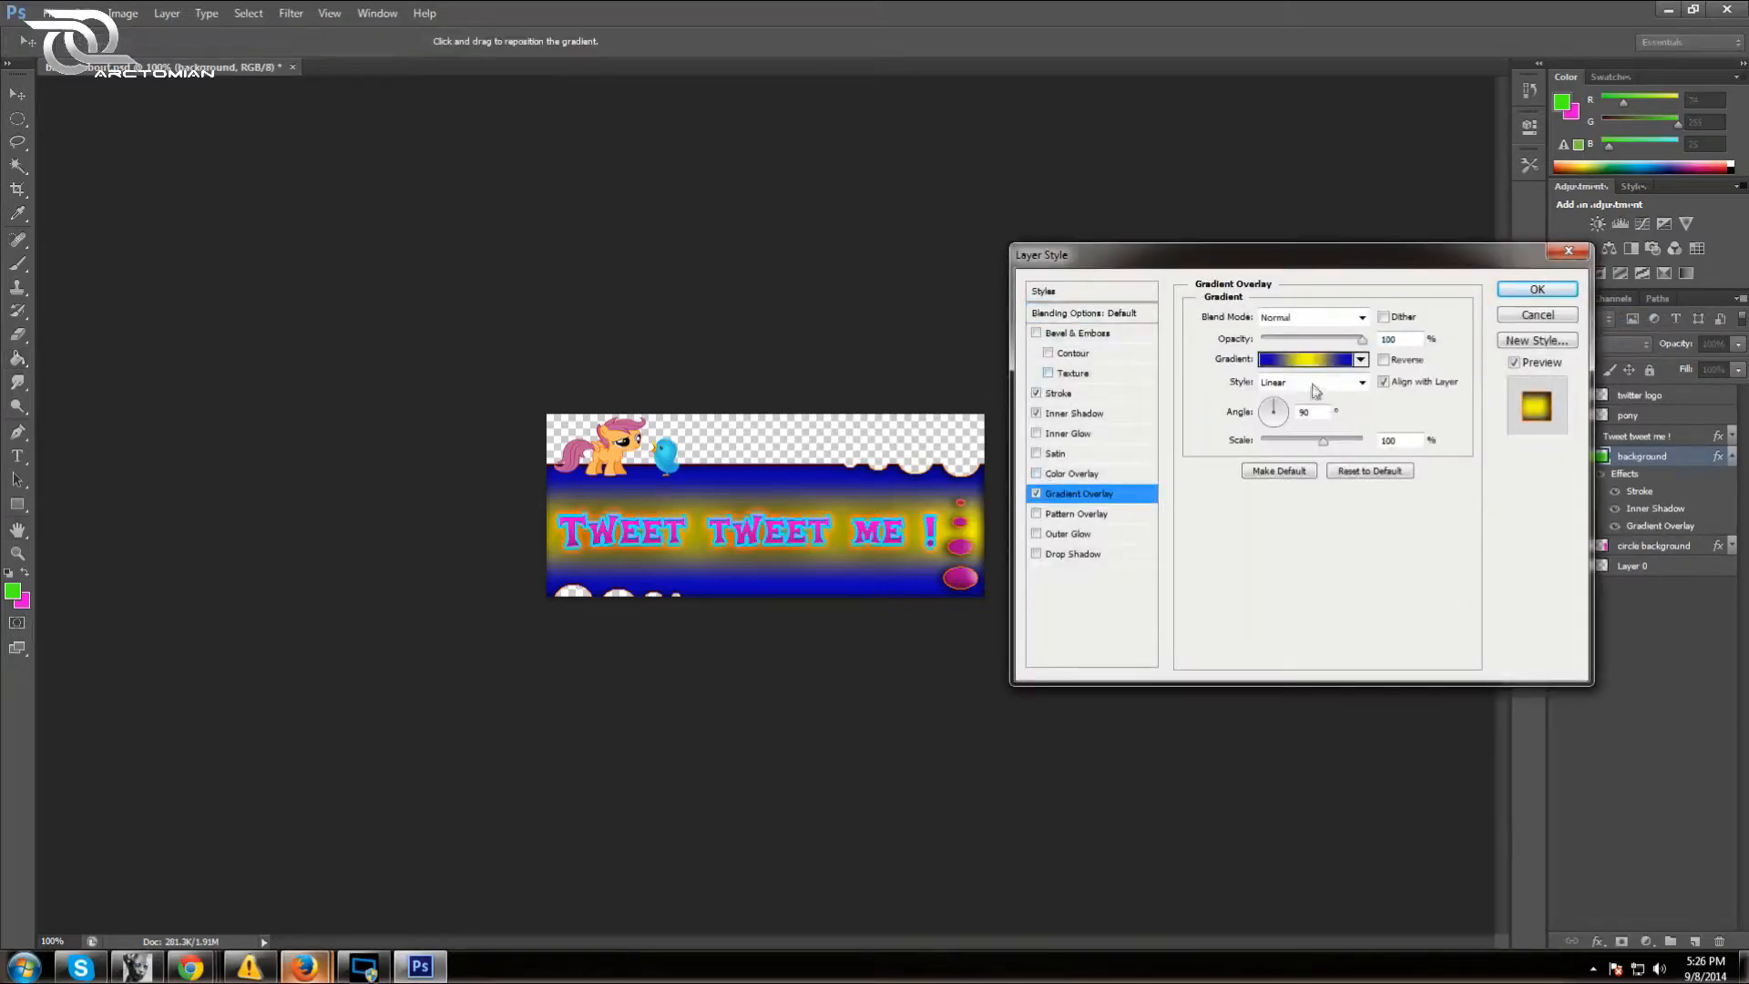
{"action": "left_click", "coordinate": [1360, 361]}
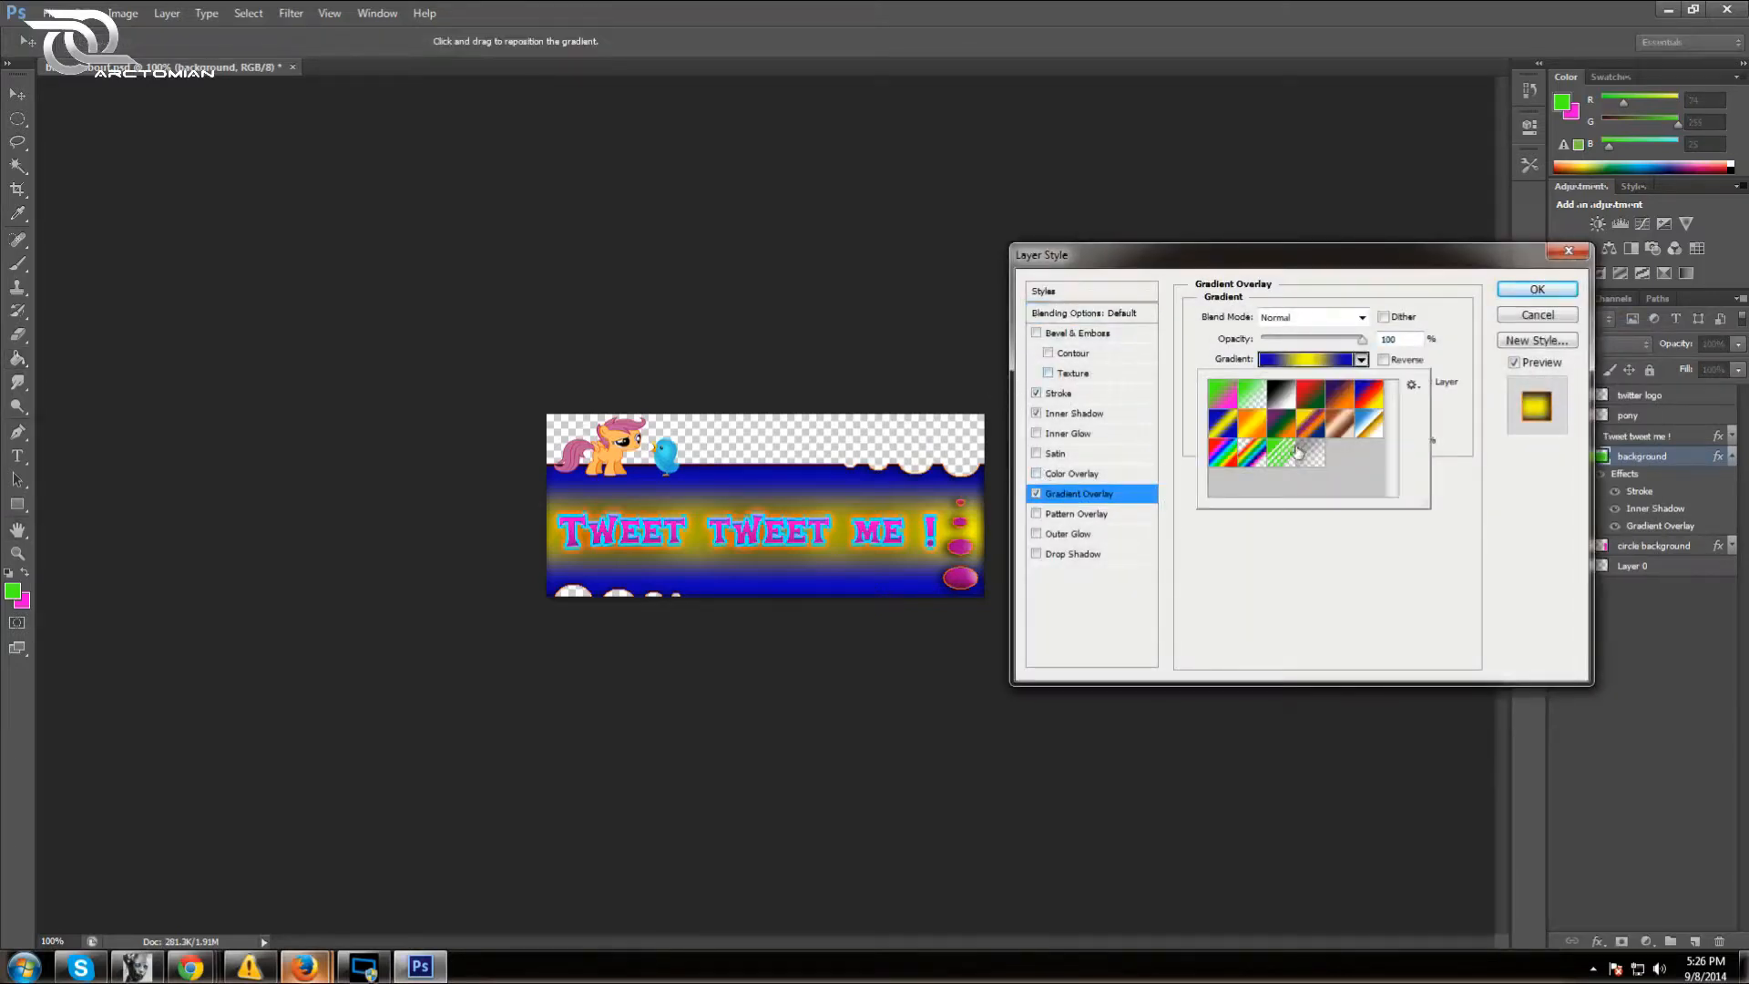
{"action": "left_click", "coordinate": [1337, 395]}
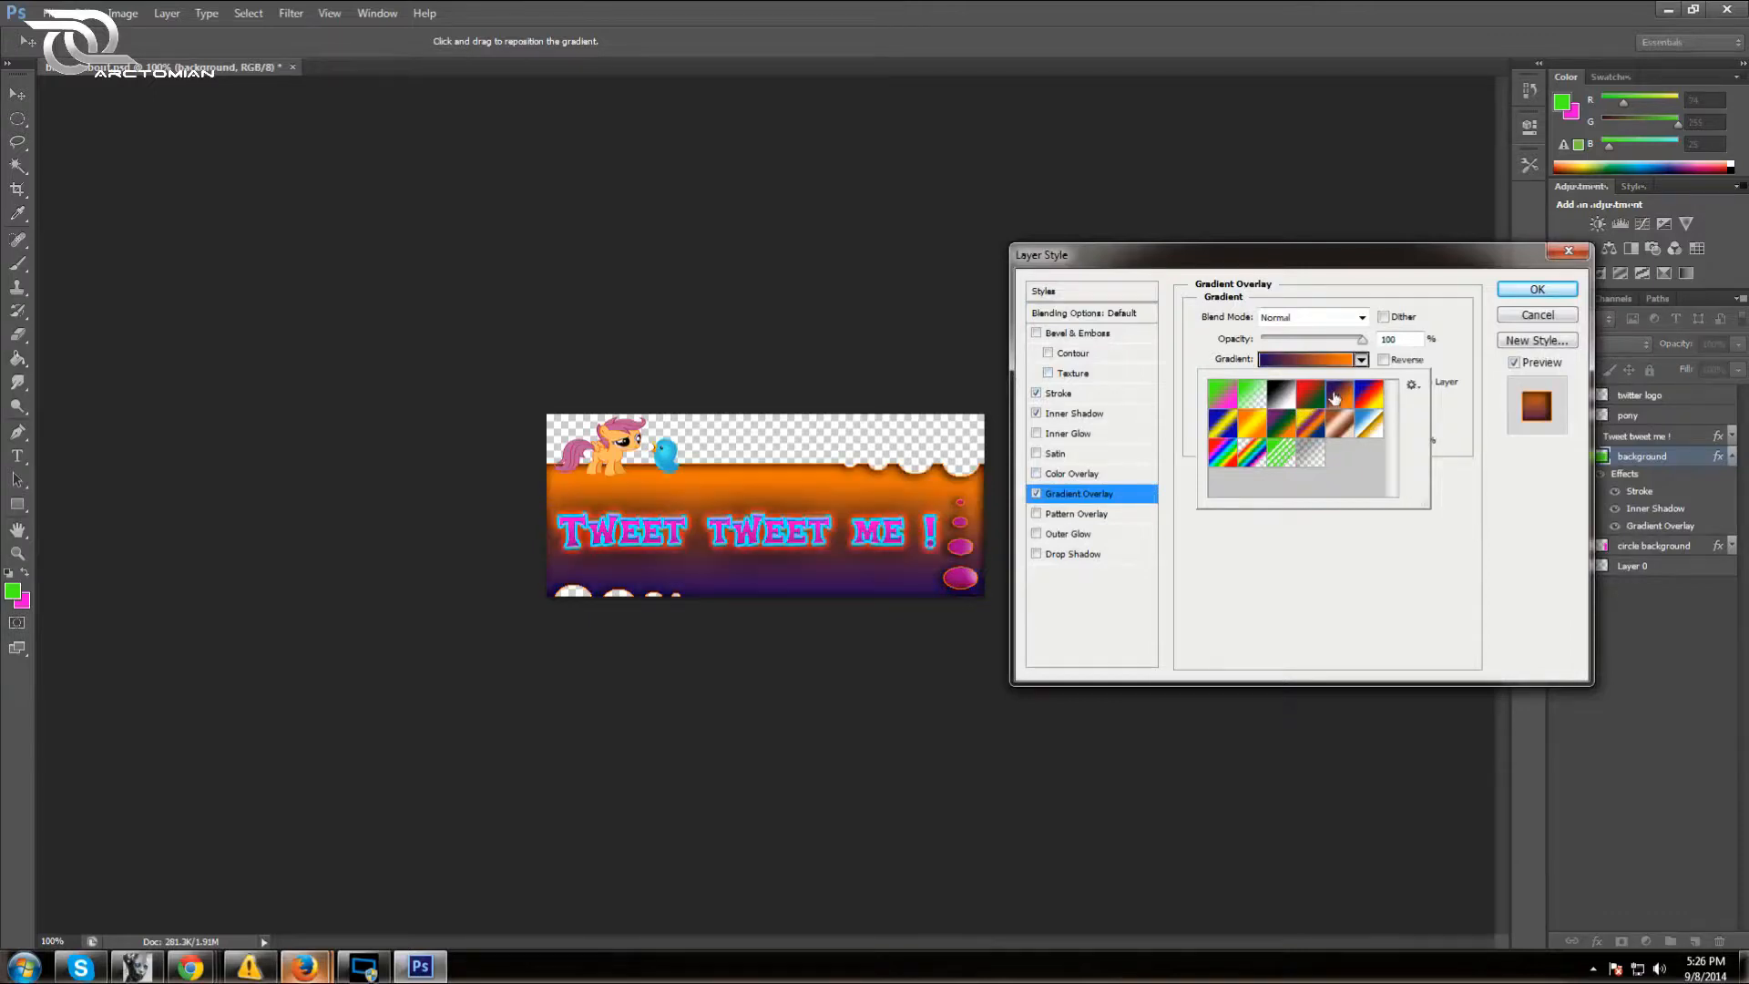
{"action": "left_click", "coordinate": [1347, 428]}
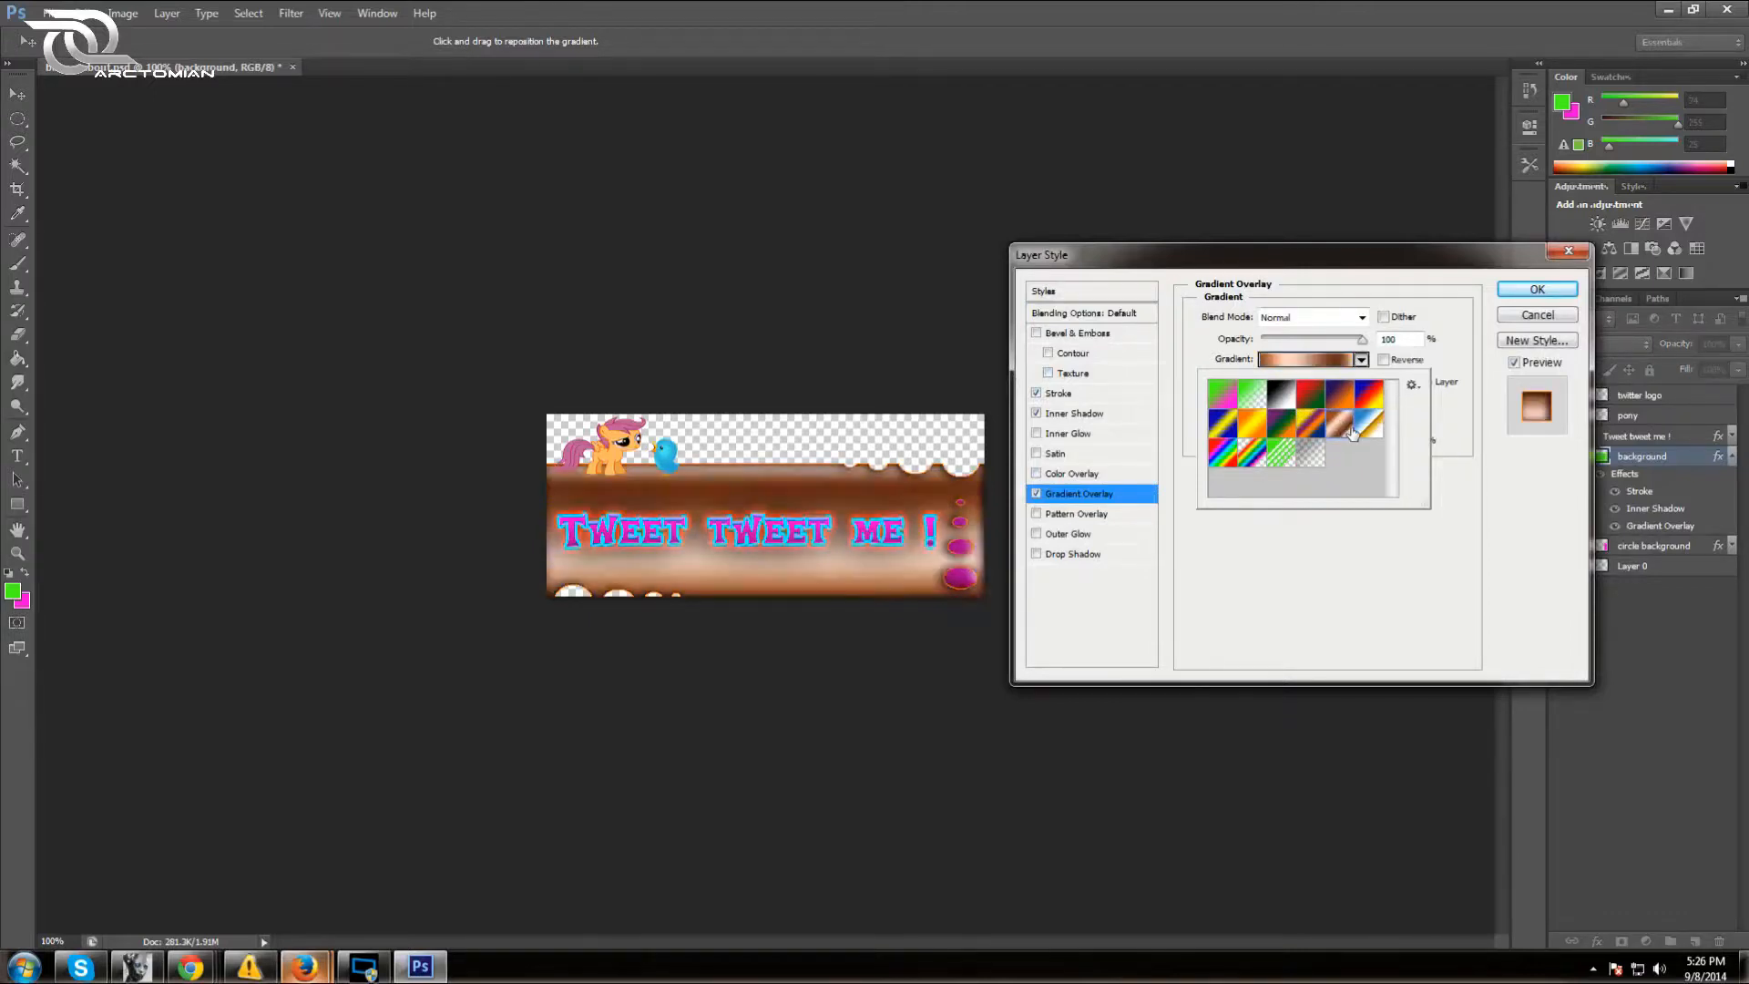
{"action": "left_click", "coordinate": [1362, 433]}
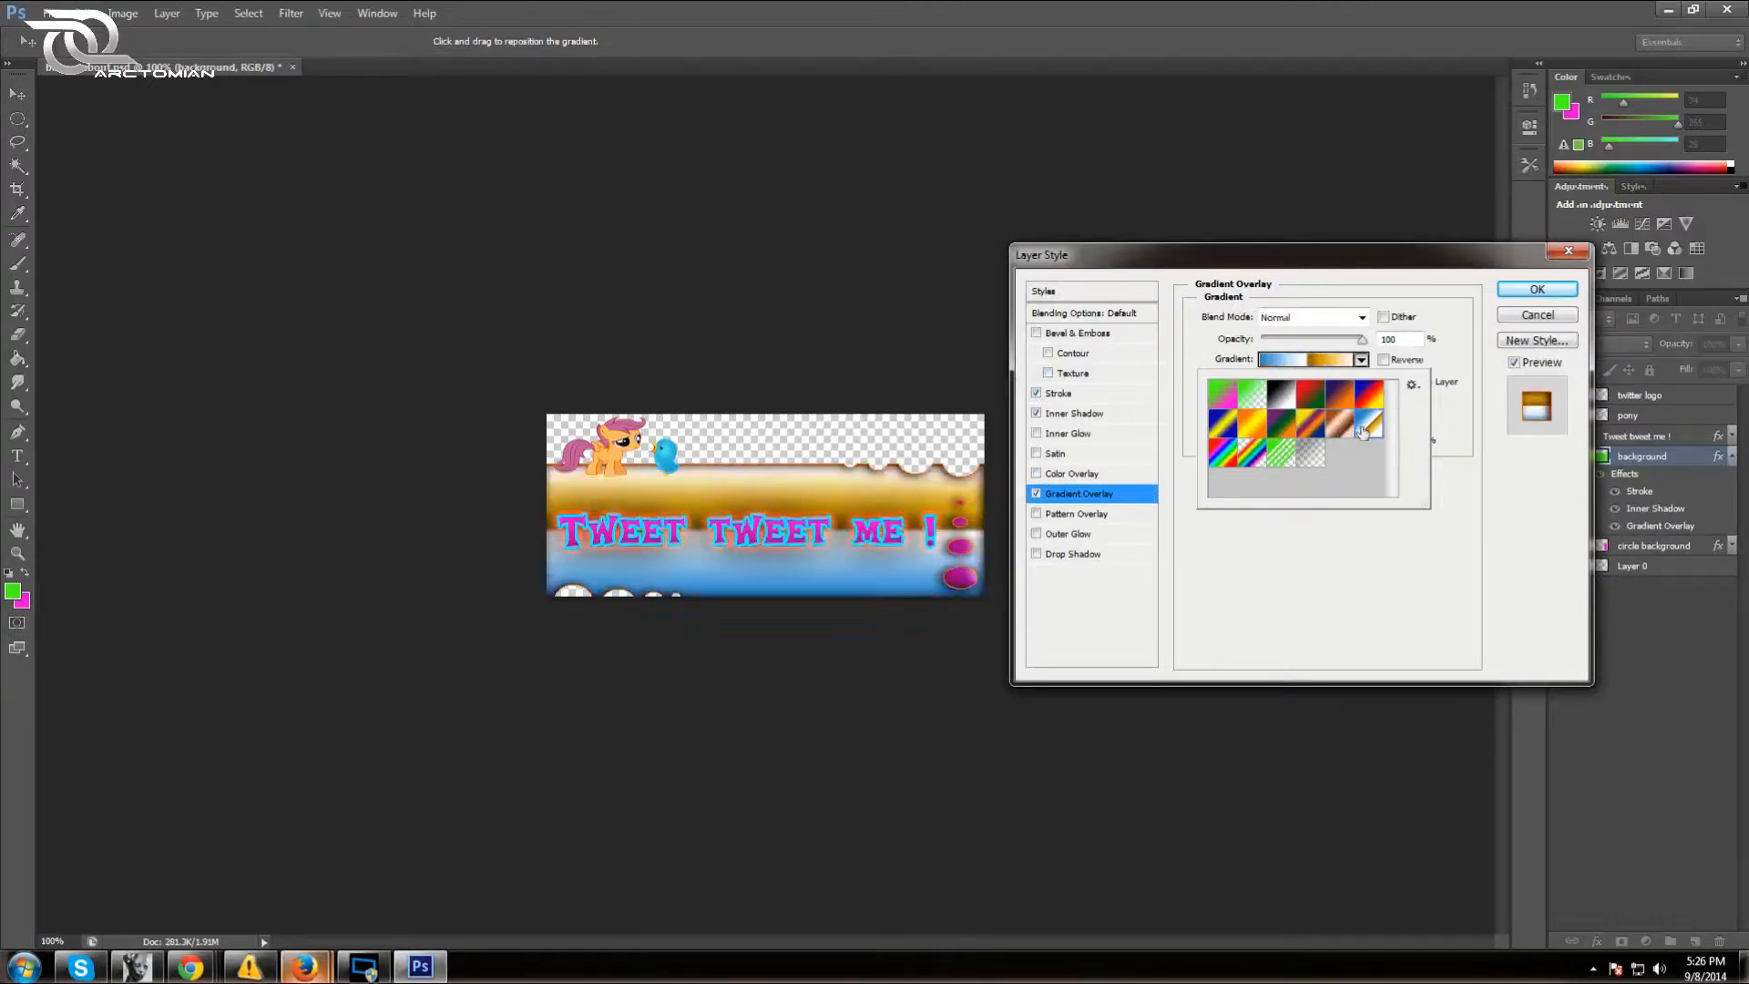
{"action": "left_click", "coordinate": [1302, 451]}
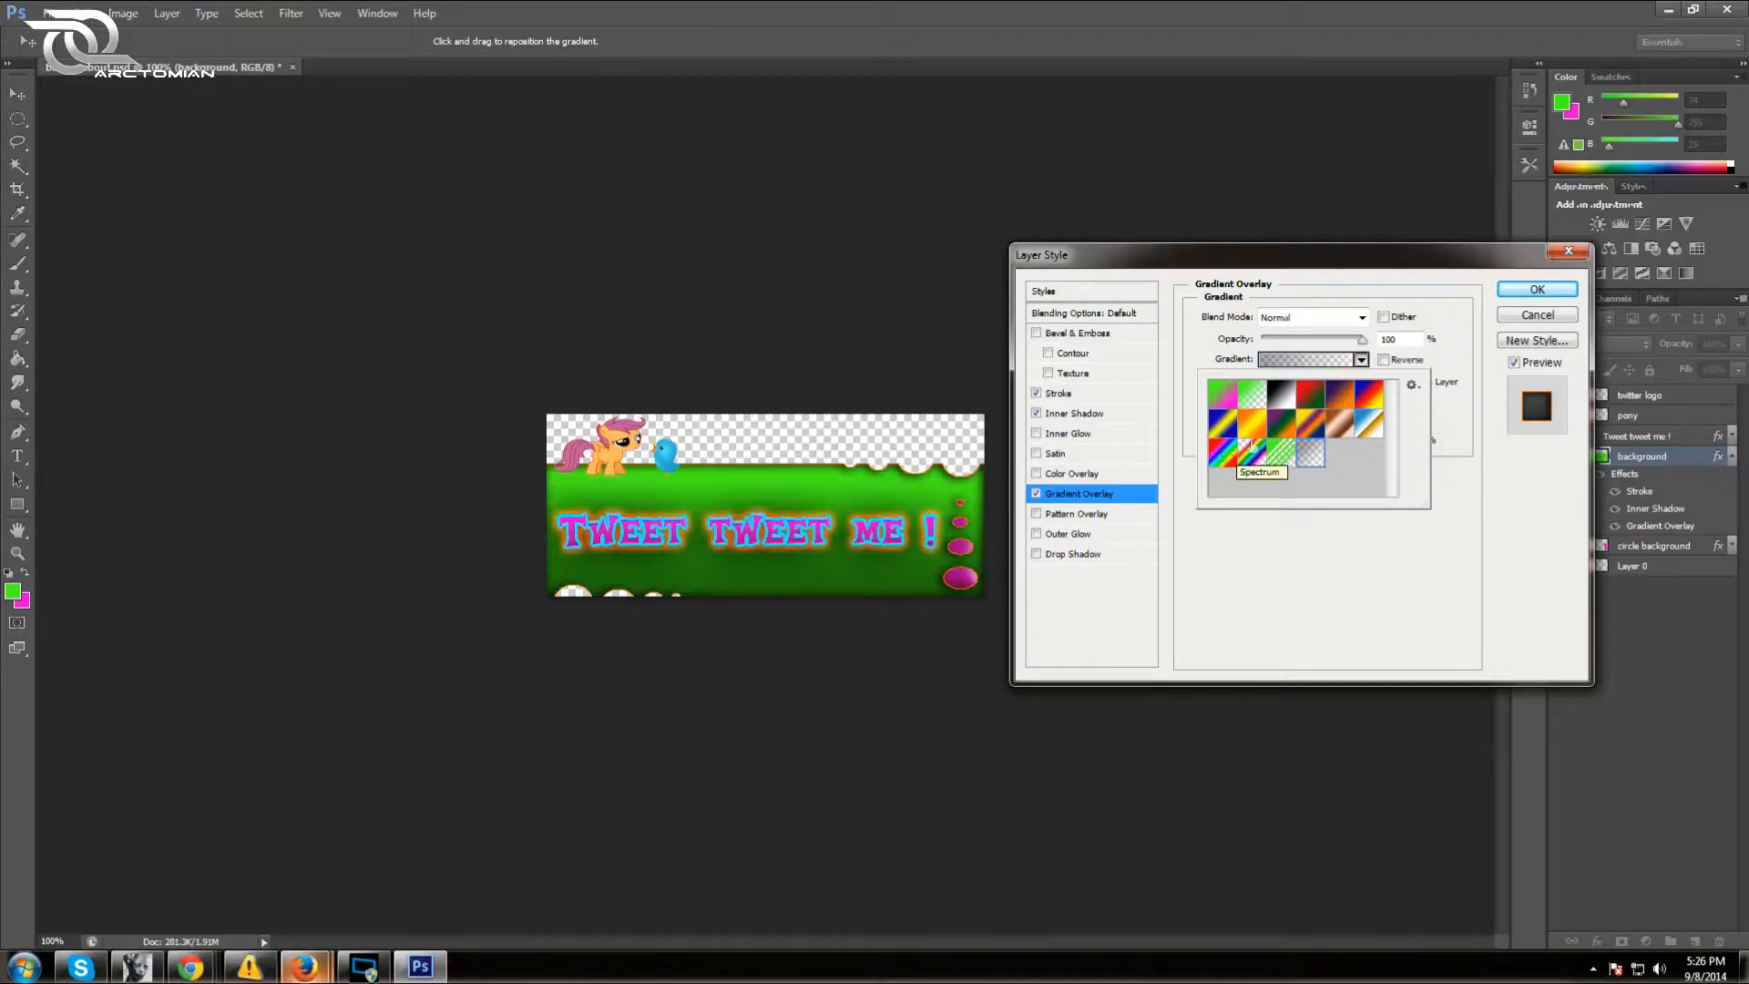
{"action": "left_click", "coordinate": [1537, 288]}
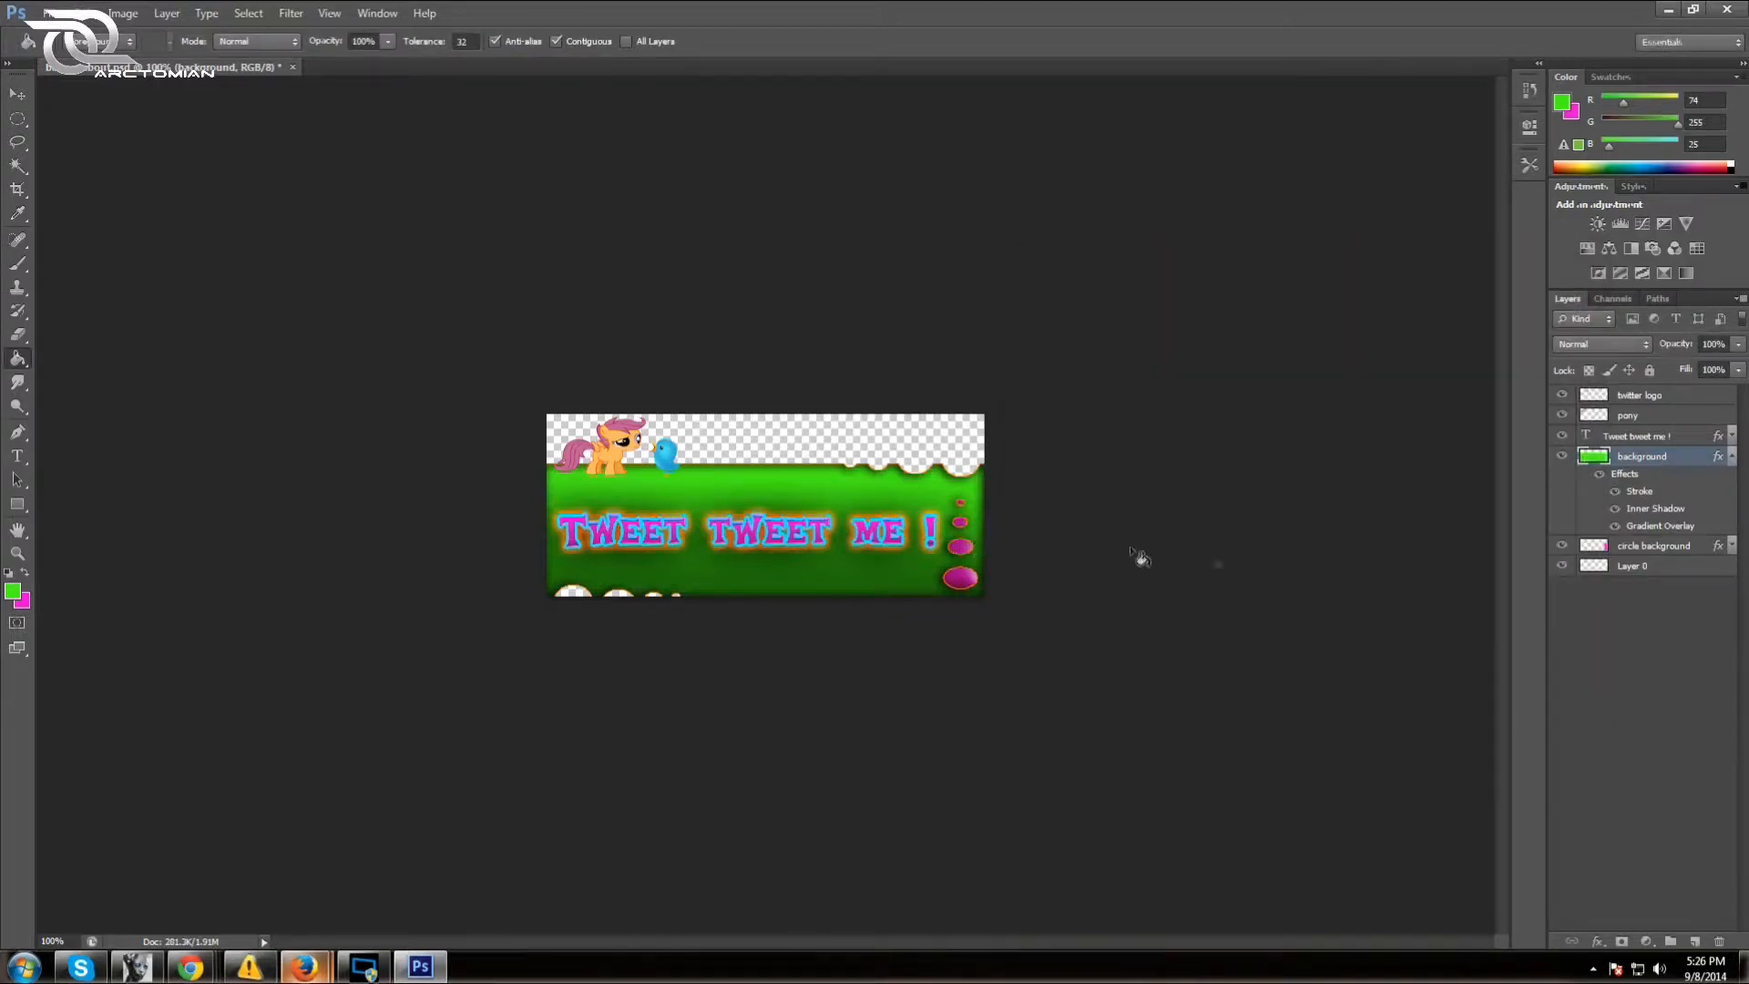
Set the foreground color to blue (R 6, G 0, B 255) and fill the circles on the circle background layer with the Paint Bucket
{"action": "left_click", "coordinate": [1732, 460]}
{"action": "left_click", "coordinate": [1651, 478], "text": "shift"}
{"action": "right_click", "coordinate": [1652, 478]}
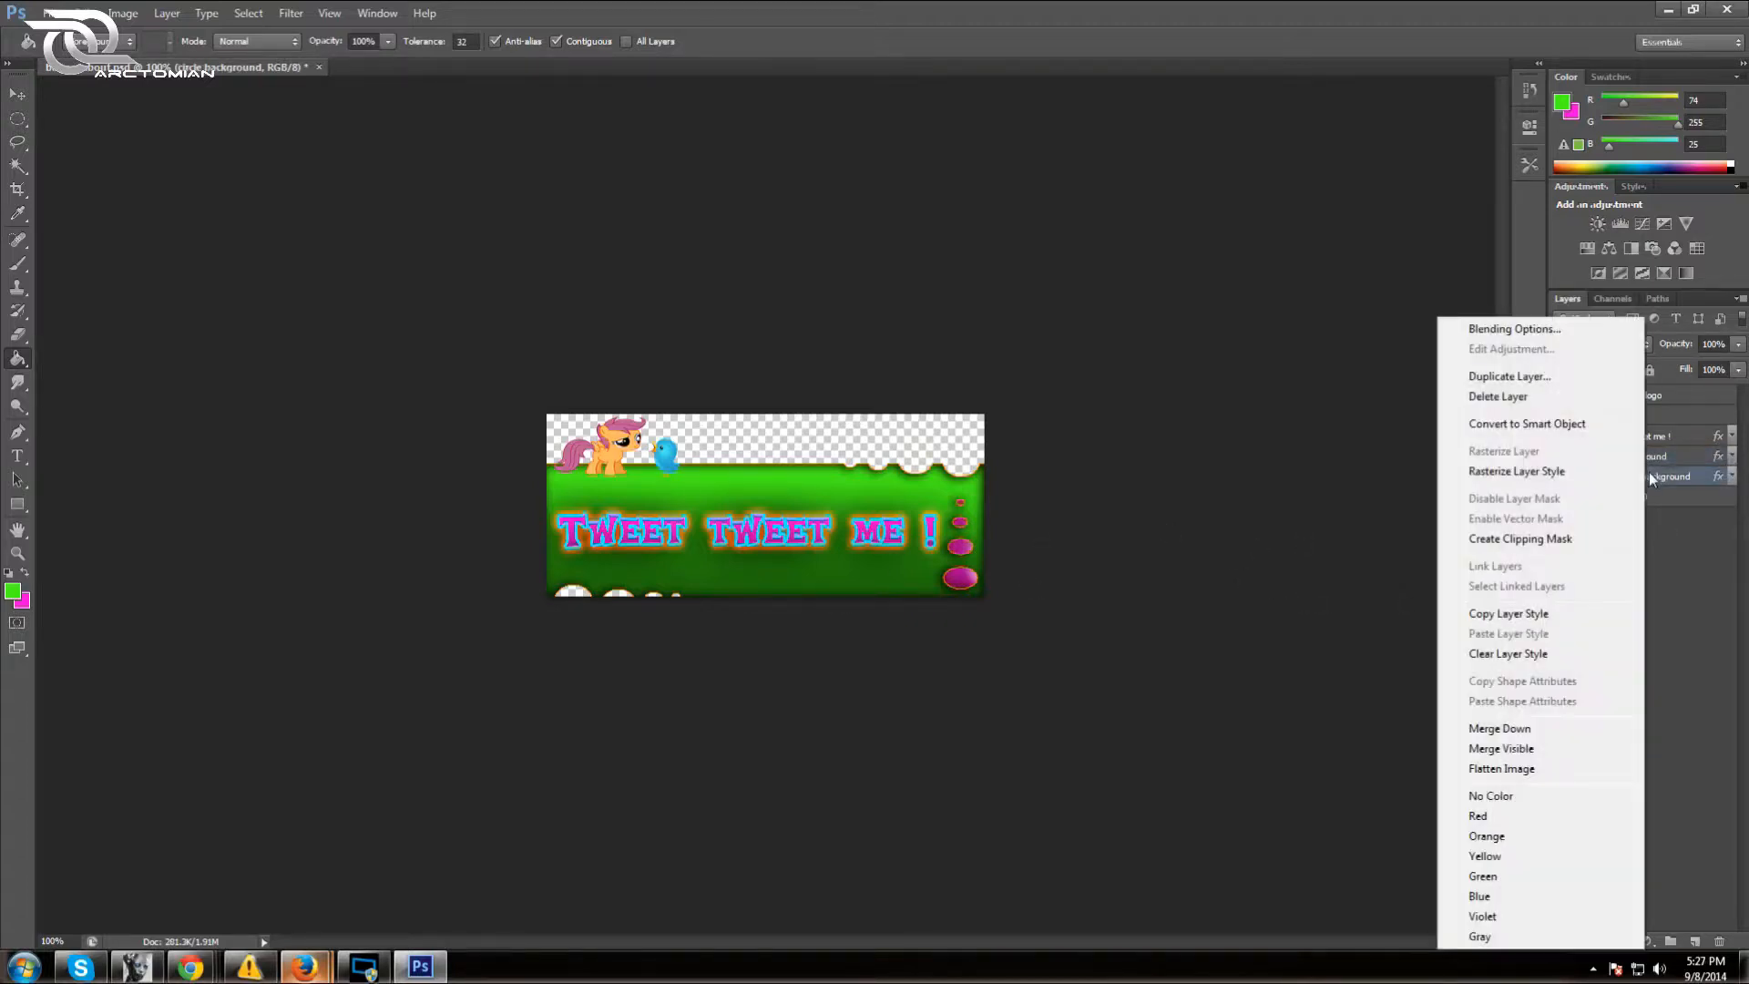
{"action": "left_click", "coordinate": [1089, 328]}
{"action": "left_click", "coordinate": [13, 590]}
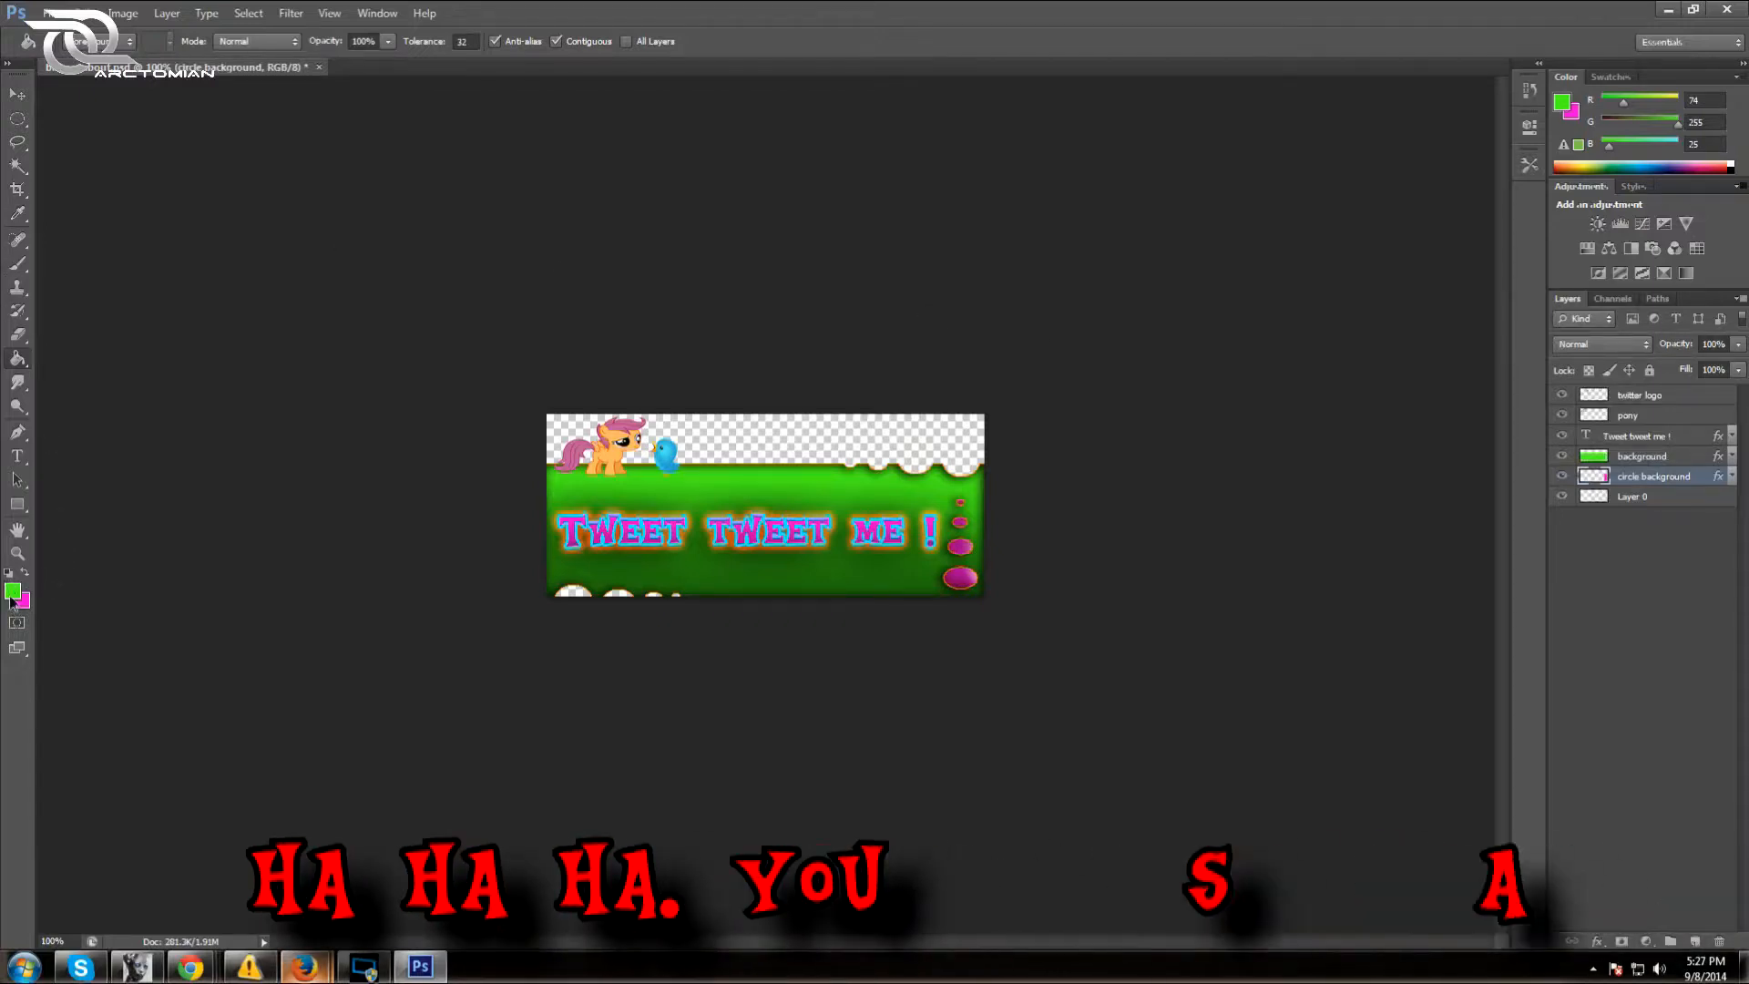
{"action": "left_click", "coordinate": [1406, 363]}
{"action": "left_click_drag", "start_coordinate": [1379, 291], "coordinate": [1428, 278]}
{"action": "left_click", "coordinate": [1585, 274]}
{"action": "key", "text": "g"}
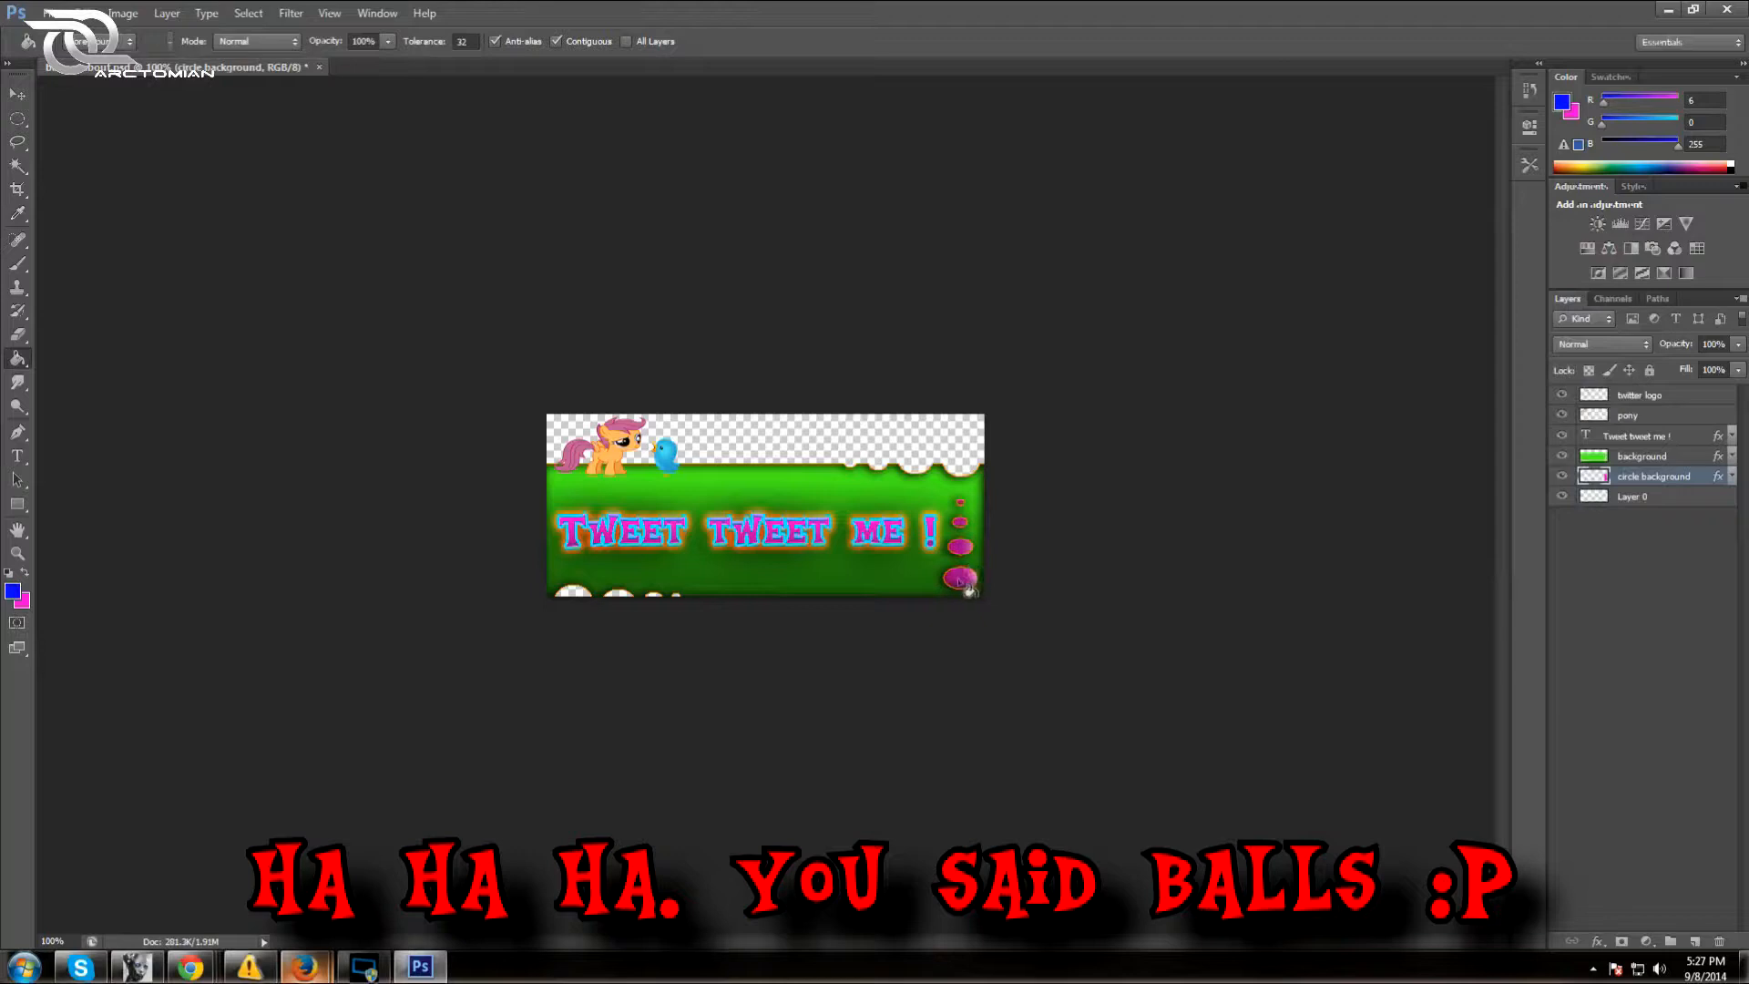
{"action": "left_click", "coordinate": [960, 578]}
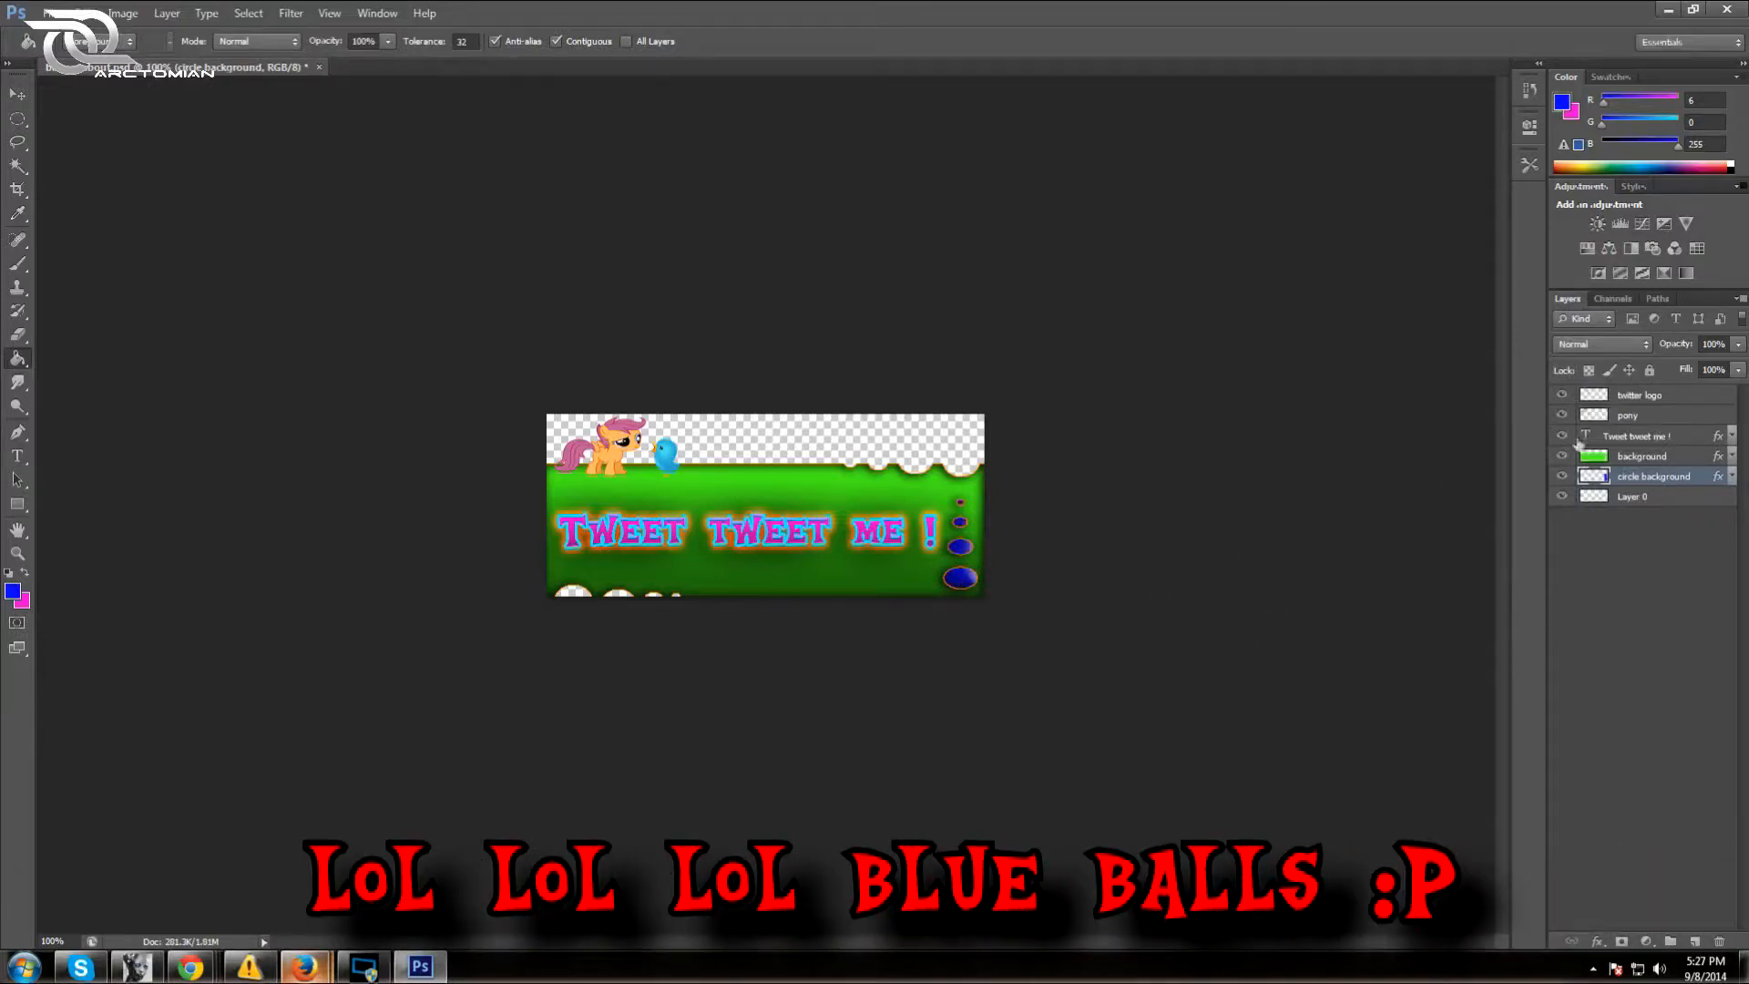
Recolor the whole "Tweet tweet me !" text to red #ff0000 with the Type tool
{"action": "left_click", "coordinate": [17, 455]}
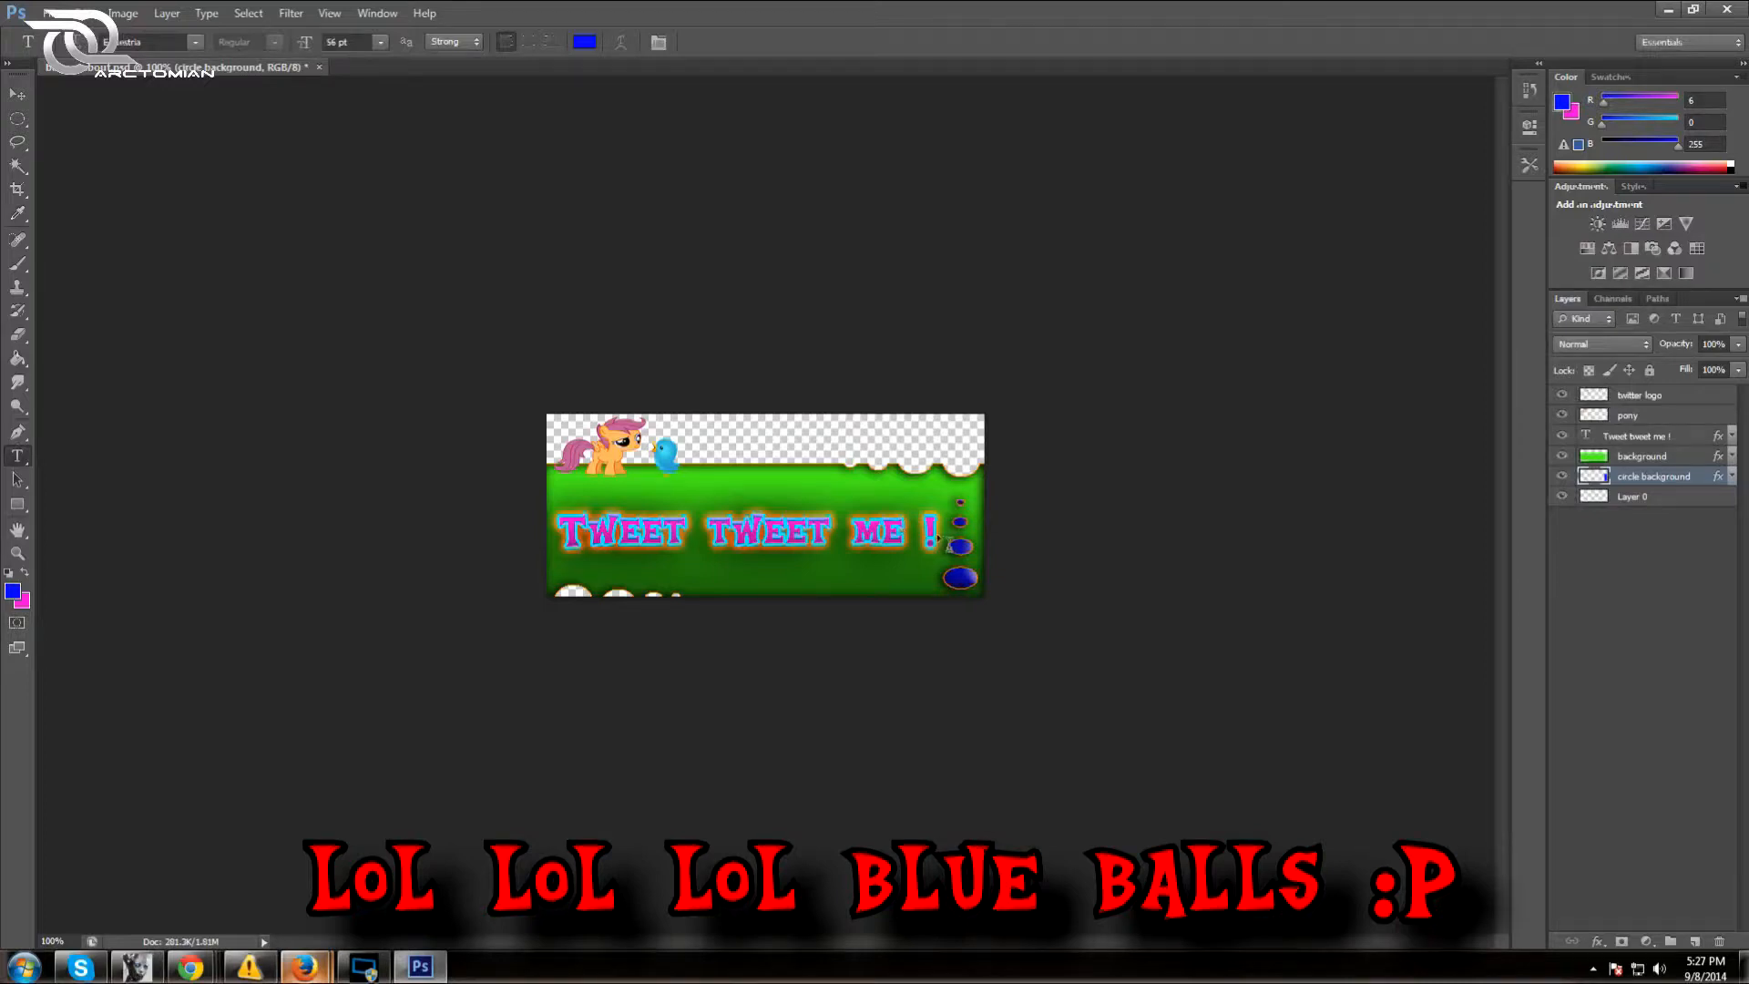
{"action": "left_click_drag", "start_coordinate": [938, 539], "coordinate": [426, 525]}
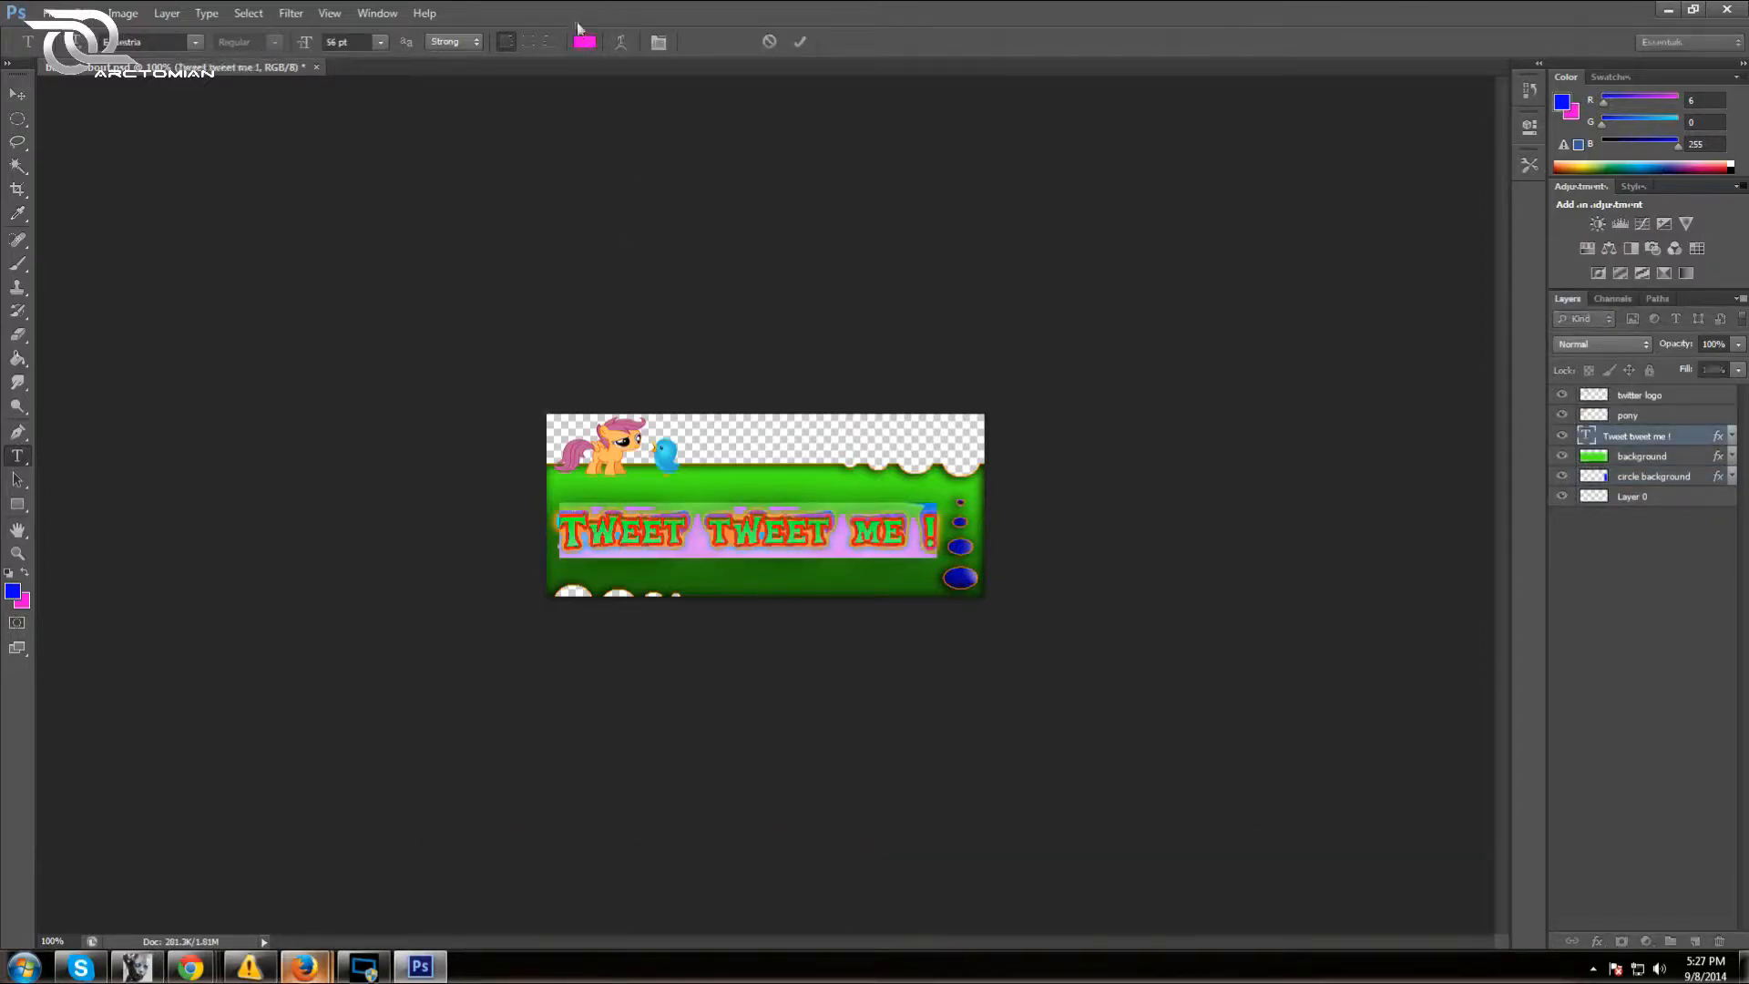
{"action": "left_click", "coordinate": [583, 43]}
{"action": "left_click", "coordinate": [1406, 478]}
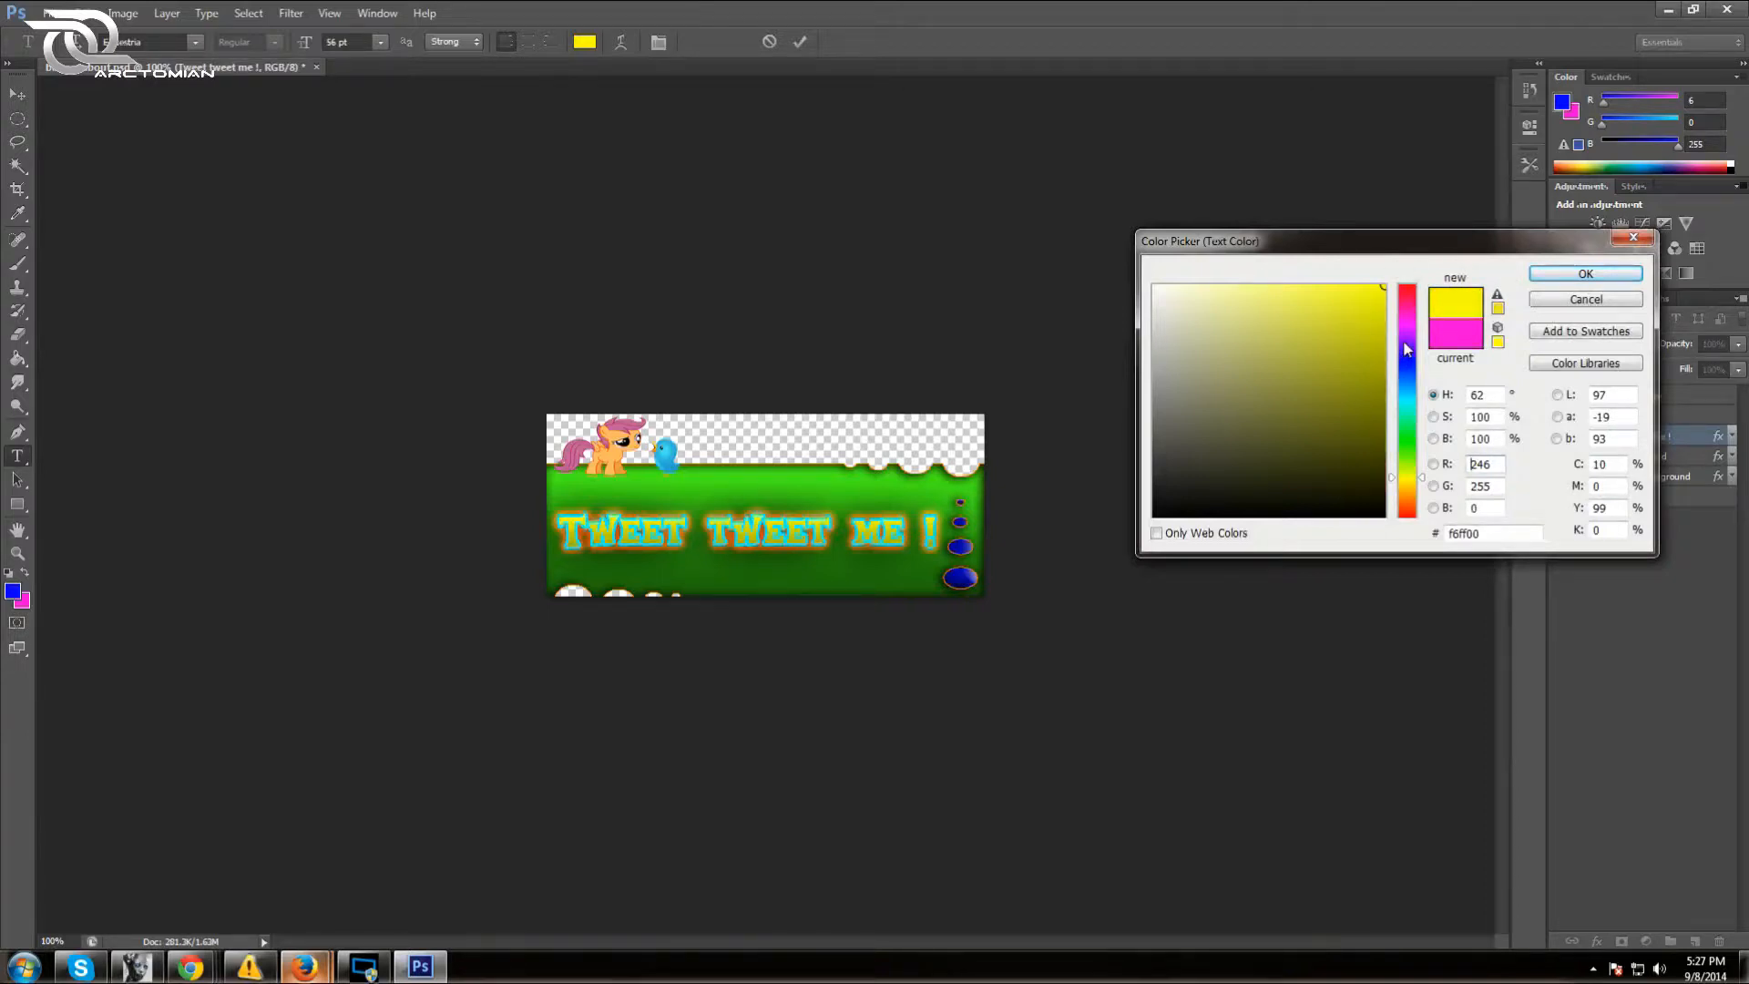
{"action": "left_click_drag", "start_coordinate": [1410, 497], "coordinate": [1411, 529]}
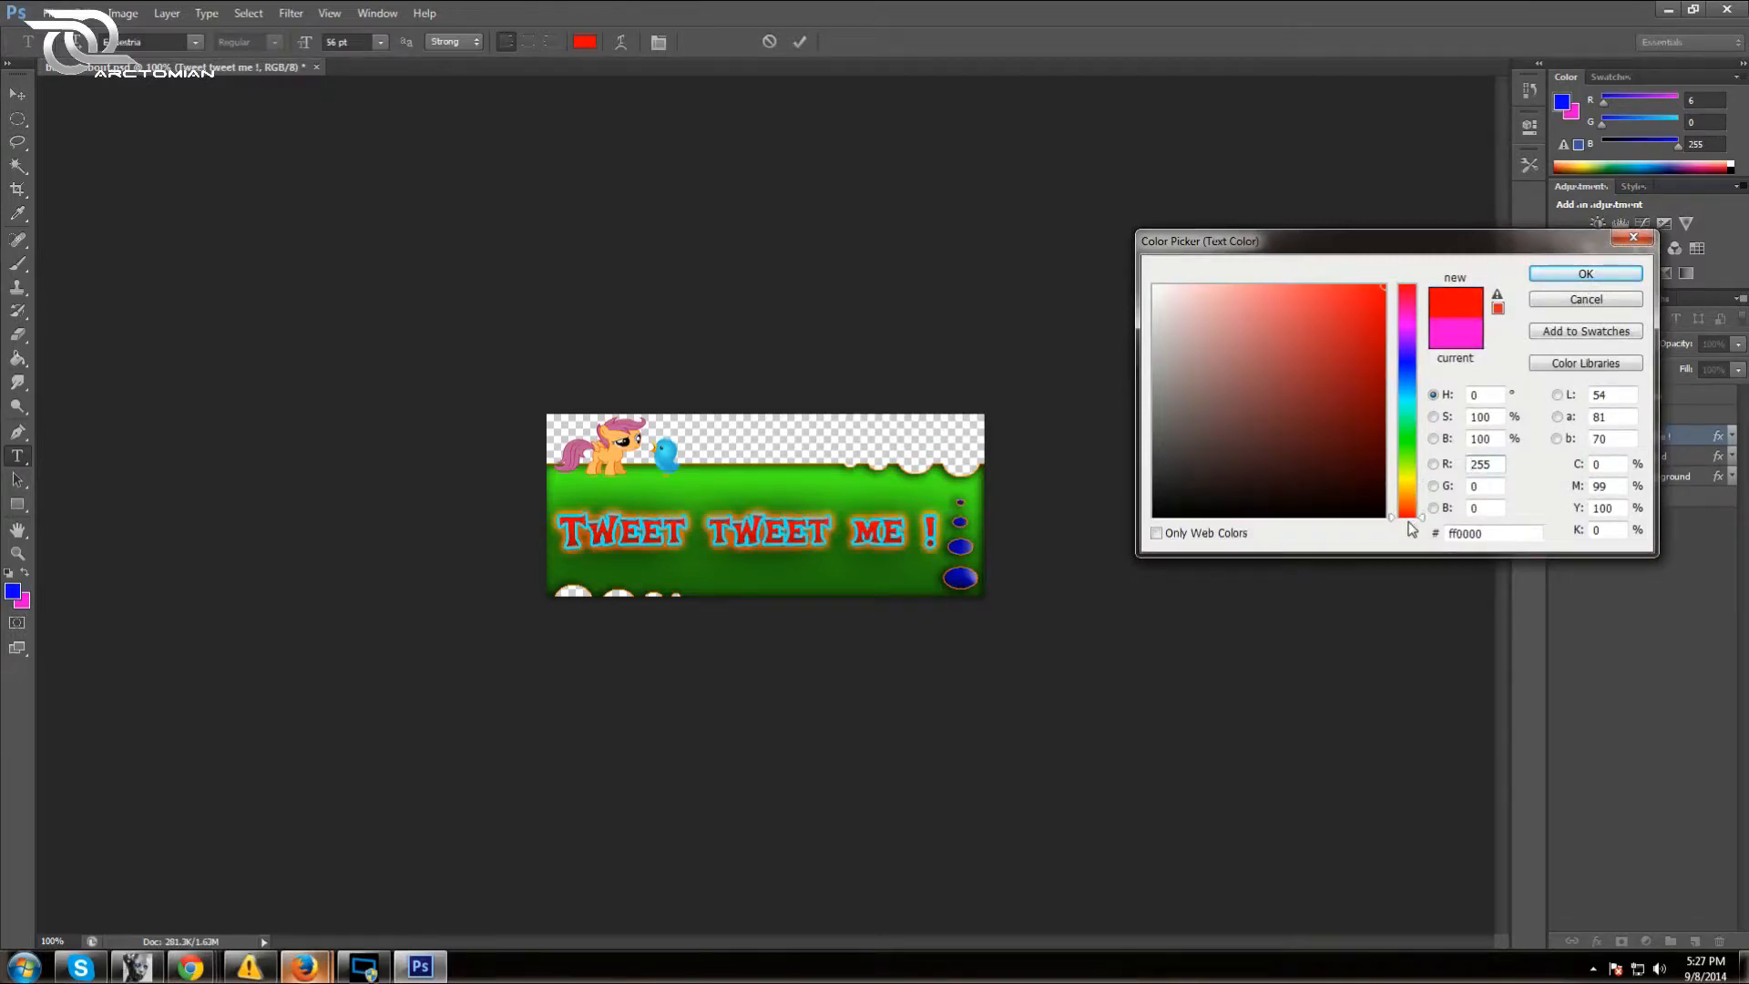
{"action": "left_click", "coordinate": [1539, 275]}
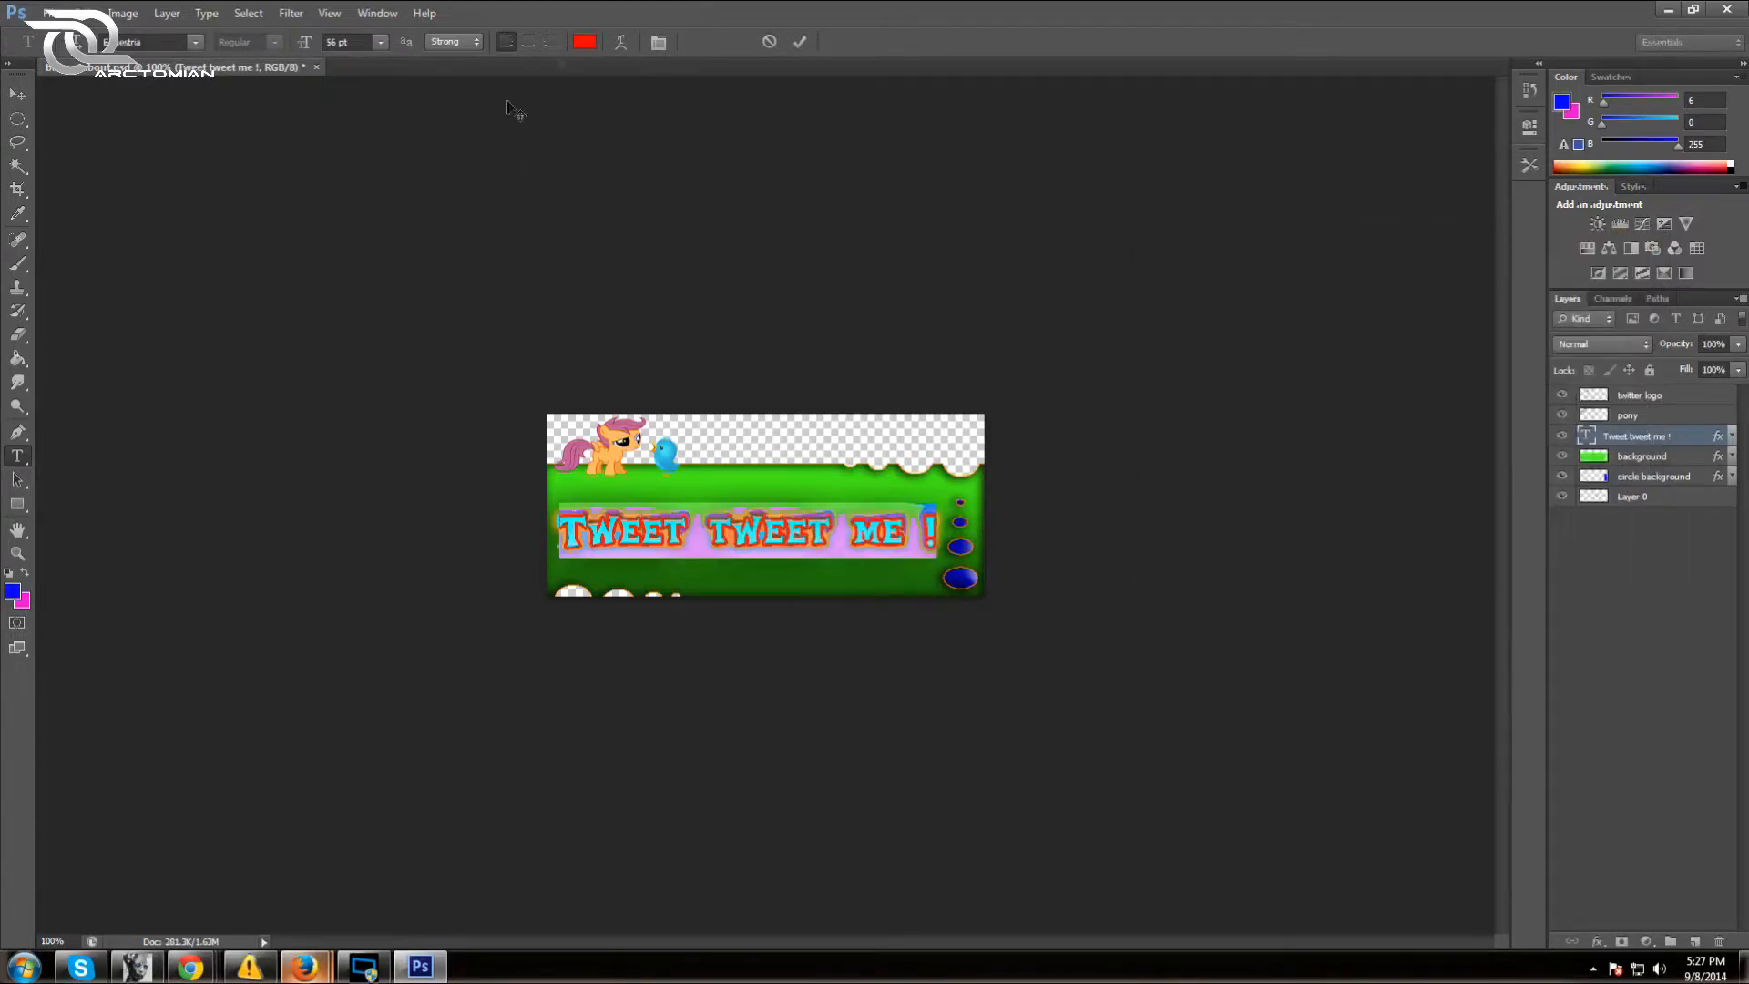
{"action": "left_click", "coordinate": [799, 41]}
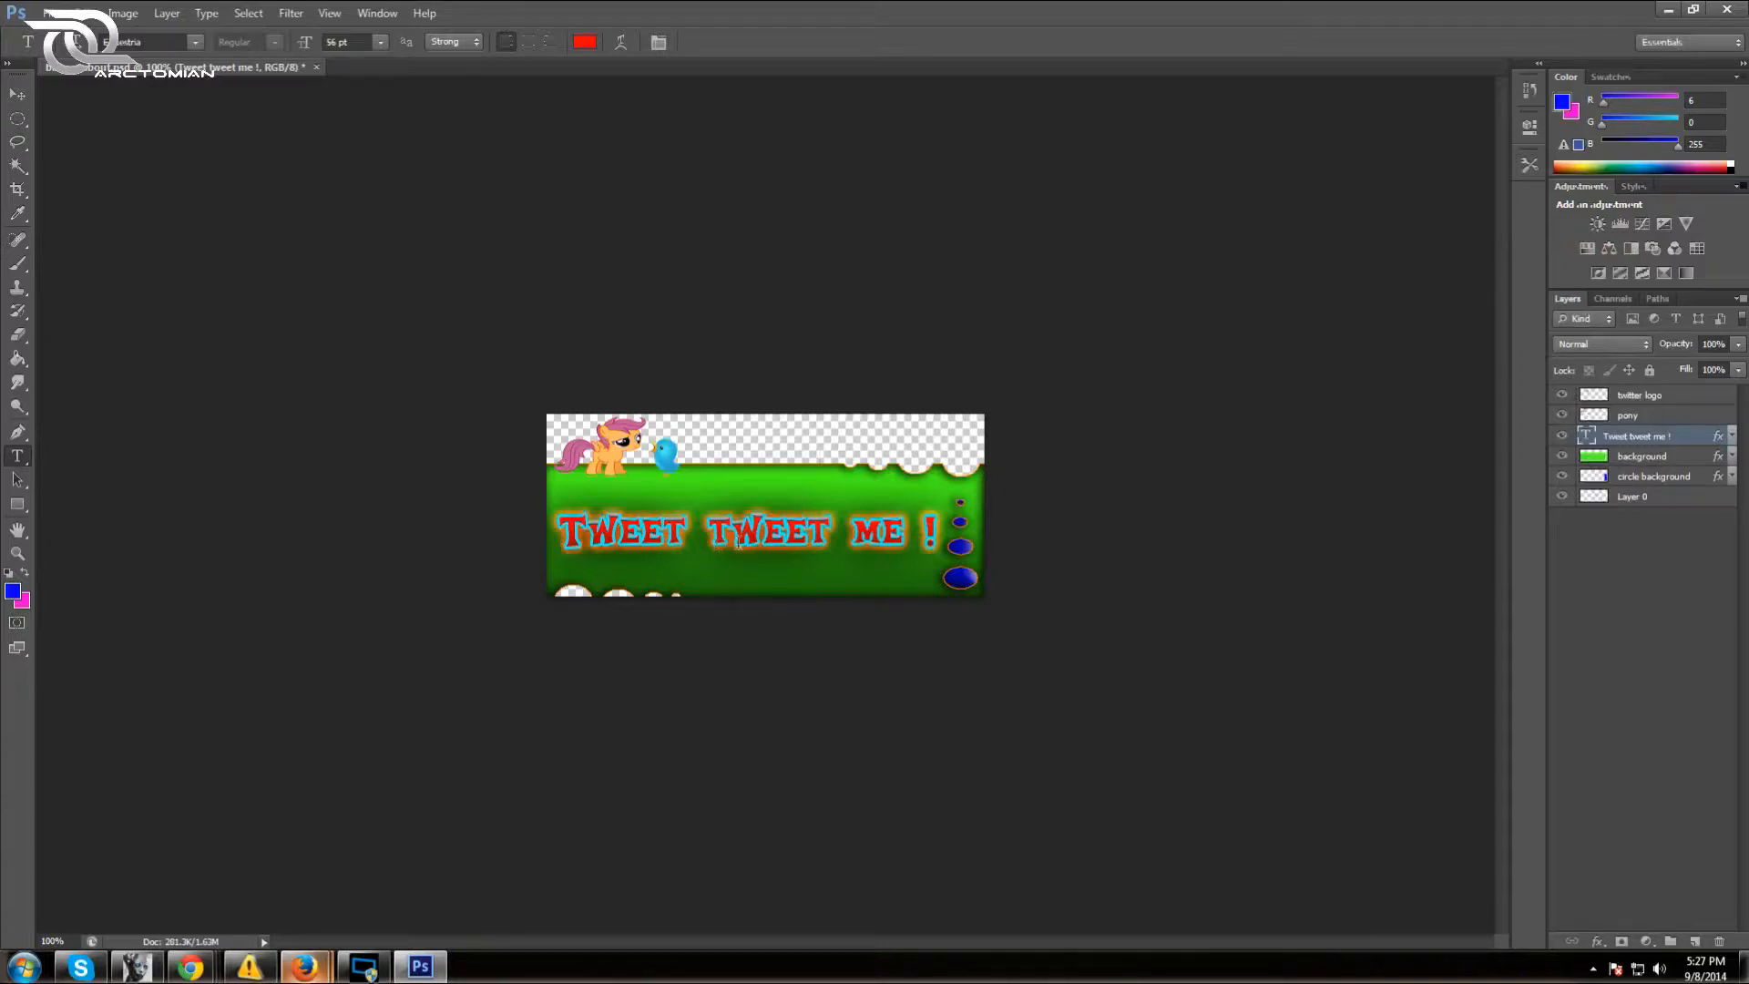
Change the Outer Glow color of the "Tweet tweet me !" text layer to pink #ff0084
{"action": "right_click", "coordinate": [1613, 438]}
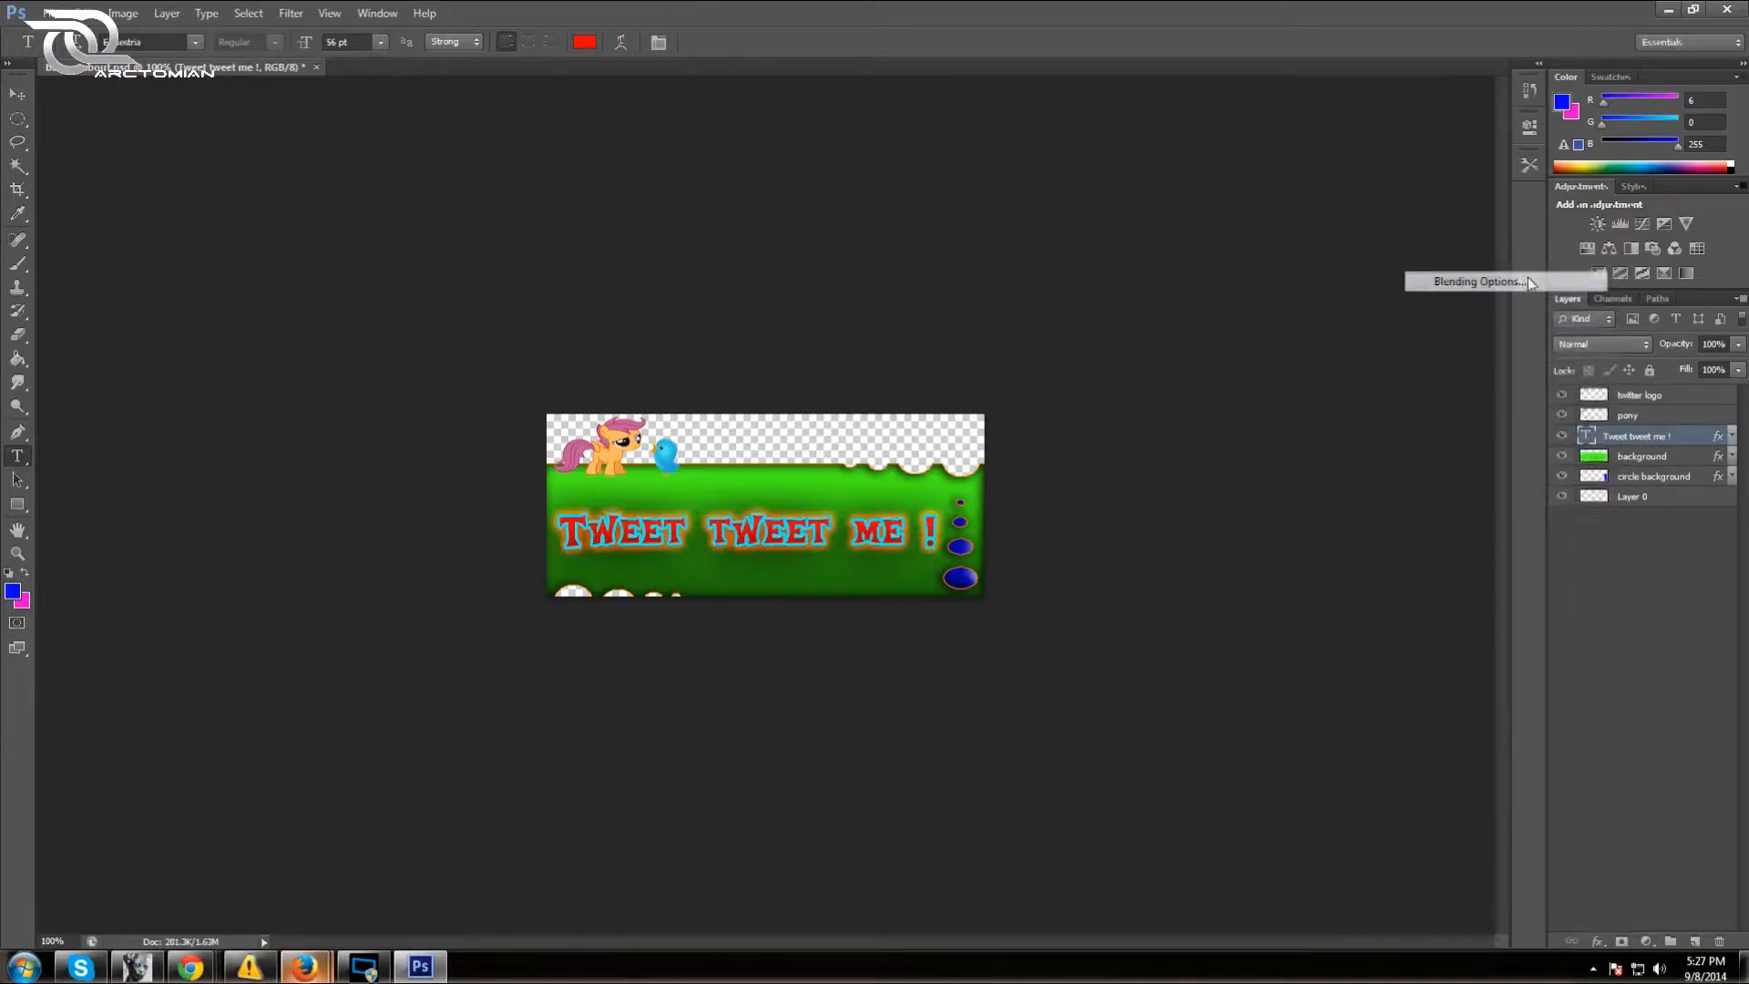
{"action": "left_click", "coordinate": [1534, 287]}
{"action": "left_click", "coordinate": [1066, 534]}
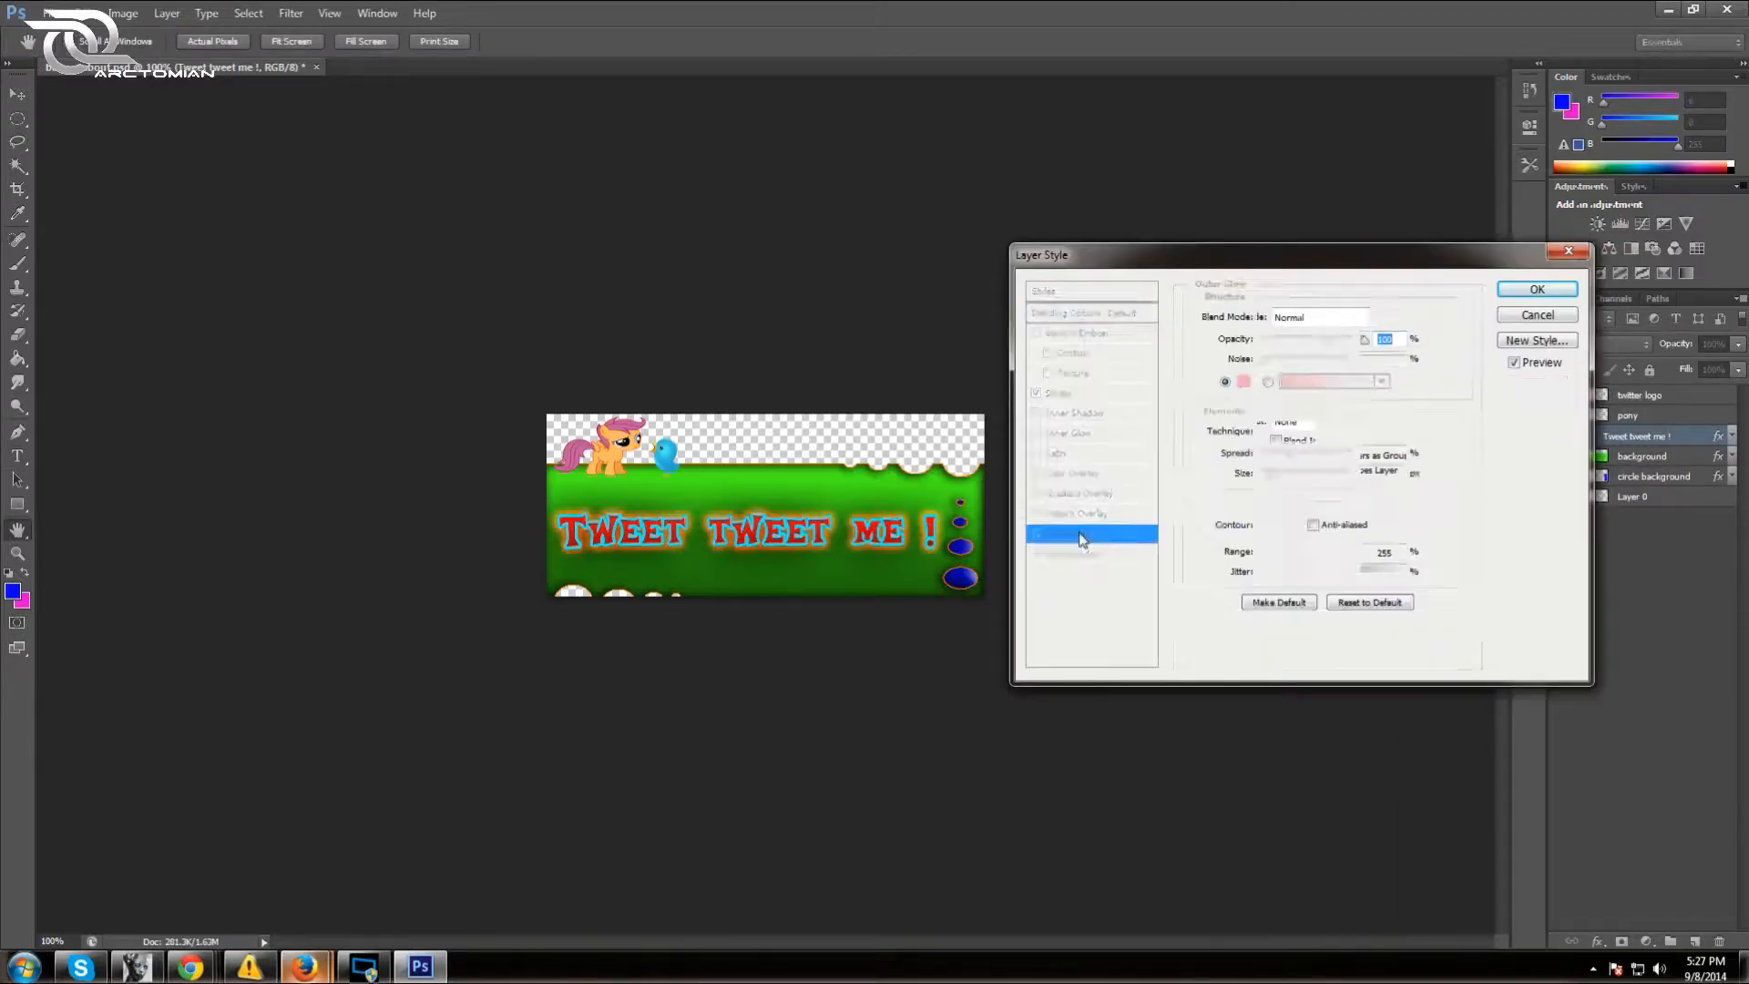
{"action": "left_click", "coordinate": [1243, 381]}
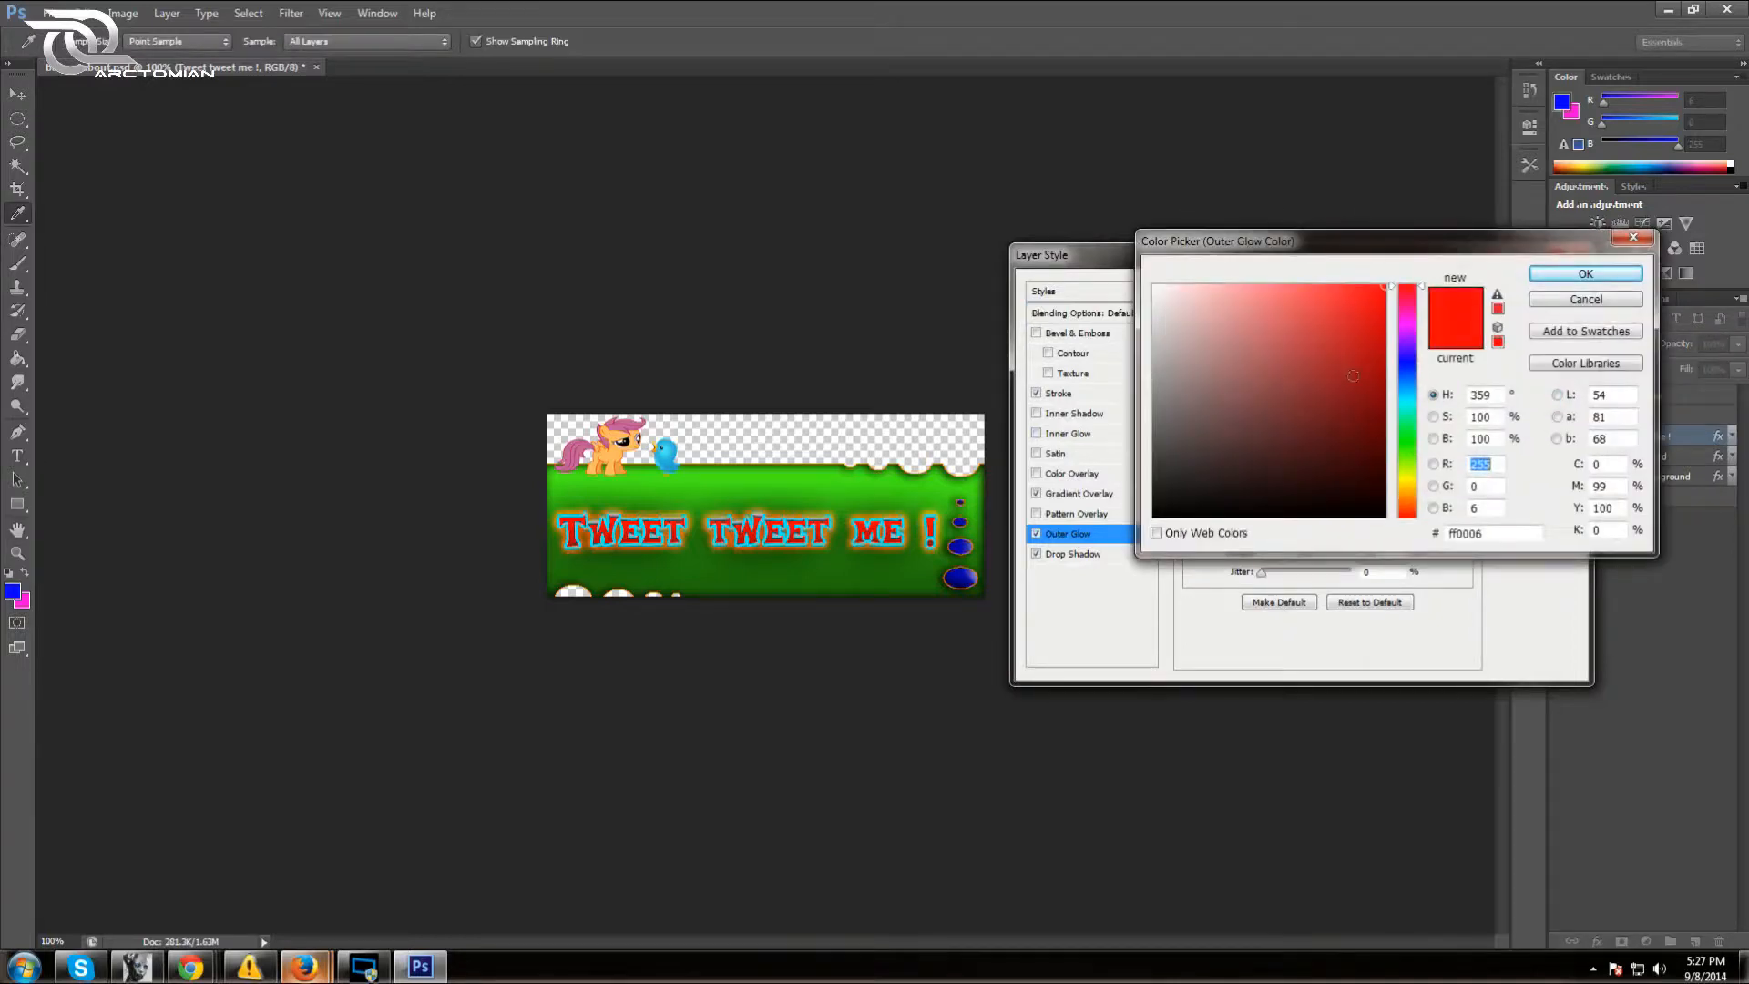
{"action": "left_click", "coordinate": [1409, 482]}
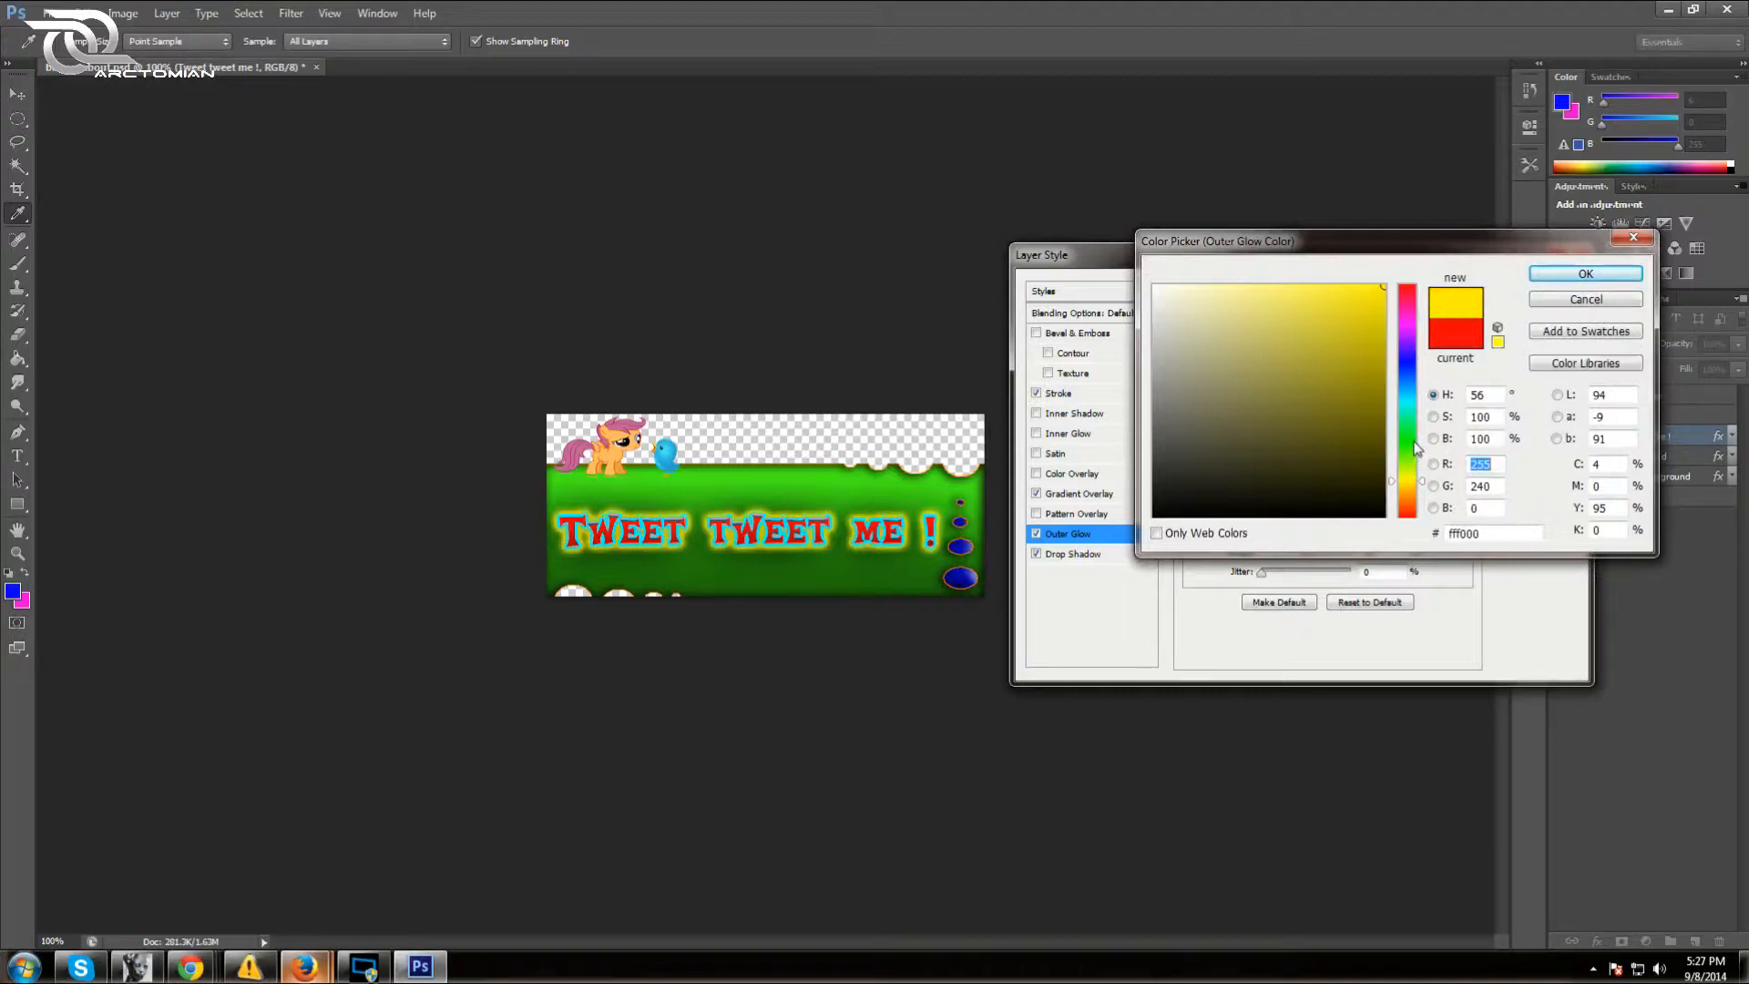
{"action": "left_click", "coordinate": [1406, 310]}
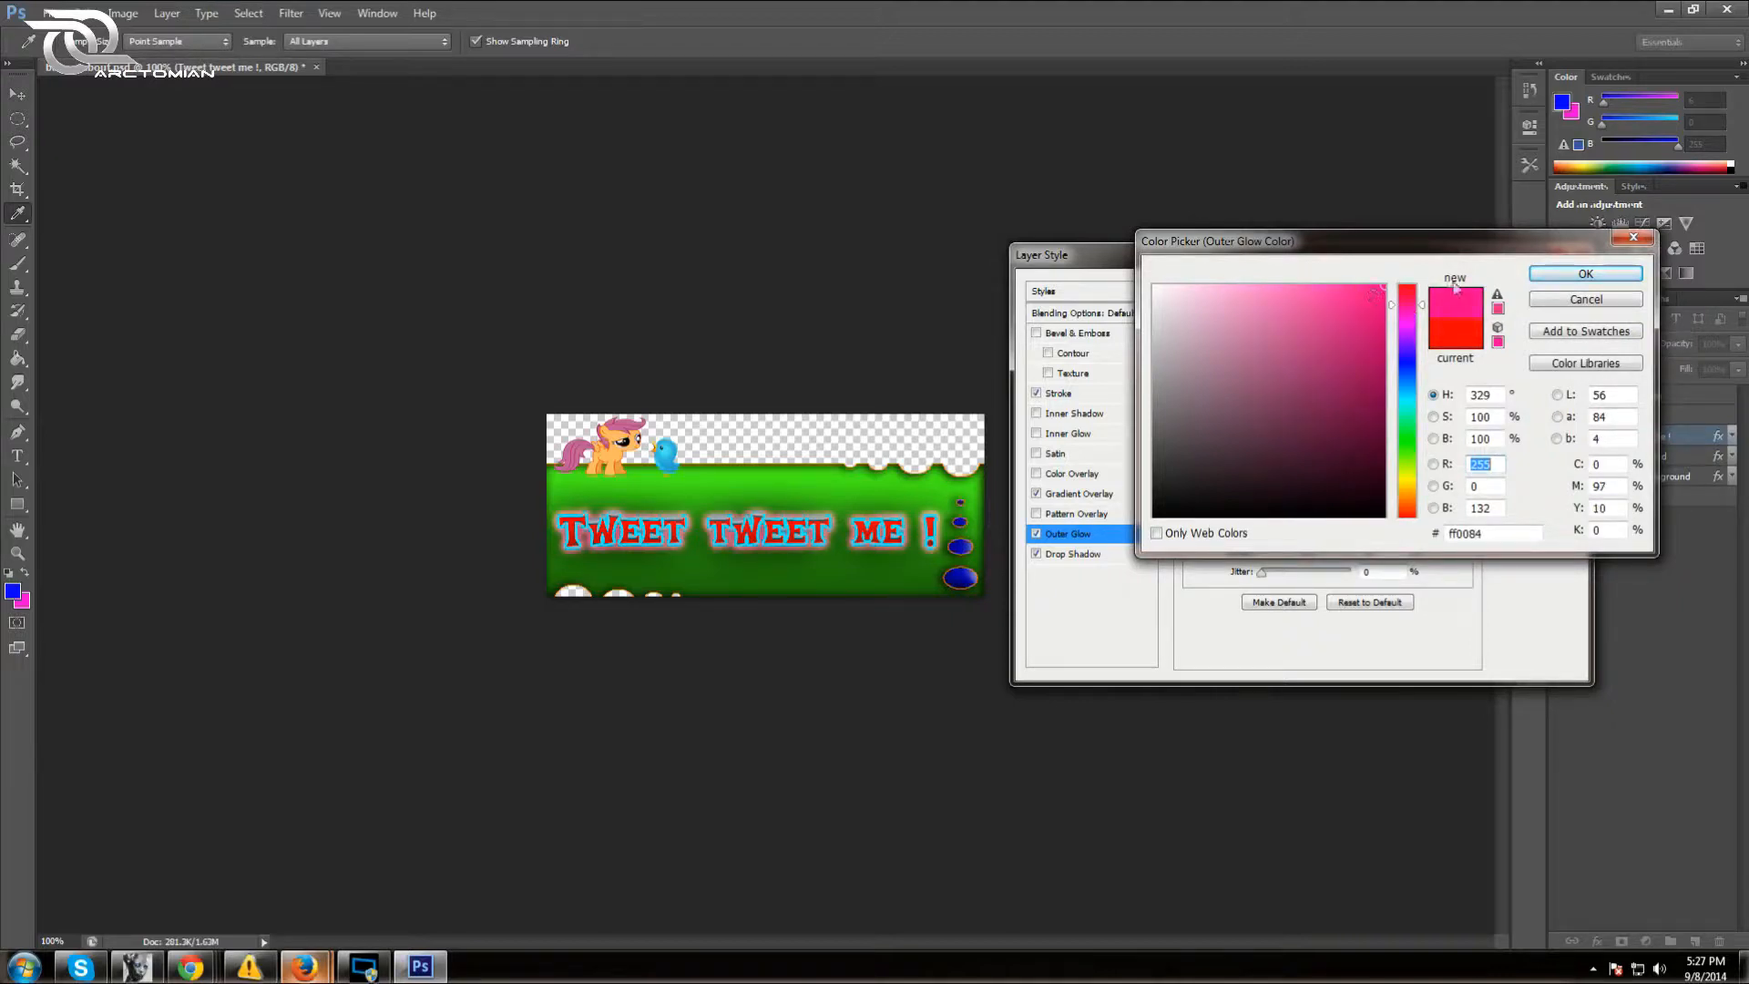
{"action": "left_click", "coordinate": [1585, 274]}
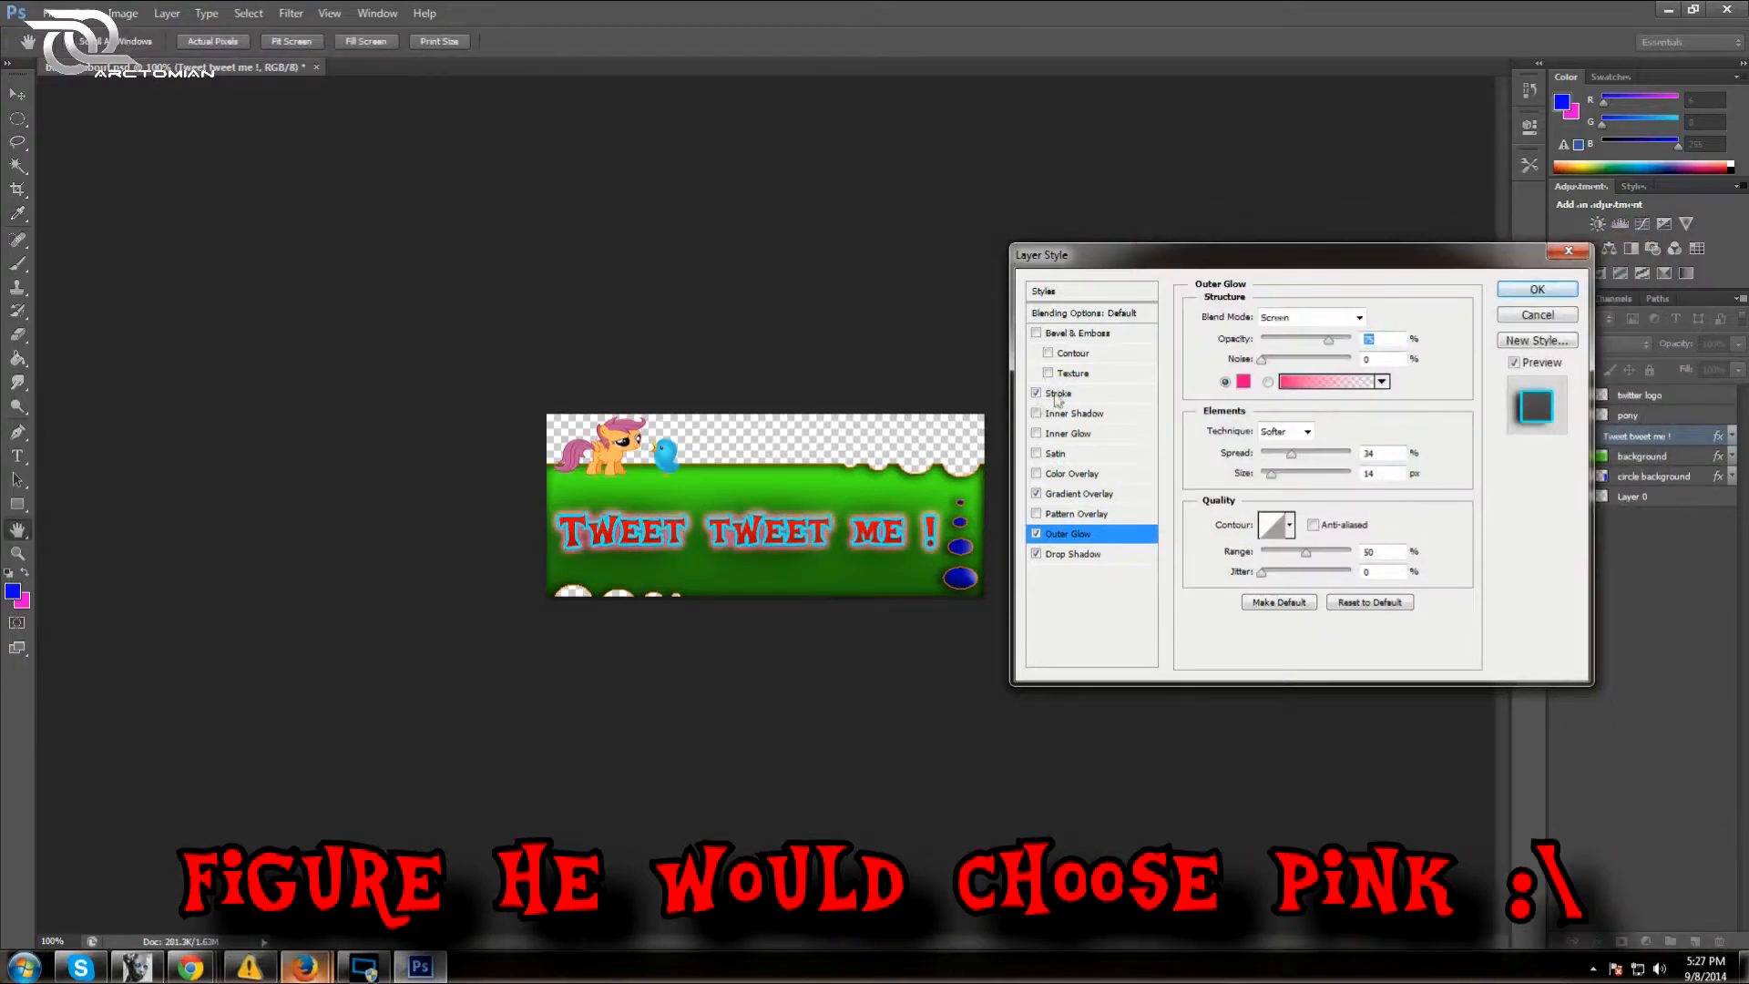
Set the "Tweet tweet me !" text layer's Stroke color to yellow #deff00 and apply the layer style
{"action": "left_click", "coordinate": [1063, 398]}
{"action": "left_click", "coordinate": [1242, 440]}
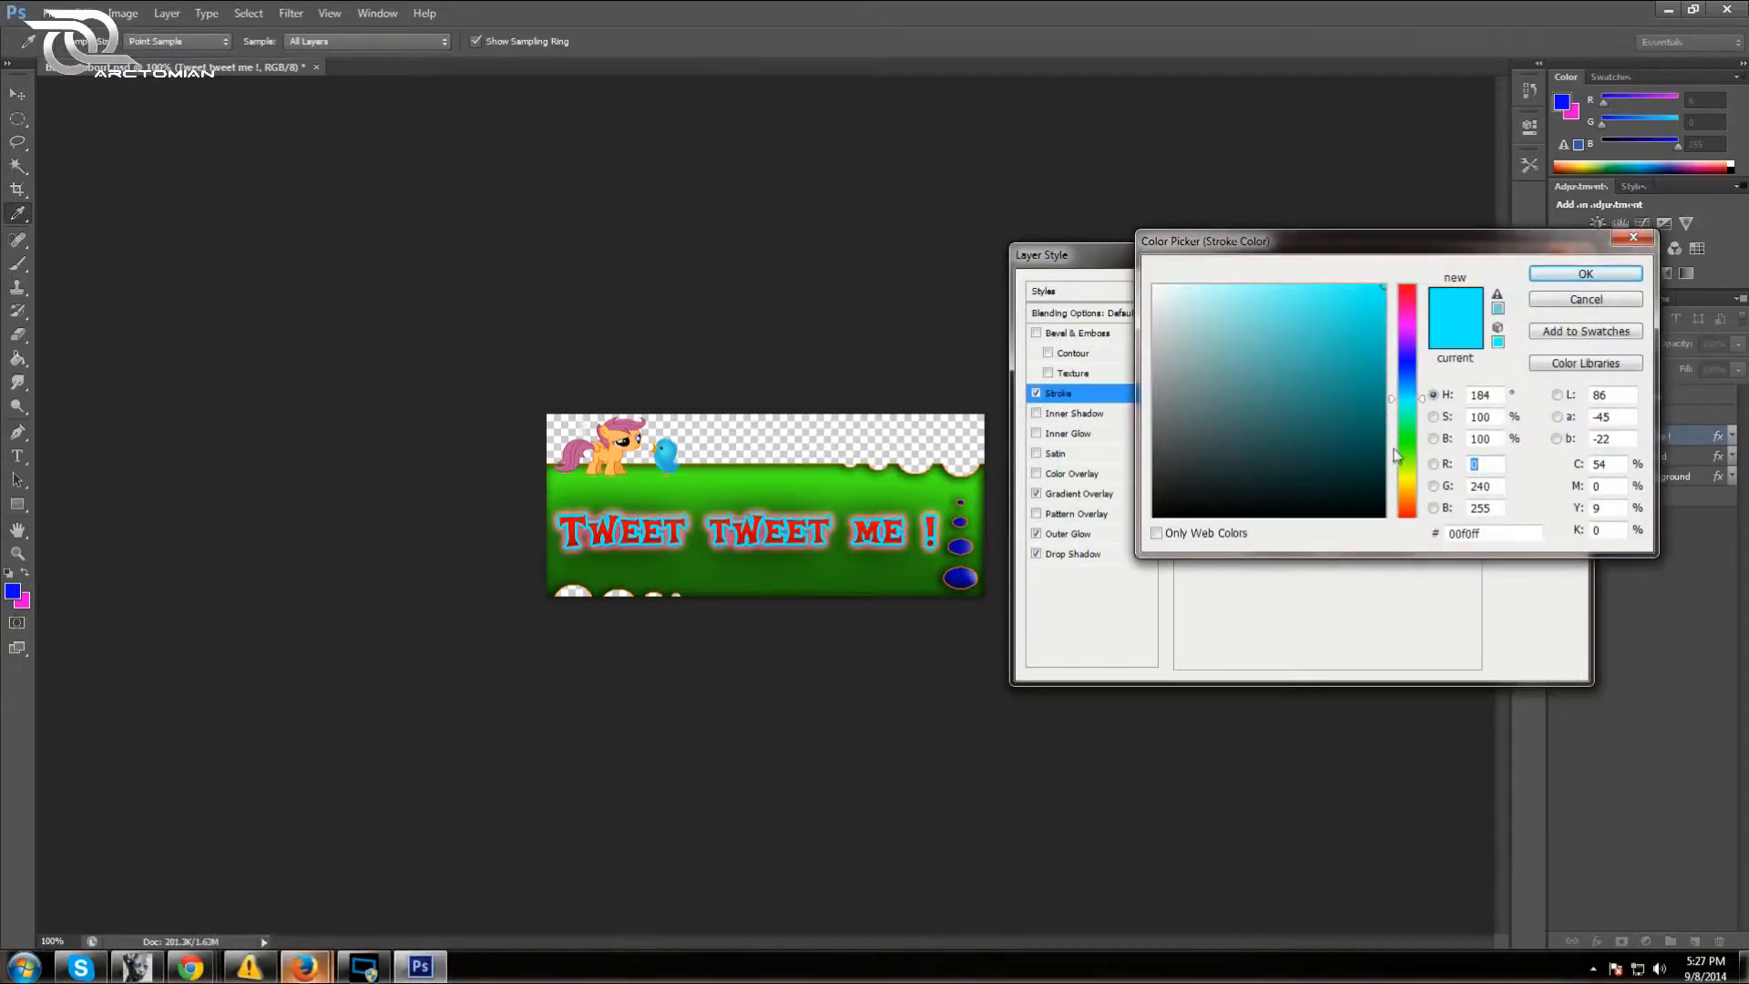
{"action": "left_click", "coordinate": [1411, 475]}
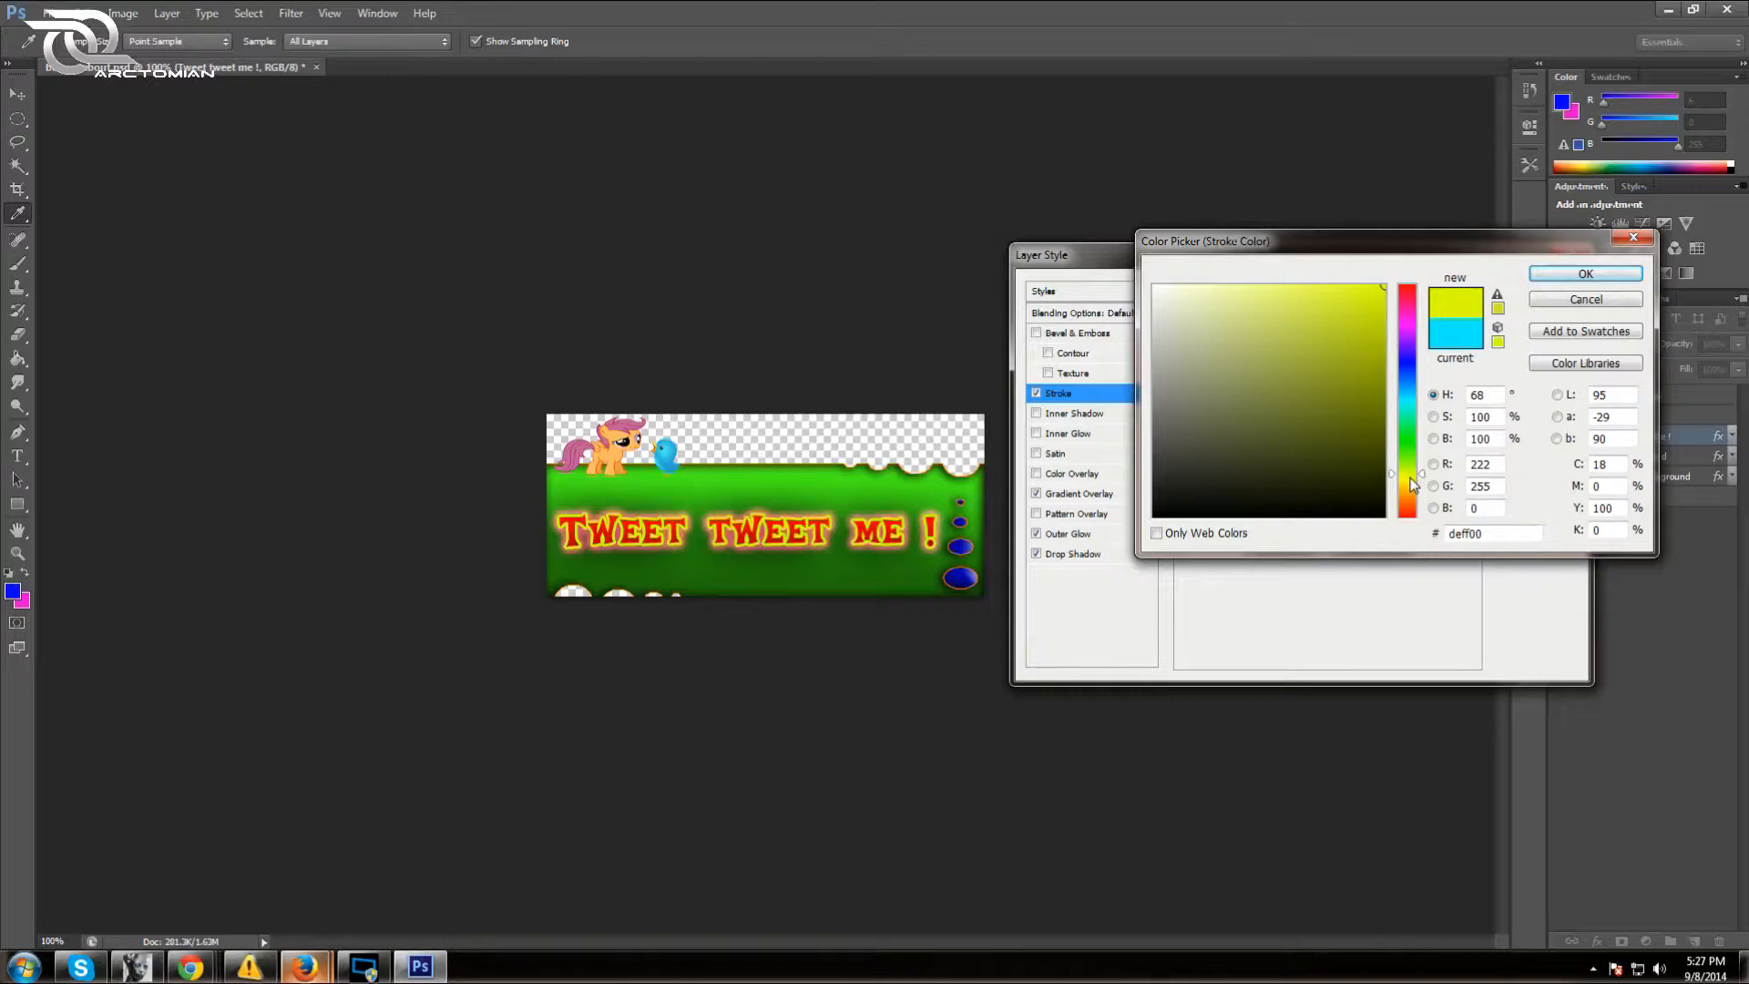
{"action": "left_click", "coordinate": [1586, 273]}
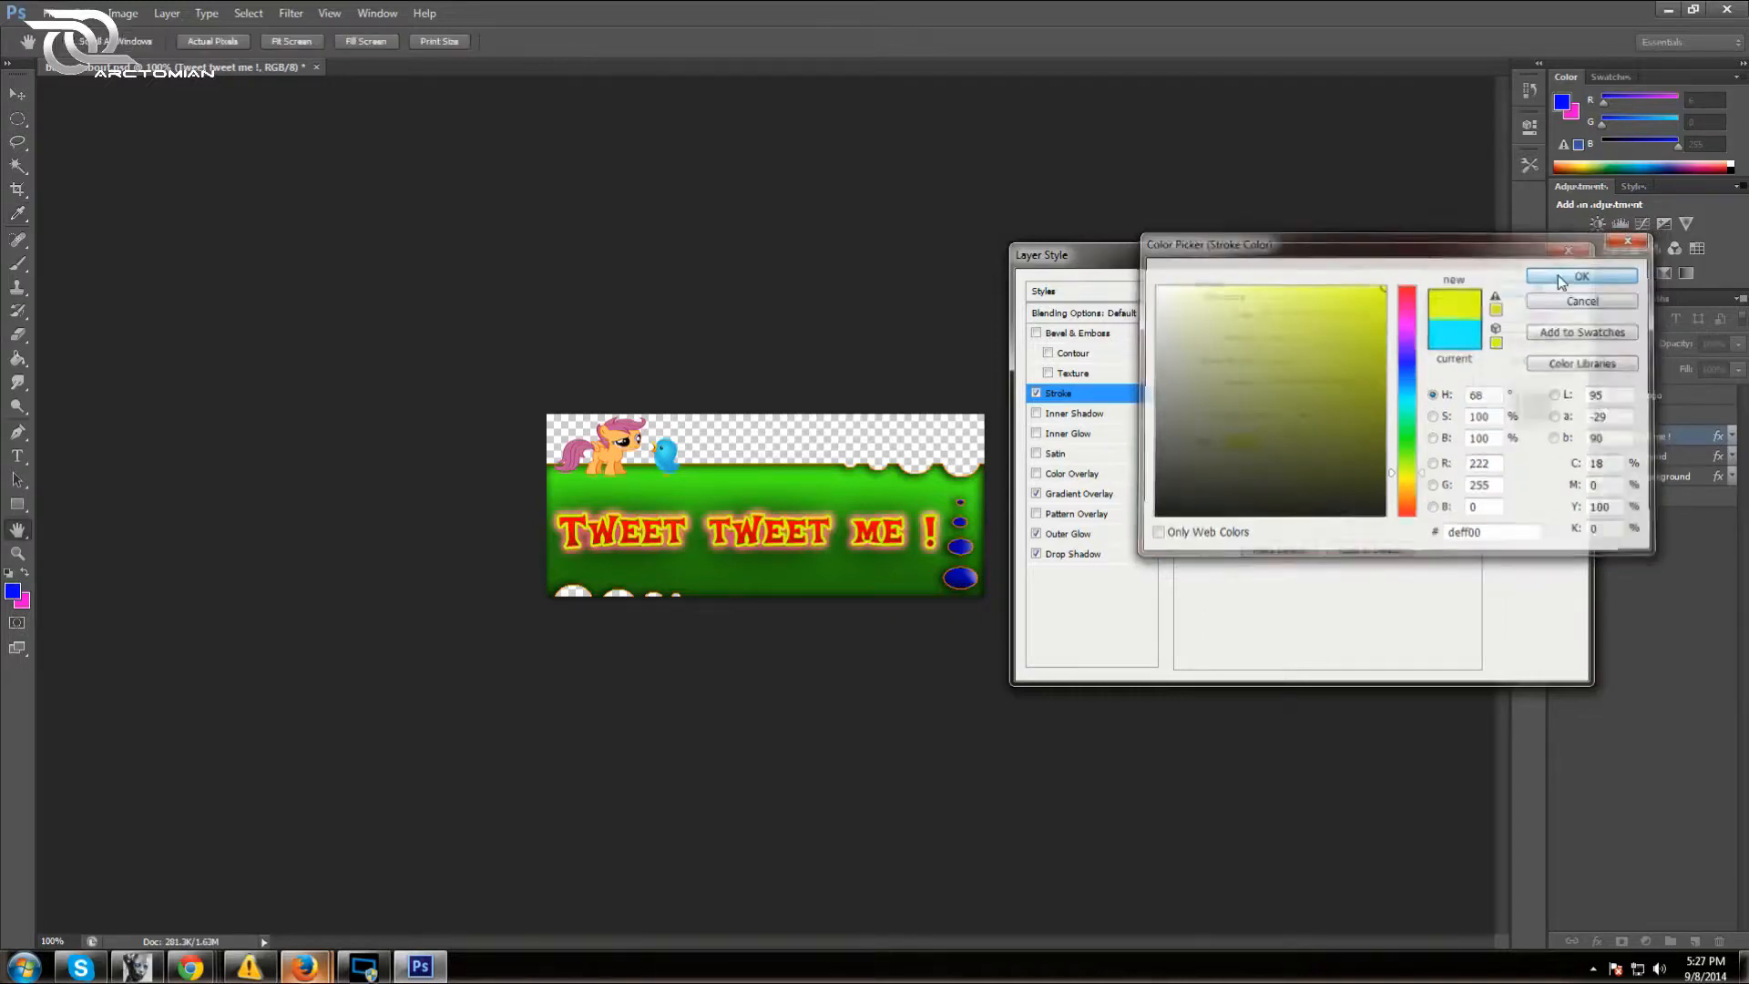
{"action": "left_click", "coordinate": [1534, 289]}
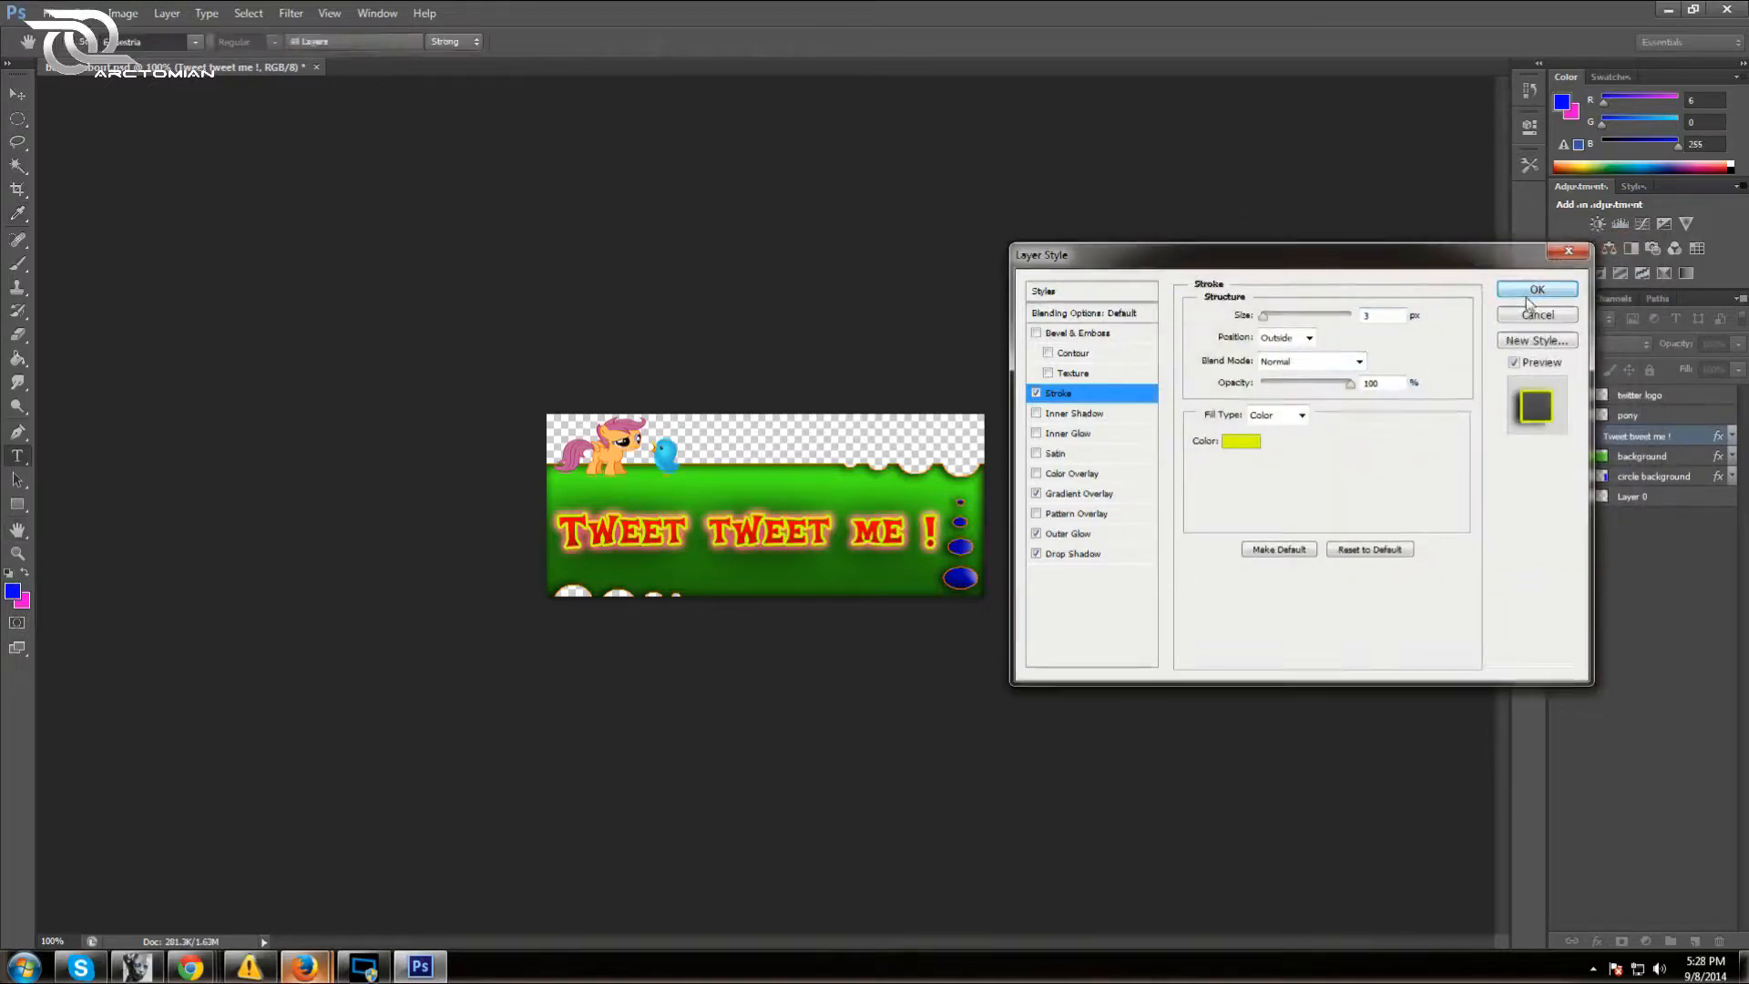
Change the background layer's Stroke color to red #ff0000 in its layer style
{"action": "left_click", "coordinate": [1637, 465]}
{"action": "right_click", "coordinate": [1639, 465]}
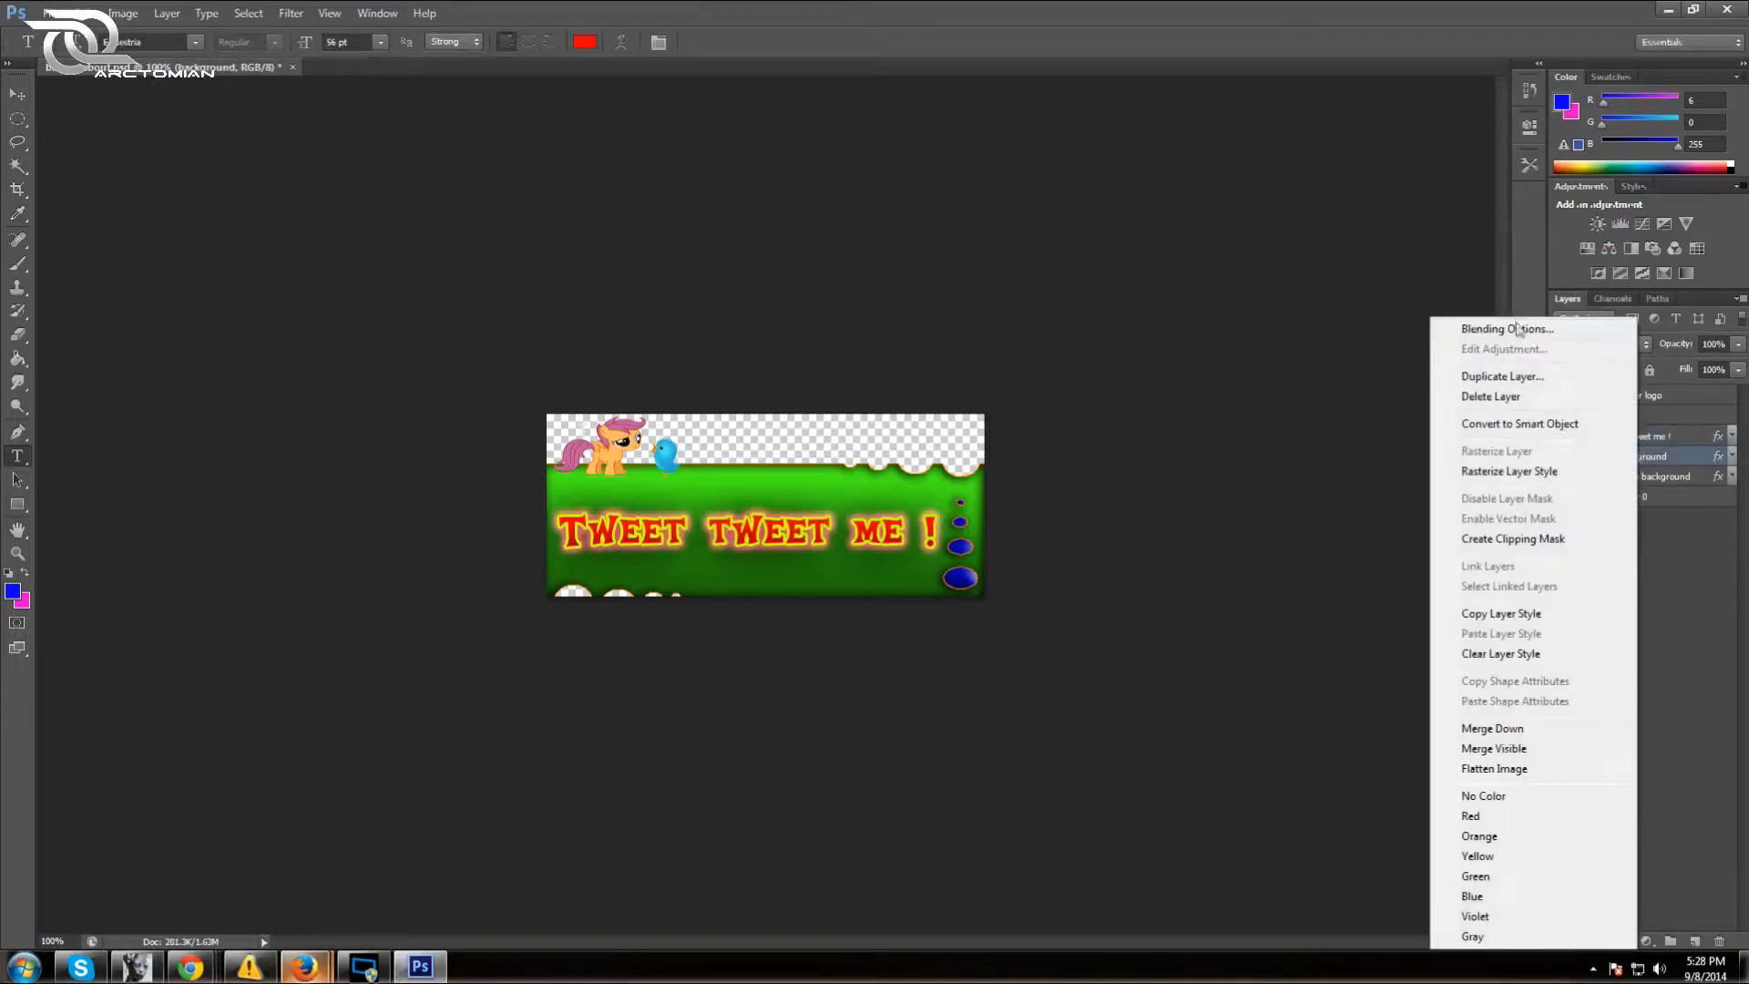
{"action": "left_click", "coordinate": [868, 317]}
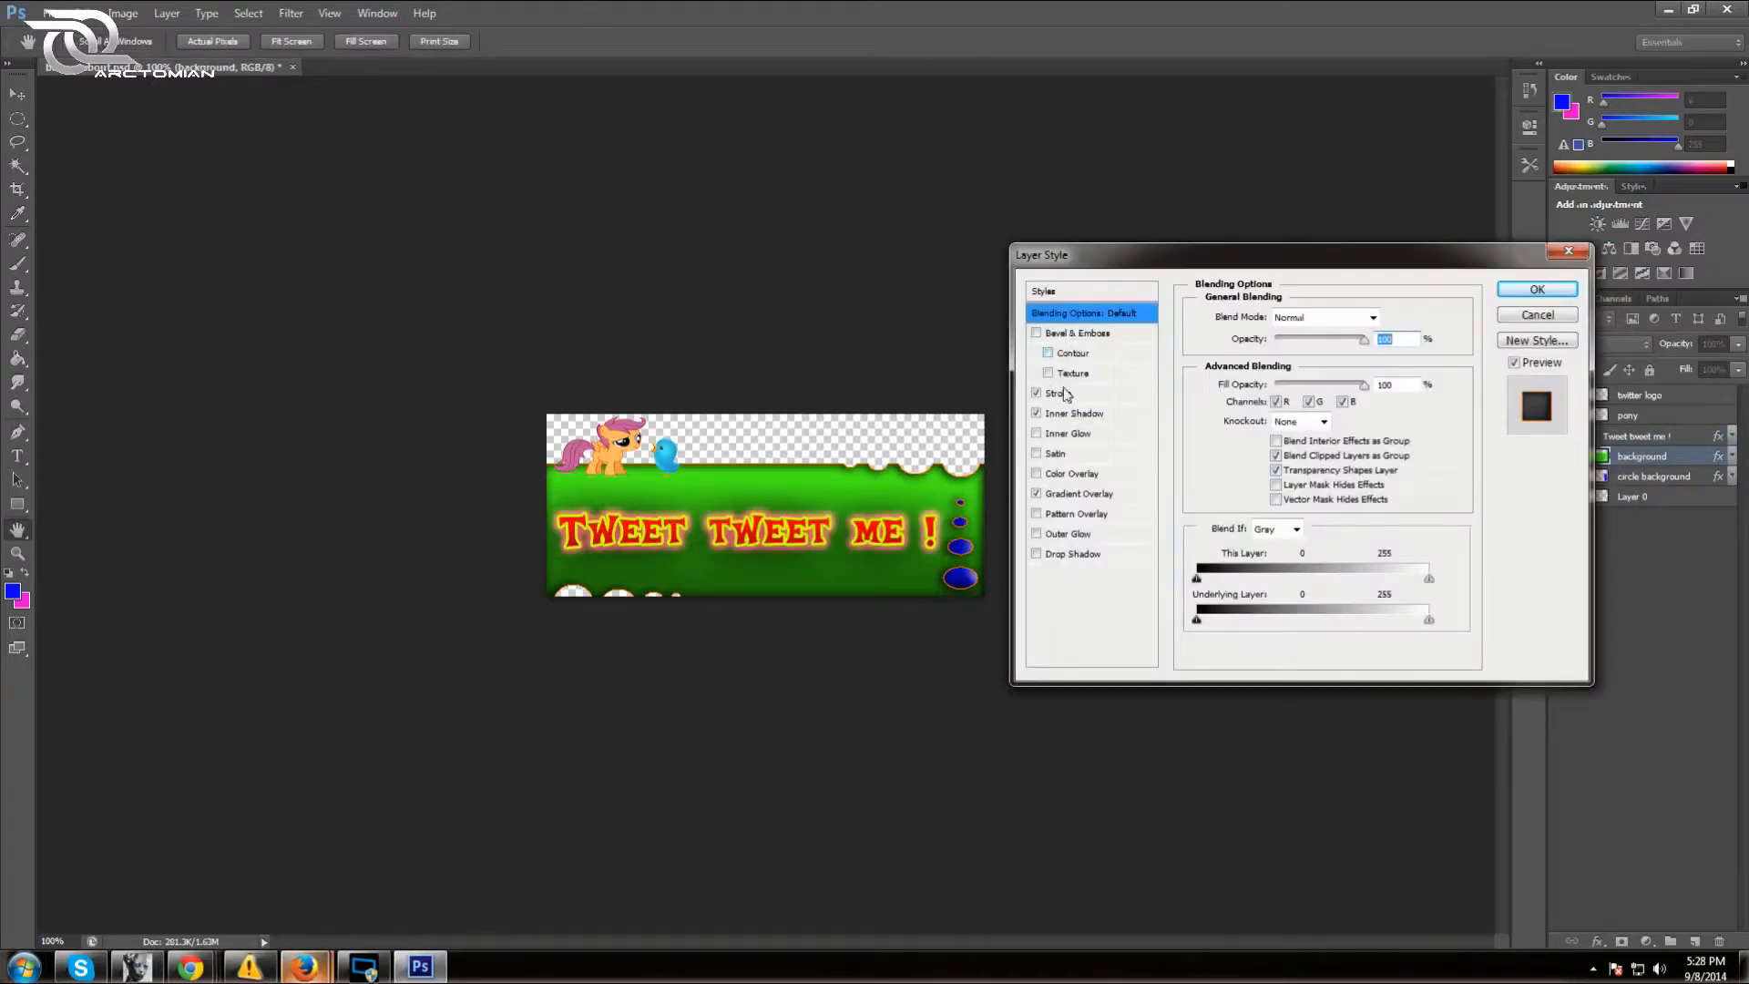
{"action": "left_click", "coordinate": [1058, 393]}
{"action": "left_click", "coordinate": [1240, 442]}
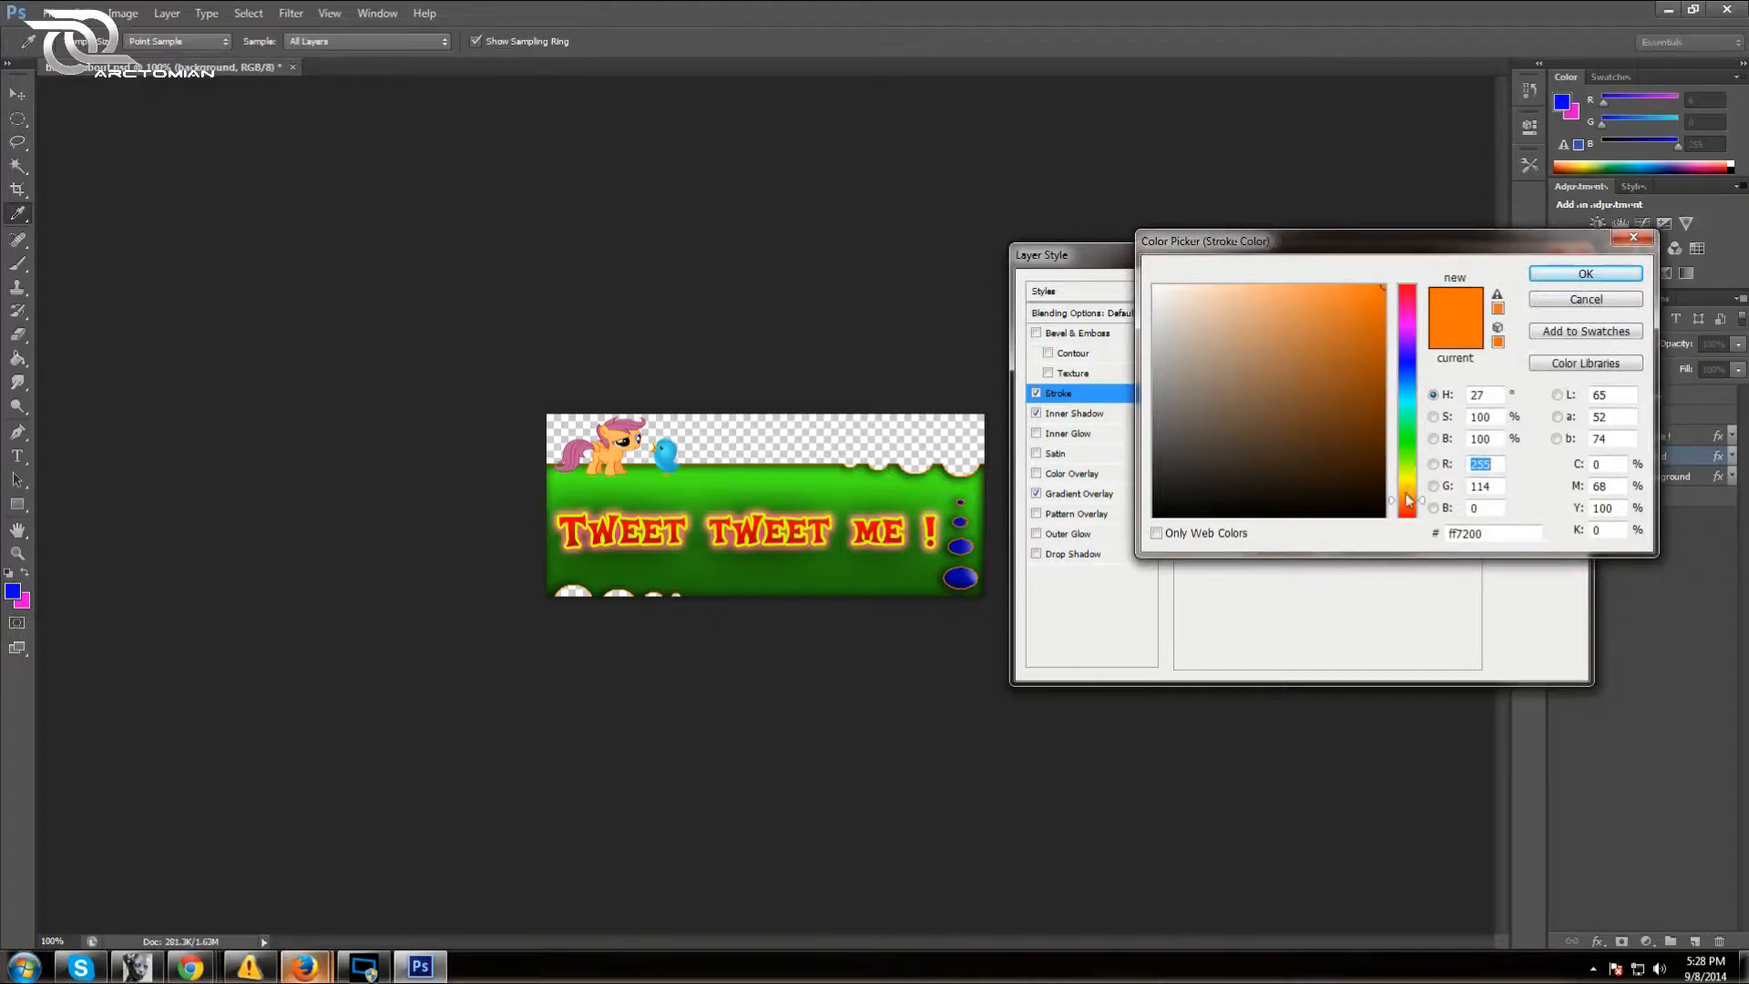
{"action": "left_click_drag", "start_coordinate": [1415, 507], "coordinate": [1415, 285]}
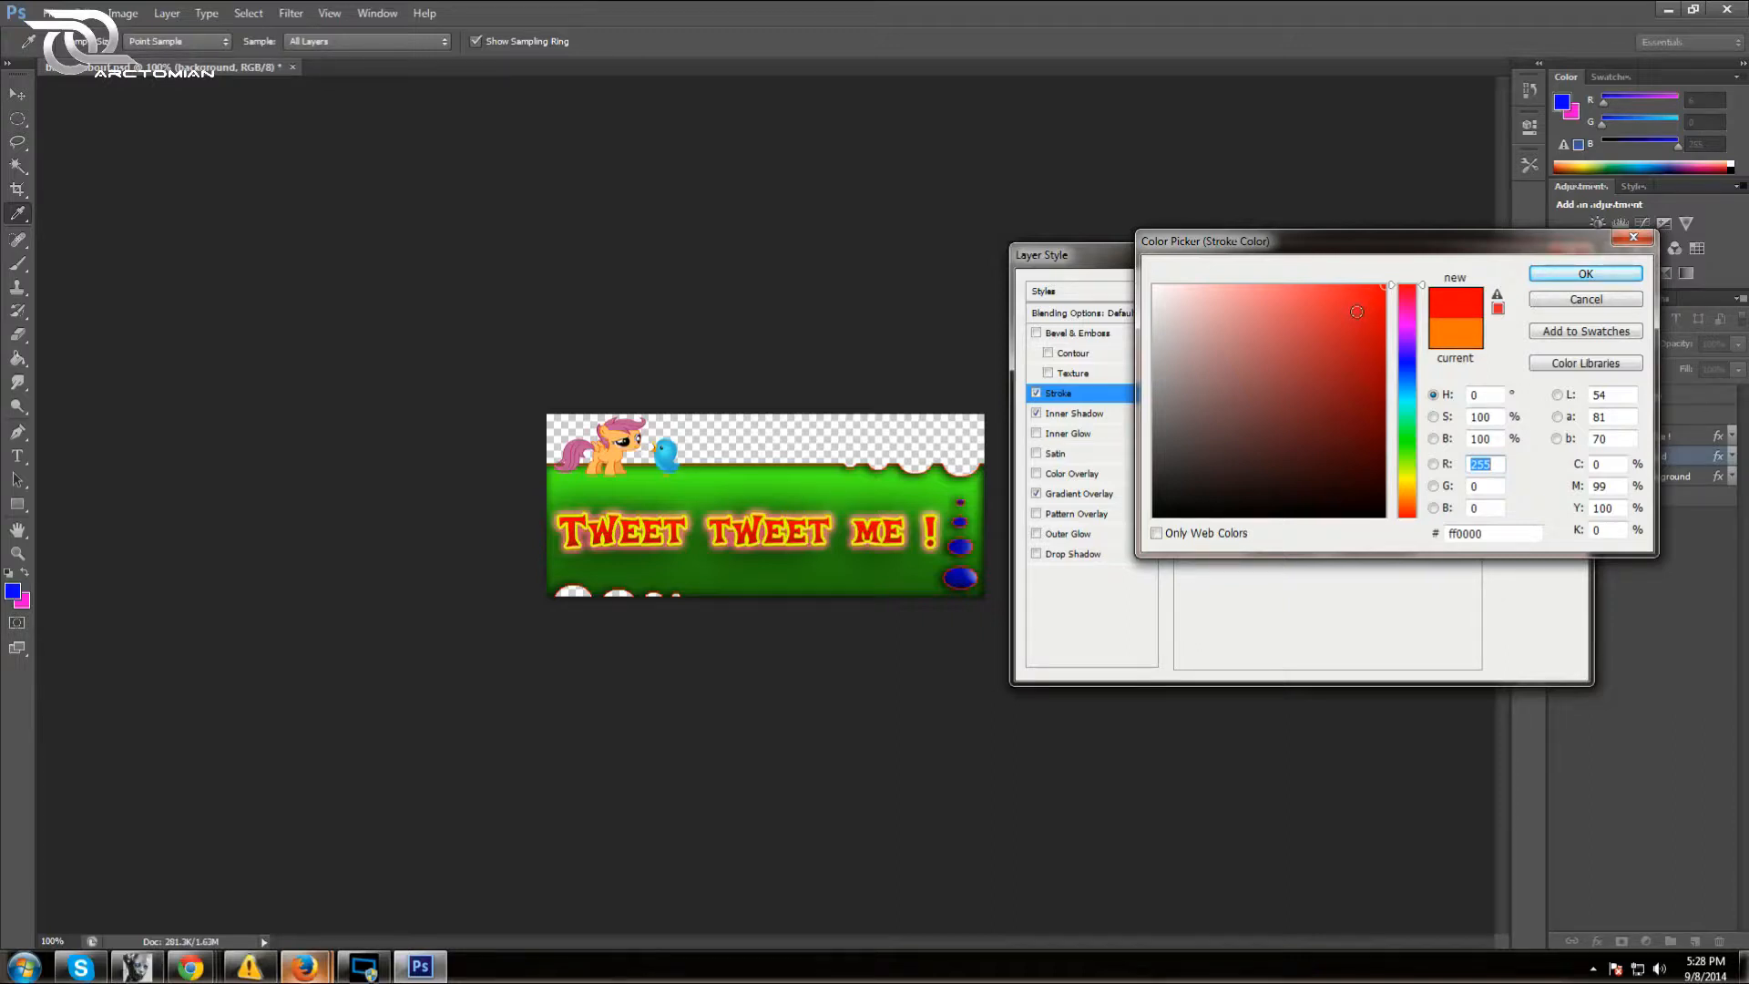
{"action": "left_click", "coordinate": [1585, 273]}
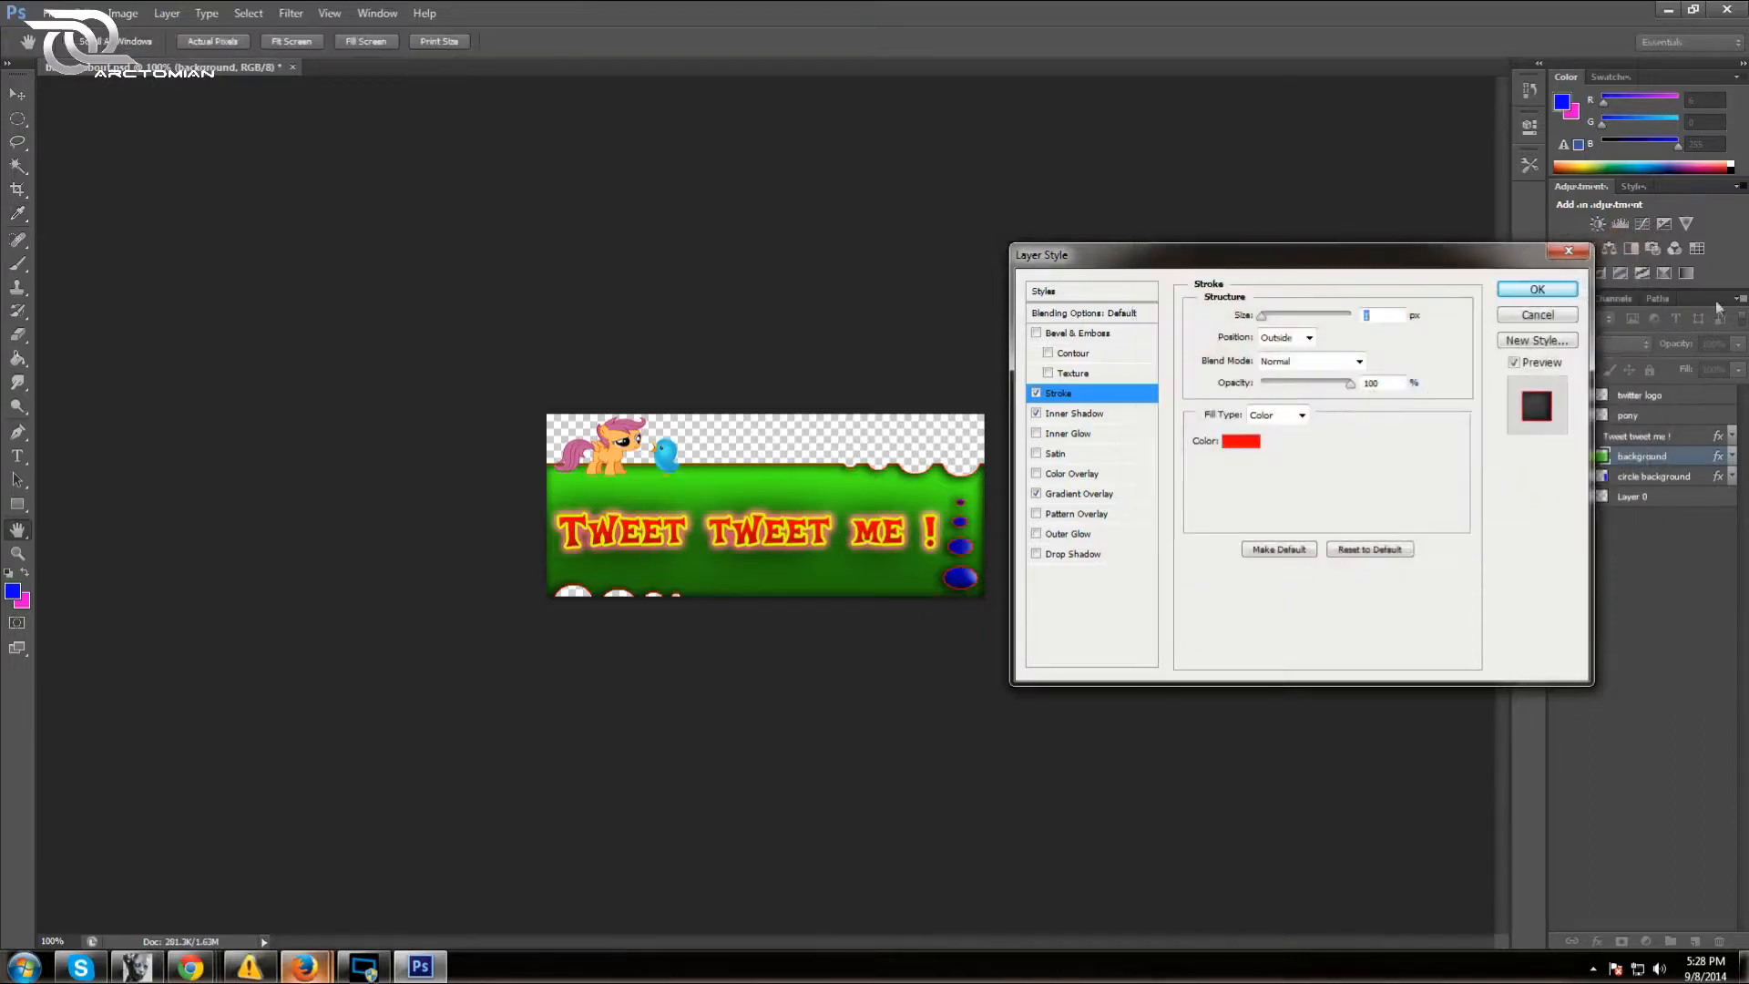
{"action": "left_click", "coordinate": [1566, 294]}
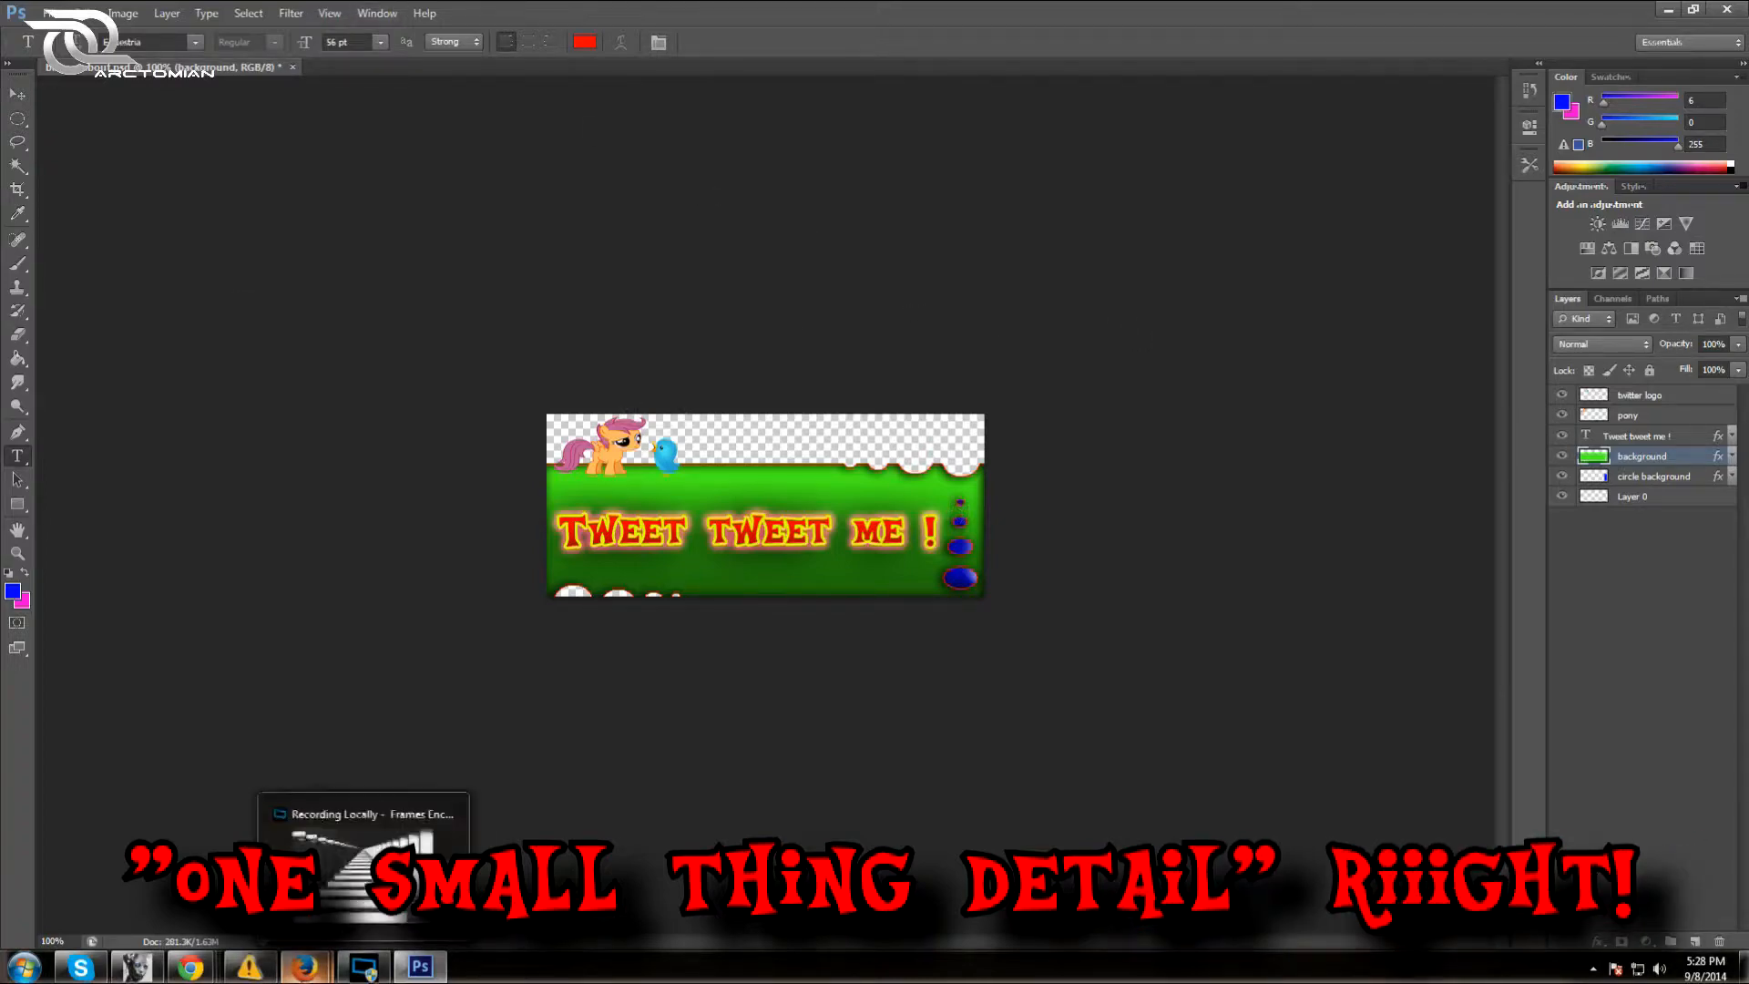
Switch to Firefox to examine the About Arctutorials banner on the Twitch channel page, and return to Photoshop
{"action": "mouse_move", "coordinate": [305, 966]}
{"action": "left_click", "coordinate": [209, 875]}
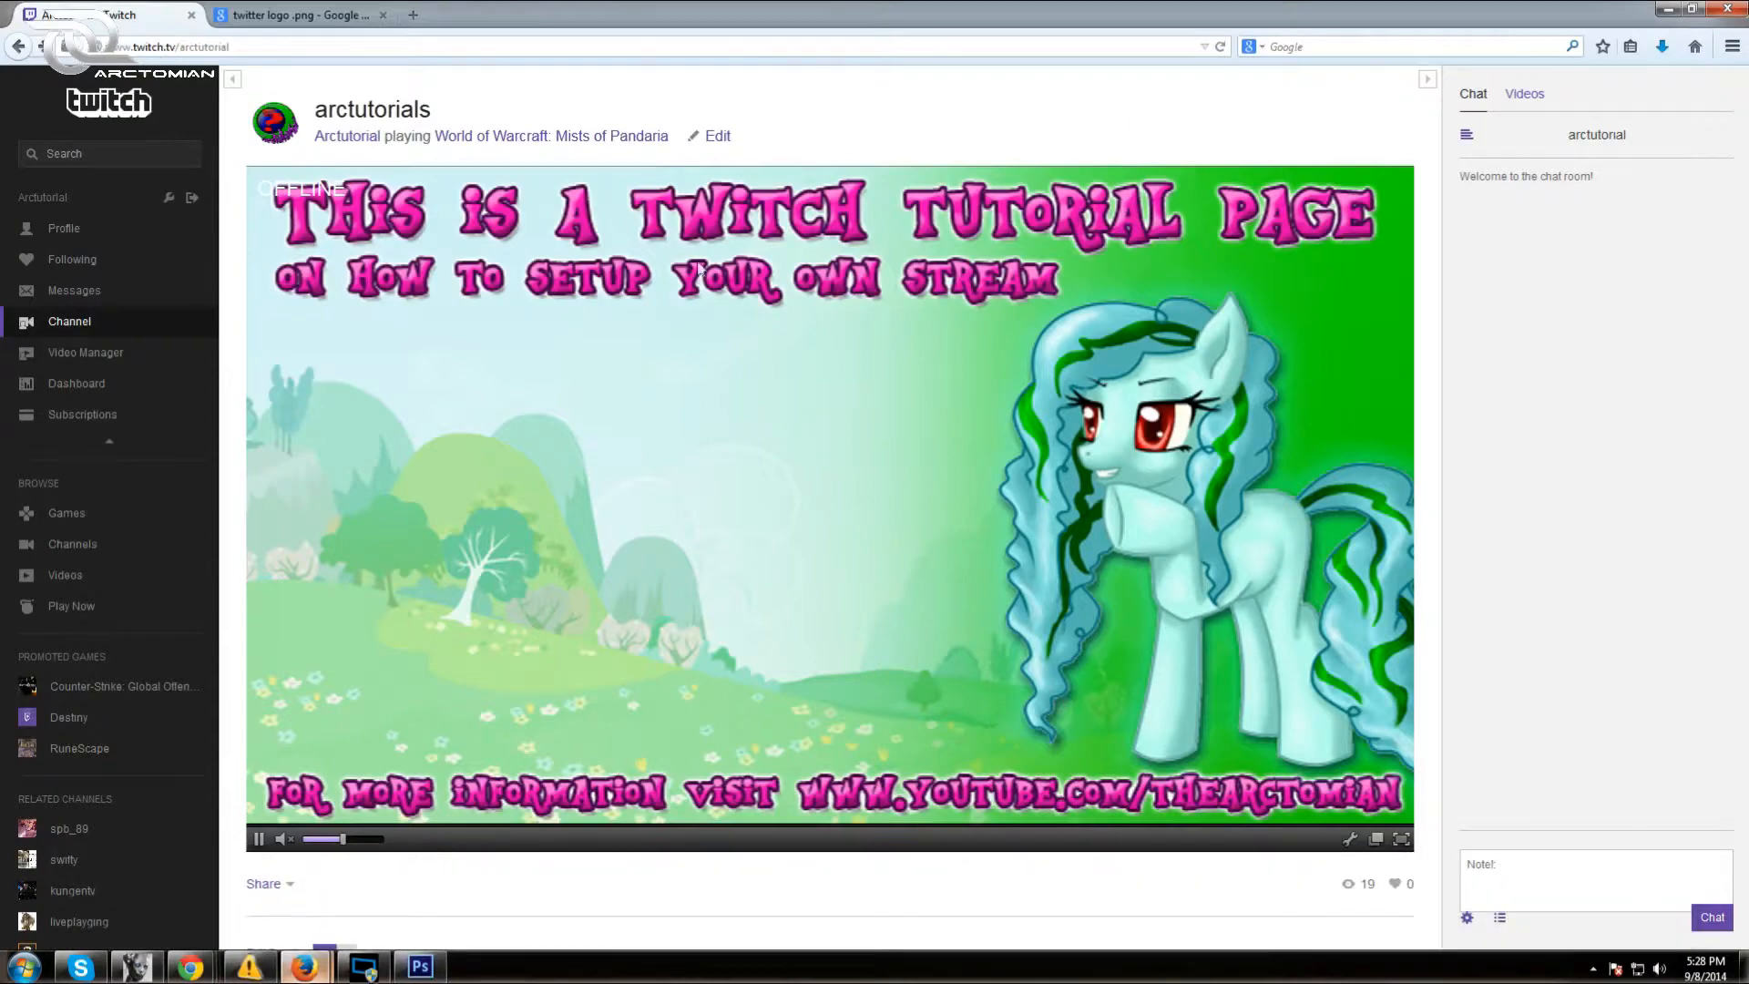
{"action": "scroll", "coordinate": [518, 151], "scroll_direction": "down", "scroll_amount": 4}
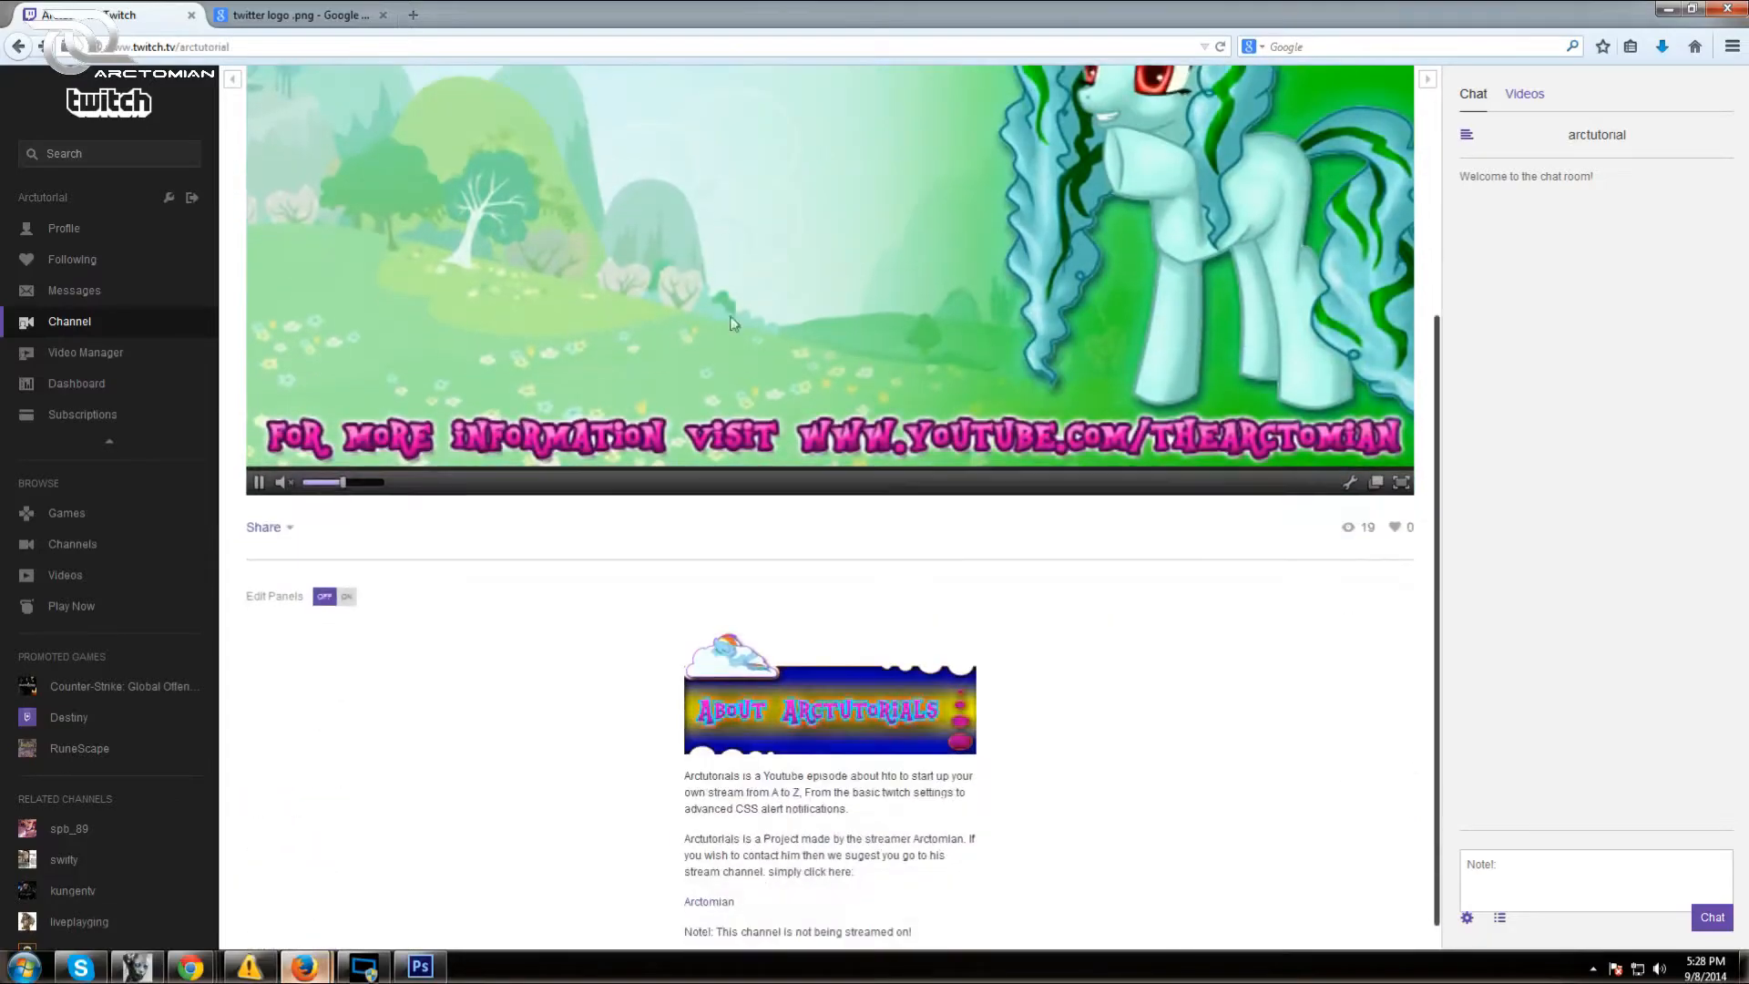
{"action": "scroll", "coordinate": [1054, 597], "scroll_direction": "up", "scroll_amount": 3}
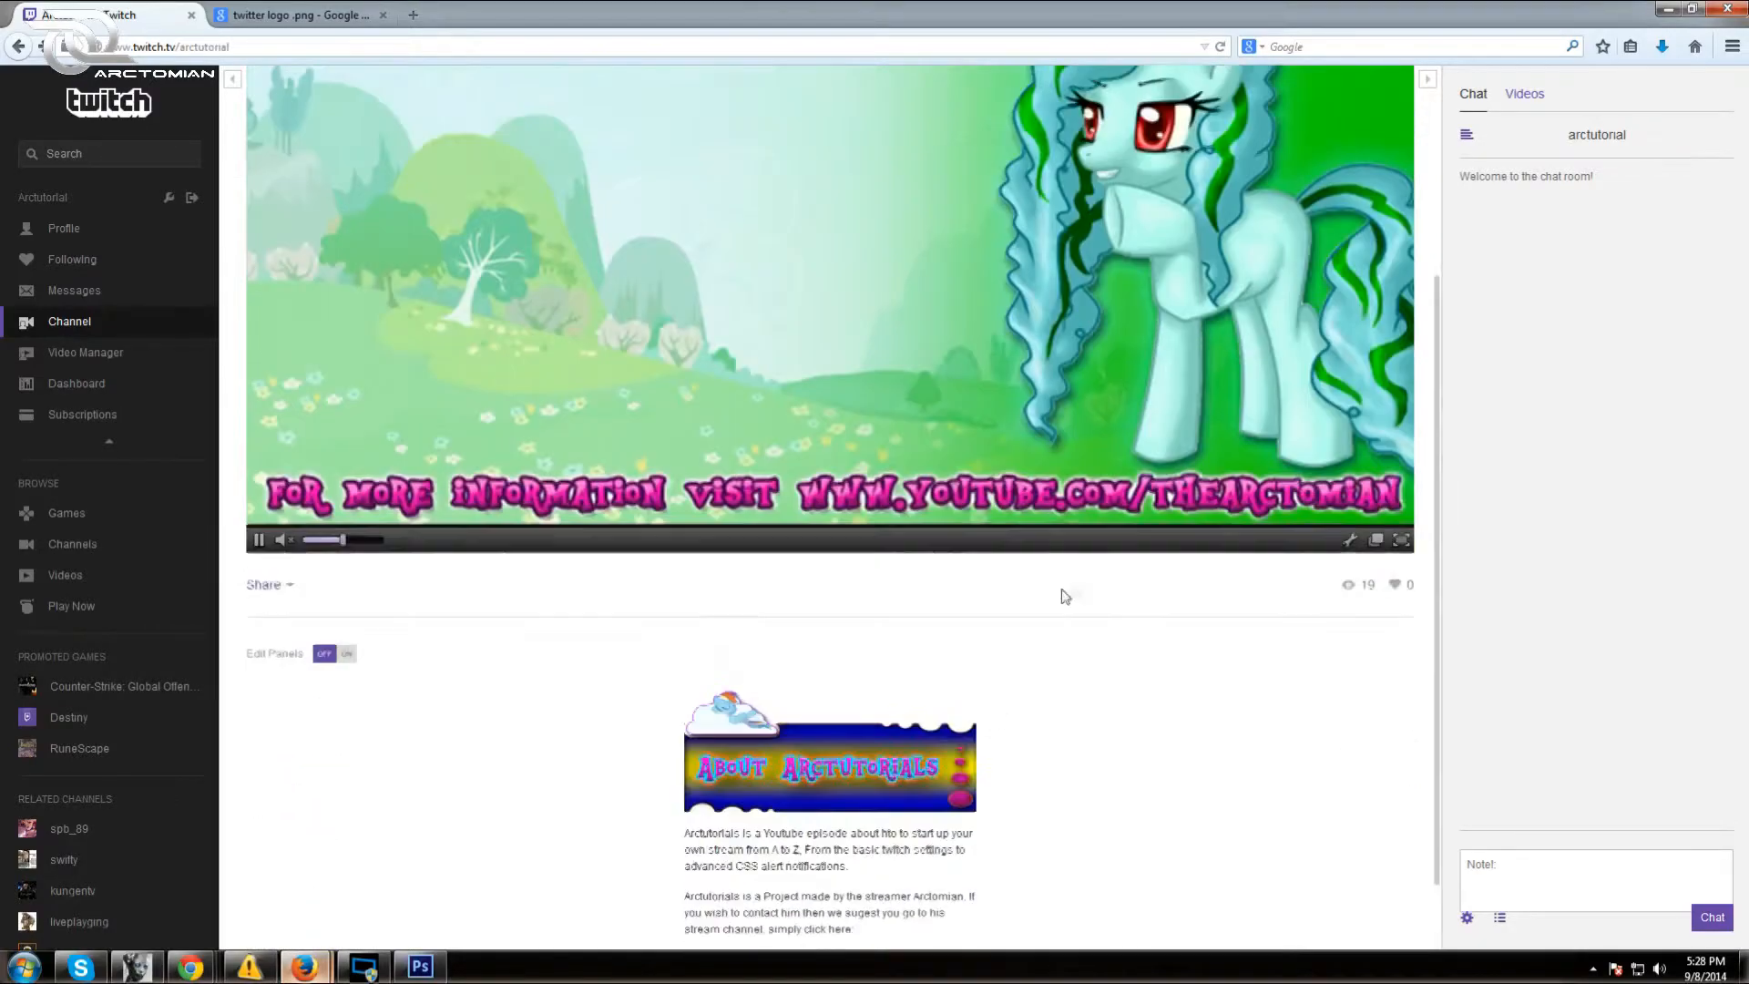
{"action": "left_click", "coordinate": [1663, 11]}
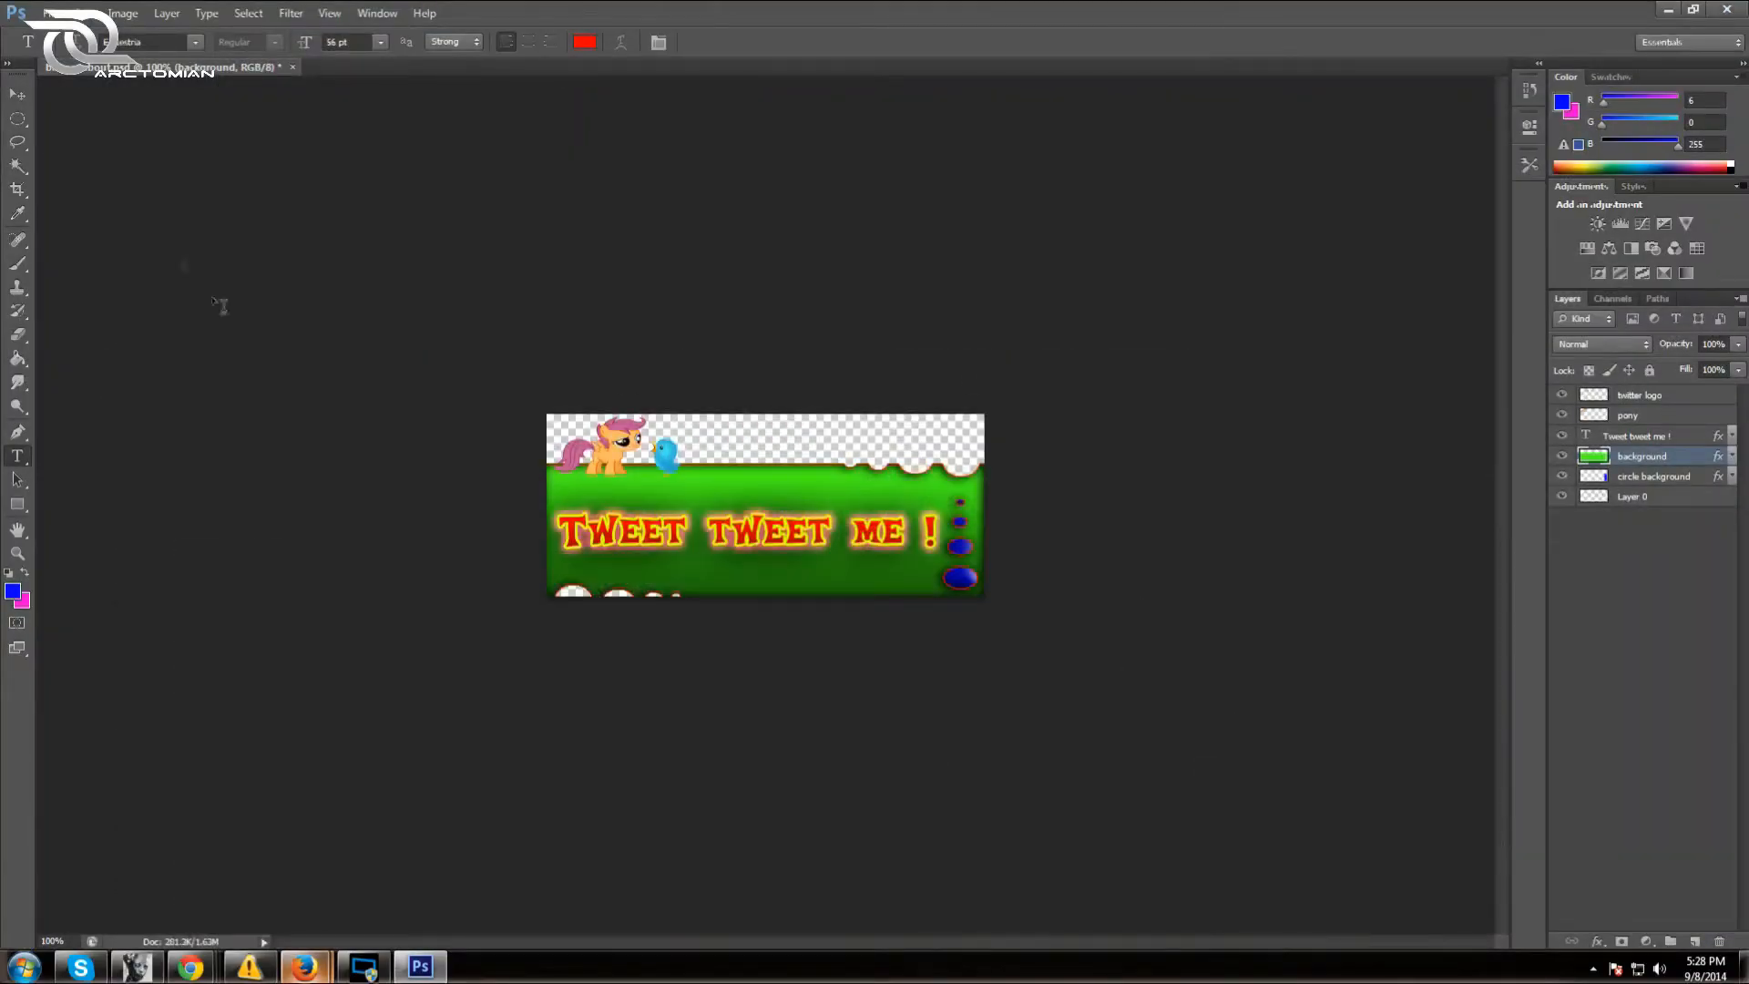
Create a new layer named "fading" directly above the background layer
{"action": "left_click", "coordinate": [166, 13]}
{"action": "mouse_move", "coordinate": [191, 35]}
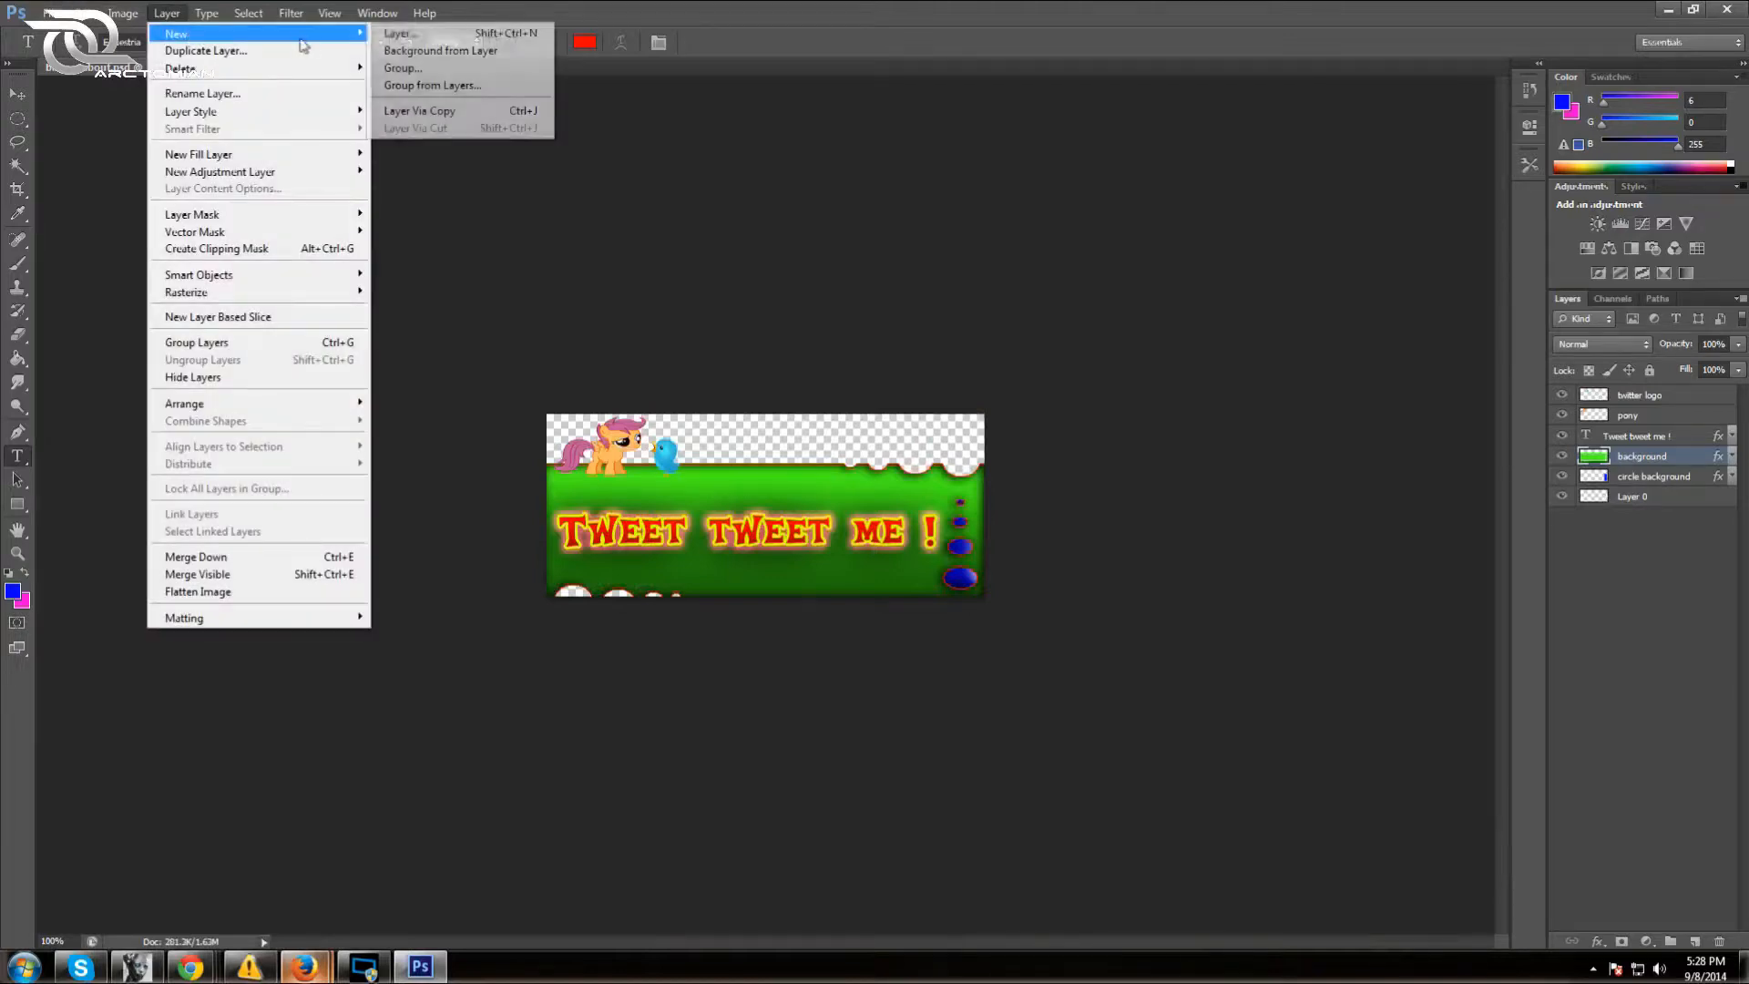
{"action": "left_click", "coordinate": [397, 34]}
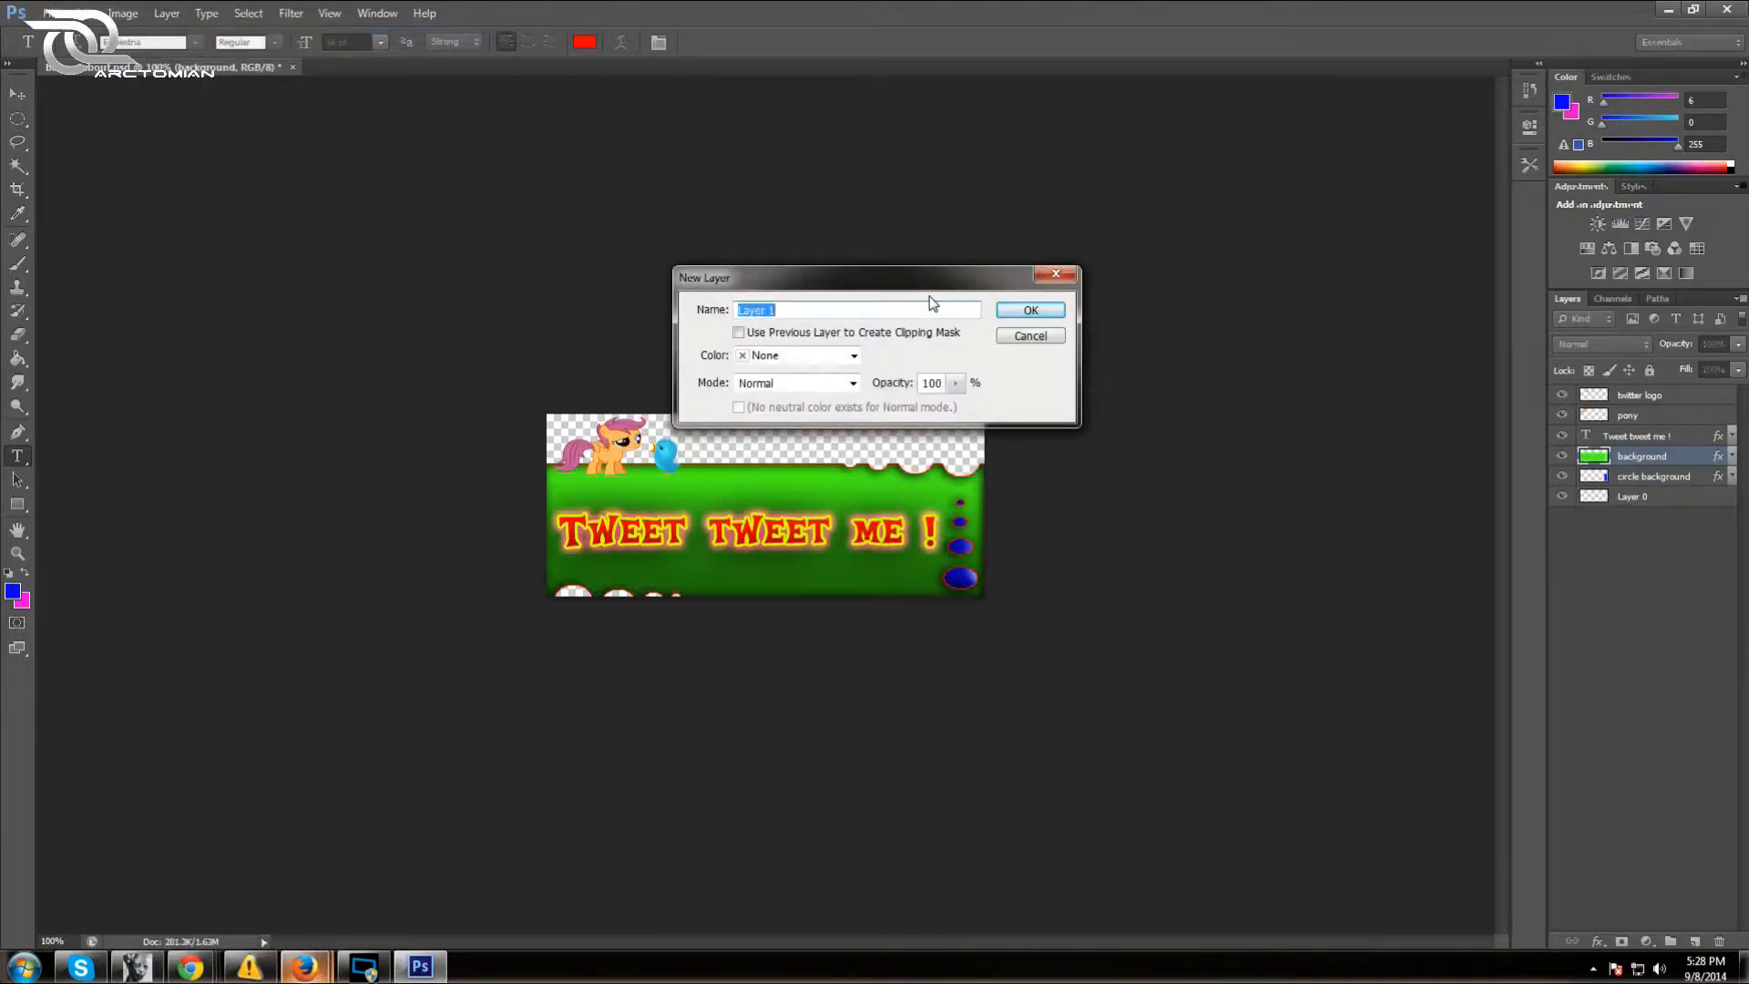
{"action": "type", "text": "fading"}
{"action": "key", "text": "Return"}
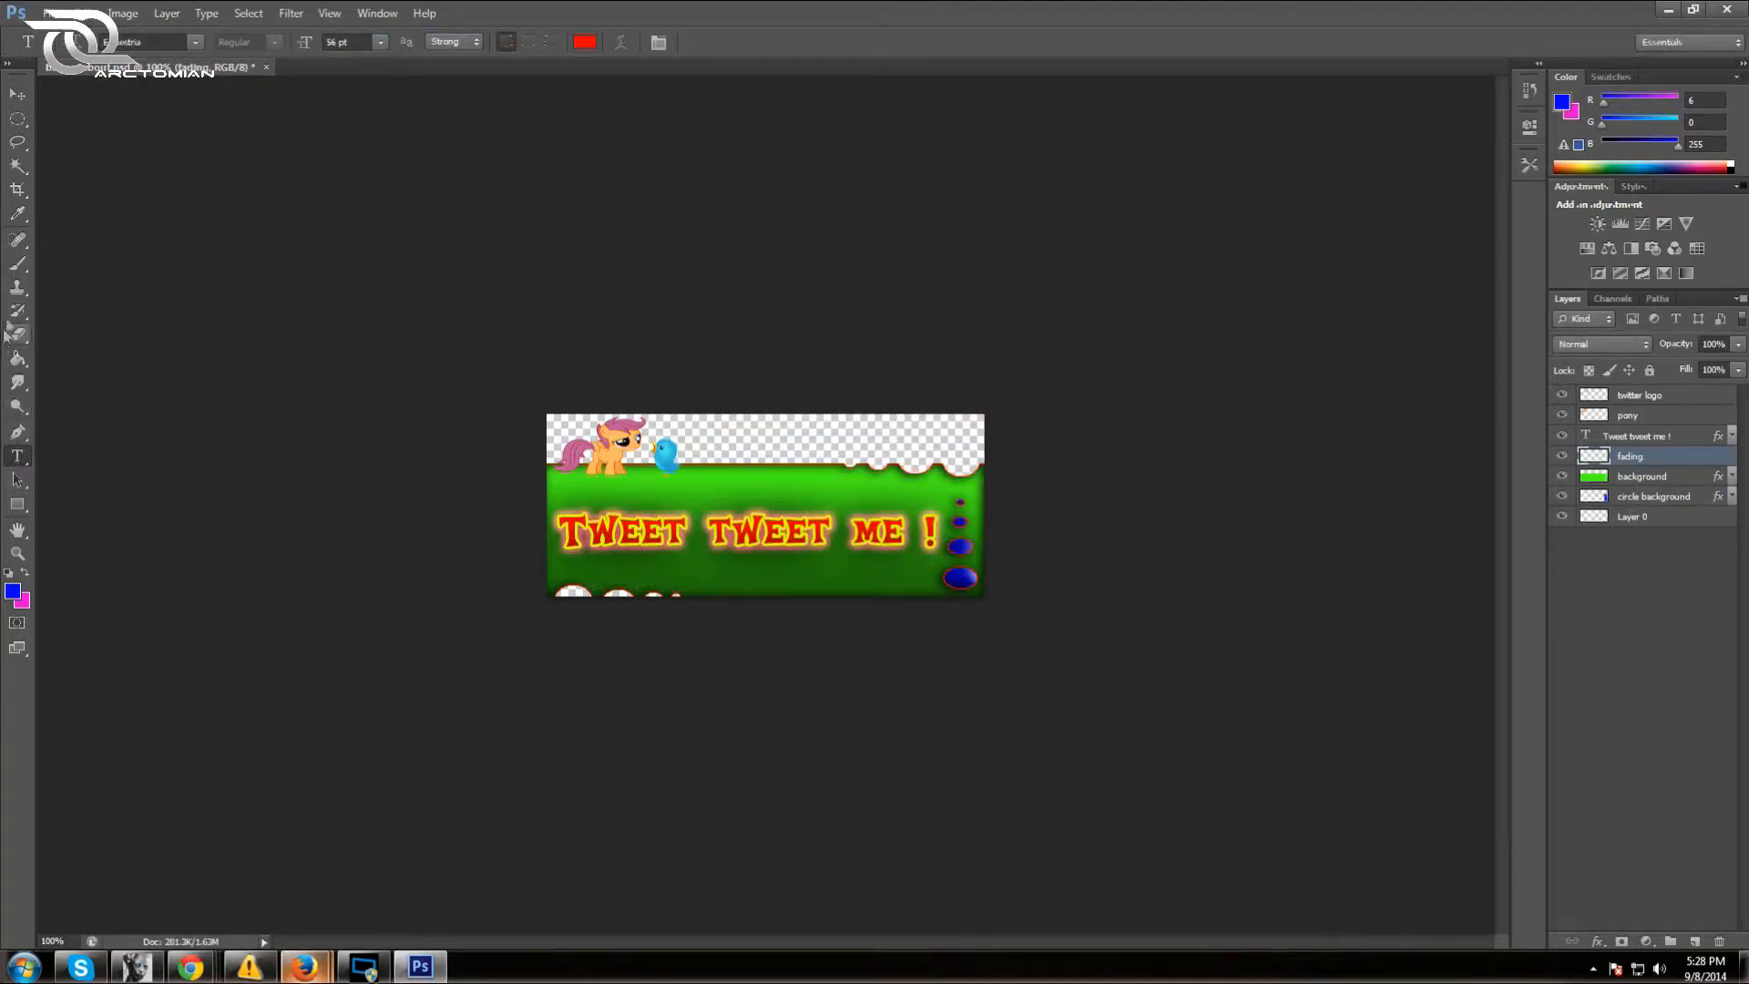
Select a full-width band around the "Tweet tweet me !" text with the Rectangular Marquee tool
{"action": "left_click", "coordinate": [18, 129]}
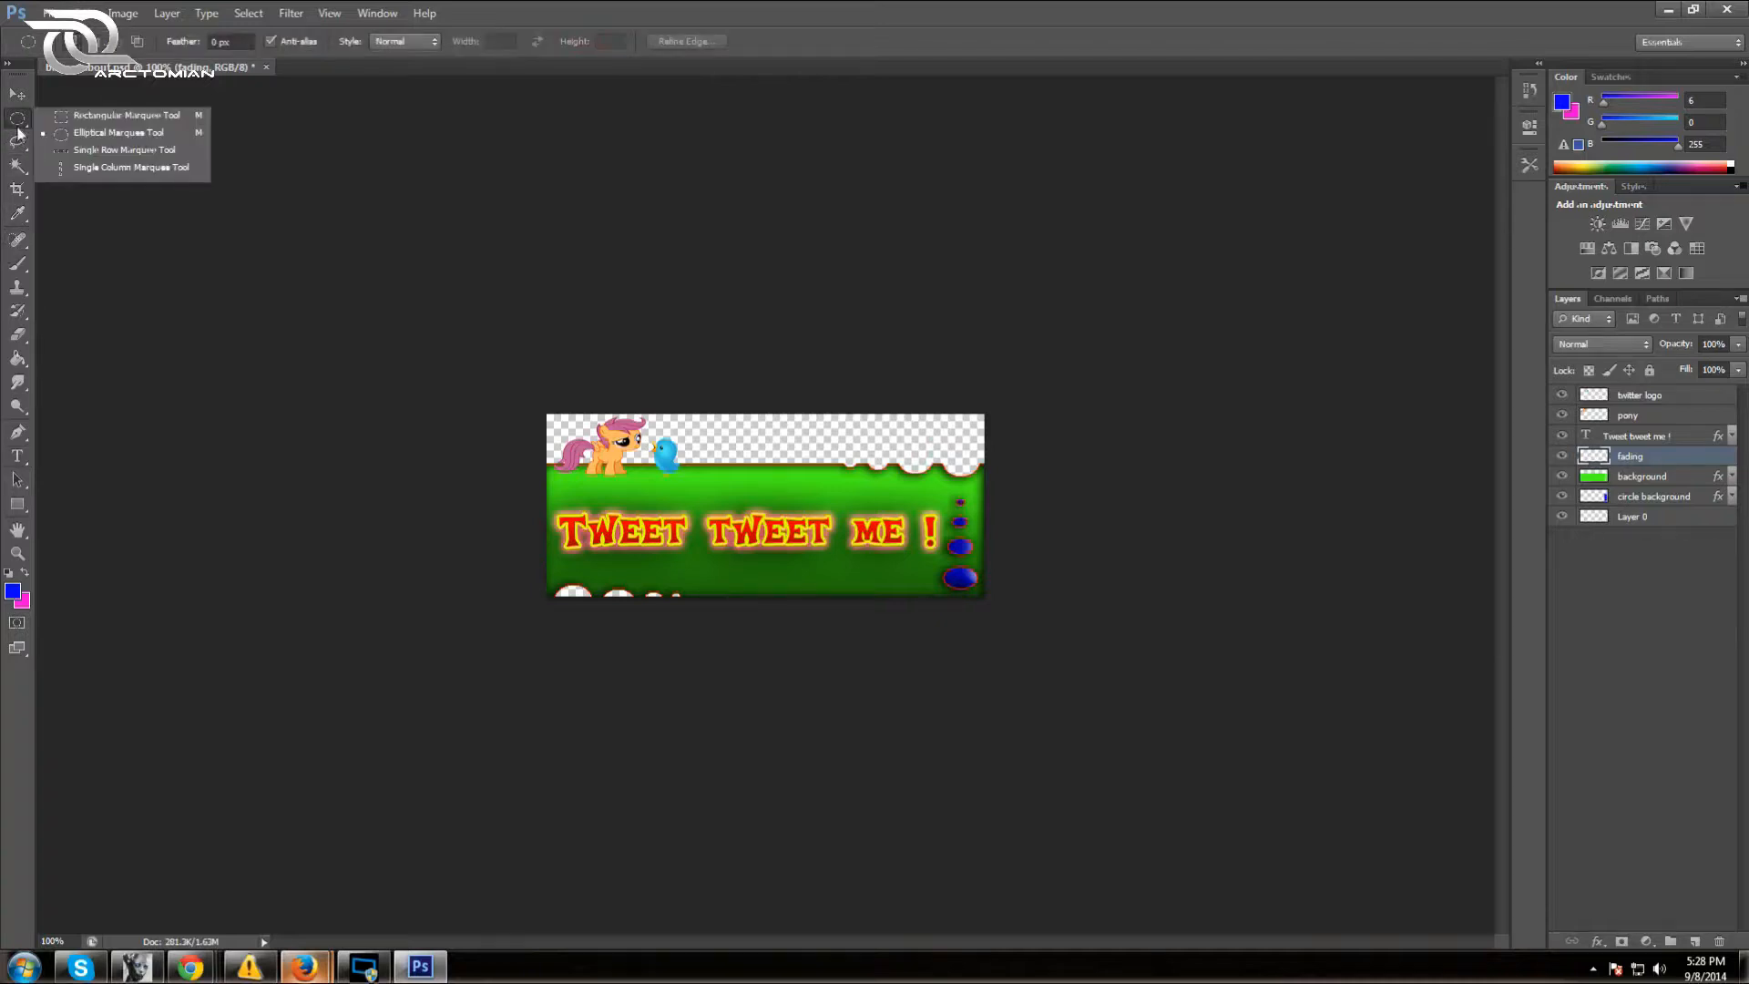
{"action": "left_click", "coordinate": [109, 117]}
{"action": "left_click_drag", "start_coordinate": [536, 498], "coordinate": [988, 558]}
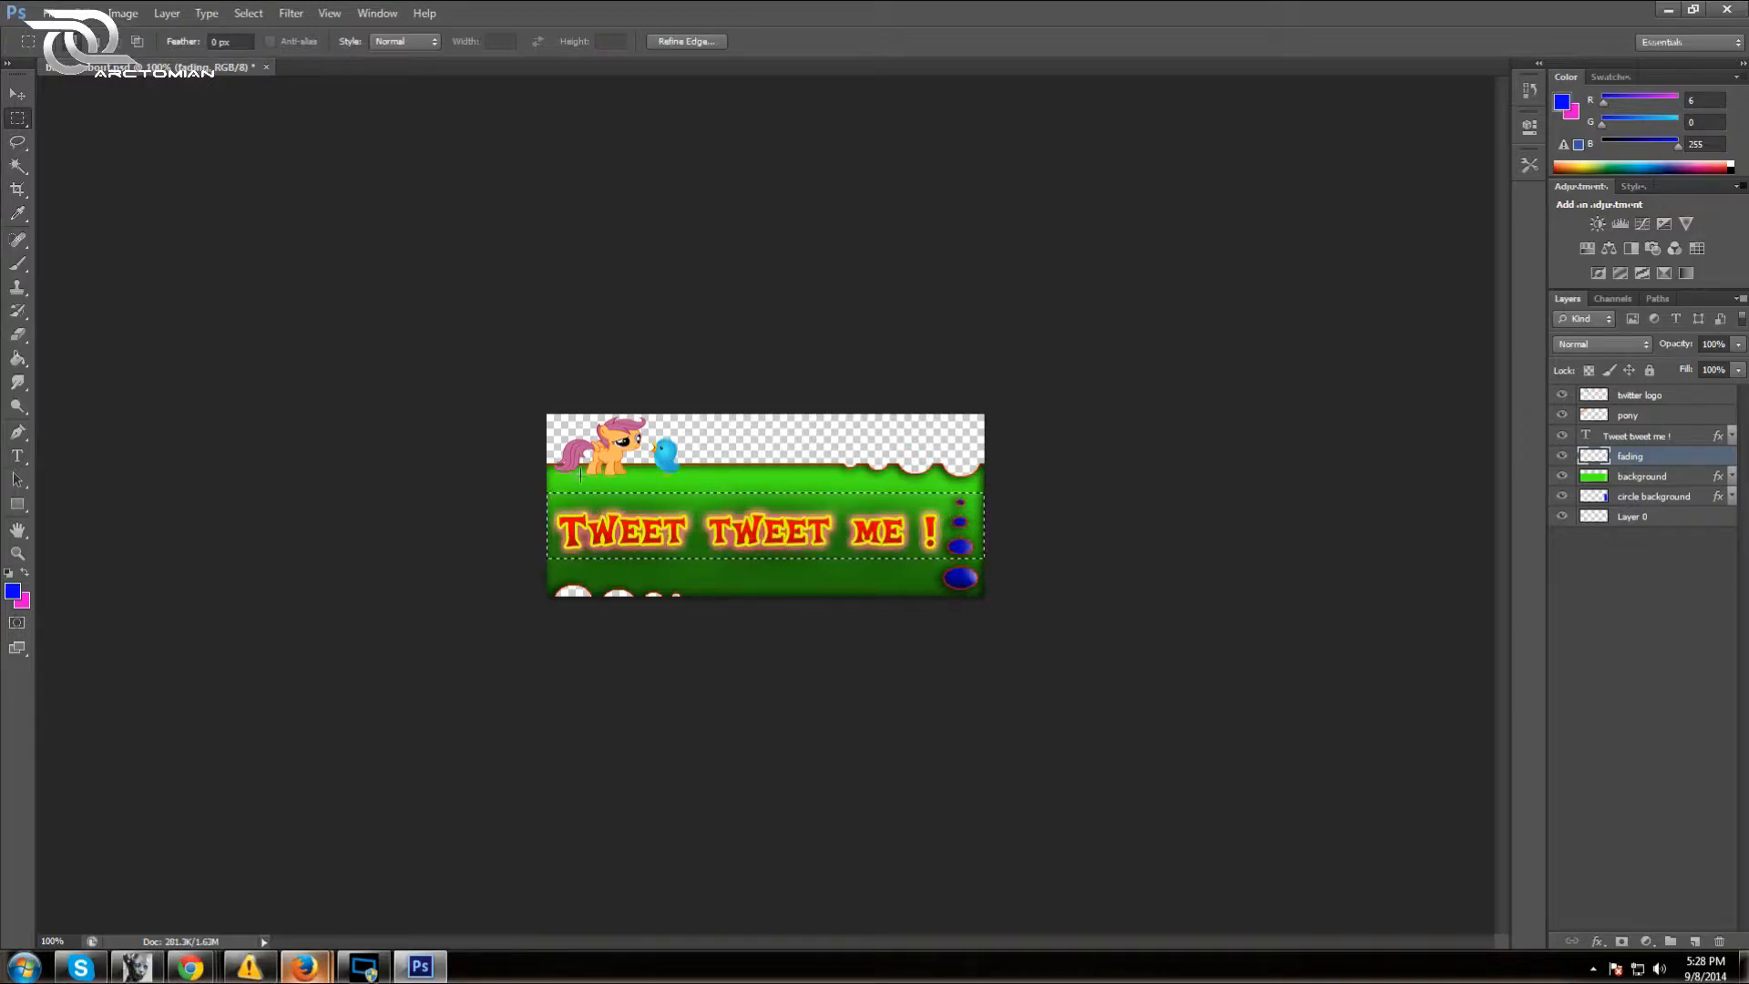
Reselect a taller full-width band around the "Tweet tweet me !" text and set the foreground color to cyan #00fff6
{"action": "left_click_drag", "start_coordinate": [547, 478], "coordinate": [988, 570]}
{"action": "left_click", "coordinate": [16, 596]}
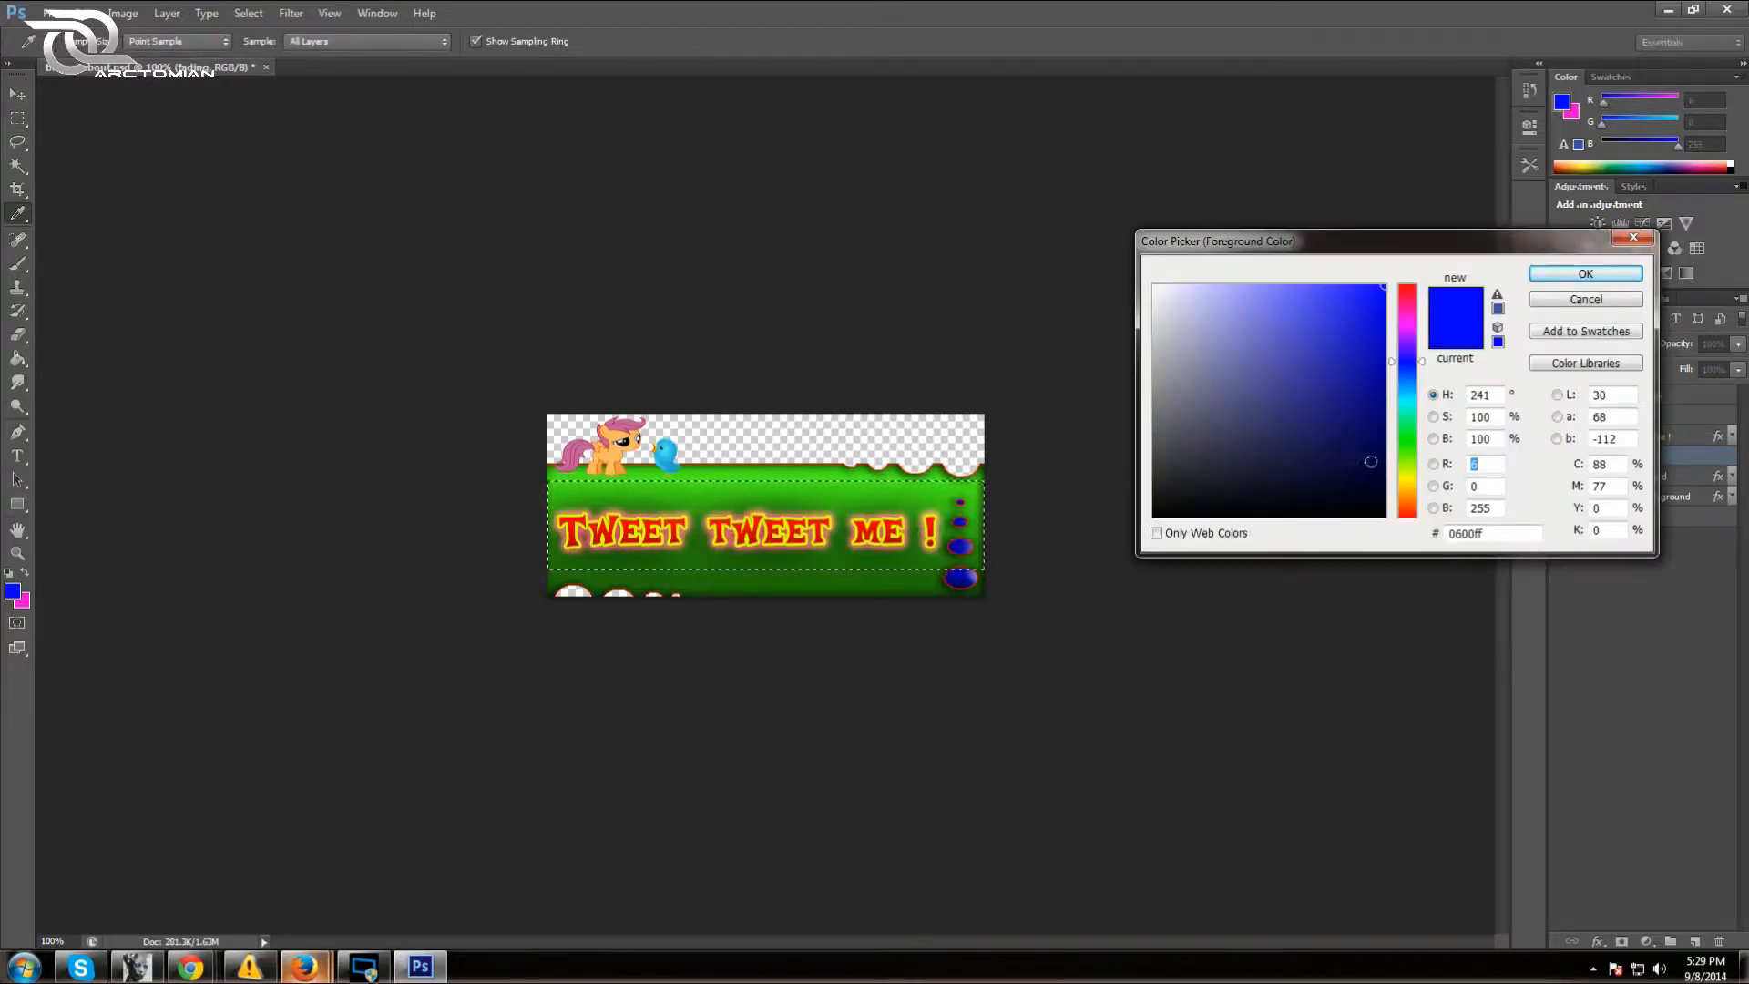
{"action": "left_click", "coordinate": [1410, 402]}
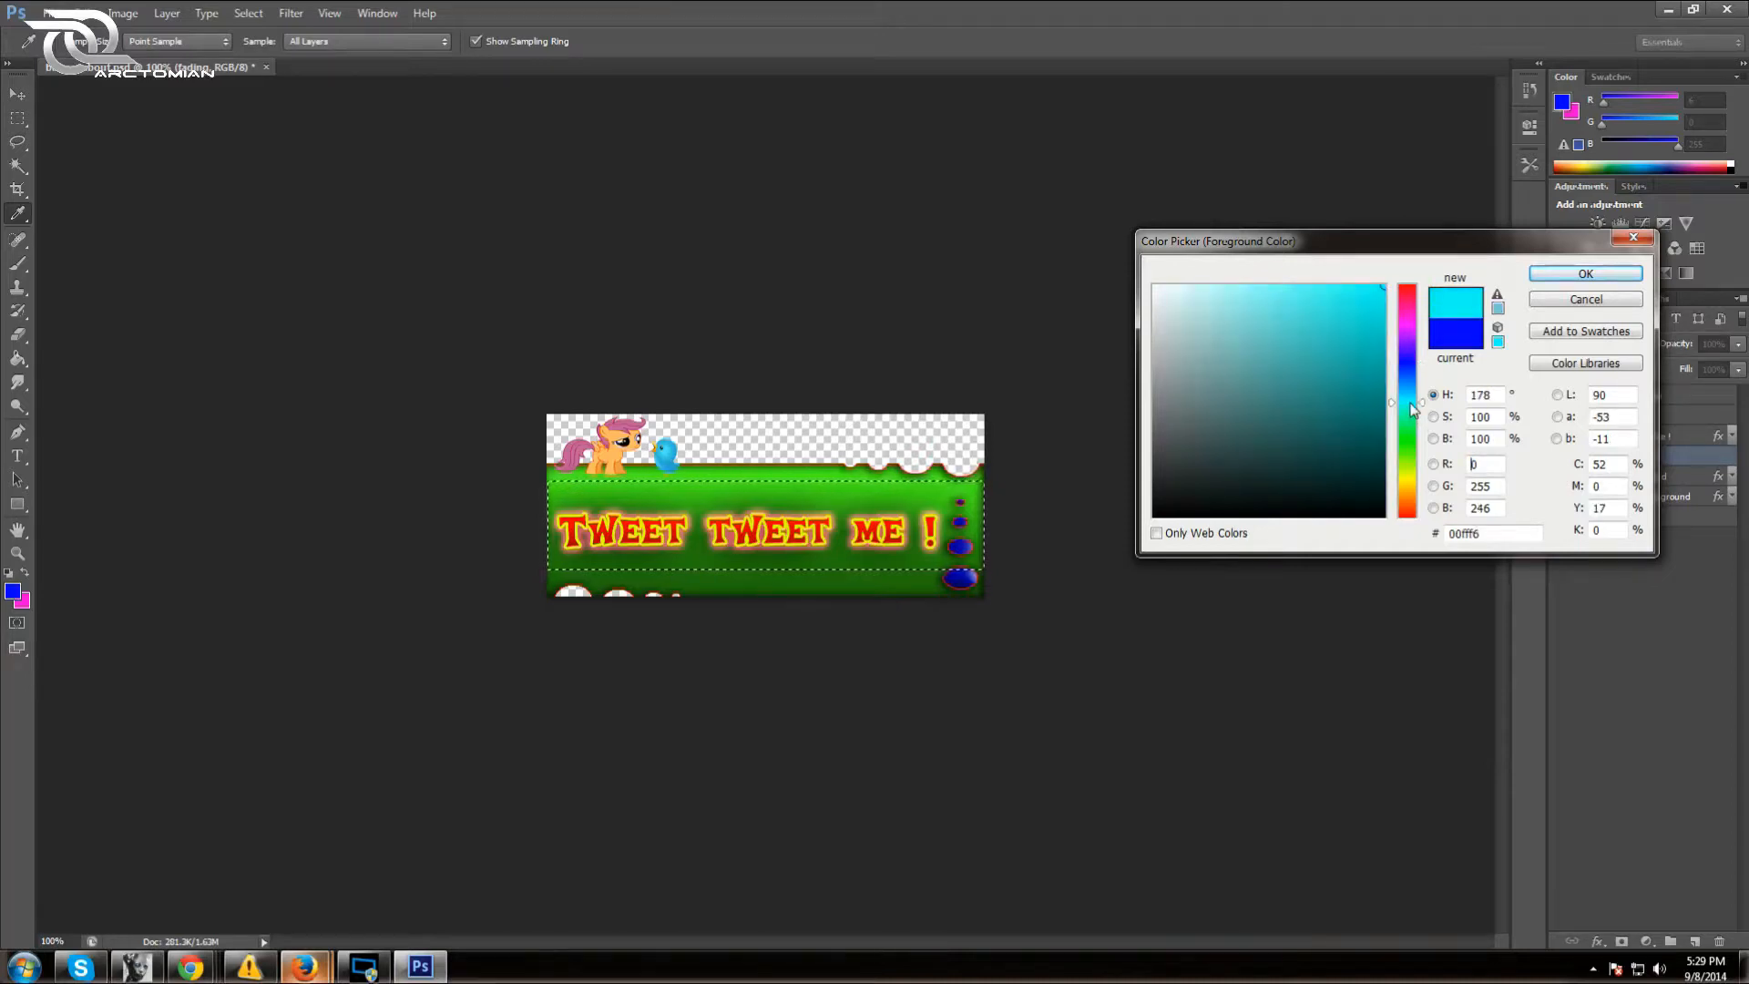
{"action": "left_click", "coordinate": [1534, 275]}
Fill the selected band on the fading layer with the cyan foreground color using the Paint Bucket, and deselect
{"action": "key", "text": "m"}
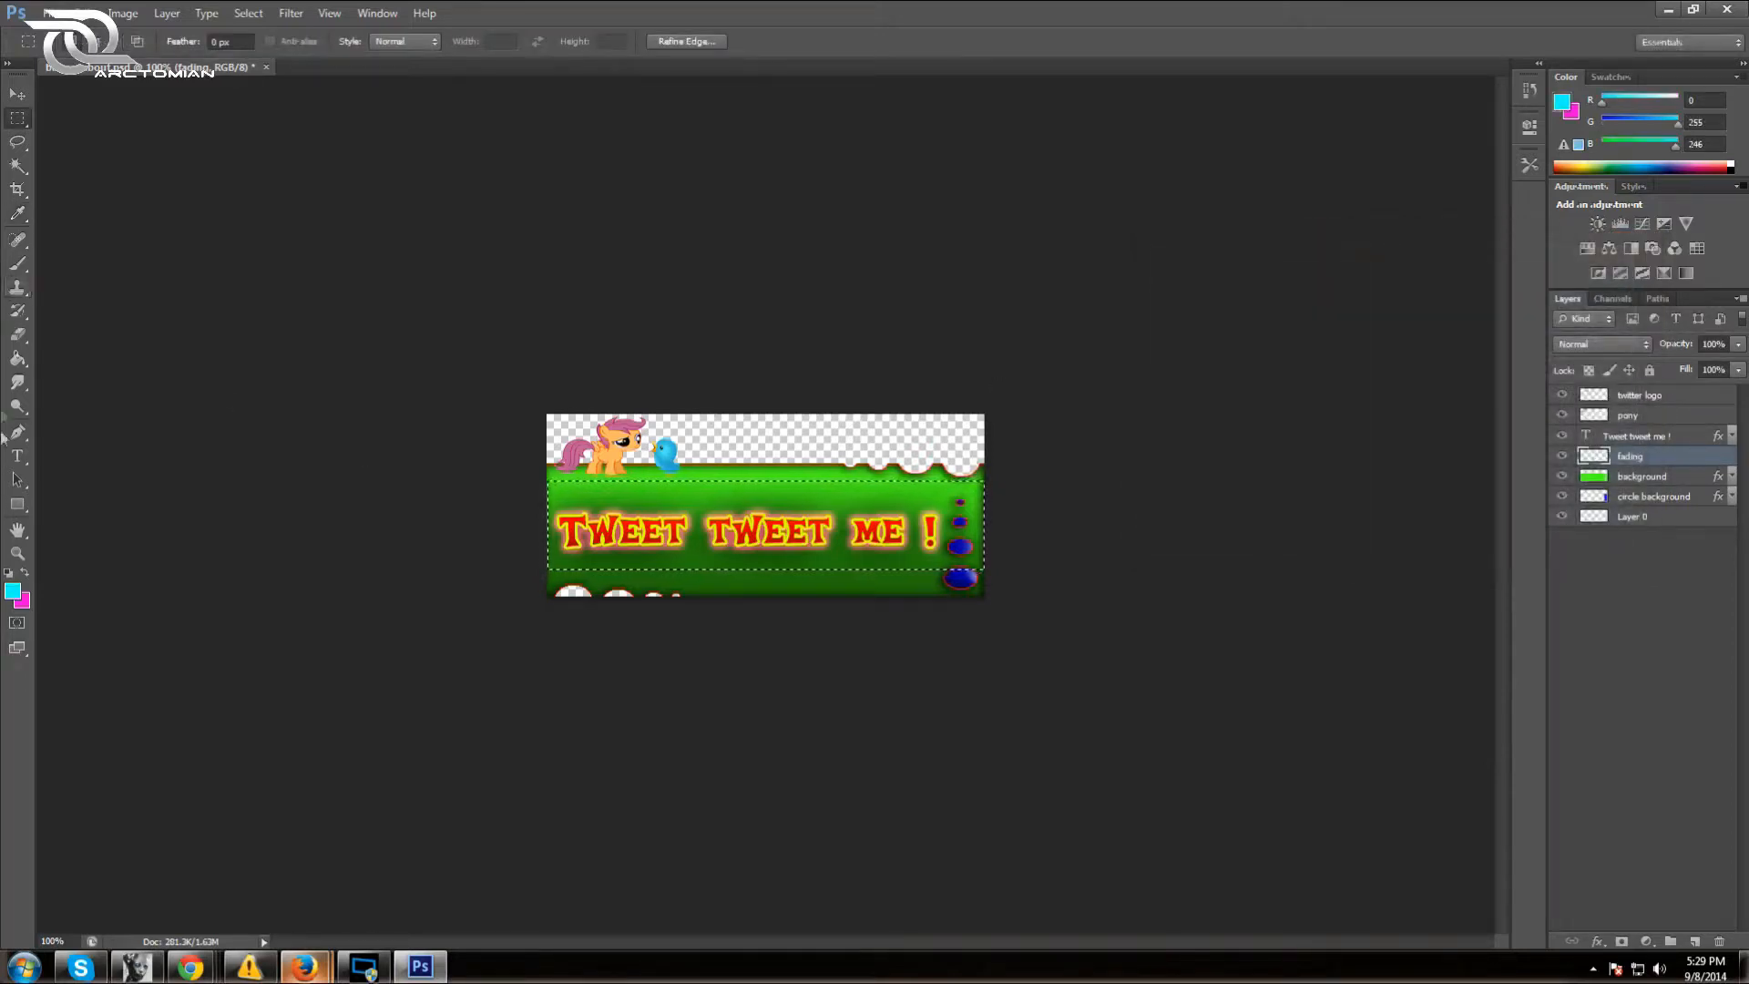
{"action": "left_click", "coordinate": [18, 358]}
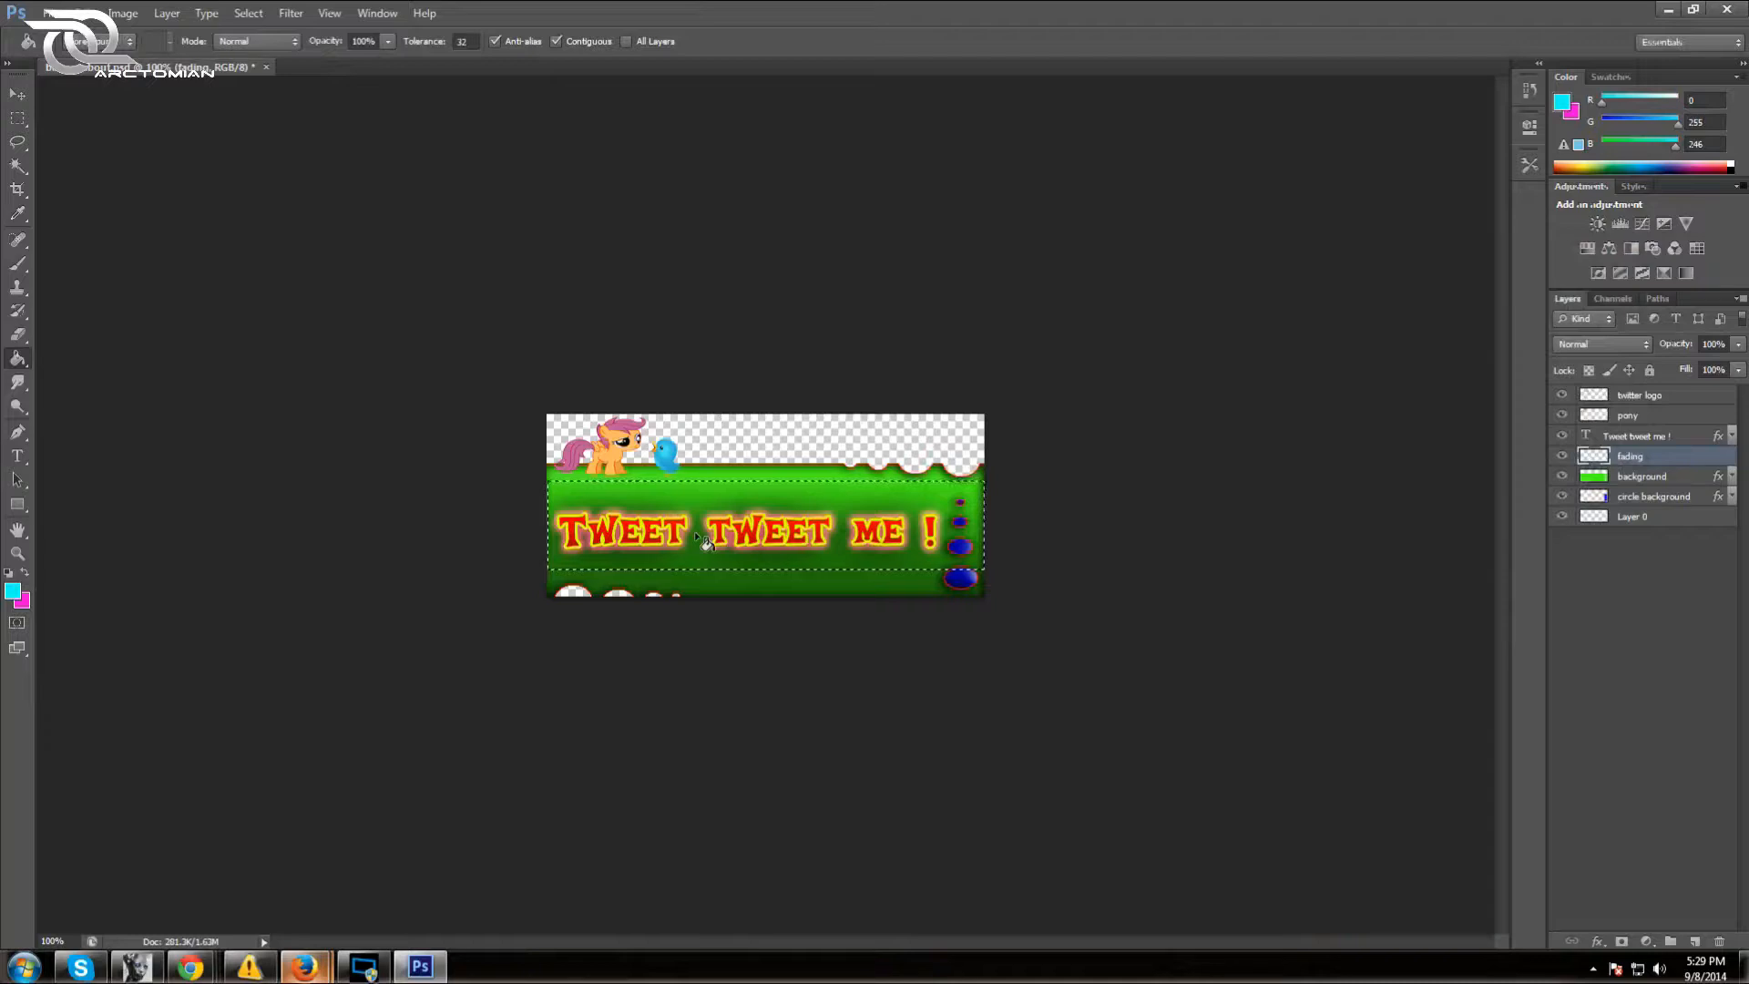
{"action": "left_click", "coordinate": [703, 539]}
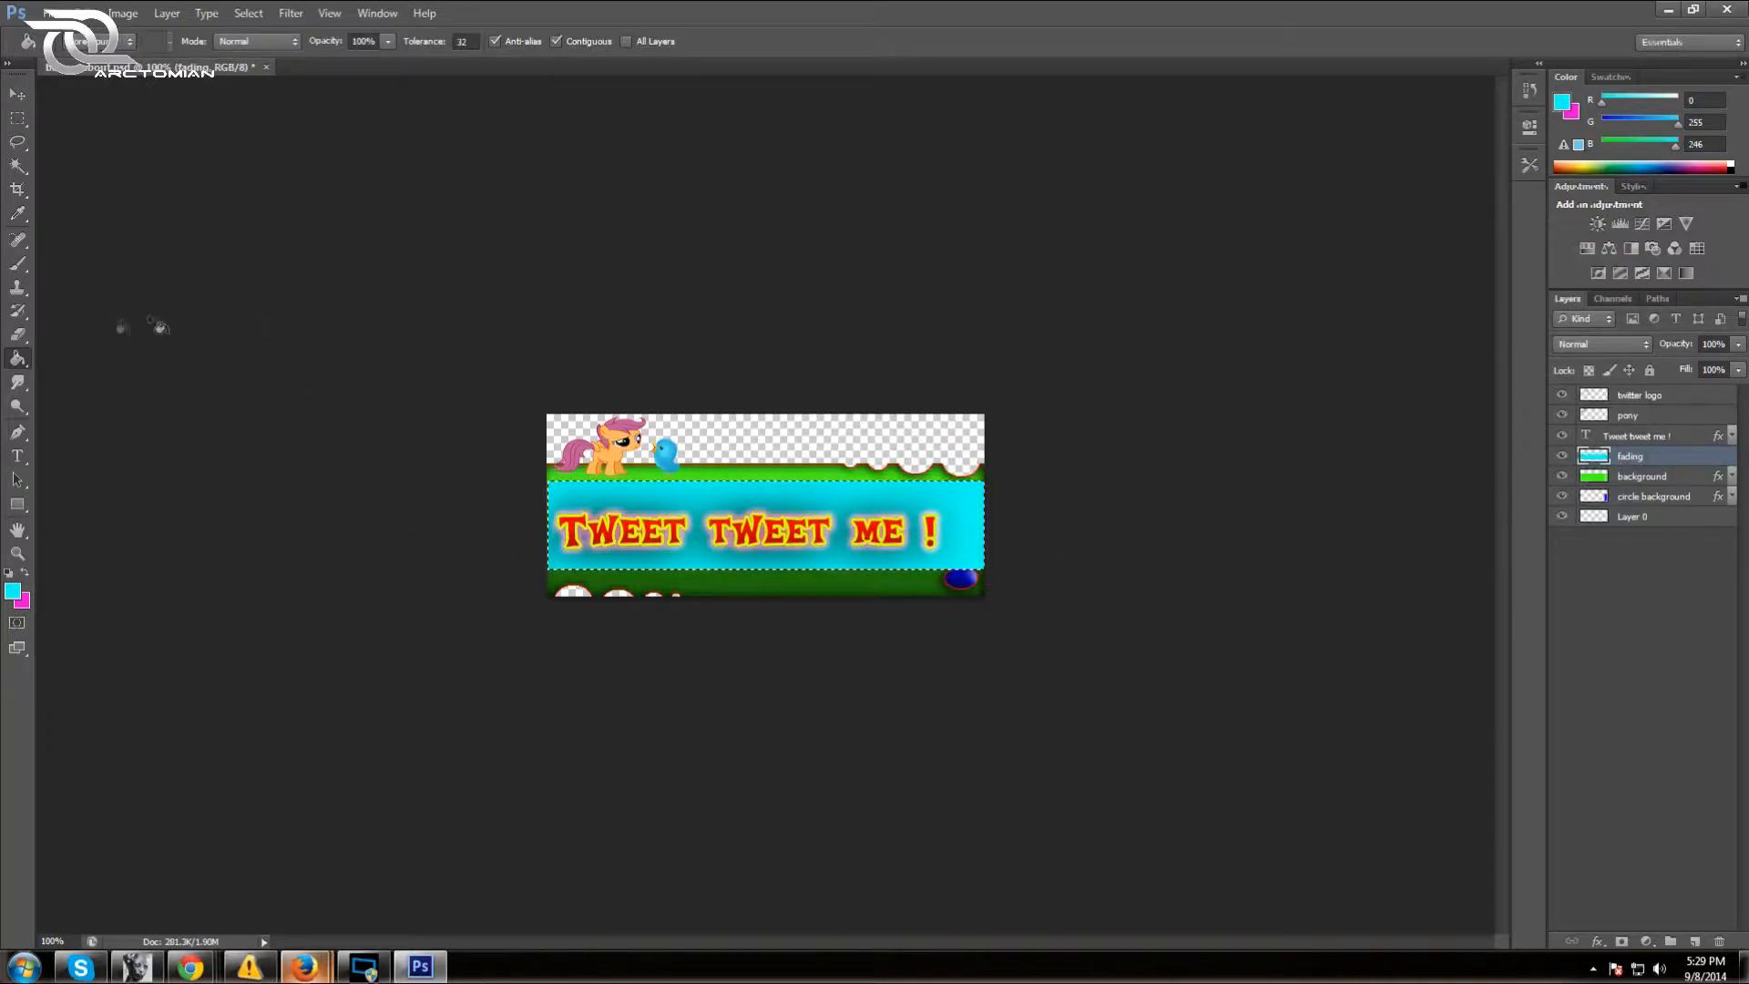
{"action": "key", "text": "ctrl+d"}
{"action": "left_click", "coordinate": [17, 119]}
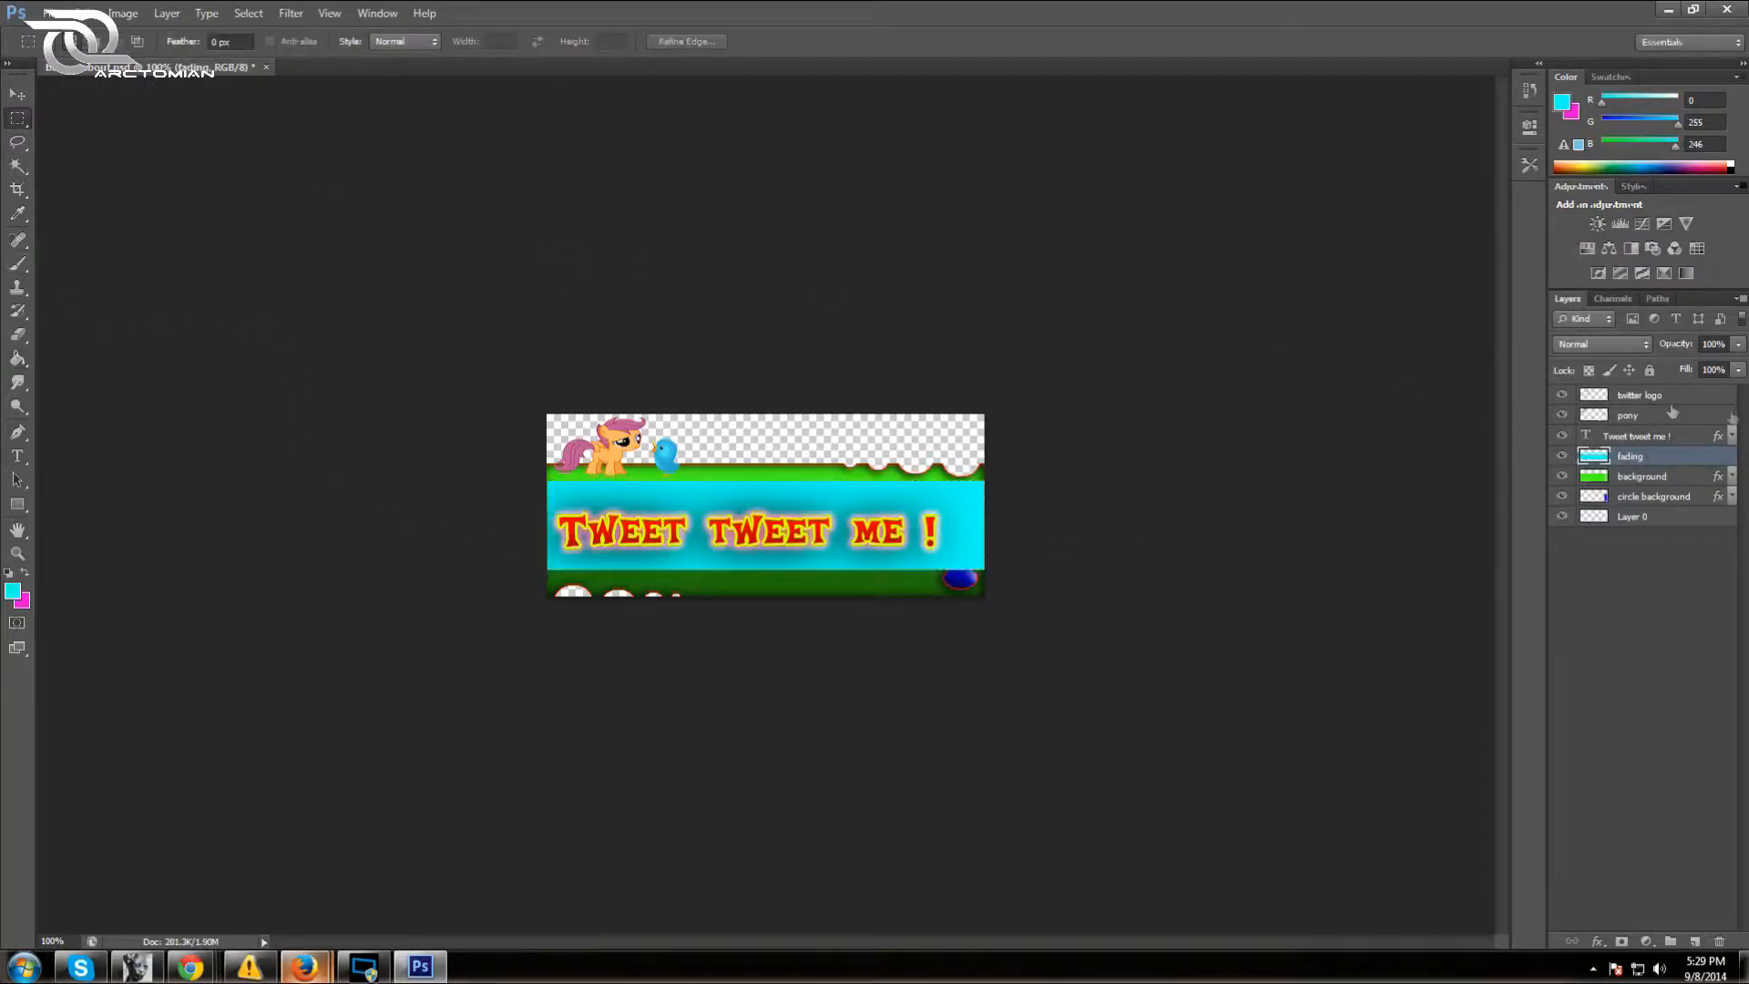
Add a layer mask to the fading layer and fade the band's upper and lower edges with short Gradient tool strokes
{"action": "left_click", "coordinate": [1620, 941]}
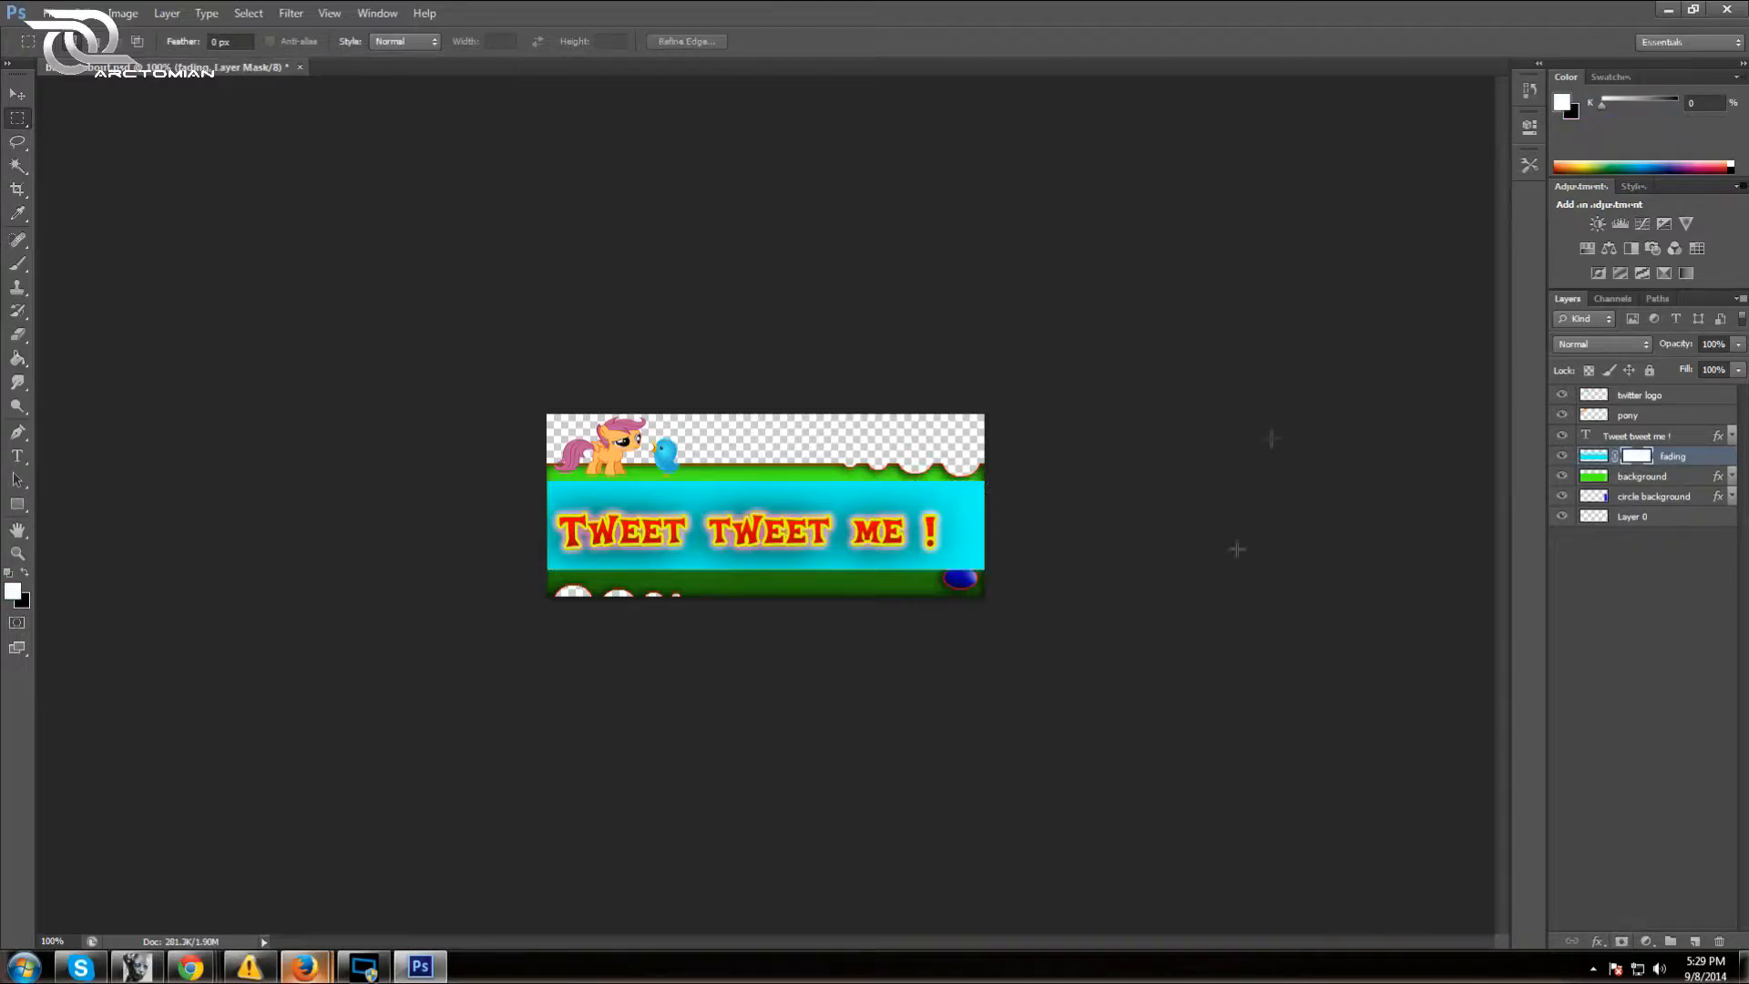
{"action": "left_click", "coordinate": [20, 359]}
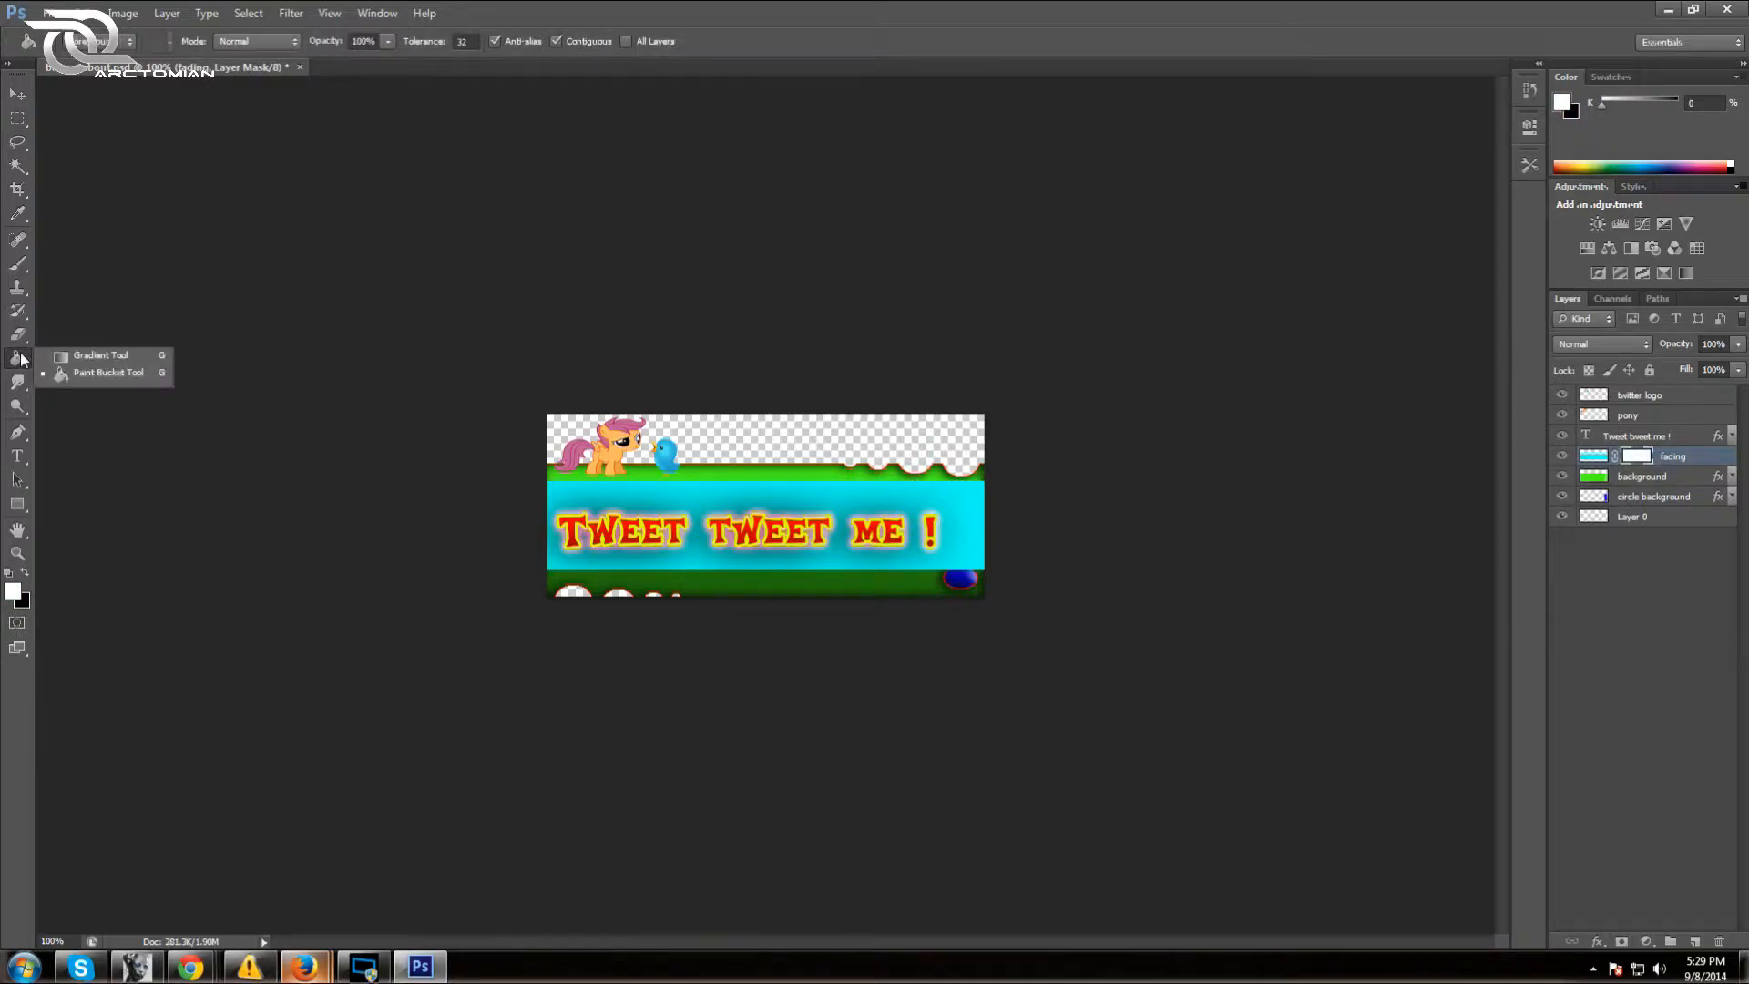
{"action": "left_click", "coordinate": [91, 357]}
{"action": "left_click_drag", "start_coordinate": [722, 508], "coordinate": [723, 476]}
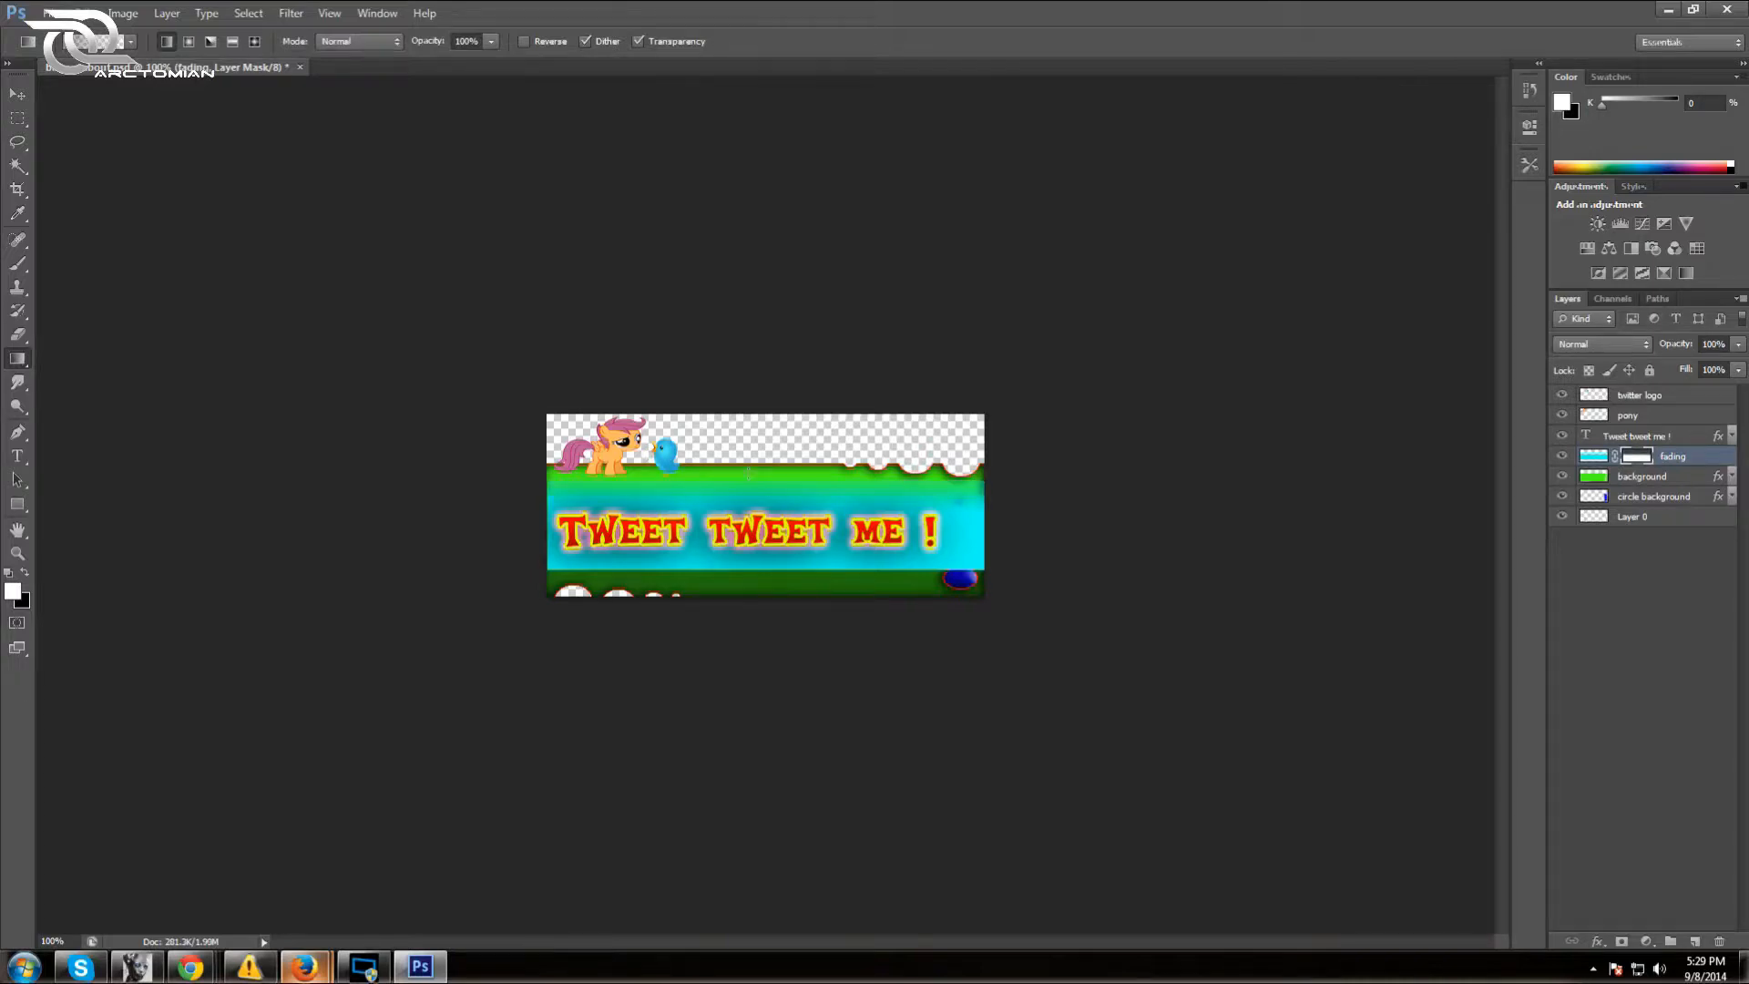
{"action": "mouse_move", "coordinate": [790, 581]}
{"action": "left_mouse_down"}
{"action": "mouse_move", "coordinate": [756, 548]}
{"action": "mouse_move", "coordinate": [819, 552]}
{"action": "mouse_move", "coordinate": [777, 557]}
{"action": "left_mouse_up"}
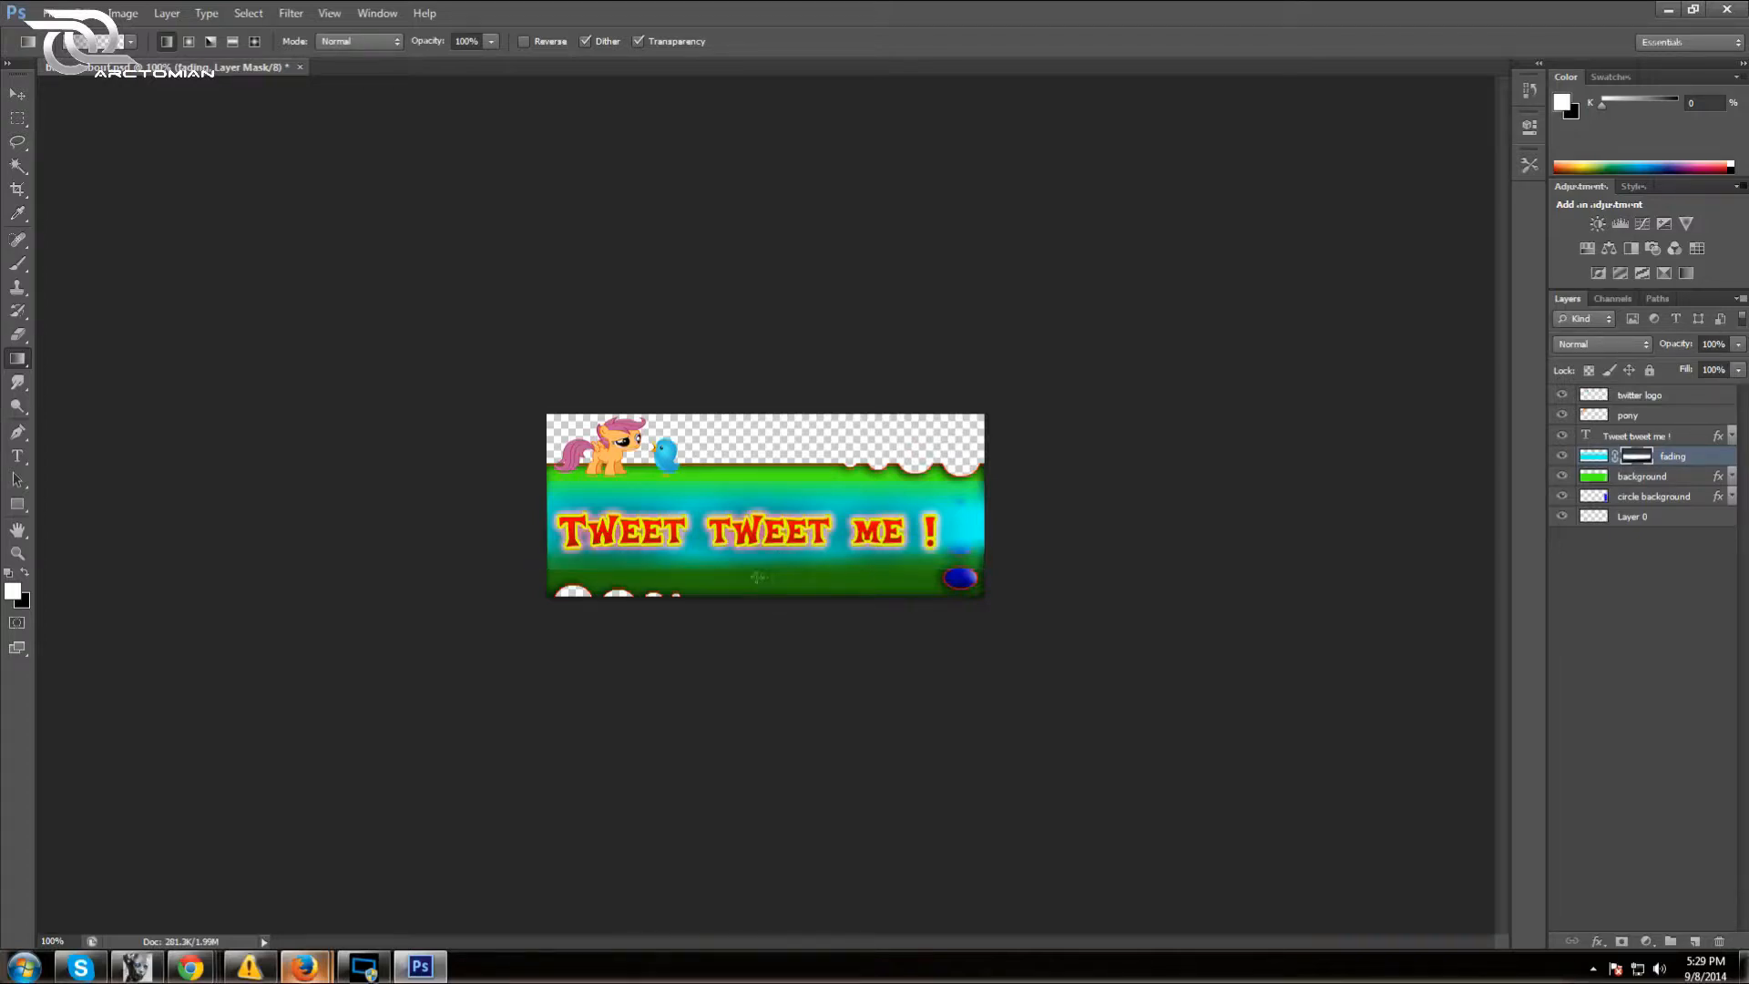
{"action": "left_click_drag", "start_coordinate": [696, 575], "coordinate": [700, 555]}
{"action": "left_click_drag", "start_coordinate": [760, 485], "coordinate": [762, 505]}
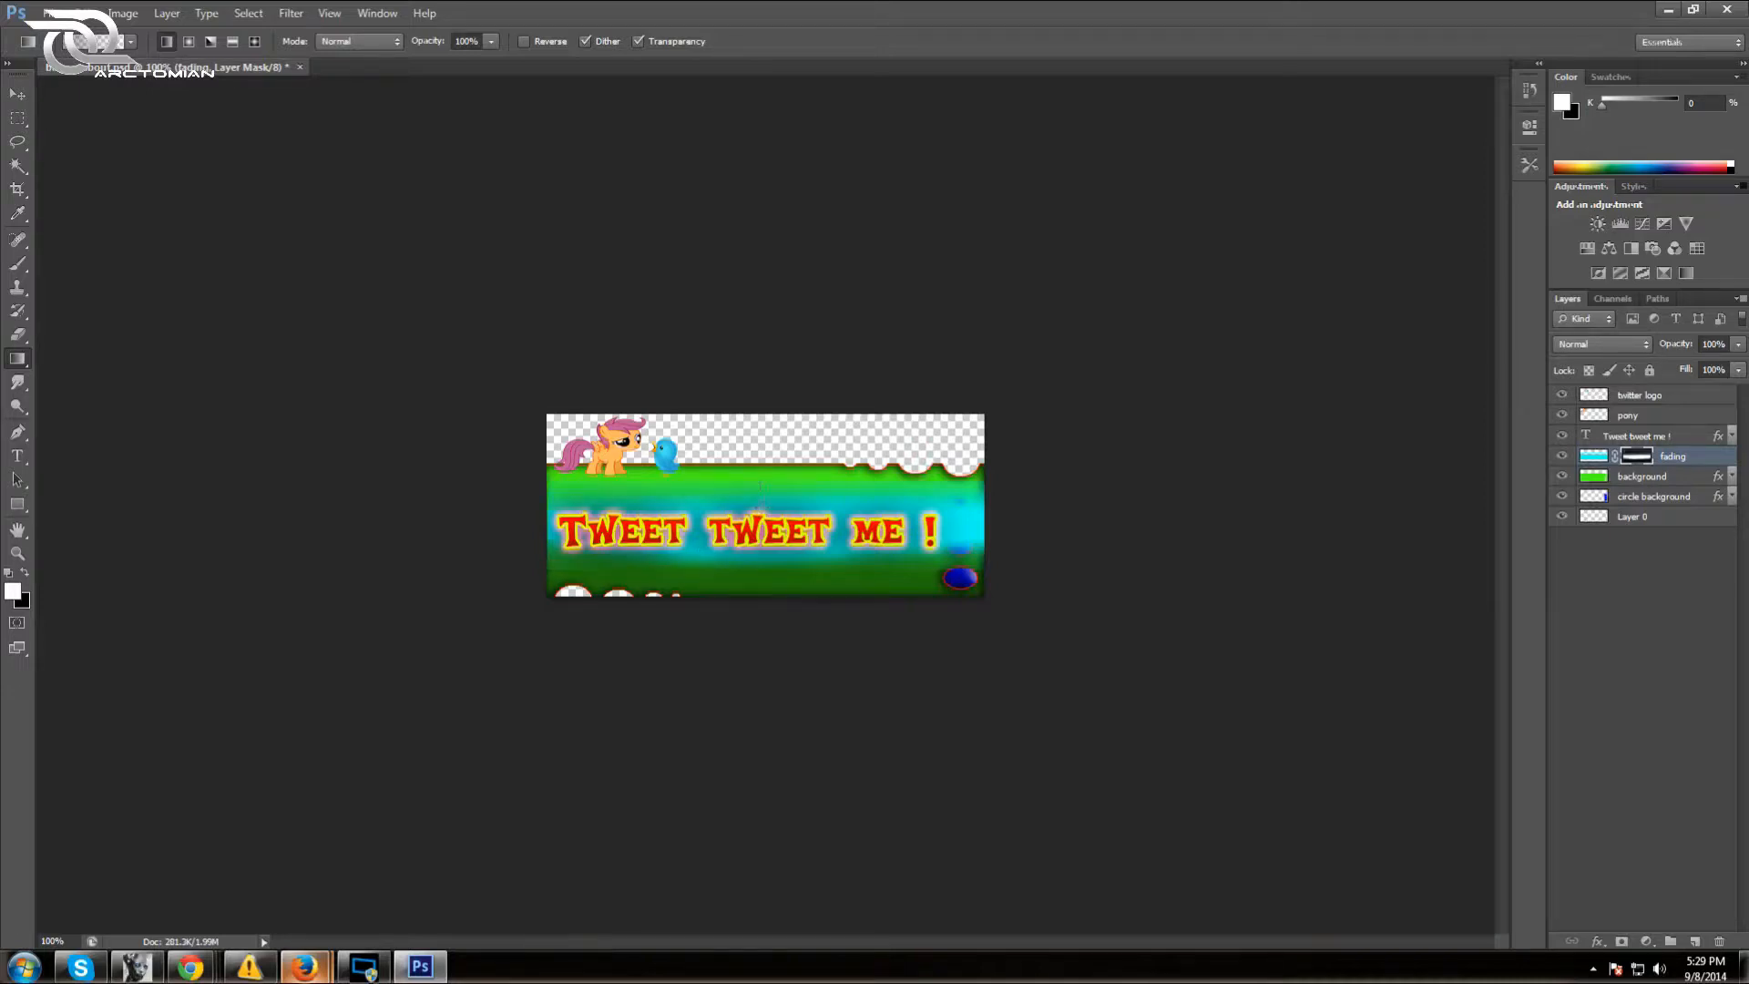
Try fading the band's right end with a gradient on the mask, and step back through the latest gradient changes
{"action": "left_click_drag", "start_coordinate": [993, 522], "coordinate": [966, 517]}
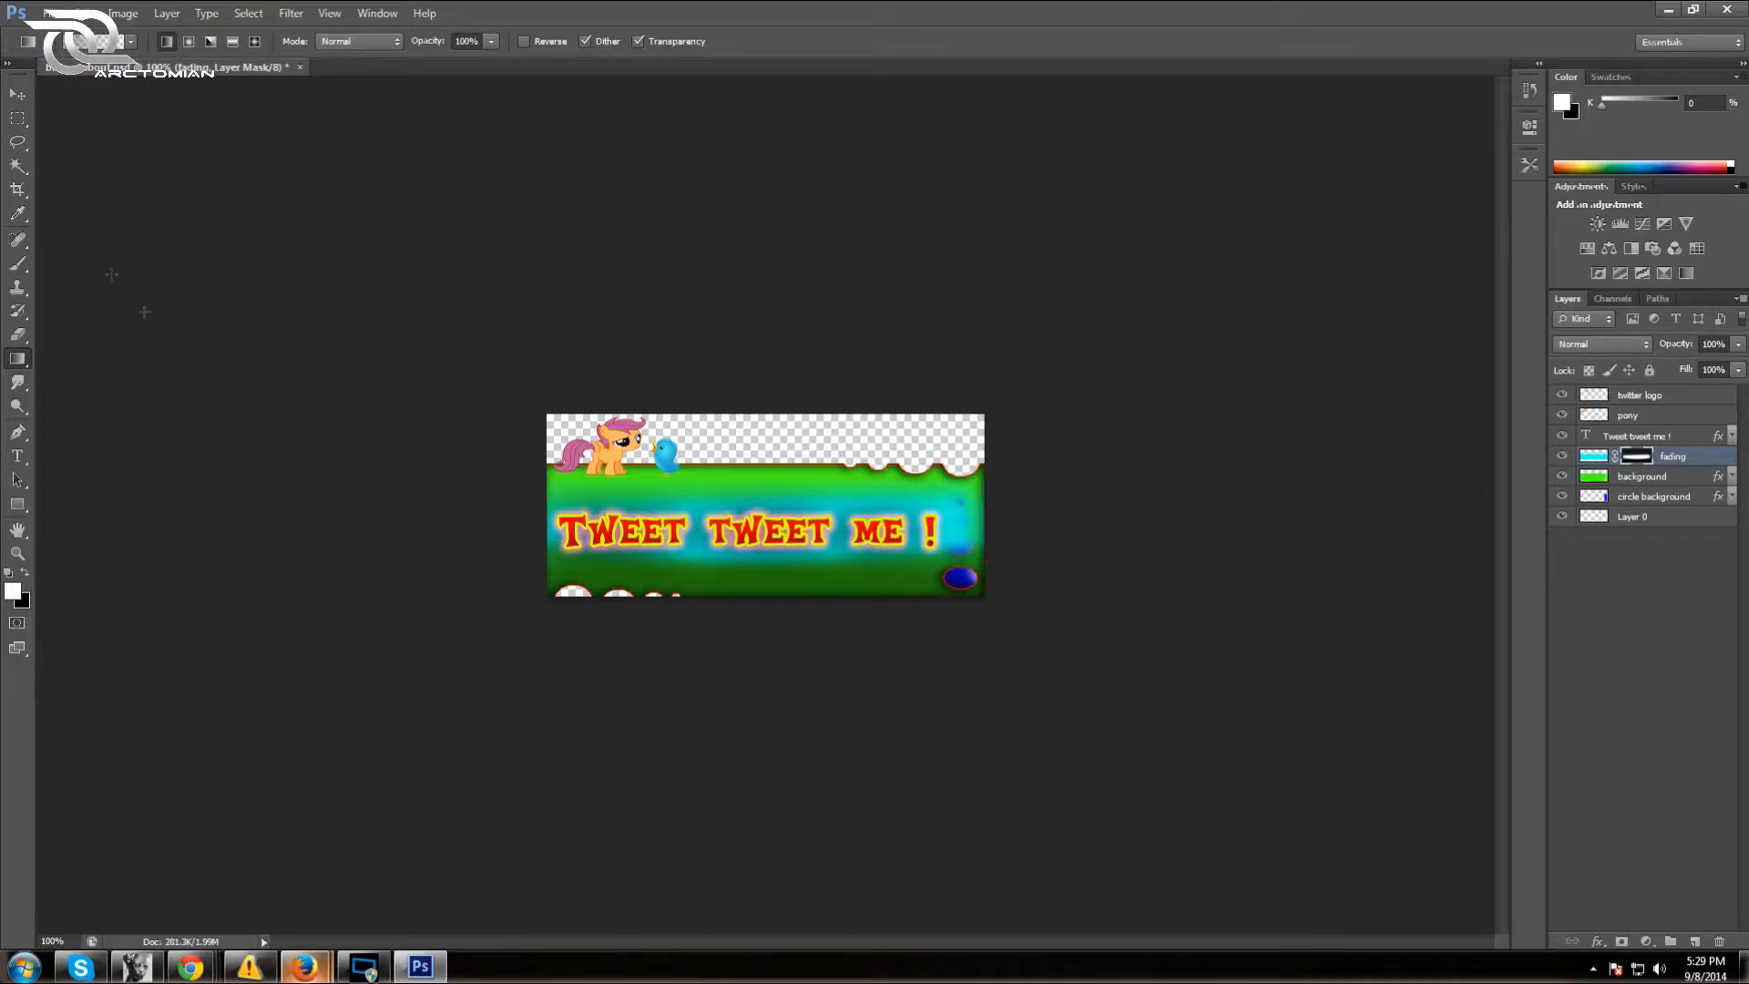
{"action": "left_click", "coordinate": [80, 13]}
{"action": "left_click", "coordinate": [80, 13]}
{"action": "left_click", "coordinate": [80, 12]}
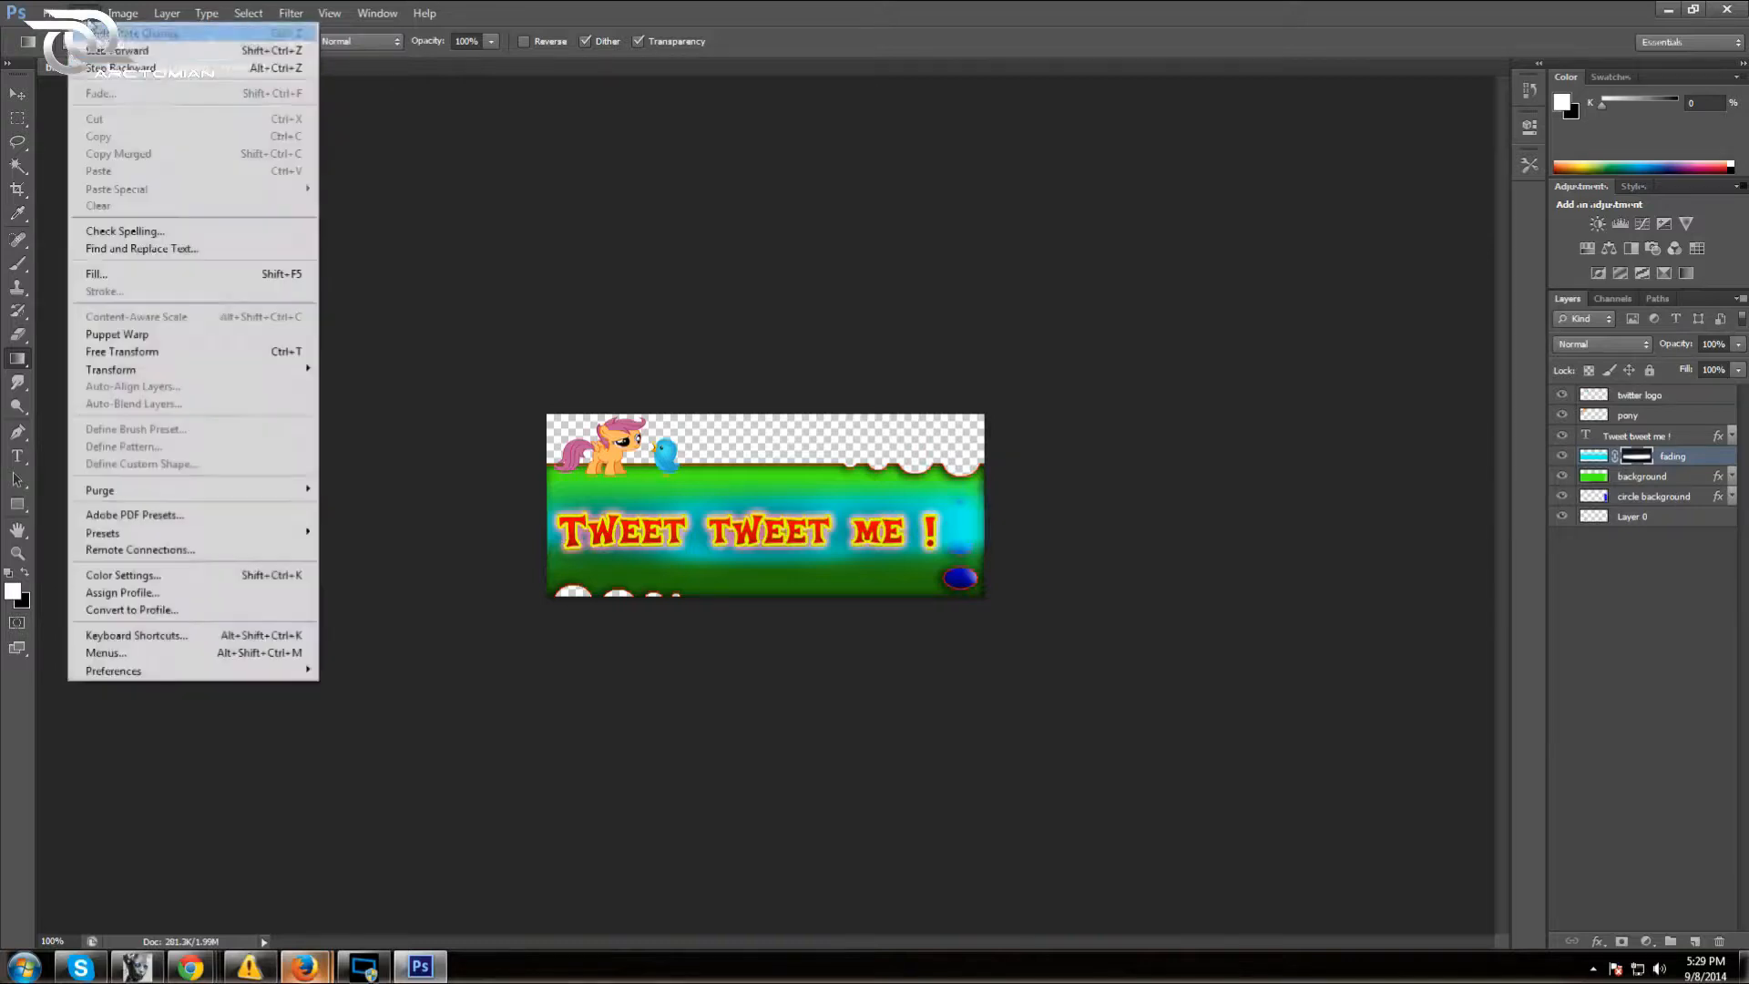
{"action": "left_click", "coordinate": [111, 69]}
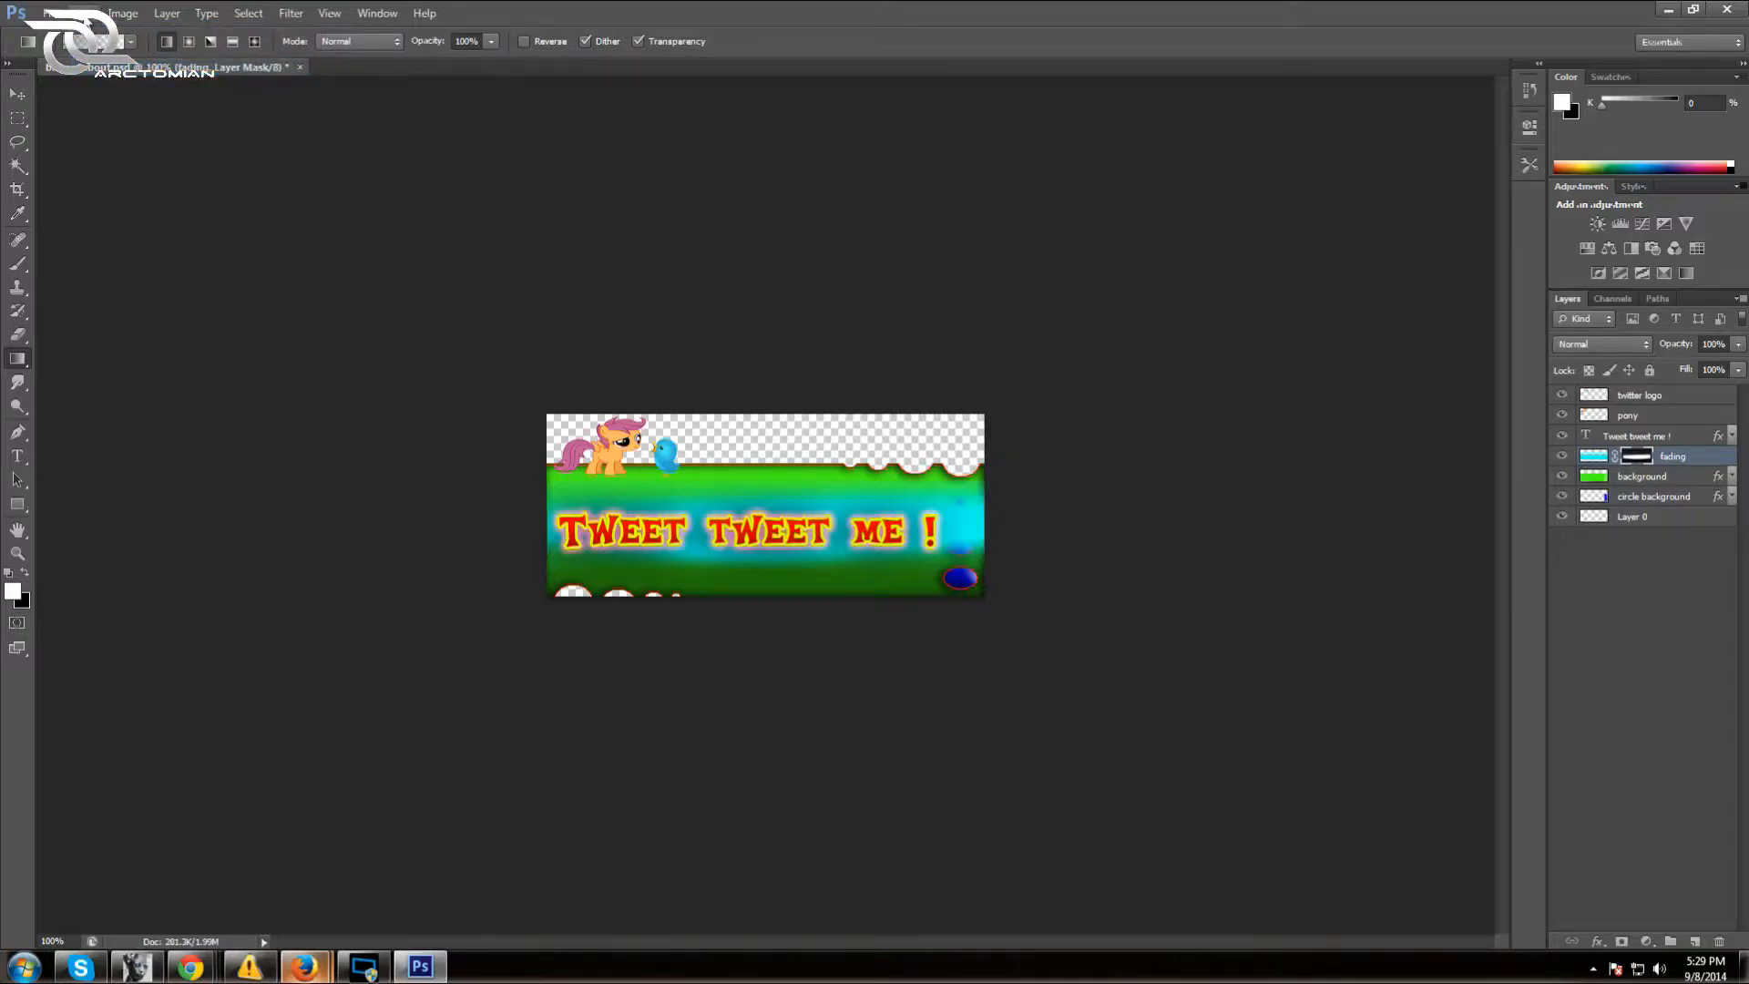
{"action": "left_click", "coordinate": [80, 13]}
{"action": "left_click", "coordinate": [111, 69]}
{"action": "left_click", "coordinate": [80, 13]}
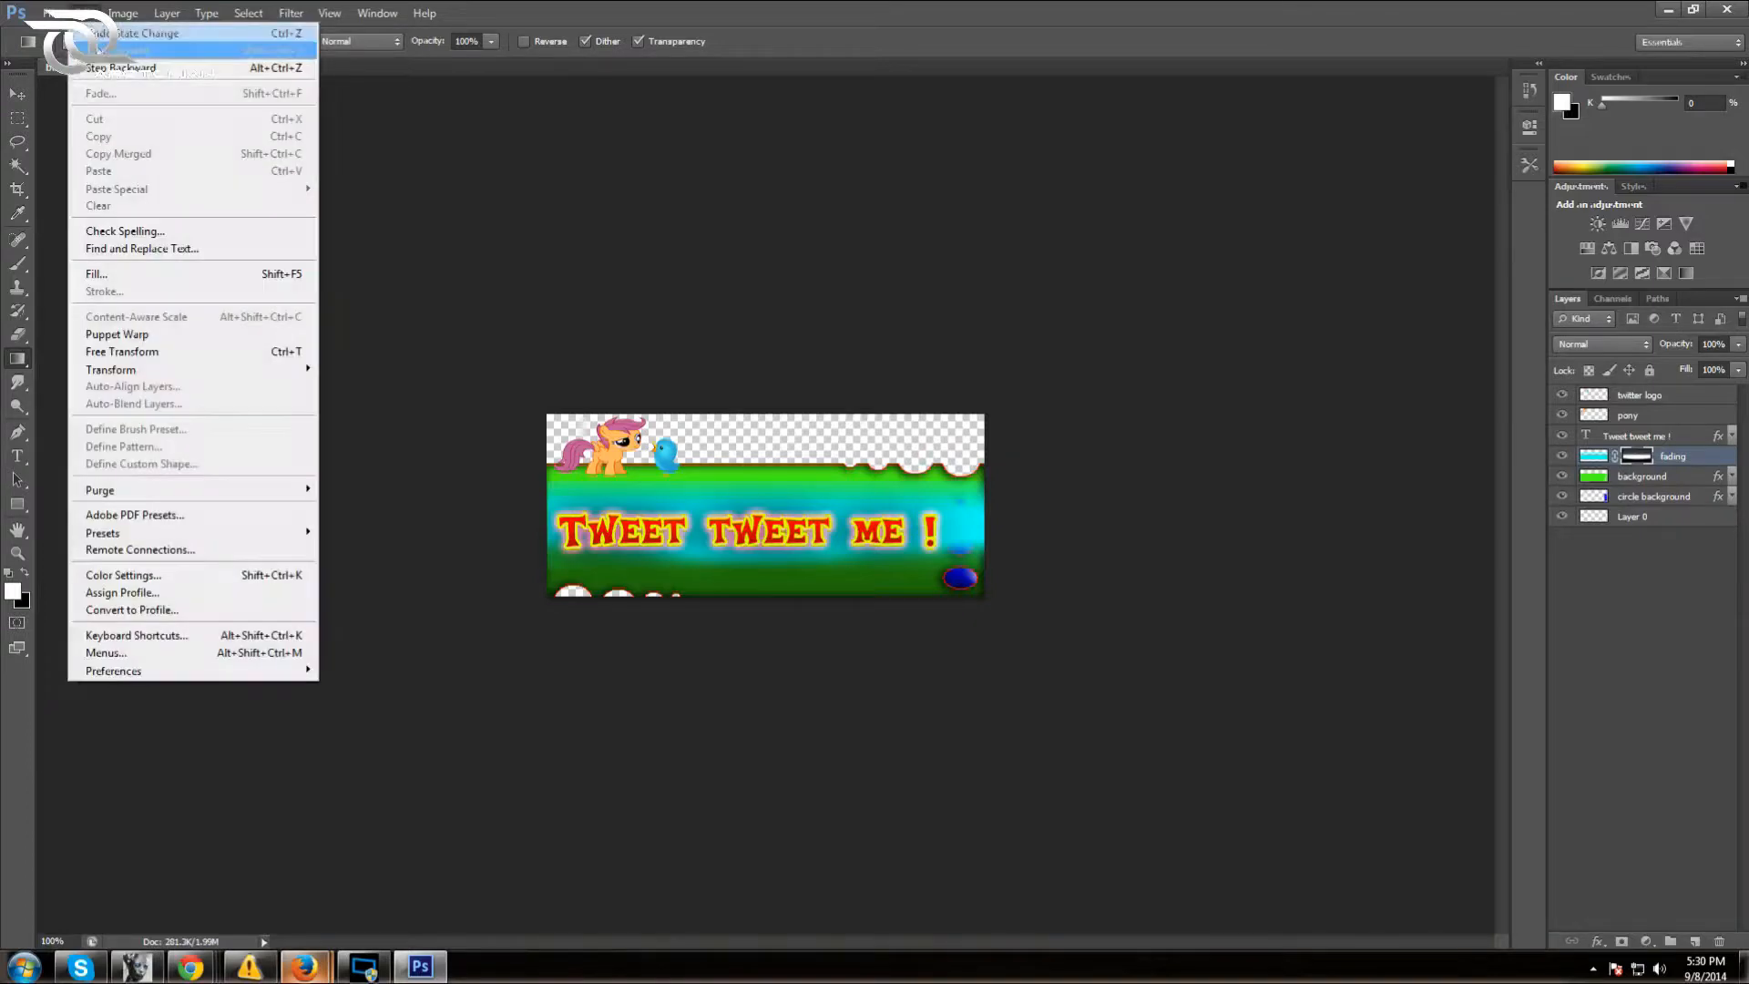
{"action": "left_click", "coordinate": [111, 68]}
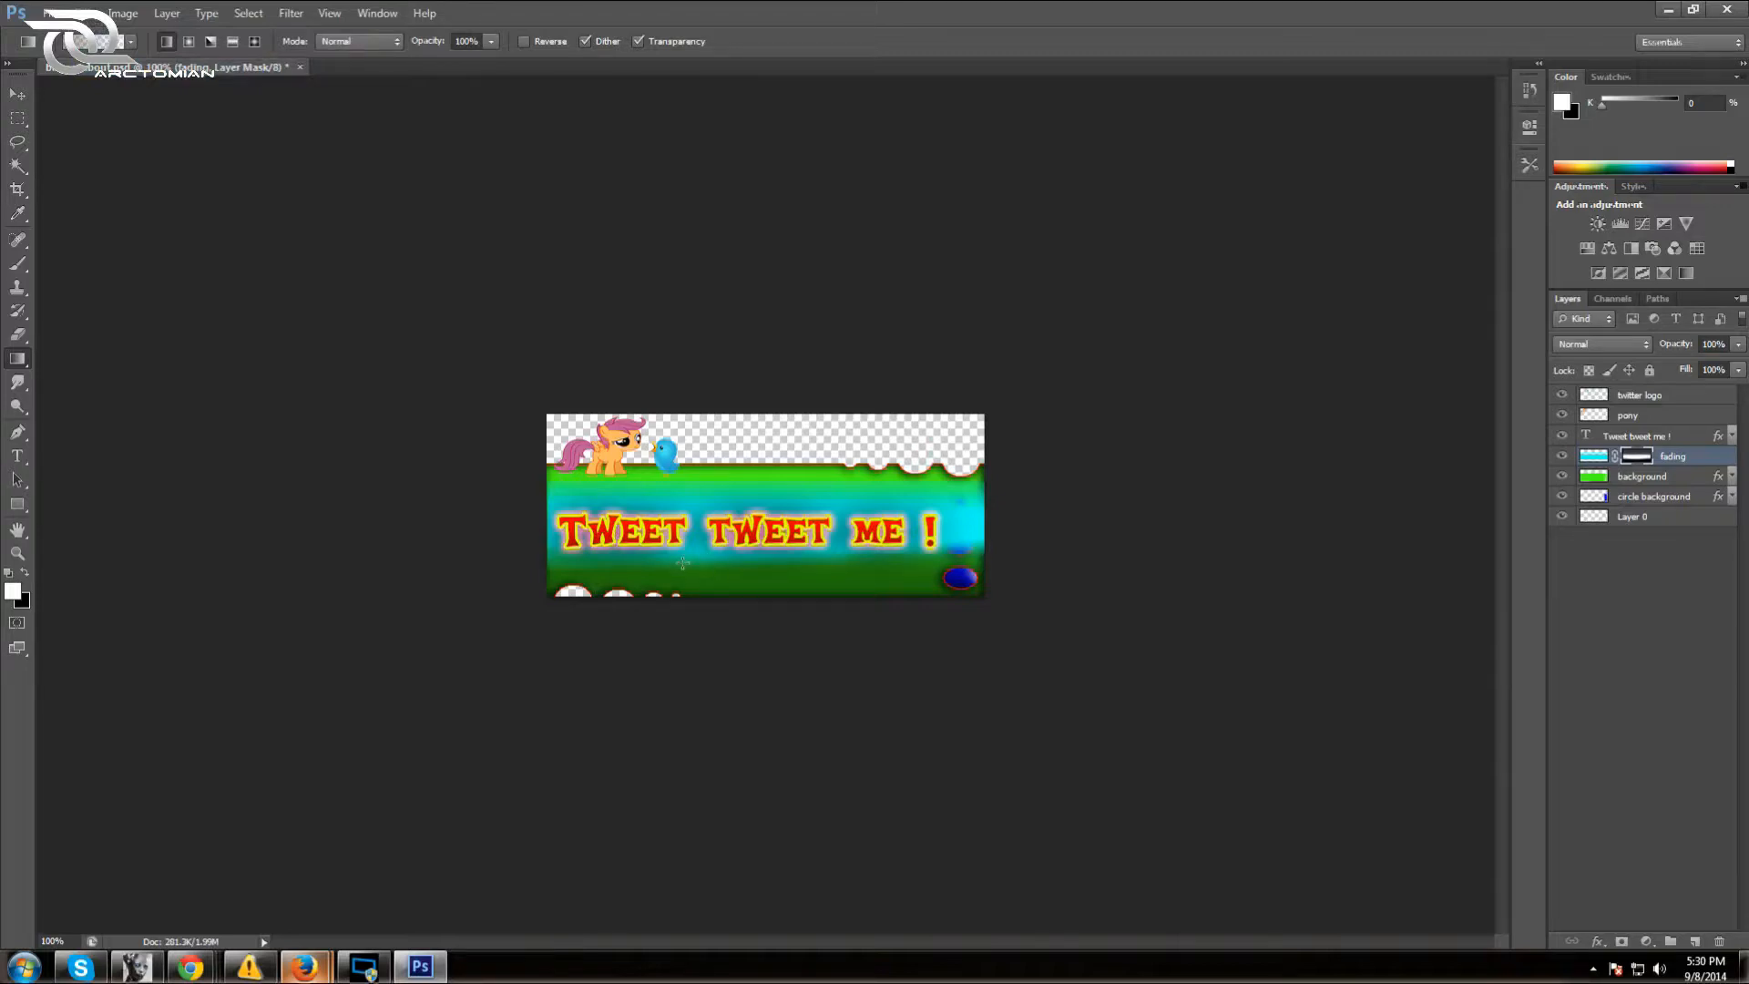
Undo the trial gradients on the fading layer's mask and fade the band's right end with a short horizontal gradient
{"action": "left_click", "coordinate": [80, 13]}
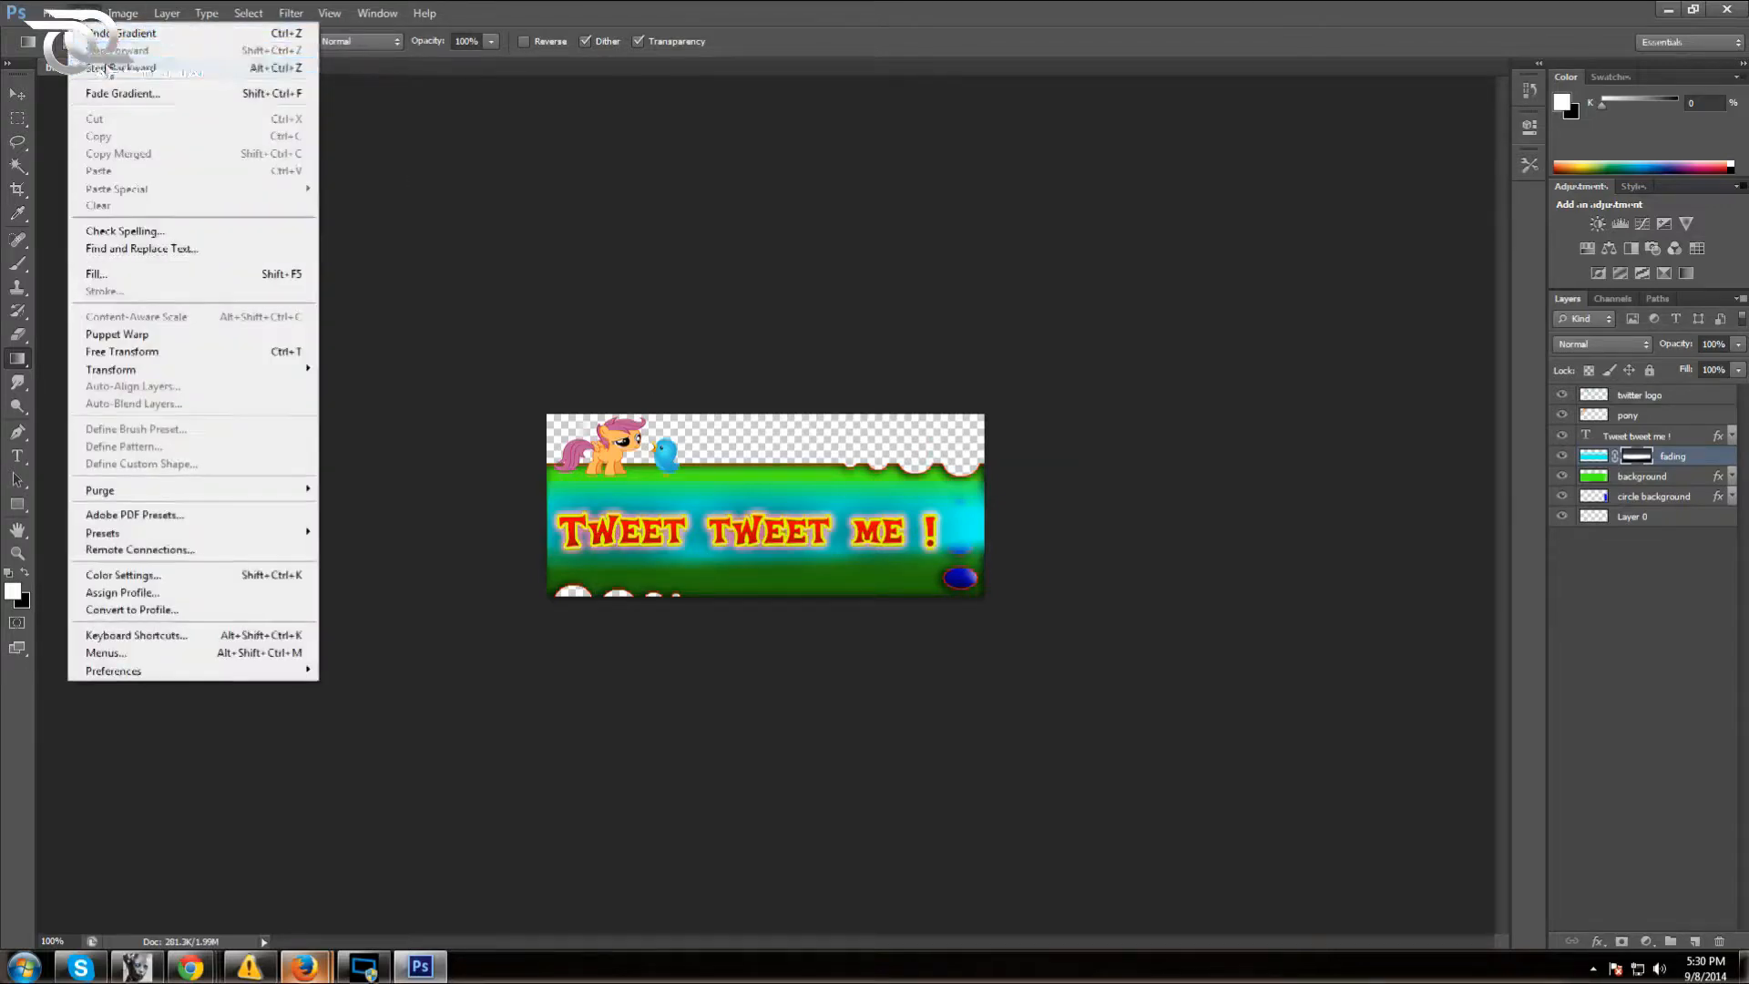
{"action": "left_click", "coordinate": [107, 68]}
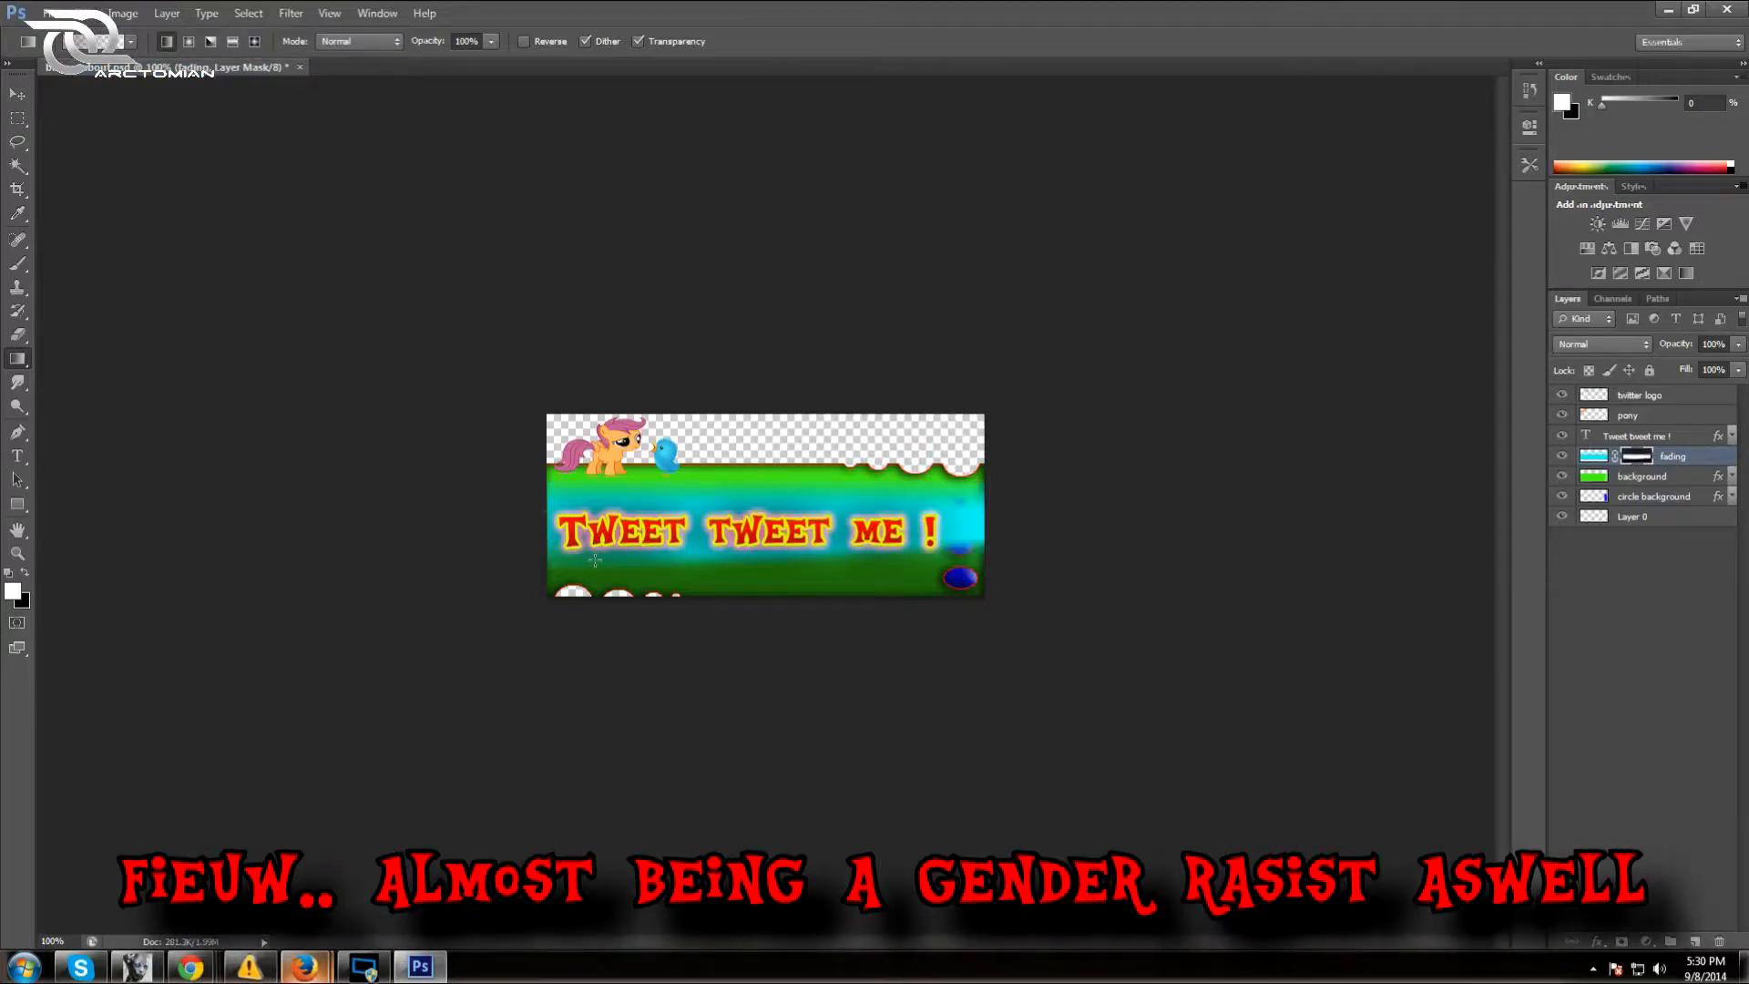
{"action": "left_click", "coordinate": [78, 13]}
{"action": "left_click", "coordinate": [114, 66]}
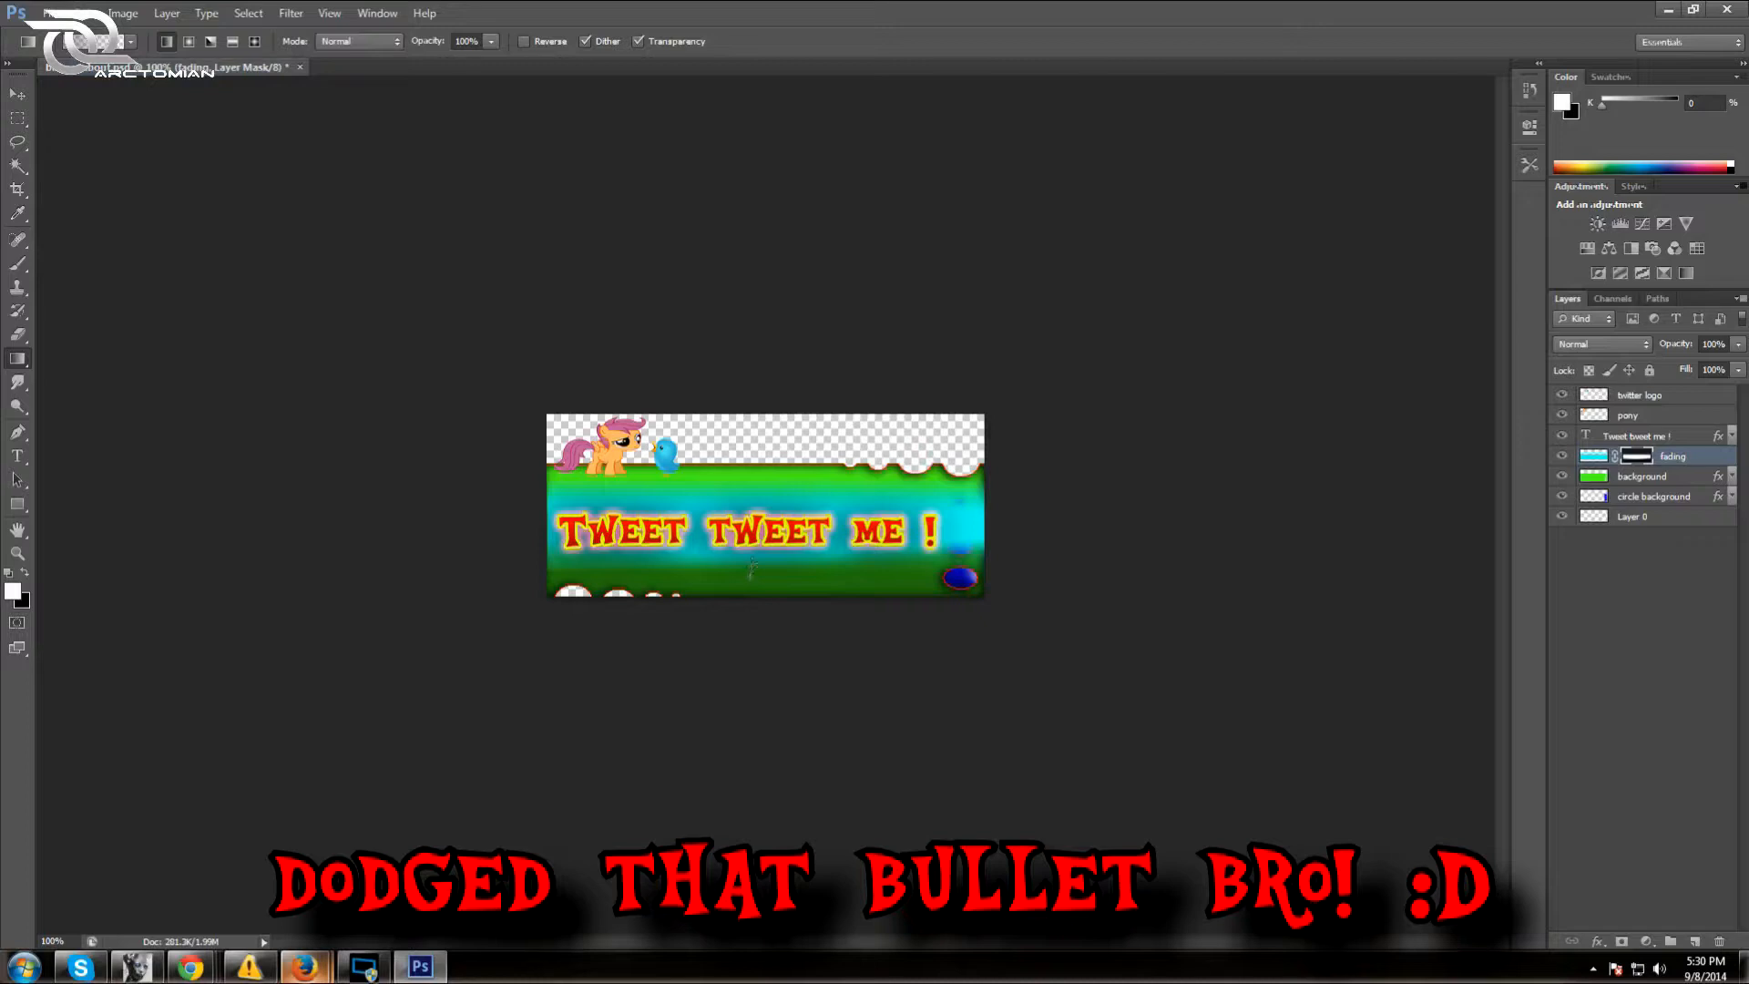
{"action": "left_click", "coordinate": [80, 13]}
{"action": "left_click", "coordinate": [110, 67]}
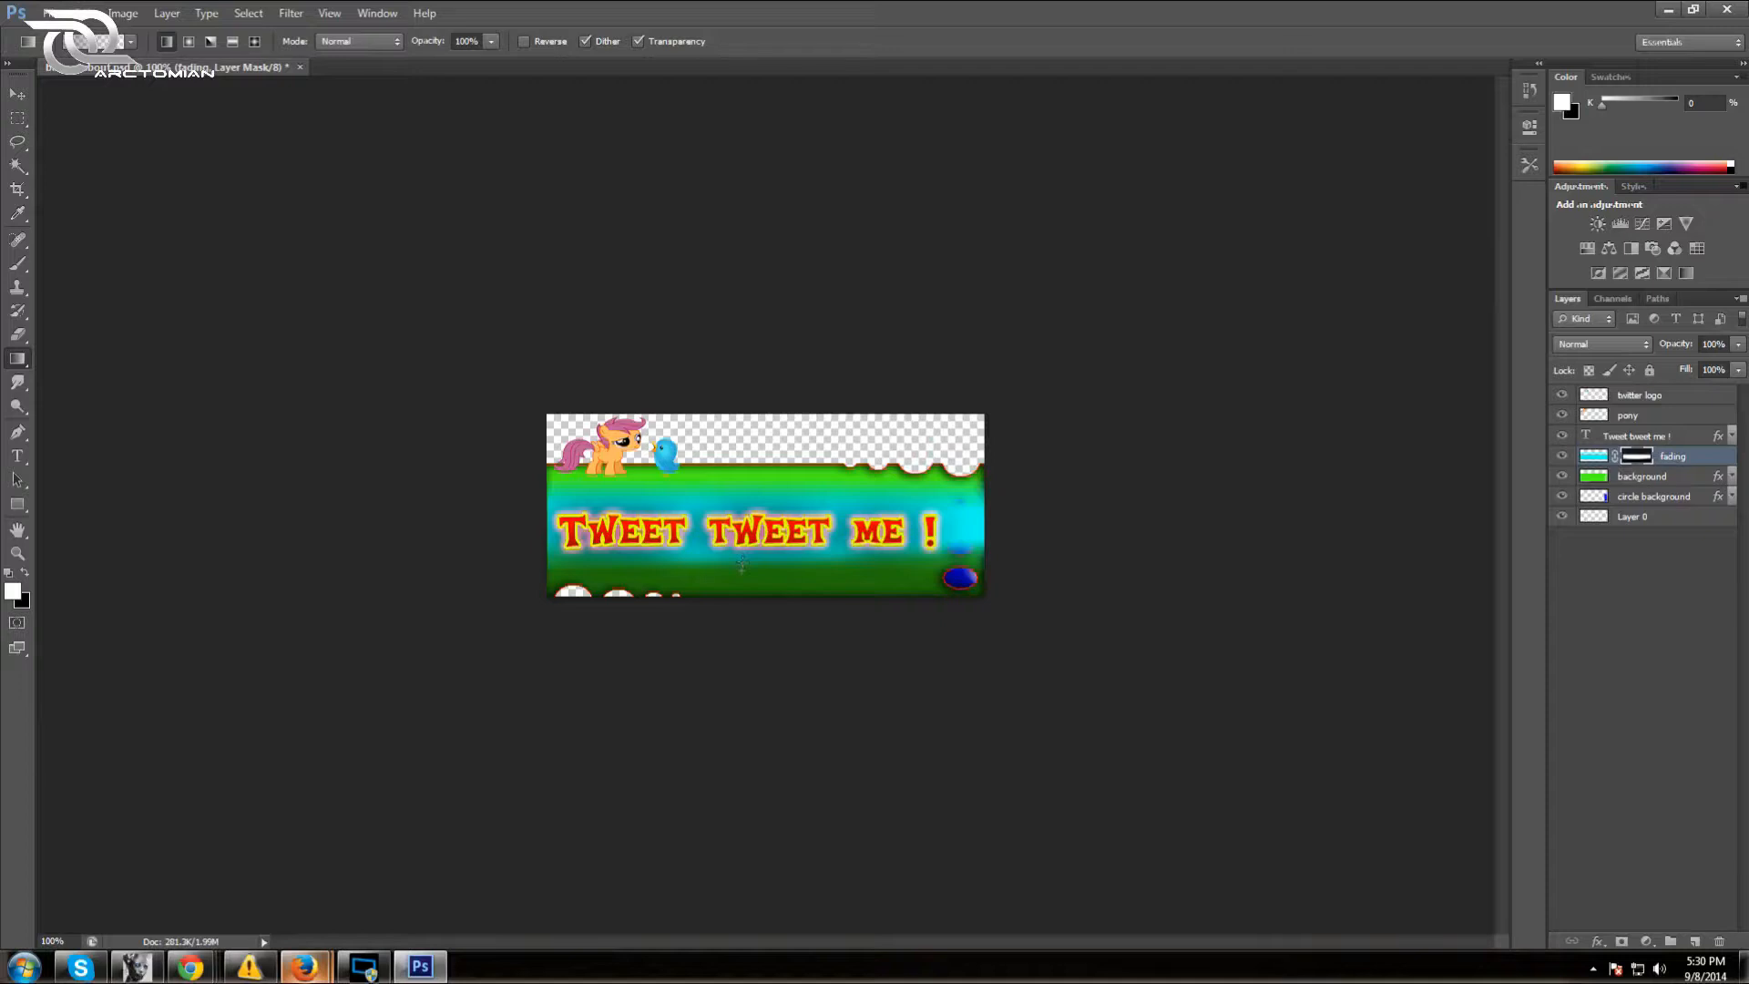
{"action": "left_click", "coordinate": [83, 13]}
{"action": "left_click", "coordinate": [123, 66]}
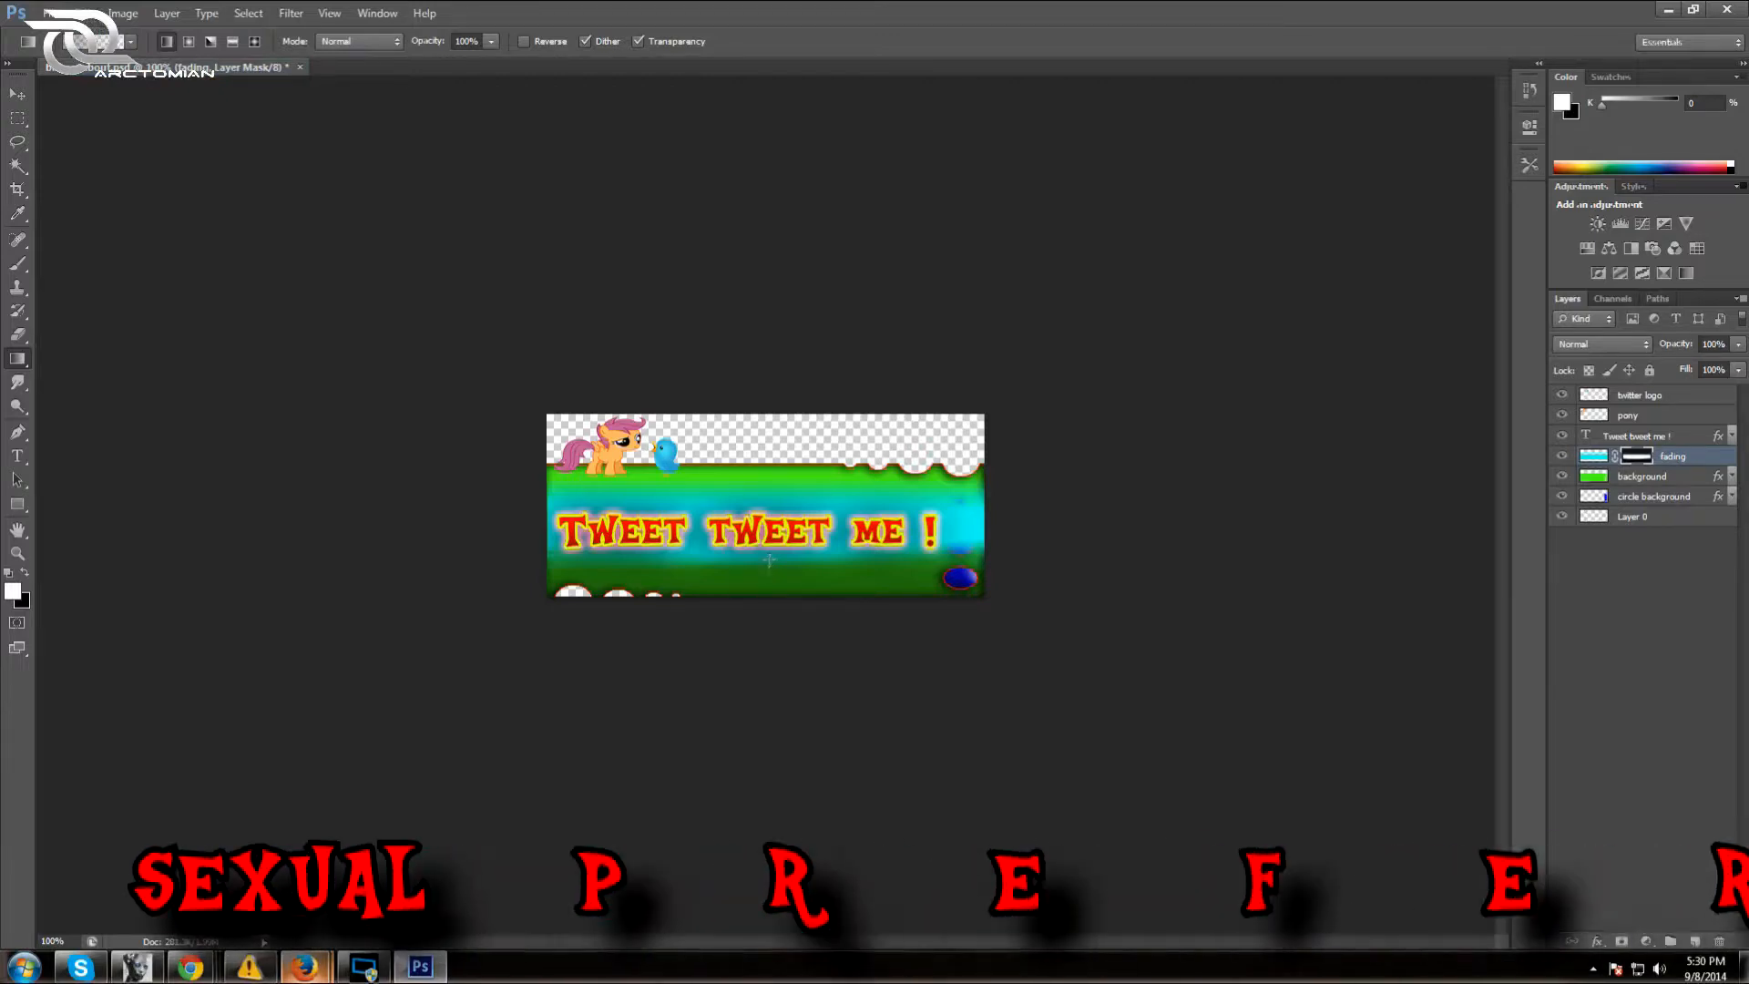
{"action": "mouse_move", "coordinate": [987, 522]}
{"action": "left_mouse_down"}
{"action": "mouse_move", "coordinate": [1009, 522]}
{"action": "mouse_move", "coordinate": [966, 522]}
{"action": "left_mouse_up"}
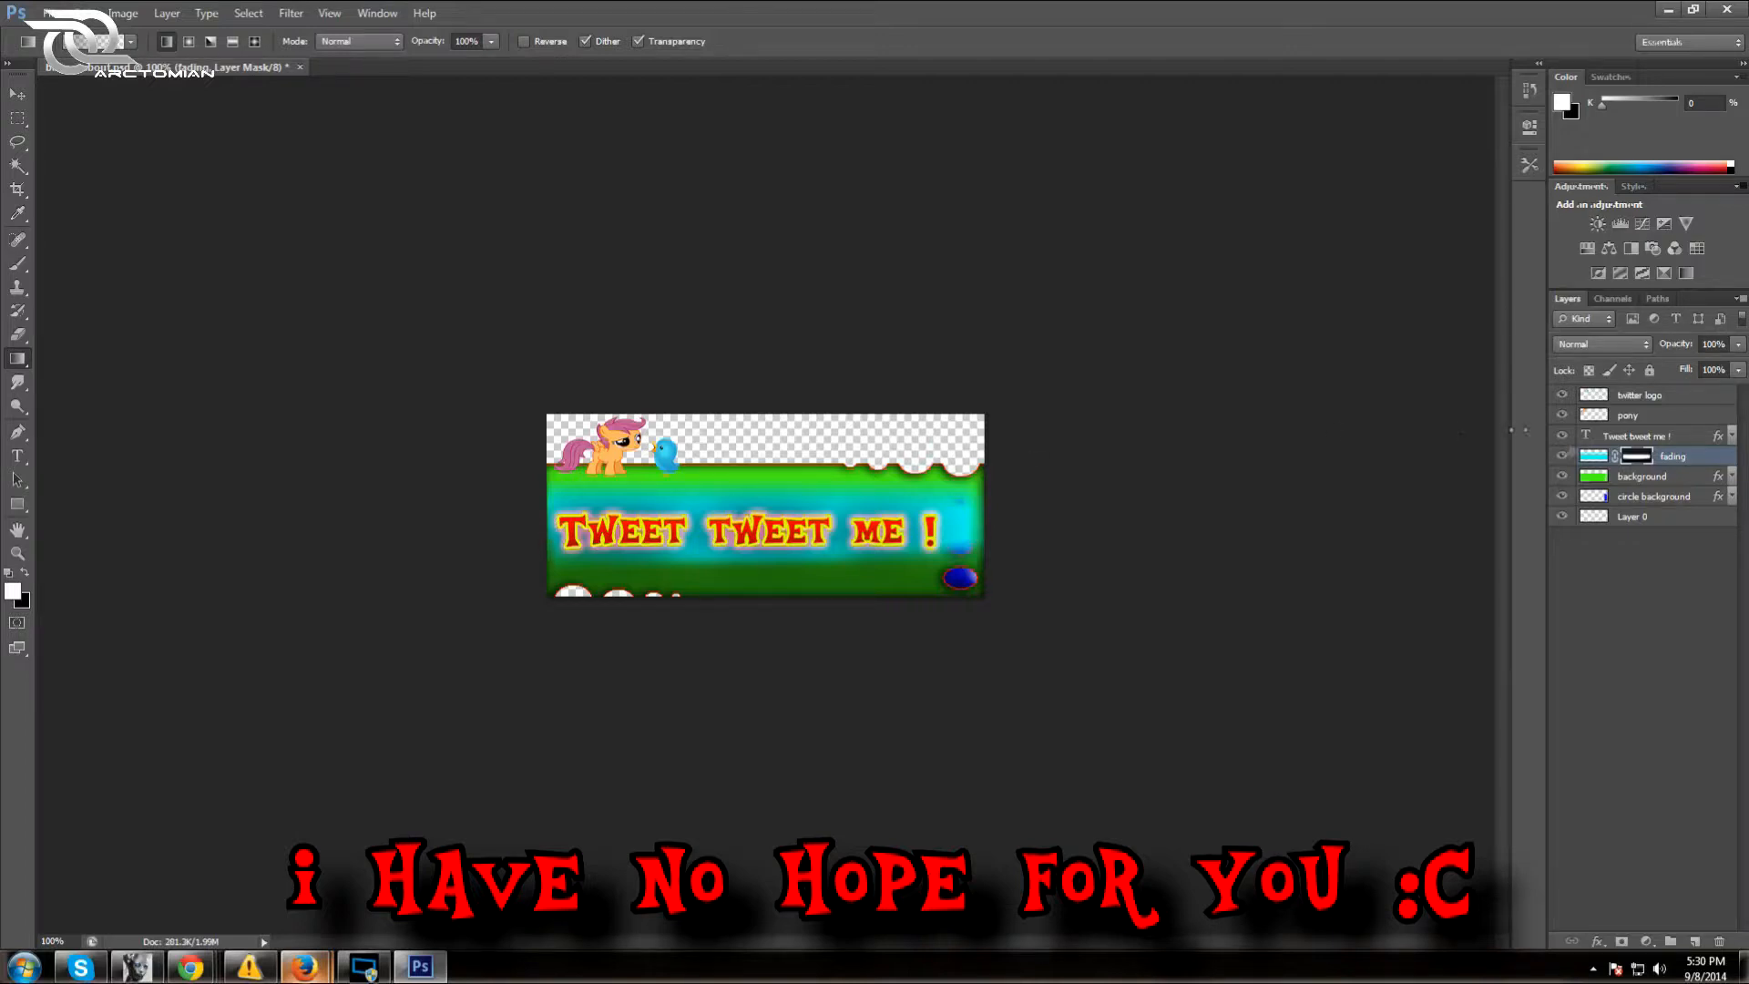
Try placing the circle background layer above the fading layer, and restore the original layer order
{"action": "left_click_drag", "start_coordinate": [1674, 457], "coordinate": [1690, 477]}
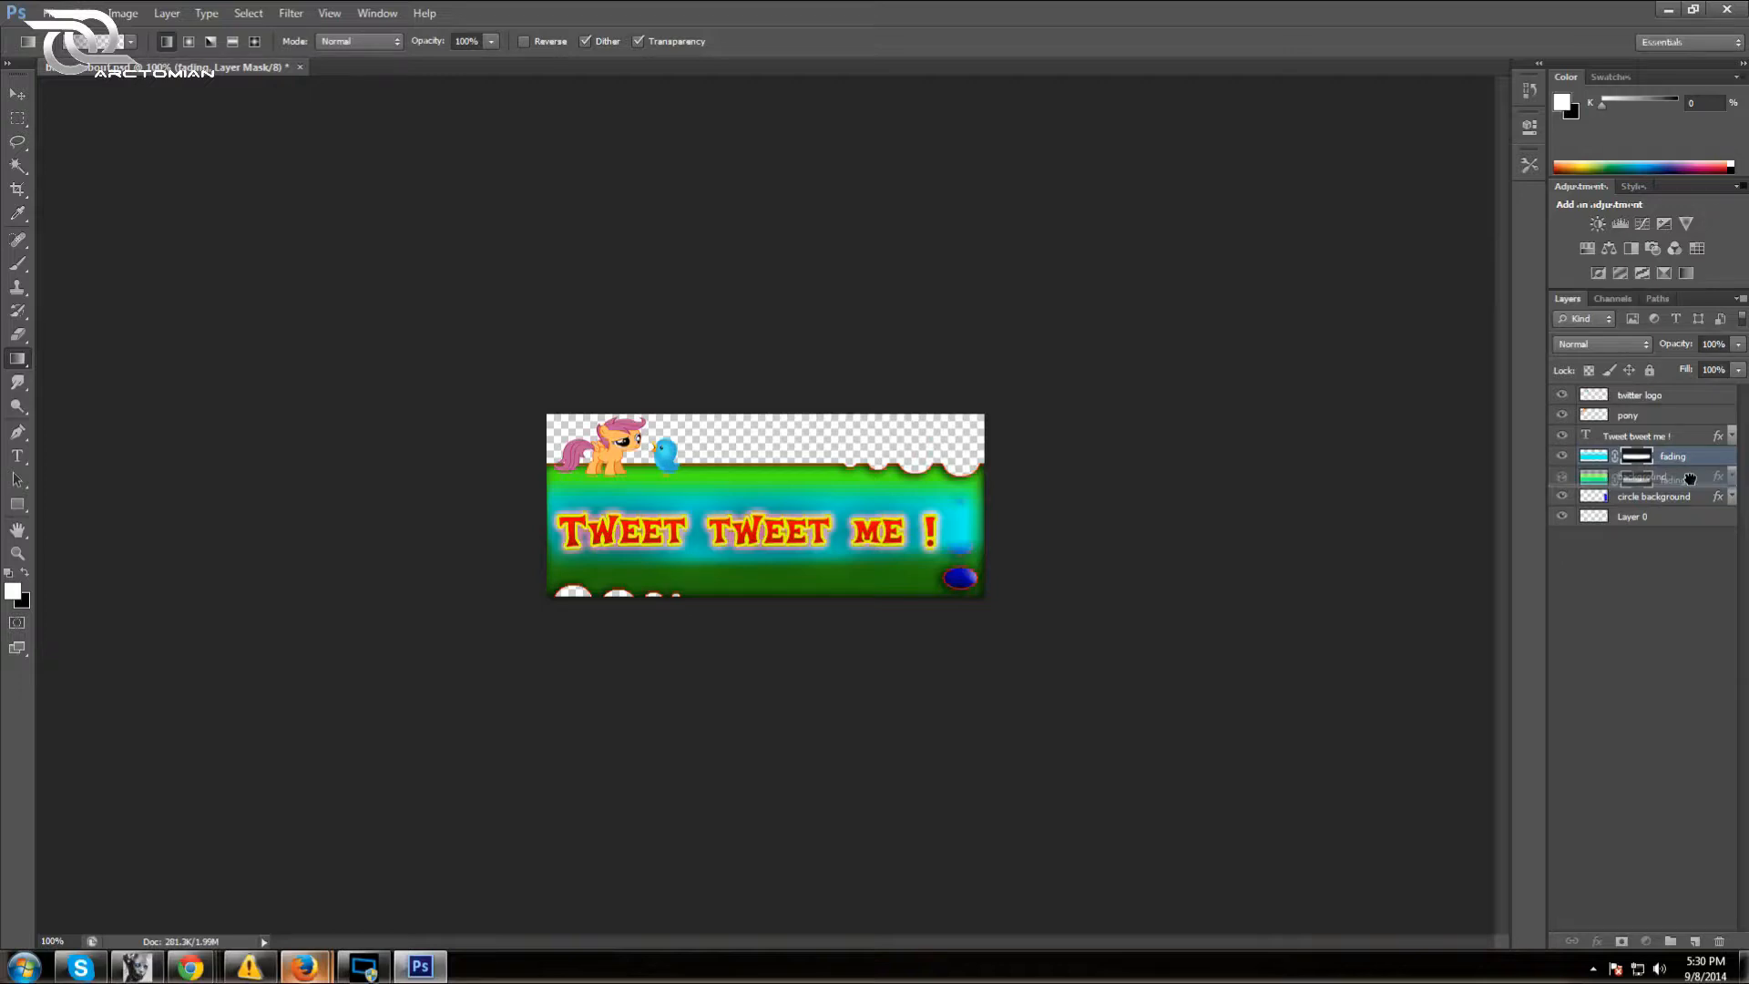
{"action": "left_click_drag", "start_coordinate": [1690, 477], "coordinate": [1693, 507]}
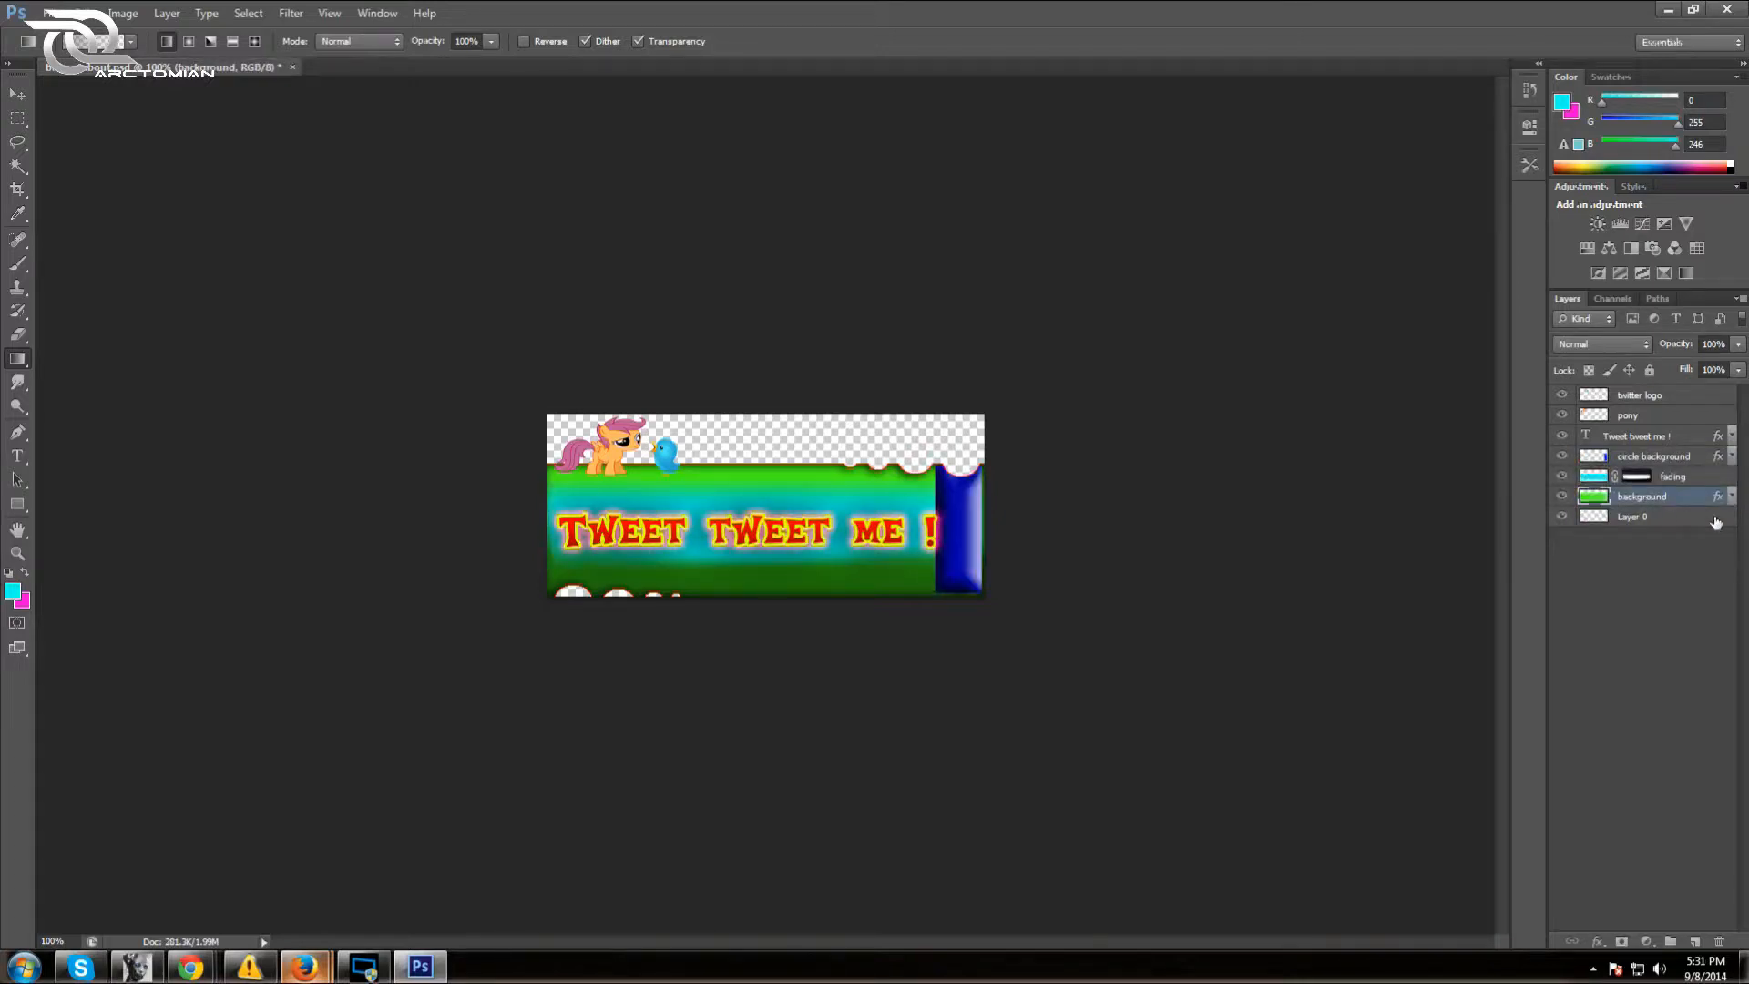
{"action": "left_click_drag", "start_coordinate": [1679, 498], "coordinate": [1688, 456]}
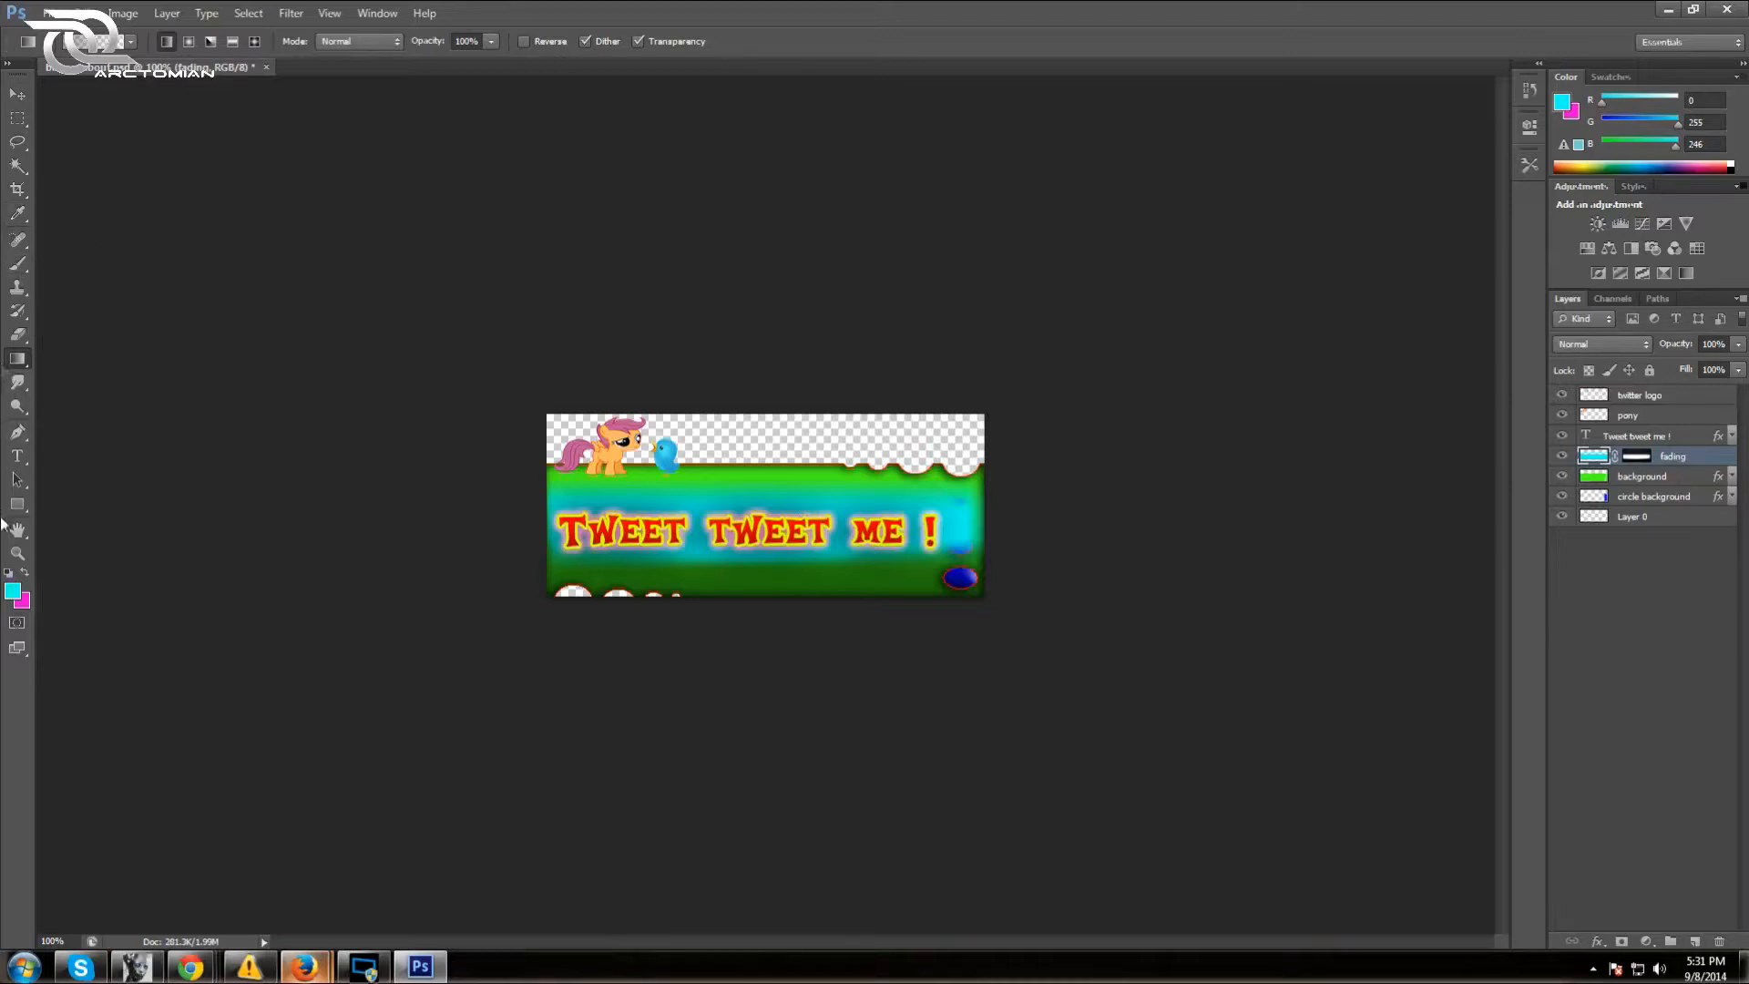
Try fading the band's right end with a gradient on the fading layer's own pixels, and undo it
{"action": "left_click_drag", "start_coordinate": [1015, 534], "coordinate": [919, 526]}
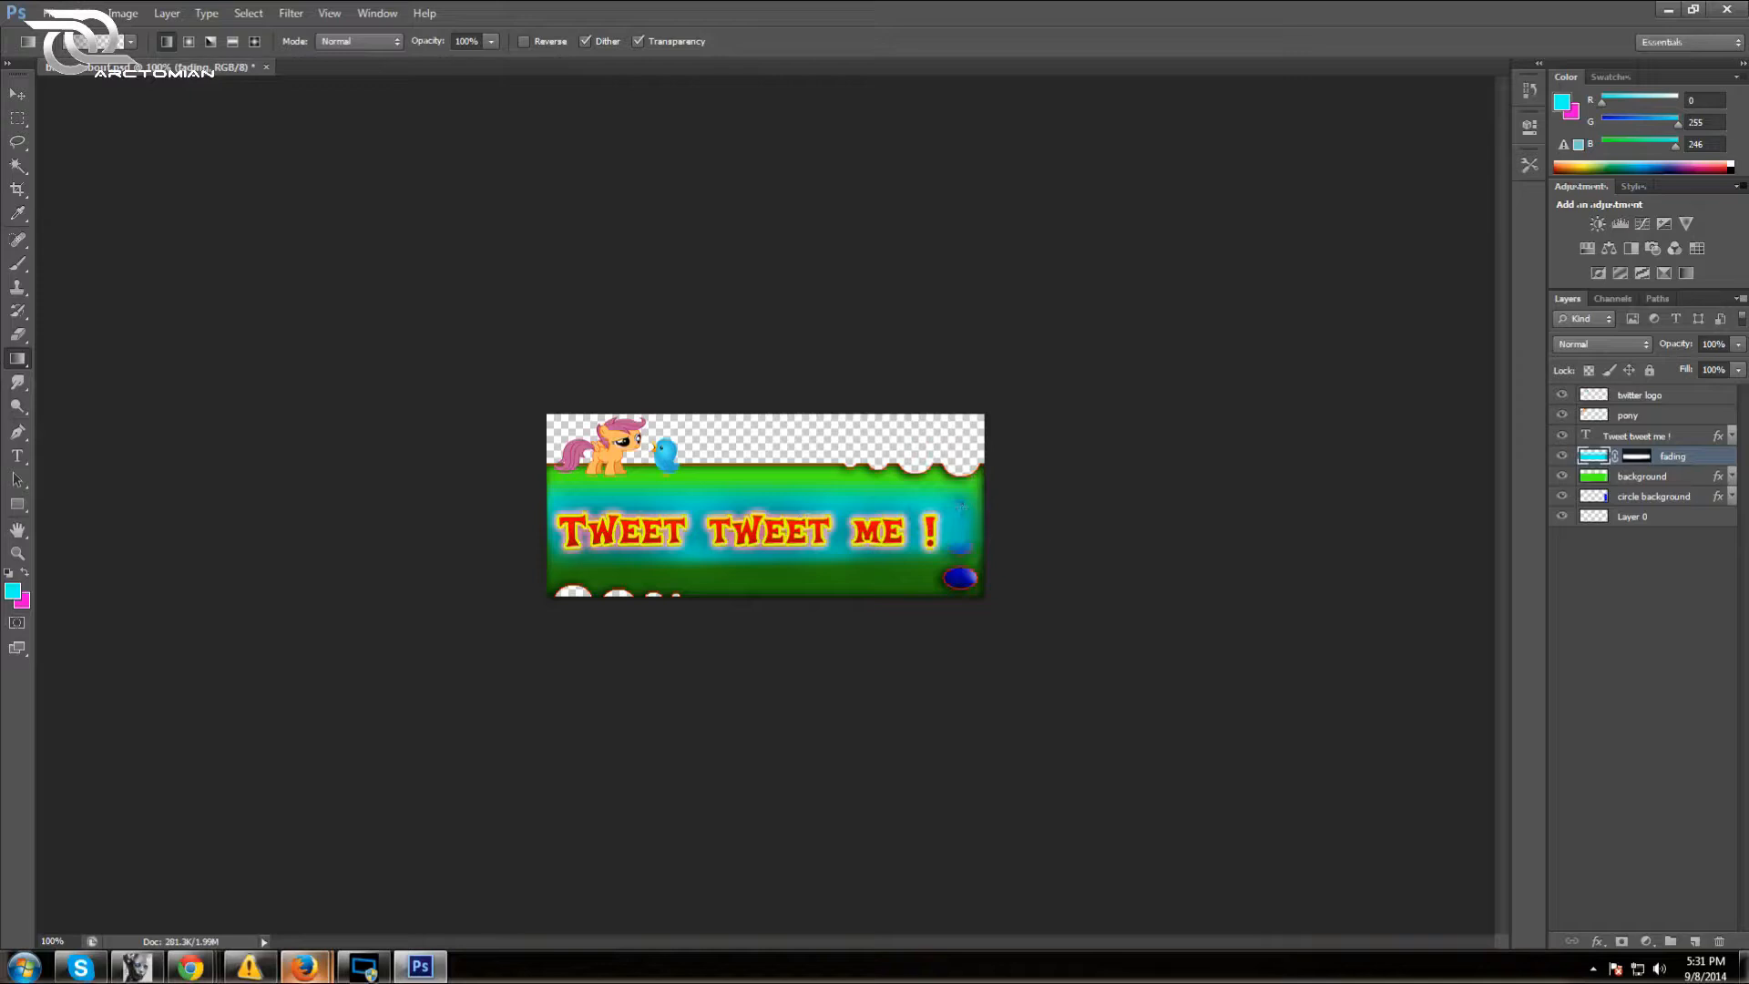
{"action": "left_click", "coordinate": [82, 13]}
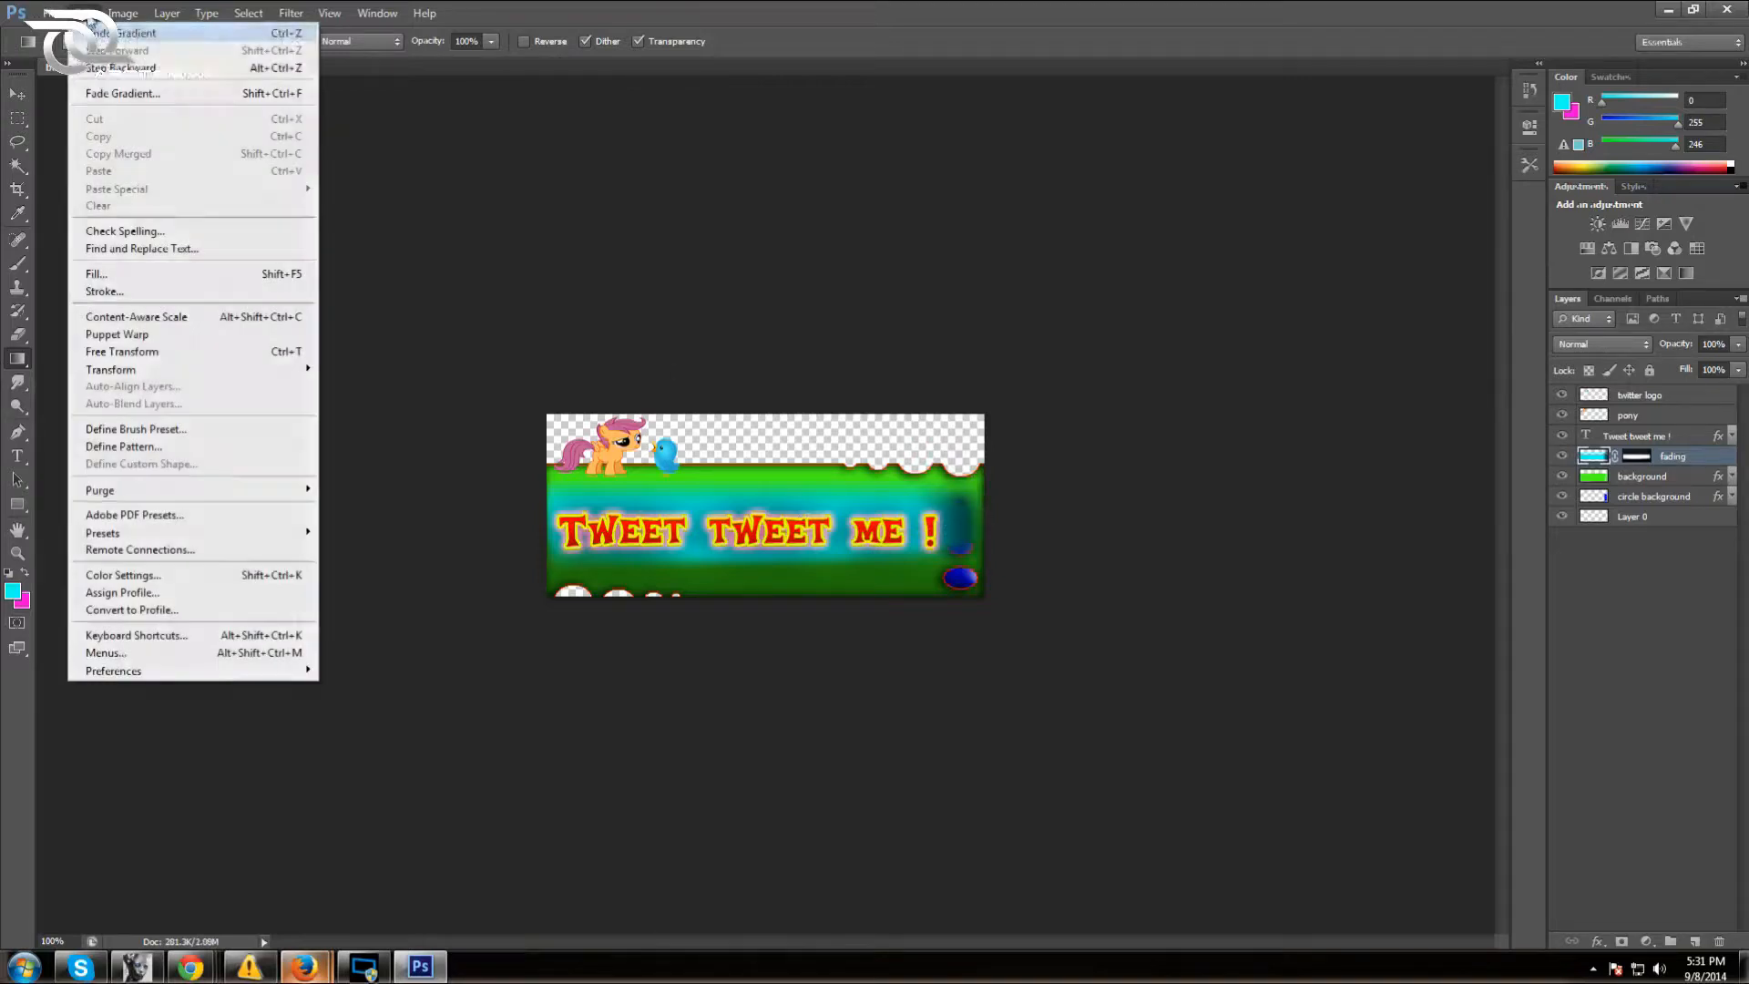
{"action": "left_click", "coordinate": [114, 68]}
{"action": "left_click", "coordinate": [82, 12]}
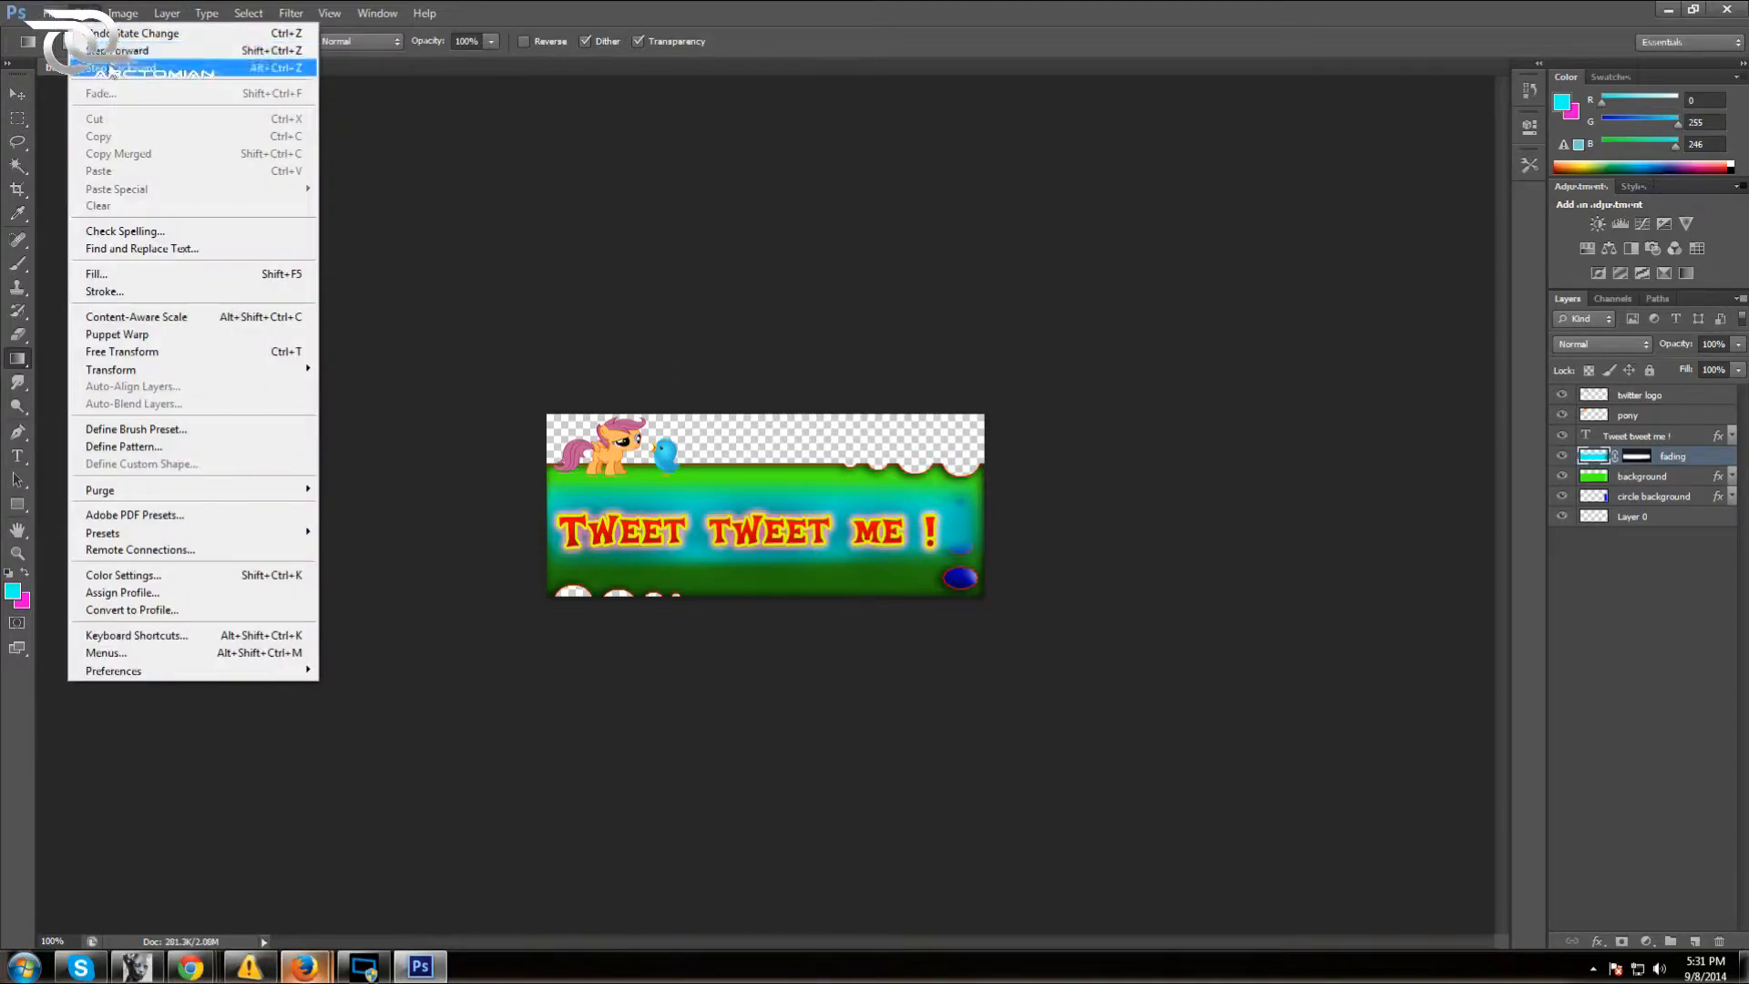
{"action": "left_click", "coordinate": [111, 68]}
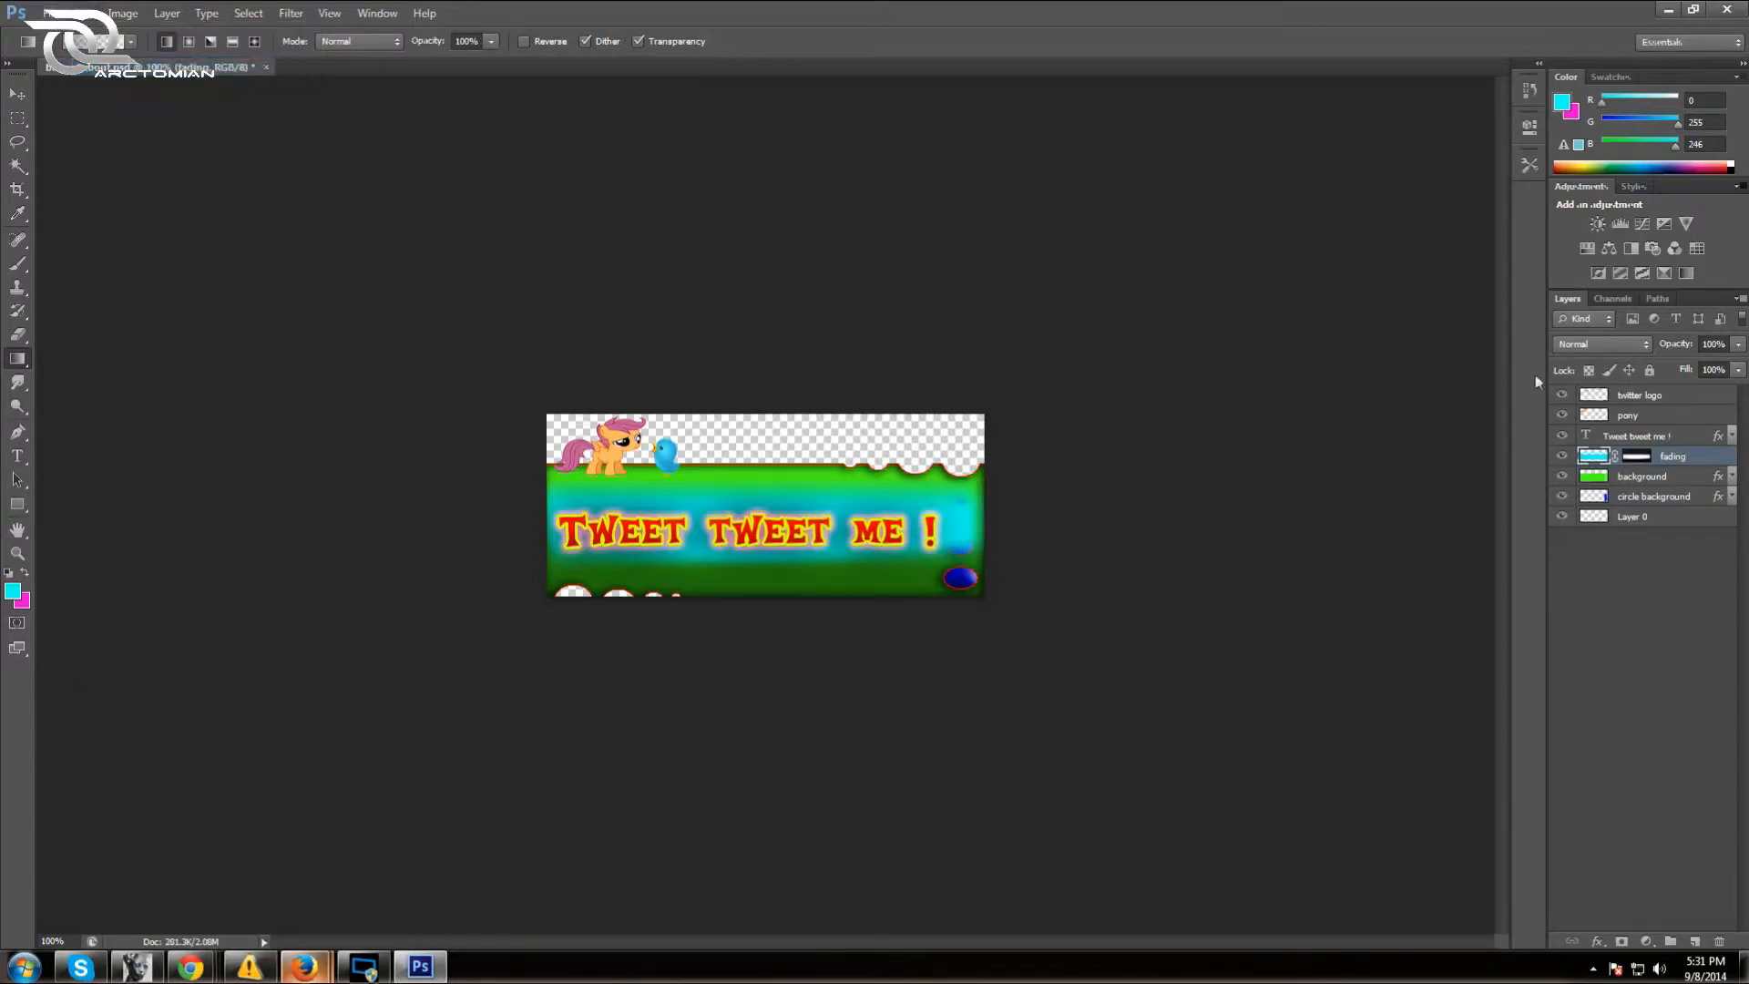
Select the fading layer's mask and fade the band's ends into the green background with the Gradient tool
{"action": "left_click", "coordinate": [1642, 456]}
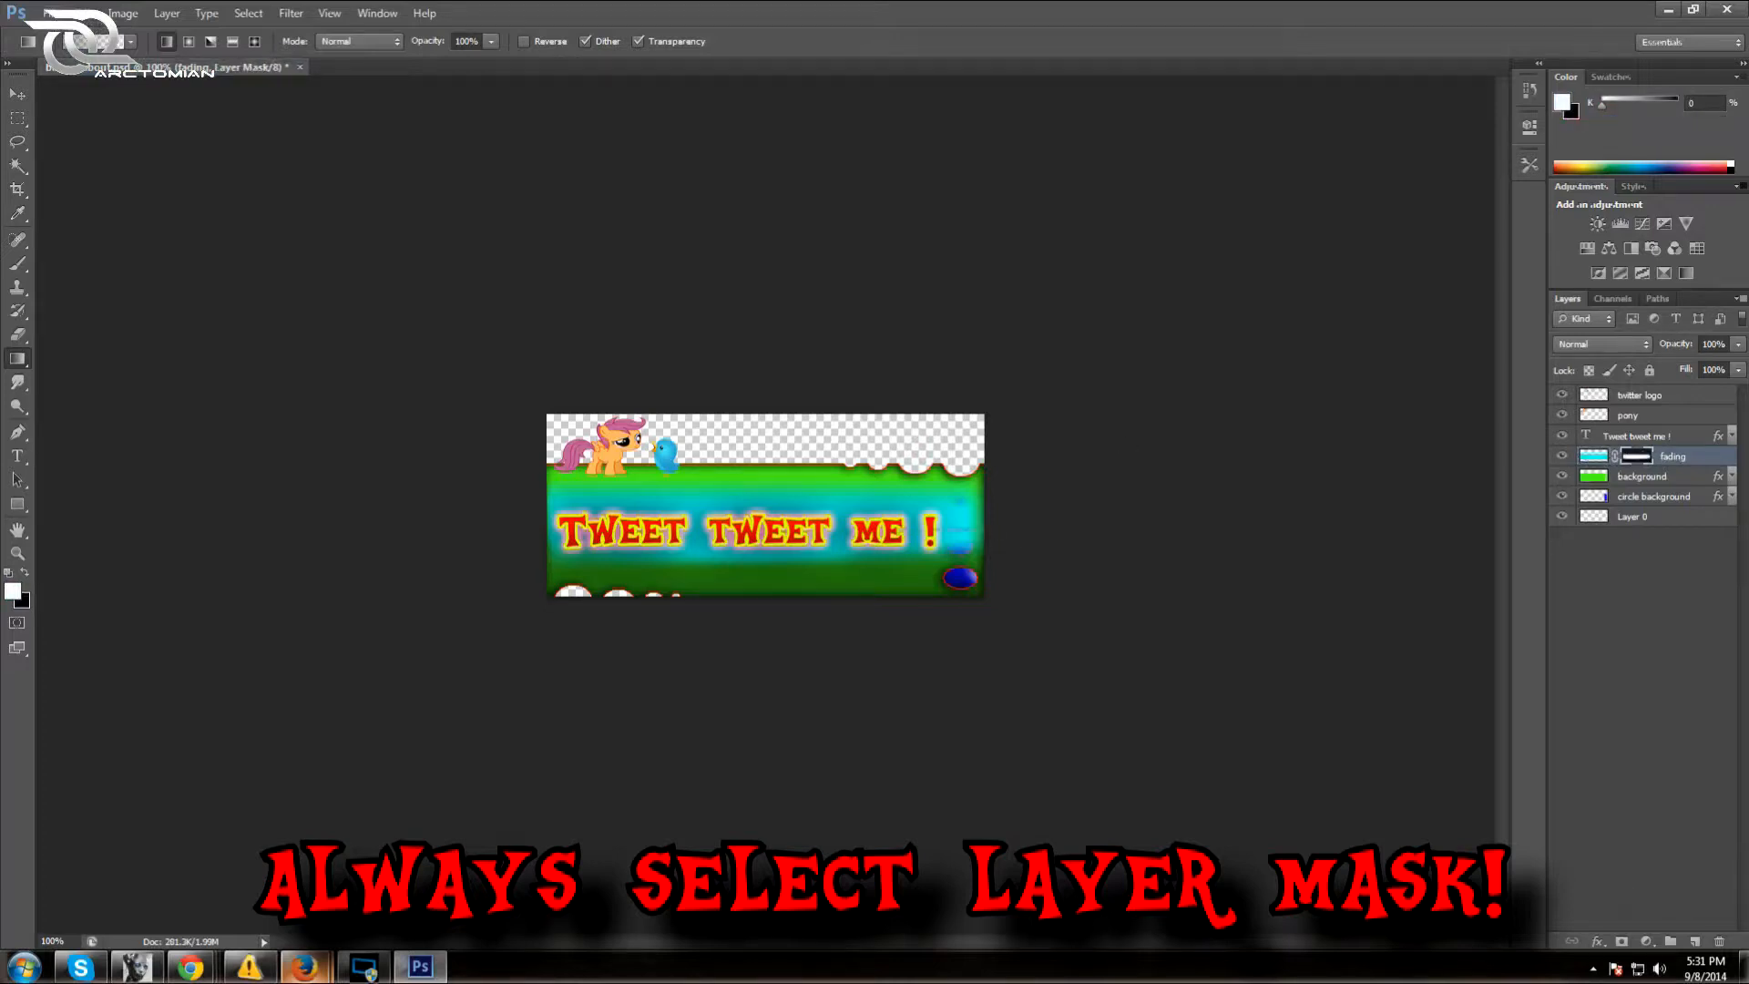
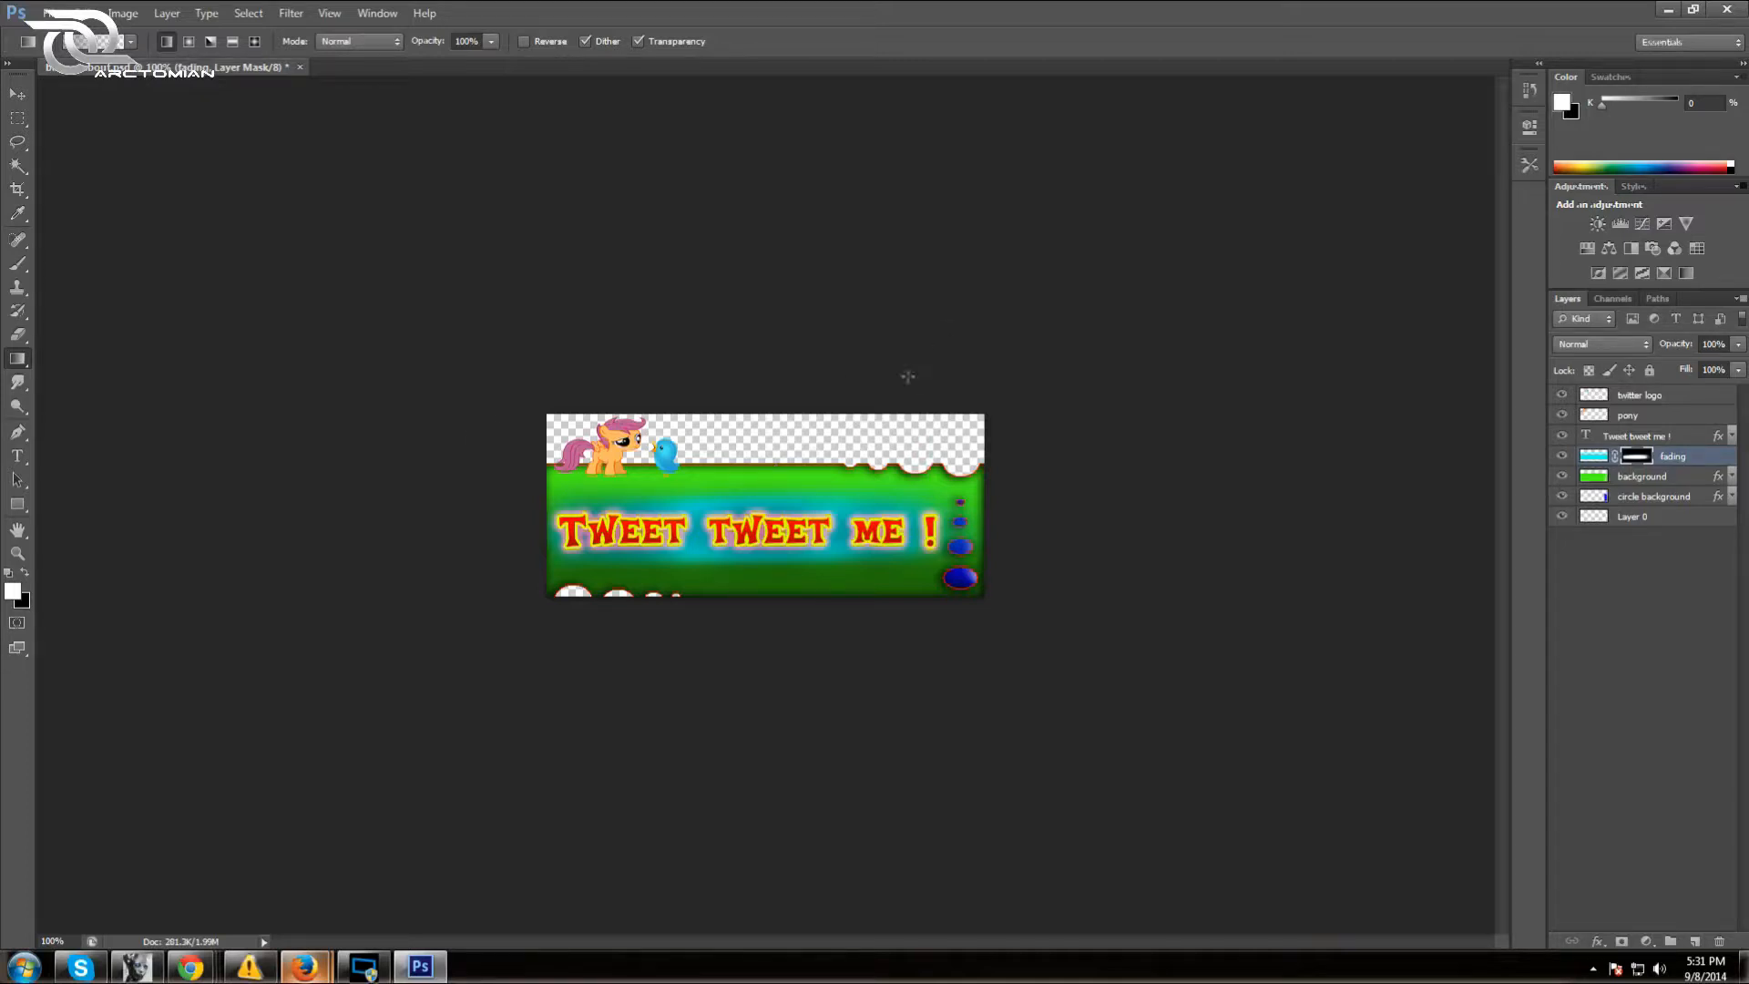
Switch to Firefox to review the banner and panels on the Twitch channel page, and return to Photoshop
{"action": "mouse_move", "coordinate": [191, 968]}
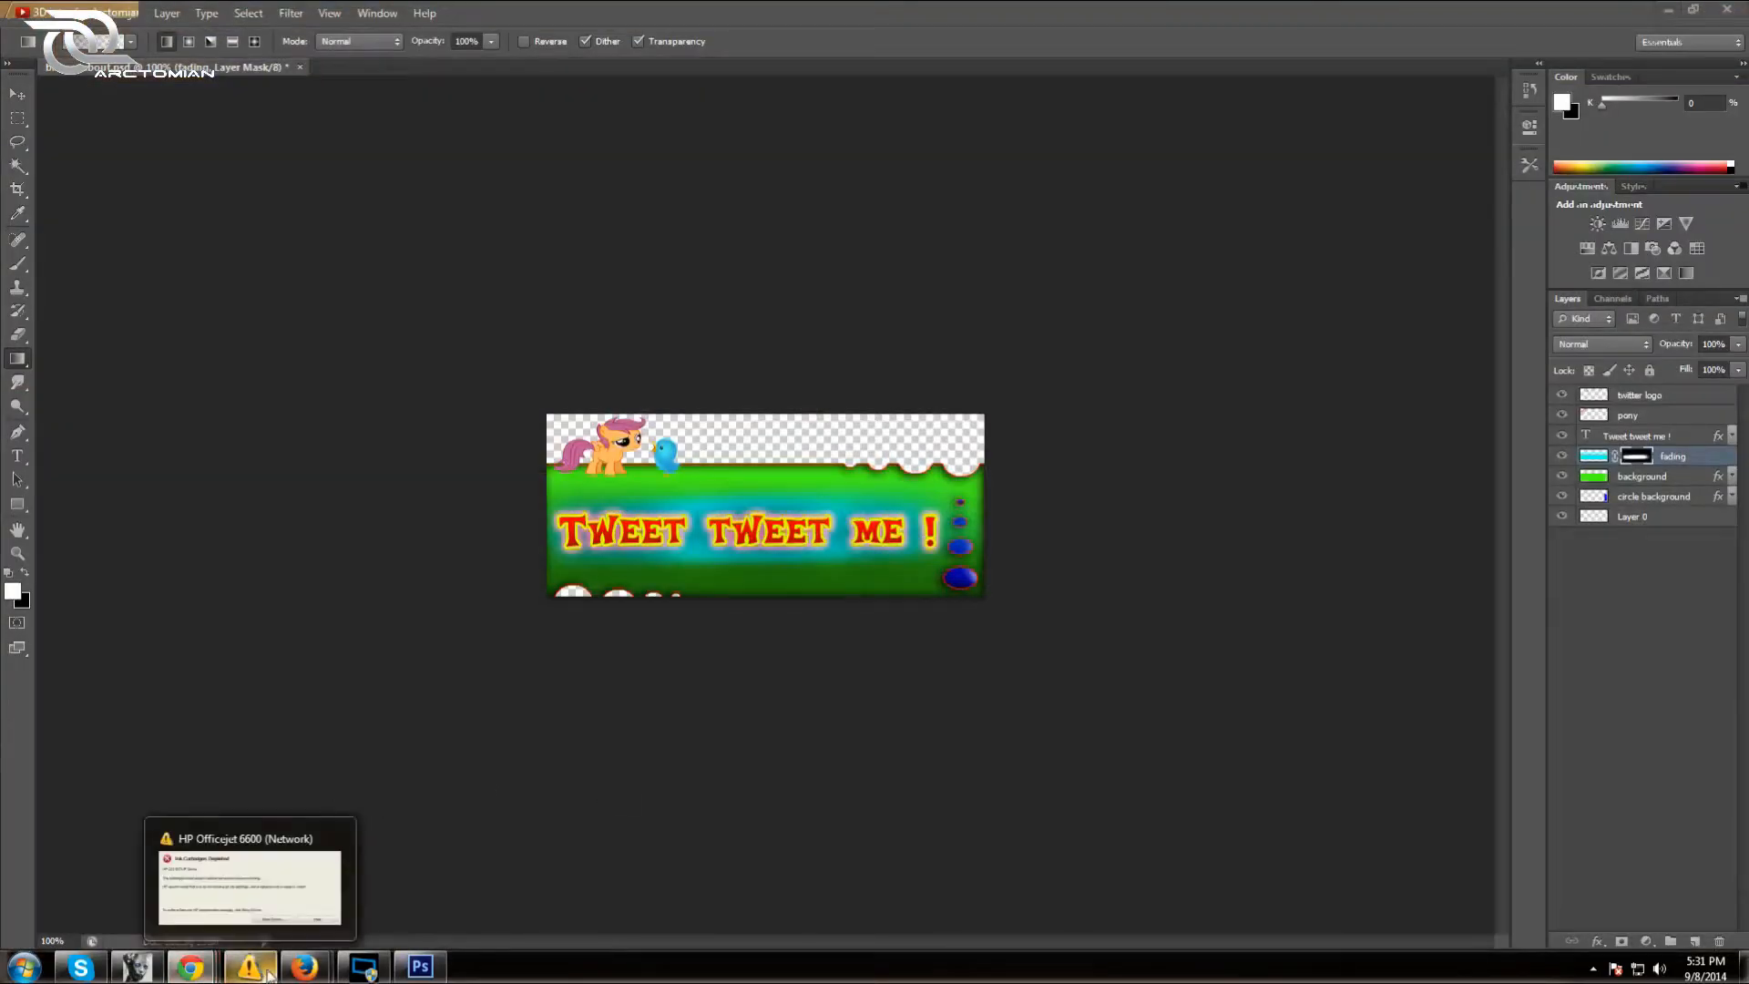
{"action": "mouse_move", "coordinate": [304, 967]}
{"action": "left_click", "coordinate": [259, 826]}
{"action": "scroll", "coordinate": [508, 825], "scroll_direction": "down", "scroll_amount": 3}
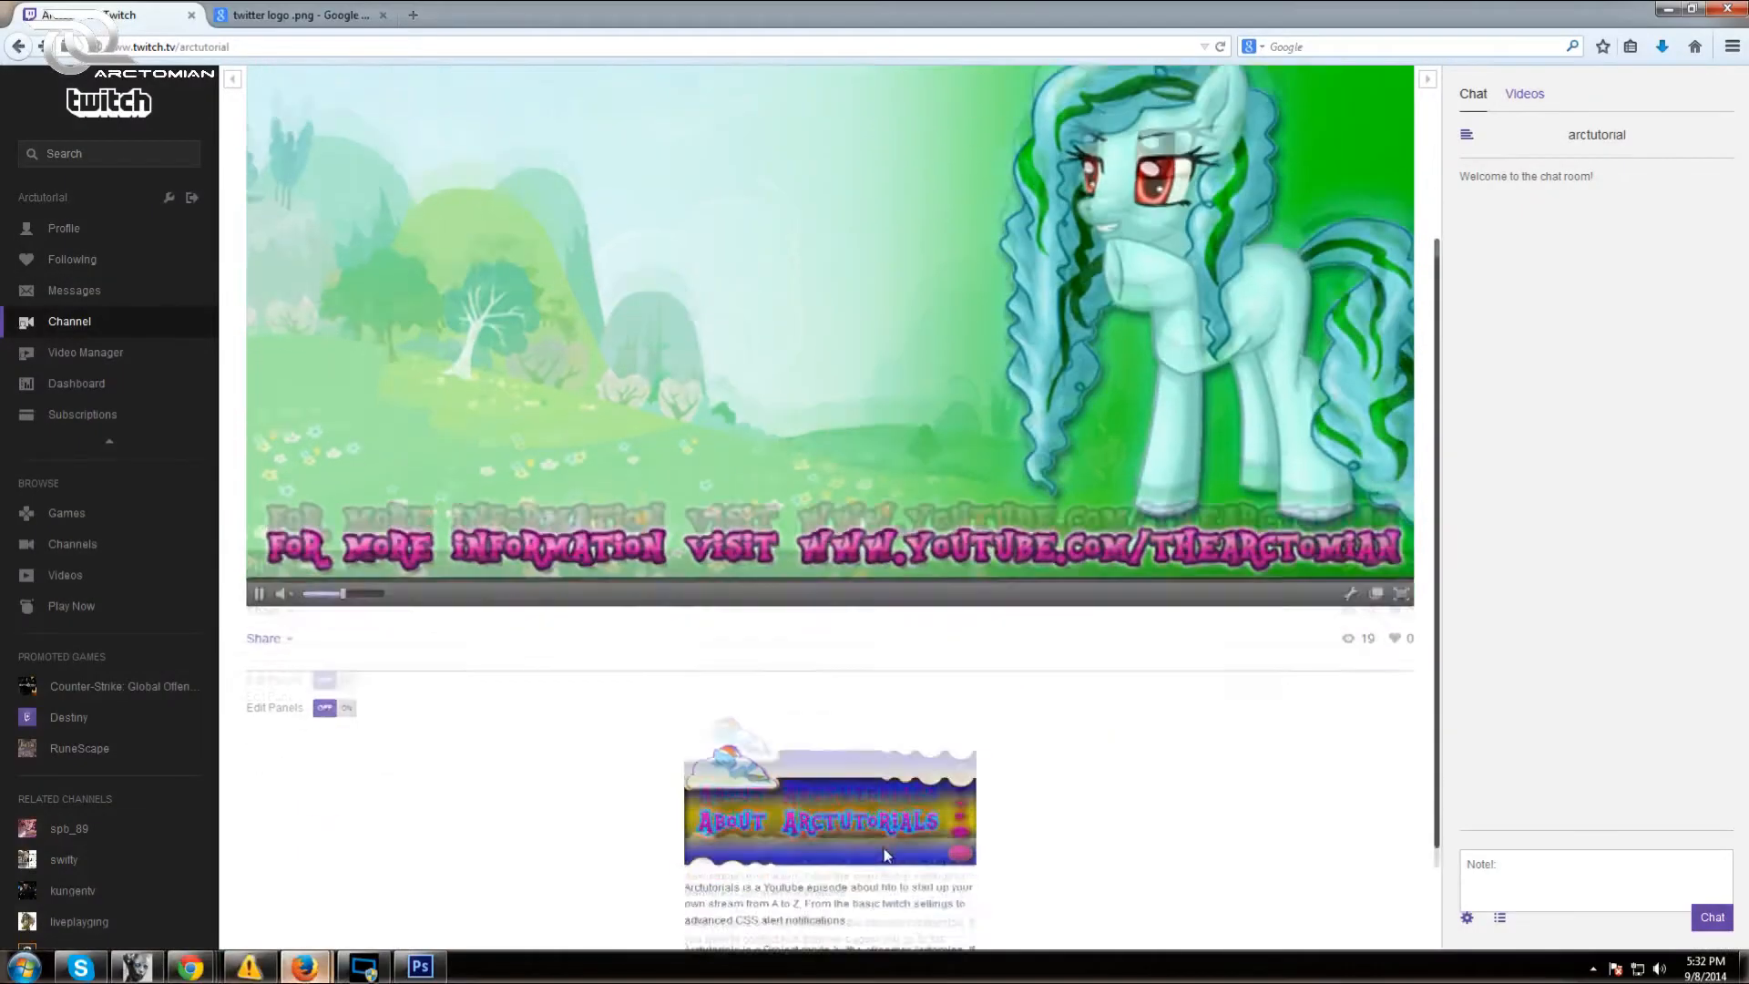
{"action": "scroll", "coordinate": [1048, 775], "scroll_direction": "up", "scroll_amount": 4}
{"action": "scroll", "coordinate": [1032, 748], "scroll_direction": "up", "scroll_amount": 2}
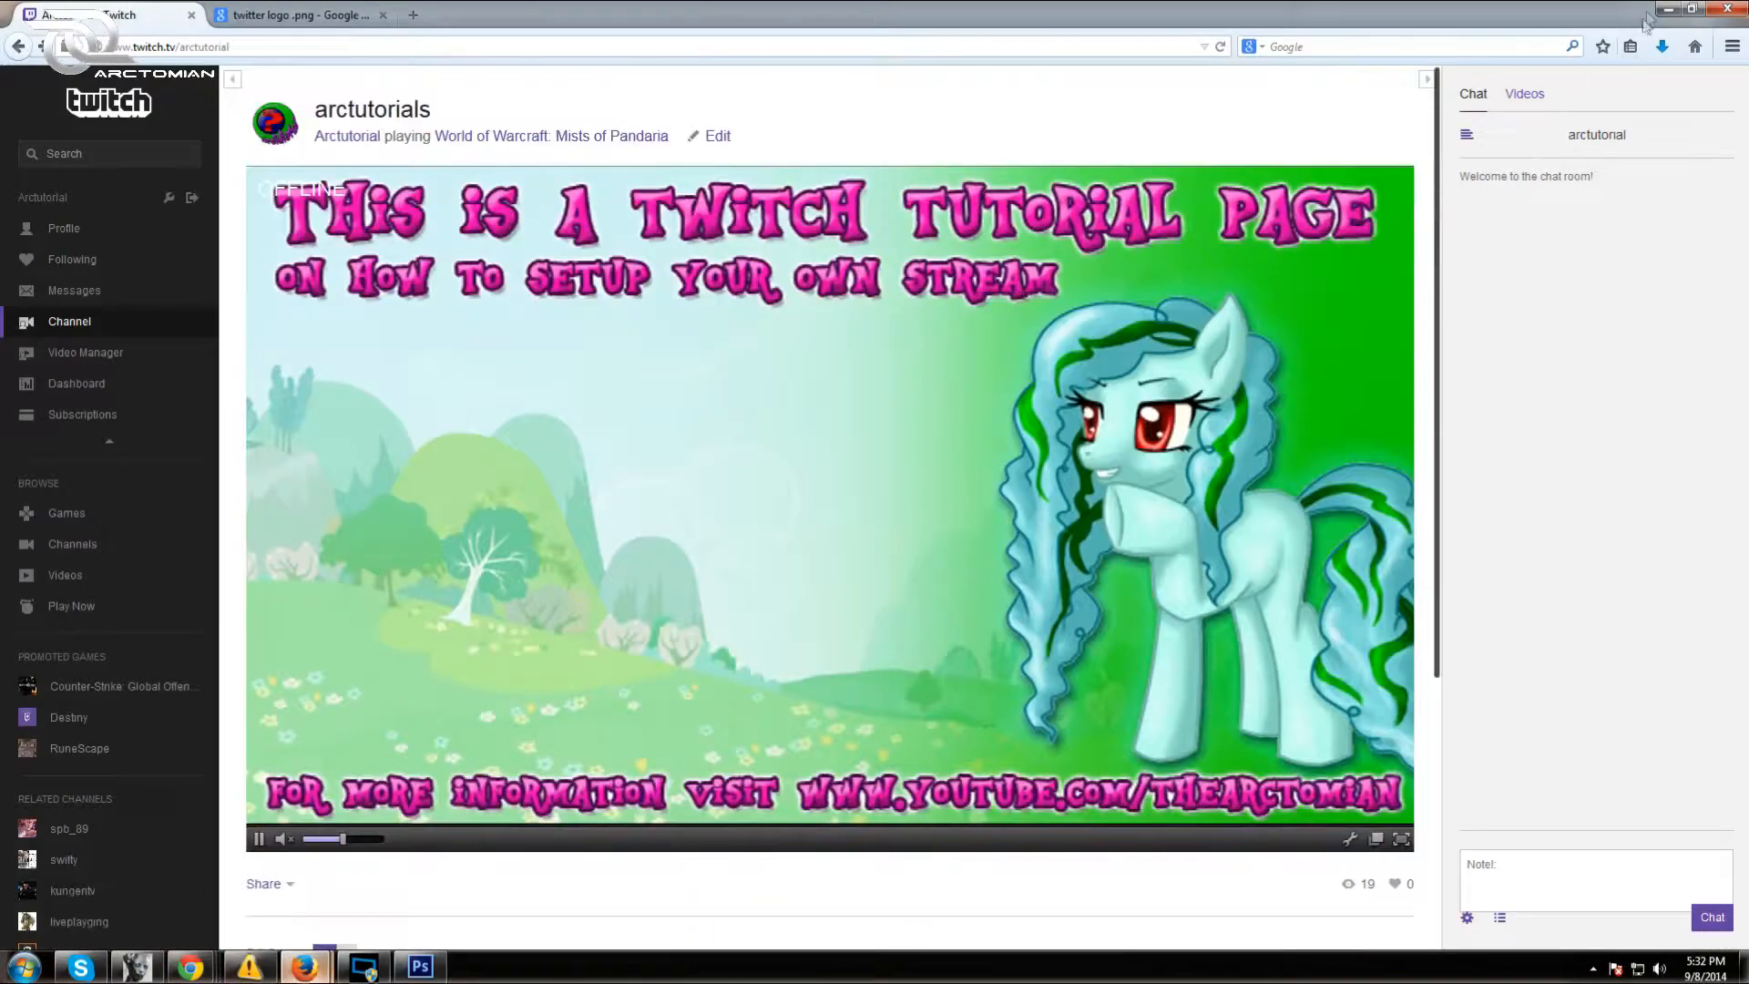
{"action": "left_click", "coordinate": [1665, 8]}
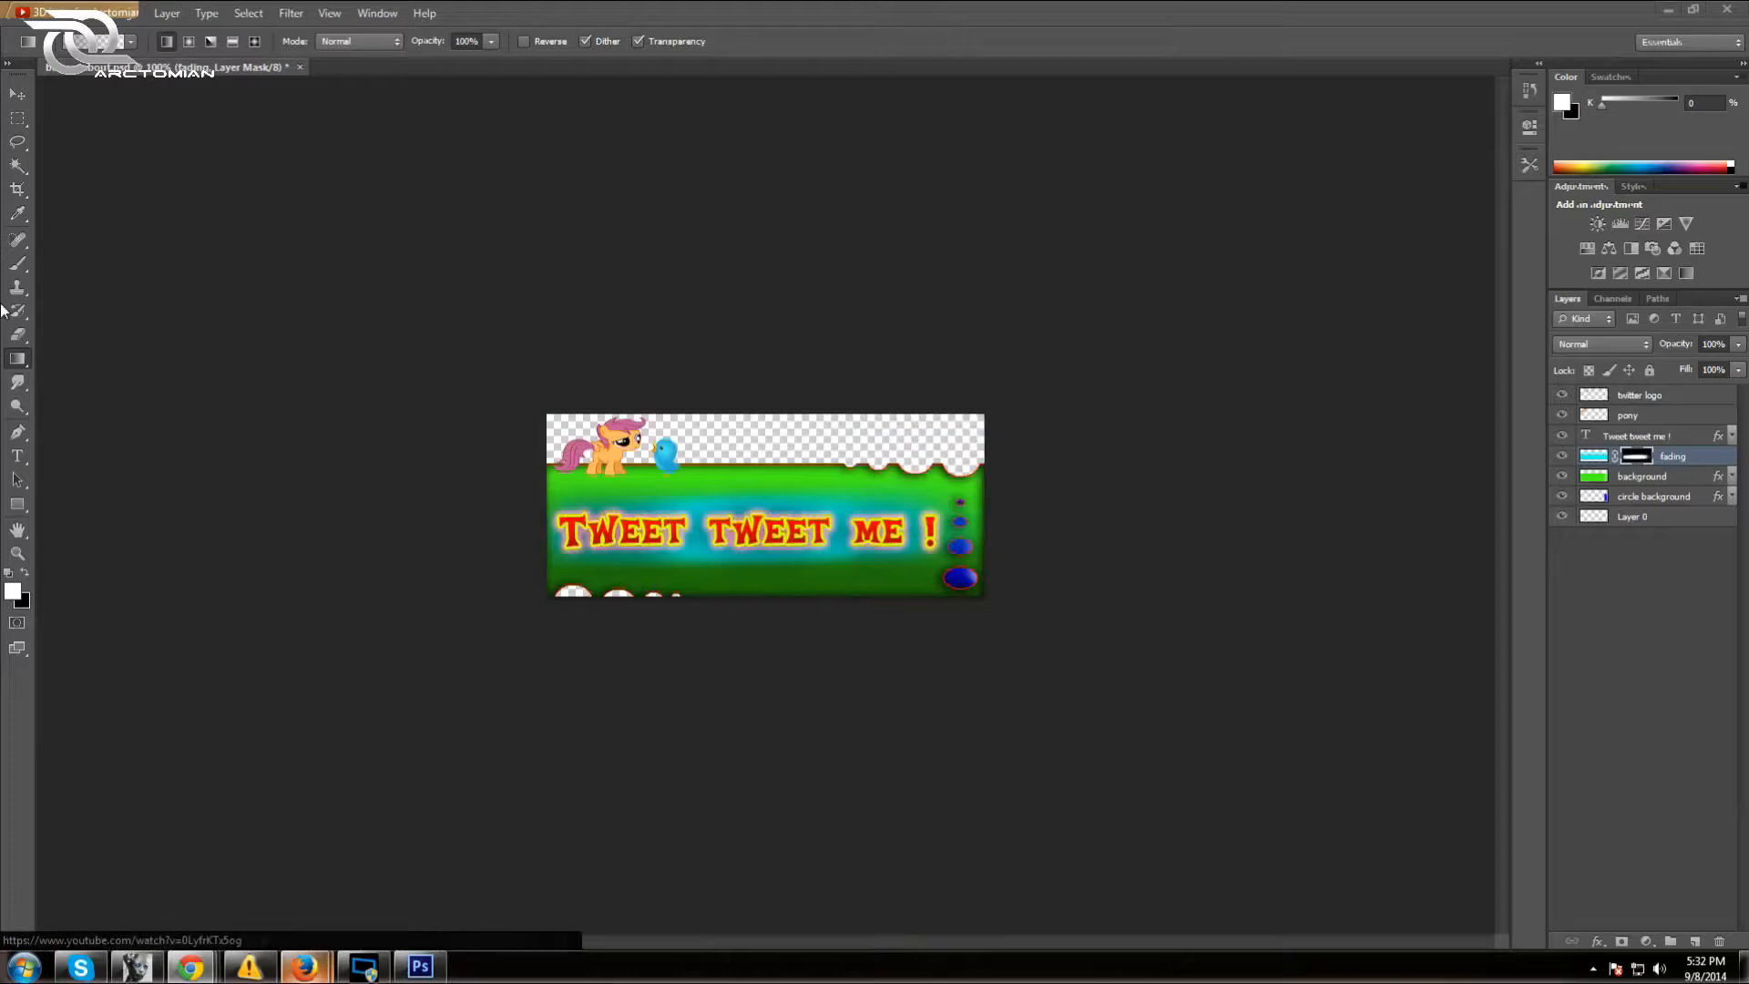
Cut an elliptical hole out of the background layer beneath the blue bird with the Elliptical Marquee tool
{"action": "right_click", "coordinate": [18, 120]}
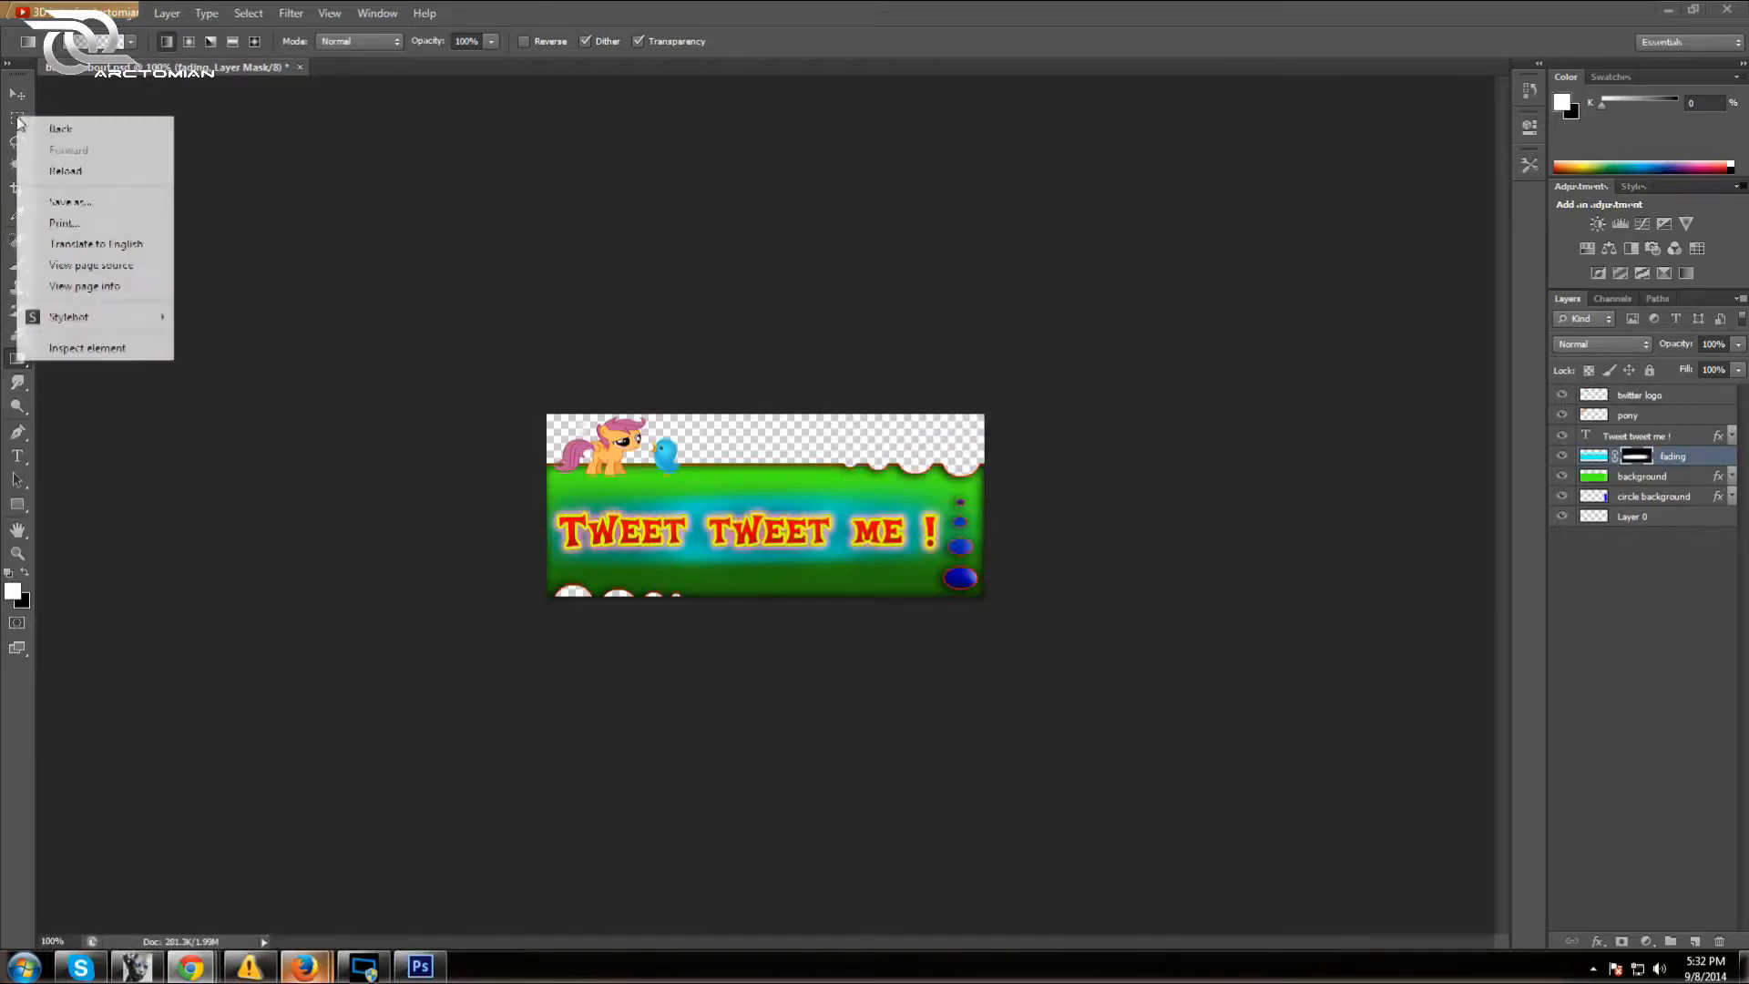
{"action": "left_click", "coordinate": [14, 123]}
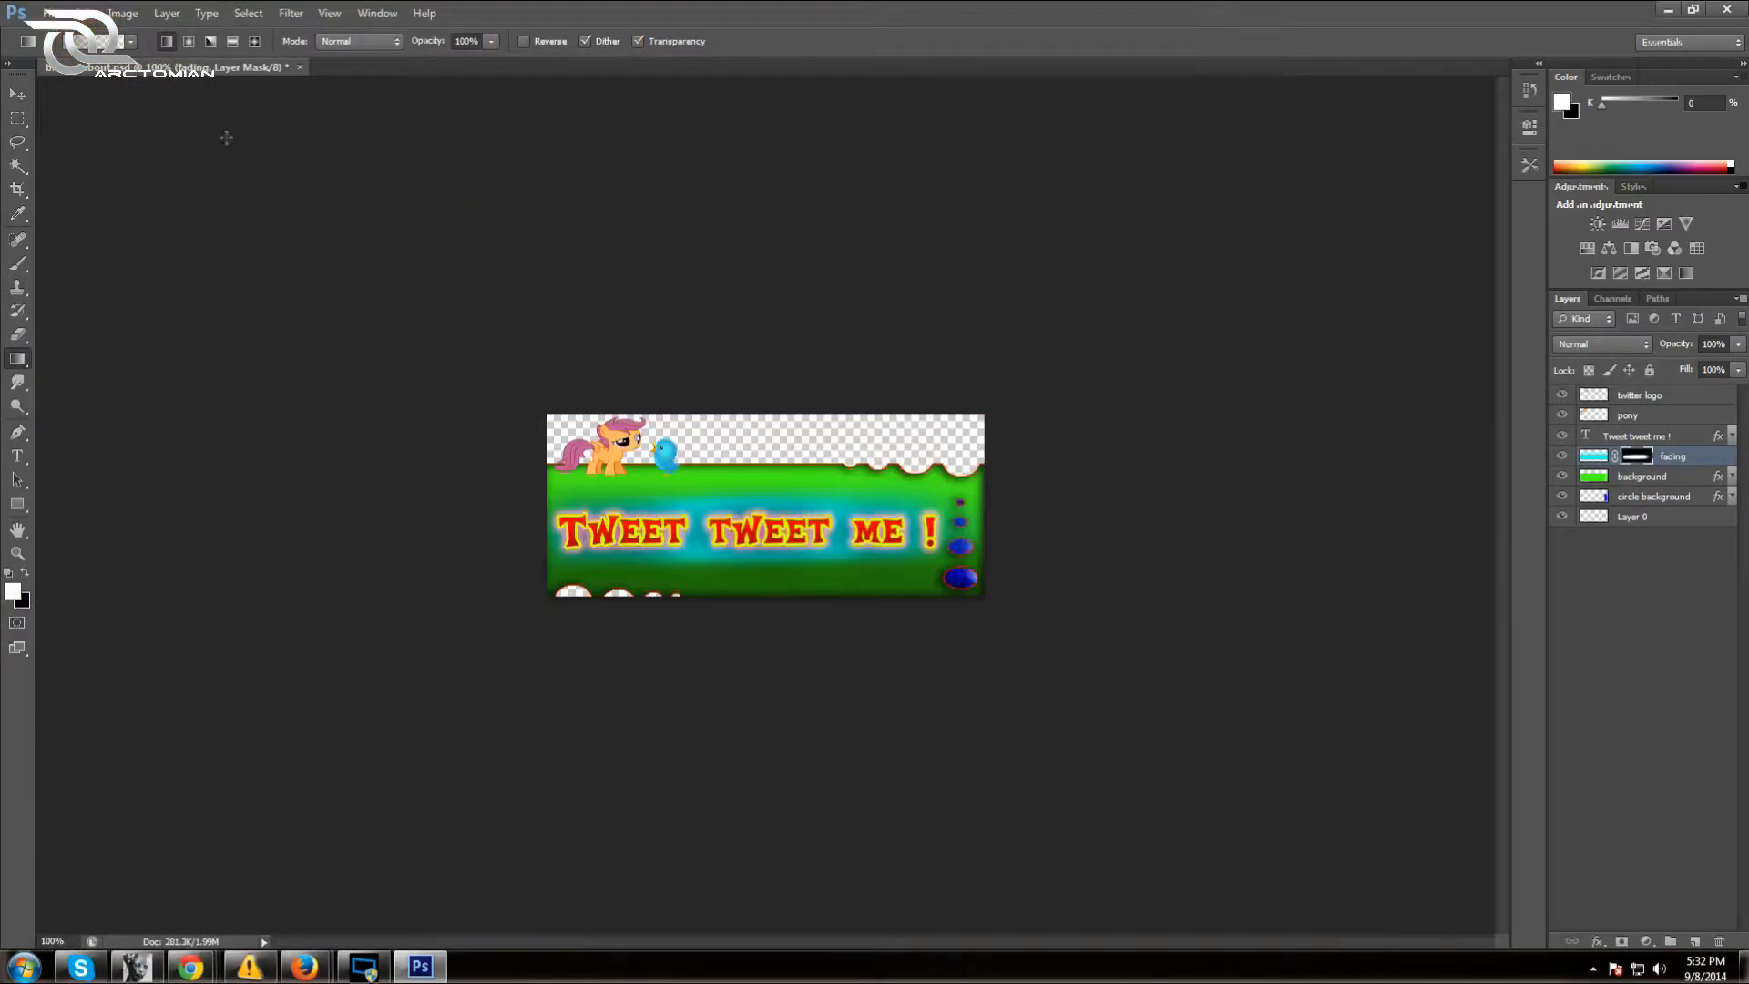
{"action": "left_click_drag", "start_coordinate": [18, 118], "coordinate": [75, 134]}
{"action": "left_click", "coordinate": [87, 137]}
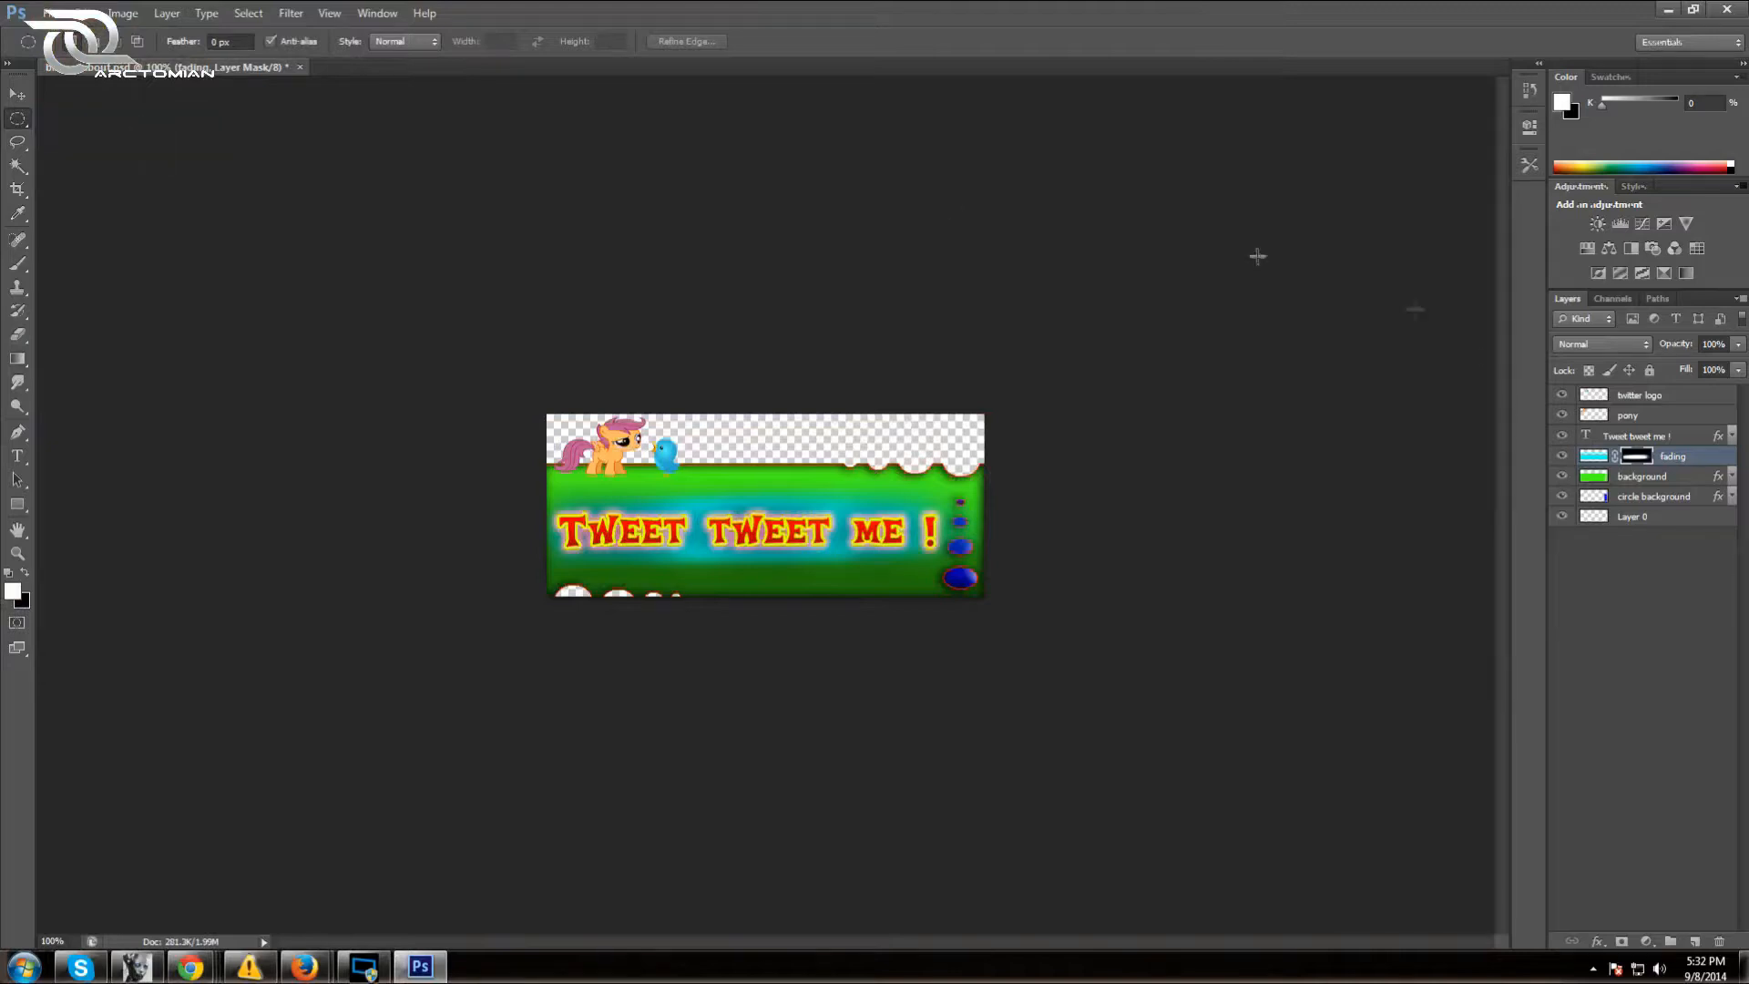
{"action": "left_click", "coordinate": [1640, 477]}
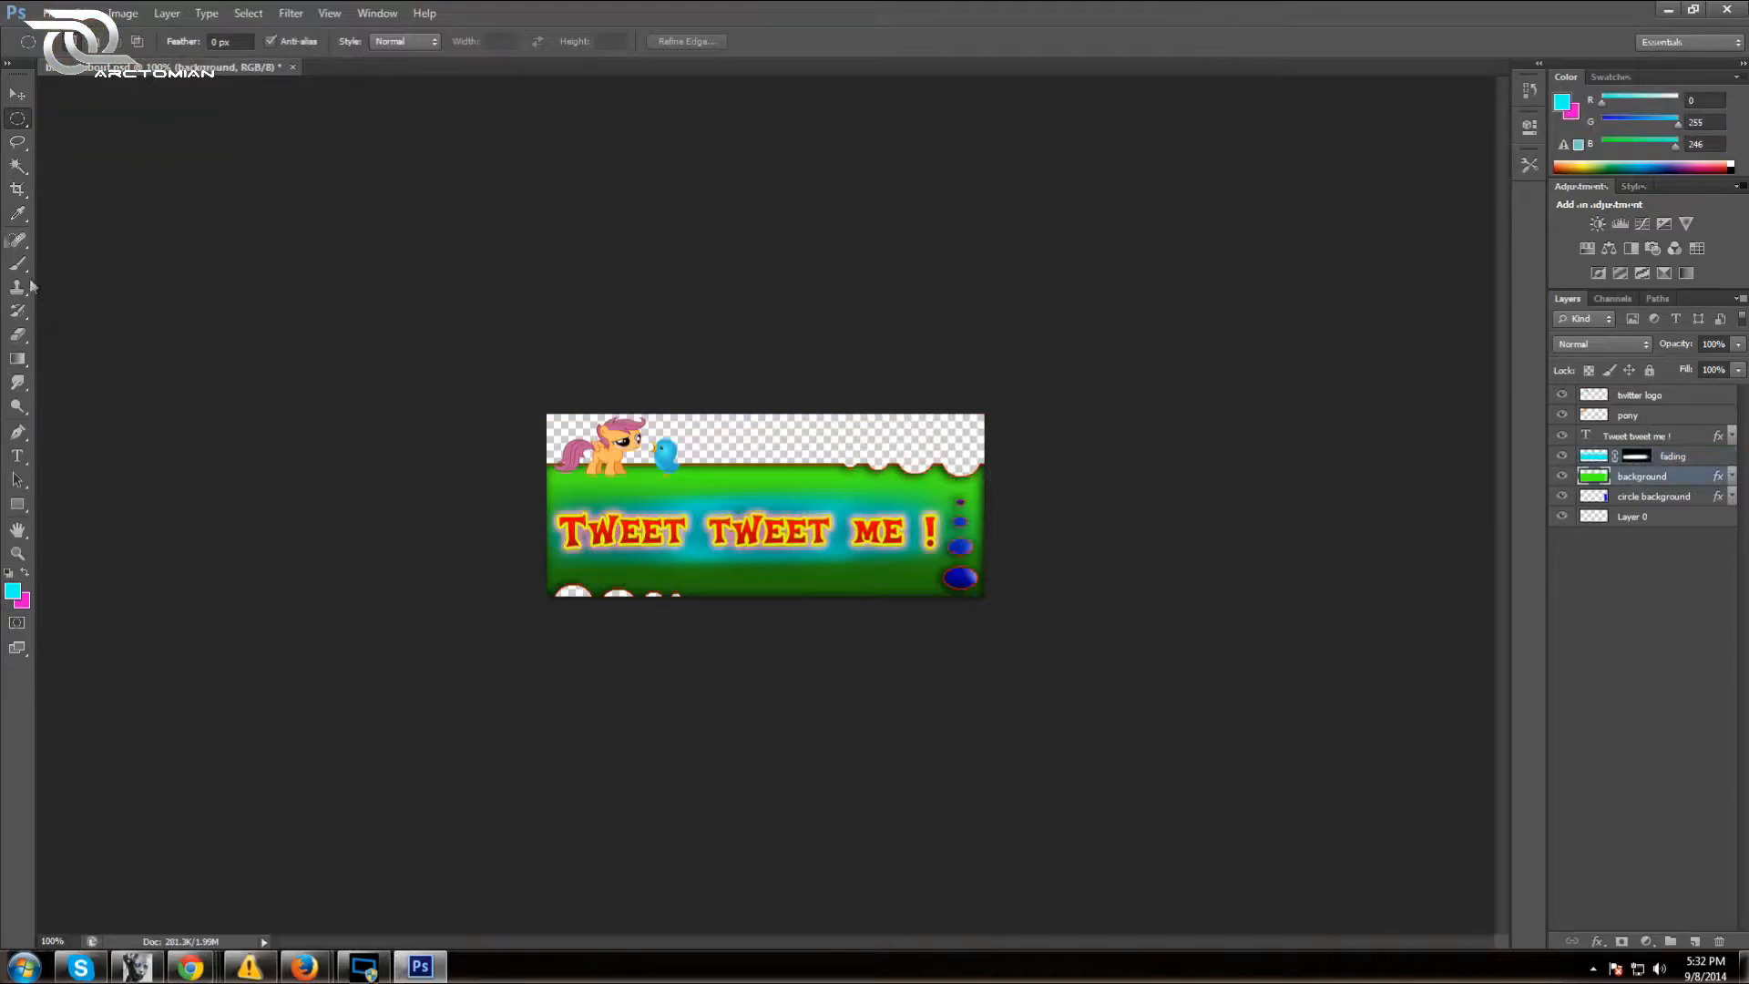
{"action": "left_click", "coordinate": [17, 553]}
{"action": "left_click", "coordinate": [598, 475]}
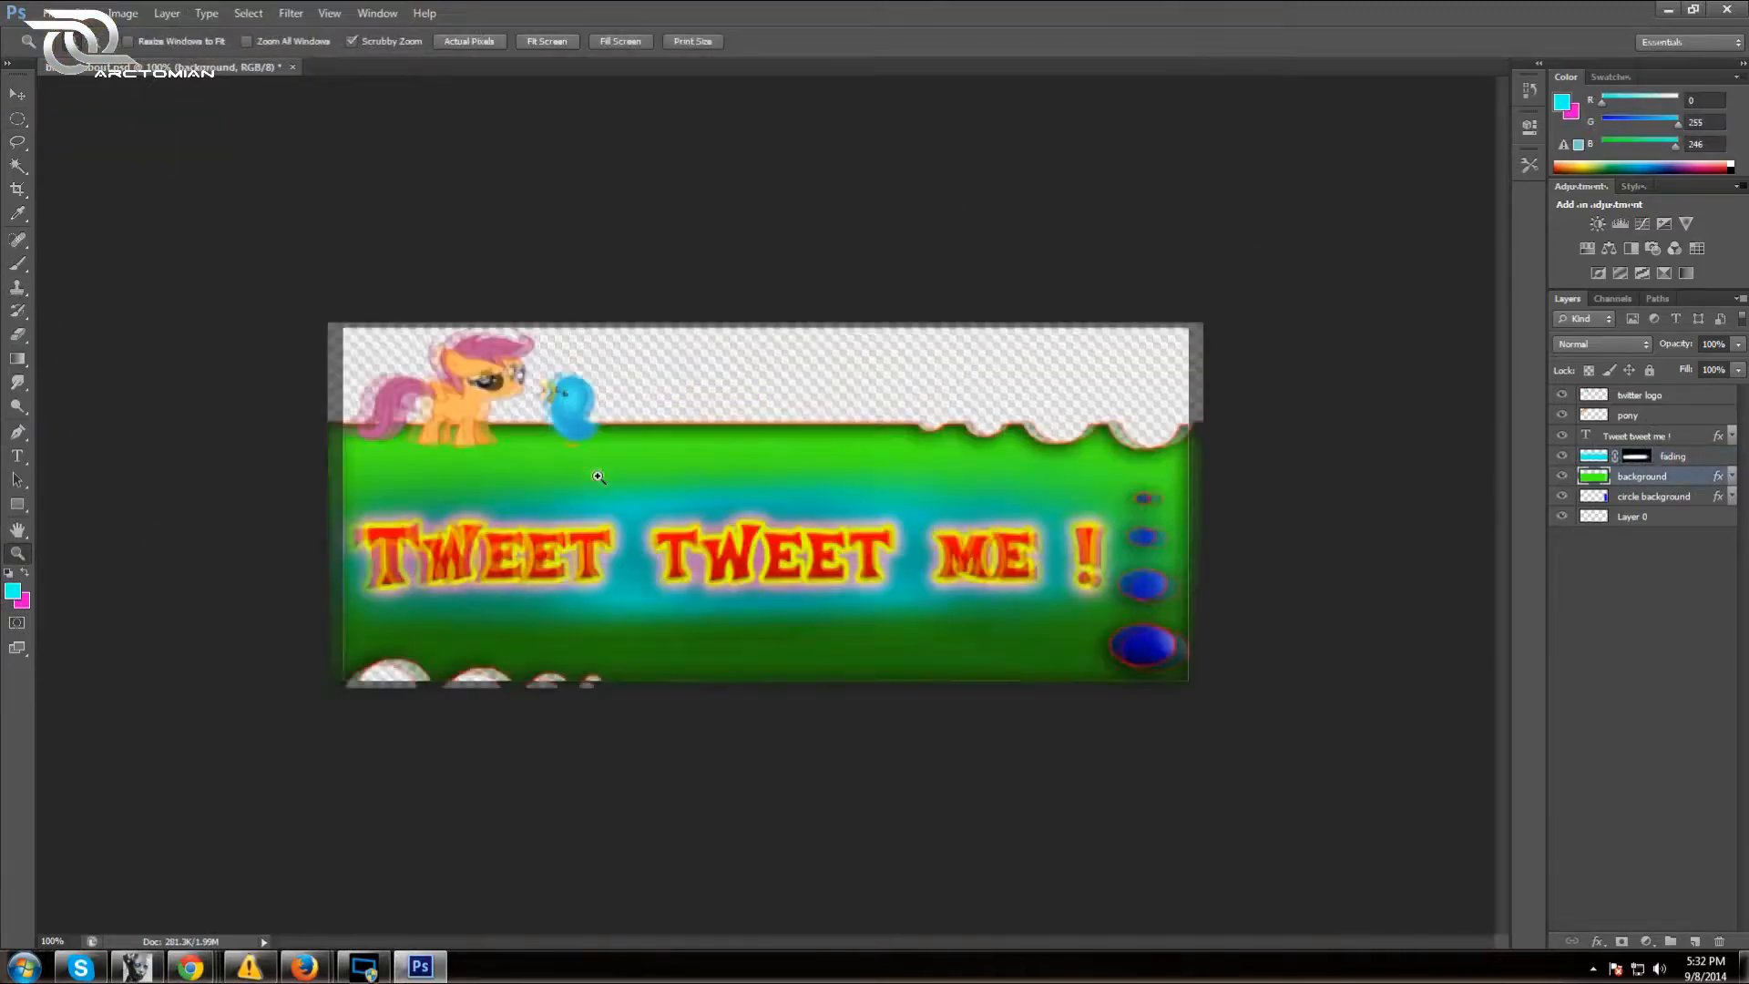
{"action": "left_click", "coordinate": [441, 436]}
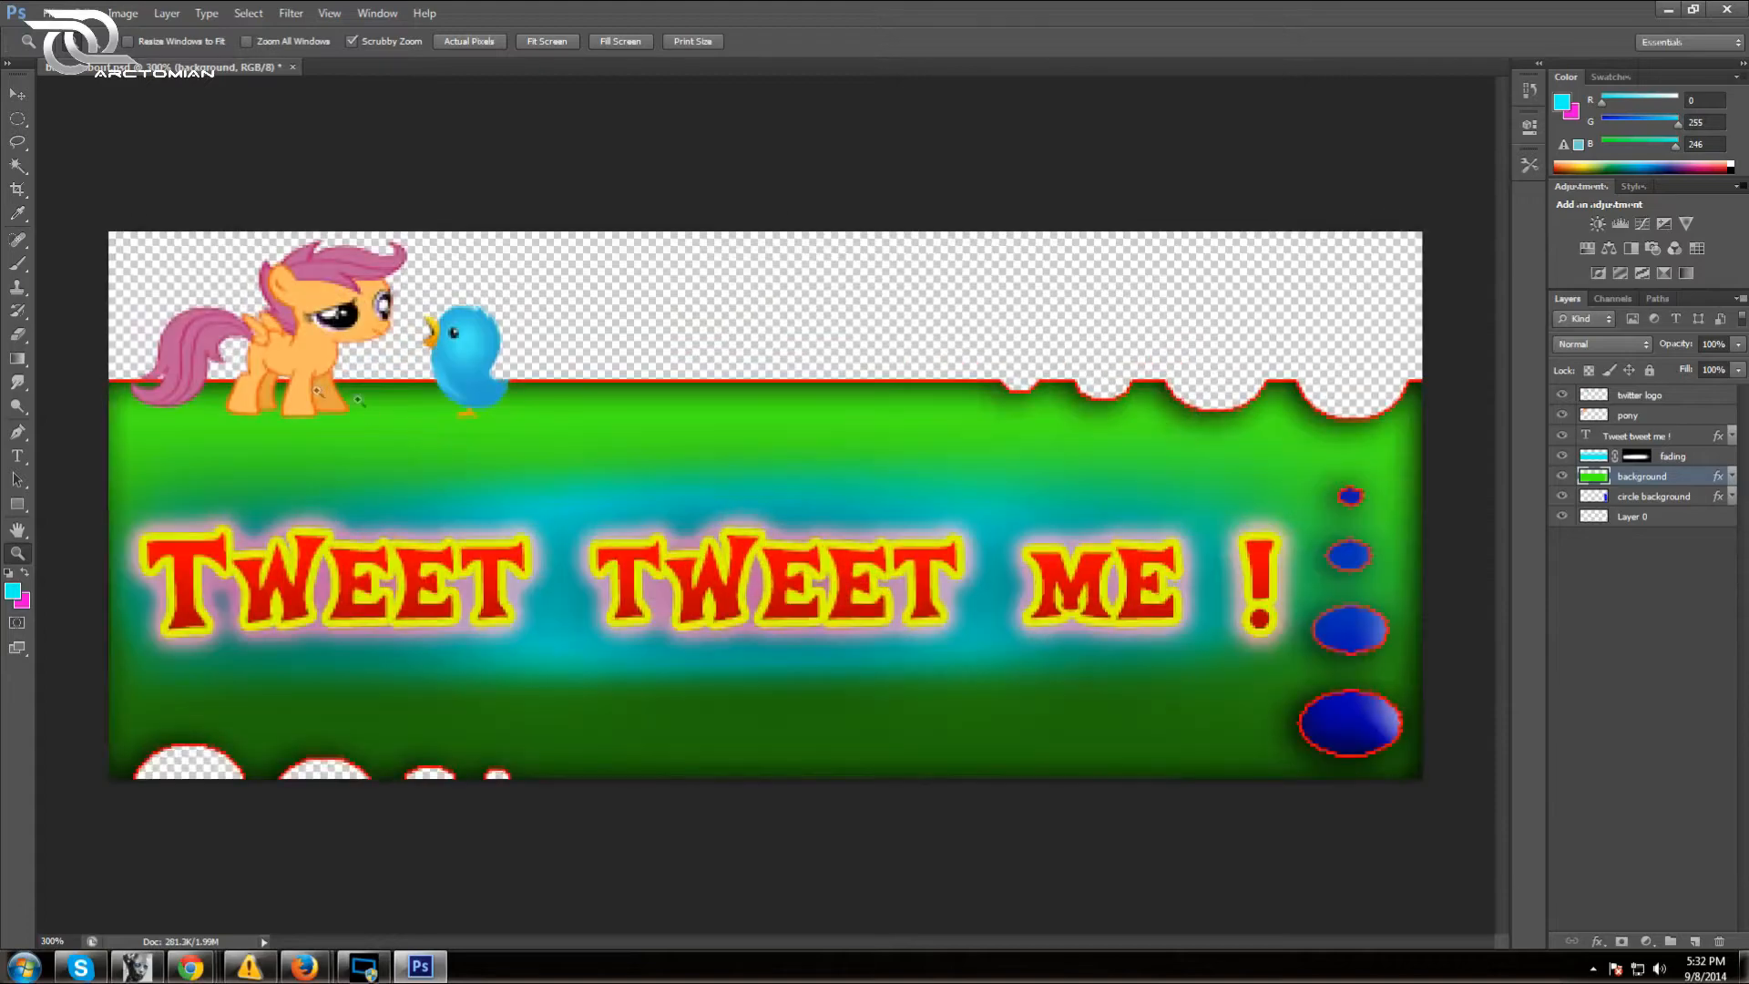
{"action": "left_click", "coordinate": [18, 120]}
{"action": "left_click_drag", "start_coordinate": [421, 345], "coordinate": [514, 429]}
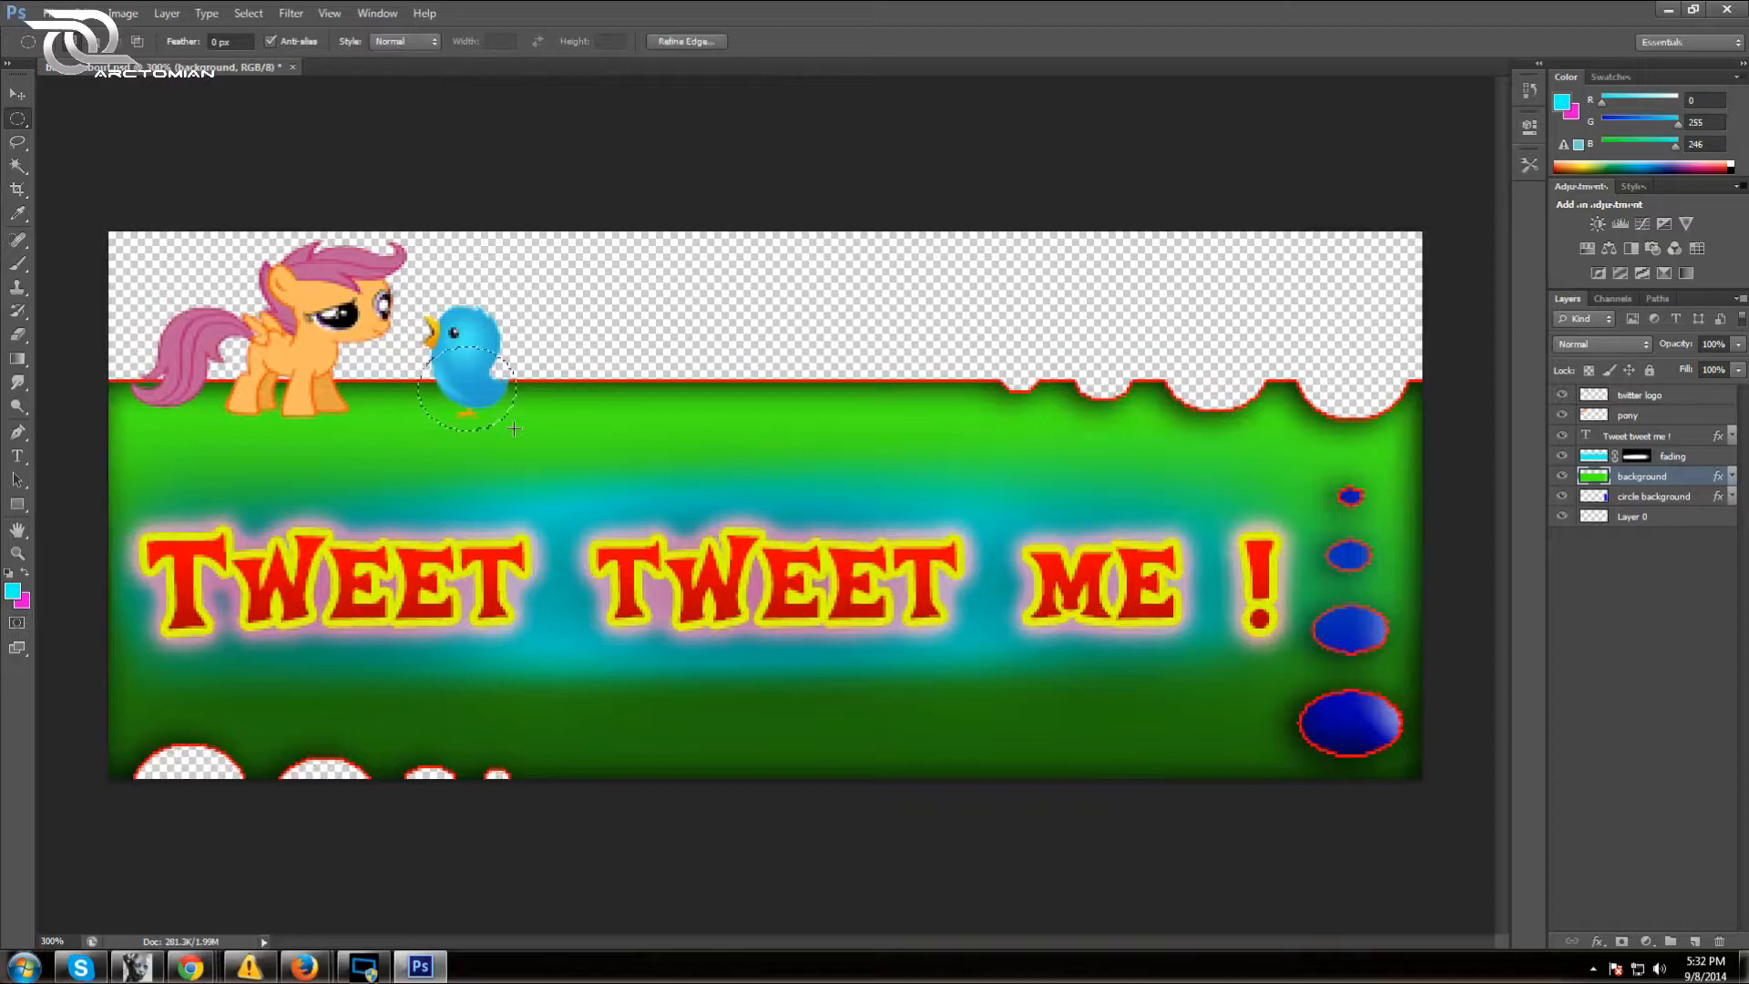
{"action": "key", "text": "Delete"}
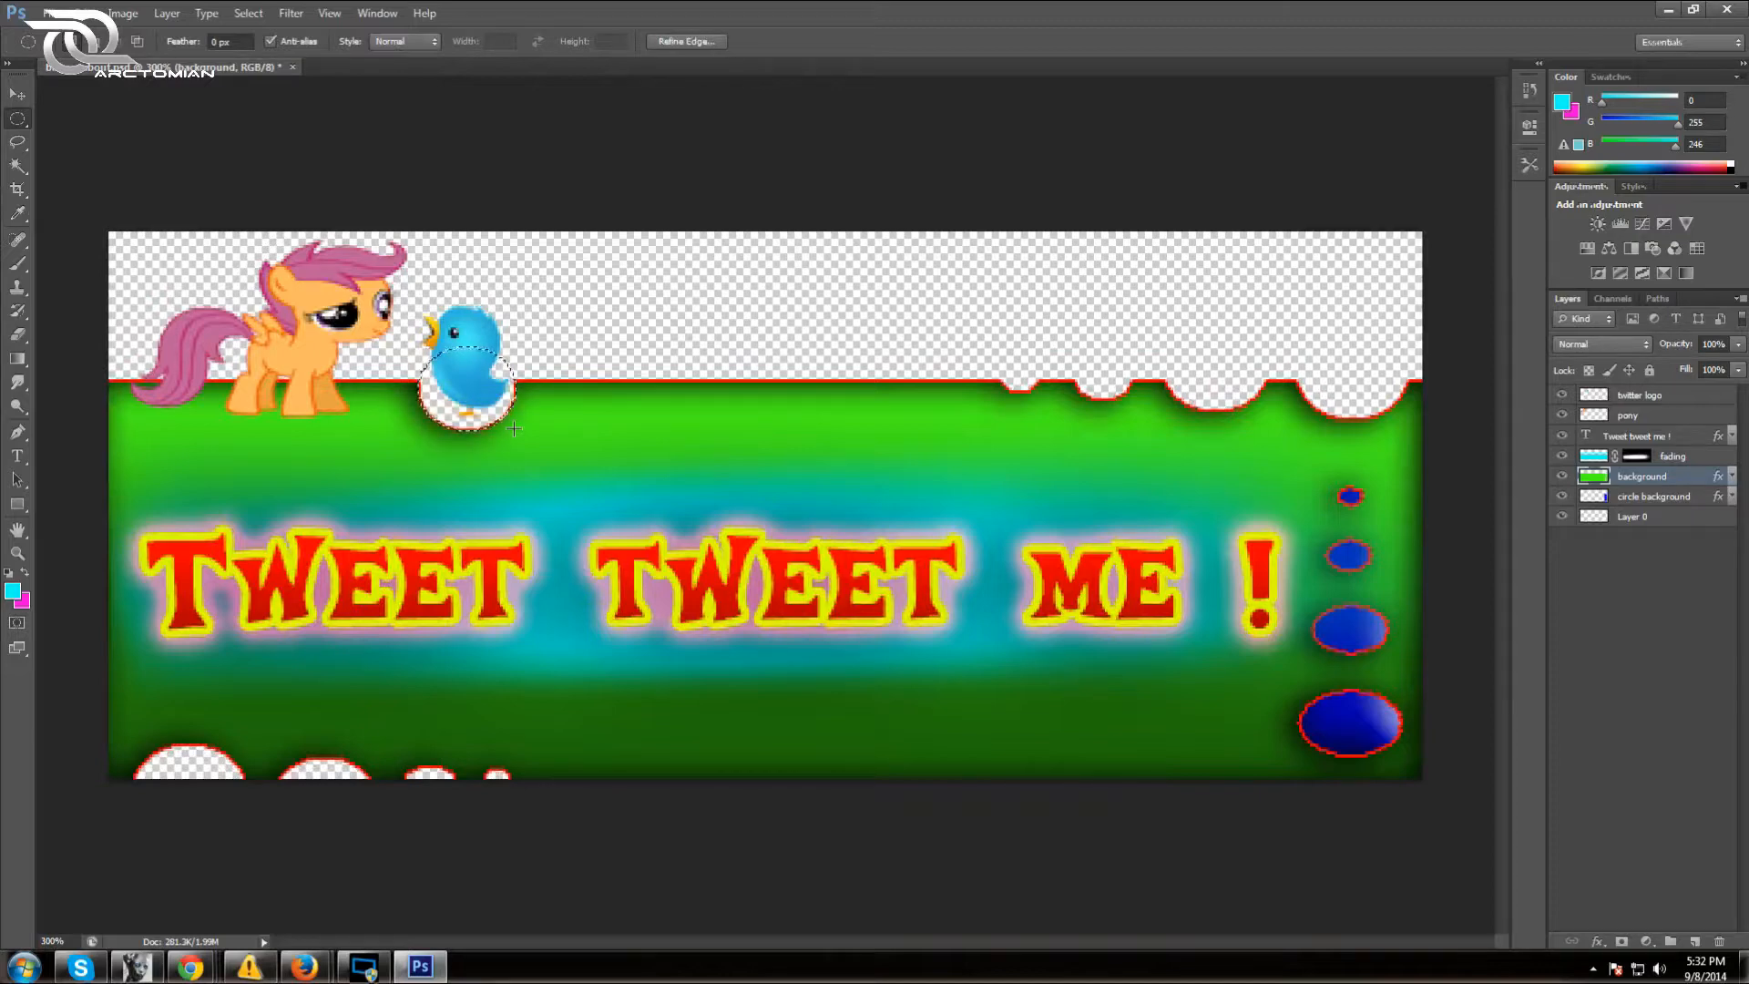
{"action": "left_click", "coordinate": [563, 312]}
Cut elliptical holes out of the background layer under the pony's front legs and under its tail
{"action": "left_click_drag", "start_coordinate": [358, 425], "coordinate": [270, 364]}
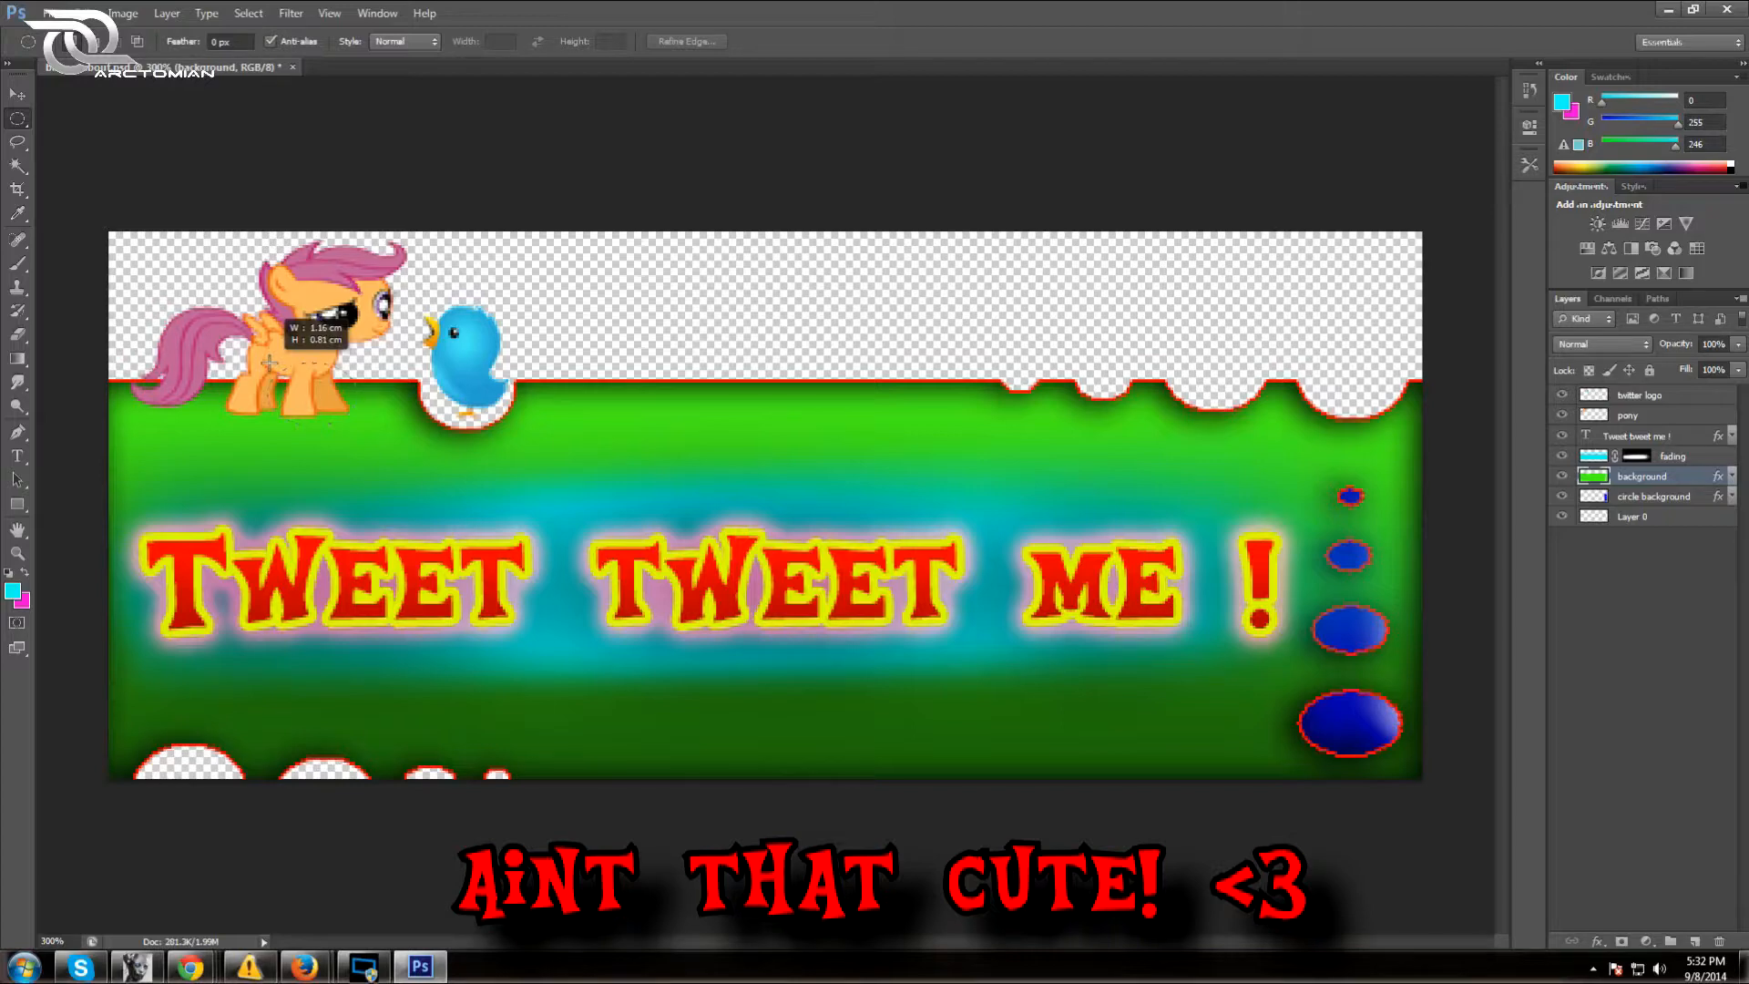
{"action": "left_click_drag", "start_coordinate": [270, 363], "coordinate": [293, 413]}
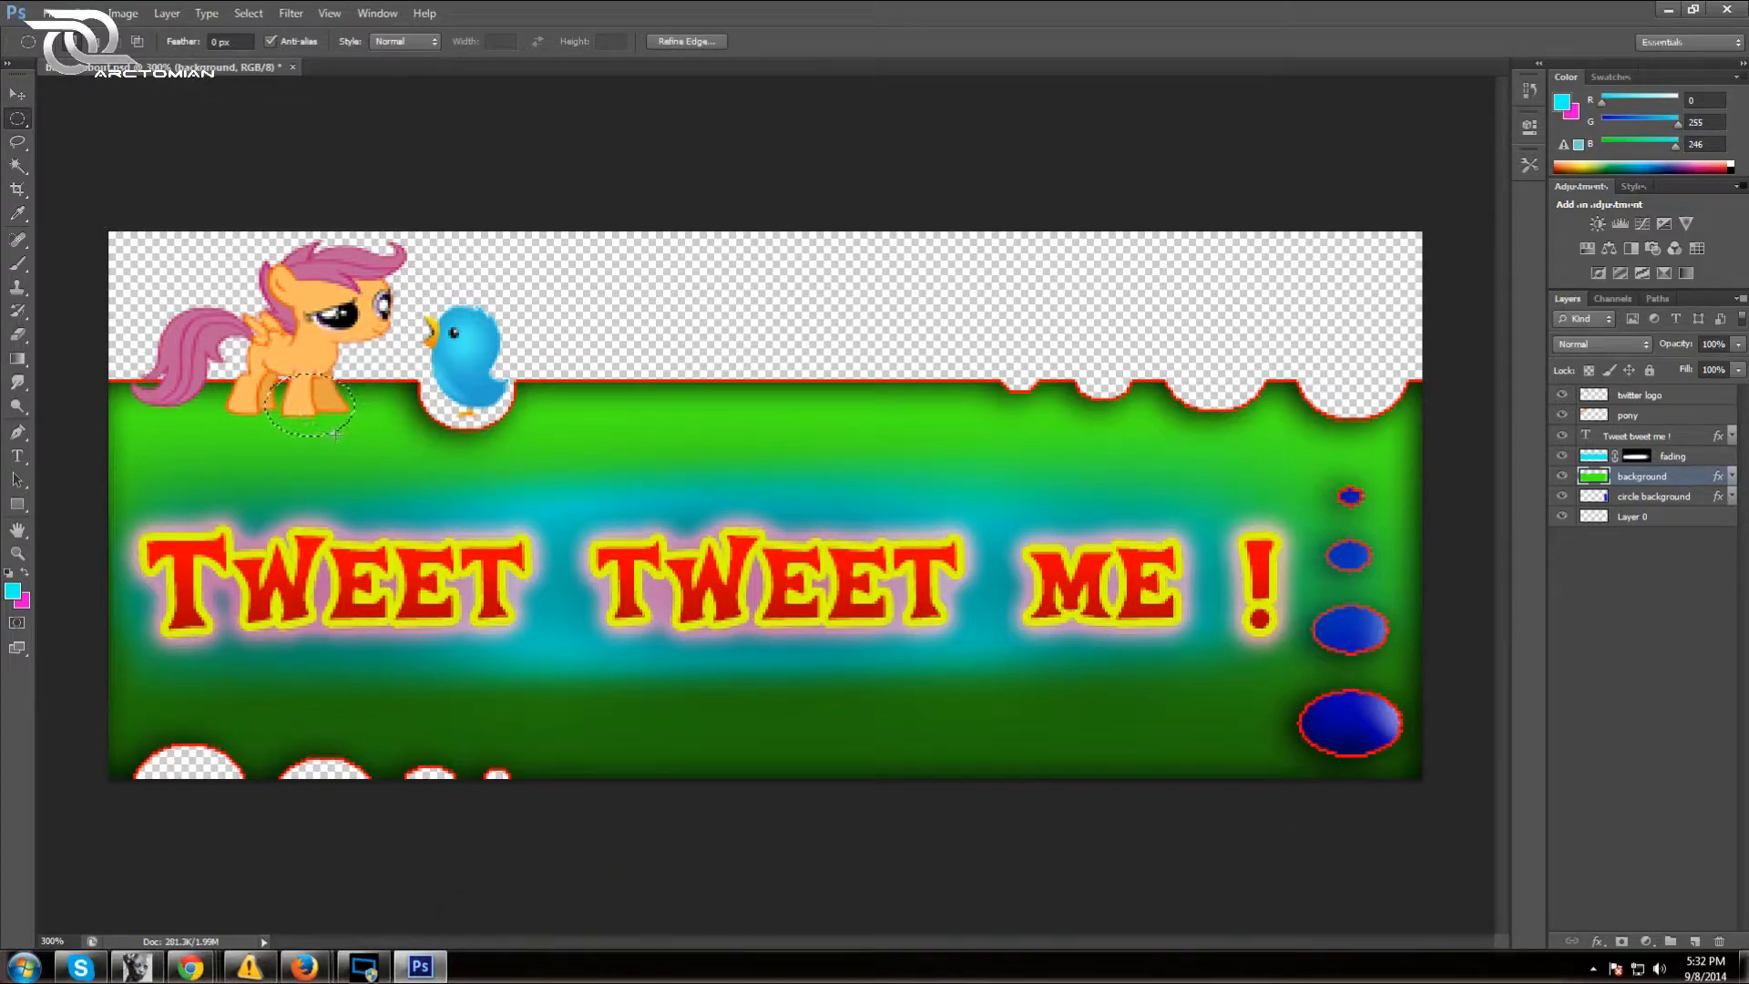
{"action": "key", "text": "Delete"}
{"action": "left_click_drag", "start_coordinate": [307, 427], "coordinate": [157, 402]}
{"action": "key", "text": "Delete"}
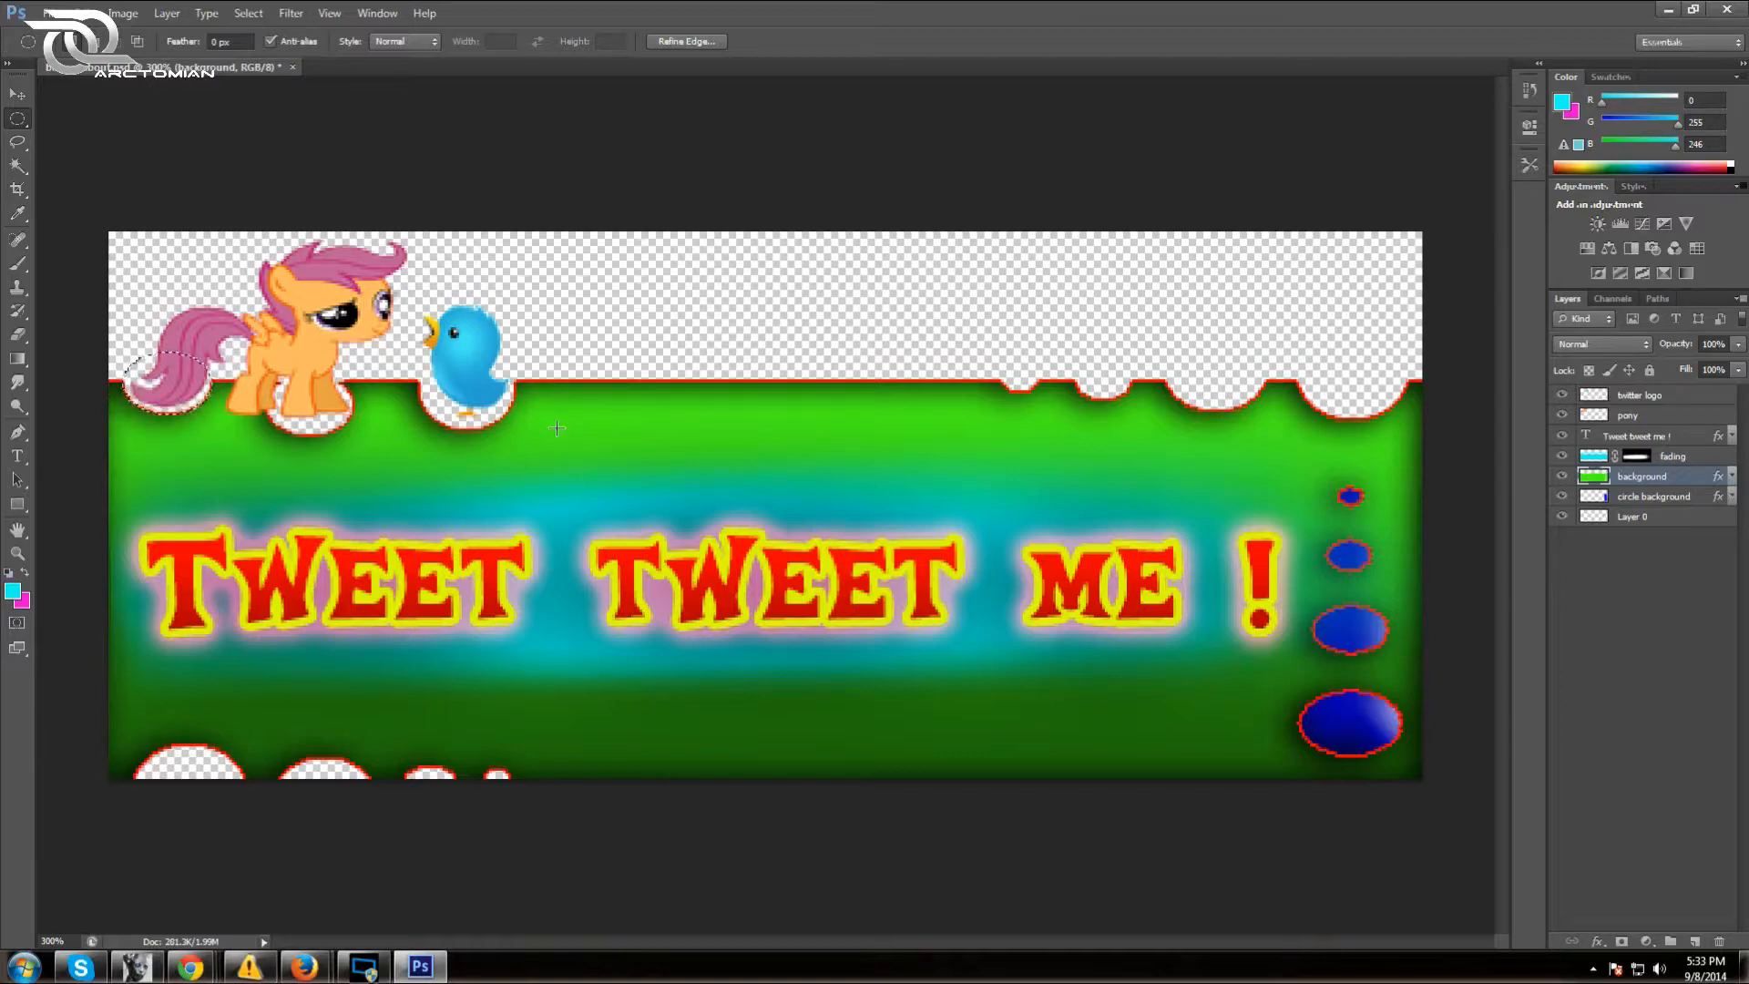
Cut another elliptical hole in the background layer under the pony's hind legs, extending it towards the front-leg cutout
{"action": "left_click_drag", "start_coordinate": [166, 380], "coordinate": [263, 398]}
{"action": "key", "text": "Delete"}
{"action": "key", "text": "Right"}
{"action": "key", "text": "Right"}
{"action": "key", "text": "Right"}
{"action": "key", "text": "Delete"}
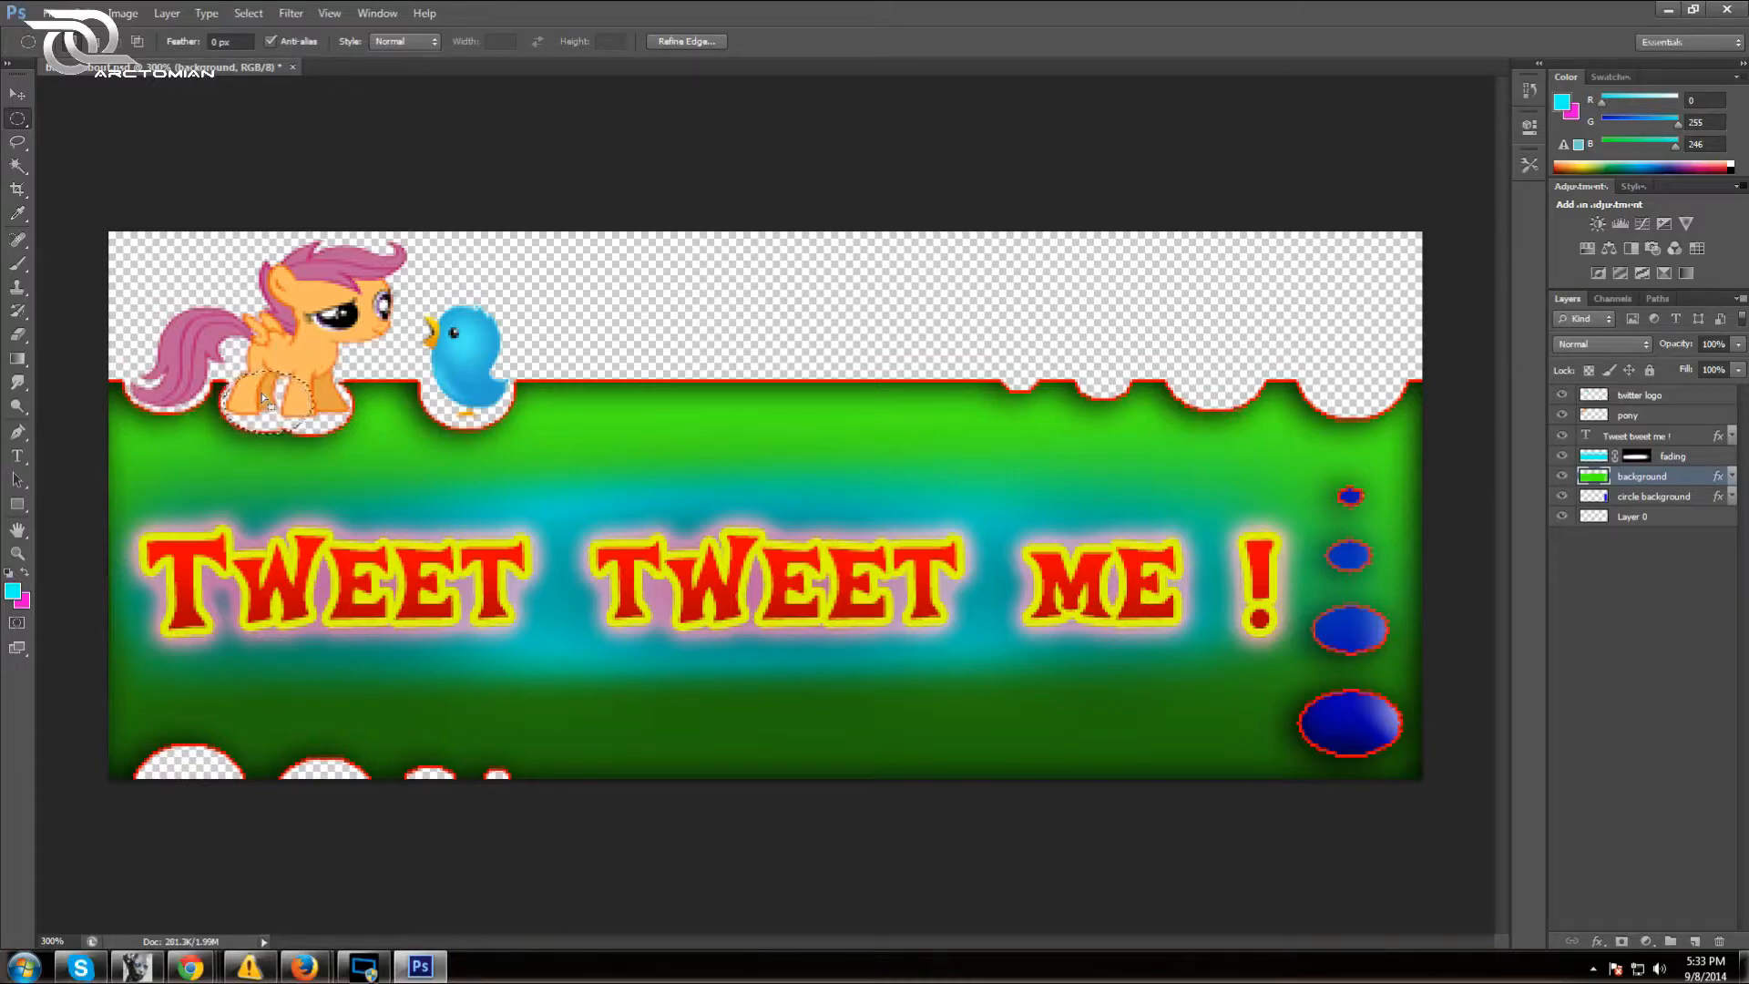
Nudge the elliptical selection around the pony's hooves and clear leftover background to merge both leg holes into one smooth cutout
{"action": "key", "text": "Right"}
{"action": "key", "text": "Right"}
{"action": "key", "text": "Right"}
{"action": "key", "text": "Right"}
{"action": "key", "text": "Down"}
{"action": "key", "text": "Right"}
{"action": "key", "text": "Left"}
{"action": "key", "text": "Left"}
{"action": "key", "text": "Left"}
{"action": "key", "text": "Left"}
{"action": "key", "text": "Left"}
{"action": "key", "text": "Left"}
{"action": "key", "text": "Left"}
{"action": "key", "text": "Right"}
{"action": "key", "text": "Up"}
{"action": "key", "text": "Up"}
{"action": "key", "text": "Up"}
{"action": "key", "text": "Right"}
{"action": "key", "text": "Right"}
{"action": "key", "text": "Right"}
{"action": "key", "text": "Right"}
{"action": "key", "text": "Right"}
{"action": "key", "text": "Right"}
{"action": "key", "text": "Right"}
{"action": "key", "text": "Right"}
{"action": "key", "text": "Right"}
{"action": "key", "text": "Right"}
{"action": "key", "text": "Right"}
{"action": "key", "text": "Right"}
{"action": "key", "text": "Right"}
{"action": "key", "text": "Up"}
{"action": "key", "text": "Up"}
{"action": "key", "text": "Up"}
{"action": "key", "text": "Up"}
{"action": "key", "text": "Down"}
{"action": "key", "text": "Down"}
{"action": "key", "text": "Down"}
{"action": "key", "text": "Right"}
{"action": "key", "text": "Right"}
{"action": "key", "text": "Left"}
{"action": "key", "text": "Left"}
{"action": "key", "text": "Left"}
{"action": "key", "text": "Left"}
{"action": "key", "text": "Left"}
{"action": "key", "text": "Left"}
{"action": "key", "text": "Left"}
{"action": "key", "text": "Left"}
{"action": "key", "text": "Left"}
{"action": "key", "text": "Left"}
{"action": "key", "text": "Left"}
{"action": "key", "text": "Left"}
{"action": "key", "text": "Left"}
{"action": "key", "text": "Left"}
{"action": "key", "text": "Left"}
{"action": "key", "text": "Left"}
{"action": "key", "text": "Left"}
{"action": "key", "text": "Up"}
{"action": "key", "text": "Right"}
{"action": "key", "text": "Right"}
{"action": "key", "text": "Right"}
{"action": "key", "text": "Right"}
{"action": "key", "text": "Right"}
{"action": "key", "text": "Right"}
{"action": "key", "text": "Right"}
{"action": "key", "text": "Right"}
{"action": "key", "text": "Right"}
{"action": "key", "text": "Right"}
{"action": "key", "text": "Right"}
{"action": "key", "text": "Right"}
{"action": "key", "text": "Right"}
{"action": "key", "text": "Right"}
{"action": "key", "text": "Right"}
{"action": "key", "text": "Right"}
{"action": "key", "text": "Right"}
{"action": "key", "text": "Right"}
{"action": "key", "text": "Right"}
{"action": "key", "text": "Right"}
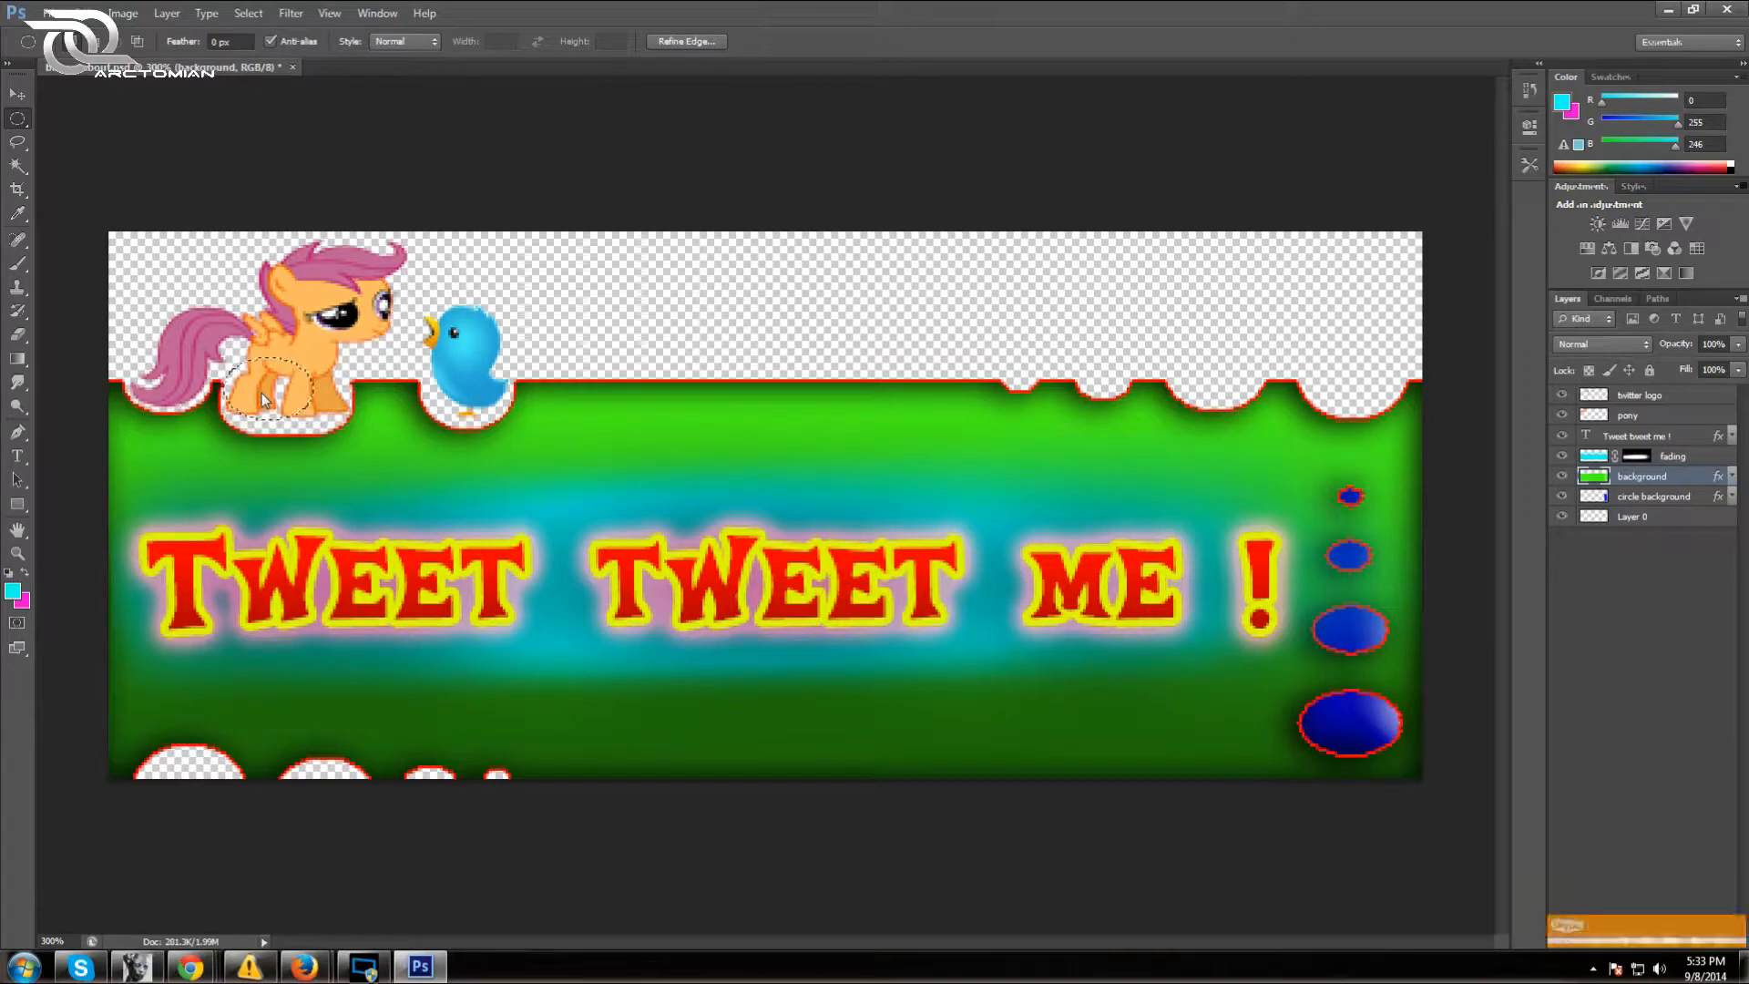
{"action": "key", "text": "Left"}
{"action": "key", "text": "Left"}
{"action": "key", "text": "Left"}
{"action": "key", "text": "Left"}
{"action": "key", "text": "Left"}
{"action": "key", "text": "Left"}
{"action": "key", "text": "Left"}
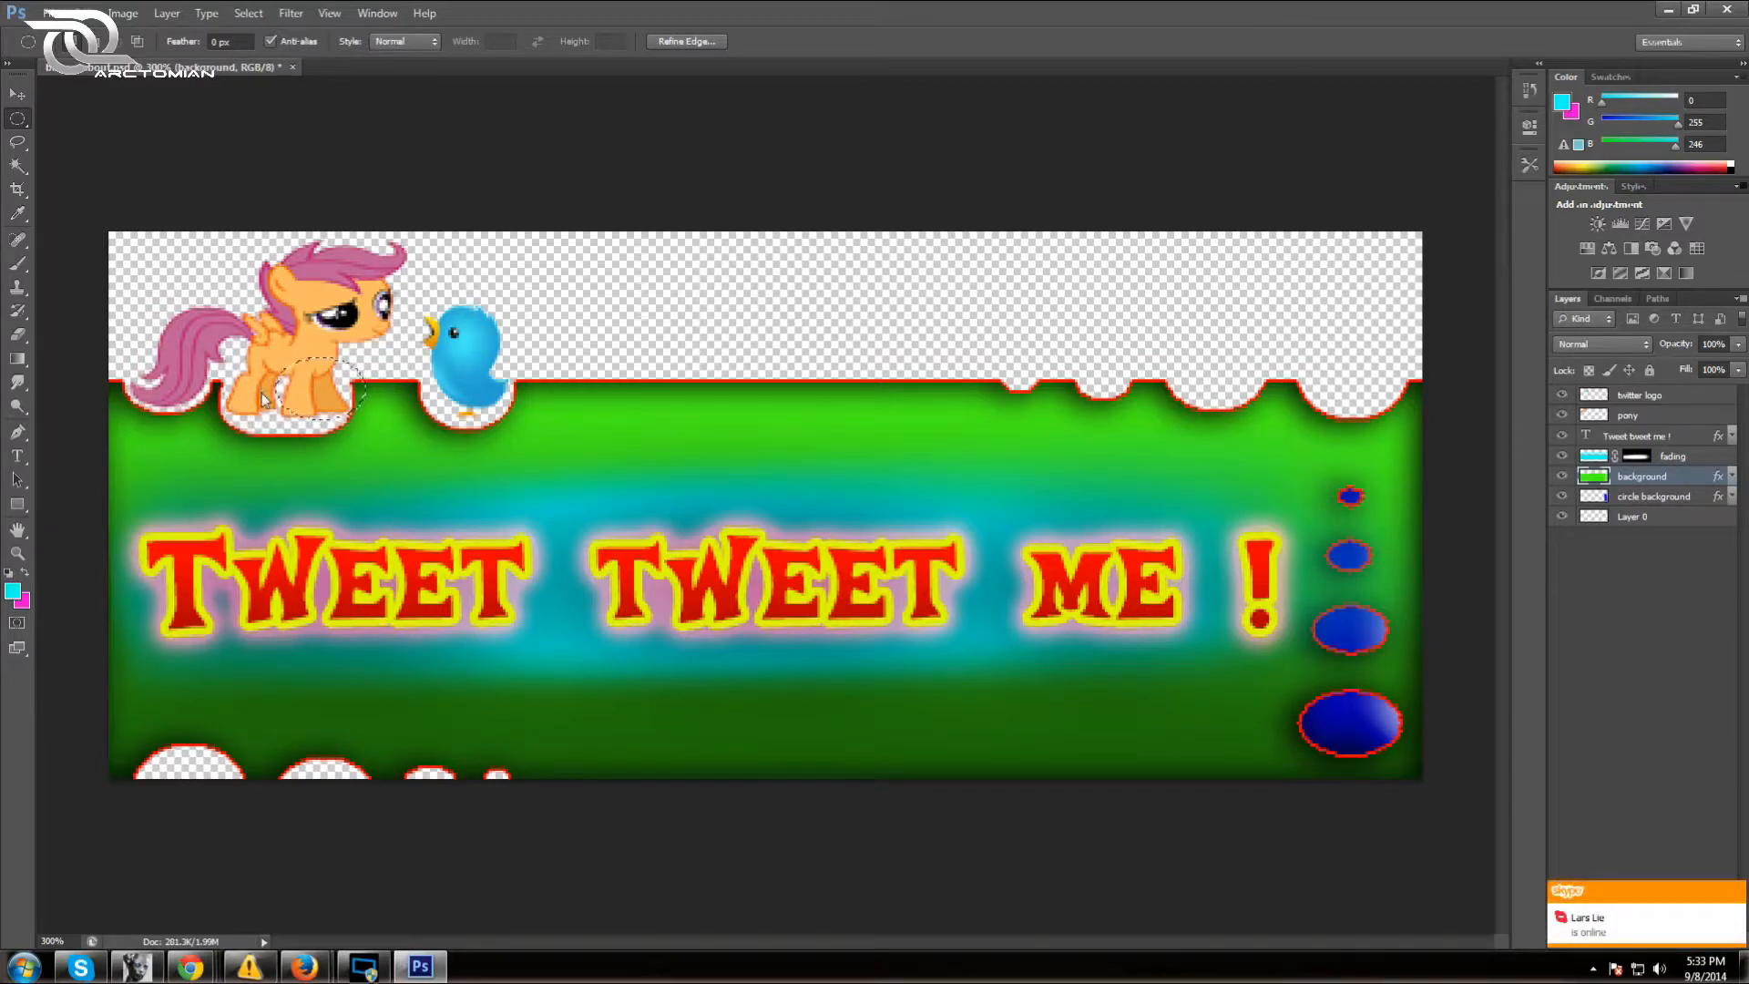
{"action": "key", "text": "Up"}
{"action": "key", "text": "Up"}
{"action": "key", "text": "Down"}
{"action": "key", "text": "Down"}
{"action": "key", "text": "Down"}
{"action": "key", "text": "Down"}
{"action": "key", "text": "Down"}
{"action": "key", "text": "Down"}
{"action": "key", "text": "Down"}
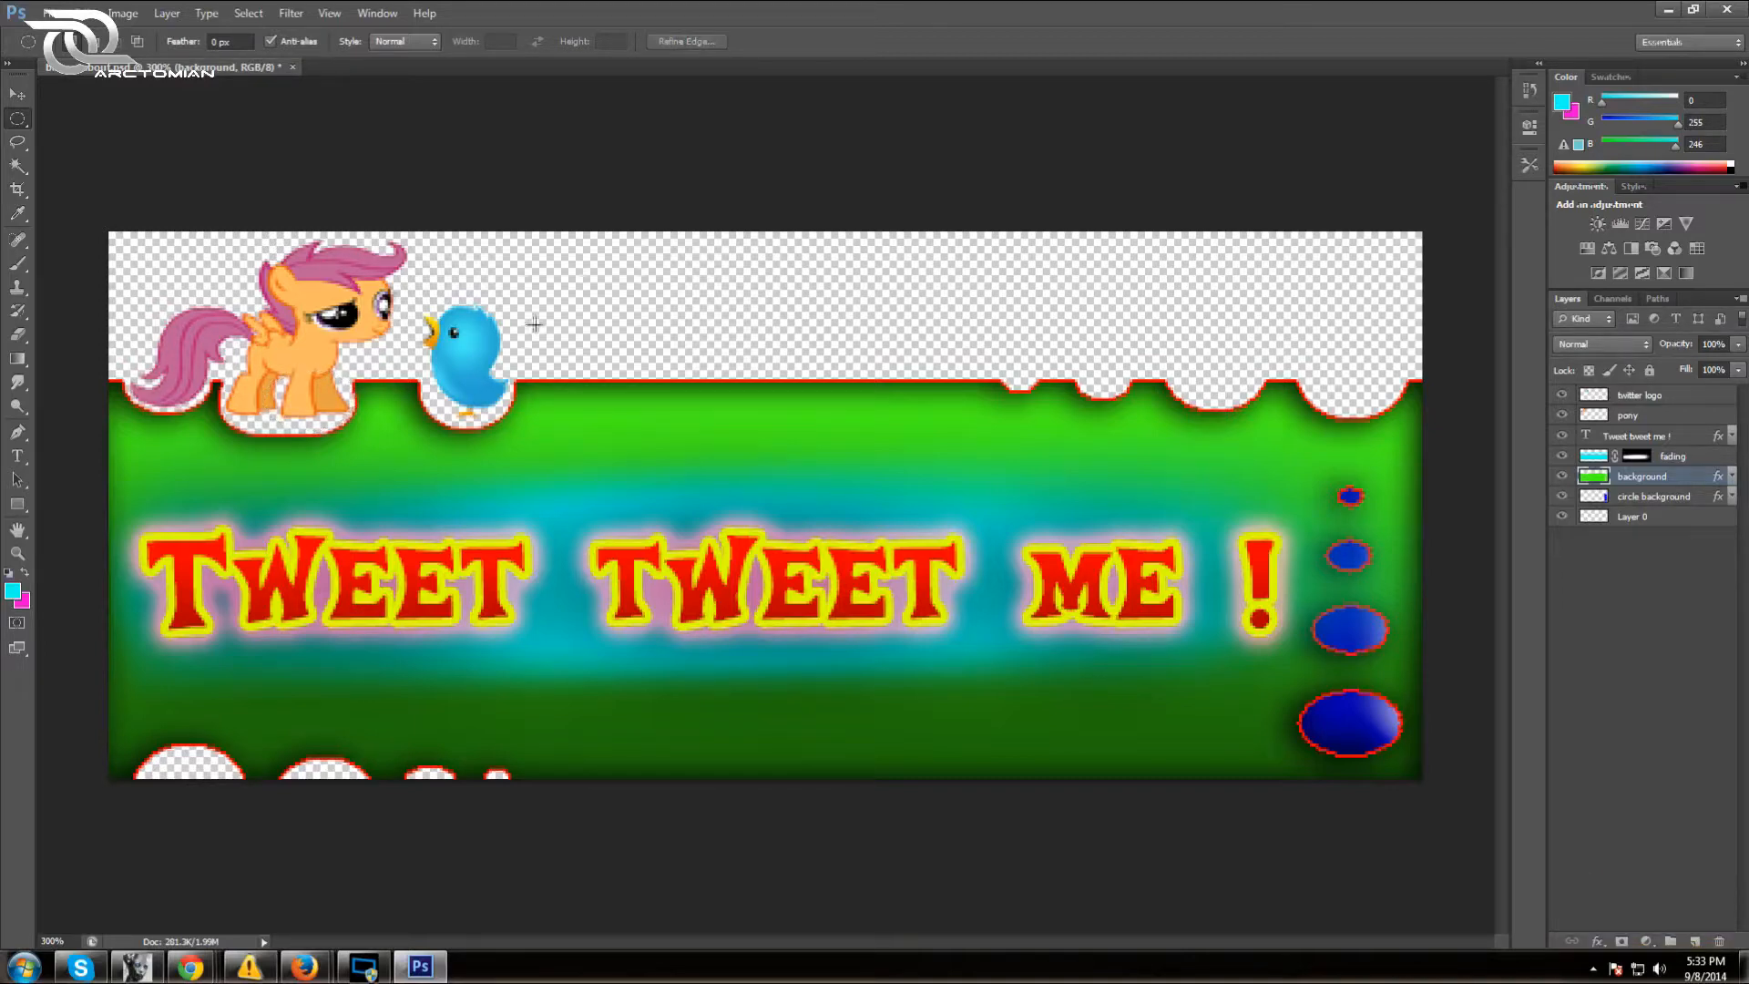
Give the twitter logo layer a 1 px black outside stroke and a drop shadow with the default settings
{"action": "left_click", "coordinate": [329, 13]}
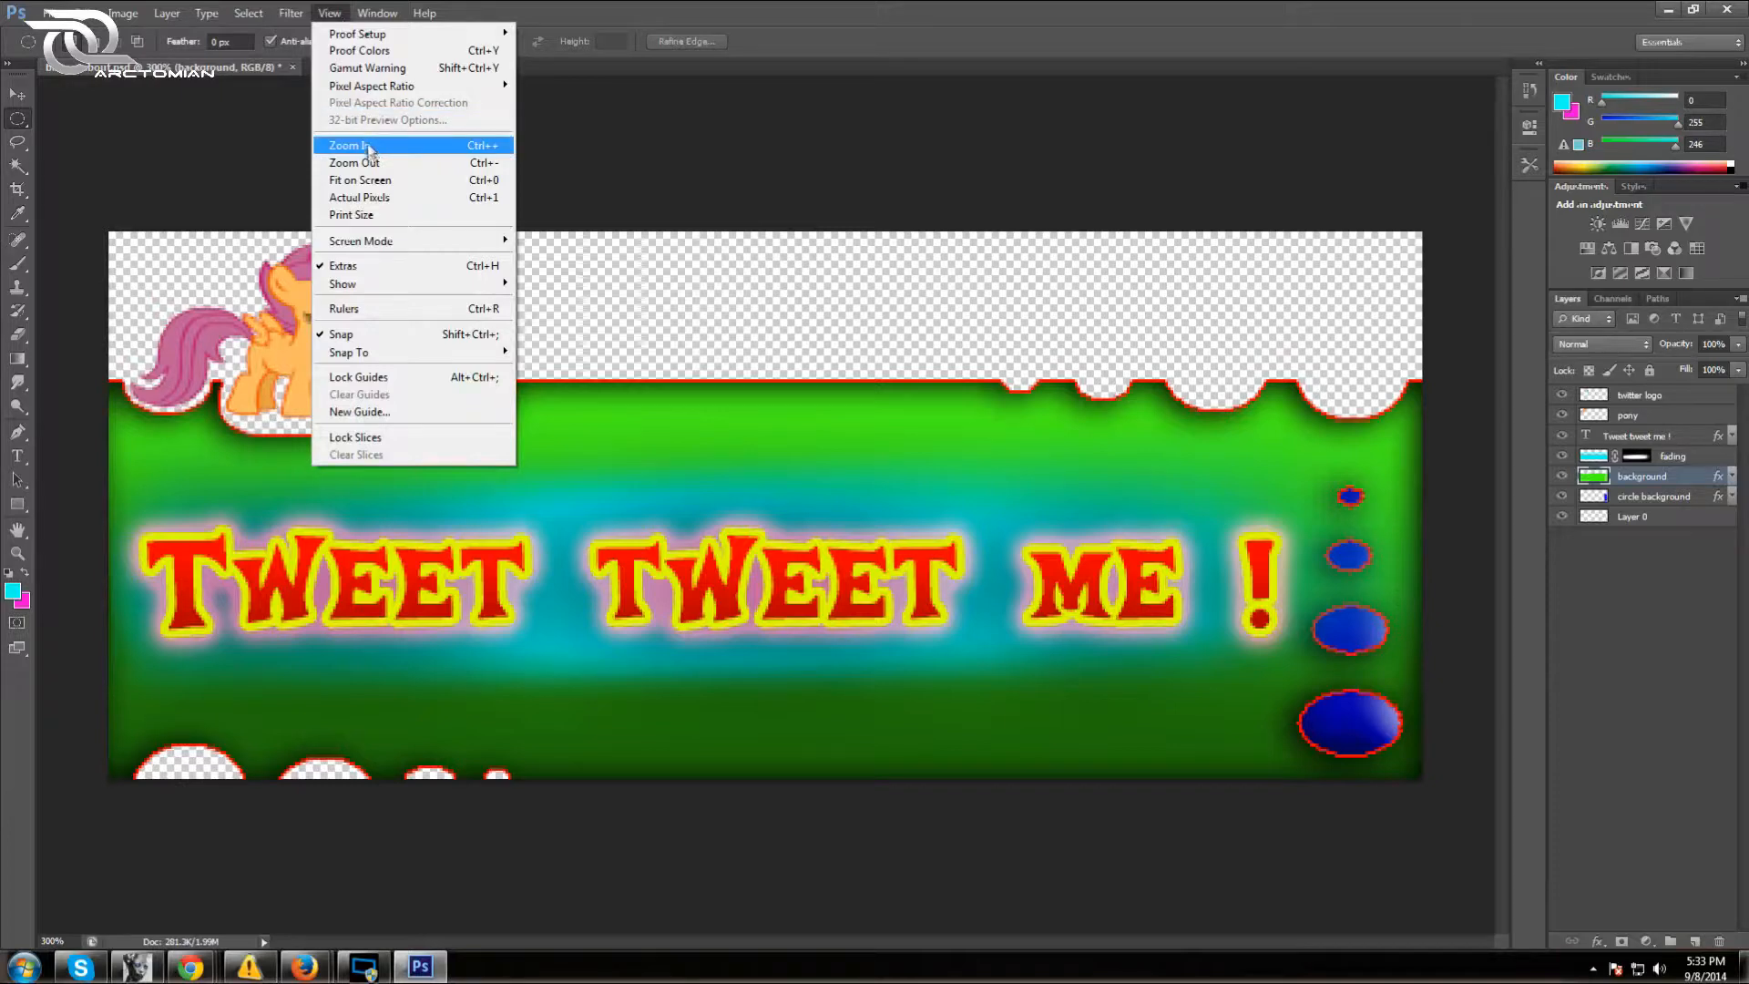
{"action": "left_click", "coordinate": [360, 197]}
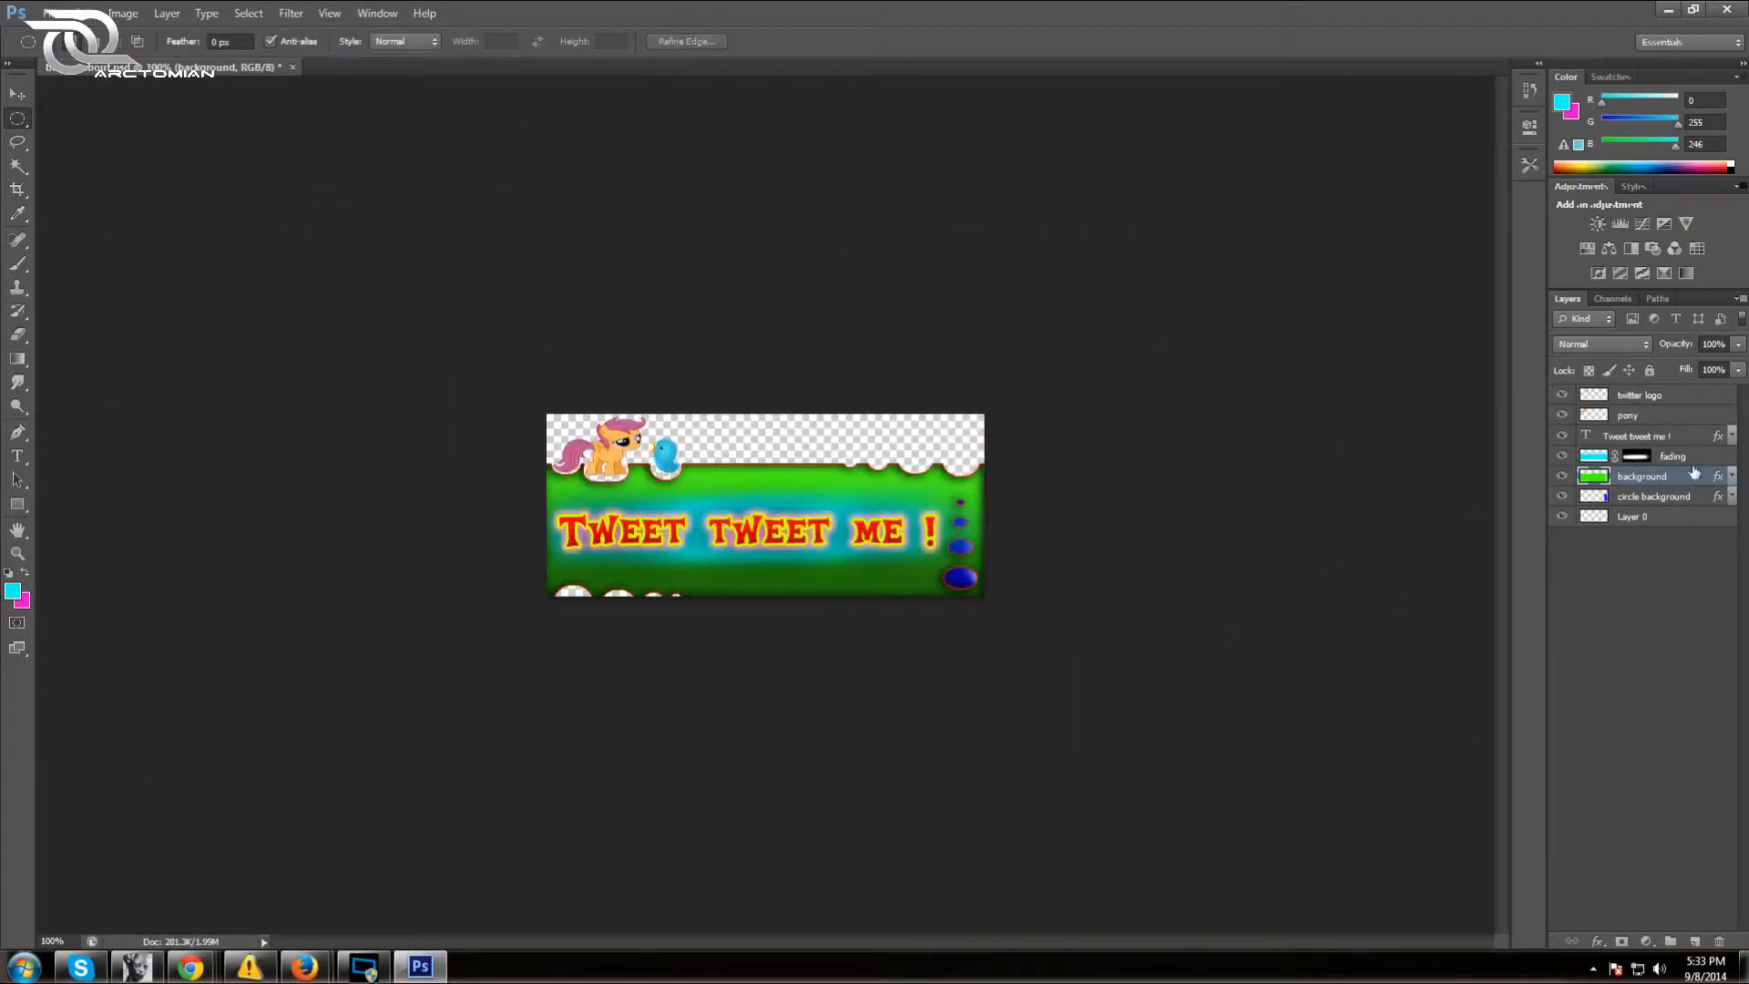
{"action": "left_click", "coordinate": [1640, 417]}
{"action": "left_click", "coordinate": [1649, 395]}
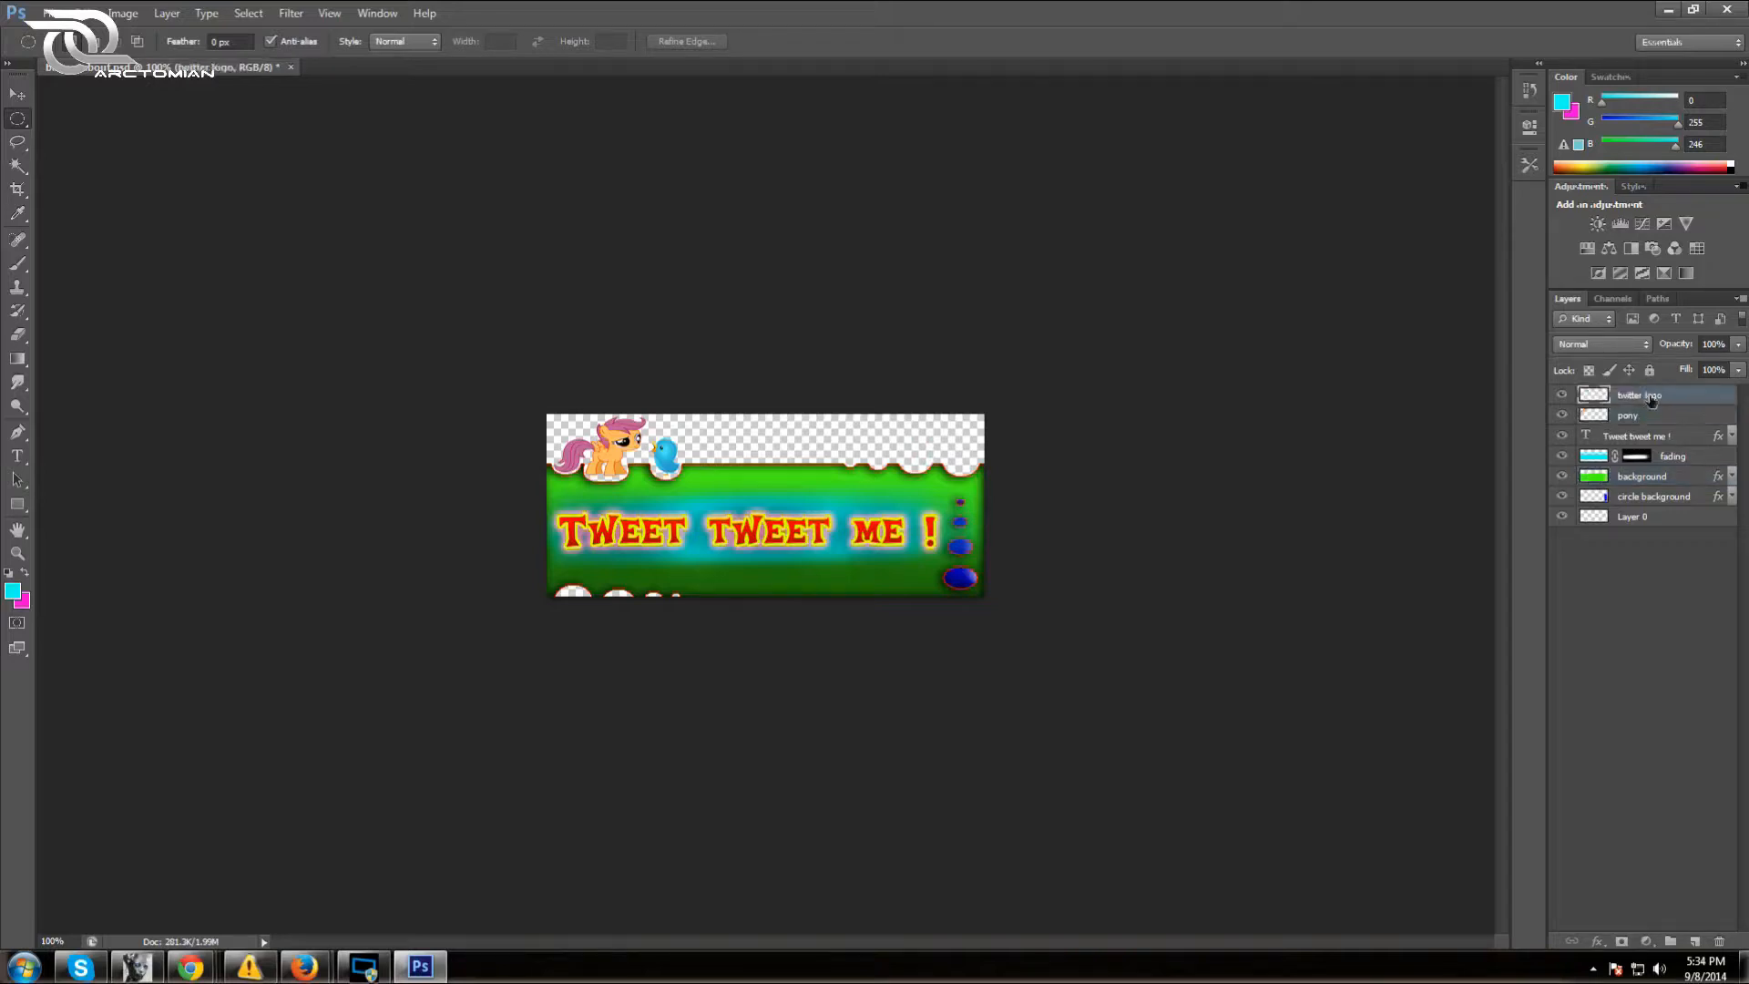
{"action": "right_click", "coordinate": [1649, 394]}
{"action": "left_click", "coordinate": [1546, 337]}
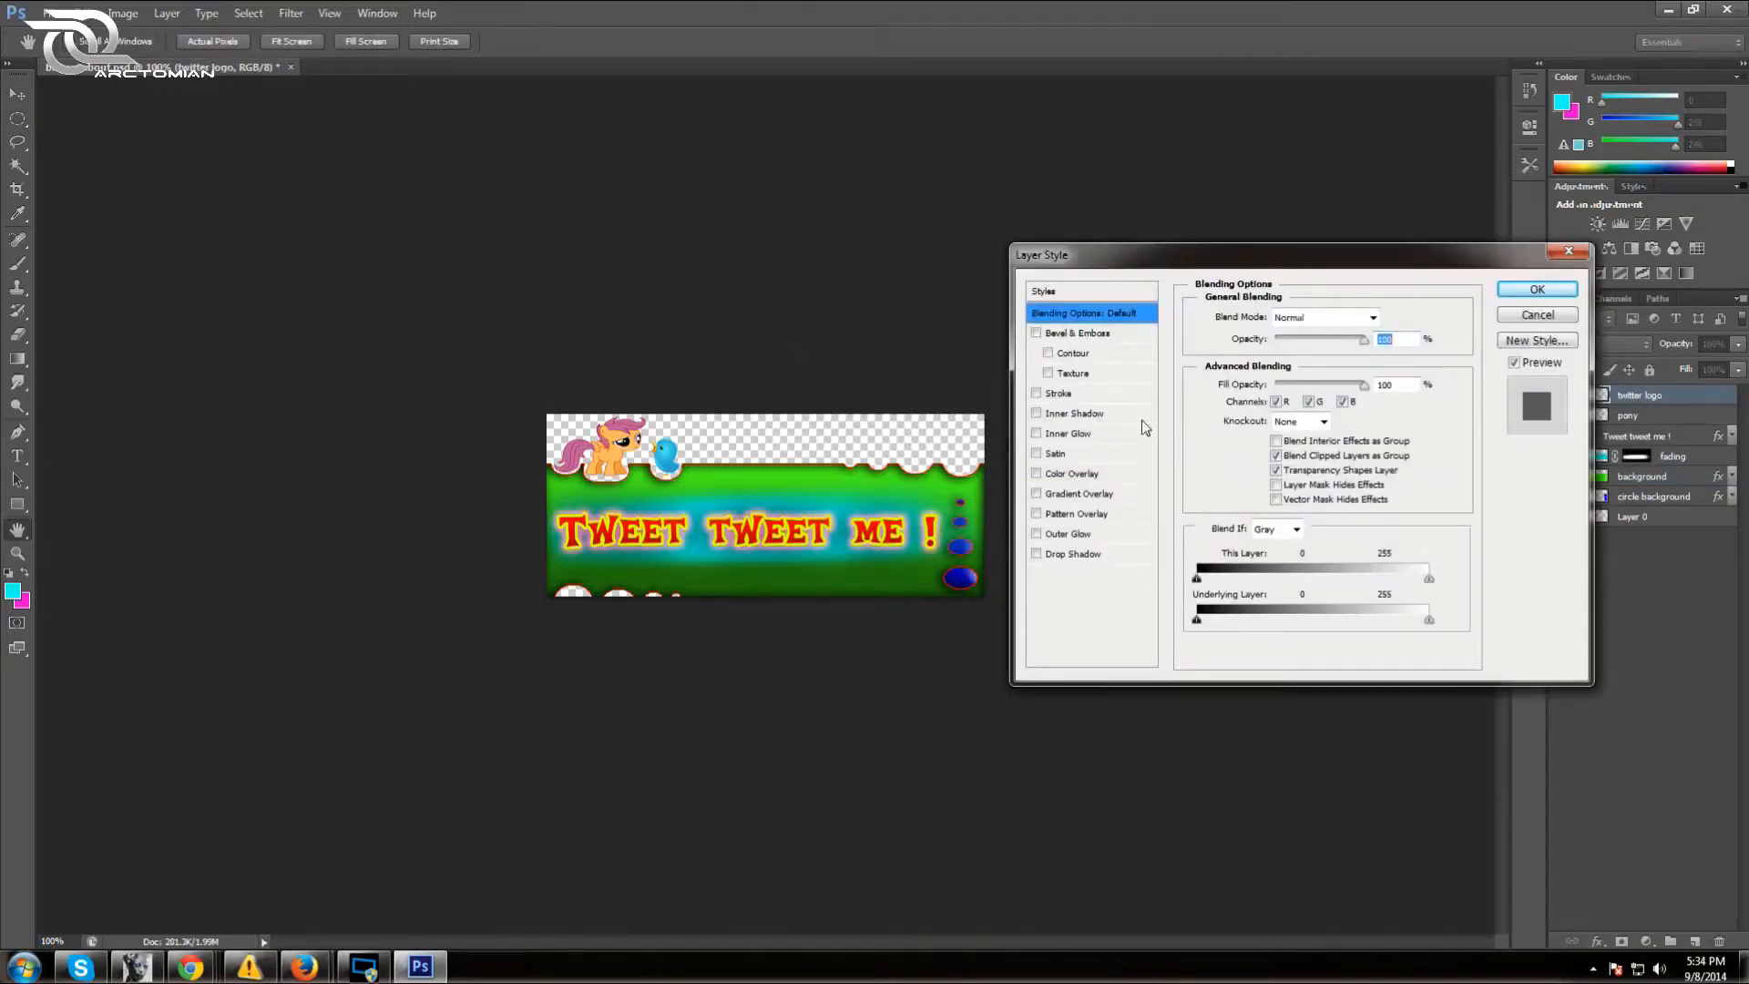
{"action": "left_click", "coordinate": [1036, 394]}
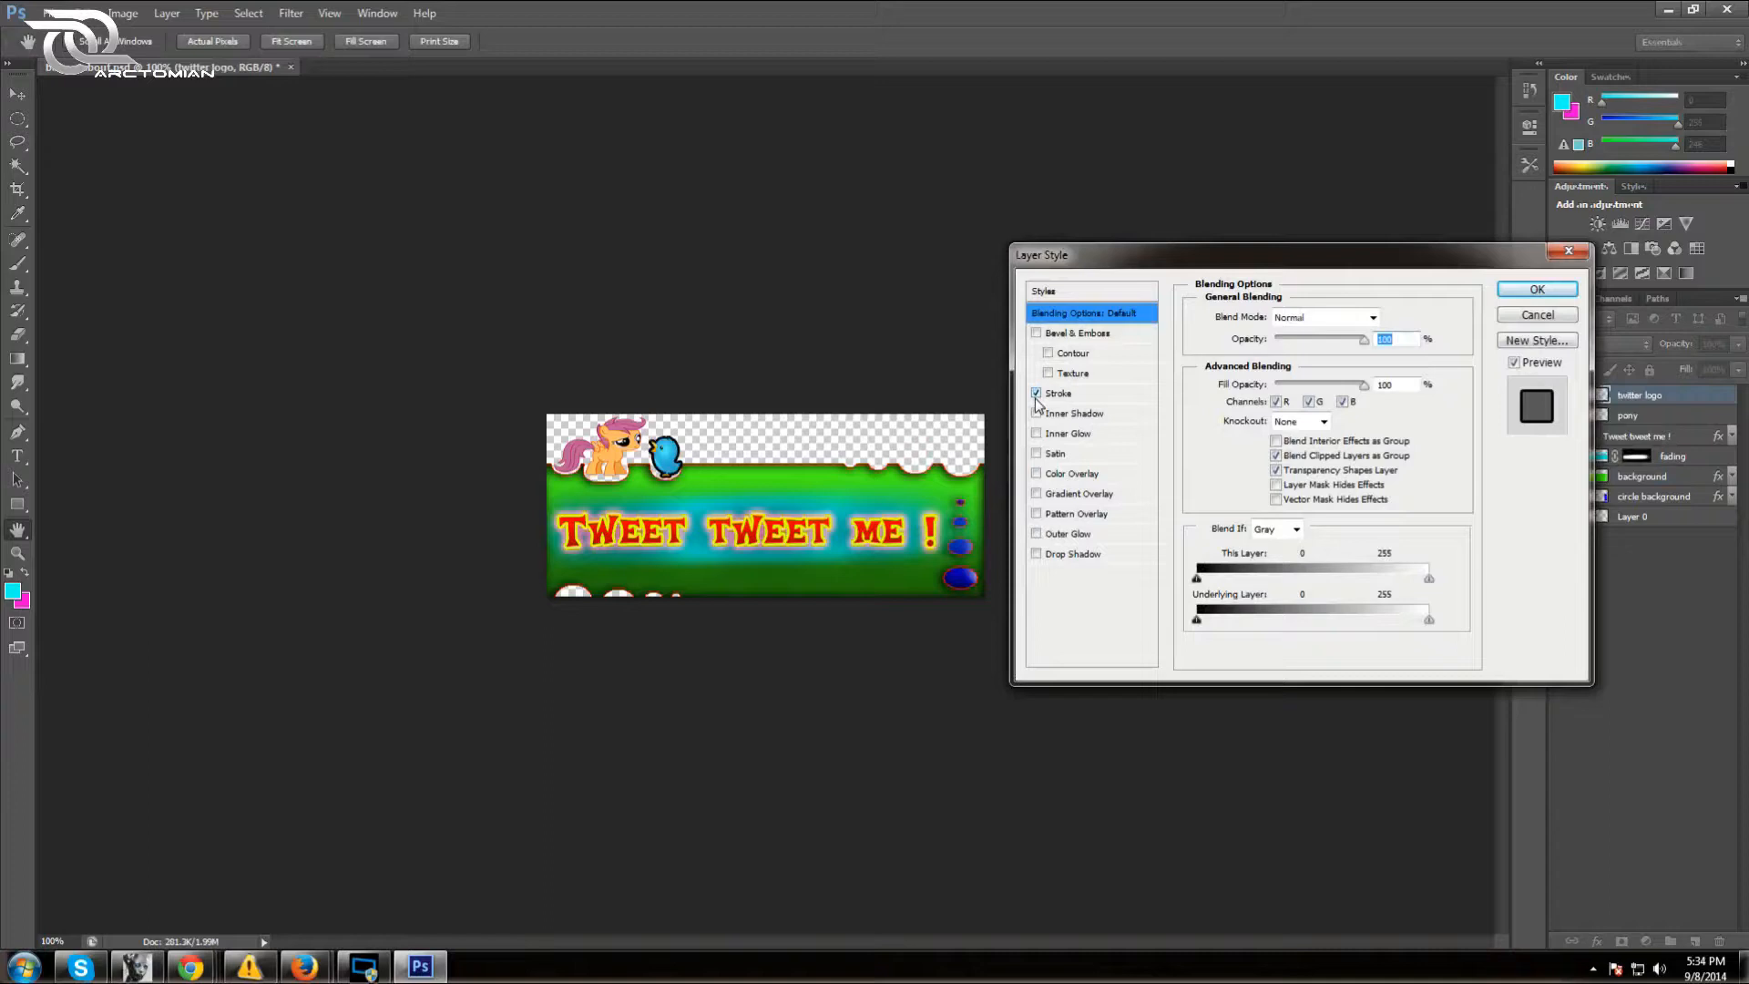
{"action": "left_click", "coordinate": [1056, 395]}
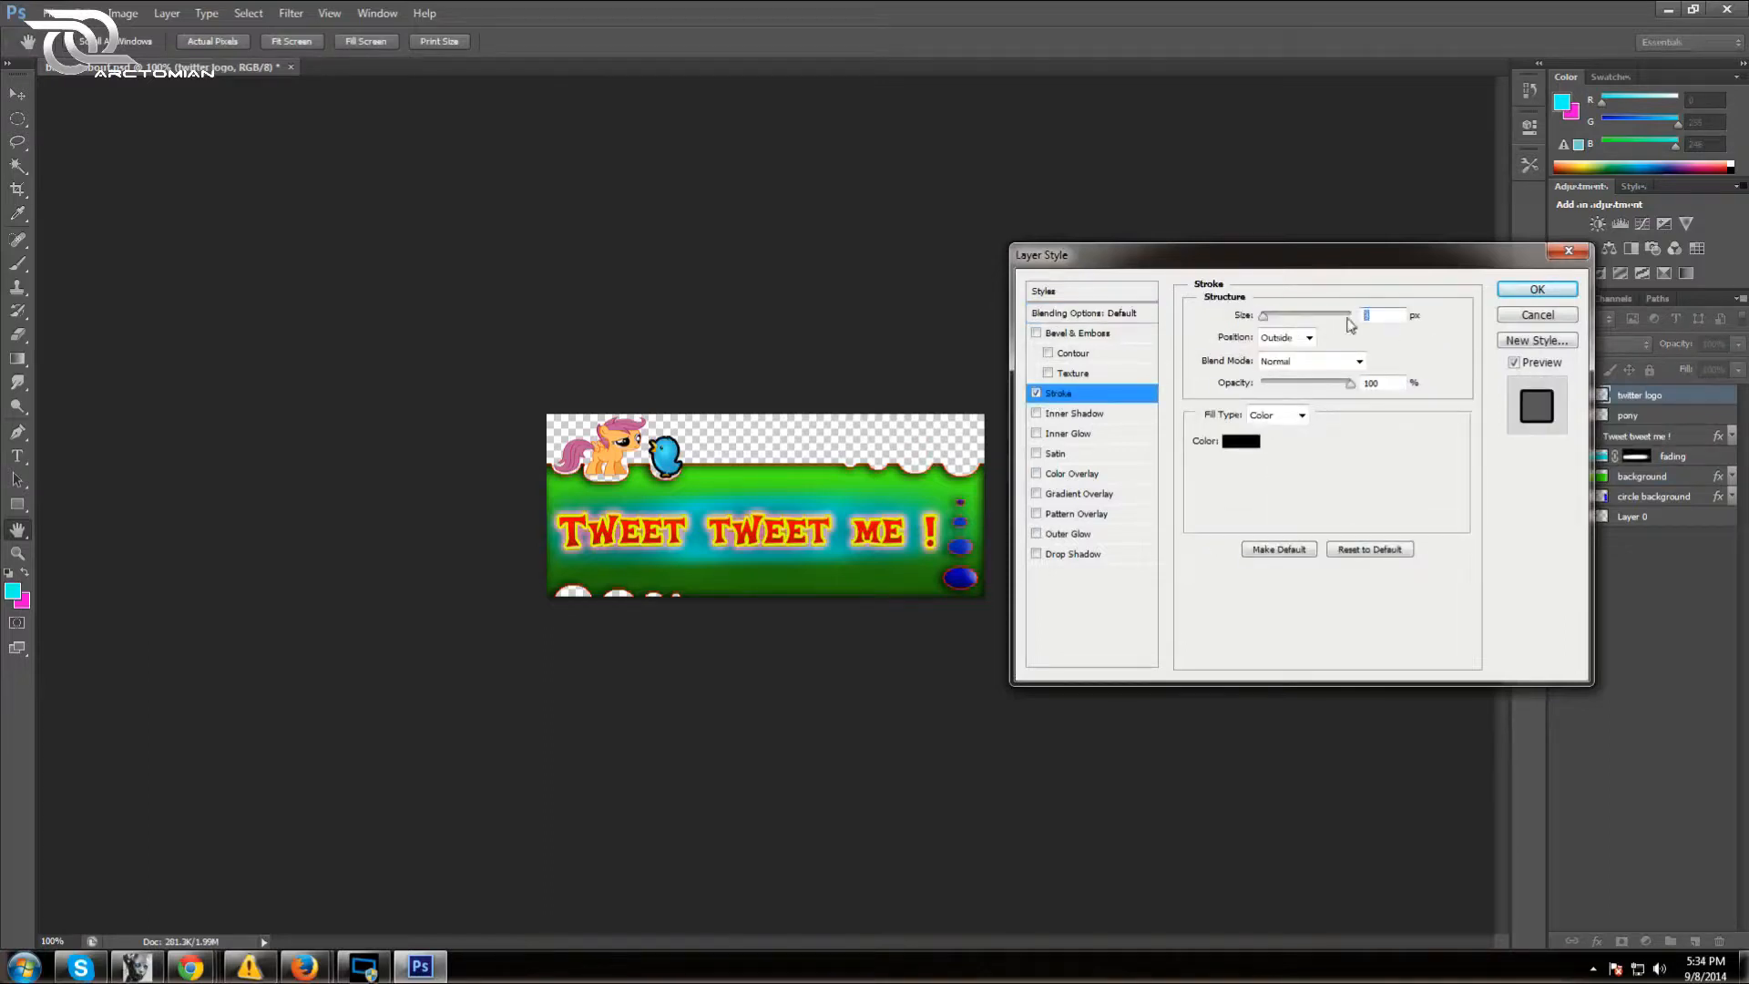
{"action": "type", "text": "1"}
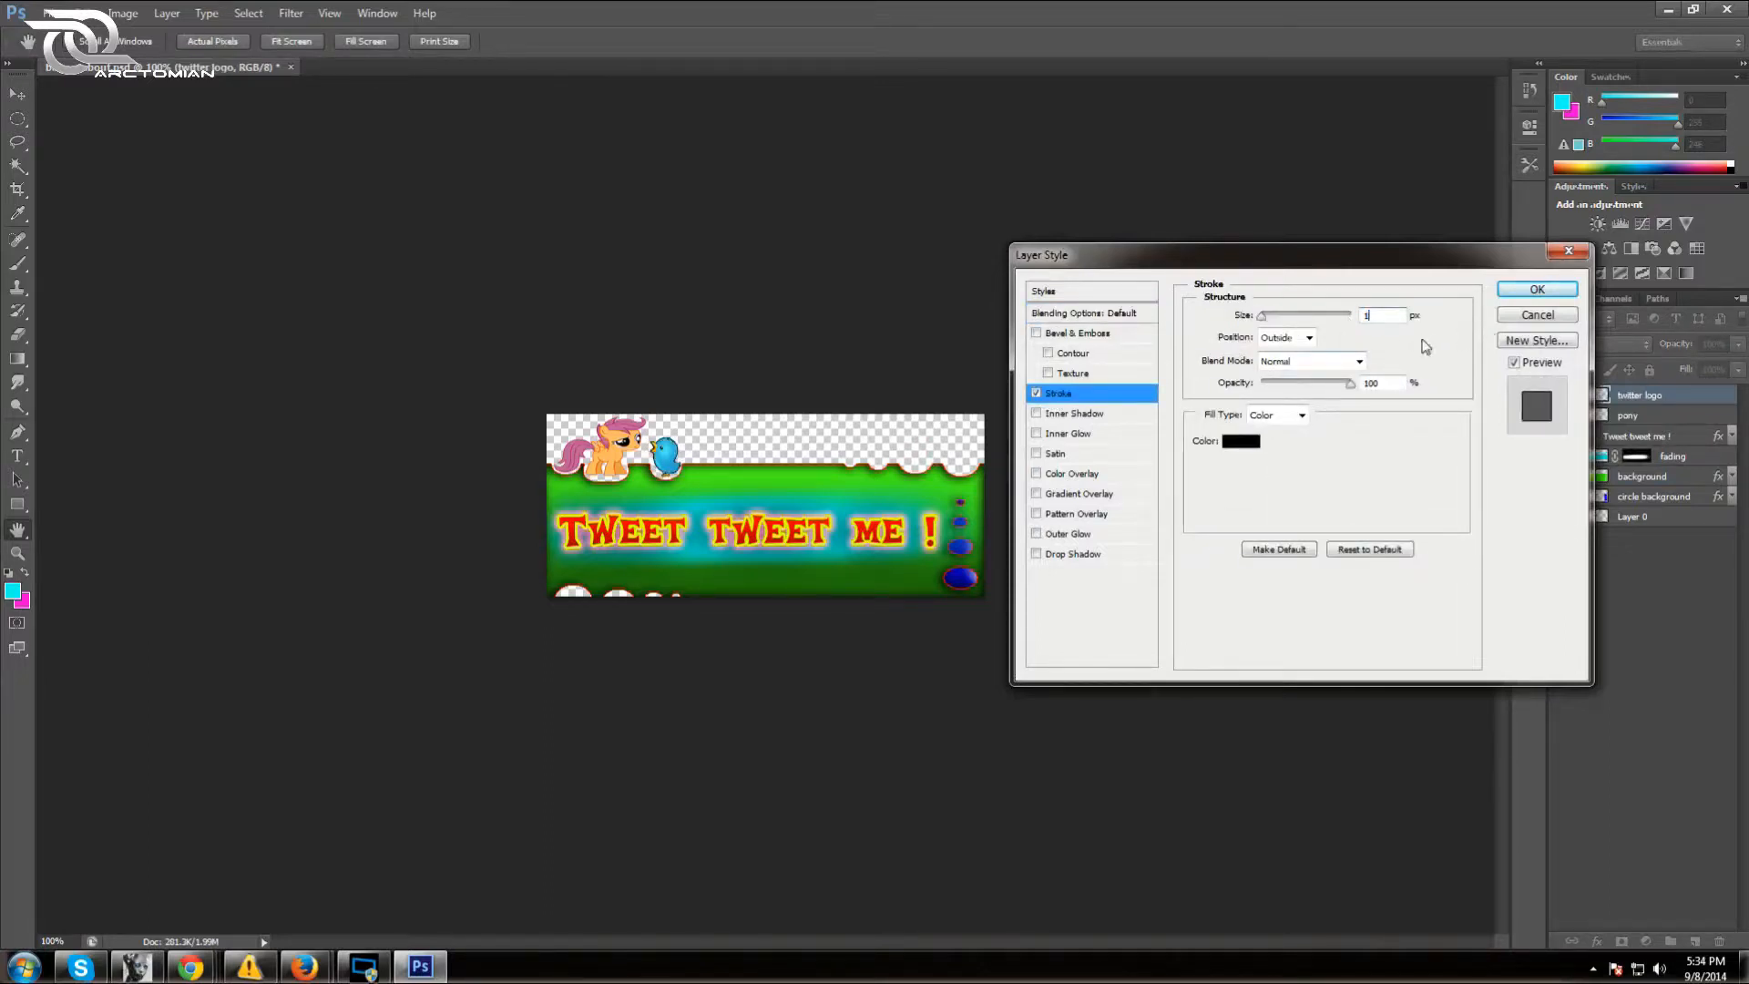
{"action": "left_click", "coordinate": [1036, 554]}
{"action": "left_click", "coordinate": [1073, 554]}
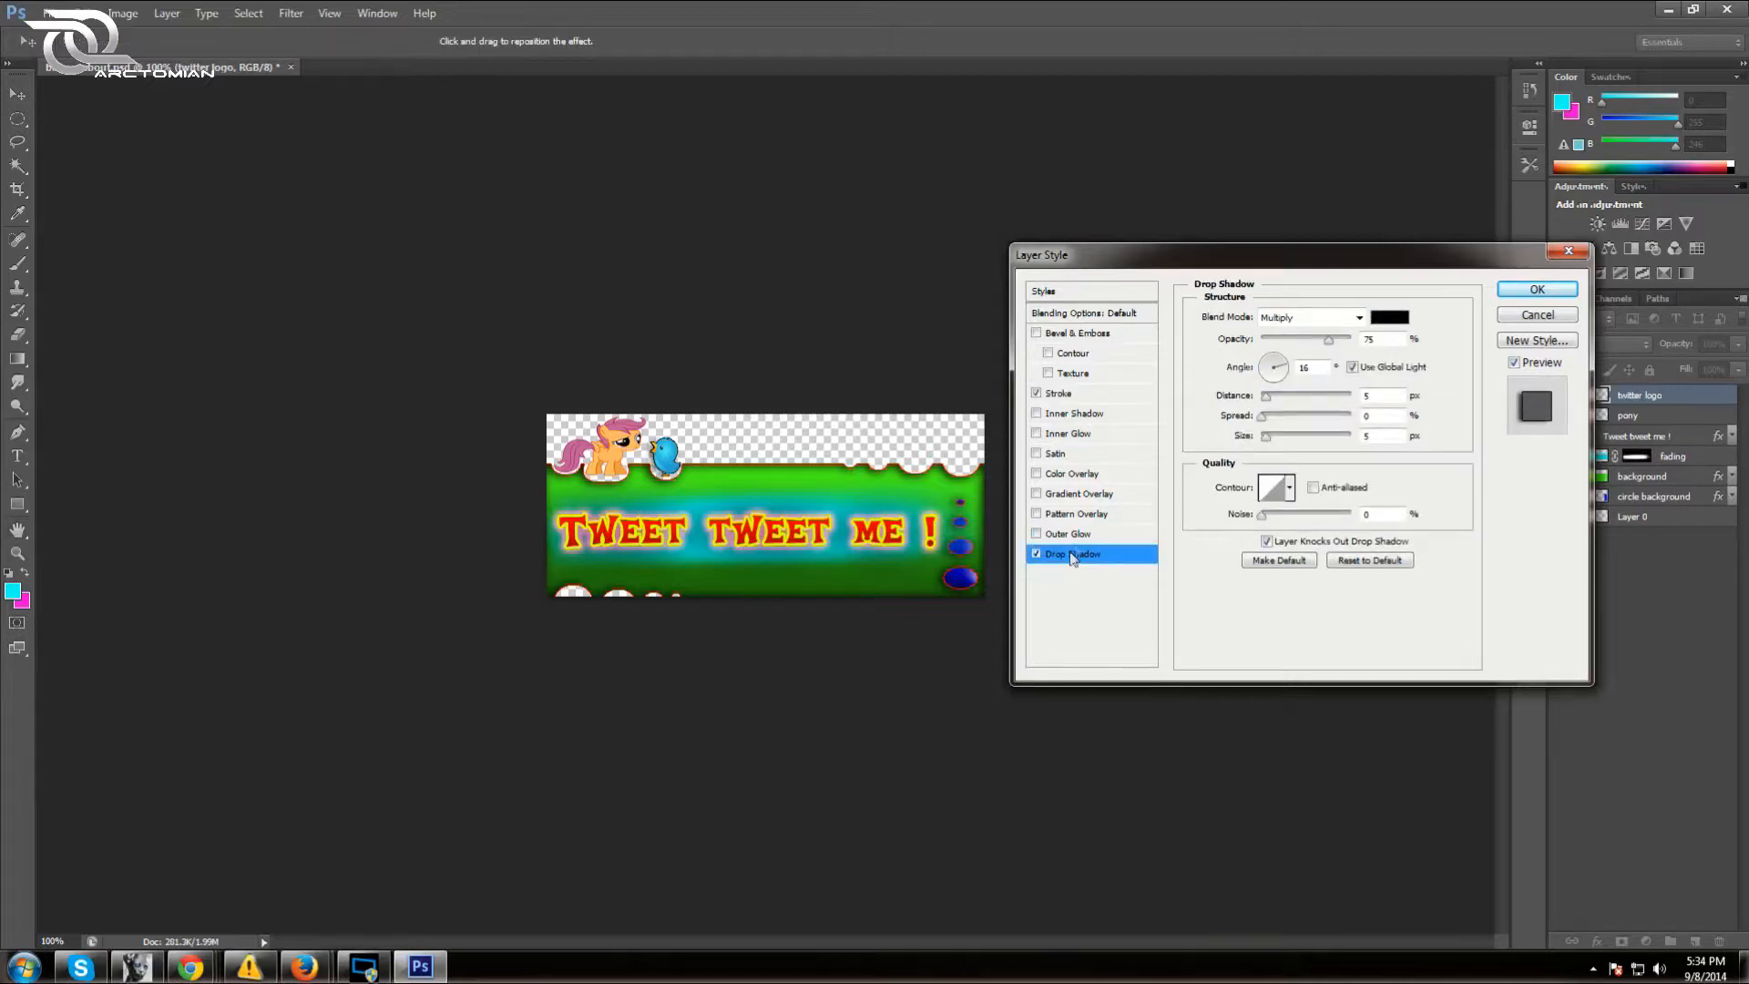
{"action": "left_click", "coordinate": [1535, 290]}
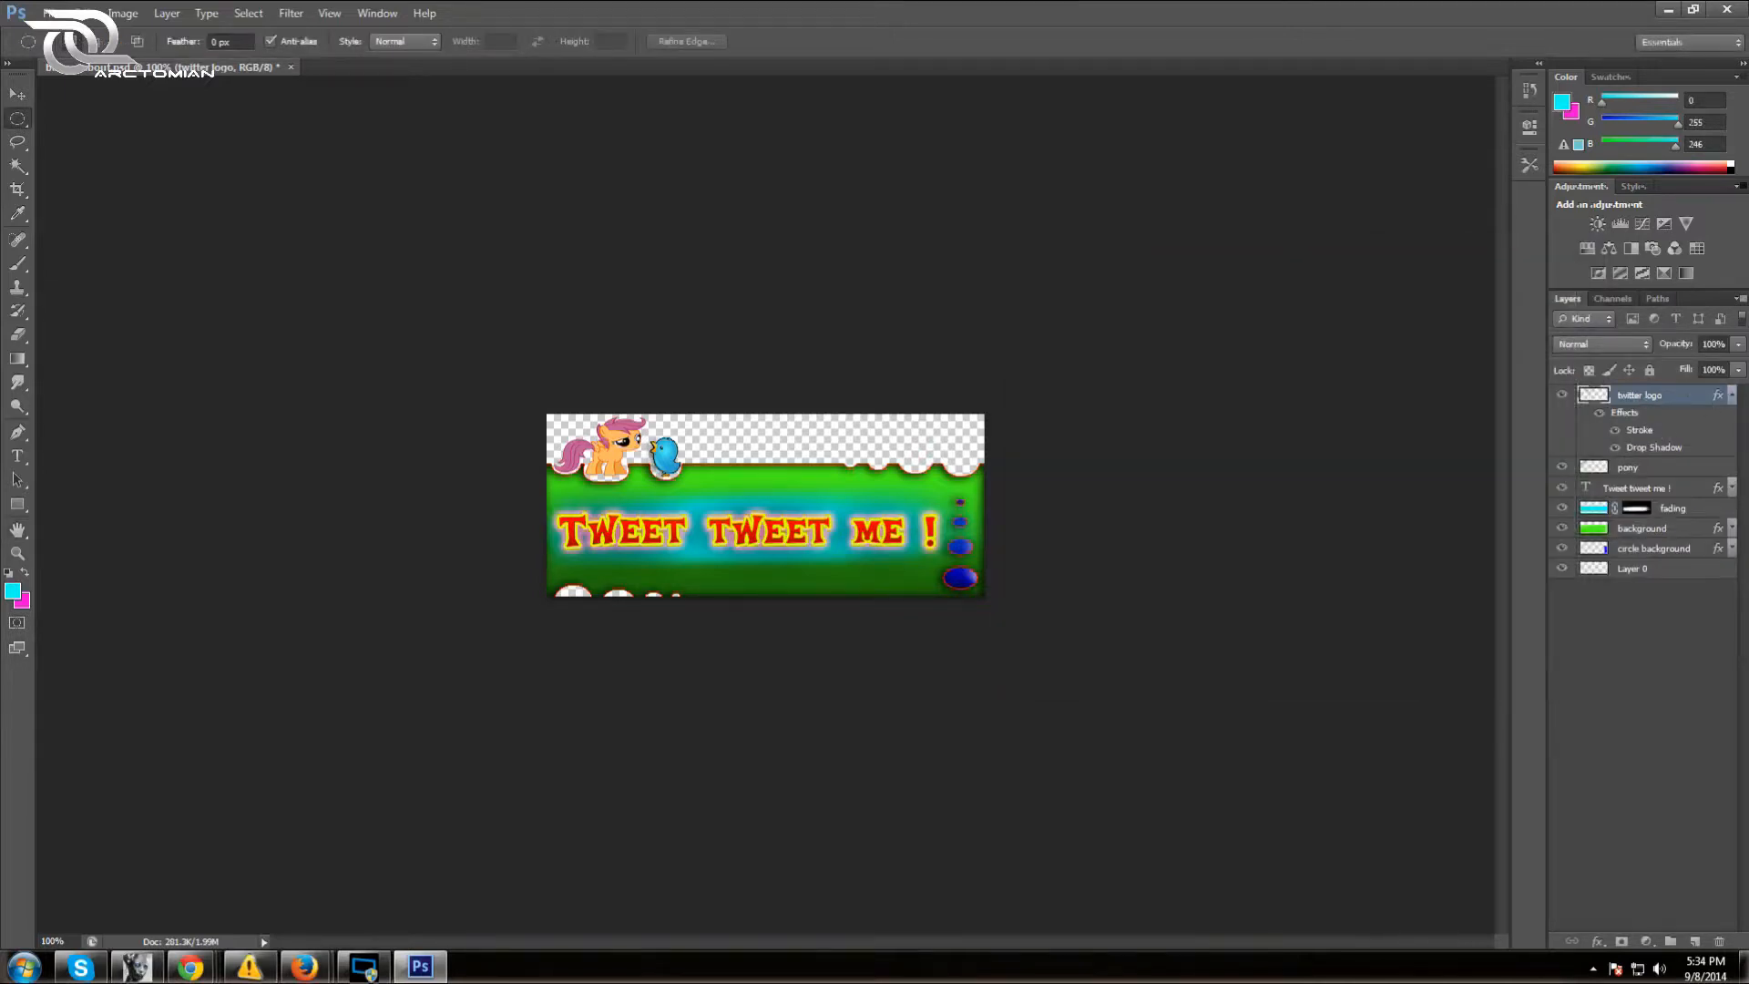
{"action": "left_click", "coordinate": [1734, 396]}
Add a 1 px black outside stroke and a drop shadow to the pony layer
{"action": "left_click", "coordinate": [1653, 418]}
{"action": "right_click", "coordinate": [1654, 417]}
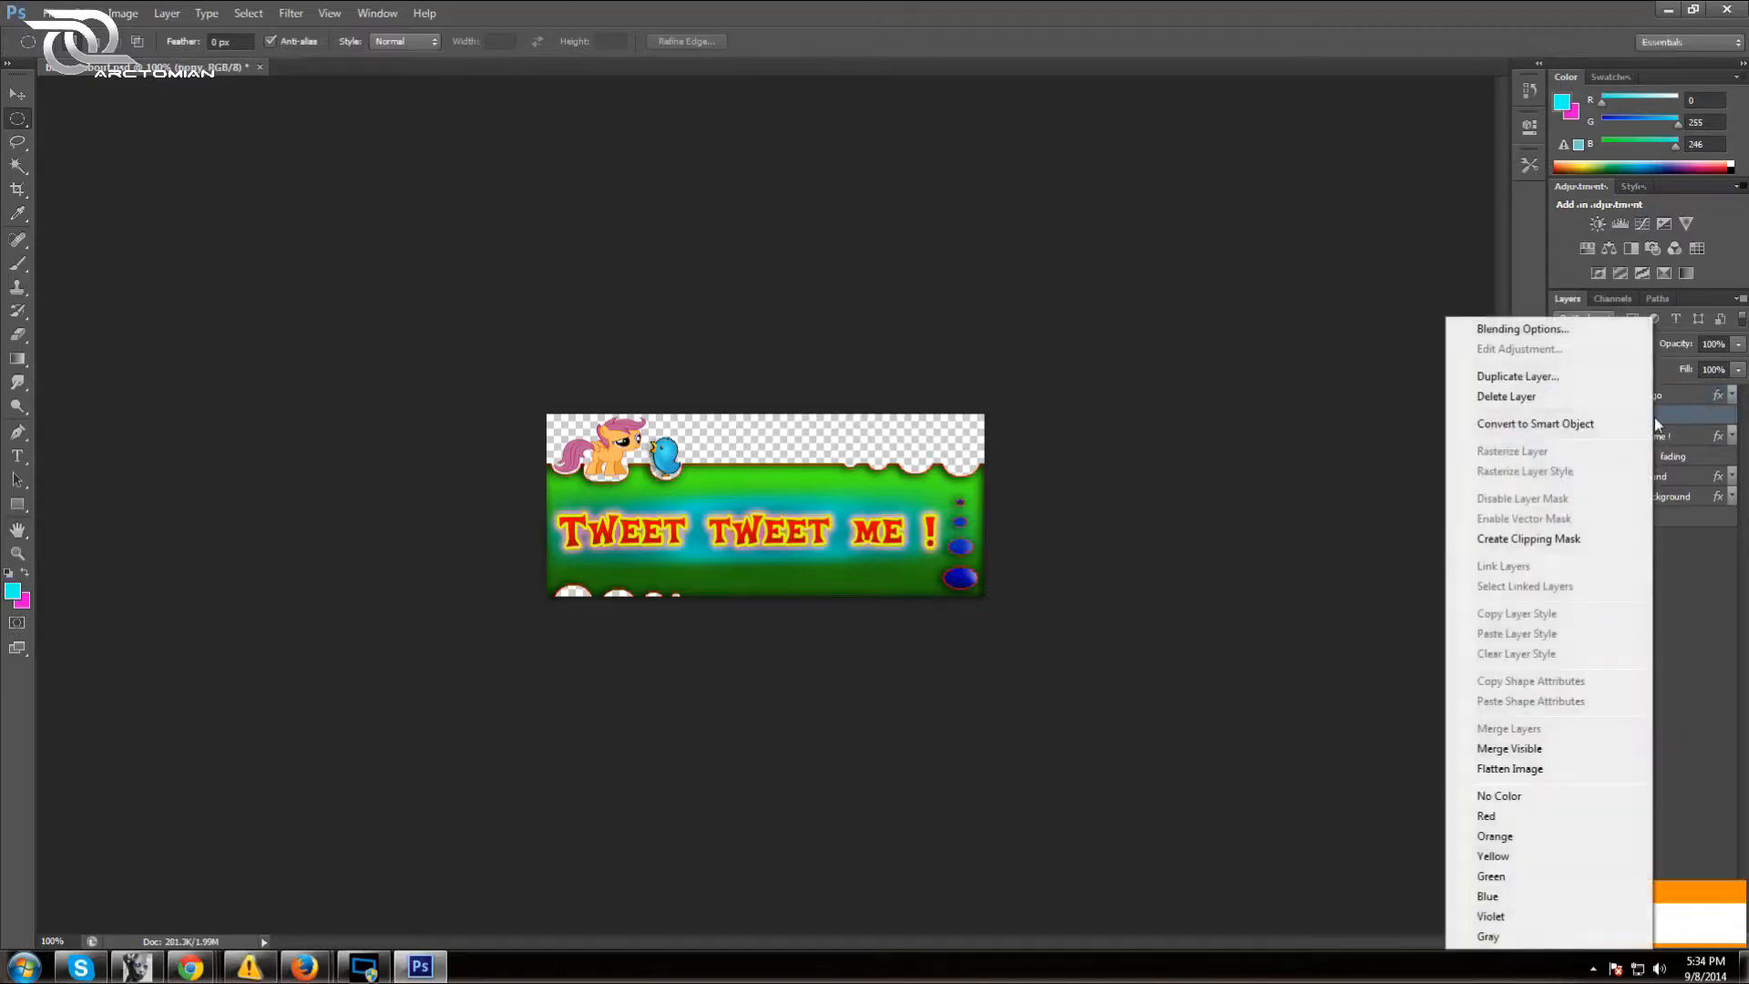
{"action": "left_click", "coordinate": [1489, 334]}
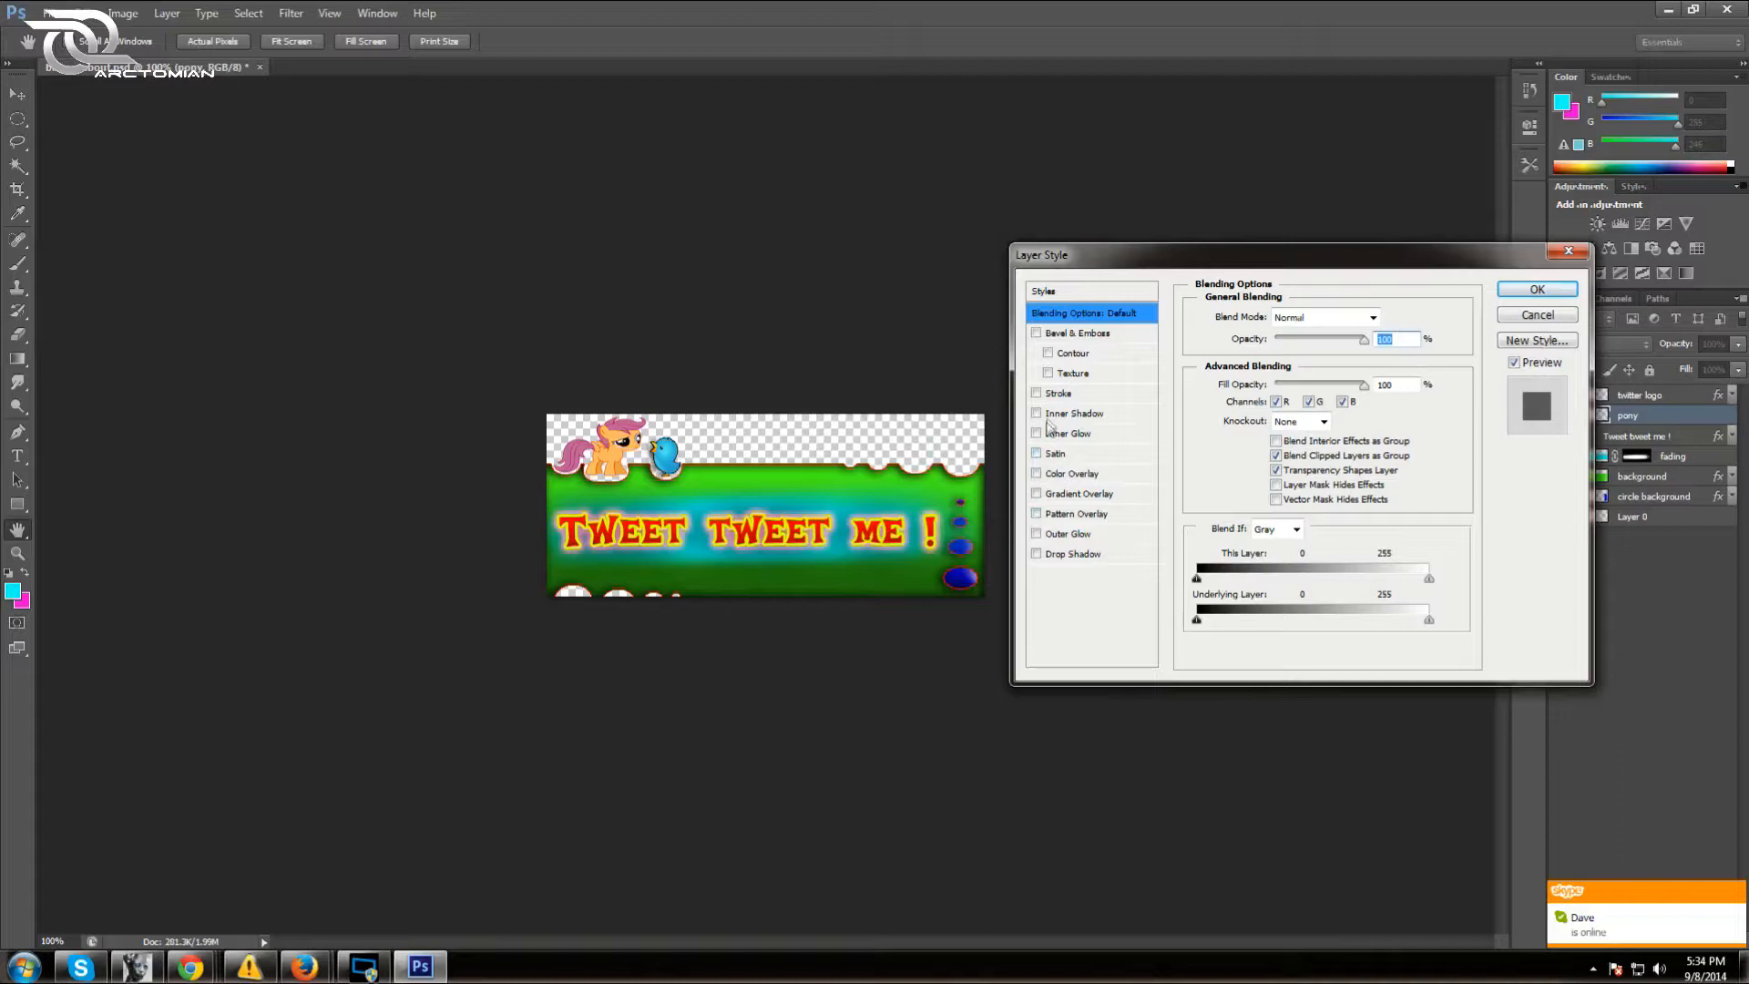
{"action": "left_click", "coordinate": [1058, 394]}
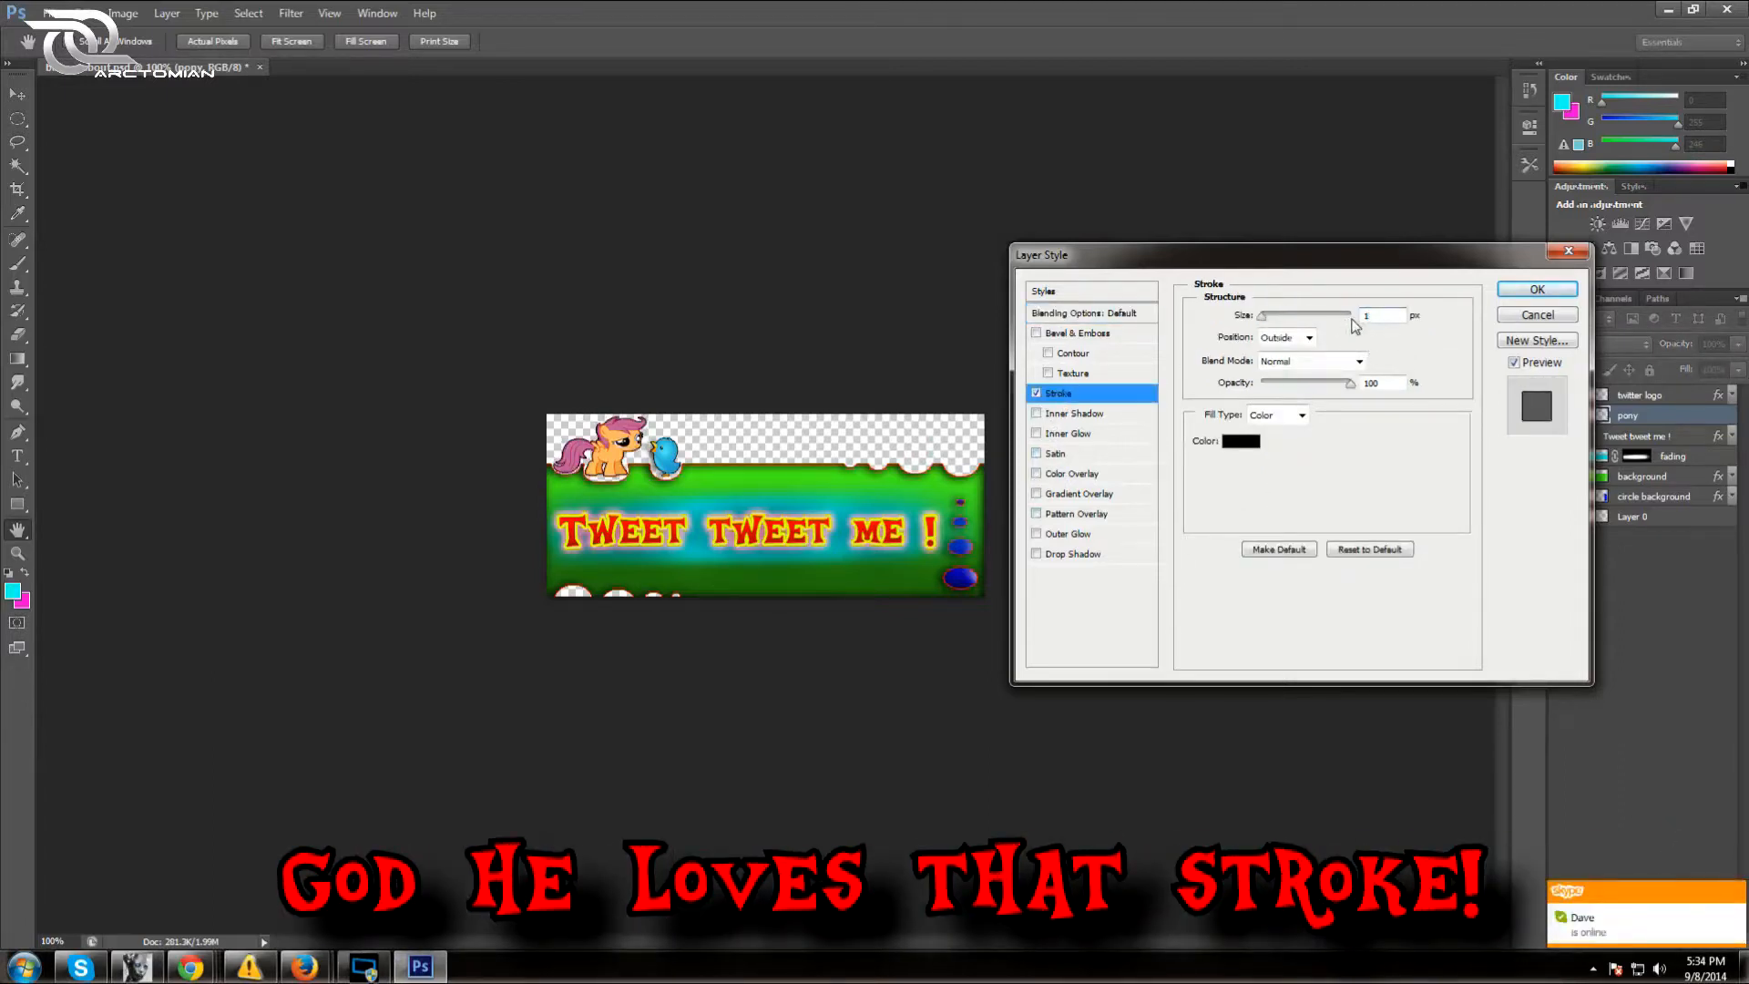
{"action": "left_click", "coordinate": [1037, 554]}
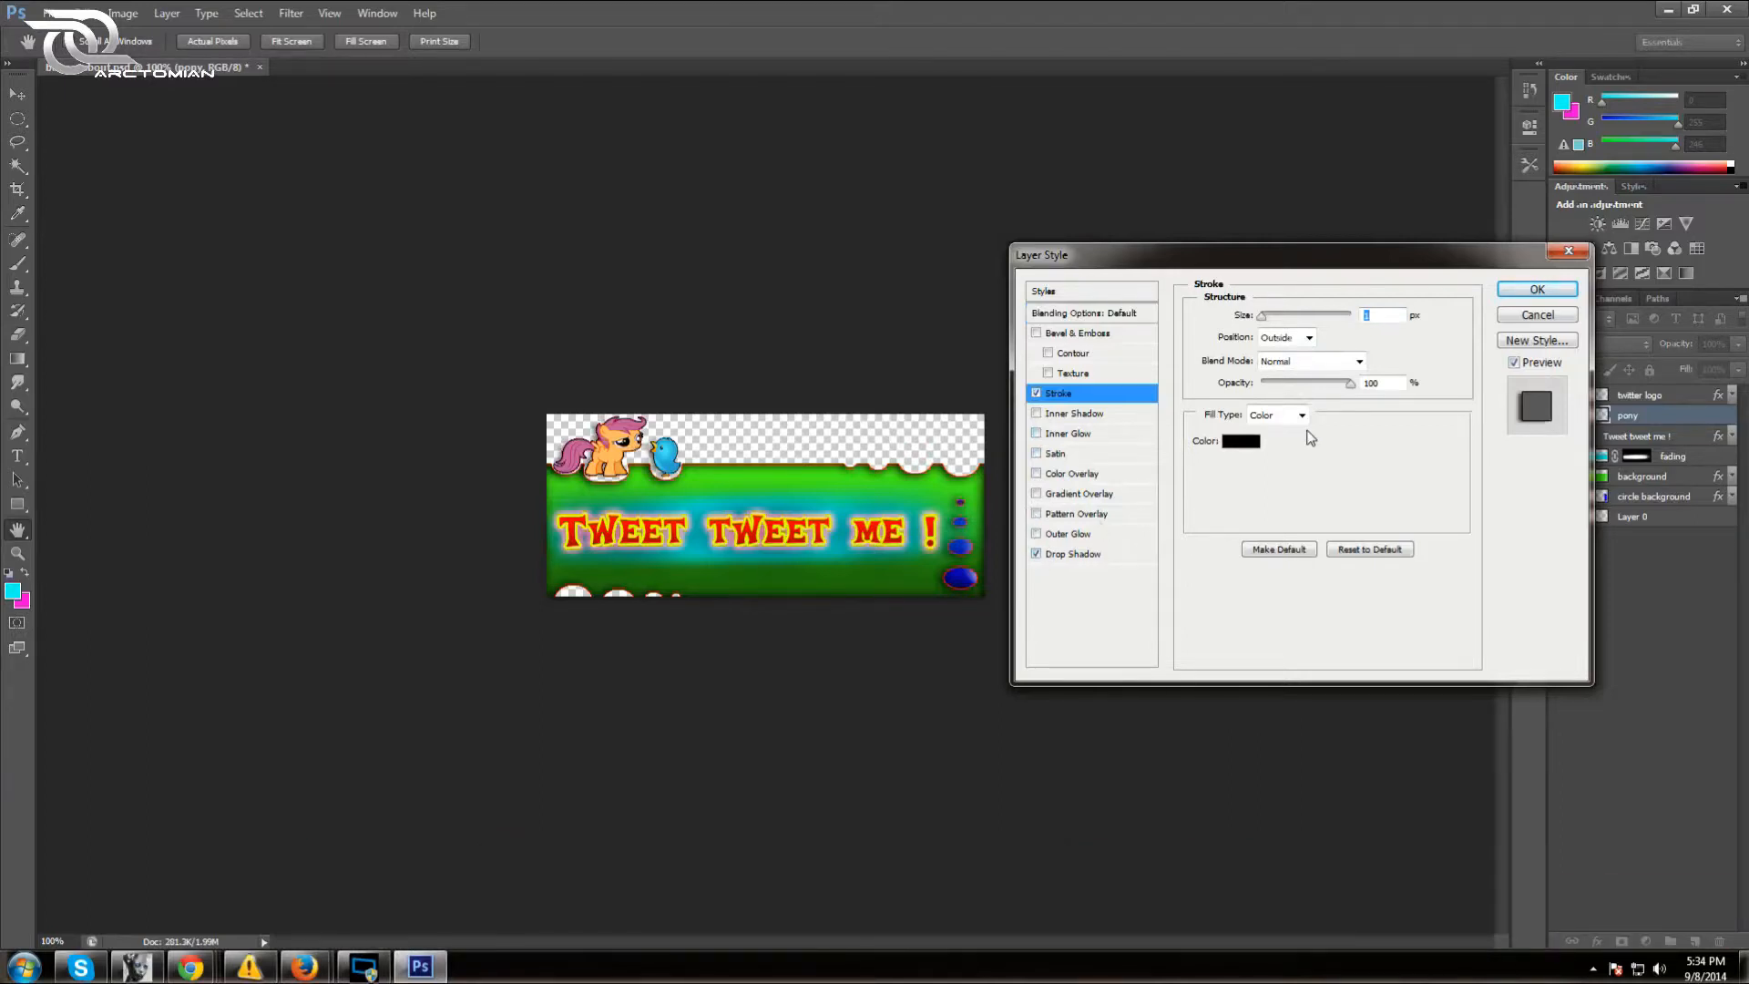
{"action": "left_click", "coordinate": [1537, 289]}
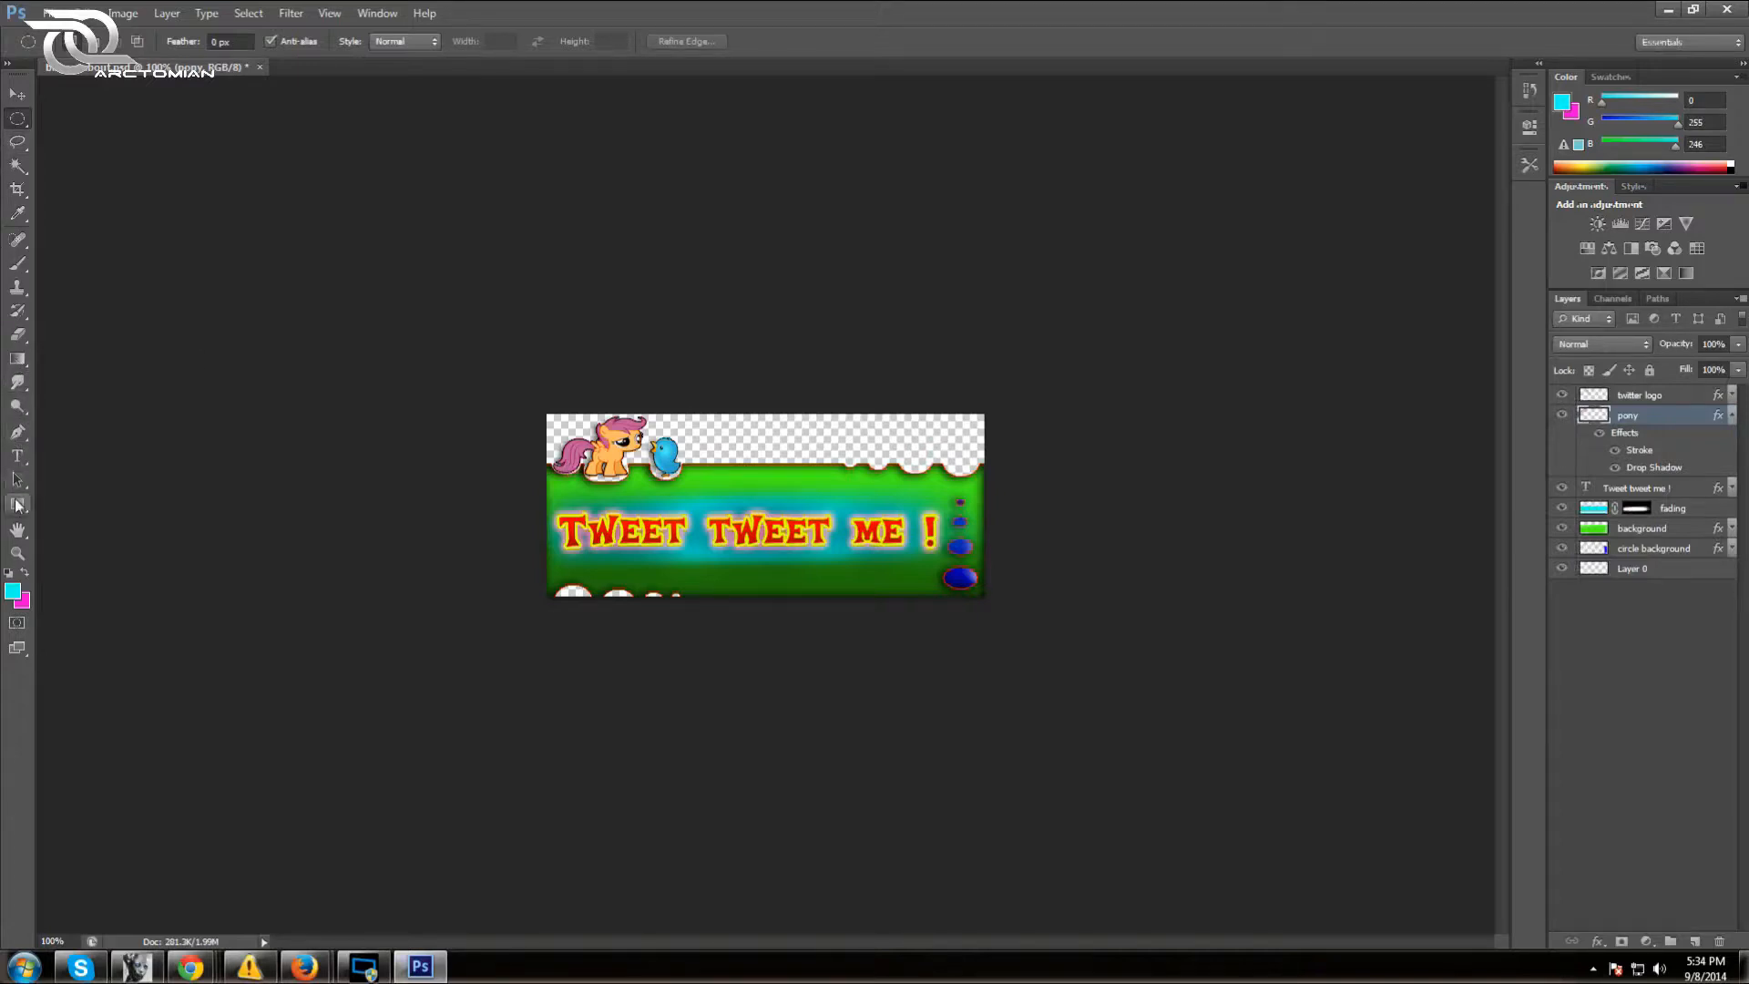
Try clearing an elliptical area around the tail with the pony layer active, and undo the deletion
{"action": "left_click", "coordinate": [18, 552]}
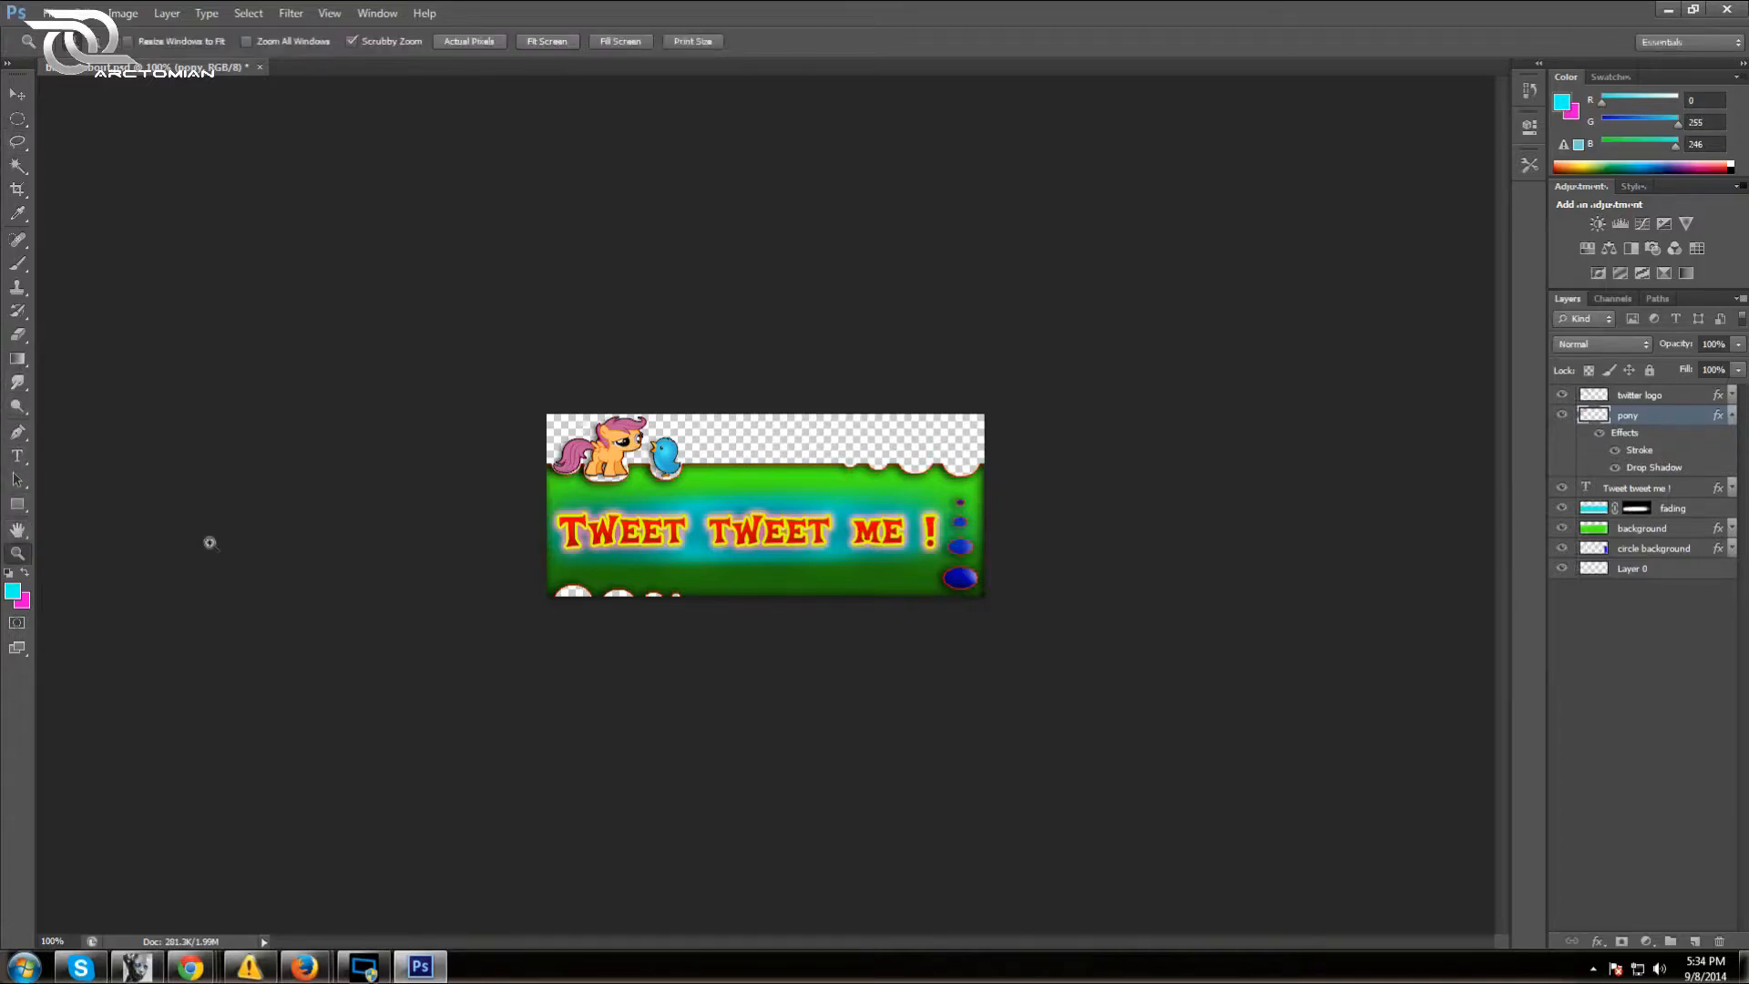
{"action": "left_click", "coordinate": [564, 454]}
{"action": "left_click", "coordinate": [295, 451]}
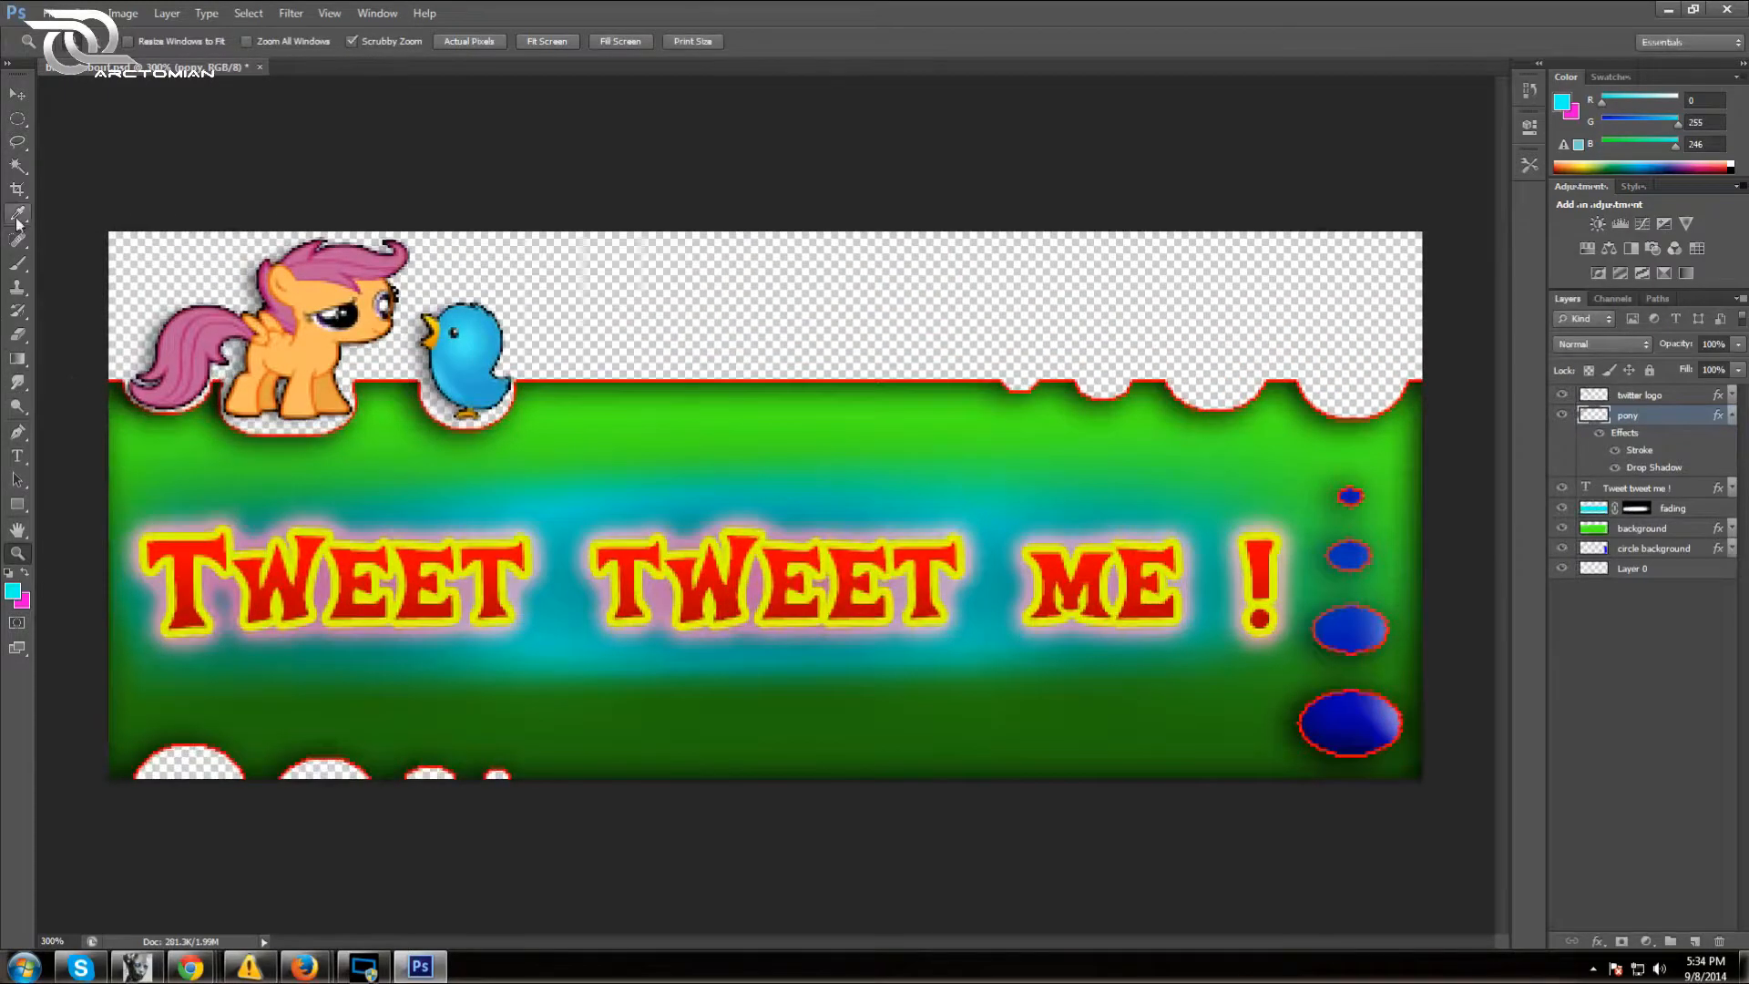
{"action": "left_click", "coordinate": [16, 118]}
{"action": "left_click_drag", "start_coordinate": [125, 326], "coordinate": [194, 386]}
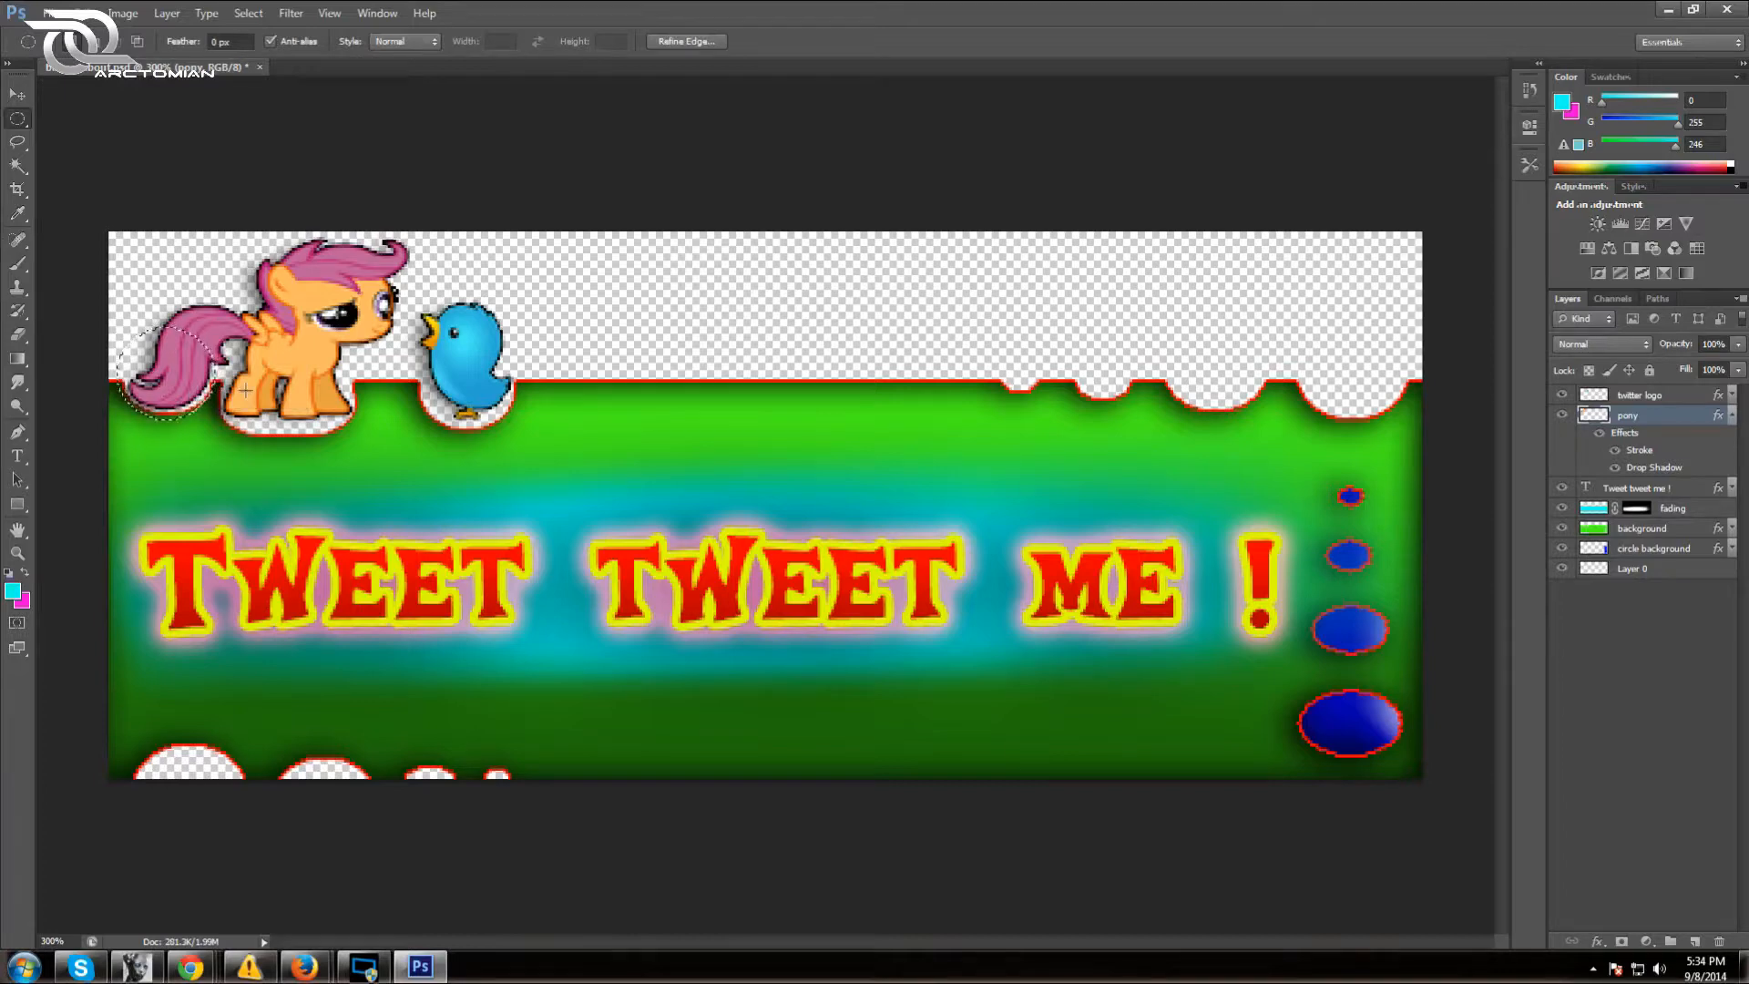
{"action": "key", "text": "Delete"}
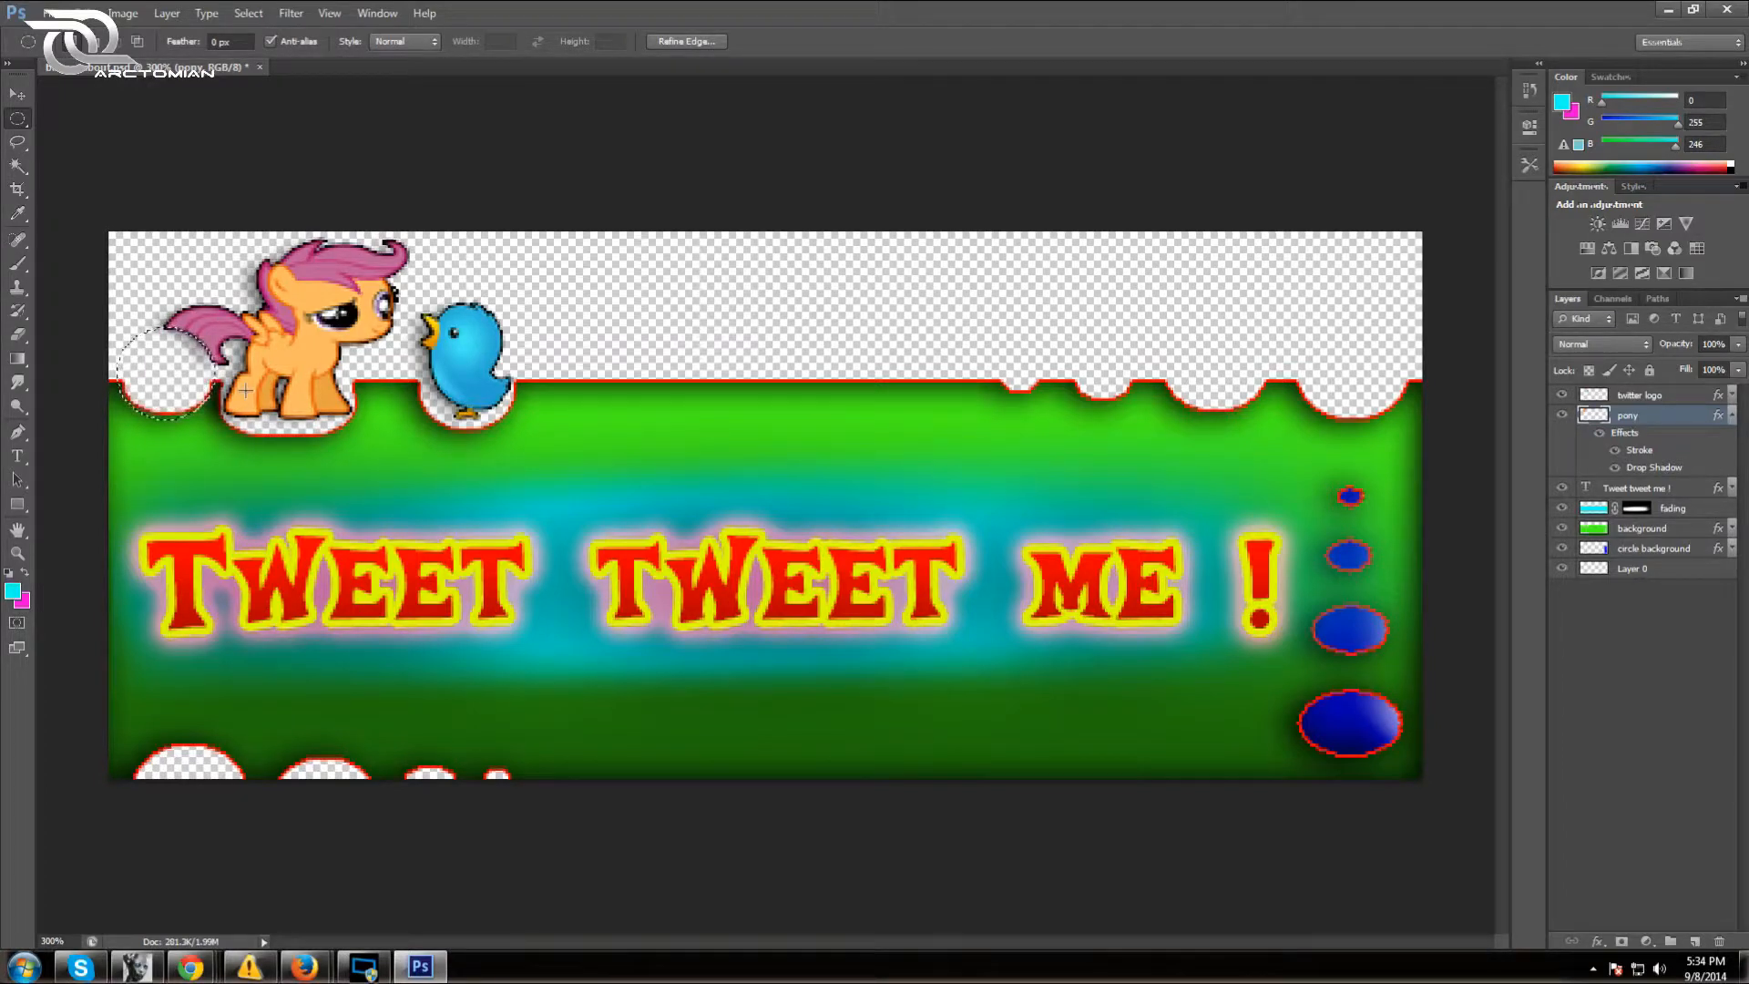
{"action": "left_click", "coordinate": [74, 13]}
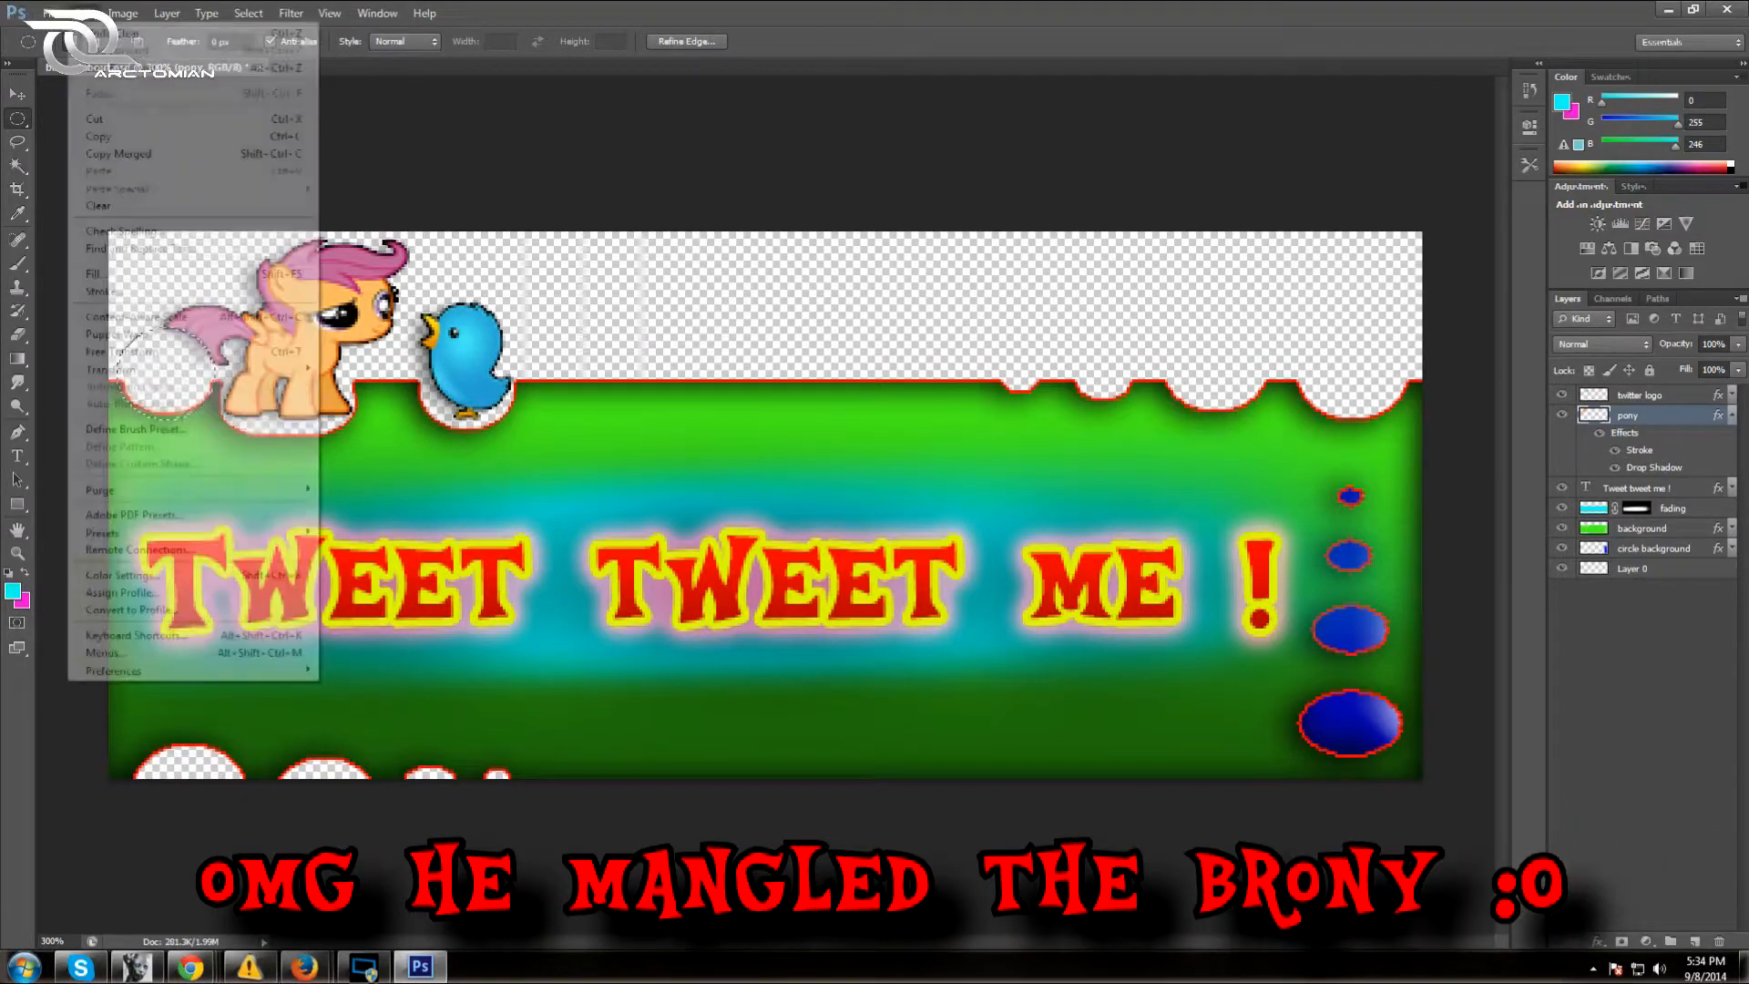
{"action": "left_click", "coordinate": [123, 67]}
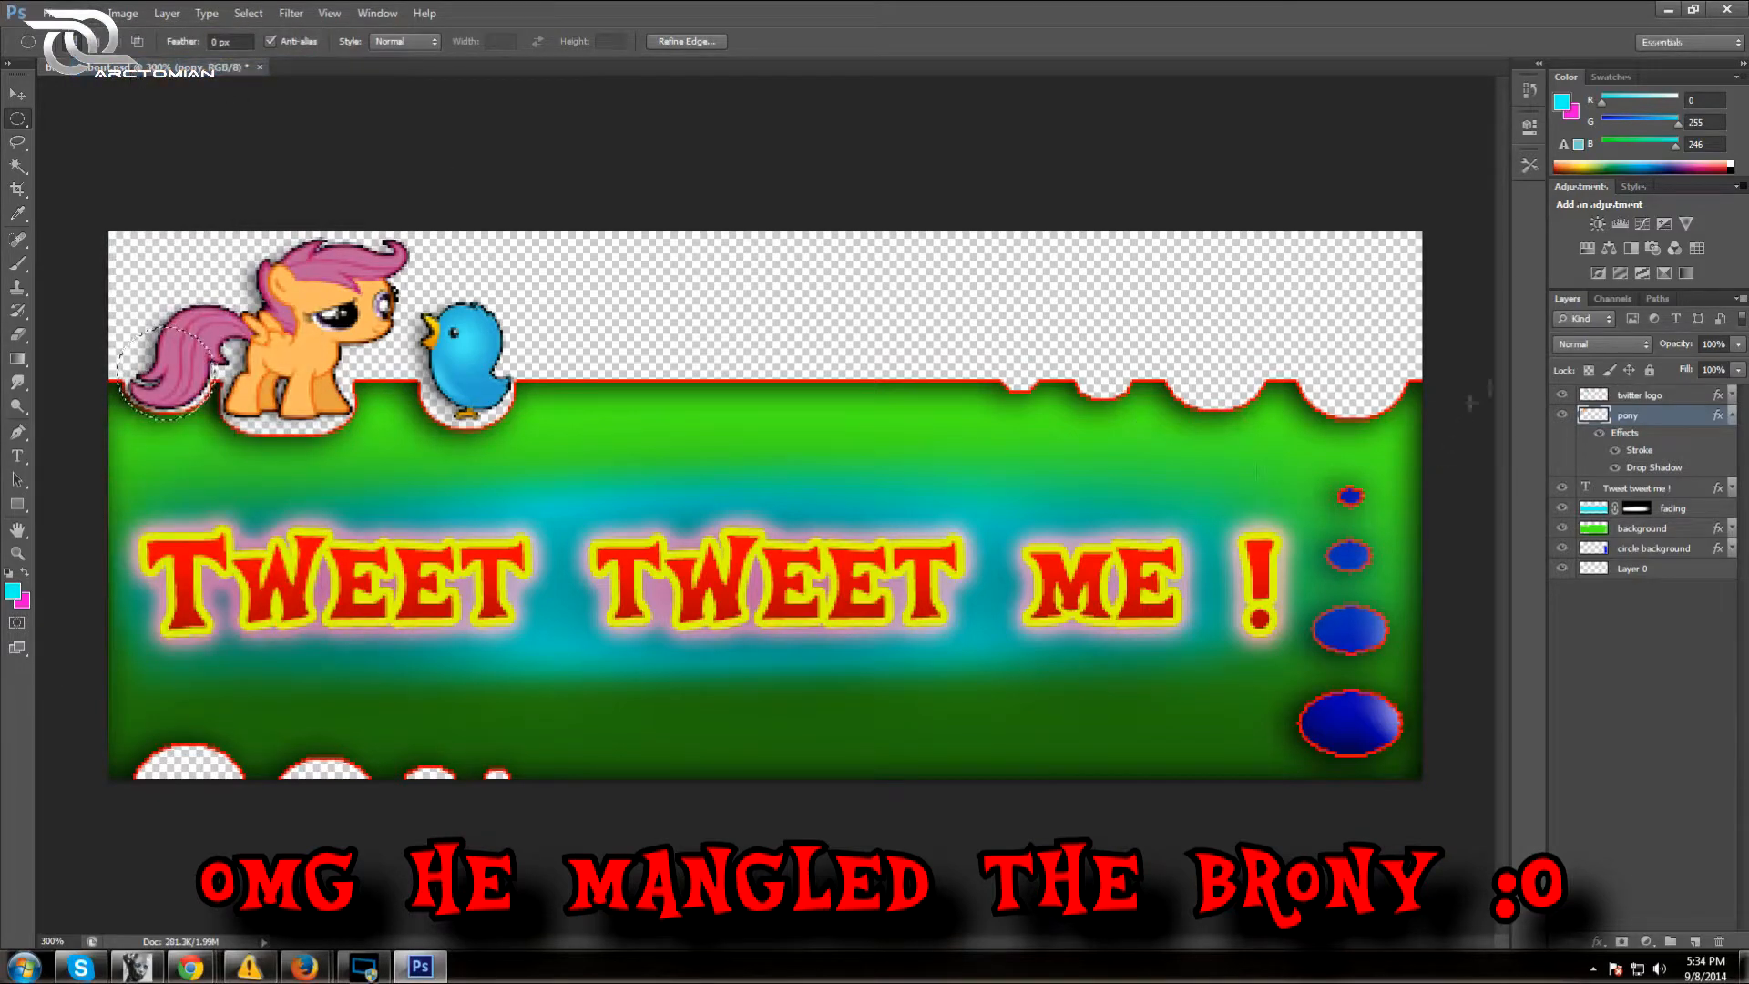
Collapse the pony layer's effects, make the background layer active, drop the selection around the tail, and view the banner at actual pixels
{"action": "left_click", "coordinate": [1731, 415]}
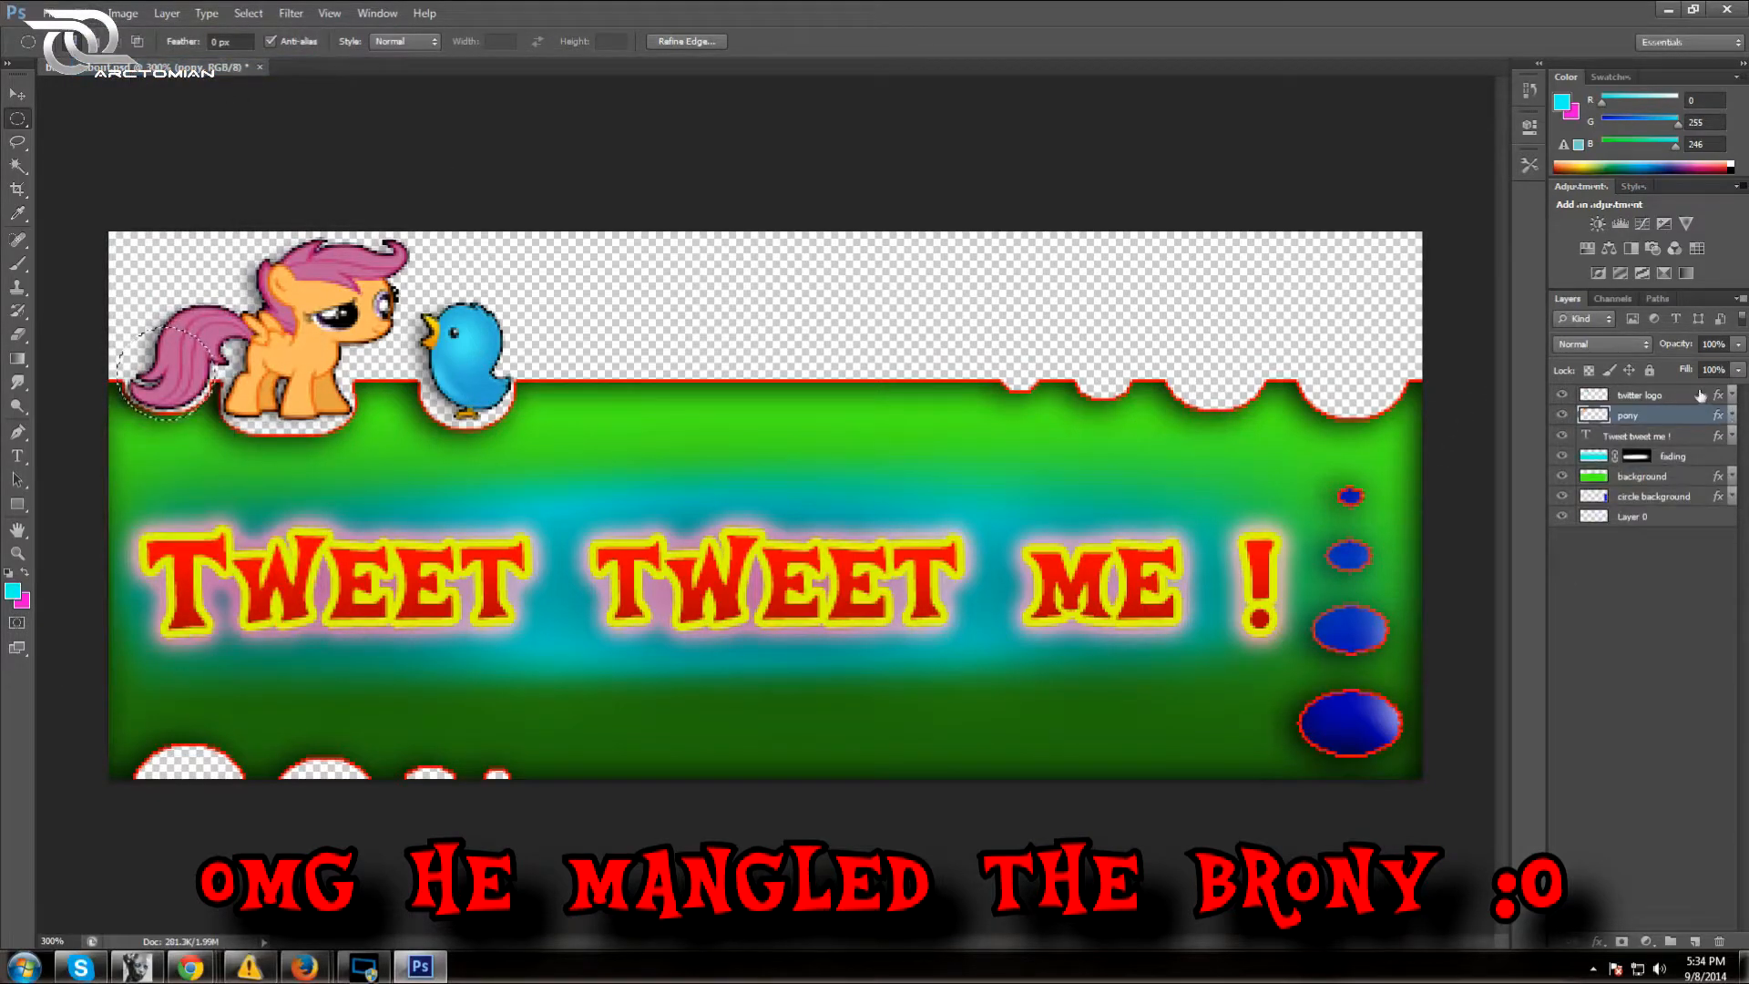
{"action": "left_click", "coordinate": [1664, 482]}
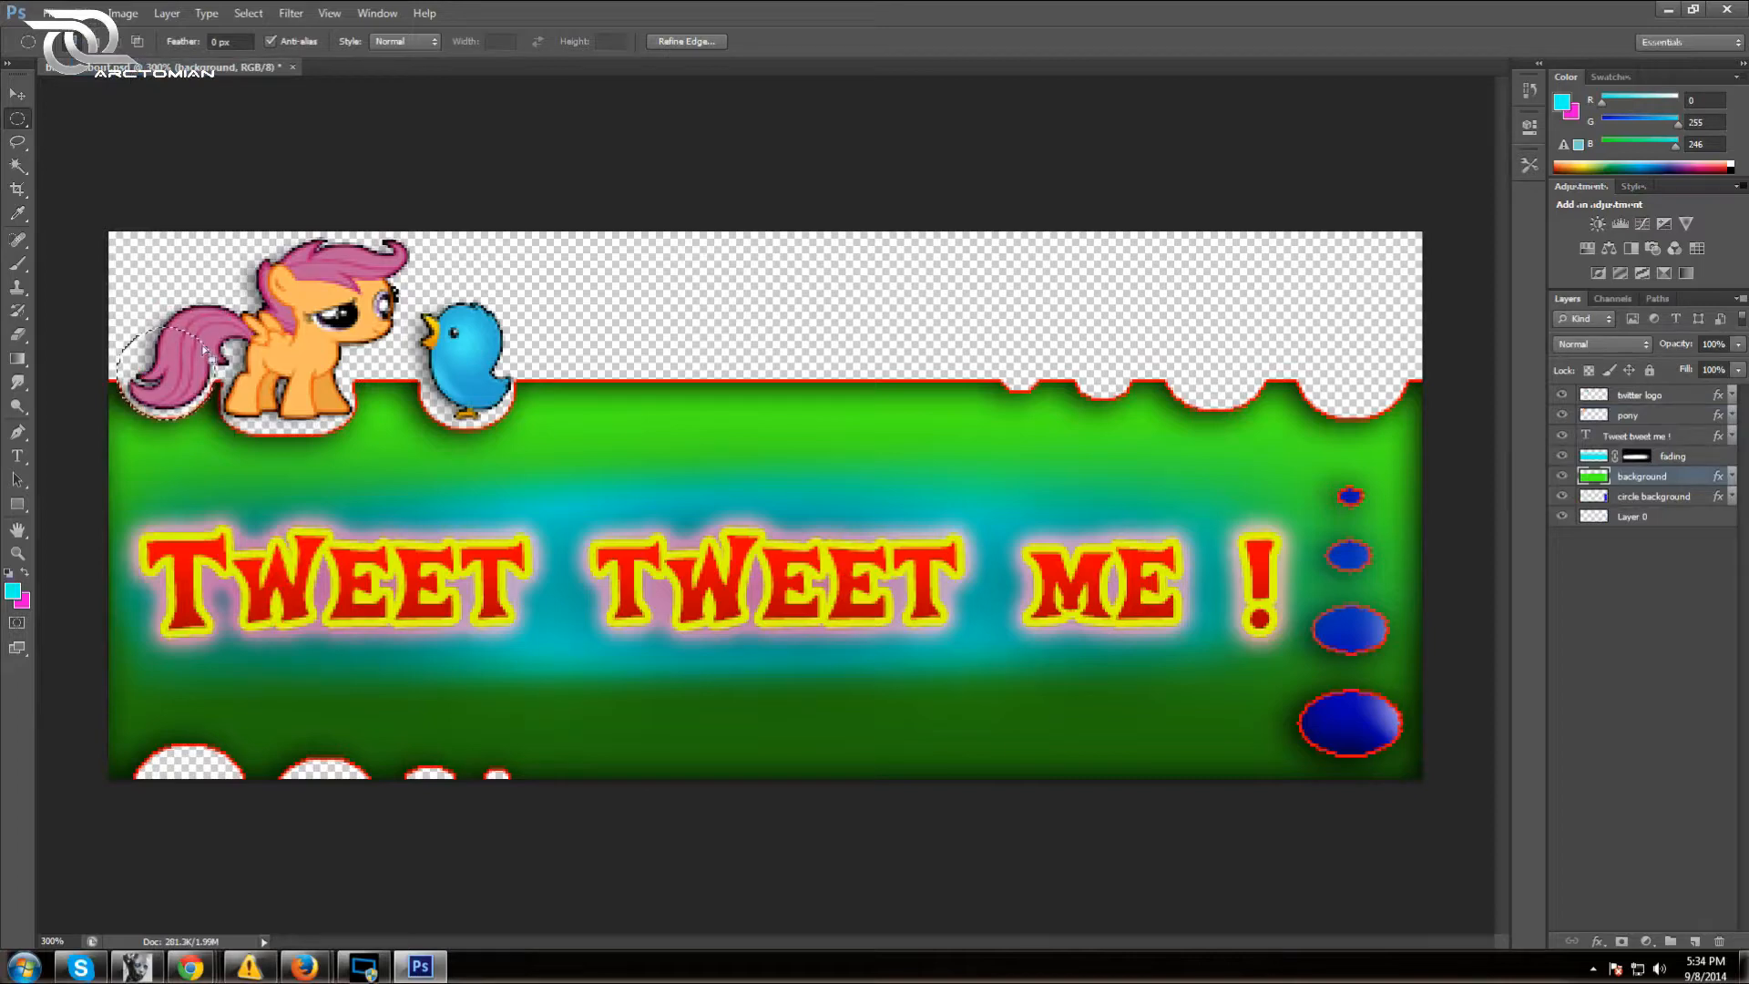
{"action": "left_click", "coordinate": [329, 13]}
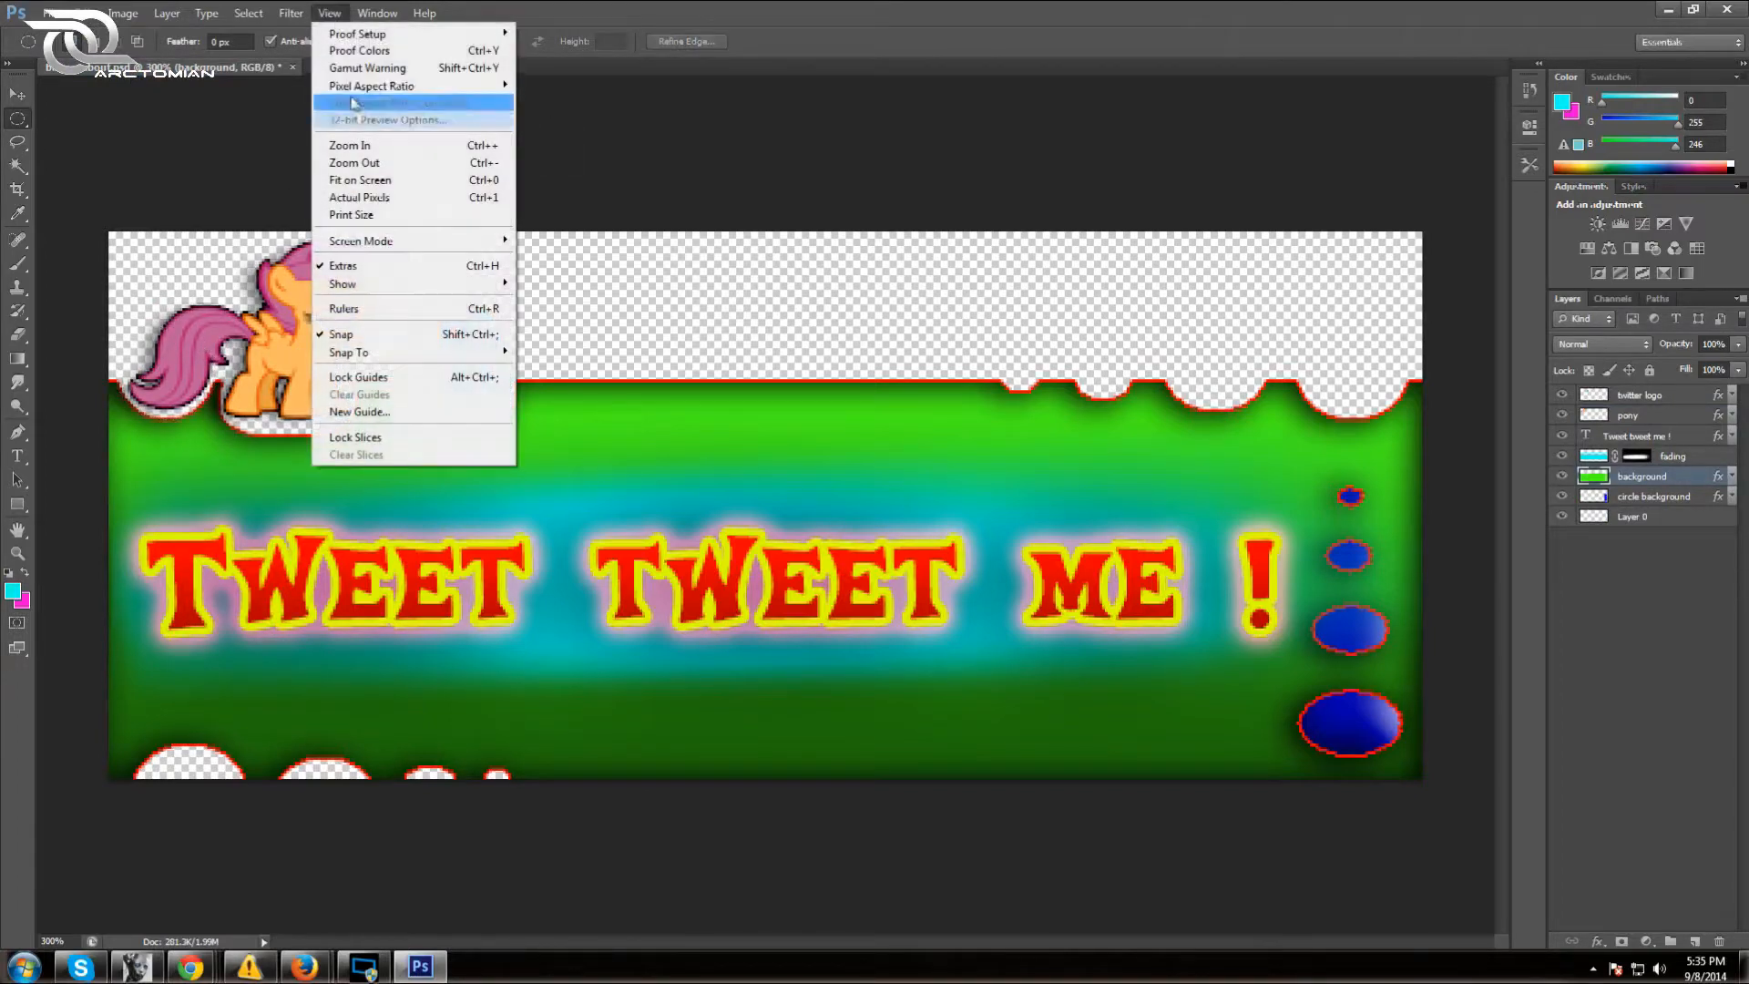
{"action": "left_click", "coordinate": [423, 197]}
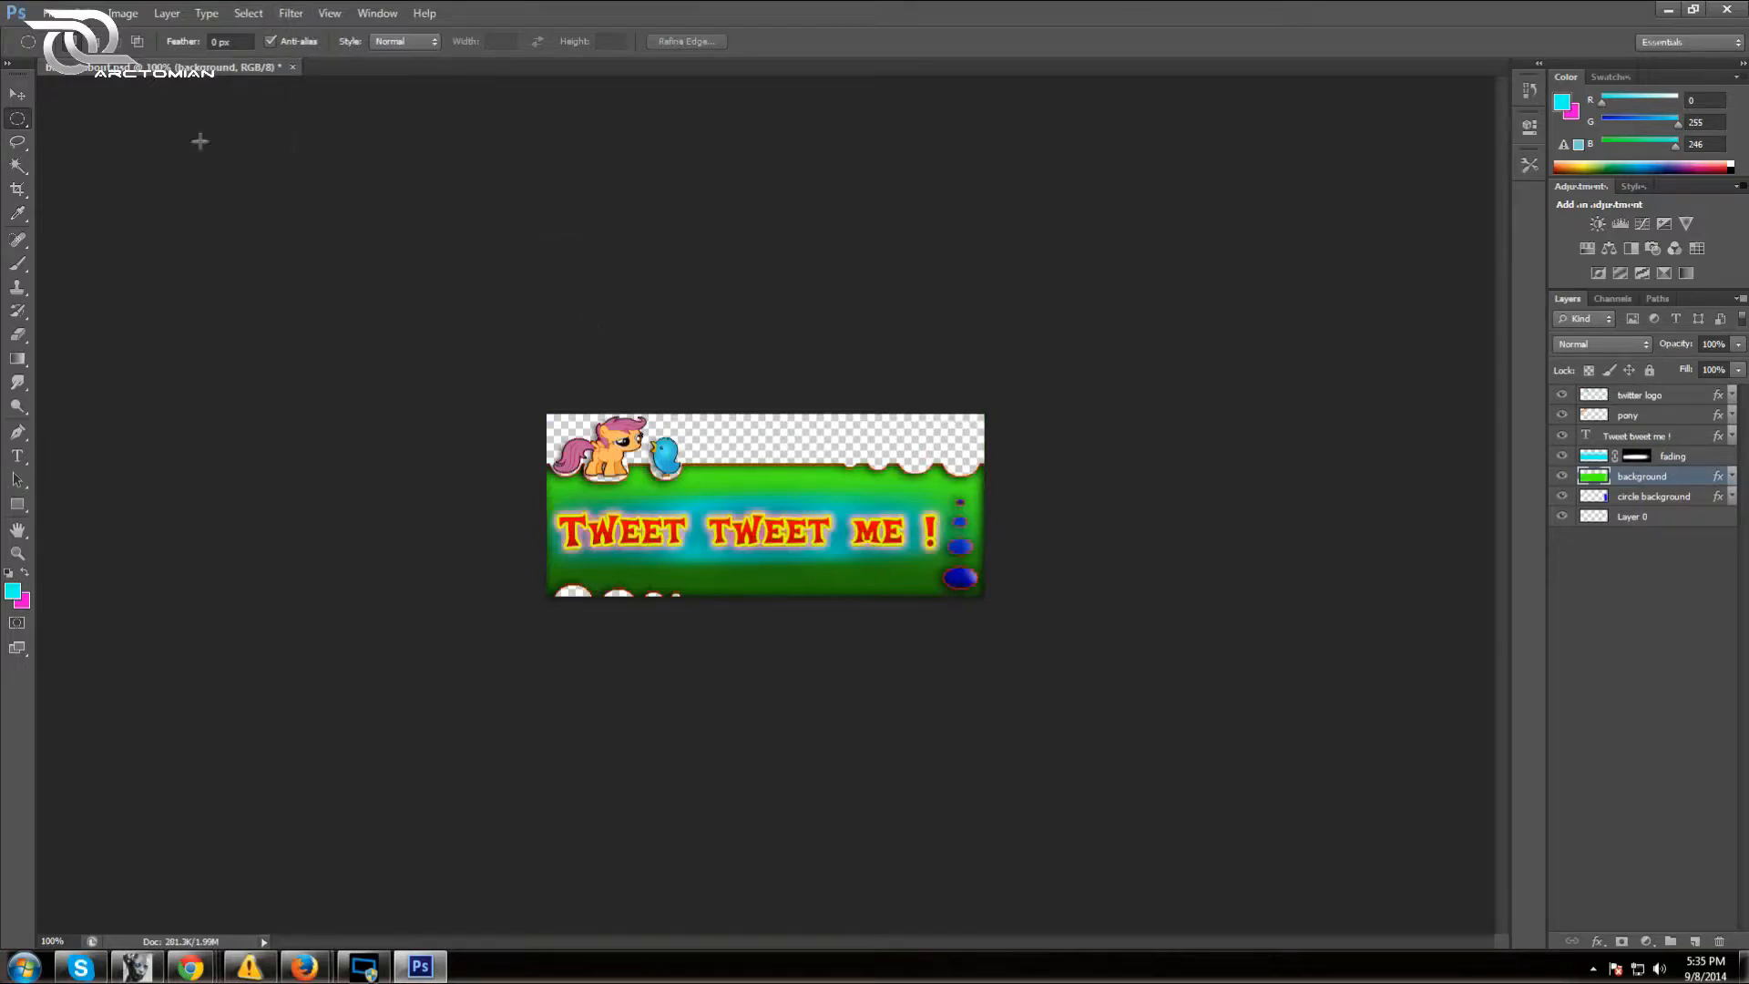
Save the banner as a PNG named "banner about" in the Arctutorial folder, replacing the existing file and accepting the PNG options
{"action": "left_click", "coordinate": [80, 13]}
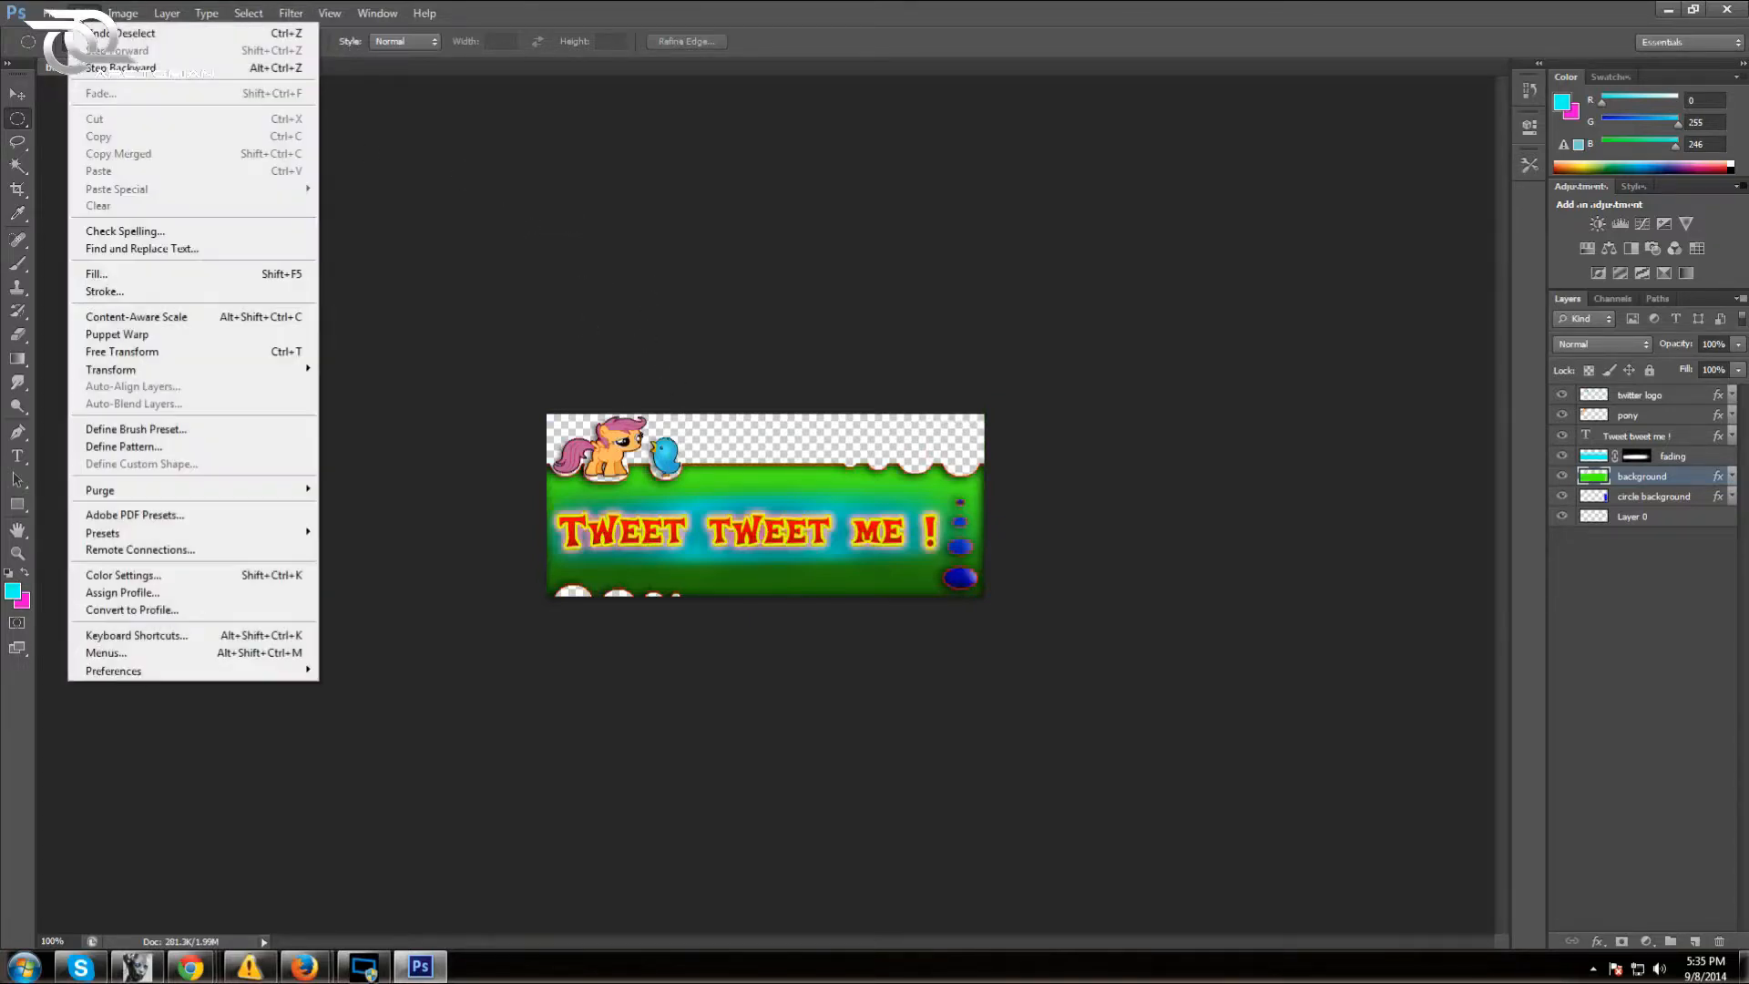
{"action": "mouse_move", "coordinate": [48, 10]}
{"action": "left_click", "coordinate": [91, 232]}
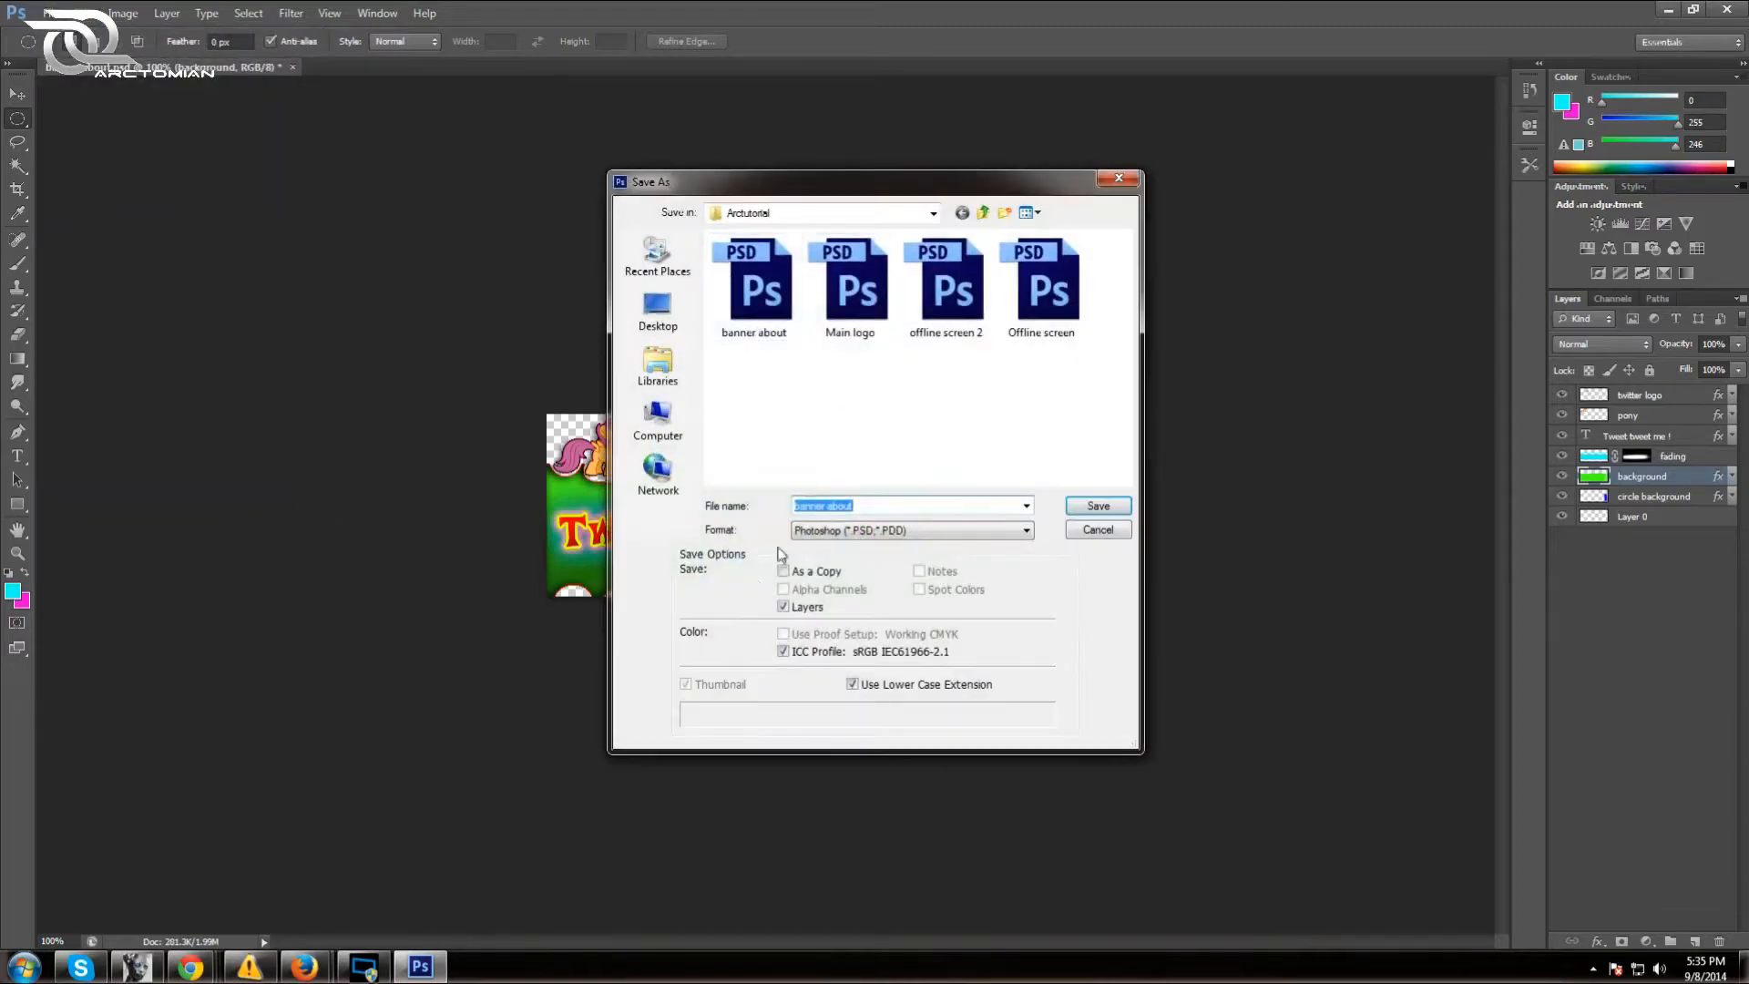
{"action": "left_click", "coordinate": [1009, 532]}
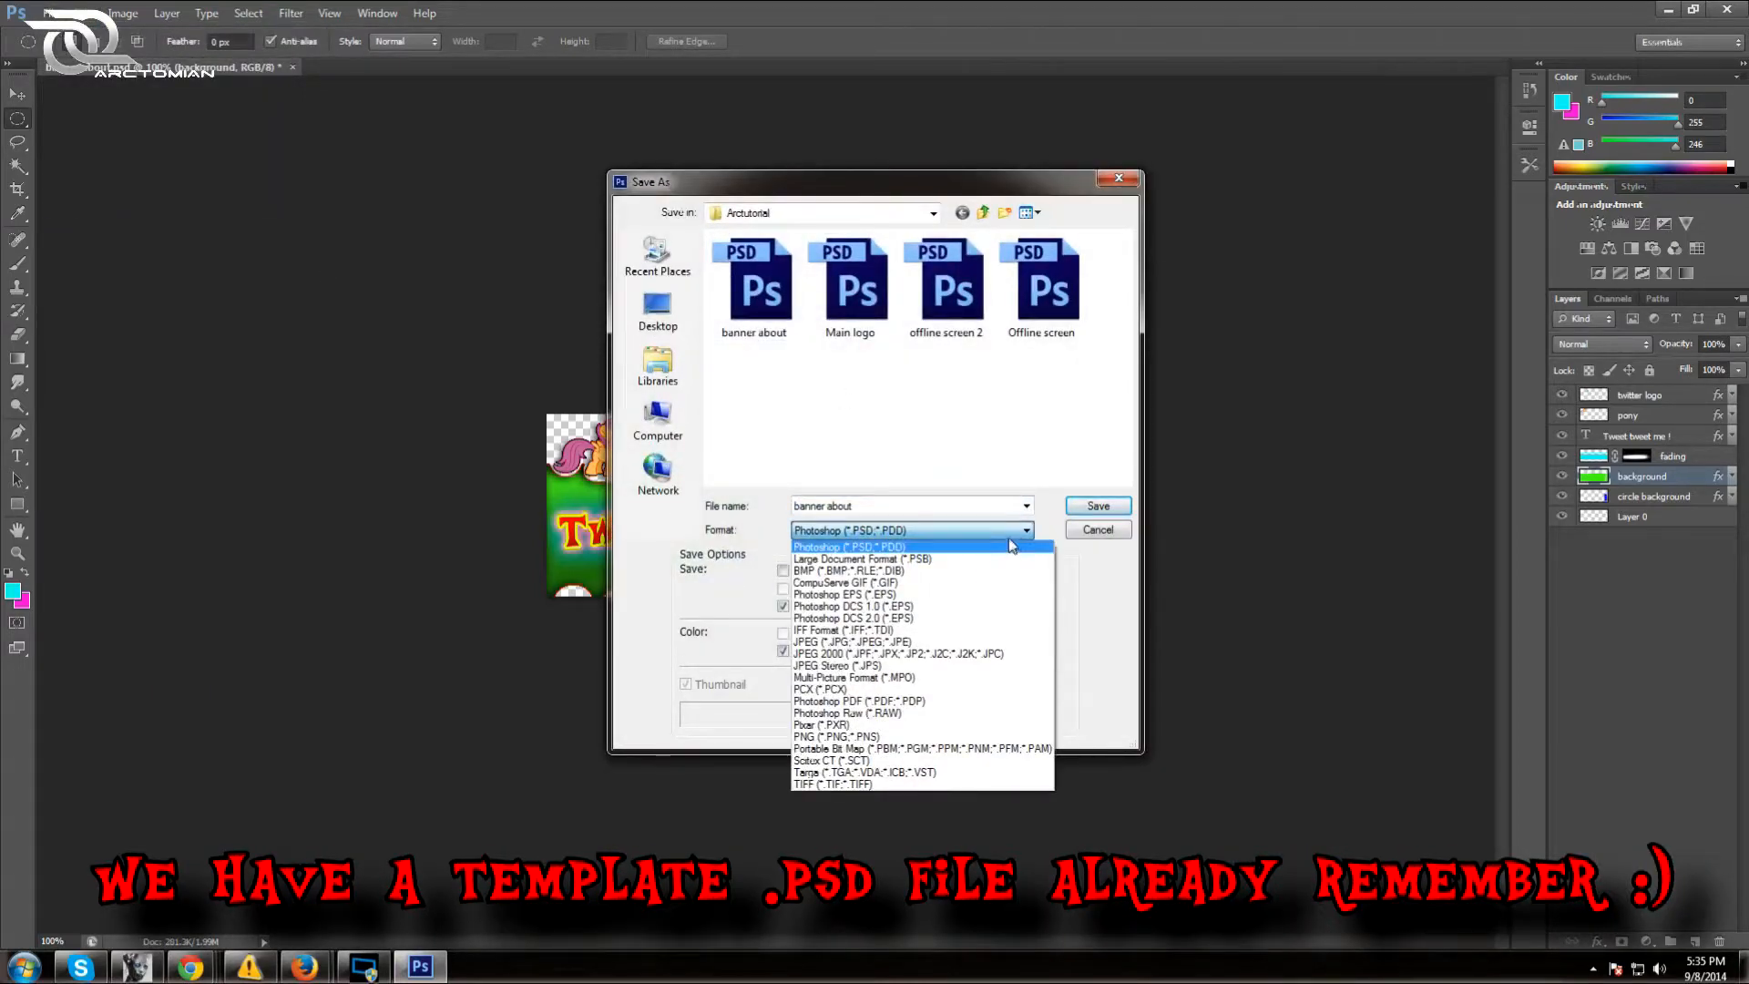
{"action": "left_click", "coordinate": [954, 737]}
{"action": "left_click", "coordinate": [1098, 505]}
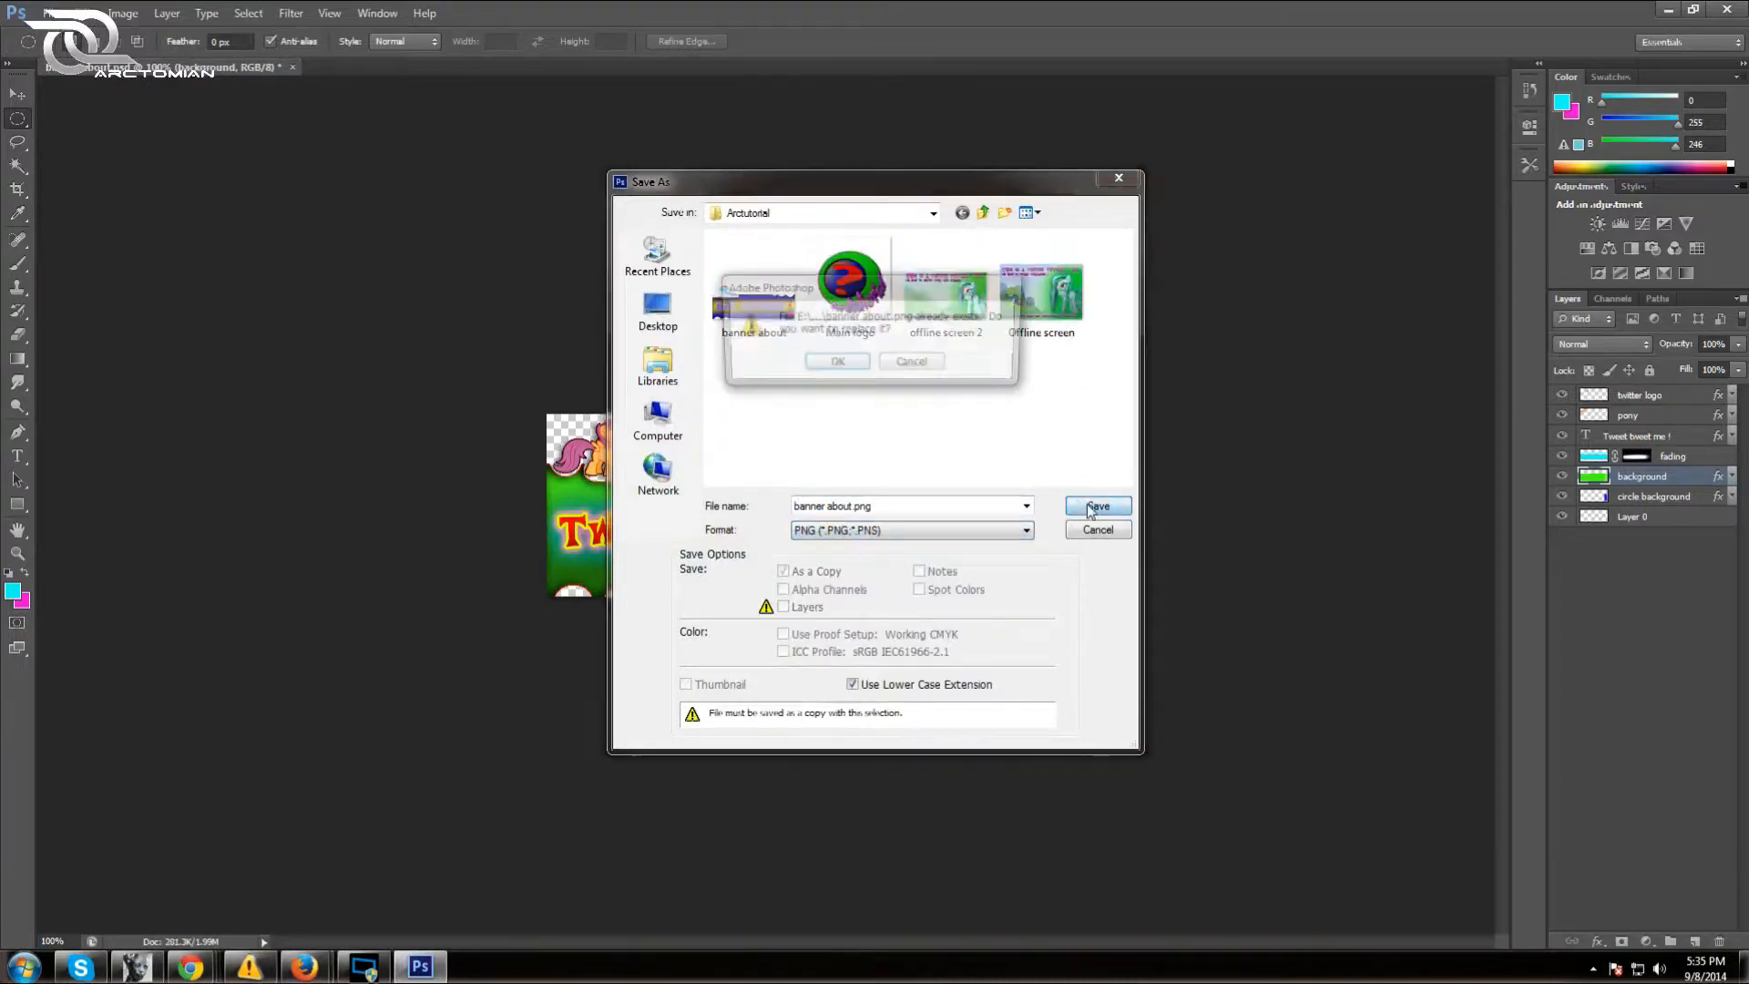
{"action": "left_click", "coordinate": [829, 362]}
{"action": "left_click", "coordinate": [917, 302]}
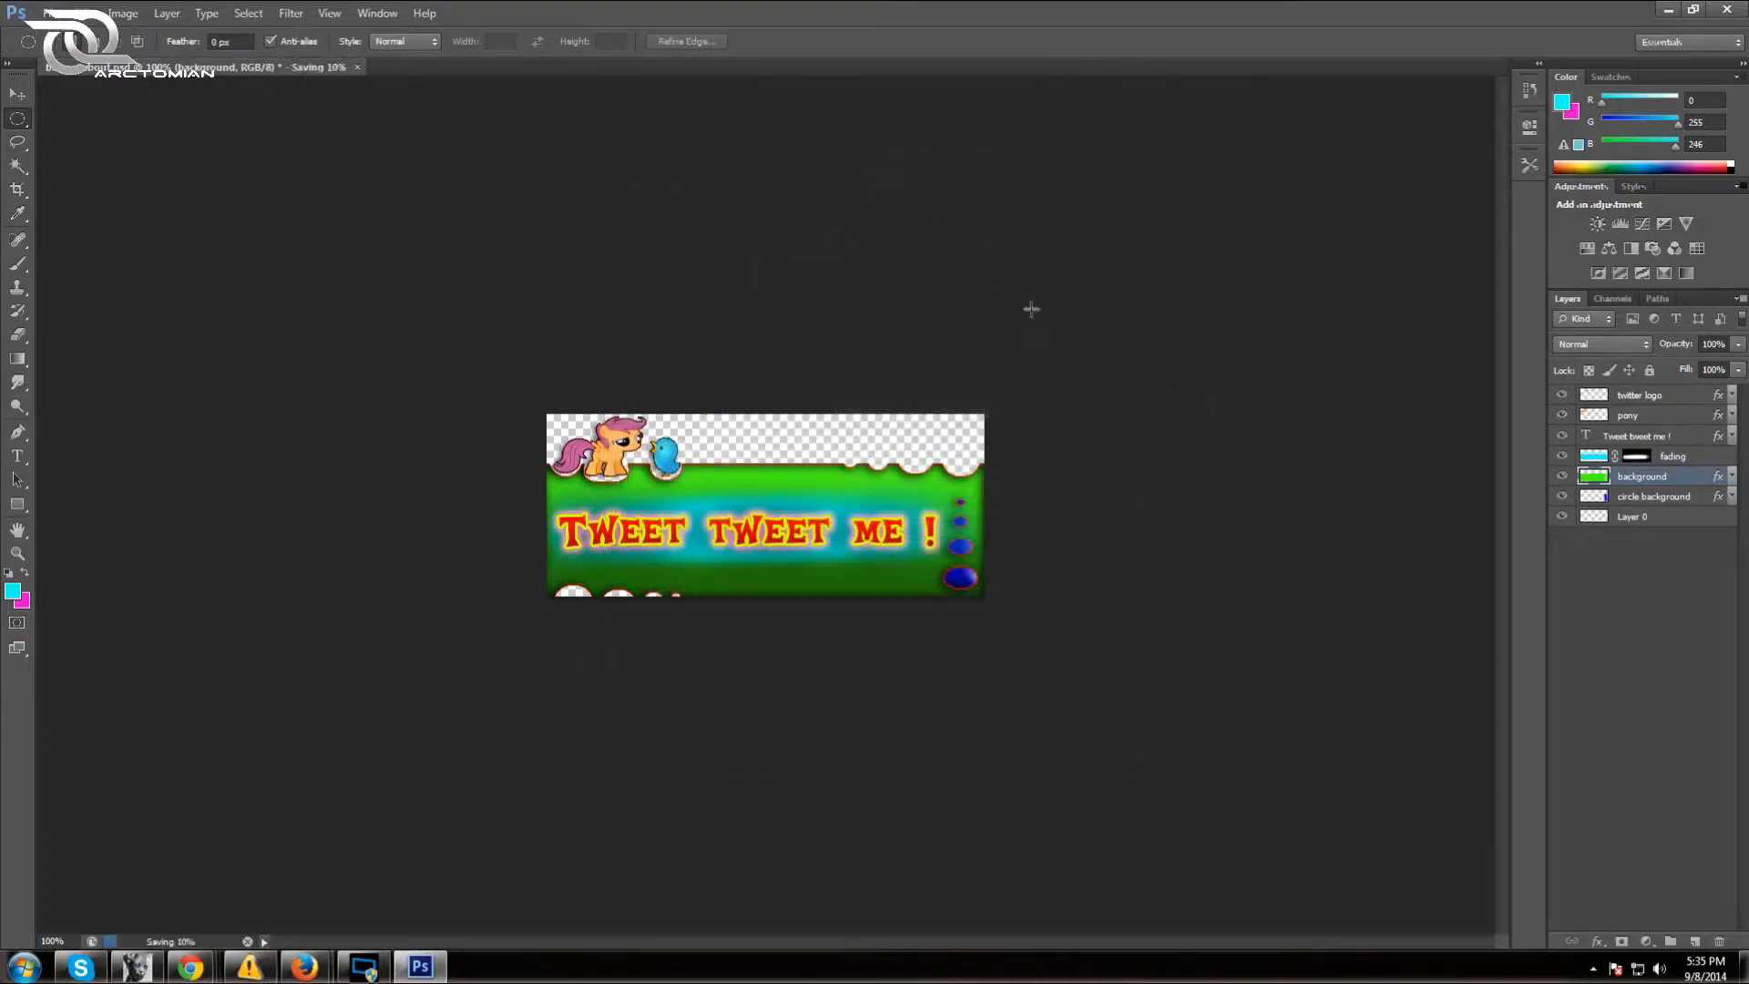
Switch to the Twitch channel page in Firefox, turn on panel editing, and add a second, empty info panel
{"action": "left_click", "coordinate": [1667, 11]}
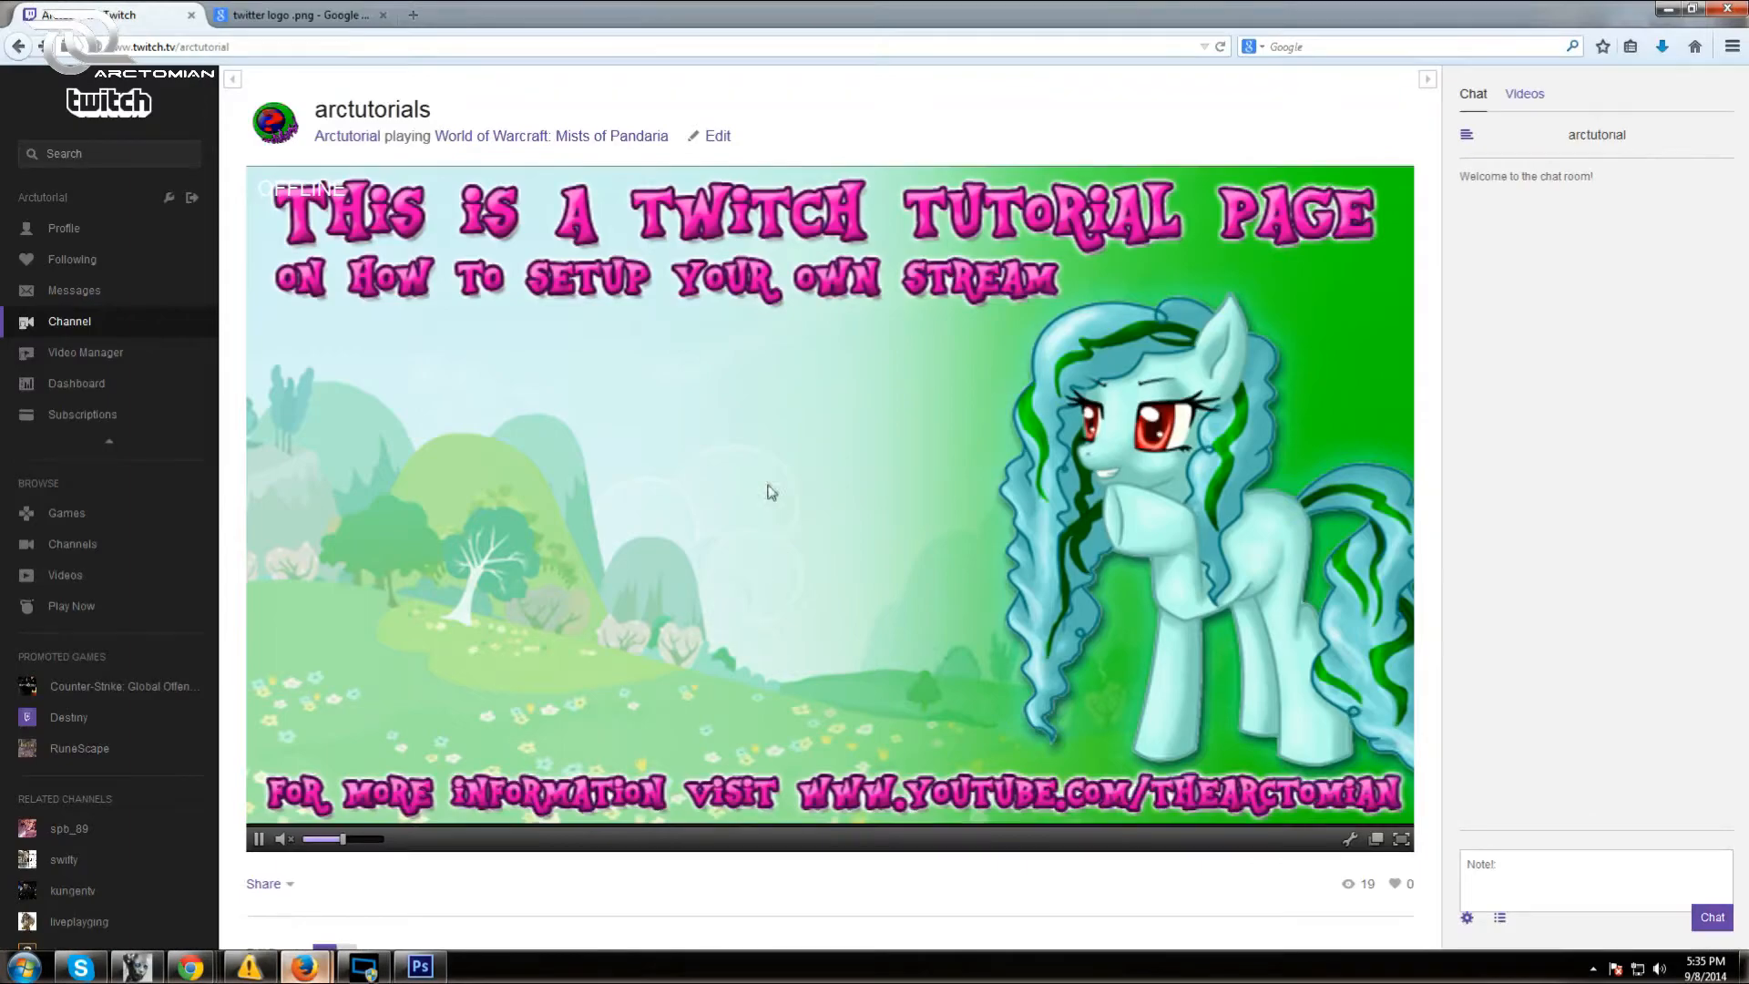
{"action": "scroll", "coordinate": [760, 499], "scroll_direction": "down", "scroll_amount": 4}
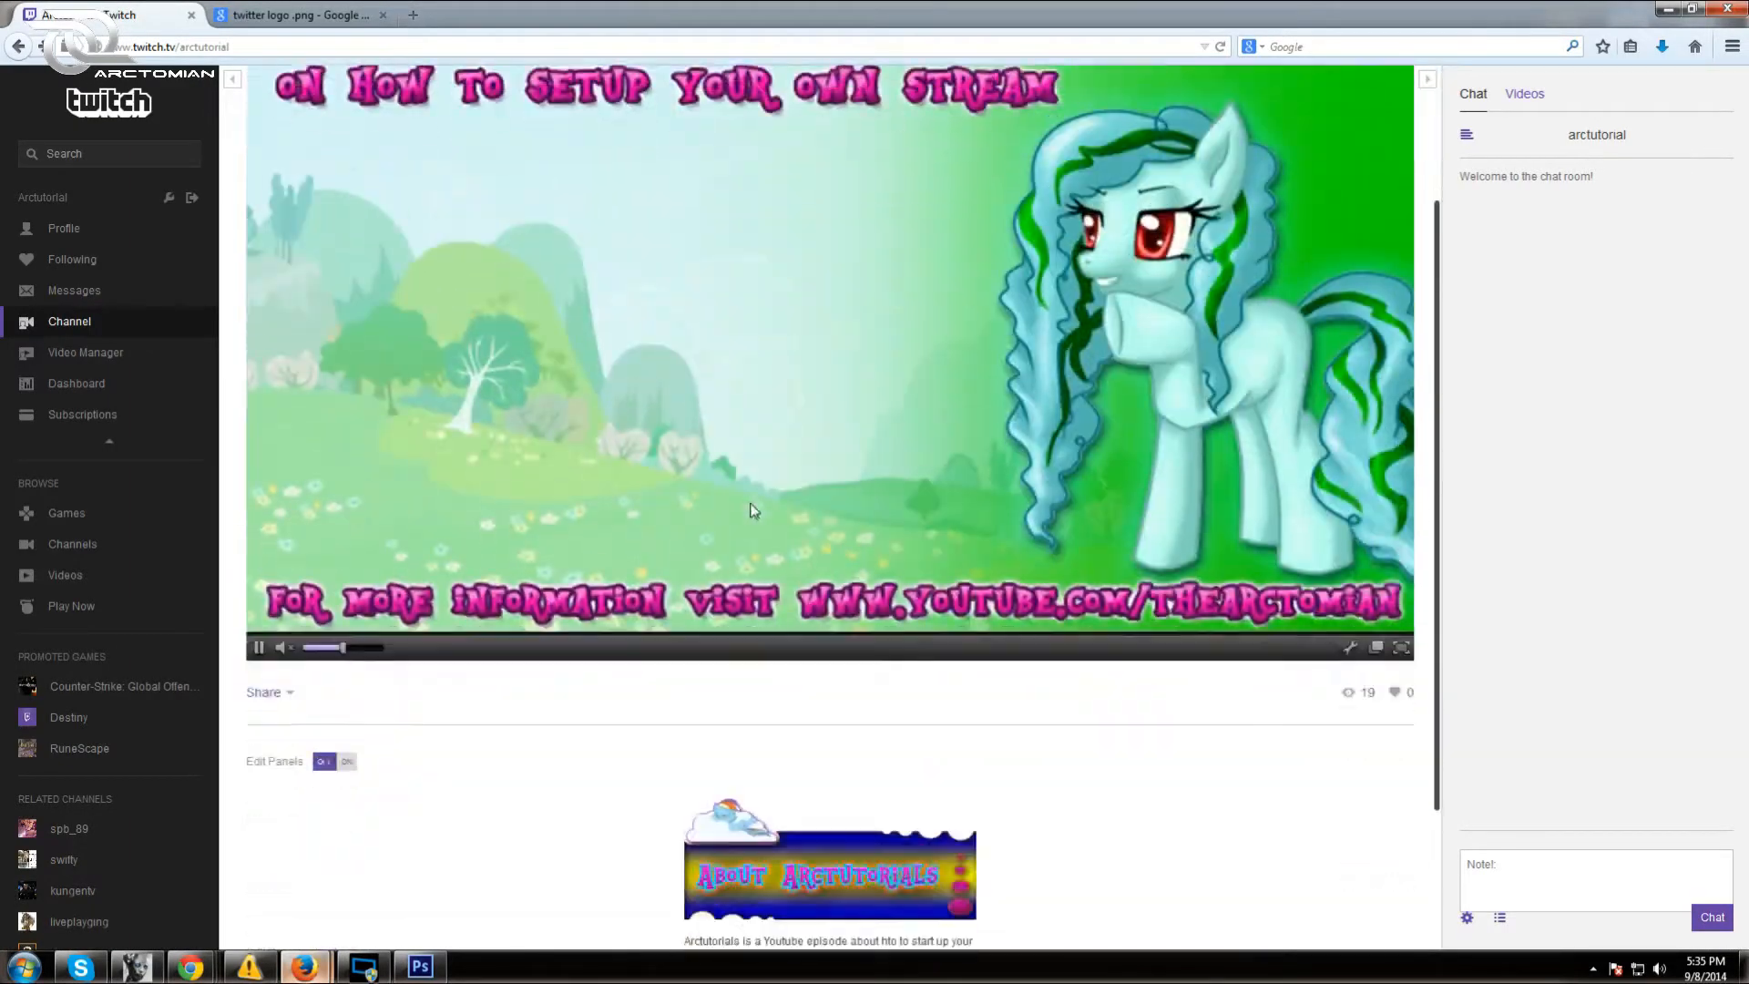
{"action": "left_click", "coordinate": [349, 578]}
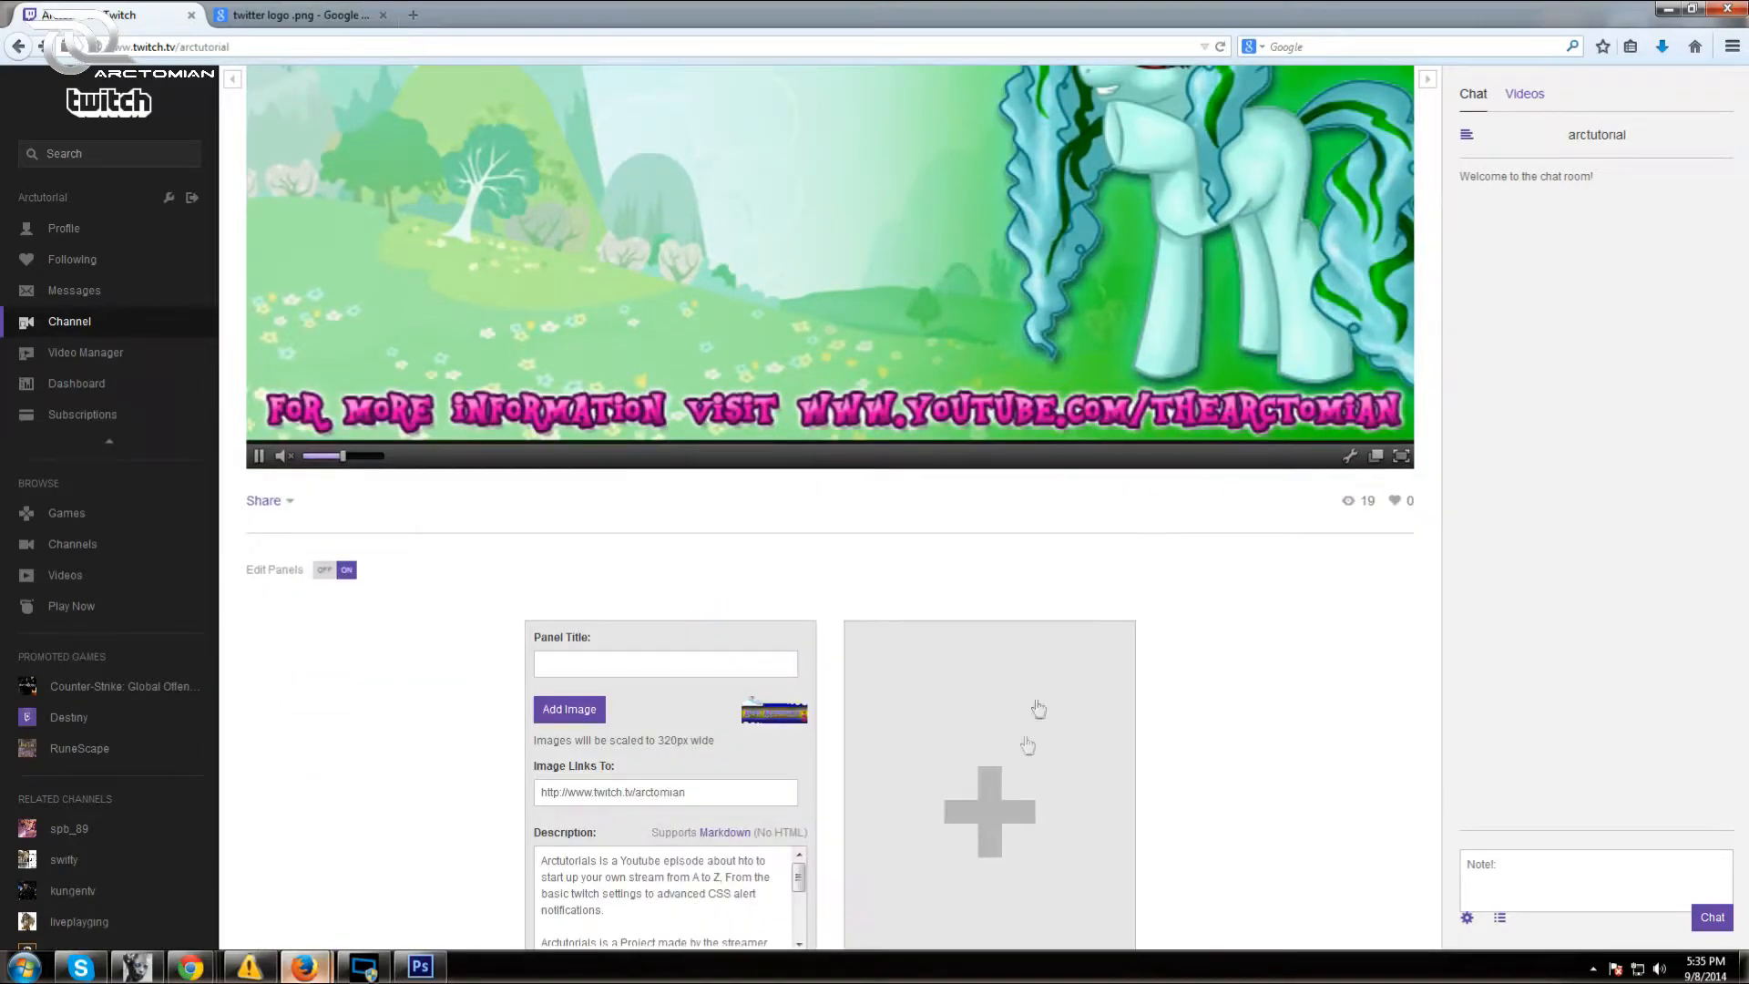
{"action": "left_click", "coordinate": [984, 801]}
Upload the "banner about" PNG as the new panel's image, extending the crop to cover the whole banner
{"action": "left_click", "coordinate": [756, 709]}
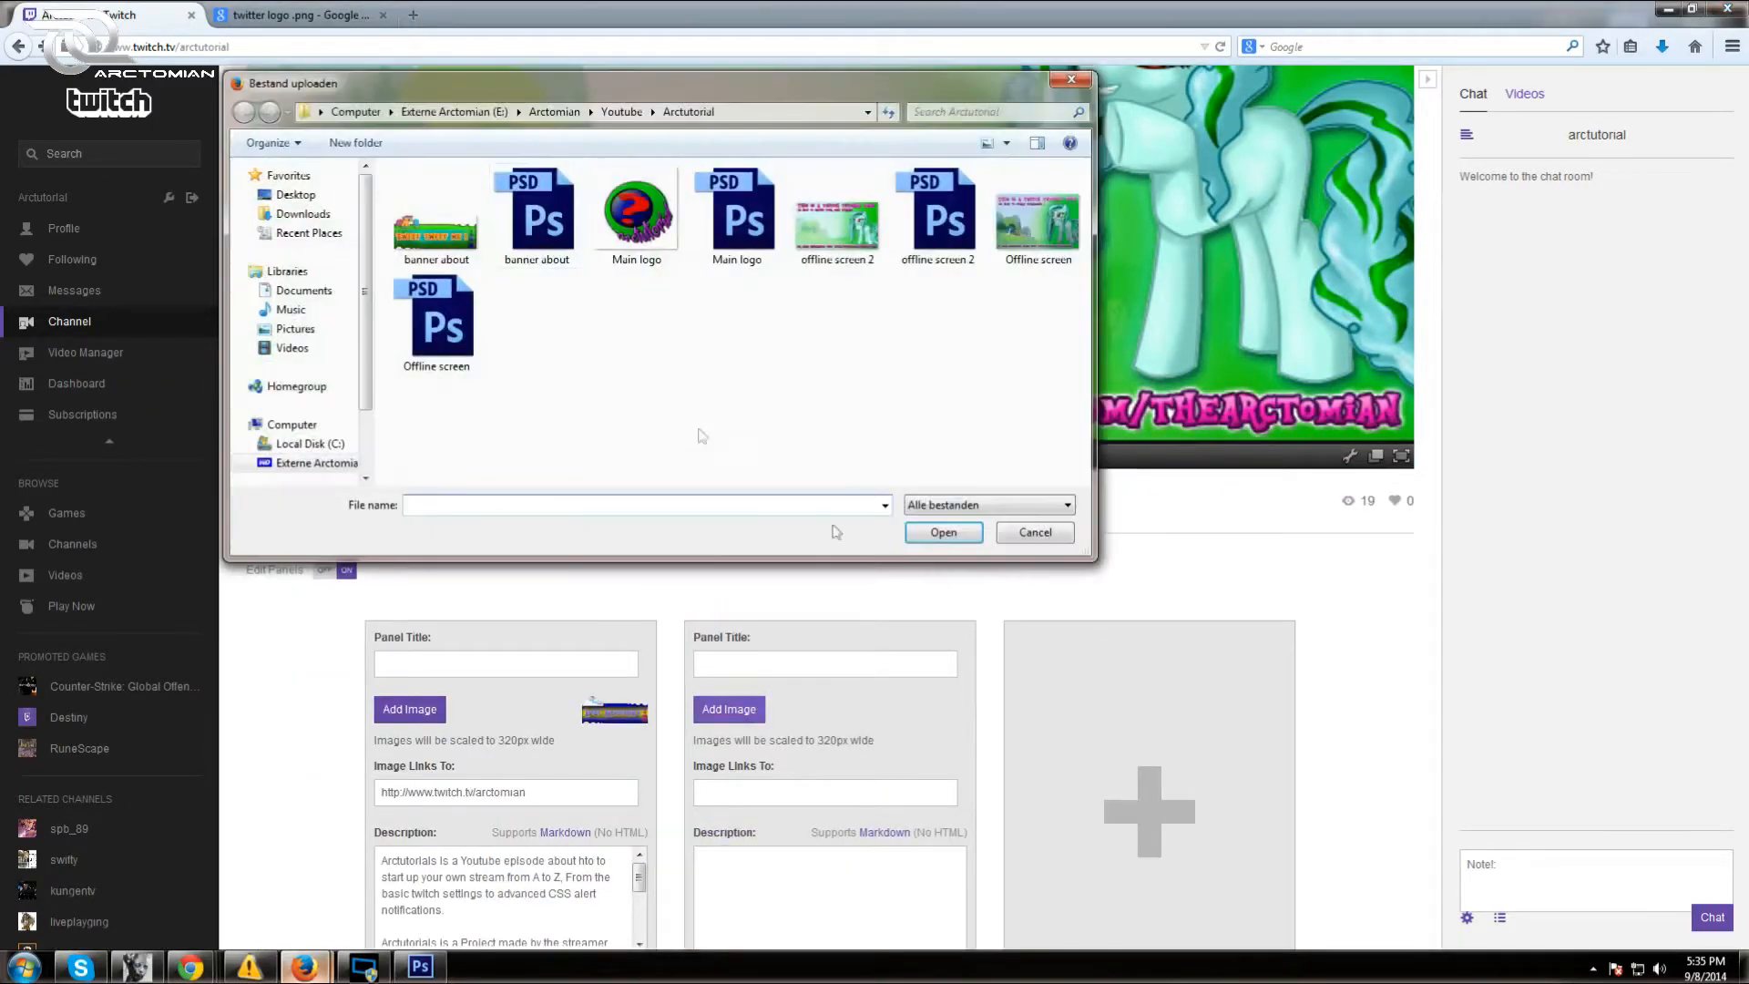
{"action": "left_click", "coordinate": [404, 228]}
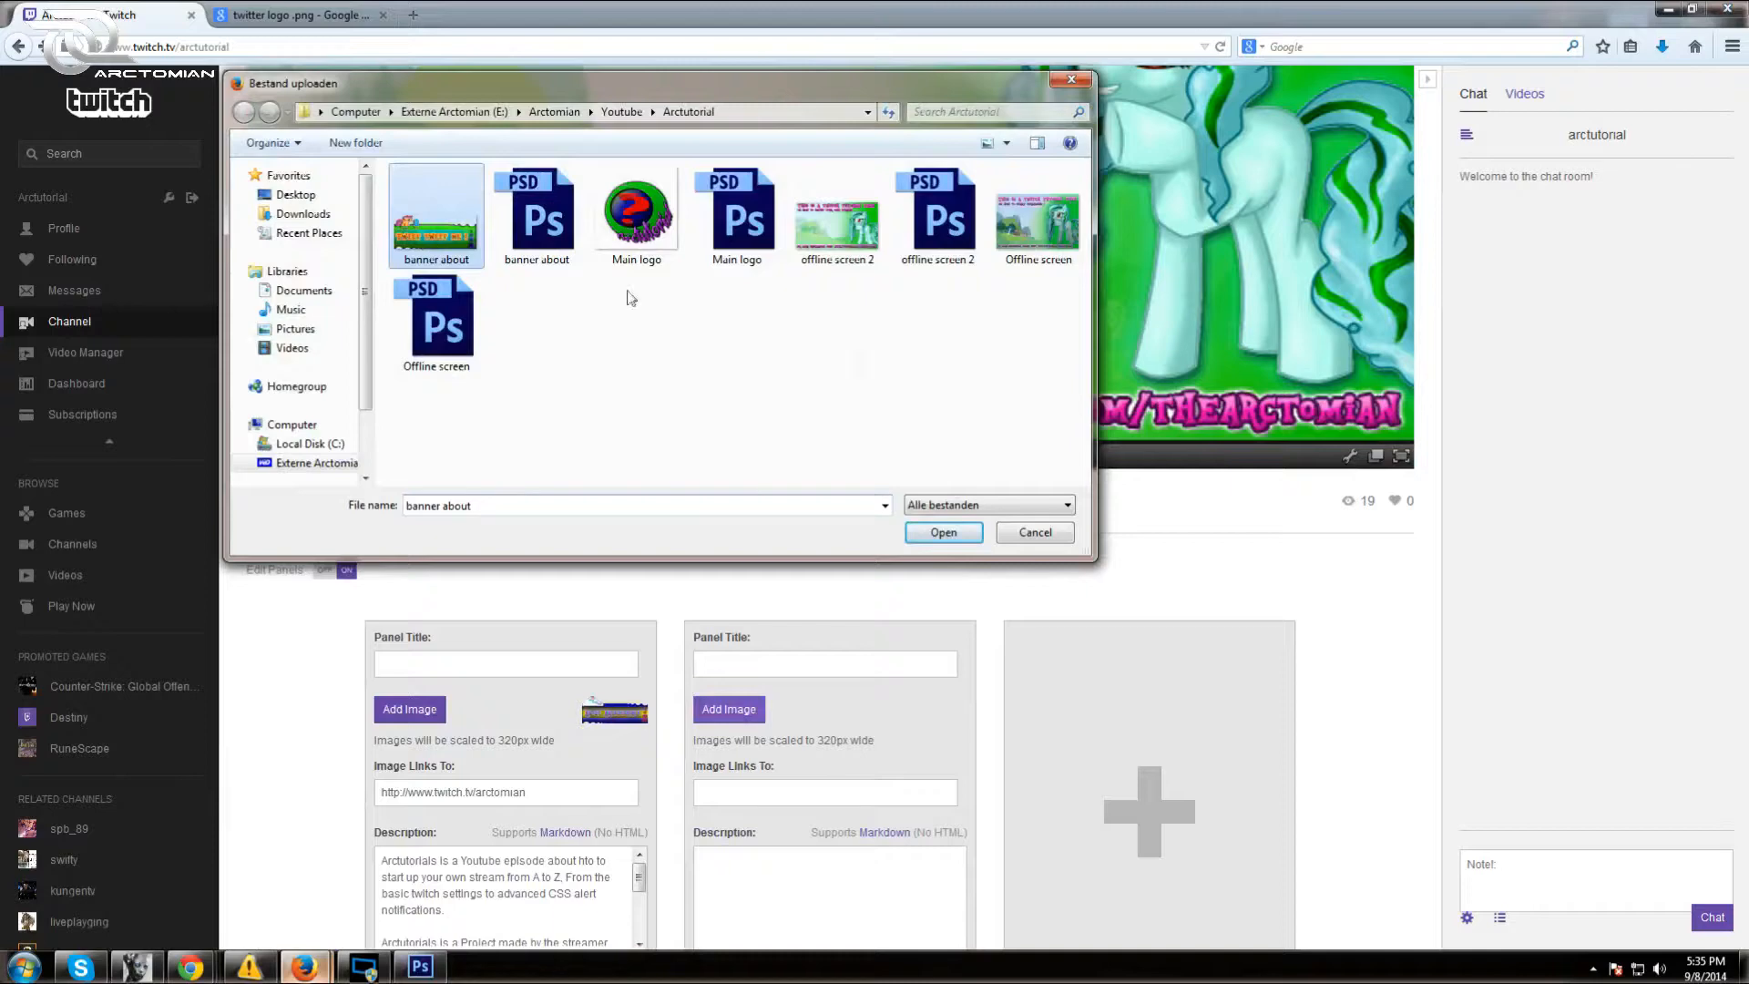
{"action": "left_click", "coordinate": [942, 534]}
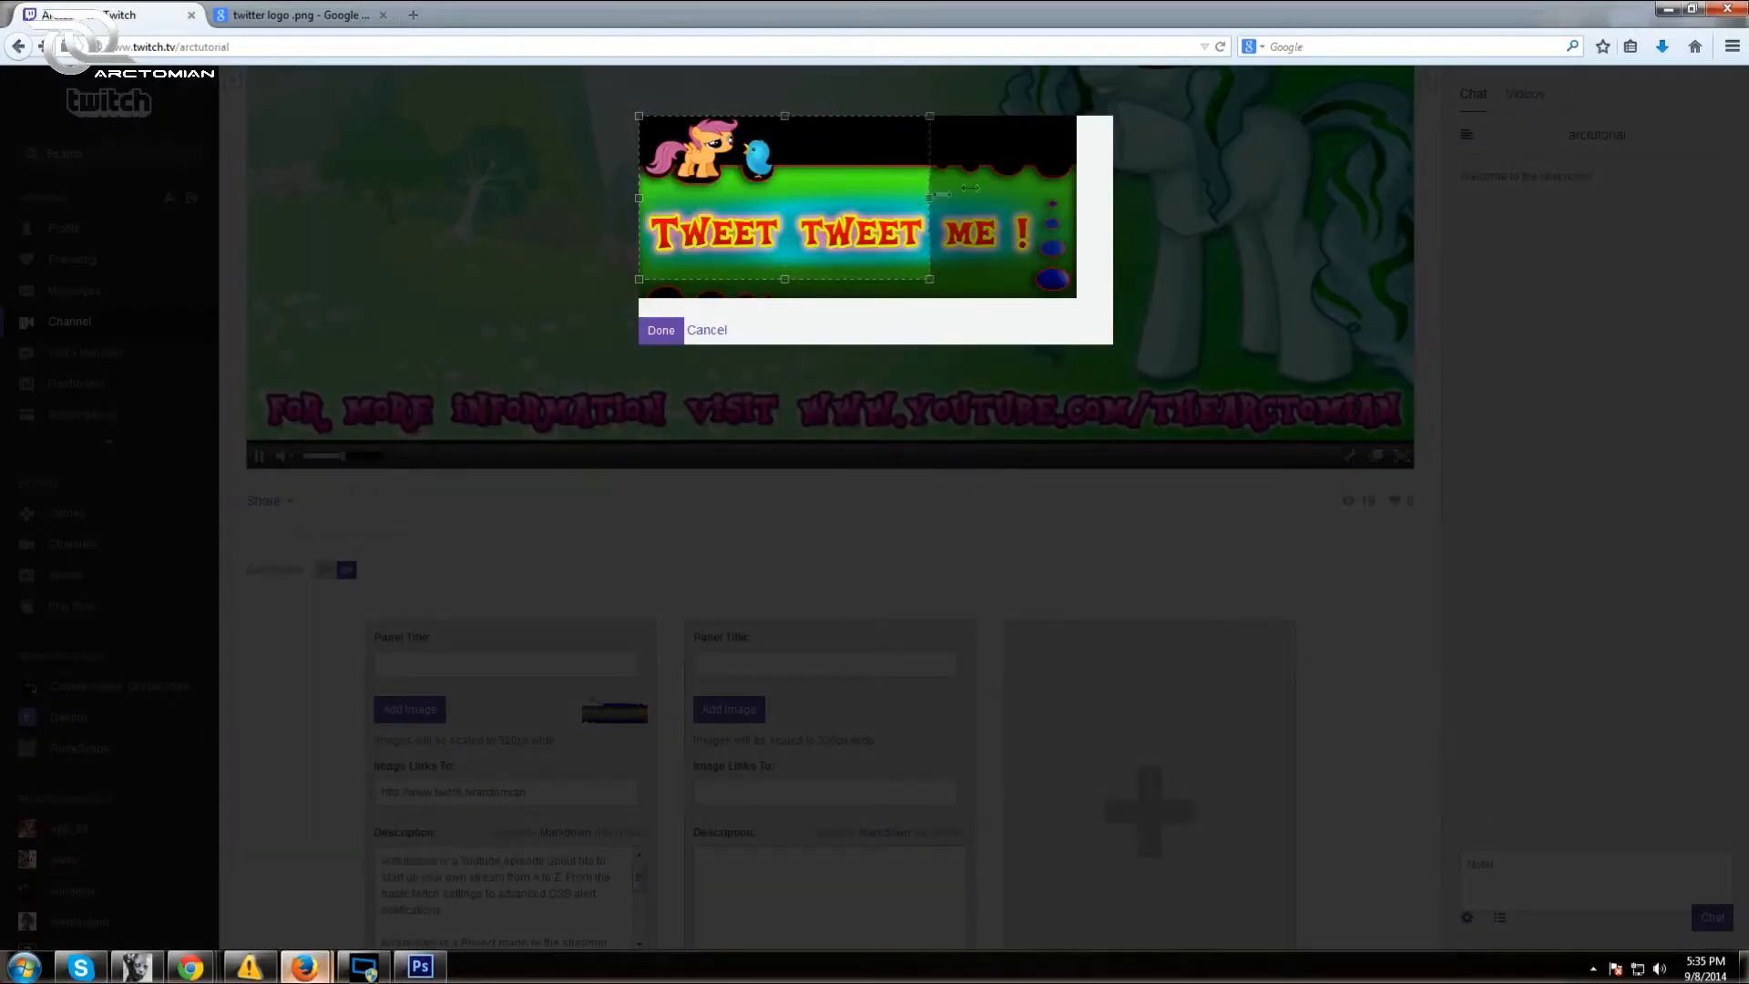
{"action": "left_click_drag", "start_coordinate": [931, 199], "coordinate": [1056, 237]}
{"action": "left_click_drag", "start_coordinate": [856, 278], "coordinate": [866, 358]}
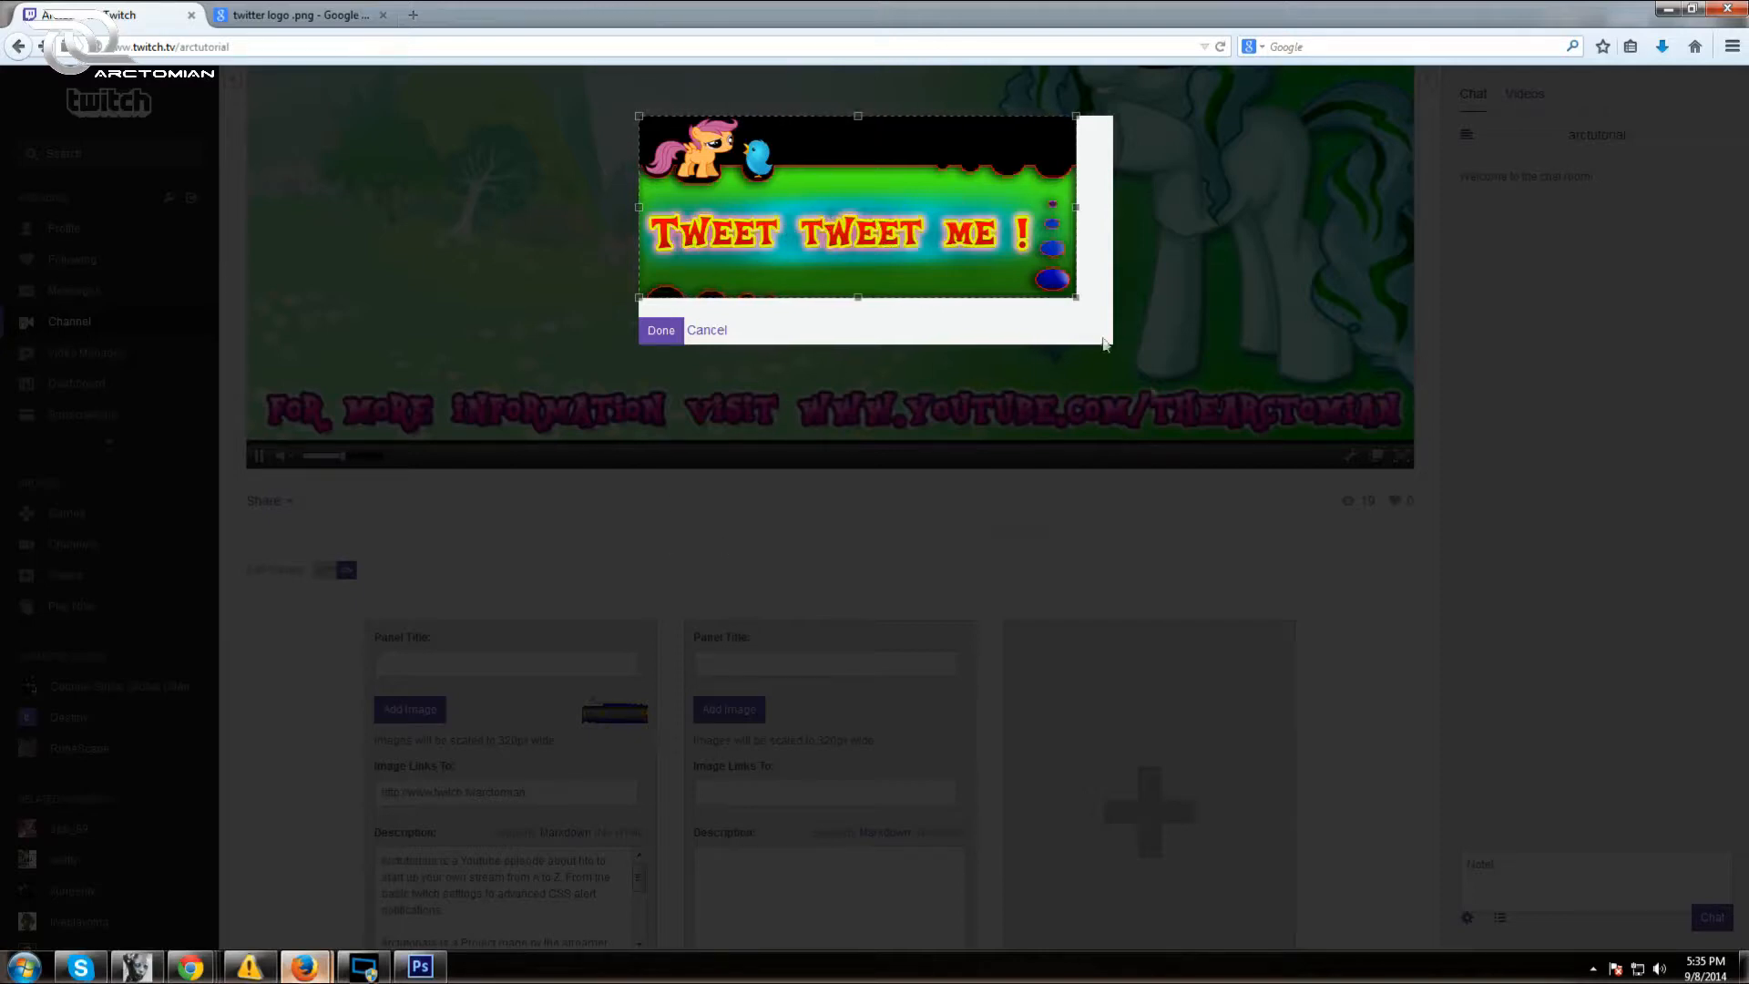
{"action": "left_click", "coordinate": [661, 331]}
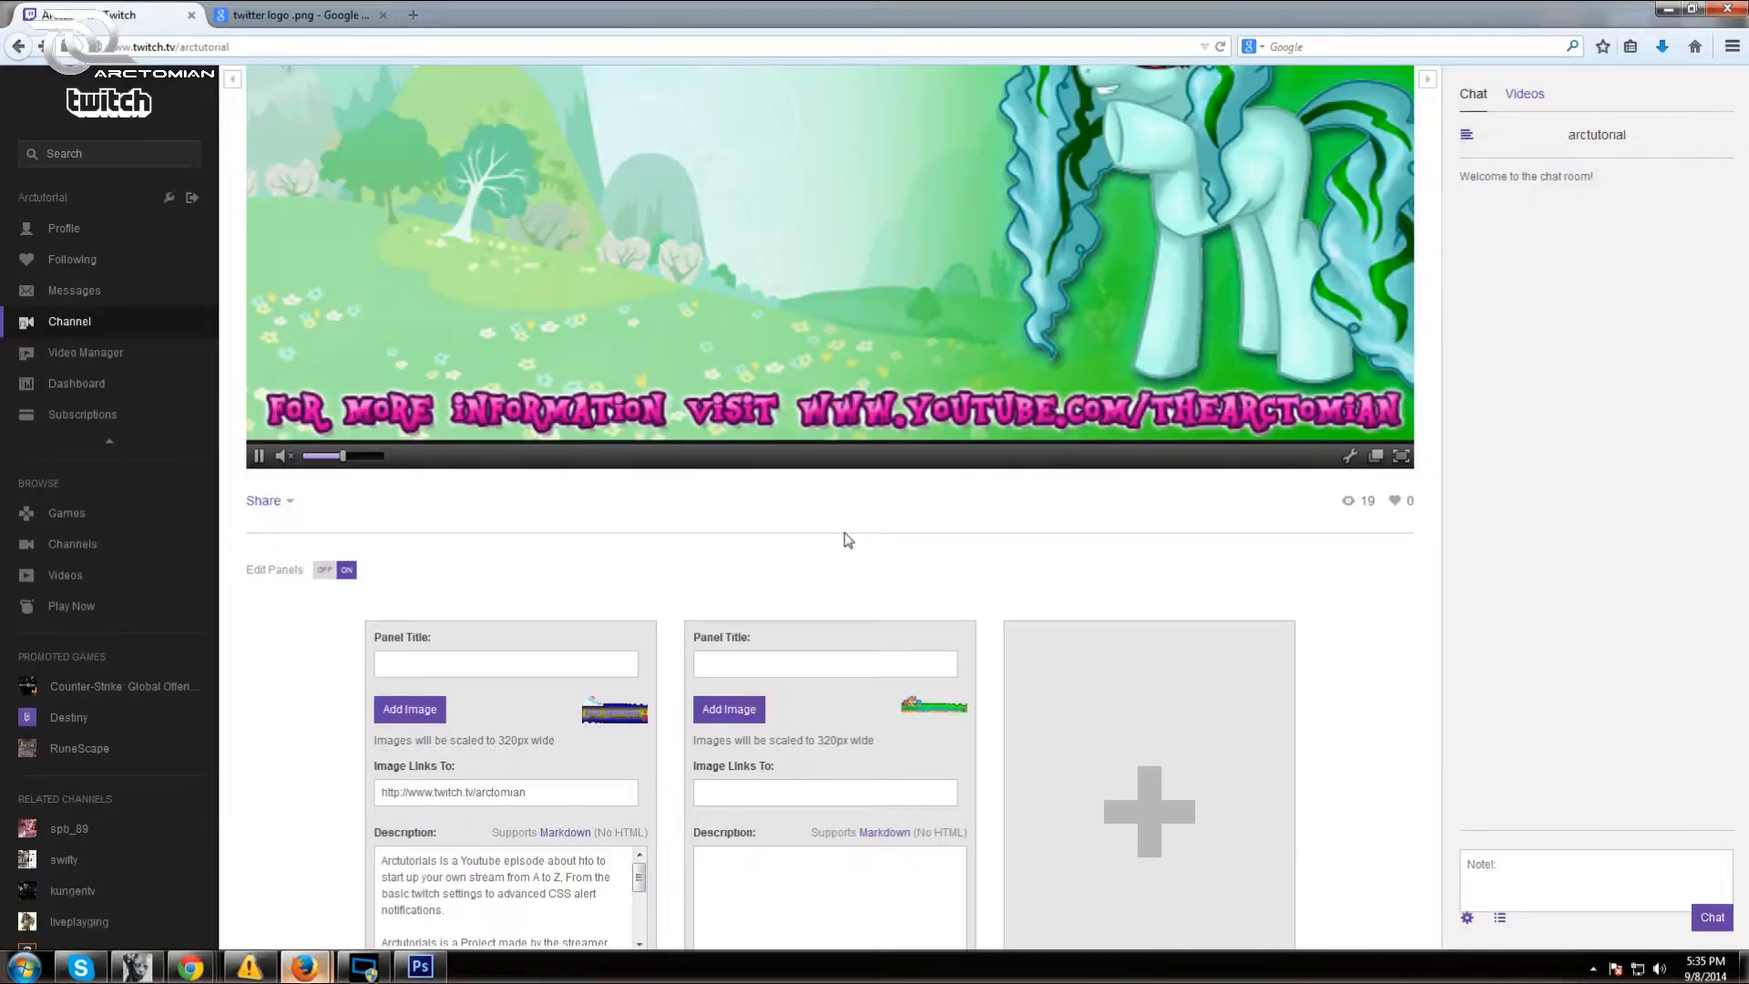
{"action": "scroll", "coordinate": [849, 540], "scroll_direction": "down", "scroll_amount": 2}
{"action": "left_click", "coordinate": [830, 803]}
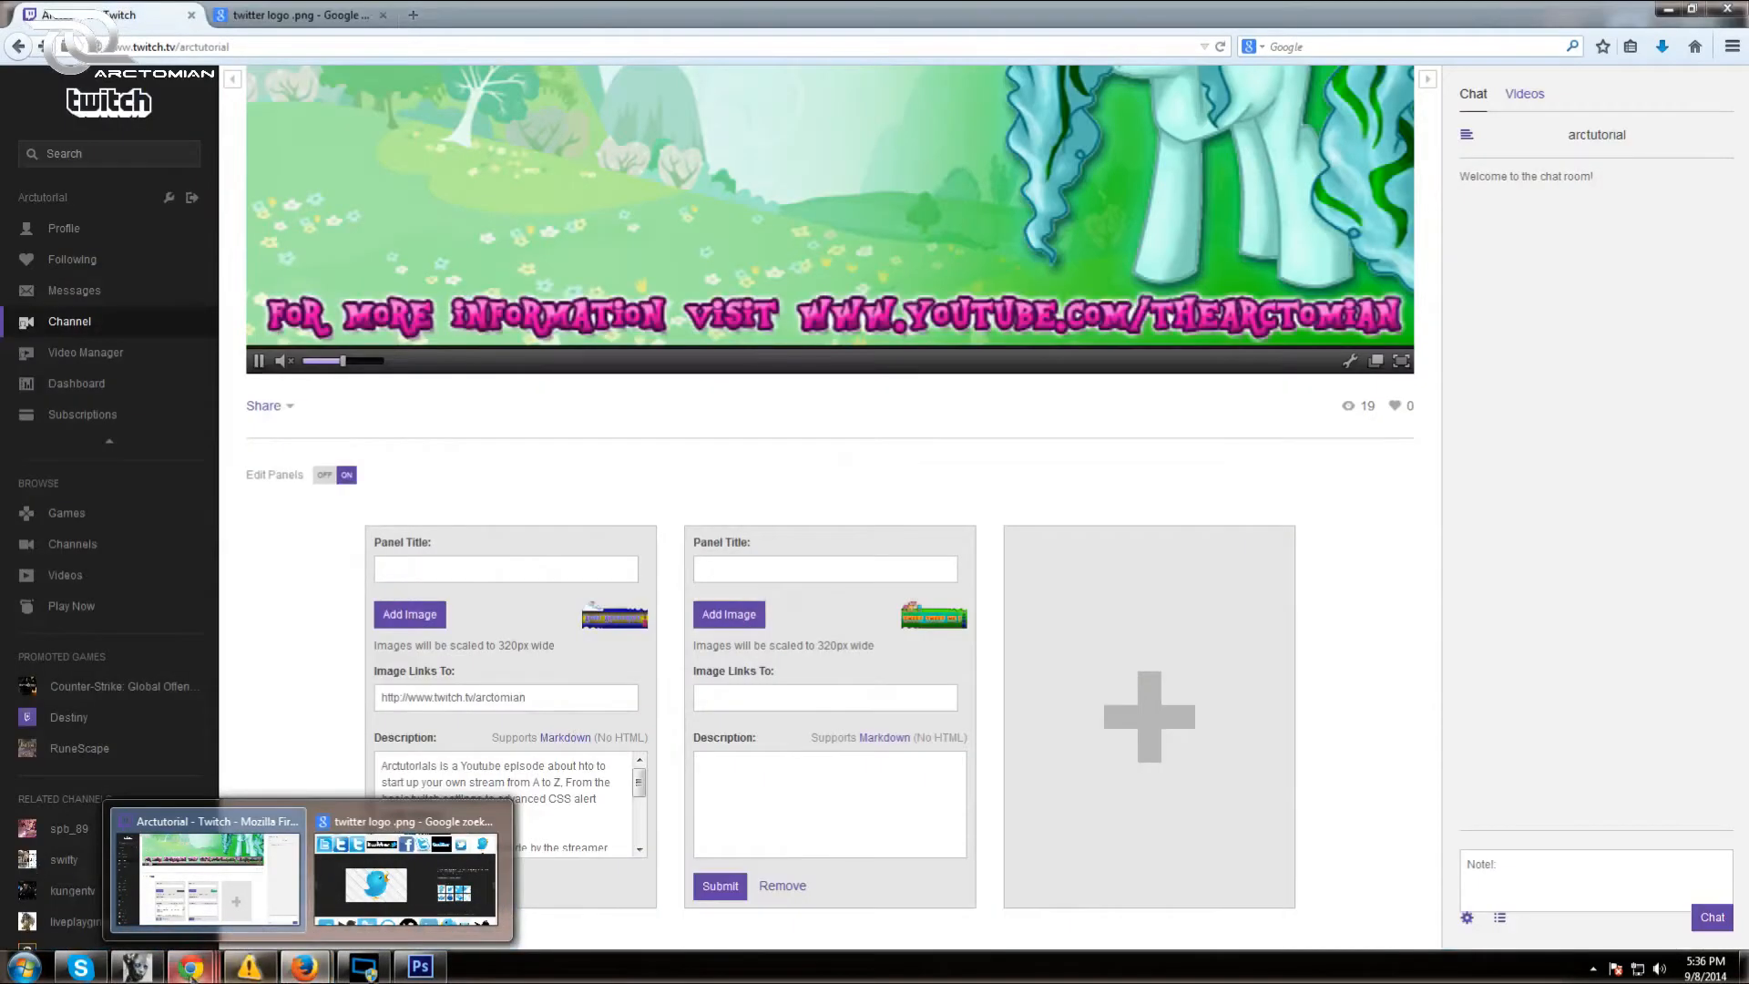
{"action": "mouse_move", "coordinate": [191, 970]}
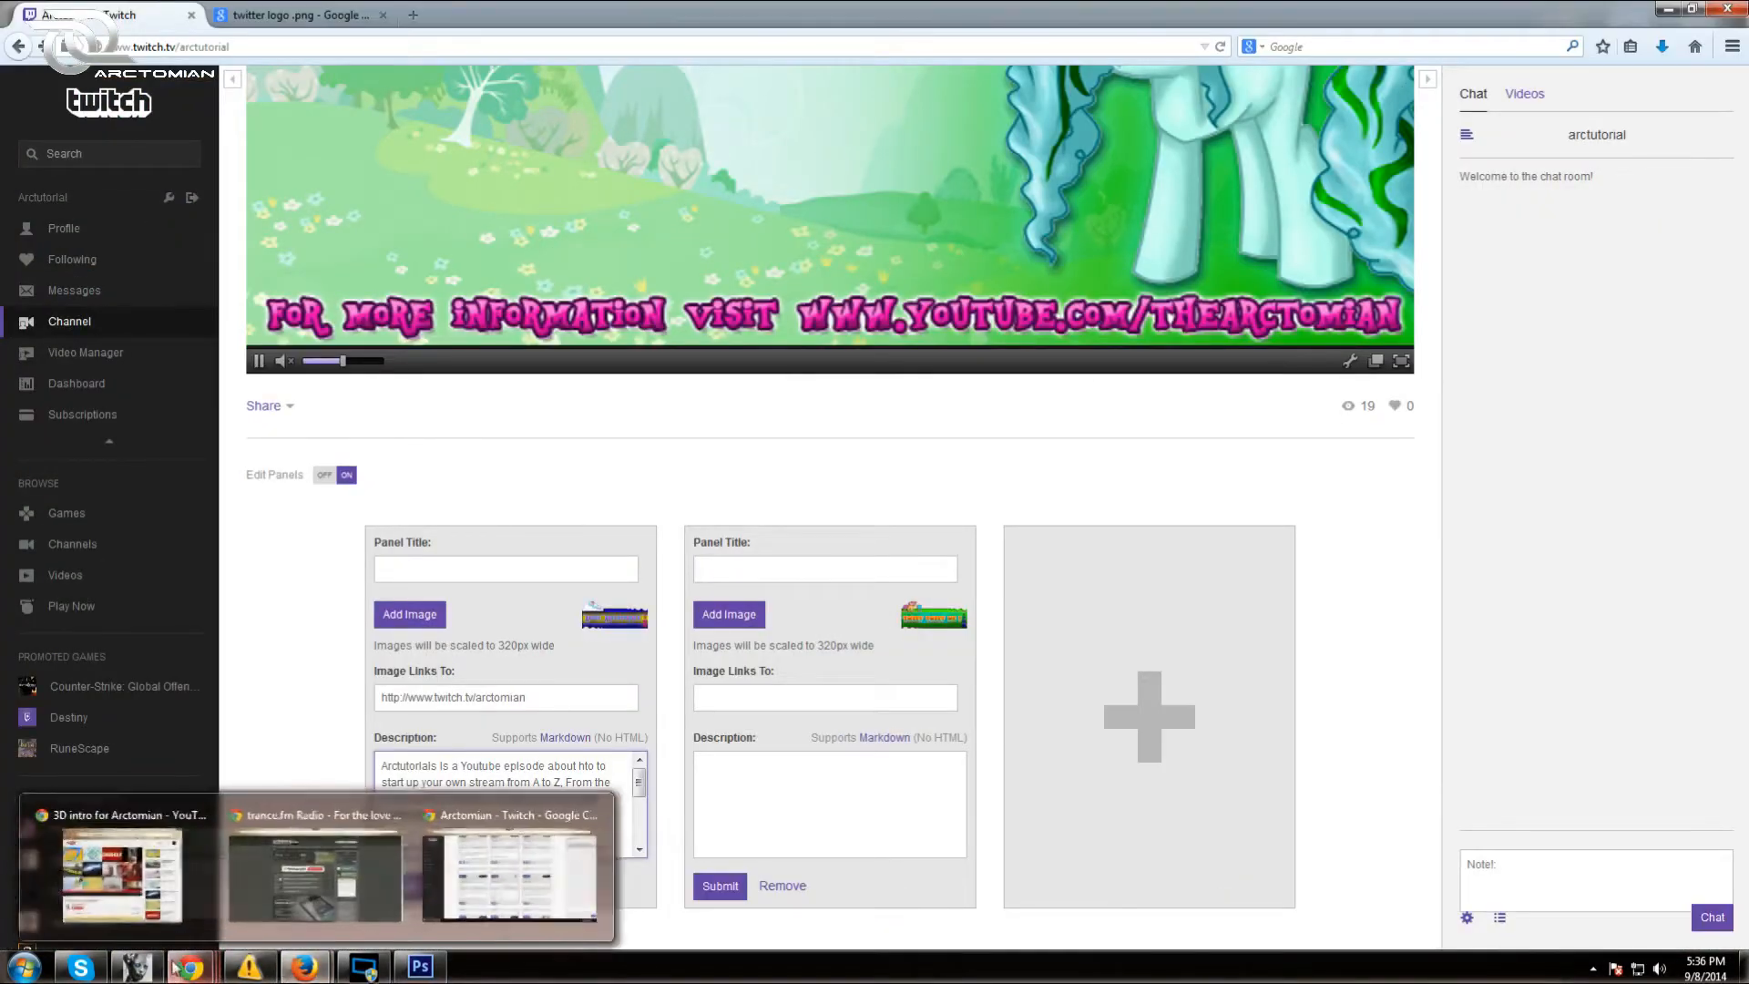
{"action": "left_click", "coordinate": [456, 818]}
{"action": "scroll", "coordinate": [360, 720], "scroll_direction": "up", "scroll_amount": 15}
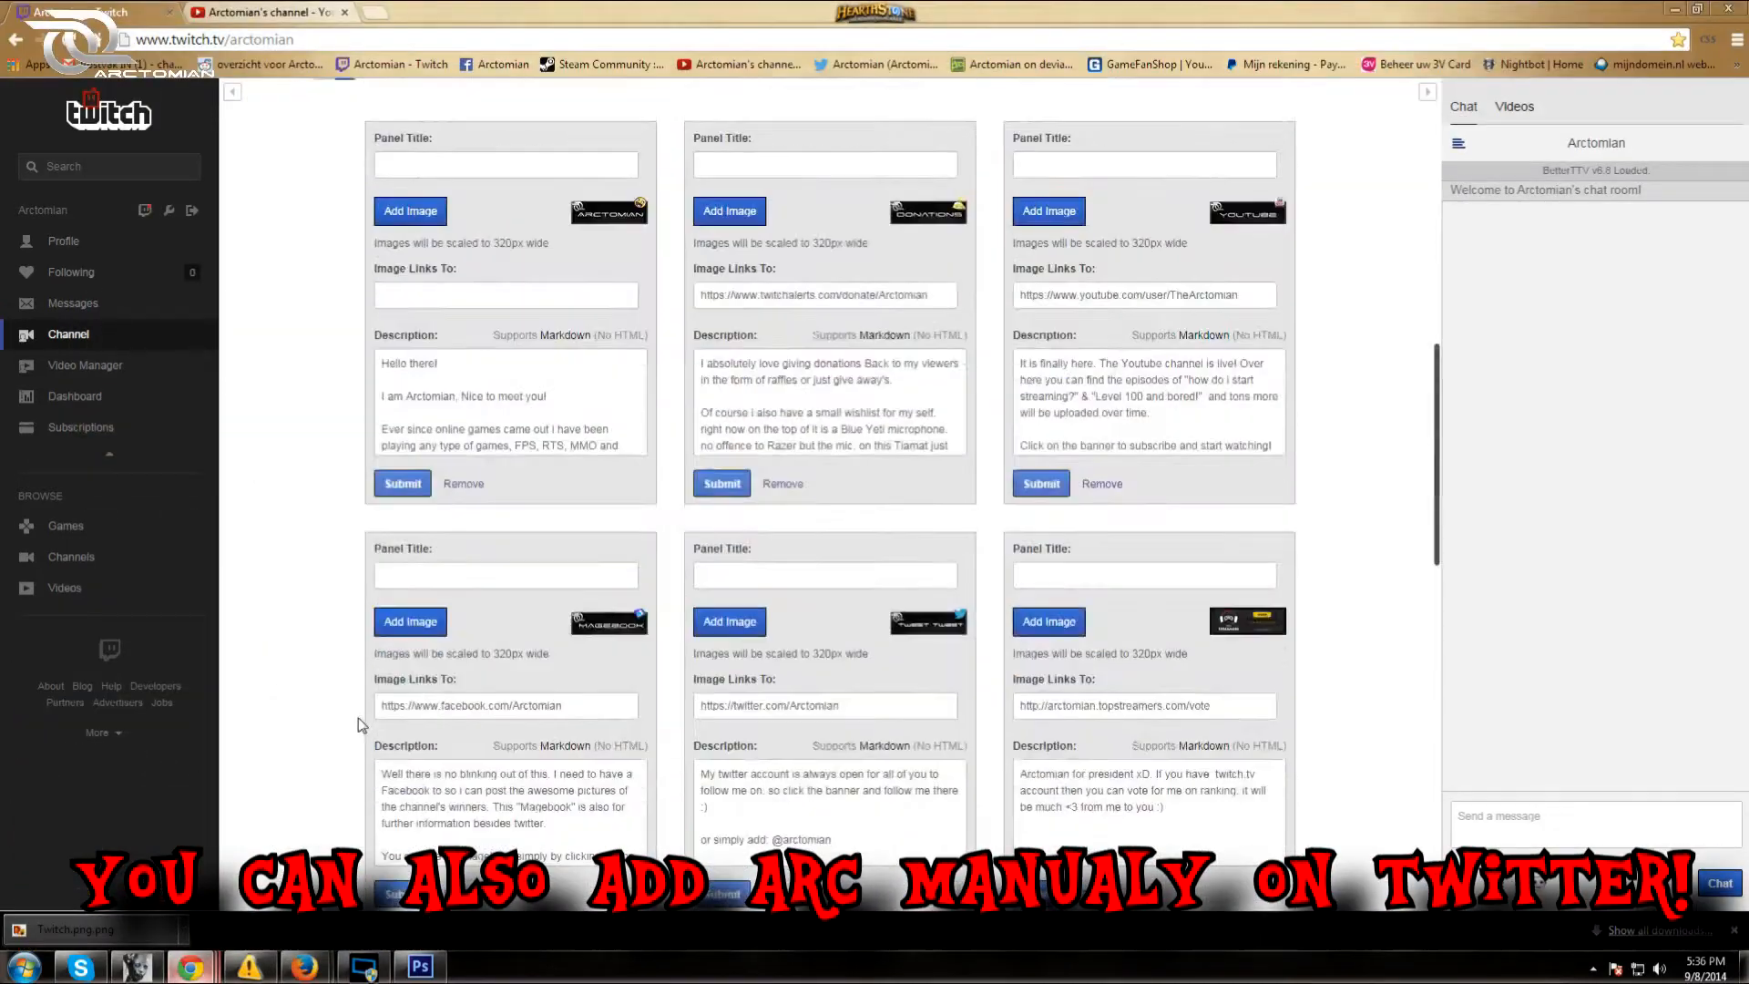
{"action": "scroll", "coordinate": [428, 799], "scroll_direction": "up", "scroll_amount": 3}
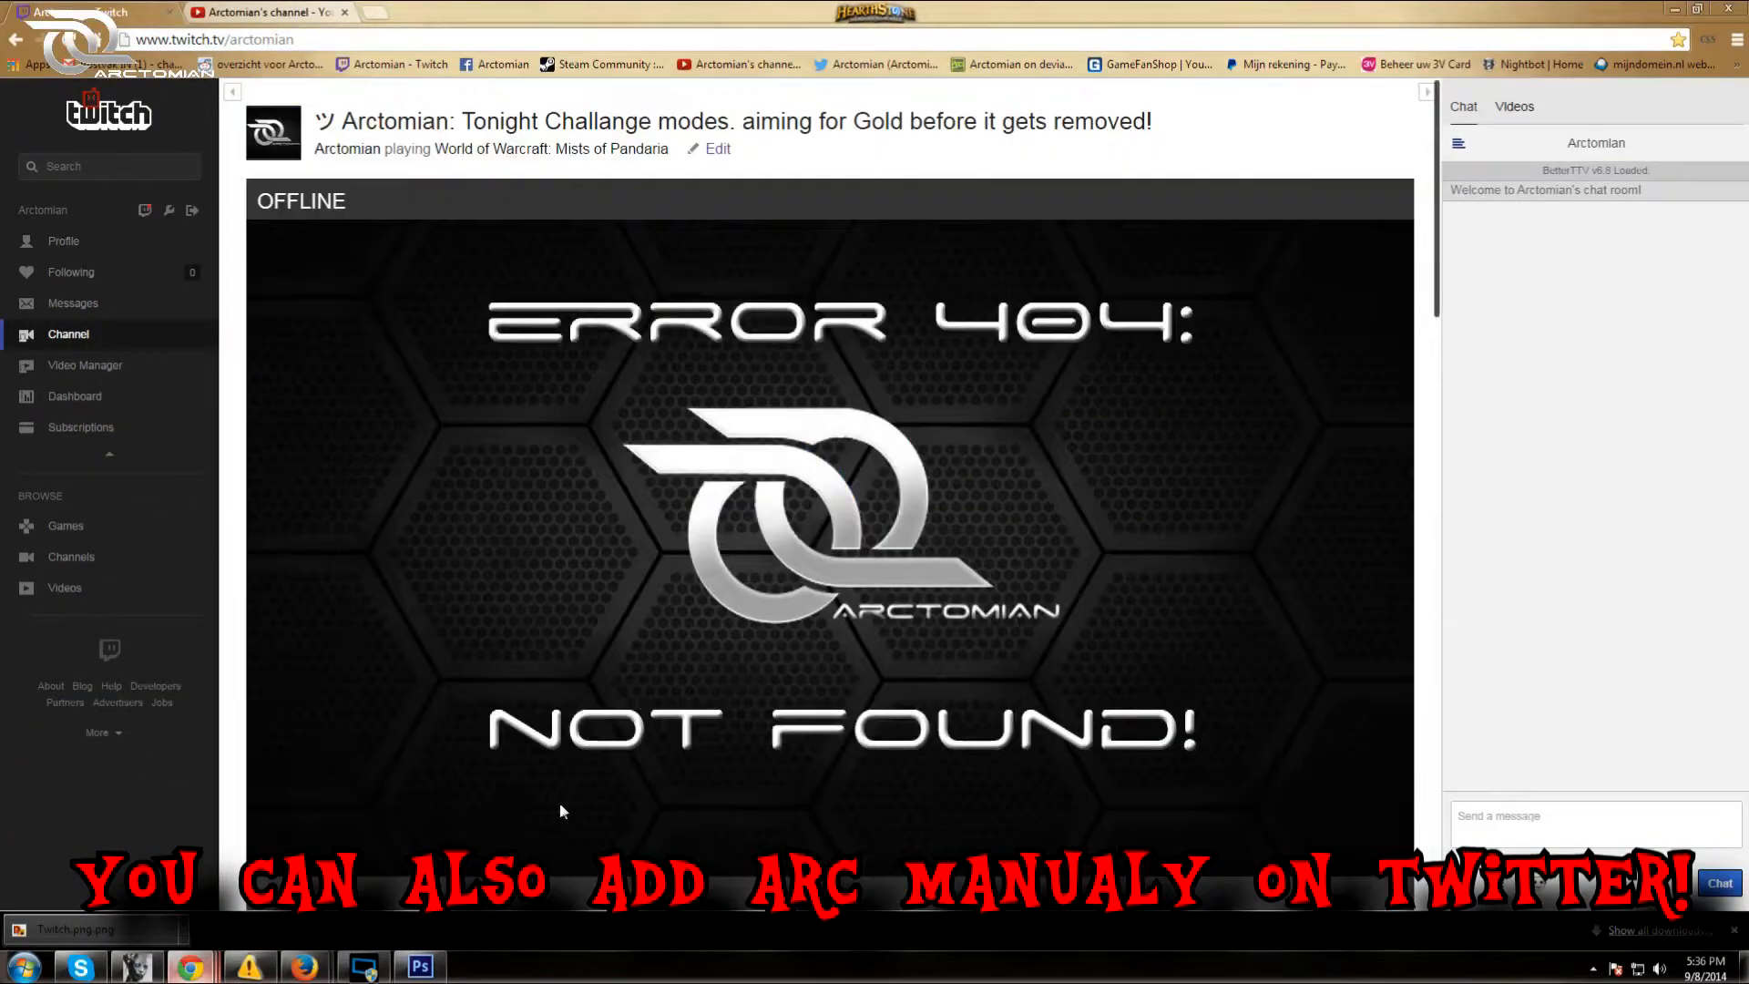
{"action": "left_click", "coordinate": [385, 16]}
{"action": "left_click", "coordinate": [876, 62]}
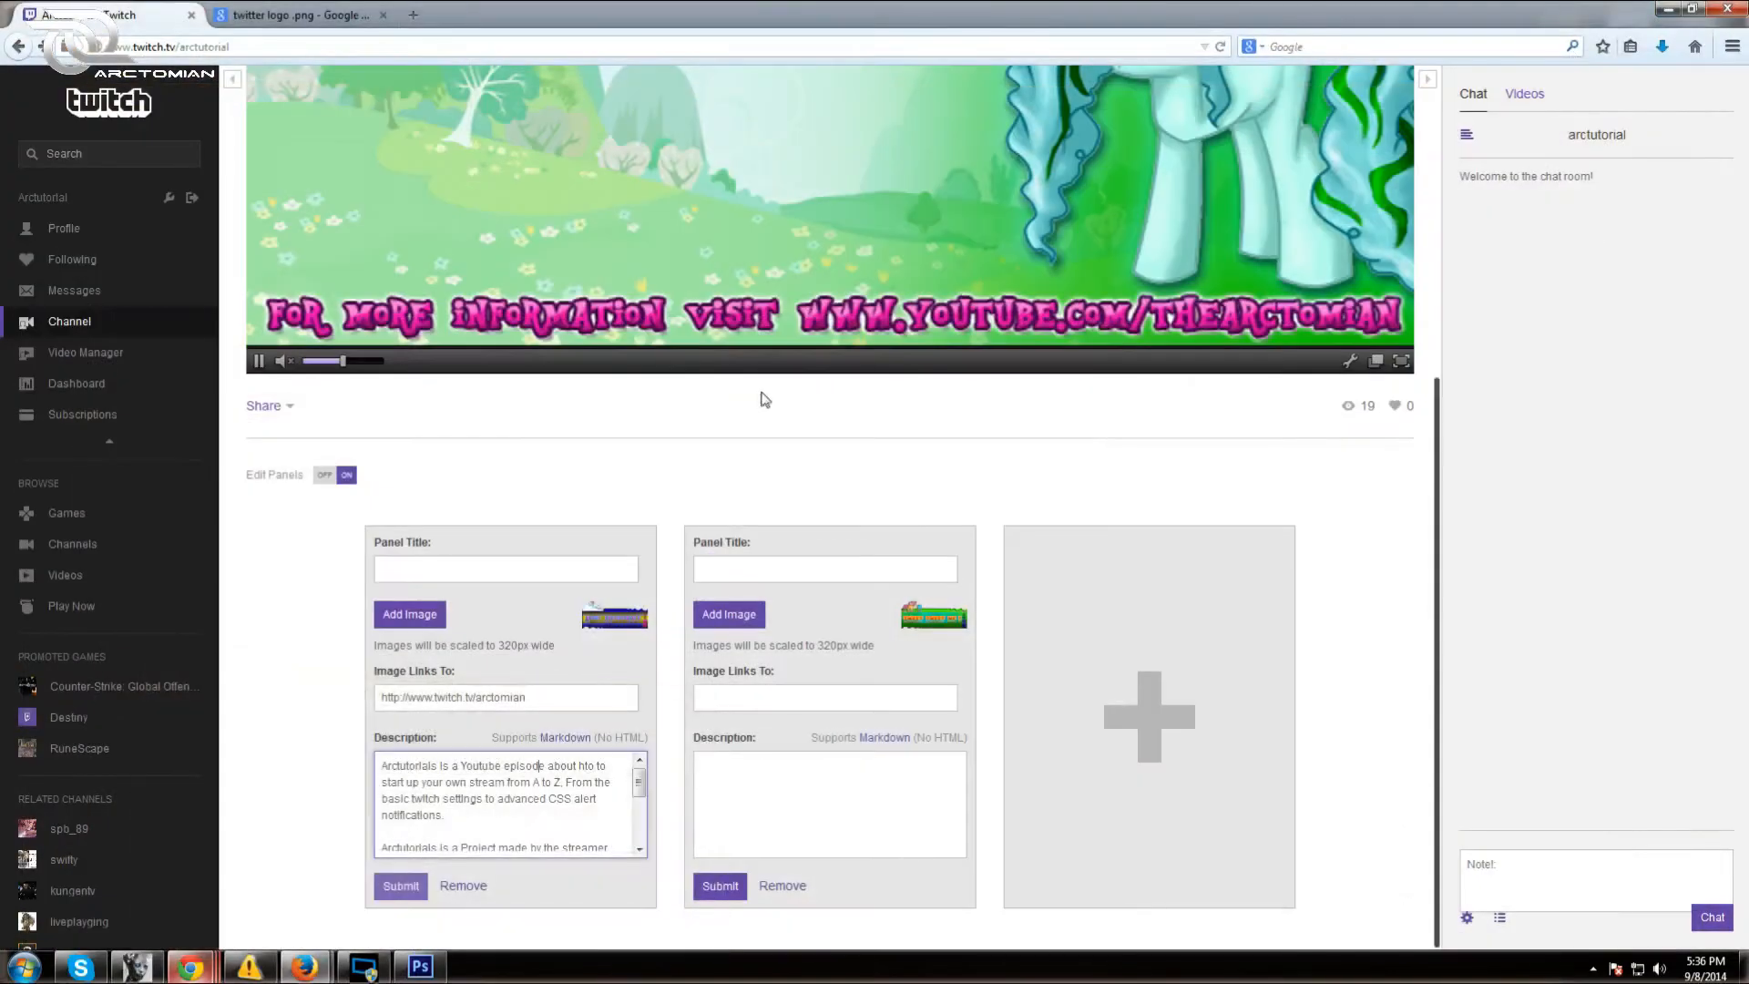
{"action": "left_click", "coordinate": [772, 701]}
{"action": "type", "text": "https://twitter.com/Arctomian"}
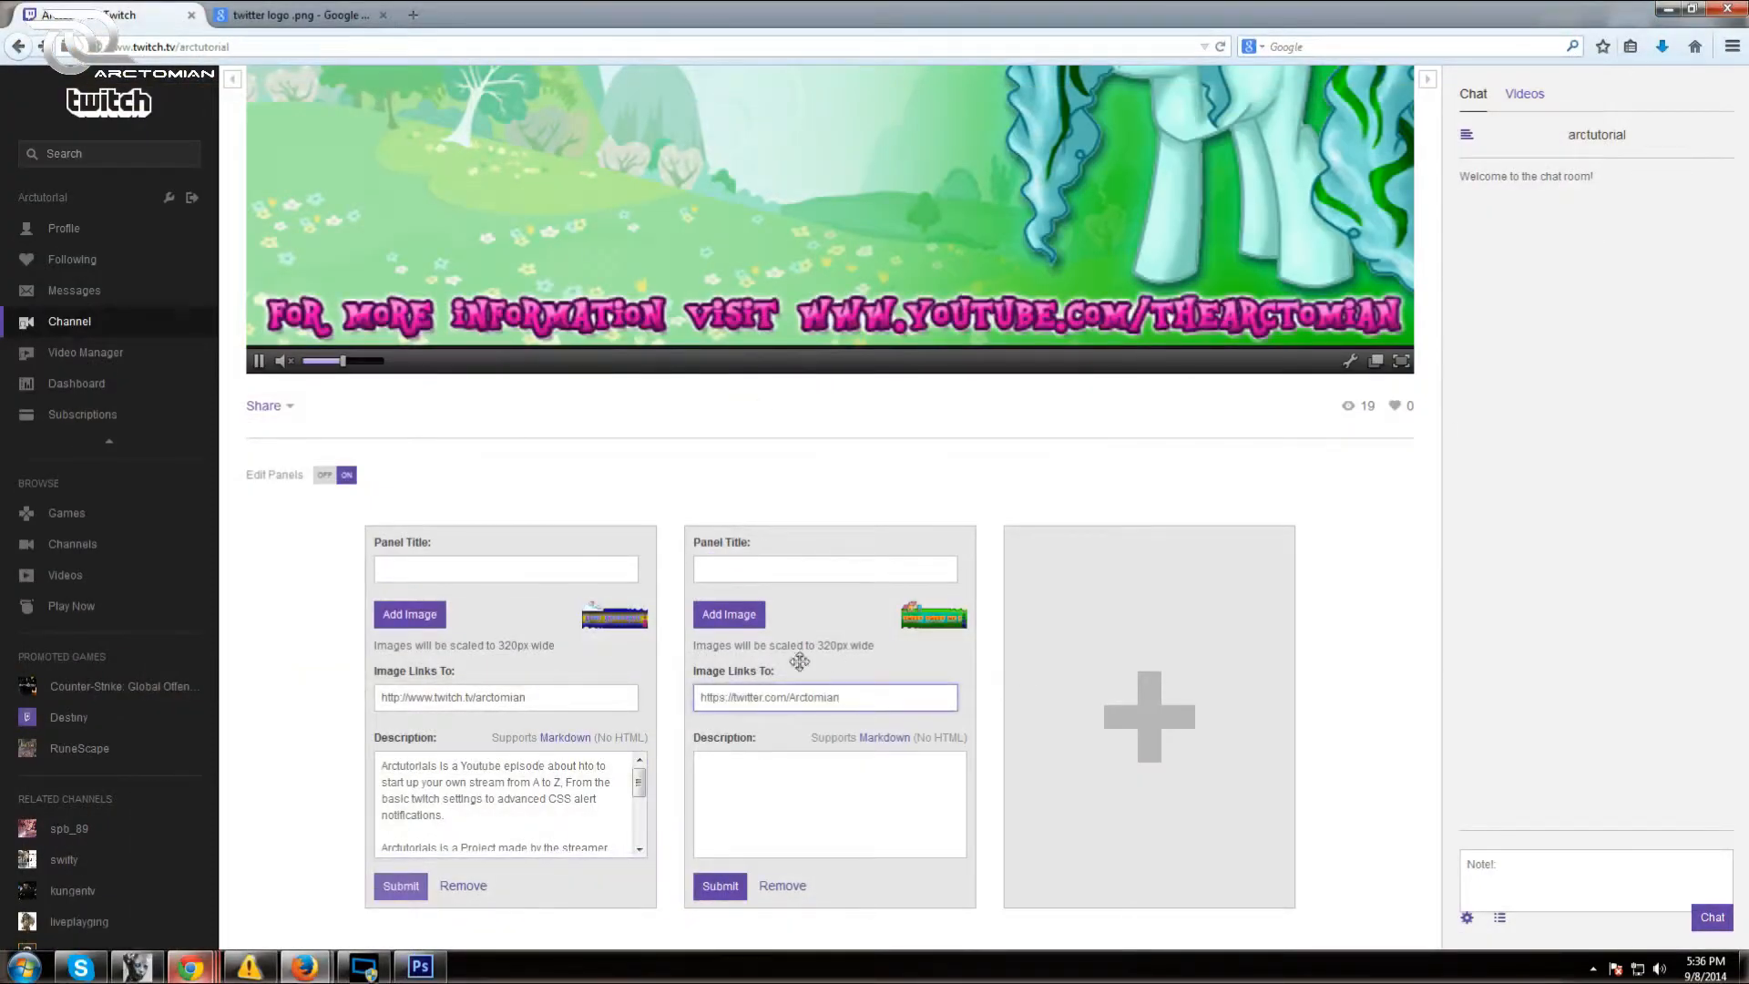
Start the new panel's description with "Arctomian can be followed on Twitter and if you have any sugestions or questions or you want to order out costum"
{"action": "key", "text": "Tab"}
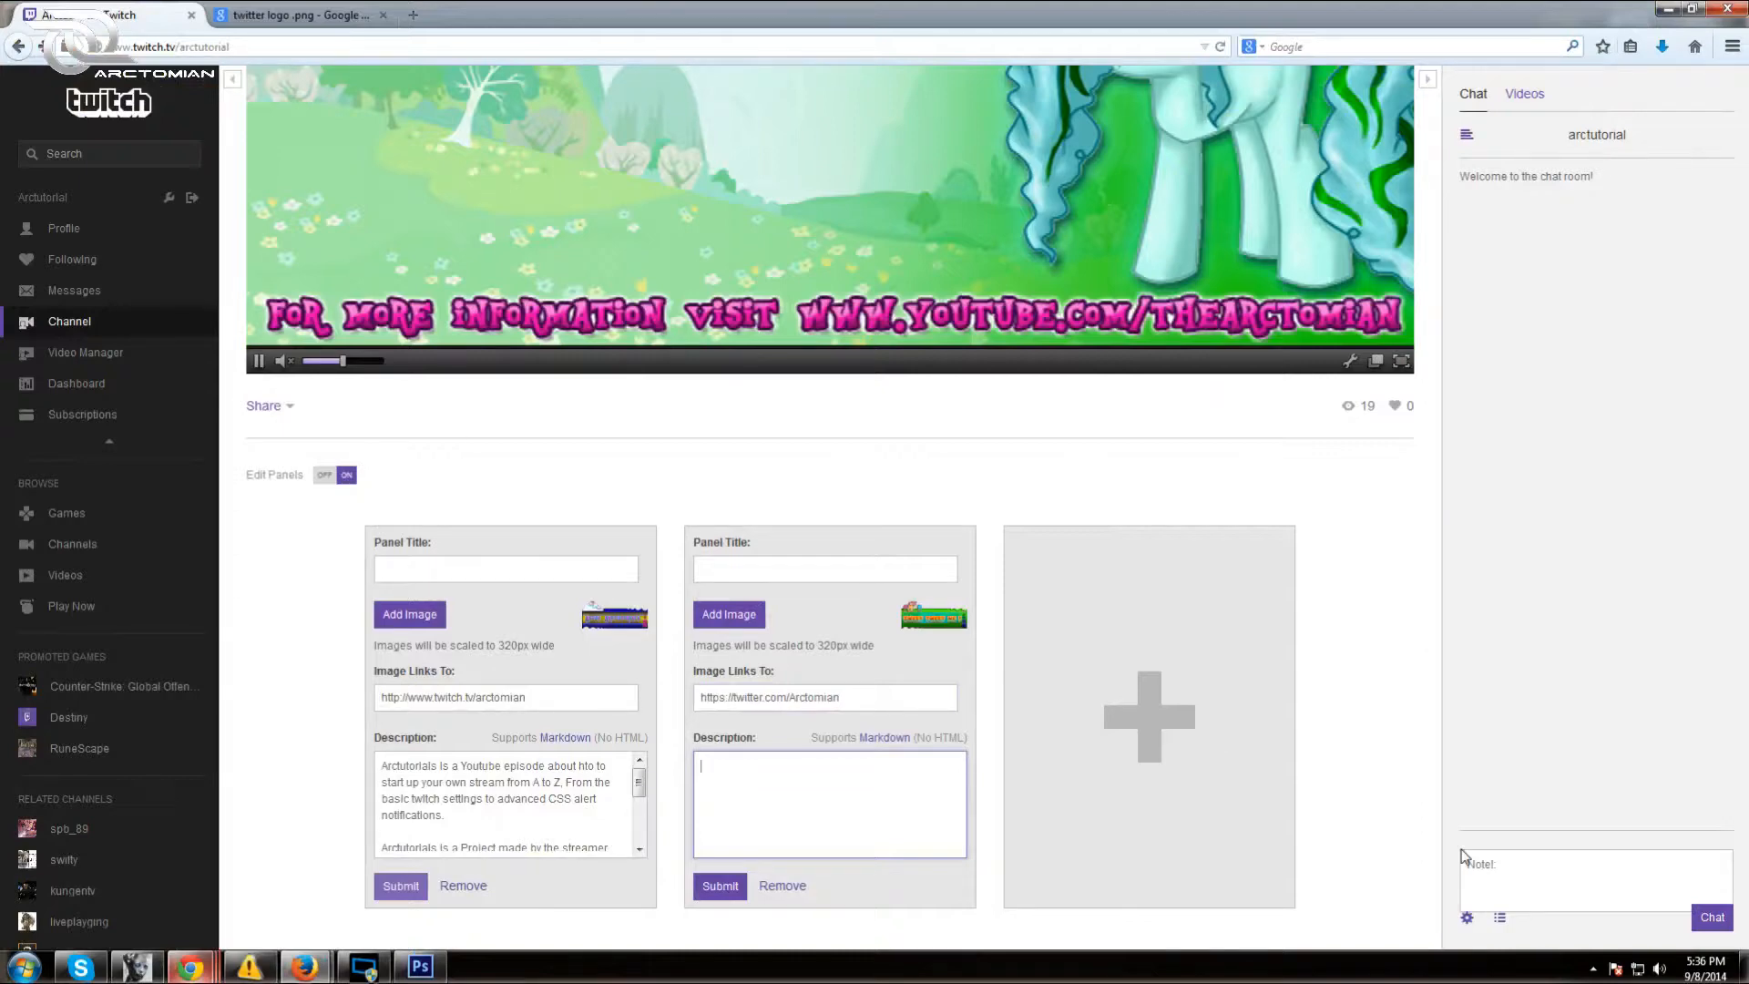
{"action": "type", "text": "Arctomian can be followed on Twitter and if you have any sugestions or q"}
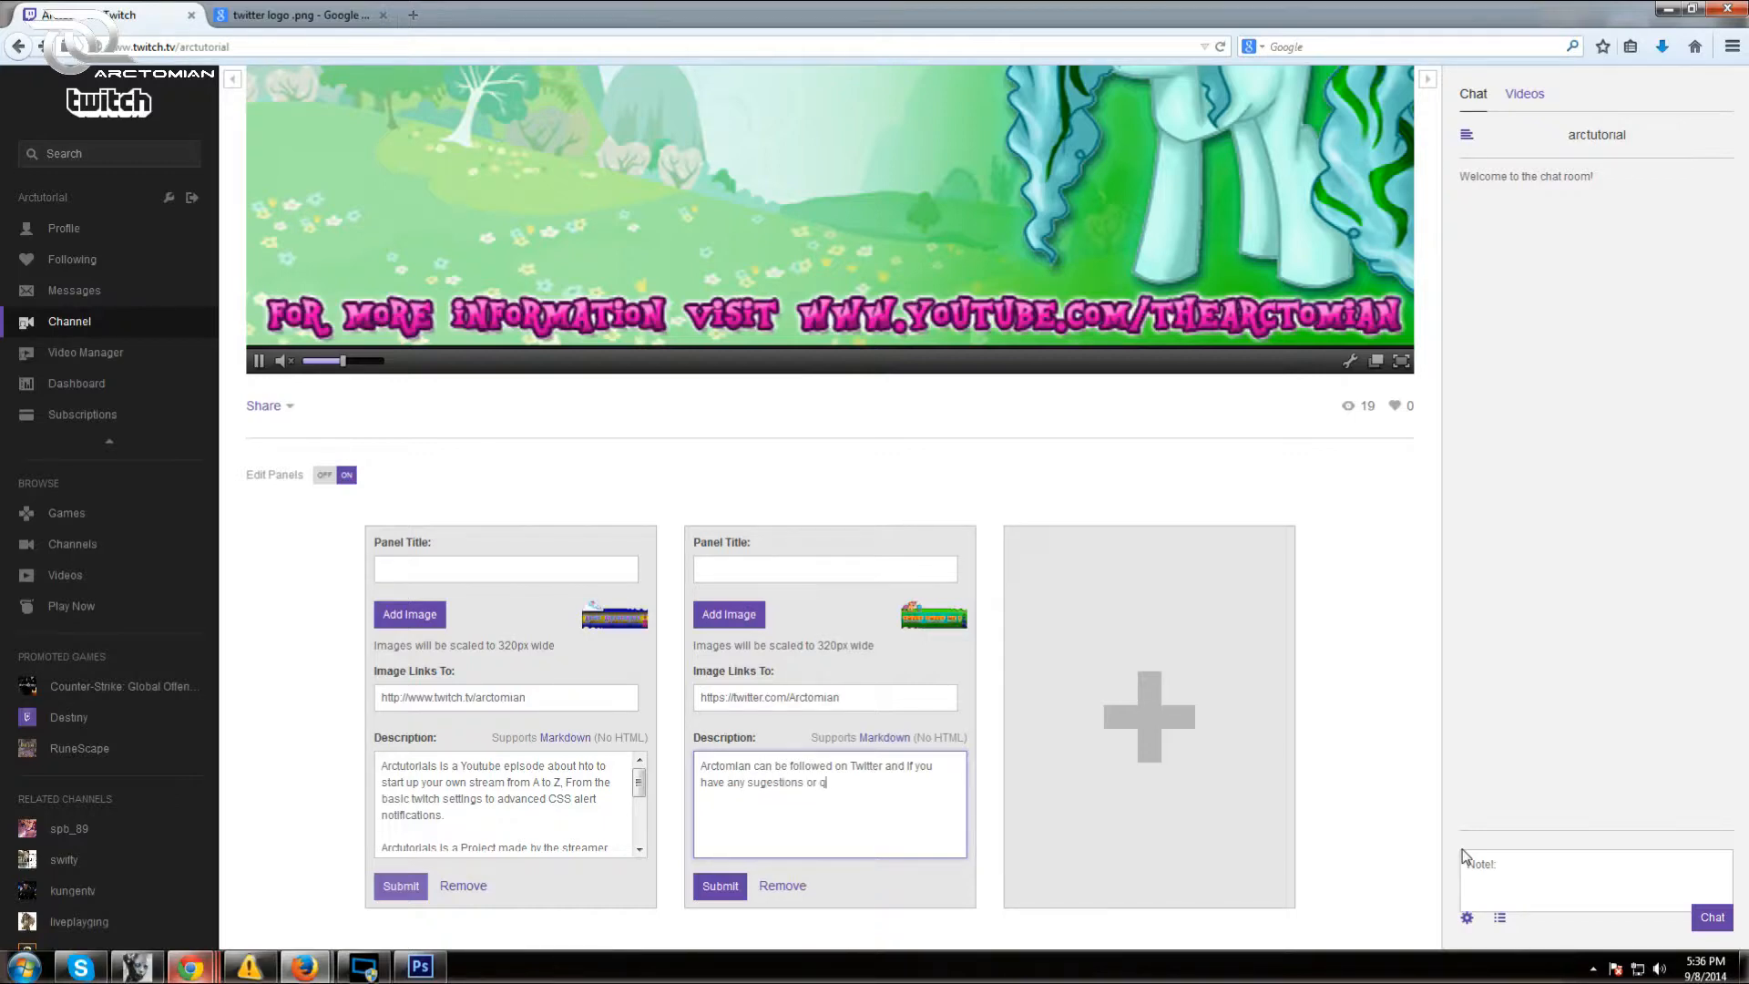
{"action": "type", "text": "uestions or you want to order out costum"}
Search Google Images for "graphgical art", follow the suggested spelling, and copy the corrected term "graphic art" from the search box
{"action": "left_click", "coordinate": [291, 14]}
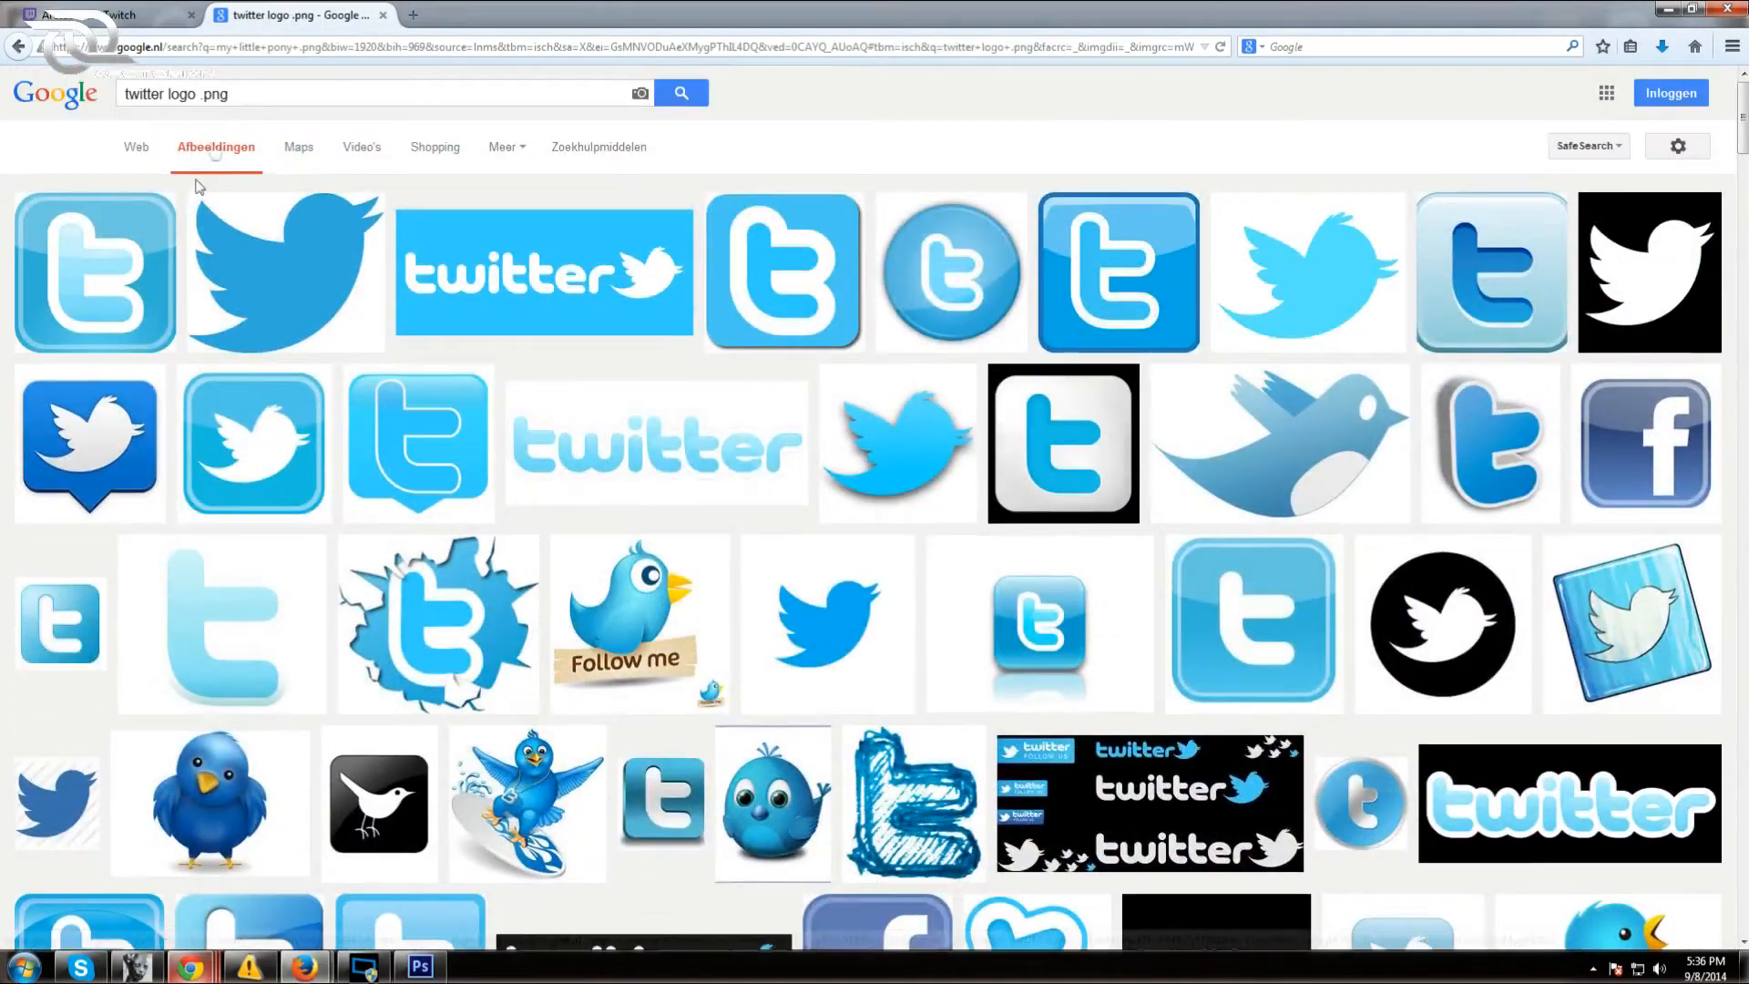
{"action": "left_click_drag", "start_coordinate": [235, 94], "coordinate": [48, 94]}
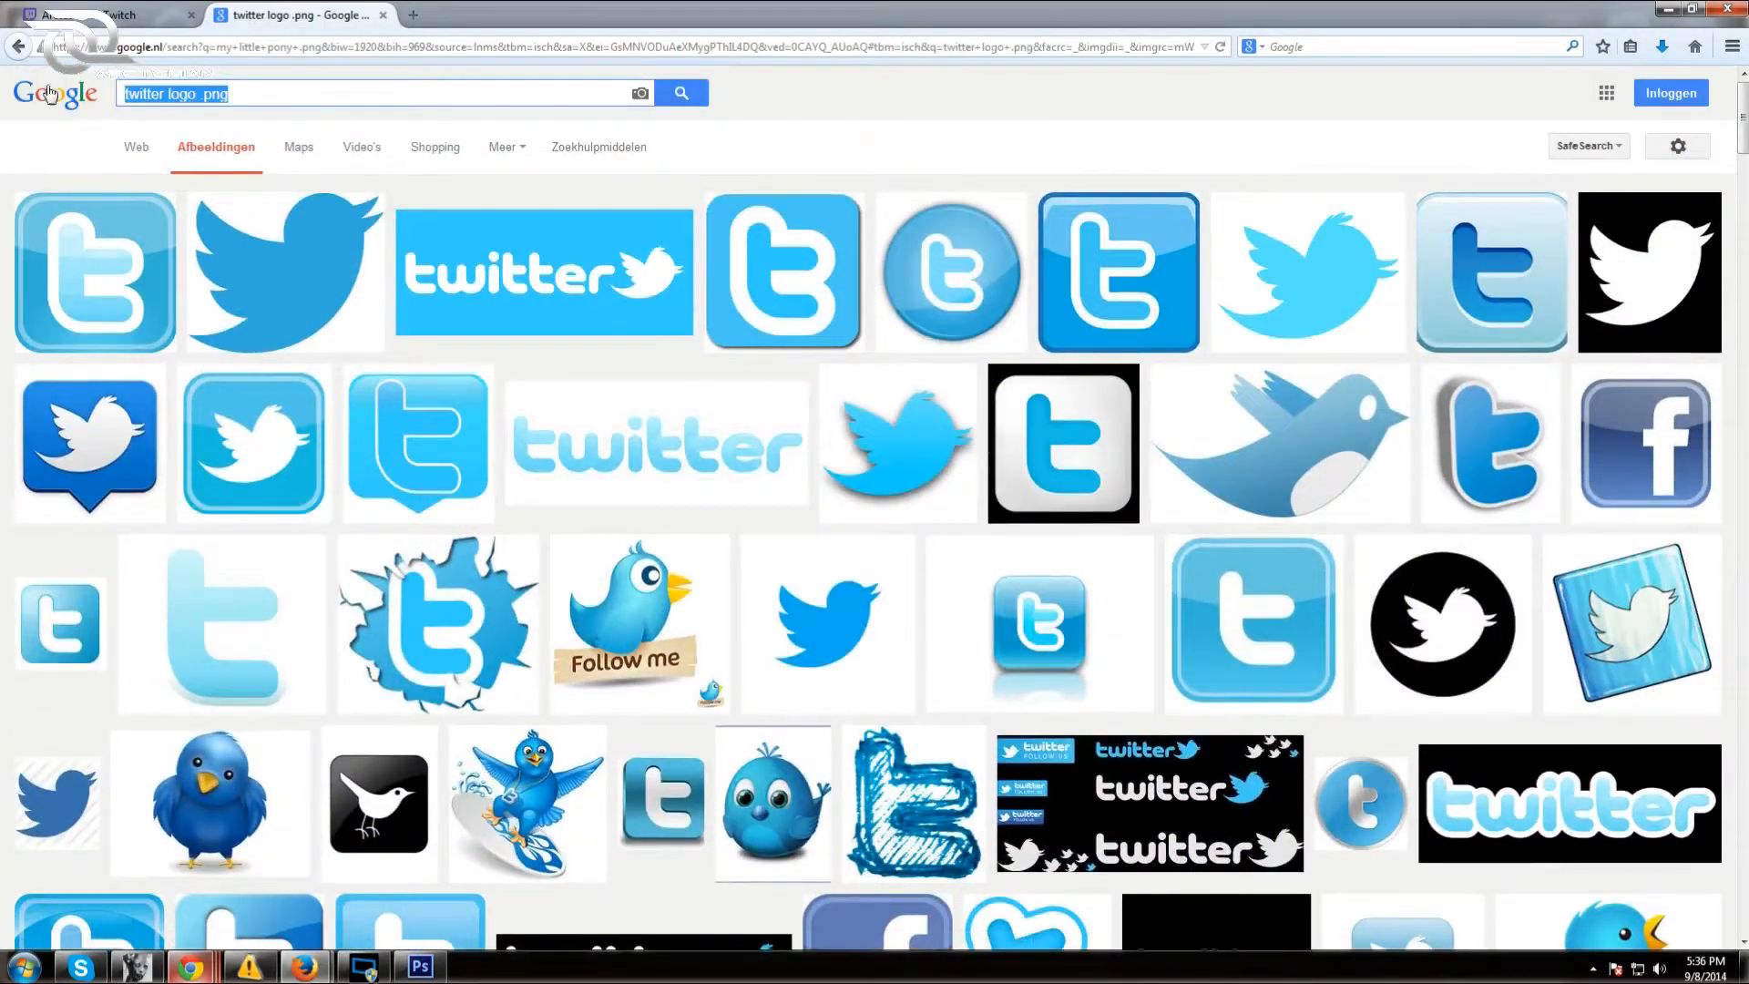
{"action": "type", "text": "grapg"}
{"action": "key", "text": "BackSpace"}
{"action": "type", "text": "hgical art"}
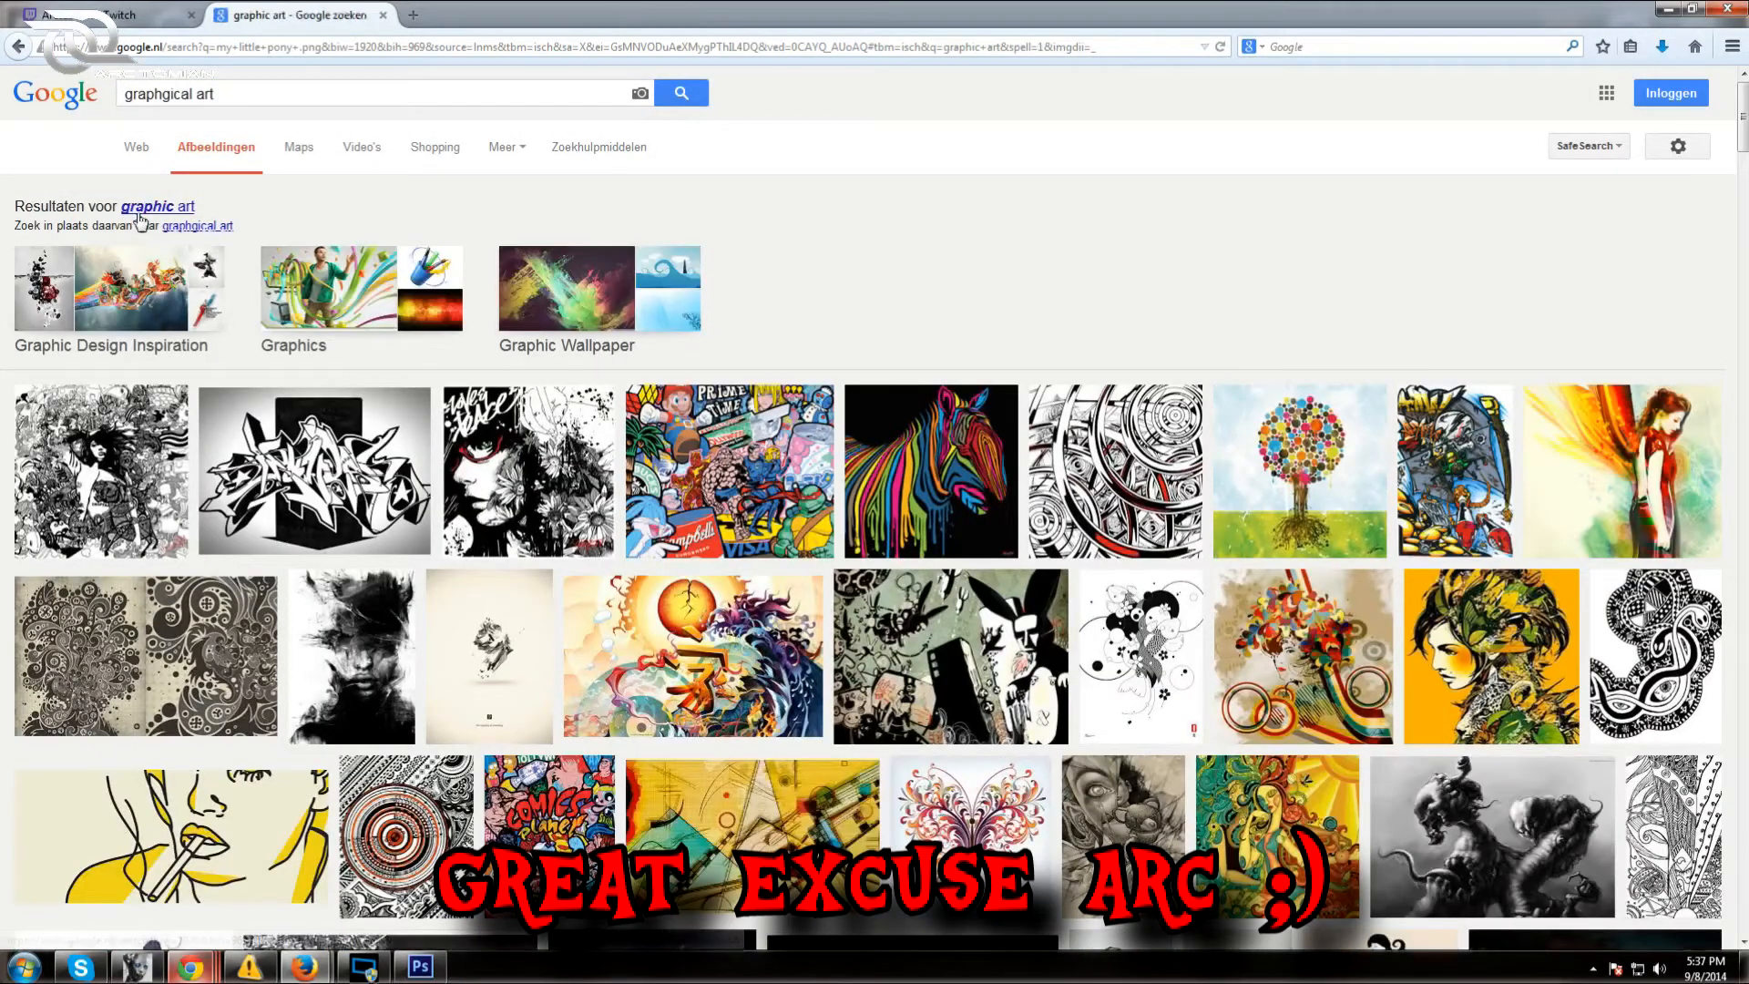
{"action": "left_click", "coordinate": [146, 209]}
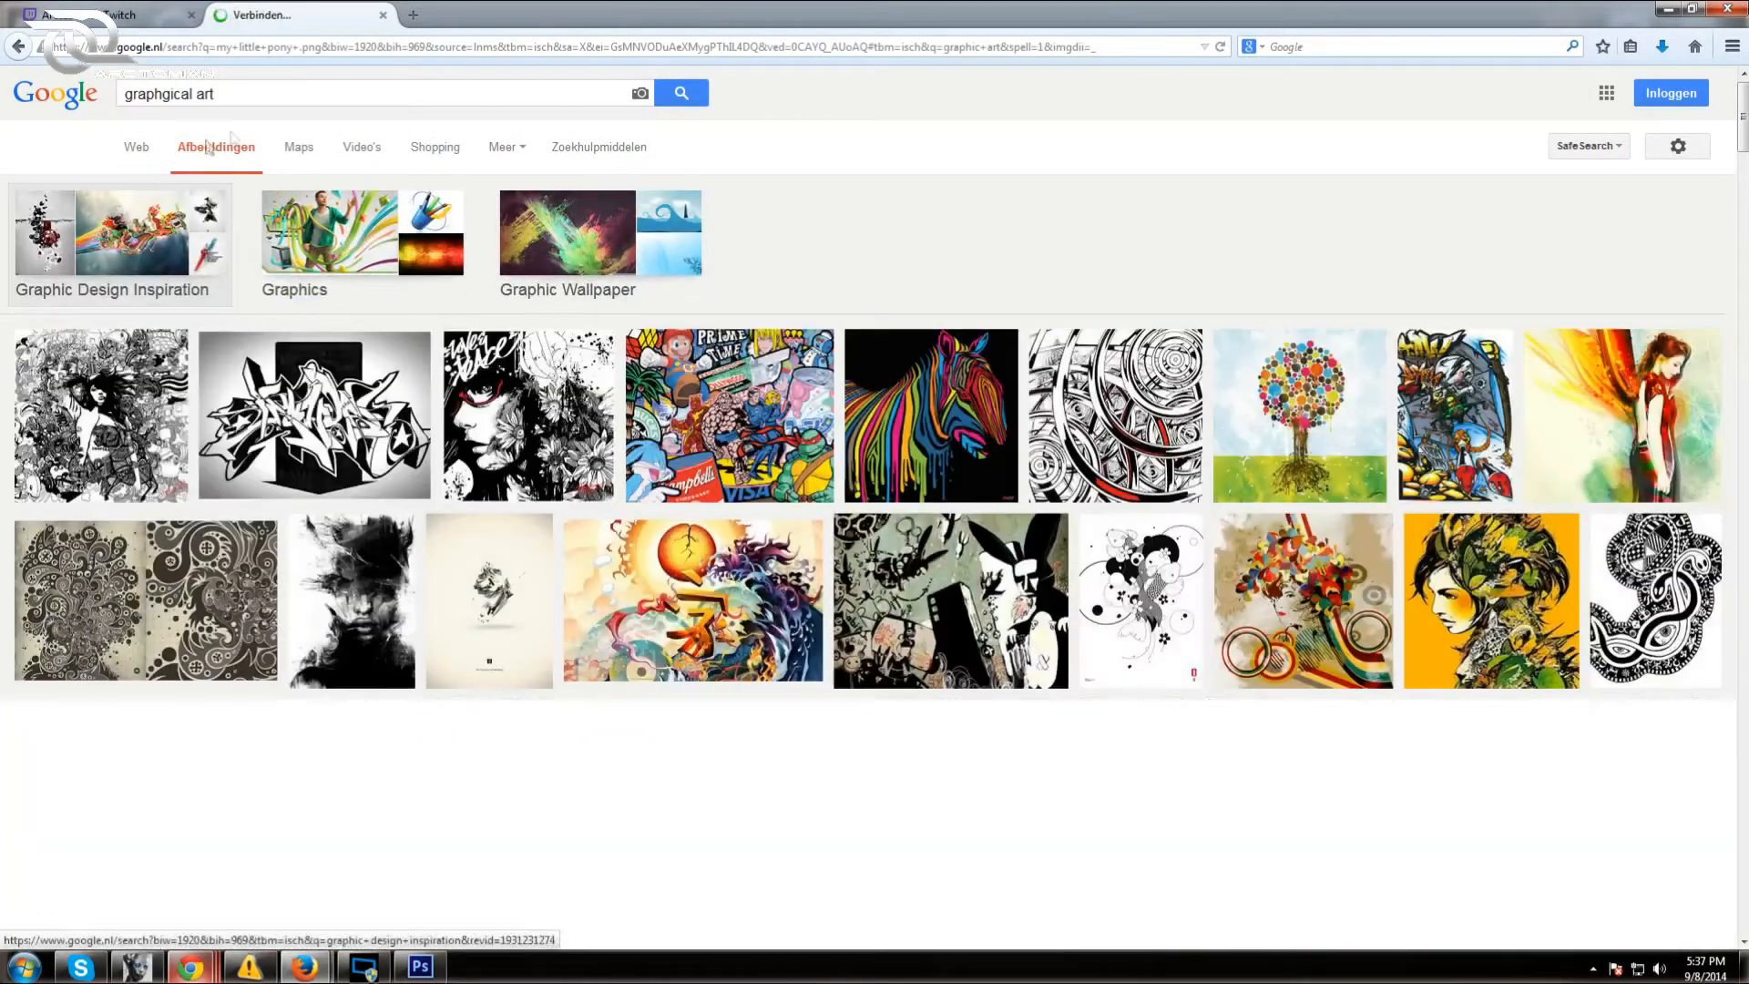
{"action": "left_click_drag", "start_coordinate": [195, 95], "coordinate": [112, 102]}
{"action": "key", "text": "ctrl+c"}
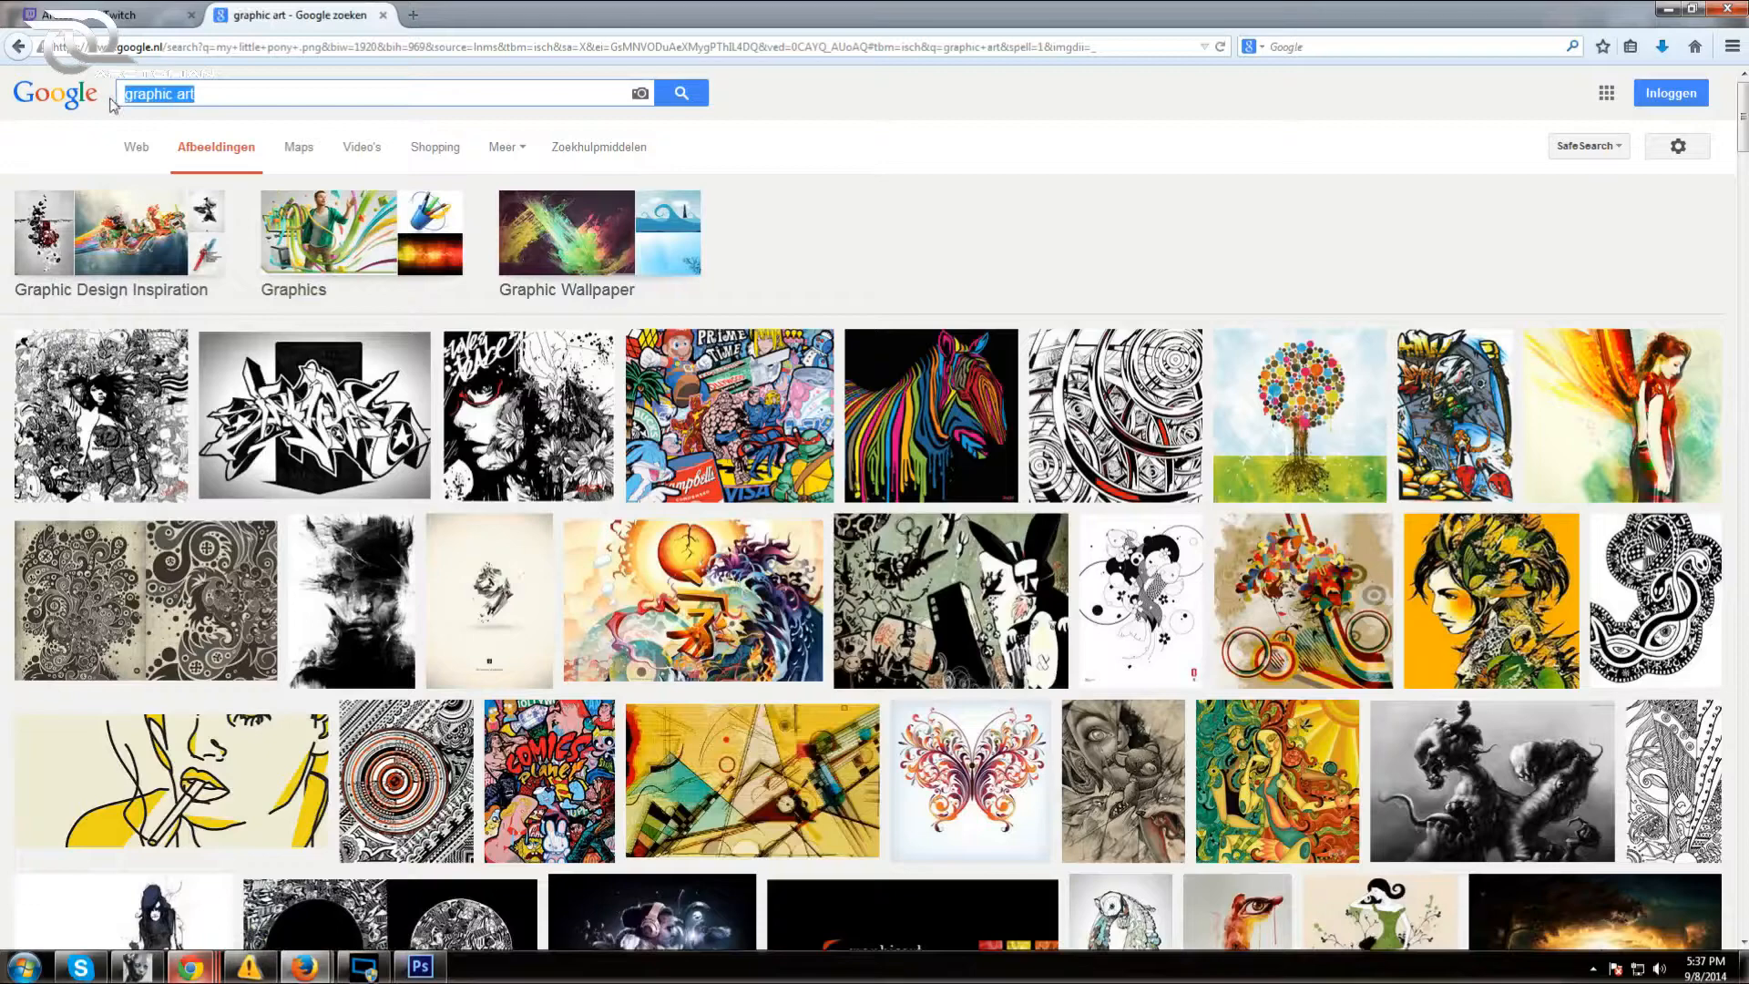
Complete the description with "graphic art then you can tweet him." and a separate paragraph "Simply click on the banner to go to Arctomian's Twitter!"
{"action": "left_click", "coordinate": [155, 14]}
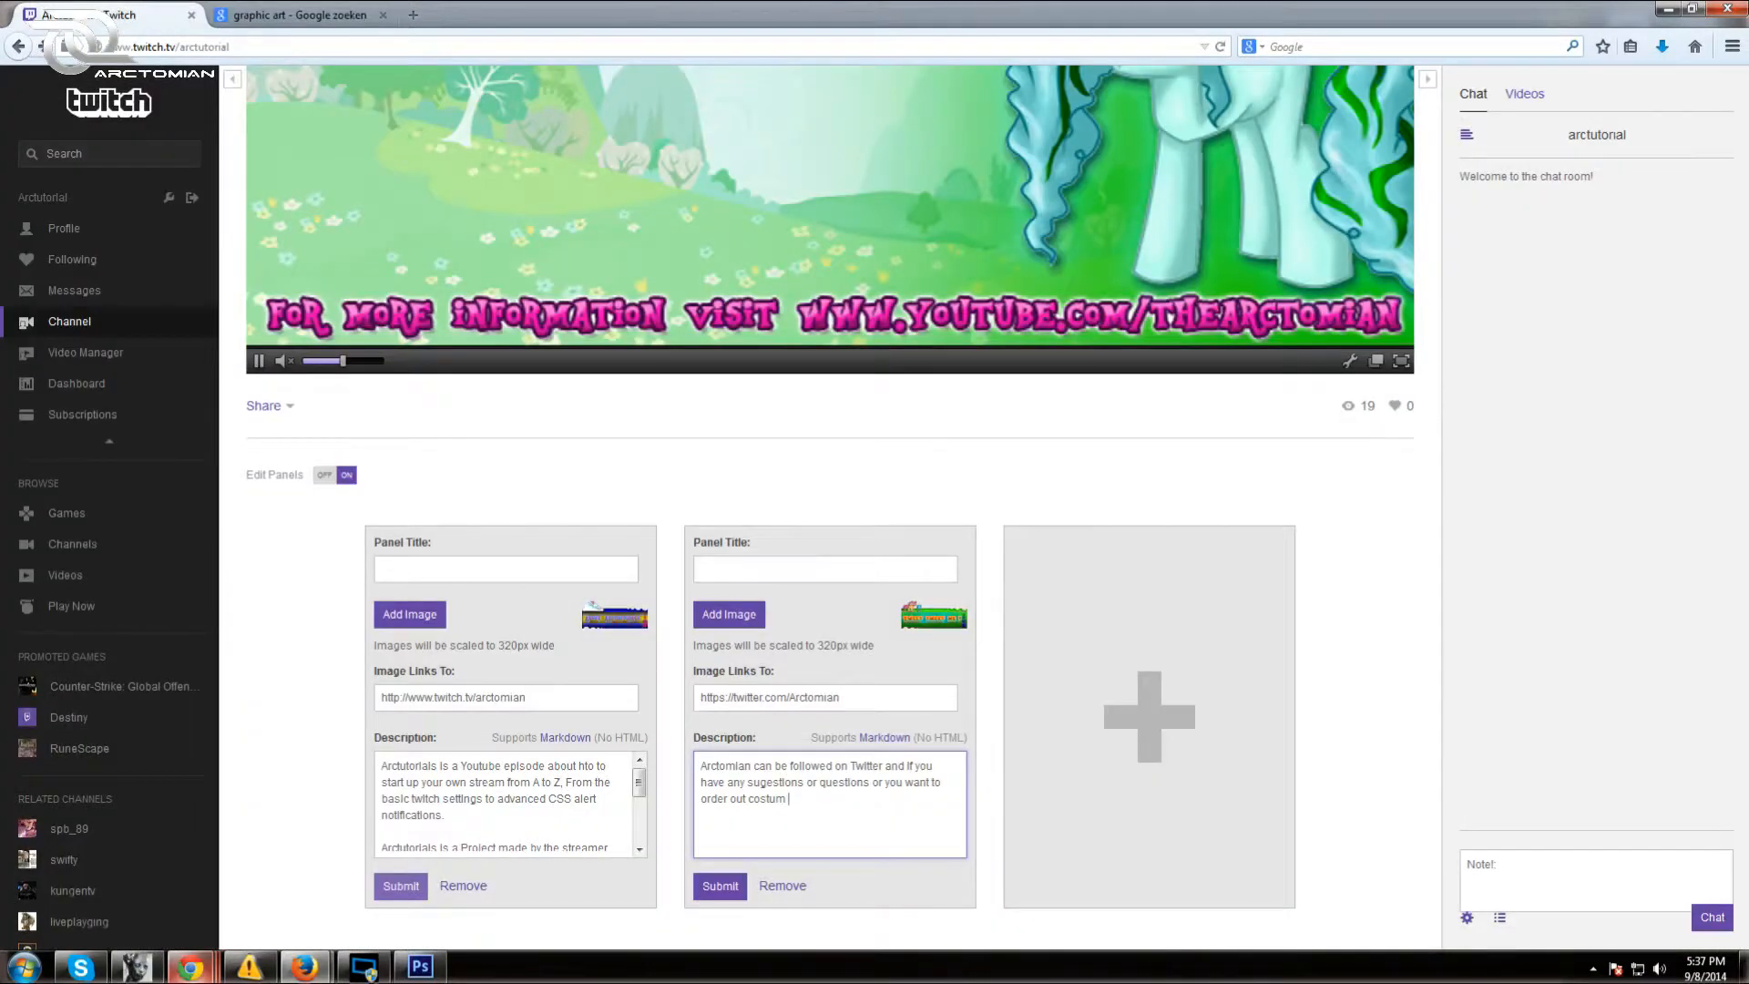
{"action": "key", "text": "ctrl+v"}
{"action": "type", "text": "then you can tweet him."}
{"action": "key", "text": "Return"}
{"action": "key", "text": "Return"}
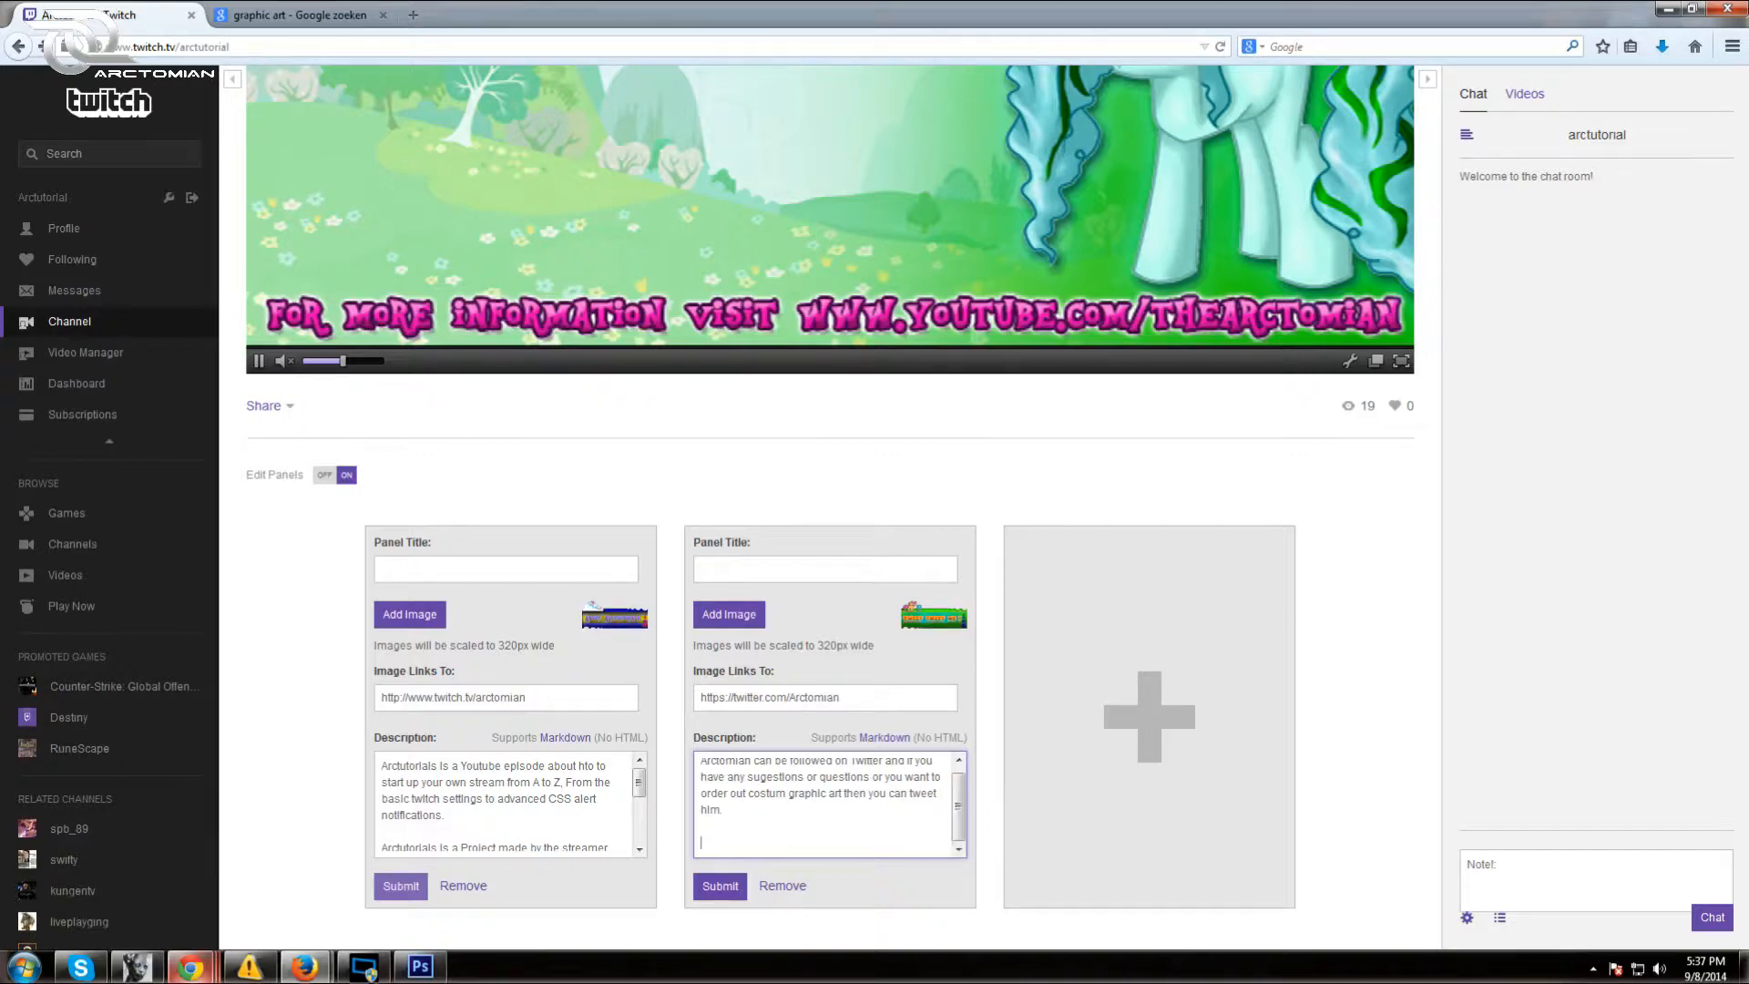
{"action": "type", "text": "Simply click on the banner to go to Arctomian's"}
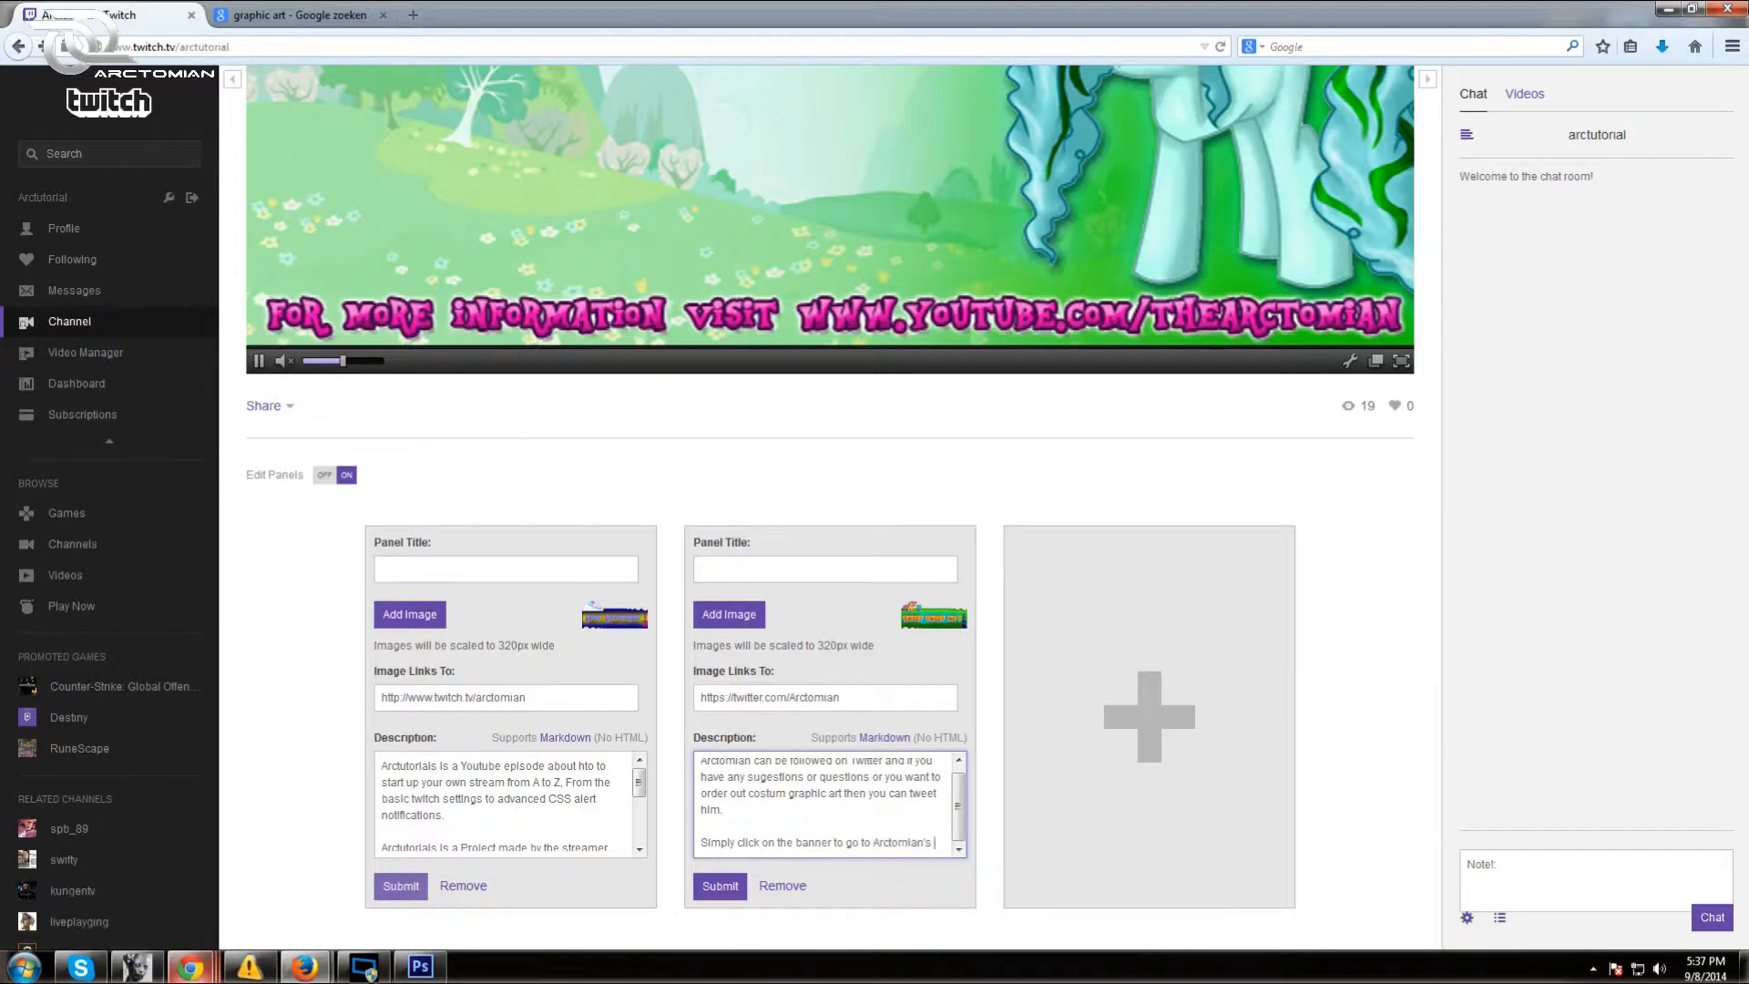
{"action": "type", "text": " Twitter!"}
Submit the Twitter panel and turn off panel editing to view both finished panels on the channel page
{"action": "left_click", "coordinate": [720, 886]}
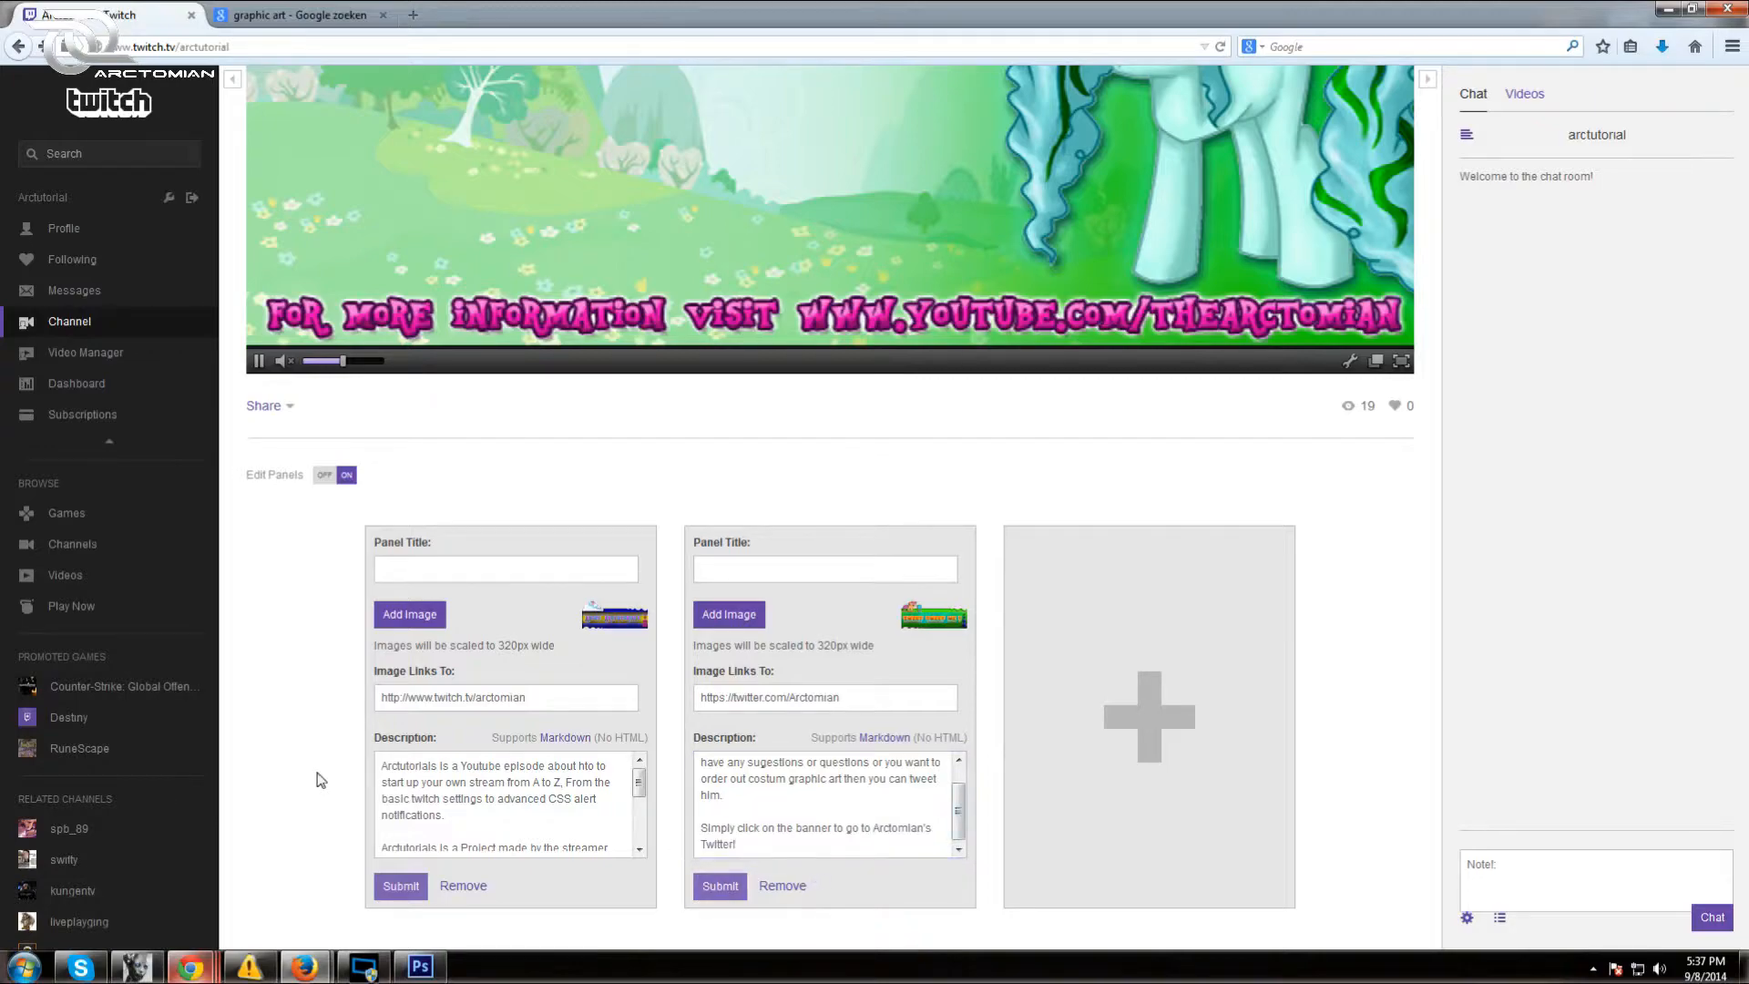
{"action": "left_click", "coordinate": [335, 475]}
{"action": "scroll", "coordinate": [768, 652], "scroll_direction": "down", "scroll_amount": 2}
{"action": "scroll", "coordinate": [768, 653], "scroll_direction": "down", "scroll_amount": 3}
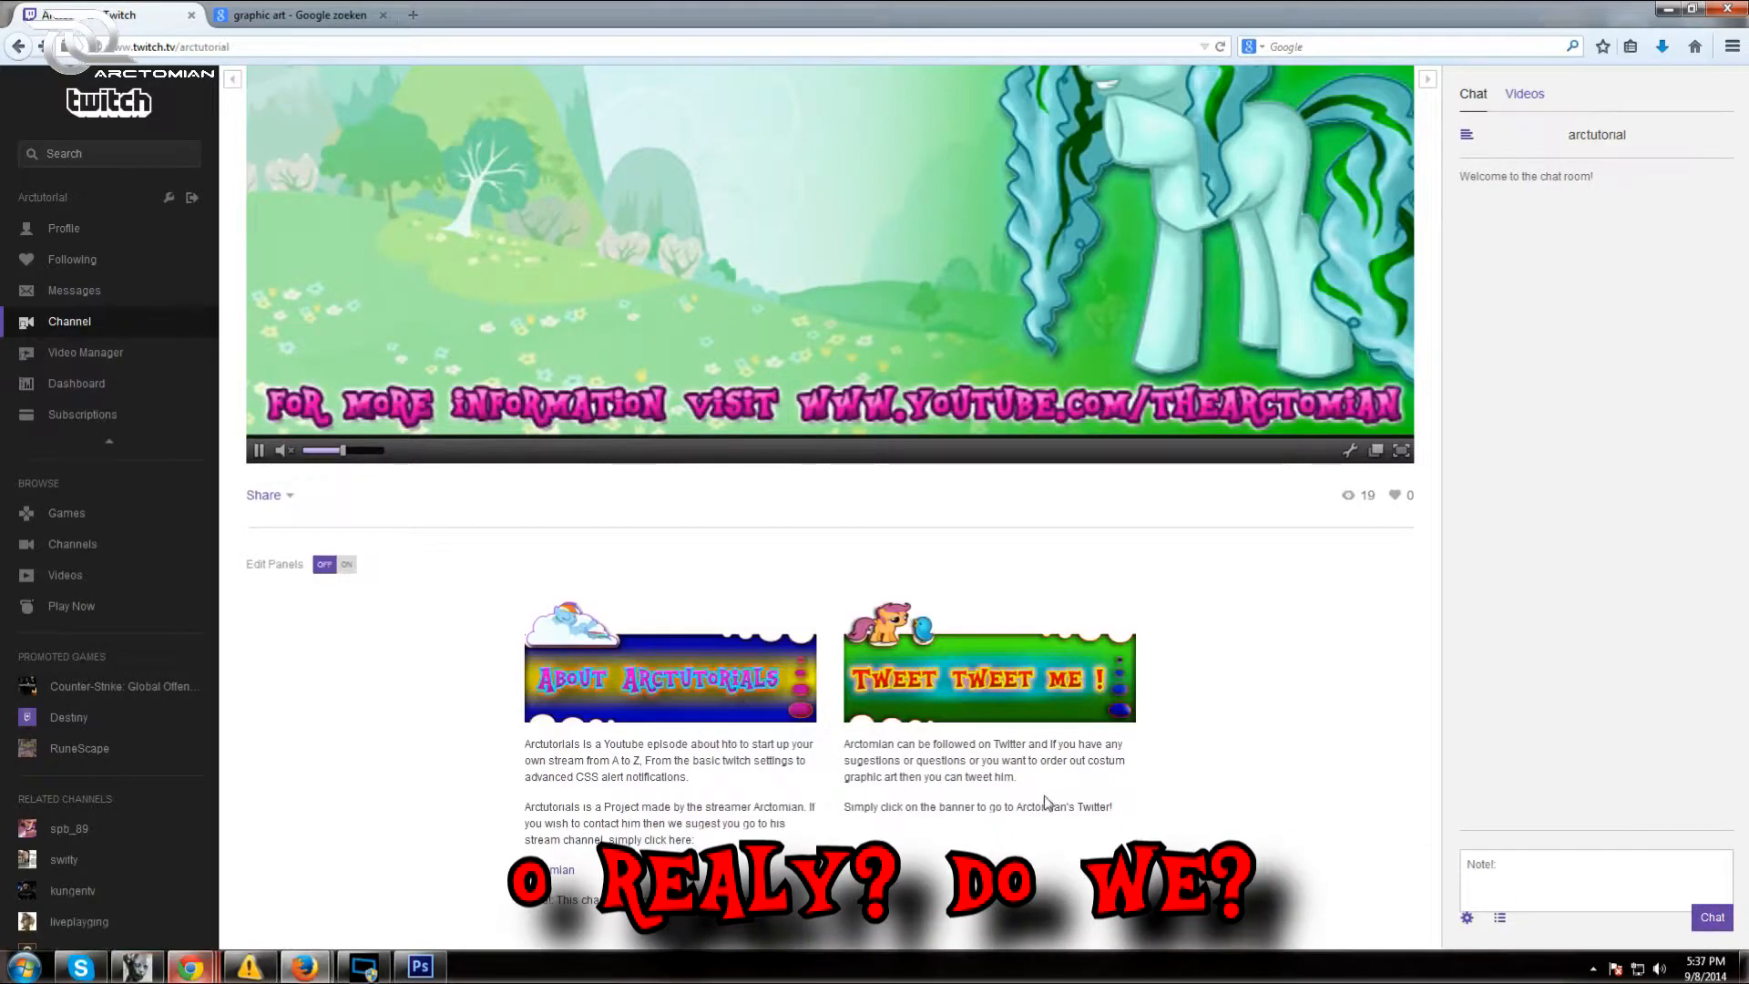
Review the finished channel page, from the stream title and offline banner down to the "About Arctutorials" and "Tweet tweet me !" panels
{"action": "scroll", "coordinate": [1048, 783], "scroll_direction": "up", "scroll_amount": 3}
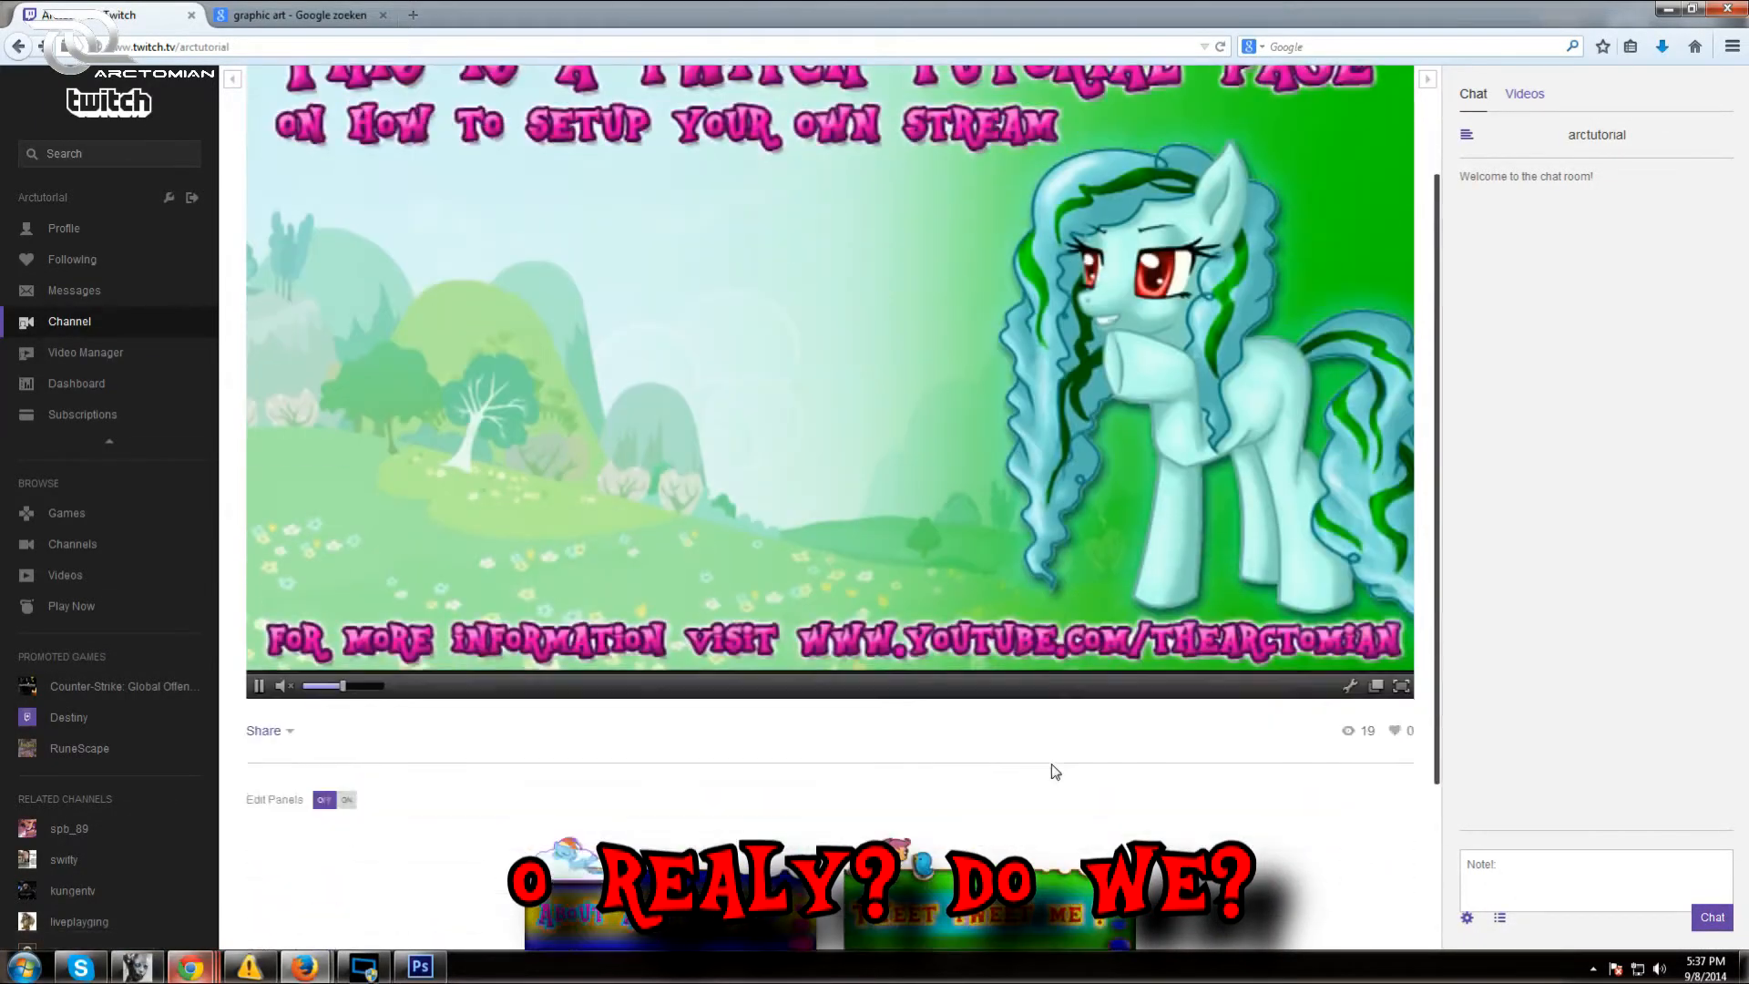
{"action": "scroll", "coordinate": [1055, 771], "scroll_direction": "down", "scroll_amount": 3}
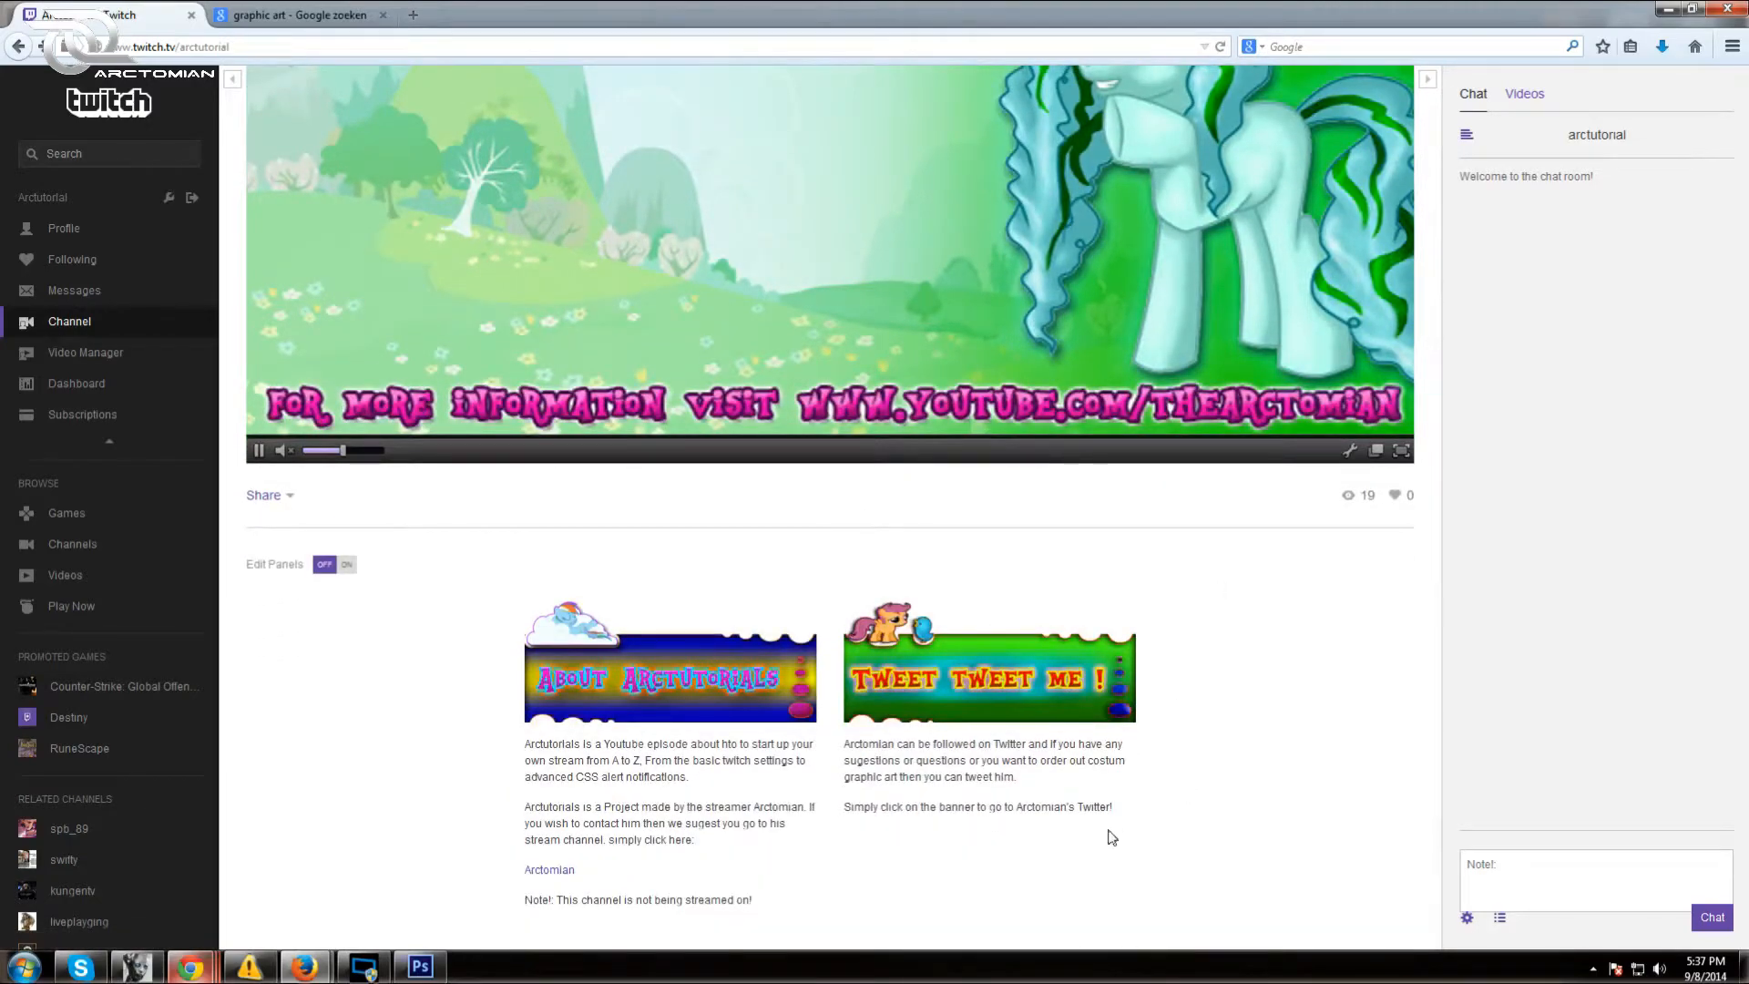
{"action": "scroll", "coordinate": [1111, 834], "scroll_direction": "up", "scroll_amount": 3}
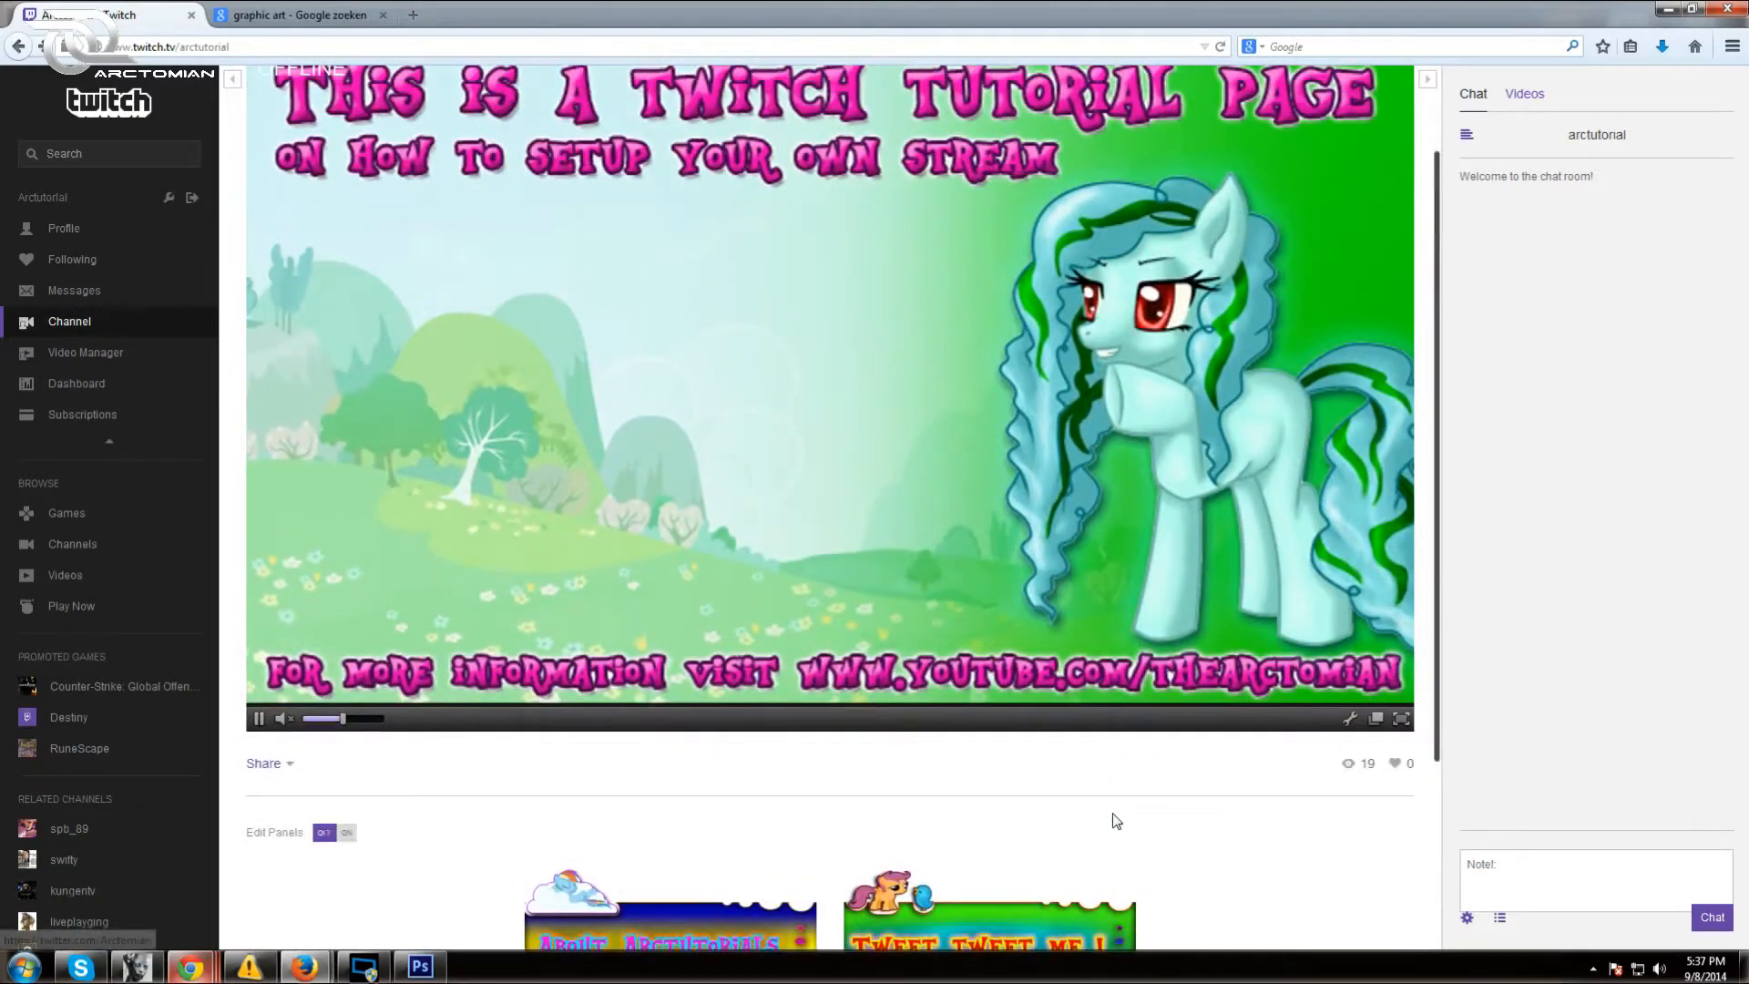
{"action": "scroll", "coordinate": [1113, 820], "scroll_direction": "down", "scroll_amount": 1}
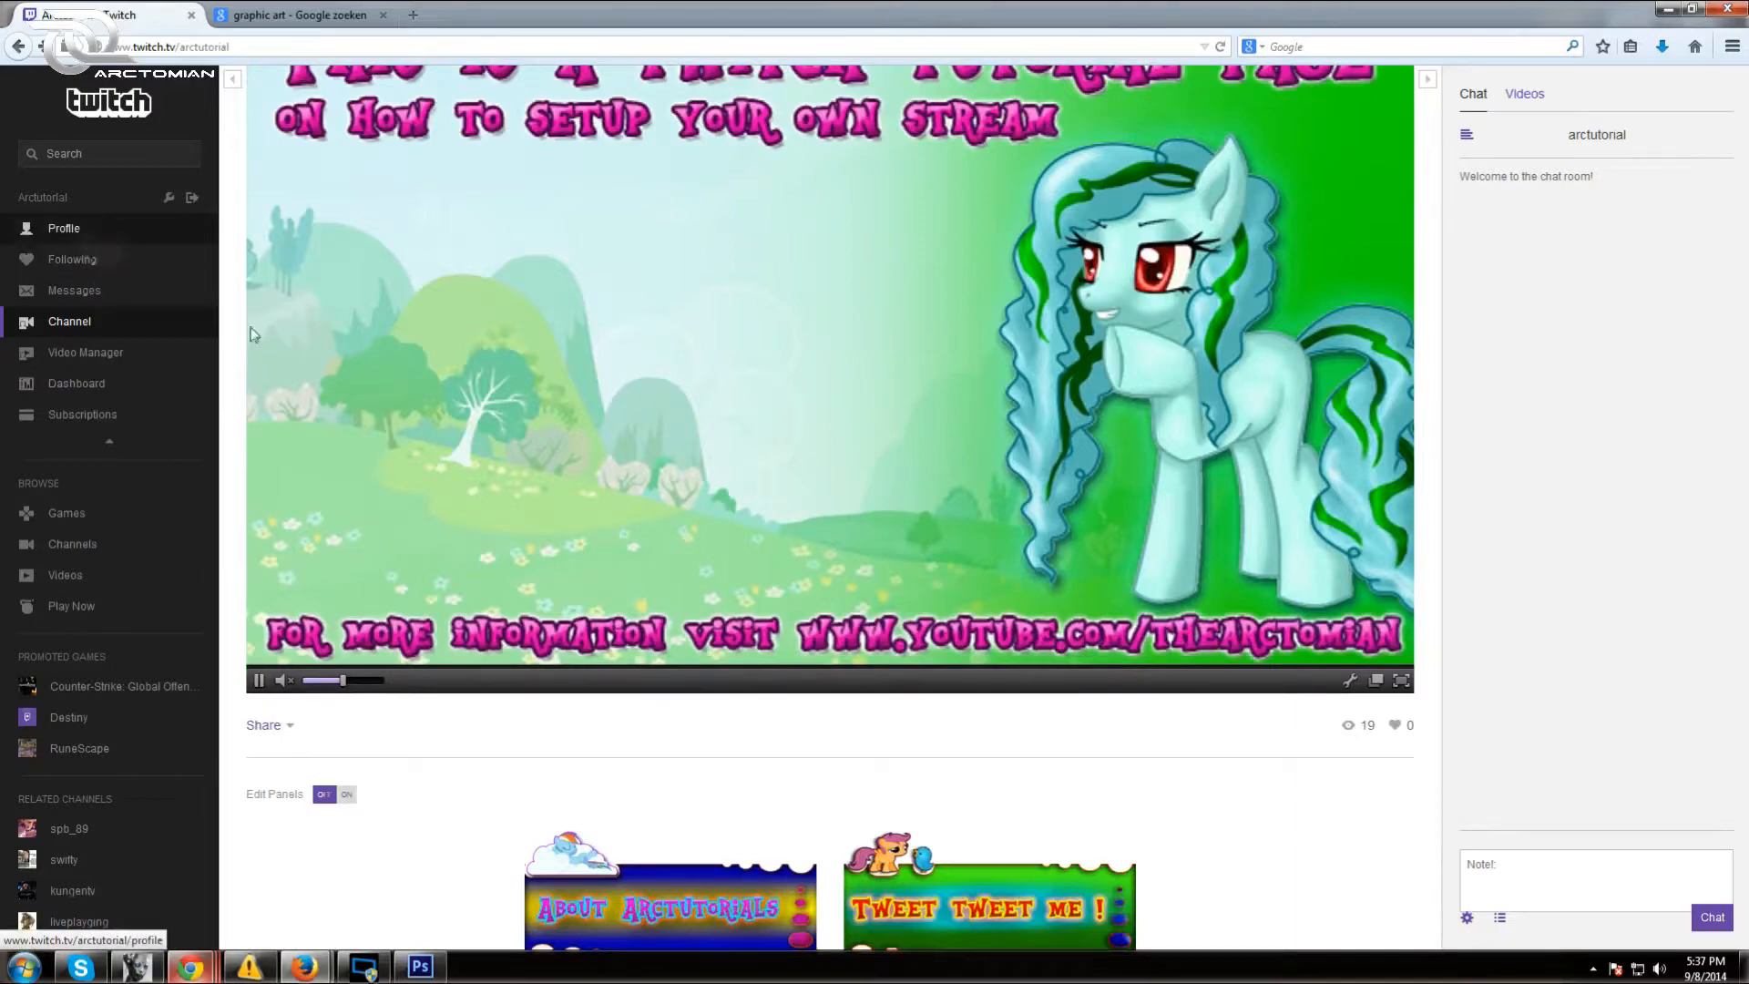
{"action": "scroll", "coordinate": [1049, 670], "scroll_direction": "down", "scroll_amount": 3}
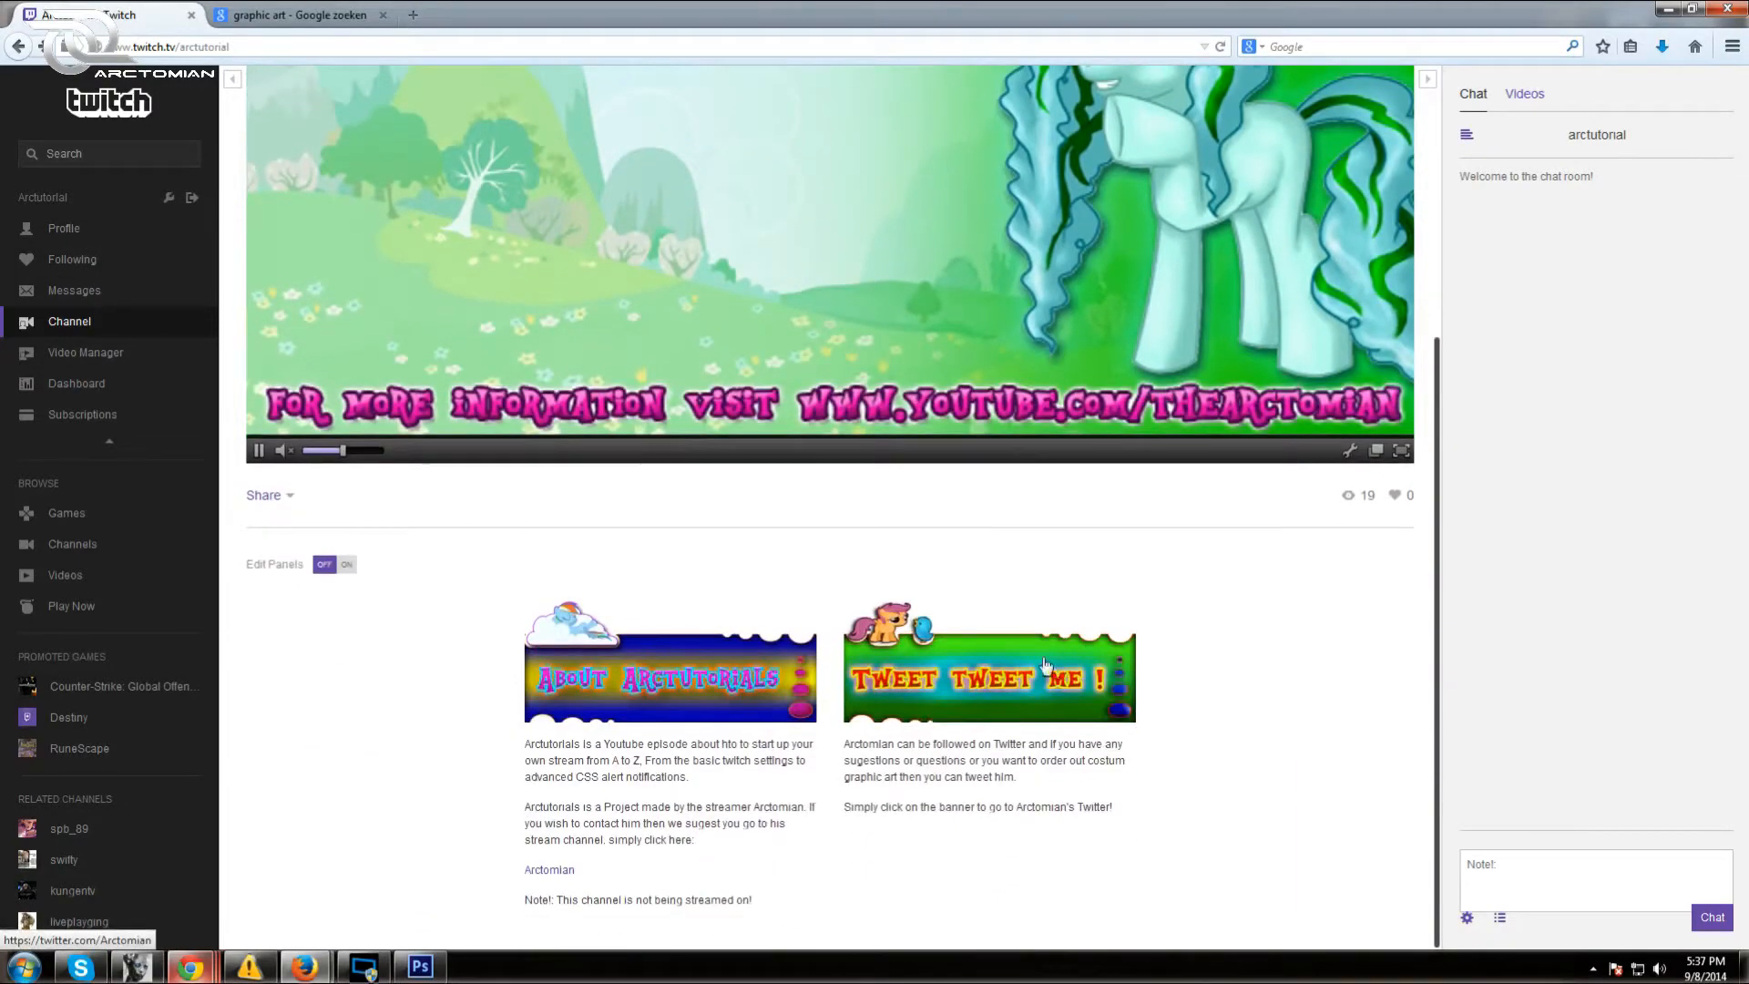
{"action": "scroll", "coordinate": [1048, 656], "scroll_direction": "up", "scroll_amount": 4}
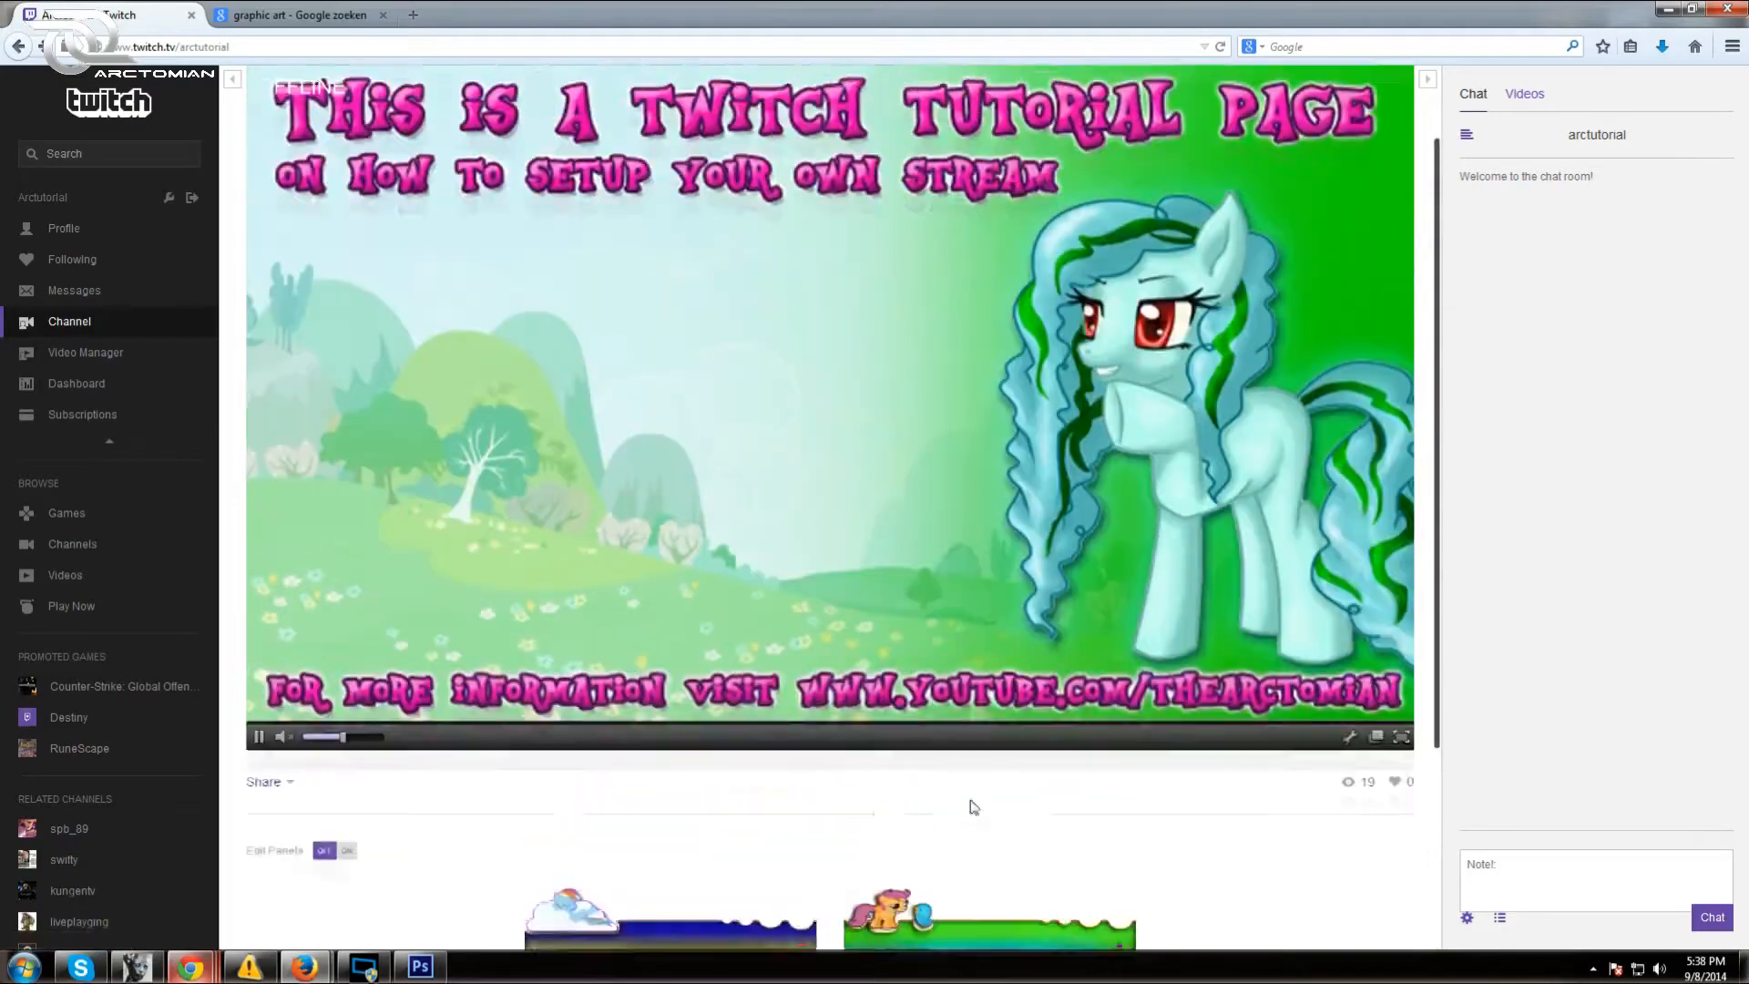
{"action": "scroll", "coordinate": [927, 512], "scroll_direction": "down", "scroll_amount": 3}
{"action": "scroll", "coordinate": [927, 519], "scroll_direction": "down", "scroll_amount": 1}
{"action": "scroll", "coordinate": [1143, 460], "scroll_direction": "up", "scroll_amount": 2}
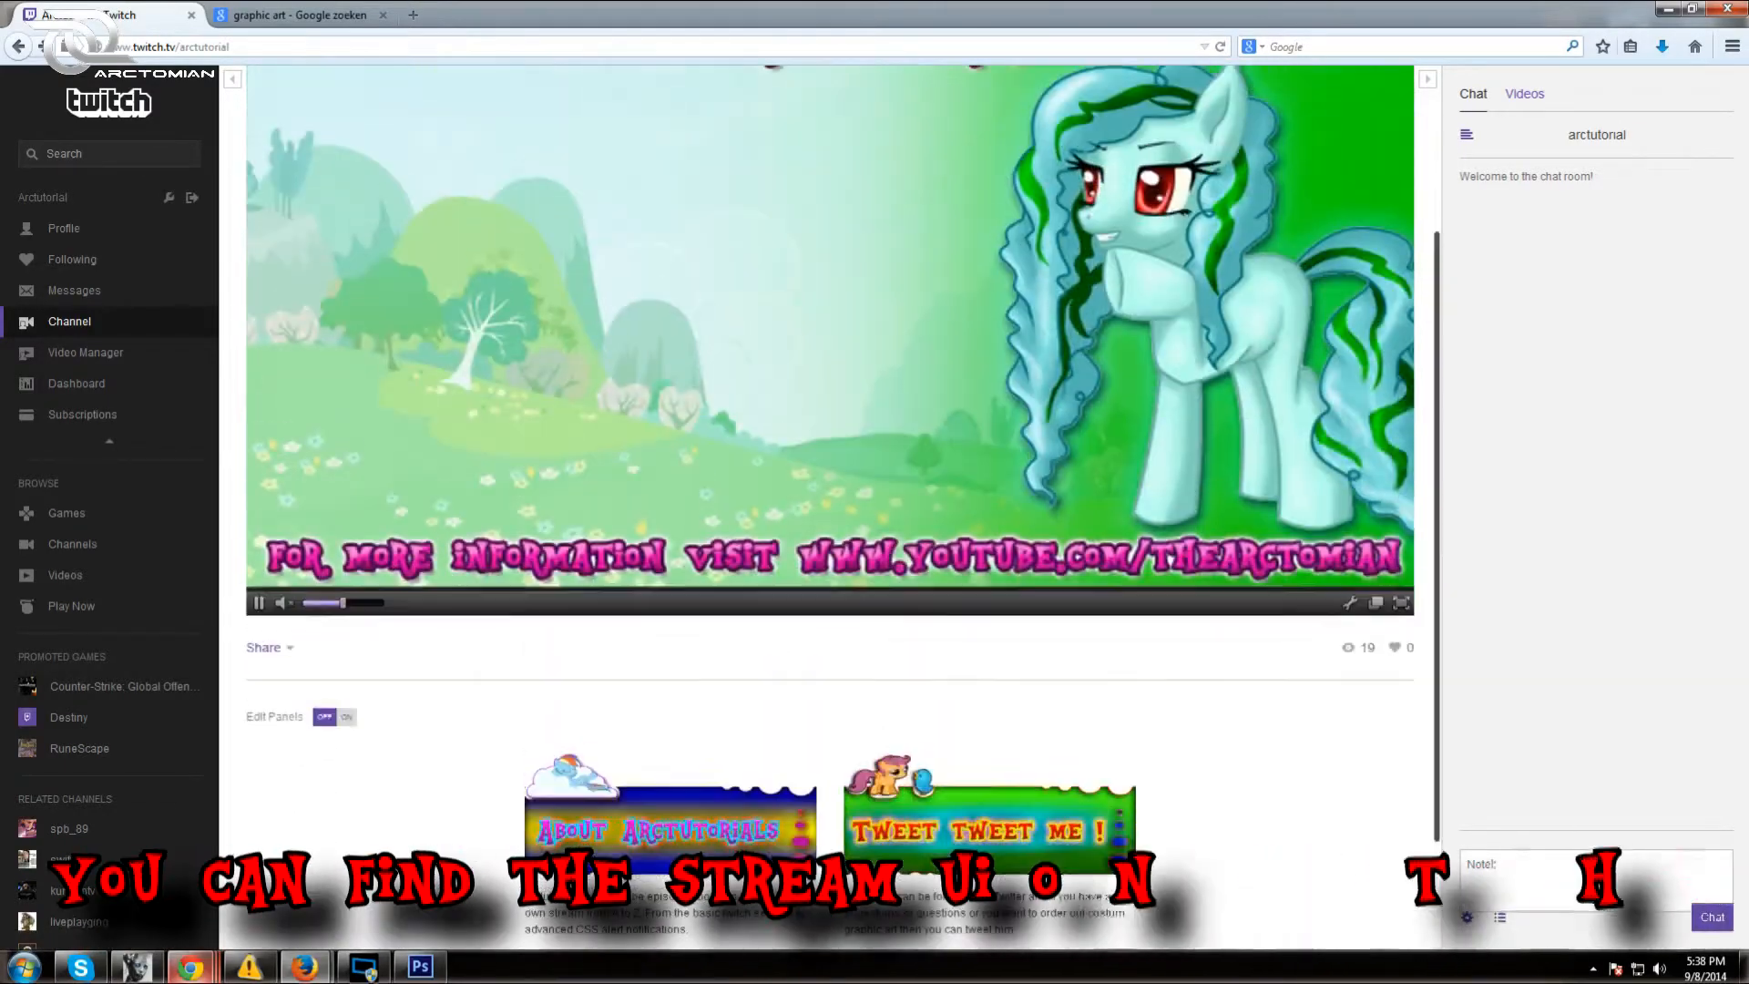
{"action": "scroll", "coordinate": [1143, 782], "scroll_direction": "up", "scroll_amount": 3}
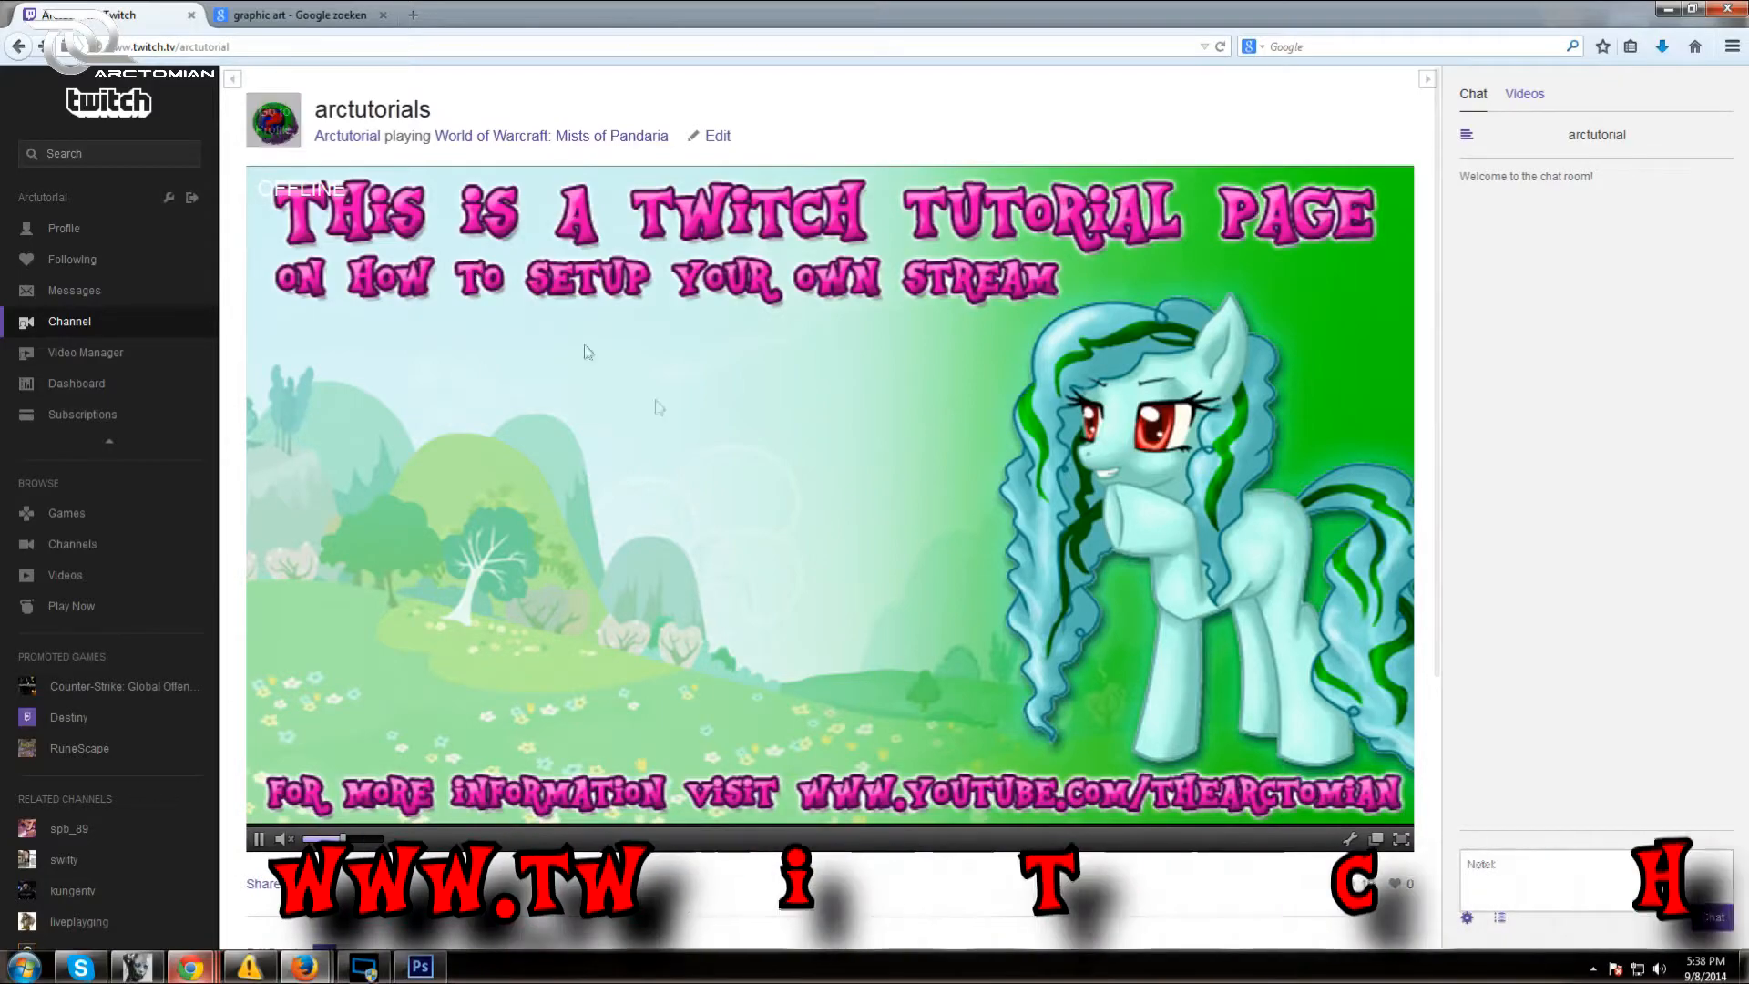
{"action": "scroll", "coordinate": [1020, 577], "scroll_direction": "down", "scroll_amount": 3}
{"action": "scroll", "coordinate": [1020, 583], "scroll_direction": "down", "scroll_amount": 2}
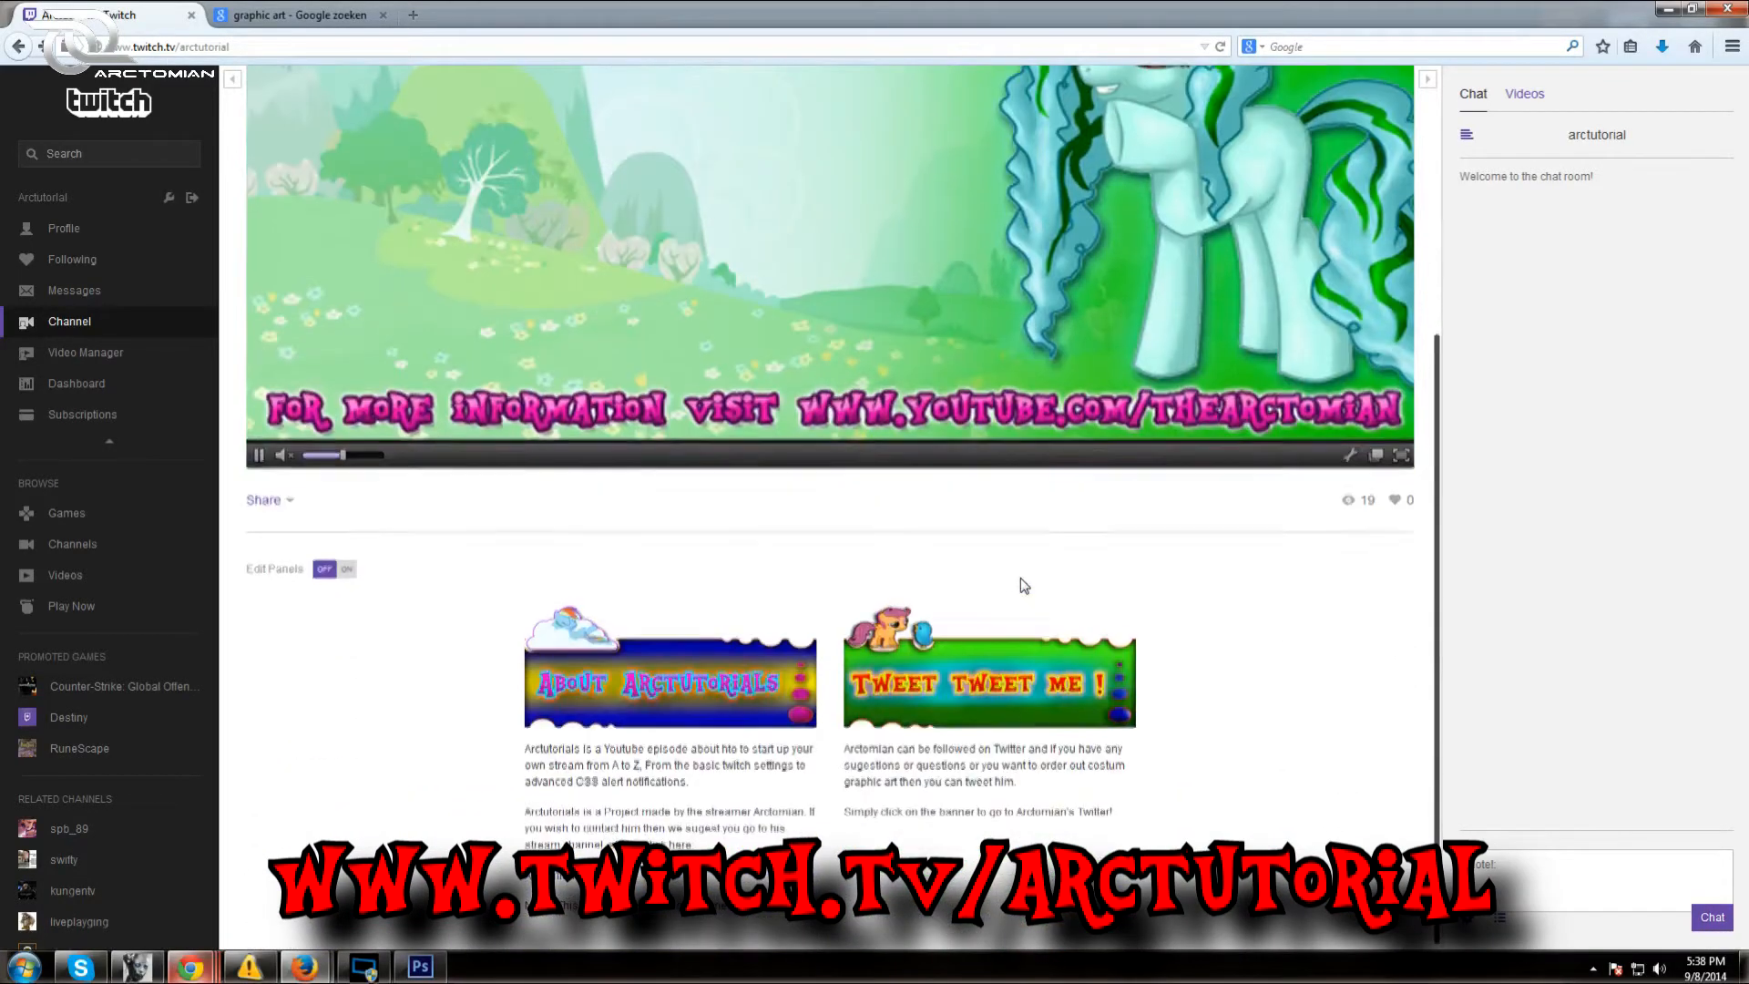
{"action": "scroll", "coordinate": [1020, 583], "scroll_direction": "up", "scroll_amount": 3}
{"action": "left_click", "coordinate": [64, 229]}
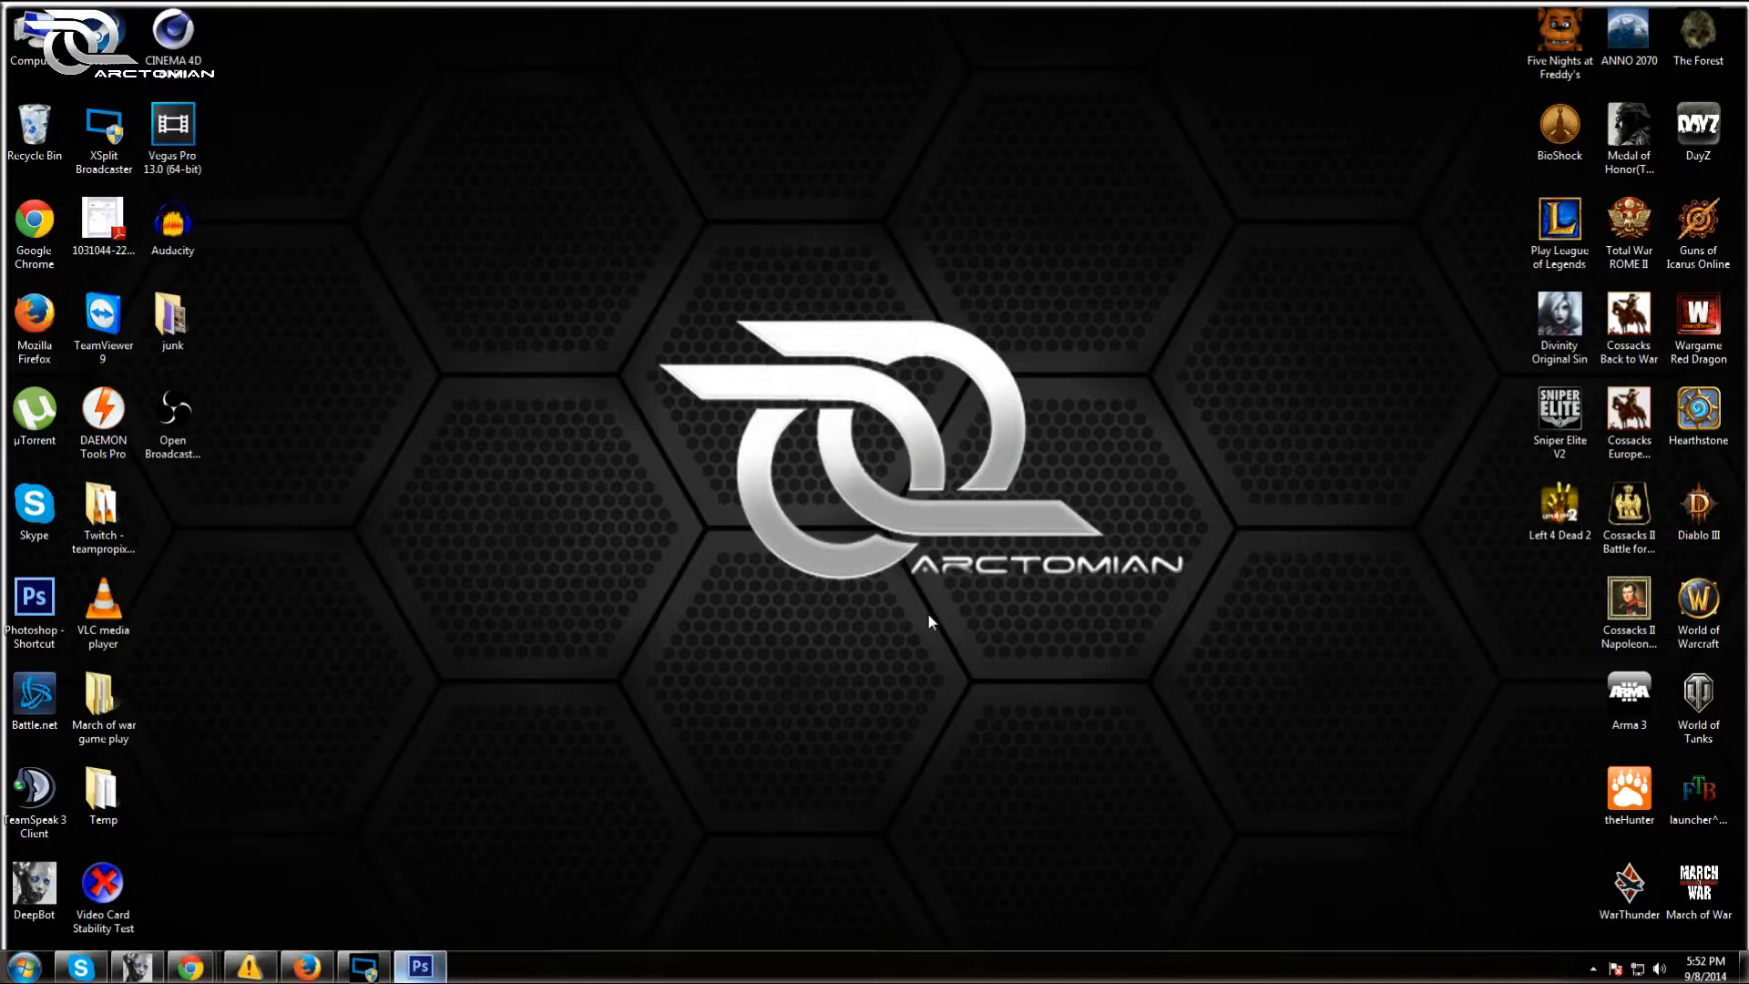
In Firefox, set the Twitch profile bio to "Arctutorial is a Twitch guide for Begining & advanced streamers made by Arctomian!"
{"action": "left_click", "coordinate": [307, 969]}
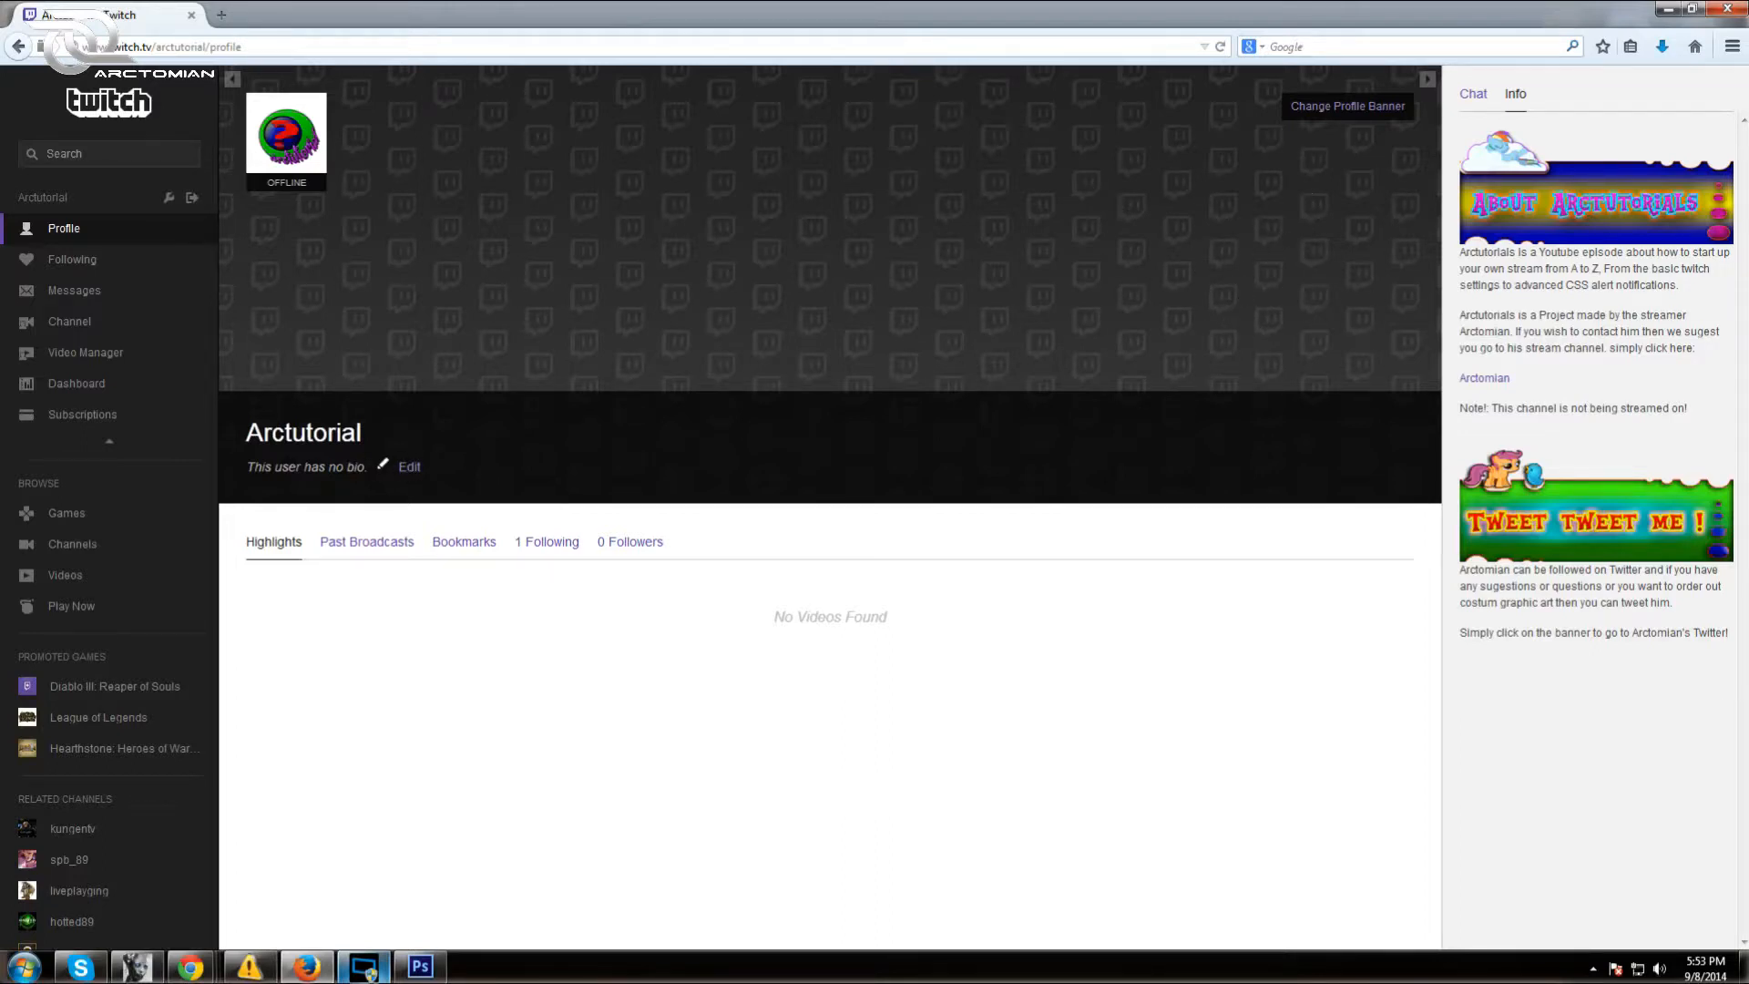
{"action": "left_click", "coordinate": [409, 467]}
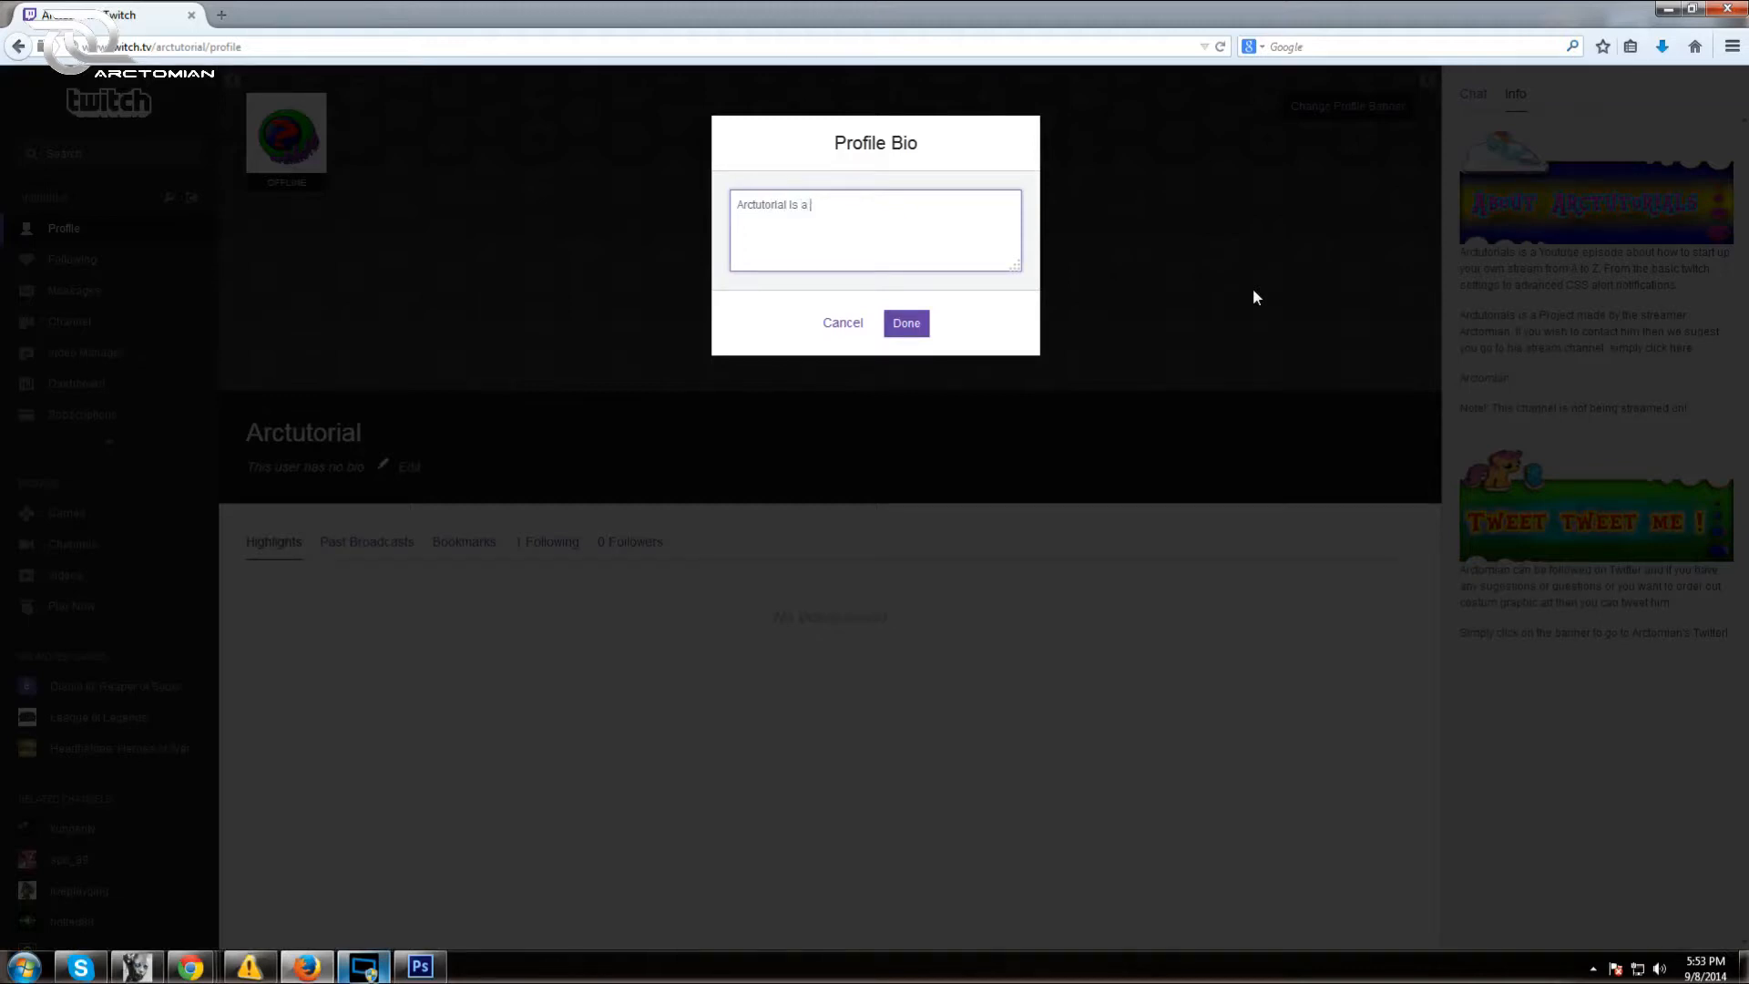
{"action": "type", "text": "Arctutorial is a Twitch guide for"}
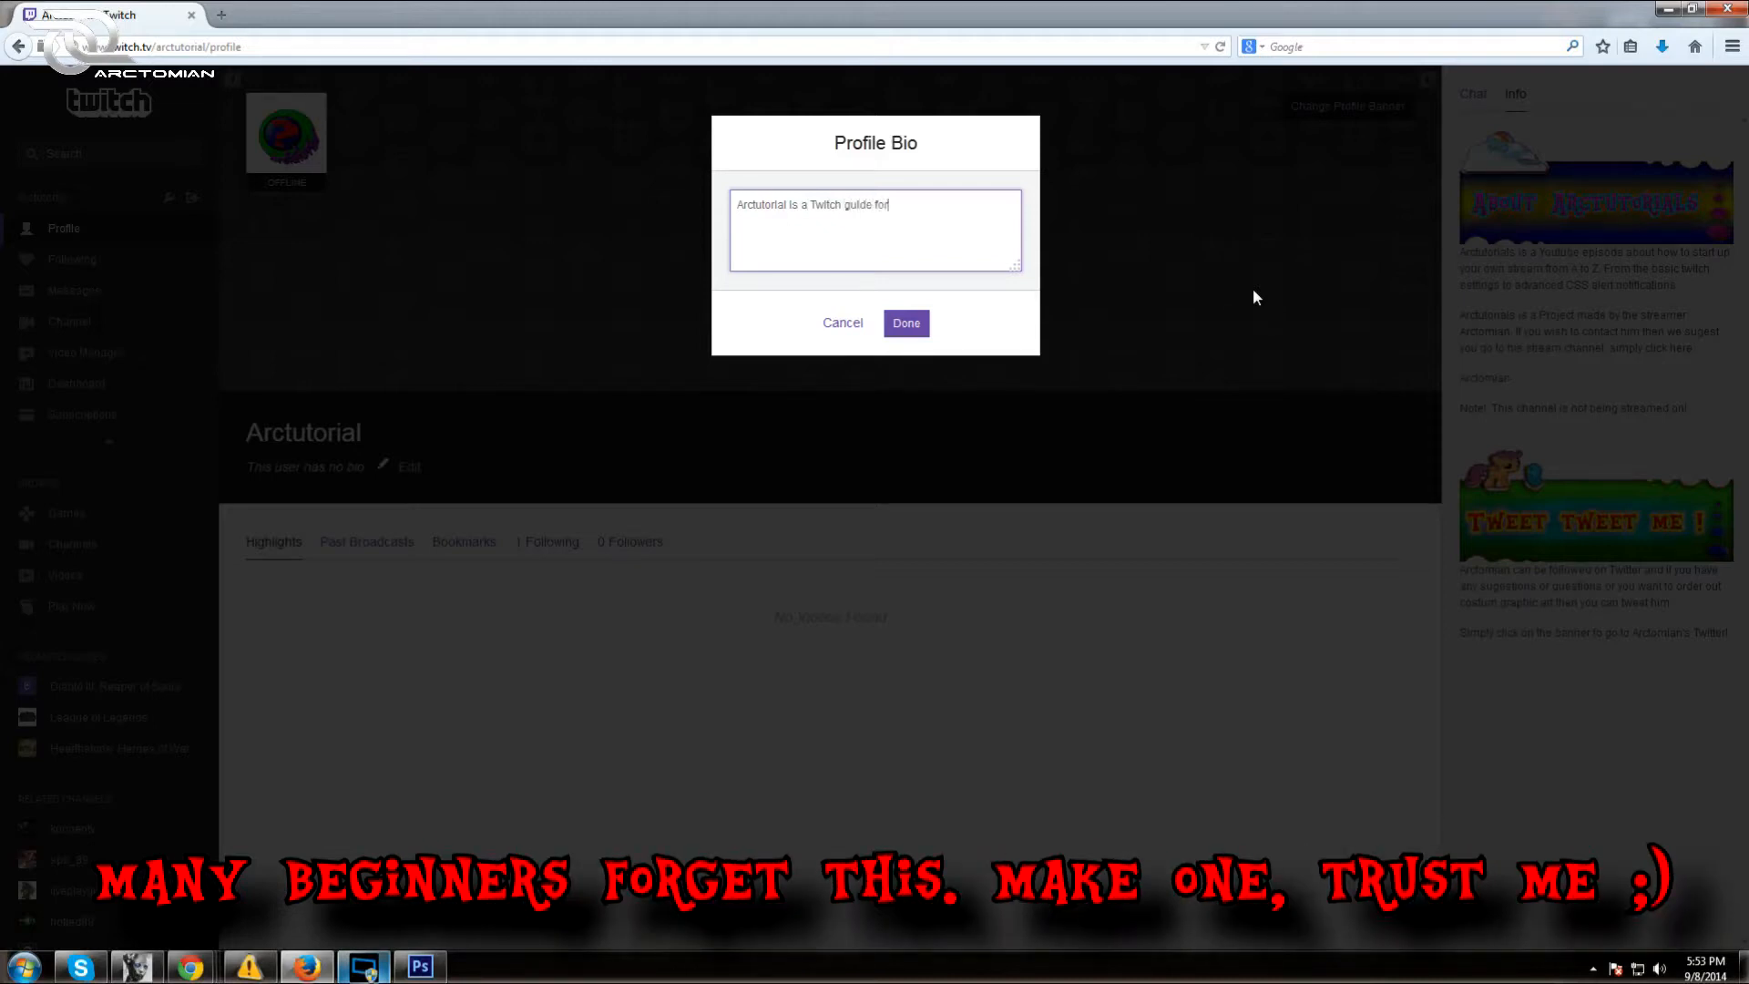
{"action": "type", "text": " Begining & a"}
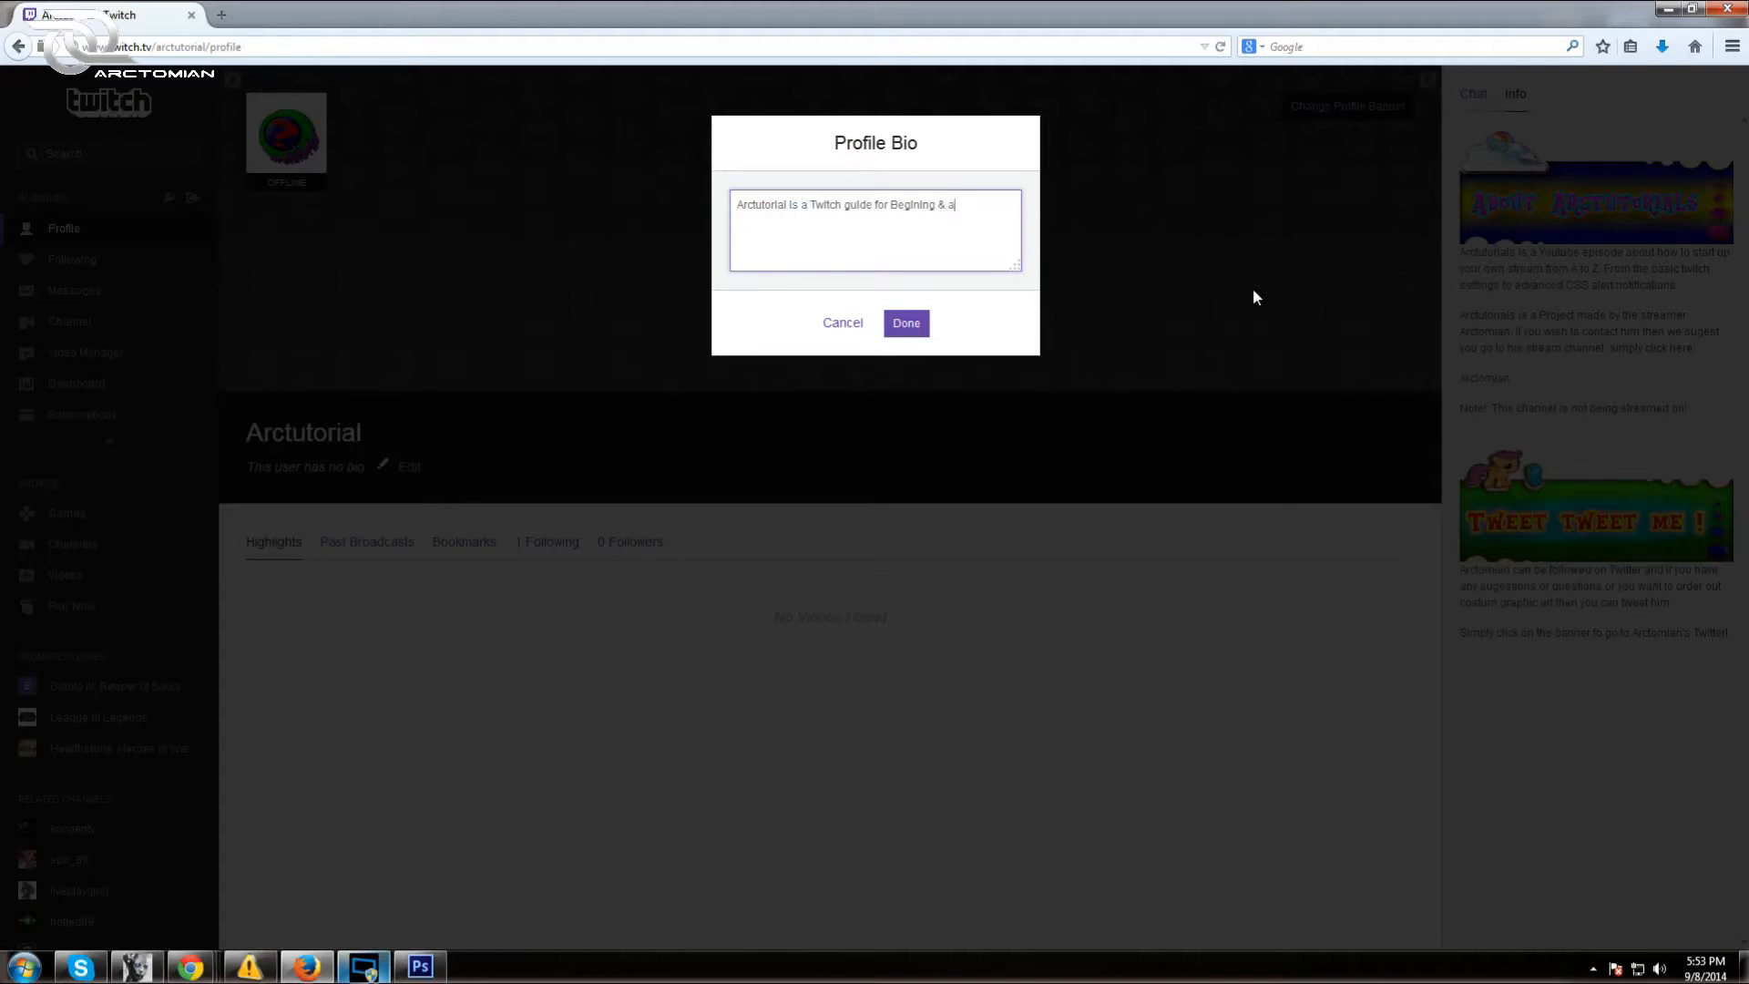
{"action": "type", "text": "ced streamers made by Arctomian"}
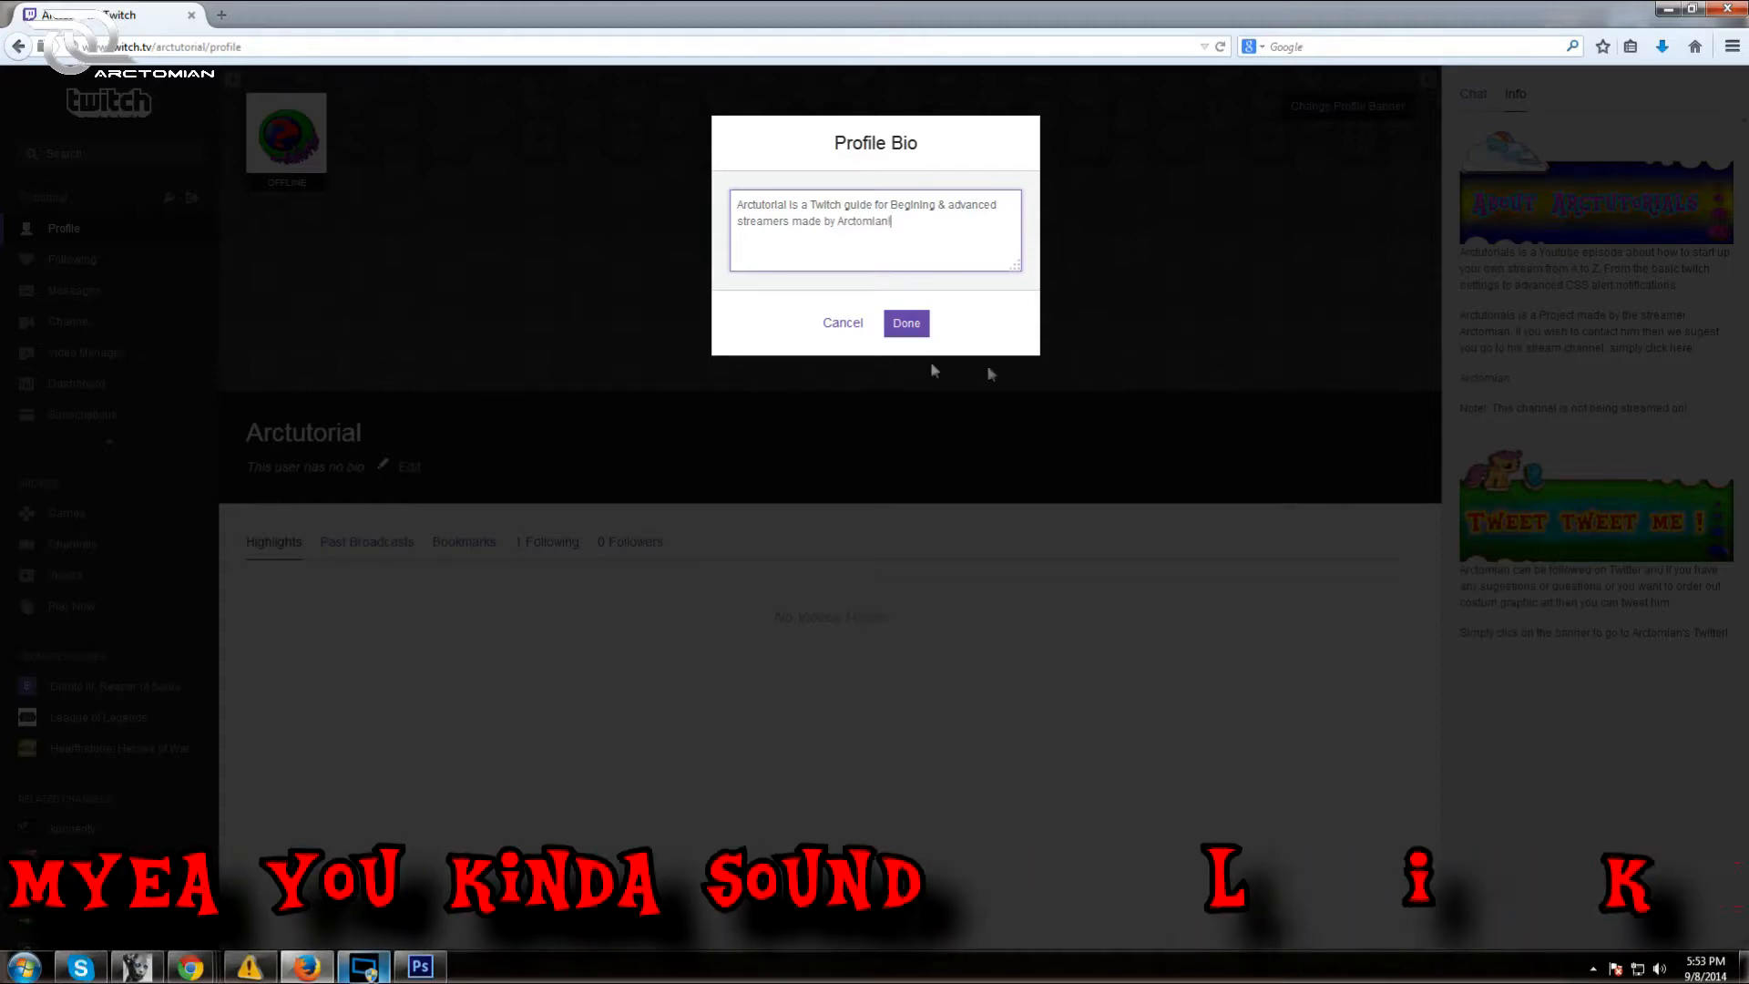
{"action": "left_click", "coordinate": [906, 323]}
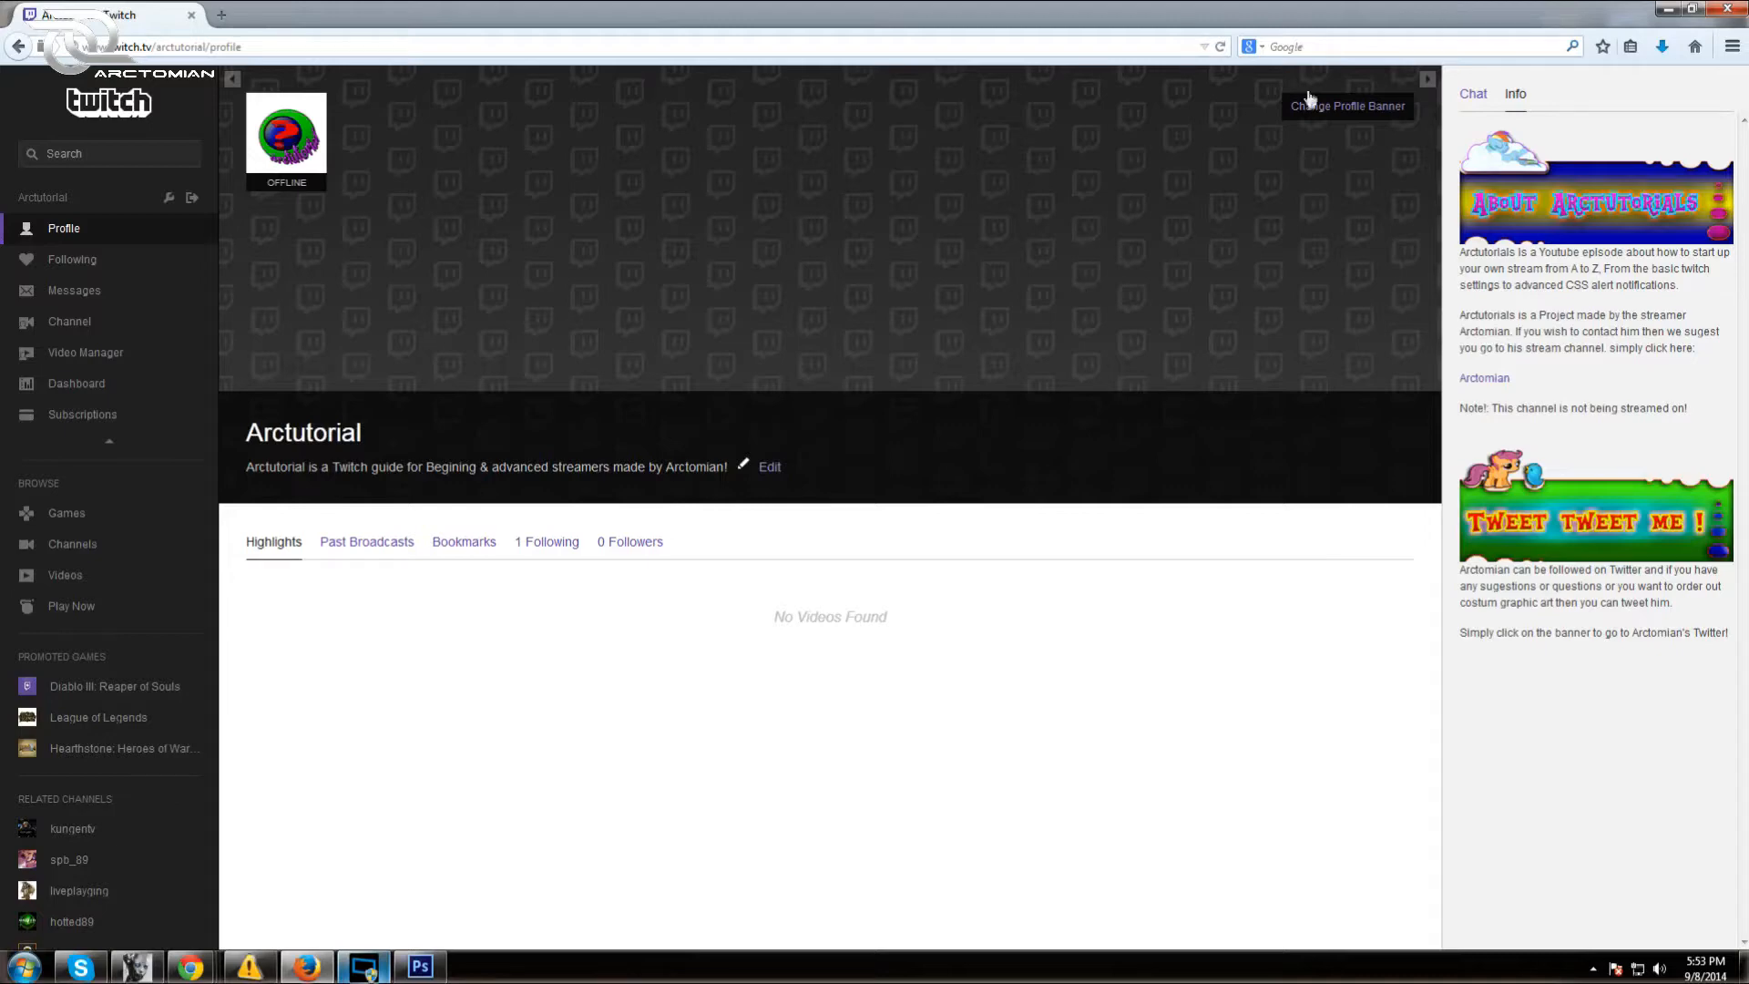
Switch to Photoshop and create a new 1200 x 800 pixel document at 72 pixels/inch with a white background
{"action": "left_click", "coordinate": [1667, 11]}
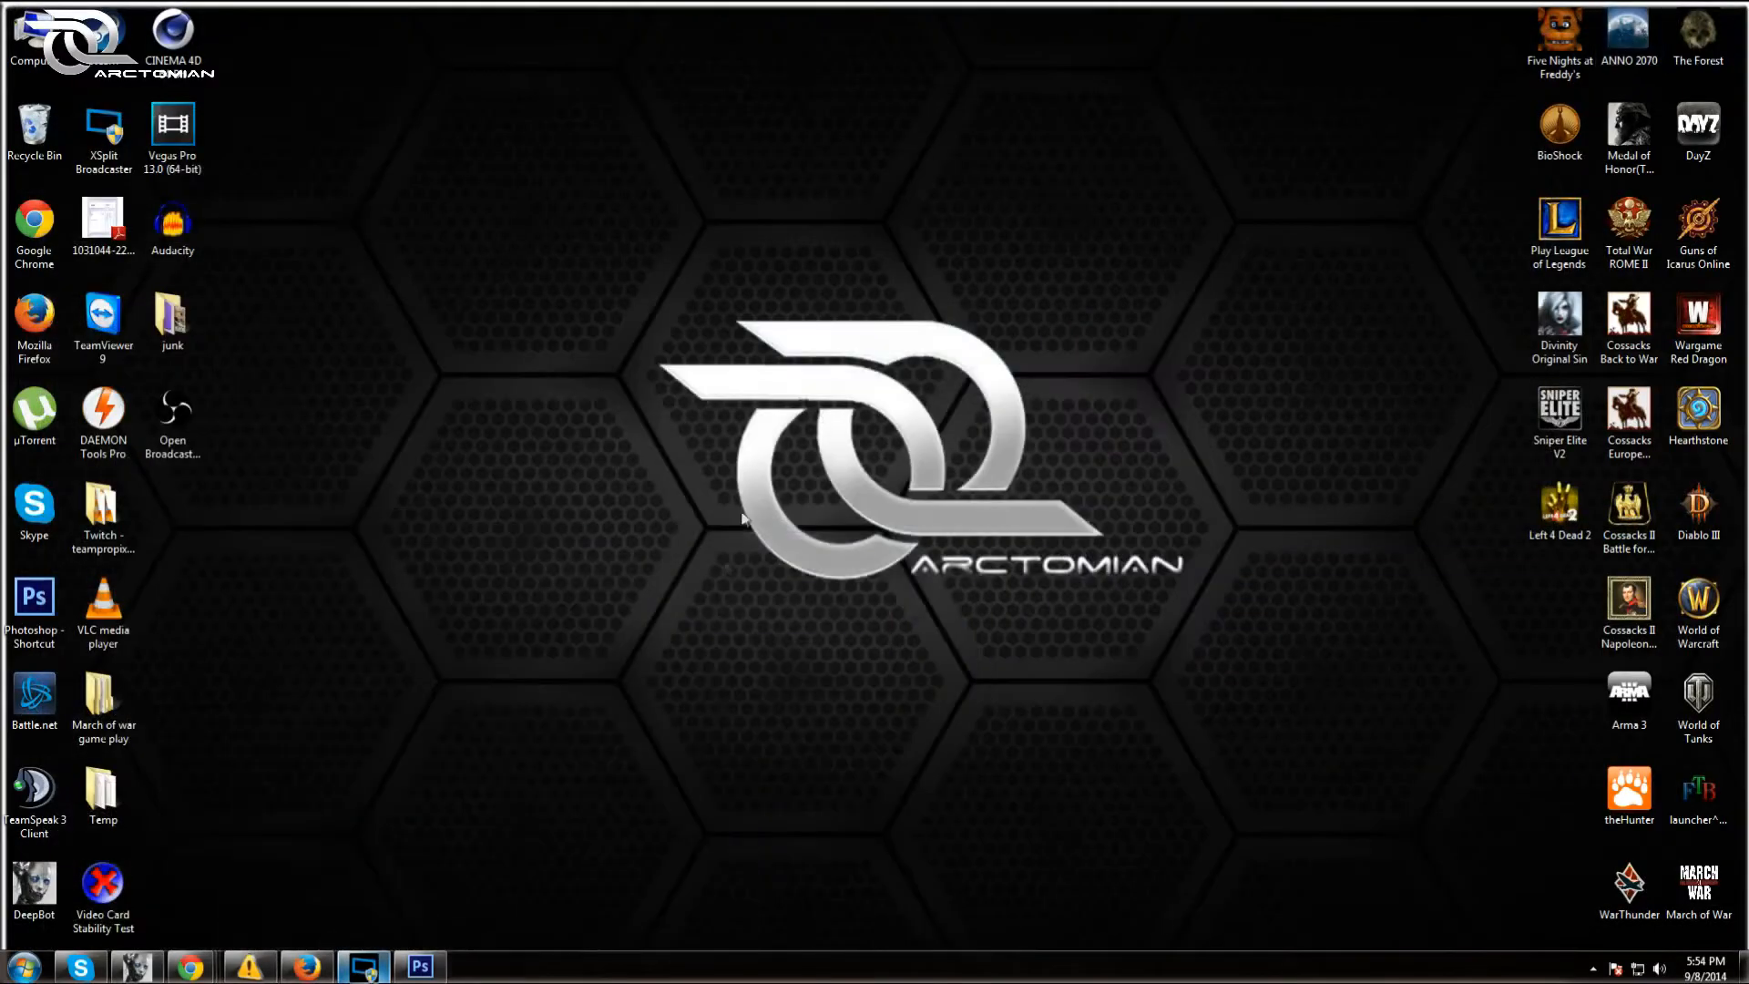
{"action": "left_click", "coordinate": [420, 967]}
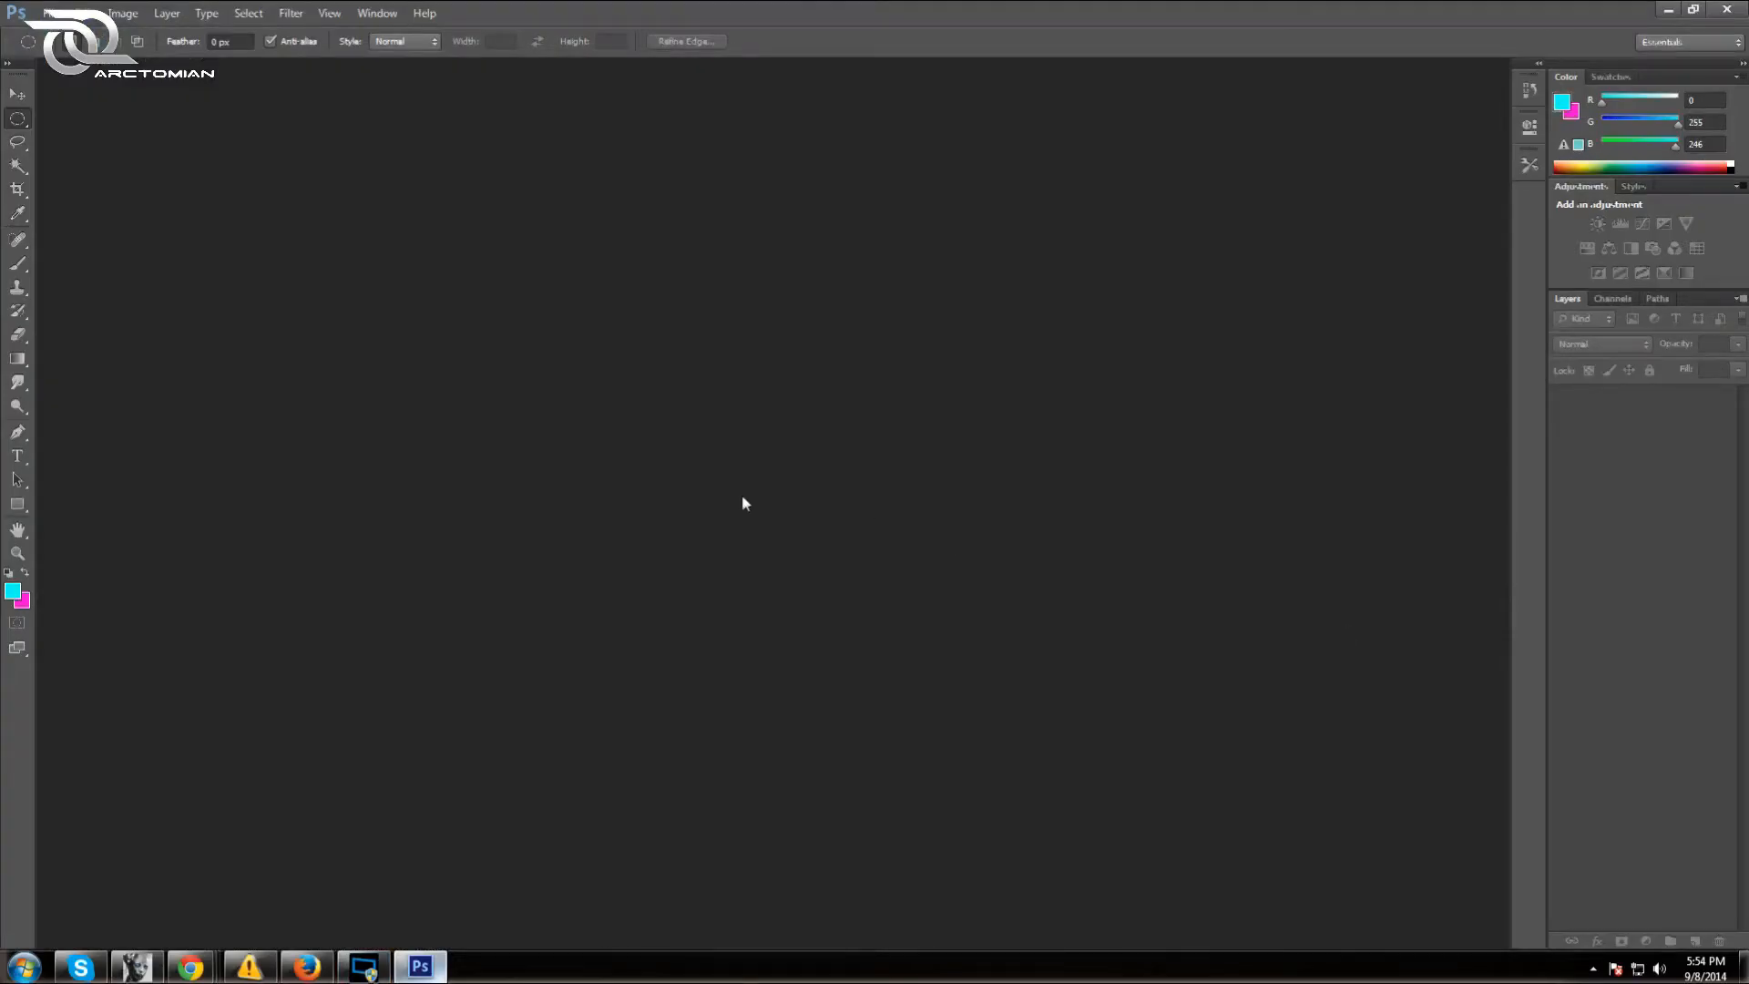
{"action": "left_click", "coordinate": [56, 13]}
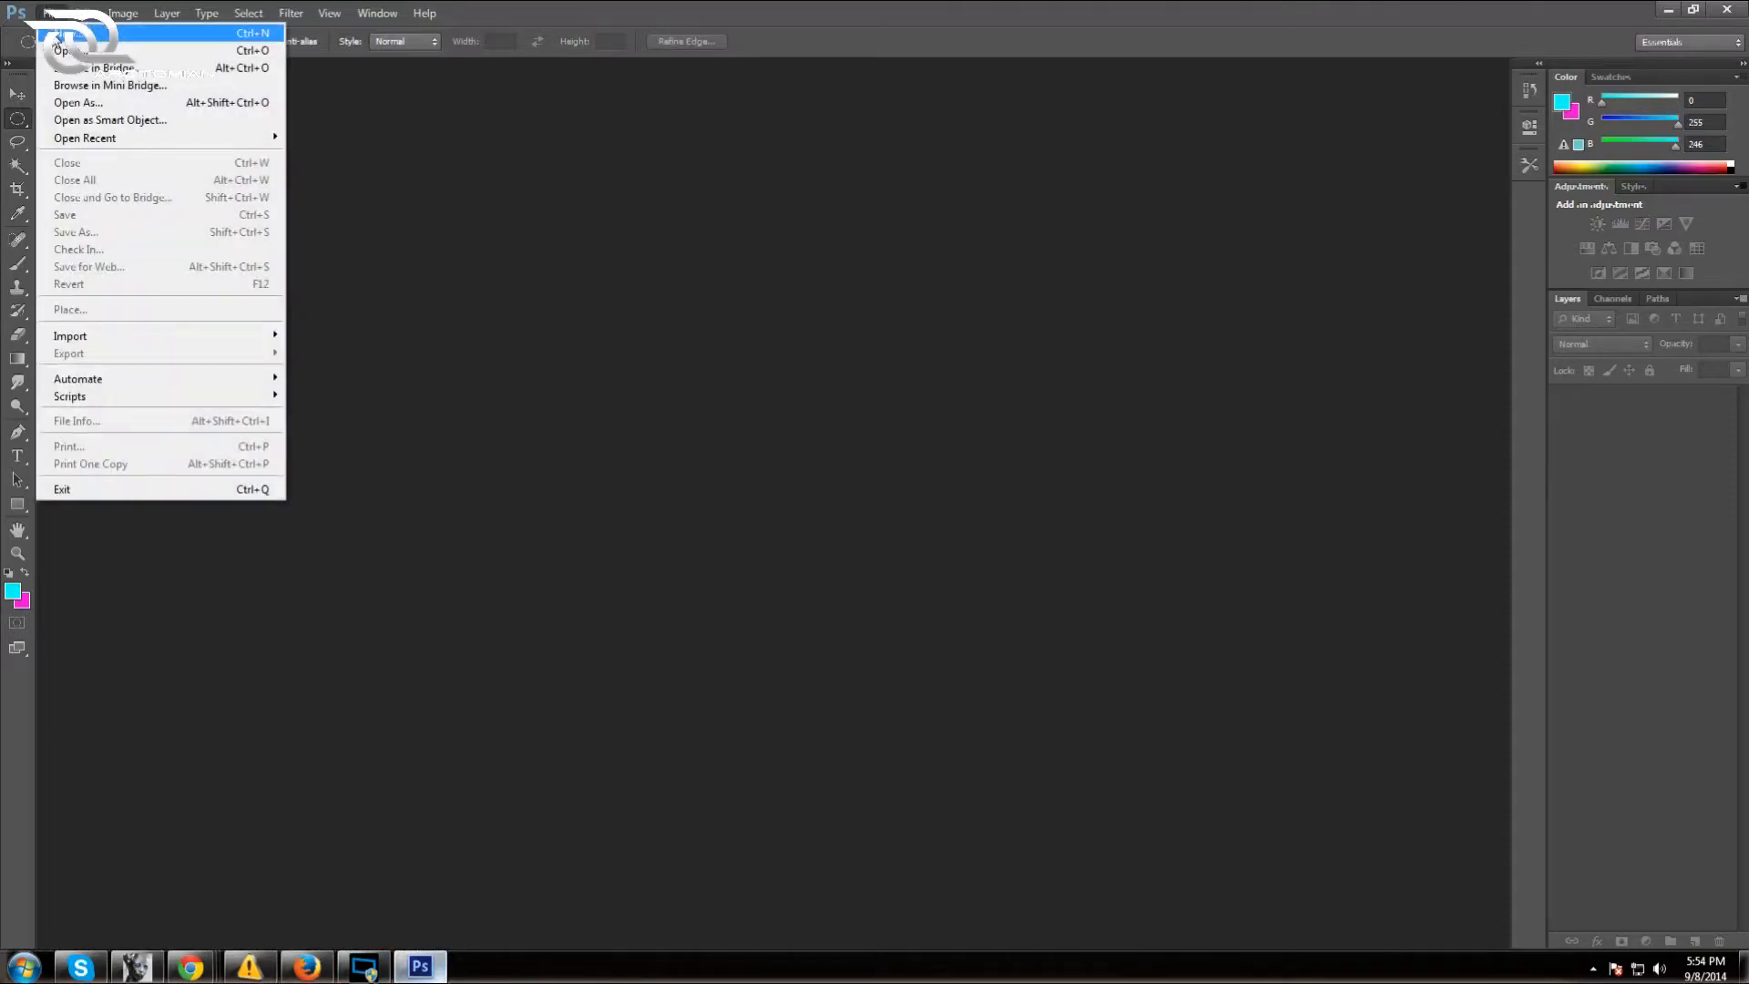
{"action": "left_click", "coordinate": [73, 37]}
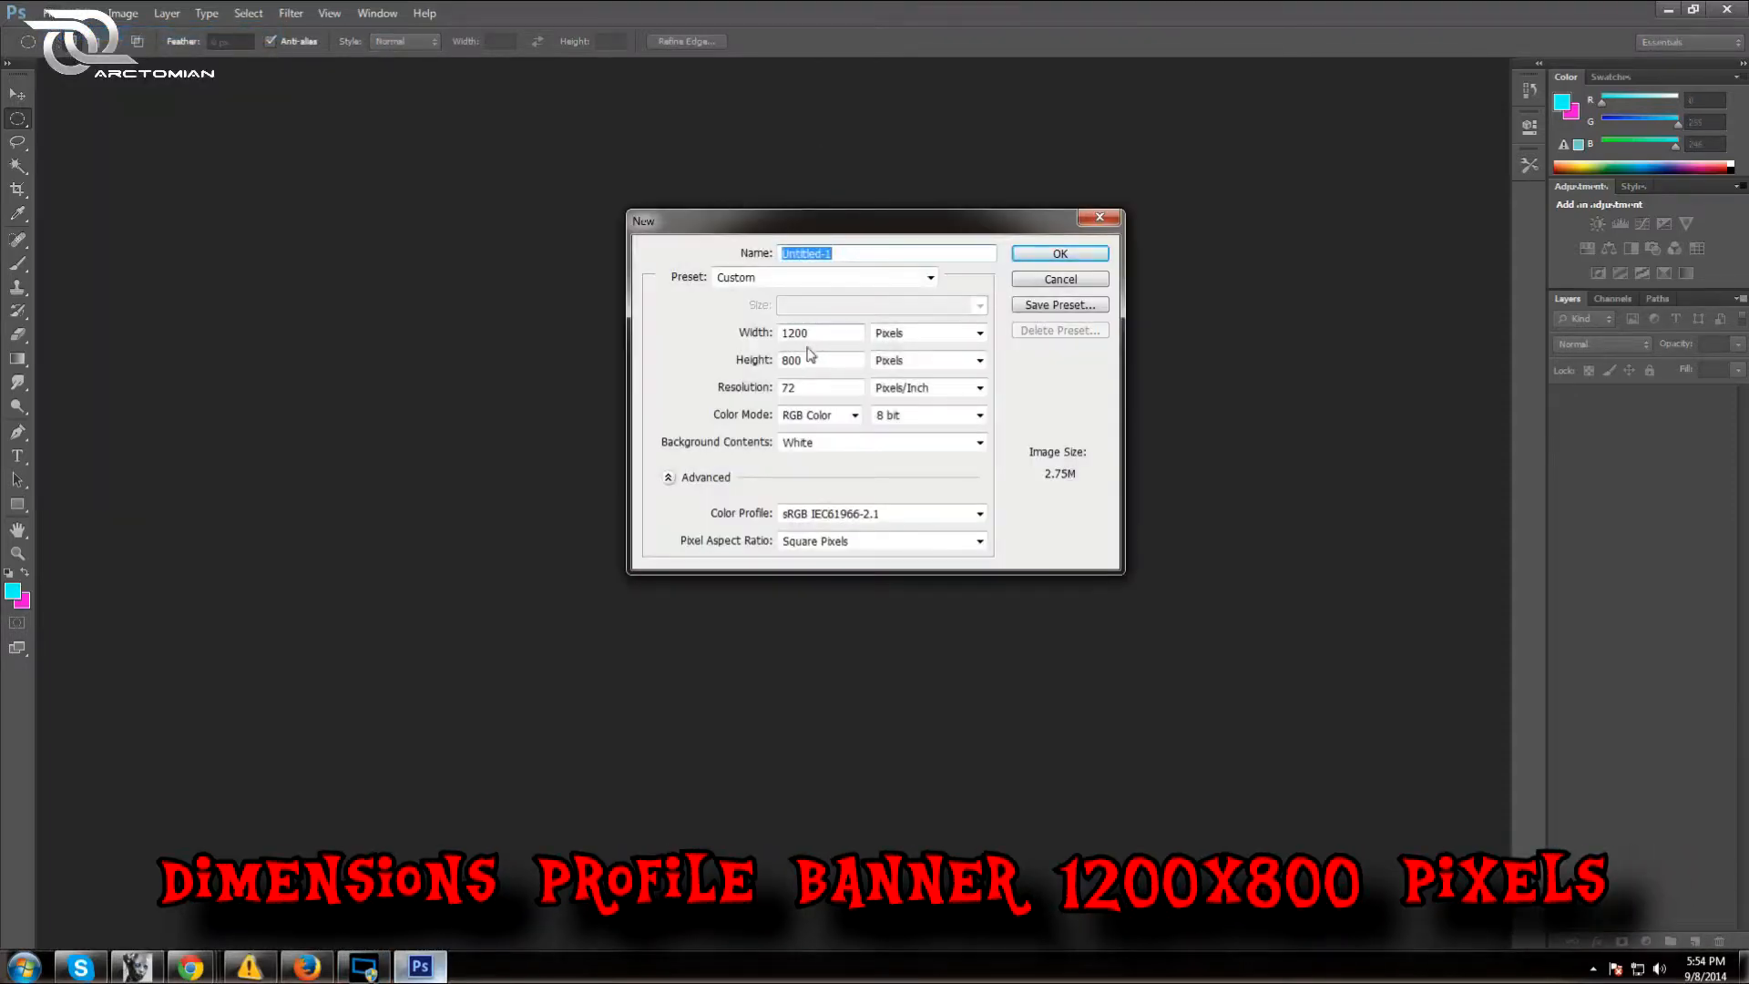
{"action": "left_click", "coordinate": [1084, 257]}
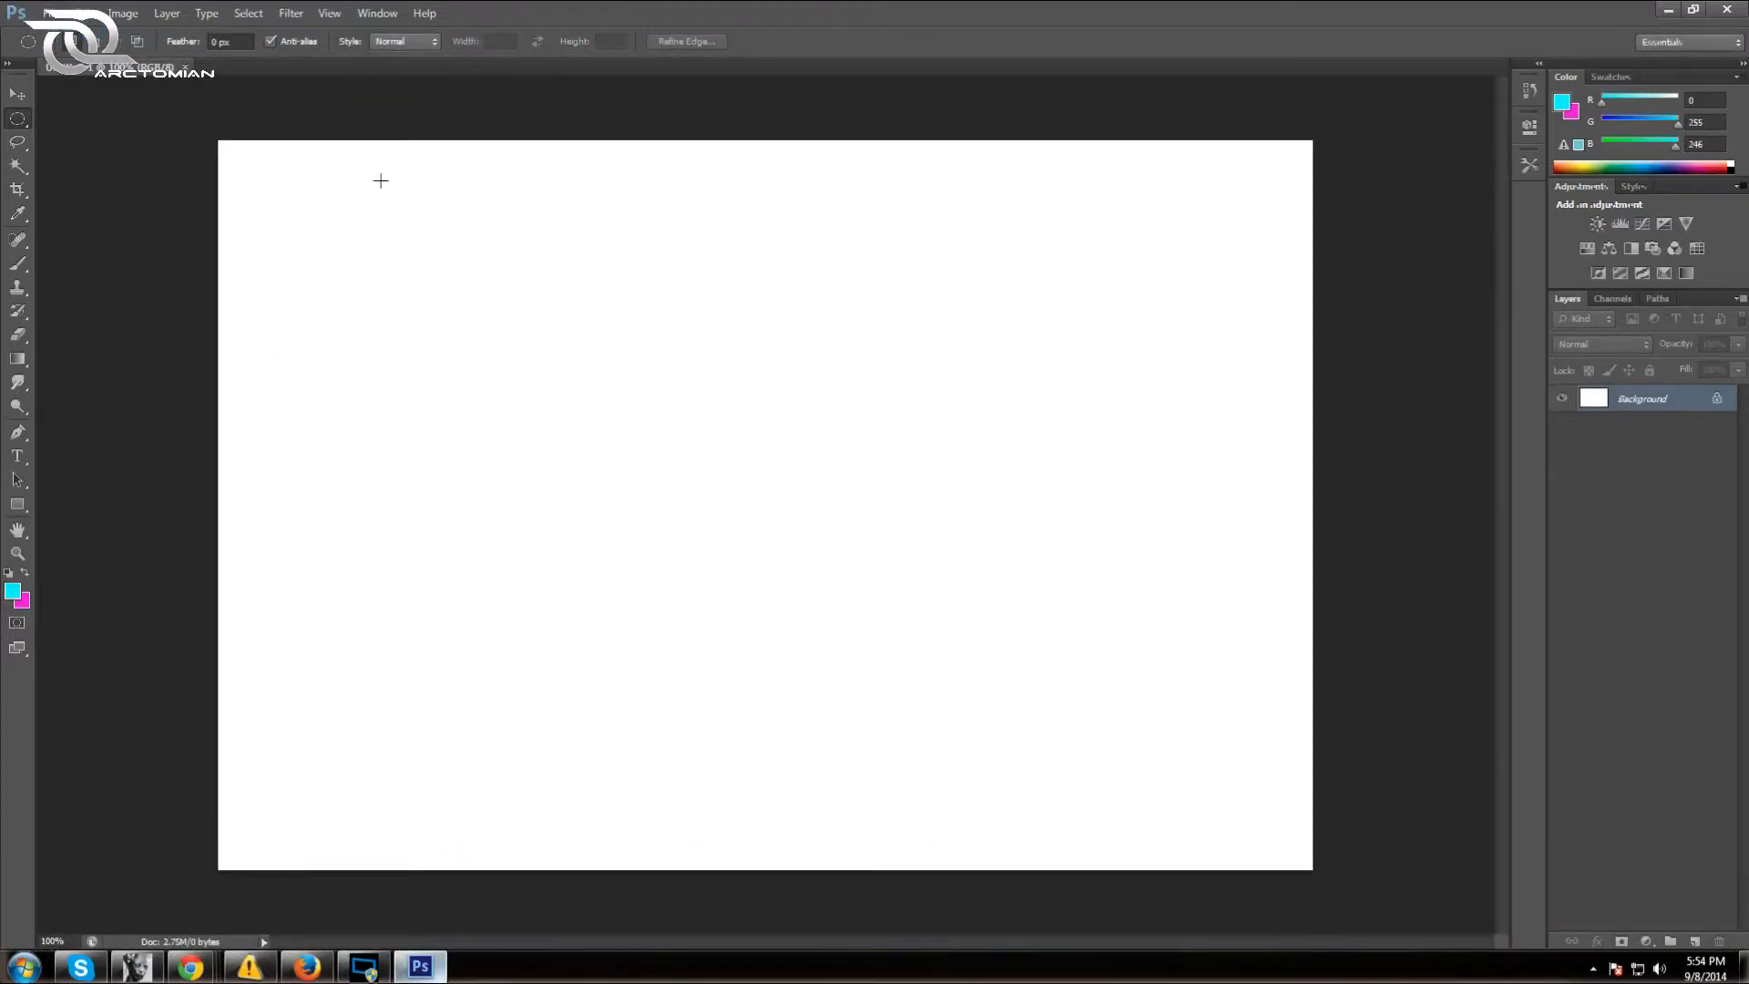
Convert the locked background into an editable layer and delete its white fill across the whole canvas, leaving no selection
{"action": "right_click", "coordinate": [17, 119]}
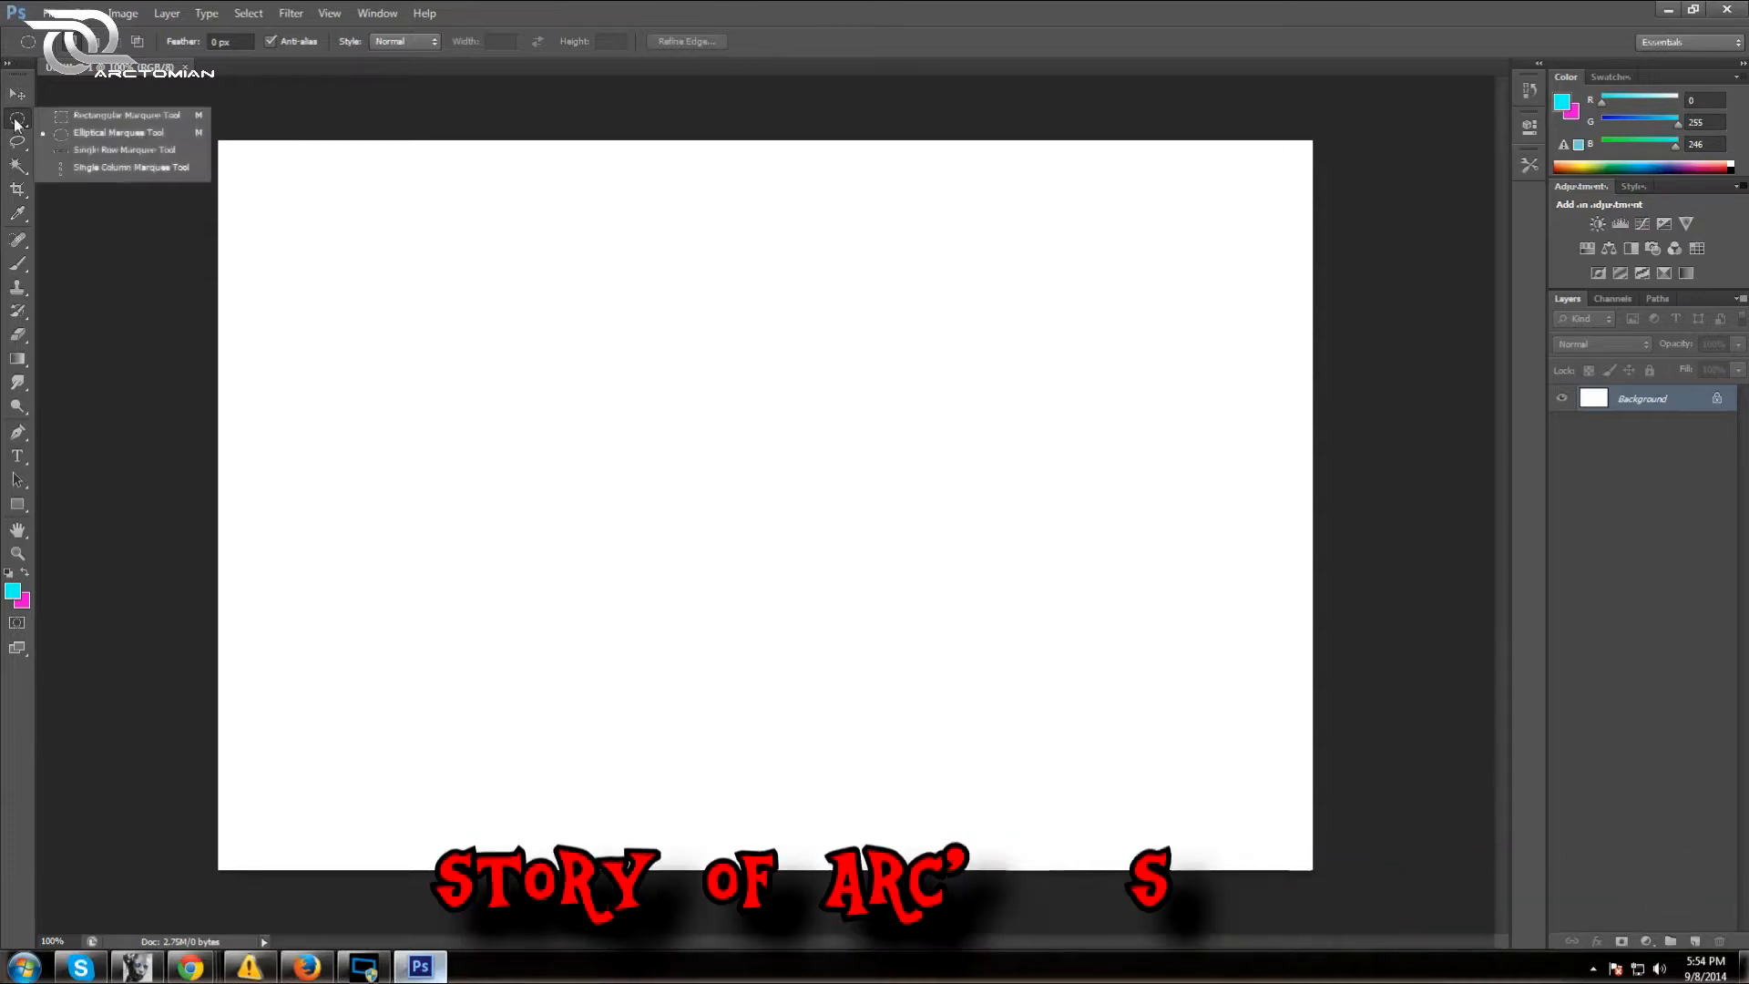
{"action": "left_click", "coordinate": [134, 111]}
{"action": "key", "text": "ctrl+a"}
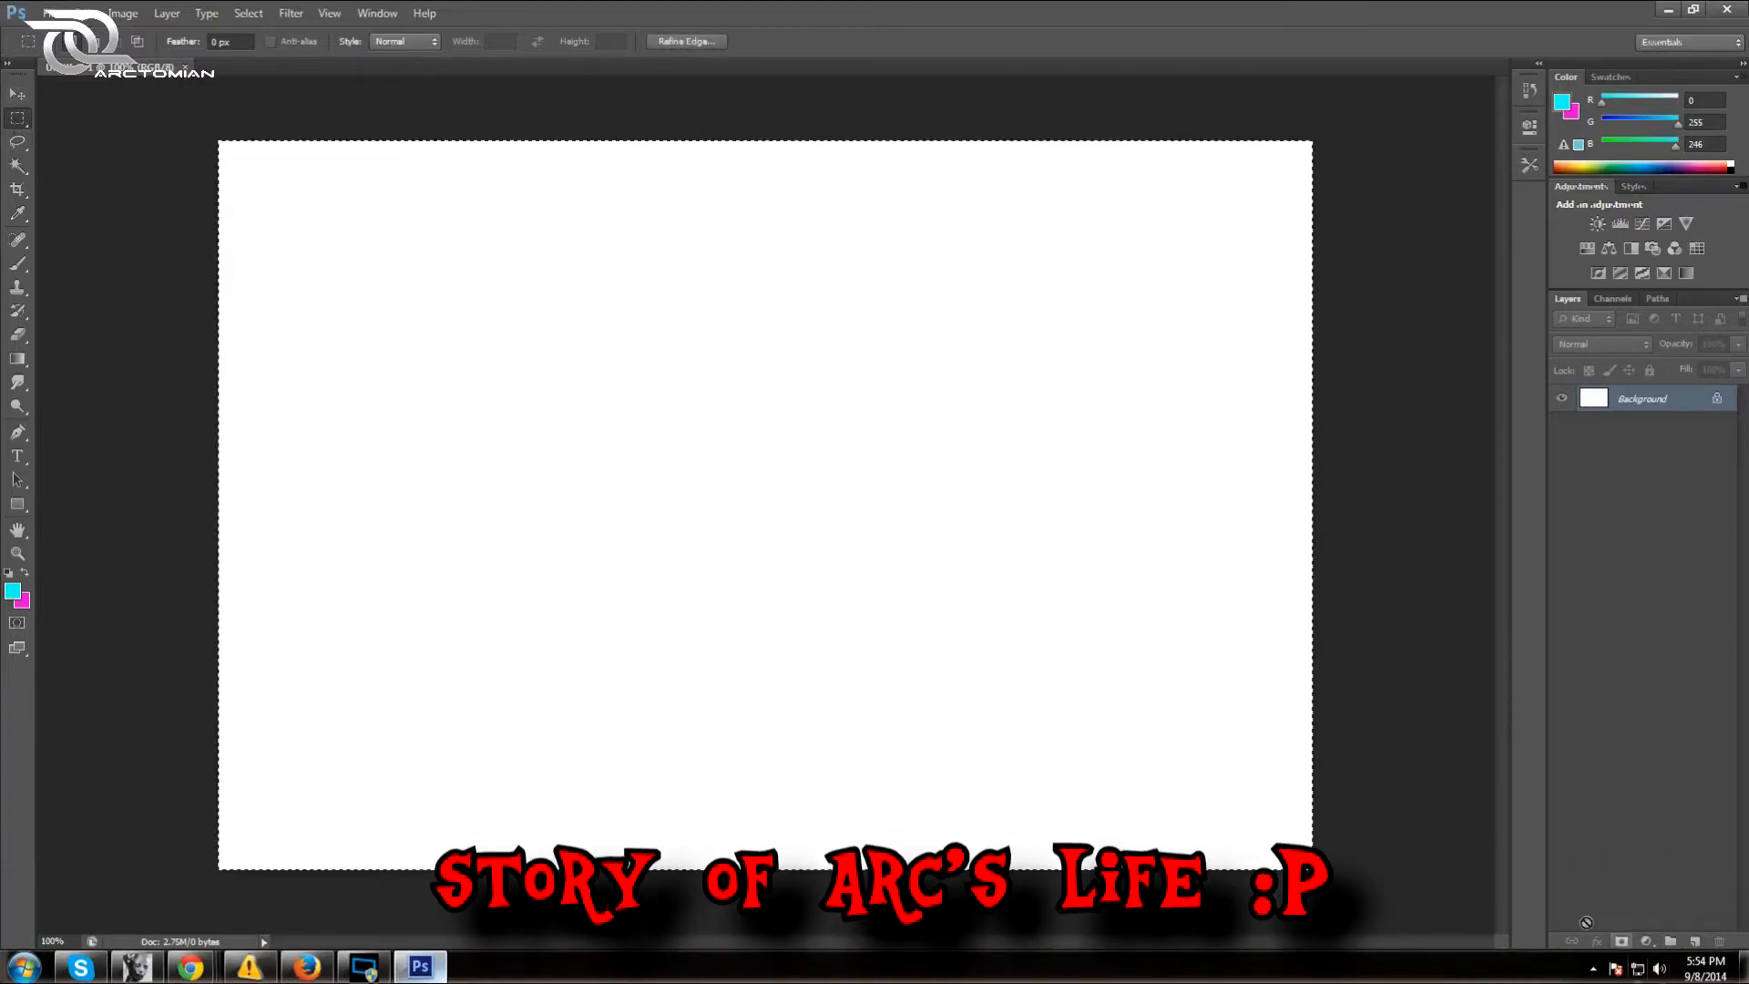
{"action": "key", "text": "shift+F5"}
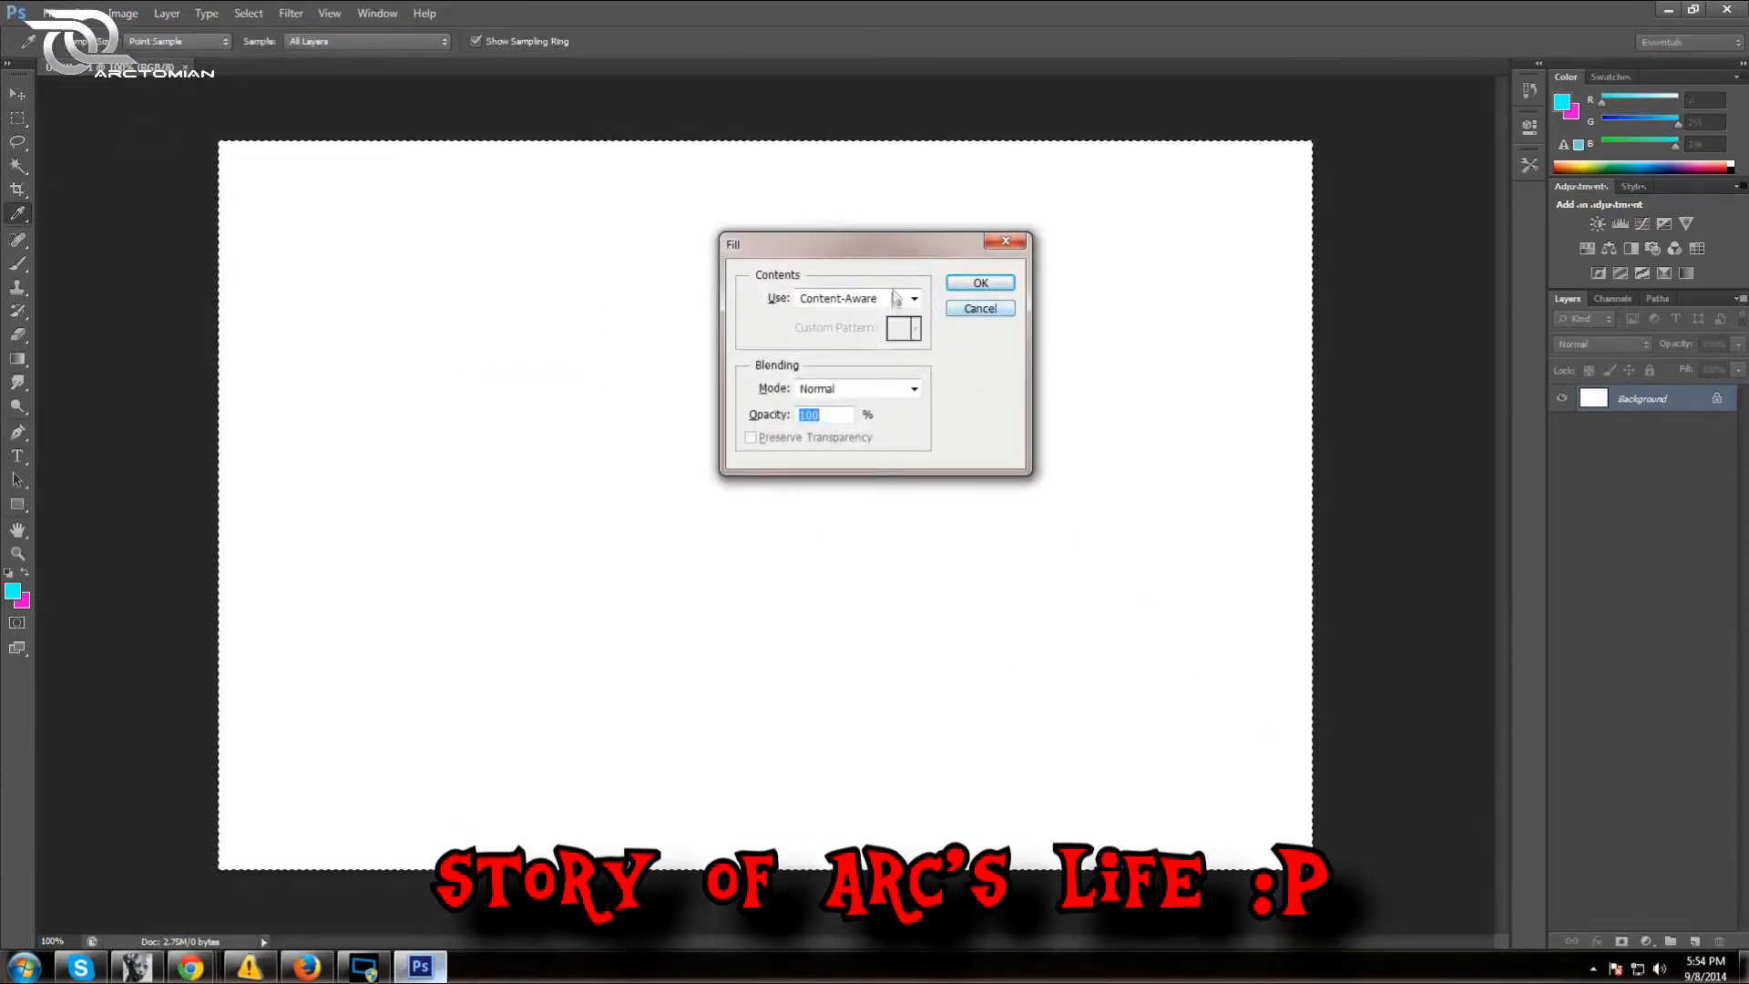
{"action": "double_click", "coordinate": [1637, 408]}
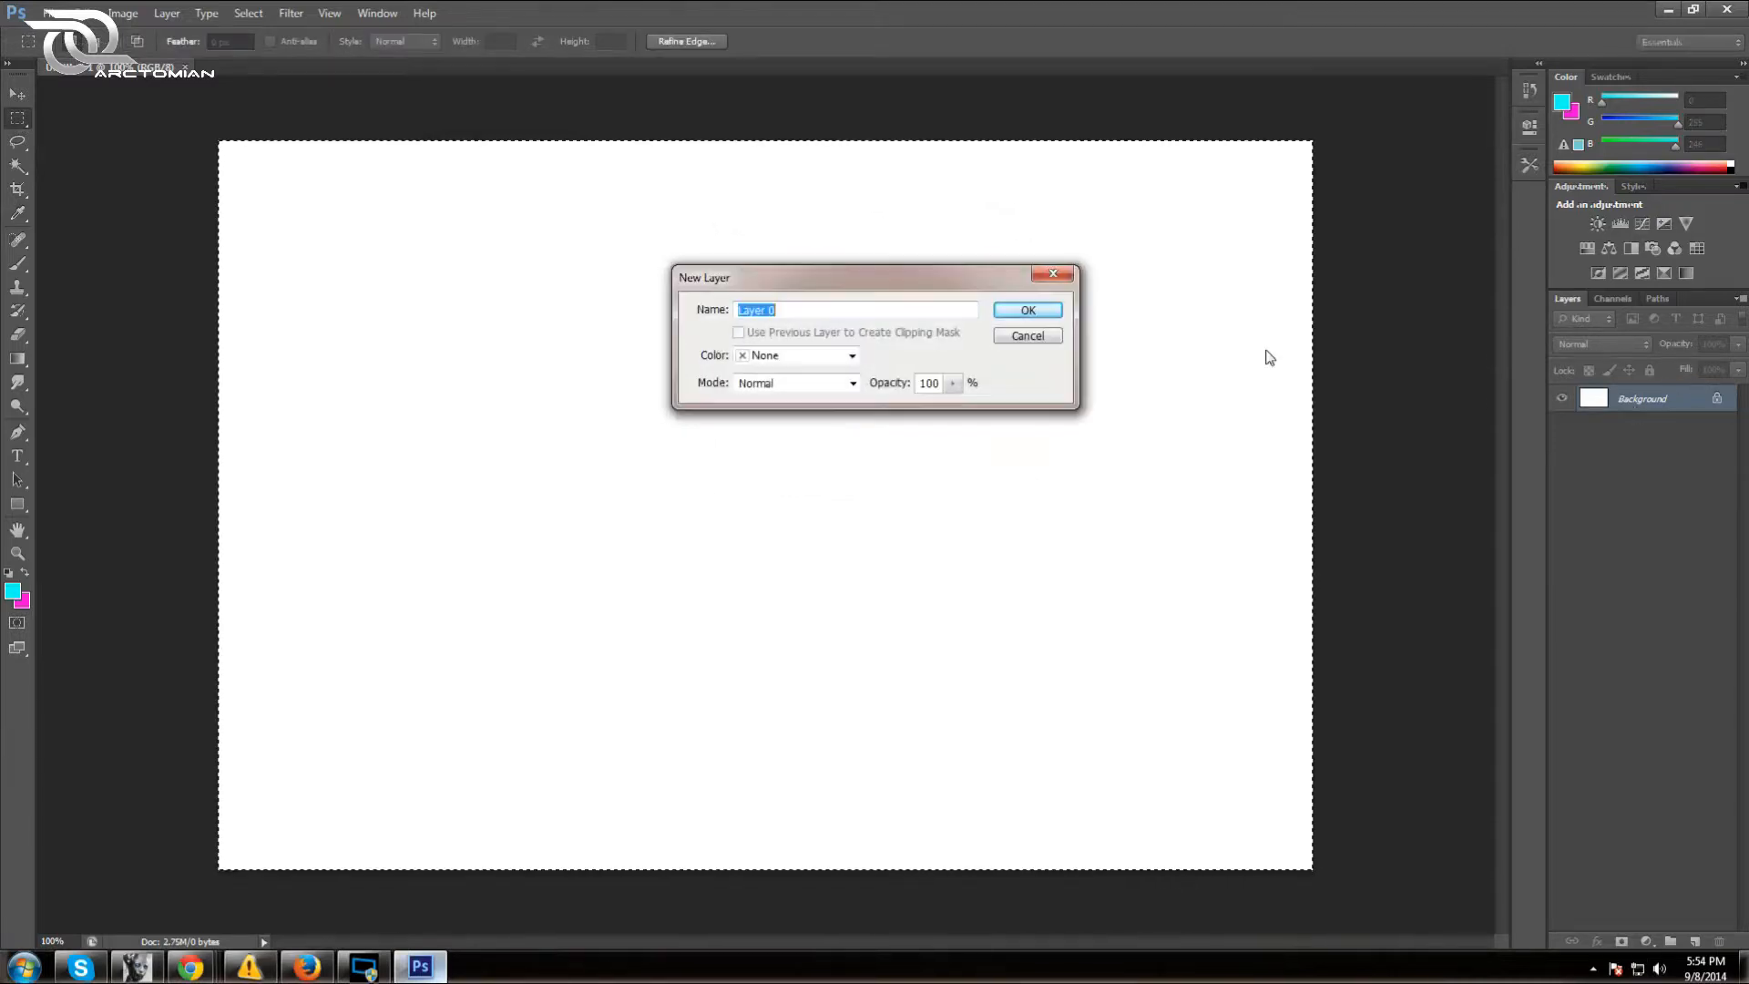
{"action": "left_click", "coordinate": [1031, 310]}
{"action": "key", "text": "Delete"}
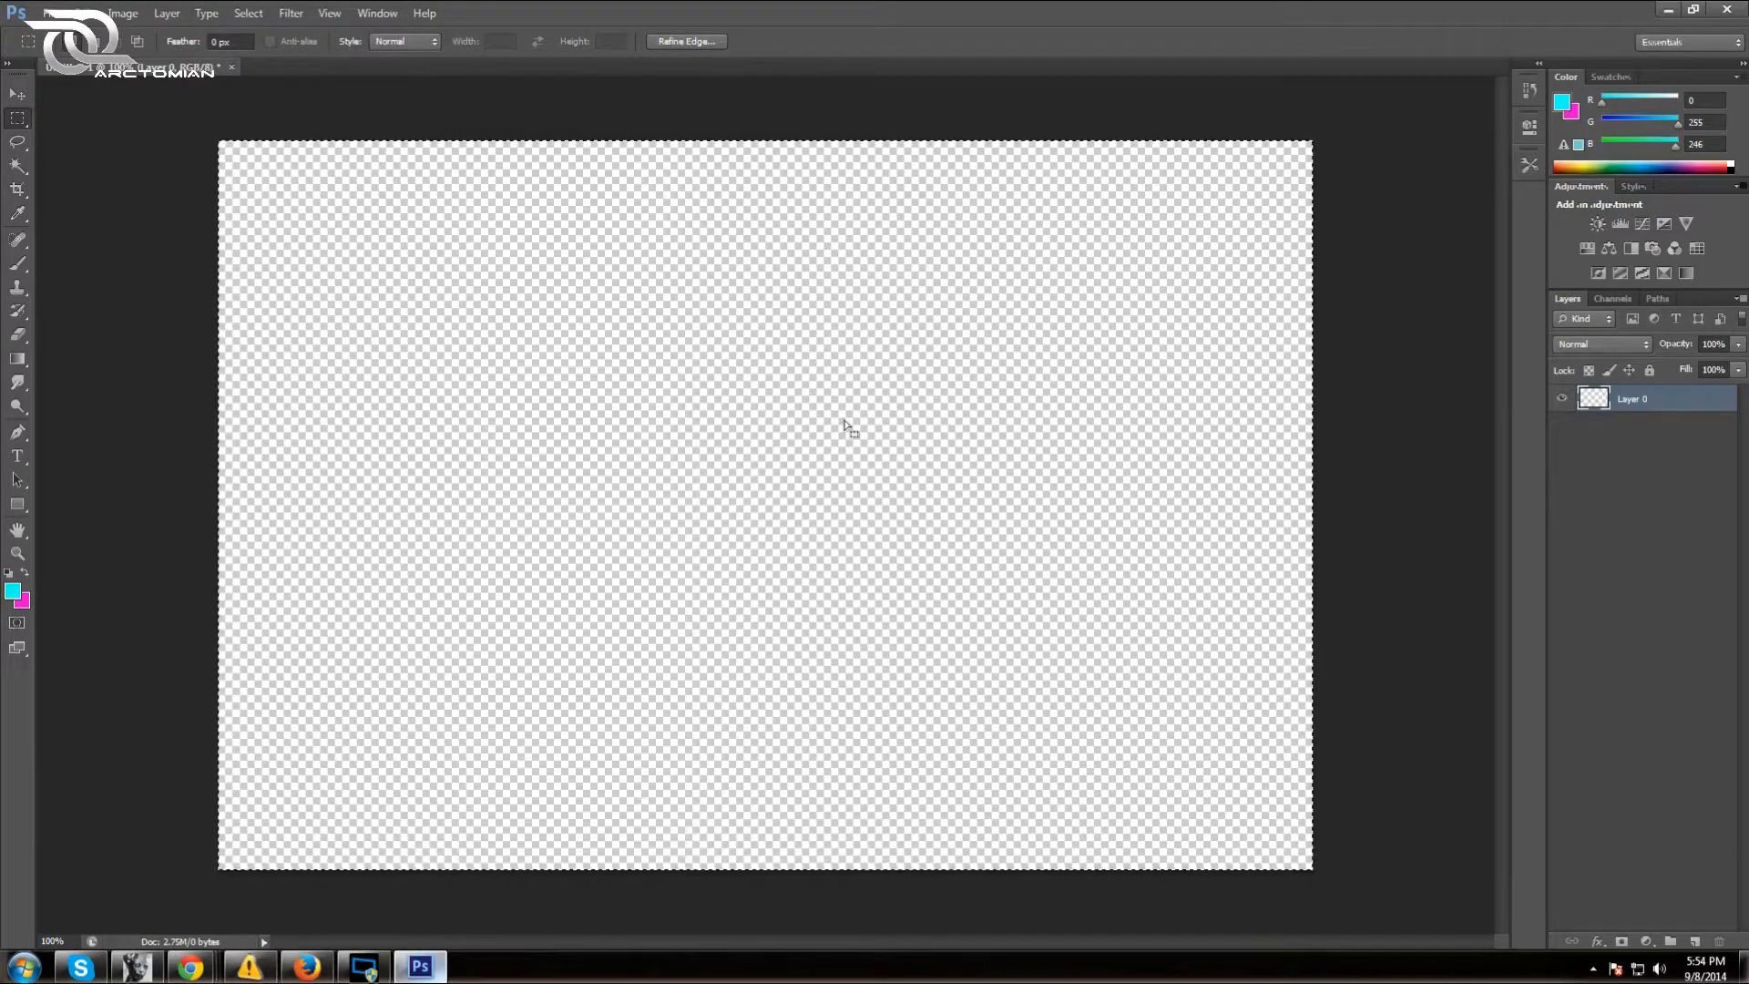
{"action": "left_click", "coordinate": [492, 350]}
{"action": "left_click", "coordinate": [306, 967]}
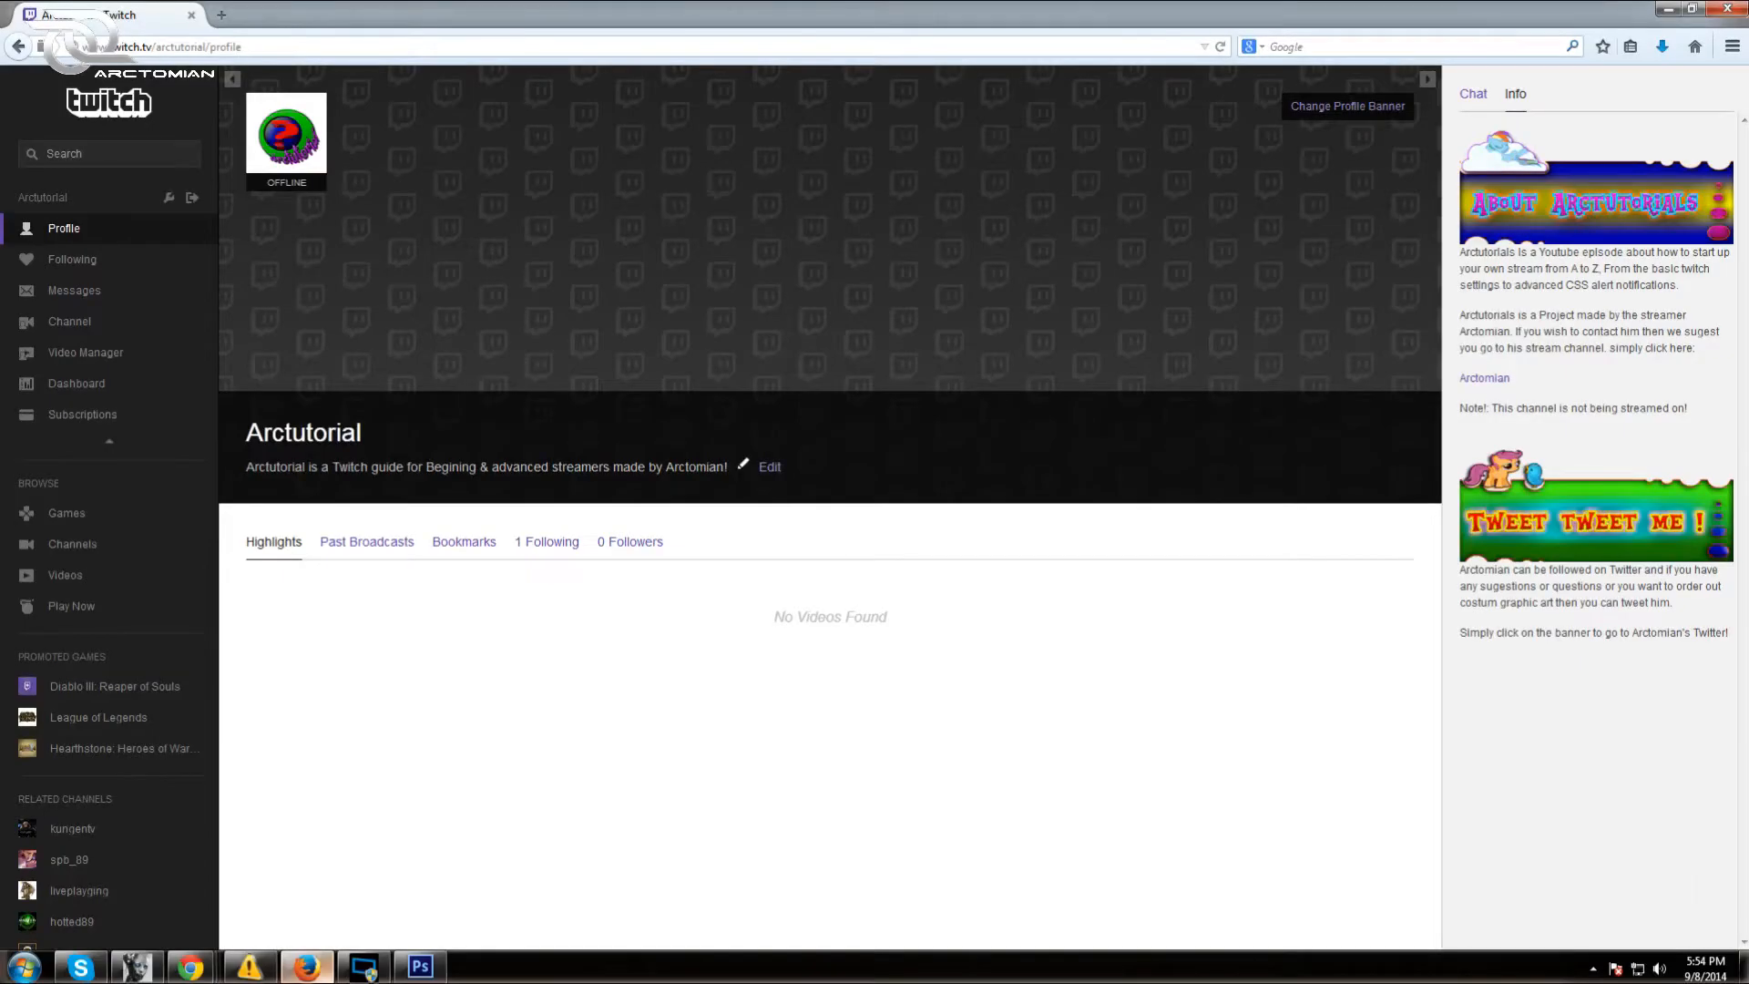
{"action": "left_click", "coordinate": [222, 15]}
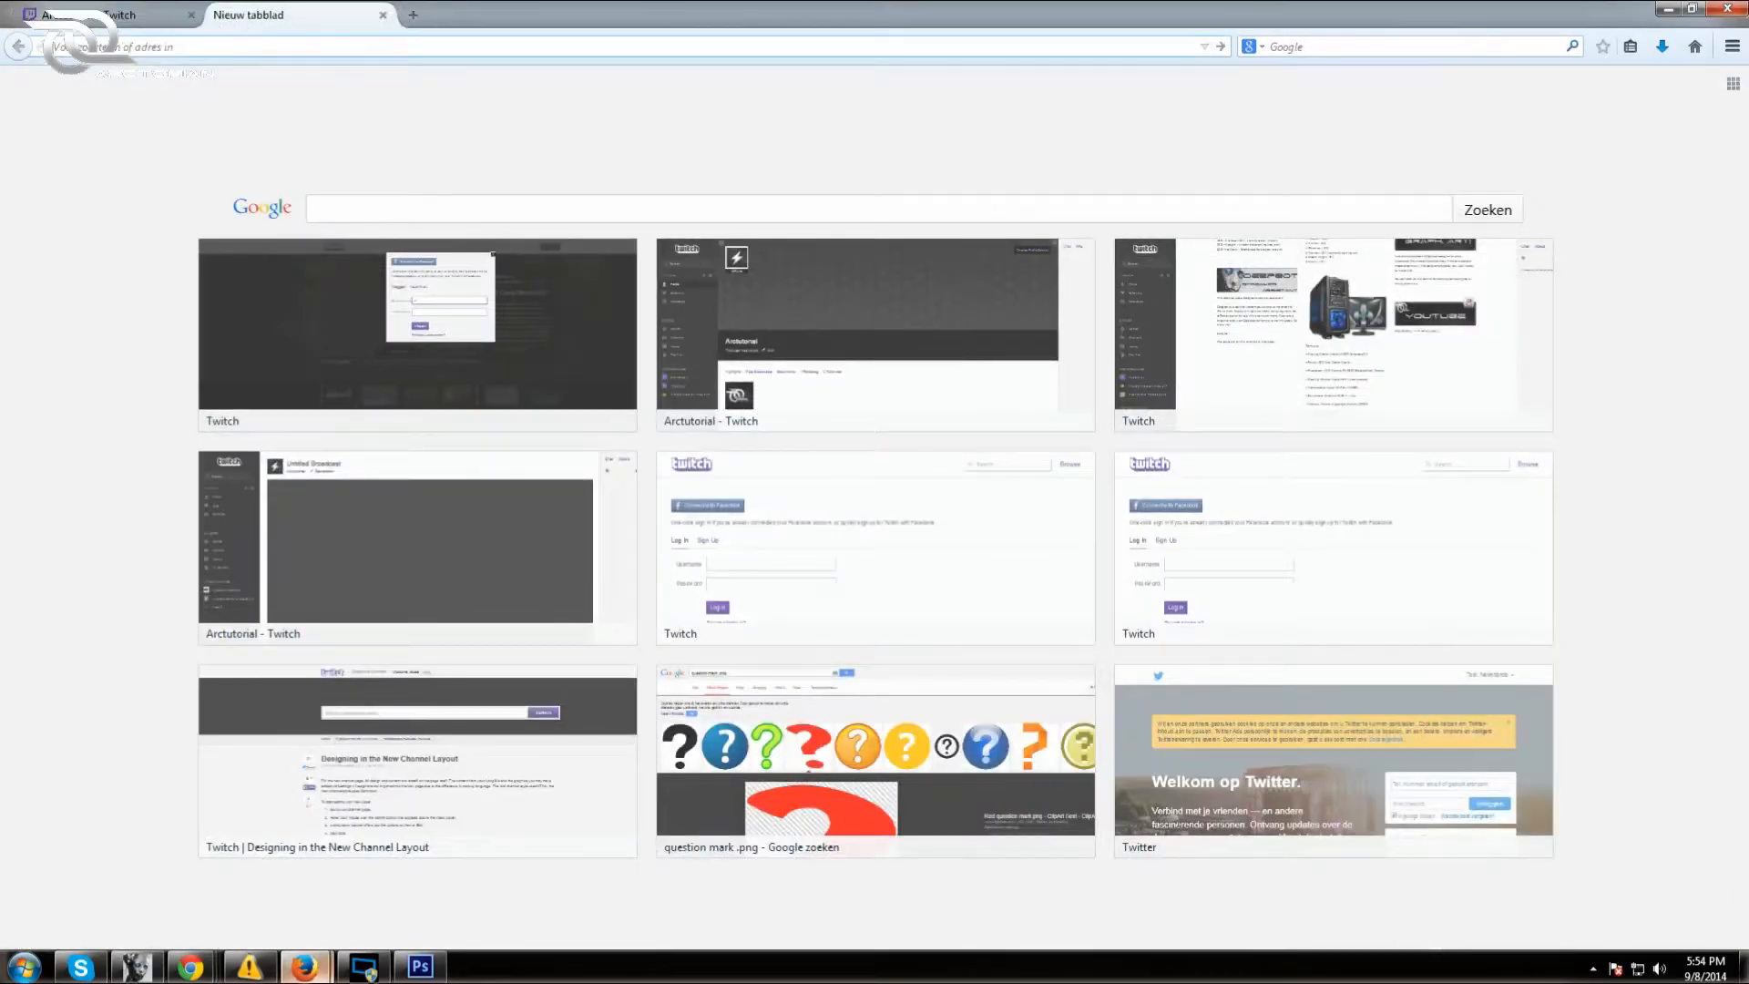
{"action": "type", "text": "www.google.com/"}
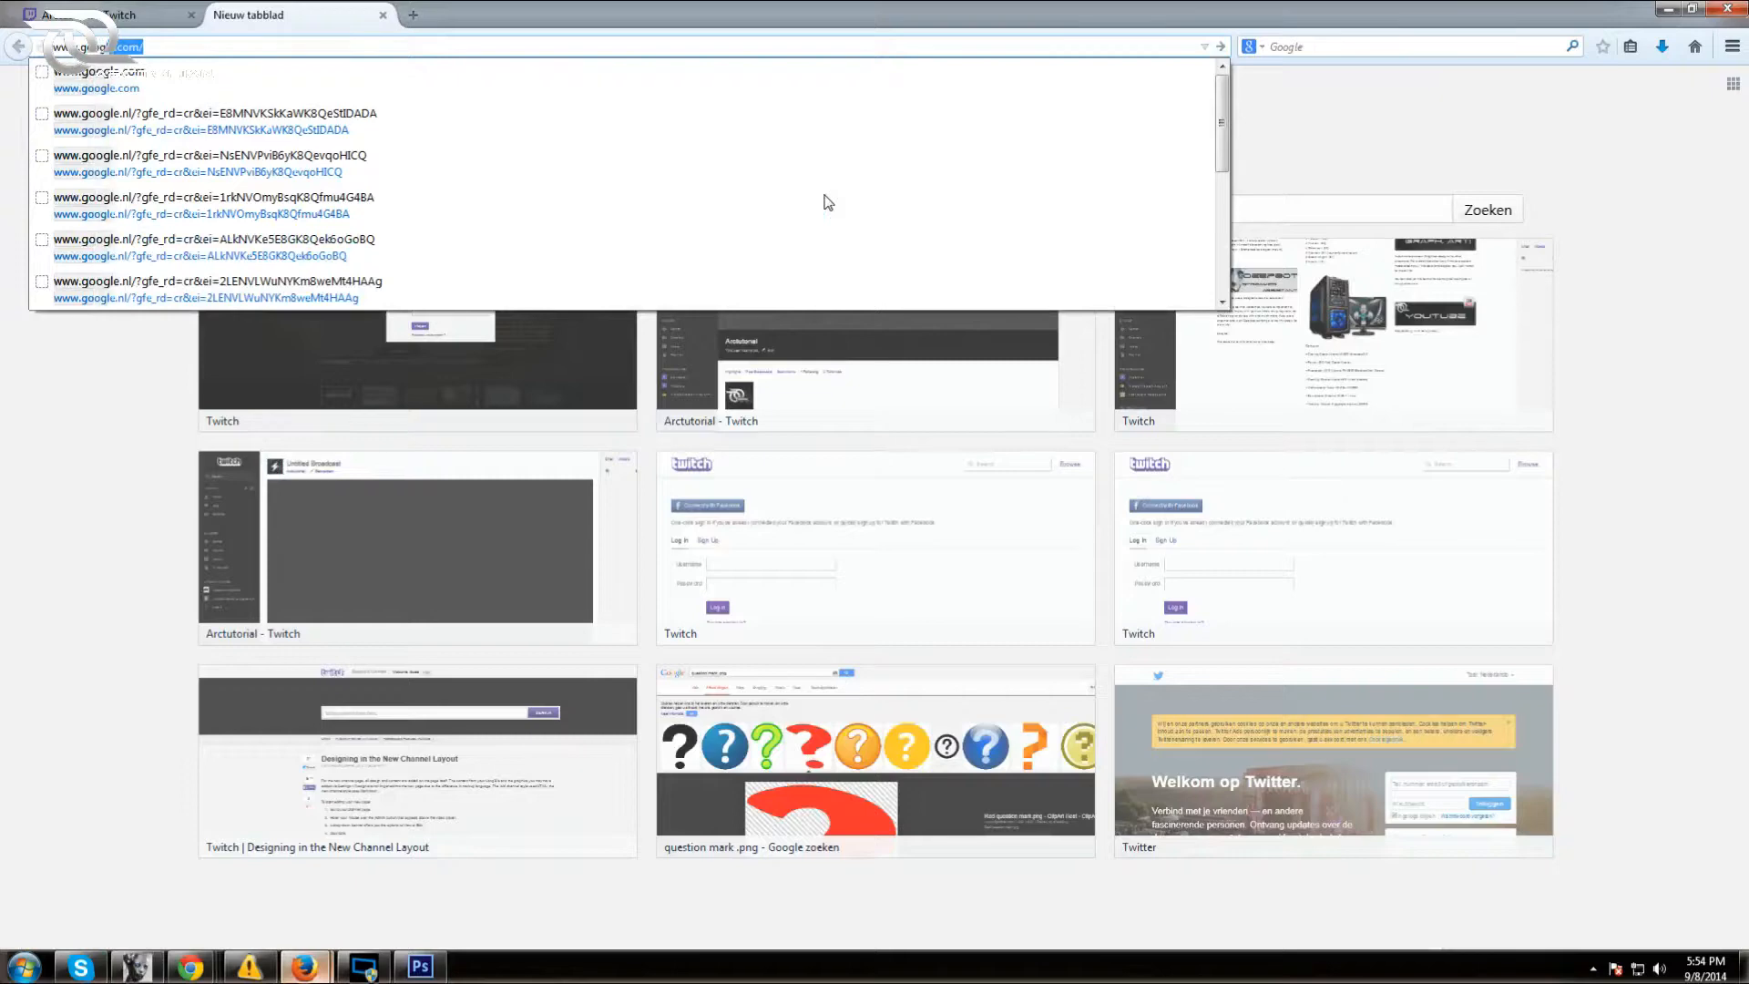
{"action": "key", "text": "Return"}
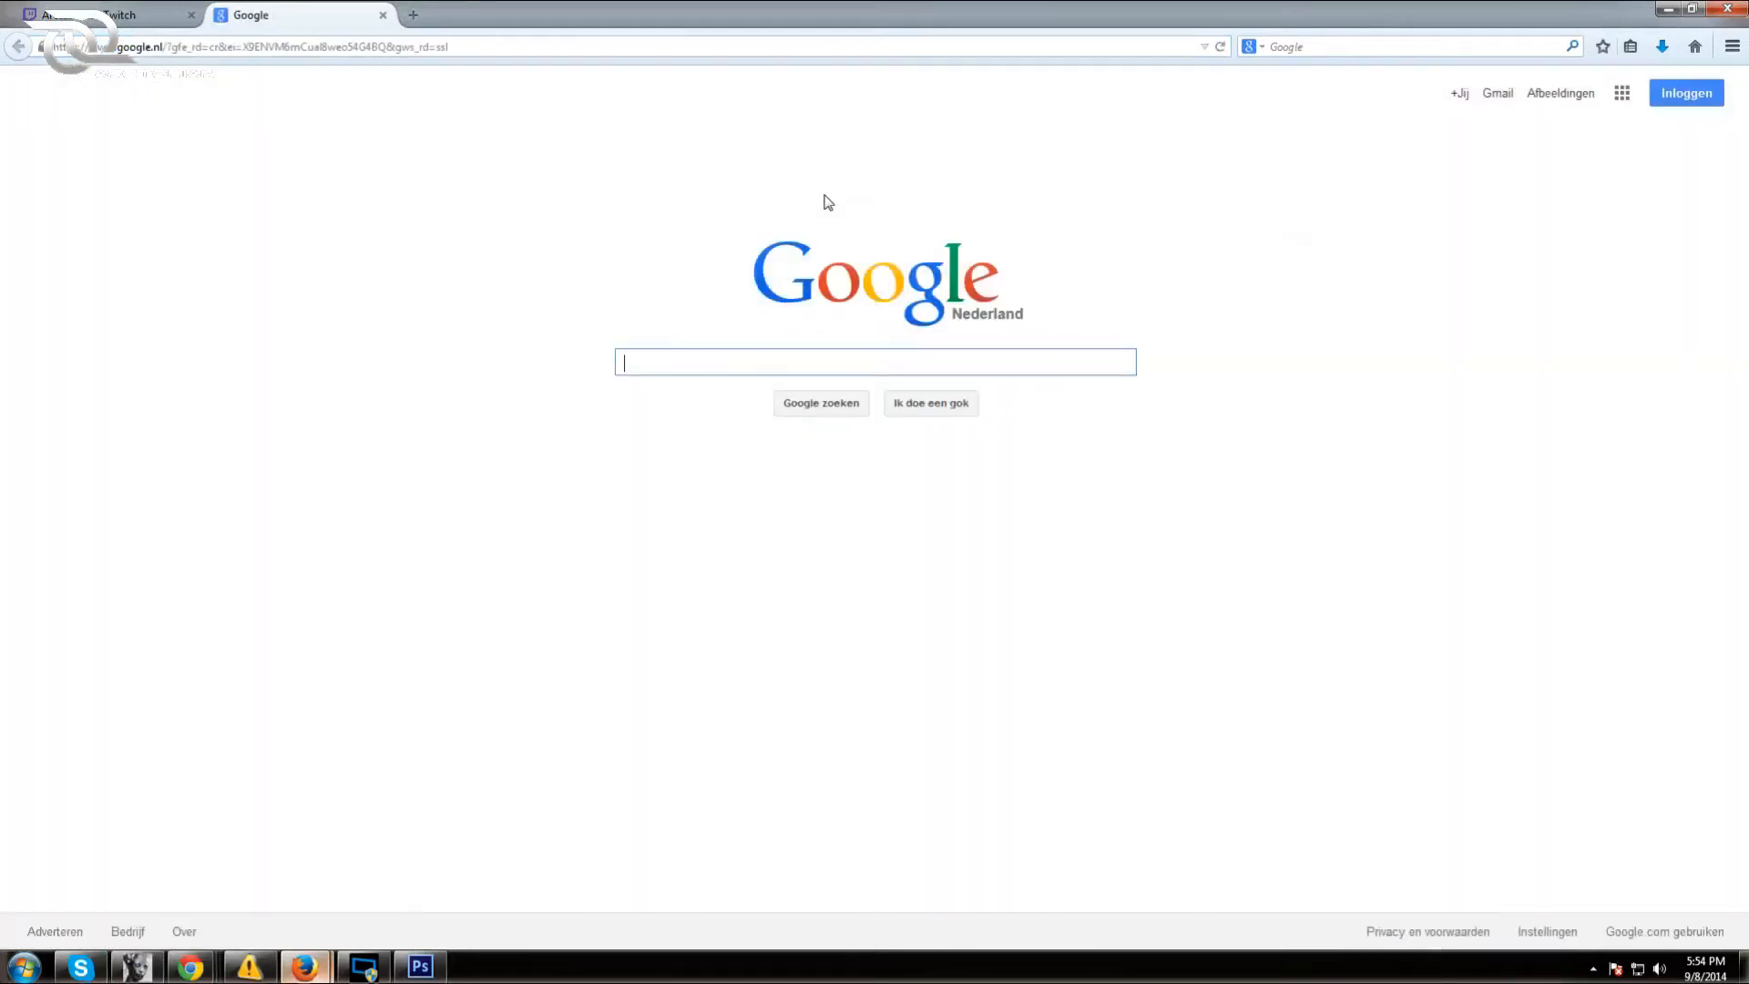
Search Google Images for "my little pony background .png"
{"action": "type", "text": "my l"}
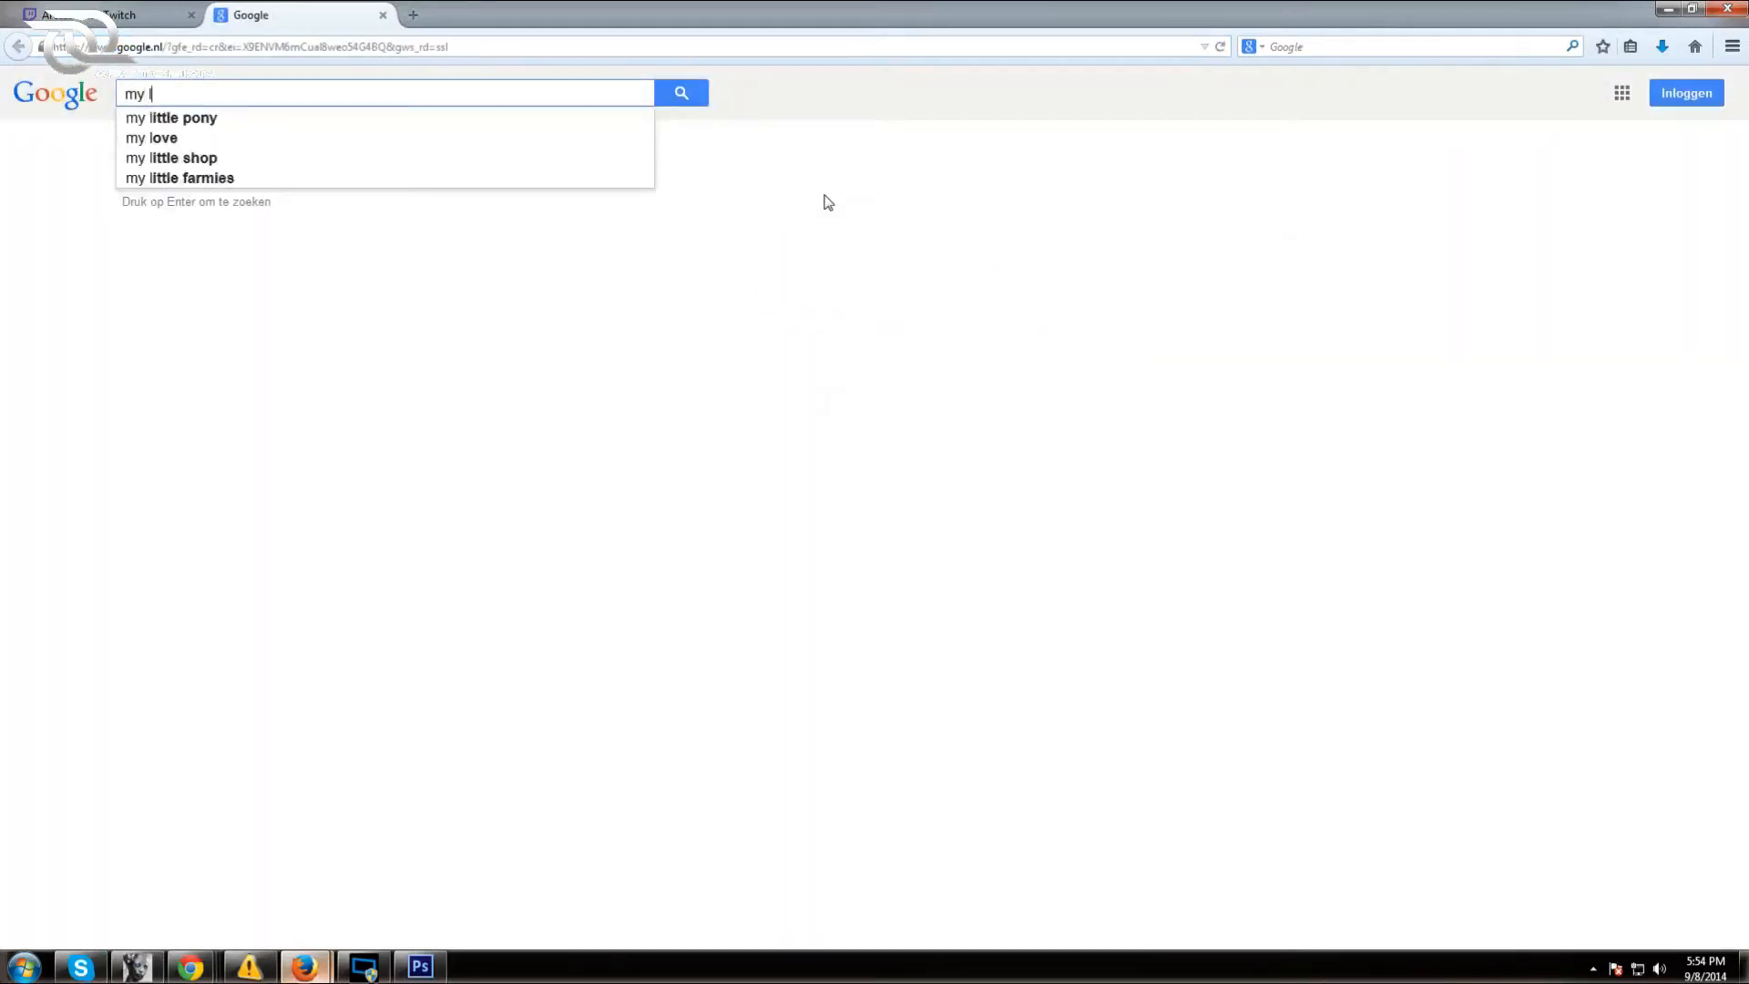
{"action": "type", "text": "ittle pon"}
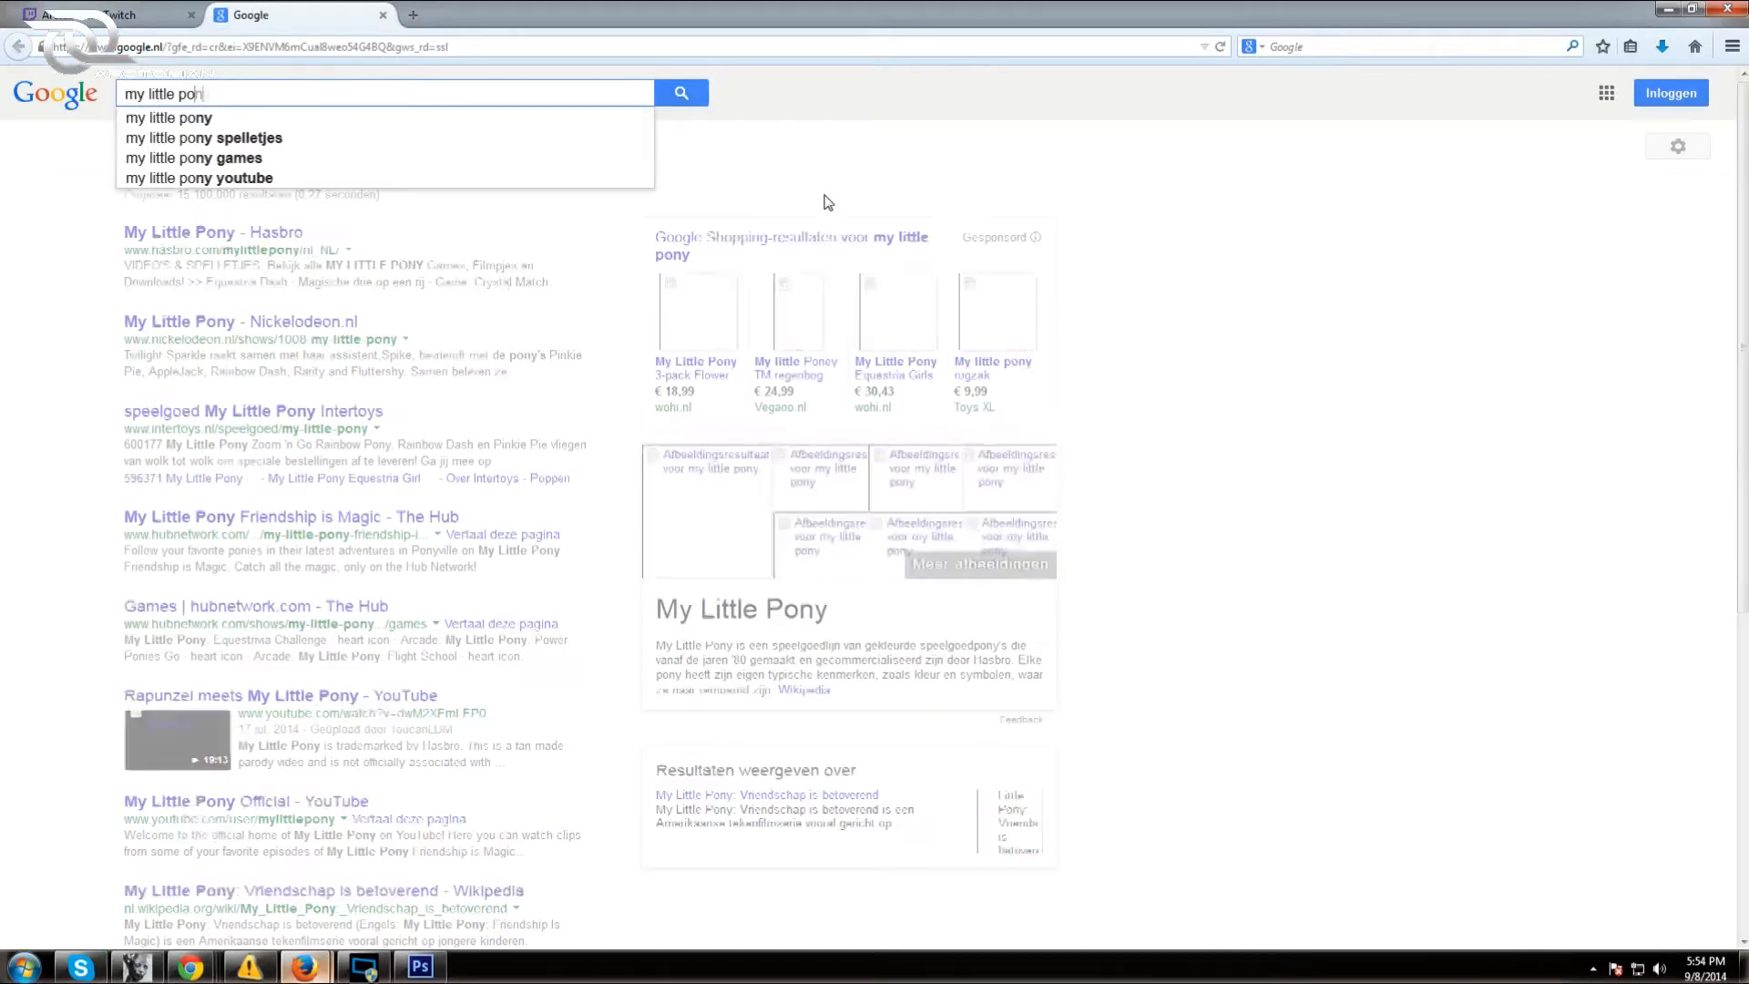
{"action": "type", "text": "y backgro"}
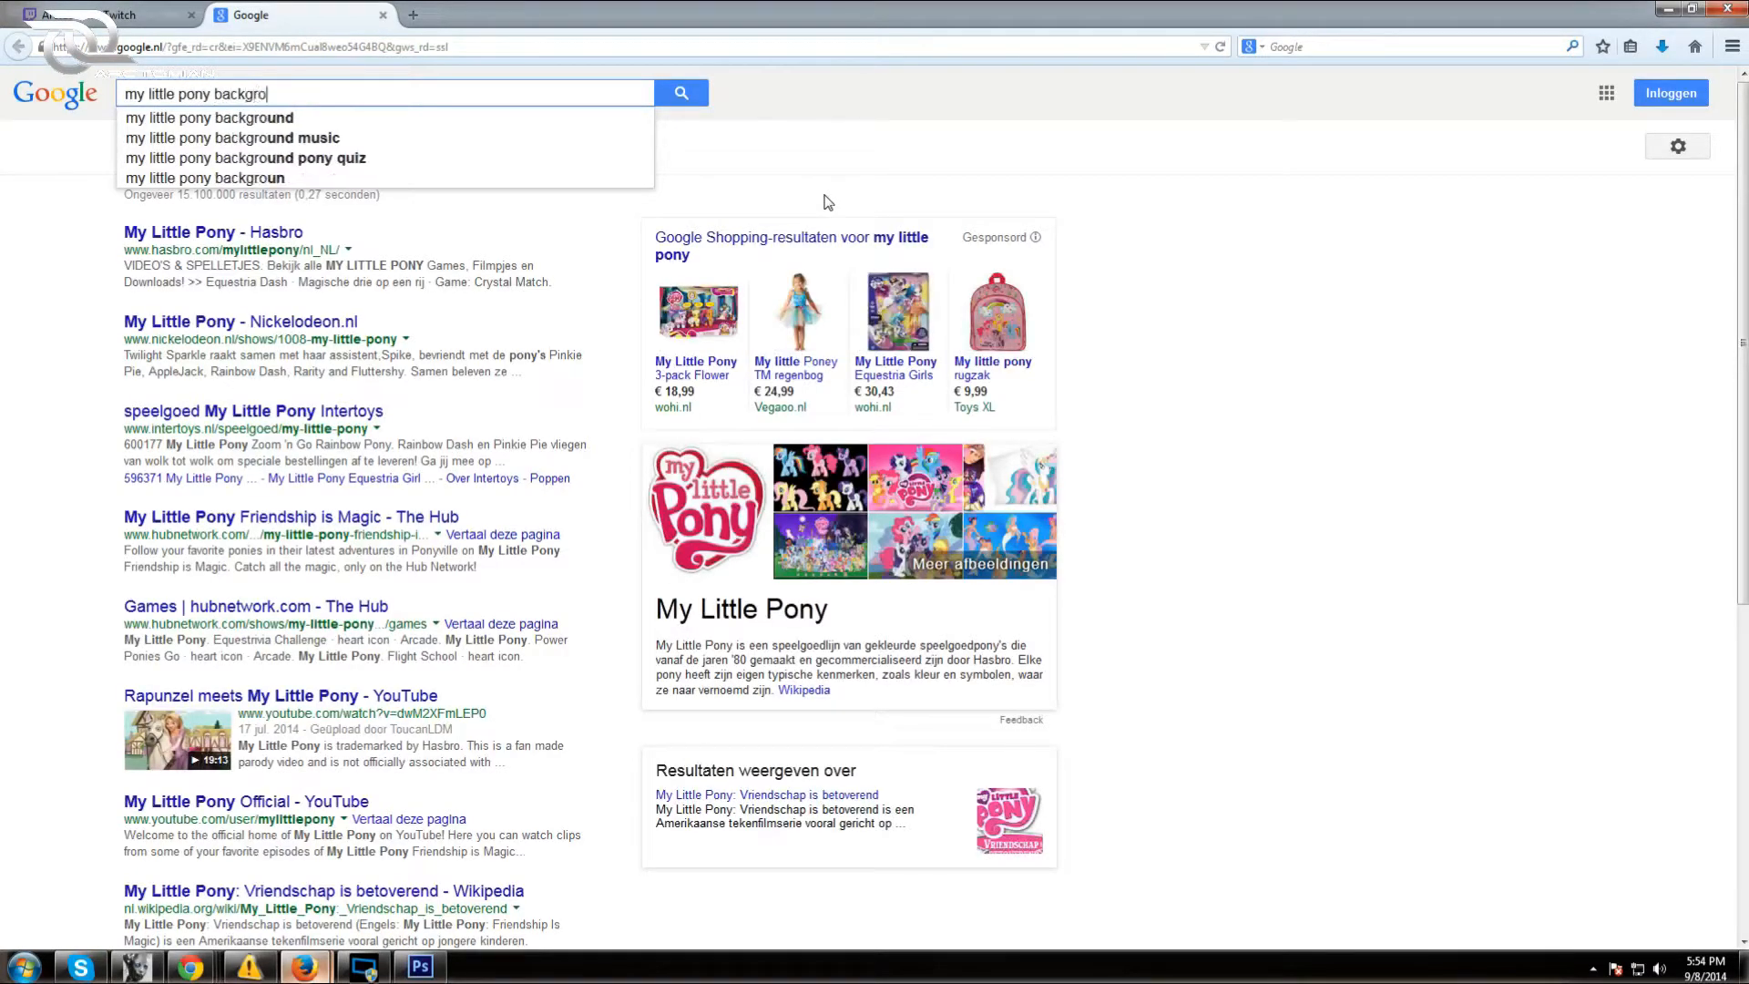
{"action": "type", "text": "und .png"}
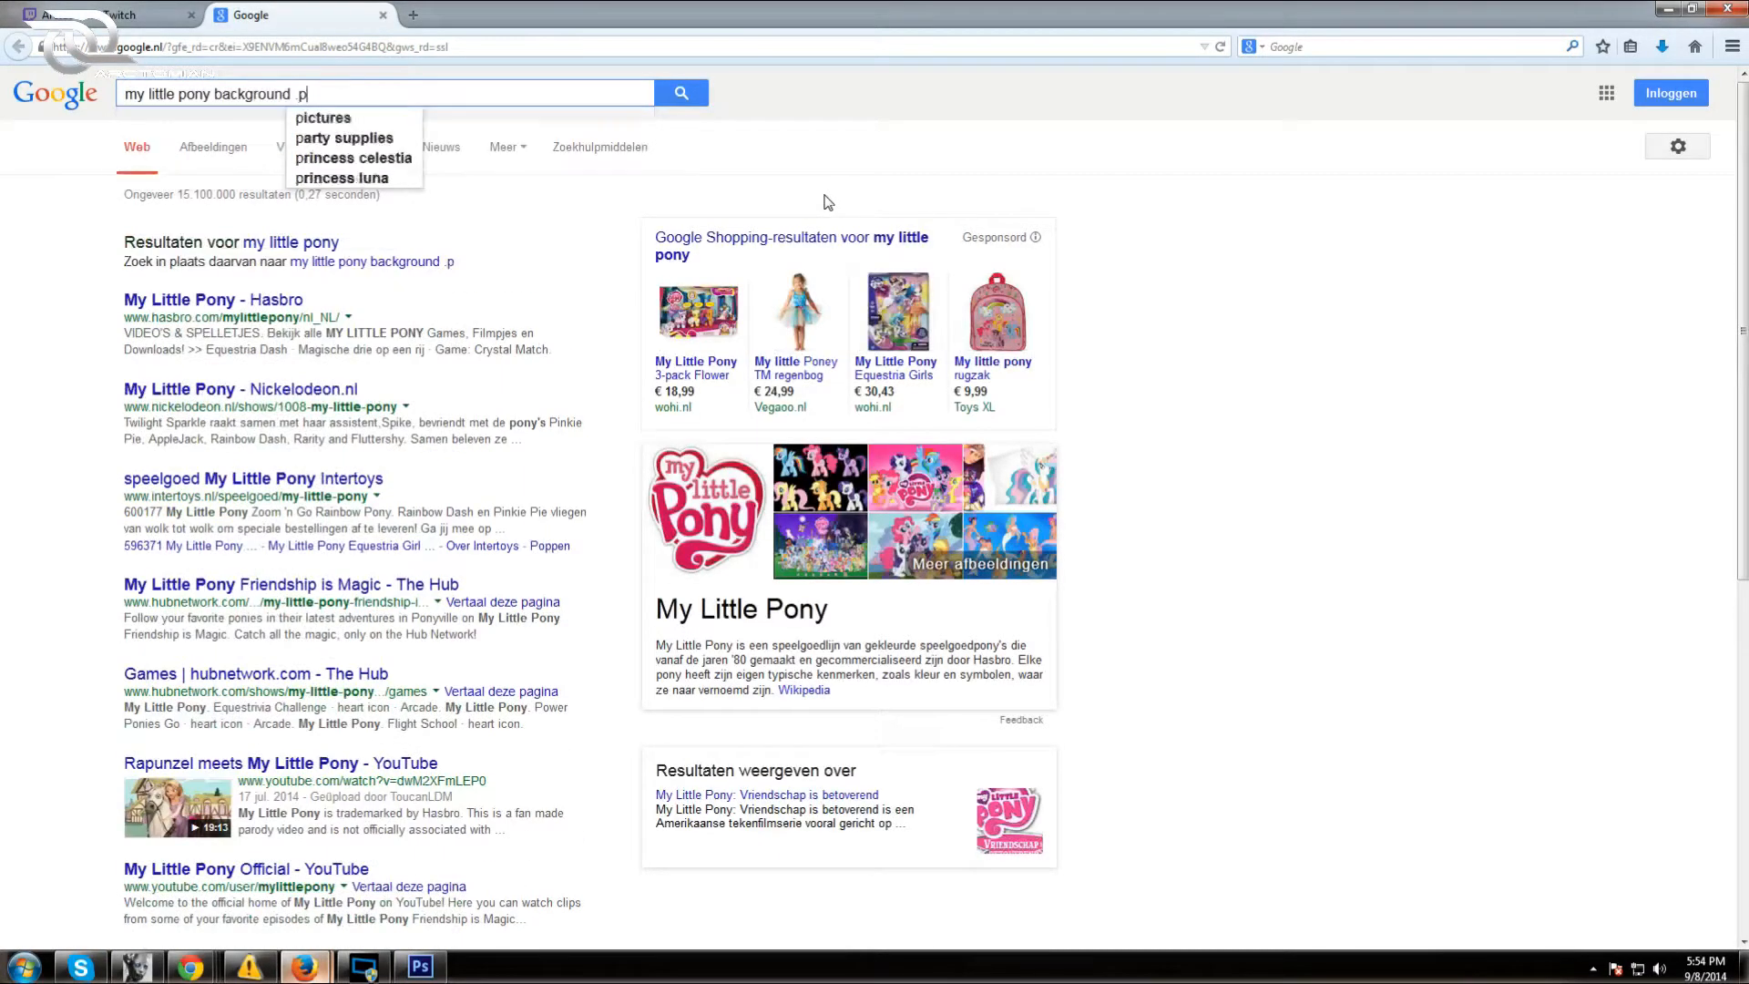
{"action": "key", "text": "Return"}
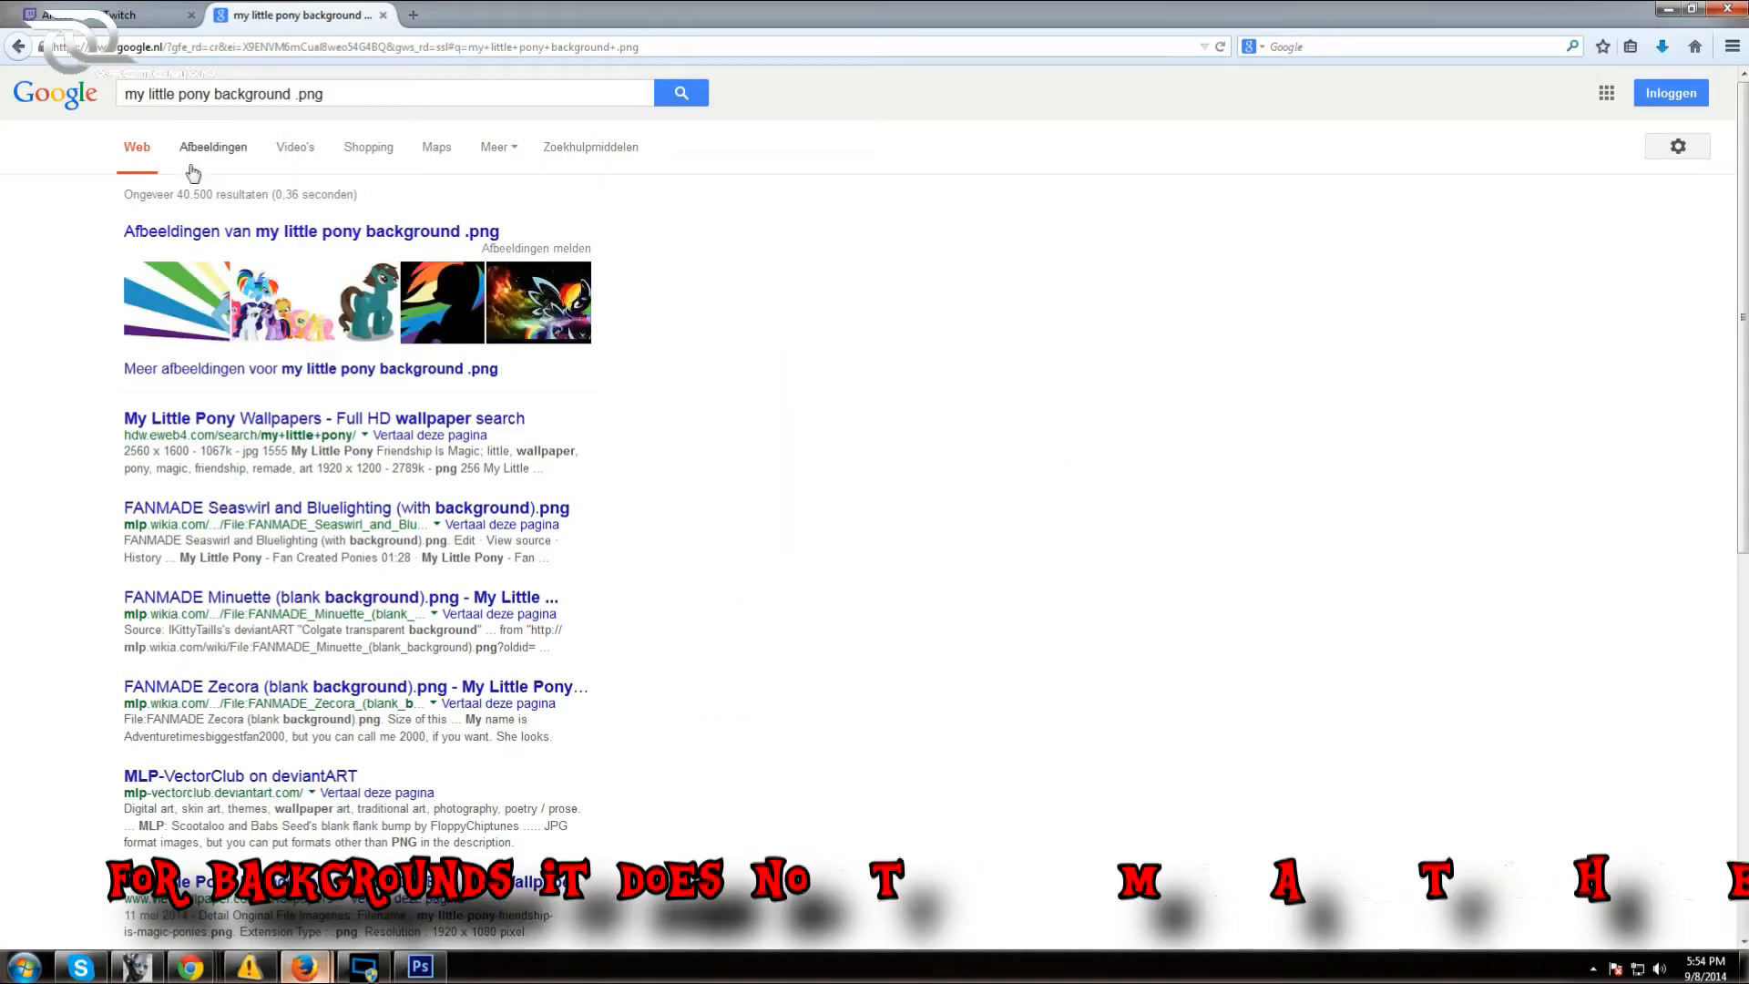
{"action": "left_click", "coordinate": [199, 156]}
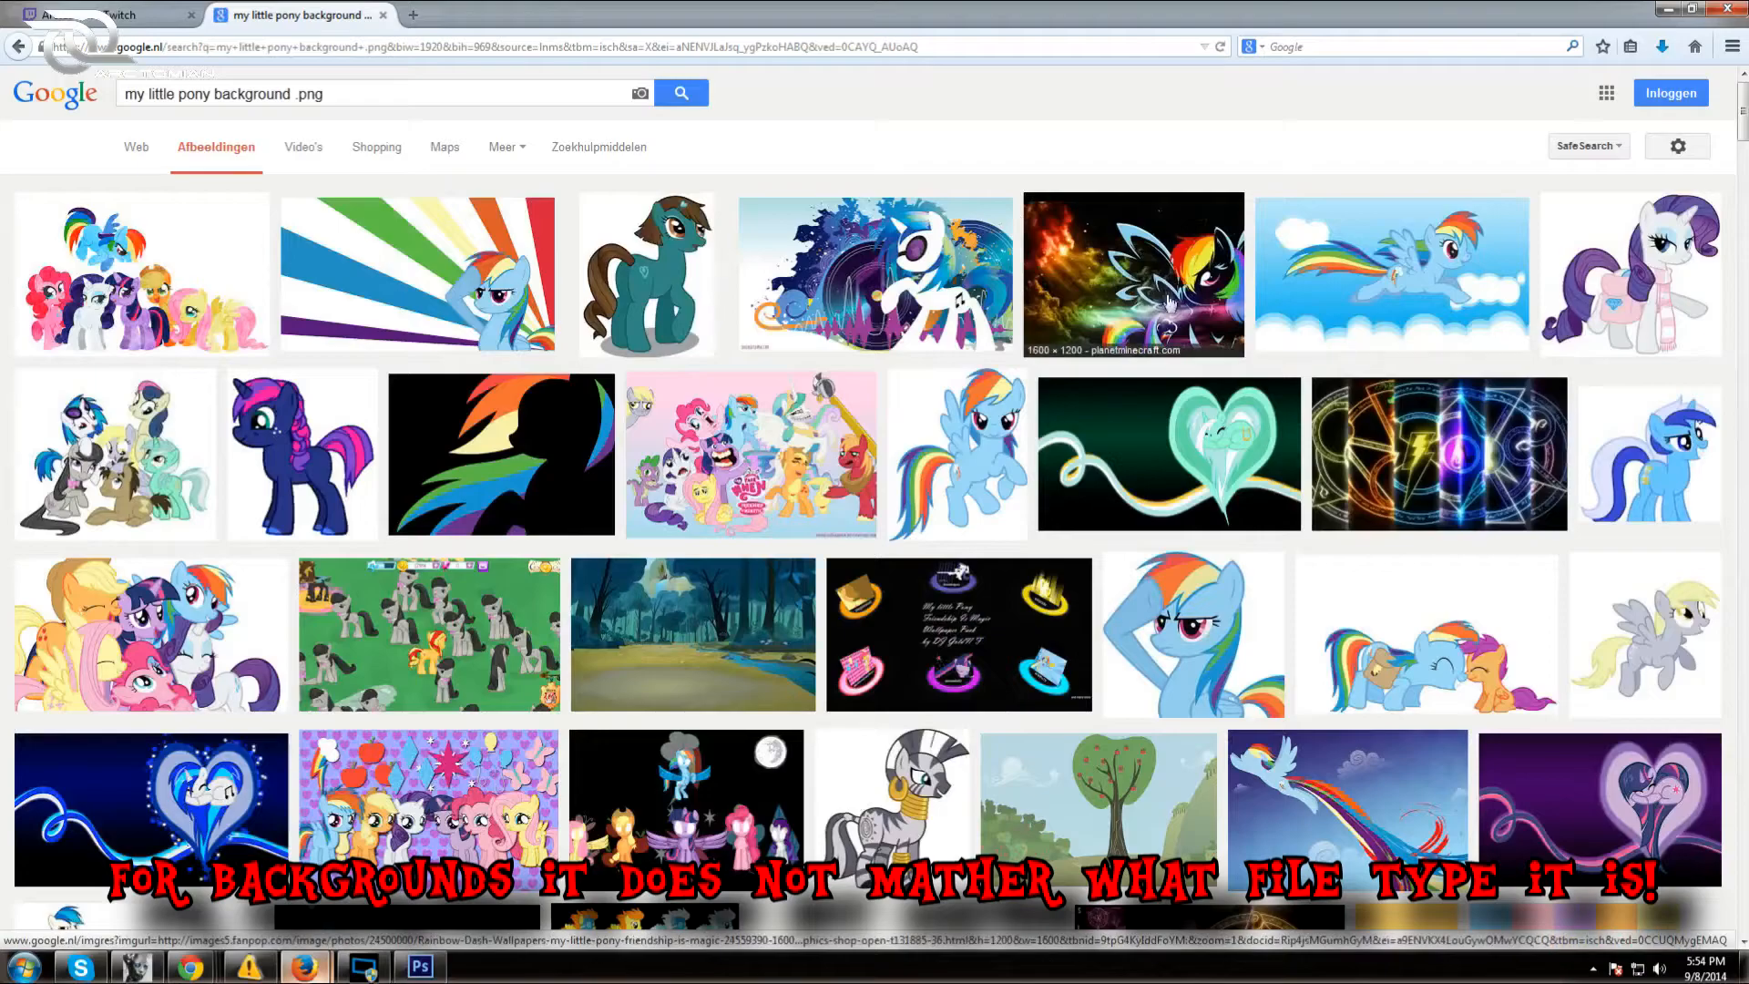
Preview the blue forest clearing background from the image results, visit its source page and return to the preview
{"action": "scroll", "coordinate": [1245, 249], "scroll_direction": "down", "scroll_amount": 3}
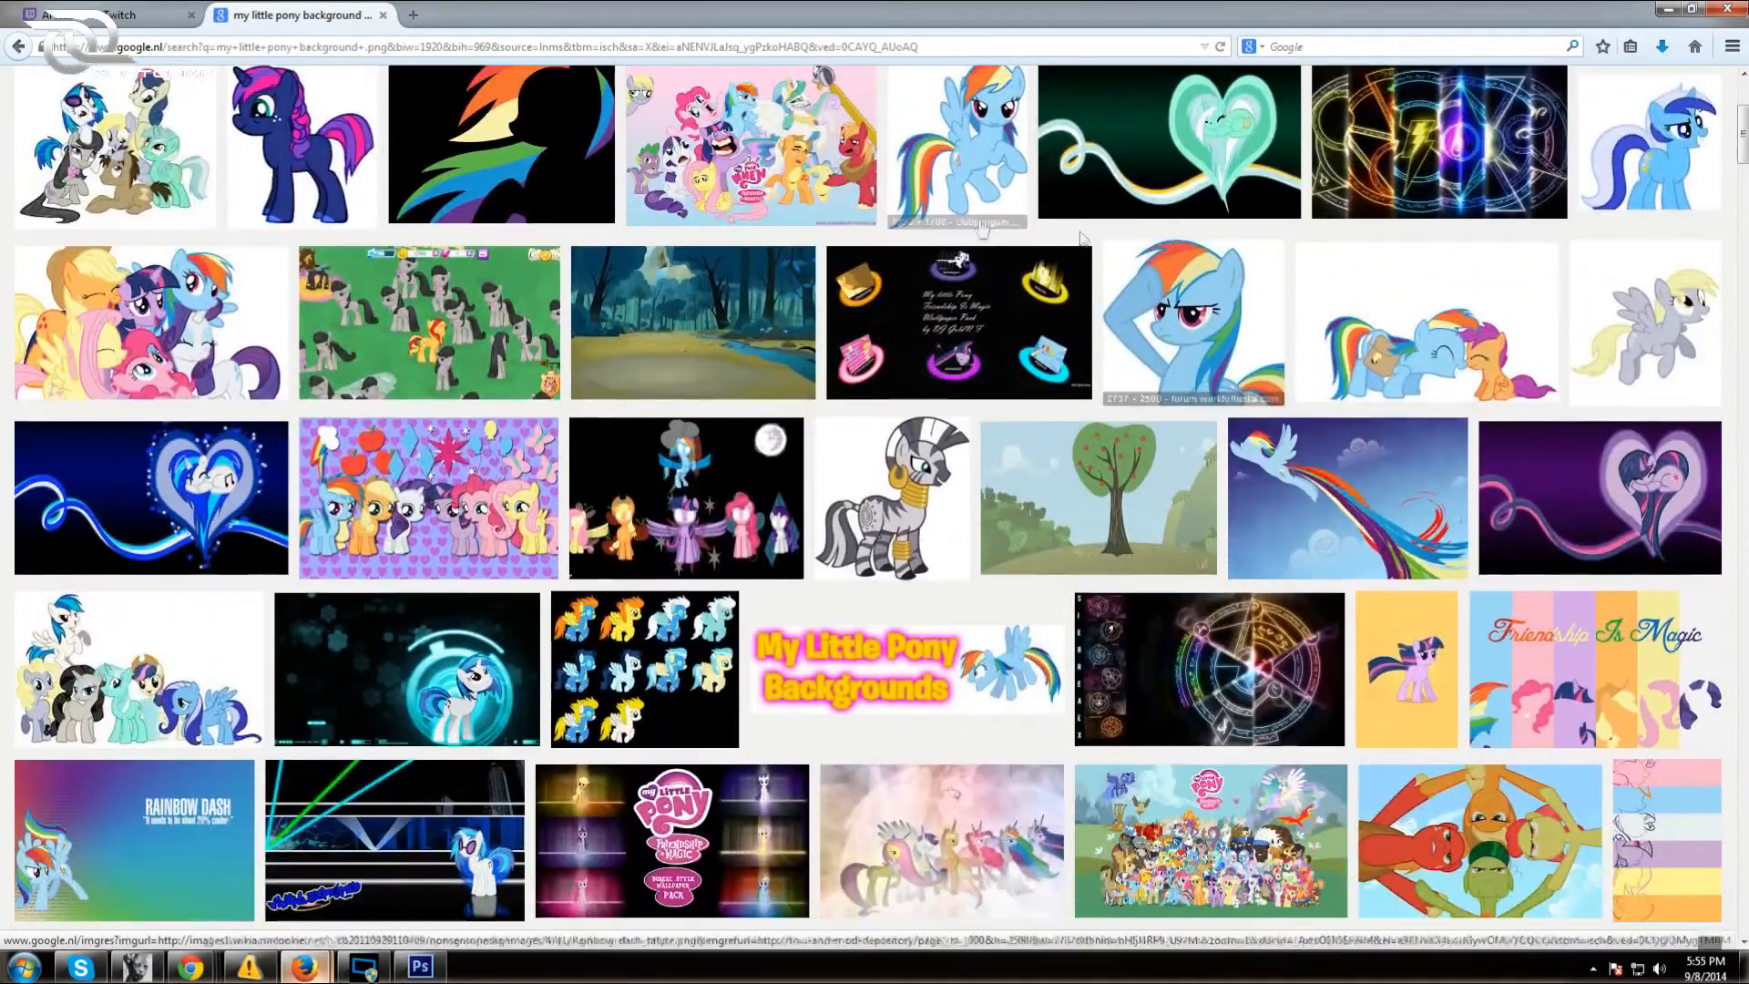
{"action": "left_click", "coordinate": [742, 356]}
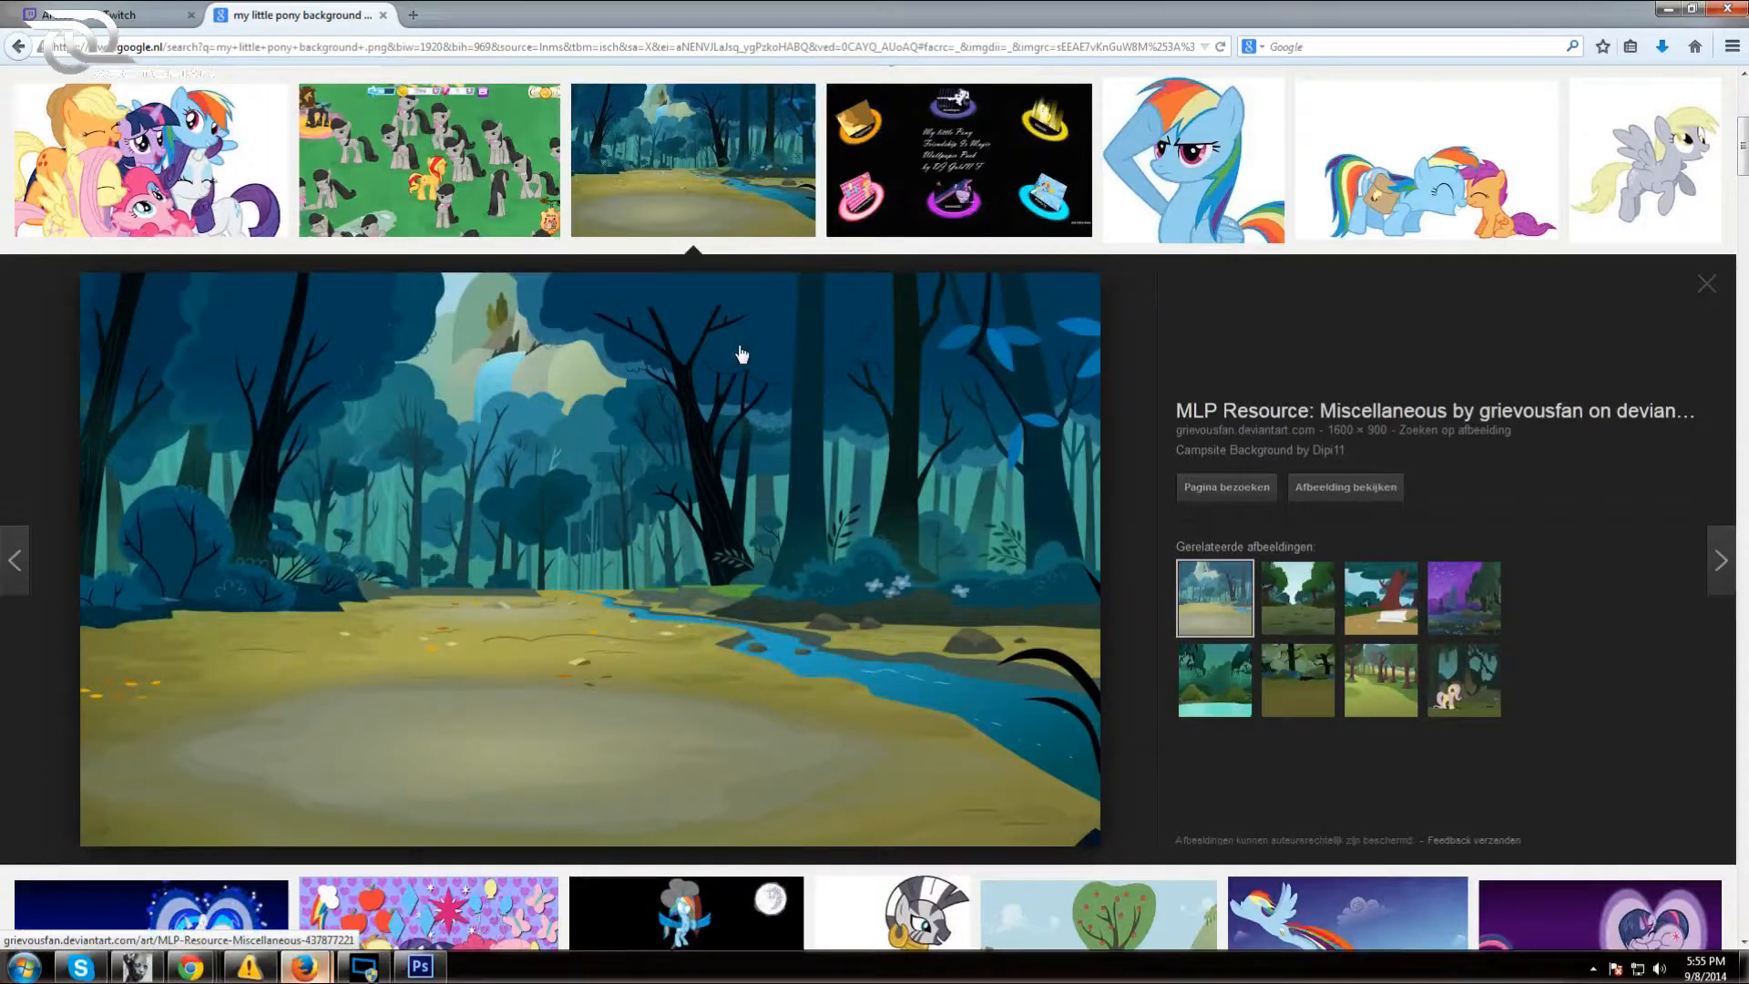
{"action": "right_click", "coordinate": [714, 467]}
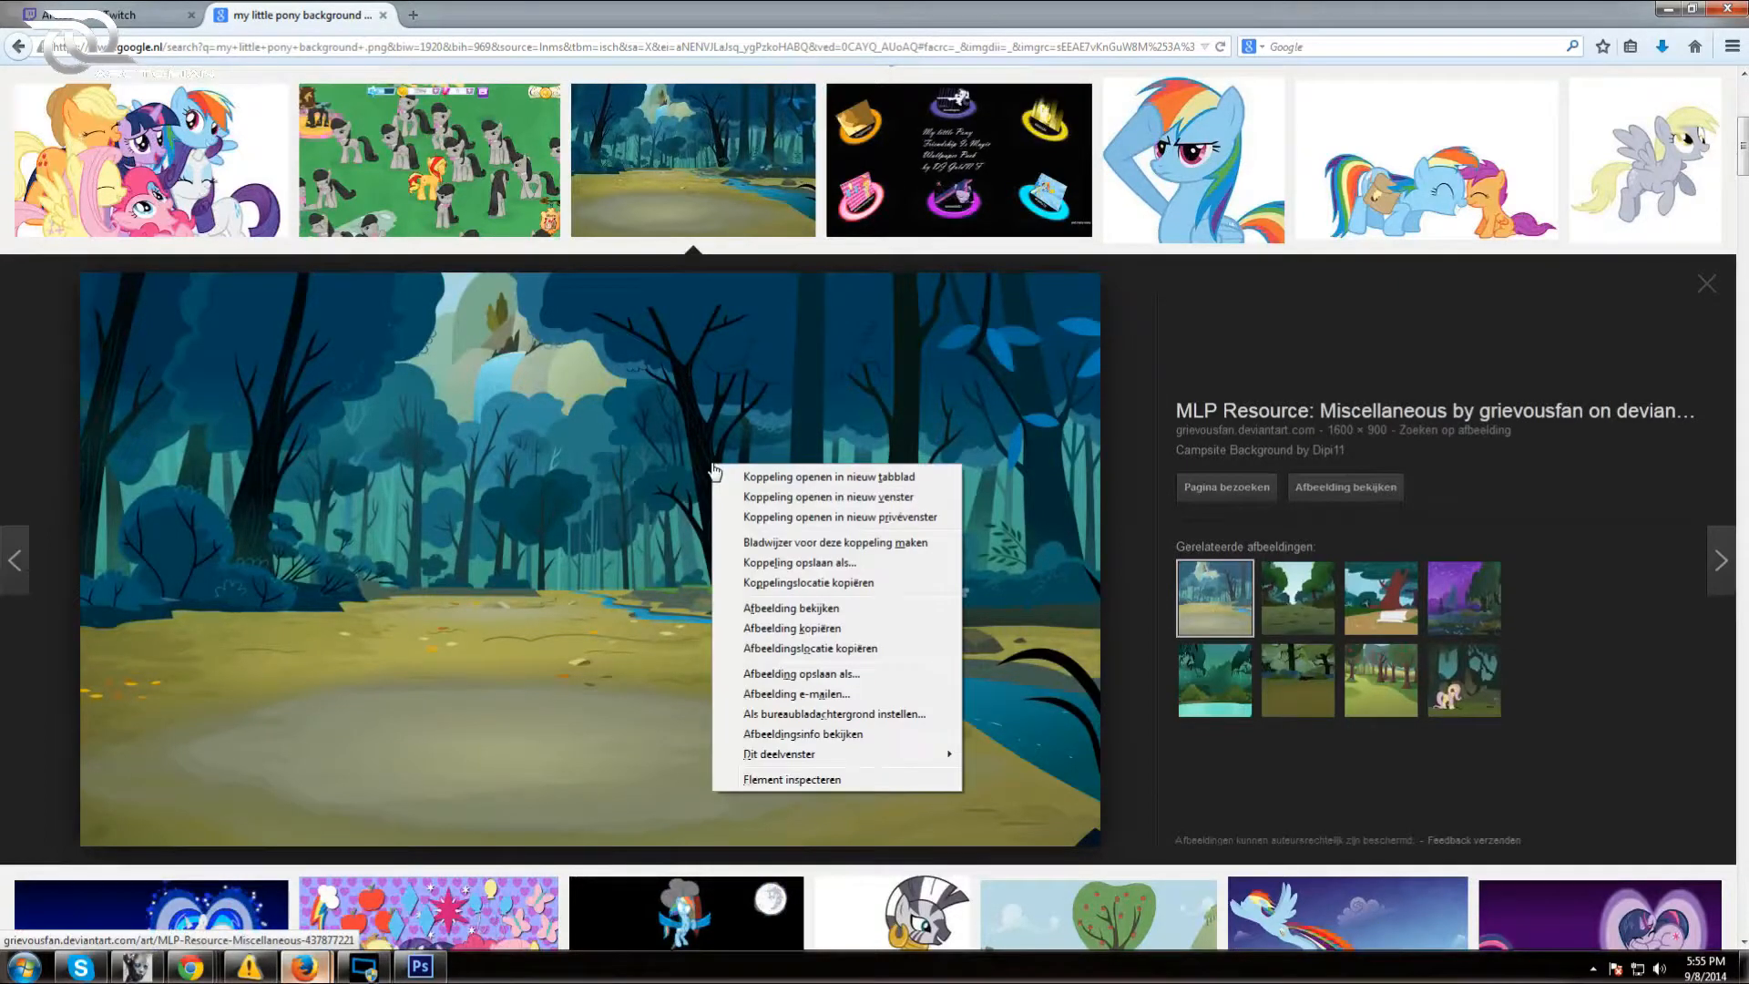
{"action": "left_click", "coordinate": [815, 402]}
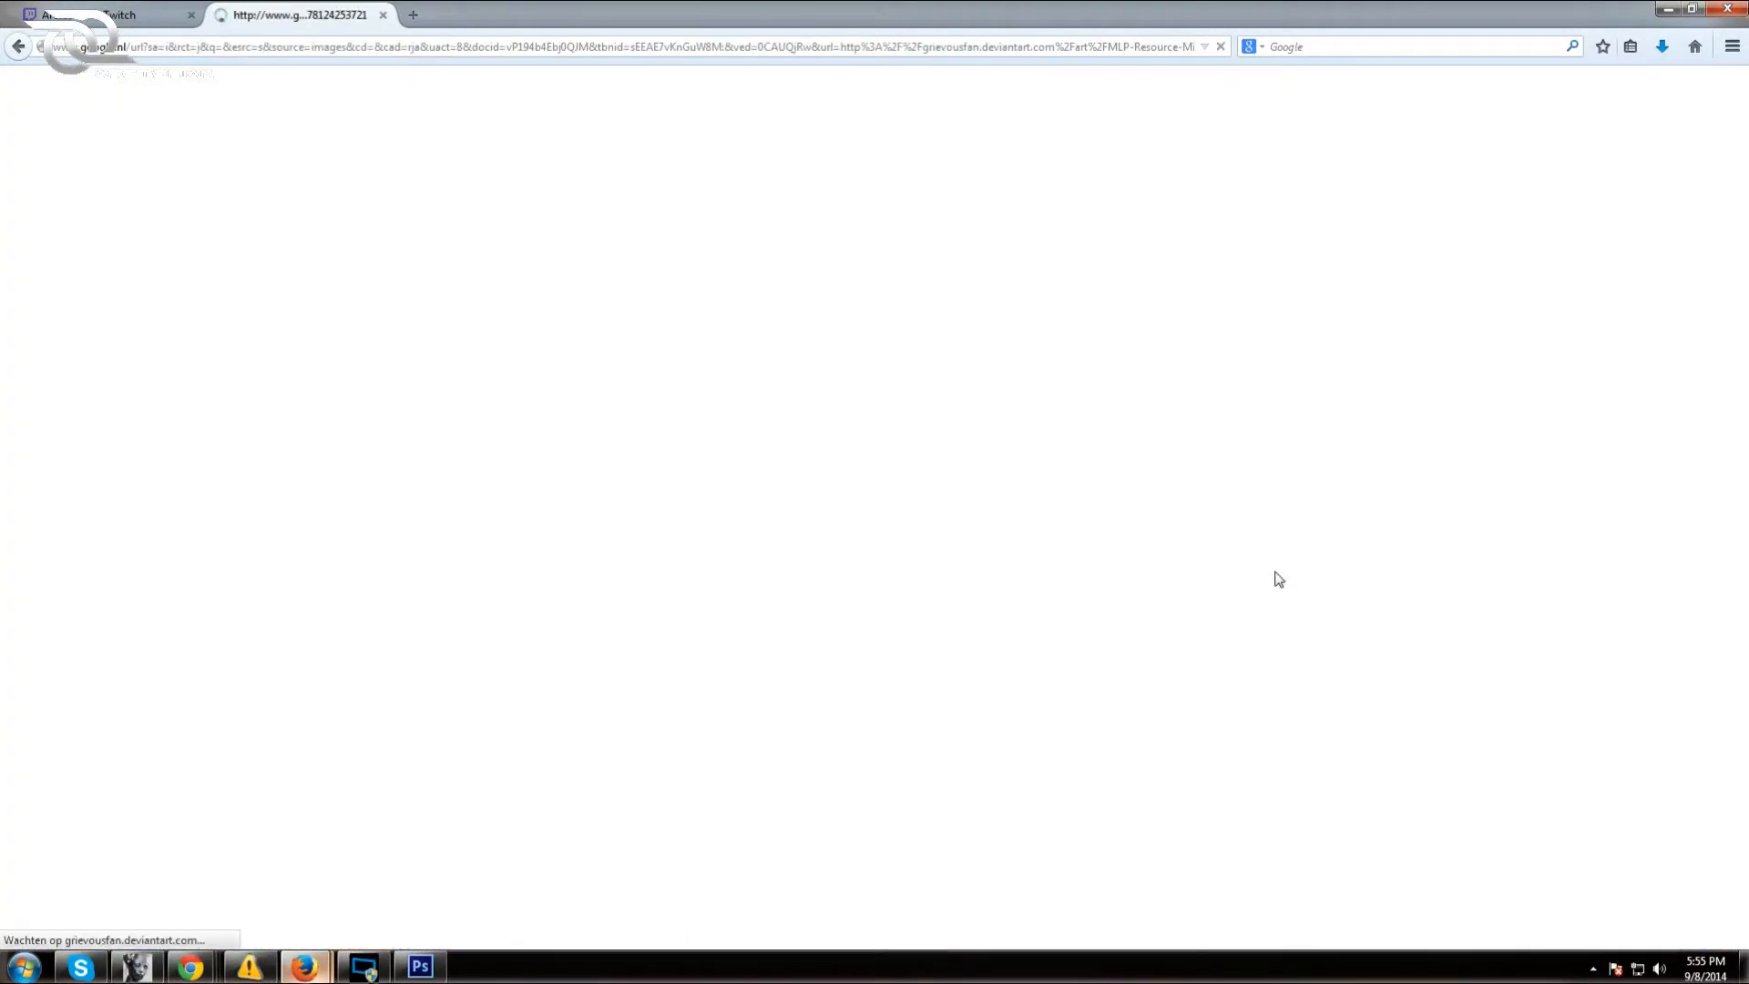
{"action": "left_click", "coordinate": [17, 46]}
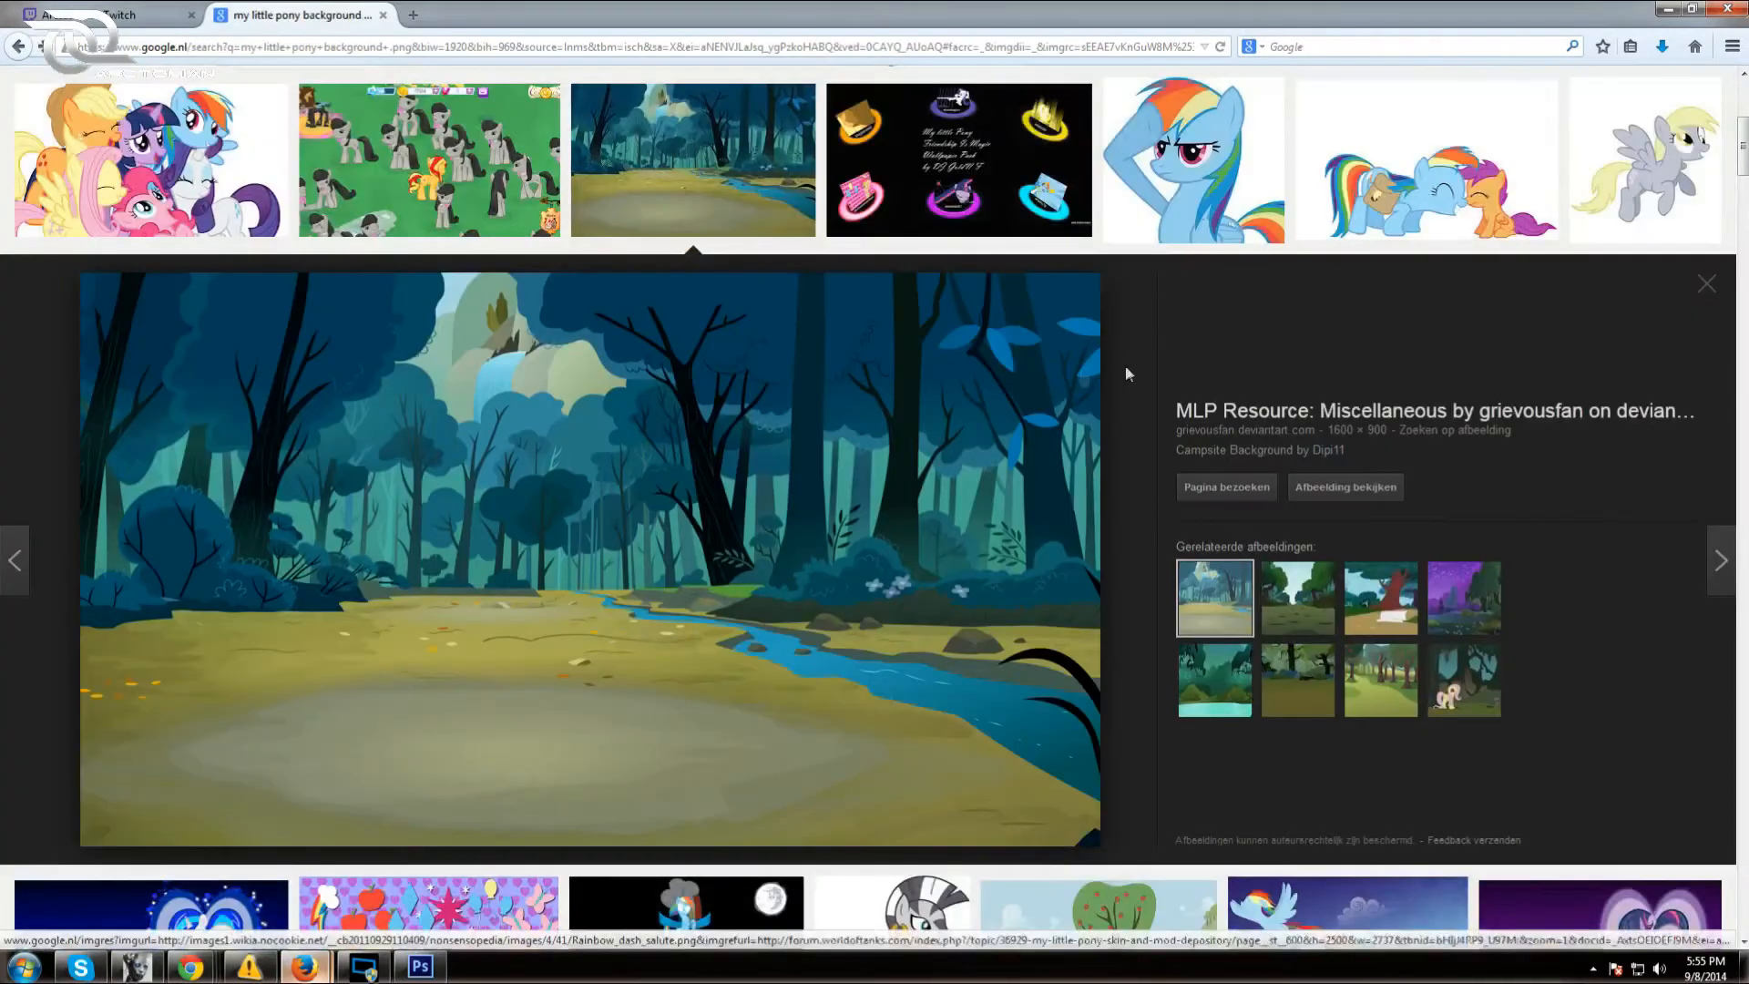
Preview the related forest path and park backgrounds, ending on the purple starry night forest image
{"action": "left_click", "coordinate": [1301, 610]}
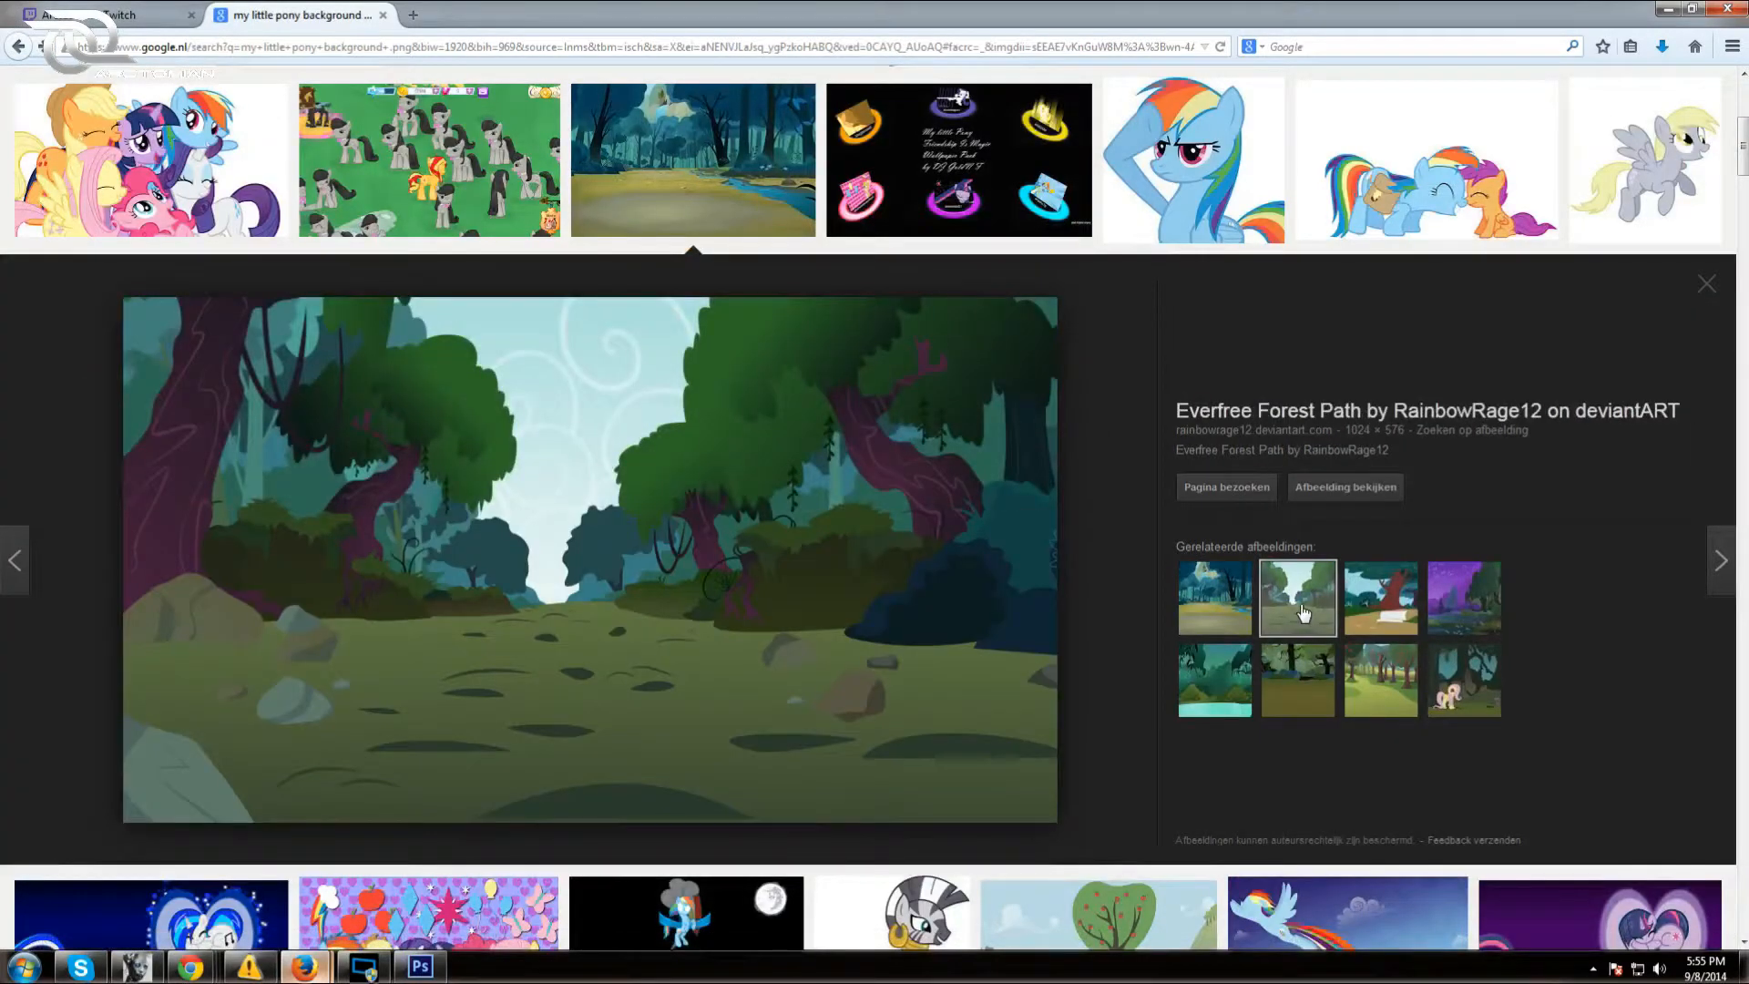
{"action": "left_click", "coordinate": [1399, 596]}
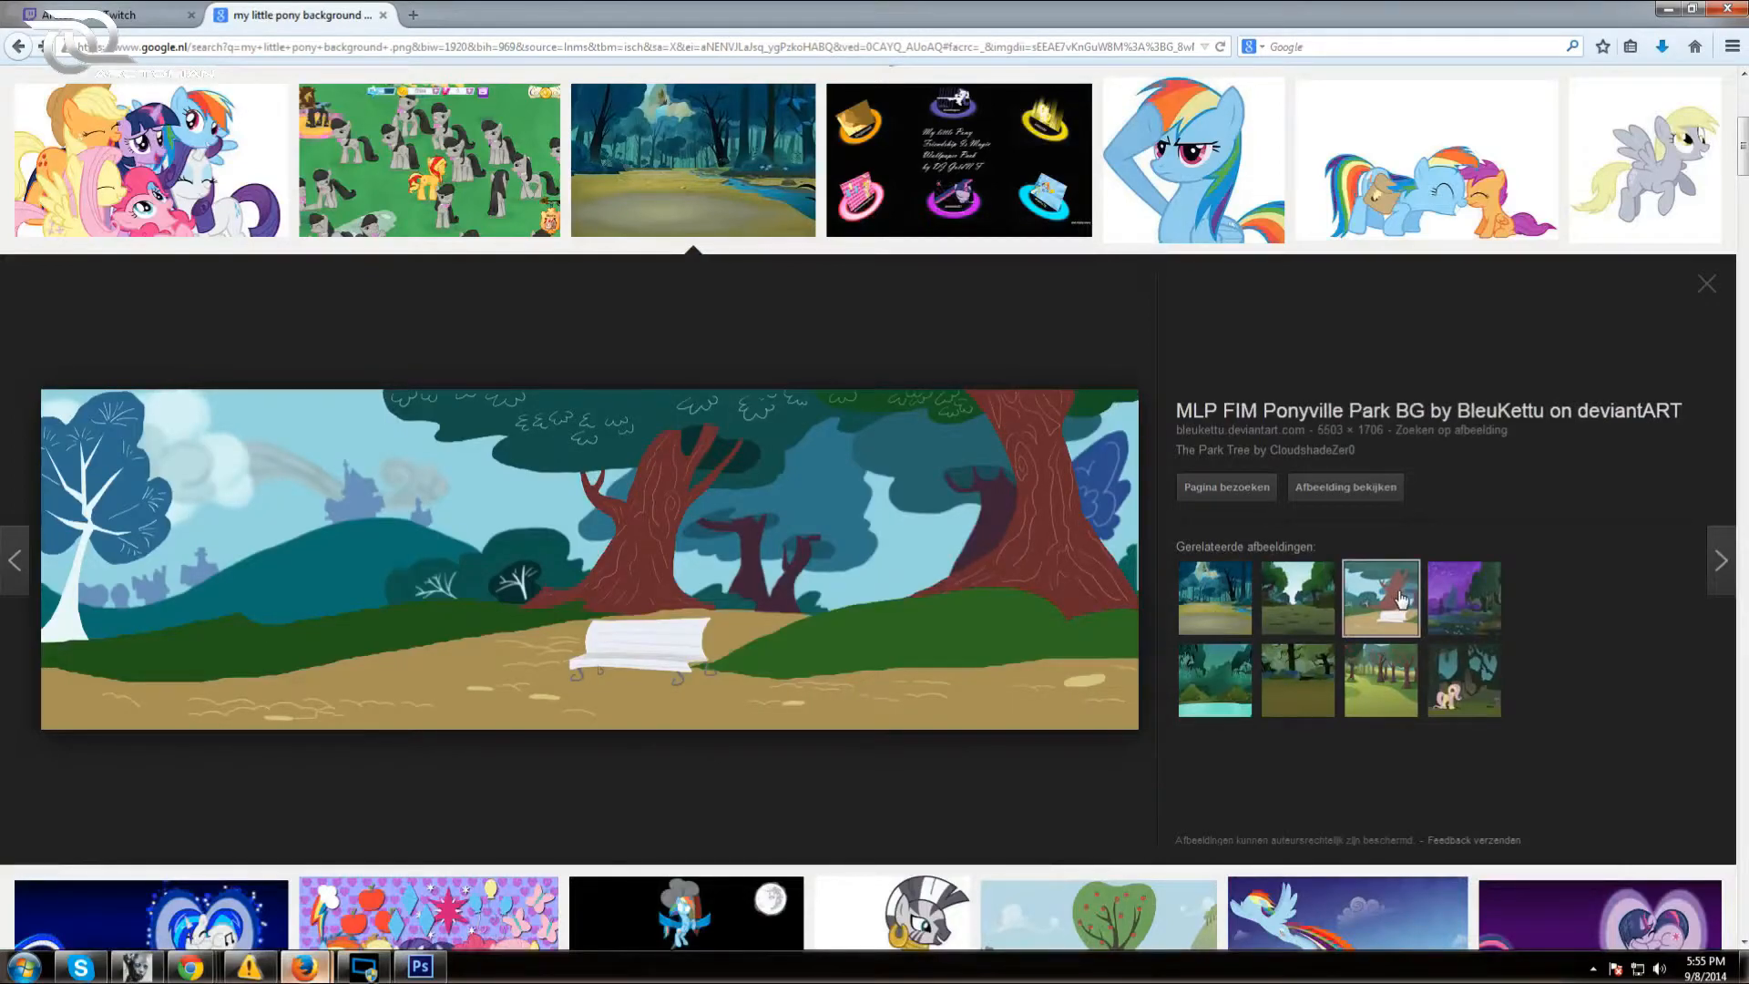
{"action": "left_click", "coordinate": [1452, 609]}
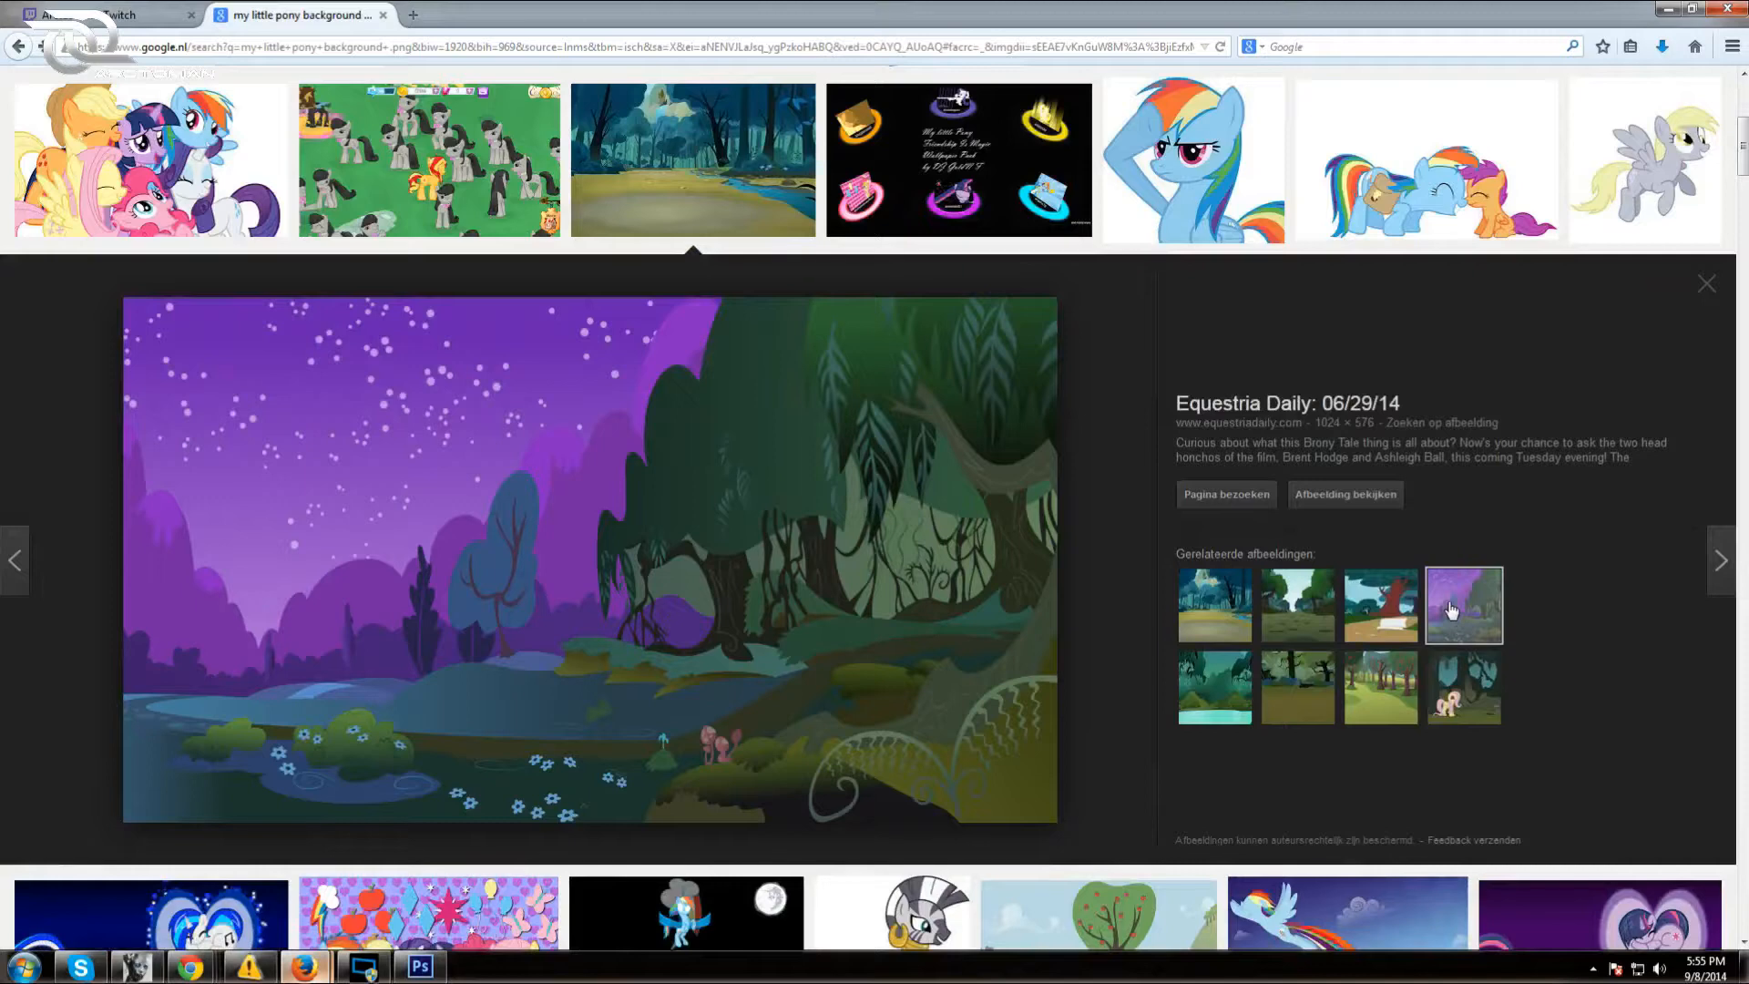
Save the purple night forest image as "pony background 2" in PNG format in the bits folder
{"action": "right_click", "coordinate": [647, 515]}
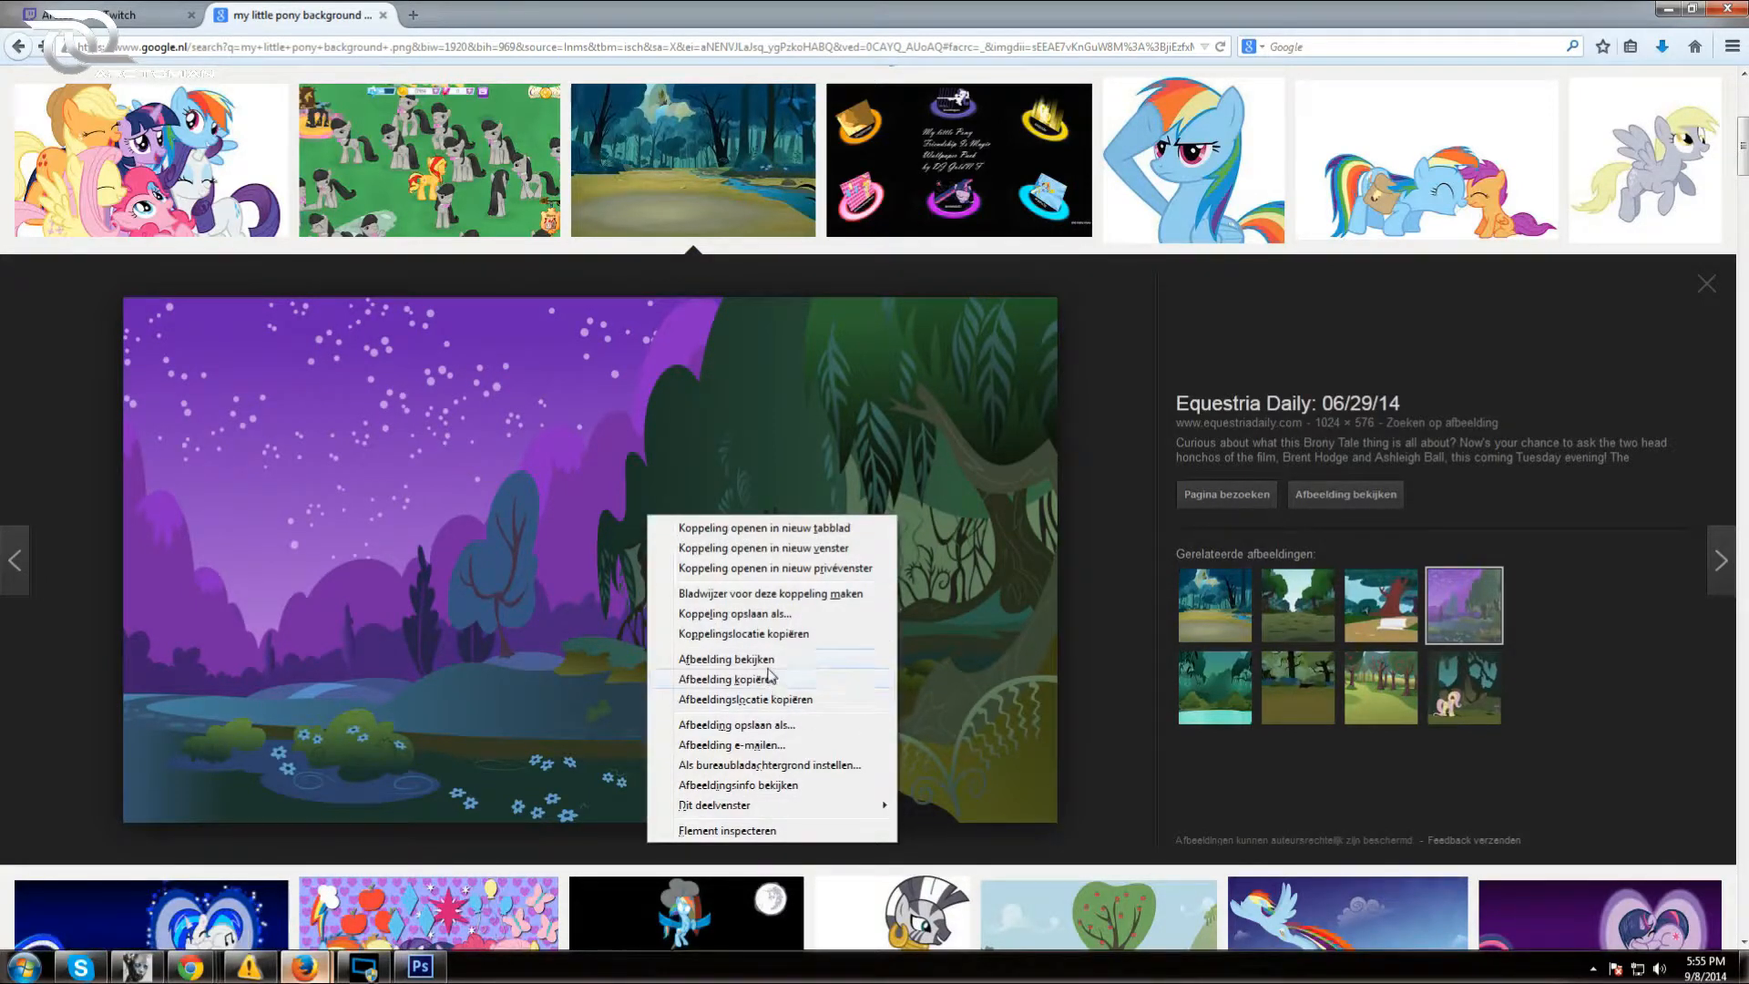
{"action": "left_click", "coordinate": [814, 727]}
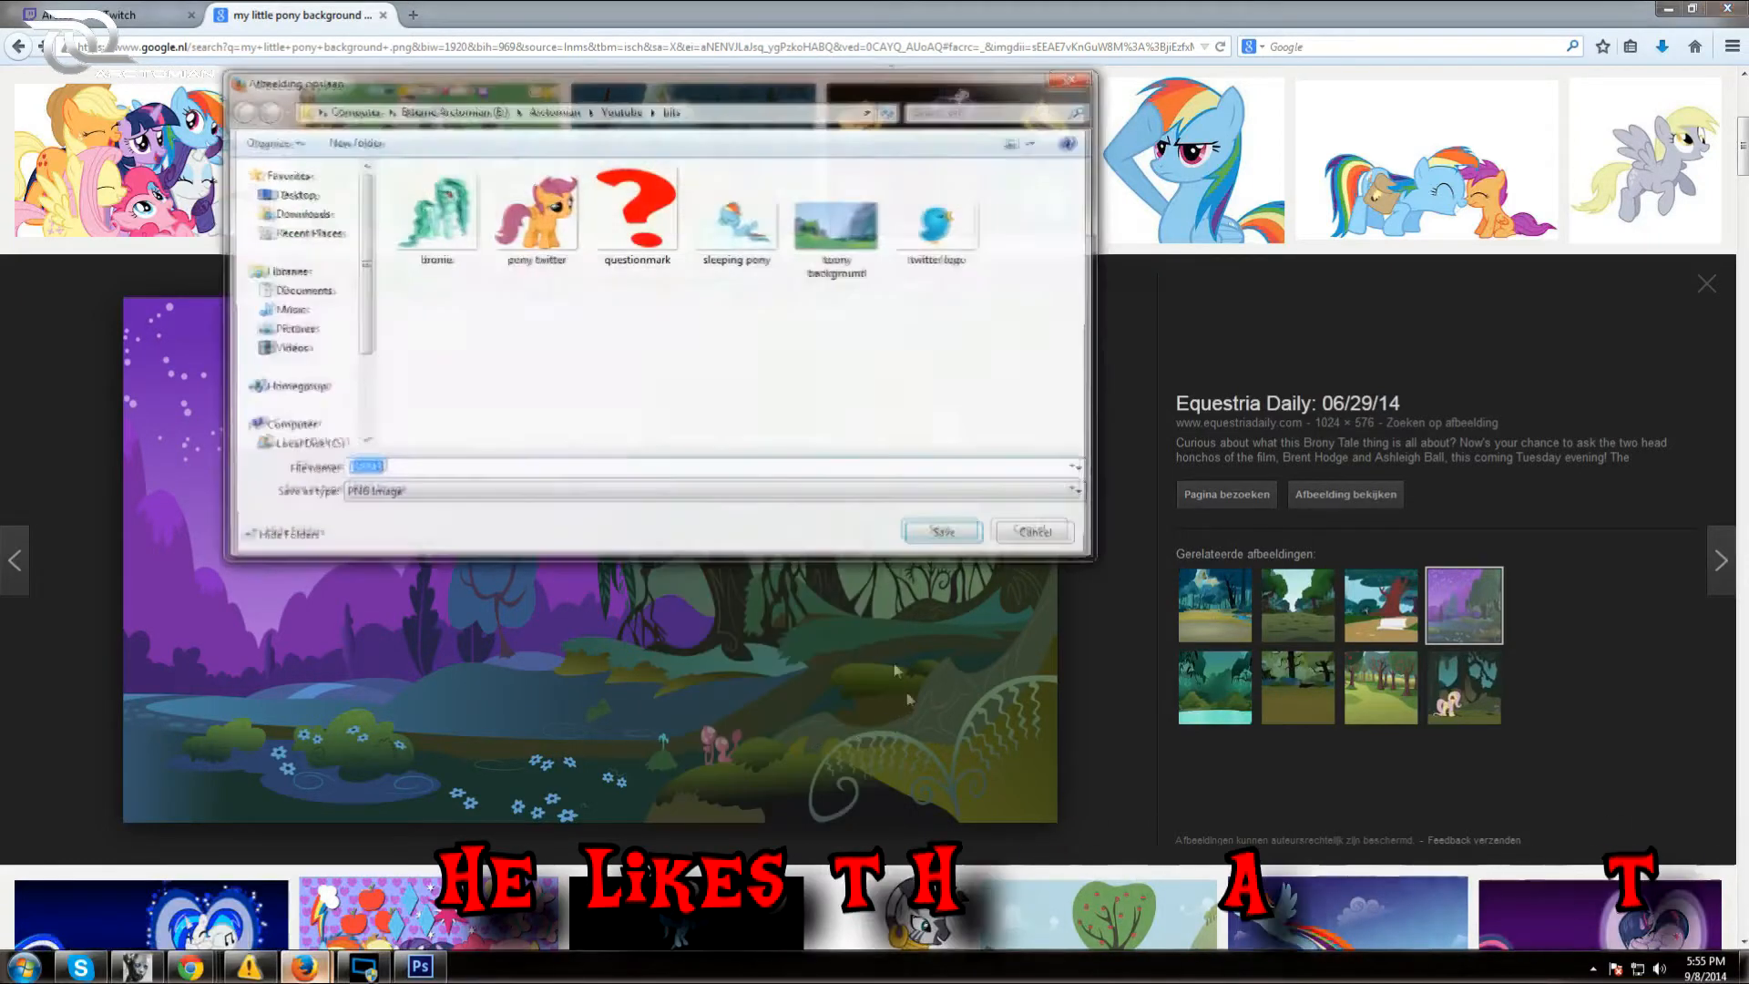
{"action": "type", "text": "p"}
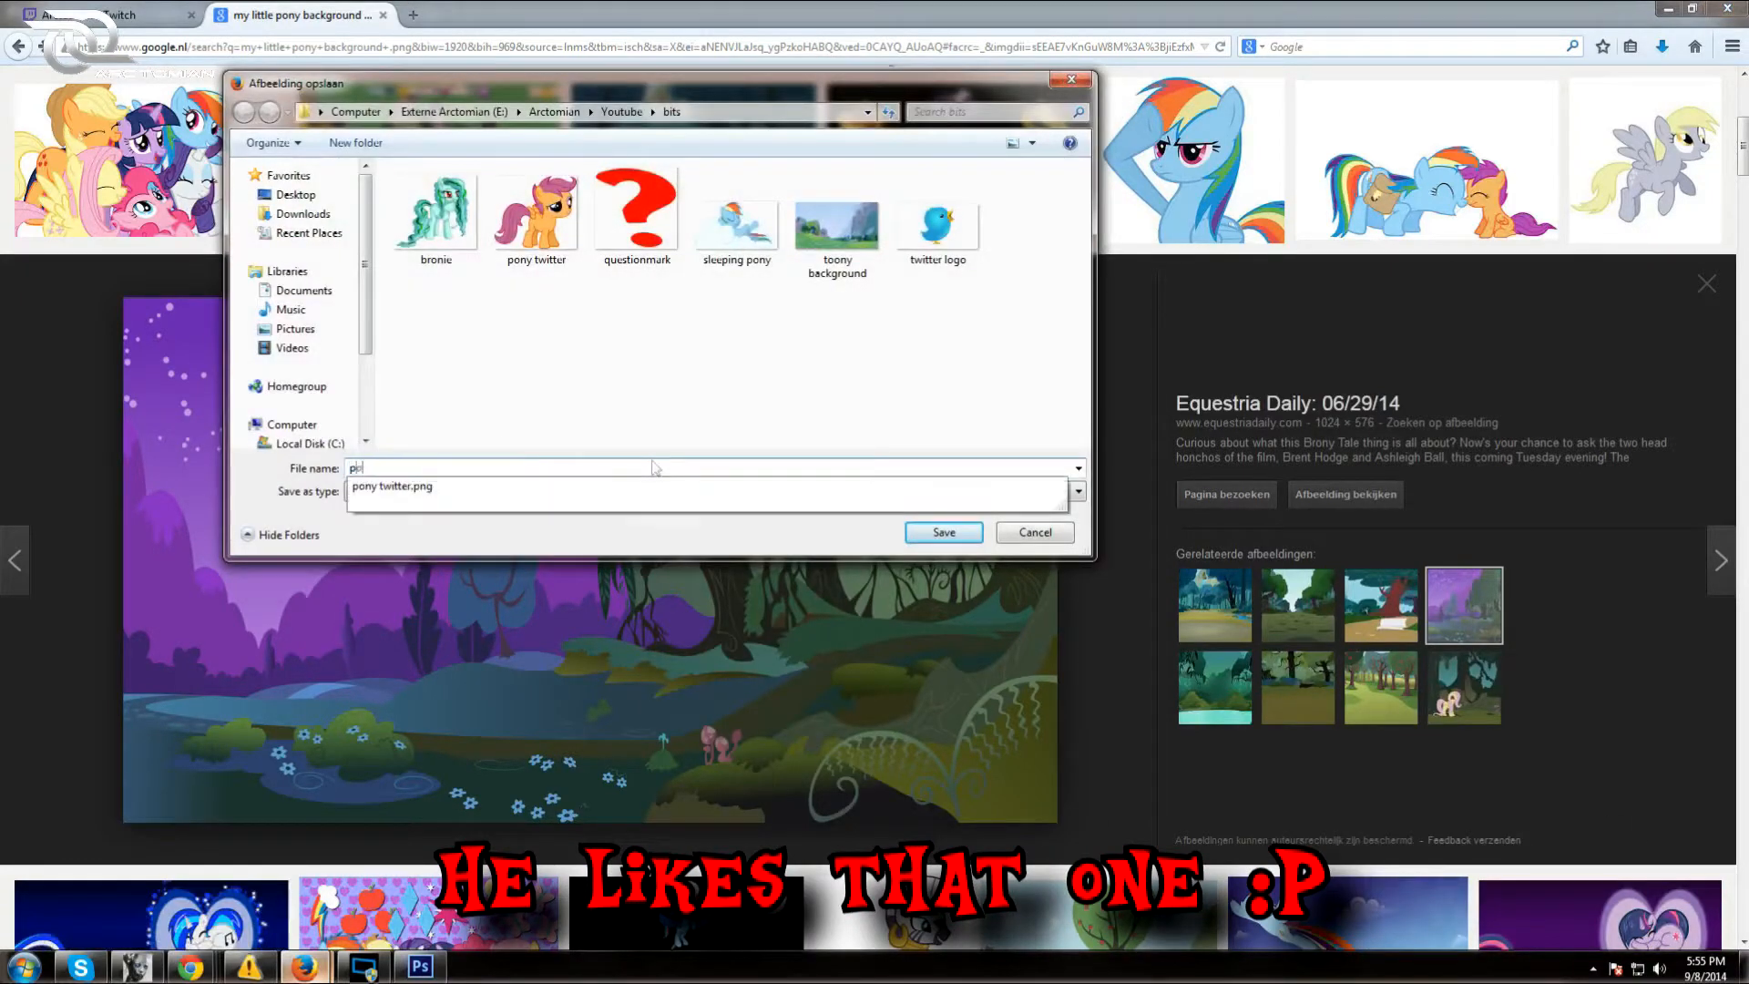
{"action": "type", "text": "ony background 2"}
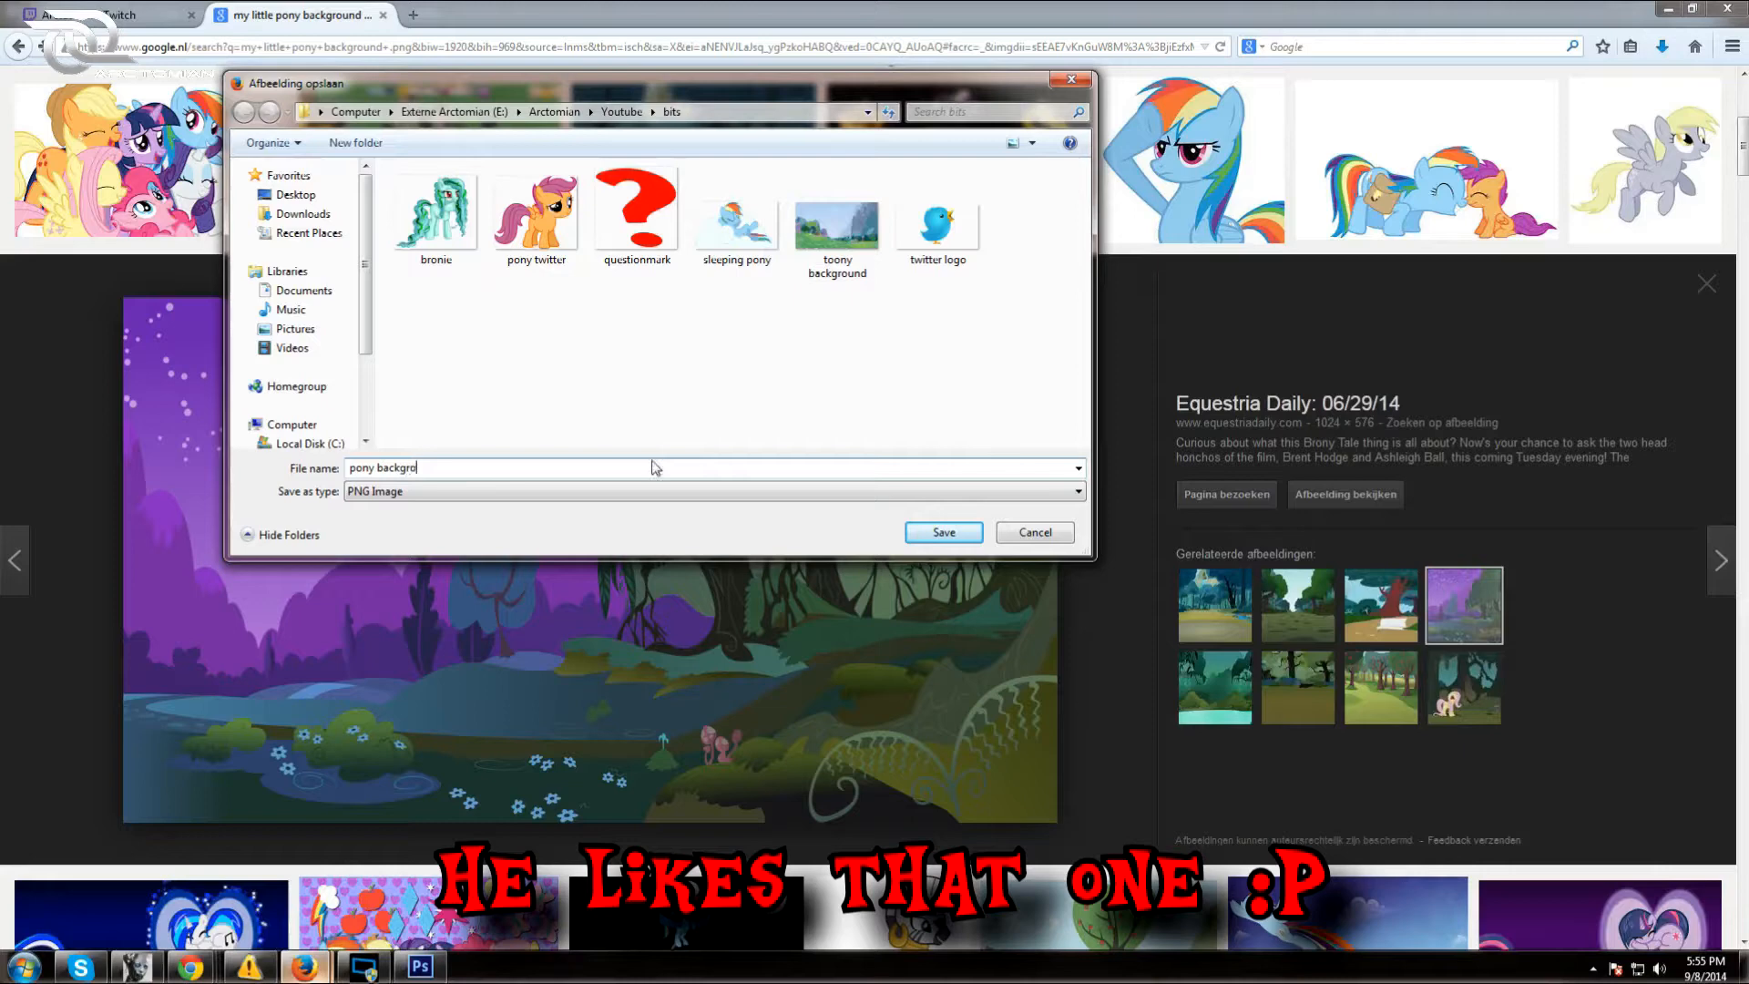
{"action": "left_click", "coordinate": [943, 532]}
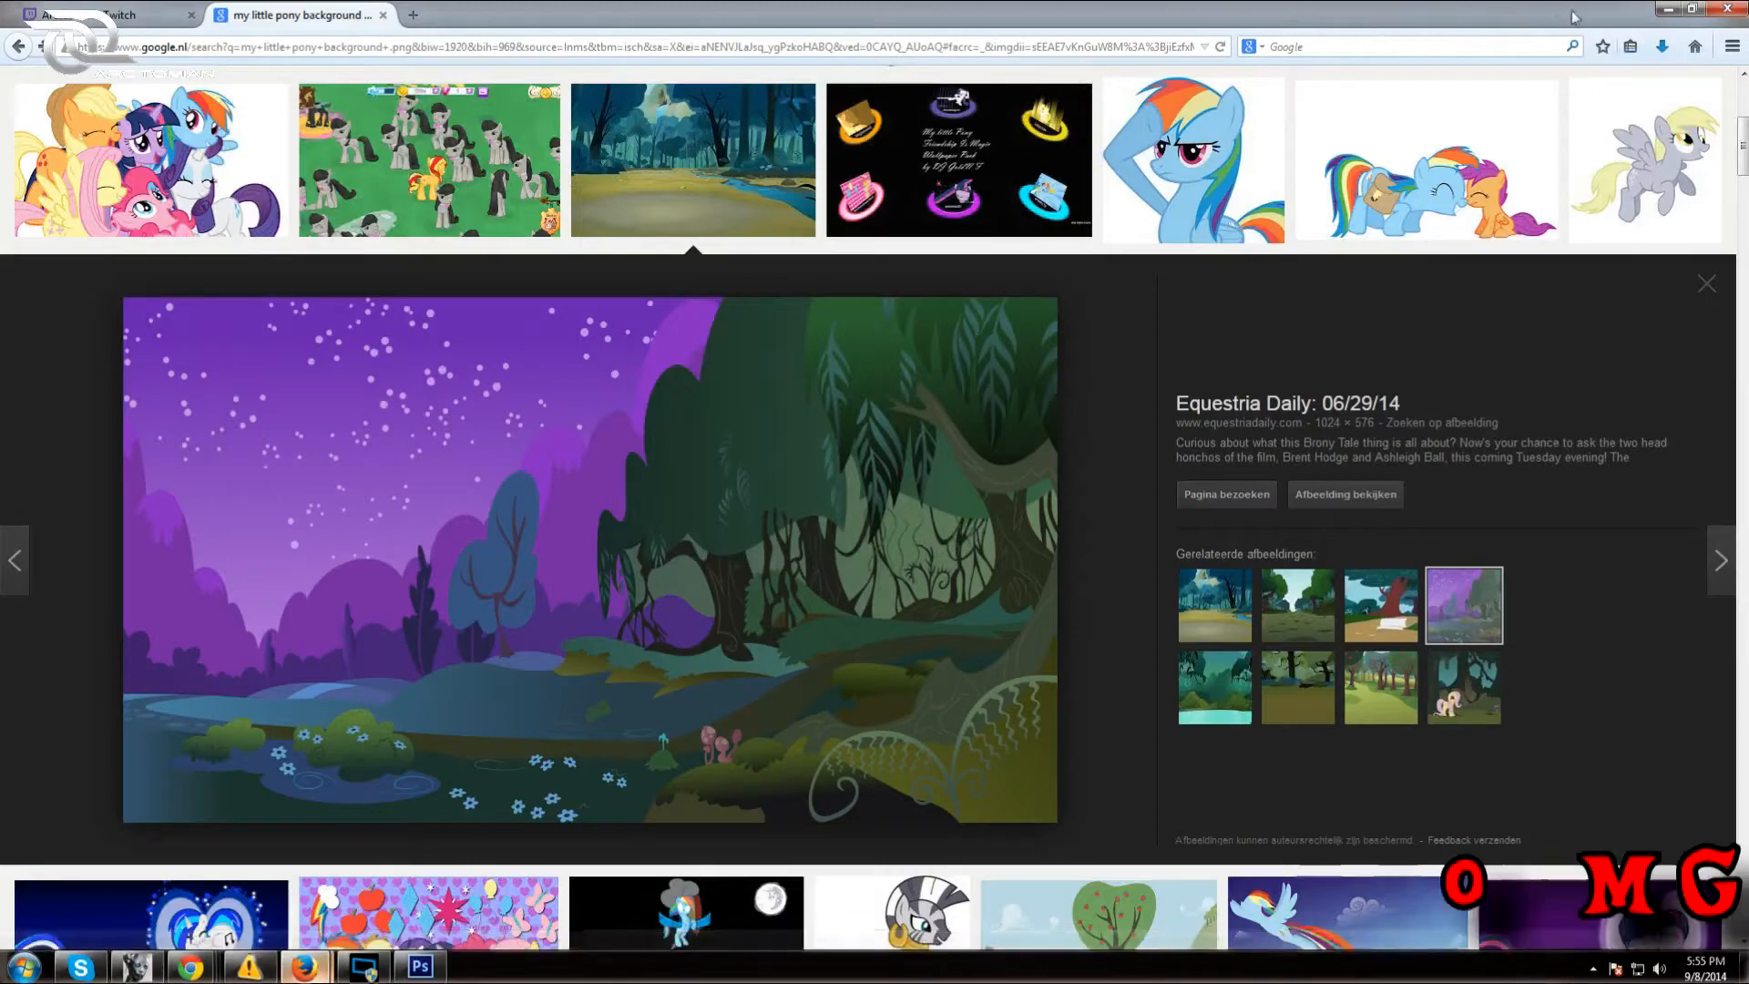
Switch to Photoshop and open "pony background 2" from the bits folder
{"action": "left_click", "coordinate": [1669, 9]}
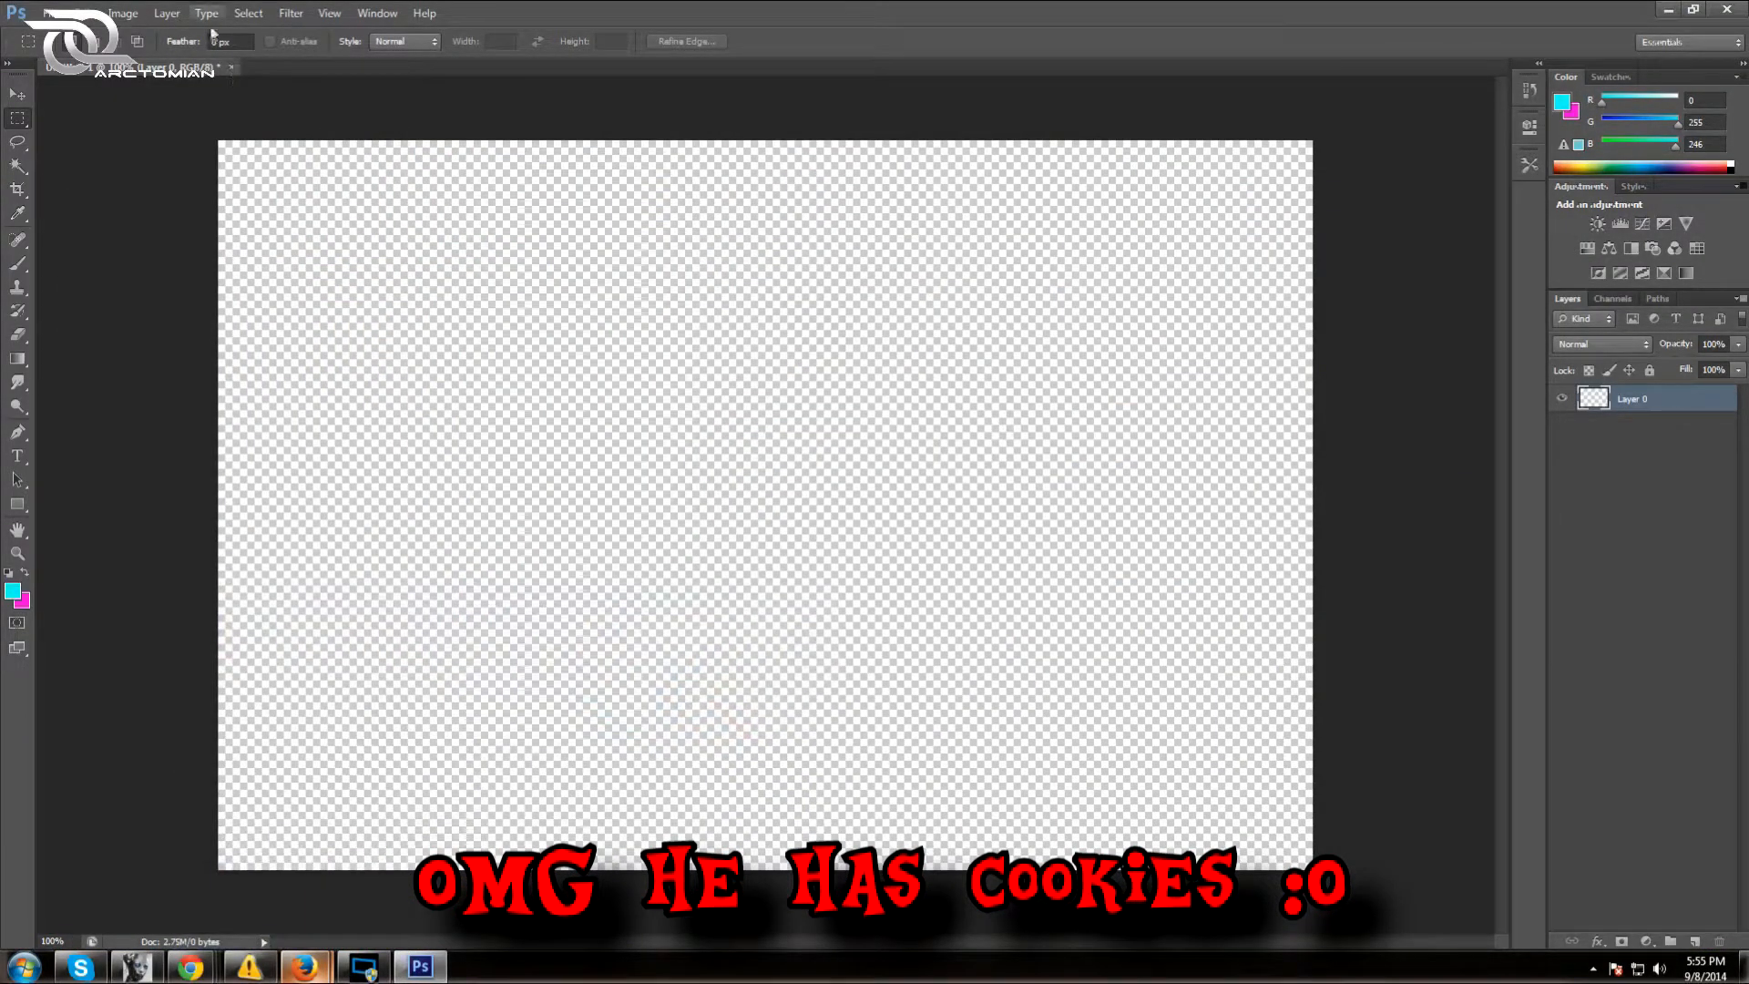
{"action": "left_click", "coordinate": [53, 12]}
{"action": "left_click", "coordinate": [64, 50]}
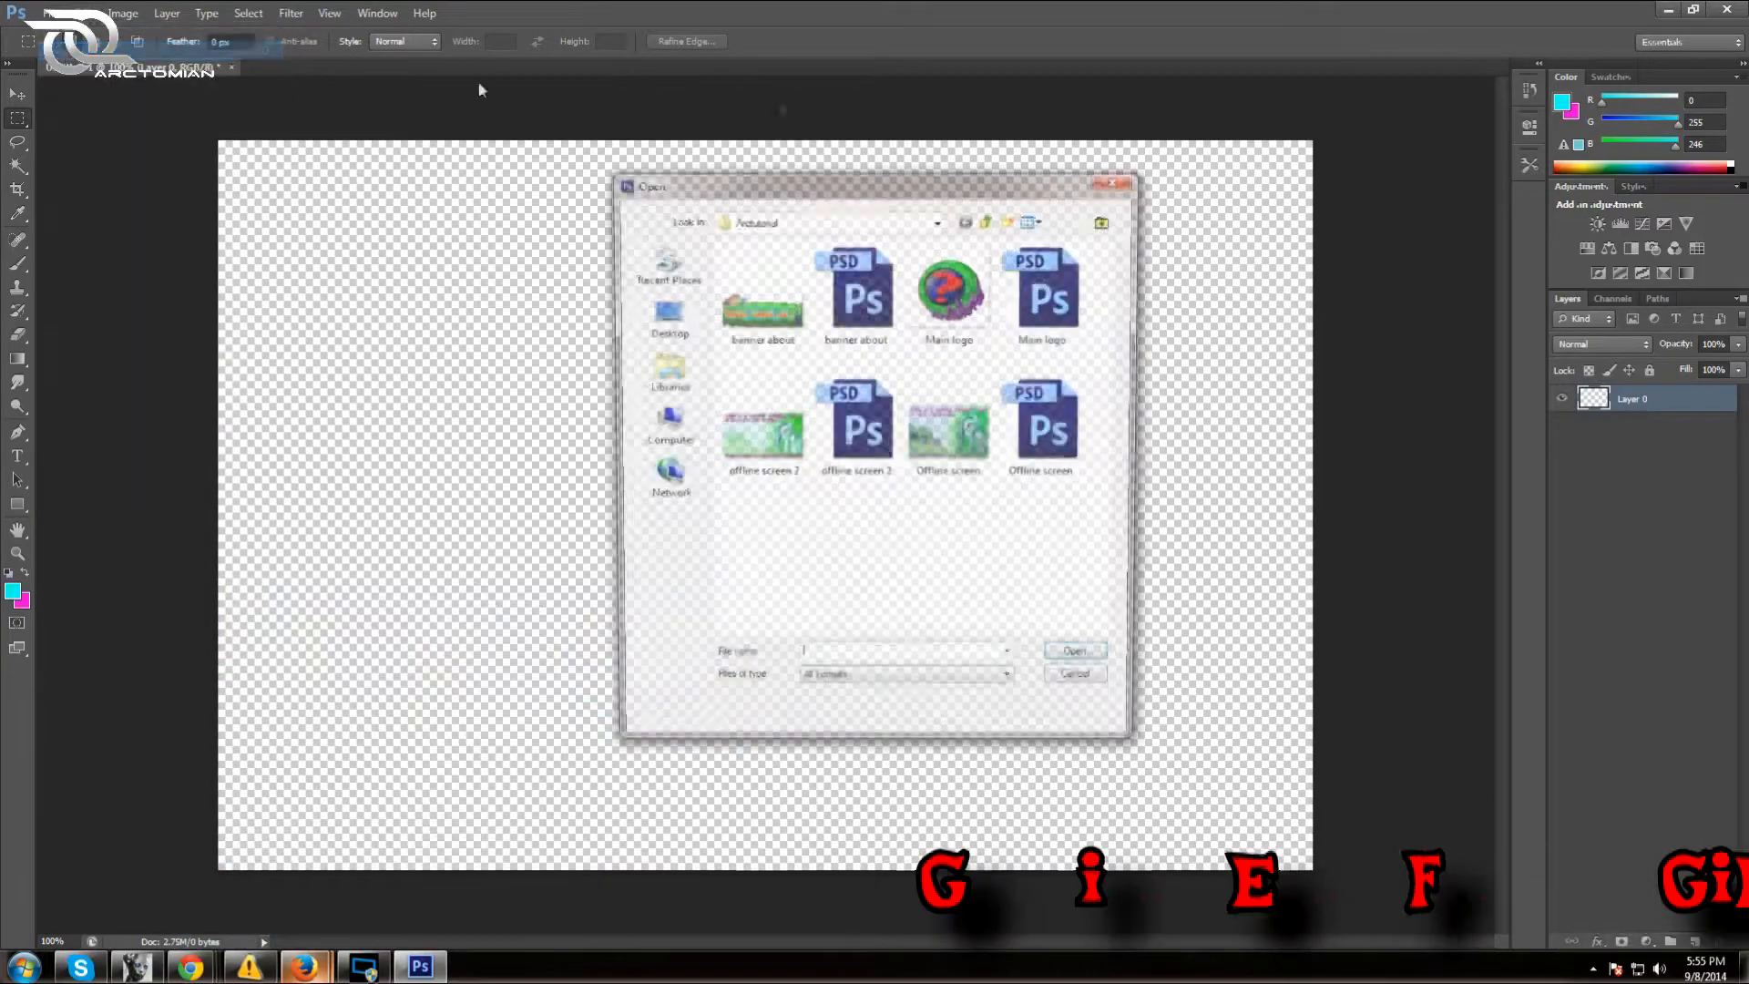
{"action": "left_click", "coordinate": [989, 220]}
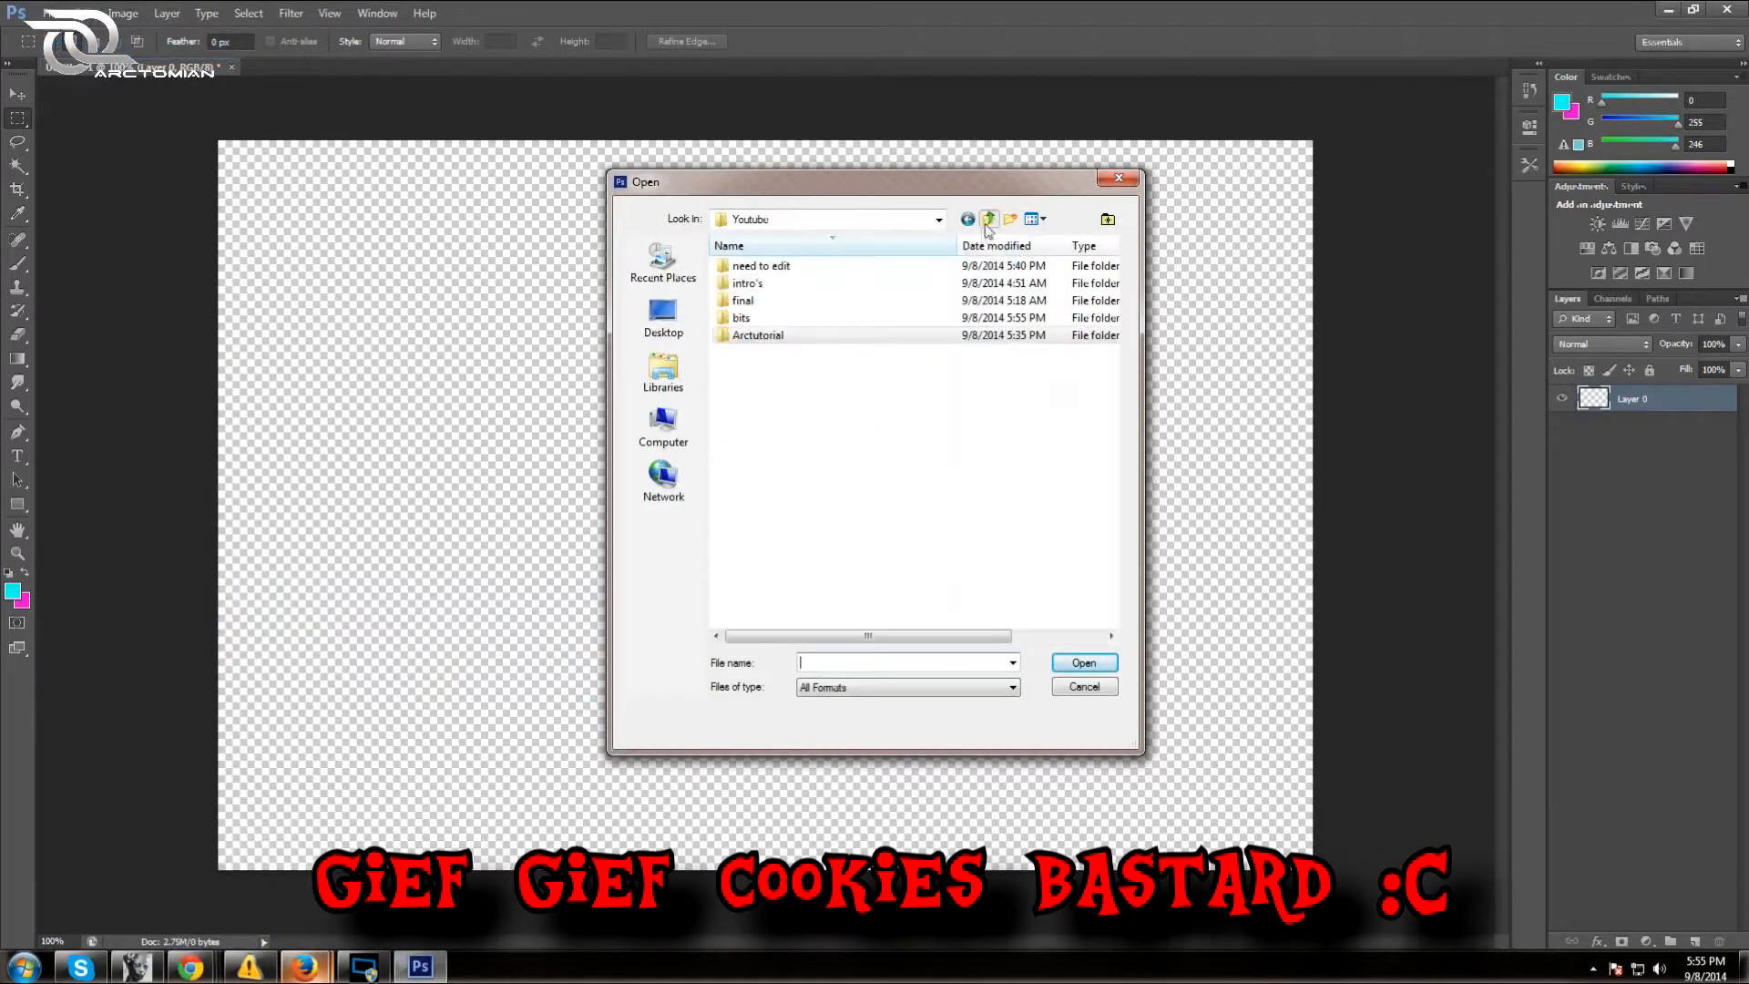
{"action": "double_click", "coordinate": [747, 323]}
{"action": "left_click", "coordinate": [826, 301]}
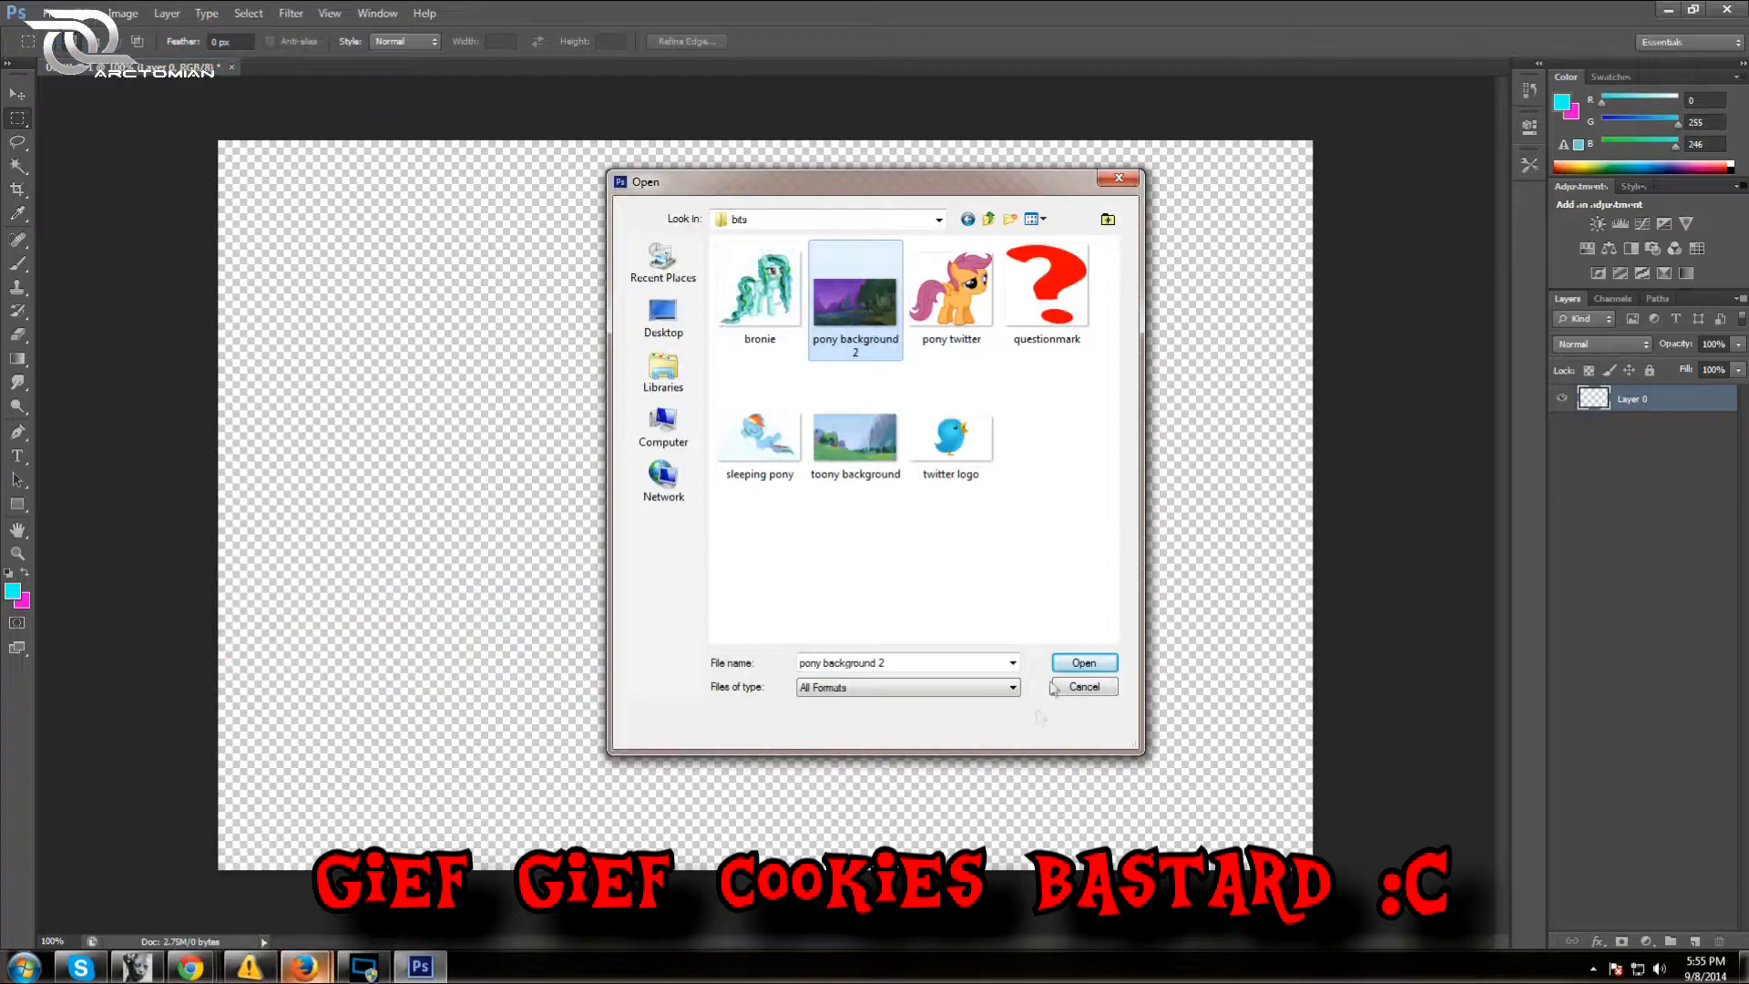
{"action": "left_click", "coordinate": [1084, 662]}
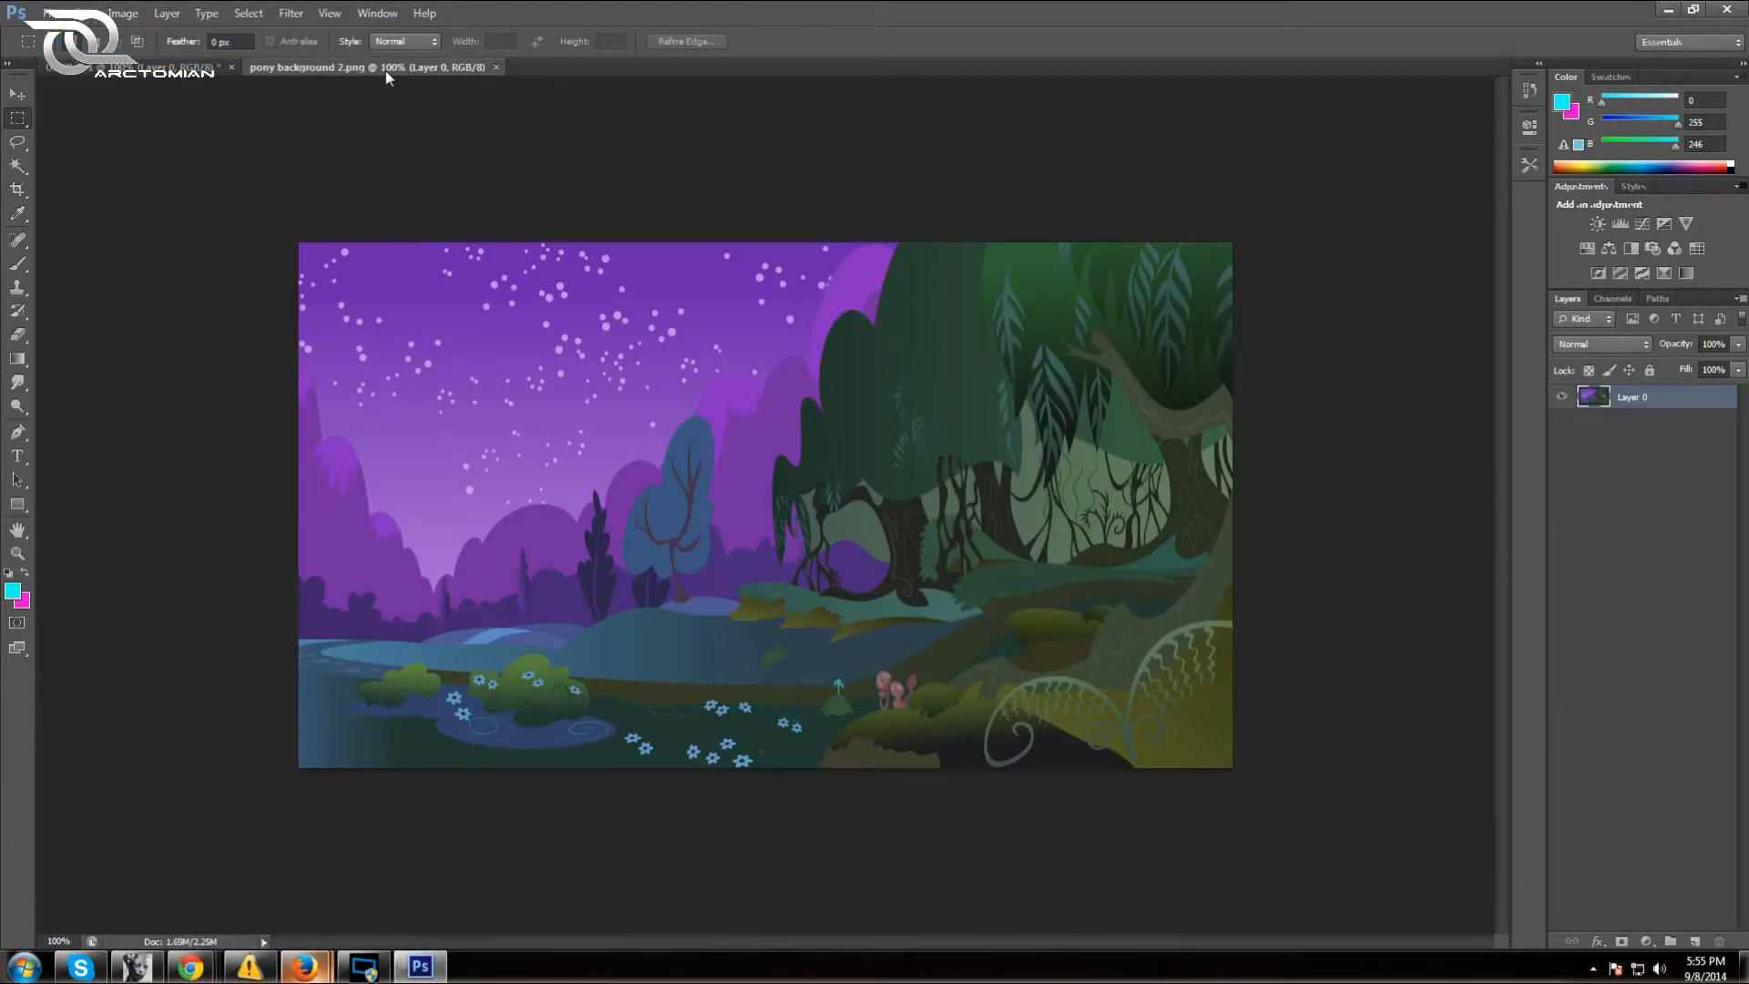
Copy the night forest picture into the banner document as a new layer and close the picture's own document
{"action": "left_click_drag", "start_coordinate": [386, 69], "coordinate": [781, 222]}
{"action": "left_click", "coordinate": [17, 93]}
{"action": "left_click_drag", "start_coordinate": [870, 428], "coordinate": [410, 424]}
{"action": "left_click_drag", "start_coordinate": [909, 223], "coordinate": [650, 203]}
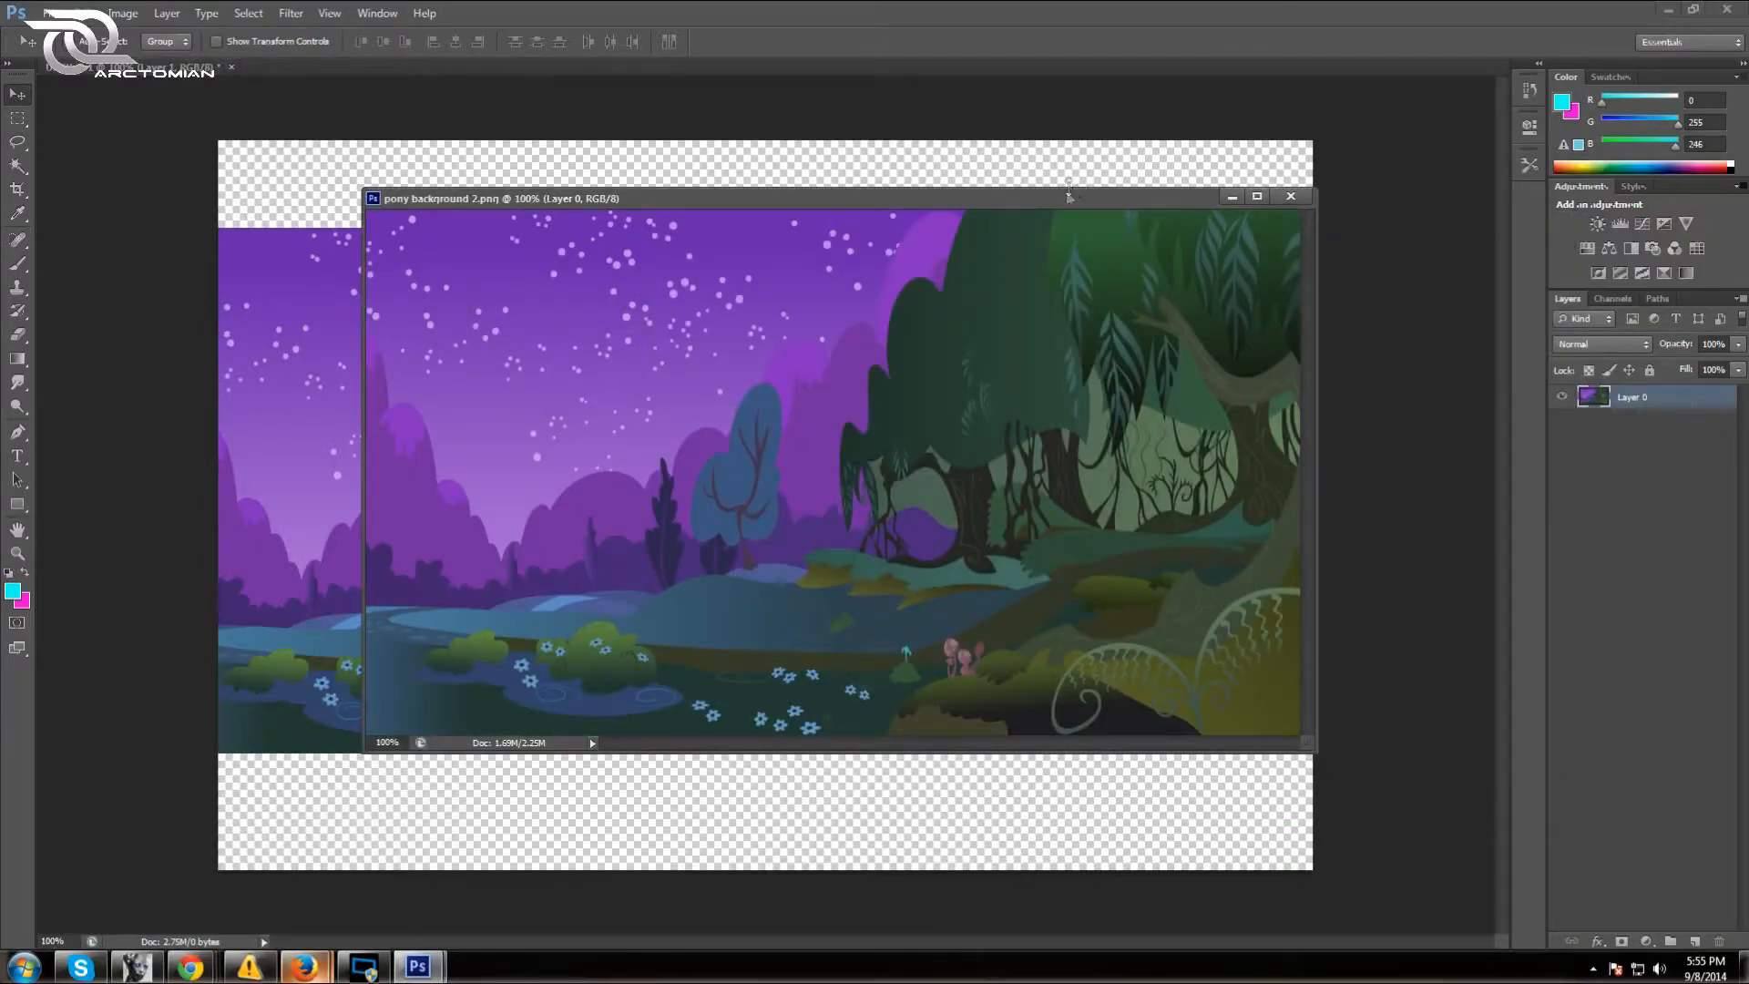
{"action": "left_click_drag", "start_coordinate": [1066, 199], "coordinate": [1047, 206]}
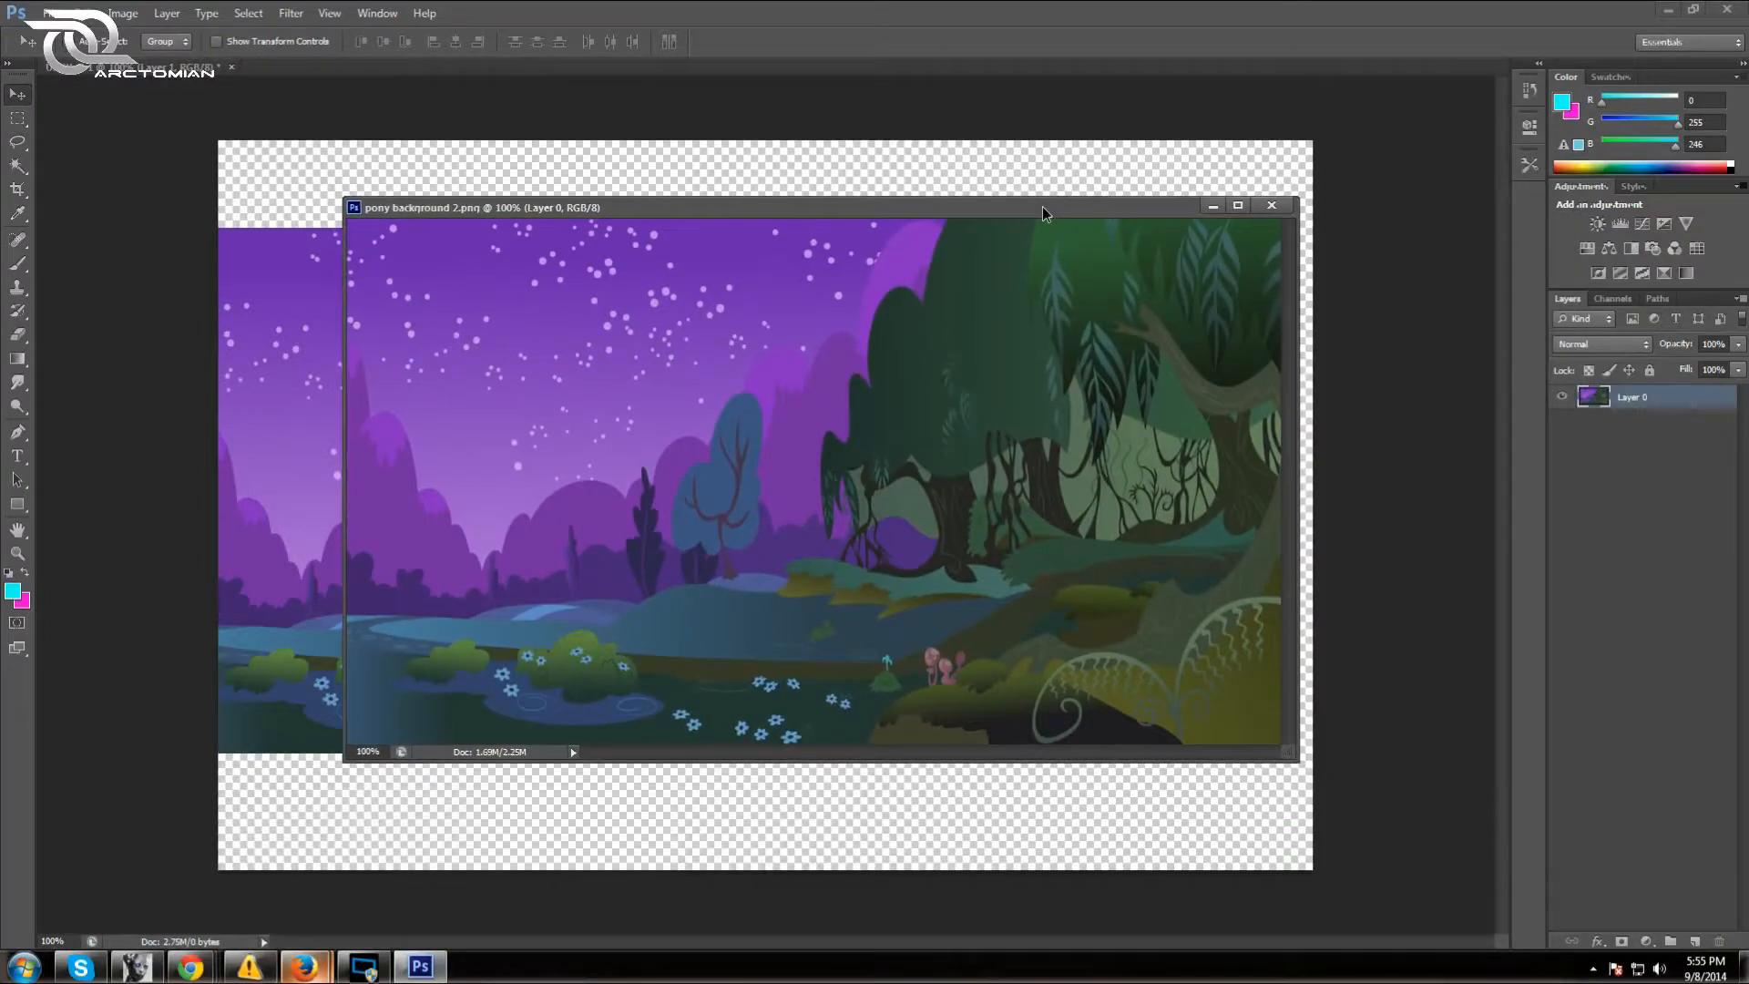
{"action": "left_click", "coordinate": [1271, 207]}
Align the forest layer with the canvas's upper-left corner and scale it to 117.19% width and 121.70% height, spanning the full canvas width
{"action": "left_click_drag", "start_coordinate": [395, 305], "coordinate": [559, 329]}
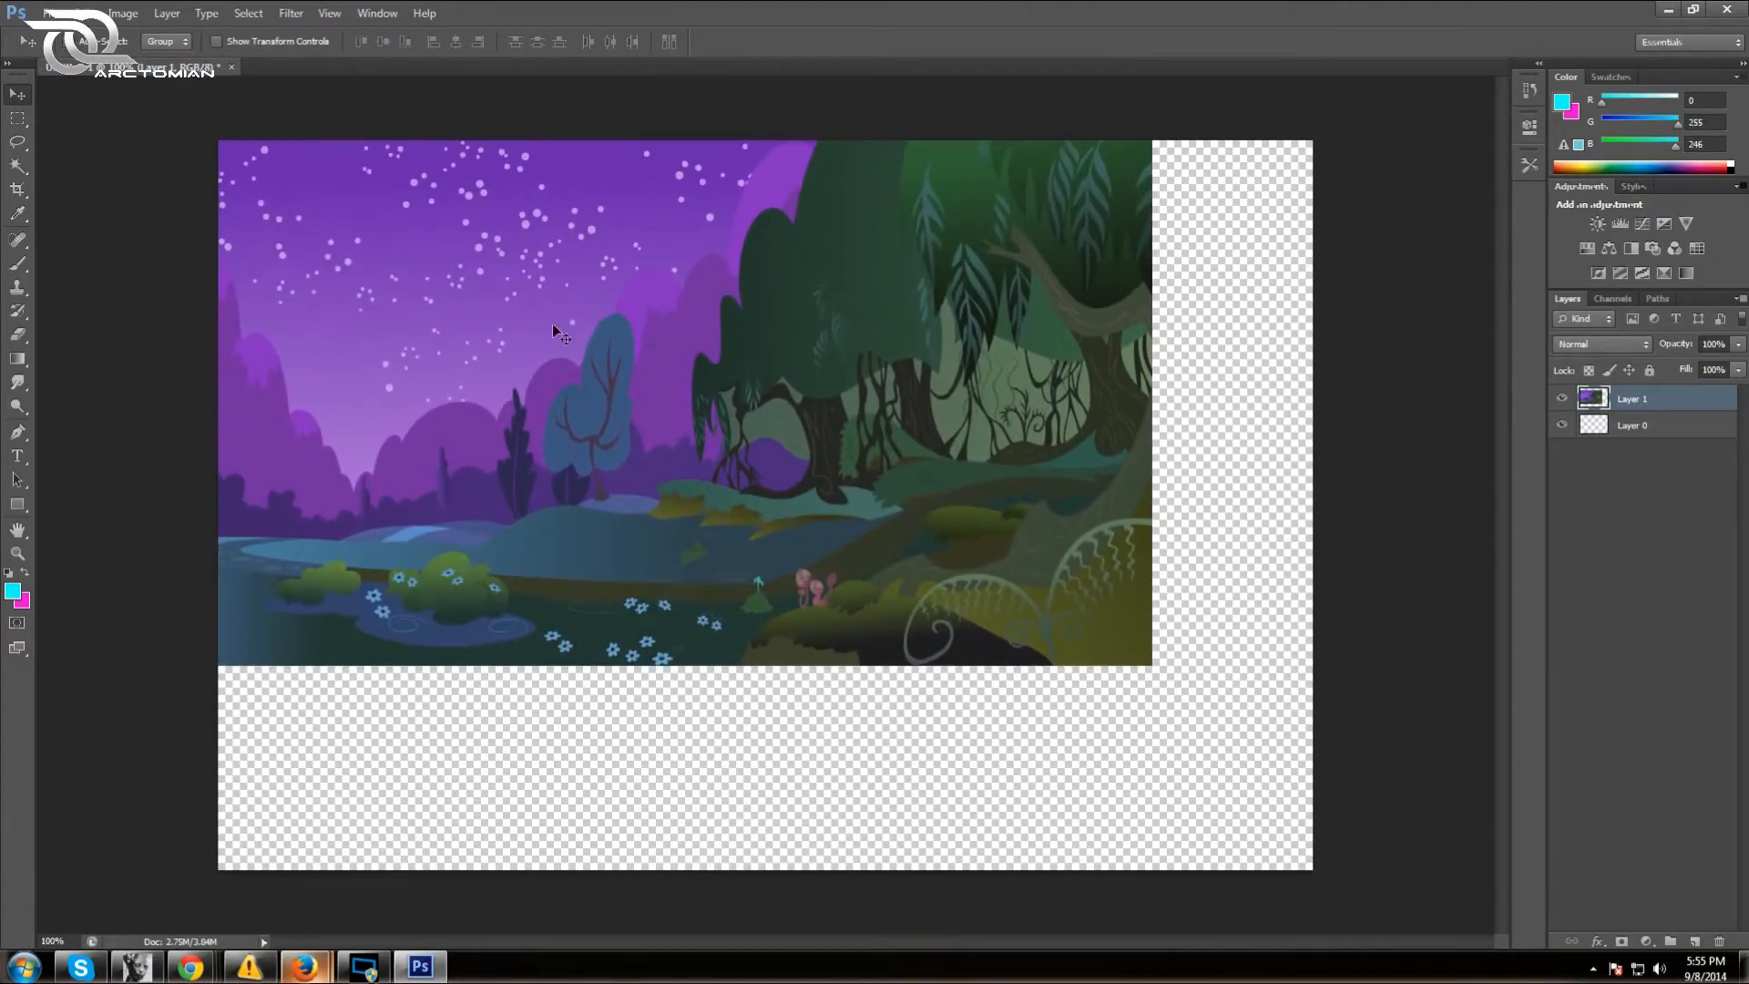
{"action": "left_click", "coordinate": [85, 13]}
{"action": "mouse_move", "coordinate": [260, 370]}
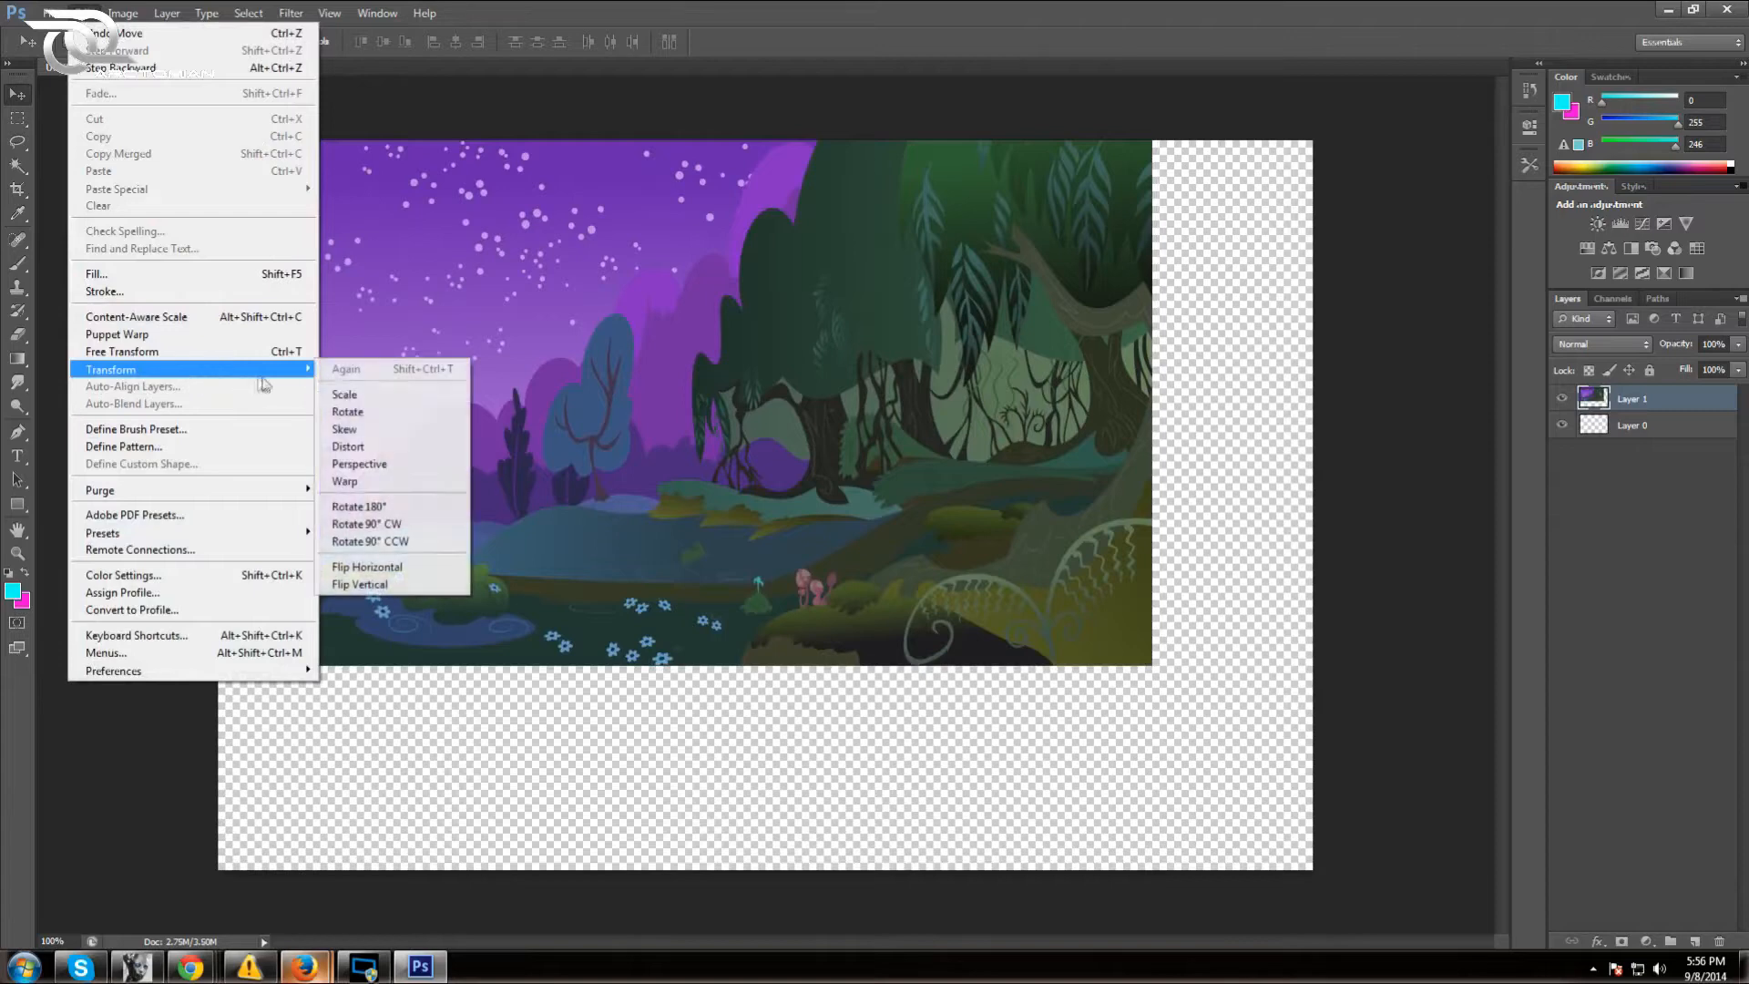
{"action": "left_click", "coordinate": [350, 395]}
{"action": "left_click_drag", "start_coordinate": [1149, 666], "coordinate": [1307, 765]}
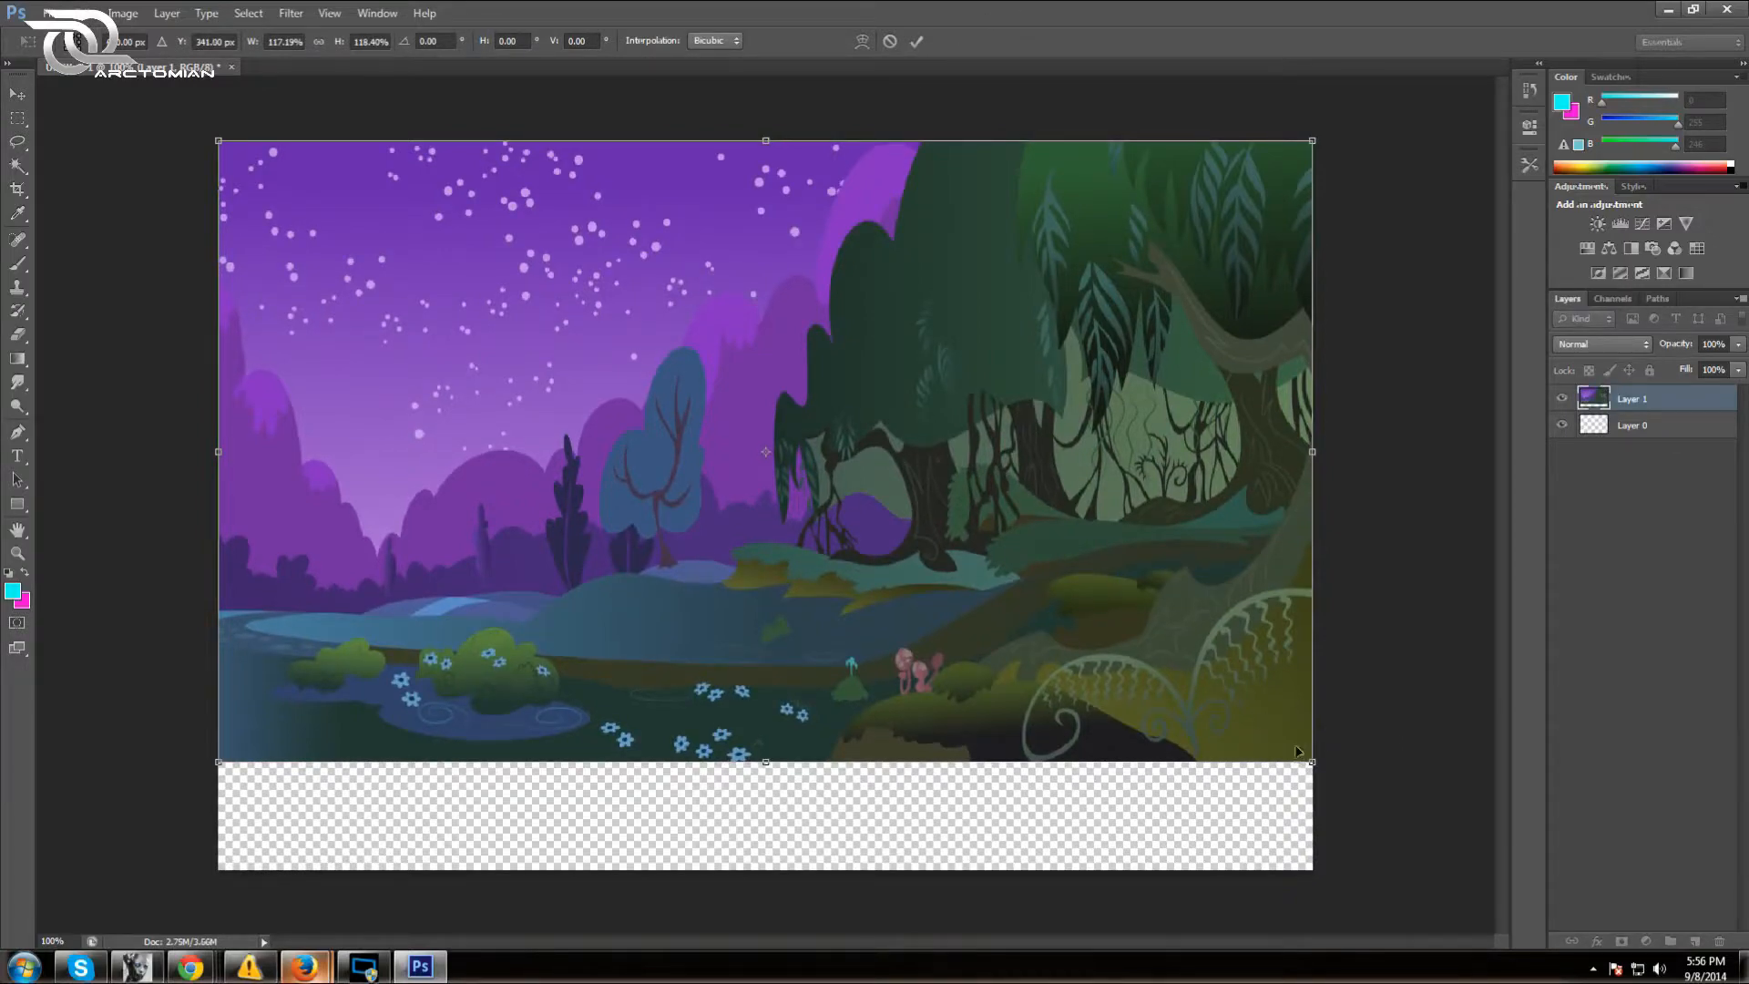
{"action": "left_click_drag", "start_coordinate": [1310, 766], "coordinate": [1311, 780]}
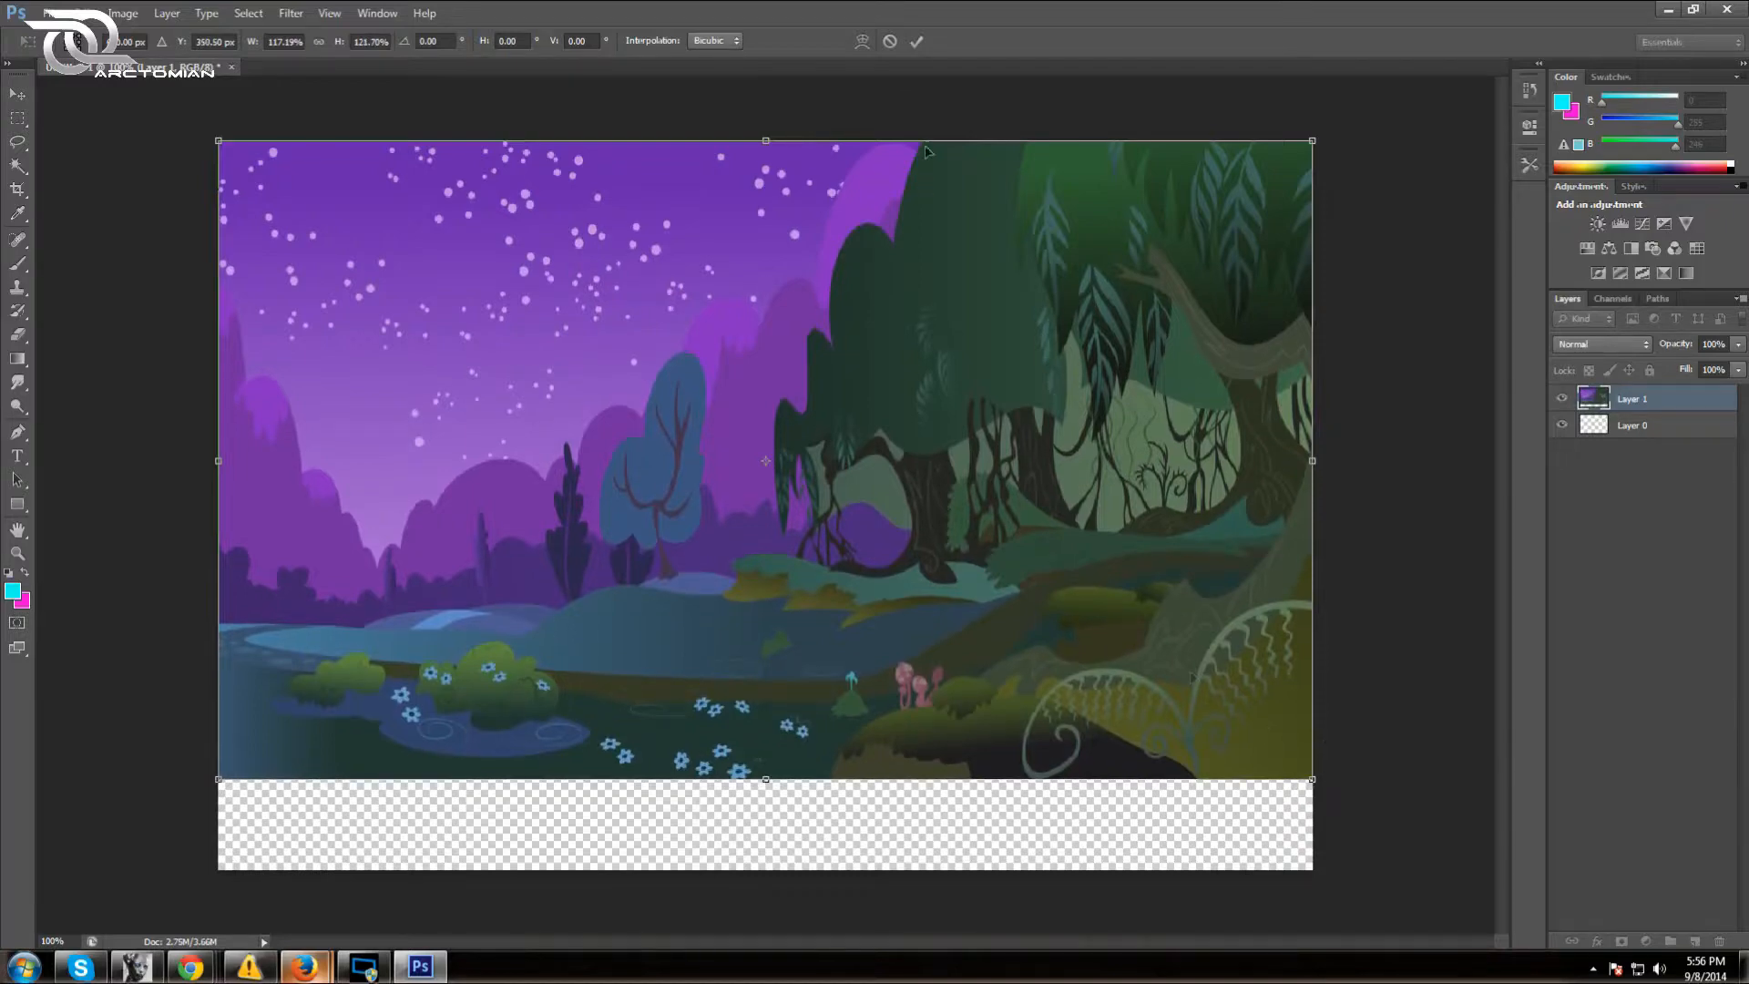
{"action": "left_click", "coordinate": [916, 41]}
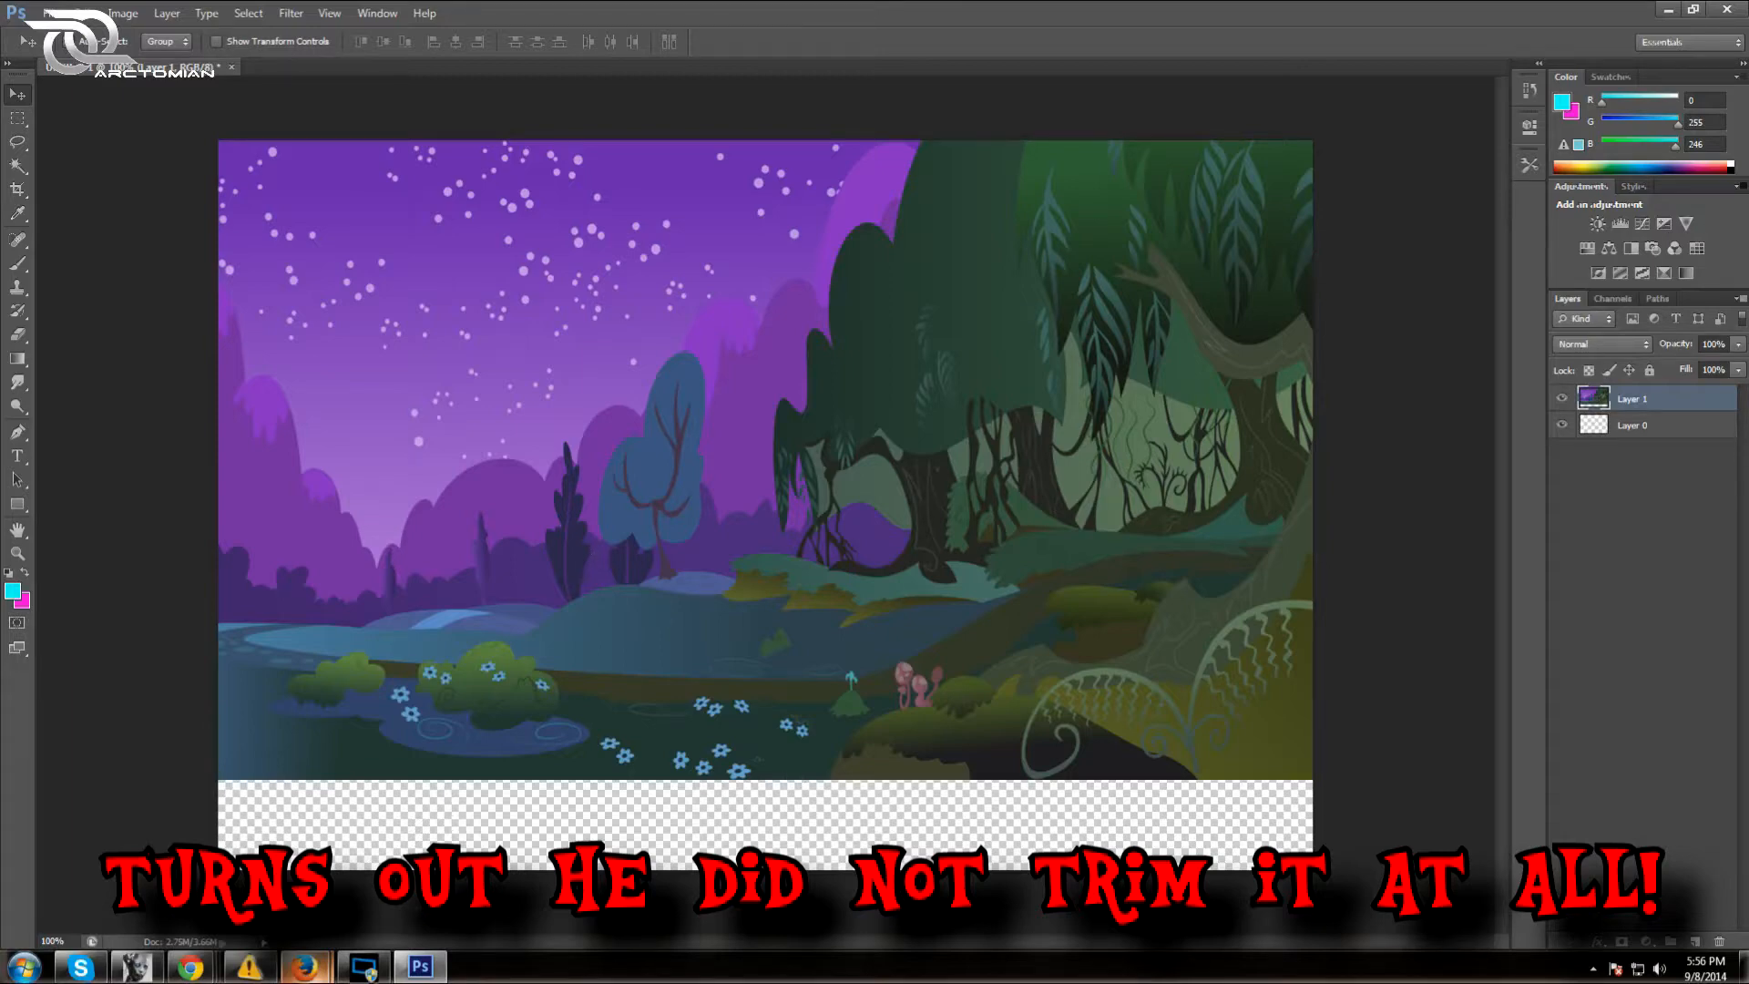
{"action": "mouse_move", "coordinate": [191, 967]}
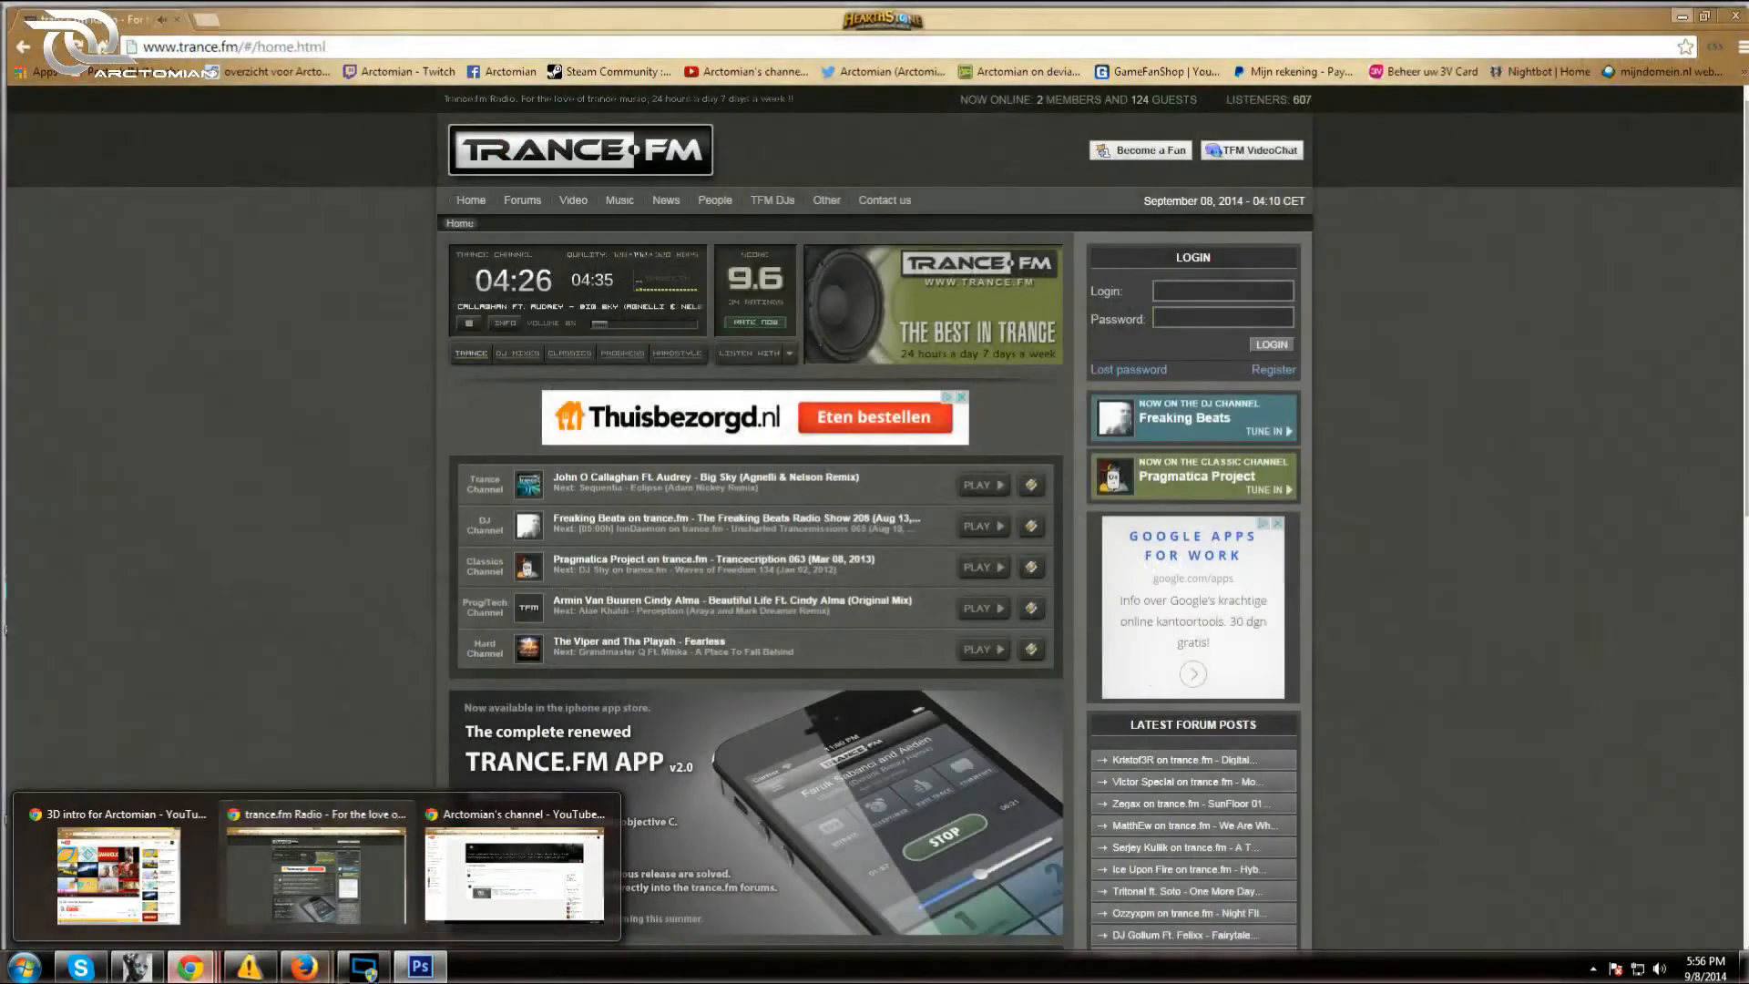
{"action": "mouse_move", "coordinate": [304, 968]}
{"action": "left_click", "coordinate": [255, 827]}
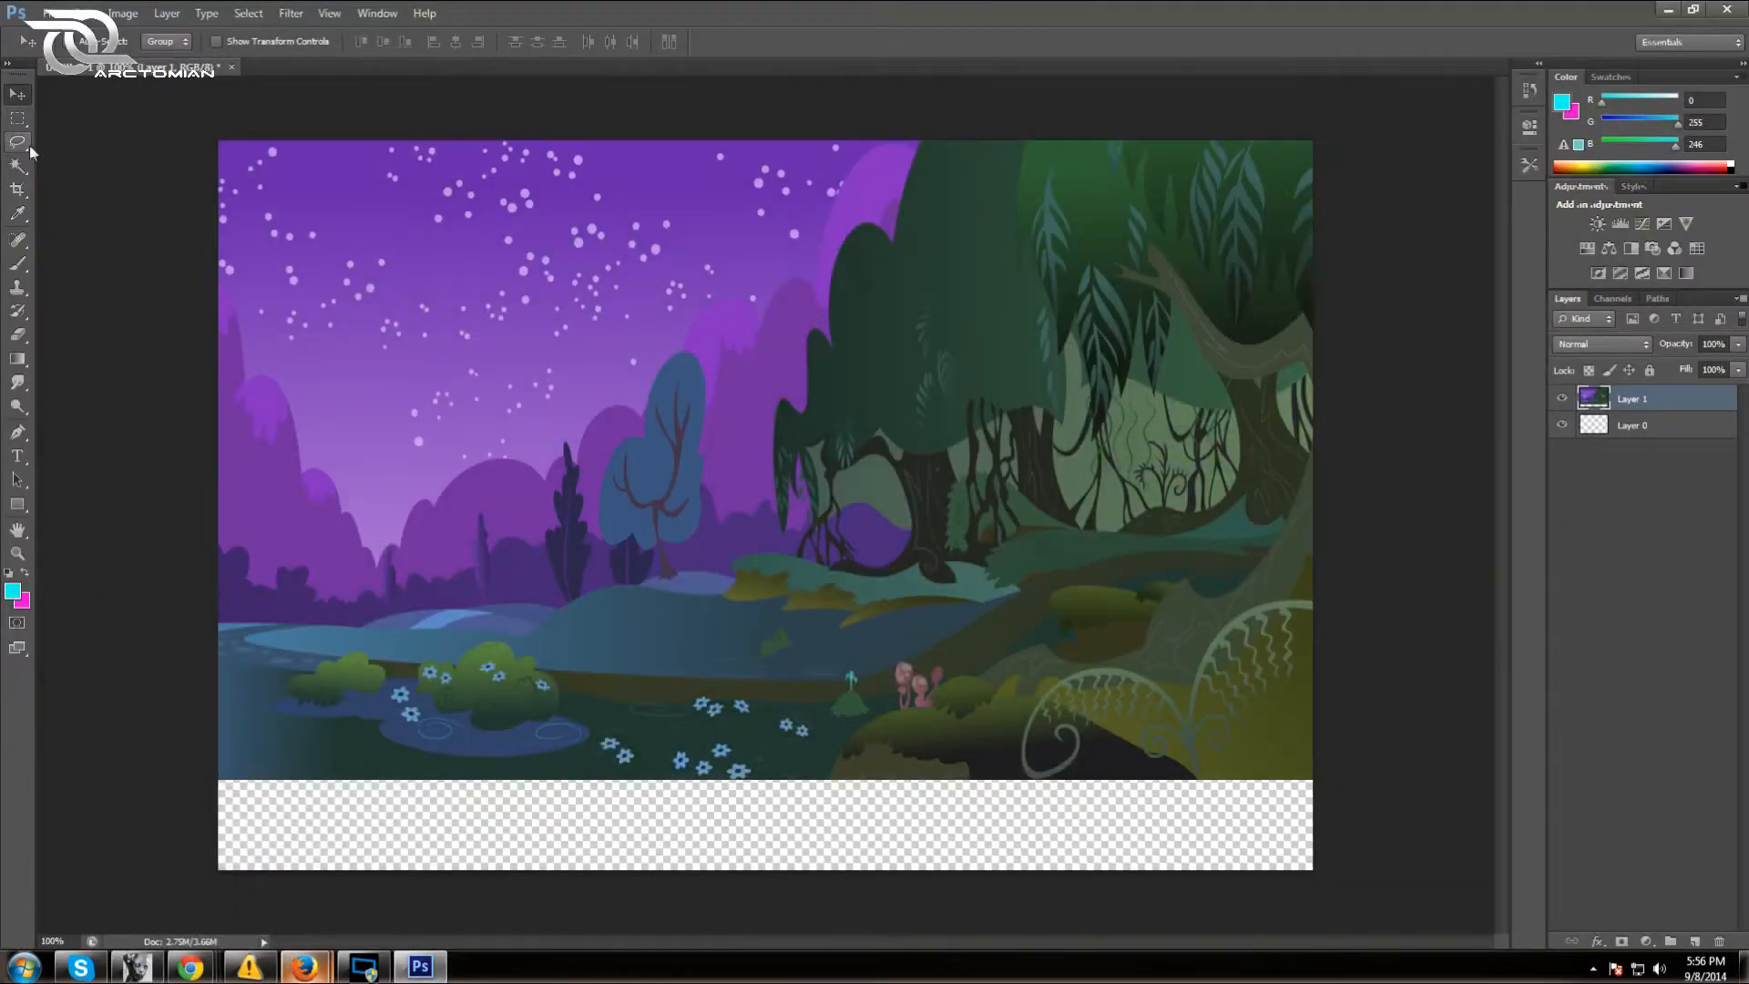
Rename the forest picture layer as "pony background"
{"action": "double_click", "coordinate": [1639, 401]}
{"action": "type", "text": "pony background"}
{"action": "key", "text": "Return"}
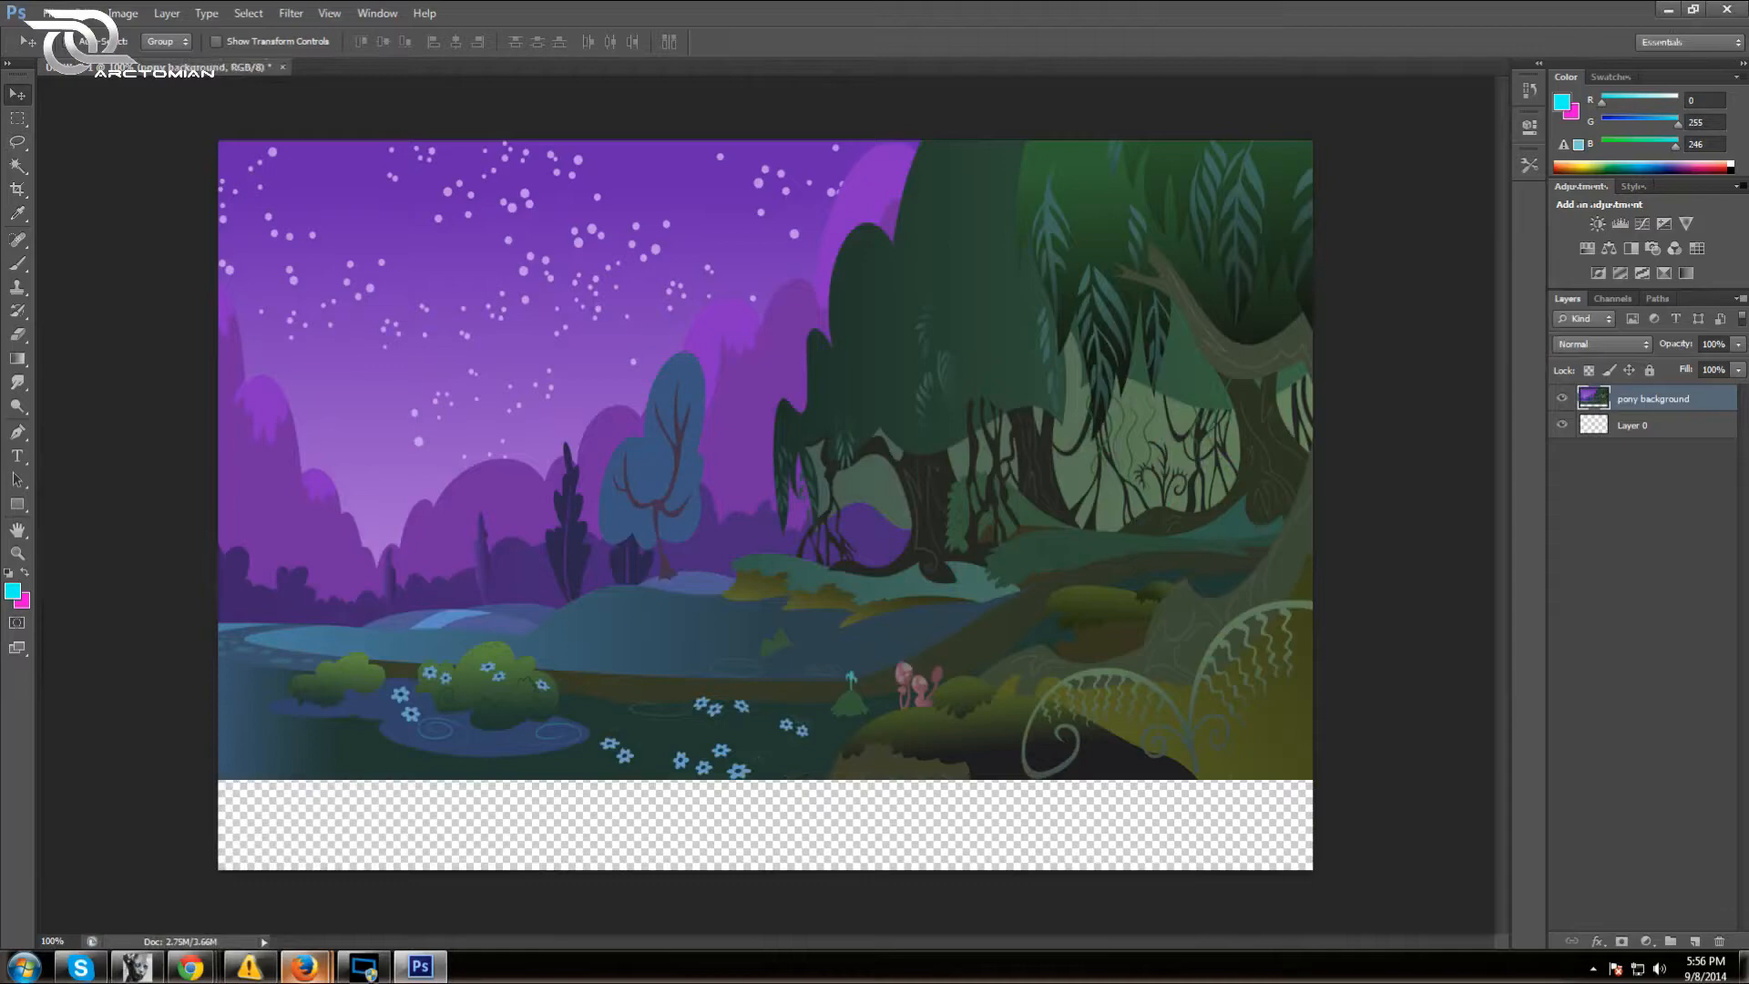
Add a layer mask to the pony background layer and fade the picture's right half to transparent with horizontal Gradient tool strokes
{"action": "left_click", "coordinate": [1621, 941]}
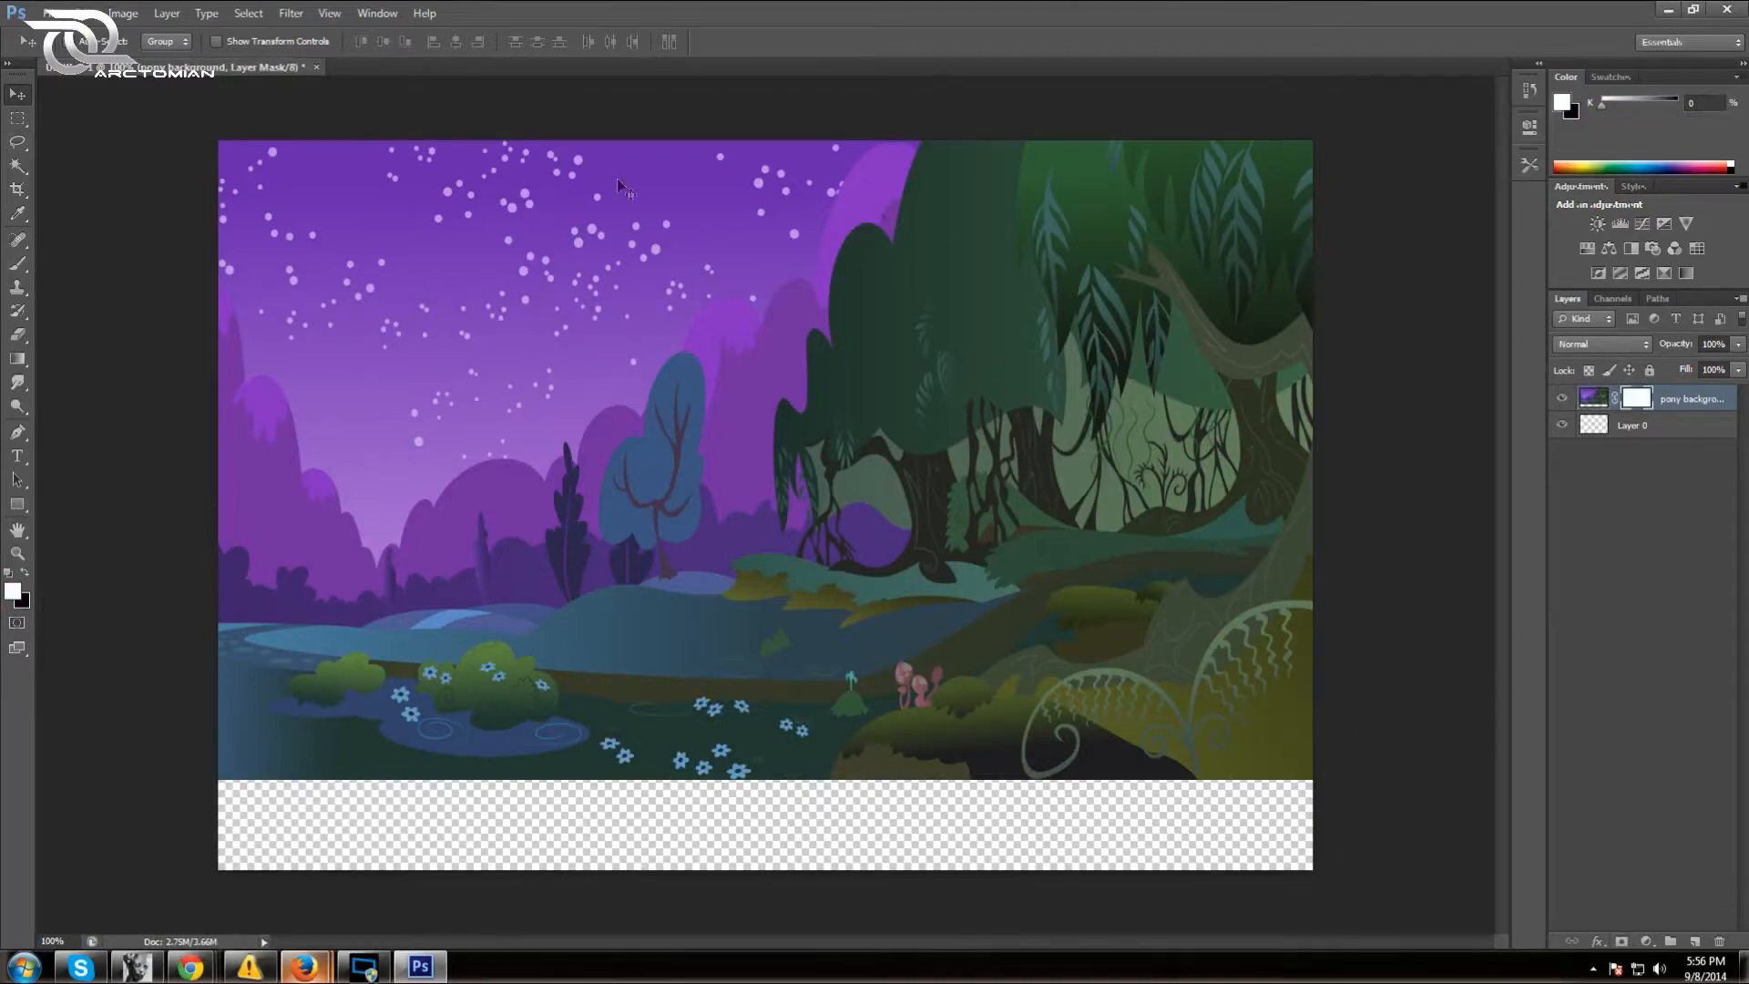
{"action": "left_click", "coordinate": [18, 358]}
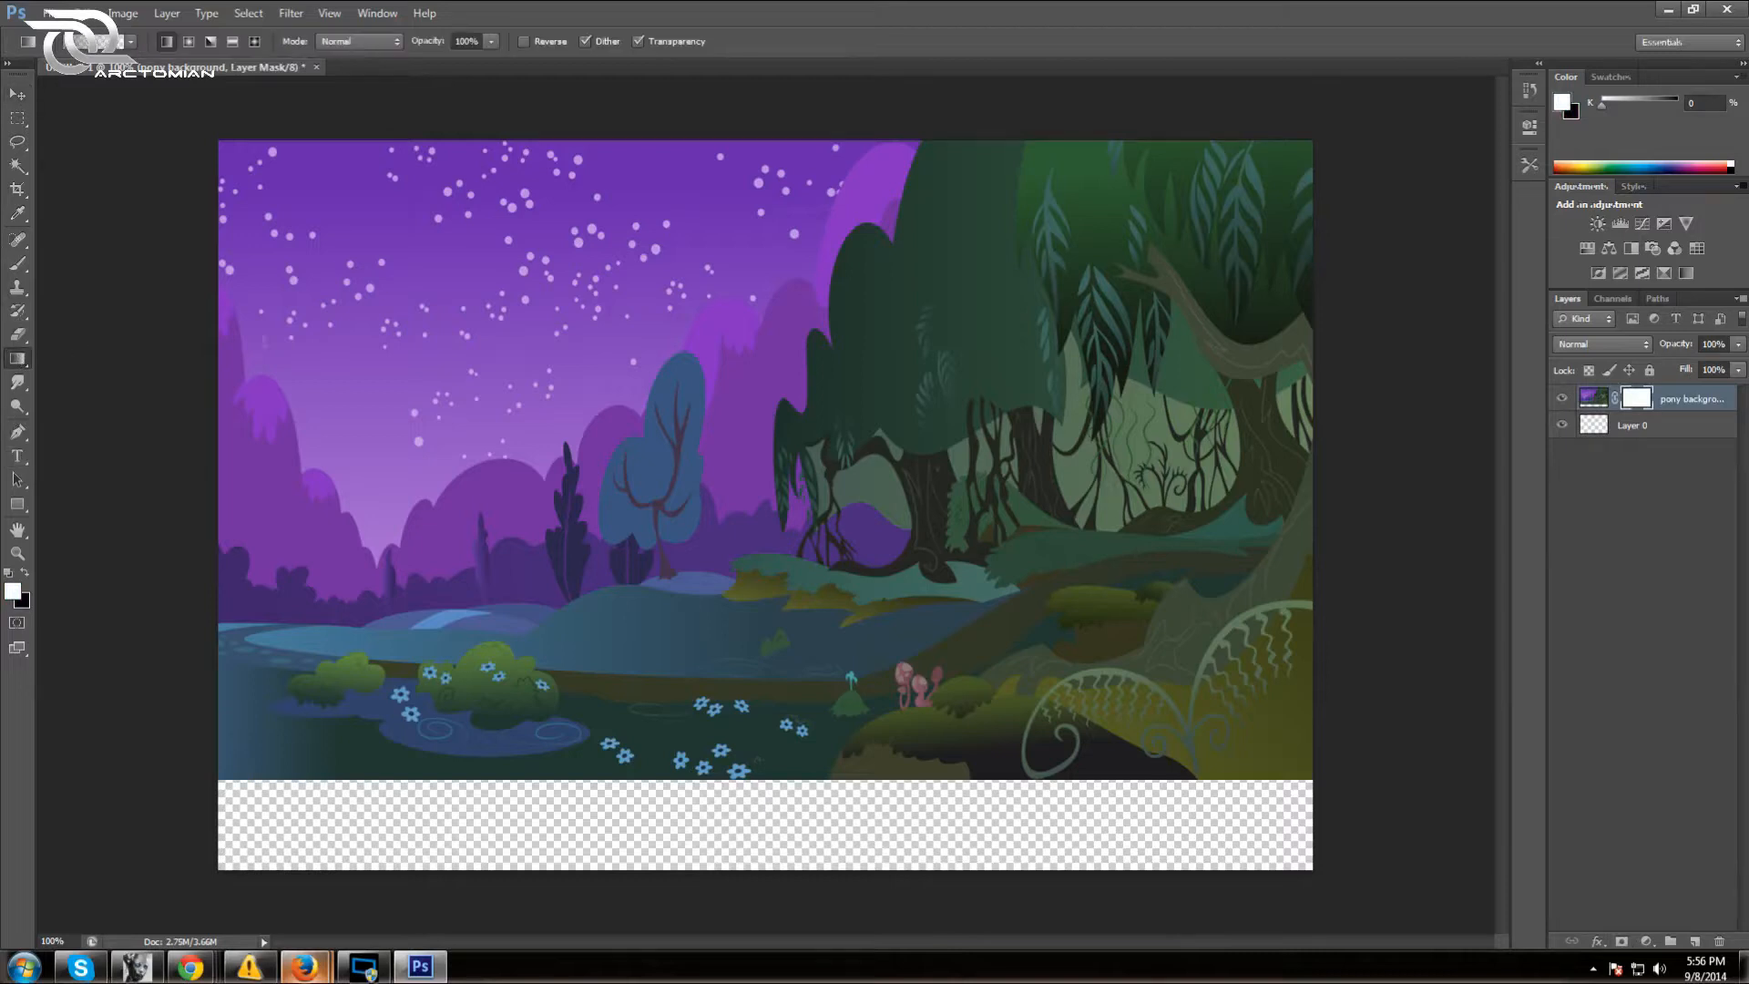
{"action": "left_click_drag", "start_coordinate": [1364, 403], "coordinate": [982, 407]}
{"action": "left_click_drag", "start_coordinate": [1342, 443], "coordinate": [1196, 447]}
{"action": "left_click_drag", "start_coordinate": [1344, 530], "coordinate": [957, 527]}
{"action": "left_click_drag", "start_coordinate": [1370, 711], "coordinate": [1001, 695]}
{"action": "left_click_drag", "start_coordinate": [1286, 337], "coordinate": [1007, 330]}
{"action": "left_click_drag", "start_coordinate": [1296, 756], "coordinate": [1015, 739]}
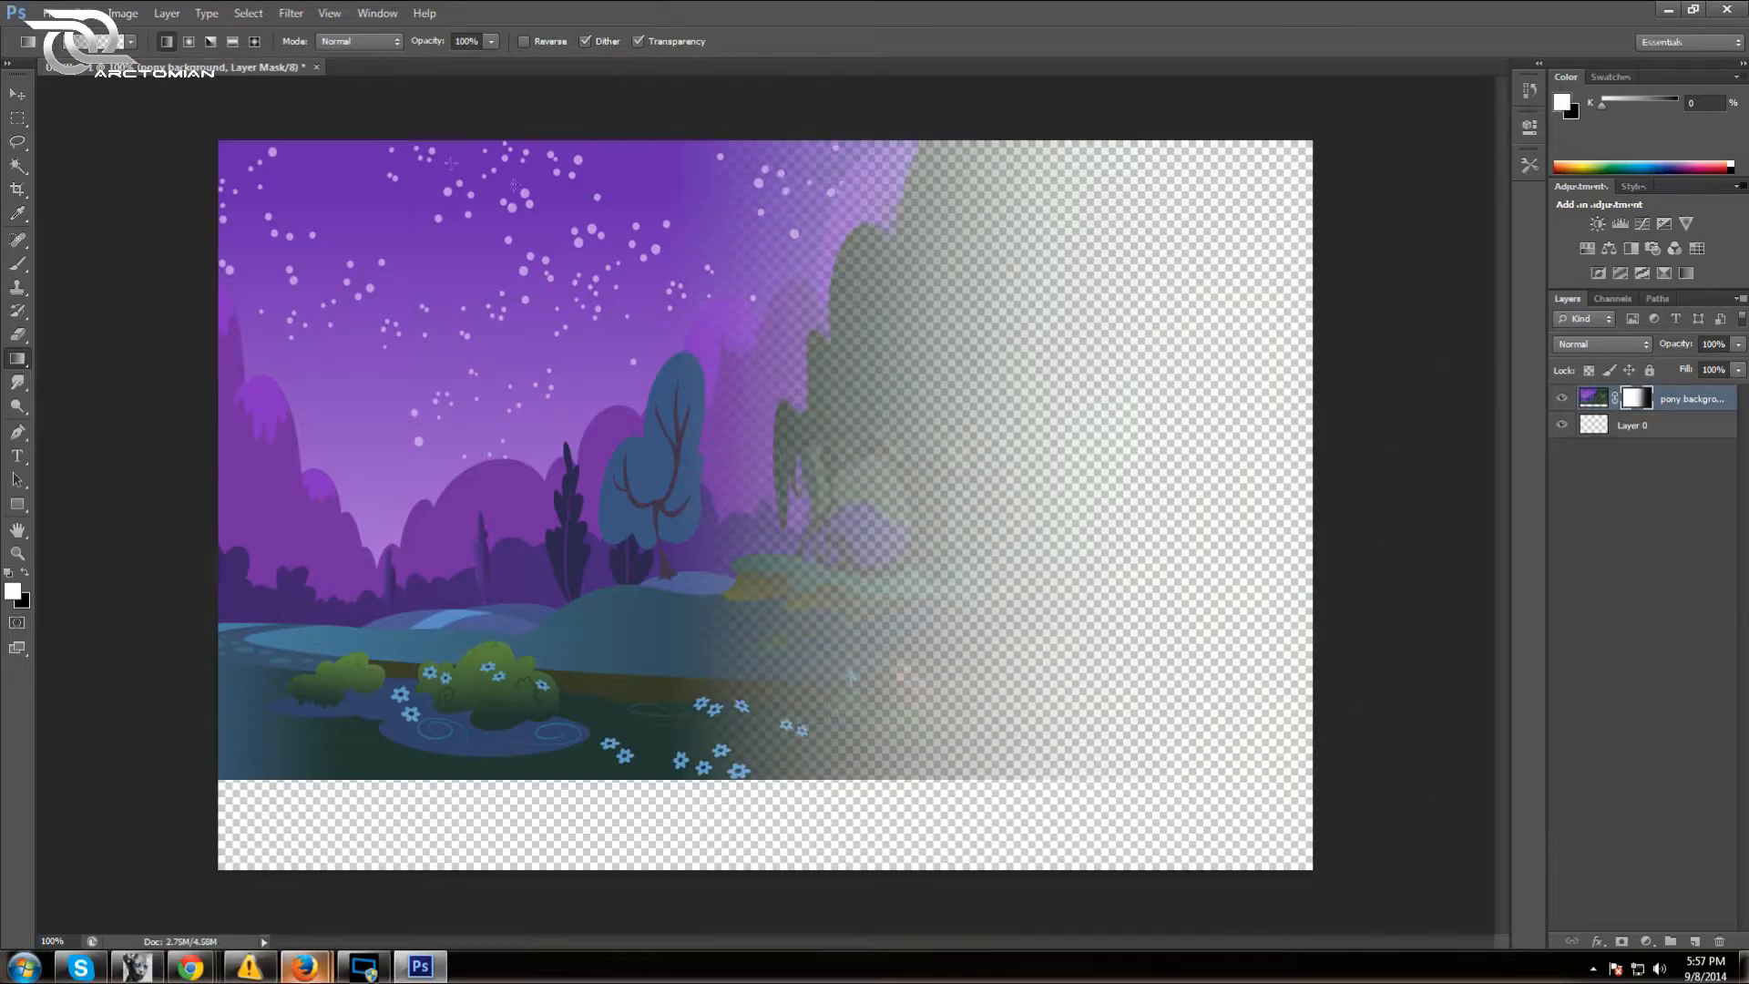
Create a new layer named "background mono" and place it directly below the pony background layer
{"action": "left_click", "coordinate": [167, 13]}
{"action": "mouse_move", "coordinate": [278, 36]}
{"action": "left_click", "coordinate": [428, 37]}
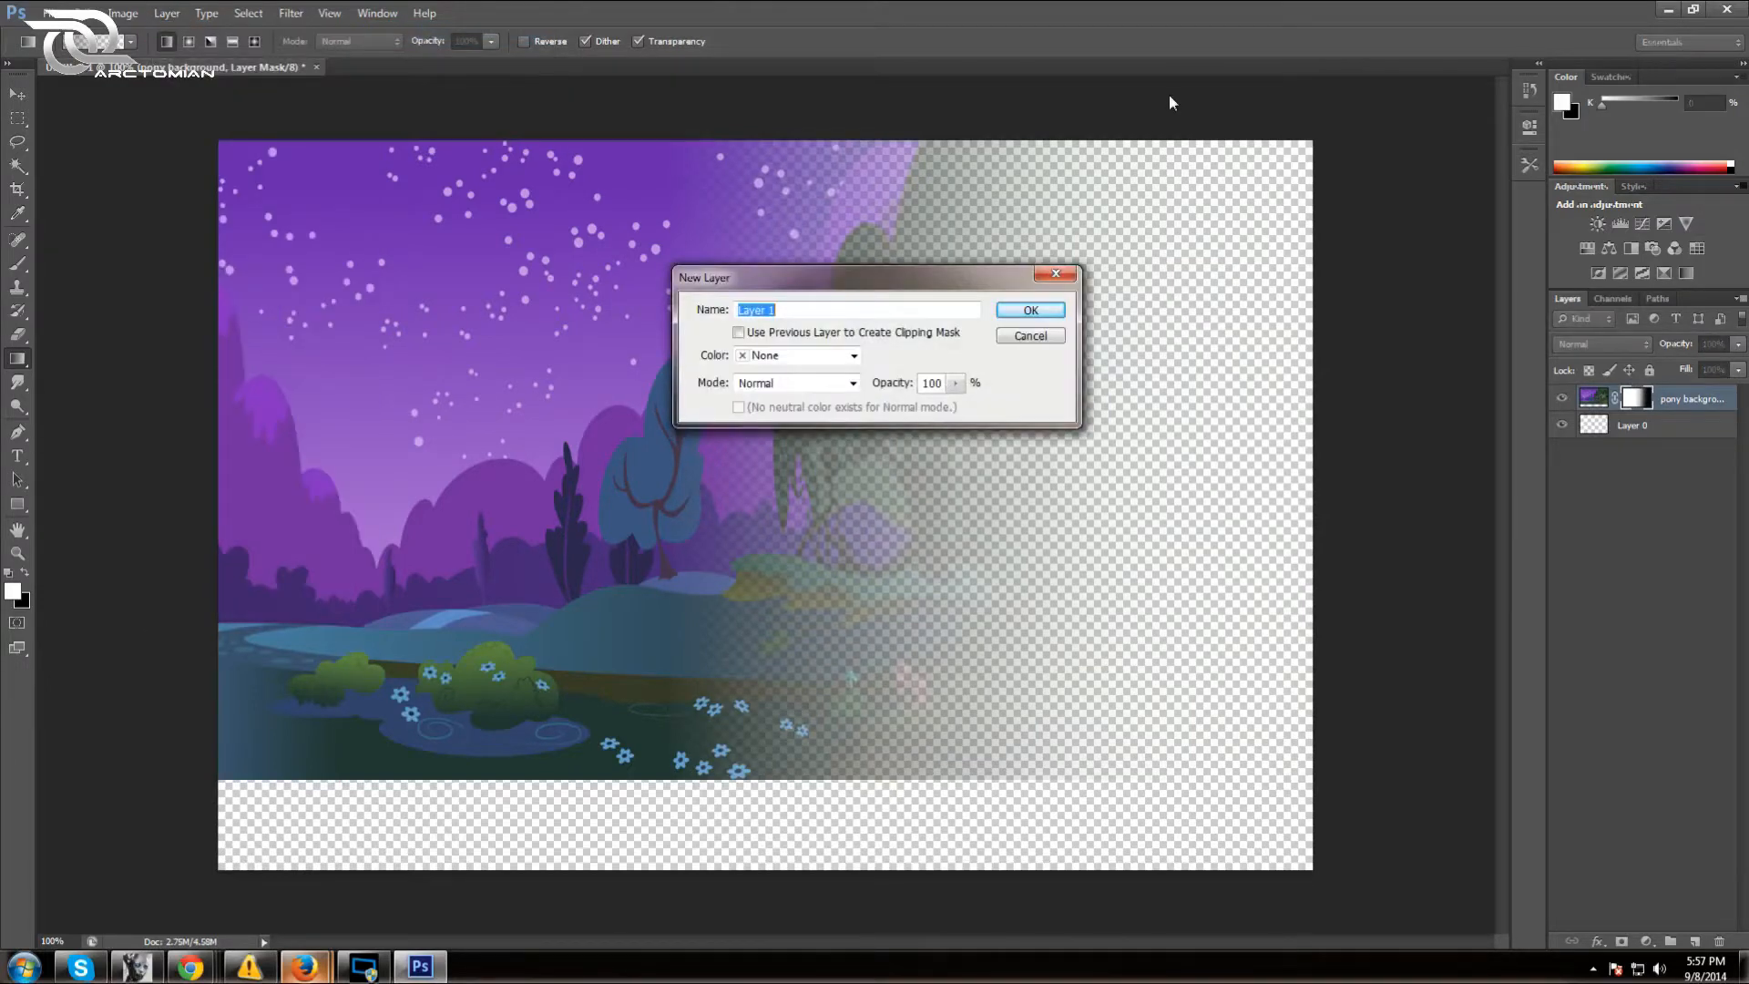
{"action": "type", "text": "background mono"}
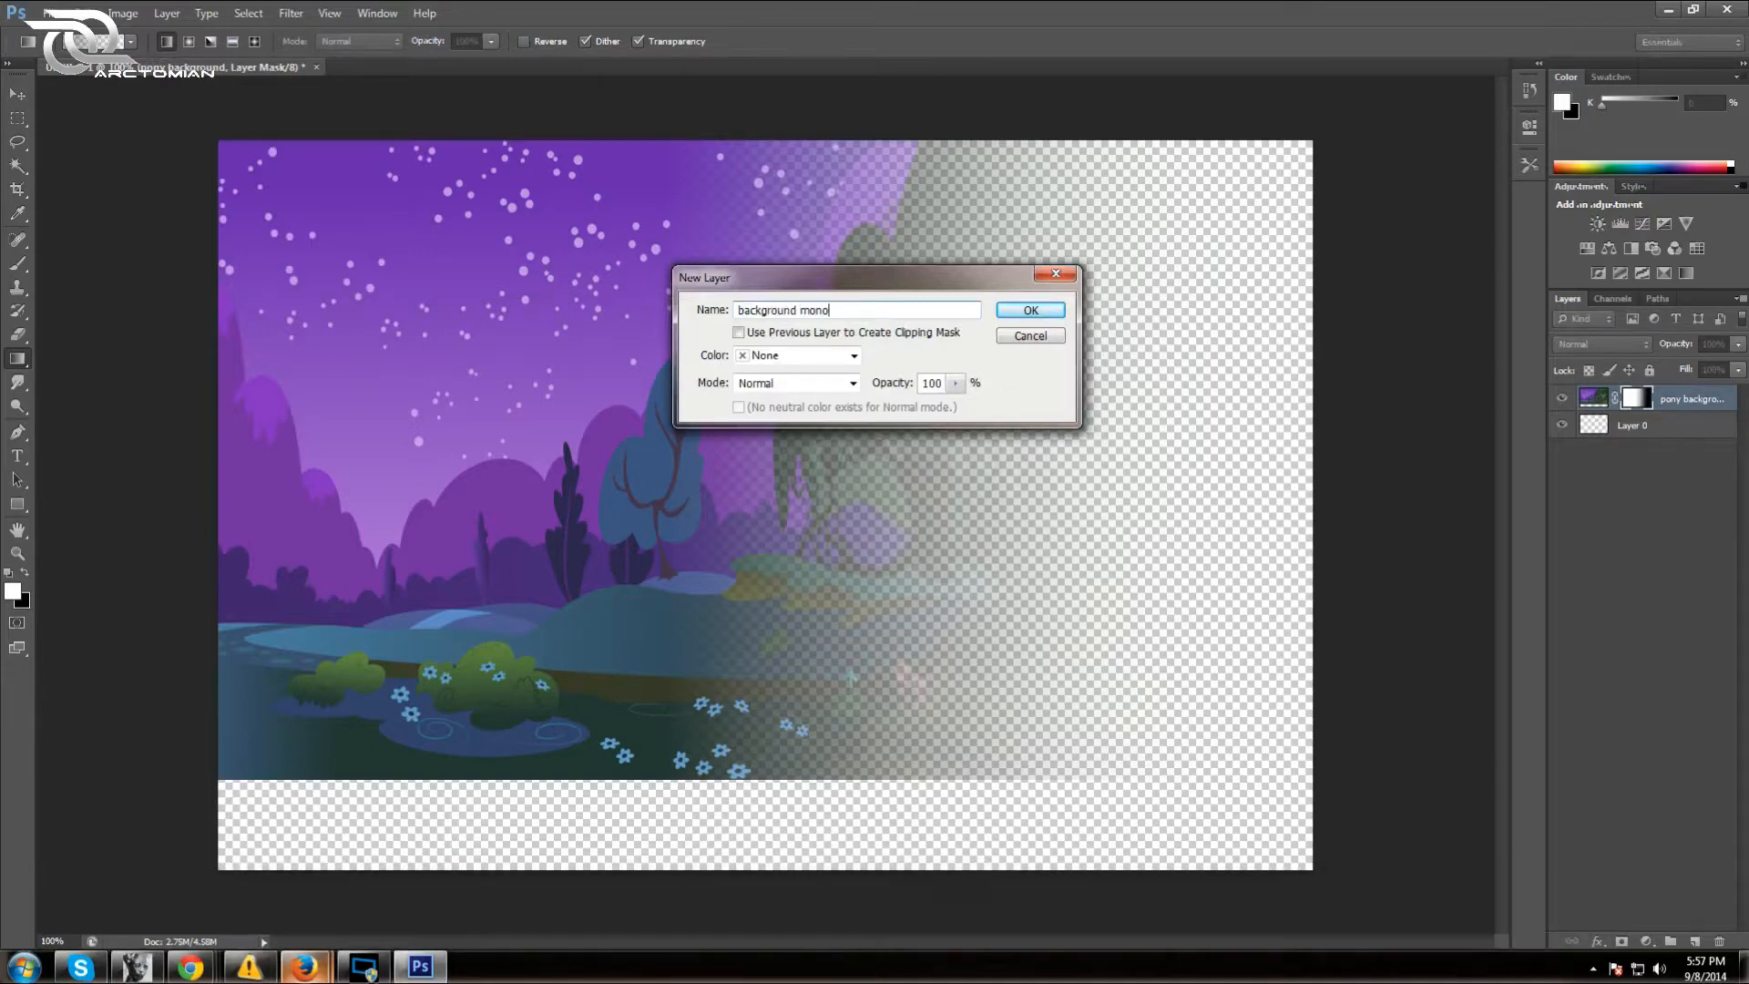
{"action": "key", "text": "Return"}
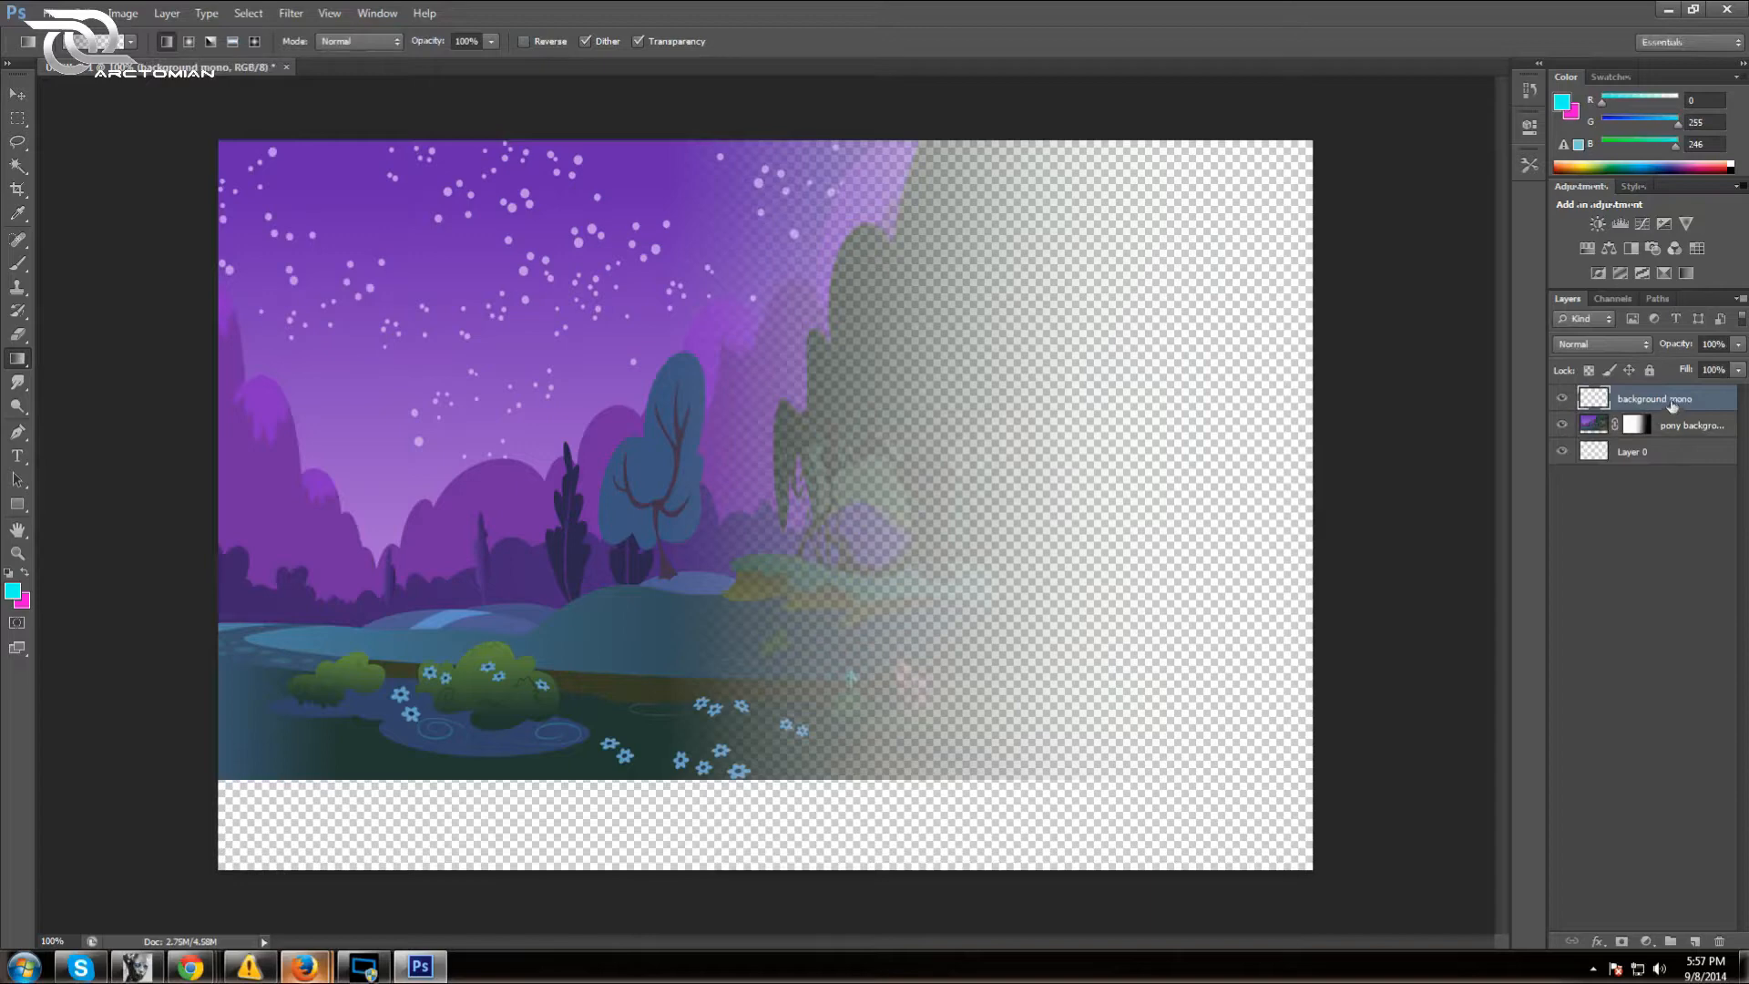
{"action": "double_click", "coordinate": [1721, 402]}
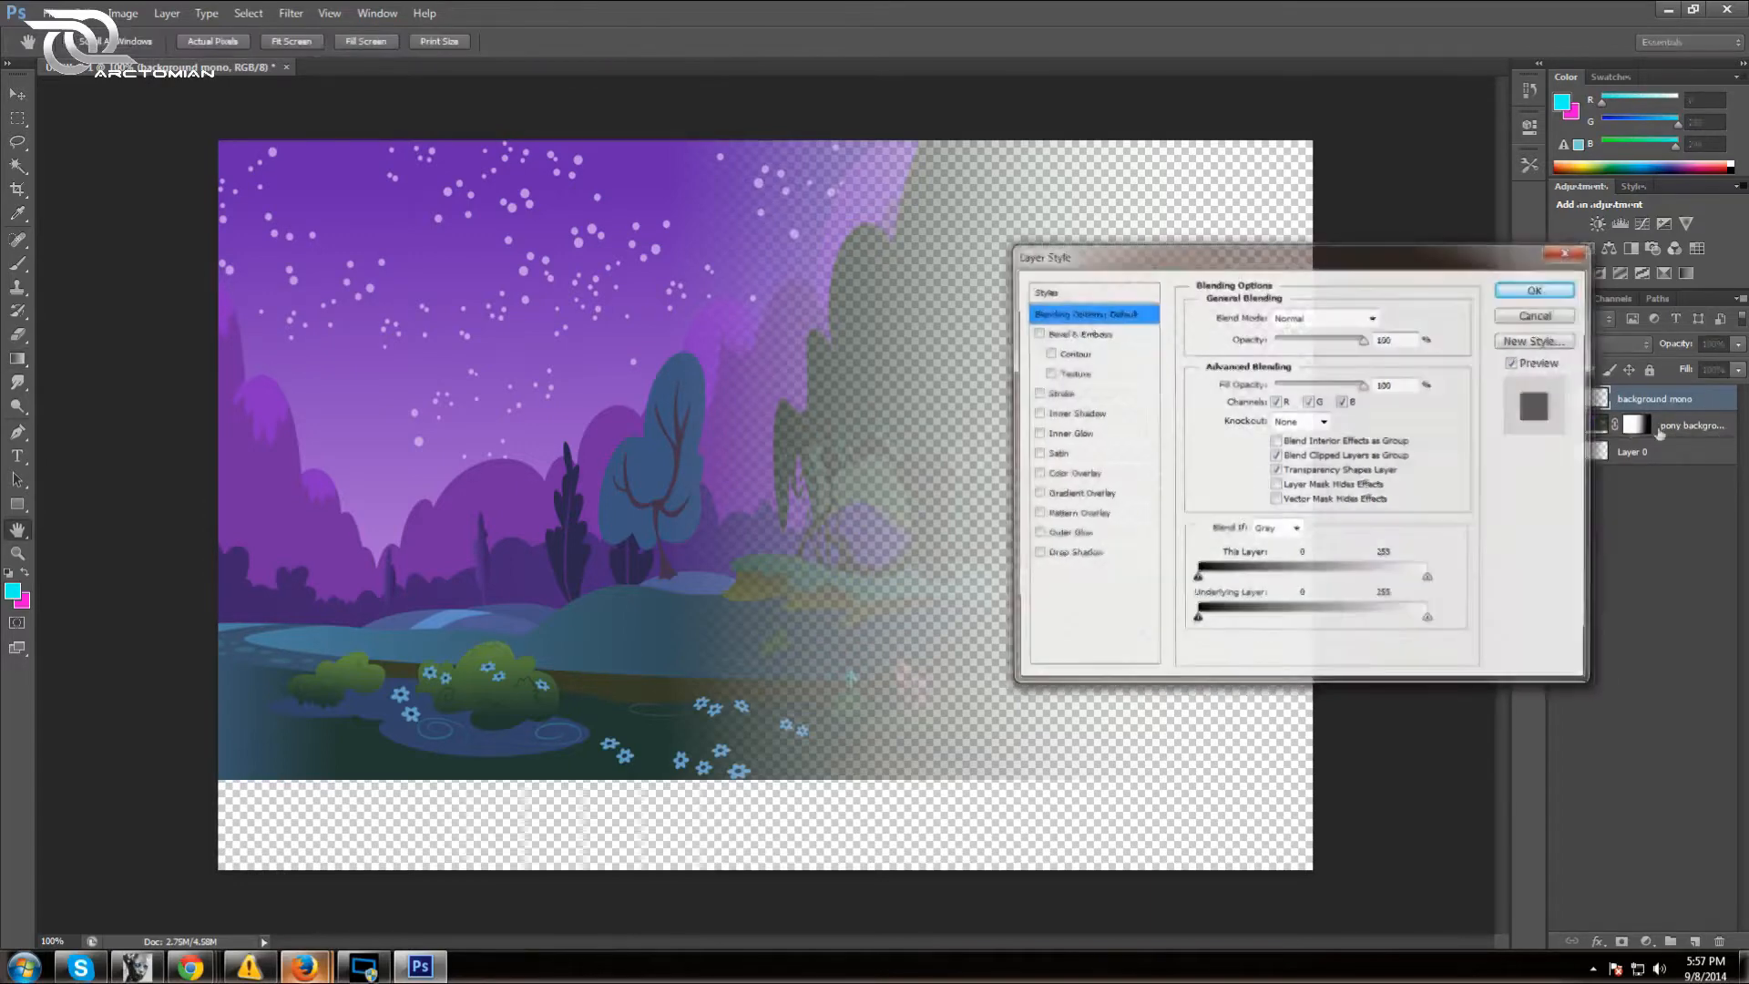
{"action": "key", "text": "Escape"}
{"action": "key", "text": "g"}
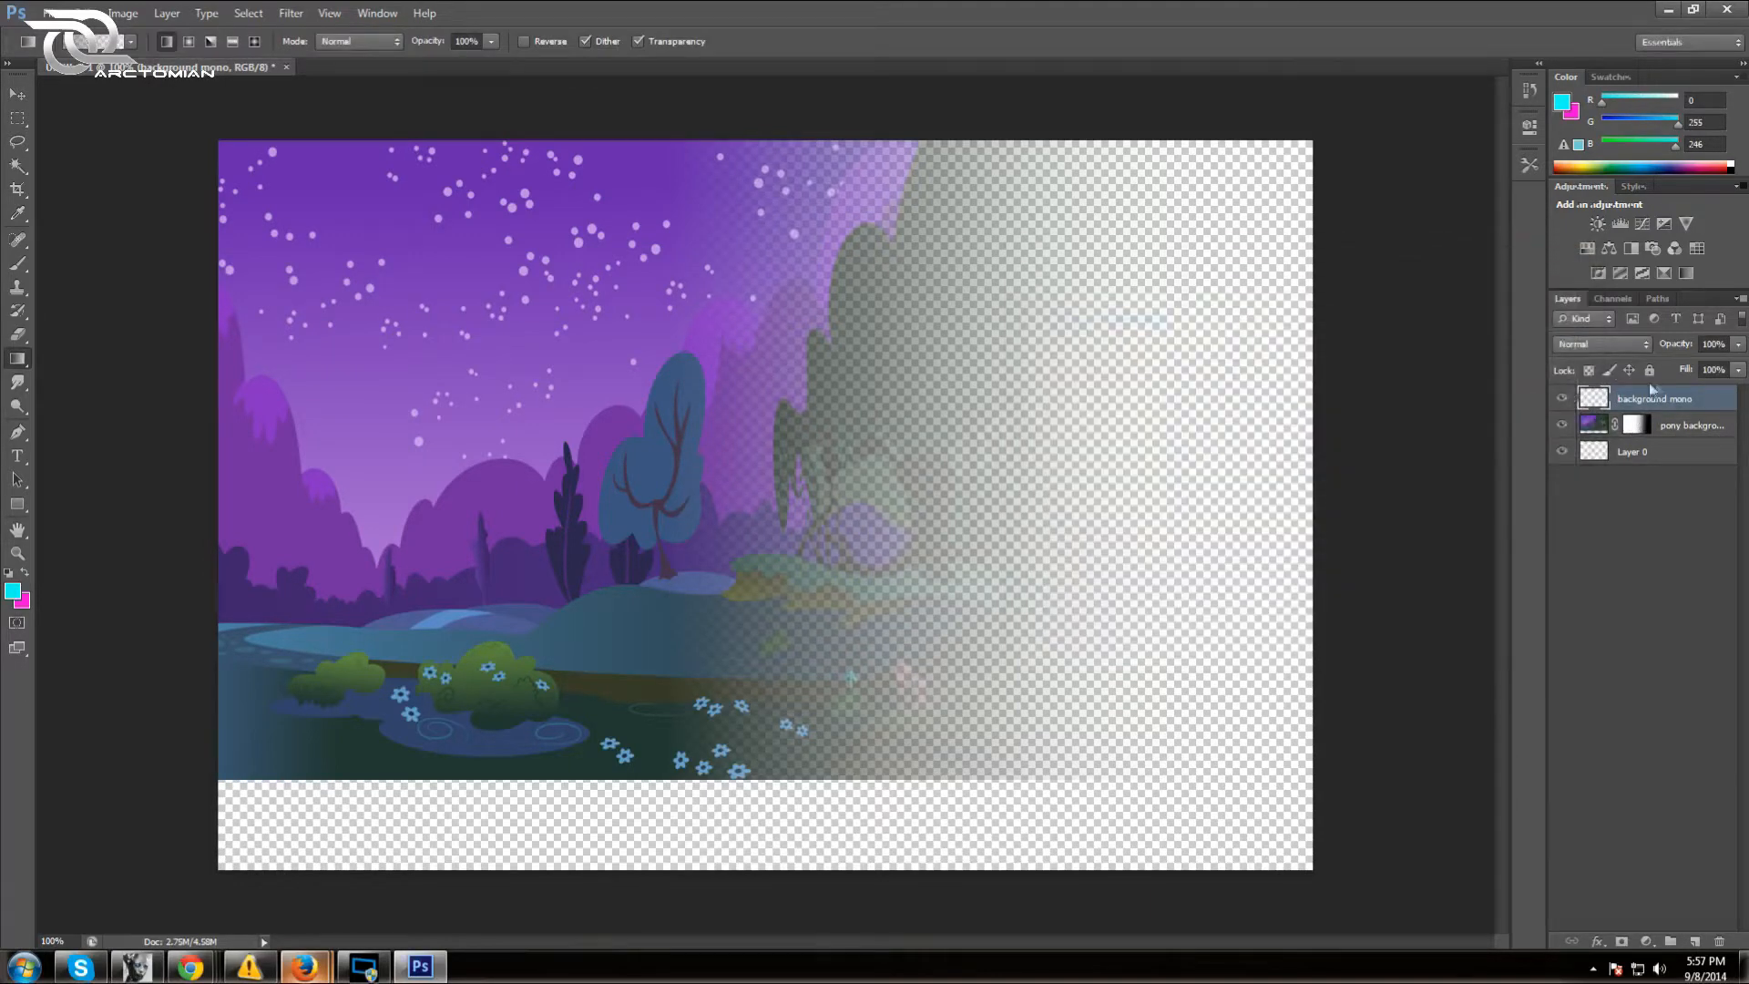
{"action": "left_click_drag", "start_coordinate": [1652, 389], "coordinate": [1704, 441]}
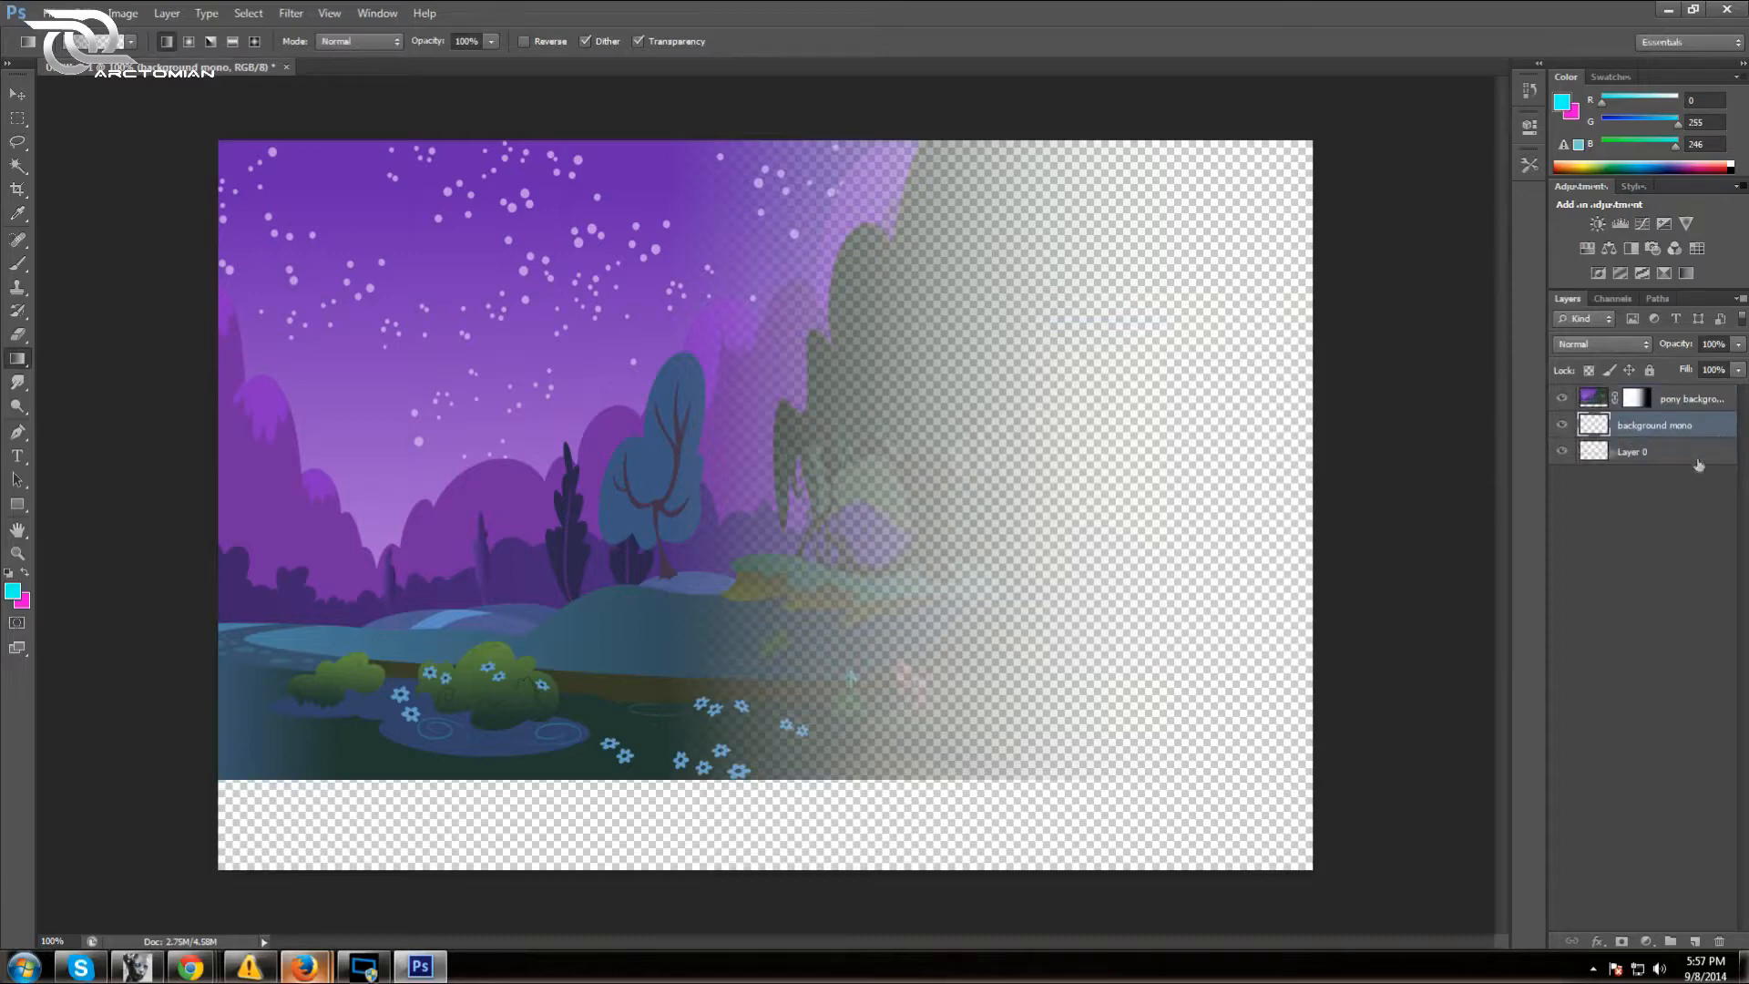
Sample the purple of the night sky (#7635b6) as foreground colour and fill the background mono layer with it using the Paint Bucket tool
{"action": "left_click", "coordinate": [13, 591]}
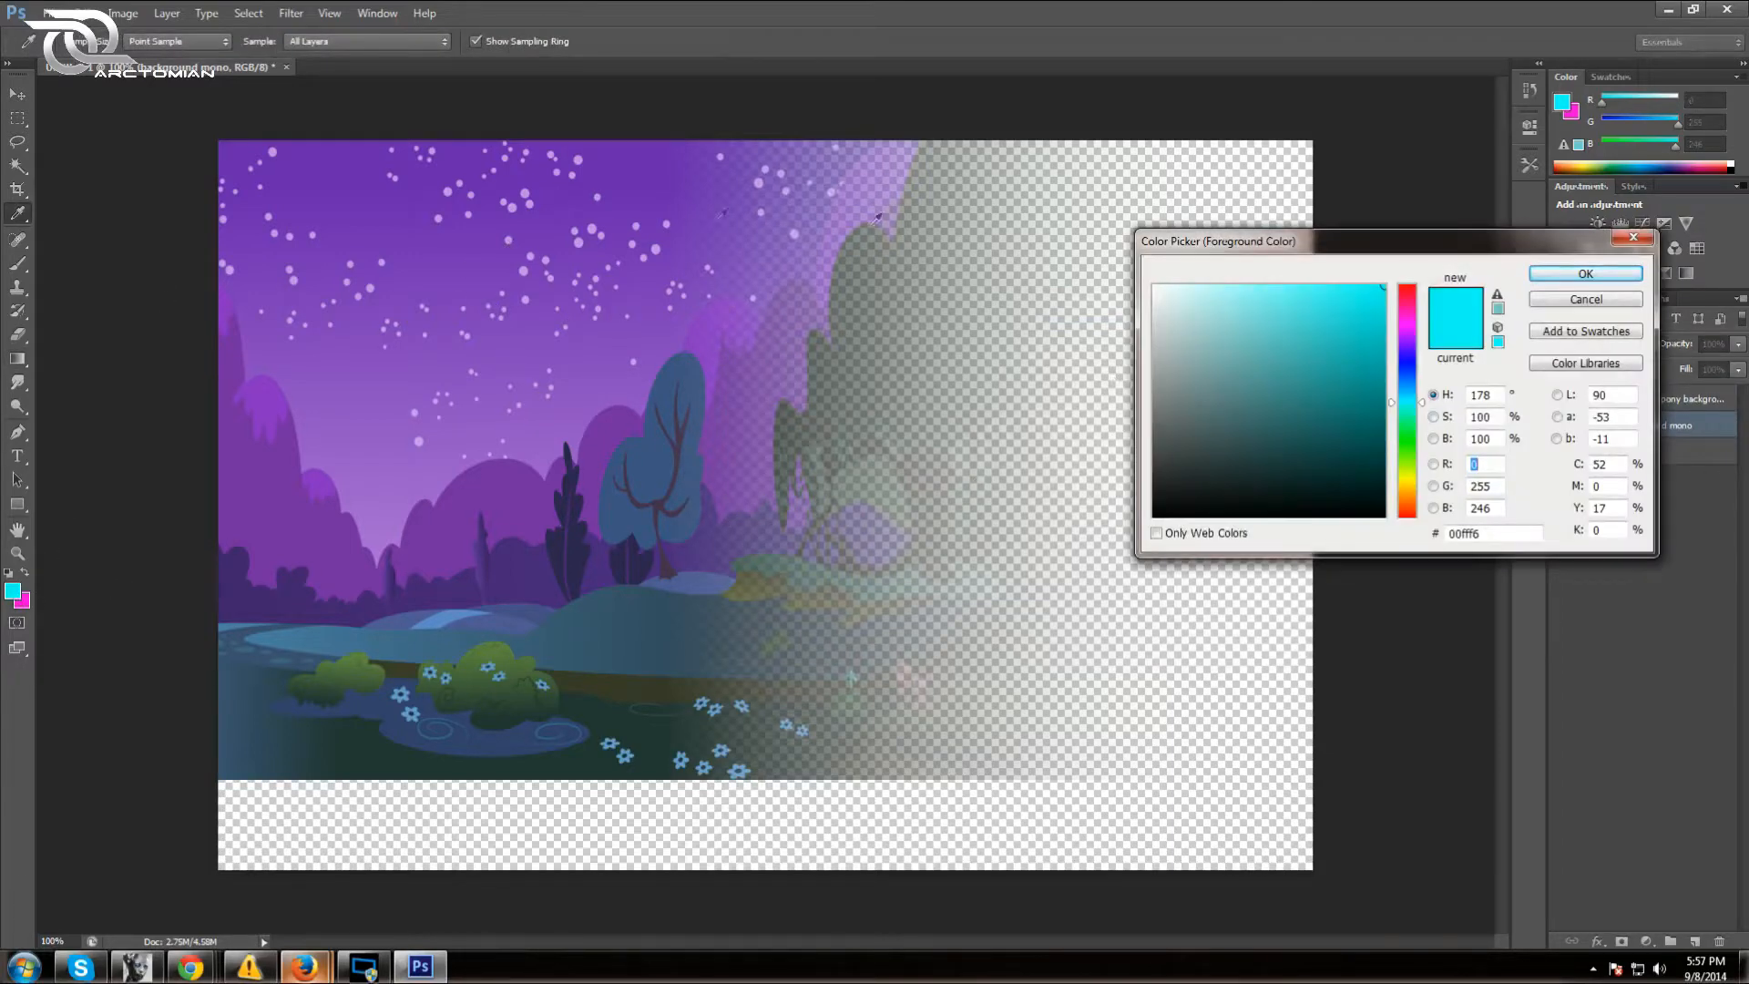
{"action": "left_click", "coordinate": [469, 267]}
{"action": "left_click", "coordinate": [1585, 274]}
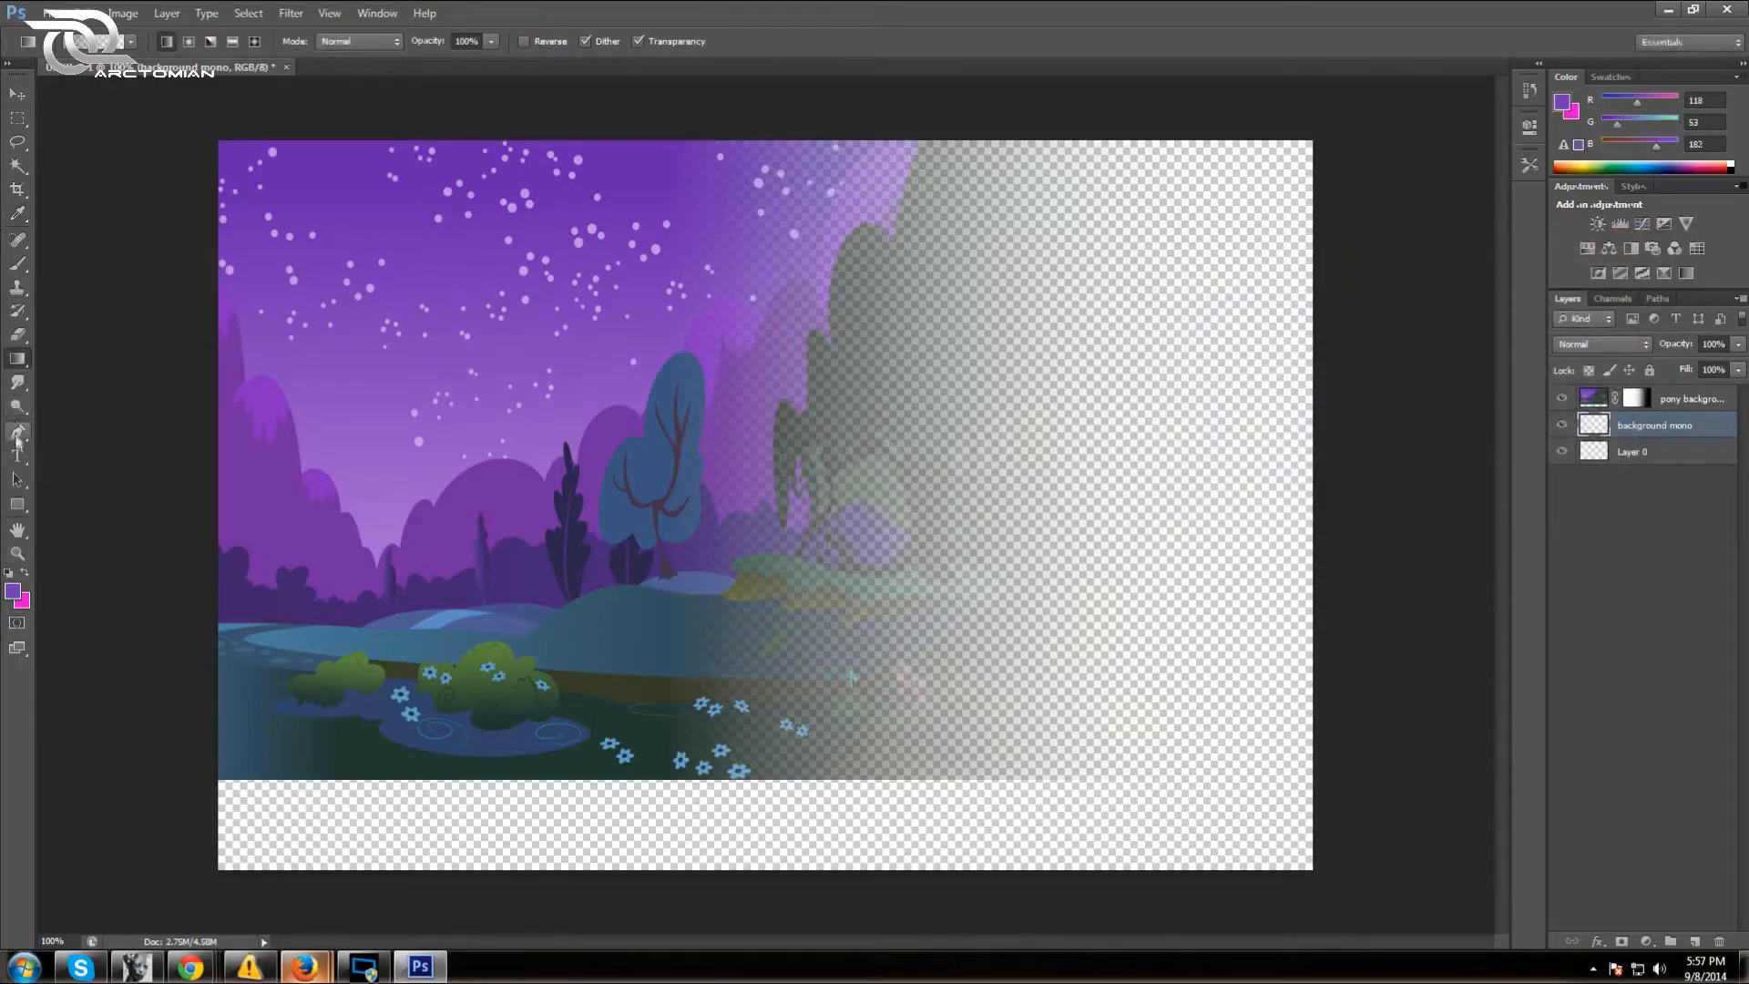
{"action": "left_click", "coordinate": [20, 358]}
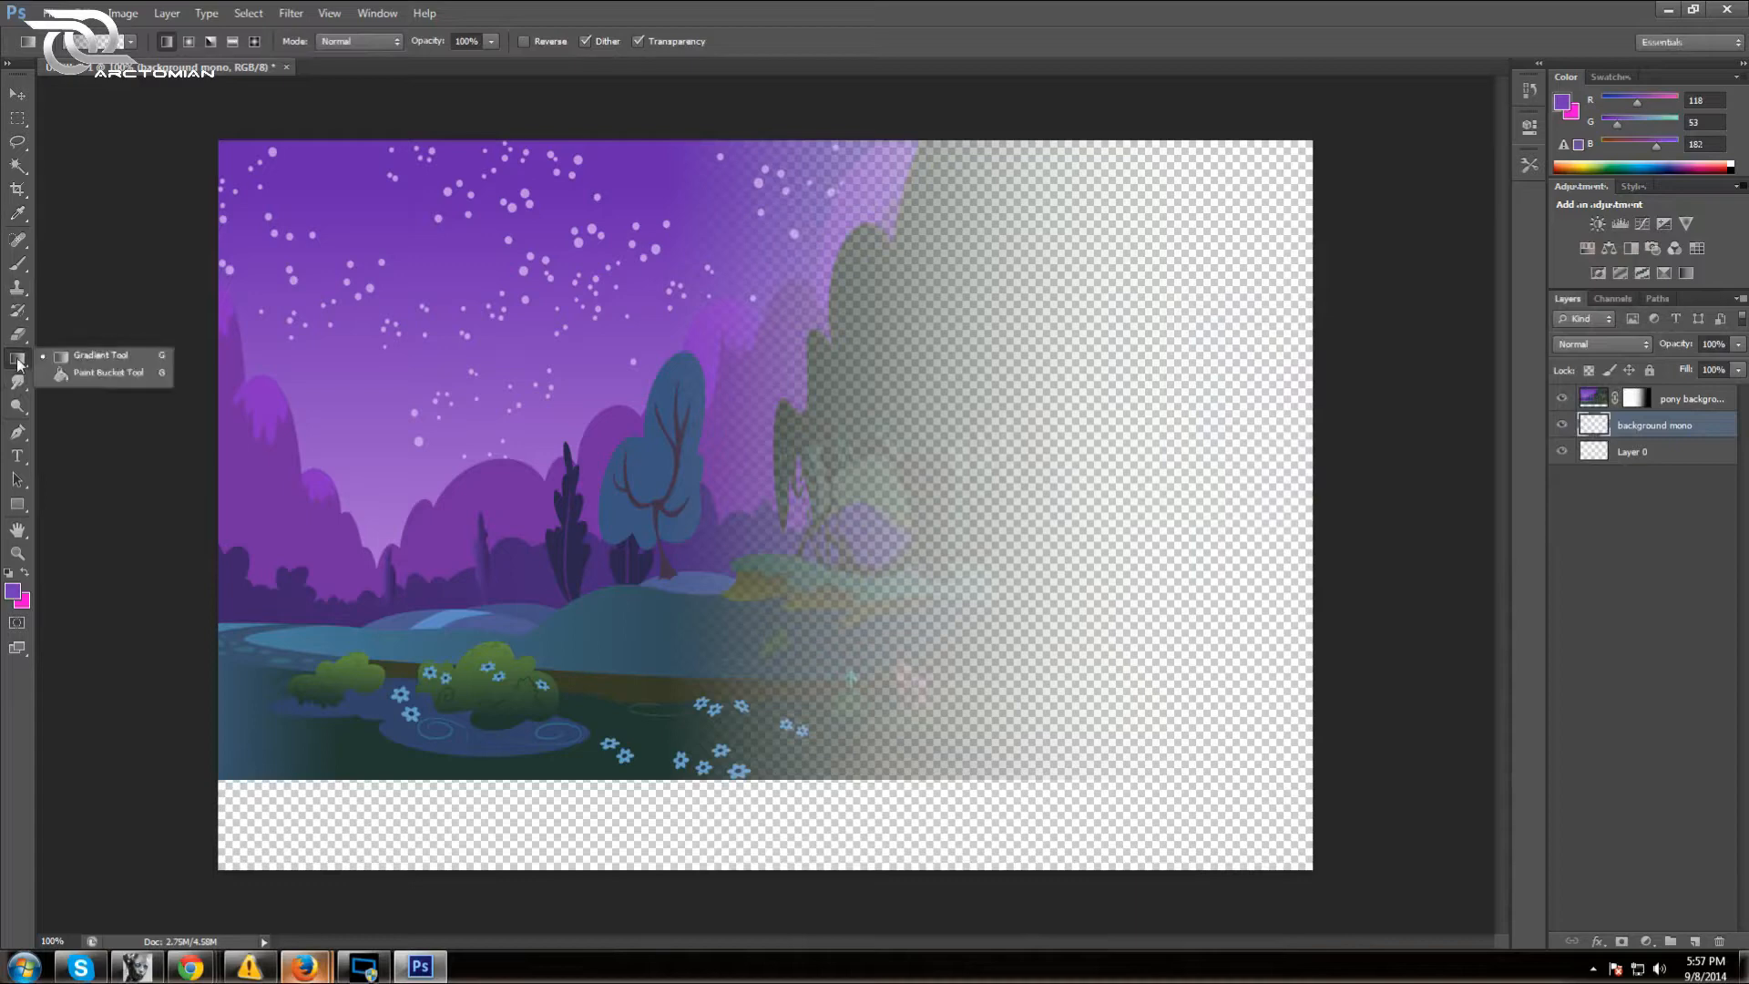
{"action": "left_click", "coordinate": [86, 372]}
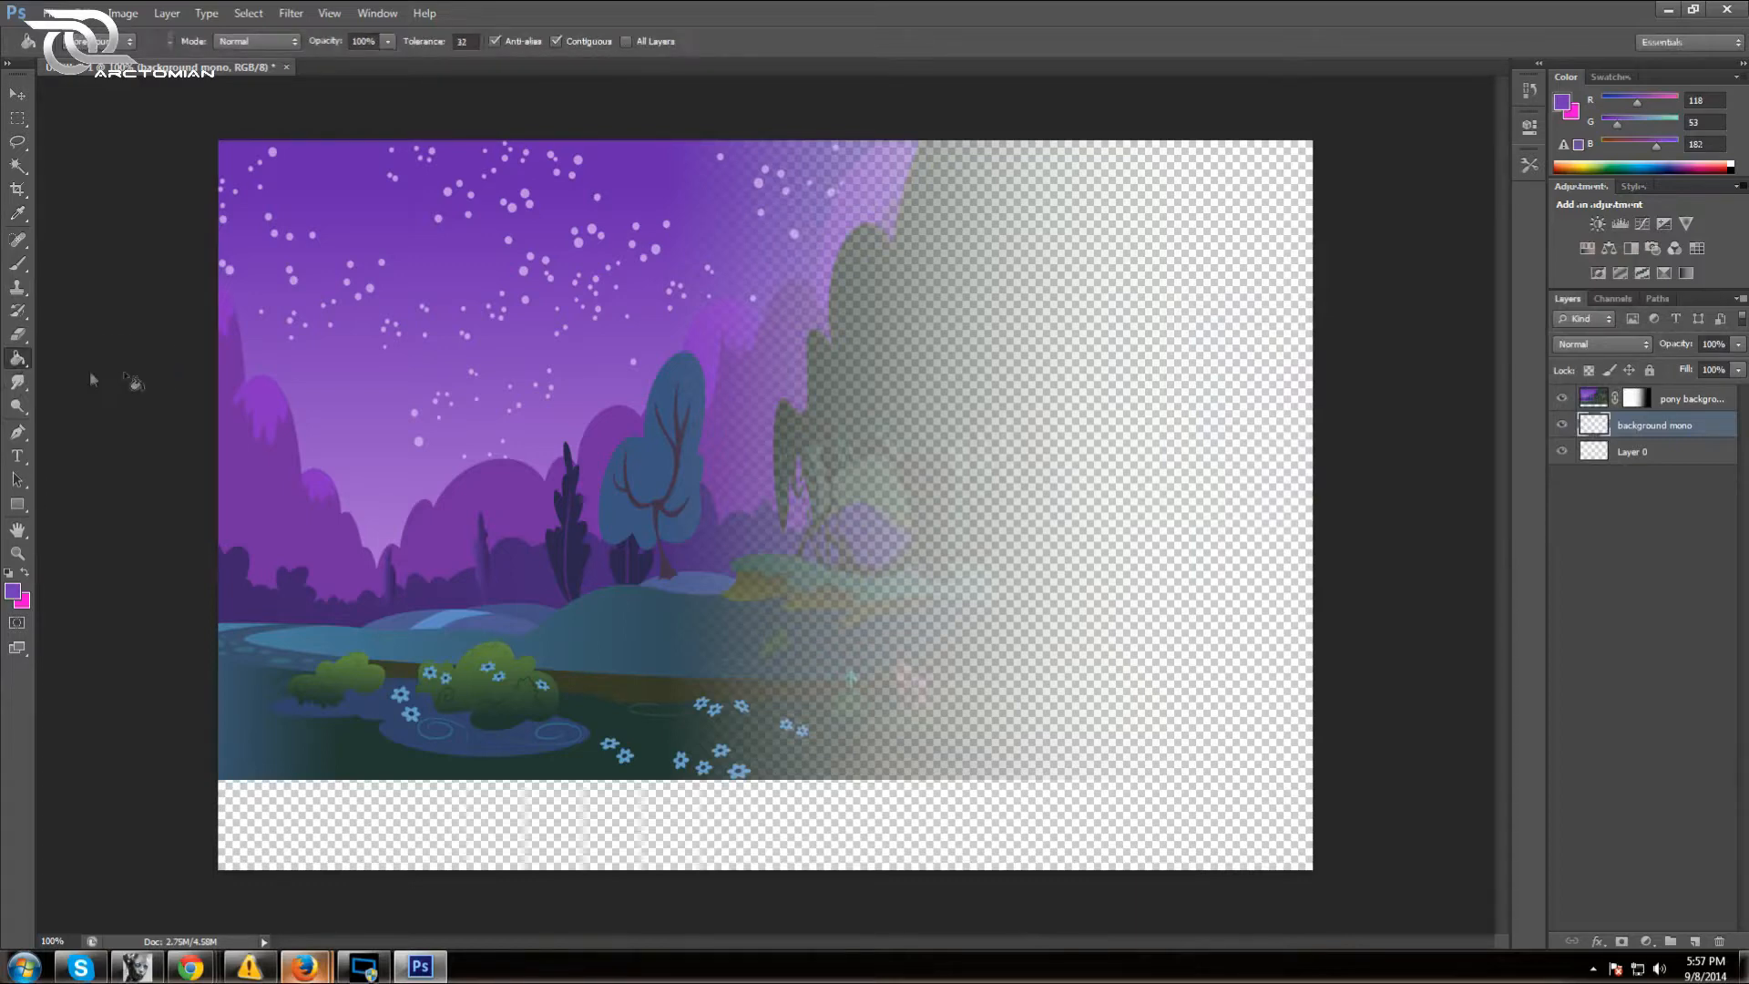
{"action": "left_click", "coordinate": [1205, 435]}
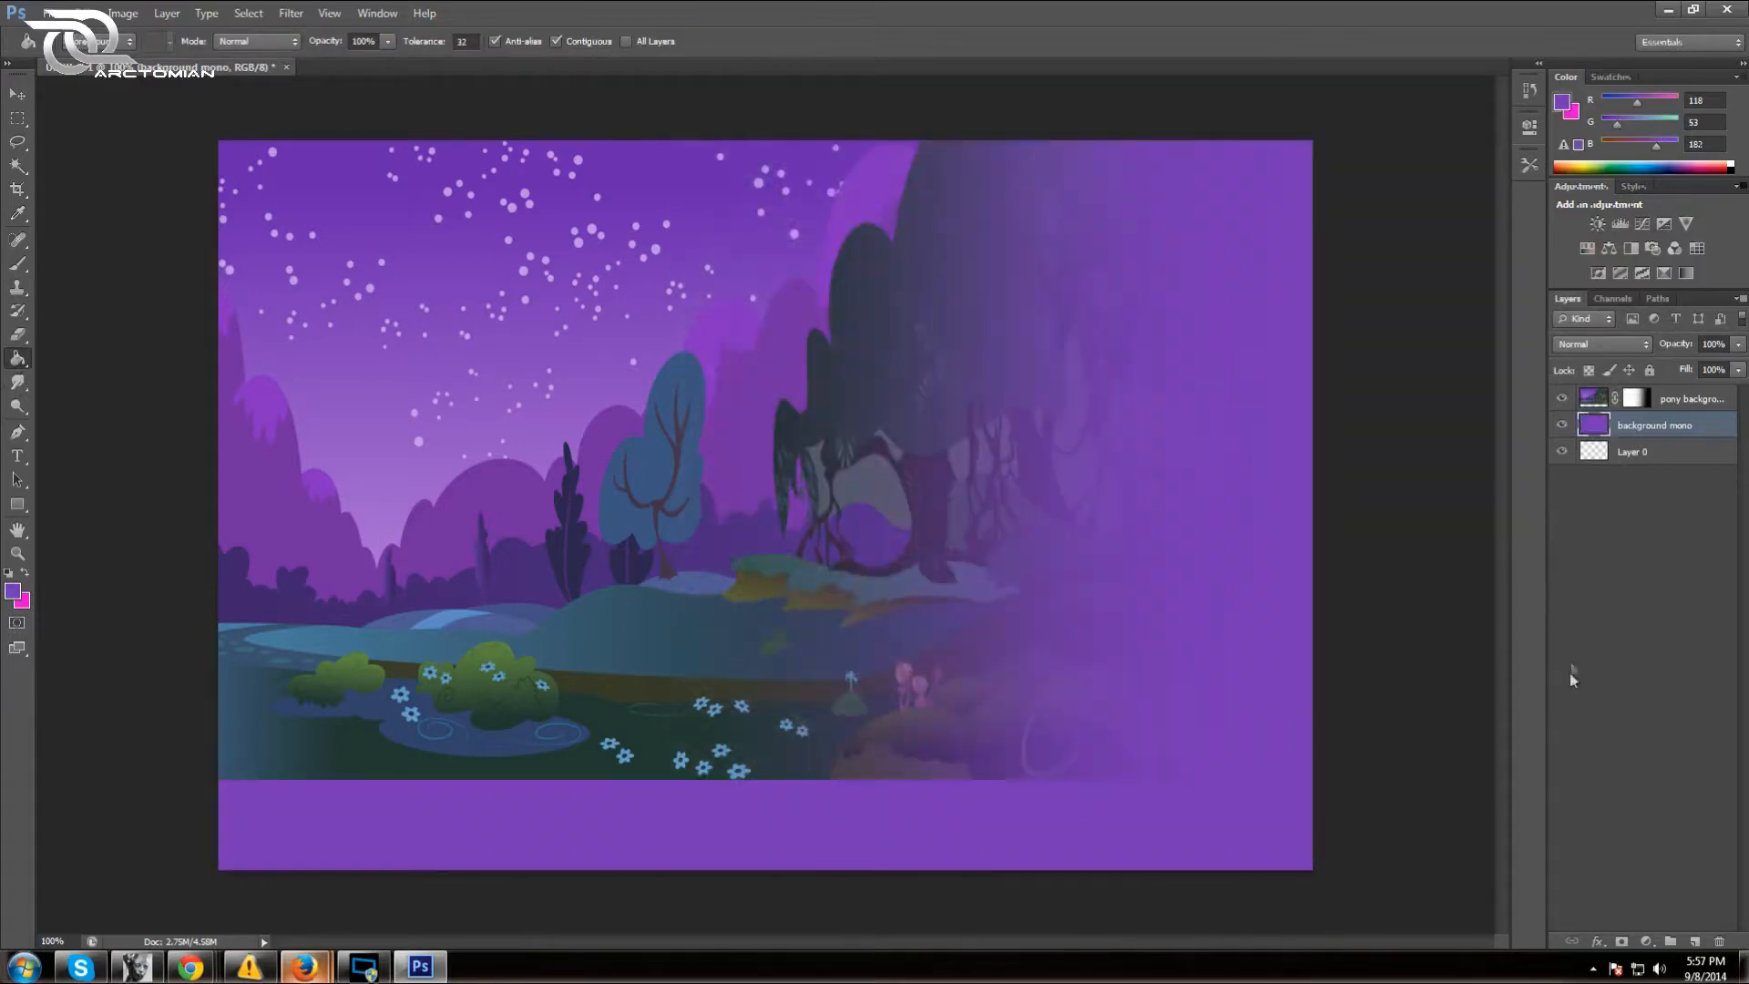
Redraw the fade on the pony background layer's mask with horizontal Gradient tool strokes across the dark willow trees, blending the forest into the purple
{"action": "left_click", "coordinate": [1637, 398]}
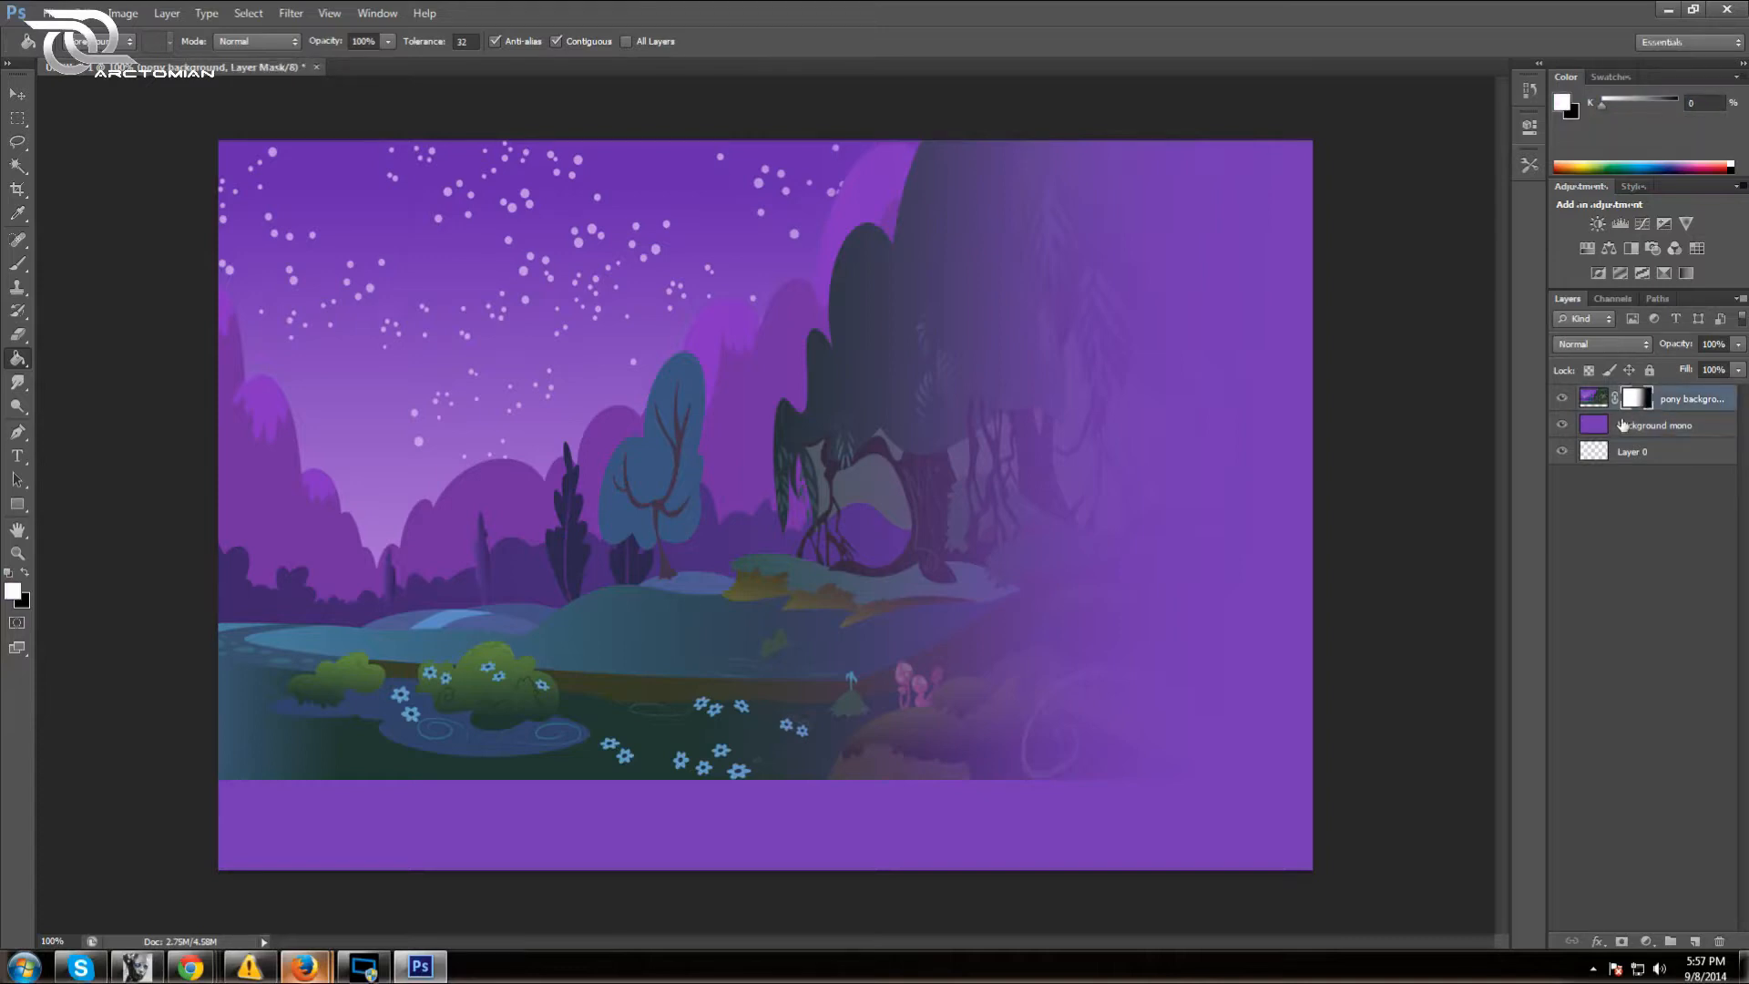
{"action": "left_click", "coordinate": [18, 336]}
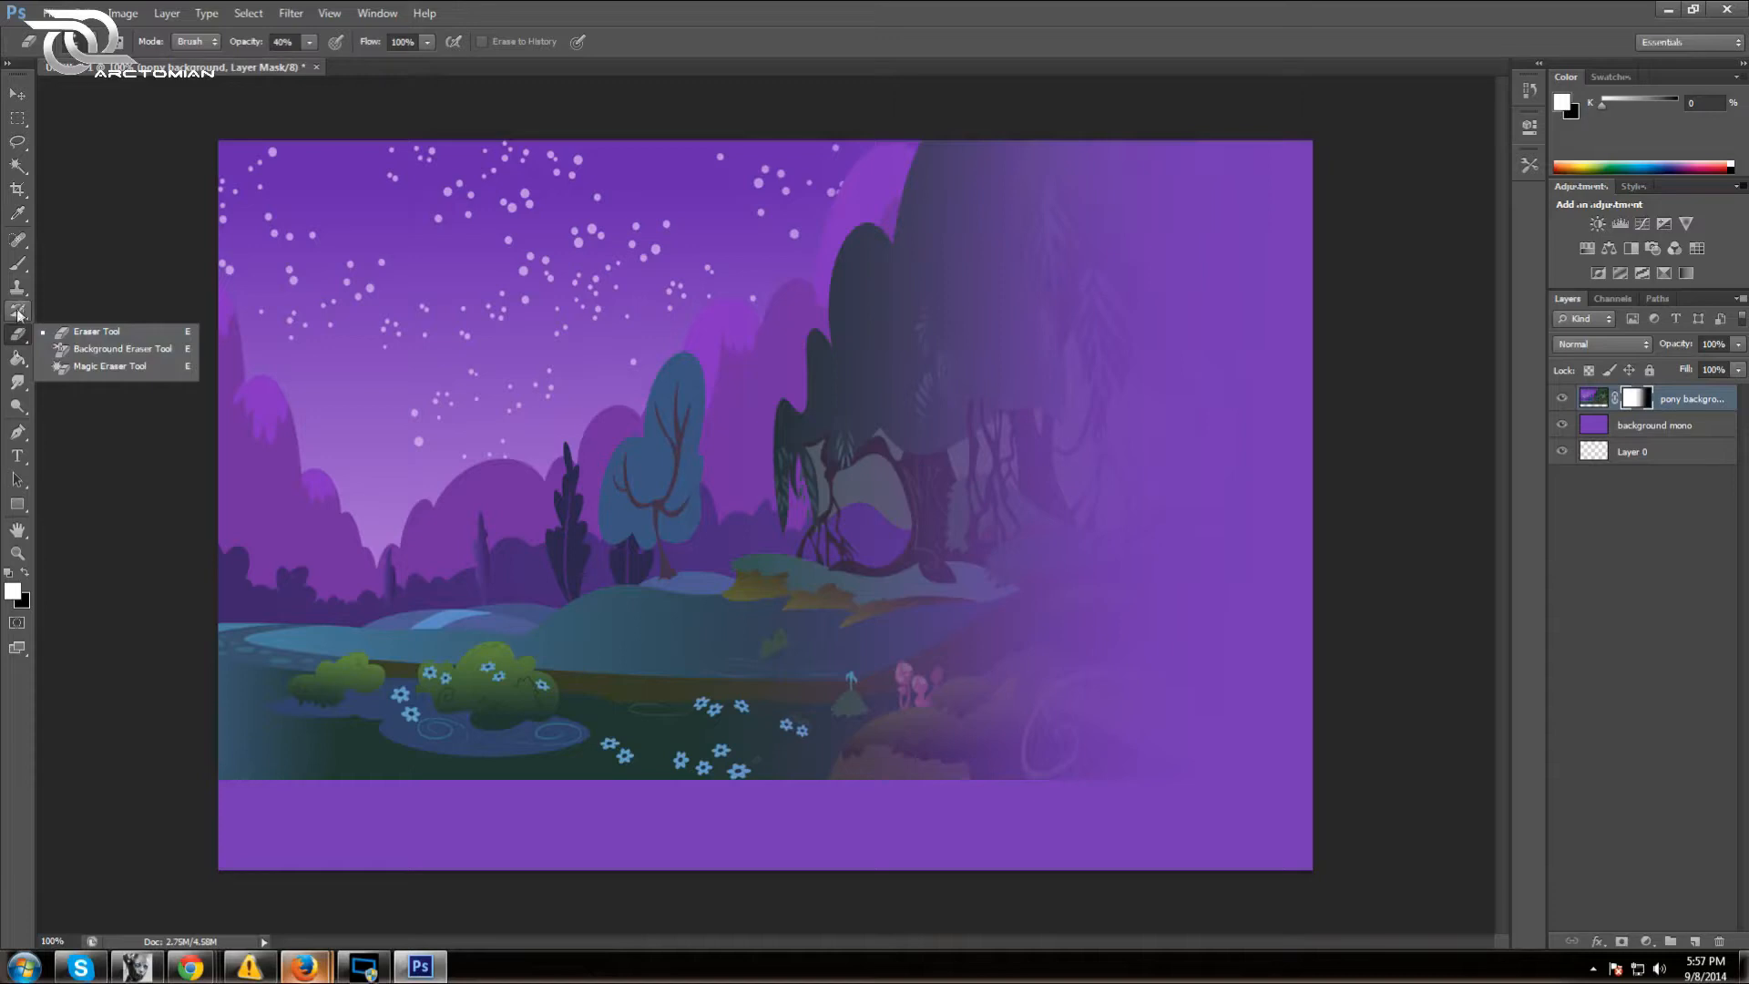
{"action": "left_click", "coordinate": [19, 358]}
{"action": "left_click", "coordinate": [64, 357]}
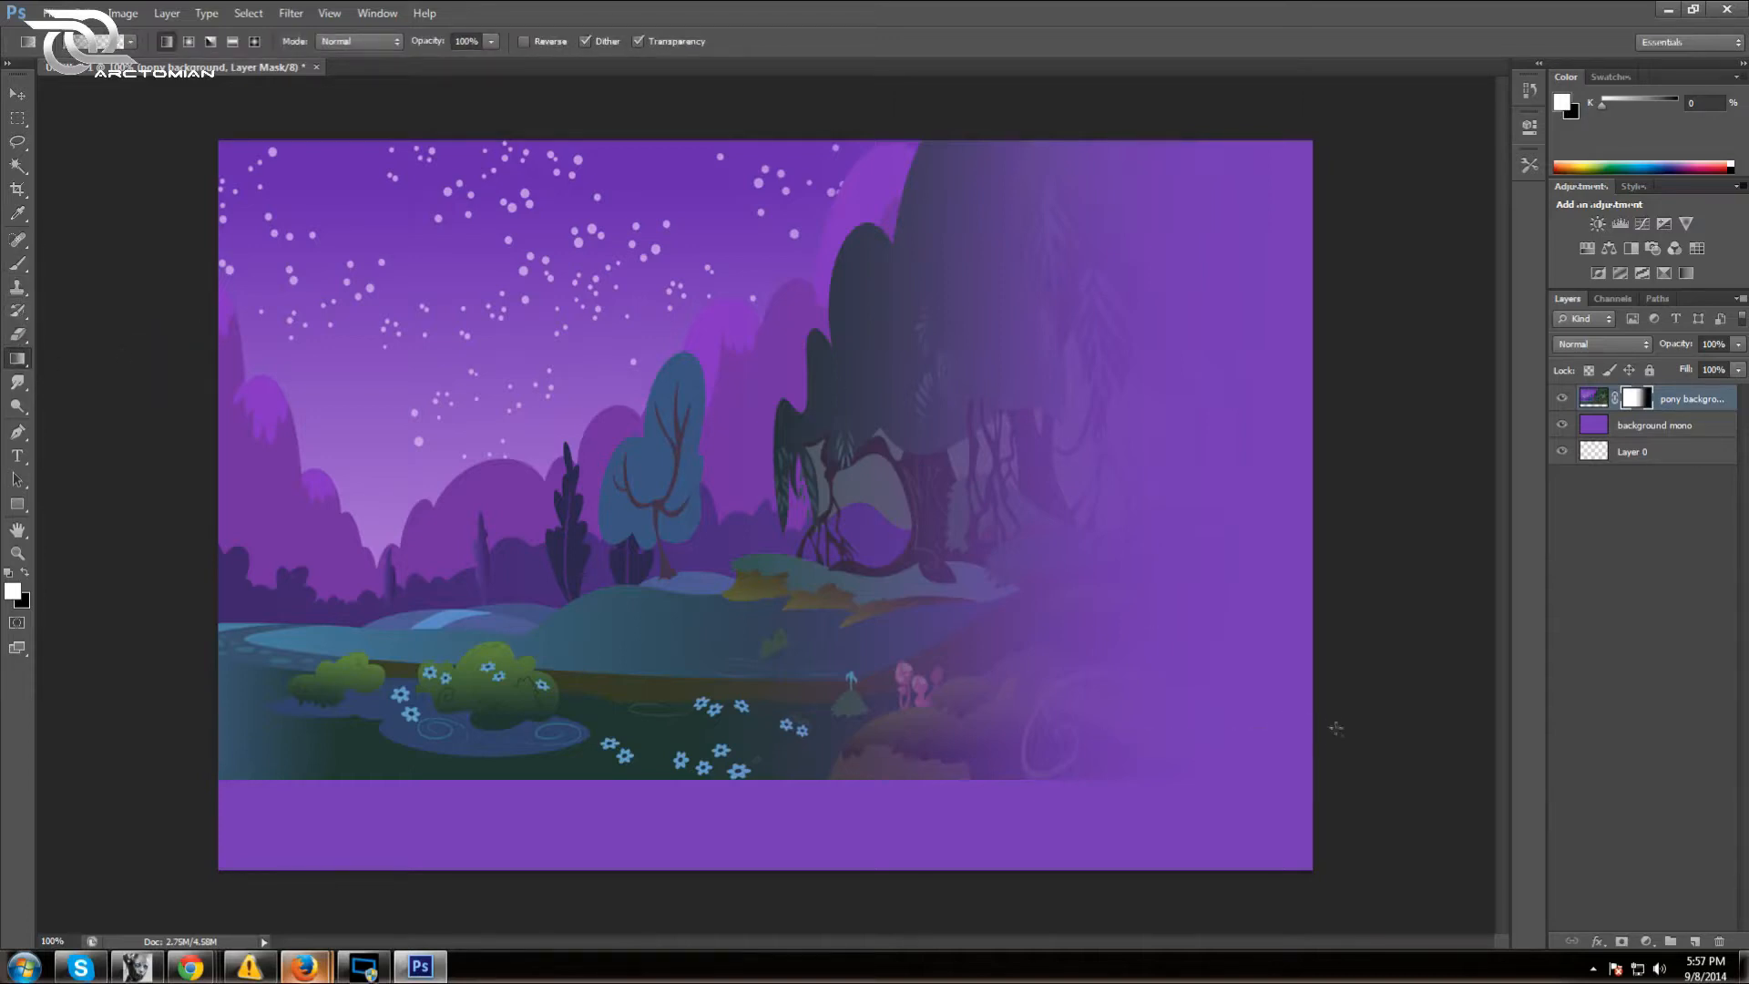
{"action": "left_click_drag", "start_coordinate": [1048, 736], "coordinate": [1143, 744]}
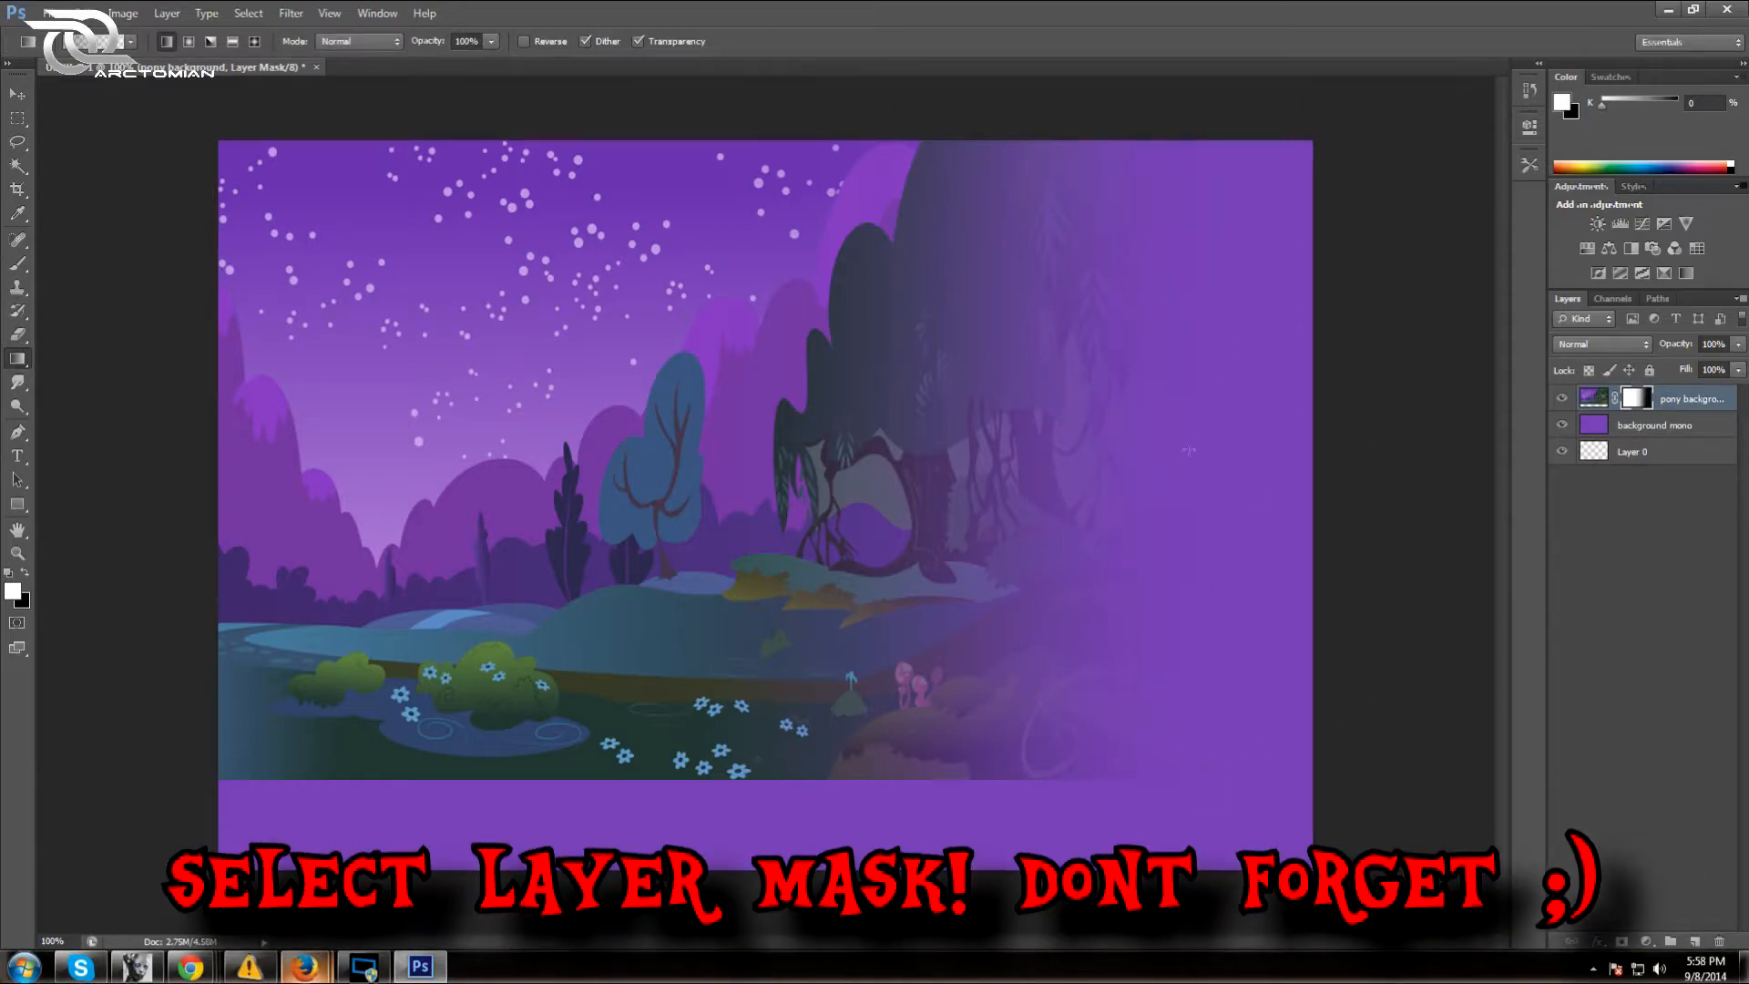
{"action": "left_click_drag", "start_coordinate": [1096, 508], "coordinate": [844, 491]}
{"action": "left_click_drag", "start_coordinate": [1135, 492], "coordinate": [830, 485]}
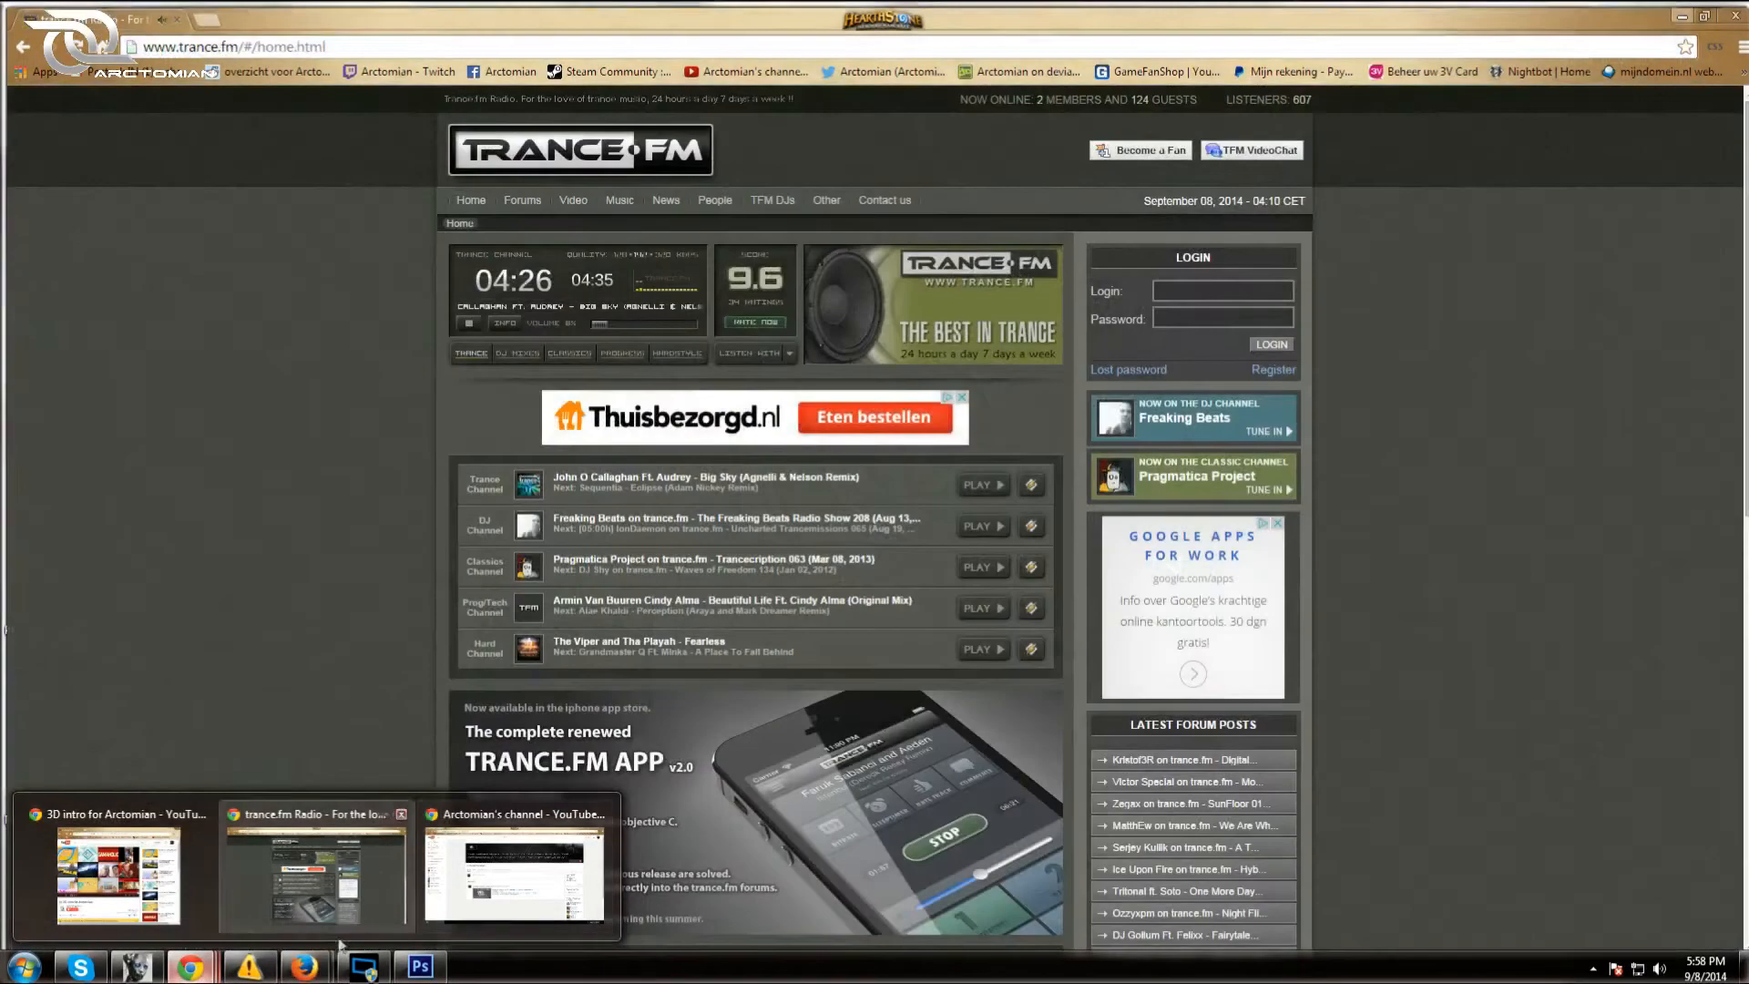
Switch to Firefox and search Google Images for "my little pony .png"
{"action": "mouse_move", "coordinate": [310, 967]}
{"action": "left_click", "coordinate": [398, 859]}
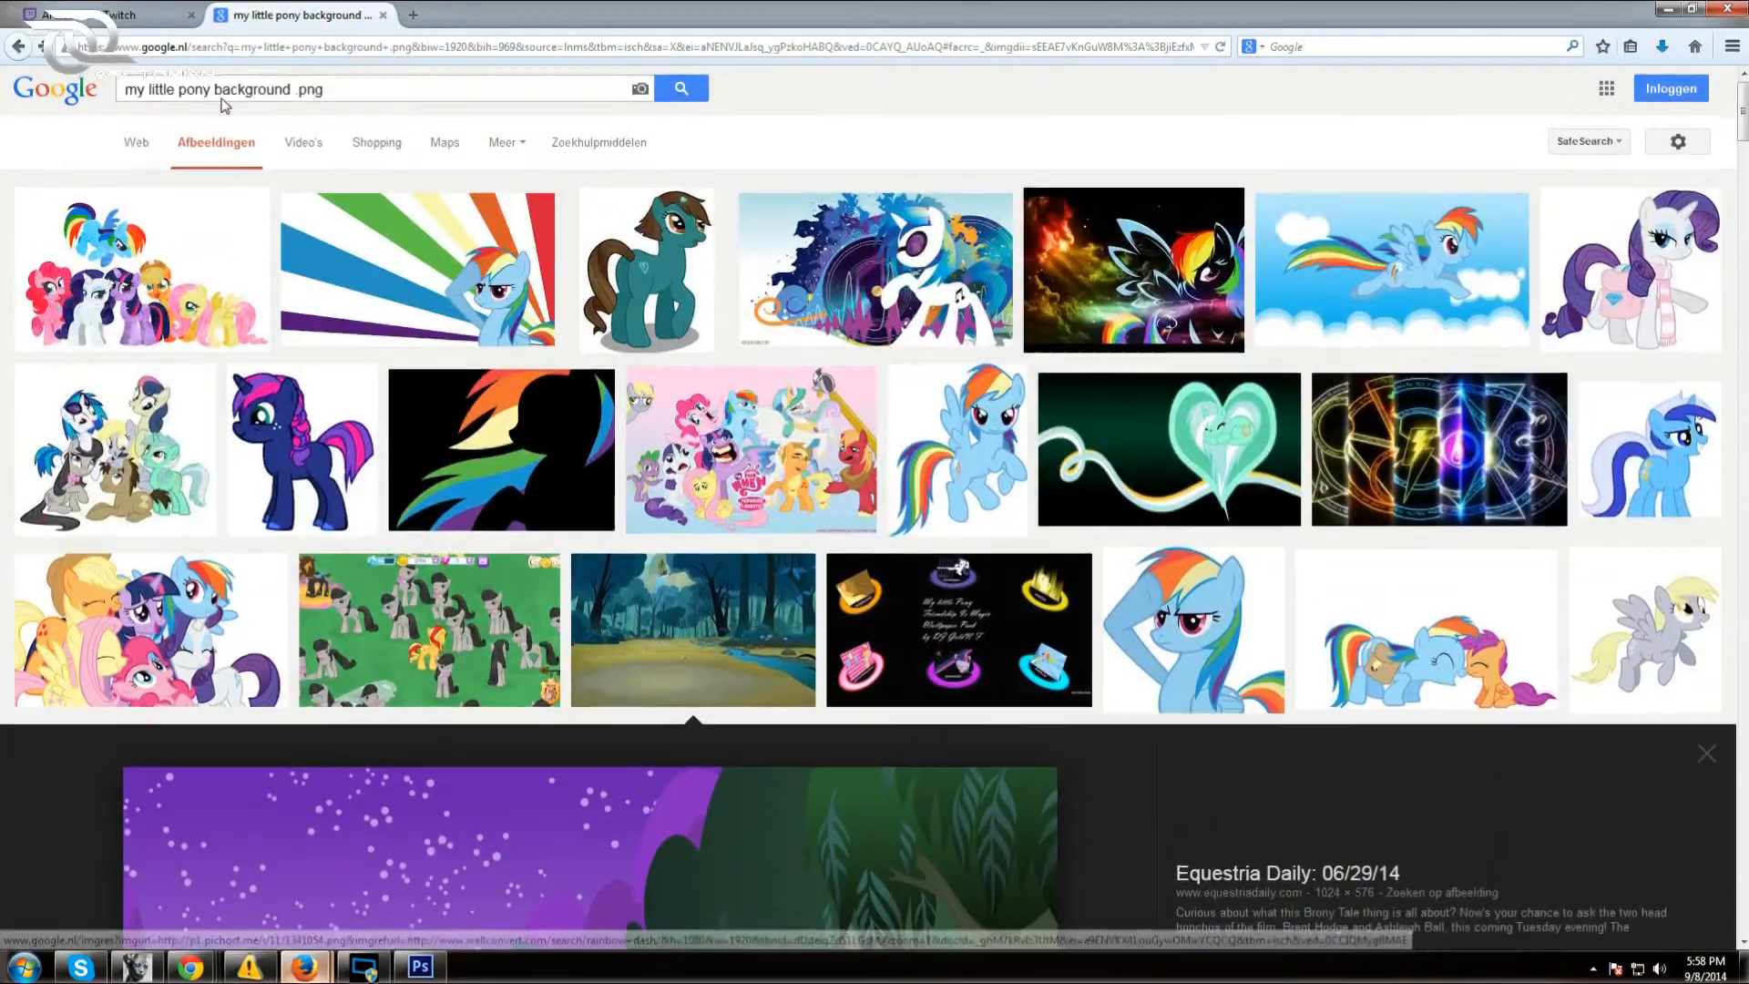
{"action": "left_click_drag", "start_coordinate": [289, 94], "coordinate": [214, 93]}
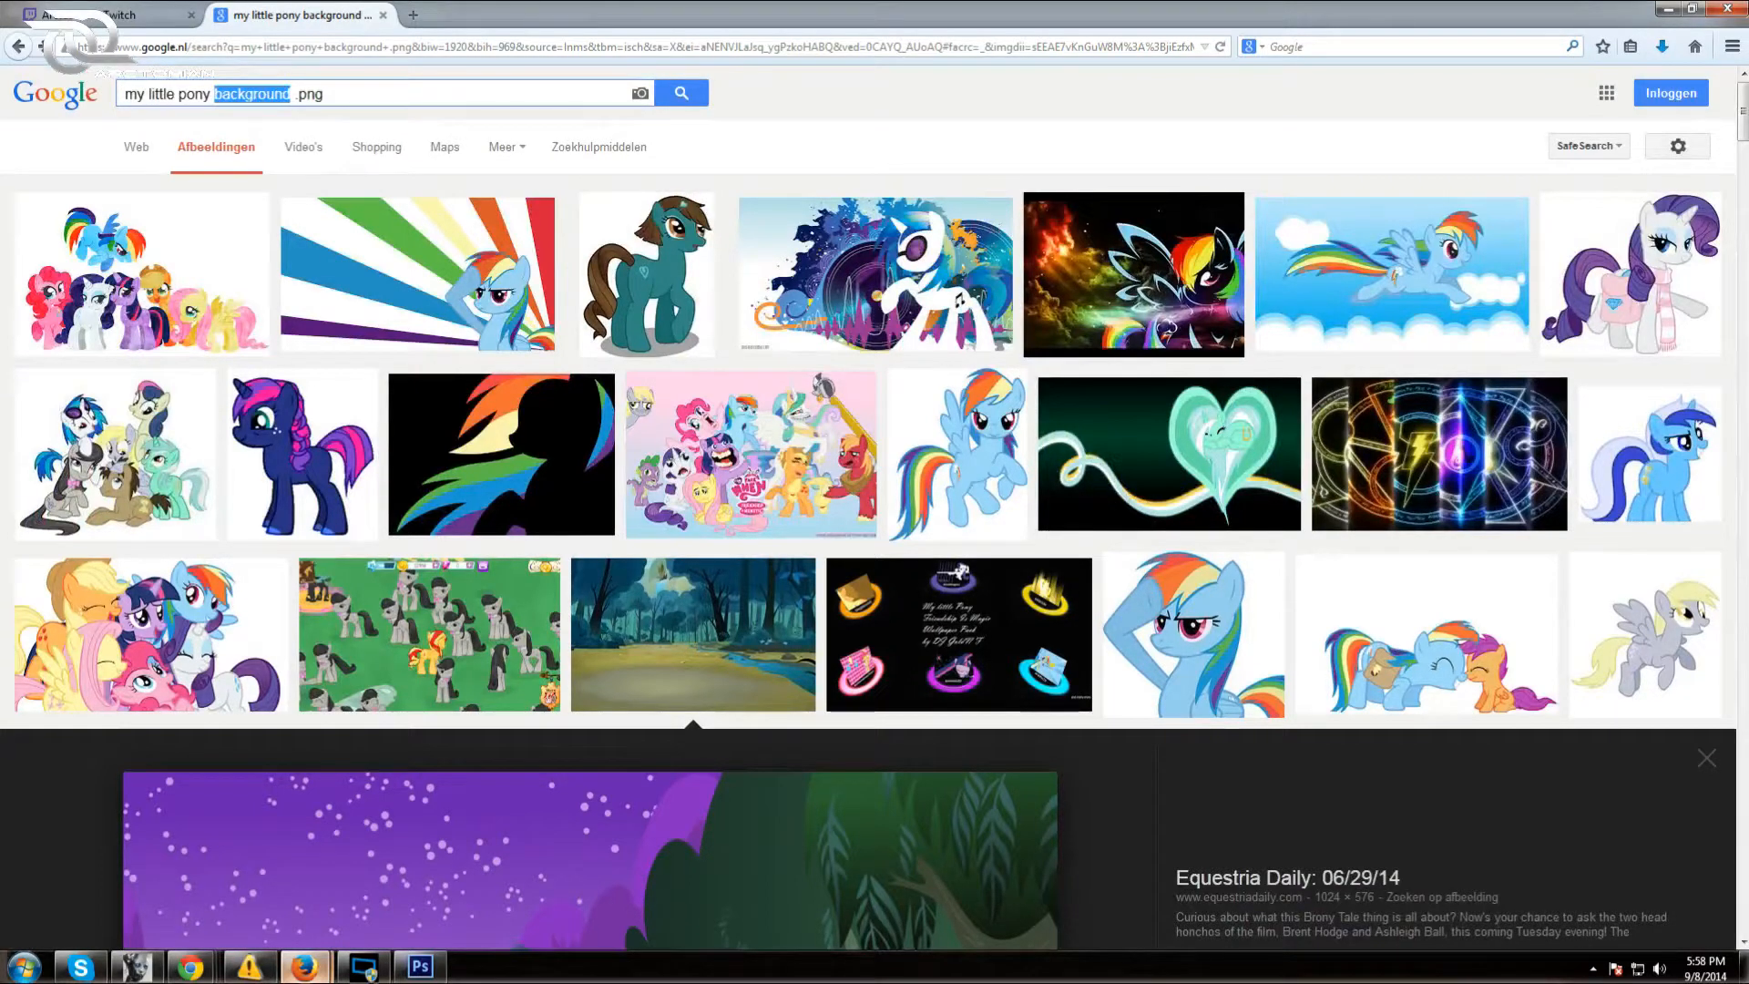
{"action": "key", "text": "BackSpace"}
{"action": "key", "text": "BackSpace"}
{"action": "key", "text": "Return"}
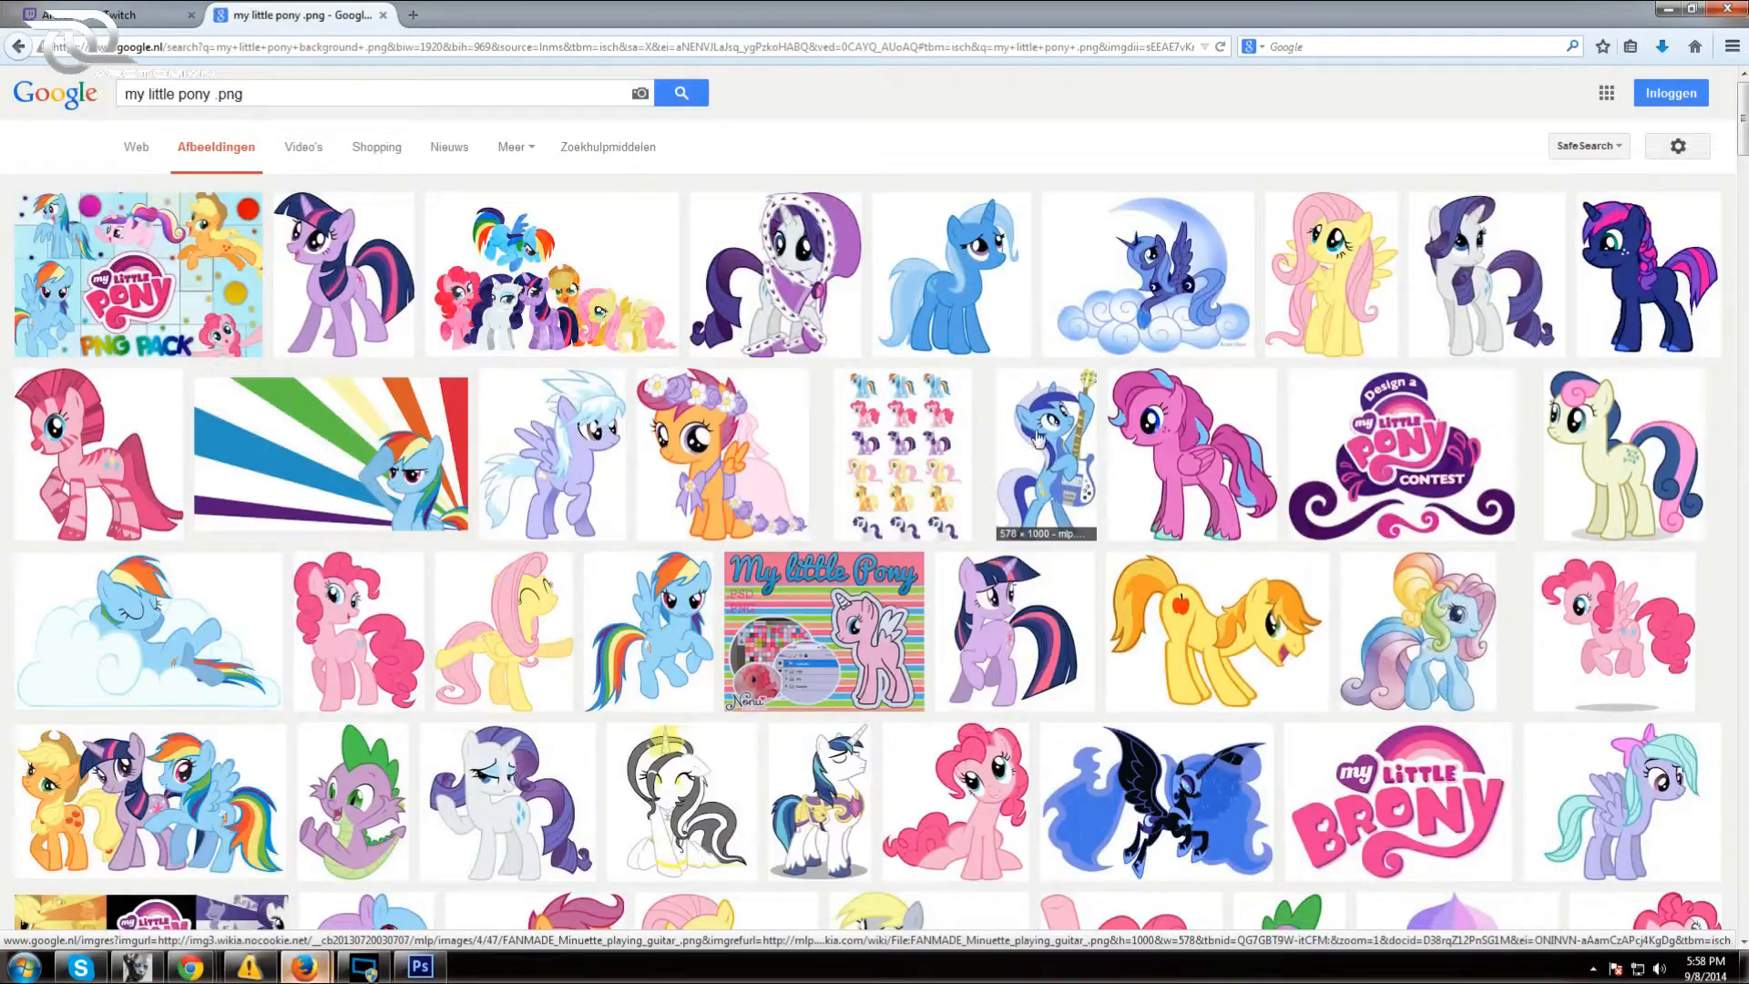
Save the picture of the white pony in the purple hooded cloak as a PNG named "cute pony" in the bits folder
{"action": "left_click", "coordinate": [793, 314]}
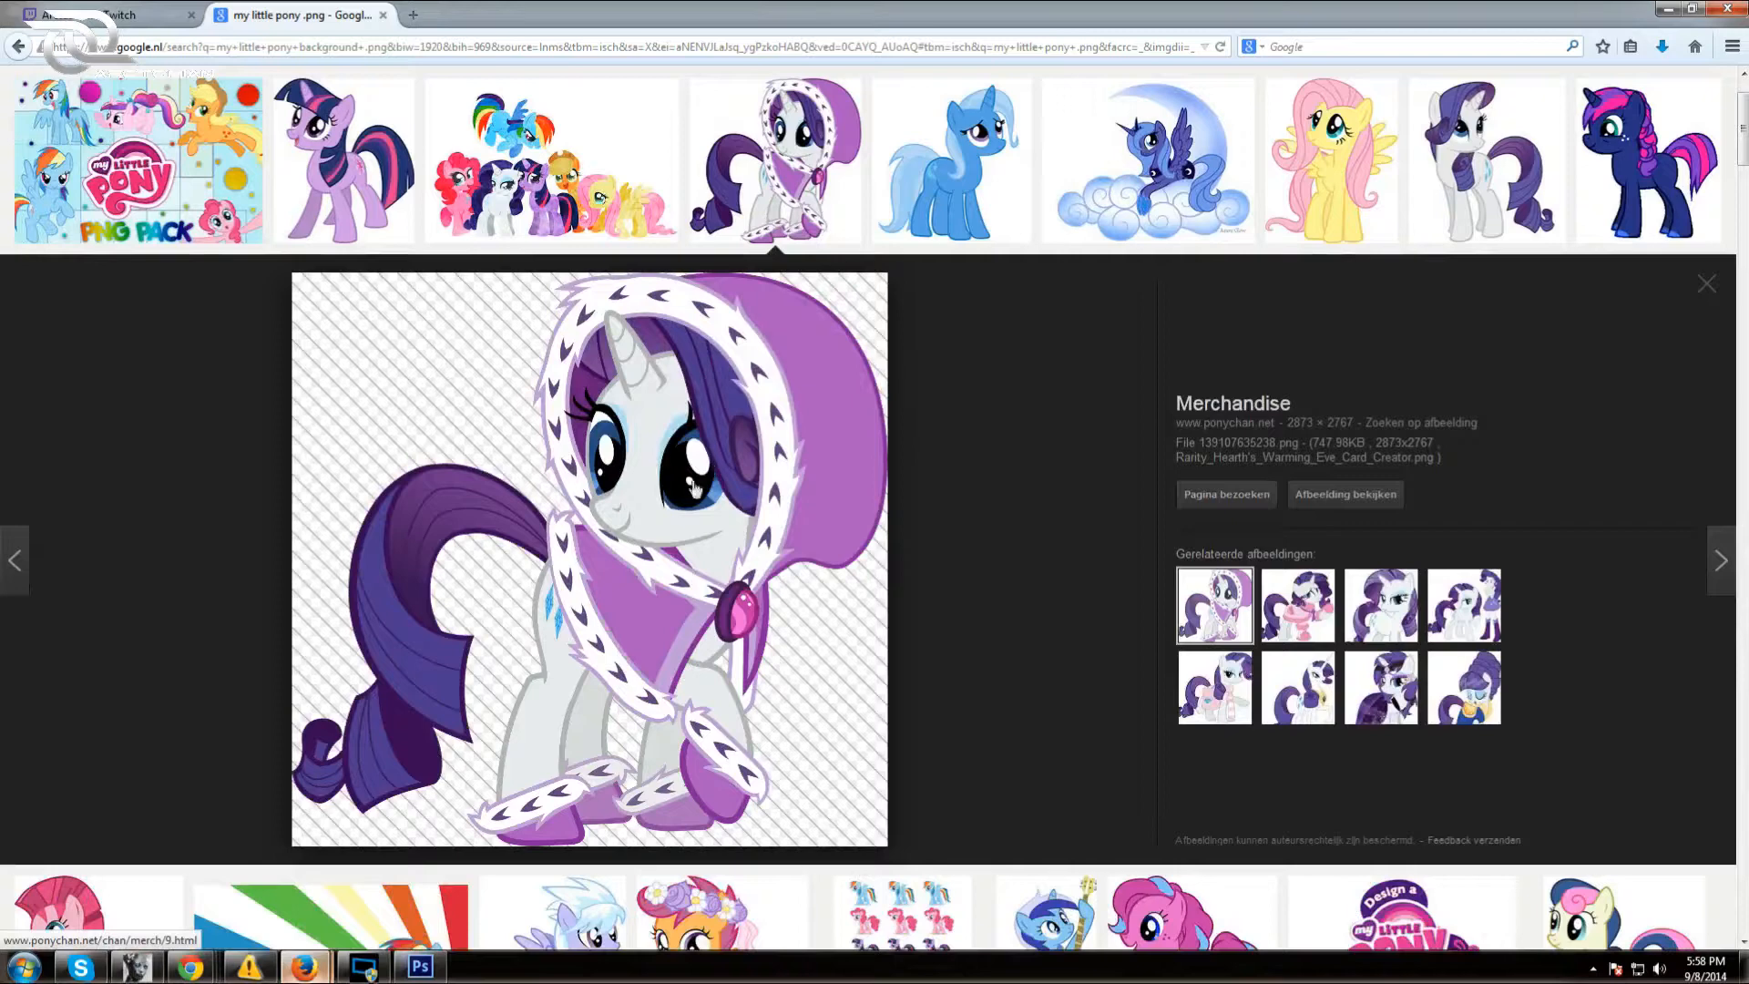
{"action": "right_click", "coordinate": [671, 450]}
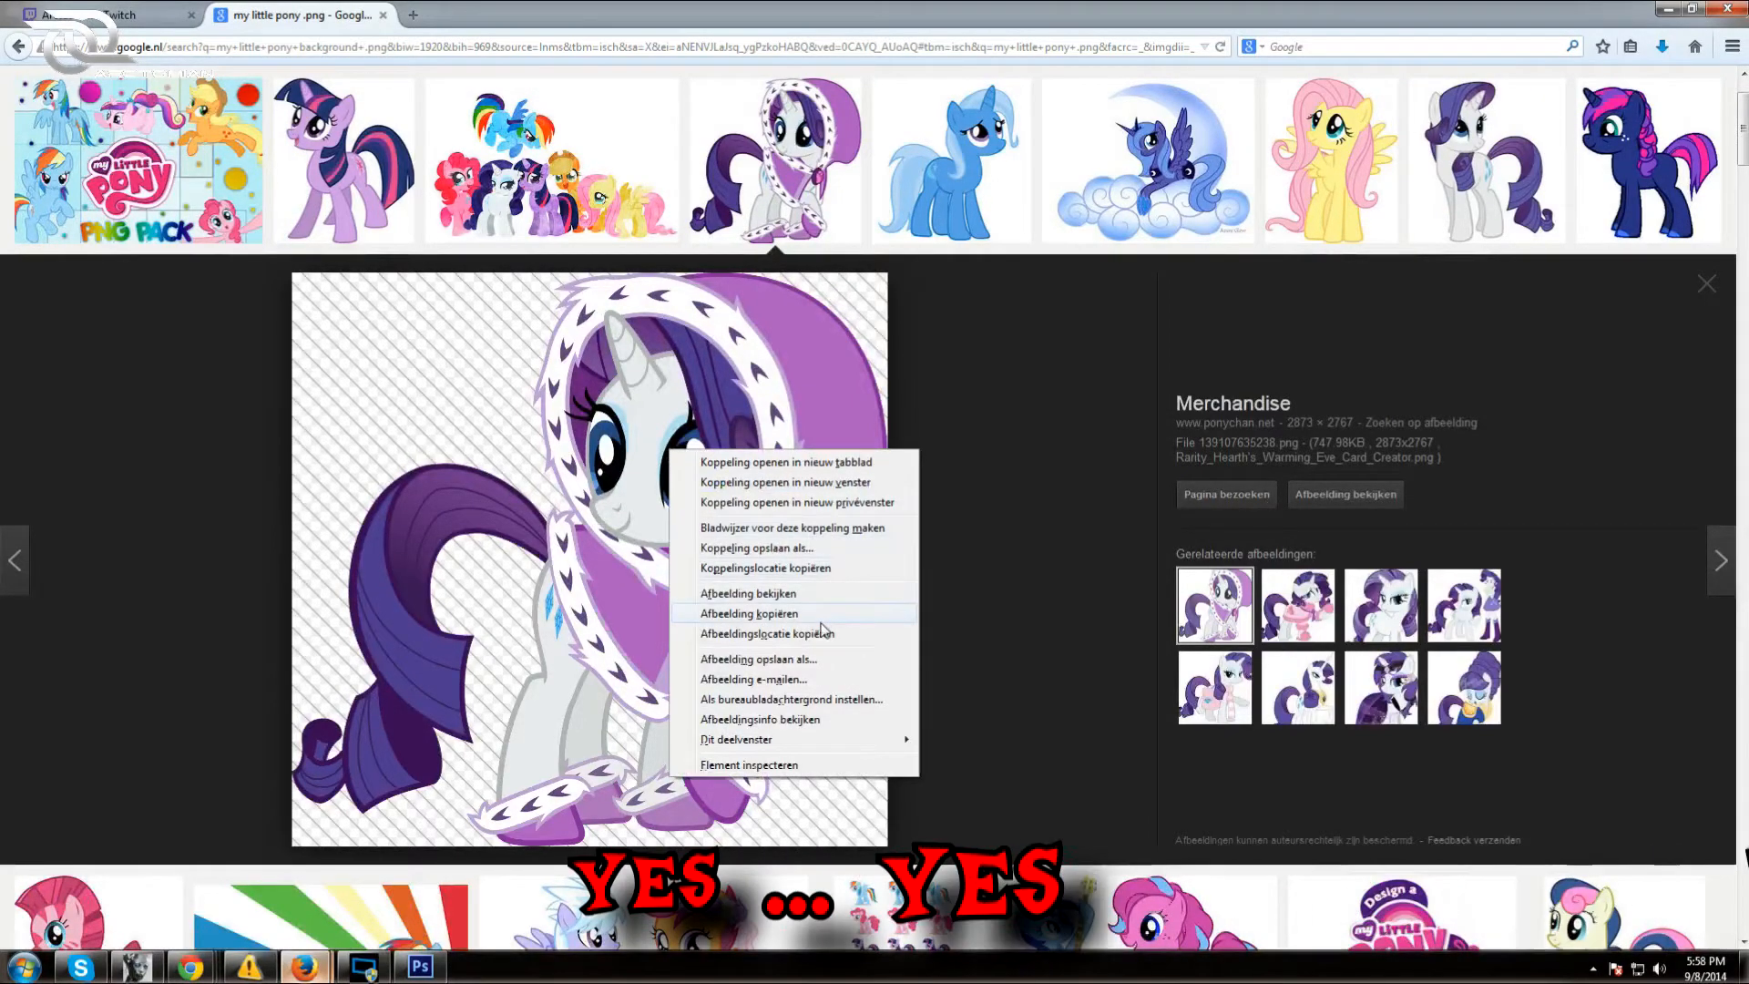
{"action": "left_click", "coordinate": [784, 659]}
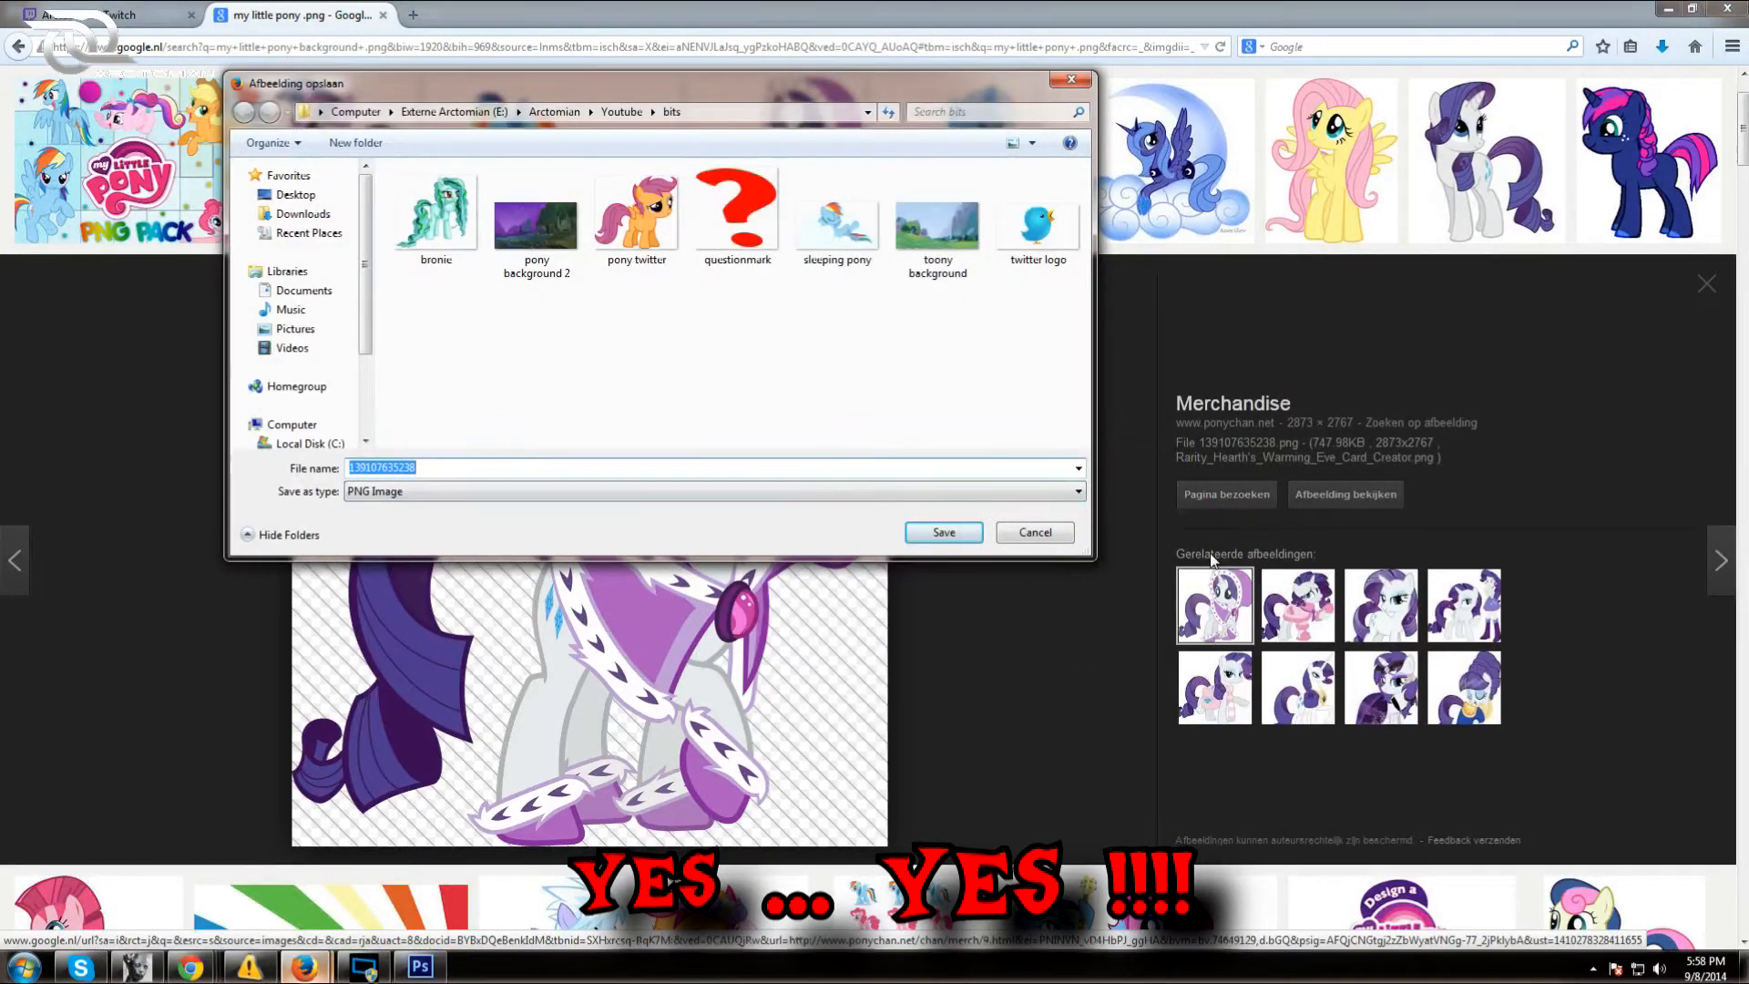
{"action": "type", "text": "cute pony"}
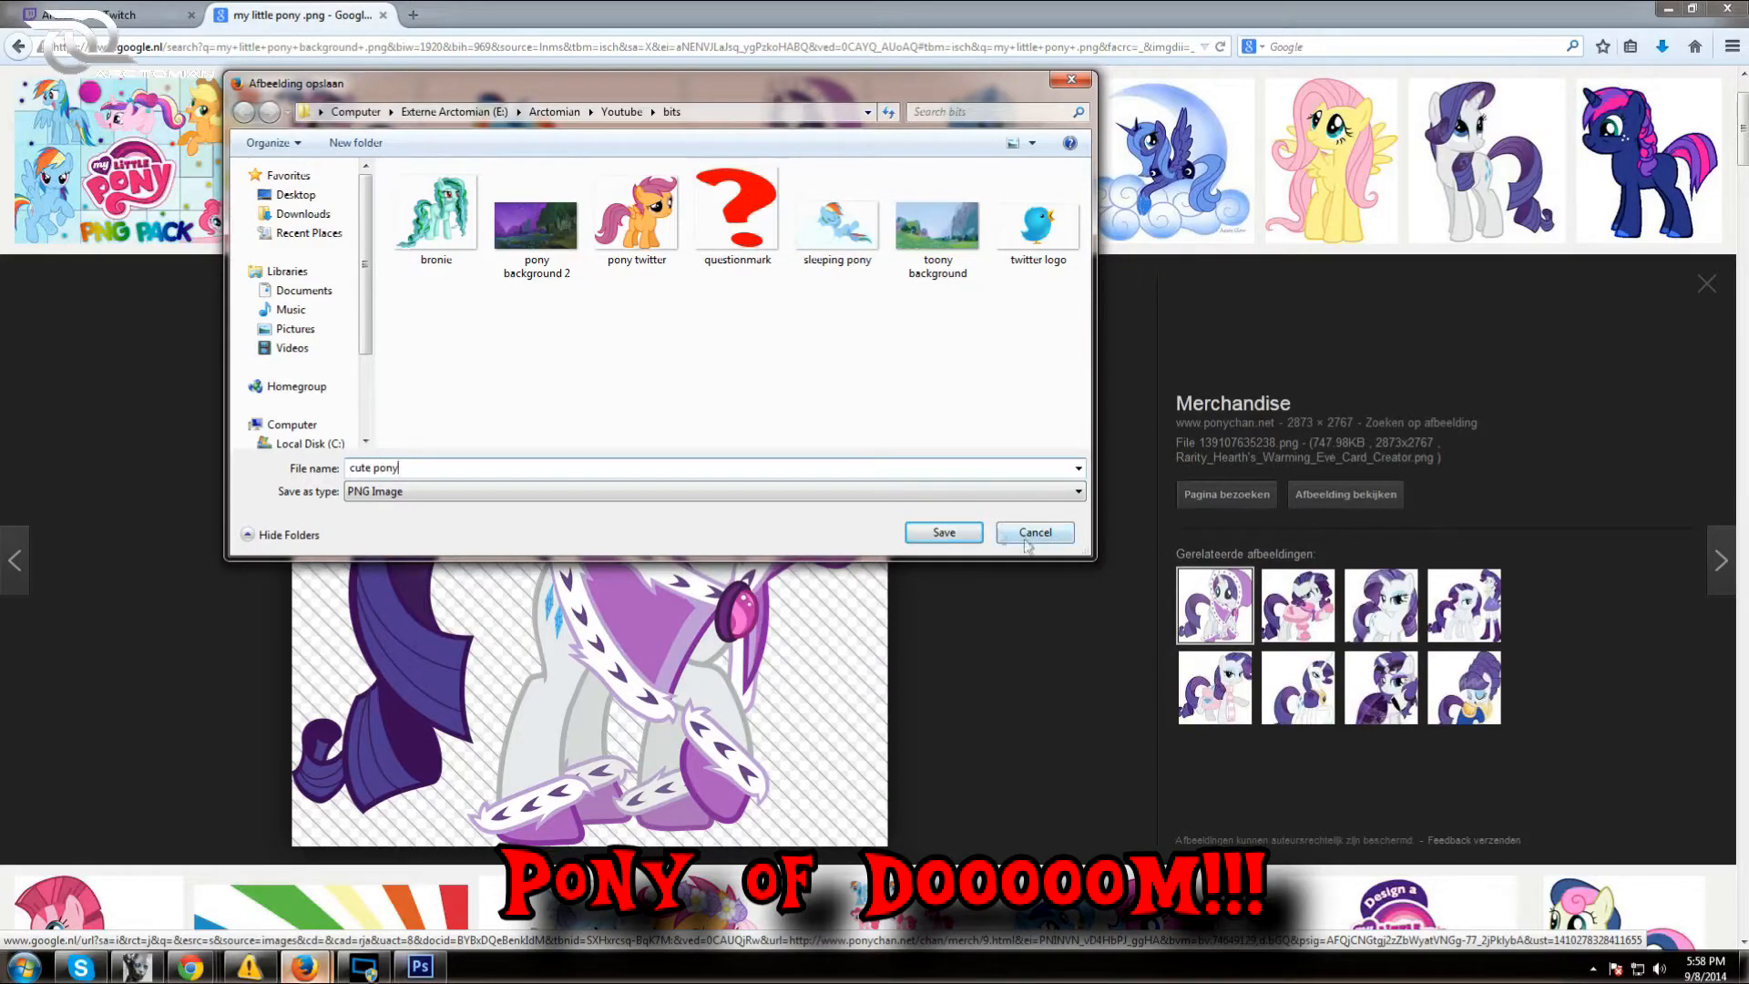
{"action": "left_click", "coordinate": [943, 532]}
Switch to Photoshop and open the cute pony image file
{"action": "left_click", "coordinate": [1666, 9]}
{"action": "left_click", "coordinate": [51, 13]}
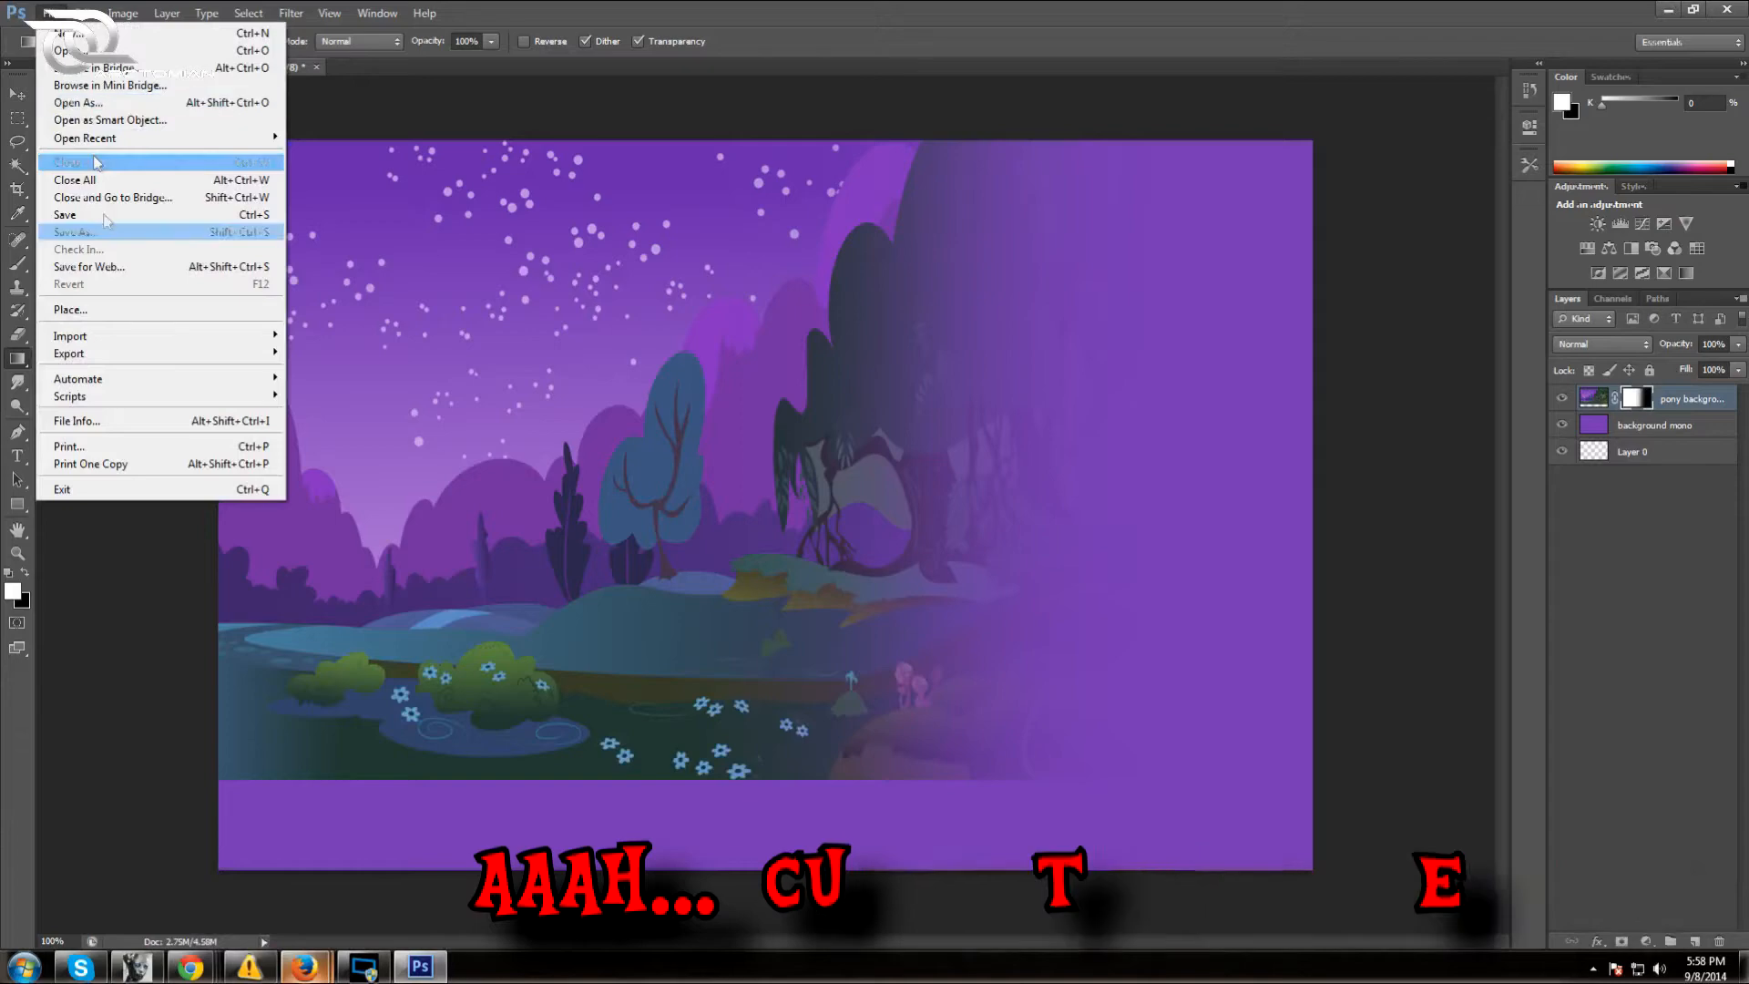
{"action": "left_click", "coordinate": [66, 50]}
{"action": "double_click", "coordinate": [855, 292]}
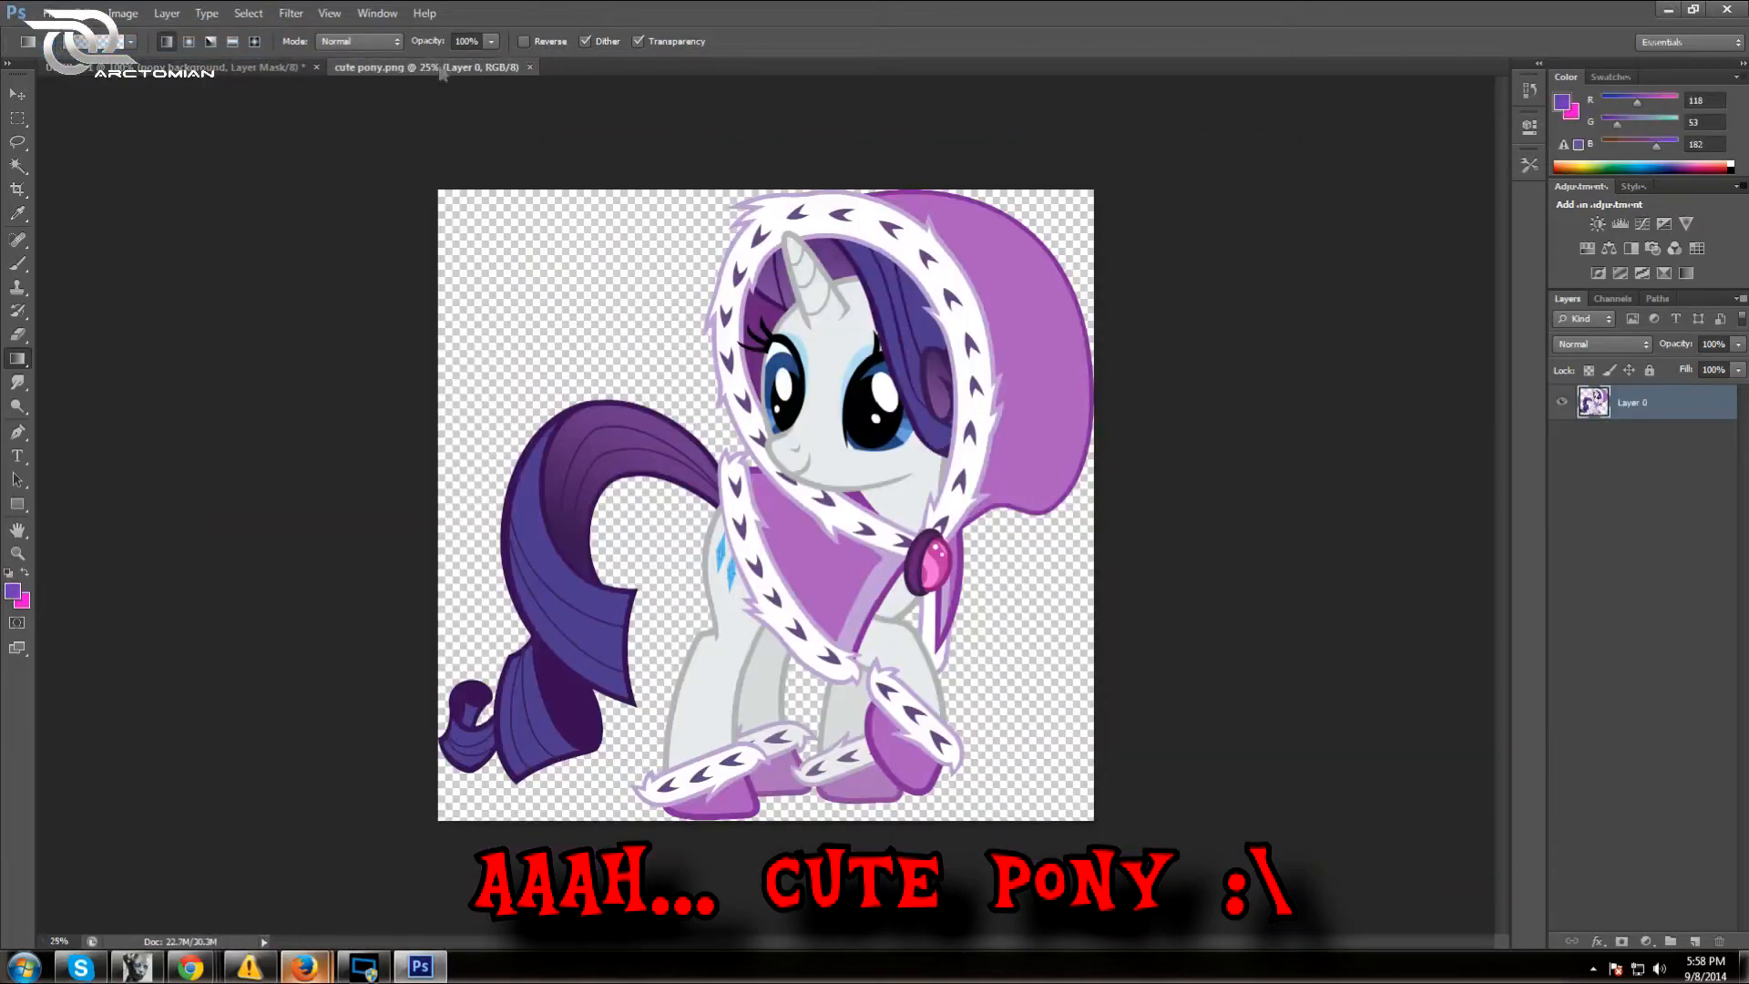
Copy the hooded pony into the banner document as a new layer and close the cute pony document
{"action": "left_click_drag", "start_coordinate": [439, 66], "coordinate": [959, 182]}
{"action": "left_click", "coordinate": [18, 99]}
{"action": "left_click_drag", "start_coordinate": [1082, 492], "coordinate": [636, 506]}
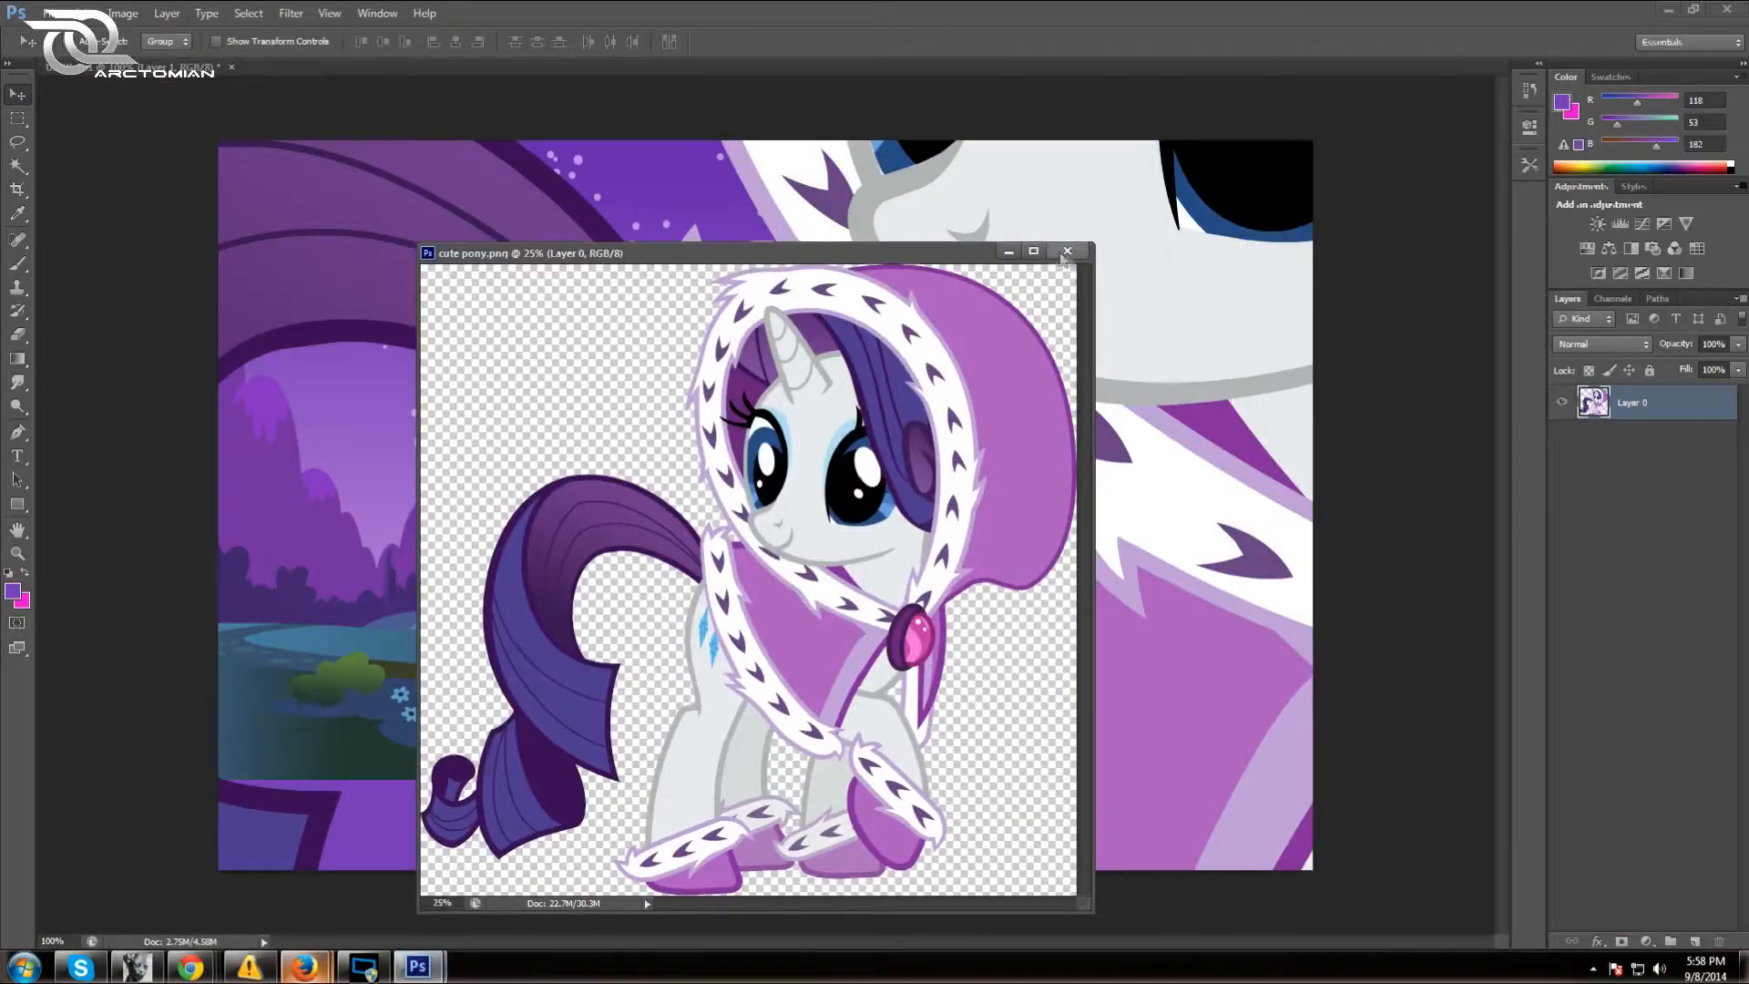
{"action": "left_click", "coordinate": [1088, 246]}
Scale the hooded pony to about 20% width and 17% height and place it right of centre, hooves on the forest picture's lower edge
{"action": "left_click_drag", "start_coordinate": [959, 475], "coordinate": [803, 273]}
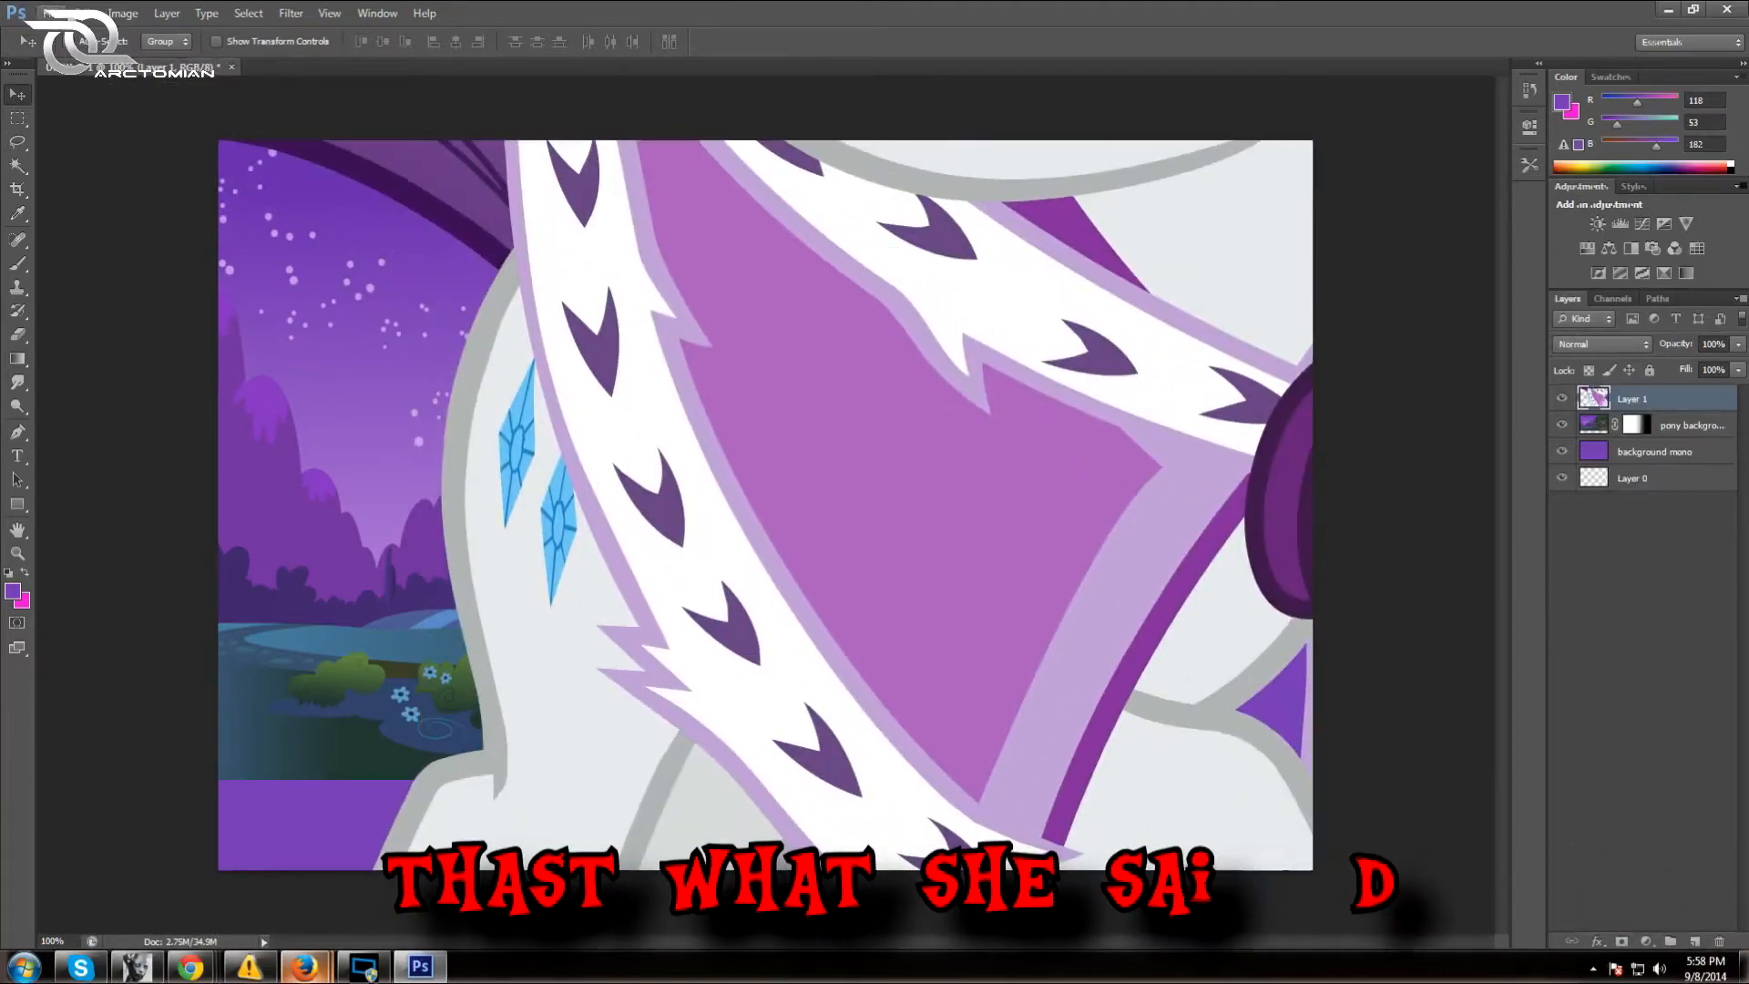
{"action": "left_click", "coordinate": [81, 13]}
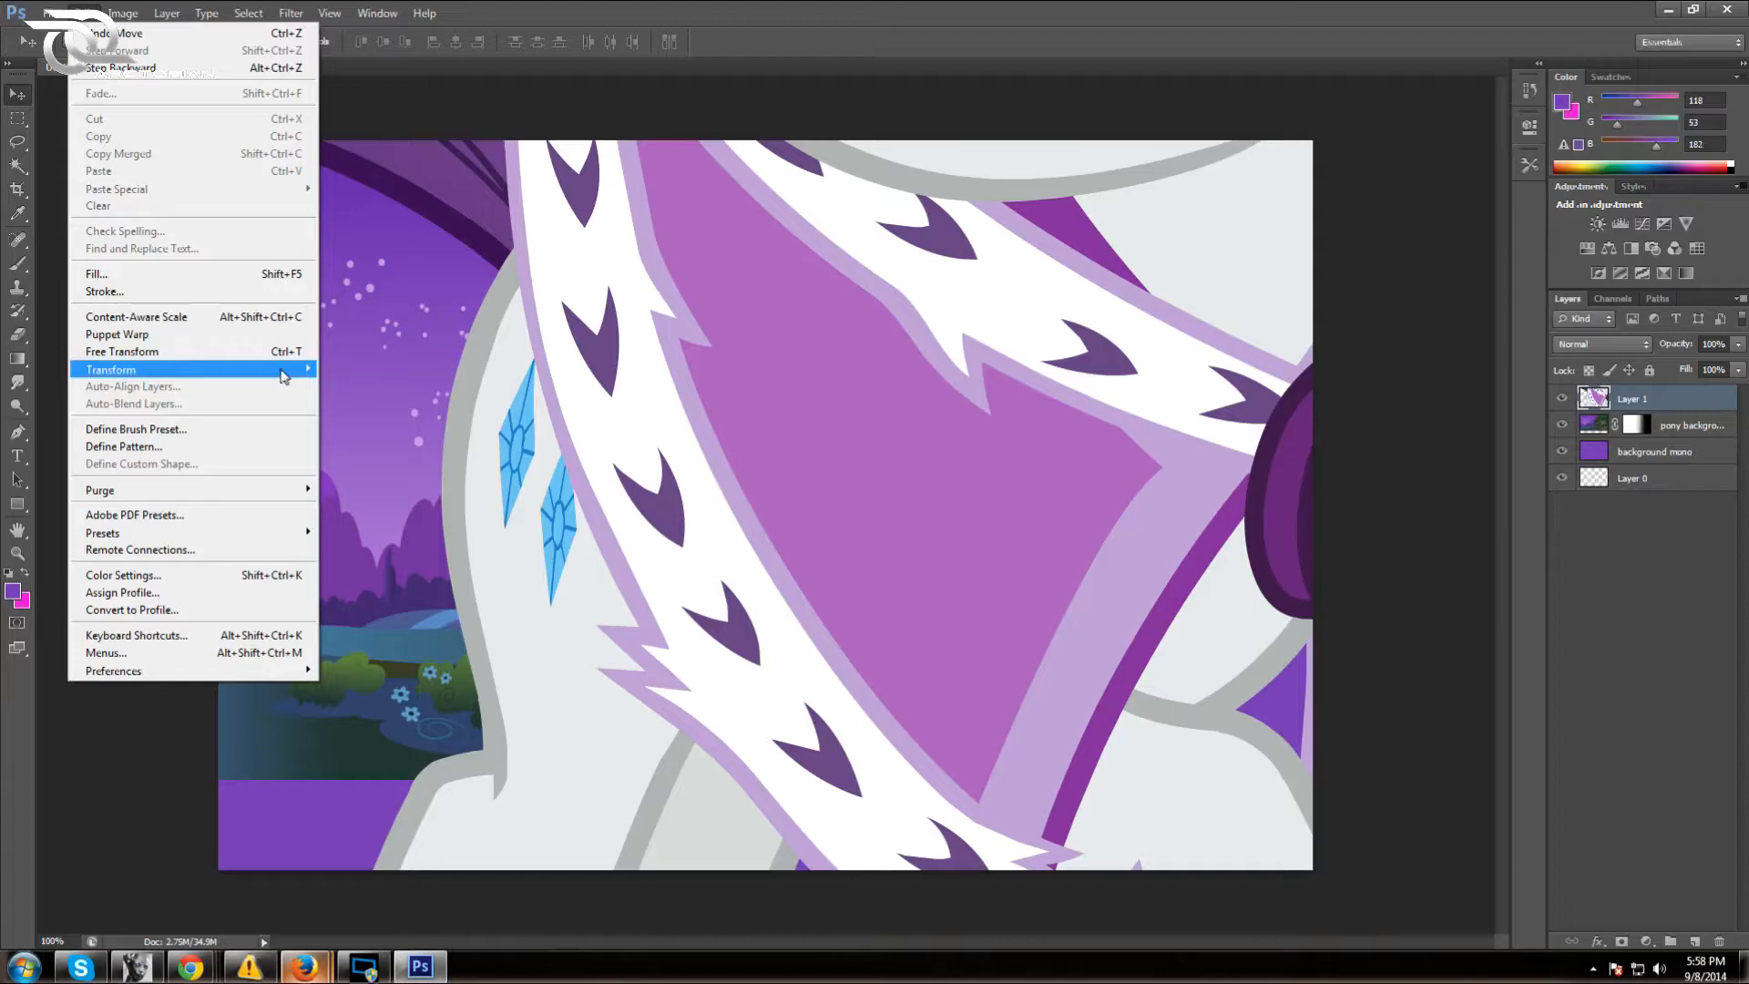
{"action": "mouse_move", "coordinate": [295, 374]}
{"action": "left_click", "coordinate": [365, 398]}
{"action": "left_click_drag", "start_coordinate": [429, 209], "coordinate": [613, 617]}
{"action": "left_click_drag", "start_coordinate": [420, 308], "coordinate": [857, 530]}
{"action": "left_click_drag", "start_coordinate": [476, 340], "coordinate": [877, 609]}
{"action": "left_click_drag", "start_coordinate": [745, 290], "coordinate": [523, 571]}
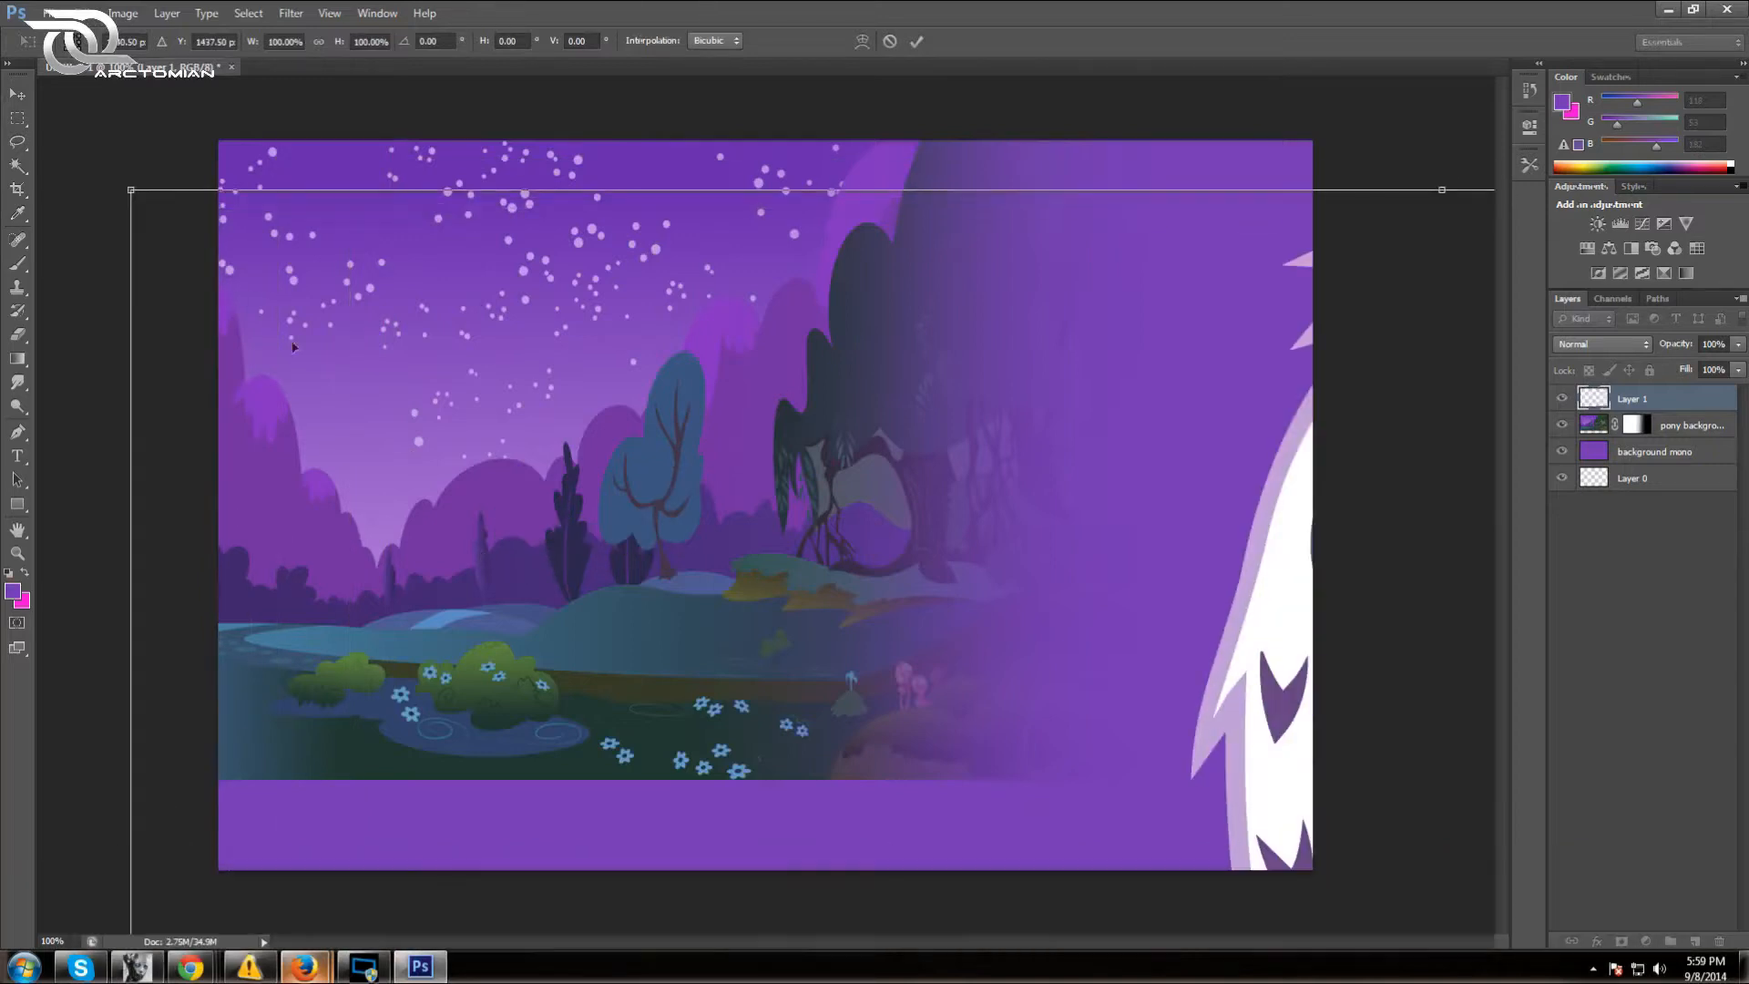
{"action": "left_click_drag", "start_coordinate": [131, 190], "coordinate": [533, 216]}
{"action": "left_click_drag", "start_coordinate": [439, 188], "coordinate": [481, 794]}
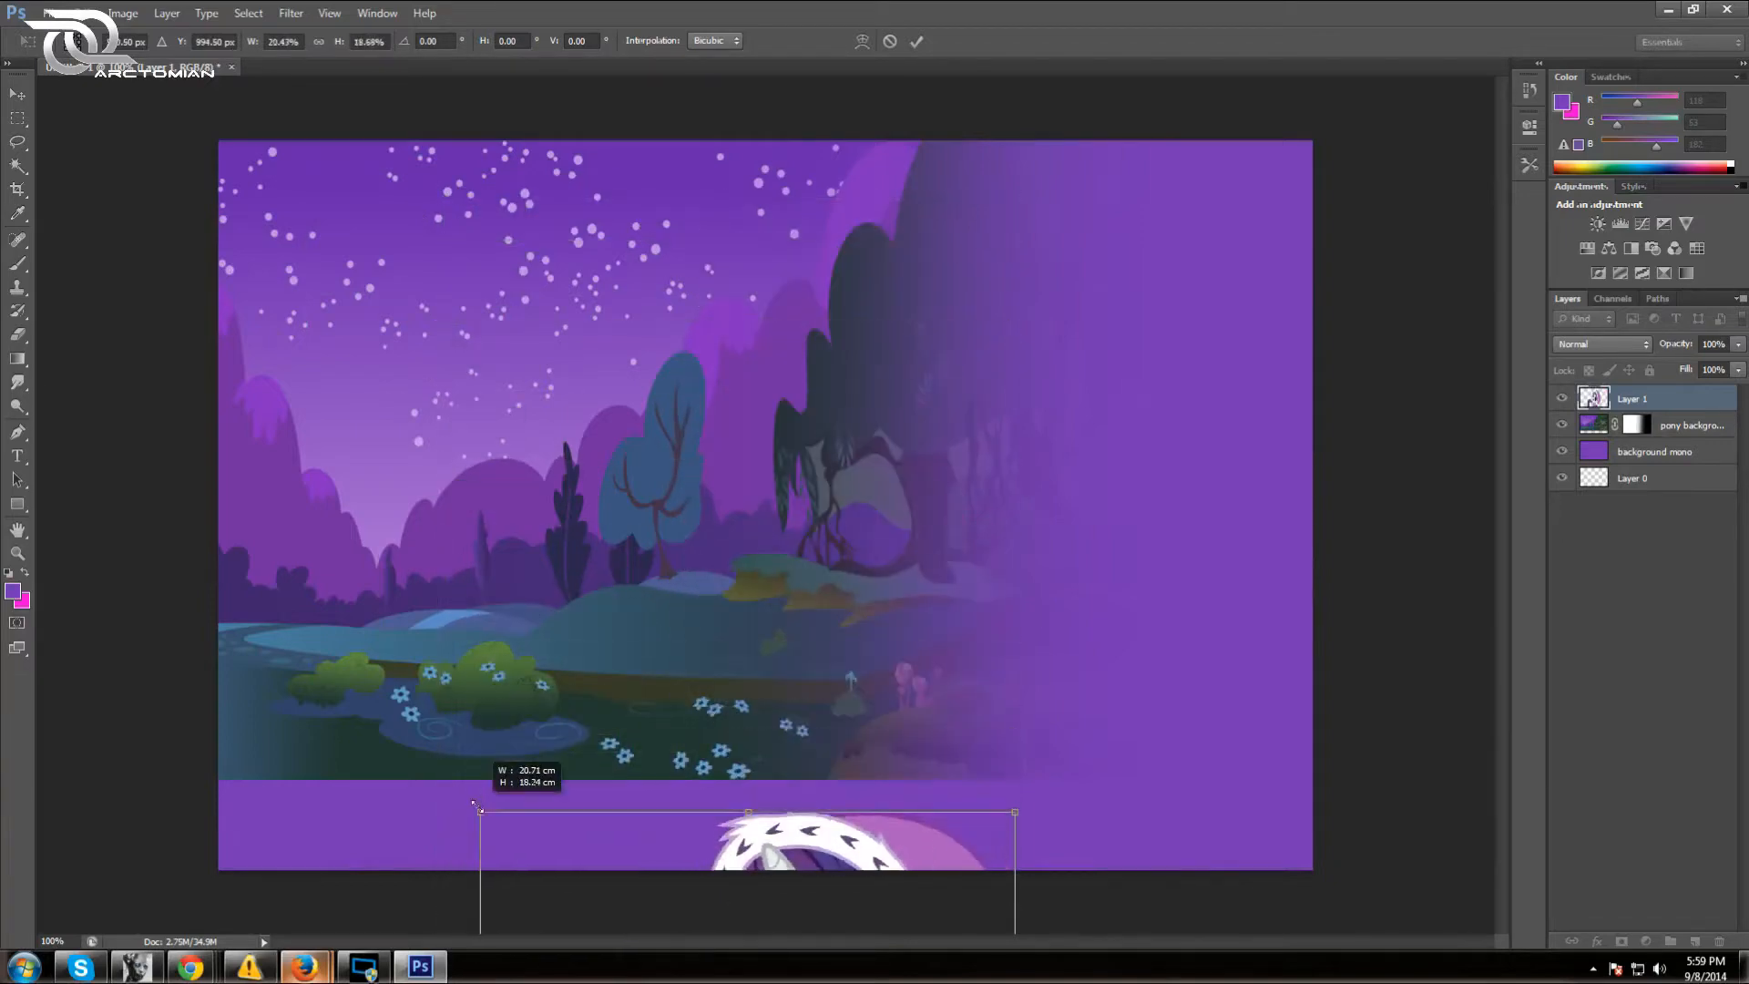
{"action": "left_click_drag", "start_coordinate": [593, 843], "coordinate": [800, 363]}
{"action": "left_click_drag", "start_coordinate": [1223, 309], "coordinate": [1219, 349]}
{"action": "left_click_drag", "start_coordinate": [1064, 551], "coordinate": [1042, 552]}
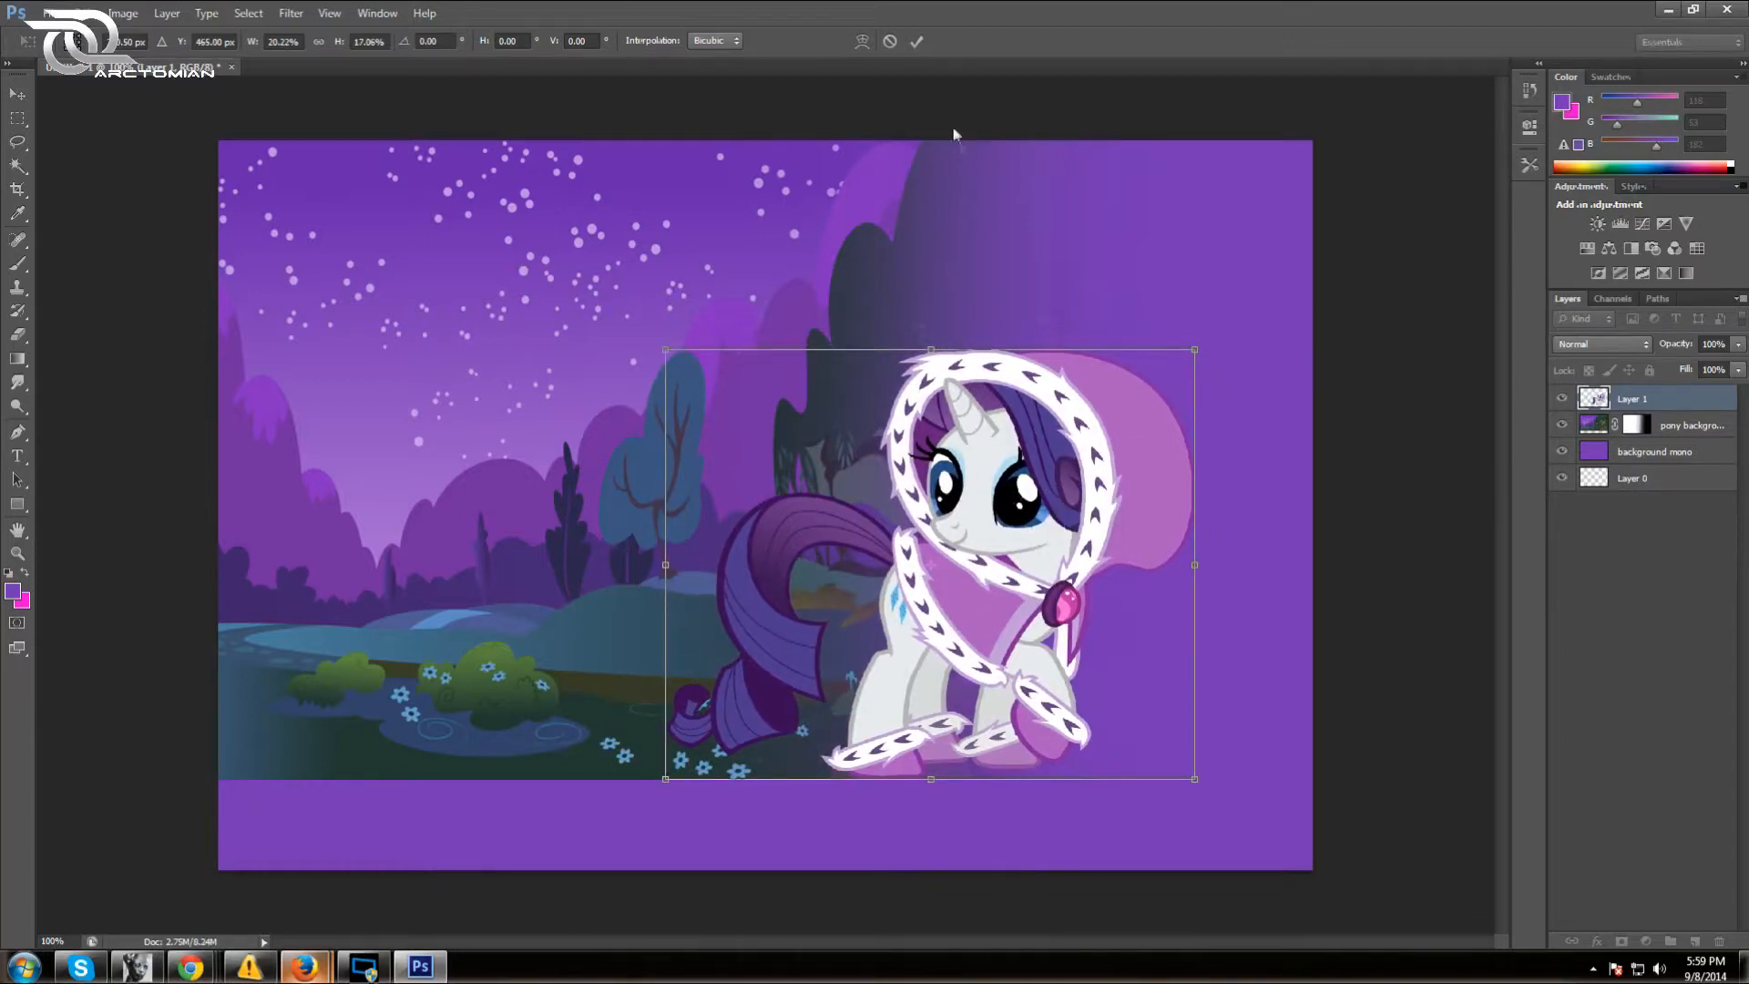
{"action": "left_click", "coordinate": [917, 41]}
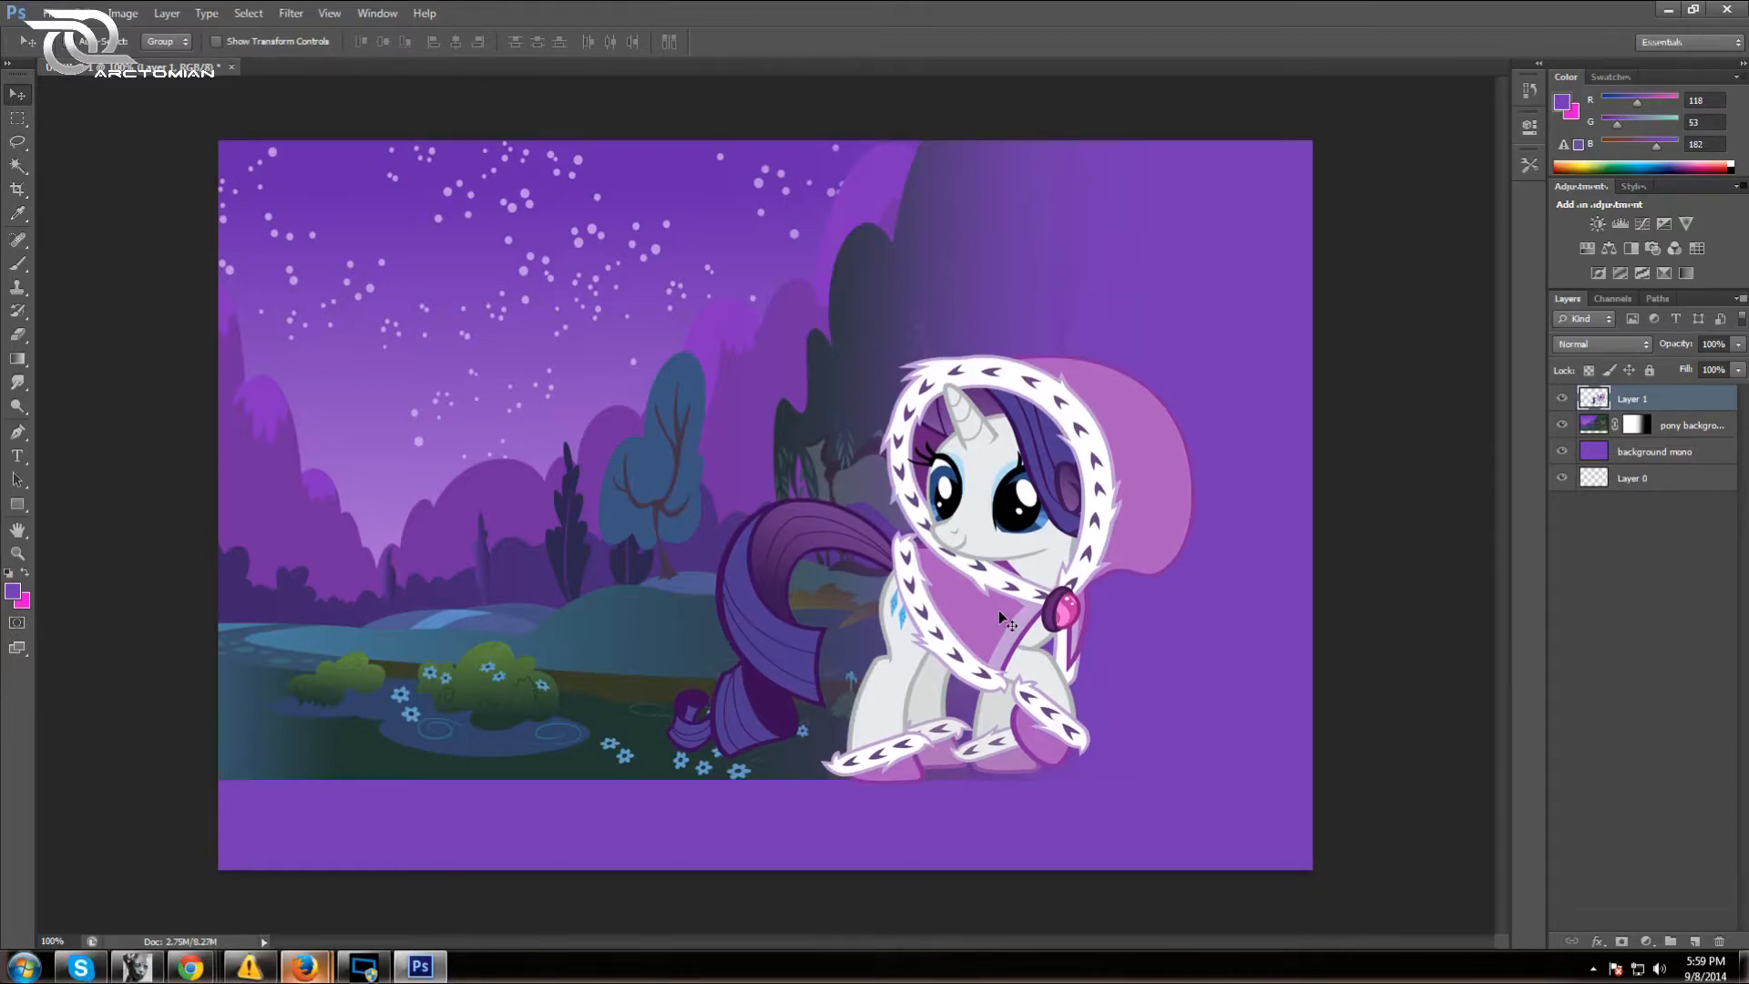
Rename the hooded pony's layer as "pony"
{"action": "double_click", "coordinate": [1637, 399]}
{"action": "type", "text": "pony"}
{"action": "key", "text": "Return"}
Add a bright pink text line reading "All the information and" across the lower night sky, left of the pony
{"action": "left_click", "coordinate": [17, 456]}
{"action": "left_click", "coordinate": [309, 425]}
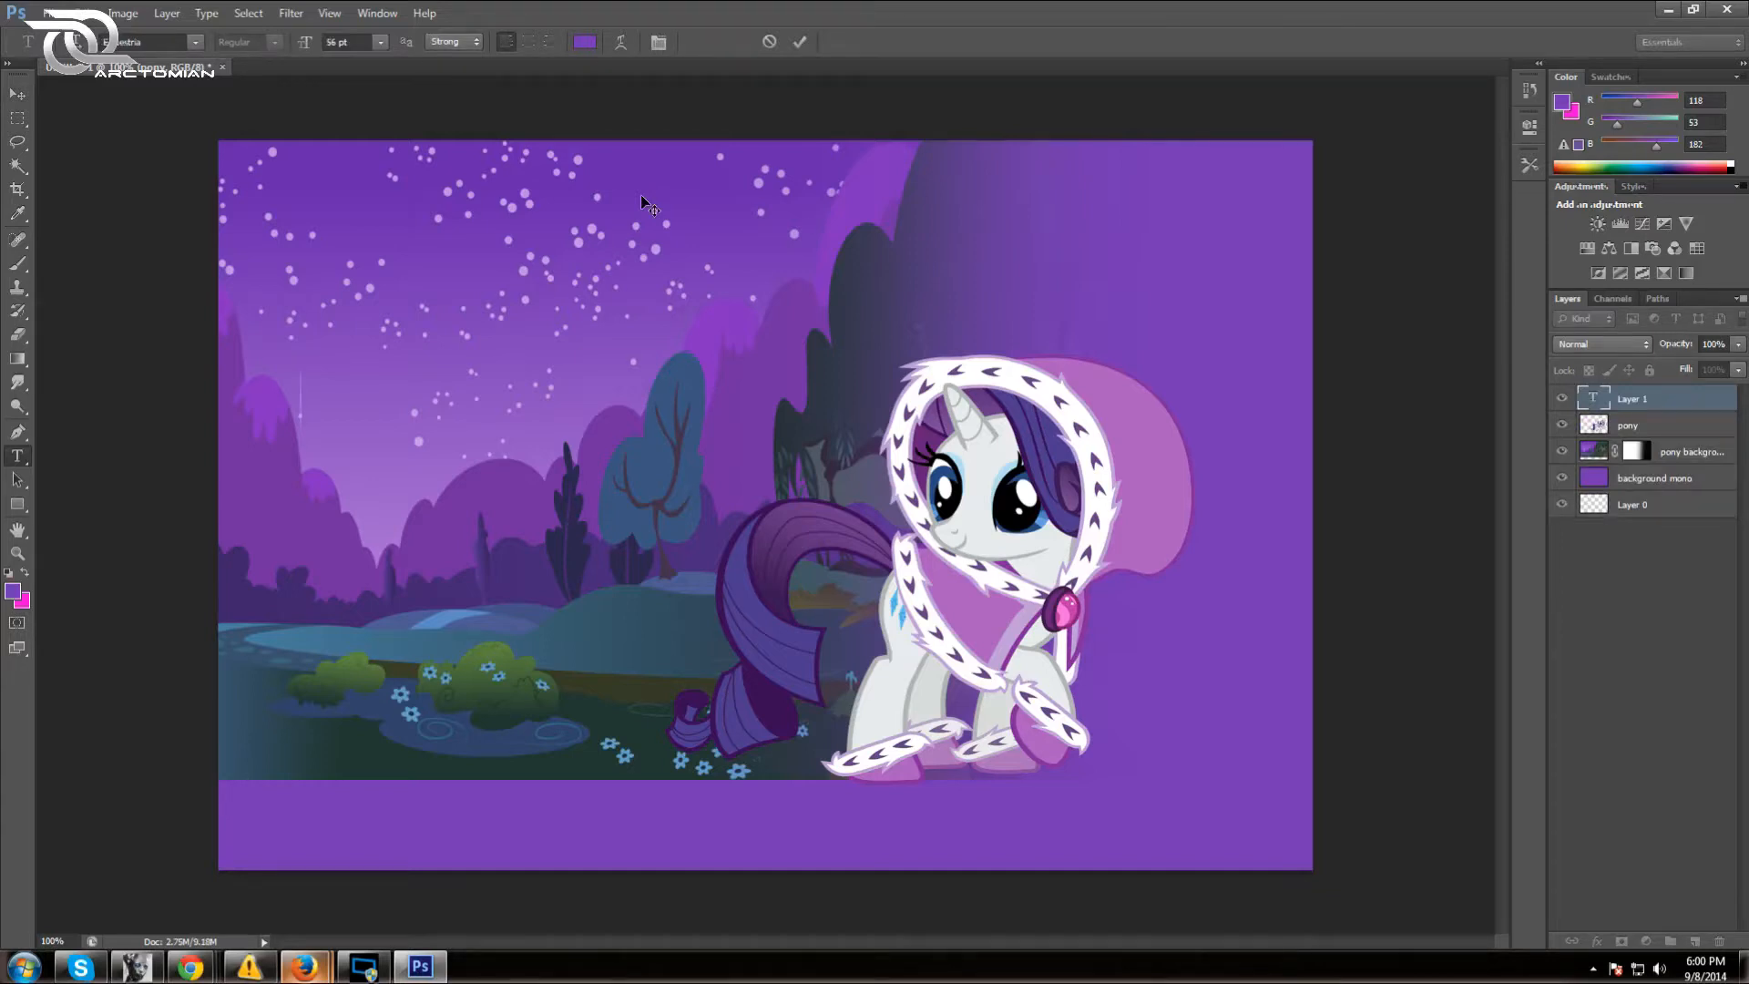
{"action": "type", "text": "A"}
{"action": "key", "text": "BackSpace"}
{"action": "left_click", "coordinate": [584, 42]}
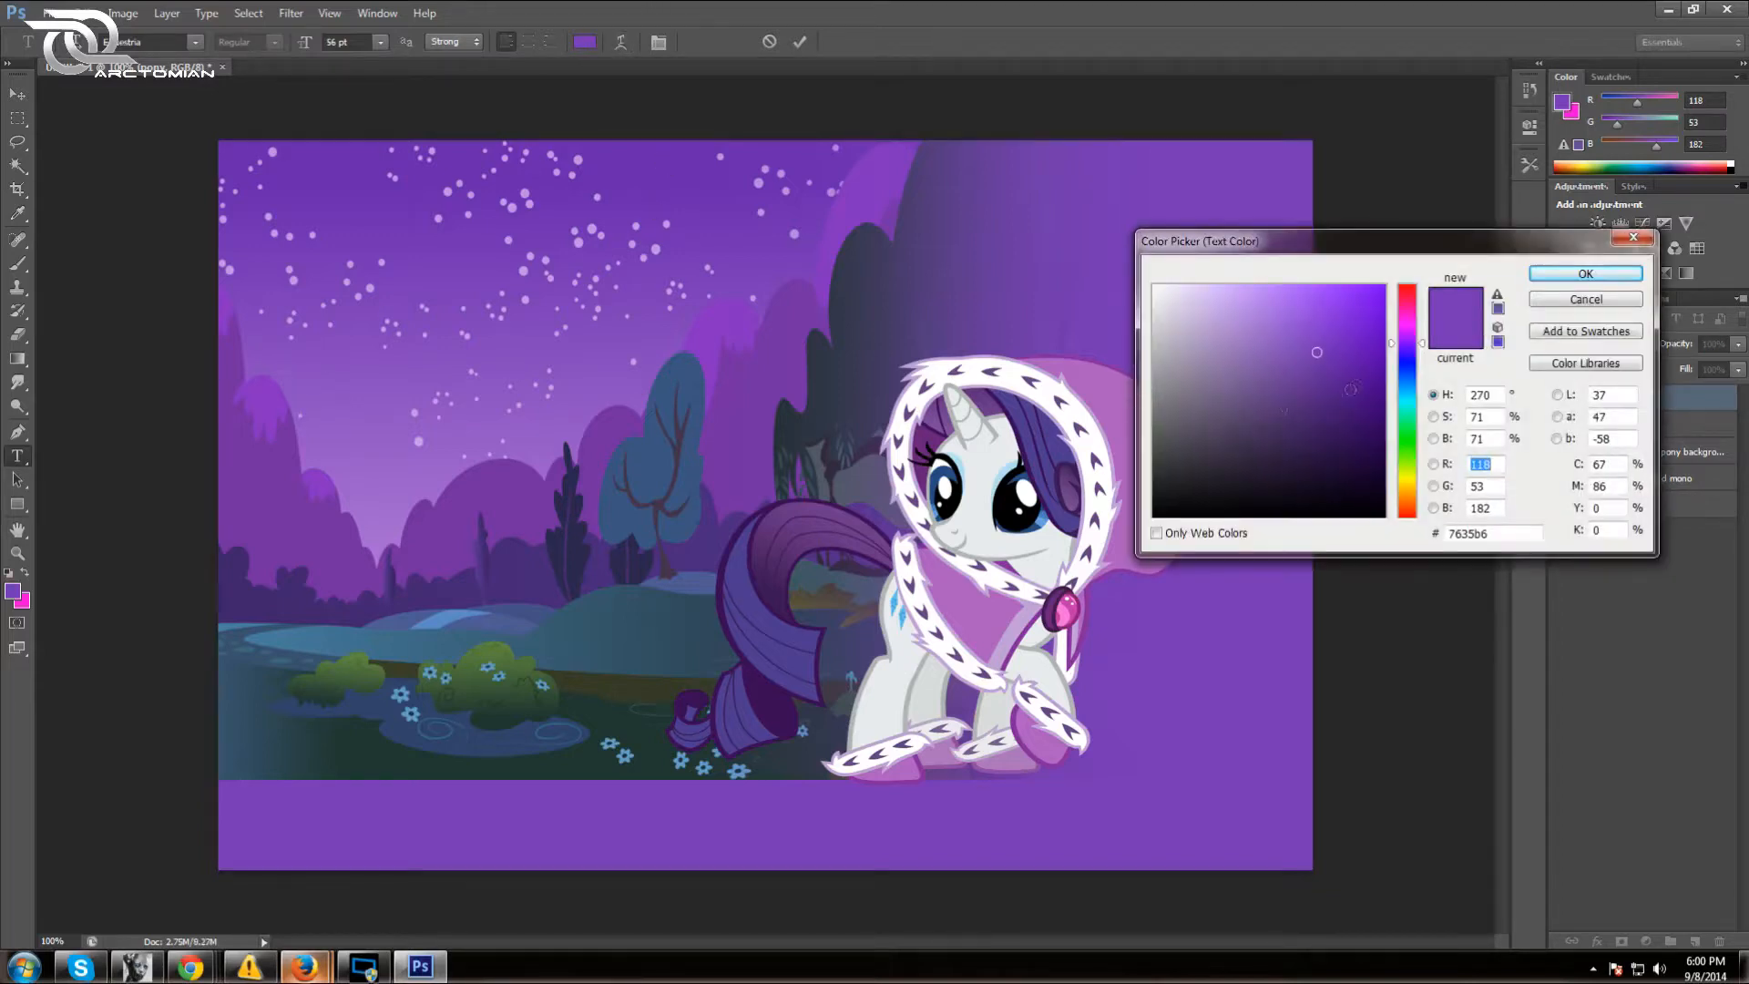
{"action": "left_click_drag", "start_coordinate": [1408, 336], "coordinate": [1410, 320]}
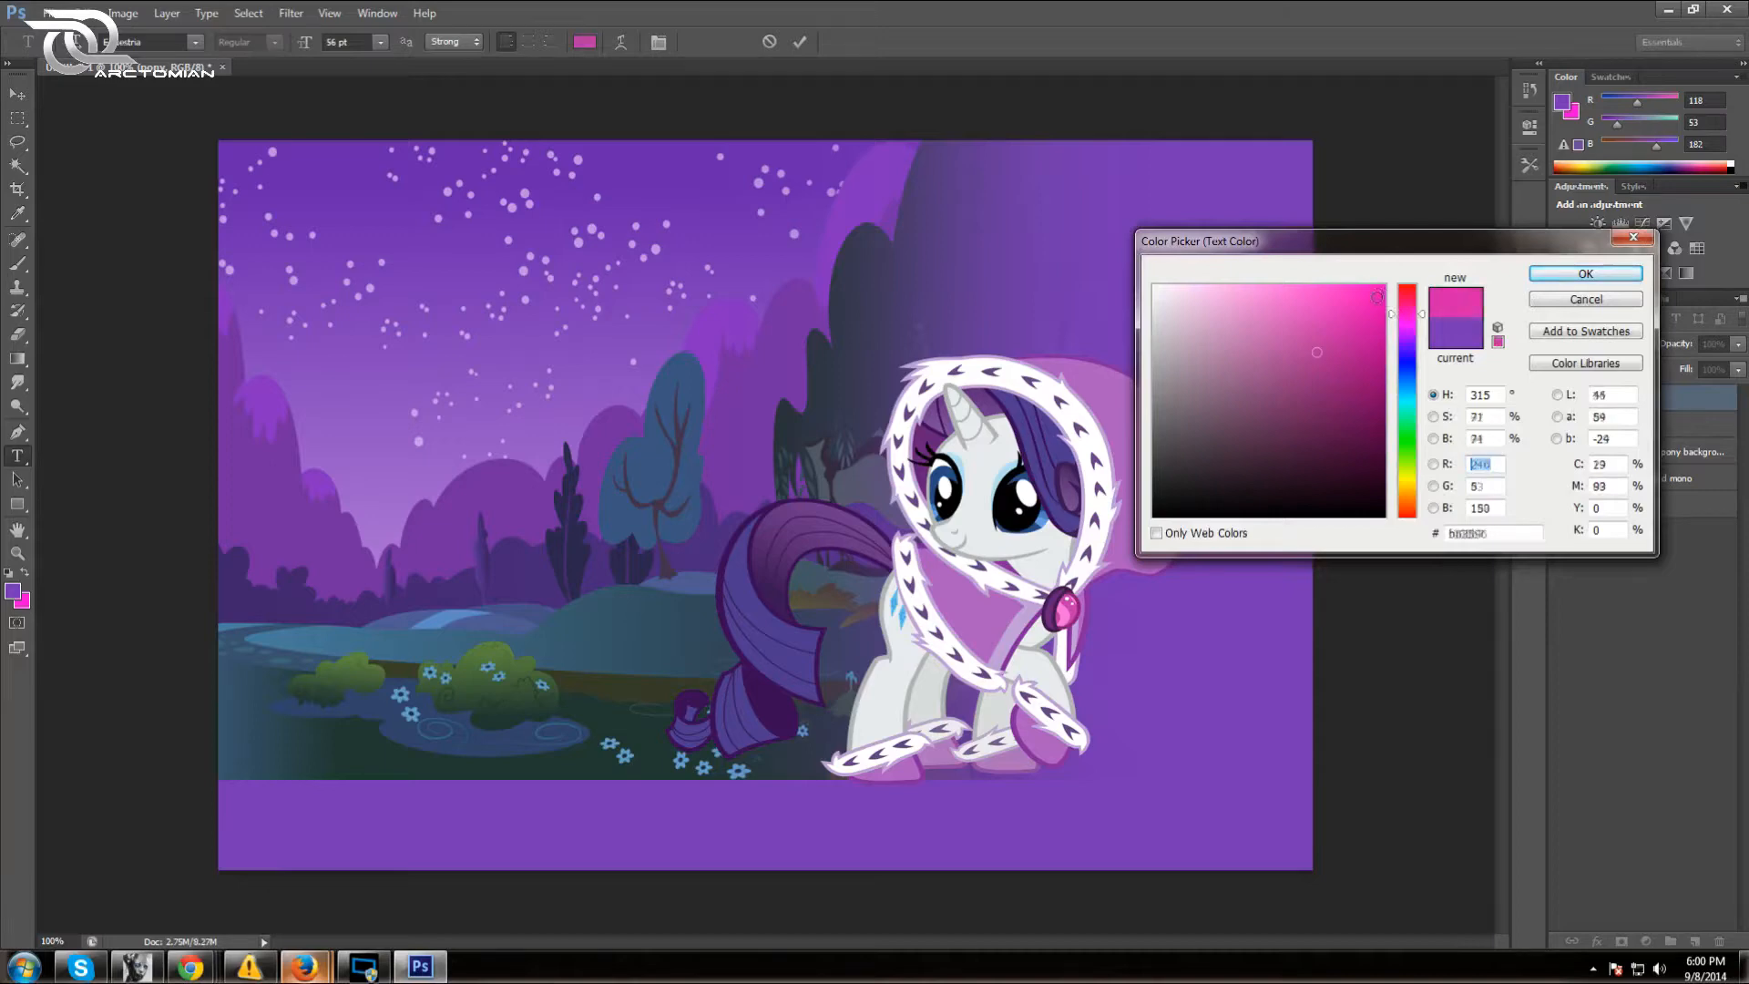
{"action": "key", "text": "Return"}
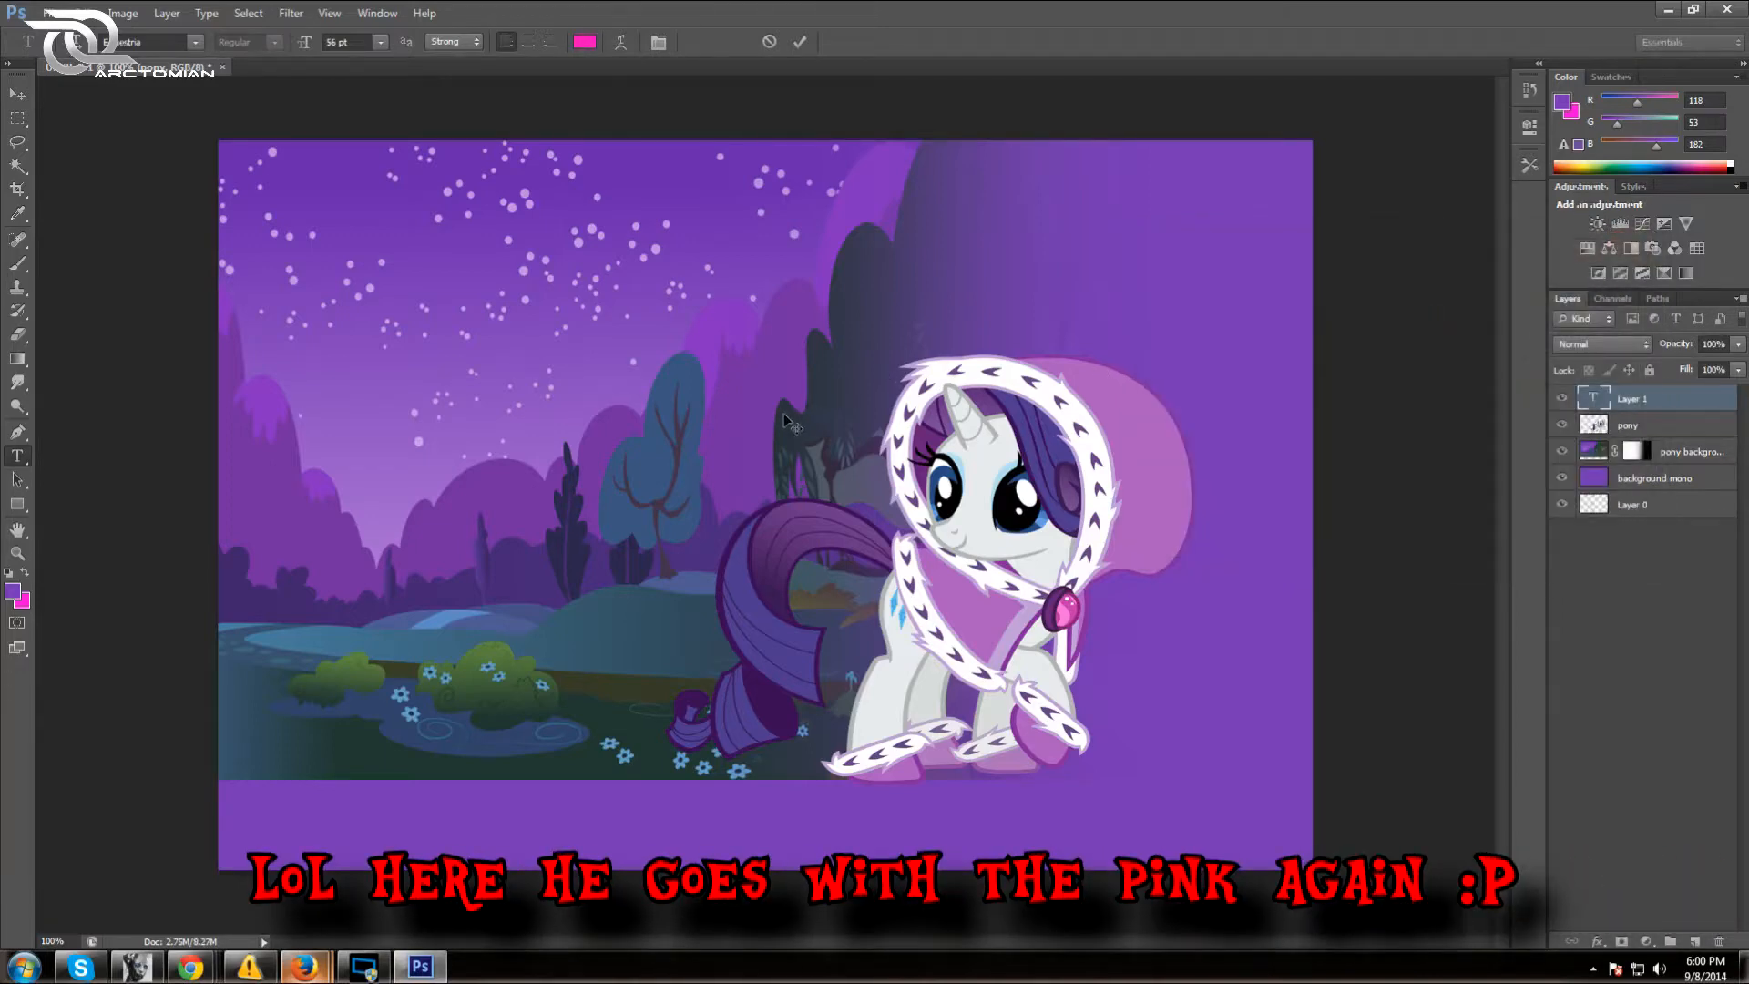
{"action": "type", "text": "LL THE"}
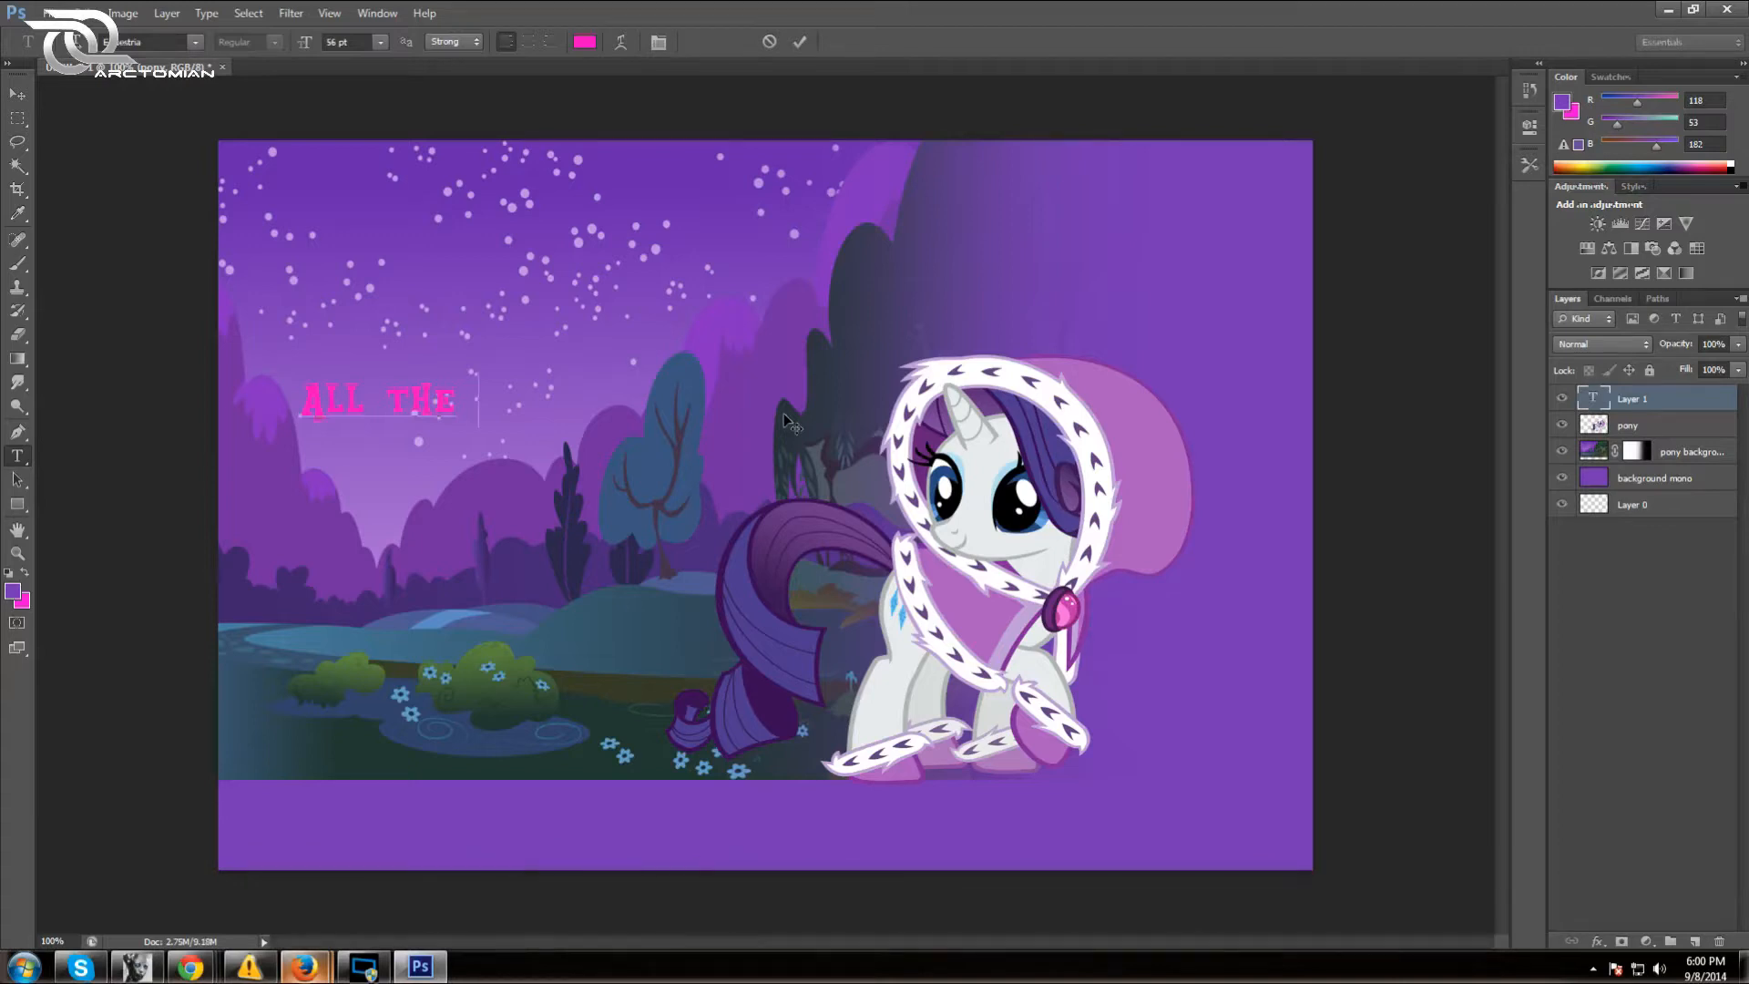
{"action": "type", "text": " INFORMATION AND"}
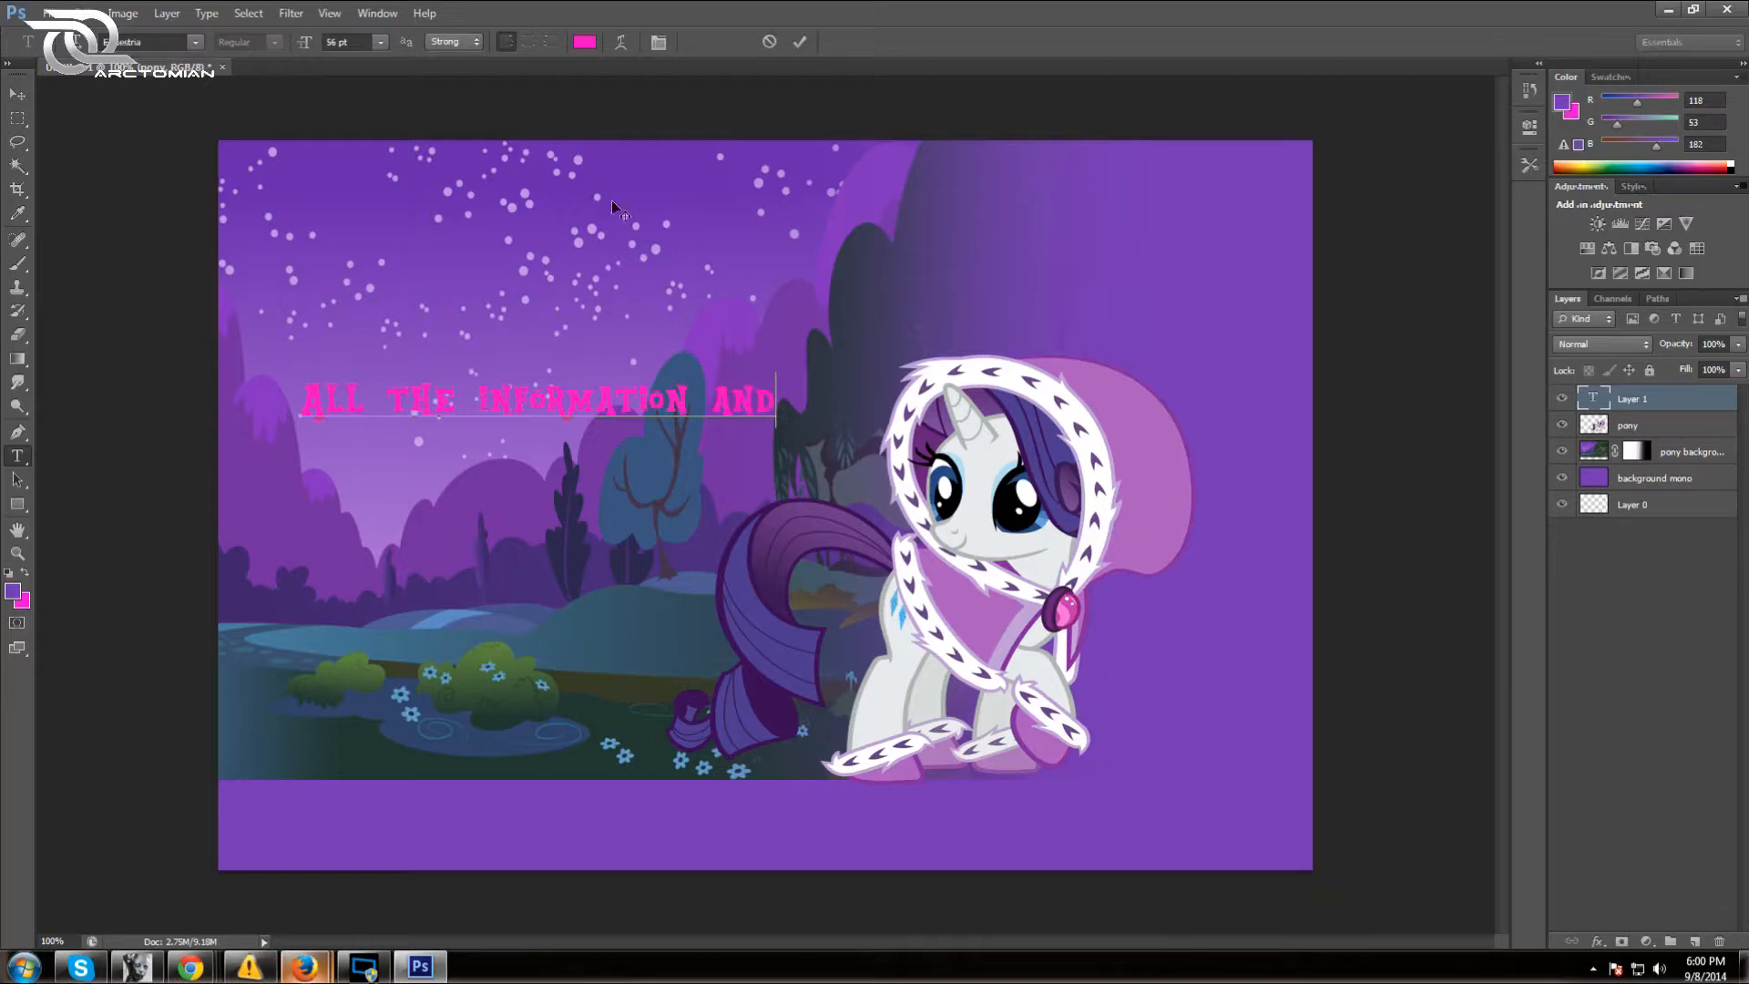
{"action": "left_click", "coordinate": [802, 44]}
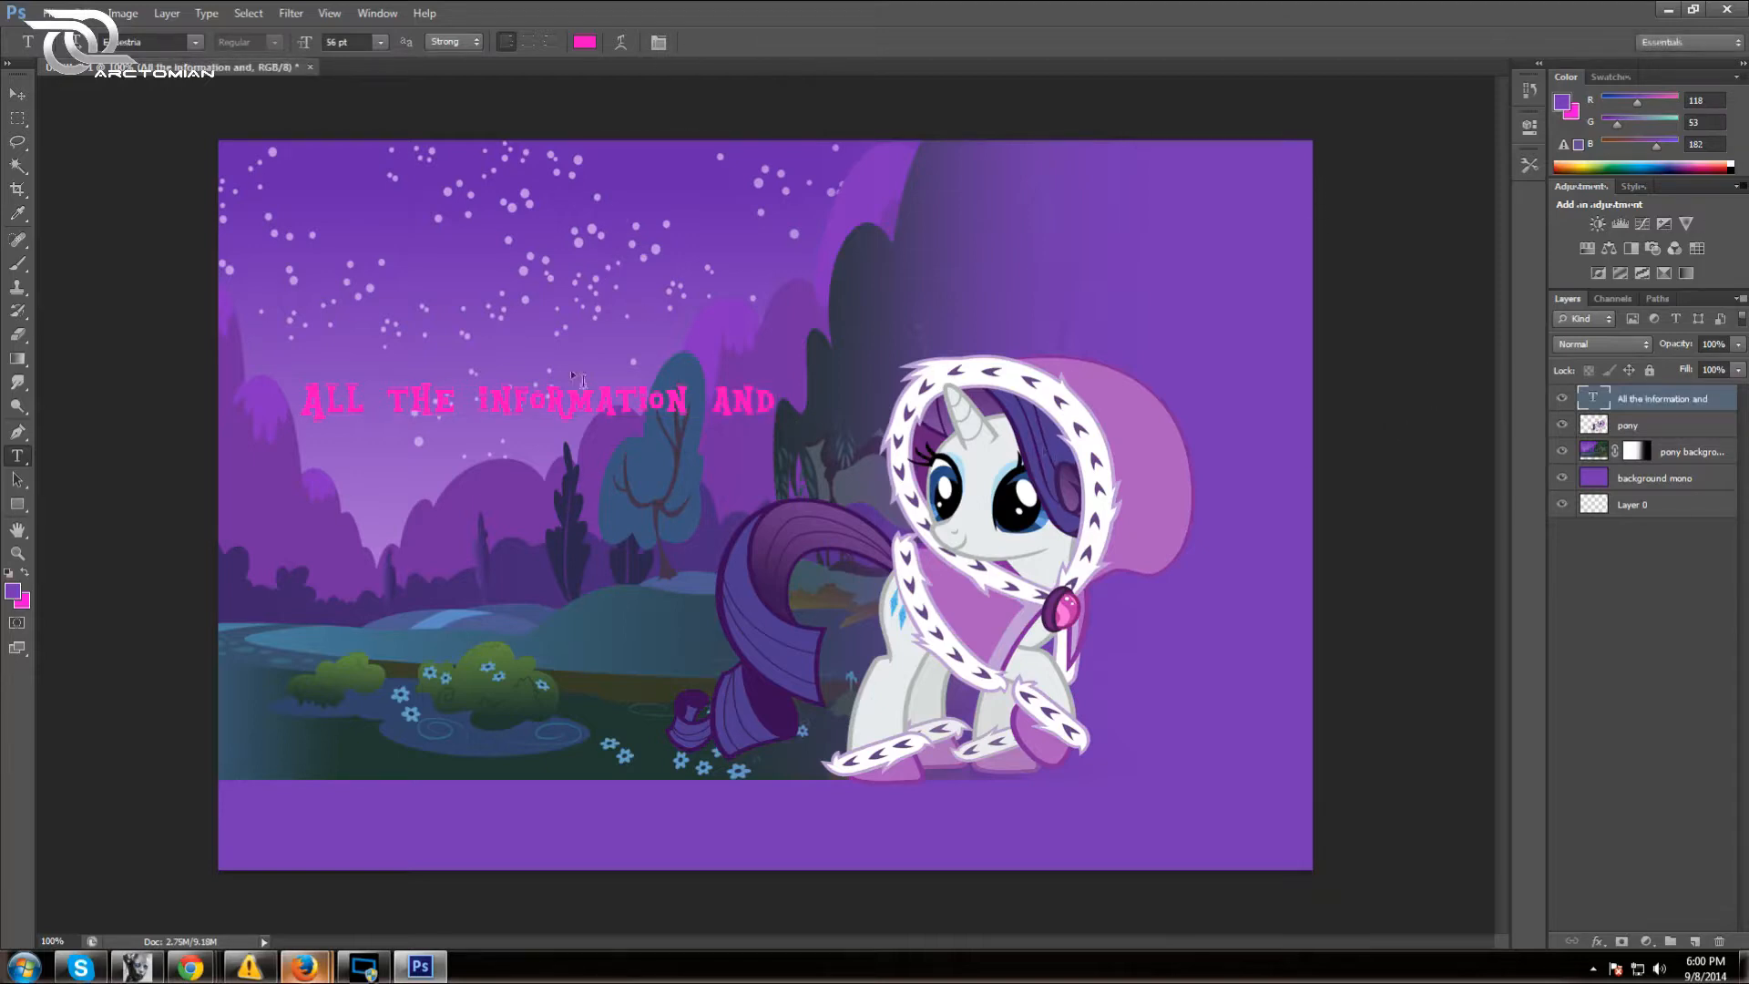
Add a 3 px outside Stroke in bright yellow-green to the "All the information and" text layer
{"action": "right_click", "coordinate": [1630, 403]}
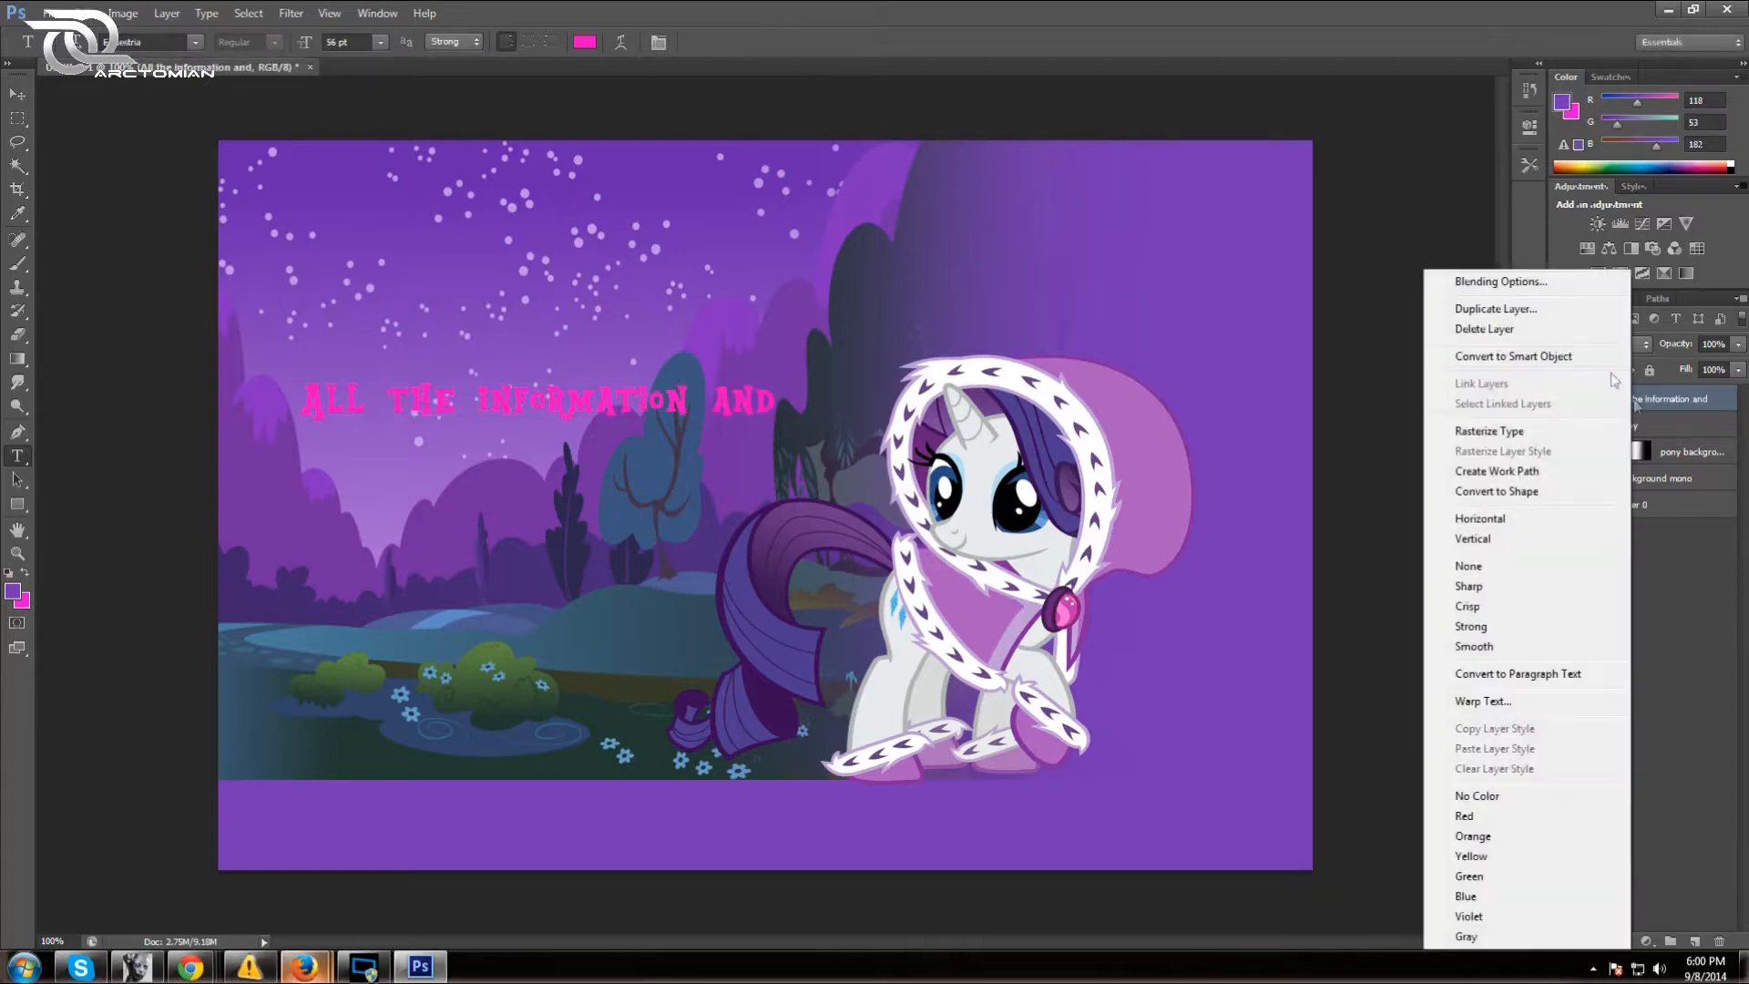
{"action": "left_click", "coordinate": [1557, 279]}
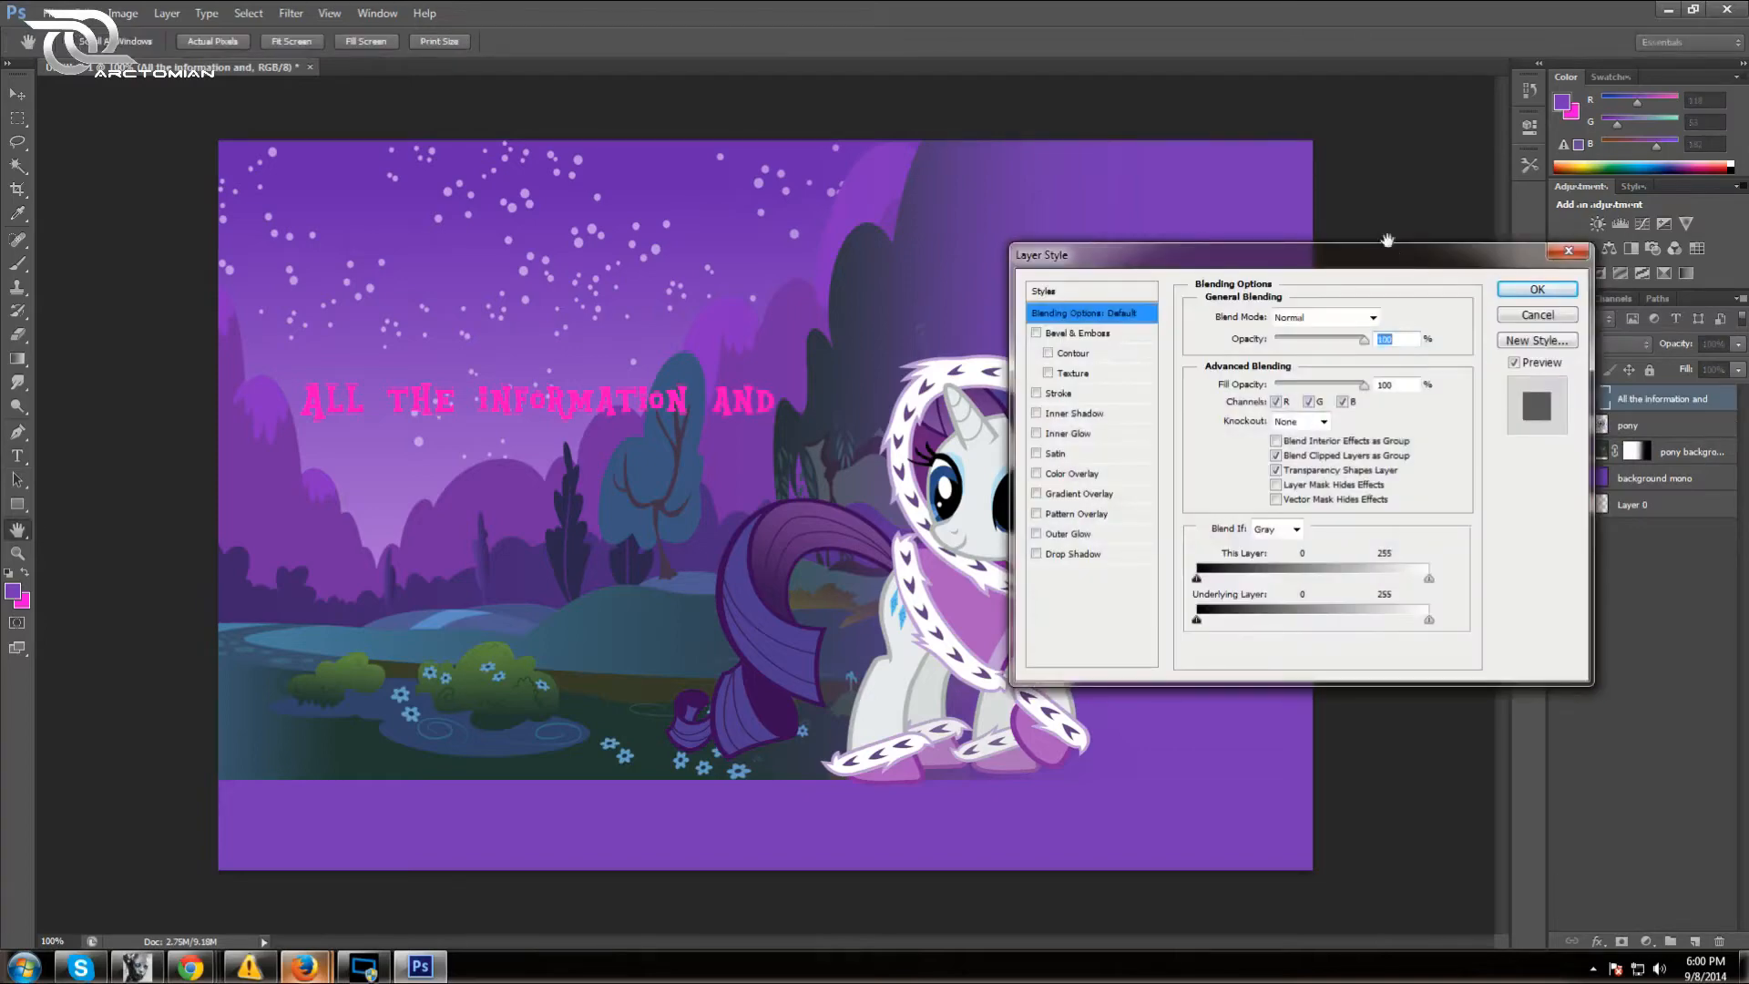
{"action": "left_click_drag", "start_coordinate": [1389, 253], "coordinate": [1225, 180]}
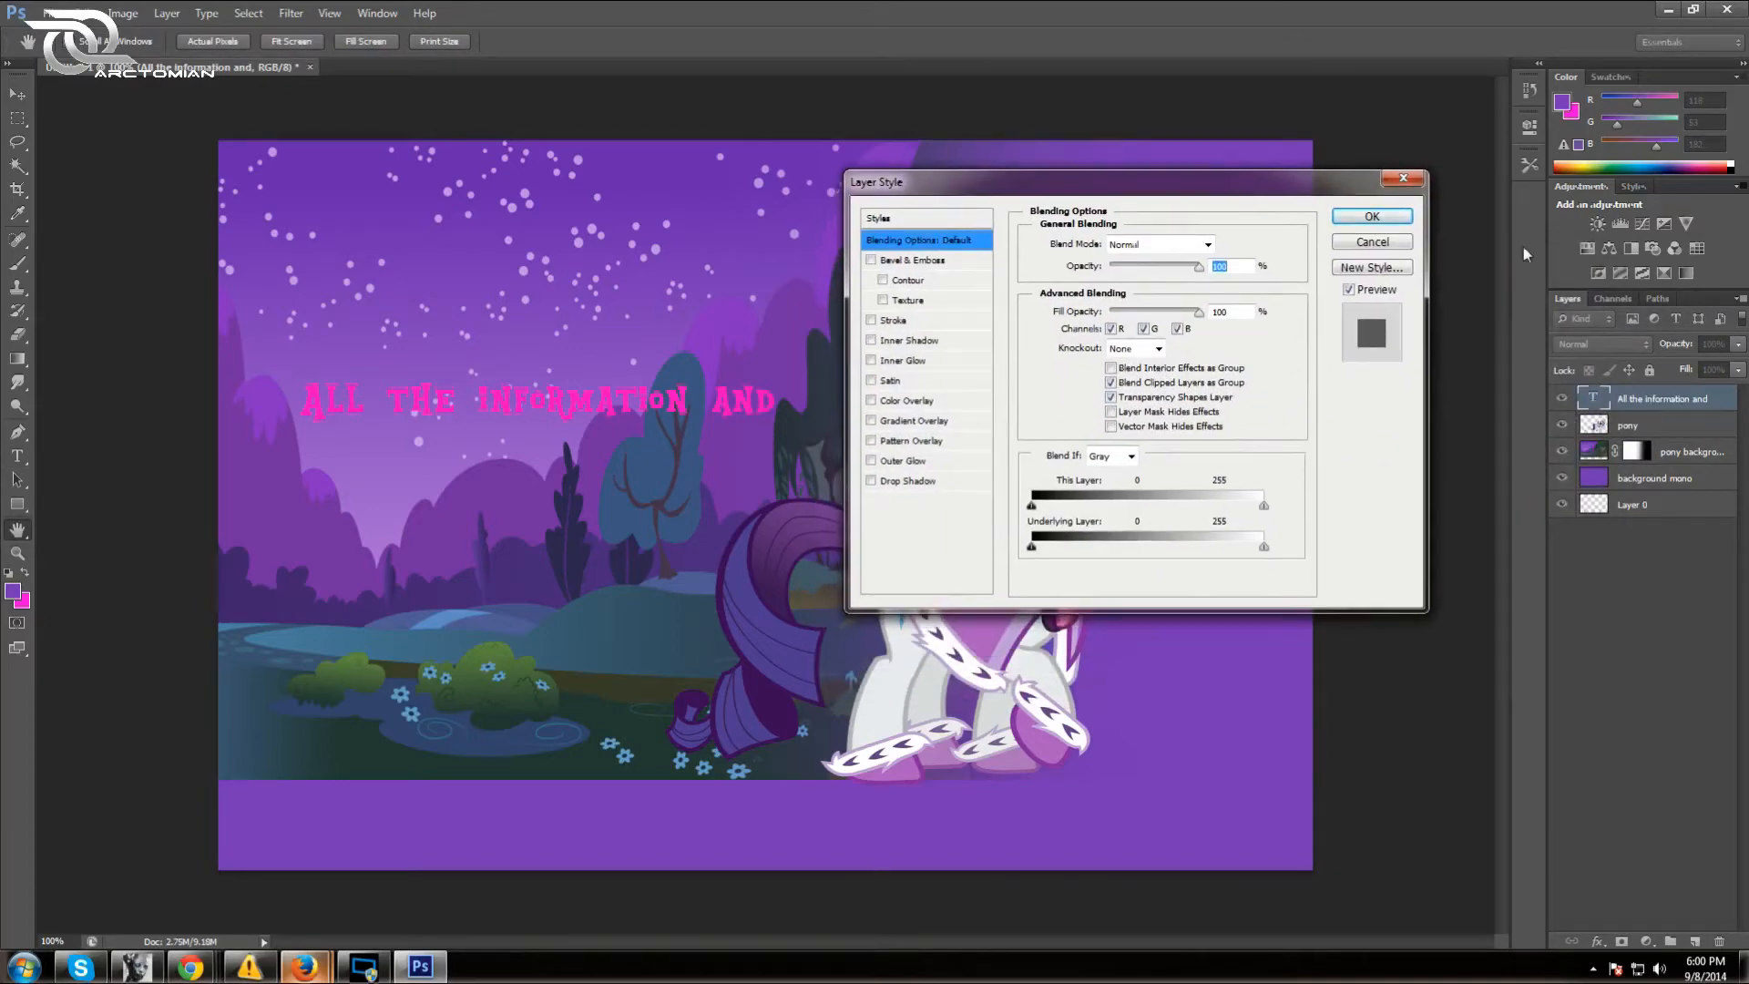
{"action": "left_click", "coordinate": [871, 320]}
{"action": "left_click", "coordinate": [892, 320]}
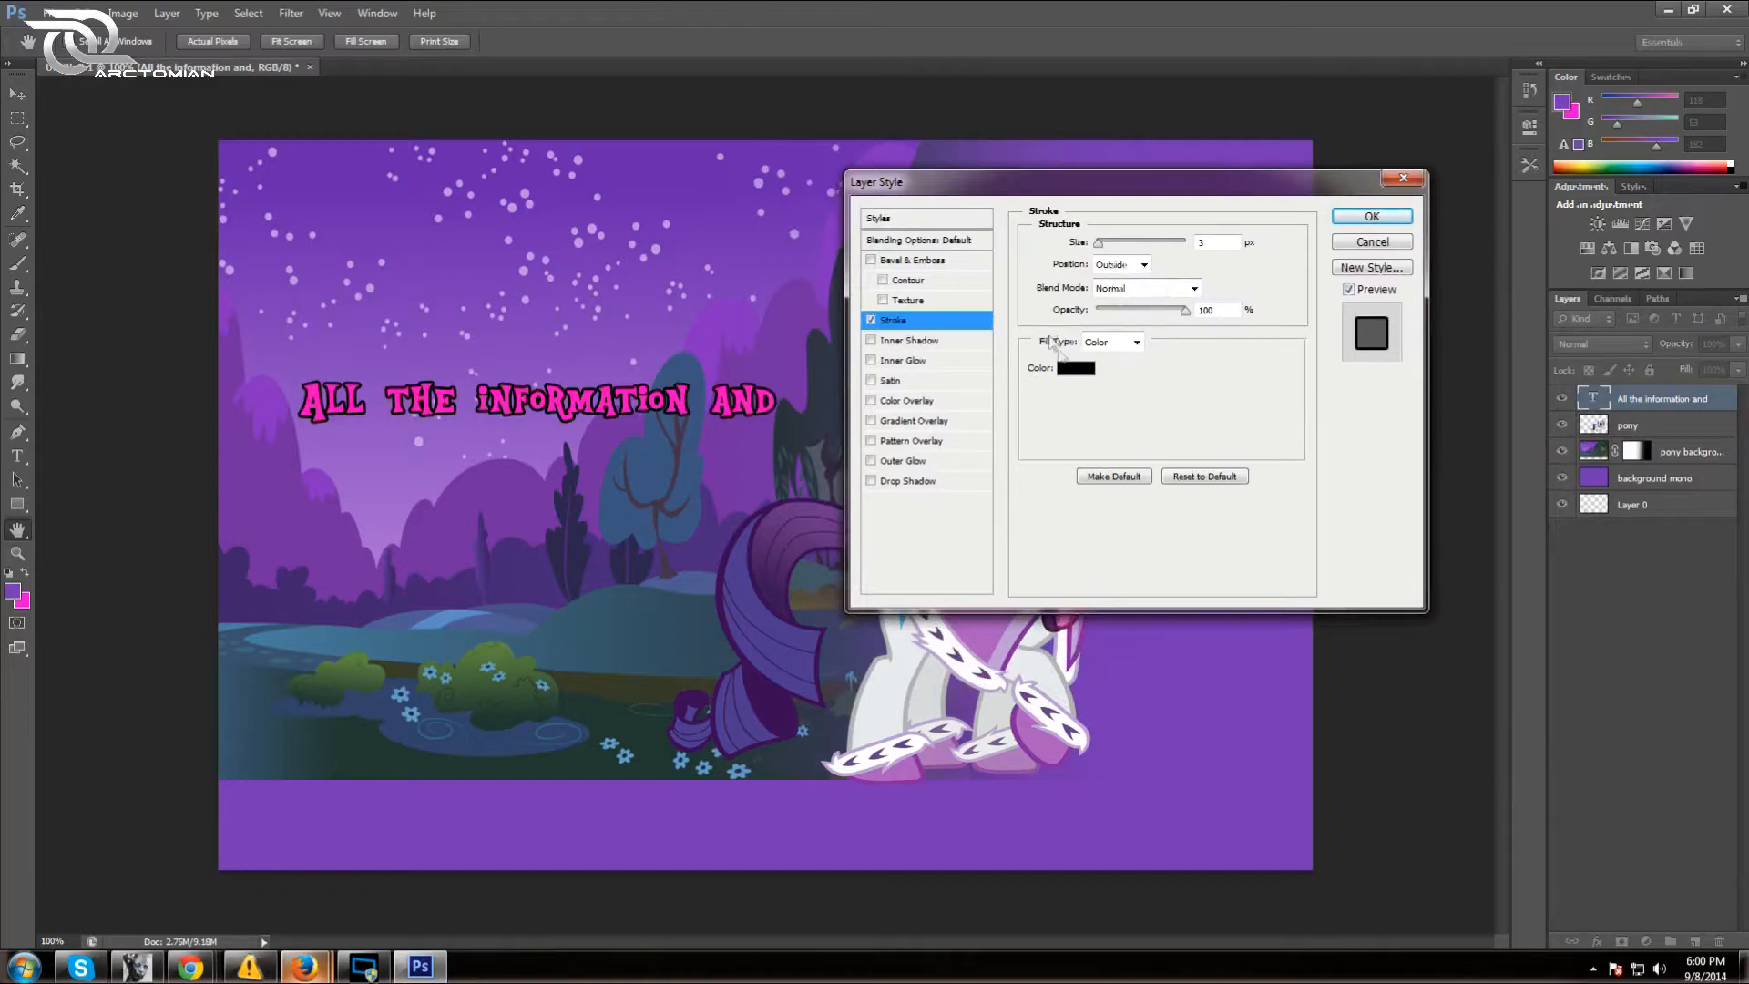
{"action": "left_click", "coordinate": [1075, 368]}
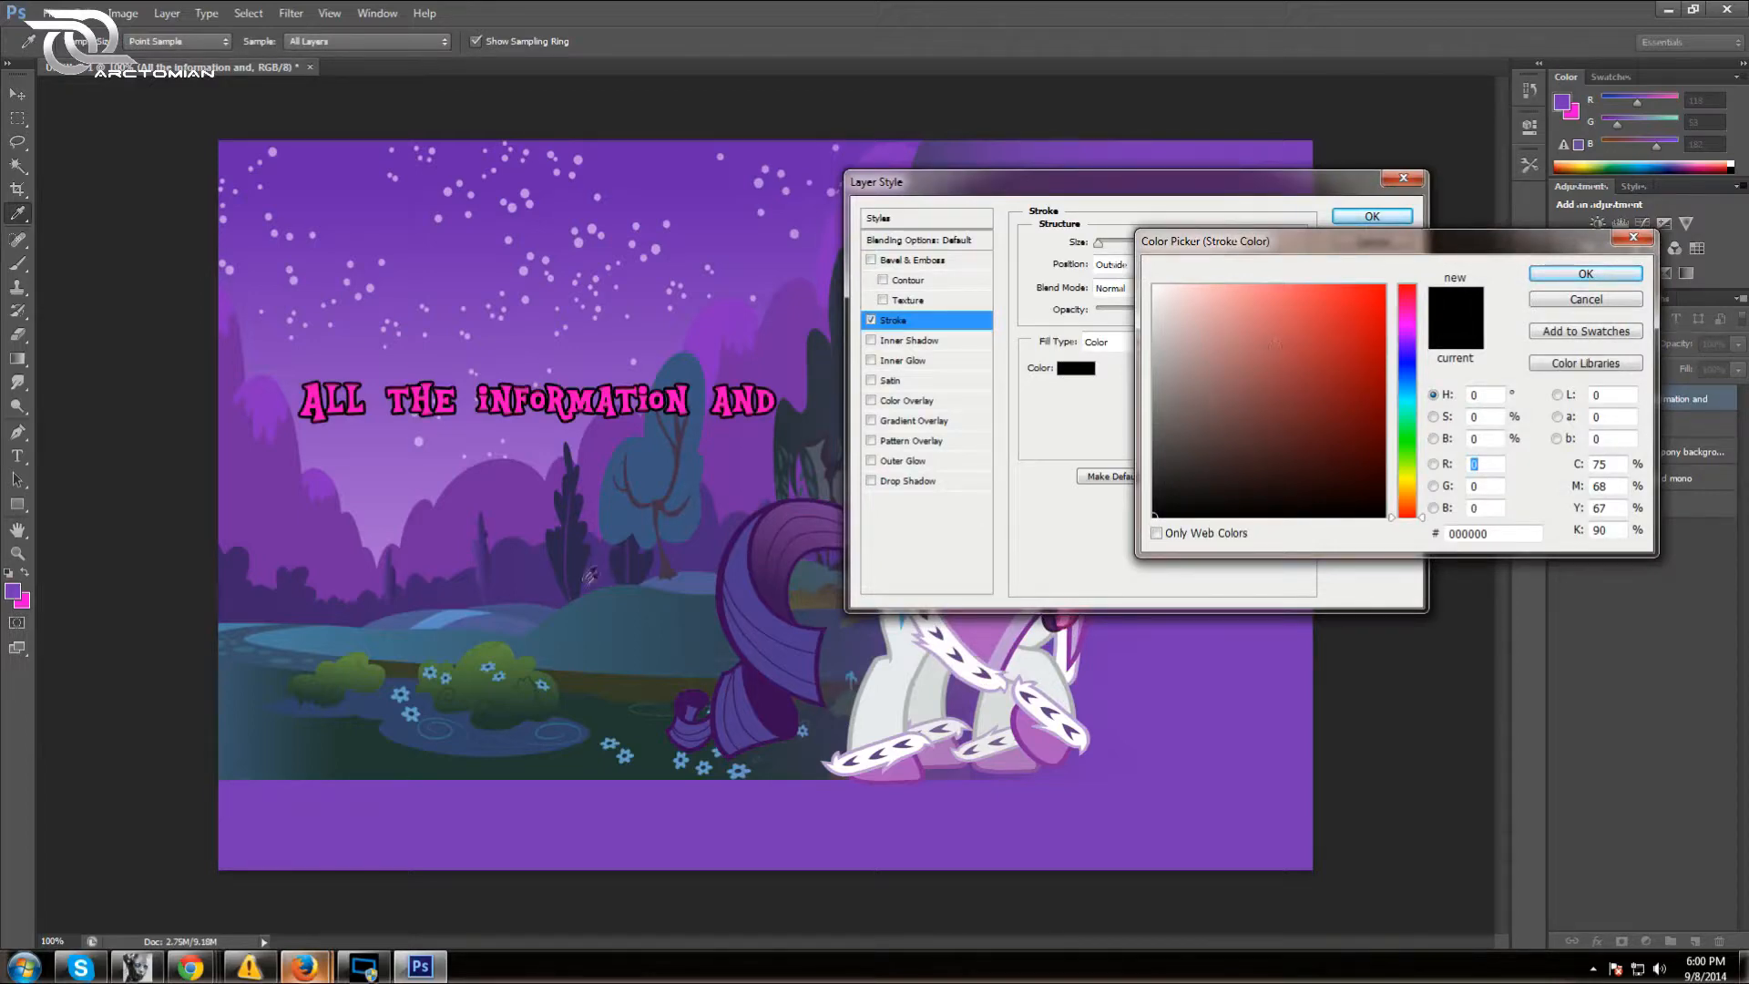
{"action": "left_click", "coordinate": [511, 657]}
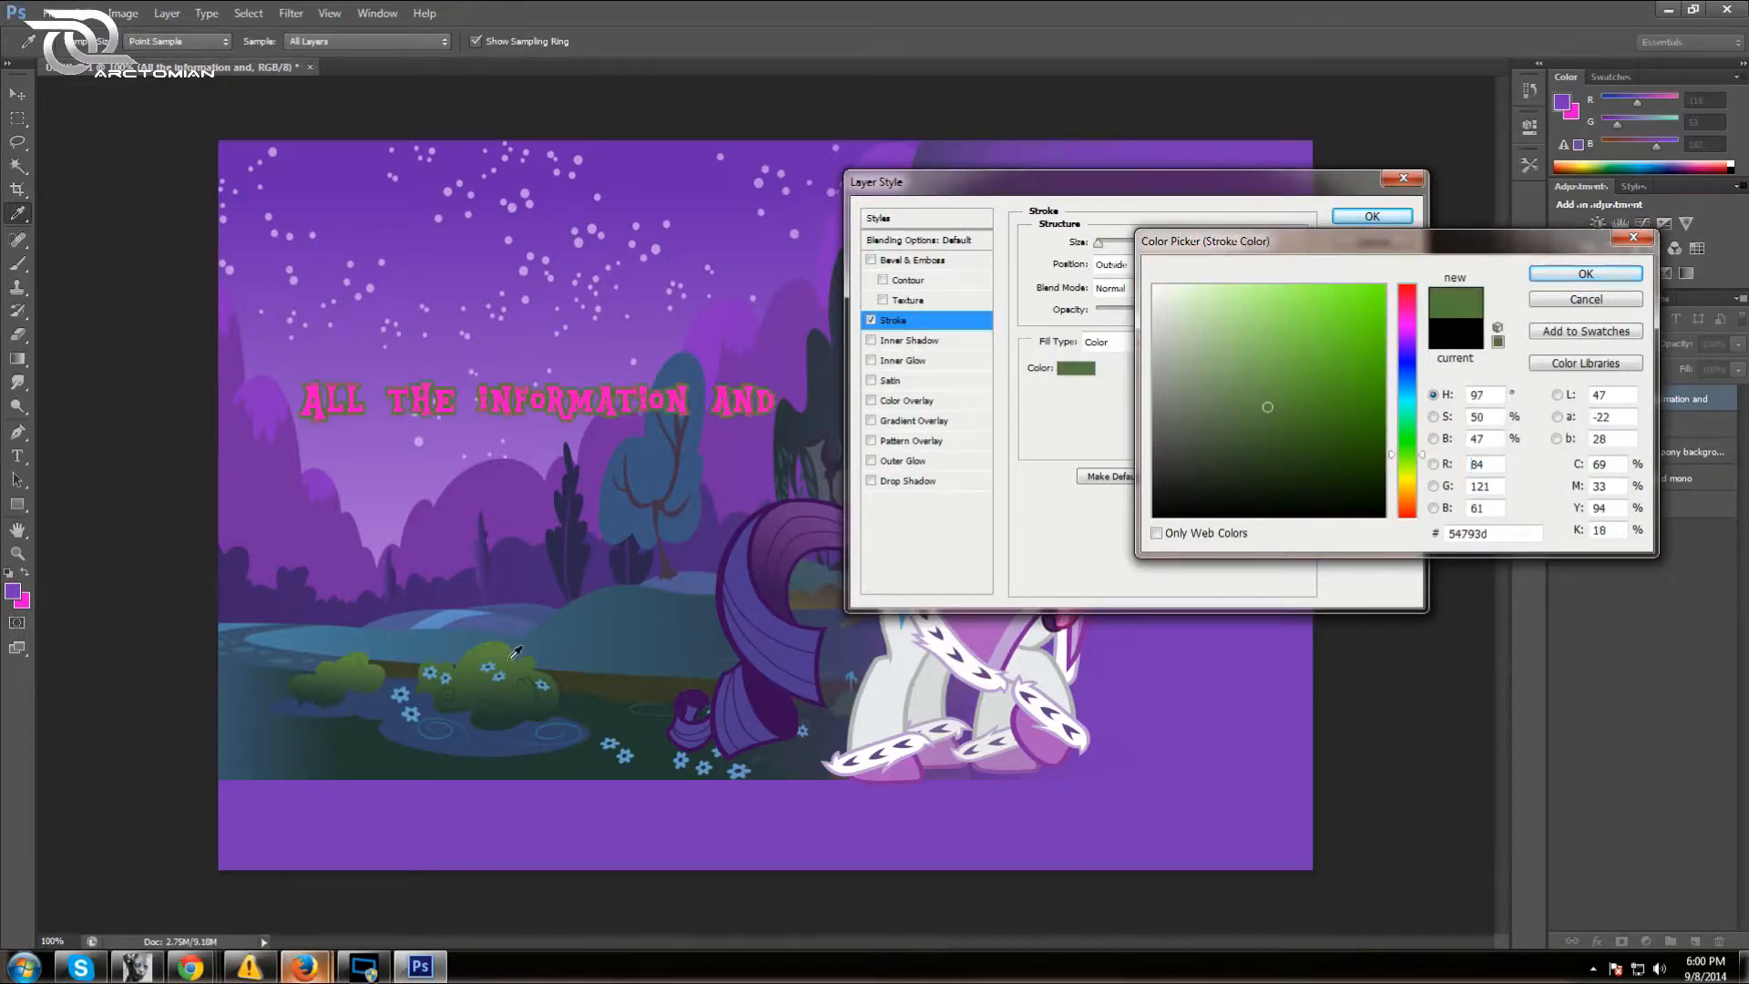
{"action": "left_click_drag", "start_coordinate": [1300, 423], "coordinate": [1353, 459]}
{"action": "left_click", "coordinate": [1410, 481]}
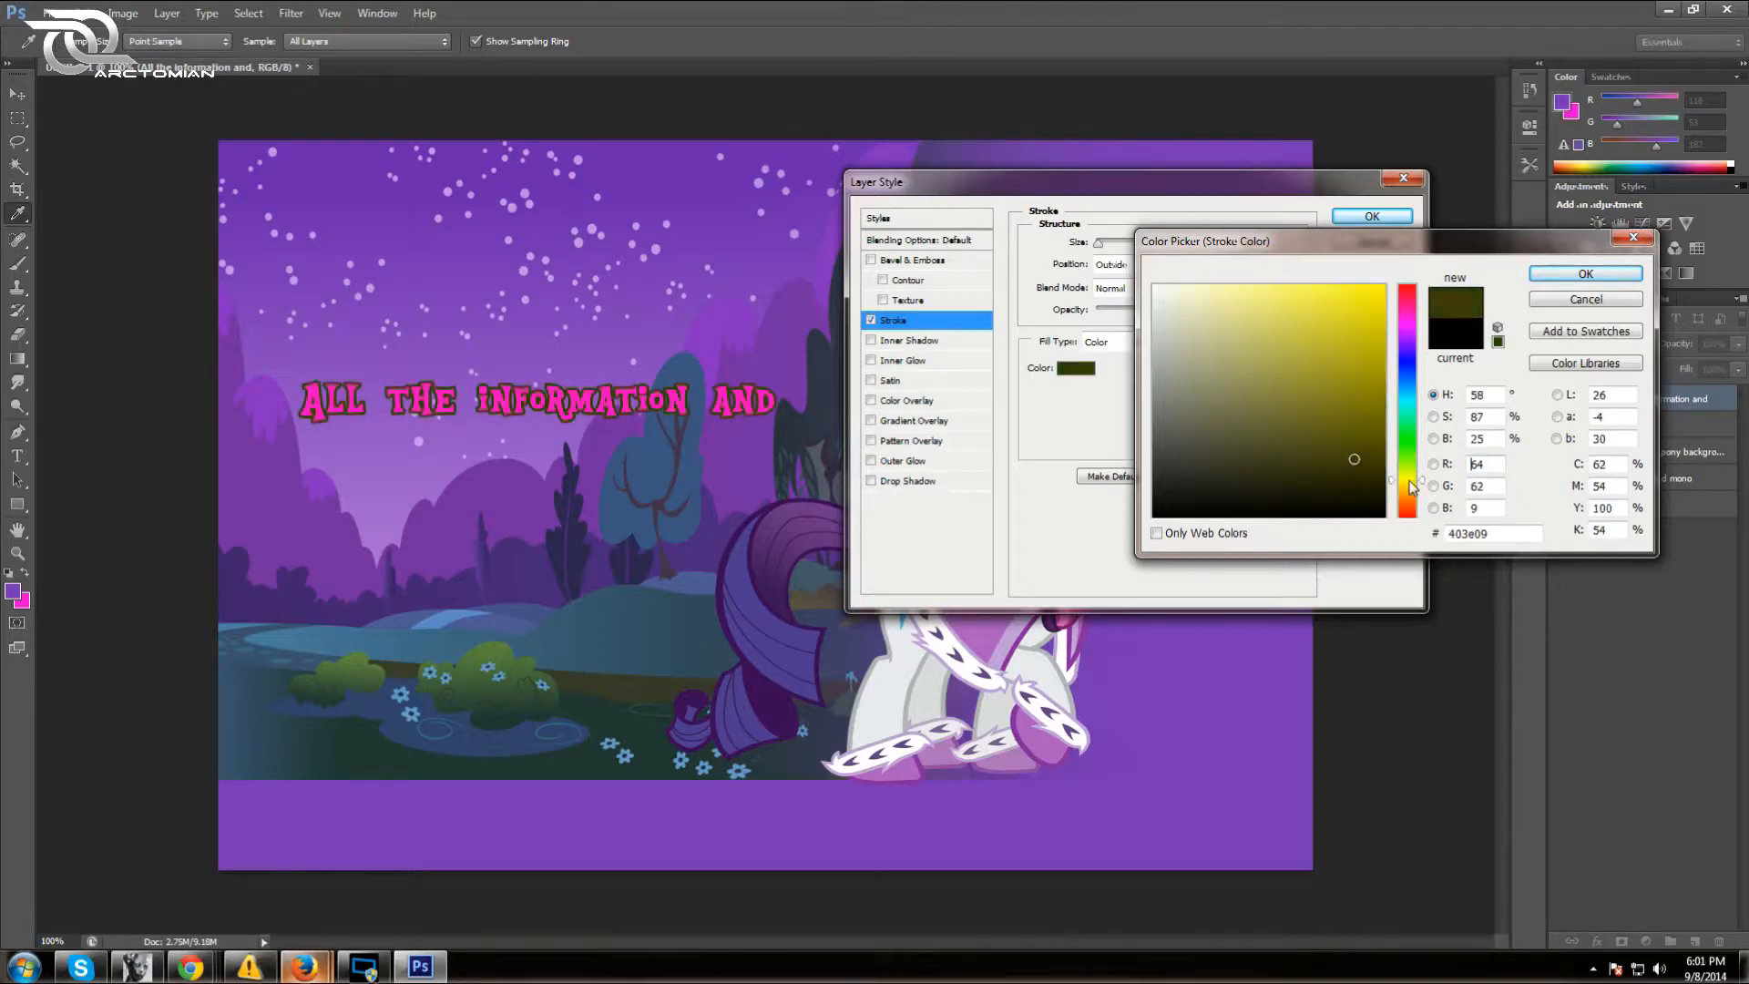
{"action": "mouse_move", "coordinate": [1371, 456]}
{"action": "left_mouse_down"}
{"action": "mouse_move", "coordinate": [1358, 281]}
{"action": "mouse_move", "coordinate": [1392, 279]}
{"action": "left_mouse_up"}
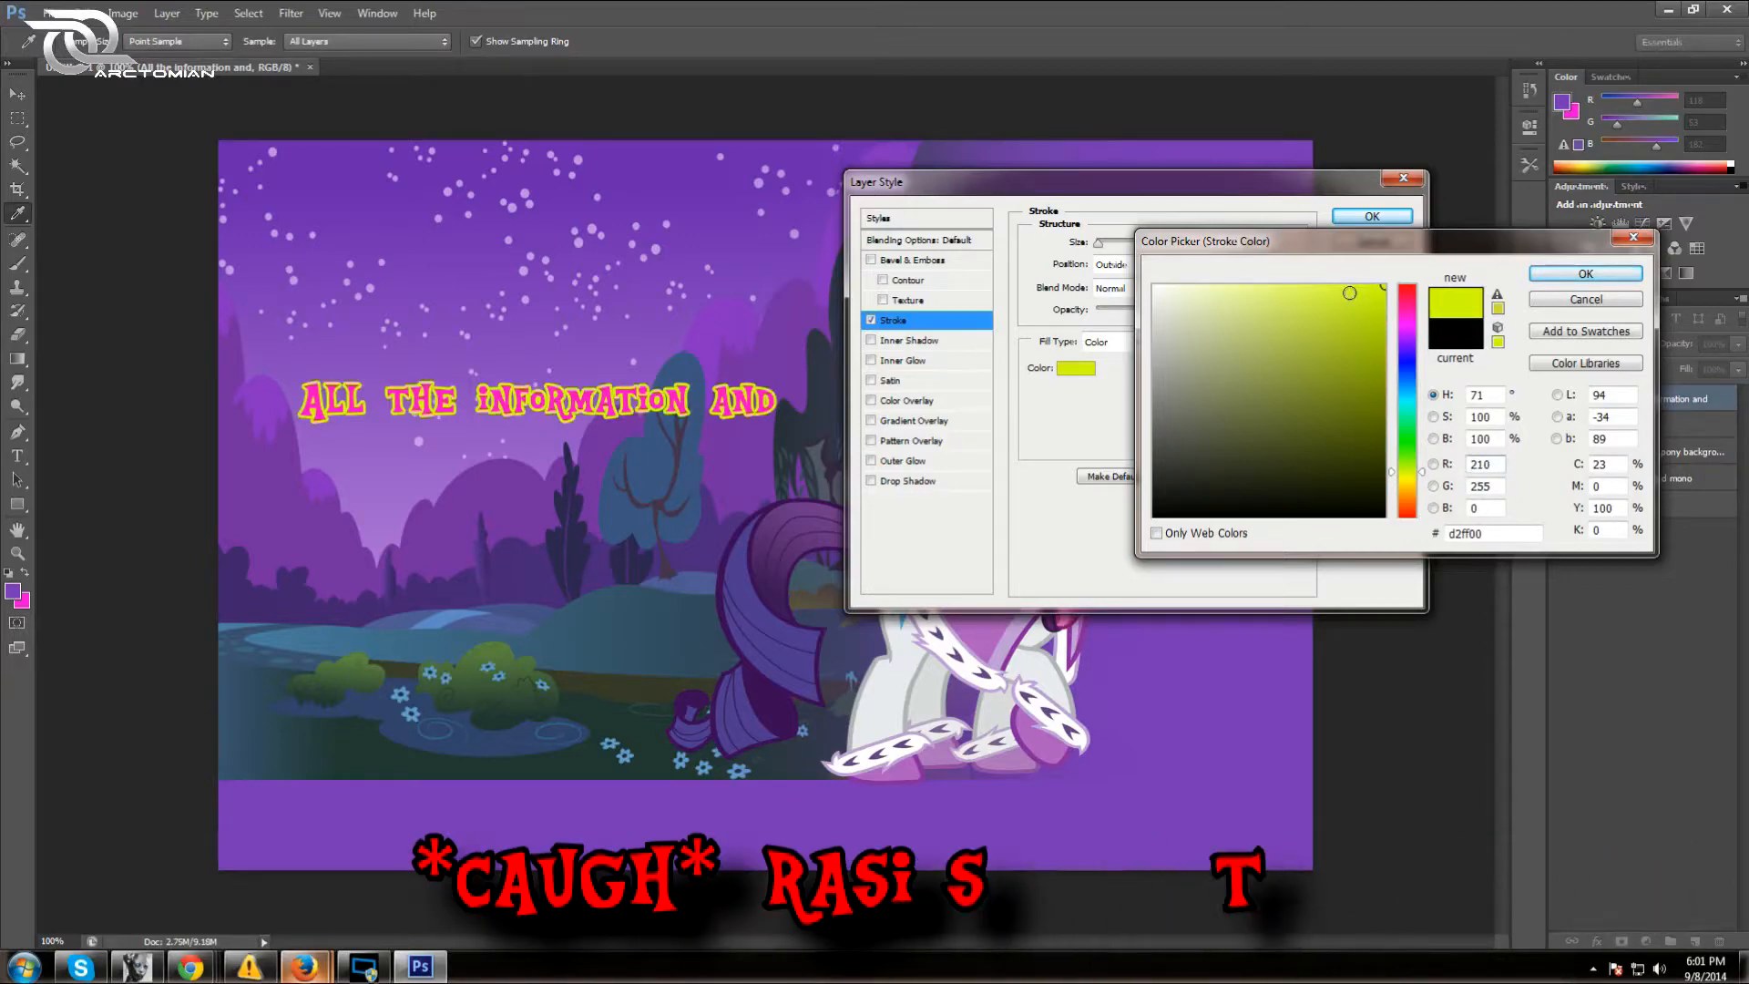
{"action": "left_click", "coordinate": [1565, 286]}
{"action": "left_click", "coordinate": [1549, 273]}
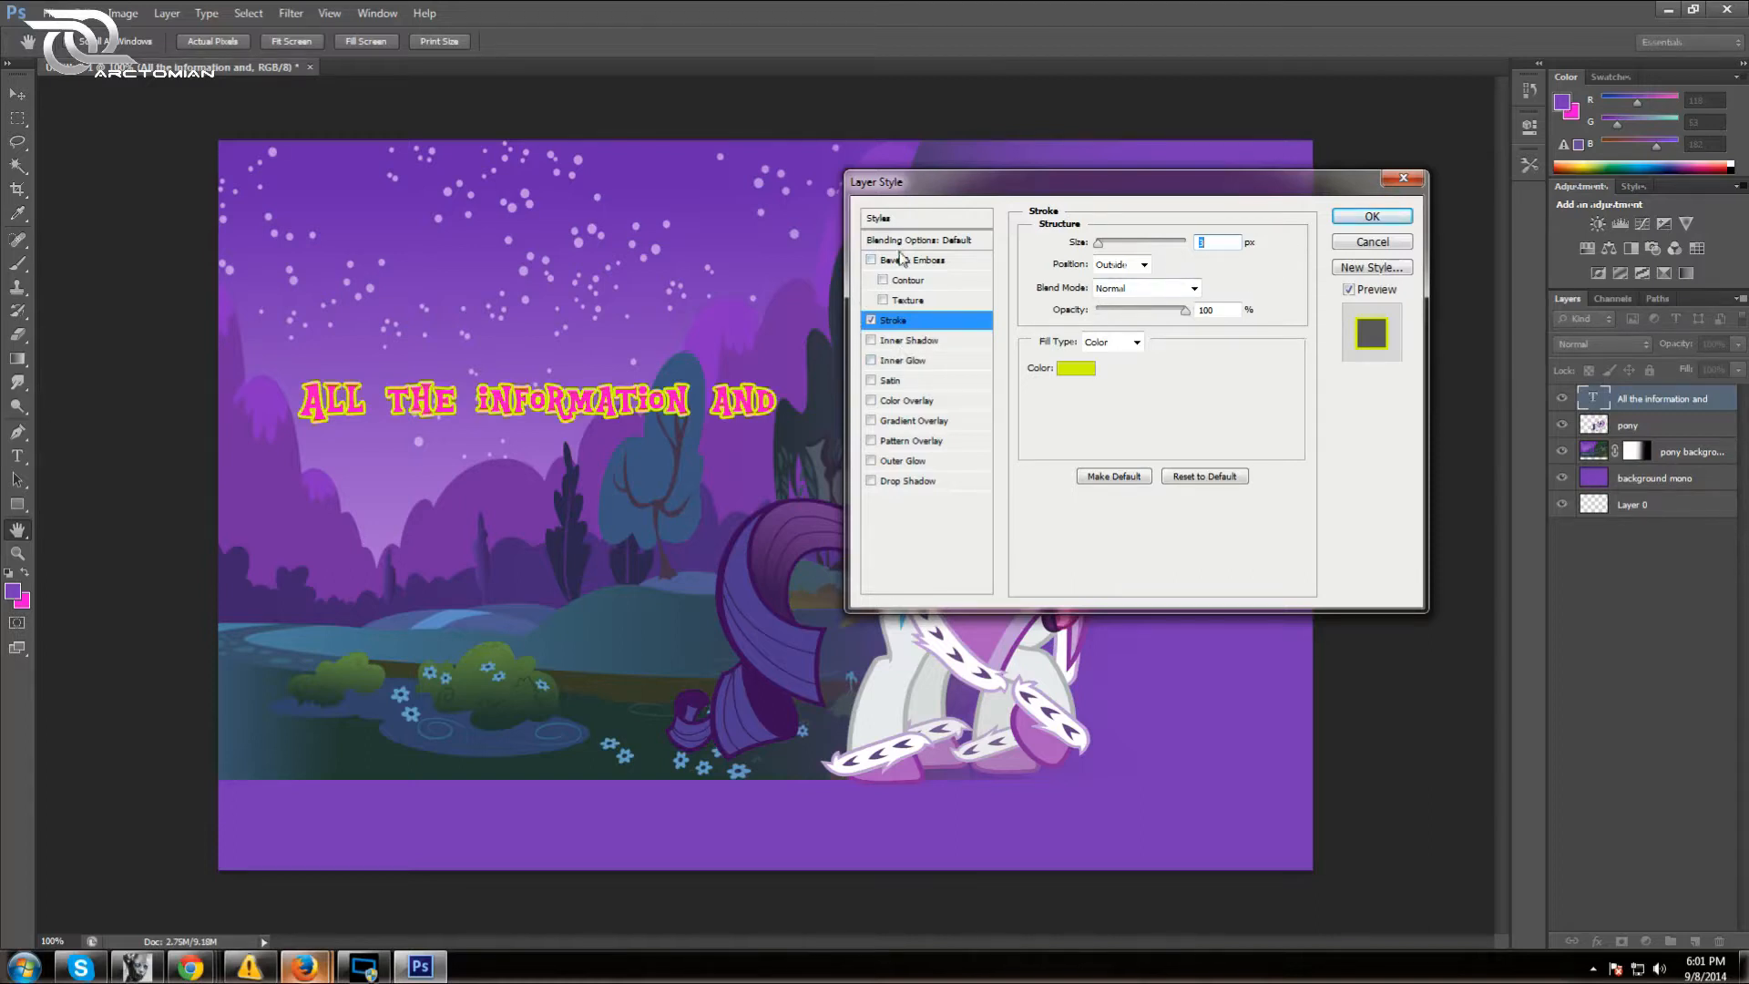
Enable Bevel & Emboss on the text with an inner bevel and a depth of about 42%
{"action": "left_click", "coordinate": [872, 261]}
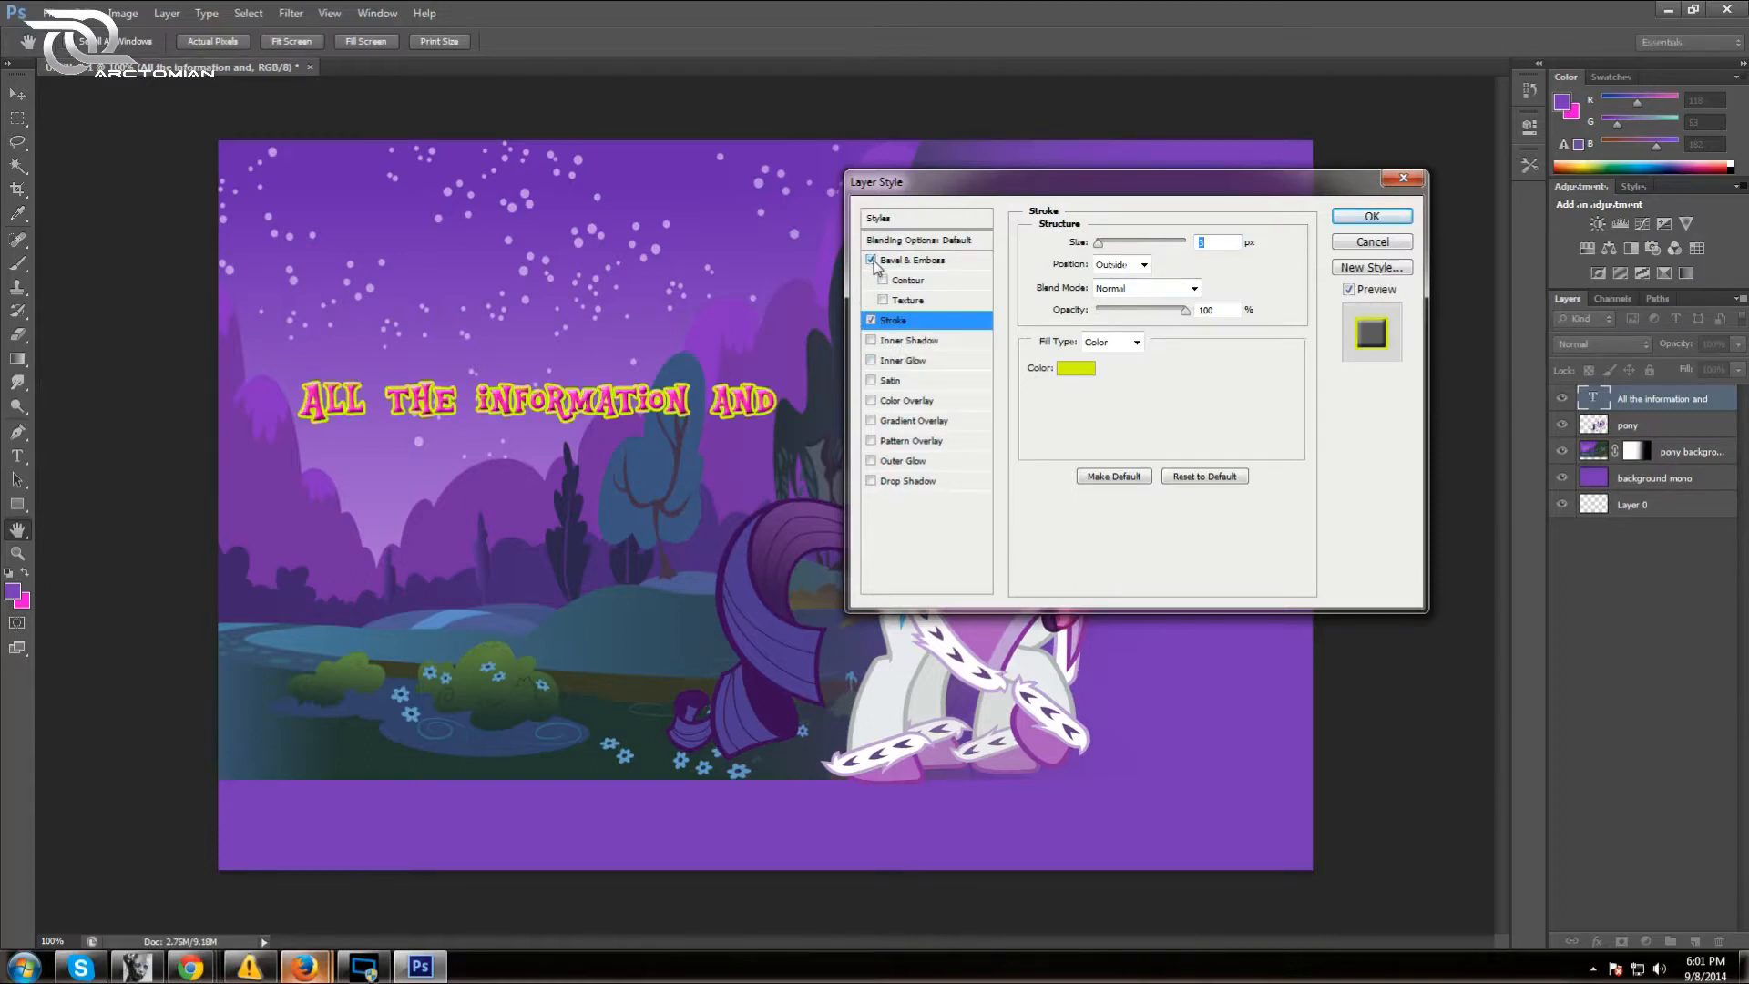
{"action": "left_click", "coordinate": [904, 261]}
{"action": "left_click_drag", "start_coordinate": [1113, 290], "coordinate": [1106, 293]}
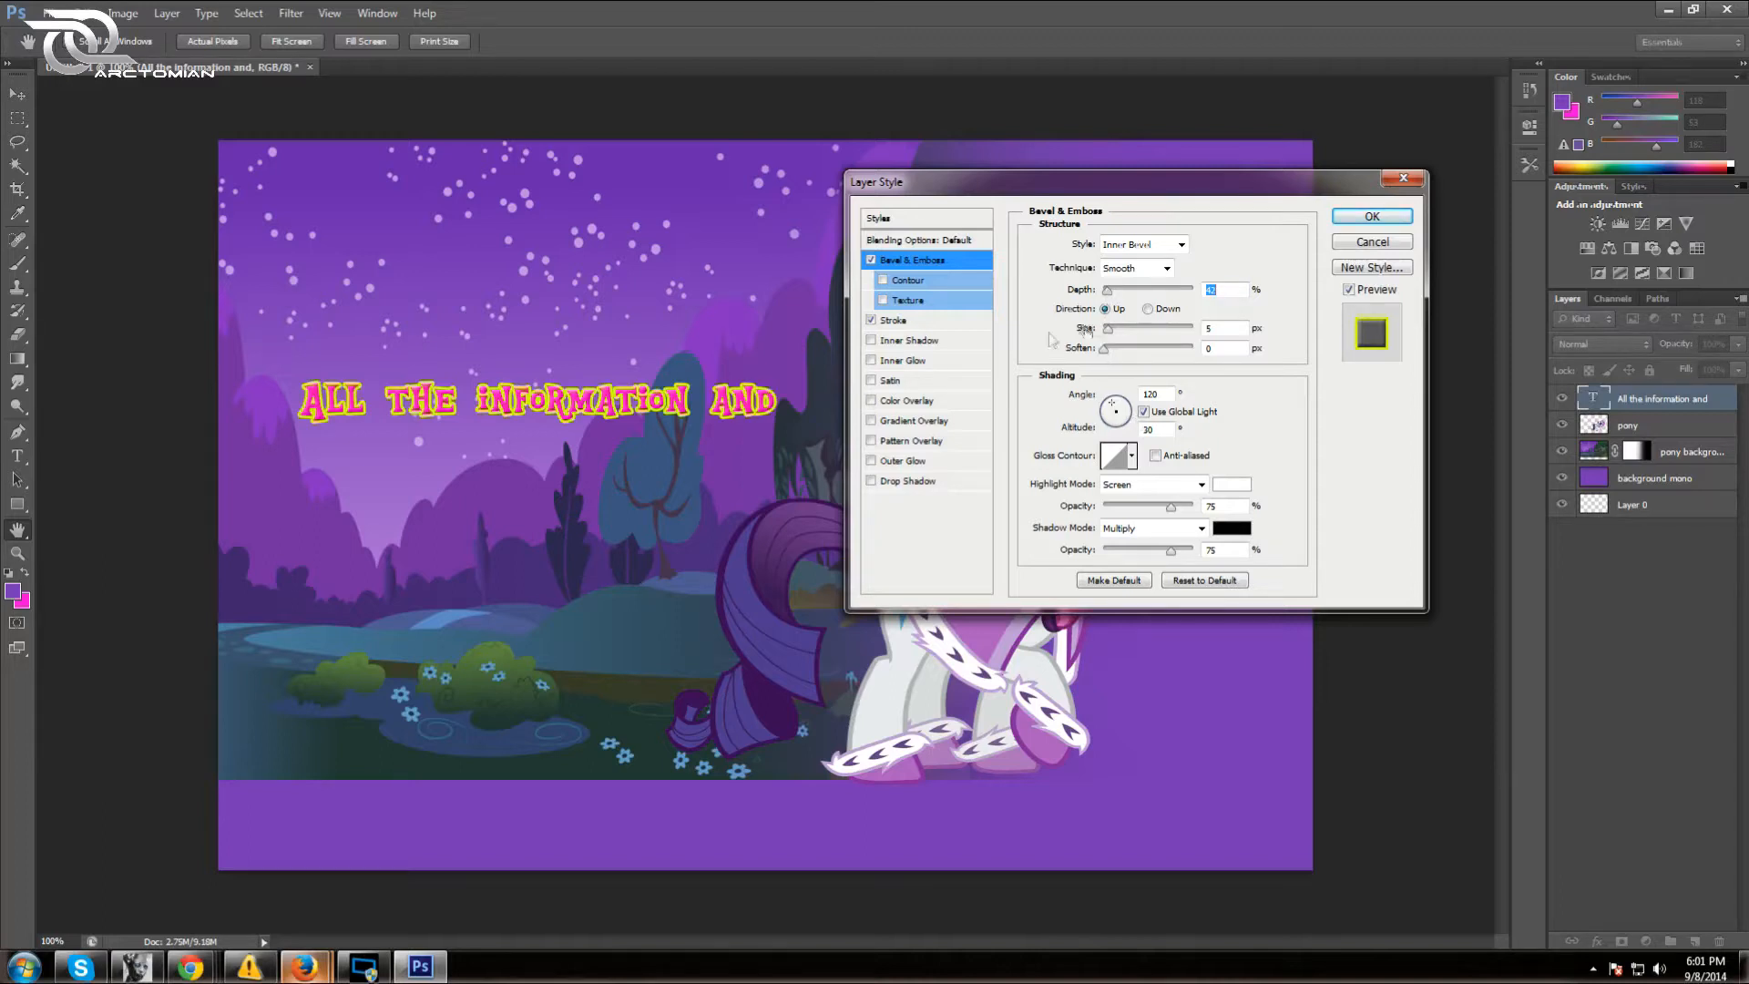
Add an Inner Glow to the text with 100% opacity and a size of 2 px
{"action": "left_click", "coordinate": [873, 462]}
{"action": "left_click", "coordinate": [872, 342]}
{"action": "left_click", "coordinate": [873, 342]}
{"action": "left_click", "coordinate": [872, 360]}
{"action": "left_click", "coordinate": [902, 361]}
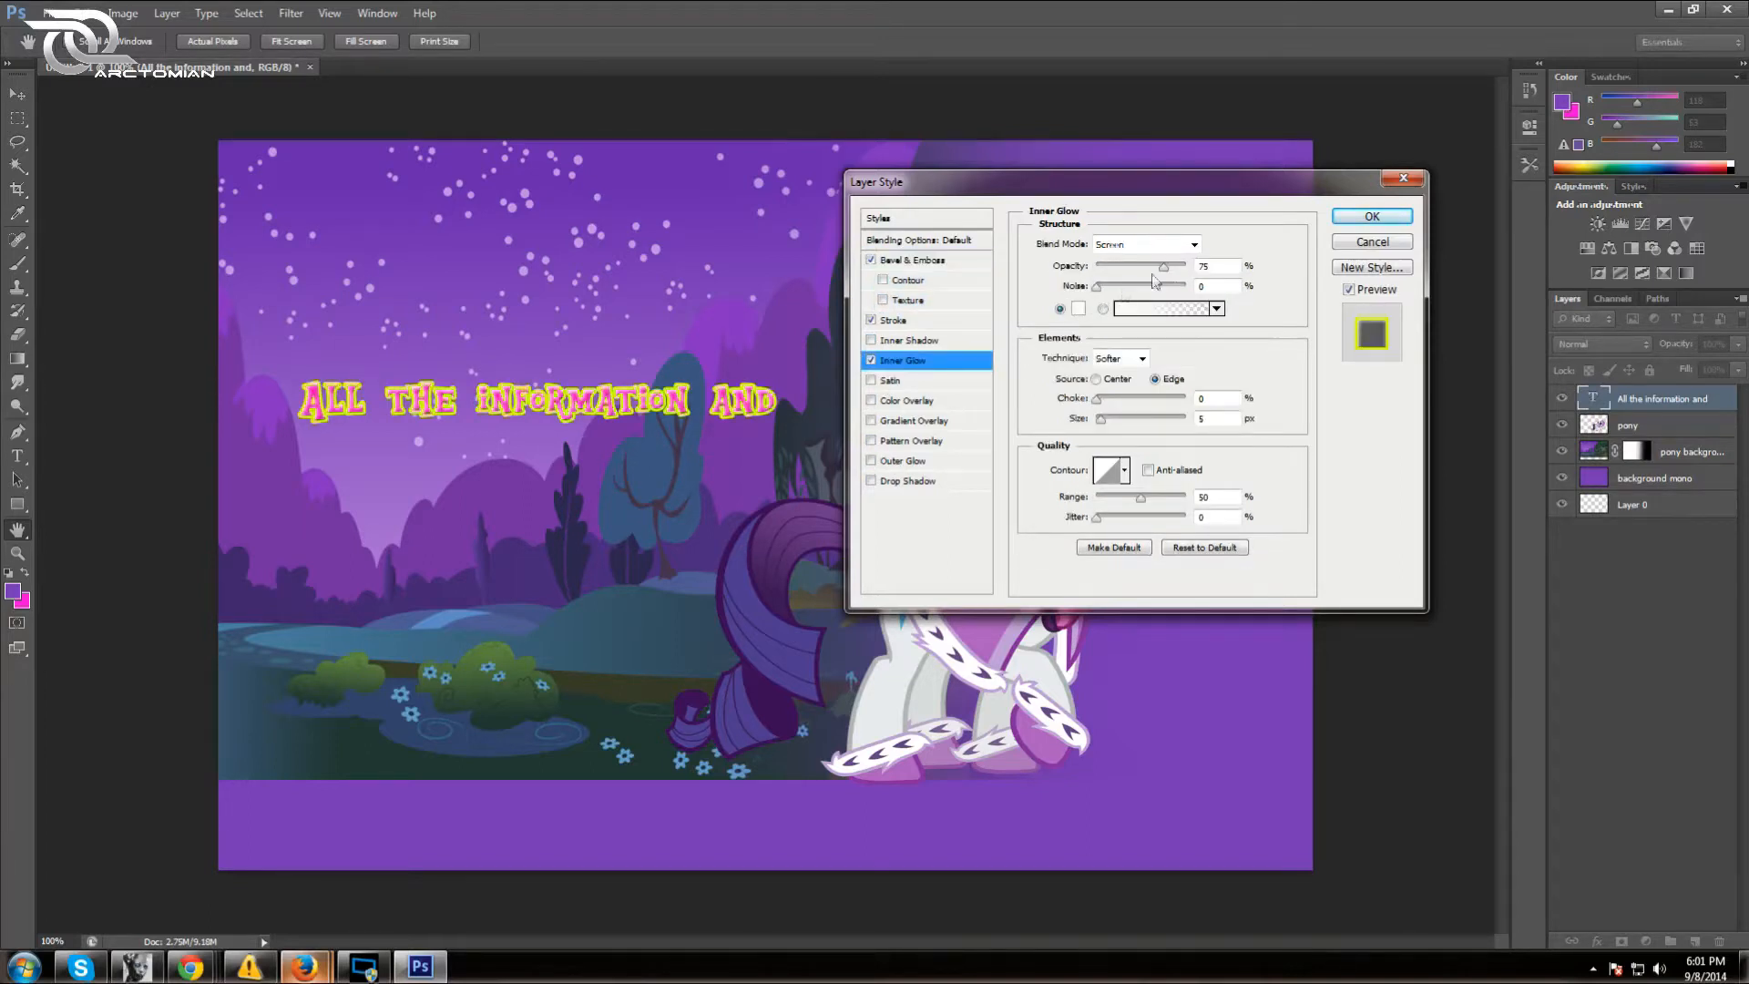
{"action": "left_click_drag", "start_coordinate": [1166, 267], "coordinate": [1188, 267]}
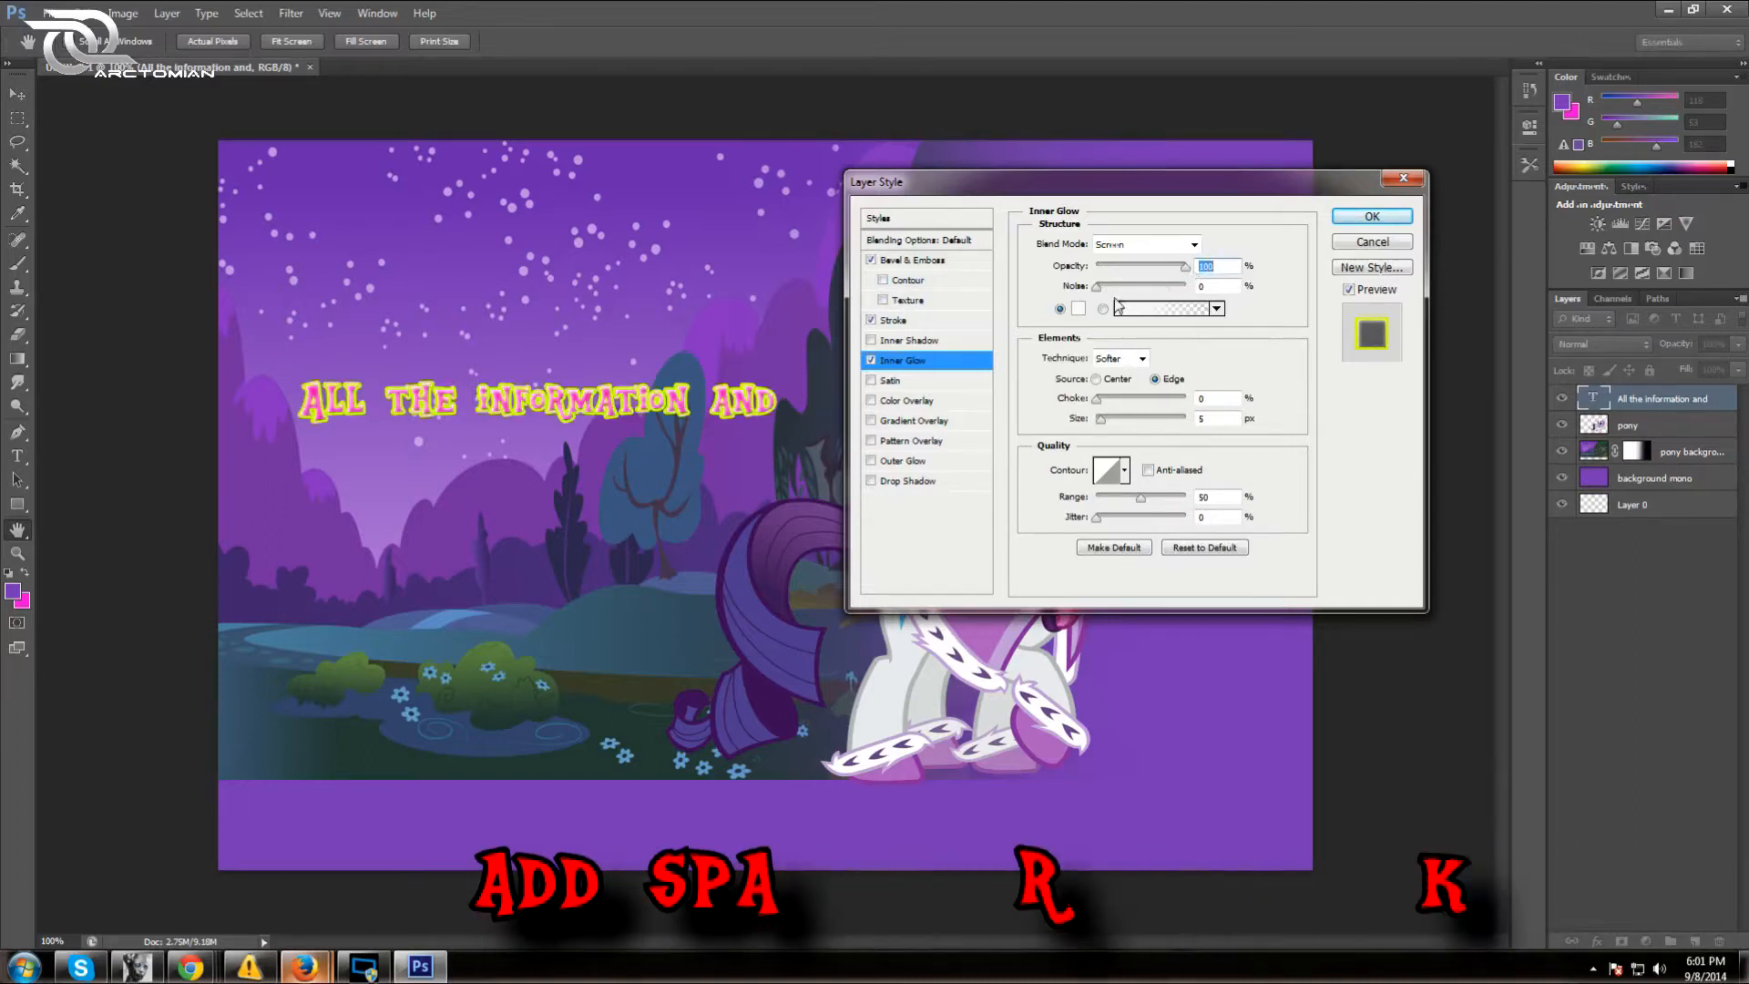
{"action": "left_click_drag", "start_coordinate": [1099, 419], "coordinate": [1097, 421]}
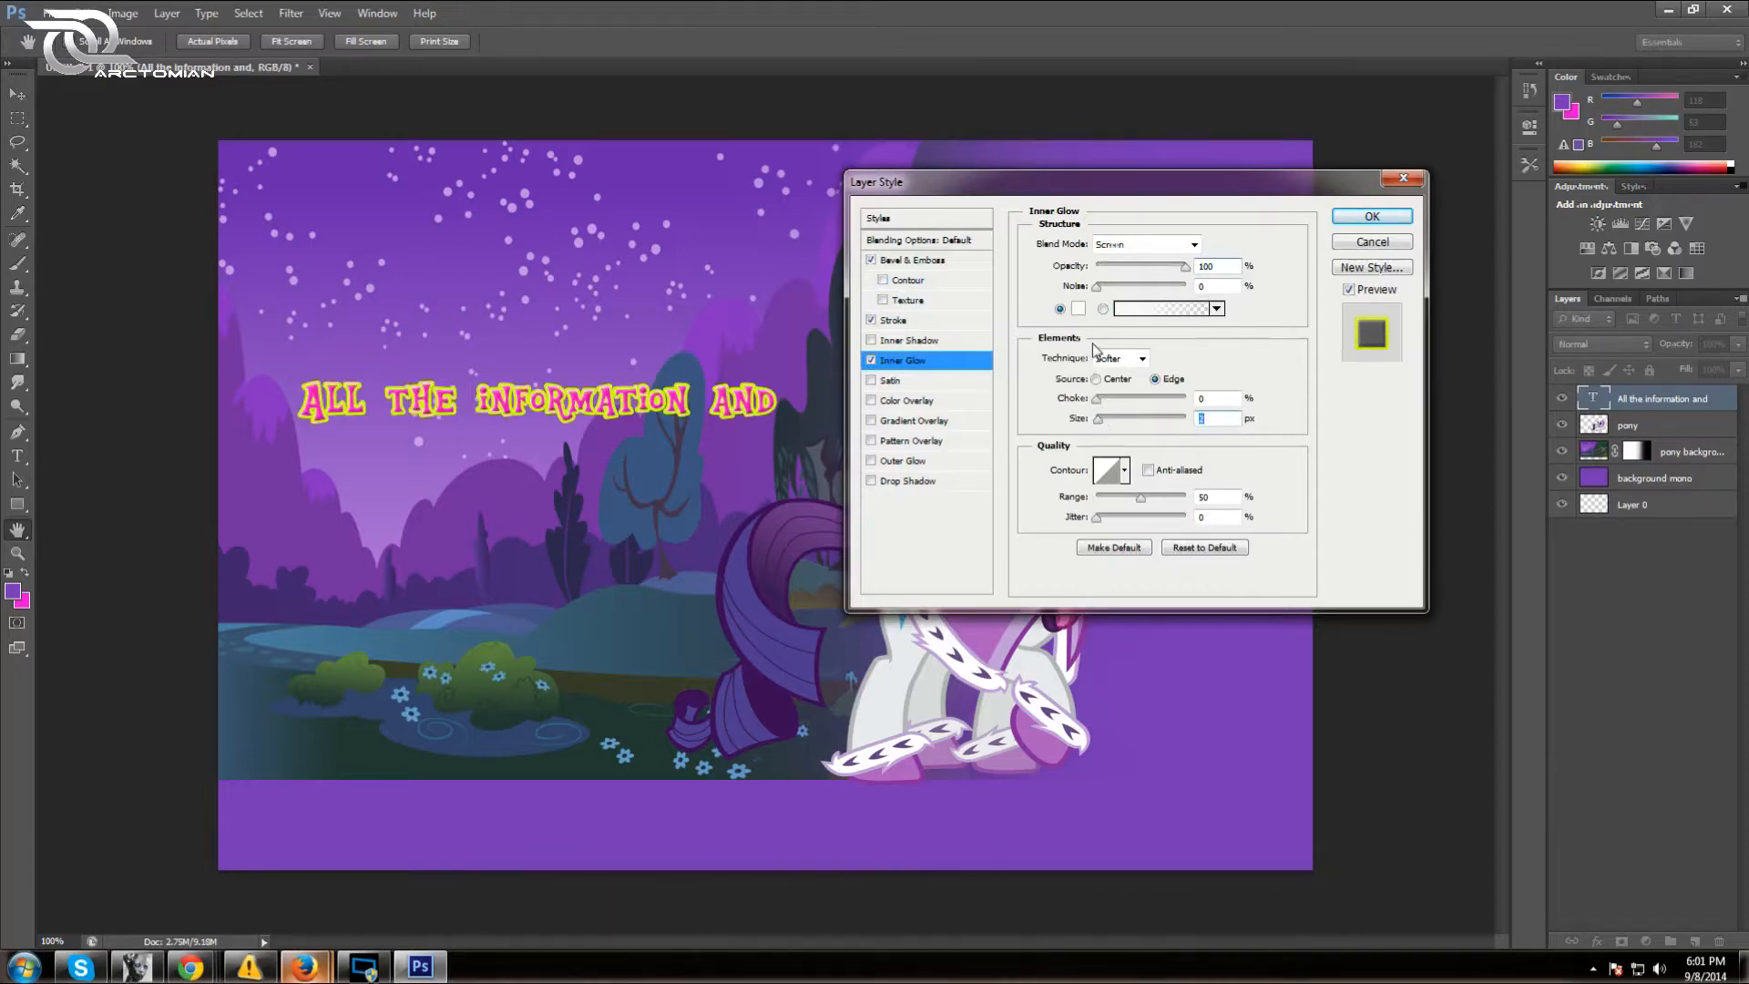
Try several contours for the Inner Glow and choose the half-round one
{"action": "left_click", "coordinate": [1126, 471]}
{"action": "left_click", "coordinate": [1137, 544]}
{"action": "left_click", "coordinate": [1108, 545]}
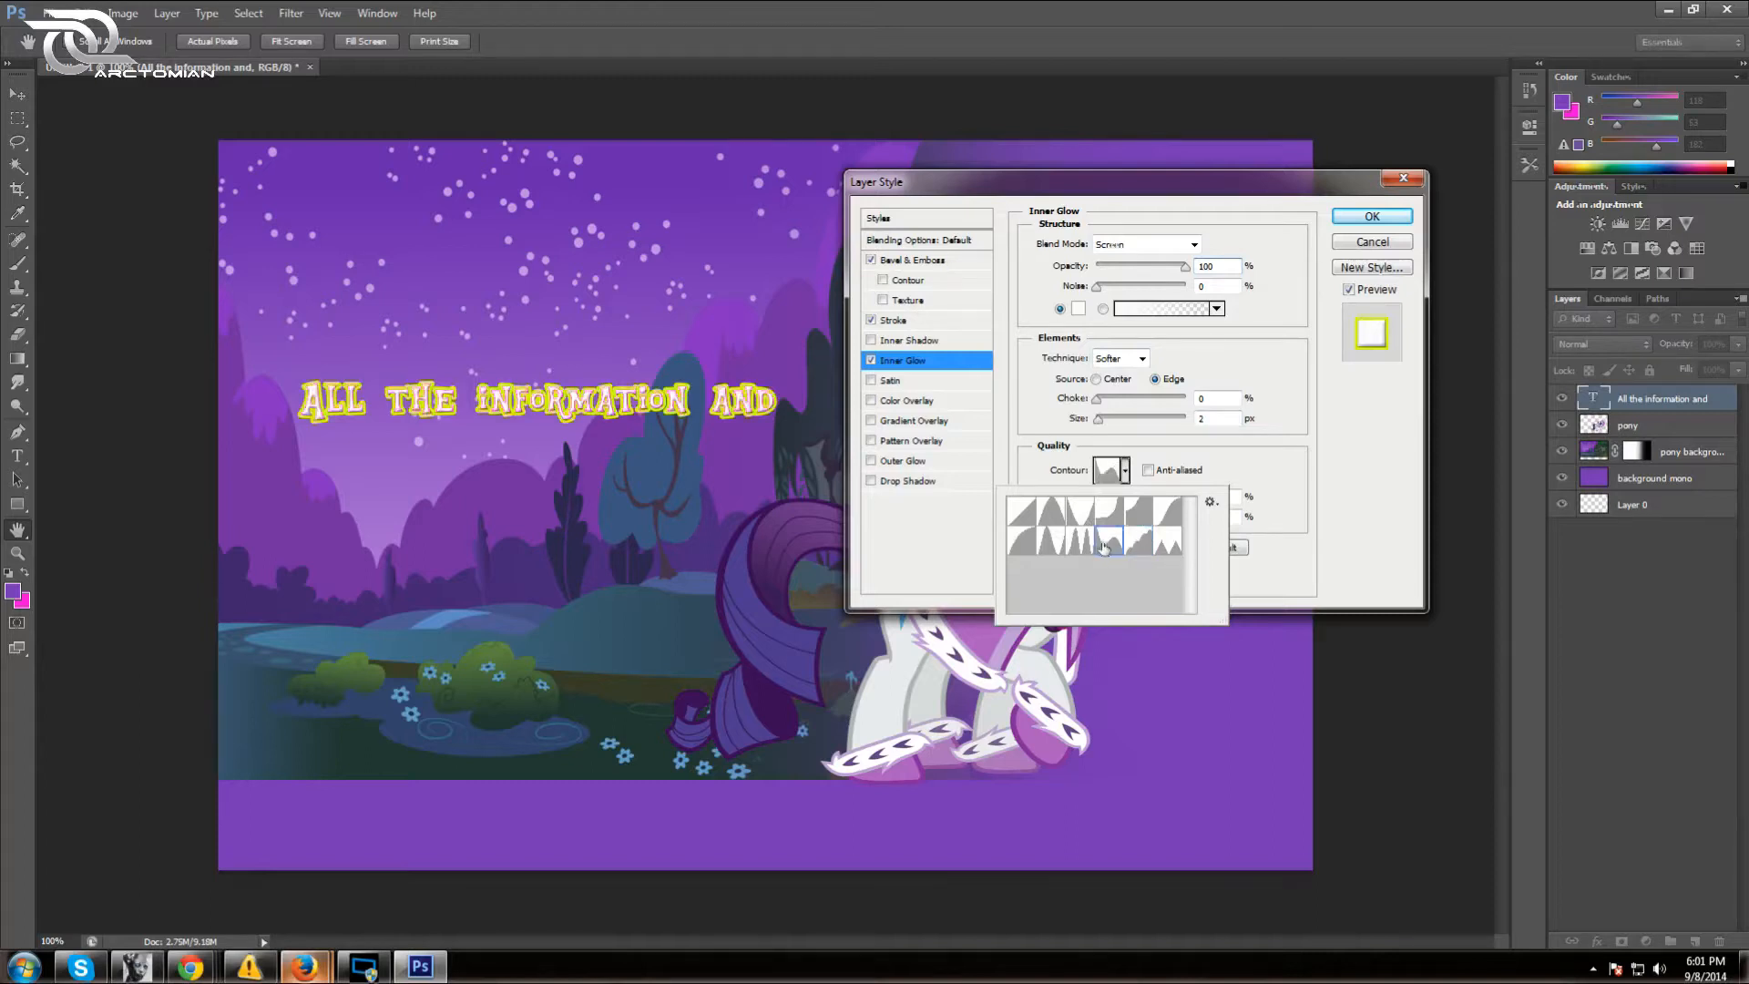
{"action": "left_click", "coordinate": [1087, 545]}
{"action": "left_click", "coordinate": [1048, 540]}
{"action": "left_click", "coordinate": [1031, 547]}
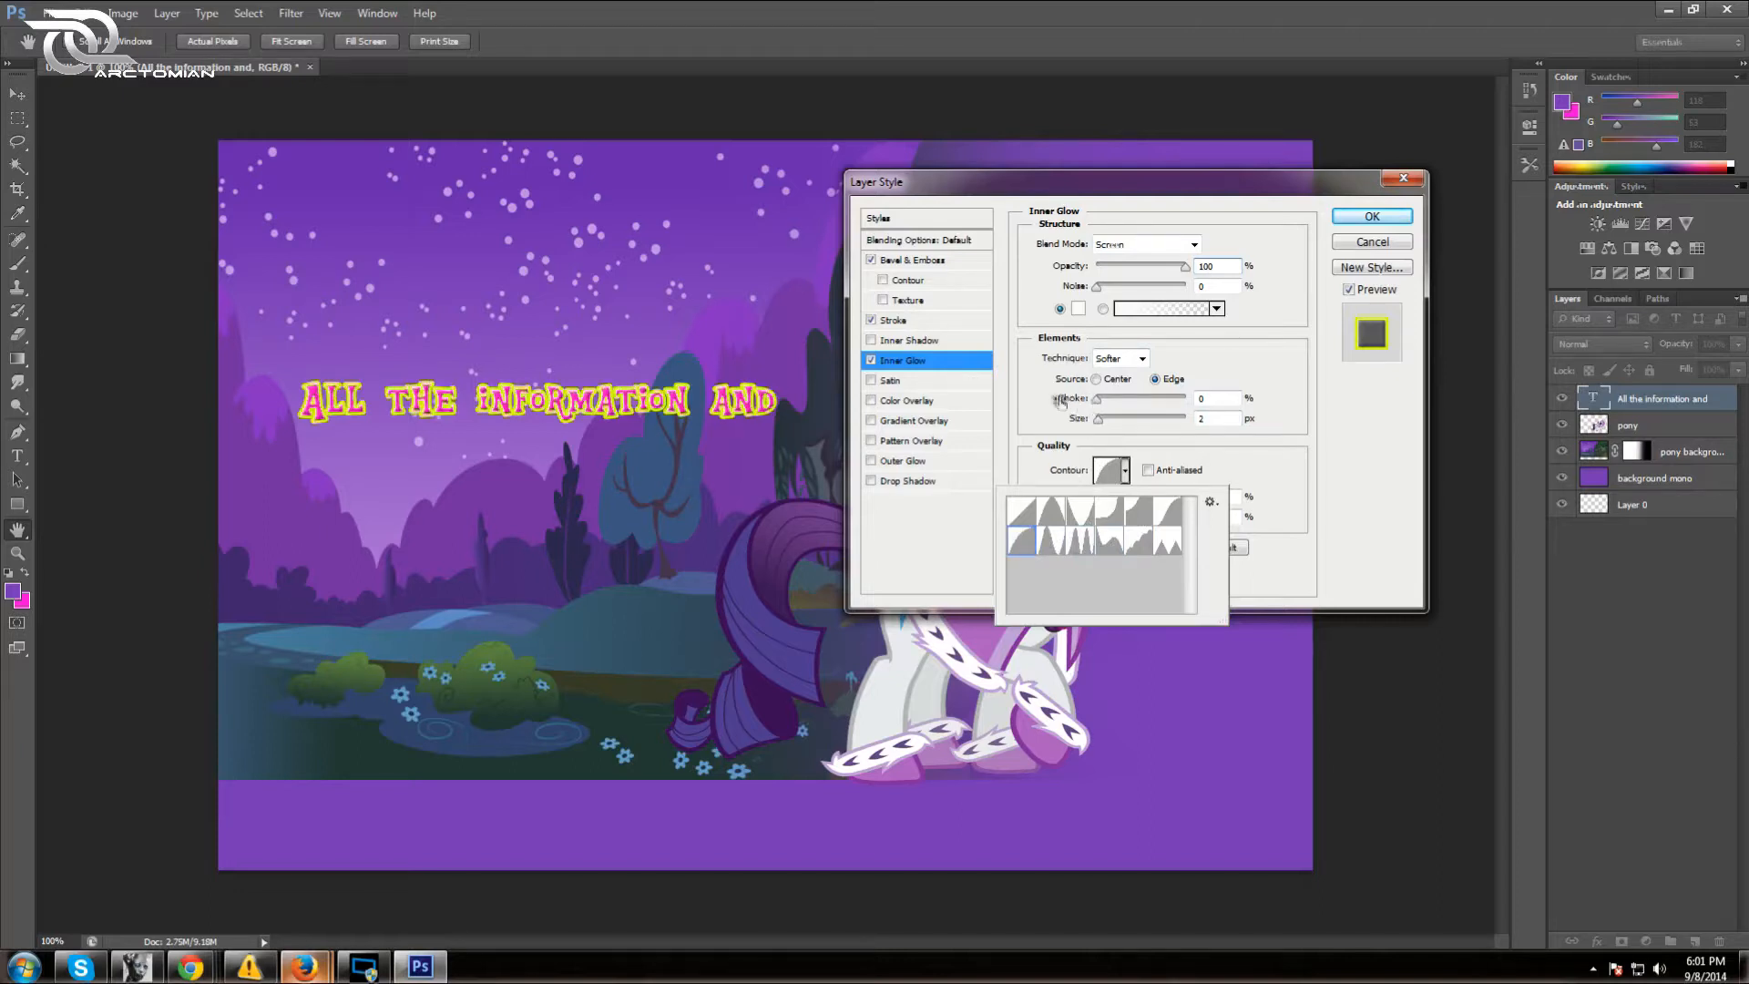
{"action": "left_click", "coordinate": [1312, 412]}
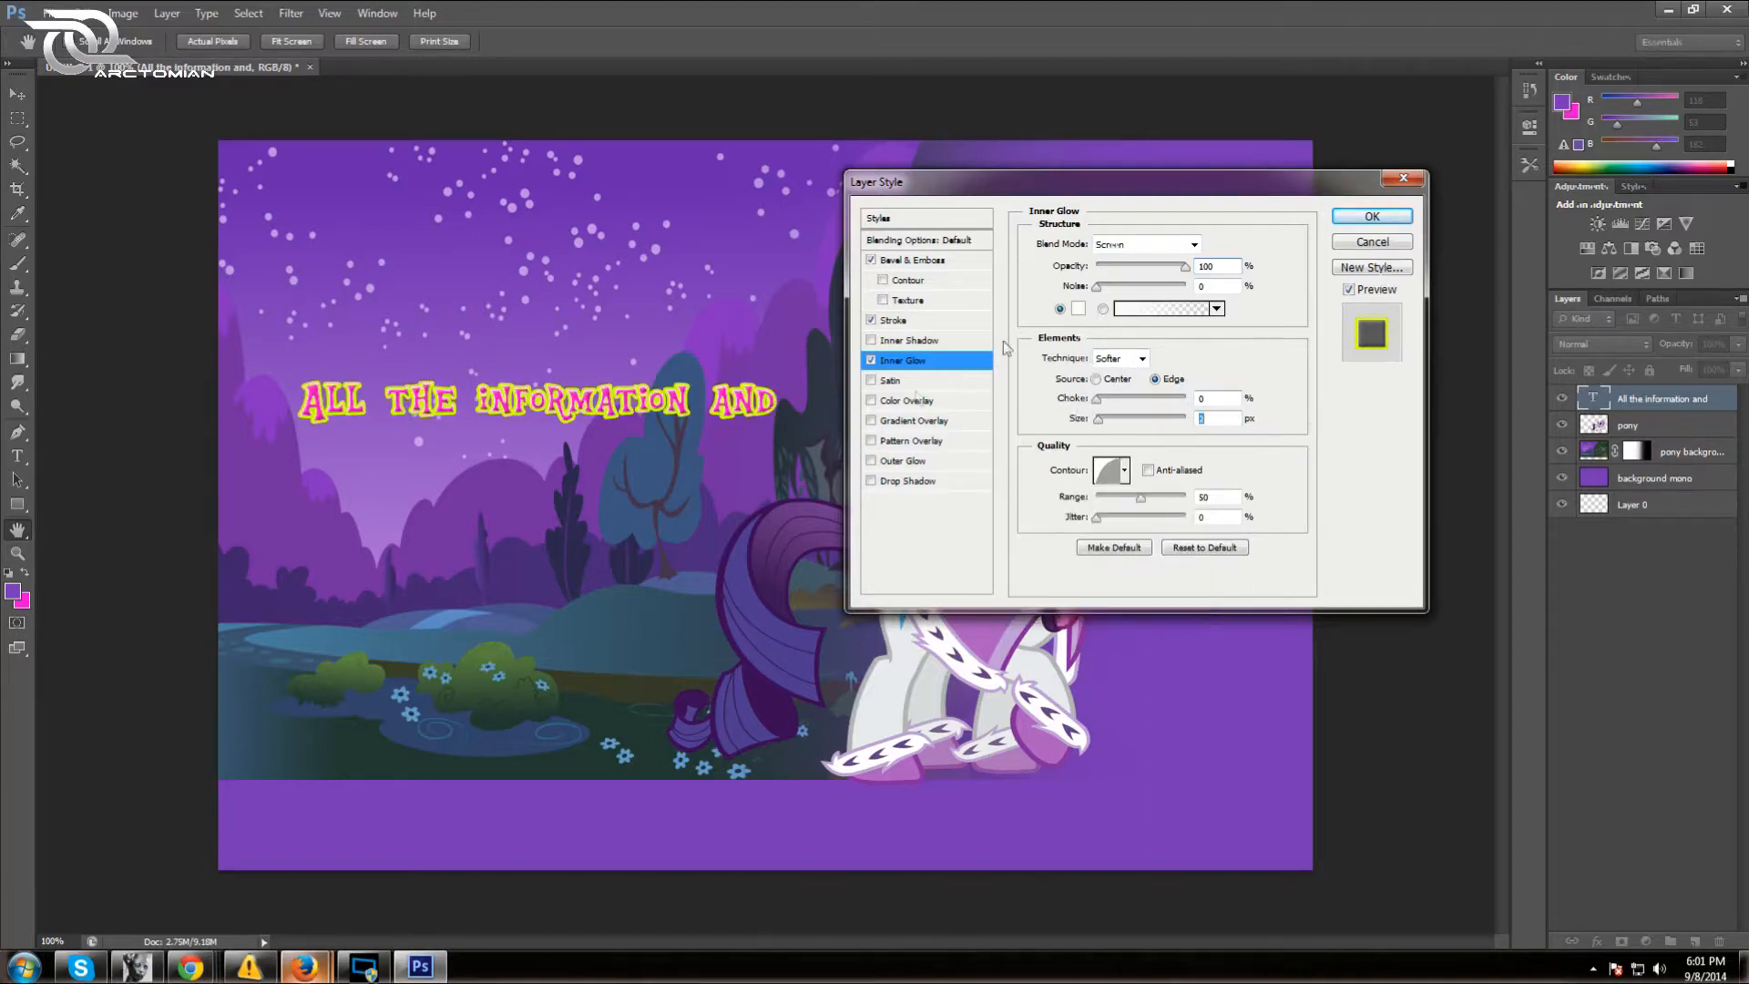
Add a black Drop Shadow with 100% opacity, about 6 px distance, 2% spread and 4 px size, and apply the layer style
{"action": "left_click", "coordinate": [872, 481]}
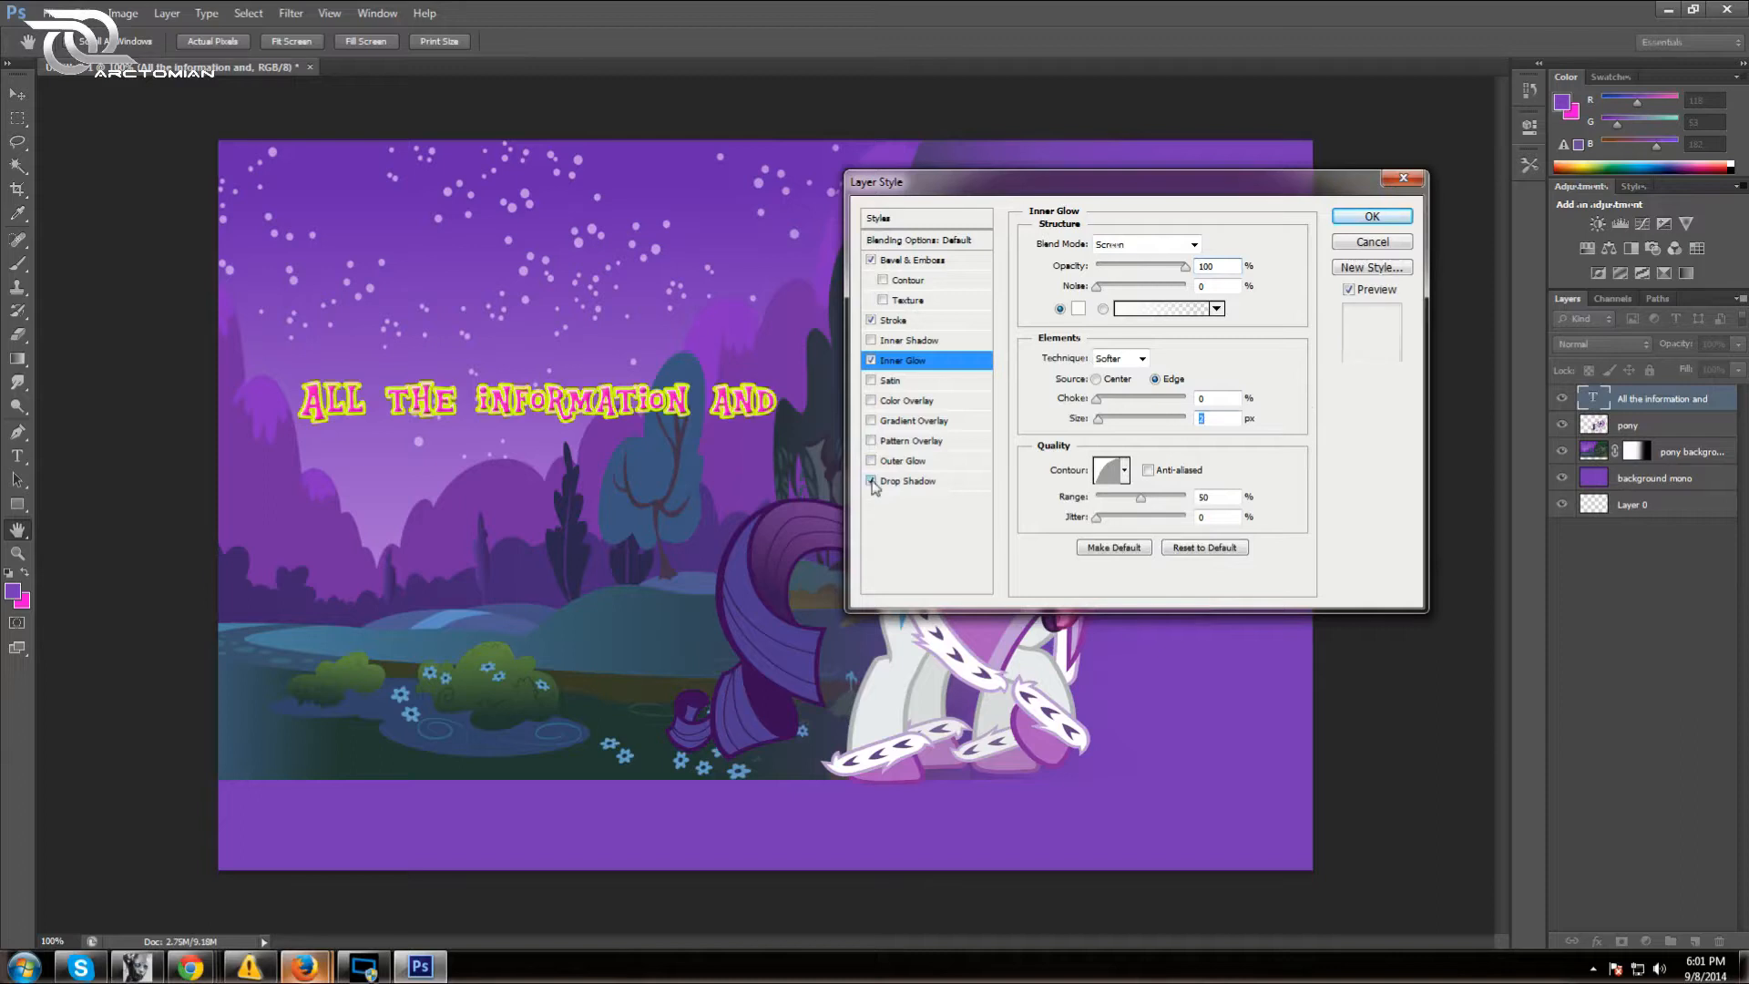
{"action": "left_click", "coordinate": [922, 486]}
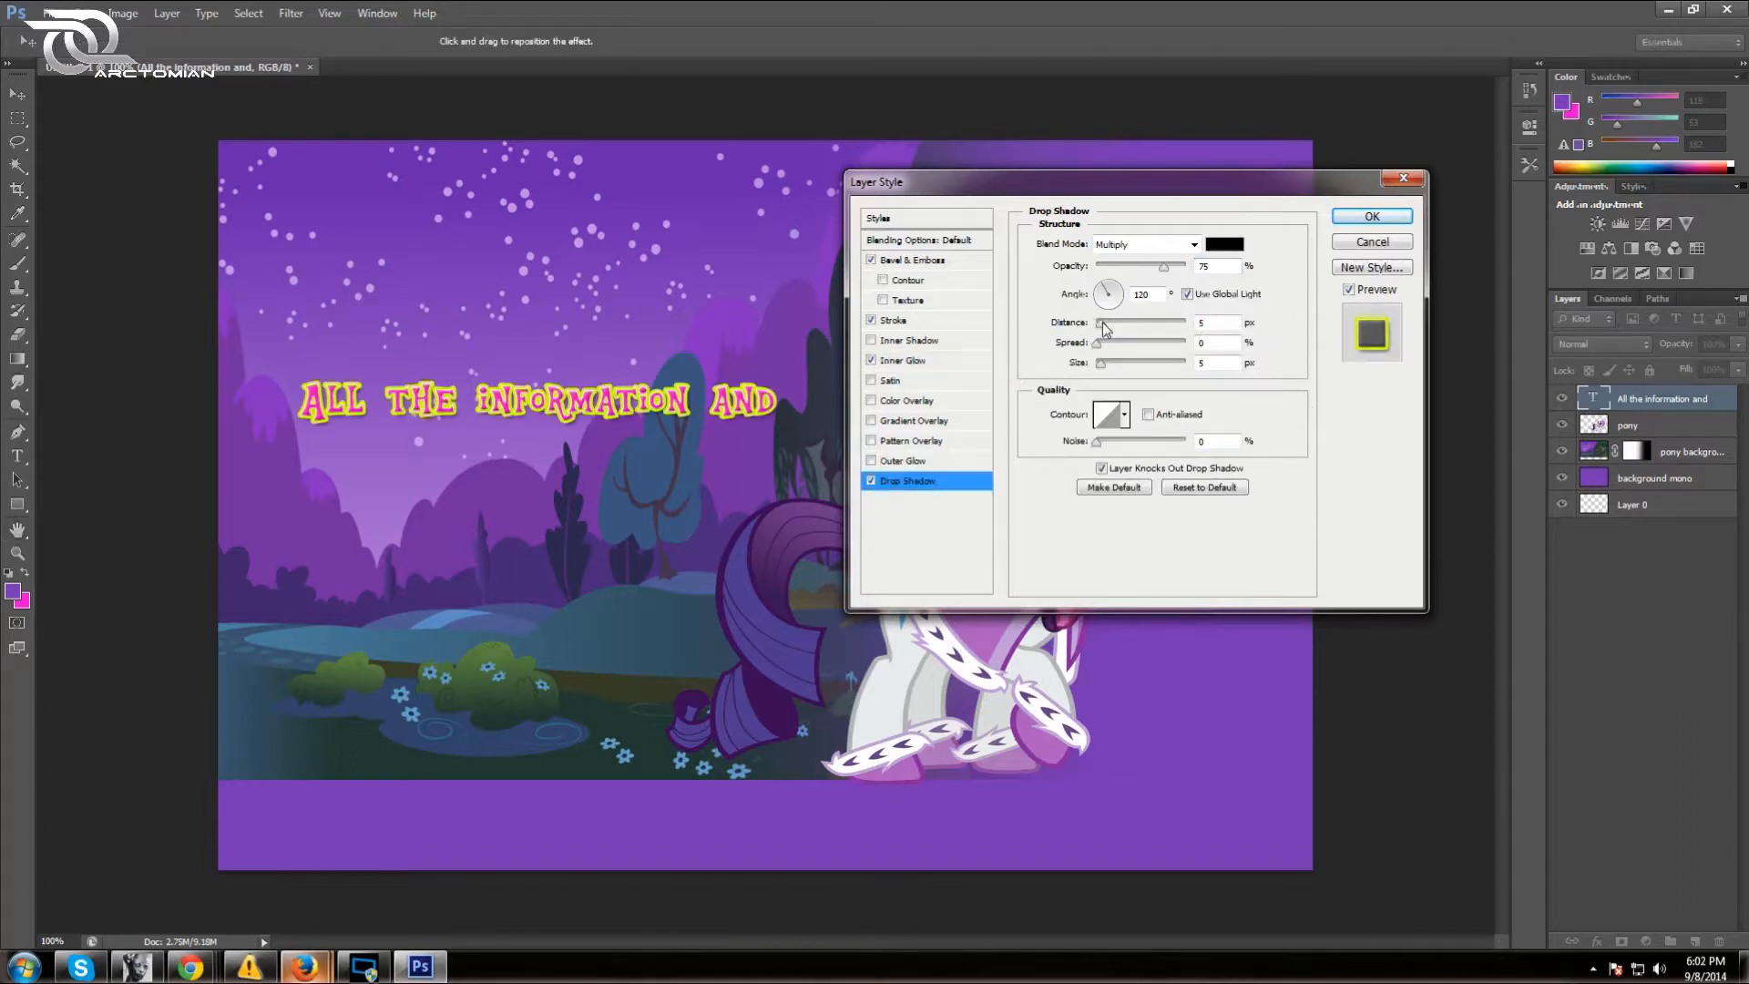
{"action": "left_click_drag", "start_coordinate": [1103, 328], "coordinate": [1107, 325]}
{"action": "left_click_drag", "start_coordinate": [1164, 267], "coordinate": [1191, 274]}
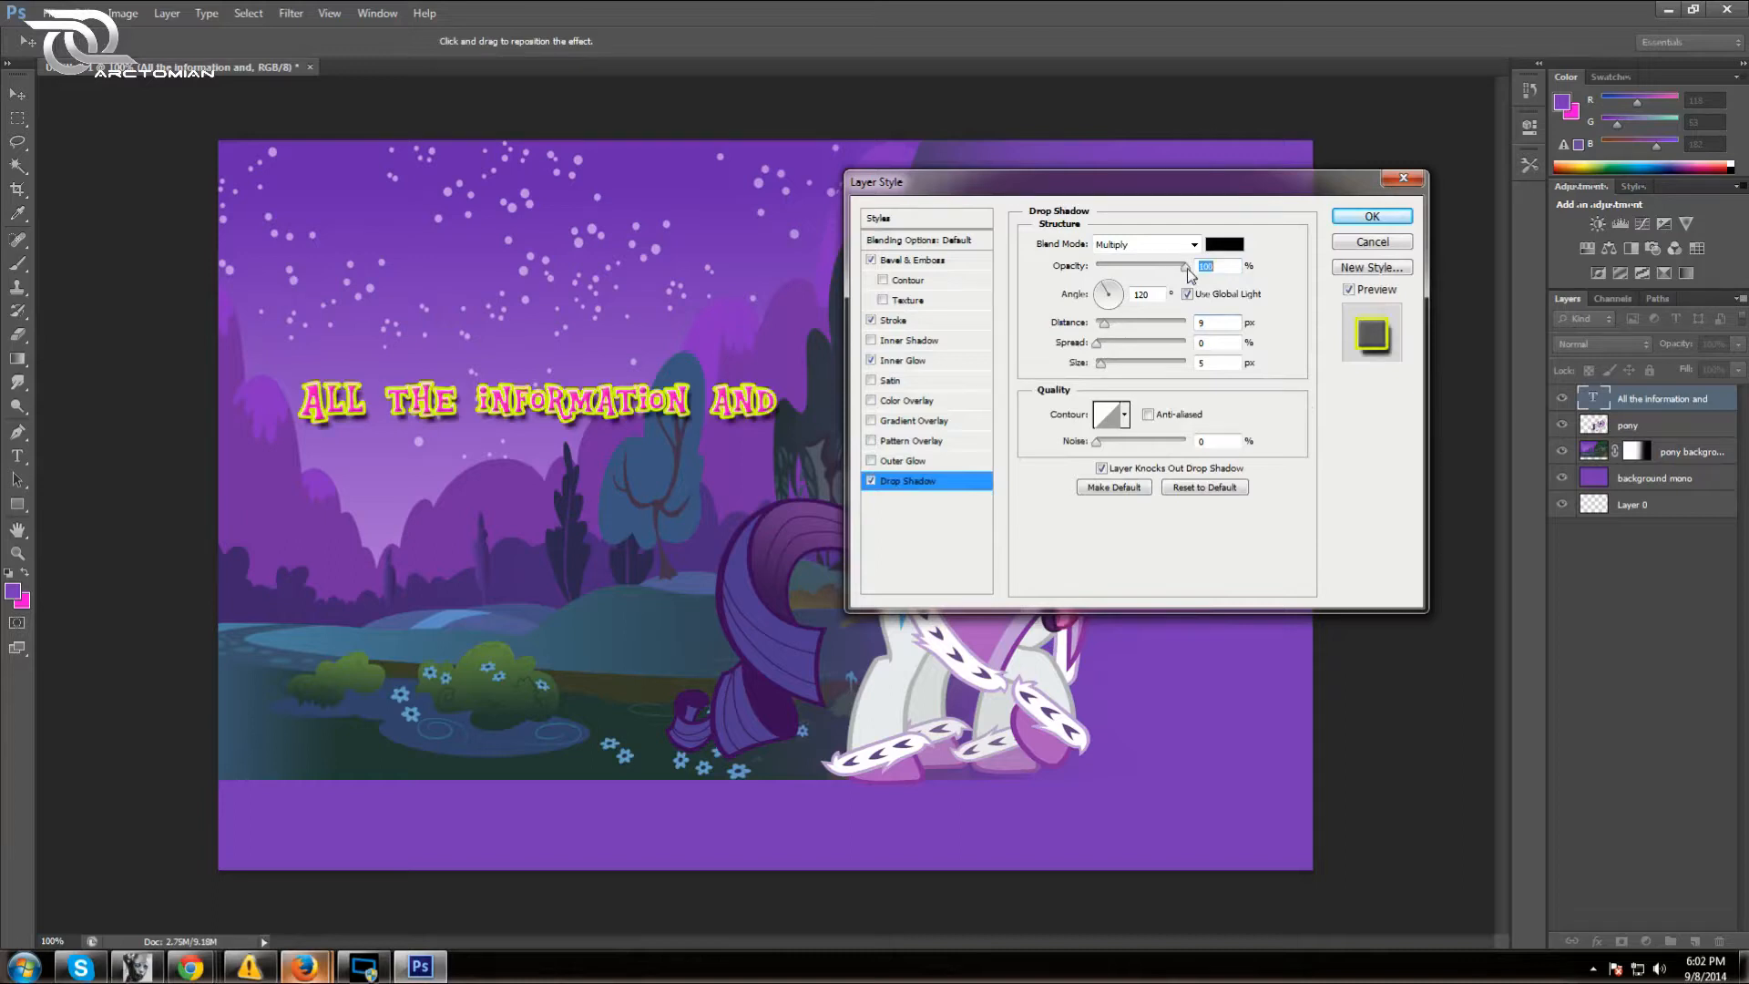
{"action": "left_click", "coordinate": [1099, 348]}
{"action": "left_click_drag", "start_coordinate": [1099, 349], "coordinate": [1099, 346]}
{"action": "left_click", "coordinate": [1101, 364]}
{"action": "left_click_drag", "start_coordinate": [1104, 324], "coordinate": [1103, 326]}
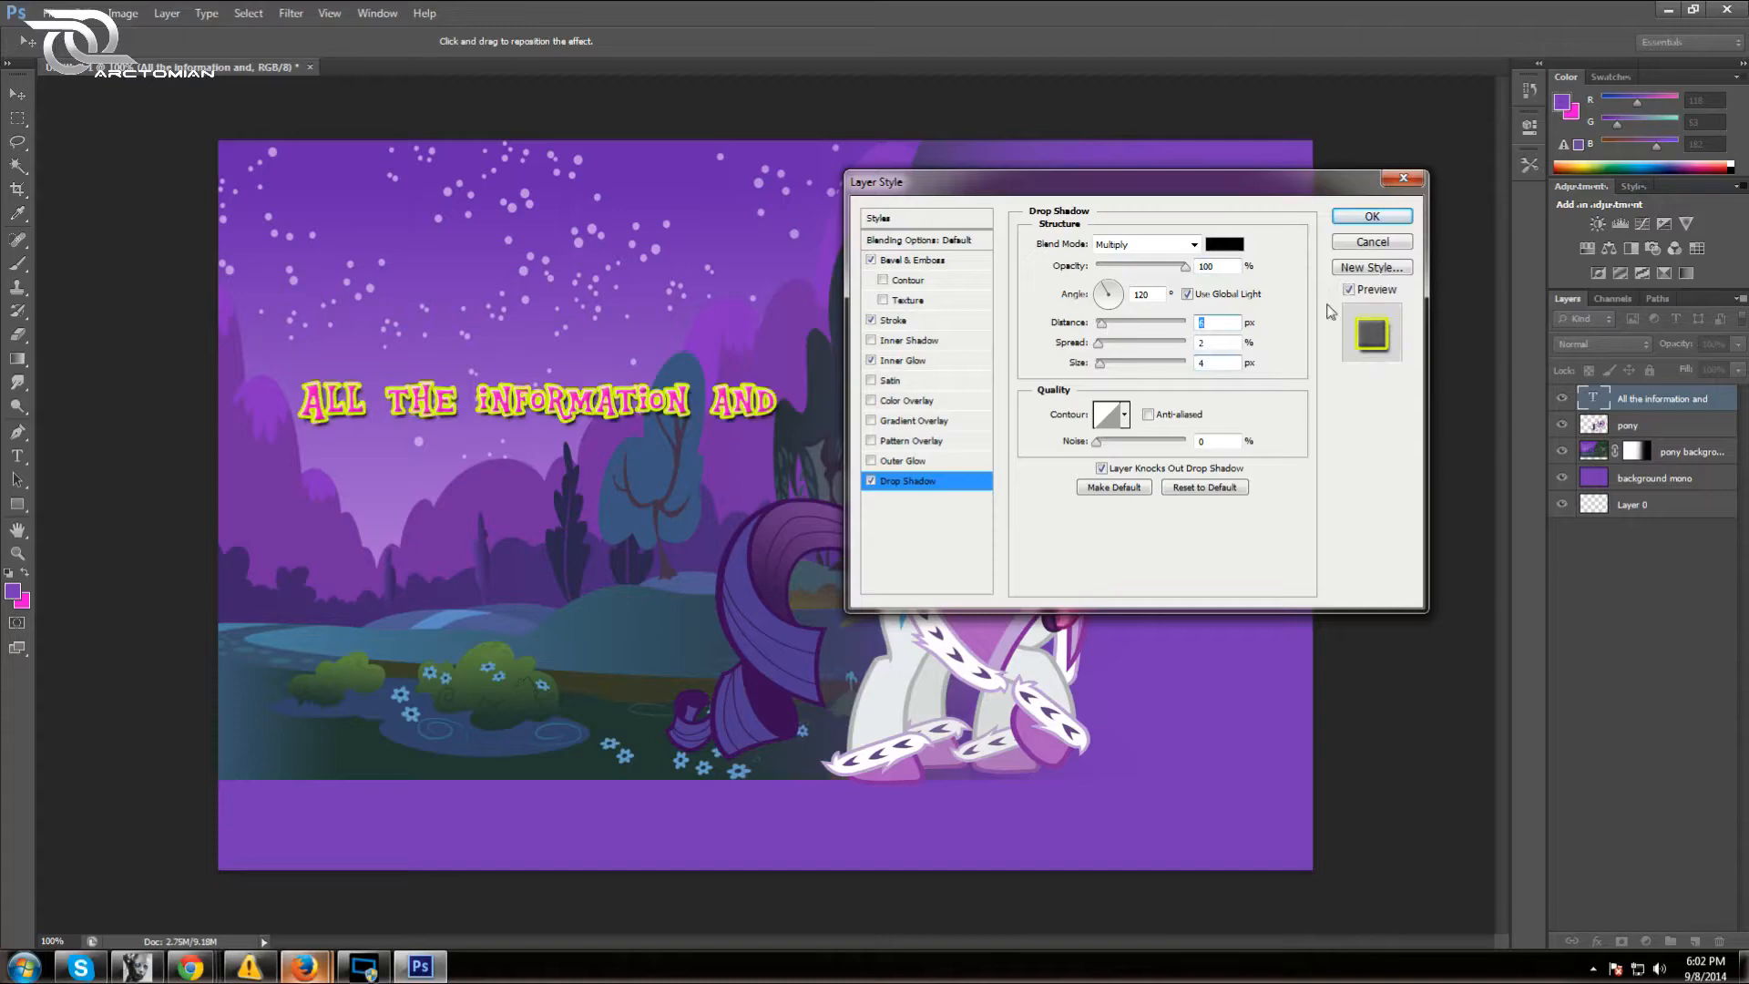
{"action": "left_click", "coordinate": [1341, 219]}
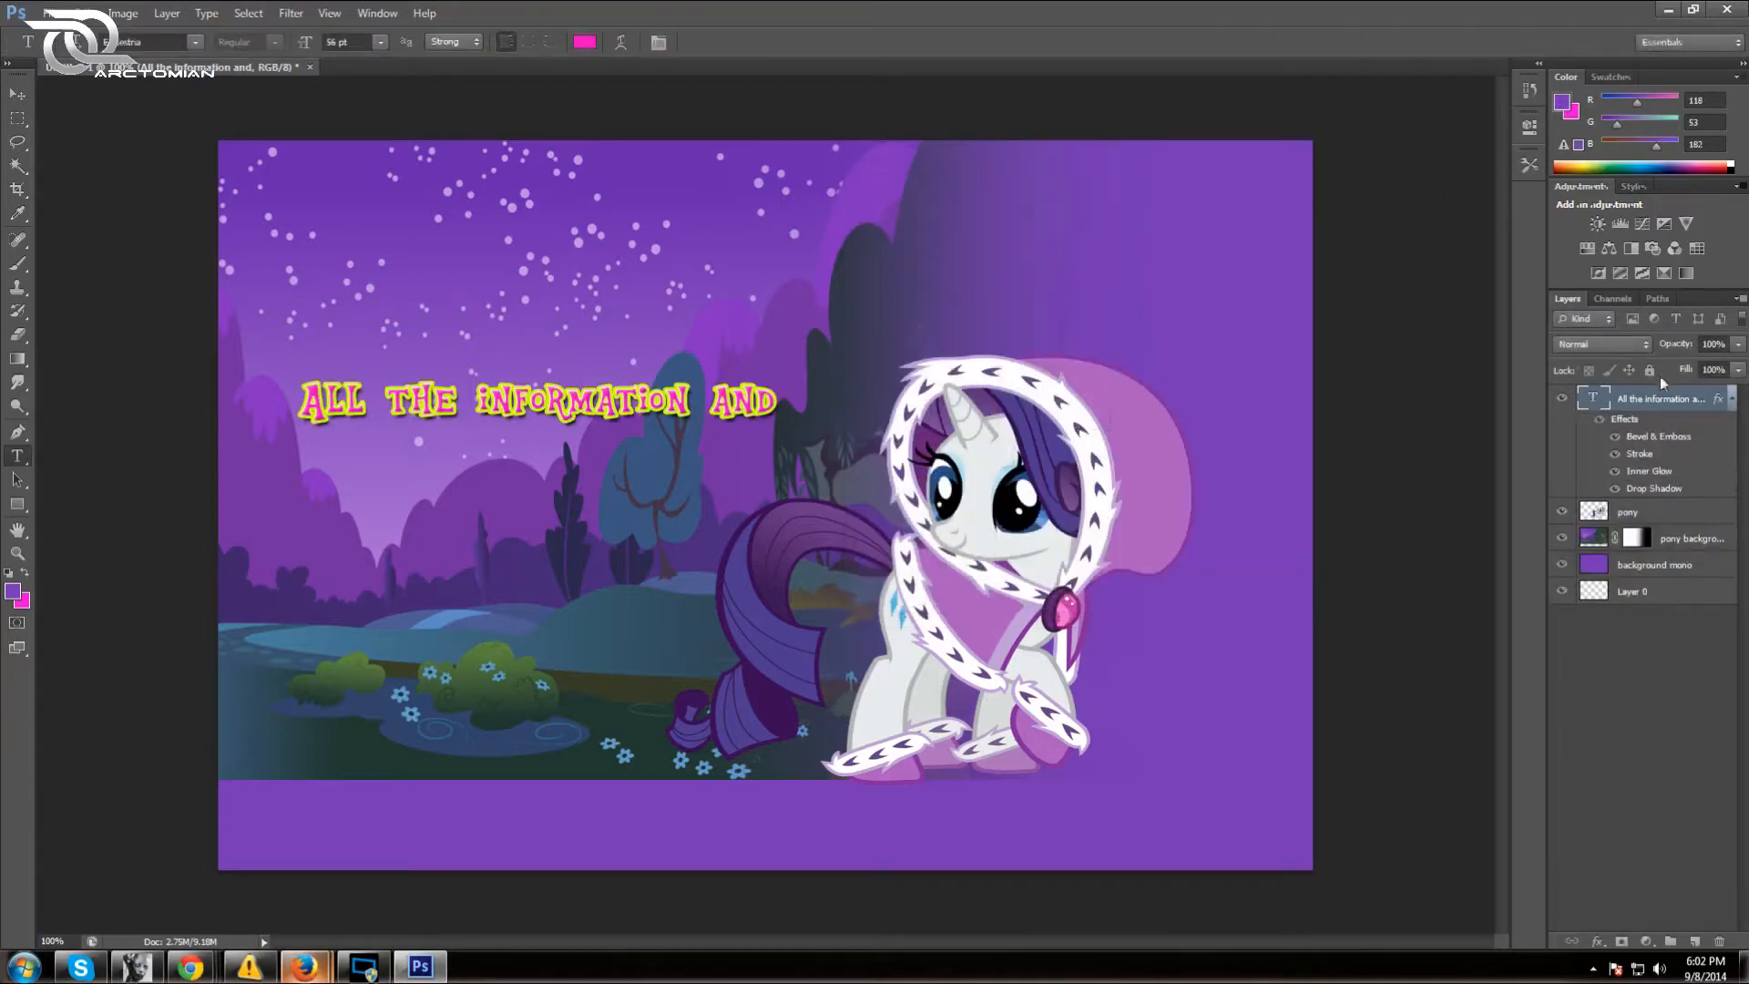
Collapse the text layer's effects list and nudge the text line left until it starts near the banner's left edge
{"action": "left_click", "coordinate": [1732, 401]}
{"action": "left_click", "coordinate": [17, 94]}
{"action": "key", "text": "Left"}
{"action": "key", "text": "Left"}
{"action": "key", "text": "Left"}
{"action": "key", "text": "Left"}
{"action": "key", "text": "Left"}
{"action": "key", "text": "Left"}
{"action": "key", "text": "Left"}
{"action": "key", "text": "Left"}
{"action": "key", "text": "Left"}
{"action": "key", "text": "Left"}
{"action": "key", "text": "Left"}
{"action": "key", "text": "Left"}
{"action": "key", "text": "Left"}
{"action": "key", "text": "Left"}
{"action": "key", "text": "Left"}
{"action": "key", "text": "Left"}
{"action": "key", "text": "Left"}
{"action": "key", "text": "Left"}
{"action": "key", "text": "Left"}
{"action": "key", "text": "Left"}
{"action": "key", "text": "Left"}
{"action": "key", "text": "Left"}
{"action": "key", "text": "Left"}
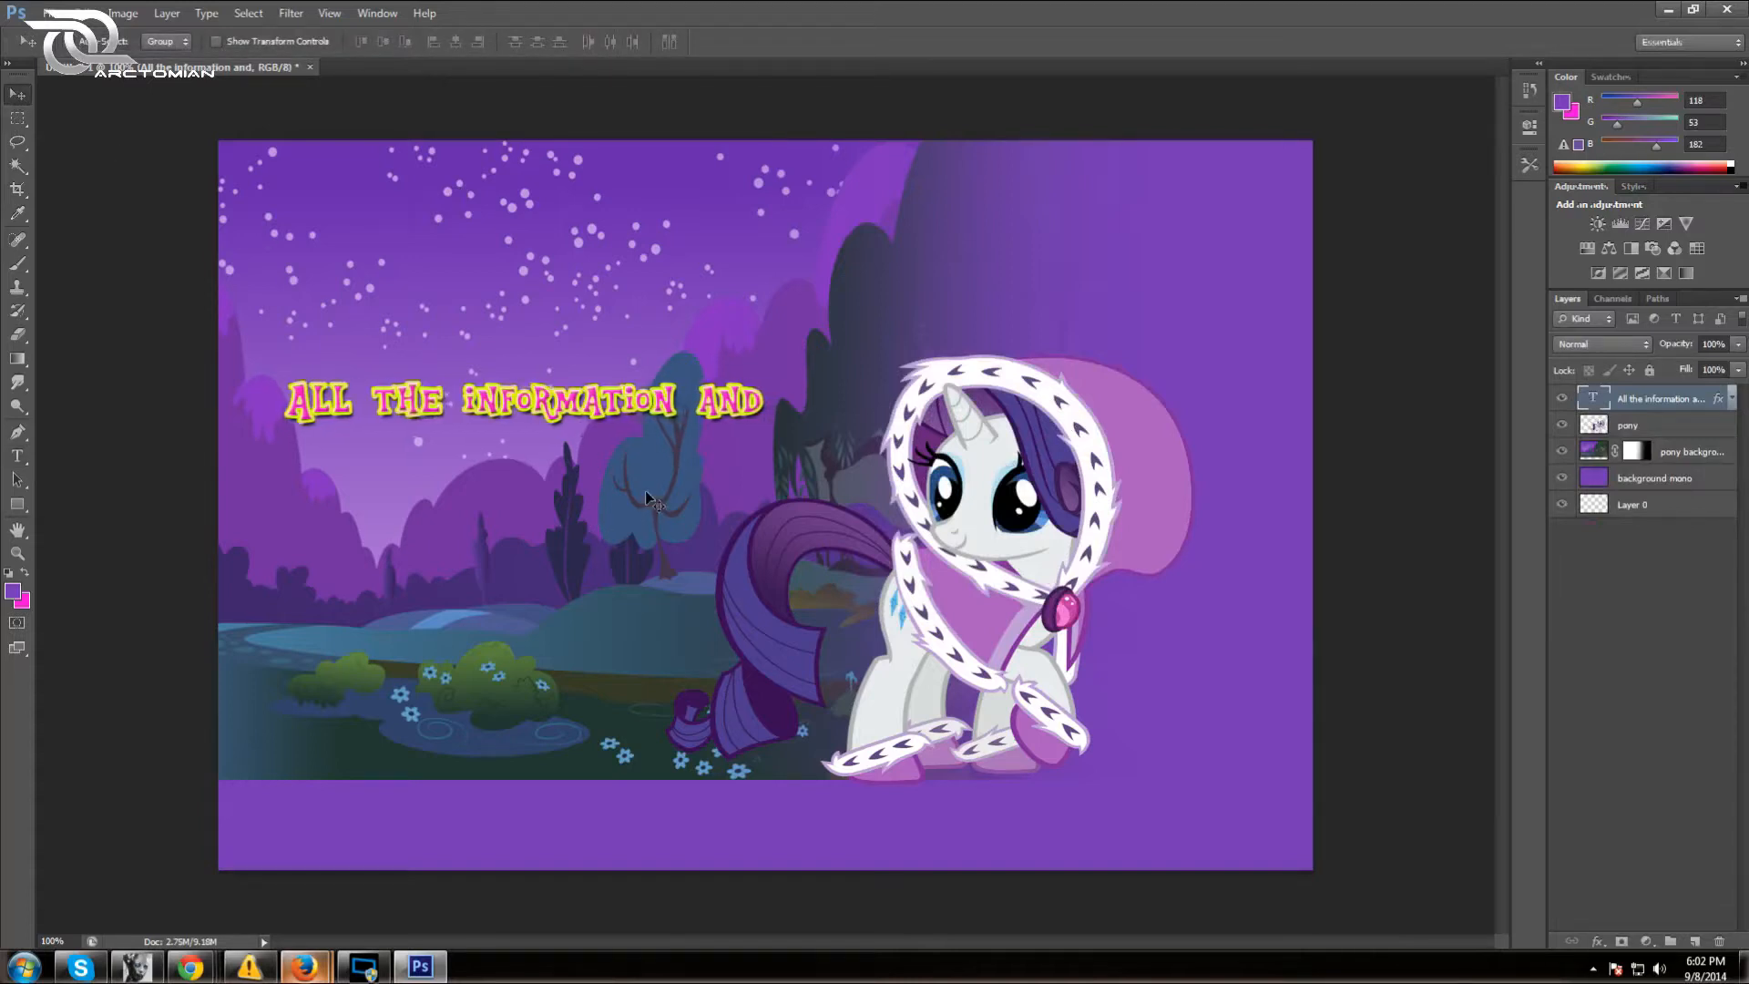
{"action": "key", "text": "Left"}
{"action": "key", "text": "Left"}
{"action": "key", "text": "Left"}
{"action": "key", "text": "Left"}
{"action": "key", "text": "Left"}
{"action": "key", "text": "Left"}
{"action": "key", "text": "Left"}
{"action": "key", "text": "Left"}
{"action": "key", "text": "Left"}
{"action": "key", "text": "Left"}
{"action": "key", "text": "Left"}
{"action": "key", "text": "Left"}
{"action": "key", "text": "Left"}
{"action": "key", "text": "Left"}
{"action": "key", "text": "Left"}
{"action": "key", "text": "Left"}
{"action": "key", "text": "Left"}
{"action": "key", "text": "Left"}
{"action": "key", "text": "Left"}
{"action": "key", "text": "Left"}
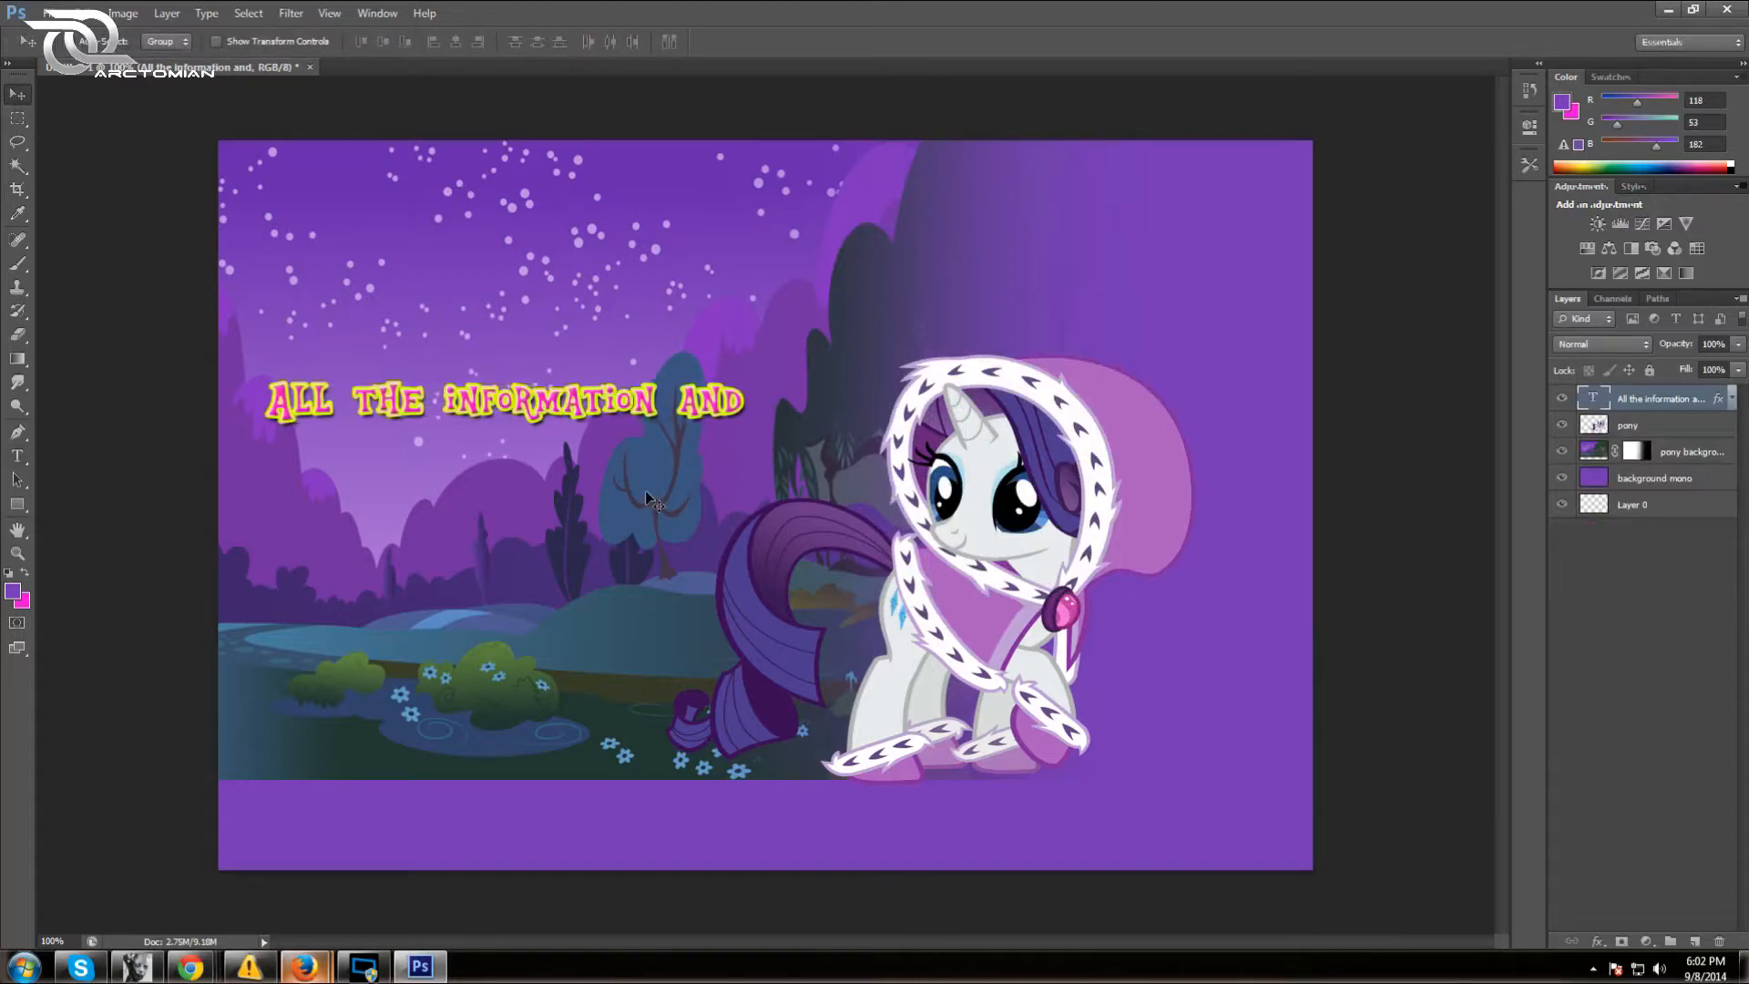
{"action": "key", "text": "Left"}
{"action": "key", "text": "Left"}
{"action": "key", "text": "Left"}
{"action": "key", "text": "Left"}
{"action": "key", "text": "Left"}
{"action": "key", "text": "Left"}
{"action": "key", "text": "Left"}
{"action": "key", "text": "Left"}
{"action": "key", "text": "Left"}
{"action": "key", "text": "Left"}
{"action": "key", "text": "Left"}
{"action": "key", "text": "Left"}
{"action": "key", "text": "Left"}
{"action": "key", "text": "Left"}
{"action": "key", "text": "Left"}
{"action": "key", "text": "Left"}
{"action": "key", "text": "Left"}
{"action": "key", "text": "Left"}
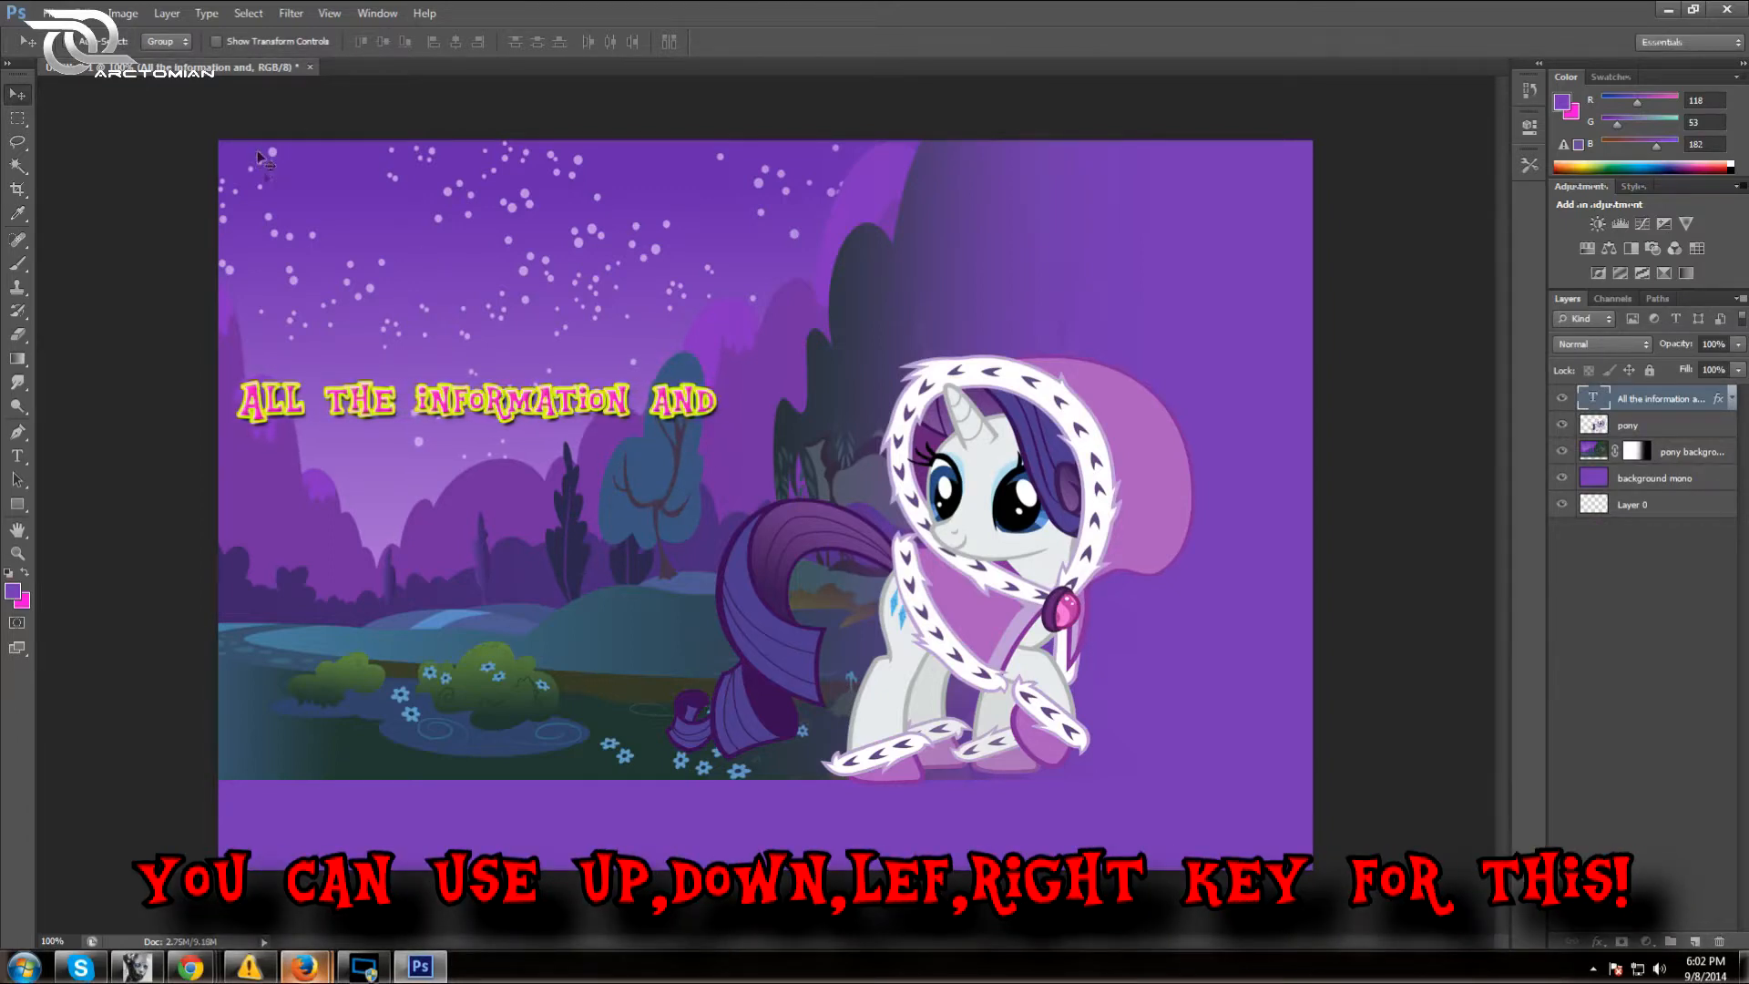
{"action": "key", "text": "Left"}
{"action": "key", "text": "Left"}
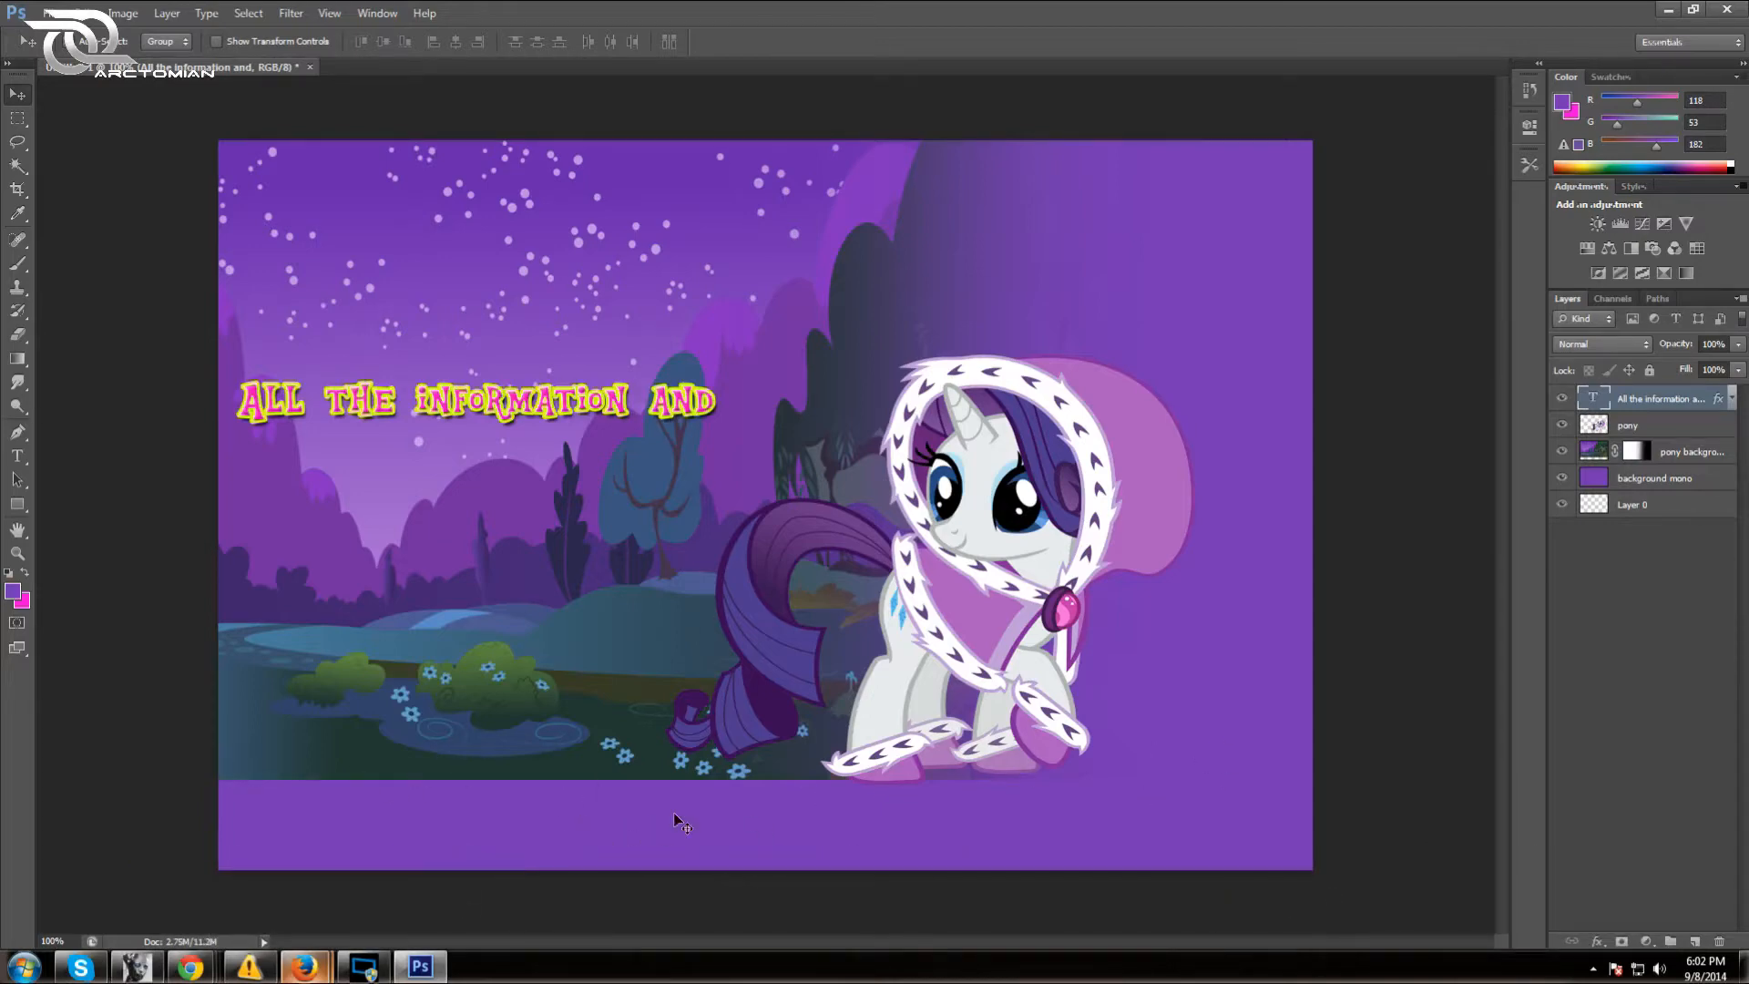
Duplicate the styled text layer as "tools you need" and place the copy just below the first line
{"action": "right_click", "coordinate": [1656, 398]}
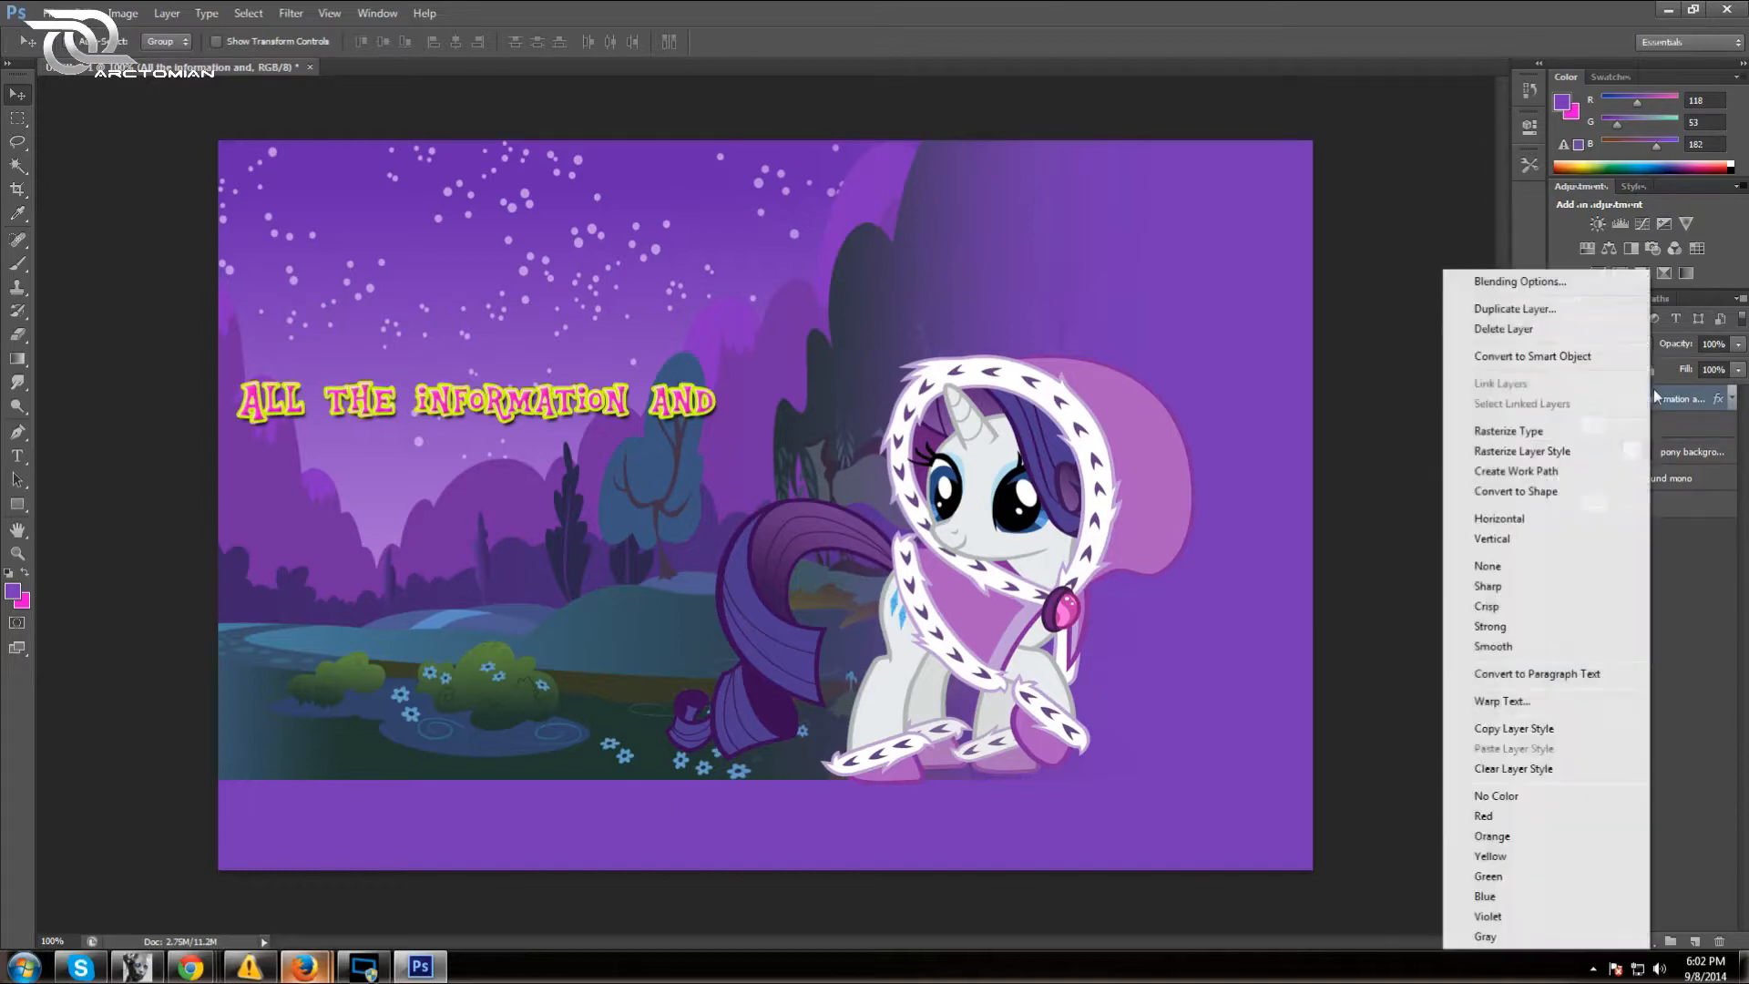
{"action": "left_click", "coordinate": [1614, 310]}
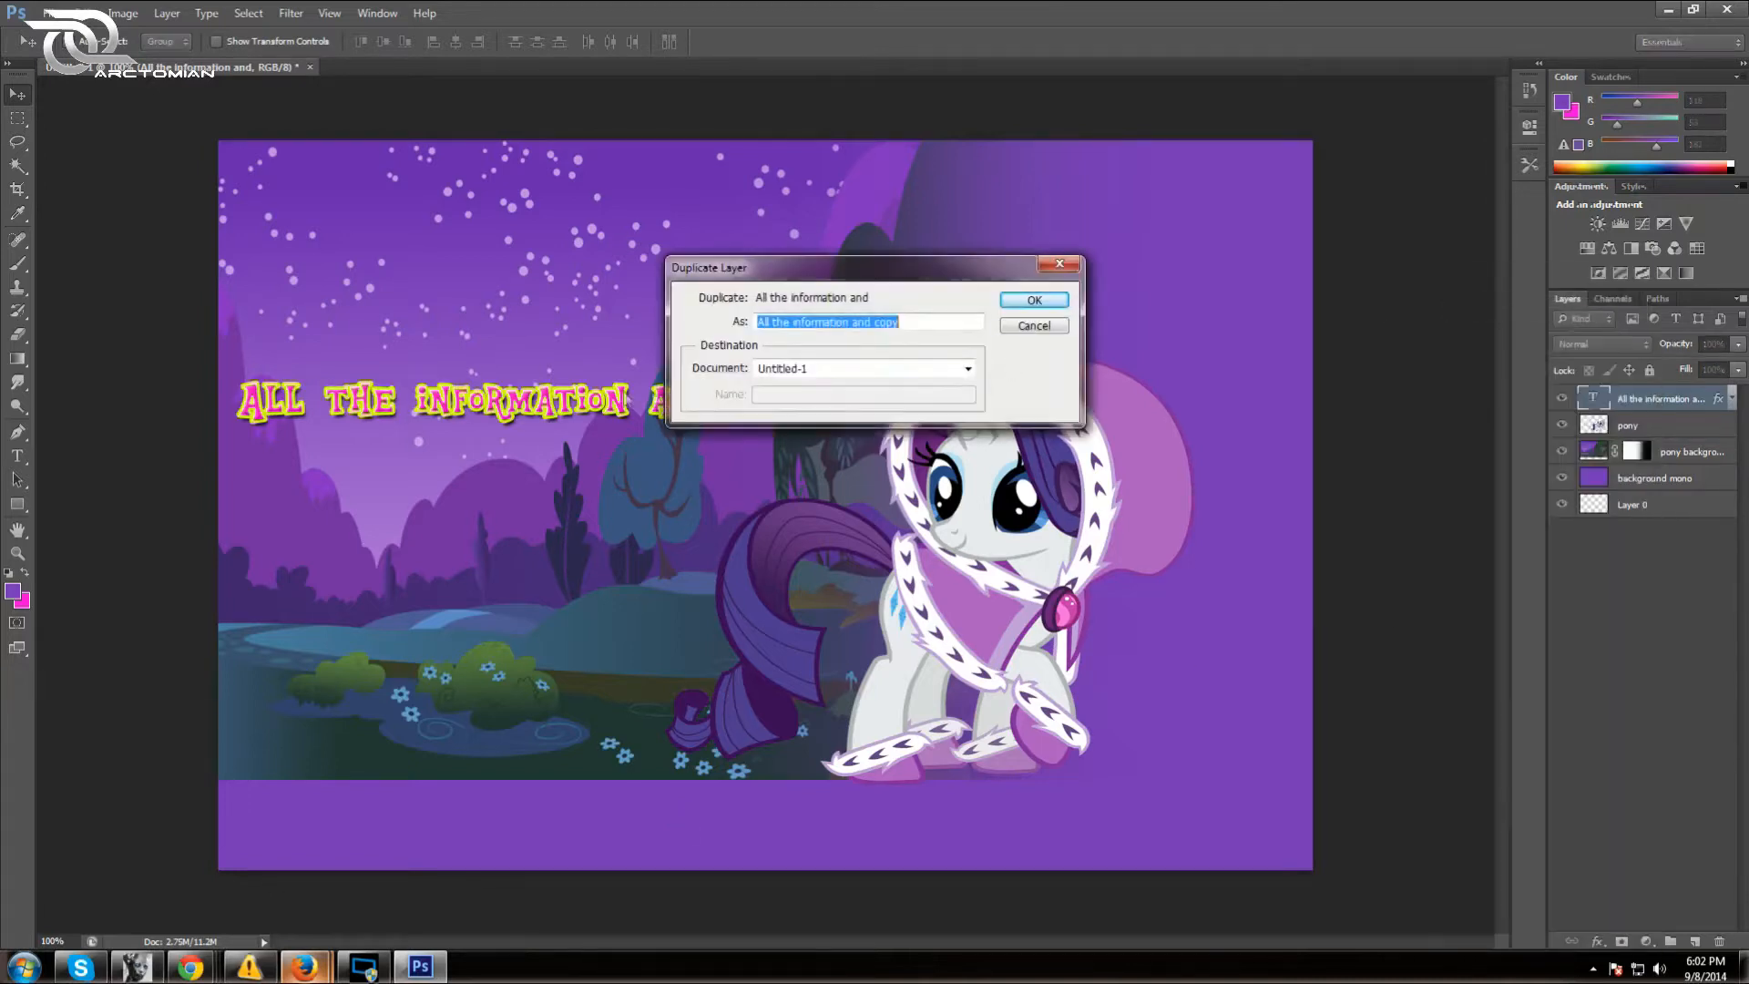
{"action": "mouse_move", "coordinate": [848, 272]}
{"action": "left_mouse_down"}
{"action": "mouse_move", "coordinate": [902, 257]}
{"action": "mouse_move", "coordinate": [828, 283]}
{"action": "left_mouse_up"}
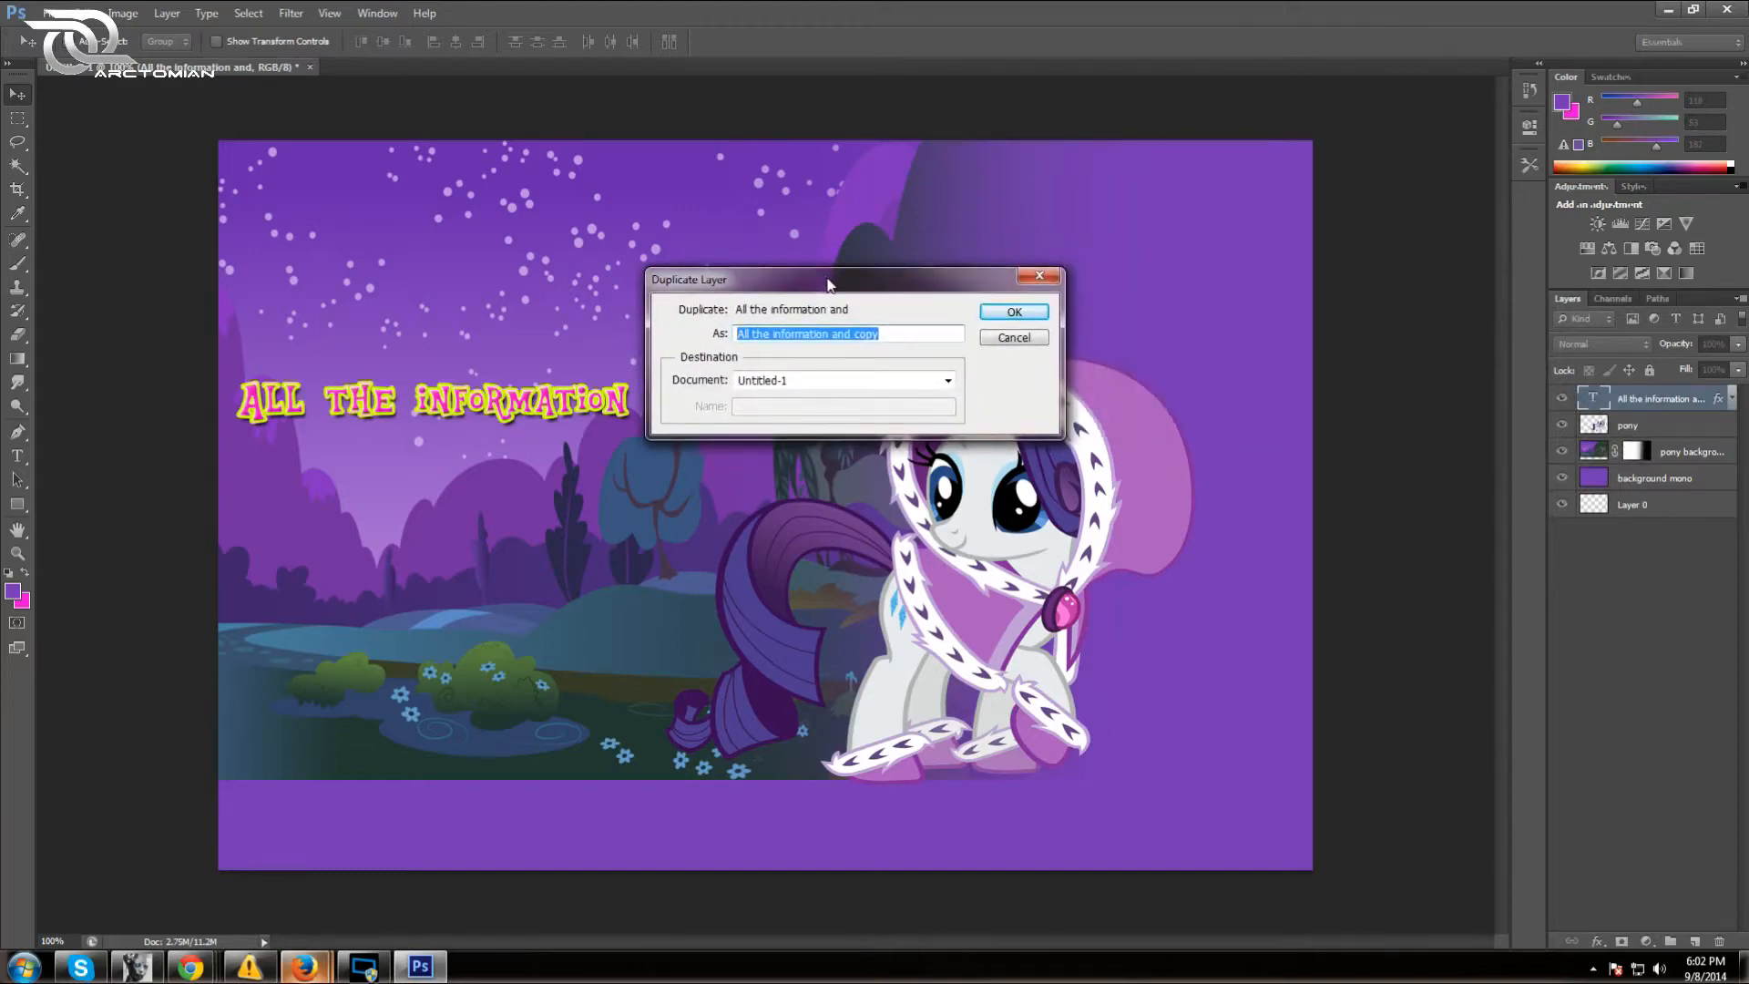
{"action": "type", "text": "tools yo"}
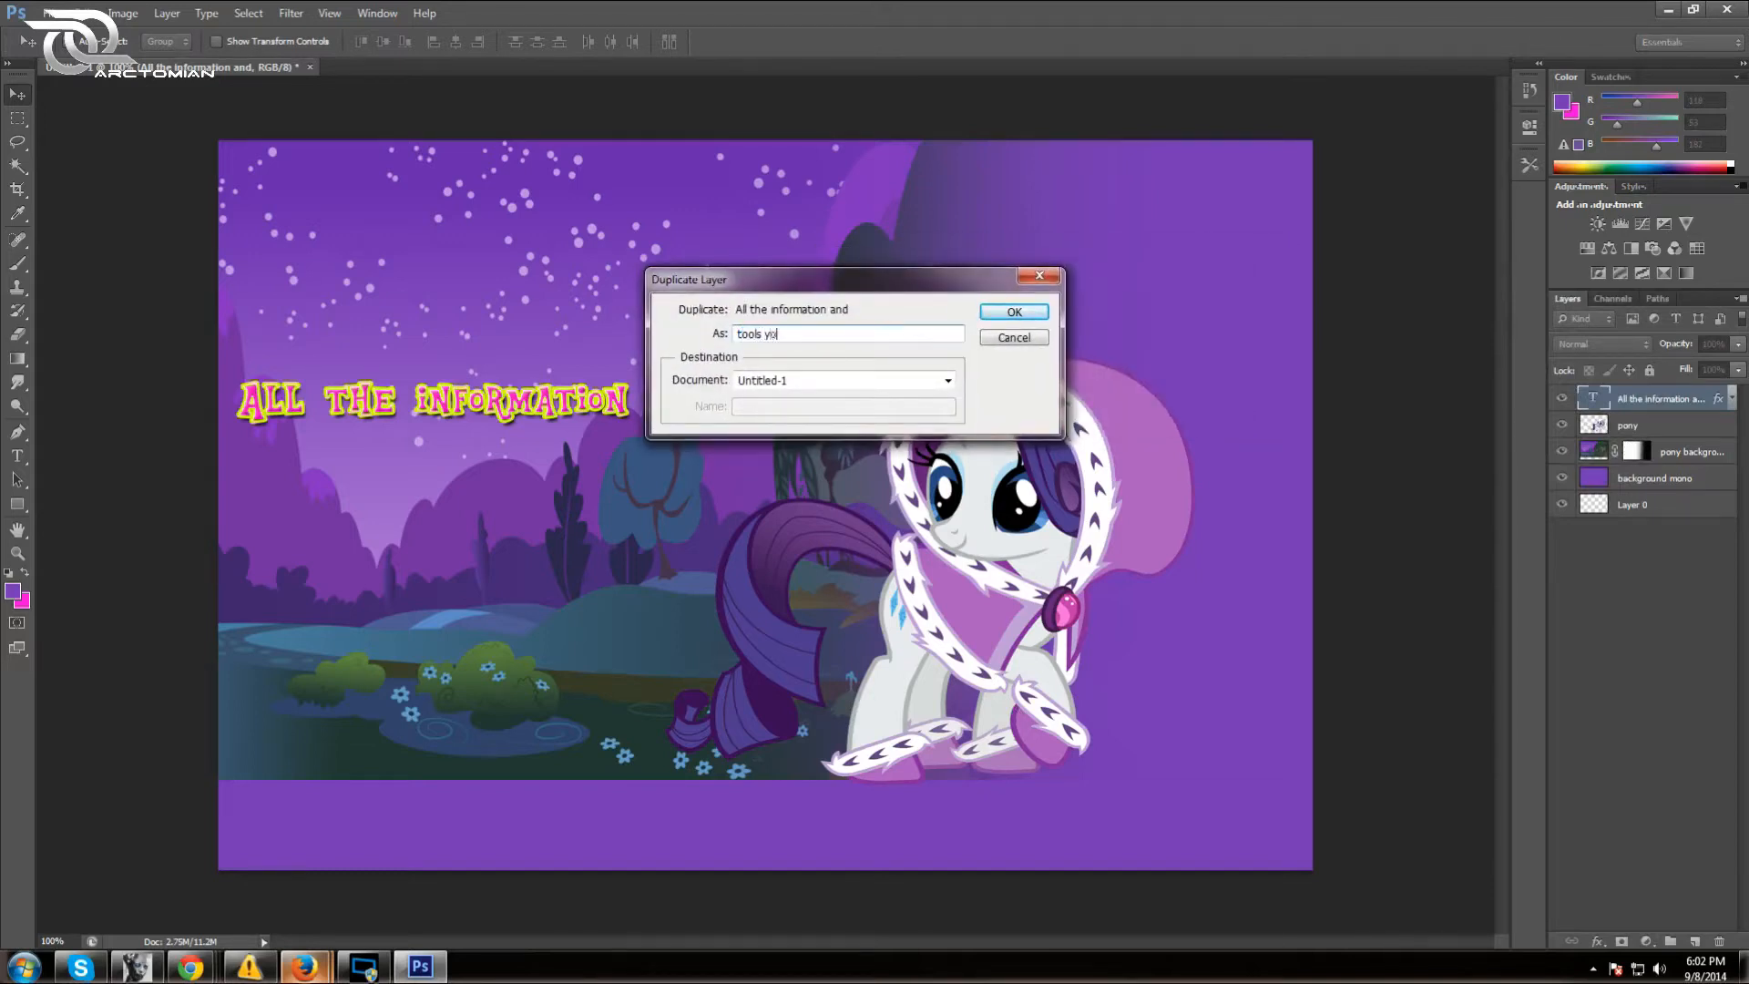
{"action": "type", "text": "u need"}
{"action": "left_click", "coordinate": [1011, 312]}
{"action": "left_click_drag", "start_coordinate": [562, 397], "coordinate": [575, 465]}
Replace the wording of the duplicated second text line with "Tools you need to start streaming!"
{"action": "left_click", "coordinate": [17, 455]}
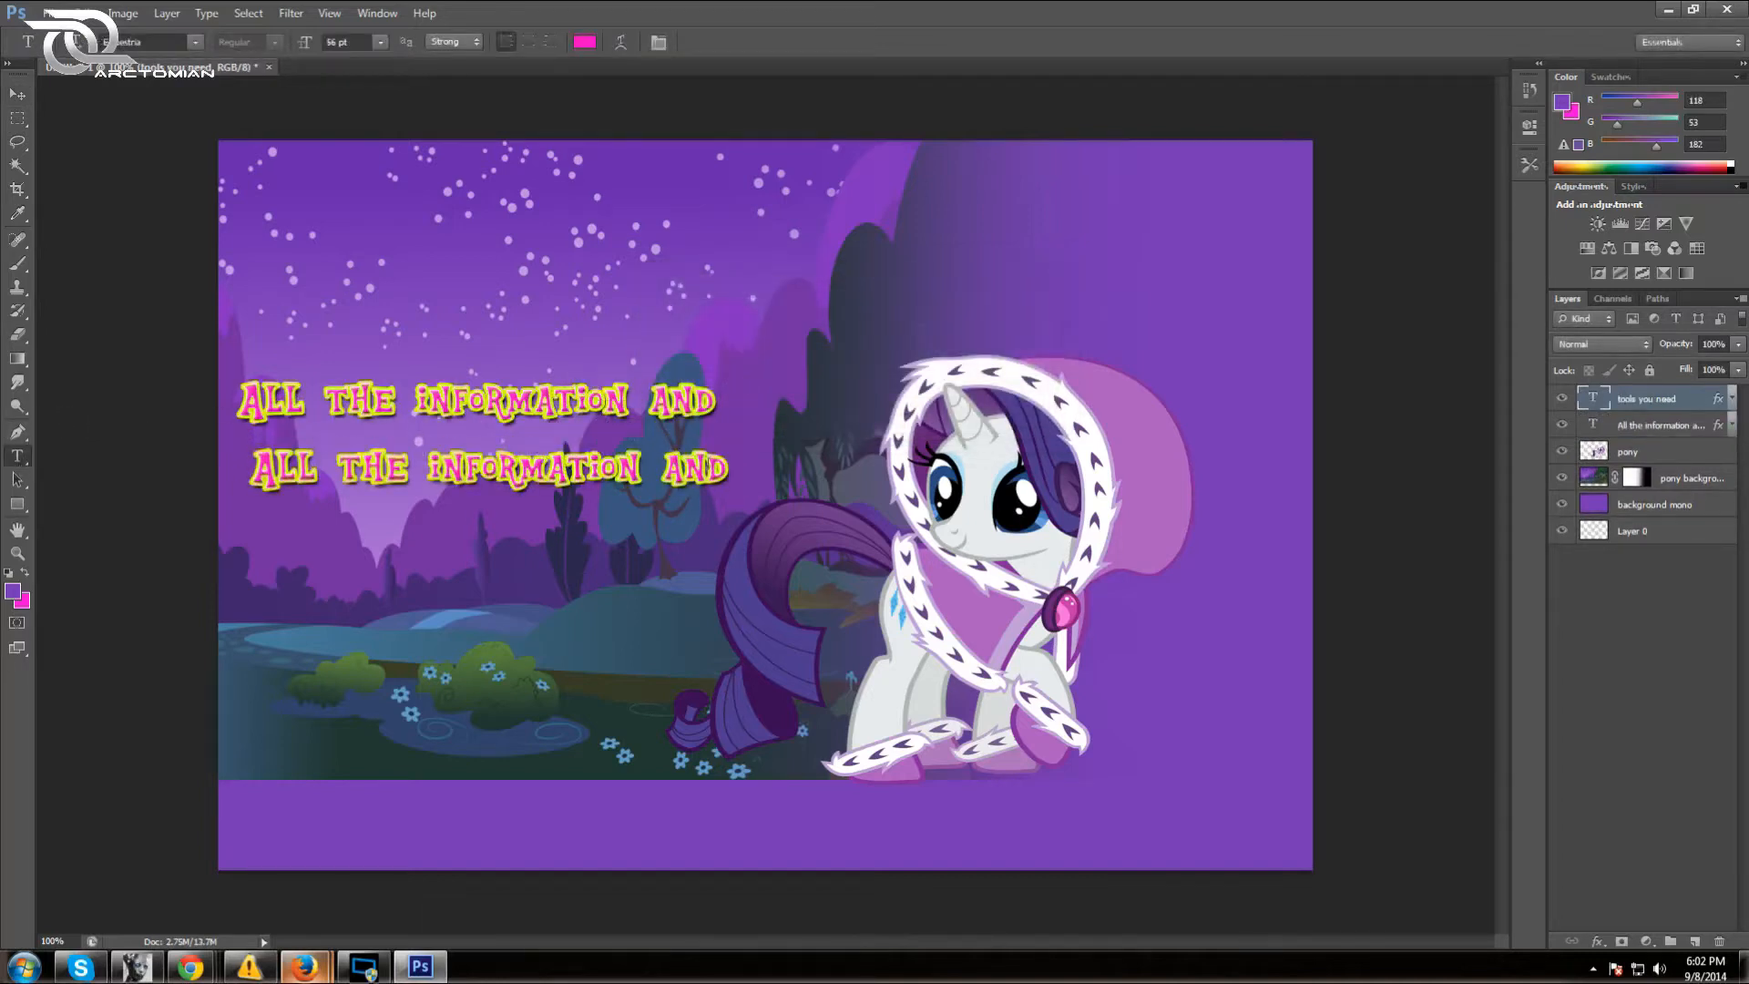
{"action": "left_click_drag", "start_coordinate": [736, 473], "coordinate": [141, 460]}
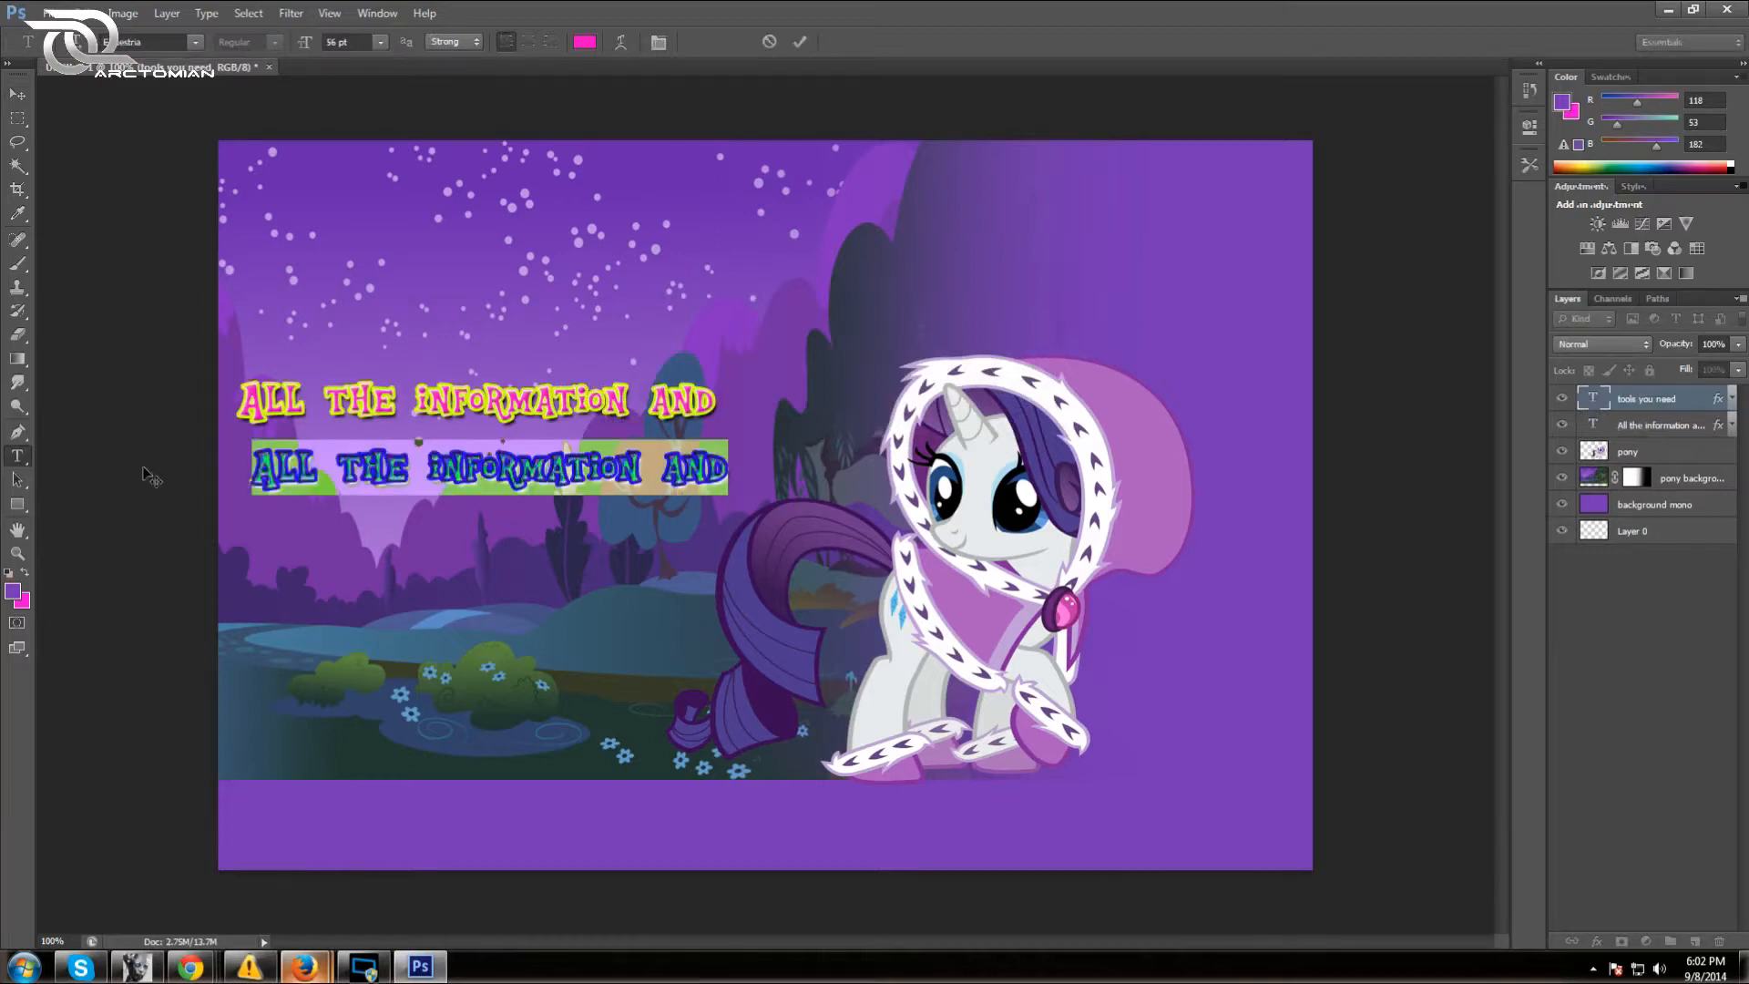
{"action": "type", "text": "too"}
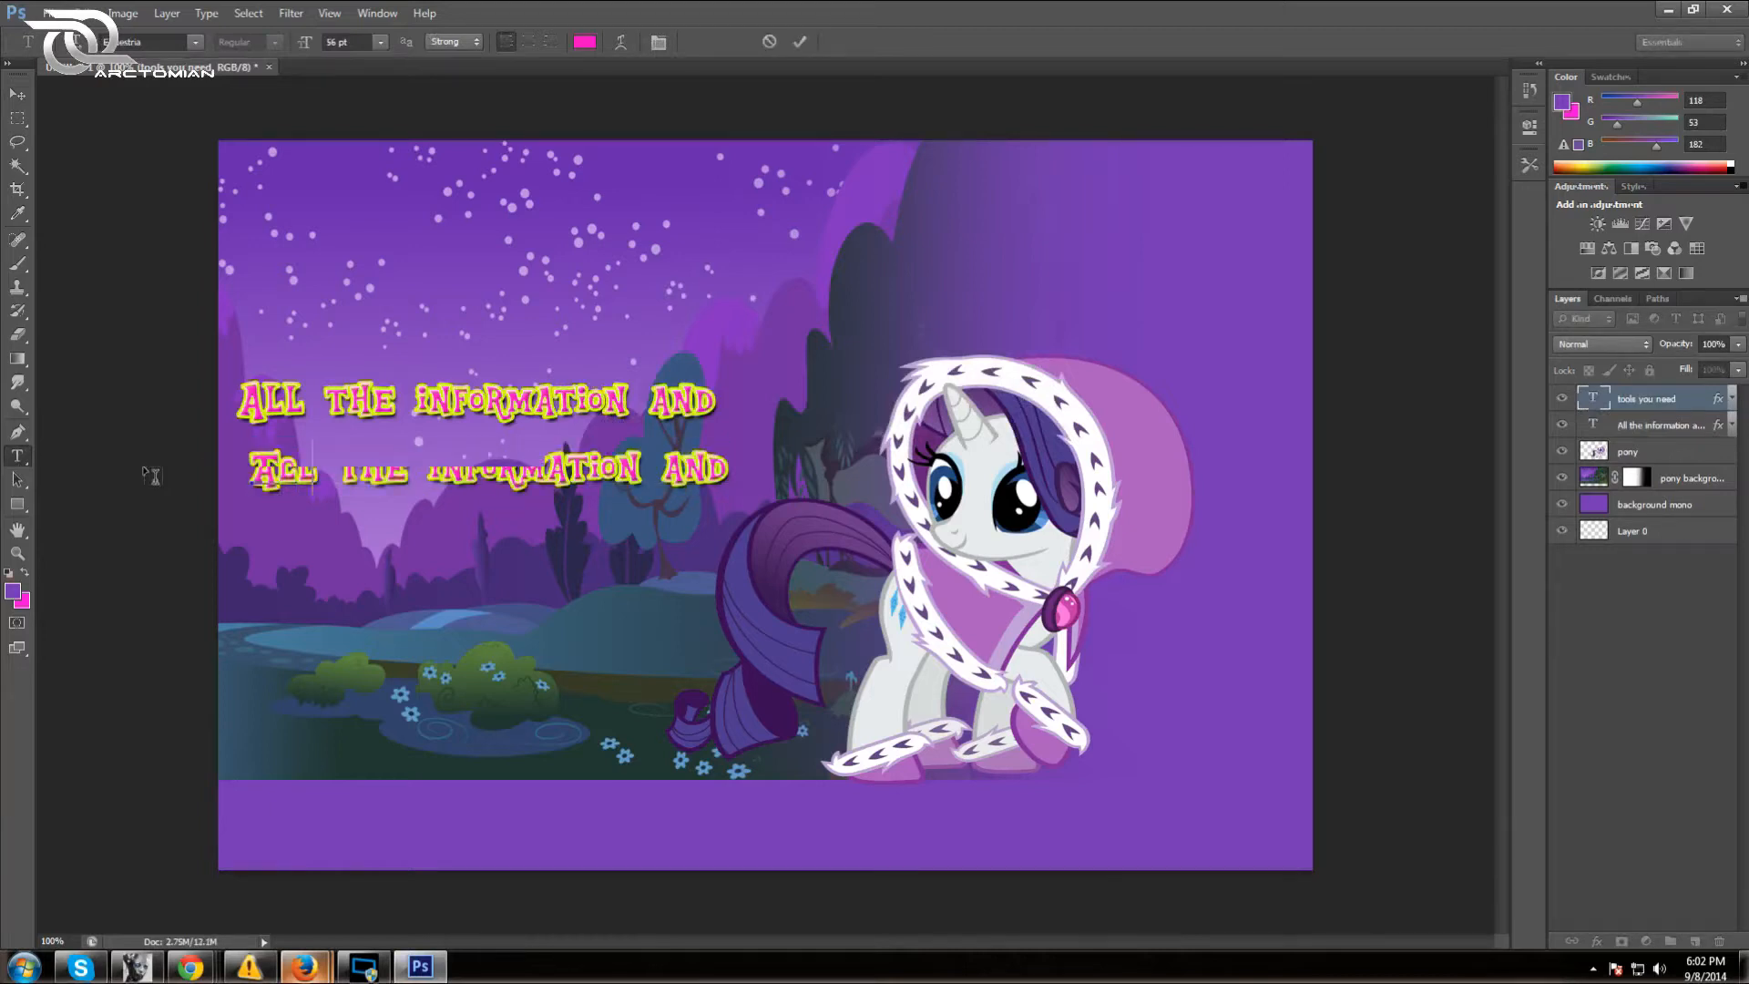
{"action": "type", "text": "ls you need"}
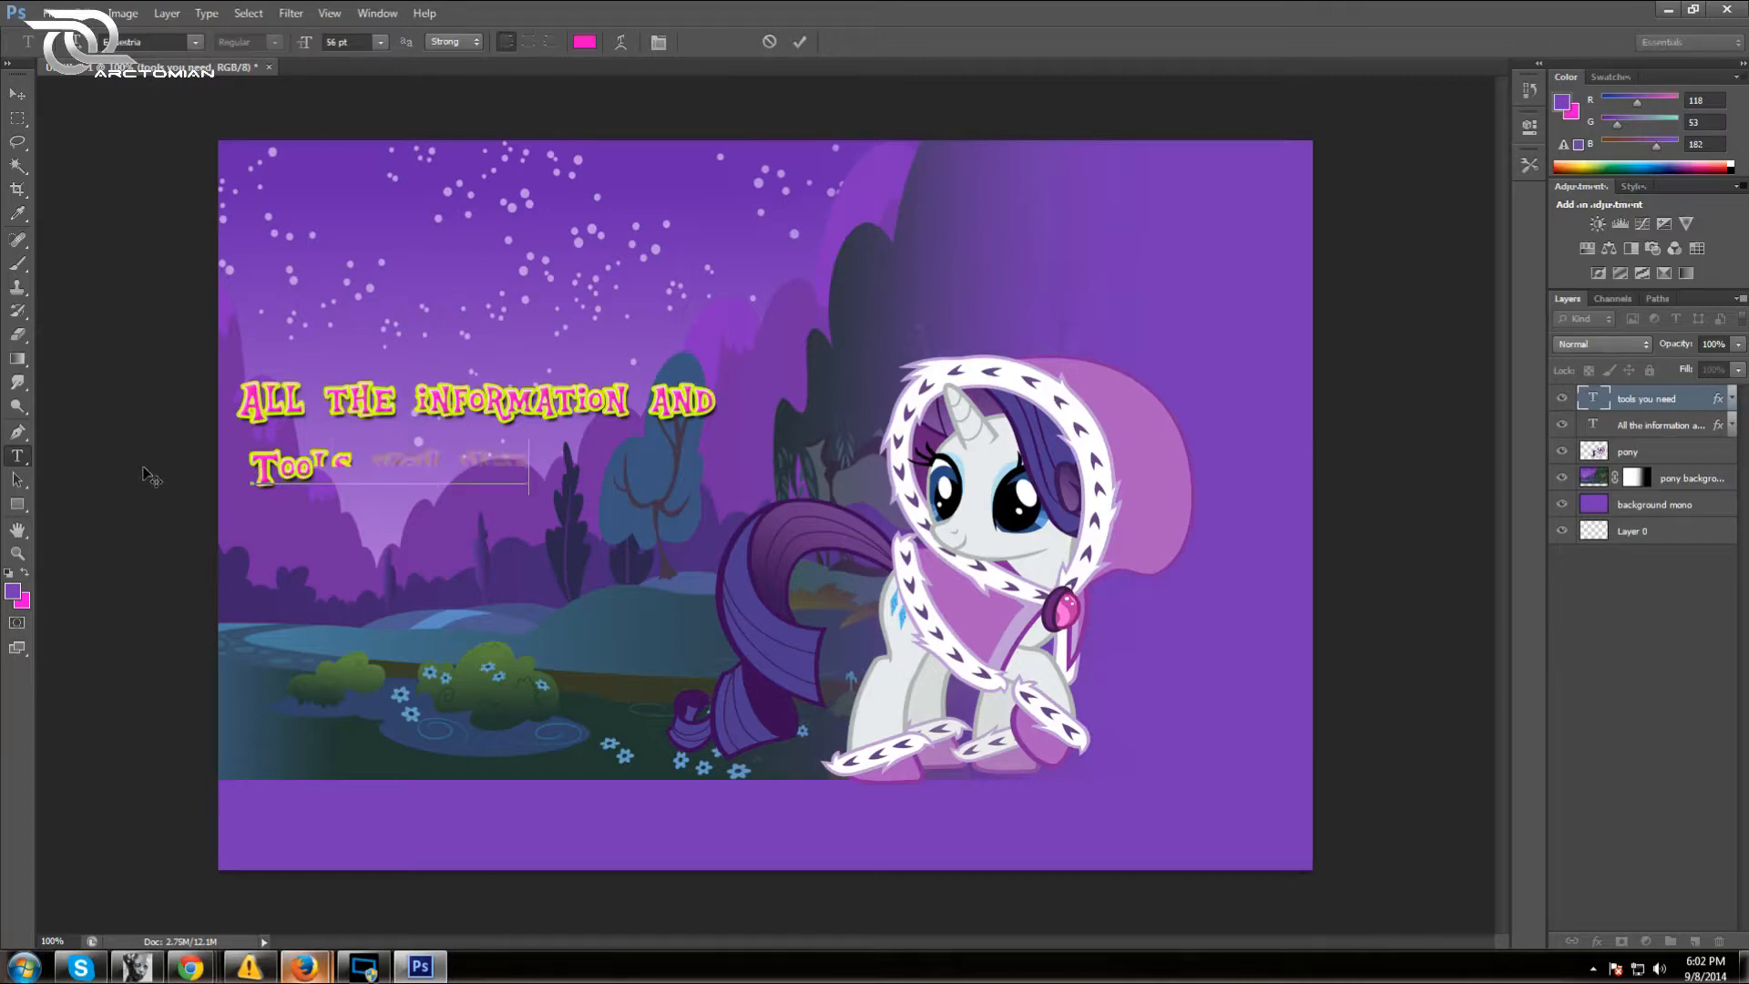
{"action": "type", "text": " to start streaming"}
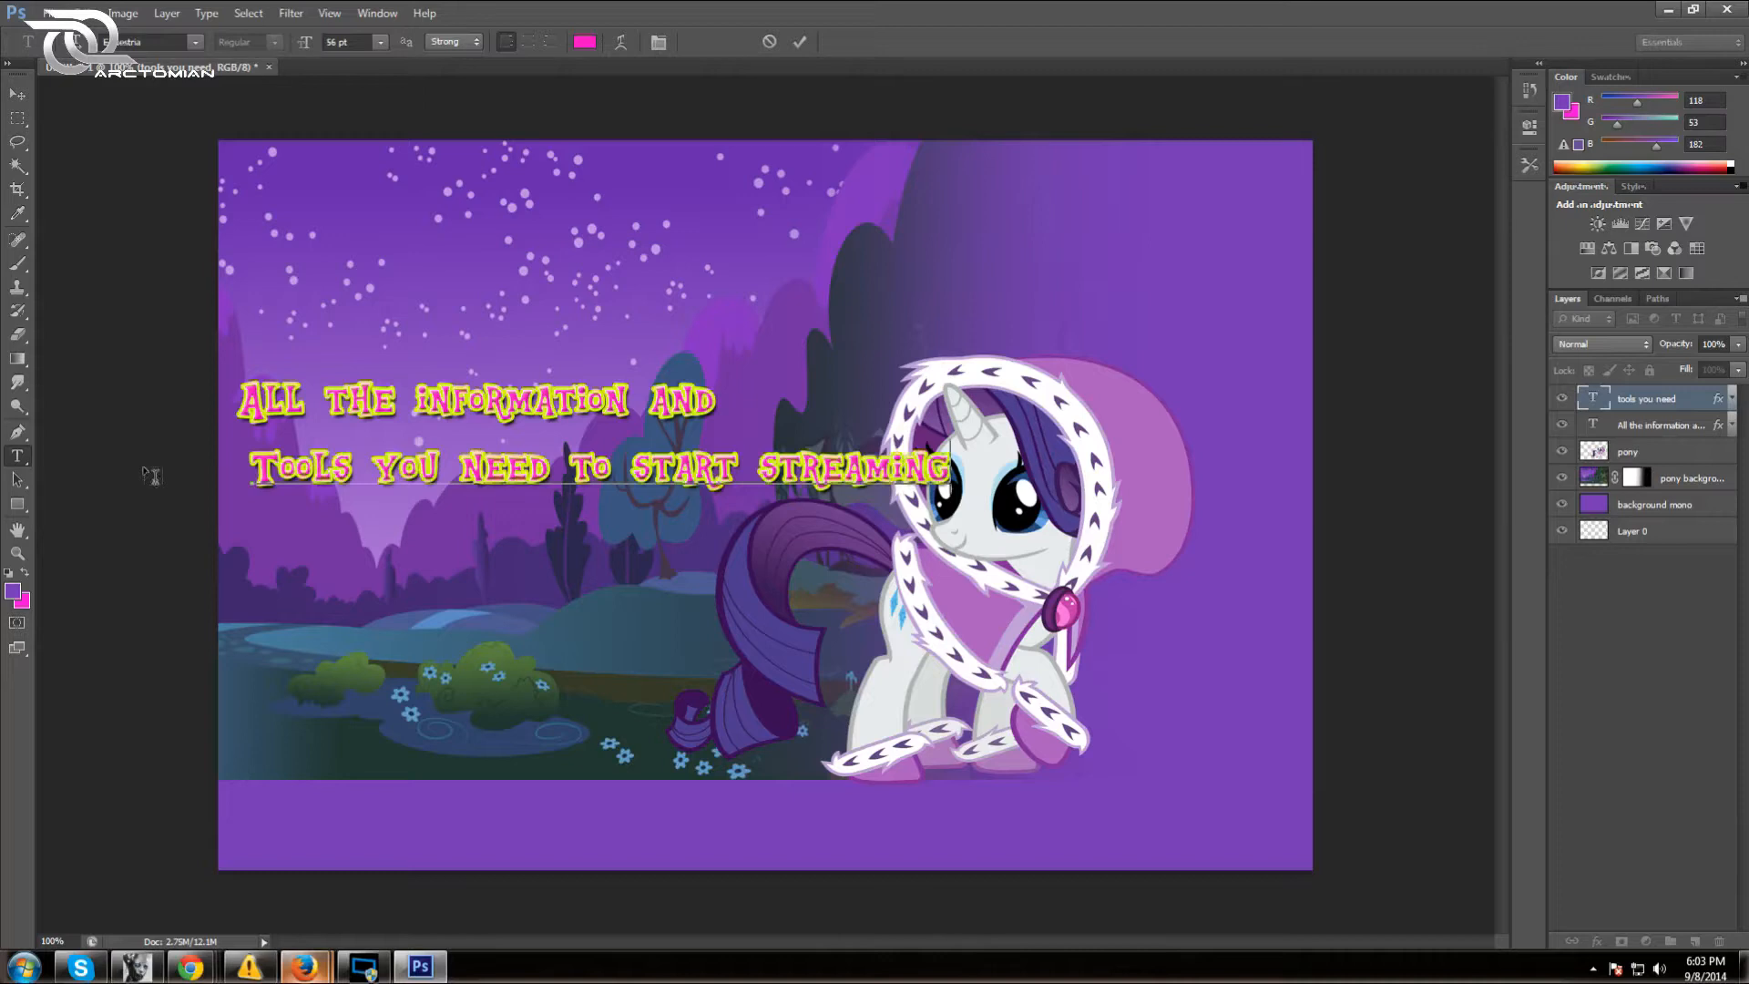
{"action": "type", "text": "!"}
Delete the words "Tools you" from the start of the second text line and commit the edit
{"action": "left_click_drag", "start_coordinate": [442, 470], "coordinate": [233, 463]}
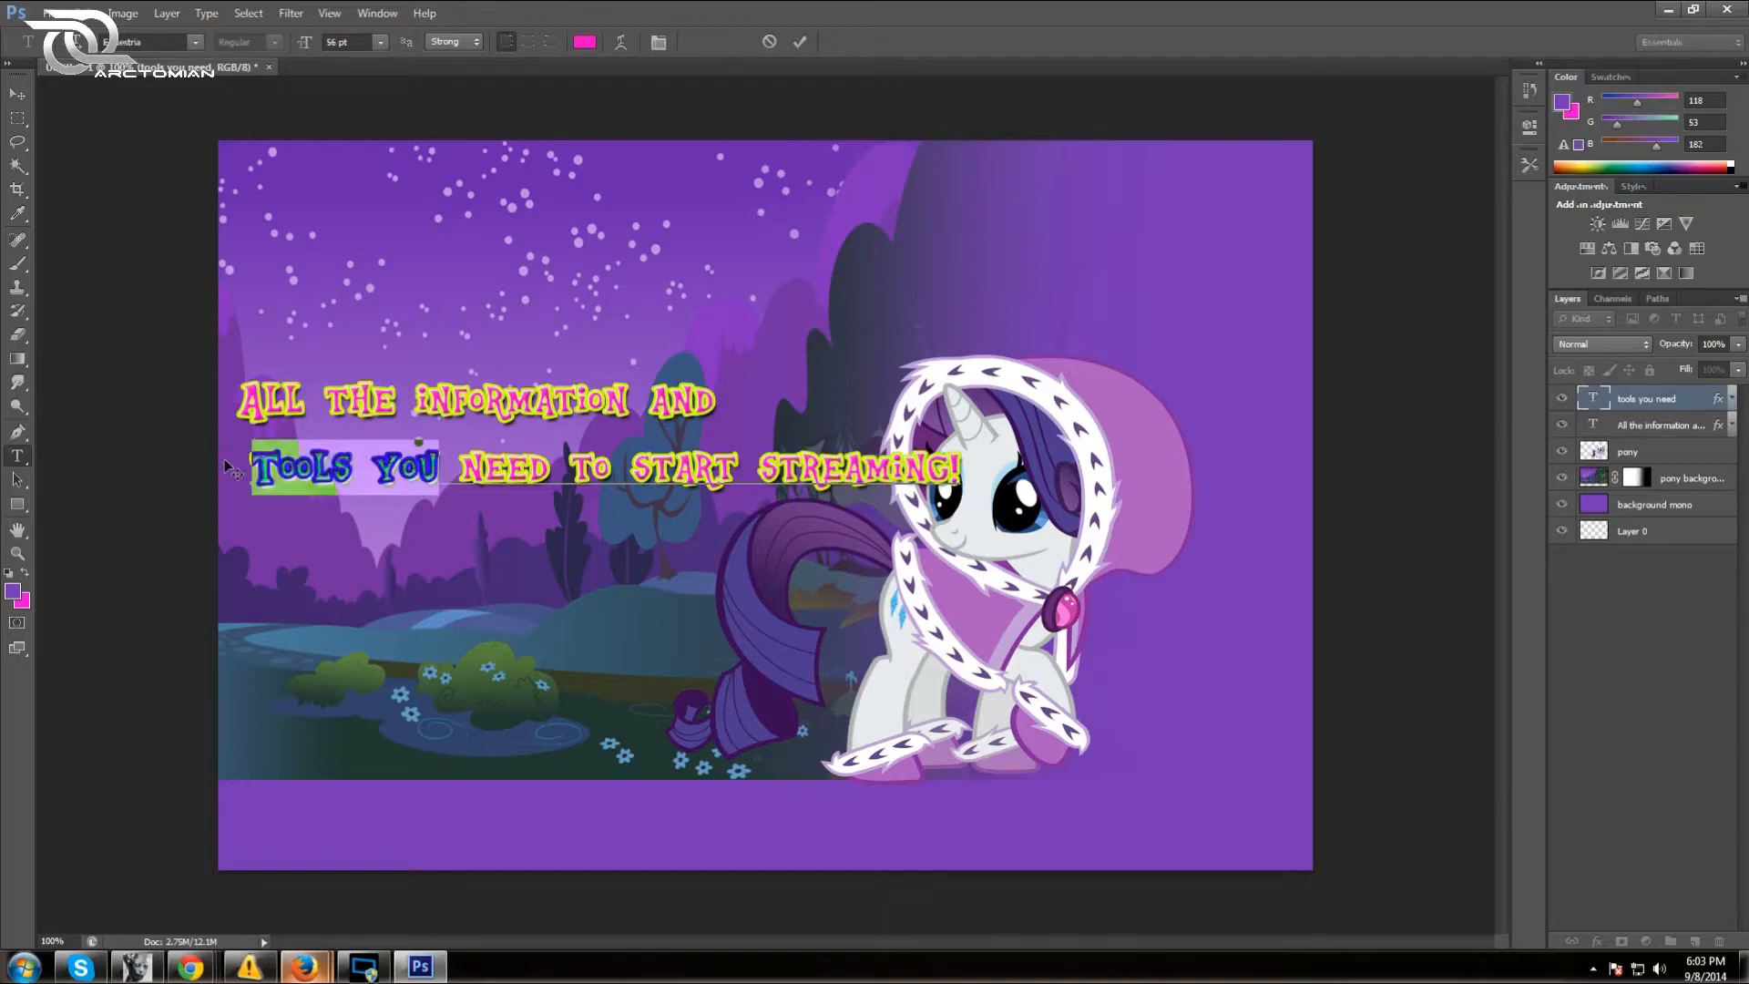
{"action": "key", "text": "Left"}
{"action": "key", "text": "Delete"}
{"action": "key", "text": "Delete"}
{"action": "key", "text": "Delete"}
{"action": "key", "text": "Delete"}
{"action": "key", "text": "Delete"}
{"action": "key", "text": "Delete"}
{"action": "key", "text": "Delete"}
{"action": "key", "text": "Delete"}
{"action": "key", "text": "Delete"}
{"action": "key", "text": "Delete"}
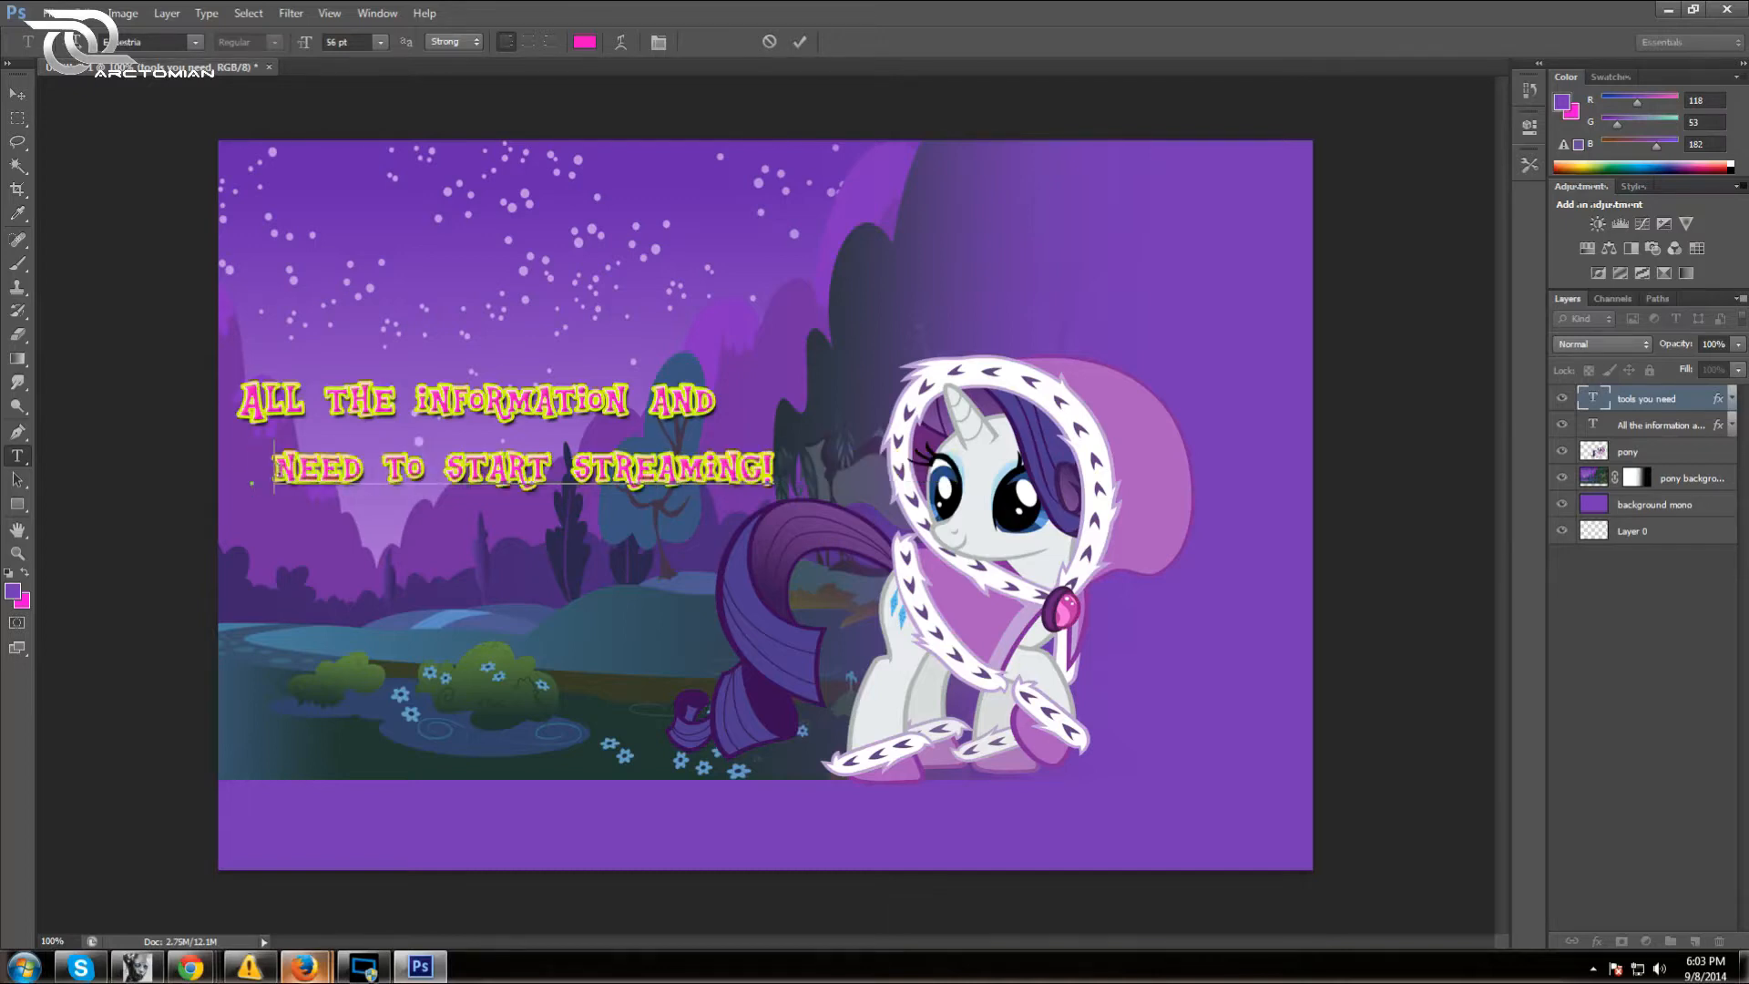
{"action": "key", "text": "Delete"}
{"action": "left_click", "coordinate": [799, 42]}
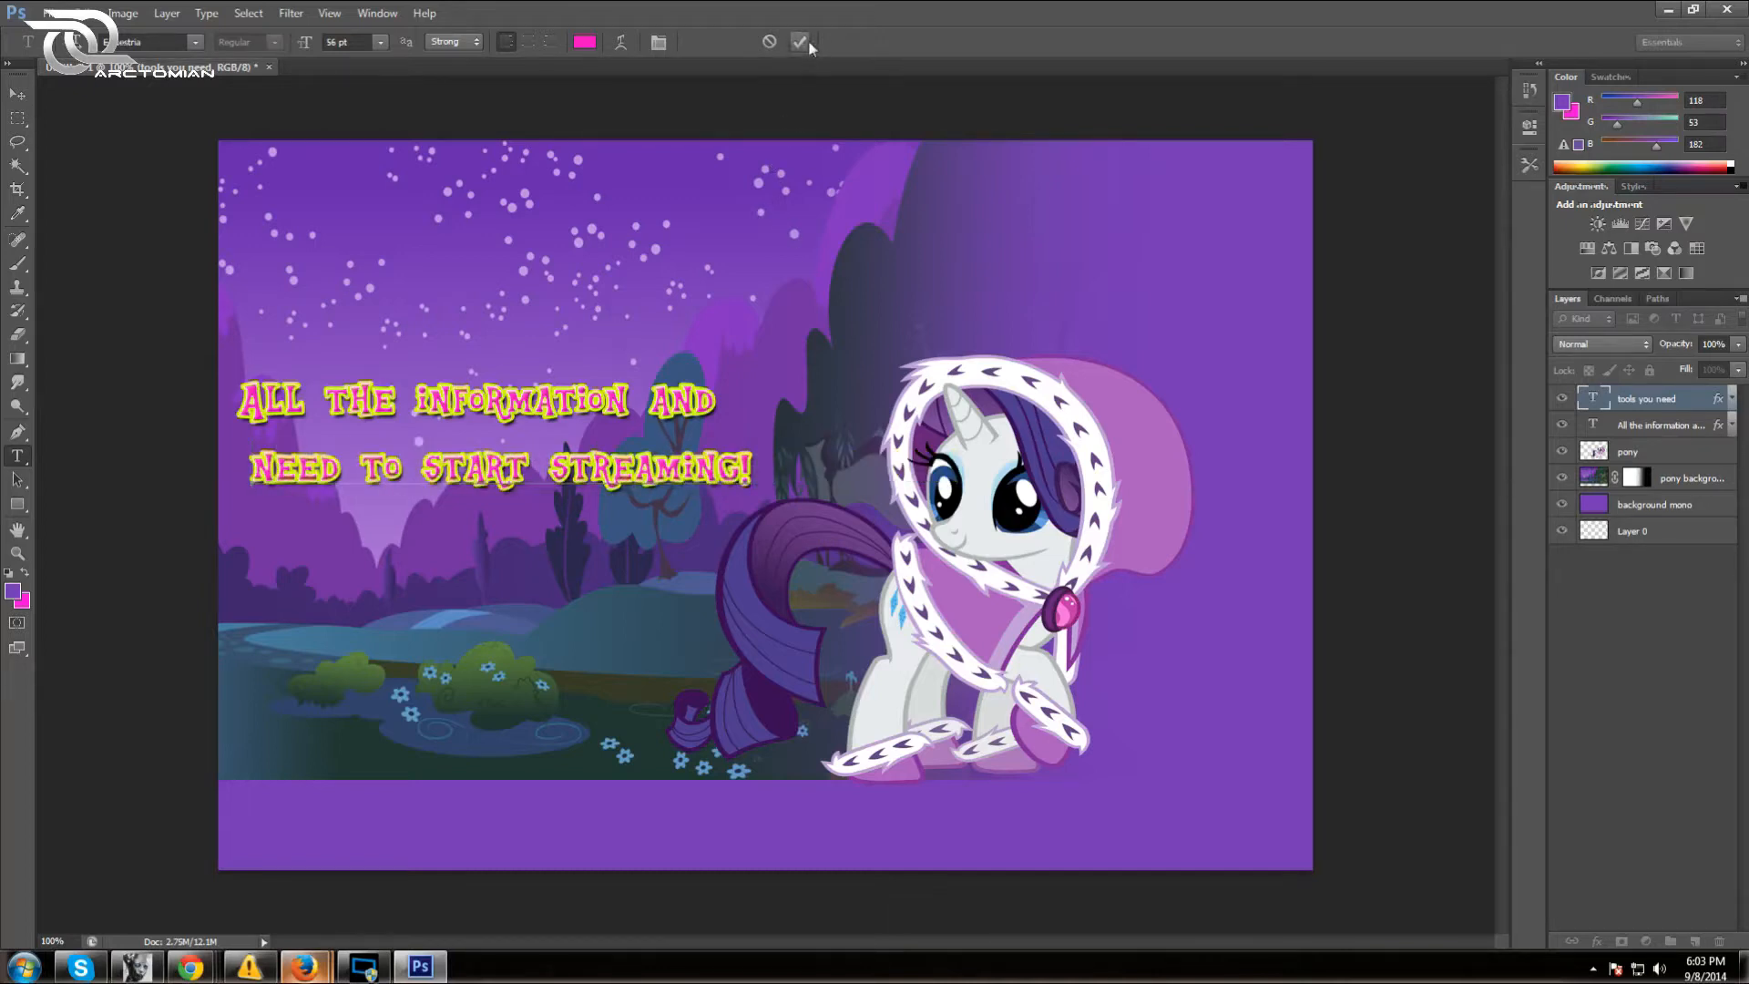
Extend the first text line to read "All the information and tools" and commit the edit
{"action": "left_click", "coordinate": [715, 399]}
{"action": "type", "text": "tools"}
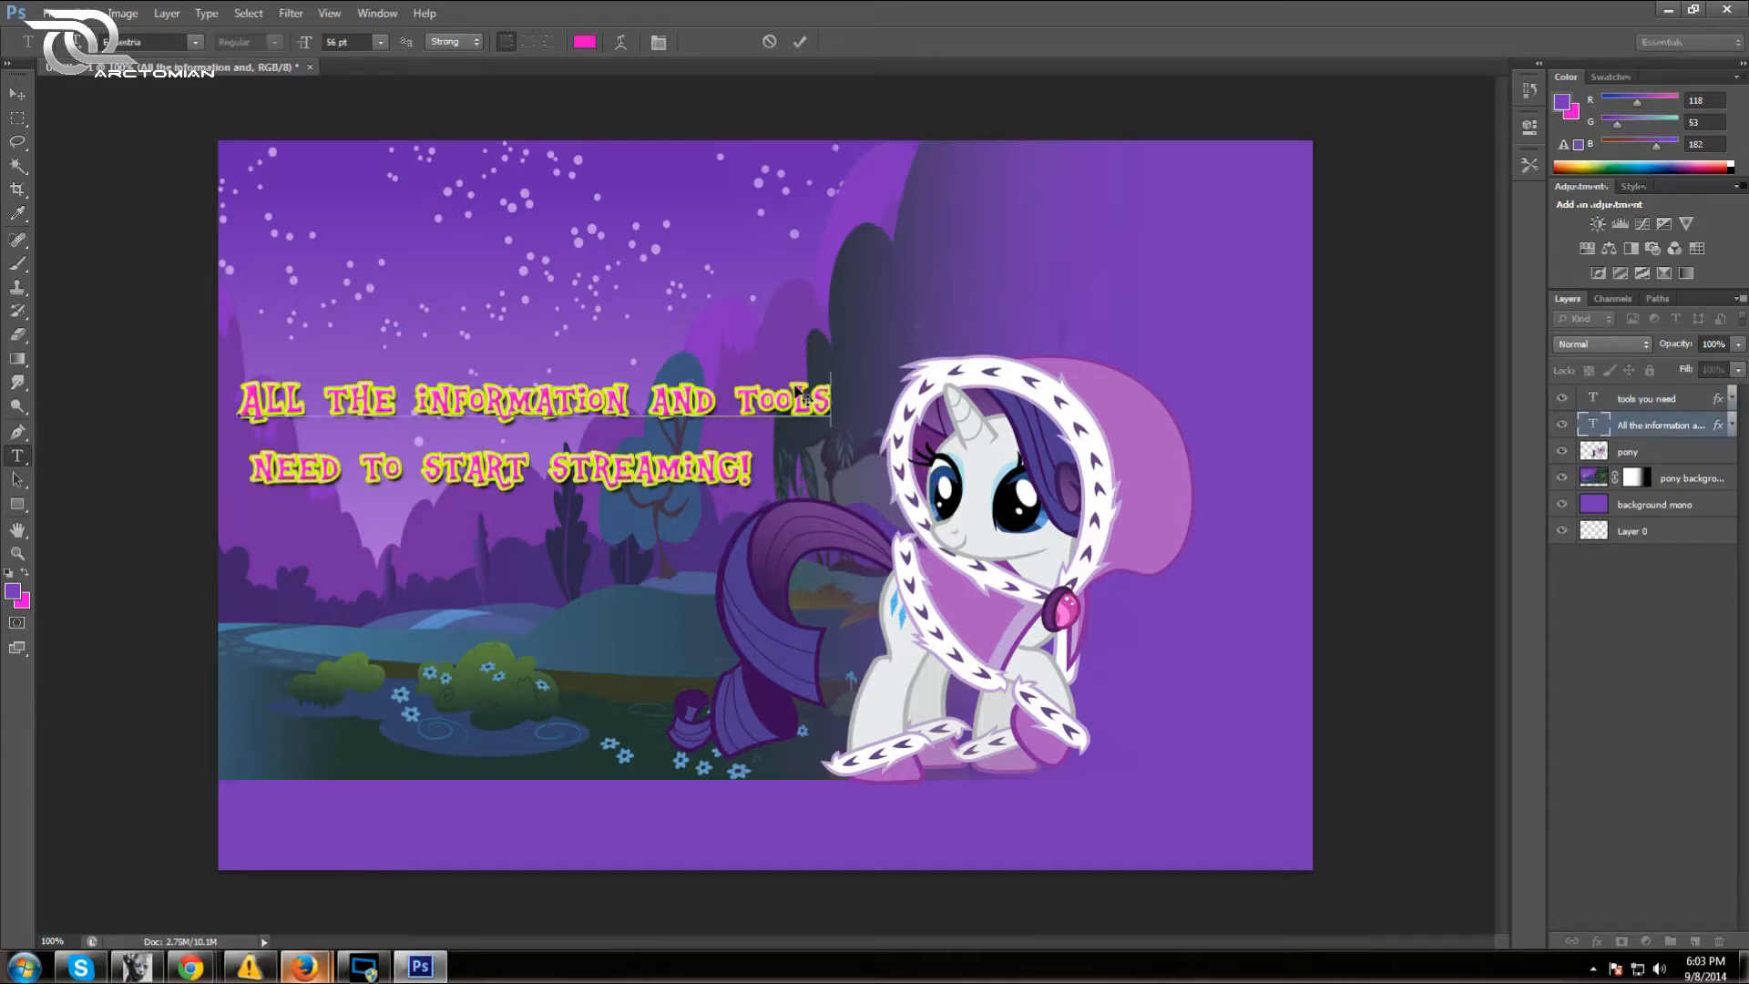
{"action": "type", "text": " you"}
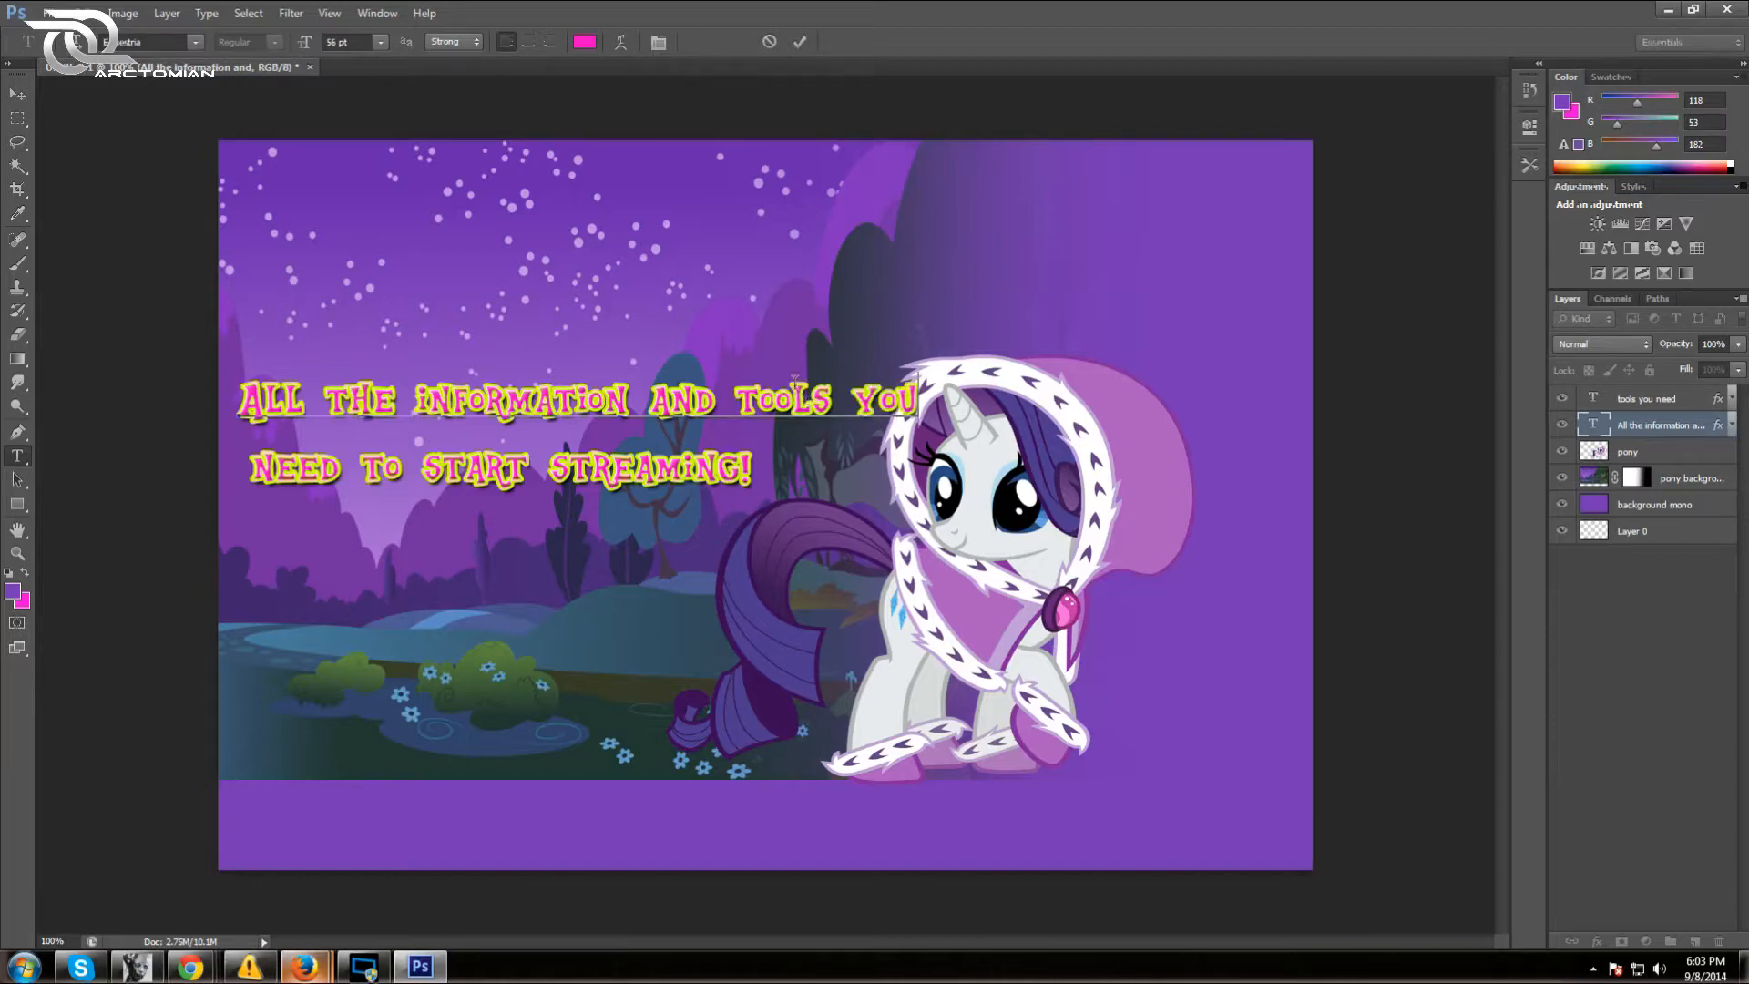
{"action": "key", "text": "BackSpace"}
{"action": "key", "text": "BackSpace"}
{"action": "key", "text": "BackSpace"}
{"action": "key", "text": "BackSpace"}
{"action": "left_click", "coordinate": [800, 42]}
Change the second text line to read "you need to start streaming !", with a space before the exclamation mark, and commit it
{"action": "left_click", "coordinate": [254, 469]}
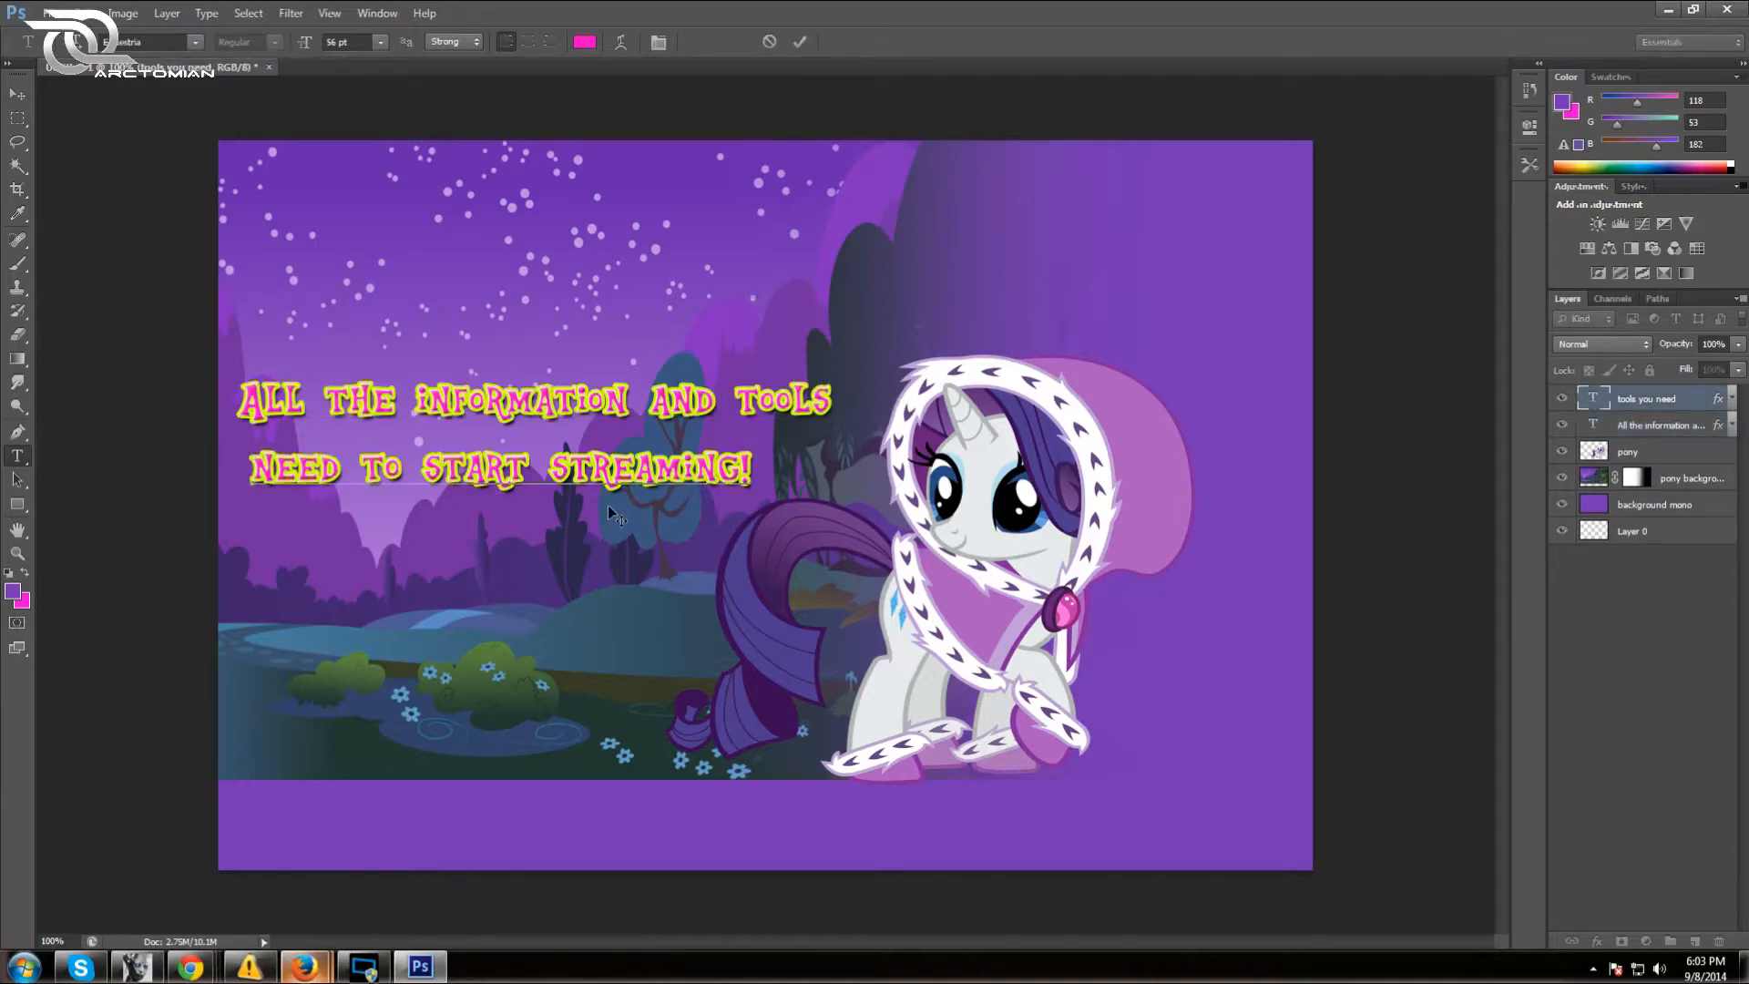
{"action": "type", "text": "tools"}
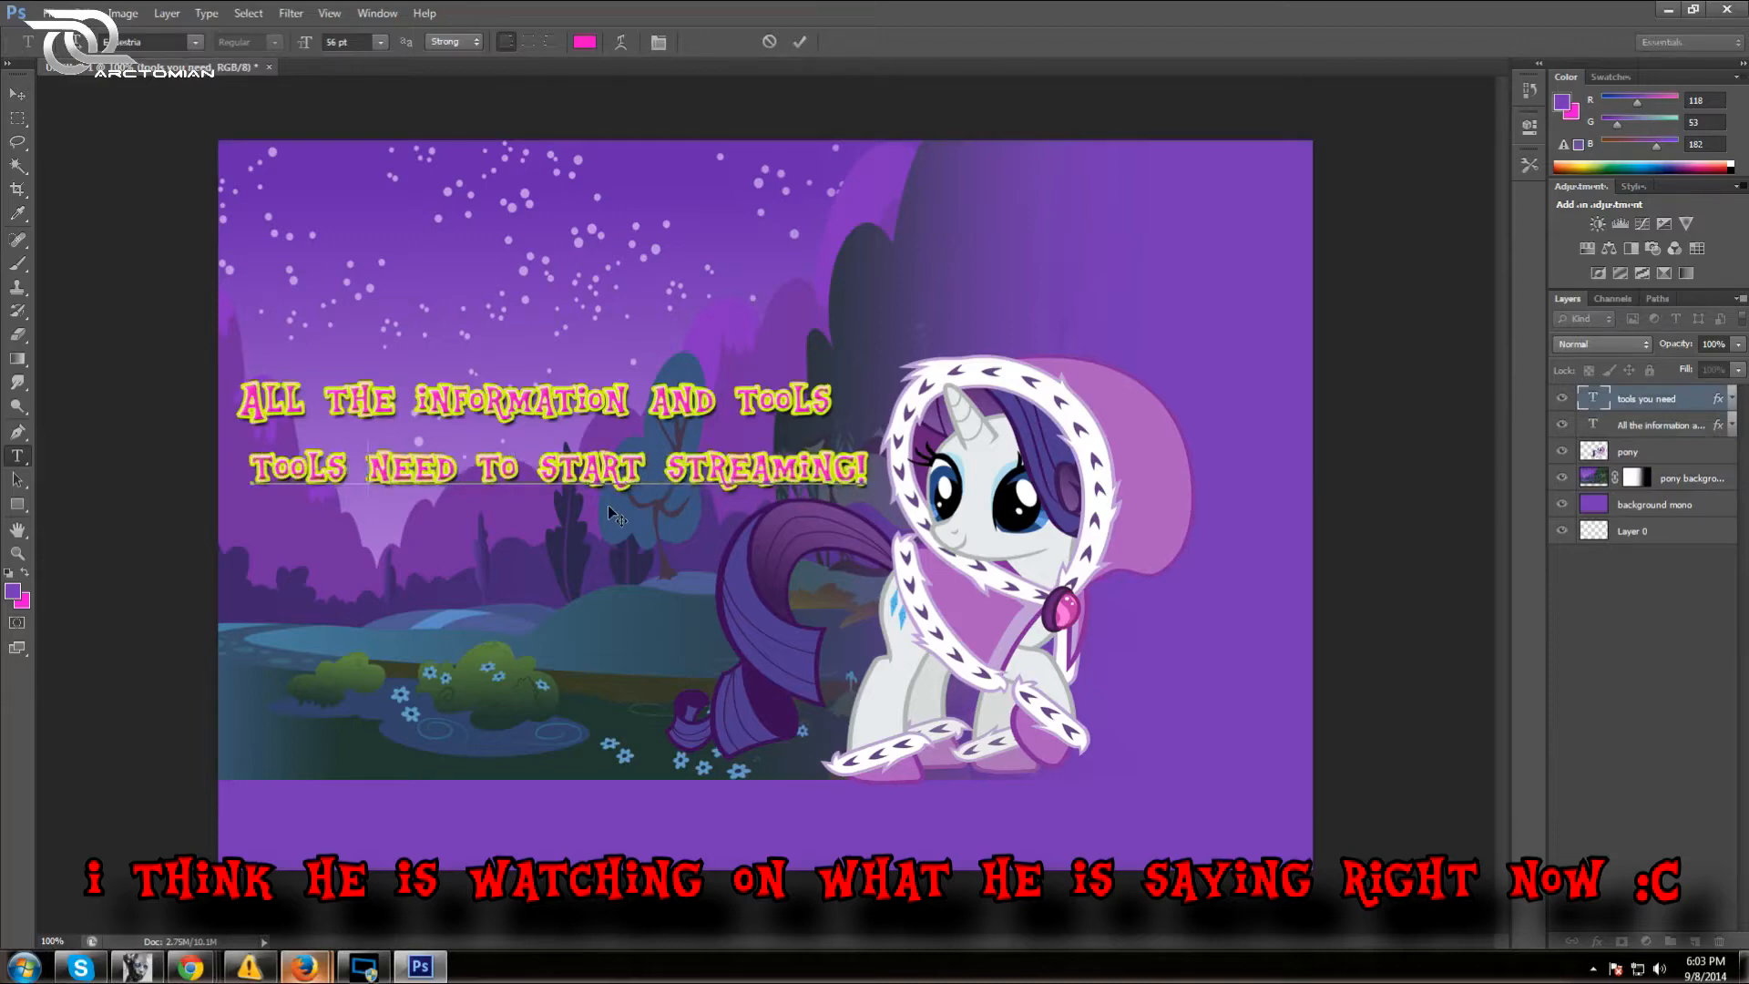
{"action": "key", "text": "BackSpace"}
{"action": "key", "text": "BackSpace"}
{"action": "key", "text": "BackSpace"}
{"action": "key", "text": "BackSpace"}
{"action": "key", "text": "BackSpace"}
{"action": "key", "text": "BackSpace"}
{"action": "type", "text": "you"}
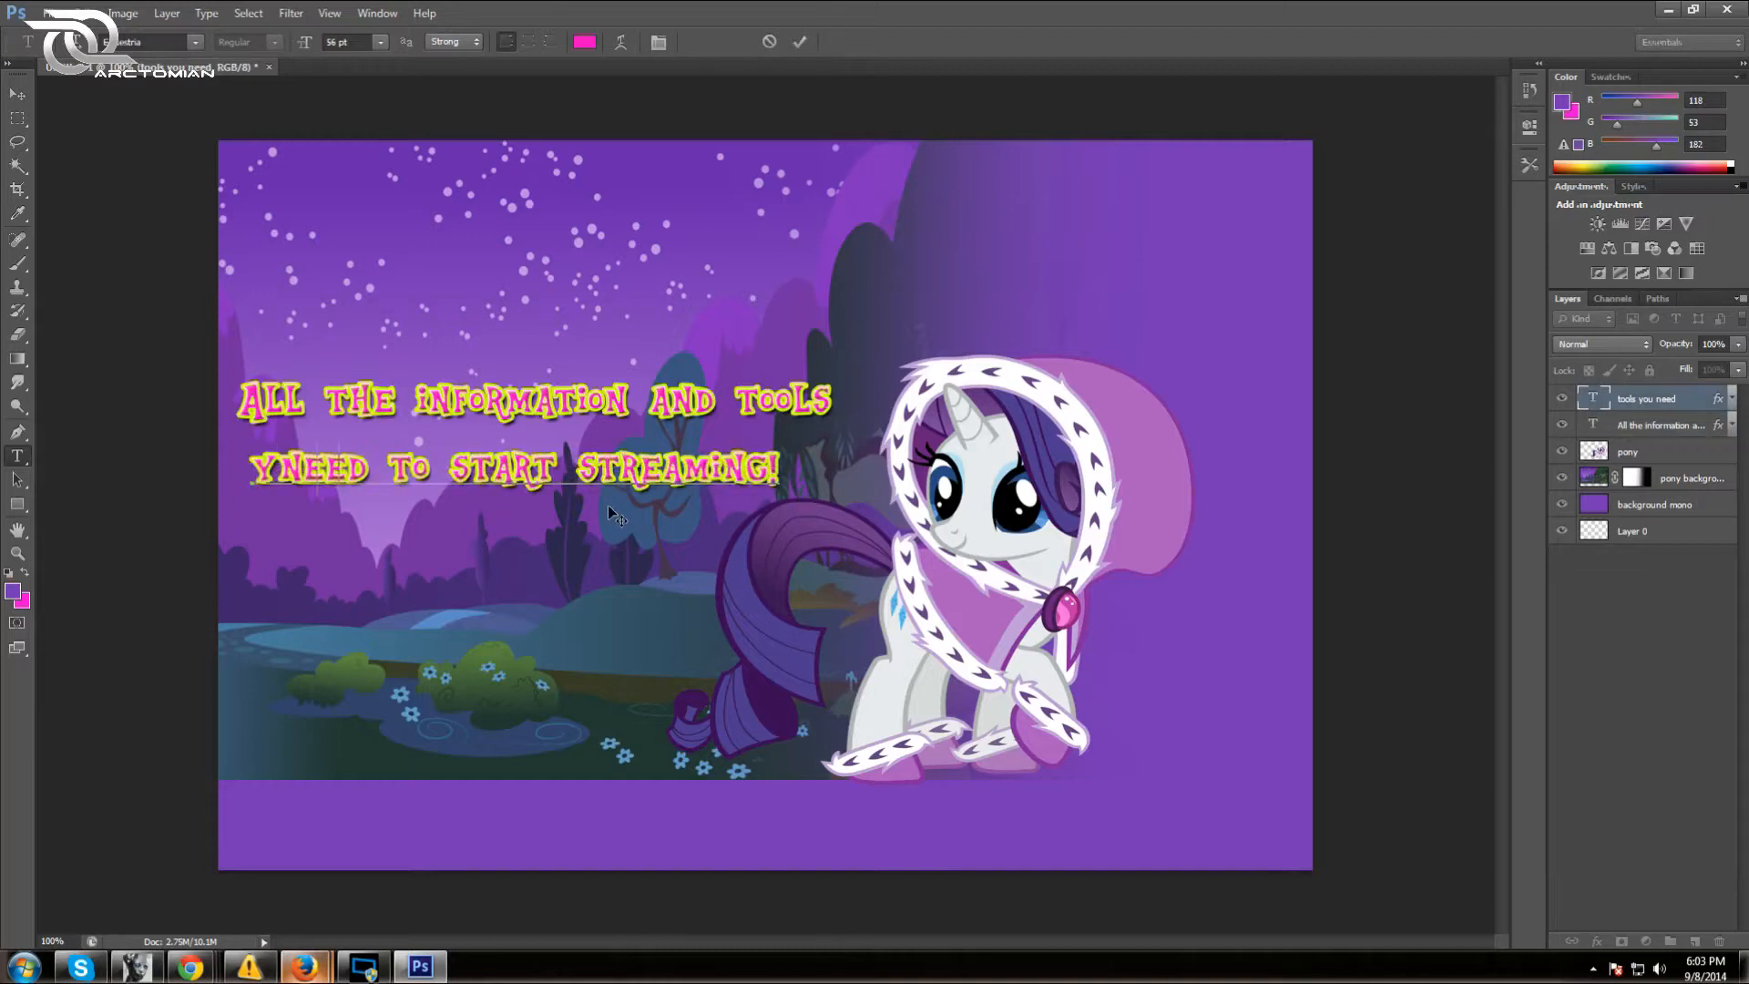
{"action": "left_click", "coordinate": [832, 466]}
{"action": "left_click", "coordinate": [799, 42]}
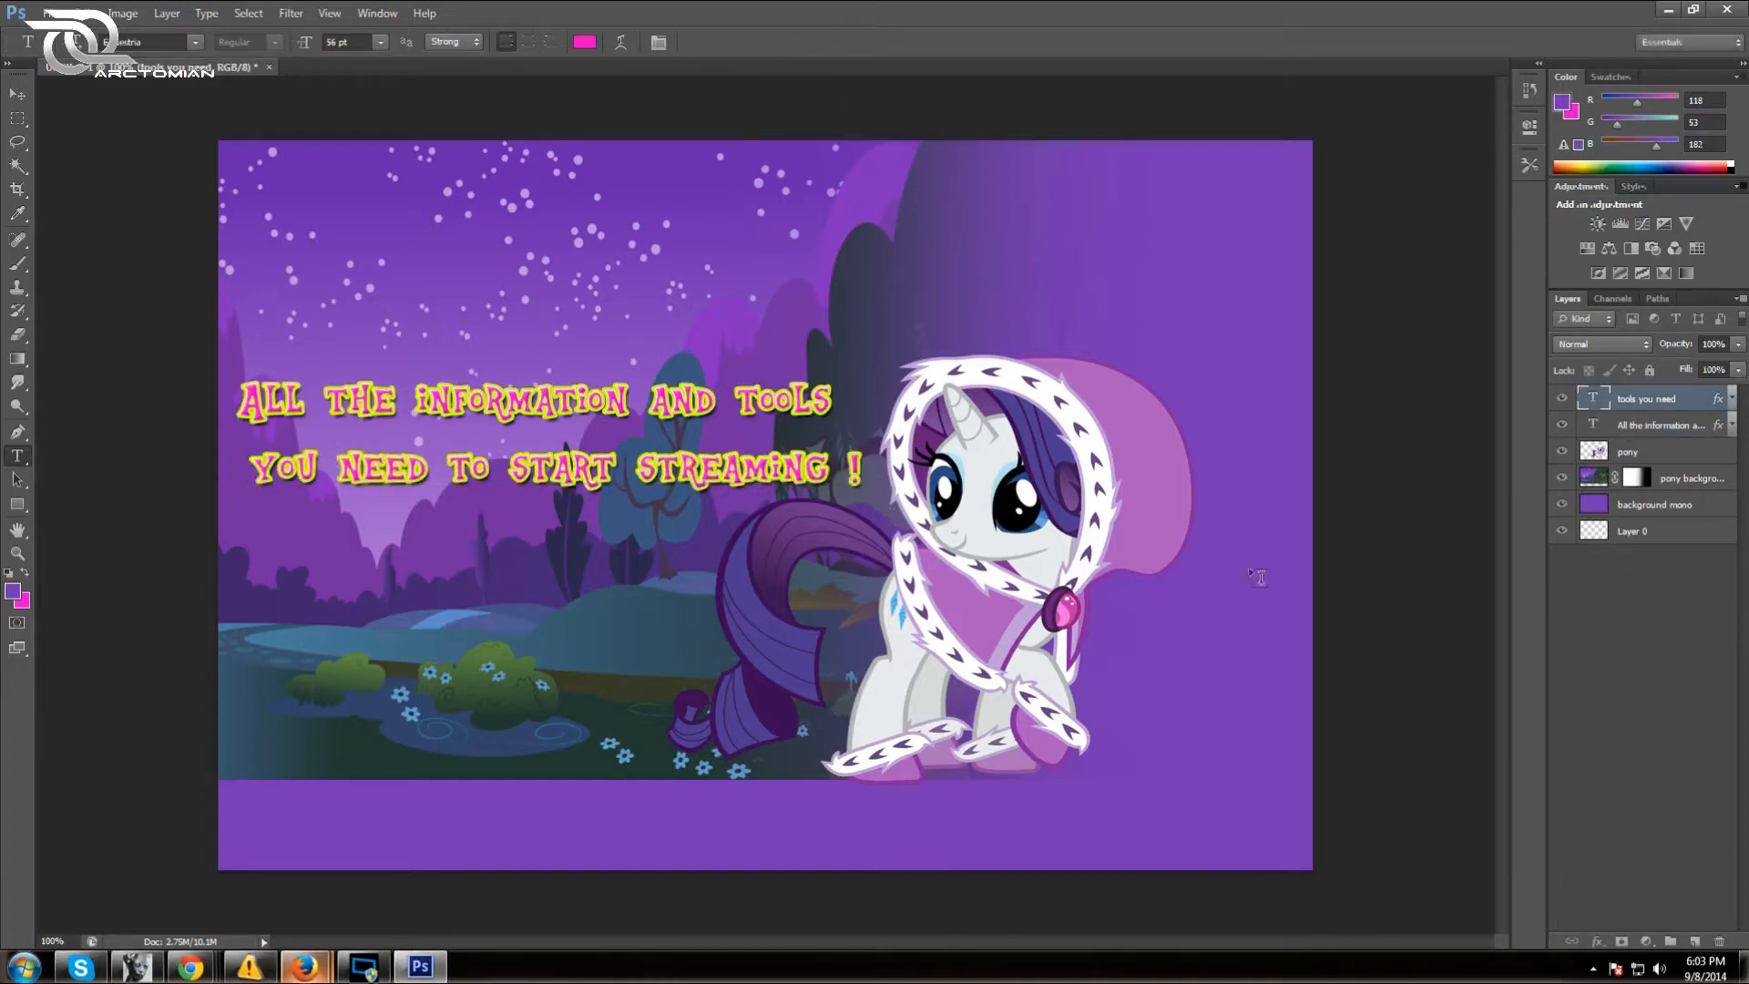
Nudge the second text line slightly up and right, and move the first line higher above it
{"action": "left_click", "coordinate": [19, 94]}
{"action": "key", "text": "Up"}
{"action": "key", "text": "Up"}
{"action": "key", "text": "Up"}
{"action": "key", "text": "Up"}
{"action": "key", "text": "Up"}
{"action": "key", "text": "Up"}
{"action": "key", "text": "Up"}
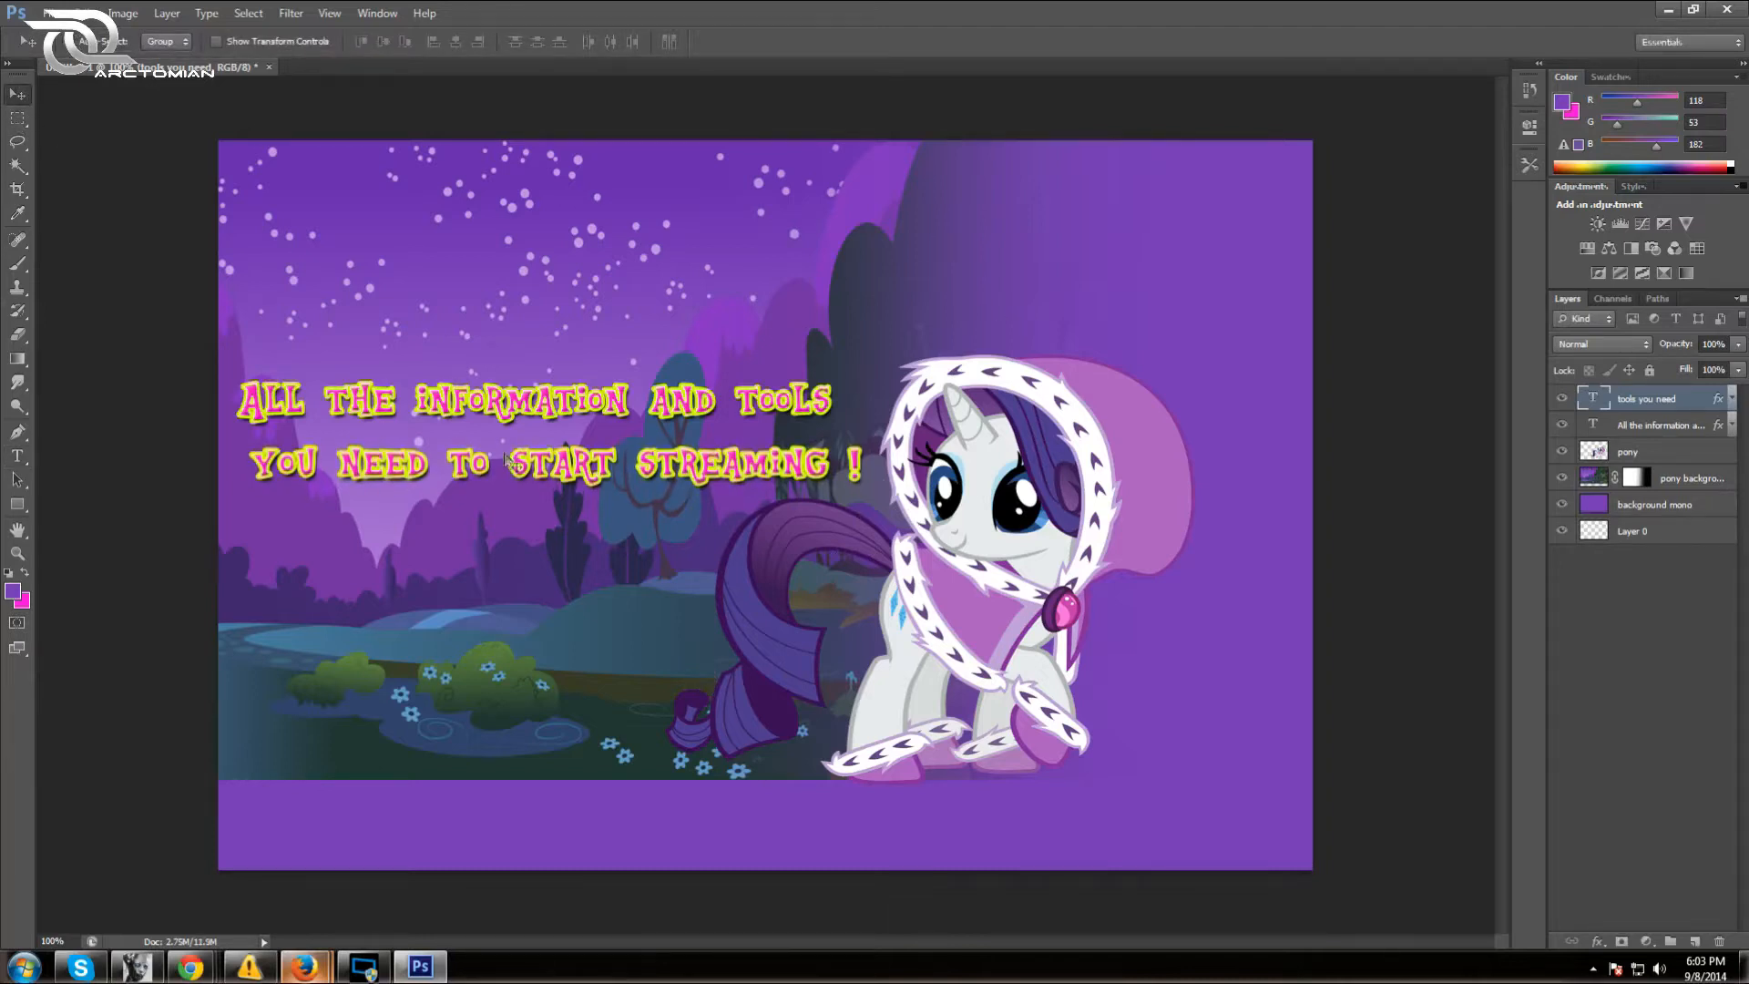
{"action": "key", "text": "Right"}
{"action": "key", "text": "Right"}
{"action": "key", "text": "Right"}
{"action": "key", "text": "Right"}
{"action": "key", "text": "Right"}
{"action": "key", "text": "Right"}
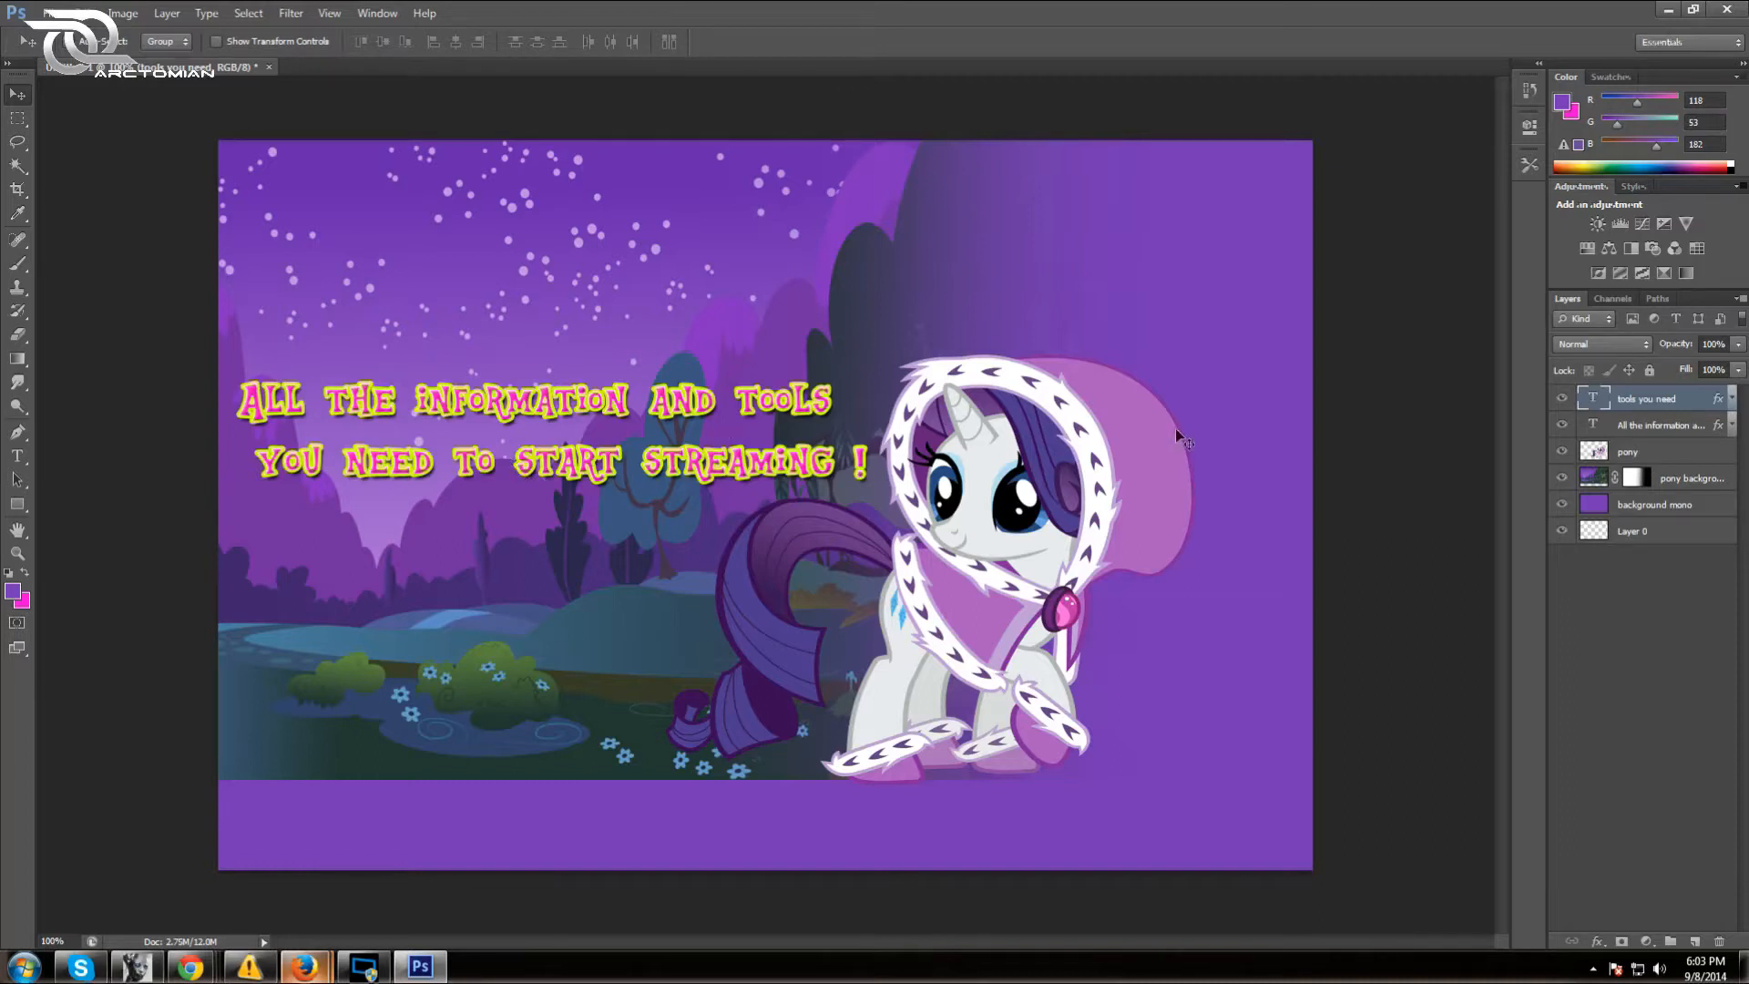
{"action": "left_click", "coordinate": [1682, 422]}
{"action": "mouse_move", "coordinate": [503, 410]}
{"action": "left_mouse_down"}
{"action": "mouse_move", "coordinate": [506, 351]}
{"action": "mouse_move", "coordinate": [490, 345]}
{"action": "mouse_move", "coordinate": [492, 378]}
{"action": "left_mouse_up"}
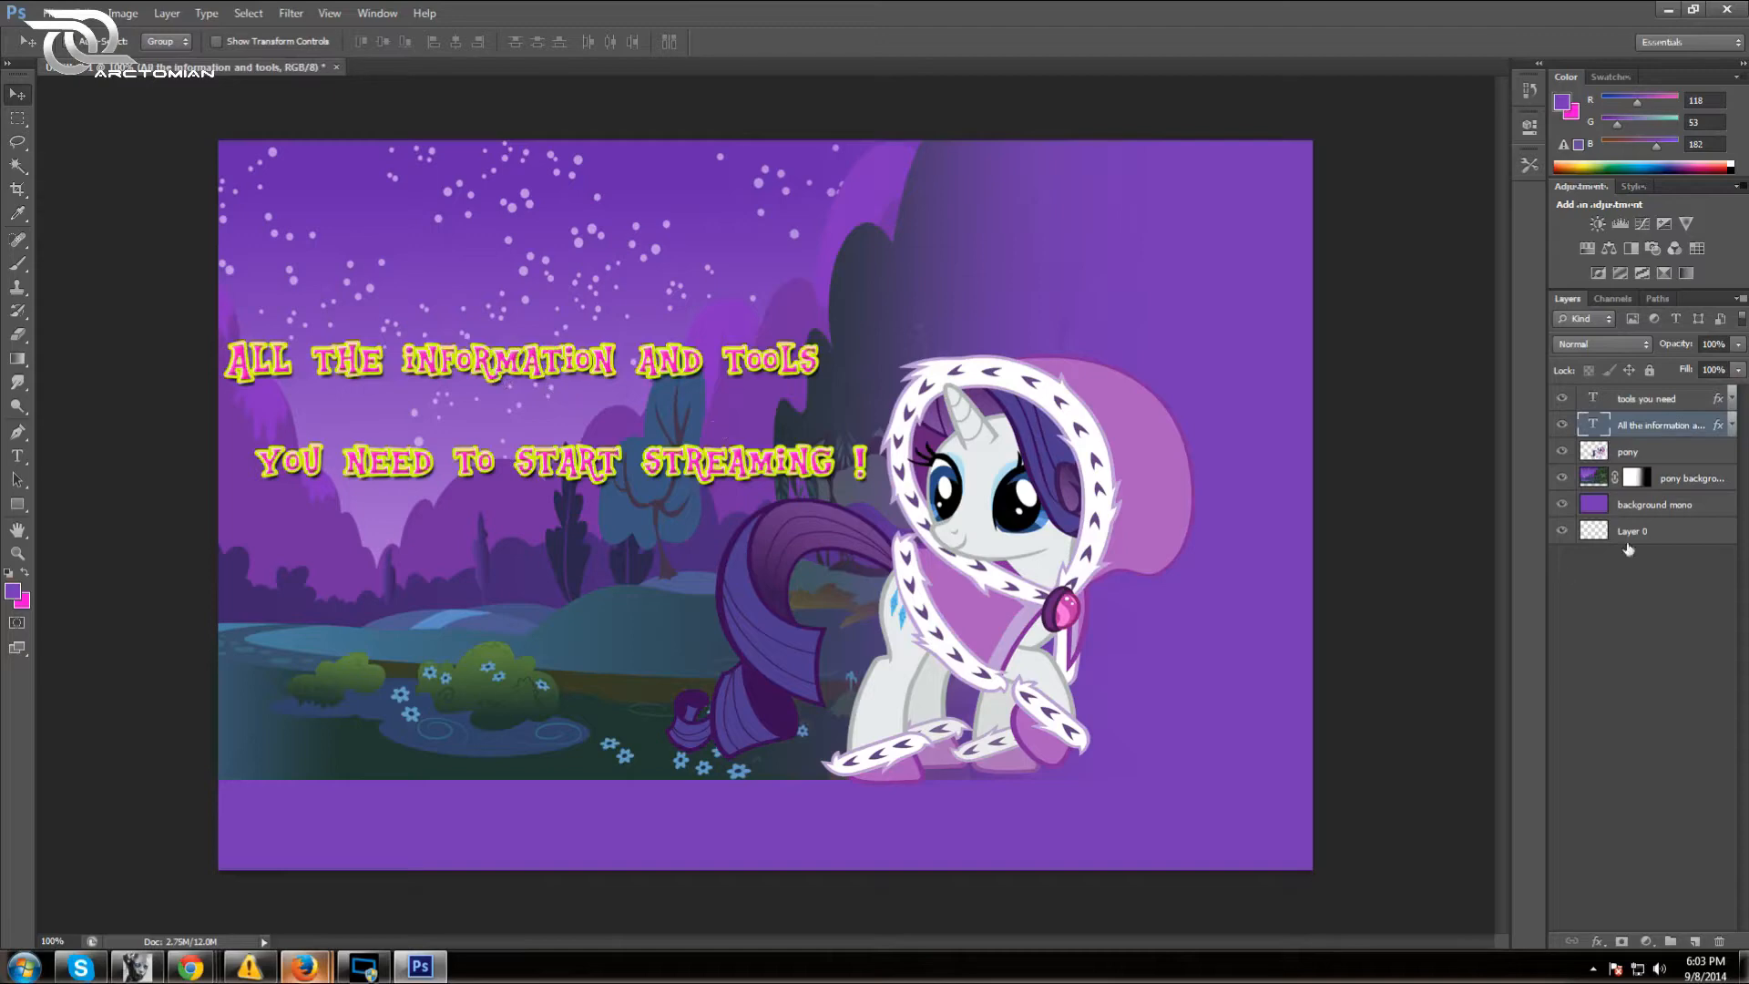
Reposition the pony vertically so its hooves line up with the lower edge of the forest background
{"action": "left_click", "coordinate": [1659, 449]}
{"action": "left_click_drag", "start_coordinate": [652, 454], "coordinate": [654, 429]}
{"action": "key", "text": "Down"}
{"action": "key", "text": "Down"}
{"action": "key", "text": "Down"}
{"action": "key", "text": "Down"}
{"action": "key", "text": "Down"}
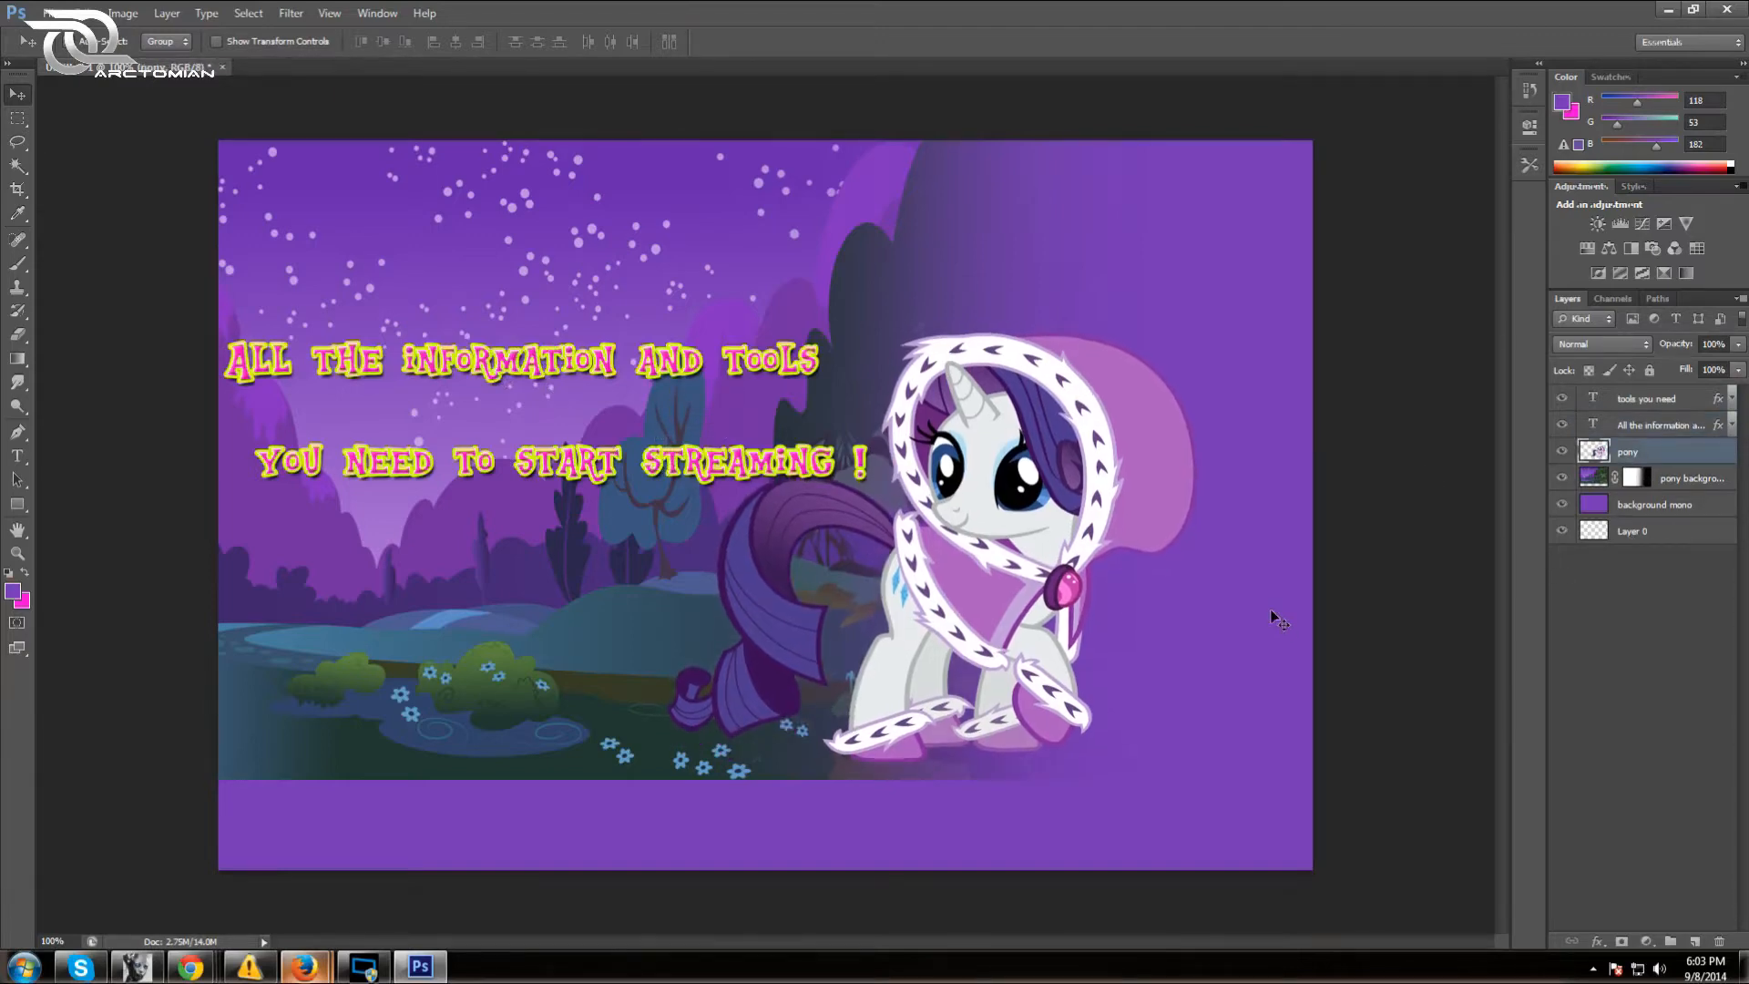
{"action": "key", "text": "Down"}
{"action": "key", "text": "Down"}
{"action": "key", "text": "Down"}
{"action": "key", "text": "Down"}
{"action": "key", "text": "Down"}
{"action": "key", "text": "Down"}
{"action": "key", "text": "Down"}
{"action": "key", "text": "Down"}
{"action": "key", "text": "Down"}
{"action": "key", "text": "Down"}
{"action": "key", "text": "Down"}
{"action": "key", "text": "Down"}
{"action": "key", "text": "Down"}
{"action": "key", "text": "Down"}
{"action": "key", "text": "Down"}
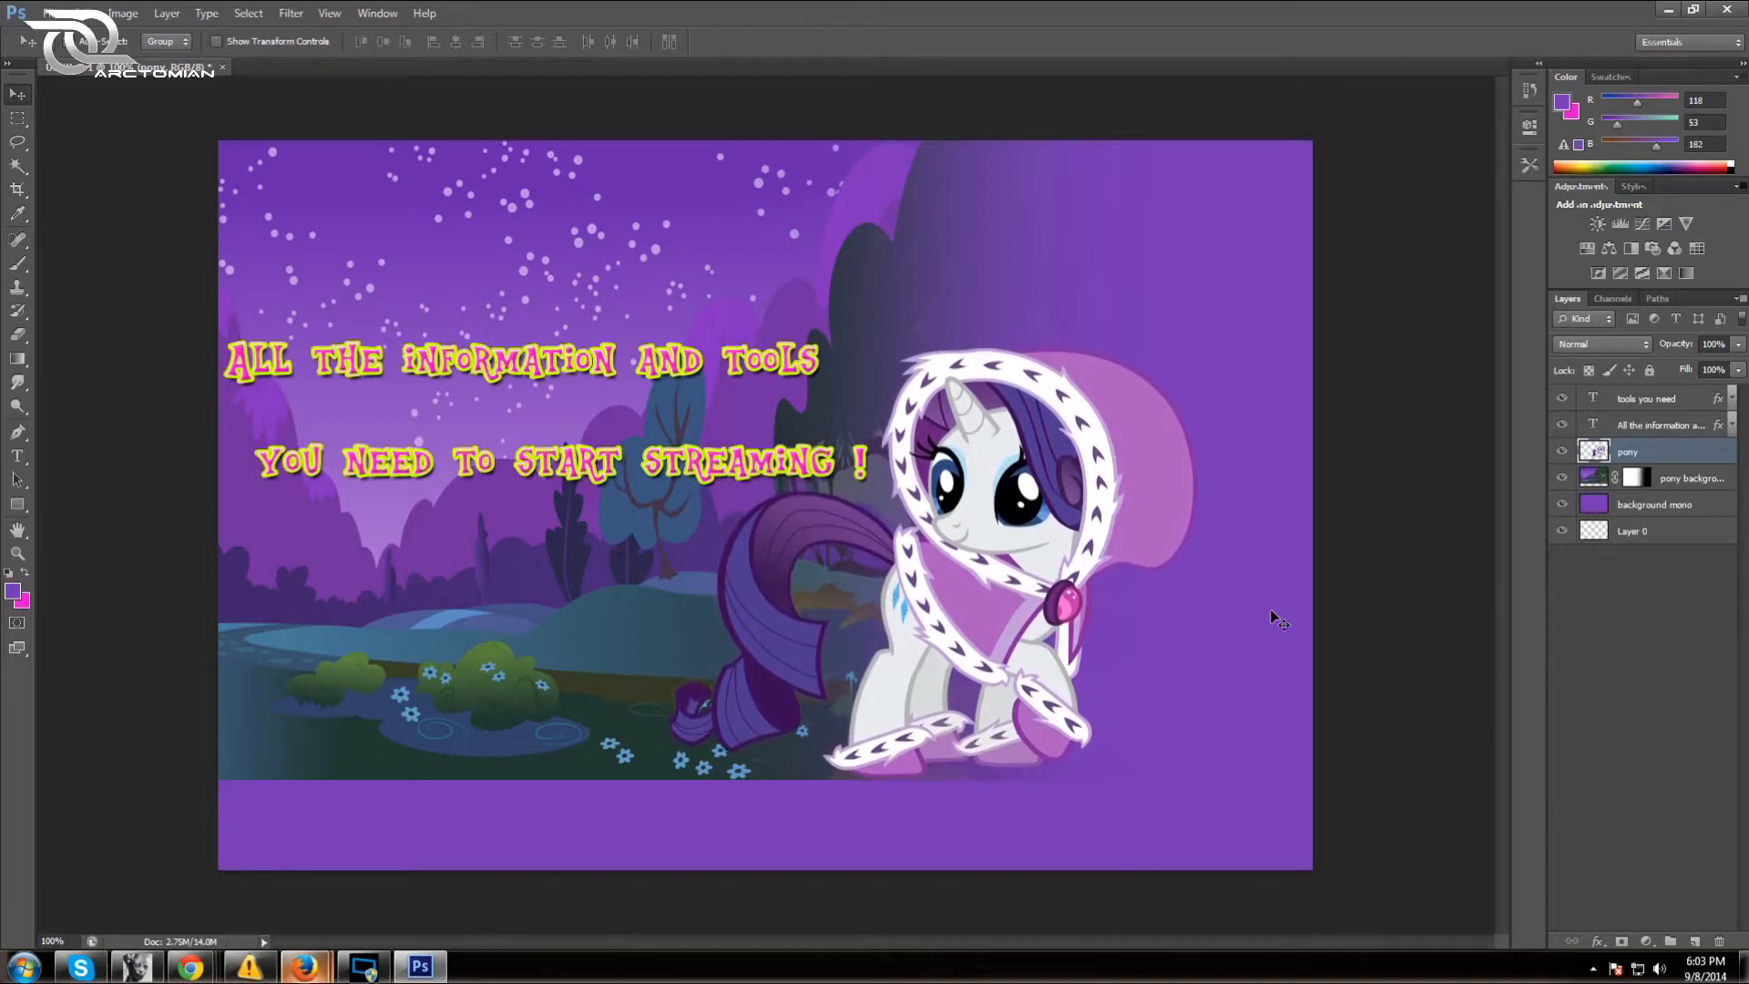
{"action": "key", "text": "Down"}
{"action": "key", "text": "Down"}
{"action": "key", "text": "Down"}
{"action": "key", "text": "Down"}
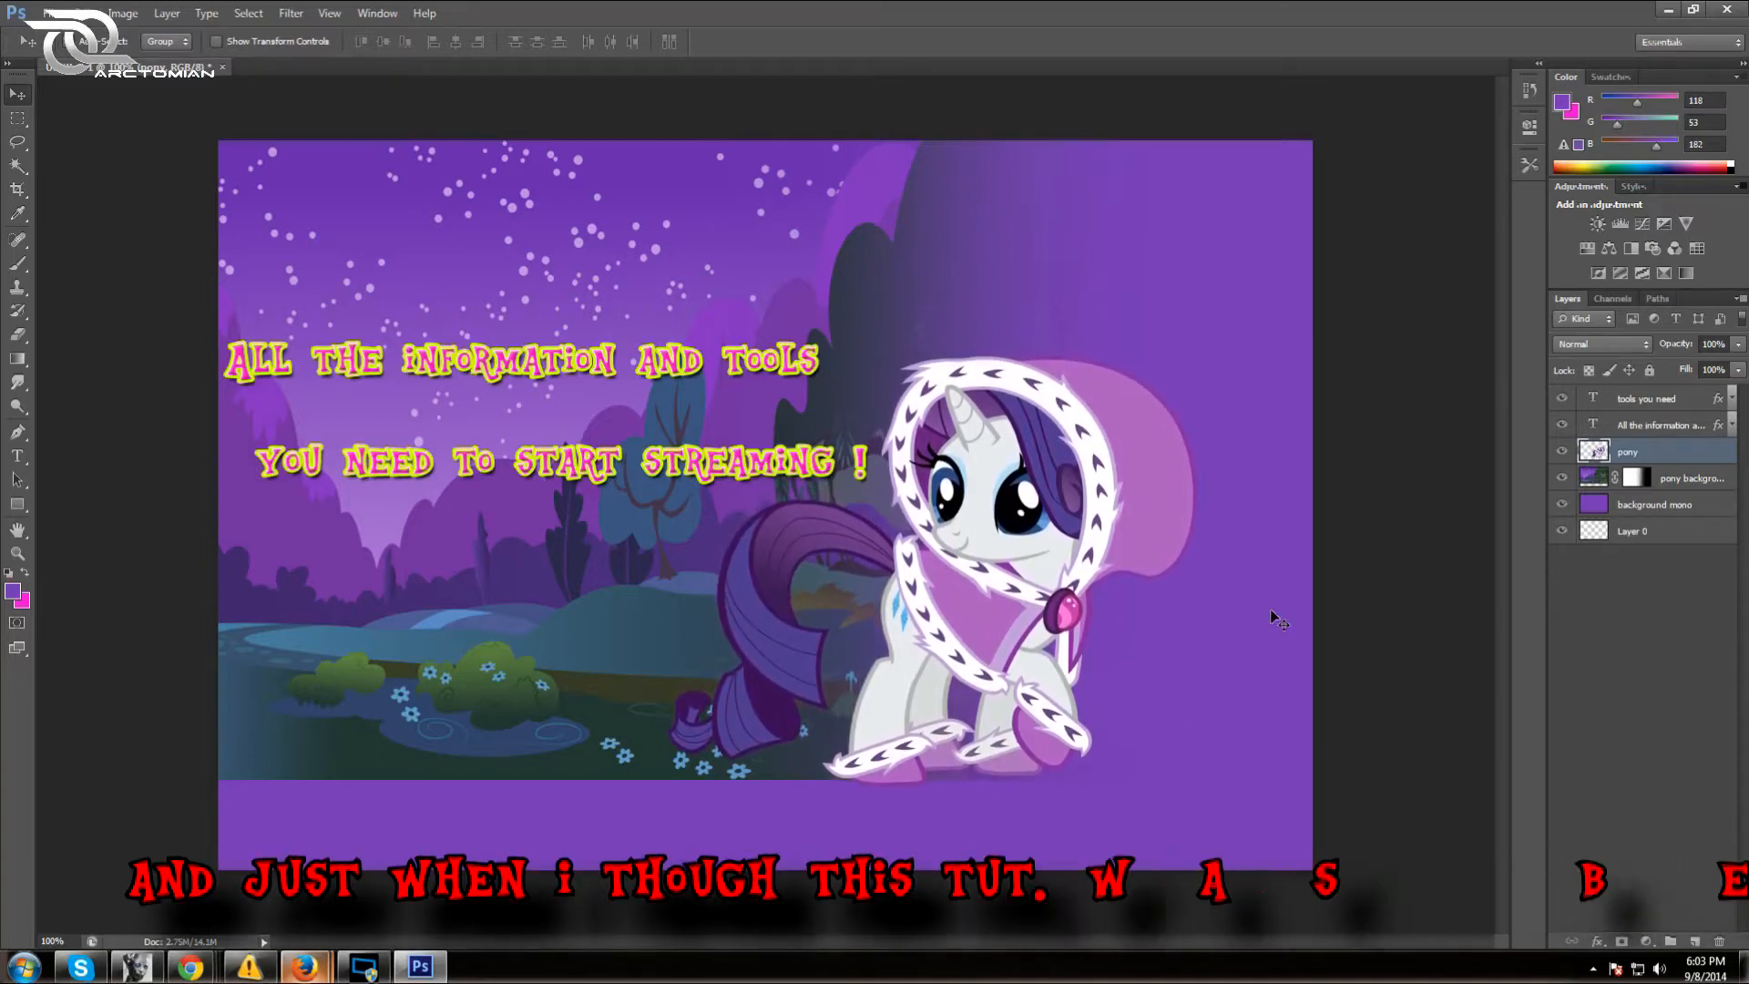
Move the second text line up close beneath the first line and shift it slightly right as an indent
{"action": "left_click", "coordinate": [1640, 424]}
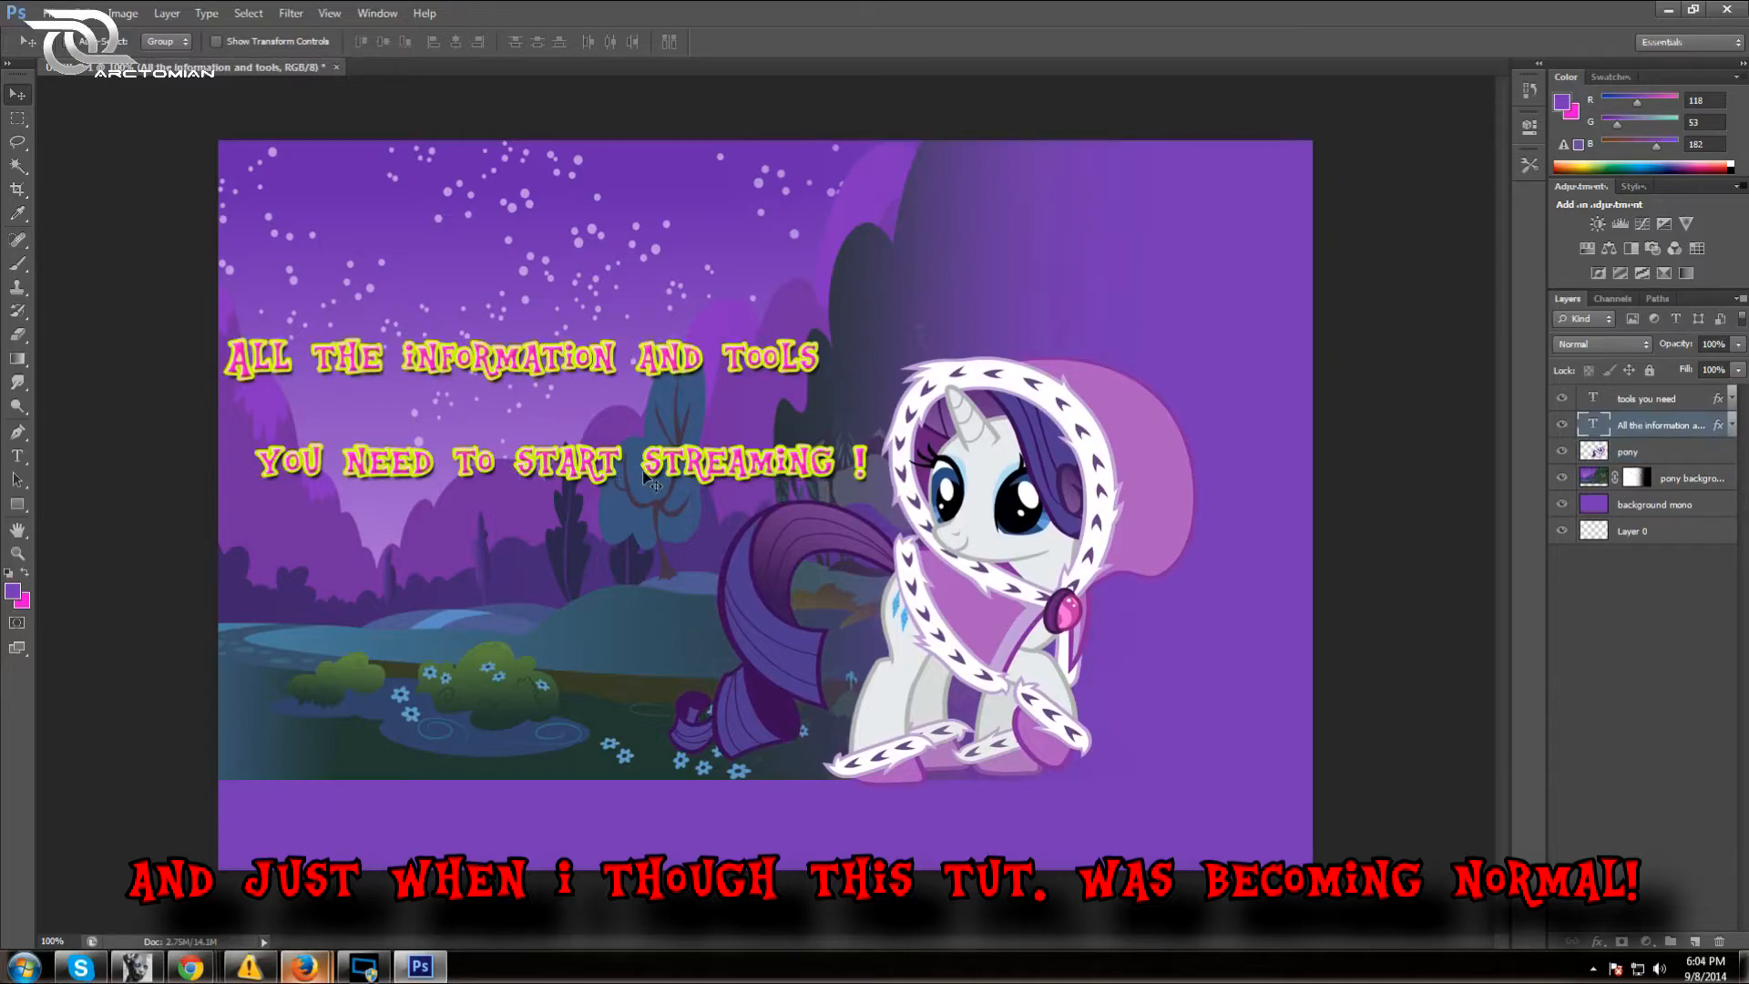
{"action": "left_click", "coordinate": [1631, 398]}
{"action": "key", "text": "Up"}
{"action": "key", "text": "Up"}
{"action": "key", "text": "Up"}
{"action": "key", "text": "Up"}
{"action": "key", "text": "Up"}
{"action": "key", "text": "Up"}
{"action": "key", "text": "Up"}
{"action": "key", "text": "Up"}
{"action": "key", "text": "Up"}
{"action": "key", "text": "Up"}
{"action": "key", "text": "Up"}
{"action": "key", "text": "Up"}
{"action": "key", "text": "Up"}
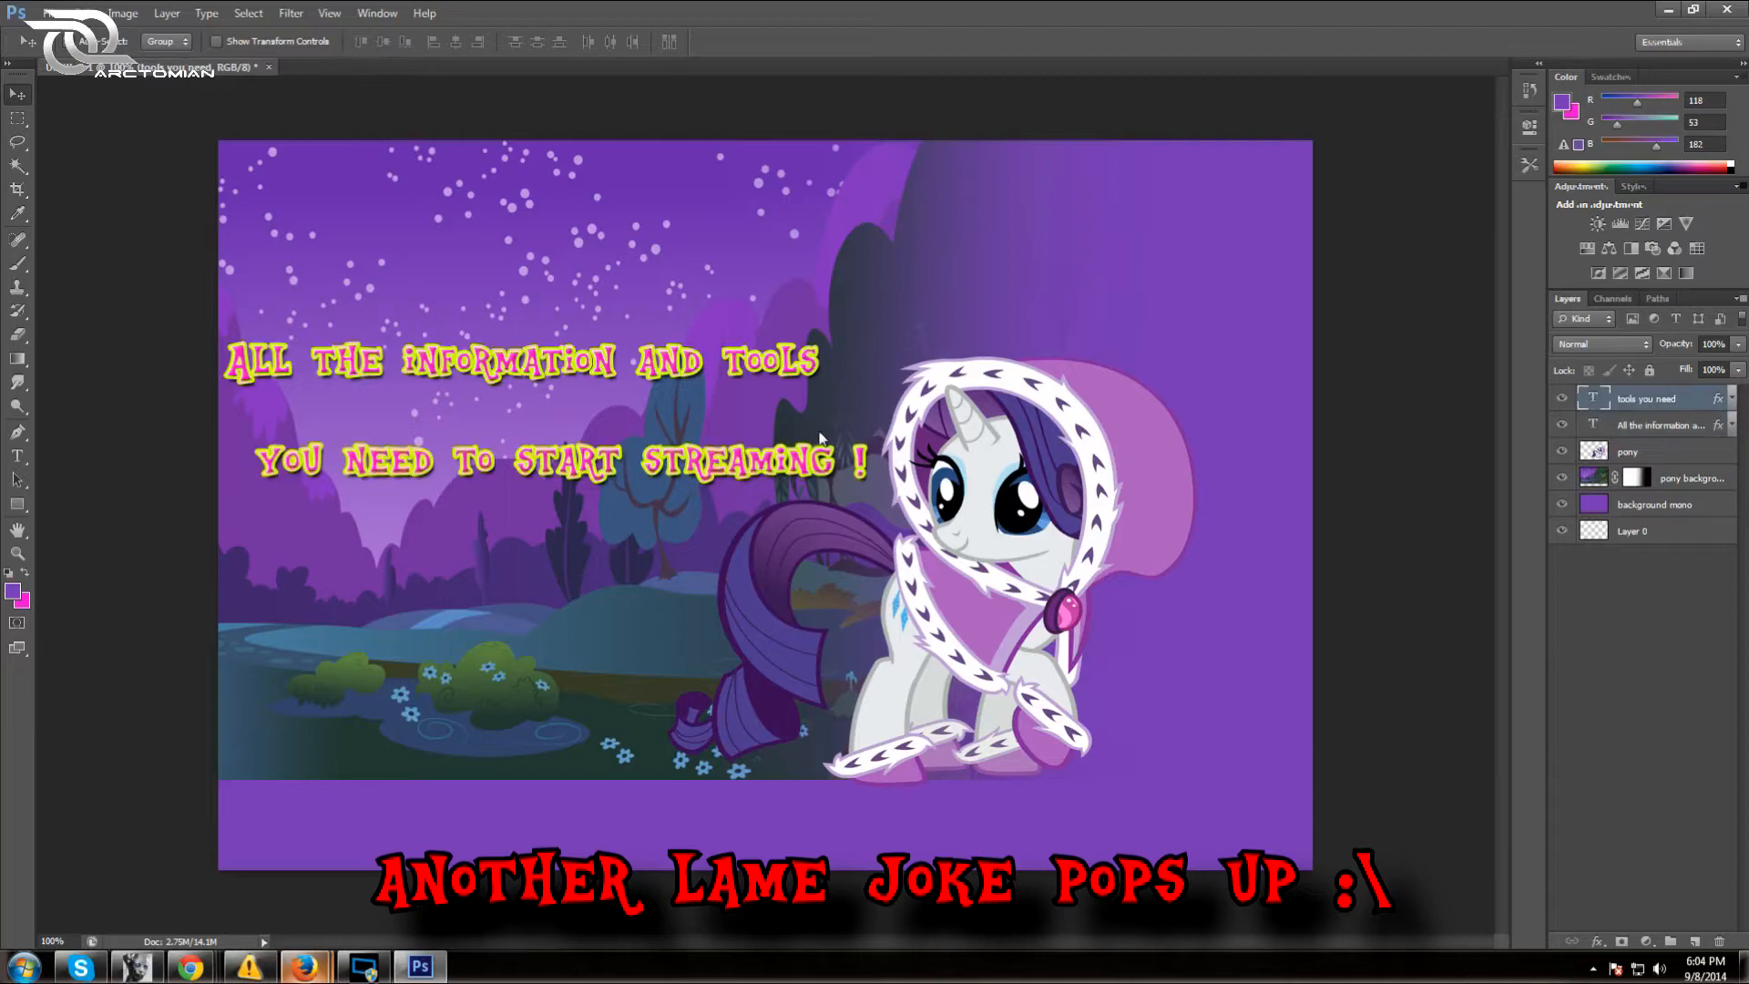
{"action": "key", "text": "Up"}
{"action": "key", "text": "Up"}
{"action": "key", "text": "Up"}
{"action": "key", "text": "Up"}
{"action": "key", "text": "Up"}
{"action": "key", "text": "Up"}
{"action": "key", "text": "Up"}
{"action": "key", "text": "Up"}
{"action": "key", "text": "Up"}
{"action": "key", "text": "Up"}
{"action": "key", "text": "Up"}
{"action": "key", "text": "Up"}
{"action": "key", "text": "Up"}
{"action": "key", "text": "Up"}
{"action": "key", "text": "Up"}
{"action": "key", "text": "Up"}
{"action": "key", "text": "Up"}
{"action": "key", "text": "Up"}
{"action": "key", "text": "Up"}
{"action": "key", "text": "Up"}
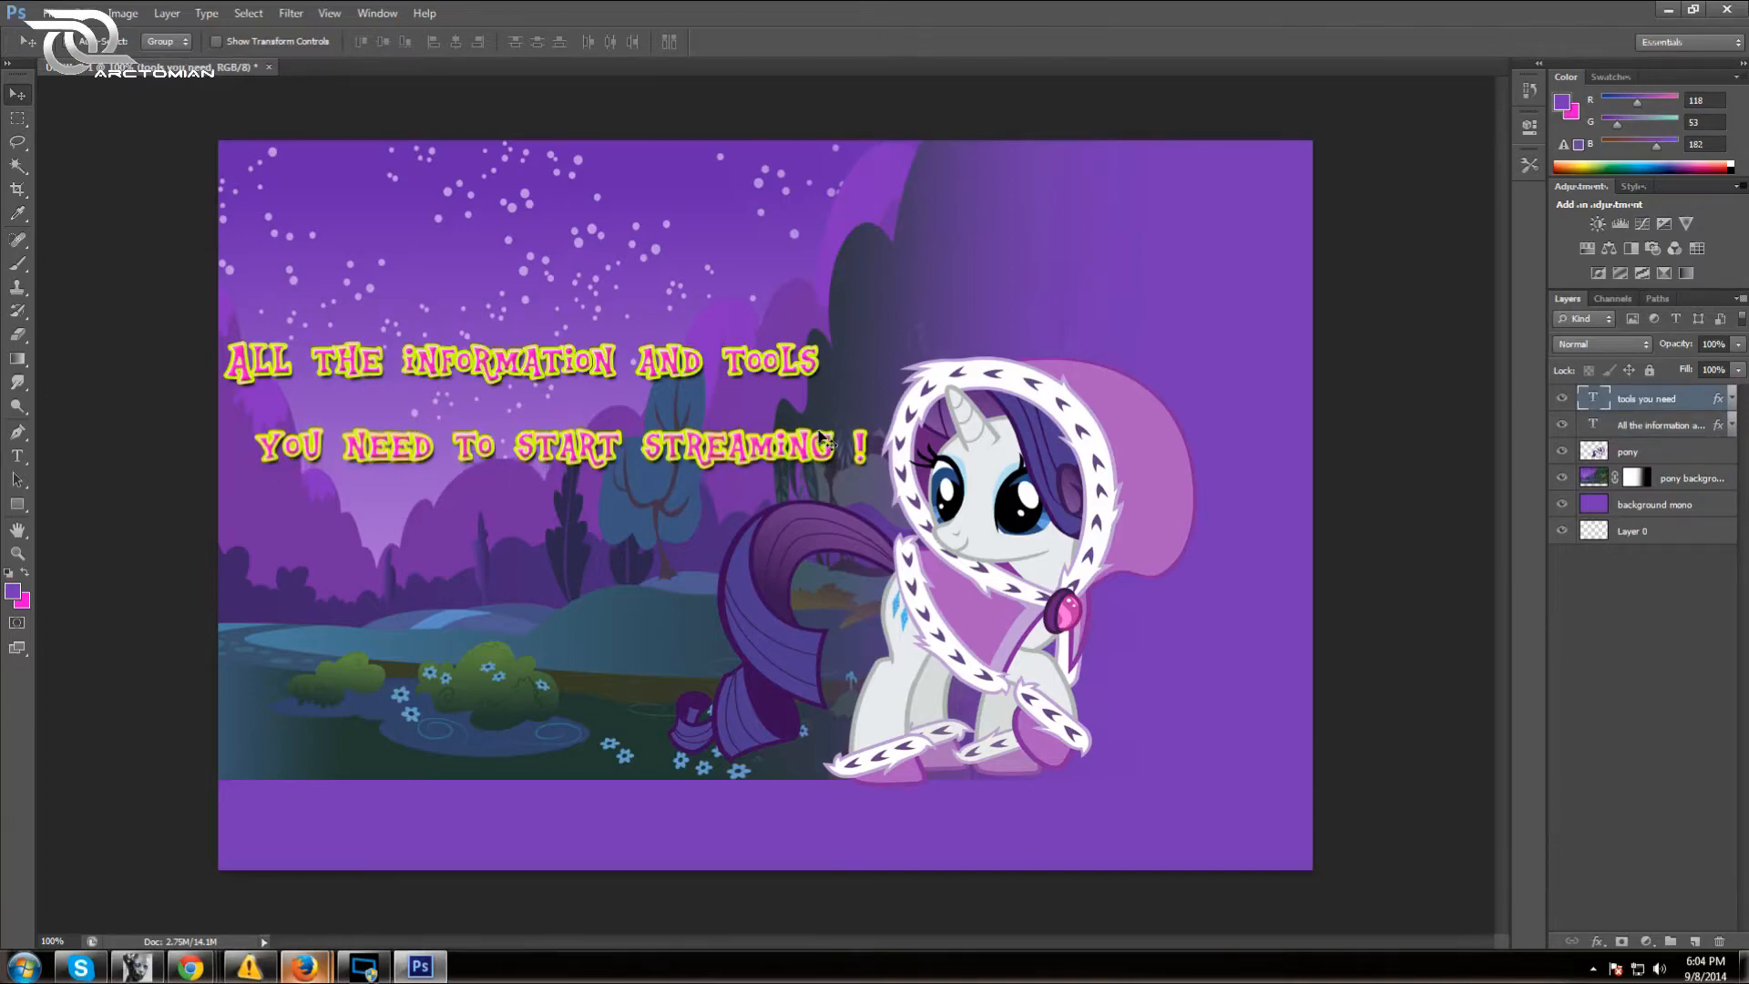
{"action": "key", "text": "Up"}
{"action": "key", "text": "Up"}
{"action": "key", "text": "Up"}
{"action": "key", "text": "Up"}
{"action": "key", "text": "Up"}
{"action": "key", "text": "Up"}
{"action": "key", "text": "Up"}
{"action": "key", "text": "Up"}
{"action": "key", "text": "Up"}
{"action": "key", "text": "Up"}
{"action": "key", "text": "Up"}
{"action": "key", "text": "Up"}
{"action": "key", "text": "Up"}
{"action": "key", "text": "Up"}
{"action": "key", "text": "Up"}
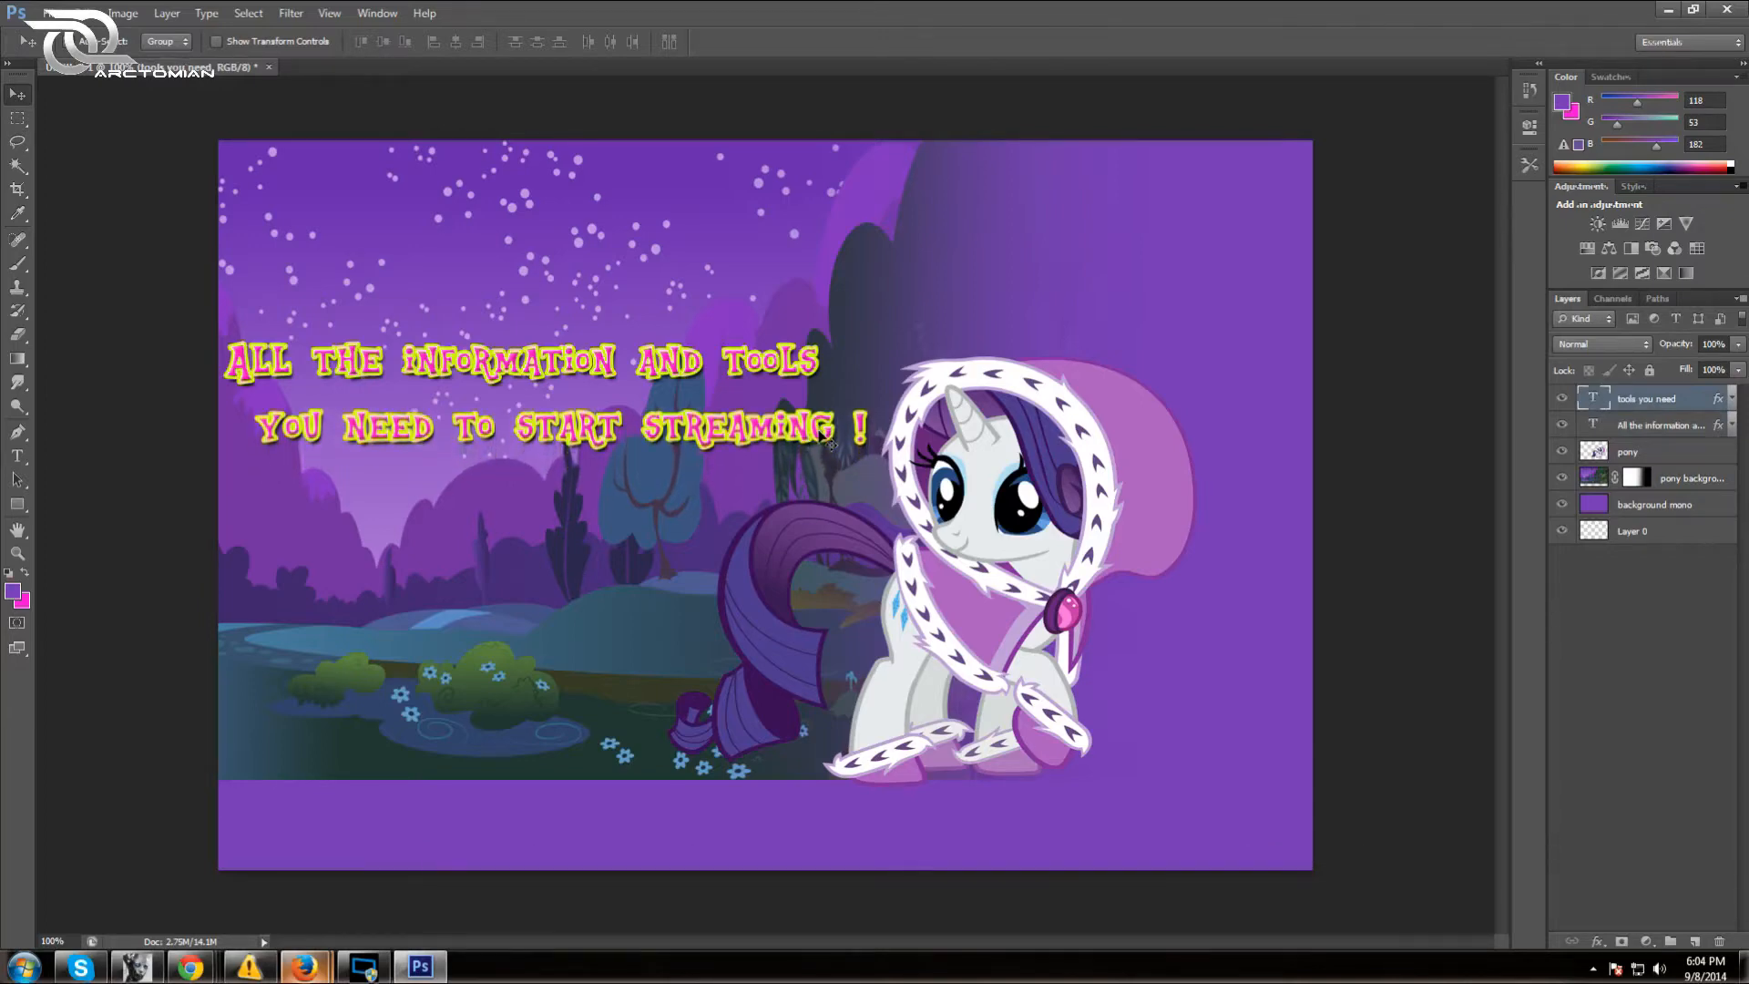
{"action": "key", "text": "Up"}
{"action": "key", "text": "Up"}
{"action": "key", "text": "Up"}
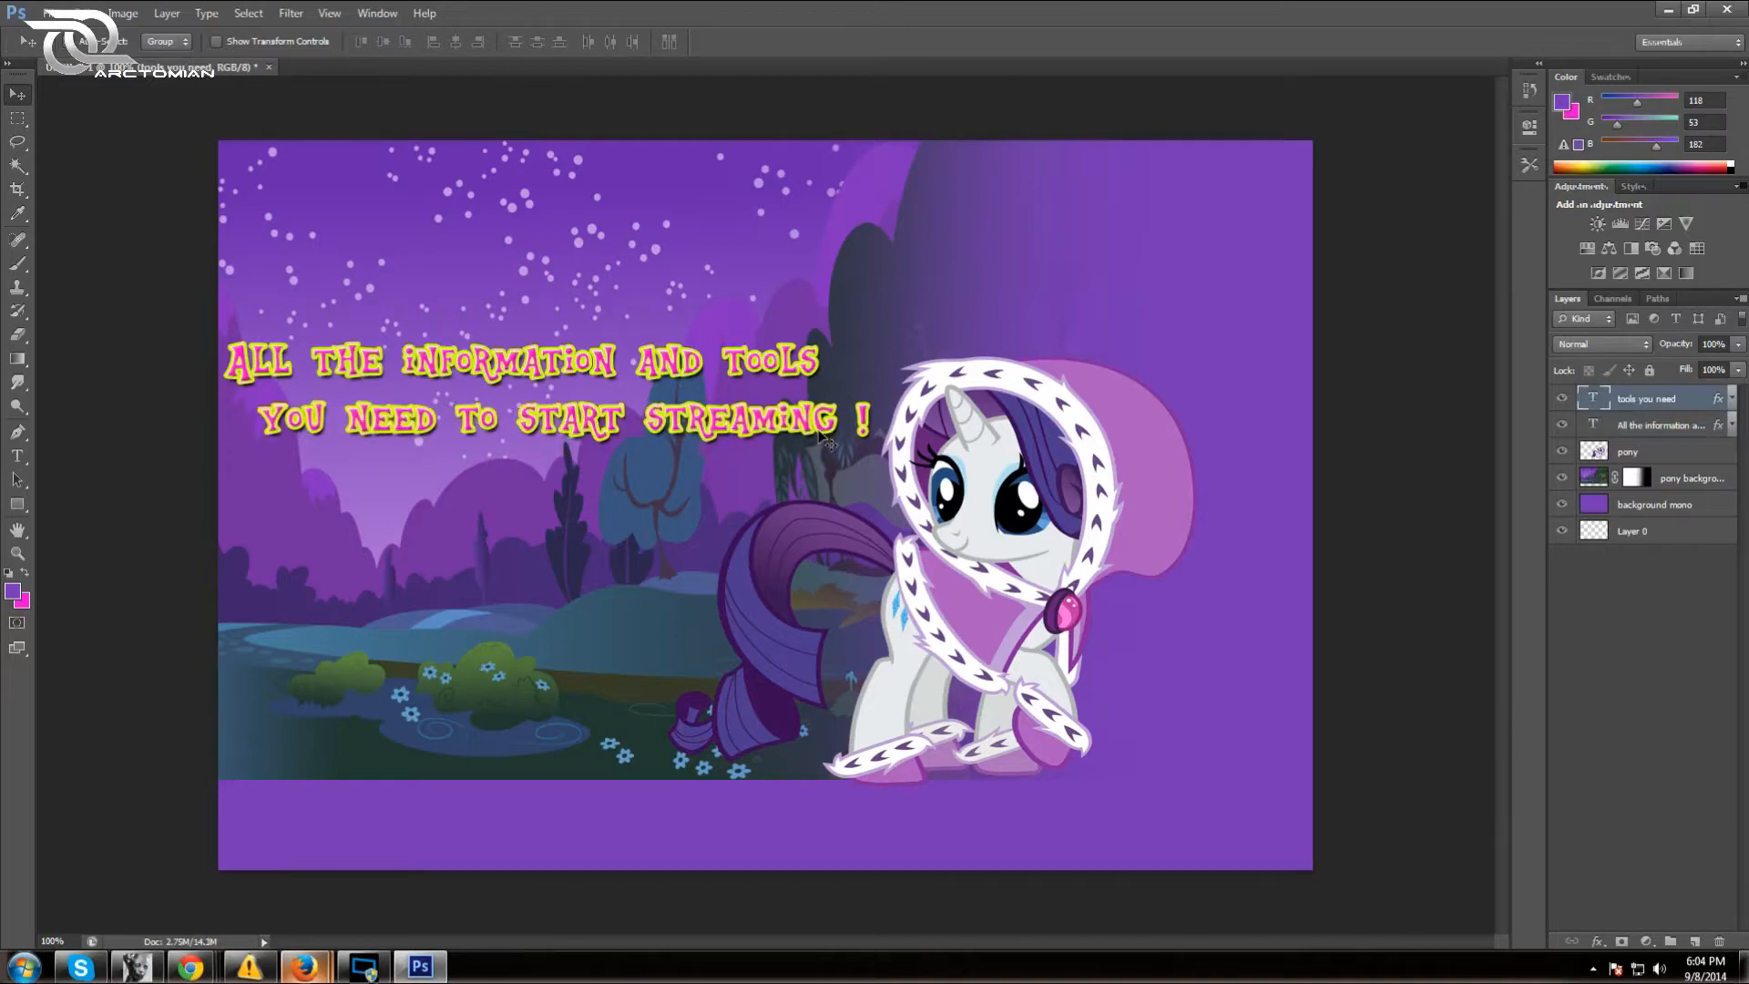
{"action": "key", "text": "Right"}
{"action": "key", "text": "Right"}
{"action": "key", "text": "Right"}
{"action": "key", "text": "Up"}
{"action": "key", "text": "Up"}
{"action": "key", "text": "Up"}
{"action": "key", "text": "Right"}
{"action": "key", "text": "Right"}
{"action": "key", "text": "Right"}
{"action": "key", "text": "Right"}
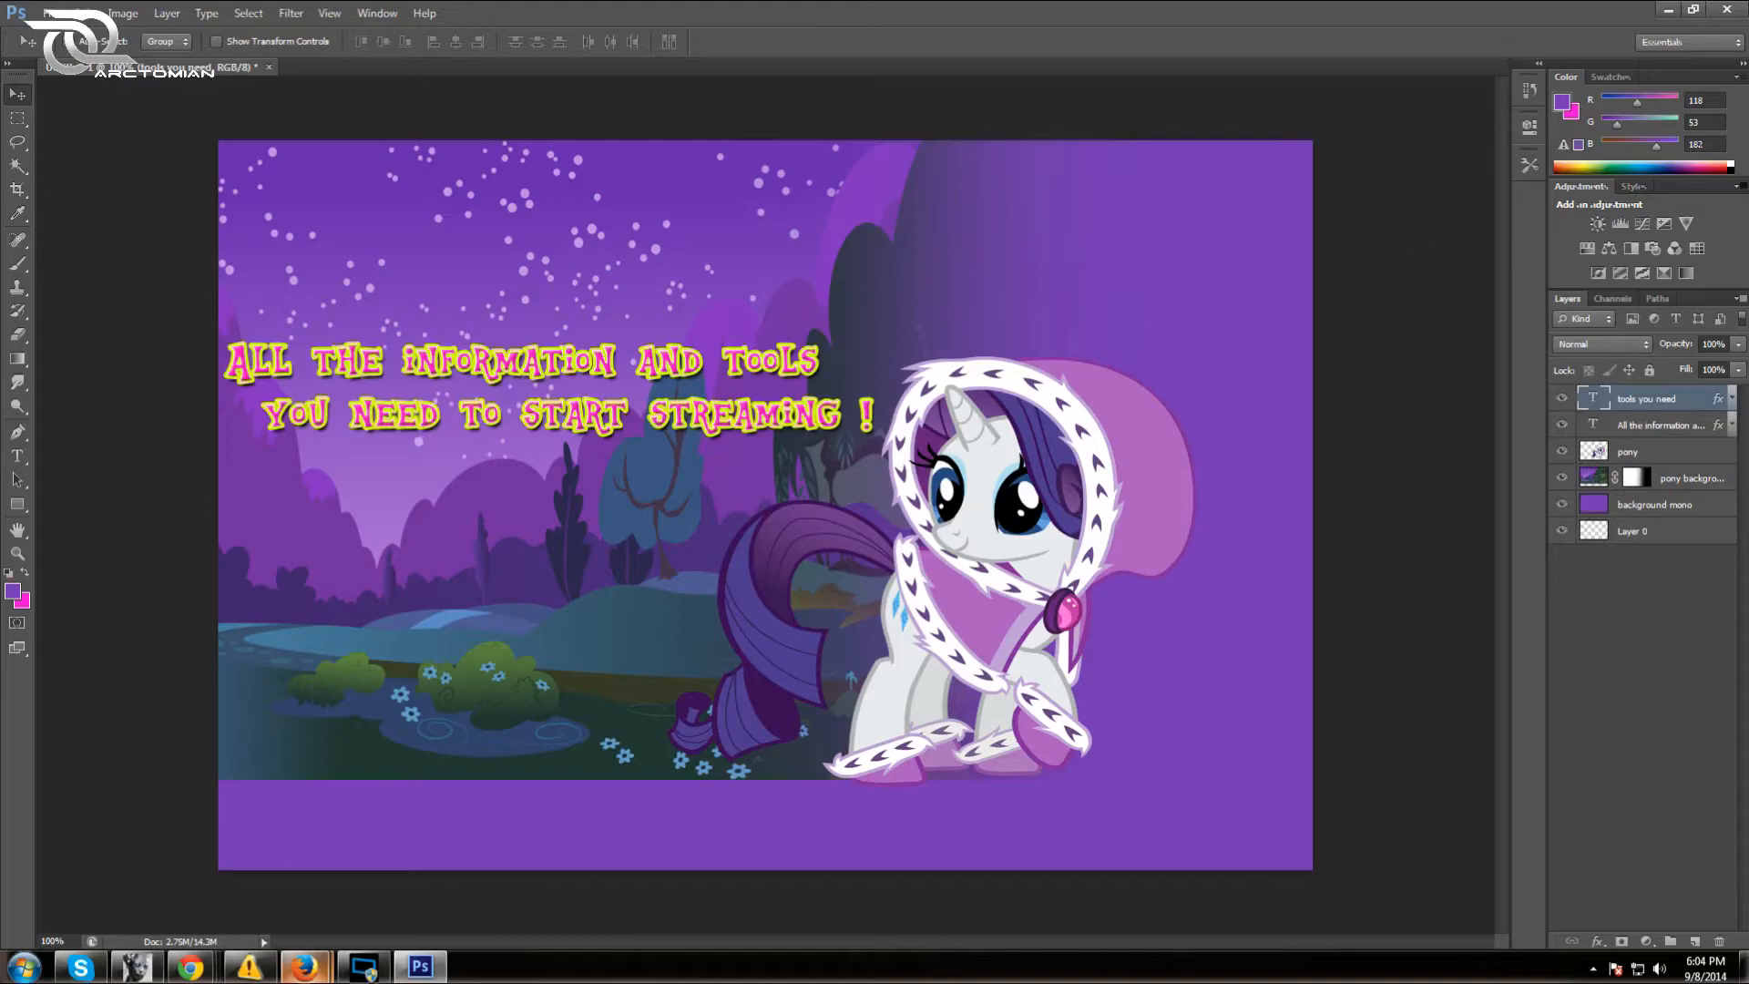
Add a Drop Shadow to the pony layer and show its settings, keeping the pony uncovered by the dialog
{"action": "left_click", "coordinate": [1678, 450]}
{"action": "right_click", "coordinate": [1677, 450]}
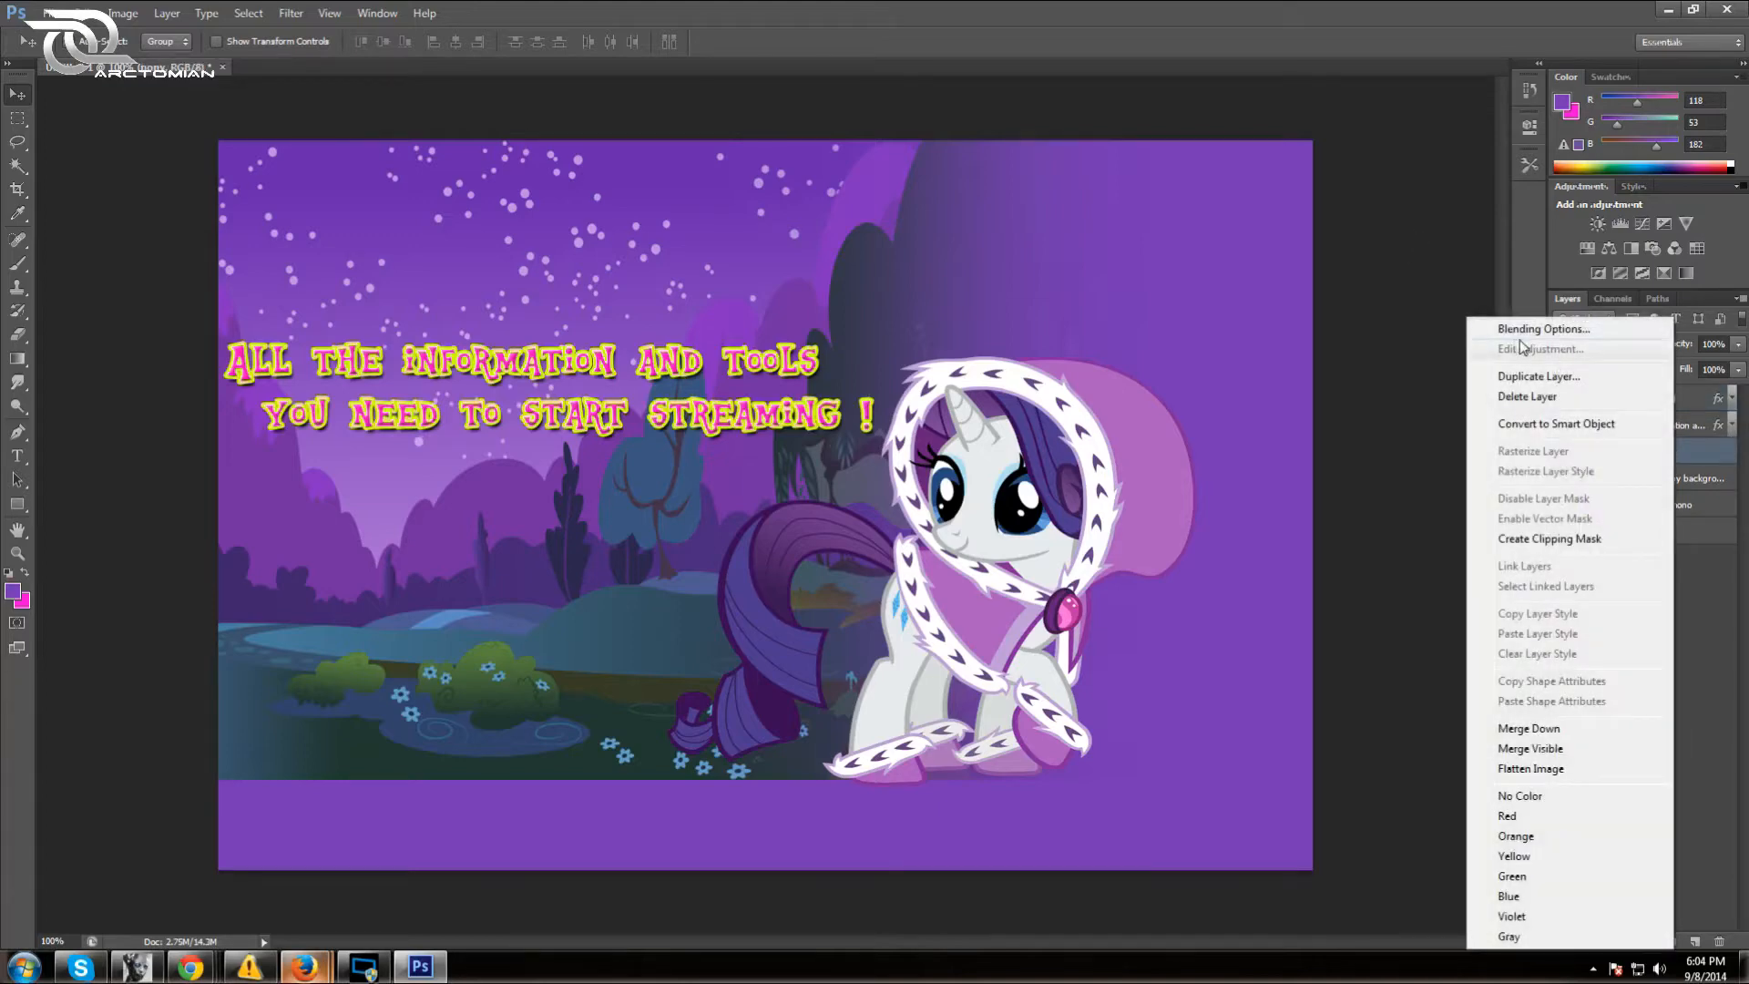
{"action": "left_click", "coordinate": [1518, 335]}
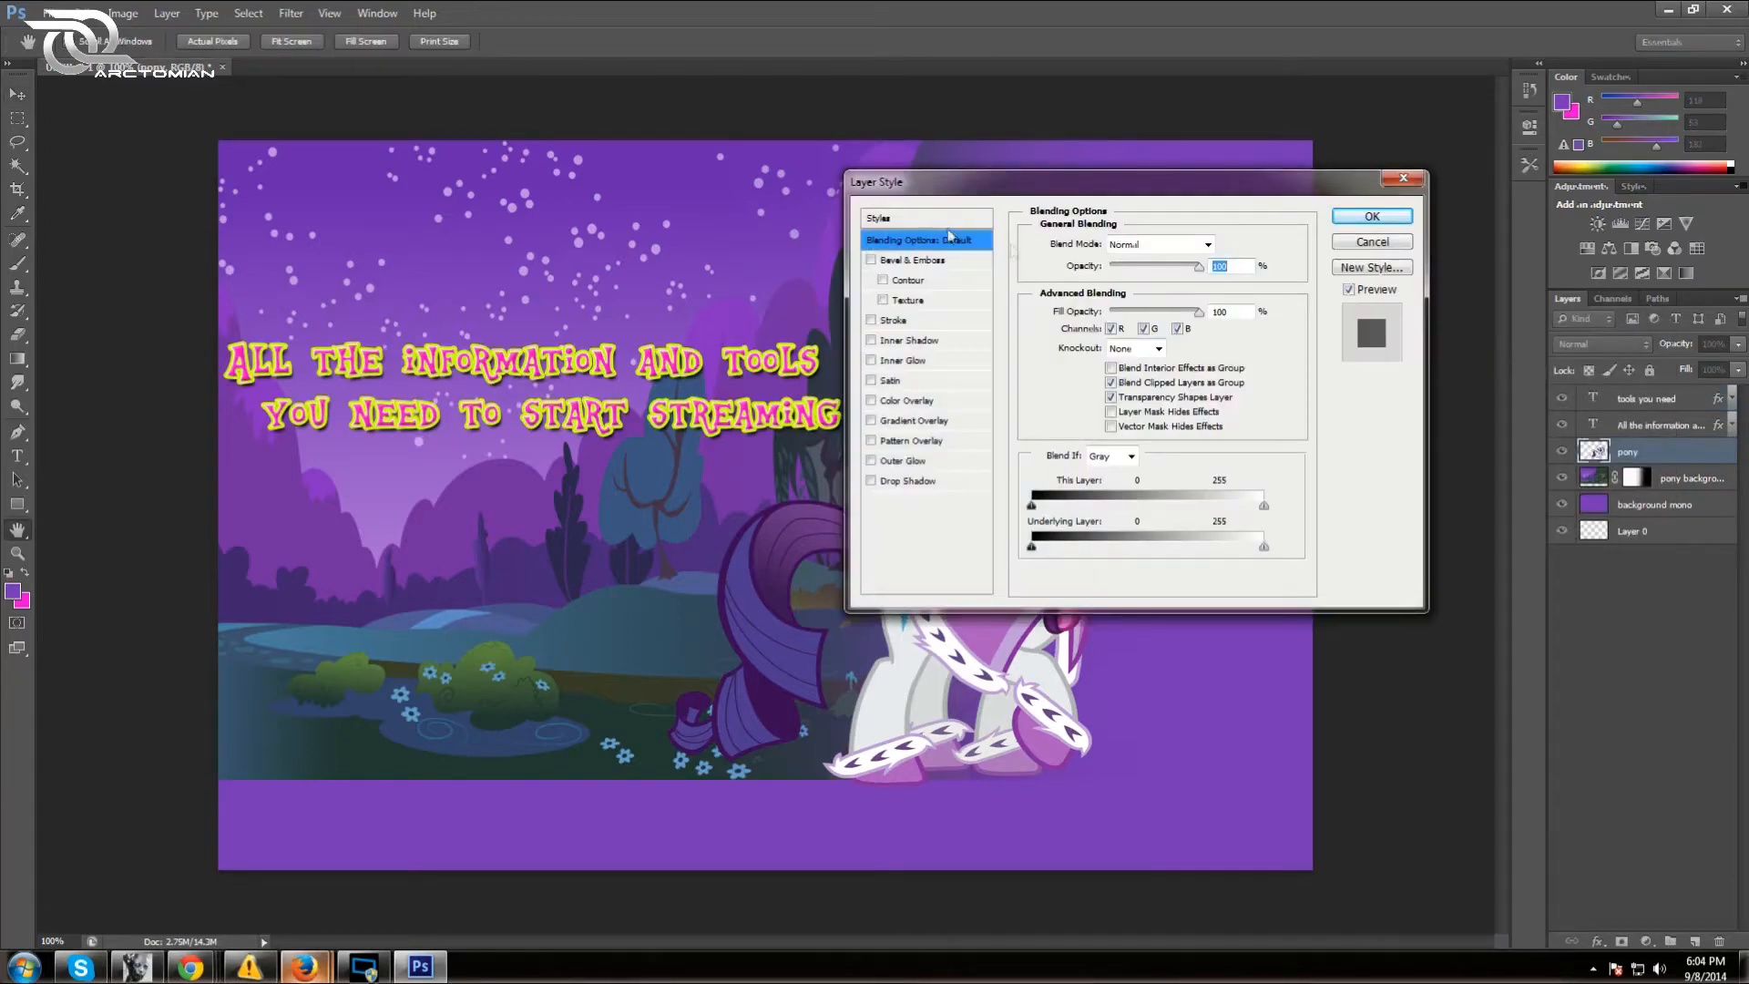
{"action": "left_click_drag", "start_coordinate": [993, 196], "coordinate": [349, 205]}
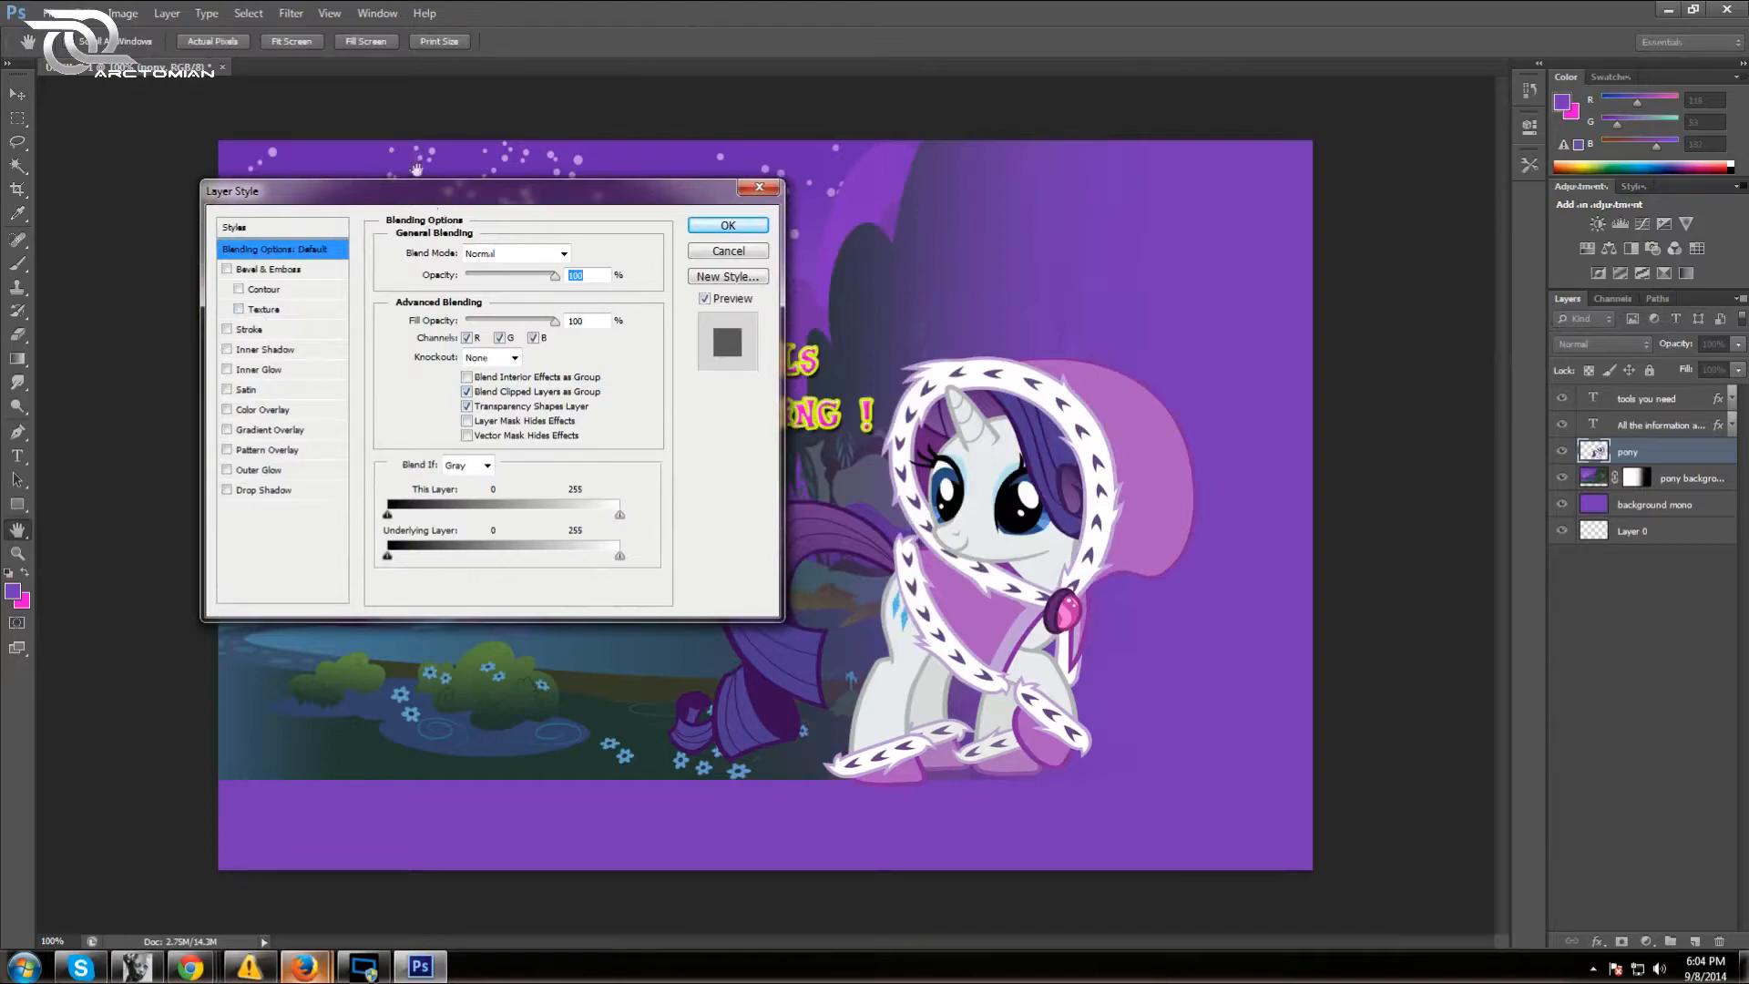
{"action": "left_click", "coordinate": [227, 491]}
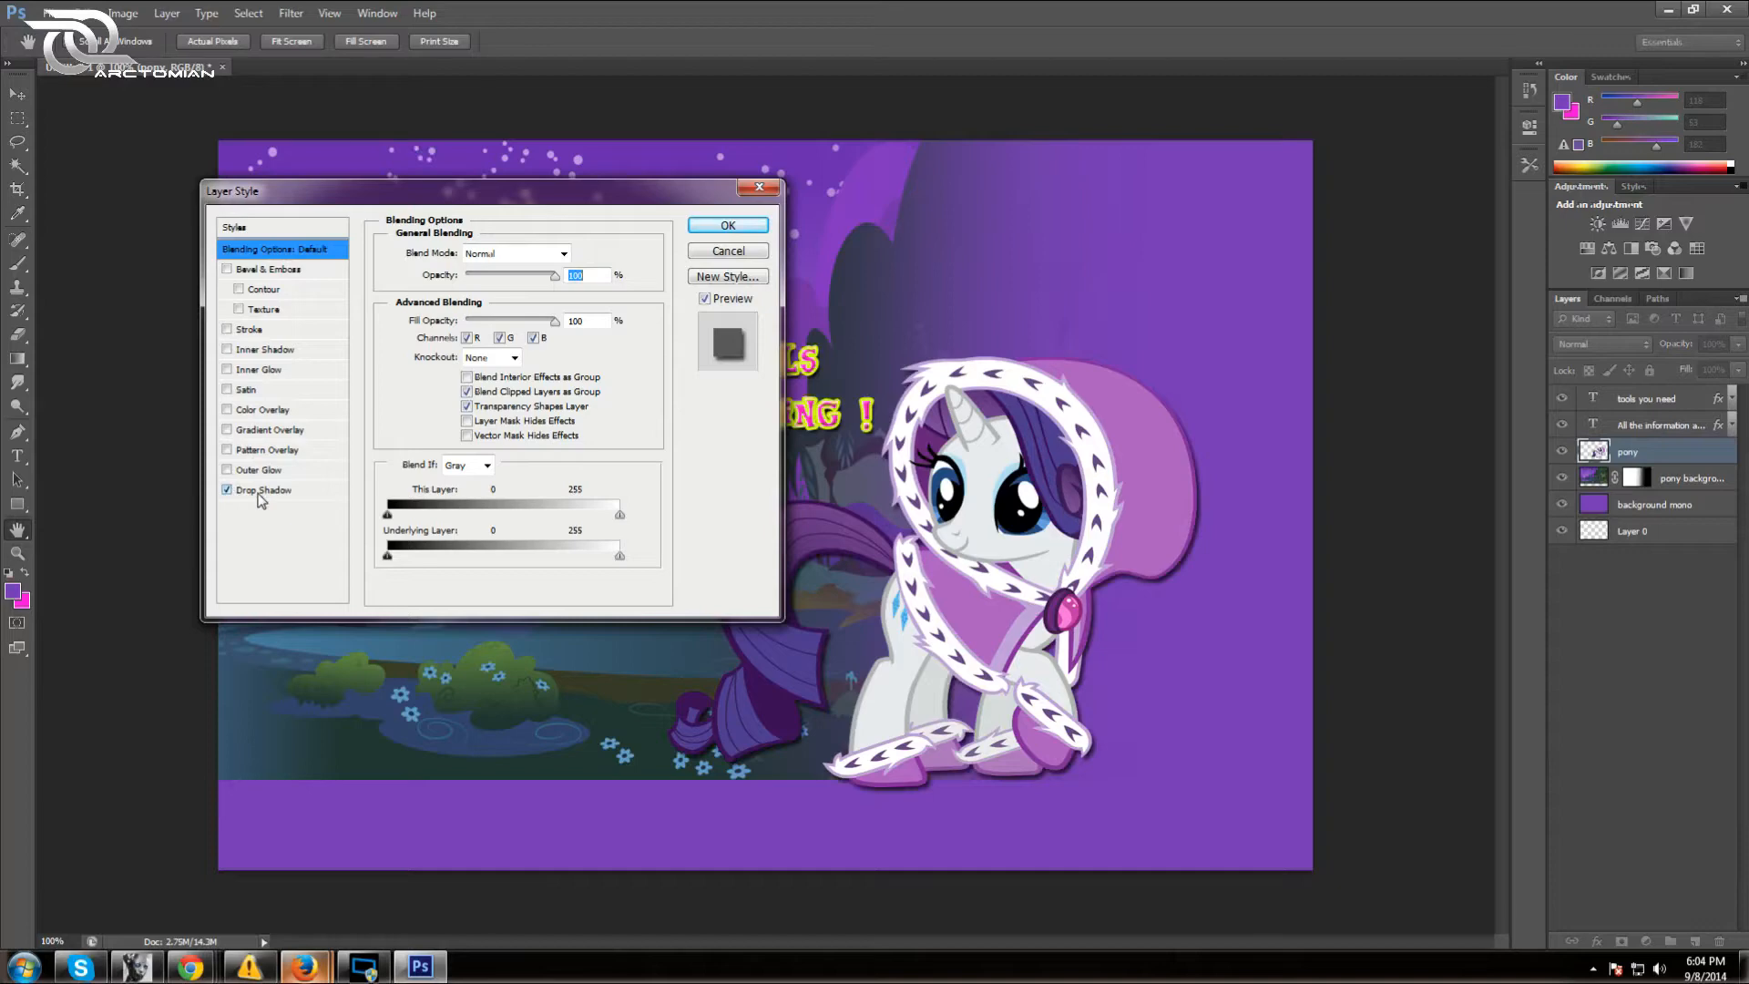
{"action": "left_click", "coordinate": [259, 493]}
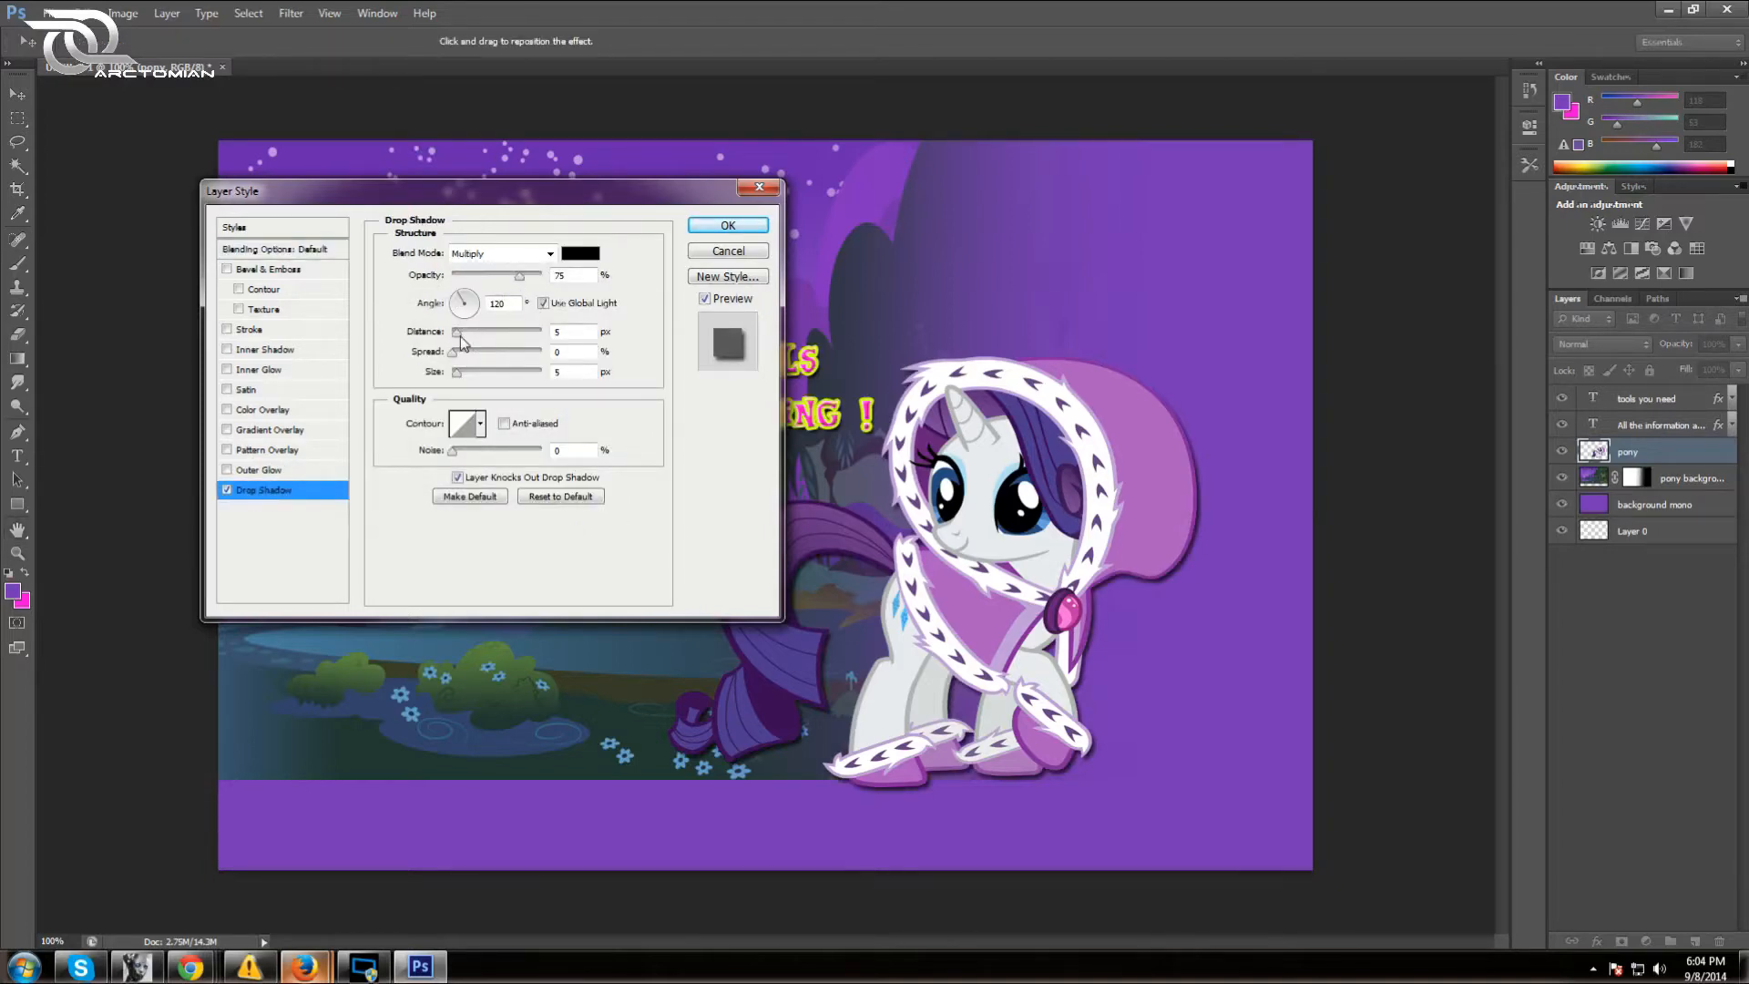
Set the pony's Drop Shadow to 4 px distance and 100% opacity, and give it a stepped contour
{"action": "left_click_drag", "start_coordinate": [458, 333], "coordinate": [453, 337]}
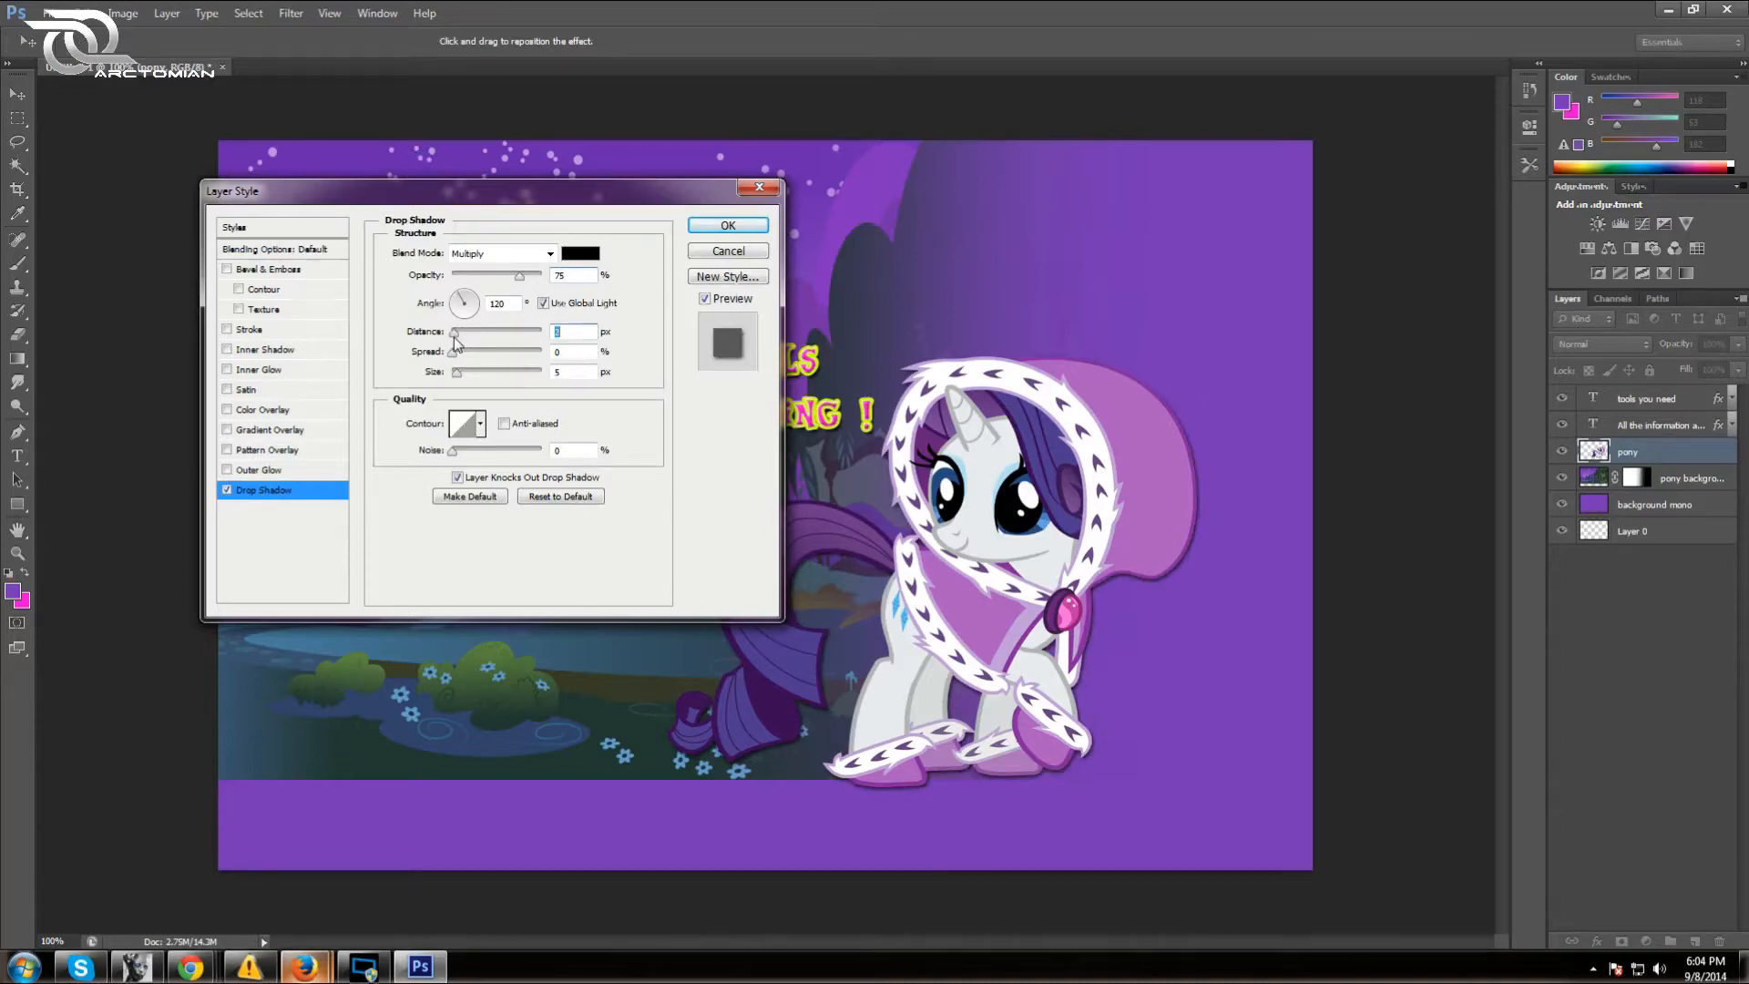
{"action": "type", "text": "3"}
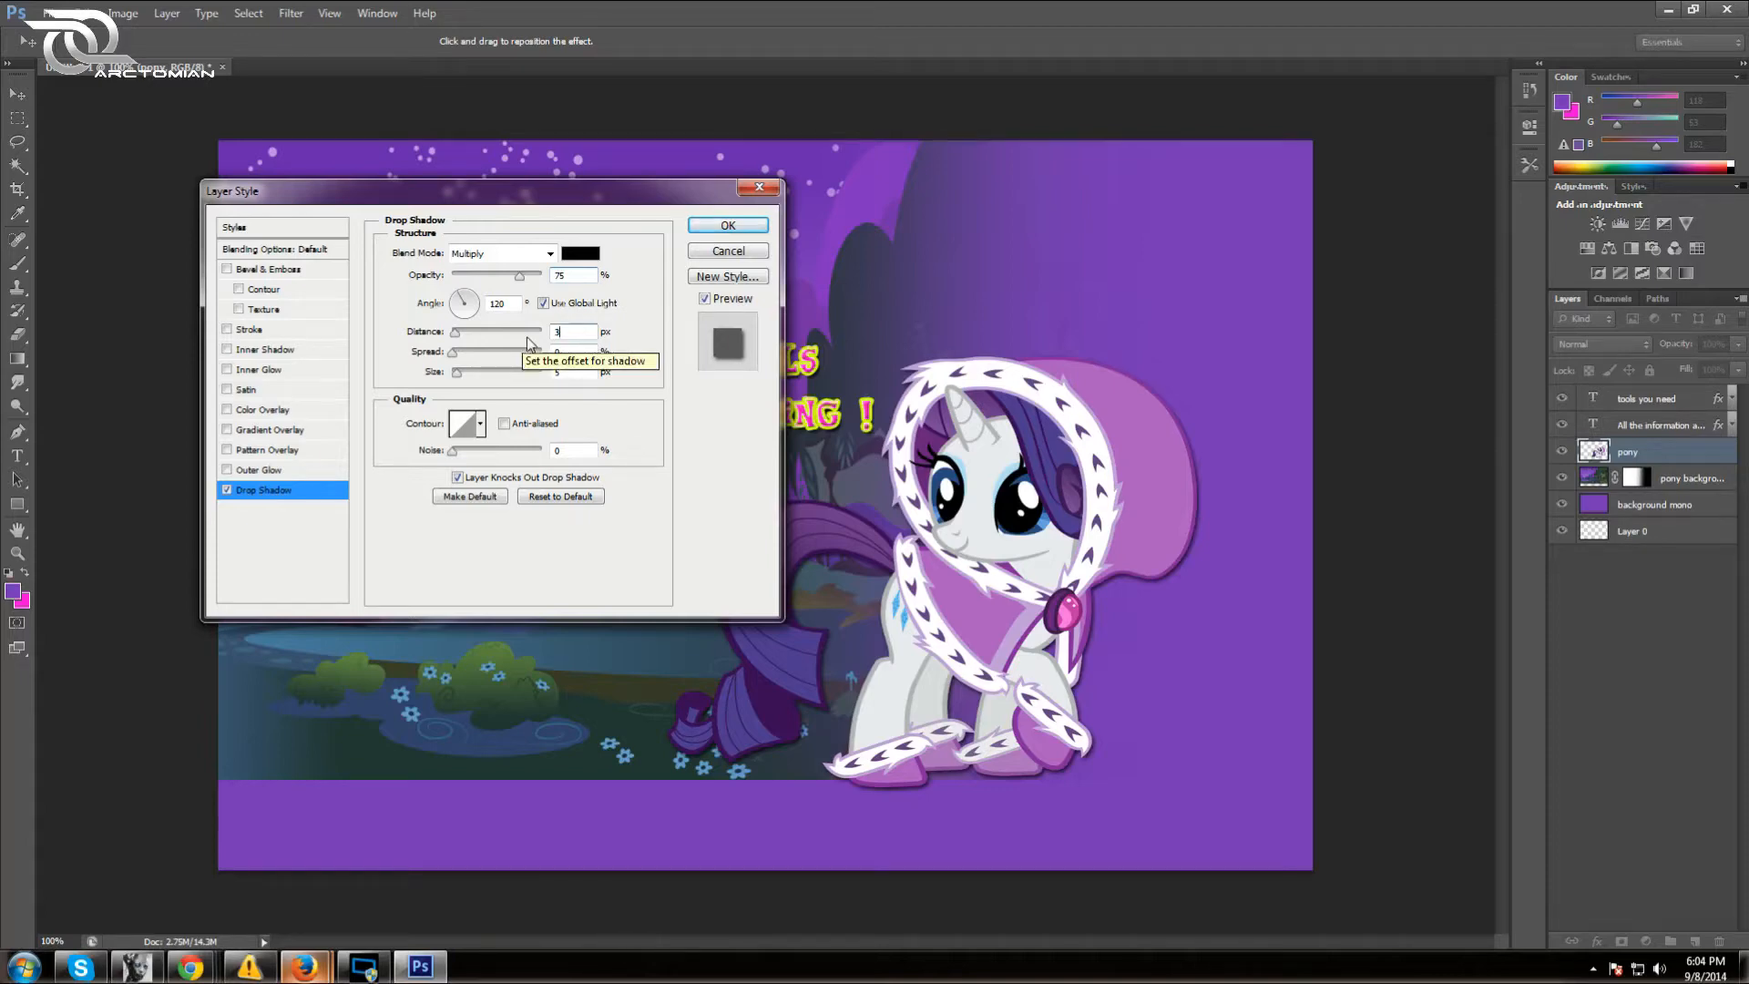
{"action": "key", "text": "BackSpace"}
{"action": "type", "text": "4"}
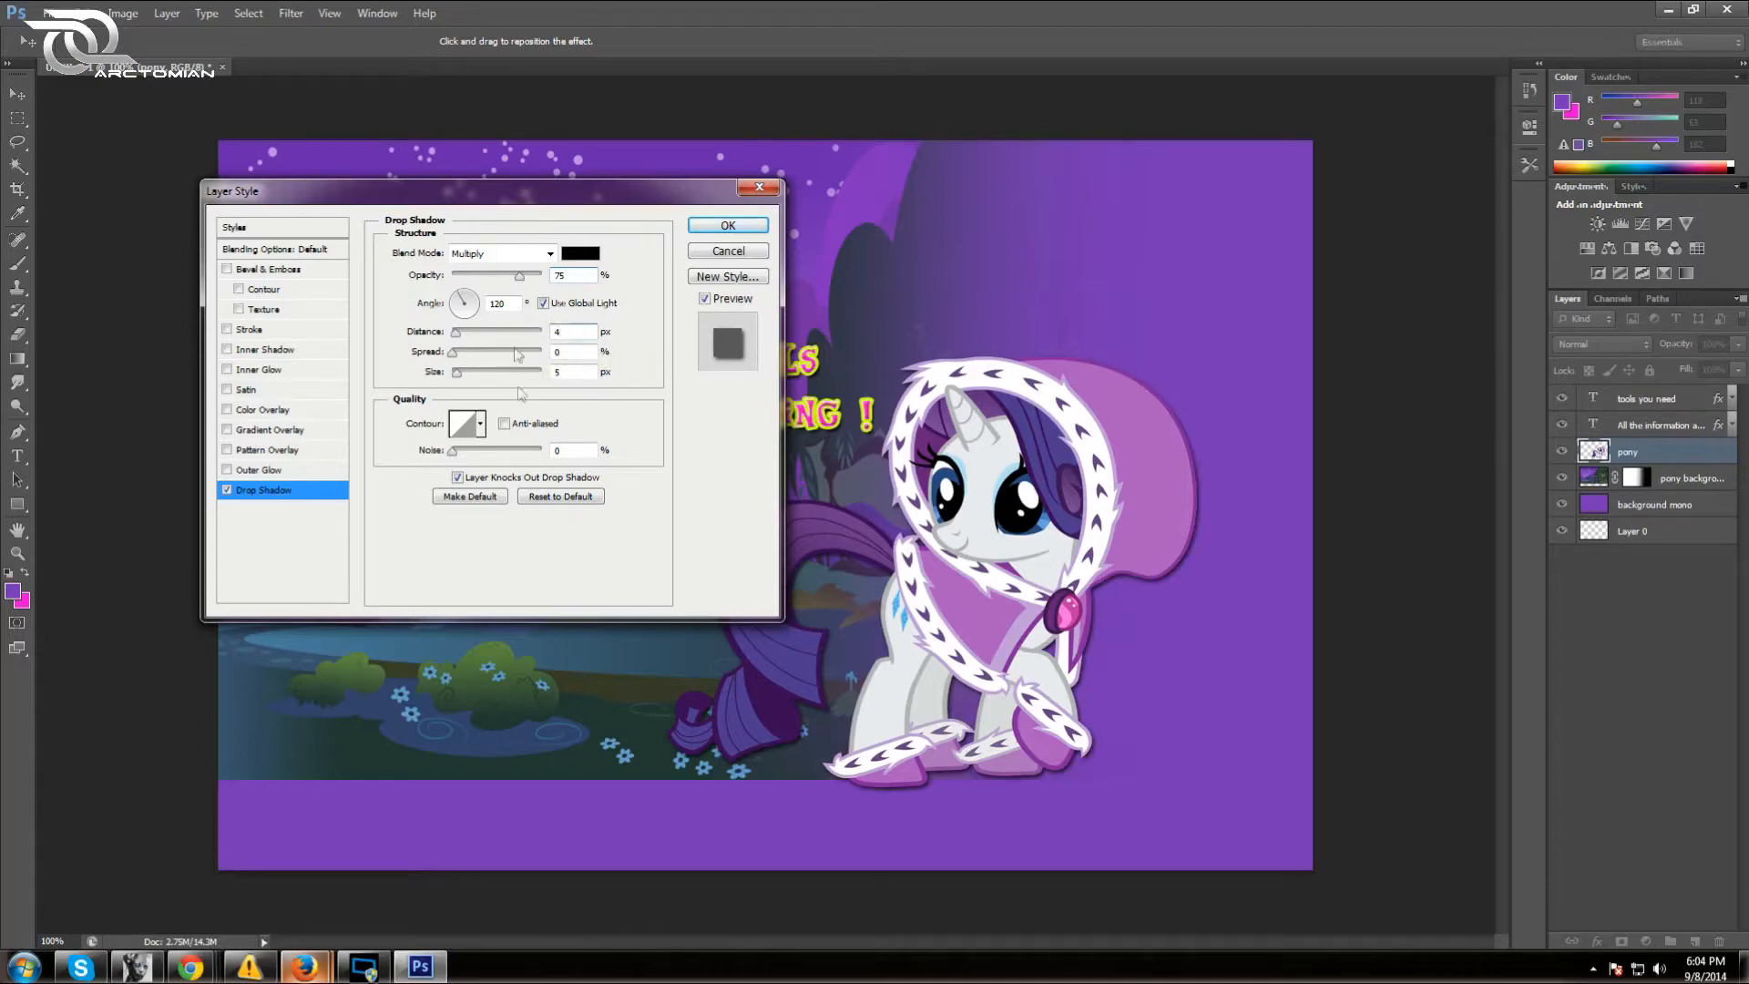
{"action": "left_click_drag", "start_coordinate": [522, 279], "coordinate": [545, 287]}
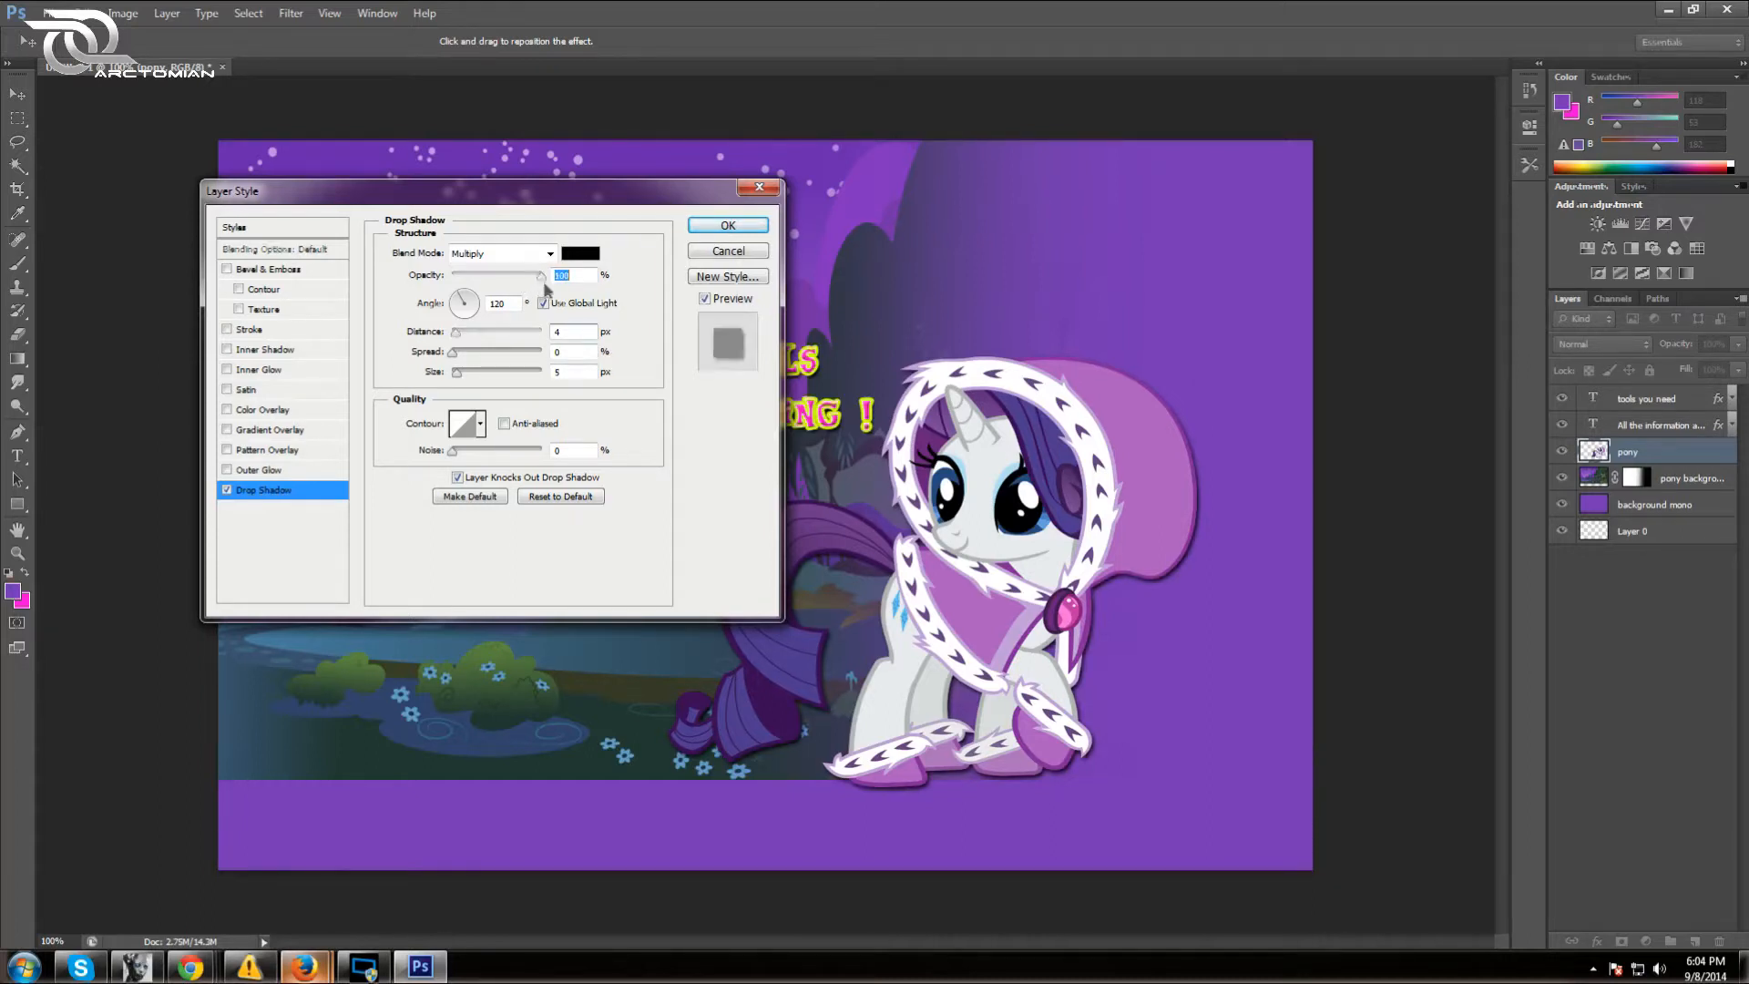
{"action": "left_click", "coordinate": [482, 442]}
{"action": "left_click", "coordinate": [506, 498]}
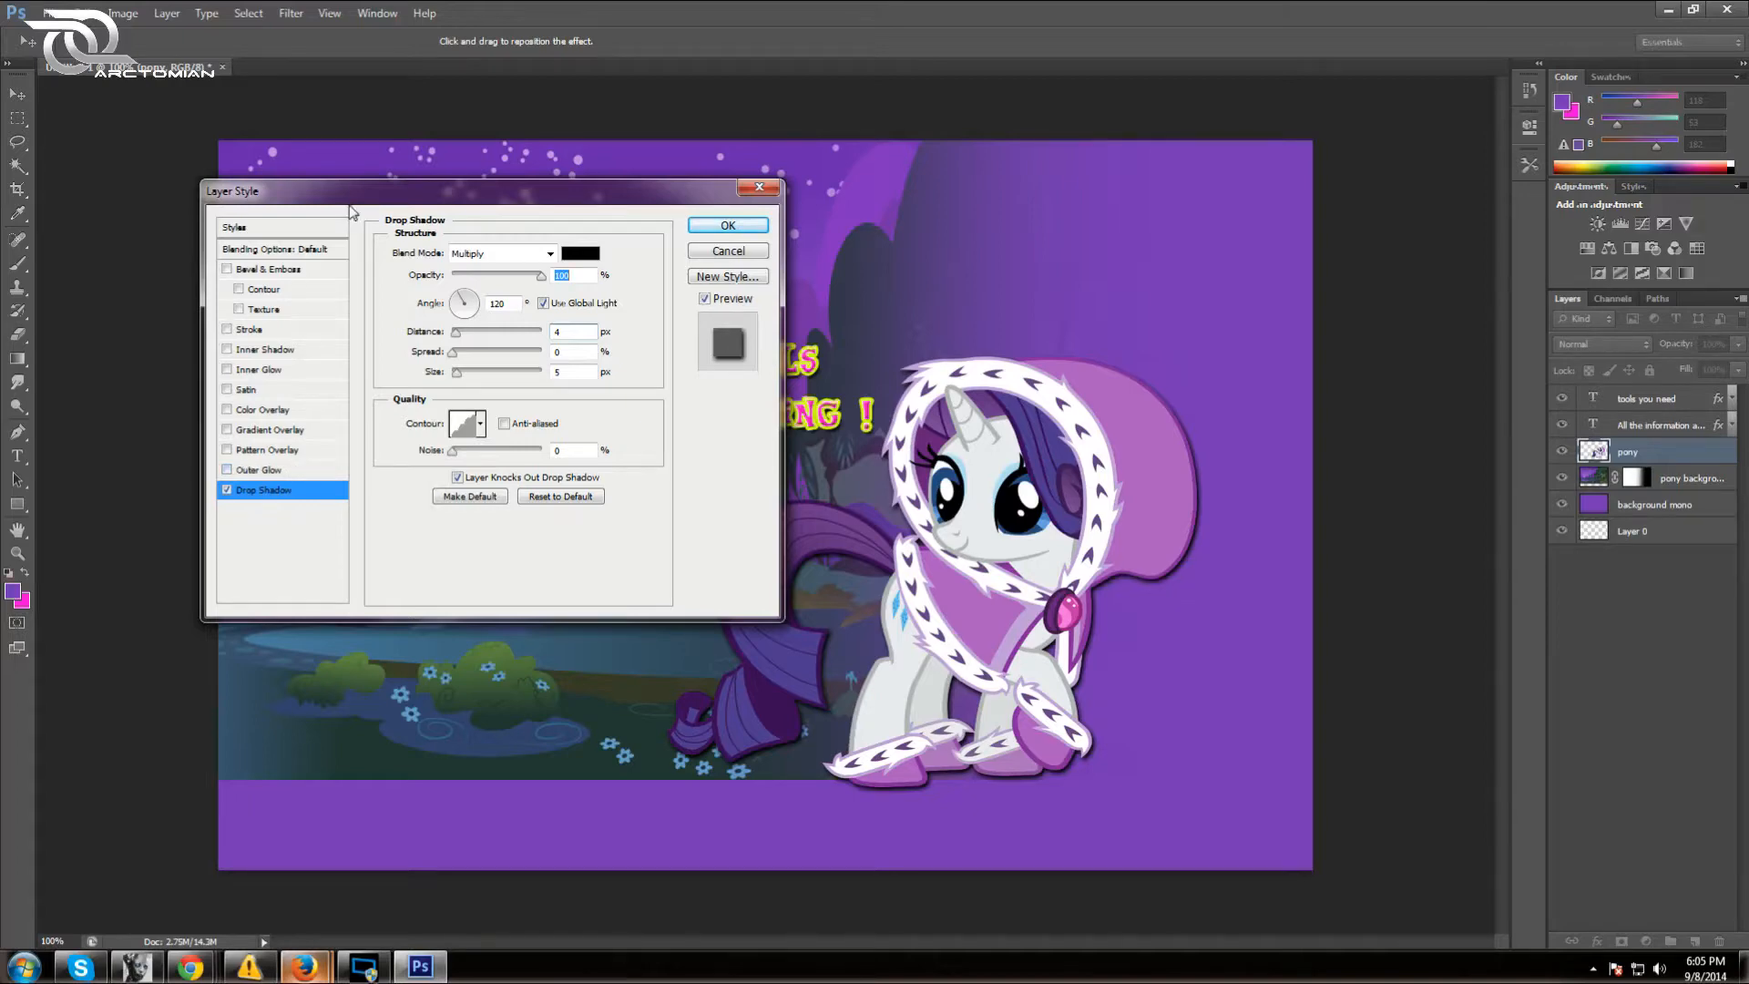
Try an Outer Glow on the pony layer with its spread and size reduced to 0
{"action": "left_click_drag", "start_coordinate": [352, 195], "coordinate": [1148, 226]}
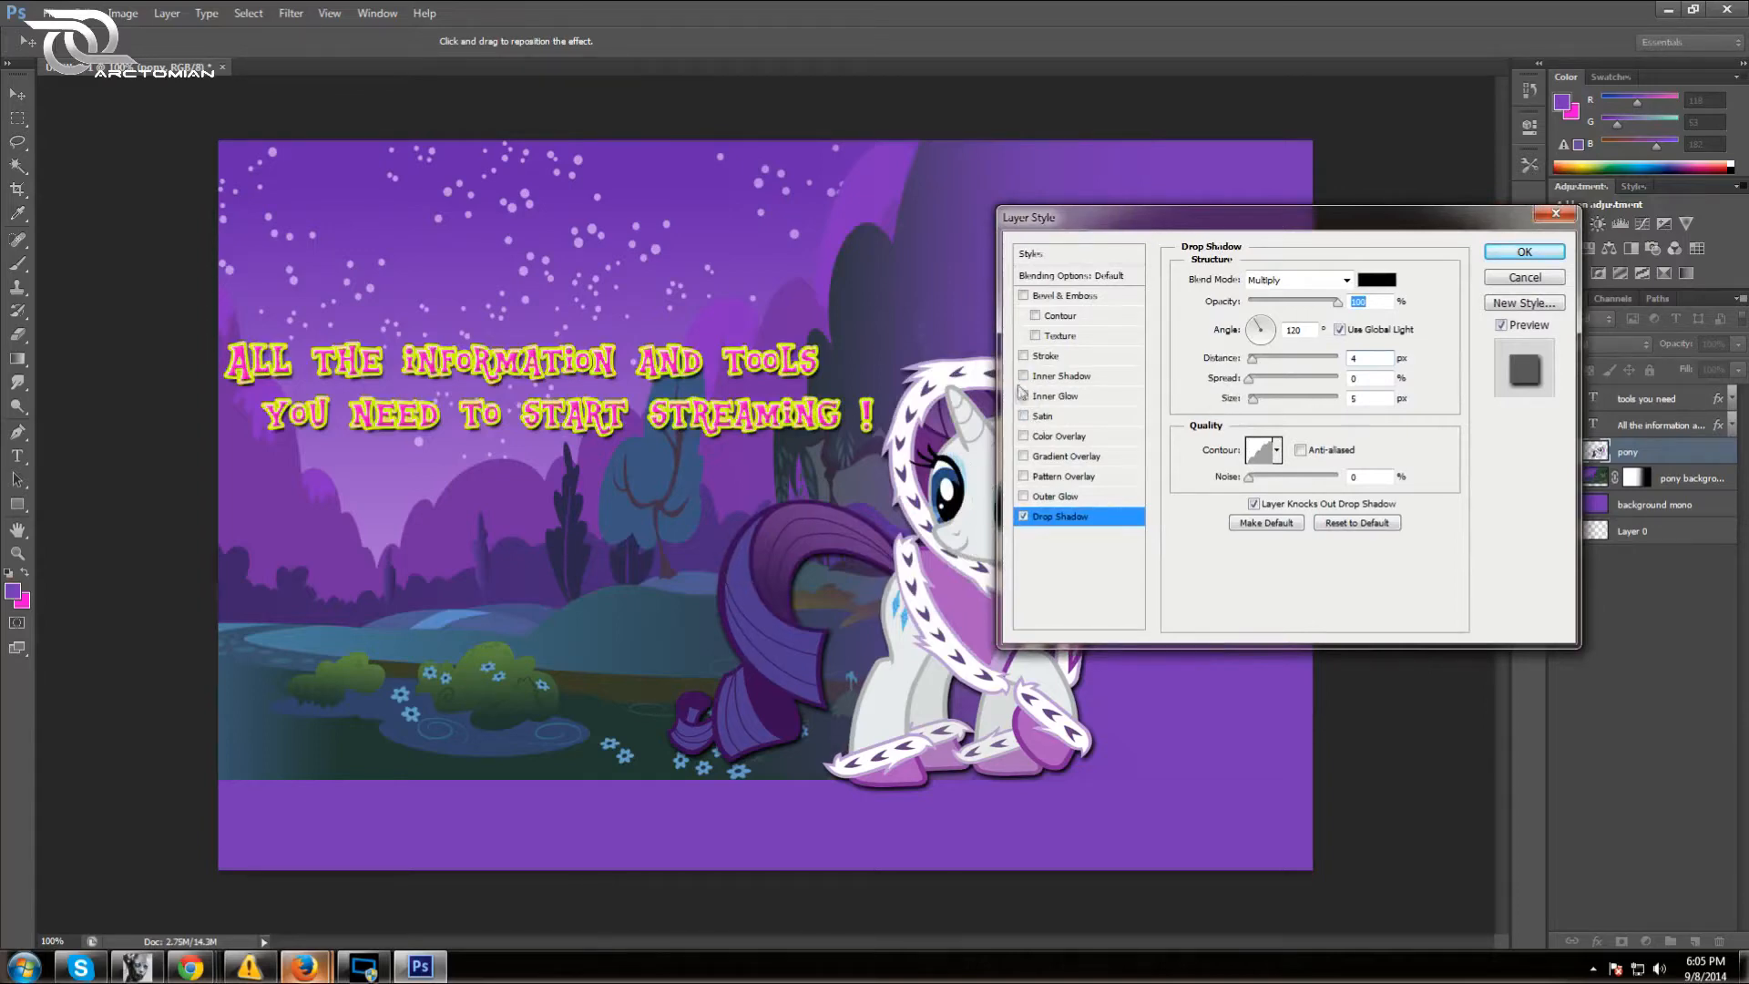
{"action": "left_click", "coordinate": [1024, 497]}
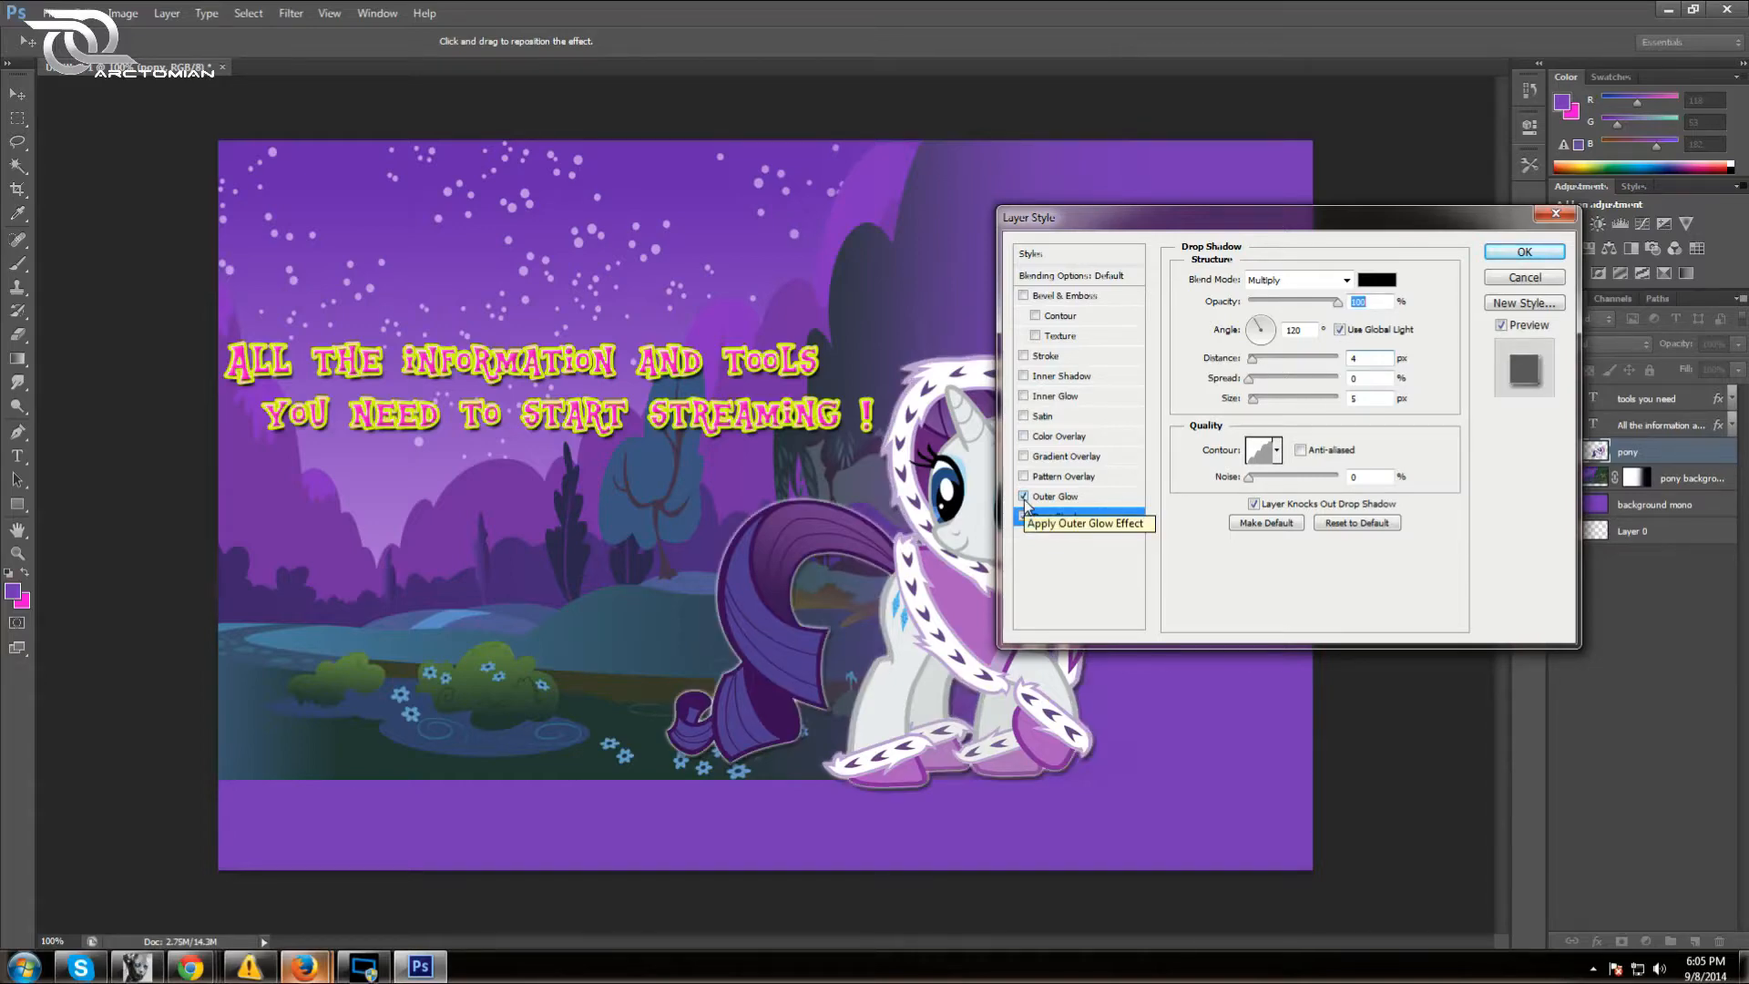
{"action": "left_click", "coordinate": [1047, 496]}
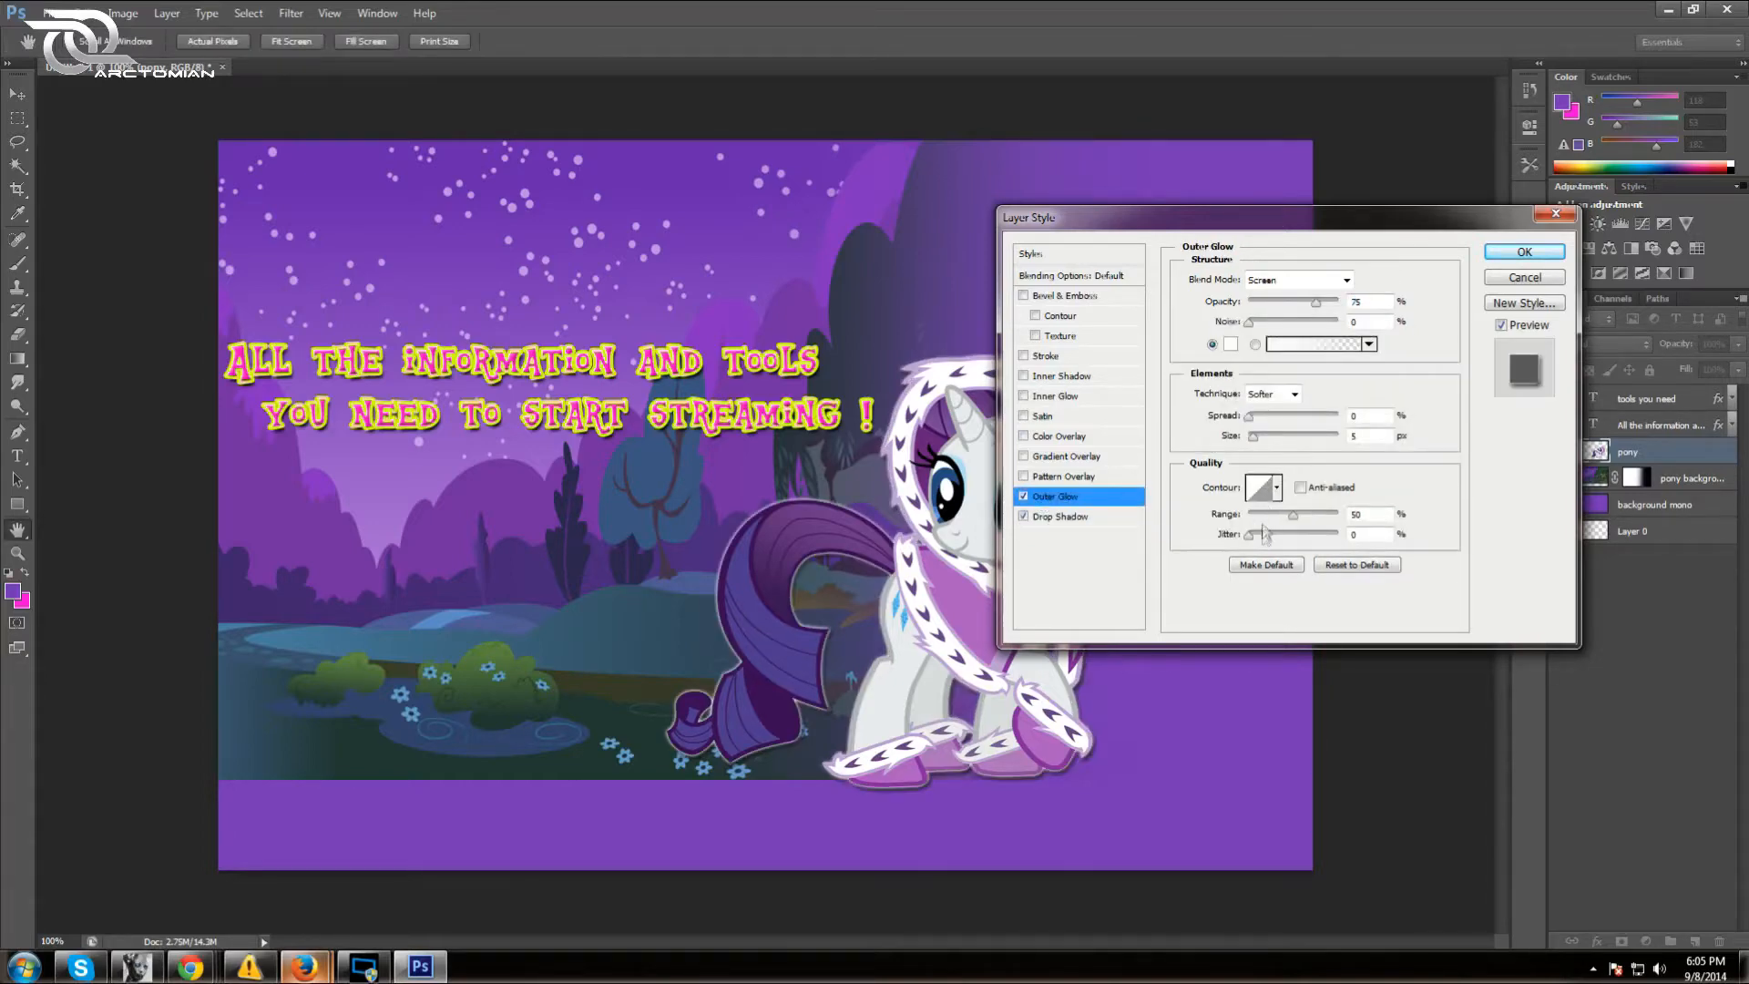
{"action": "left_click_drag", "start_coordinate": [1184, 216], "coordinate": [1289, 223]}
{"action": "left_click", "coordinate": [1359, 425]}
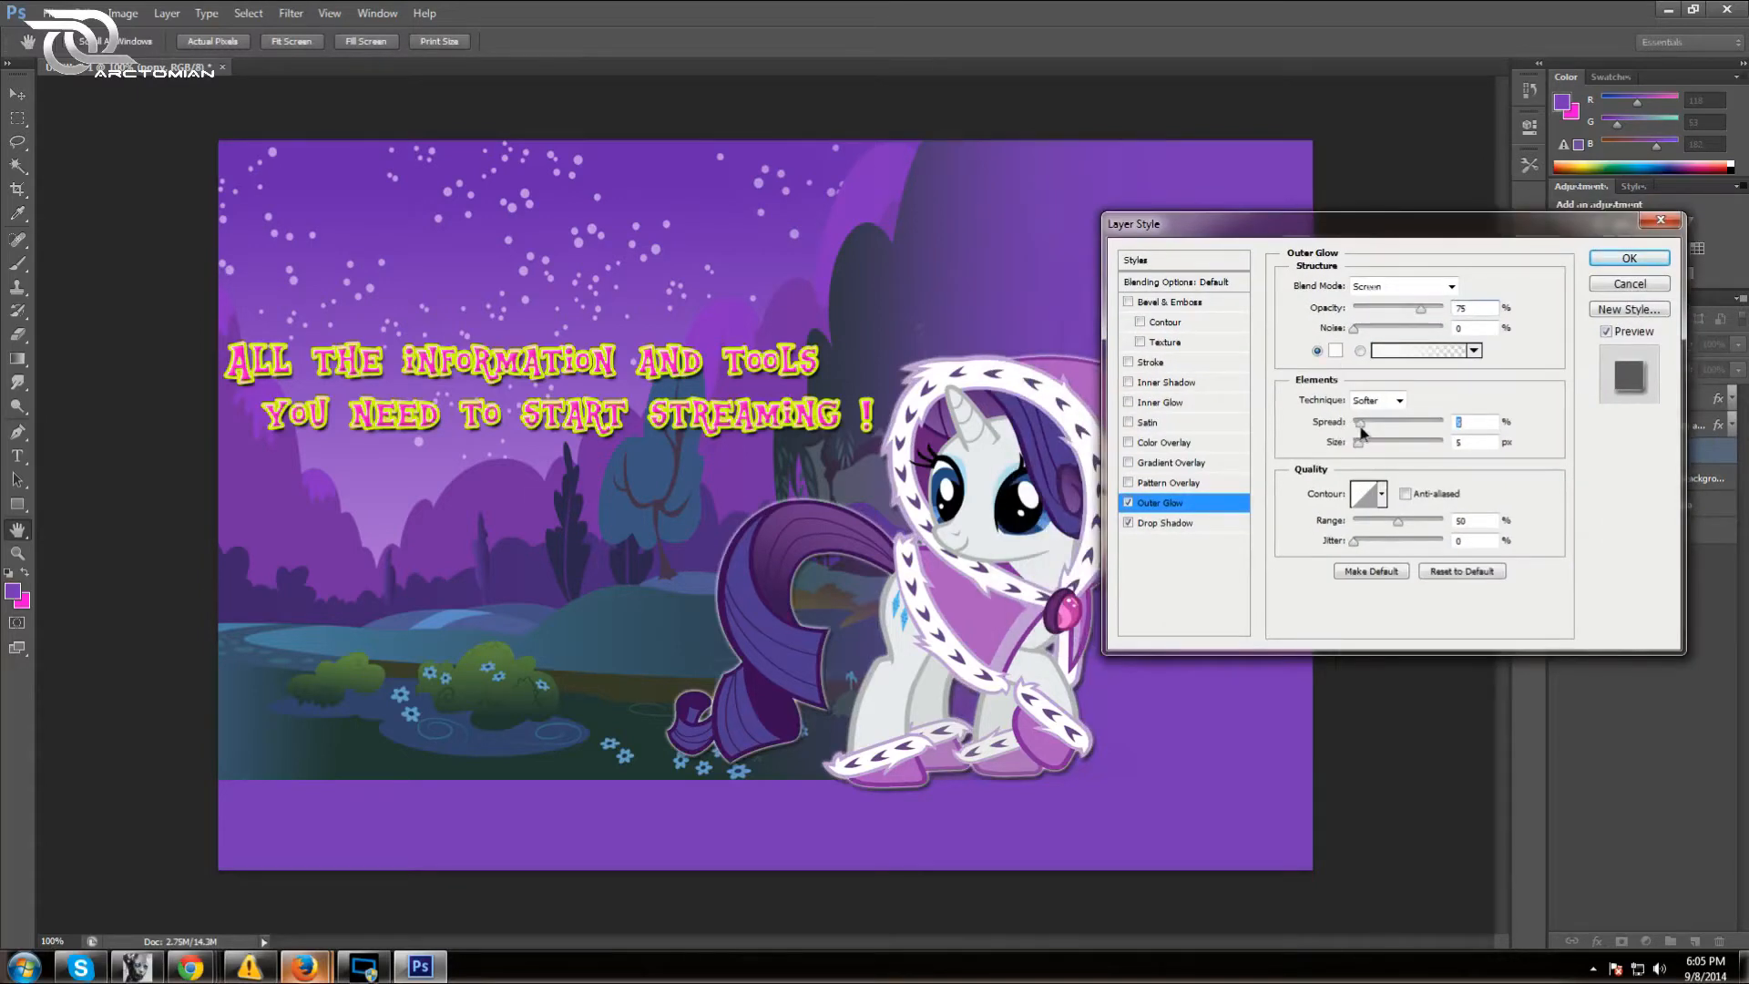
{"action": "mouse_move", "coordinate": [1361, 428]}
{"action": "left_mouse_down"}
{"action": "mouse_move", "coordinate": [1347, 445]}
{"action": "mouse_move", "coordinate": [1350, 424]}
{"action": "mouse_move", "coordinate": [1330, 424]}
{"action": "left_mouse_up"}
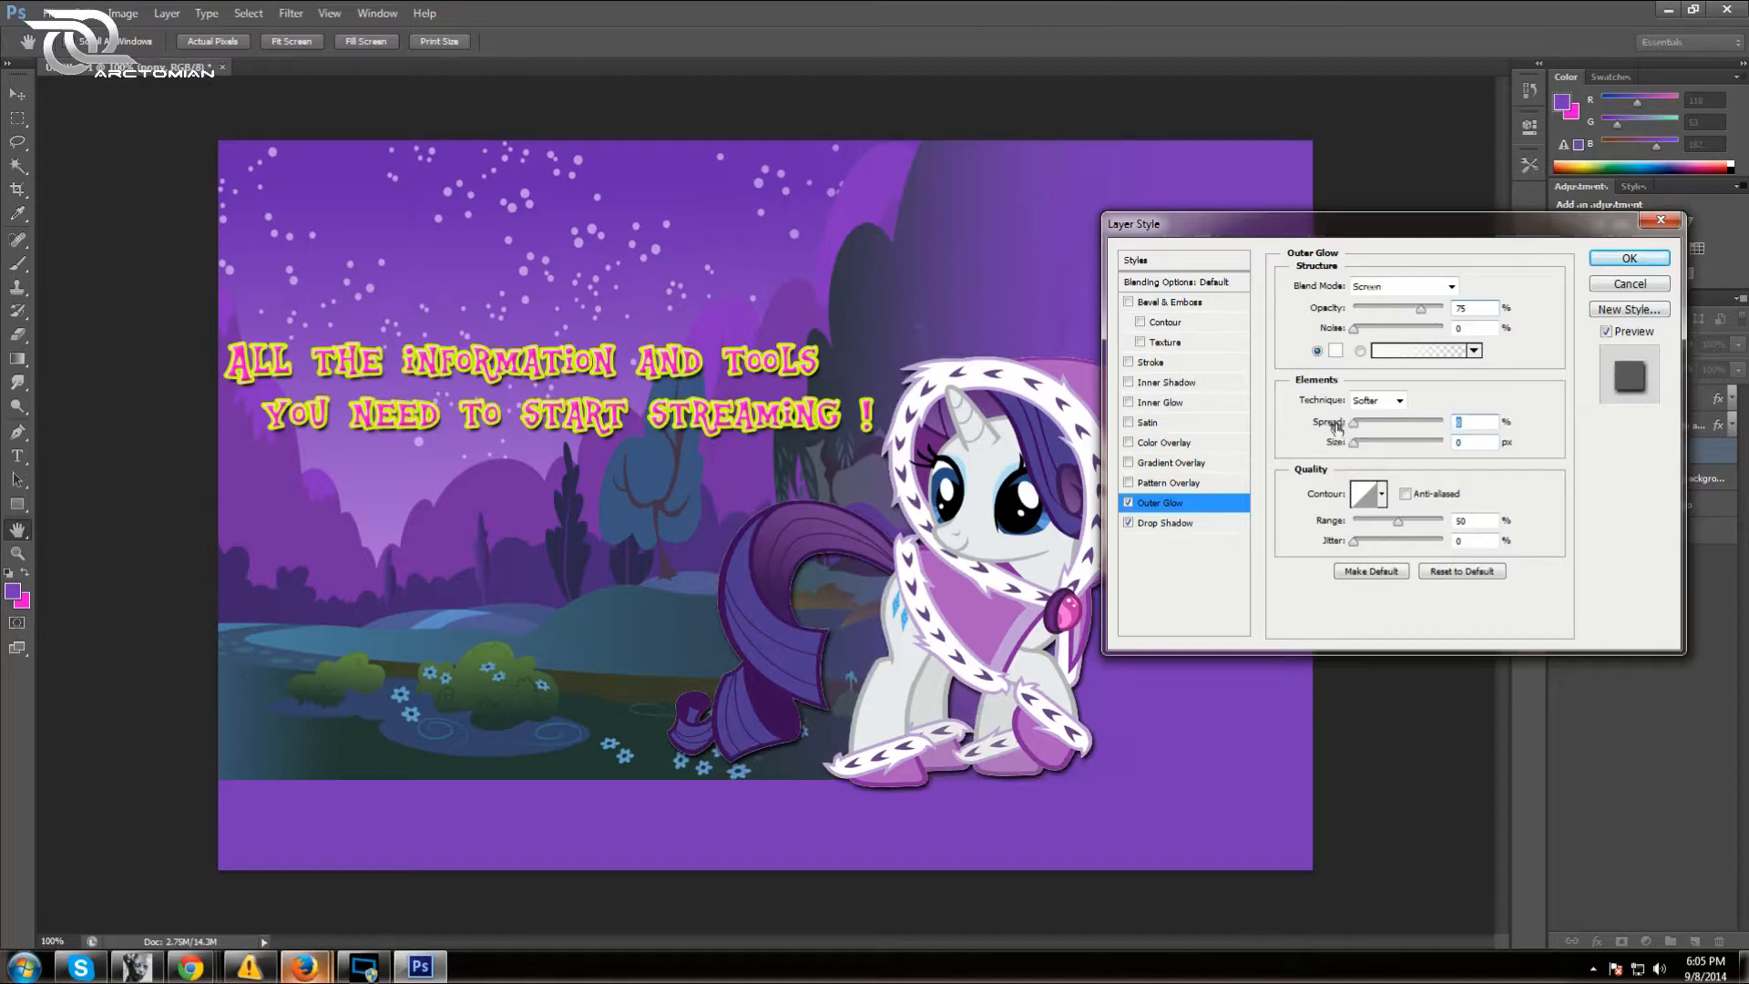
{"action": "left_click", "coordinate": [1130, 504]}
{"action": "left_click", "coordinate": [1128, 504]}
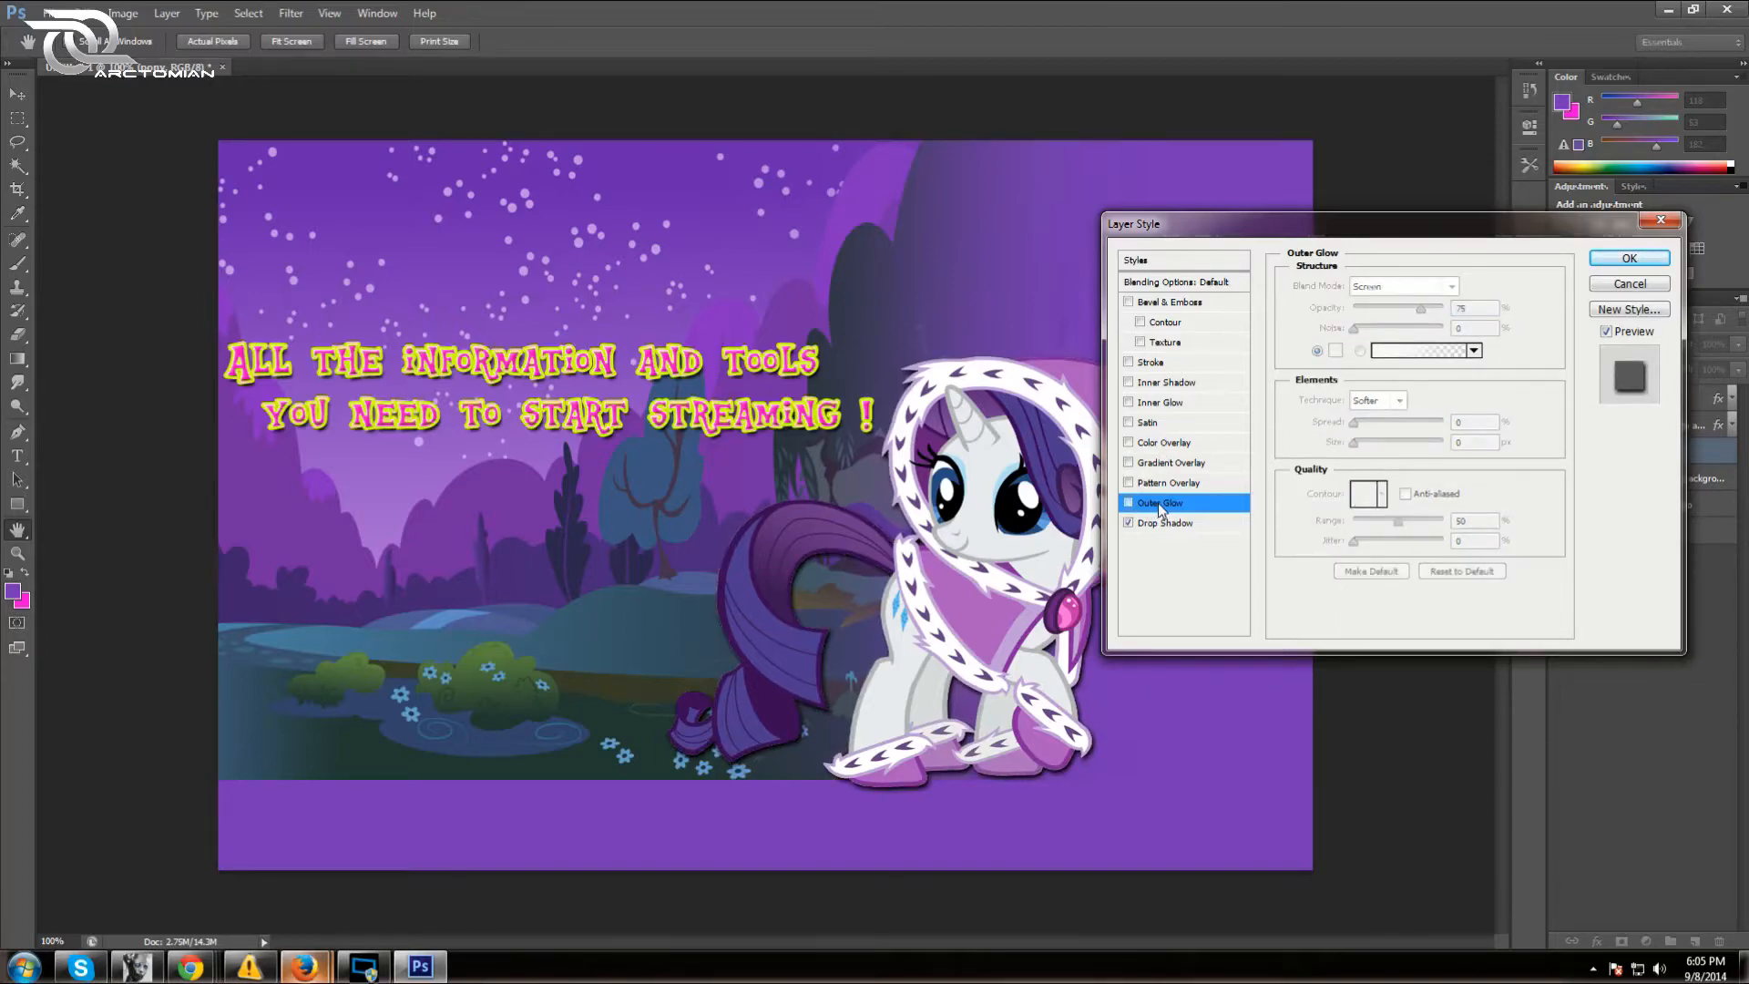
Add a Satin effect to the pony with 17% opacity and the light grey colour b2afaf
{"action": "left_click_drag", "start_coordinate": [1337, 228], "coordinate": [1349, 278]}
{"action": "left_click", "coordinate": [1141, 472]}
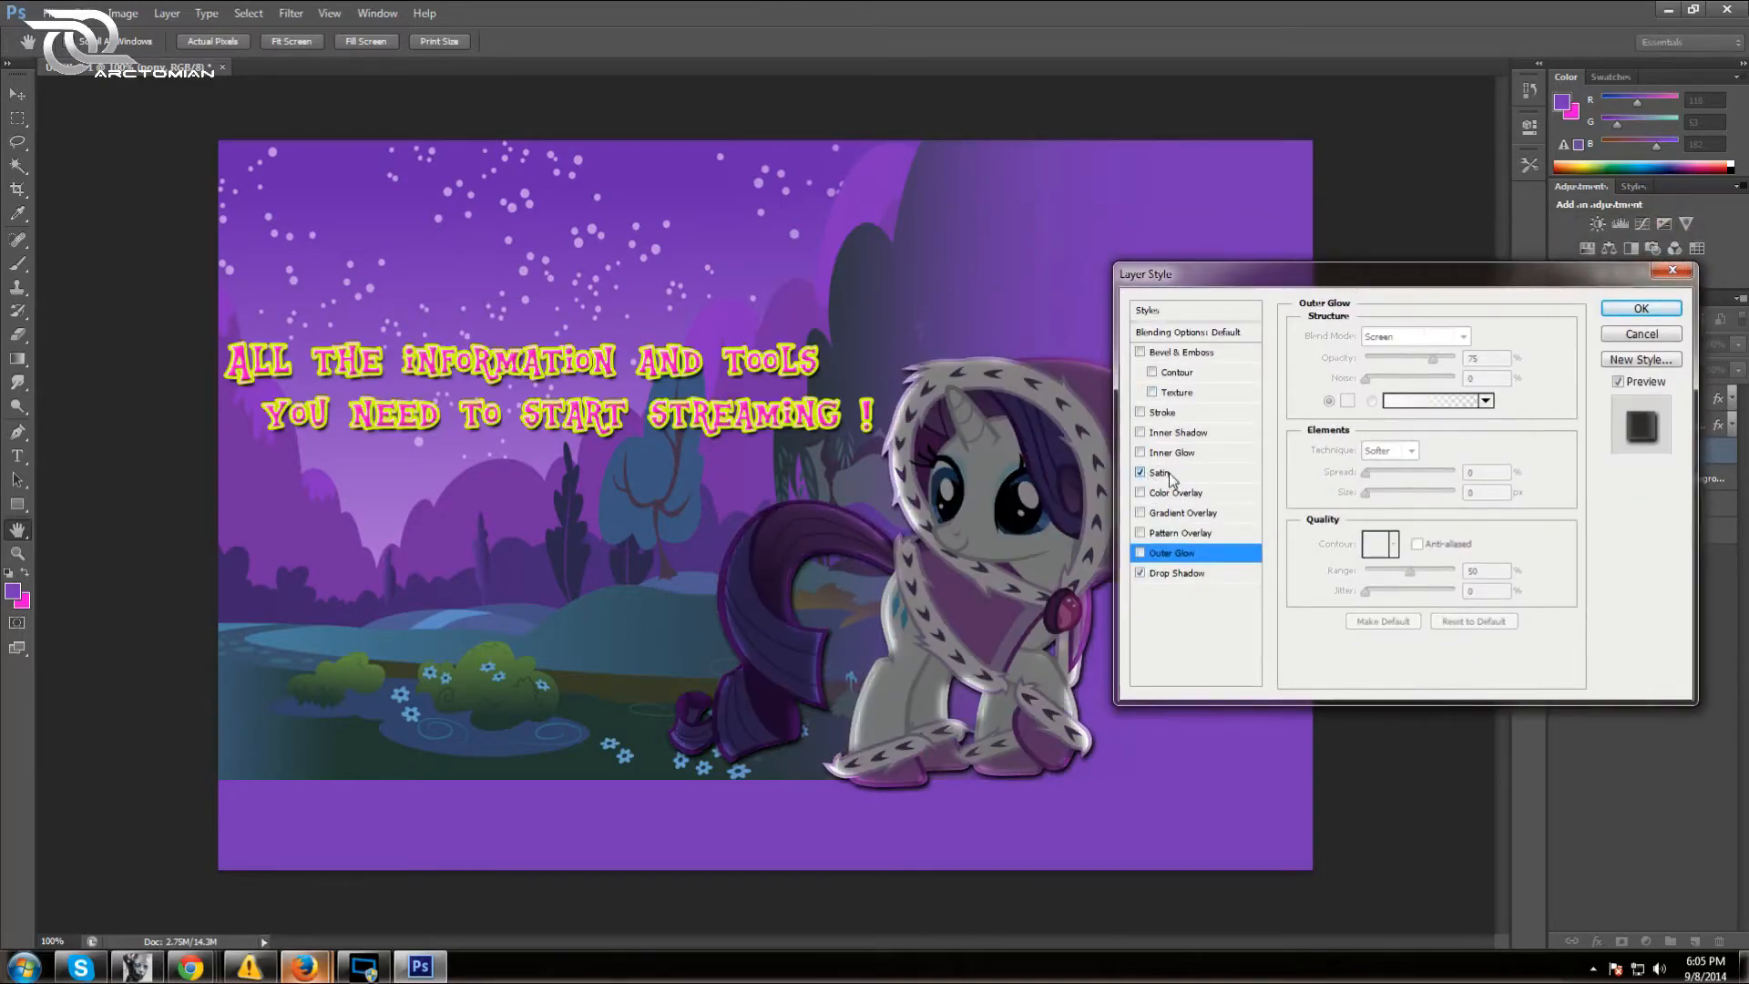
{"action": "left_click", "coordinate": [1171, 473]}
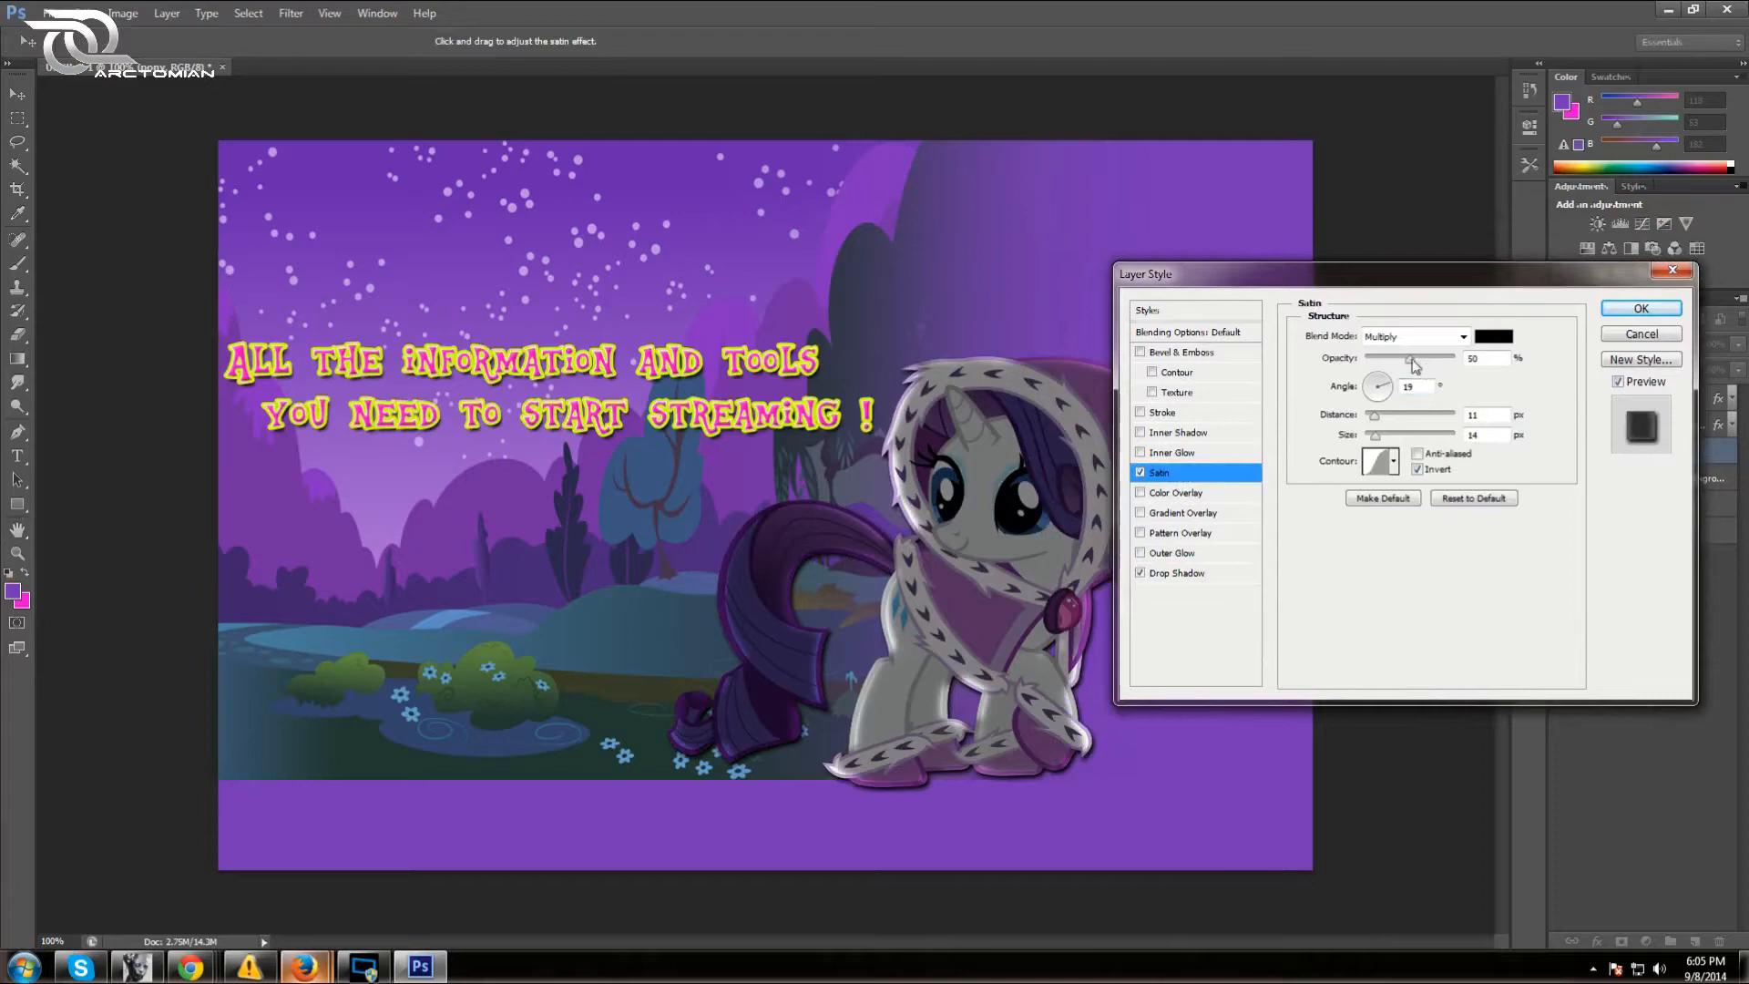
{"action": "left_click_drag", "start_coordinate": [1409, 358], "coordinate": [1381, 360]}
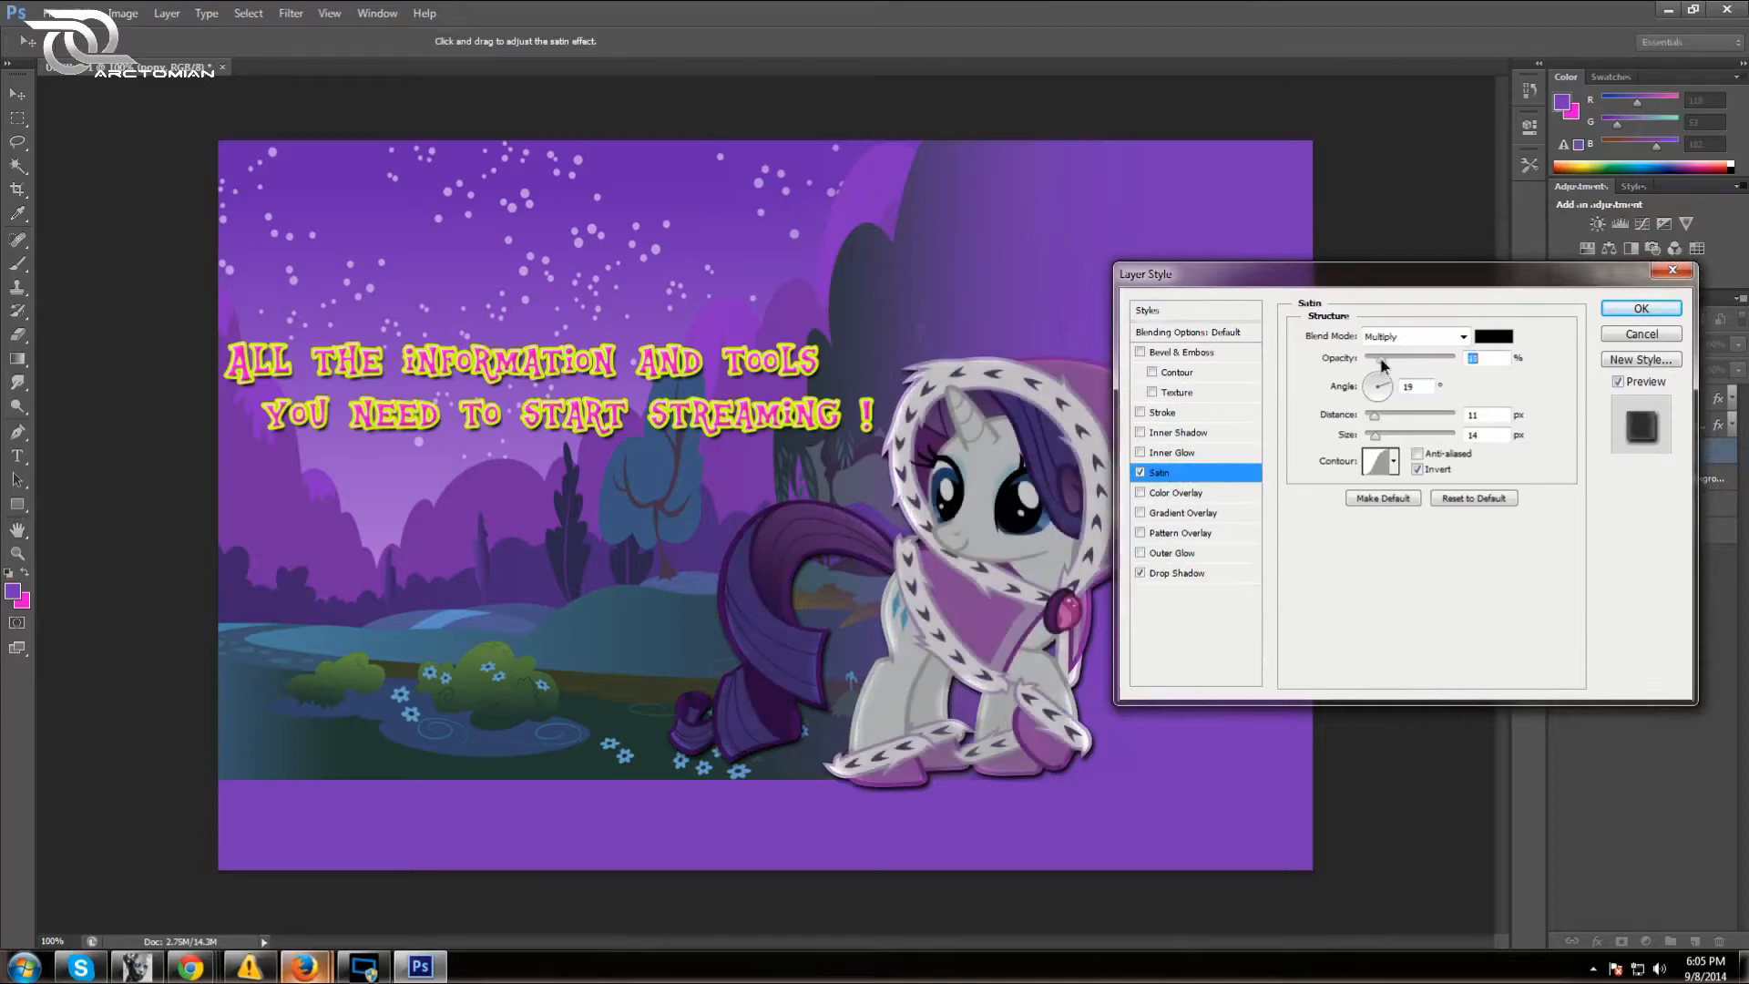
{"action": "left_click", "coordinate": [1494, 336]}
{"action": "left_click_drag", "start_coordinate": [1269, 442], "coordinate": [1156, 355]}
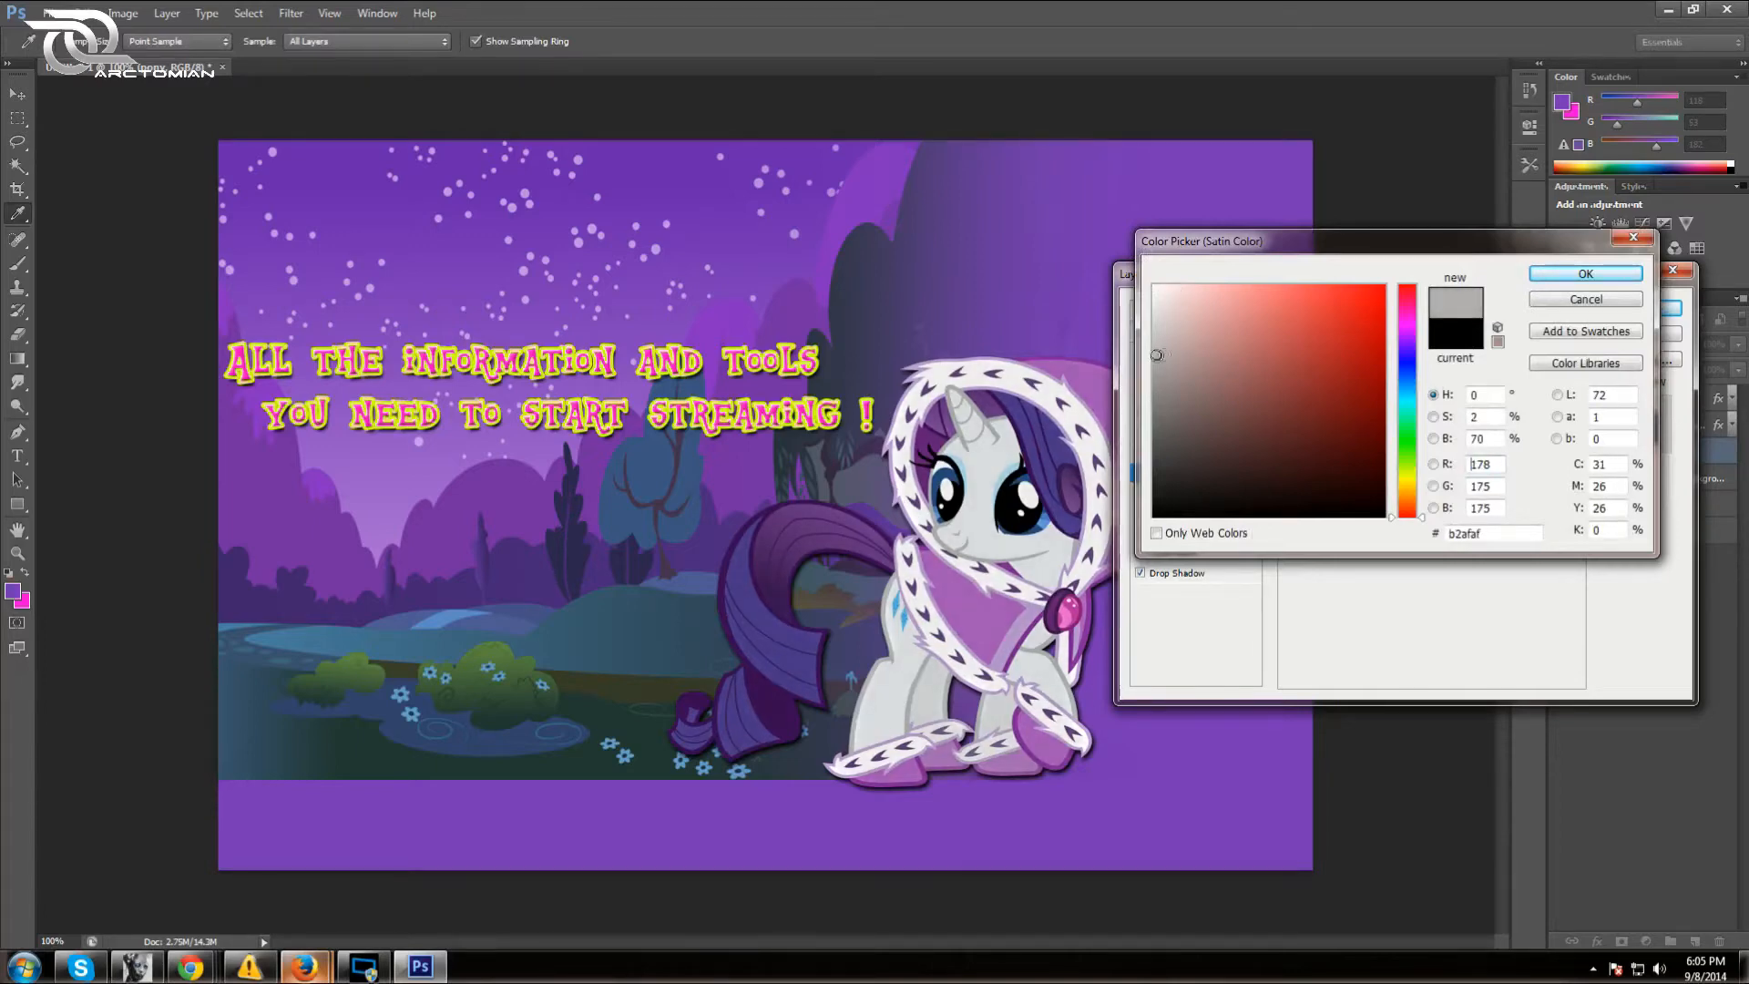
{"action": "left_click", "coordinate": [1586, 277]}
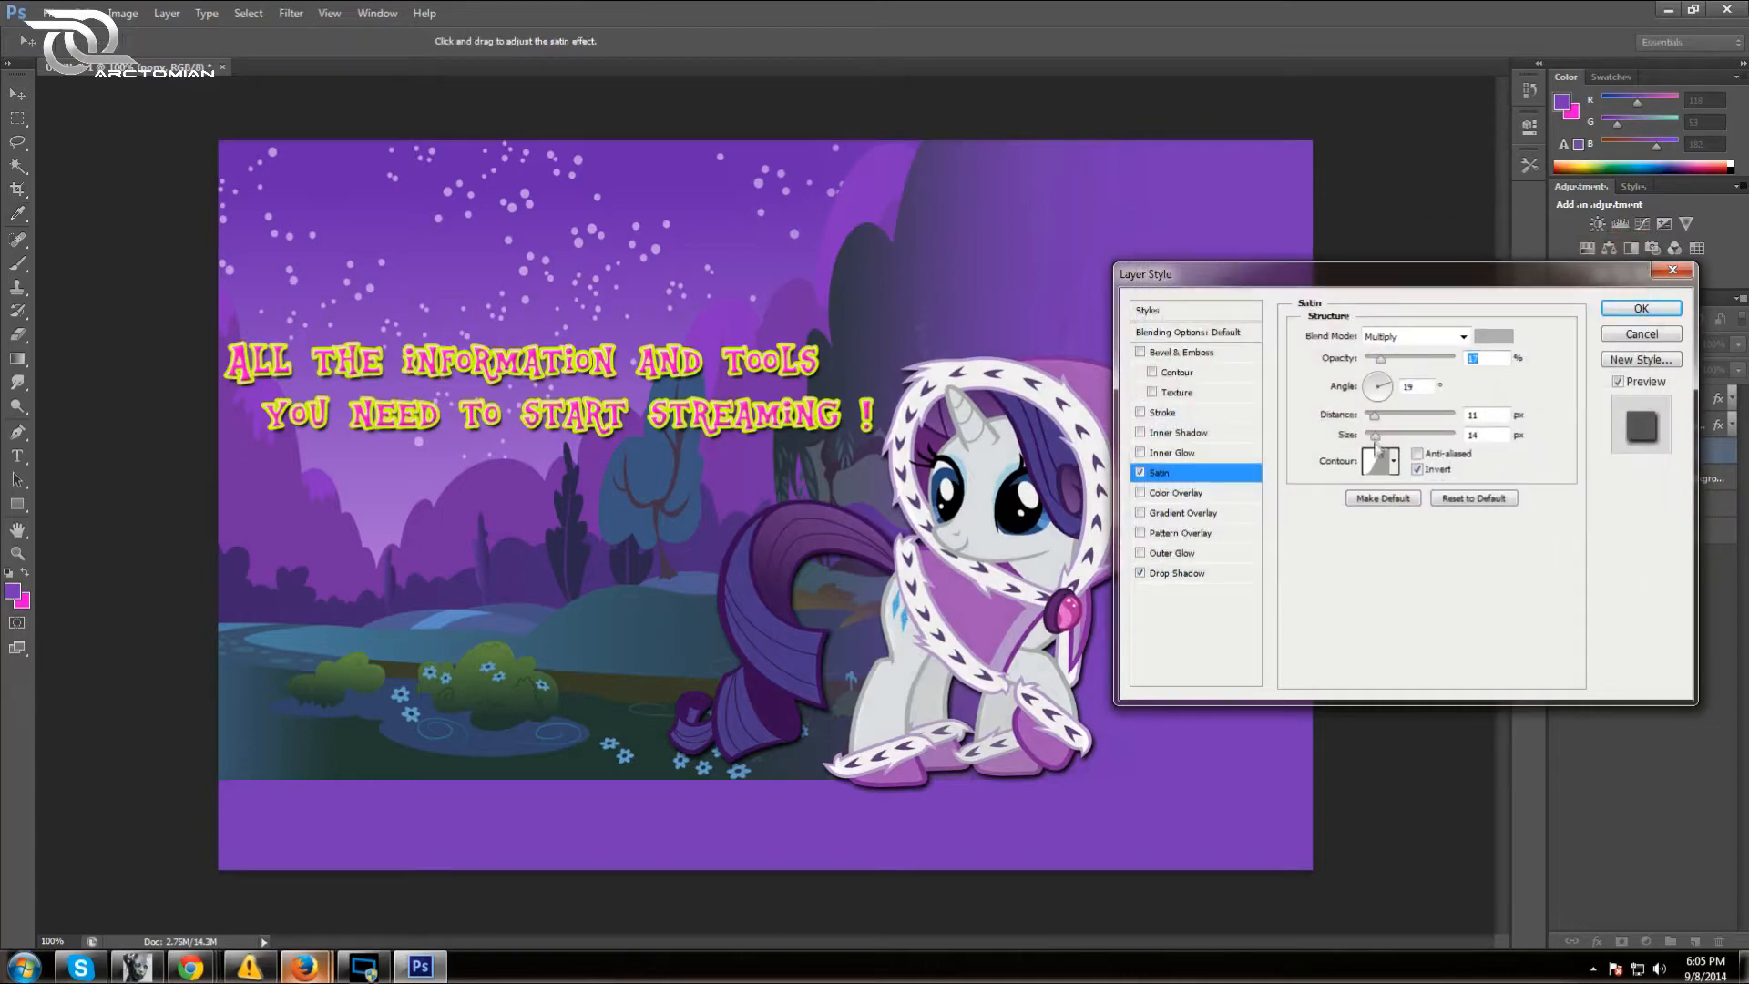
Try several Satin contours from the second row of presets, keep one, apply the pony's layer styles and collapse its effects list
{"action": "left_click", "coordinate": [1394, 463]}
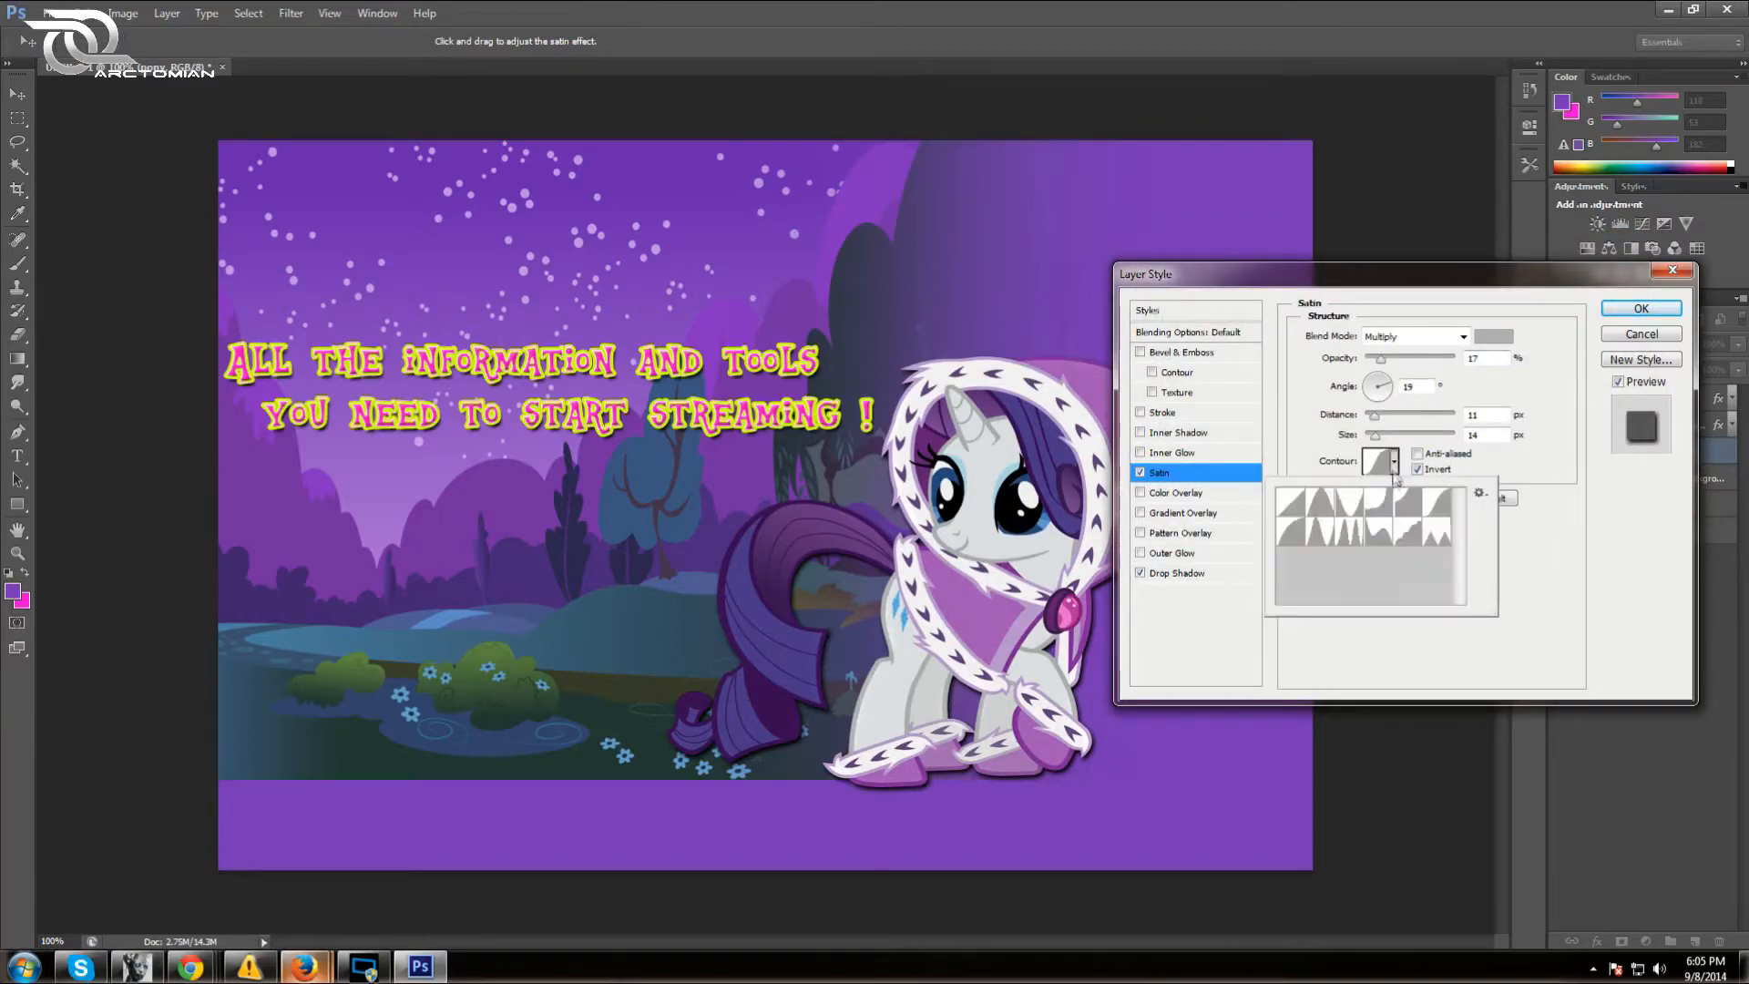
{"action": "left_click", "coordinate": [1408, 535]}
{"action": "left_click", "coordinate": [1349, 534]}
{"action": "left_click", "coordinate": [1405, 534]}
{"action": "left_click", "coordinate": [1384, 534]}
{"action": "left_click", "coordinate": [1304, 533]}
{"action": "left_click", "coordinate": [1641, 308]}
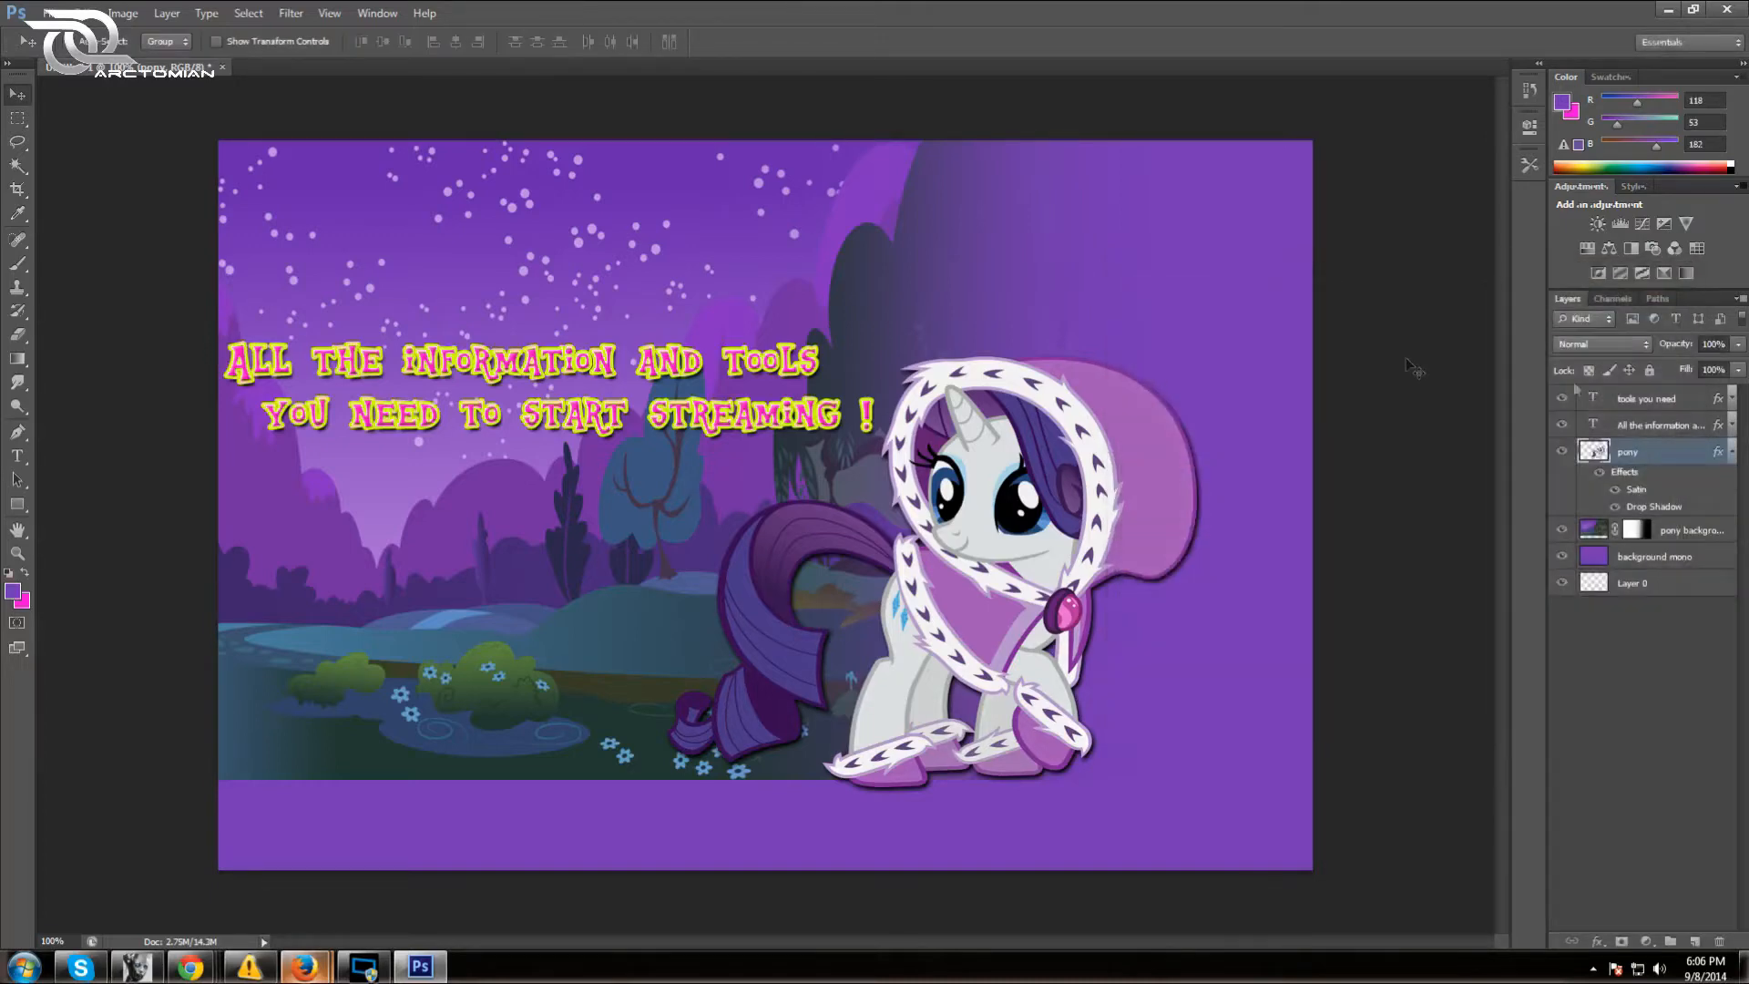
{"action": "left_click", "coordinate": [1732, 452]}
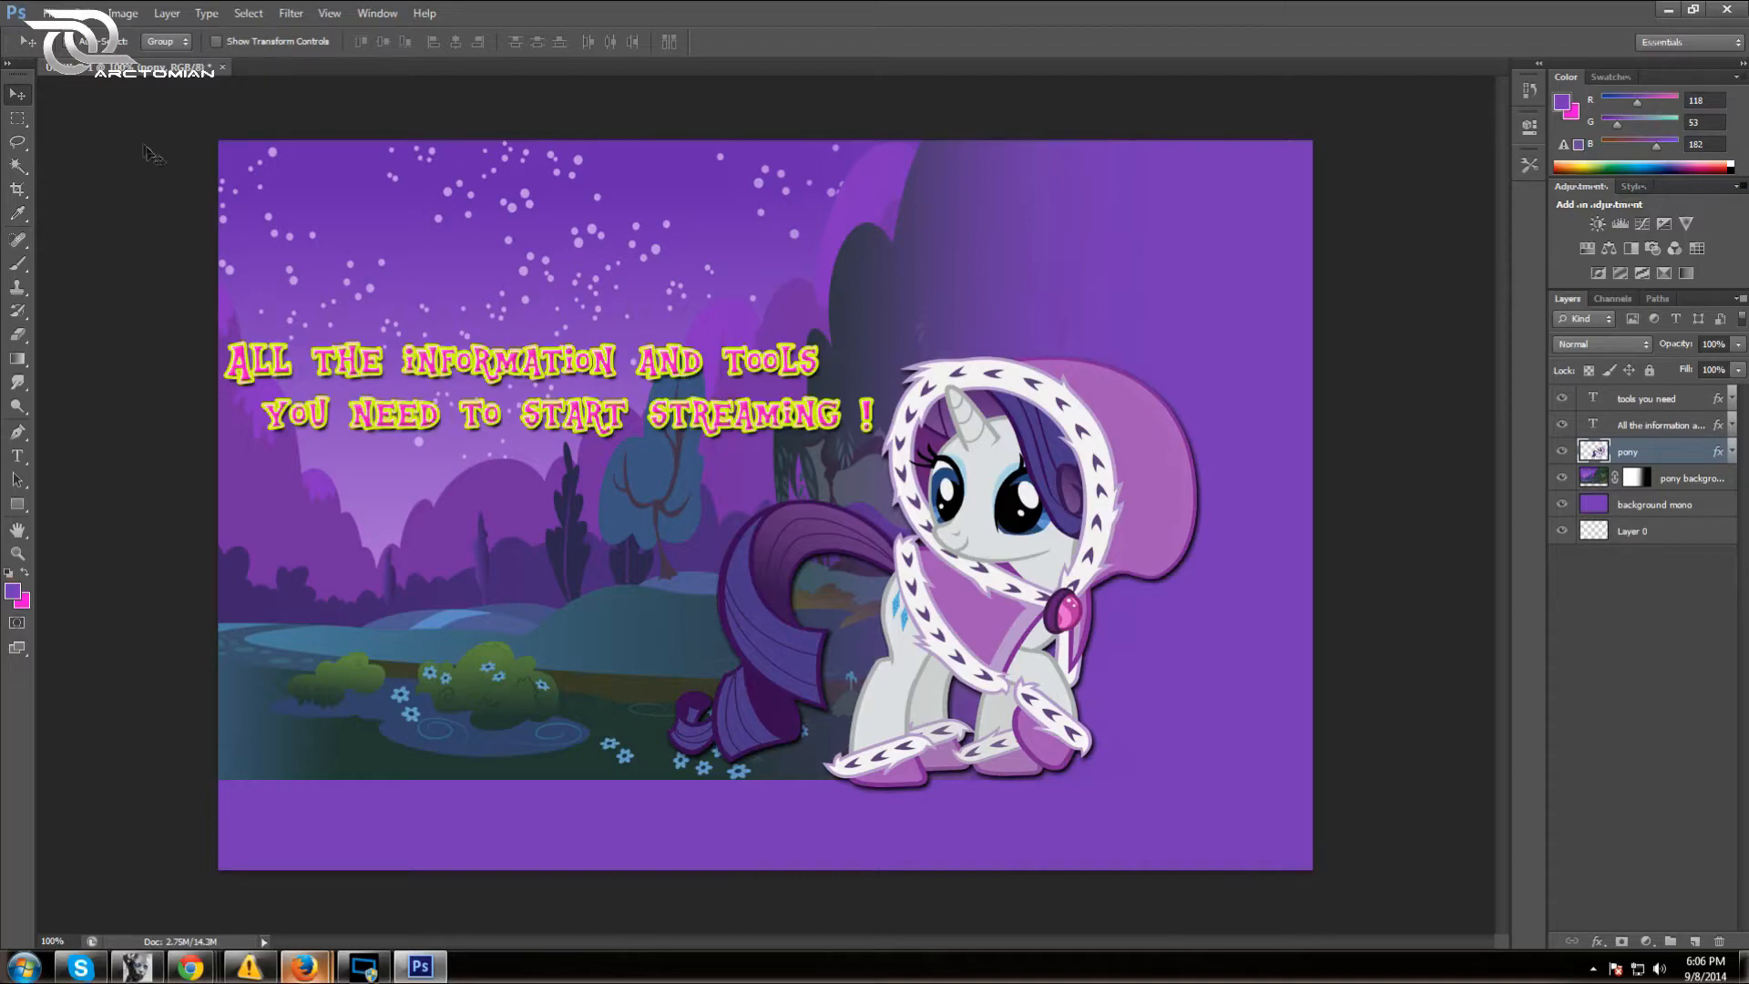
Save the design as the Photoshop file "profile banner" in the Arctutorial folder with Maximize Compatibility enabled
{"action": "left_click", "coordinate": [57, 13]}
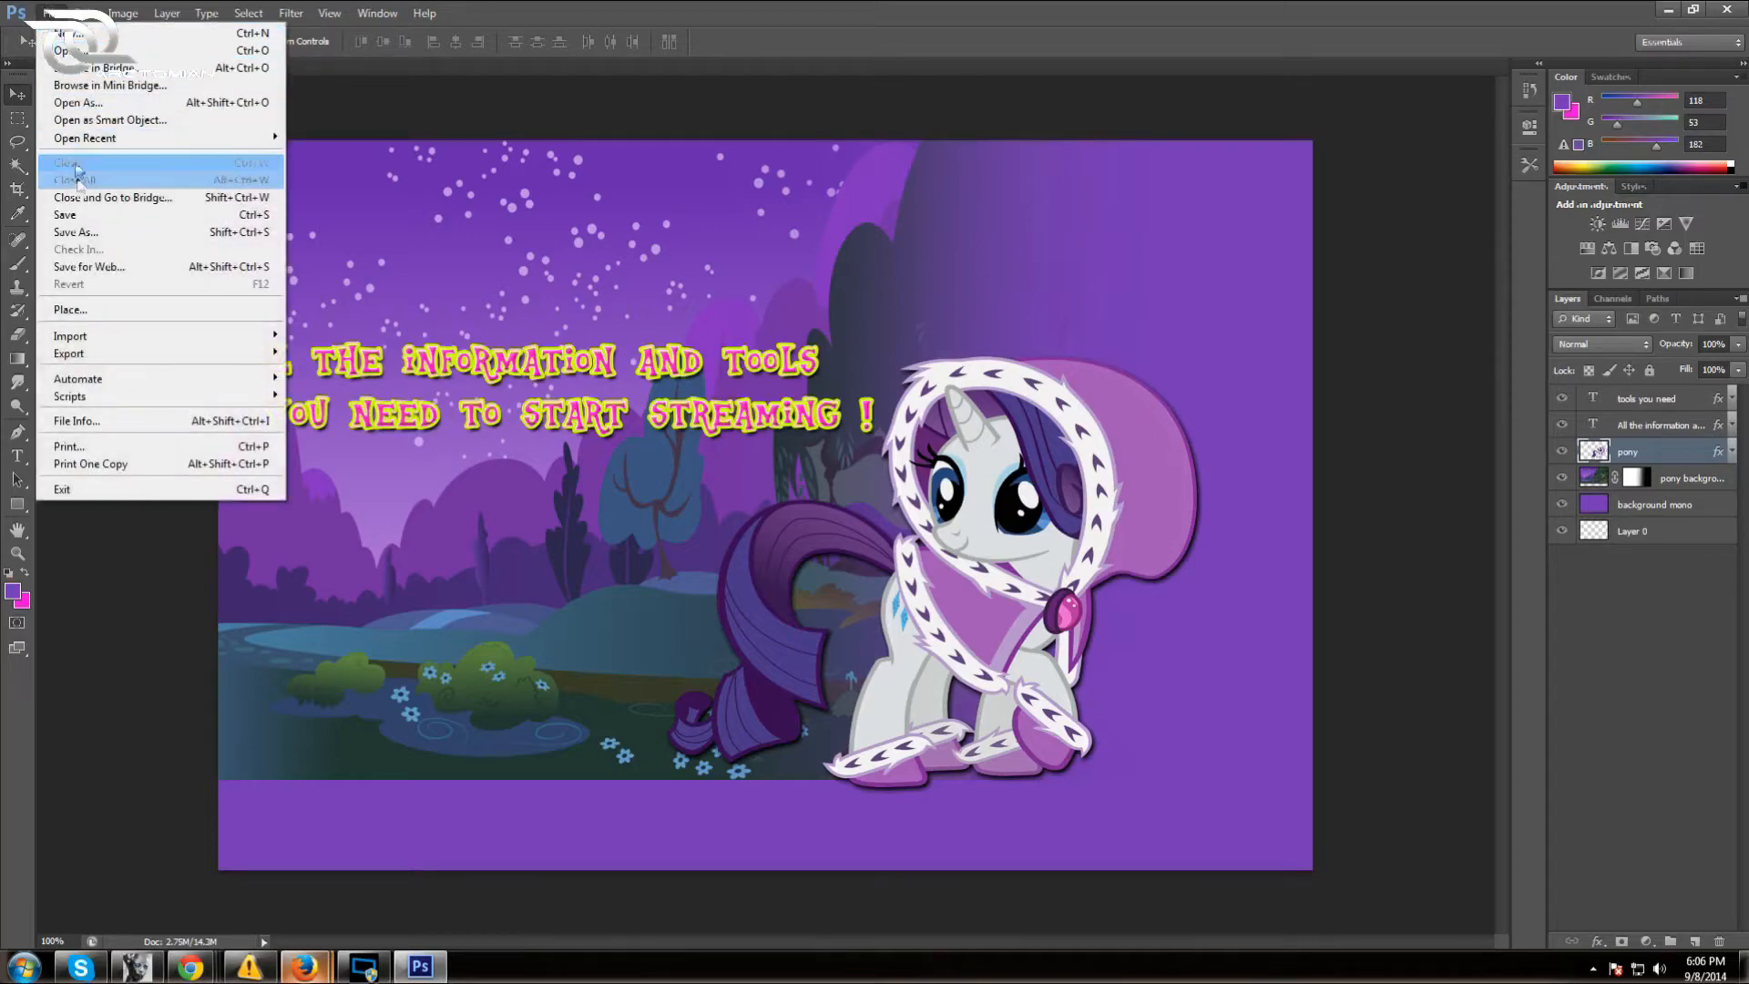
{"action": "left_click", "coordinate": [227, 231]}
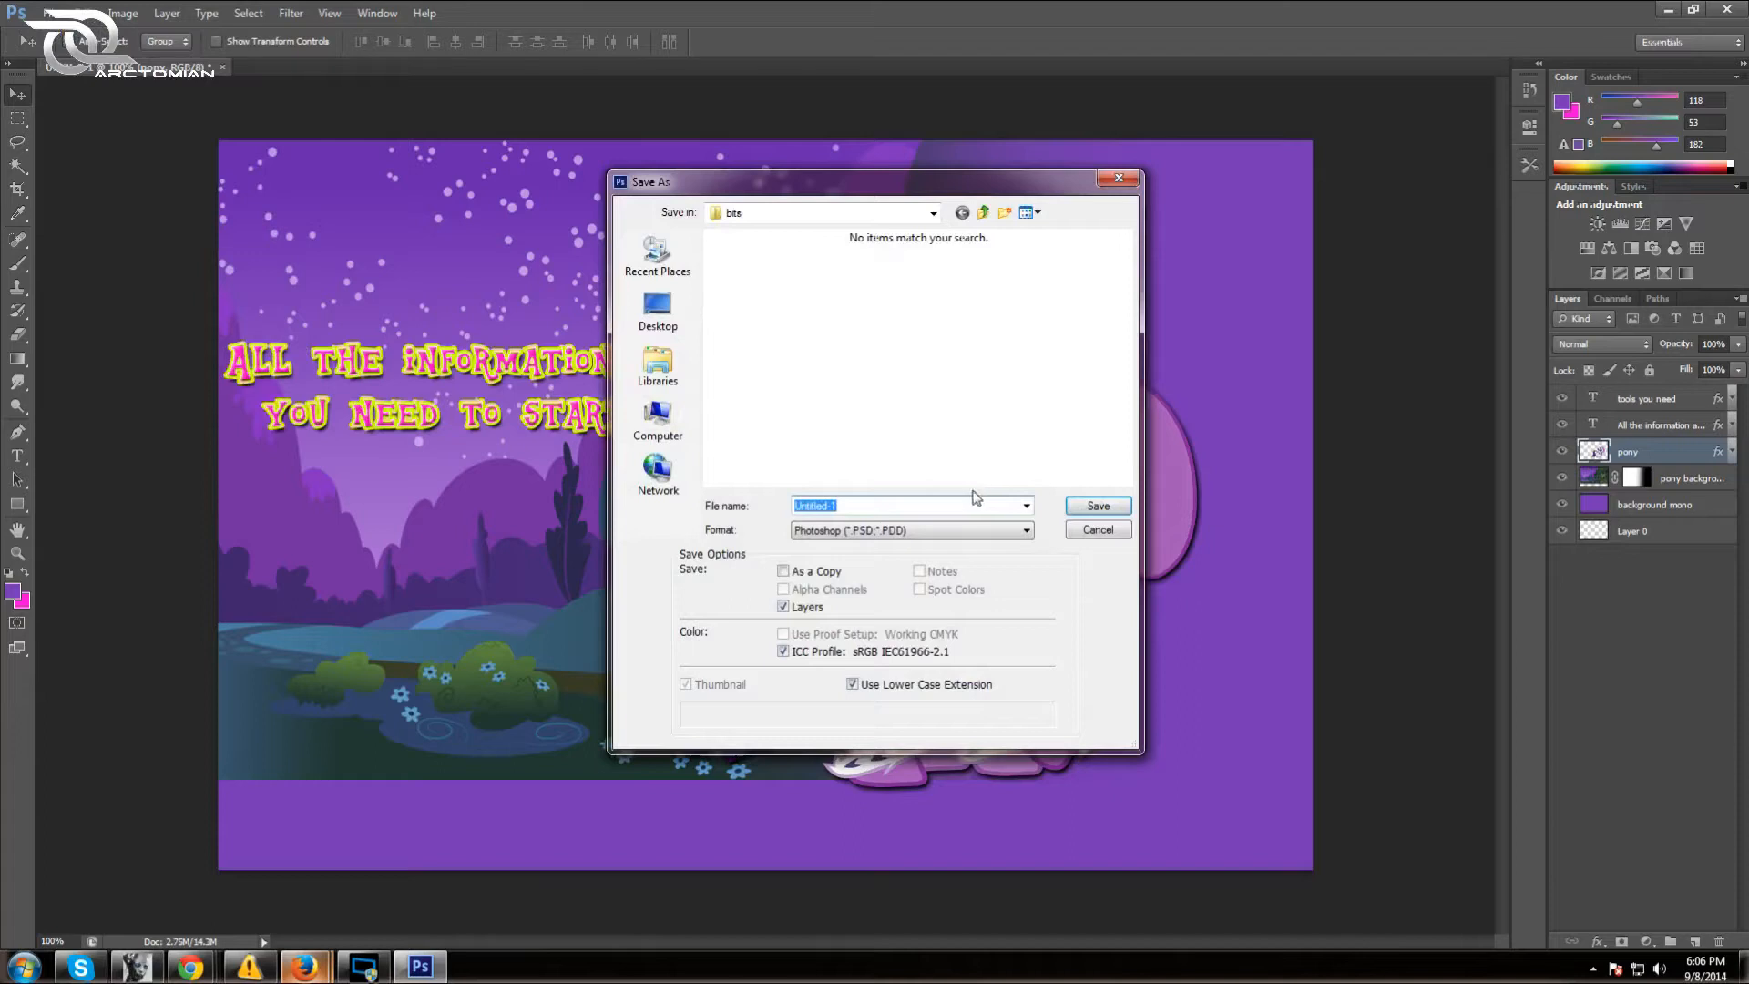
{"action": "left_click", "coordinate": [980, 215]}
{"action": "double_click", "coordinate": [753, 328]}
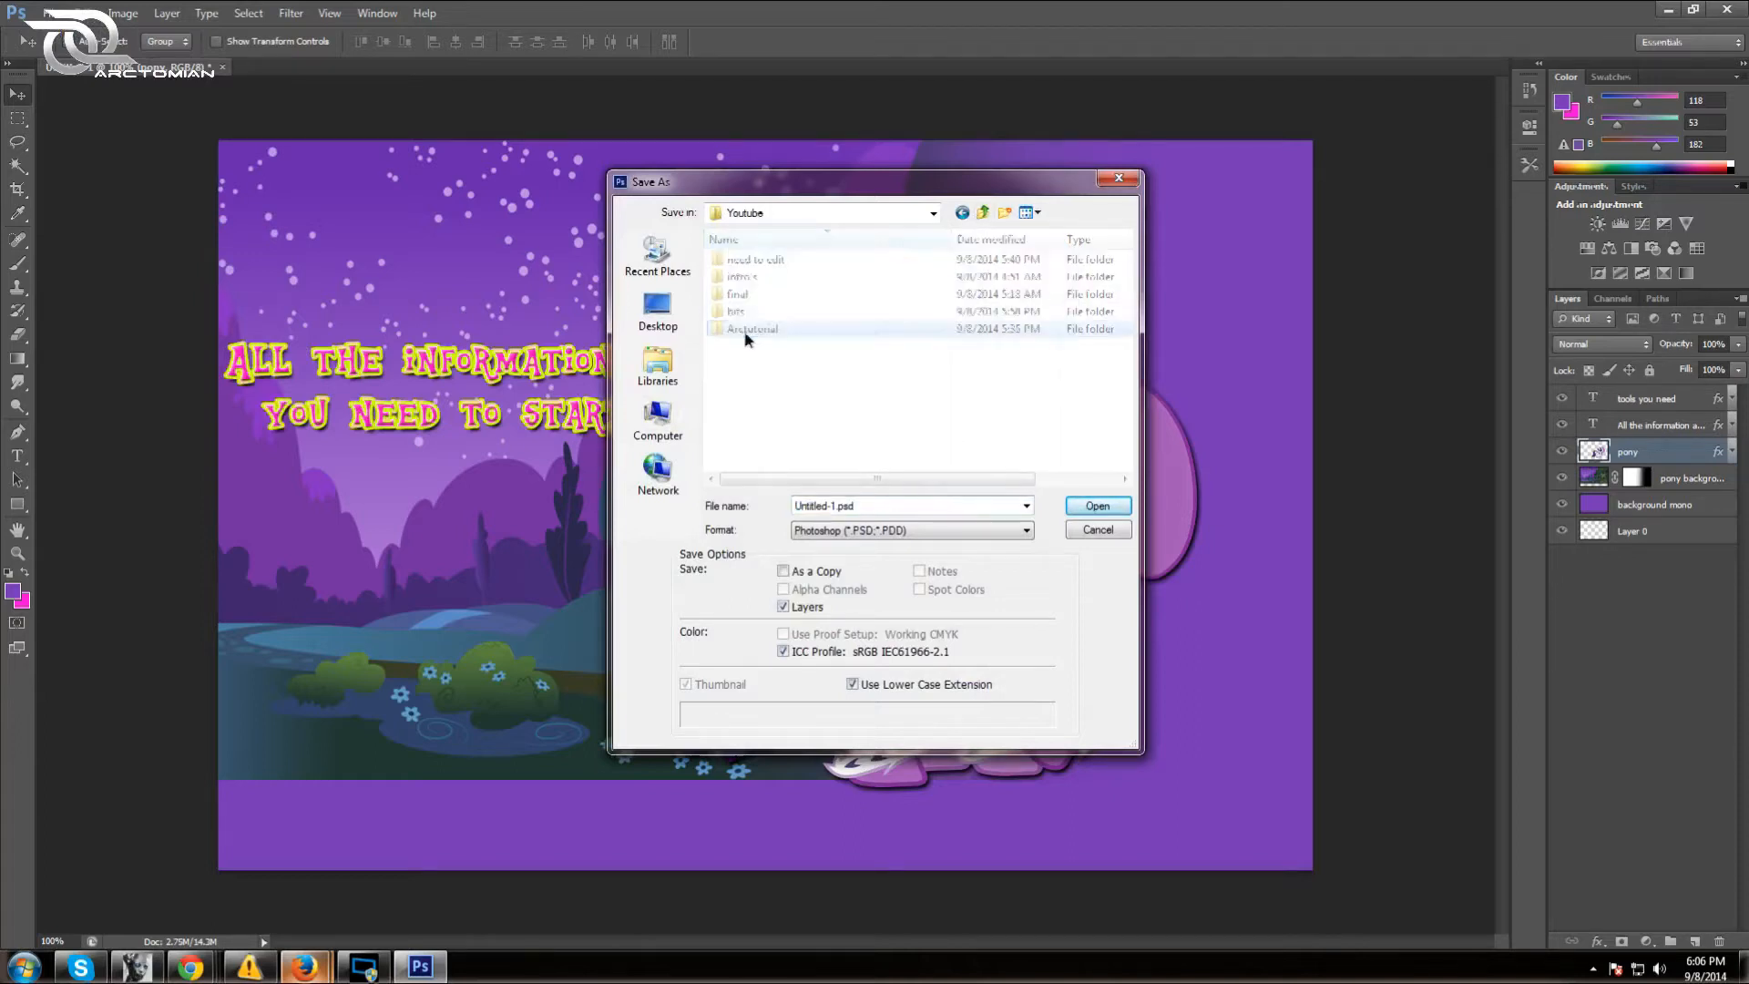
{"action": "left_click_drag", "start_coordinate": [867, 508], "coordinate": [765, 504]}
{"action": "type", "text": "plofile banner"}
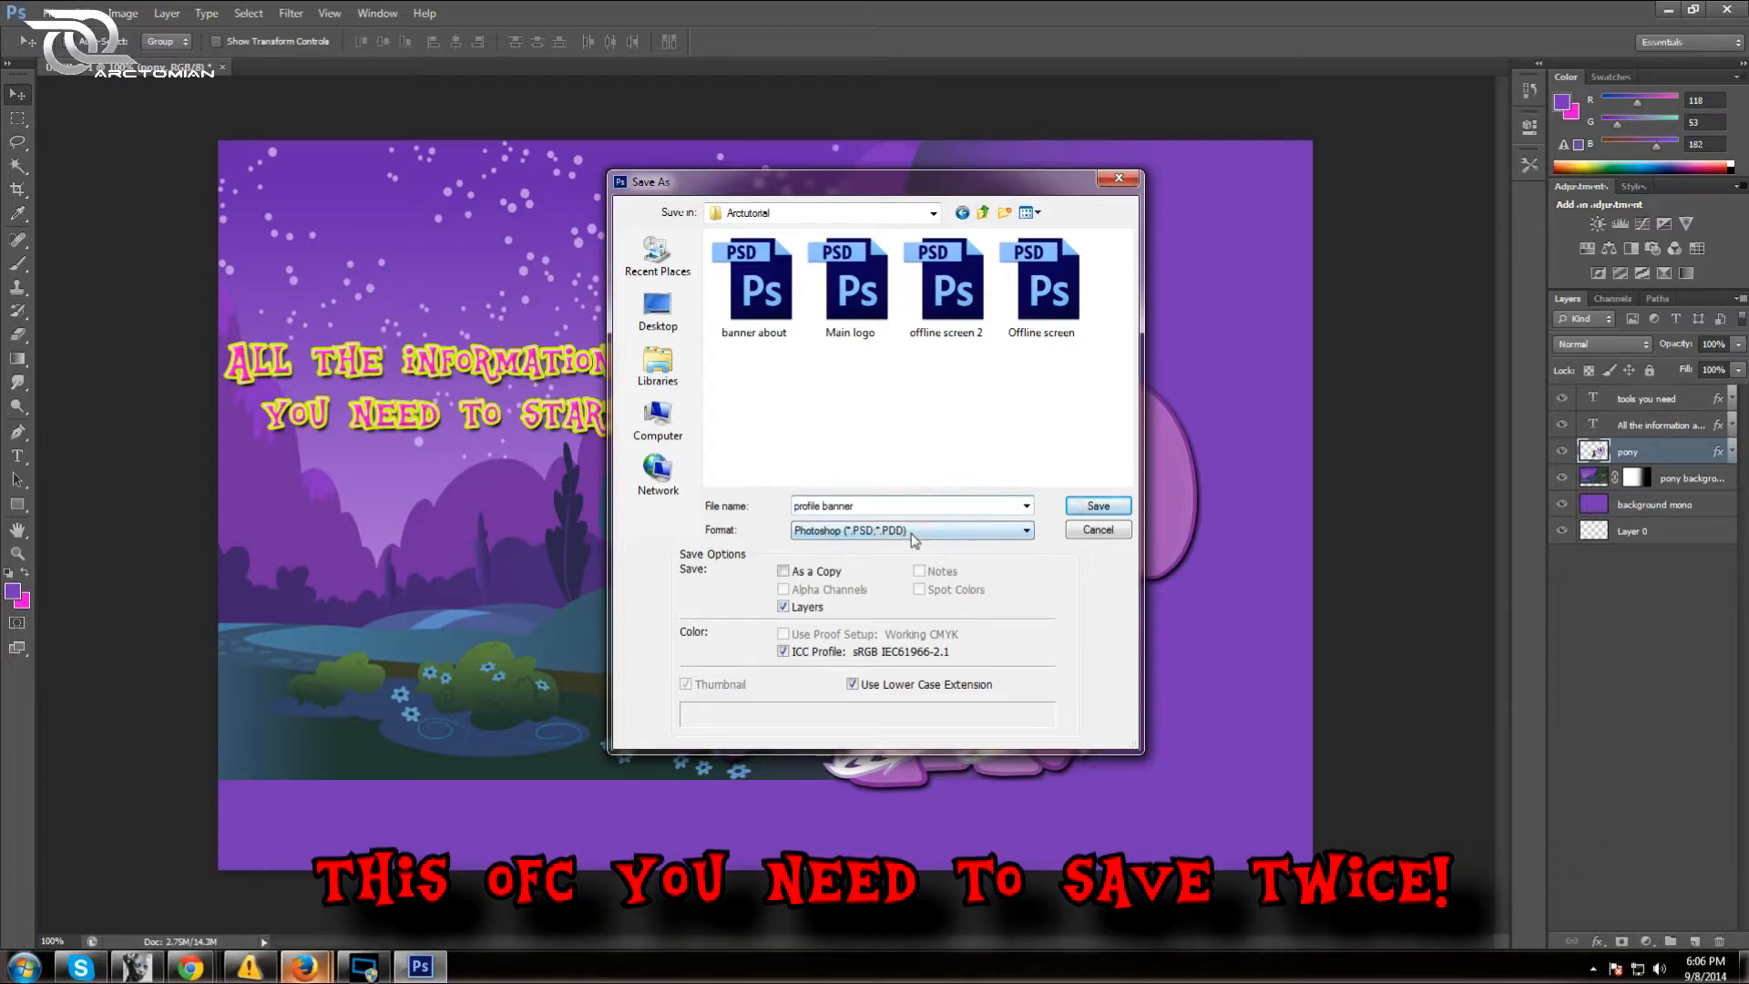
{"action": "key", "text": "Tab"}
{"action": "left_click", "coordinate": [1096, 508]}
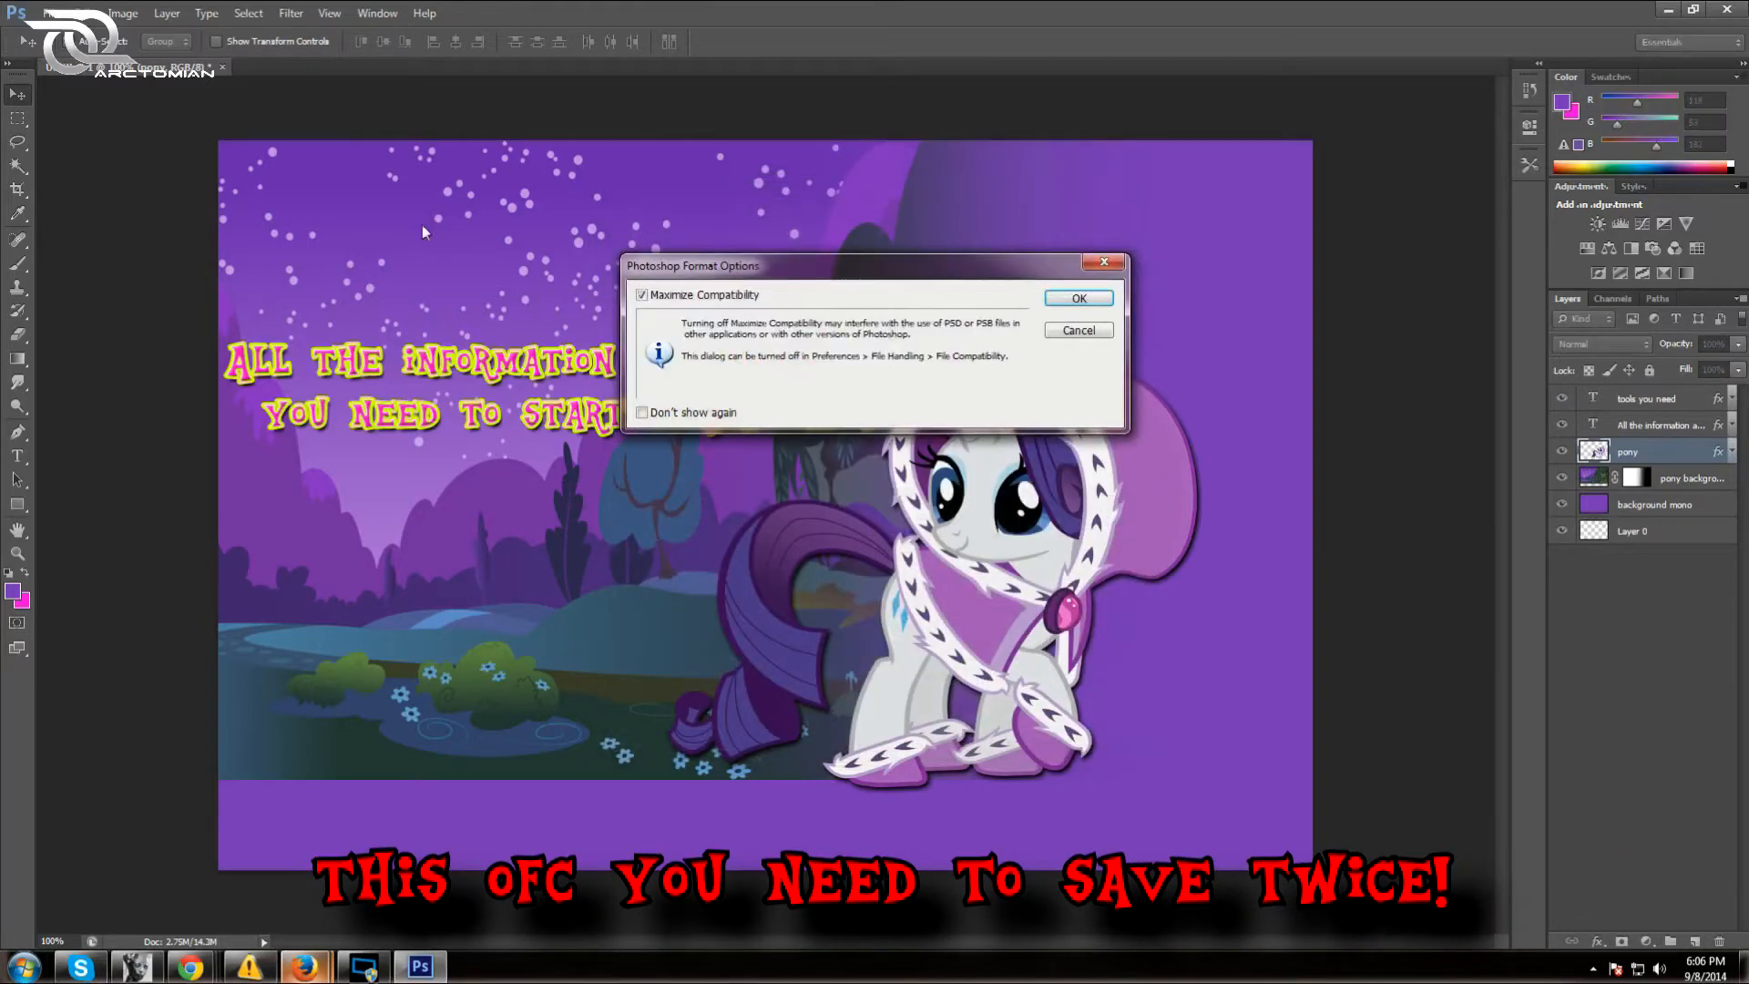
{"action": "left_click", "coordinate": [1078, 298]}
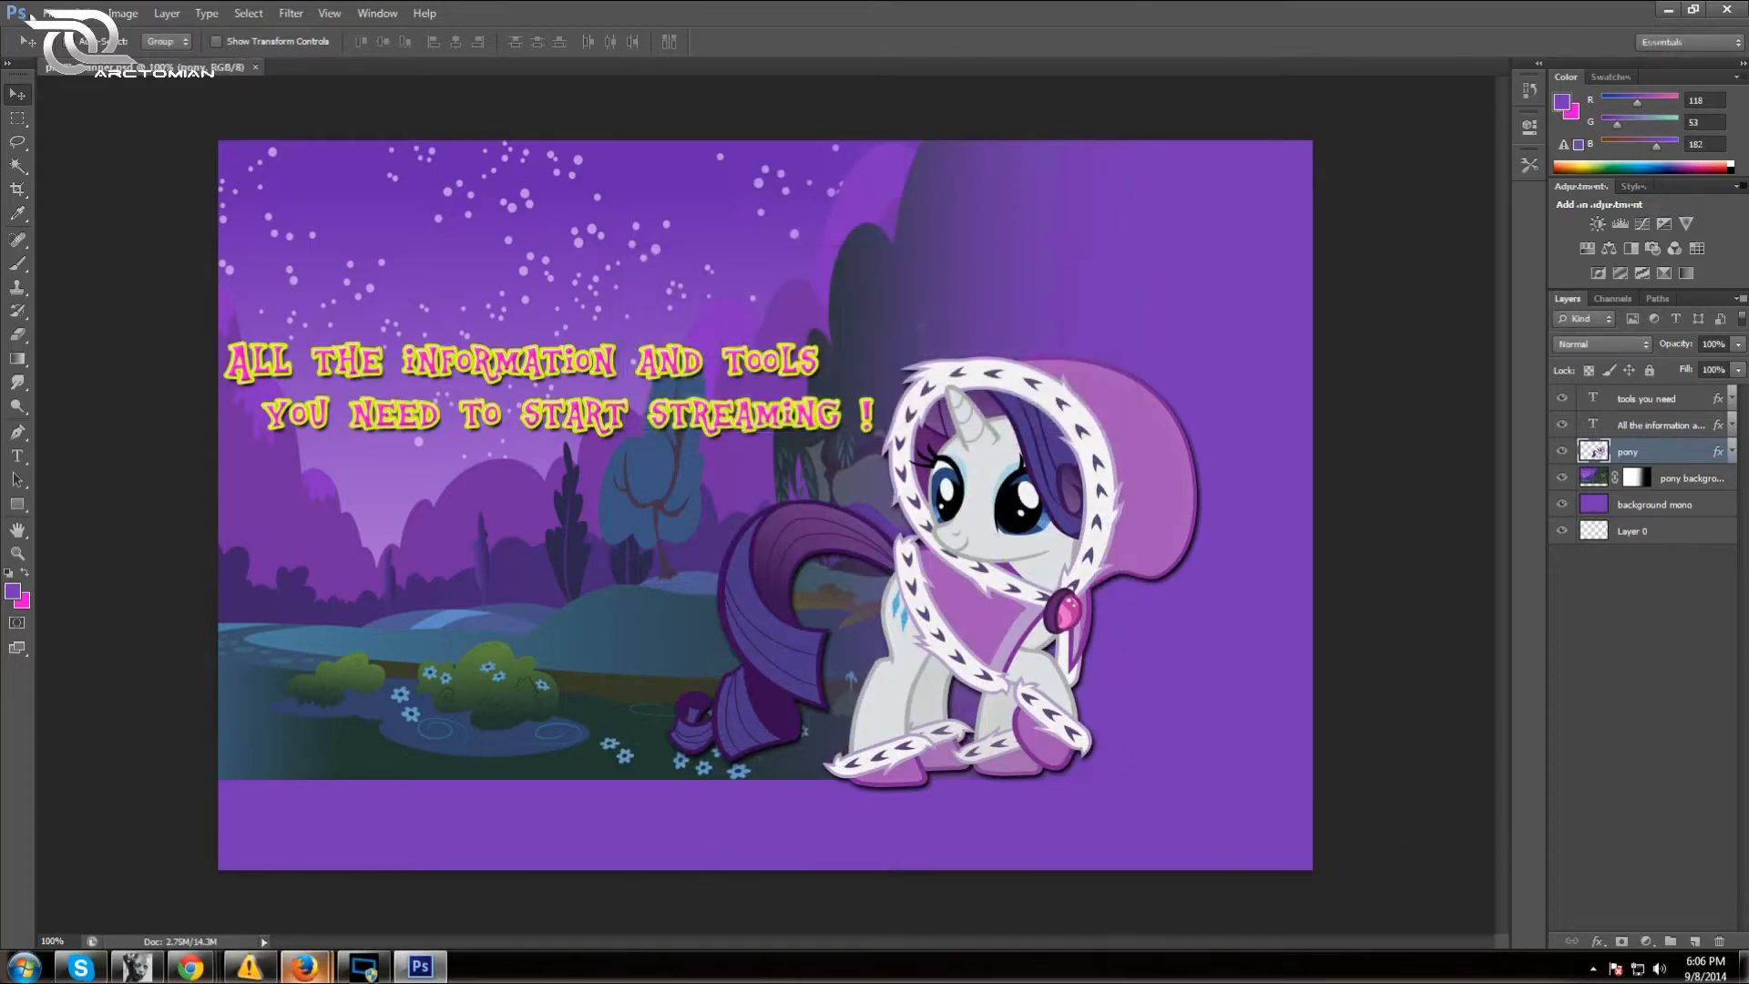
Save a PNG copy of the profile banner in the same folder with the Smallest / Slow compression option
{"action": "left_click", "coordinate": [56, 13]}
{"action": "left_click", "coordinate": [76, 232]}
{"action": "left_click", "coordinate": [906, 530]}
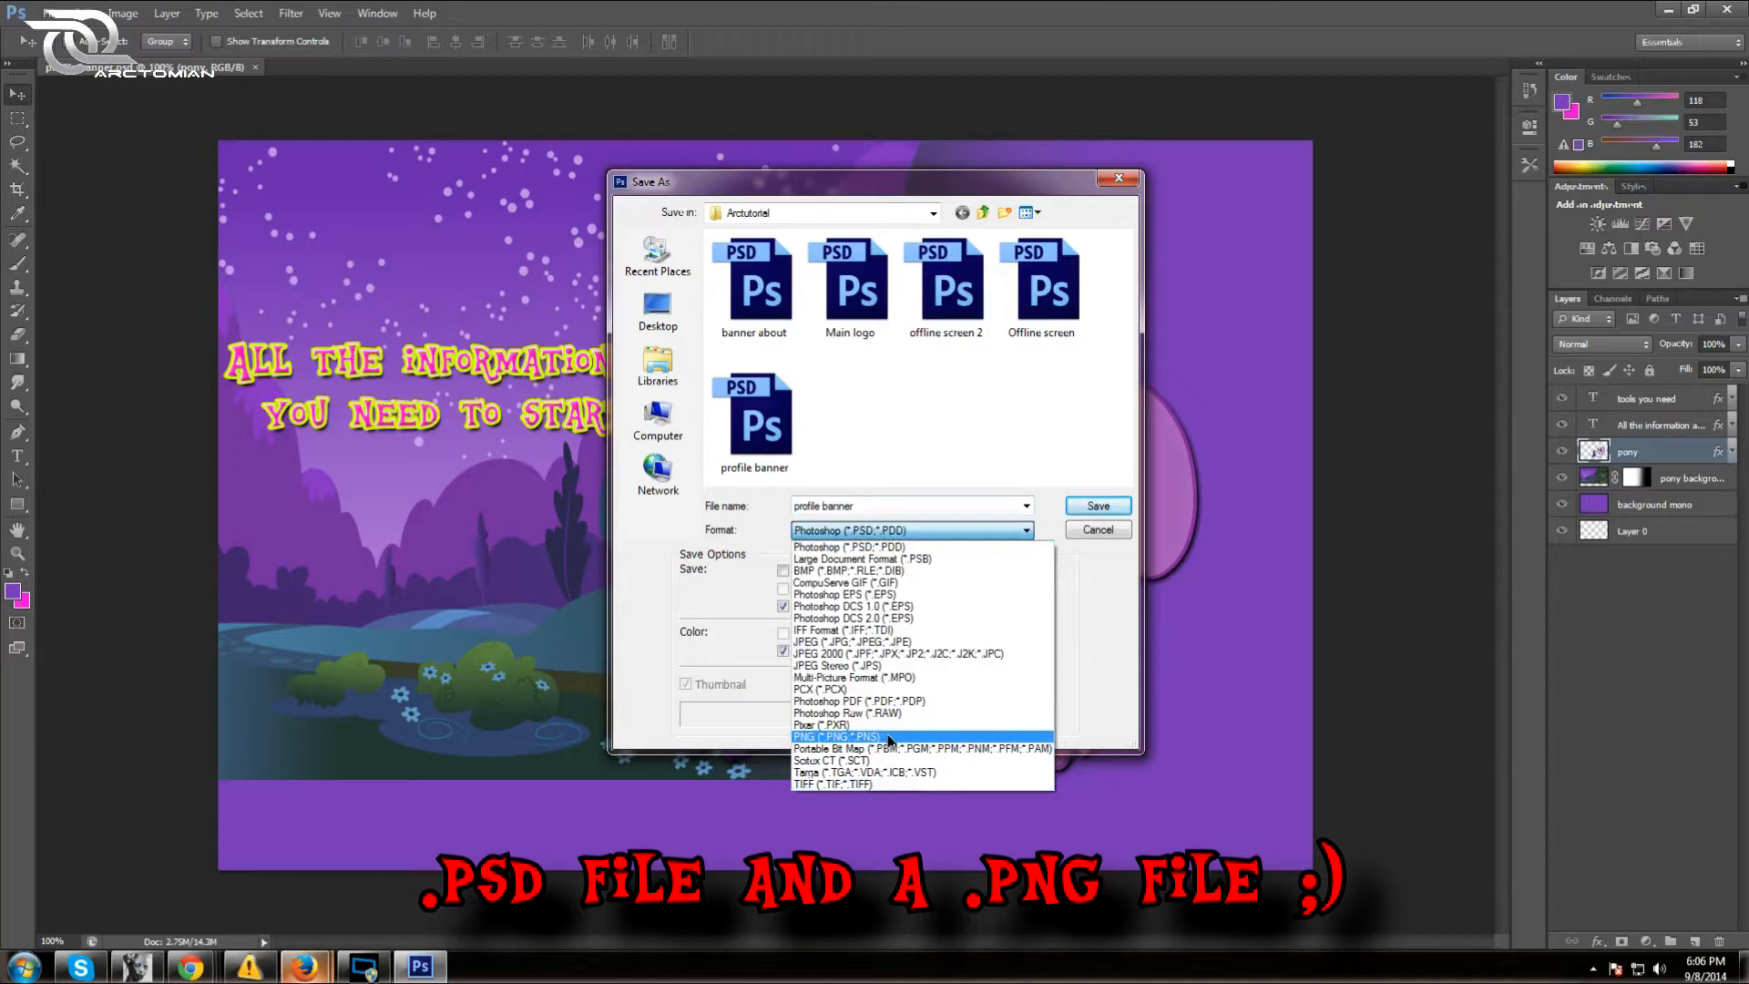
{"action": "left_click", "coordinate": [889, 737]}
{"action": "left_click", "coordinate": [1106, 511]}
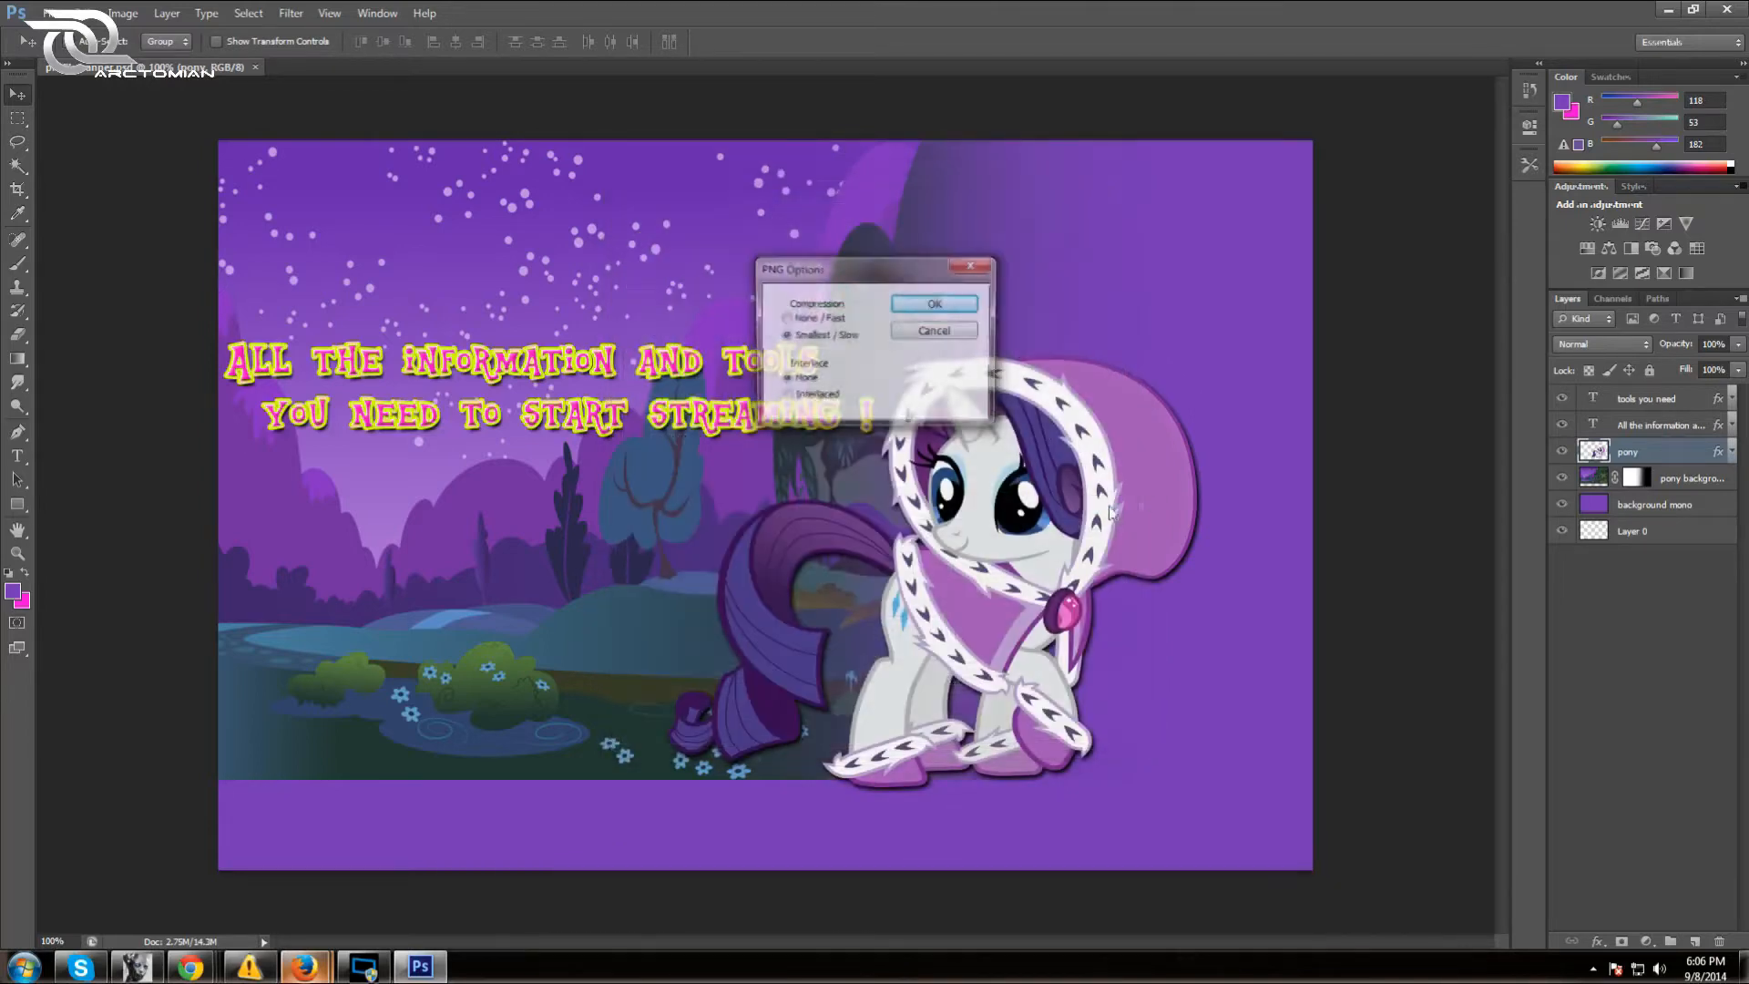
{"action": "left_click", "coordinate": [948, 303]}
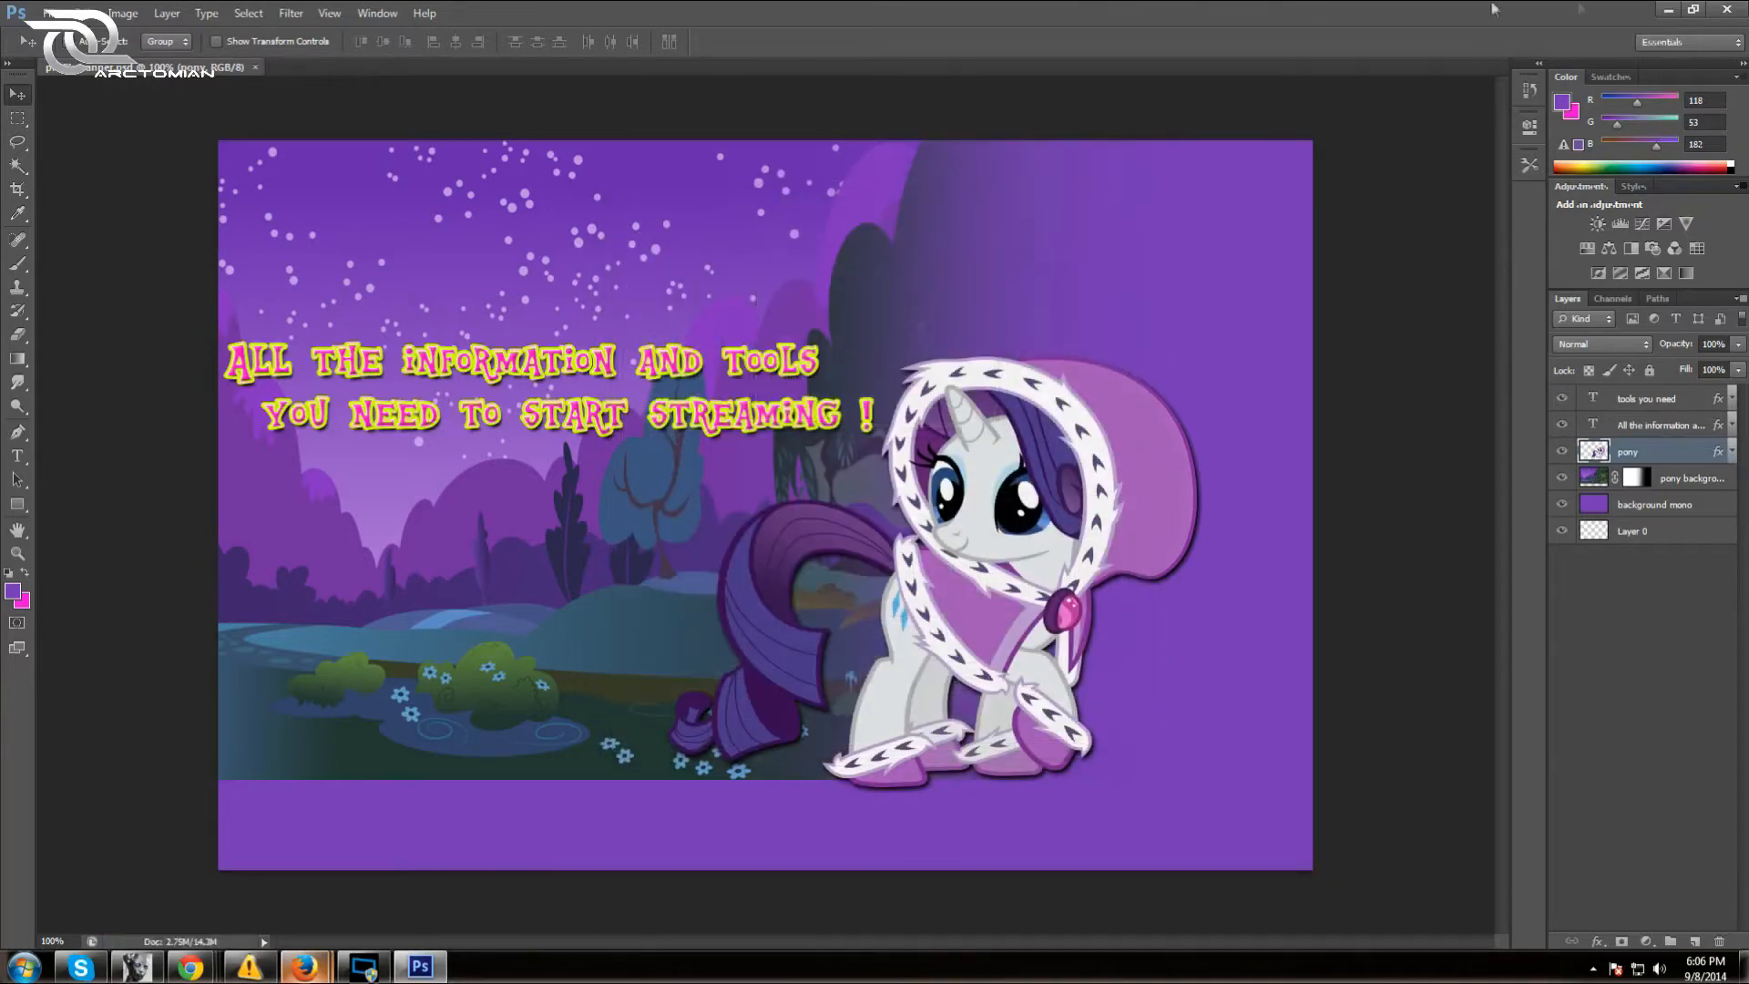
Switch to the Twitch profile page in Firefox and upload the profile banner PNG as the profile banner image
{"action": "left_click", "coordinate": [1669, 9]}
{"action": "mouse_move", "coordinate": [310, 965]}
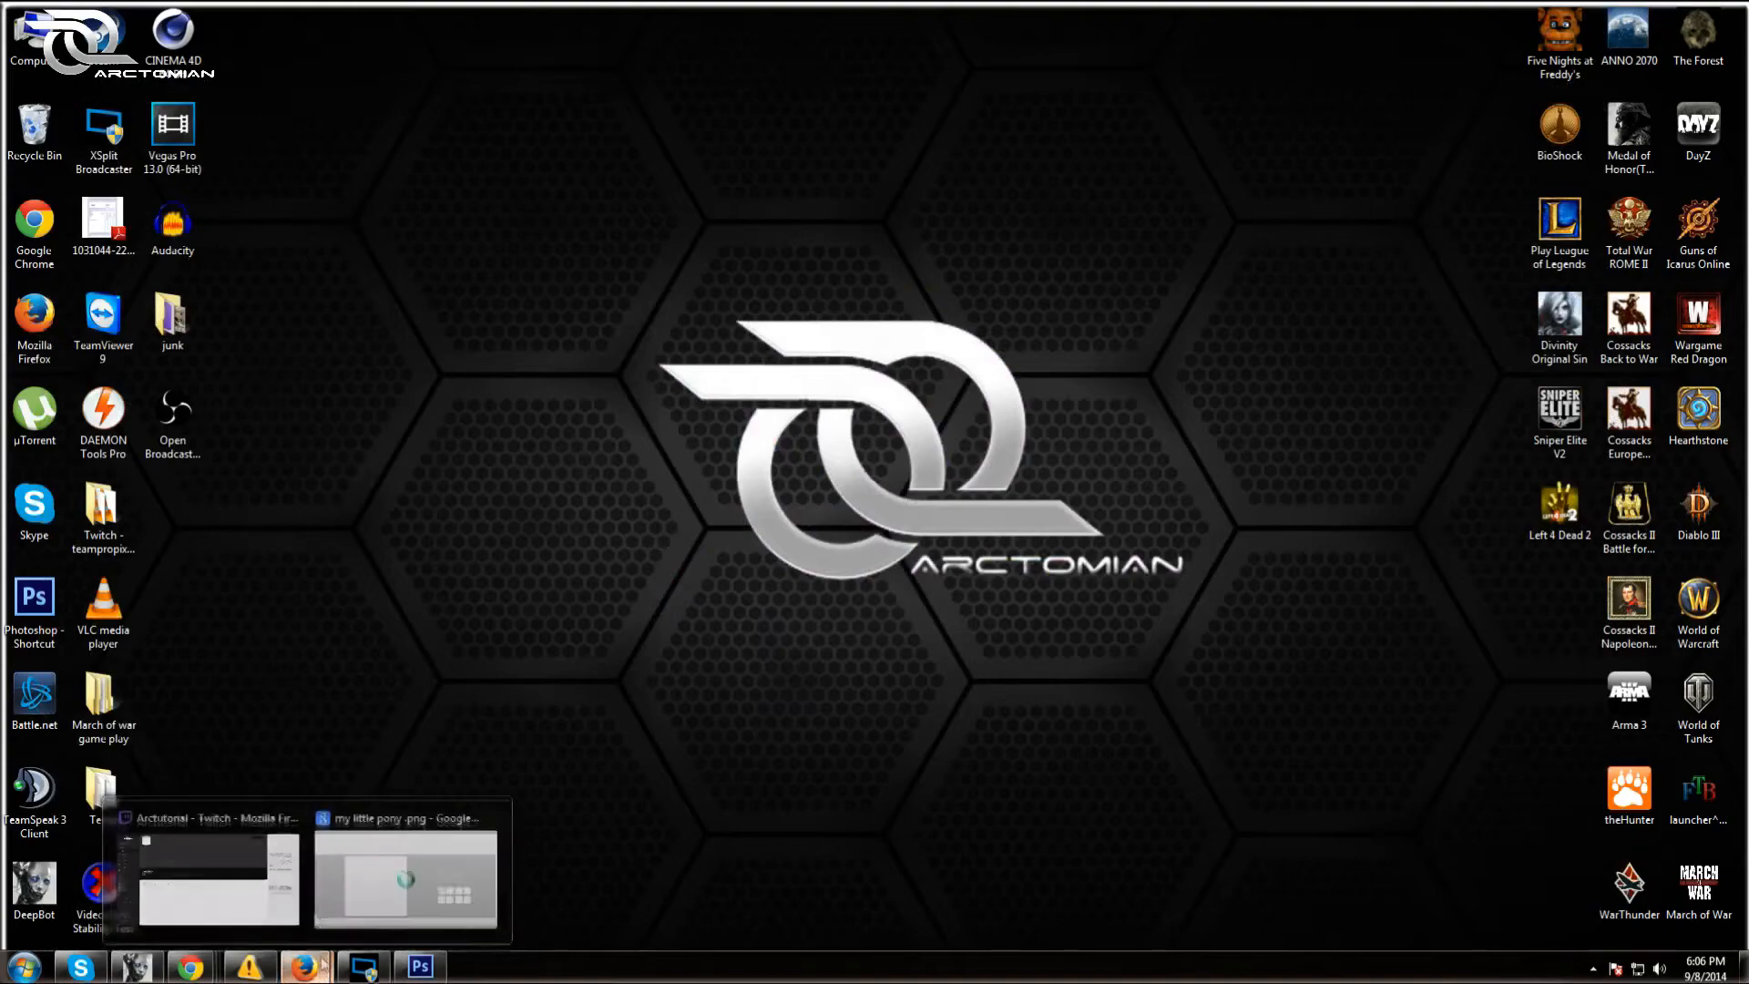
{"action": "left_click", "coordinate": [218, 870]}
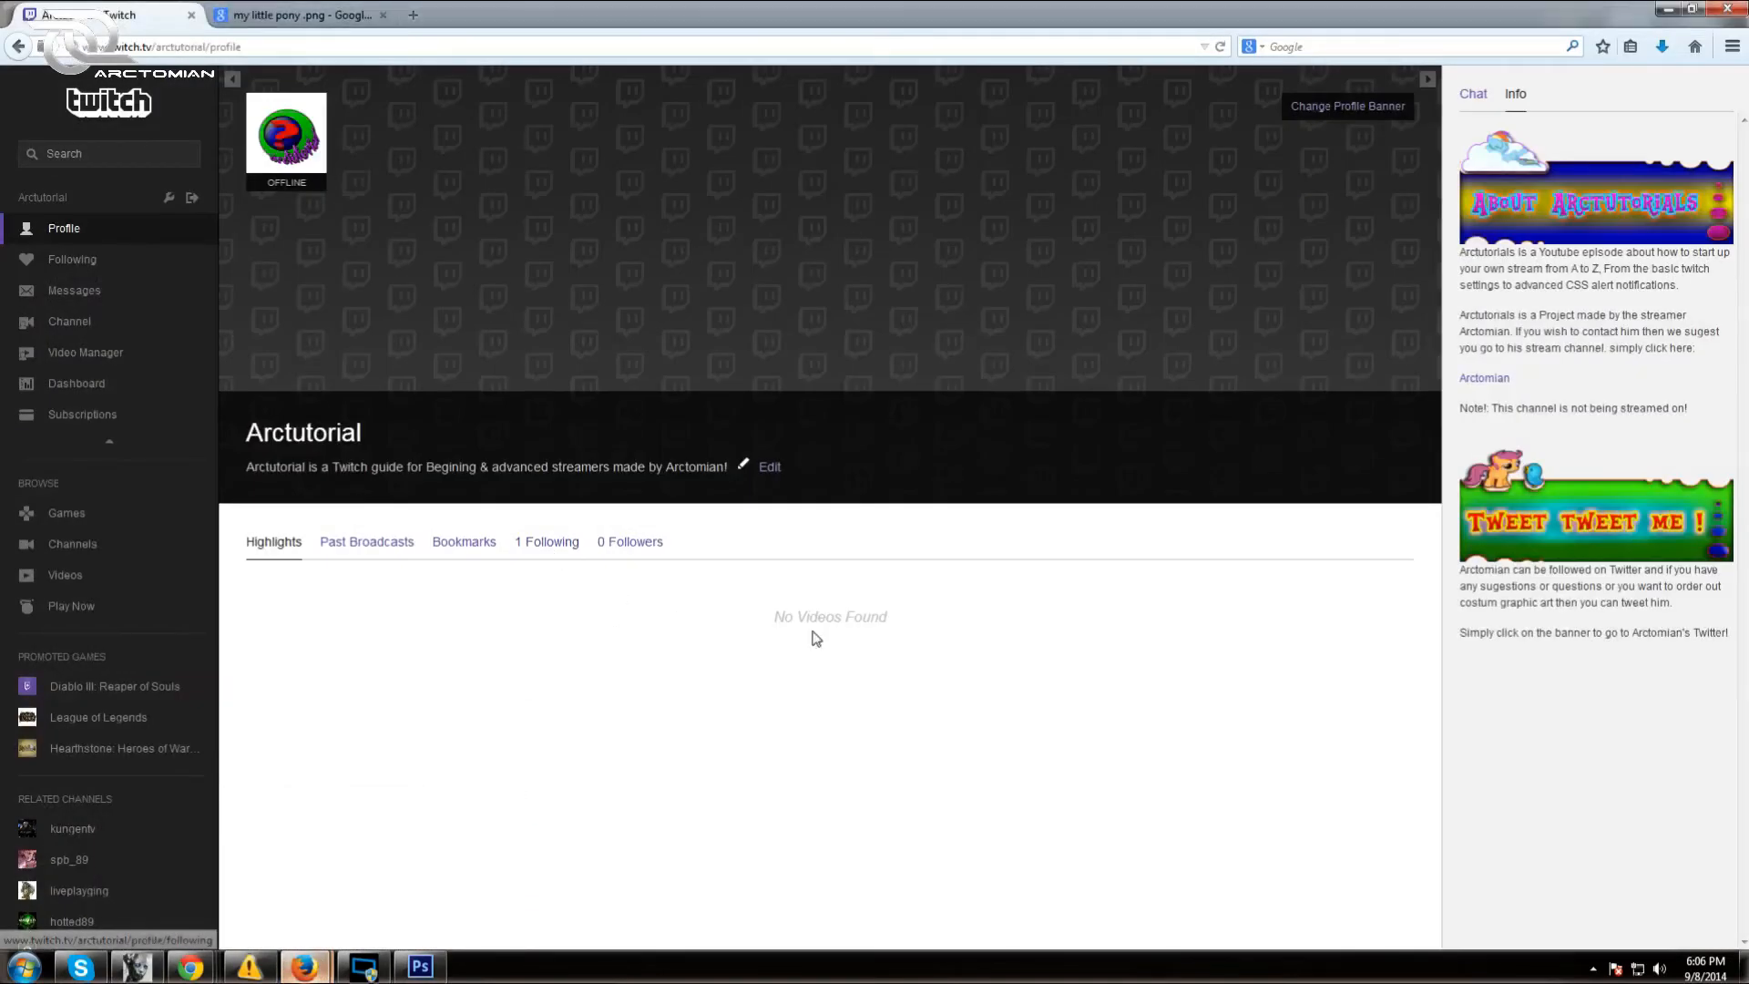
{"action": "left_click", "coordinate": [1385, 120]}
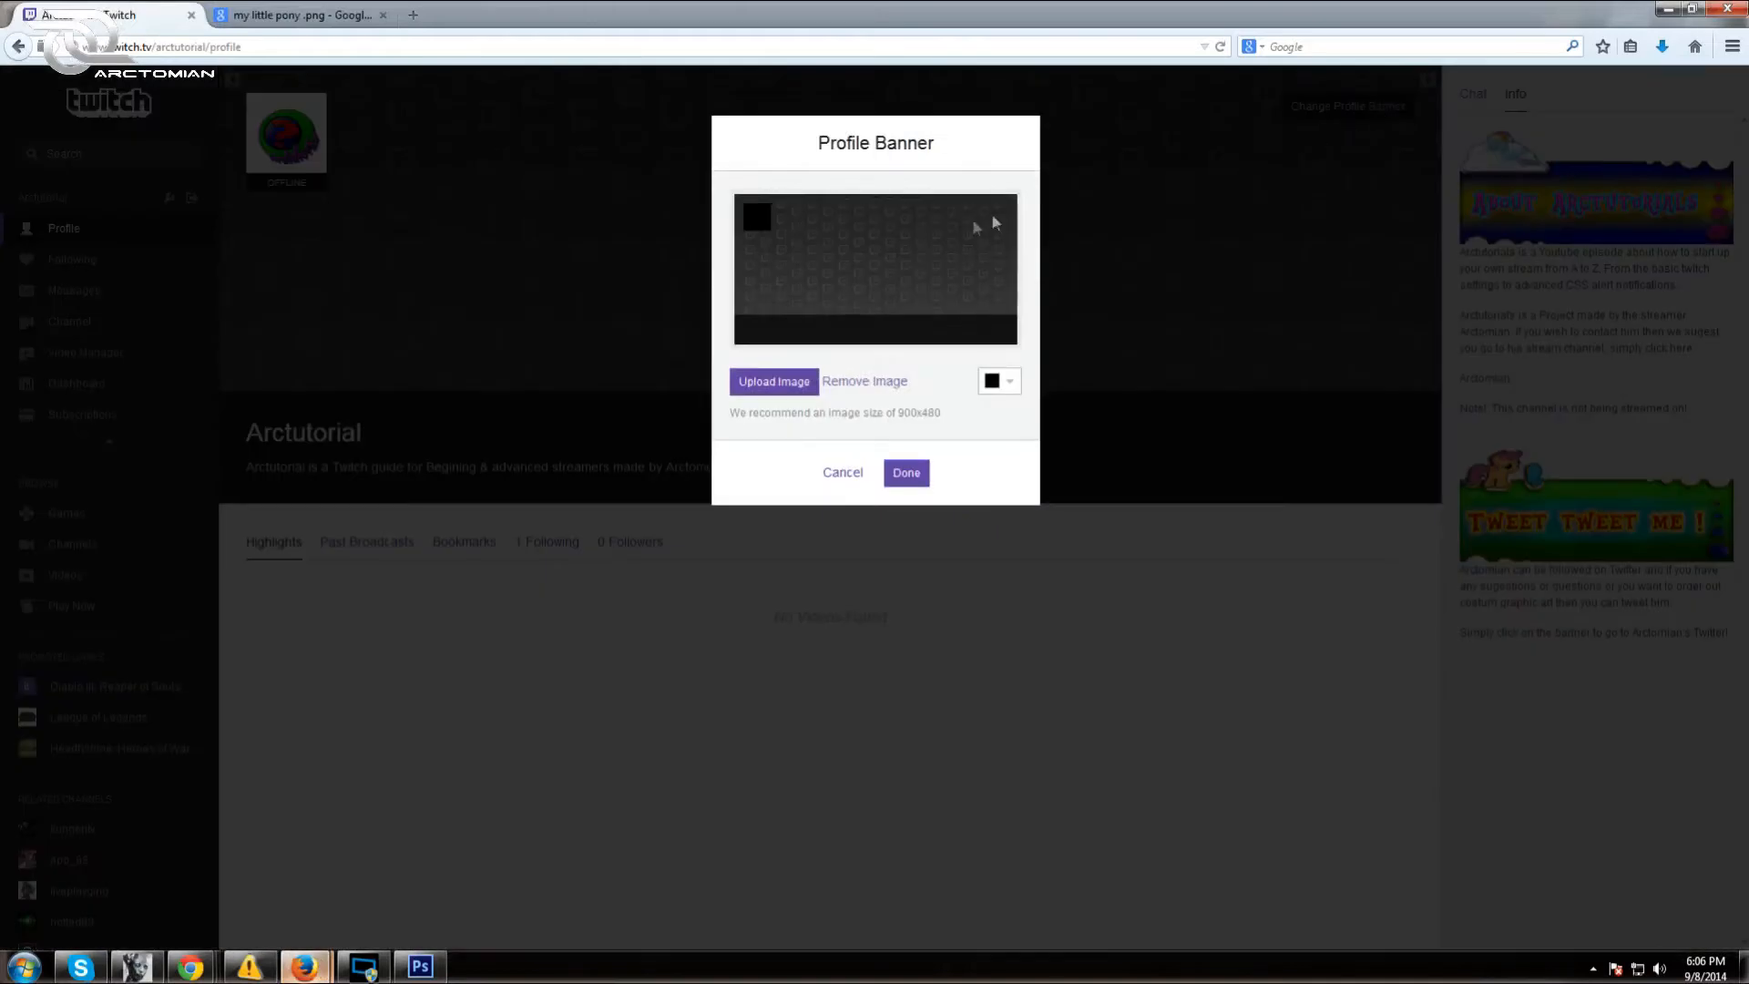
{"action": "left_click", "coordinate": [768, 385]}
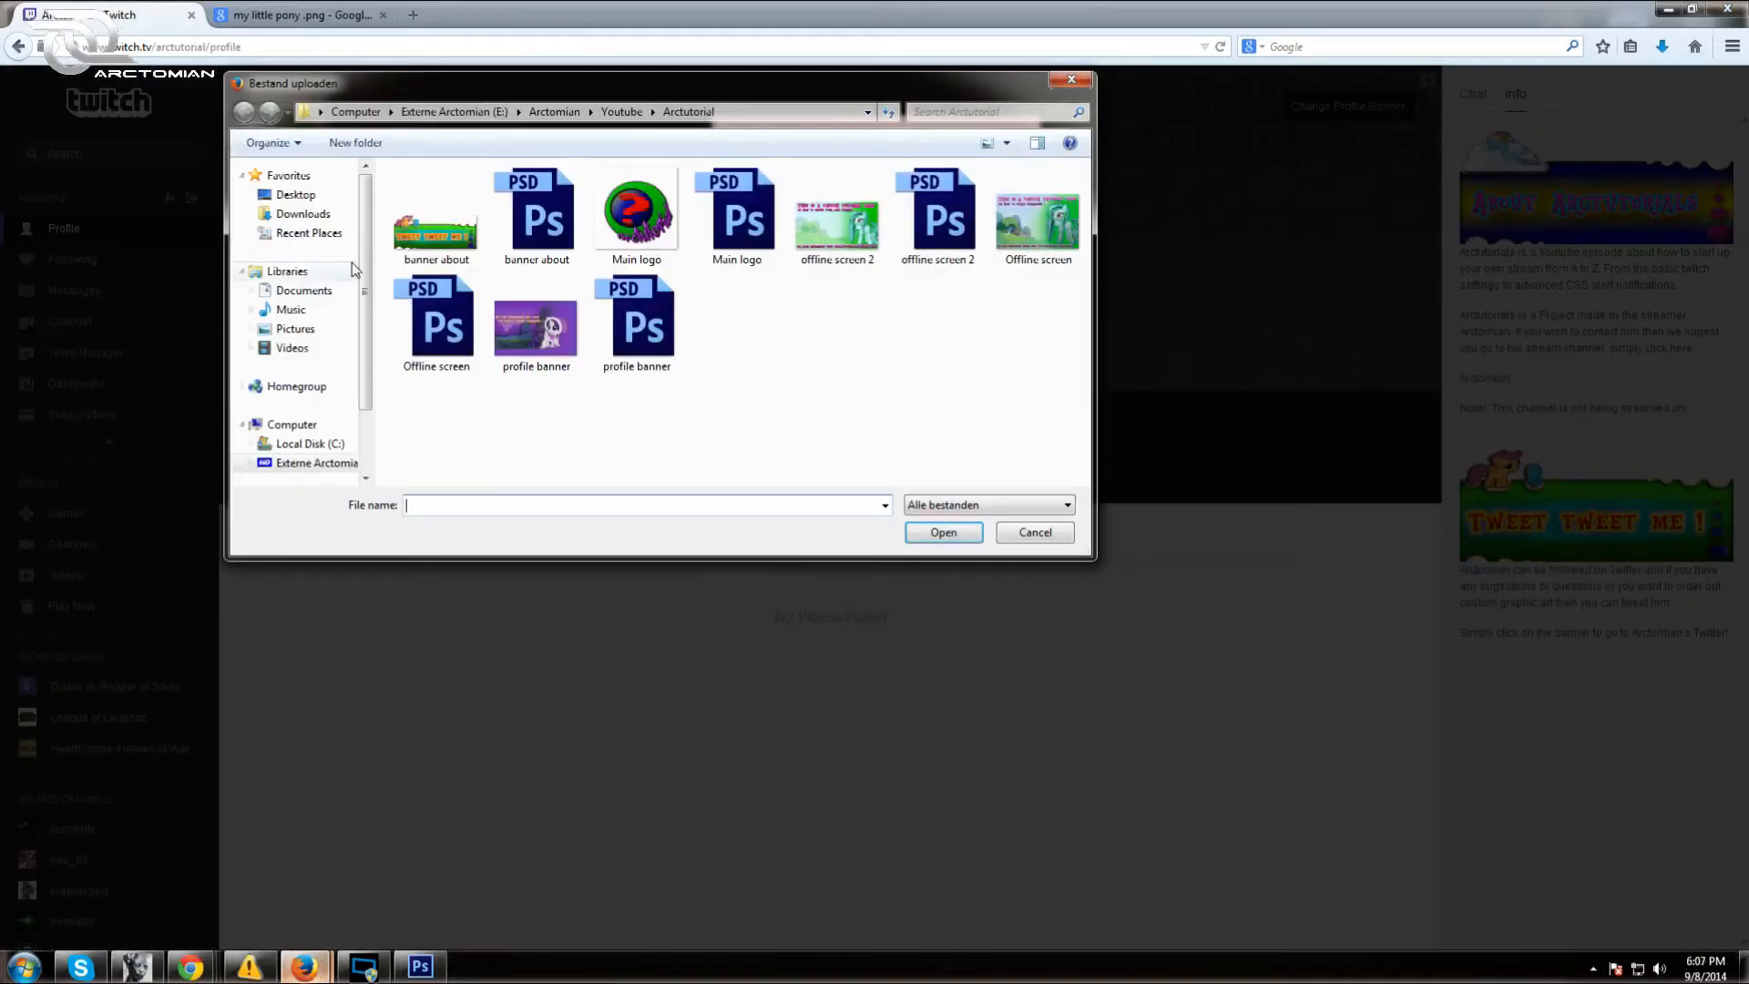
{"action": "left_click", "coordinate": [535, 331]}
{"action": "left_click", "coordinate": [944, 532]}
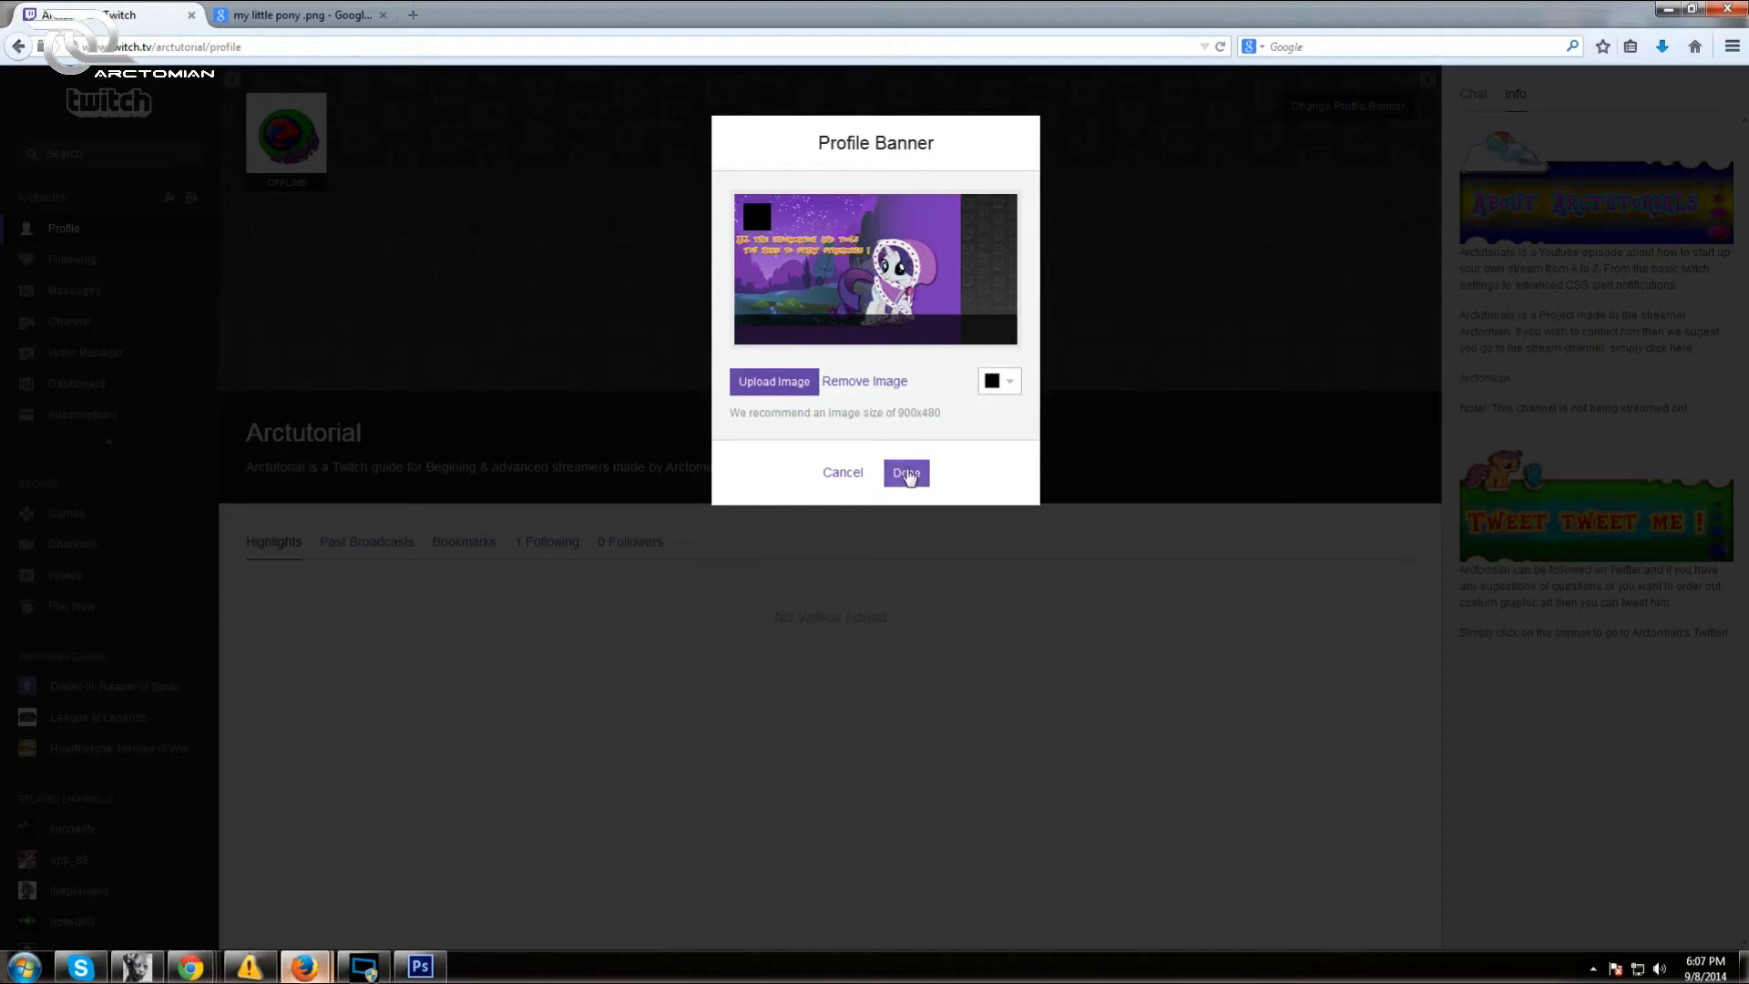
Cancel the profile banner change on Twitch and switch back to Photoshop
{"action": "left_click", "coordinate": [861, 476]}
{"action": "left_click", "coordinate": [1667, 9]}
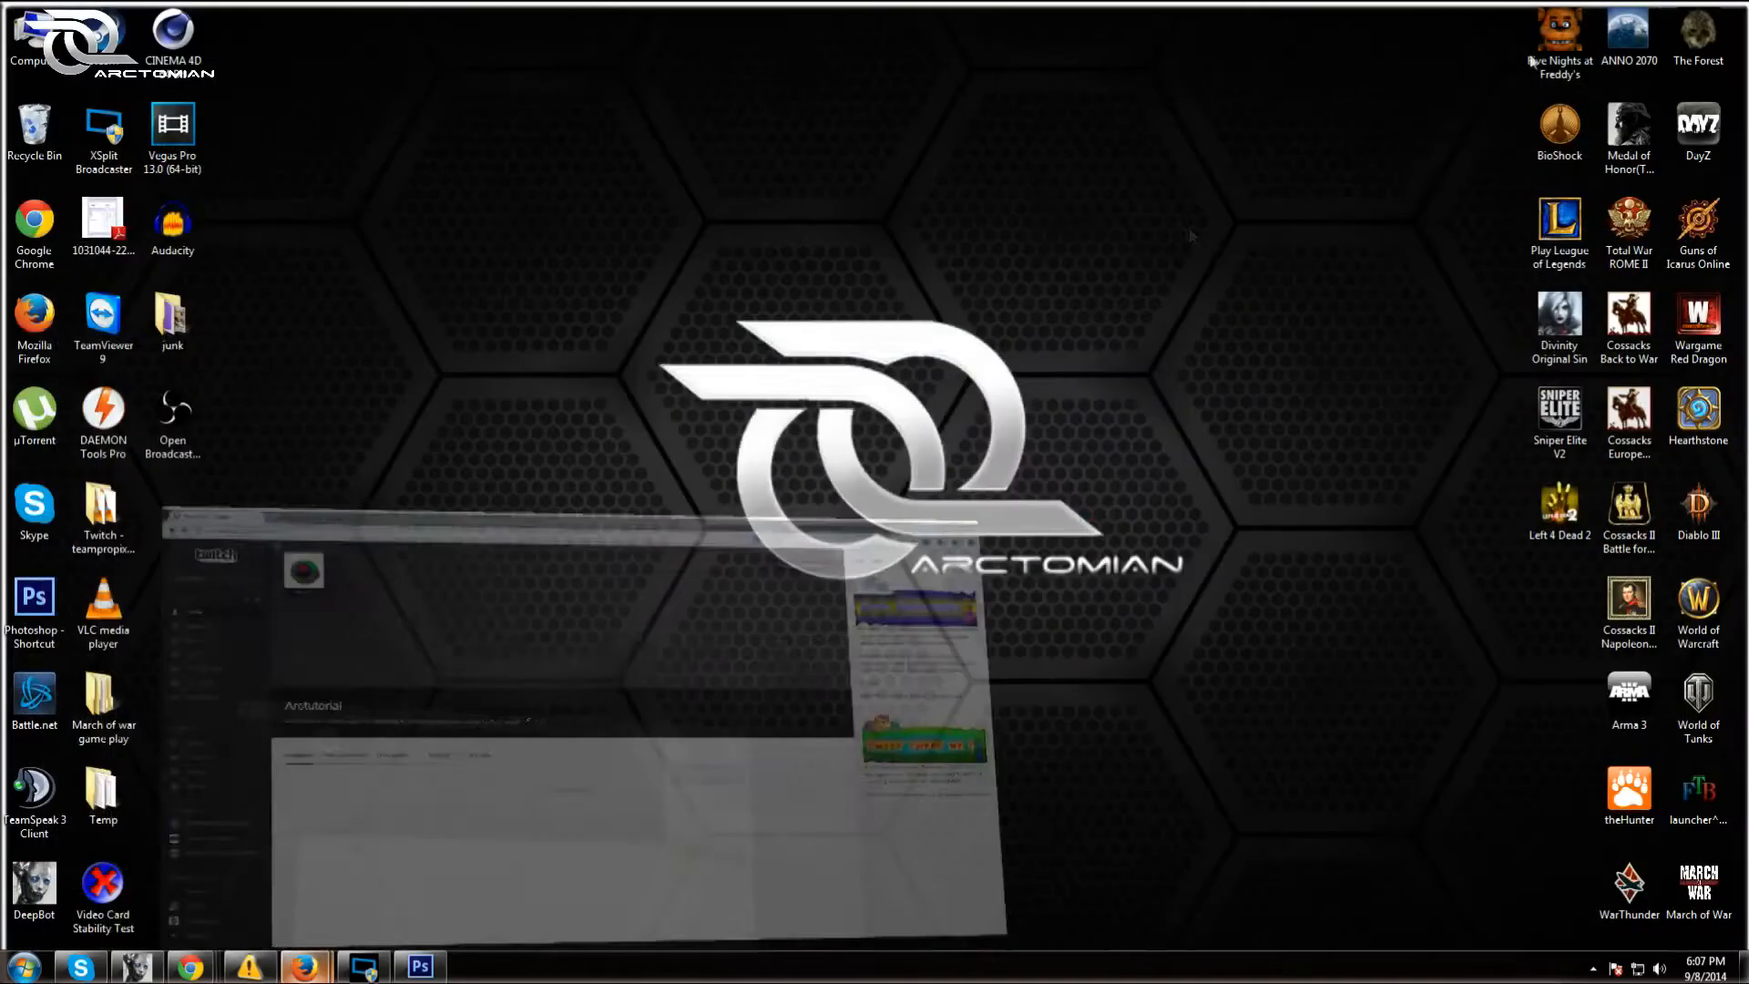
{"action": "left_click", "coordinate": [420, 966]}
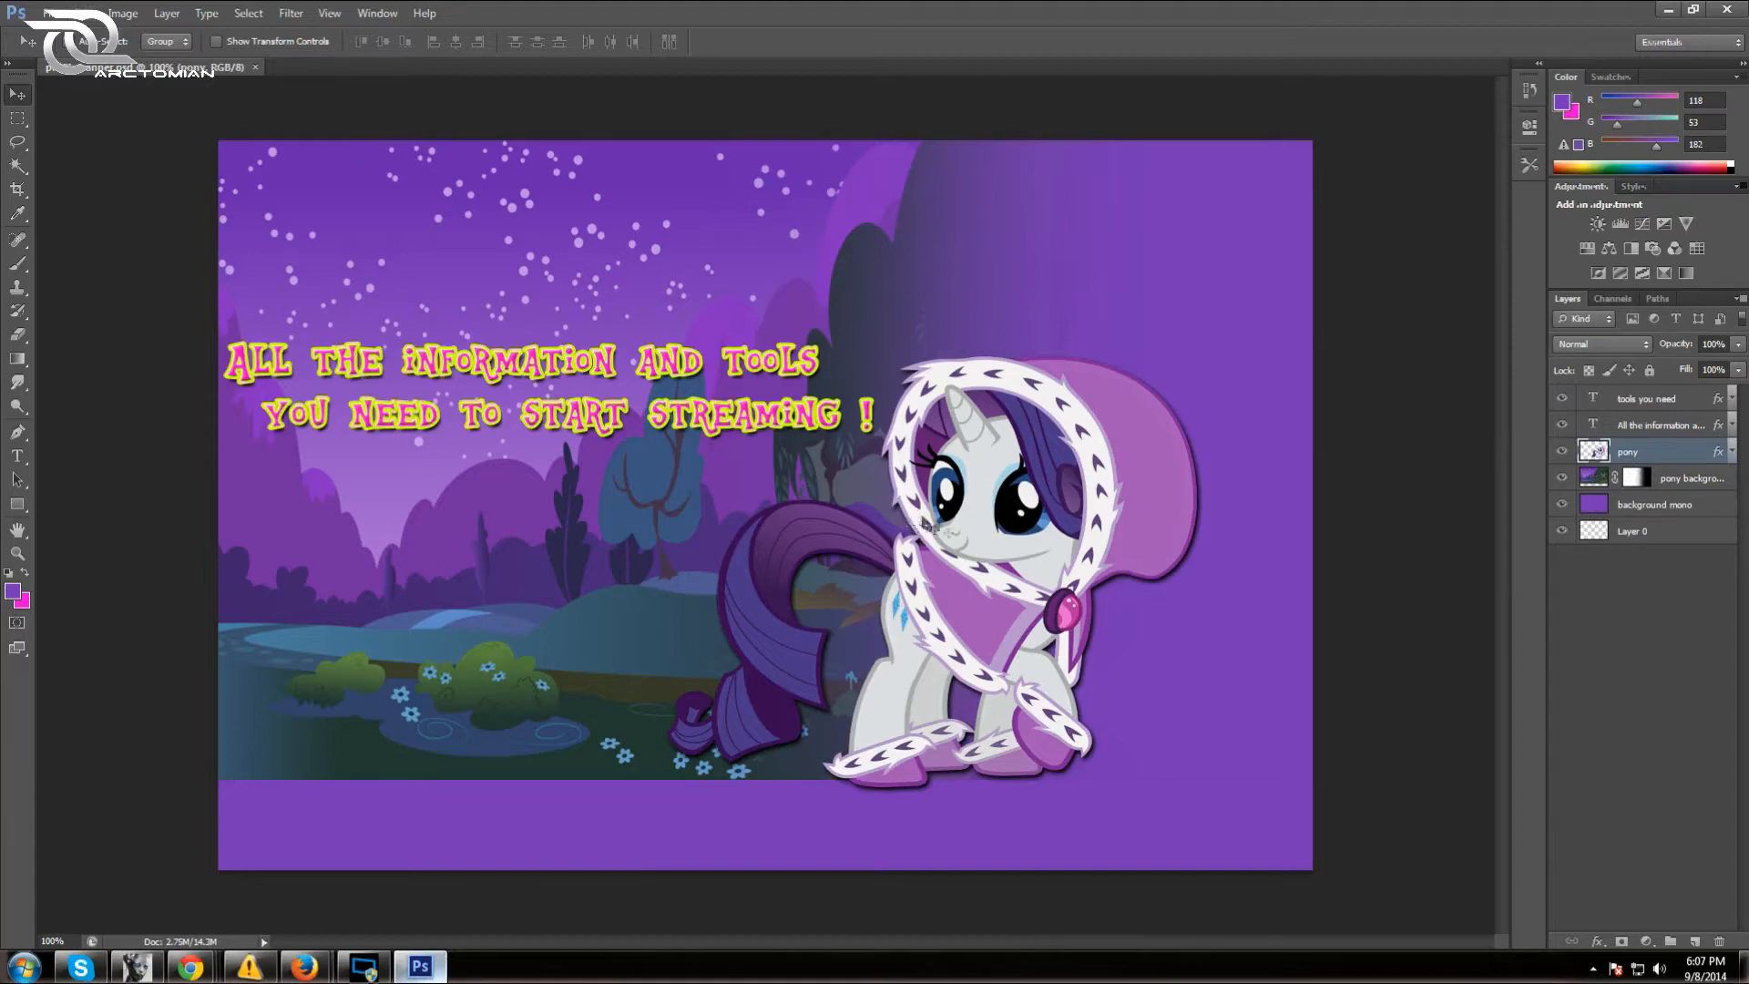
Move the pony layer upward so its hooves sit above the lower edge of the forest background
{"action": "key", "text": "Up"}
{"action": "key", "text": "Up"}
{"action": "key", "text": "Up"}
{"action": "key", "text": "Up"}
{"action": "key", "text": "Up"}
{"action": "key", "text": "Up"}
{"action": "key", "text": "Up"}
{"action": "key", "text": "Up"}
{"action": "key", "text": "Up"}
{"action": "key", "text": "Up"}
{"action": "key", "text": "Up"}
{"action": "key", "text": "Up"}
{"action": "key", "text": "Up"}
{"action": "key", "text": "Up"}
{"action": "key", "text": "Up"}
{"action": "key", "text": "Up"}
{"action": "key", "text": "Up"}
{"action": "key", "text": "Up"}
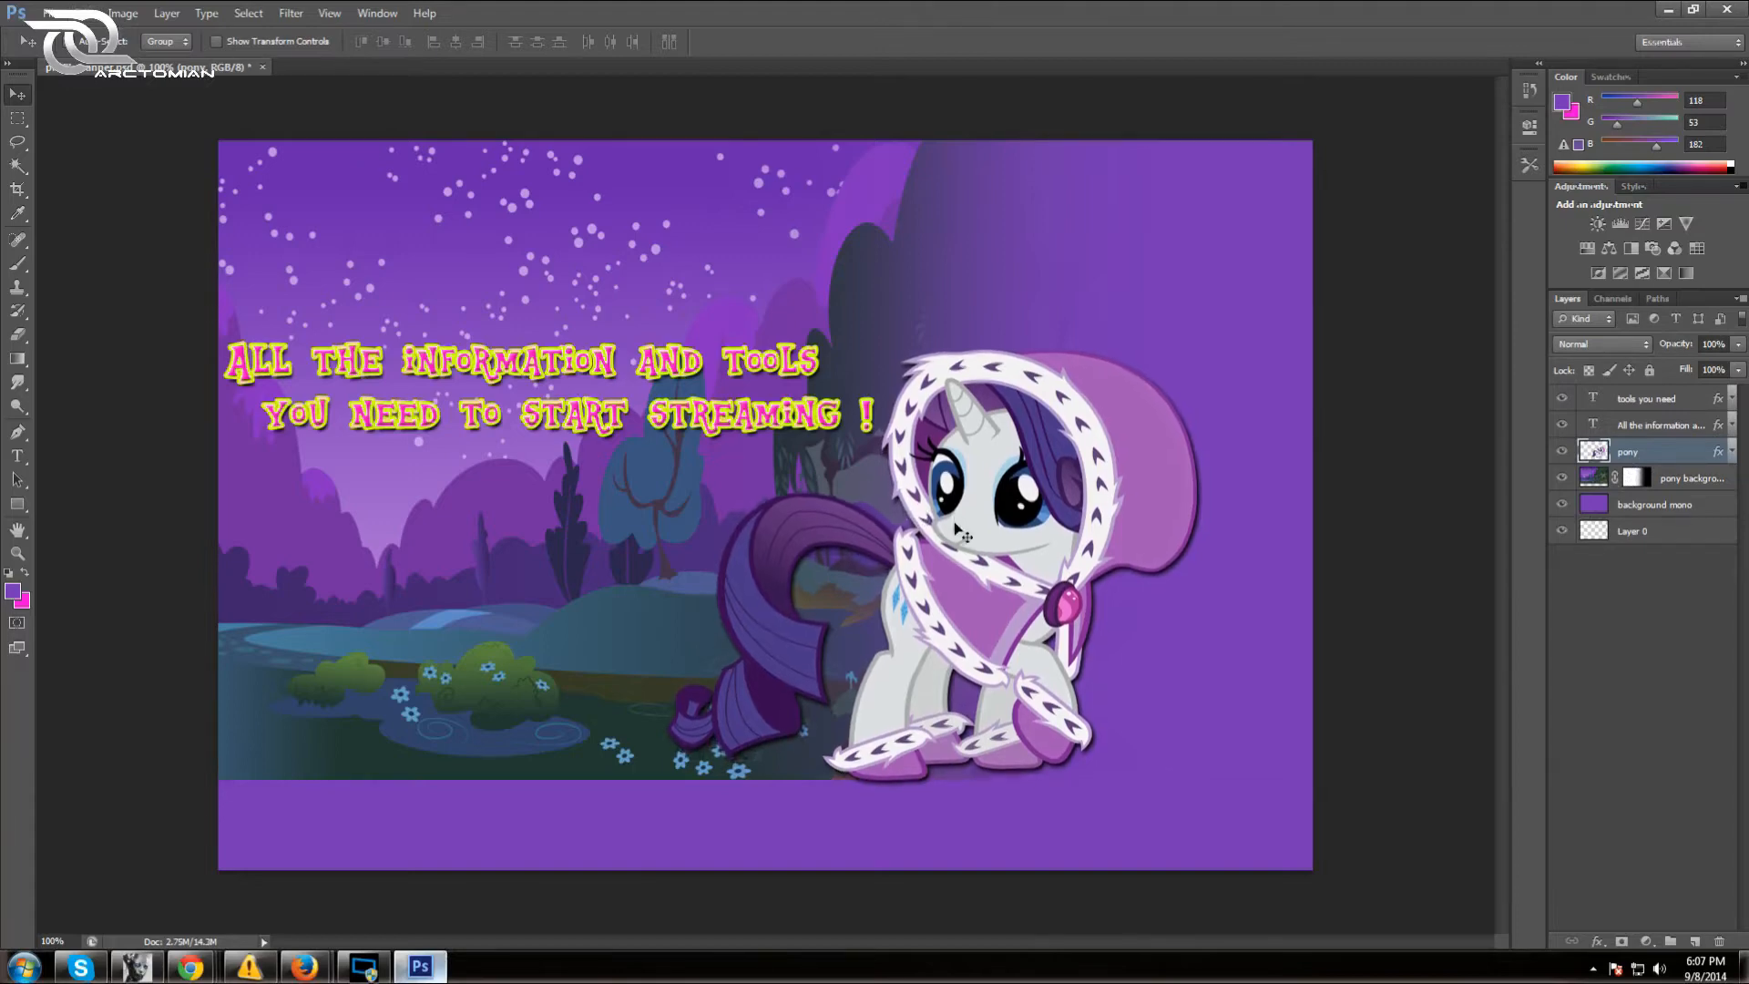
{"action": "key", "text": "Up"}
{"action": "key", "text": "Up"}
{"action": "key", "text": "Up"}
{"action": "key", "text": "Up"}
{"action": "key", "text": "Up"}
{"action": "key", "text": "Up"}
{"action": "key", "text": "Up"}
{"action": "key", "text": "Up"}
{"action": "key", "text": "Up"}
{"action": "key", "text": "Up"}
{"action": "key", "text": "Up"}
{"action": "key", "text": "Up"}
{"action": "key", "text": "Up"}
{"action": "key", "text": "Up"}
{"action": "key", "text": "Up"}
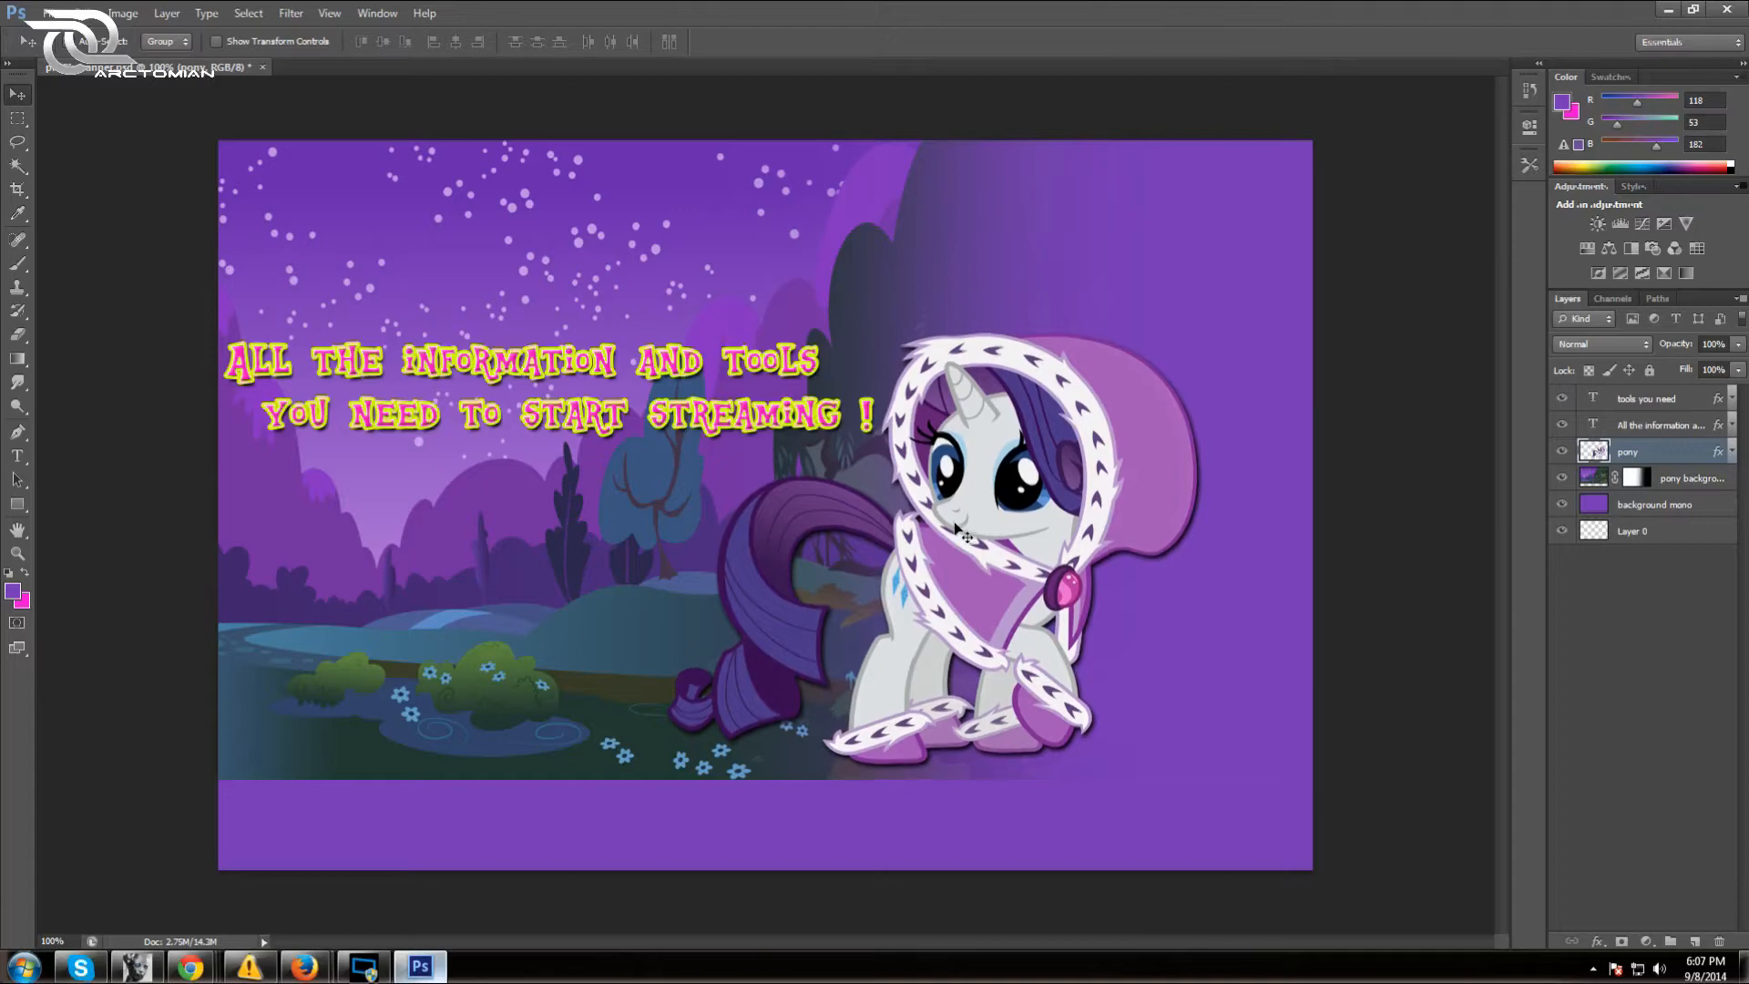
{"action": "left_click_drag", "start_coordinate": [959, 531], "coordinate": [959, 499]}
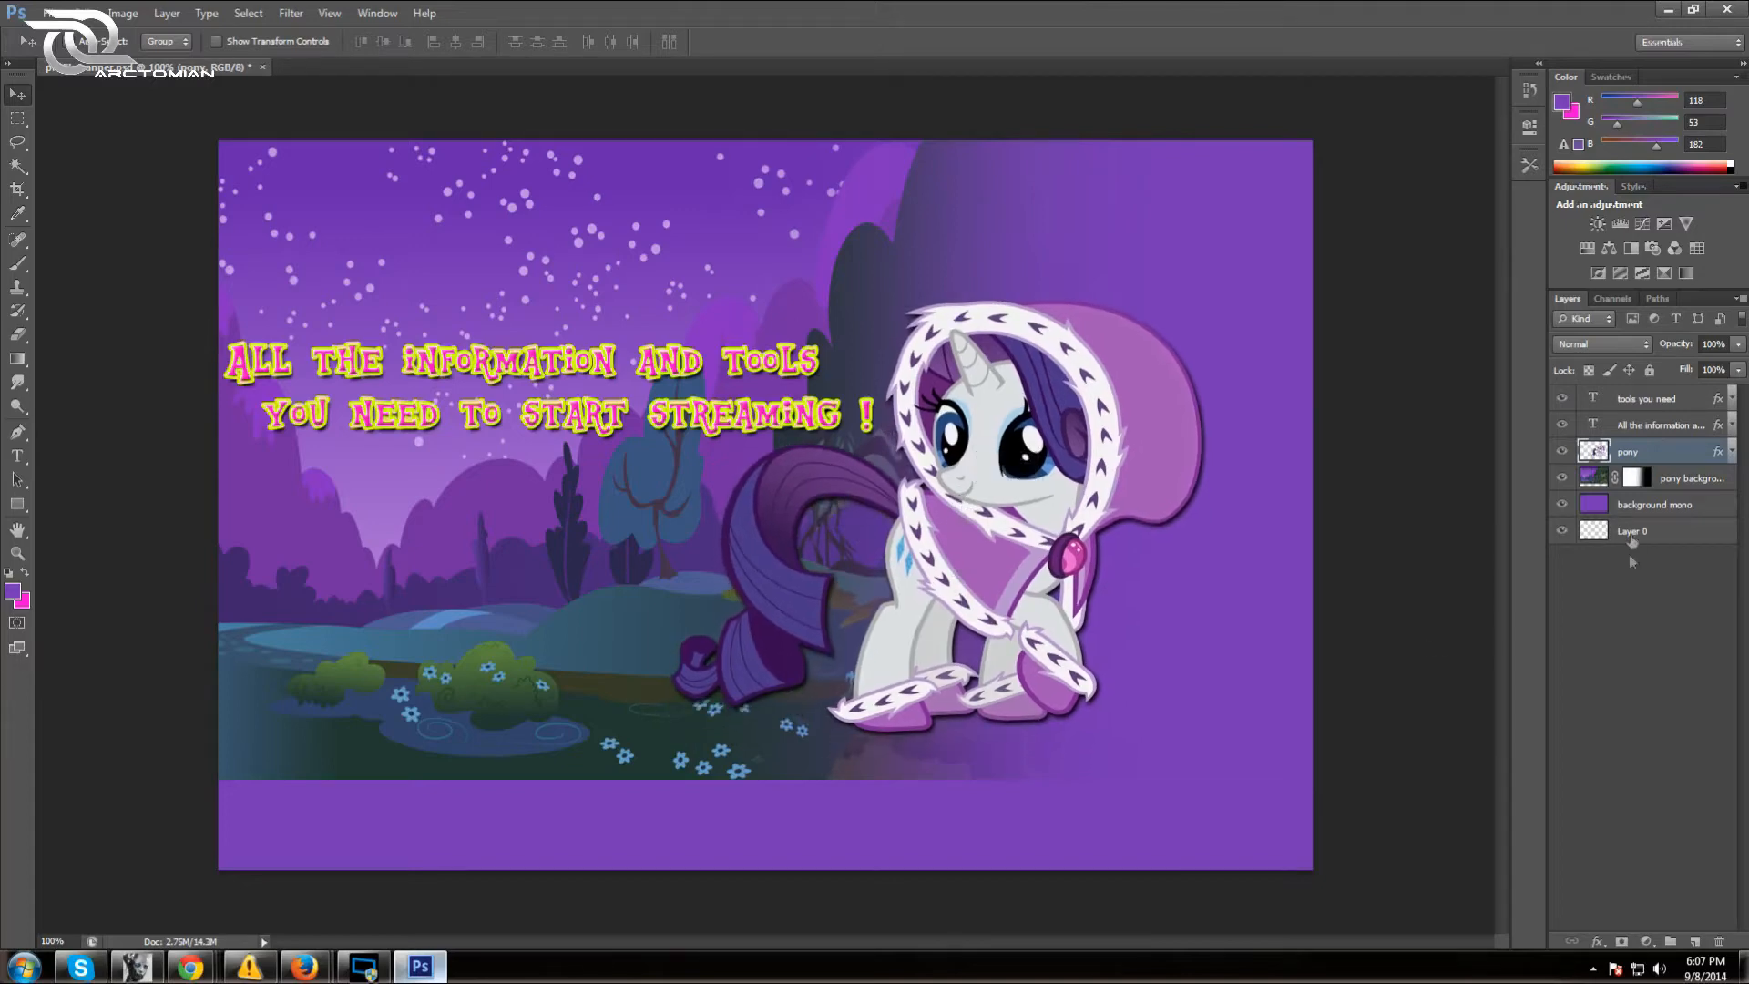
Scale the pony background layer down to about 94% width and 92% height, keeping its upper-left corner in place
{"action": "left_click", "coordinate": [1613, 479]}
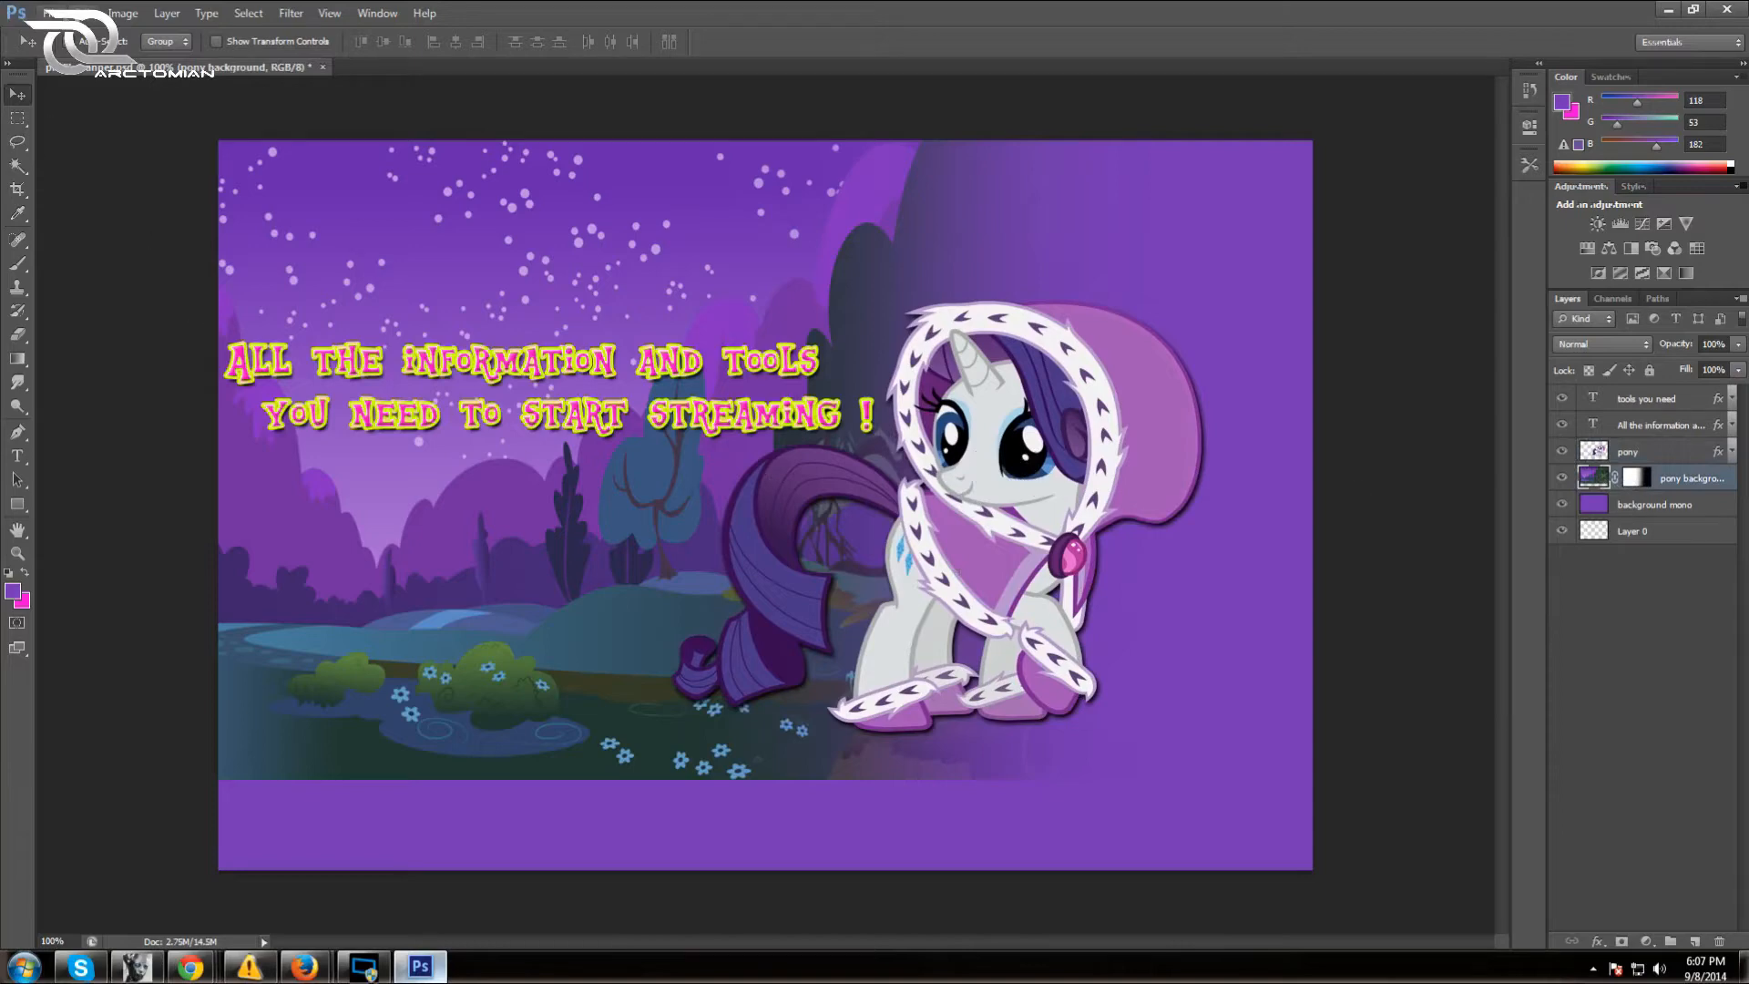
{"action": "left_click", "coordinate": [82, 13]}
{"action": "mouse_move", "coordinate": [296, 369]}
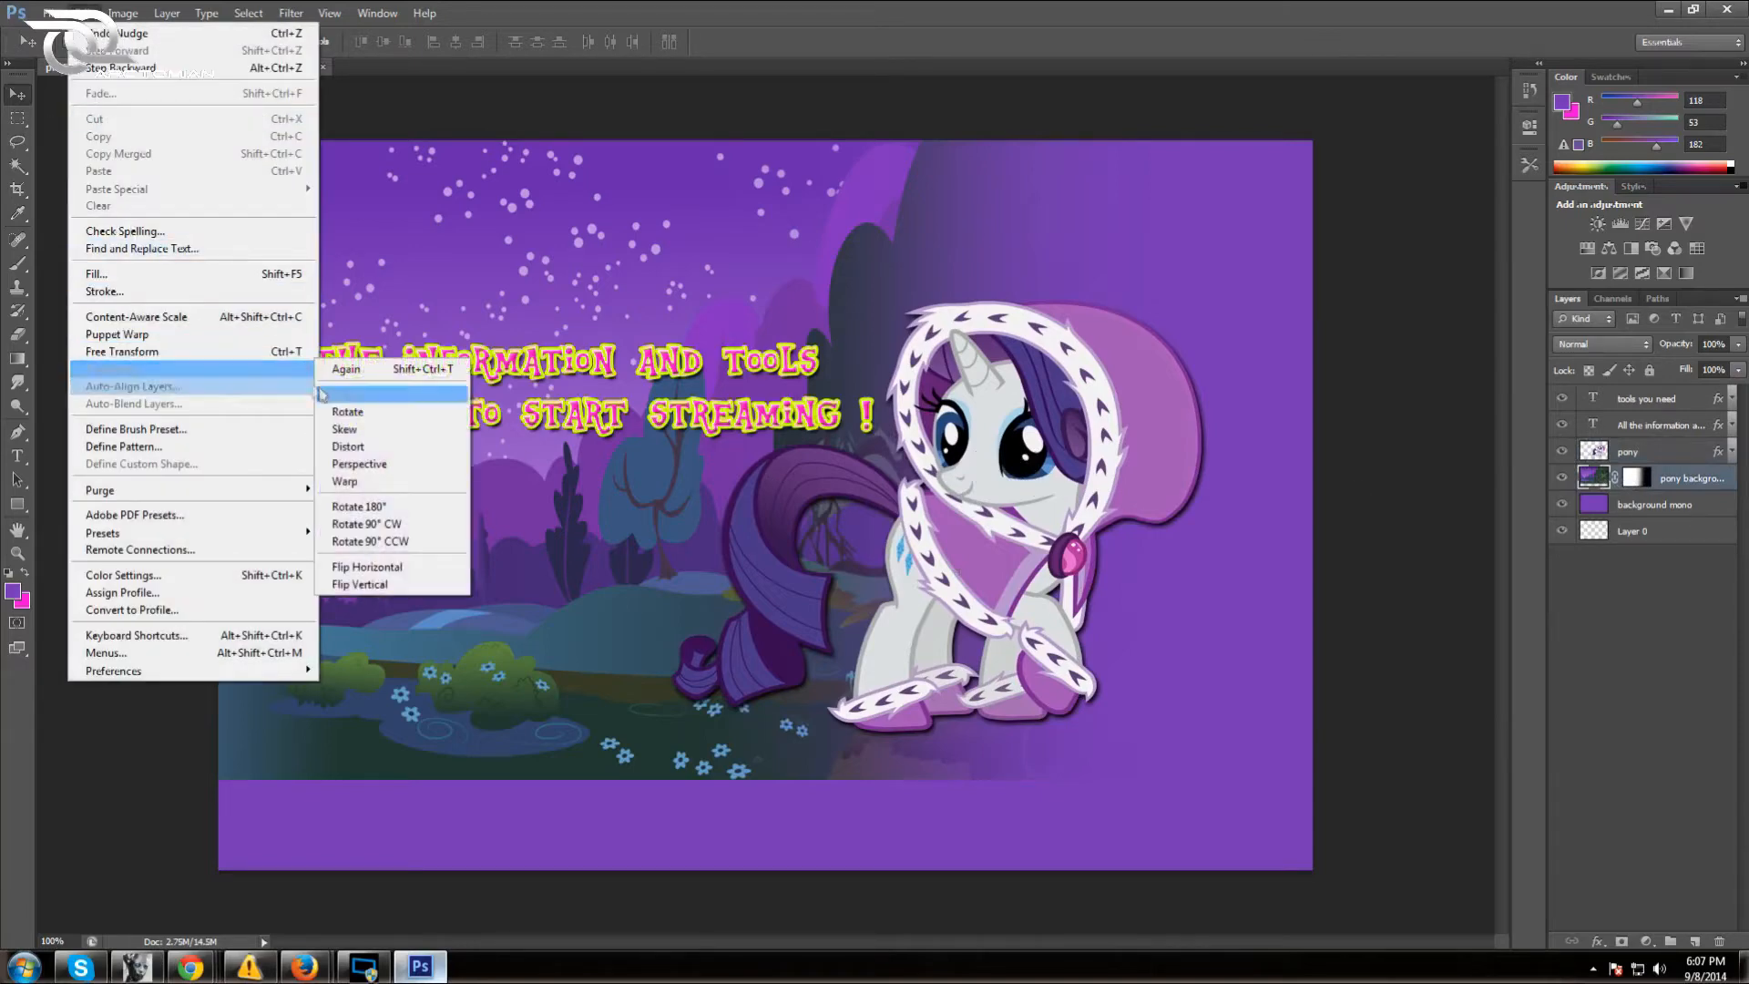
{"action": "left_click", "coordinate": [343, 394]}
{"action": "left_click_drag", "start_coordinate": [1312, 779], "coordinate": [1250, 732]}
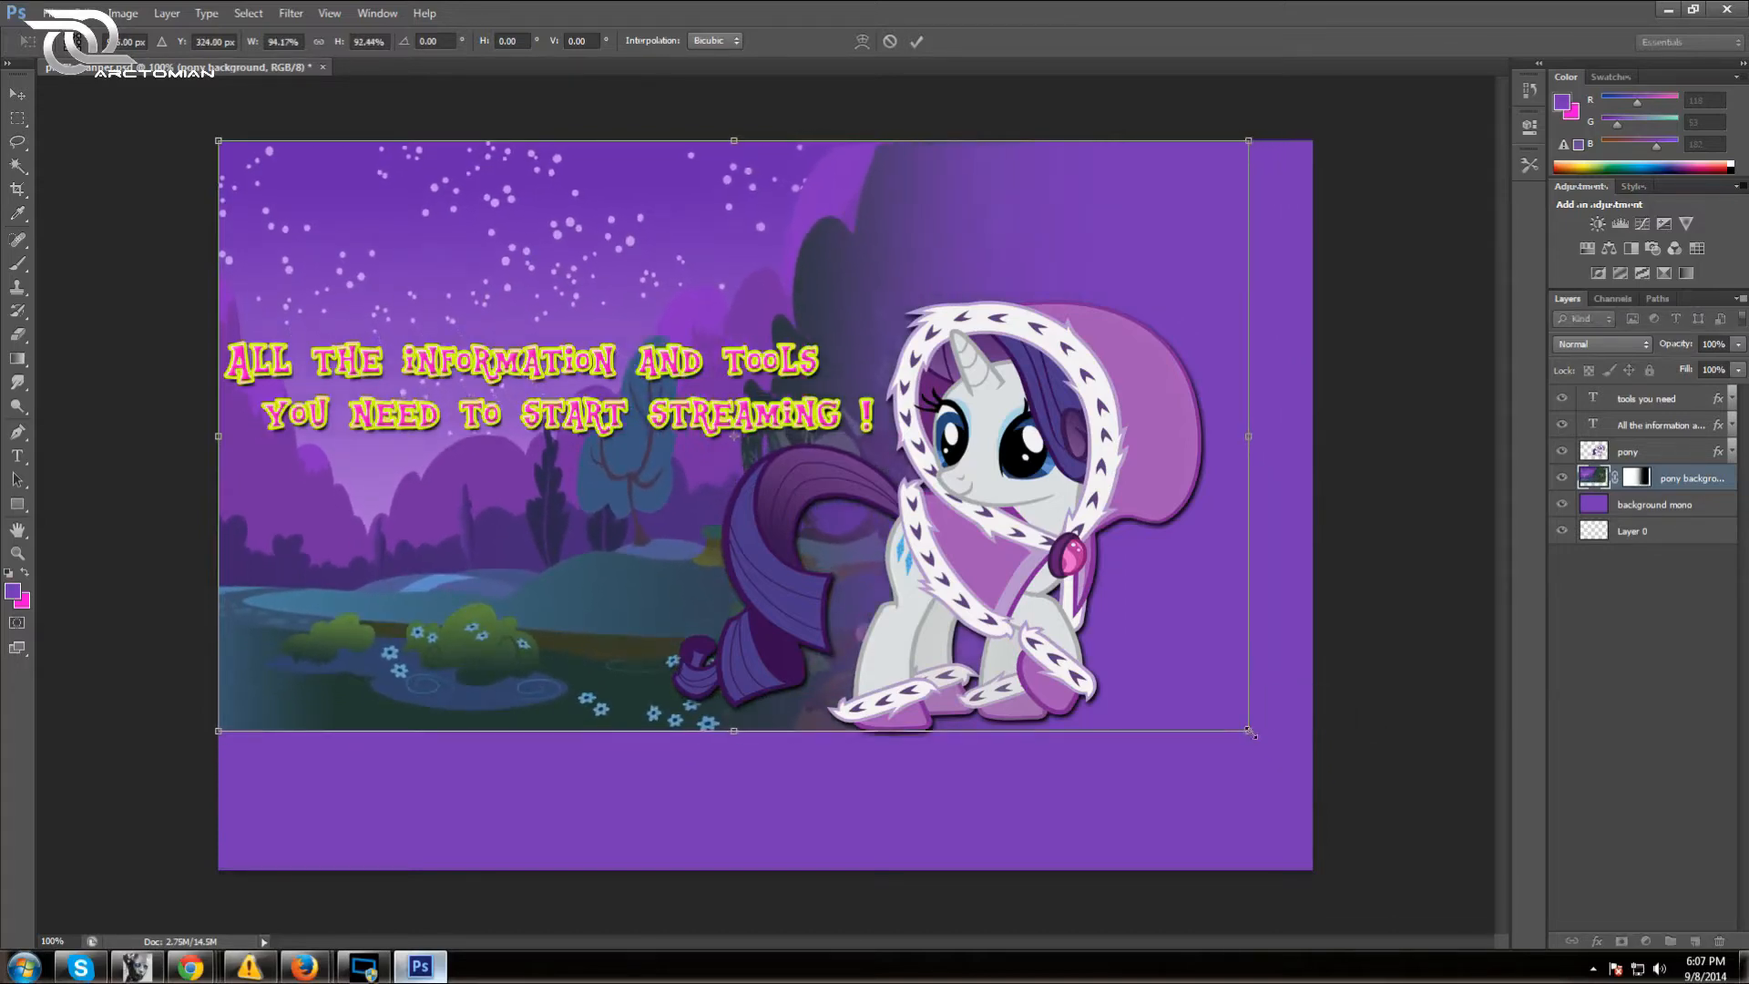
{"action": "left_click", "coordinate": [916, 41]}
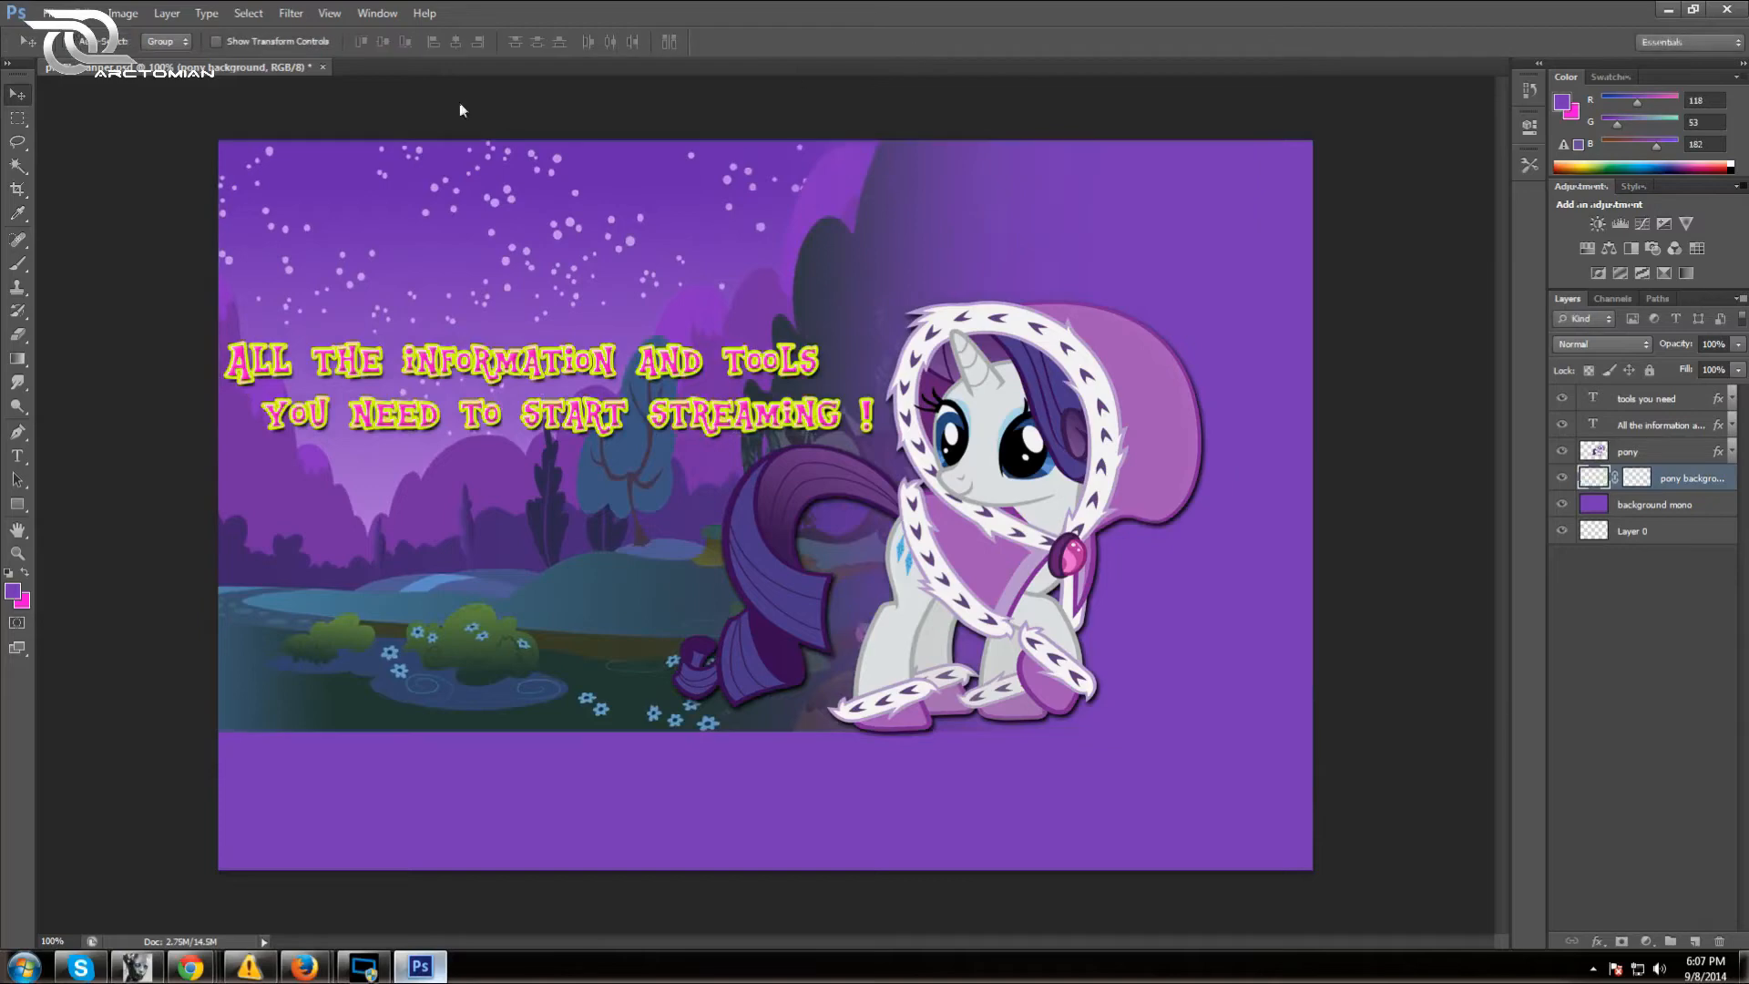
Save the revised design over the existing "profile banner" Photoshop file with Maximize Compatibility enabled
{"action": "left_click", "coordinate": [52, 13]}
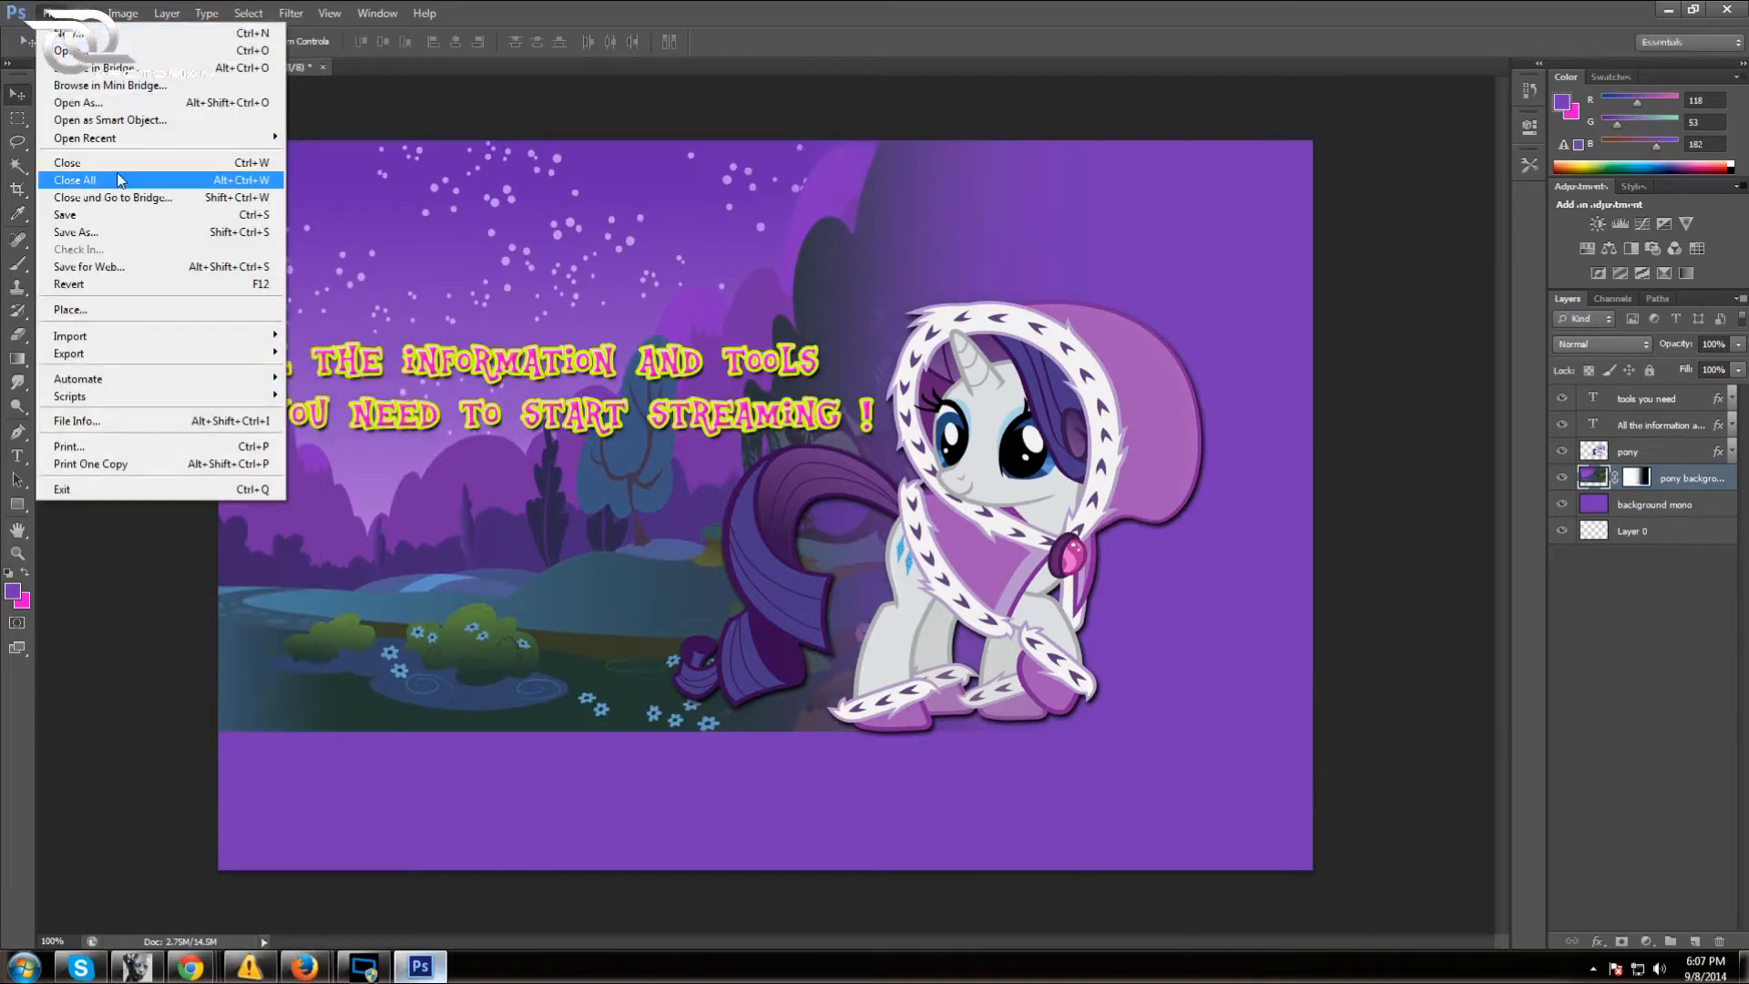
{"action": "left_click", "coordinate": [126, 222]}
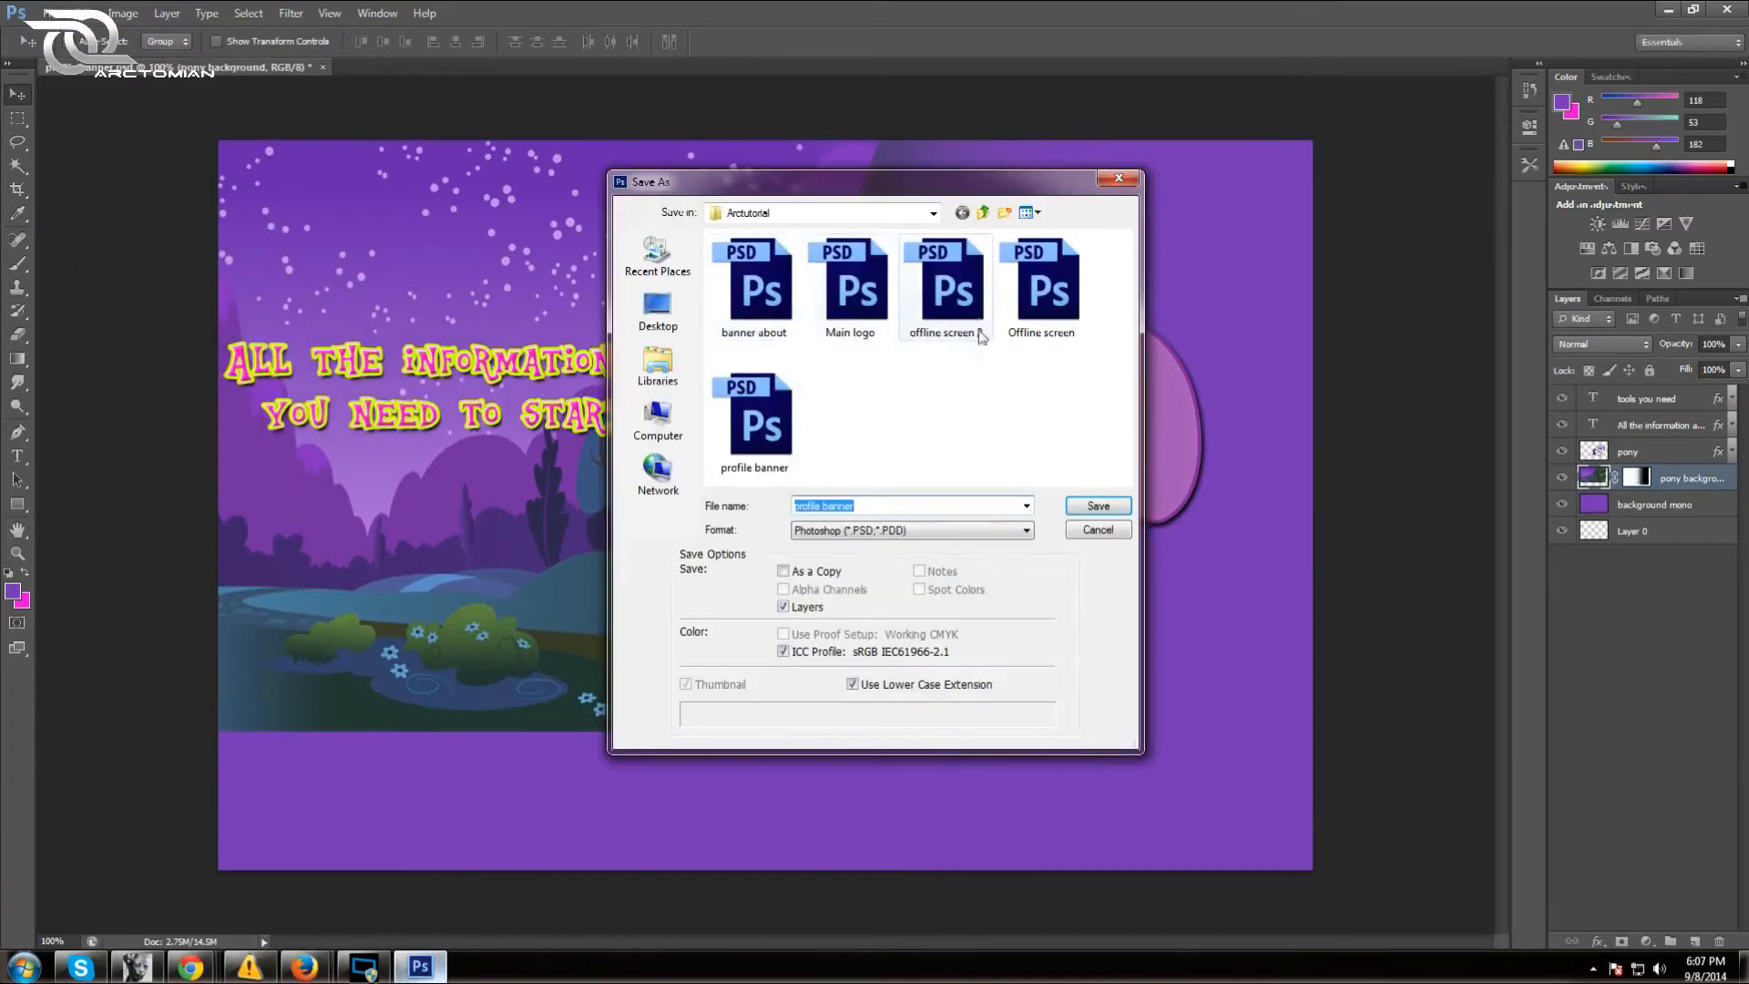
{"action": "left_click", "coordinate": [1097, 507]}
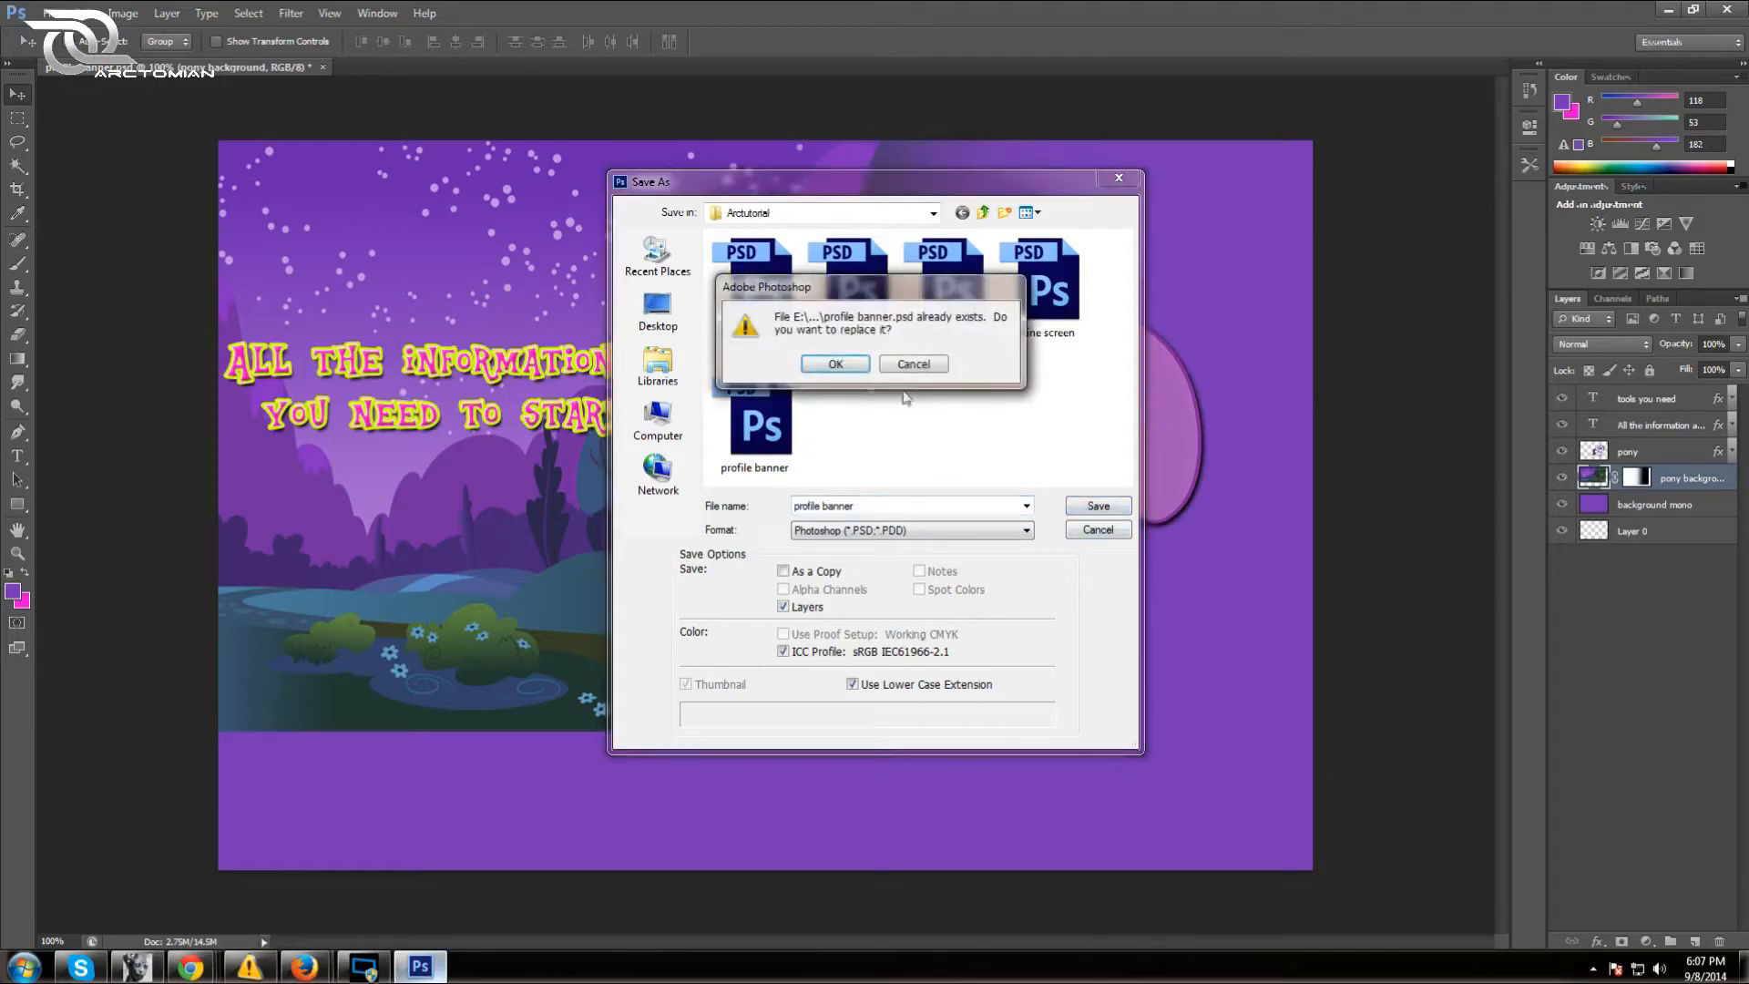
{"action": "left_click", "coordinate": [836, 365]}
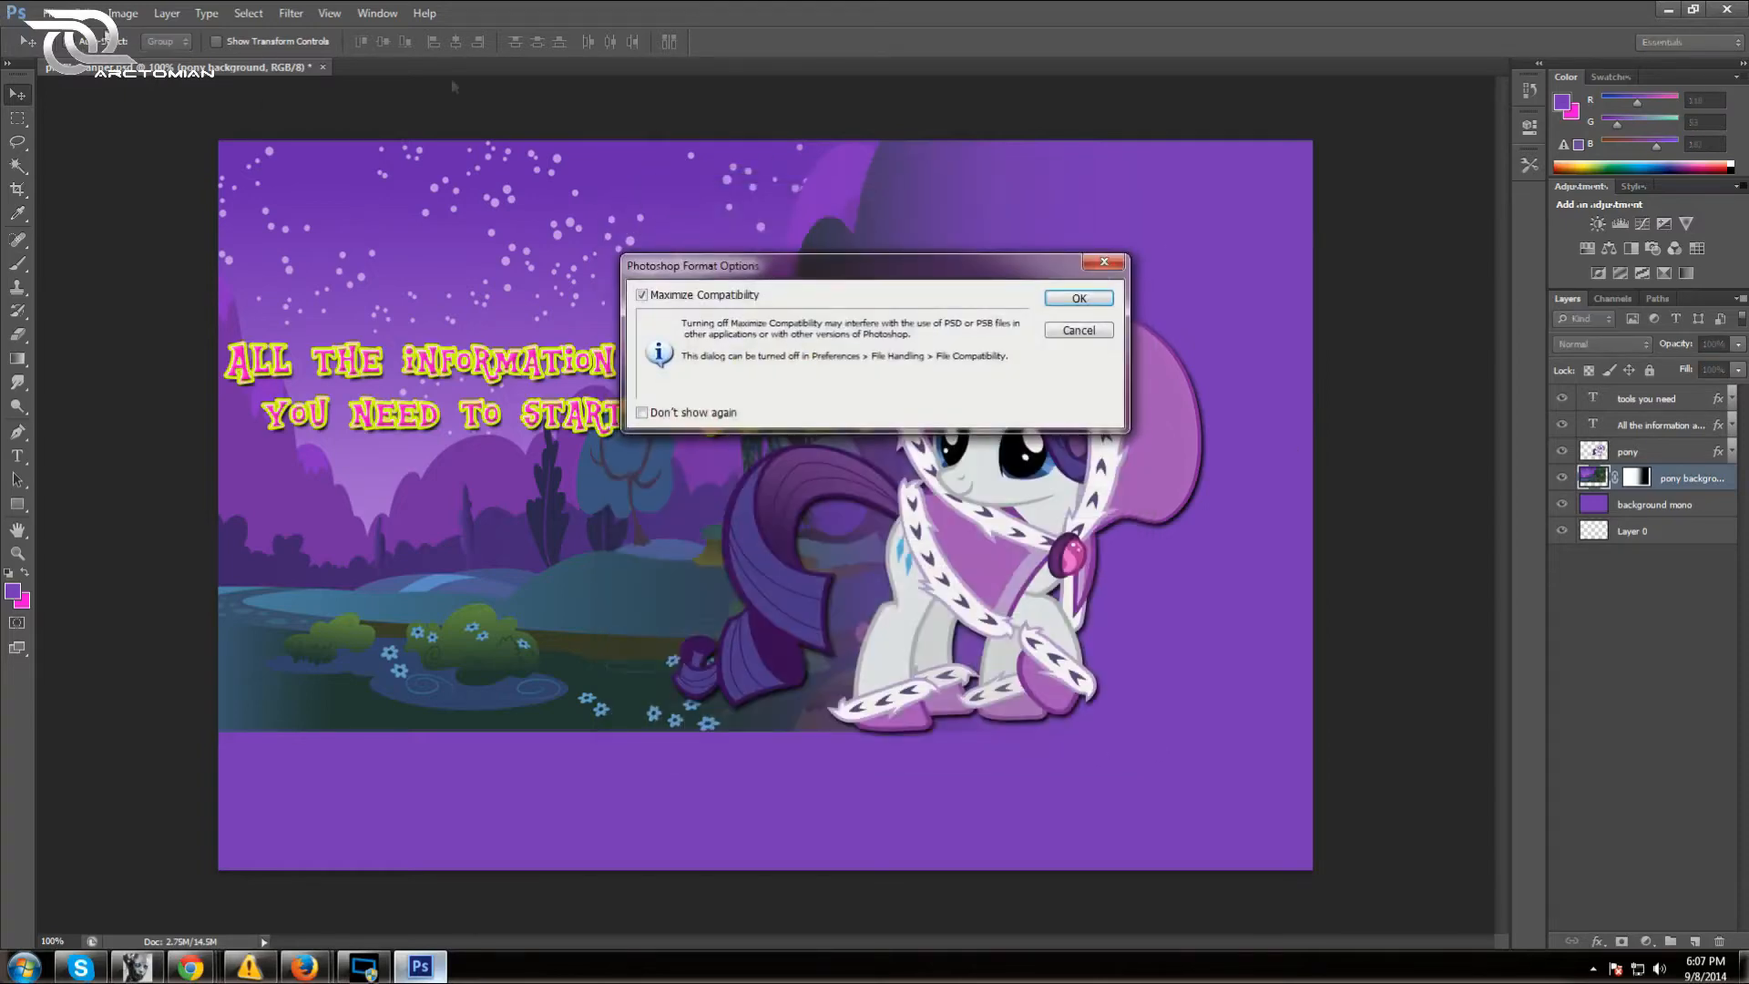
{"action": "left_click", "coordinate": [1087, 298]}
Save a PNG copy over the existing "profile banner.png" with Smallest / Slow compression
{"action": "left_click", "coordinate": [57, 12]}
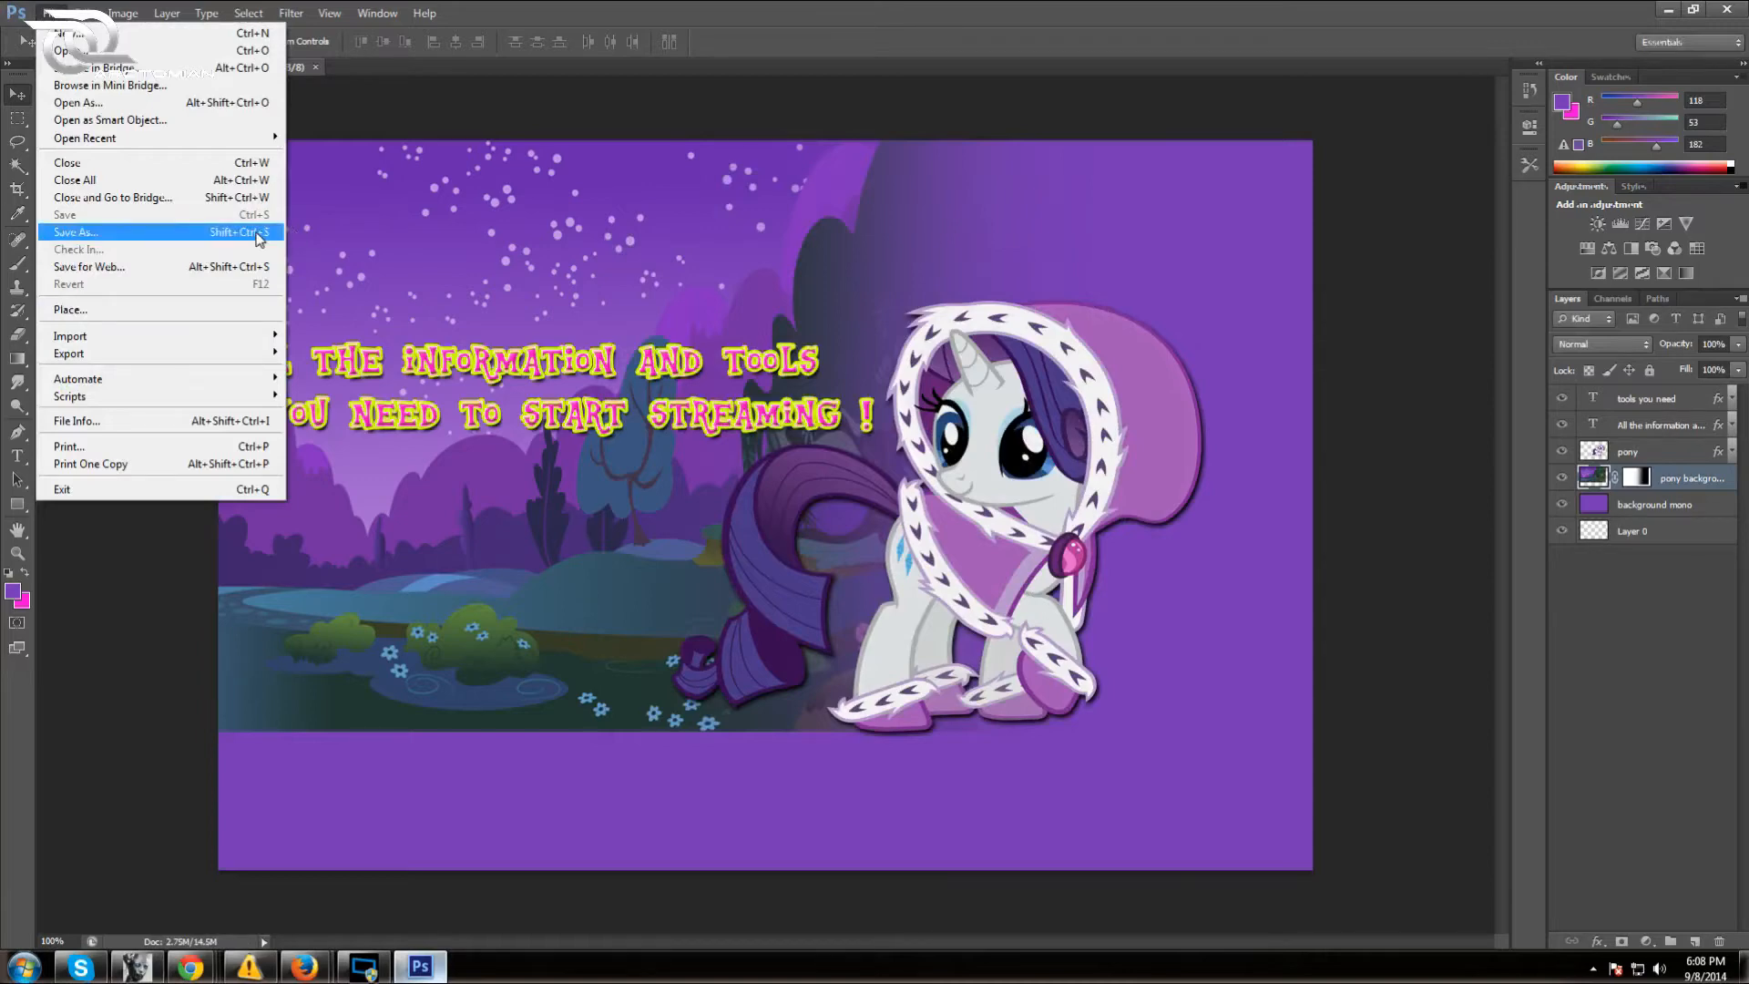
{"action": "left_click", "coordinate": [228, 232]}
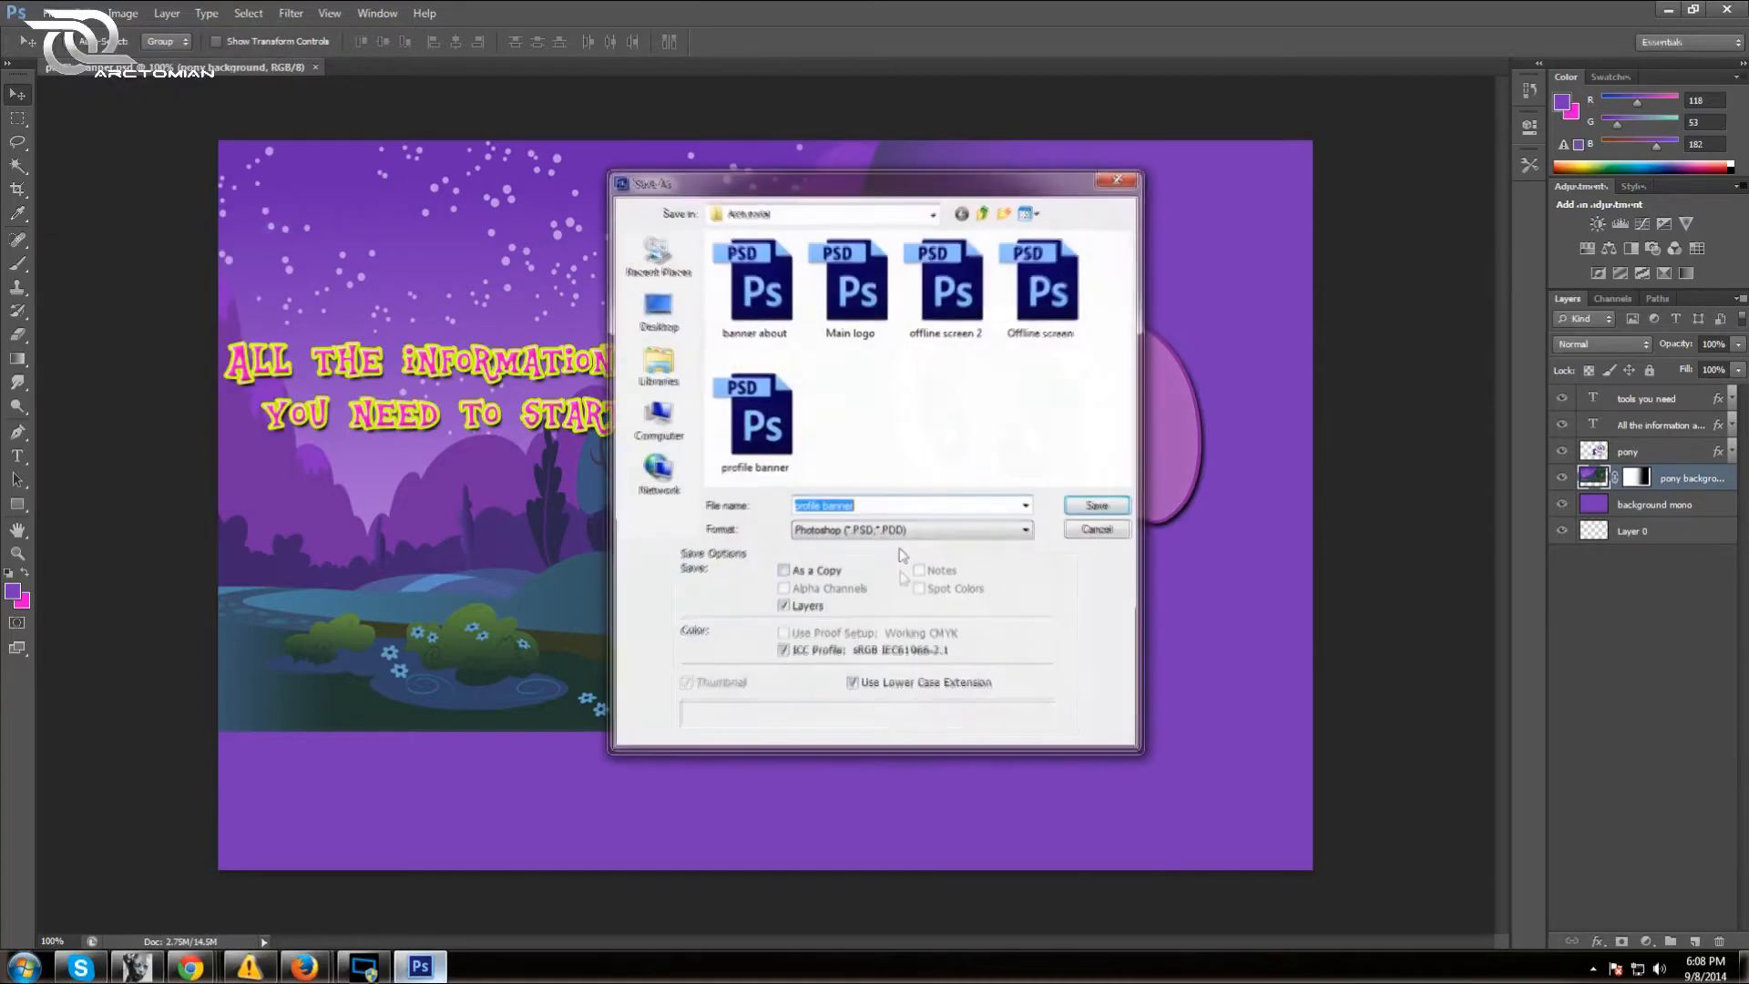
{"action": "left_click", "coordinate": [902, 530]}
{"action": "left_click", "coordinate": [911, 710]}
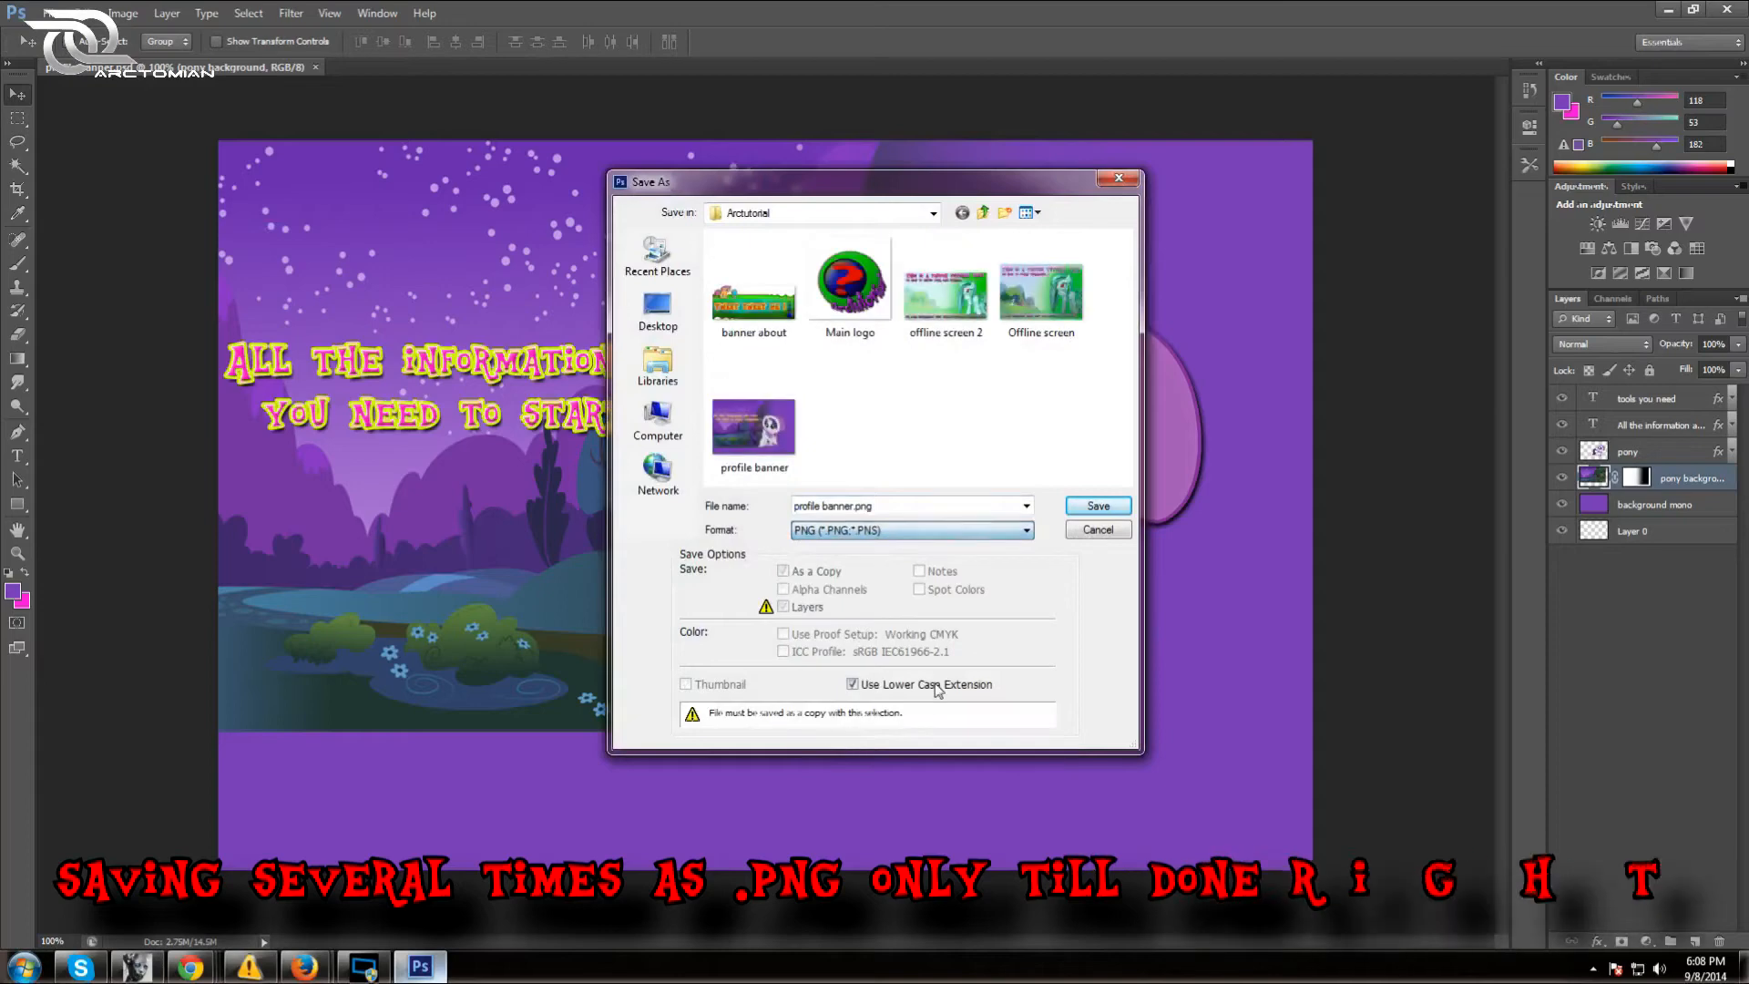
{"action": "left_click", "coordinate": [1118, 508]}
{"action": "left_click", "coordinate": [825, 363]}
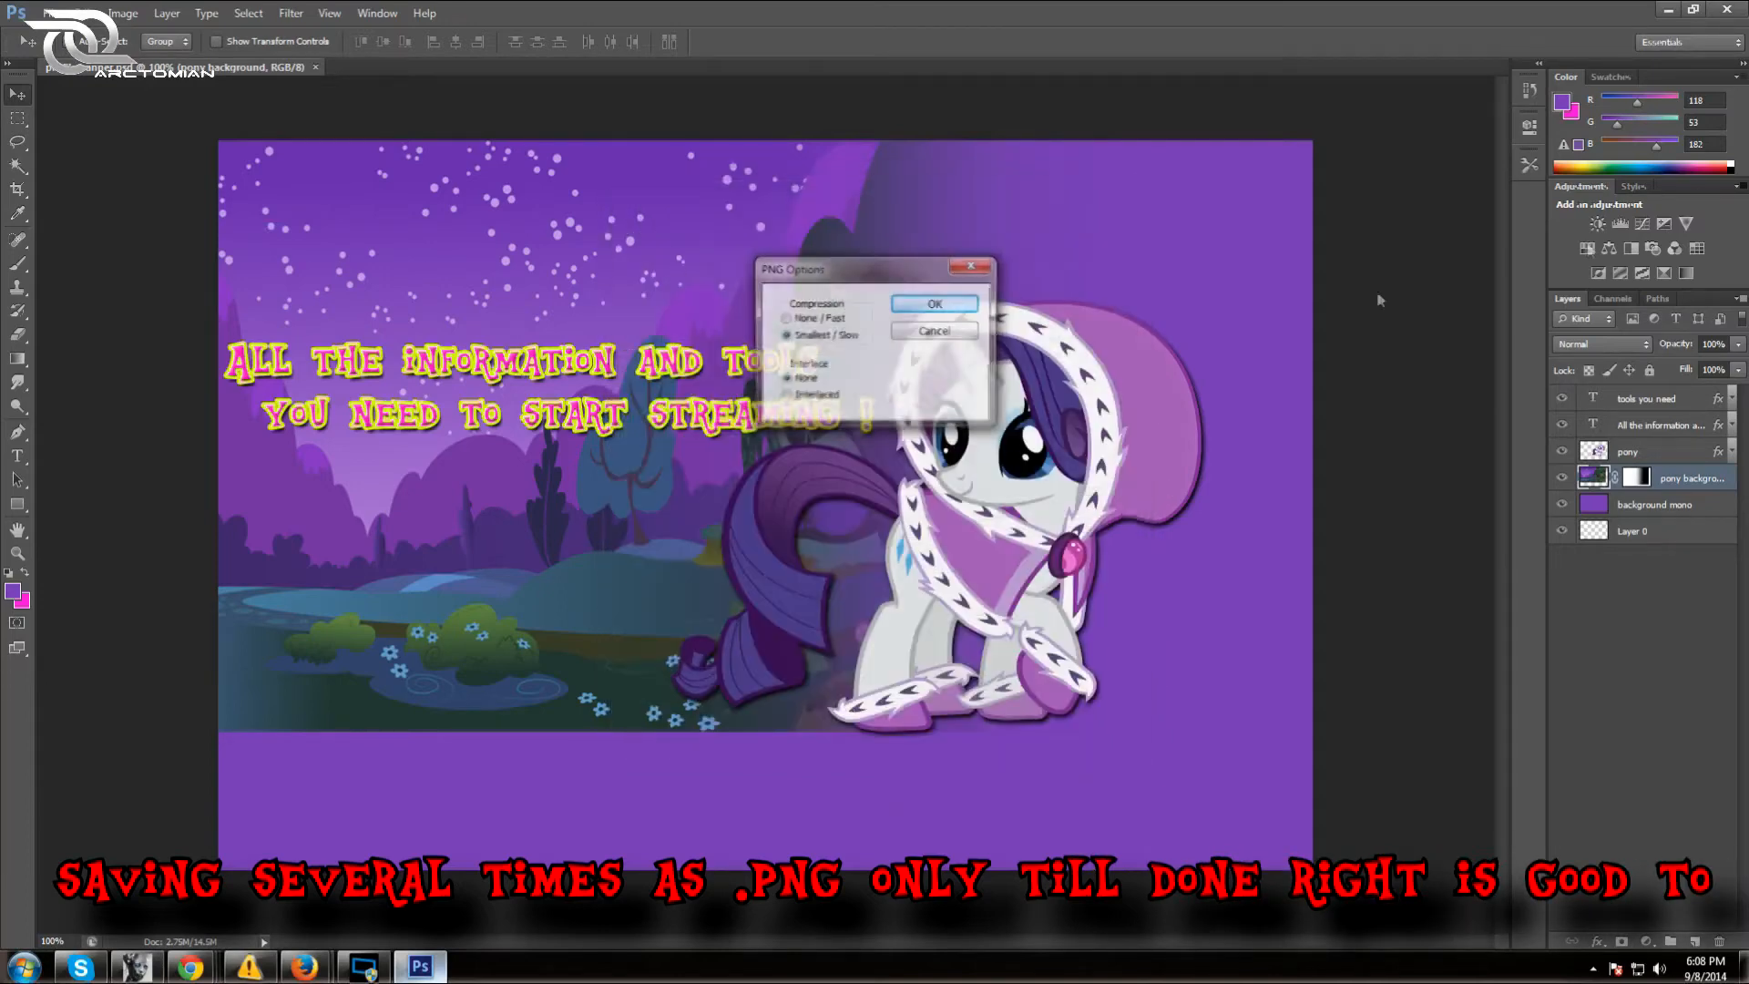
{"action": "left_click", "coordinate": [951, 305]}
Switch to the Twitch profile page in Firefox and upload the updated profile banner PNG as the banner image
{"action": "left_click", "coordinate": [1669, 10]}
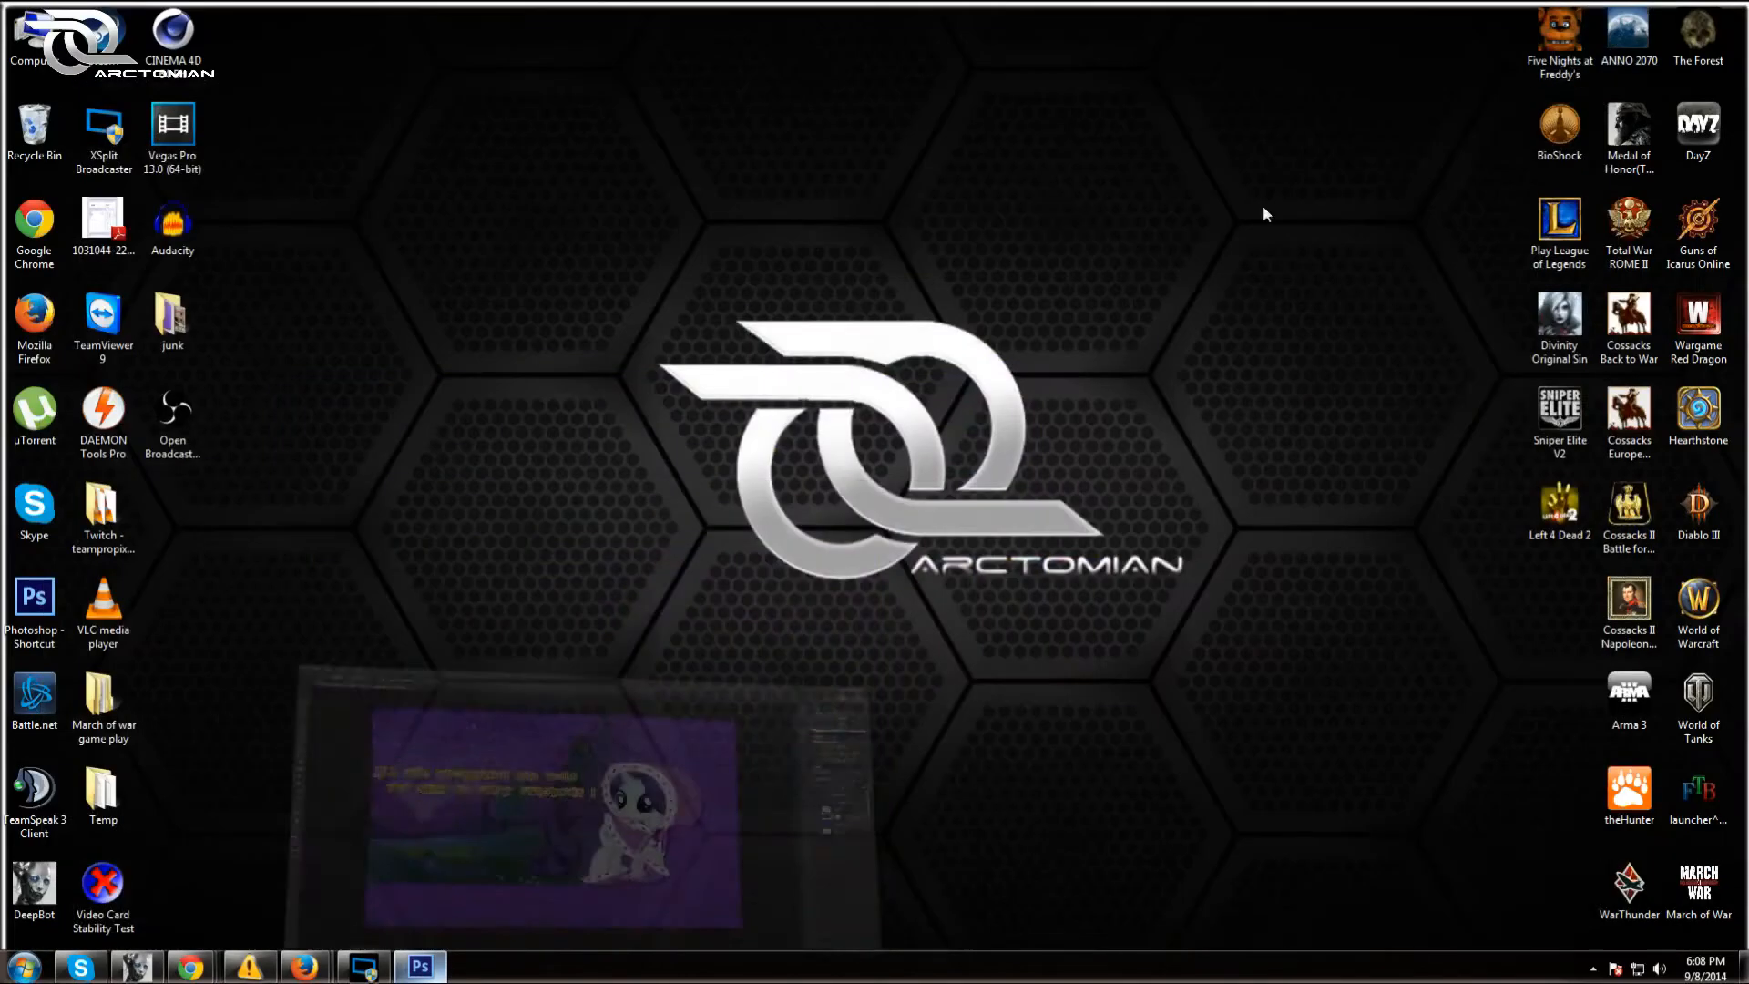
{"action": "mouse_move", "coordinate": [304, 965]}
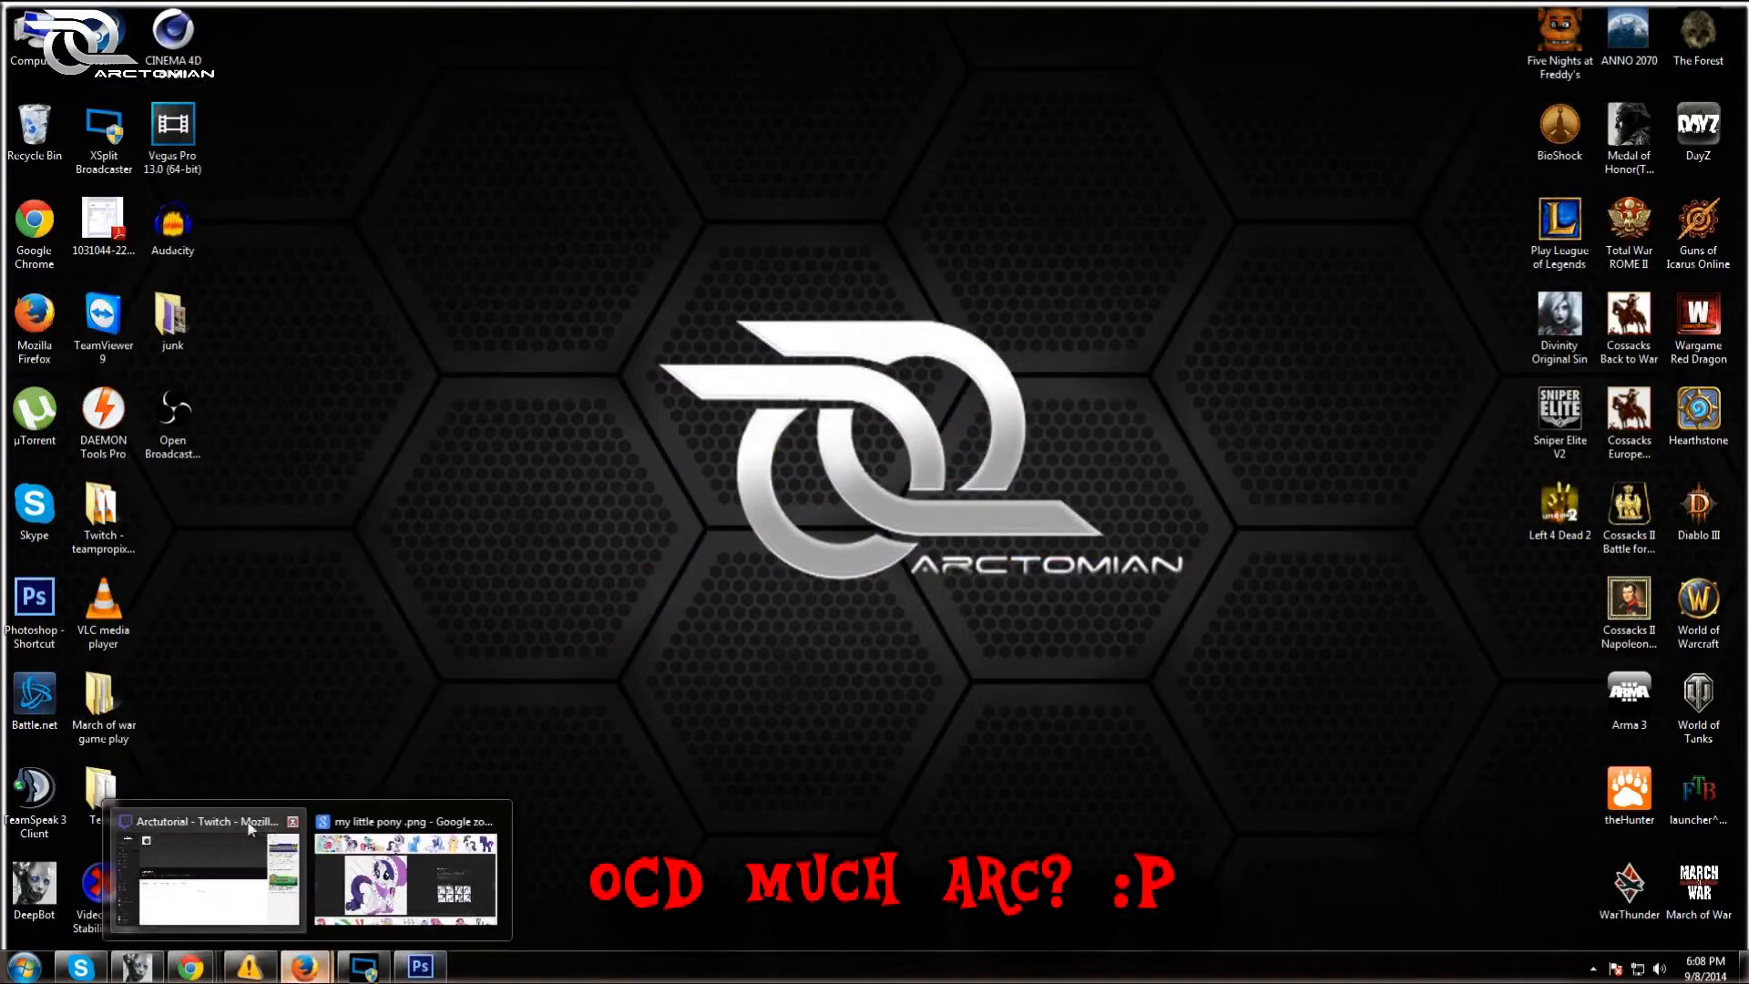
{"action": "left_click", "coordinate": [201, 865]}
{"action": "left_click", "coordinate": [1342, 106]}
{"action": "left_click", "coordinate": [774, 381]}
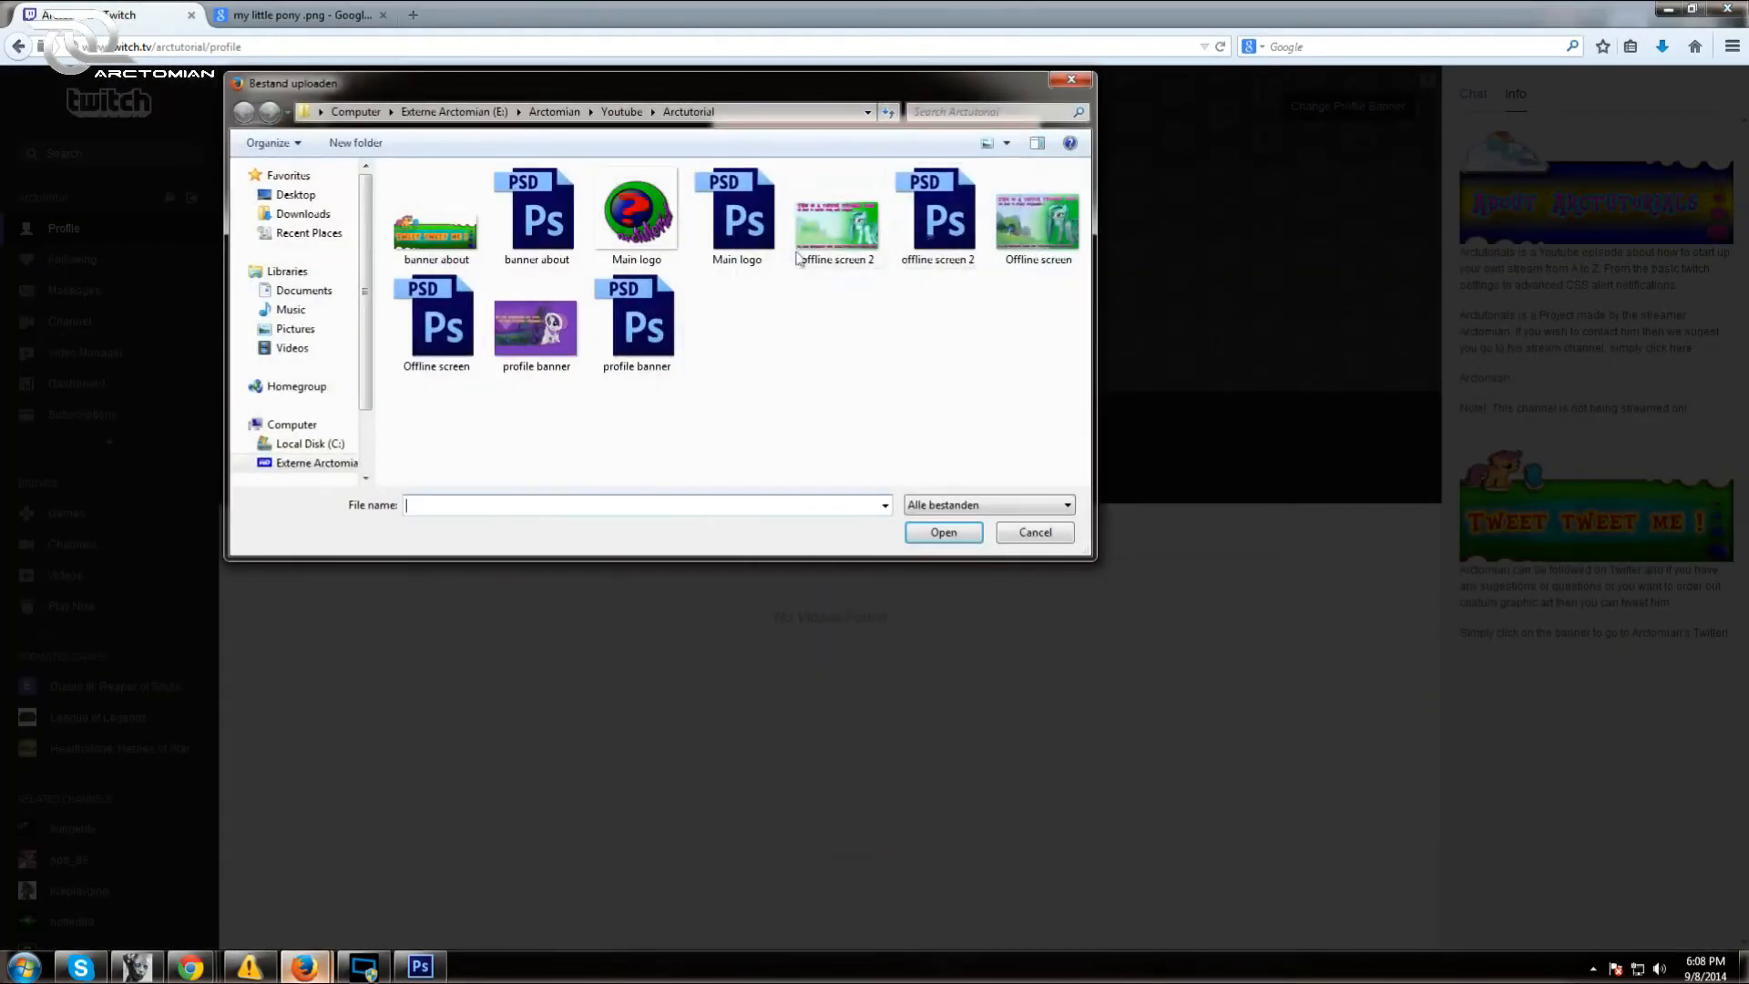
{"action": "left_click", "coordinate": [536, 338]}
{"action": "left_click", "coordinate": [942, 534]}
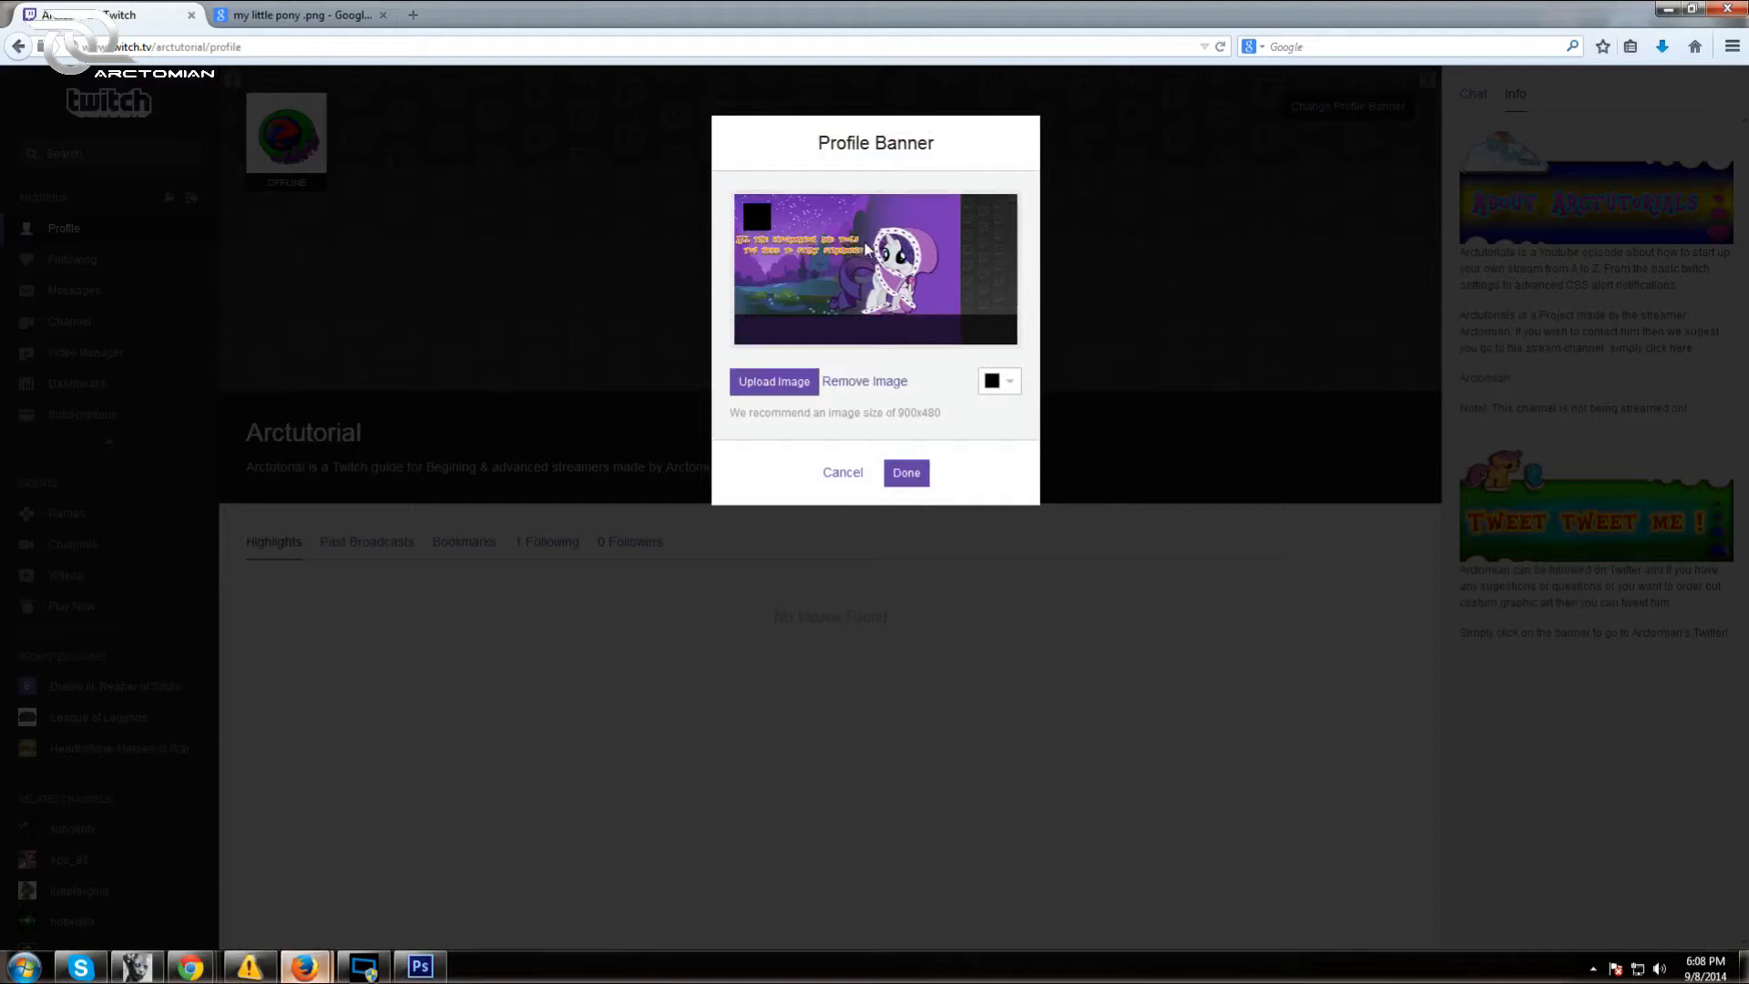
Set the Twitch profile banner's background colour to the purple #9624b3
{"action": "left_click", "coordinate": [1012, 383]}
{"action": "left_click", "coordinate": [1112, 414]}
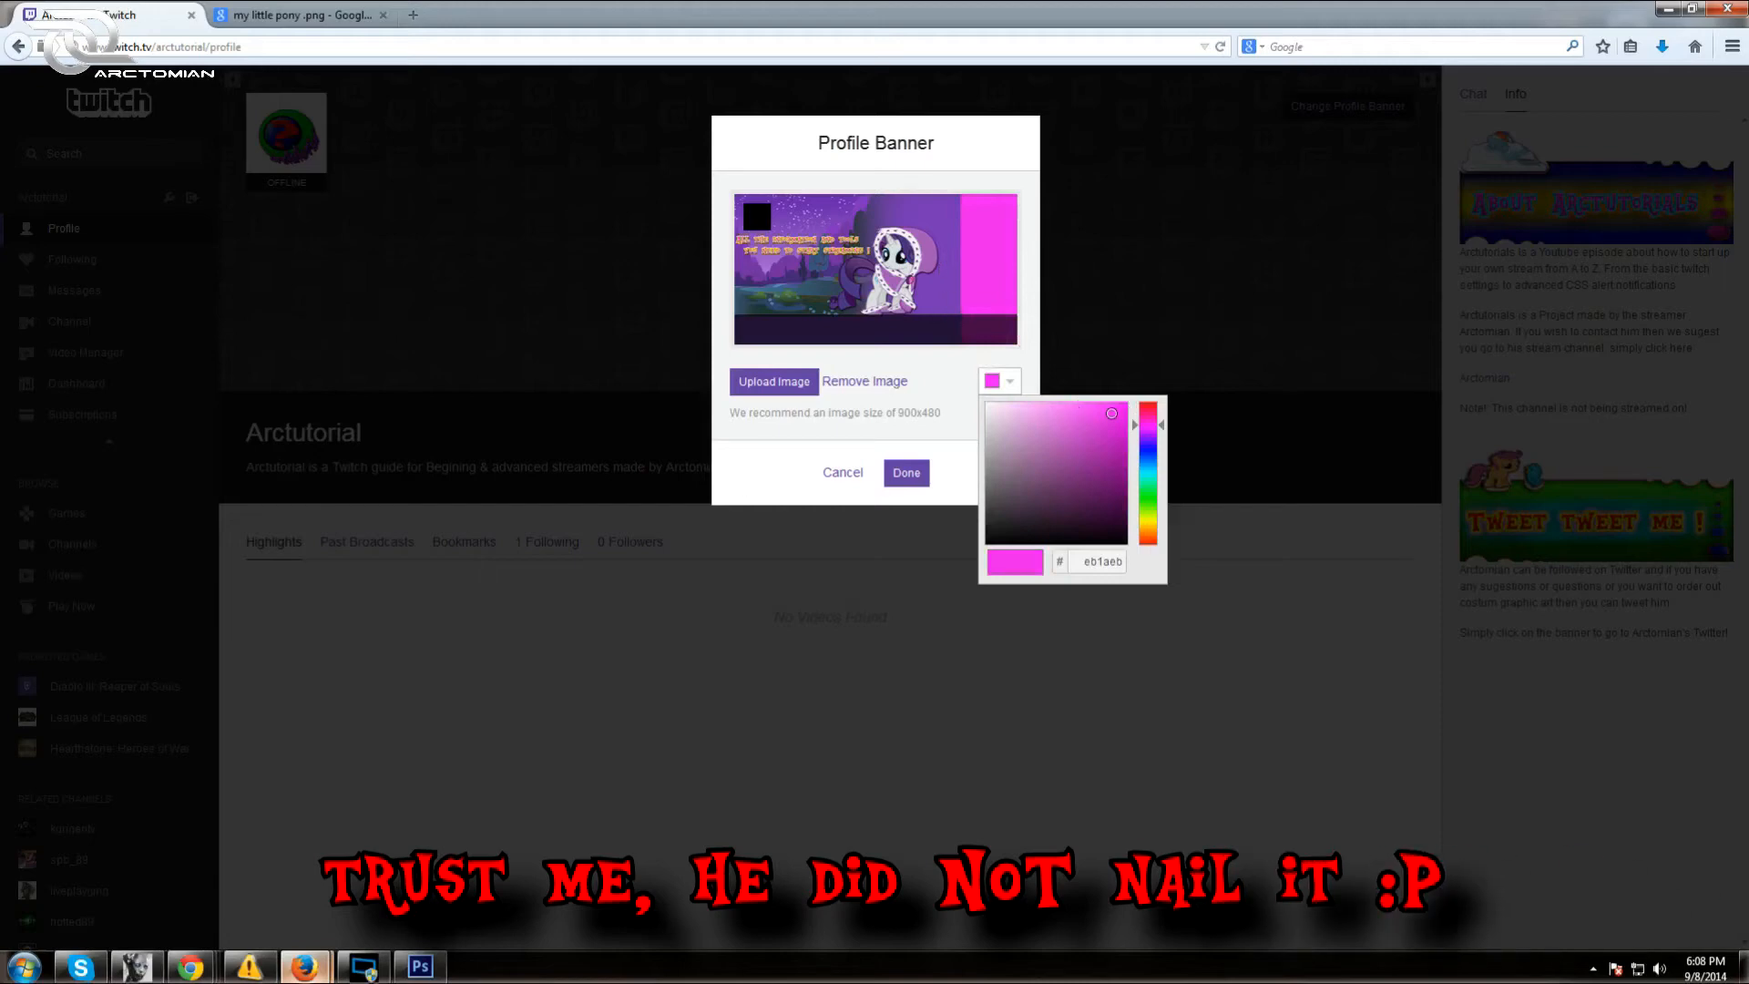
{"action": "left_click", "coordinate": [1113, 454]}
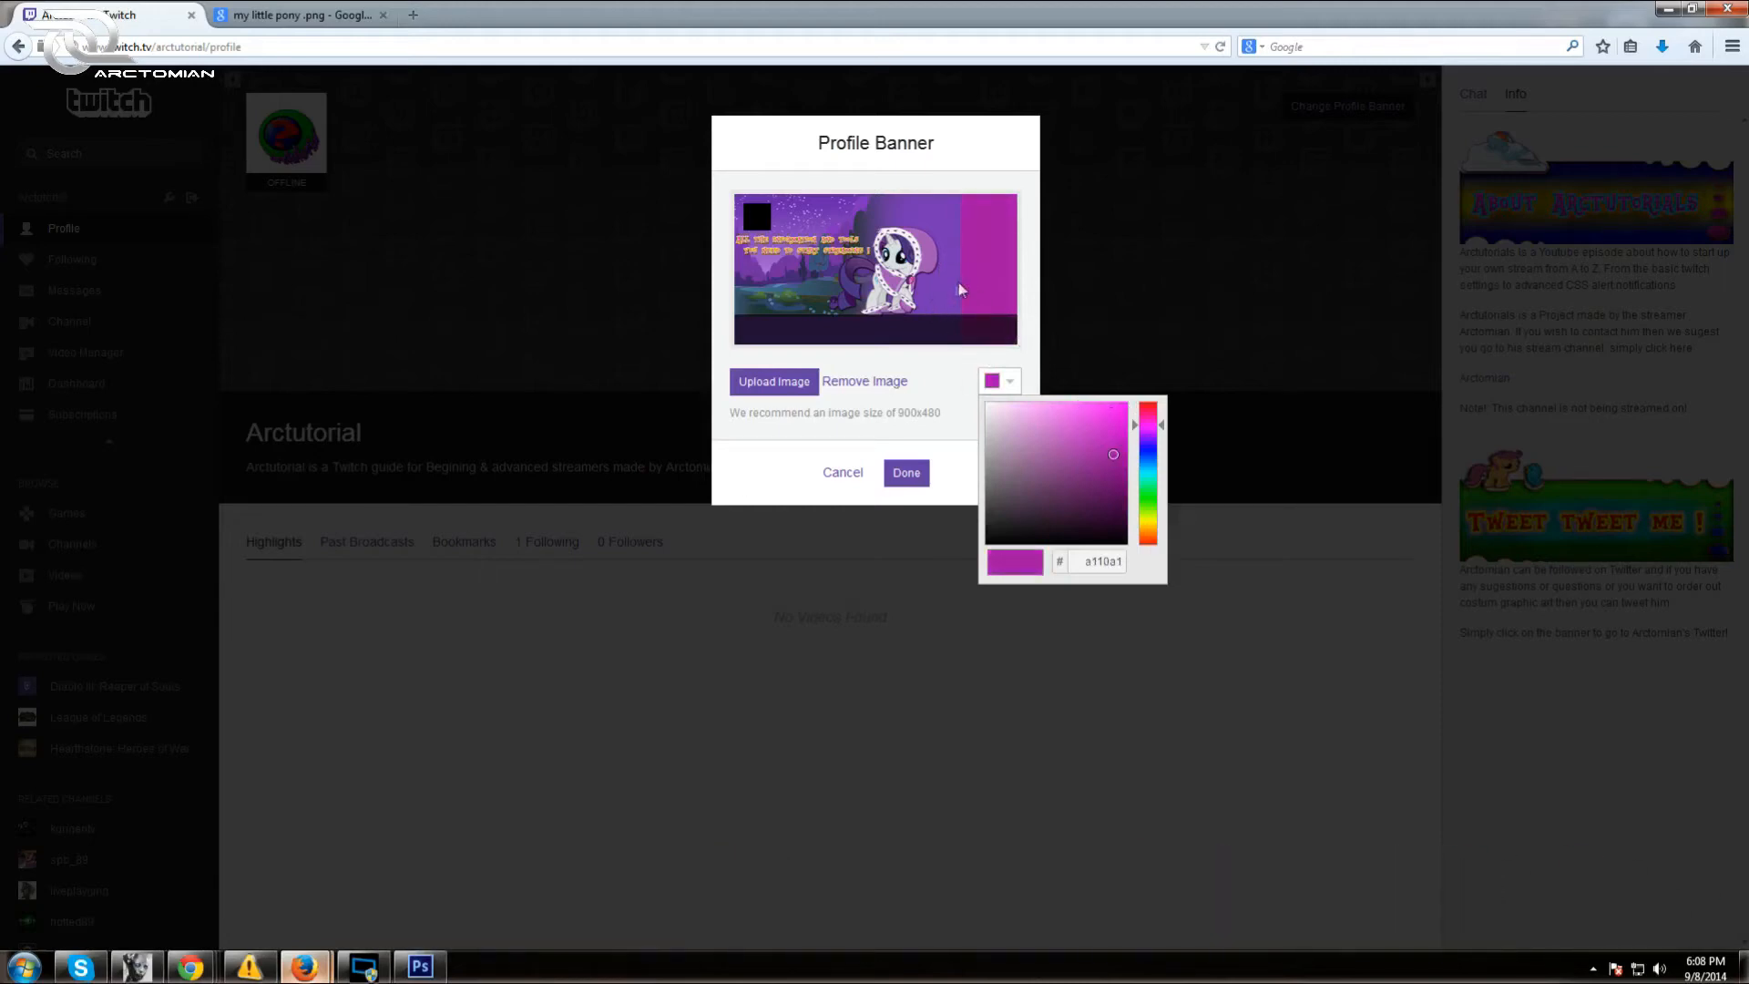
{"action": "mouse_move", "coordinate": [1113, 455]}
{"action": "left_mouse_down"}
{"action": "mouse_move", "coordinate": [1121, 473]}
{"action": "mouse_move", "coordinate": [1116, 443]}
{"action": "left_mouse_up"}
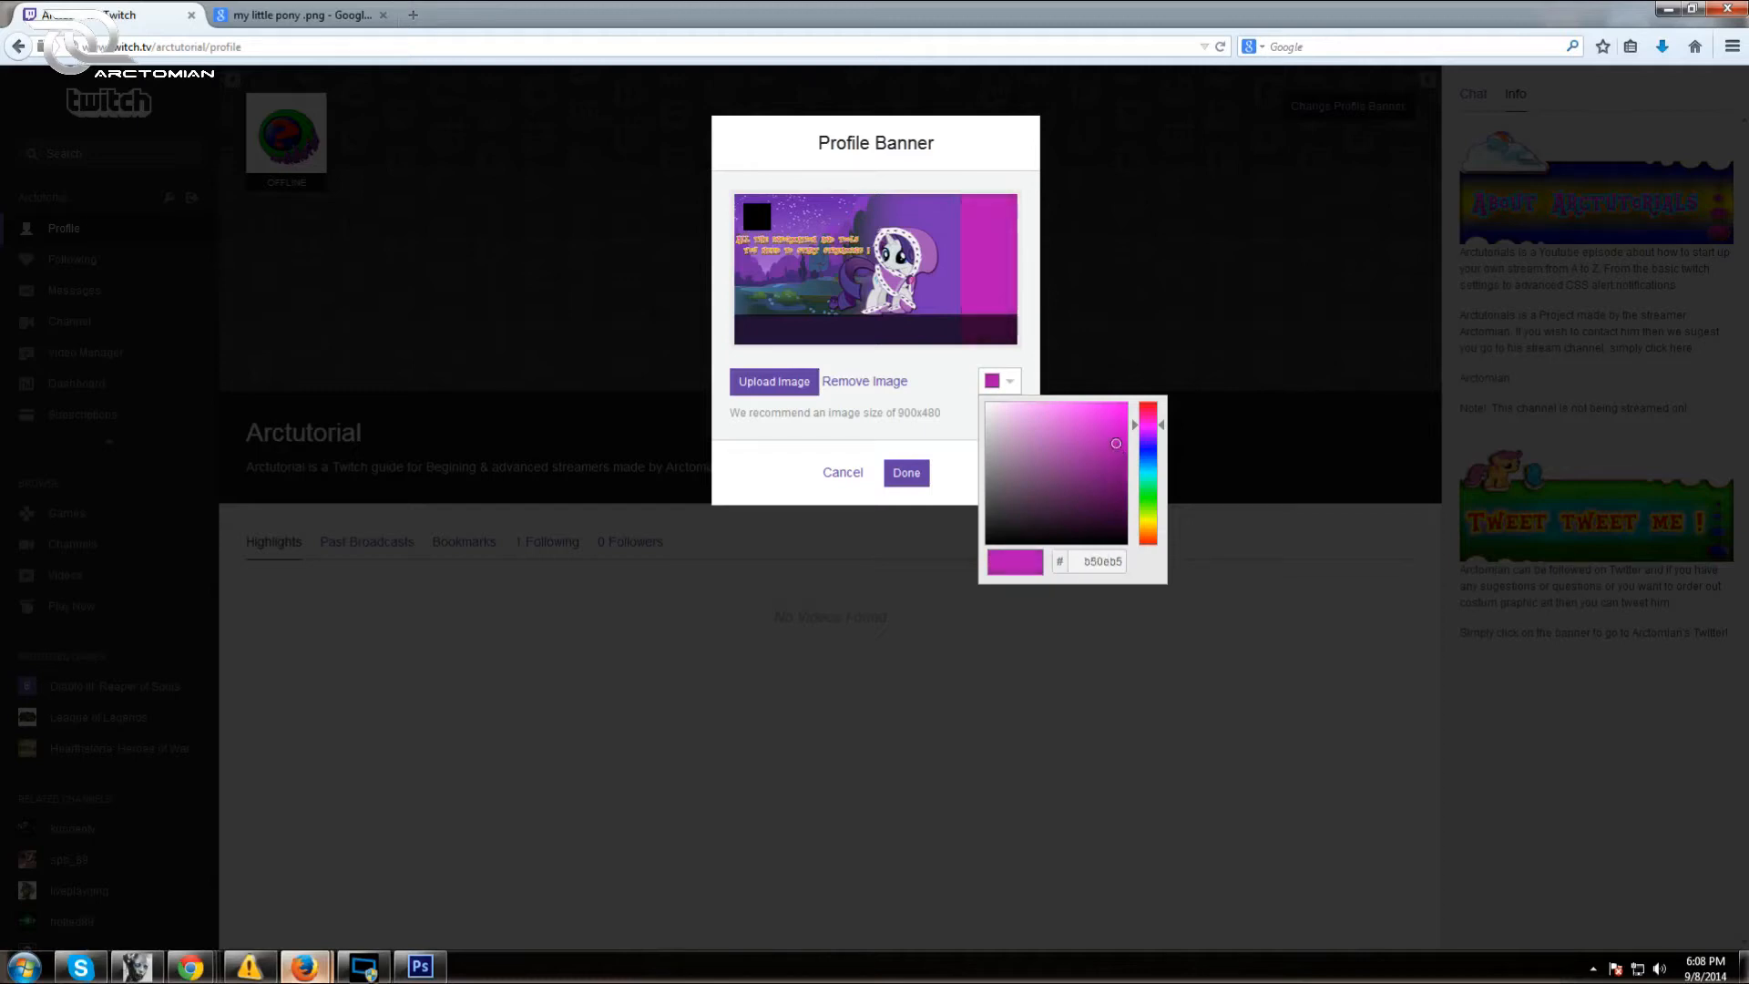
{"action": "left_click", "coordinate": [1152, 429]}
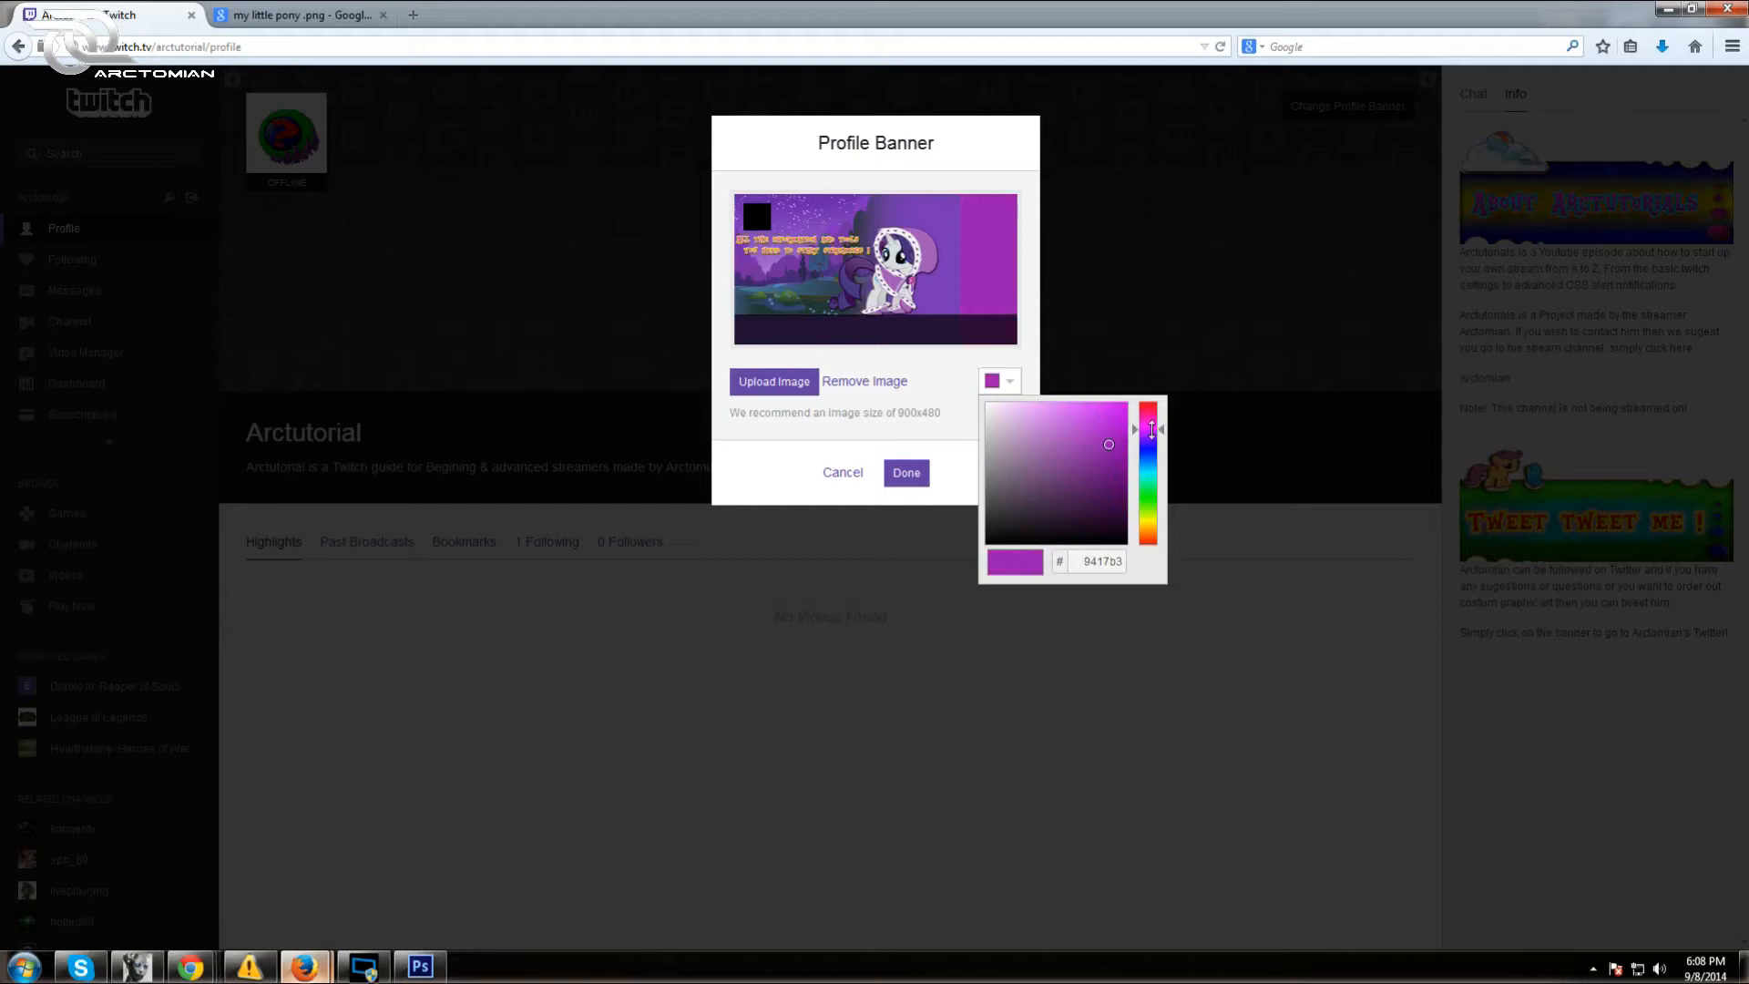
{"action": "left_click_drag", "start_coordinate": [1108, 444], "coordinate": [1090, 450]}
{"action": "mouse_move", "coordinate": [1089, 446]}
{"action": "left_mouse_down"}
{"action": "mouse_move", "coordinate": [1119, 426]}
{"action": "mouse_move", "coordinate": [1099, 444]}
{"action": "left_mouse_up"}
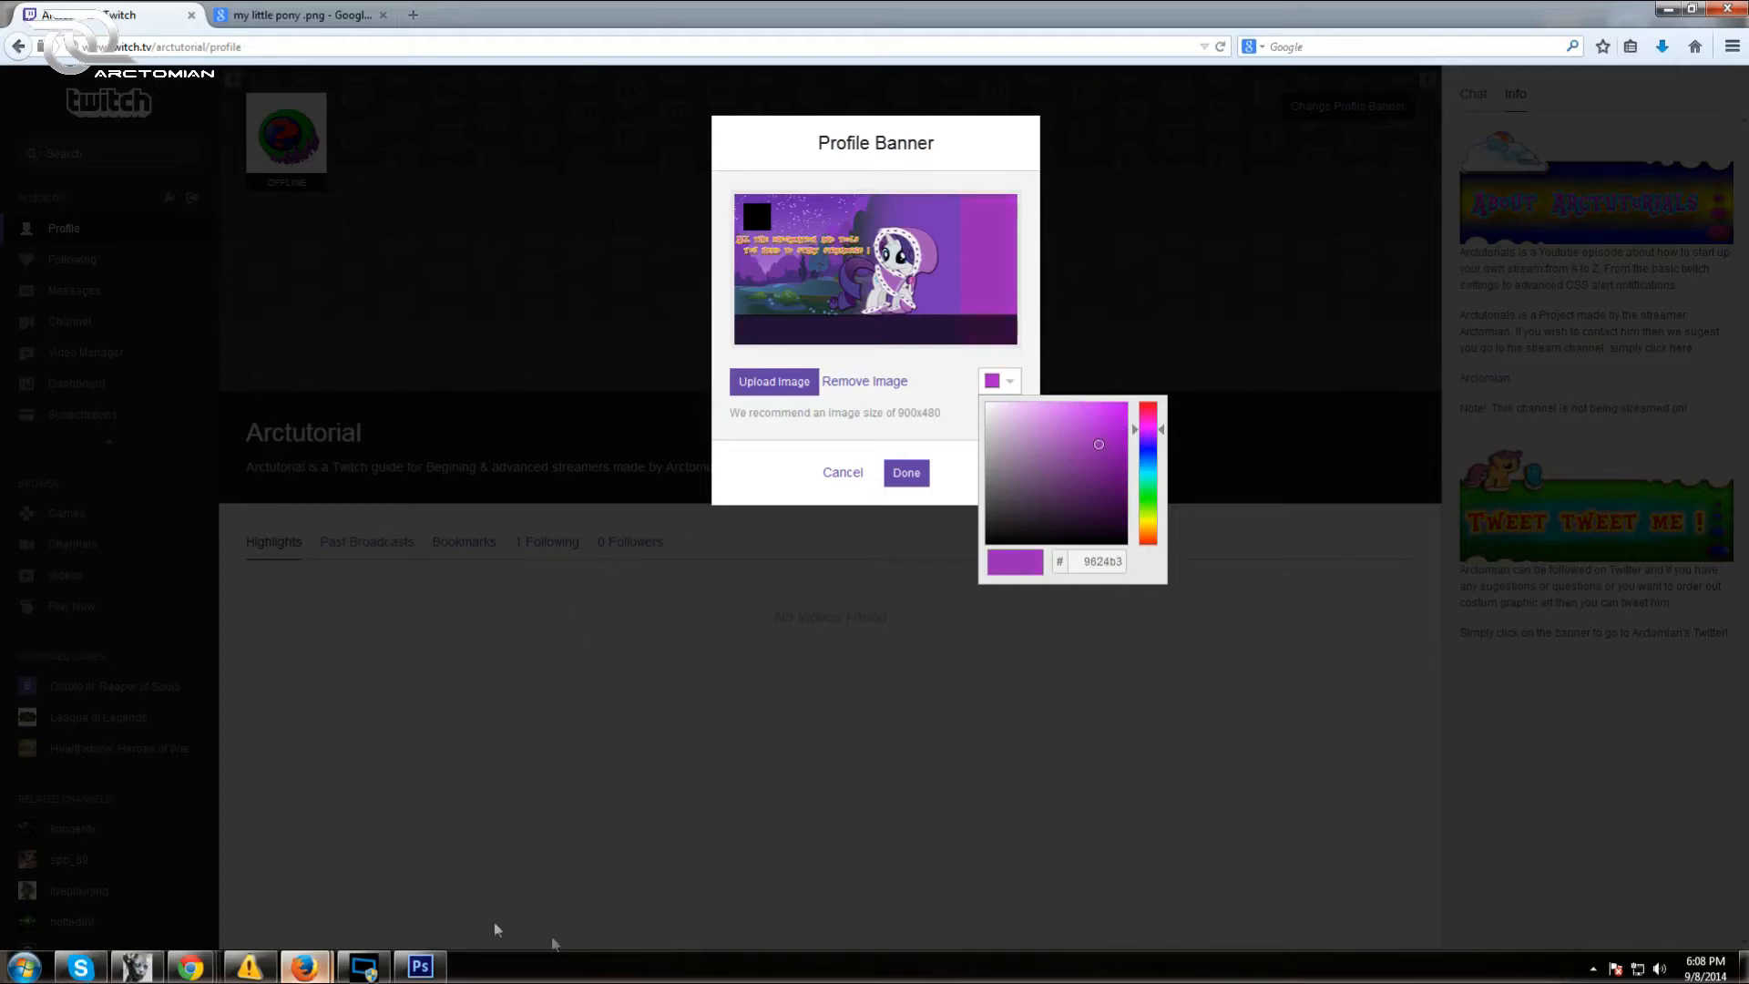
Switch to Photoshop, check the purple foreground colour's values in the Color Picker, and return to the Twitch banner dialog
{"action": "left_click", "coordinate": [420, 966]}
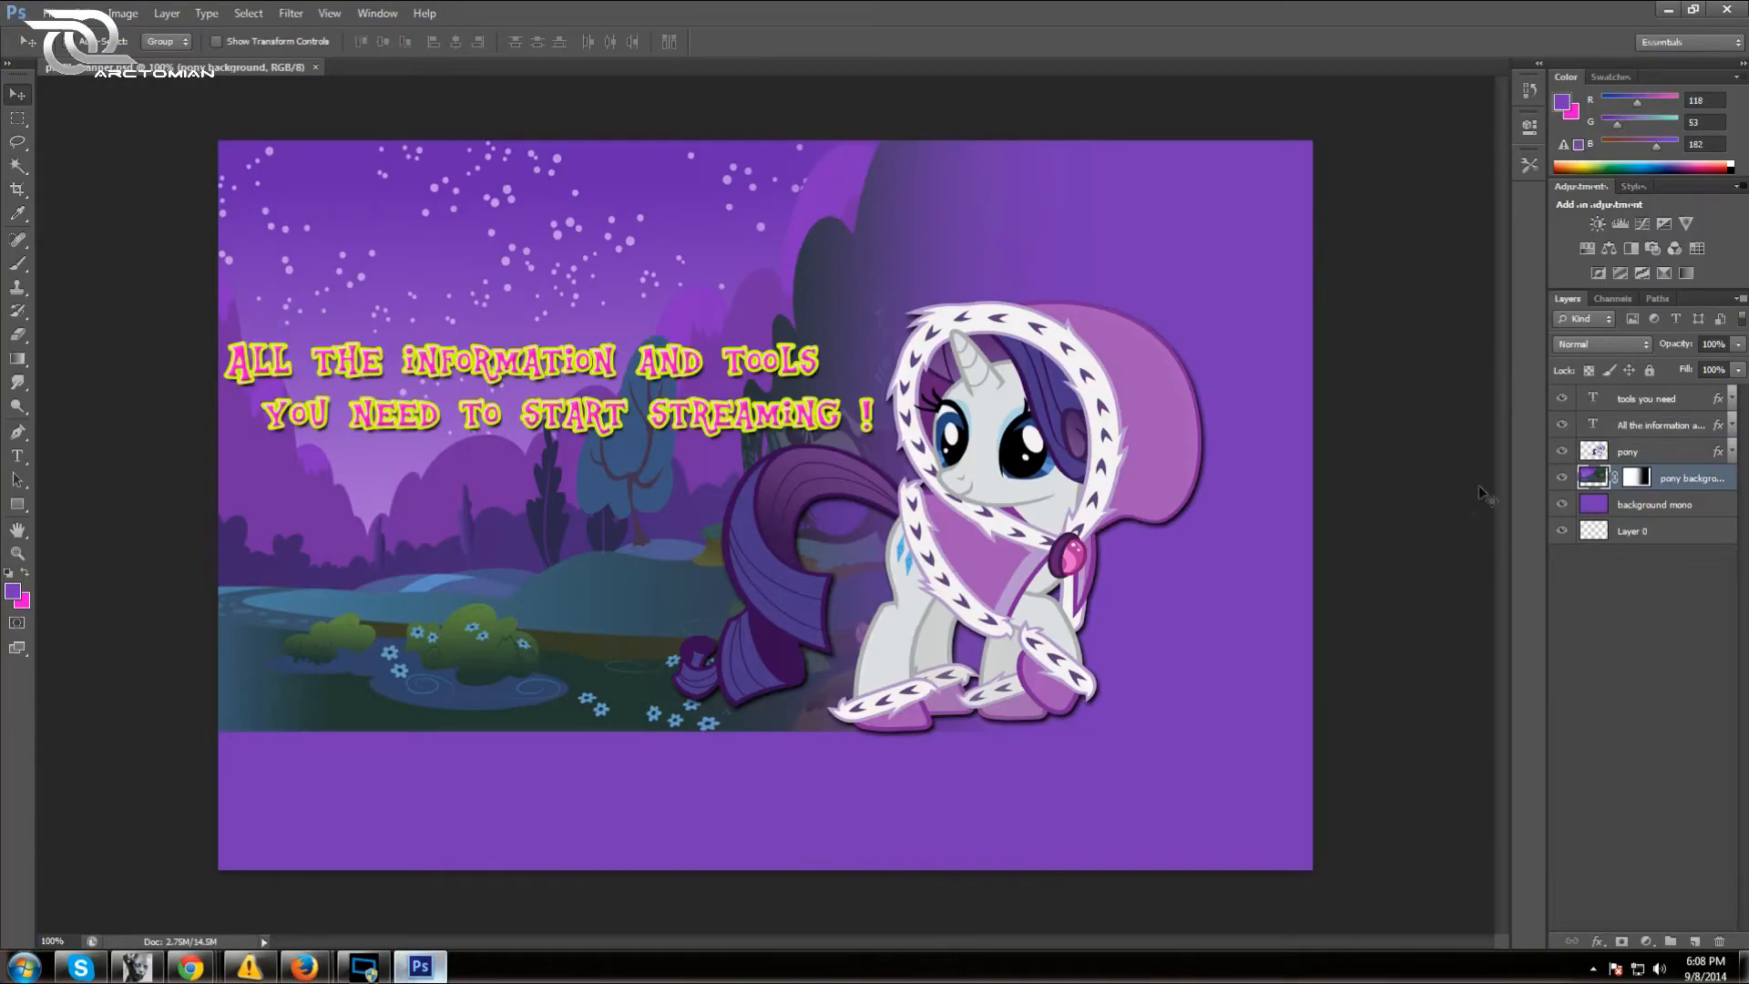
{"action": "left_click", "coordinate": [1658, 503]}
{"action": "right_click", "coordinate": [1631, 504]}
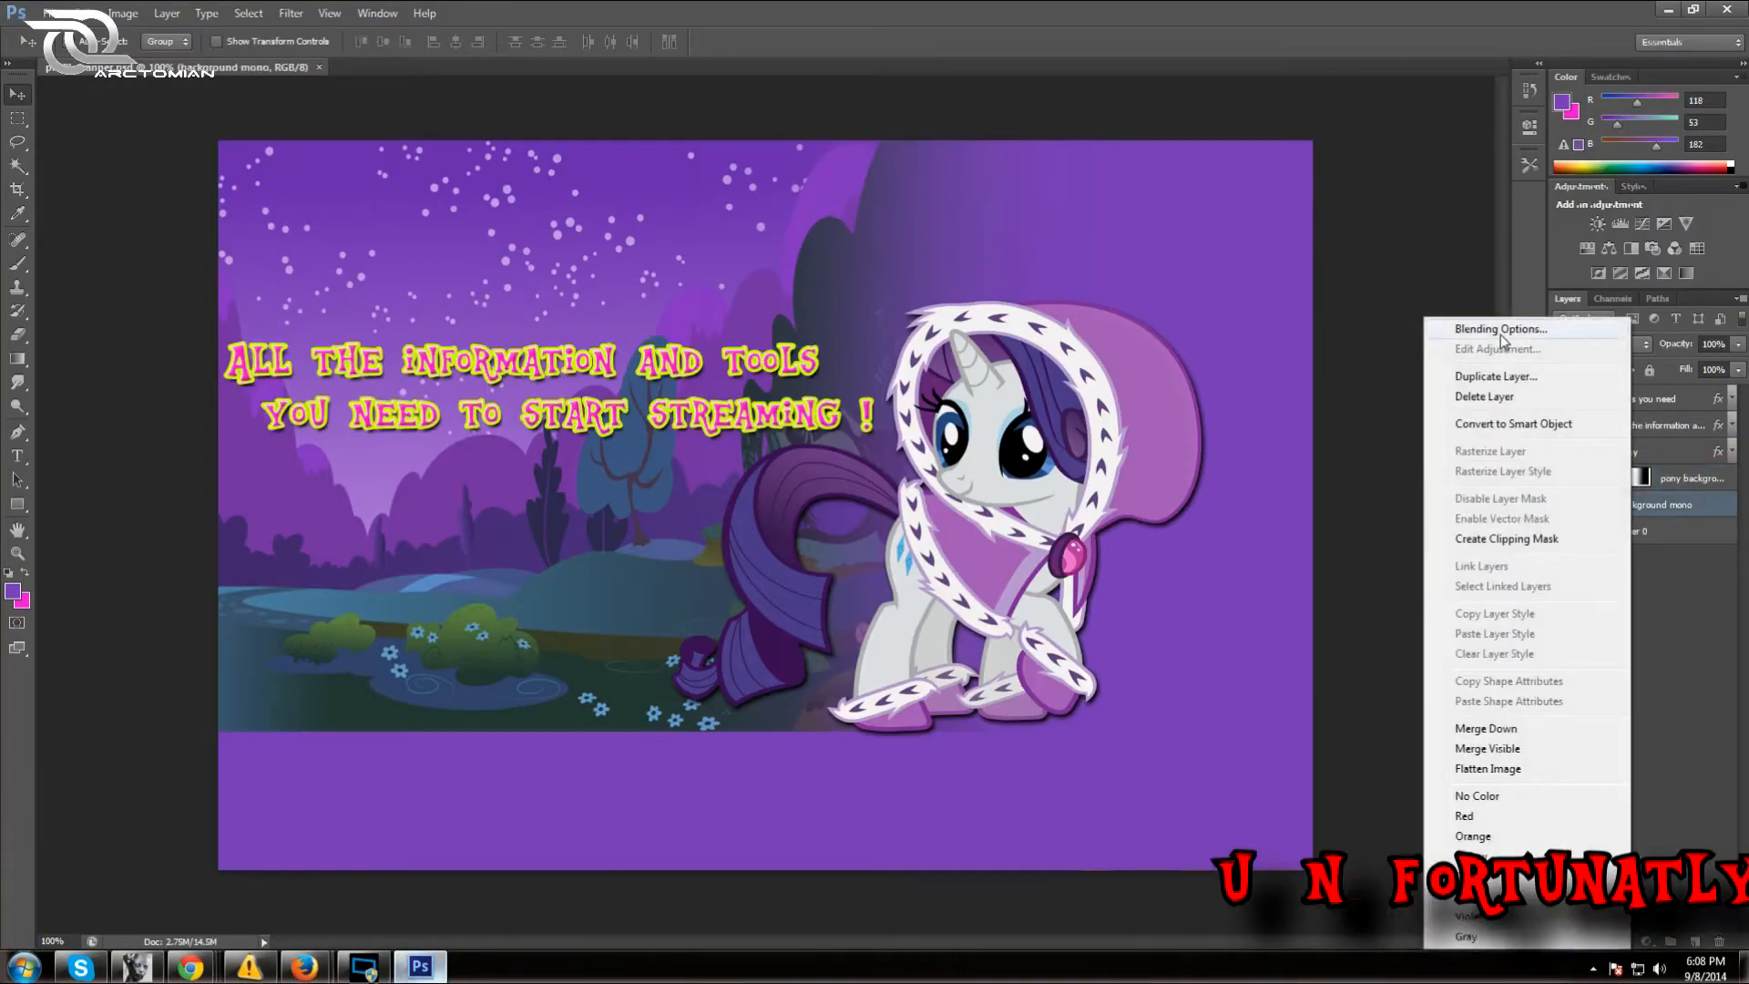
{"action": "left_click", "coordinate": [20, 598]}
{"action": "left_click", "coordinate": [15, 592]}
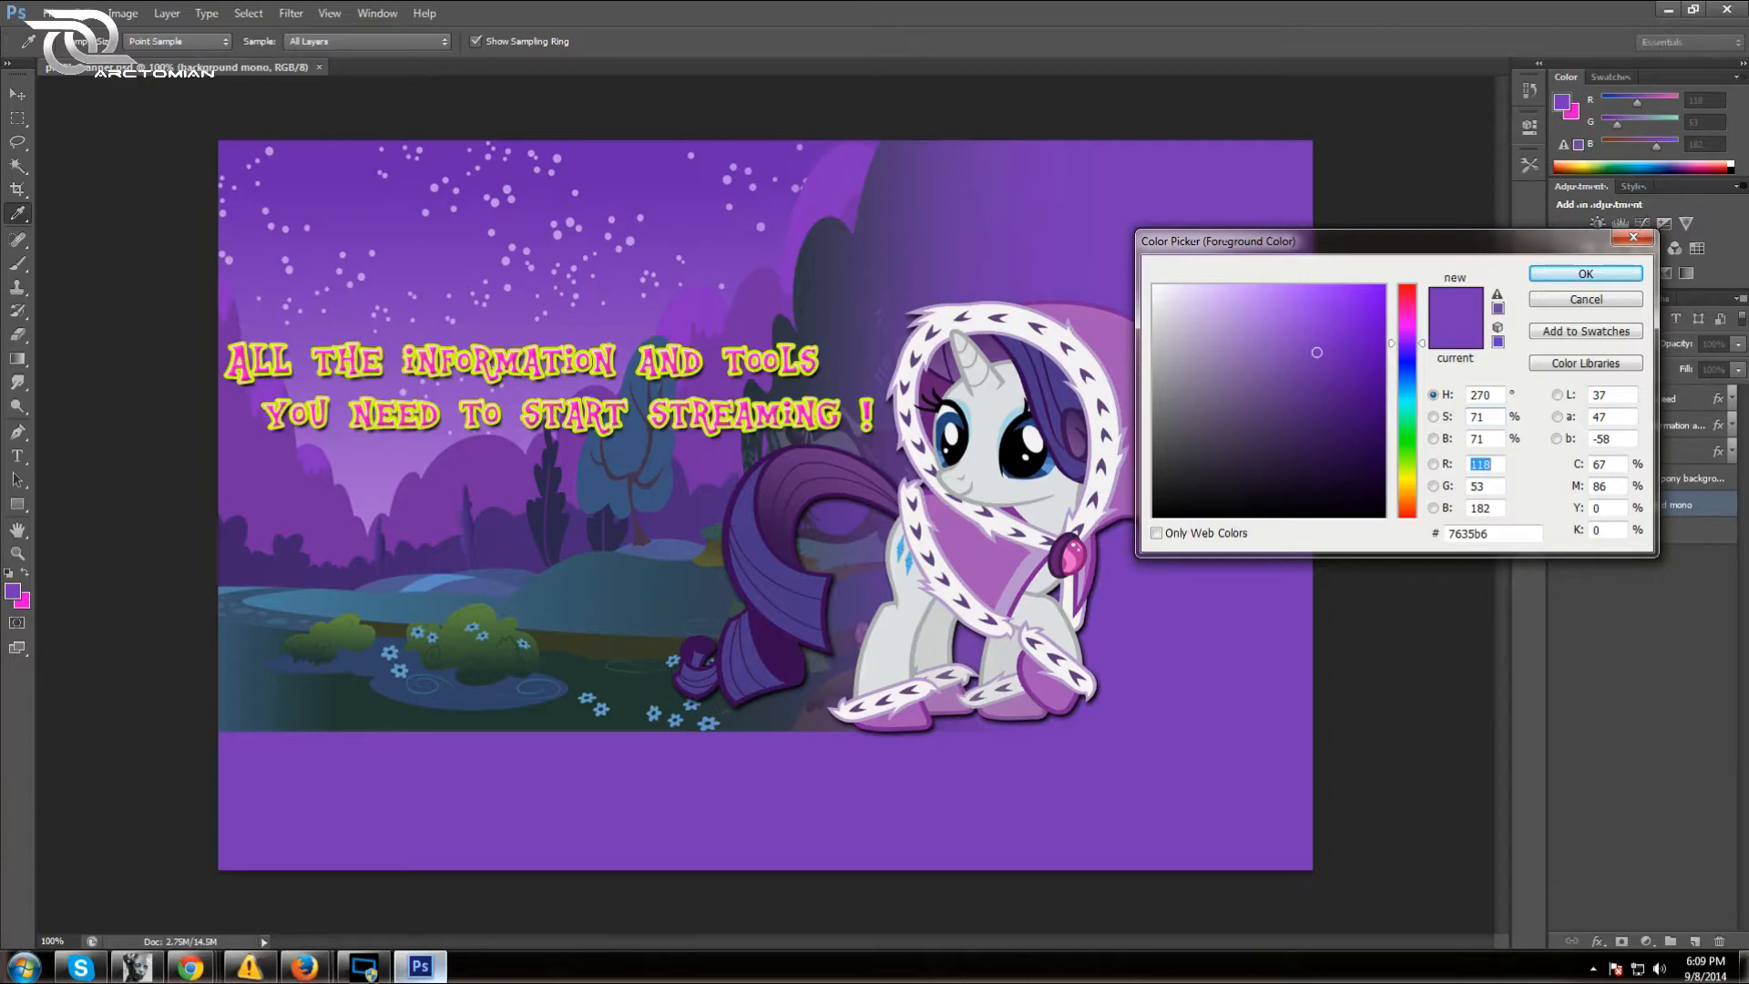
{"action": "left_click", "coordinate": [1626, 236]}
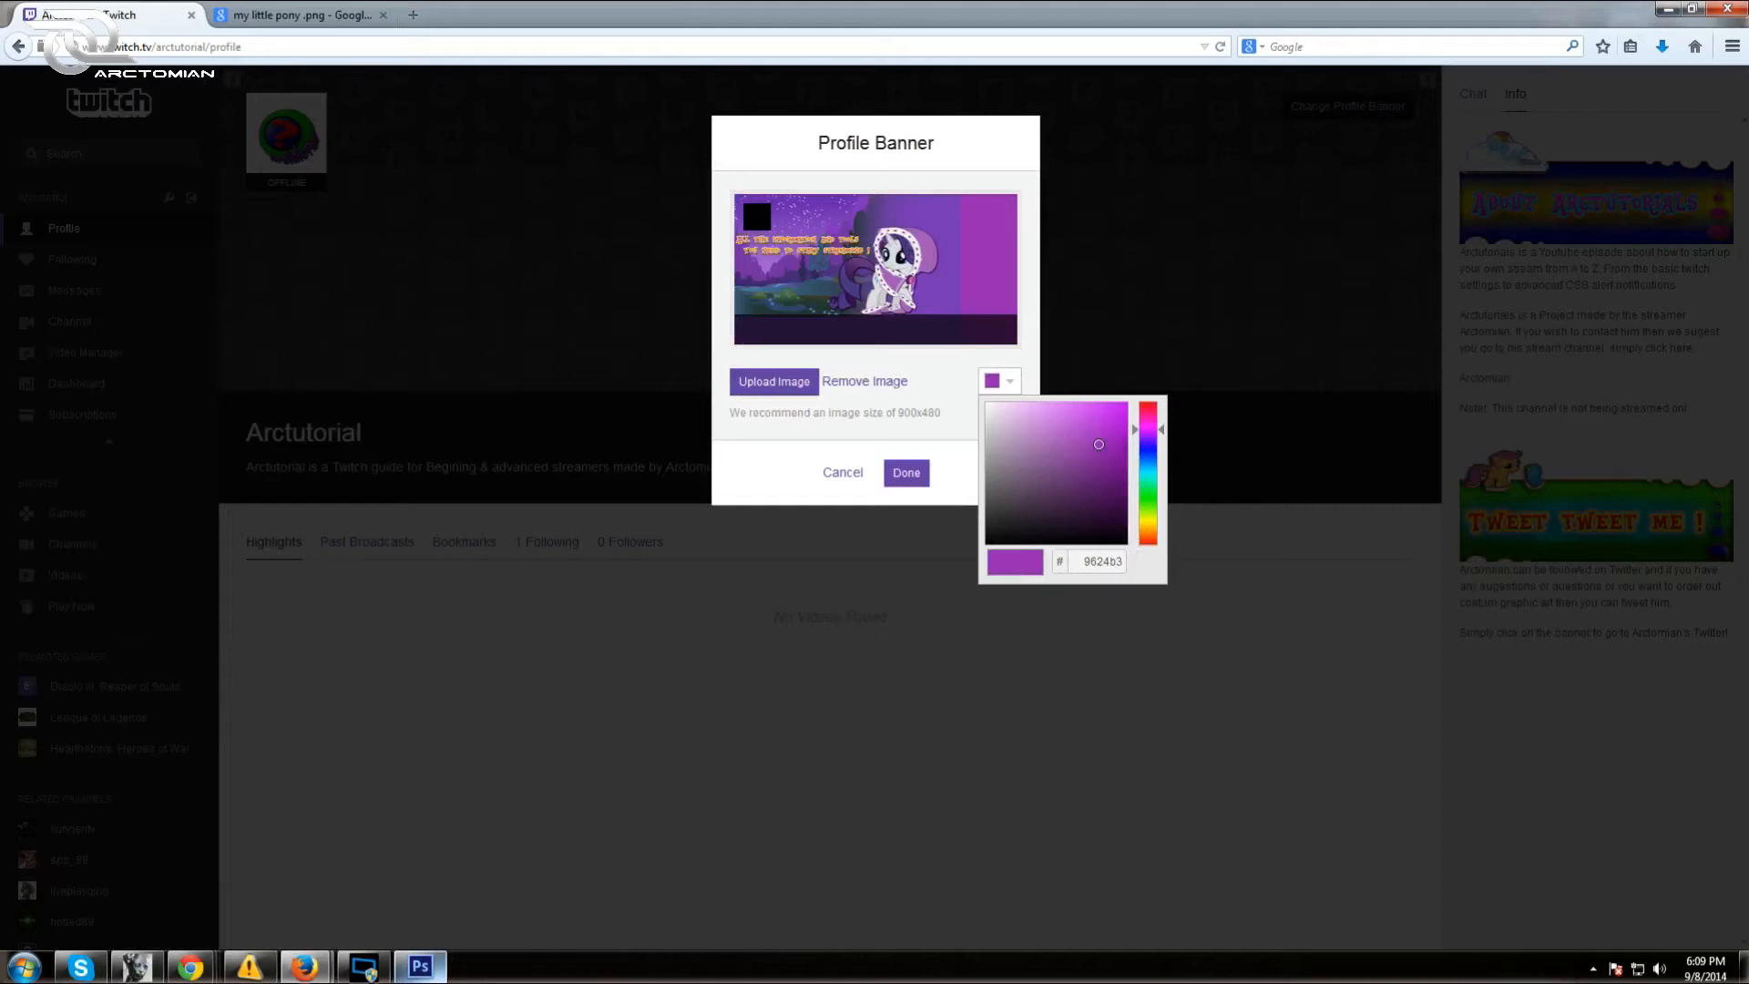
Adjust the Twitch banner's background colour to a muted, darker purple and apply the profile banner
{"action": "left_click_drag", "start_coordinate": [1086, 561], "coordinate": [1118, 561]}
{"action": "type", "text": "9228ad"}
{"action": "left_click_drag", "start_coordinate": [1092, 452], "coordinate": [1083, 451]}
{"action": "mouse_move", "coordinate": [1083, 450]}
{"action": "left_mouse_down"}
{"action": "mouse_move", "coordinate": [1086, 469]}
{"action": "mouse_move", "coordinate": [1075, 460]}
{"action": "left_mouse_up"}
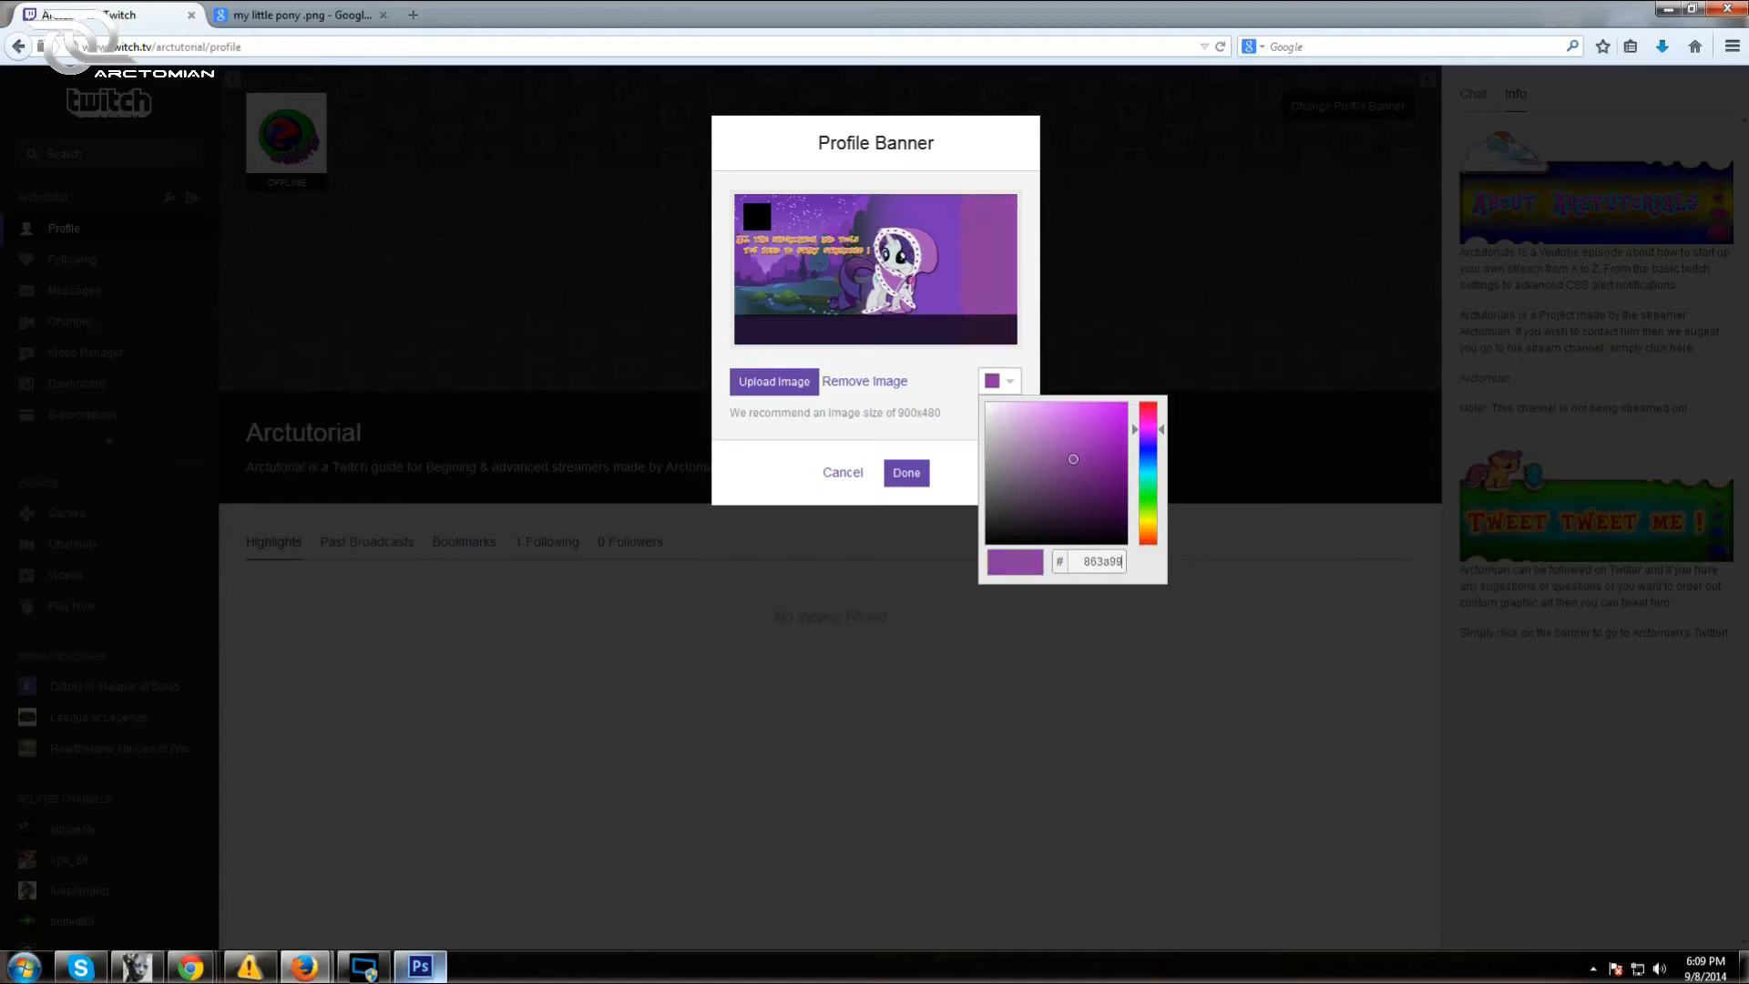
{"action": "left_click_drag", "start_coordinate": [1162, 430], "coordinate": [1055, 459]}
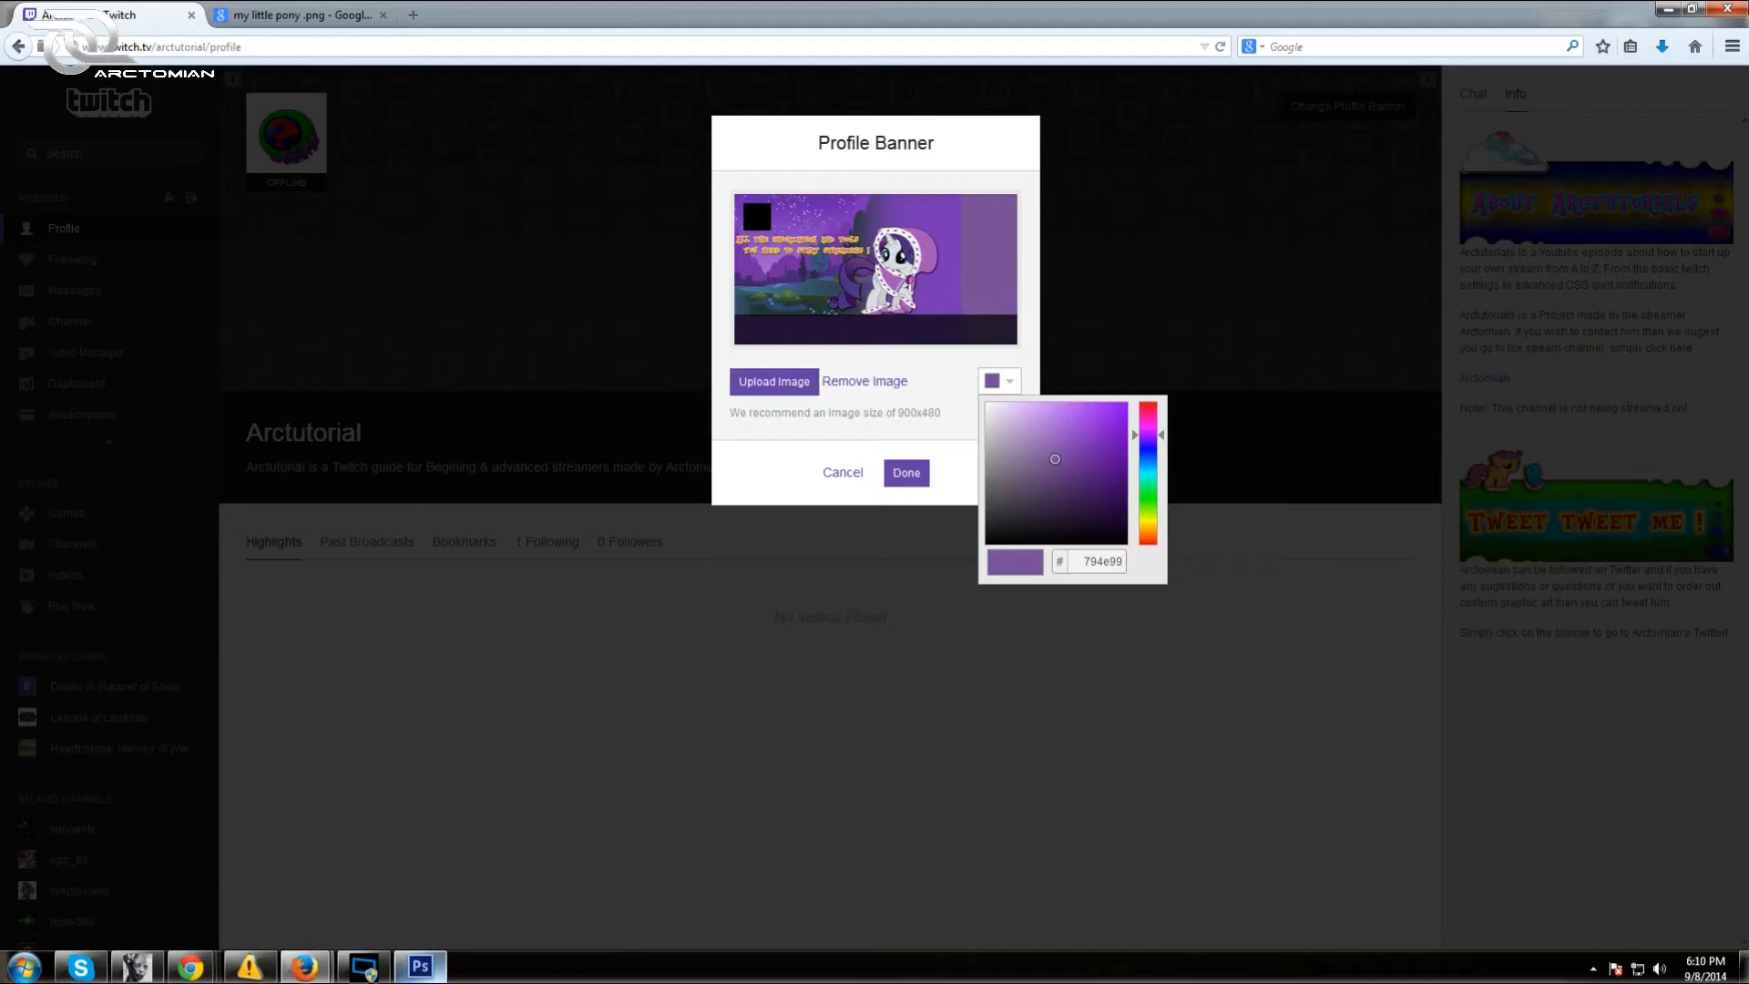
{"action": "left_click_drag", "start_coordinate": [1055, 459], "coordinate": [1050, 470]}
{"action": "left_click", "coordinate": [939, 298]}
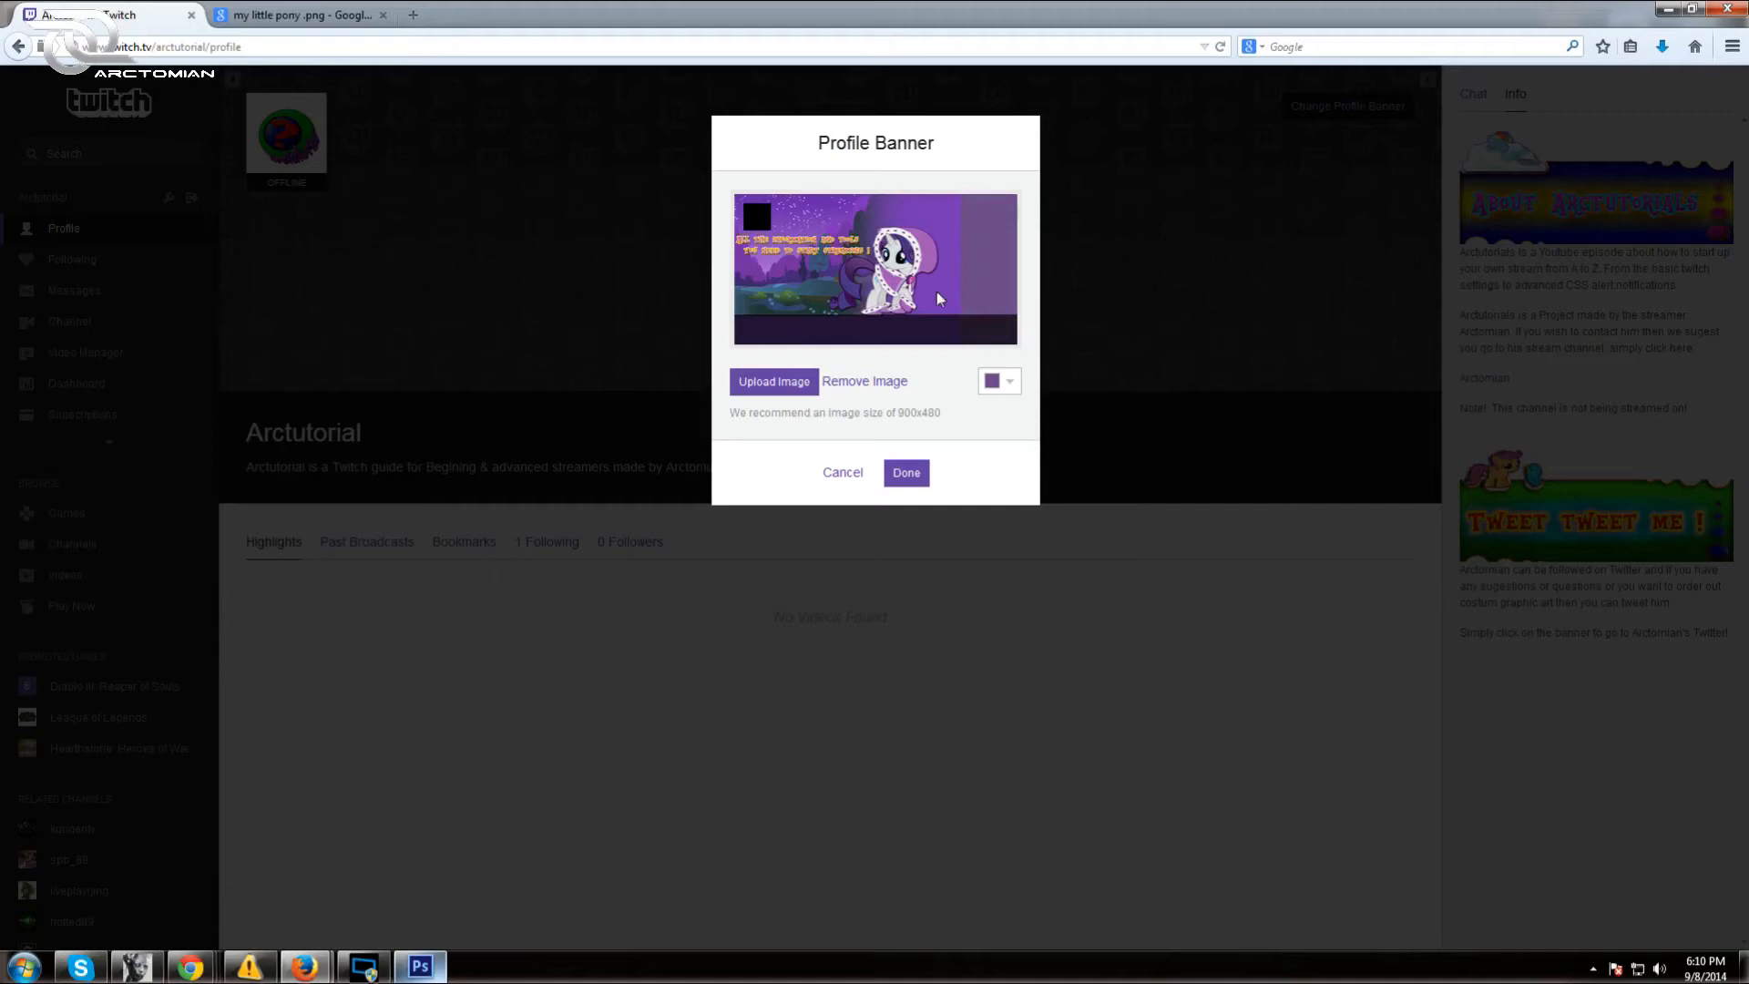
{"action": "left_click", "coordinate": [903, 473]}
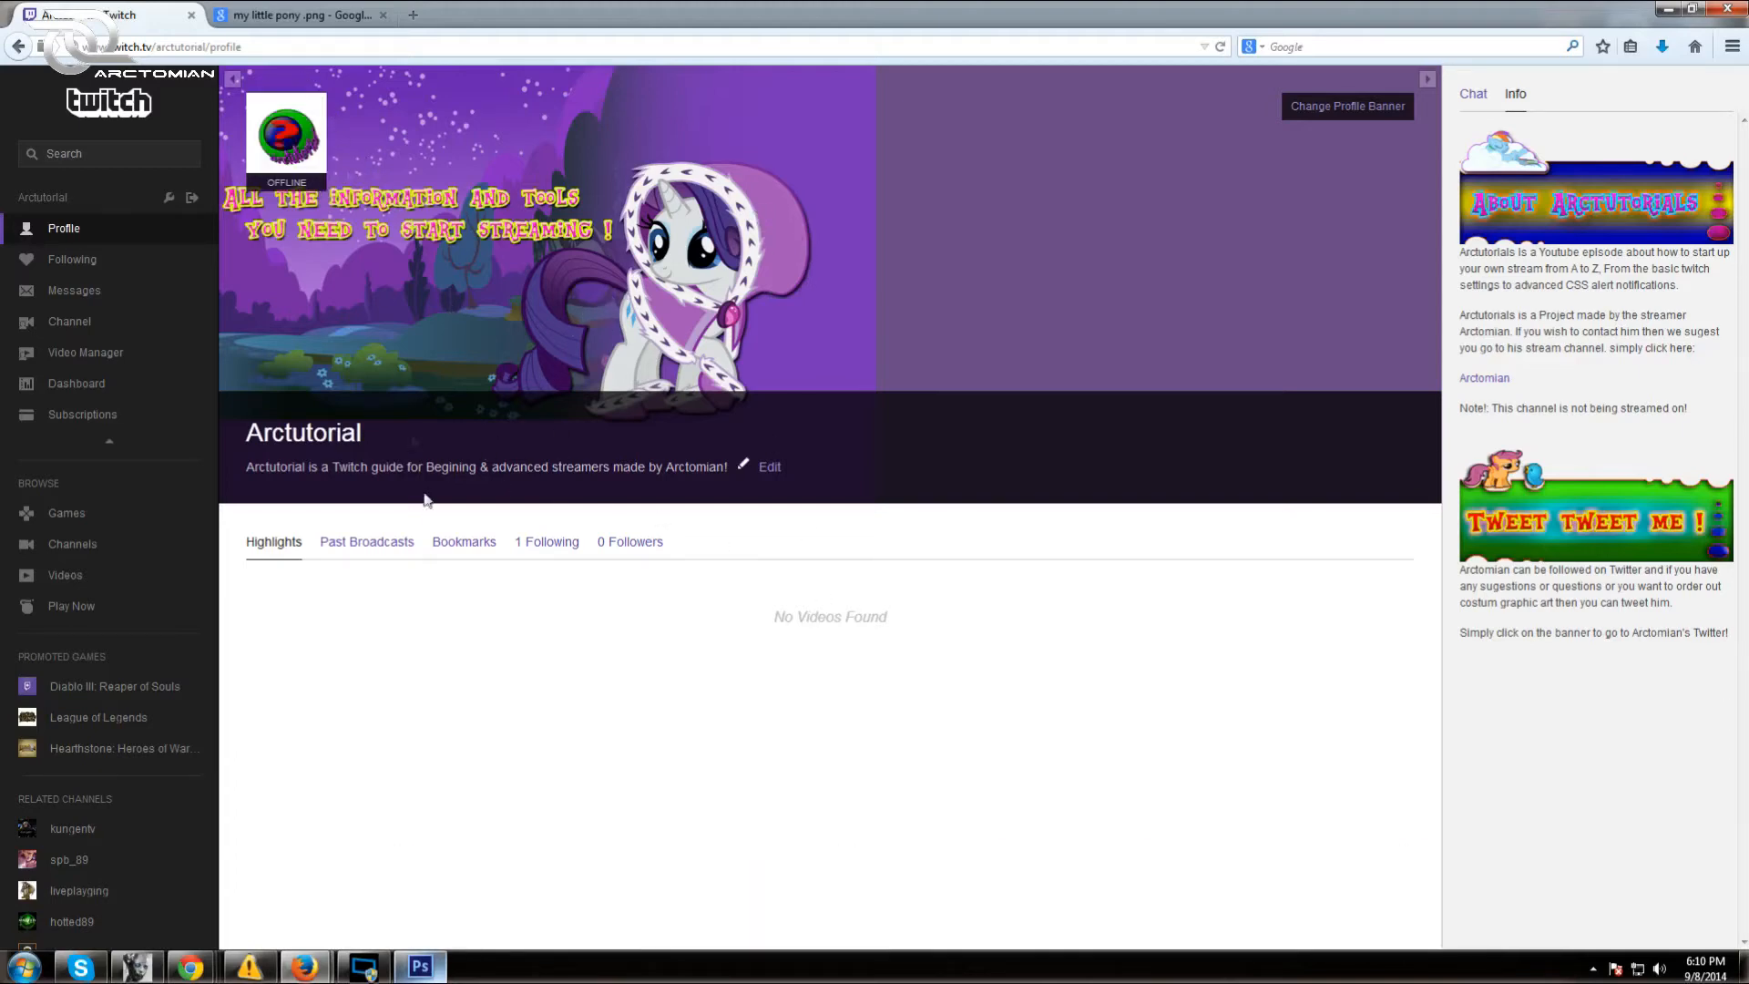
Switch to Photoshop, scale the pony layer to about 82% width and 77% height, and move it slightly up and left
{"action": "left_click", "coordinate": [422, 967]}
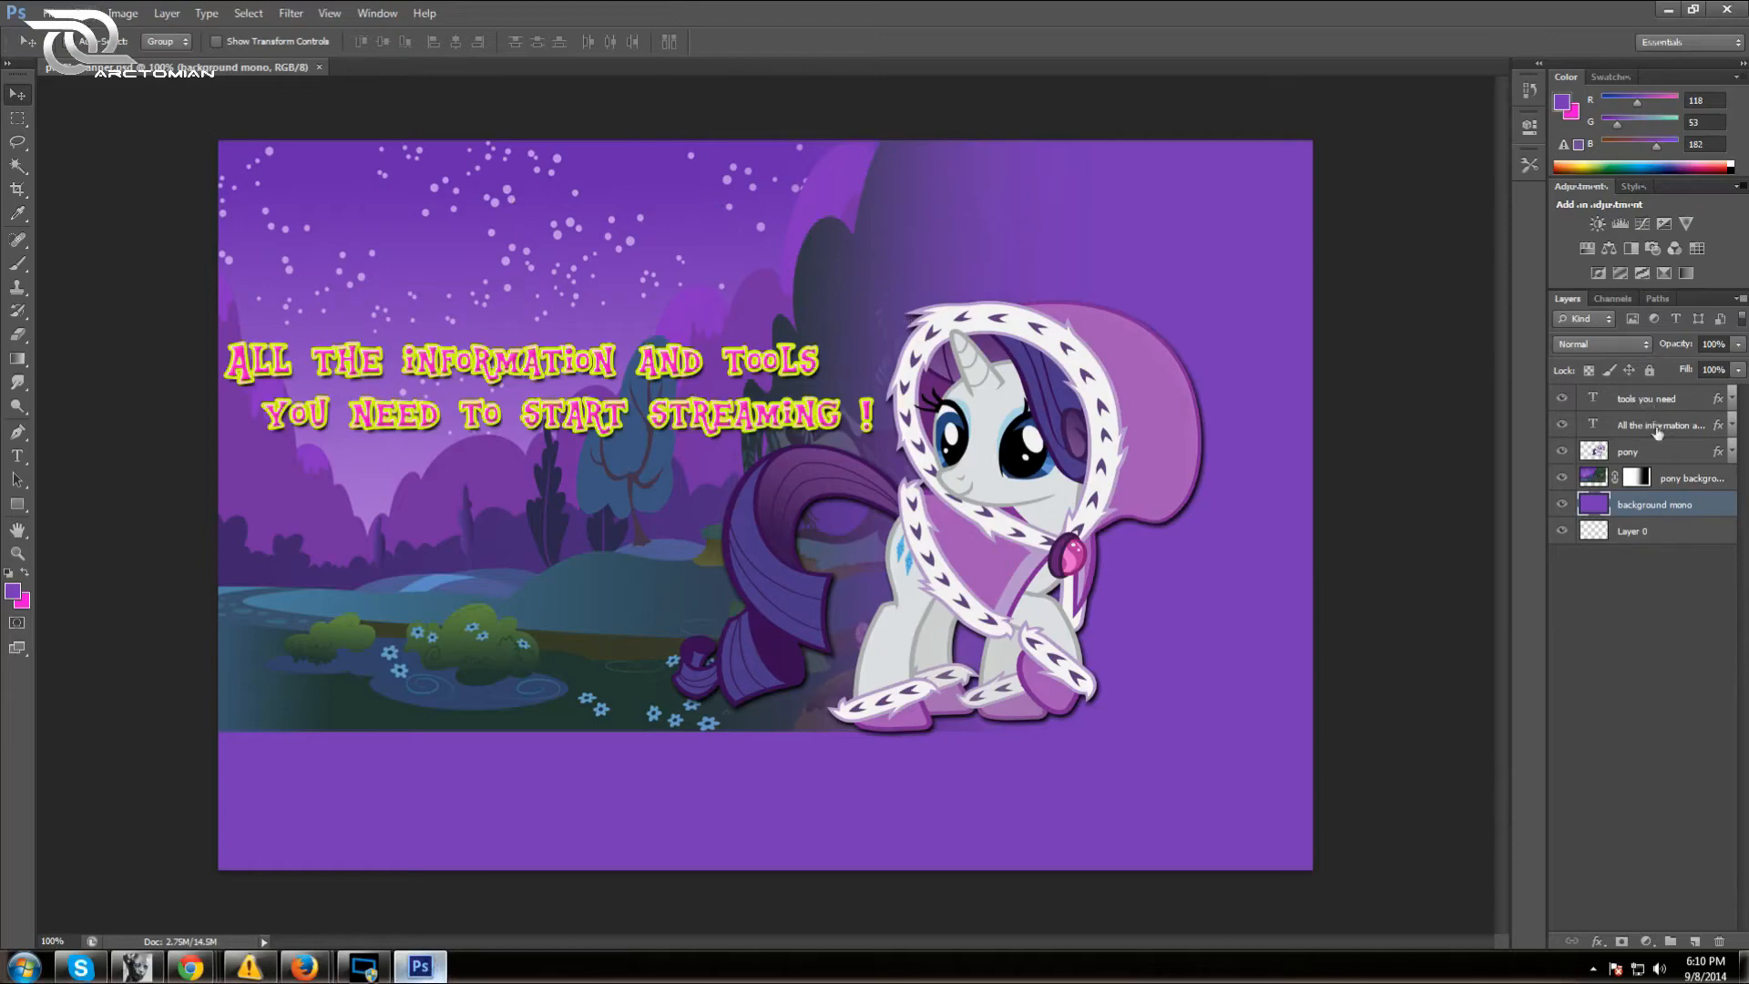
{"action": "left_click", "coordinate": [1654, 455]}
{"action": "left_click", "coordinate": [84, 12]}
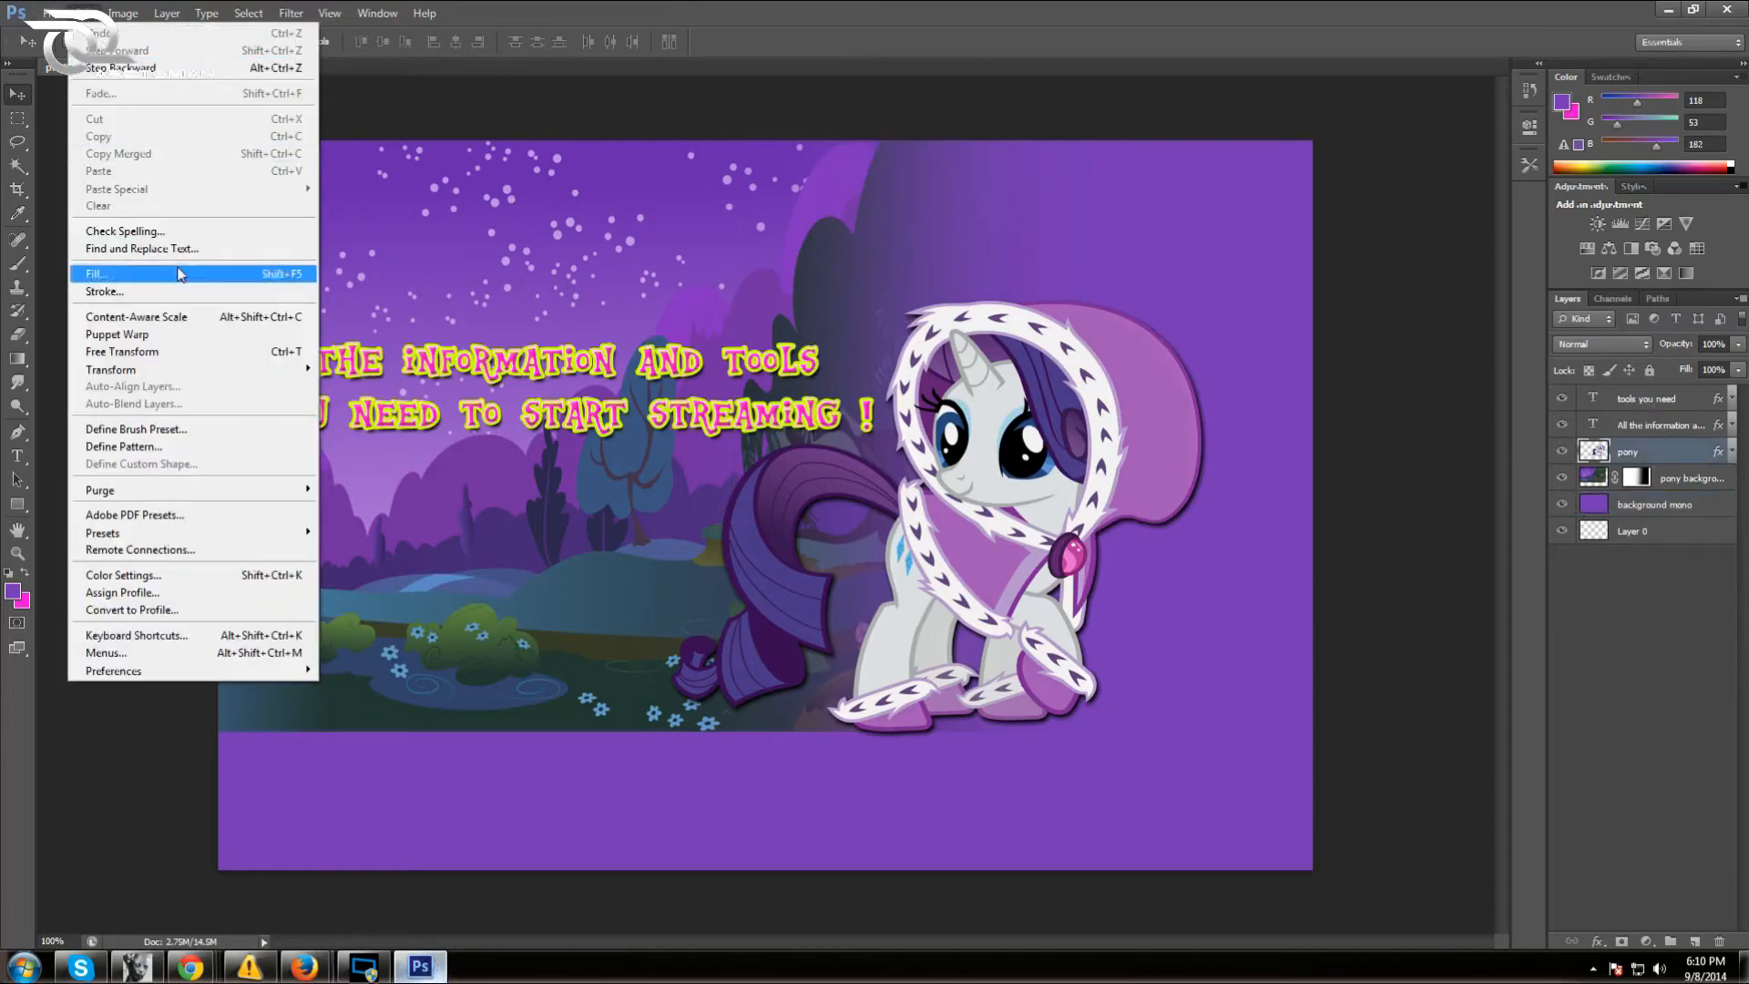
{"action": "mouse_move", "coordinate": [269, 377]}
{"action": "left_click", "coordinate": [350, 395]}
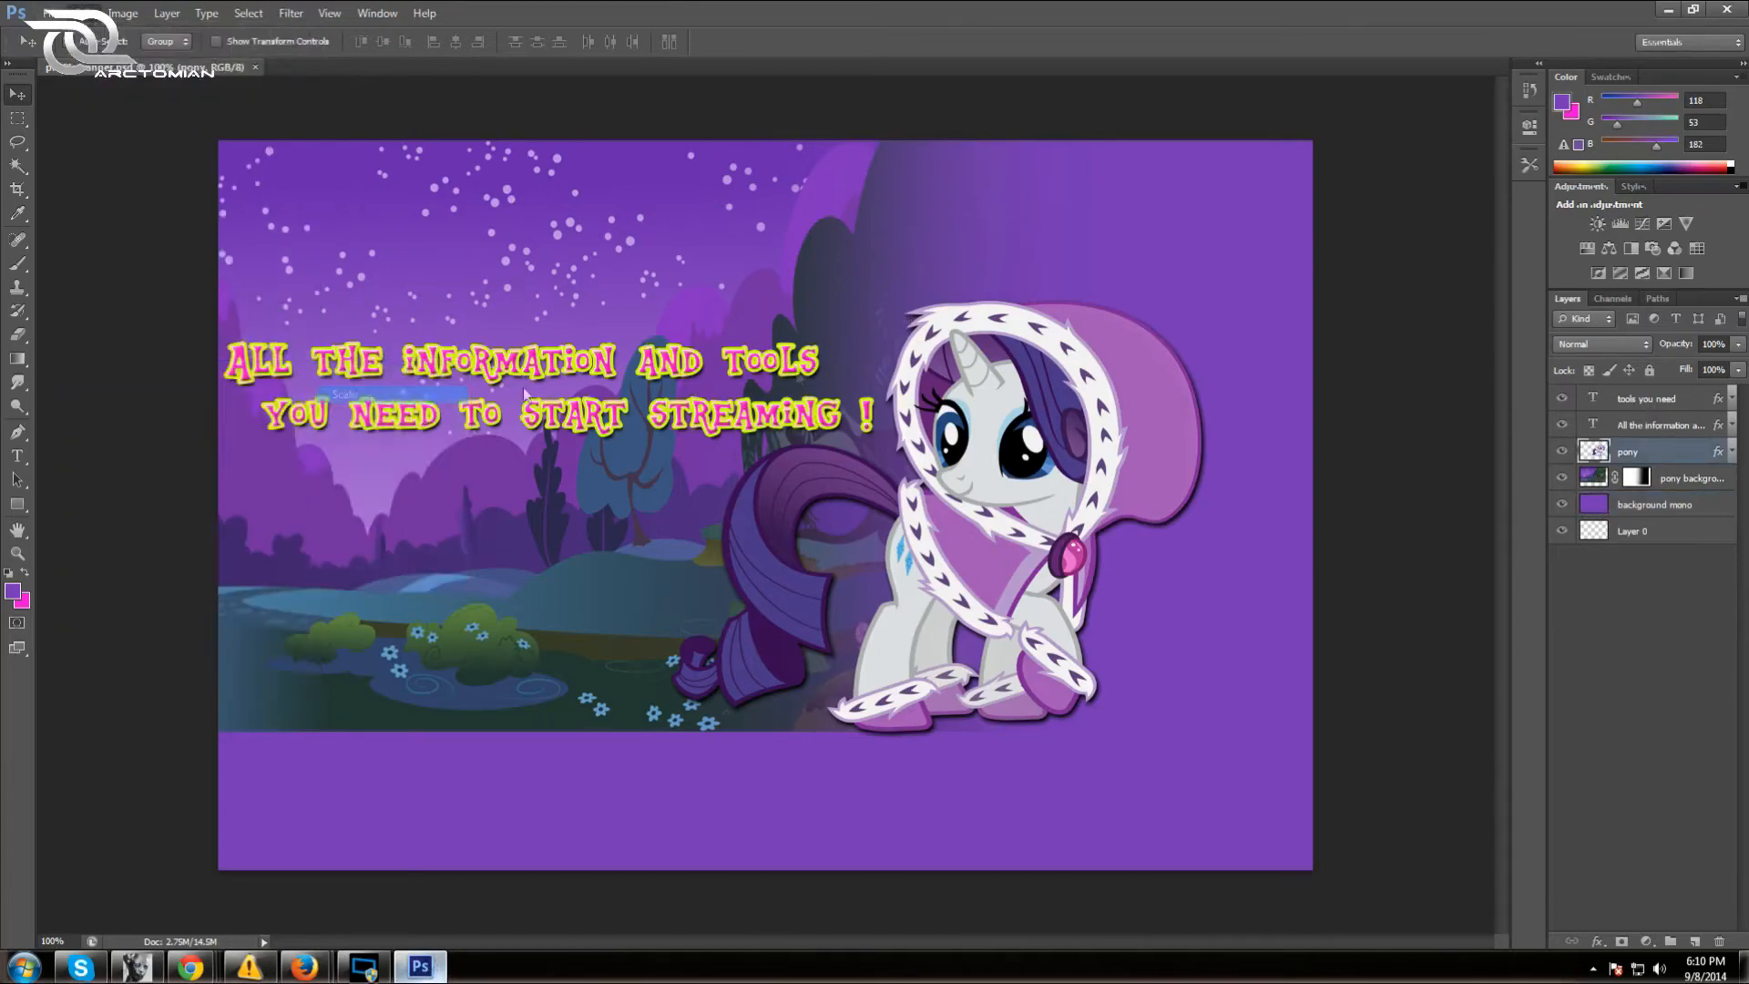
{"action": "left_click_drag", "start_coordinate": [672, 299], "coordinate": [765, 385]}
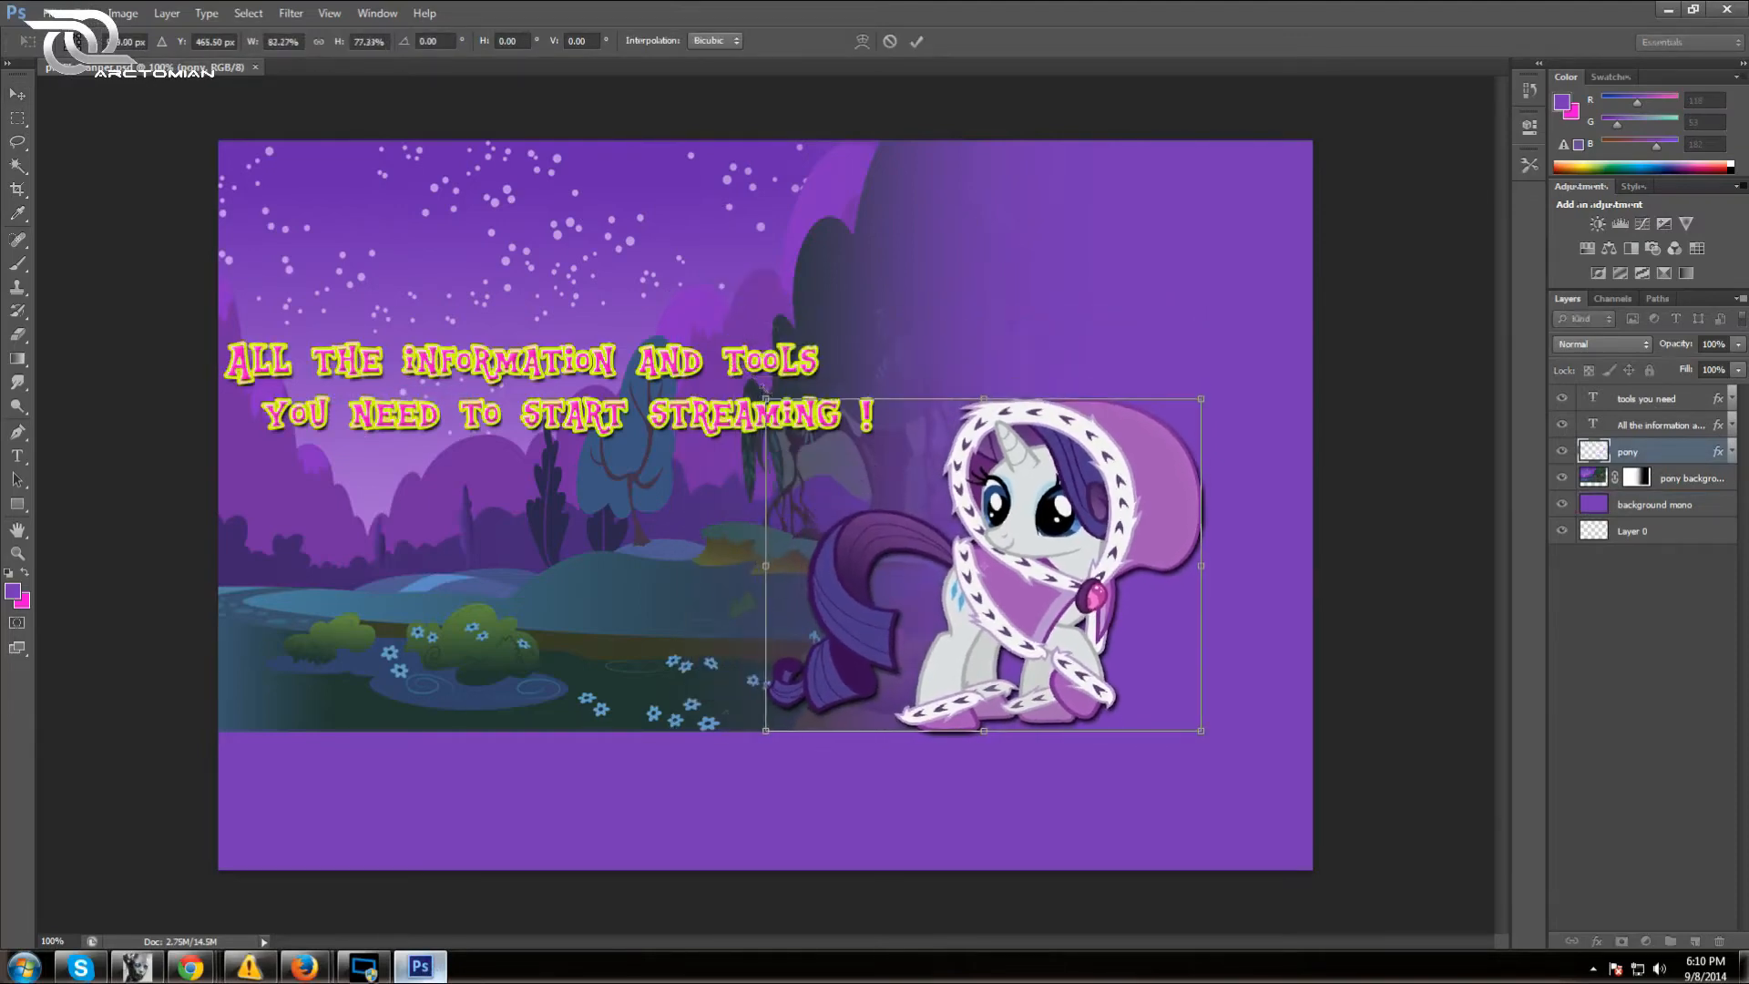
{"action": "left_click", "coordinate": [917, 41]}
{"action": "left_click_drag", "start_coordinate": [990, 556], "coordinate": [970, 521]}
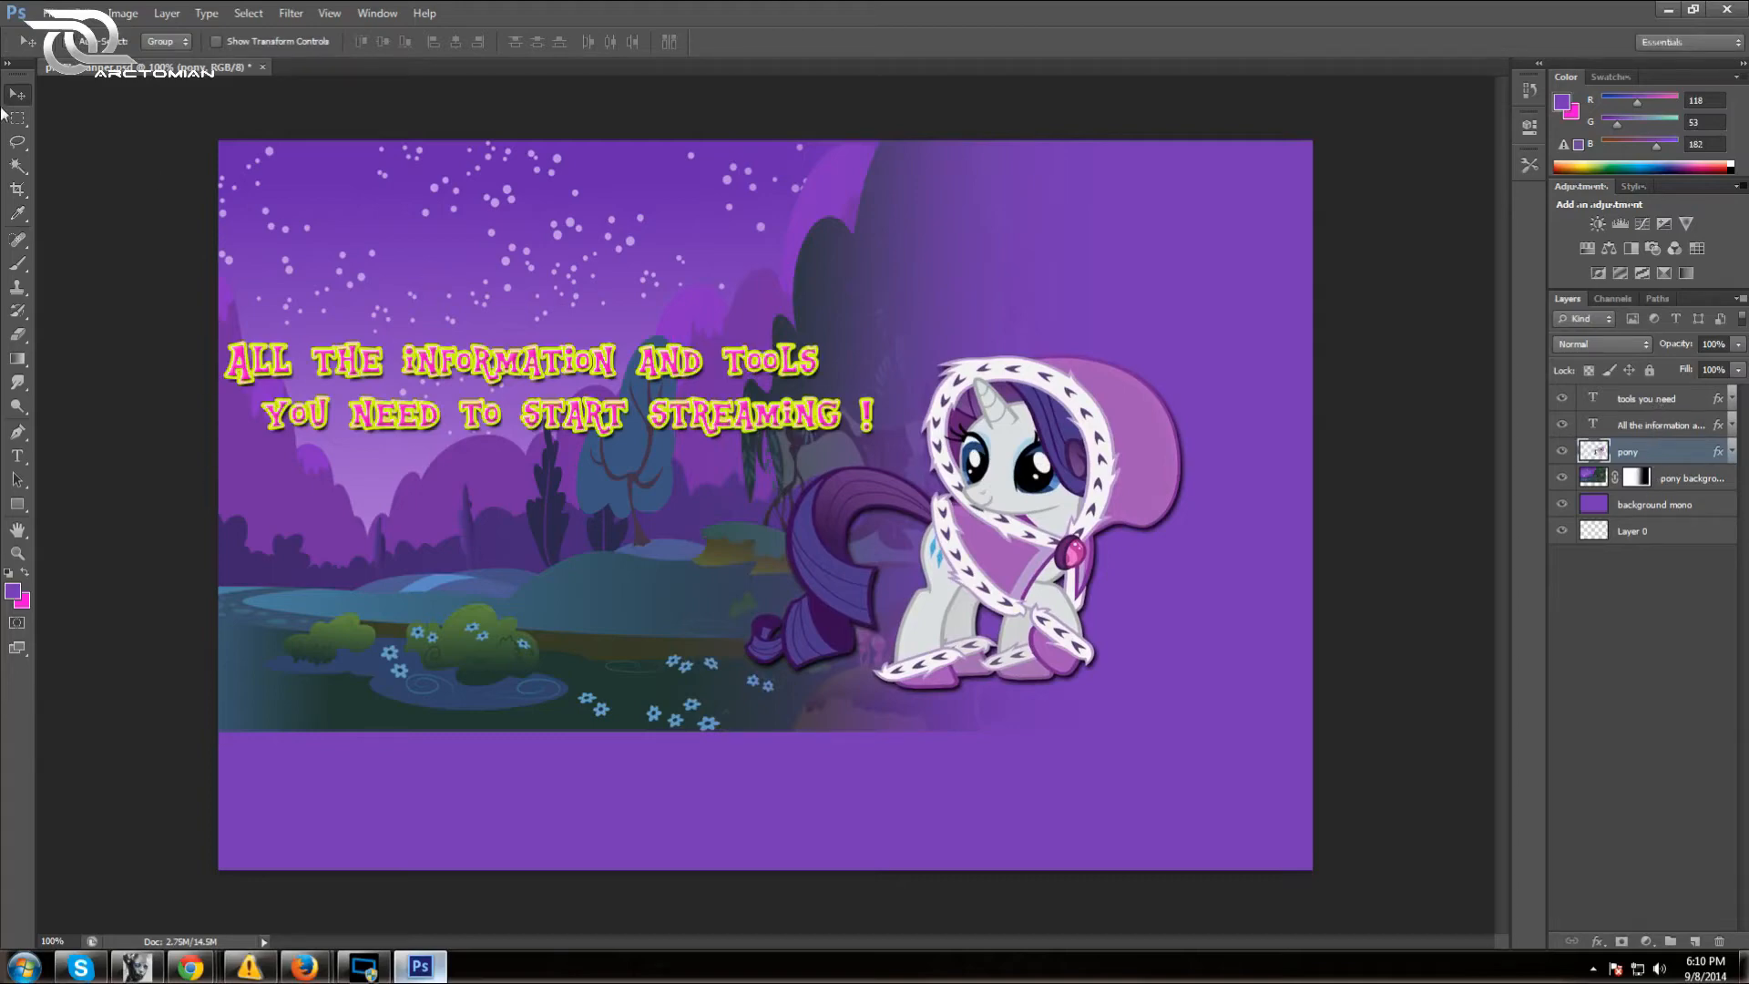
Set the font size of the text line "All the information and tools" to 50 pt
{"action": "left_click", "coordinate": [18, 455]}
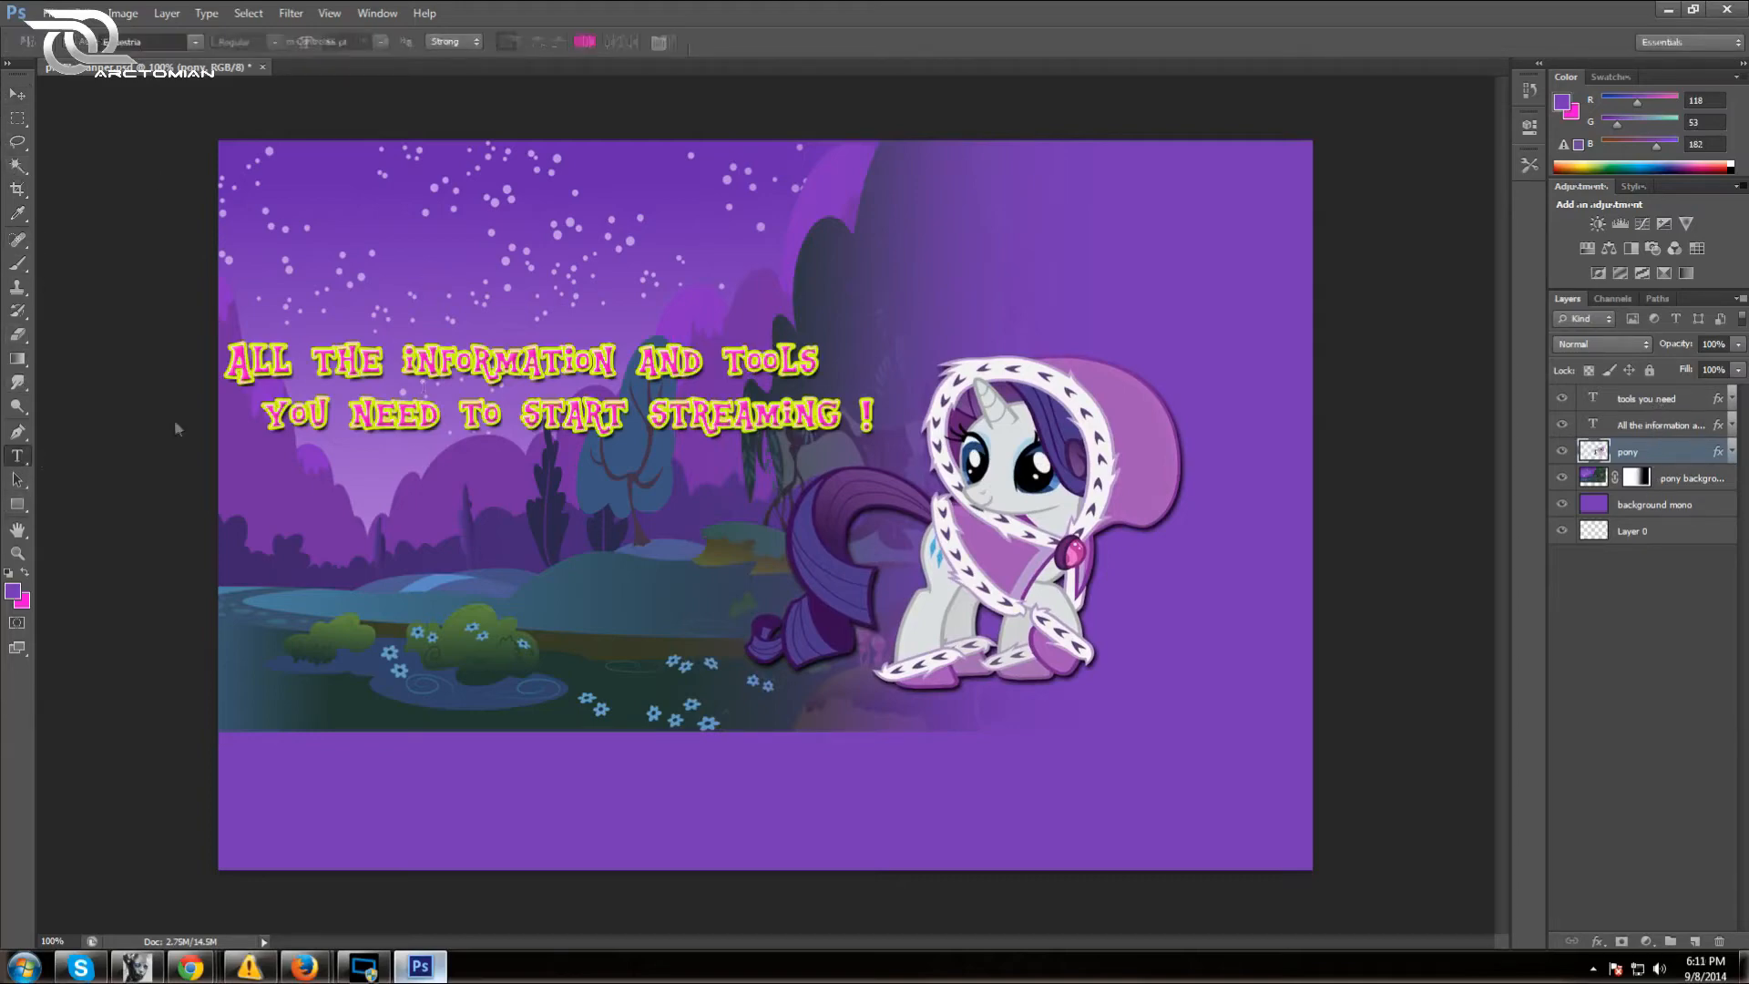
{"action": "left_click_drag", "start_coordinate": [822, 364], "coordinate": [74, 317]}
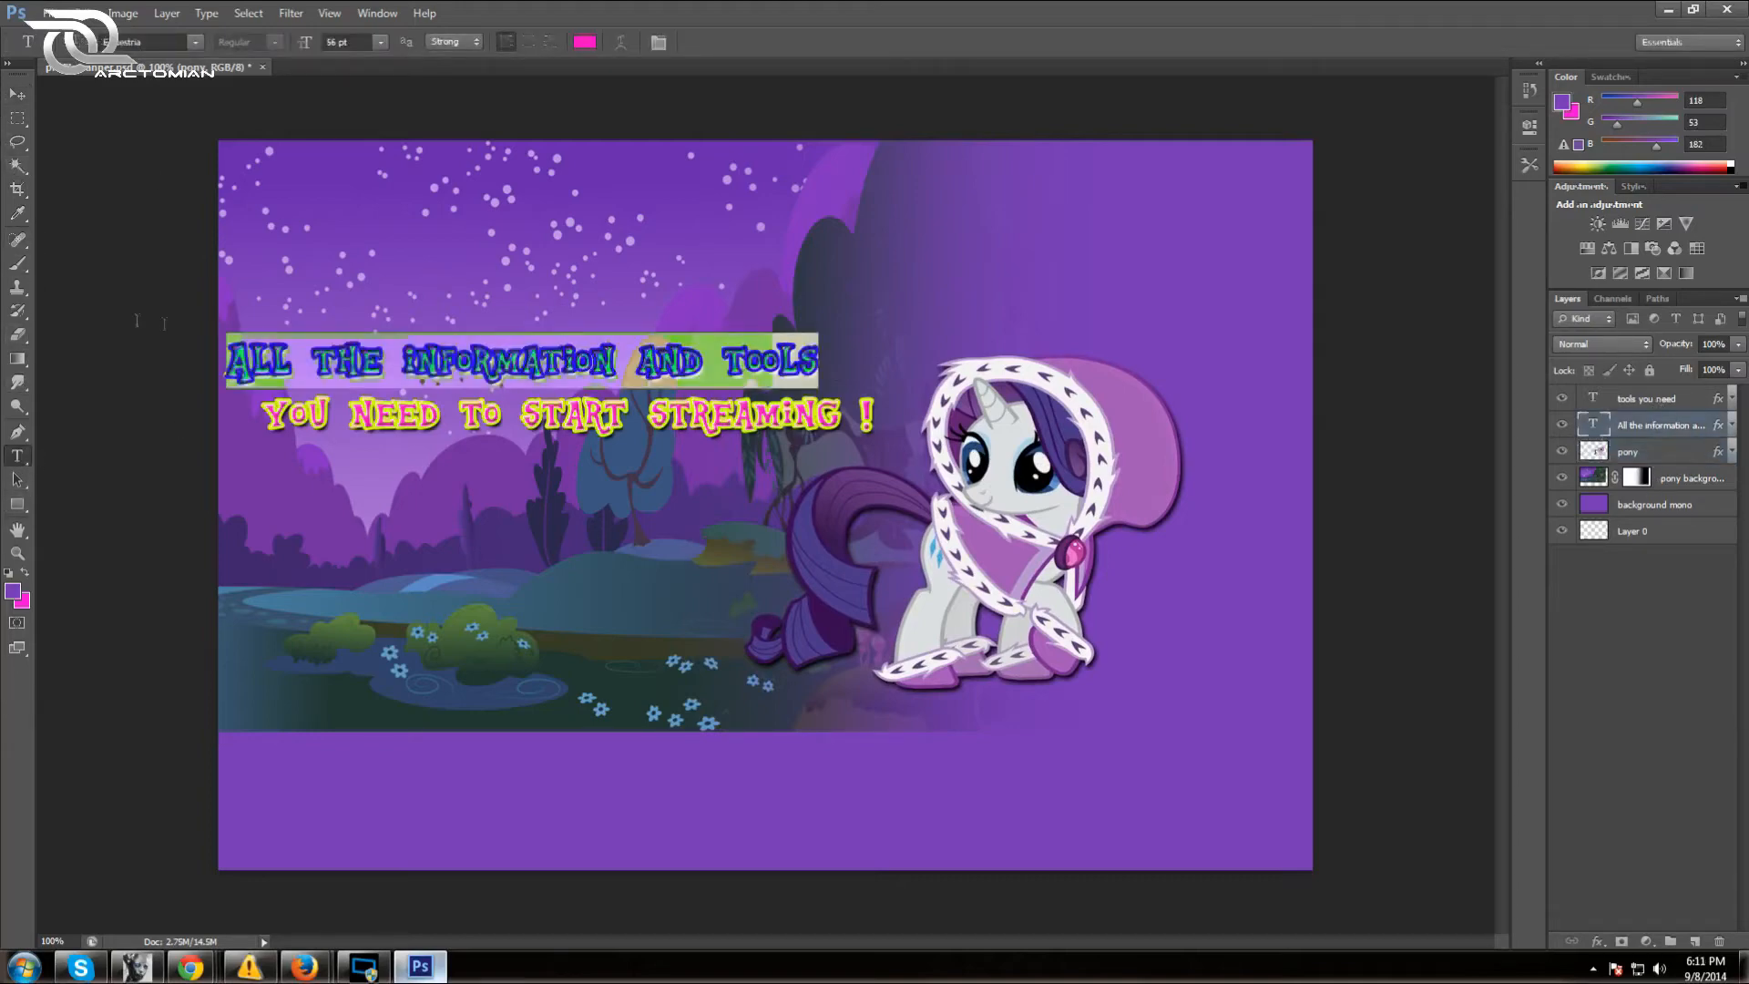
{"action": "left_click", "coordinate": [380, 42]}
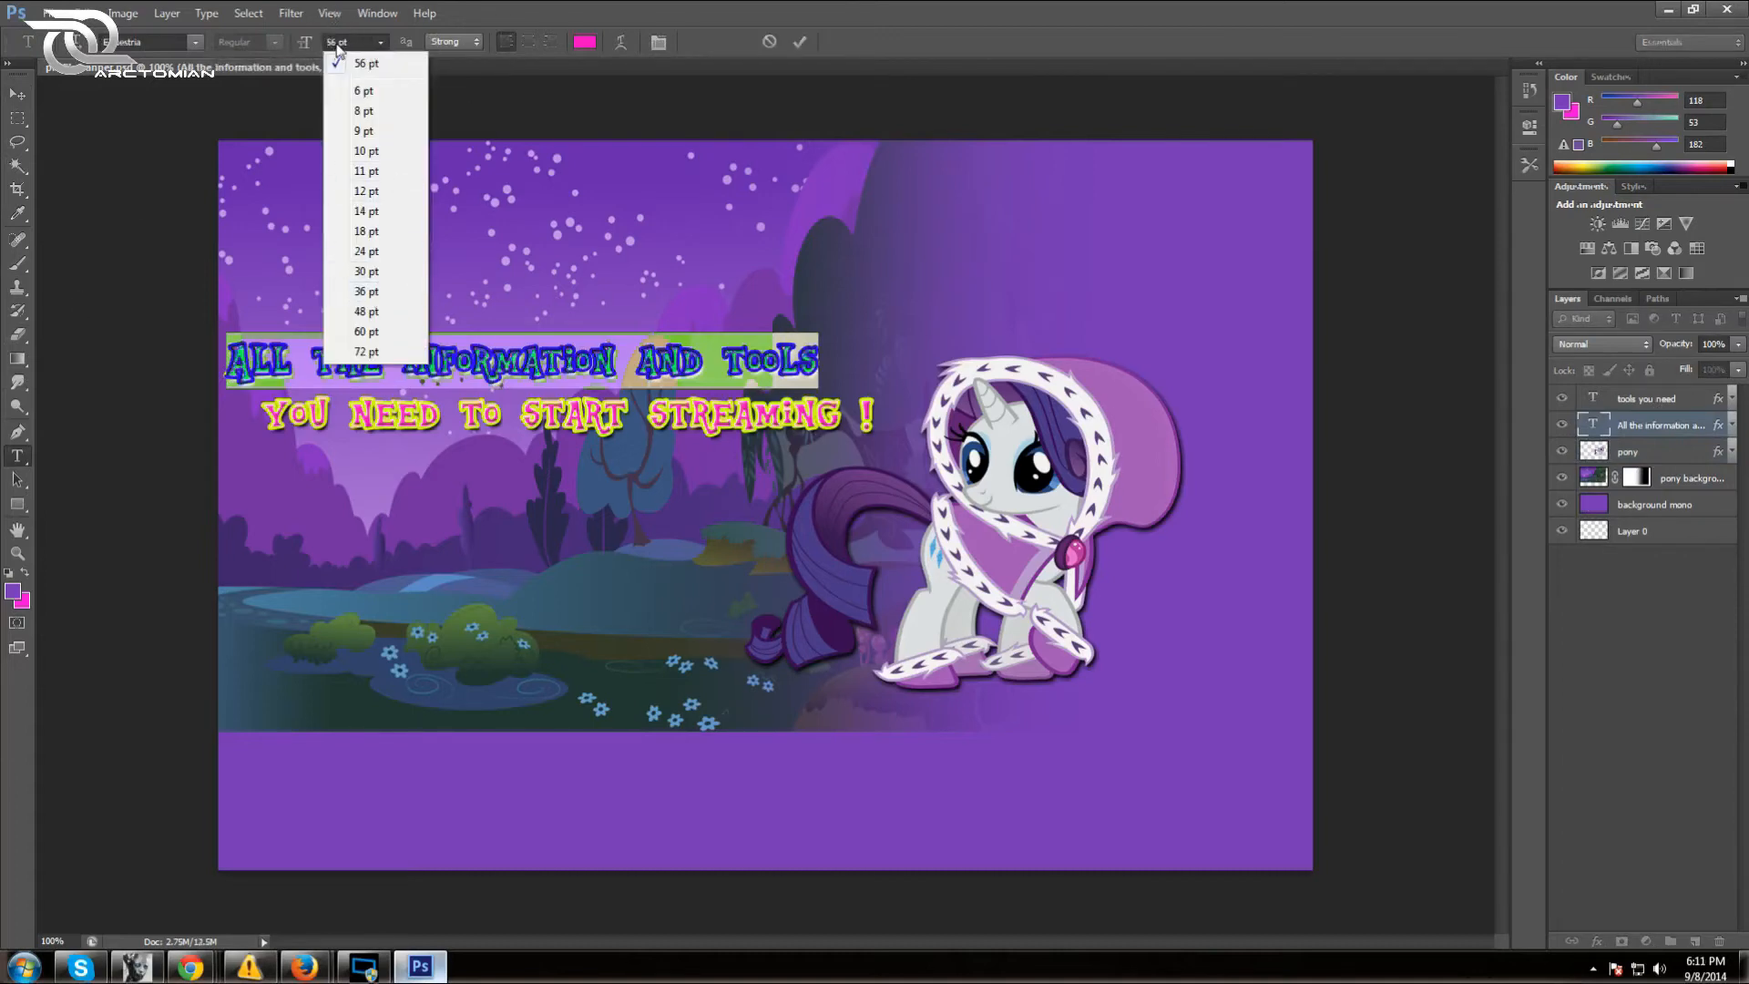
{"action": "left_click", "coordinate": [337, 42]}
{"action": "double_click", "coordinate": [326, 42]}
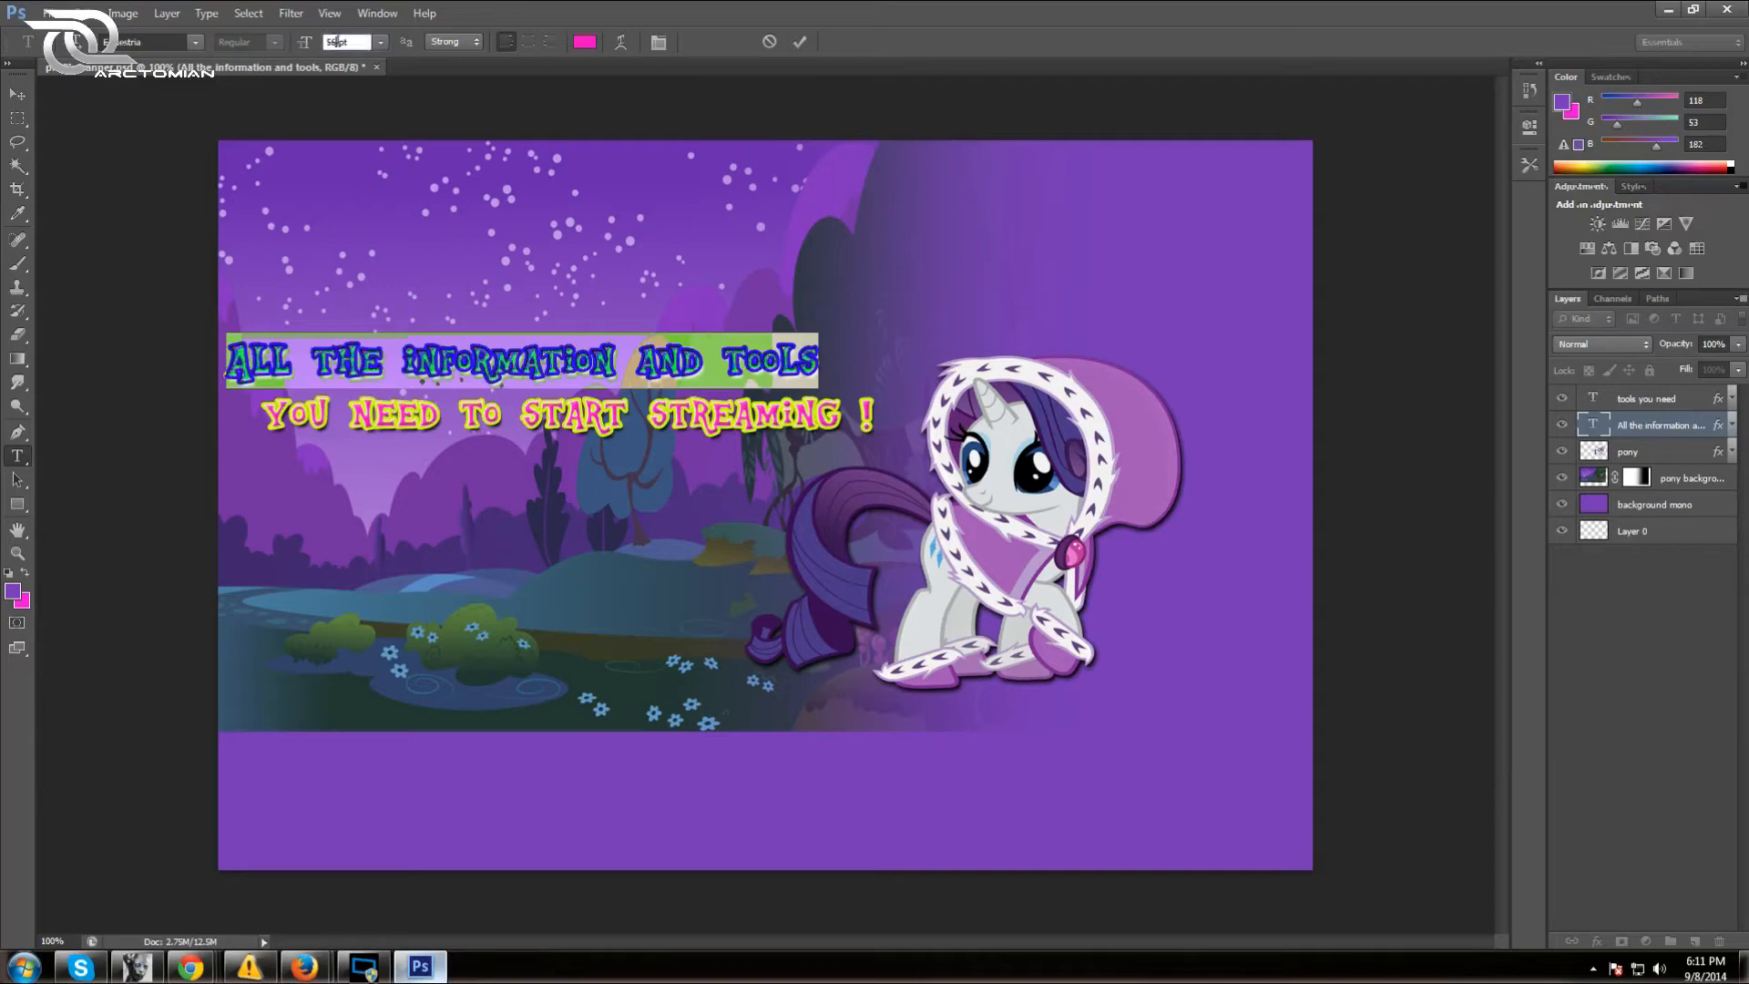
{"action": "key", "text": "Down"}
{"action": "key", "text": "Down"}
{"action": "key", "text": "Down"}
{"action": "key", "text": "Down"}
{"action": "key", "text": "Down"}
{"action": "key", "text": "Down"}
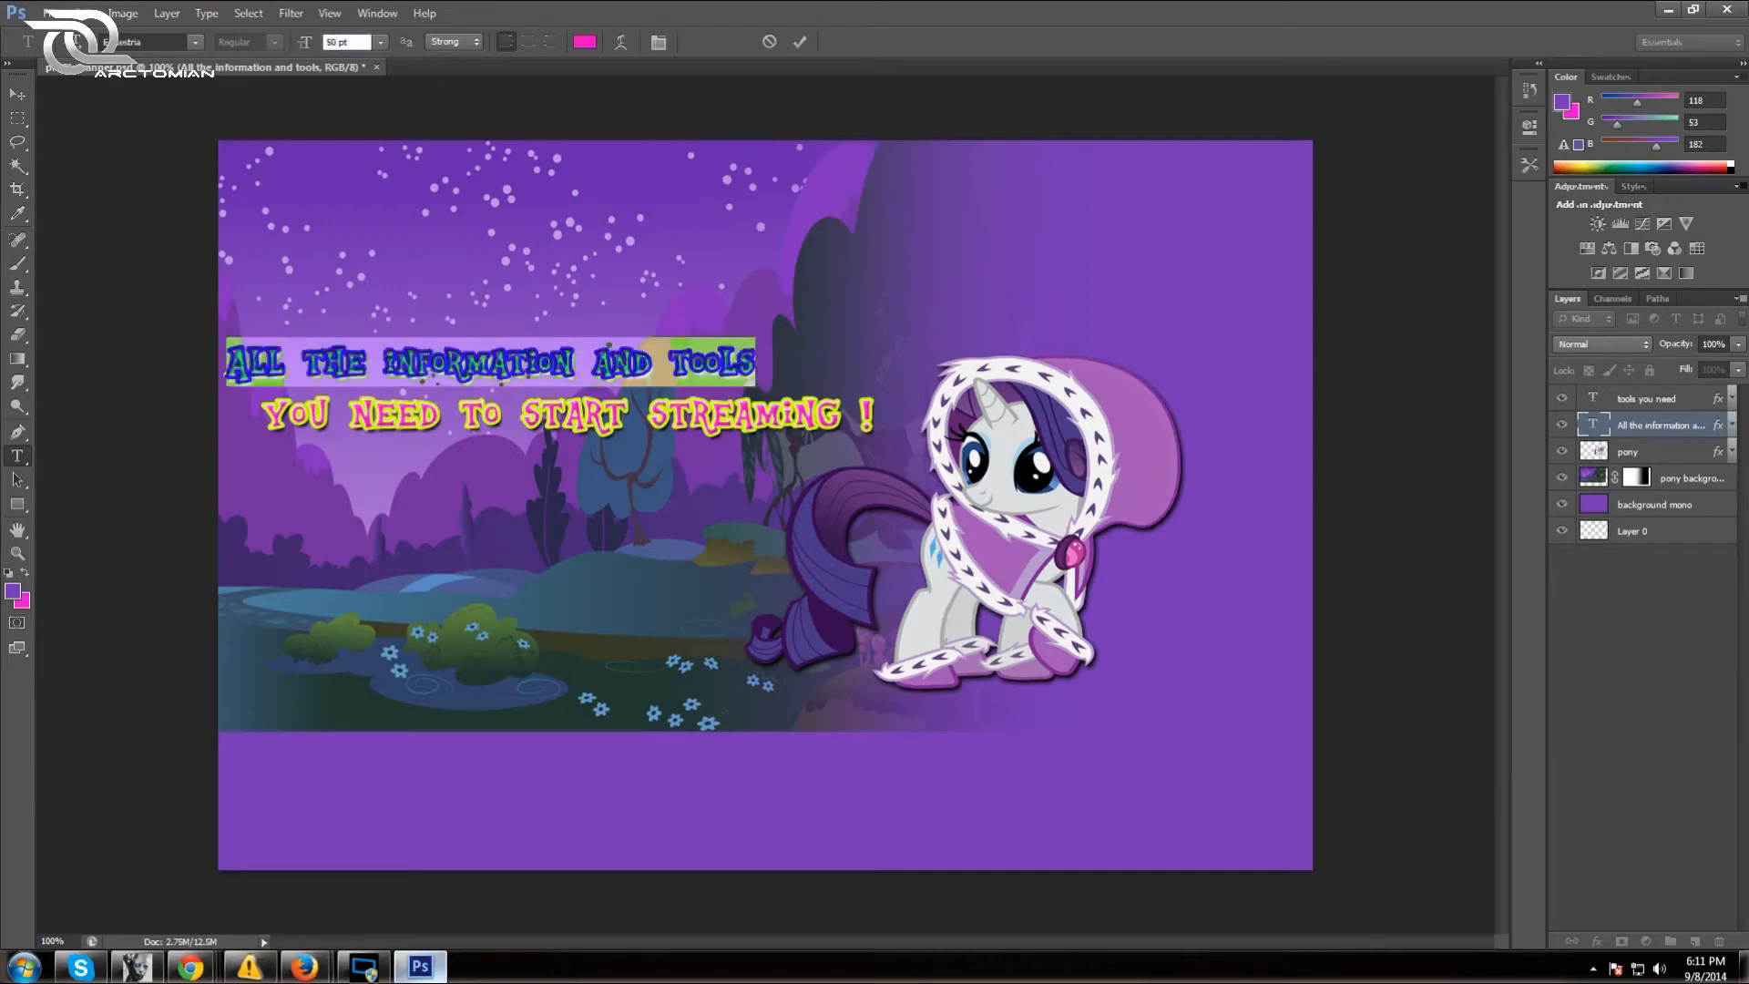
{"action": "left_click", "coordinate": [800, 43]}
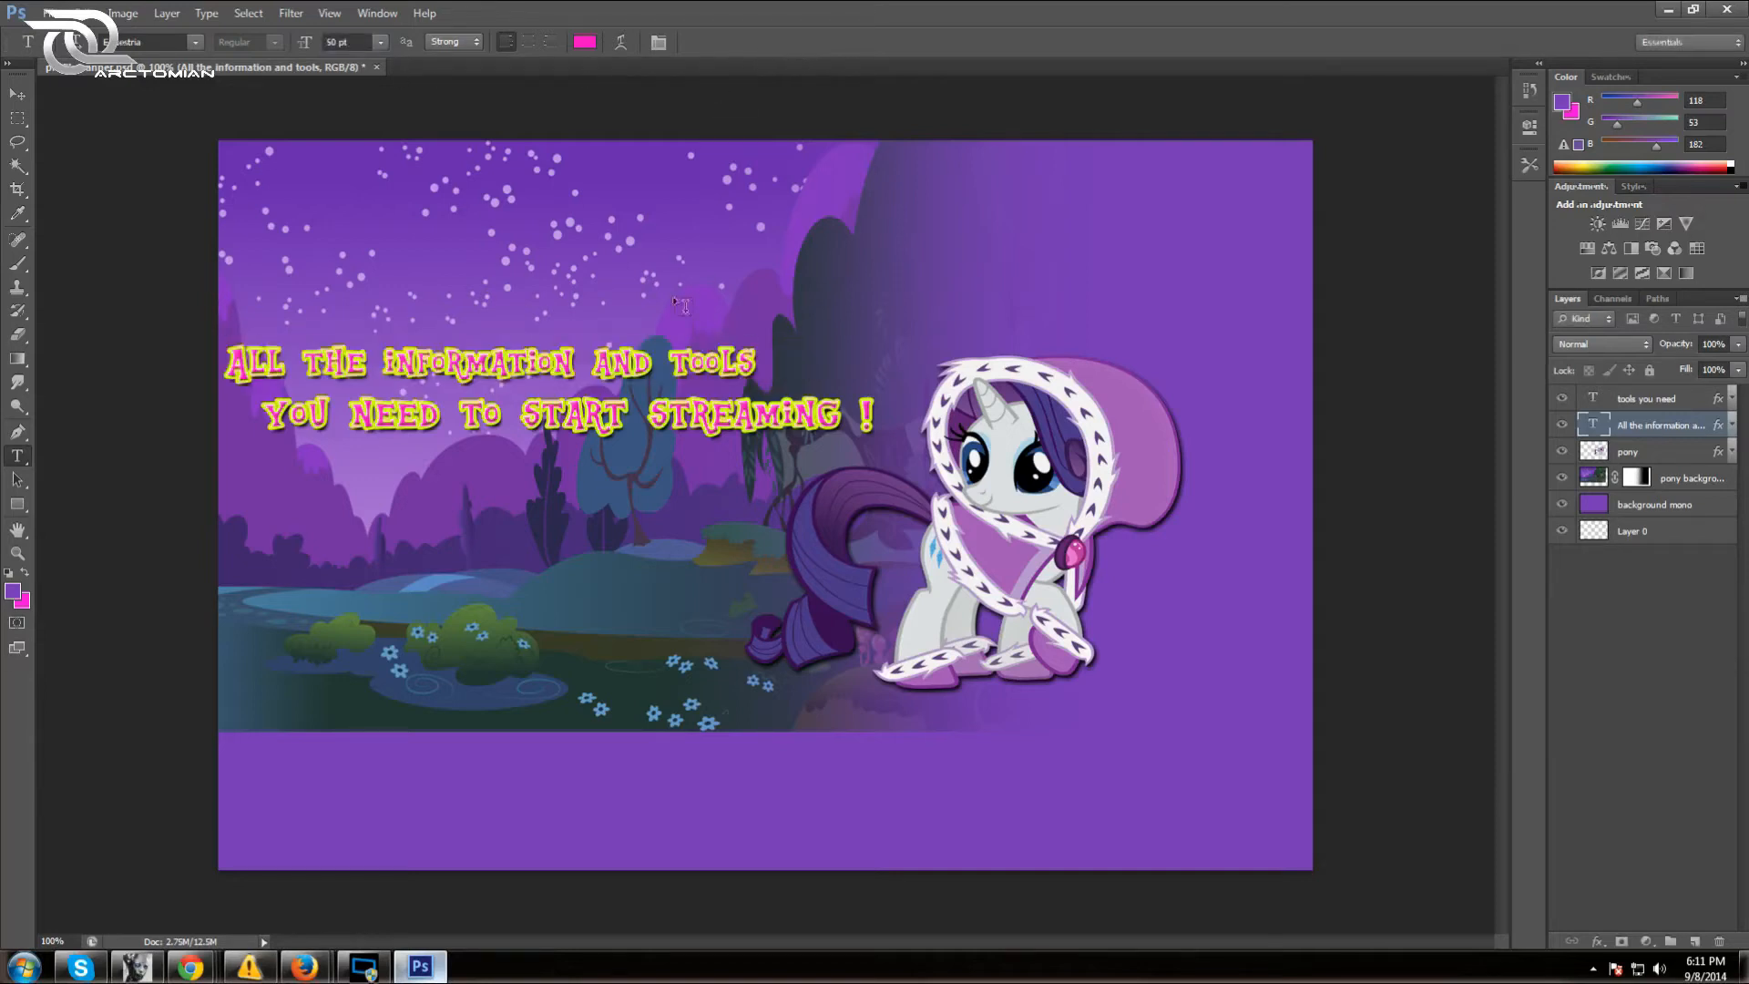
Set the font size of the text line "you need to start streaming !" to 50 pt
{"action": "left_click_drag", "start_coordinate": [876, 419], "coordinate": [263, 417]}
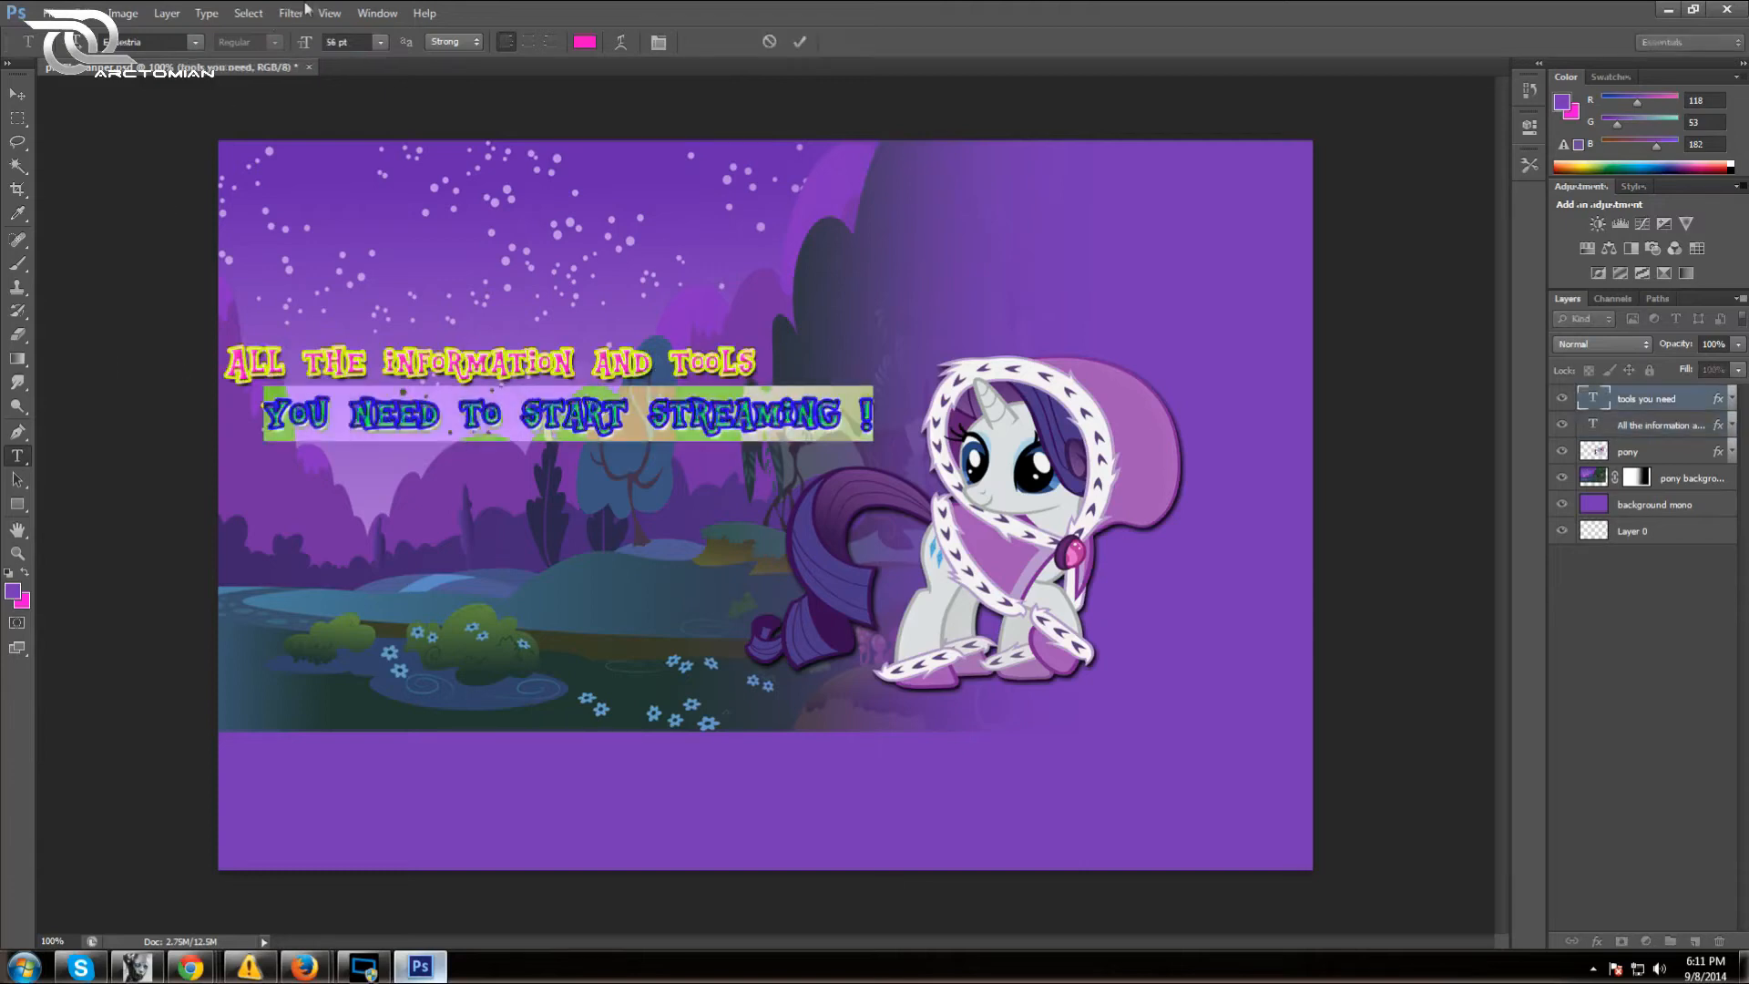
{"action": "left_click", "coordinate": [336, 42]}
{"action": "type", "text": "50"}
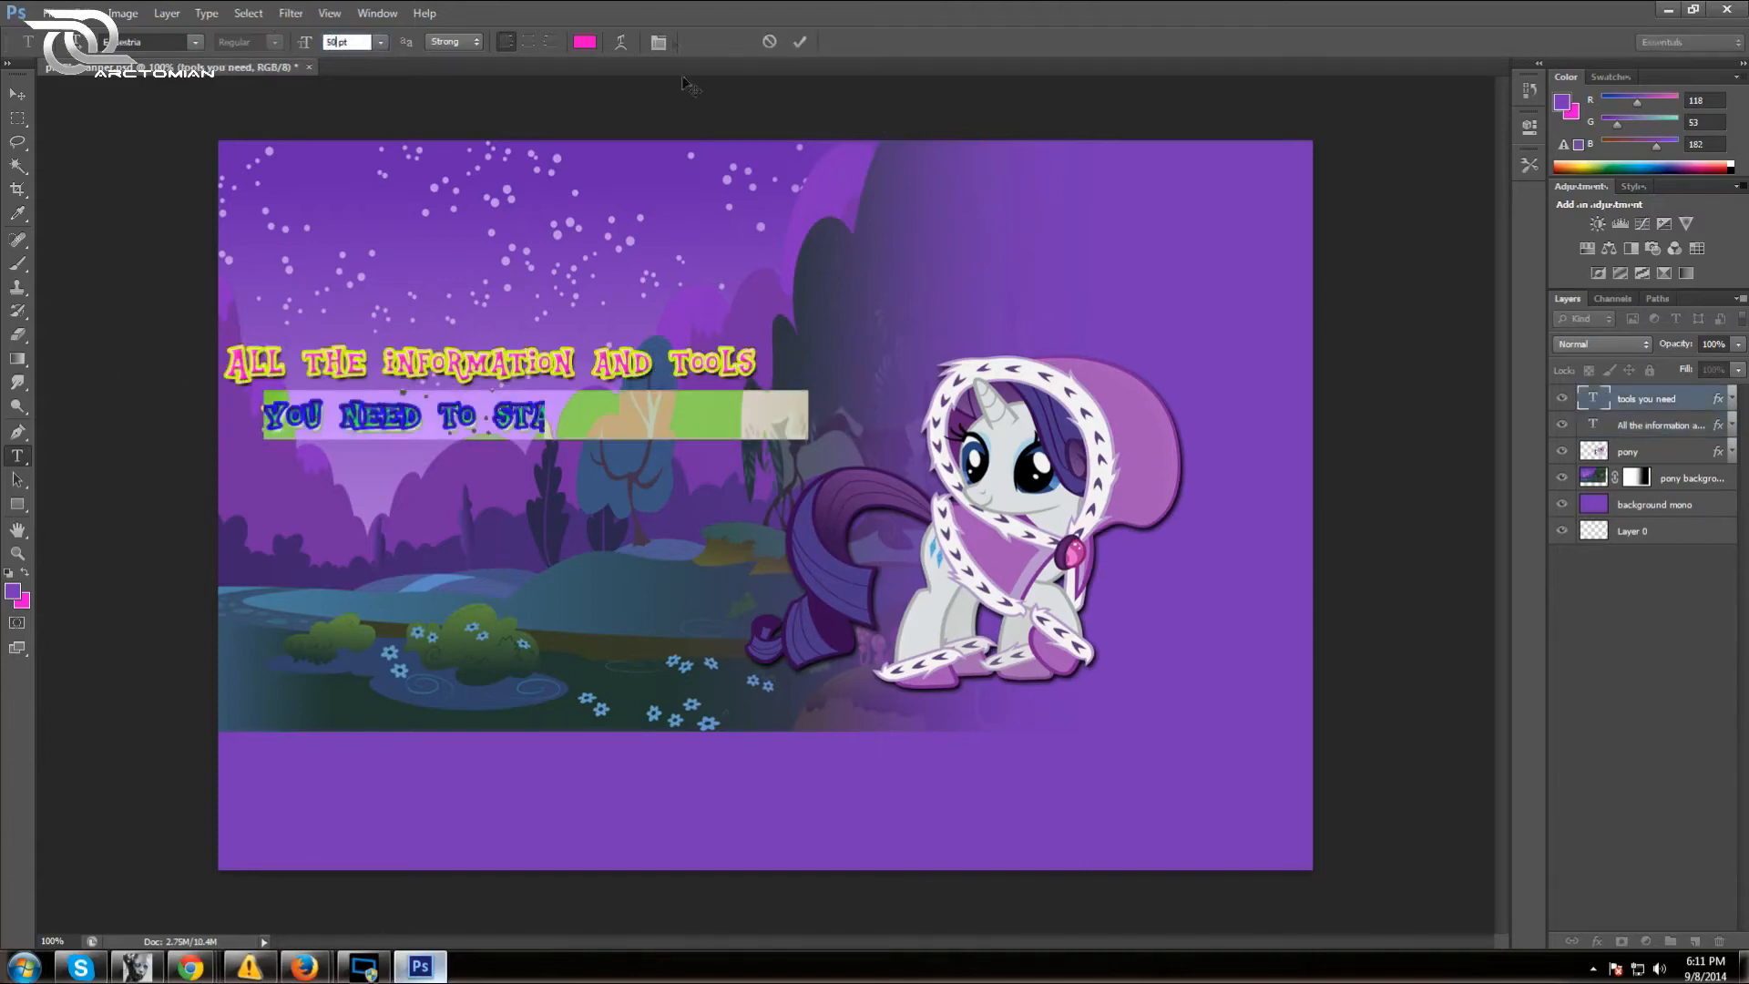
{"action": "left_click", "coordinate": [800, 42]}
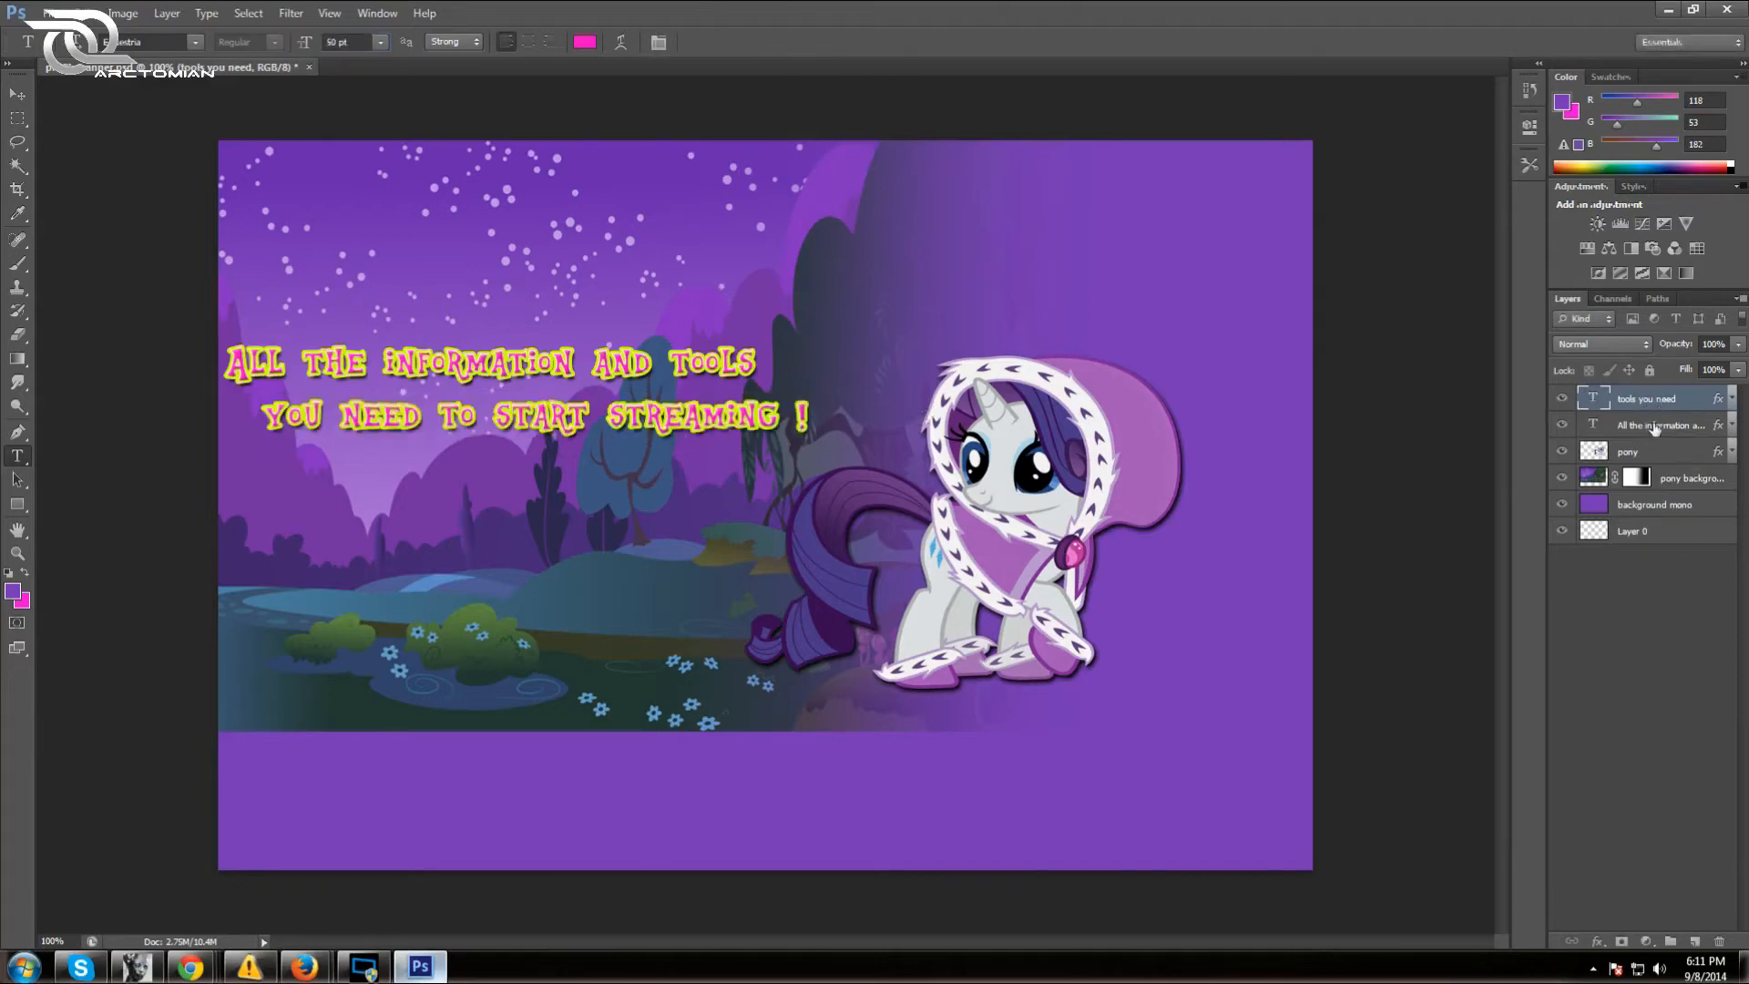
Move both text lines lower on the banner, placing the second line below the first with their left edges aligned
{"action": "left_click", "coordinate": [1651, 425]}
{"action": "left_click", "coordinate": [22, 97]}
{"action": "left_click_drag", "start_coordinate": [463, 356], "coordinate": [475, 409]}
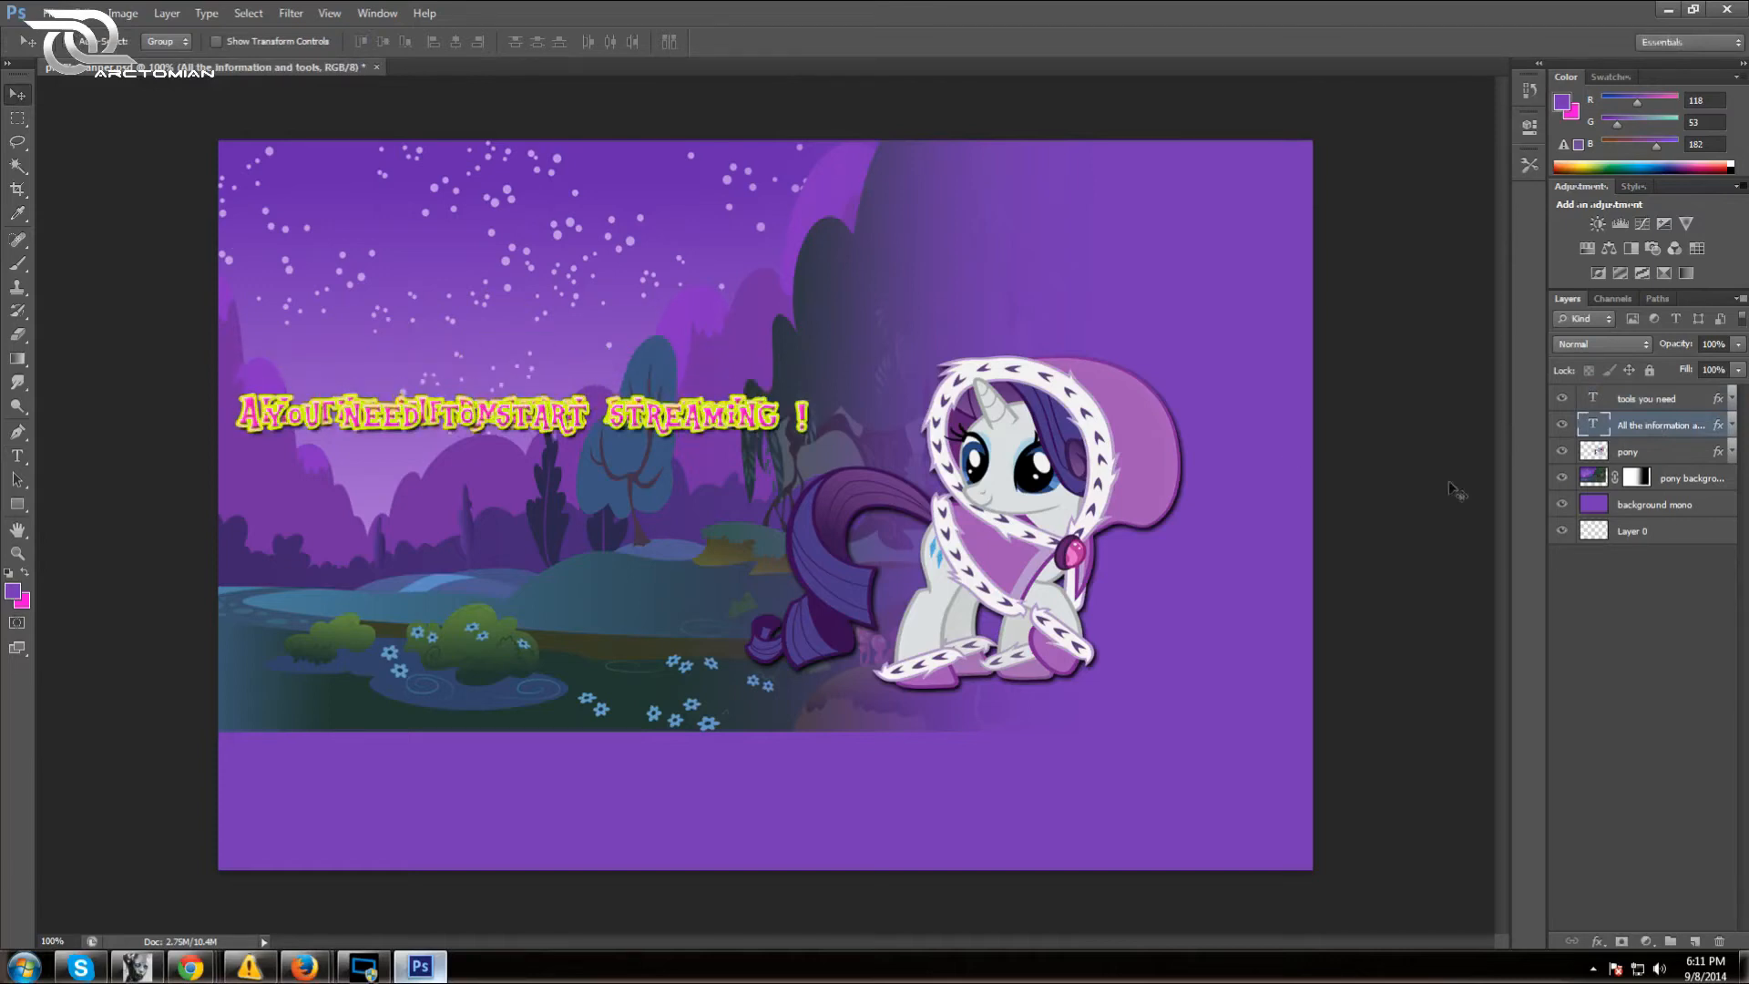
{"action": "left_click", "coordinate": [1654, 399]}
{"action": "left_click_drag", "start_coordinate": [632, 420], "coordinate": [593, 499]}
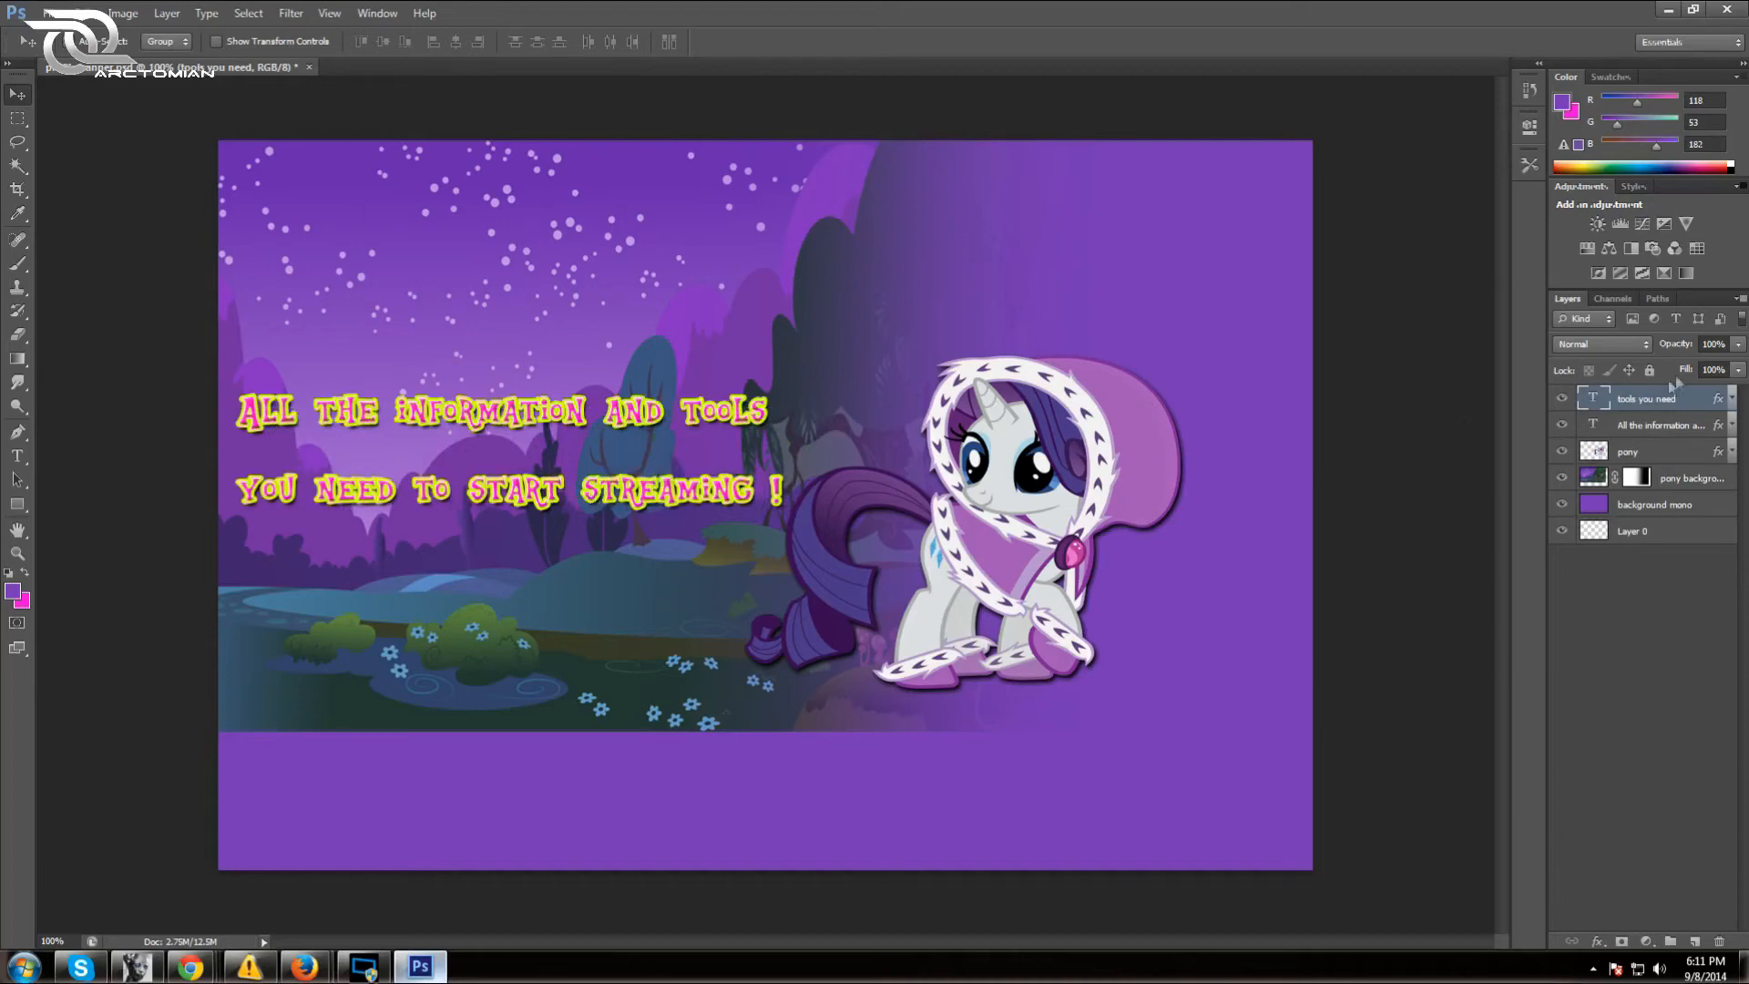
Lower the first text line until it sits closely above "you need to start streaming !"
{"action": "left_click", "coordinate": [1646, 420]}
{"action": "left_click_drag", "start_coordinate": [535, 428], "coordinate": [535, 450]}
{"action": "key", "text": "Down"}
{"action": "key", "text": "Down"}
{"action": "key", "text": "Down"}
{"action": "key", "text": "Down"}
{"action": "key", "text": "Down"}
{"action": "key", "text": "Down"}
{"action": "key", "text": "Down"}
{"action": "key", "text": "Down"}
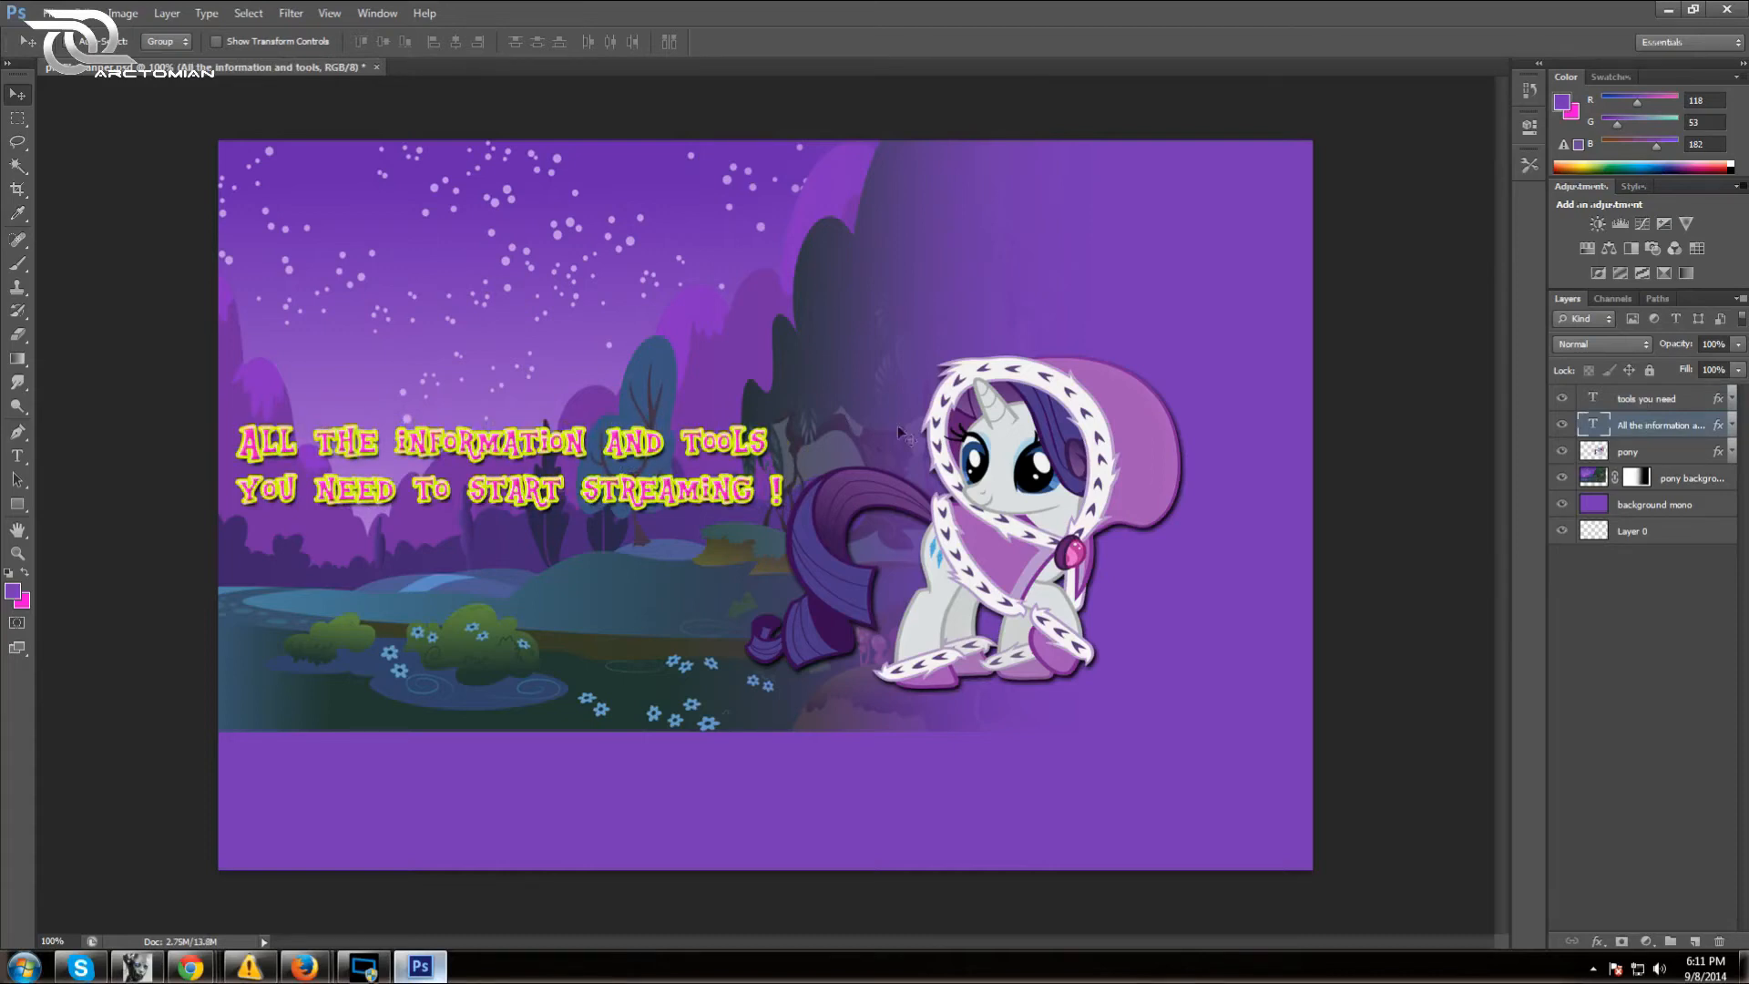
Scale the pony background layer to about 97% width and 93% height, keeping its upper-left corner in place
{"action": "left_click", "coordinate": [1685, 478]}
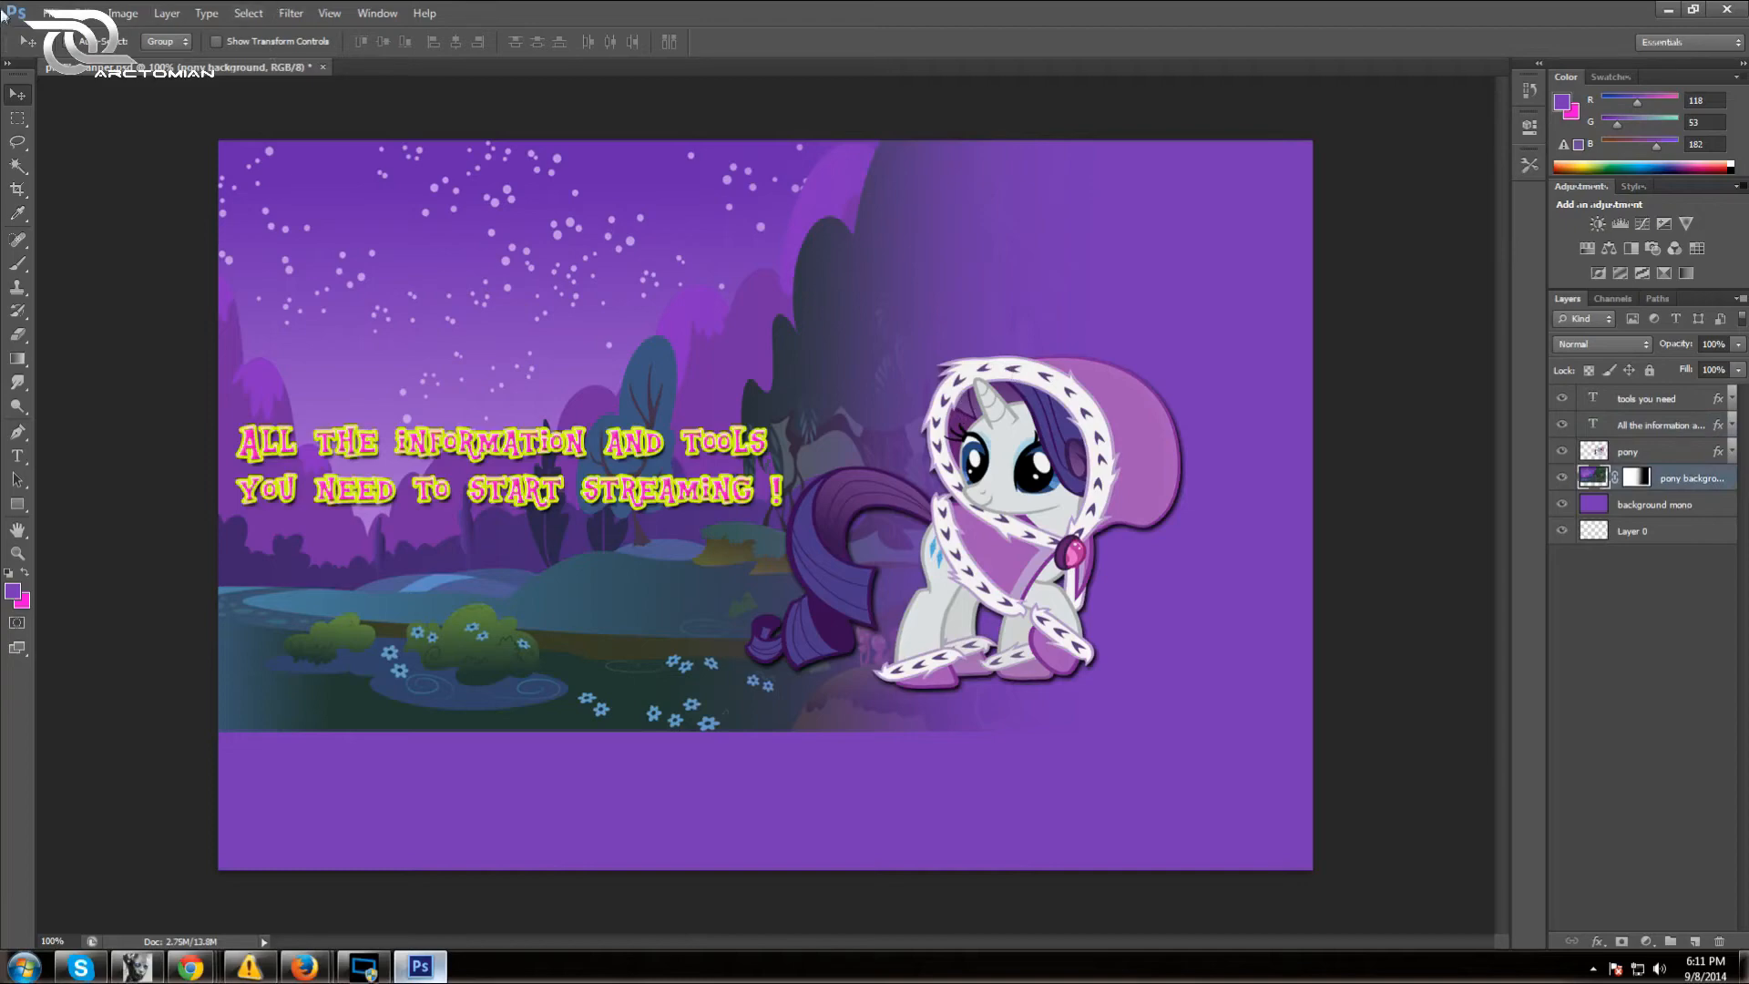
{"action": "left_click", "coordinate": [74, 13]}
{"action": "mouse_move", "coordinate": [182, 369]}
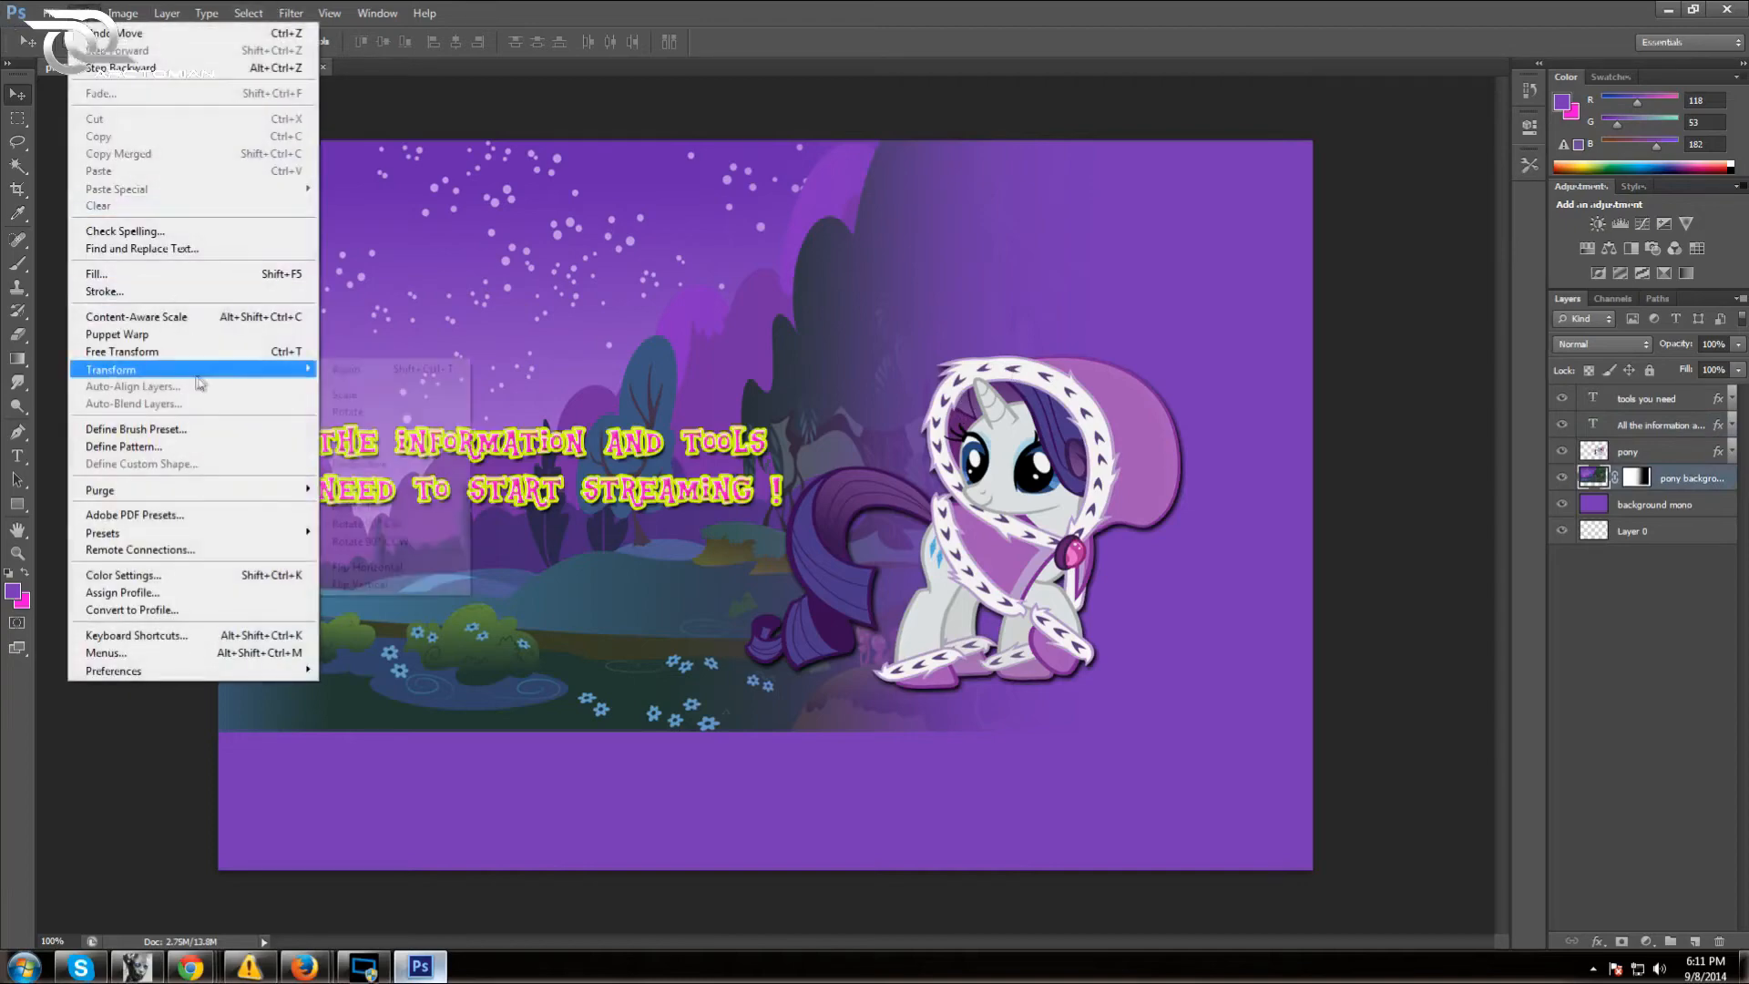
{"action": "left_click", "coordinate": [355, 395]}
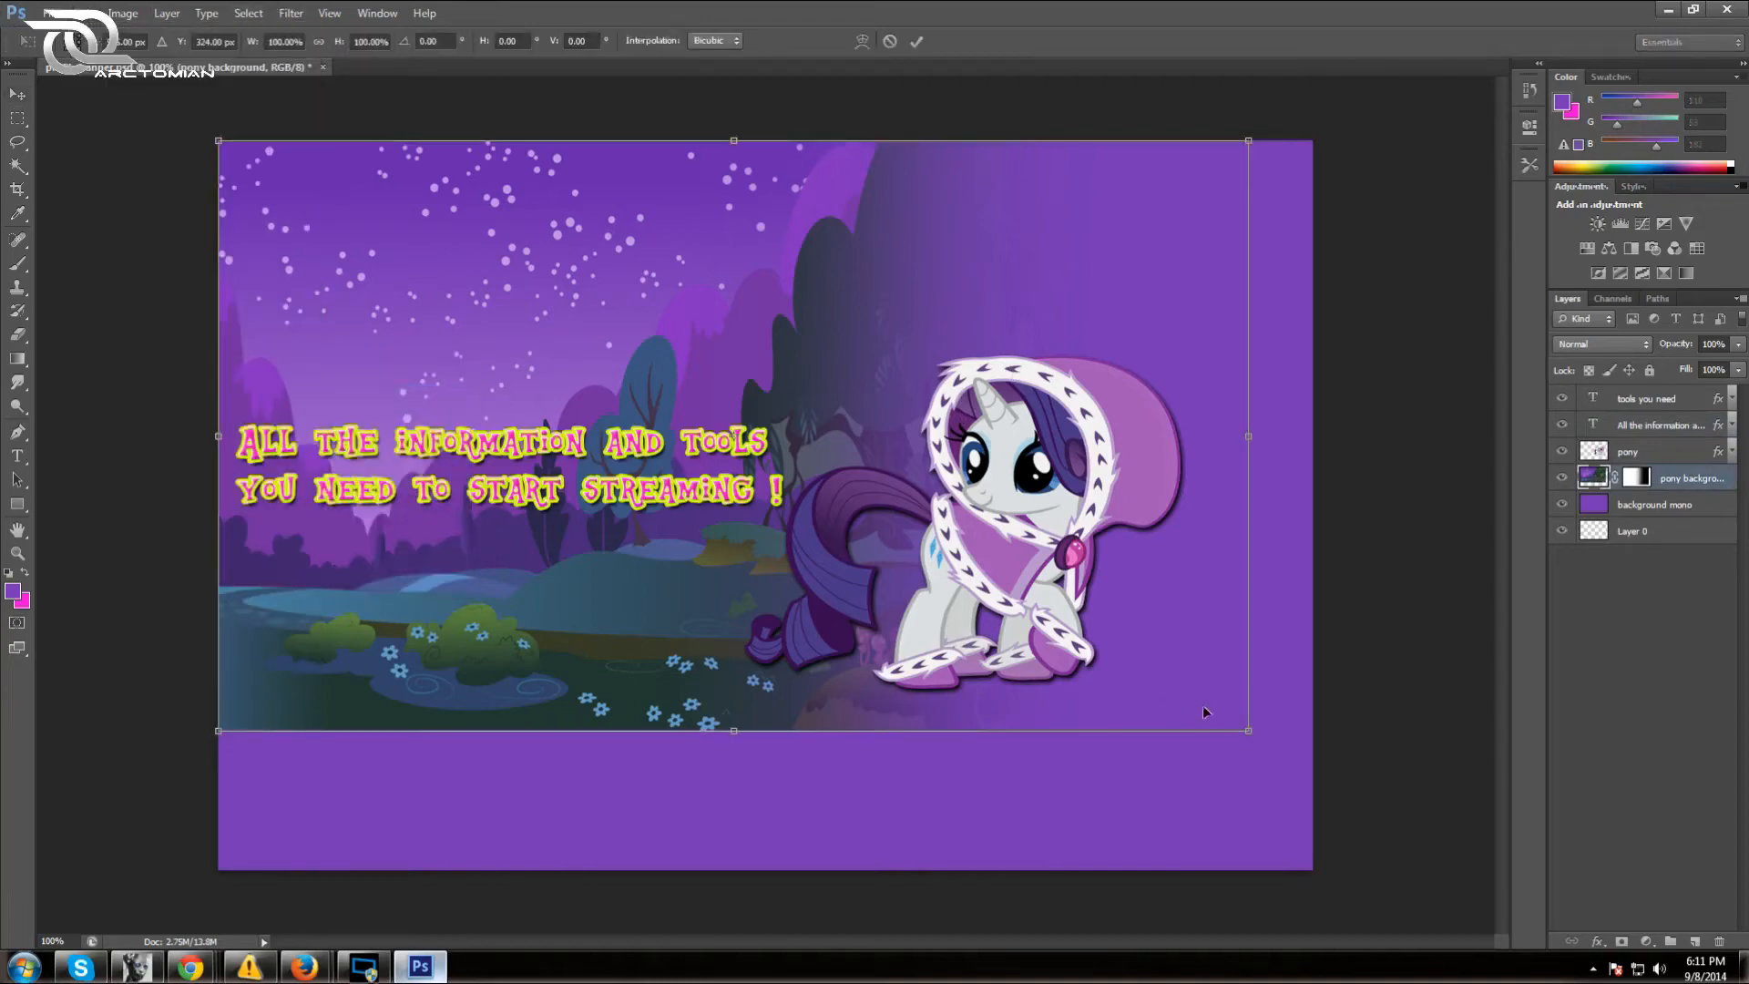
{"action": "left_click_drag", "start_coordinate": [1248, 728], "coordinate": [1221, 686]}
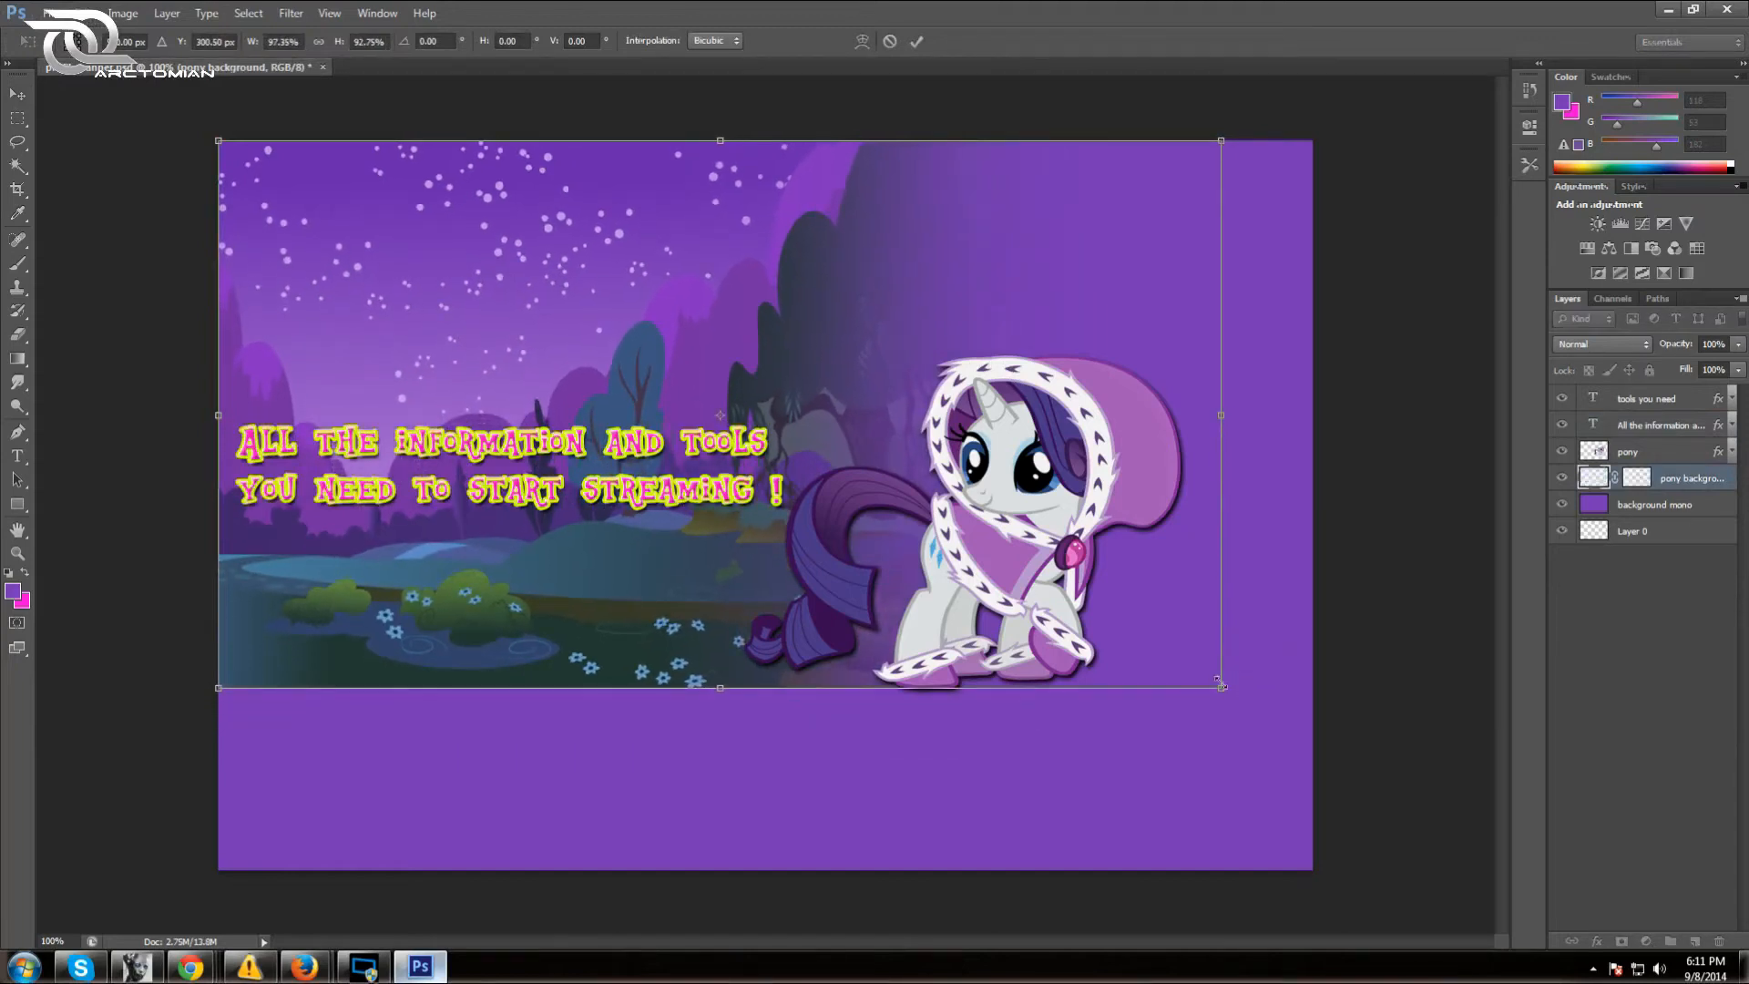
{"action": "left_click", "coordinate": [917, 41]}
Save the banner as the Photoshop file "profile banner", replacing the existing PSD and keeping Maximize Compatibility on
{"action": "left_click", "coordinate": [55, 13]}
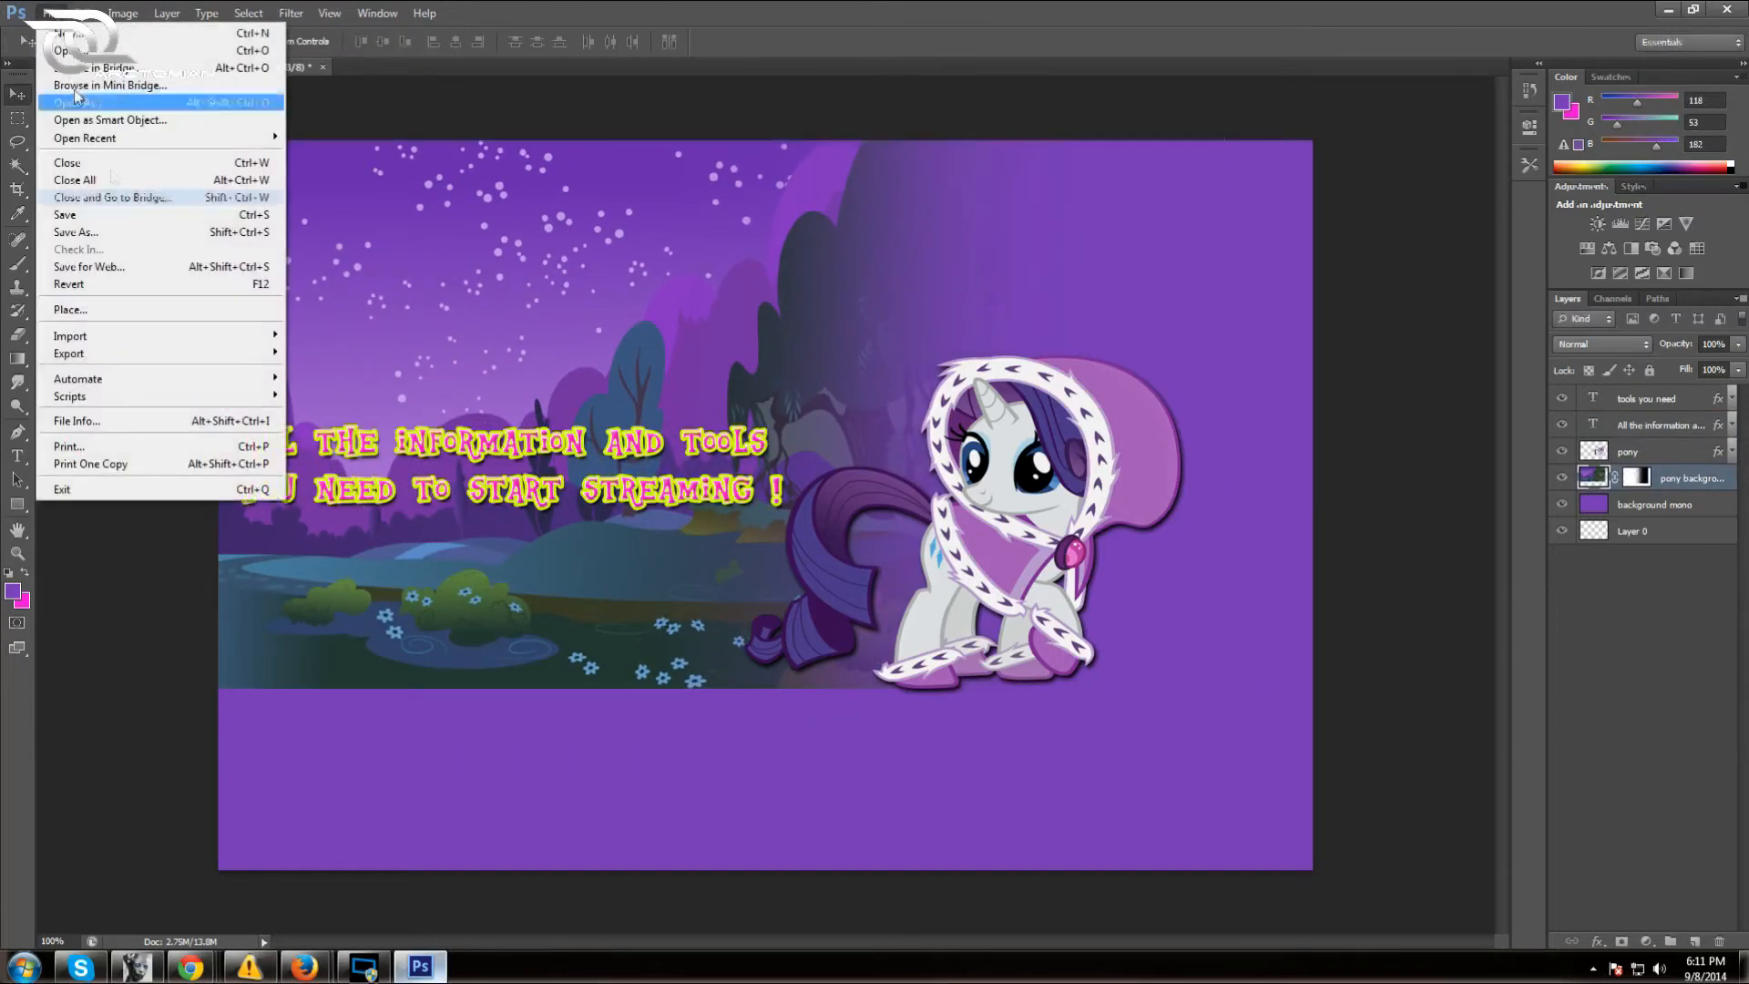
{"action": "left_click", "coordinate": [131, 232]}
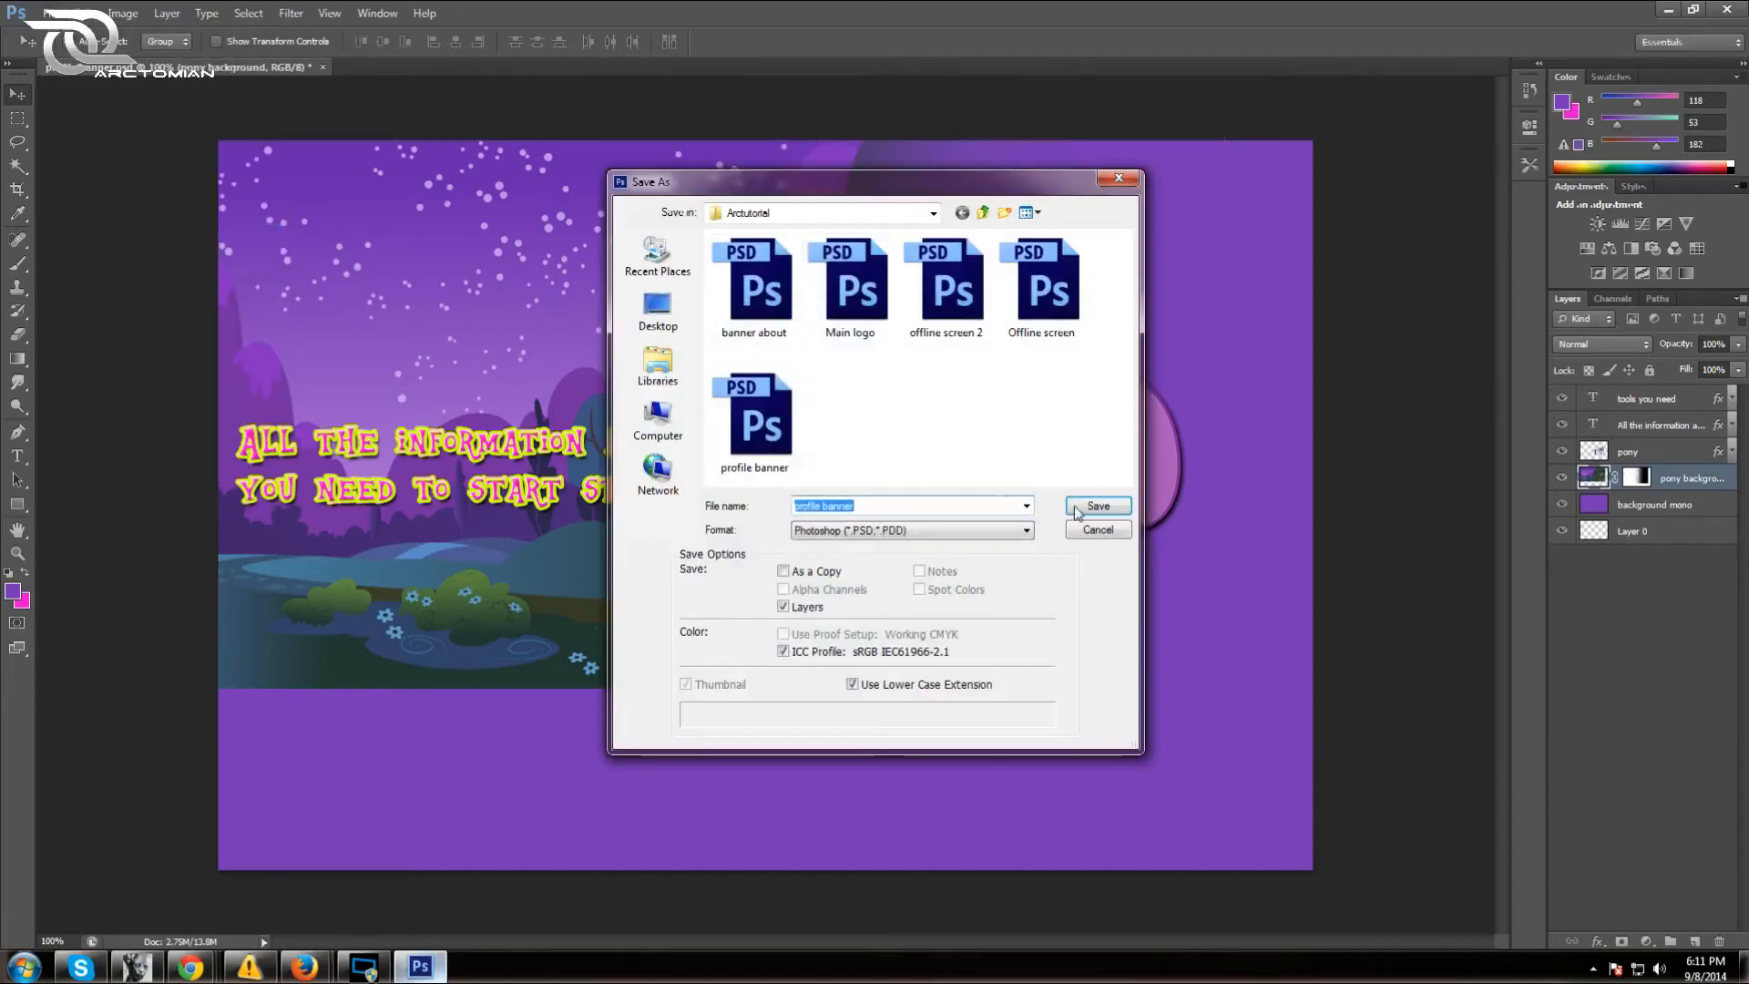
{"action": "left_click", "coordinate": [1097, 507]}
{"action": "left_click", "coordinate": [874, 369]}
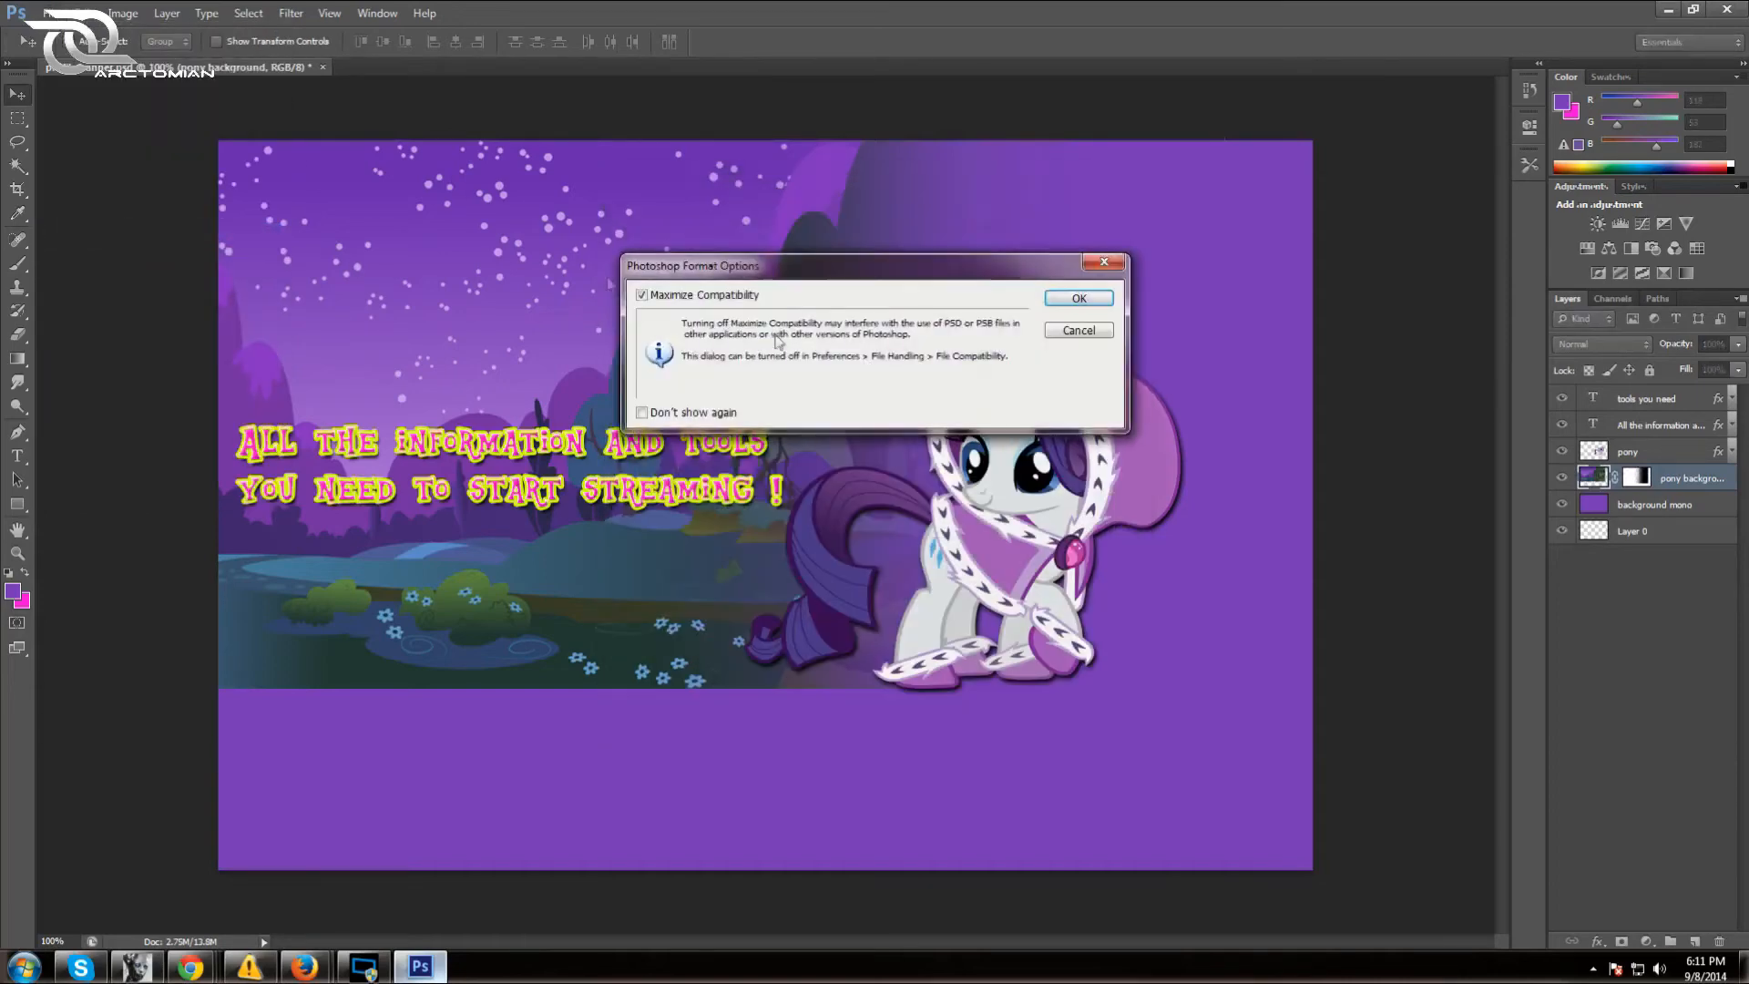
{"action": "left_click", "coordinate": [1079, 298]}
Save the banner as the PNG "profile banner", replacing the existing file, with Smallest / Slow compression and no interlacing
{"action": "left_click", "coordinate": [55, 13]}
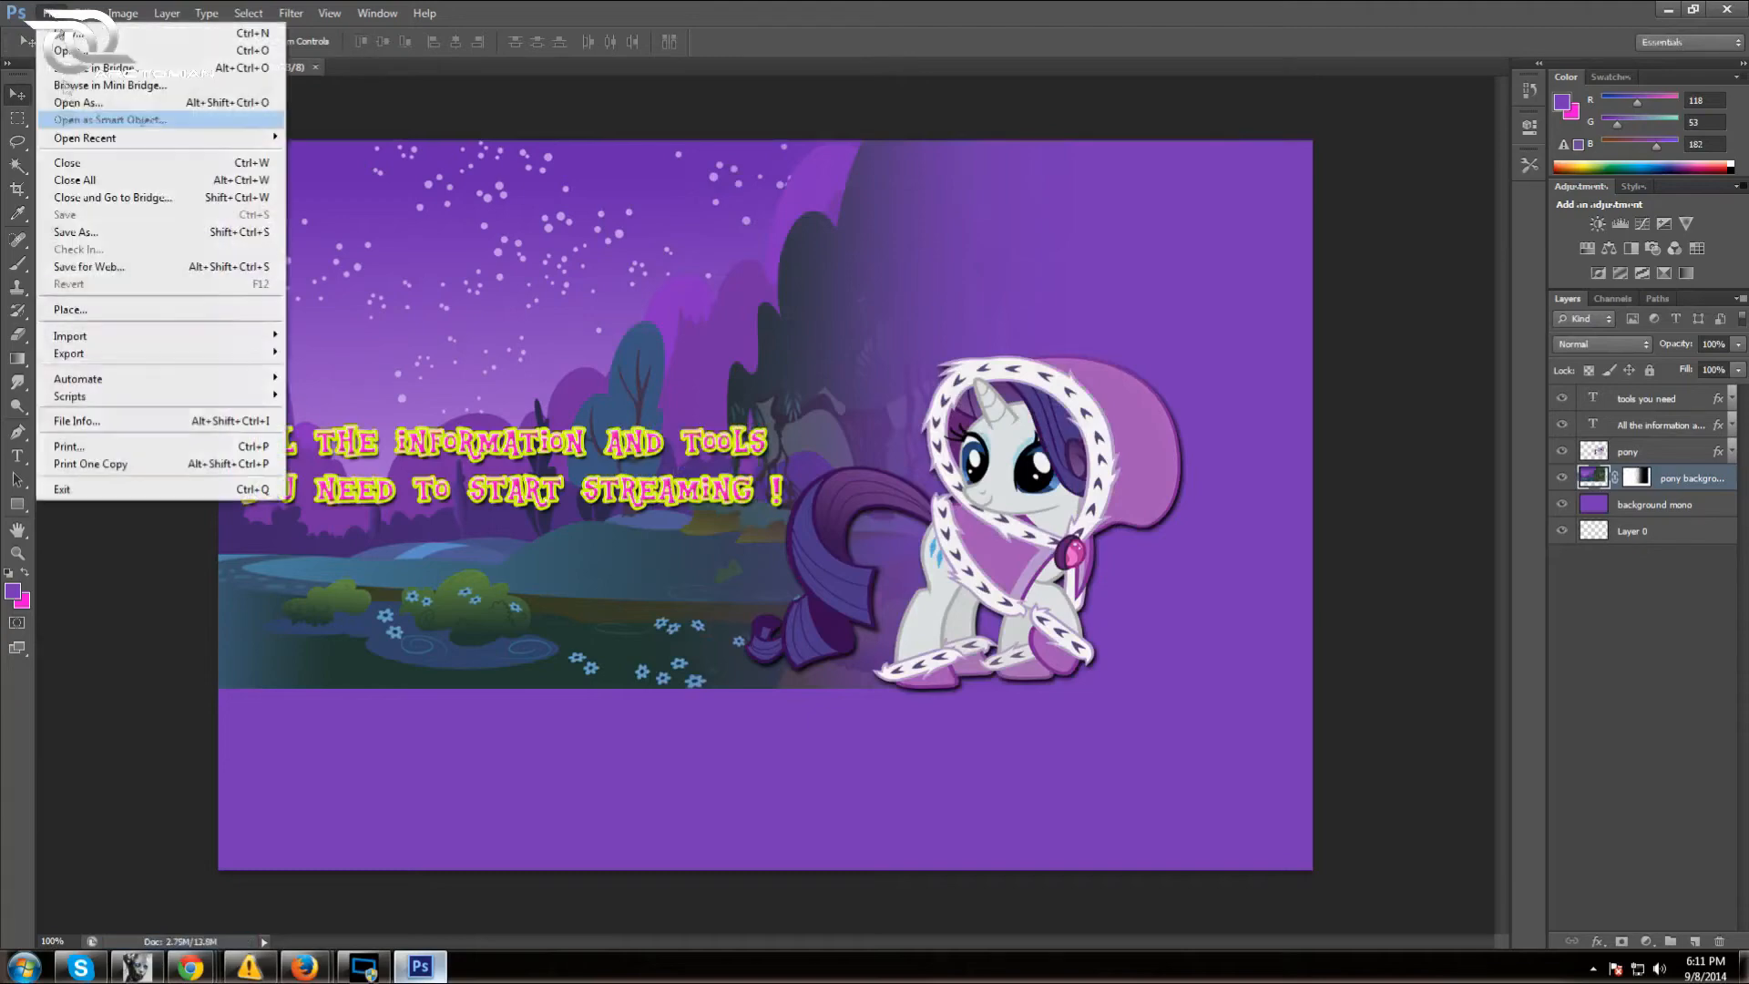
{"action": "left_click", "coordinate": [200, 234]}
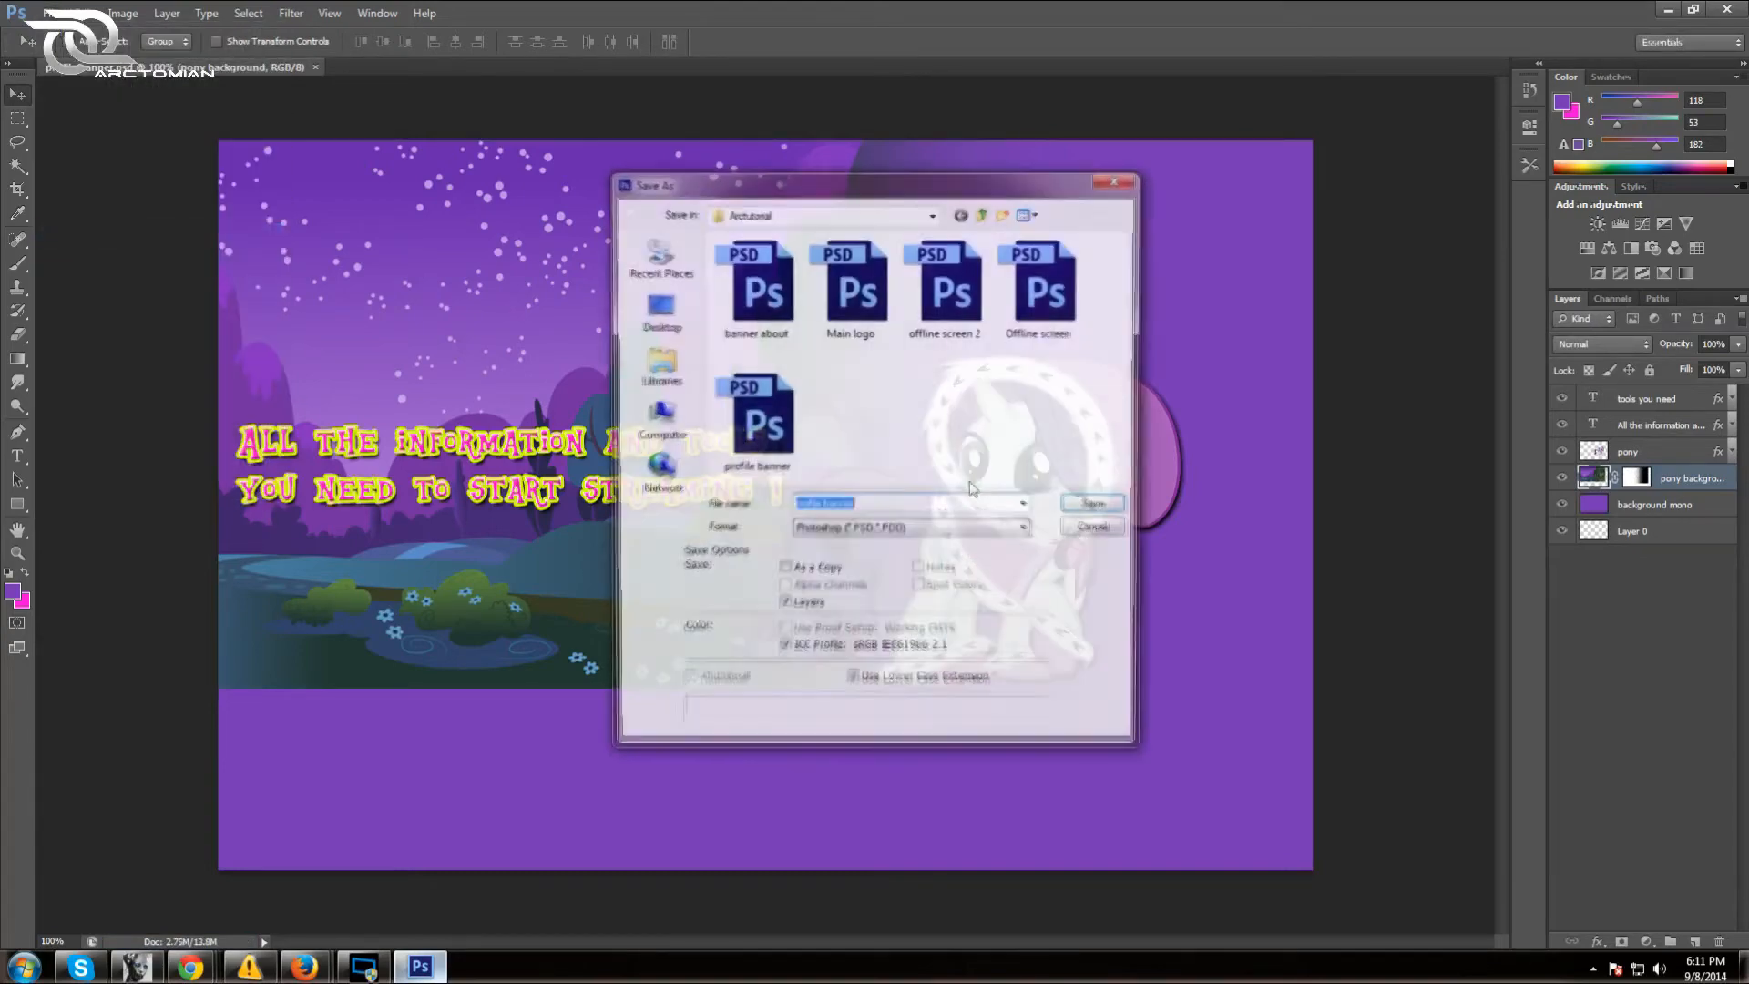
{"action": "left_click", "coordinate": [890, 532]}
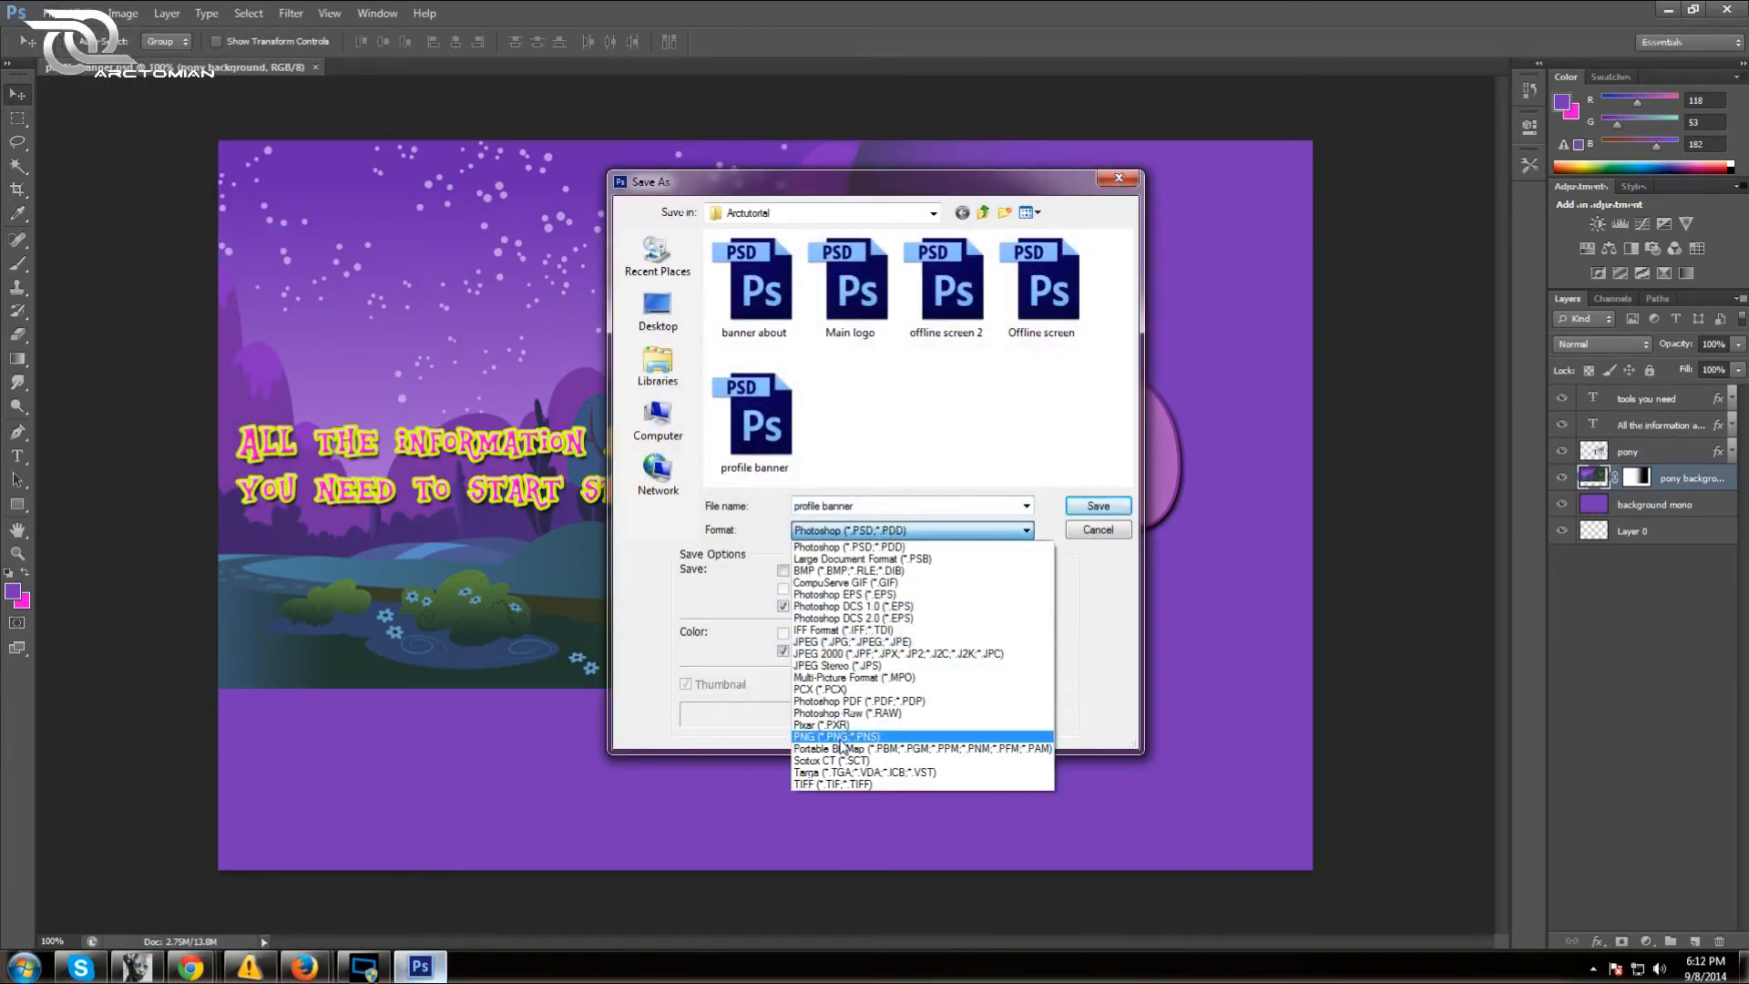
{"action": "left_click", "coordinate": [889, 732]}
{"action": "left_click", "coordinate": [1094, 506]}
{"action": "left_click", "coordinate": [838, 365]}
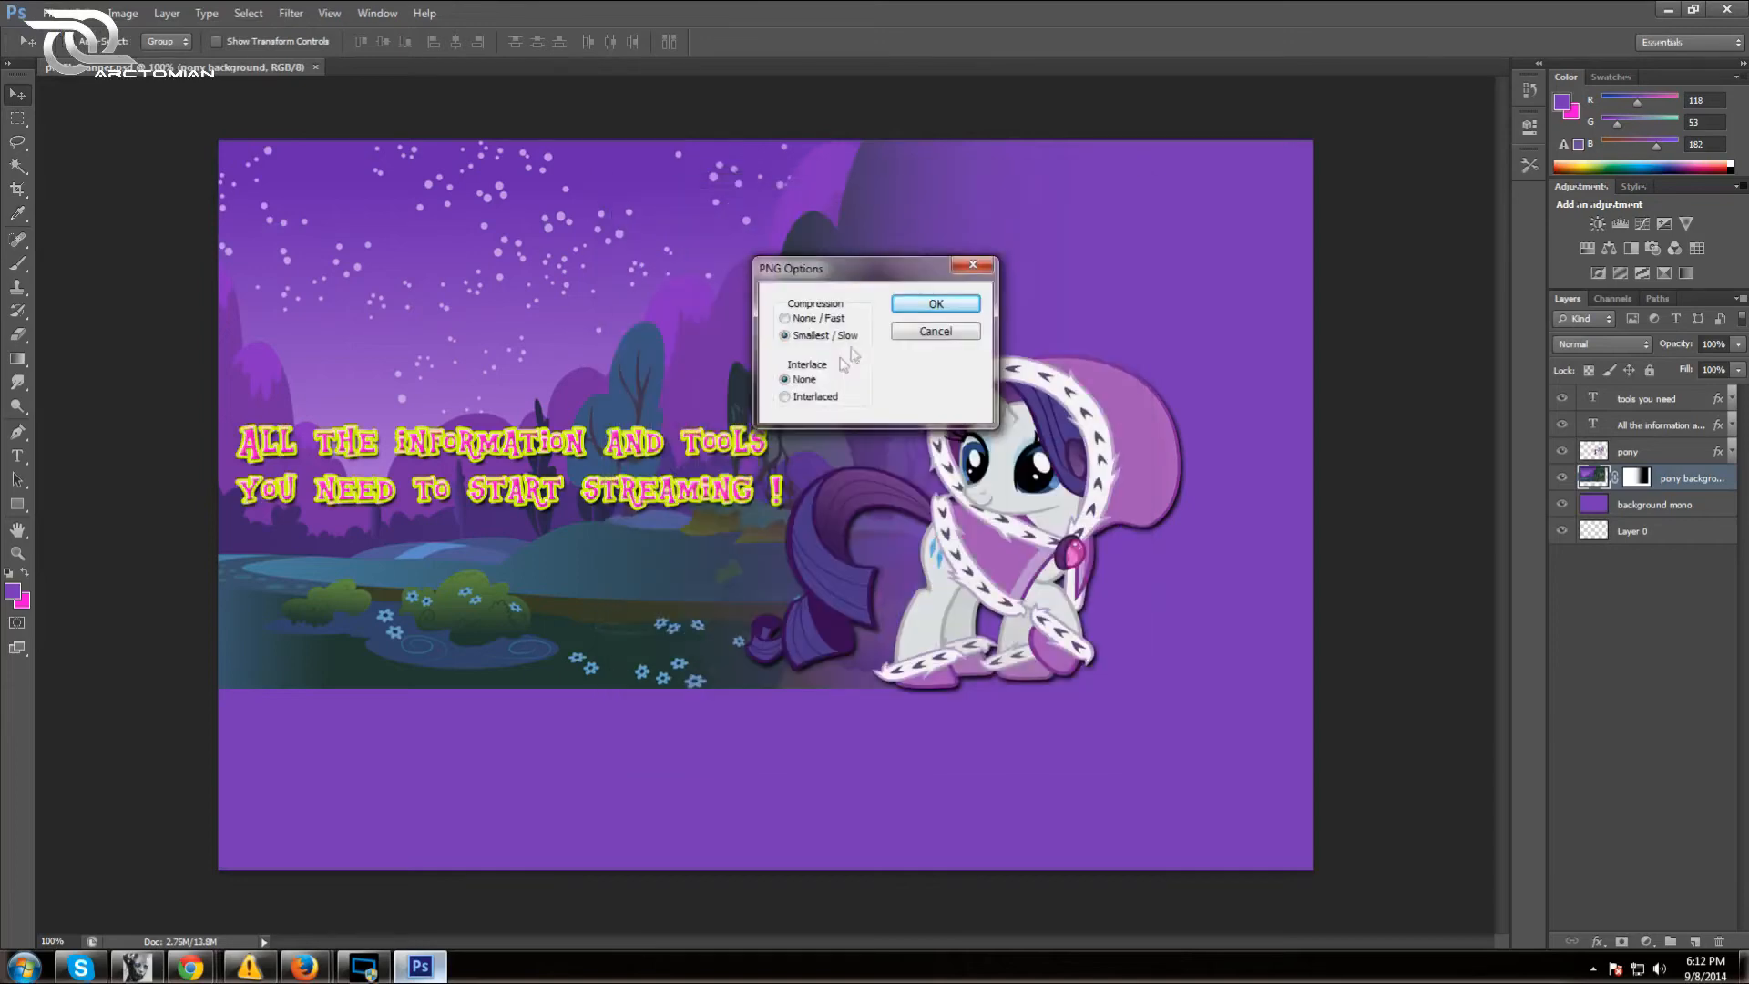
{"action": "left_click", "coordinate": [907, 310]}
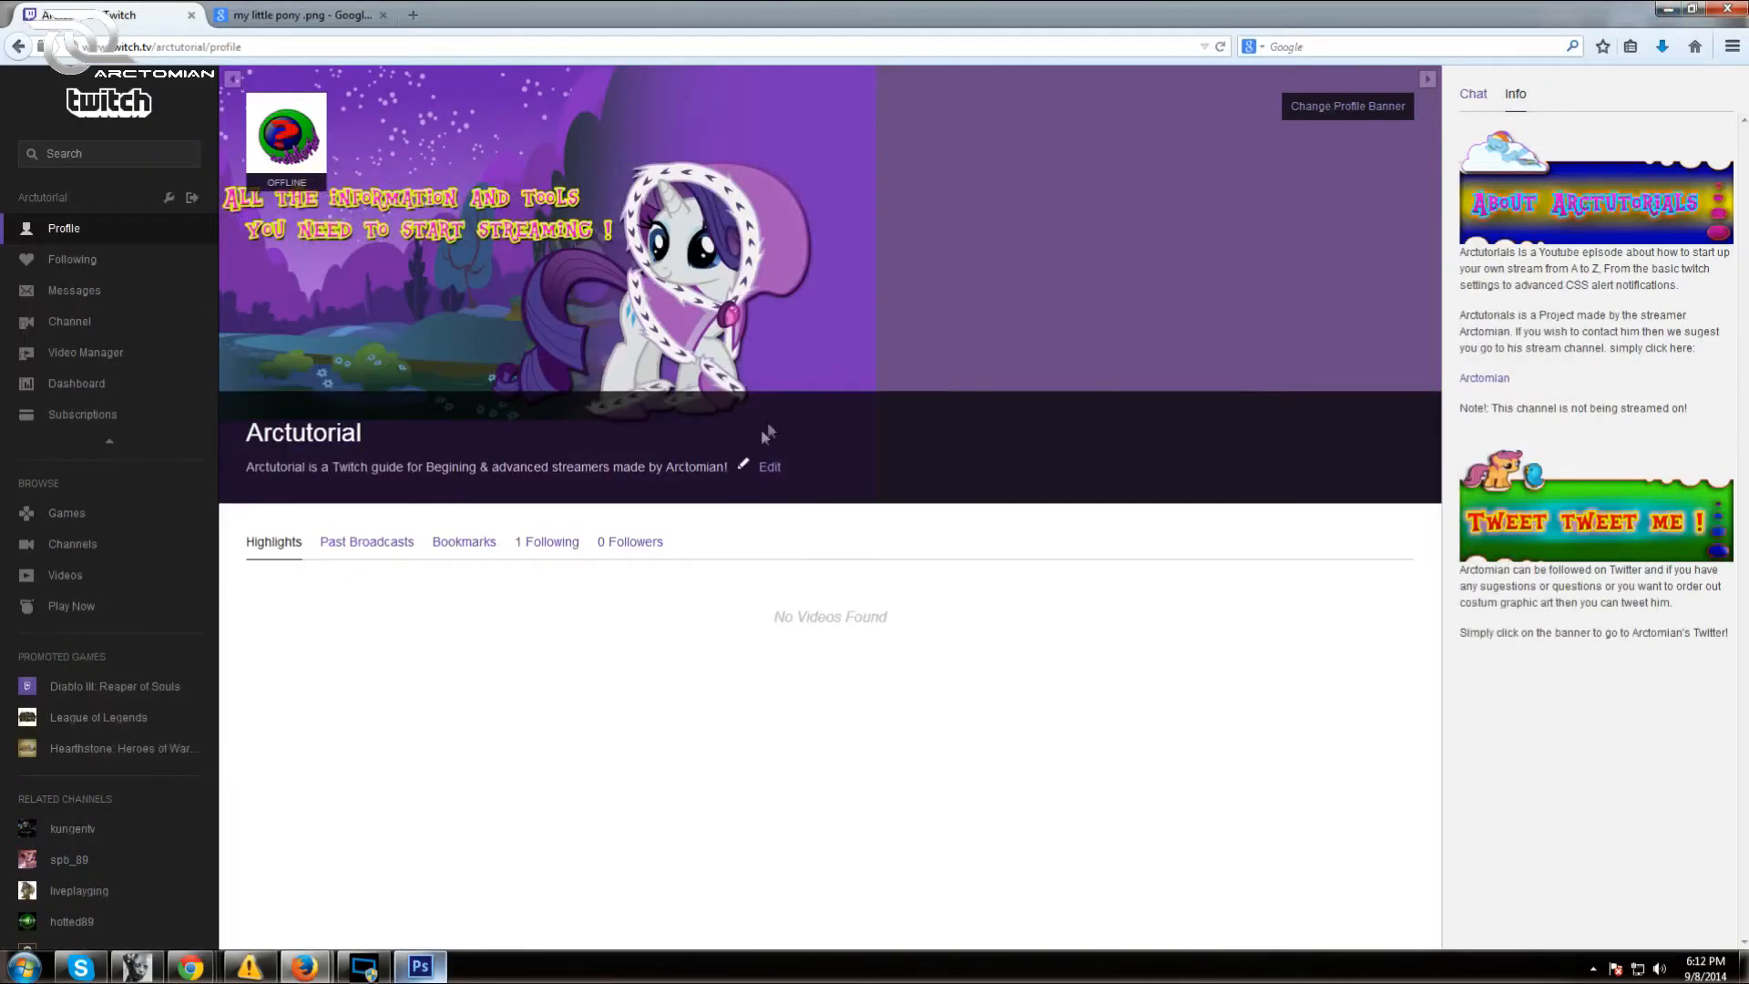
Upload the updated "profile banner" PNG as the Twitch profile banner in Firefox and apply it
{"action": "left_click", "coordinate": [1329, 111]}
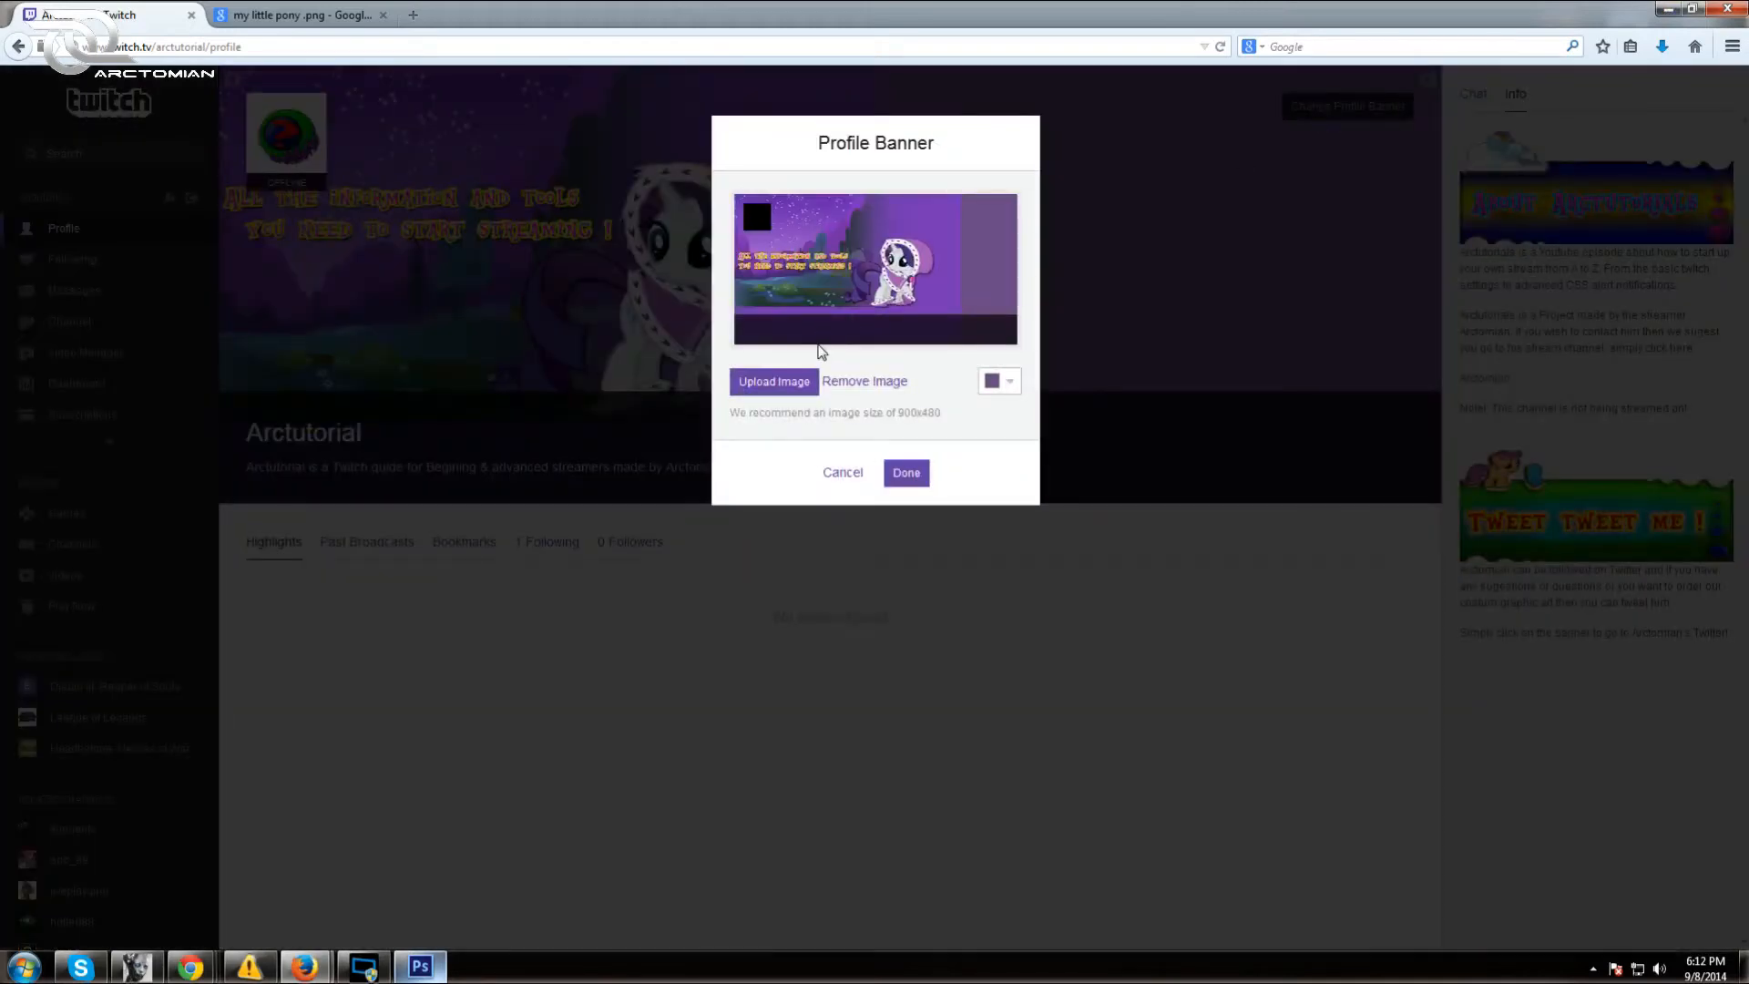
{"action": "left_click", "coordinate": [809, 382]}
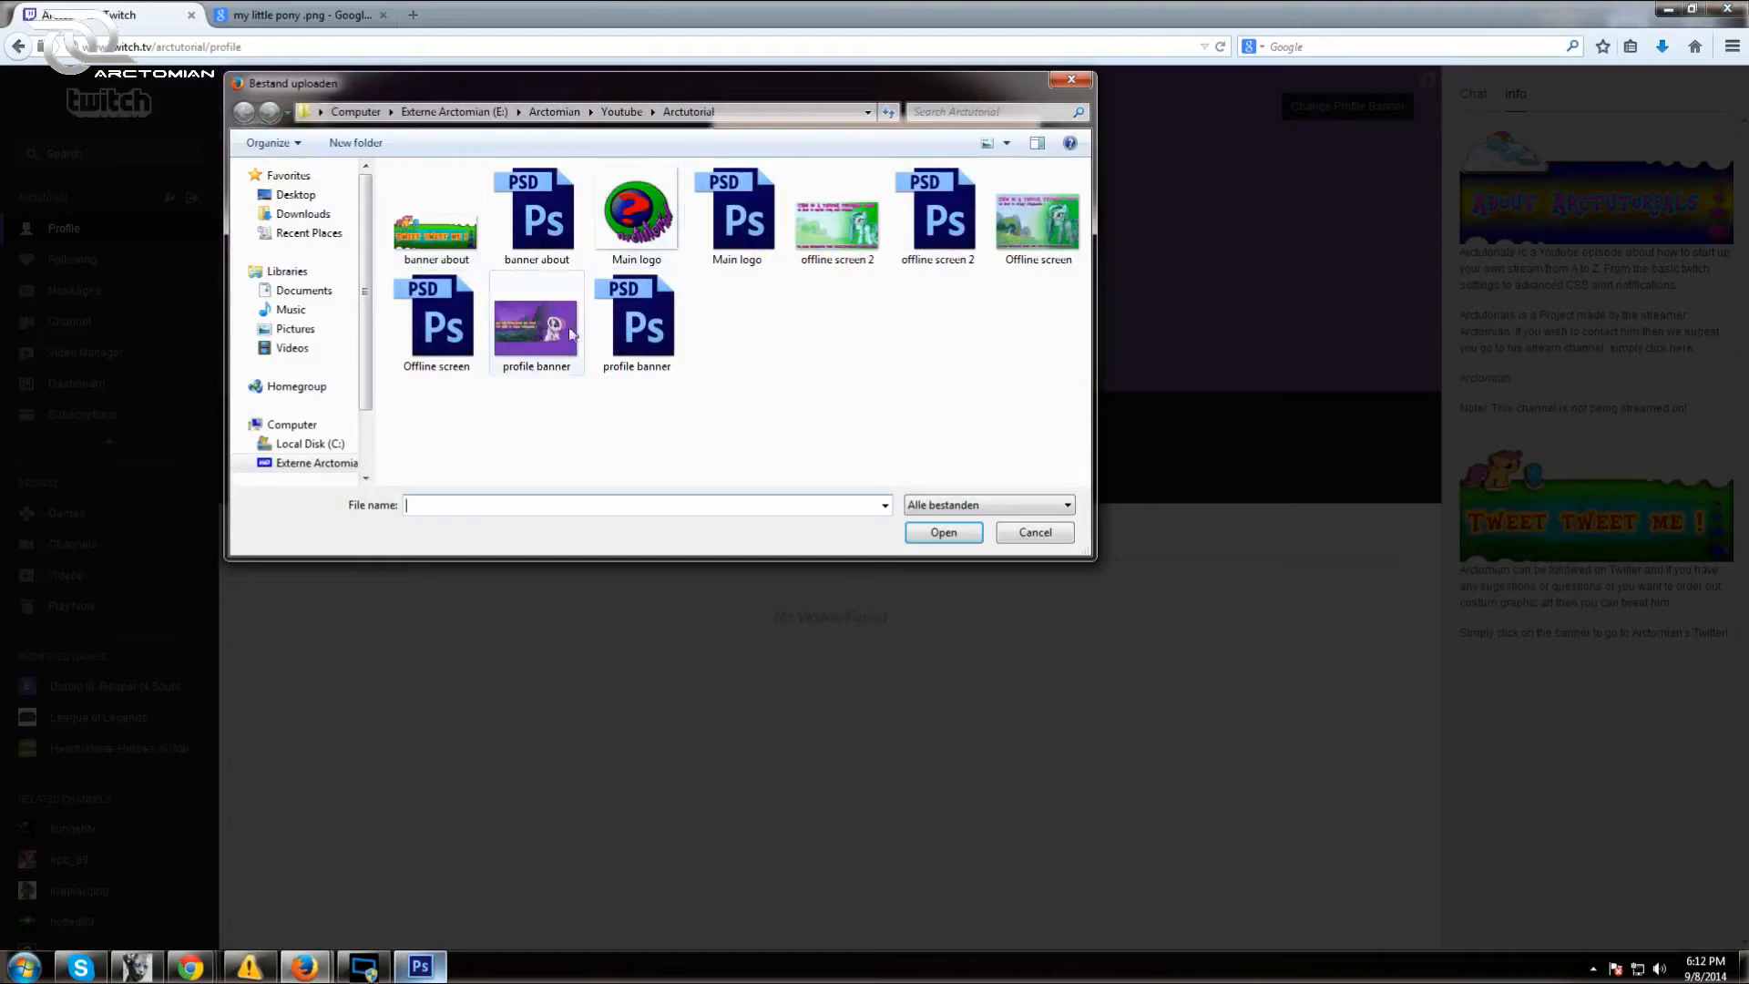
{"action": "left_click", "coordinate": [538, 324]}
{"action": "left_click", "coordinate": [946, 532]}
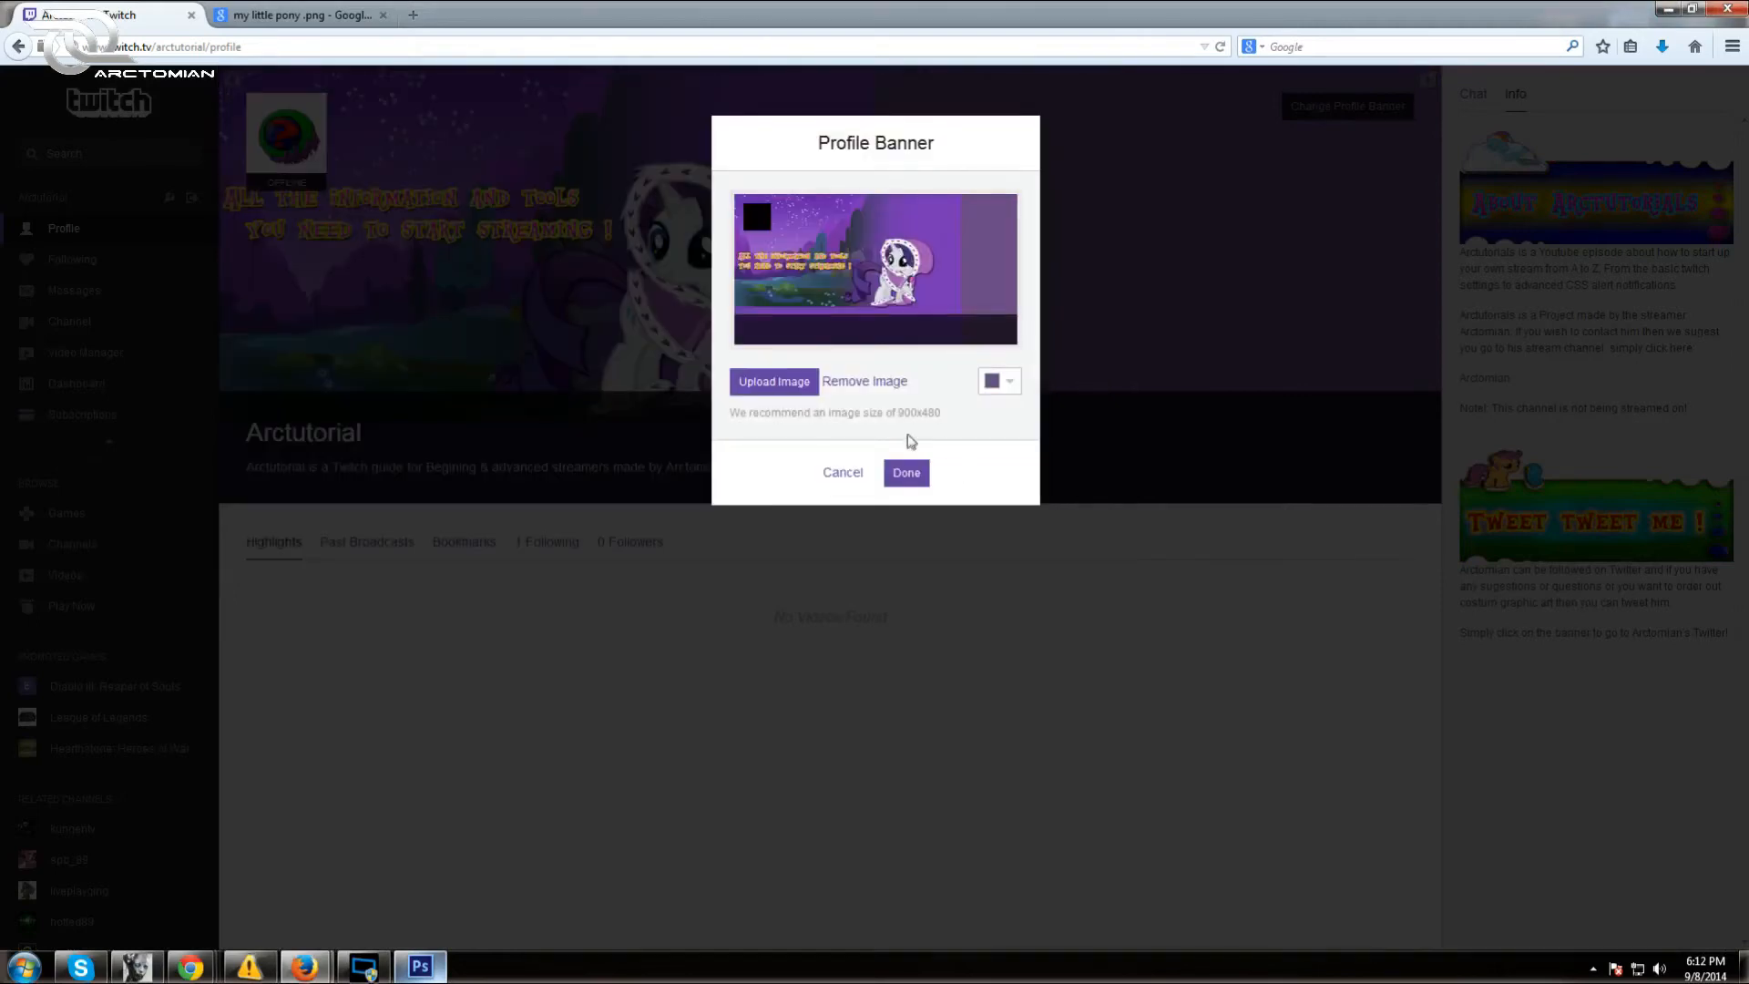
{"action": "left_click", "coordinate": [907, 469]}
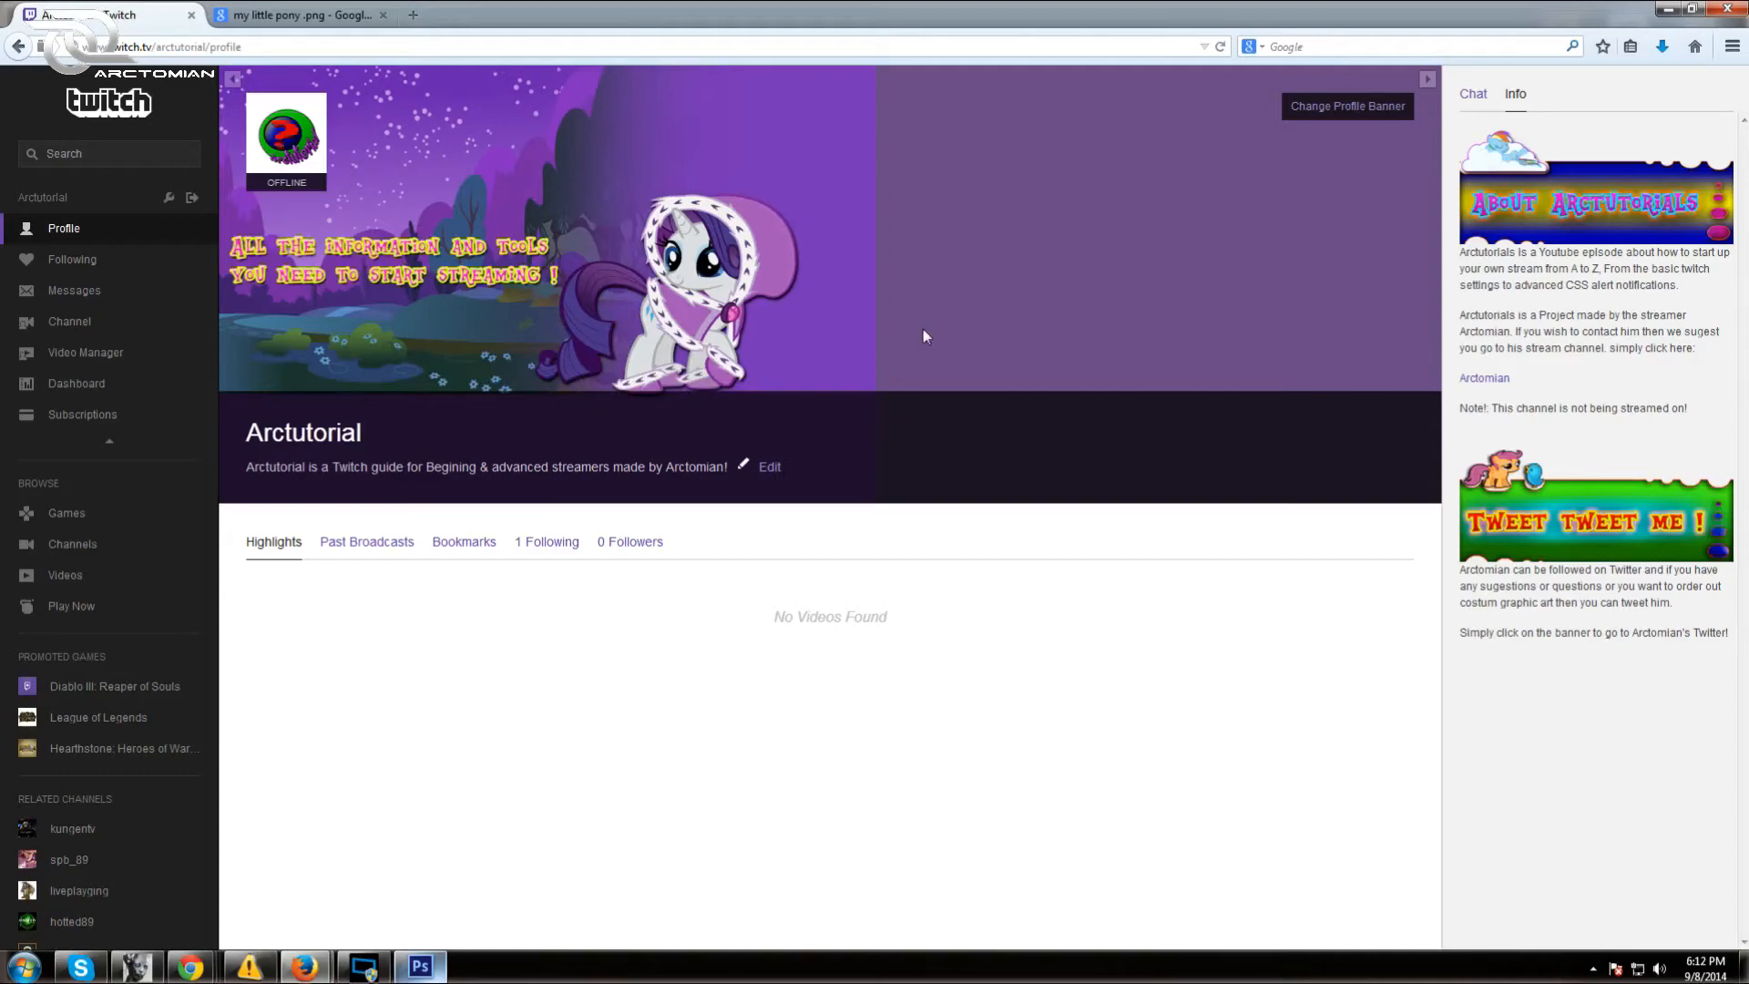
Set the profile banner's background colour to the brighter purple #7a3da8 and apply it
{"action": "left_click", "coordinate": [1346, 107]}
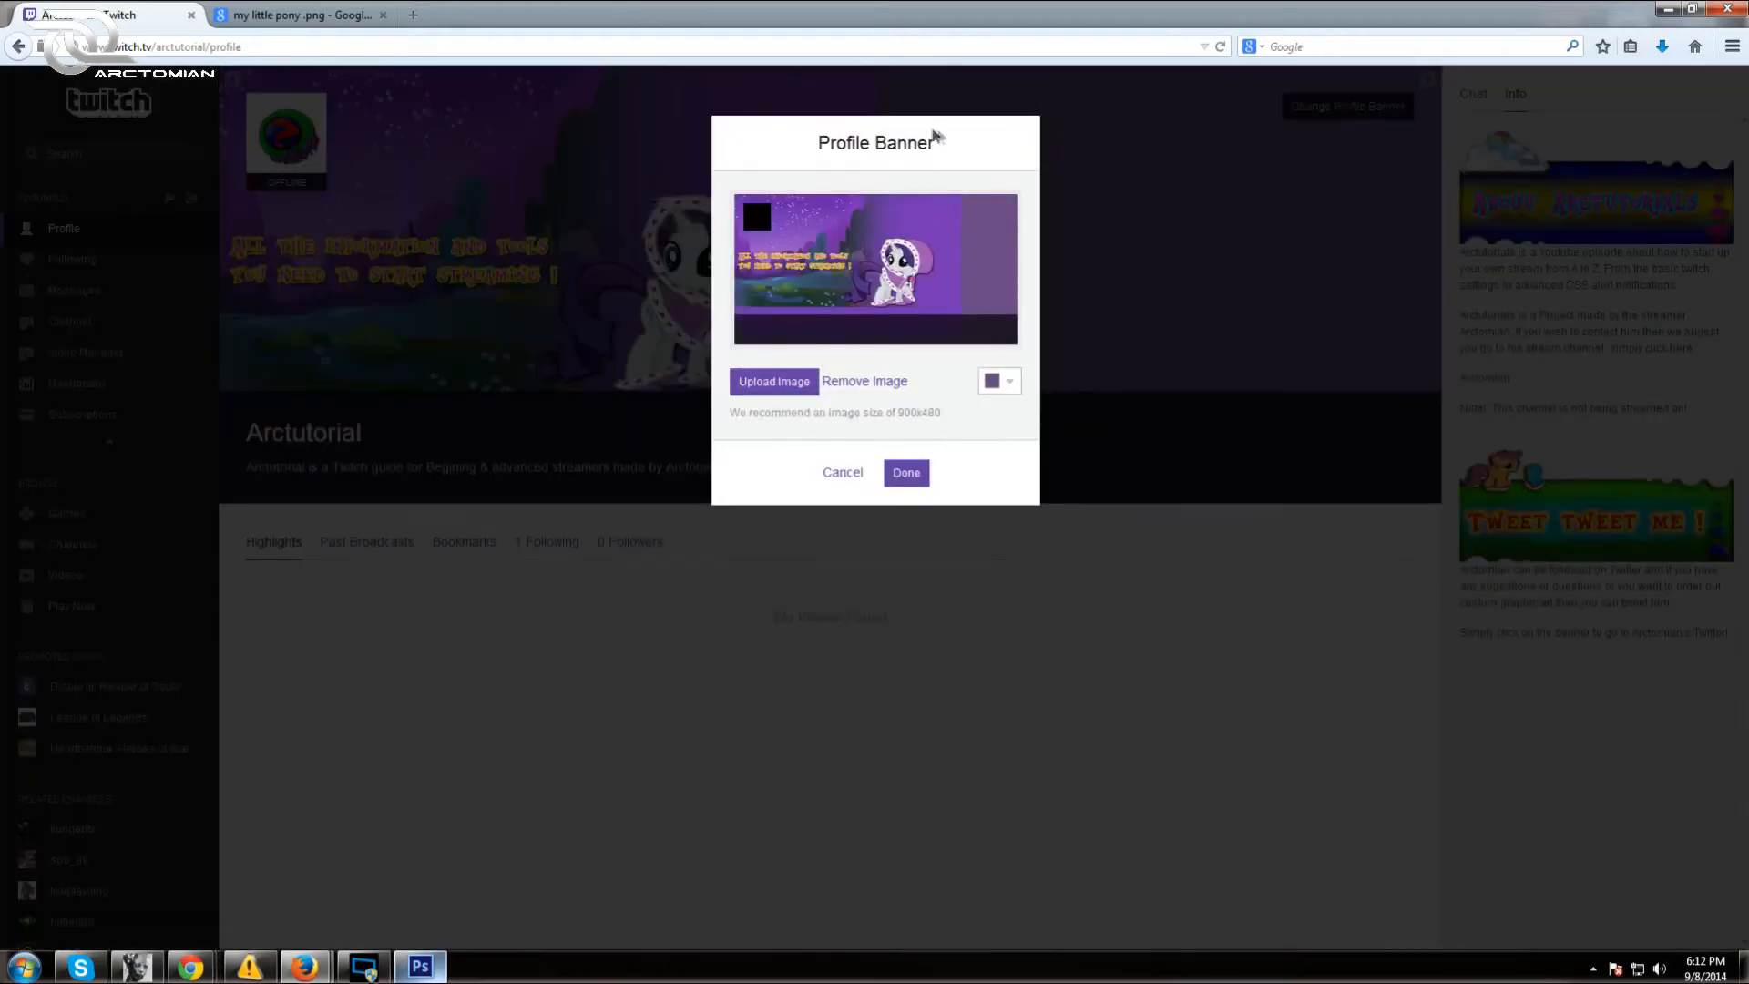
{"action": "left_click", "coordinate": [1018, 385]}
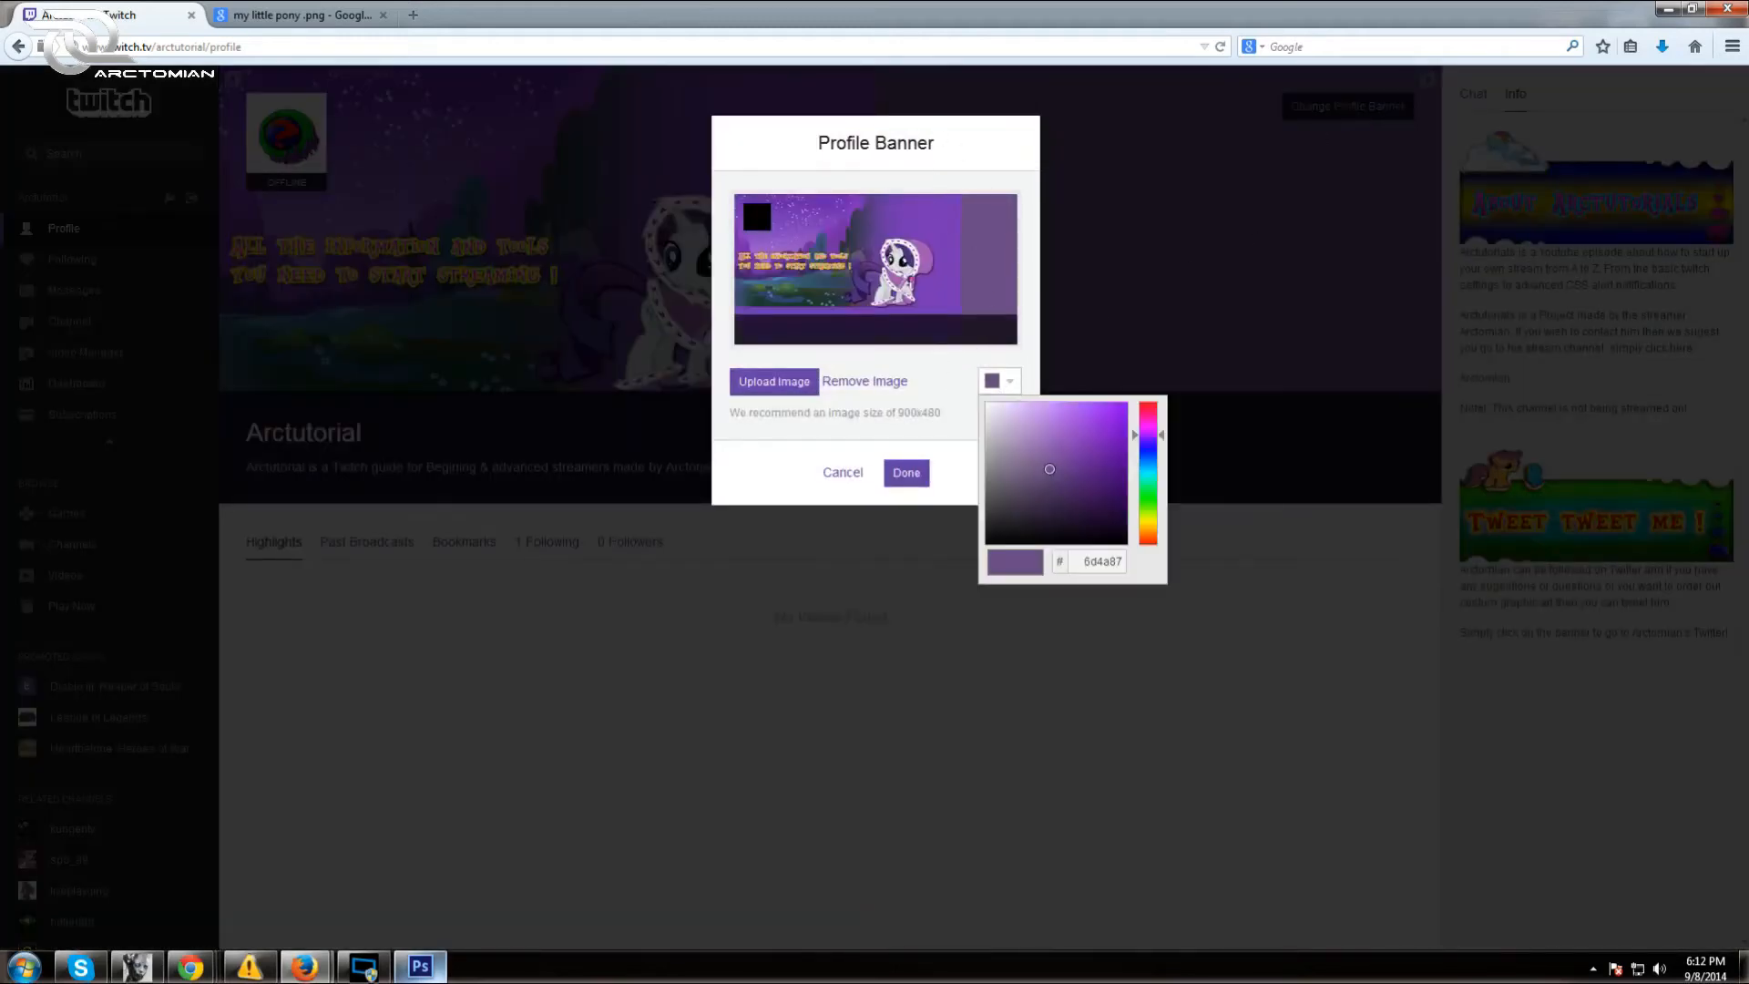
{"action": "left_click_drag", "start_coordinate": [1061, 470], "coordinate": [1070, 454]}
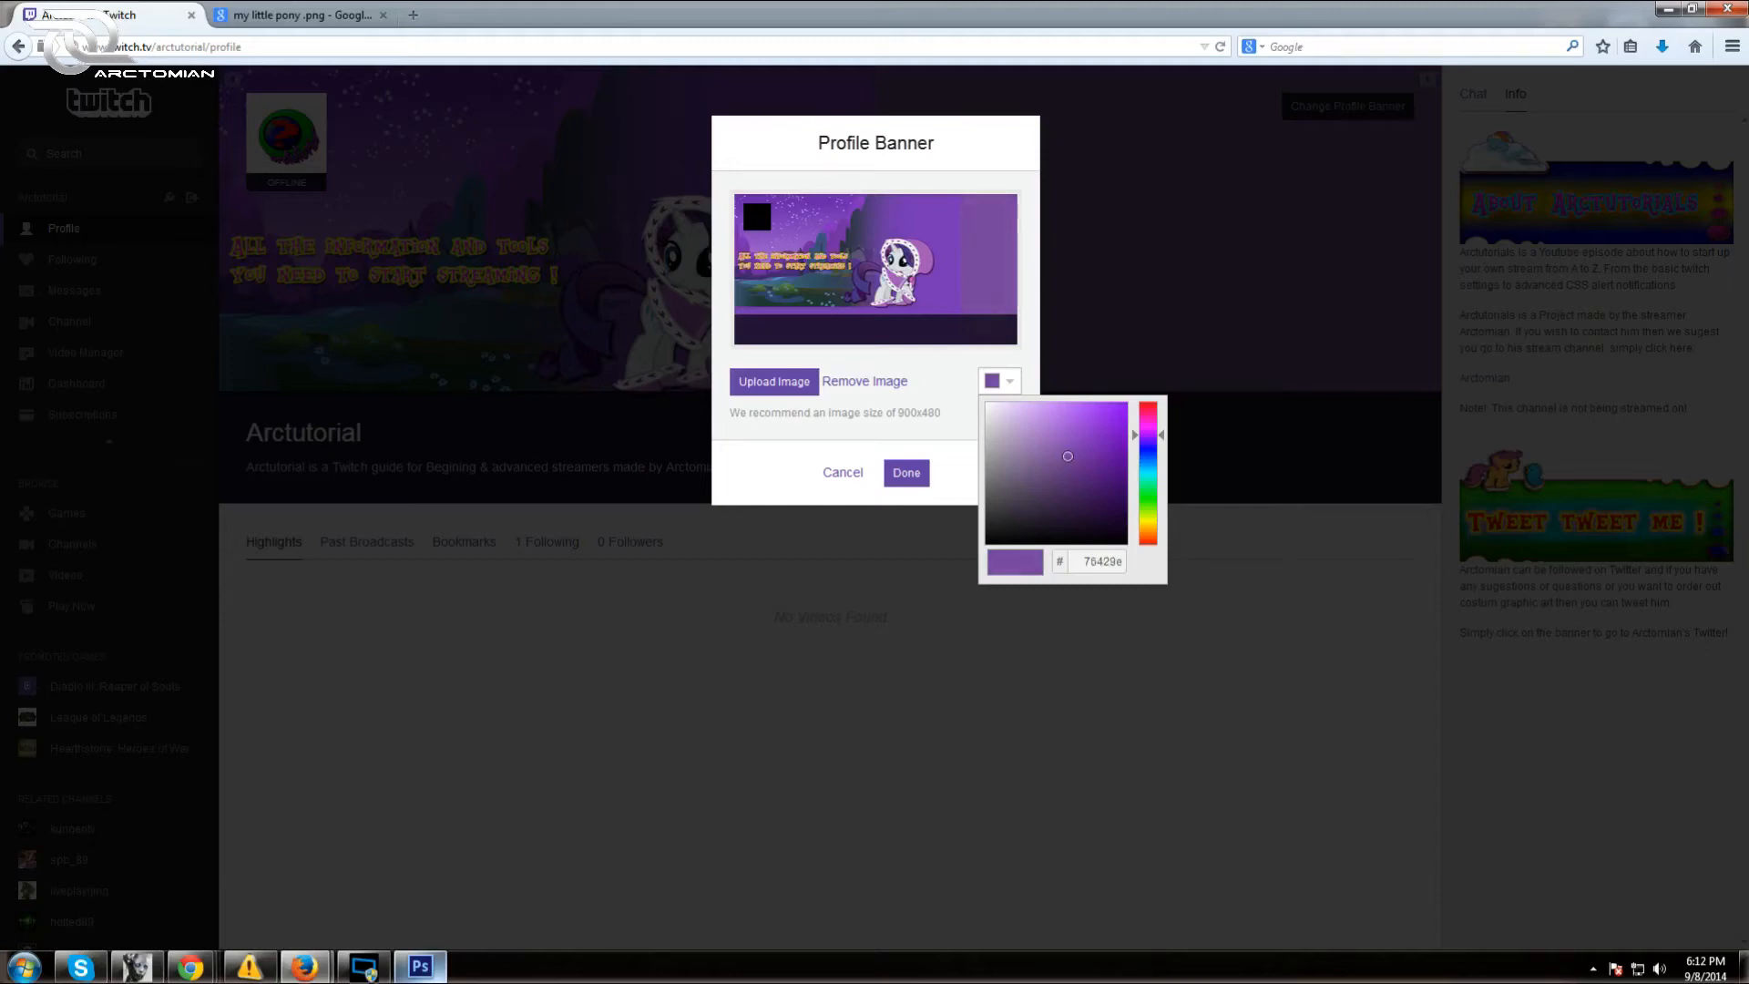
{"action": "left_click_drag", "start_coordinate": [1071, 456], "coordinate": [1068, 456]}
{"action": "mouse_move", "coordinate": [1065, 456]}
{"action": "left_mouse_down"}
{"action": "mouse_move", "coordinate": [1005, 500]}
{"action": "mouse_move", "coordinate": [987, 553]}
{"action": "mouse_move", "coordinate": [1074, 484]}
{"action": "mouse_move", "coordinate": [1076, 451]}
{"action": "left_mouse_up"}
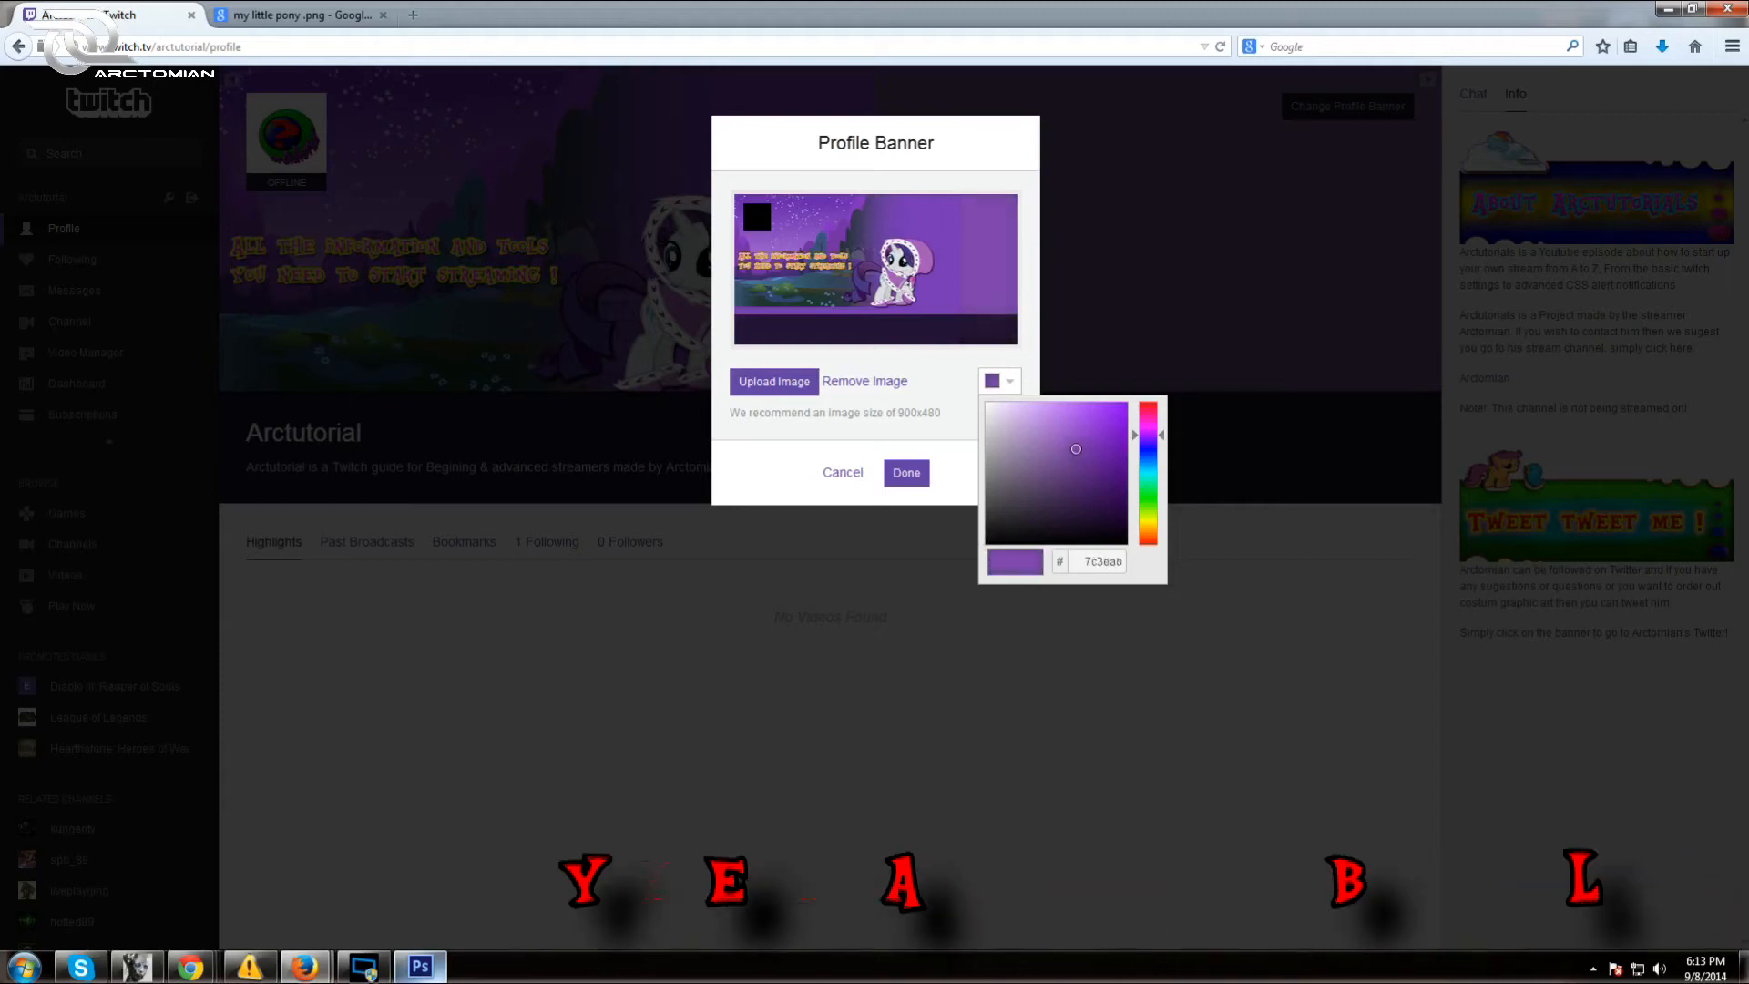
{"action": "left_click_drag", "start_coordinate": [1076, 451], "coordinate": [1076, 449]}
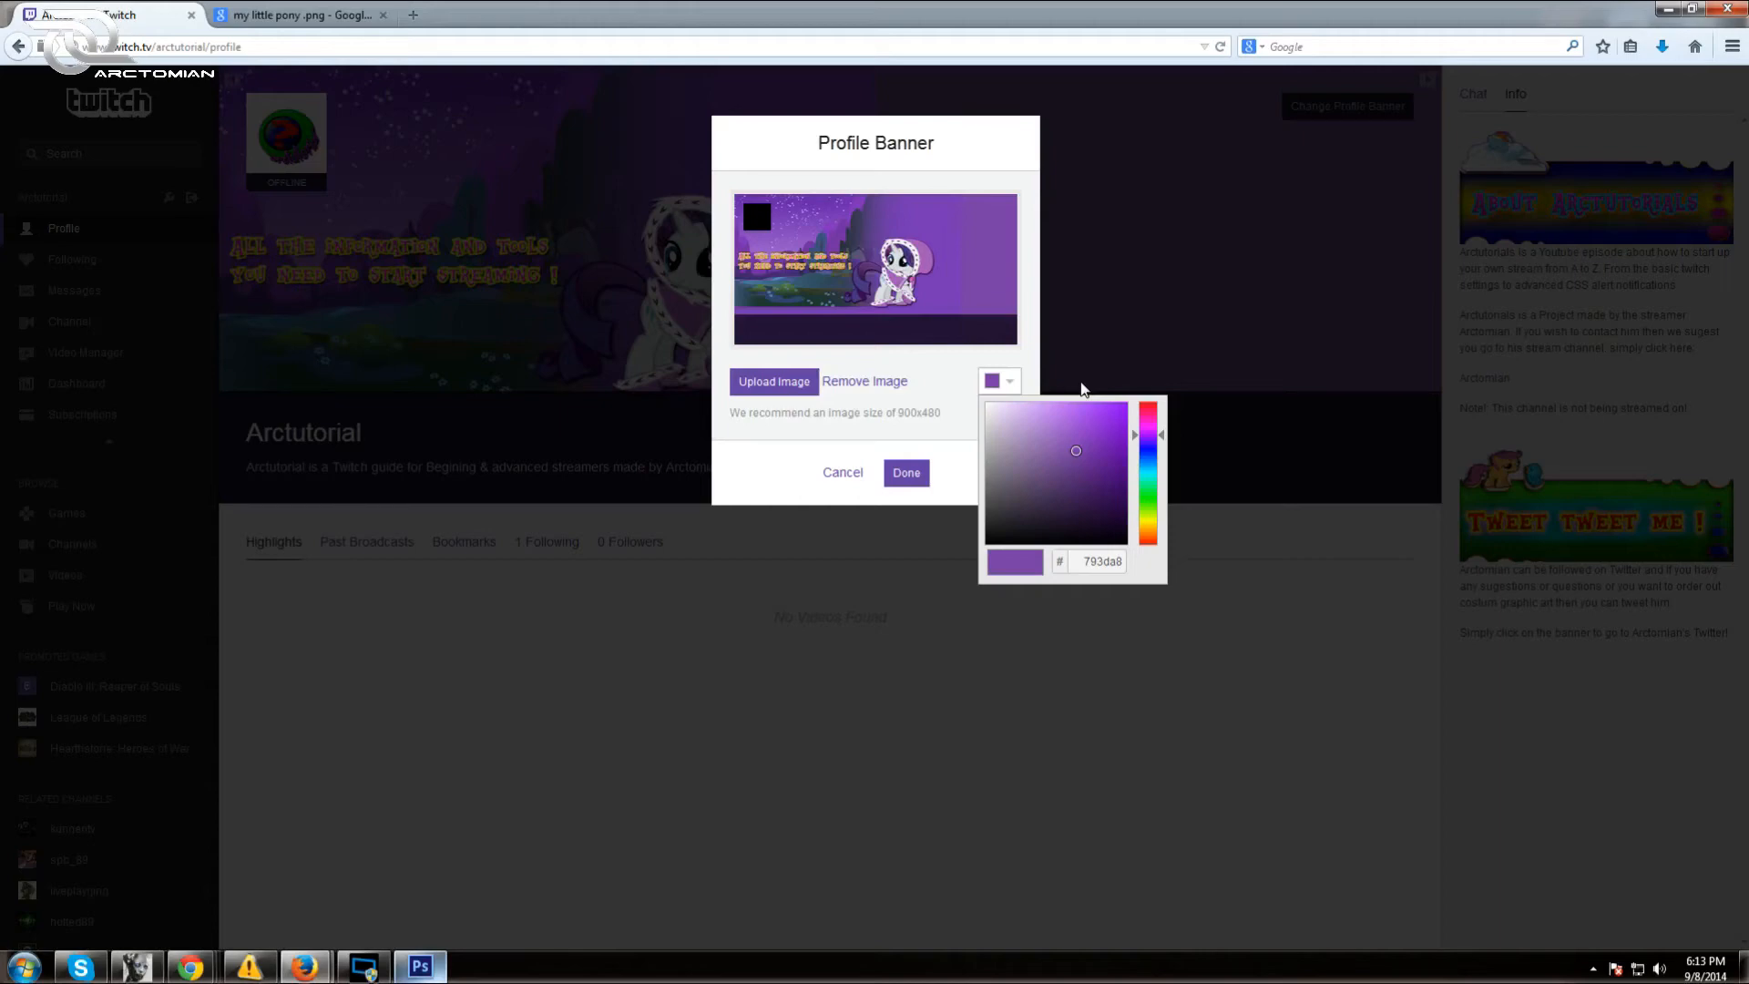
{"action": "left_click", "coordinate": [907, 473]}
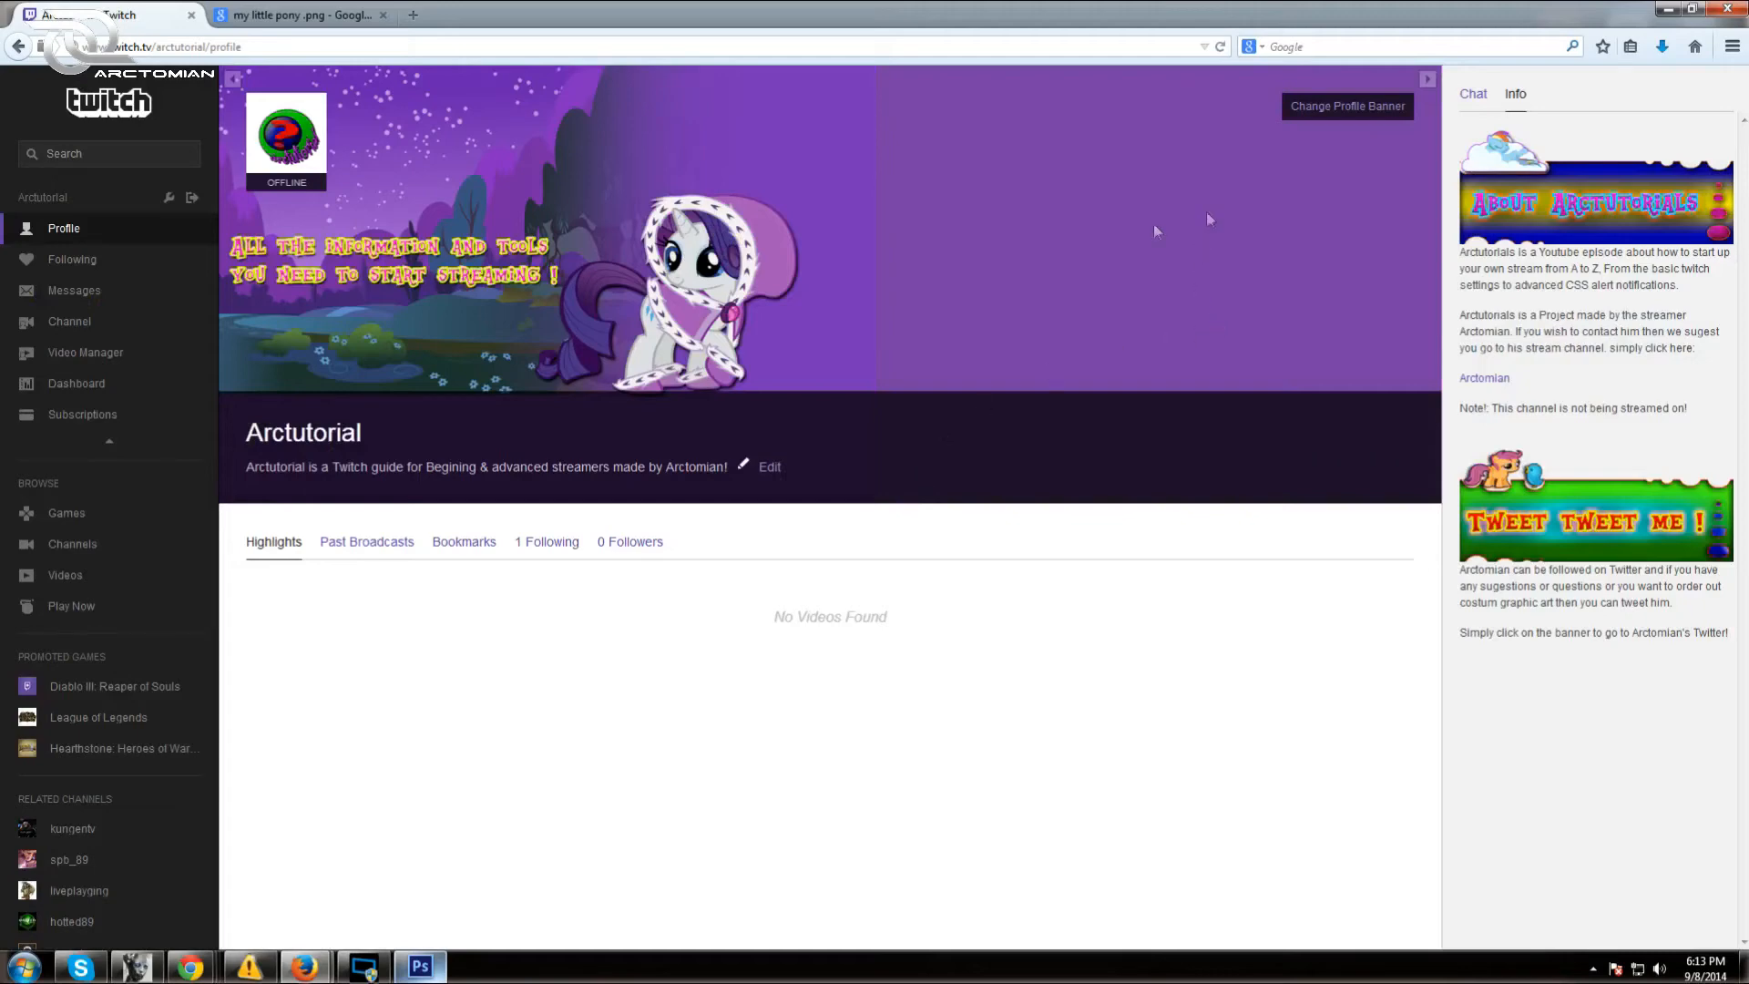
Adjust the profile banner's background colour to #793da8 and apply the change
{"action": "left_click", "coordinate": [1347, 106]}
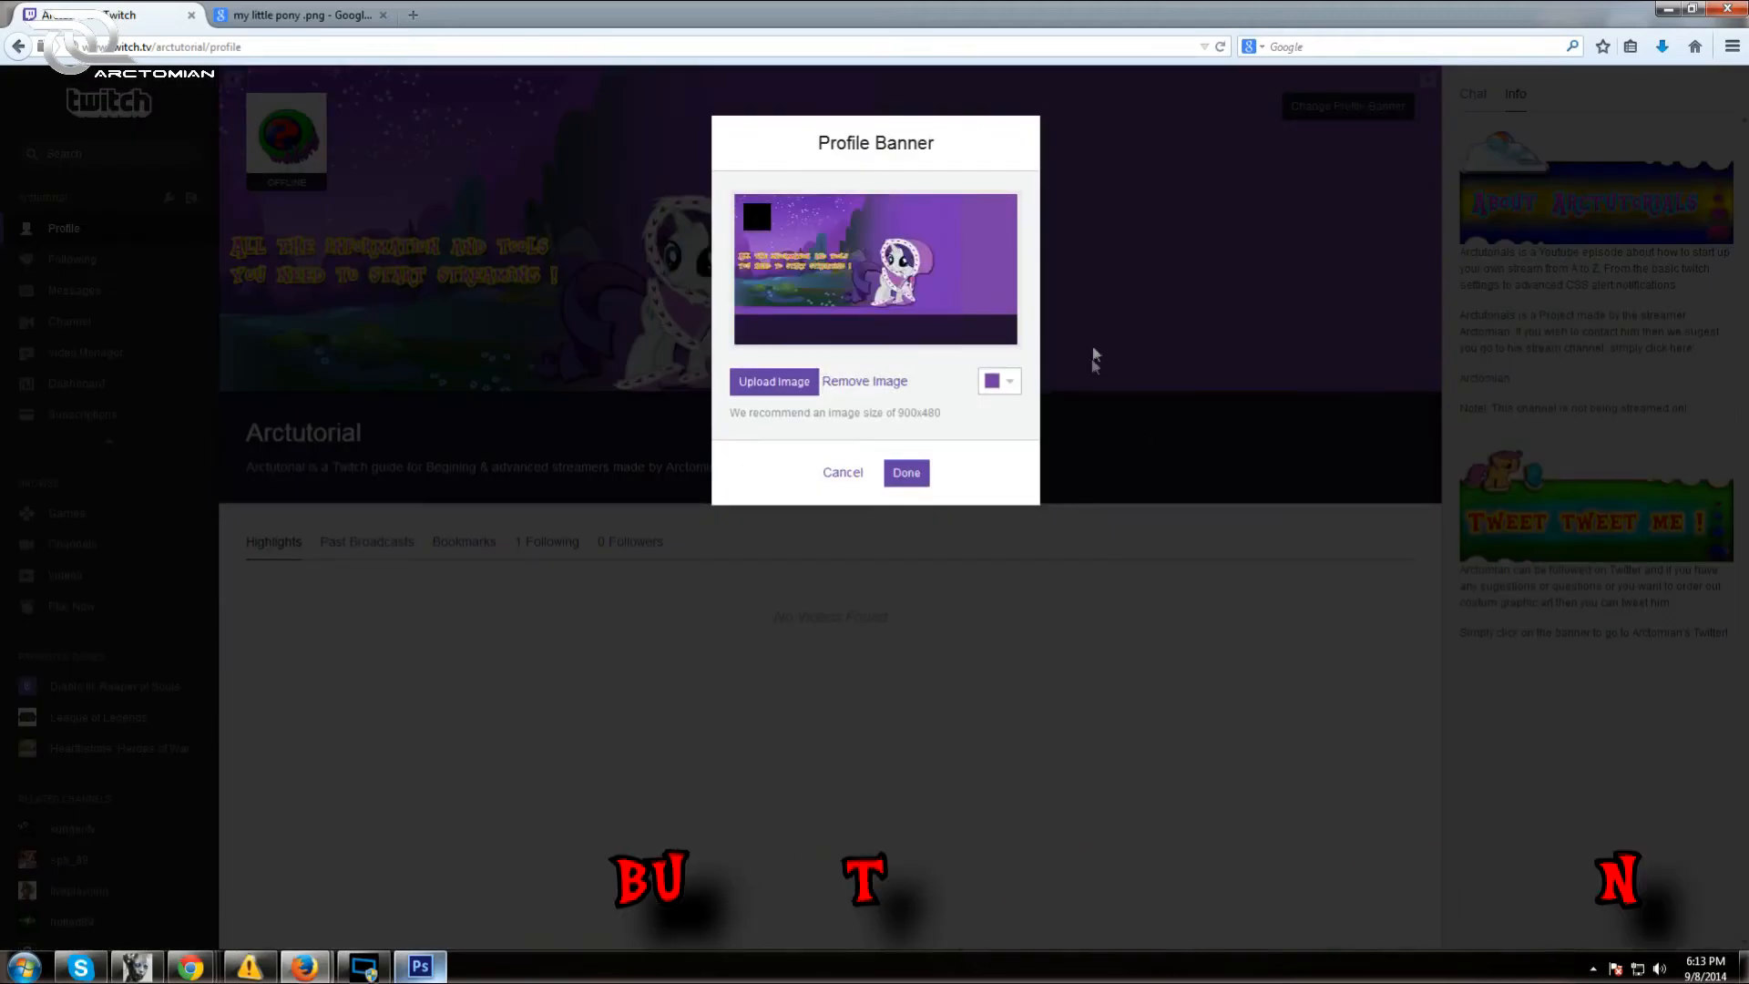
{"action": "left_click", "coordinate": [1007, 386]}
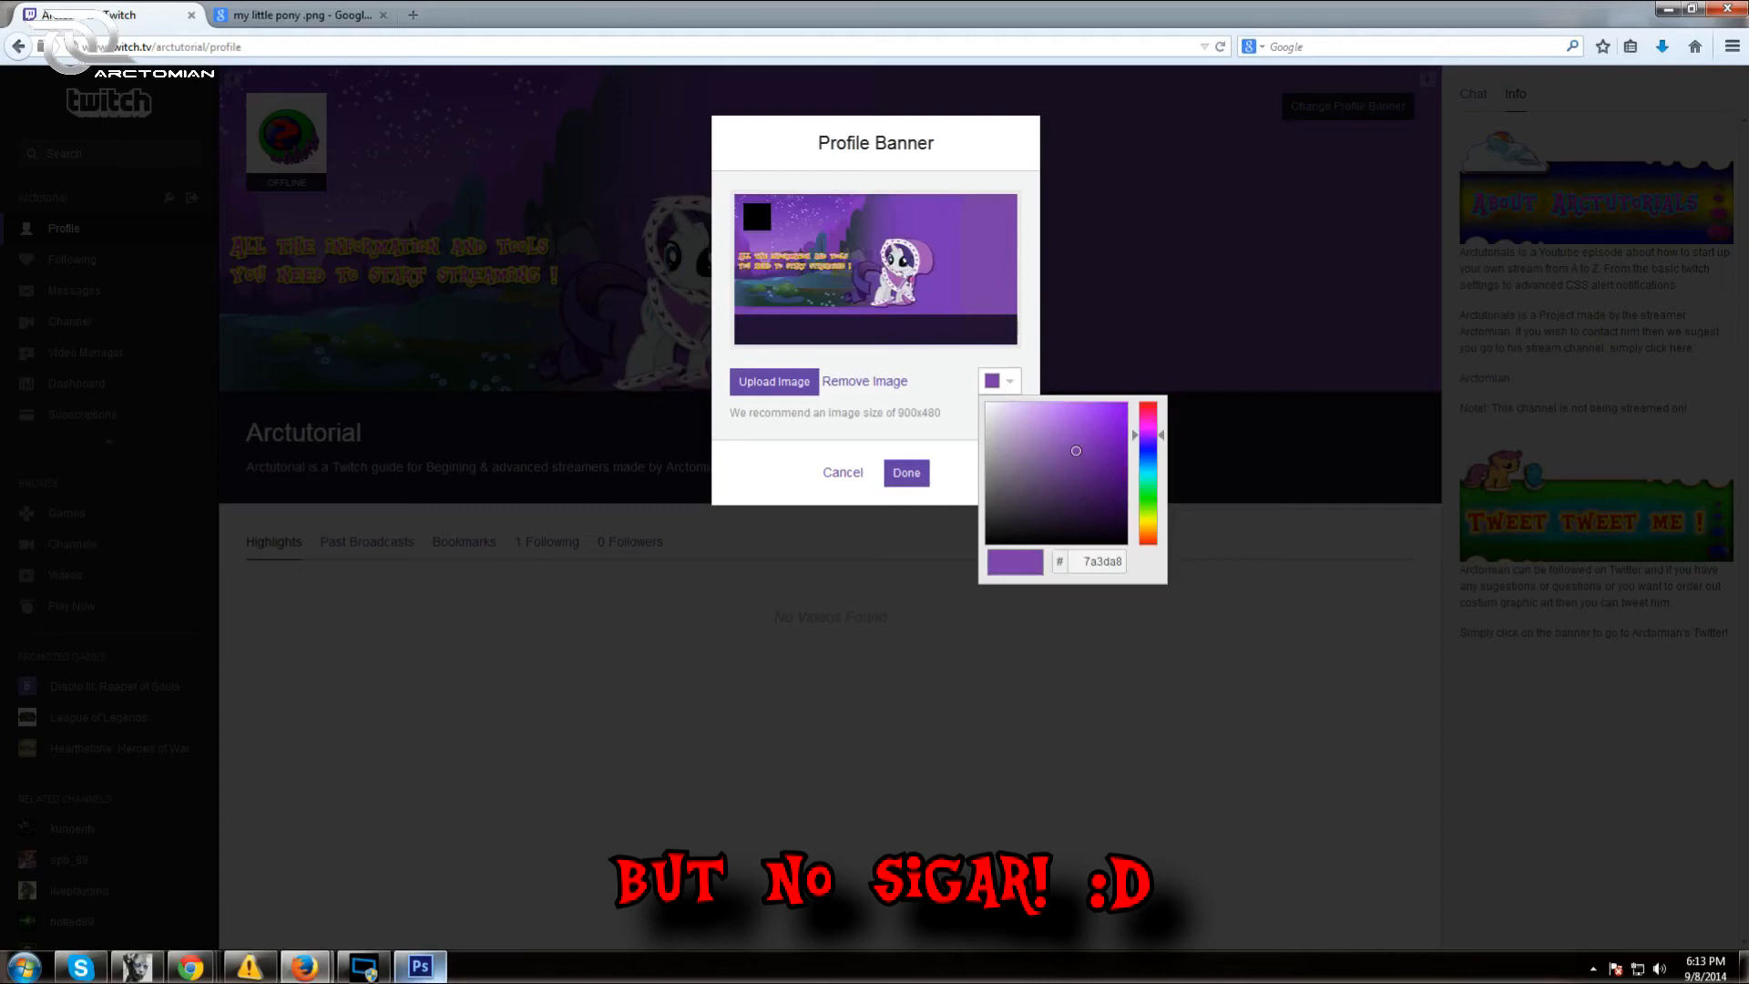
{"action": "left_click_drag", "start_coordinate": [1076, 451], "coordinate": [1073, 451]}
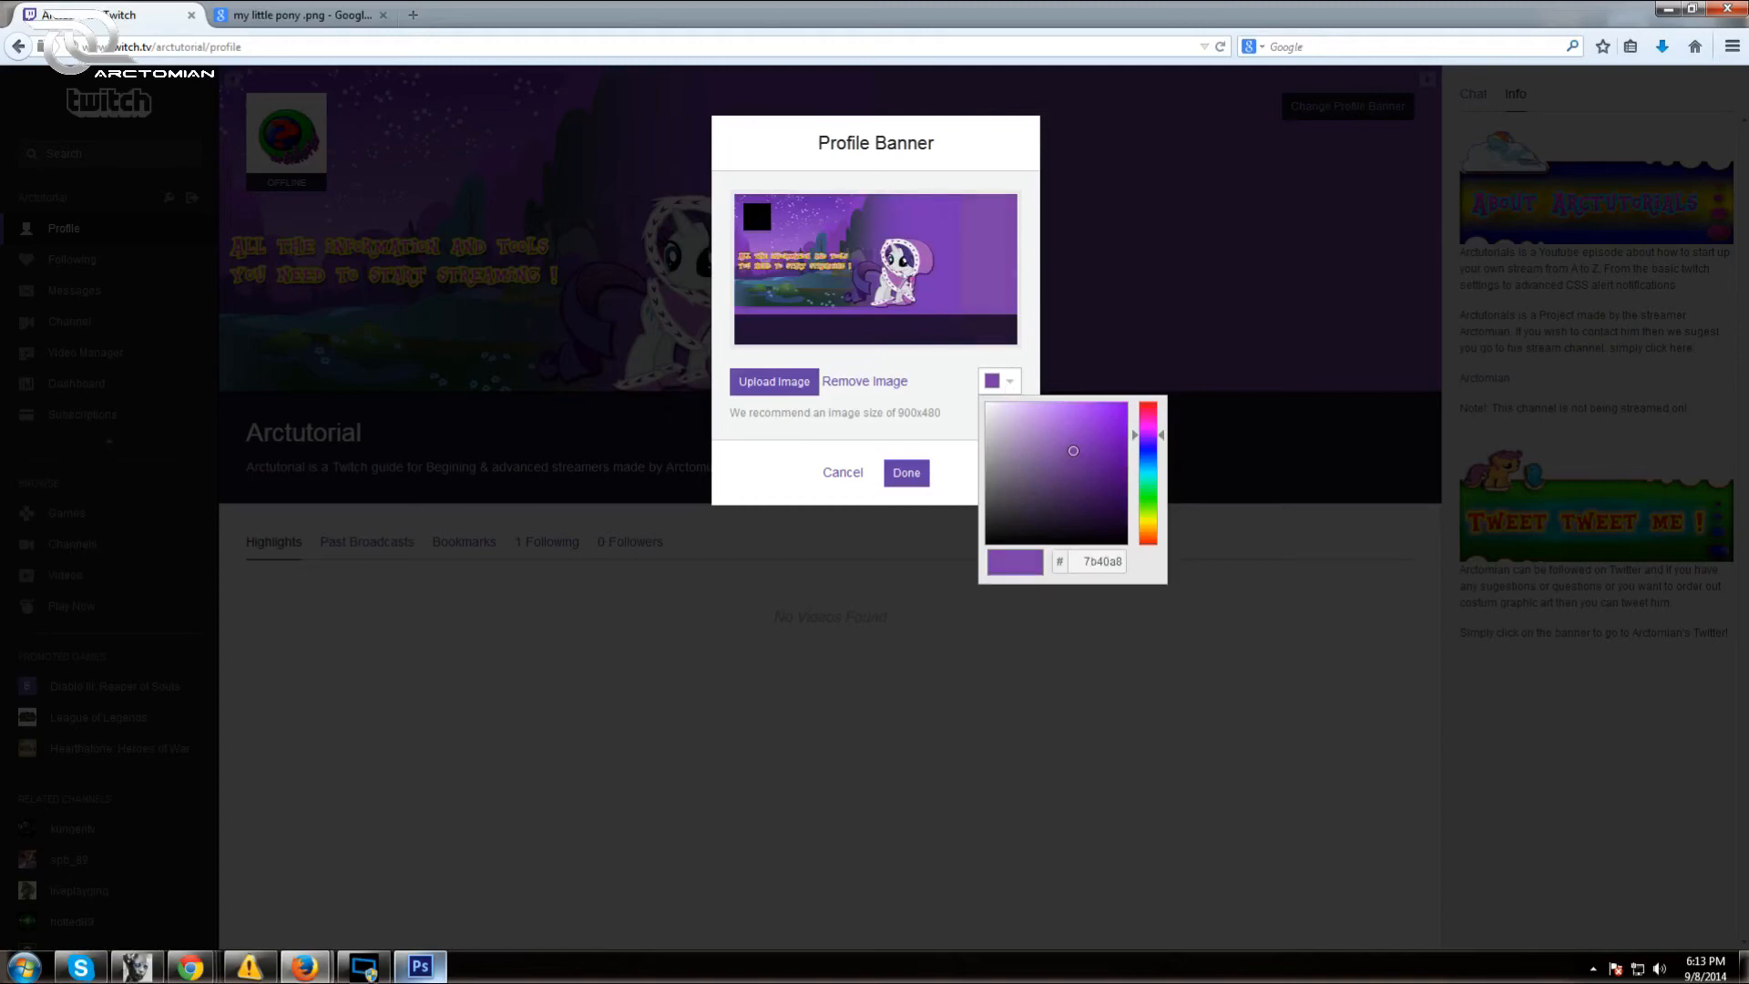
{"action": "left_click_drag", "start_coordinate": [1073, 451], "coordinate": [1076, 452]}
{"action": "left_click_drag", "start_coordinate": [1075, 450], "coordinate": [1076, 450]}
{"action": "left_click", "coordinate": [920, 473]}
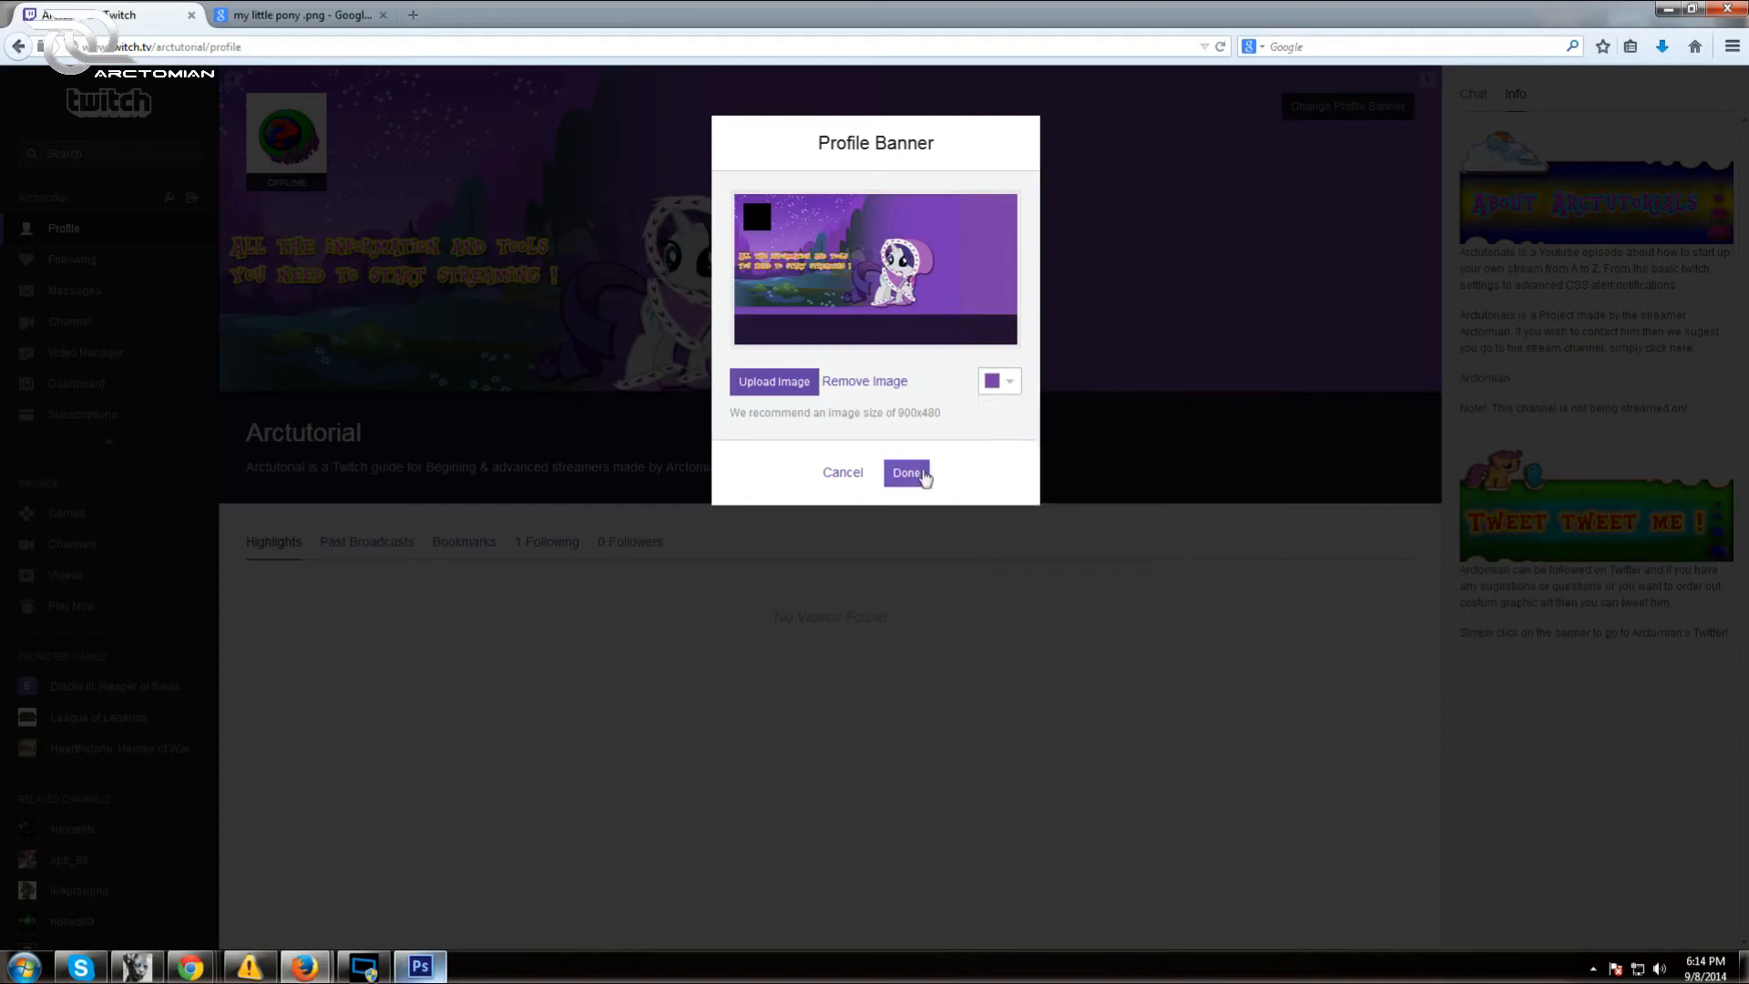
{"action": "left_click", "coordinate": [920, 472]}
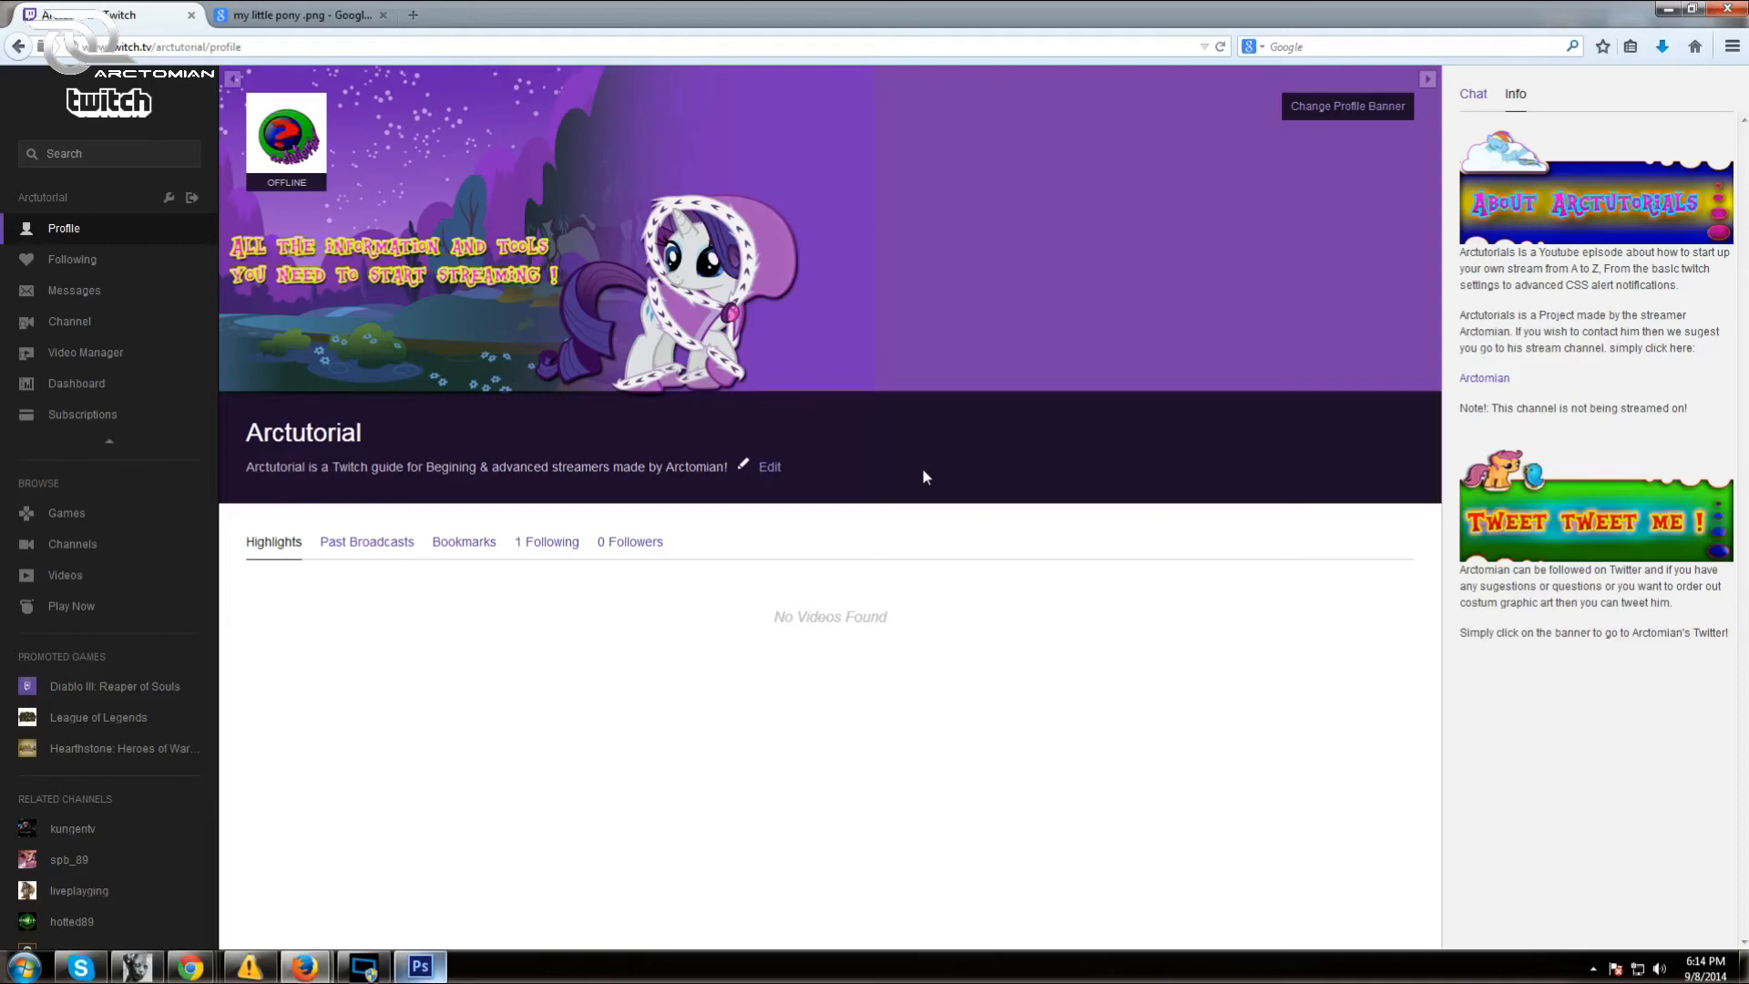
Change the profile banner's background colour to #7a3aab and apply it
{"action": "left_click", "coordinate": [1339, 107]}
{"action": "left_click", "coordinate": [1015, 381]}
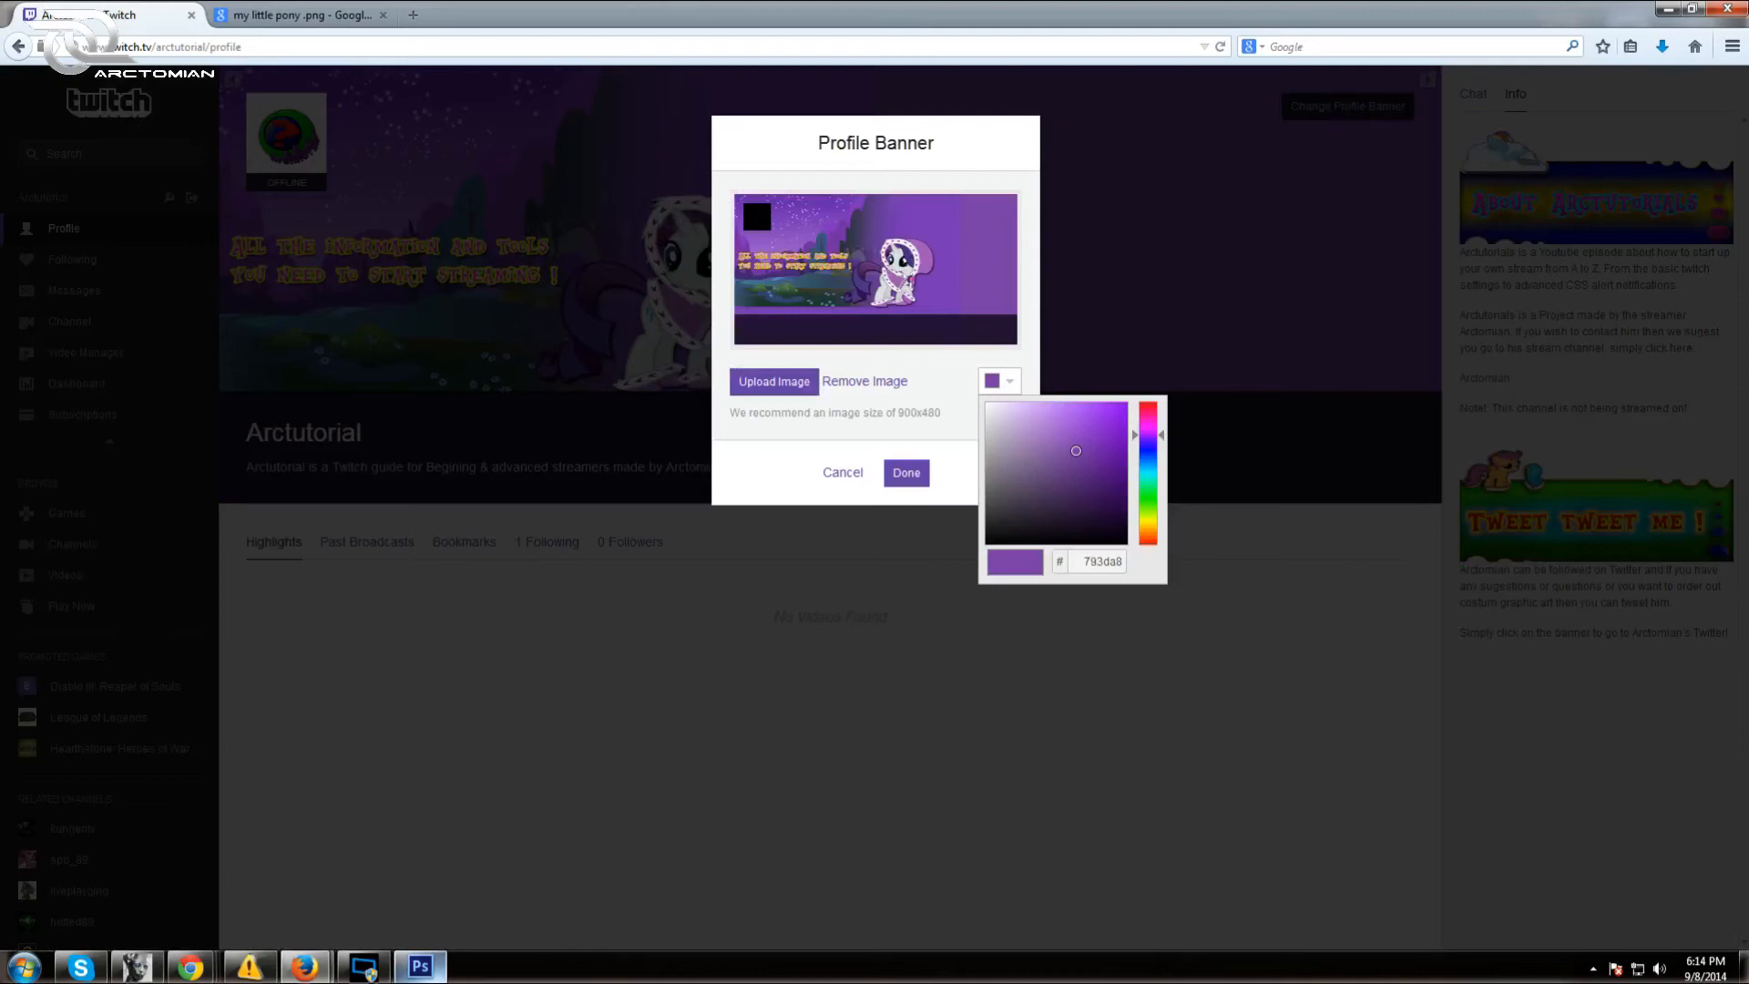
{"action": "left_click", "coordinate": [1075, 450]}
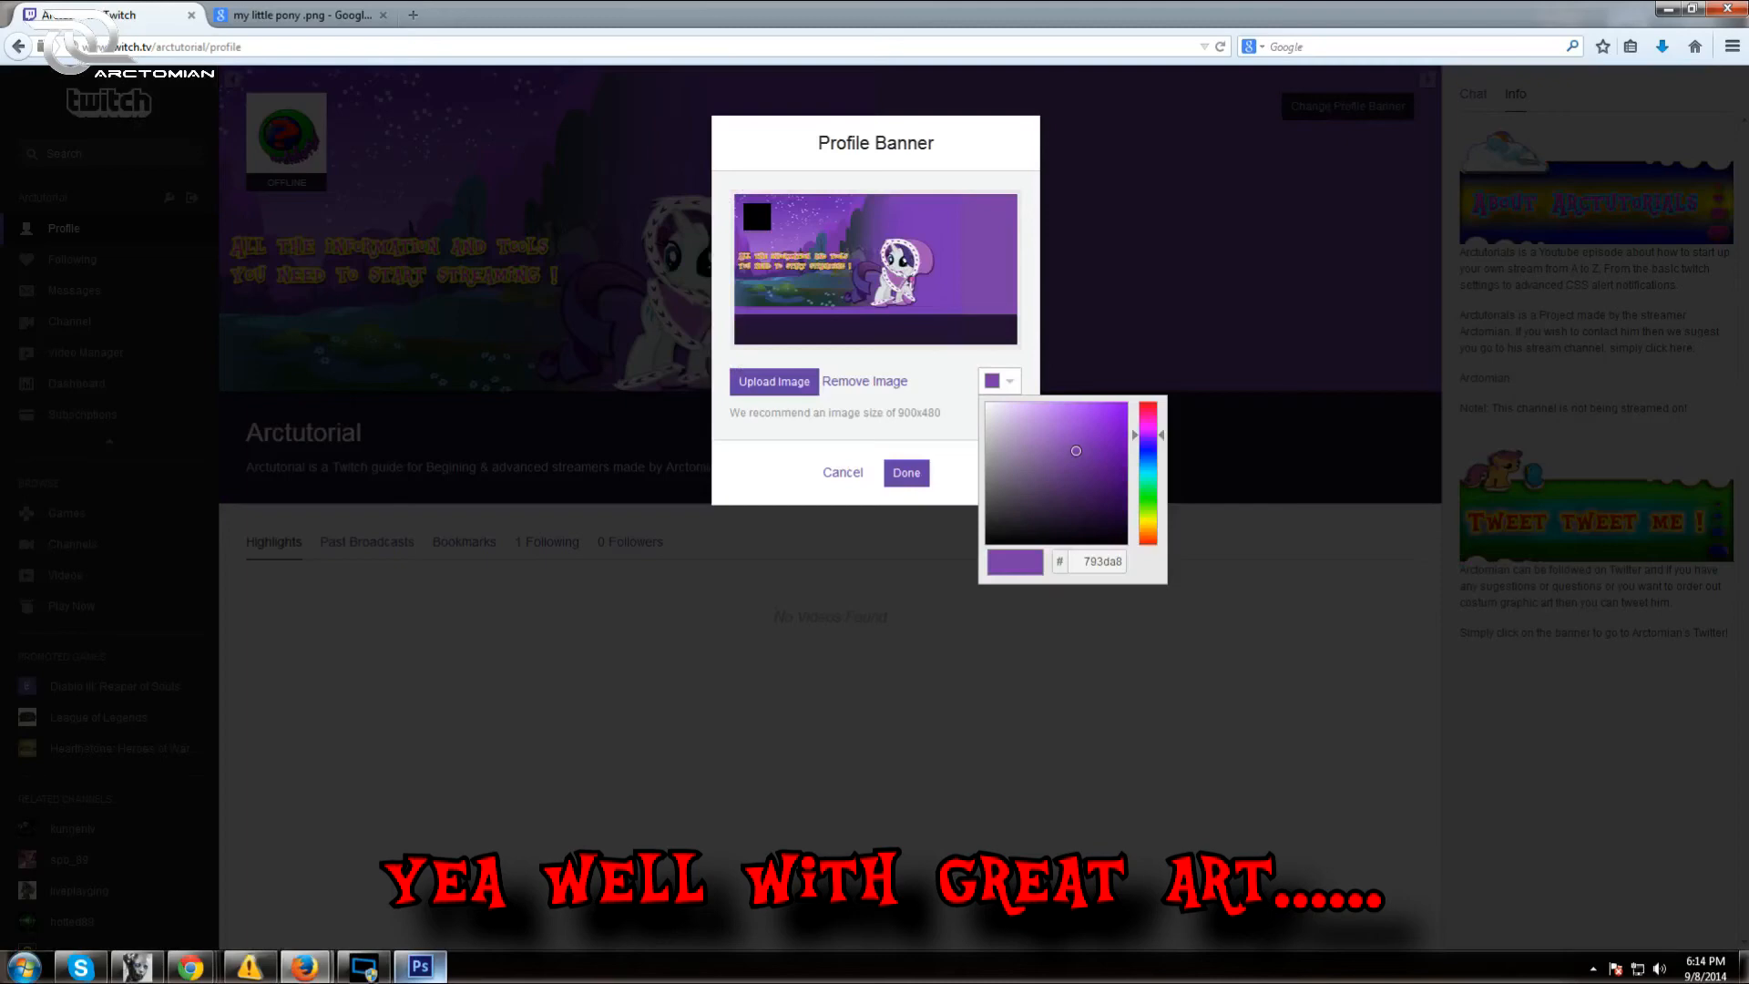
{"action": "left_click", "coordinate": [1078, 451]}
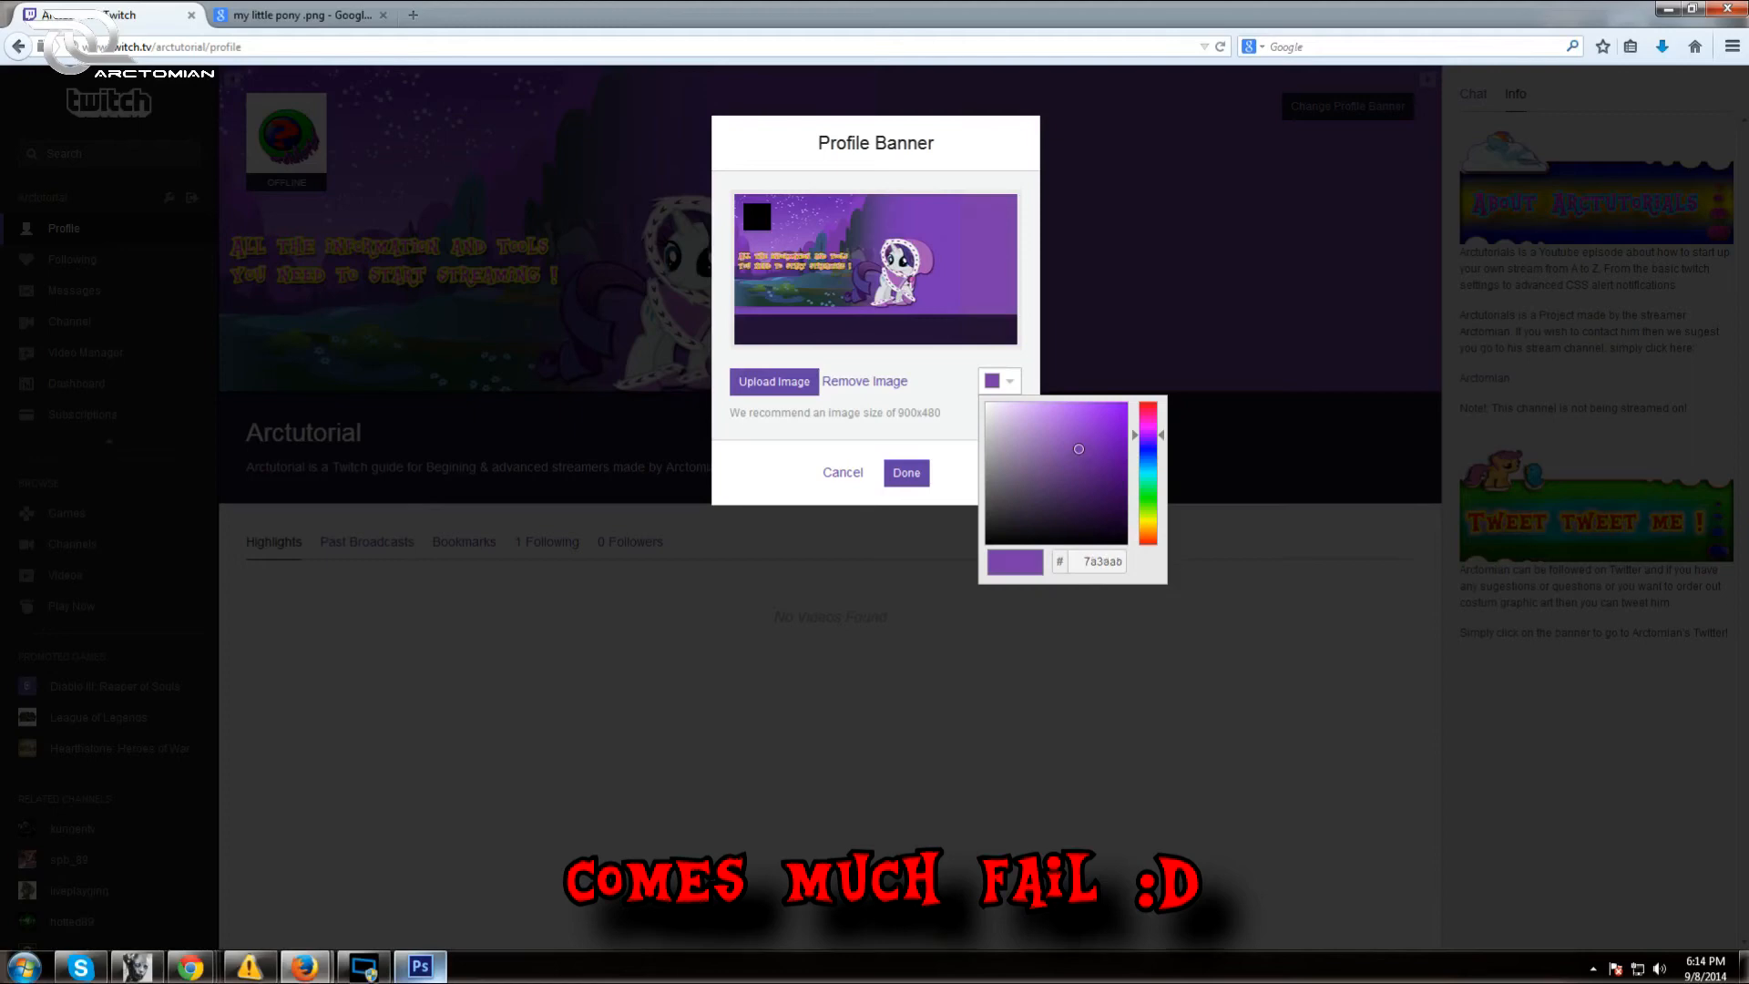
{"action": "left_click", "coordinate": [902, 476]}
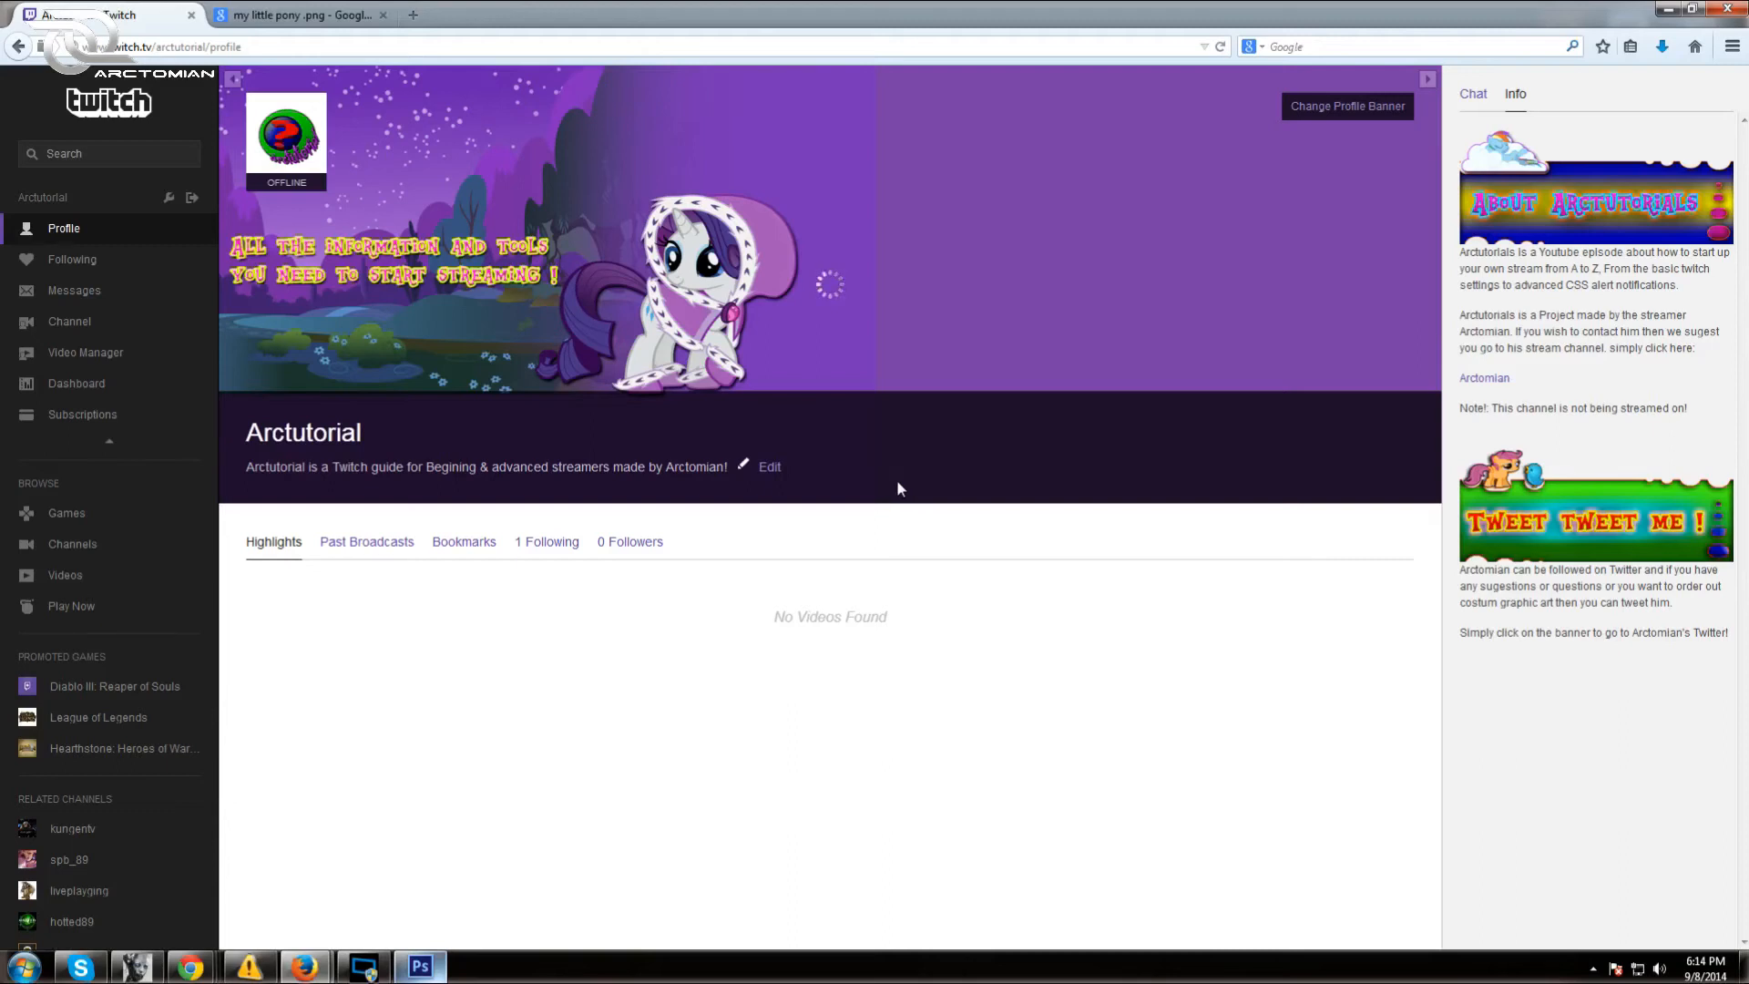
{"action": "left_click", "coordinate": [1387, 106]}
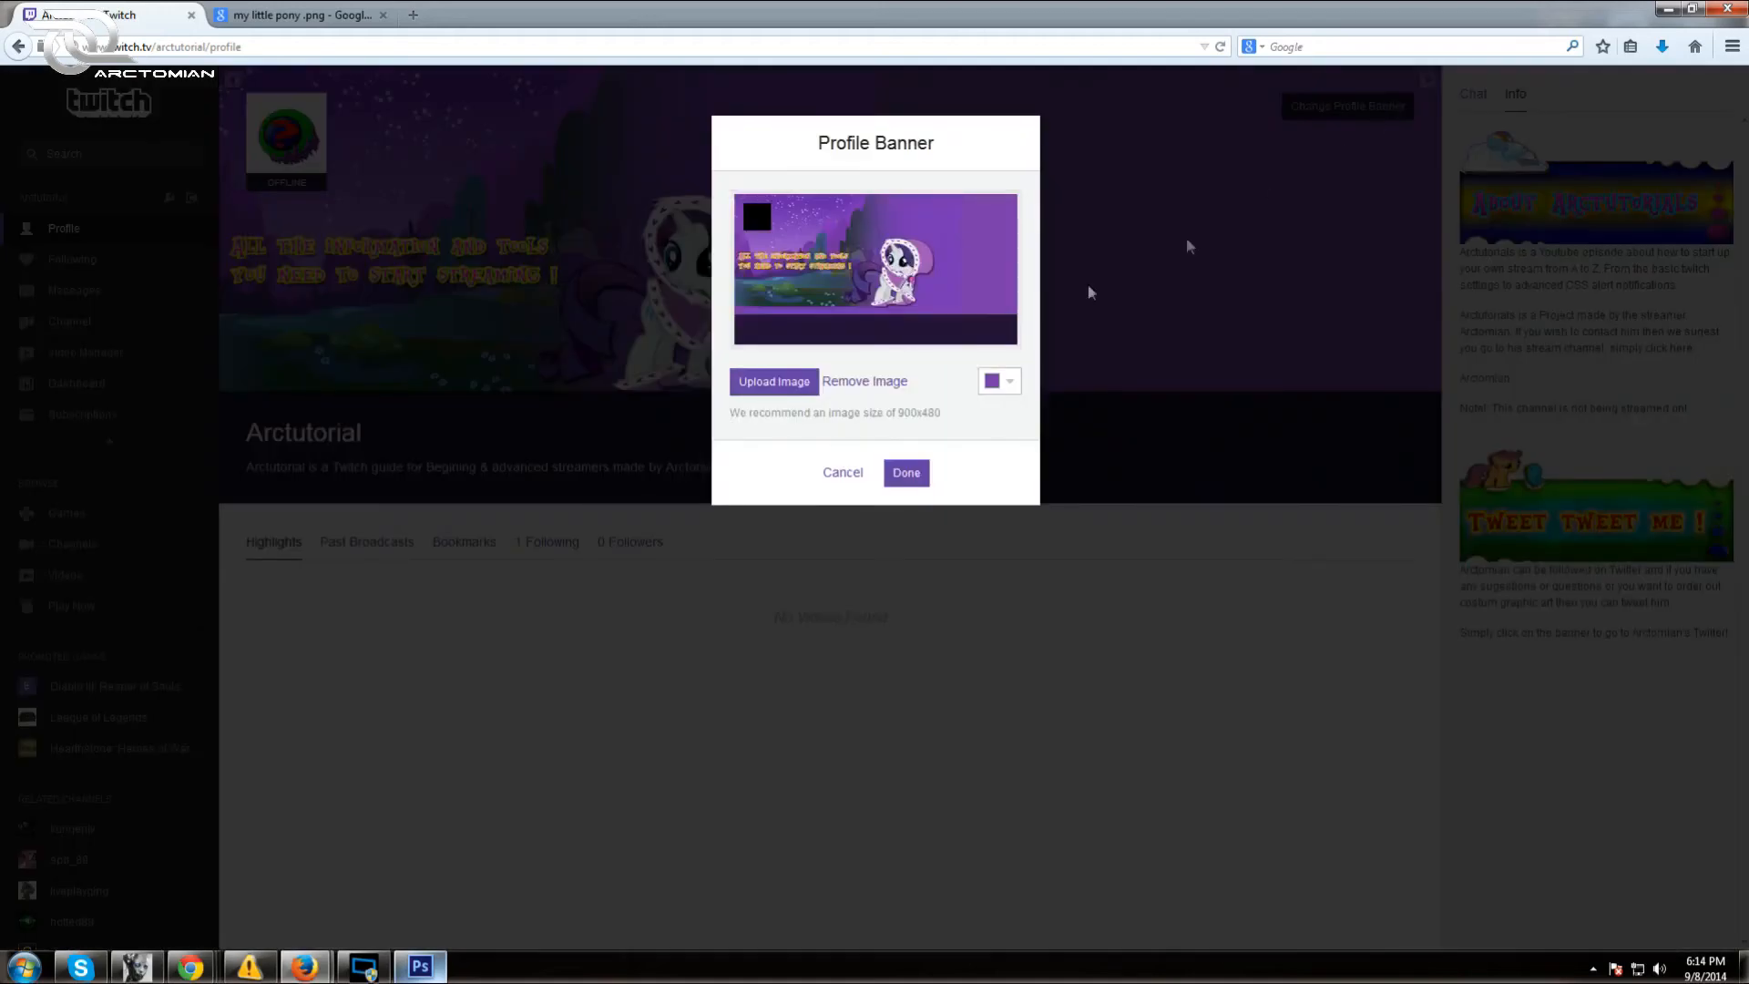
{"action": "left_click", "coordinate": [1004, 383]}
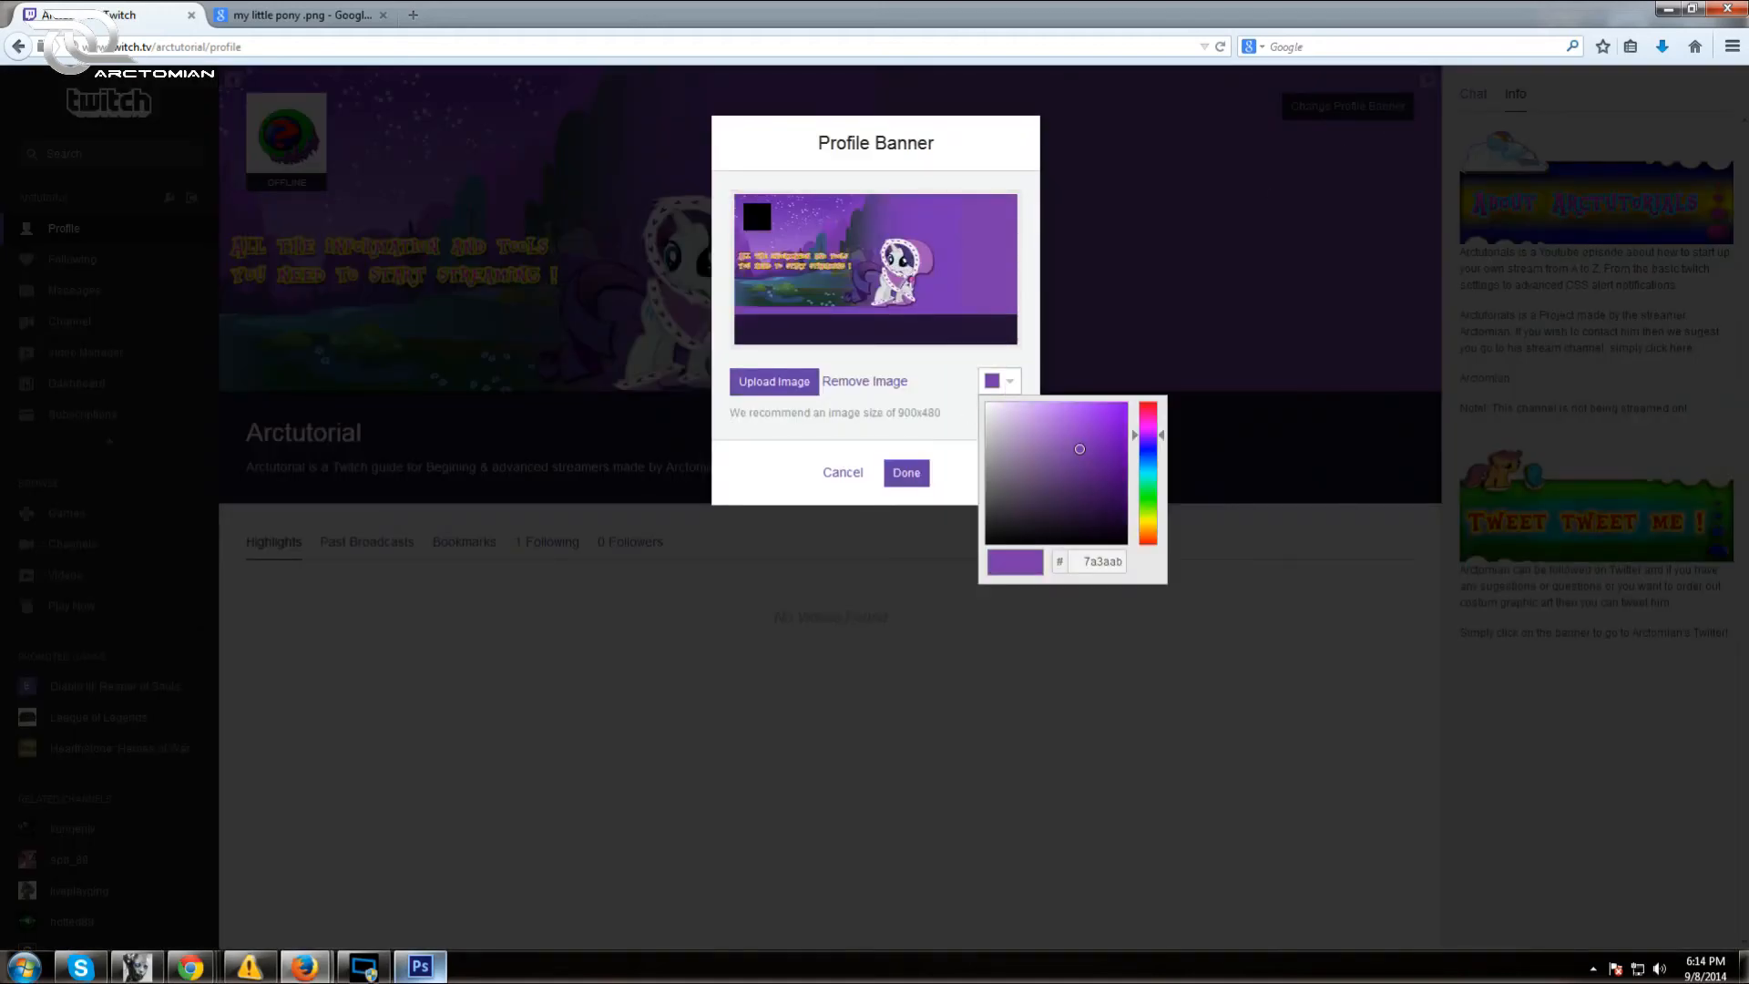
{"action": "left_click", "coordinate": [907, 472]}
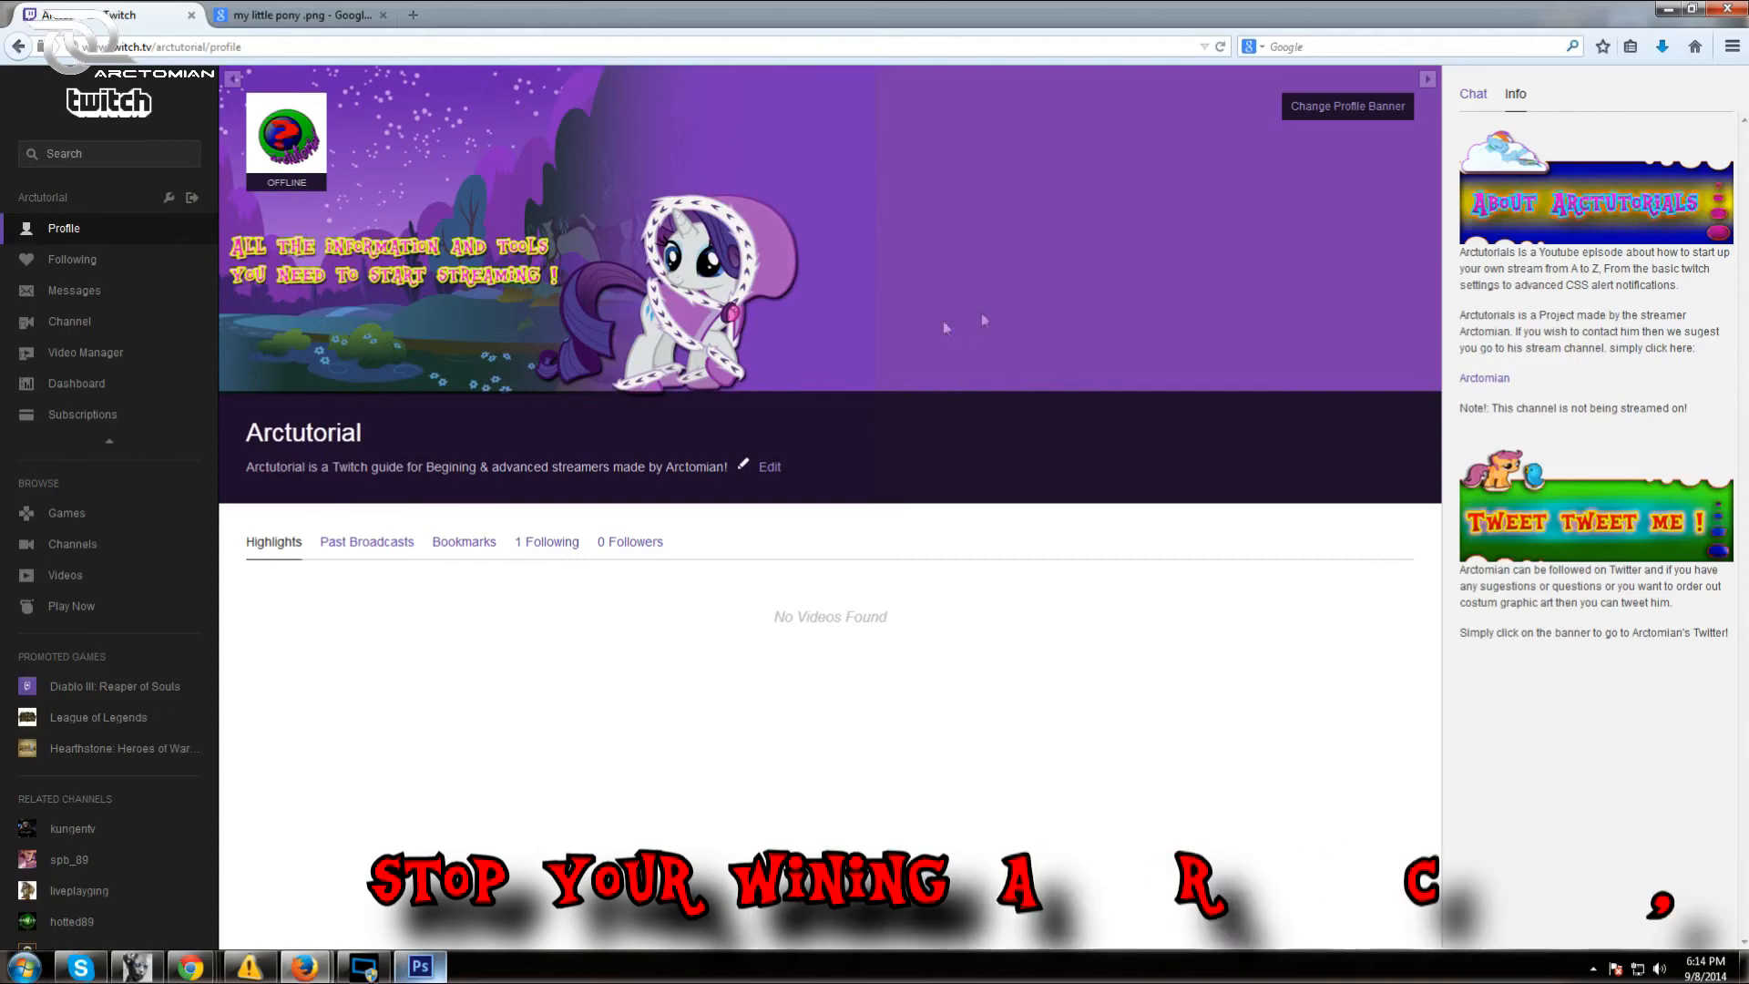
Shift the profile banner's background colour to the more saturated purple #7c37b0 and apply it
{"action": "left_click", "coordinate": [1321, 110]}
{"action": "left_click", "coordinate": [1005, 384]}
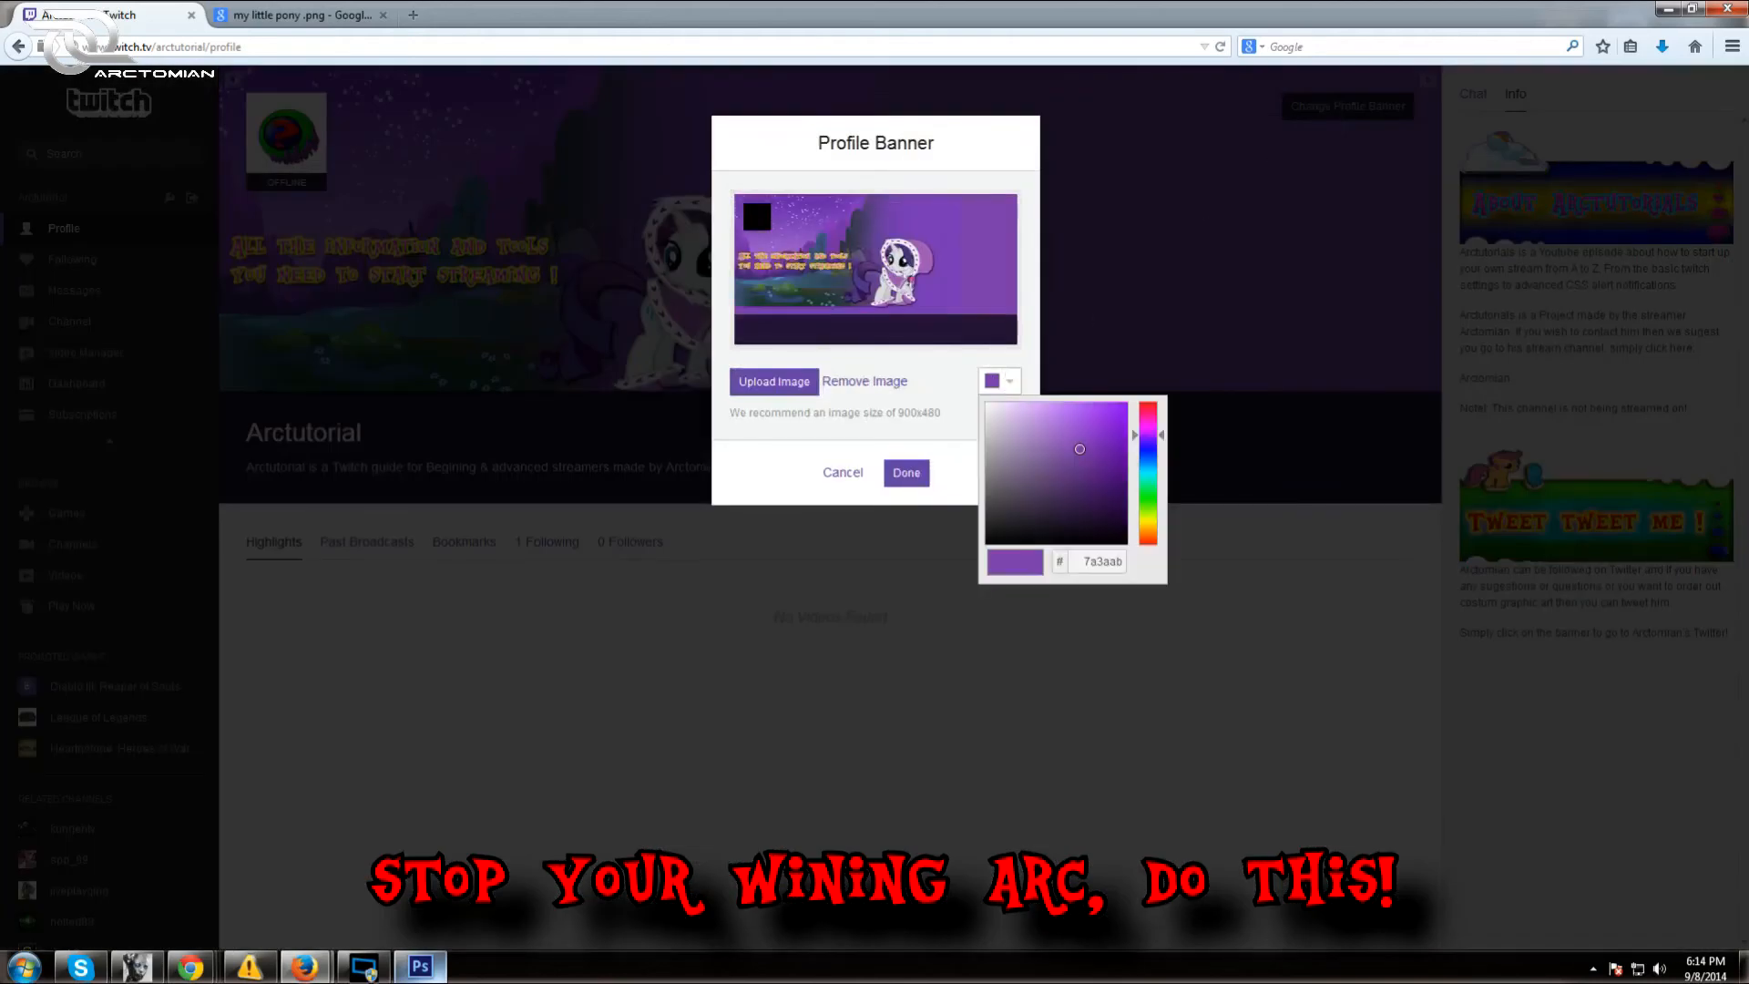
{"action": "left_click", "coordinate": [1076, 449]}
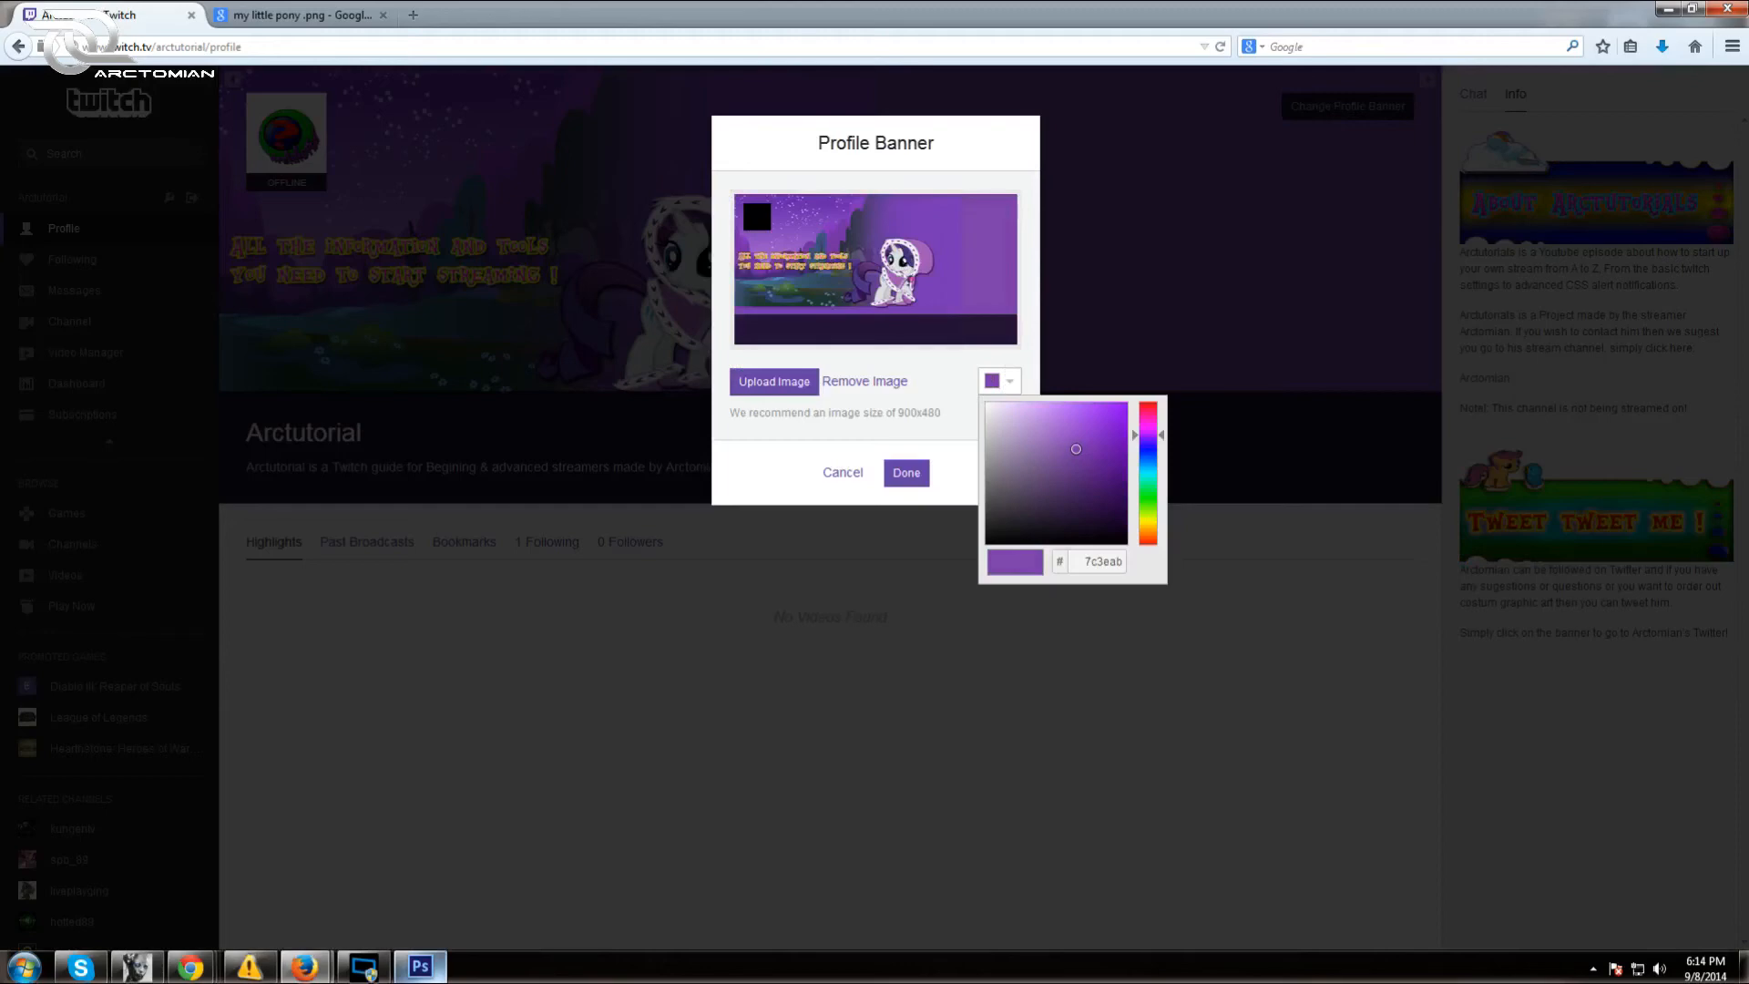
{"action": "left_click_drag", "start_coordinate": [1075, 449], "coordinate": [1083, 449]}
{"action": "left_click_drag", "start_coordinate": [1083, 449], "coordinate": [1083, 446]}
{"action": "left_click", "coordinate": [916, 480]}
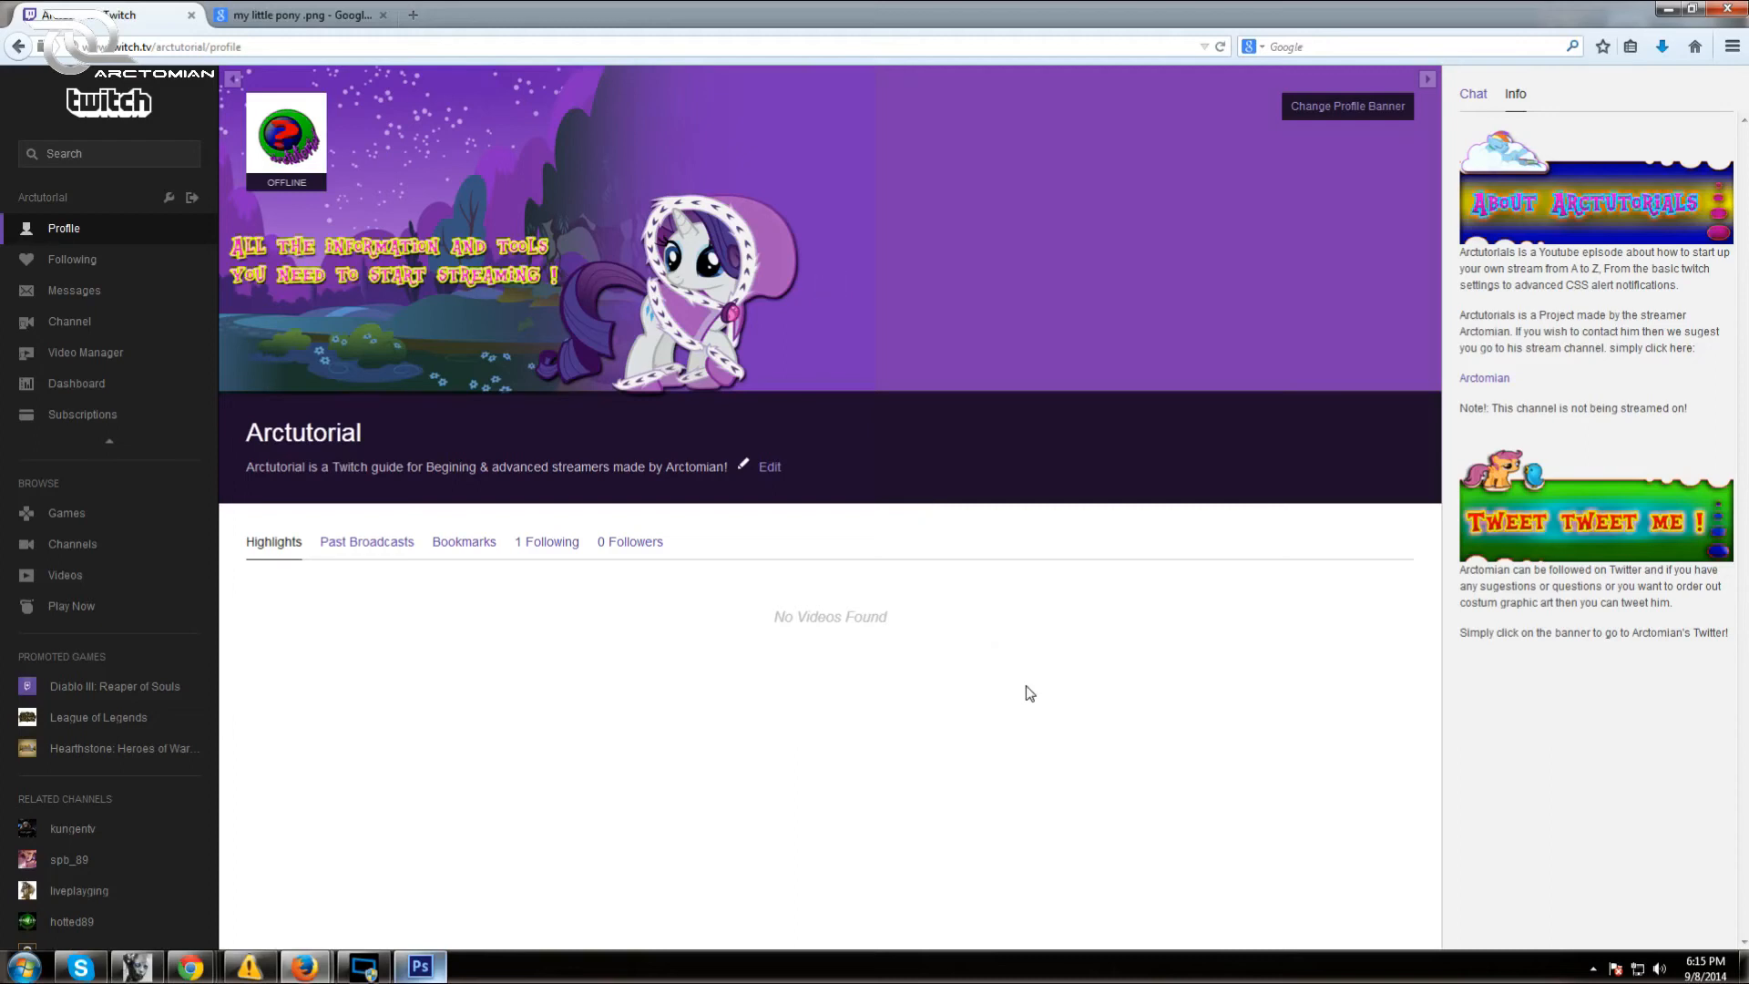
Fine-tune the profile banner's background colour to #7b37b0 and apply it
{"action": "left_click", "coordinate": [1348, 106]}
{"action": "left_click", "coordinate": [1009, 381]}
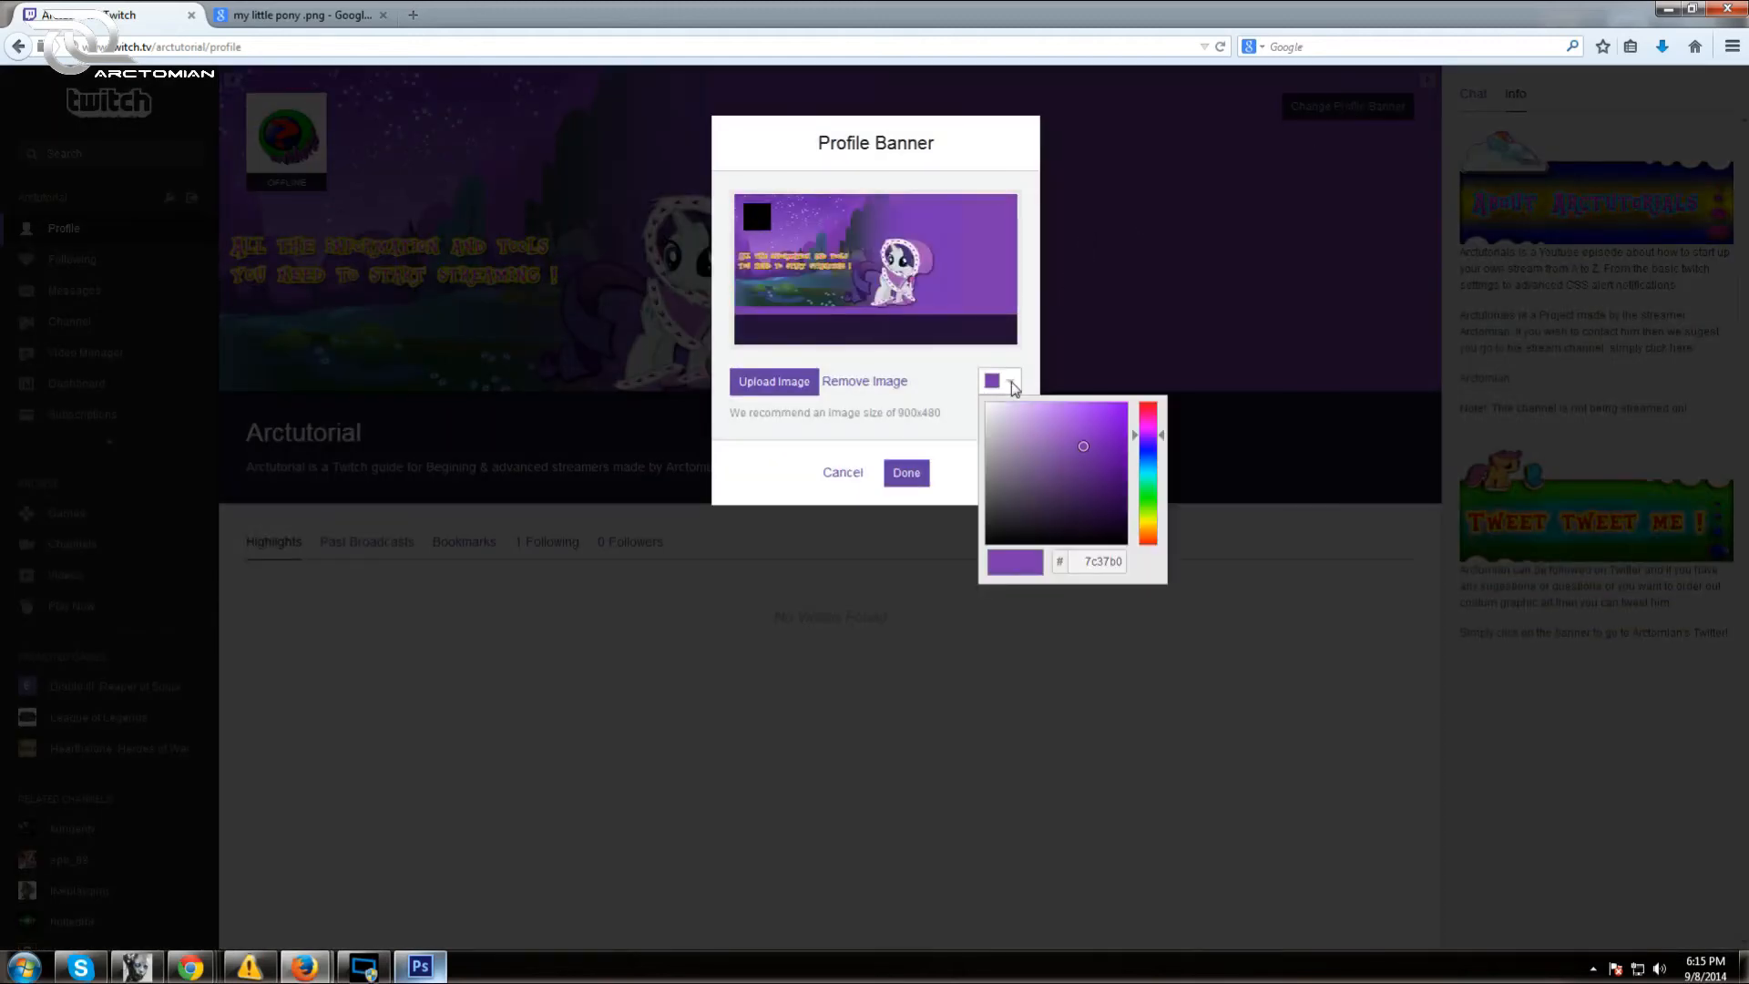
{"action": "left_click_drag", "start_coordinate": [1083, 446], "coordinate": [1083, 446]}
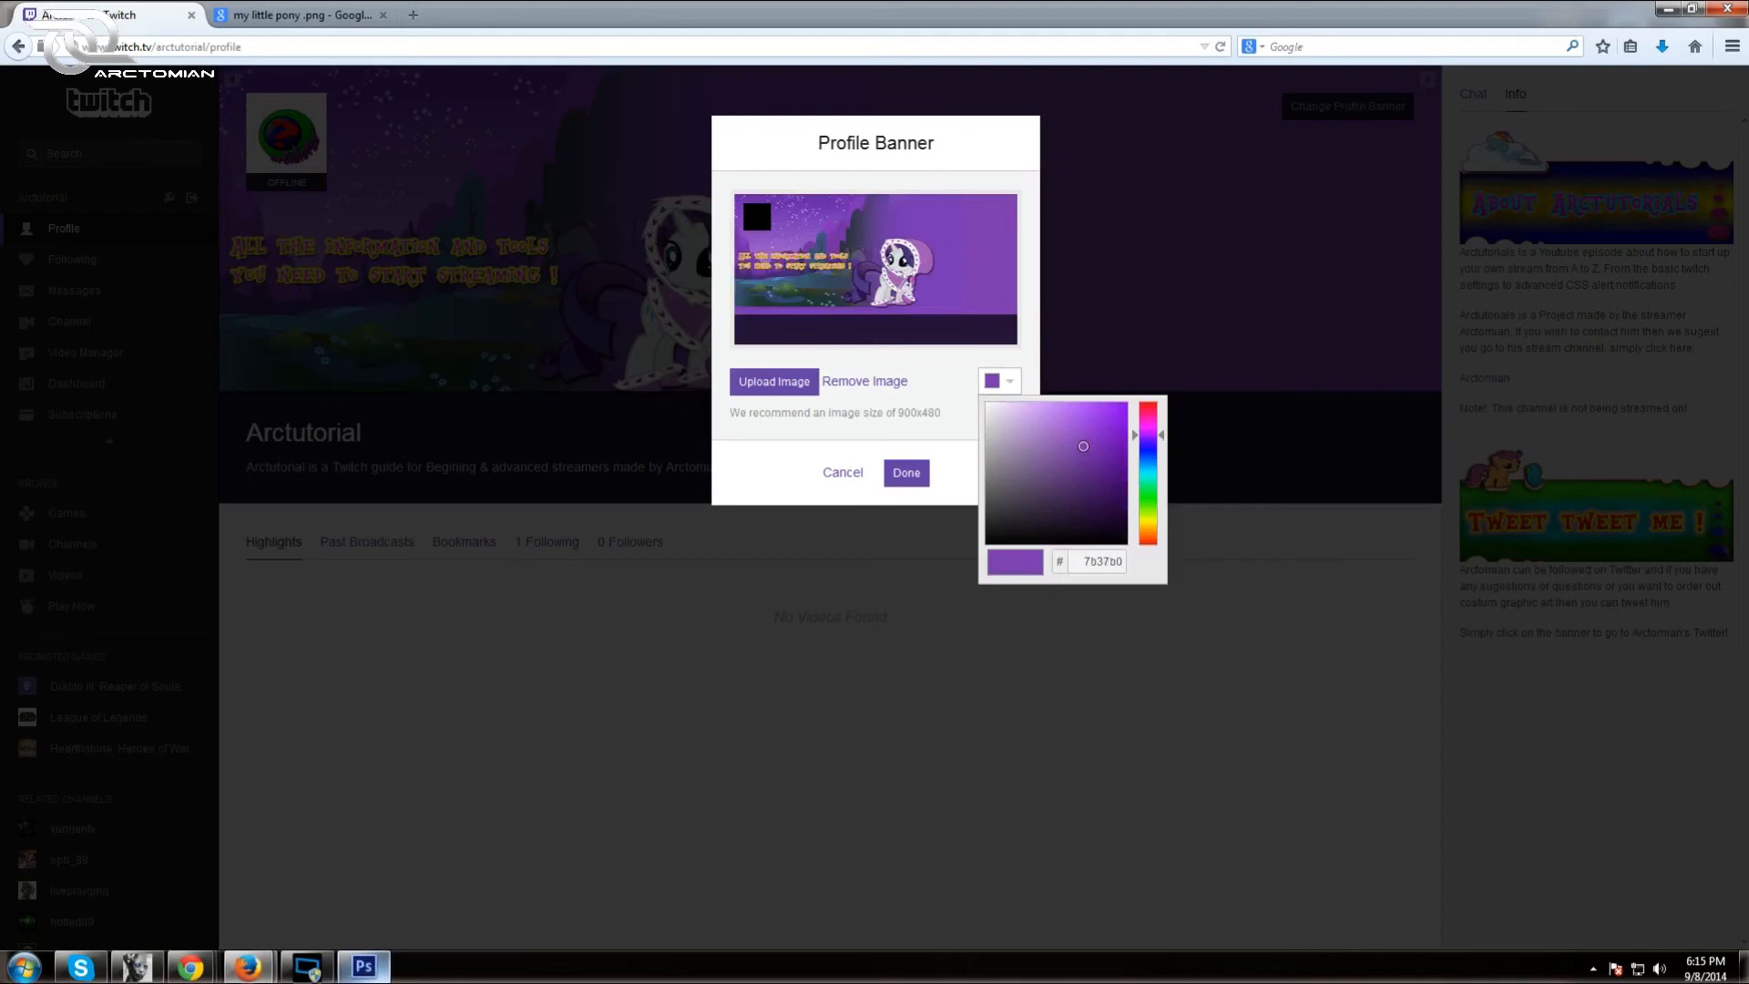
{"action": "left_click", "coordinate": [926, 476]}
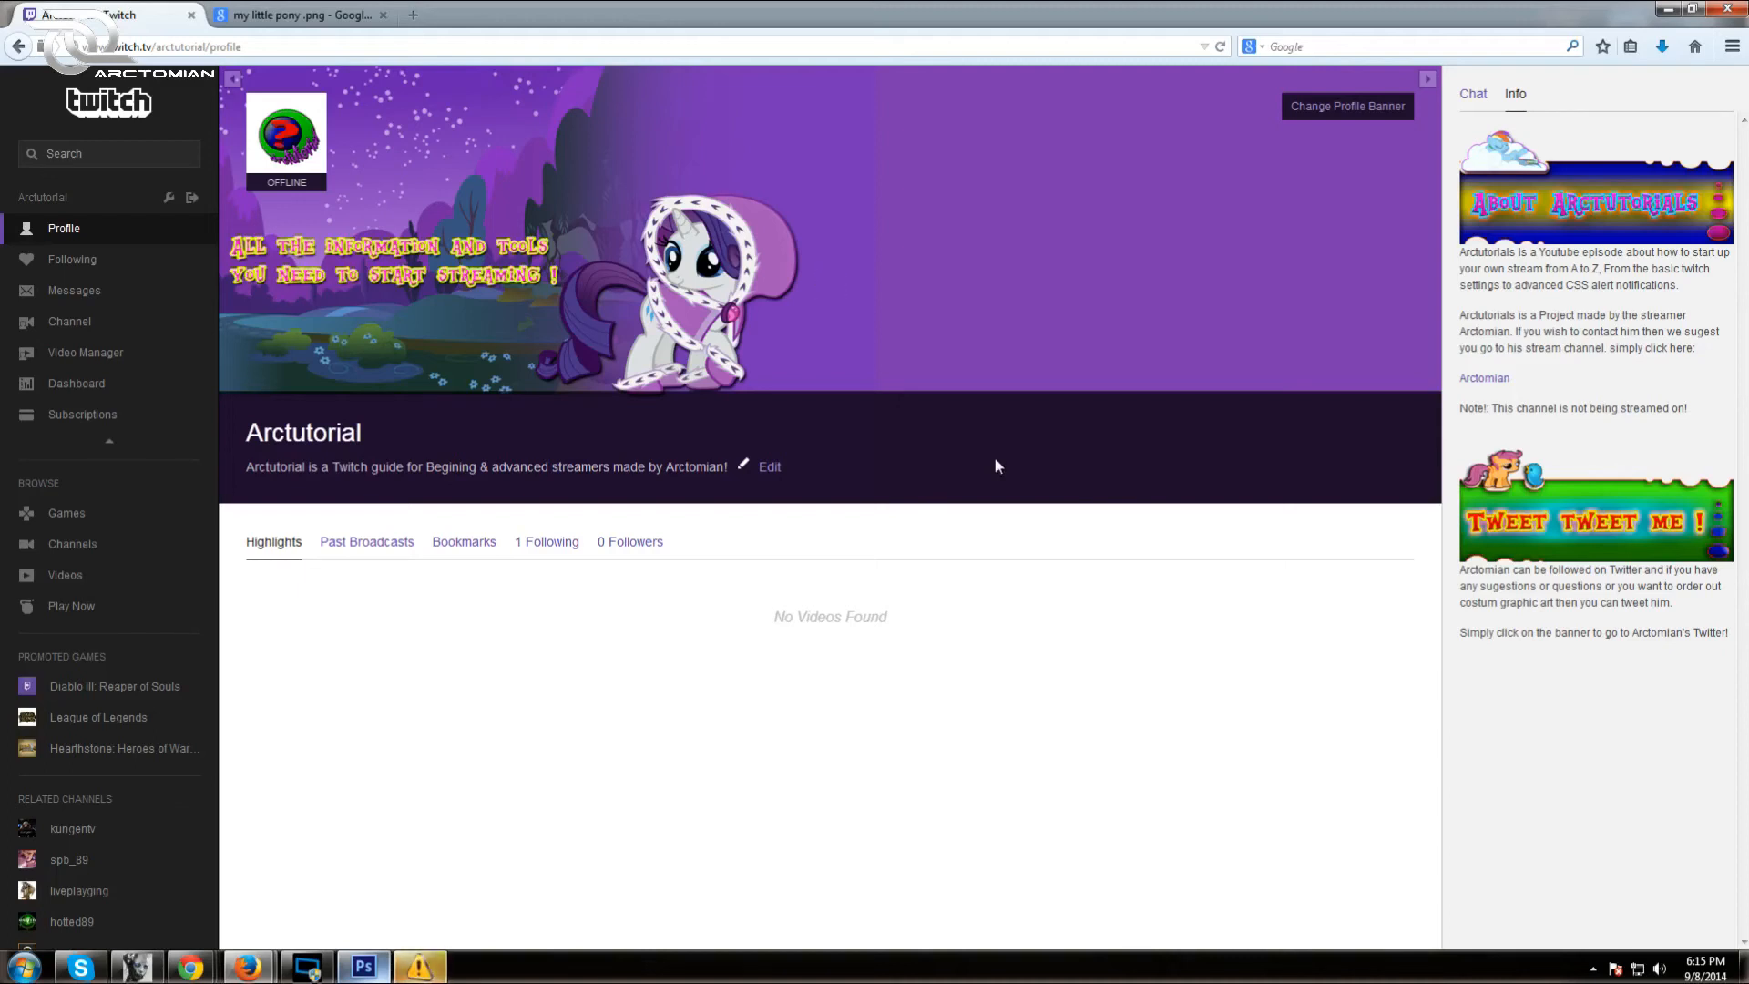
Darken the profile banner's background colour slightly to #7937ab and apply it
{"action": "left_click", "coordinate": [1357, 108]}
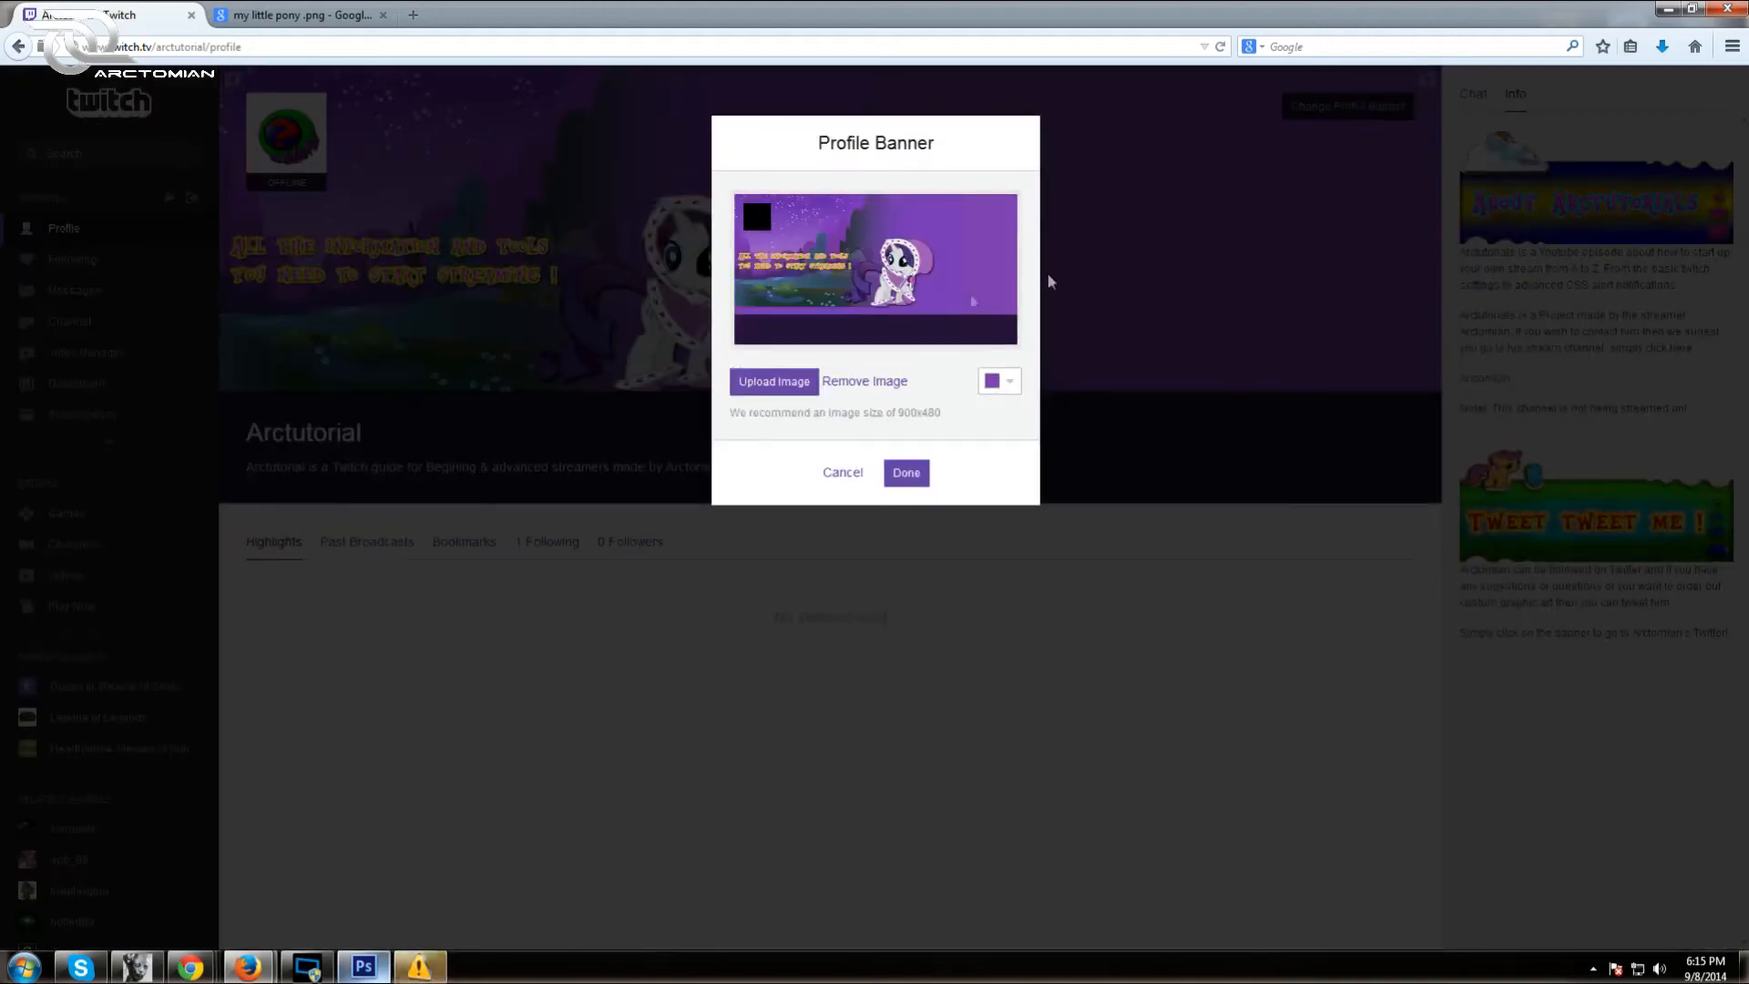
{"action": "left_click", "coordinate": [1003, 382]}
{"action": "left_click", "coordinate": [1083, 447]}
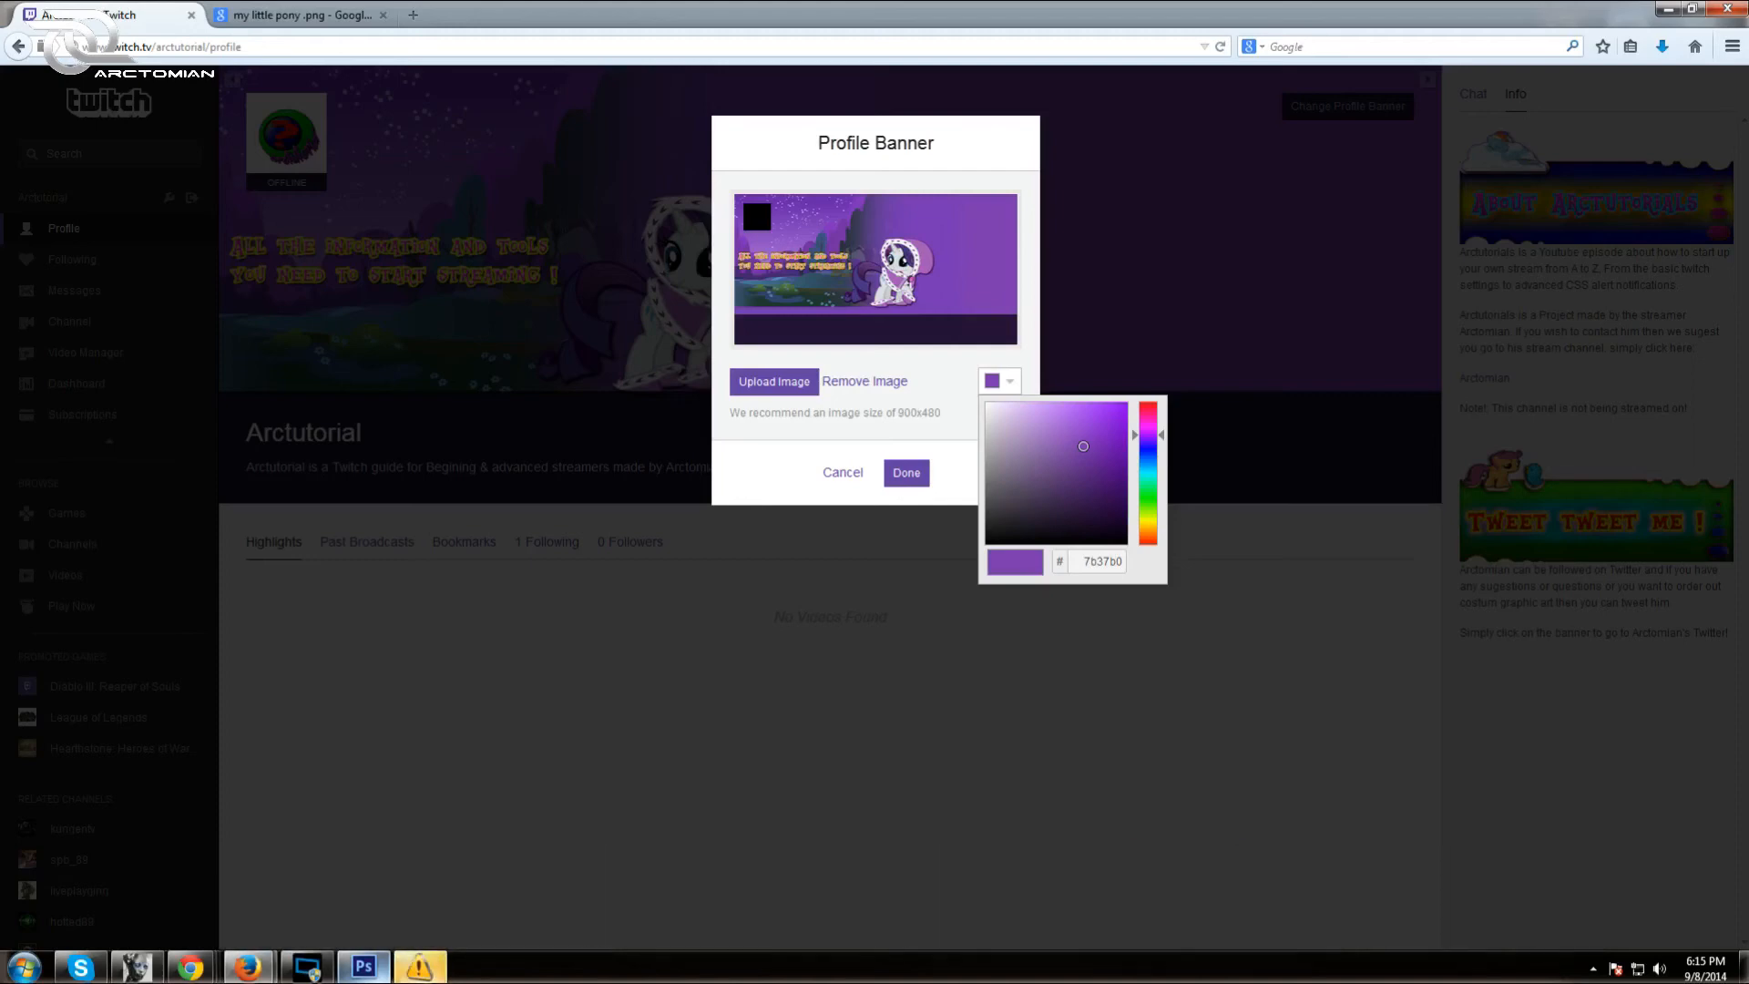
{"action": "left_click_drag", "start_coordinate": [1083, 446], "coordinate": [1085, 446]}
{"action": "left_click_drag", "start_coordinate": [1086, 445], "coordinate": [1083, 447]}
{"action": "left_click", "coordinate": [905, 472]}
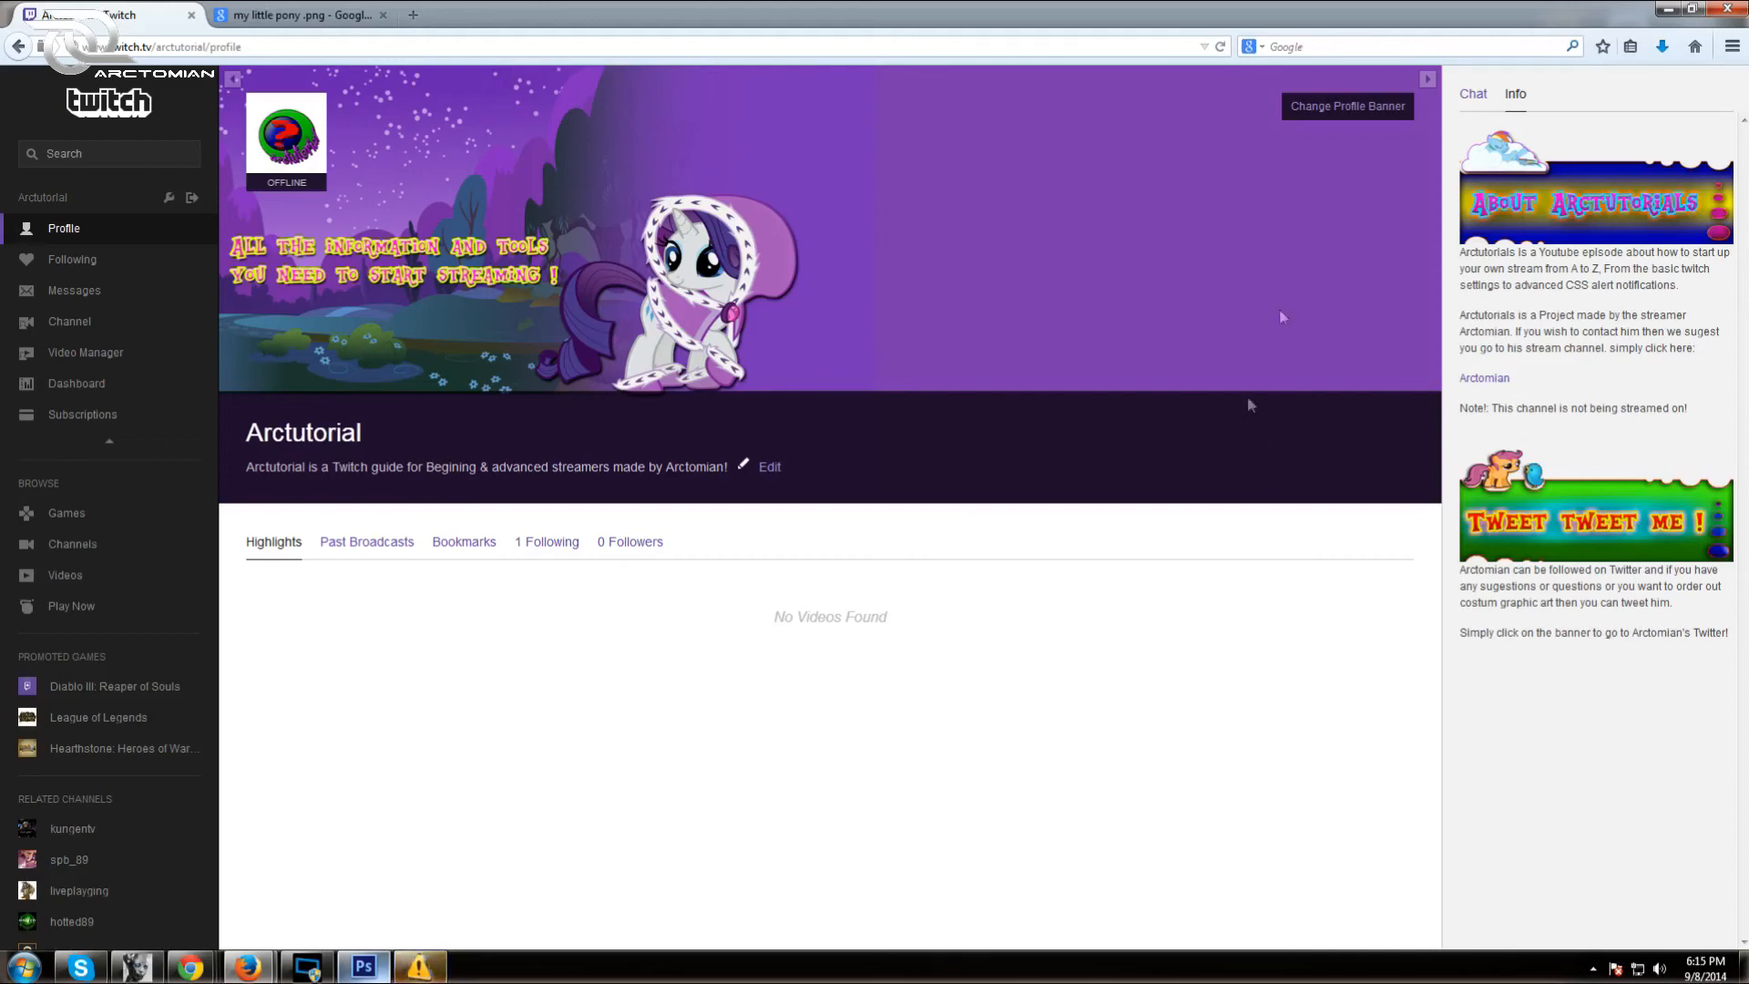
Nudge the profile banner's background purple slightly around #7937ab to match the image's edge, and apply it
{"action": "left_click", "coordinate": [1358, 106]}
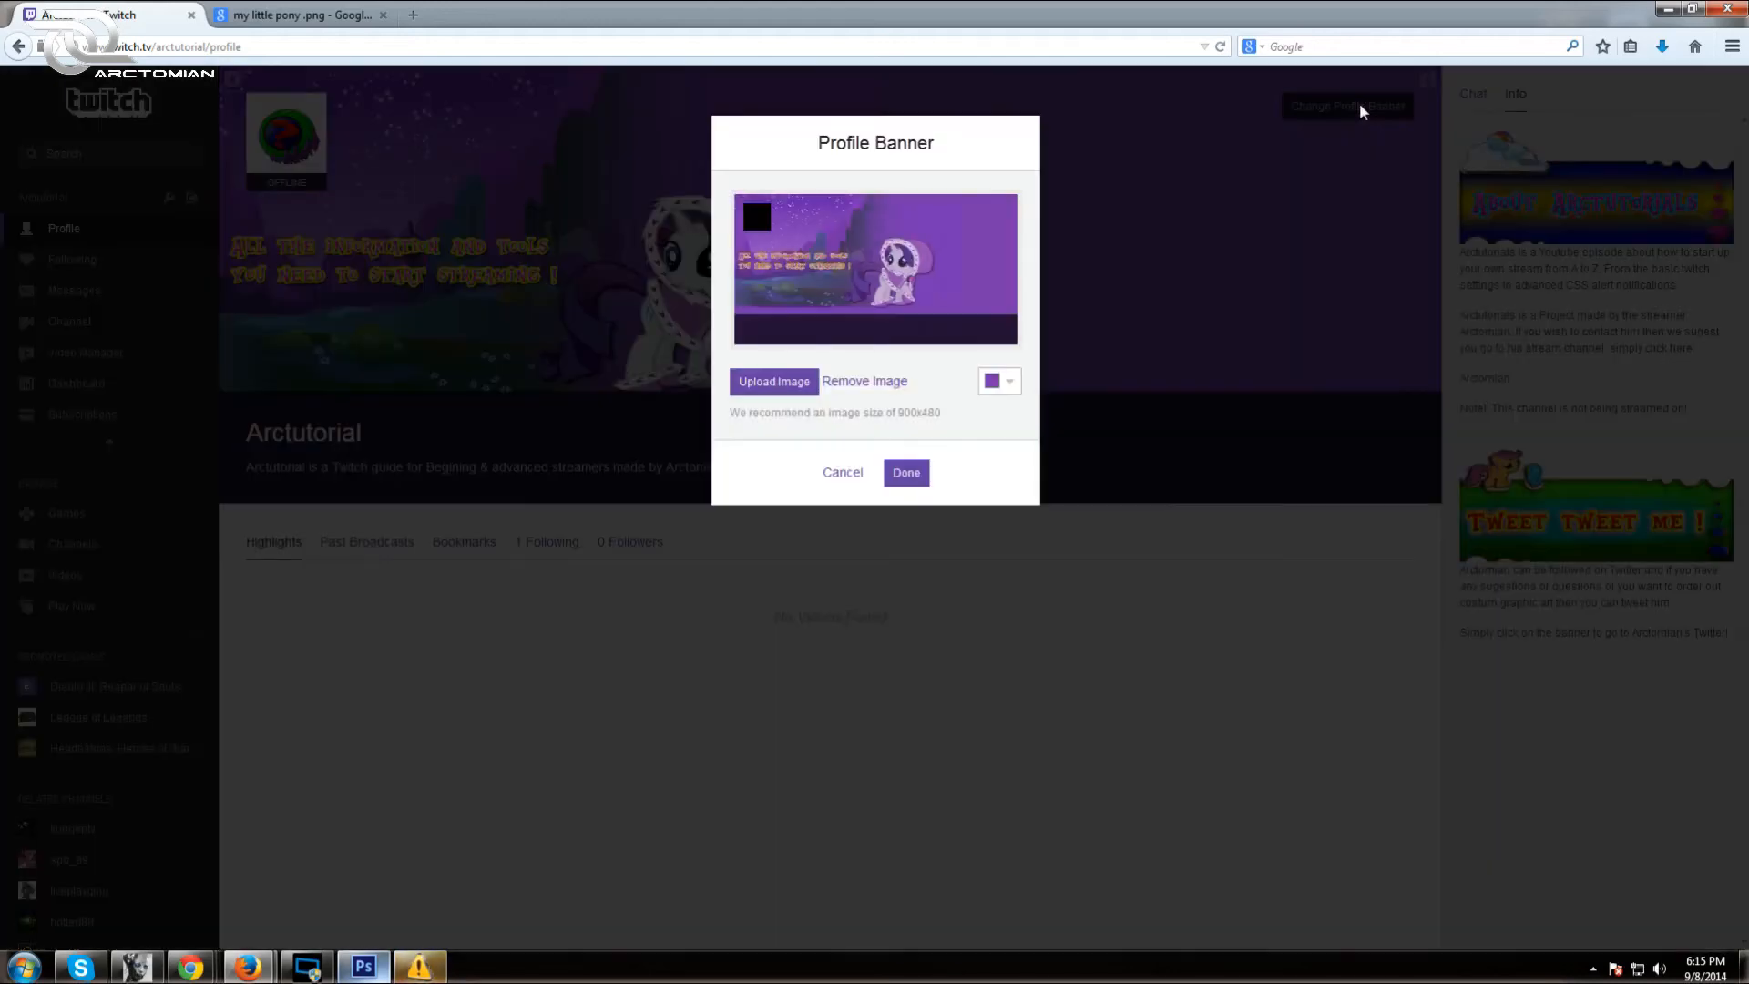
{"action": "left_click", "coordinate": [1010, 388]}
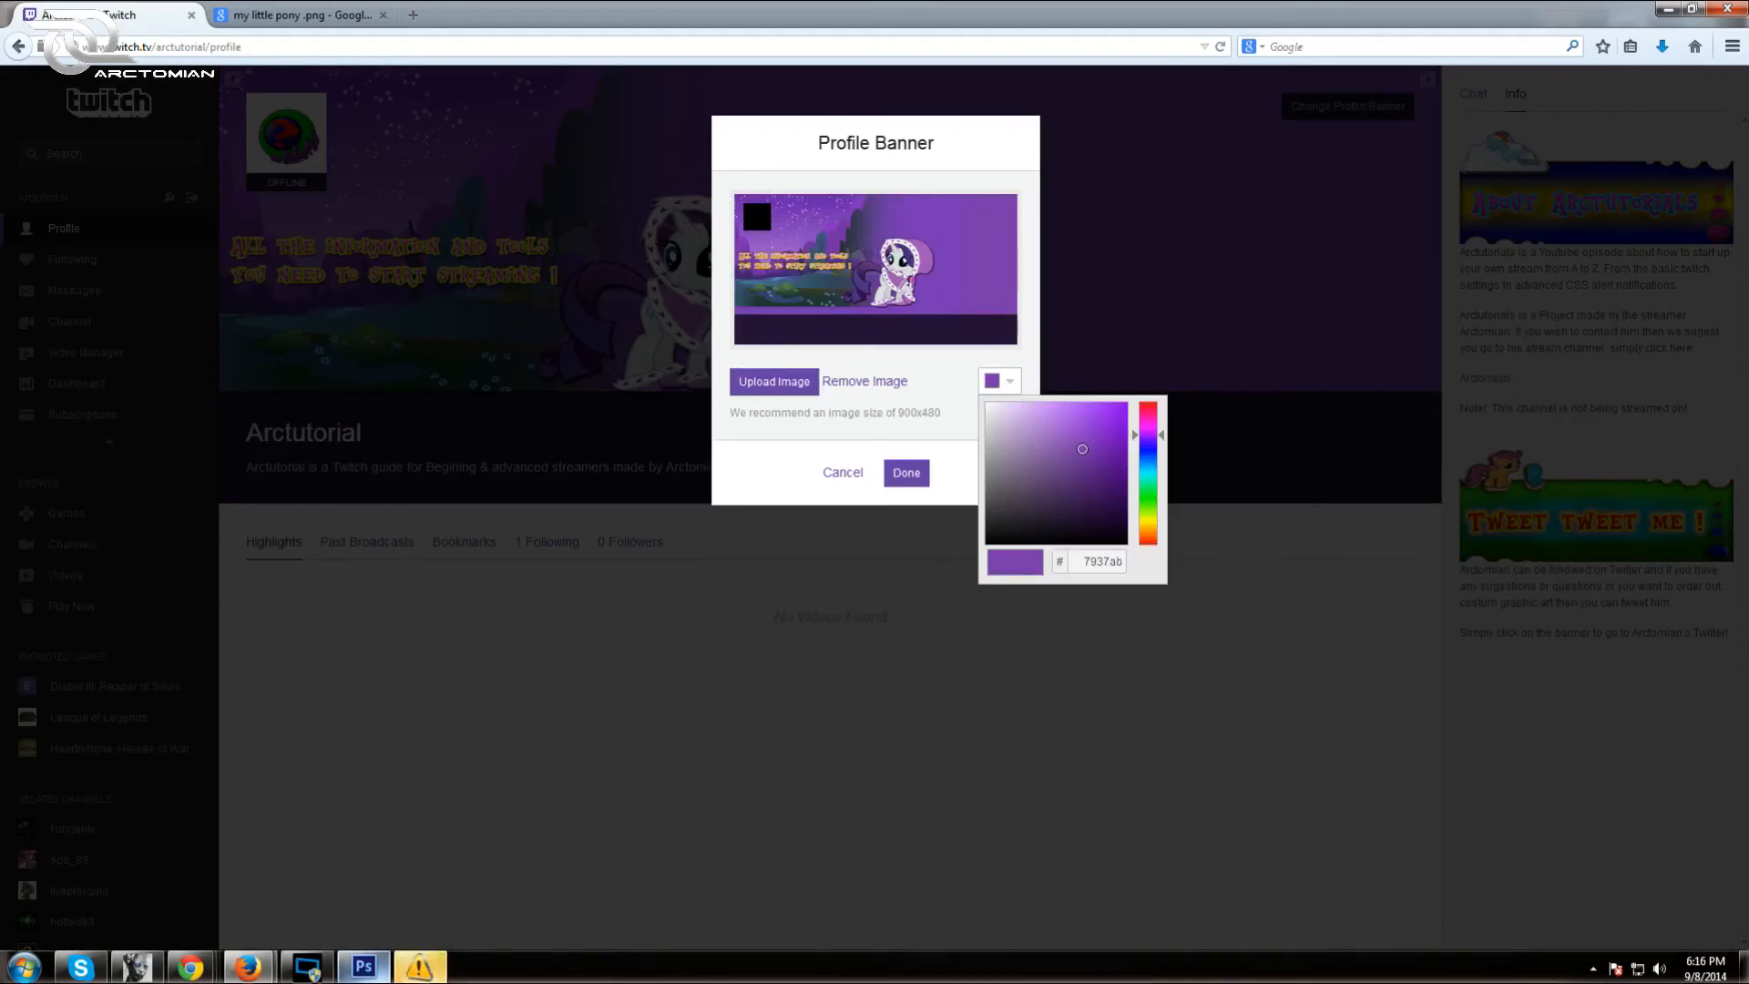
{"action": "left_click_drag", "start_coordinate": [1082, 449], "coordinate": [1081, 448]}
{"action": "left_click_drag", "start_coordinate": [1080, 449], "coordinate": [1080, 451]}
{"action": "left_click_drag", "start_coordinate": [1081, 447], "coordinate": [1081, 449]}
{"action": "left_click", "coordinate": [910, 477]}
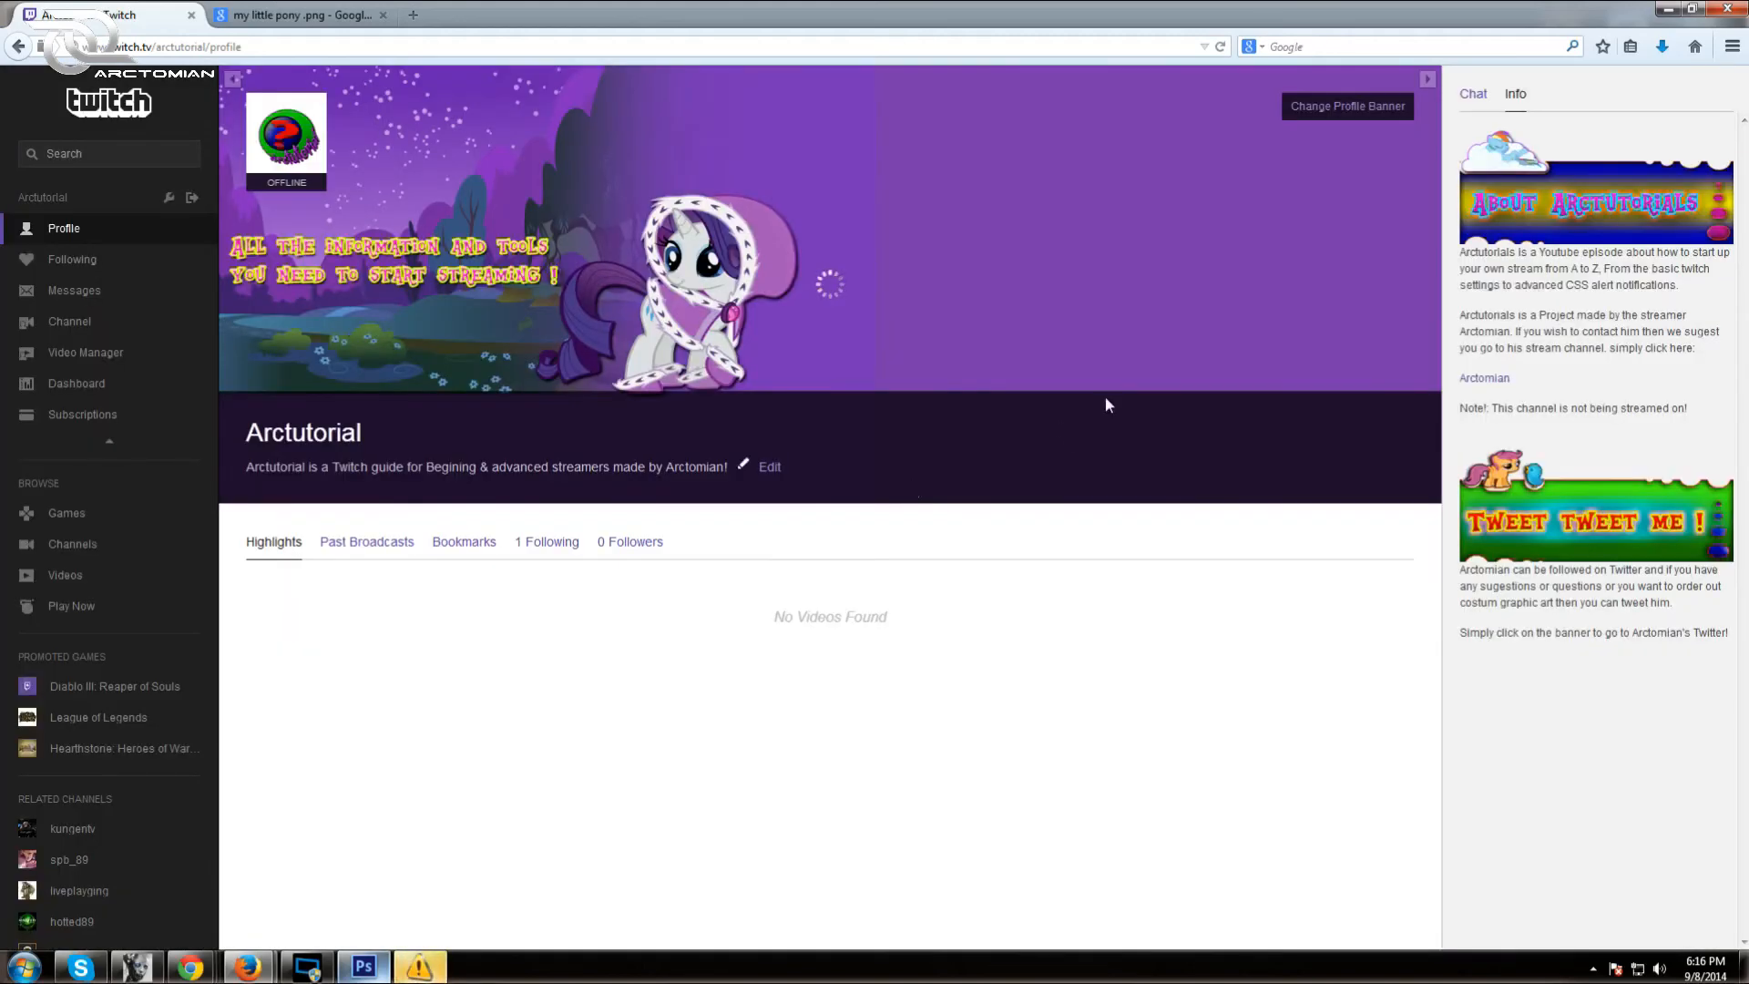